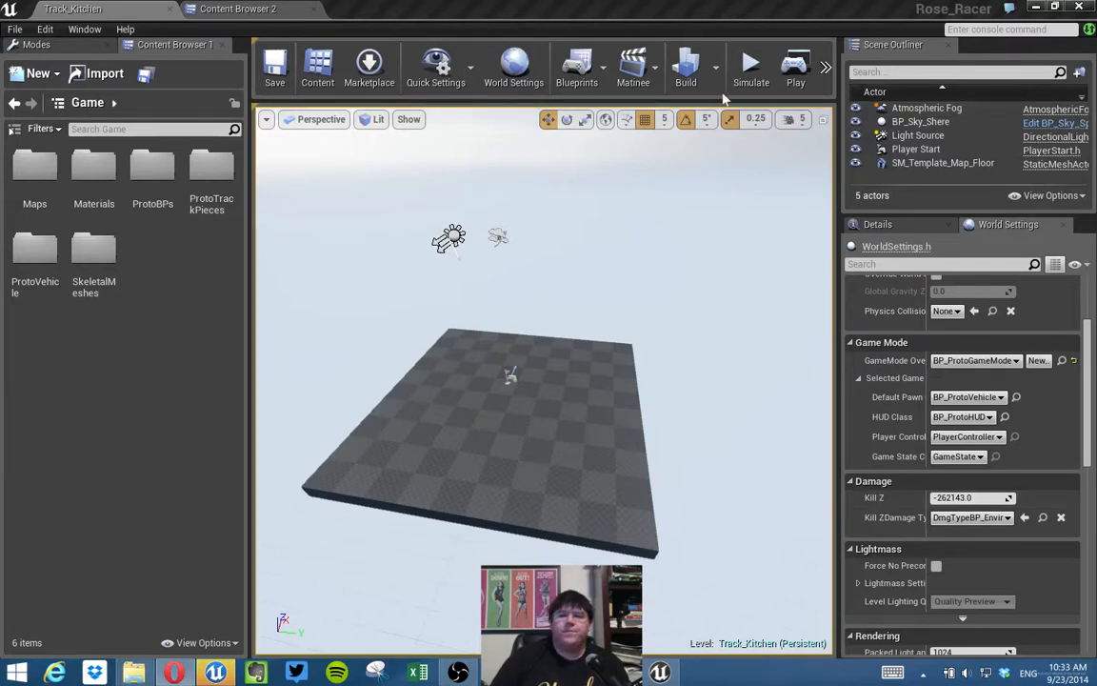
# Start a standalone play preview of the Track_Kitchen level.
pyautogui.moveTo(556, 250); pyautogui.dragTo(625, 229, button='right')
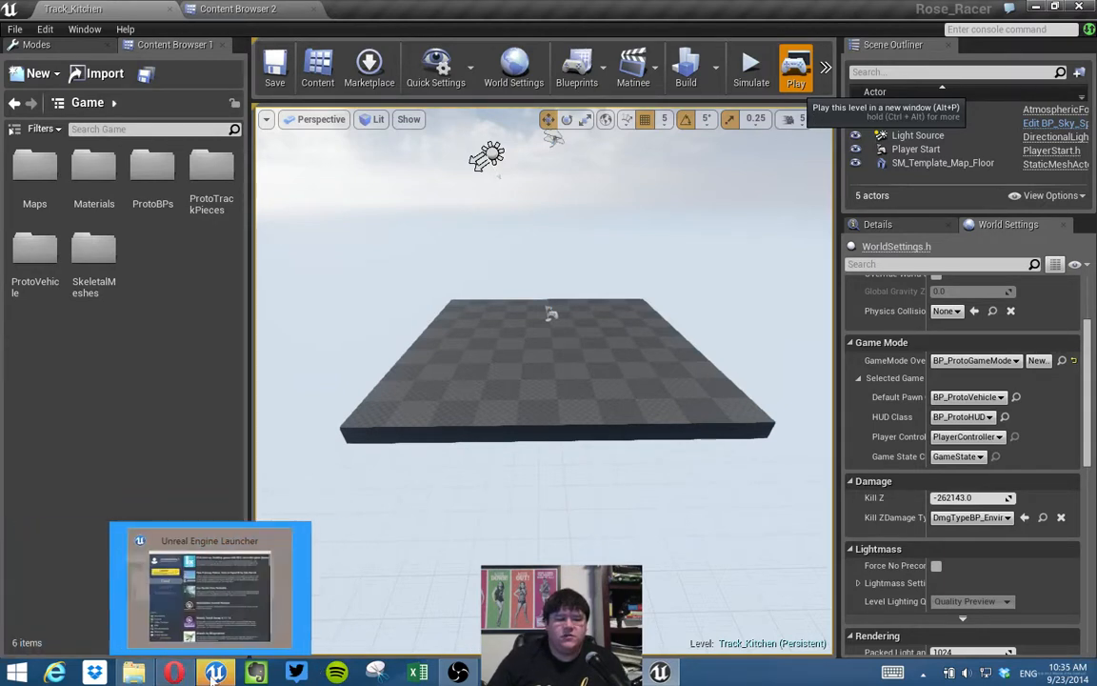
pyautogui.click(217, 585)
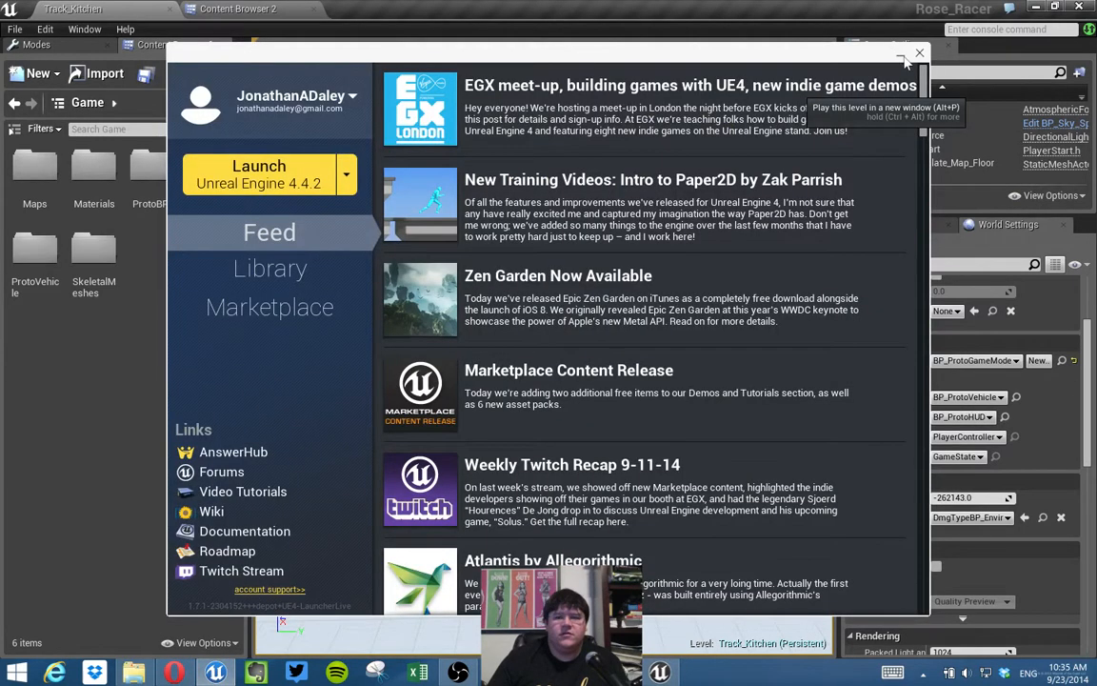
pyautogui.click(779, 29)
pyautogui.click(795, 67)
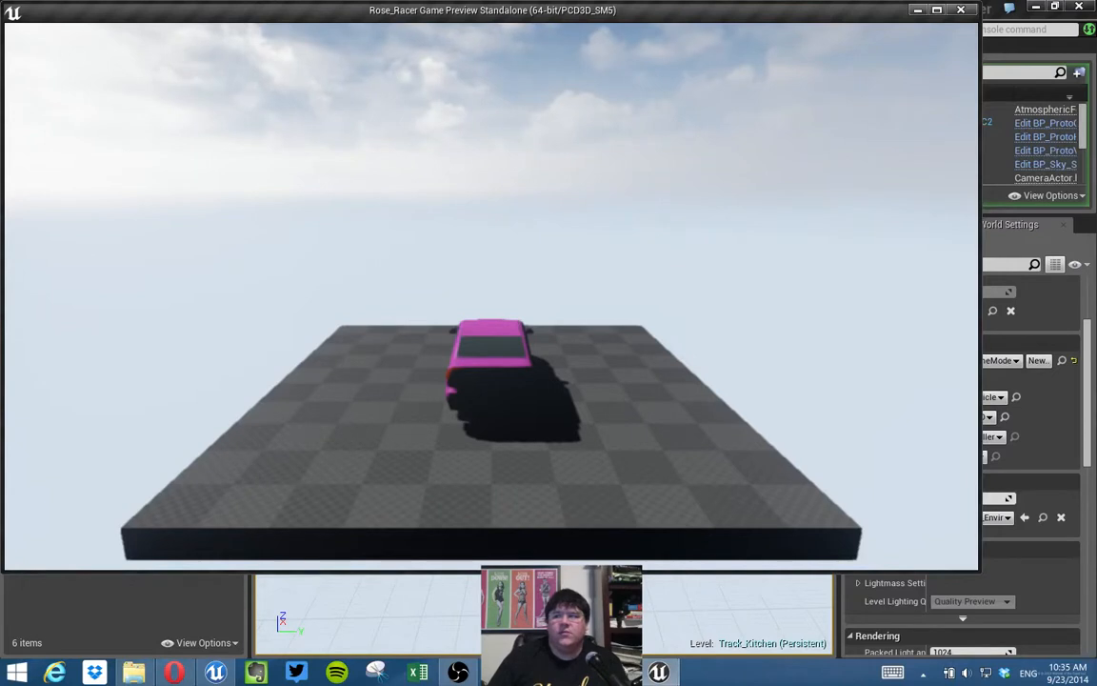
# Test-drive the vehicle around the floor platform and off its edge, and end the preview.
pyautogui.press('s')
pyautogui.press('a')
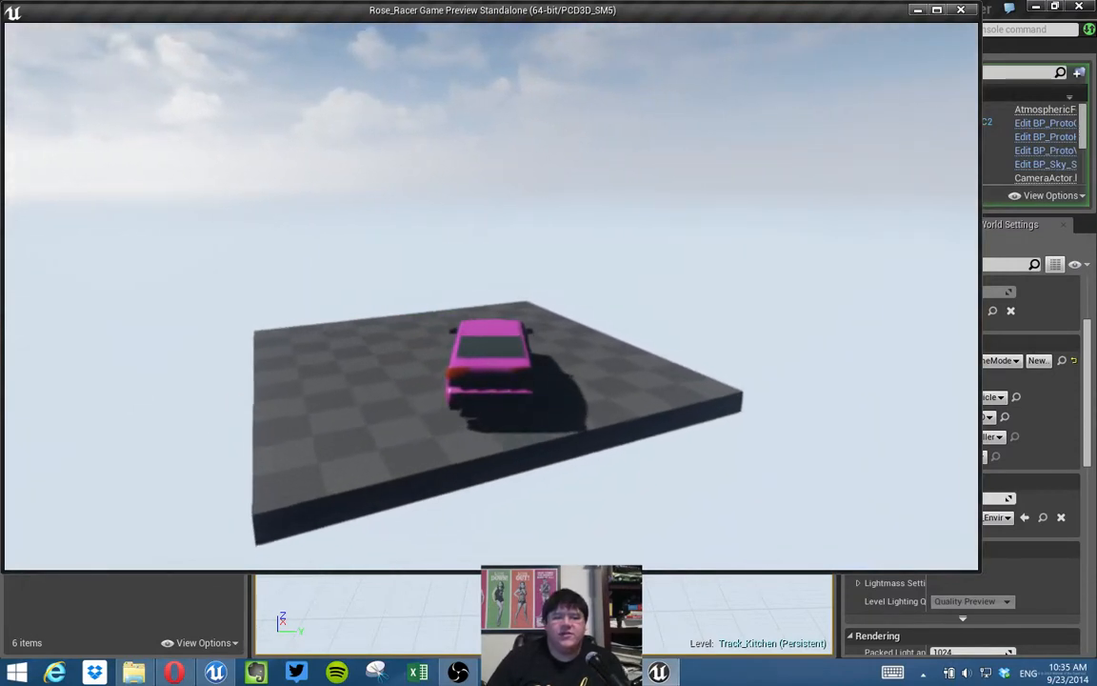
pyautogui.press('w')
pyautogui.press('s')
pyautogui.press('a')
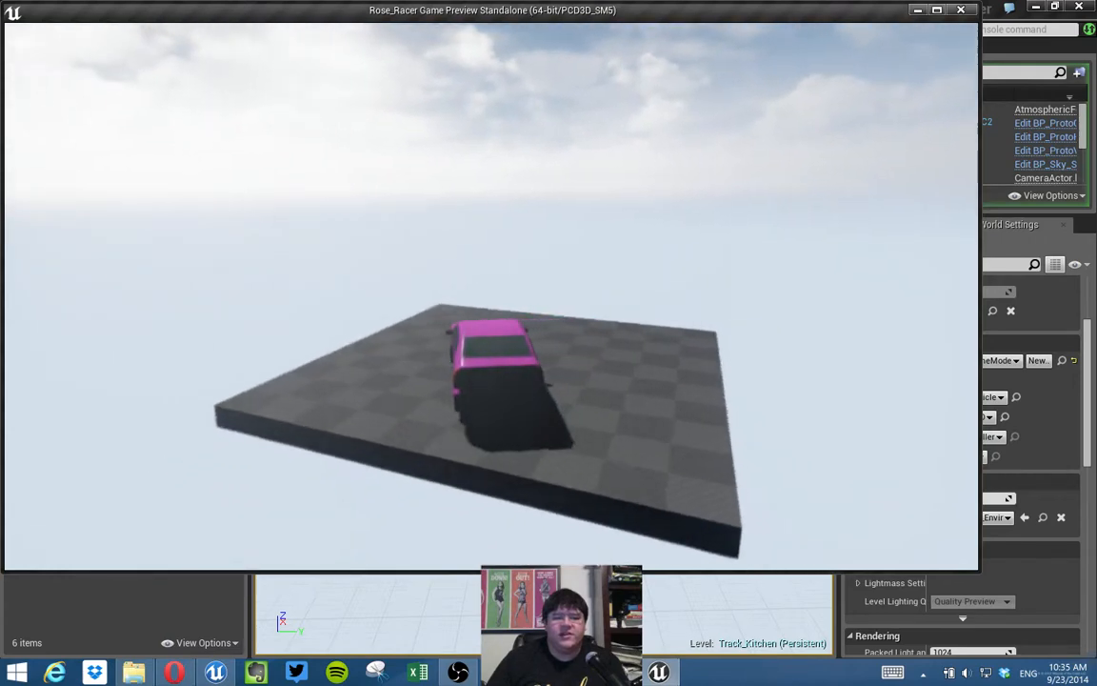
pyautogui.press('w')
pyautogui.press('s')
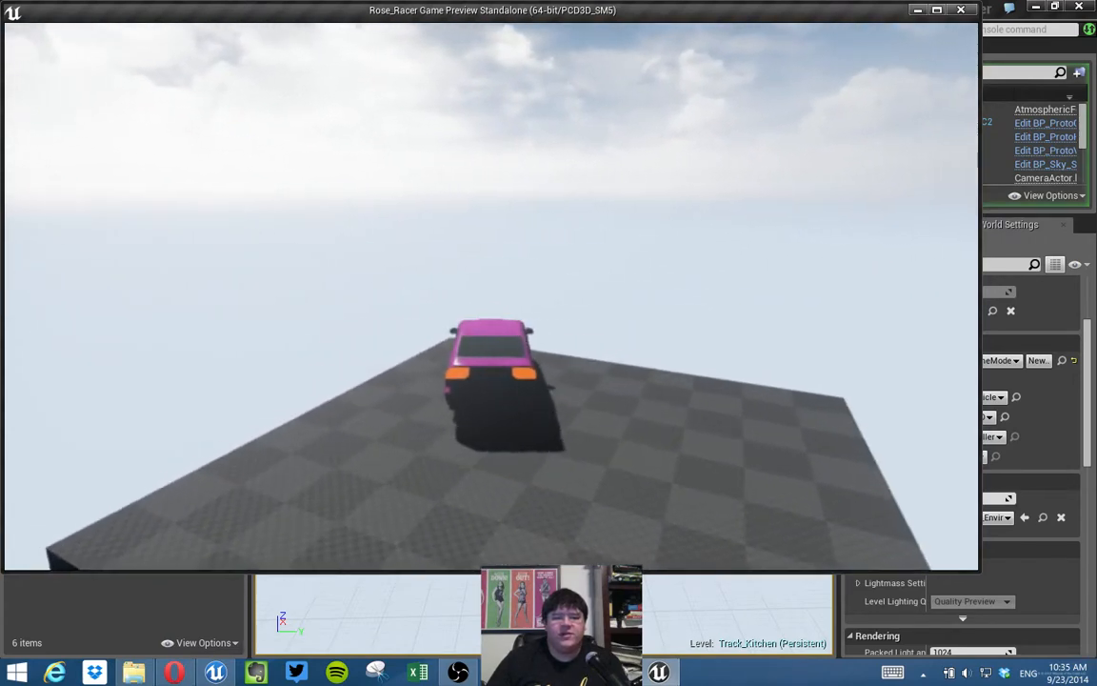
pyautogui.press('a')
pyautogui.press('w')
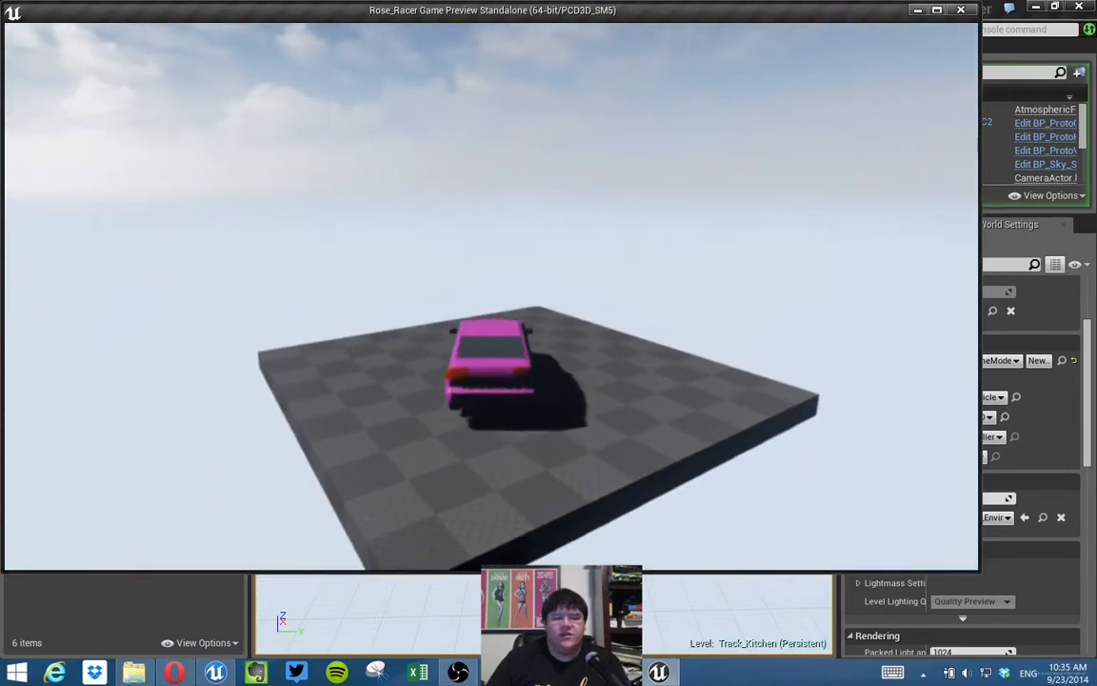
pyautogui.press('w')
pyautogui.press('a')
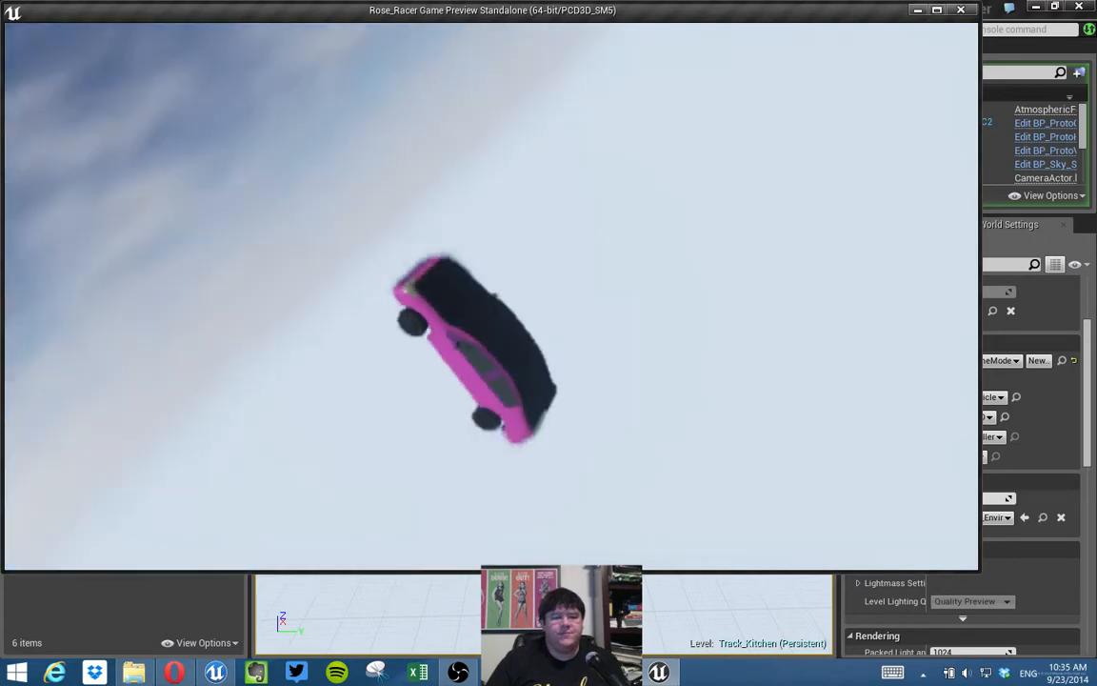
pyautogui.press('Escape')
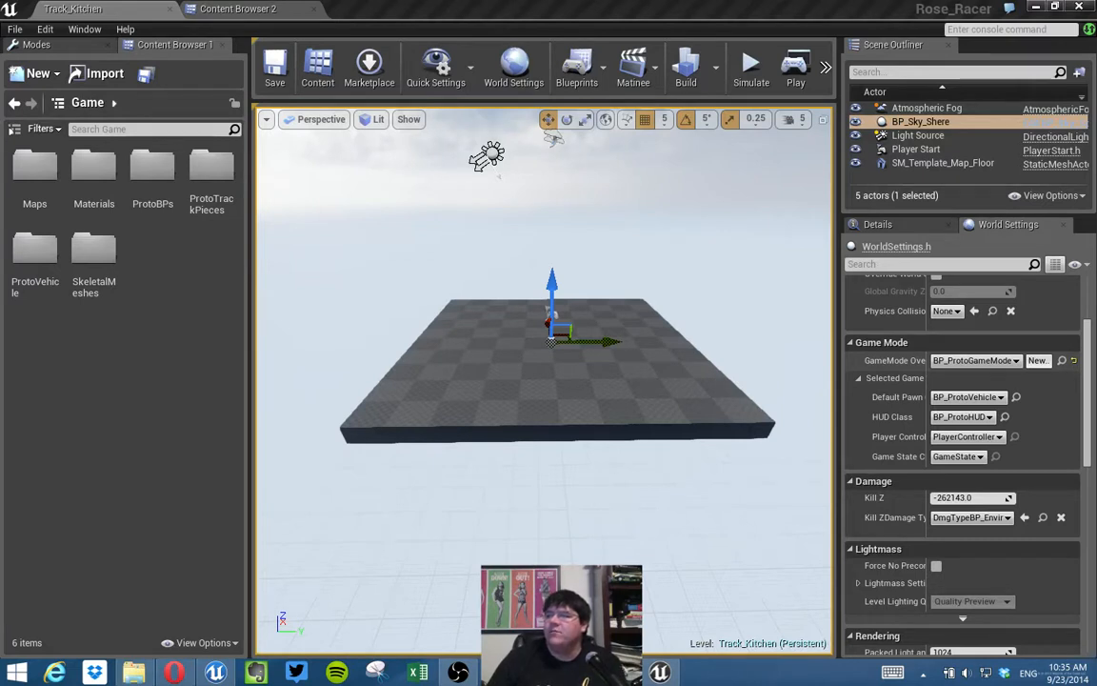
# Place an additive cylinder geometry brush at the middle of the floor platform.
pyautogui.moveTo(689, 324)
pyautogui.mouseDown(button='right')
pyautogui.moveTo(689, 381)
pyautogui.moveTo(658, 443)
pyautogui.moveTo(615, 417)
pyautogui.moveTo(667, 416)
pyautogui.moveTo(683, 323)
pyautogui.mouseUp(button='right')
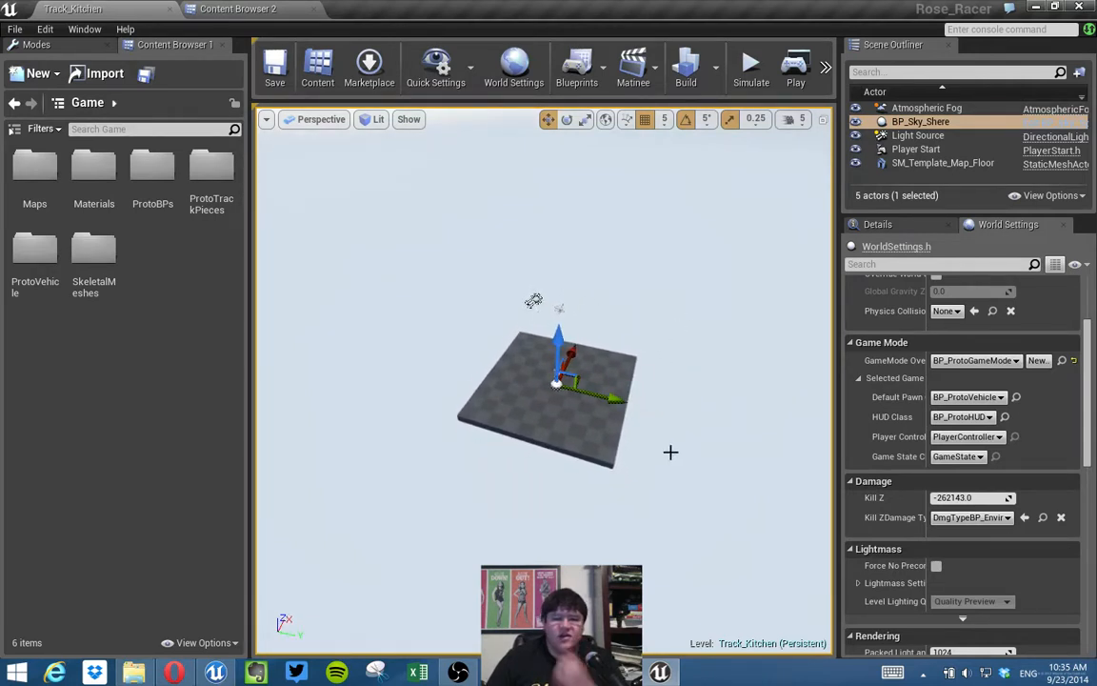
pyautogui.moveTo(671, 452); pyautogui.dragTo(484, 448, button='right')
pyautogui.click(41, 46)
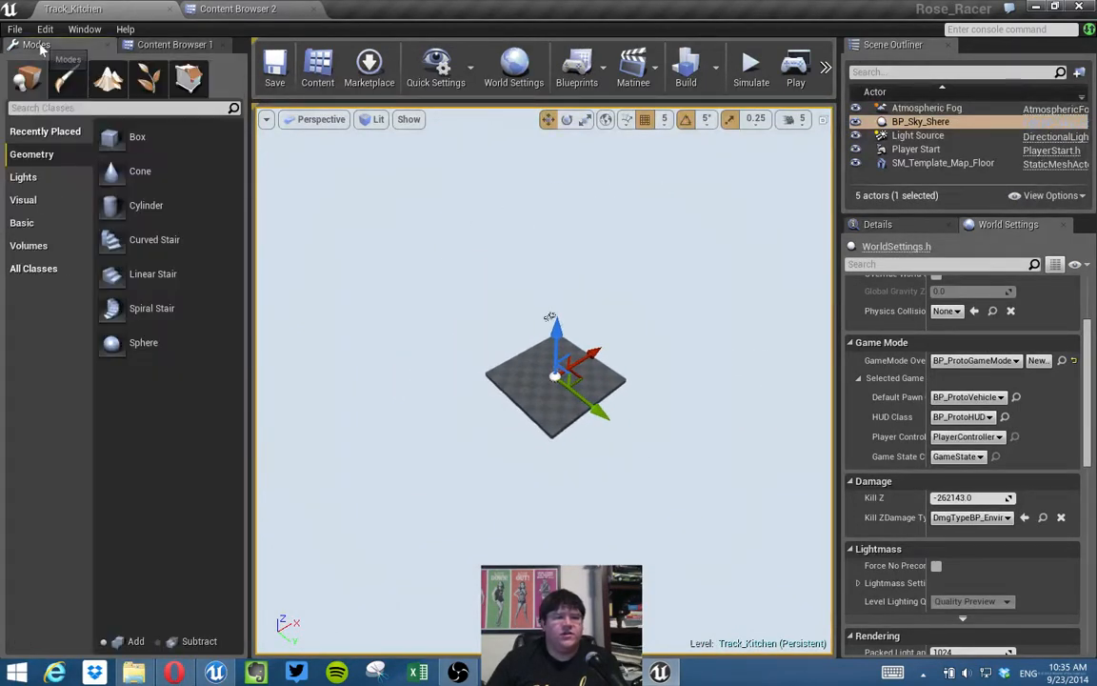
pyautogui.click(189, 79)
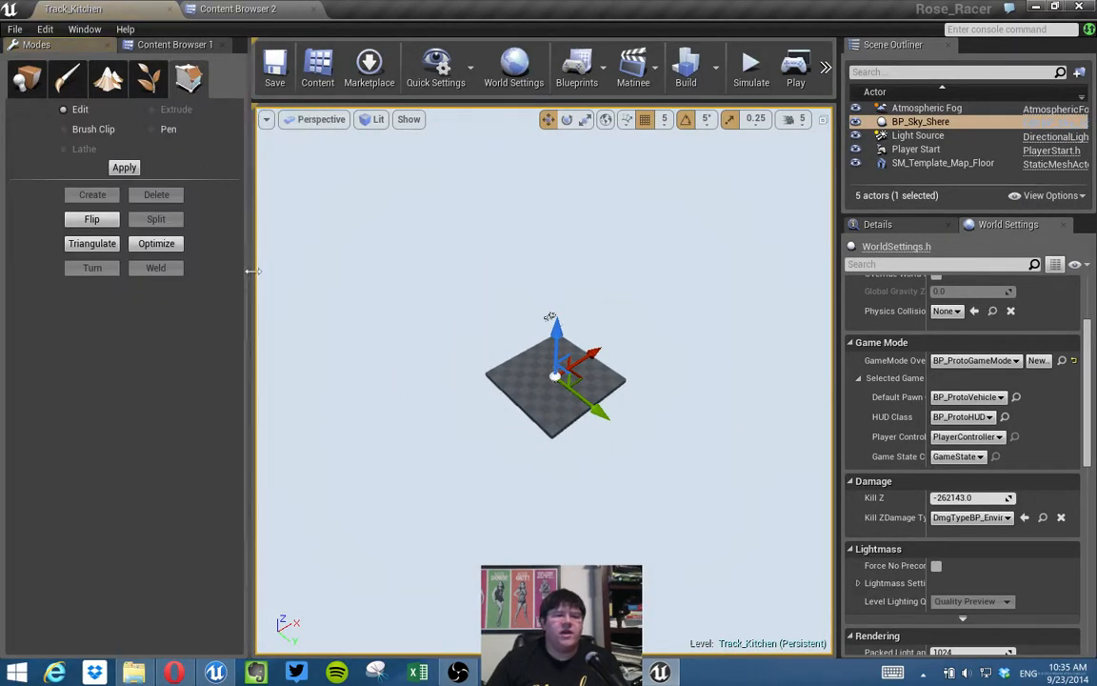
pyautogui.click(26, 81)
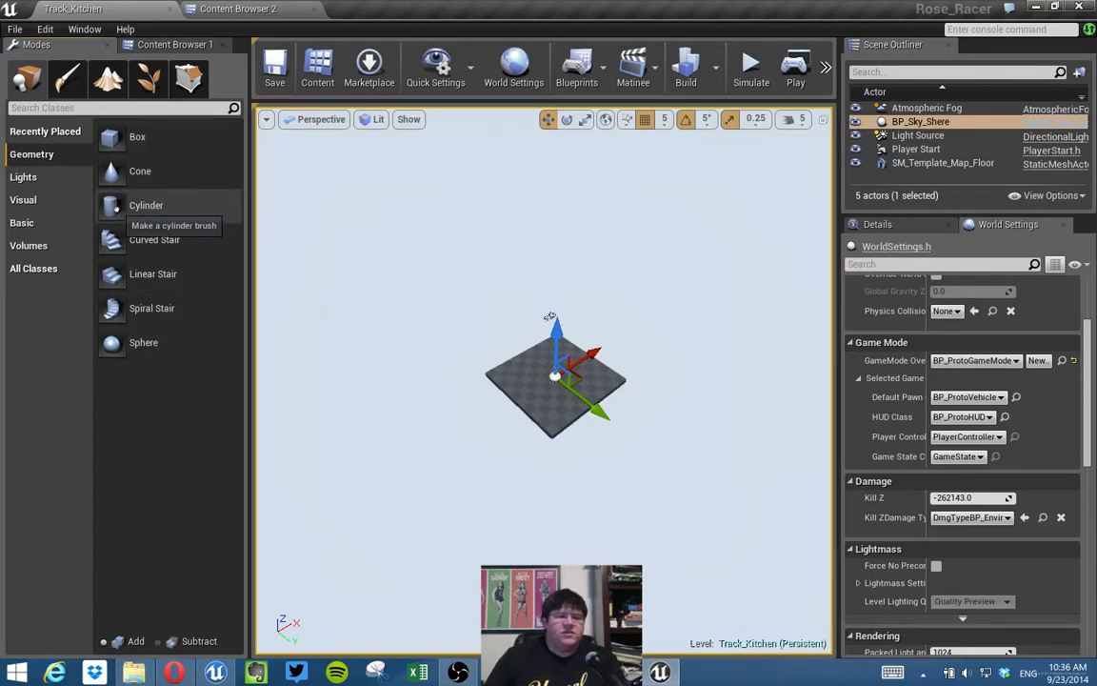
pyautogui.moveTo(116, 208)
pyautogui.mouseDown()
pyautogui.moveTo(304, 335)
pyautogui.moveTo(480, 350)
pyautogui.moveTo(529, 390)
pyautogui.moveTo(522, 400)
pyautogui.moveTo(552, 383)
pyautogui.moveTo(554, 352)
pyautogui.mouseUp()
pyautogui.moveTo(556, 351)
pyautogui.mouseDown(button='middle')
pyautogui.moveTo(555, 448)
pyautogui.moveTo(556, 353)
pyautogui.moveTo(555, 419)
pyautogui.mouseUp(button='middle')
pyautogui.moveTo(555, 381)
pyautogui.mouseDown(button='right')
pyautogui.moveTo(486, 381)
pyautogui.moveTo(514, 391)
pyautogui.moveTo(561, 362)
pyautogui.mouseUp(button='right')
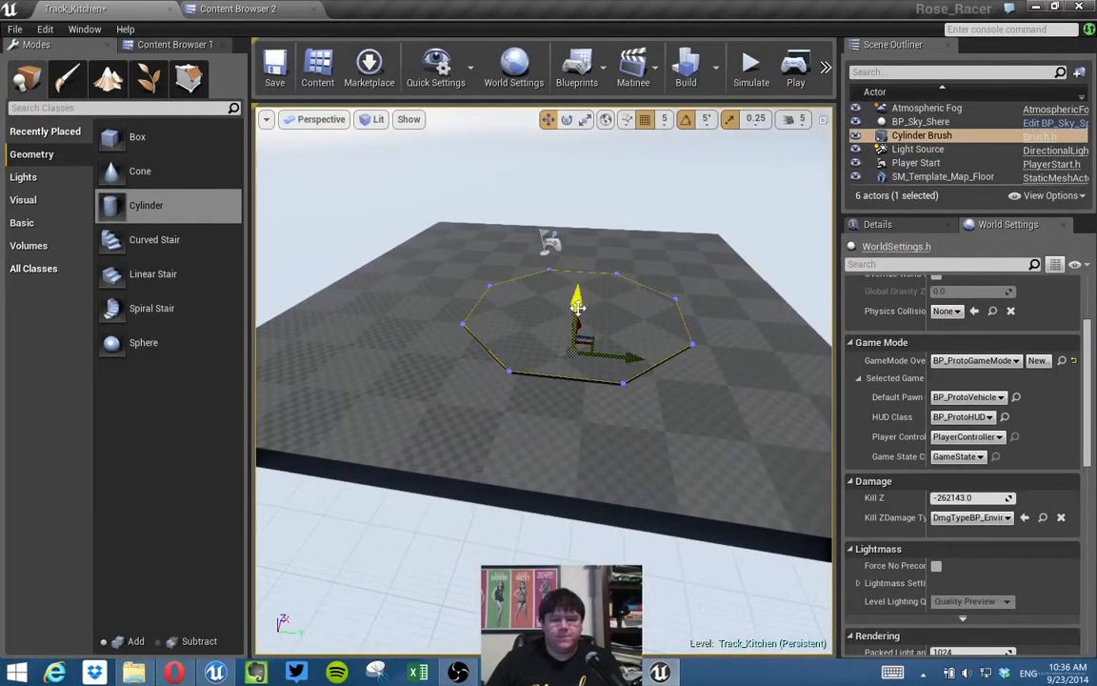
# Adjust the cylinder brush's height, checking in the Side view, so its top face lies level with the floor surface.
pyautogui.moveTo(576, 305); pyautogui.dragTo(576, 310)
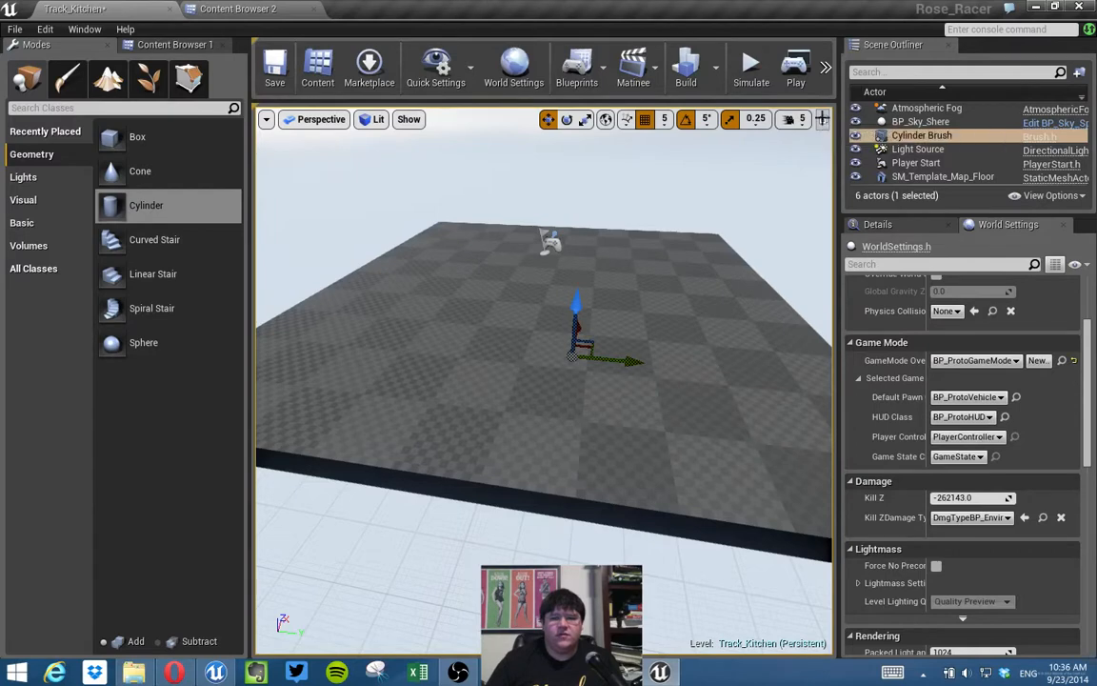
pyautogui.click(823, 119)
pyautogui.click(512, 281)
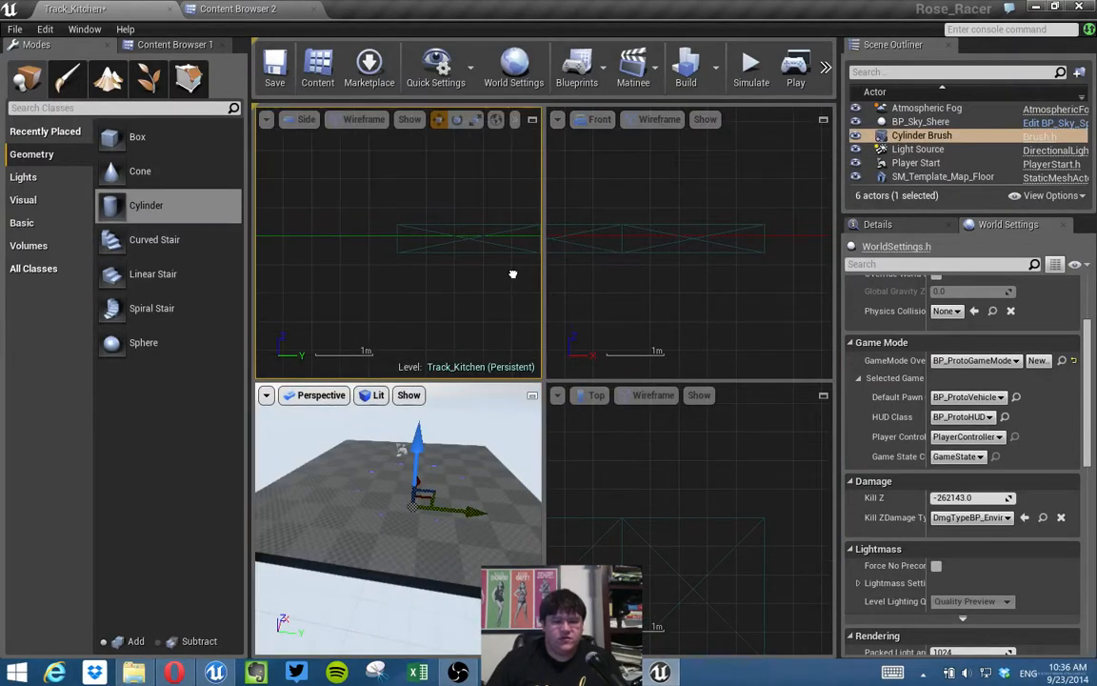
pyautogui.press('f')
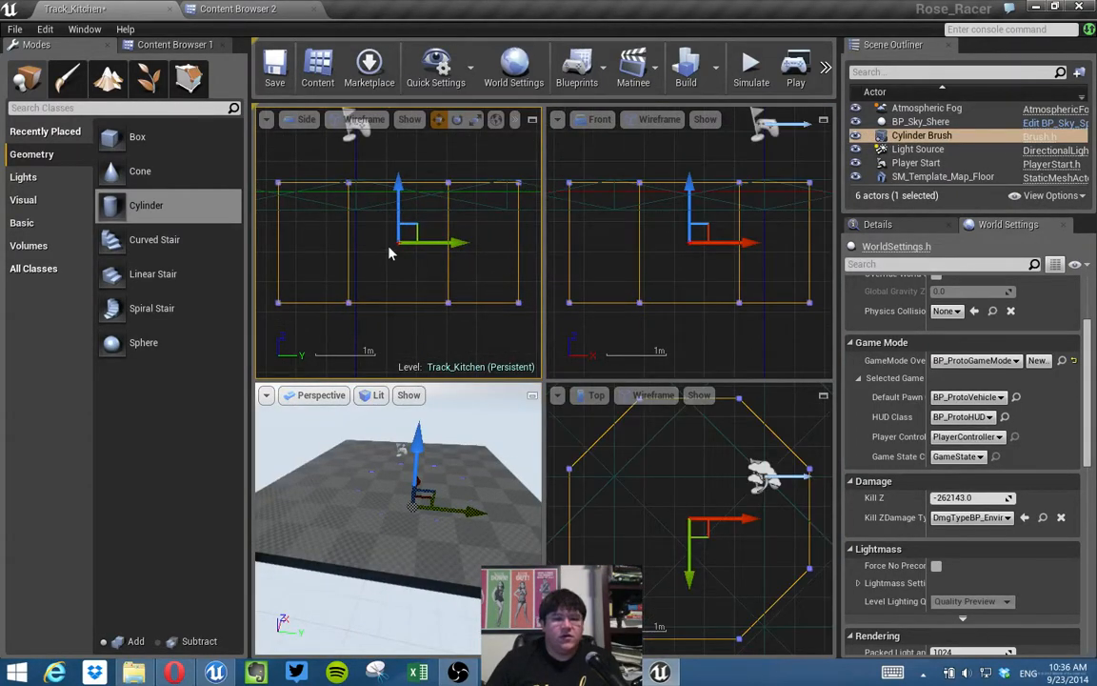
pyautogui.moveTo(404, 181); pyautogui.dragTo(404, 180)
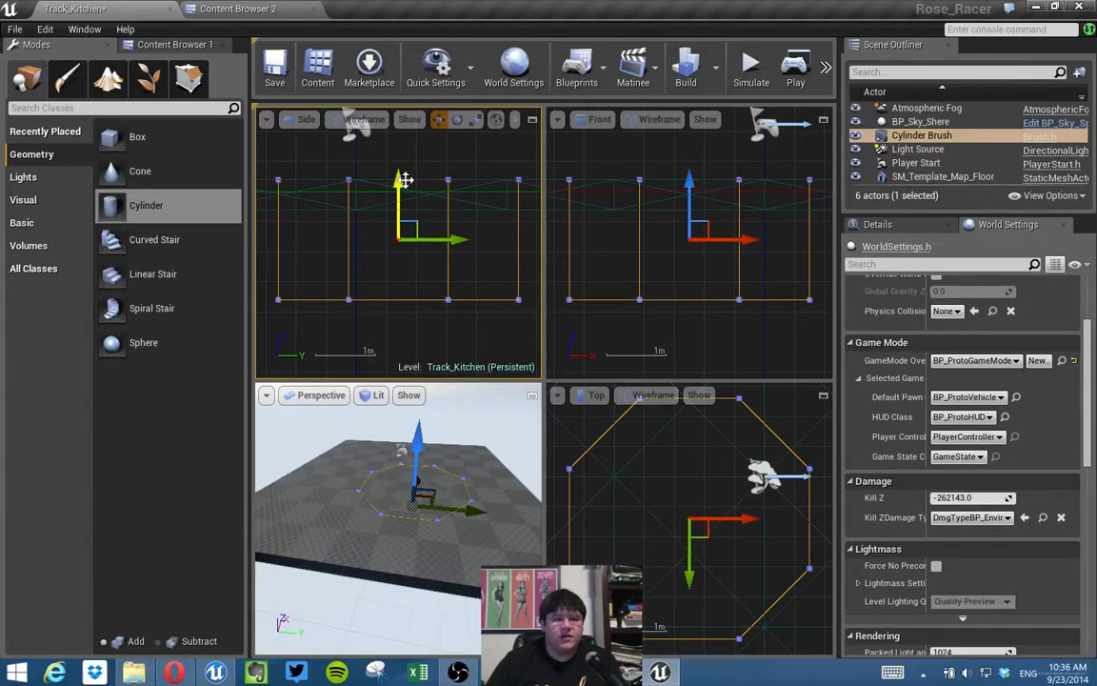
pyautogui.click(532, 394)
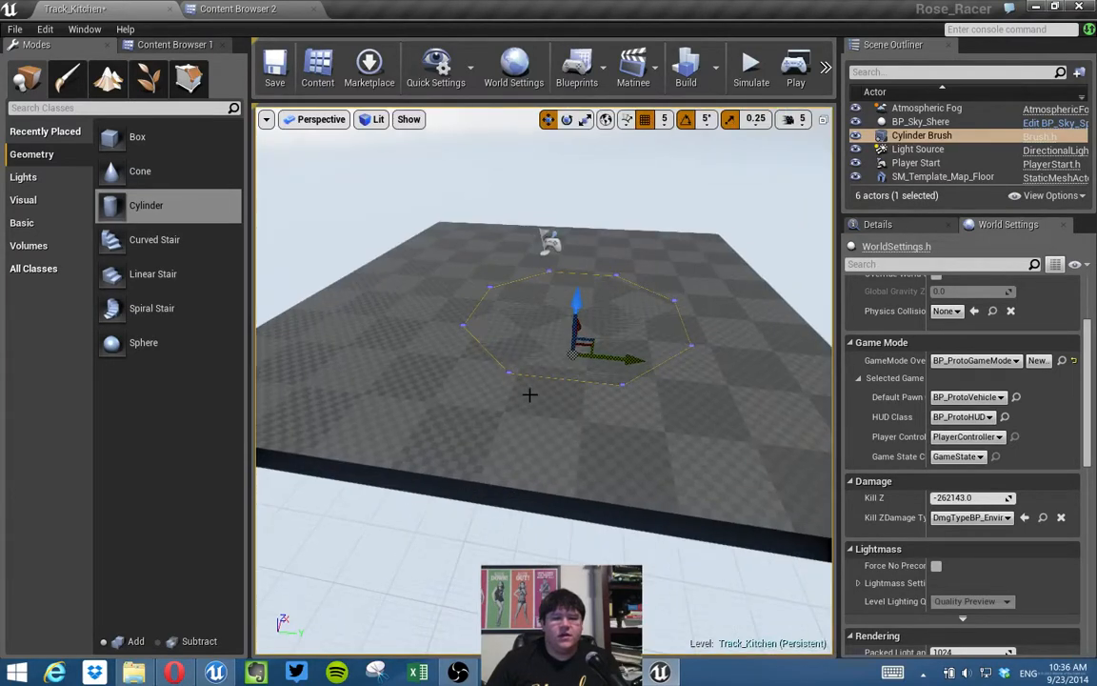
# Set the cylinder brush's Outer Radius to 5000.
pyautogui.scroll(-3, 530, 397)
pyautogui.press('s')
pyautogui.moveTo(530, 396)
pyautogui.mouseDown(button='right')
pyautogui.moveTo(610, 410)
pyautogui.moveTo(534, 372)
pyautogui.moveTo(566, 375)
pyautogui.moveTo(545, 375)
pyautogui.mouseUp(button='right')
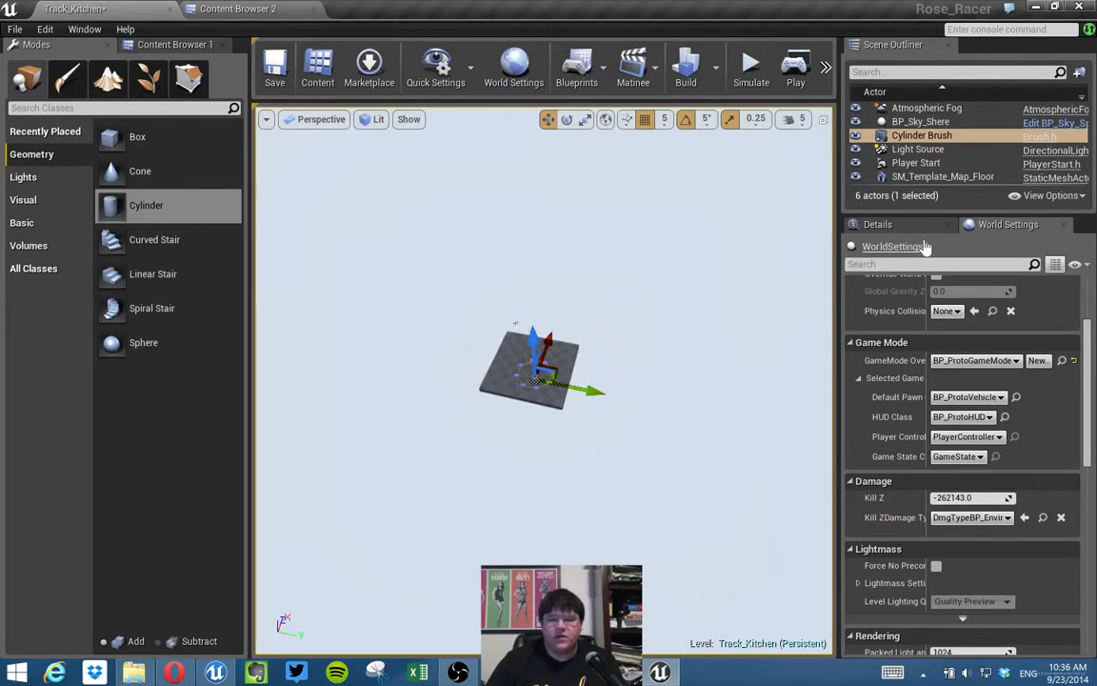
pyautogui.click(903, 226)
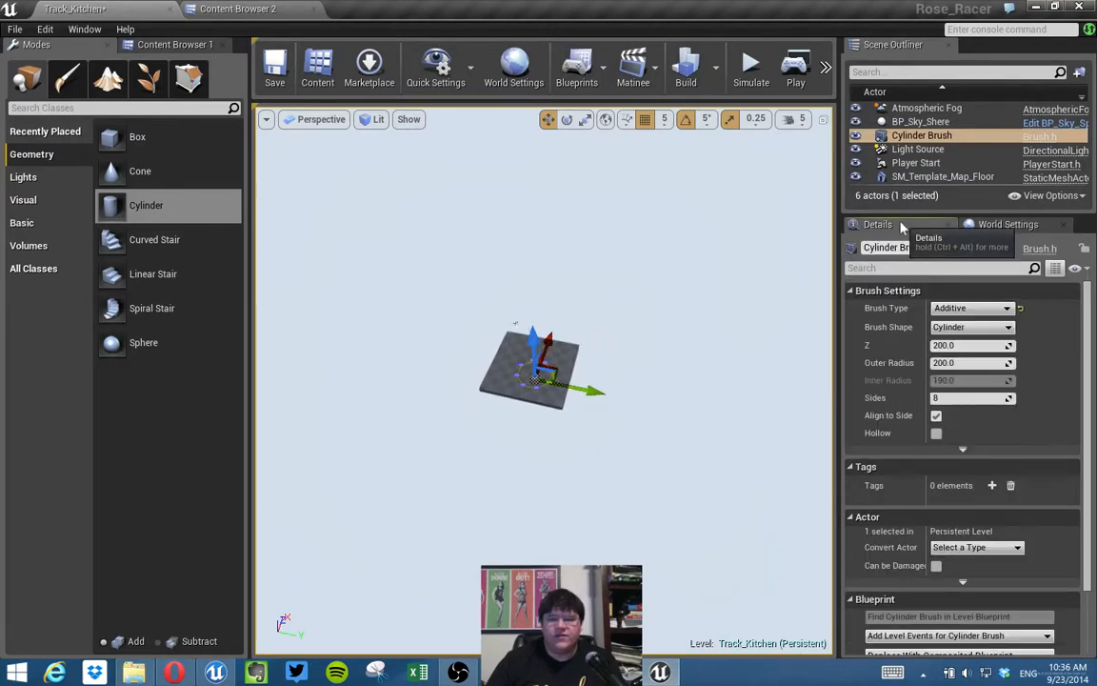
pyautogui.click(960, 363)
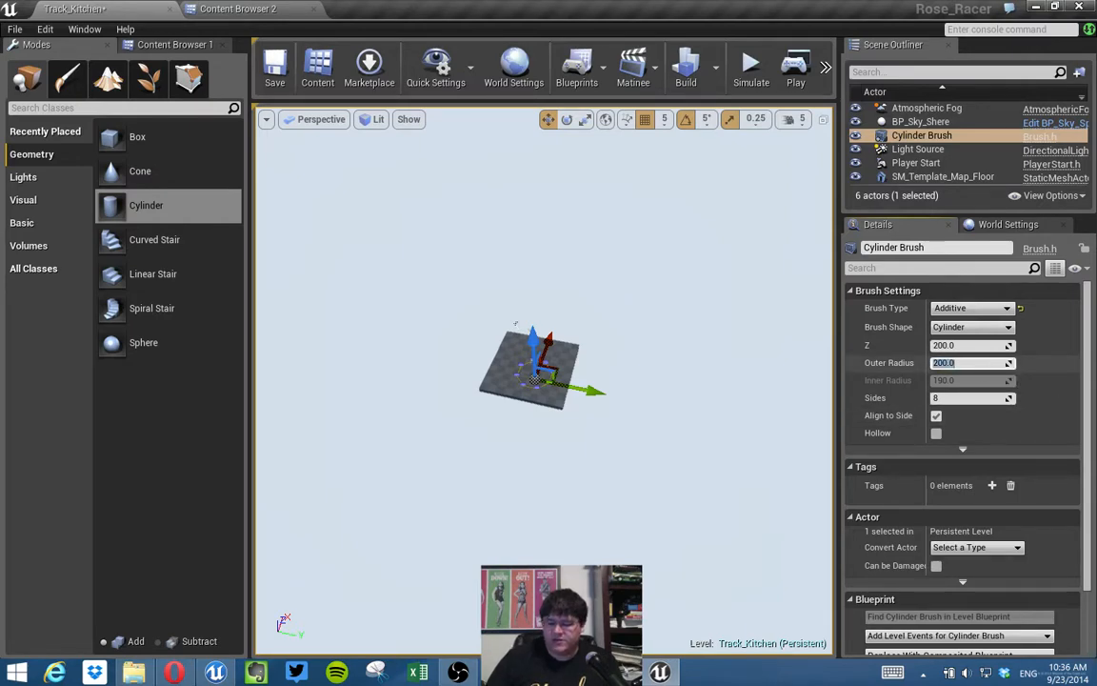
pyautogui.write('5000')
pyautogui.press('Return')
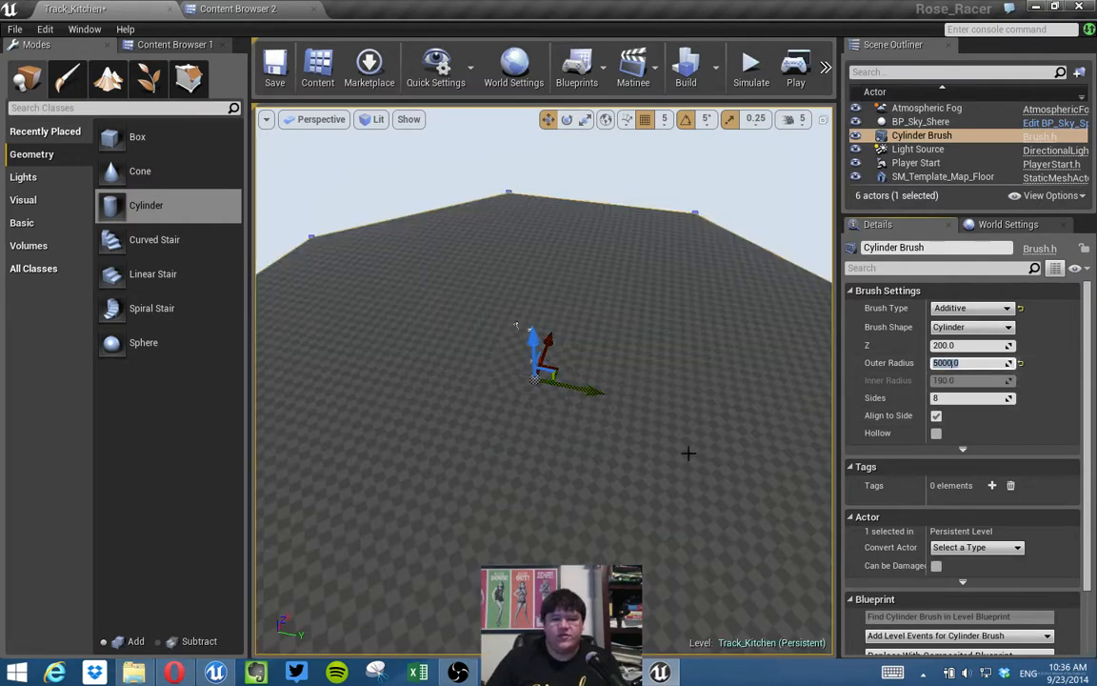
# Switch to geometry editing mode with the whole cylinder brush in sight.
pyautogui.scroll(-5, 716, 379)
pyautogui.press('s')
pyautogui.moveTo(543, 381)
pyautogui.mouseDown(button='right')
pyautogui.moveTo(677, 373)
pyautogui.moveTo(771, 389)
pyautogui.mouseUp(button='right')
pyautogui.press('a')
pyautogui.moveTo(630, 481)
pyautogui.mouseDown(button='right')
pyautogui.moveTo(791, 471)
pyautogui.moveTo(582, 525)
pyautogui.mouseUp(button='right')
pyautogui.press('a')
pyautogui.press('w')
pyautogui.press('s')
pyautogui.press('s')
pyautogui.moveTo(334, 191); pyautogui.dragTo(303, 191, button='right')
pyautogui.click(190, 80)
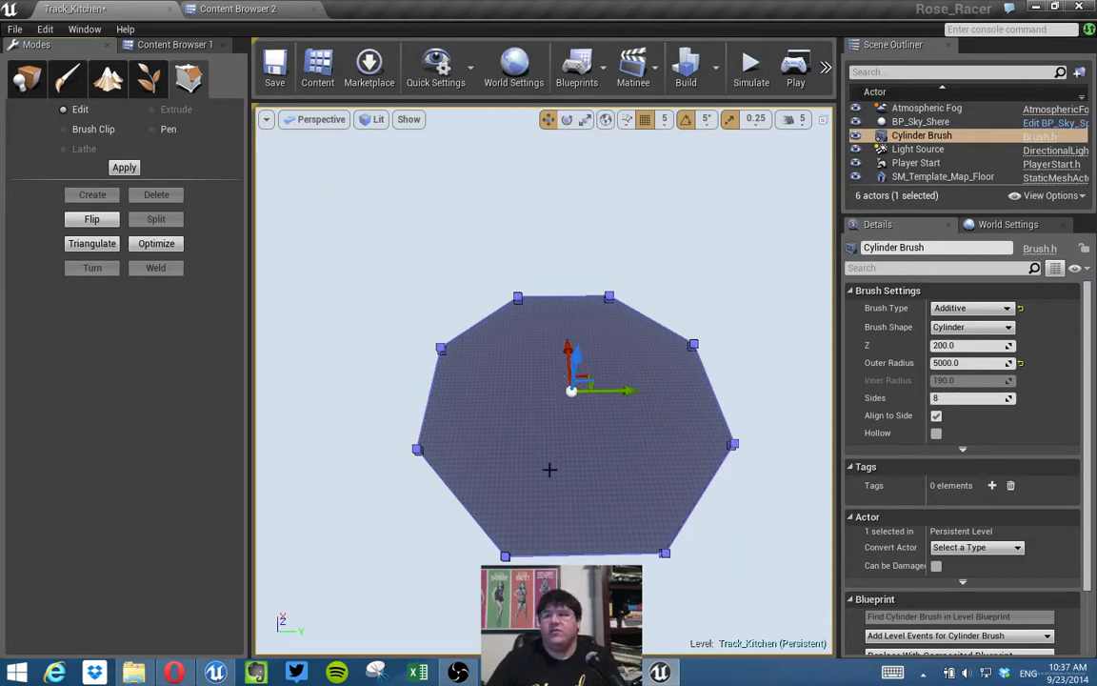
# In a maximized Top view, move the four vertices at the octagonal brush's negative-X end outward by about 100 m.
pyautogui.moveTo(544, 475)
pyautogui.keyDown('alt'); pyautogui.mouseDown()
pyautogui.moveTo(619, 469)
pyautogui.moveTo(629, 481)
pyautogui.moveTo(553, 397)
pyautogui.mouseUp(); pyautogui.keyUp('alt')
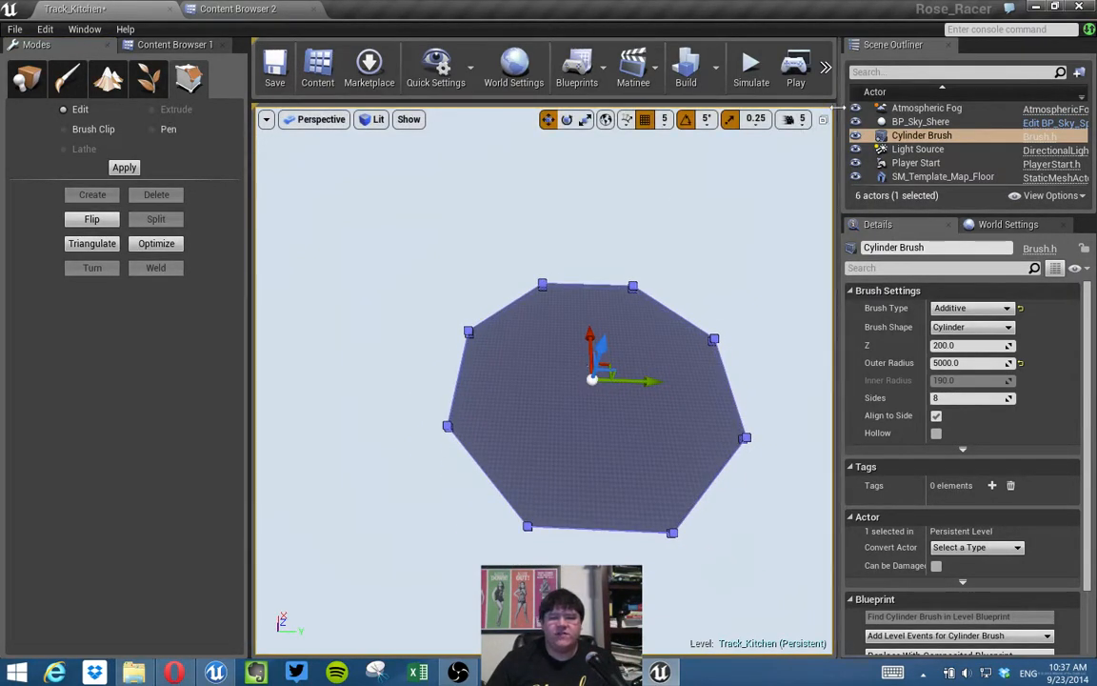
pyautogui.click(826, 120)
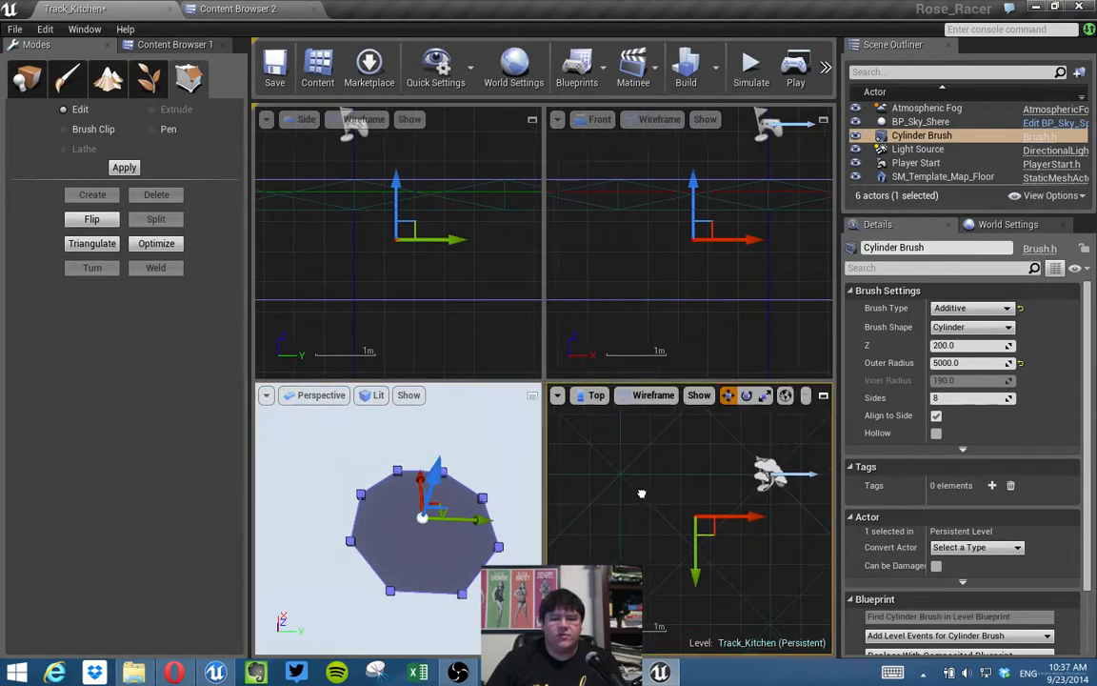
pyautogui.scroll(-5, 629, 496)
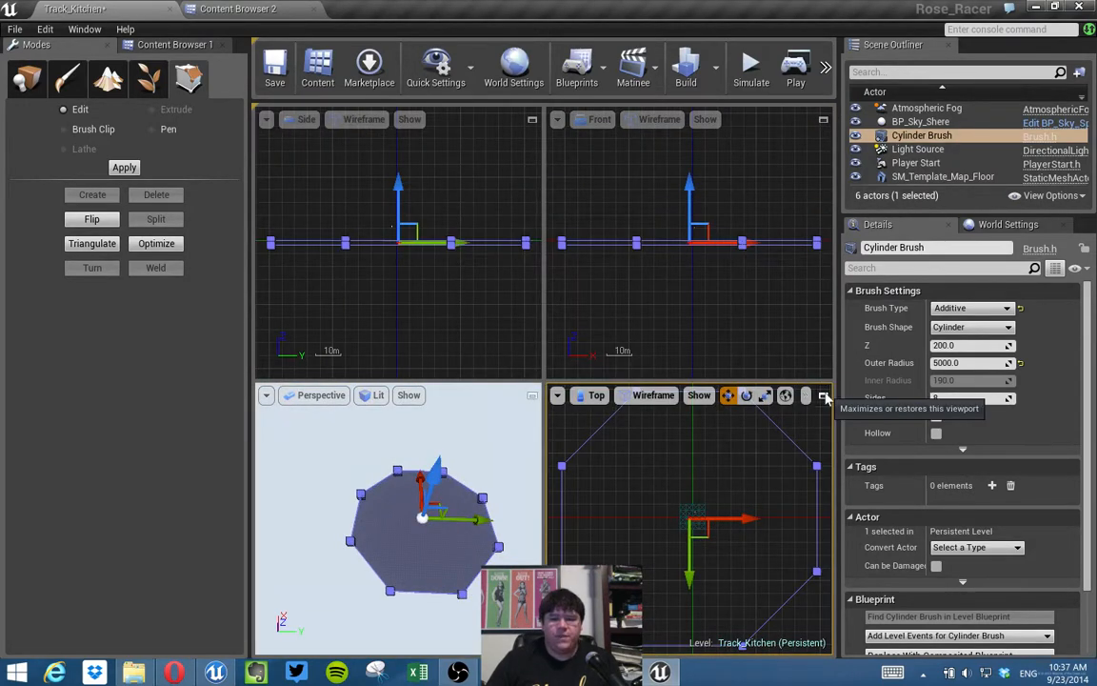
pyautogui.click(824, 397)
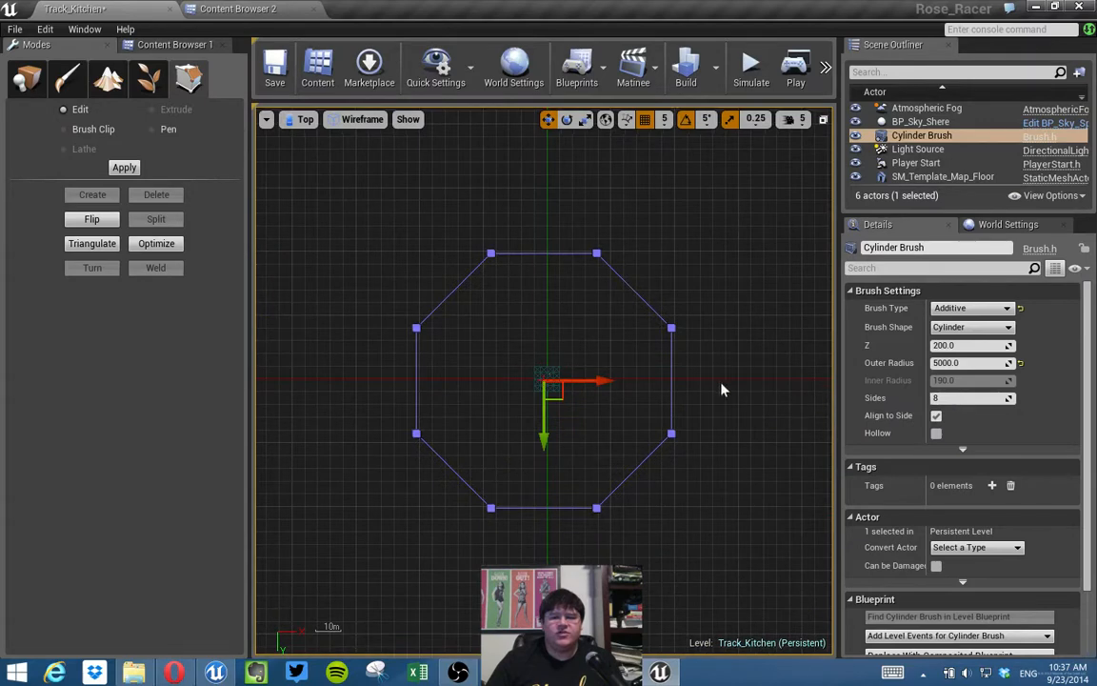
pyautogui.moveTo(644, 282); pyautogui.dragTo(712, 290, button='right')
pyautogui.scroll(-2, 722, 464)
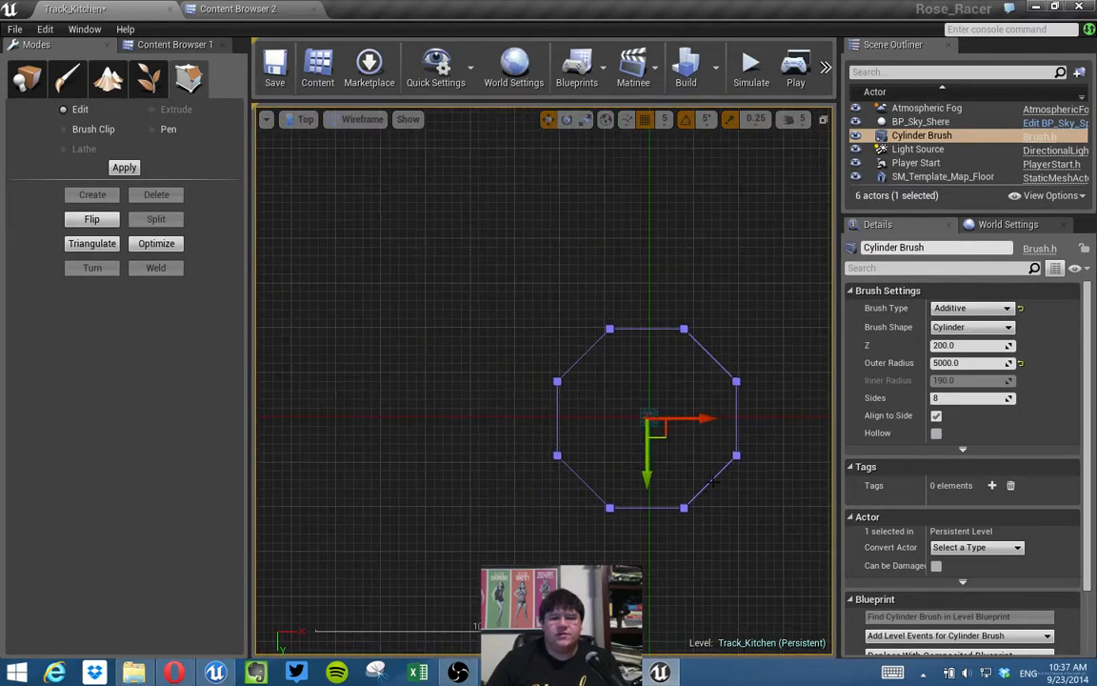
pyautogui.moveTo(721, 474); pyautogui.dragTo(700, 455, button='right')
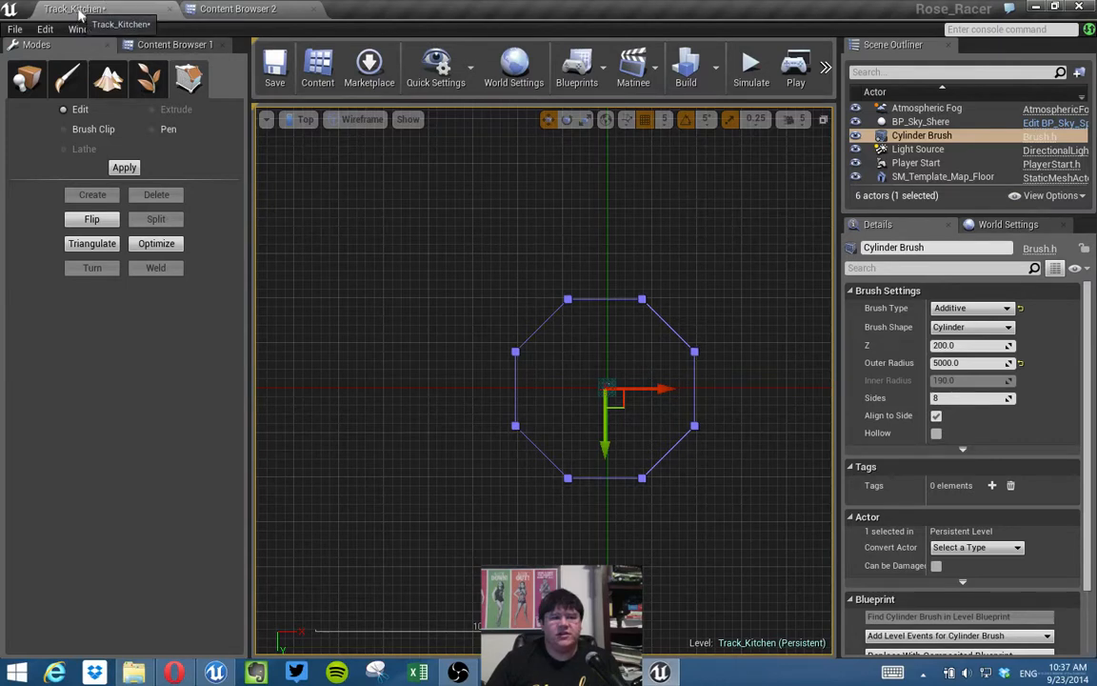
pyautogui.moveTo(424, 212); pyautogui.dragTo(584, 561)
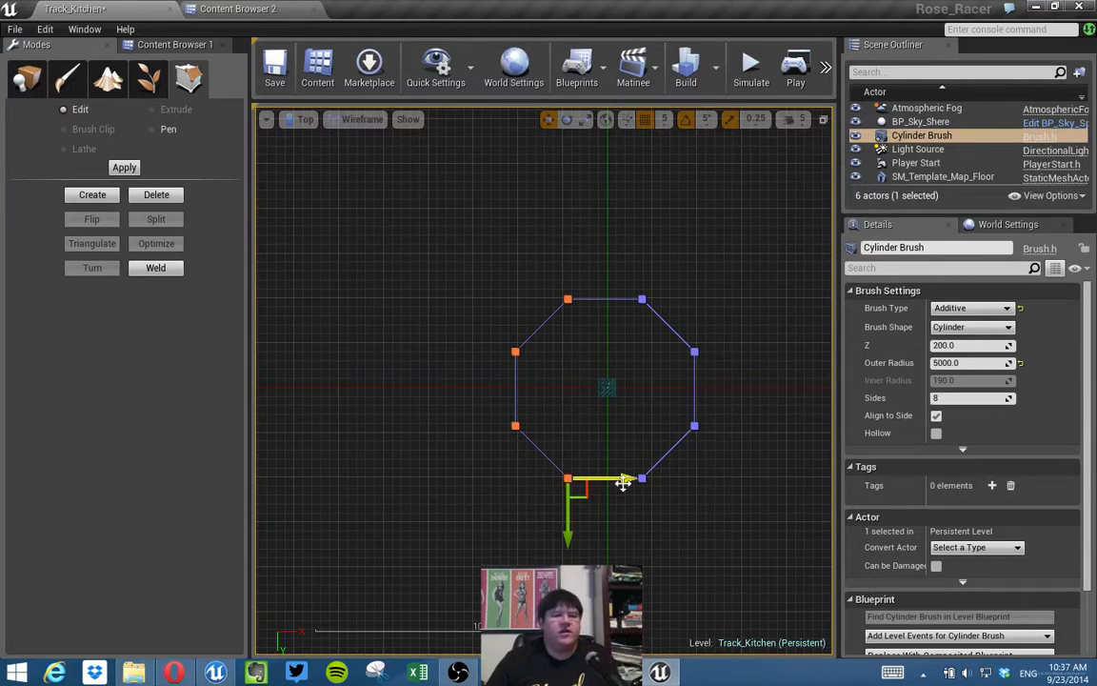
pyautogui.moveTo(623, 483); pyautogui.dragTo(446, 507)
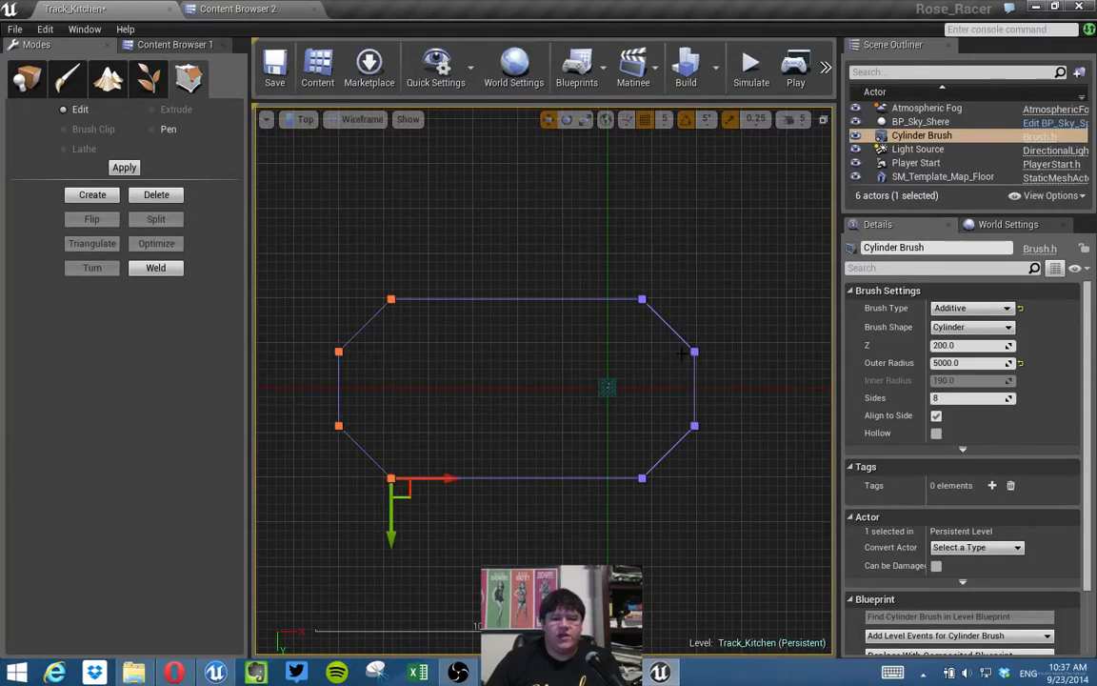
# Move the four vertices at the brush's positive-X end outward by about 100 m to form a long, symmetrical octagon.
pyautogui.moveTo(750, 476)
pyautogui.mouseDown(button='right')
pyautogui.moveTo(707, 478)
pyautogui.moveTo(675, 496)
pyautogui.mouseUp(button='right')
pyautogui.moveTo(681, 522); pyautogui.dragTo(539, 265)
pyautogui.moveTo(623, 304); pyautogui.dragTo(796, 321)
pyautogui.scroll(-1, 756, 413)
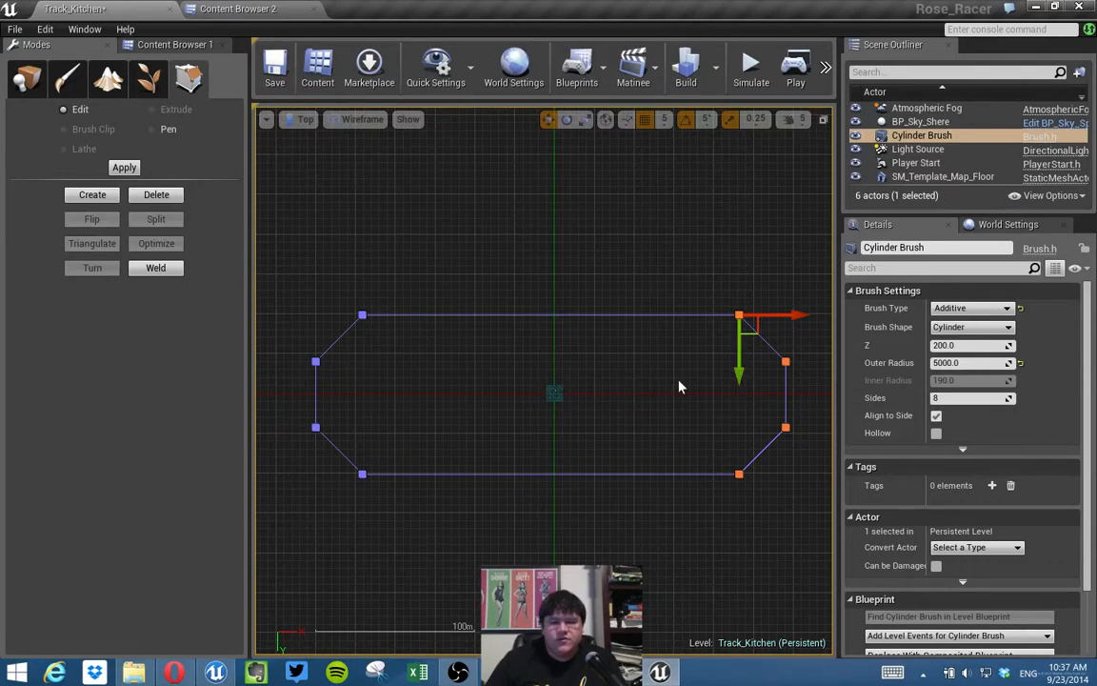
pyautogui.moveTo(797, 315); pyautogui.dragTo(804, 313)
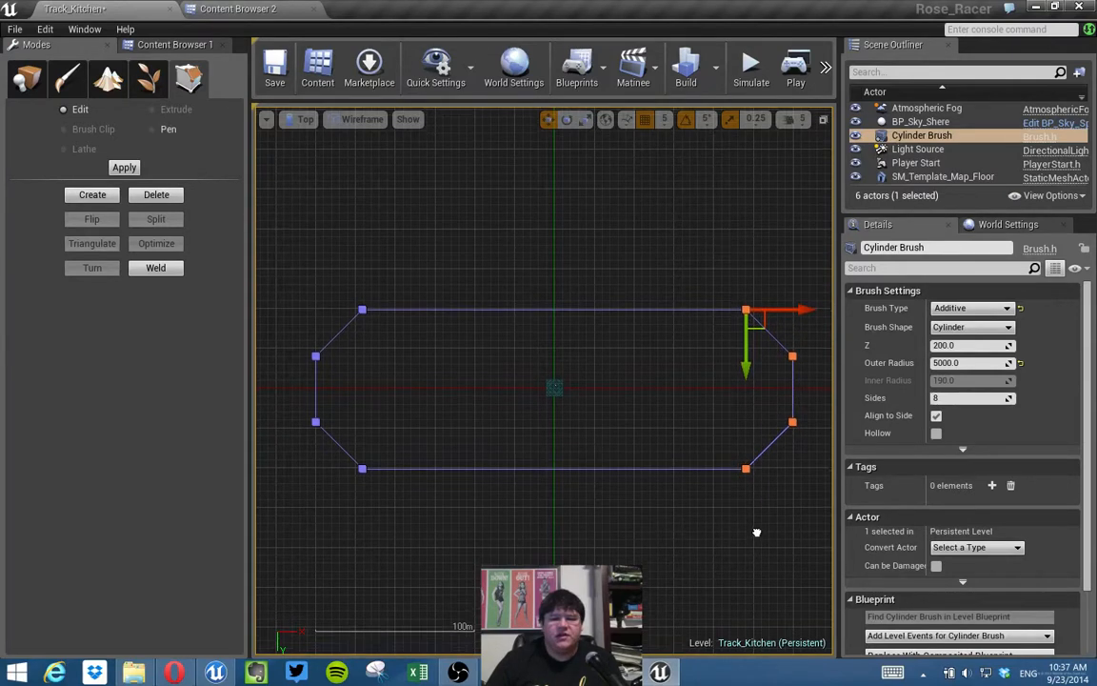
pyautogui.moveTo(759, 535); pyautogui.dragTo(734, 510, button='right')
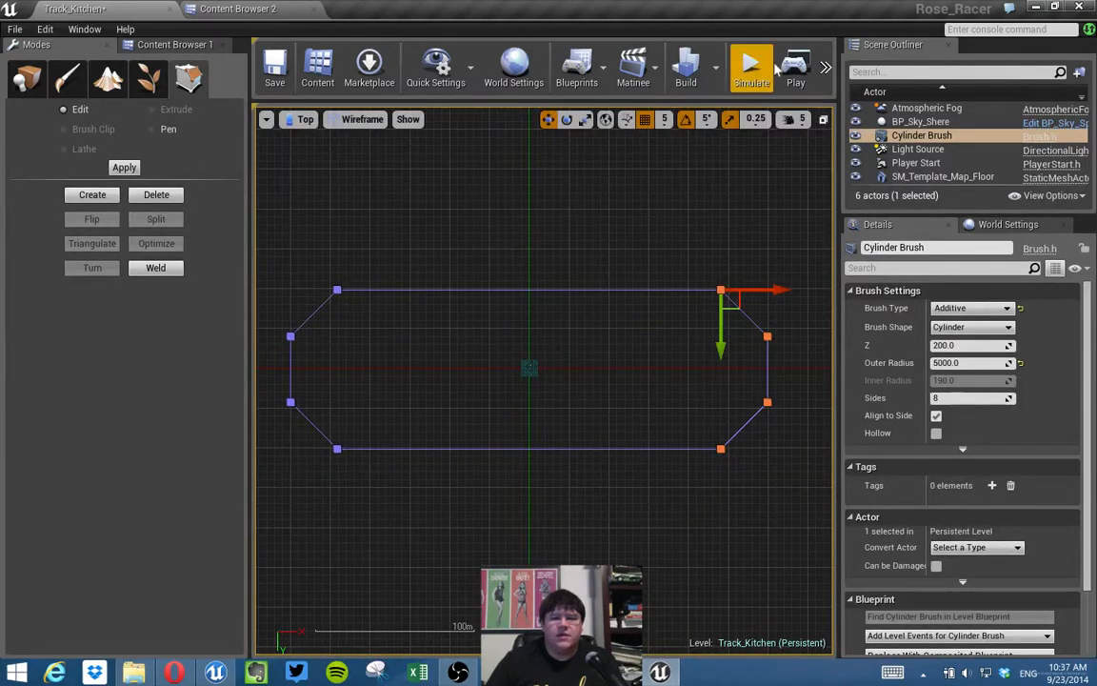
# Delete the small template floor mesh at the centre of the level.
pyautogui.scroll(5, 583, 360)
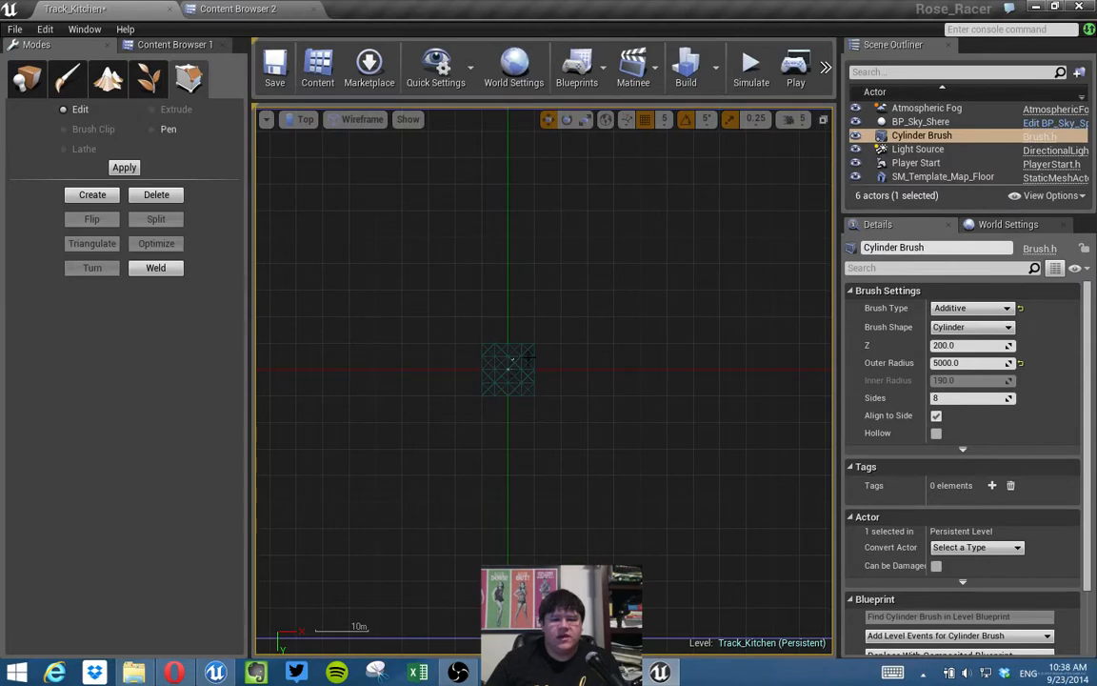
pyautogui.click(515, 382)
pyautogui.press('Delete')
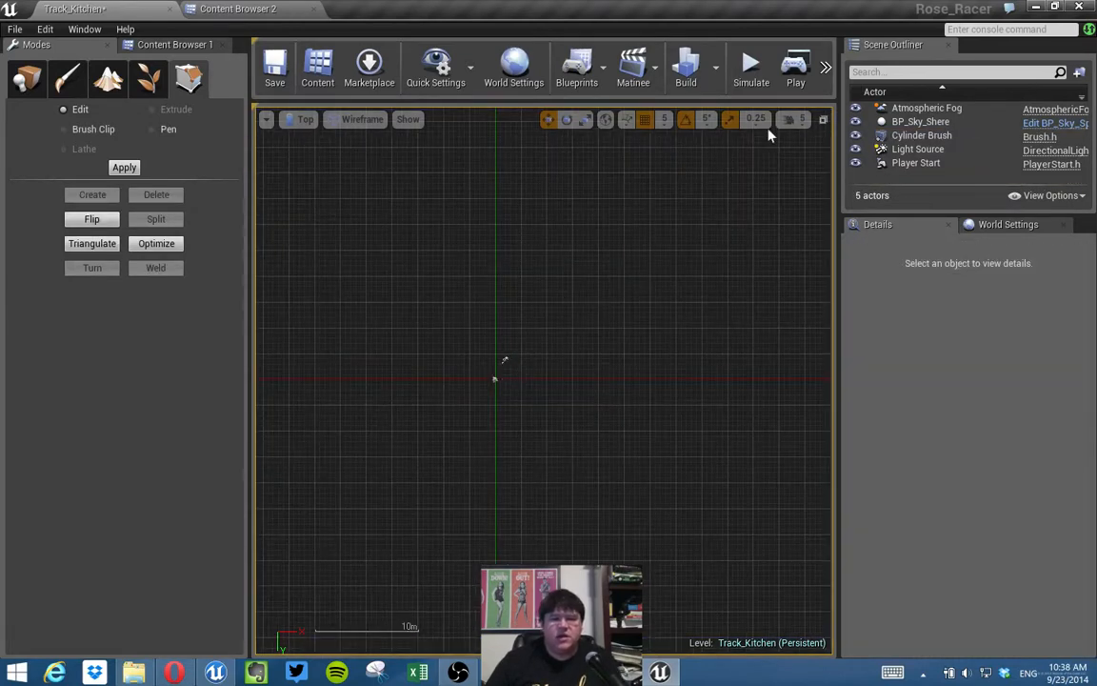
# In the Top view, widen the cylinder brush by moving the four vertices on each long side outward by about 25 m.
pyautogui.click(822, 120)
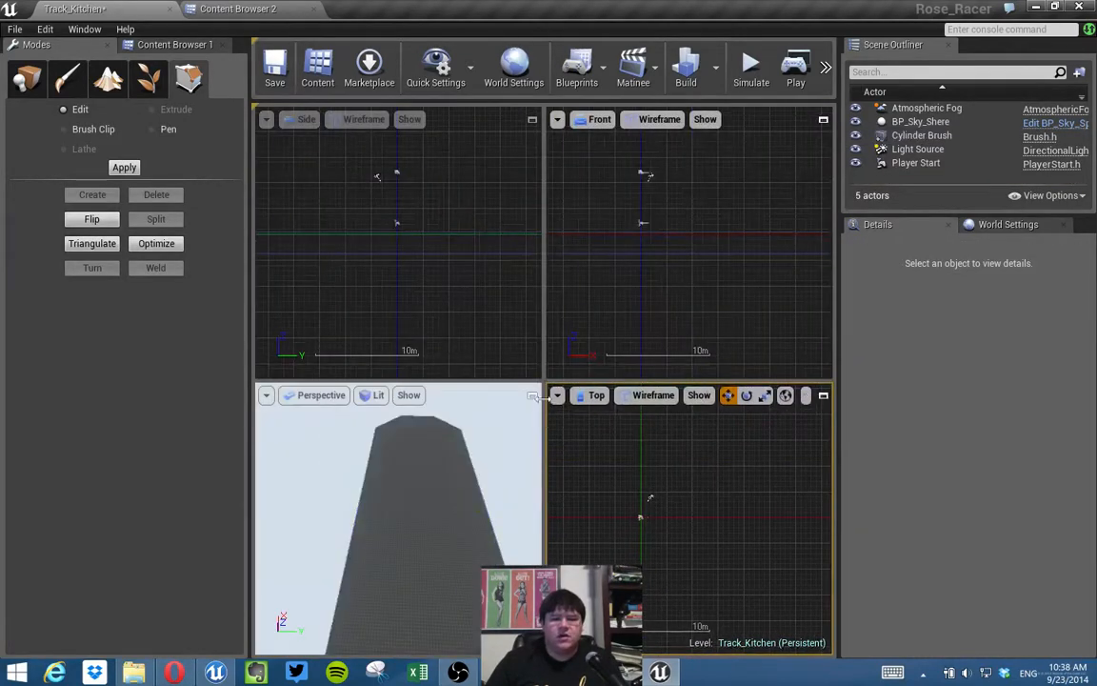
pyautogui.click(823, 395)
pyautogui.scroll(-5, 724, 475)
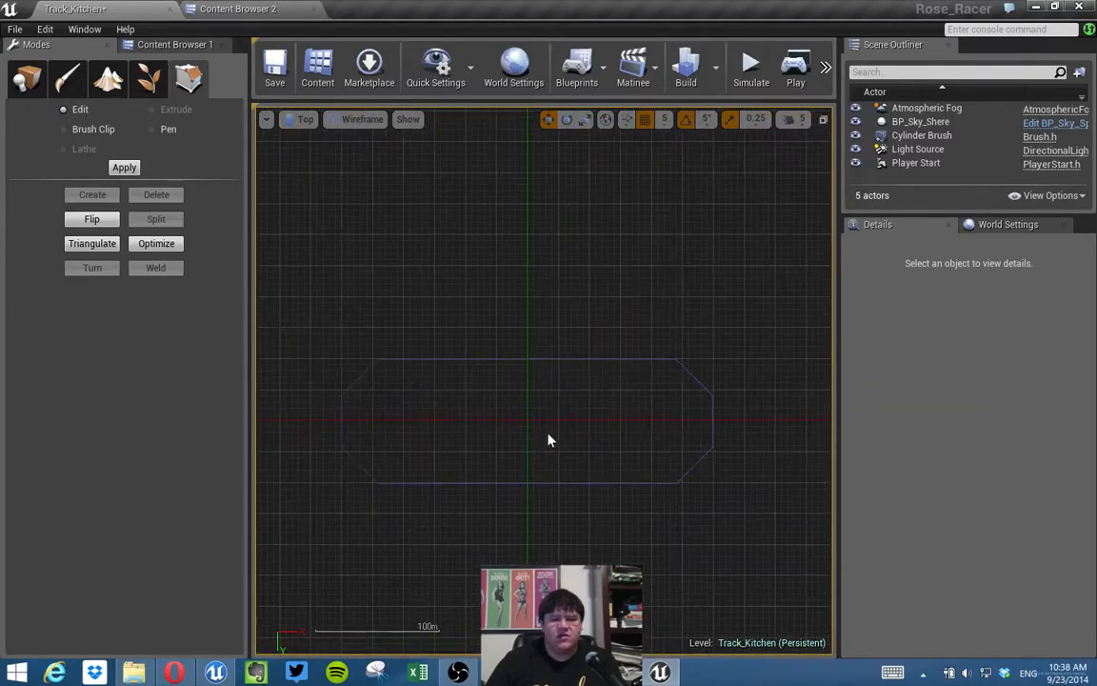
pyautogui.click(394, 360)
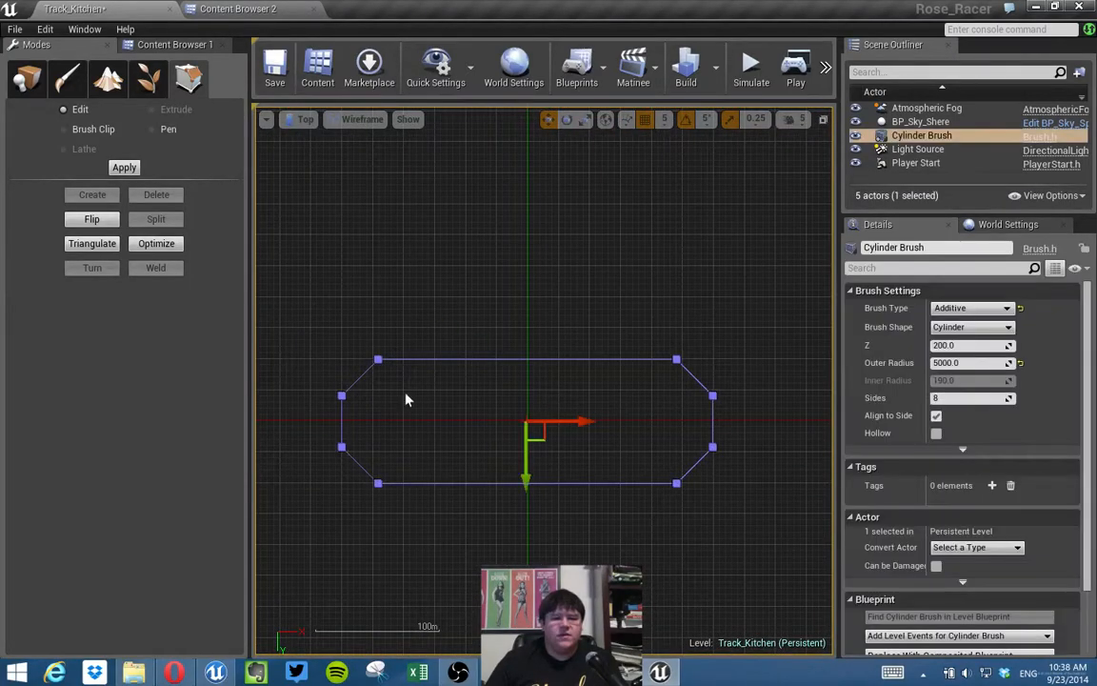
pyautogui.moveTo(299, 252)
pyautogui.mouseDown()
pyautogui.moveTo(563, 271)
pyautogui.moveTo(806, 391)
pyautogui.moveTo(796, 415)
pyautogui.mouseUp()
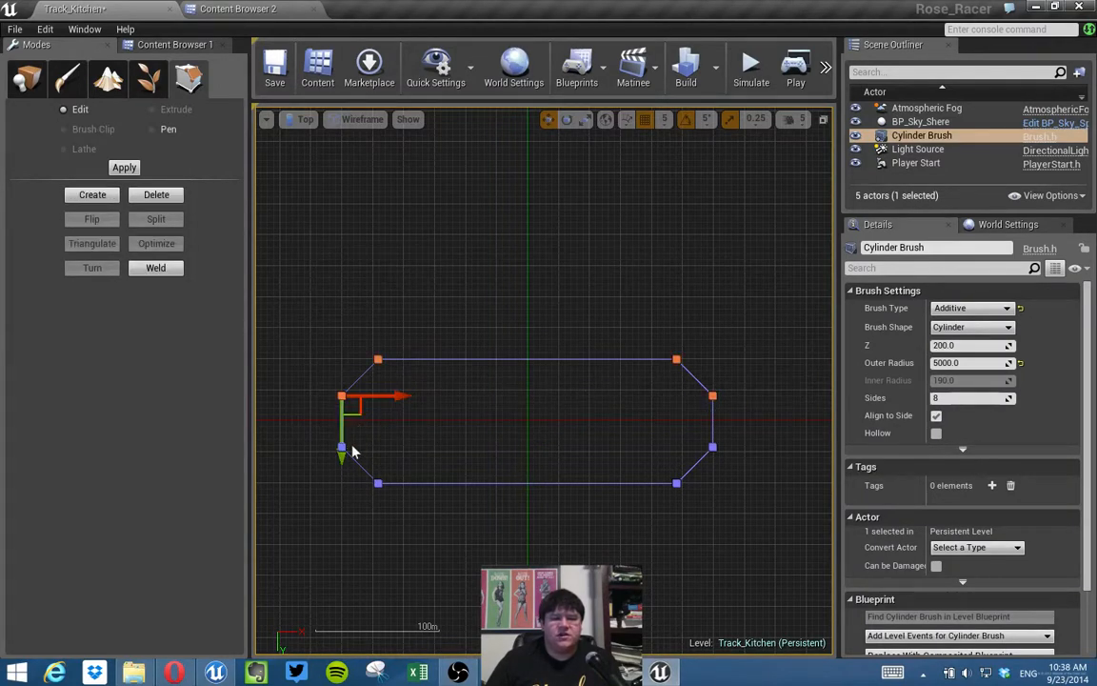
pyautogui.moveTo(343, 454); pyautogui.dragTo(343, 448)
pyautogui.moveTo(343, 435); pyautogui.dragTo(341, 422)
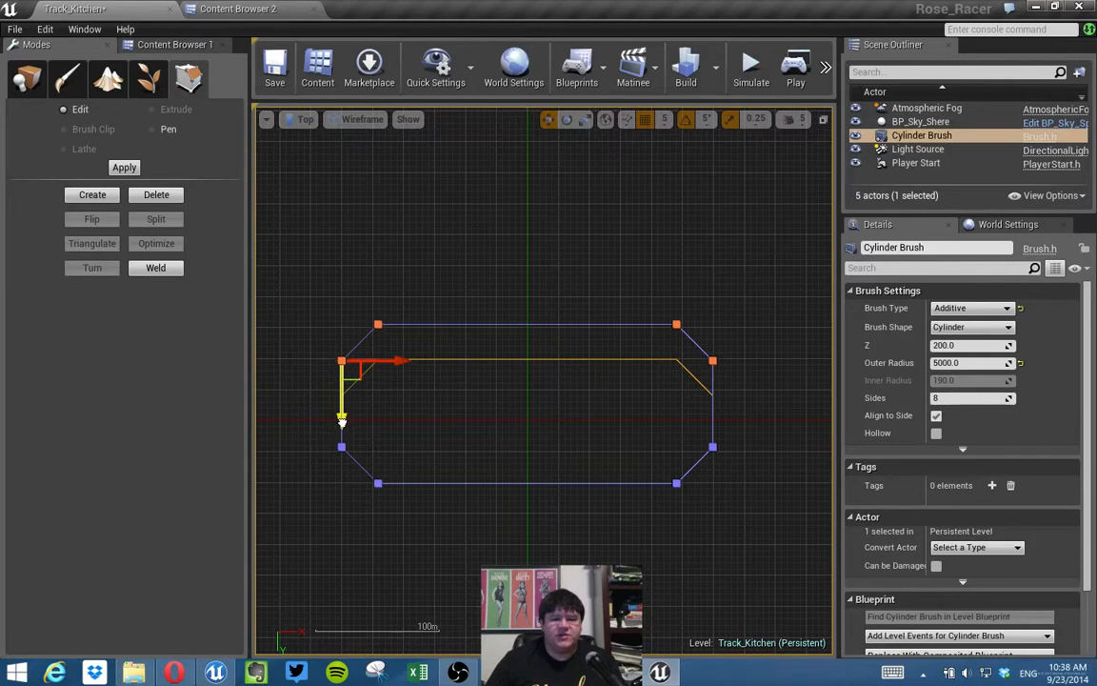
pyautogui.moveTo(762, 508)
pyautogui.mouseDown()
pyautogui.moveTo(400, 465)
pyautogui.moveTo(309, 437)
pyautogui.mouseUp()
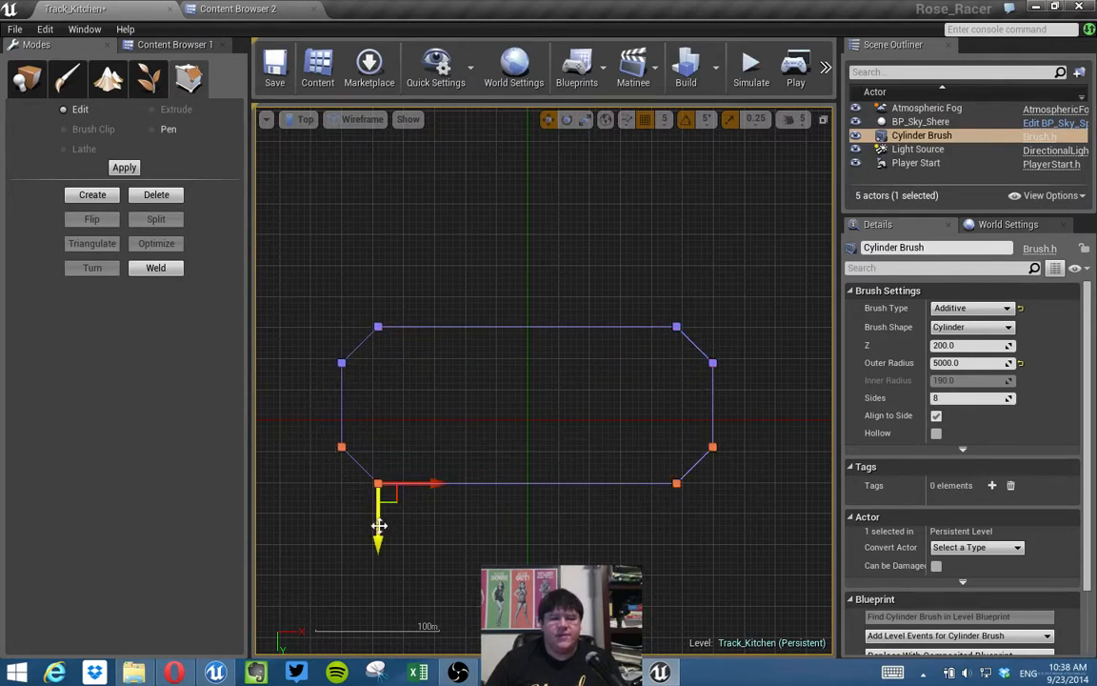
pyautogui.moveTo(377, 532); pyautogui.dragTo(378, 564)
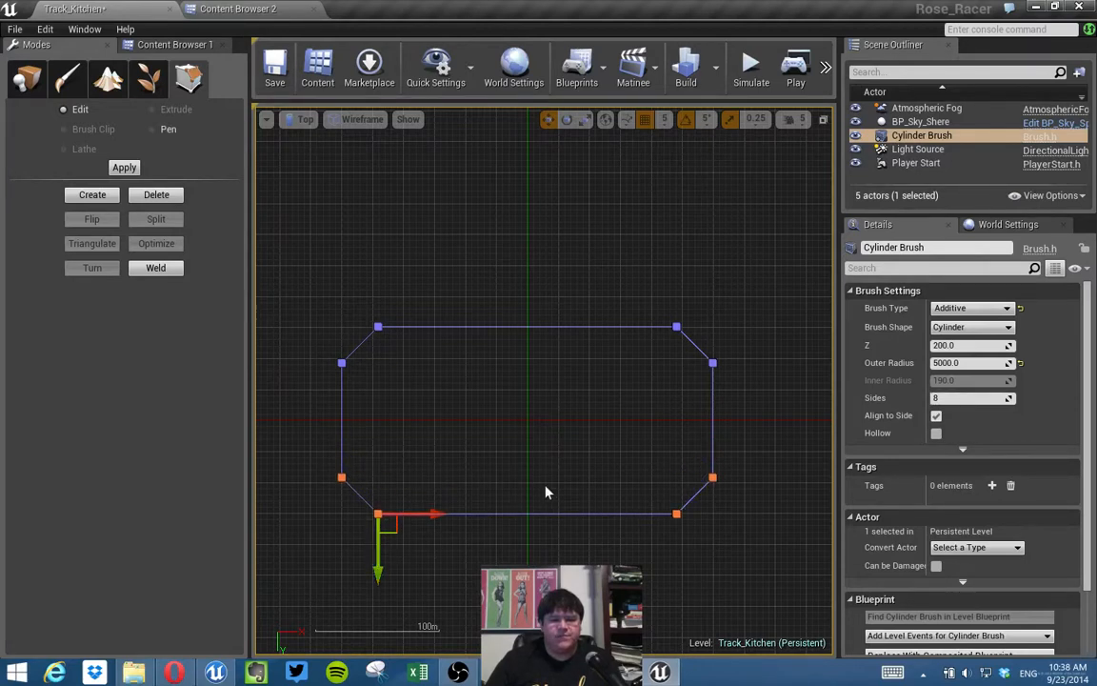
# Check the widened cylinder brush in a maximized perspective view, and return to placement mode.
pyautogui.click(821, 122)
pyautogui.click(502, 392)
pyautogui.moveTo(531, 398)
pyautogui.mouseDown(button='right')
pyautogui.moveTo(783, 381)
pyautogui.moveTo(750, 368)
pyautogui.mouseUp(button='right')
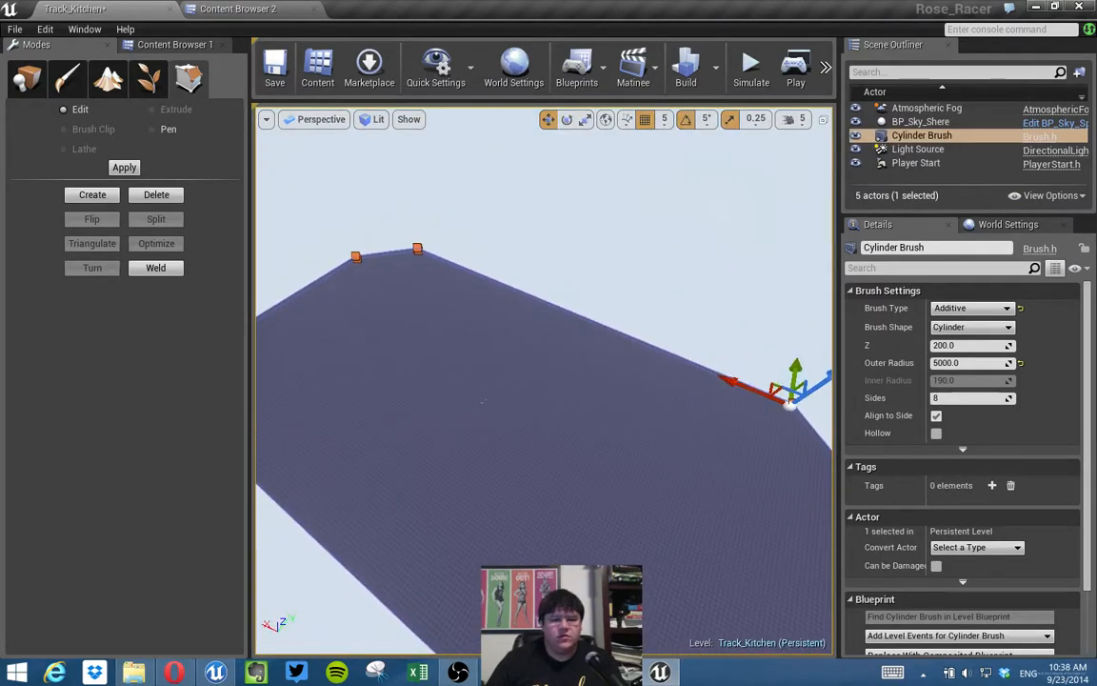
pyautogui.scroll(-5, 542, 395)
pyautogui.rightClick(539, 395)
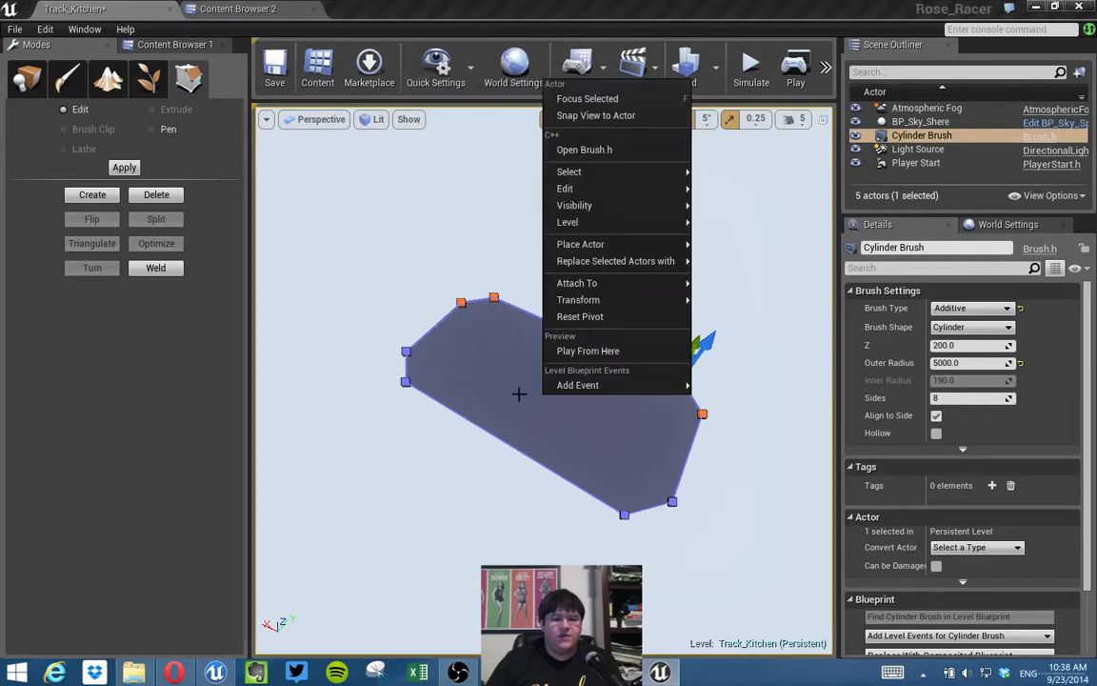
pyautogui.click(26, 78)
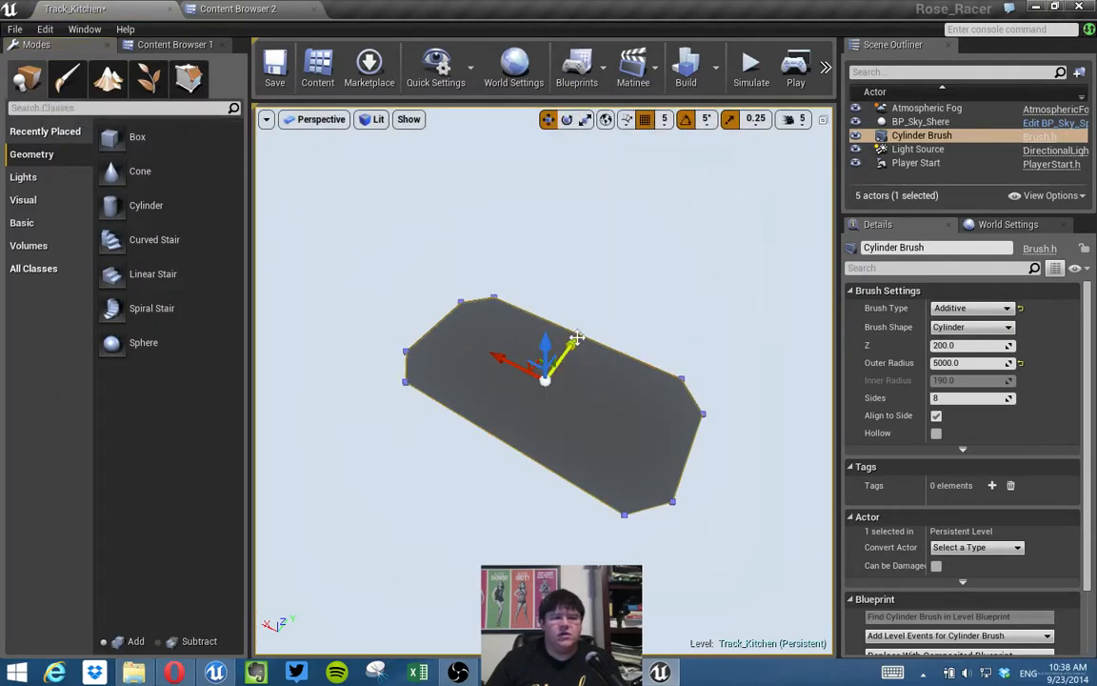
# Focus on the Player Start and duplicate it three times along the Y axis to form a spaced row of four.
pyautogui.click(917, 165)
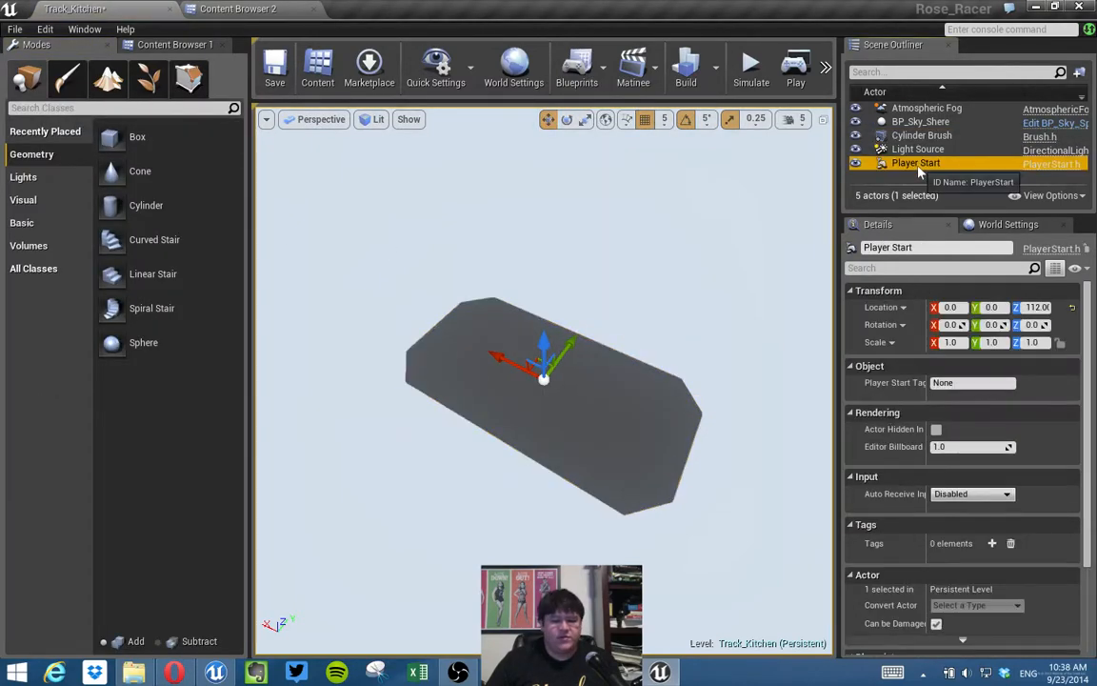
pyautogui.doubleClick(919, 167)
pyautogui.keyDown('alt'); pyautogui.moveTo(619, 329); pyautogui.dragTo(533, 286); pyautogui.keyUp('alt')
pyautogui.moveTo(666, 370)
pyautogui.mouseDown(button='right')
pyautogui.moveTo(610, 324)
pyautogui.moveTo(610, 381)
pyautogui.moveTo(666, 369)
pyautogui.mouseUp(button='right')
pyautogui.keyDown('alt'); pyautogui.moveTo(611, 391); pyautogui.dragTo(515, 395); pyautogui.keyUp('alt')
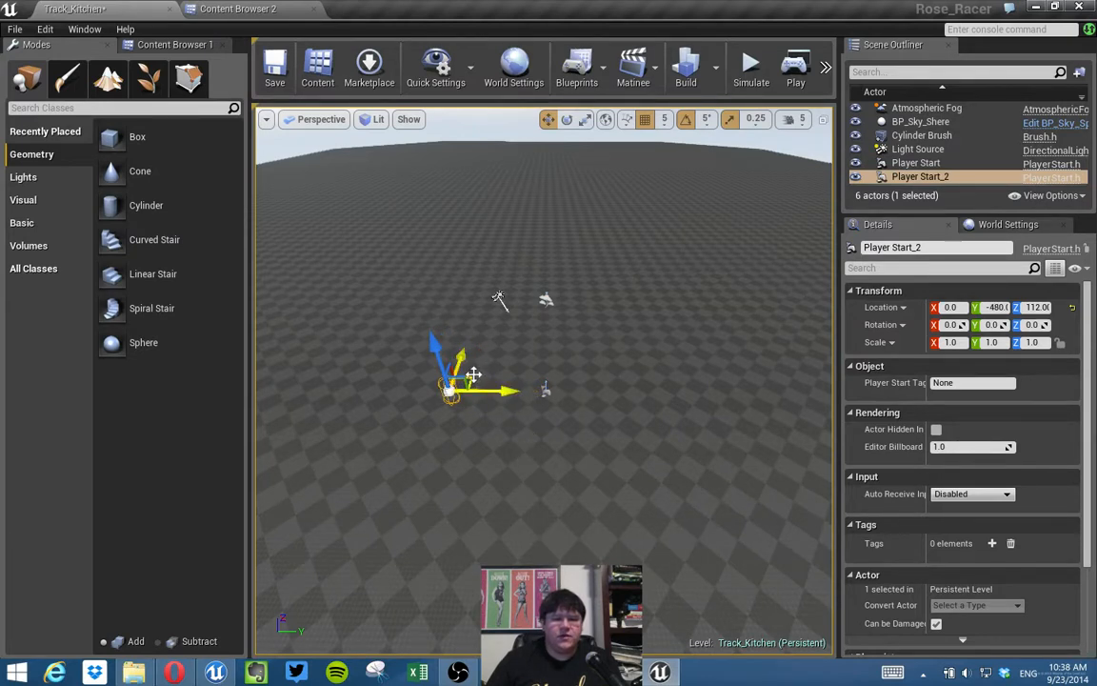
pyautogui.keyDown('alt'); pyautogui.moveTo(510, 394); pyautogui.dragTo(655, 398); pyautogui.keyUp('alt')
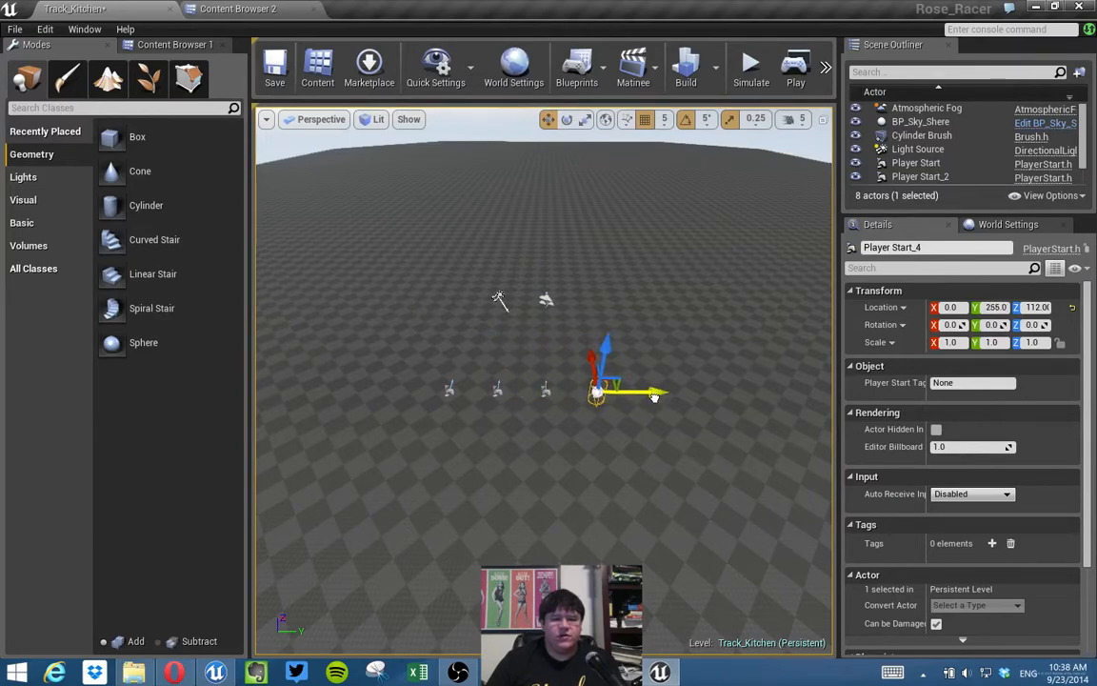
# Add a box brush to the ground in front of the Player Start row and raise it slightly.
pyautogui.moveTo(611, 415); pyautogui.dragTo(752, 367, button='right')
pyautogui.press('w')
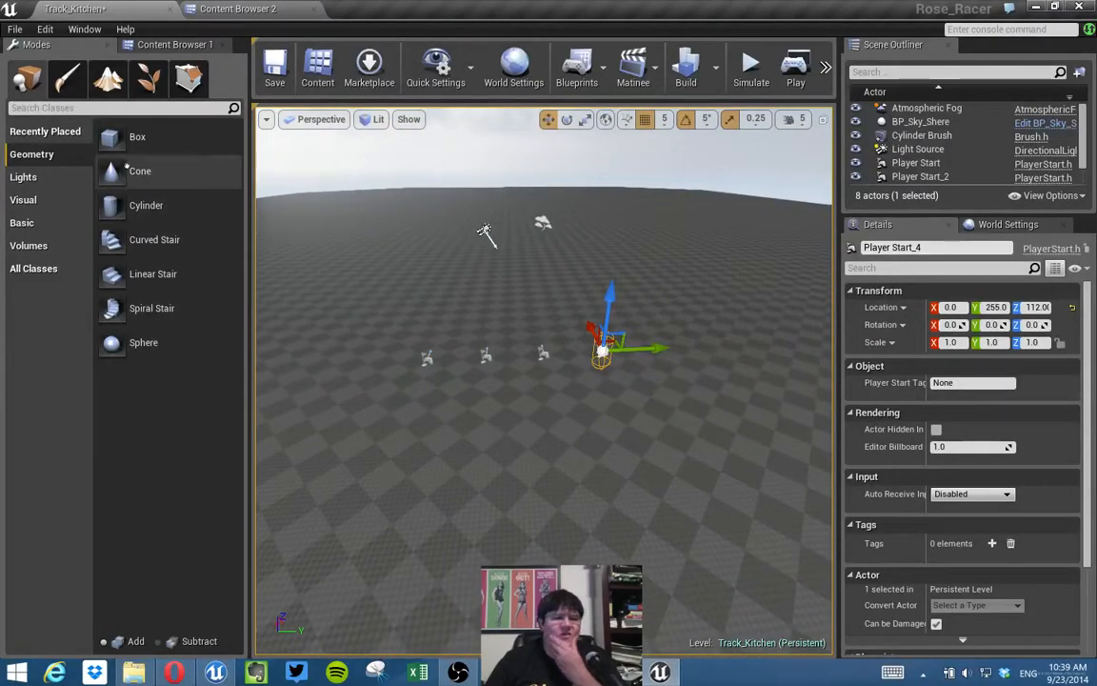
pyautogui.moveTo(134, 138)
pyautogui.mouseDown()
pyautogui.moveTo(474, 270)
pyautogui.moveTo(515, 315)
pyautogui.mouseUp()
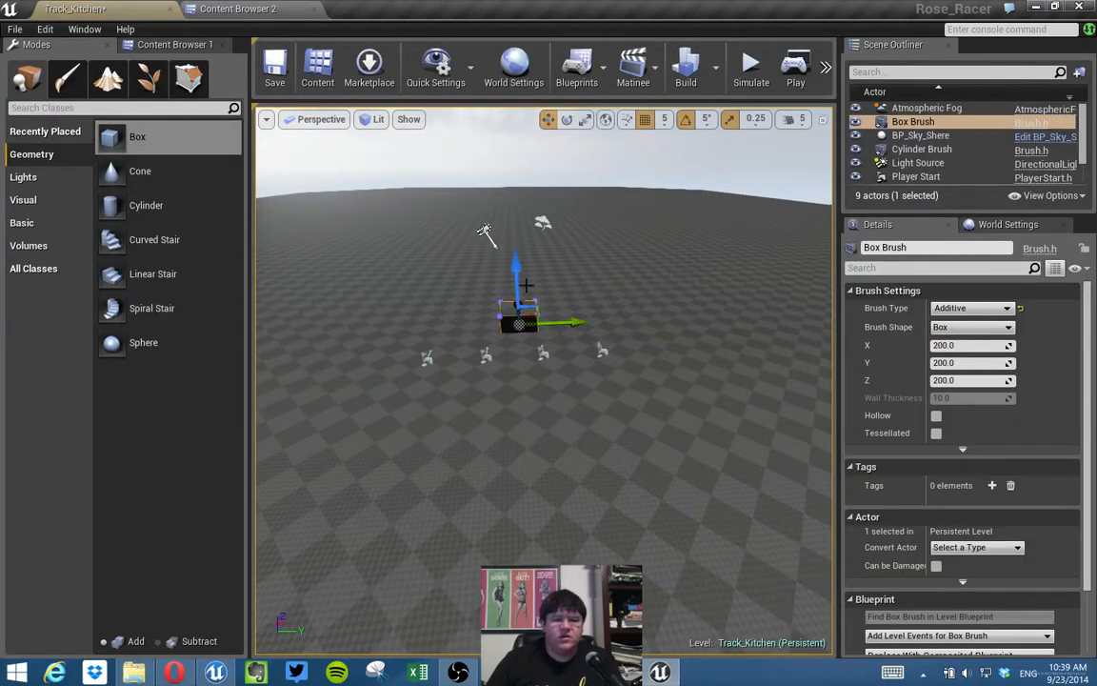
pyautogui.moveTo(515, 243); pyautogui.dragTo(517, 249)
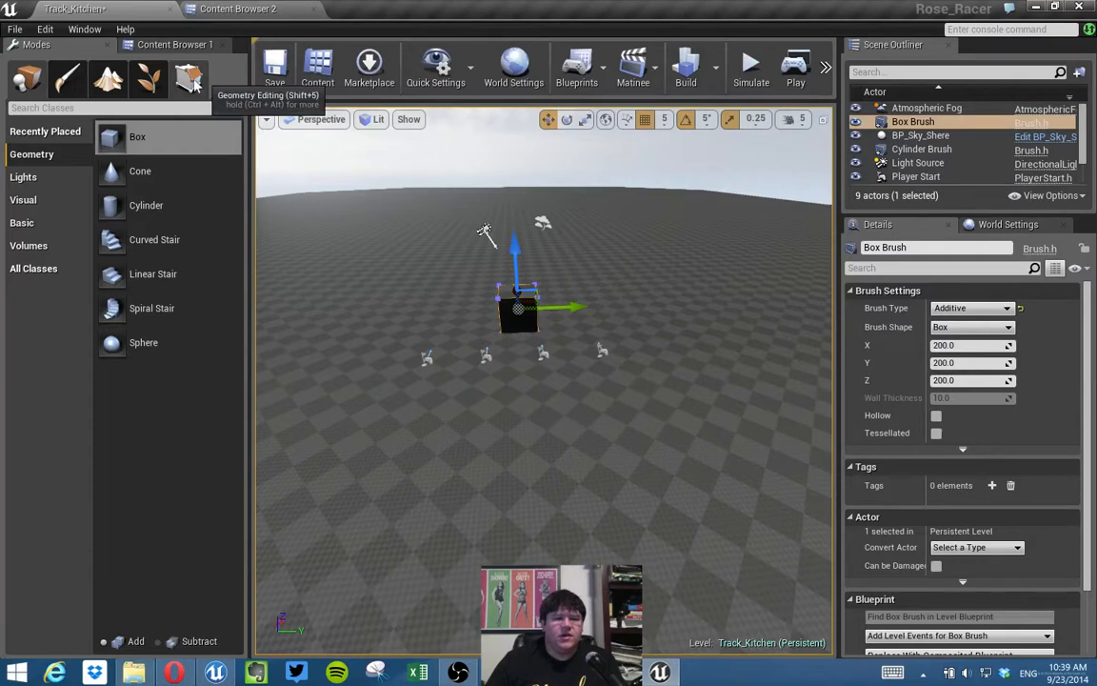
# In geometry editing mode, move the box brush's negative-Y vertices outward past the outermost Player Start.
pyautogui.hotkey('shift', '5')
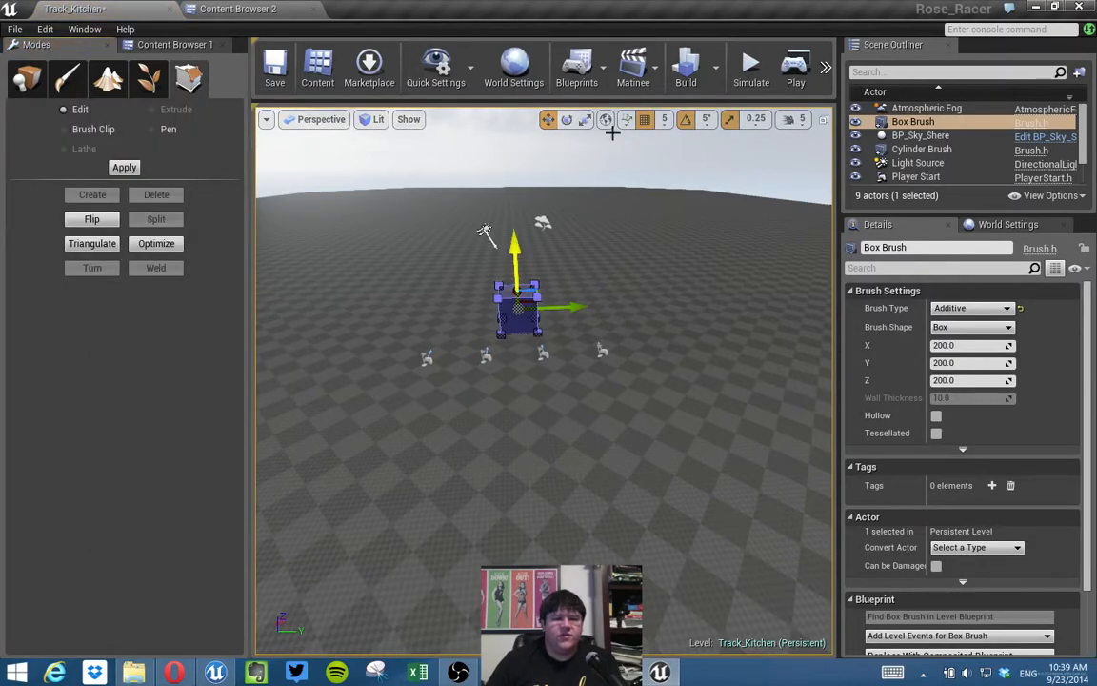
pyautogui.click(823, 119)
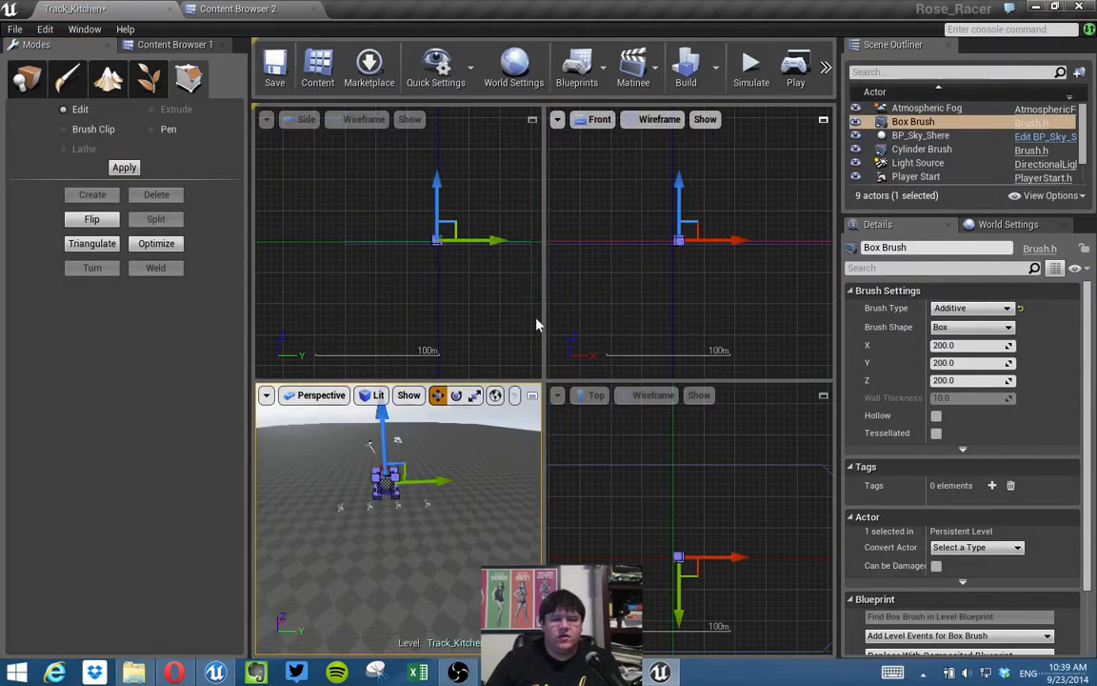
pyautogui.click(661, 458)
pyautogui.press('f')
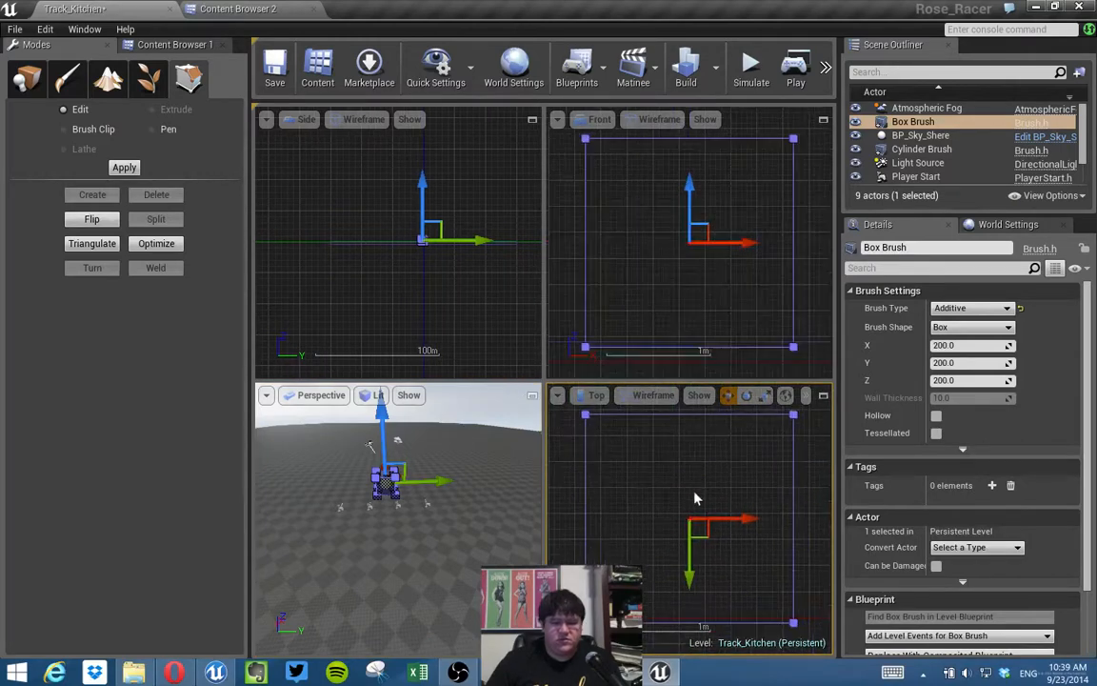
pyautogui.scroll(-10, 708, 514)
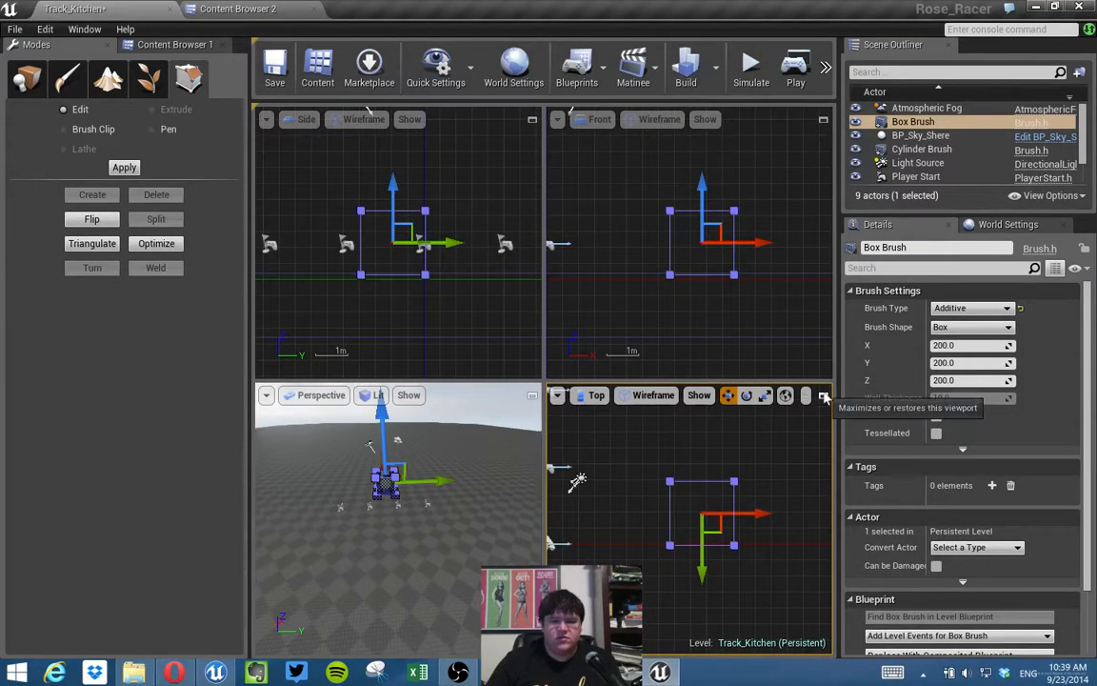
pyautogui.moveTo(698, 472)
pyautogui.mouseDown()
pyautogui.moveTo(745, 496)
pyautogui.moveTo(738, 450)
pyautogui.mouseUp()
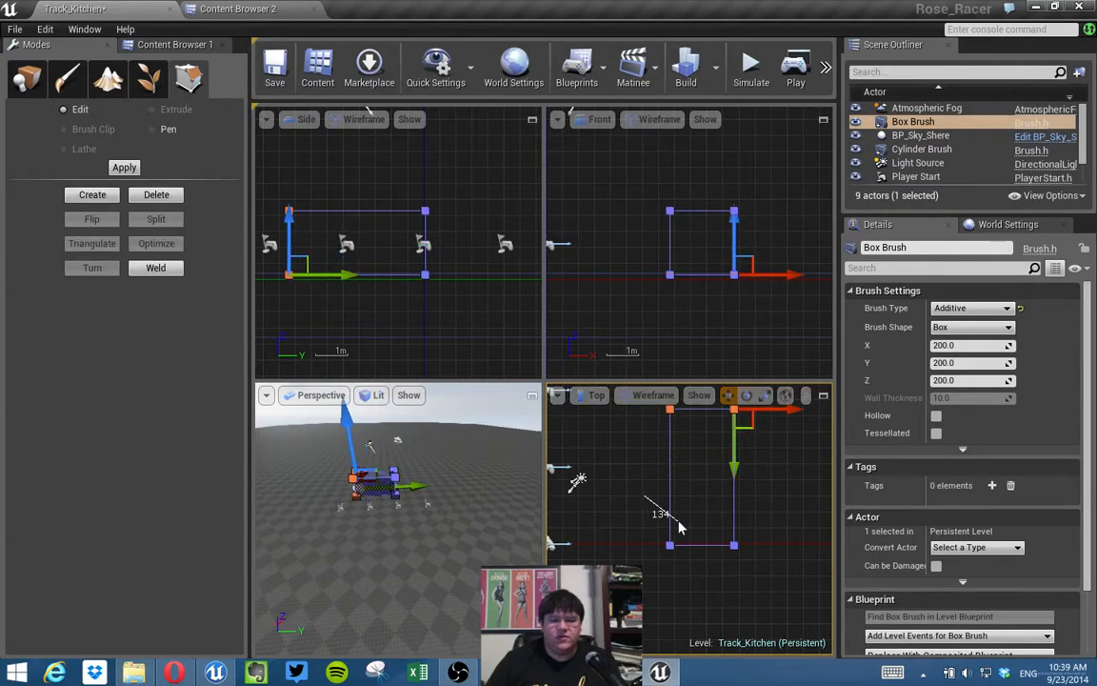
pyautogui.scroll(-3, 691, 529)
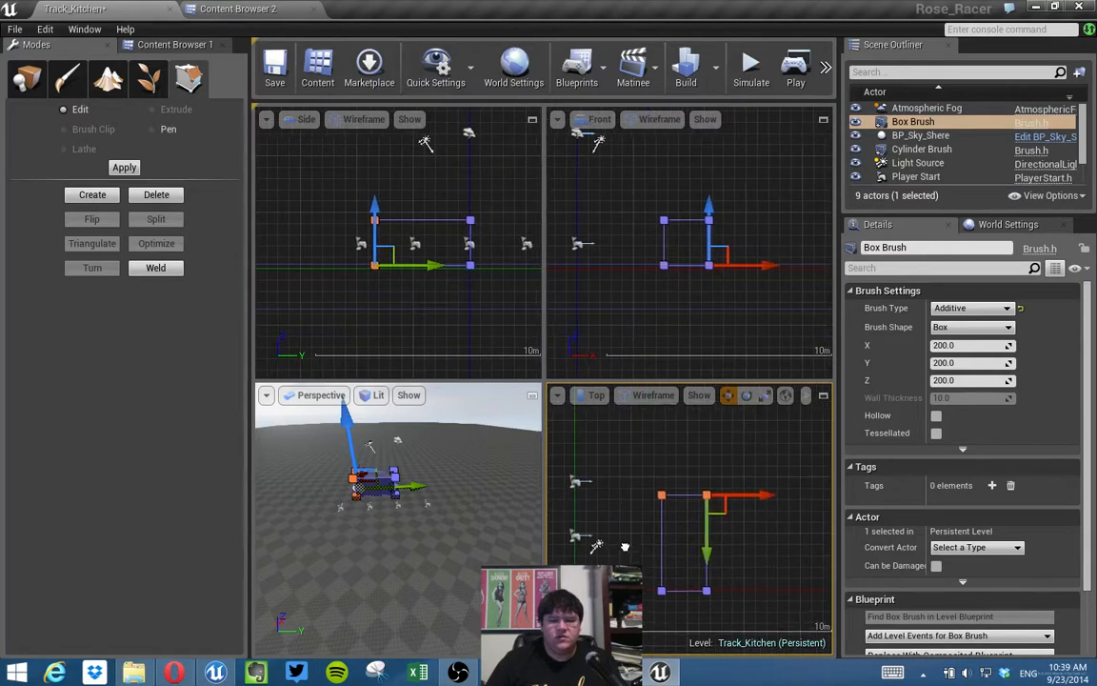
pyautogui.moveTo(709, 541); pyautogui.dragTo(715, 484)
pyautogui.moveTo(660, 468); pyautogui.dragTo(669, 506, button='right')
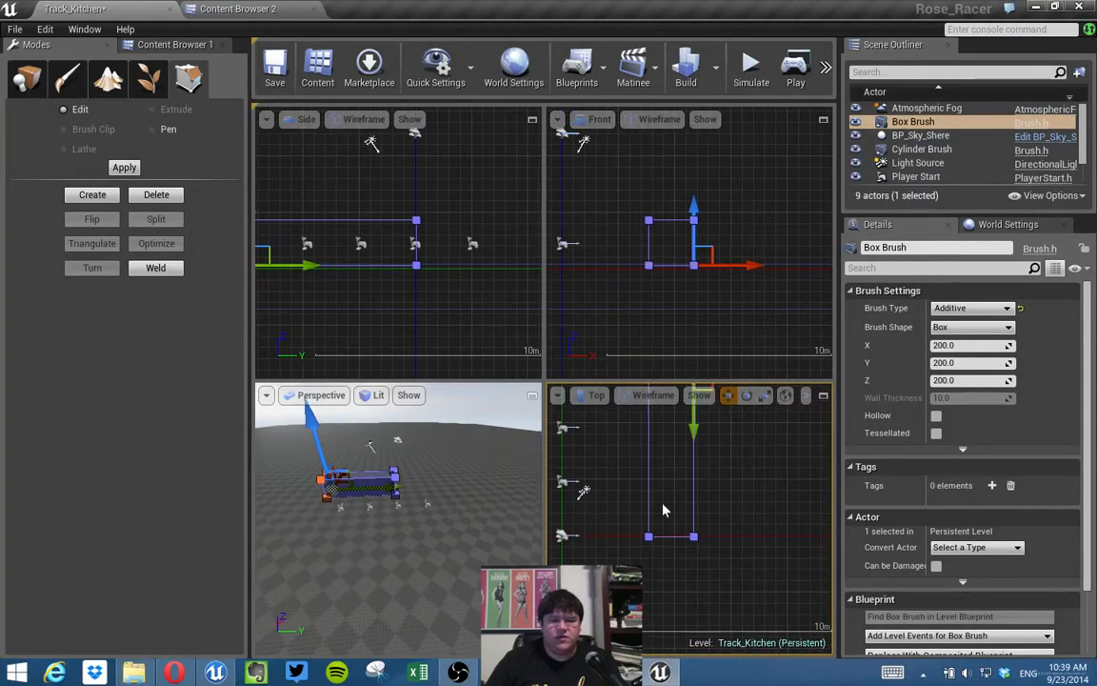
# Move the box brush's positive-Y vertices outward so the box spans the whole row of Player Starts.
pyautogui.moveTo(681, 542); pyautogui.dragTo(713, 549)
pyautogui.moveTo(713, 548); pyautogui.dragTo(728, 495, button='right')
pyautogui.moveTo(711, 534); pyautogui.dragTo(729, 646)
pyautogui.moveTo(752, 498); pyautogui.dragTo(736, 626, button='right')
pyautogui.moveTo(621, 428); pyautogui.dragTo(691, 497)
pyautogui.moveTo(721, 530); pyautogui.dragTo(740, 482, button='right')
# Raise the box brush's upper vertices in the Front view to form a tall wall, and return to placement mode.
pyautogui.moveTo(656, 191); pyautogui.dragTo(727, 234)
pyautogui.moveTo(706, 182); pyautogui.dragTo(709, 113)
pyautogui.moveTo(709, 118); pyautogui.dragTo(687, 234, button='right')
pyautogui.moveTo(684, 220); pyautogui.dragTo(687, 175)
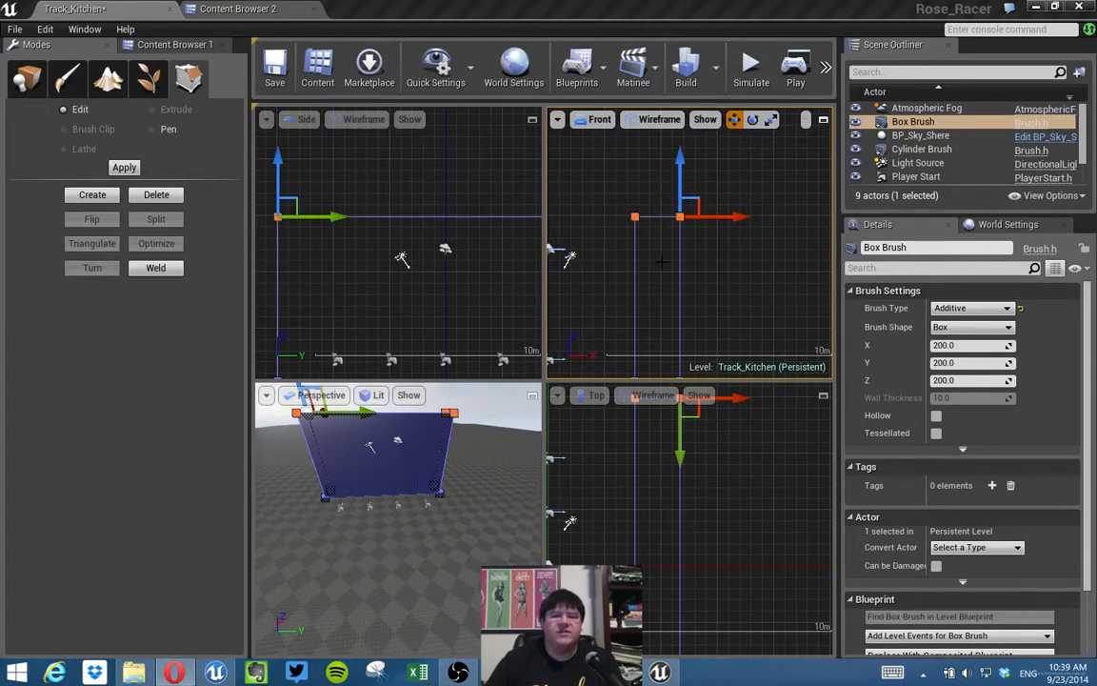
pyautogui.moveTo(497, 437)
pyautogui.mouseDown(button='right')
pyautogui.moveTo(480, 448)
pyautogui.moveTo(477, 419)
pyautogui.moveTo(533, 461)
pyautogui.moveTo(477, 438)
pyautogui.mouseUp(button='right')
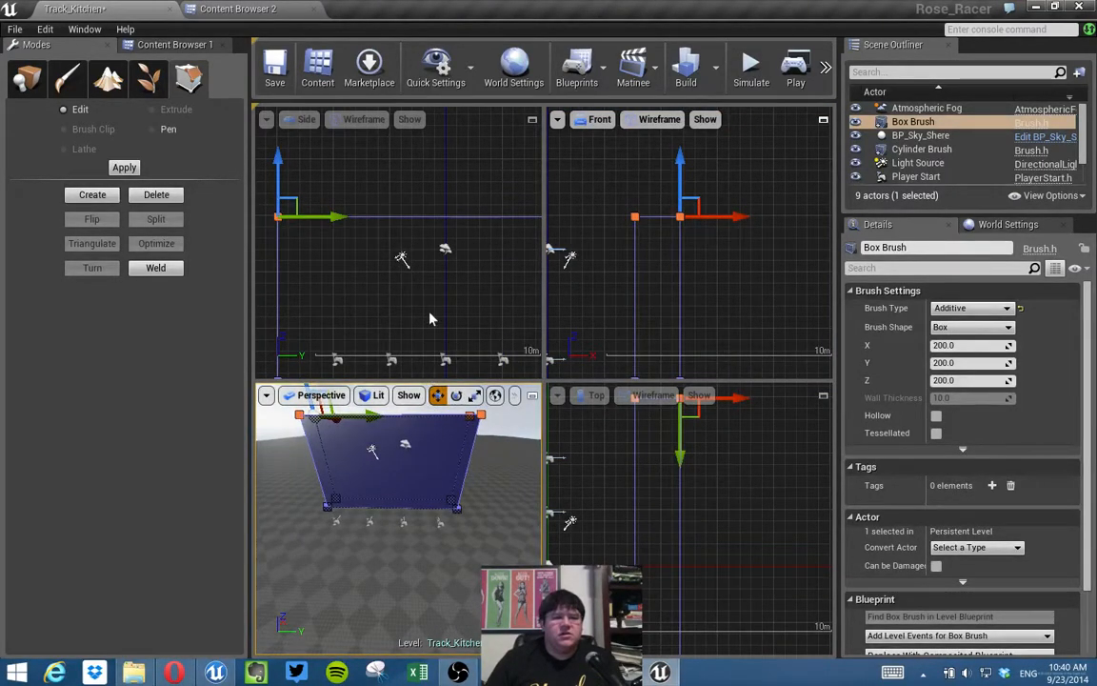
pyautogui.click(27, 79)
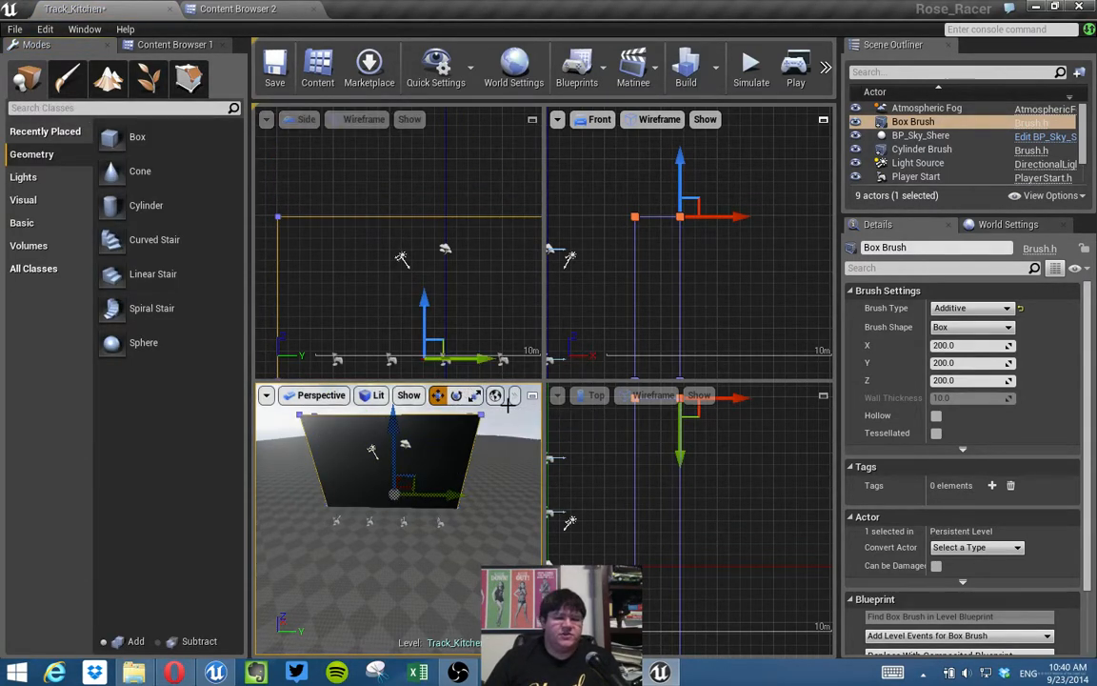
# Rename the box brush as "StartLine_Box Brush".
pyautogui.click(920, 122)
pyautogui.click(916, 123)
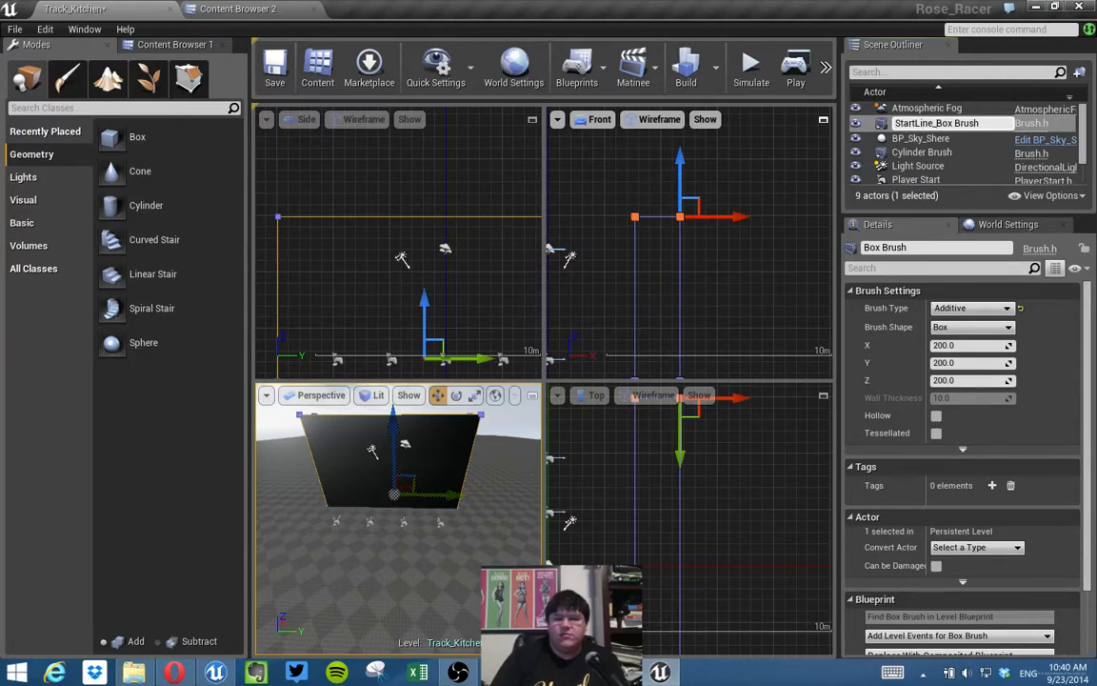
pyautogui.press('Return')
# Rename the cylinder brush as "Table Cylinder Brush".
pyautogui.scroll(1, 981, 170)
pyautogui.scroll(1, 981, 170)
pyautogui.click(923, 135)
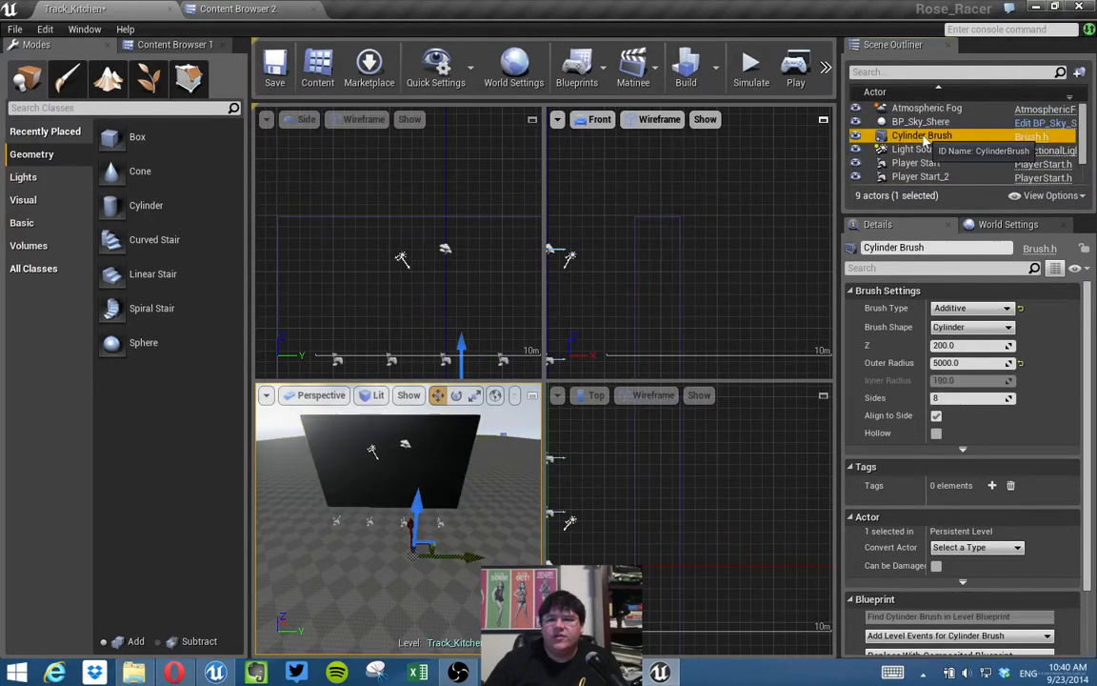
pyautogui.click(923, 140)
pyautogui.press('Home')
pyautogui.write('Table')
pyautogui.press('Return')
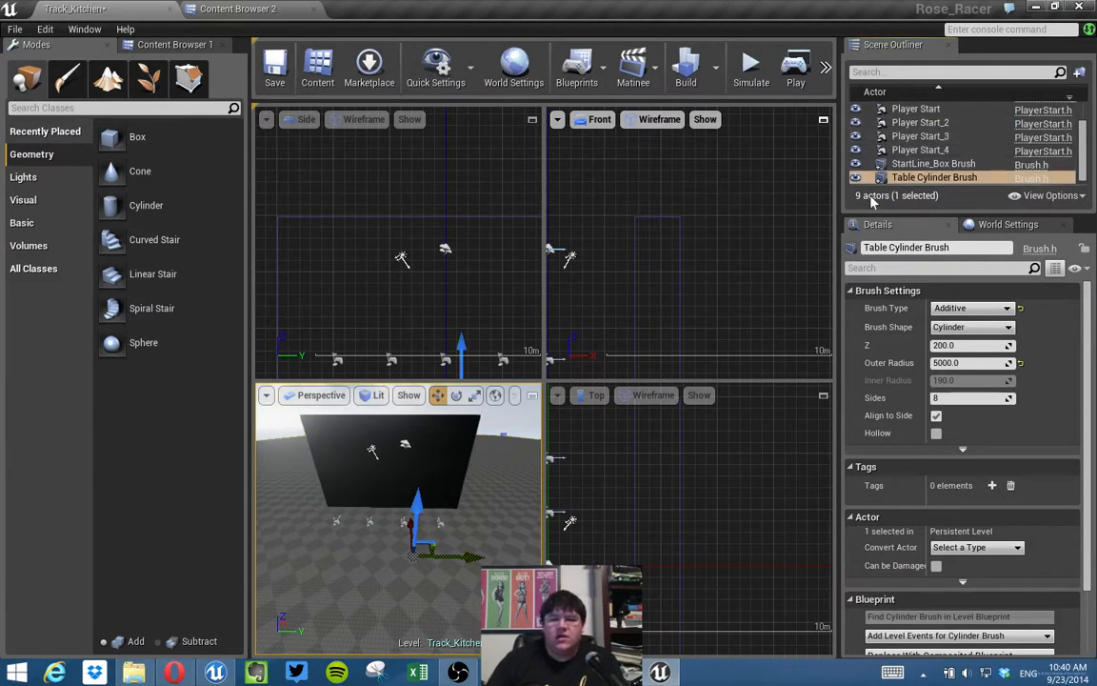
# Duplicate the StartLine box brush in place and scale the copy to about 7 m wide along Y and lower along Z.
pyautogui.click(464, 427)
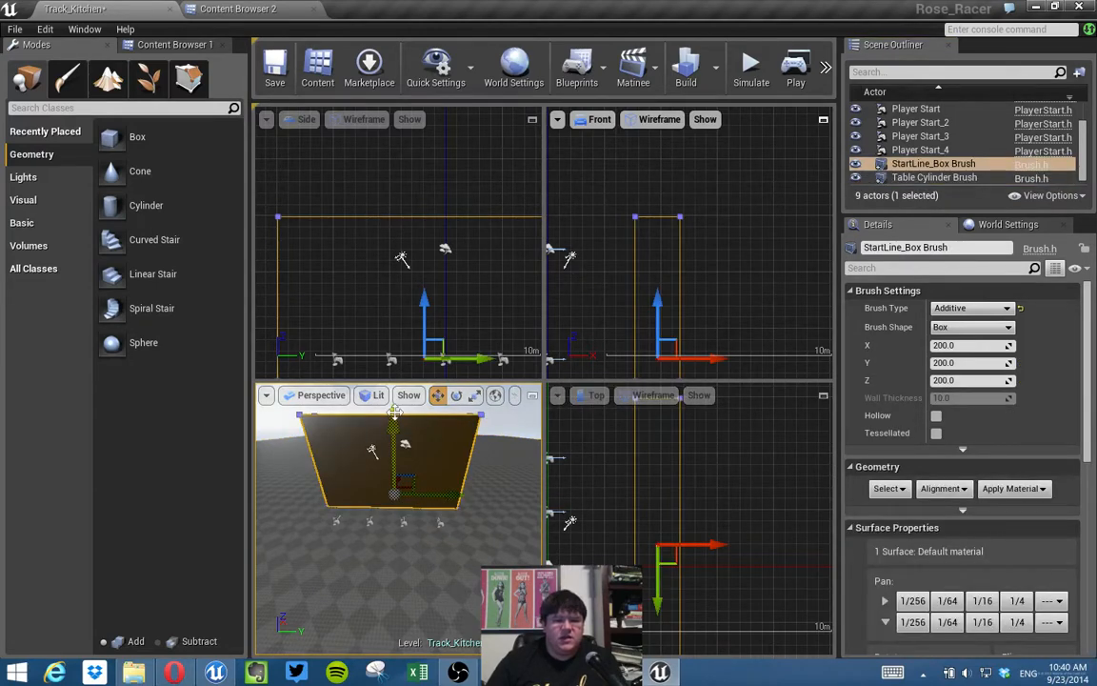
pyautogui.moveTo(392, 422)
pyautogui.keyDown('alt'); pyautogui.mouseDown()
pyautogui.moveTo(385, 442)
pyautogui.moveTo(396, 422)
pyautogui.mouseUp(); pyautogui.keyUp('alt')
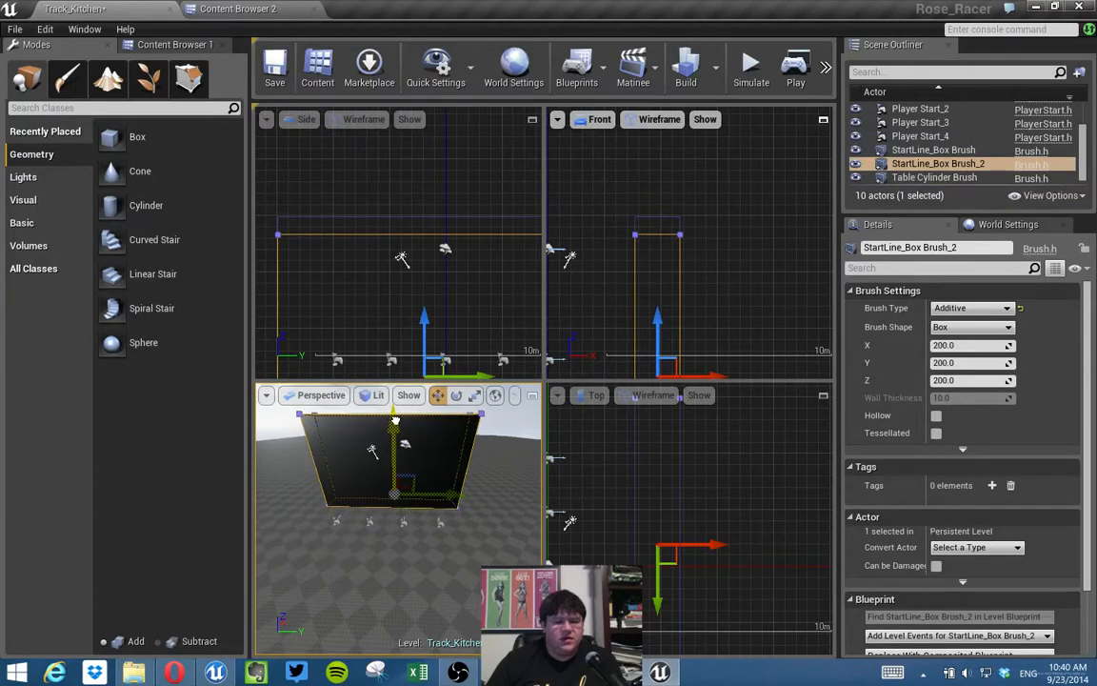
pyautogui.press('e')
pyautogui.press('r')
pyautogui.moveTo(456, 495); pyautogui.dragTo(448, 495)
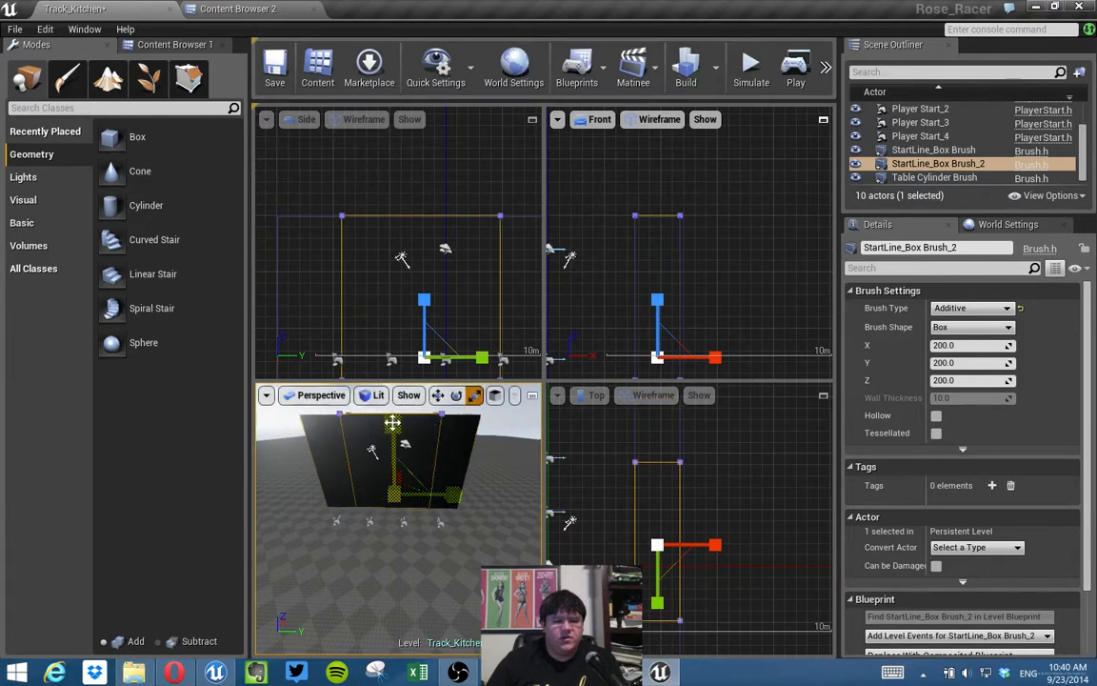
pyautogui.moveTo(395, 433); pyautogui.dragTo(395, 448)
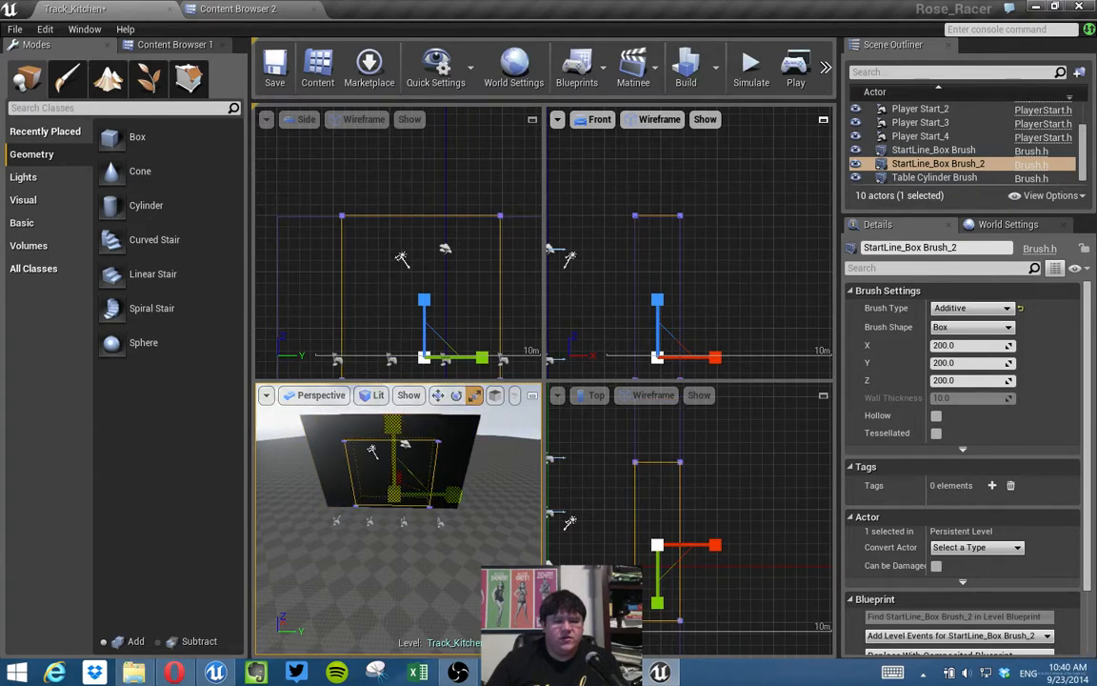
# Set the brush type of StartLine_Box Brush_2 to Subtractive to cut an opening through the start-line wall.
pyautogui.click(976, 309)
pyautogui.click(953, 337)
pyautogui.moveTo(464, 509); pyautogui.dragTo(444, 507, button='right')
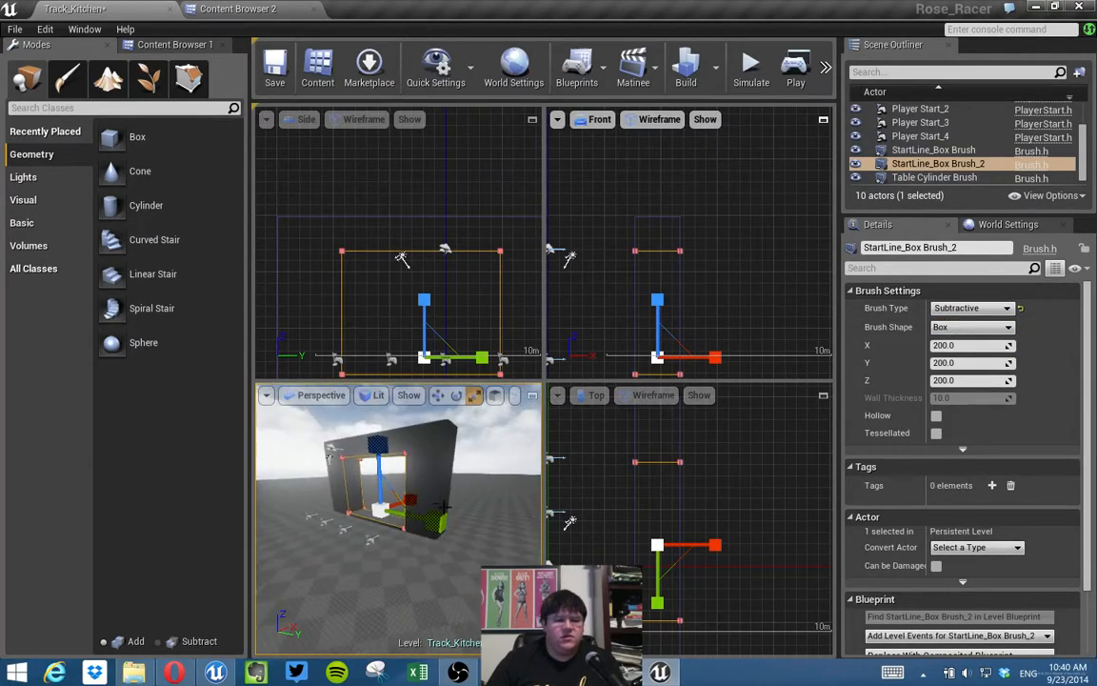
# Scale the subtractive brush slightly lower along Z and move it down towards the table surface.
pyautogui.moveTo(379, 467); pyautogui.dragTo(379, 488)
pyautogui.press('w')
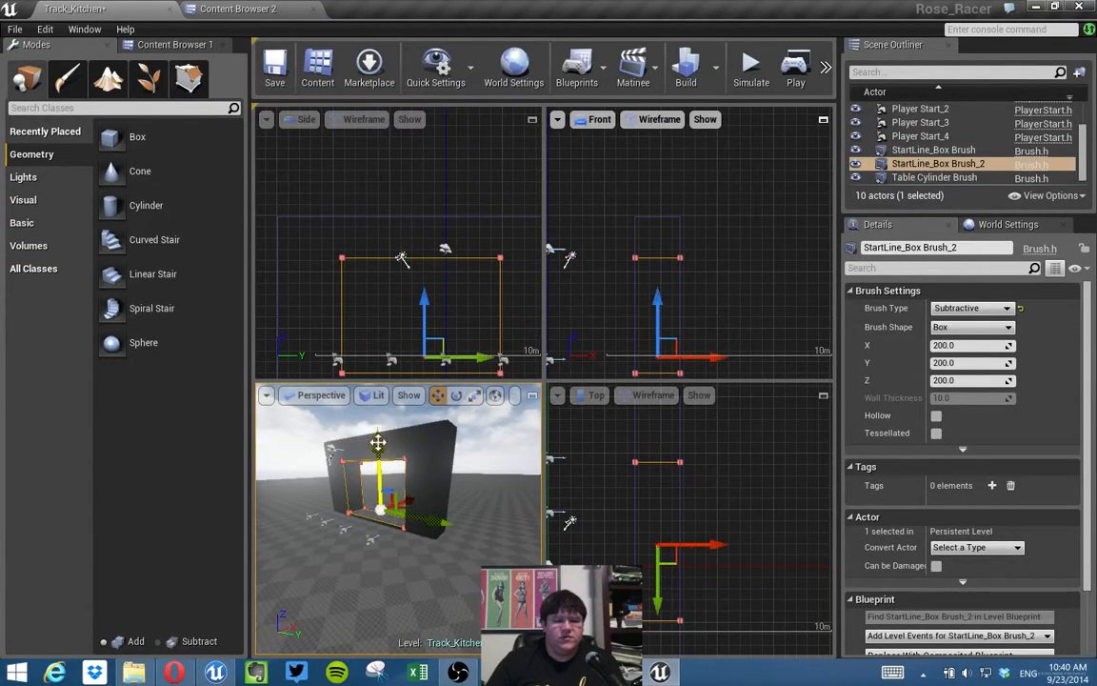
pyautogui.moveTo(377, 442); pyautogui.dragTo(377, 448)
# Nudge the subtractive brush up along Z in small increments until its lower edge sits just above the wall's base.
pyautogui.moveTo(398, 505); pyautogui.dragTo(409, 458, button='right')
pyautogui.scroll(6, 457, 224)
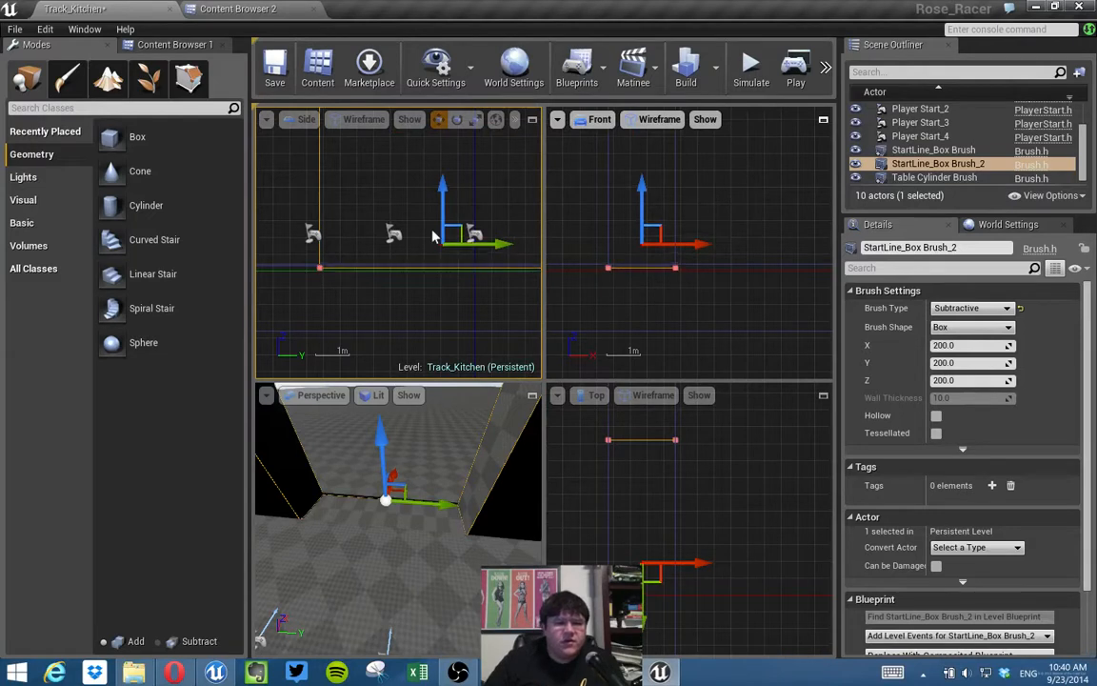
pyautogui.press('Up')
pyautogui.press('Up')
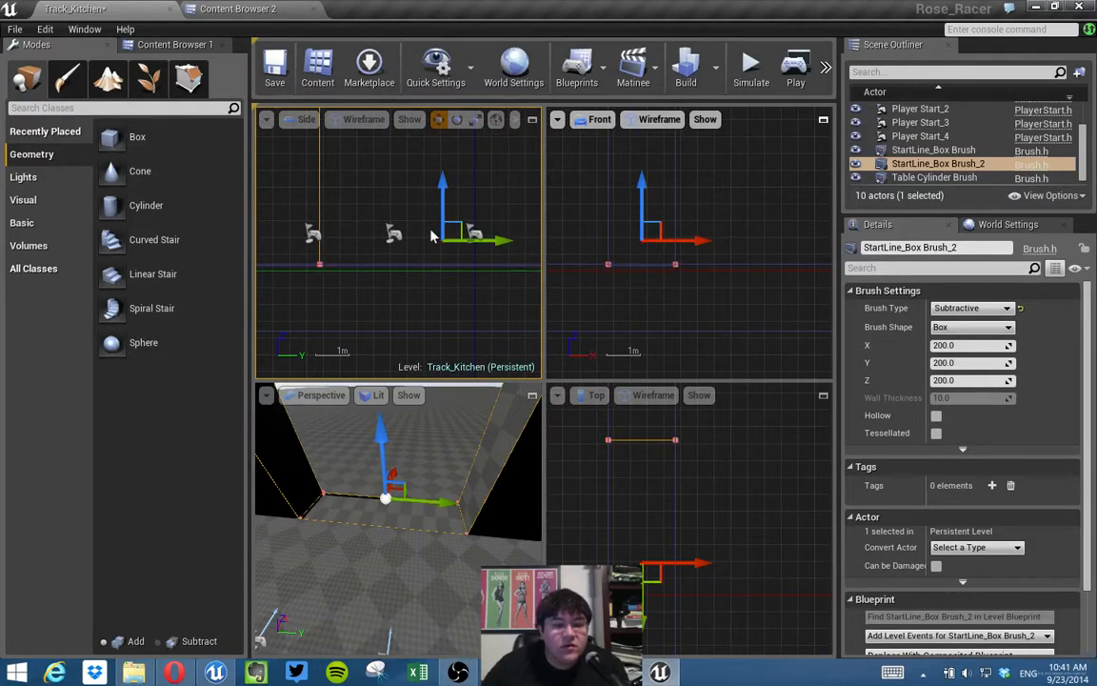
pyautogui.press('Up')
pyautogui.press('Down')
pyautogui.press('Up')
pyautogui.press('Up')
pyautogui.press('Up')
pyautogui.press('Up')
pyautogui.press('Down')
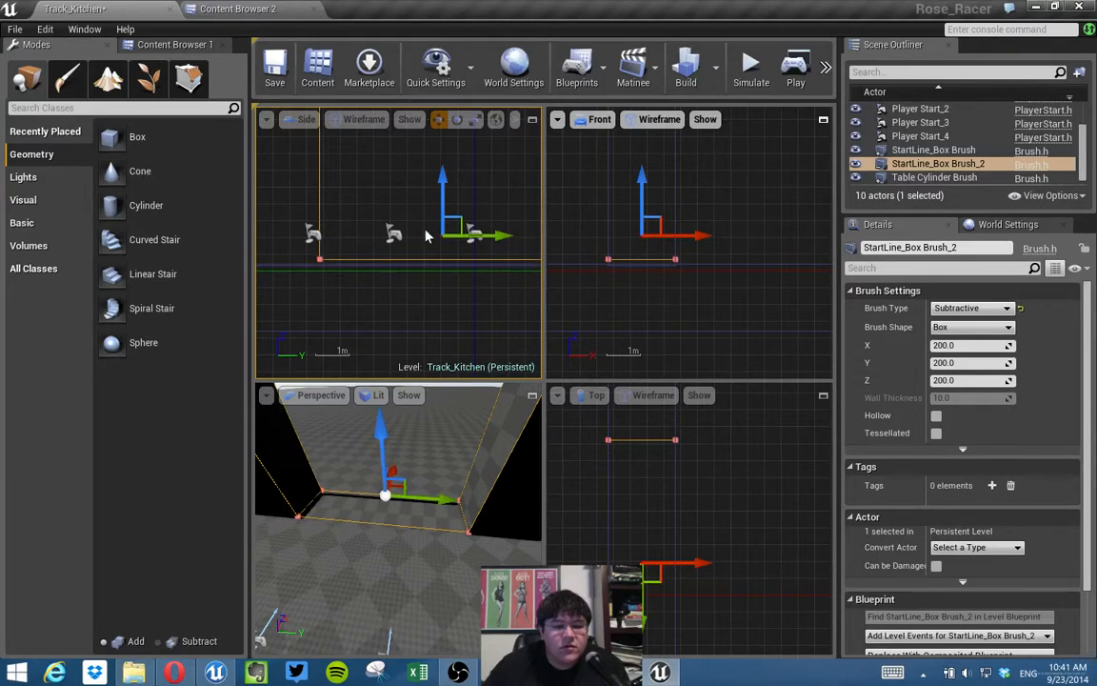
# Maximize the Perspective view facing the gate and switch its display to Wireframe.
pyautogui.moveTo(330, 504); pyautogui.dragTo(334, 504, button='right')
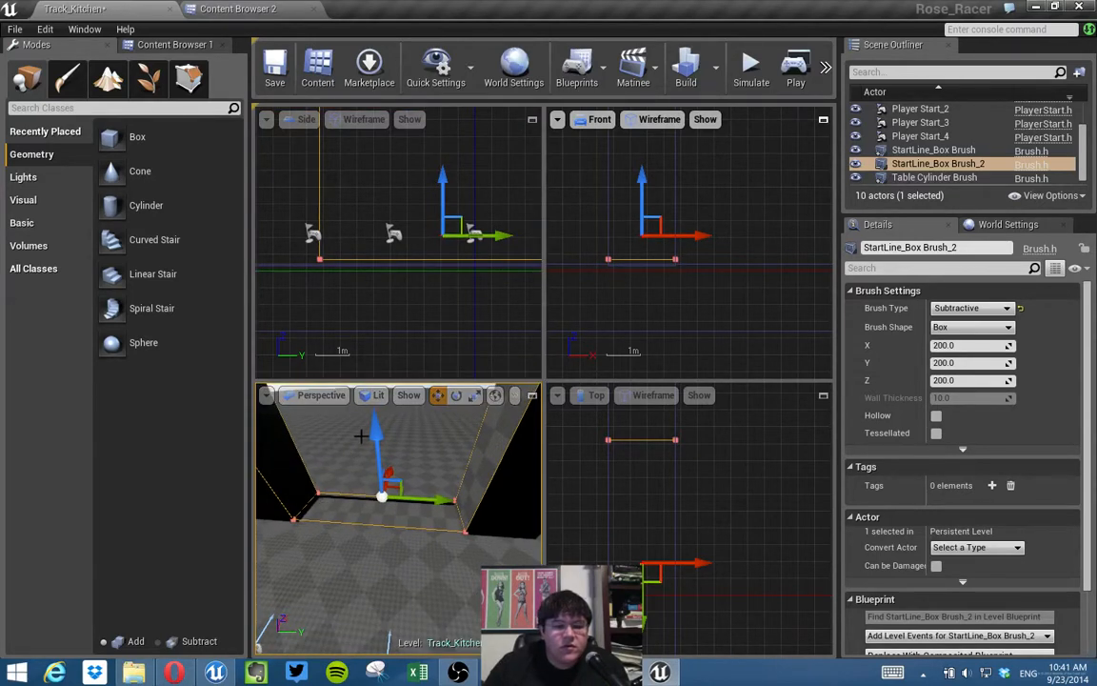
pyautogui.press('s')
pyautogui.moveTo(414, 497); pyautogui.dragTo(411, 479, button='right')
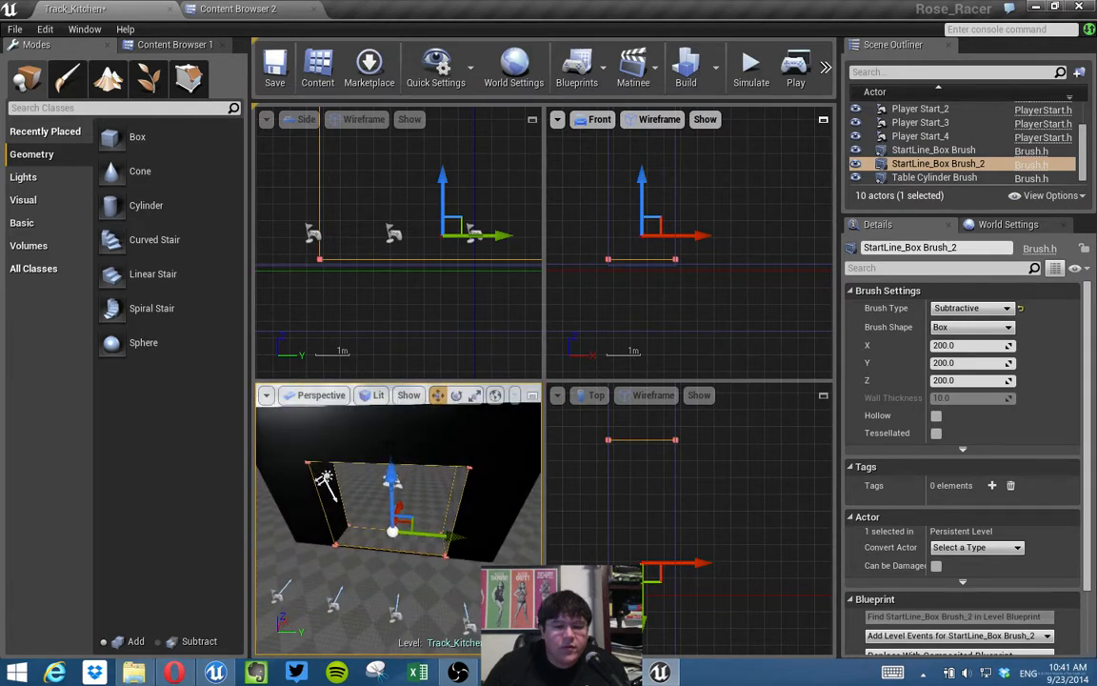
pyautogui.moveTo(372, 446); pyautogui.dragTo(368, 425, button='right')
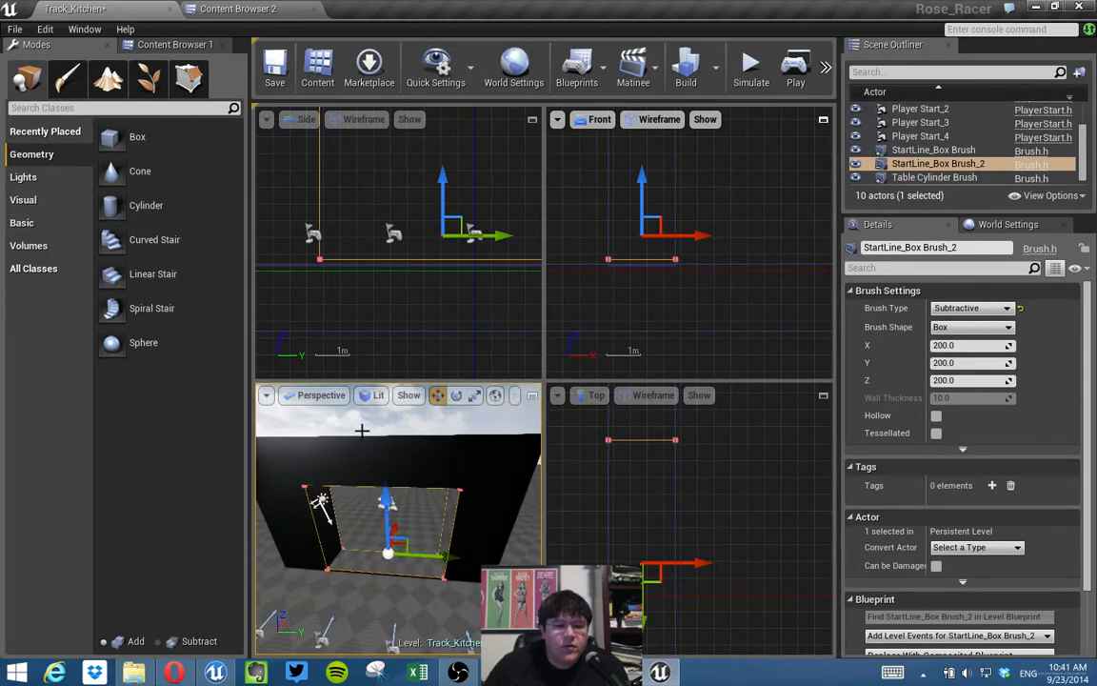
pyautogui.click(524, 394)
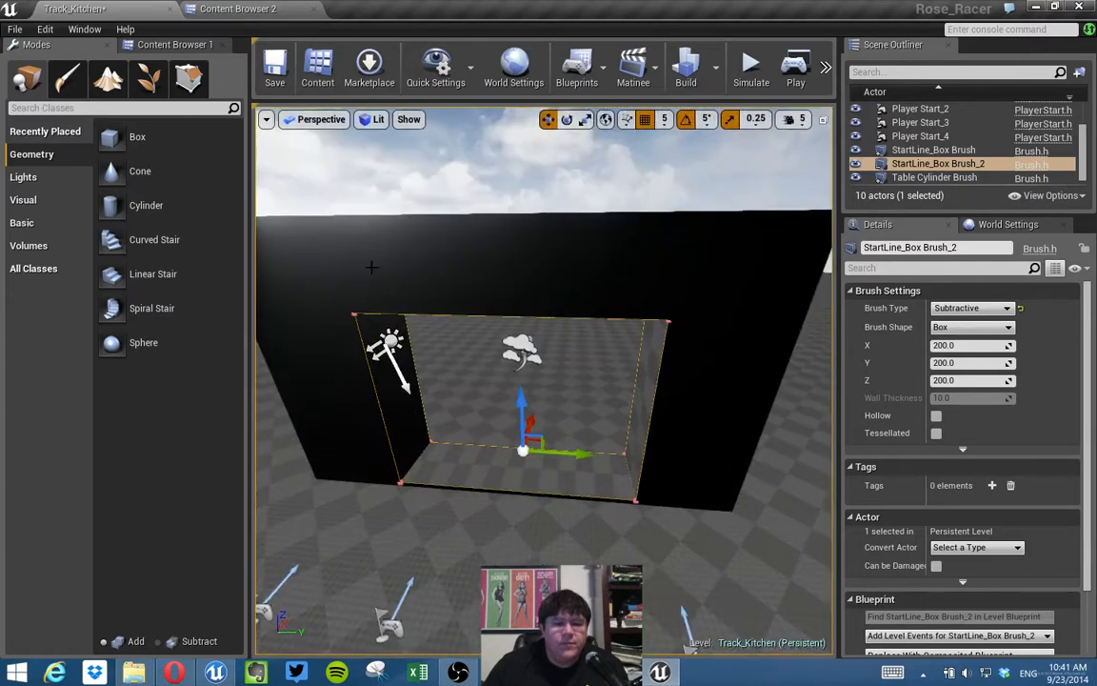
pyautogui.click(322, 118)
pyautogui.click(318, 137)
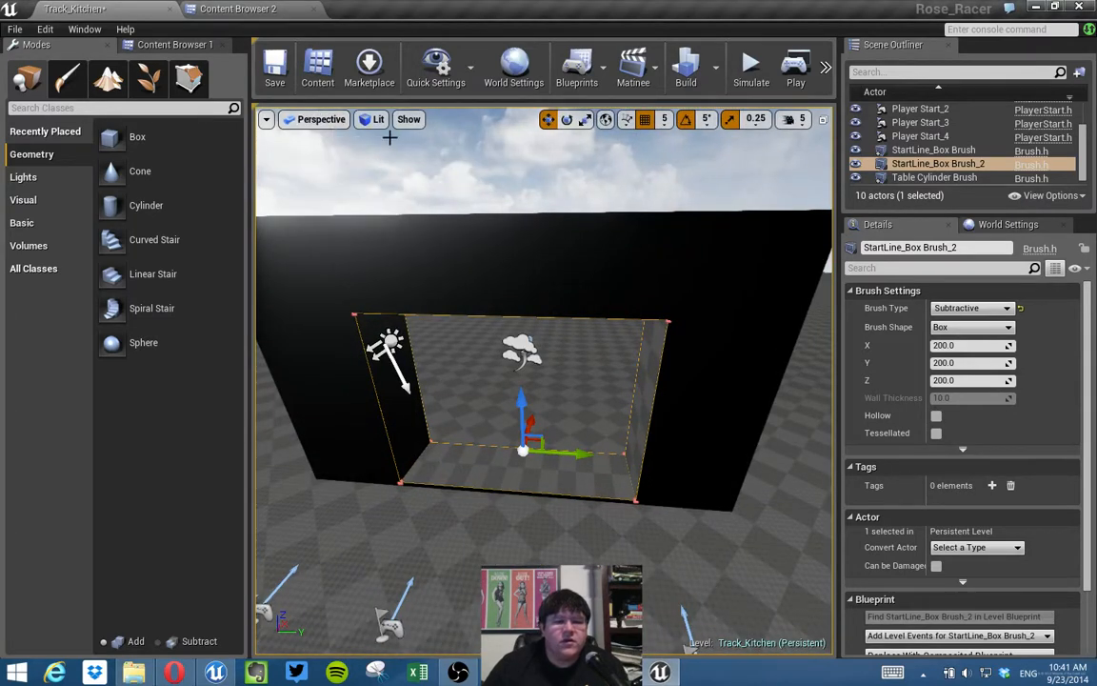
pyautogui.click(408, 119)
pyautogui.click(407, 120)
pyautogui.click(376, 119)
pyautogui.click(405, 183)
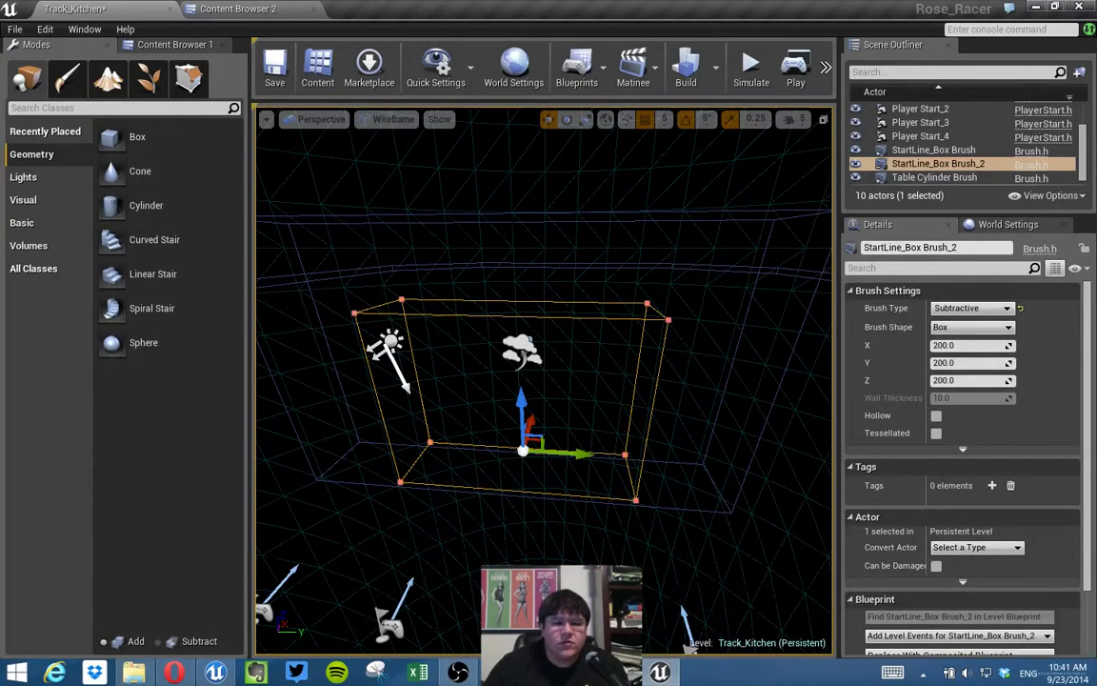
# Select both StartLine brushes together and raise them slightly along Z in the maximized Side view.
pyautogui.keyDown('ctrl'); pyautogui.click(934, 149); pyautogui.keyUp('ctrl')
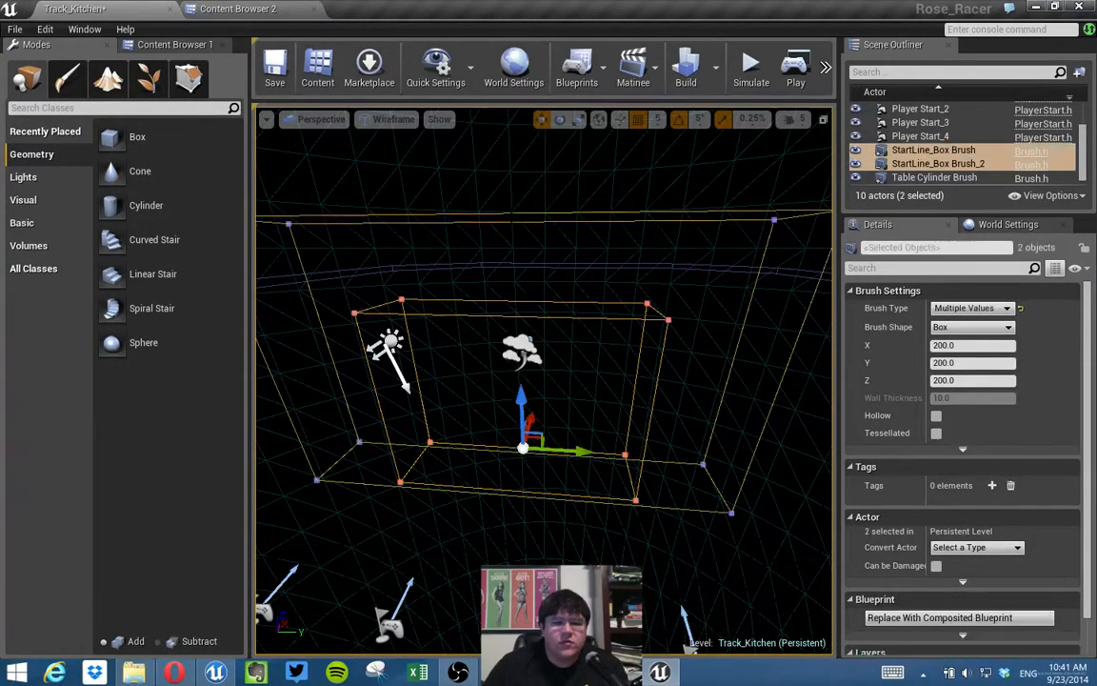
pyautogui.click(823, 119)
pyautogui.moveTo(470, 309); pyautogui.dragTo(458, 345, button='right')
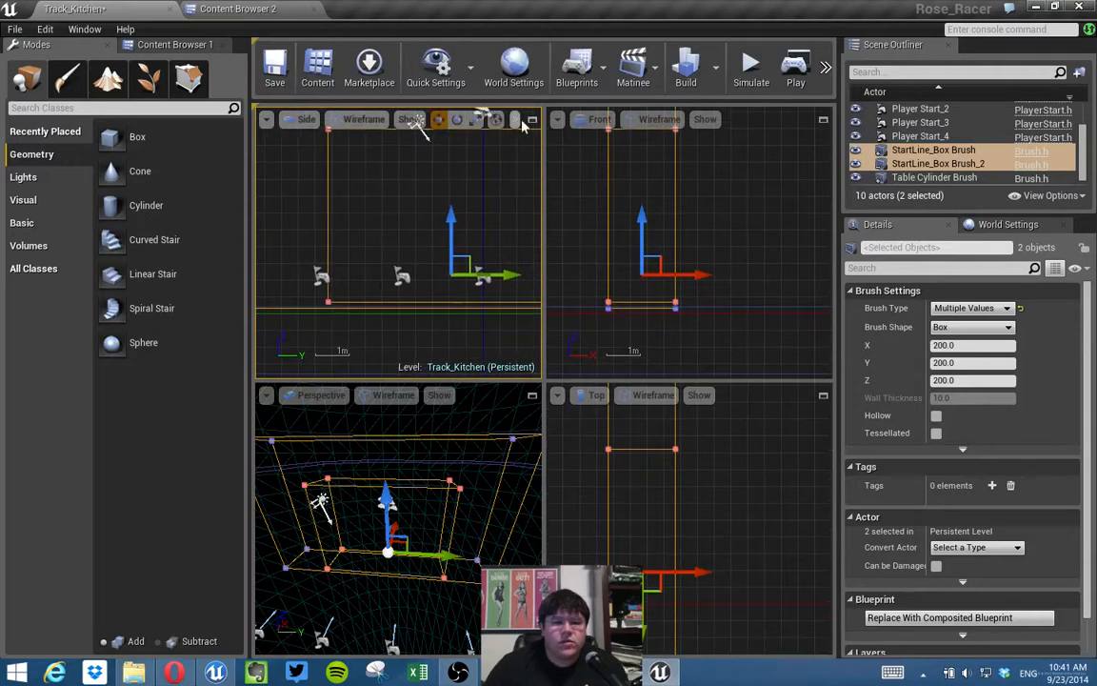
pyautogui.click(532, 119)
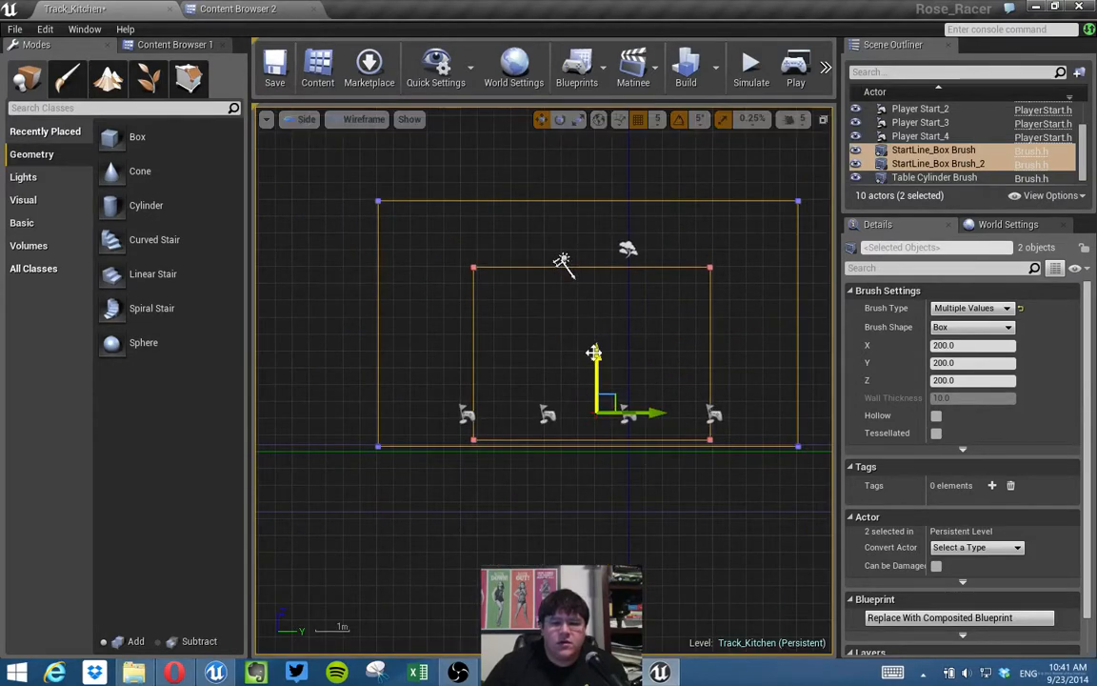
pyautogui.moveTo(595, 354); pyautogui.dragTo(596, 351)
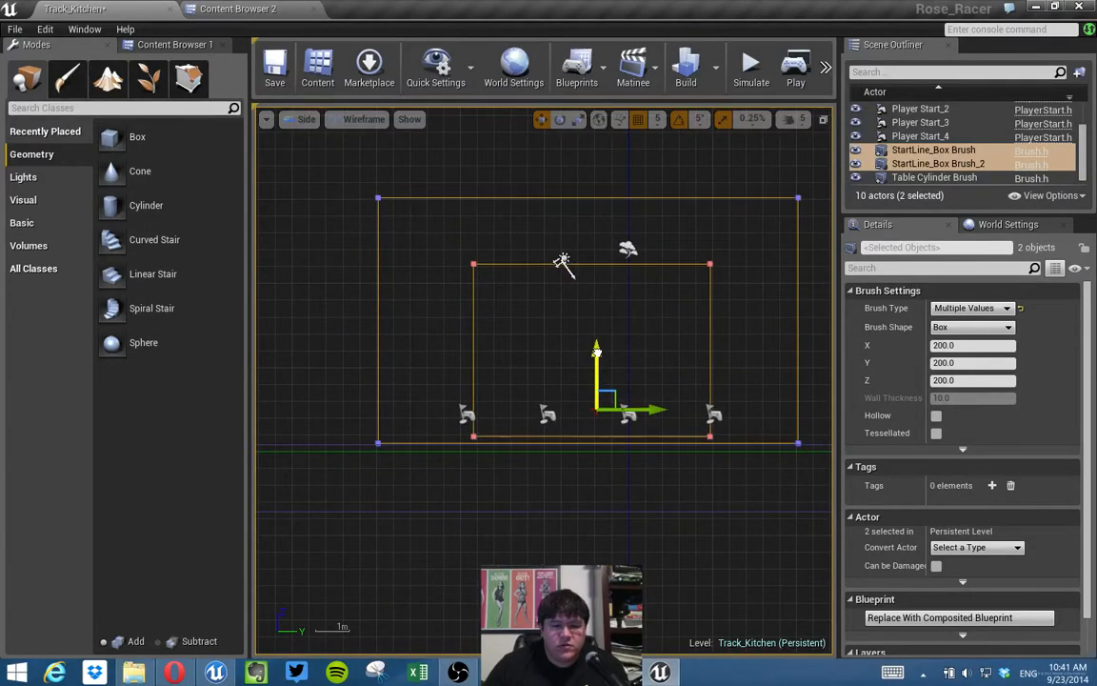
# Nudge only the subtractive brush down along Z so its lower edge aligns with the wall's base.
pyautogui.scroll(3, 597, 364)
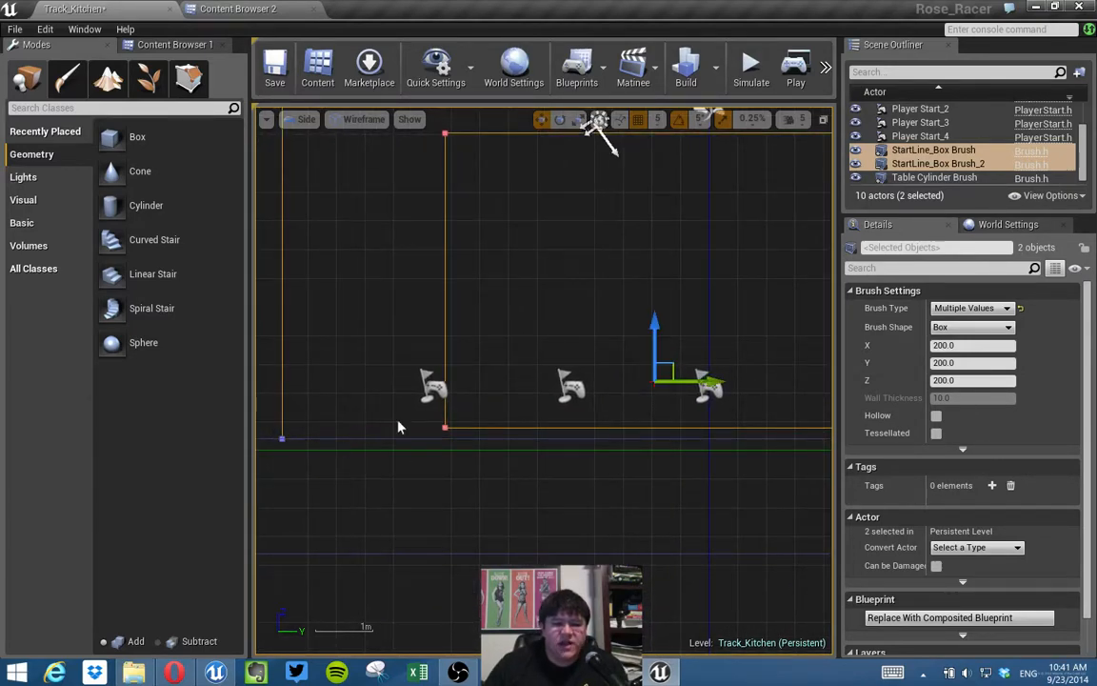
pyautogui.click(442, 334)
pyautogui.press('Down')
pyautogui.press('Down')
pyautogui.press('Down')
pyautogui.press('Down')
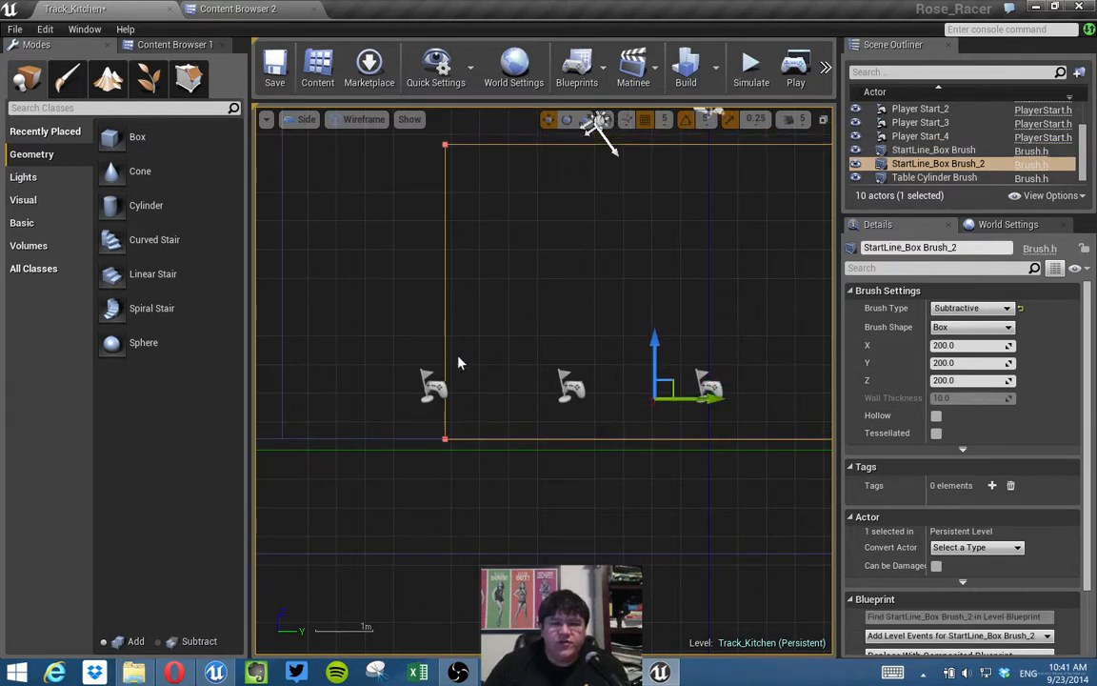
# In geometry editing mode, widen the opening by moving the subtractive brush's vertices on both sides outward along Y.
pyautogui.scroll(-3, 446, 425)
pyautogui.moveTo(478, 434); pyautogui.dragTo(543, 437, button='right')
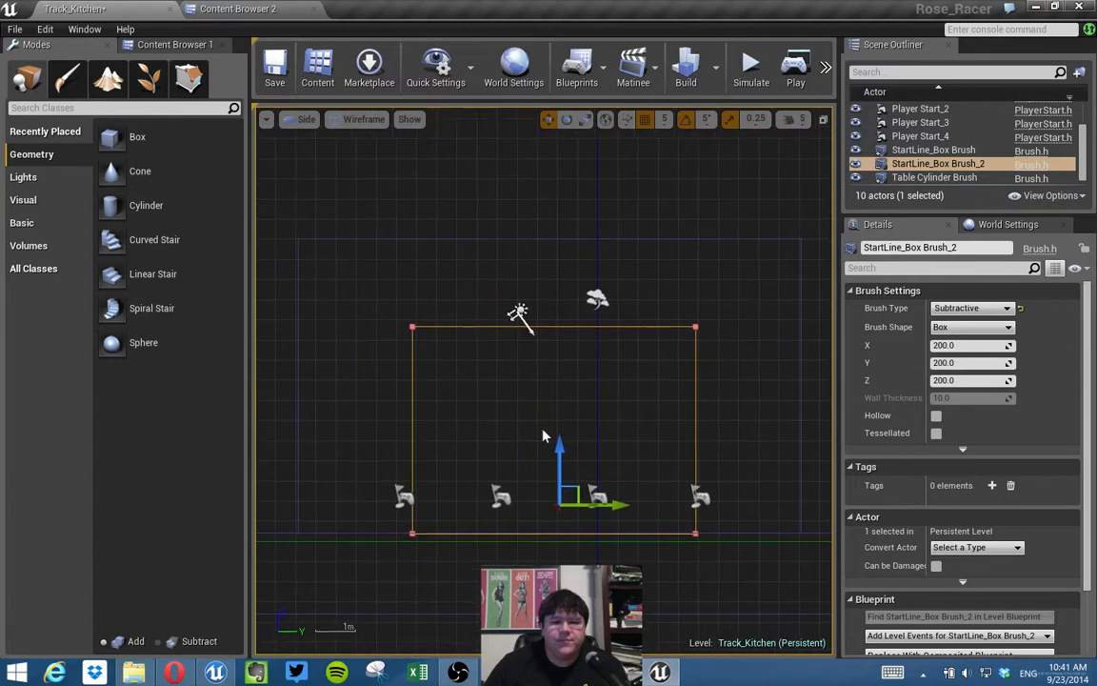
pyautogui.moveTo(436, 453); pyautogui.dragTo(452, 578)
pyautogui.click(452, 419)
pyautogui.click(514, 312)
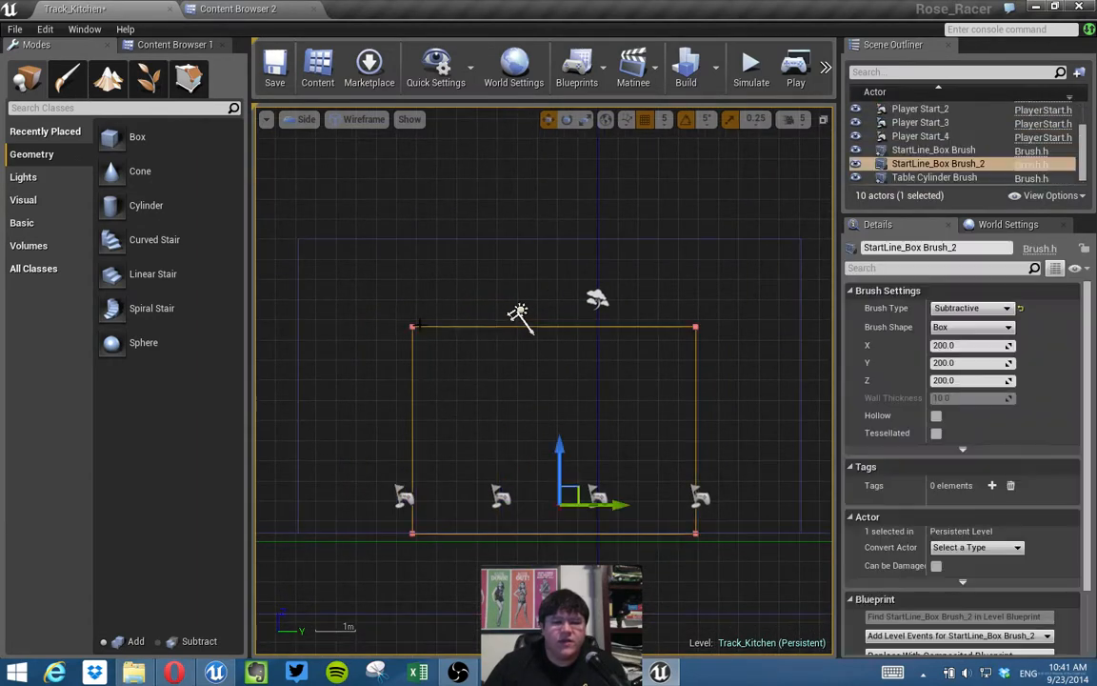
pyautogui.click(189, 78)
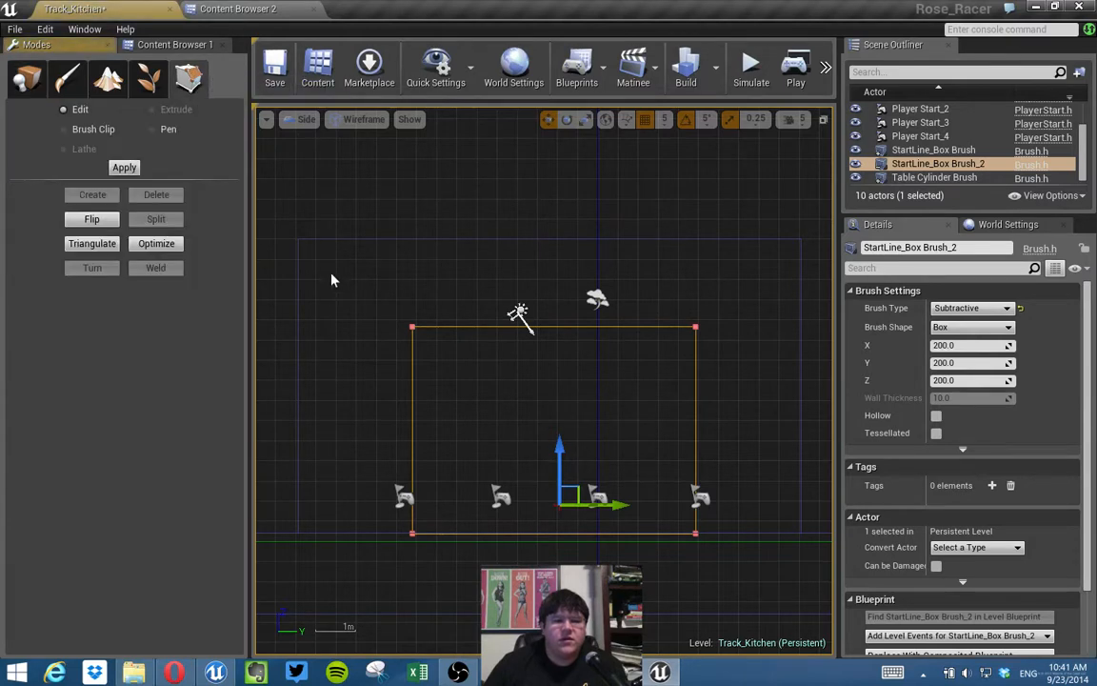
pyautogui.moveTo(312, 237)
pyautogui.mouseDown()
pyautogui.moveTo(405, 377)
pyautogui.moveTo(411, 487)
pyautogui.moveTo(457, 551)
pyautogui.moveTo(407, 533)
pyautogui.mouseUp()
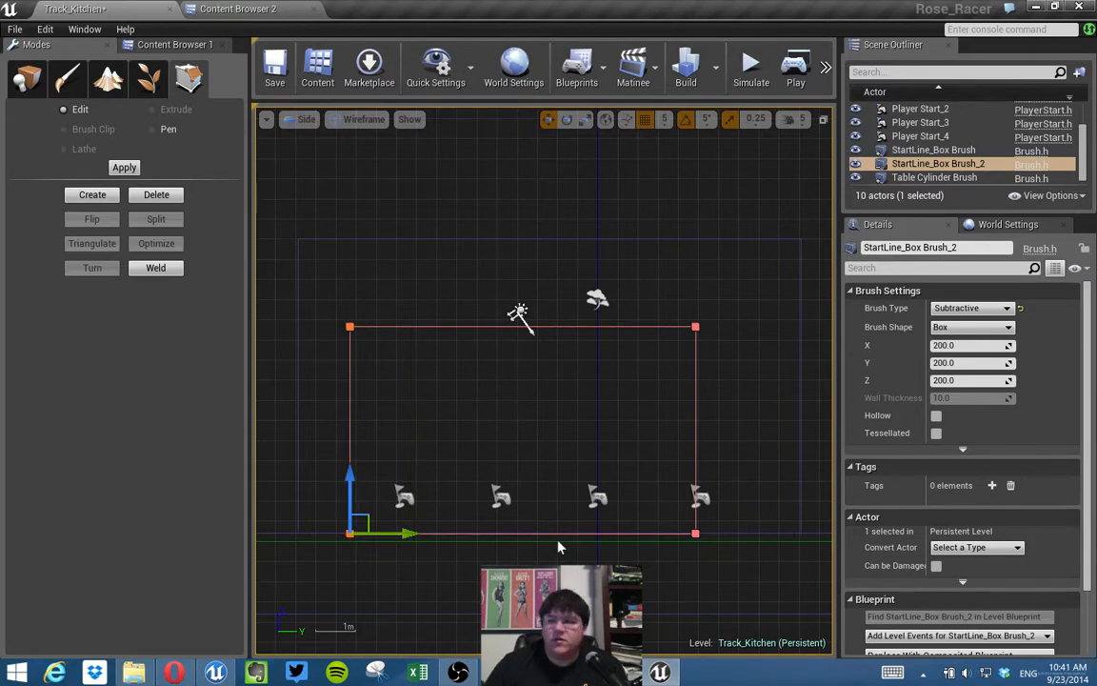
pyautogui.click(697, 425)
pyautogui.moveTo(748, 535); pyautogui.dragTo(829, 541)
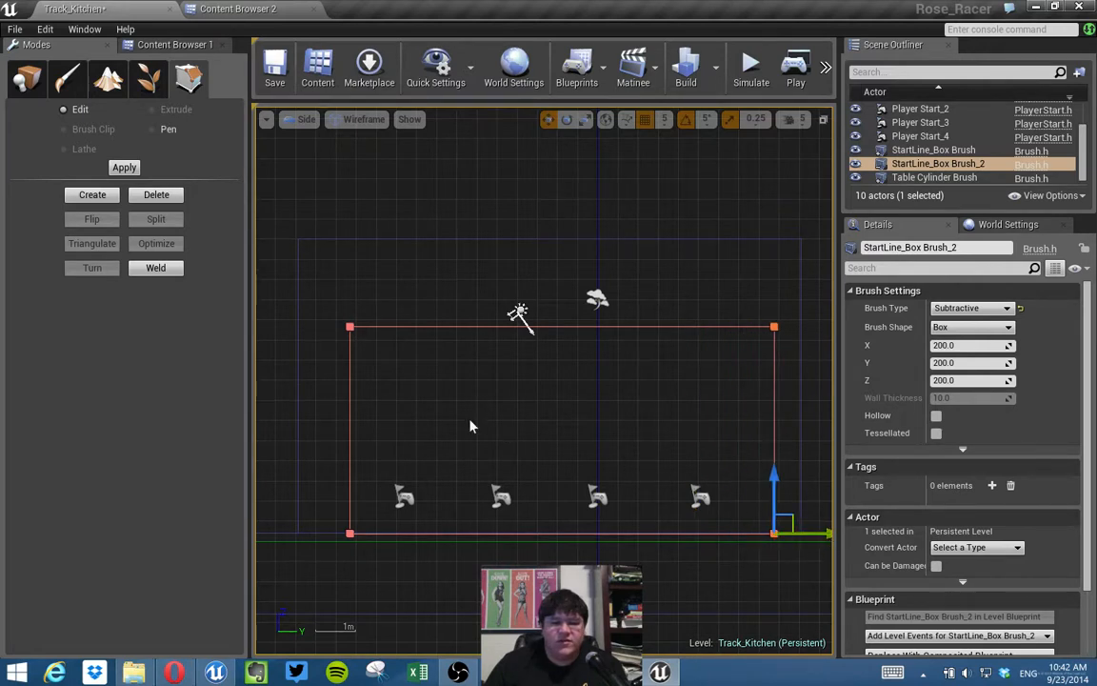
# Move both vertices at the opening's low-Y side slightly further outward and raise its upper vertices for a taller opening.
pyautogui.moveTo(372, 527)
pyautogui.keyDown('ctrl'); pyautogui.keyDown('alt'); pyautogui.mouseDown()
pyautogui.moveTo(400, 557)
pyautogui.moveTo(400, 540)
pyautogui.mouseUp(); pyautogui.keyUp('alt'); pyautogui.keyUp('ctrl')
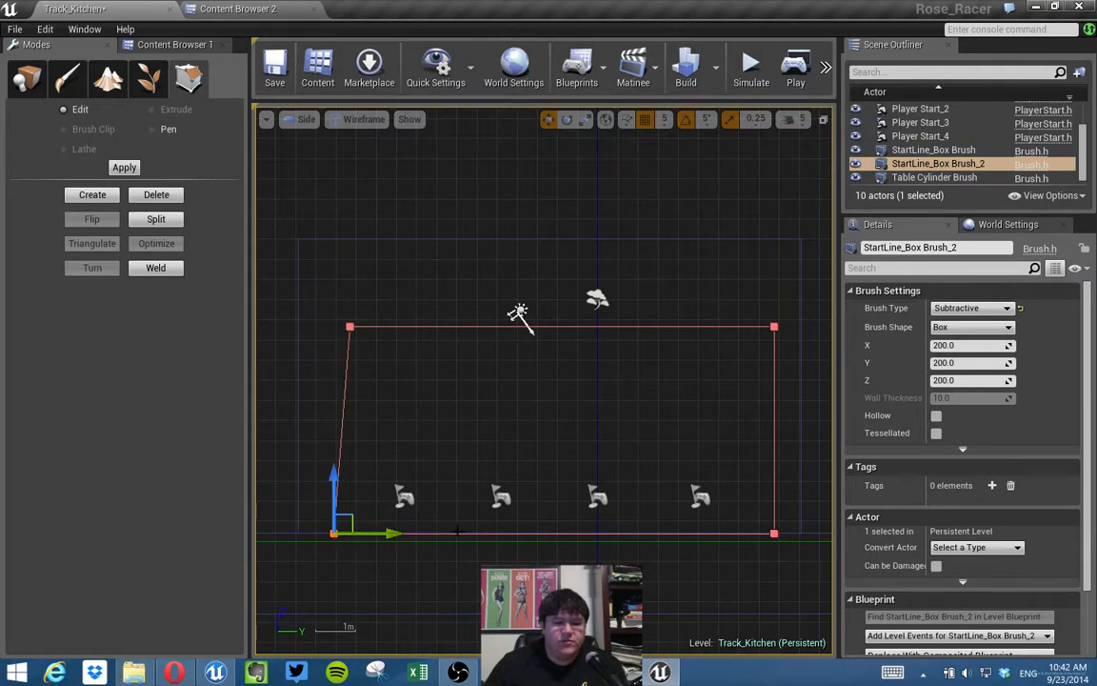
pyautogui.hotkey('ctrl', 'z')
pyautogui.moveTo(314, 288)
pyautogui.keyDown('ctrl'); pyautogui.keyDown('alt'); pyautogui.mouseDown()
pyautogui.moveTo(380, 537)
pyautogui.moveTo(426, 558)
pyautogui.moveTo(403, 538)
pyautogui.mouseUp(); pyautogui.keyUp('alt'); pyautogui.keyUp('ctrl')
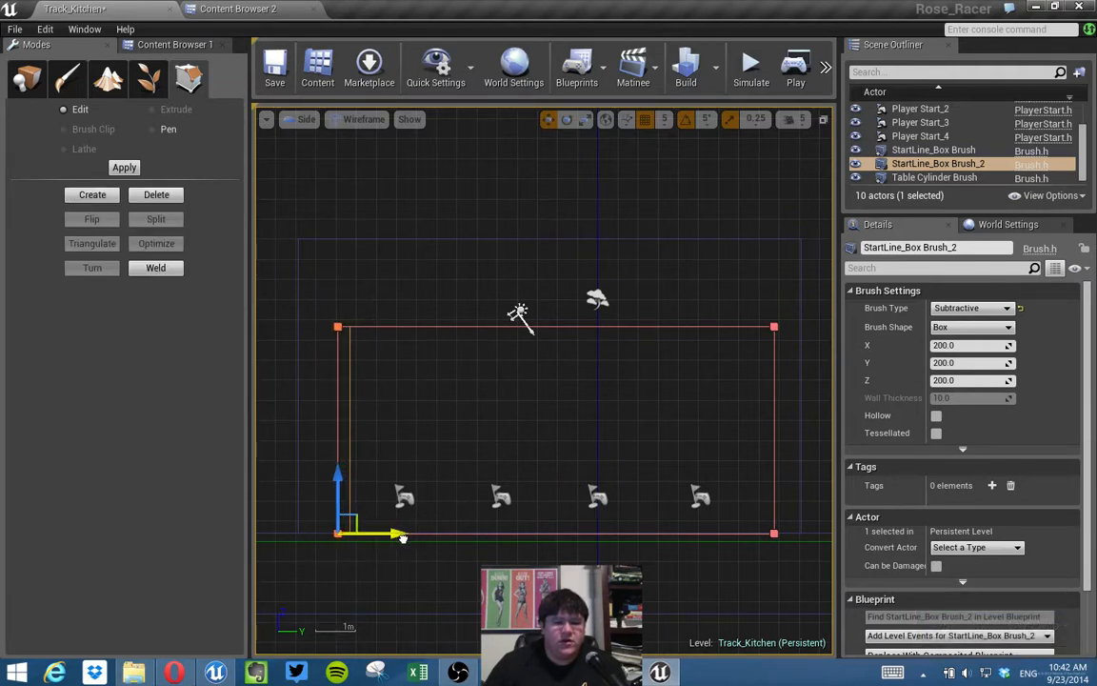
pyautogui.keyDown('ctrl'); pyautogui.keyDown('alt'); pyautogui.moveTo(295, 259); pyautogui.dragTo(714, 328); pyautogui.keyUp('alt'); pyautogui.keyUp('ctrl')
pyautogui.moveTo(340, 272); pyautogui.dragTo(338, 242)
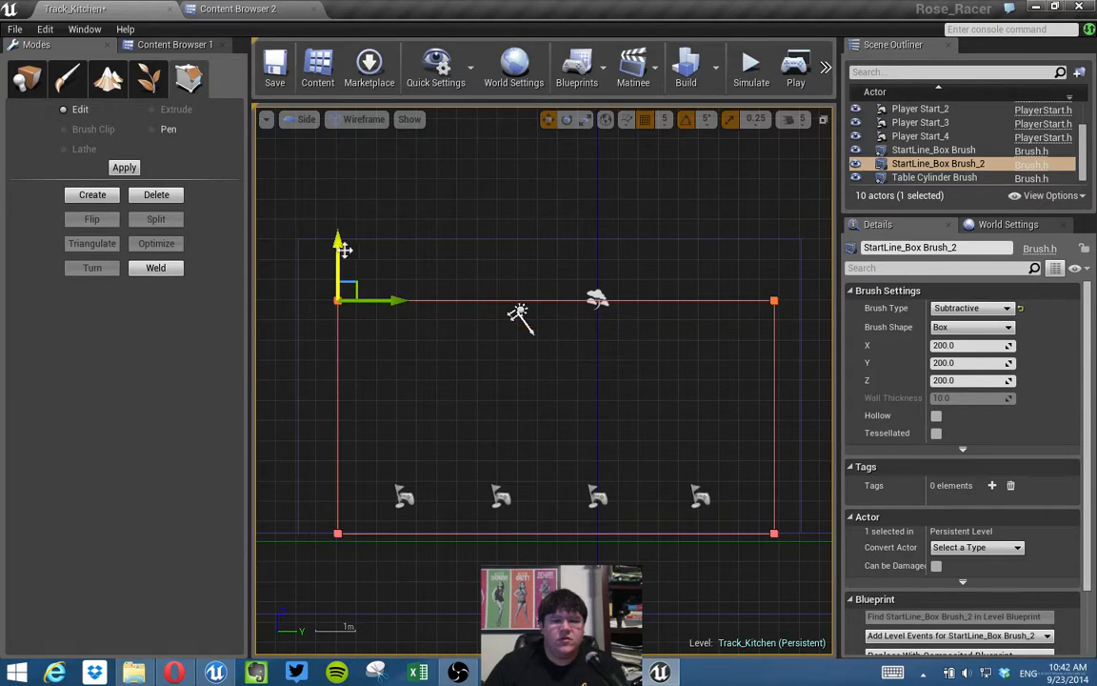
# Return to a maximized Perspective view and switch its display back to Lit.
pyautogui.click(823, 119)
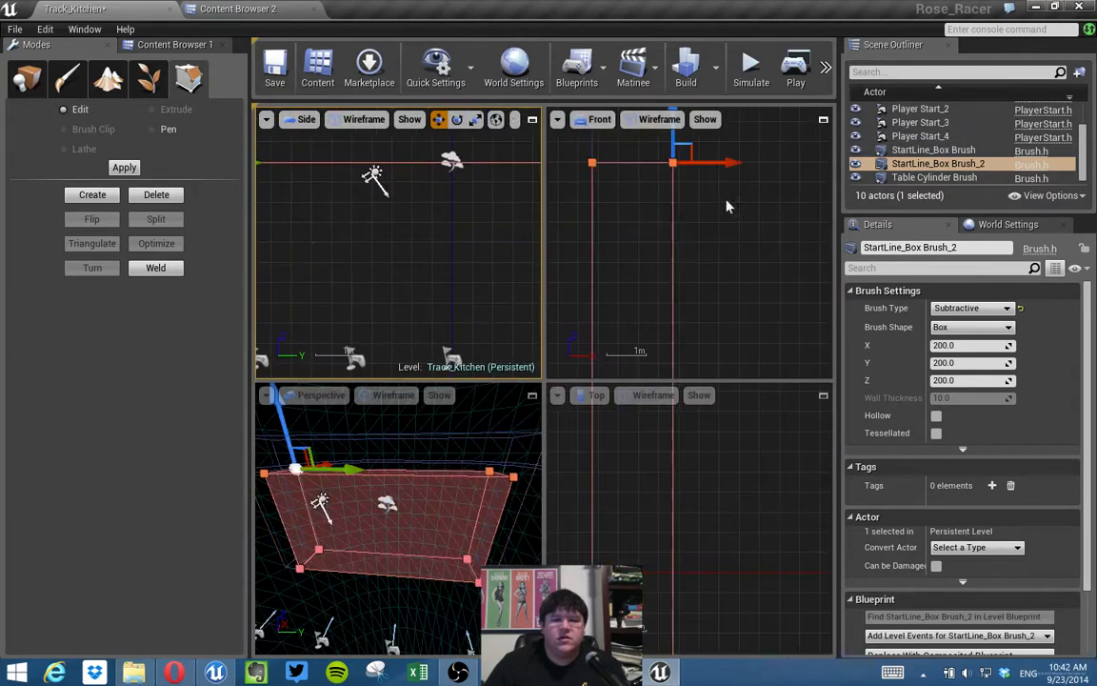
pyautogui.click(532, 396)
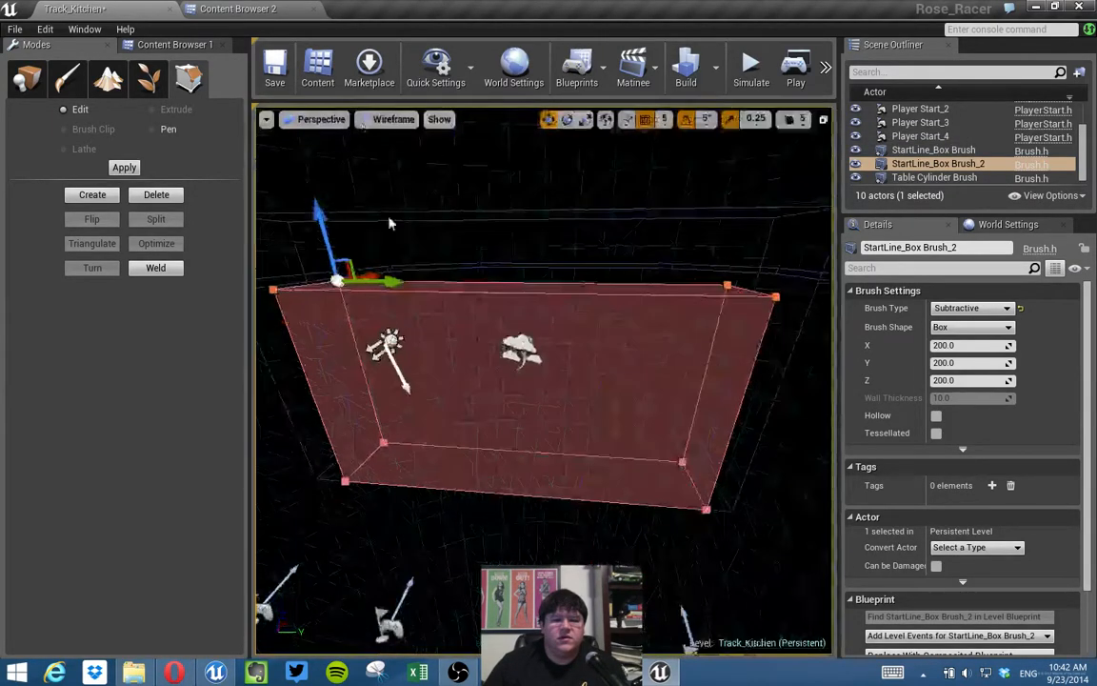
pyautogui.click(419, 118)
pyautogui.click(360, 143)
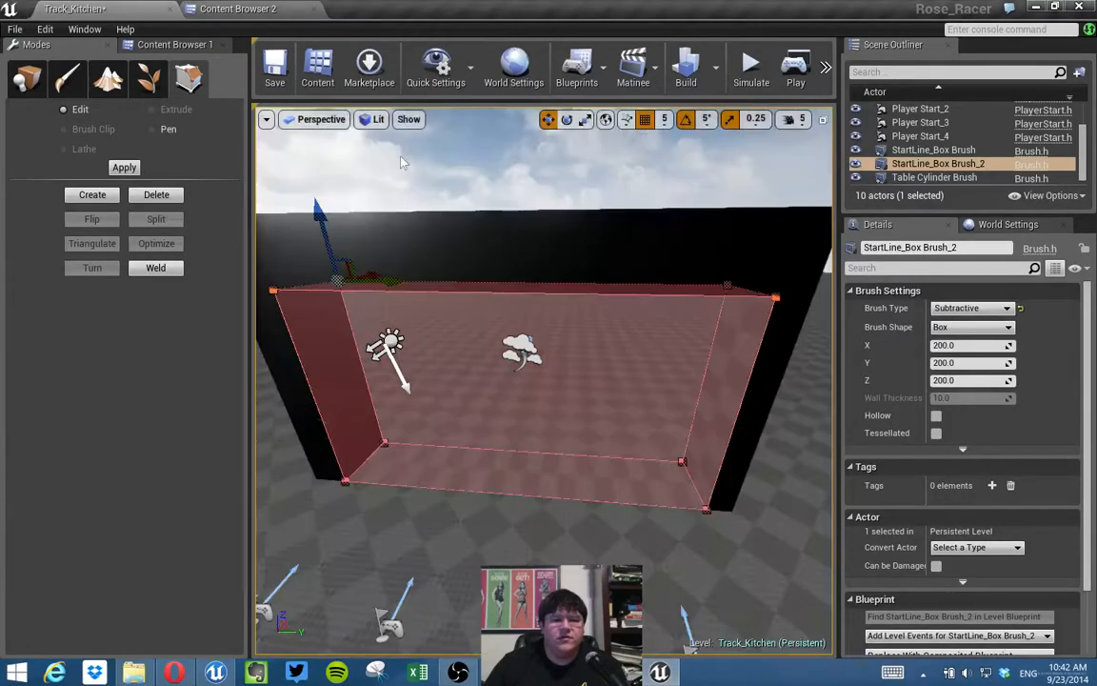
# Examine the gate and the four player starts from farther back in the Perspective view.
pyautogui.scroll(-5, 661, 380)
pyautogui.click(730, 399)
pyautogui.rightClick(733, 403)
pyautogui.click(548, 347)
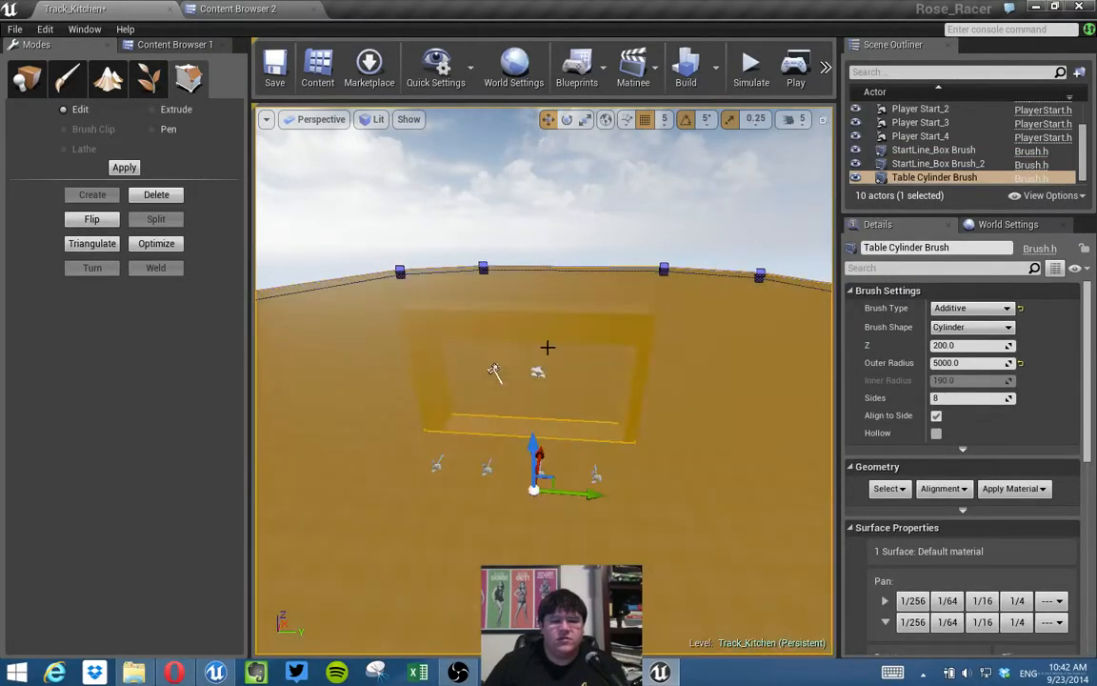
pyautogui.click(607, 303)
pyautogui.click(596, 233)
pyautogui.press('w')
pyautogui.moveTo(596, 232); pyautogui.dragTo(595, 232, button='right')
pyautogui.press('w')
pyautogui.press('s')
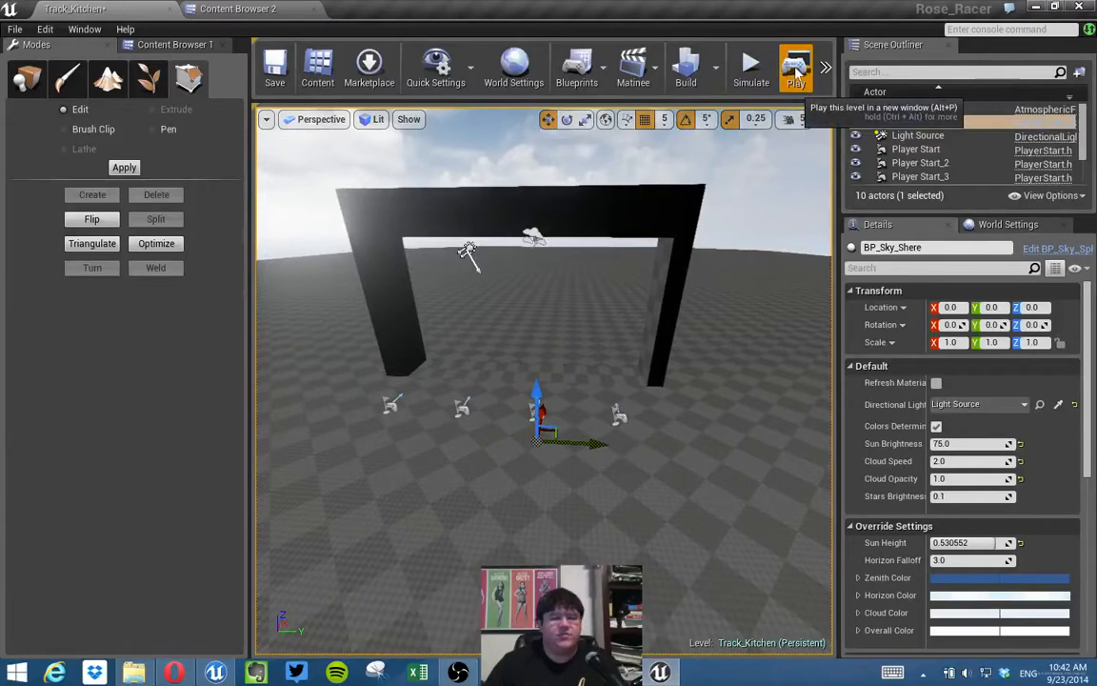
# Play-test the level in a new window, driving the car through the start gate and around the table before ending the session.
pyautogui.click(796, 72)
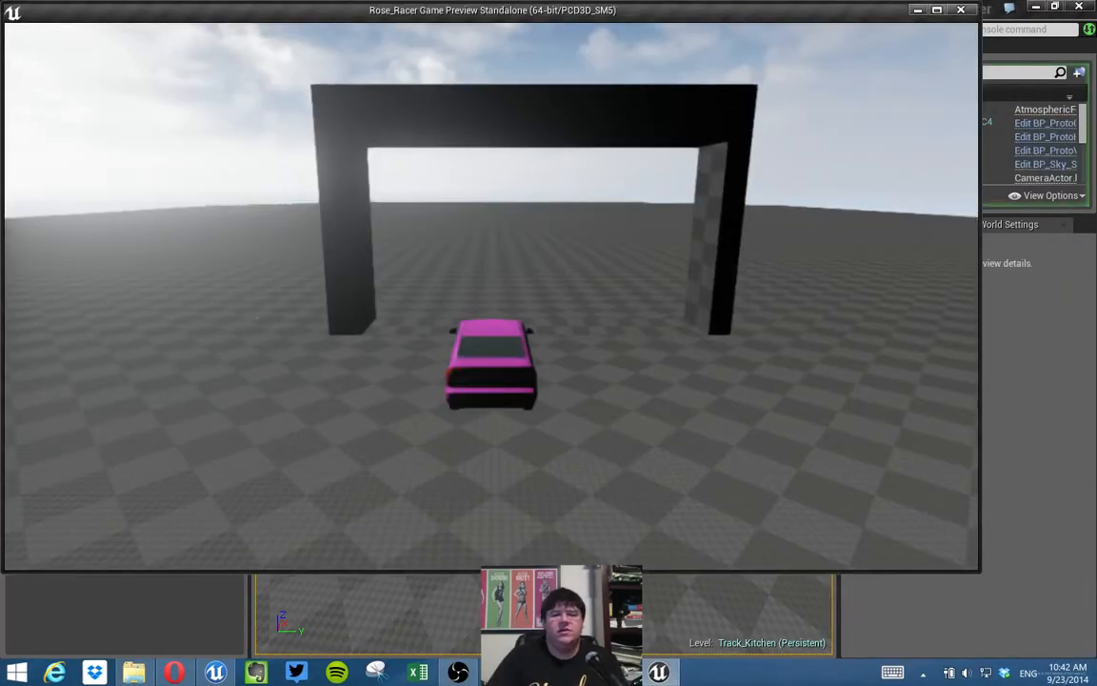
pyautogui.press('w')
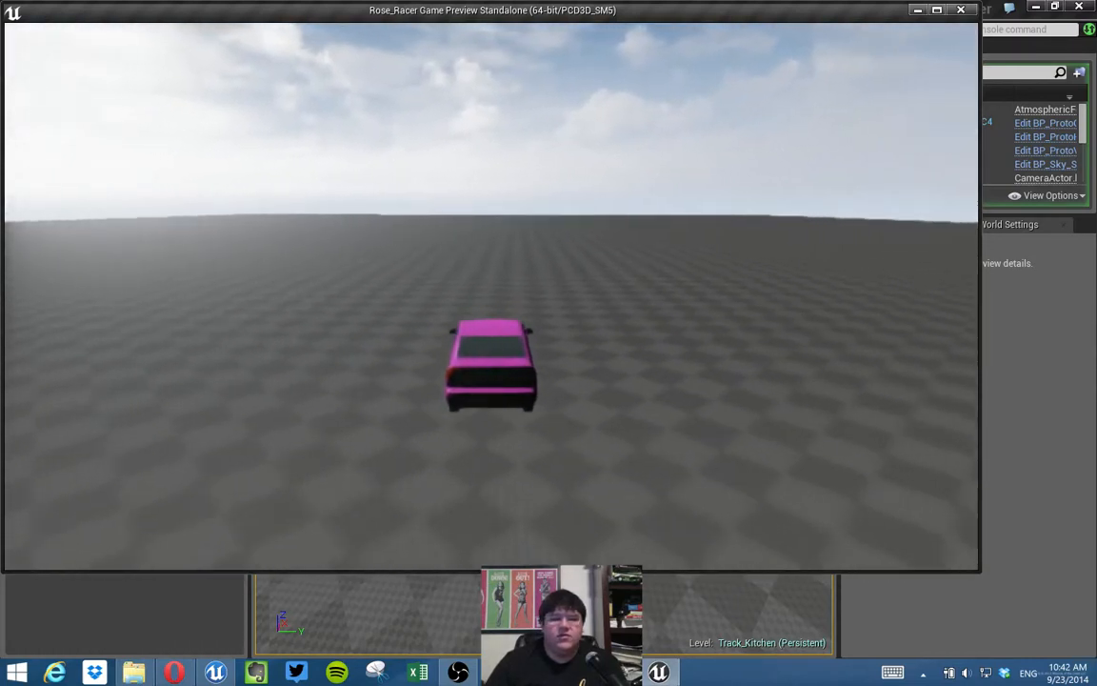
pyautogui.press('s')
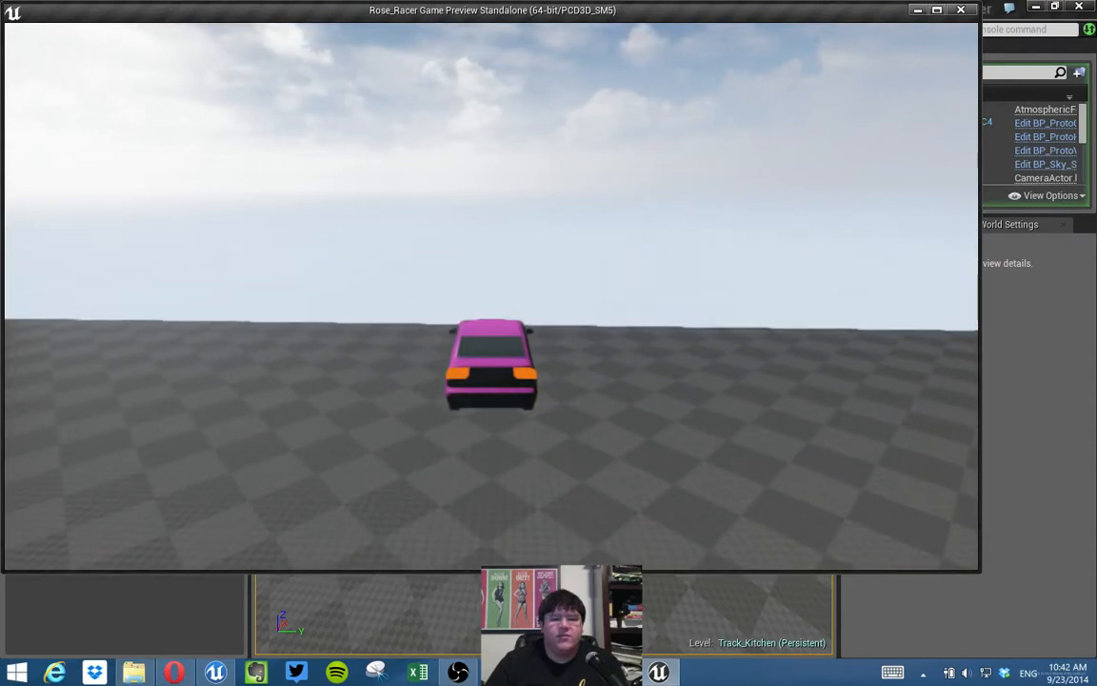
pyautogui.press('d')
pyautogui.press('w')
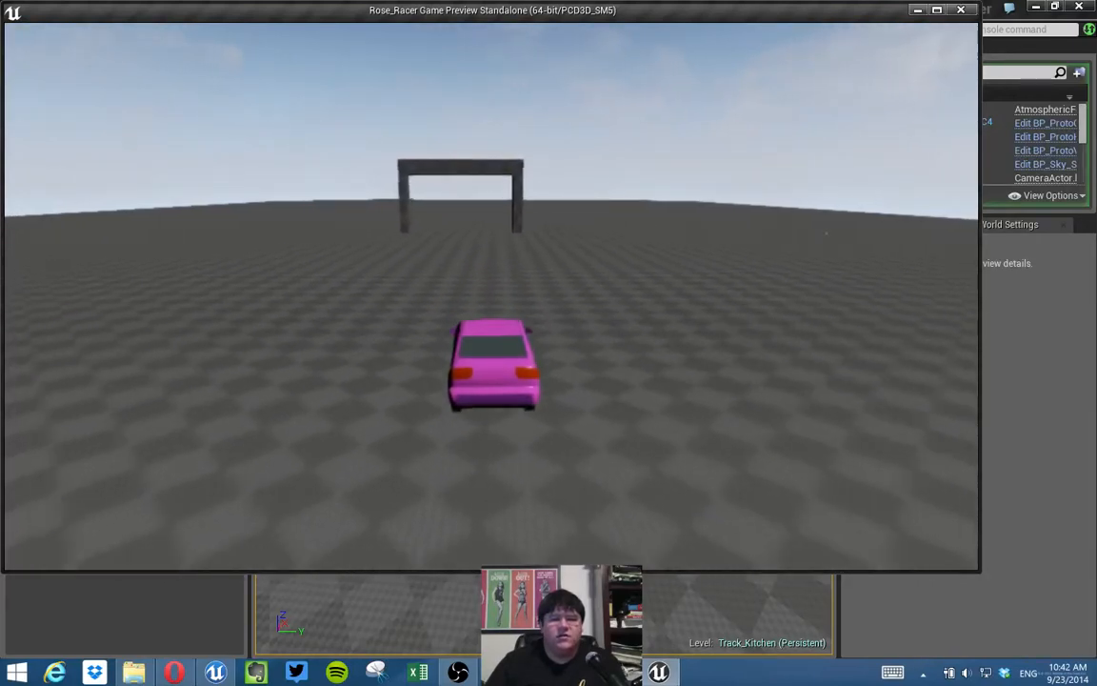
pyautogui.press('s')
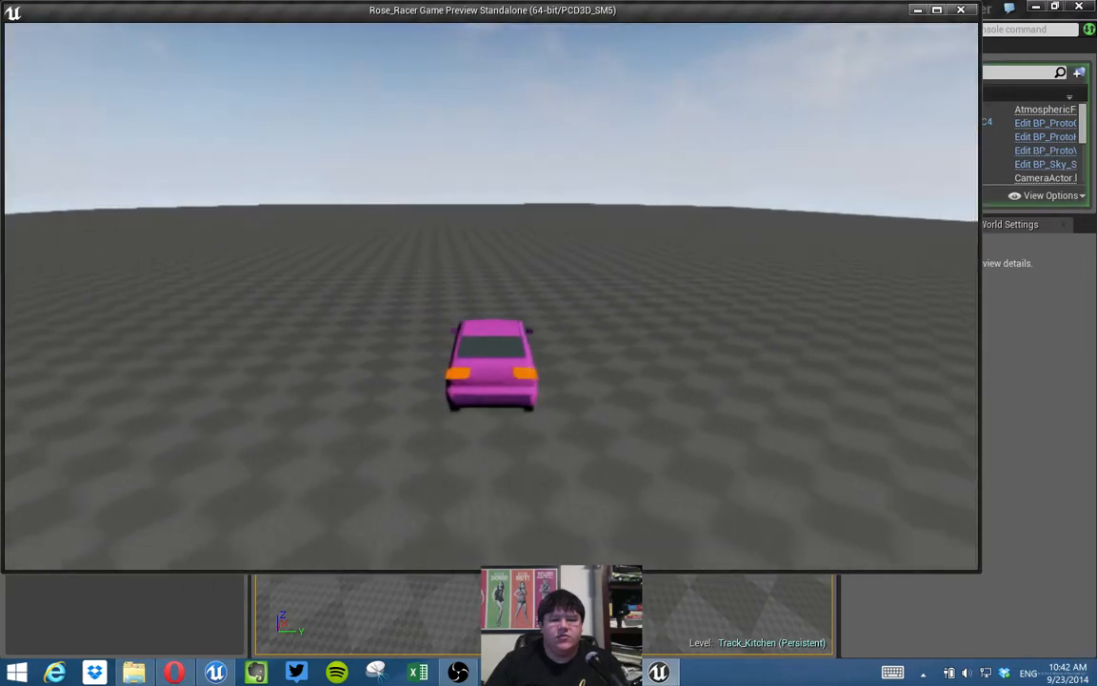
pyautogui.press('a')
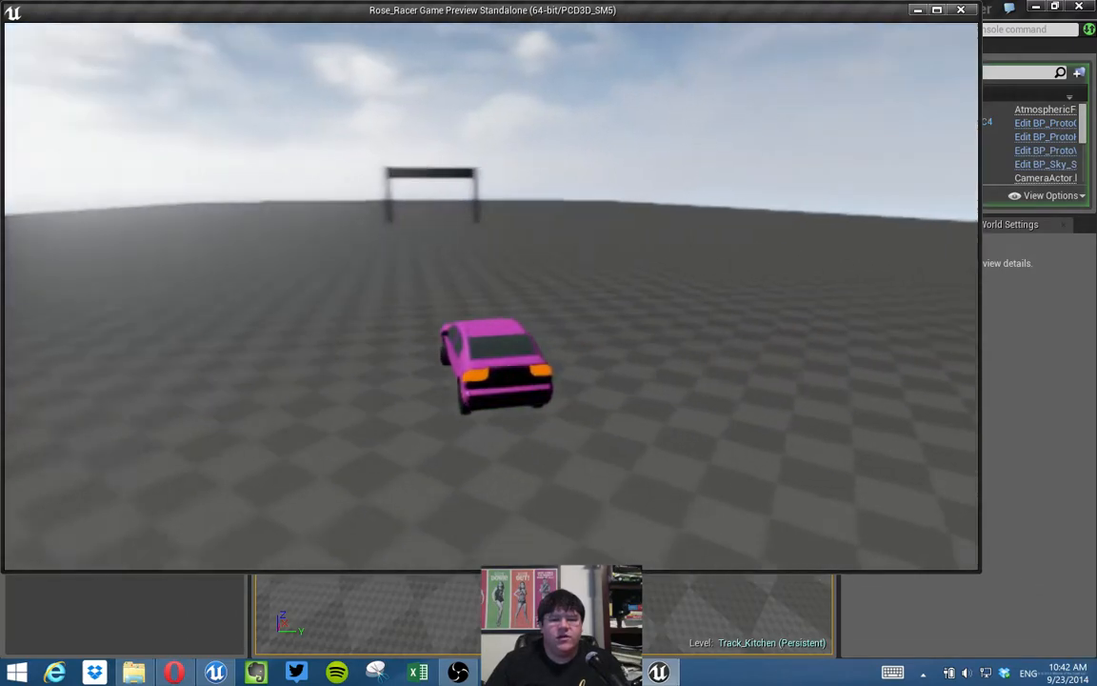
pyautogui.press('s')
pyautogui.press('a')
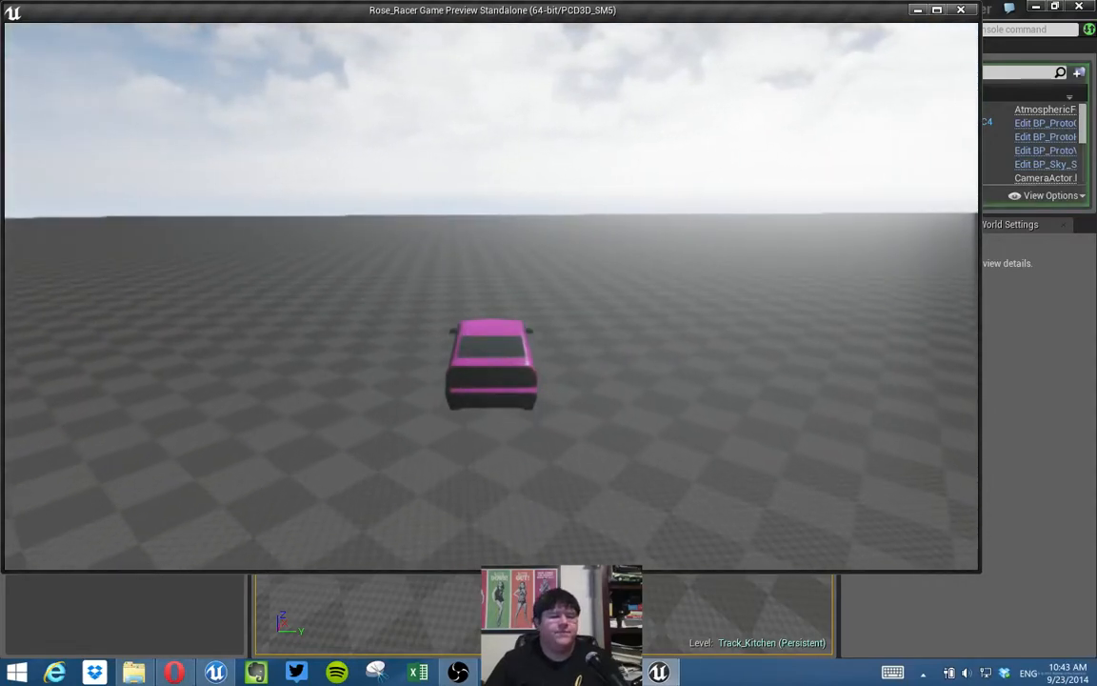
pyautogui.press('Escape')
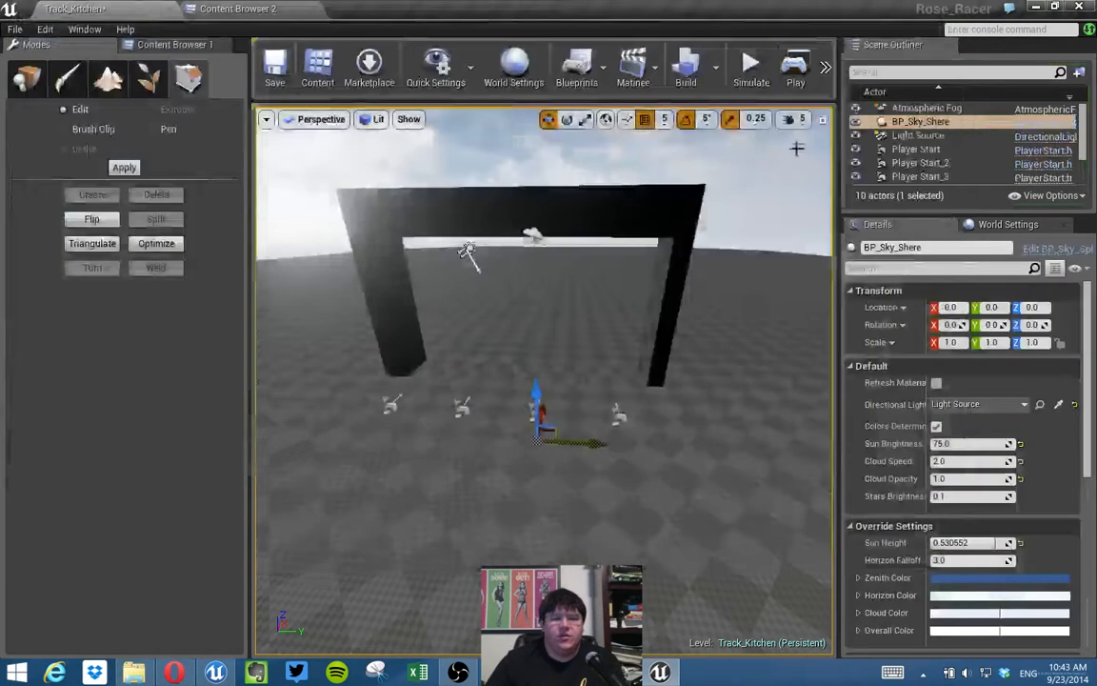
# Select the subtractive StartLine_Box Brush_2 and shift it slightly toward negative Y to centre the gate's opening.
pyautogui.press('s')
pyautogui.moveTo(603, 293)
pyautogui.mouseDown(button='right')
pyautogui.moveTo(582, 348)
pyautogui.moveTo(569, 325)
pyautogui.moveTo(621, 324)
pyautogui.moveTo(584, 296)
pyautogui.moveTo(647, 289)
pyautogui.mouseUp(button='right')
pyautogui.press('w')
pyautogui.press('s')
pyautogui.press('w')
pyautogui.click(560, 292)
pyautogui.click(446, 350)
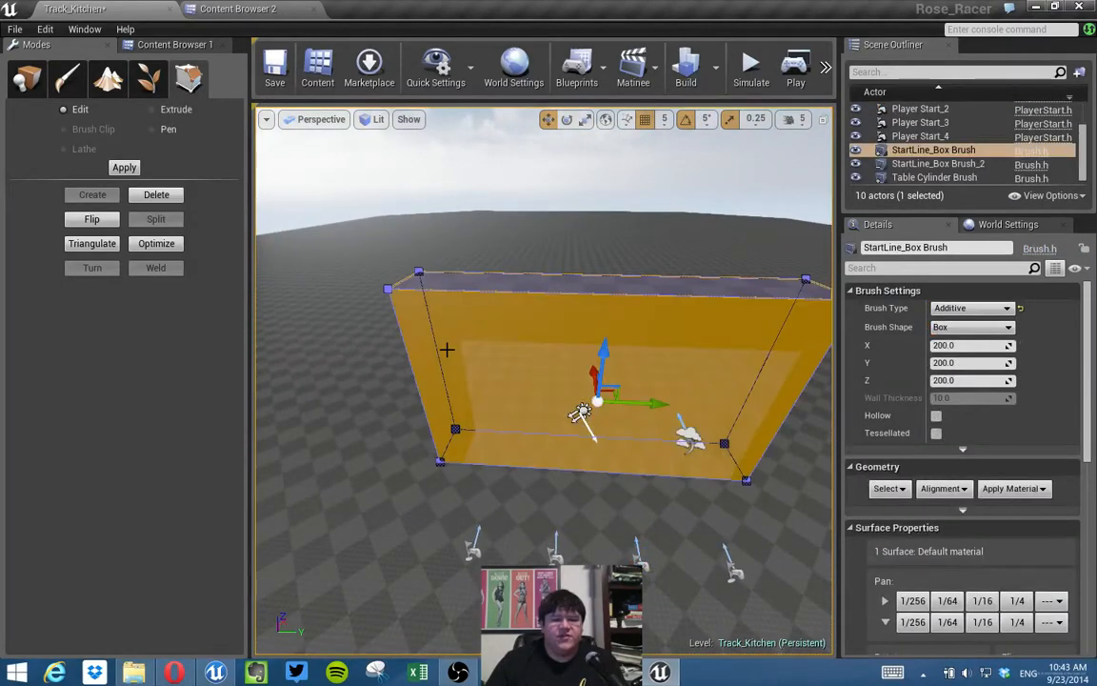
pyautogui.click(823, 120)
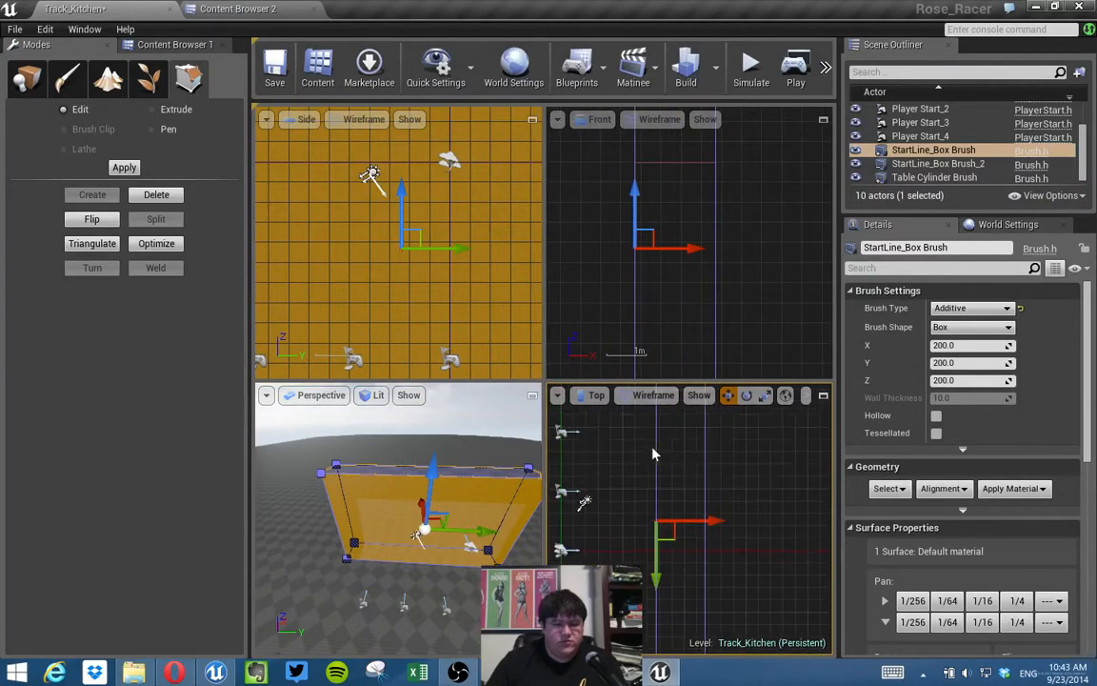
pyautogui.scroll(-4, 653, 447)
pyautogui.moveTo(465, 302); pyautogui.dragTo(541, 311, button='right')
pyautogui.scroll(-5, 400, 248)
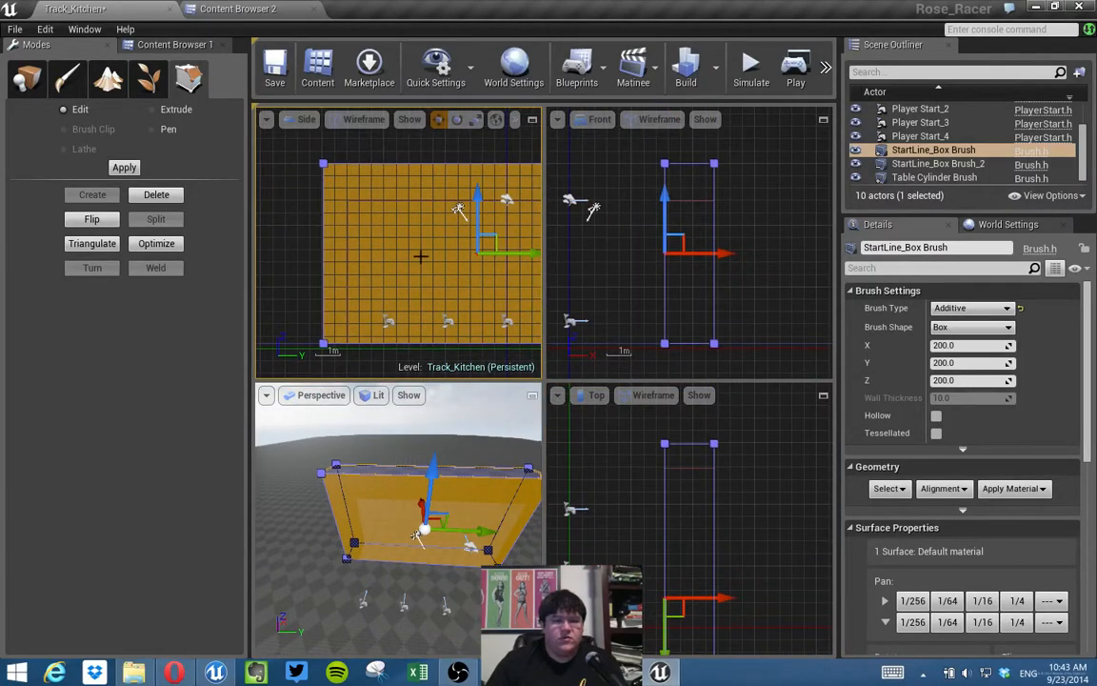
pyautogui.click(350, 206)
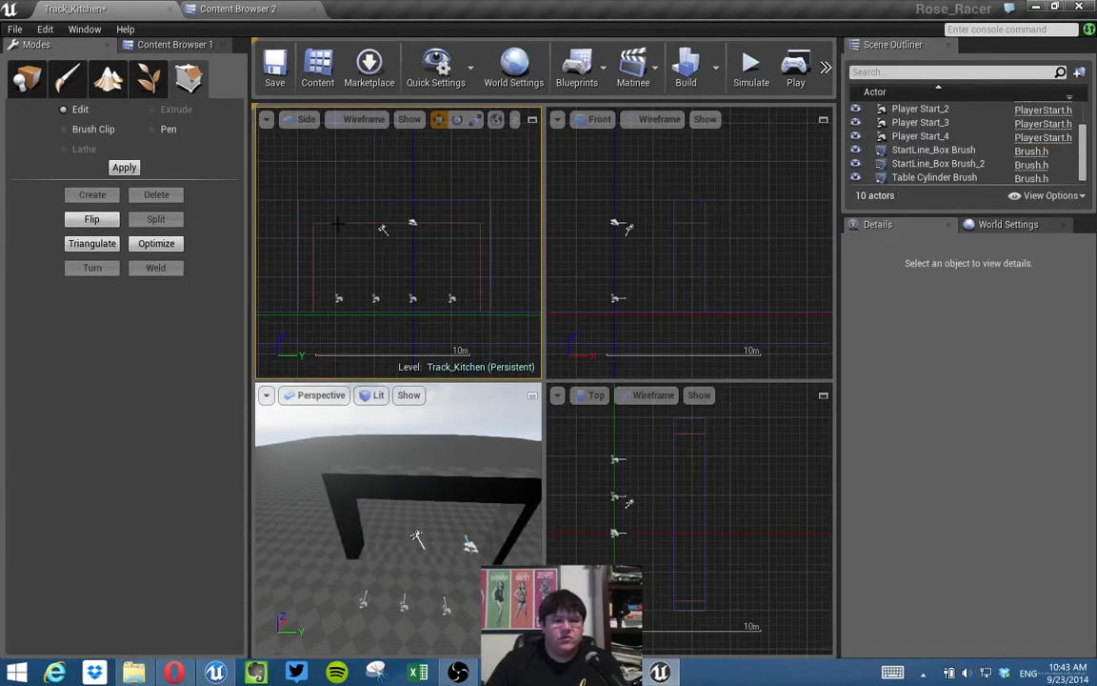
pyautogui.click(343, 227)
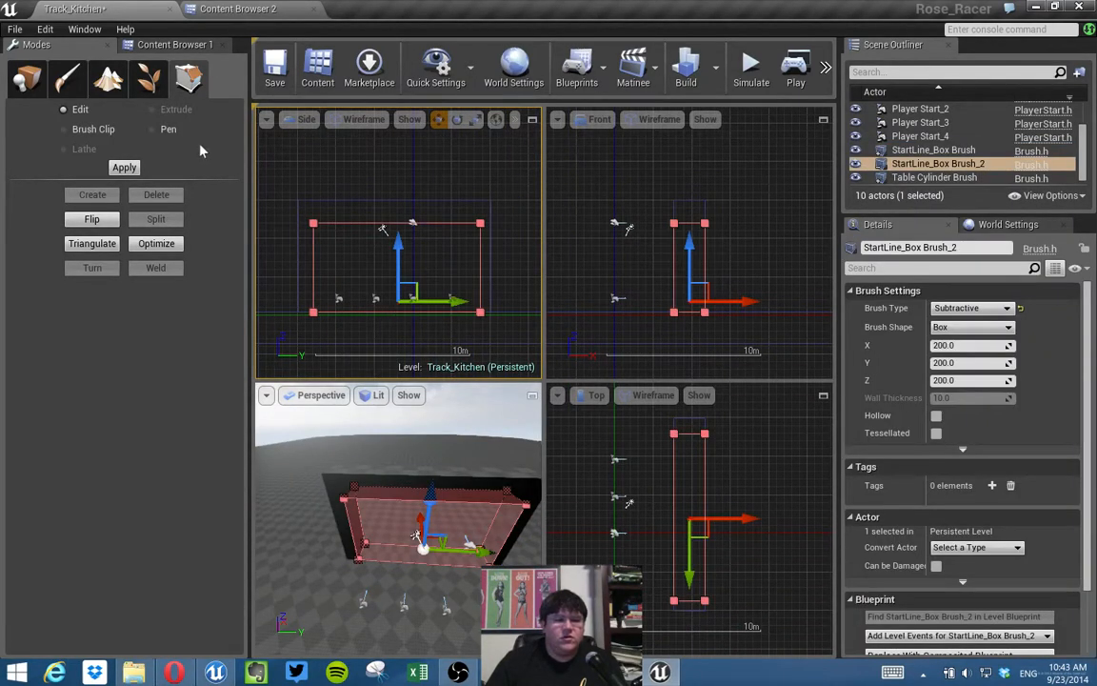
pyautogui.moveTo(456, 302); pyautogui.dragTo(451, 302)
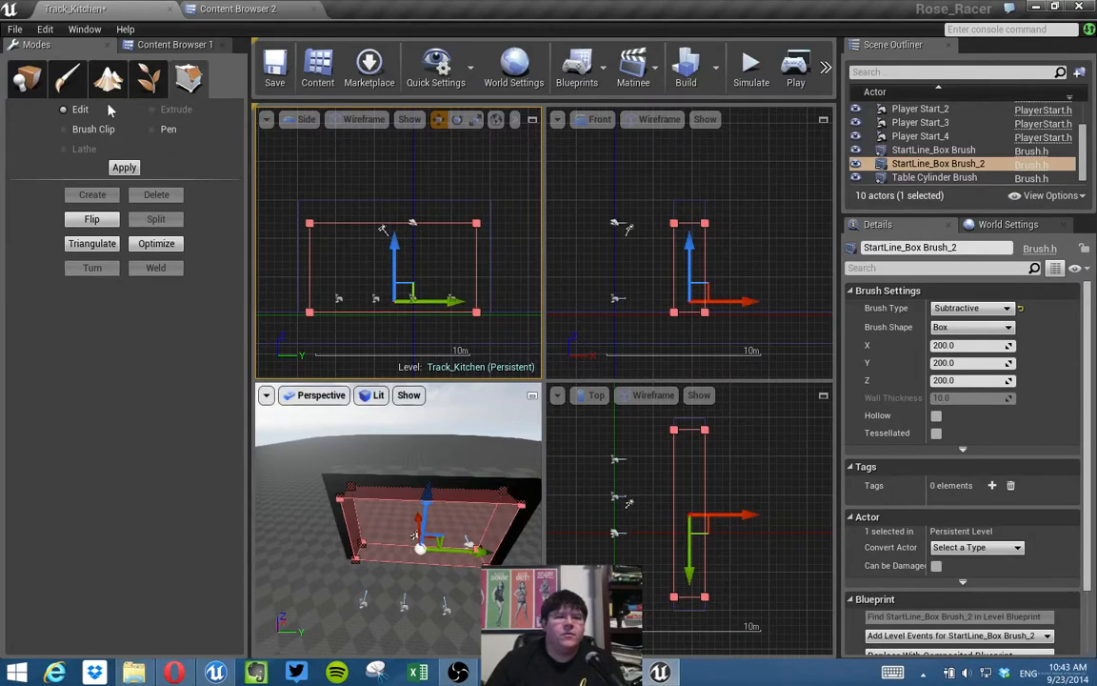
# Find the Text Render actor by searching for "text" and place one on the front of the gate's crossbeam.
pyautogui.click(27, 78)
pyautogui.write('text')
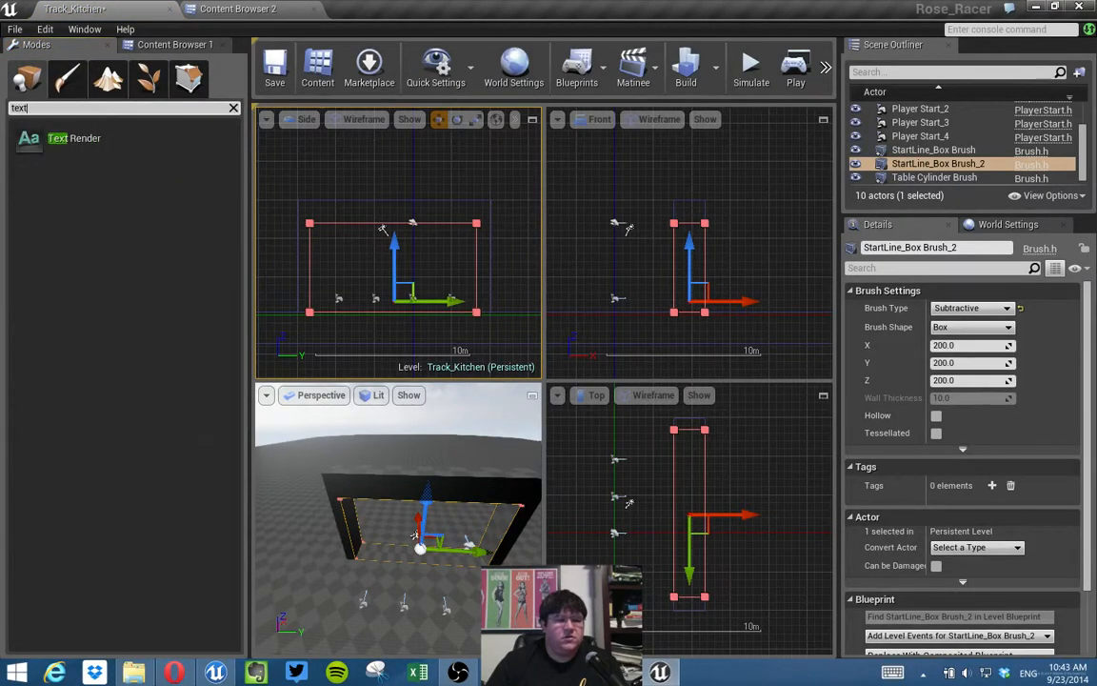
pyautogui.moveTo(29, 138); pyautogui.dragTo(378, 497)
pyautogui.moveTo(416, 535); pyautogui.dragTo(417, 538)
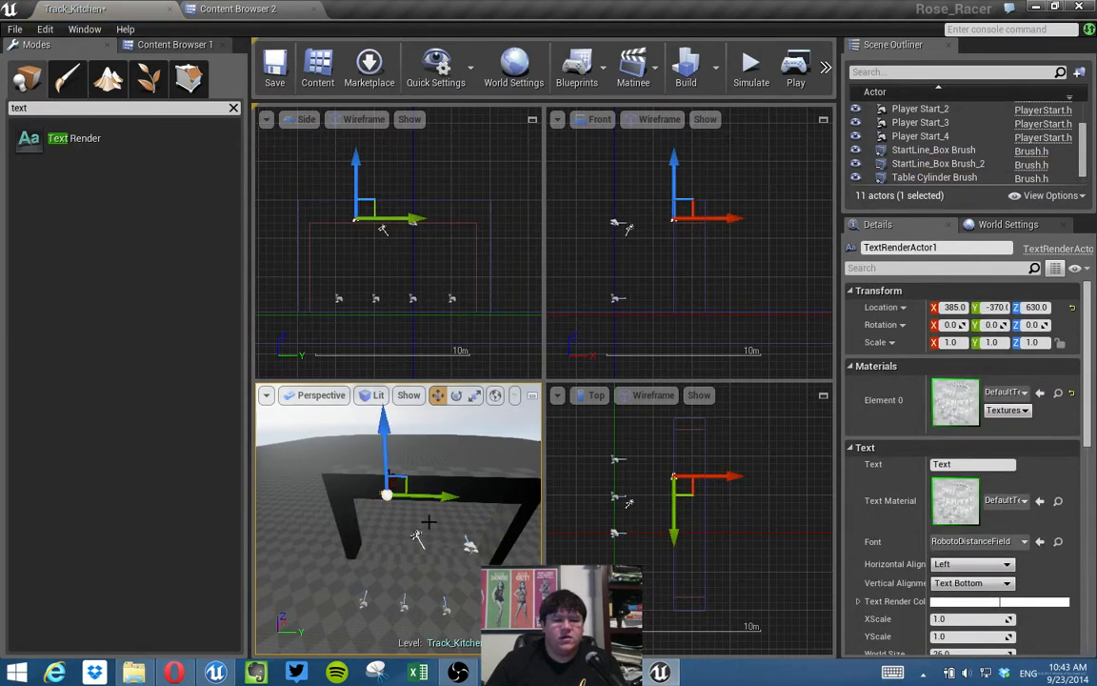
# In a maximized Perspective view, rotate the text actor about 180° around Z and move it along X to 330.
pyautogui.click(531, 395)
pyautogui.moveTo(532, 402); pyautogui.dragTo(532, 333)
pyautogui.press('f')
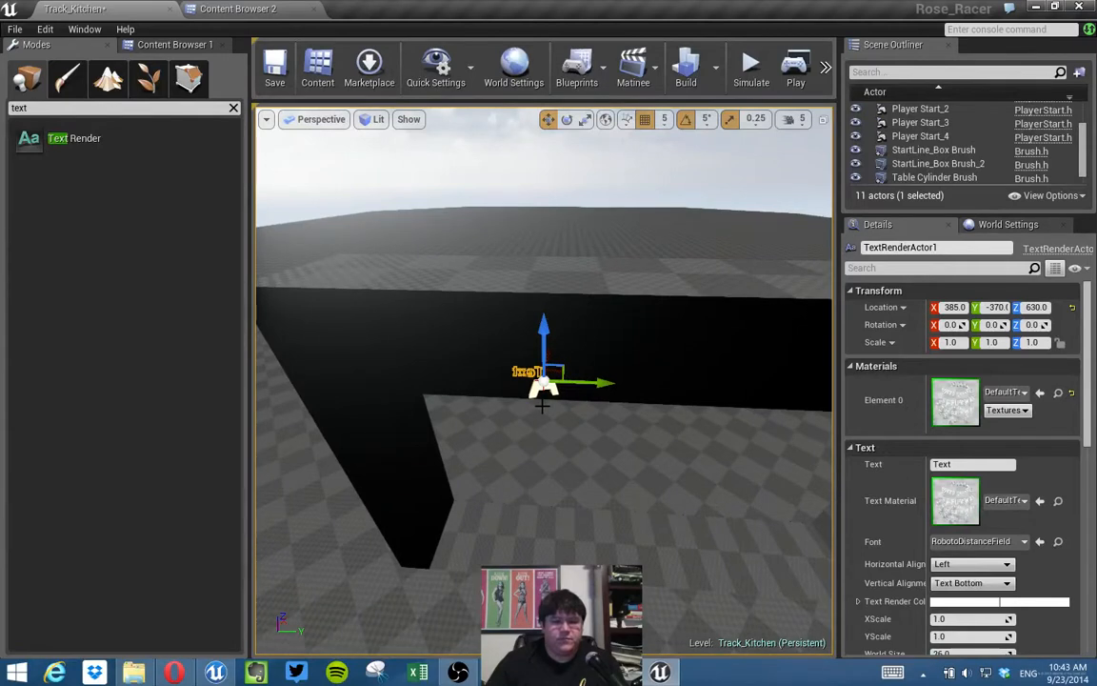
pyautogui.press('e')
pyautogui.moveTo(588, 441); pyautogui.dragTo(536, 448)
pyautogui.press('w')
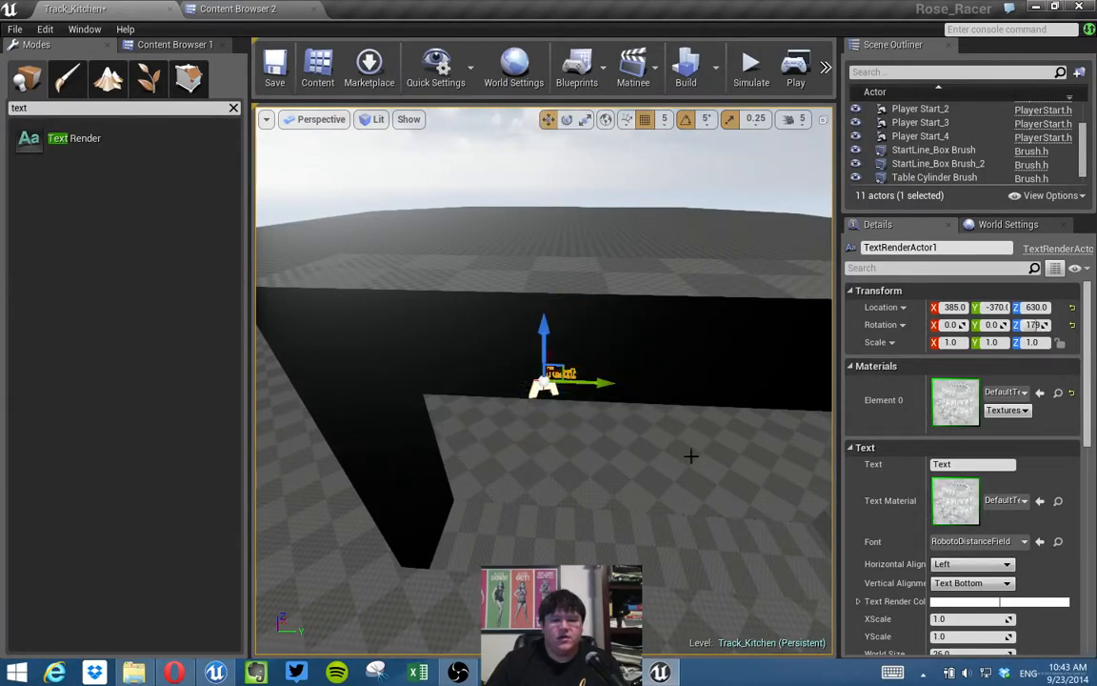
pyautogui.keyDown('alt'); pyautogui.moveTo(570, 357); pyautogui.dragTo(495, 331); pyautogui.keyUp('alt')
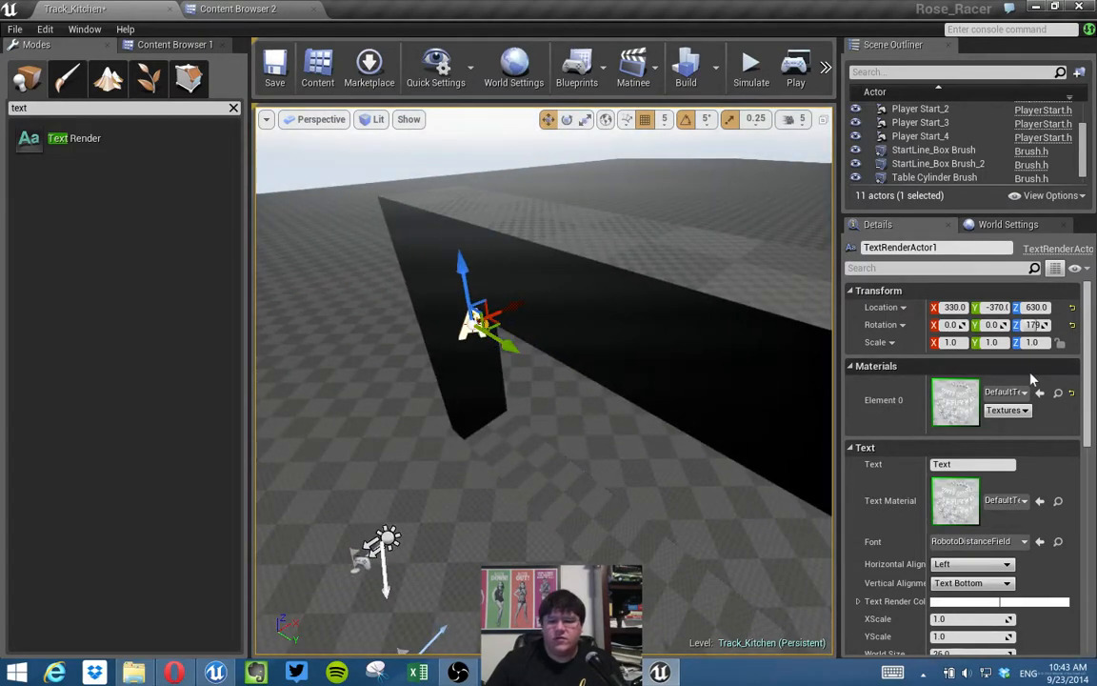
# Change the text actor's content to START and set its World Size to 260.
pyautogui.click(981, 465)
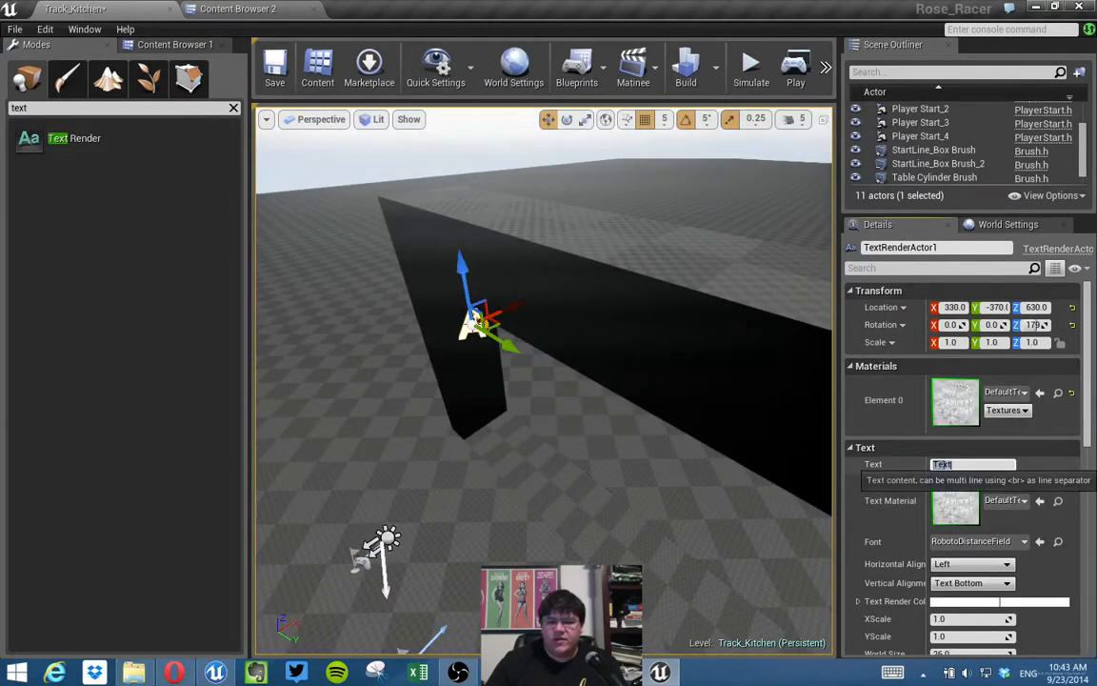
pyautogui.write('STAR')
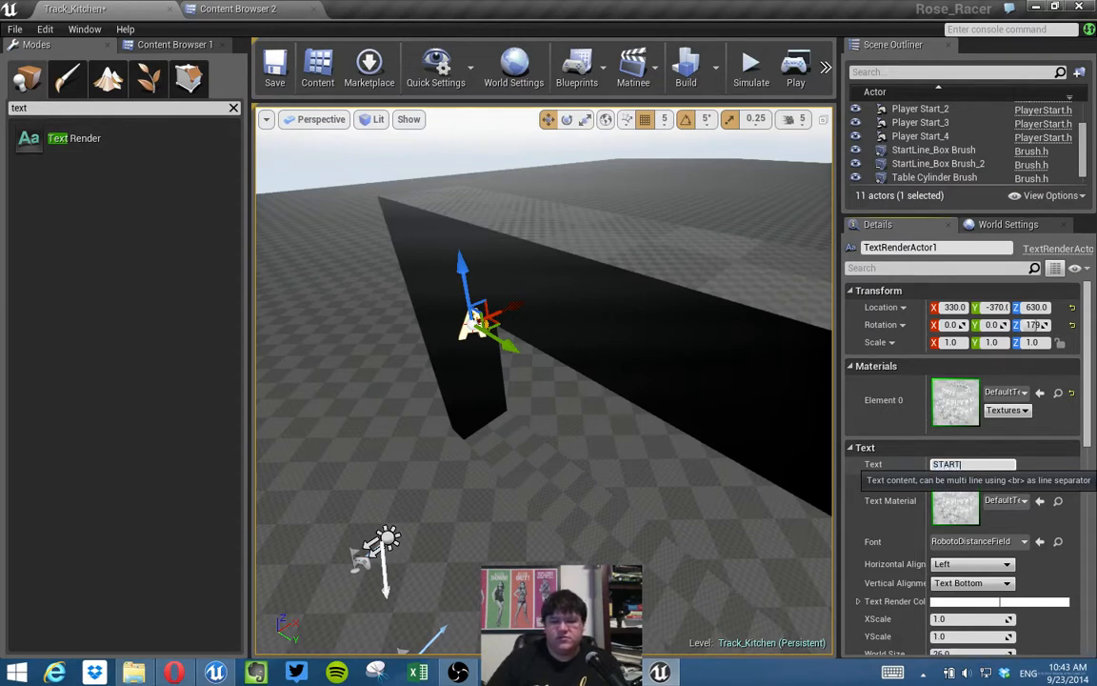
pyautogui.write('T')
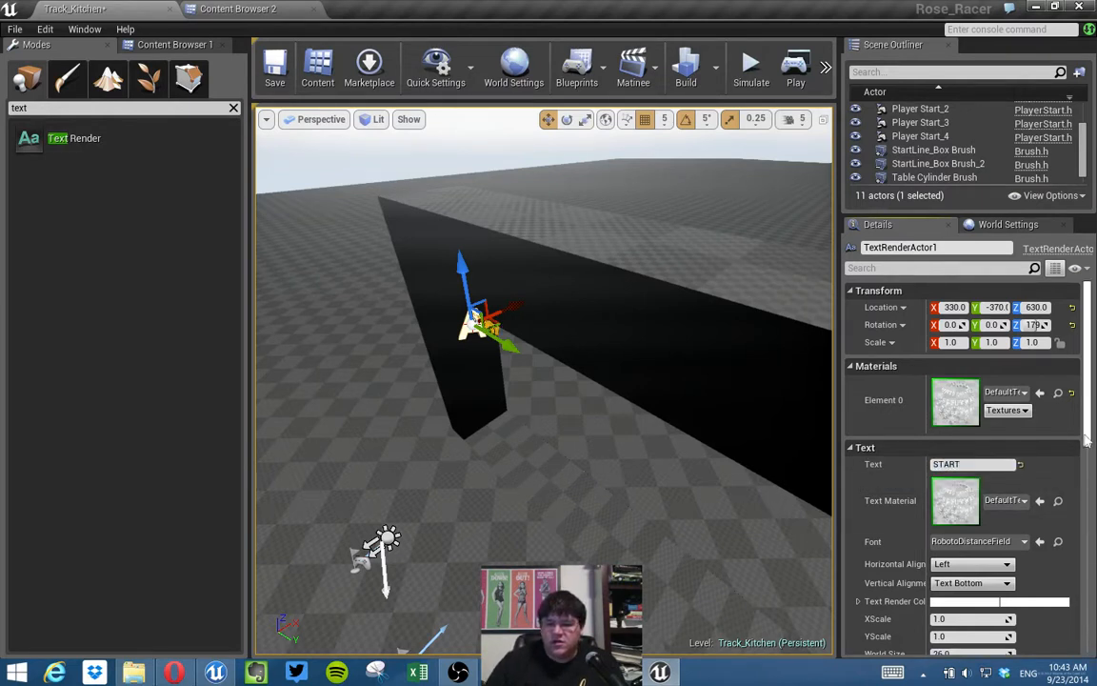
pyautogui.press('Return')
pyautogui.scroll(-3, 1087, 440)
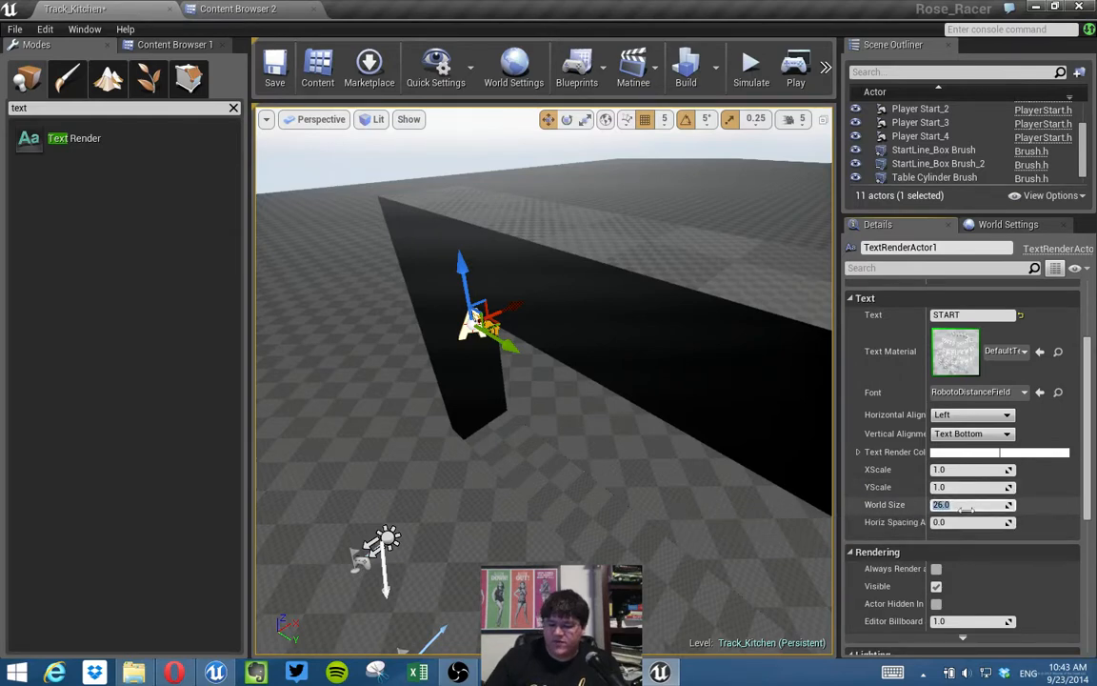
pyautogui.press('Return')
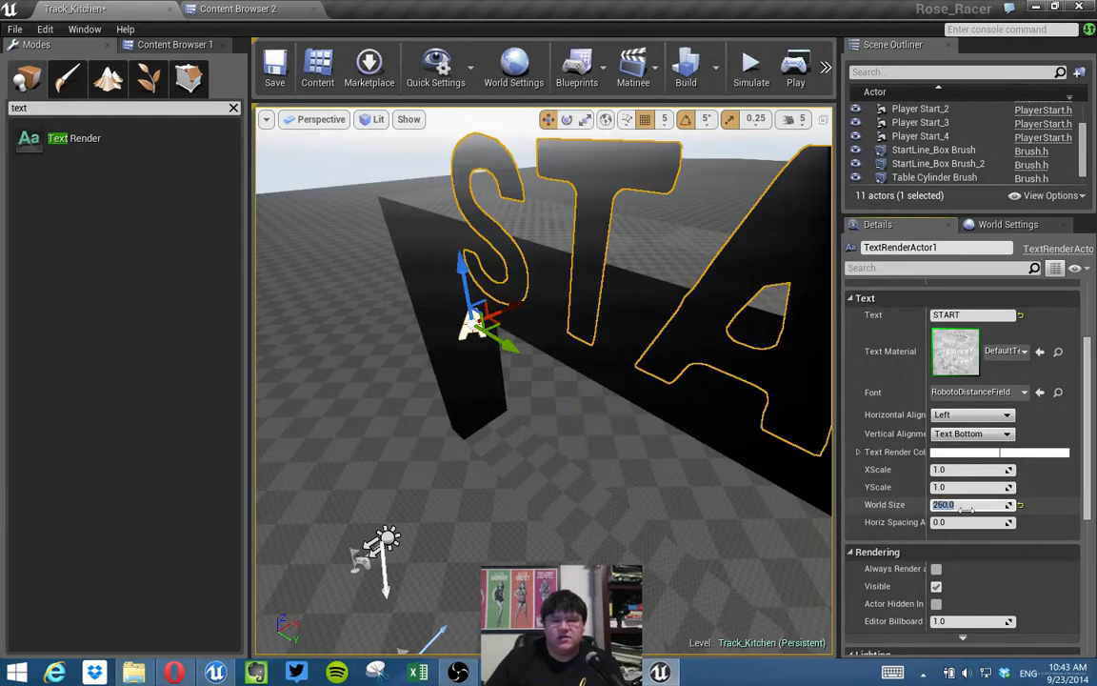
# Move the START text along Y to -435 and lower it to Z 360, beneath the gate's crossbeam.
pyautogui.press('s')
pyautogui.moveTo(636, 509); pyautogui.dragTo(724, 438, button='right')
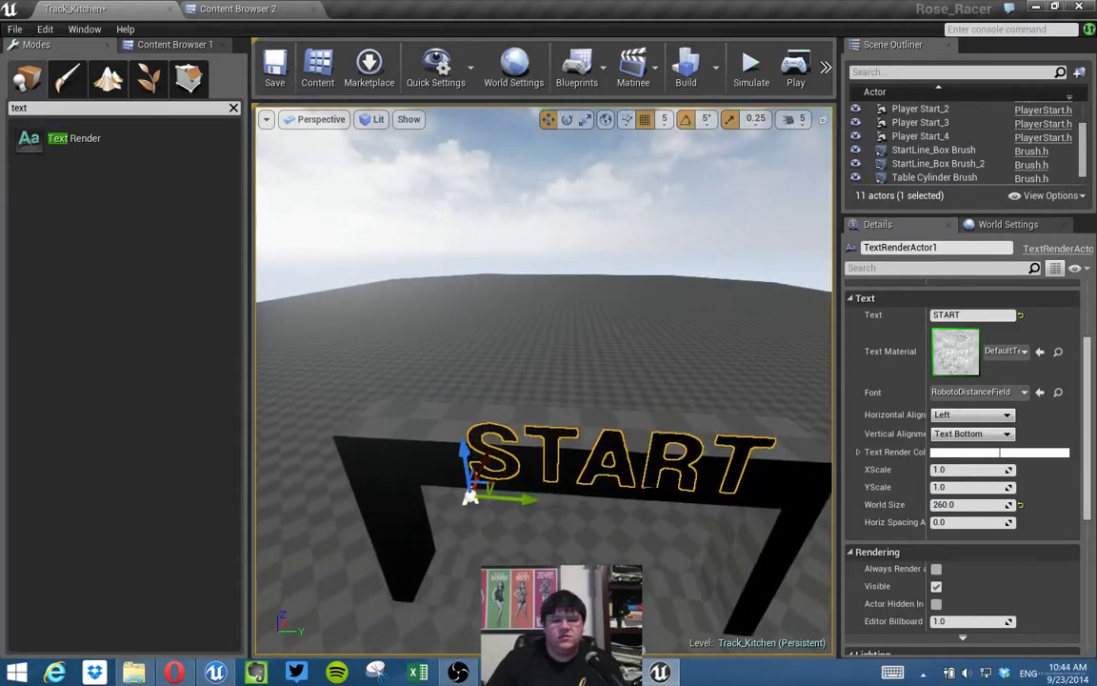
pyautogui.moveTo(533, 505); pyautogui.dragTo(508, 504)
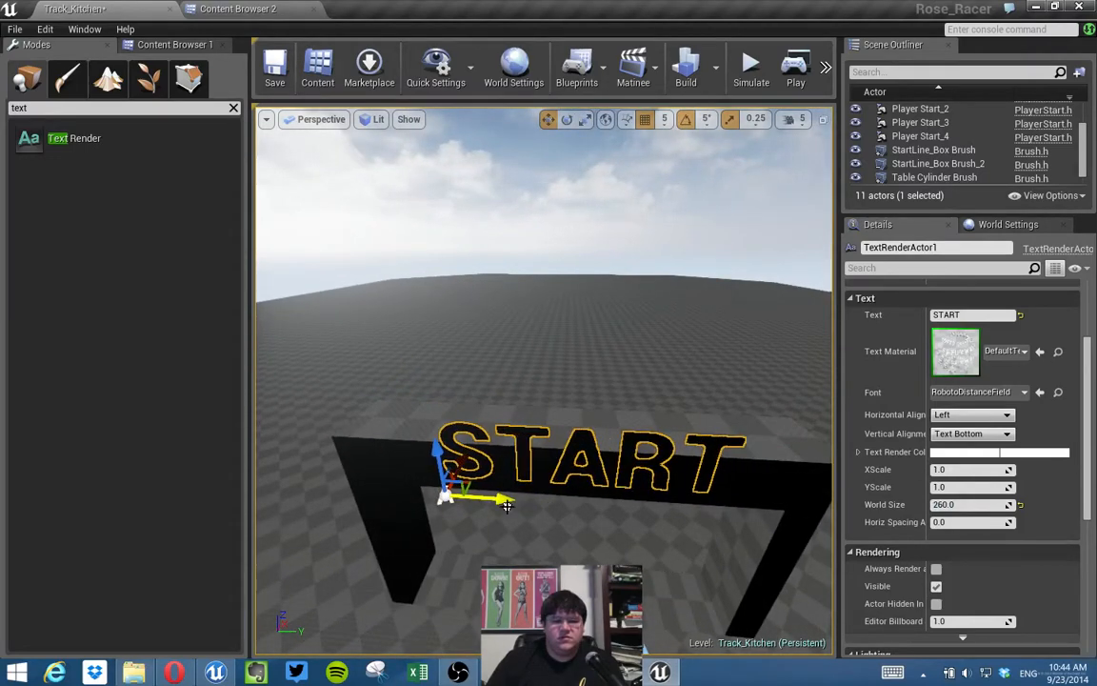
pyautogui.click(552, 363)
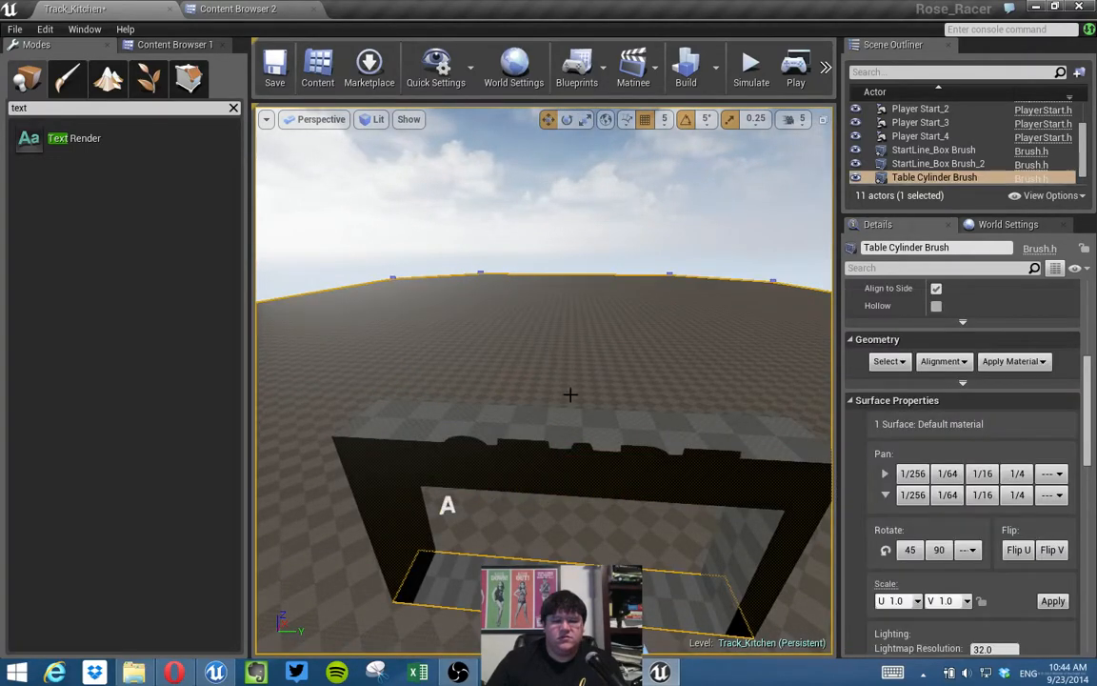
pyautogui.click(446, 505)
pyautogui.moveTo(437, 460); pyautogui.dragTo(440, 404, button='right')
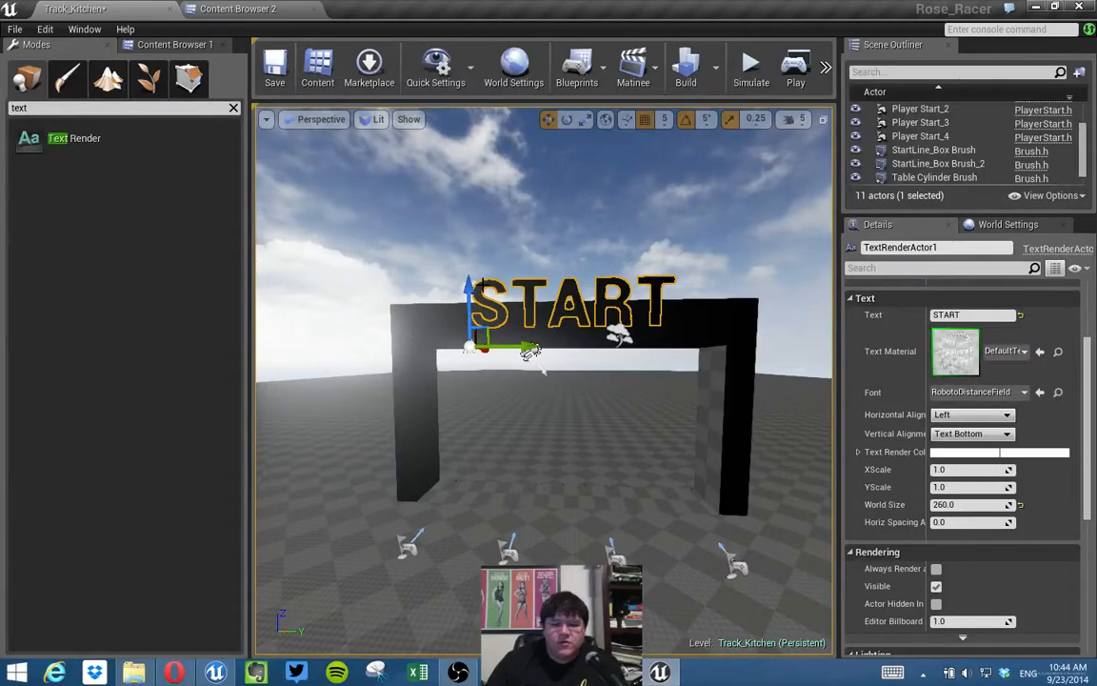
pyautogui.moveTo(485, 284); pyautogui.dragTo(474, 353)
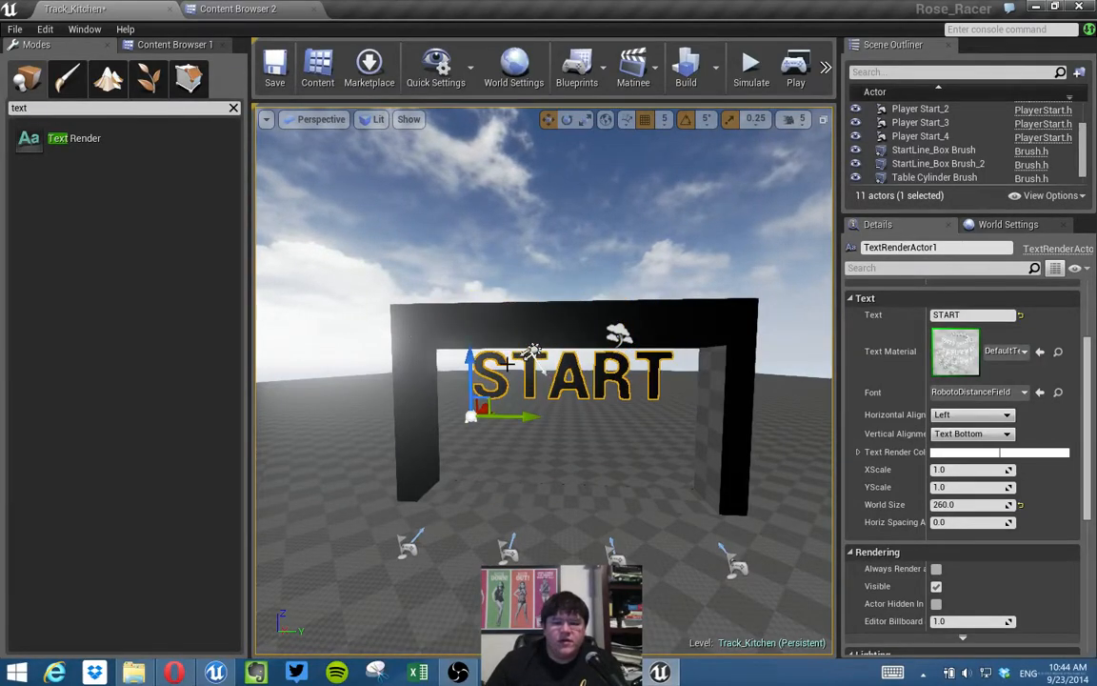
# Move the START text along X to 565 within the gate's depth and check its placement with a brief play test.
pyautogui.press('a')
pyautogui.moveTo(473, 354); pyautogui.dragTo(720, 382, button='right')
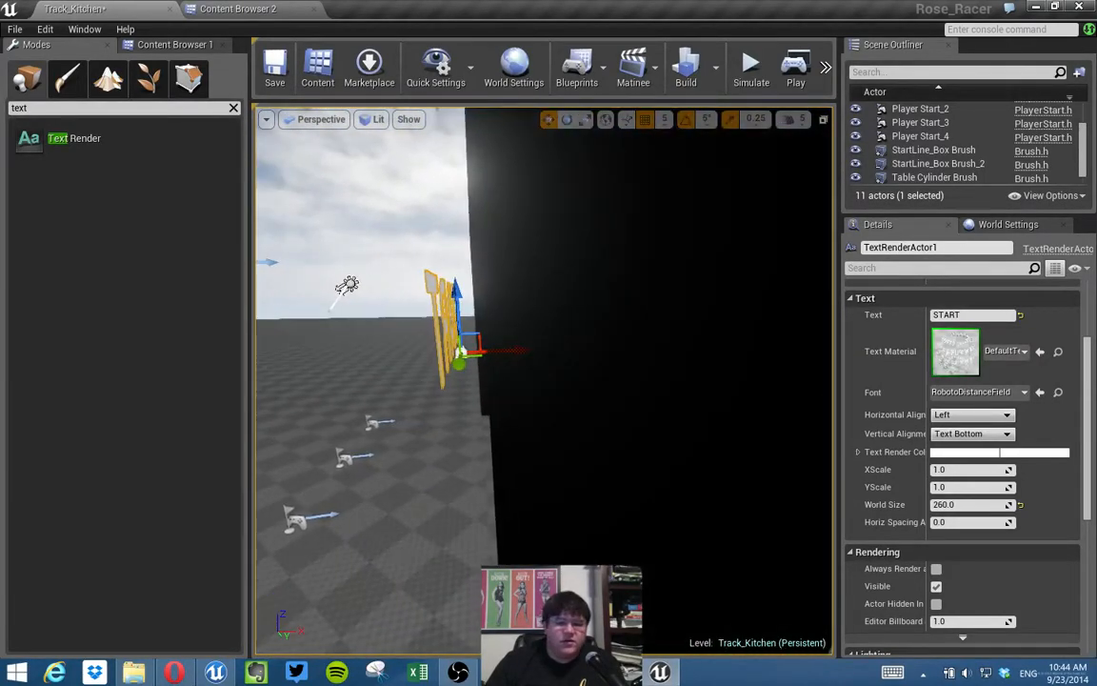
pyautogui.moveTo(522, 349); pyautogui.dragTo(596, 348)
pyautogui.press('a')
pyautogui.moveTo(596, 348); pyautogui.dragTo(620, 277, button='right')
pyautogui.press('w')
pyautogui.press('s')
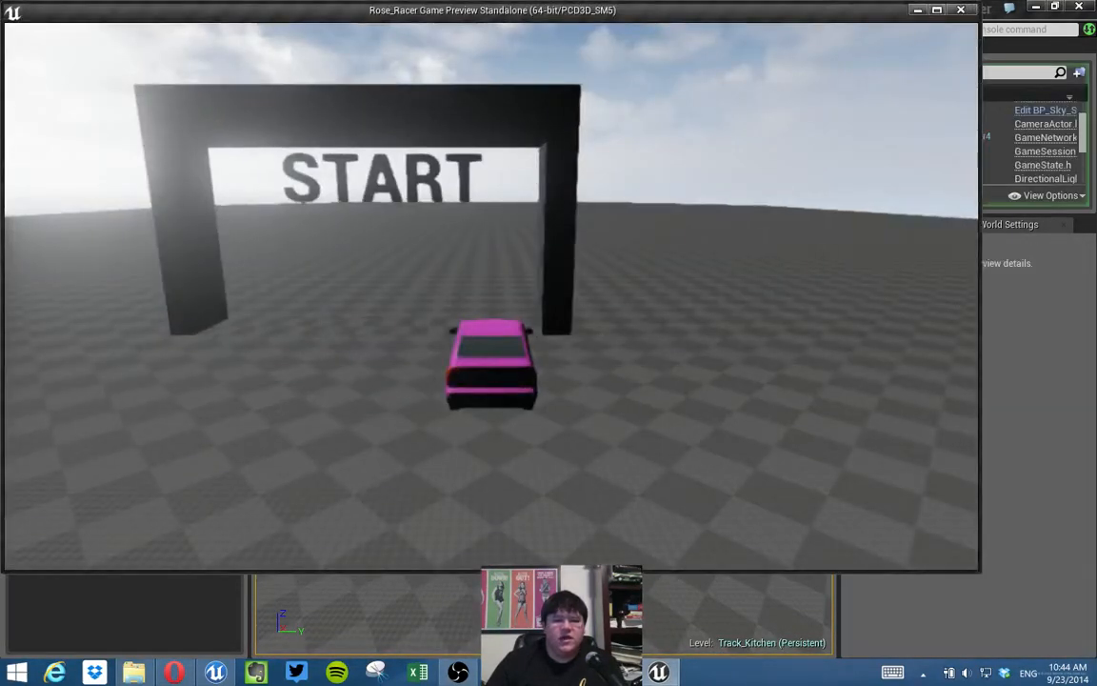
pyautogui.press('Escape')
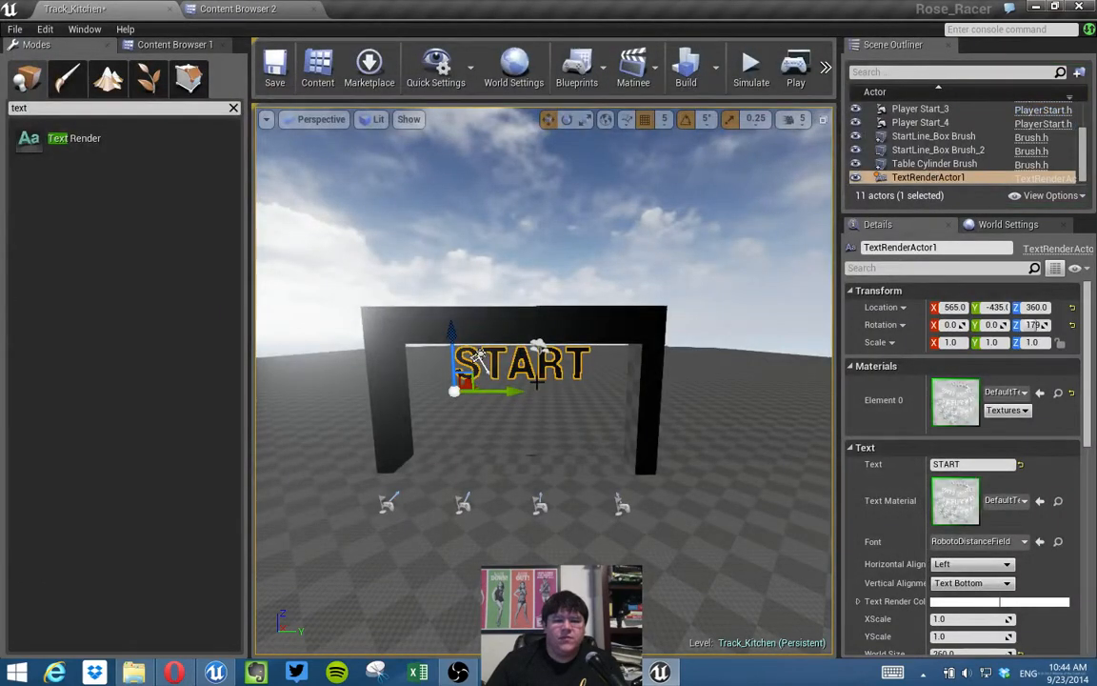
# Shift the START text along Y to -450 to centre it better in the gate's opening.
pyautogui.moveTo(512, 392); pyautogui.dragTo(510, 395)
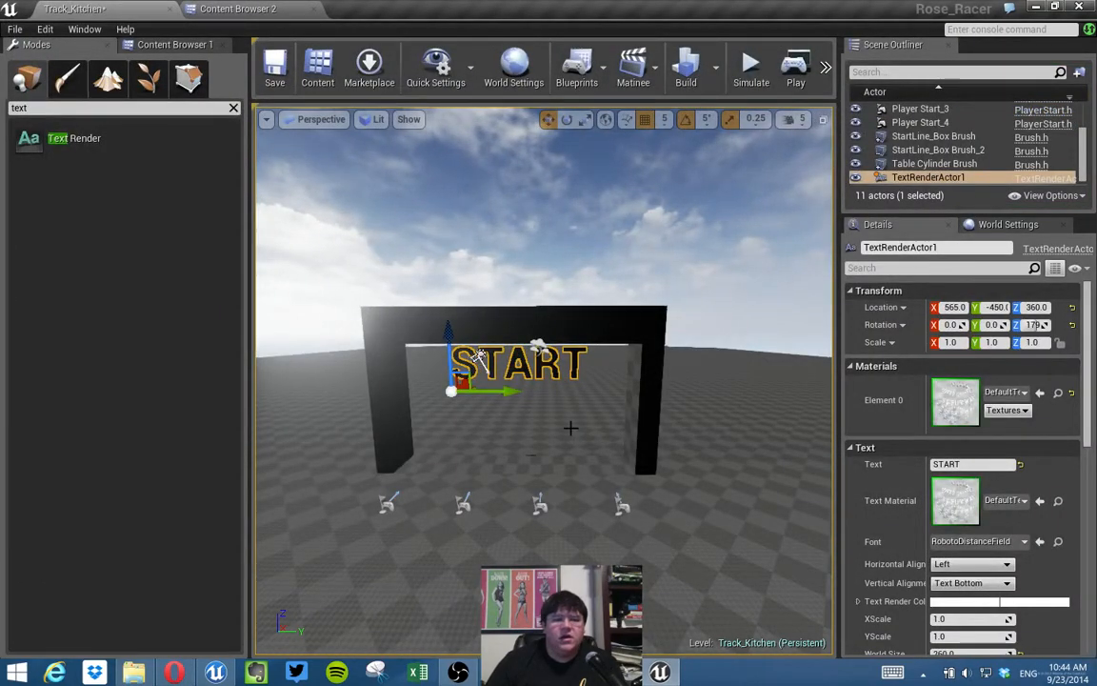
pyautogui.press('s')
pyautogui.moveTo(619, 427)
pyautogui.mouseDown(button='right')
pyautogui.moveTo(619, 462)
pyautogui.moveTo(581, 519)
pyautogui.moveTo(538, 524)
pyautogui.moveTo(601, 610)
pyautogui.moveTo(582, 606)
pyautogui.moveTo(528, 641)
pyautogui.moveTo(624, 430)
pyautogui.mouseUp(button='right')
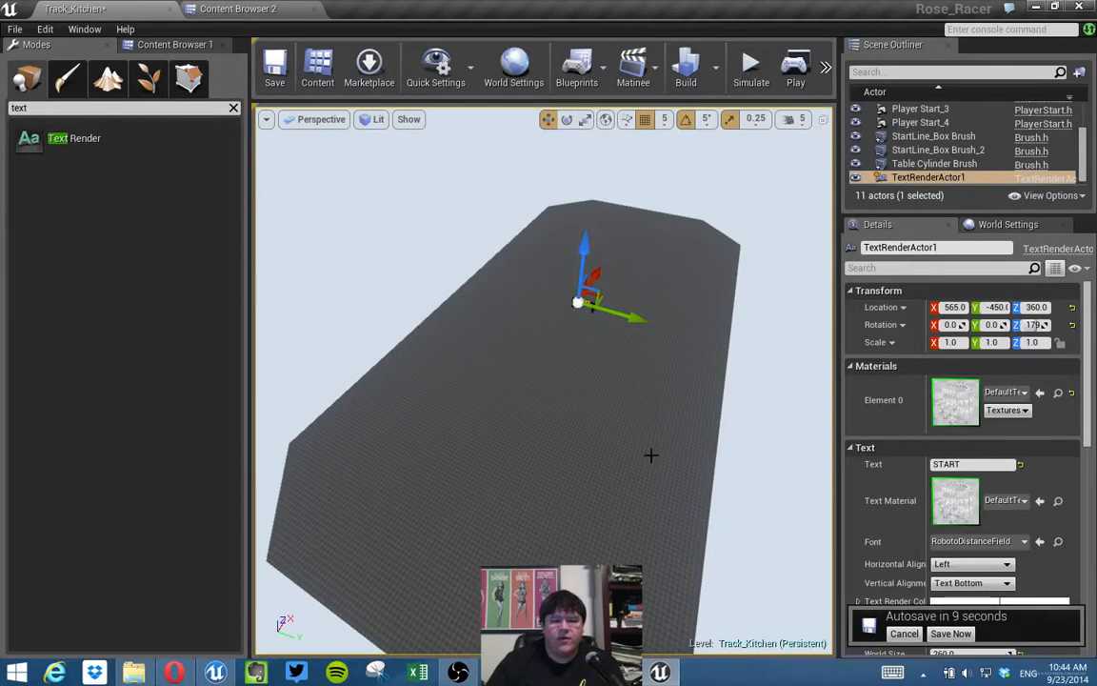
pyautogui.moveTo(674, 427)
pyautogui.mouseDown(button='right')
pyautogui.moveTo(629, 431)
pyautogui.moveTo(675, 426)
pyautogui.mouseUp(button='right')
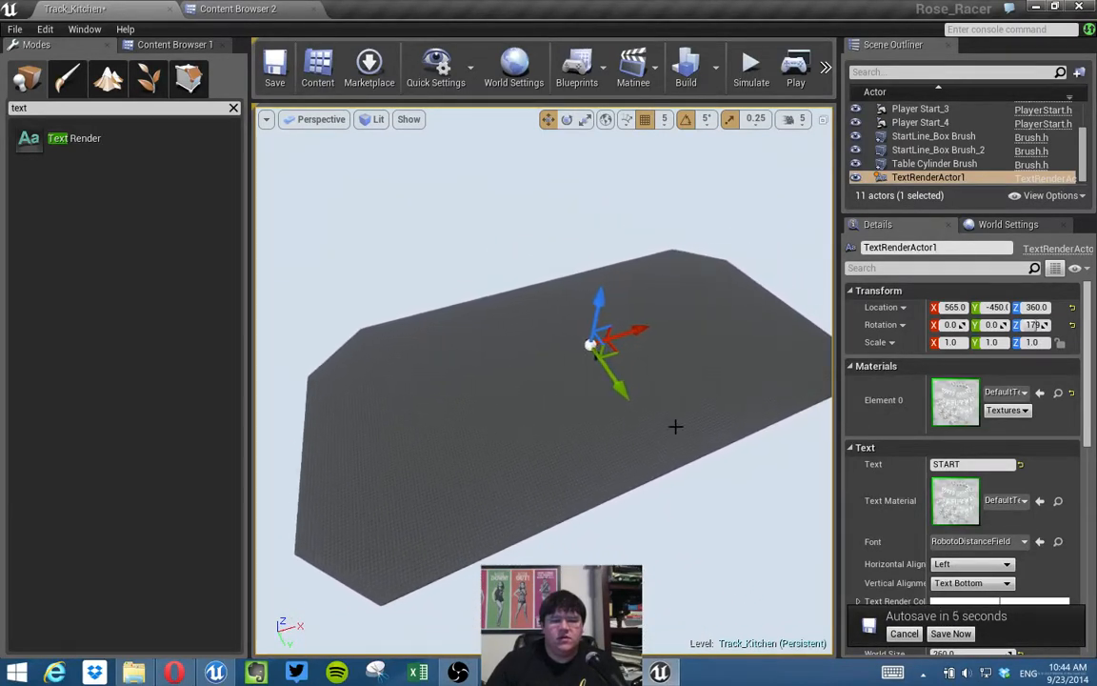
# Select the table's cylinder brush, clear the actor search filter and switch to Geometry Editing mode.
pyautogui.click(680, 425)
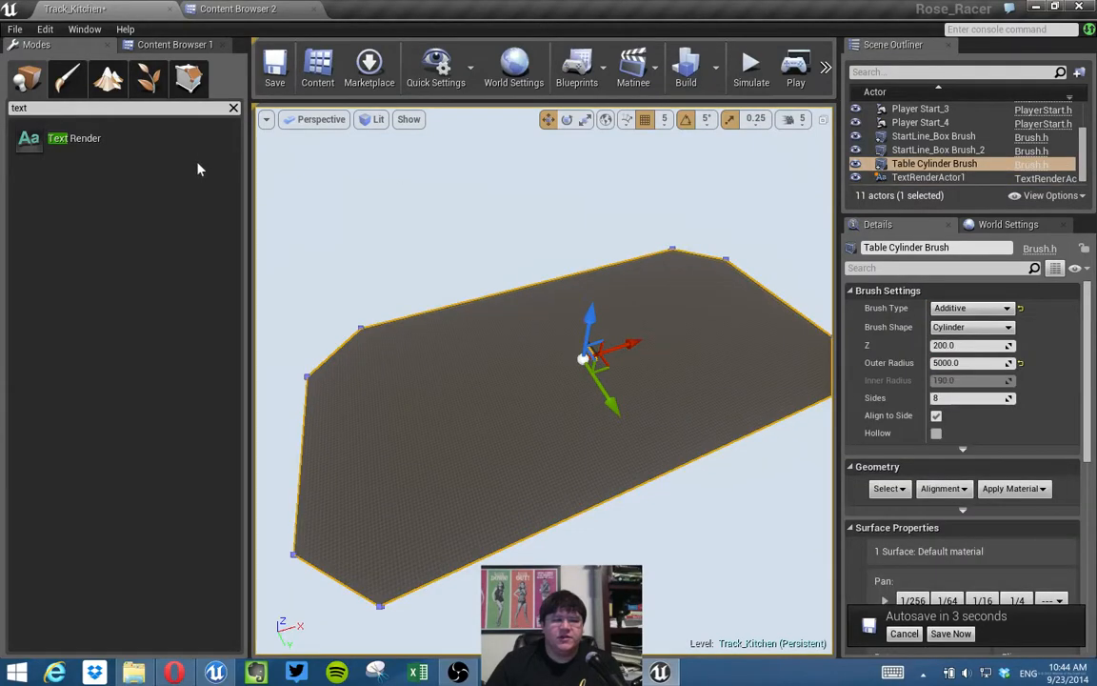
pyautogui.click(233, 108)
pyautogui.click(189, 79)
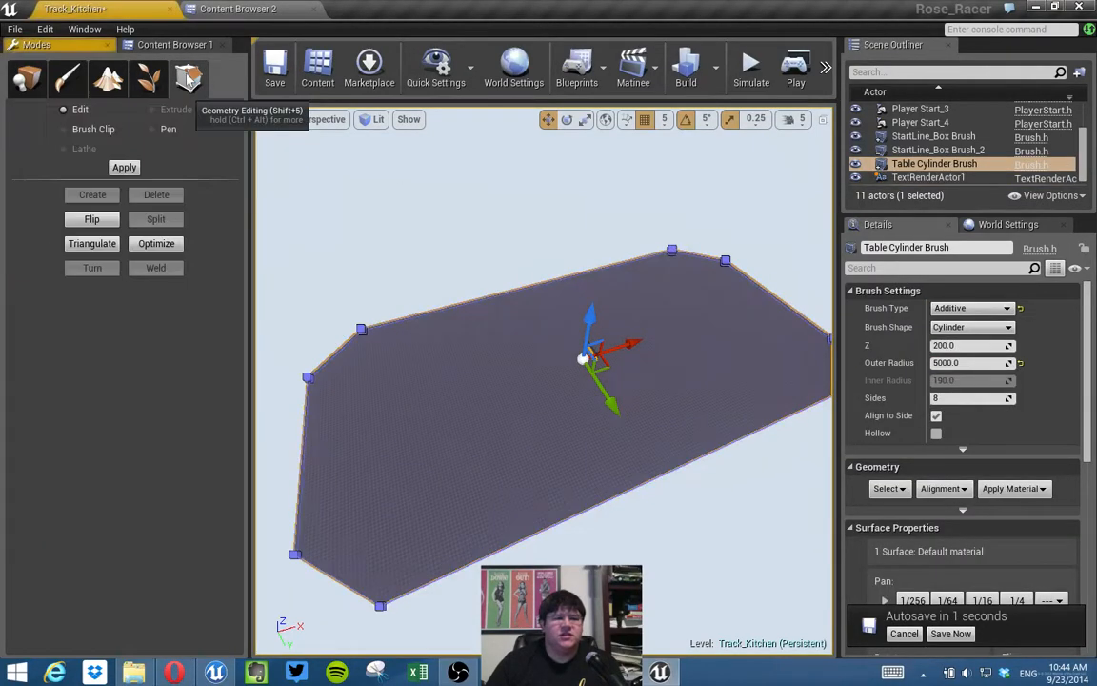
pyautogui.moveTo(612, 304)
pyautogui.mouseDown(button='right')
pyautogui.moveTo(577, 319)
pyautogui.moveTo(613, 319)
pyautogui.moveTo(482, 314)
pyautogui.mouseUp(button='right')
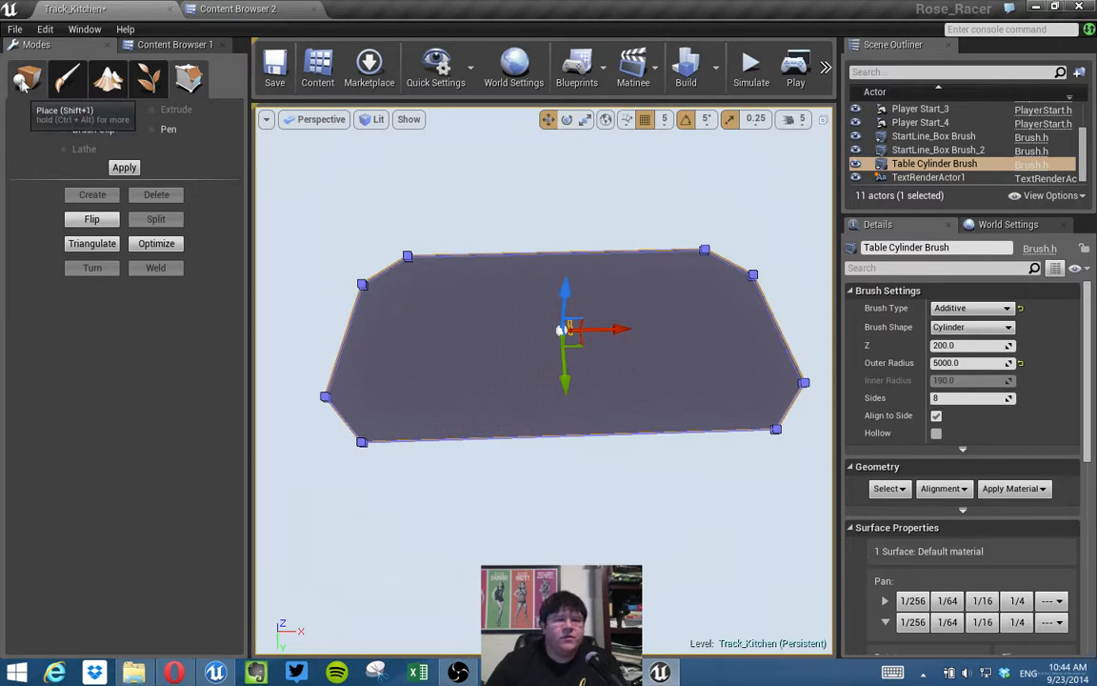
pyautogui.click(167, 45)
pyautogui.click(79, 46)
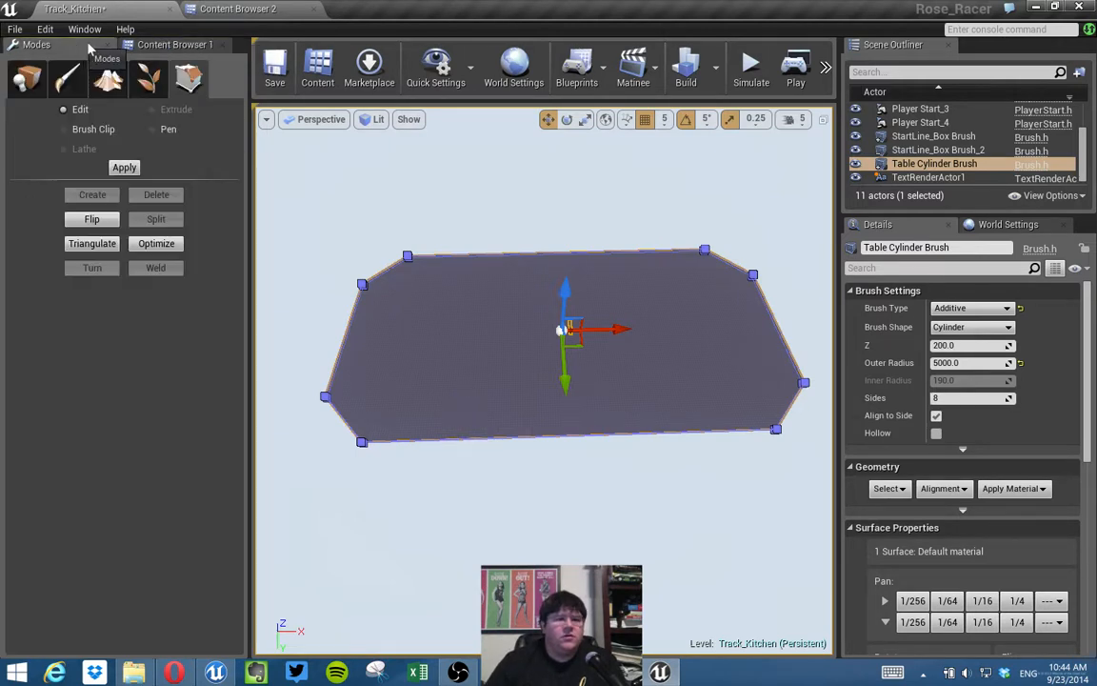
# In a maximized Top view, select the four corner vertices at the table's positive-X end and move them inward to shorten the table.
pyautogui.click(825, 119)
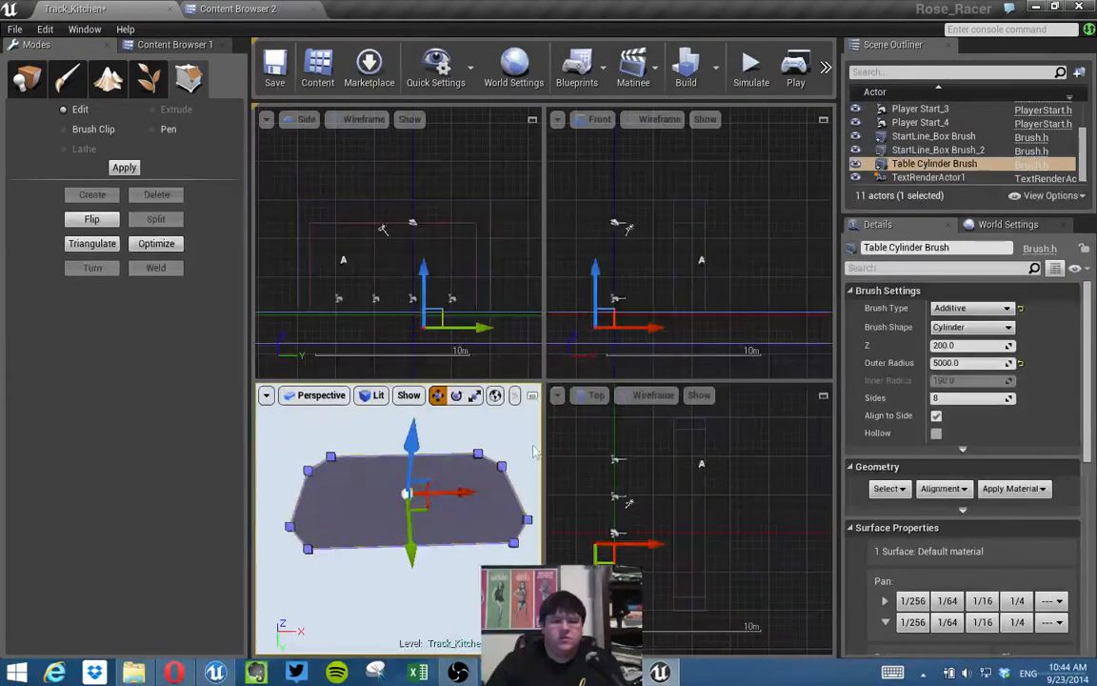
pyautogui.click(823, 395)
pyautogui.scroll(-5, 613, 456)
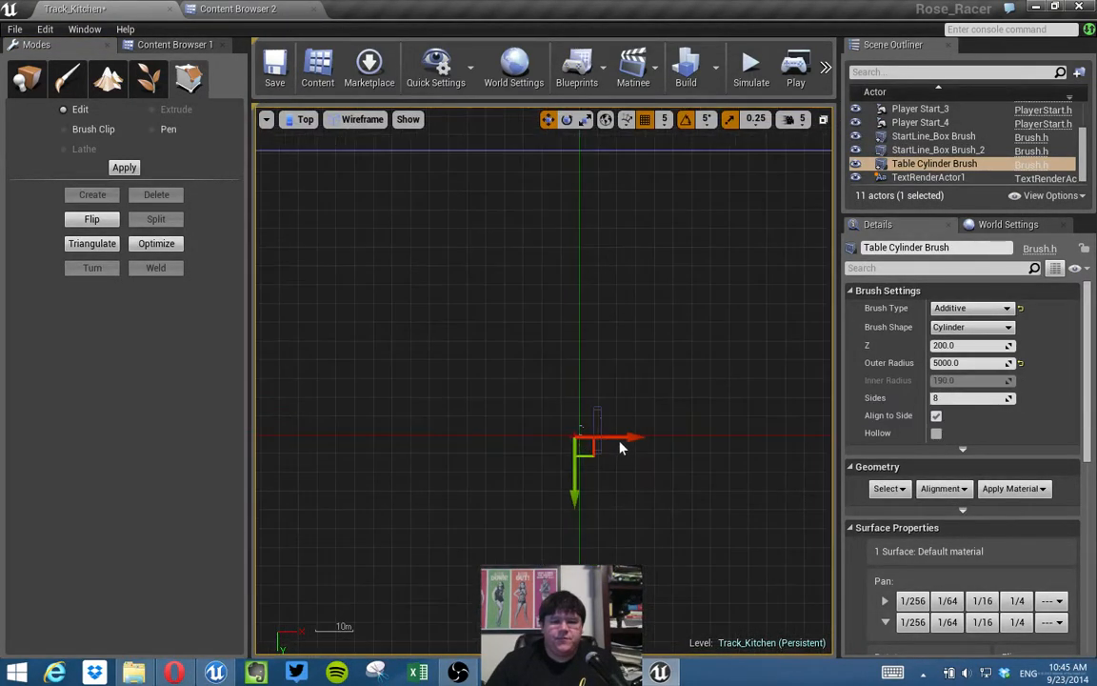
pyautogui.moveTo(356, 265); pyautogui.dragTo(553, 492)
pyautogui.moveTo(553, 492); pyautogui.dragTo(448, 490, button='right')
pyautogui.moveTo(593, 277); pyautogui.dragTo(707, 491)
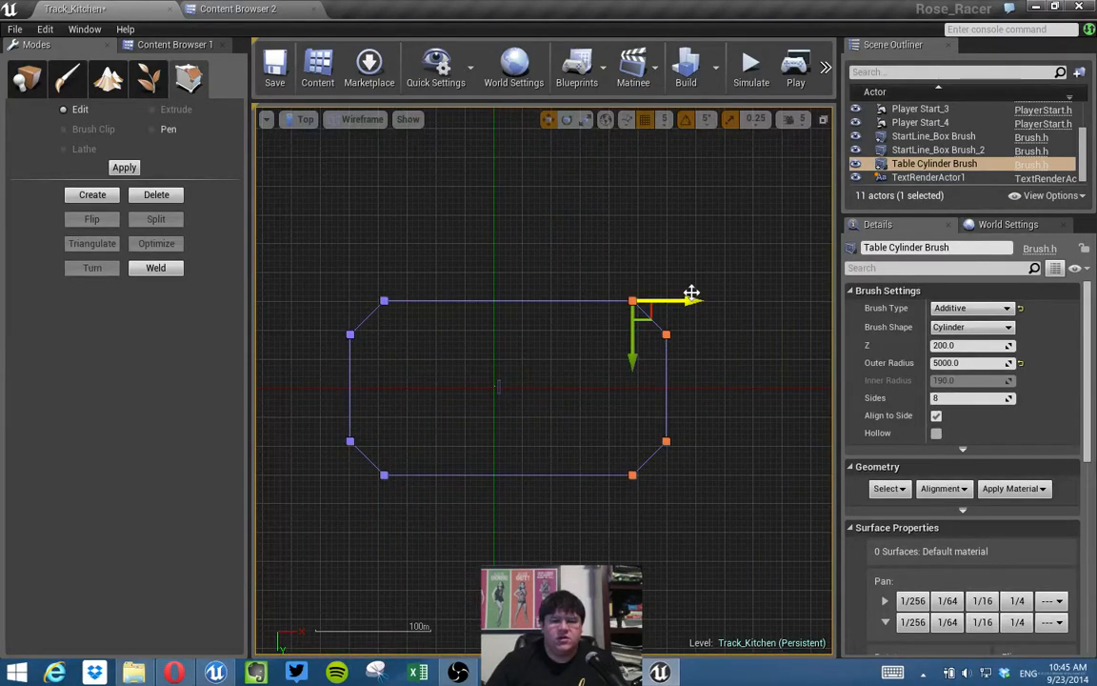
pyautogui.moveTo(687, 301); pyautogui.dragTo(660, 311)
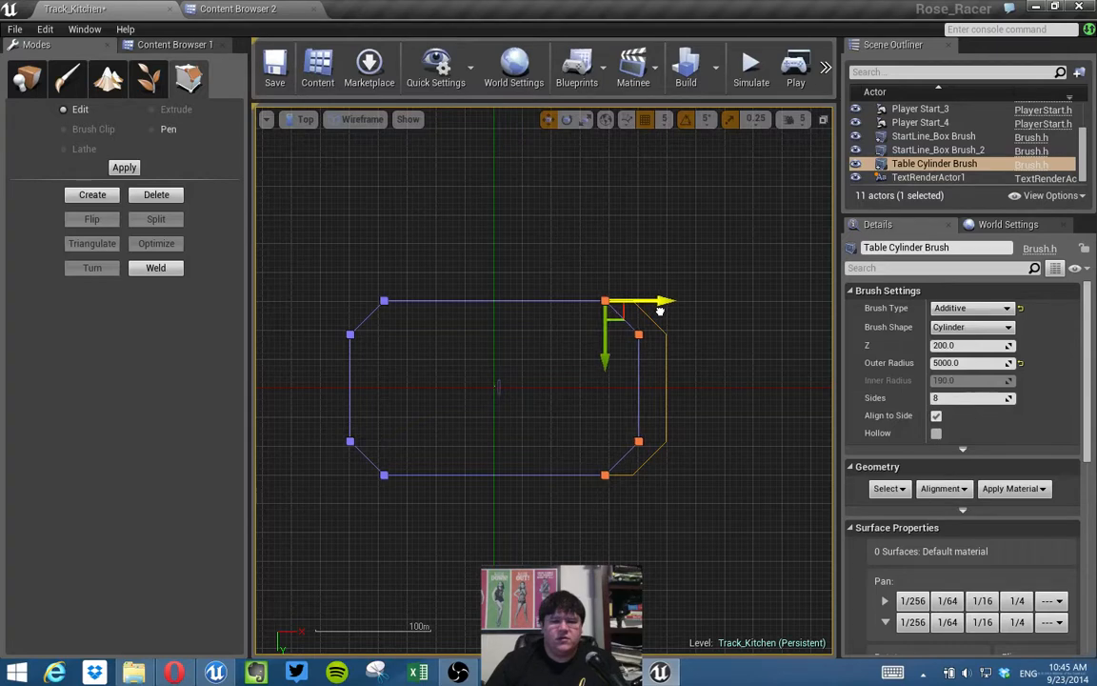
pyautogui.click(657, 313)
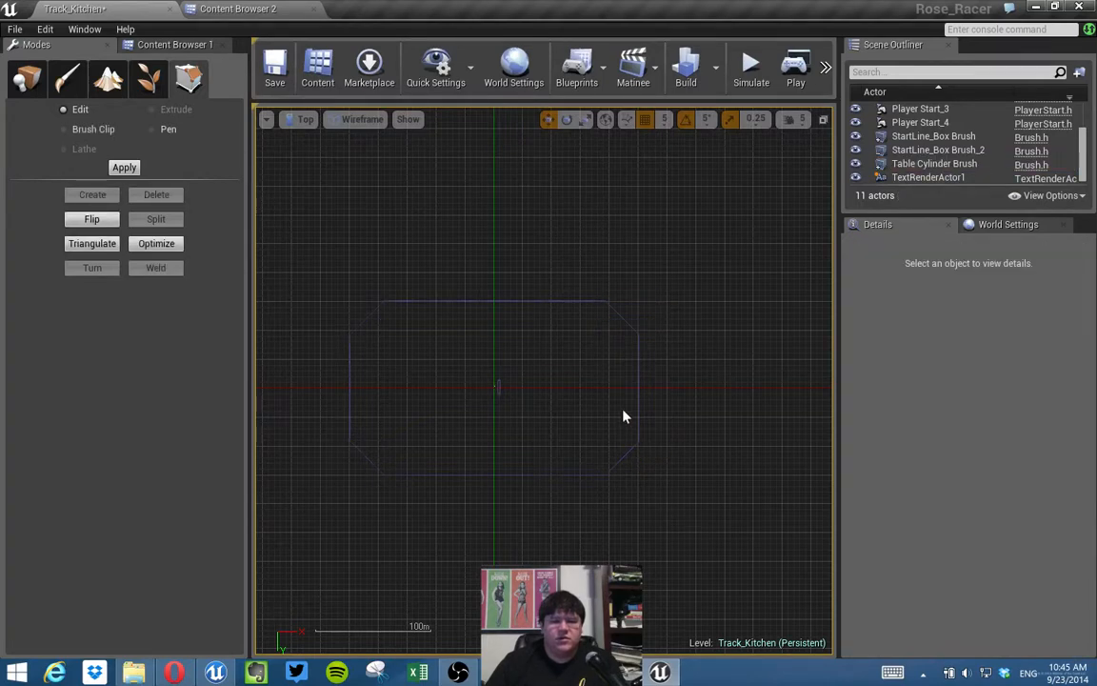
# Play-test the level by driving through the START gate, turning back through it and circling round to approach it again.
pyautogui.click(803, 81)
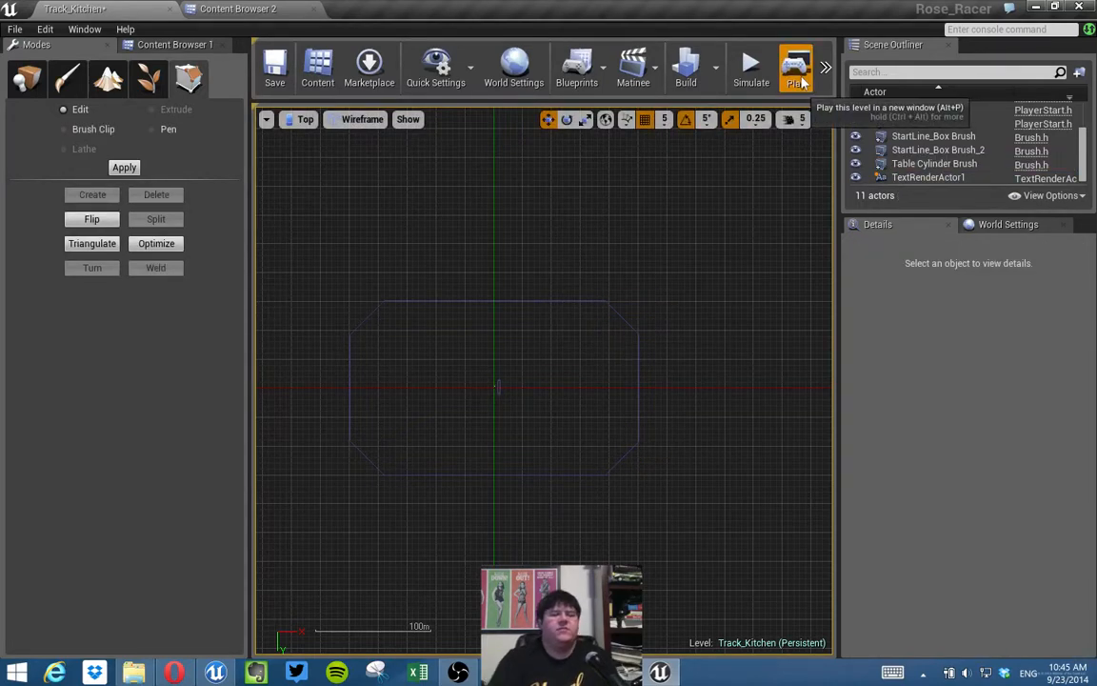
pyautogui.press('w')
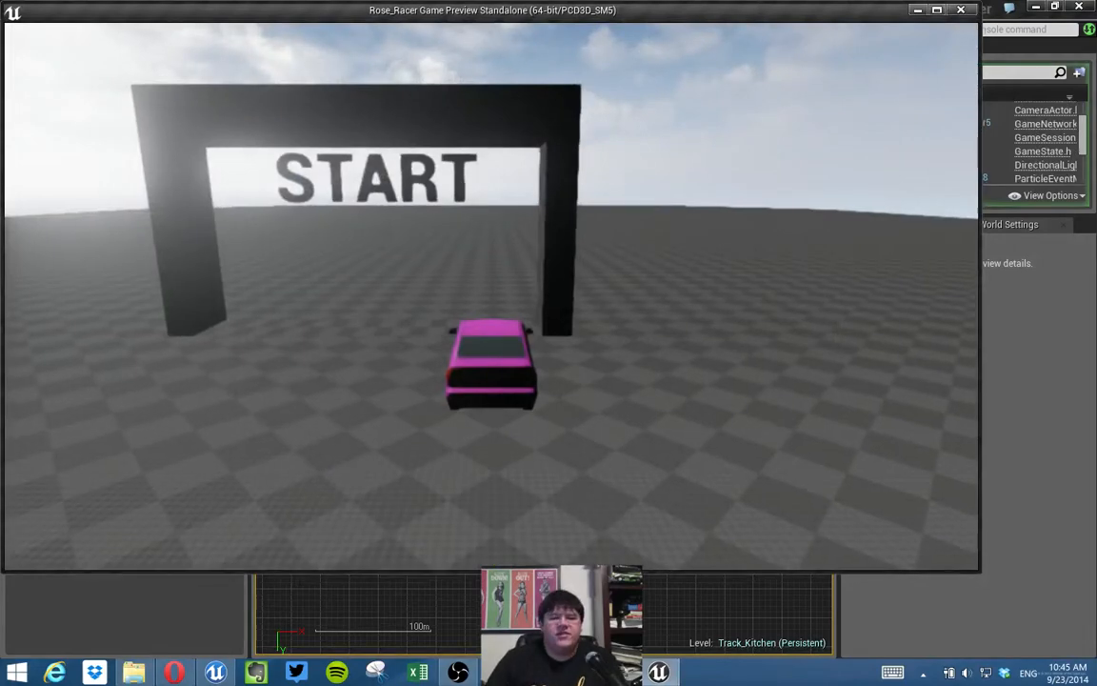
pyautogui.press('w')
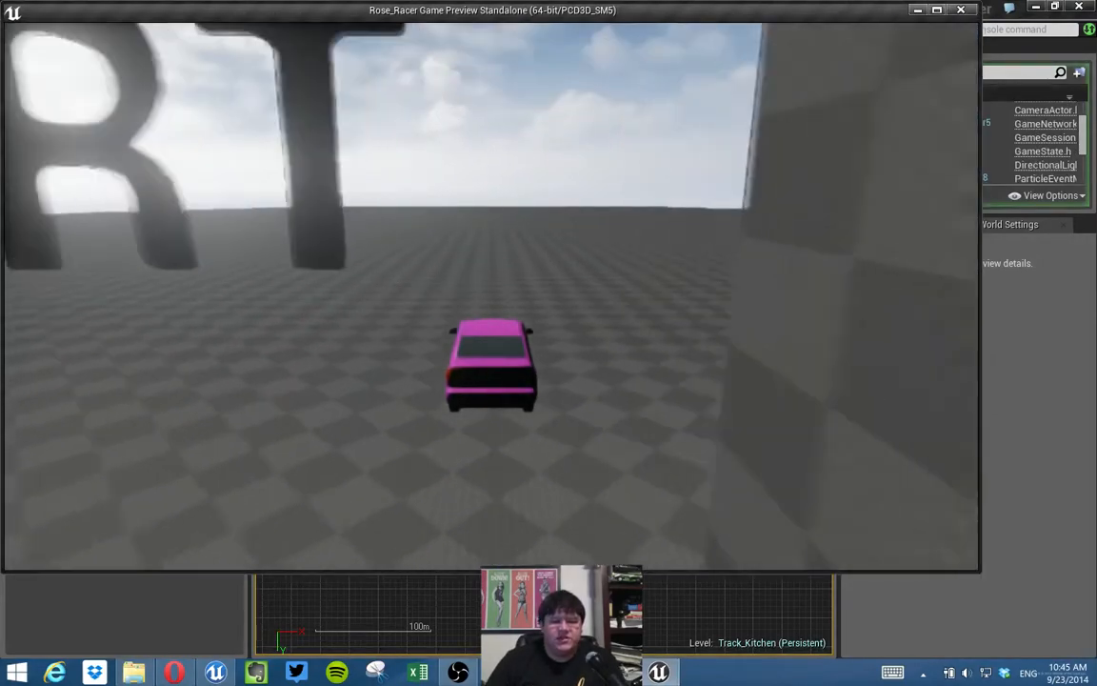
pyautogui.press('w')
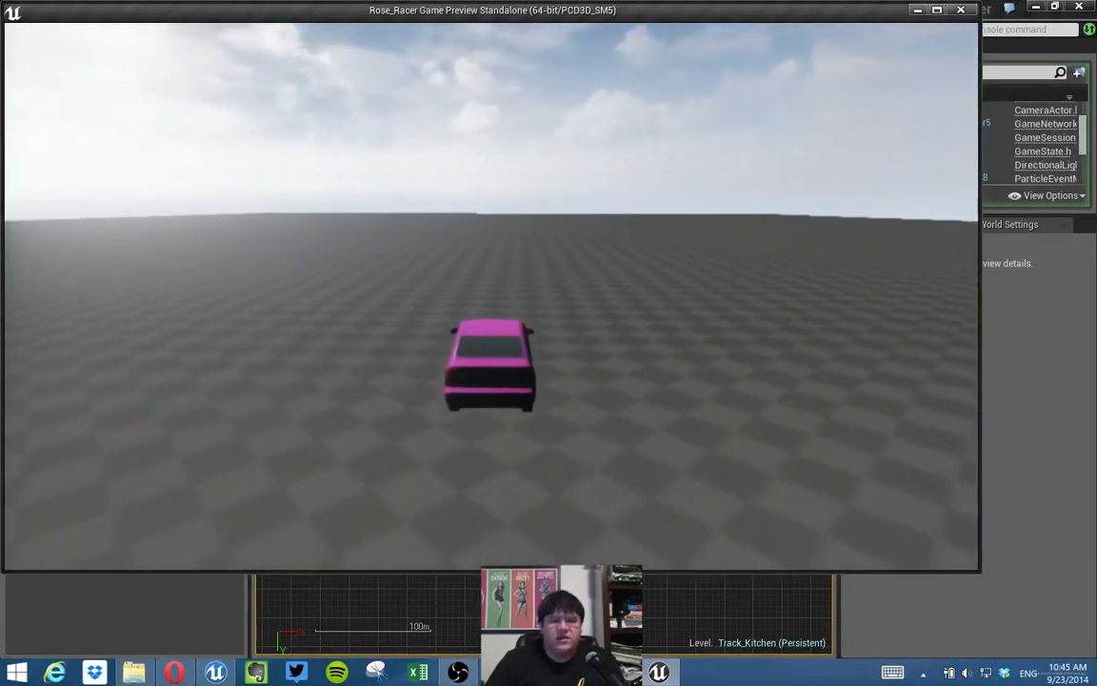
pyautogui.press('a')
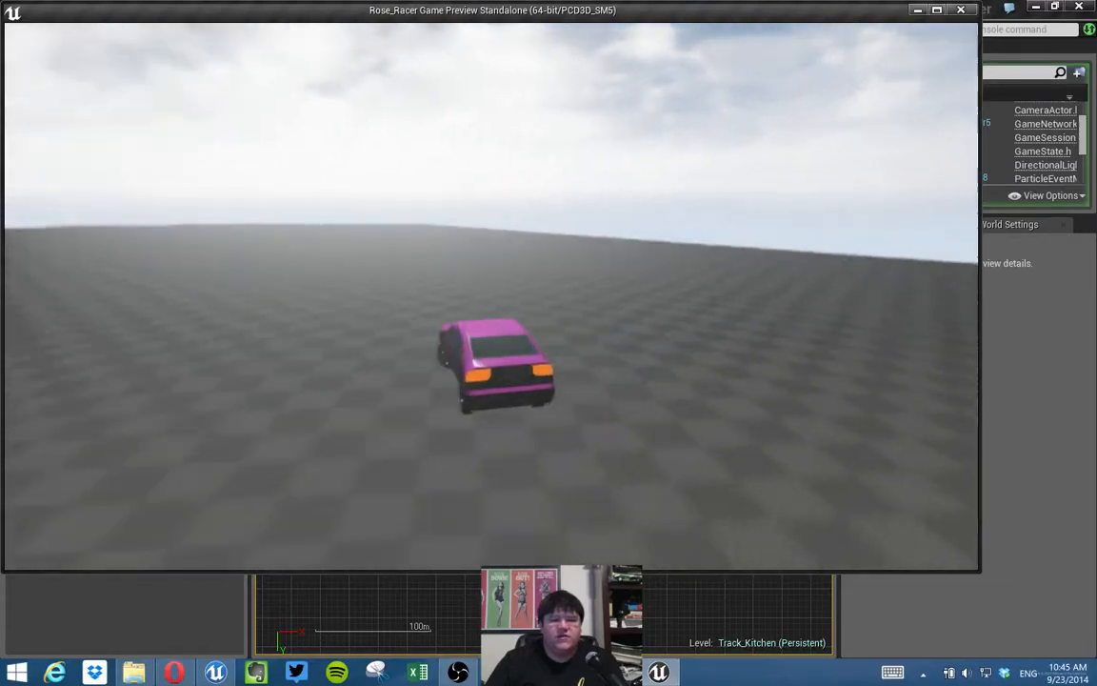
pyautogui.press('a')
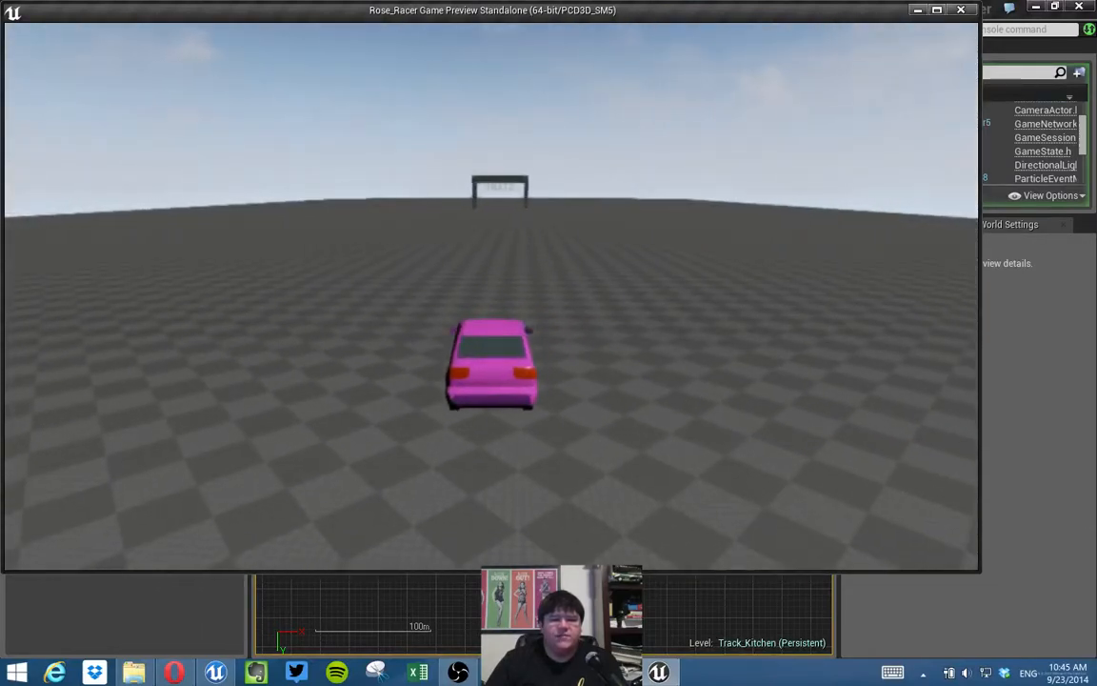
pyautogui.press('w')
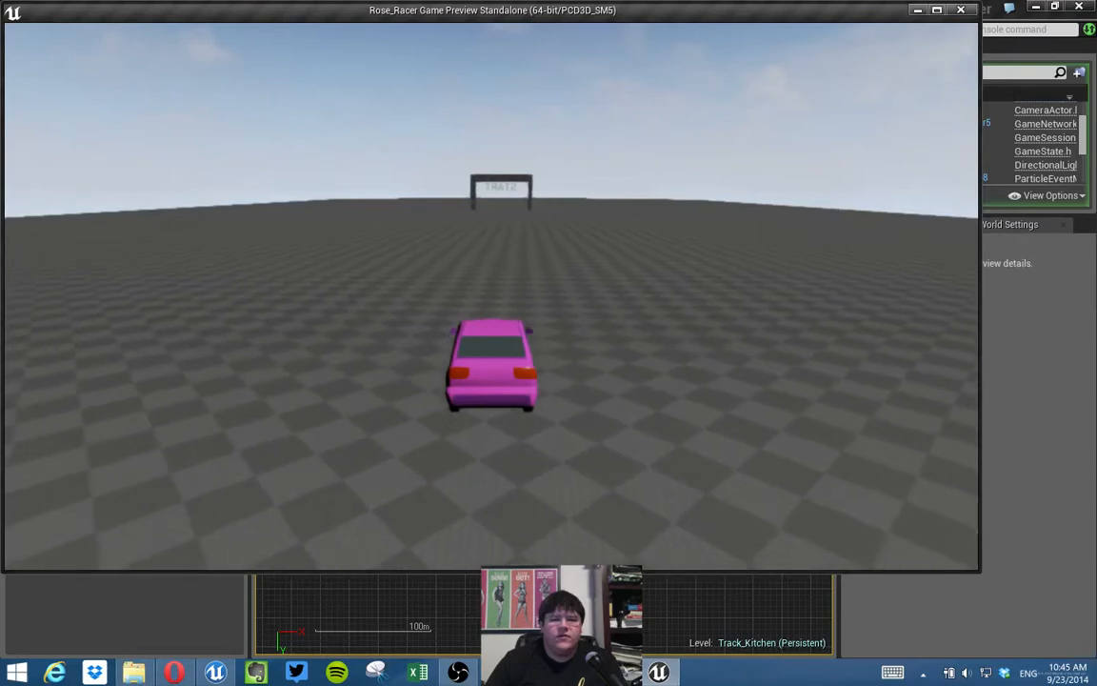
pyautogui.press('w')
pyautogui.press('d')
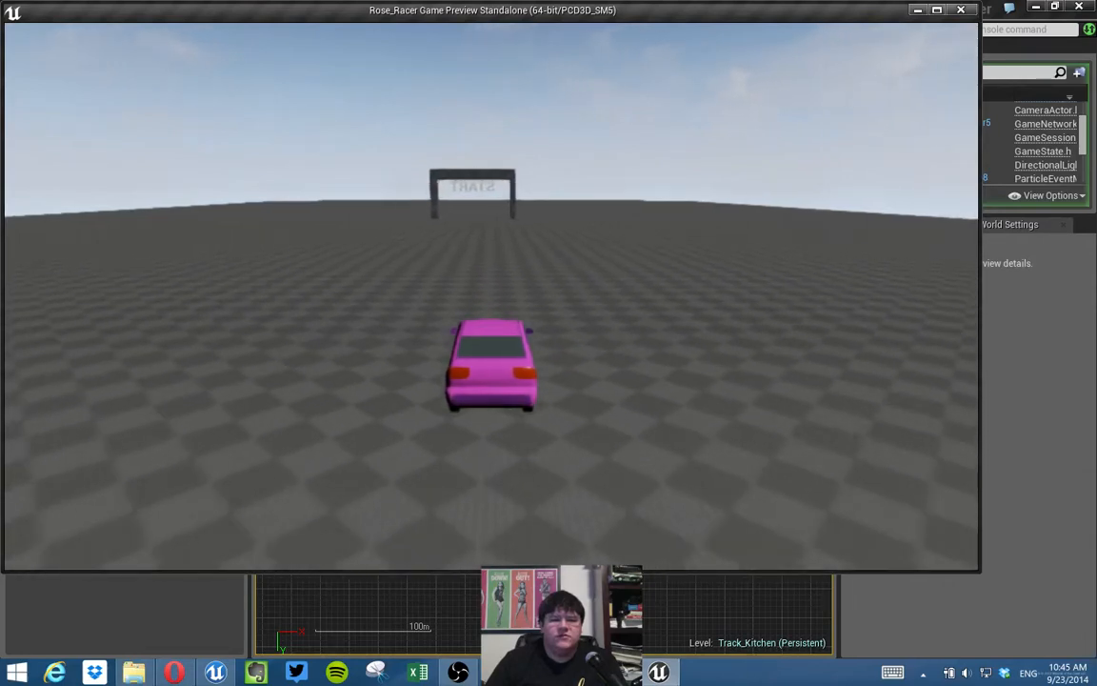
pyautogui.press('w')
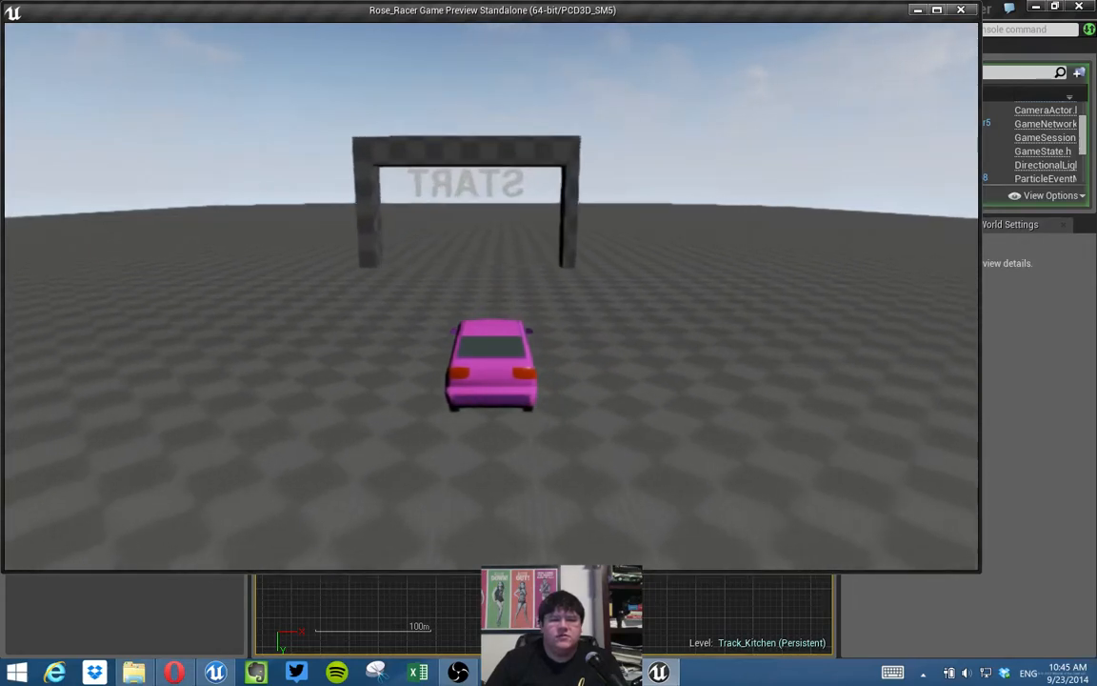
pyautogui.press('a')
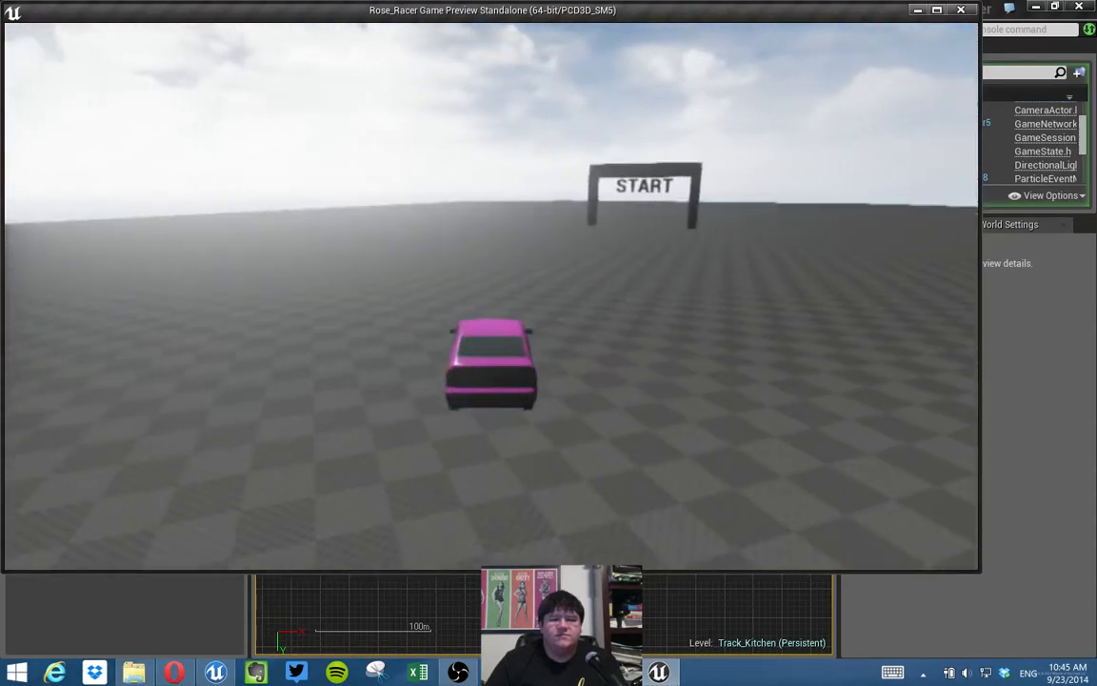
pyautogui.press('d')
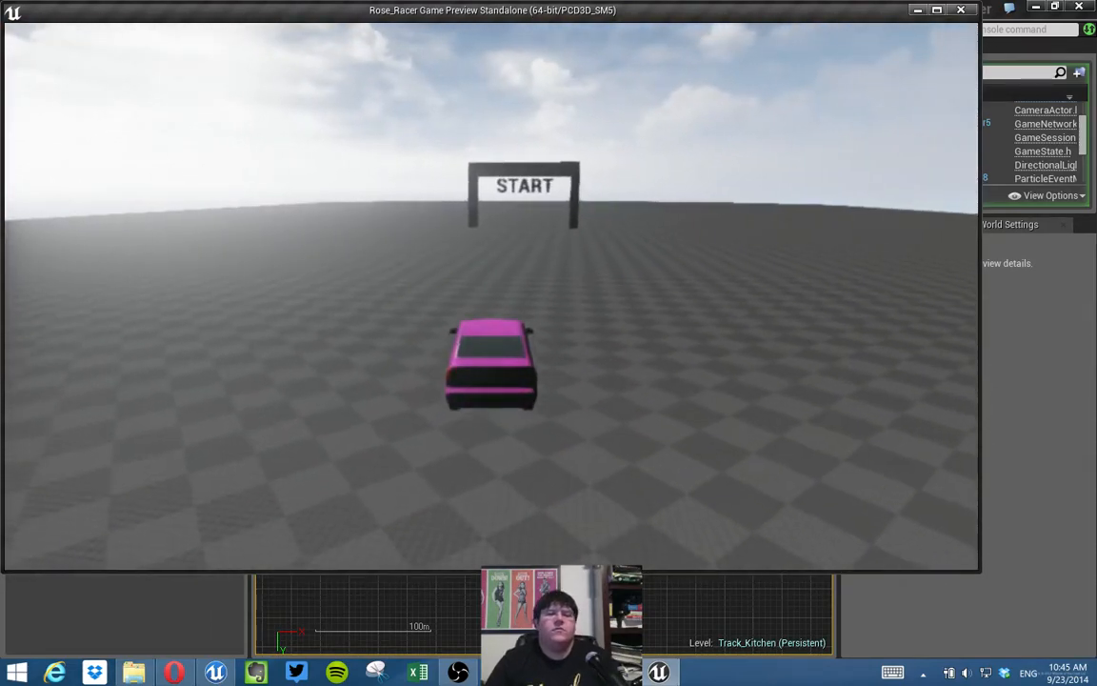
pyautogui.press('Escape')
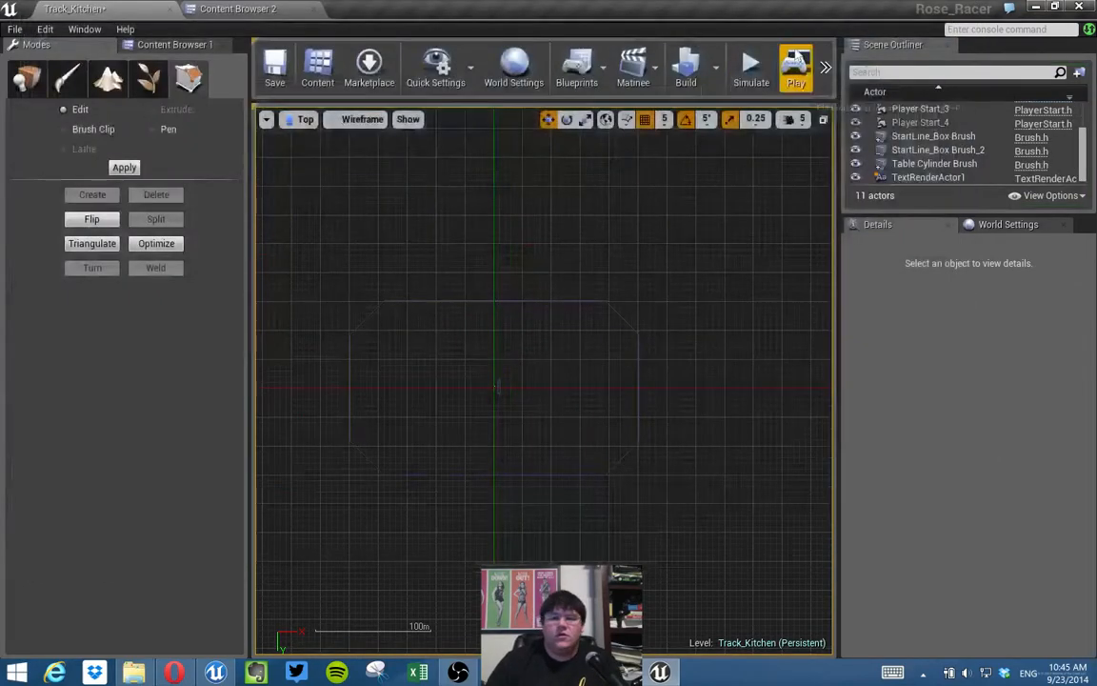
# Examine the start gate's position and size relative to the table outline in the four-viewport layout and the maximized Top view.
pyautogui.moveTo(725, 339); pyautogui.dragTo(737, 330, button='right')
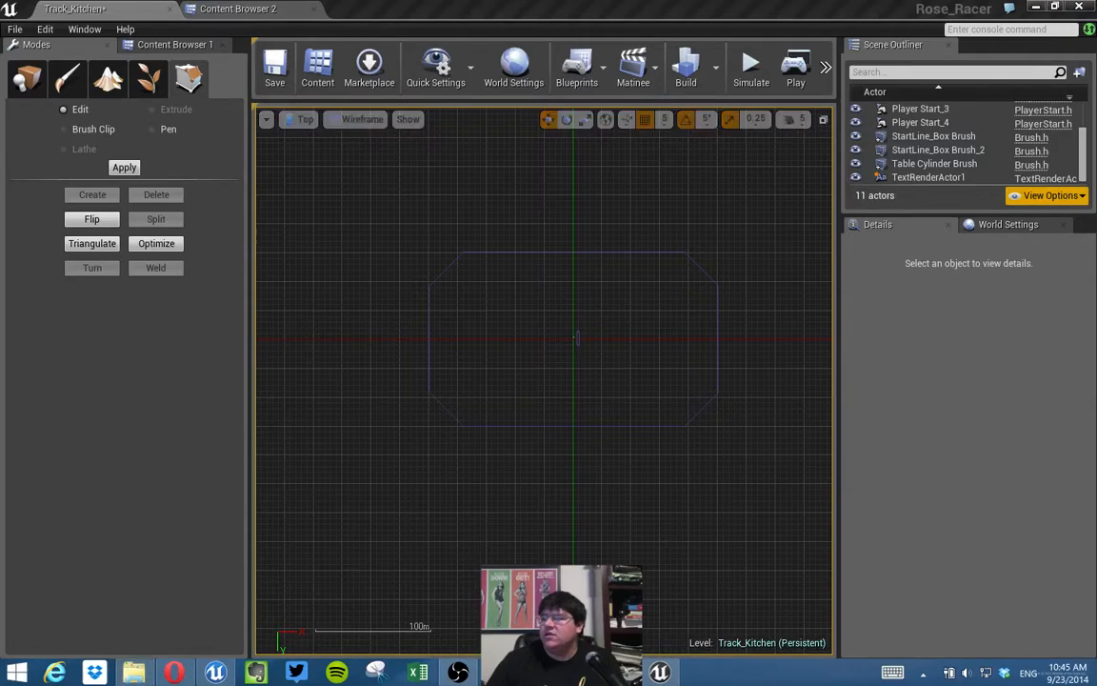
pyautogui.click(824, 120)
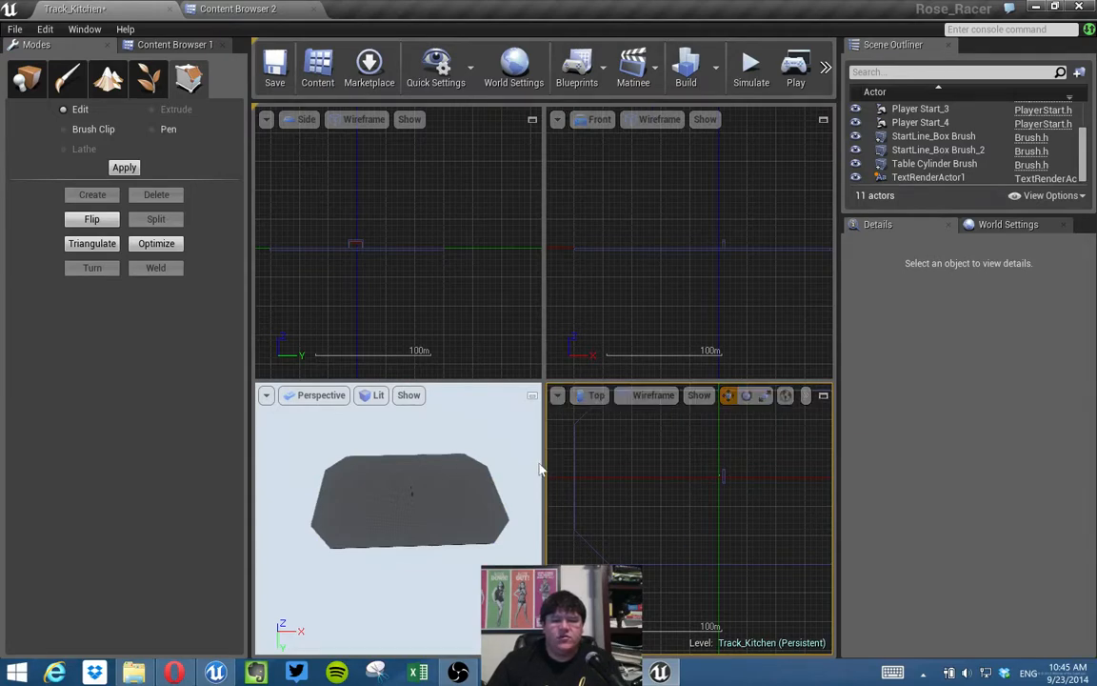
pyautogui.scroll(8, 703, 497)
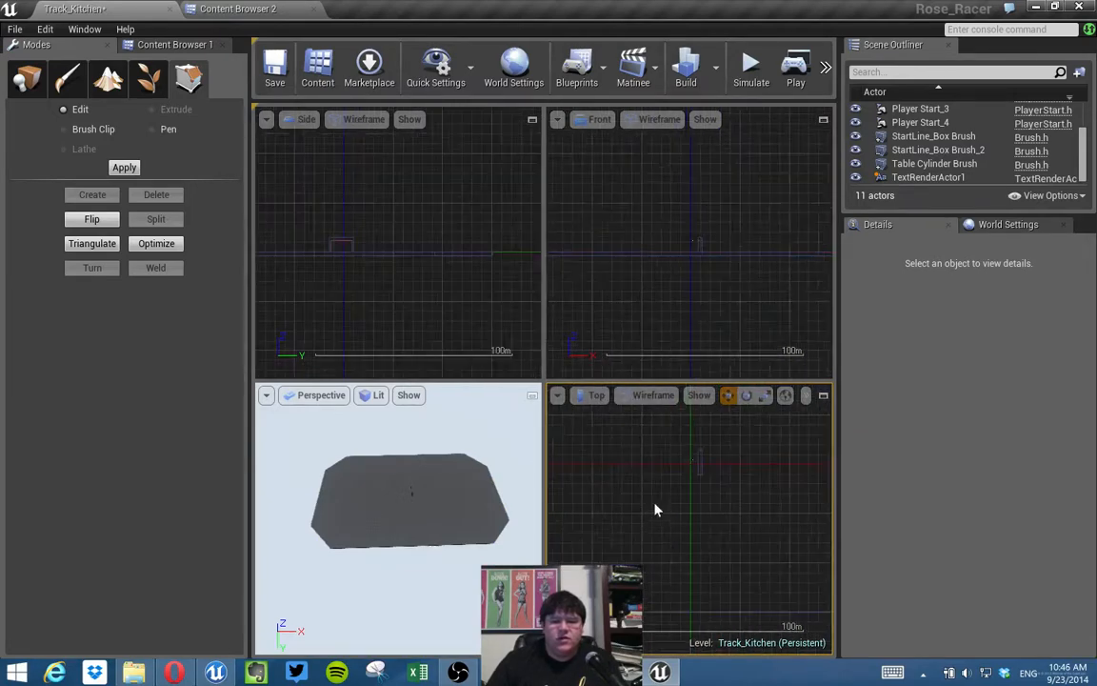
pyautogui.moveTo(705, 505); pyautogui.dragTo(682, 544, button='right')
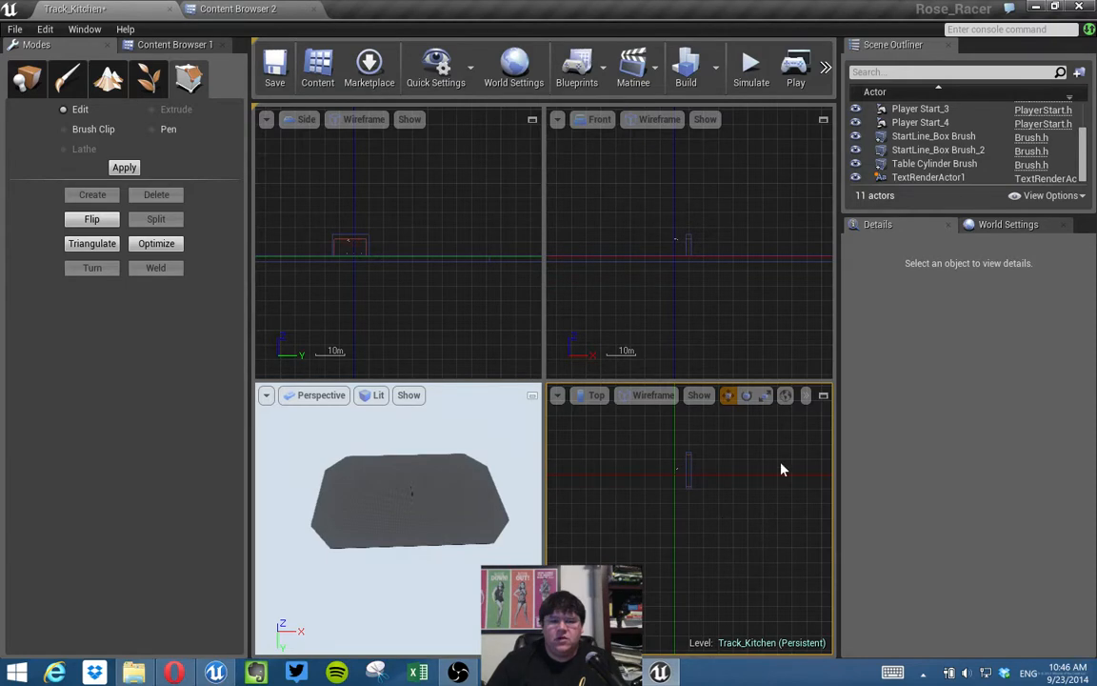
pyautogui.click(824, 397)
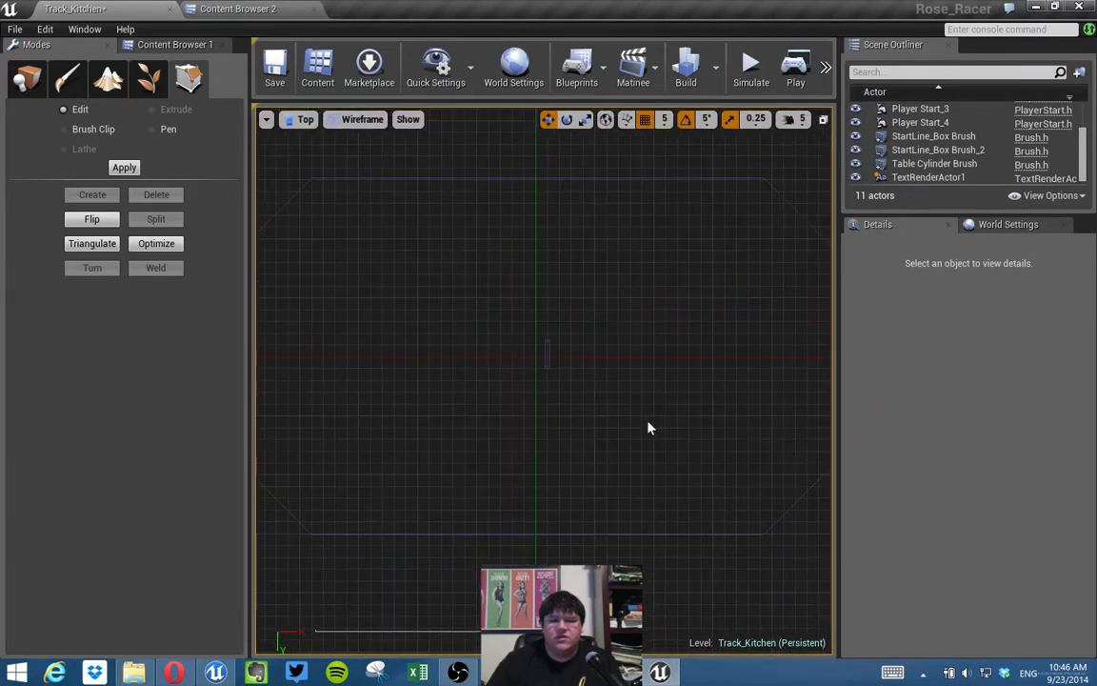
pyautogui.scroll(6, 650, 424)
pyautogui.scroll(-3, 638, 418)
pyautogui.scroll(3, 608, 390)
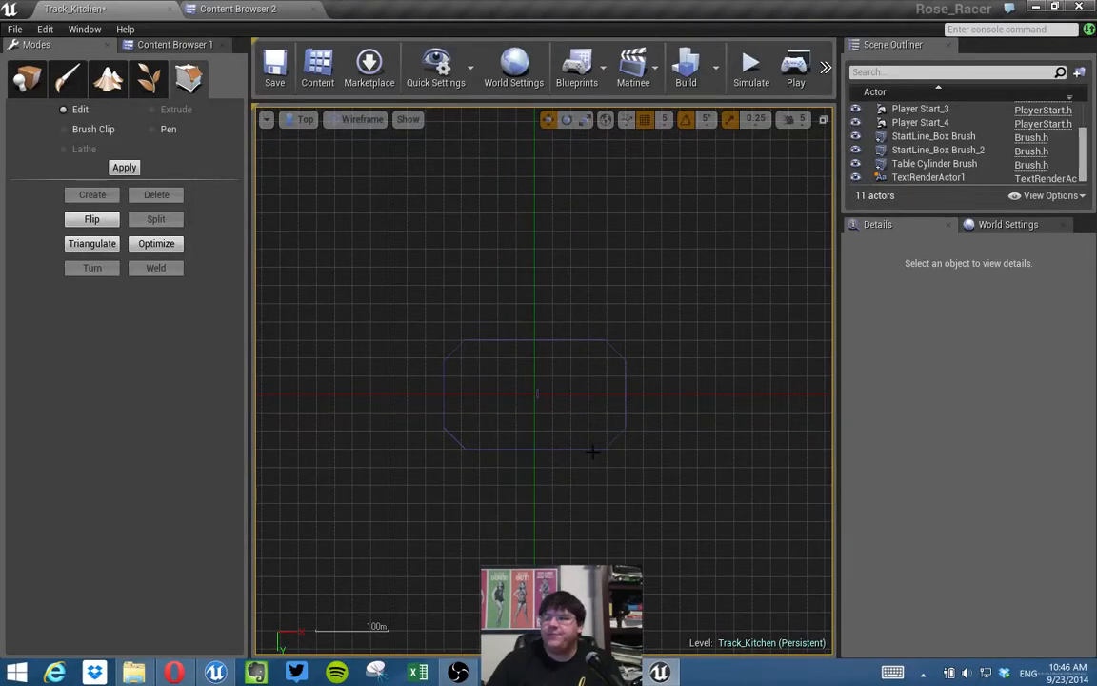
pyautogui.scroll(5, 594, 451)
pyautogui.scroll(-2, 594, 451)
pyautogui.scroll(-6, 571, 420)
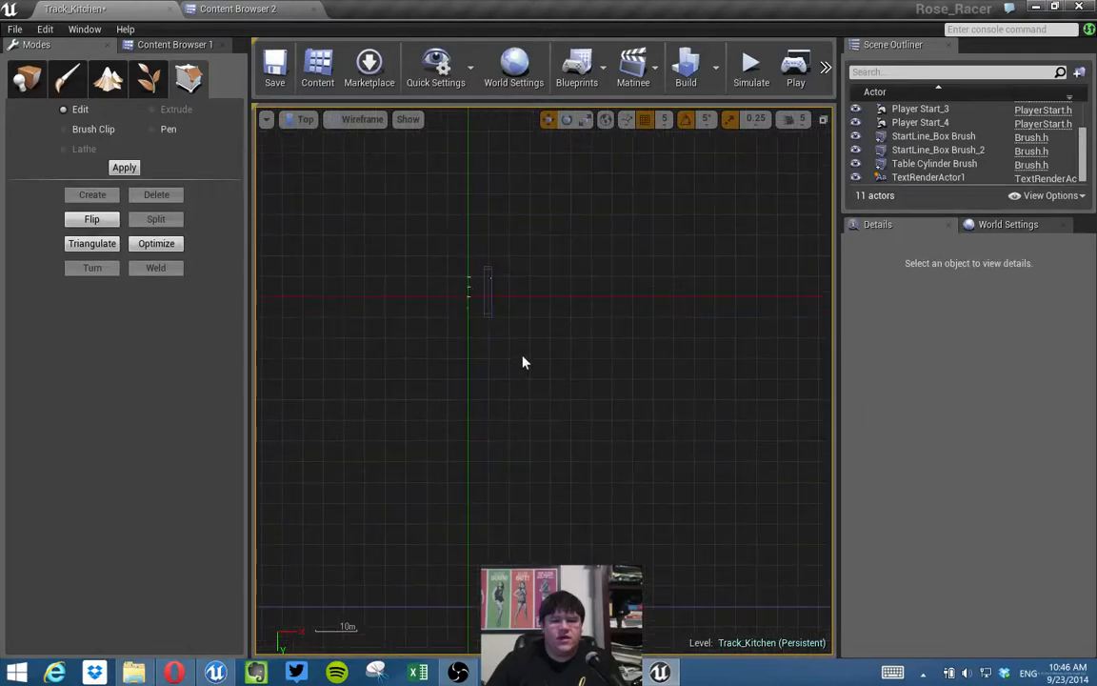
# Select the four player starts, both StartLine box brushes and the TextRenderActor1 text together, leaving out the table brush.
pyautogui.moveTo(495, 297)
pyautogui.mouseDown()
pyautogui.moveTo(561, 404)
pyautogui.moveTo(603, 442)
pyautogui.mouseUp()
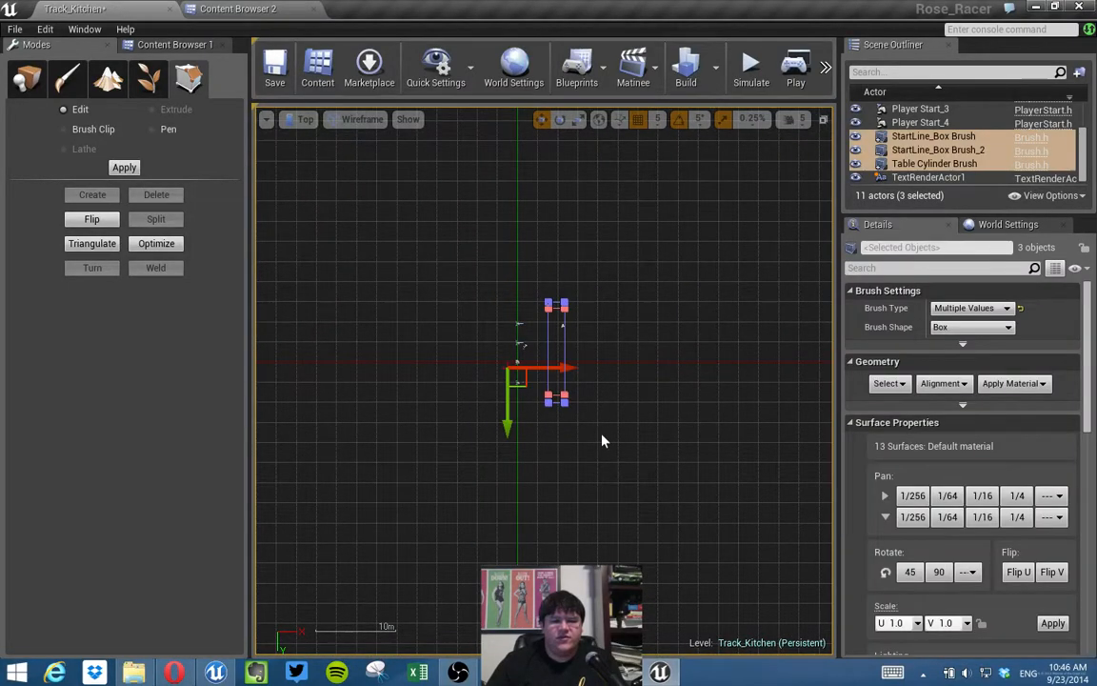
pyautogui.press('e')
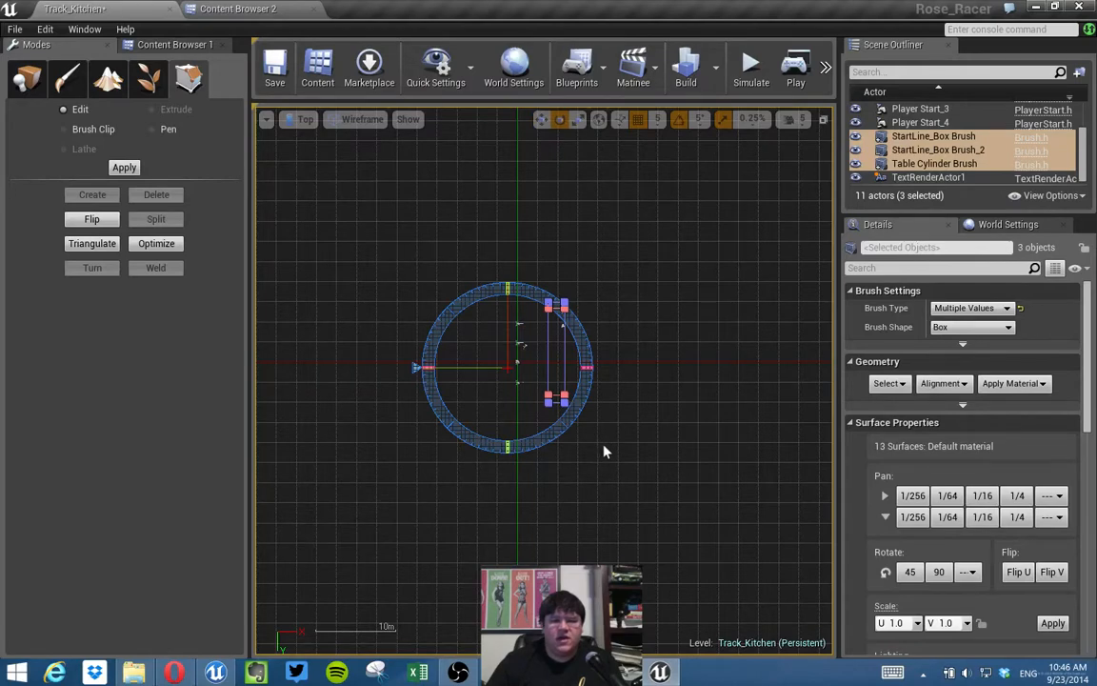
pyautogui.moveTo(1084, 152); pyautogui.dragTo(1084, 121)
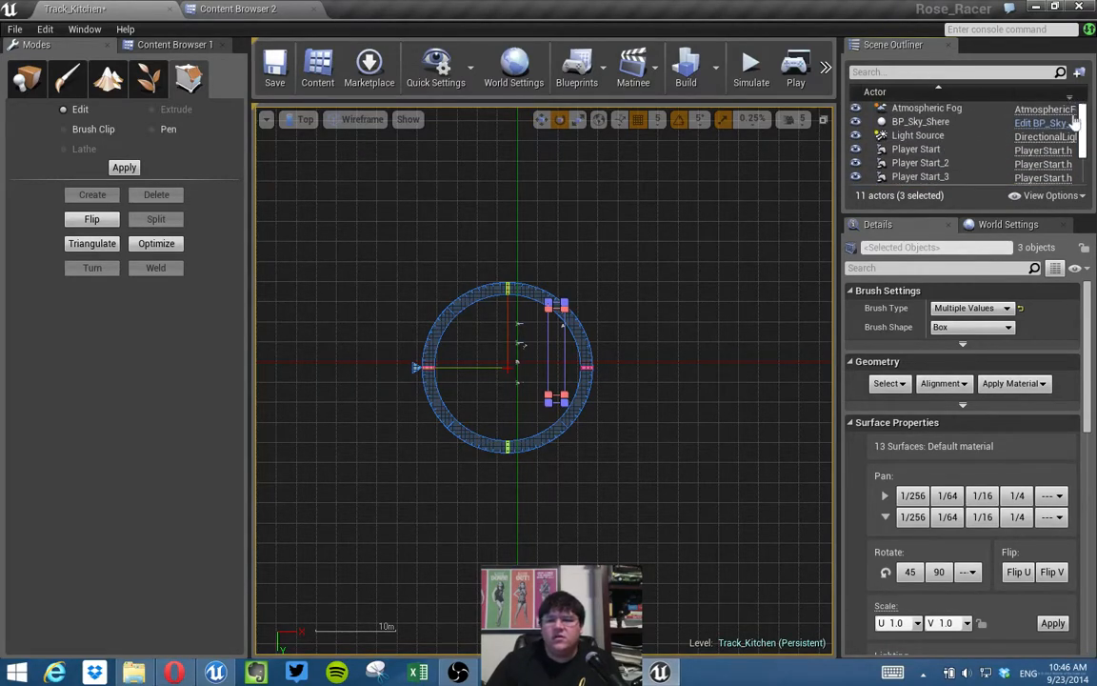
pyautogui.click(919, 150)
pyautogui.scroll(-2, 946, 172)
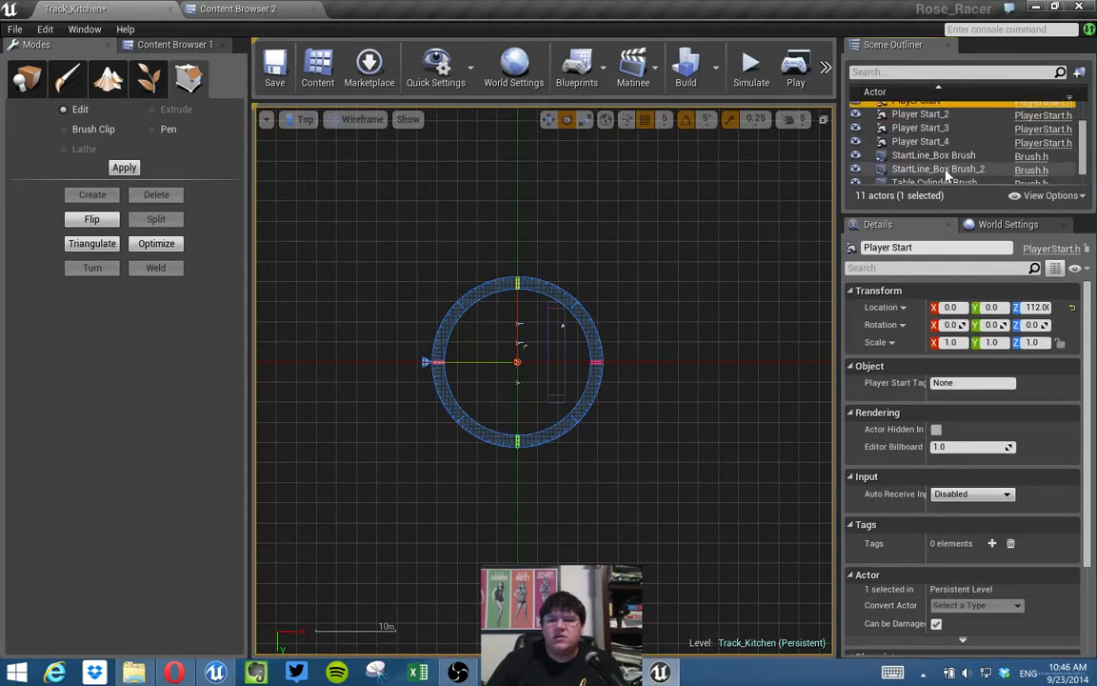
pyautogui.keyDown('shift'); pyautogui.click(920, 141); pyautogui.keyUp('shift')
pyautogui.keyDown('shift'); pyautogui.click(934, 155); pyautogui.keyUp('shift')
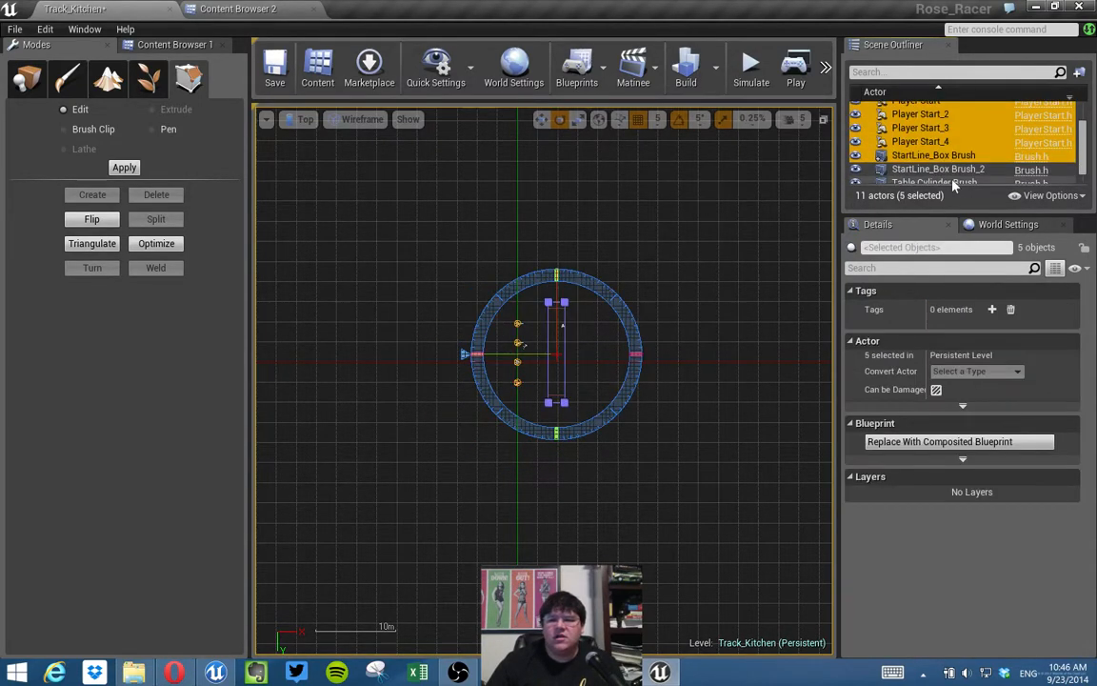
pyautogui.keyDown('shift'); pyautogui.click(953, 172); pyautogui.keyUp('shift')
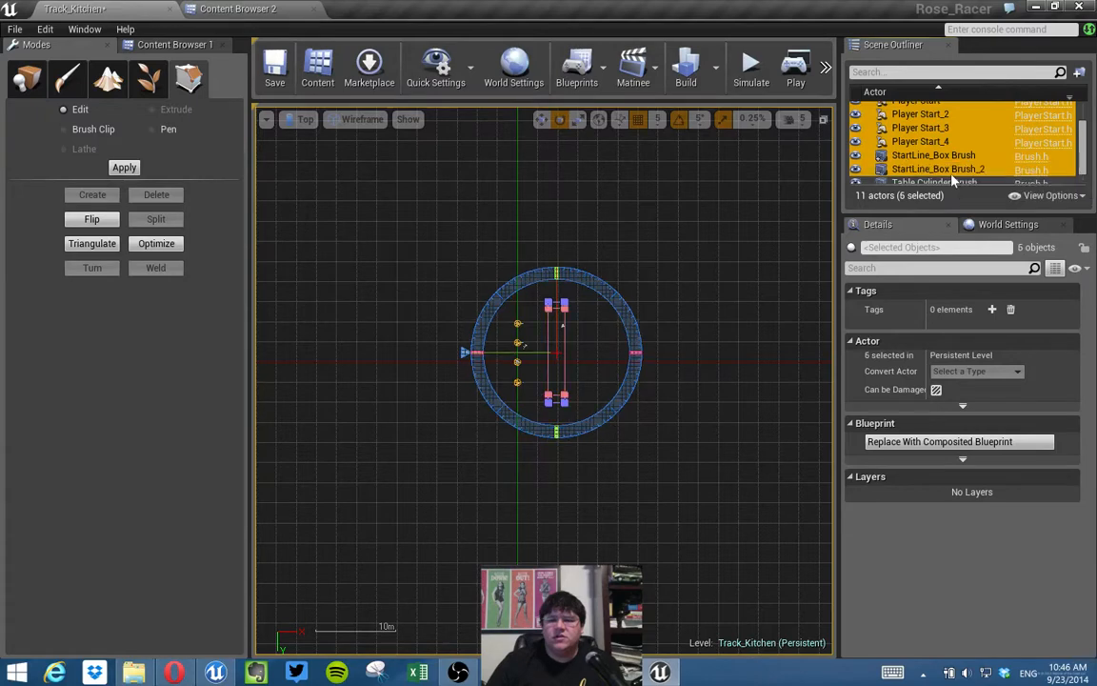
pyautogui.scroll(-1, 943, 186)
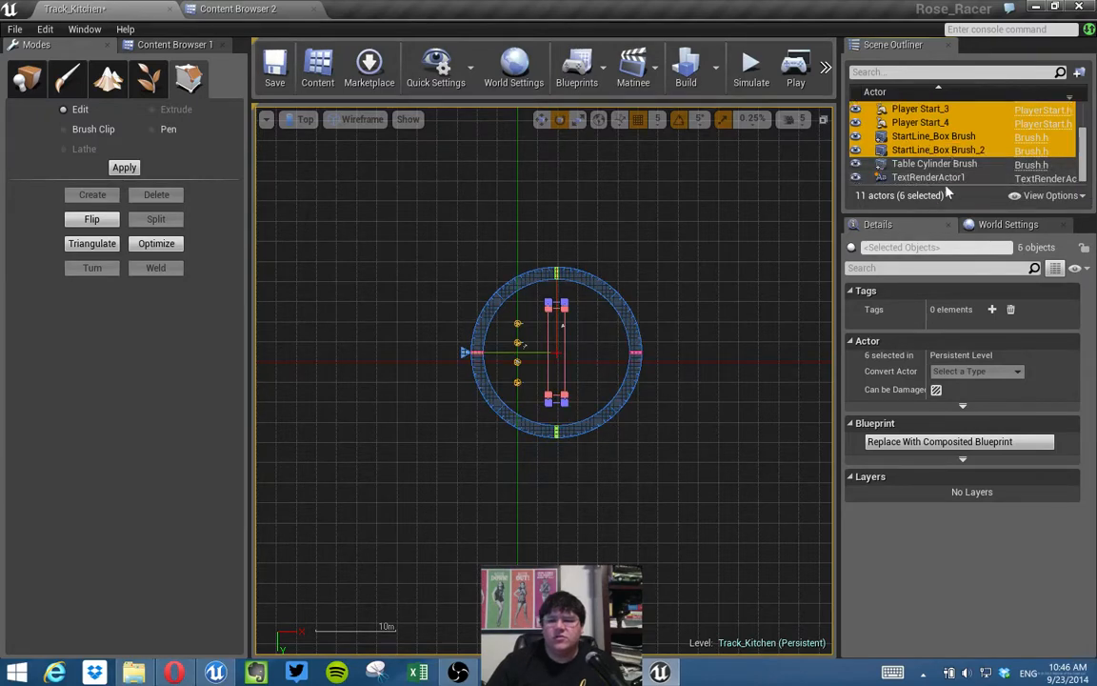
pyautogui.keyDown('shift'); pyautogui.click(934, 178); pyautogui.keyUp('shift')
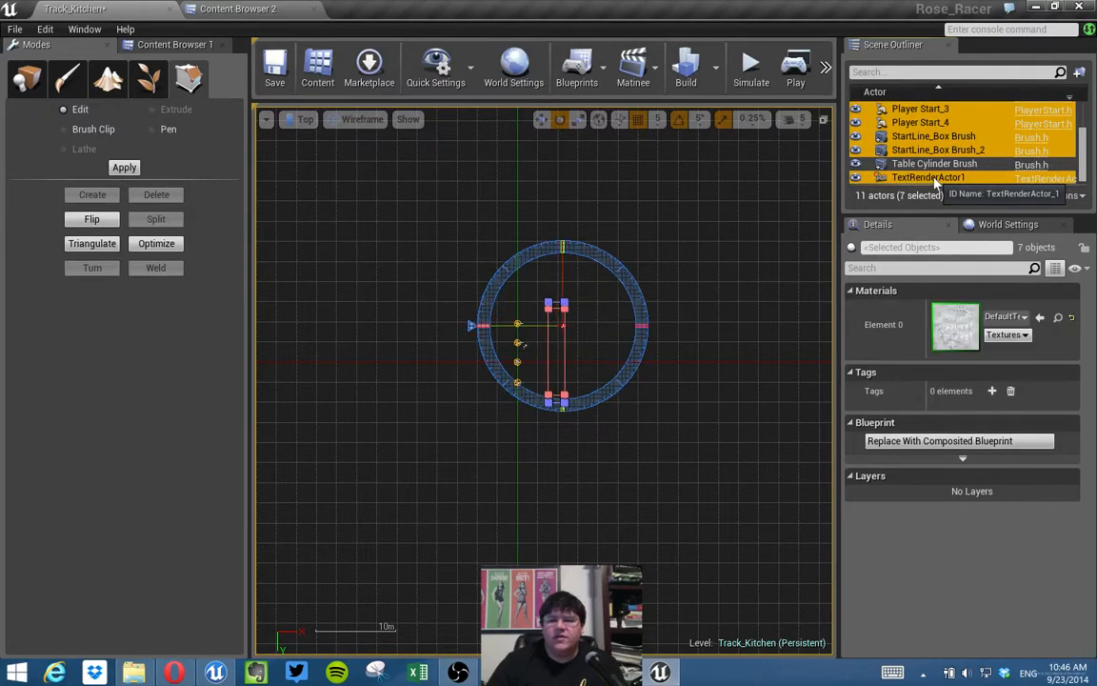
# Try to rotate the selected start area about the START text, then undo the change.
pyautogui.moveTo(578, 396)
pyautogui.mouseDown()
pyautogui.moveTo(468, 246)
pyautogui.moveTo(650, 301)
pyautogui.moveTo(584, 339)
pyautogui.moveTo(654, 328)
pyautogui.mouseUp()
pyautogui.press('w')
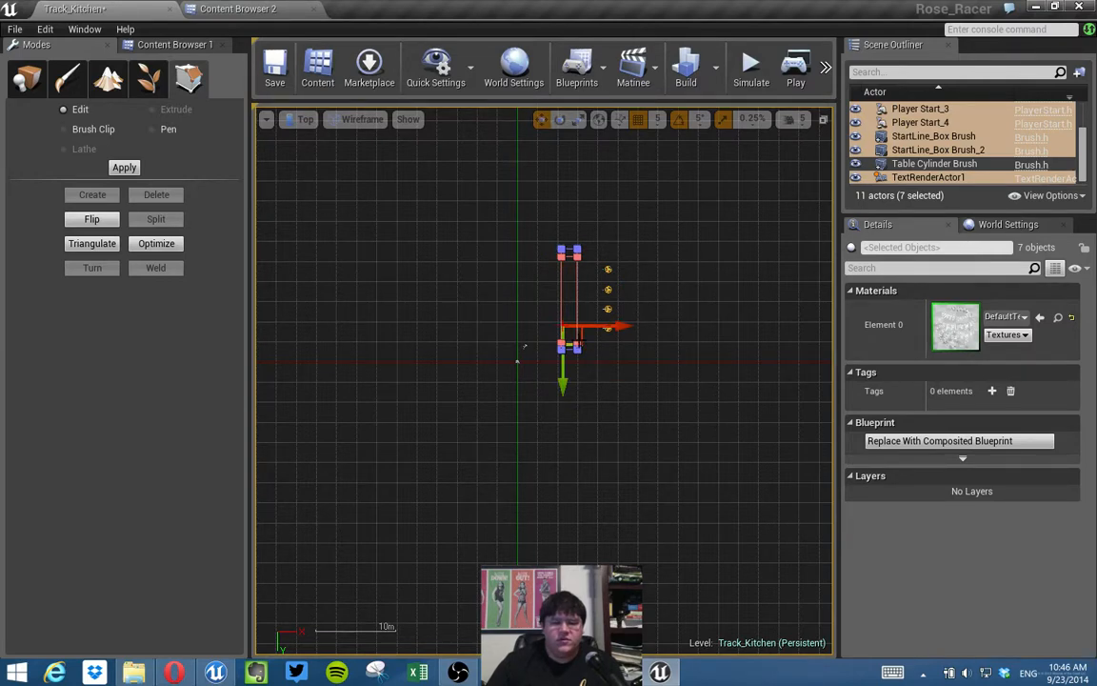
pyautogui.hotkey('ctrl', 'z')
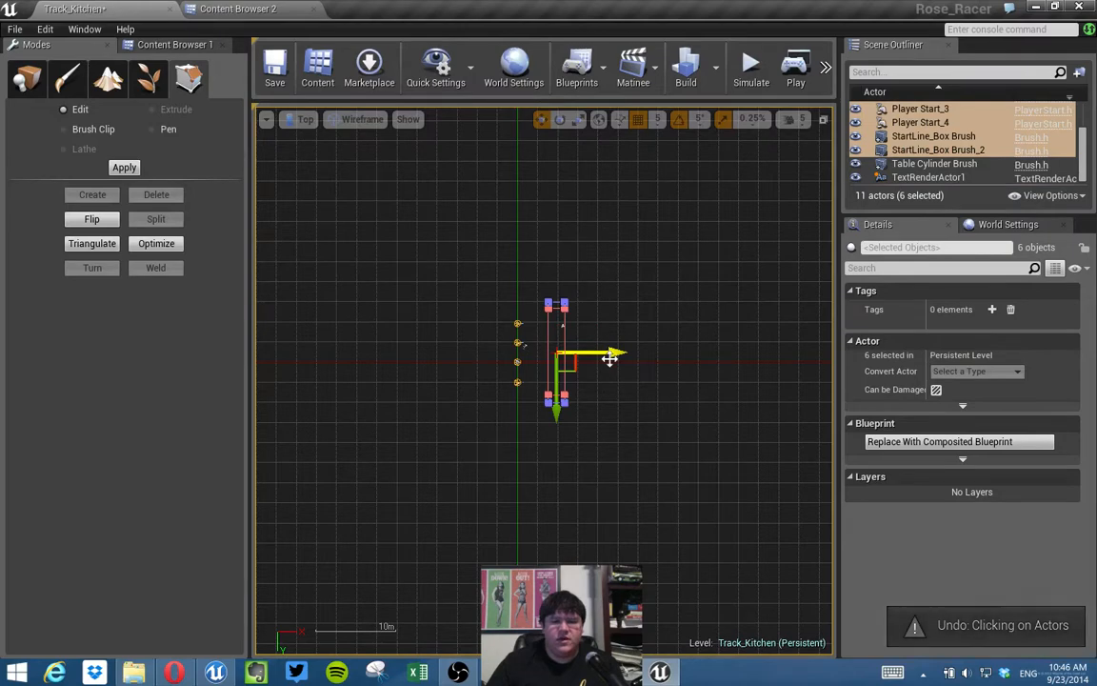
# Add the actor at the world origin to the selection as pivot and rotate the start gate brushes and player starts 180 degrees.
pyautogui.scroll(4, 512, 369)
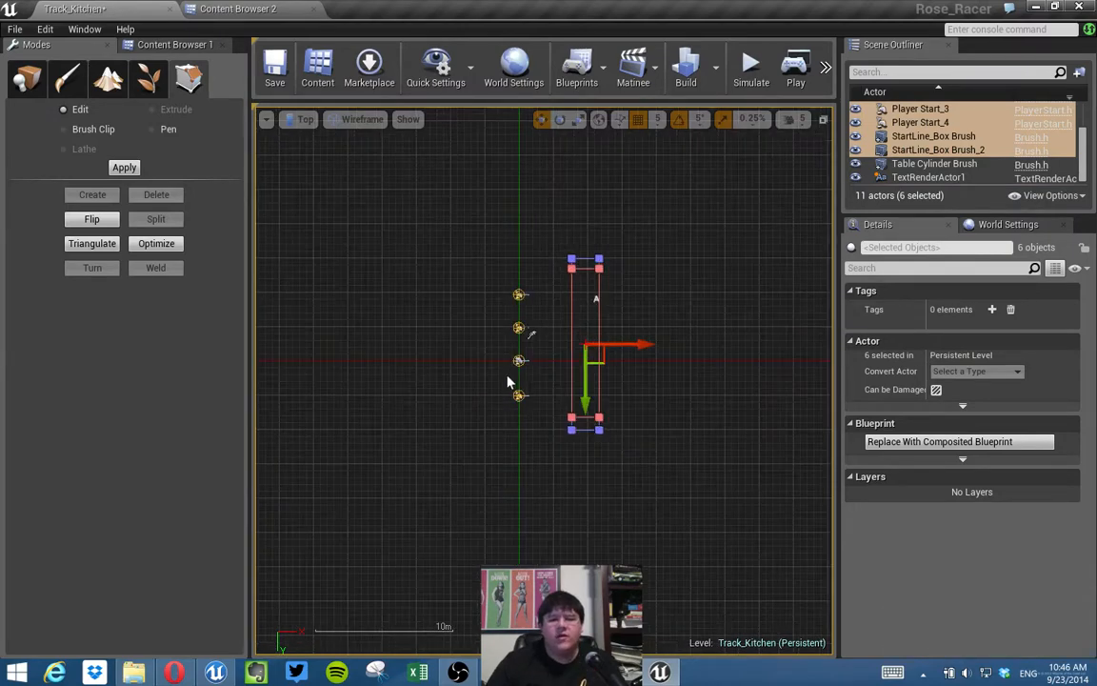
pyautogui.keyDown('ctrl'); pyautogui.click(524, 353); pyautogui.keyUp('ctrl')
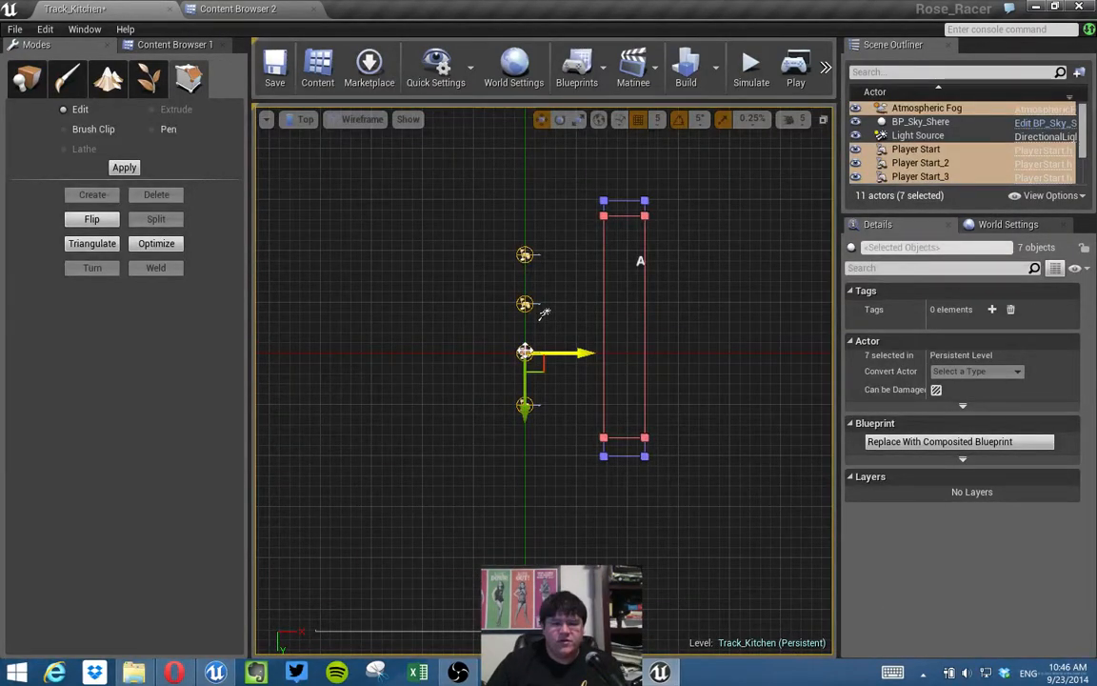
pyautogui.scroll(3, 524, 353)
pyautogui.scroll(-2, 541, 384)
pyautogui.scroll(-2, 541, 384)
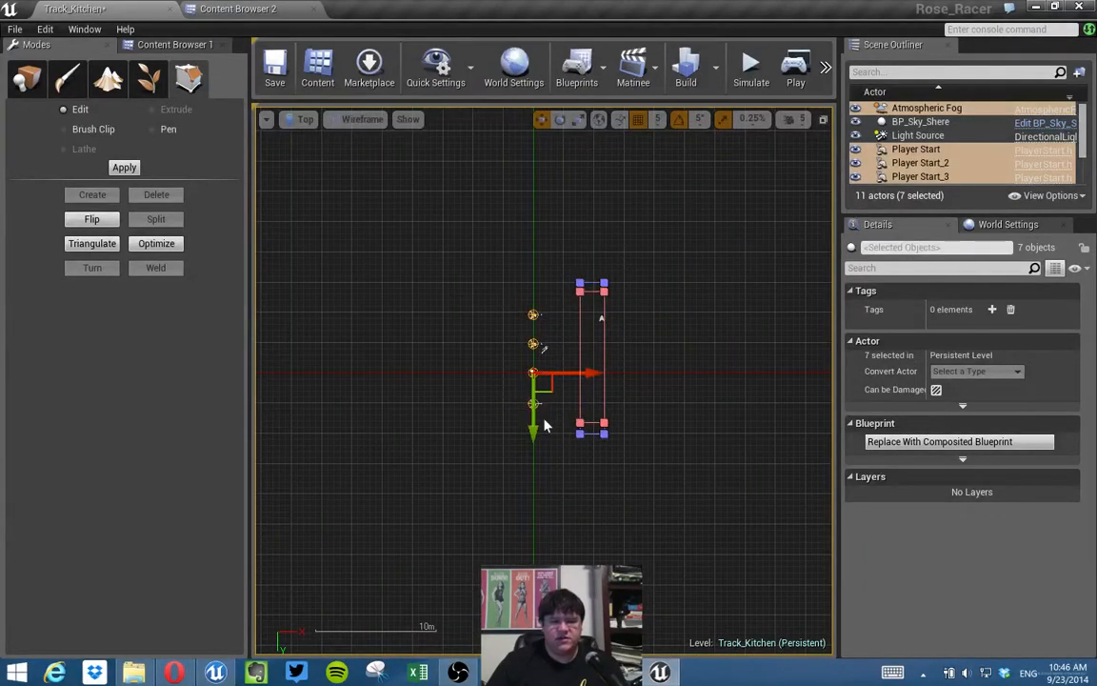
pyautogui.press('e')
pyautogui.moveTo(444, 372); pyautogui.dragTo(622, 378)
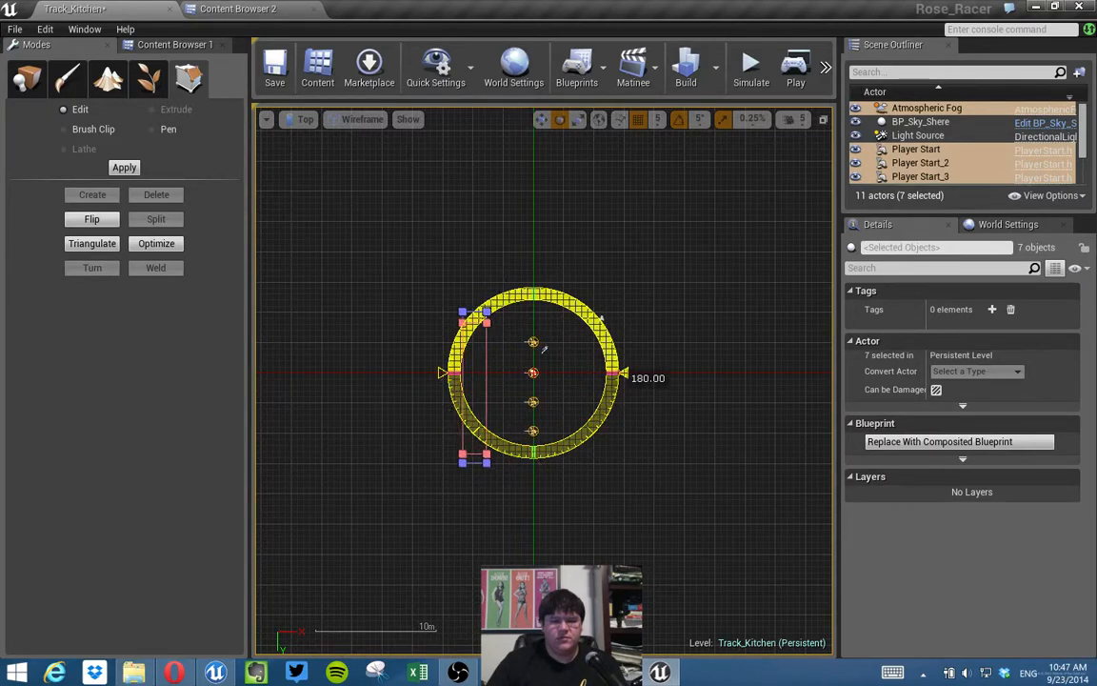
# Move the rotated start area toward positive X so the gate straddles the green Y axis, and clear the selection.
pyautogui.press('w')
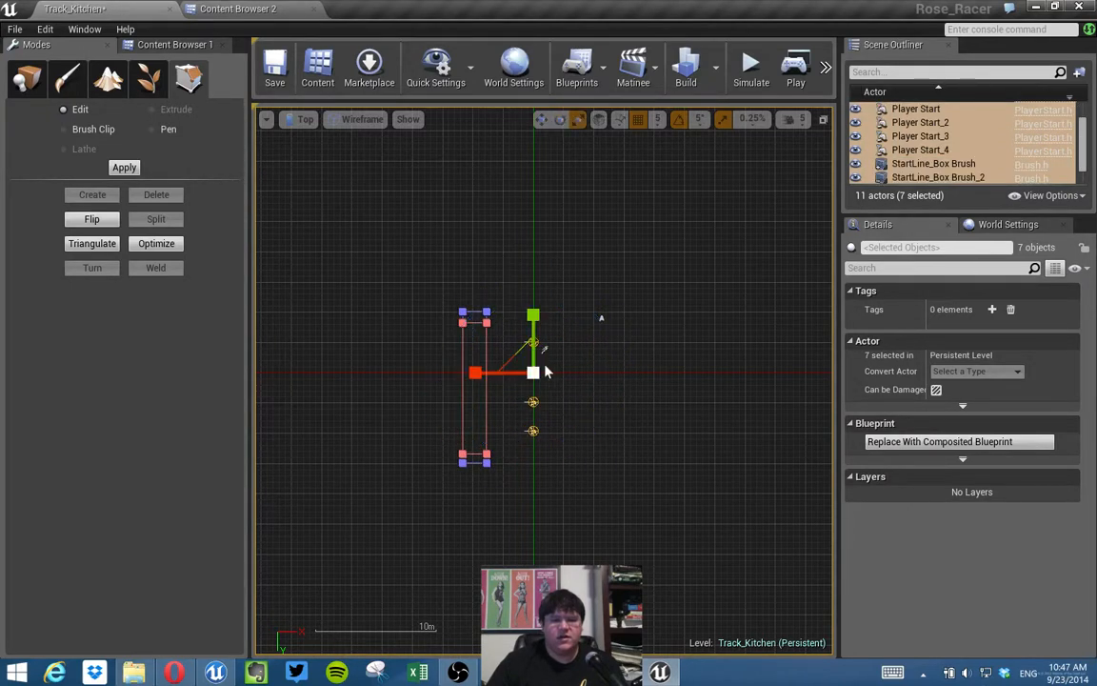
pyautogui.moveTo(550, 385)
pyautogui.mouseDown()
pyautogui.moveTo(607, 385)
pyautogui.moveTo(607, 371)
pyautogui.mouseUp()
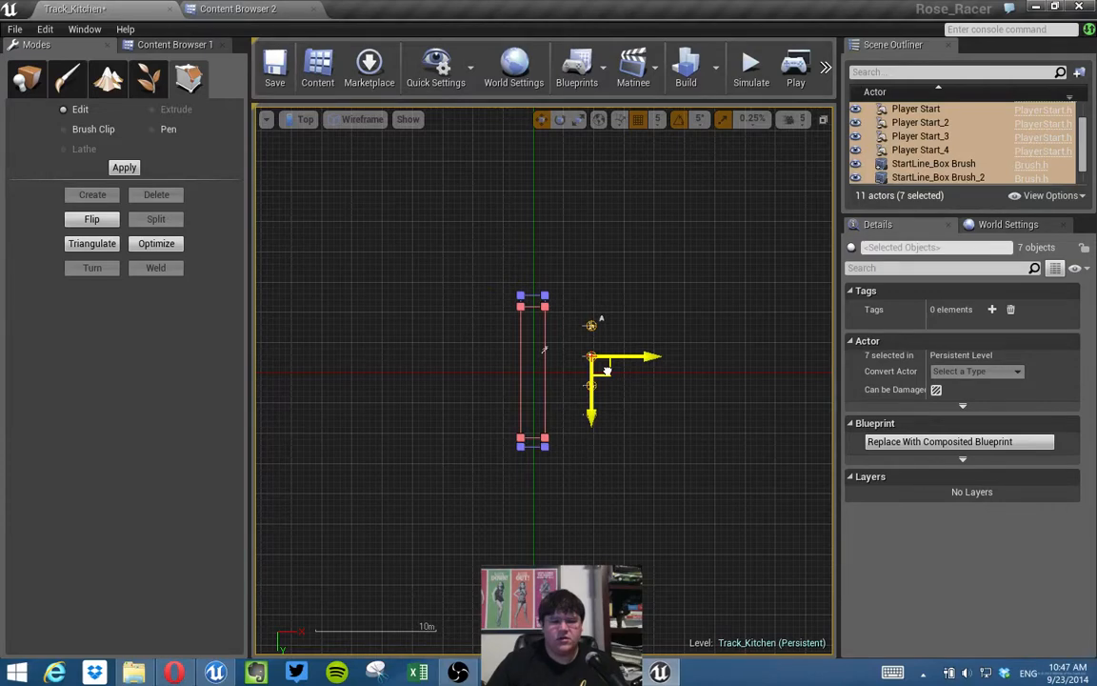
pyautogui.click(641, 386)
# Examine the table outline and the empty space around it in the Top view.
pyautogui.scroll(-10, 684, 429)
pyautogui.moveTo(647, 400); pyautogui.dragTo(611, 366, button='right')
pyautogui.scroll(-5, 613, 367)
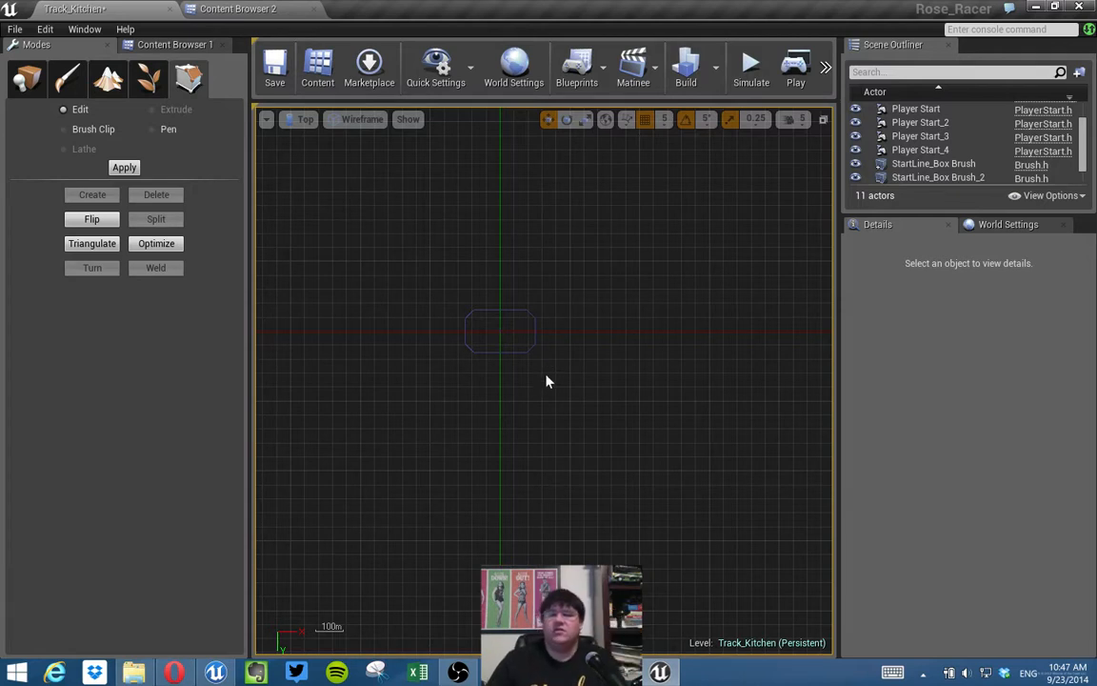
pyautogui.moveTo(549, 374); pyautogui.dragTo(592, 365, button='right')
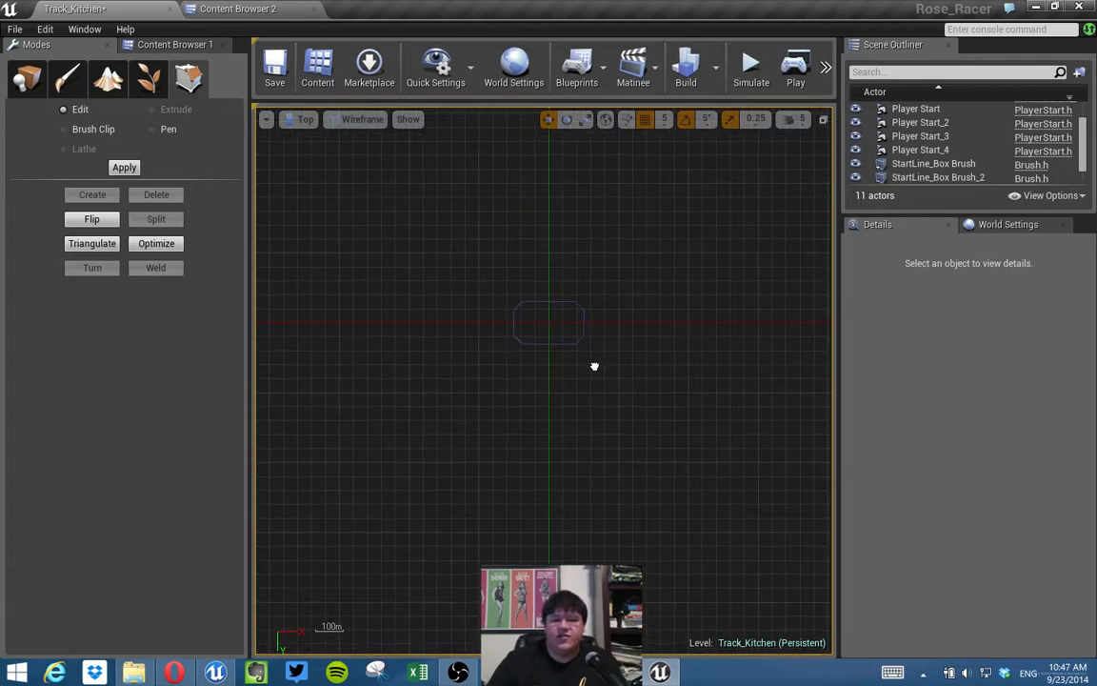
pyautogui.scroll(6, 595, 371)
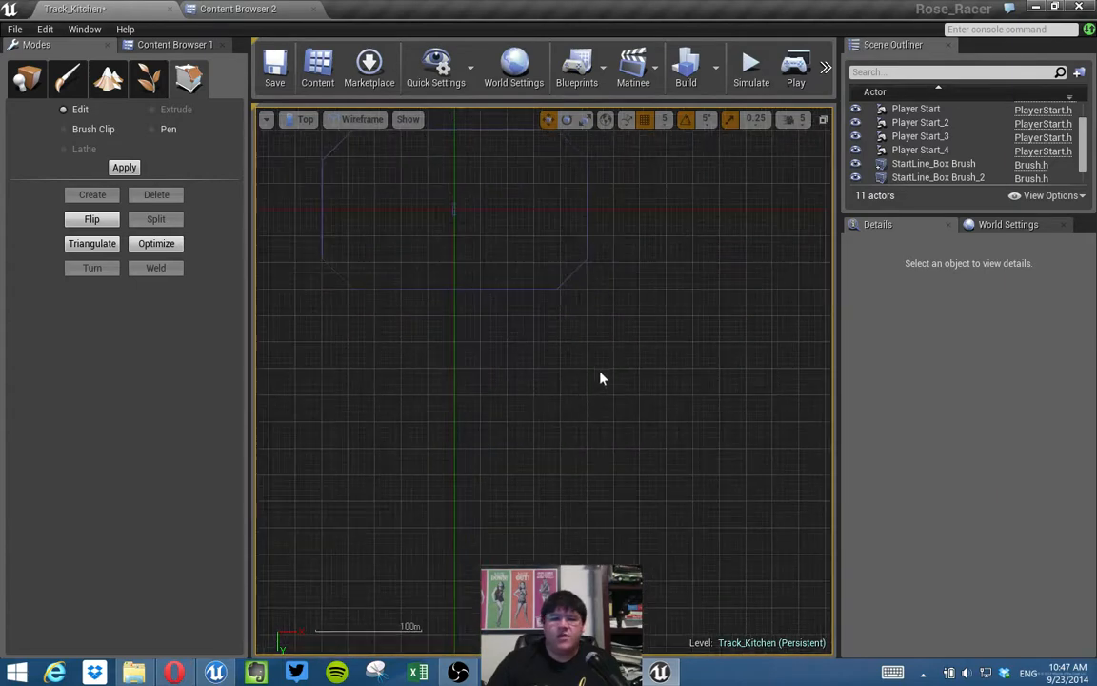
pyautogui.scroll(-2, 668, 349)
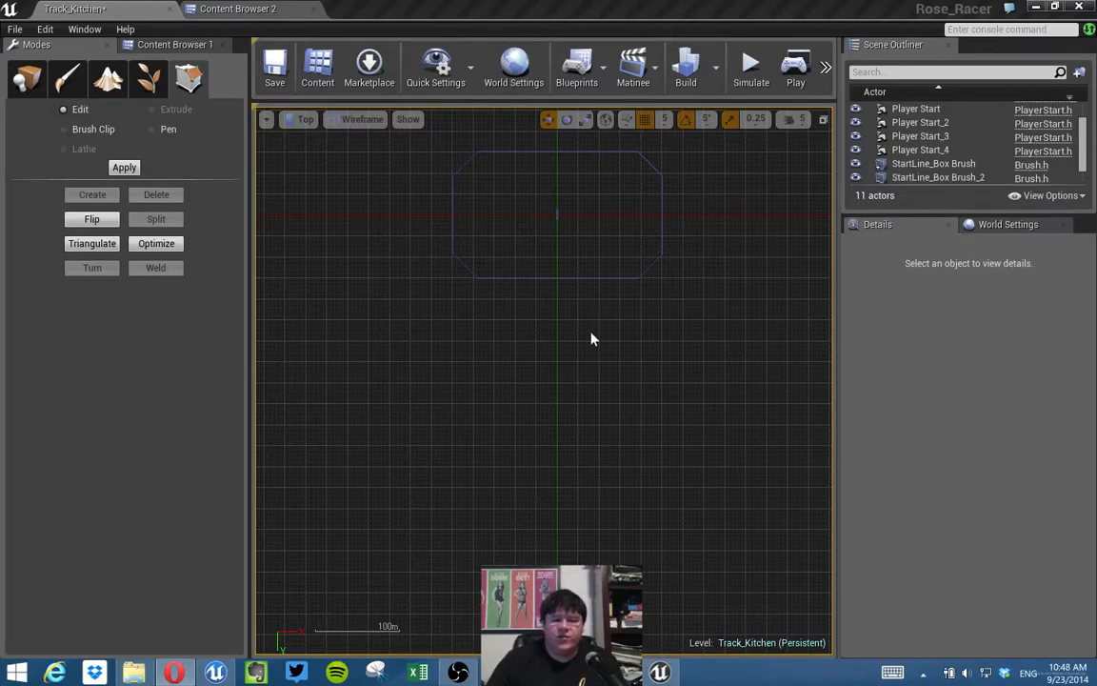
pyautogui.moveTo(728, 331); pyautogui.dragTo(708, 318, button='right')
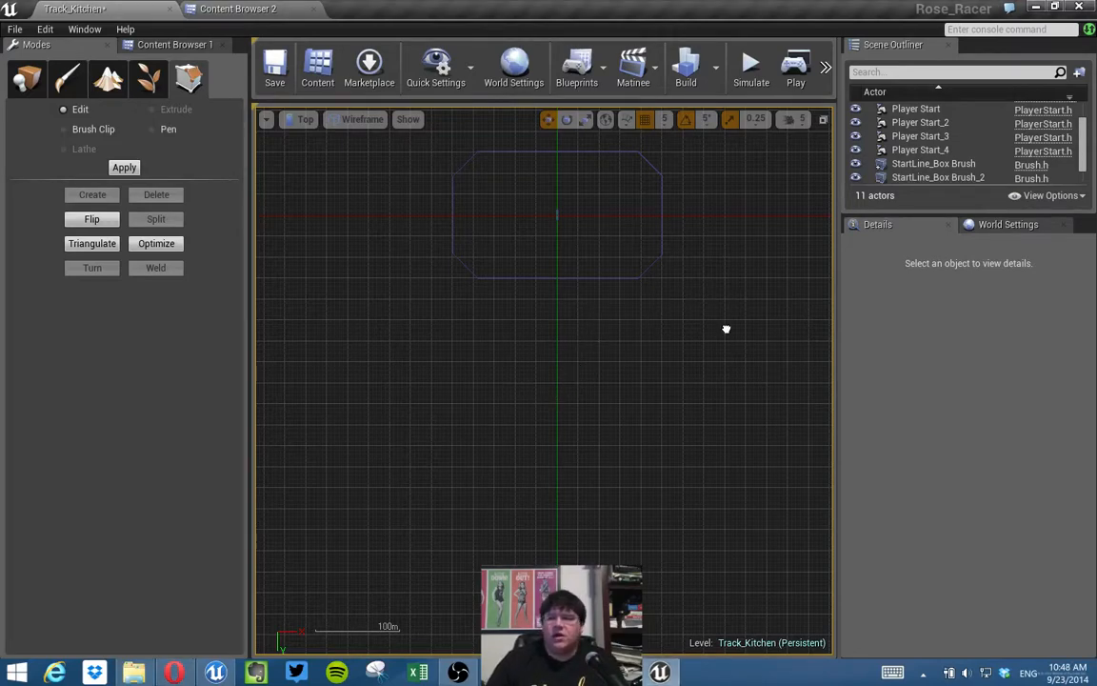
pyautogui.hotkey('alt', 'Tab')
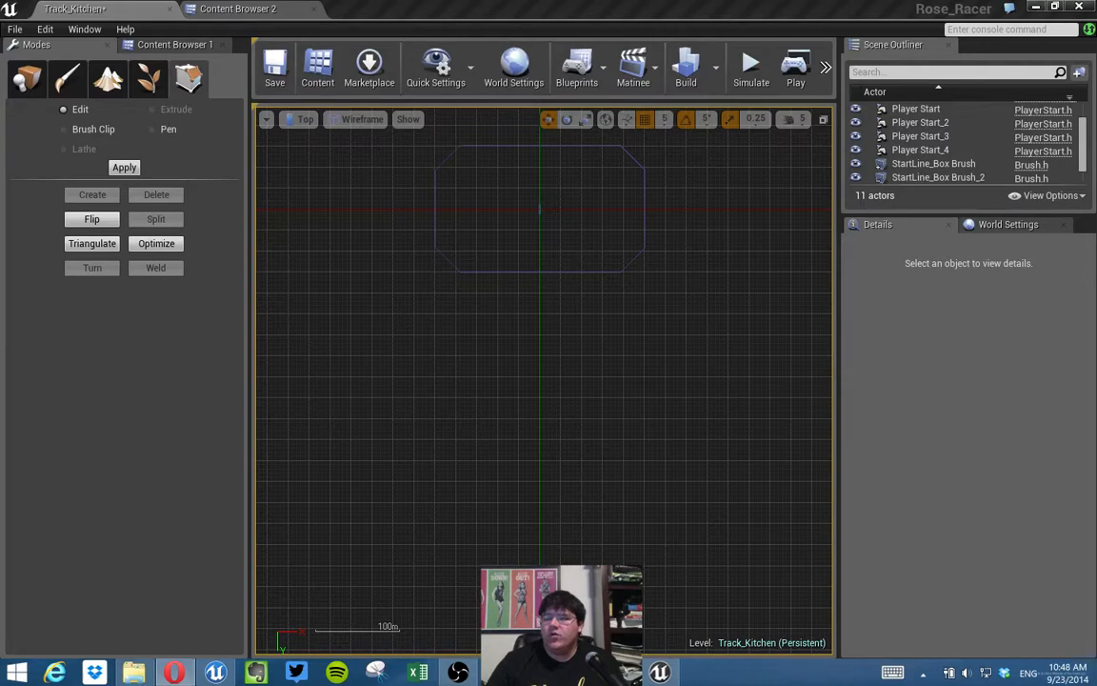
pyautogui.moveTo(699, 339); pyautogui.dragTo(682, 362, button='right')
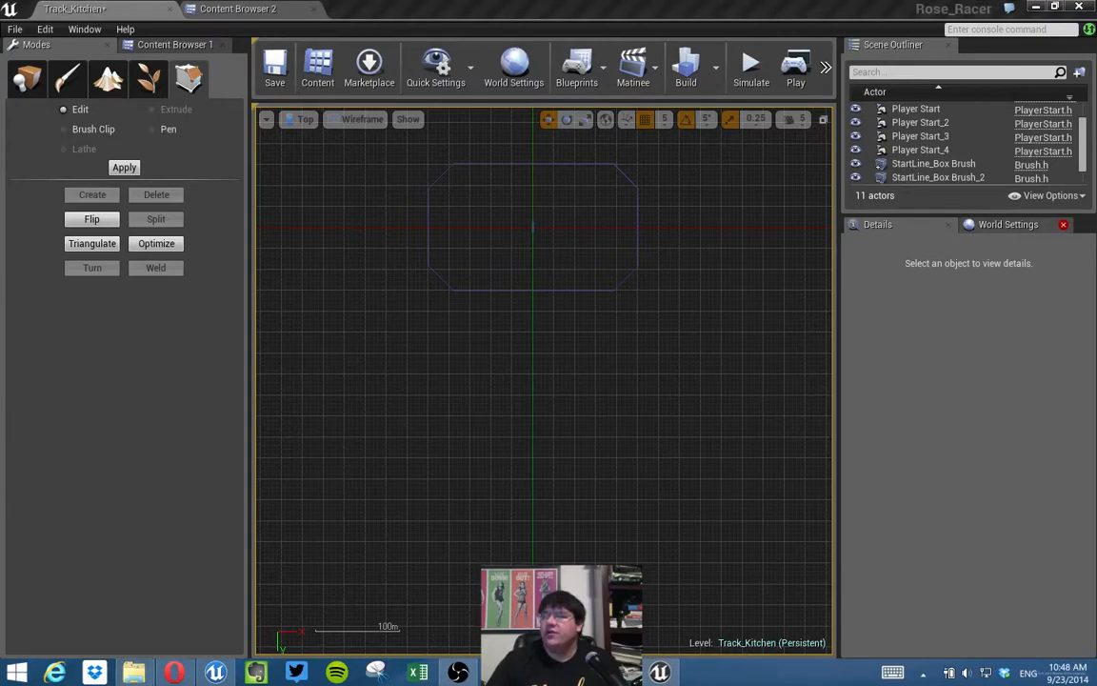
pyautogui.moveTo(541, 411); pyautogui.dragTo(528, 416, button='right')
pyautogui.scroll(-3, 530, 418)
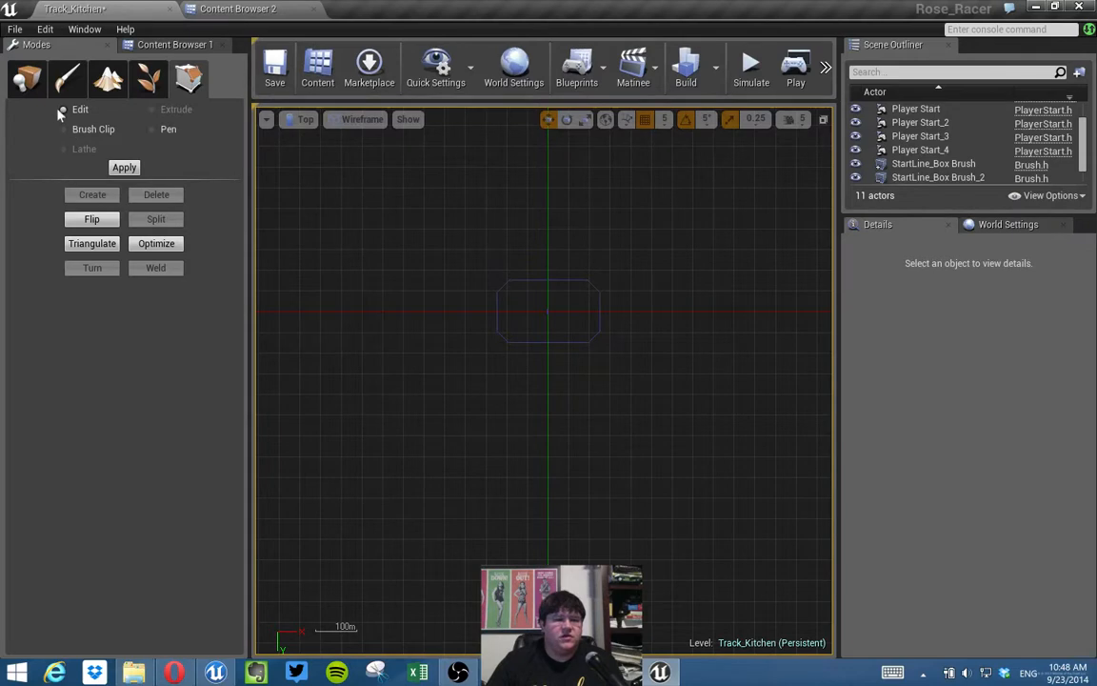
# Place an additive box brush on the X axis beyond the table's negative-X side and frame it in the four-viewport layout.
pyautogui.click(26, 78)
pyautogui.moveTo(145, 174); pyautogui.dragTo(336, 313)
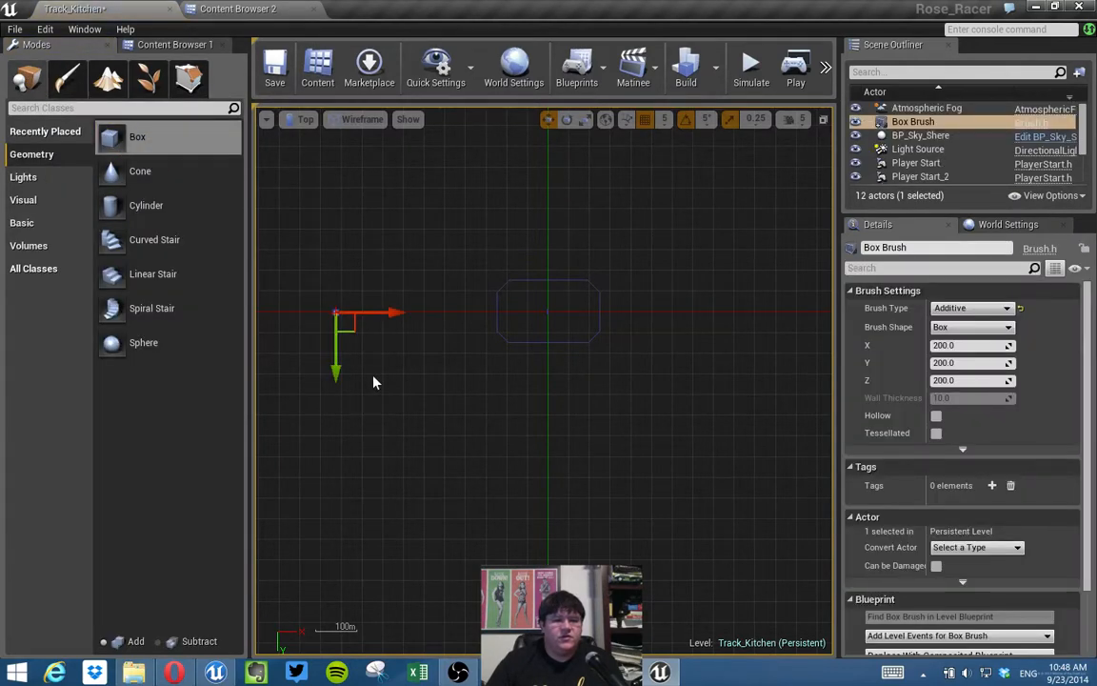
pyautogui.click(825, 120)
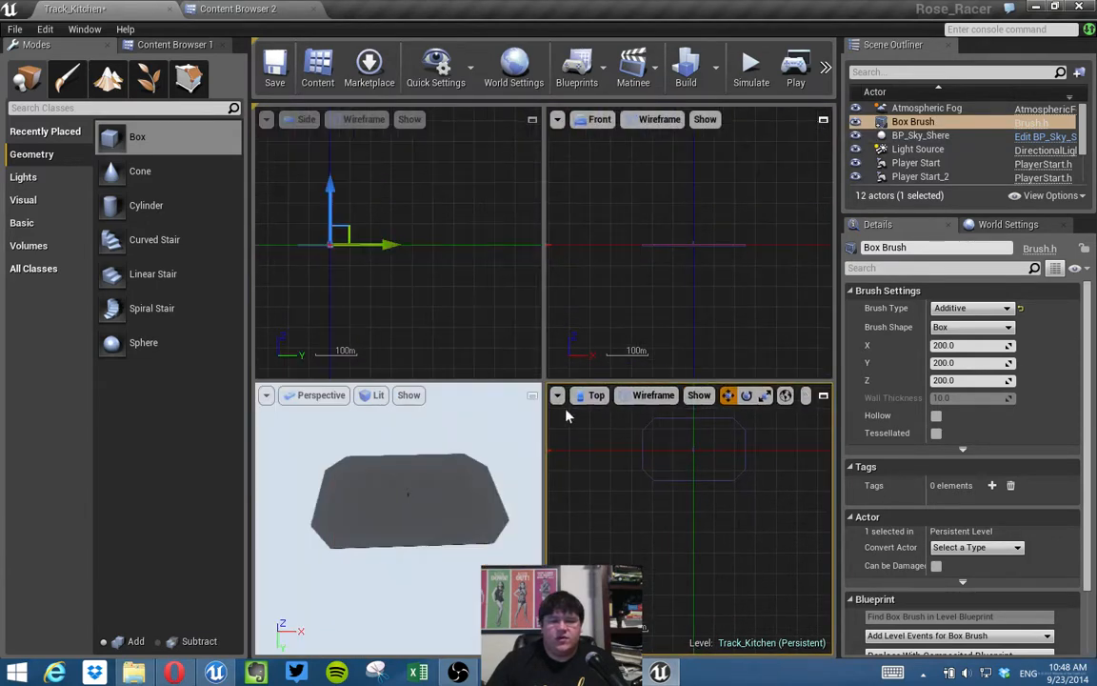
pyautogui.press('f')
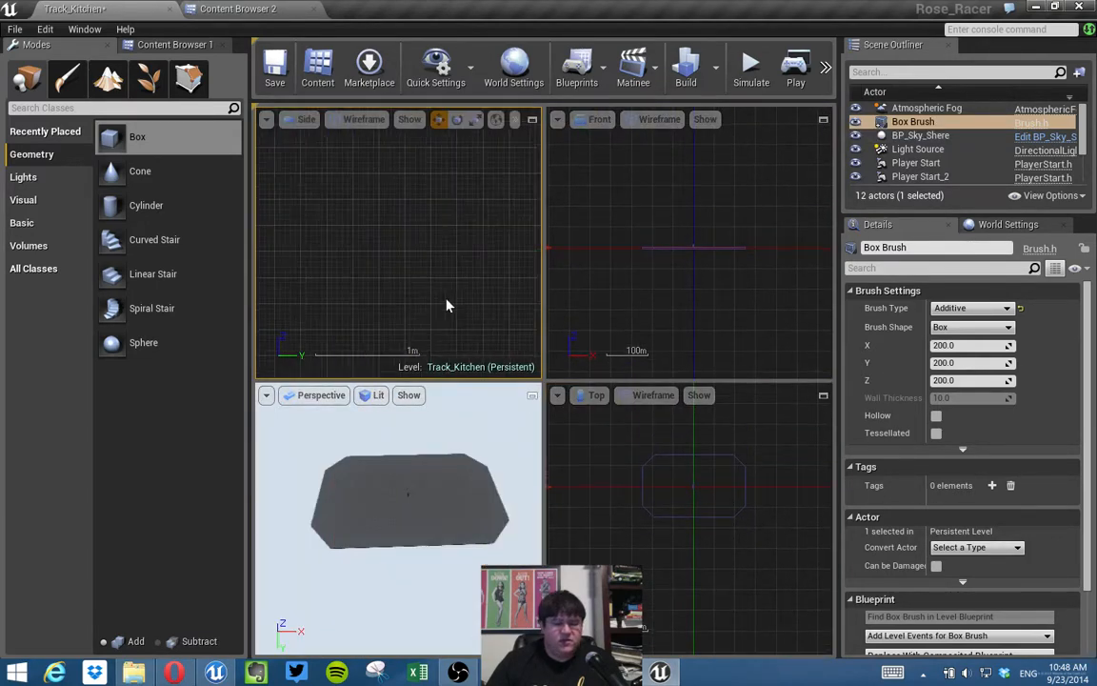
pyautogui.scroll(-6, 418, 247)
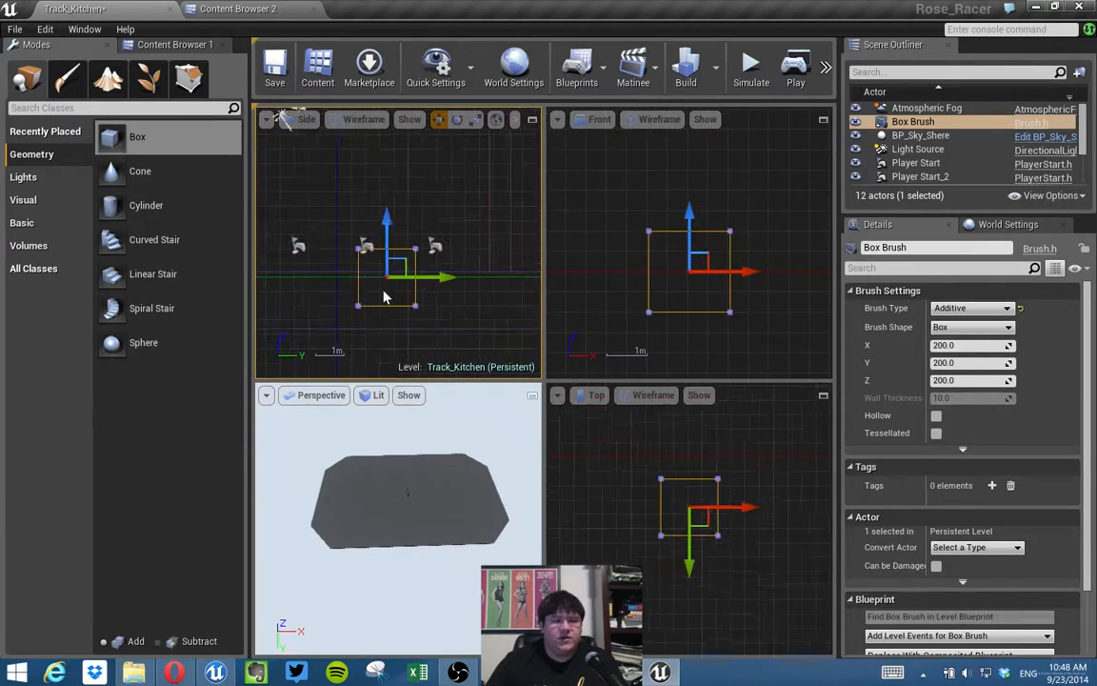
pyautogui.moveTo(418, 247); pyautogui.dragTo(406, 268, button='right')
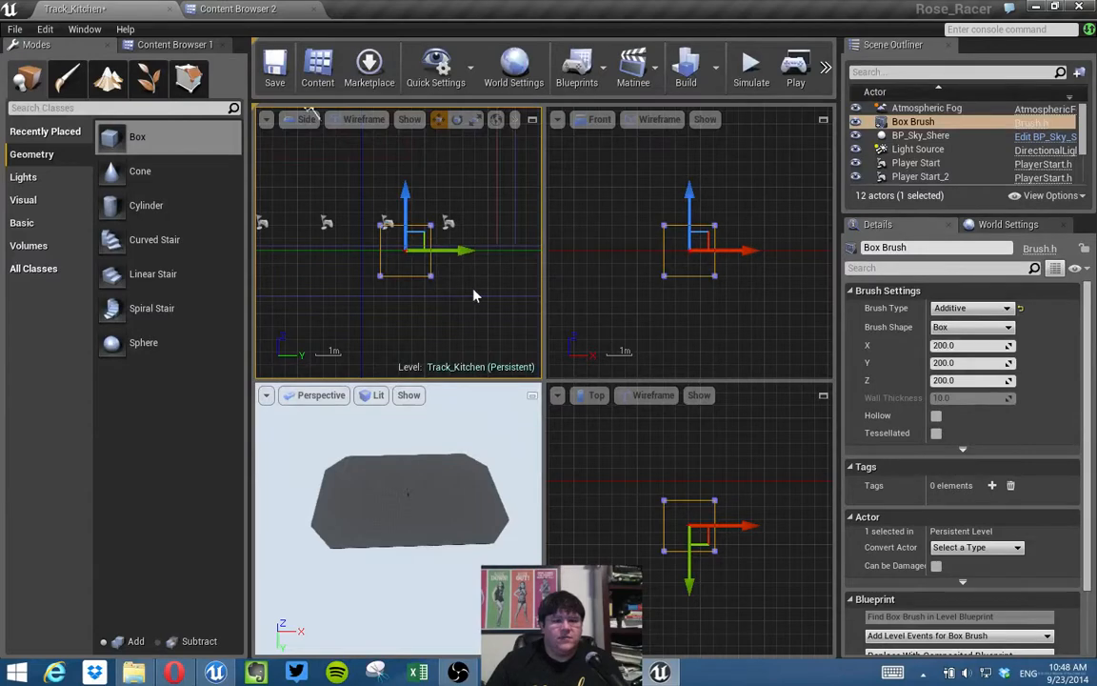
# Examine the new box brush's size and position against the start gate and table in the Side and maximized Top views.
pyautogui.moveTo(432, 291); pyautogui.dragTo(383, 257, button='right')
pyautogui.scroll(-5, 474, 280)
pyautogui.scroll(-6, 473, 279)
pyautogui.scroll(10, 381, 253)
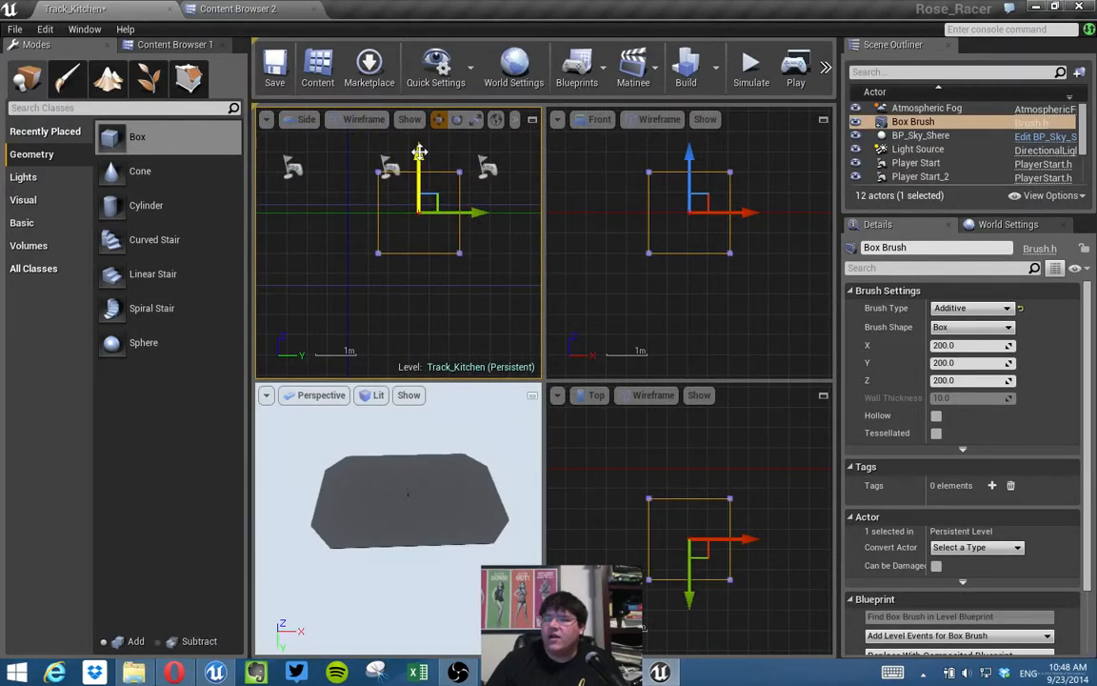
pyautogui.scroll(-3, 419, 152)
pyautogui.scroll(-2, 419, 152)
pyautogui.moveTo(455, 218); pyautogui.dragTo(458, 321, button='right')
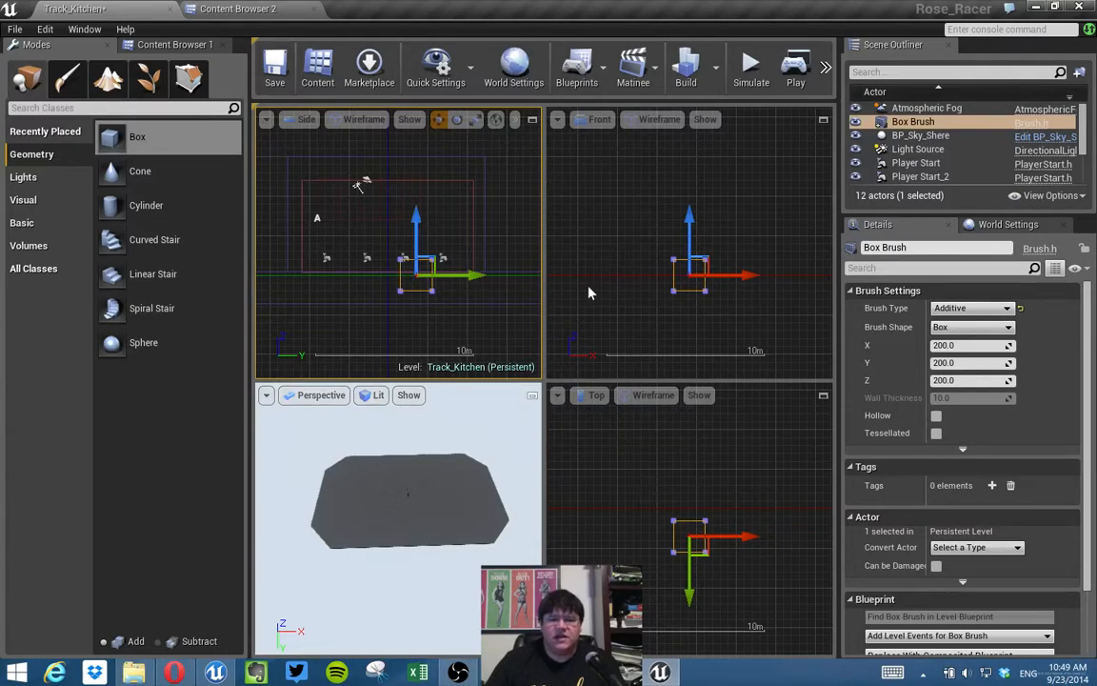
pyautogui.click(823, 394)
pyautogui.scroll(-8, 703, 381)
pyautogui.moveTo(705, 383); pyautogui.dragTo(499, 377, button='right')
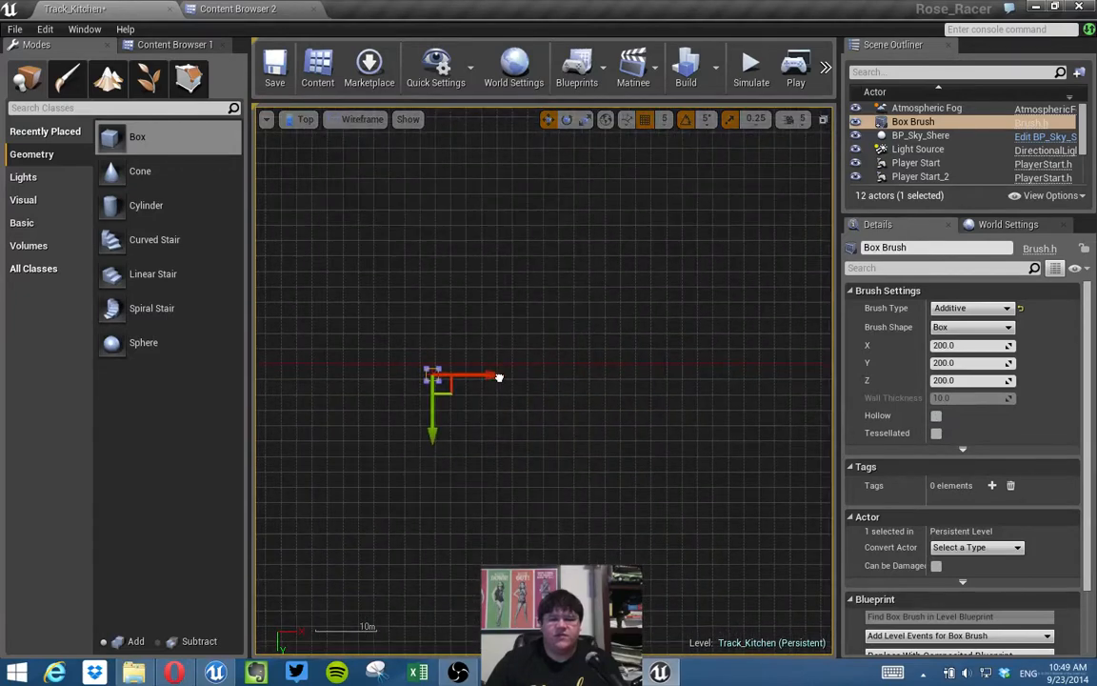
pyautogui.scroll(-2, 610, 399)
pyautogui.moveTo(609, 400)
pyautogui.mouseDown(button='right')
pyautogui.moveTo(421, 360)
pyautogui.moveTo(493, 368)
pyautogui.mouseUp(button='right')
pyautogui.scroll(-2, 452, 361)
pyautogui.scroll(-3, 452, 361)
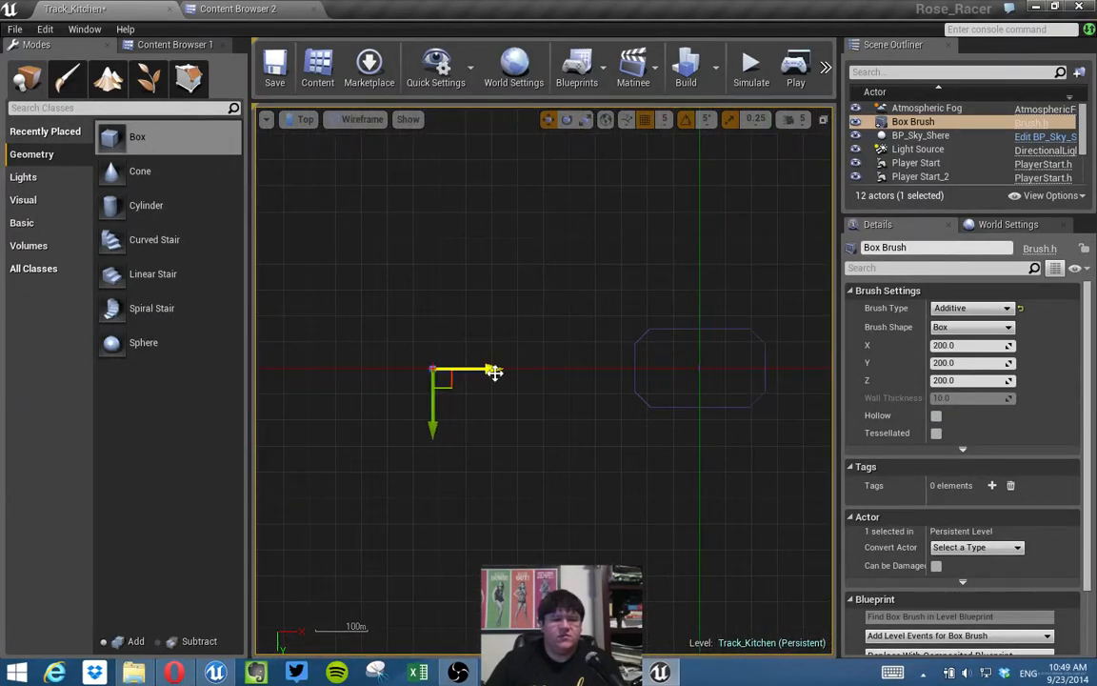
pyautogui.scroll(5, 472, 400)
pyautogui.moveTo(398, 306); pyautogui.dragTo(613, 372, button='right')
pyautogui.scroll(5, 528, 344)
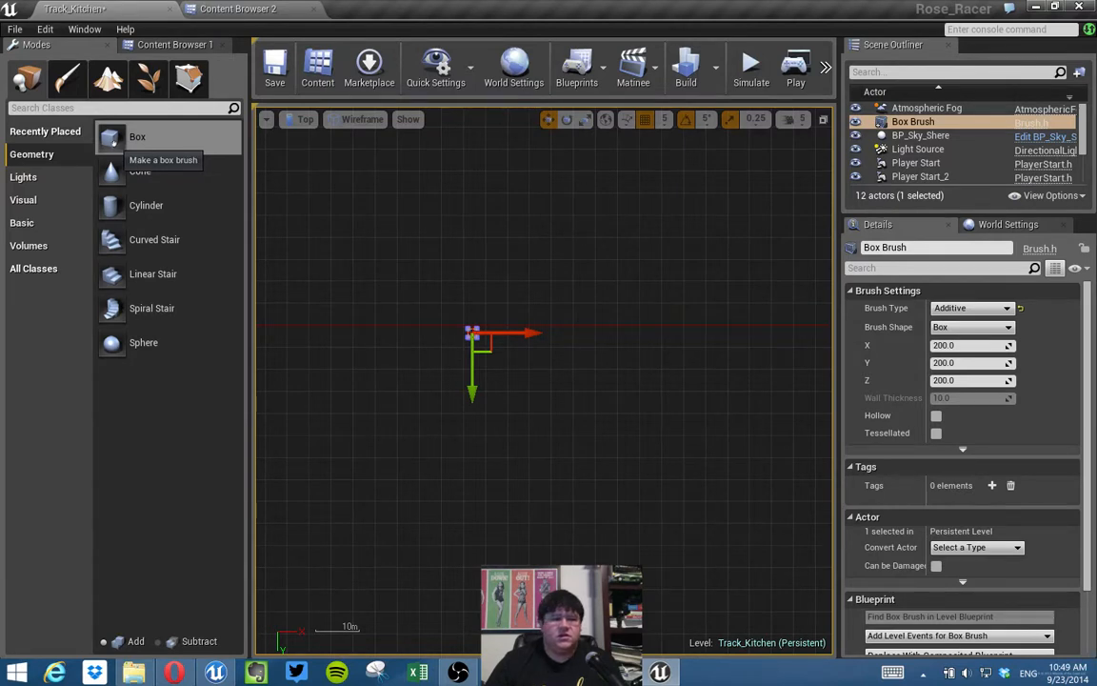
# In Geometry Editing mode, select the new box brush's negative-Y vertices and move them outward along Y to lengthen the box.
pyautogui.click(189, 79)
pyautogui.moveTo(405, 226); pyautogui.dragTo(571, 338)
pyautogui.scroll(-2, 624, 373)
pyautogui.moveTo(624, 374)
pyautogui.mouseDown(button='right')
pyautogui.moveTo(588, 391)
pyautogui.moveTo(491, 391)
pyautogui.mouseUp(button='right')
pyautogui.scroll(-4, 491, 391)
pyautogui.moveTo(633, 429); pyautogui.dragTo(507, 398, button='right')
pyautogui.scroll(-2, 509, 396)
pyautogui.scroll(-1, 434, 397)
pyautogui.moveTo(393, 419); pyautogui.dragTo(395, 376)
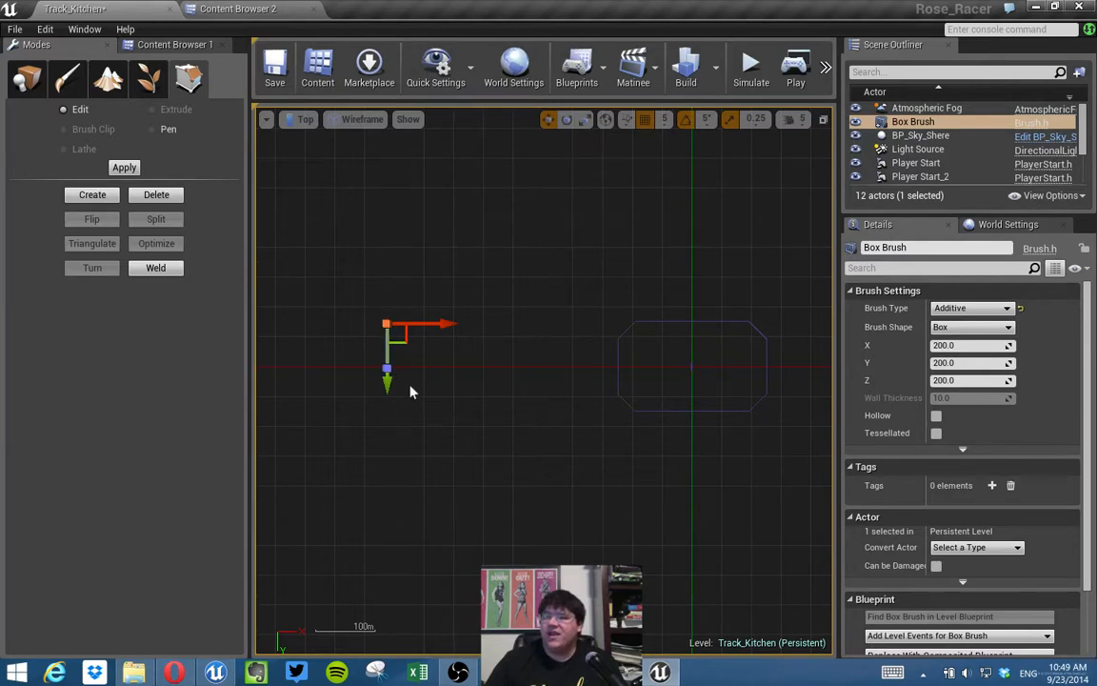
# Move the box brush's negative-Y vertices slightly inward, and its positive-Y vertices far outward along Y to make it much longer.
pyautogui.moveTo(389, 387); pyautogui.dragTo(387, 416)
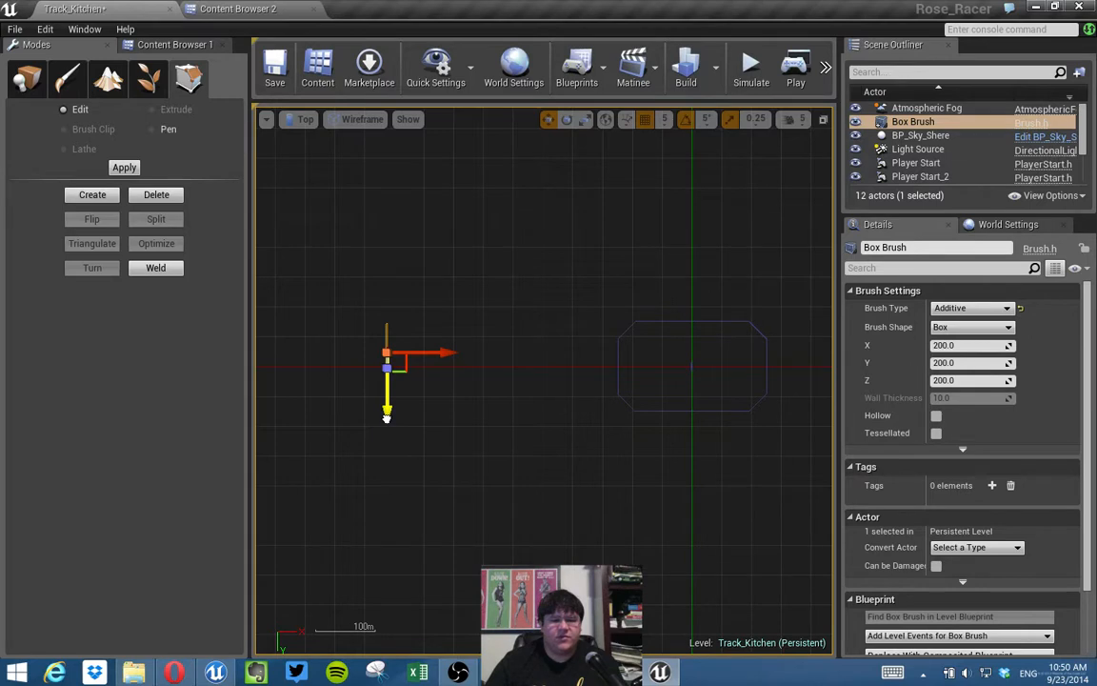
pyautogui.moveTo(462, 422); pyautogui.dragTo(345, 371)
pyautogui.moveTo(397, 416); pyautogui.dragTo(399, 614)
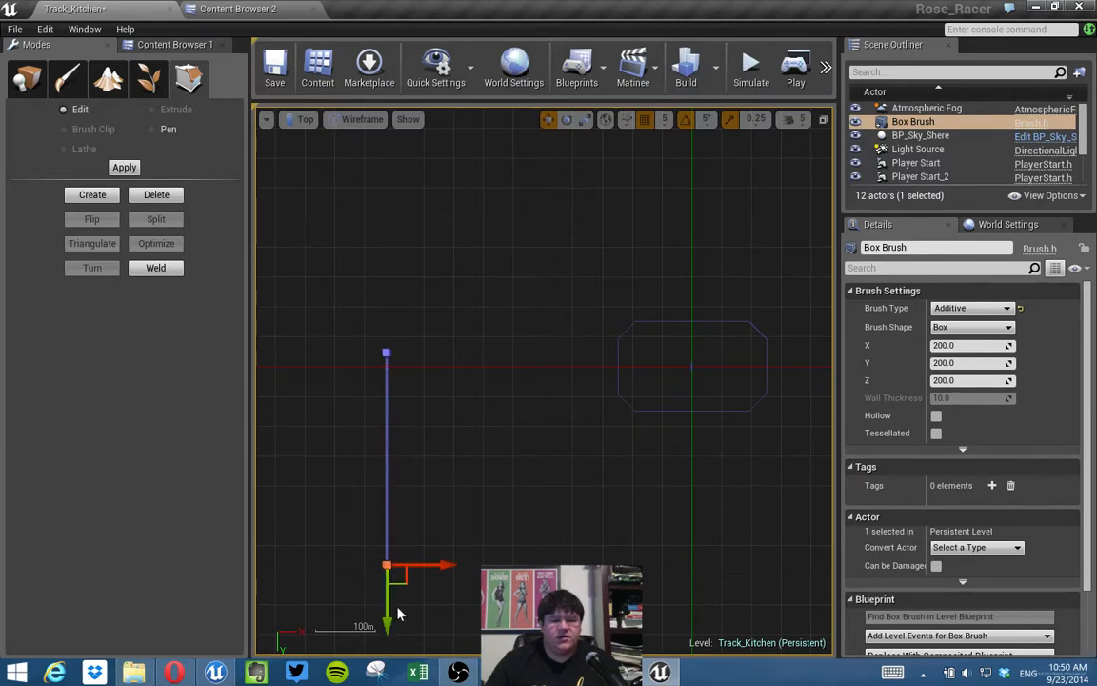
pyautogui.moveTo(558, 533)
pyautogui.mouseDown(button='right')
pyautogui.moveTo(512, 529)
pyautogui.moveTo(524, 510)
pyautogui.mouseUp(button='right')
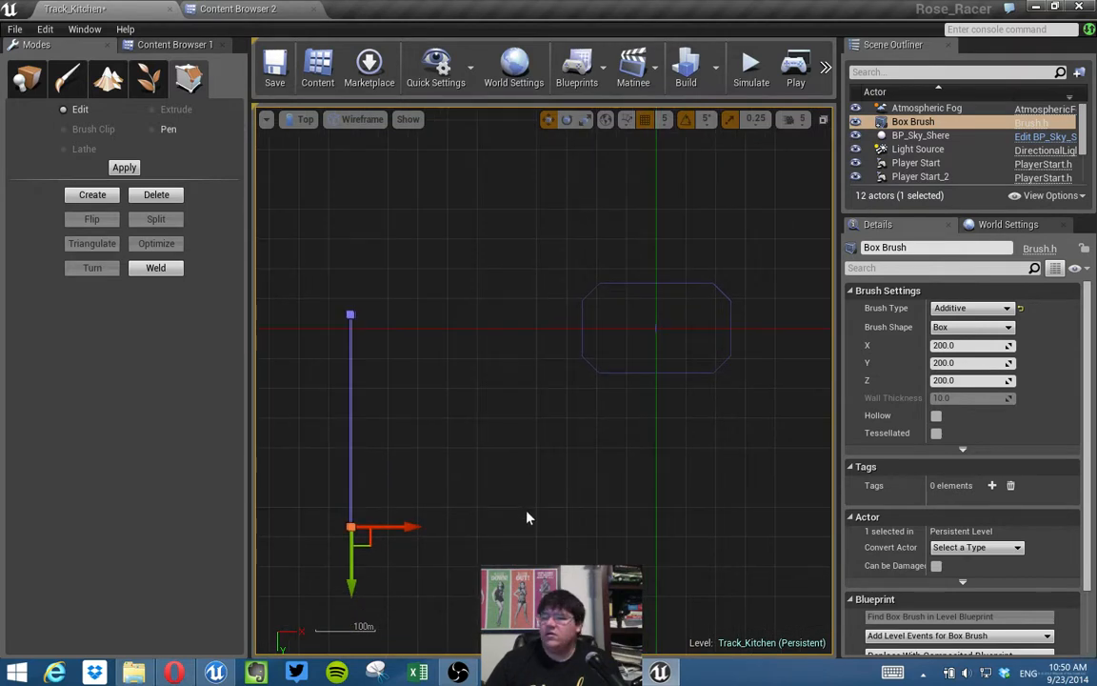
pyautogui.click(443, 482)
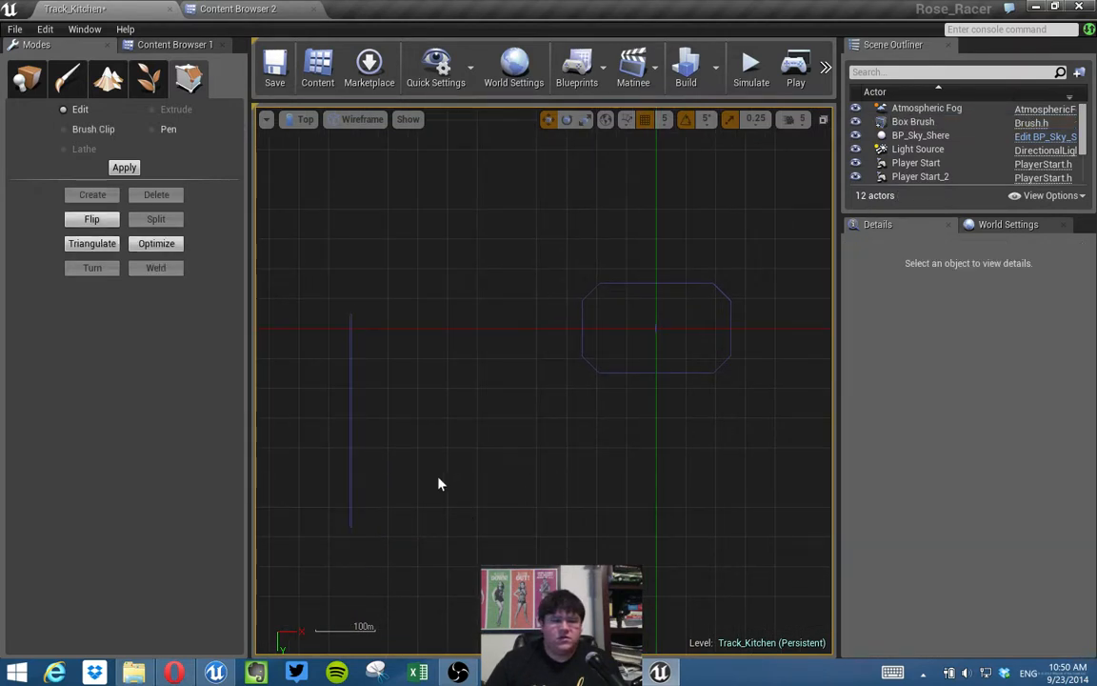
pyautogui.click(350, 452)
pyautogui.scroll(3, 324, 467)
pyautogui.moveTo(556, 587)
pyautogui.mouseDown()
pyautogui.moveTo(411, 244)
pyautogui.moveTo(385, 141)
pyautogui.mouseUp()
pyautogui.click(382, 171)
pyautogui.scroll(6, 400, 286)
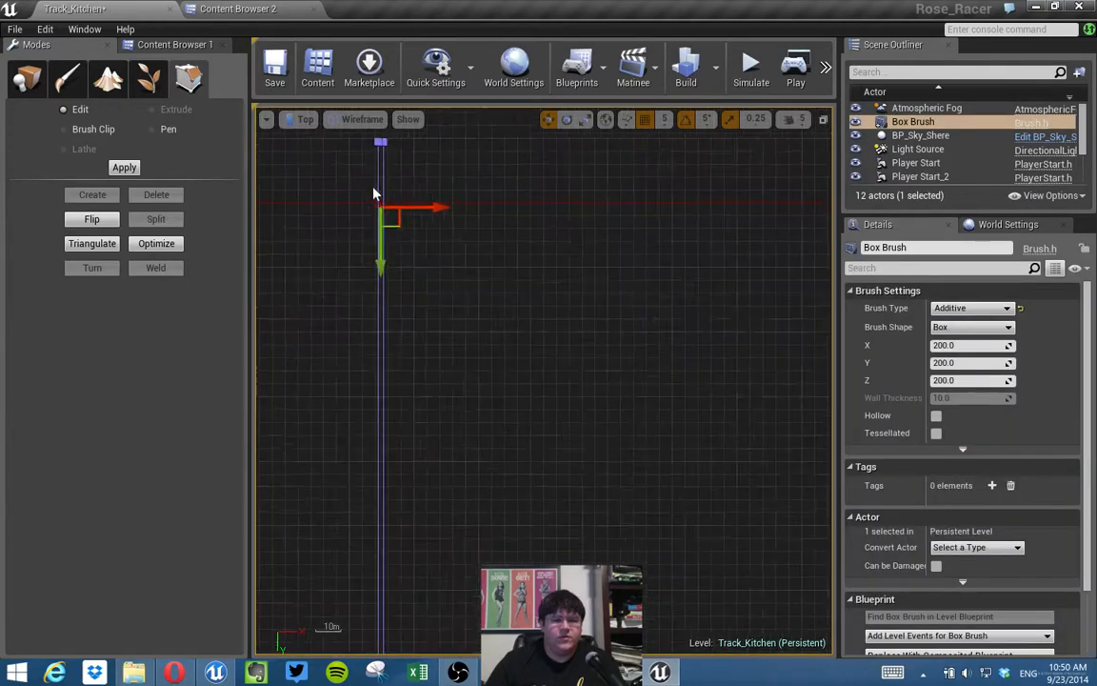
pyautogui.click(416, 300)
pyautogui.moveTo(613, 493)
pyautogui.mouseDown(button='right')
pyautogui.moveTo(590, 326)
pyautogui.moveTo(549, 260)
pyautogui.mouseUp(button='right')
pyautogui.moveTo(625, 519)
pyautogui.mouseDown(button='right')
pyautogui.moveTo(621, 498)
pyautogui.moveTo(580, 502)
pyautogui.moveTo(605, 394)
pyautogui.moveTo(588, 299)
pyautogui.mouseUp(button='right')
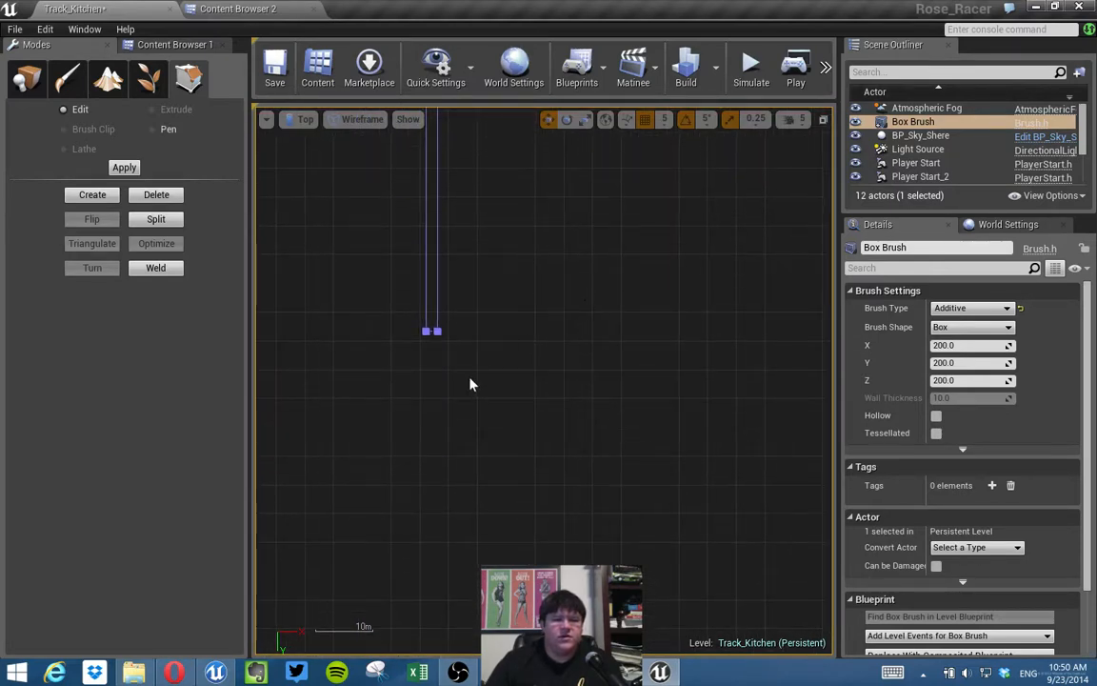
pyautogui.moveTo(457, 347)
pyautogui.mouseDown(button='right')
pyautogui.moveTo(517, 424)
pyautogui.moveTo(505, 350)
pyautogui.mouseUp(button='right')
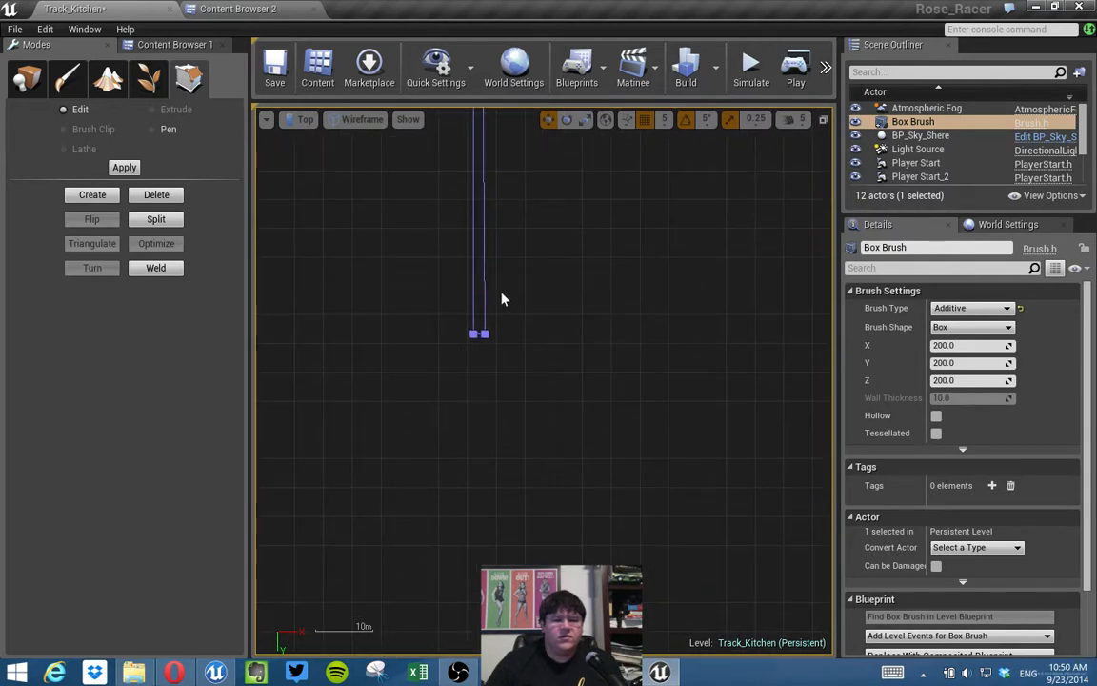
pyautogui.hotkey('ctrl', 'z')
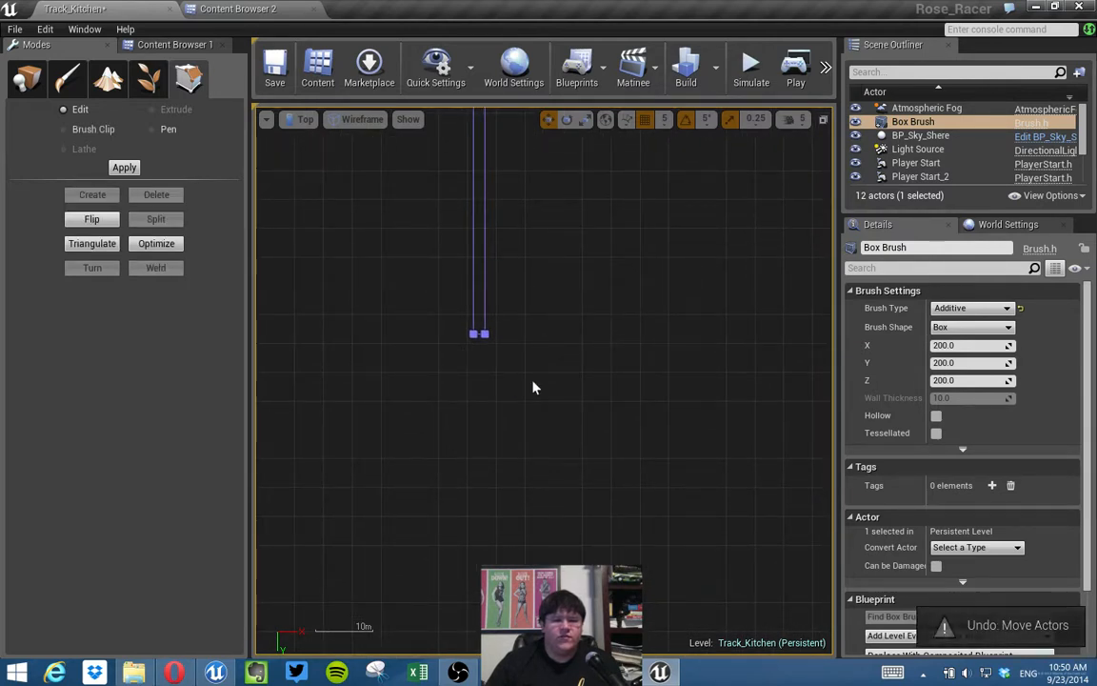
# Select the long box brush's positive-X vertices at both ends and move them along X toward the table to widen it.
pyautogui.click(485, 333)
pyautogui.moveTo(584, 327); pyautogui.dragTo(598, 610, button='right')
pyautogui.moveTo(586, 260); pyautogui.dragTo(514, 496, button='right')
pyautogui.moveTo(553, 203)
pyautogui.mouseDown(button='right')
pyautogui.moveTo(577, 581)
pyautogui.moveTo(568, 648)
pyautogui.mouseUp(button='right')
pyautogui.moveTo(517, 587); pyautogui.dragTo(475, 182, button='right')
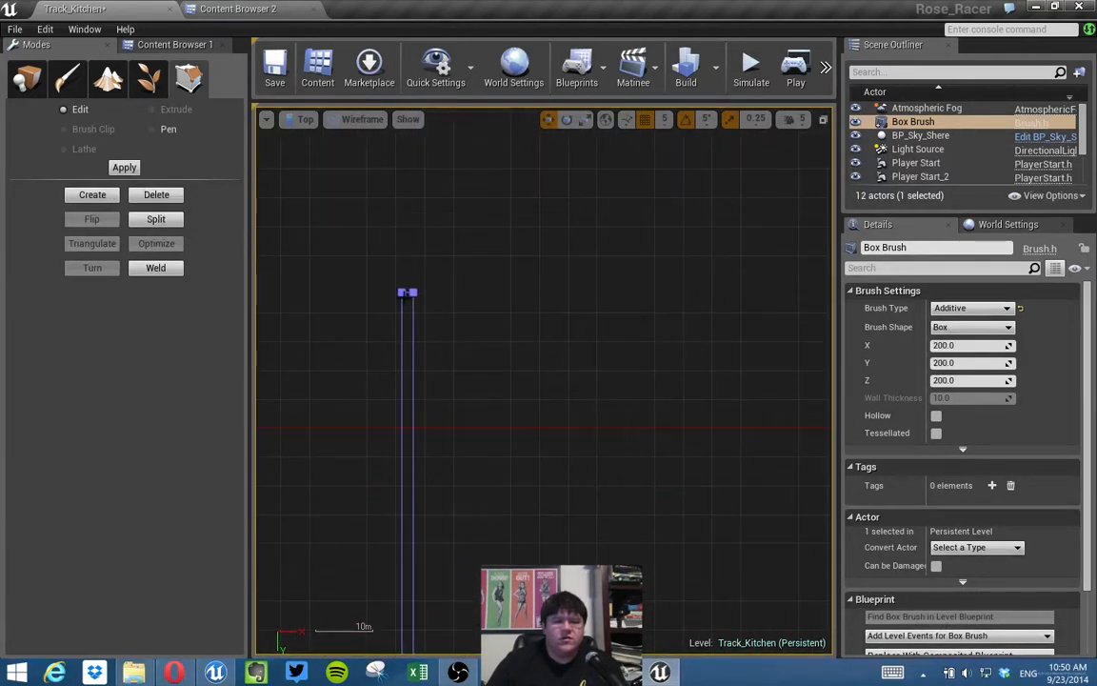
pyautogui.keyDown('ctrl'); pyautogui.click(413, 291); pyautogui.keyUp('ctrl')
pyautogui.scroll(-10, 499, 335)
pyautogui.moveTo(629, 465)
pyautogui.mouseDown(button='right')
pyautogui.moveTo(610, 397)
pyautogui.moveTo(533, 340)
pyautogui.mouseUp(button='right')
pyautogui.moveTo(453, 198)
pyautogui.mouseDown()
pyautogui.moveTo(637, 197)
pyautogui.moveTo(627, 202)
pyautogui.mouseUp()
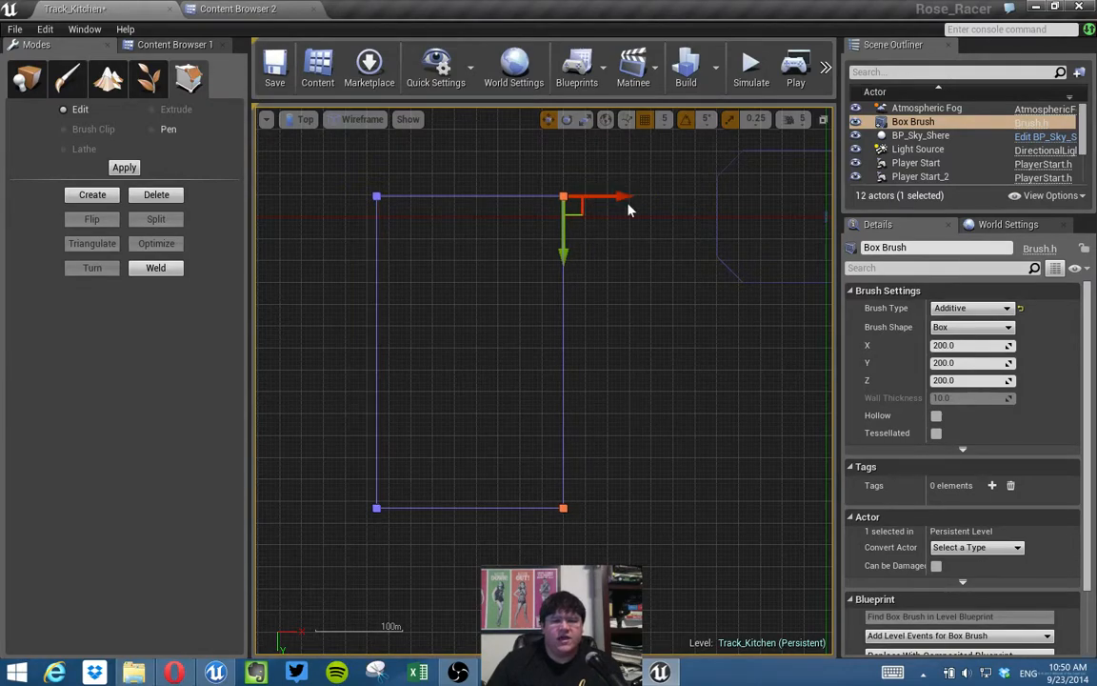
# Select the widened box brush's positive-Y vertices and move them outward along Y to lengthen it further.
pyautogui.moveTo(642, 408)
pyautogui.mouseDown(button='right')
pyautogui.moveTo(516, 454)
pyautogui.moveTo(510, 373)
pyautogui.mouseUp(button='right')
pyautogui.scroll(-5, 511, 450)
pyautogui.moveTo(324, 354); pyautogui.dragTo(514, 428)
pyautogui.moveTo(455, 450); pyautogui.dragTo(454, 490)
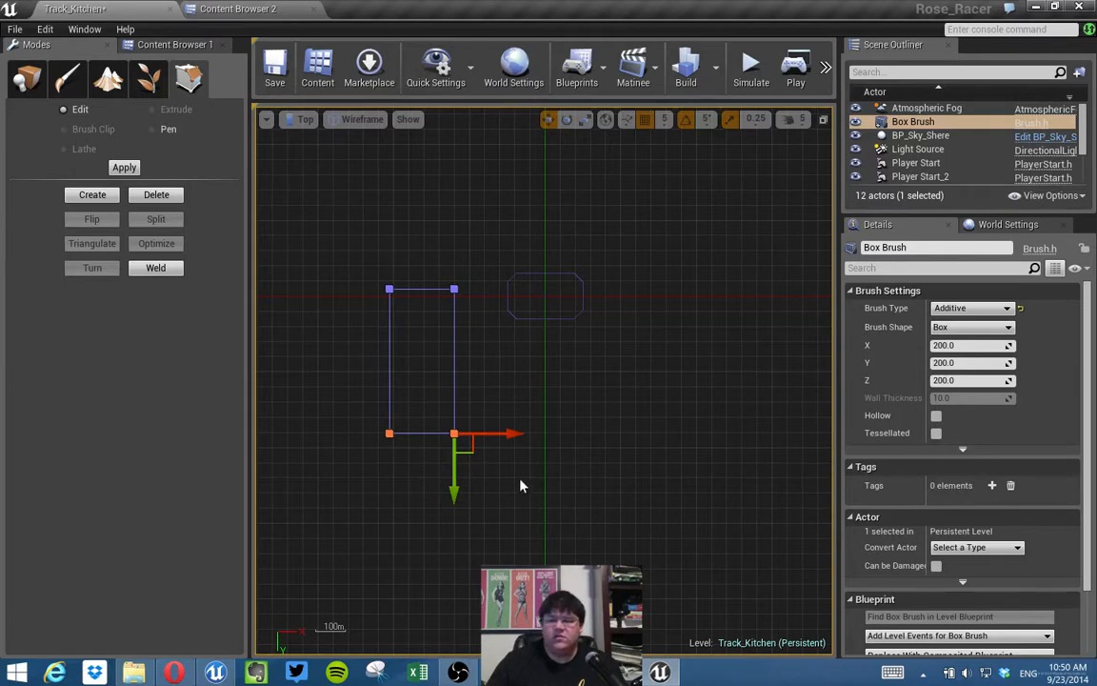
# Split the box brush across its long negative-X side and move the new middle vertices toward the positive-Y end.
pyautogui.click(389, 396)
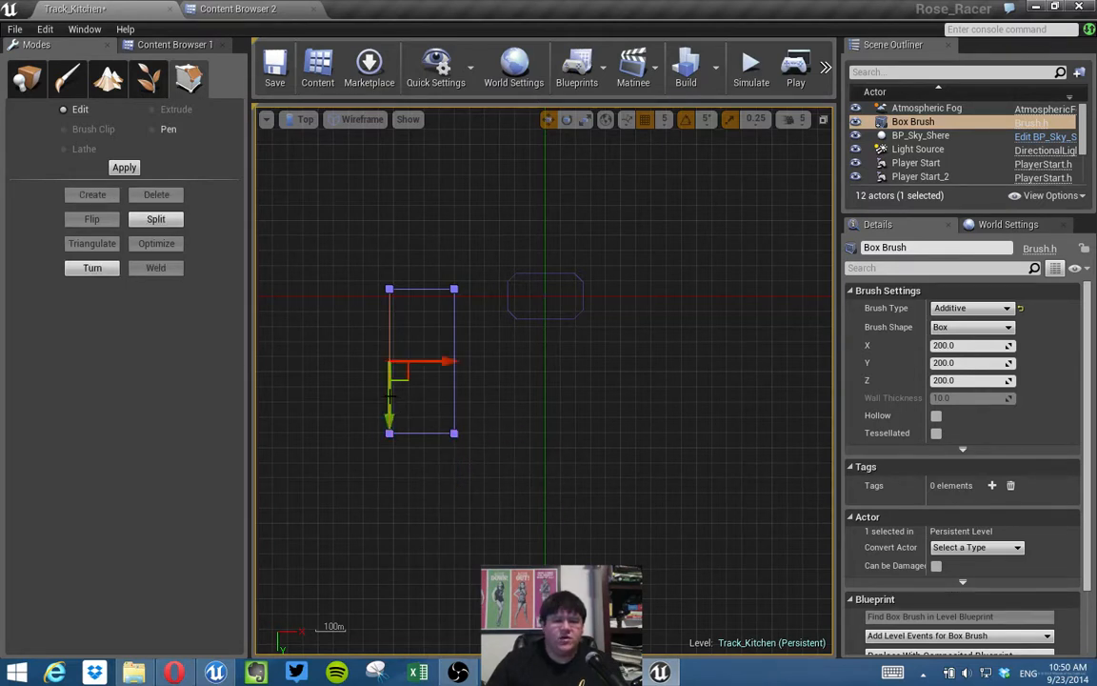
pyautogui.click(156, 219)
pyautogui.moveTo(394, 360); pyautogui.dragTo(457, 443)
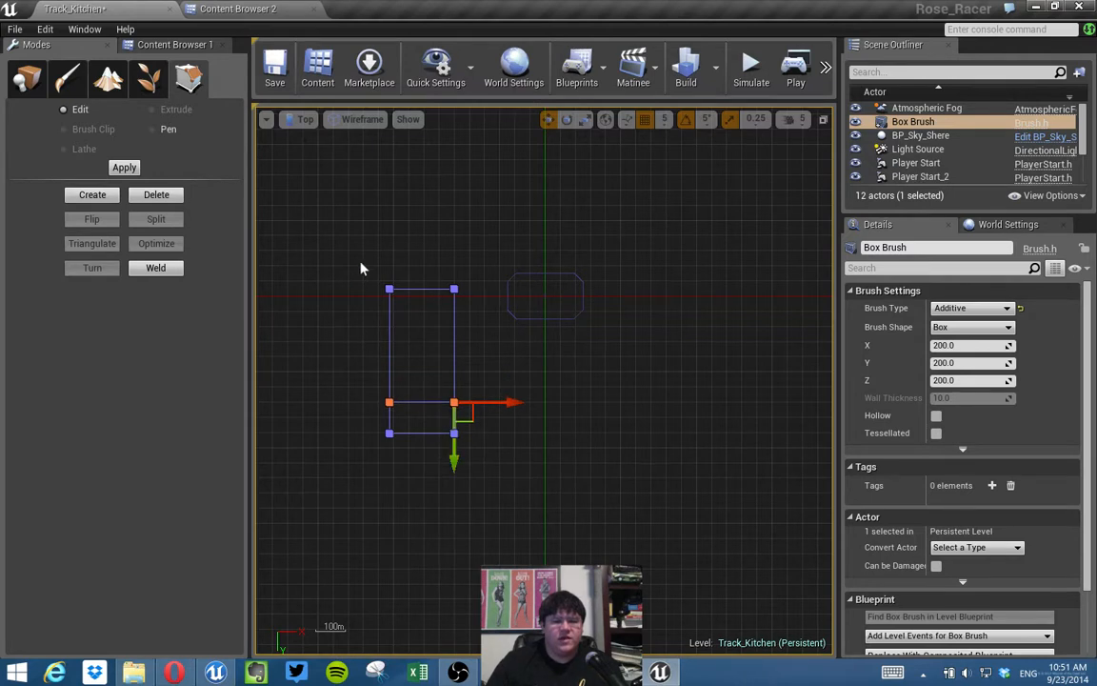
# Move the box brush's positive-Y end vertices outward to deepen the end section, and shift that whole section back toward negative Y.
pyautogui.moveTo(531, 507)
pyautogui.mouseDown()
pyautogui.moveTo(435, 473)
pyautogui.moveTo(361, 424)
pyautogui.mouseUp()
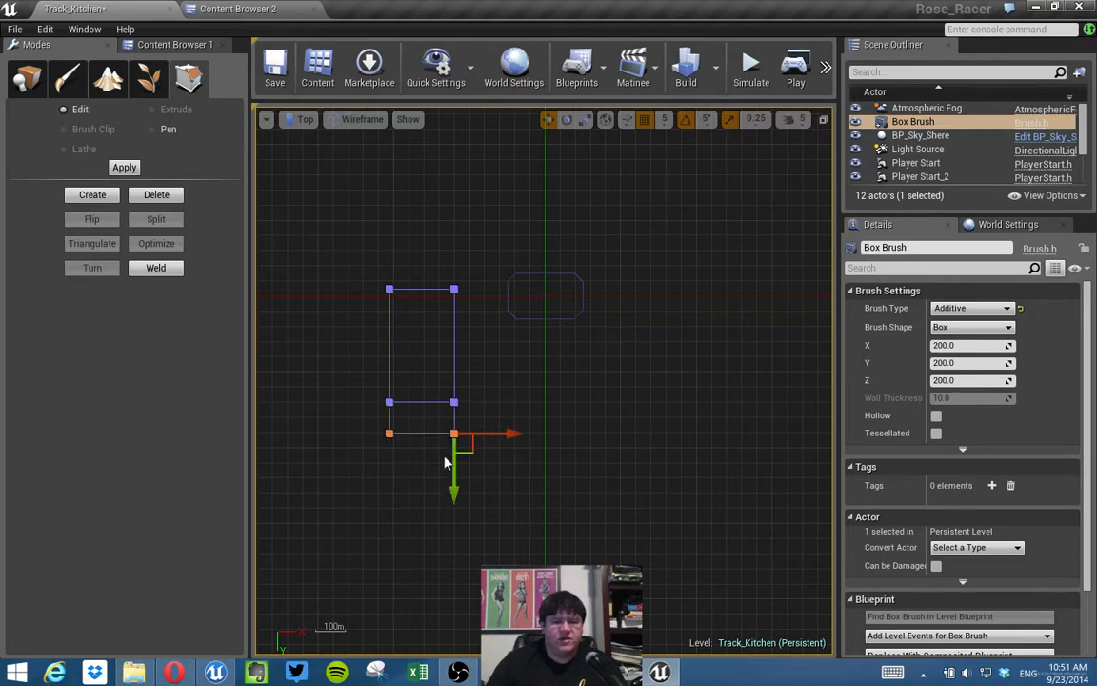
pyautogui.moveTo(458, 485); pyautogui.dragTo(456, 497)
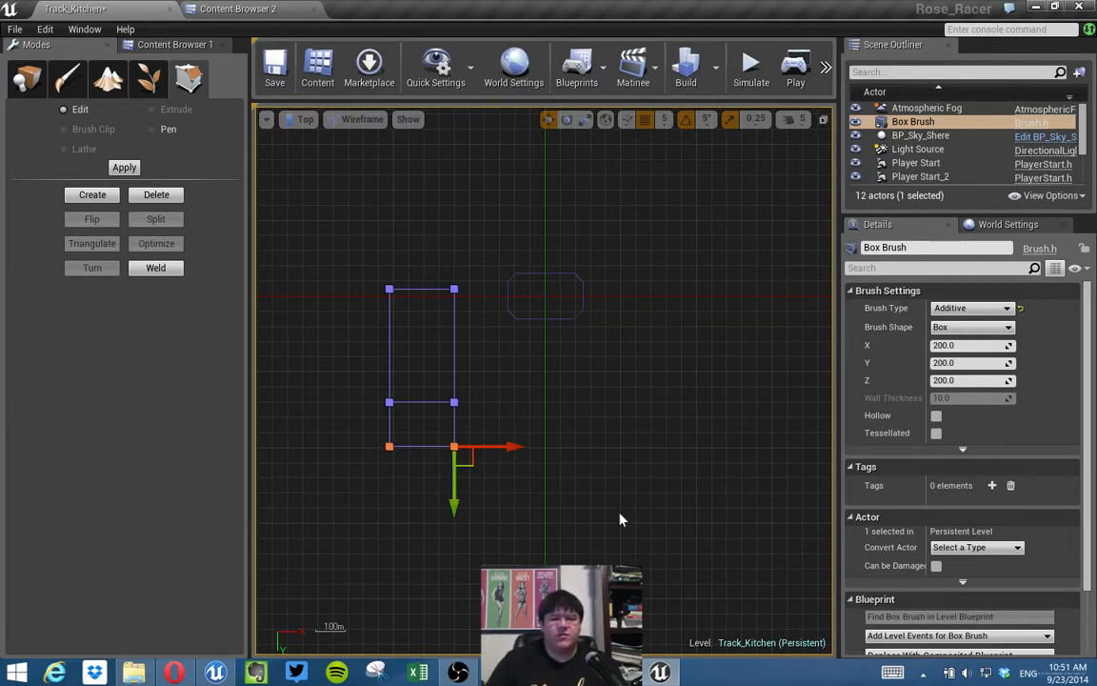
pyautogui.moveTo(533, 489)
pyautogui.mouseDown()
pyautogui.moveTo(343, 416)
pyautogui.moveTo(302, 353)
pyautogui.mouseUp()
pyautogui.moveTo(455, 471); pyautogui.dragTo(453, 452)
pyautogui.click(558, 443)
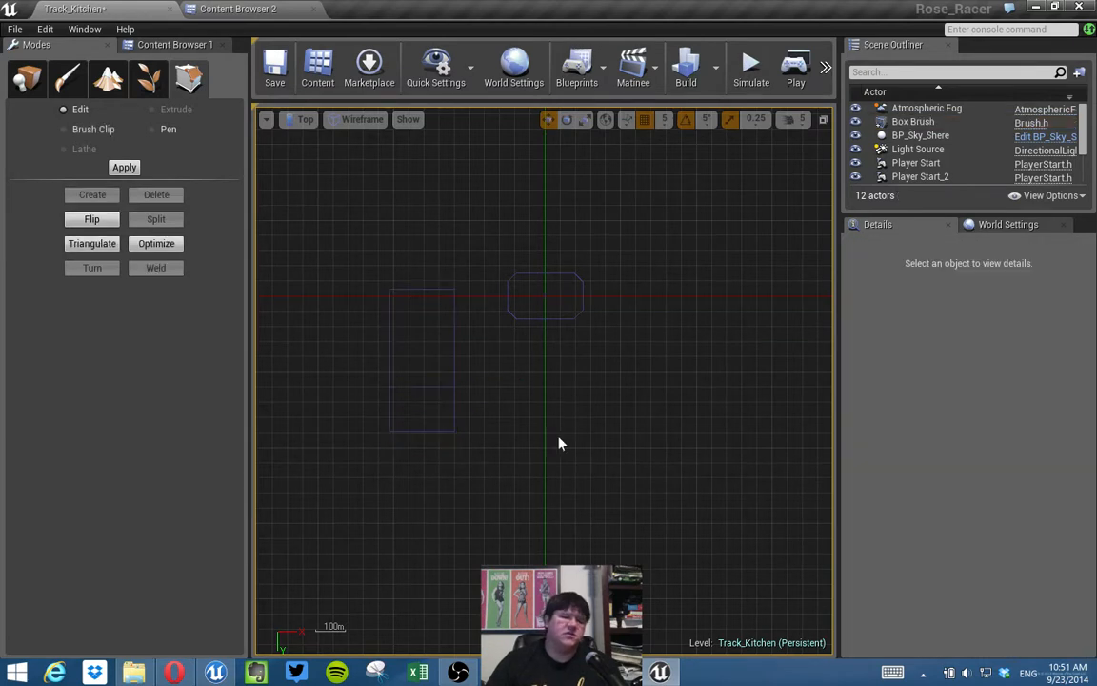
# Select both bottom faces of the split box brush in the perspective view and move them far down along Z to make it tall.
pyautogui.click(453, 383)
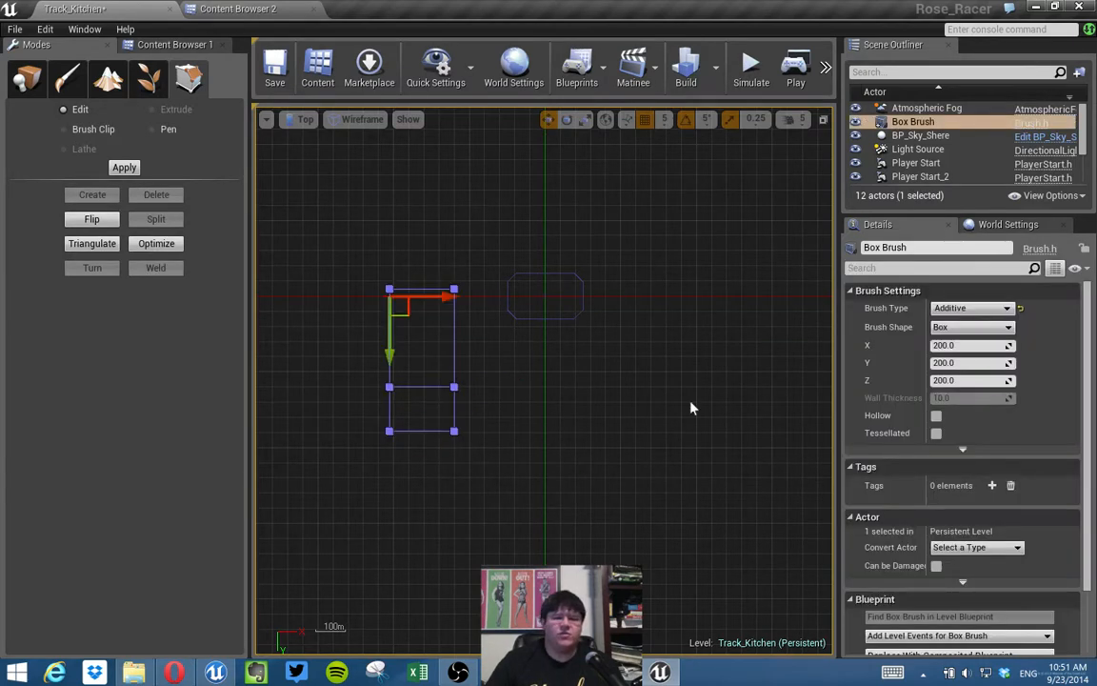
pyautogui.click(823, 120)
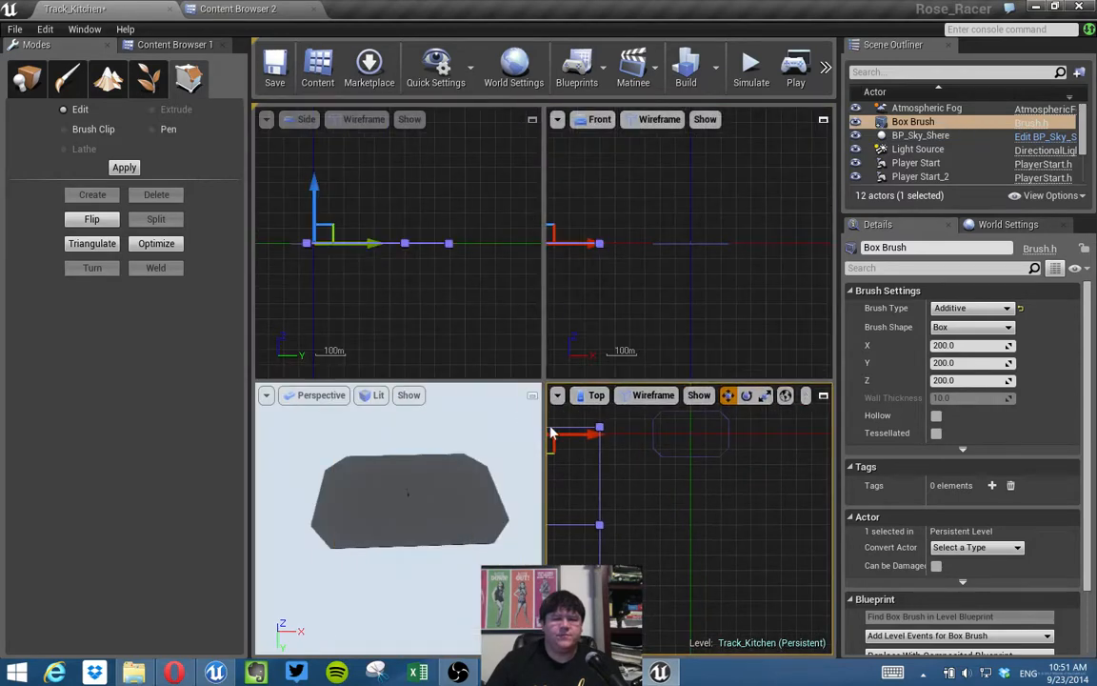
pyautogui.moveTo(436, 496); pyautogui.dragTo(329, 443, button='right')
pyautogui.moveTo(477, 513)
pyautogui.mouseDown(button='right')
pyautogui.moveTo(372, 514)
pyautogui.moveTo(520, 443)
pyautogui.mouseUp(button='right')
pyautogui.click(520, 394)
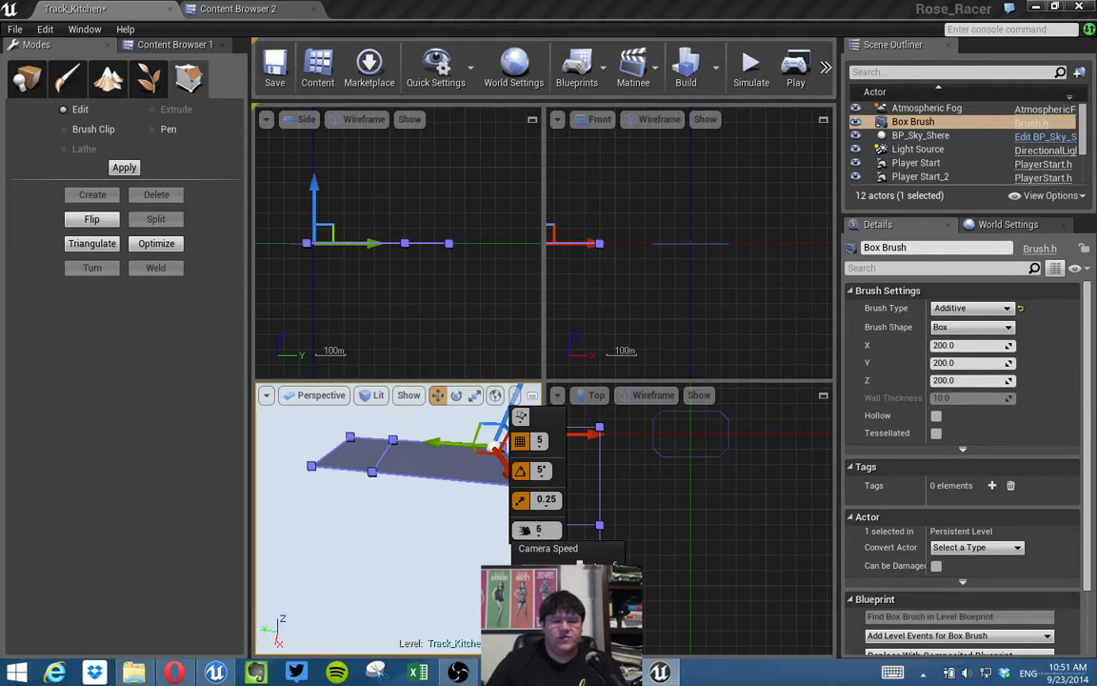
pyautogui.moveTo(433, 472)
pyautogui.mouseDown(button='right')
pyautogui.moveTo(454, 473)
pyautogui.moveTo(406, 475)
pyautogui.moveTo(403, 504)
pyautogui.moveTo(391, 472)
pyautogui.mouseUp(button='right')
pyautogui.click(360, 450)
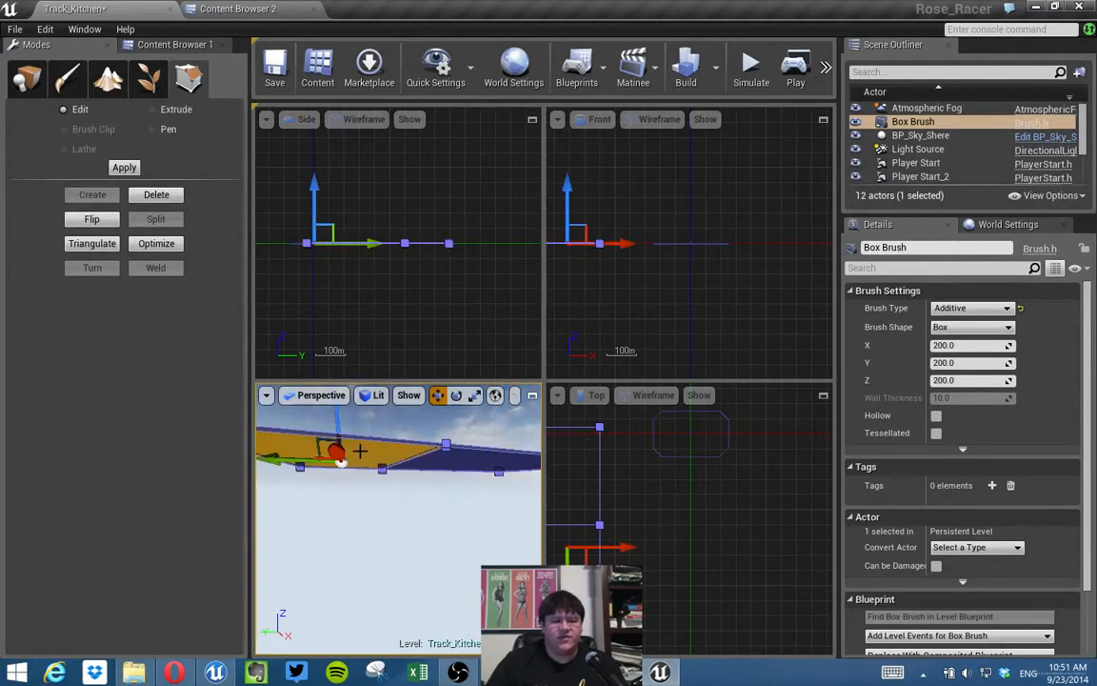
pyautogui.keyDown('ctrl'); pyautogui.click(471, 467); pyautogui.keyUp('ctrl')
pyautogui.moveTo(471, 467); pyautogui.dragTo(499, 497, button='right')
pyautogui.moveTo(407, 407); pyautogui.dragTo(413, 488)
pyautogui.moveTo(411, 488)
pyautogui.mouseDown(button='right')
pyautogui.moveTo(456, 484)
pyautogui.moveTo(446, 494)
pyautogui.mouseUp(button='right')
pyautogui.moveTo(377, 594); pyautogui.dragTo(366, 492, button='right')
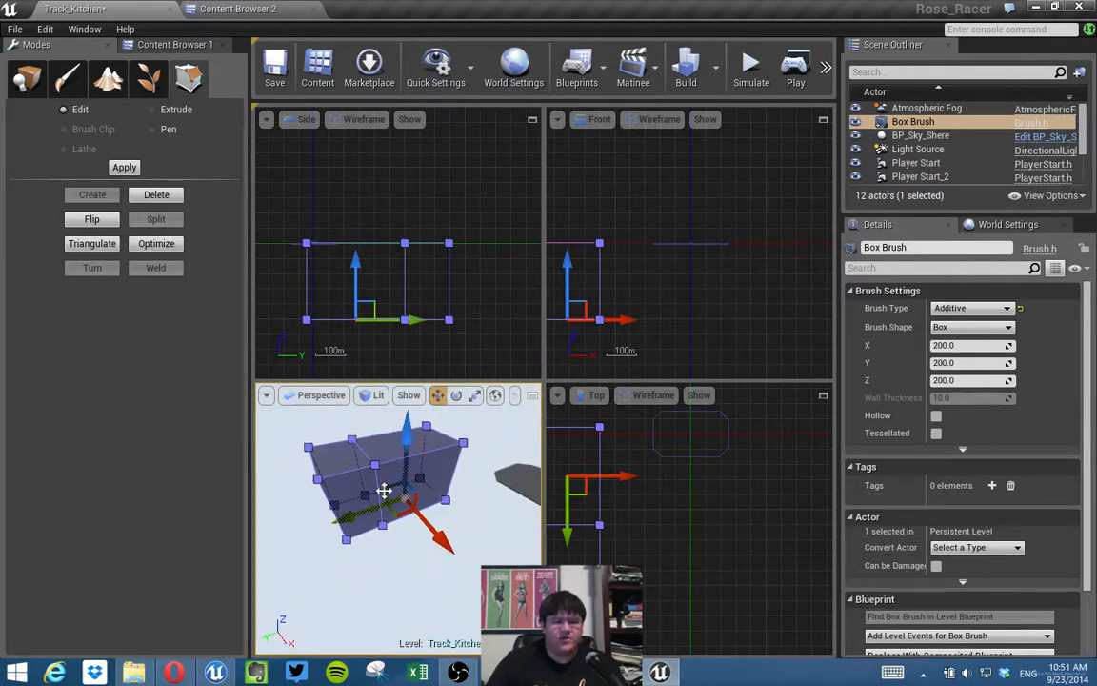
# Extrude the end section's positive-X face along X past the table to form an L shape, dismissing the local-coordinates warning.
pyautogui.click(365, 492)
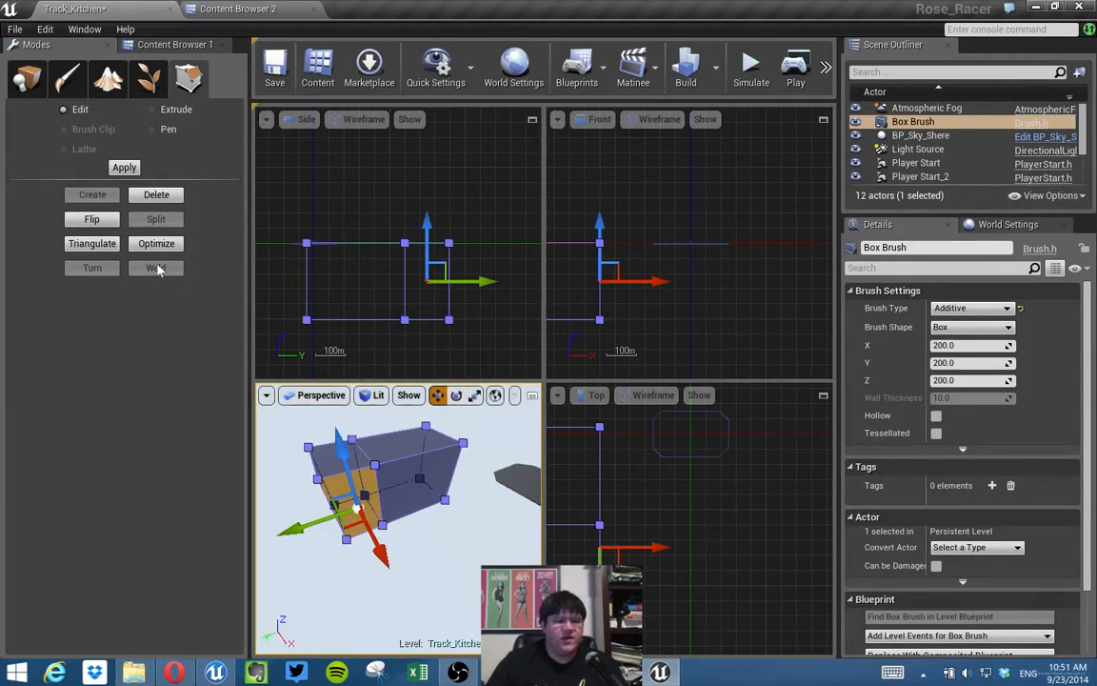
pyautogui.click(152, 110)
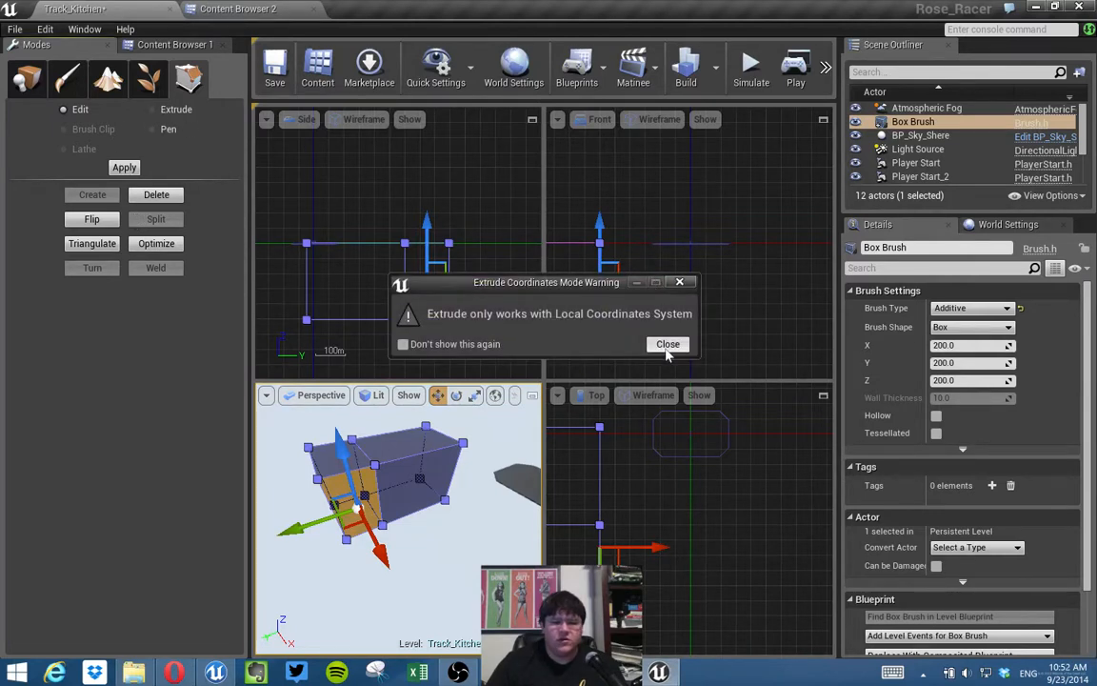
pyautogui.click(487, 344)
pyautogui.click(666, 344)
pyautogui.keyDown('alt'); pyautogui.moveTo(480, 522); pyautogui.dragTo(571, 526); pyautogui.keyUp('alt')
pyautogui.moveTo(405, 516)
pyautogui.mouseDown()
pyautogui.moveTo(577, 545)
pyautogui.moveTo(565, 543)
pyautogui.mouseUp()
pyautogui.keyDown('alt'); pyautogui.moveTo(440, 497); pyautogui.dragTo(295, 505); pyautogui.keyUp('alt')
pyautogui.keyDown('alt'); pyautogui.moveTo(398, 519); pyautogui.dragTo(333, 453); pyautogui.keyUp('alt')
pyautogui.moveTo(447, 504); pyautogui.dragTo(448, 452, button='right')
pyautogui.click(455, 469)
pyautogui.moveTo(471, 531); pyautogui.dragTo(471, 505, button='right')
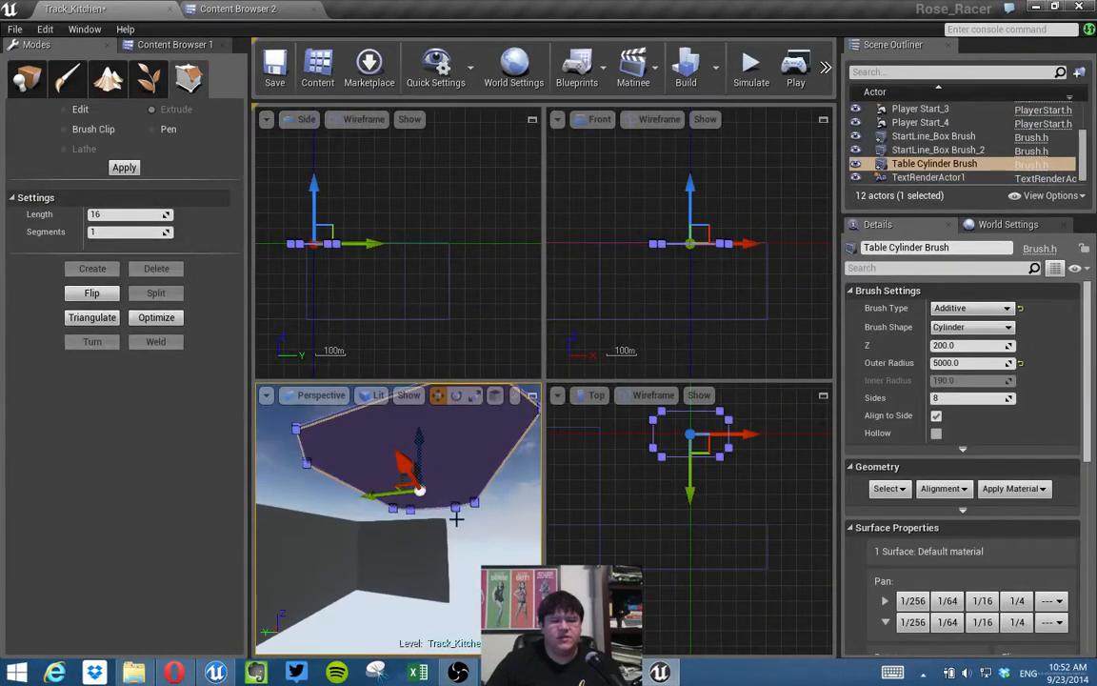
pyautogui.moveTo(420, 439); pyautogui.dragTo(419, 447)
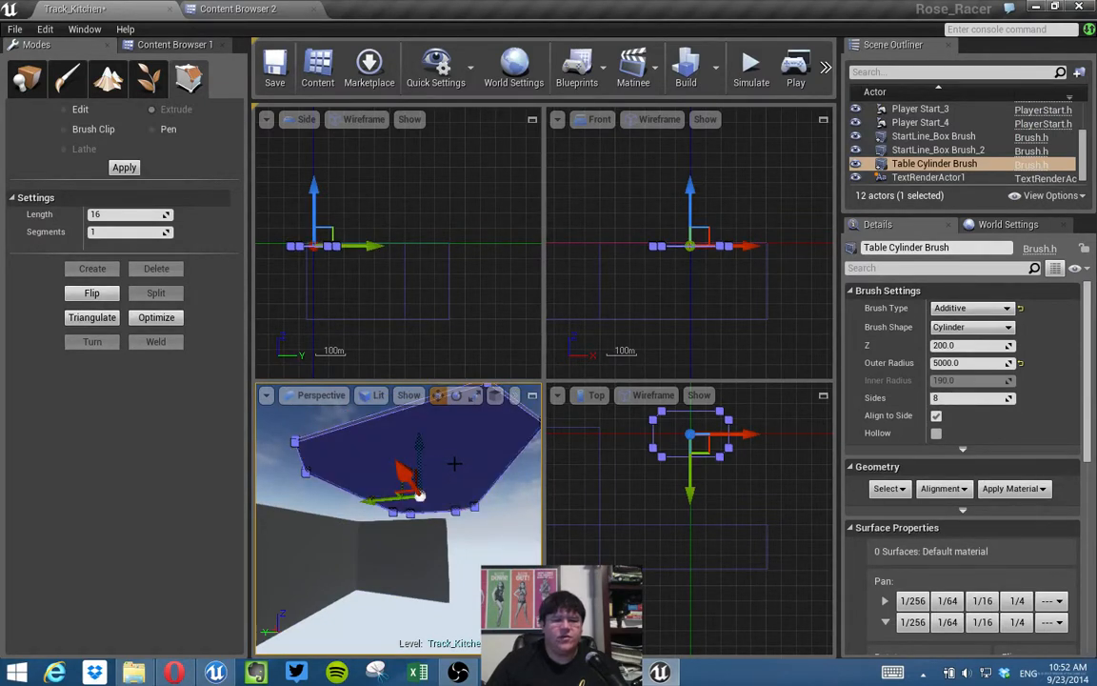
pyautogui.moveTo(450, 464)
pyautogui.mouseDown(button='right')
pyautogui.moveTo(451, 482)
pyautogui.moveTo(429, 472)
pyautogui.mouseUp(button='right')
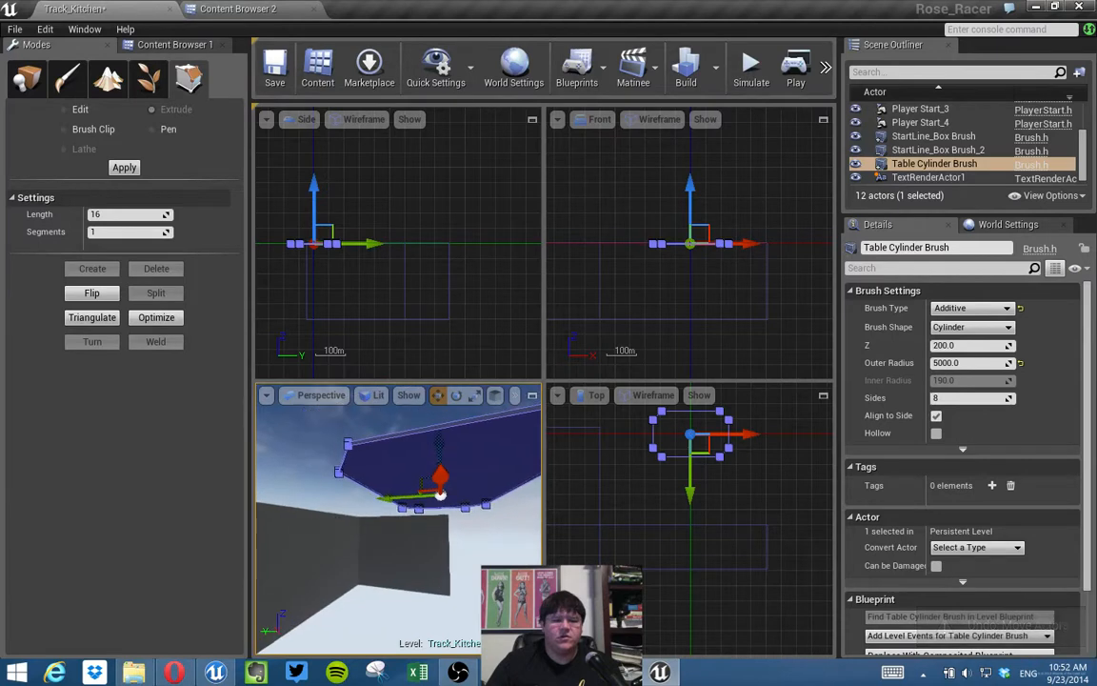
pyautogui.click(444, 465)
pyautogui.moveTo(439, 546); pyautogui.dragTo(447, 558)
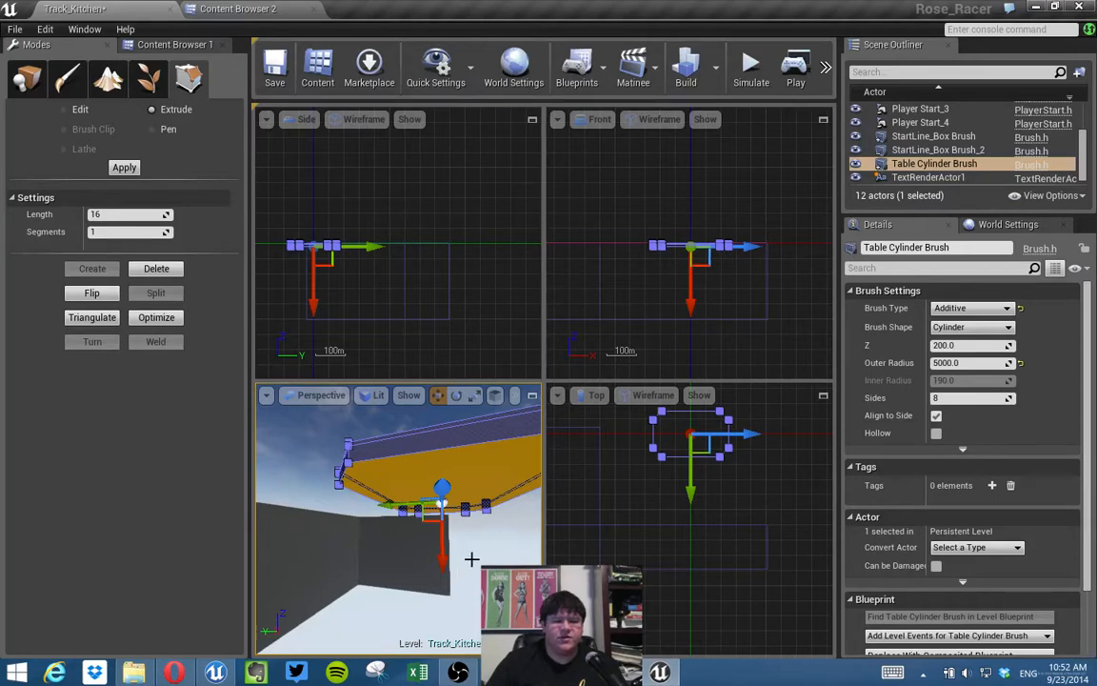
pyautogui.hotkey('ctrl', 'z')
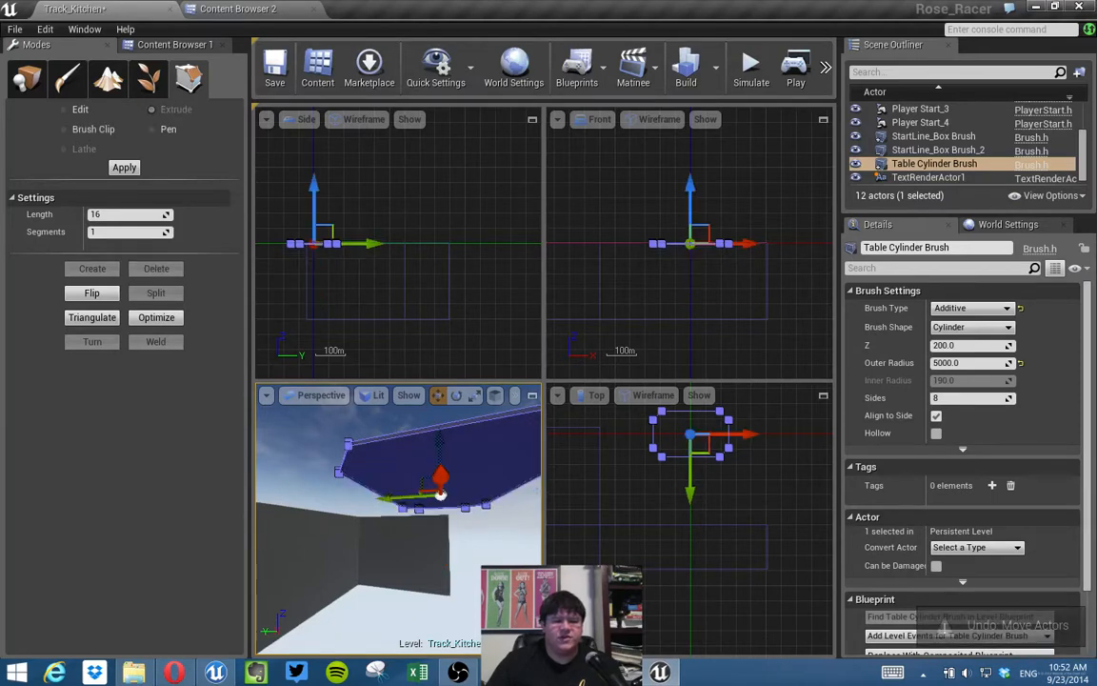
# In Edit mode, select the underside face of the Table Cylinder Brush and move it down along Z to thicken the table.
pyautogui.click(76, 112)
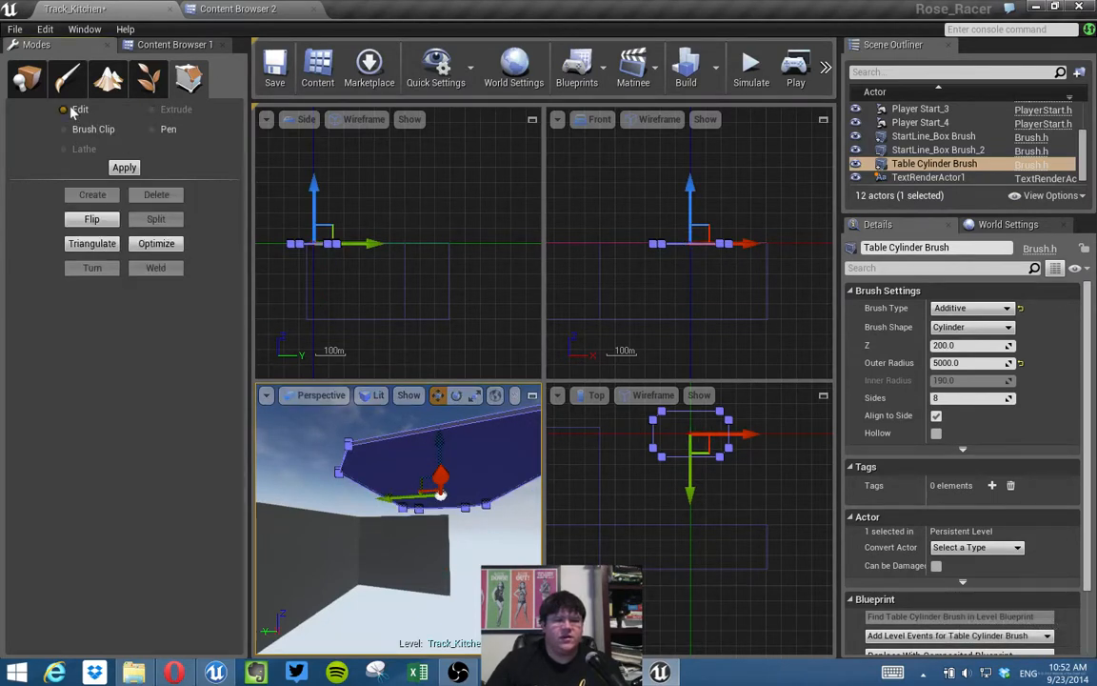
pyautogui.click(409, 448)
pyautogui.moveTo(439, 441); pyautogui.dragTo(440, 448)
pyautogui.moveTo(440, 448)
pyautogui.mouseDown(button='right')
pyautogui.moveTo(440, 510)
pyautogui.moveTo(516, 522)
pyautogui.moveTo(533, 547)
pyautogui.moveTo(494, 527)
pyautogui.moveTo(516, 522)
pyautogui.moveTo(448, 476)
pyautogui.moveTo(438, 405)
pyautogui.mouseUp(button='right')
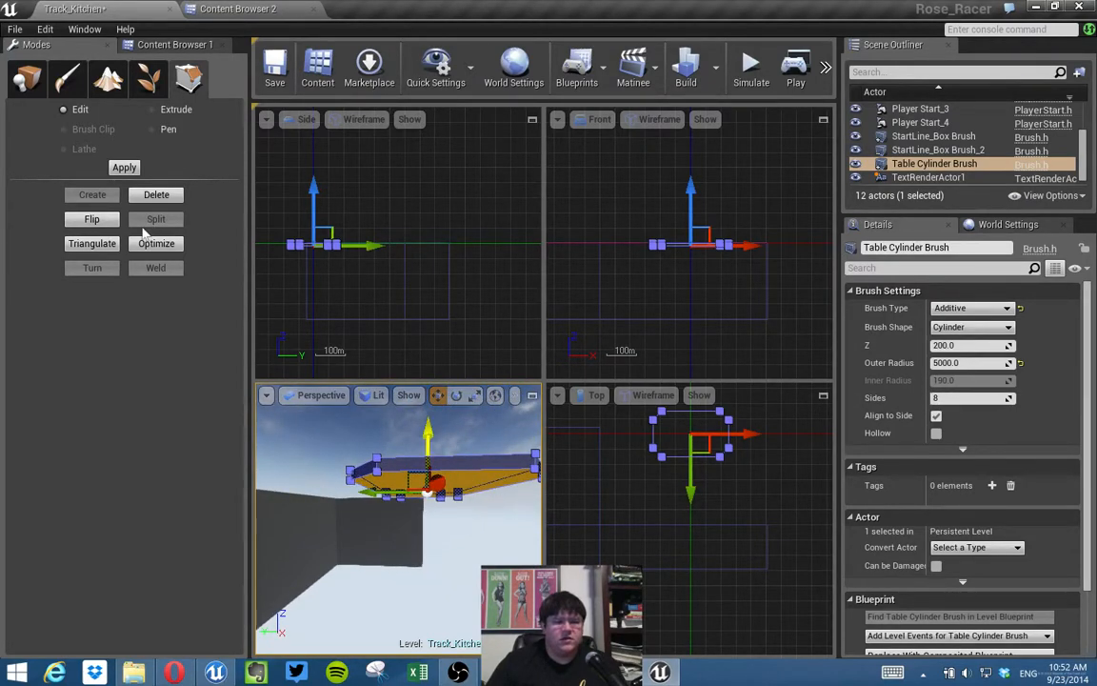
# Examine the L-shaped box brush's layout and height relative to the table in the perspective, Side and Top views.
pyautogui.moveTo(362, 416); pyautogui.dragTo(382, 467, button='right')
pyautogui.moveTo(381, 467)
pyautogui.keyDown('alt'); pyautogui.mouseDown()
pyautogui.moveTo(466, 505)
pyautogui.moveTo(514, 477)
pyautogui.mouseUp(); pyautogui.keyUp('alt')
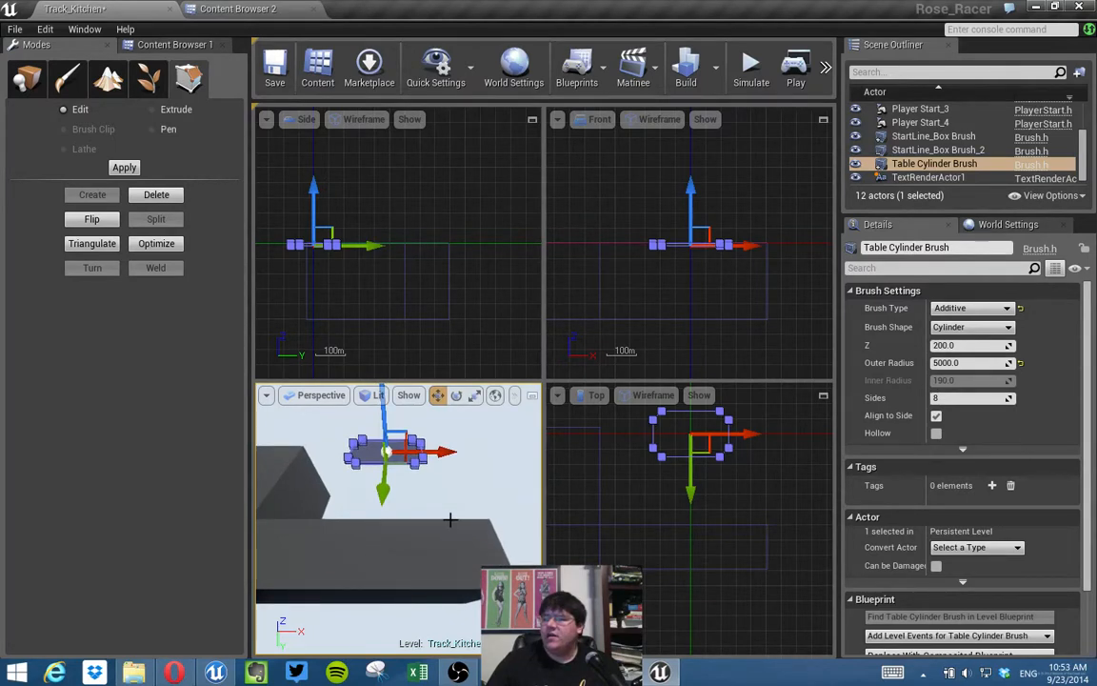
pyautogui.moveTo(446, 520)
pyautogui.keyDown('alt'); pyautogui.mouseDown()
pyautogui.moveTo(329, 532)
pyautogui.moveTo(310, 461)
pyautogui.mouseUp(); pyautogui.keyUp('alt')
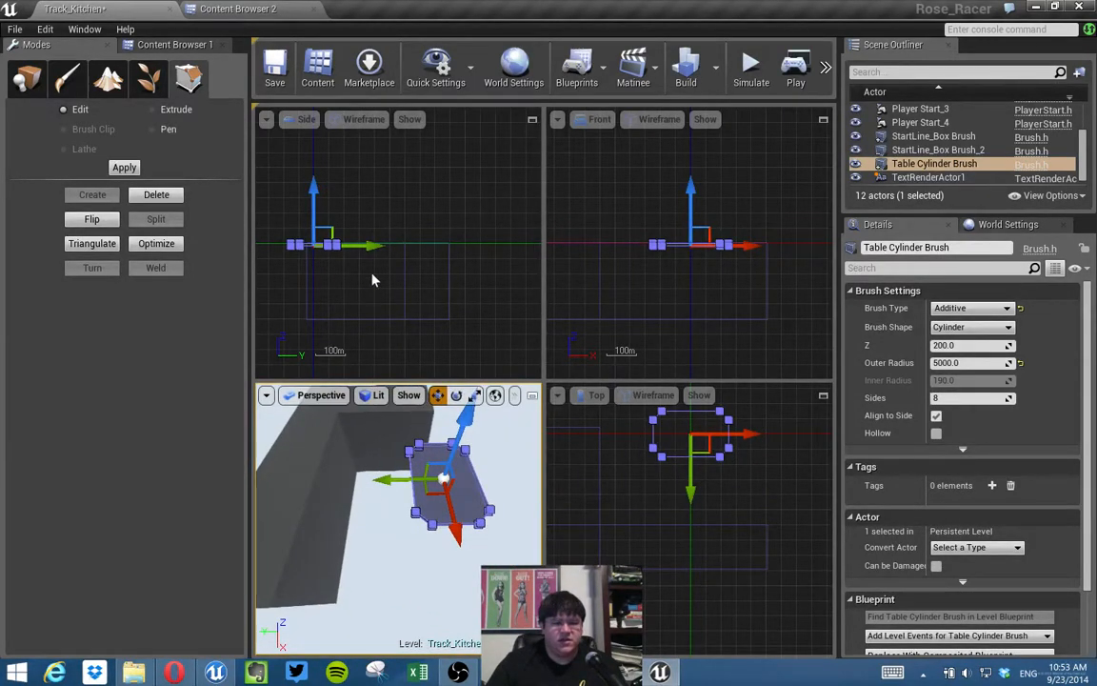
pyautogui.moveTo(370, 279)
pyautogui.mouseDown(button='right')
pyautogui.moveTo(398, 295)
pyautogui.moveTo(382, 283)
pyautogui.mouseUp(button='right')
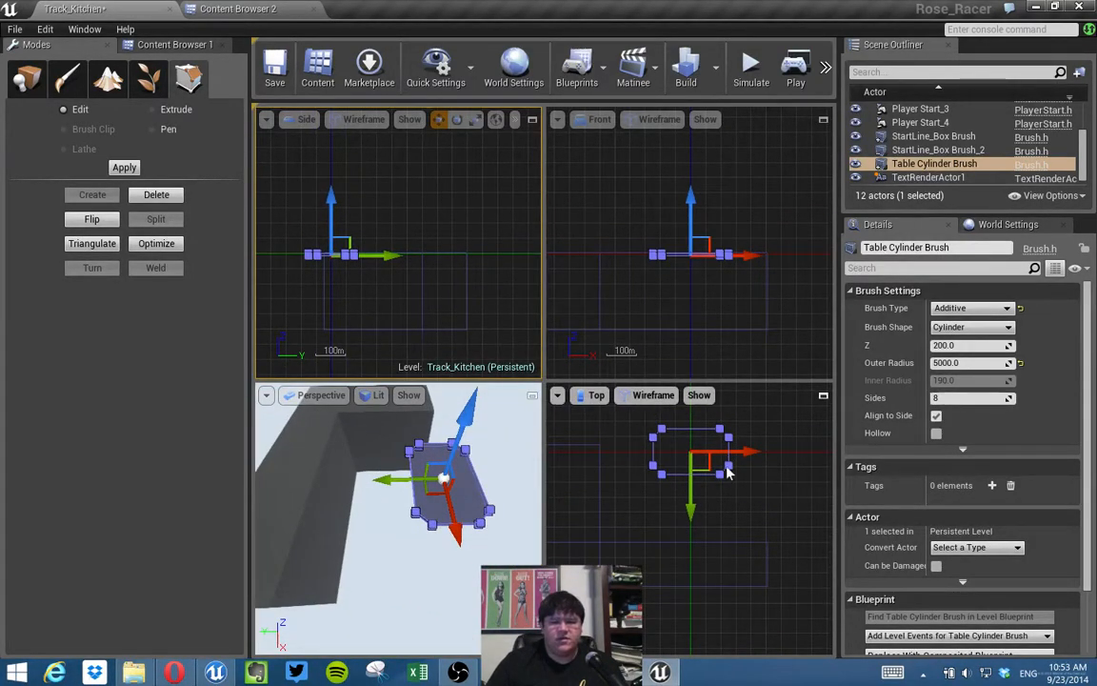
pyautogui.moveTo(729, 480); pyautogui.dragTo(759, 467, button='right')
# Add an additive Box brush in the Top view between the table and the L-shaped counter, focus on it and maximize that view.
pyautogui.click(687, 510)
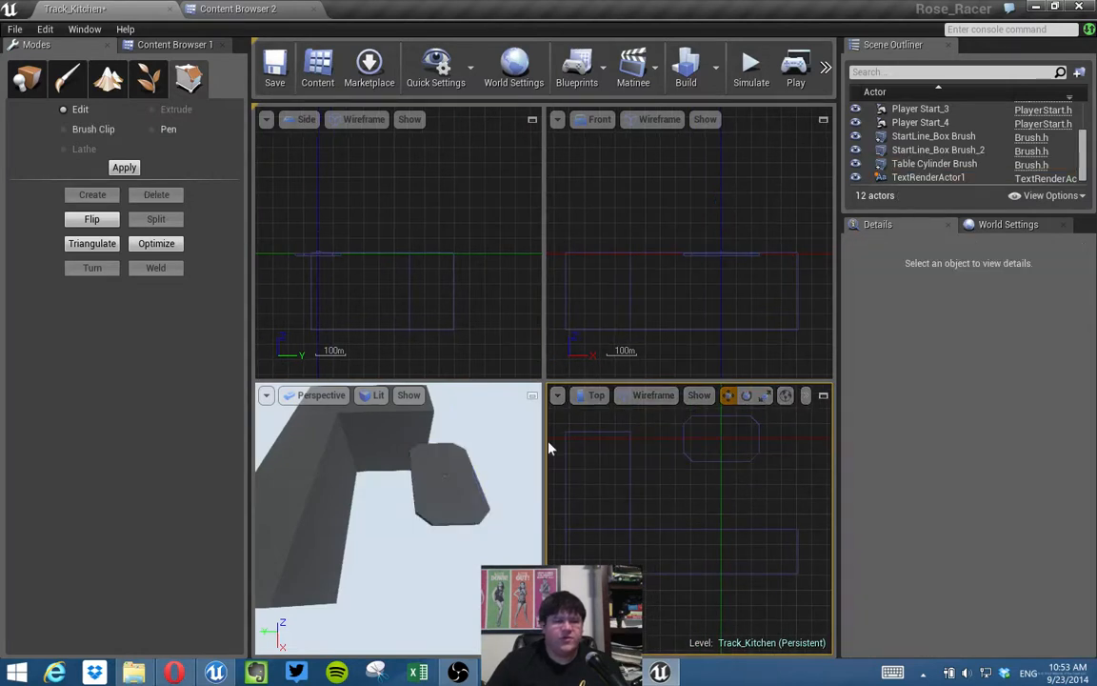
pyautogui.click(28, 82)
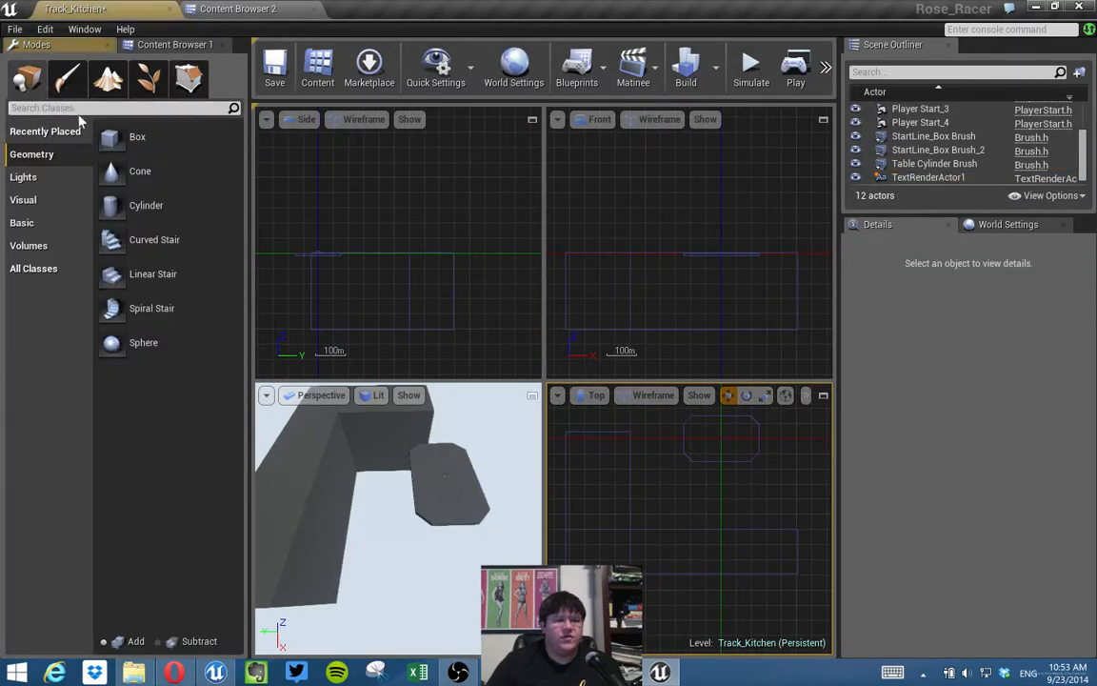
pyautogui.moveTo(116, 136); pyautogui.dragTo(722, 500)
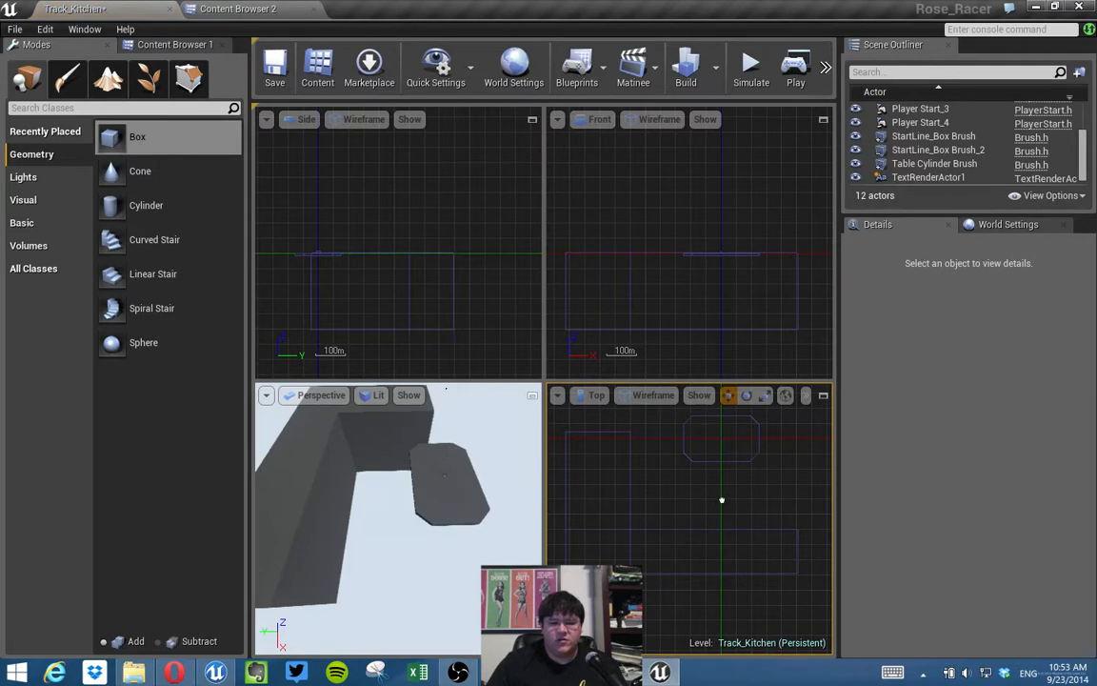
pyautogui.moveTo(781, 561); pyautogui.dragTo(703, 496)
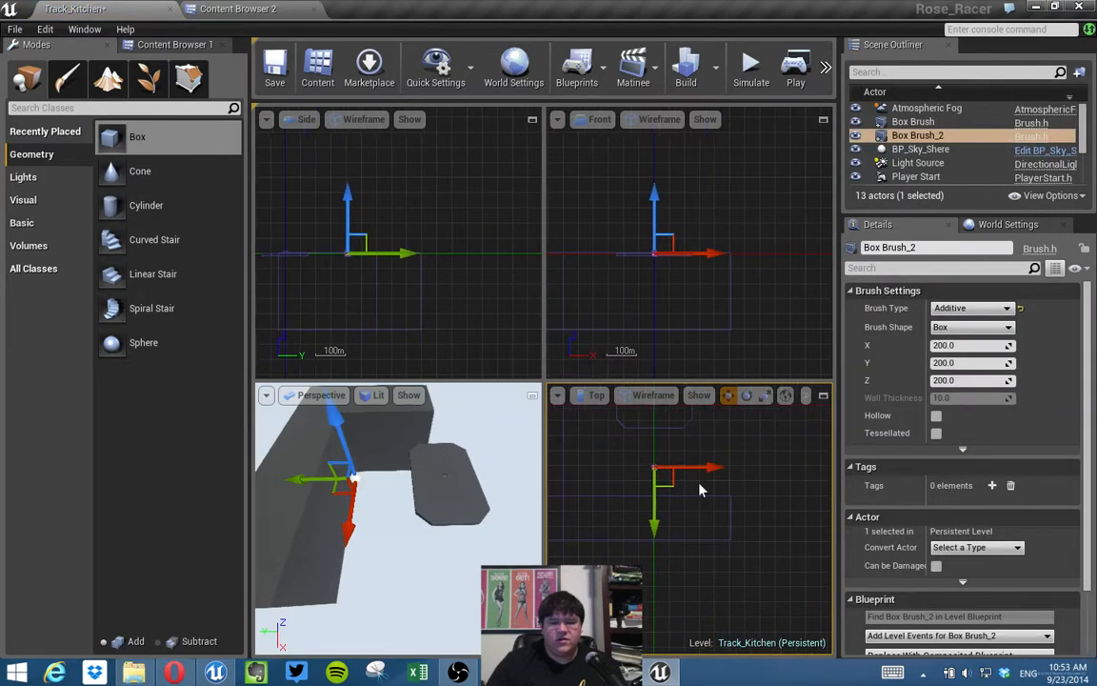
pyautogui.press('f')
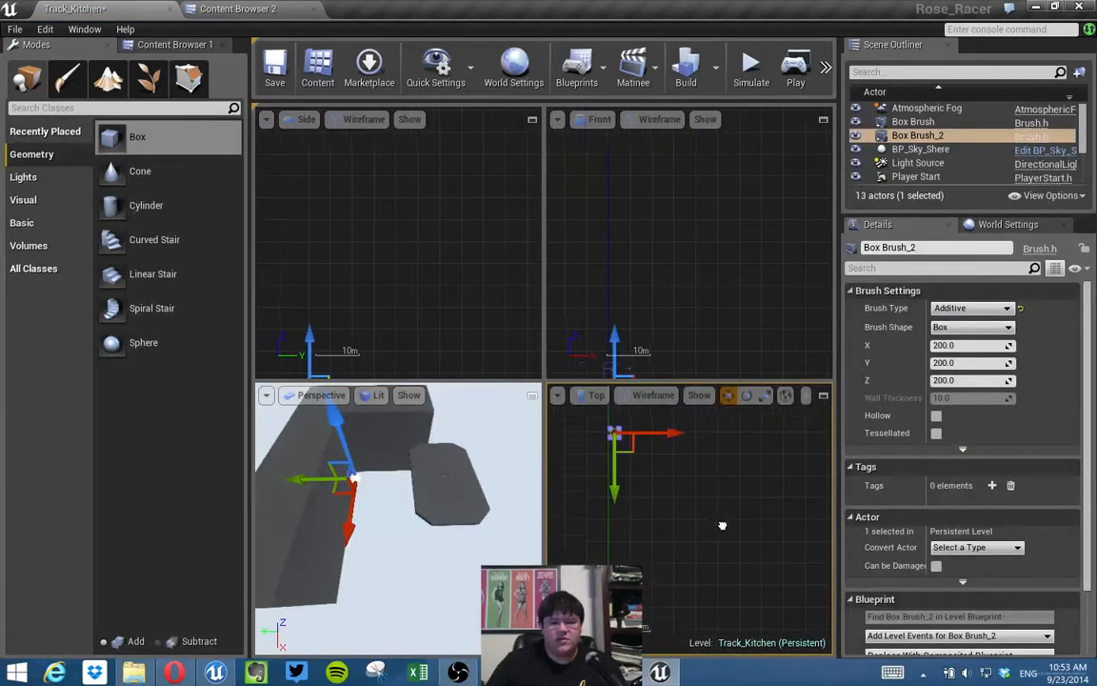
pyautogui.click(823, 395)
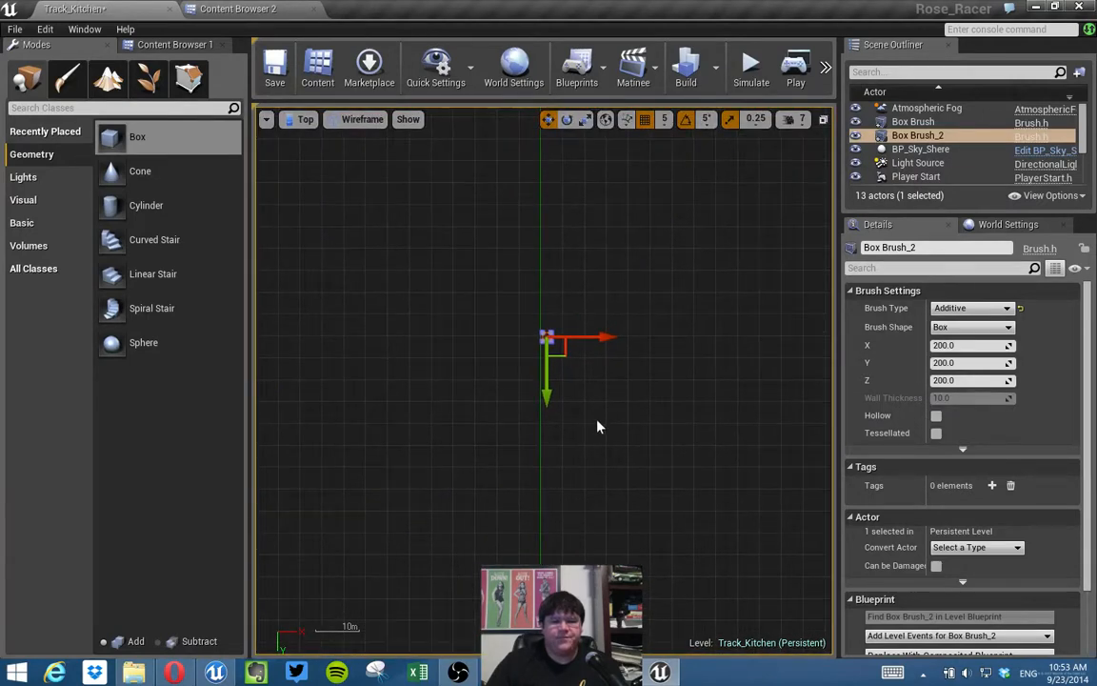
# Switch to geometry editing and select the new small box brush as a whole in the Top view.
pyautogui.click(188, 78)
pyautogui.moveTo(628, 408); pyautogui.dragTo(529, 301)
pyautogui.click(489, 286)
pyautogui.moveTo(474, 276)
pyautogui.mouseDown()
pyautogui.moveTo(585, 333)
pyautogui.moveTo(596, 351)
pyautogui.moveTo(557, 345)
pyautogui.mouseUp()
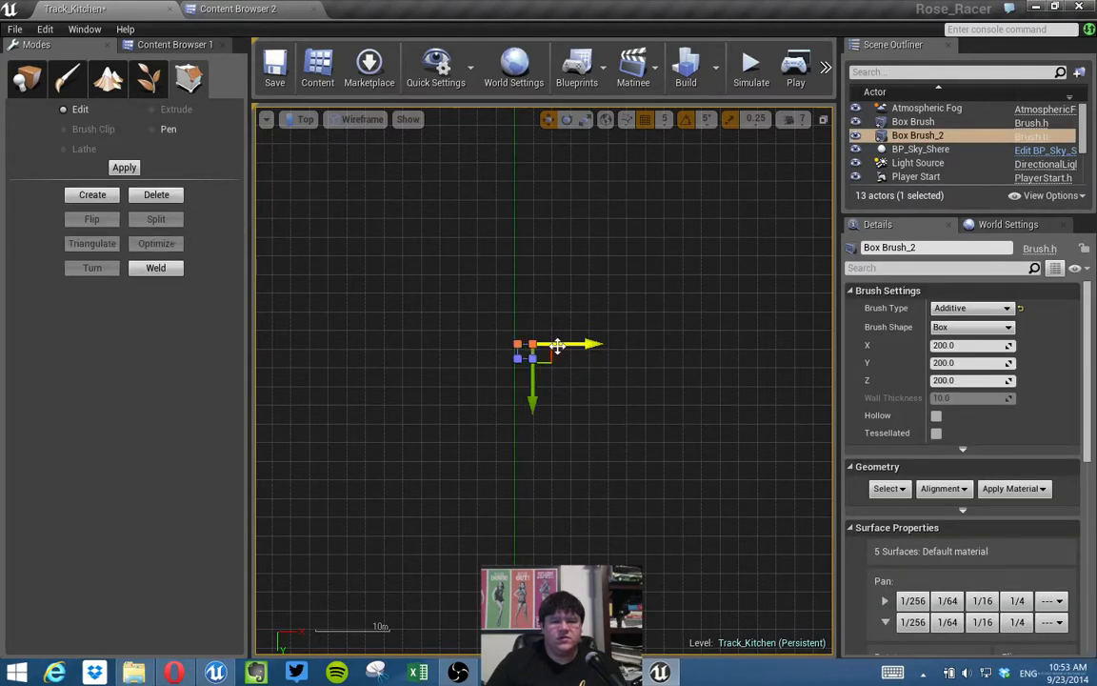
pyautogui.click(536, 399)
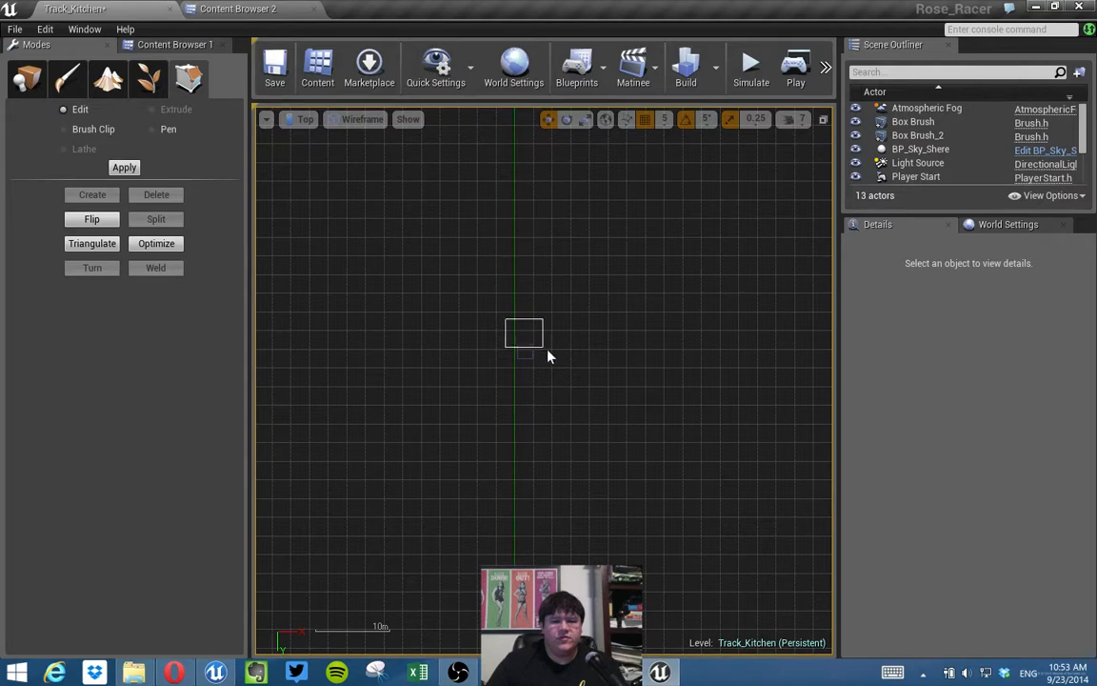
pyautogui.moveTo(547, 354); pyautogui.dragTo(549, 352)
pyautogui.scroll(-1, 548, 411)
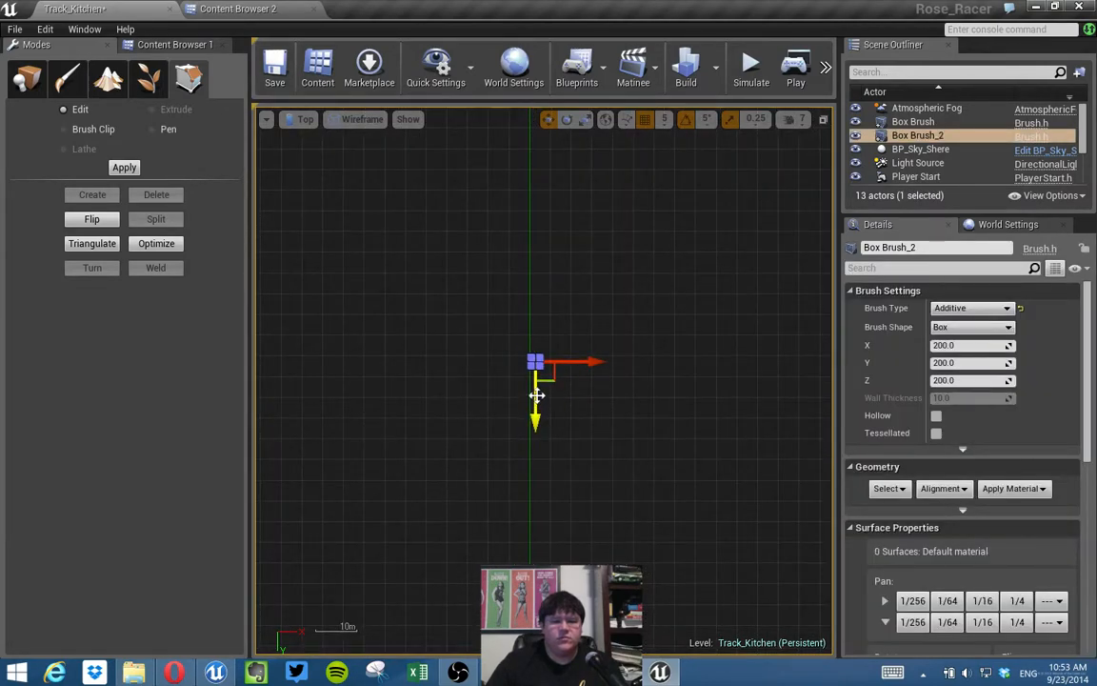
# Centre the small box brush on the green Y axis line and adjust its Y position between the table and the counter.
pyautogui.scroll(3, 546, 357)
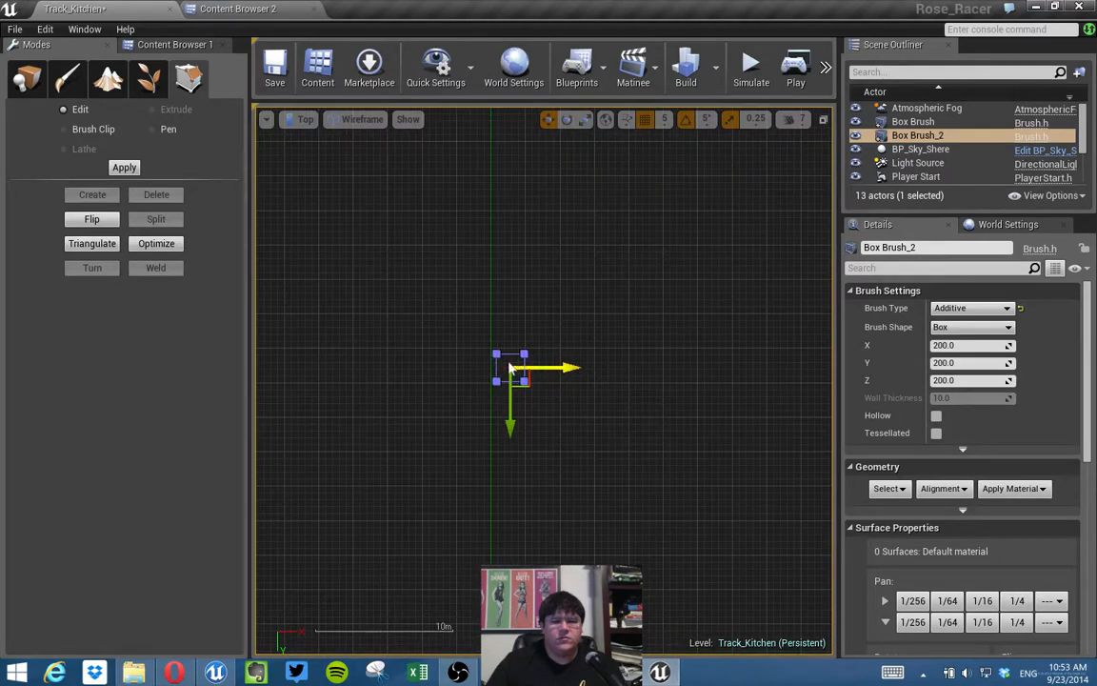
pyautogui.moveTo(510, 418); pyautogui.dragTo(509, 425)
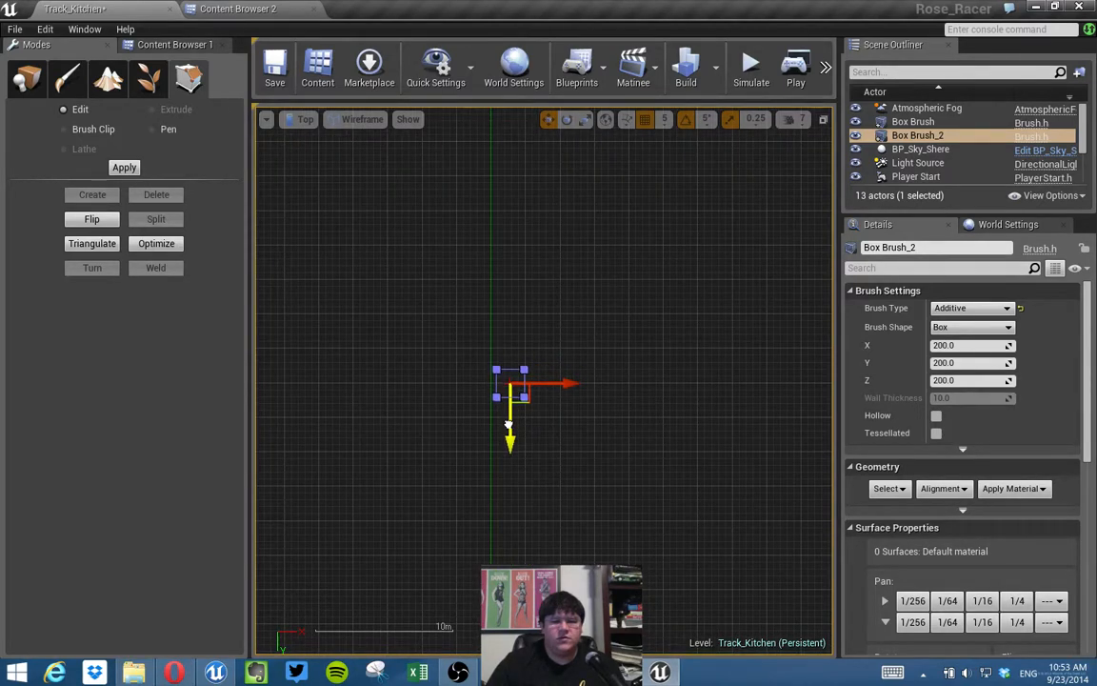
pyautogui.scroll(-1, 509, 425)
pyautogui.moveTo(566, 390); pyautogui.dragTo(548, 390)
pyautogui.scroll(-10, 547, 393)
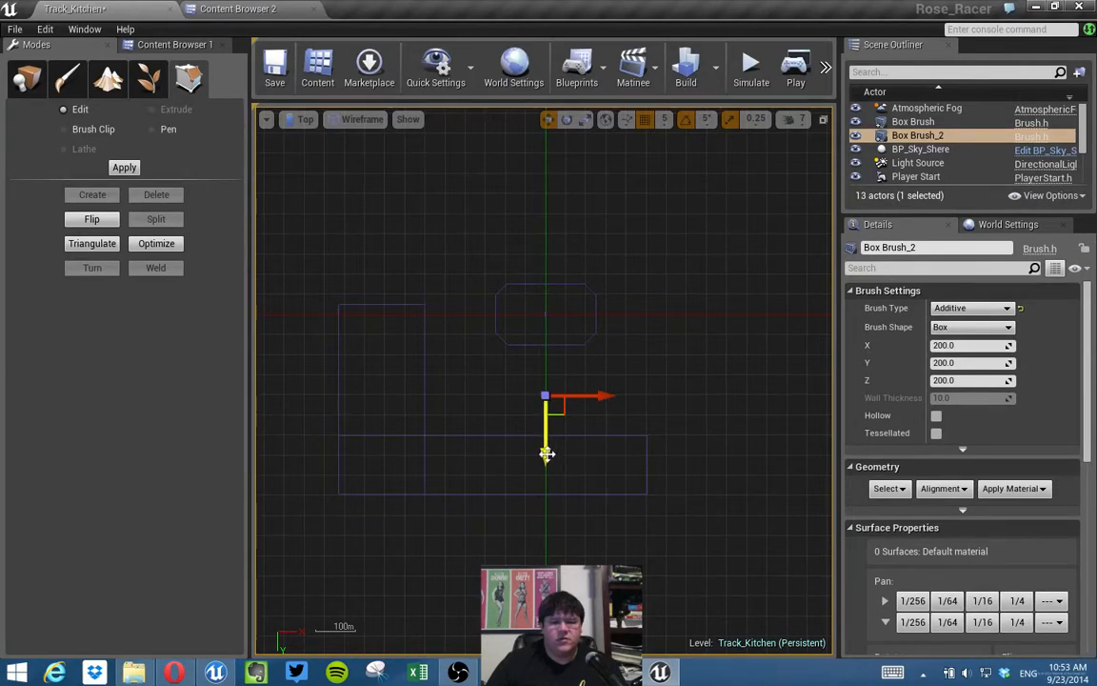
pyautogui.moveTo(545, 455); pyautogui.dragTo(545, 449)
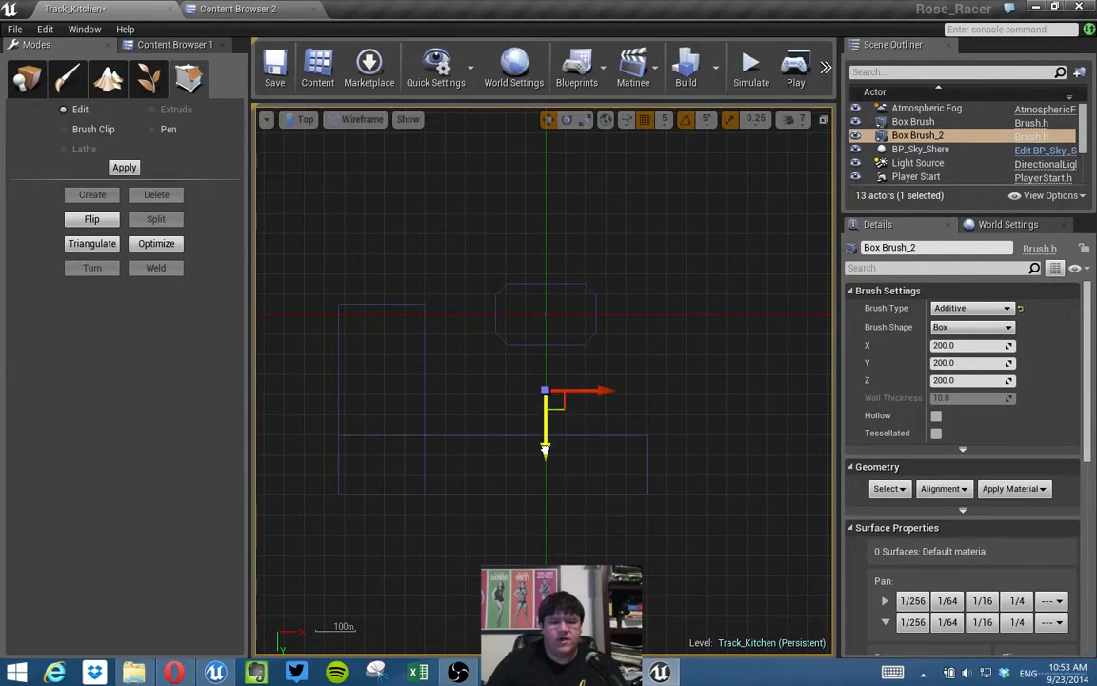
# Stretch the small box brush along Y by moving its negative-Y vertices towards the table and its positive-Y vertices towards the counter.
pyautogui.scroll(2, 545, 450)
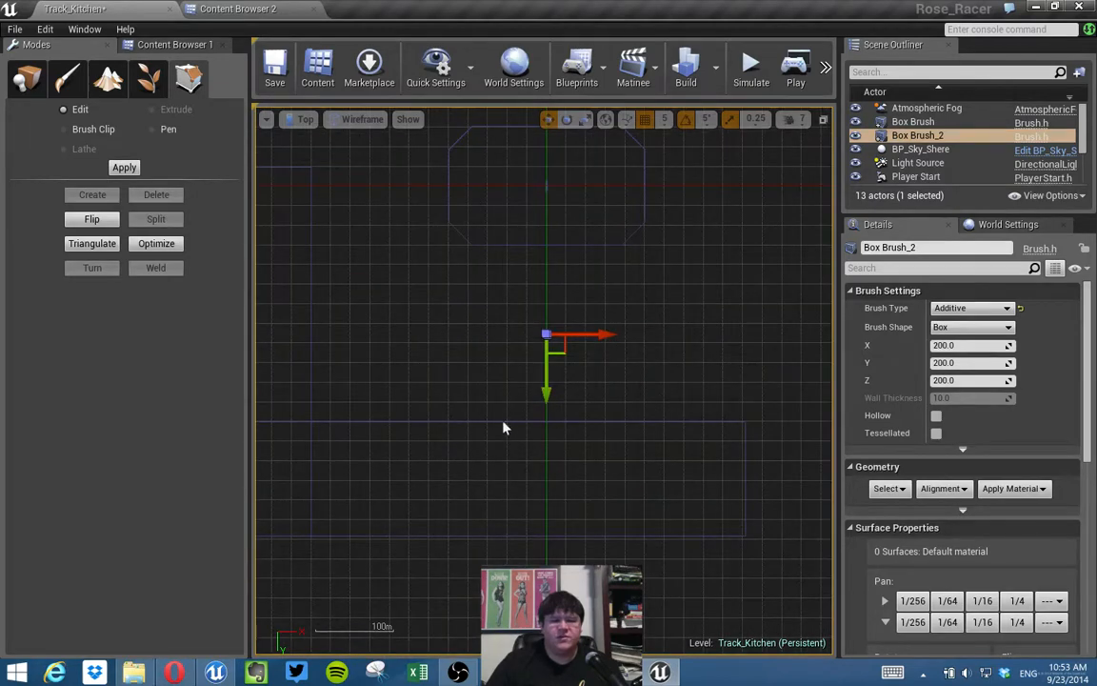
pyautogui.scroll(4, 580, 326)
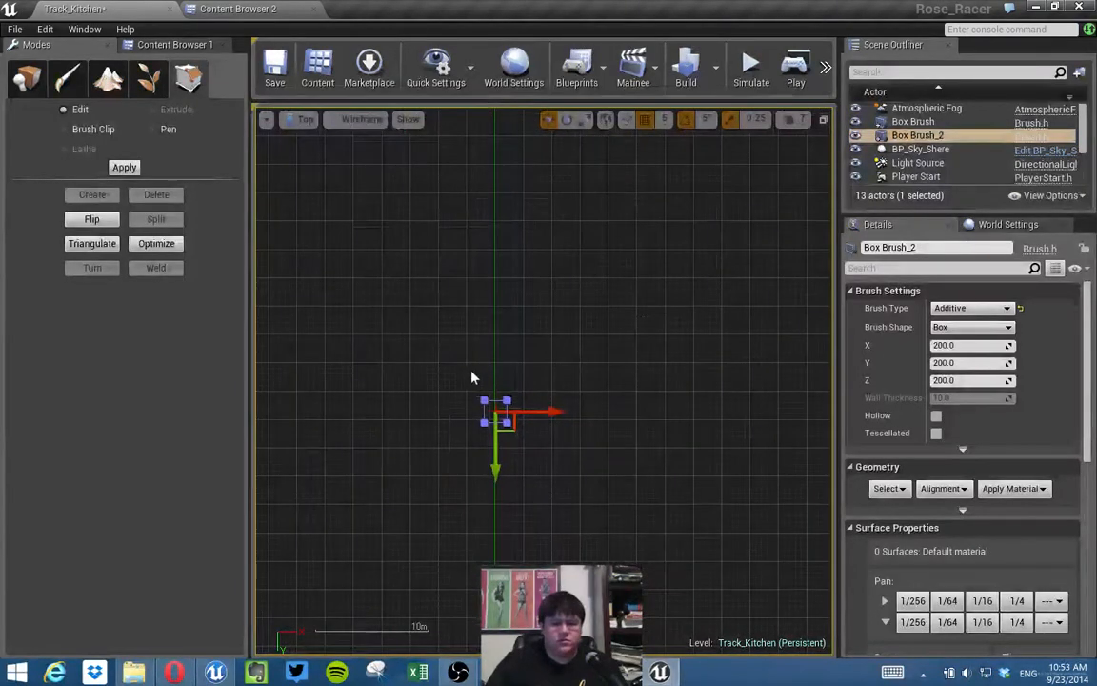
pyautogui.keyDown('ctrl'); pyautogui.keyDown('alt'); pyautogui.moveTo(499, 389); pyautogui.dragTo(514, 409); pyautogui.keyUp('alt'); pyautogui.keyUp('ctrl')
pyautogui.moveTo(506, 455); pyautogui.dragTo(493, 223)
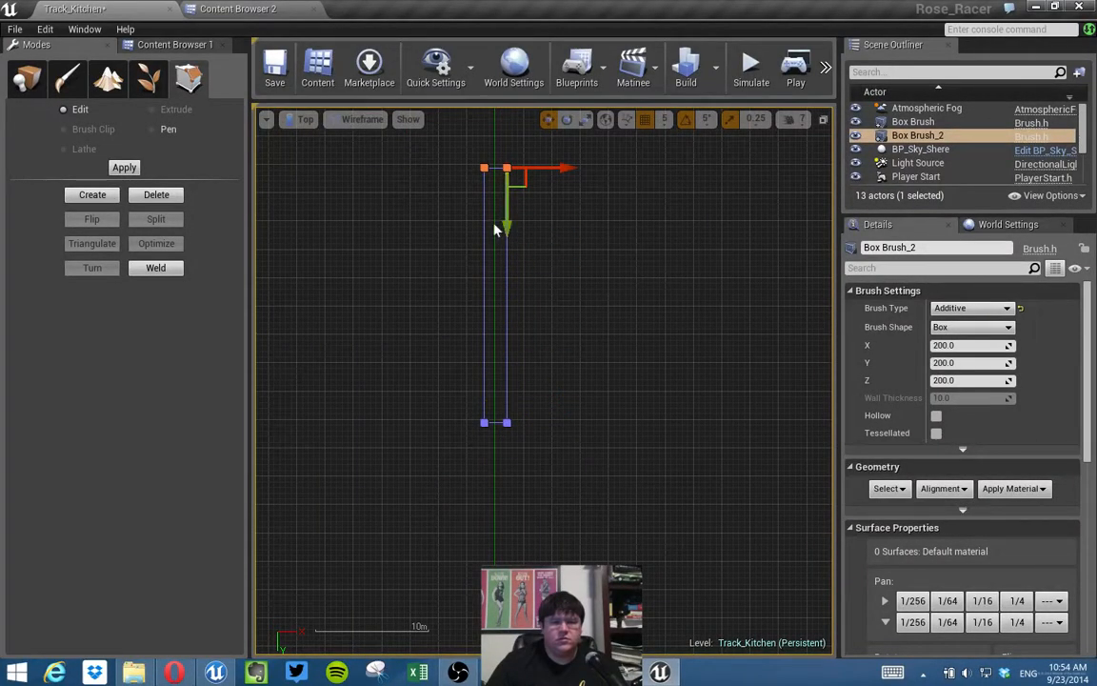
pyautogui.keyDown('ctrl'); pyautogui.keyDown('alt'); pyautogui.moveTo(443, 363); pyautogui.dragTo(543, 459); pyautogui.keyUp('alt'); pyautogui.keyUp('ctrl')
pyautogui.scroll(-1, 550, 463)
pyautogui.scroll(-3, 551, 462)
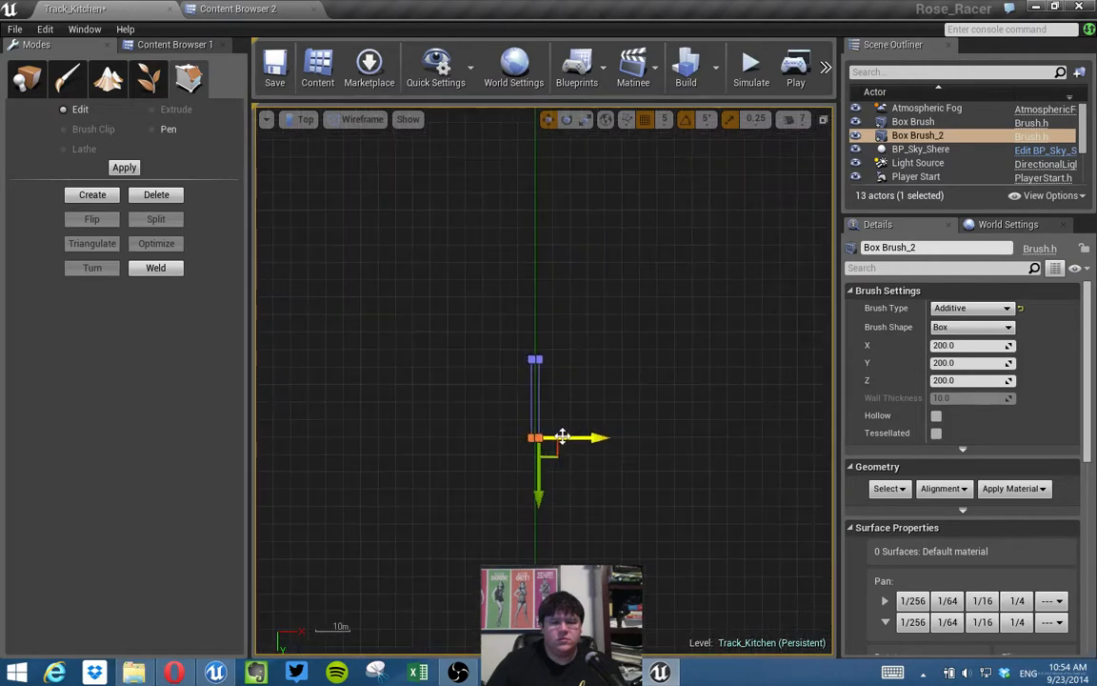
pyautogui.moveTo(523, 399)
pyautogui.mouseDown()
pyautogui.moveTo(524, 450)
pyautogui.moveTo(526, 402)
pyautogui.moveTo(534, 427)
pyautogui.mouseUp()
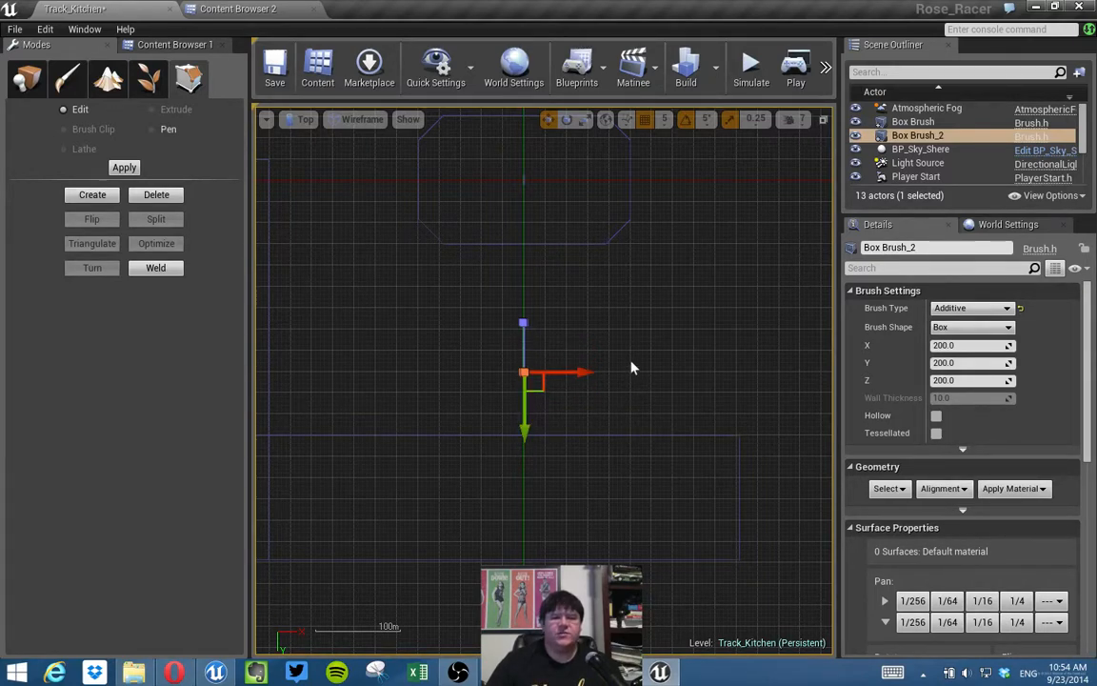
# Lengthen the narrow box brush further by moving its table-side vertices towards the table and its counter-side vertices towards the counter.
pyautogui.moveTo(632, 372); pyautogui.dragTo(637, 386, button='right')
pyautogui.moveTo(467, 319)
pyautogui.mouseDown()
pyautogui.moveTo(519, 325)
pyautogui.moveTo(589, 364)
pyautogui.mouseUp()
pyautogui.moveTo(533, 407); pyautogui.dragTo(532, 395)
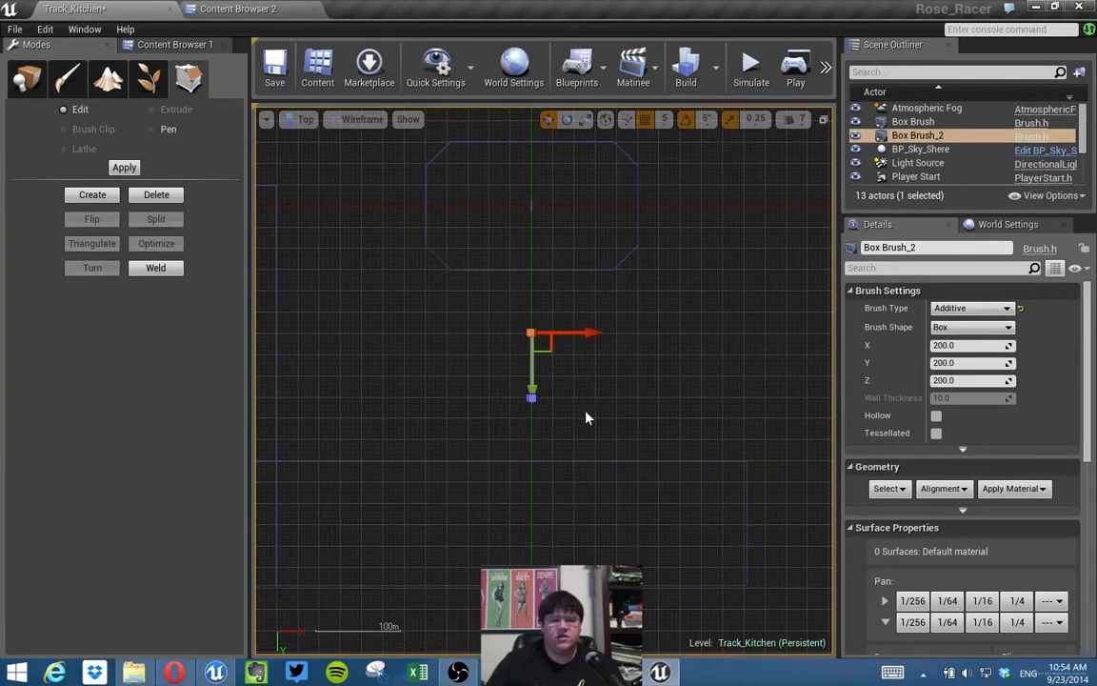
pyautogui.moveTo(585, 416); pyautogui.dragTo(595, 404, button='right')
pyautogui.click(541, 383)
pyautogui.moveTo(543, 436)
pyautogui.mouseDown()
pyautogui.moveTo(543, 474)
pyautogui.moveTo(543, 458)
pyautogui.mouseUp()
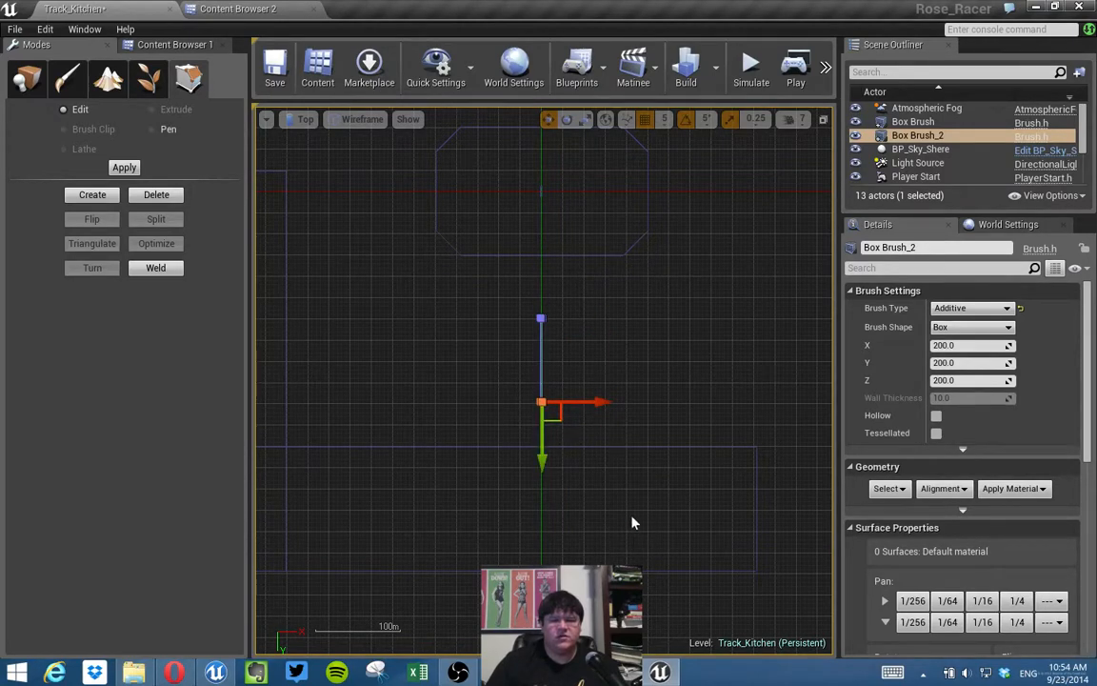
# Widen the narrow box brush into an island by moving its vertices about 100 m along X on each side of the Y axis line.
pyautogui.scroll(4, 600, 412)
pyautogui.moveTo(667, 481); pyautogui.dragTo(504, 170)
pyautogui.scroll(-4, 566, 304)
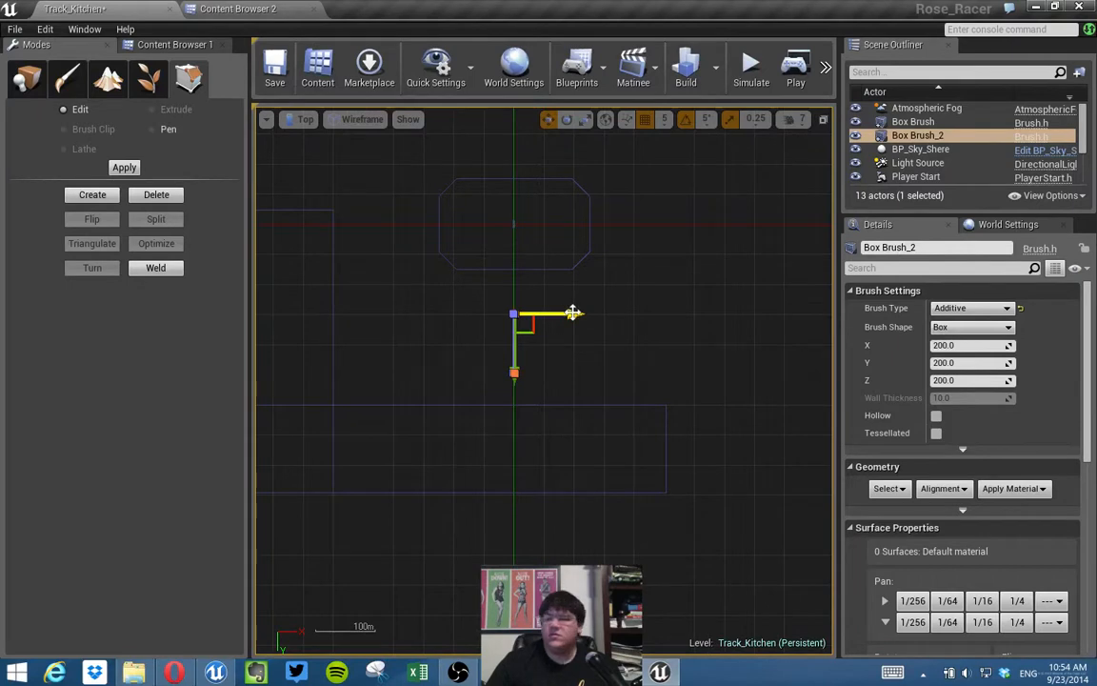
pyautogui.moveTo(573, 312); pyautogui.dragTo(631, 325)
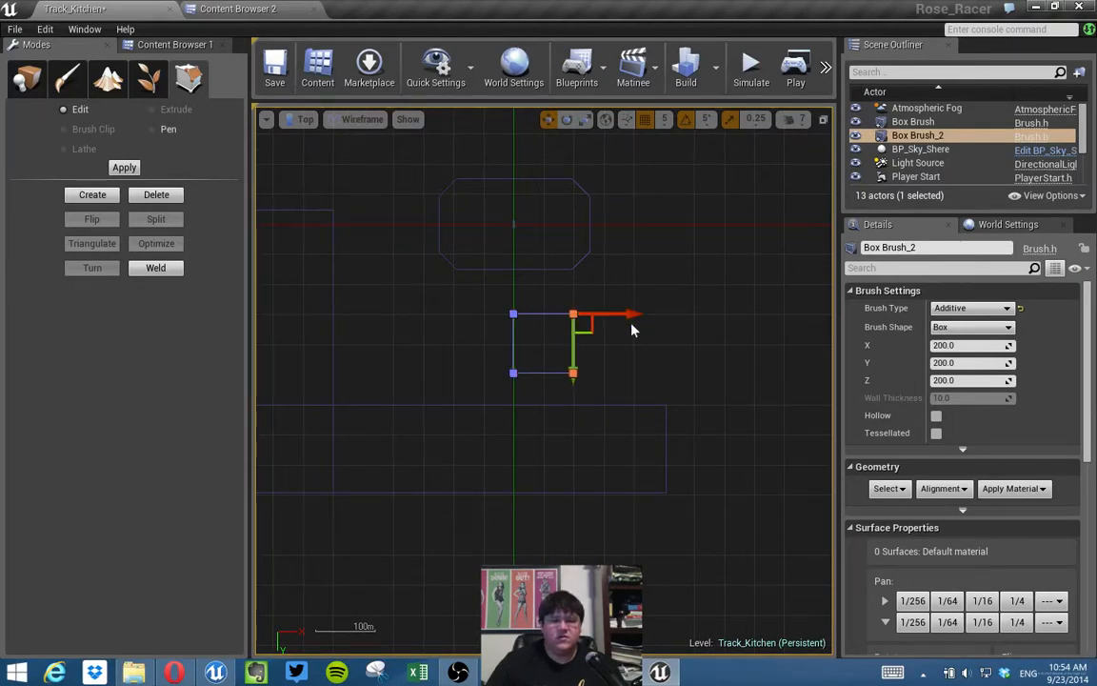
pyautogui.moveTo(474, 297)
pyautogui.mouseDown()
pyautogui.moveTo(540, 402)
pyautogui.moveTo(520, 372)
pyautogui.moveTo(496, 380)
pyautogui.mouseUp()
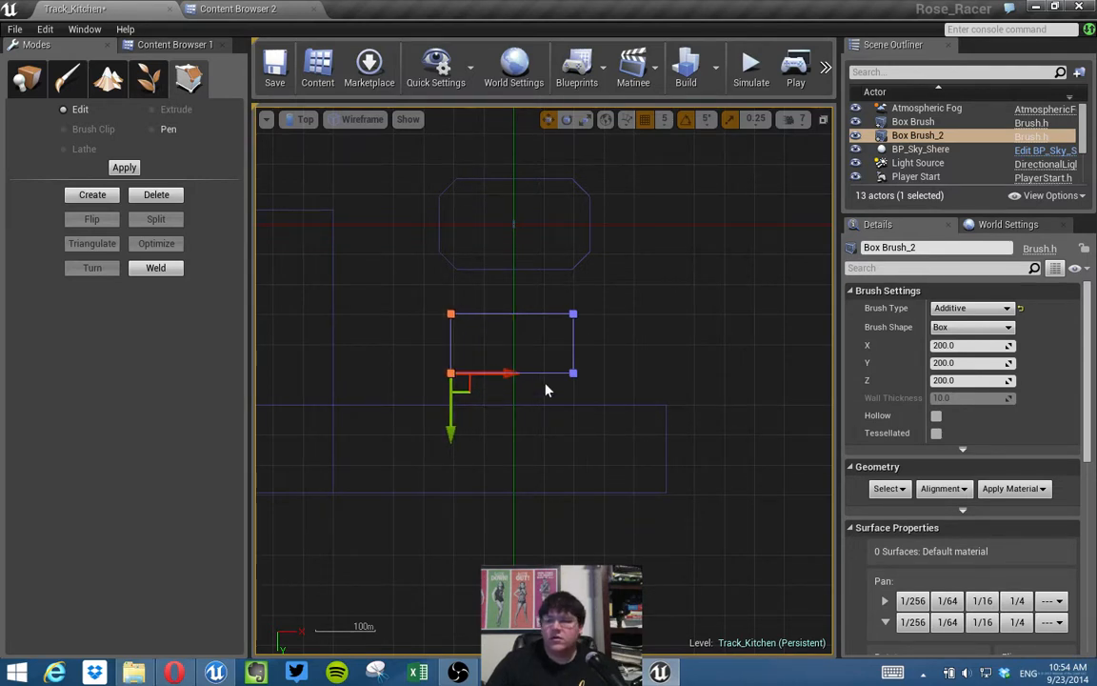
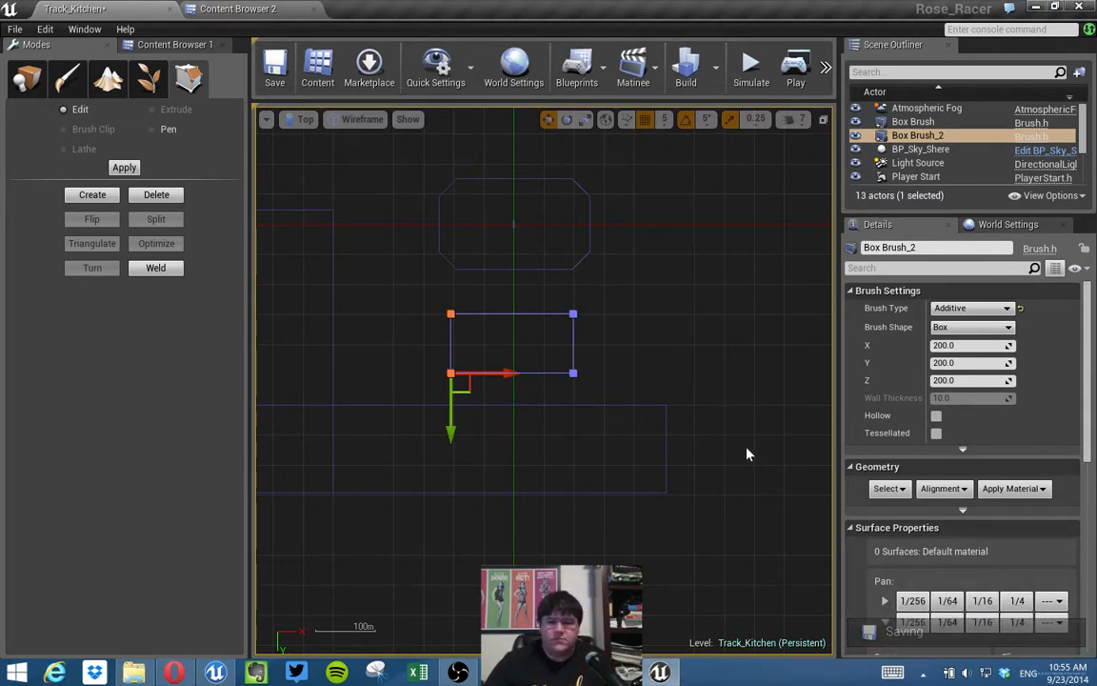
# Select the island brush's counter-side vertices and move them about 25 m along positive Y.
pyautogui.moveTo(638, 360)
pyautogui.mouseDown(button='right')
pyautogui.moveTo(676, 368)
pyautogui.moveTo(662, 390)
pyautogui.mouseUp(button='right')
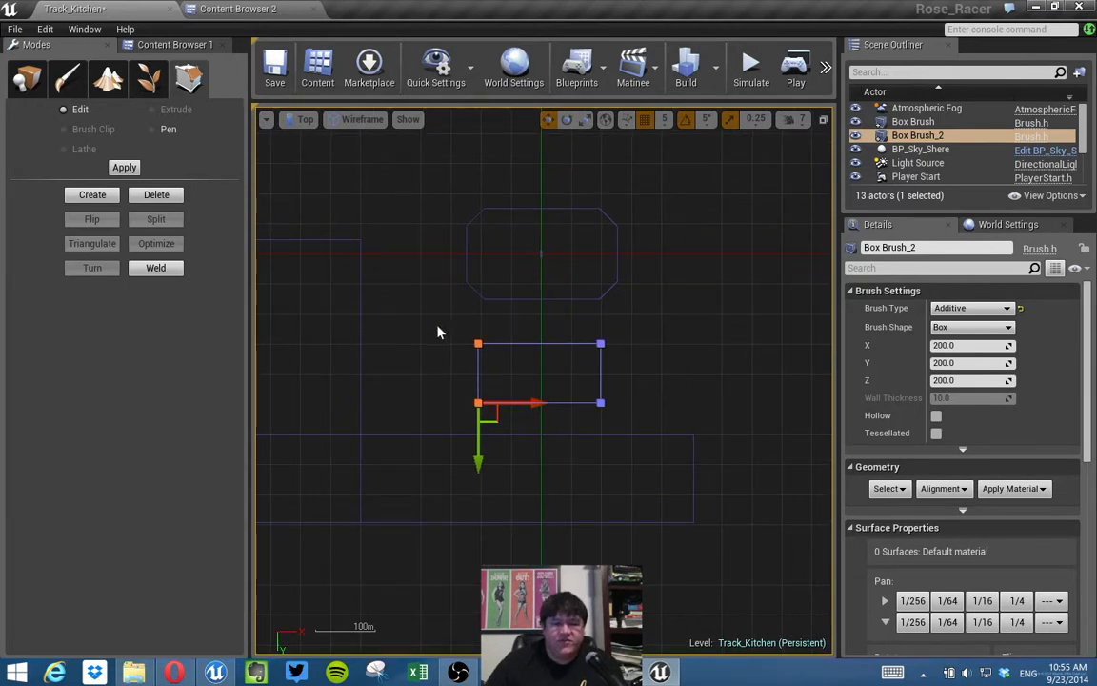
pyautogui.moveTo(539, 406); pyautogui.dragTo(541, 413)
pyautogui.moveTo(678, 414); pyautogui.dragTo(623, 413, button='right')
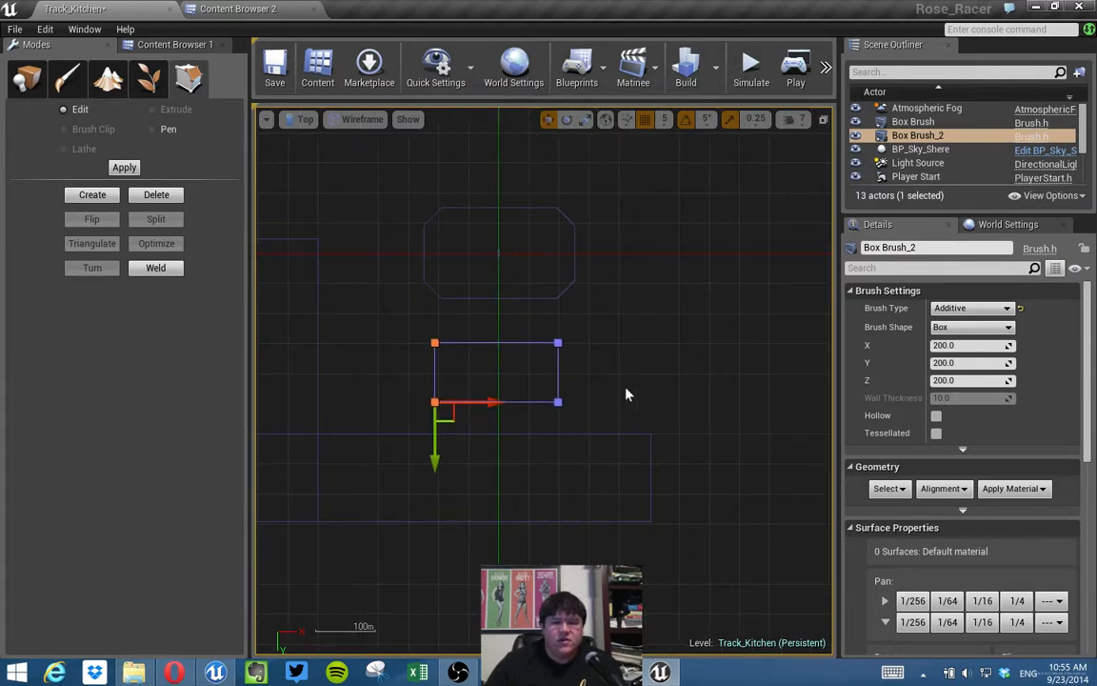
pyautogui.moveTo(404, 376)
pyautogui.mouseDown()
pyautogui.moveTo(596, 454)
pyautogui.moveTo(561, 484)
pyautogui.mouseUp()
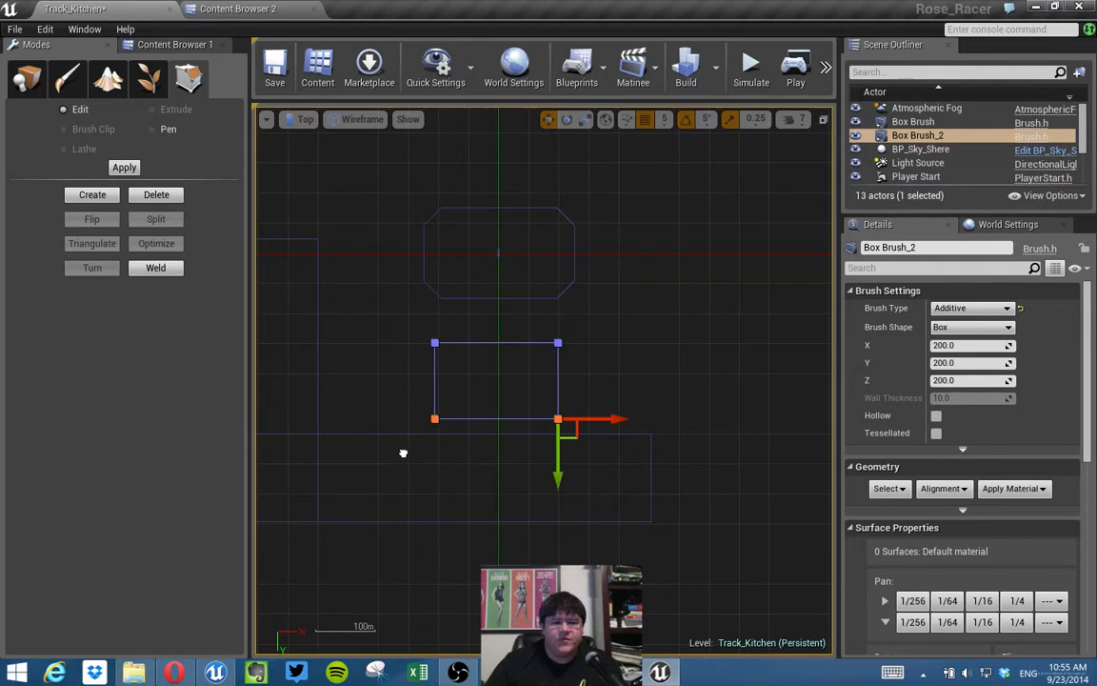
# Move the L-shaped counter's long X-direction leg about 115 m along positive Y, and widen it about 40 m at its outer edge.
pyautogui.moveTo(399, 454); pyautogui.dragTo(482, 434, button='right')
pyautogui.click(473, 401)
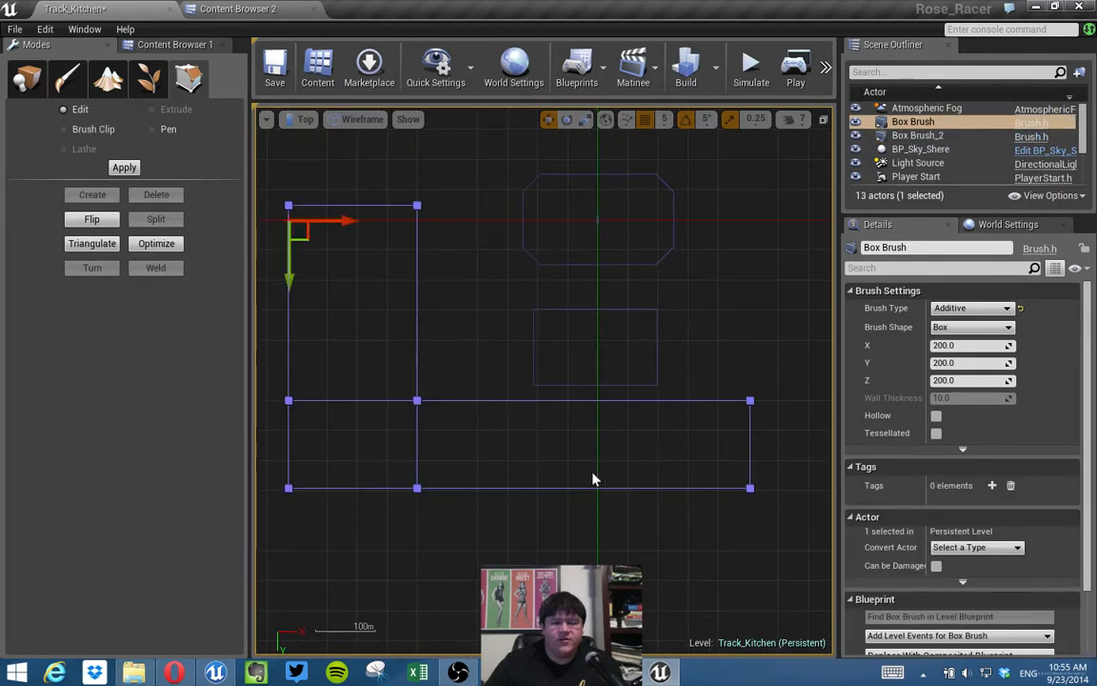
pyautogui.moveTo(777, 522); pyautogui.dragTo(282, 391)
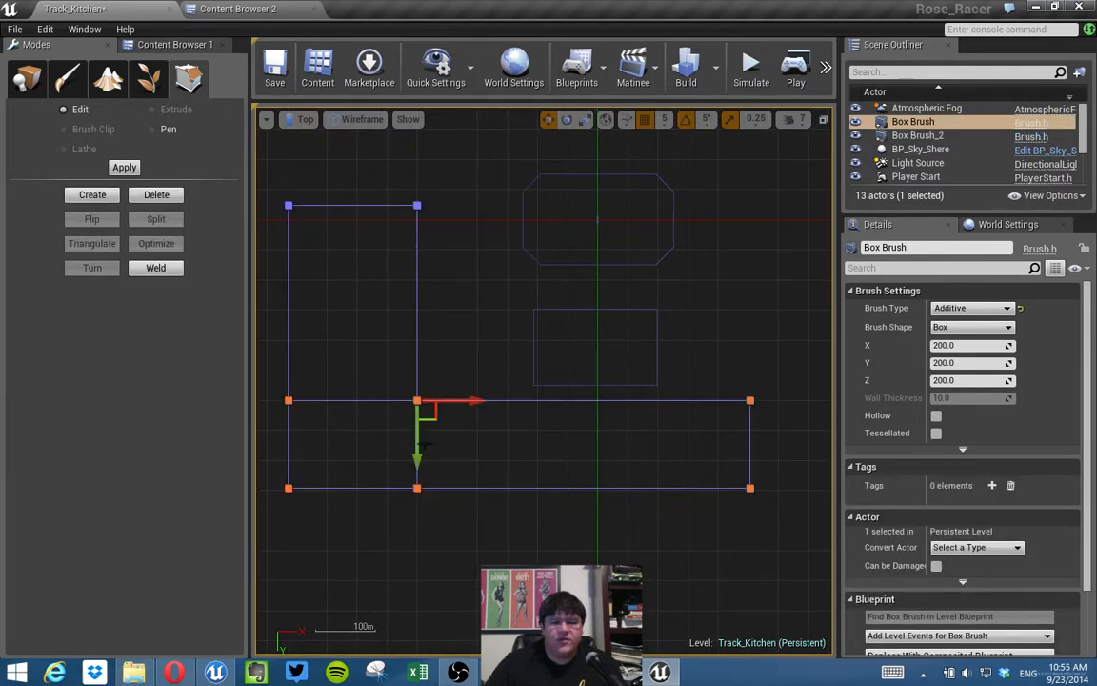
pyautogui.moveTo(416, 464); pyautogui.dragTo(416, 531)
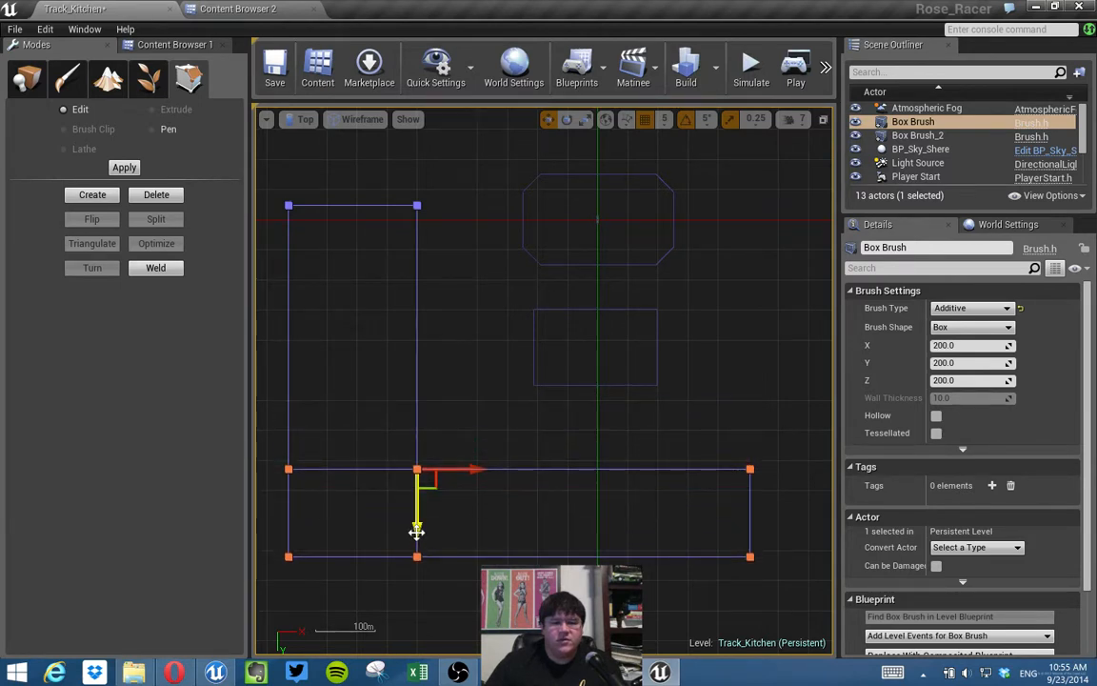
pyautogui.moveTo(273, 436); pyautogui.dragTo(754, 496)
pyautogui.moveTo(293, 541)
pyautogui.mouseDown()
pyautogui.moveTo(779, 595)
pyautogui.moveTo(747, 624)
pyautogui.moveTo(753, 637)
pyautogui.moveTo(758, 628)
pyautogui.mouseUp()
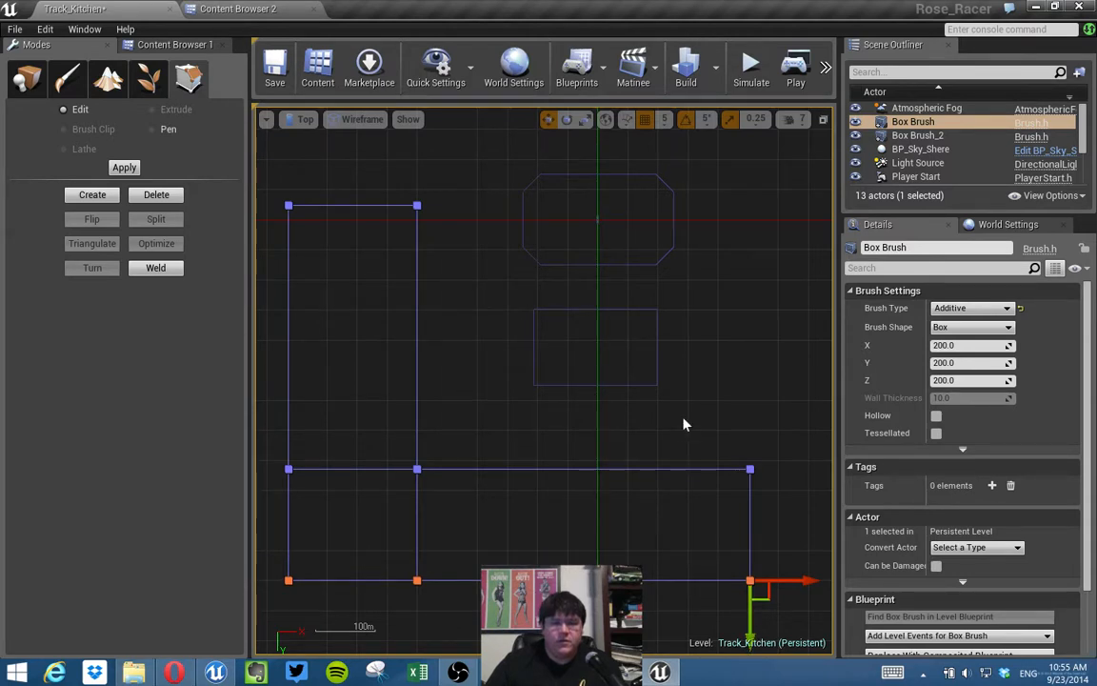
# Select the island box brush and shift it about 30 m along positive Y and slightly along positive X.
pyautogui.scroll(-3, 669, 387)
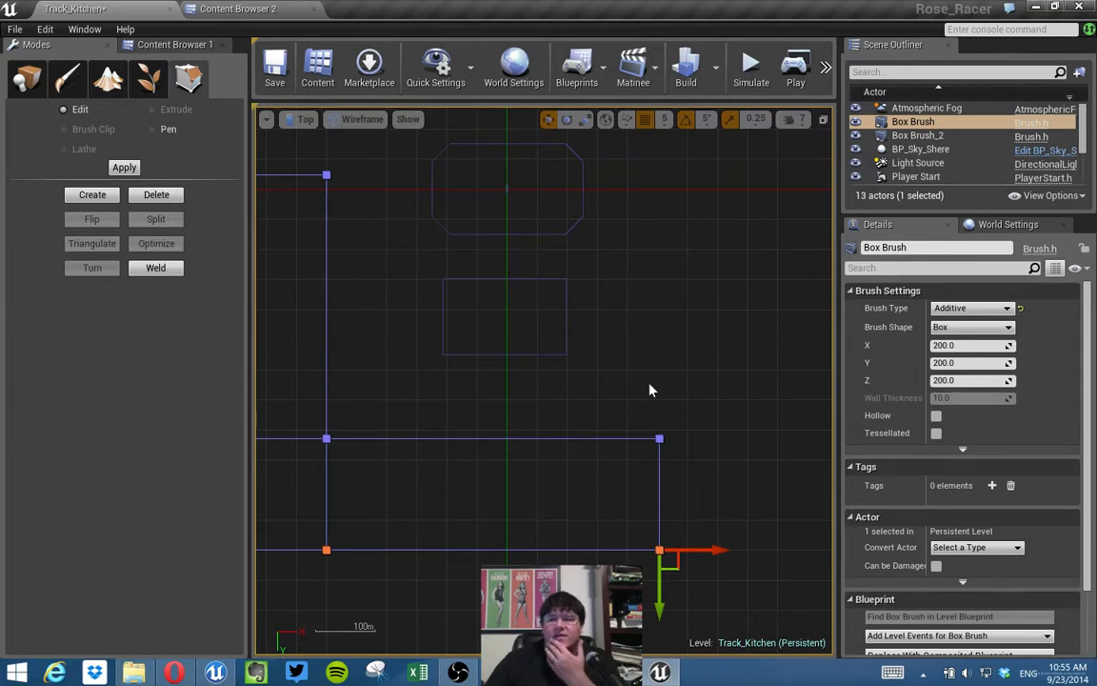
pyautogui.moveTo(640, 393); pyautogui.dragTo(682, 410, button='right')
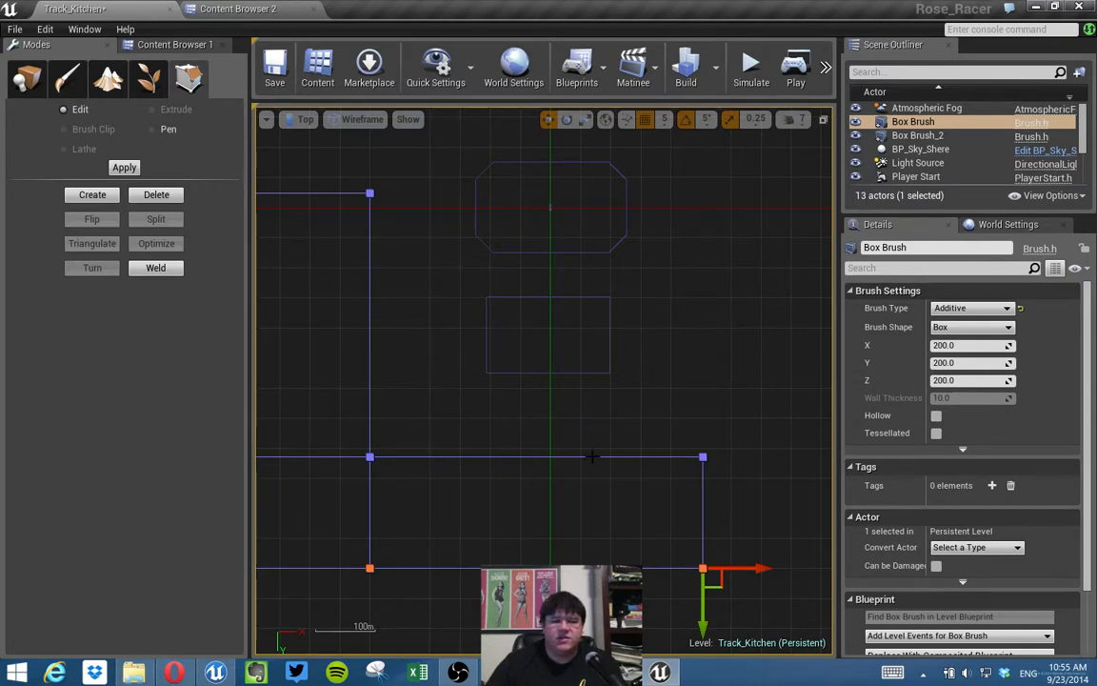
pyautogui.click(578, 375)
pyautogui.moveTo(550, 350); pyautogui.dragTo(548, 367)
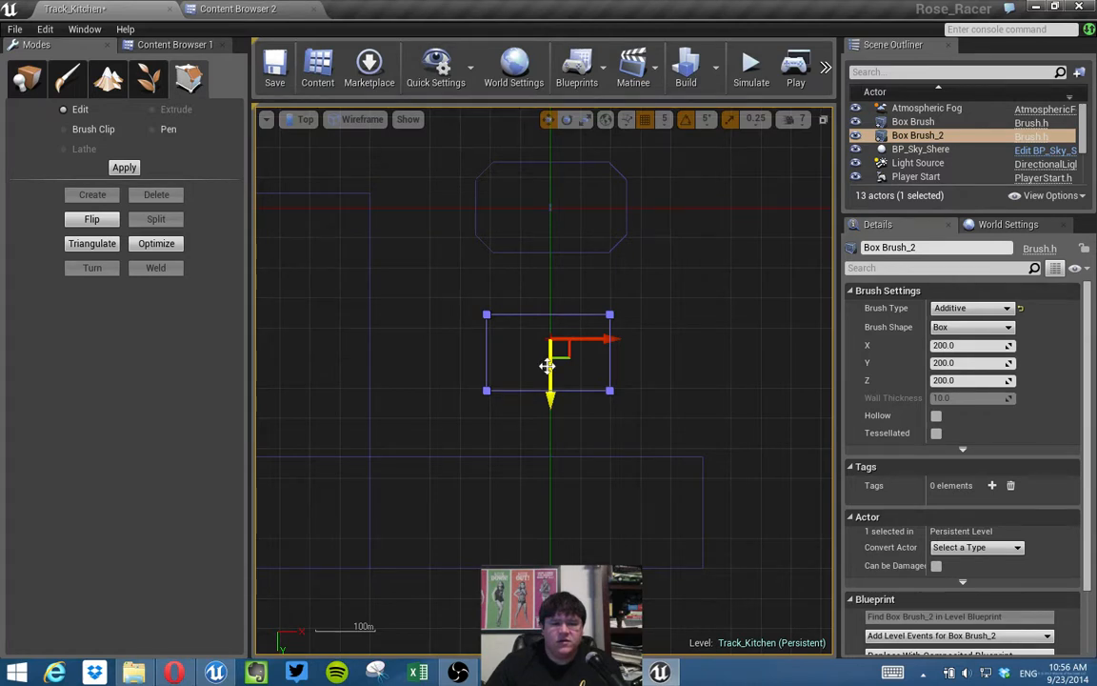
pyautogui.moveTo(606, 339); pyautogui.dragTo(613, 340)
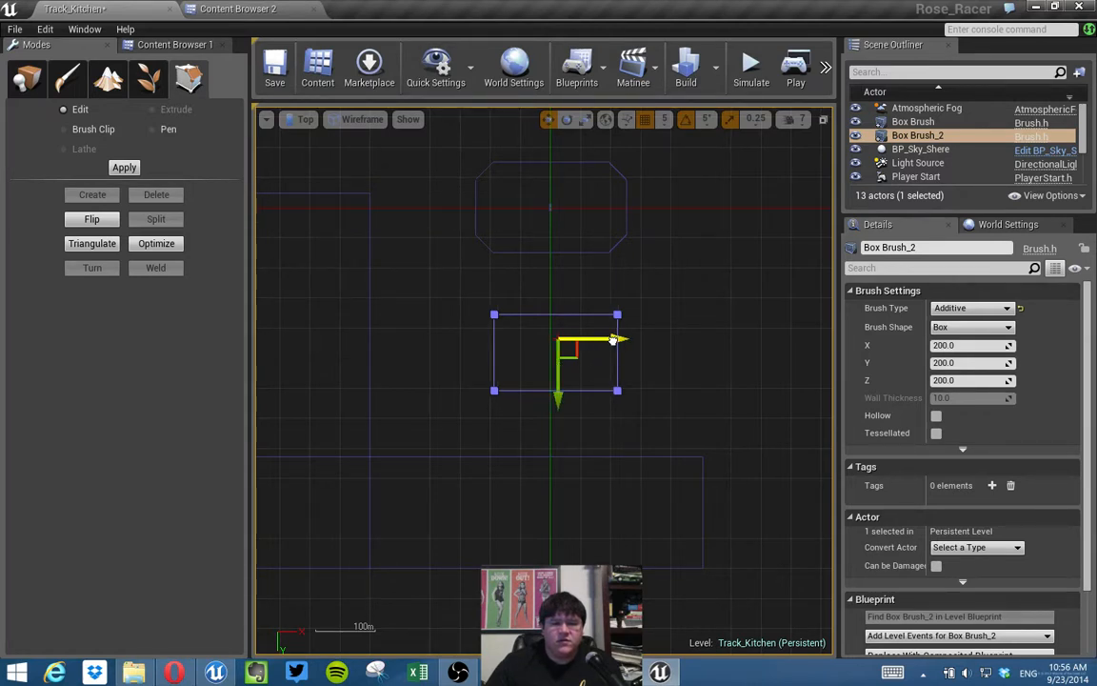
# Select the island and the L-shaped counter together and move both along positive Y, away from the table.
pyautogui.click(823, 119)
pyautogui.moveTo(508, 489)
pyautogui.mouseDown(button='right')
pyautogui.moveTo(471, 477)
pyautogui.moveTo(455, 490)
pyautogui.moveTo(440, 484)
pyautogui.moveTo(471, 483)
pyautogui.moveTo(454, 487)
pyautogui.mouseUp(button='right')
pyautogui.click(445, 486)
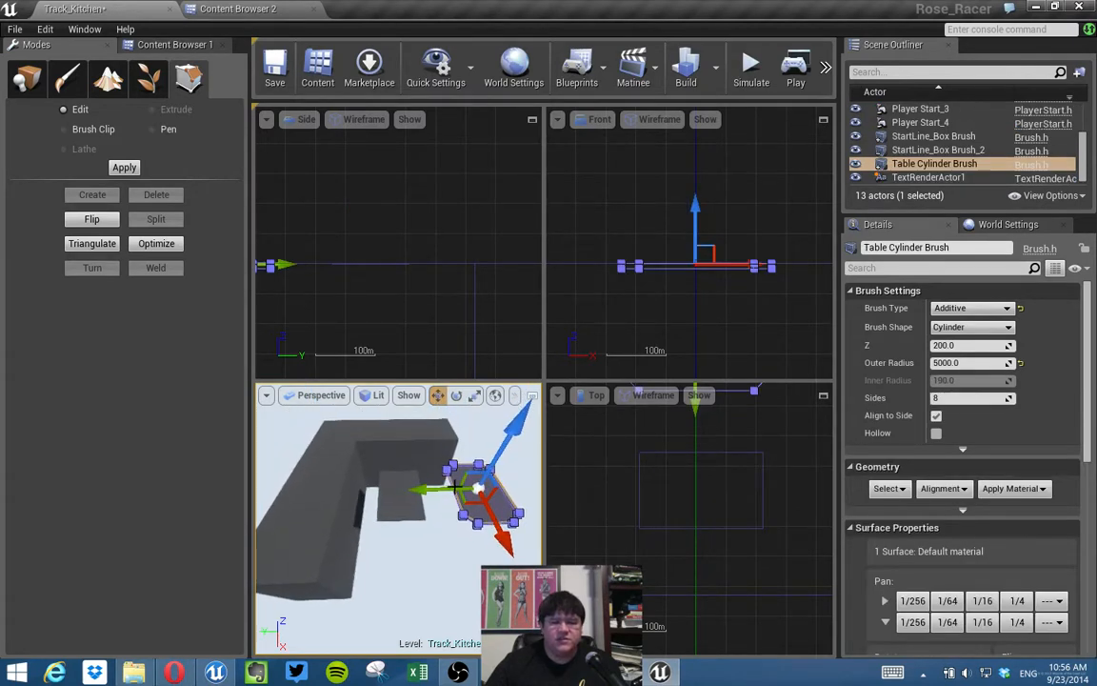
pyautogui.click(405, 493)
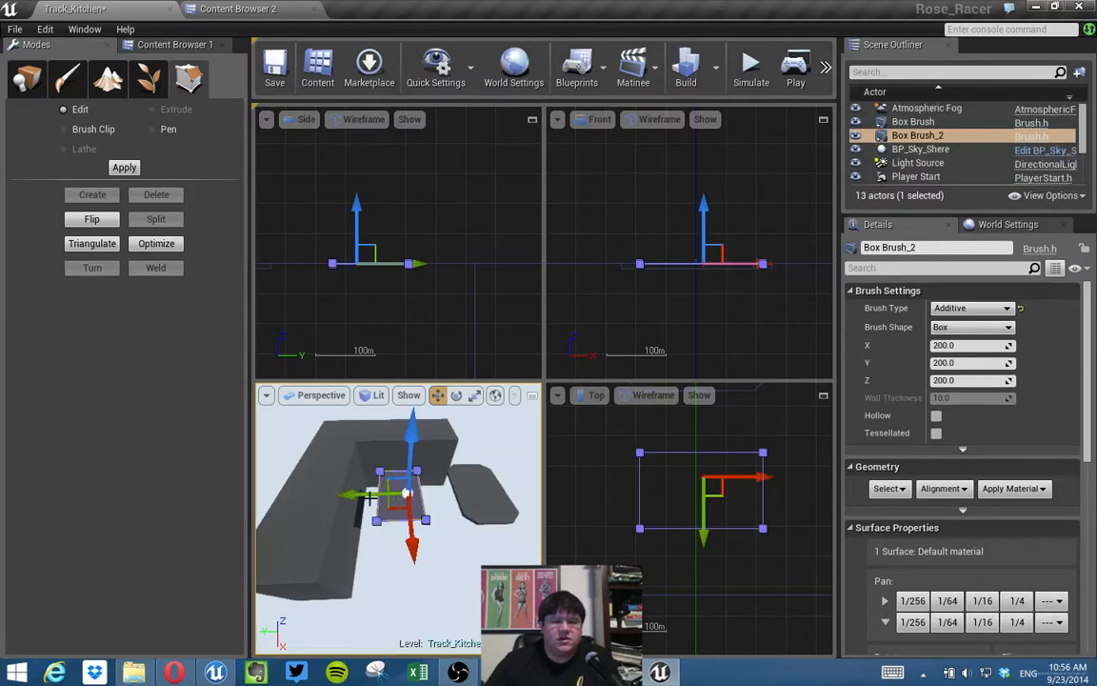
pyautogui.keyDown('ctrl'); pyautogui.click(320, 494); pyautogui.keyUp('ctrl')
pyautogui.scroll(-4, 372, 495)
pyautogui.click(531, 392)
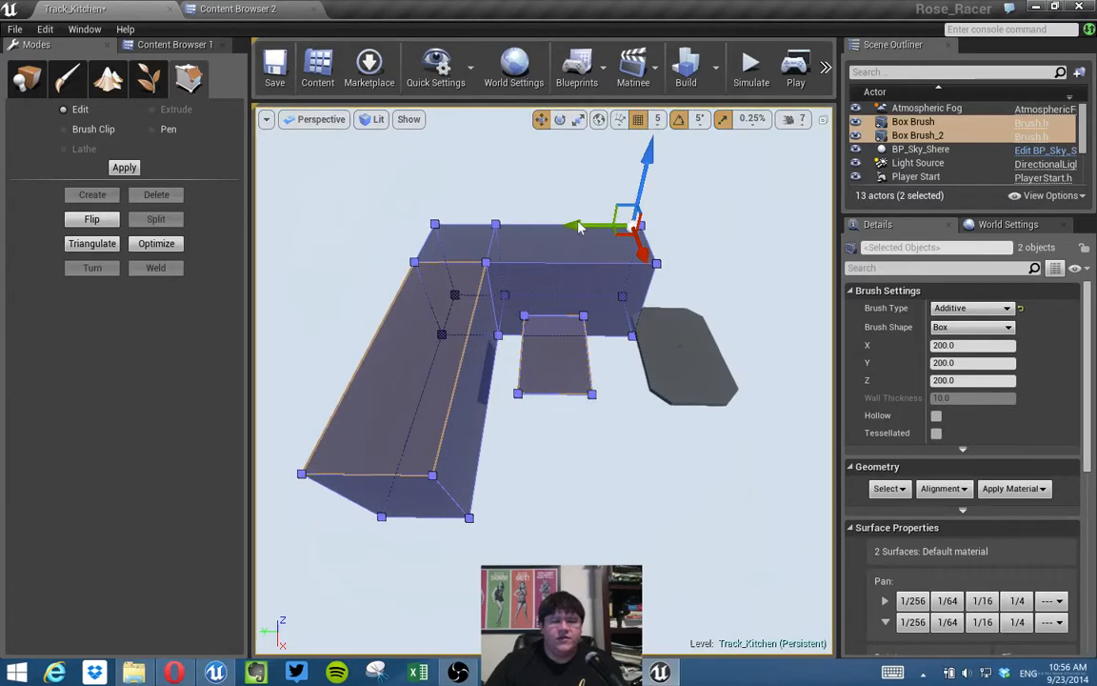
pyautogui.moveTo(571, 226)
pyautogui.mouseDown()
pyautogui.moveTo(584, 226)
pyautogui.moveTo(563, 224)
pyautogui.mouseUp()
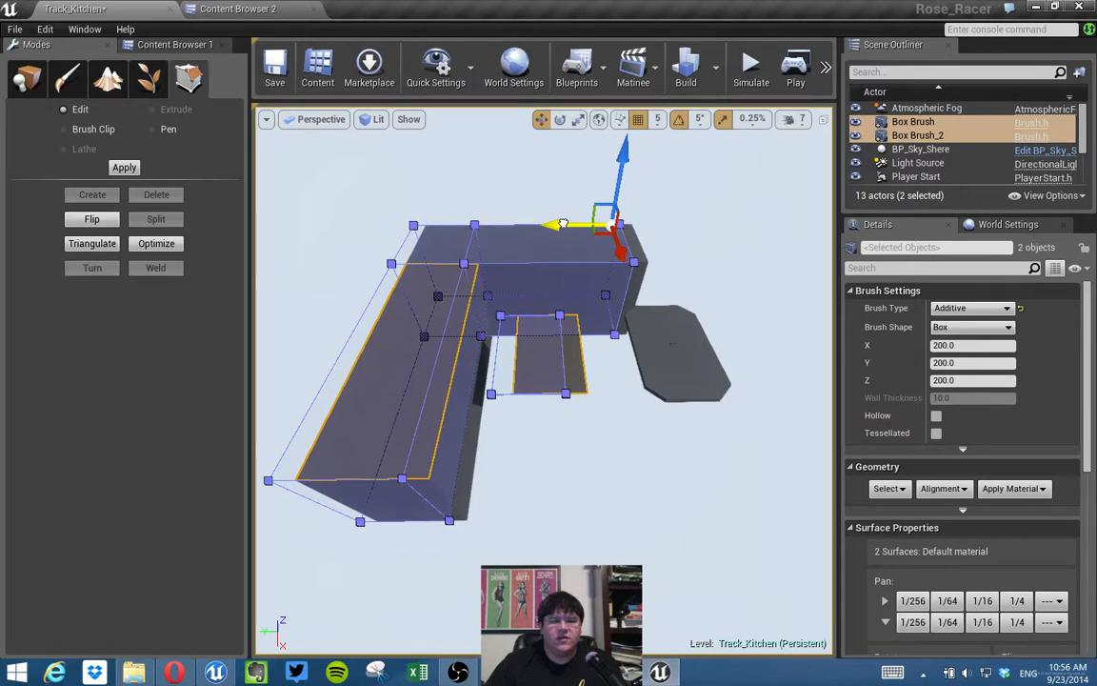
# Select only the L-shaped counter brush and move it slightly farther along positive Y, away from the island.
pyautogui.click(397, 424)
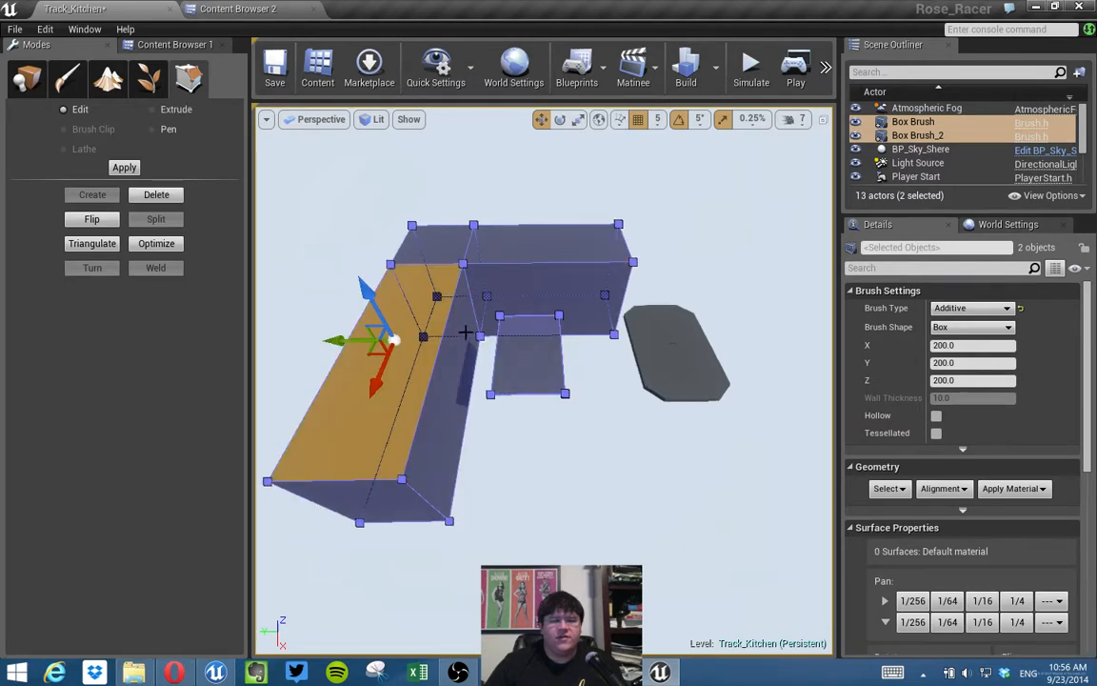
pyautogui.click(579, 355)
pyautogui.click(424, 308)
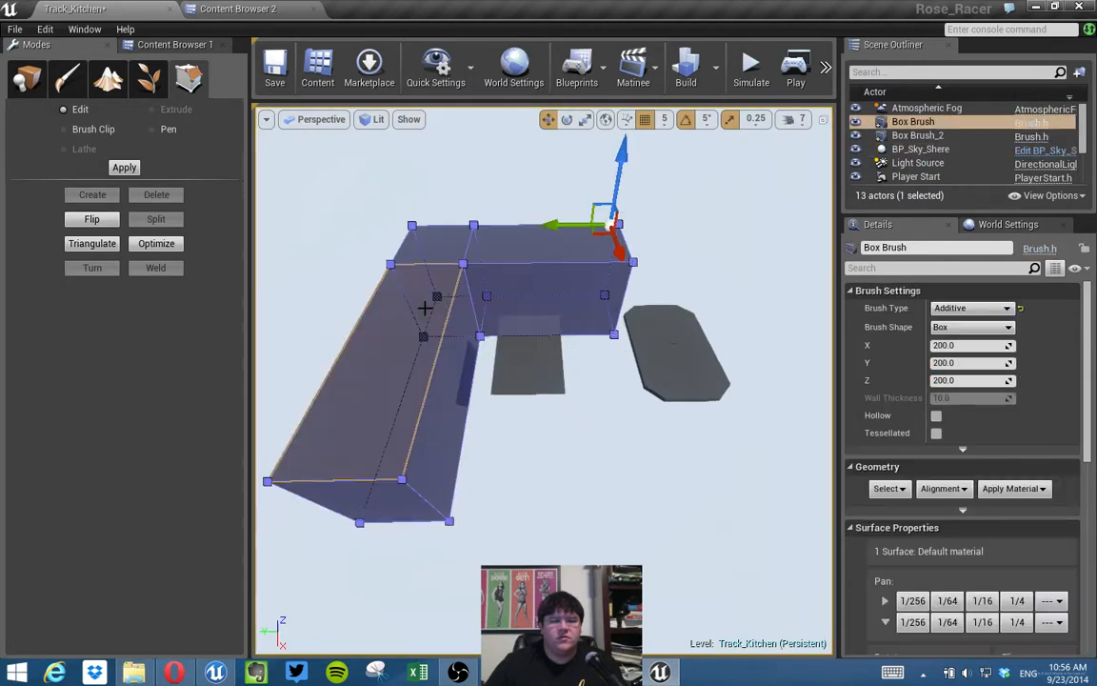
pyautogui.moveTo(556, 223); pyautogui.dragTo(544, 226)
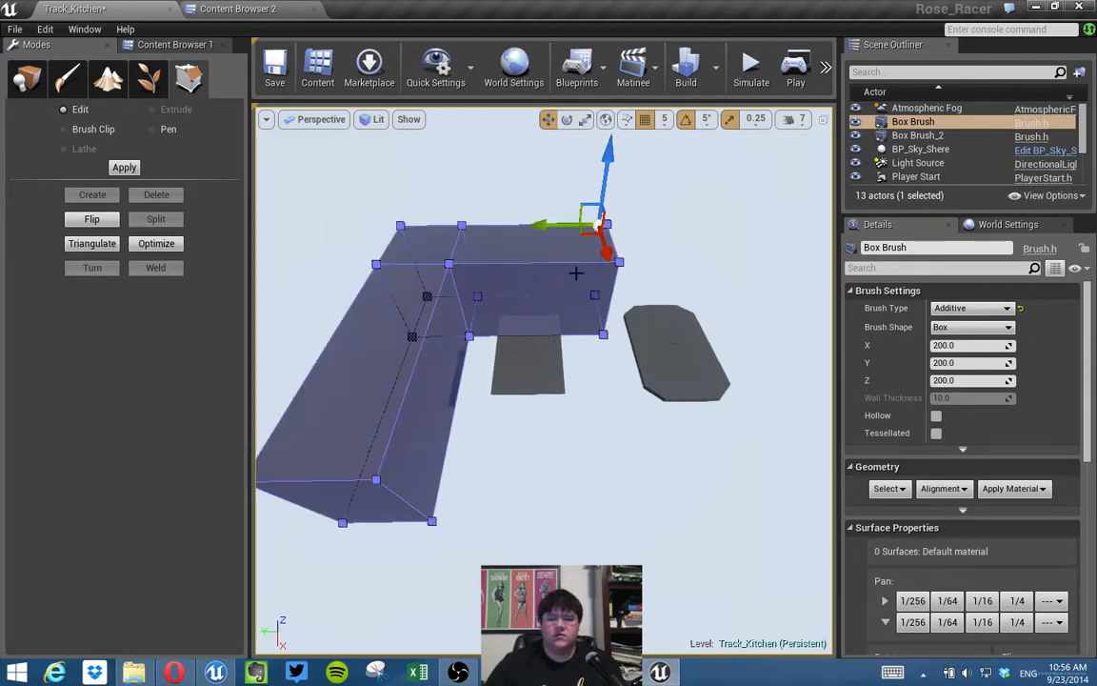
# Select the island's table-side vertices and move them about 30 m along negative Y to deepen the island.
pyautogui.press('d')
pyautogui.moveTo(658, 338)
pyautogui.mouseDown(button='right')
pyautogui.moveTo(429, 348)
pyautogui.moveTo(352, 333)
pyautogui.moveTo(662, 338)
pyautogui.moveTo(638, 342)
pyautogui.mouseUp(button='right')
pyautogui.press('s')
pyautogui.press('w')
pyautogui.click(577, 405)
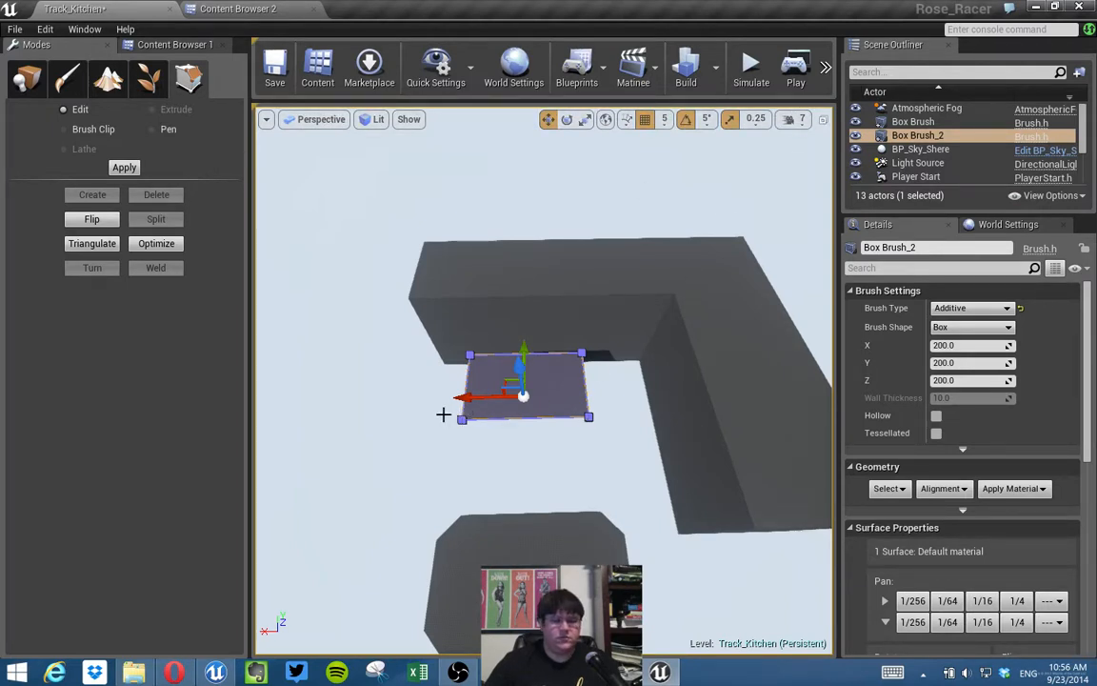
pyautogui.click(590, 419)
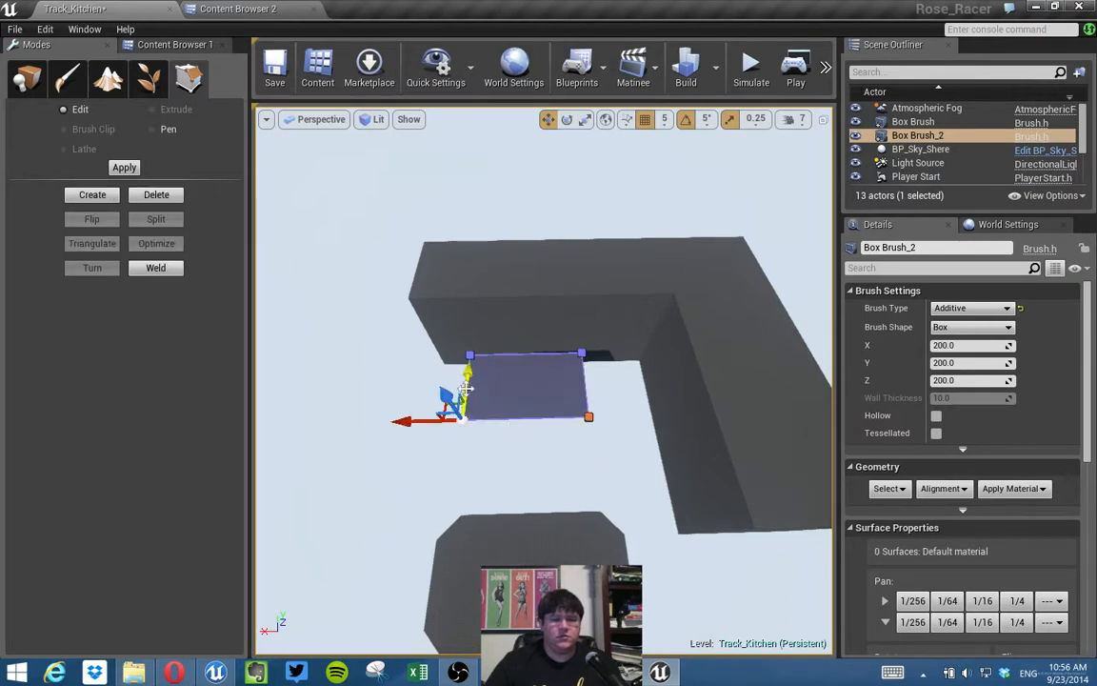
pyautogui.moveTo(464, 376); pyautogui.dragTo(464, 392)
# Select the island's vertices on its positive X end and move them outward about 25 m along X.
pyautogui.moveTo(465, 393)
pyautogui.mouseDown(button='right')
pyautogui.moveTo(426, 391)
pyautogui.moveTo(549, 411)
pyautogui.mouseUp(button='right')
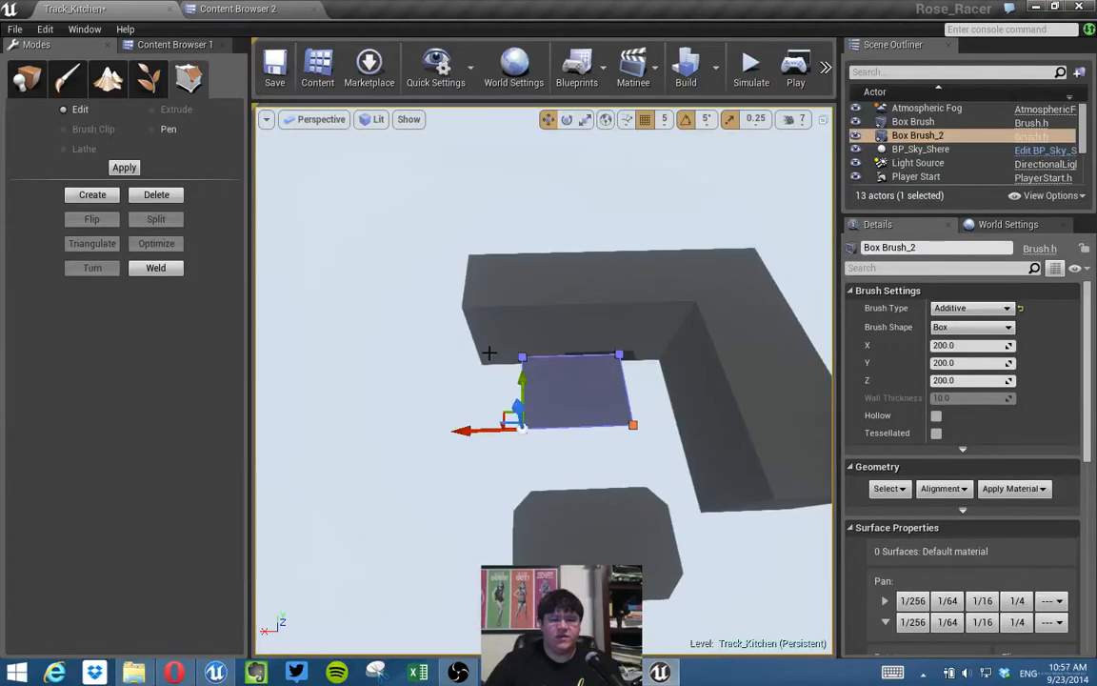
pyautogui.moveTo(532, 436); pyautogui.dragTo(489, 345)
pyautogui.moveTo(551, 386); pyautogui.dragTo(551, 386)
pyautogui.moveTo(467, 428); pyautogui.dragTo(456, 430)
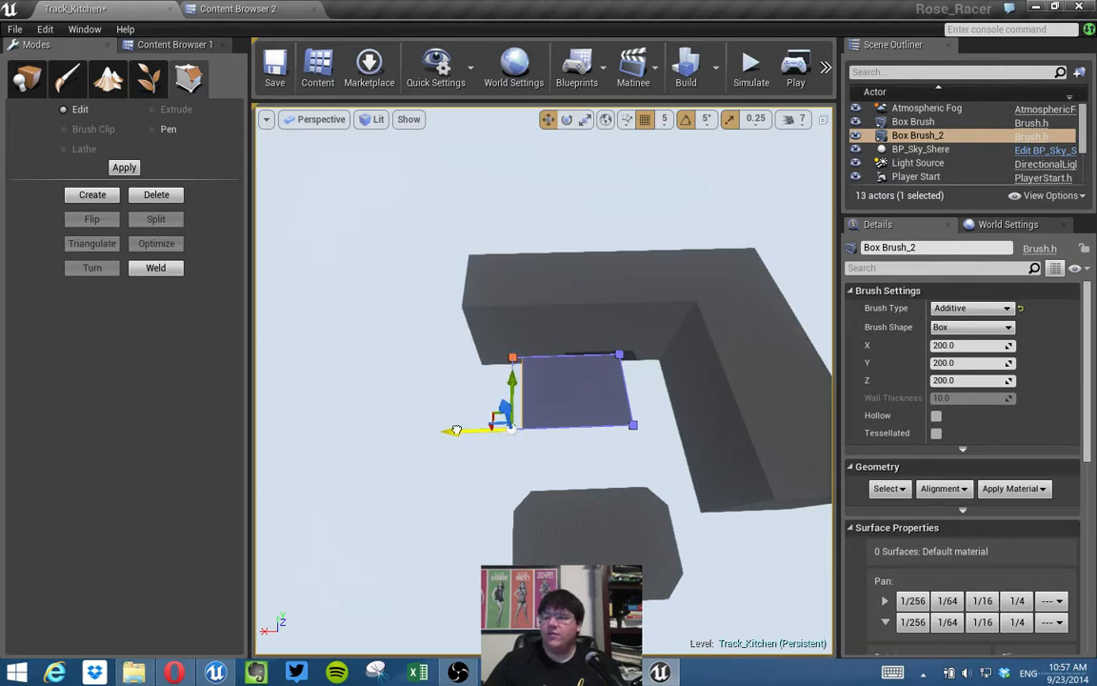
pyautogui.moveTo(457, 431); pyautogui.dragTo(455, 430)
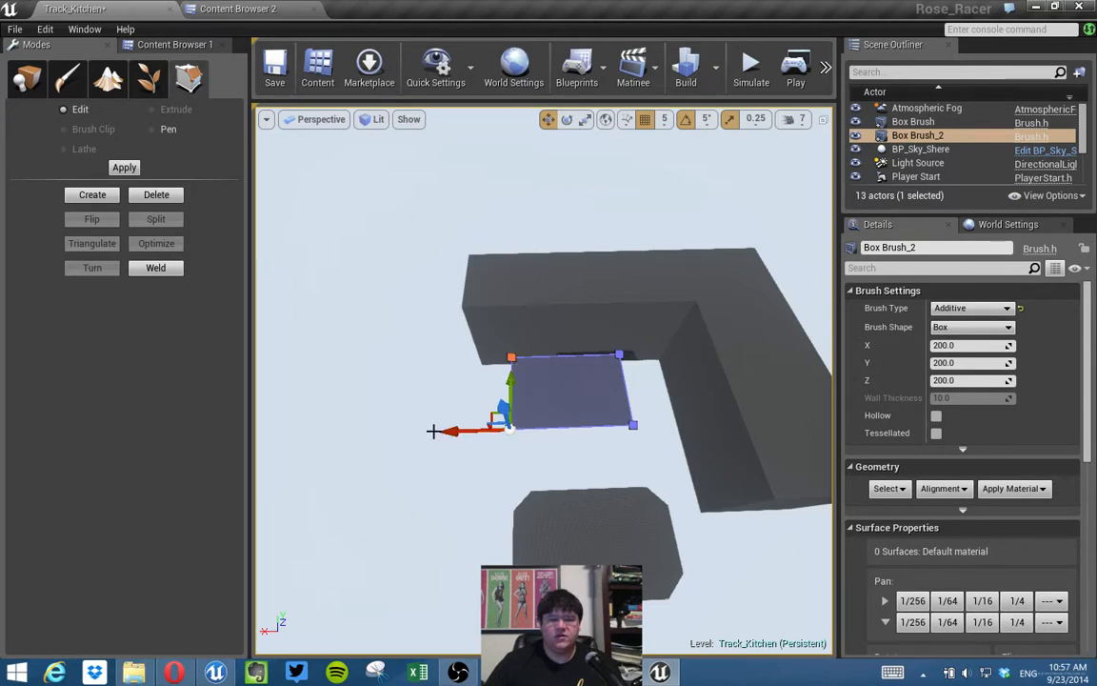
# Select the island's vertices on its negative X end and move them outward about 20 m.
pyautogui.press('d')
pyautogui.moveTo(604, 411)
pyautogui.mouseDown(button='right')
pyautogui.moveTo(593, 412)
pyautogui.moveTo(603, 411)
pyautogui.mouseUp(button='right')
pyautogui.press('w')
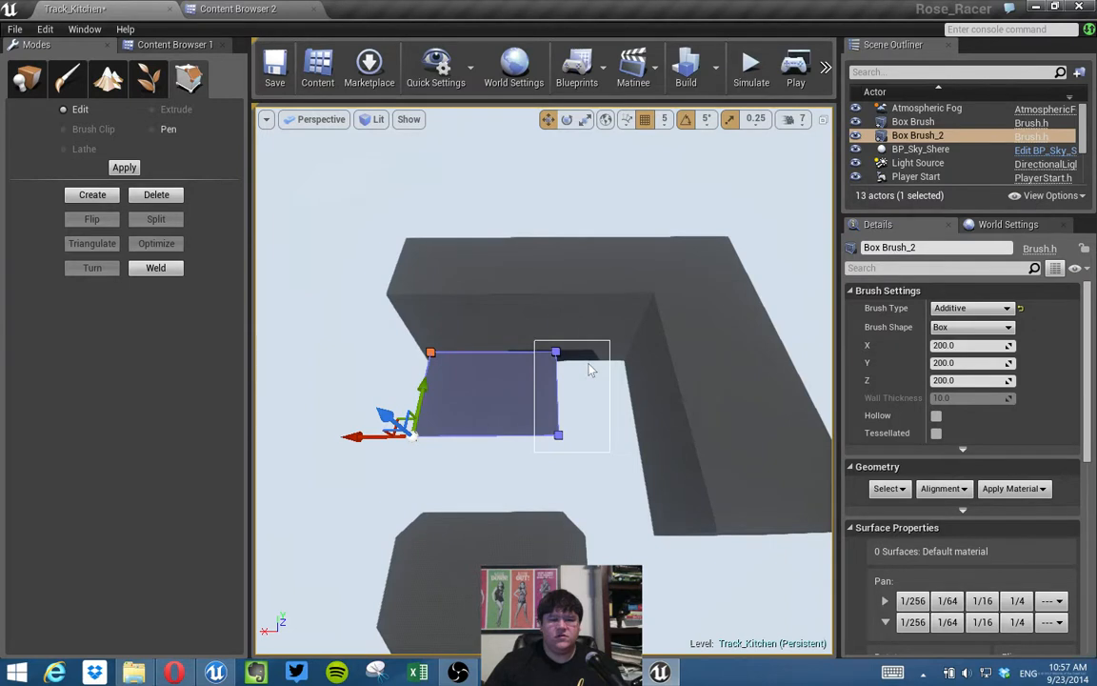
pyautogui.keyDown('ctrl'); pyautogui.keyDown('alt'); pyautogui.moveTo(591, 369); pyautogui.dragTo(575, 365); pyautogui.keyUp('alt'); pyautogui.keyUp('ctrl')
pyautogui.moveTo(514, 352)
pyautogui.mouseDown(button='right')
pyautogui.moveTo(533, 352)
pyautogui.moveTo(520, 353)
pyautogui.mouseUp(button='right')
pyautogui.moveTo(501, 353); pyautogui.dragTo(513, 355)
# Select the island's underside face and pull it down to make the island about 160 m tall.
pyautogui.moveTo(595, 447)
pyautogui.mouseDown(button='right')
pyautogui.moveTo(562, 343)
pyautogui.moveTo(595, 239)
pyautogui.mouseUp(button='right')
pyautogui.click(577, 485)
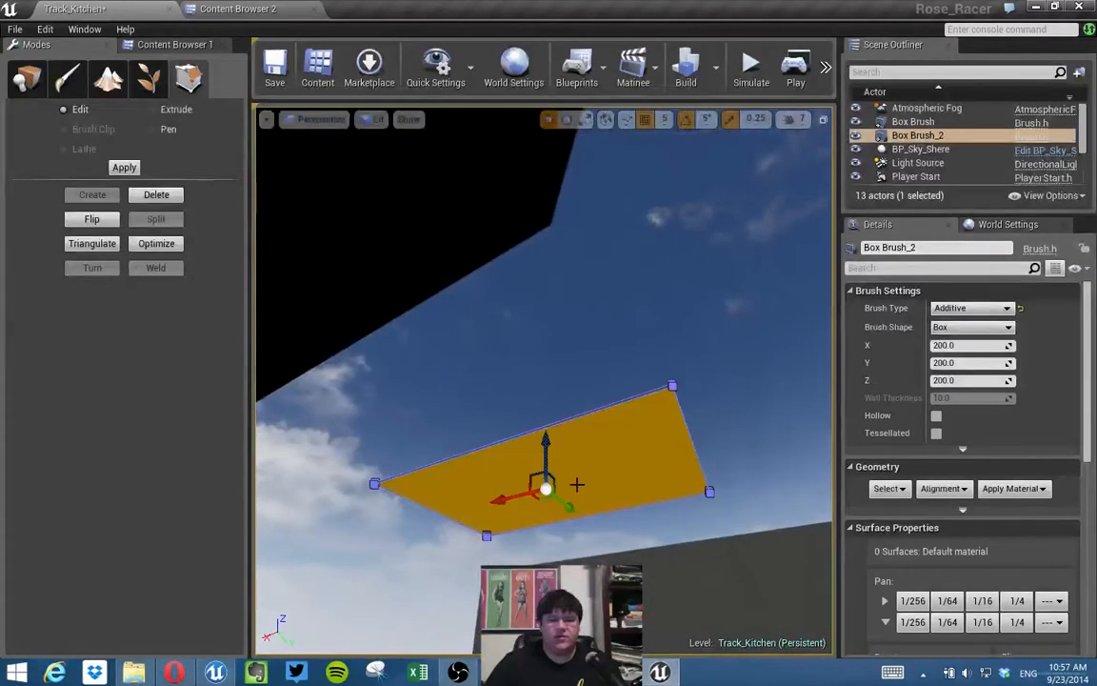
pyautogui.moveTo(549, 438); pyautogui.dragTo(546, 648)
pyautogui.moveTo(509, 481)
pyautogui.mouseDown(button='right')
pyautogui.moveTo(519, 571)
pyautogui.moveTo(572, 610)
pyautogui.mouseUp(button='right')
pyautogui.press('a')
pyautogui.moveTo(543, 381)
pyautogui.mouseDown(button='right')
pyautogui.moveTo(548, 372)
pyautogui.moveTo(610, 376)
pyautogui.moveTo(628, 362)
pyautogui.moveTo(705, 371)
pyautogui.moveTo(595, 373)
pyautogui.moveTo(585, 361)
pyautogui.moveTo(571, 534)
pyautogui.mouseUp(button='right')
pyautogui.press('a')
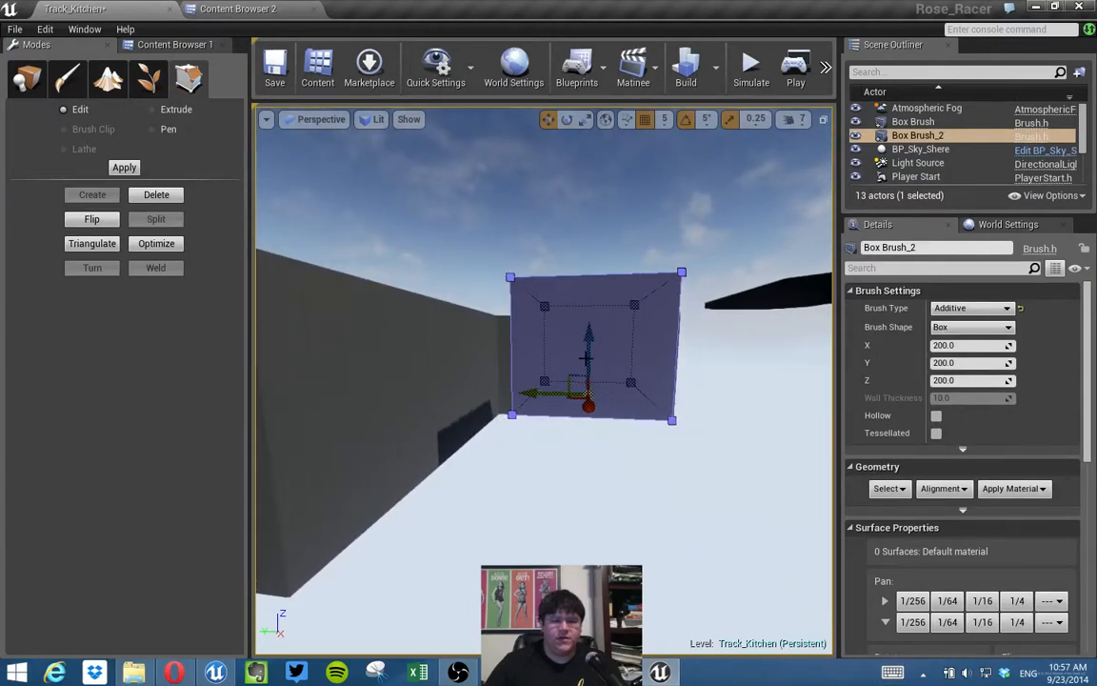
pyautogui.moveTo(595, 325); pyautogui.dragTo(590, 349)
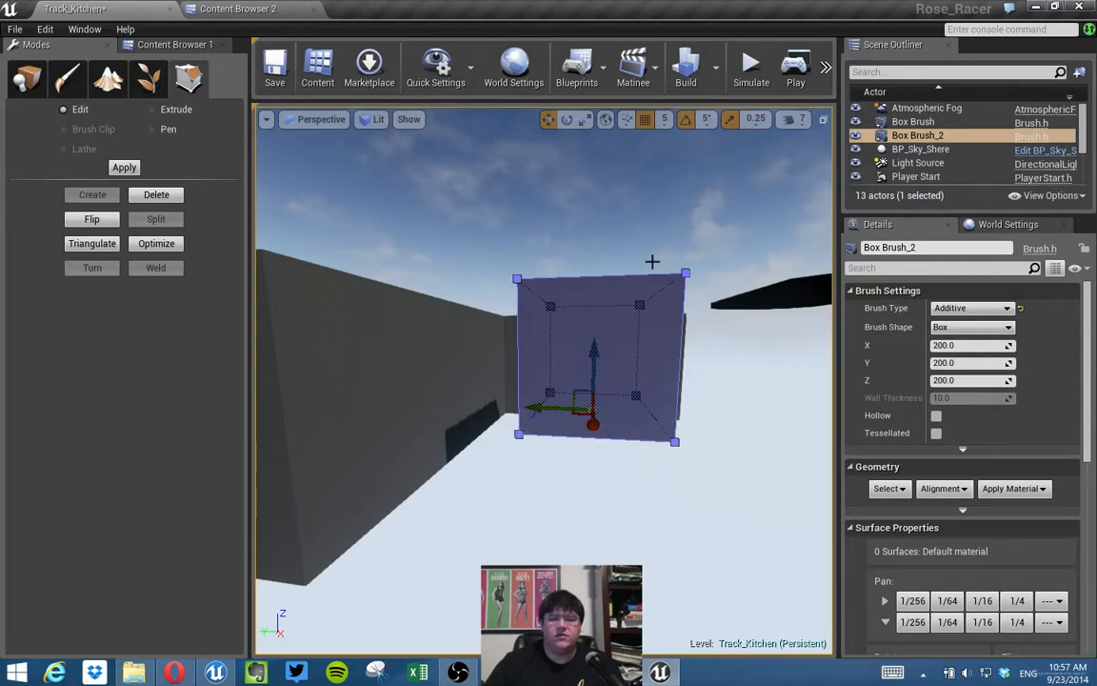
# Lower the island's underside face another 95 m or so in the Side view, level with the counter's base.
pyautogui.click(823, 119)
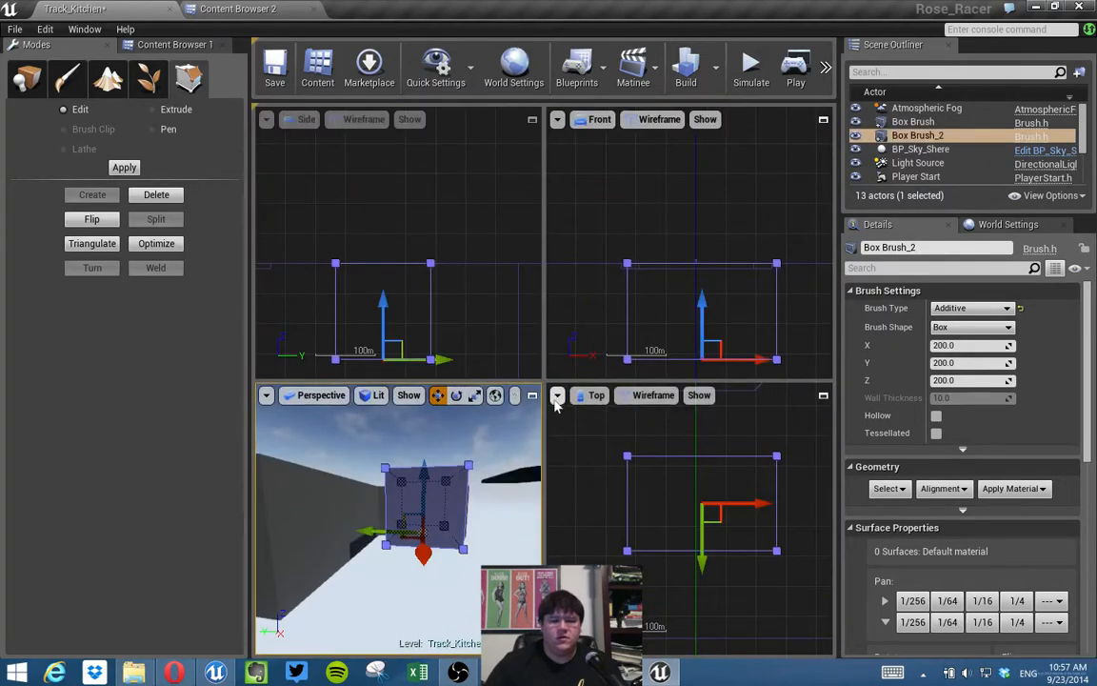
pyautogui.scroll(4, 656, 468)
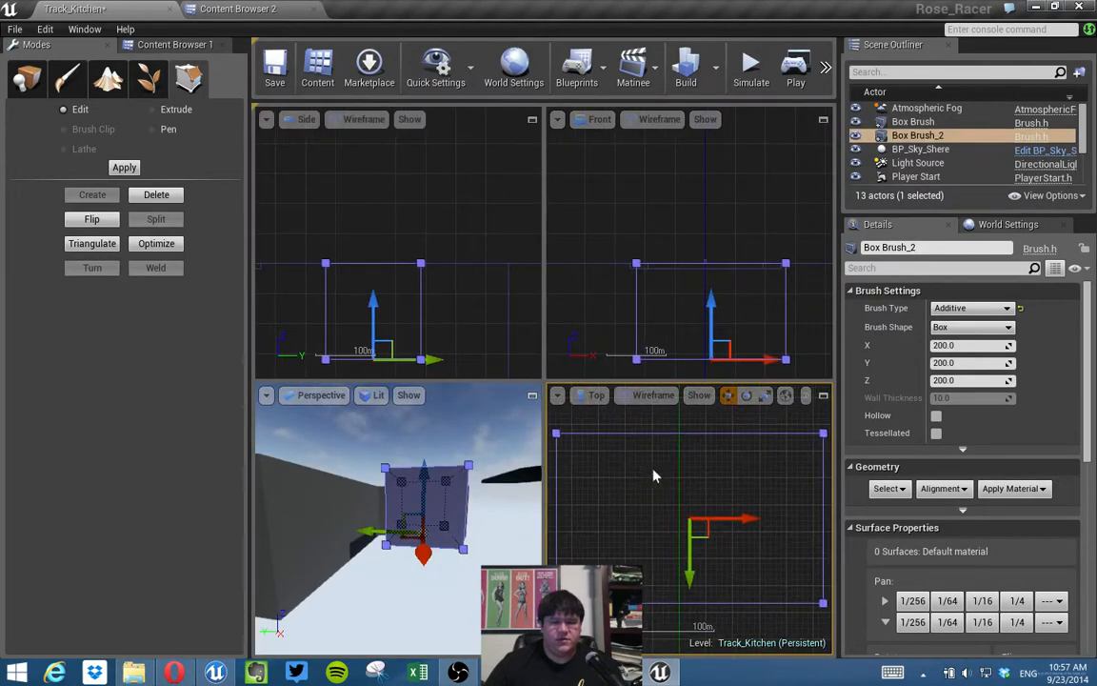
pyautogui.scroll(-5, 483, 305)
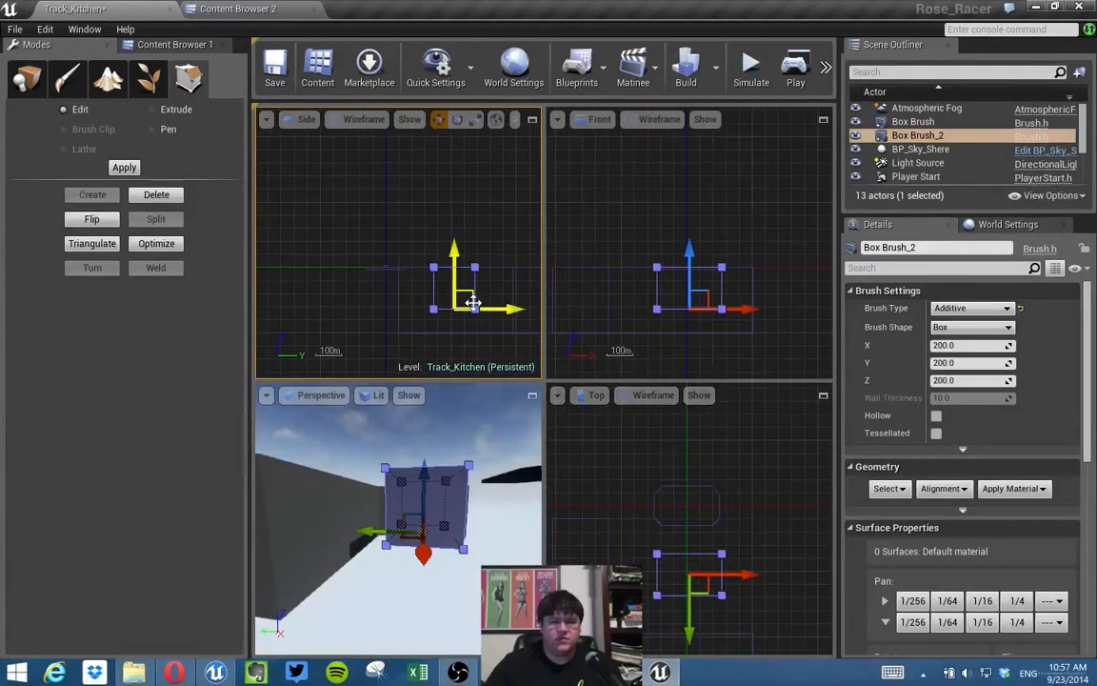
pyautogui.scroll(3, 477, 315)
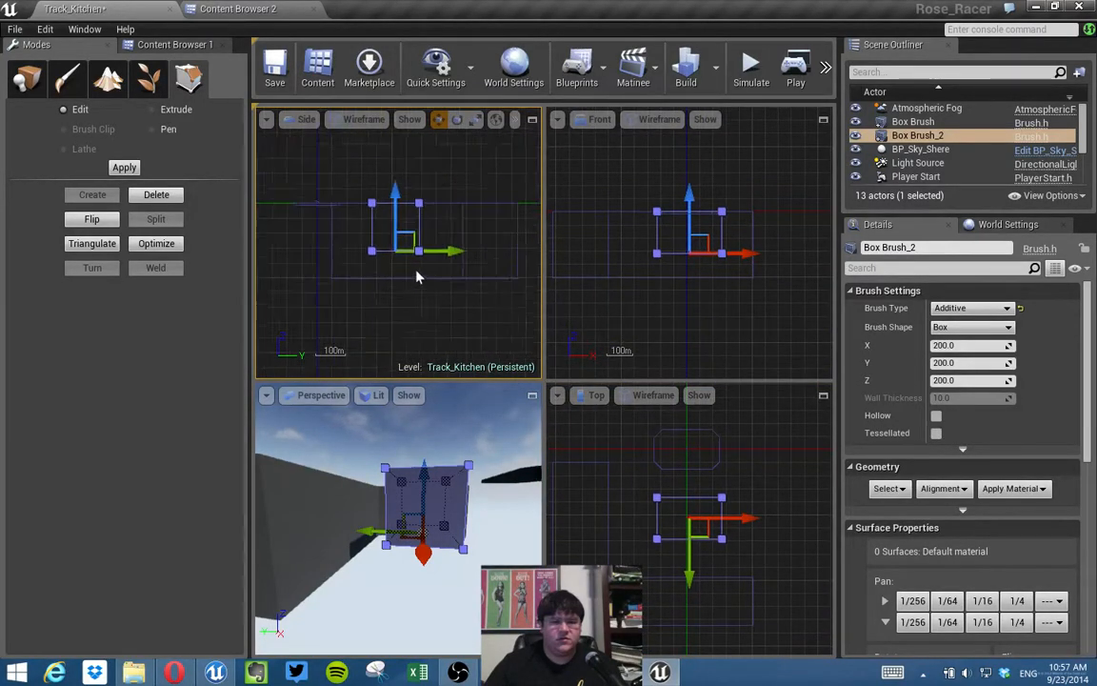
pyautogui.moveTo(358, 280); pyautogui.dragTo(387, 277, button='right')
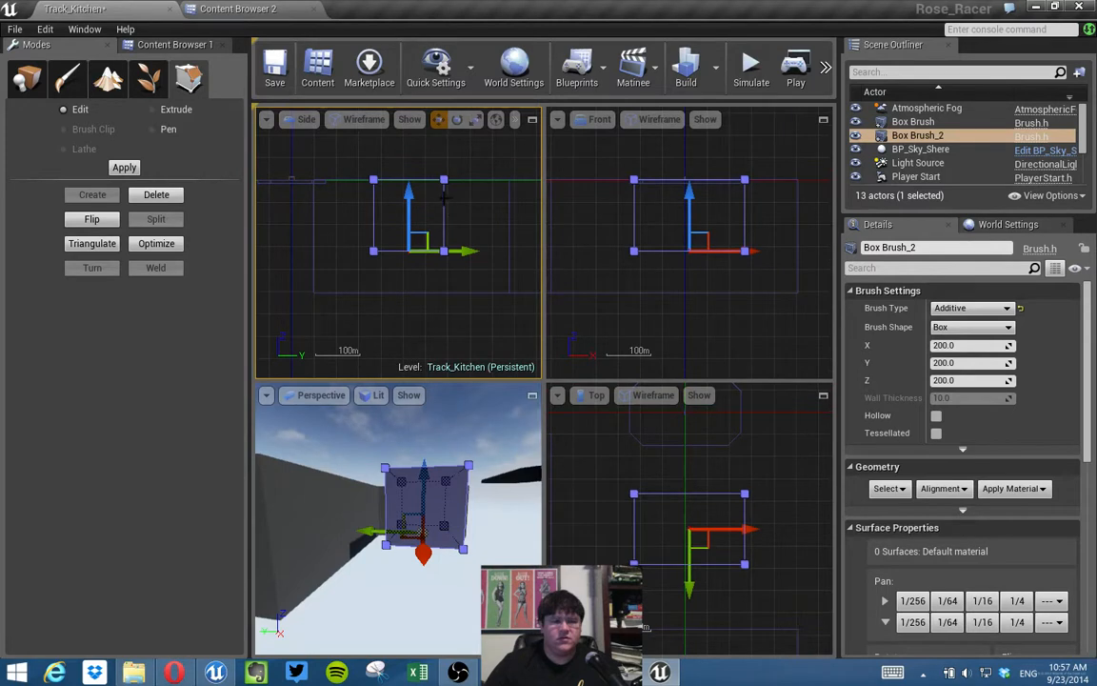
pyautogui.moveTo(408, 192); pyautogui.dragTo(409, 235)
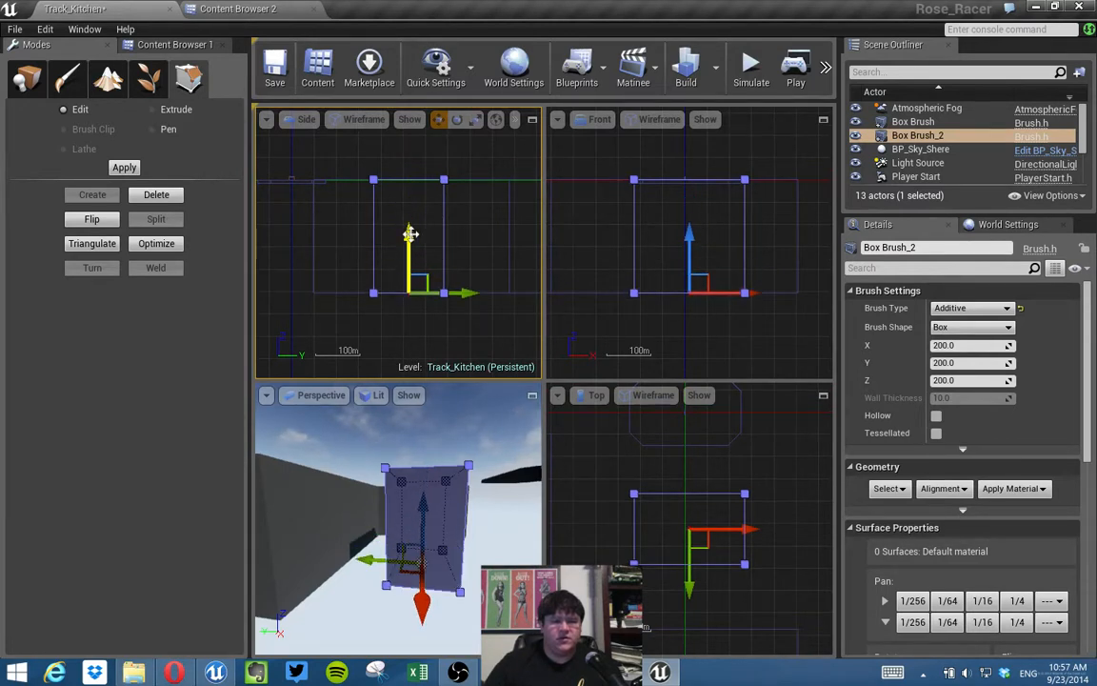
# Select the table brush's underside face and pull it down slightly to thicken the tabletop.
pyautogui.moveTo(325, 247); pyautogui.dragTo(424, 284, button='right')
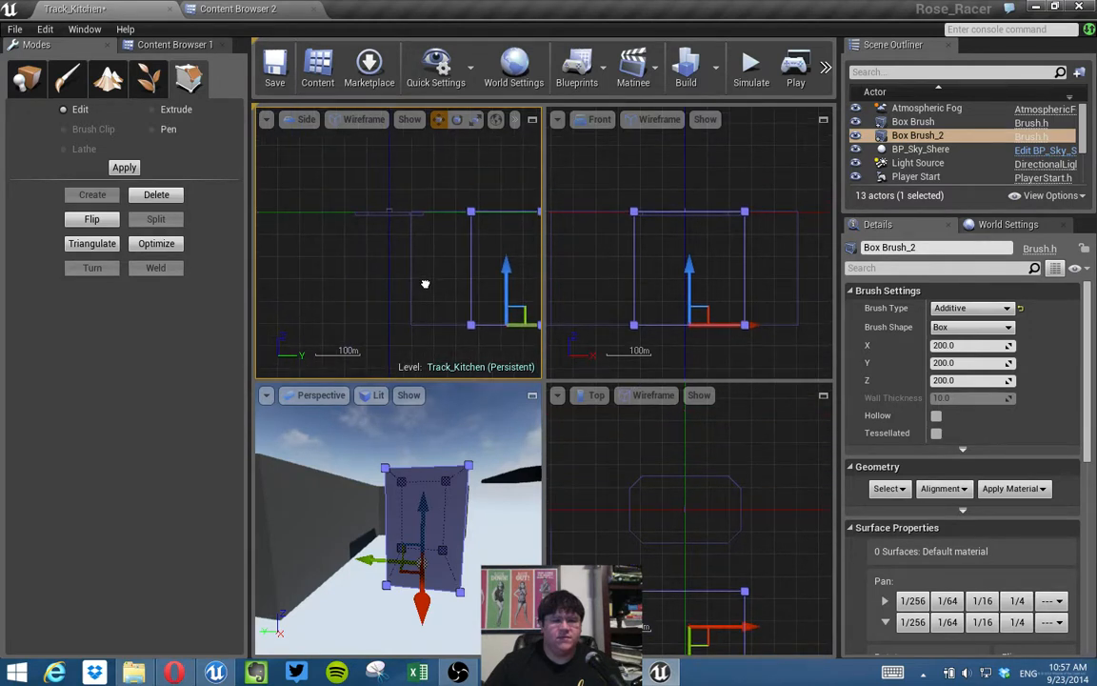
pyautogui.moveTo(457, 438)
pyautogui.mouseDown(button='right')
pyautogui.moveTo(411, 456)
pyautogui.moveTo(526, 444)
pyautogui.moveTo(498, 505)
pyautogui.moveTo(517, 500)
pyautogui.moveTo(496, 463)
pyautogui.moveTo(522, 464)
pyautogui.mouseUp(button='right')
pyautogui.click(418, 466)
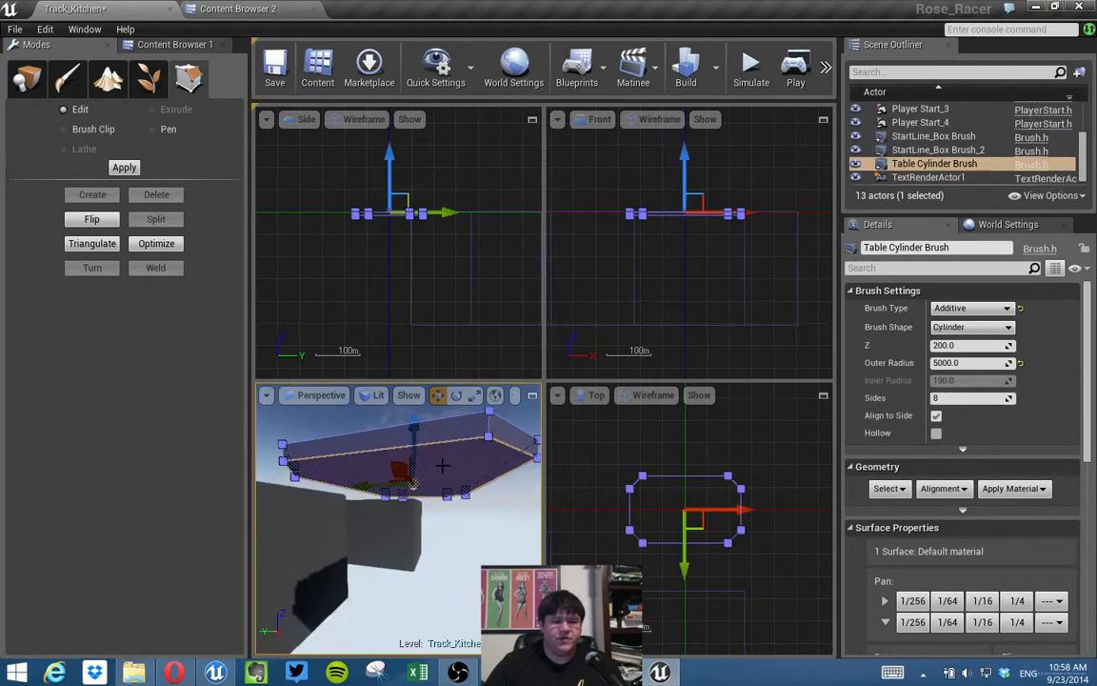
pyautogui.click(444, 465)
pyautogui.moveTo(417, 432); pyautogui.dragTo(412, 444)
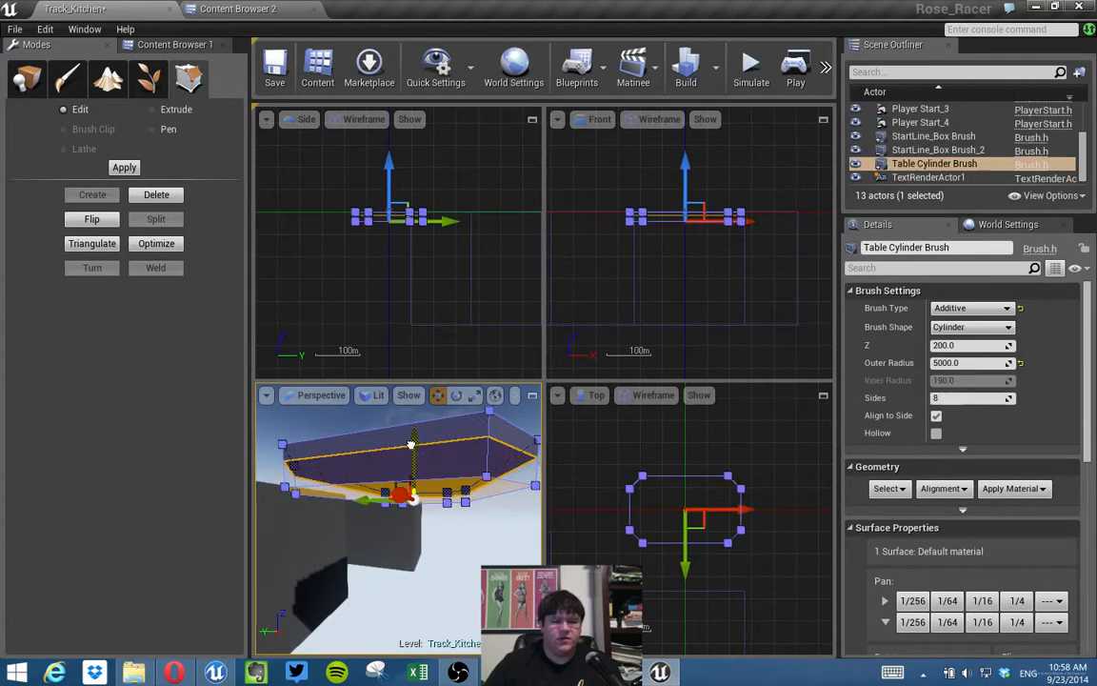
pyautogui.moveTo(411, 444)
pyautogui.mouseDown(button='right')
pyautogui.moveTo(442, 486)
pyautogui.moveTo(342, 476)
pyautogui.moveTo(381, 535)
pyautogui.mouseUp(button='right')
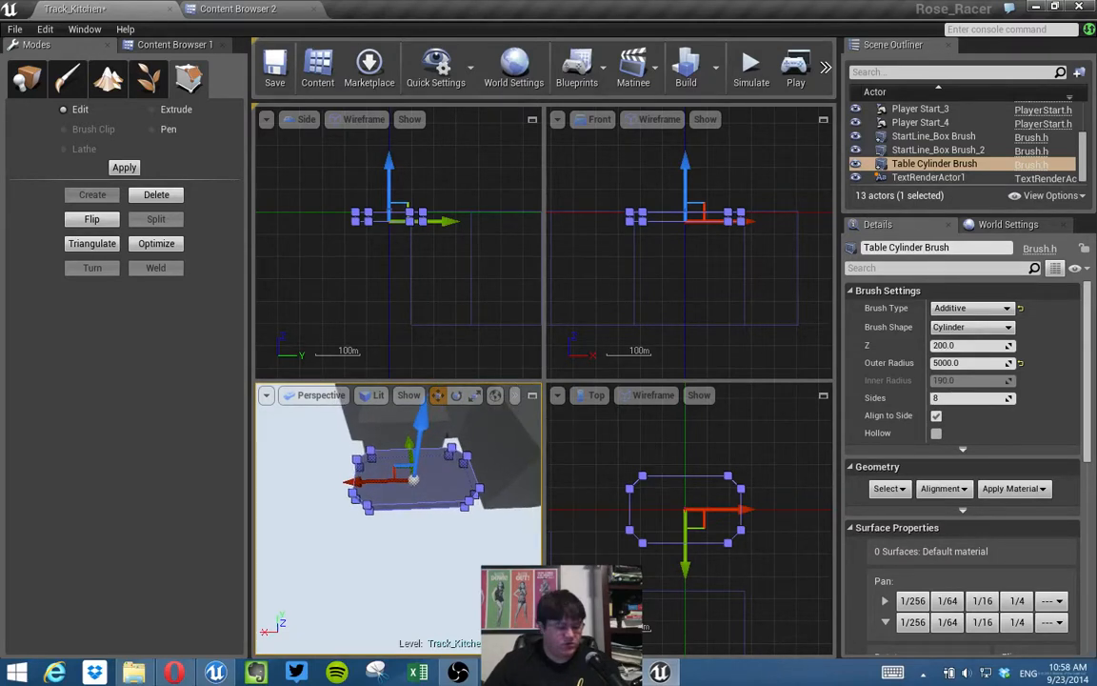
pyautogui.moveTo(435, 461)
pyautogui.mouseDown(button='right')
pyautogui.moveTo(436, 471)
pyautogui.moveTo(435, 461)
pyautogui.mouseUp(button='right')
pyautogui.moveTo(705, 560); pyautogui.dragTo(619, 503)
pyautogui.moveTo(326, 464); pyautogui.dragTo(453, 438, button='right')
pyautogui.moveTo(322, 446); pyautogui.dragTo(341, 452)
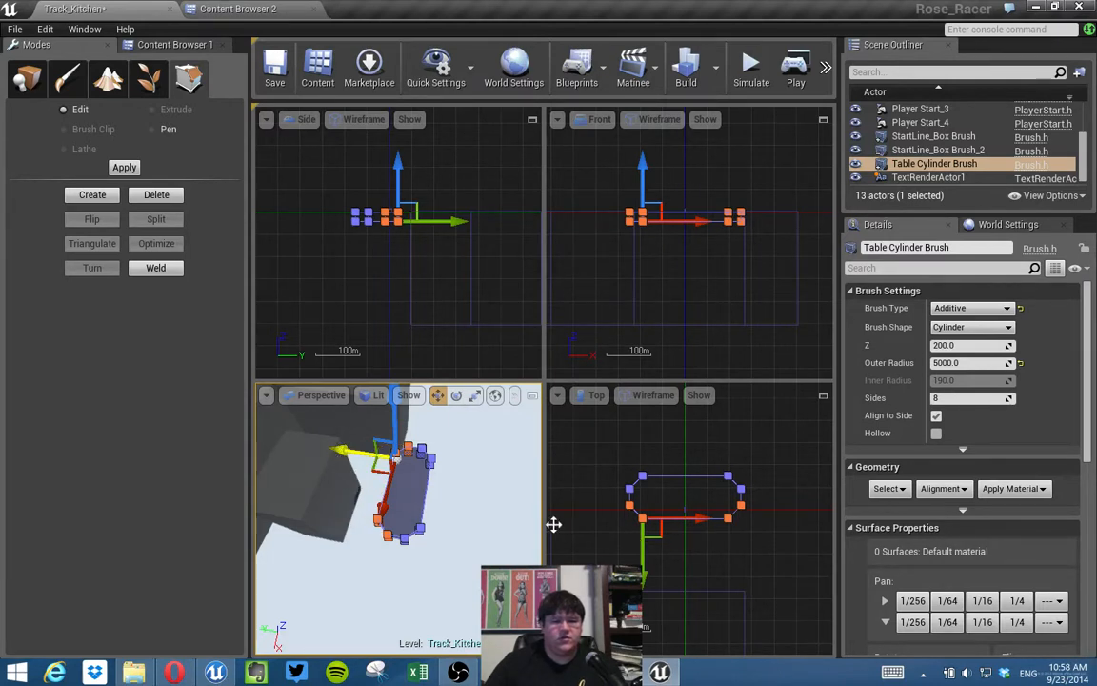
pyautogui.hotkey('ctrl', 'z')
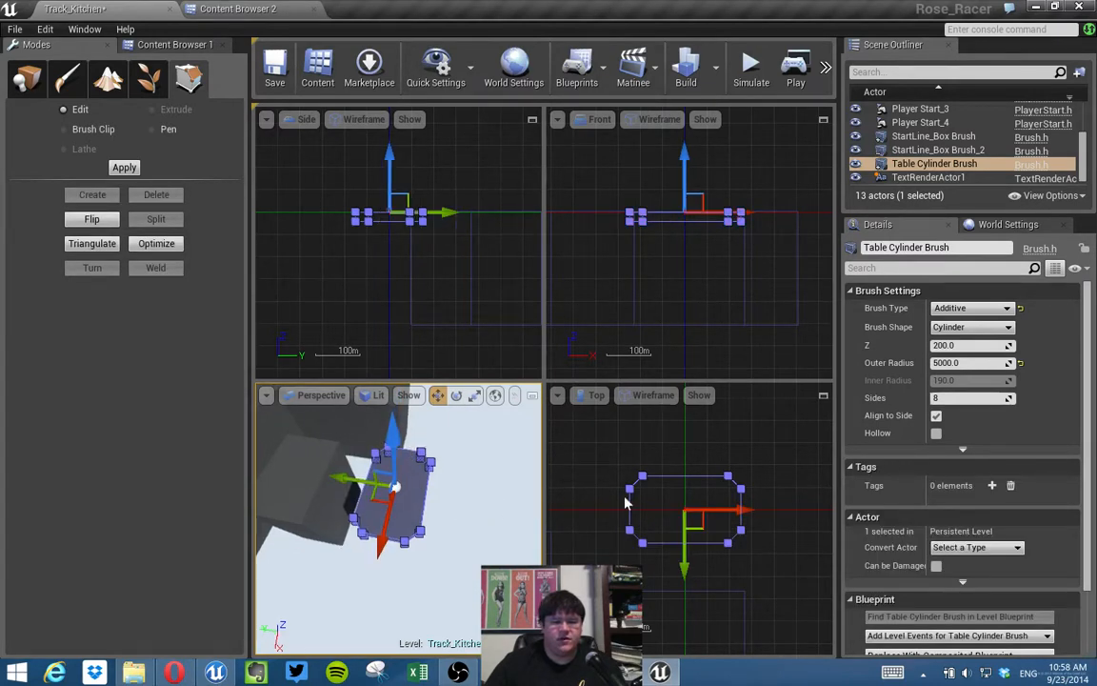
# Select the table's vertices on the side away from the island and move them outward about 35 m along negative Y.
pyautogui.click(639, 459)
pyautogui.moveTo(770, 505); pyautogui.dragTo(770, 505)
pyautogui.moveTo(365, 447); pyautogui.dragTo(377, 456)
# Switch to placement mode and move the whole table brush slightly along positive Y, toward the island.
pyautogui.click(404, 516)
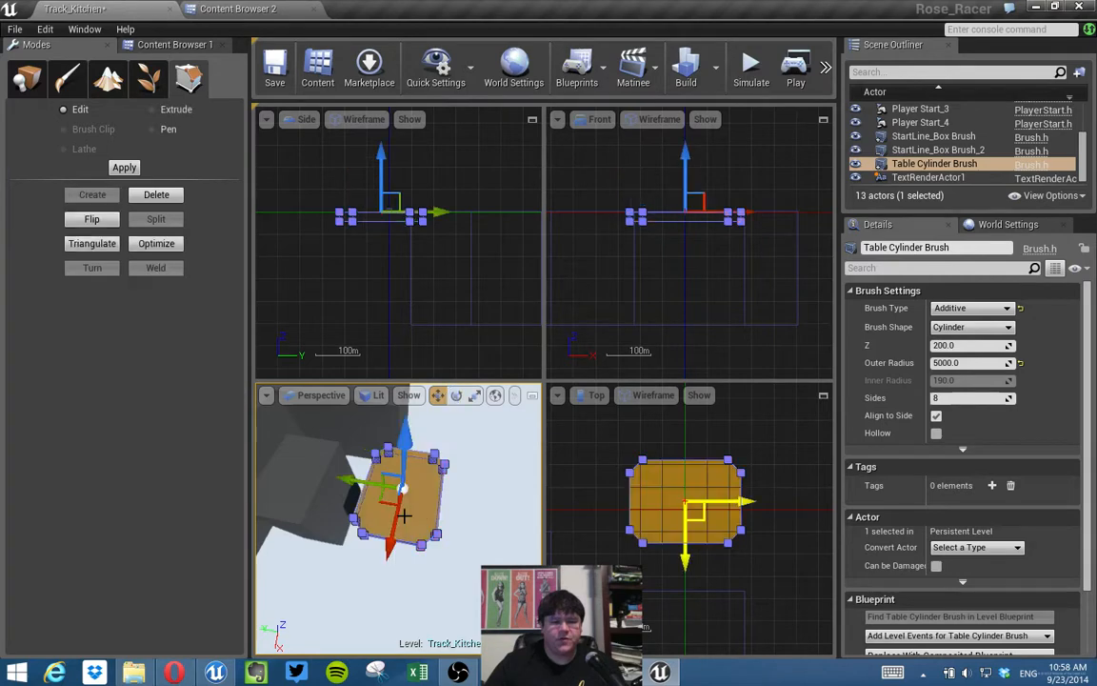
pyautogui.scroll(5, 585, 515)
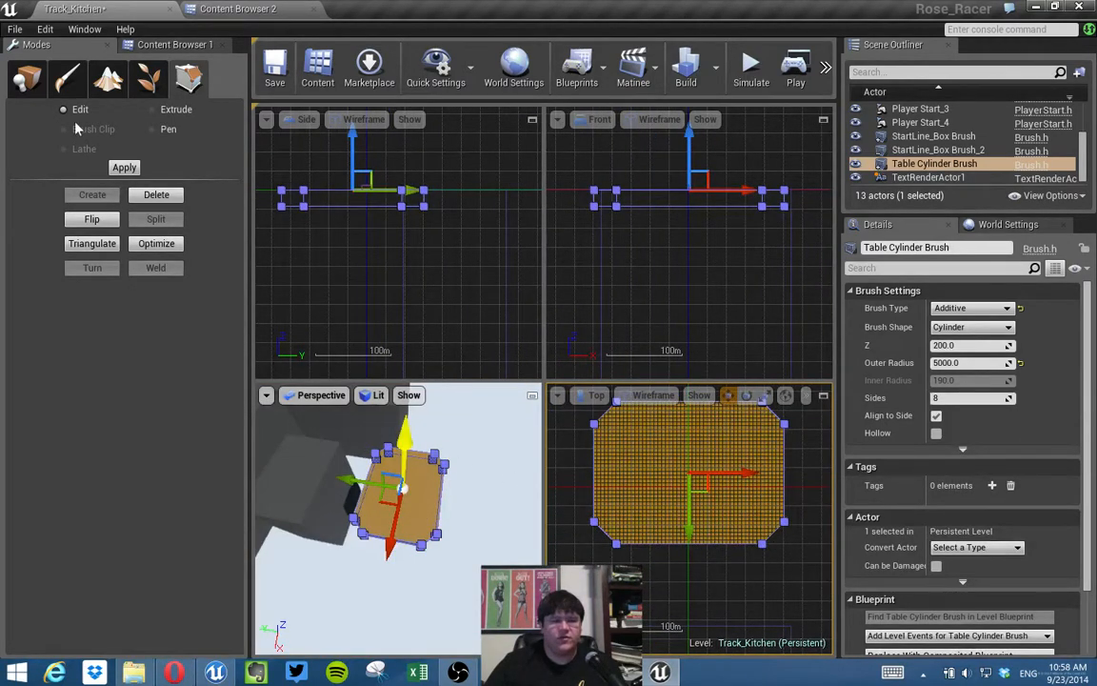
pyautogui.click(26, 78)
pyautogui.moveTo(689, 529)
pyautogui.mouseDown()
pyautogui.moveTo(694, 545)
pyautogui.moveTo(682, 535)
pyautogui.mouseUp()
pyautogui.scroll(2, 696, 524)
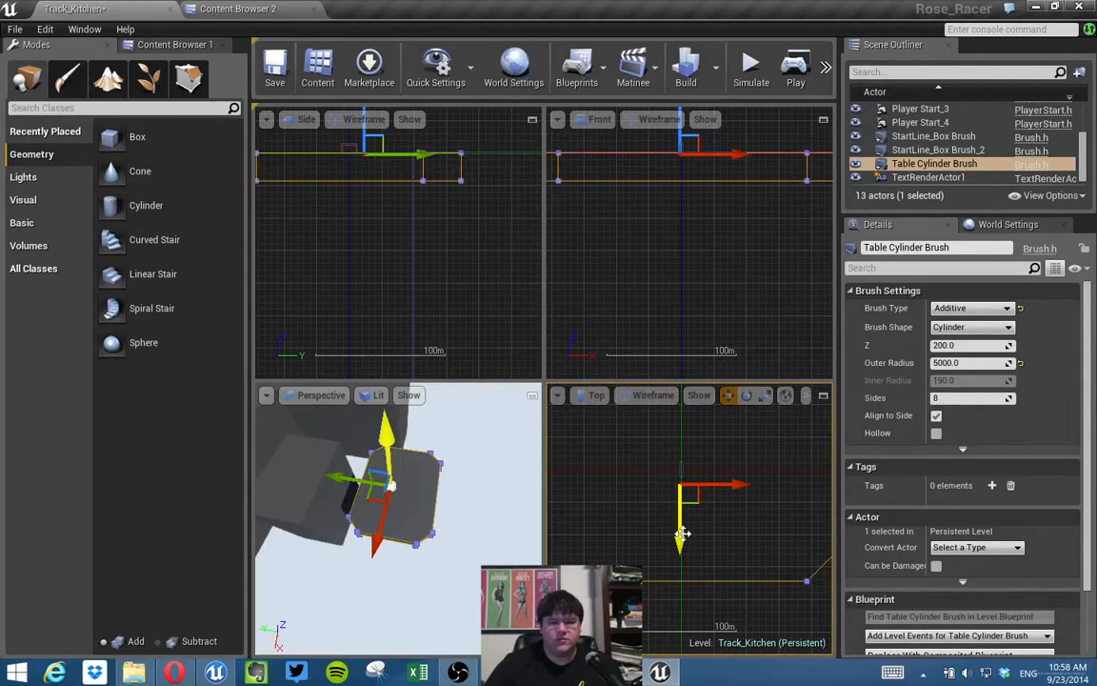
pyautogui.scroll(-3, 694, 529)
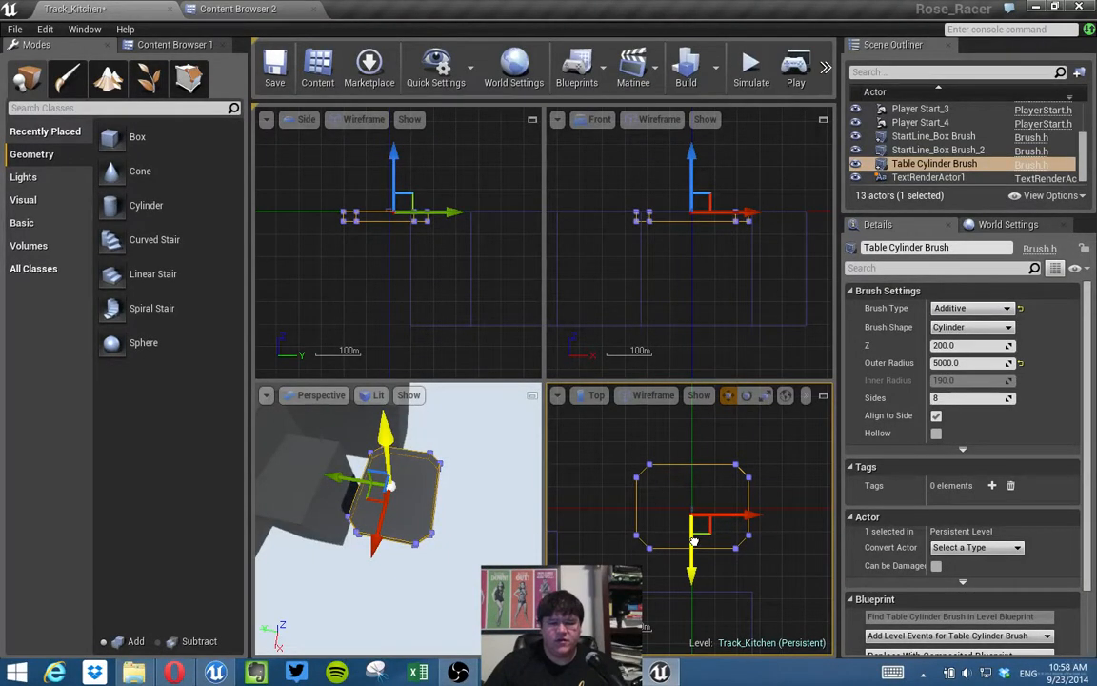
# Lengthen the table brush along X by moving the vertices at each of its two ends outward in the Top view.
pyautogui.moveTo(619, 553)
pyautogui.mouseDown(button='right')
pyautogui.moveTo(626, 482)
pyautogui.moveTo(627, 503)
pyautogui.mouseUp(button='right')
pyautogui.moveTo(626, 444); pyautogui.dragTo(613, 456, button='right')
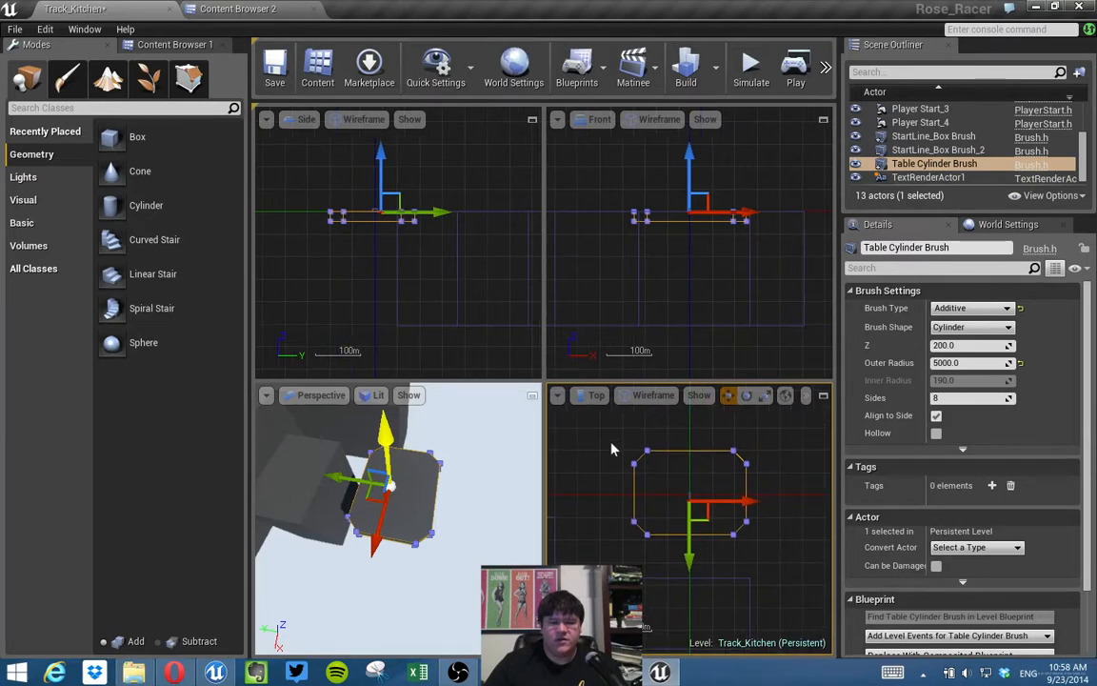
pyautogui.moveTo(662, 549); pyautogui.dragTo(680, 529)
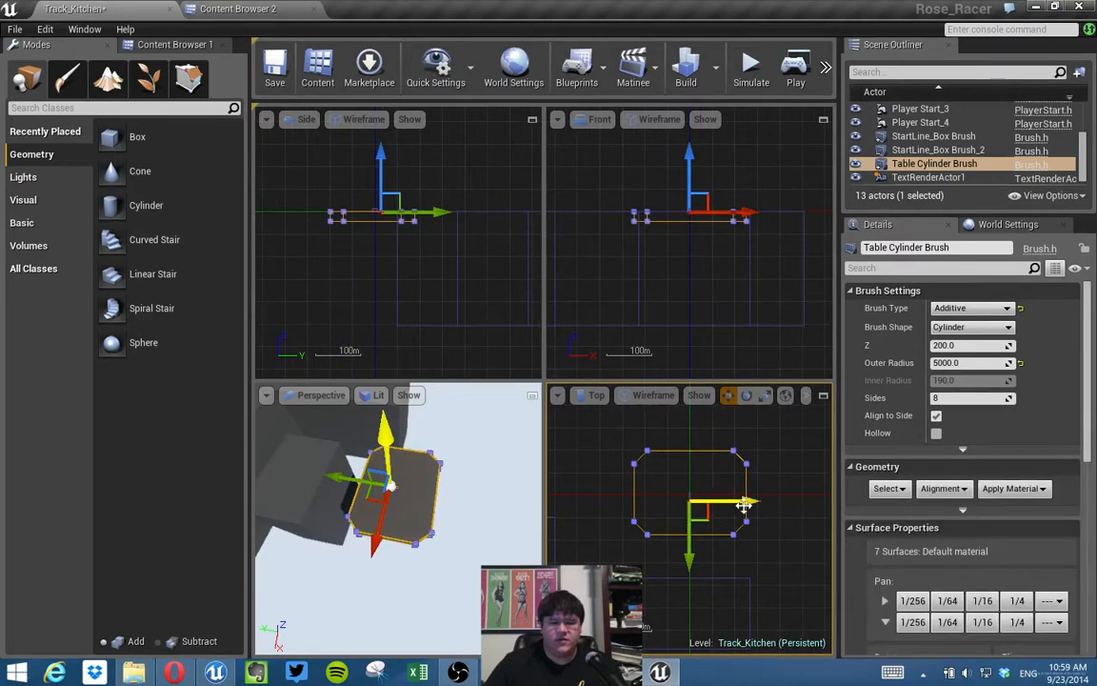
pyautogui.click(189, 78)
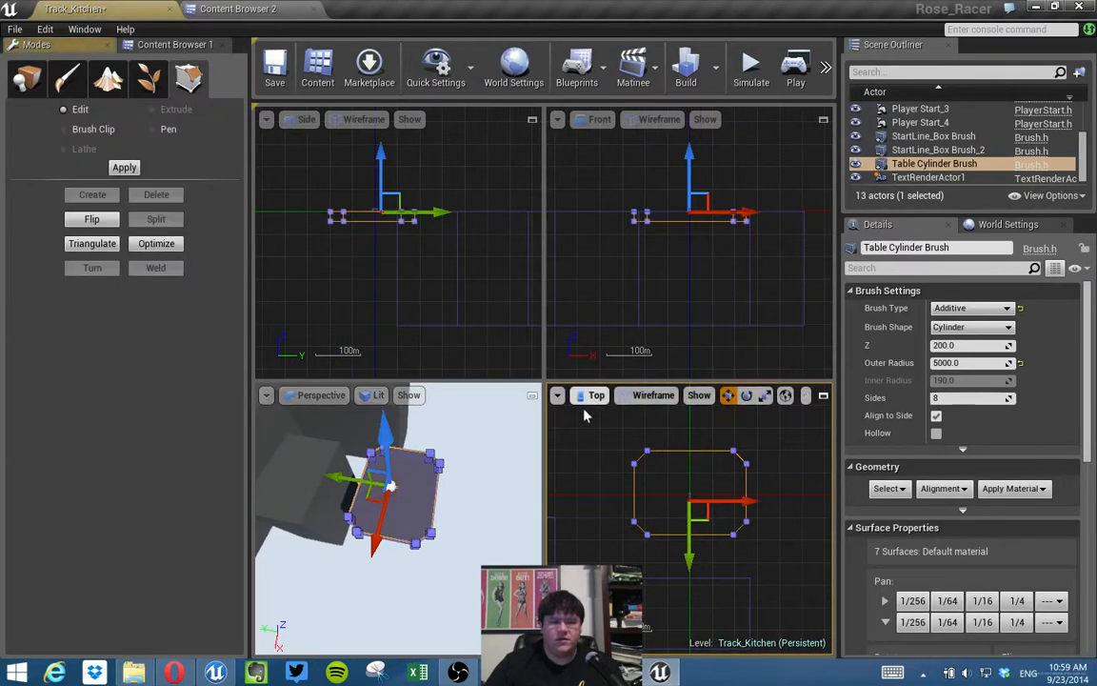
pyautogui.moveTo(672, 548)
pyautogui.mouseDown()
pyautogui.moveTo(697, 534)
pyautogui.moveTo(687, 536)
pyautogui.mouseUp()
pyautogui.moveTo(770, 548); pyautogui.dragTo(734, 527, button='right')
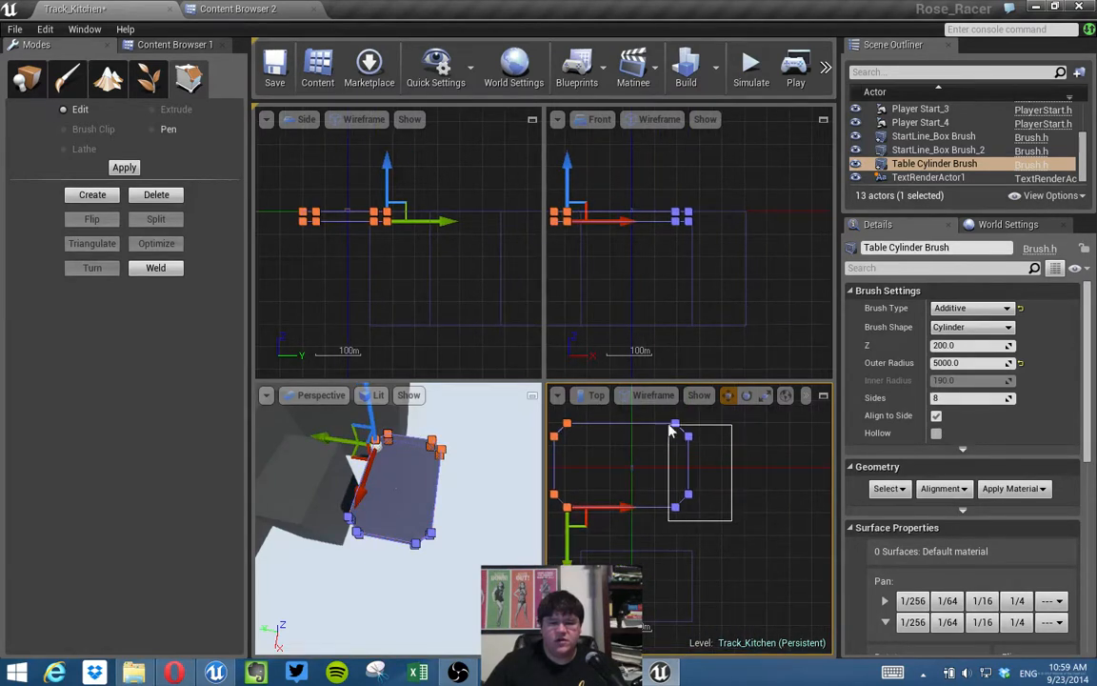
pyautogui.moveTo(670, 431); pyautogui.dragTo(667, 419)
pyautogui.moveTo(741, 423); pyautogui.dragTo(753, 423)
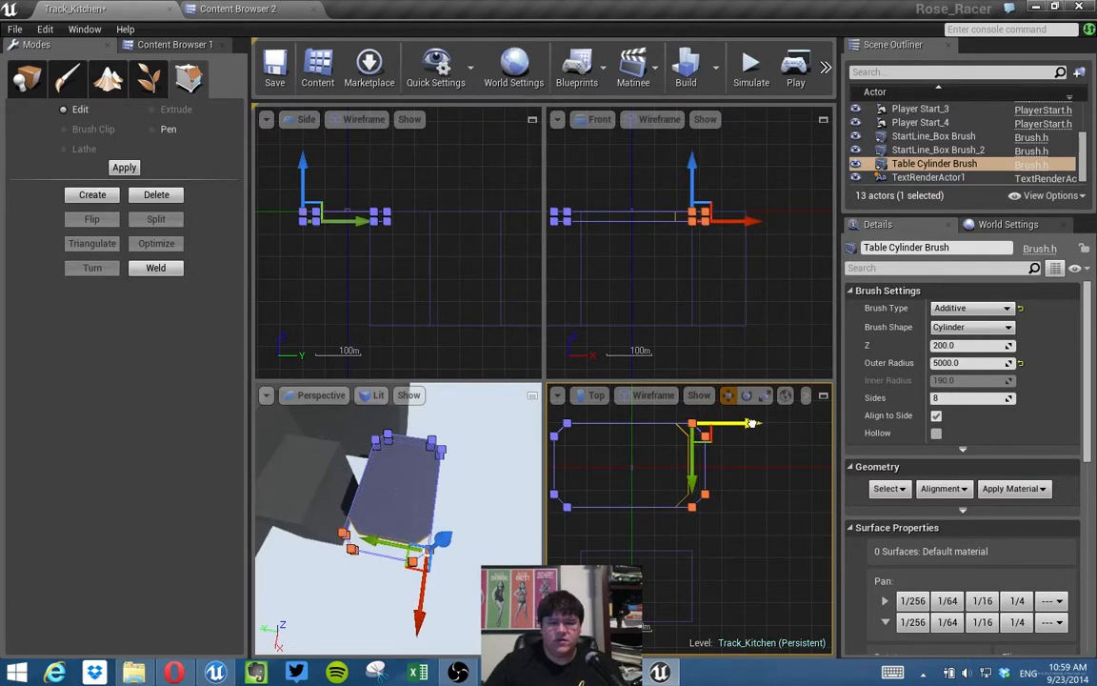
# Extend the counter arm beside the table by moving its end face outward in the maximized perspective view, and return to placement mode.
pyautogui.click(532, 396)
pyautogui.moveTo(629, 556)
pyautogui.mouseDown(button='right')
pyautogui.moveTo(533, 505)
pyautogui.moveTo(495, 505)
pyautogui.mouseUp(button='right')
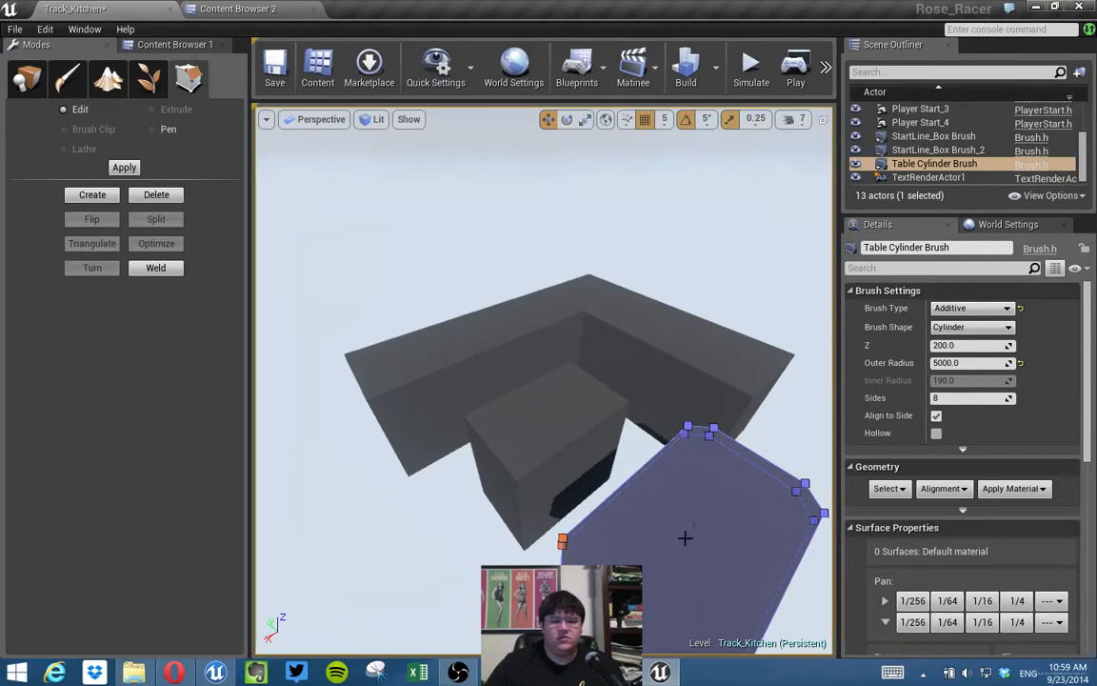
pyautogui.moveTo(661, 441)
pyautogui.mouseDown(button='right')
pyautogui.moveTo(567, 433)
pyautogui.moveTo(686, 419)
pyautogui.moveTo(676, 341)
pyautogui.moveTo(581, 324)
pyautogui.moveTo(495, 338)
pyautogui.moveTo(679, 457)
pyautogui.moveTo(657, 468)
pyautogui.moveTo(677, 480)
pyautogui.mouseUp(button='right')
pyautogui.click(649, 446)
pyautogui.click(660, 450)
pyautogui.moveTo(648, 492); pyautogui.dragTo(626, 500)
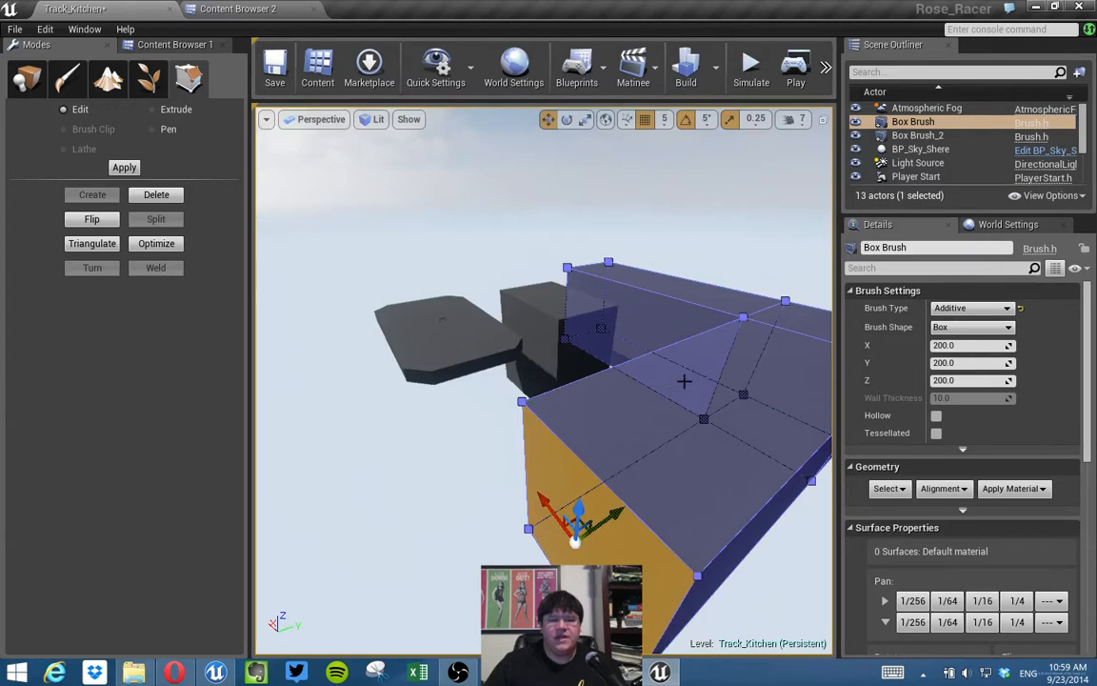
pyautogui.moveTo(683, 481)
pyautogui.mouseDown(button='right')
pyautogui.moveTo(646, 475)
pyautogui.moveTo(549, 415)
pyautogui.mouseUp(button='right')
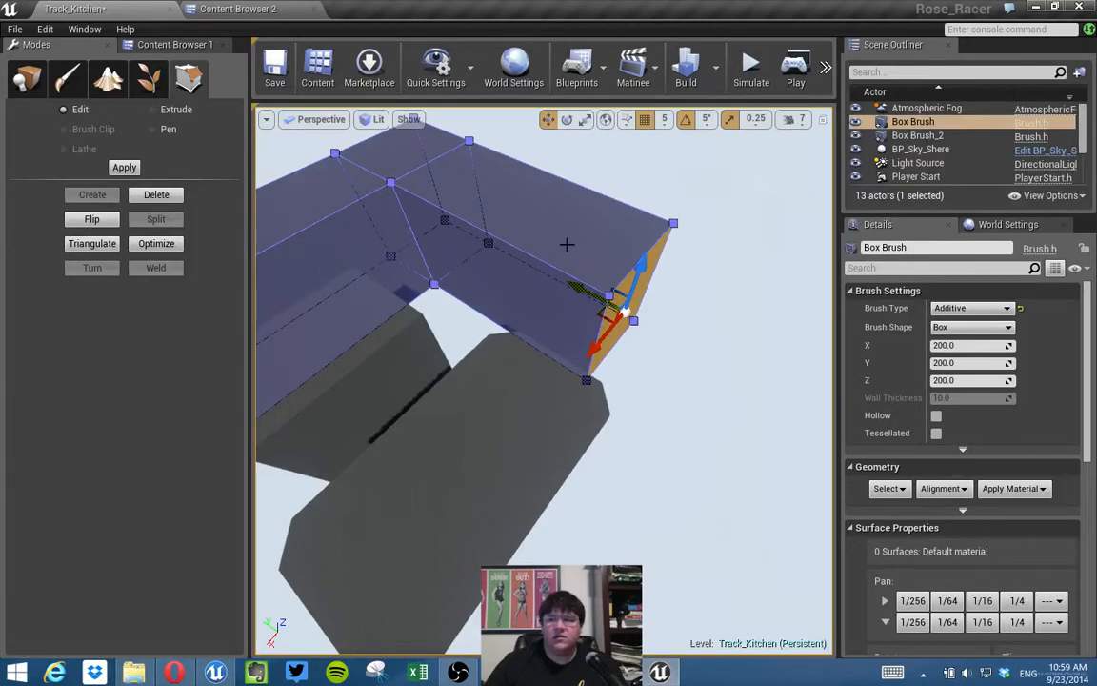
pyautogui.click(27, 83)
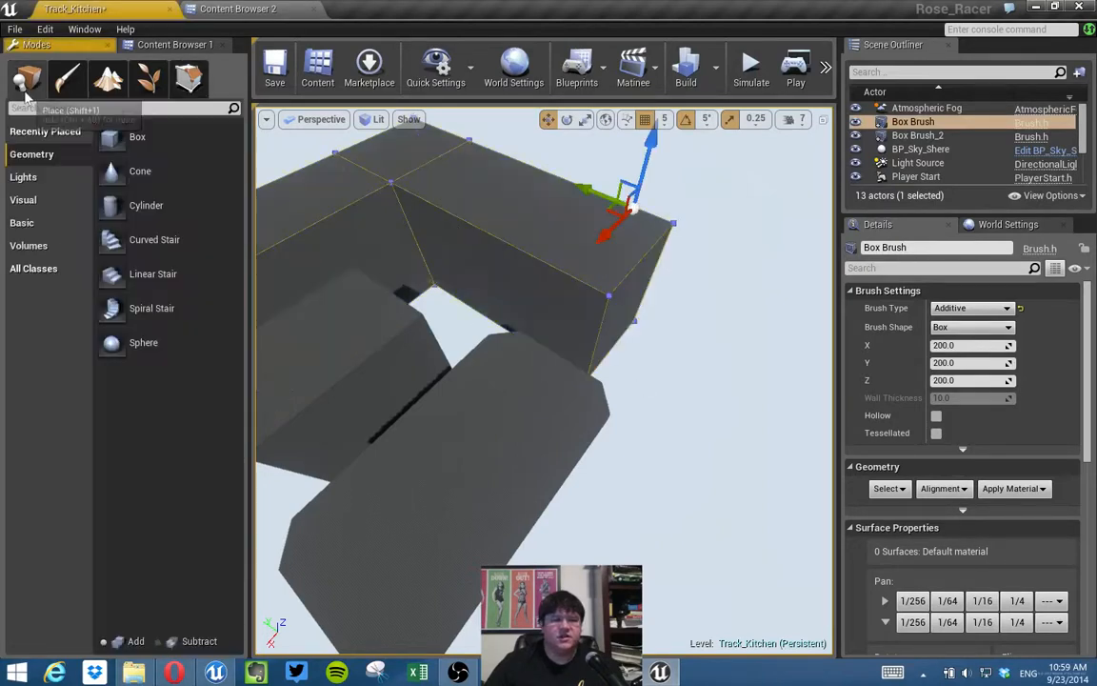
# Place an SM_Straight track piece from the ProtoTrackPieces folder on the tabletop near the edge facing the counter.
pyautogui.click(174, 45)
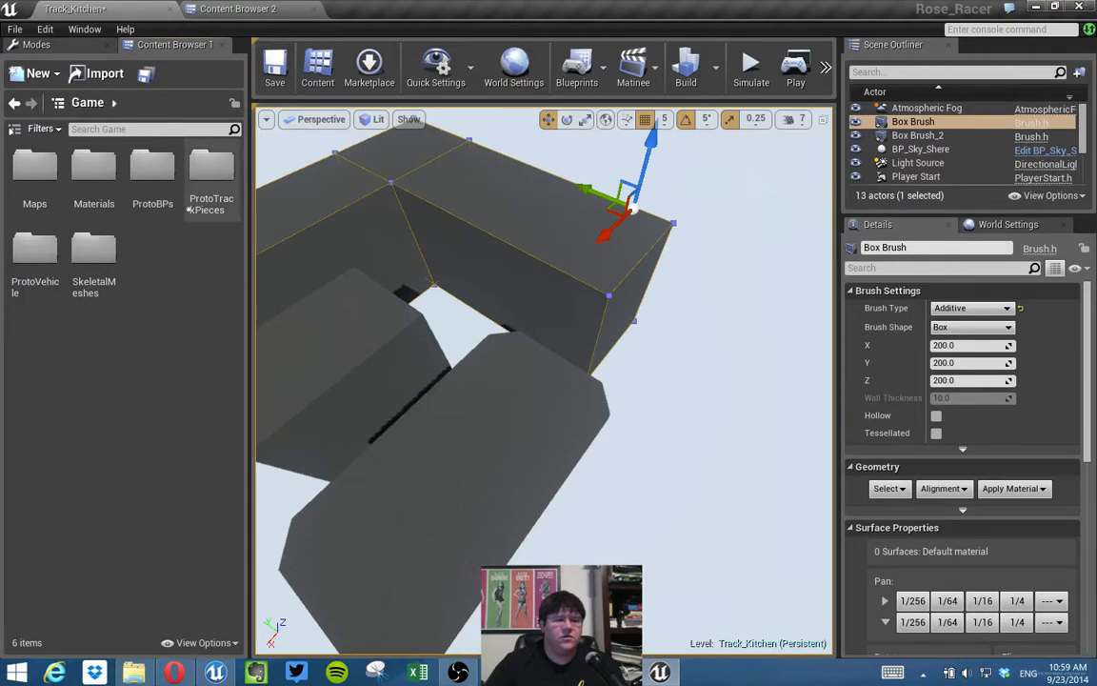
pyautogui.doubleClick(210, 168)
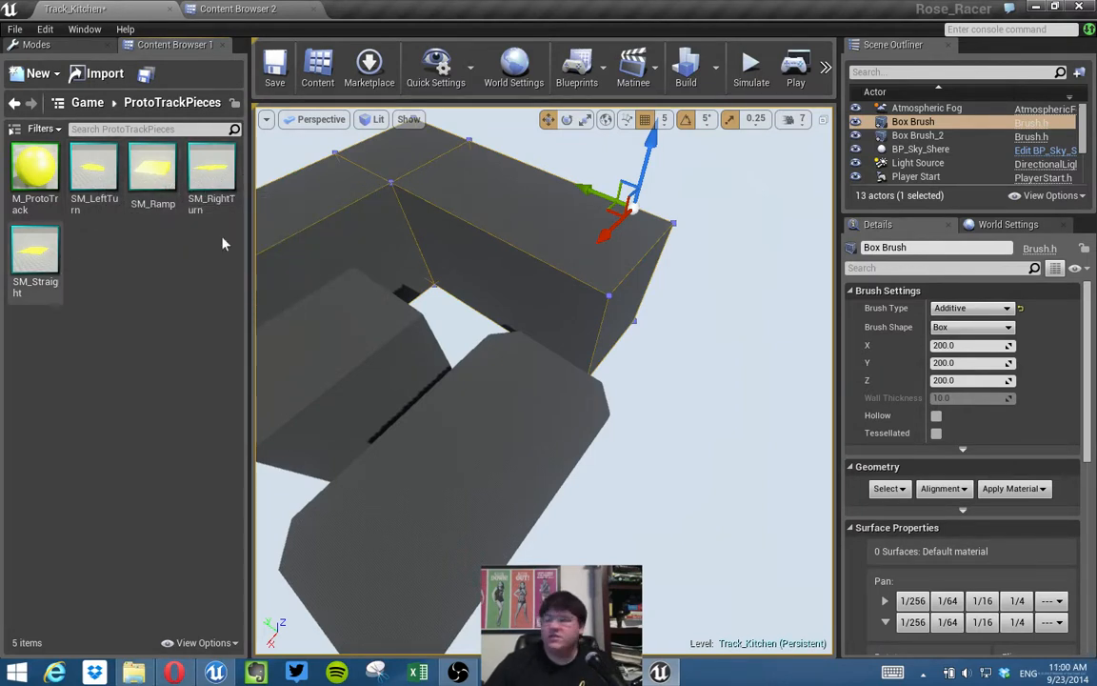
pyautogui.moveTo(542, 381)
pyautogui.mouseDown(button='right')
pyautogui.moveTo(551, 375)
pyautogui.moveTo(448, 272)
pyautogui.moveTo(434, 277)
pyautogui.moveTo(438, 352)
pyautogui.moveTo(326, 313)
pyautogui.mouseUp(button='right')
pyautogui.moveTo(35, 252); pyautogui.dragTo(612, 357)
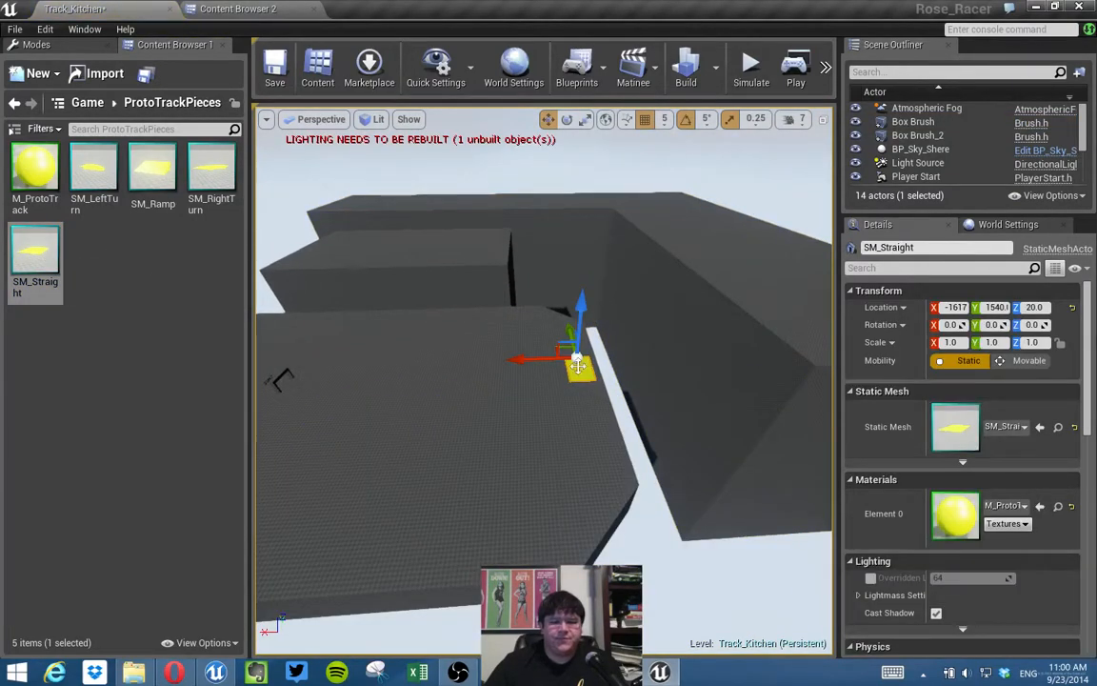
# Rotate the track piece -90° about Z and move it along positive X so its outer end meets the table's edge.
pyautogui.press('e')
pyautogui.moveTo(509, 360); pyautogui.dragTo(666, 354)
pyautogui.press('space')
pyautogui.press('space')
pyautogui.moveTo(561, 412); pyautogui.dragTo(580, 515, button='right')
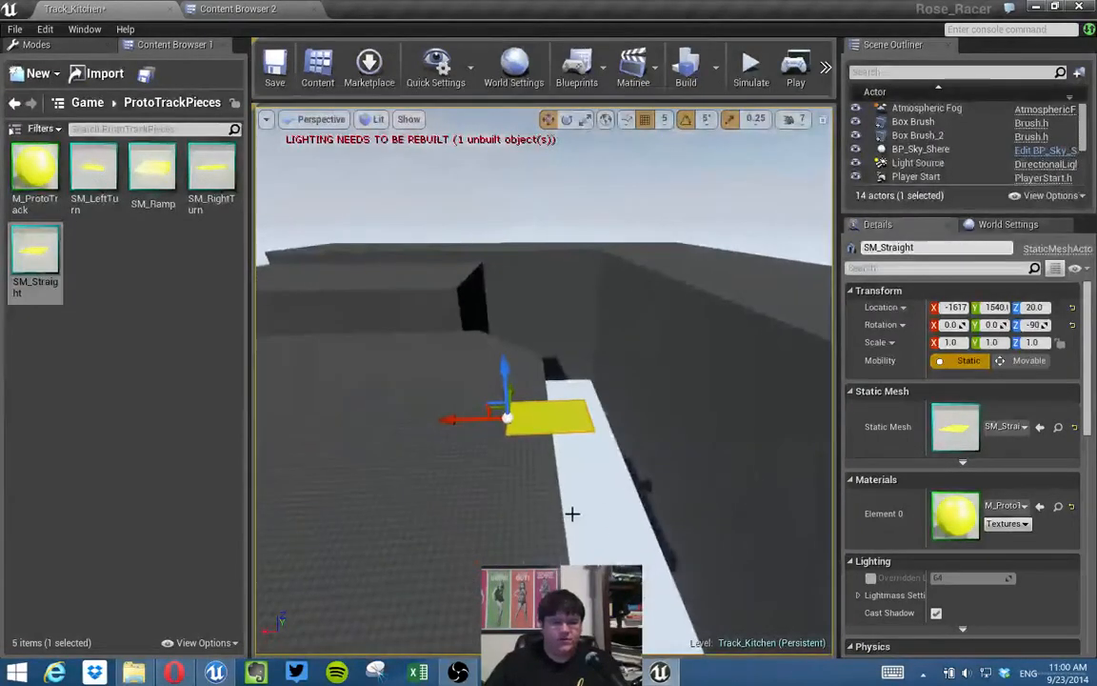
pyautogui.moveTo(453, 422); pyautogui.dragTo(410, 420)
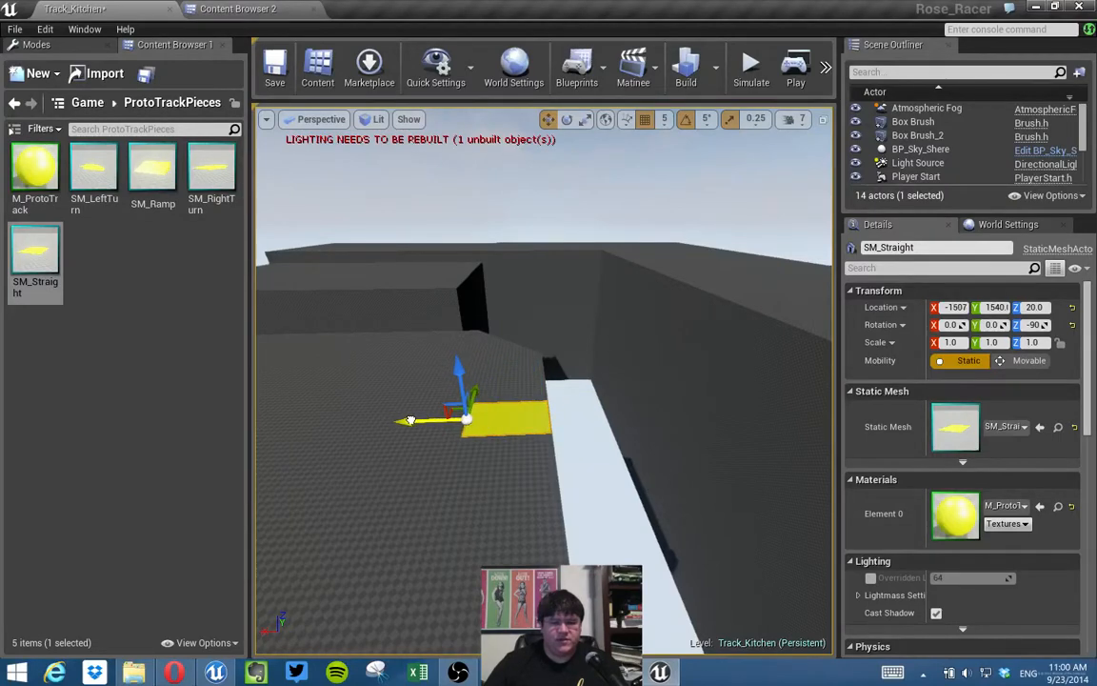
pyautogui.moveTo(481, 426); pyautogui.dragTo(453, 382, button='right')
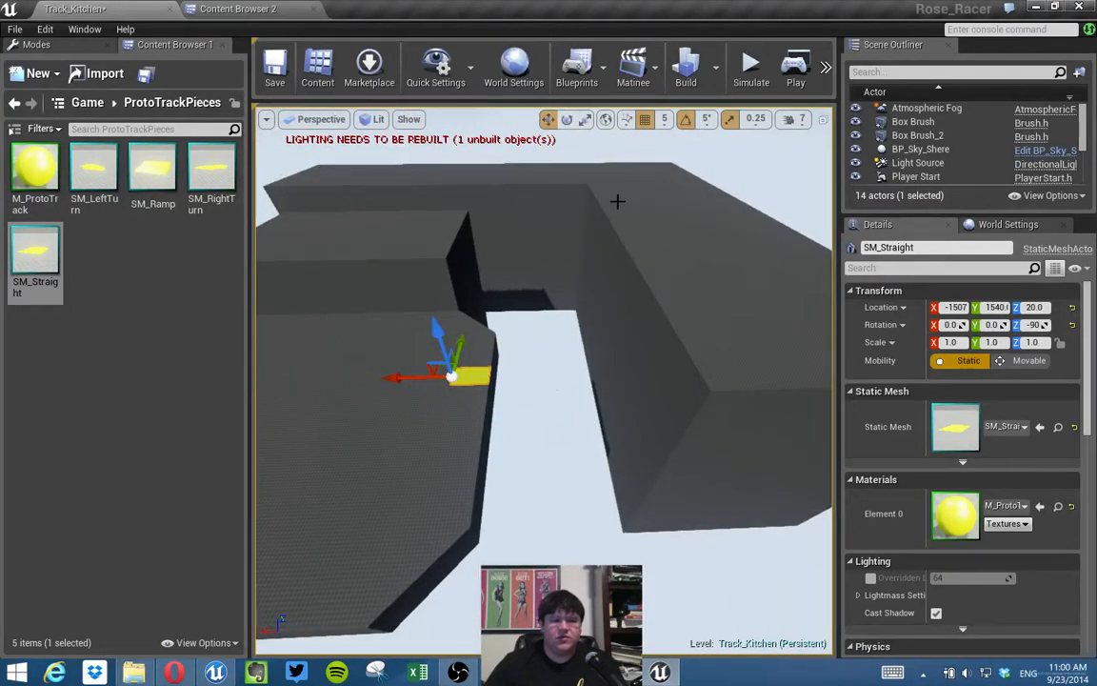
# Set the grid snap size to 500 and duplicate the straight track piece along negative X over the gap toward the counter.
pyautogui.click(664, 119)
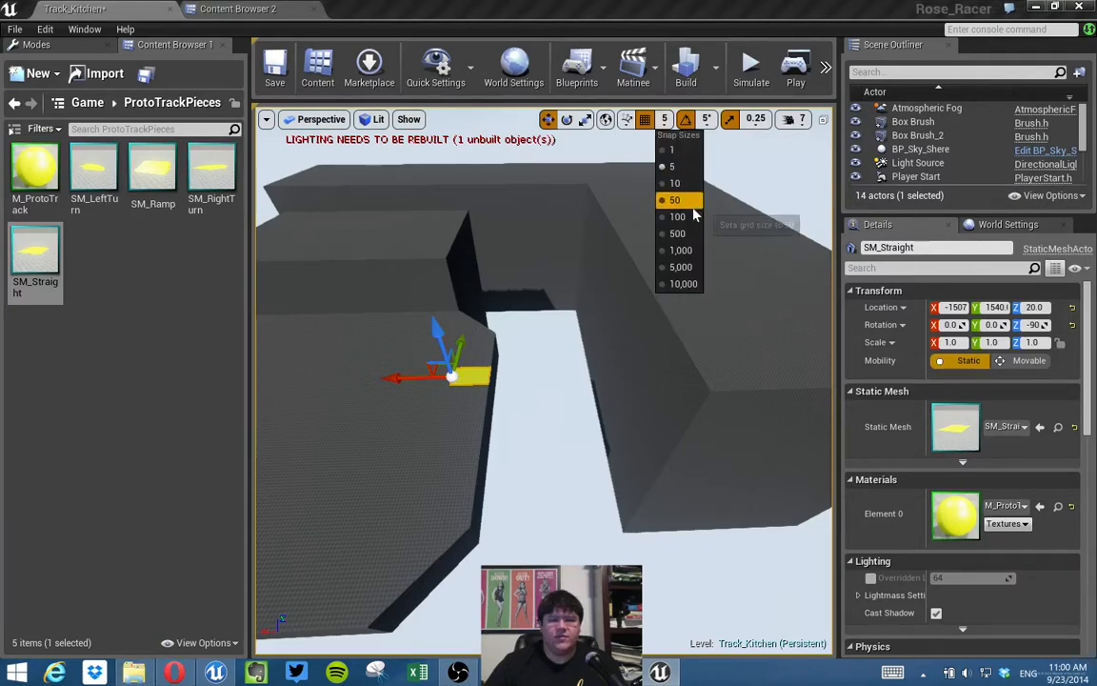
pyautogui.click(677, 233)
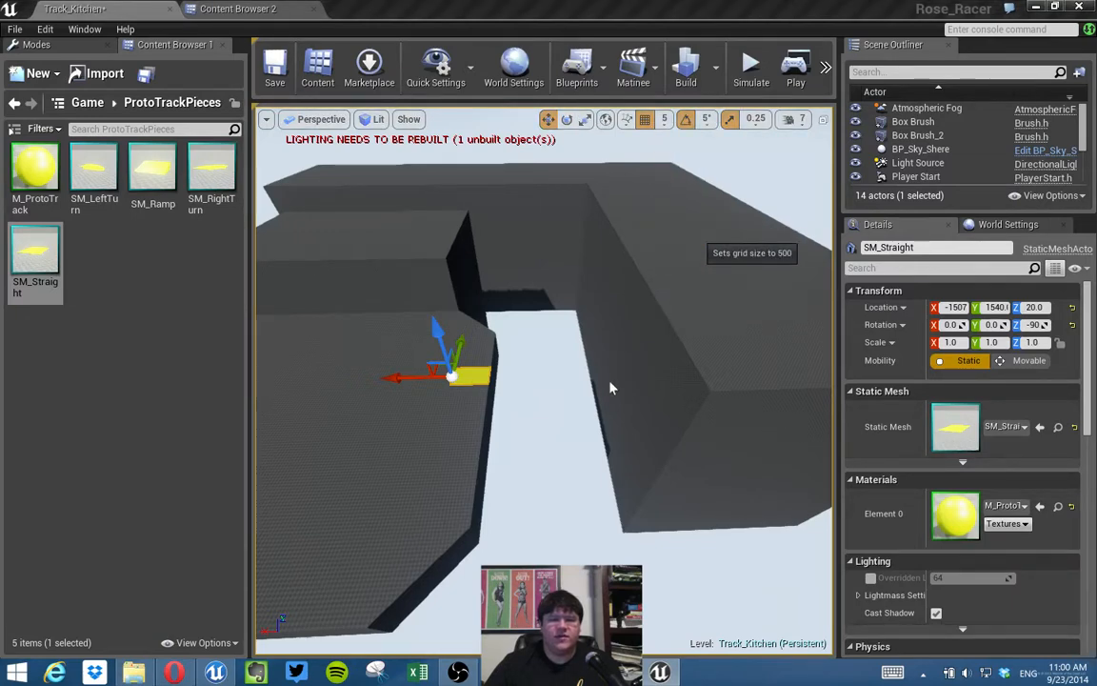
pyautogui.moveTo(612, 380); pyautogui.dragTo(544, 392, button='right')
pyautogui.keyDown('alt'); pyautogui.moveTo(544, 391); pyautogui.dragTo(577, 406); pyautogui.keyUp('alt')
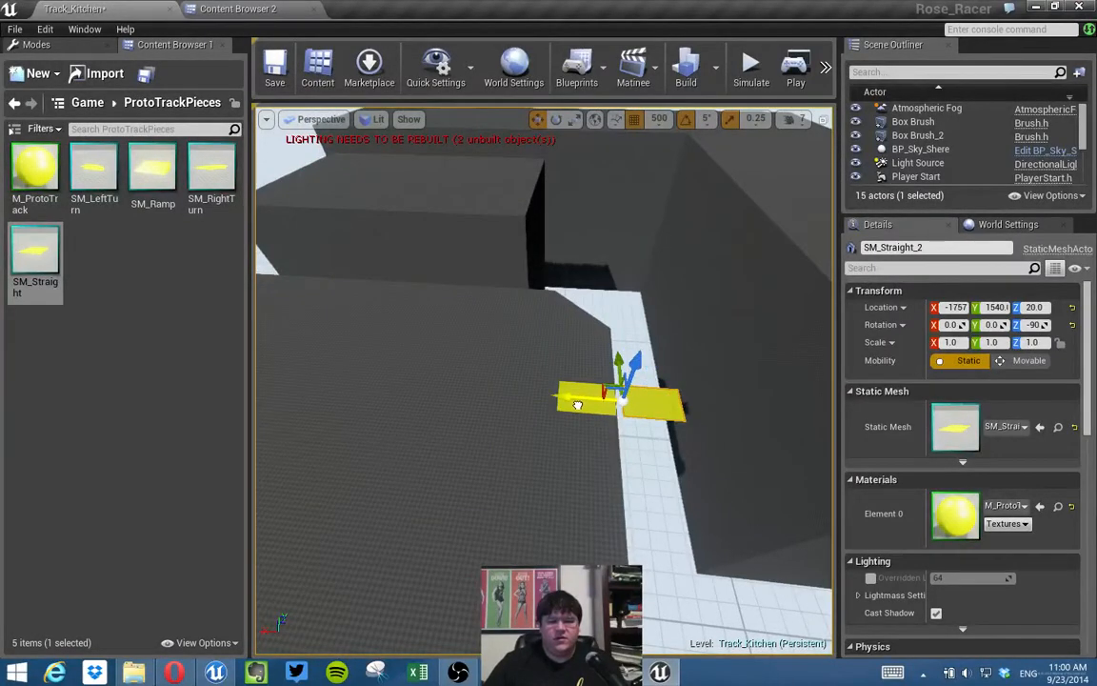
pyautogui.moveTo(680, 427); pyautogui.dragTo(683, 426, button='right')
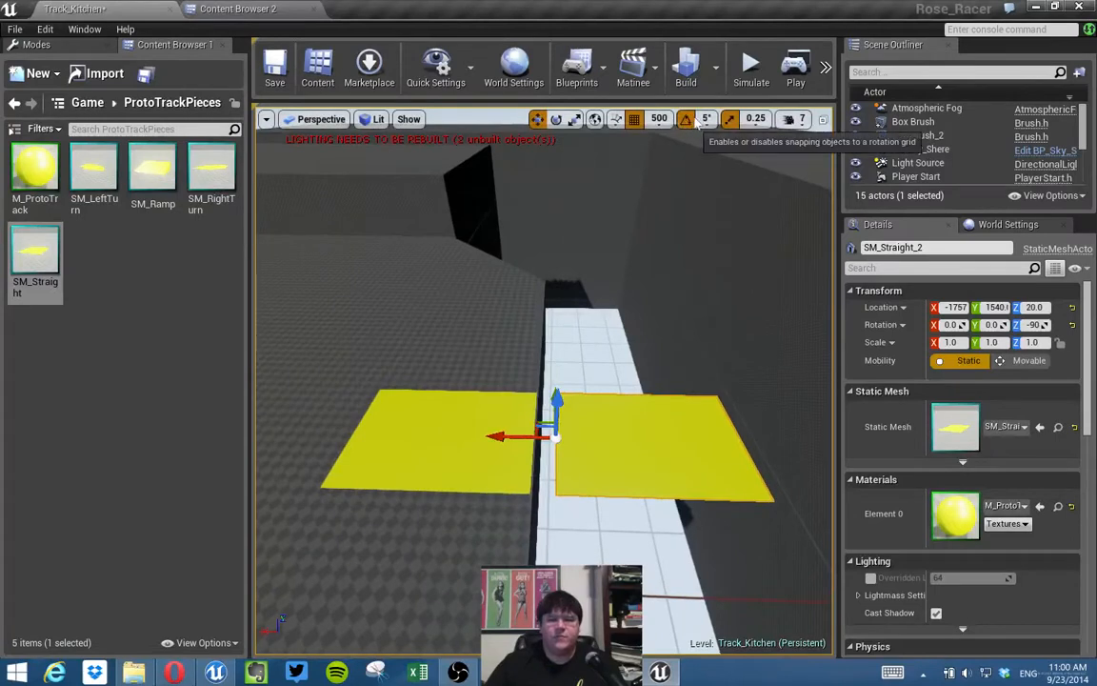
# Set the grid snap size to 100 and slide the duplicate along positive X to close the gap to the first piece.
pyautogui.click(660, 119)
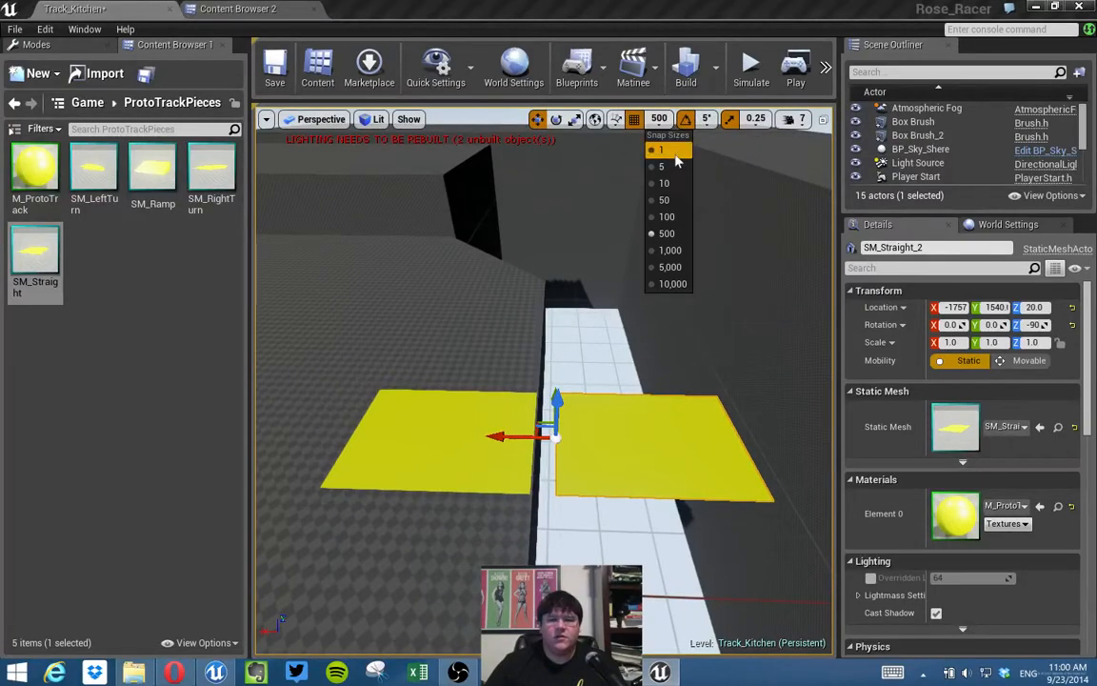
pyautogui.click(664, 216)
pyautogui.moveTo(505, 440); pyautogui.dragTo(481, 441)
# Duplicate the straight piece five more times end to end along negative X, bridging the gap up to the counter.
pyautogui.moveTo(600, 435); pyautogui.dragTo(558, 428, button='right')
pyautogui.keyDown('alt'); pyautogui.moveTo(384, 391); pyautogui.dragTo(448, 391); pyautogui.keyUp('alt')
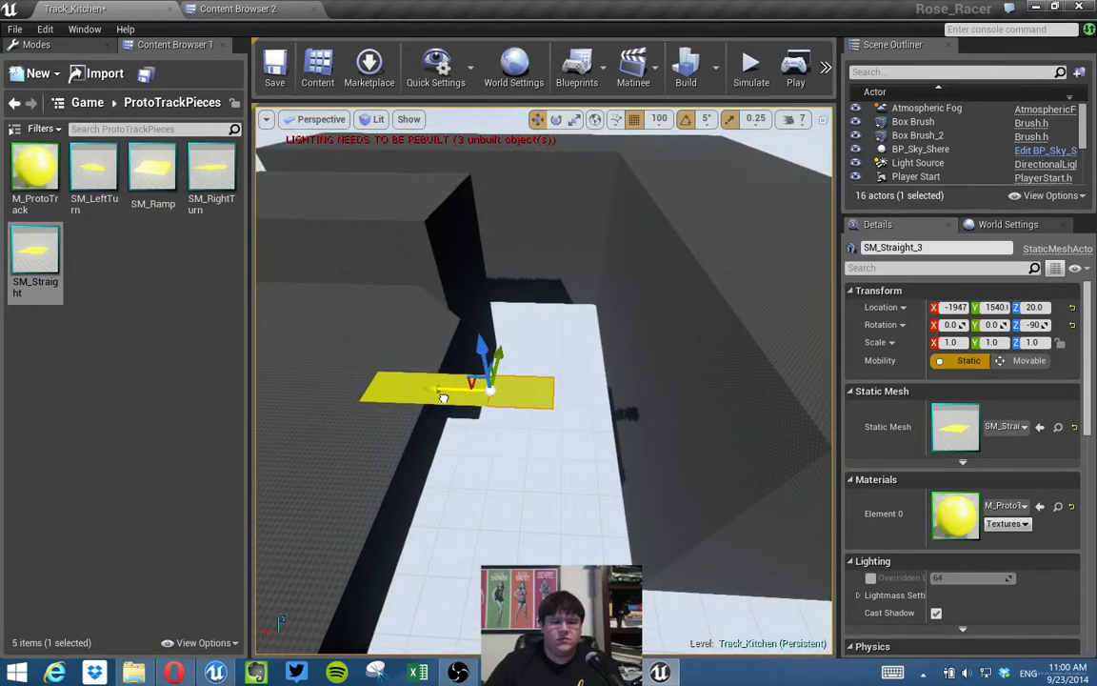
pyautogui.keyDown('alt'); pyautogui.moveTo(441, 393); pyautogui.dragTo(501, 393); pyautogui.keyUp('alt')
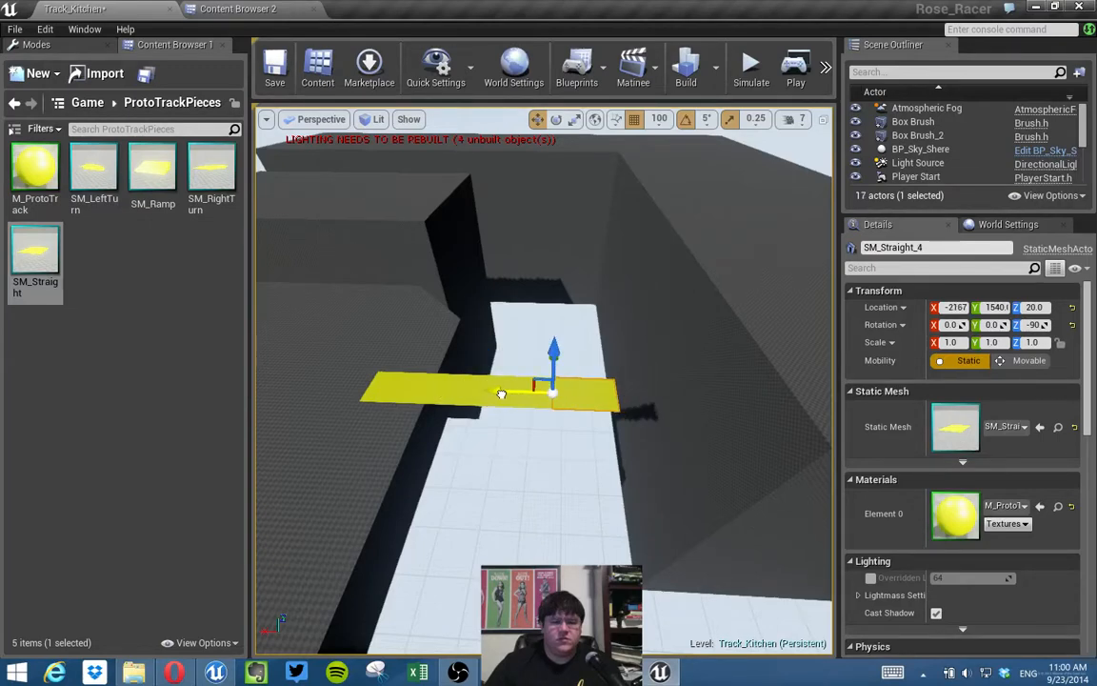
pyautogui.moveTo(509, 399); pyautogui.dragTo(509, 399, button='right')
pyautogui.keyDown('alt'); pyautogui.moveTo(397, 387); pyautogui.dragTo(454, 391); pyautogui.keyUp('alt')
pyautogui.moveTo(520, 393); pyautogui.dragTo(520, 393, button='right')
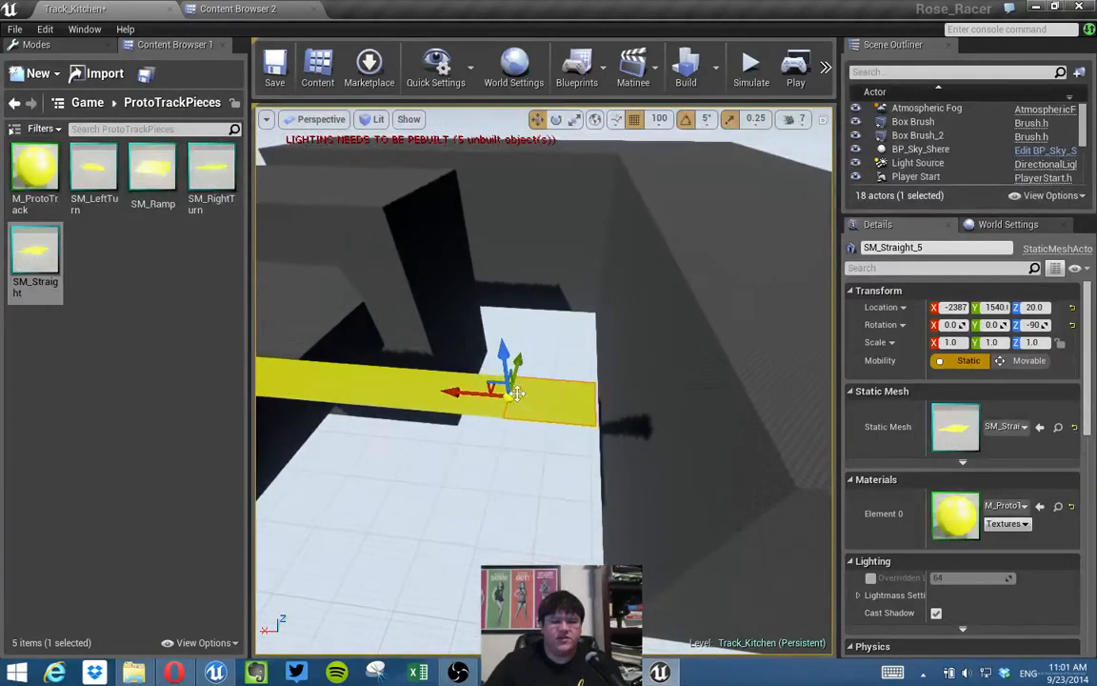
pyautogui.keyDown('alt'); pyautogui.moveTo(464, 392); pyautogui.dragTo(546, 397); pyautogui.keyUp('alt')
pyautogui.moveTo(546, 397); pyautogui.dragTo(545, 397, button='right')
pyautogui.moveTo(465, 468); pyautogui.dragTo(466, 468, button='right')
pyautogui.keyDown('alt'); pyautogui.moveTo(466, 289); pyautogui.dragTo(494, 310); pyautogui.keyUp('alt')
pyautogui.moveTo(514, 293); pyautogui.dragTo(514, 292, button='right')
# Try to select all top faces of the L-shaped counter brush in geometry editing mode.
pyautogui.moveTo(611, 338); pyautogui.dragTo(612, 338, button='right')
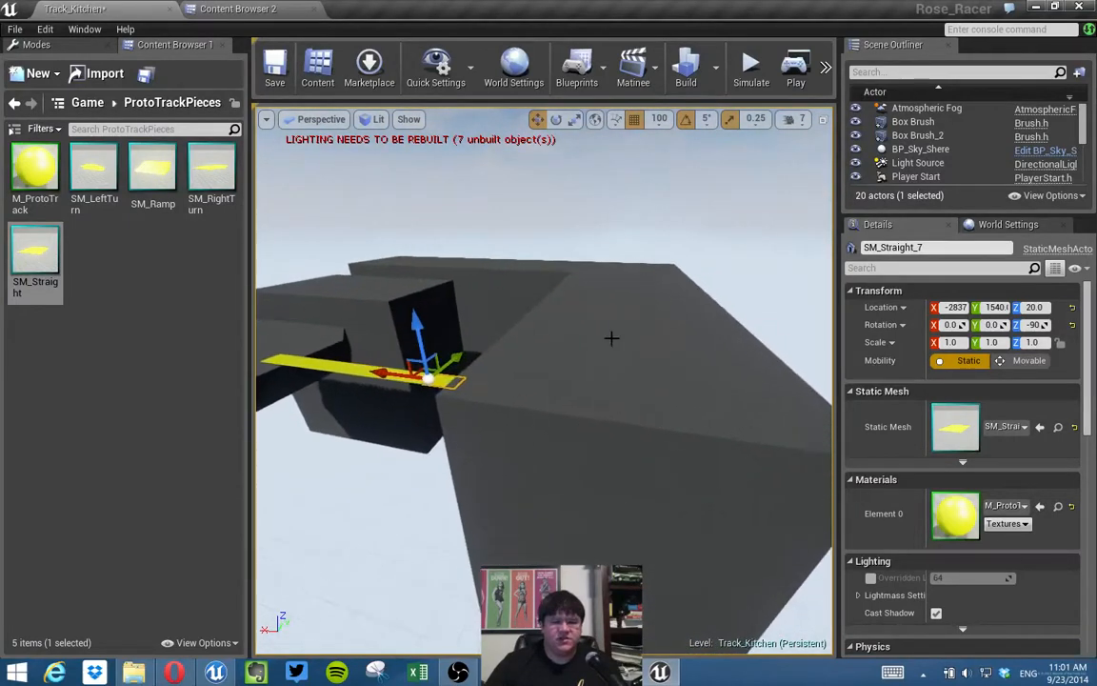
pyautogui.click(612, 338)
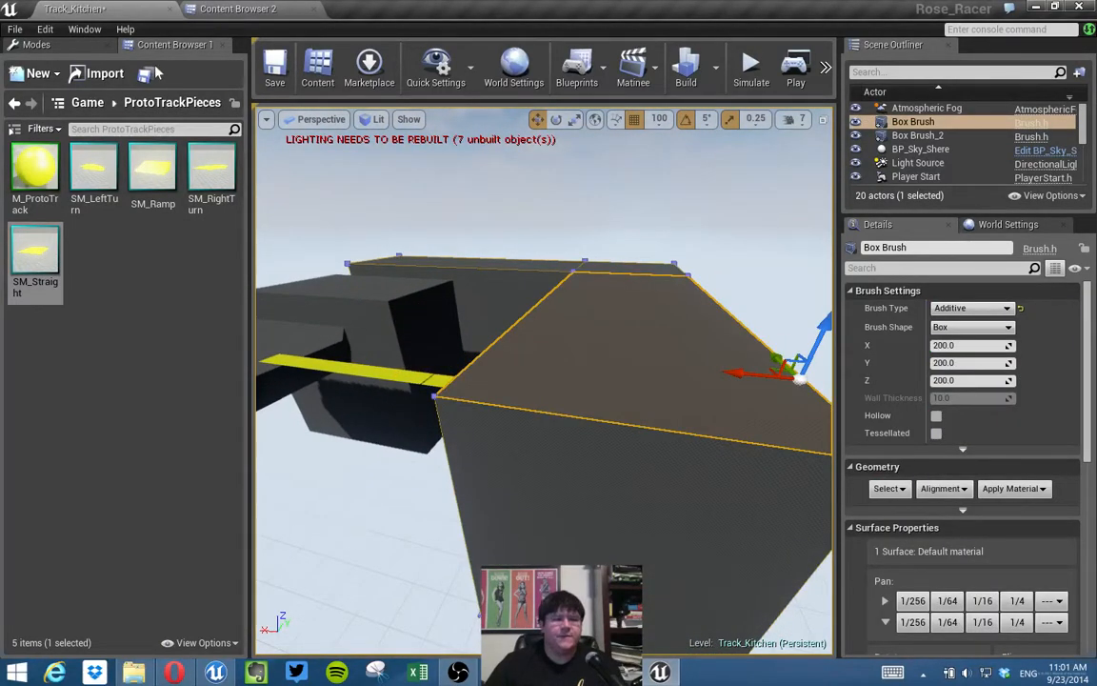
pyautogui.click(78, 43)
pyautogui.click(187, 78)
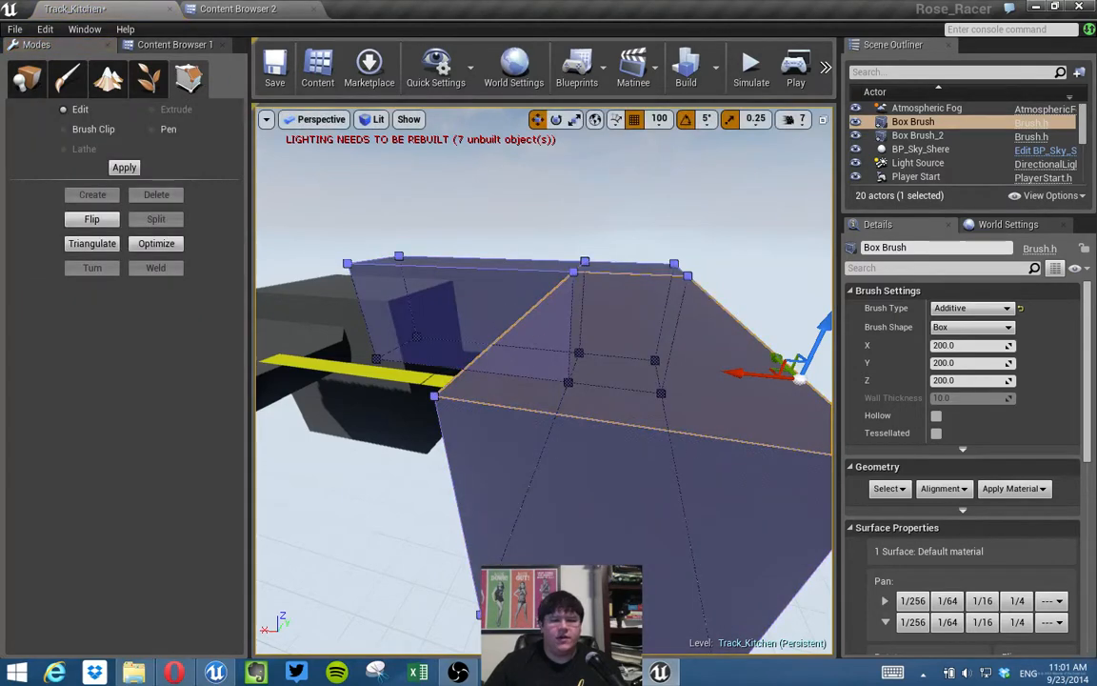
pyautogui.click(603, 372)
pyautogui.keyDown('ctrl'); pyautogui.click(603, 267); pyautogui.keyUp('ctrl')
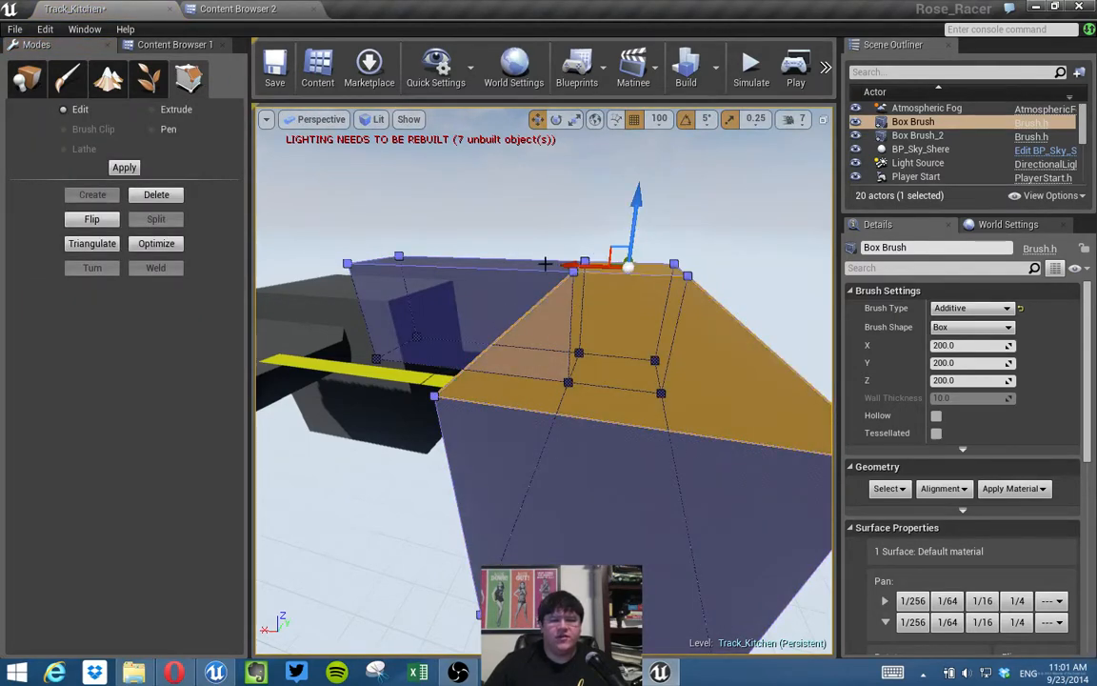
pyautogui.click(449, 259)
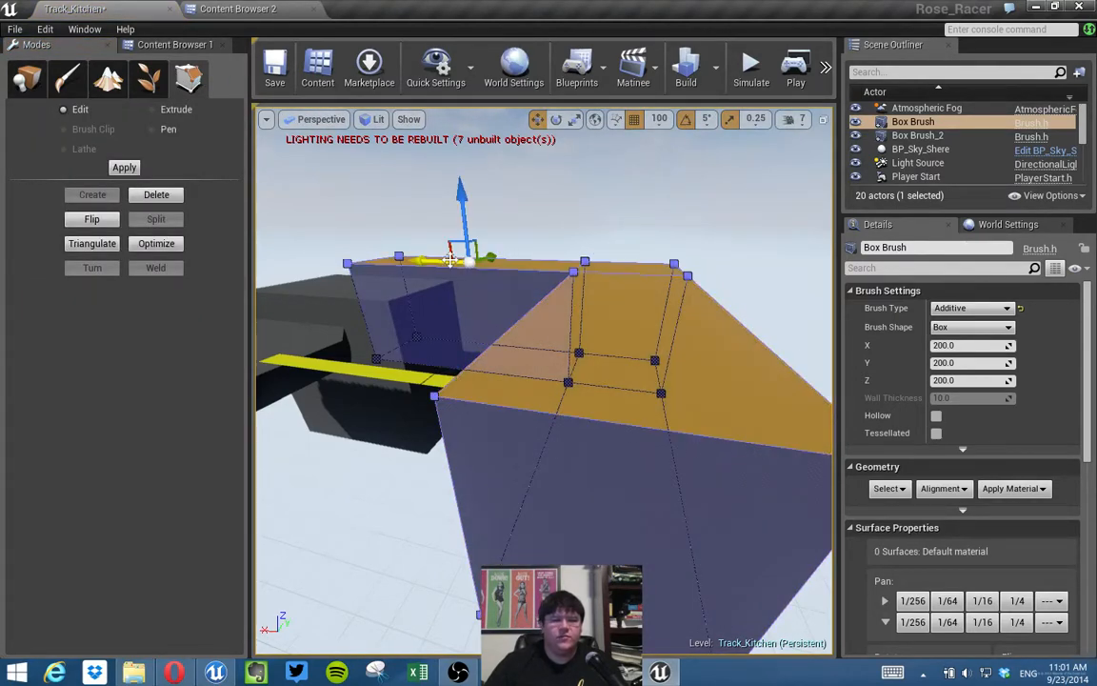
pyautogui.keyDown('ctrl'); pyautogui.click(647, 366); pyautogui.keyUp('ctrl')
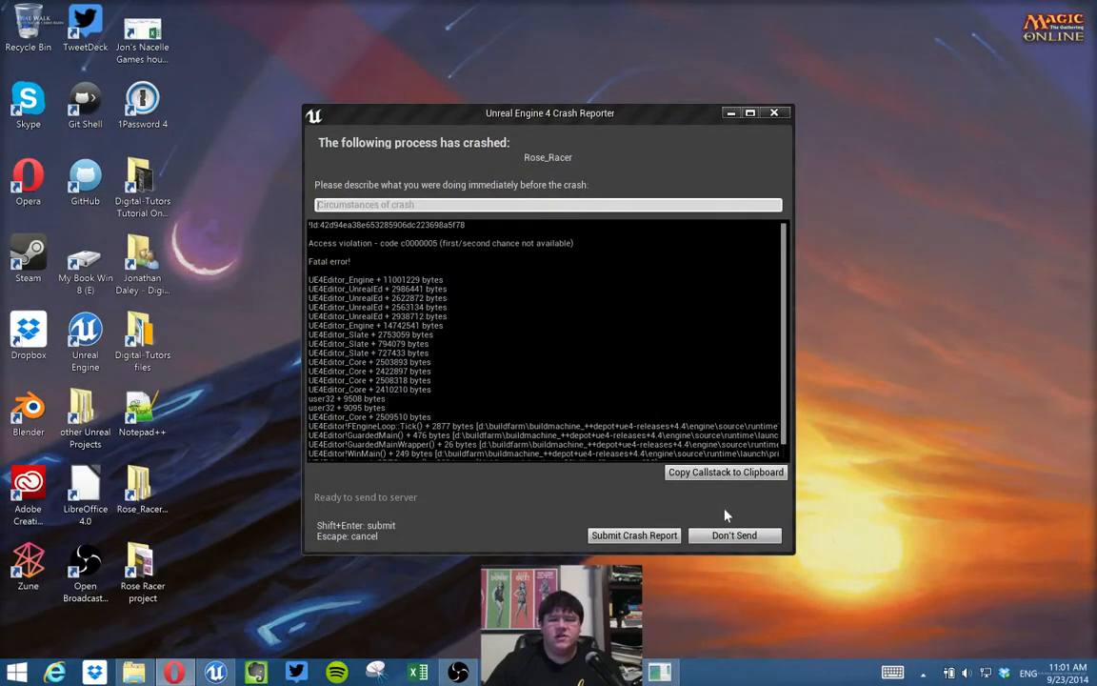
# Dismiss the crash report without sending it, relaunch the Rose_Racer project and restore the Track_Kitchen auto-save.
pyautogui.click(718, 537)
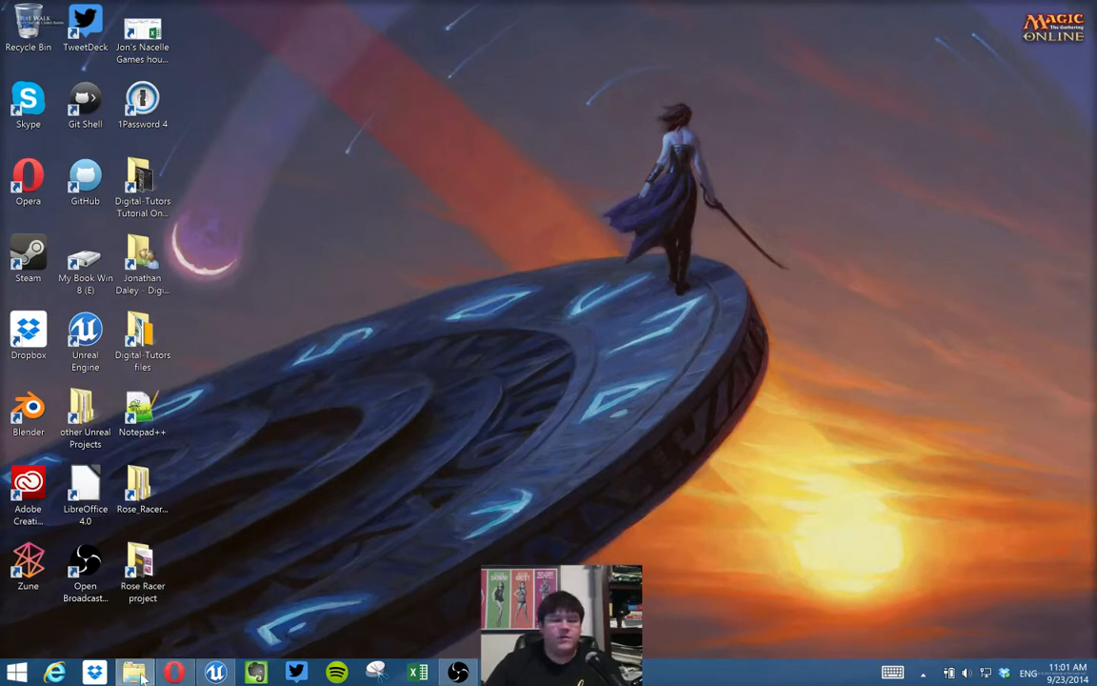
pyautogui.moveTo(134, 673)
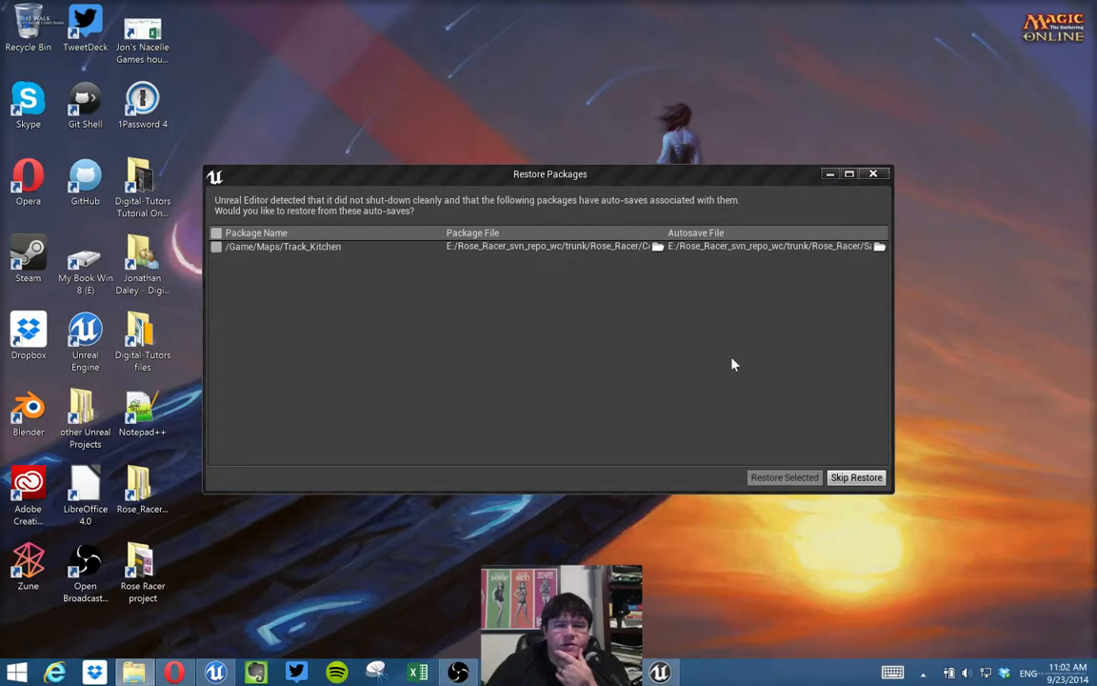
pyautogui.click(217, 247)
pyautogui.click(784, 477)
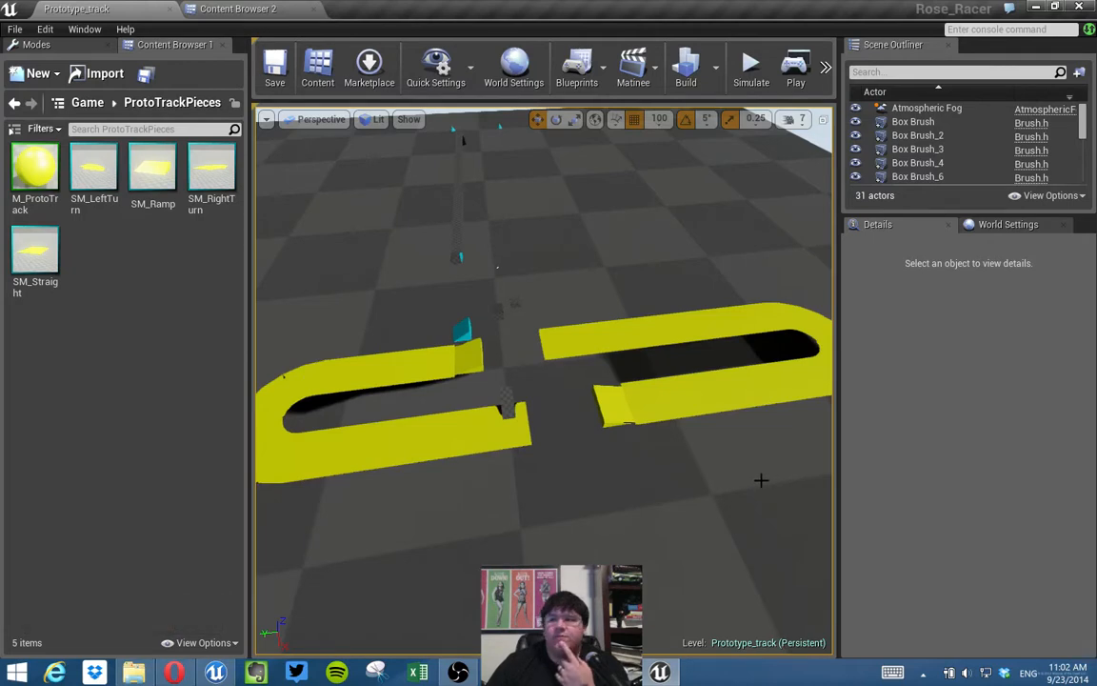
# Open the Track_Kitchen.umap level from the project's Maps folder.
pyautogui.moveTo(711, 424)
pyautogui.mouseDown(button='right')
pyautogui.moveTo(709, 353)
pyautogui.moveTo(708, 425)
pyautogui.mouseUp(button='right')
pyautogui.moveTo(634, 384)
pyautogui.mouseDown(button='right')
pyautogui.moveTo(660, 381)
pyautogui.moveTo(629, 379)
pyautogui.mouseUp(button='right')
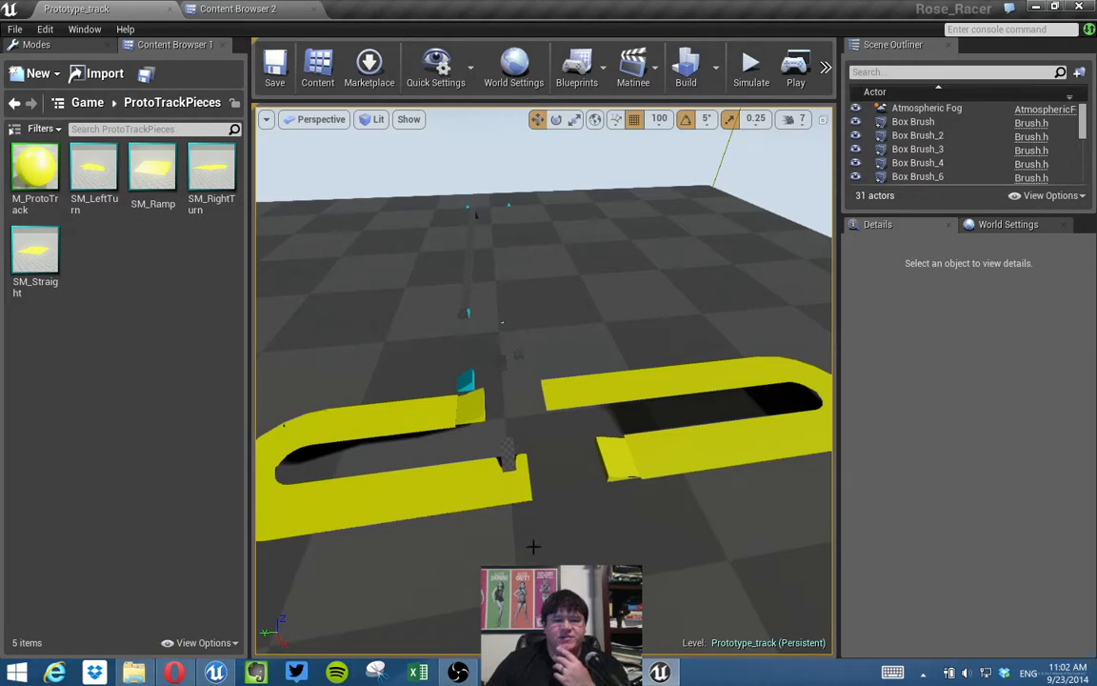
pyautogui.click(16, 30)
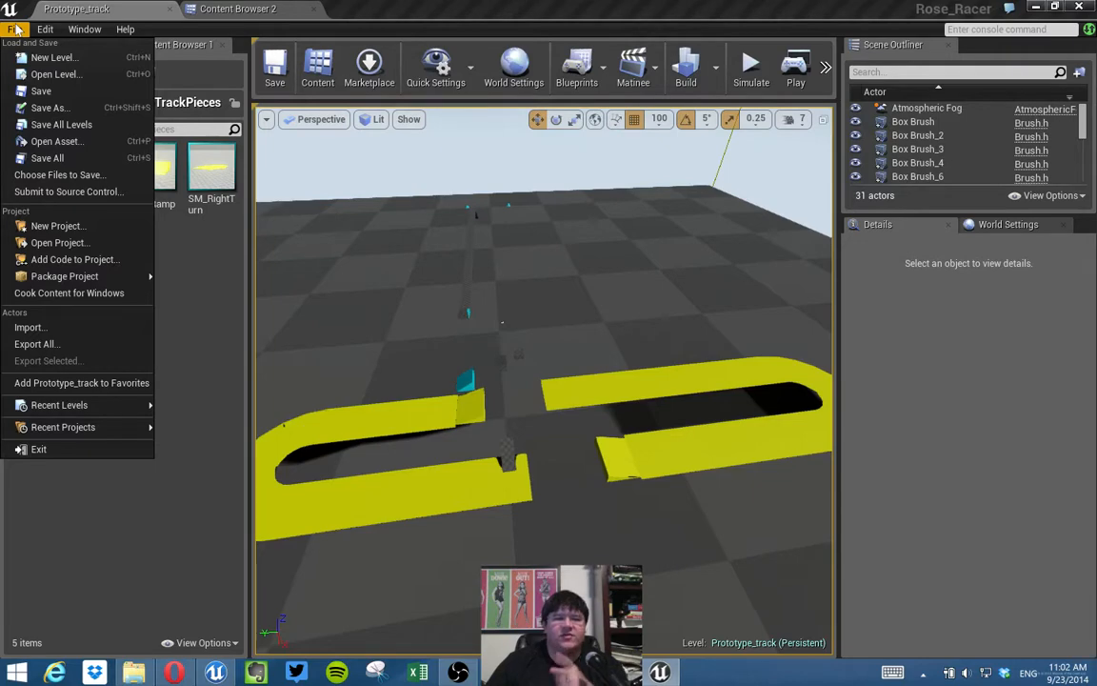
pyautogui.click(45, 76)
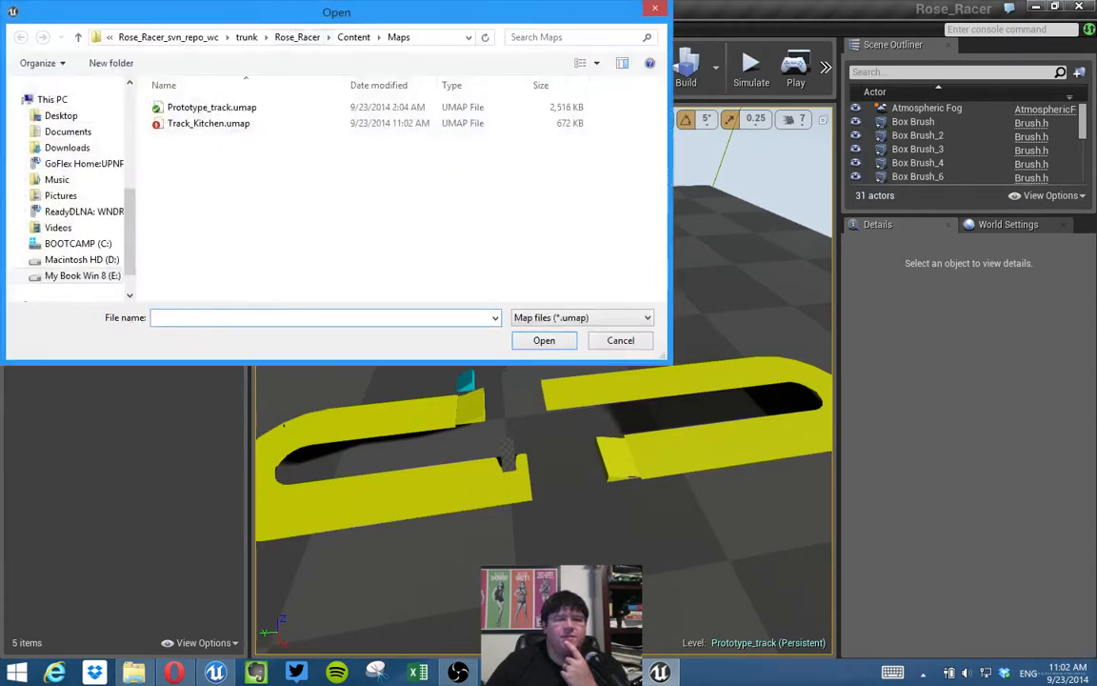
pyautogui.click(209, 123)
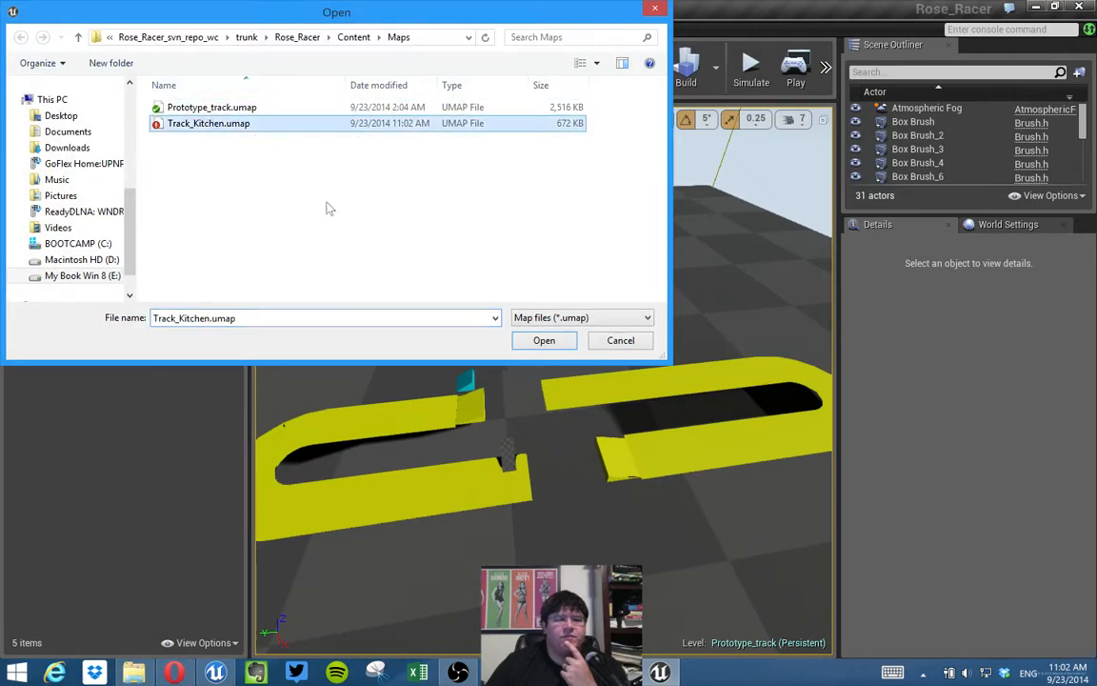
pyautogui.click(543, 341)
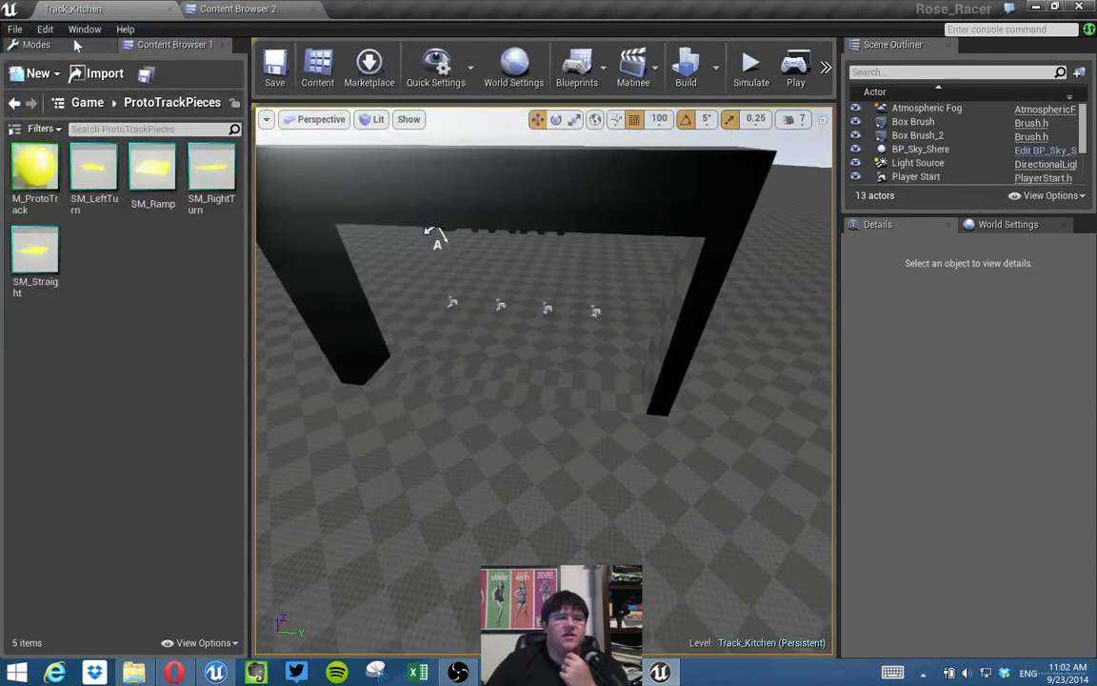
# Check out the Maps & Modes project configuration and set both the Game Default Map and Editor Startup Map to Track_Kitchen.
pyautogui.click(45, 28)
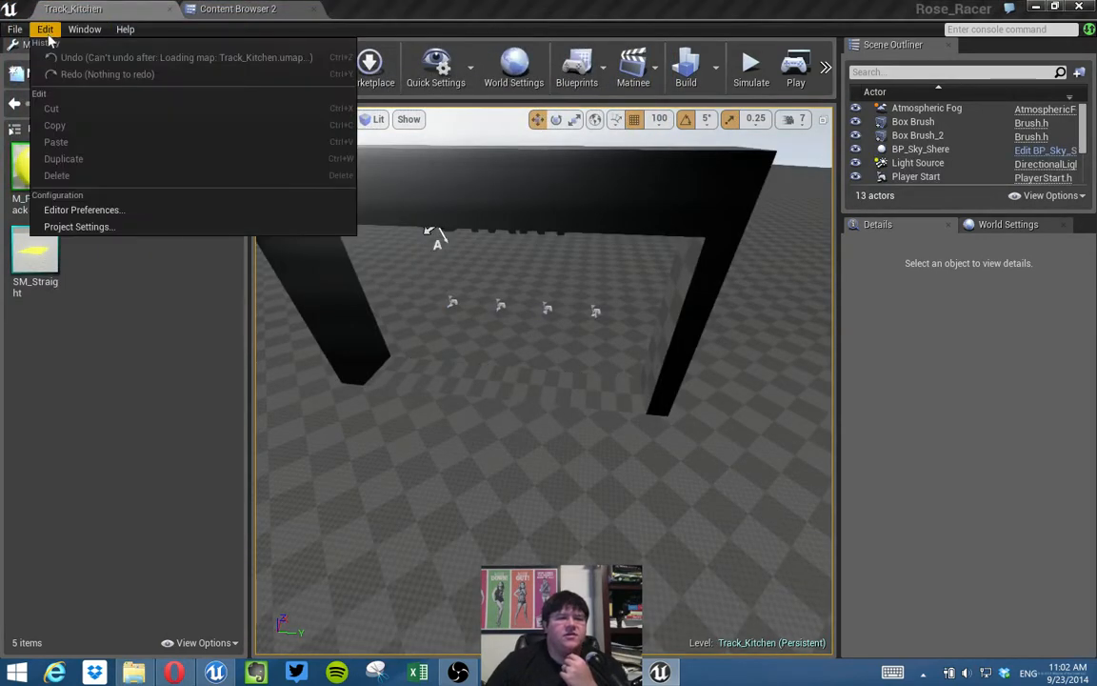
pyautogui.click(78, 227)
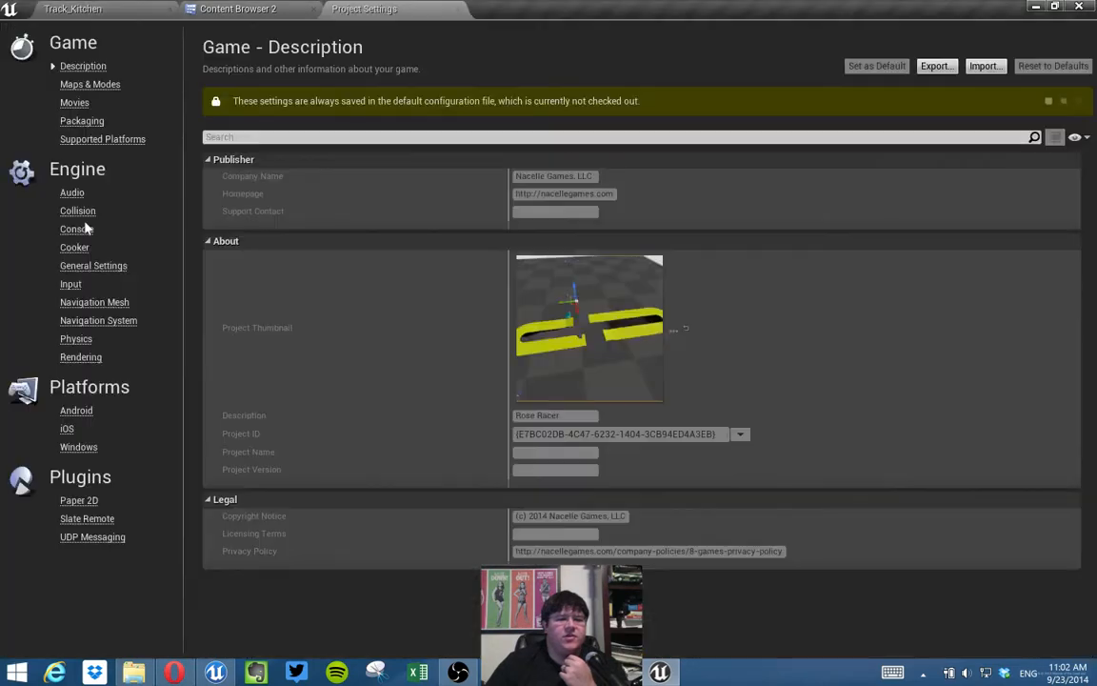
pyautogui.click(85, 85)
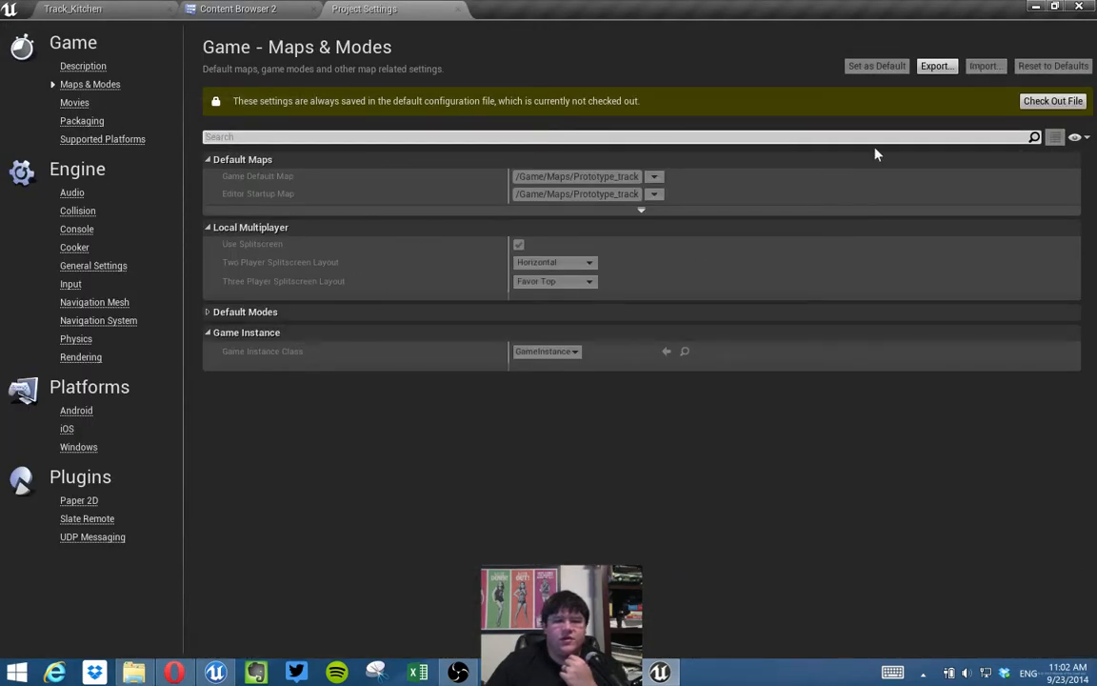
pyautogui.click(1053, 101)
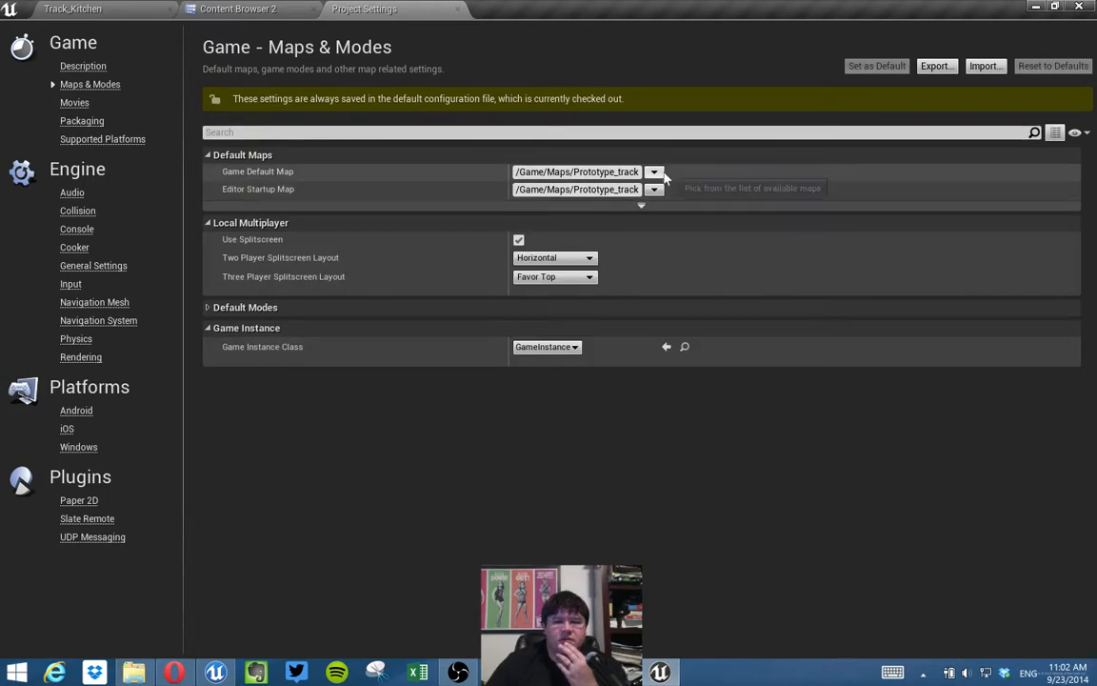
pyautogui.click(659, 173)
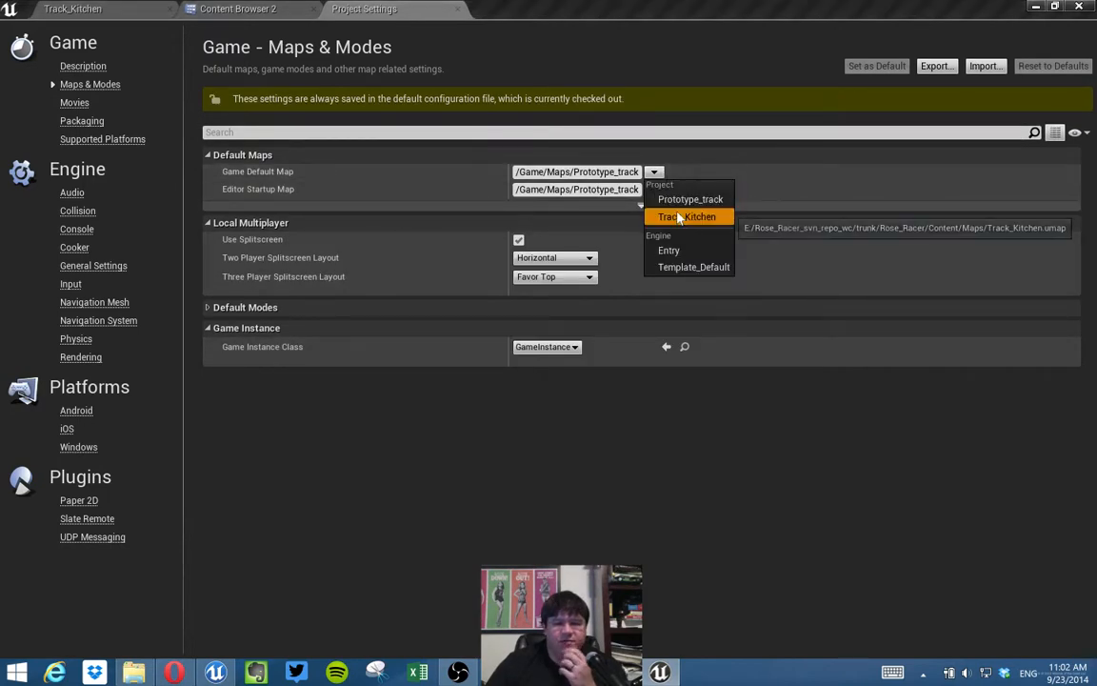
pyautogui.click(667, 217)
pyautogui.click(654, 190)
pyautogui.click(669, 233)
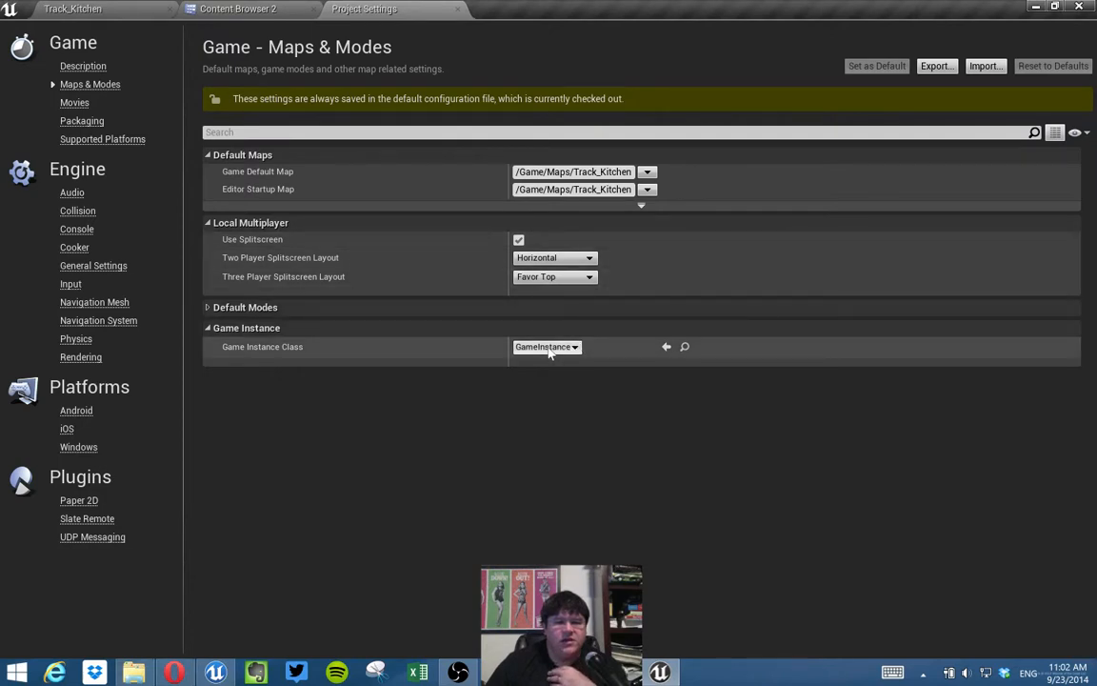
# Set the project's Default GameMode to BP_ProtoGameMode and expand its selected game mode classes.
pyautogui.click(353, 312)
pyautogui.click(537, 325)
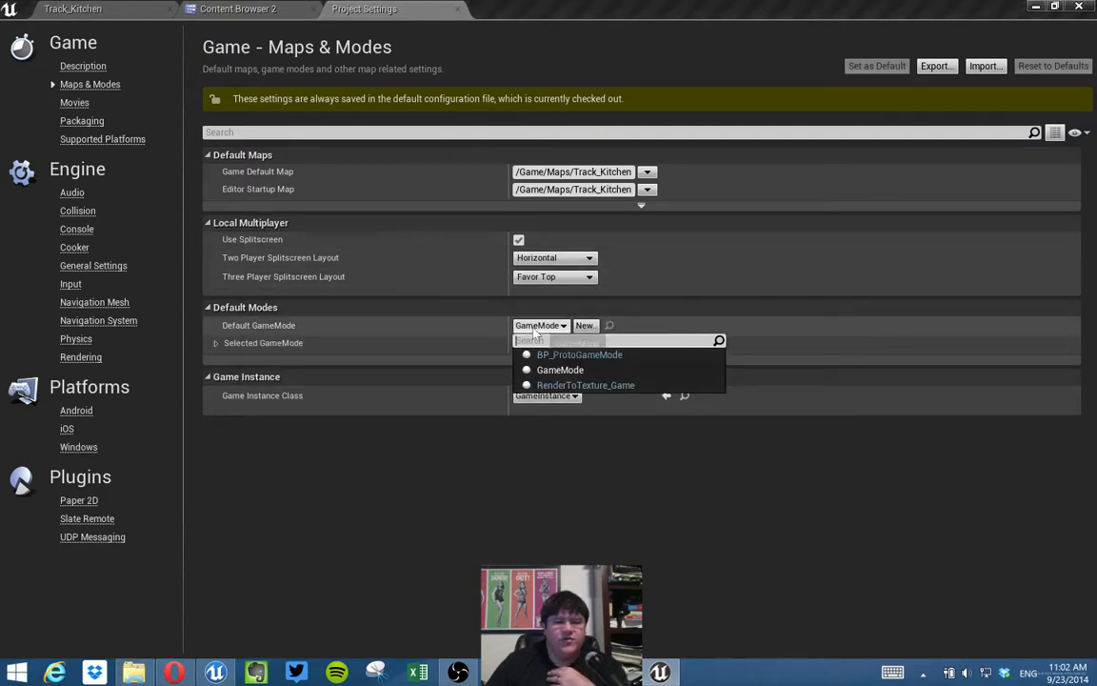
pyautogui.click(562, 354)
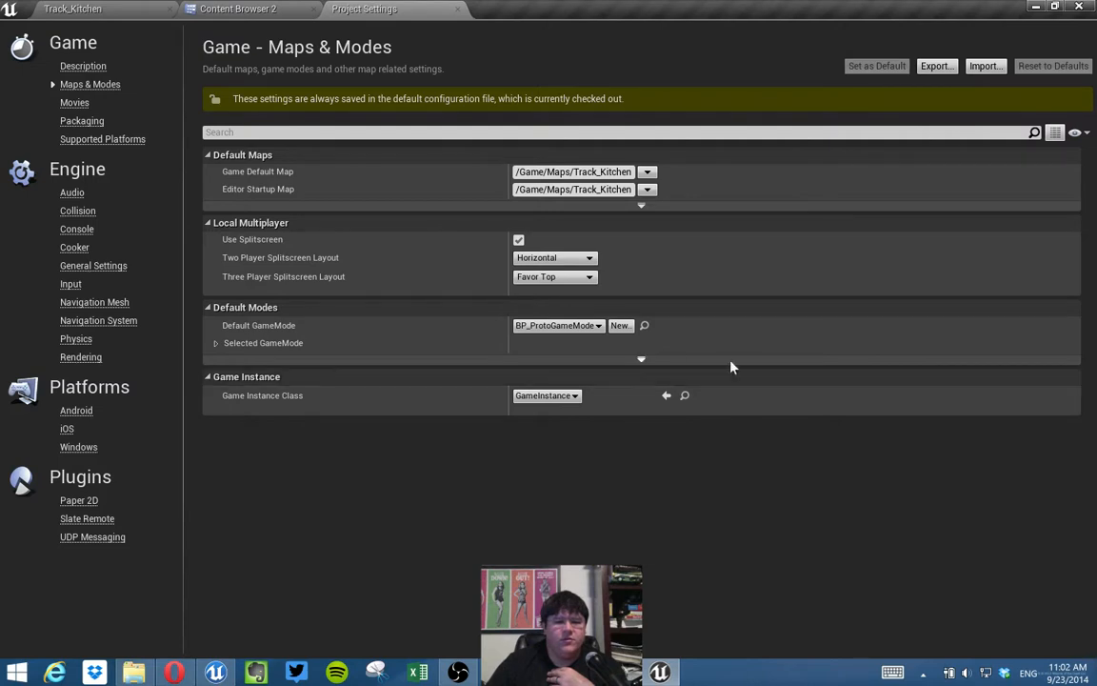
pyautogui.click(217, 344)
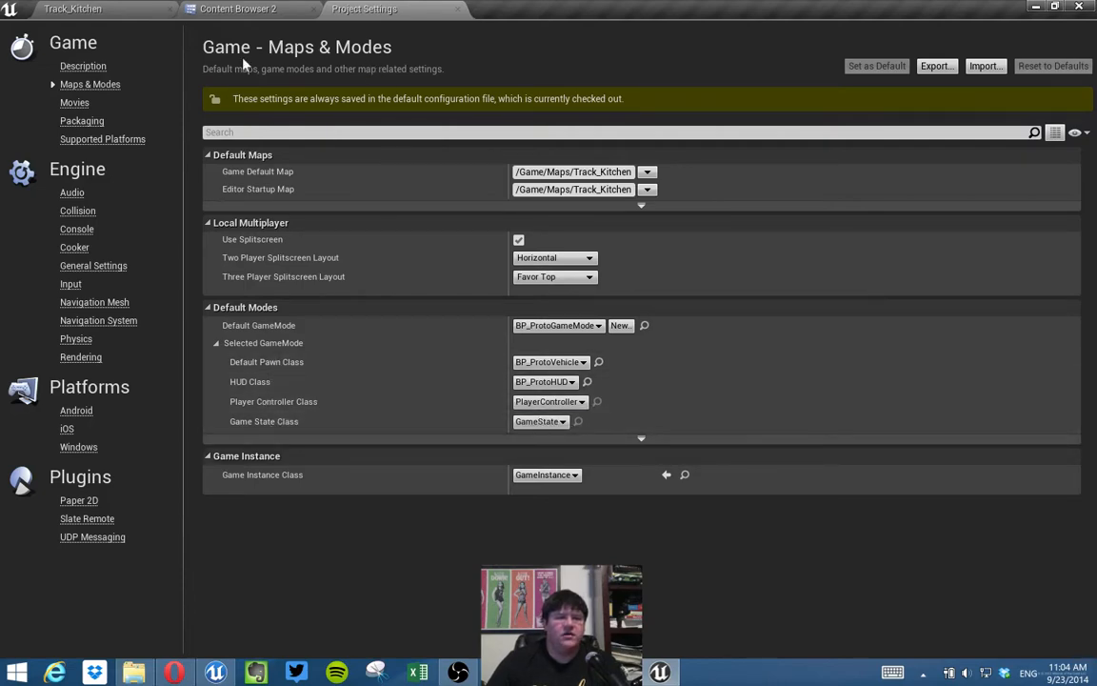
# Return to the Track_Kitchen level and save it.
pyautogui.click(221, 9)
pyautogui.click(135, 10)
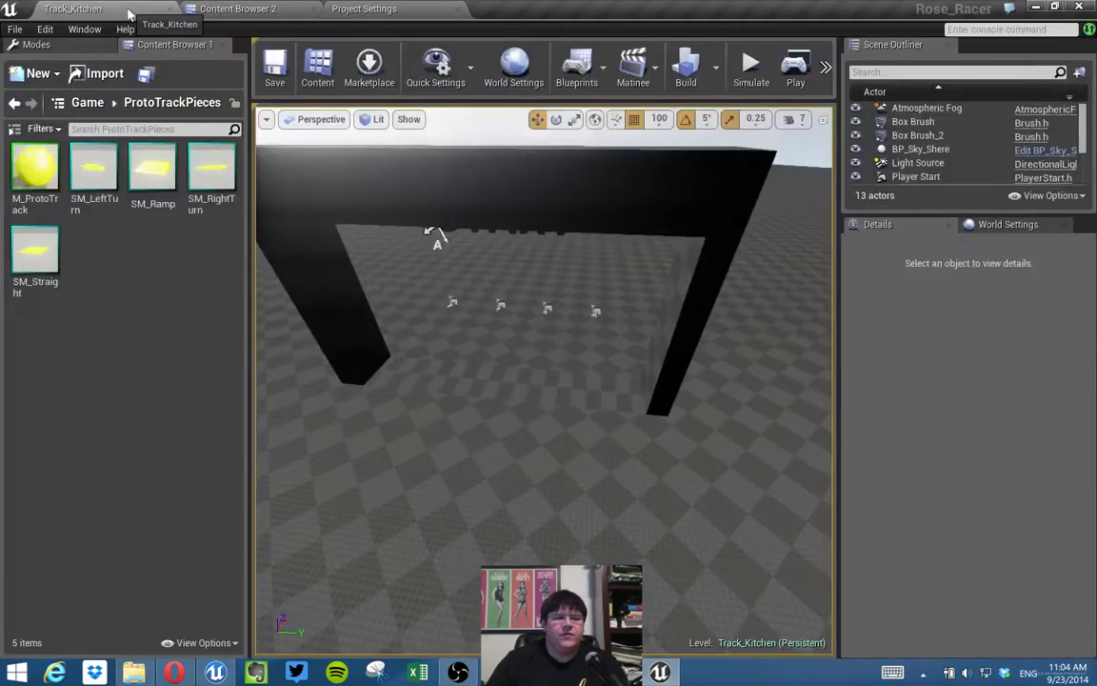
pyautogui.moveTo(543, 381); pyautogui.dragTo(544, 328, button='right')
pyautogui.press('s')
pyautogui.press('w')
pyautogui.moveTo(547, 278); pyautogui.dragTo(476, 284, button='right')
pyautogui.press('s')
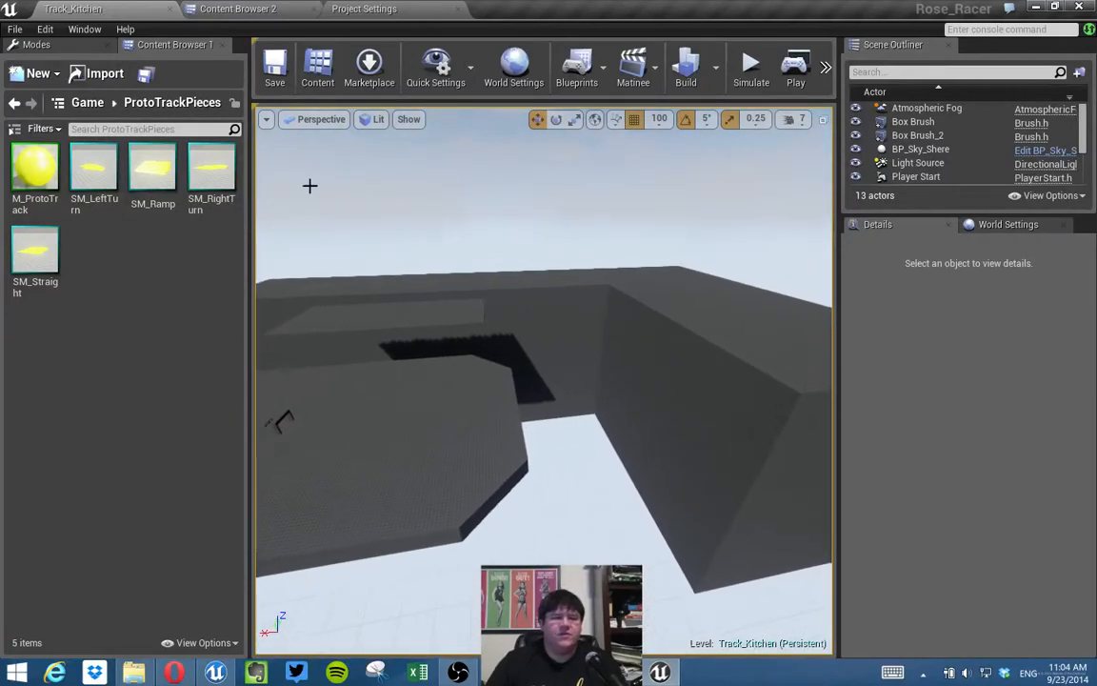
pyautogui.click(276, 84)
# Examine the arrangement of the table, counter and island in the perspective and top wireframe views.
pyautogui.moveTo(667, 363)
pyautogui.mouseDown(button='right')
pyautogui.moveTo(601, 373)
pyautogui.moveTo(579, 361)
pyautogui.moveTo(532, 360)
pyautogui.moveTo(567, 366)
pyautogui.moveTo(619, 405)
pyautogui.moveTo(748, 415)
pyautogui.moveTo(653, 374)
pyautogui.mouseUp(button='right')
pyautogui.press('w')
pyautogui.press('w')
pyautogui.press('s')
pyautogui.press('a')
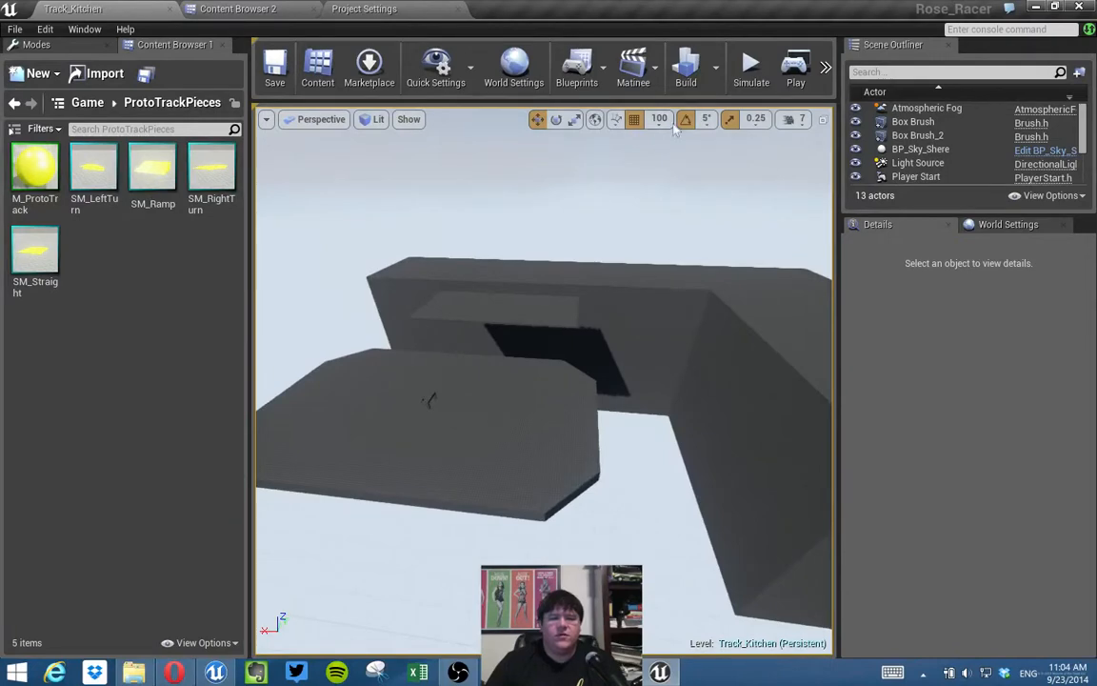
pyautogui.click(823, 119)
pyautogui.click(748, 441)
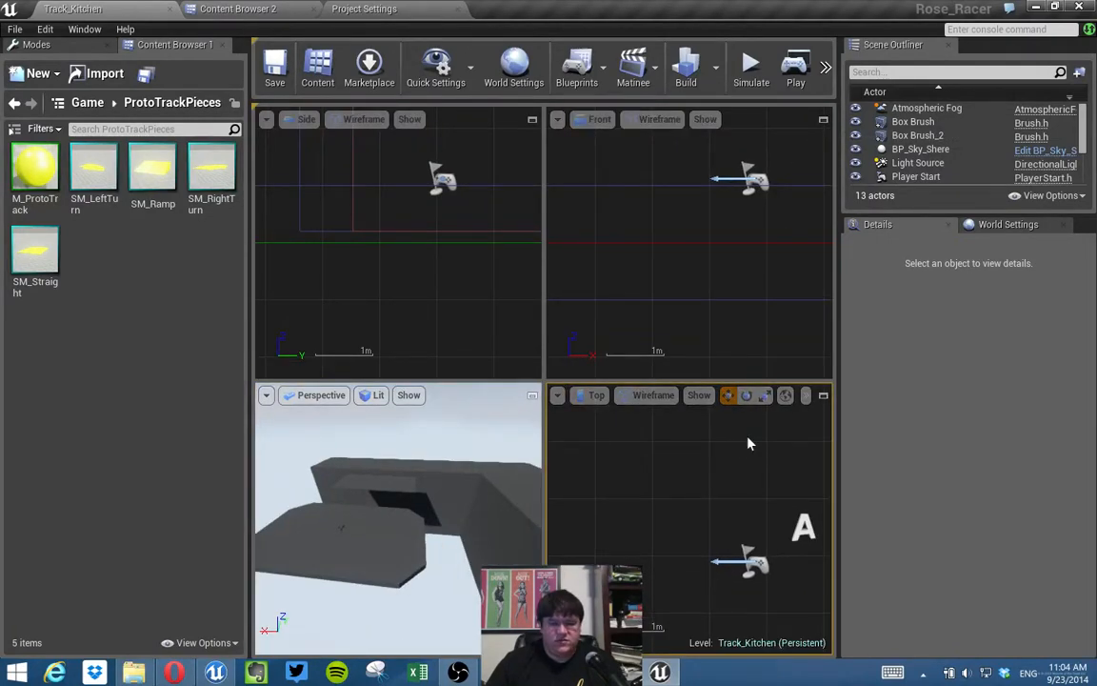
pyautogui.scroll(-5, 744, 467)
pyautogui.click(394, 540)
pyautogui.moveTo(680, 492); pyautogui.dragTo(716, 482, button='right')
pyautogui.click(823, 395)
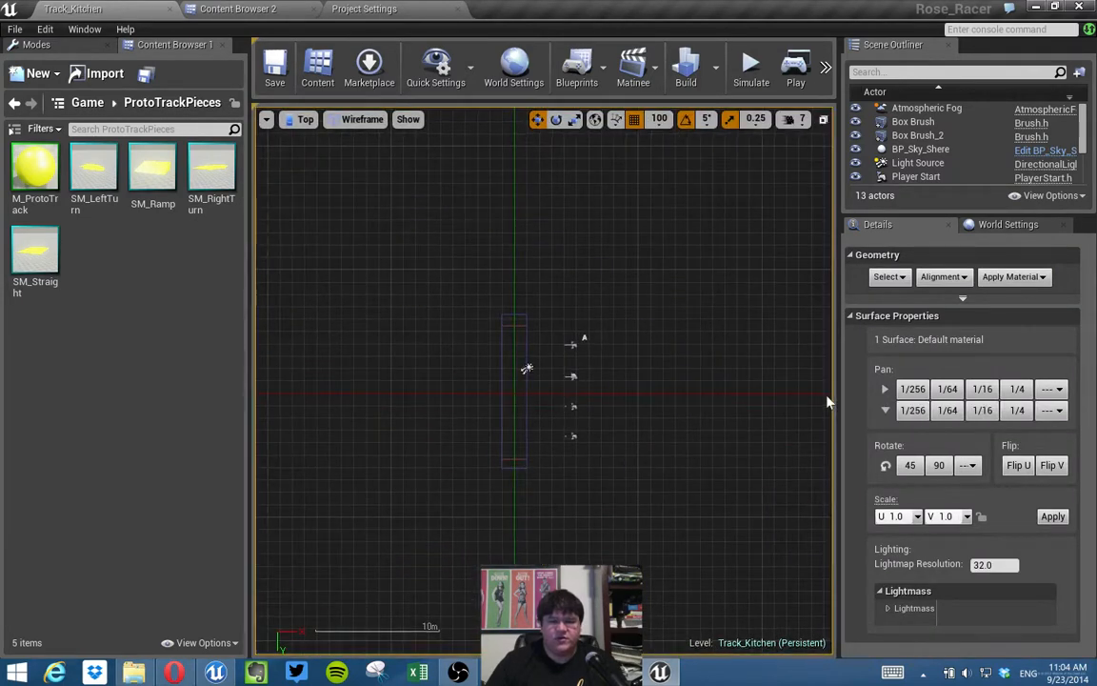
pyautogui.scroll(-2, 719, 390)
pyautogui.scroll(-15, 695, 409)
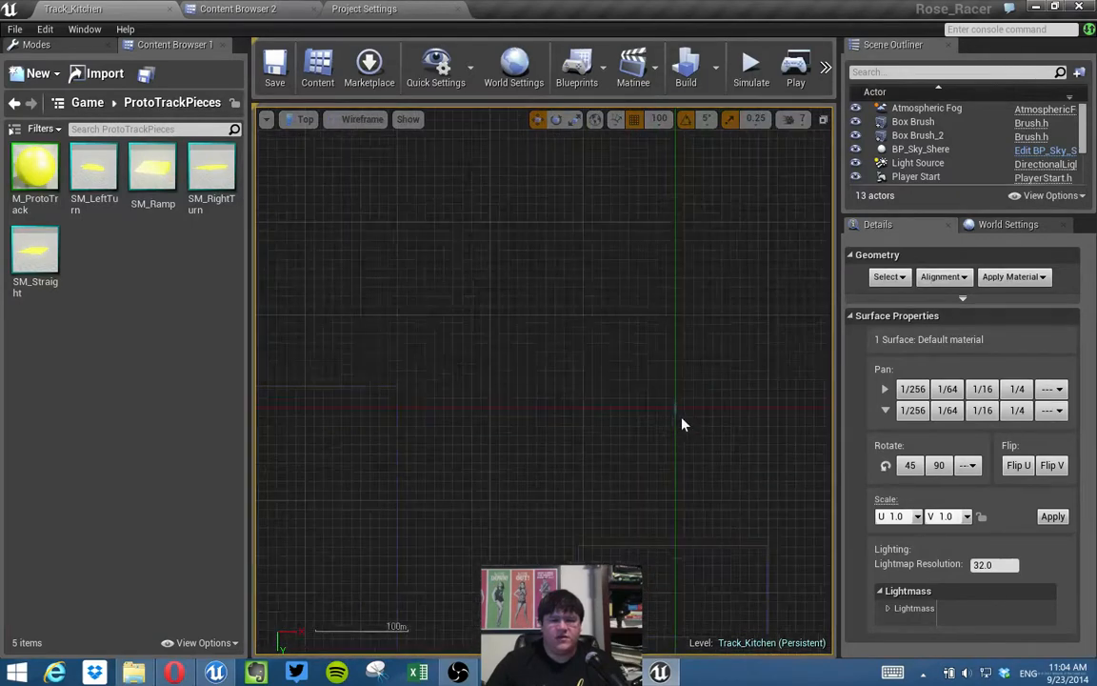
pyautogui.moveTo(705, 413); pyautogui.dragTo(587, 395, button='right')
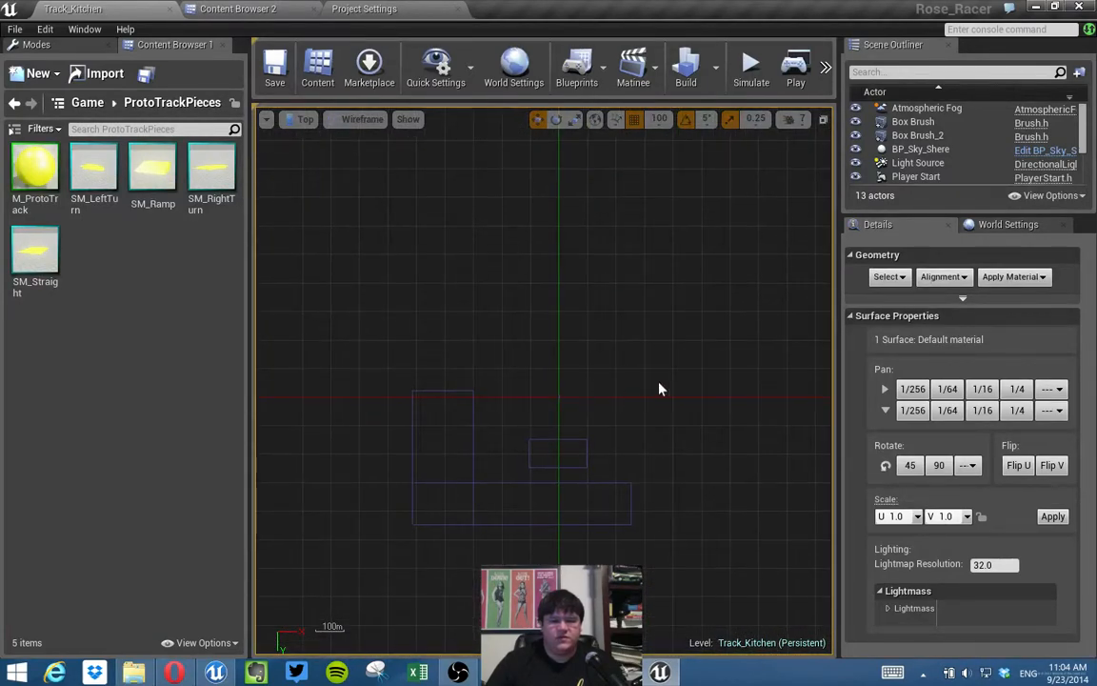
pyautogui.click(824, 119)
pyautogui.moveTo(484, 458); pyautogui.dragTo(474, 484, button='right')
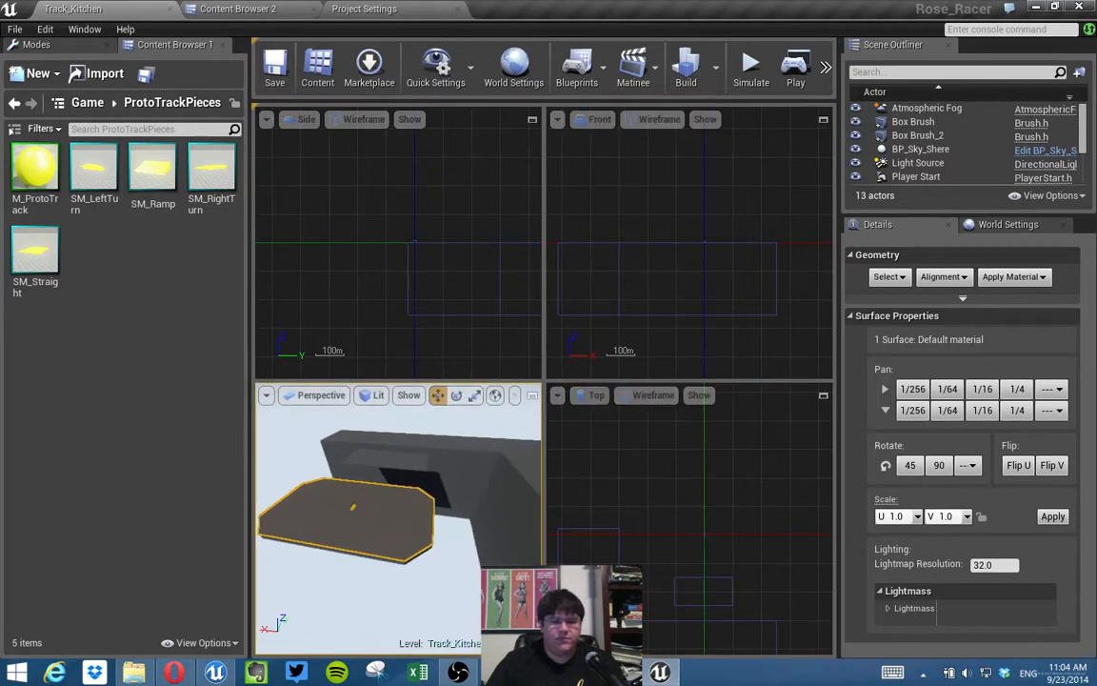
# Select the L-shaped counter brush and frame it in the side, front and top views.
pyautogui.click(432, 512)
pyautogui.click(412, 529)
pyautogui.moveTo(723, 502); pyautogui.dragTo(695, 454, button='right')
pyautogui.scroll(-5, 667, 505)
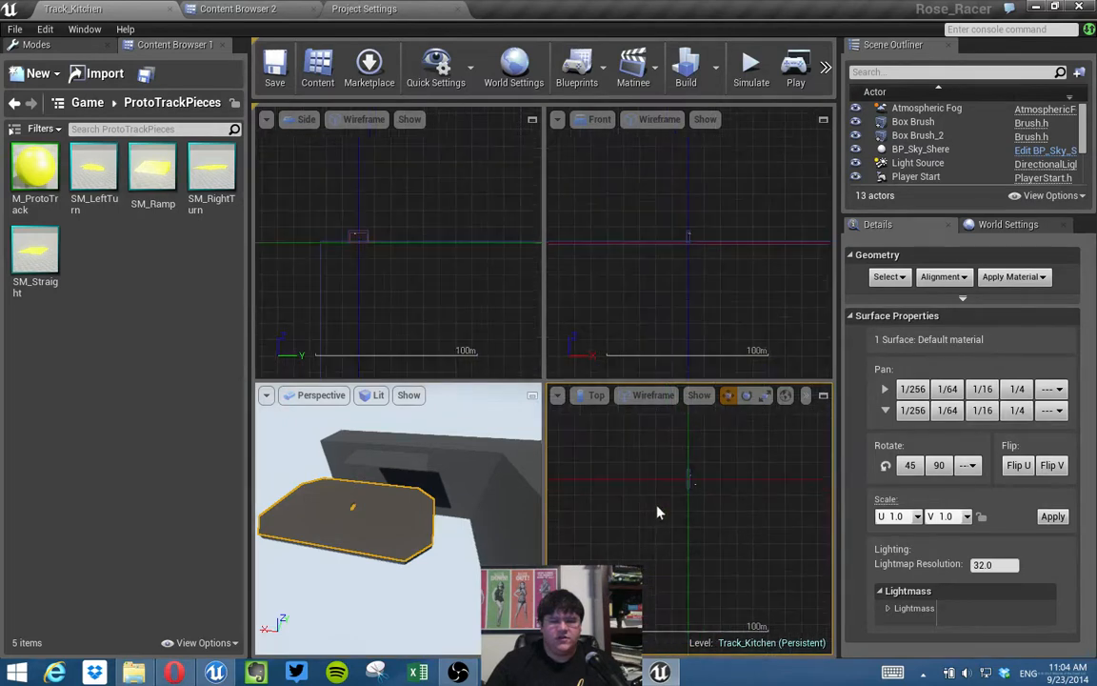
pyautogui.moveTo(686, 501); pyautogui.dragTo(672, 537, button='right')
pyautogui.scroll(5, 674, 539)
pyautogui.moveTo(480, 502); pyautogui.dragTo(469, 533)
pyautogui.moveTo(469, 534); pyautogui.dragTo(505, 515, button='right')
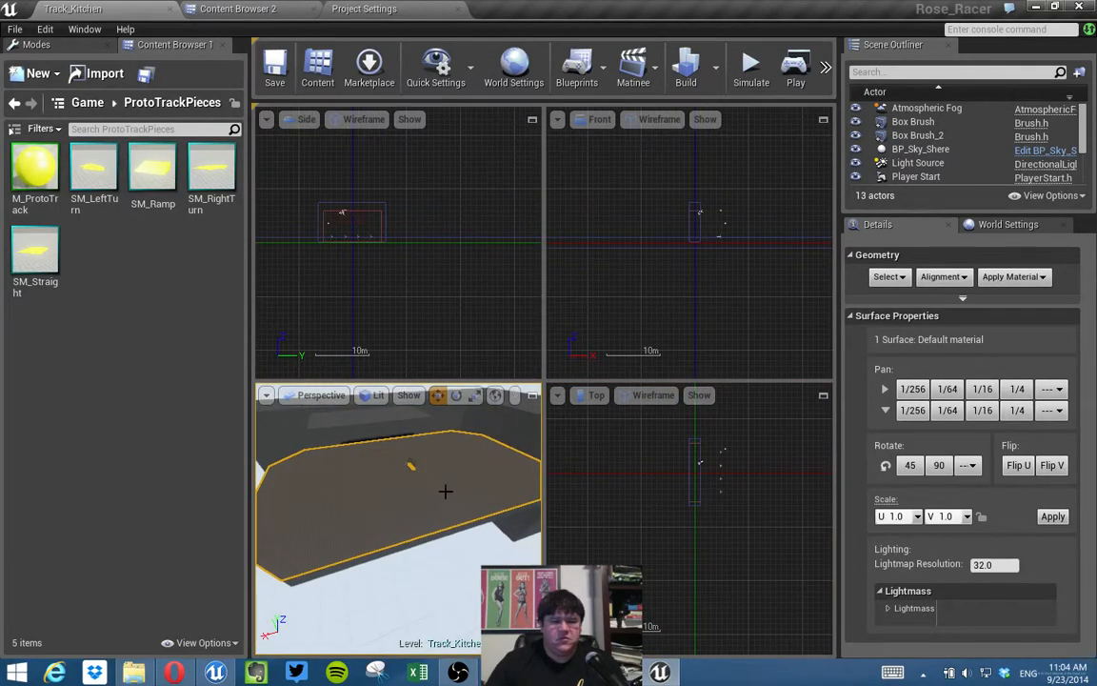
pyautogui.click(533, 394)
pyautogui.moveTo(639, 416); pyautogui.dragTo(734, 358, button='right')
pyautogui.click(823, 119)
pyautogui.moveTo(532, 322); pyautogui.dragTo(459, 276, button='right')
pyautogui.click(458, 256)
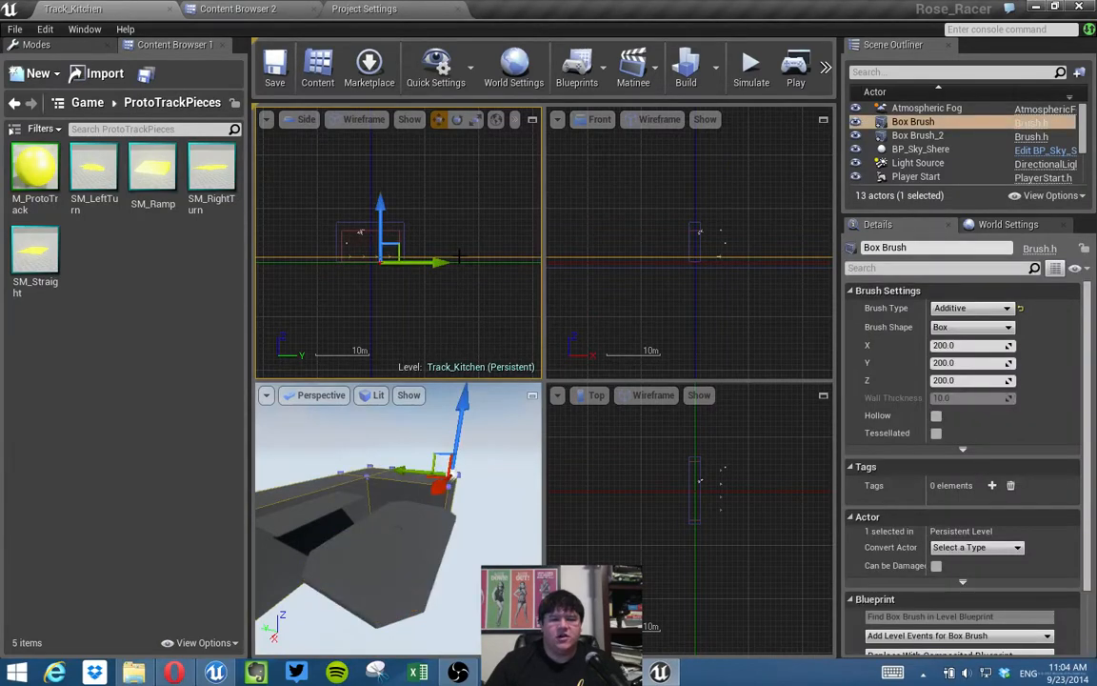
pyautogui.scroll(-6, 728, 507)
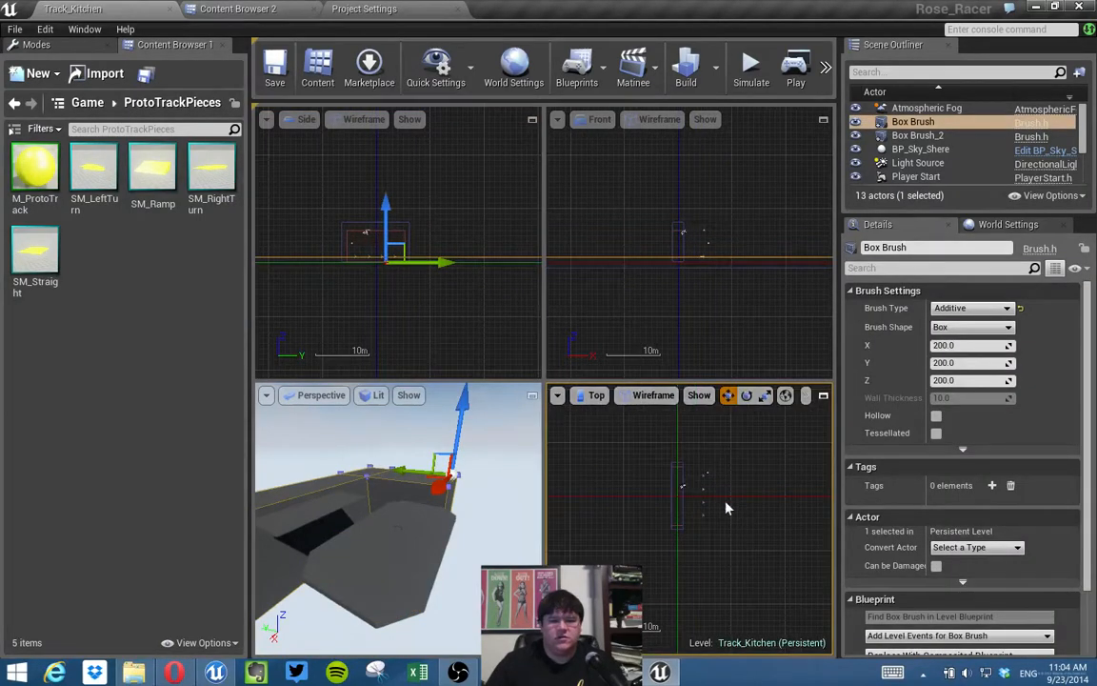
pyautogui.press('f')
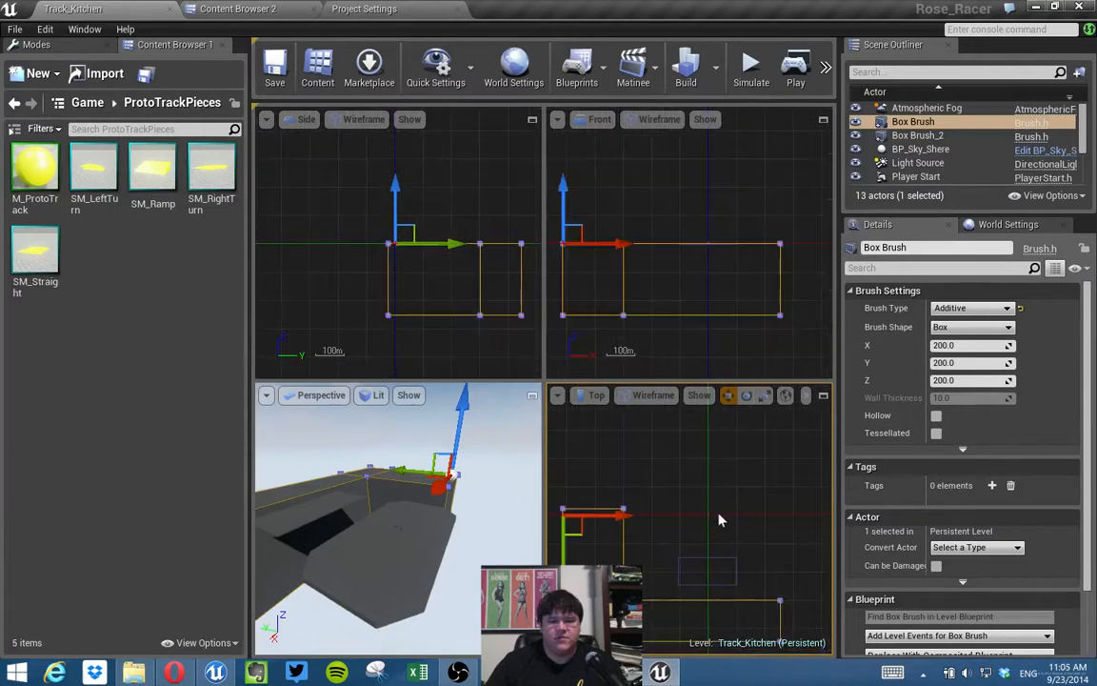
# Select the tabletop surface and inspect the start gate area in a maximized perspective view.
pyautogui.click(428, 554)
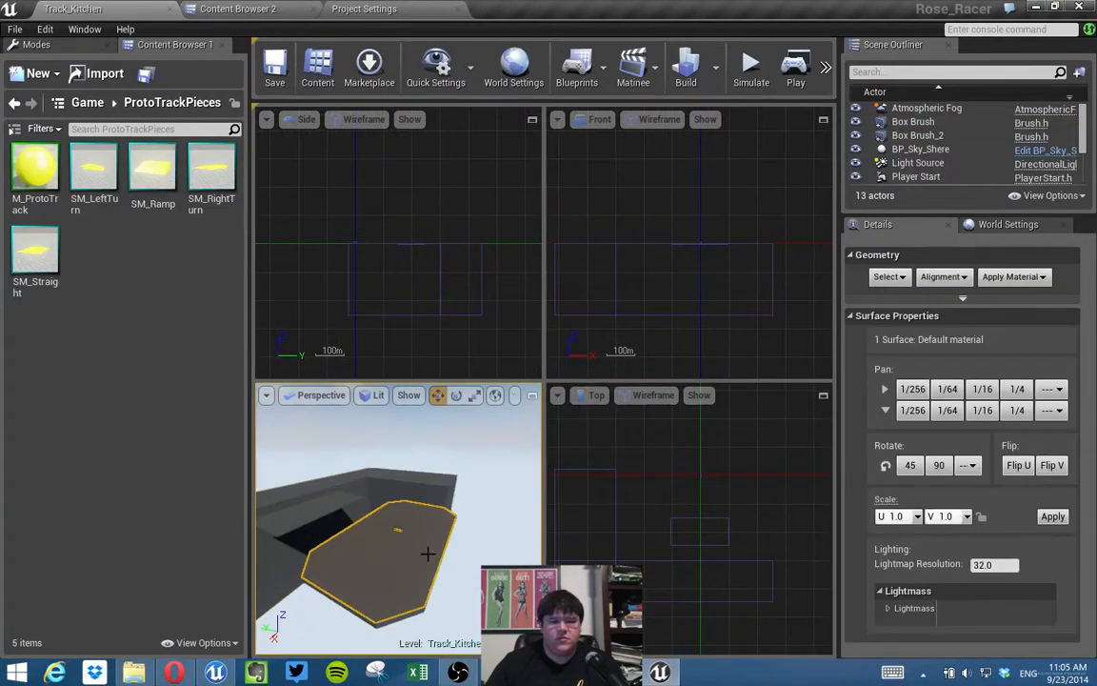
pyautogui.moveTo(421, 541); pyautogui.dragTo(444, 541)
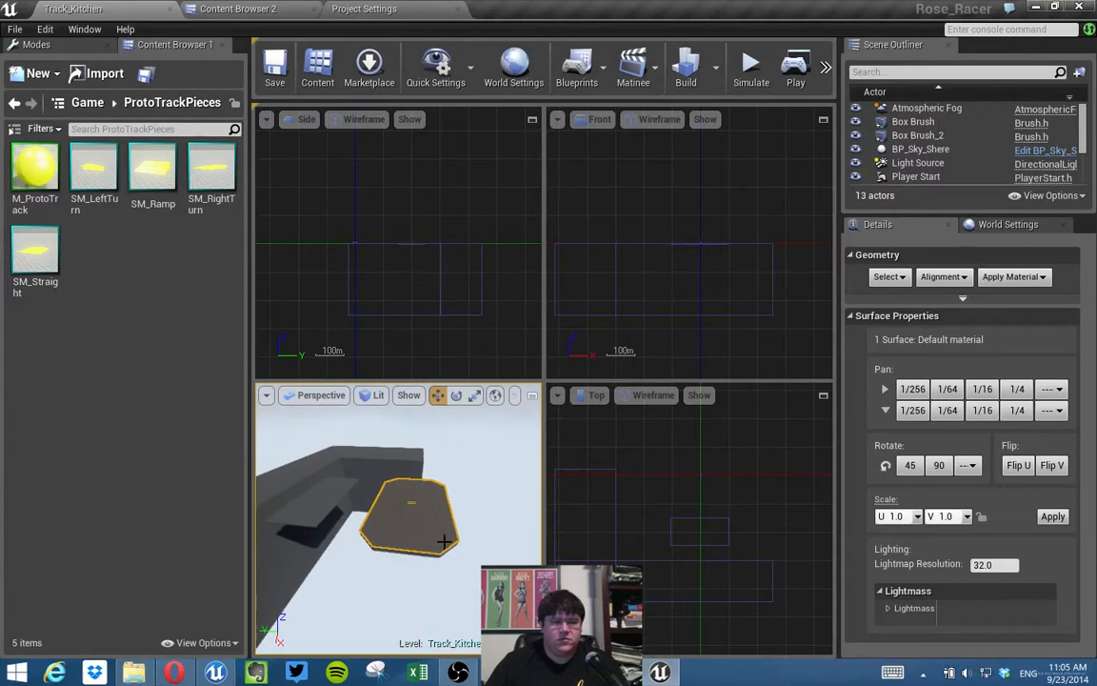
pyautogui.moveTo(382, 409); pyautogui.dragTo(382, 439)
pyautogui.moveTo(382, 416); pyautogui.dragTo(347, 469, button='right')
pyautogui.moveTo(427, 543)
pyautogui.mouseDown(button='right')
pyautogui.moveTo(427, 515)
pyautogui.moveTo(486, 533)
pyautogui.moveTo(427, 543)
pyautogui.mouseUp(button='right')
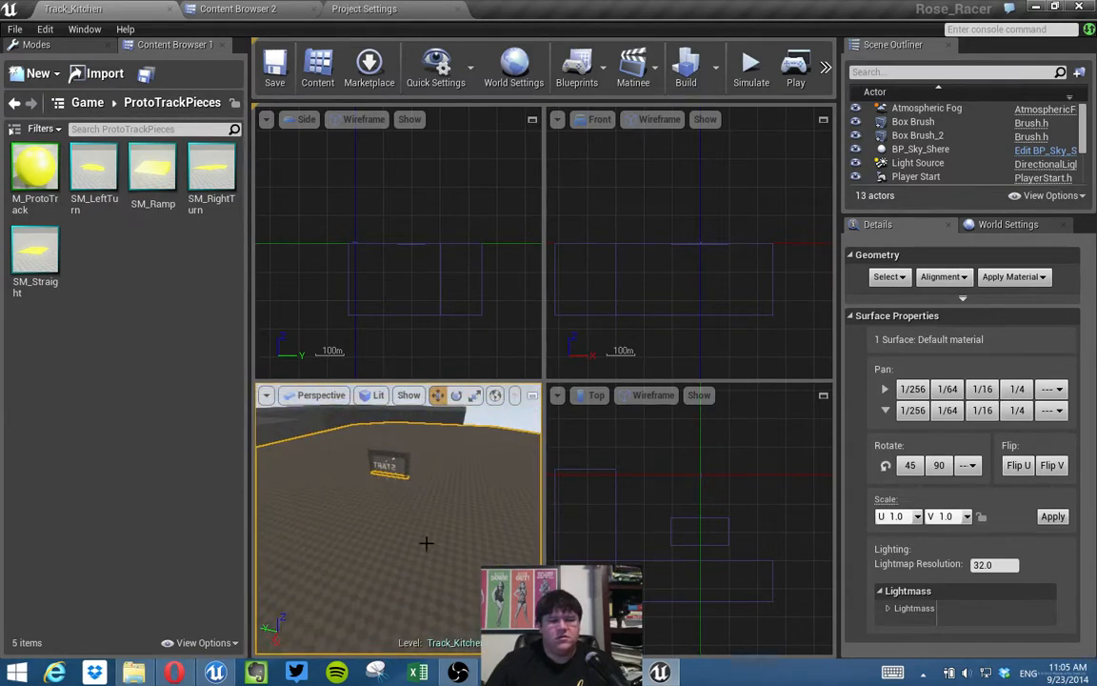
pyautogui.click(532, 396)
pyautogui.moveTo(519, 415); pyautogui.dragTo(562, 371, button='right')
pyautogui.scroll(-5, 519, 416)
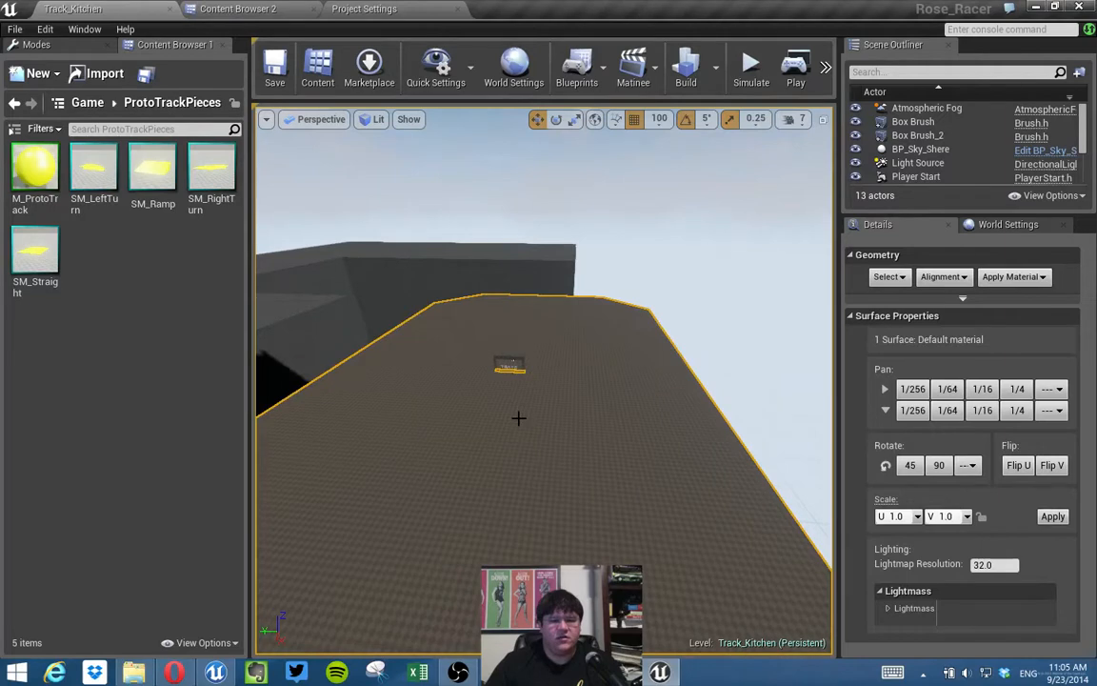
# Switch to placement mode with the basic geometry brushes listed.
pyautogui.click(67, 44)
pyautogui.click(189, 78)
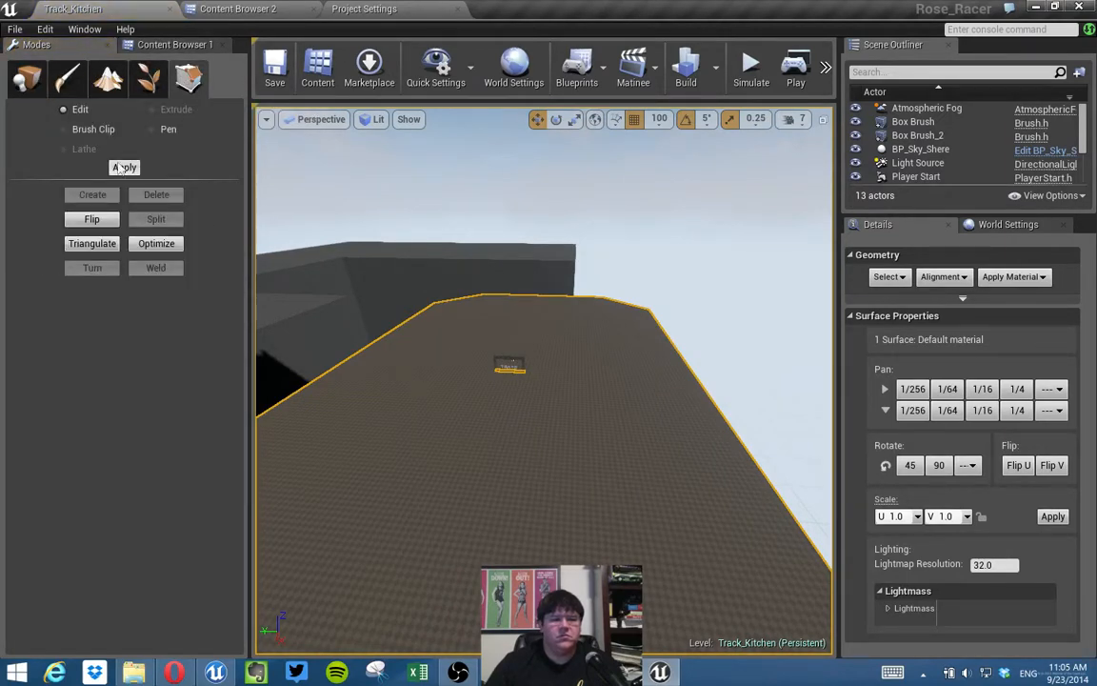
pyautogui.click(27, 82)
pyautogui.moveTo(409, 327); pyautogui.dragTo(379, 327, button='right')
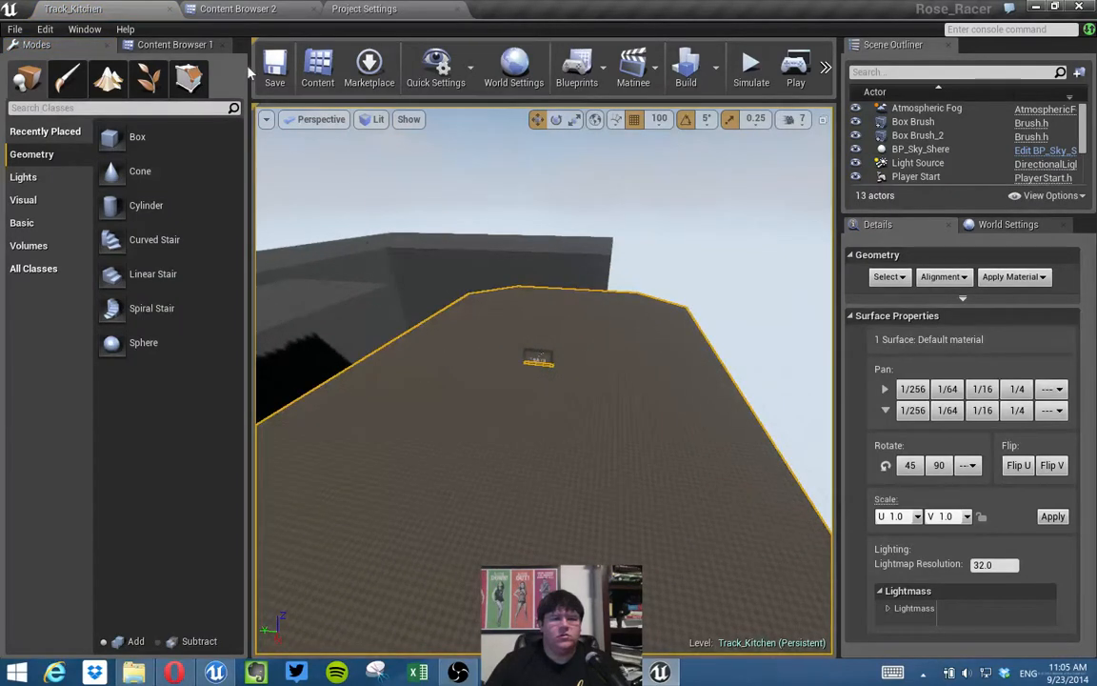
# Save the current level and open the recent level Prototype_track.
pyautogui.click(272, 77)
pyautogui.click(15, 29)
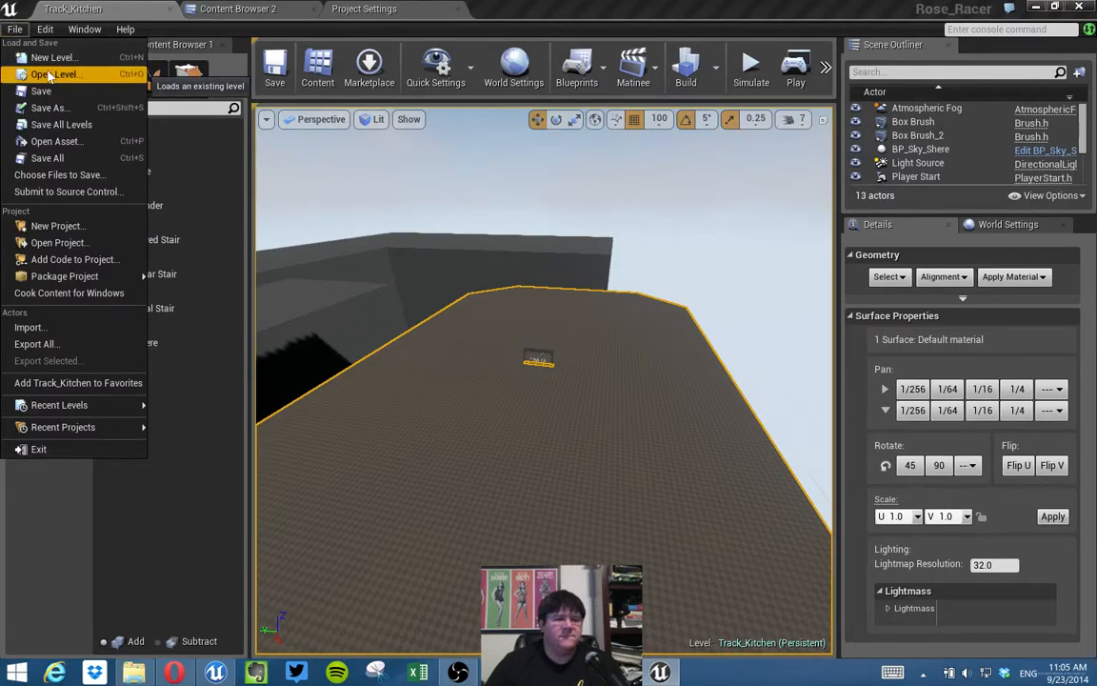
pyautogui.moveTo(114, 405)
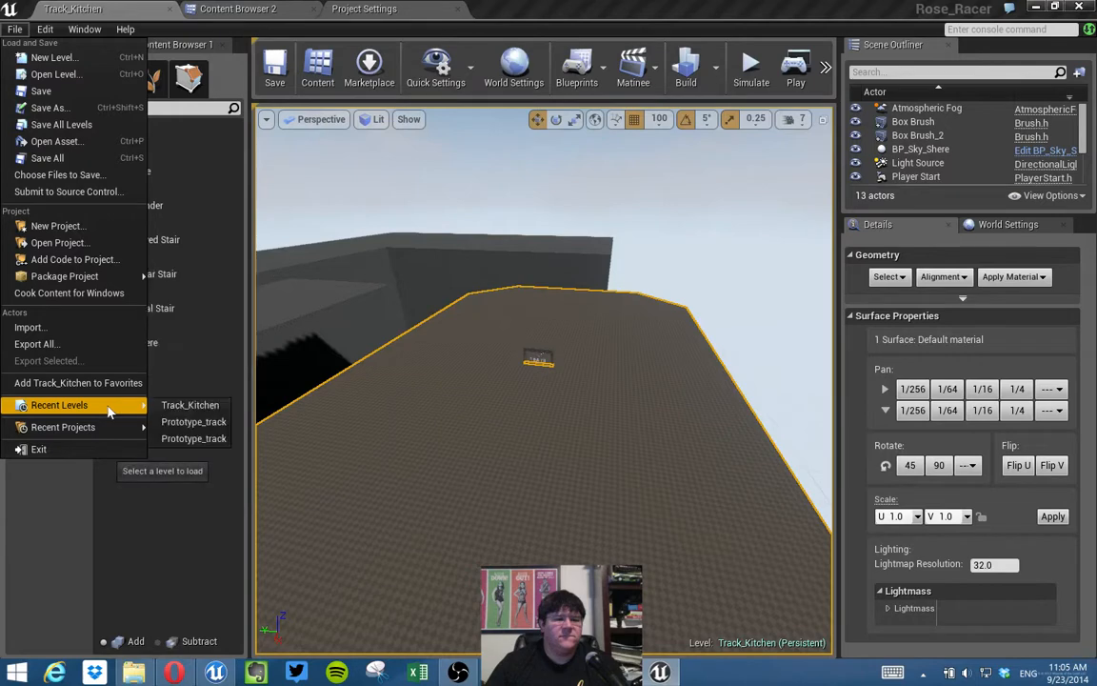
pyautogui.click(176, 422)
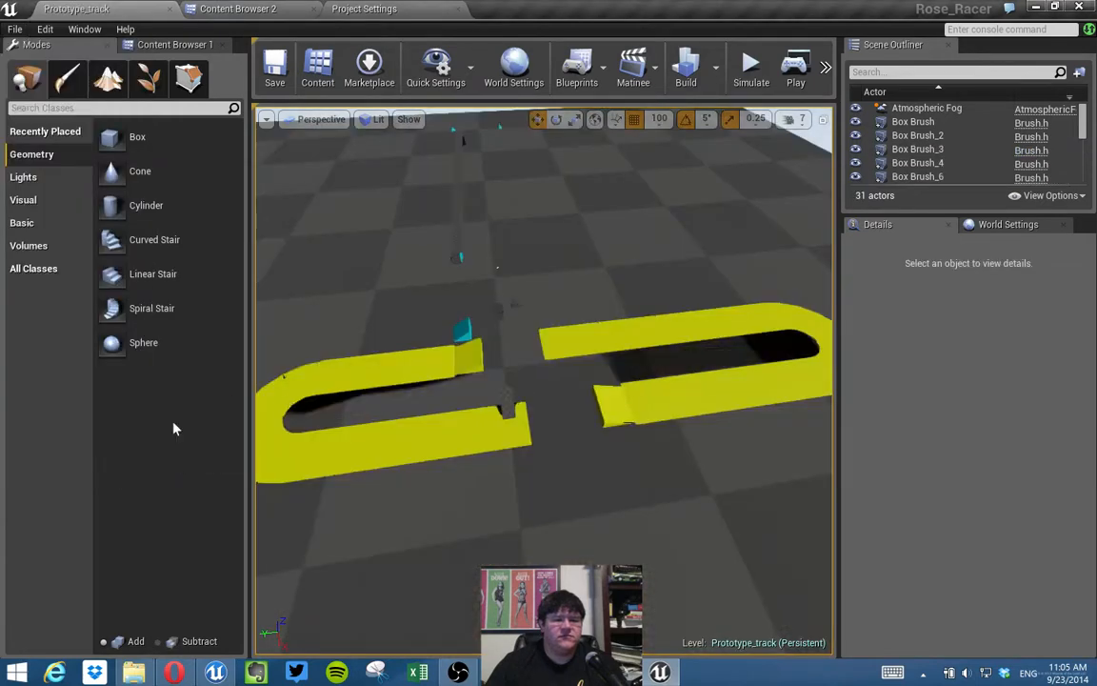
# Reopen the Track_Kitchen level from the recent levels.
pyautogui.click(15, 29)
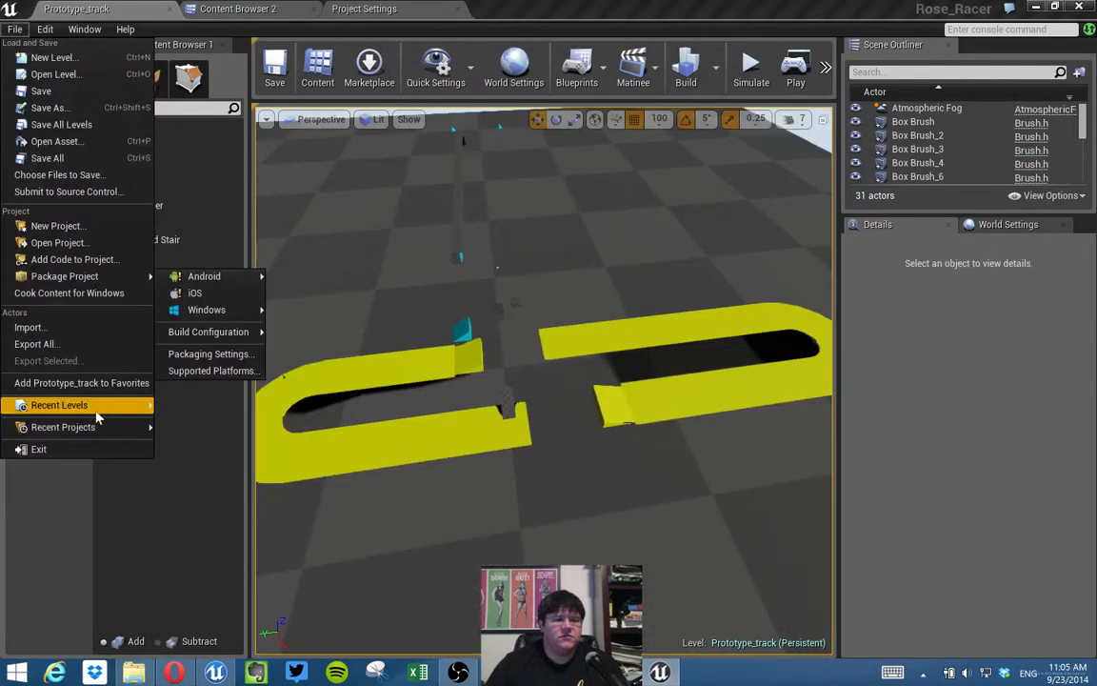
pyautogui.moveTo(95, 416)
pyautogui.click(190, 421)
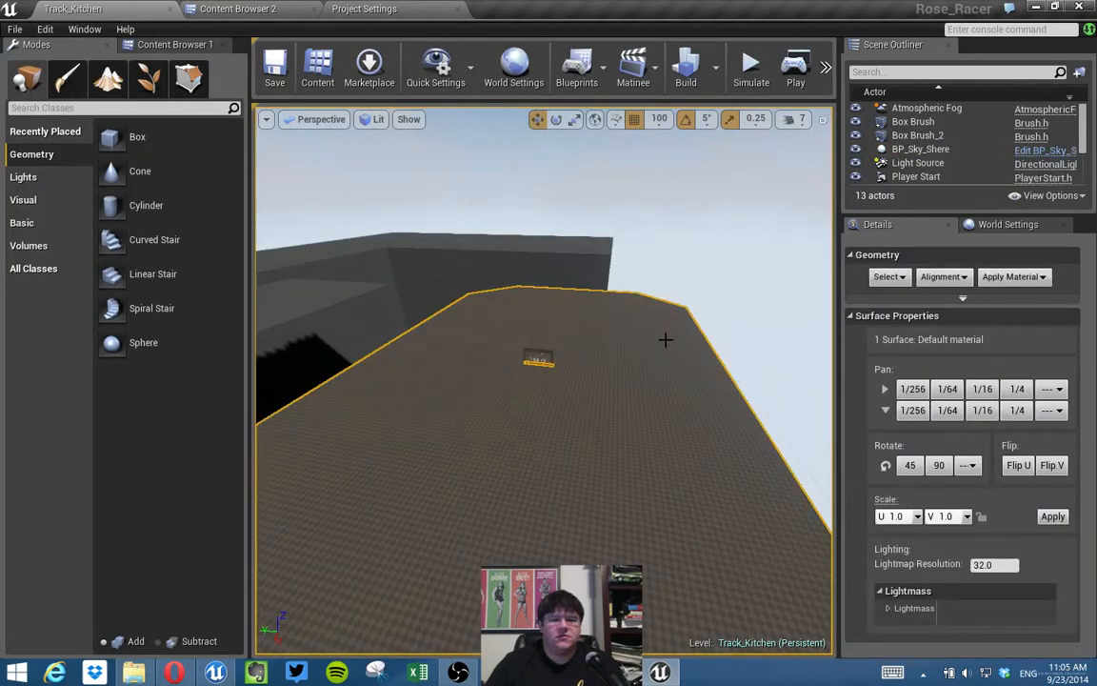
# Add an additive cylinder brush on the tabletop near the START gate and adjust its height.
pyautogui.moveTo(716, 358); pyautogui.dragTo(713, 362, button='right')
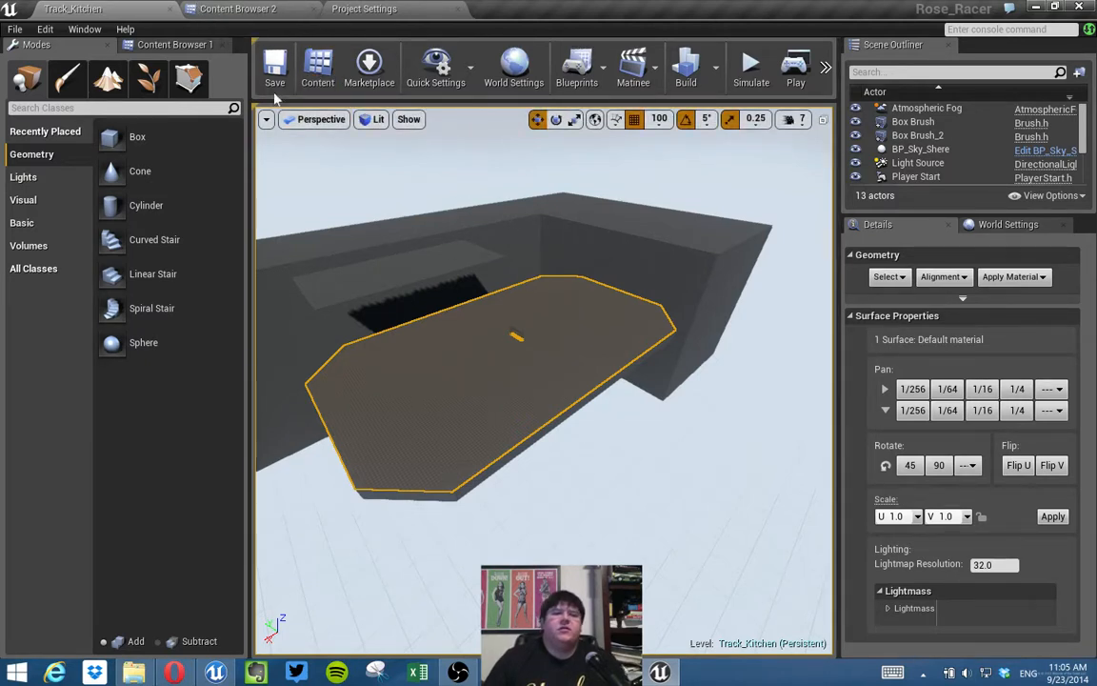
pyautogui.moveTo(587, 264); pyautogui.dragTo(337, 208, button='right')
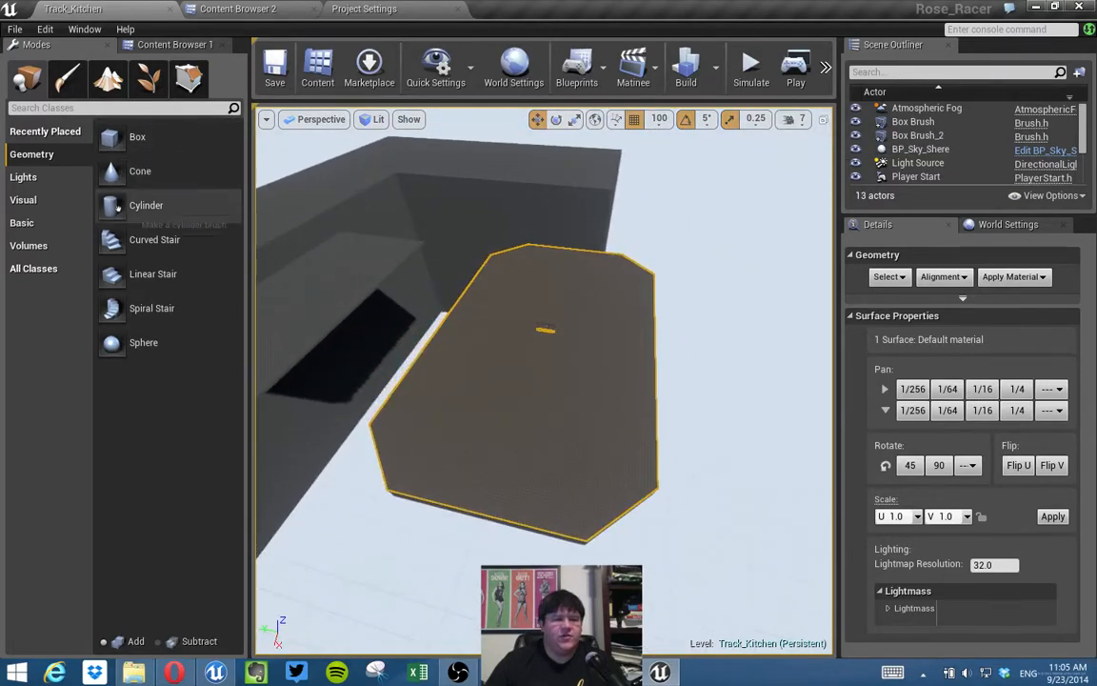
pyautogui.moveTo(111, 206); pyautogui.dragTo(544, 339)
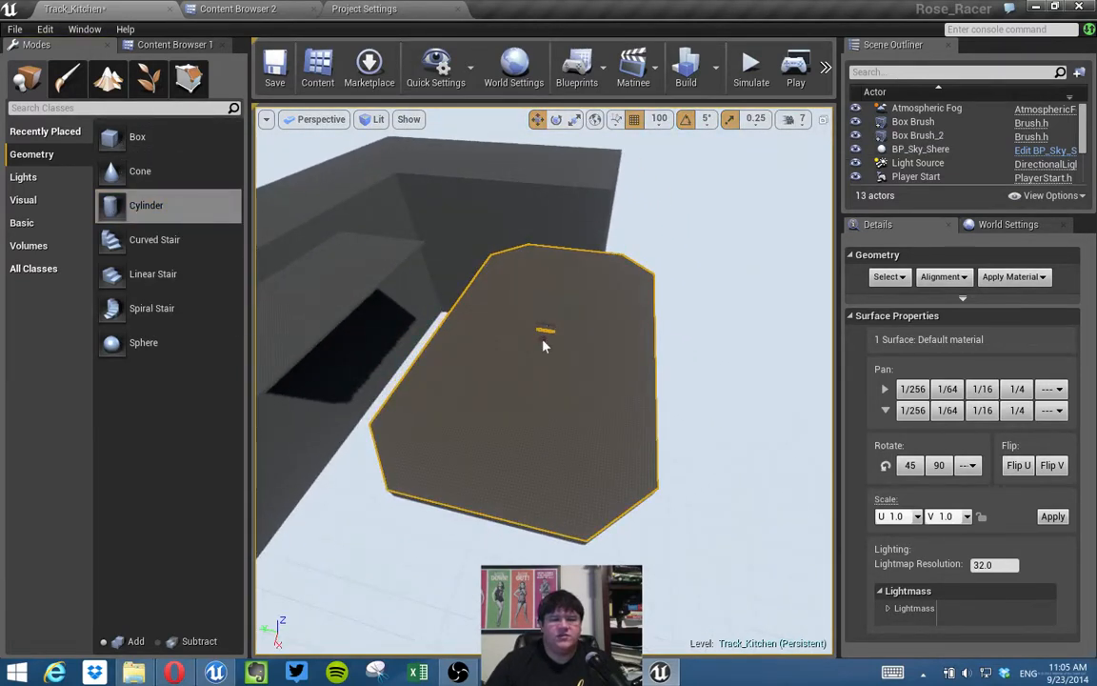
pyautogui.moveTo(599, 356)
pyautogui.mouseDown(button='right')
pyautogui.moveTo(629, 381)
pyautogui.moveTo(618, 345)
pyautogui.moveTo(587, 314)
pyautogui.moveTo(594, 300)
pyautogui.moveTo(559, 371)
pyautogui.moveTo(547, 326)
pyautogui.moveTo(571, 345)
pyautogui.moveTo(581, 390)
pyautogui.moveTo(533, 353)
pyautogui.moveTo(620, 344)
pyautogui.moveTo(688, 305)
pyautogui.mouseUp(button='right')
pyautogui.moveTo(595, 315)
pyautogui.mouseDown()
pyautogui.moveTo(606, 354)
pyautogui.moveTo(597, 319)
pyautogui.moveTo(610, 305)
pyautogui.mouseUp()
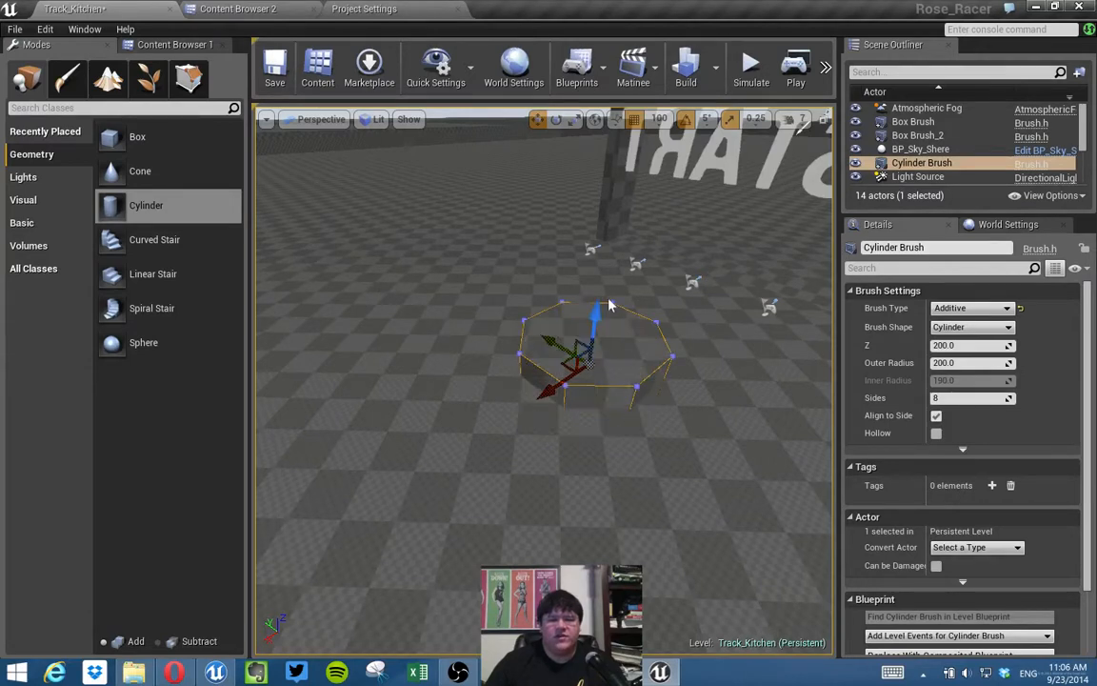
# Set the position grid snap to 10 and lower the cylinder brush until its top is nearly flush with the tabletop.
pyautogui.click(661, 119)
pyautogui.click(662, 173)
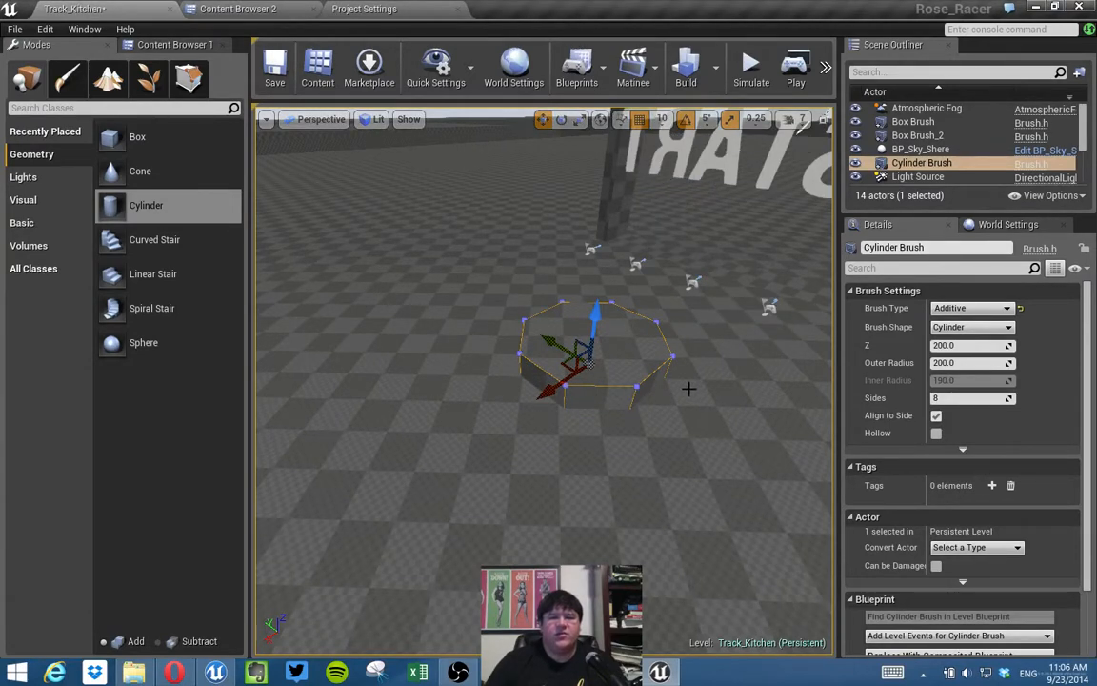
pyautogui.moveTo(595, 317); pyautogui.dragTo(592, 344)
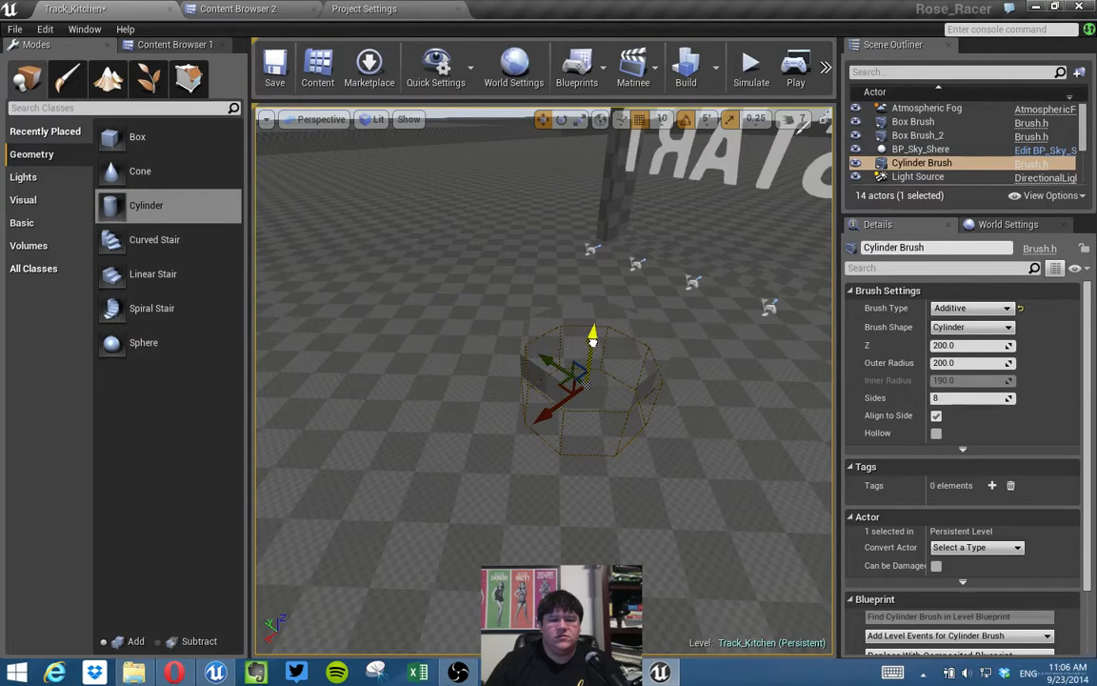
pyautogui.moveTo(592, 340); pyautogui.dragTo(595, 338)
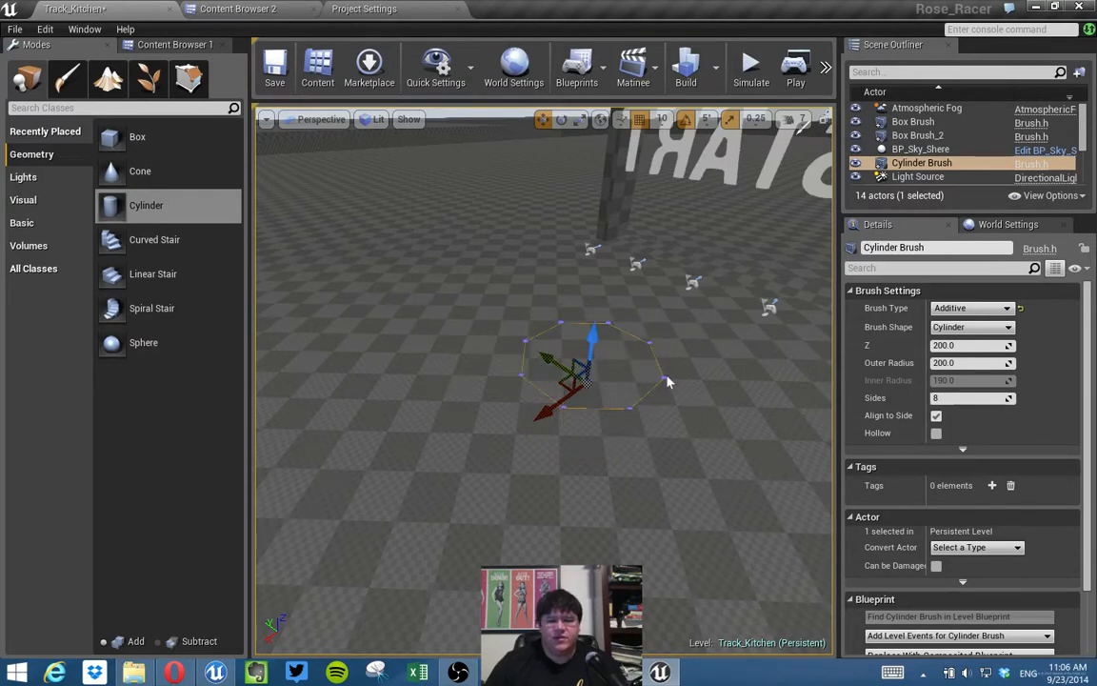
# In geometry editing, select the cylinder's vertices on the START gate side and stretch them along negative X past the gate.
pyautogui.press('s')
pyautogui.moveTo(678, 379)
pyautogui.mouseDown(button='right')
pyautogui.moveTo(858, 456)
pyautogui.moveTo(562, 400)
pyautogui.moveTo(667, 347)
pyautogui.moveTo(658, 337)
pyautogui.moveTo(677, 379)
pyautogui.mouseUp(button='right')
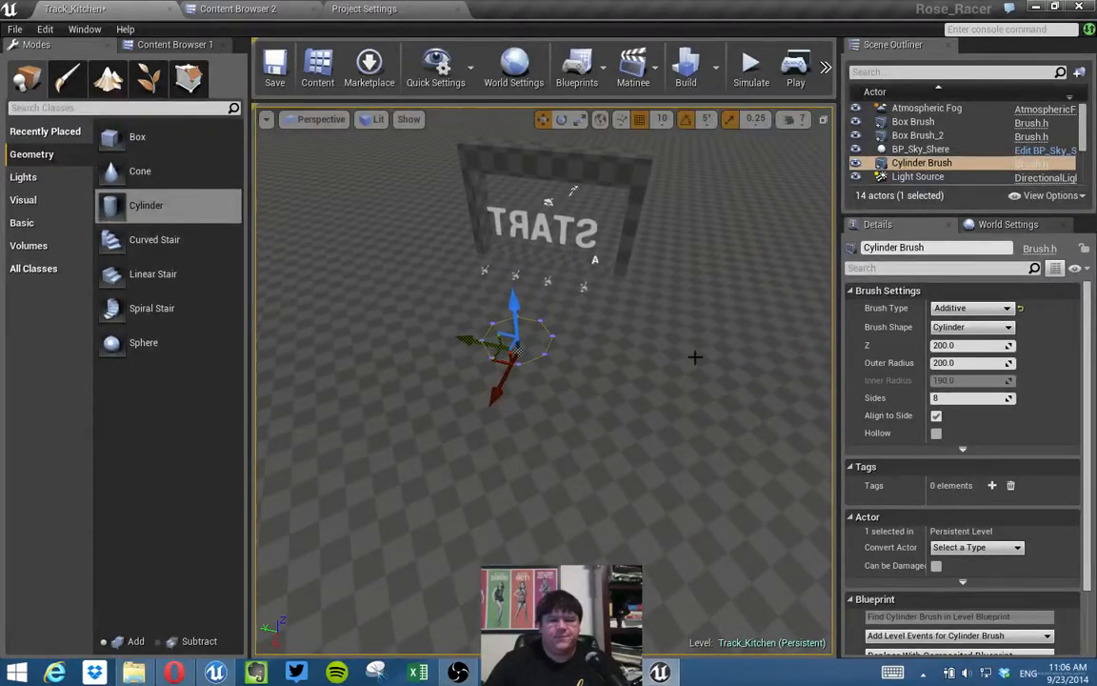
pyautogui.click(189, 78)
pyautogui.moveTo(473, 299); pyautogui.dragTo(314, 419, button='right')
pyautogui.moveTo(511, 337)
pyautogui.mouseDown(button='right')
pyautogui.moveTo(519, 314)
pyautogui.moveTo(511, 337)
pyautogui.mouseUp(button='right')
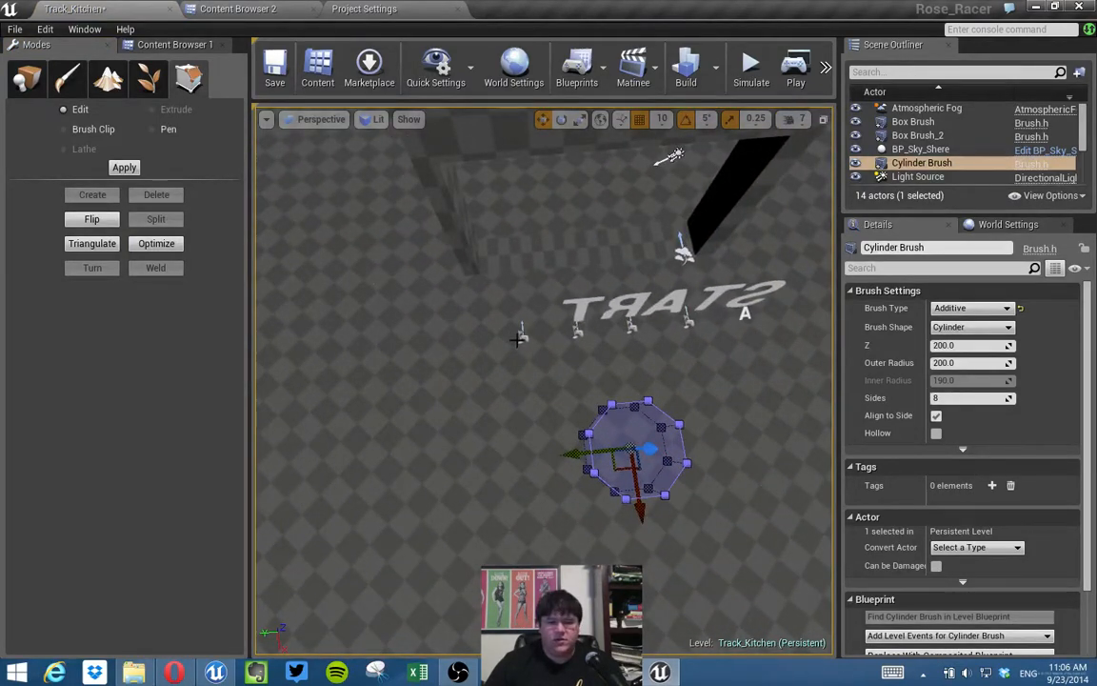
pyautogui.moveTo(665, 394); pyautogui.dragTo(725, 444)
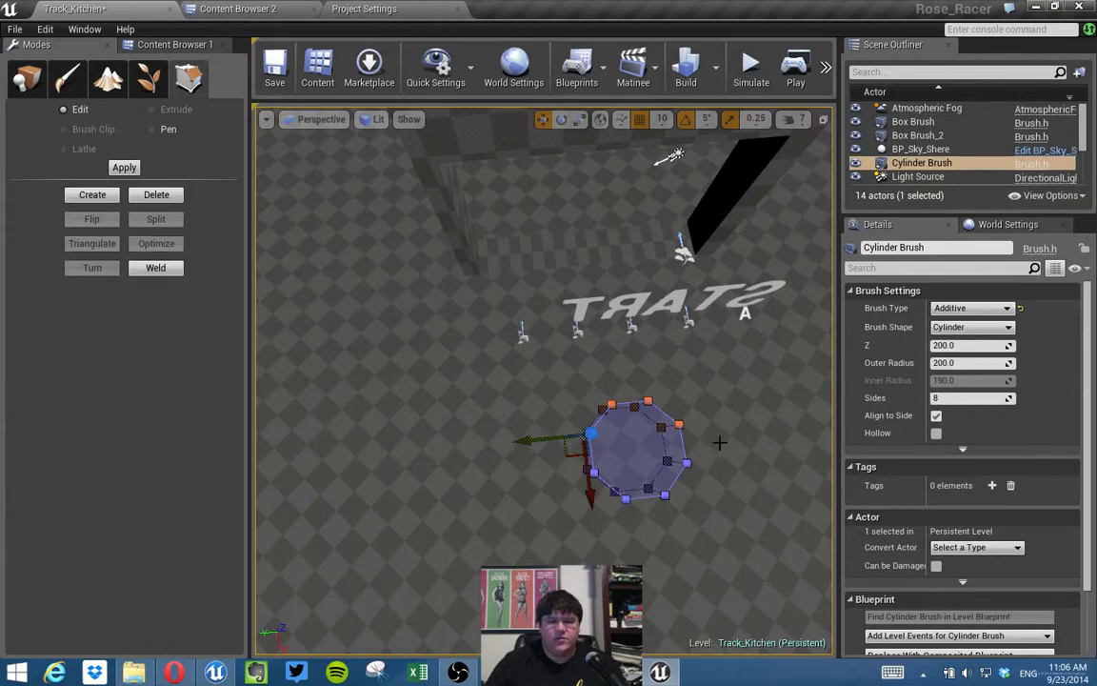
pyautogui.moveTo(703, 448); pyautogui.dragTo(666, 441, button='right')
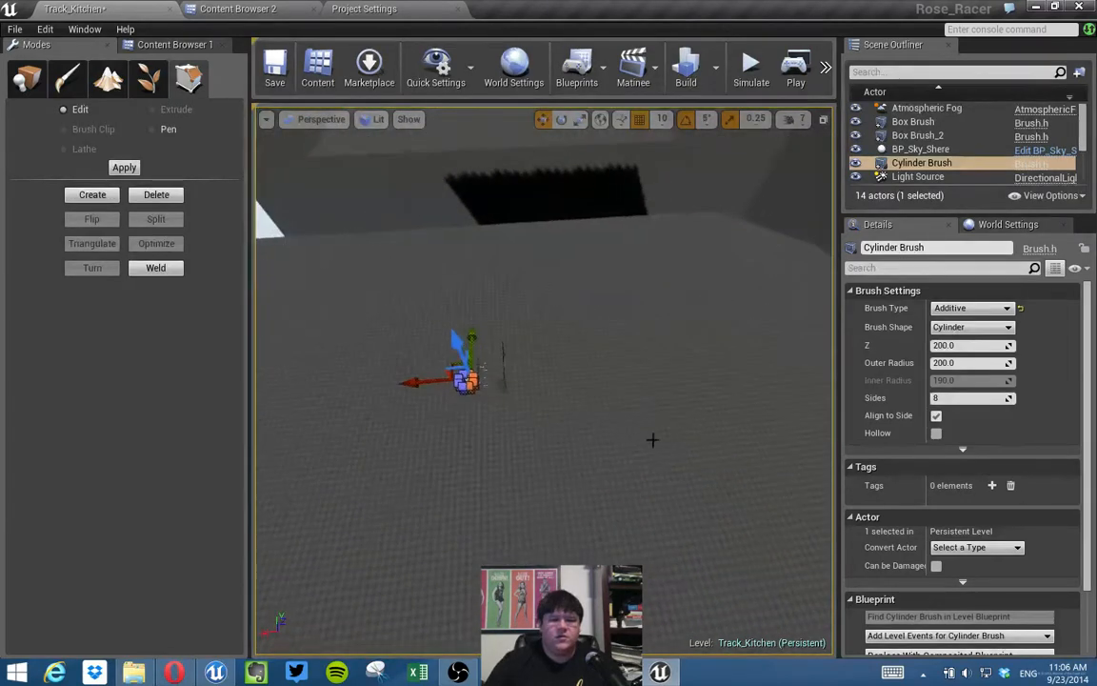
pyautogui.moveTo(432, 380); pyautogui.dragTo(579, 383)
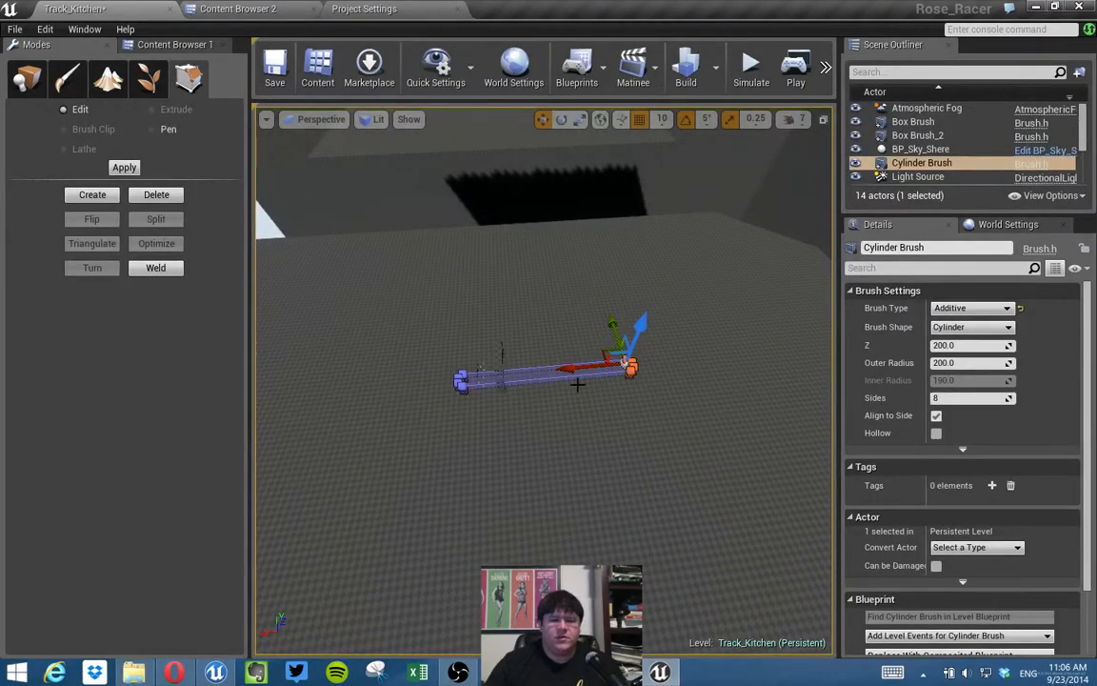
# Select the vertices along the brush's positive Y side and move them outward to widen the strip.
pyautogui.moveTo(624, 363)
pyautogui.mouseDown(button='right')
pyautogui.moveTo(667, 381)
pyautogui.moveTo(714, 381)
pyautogui.moveTo(696, 372)
pyautogui.moveTo(578, 383)
pyautogui.mouseUp(button='right')
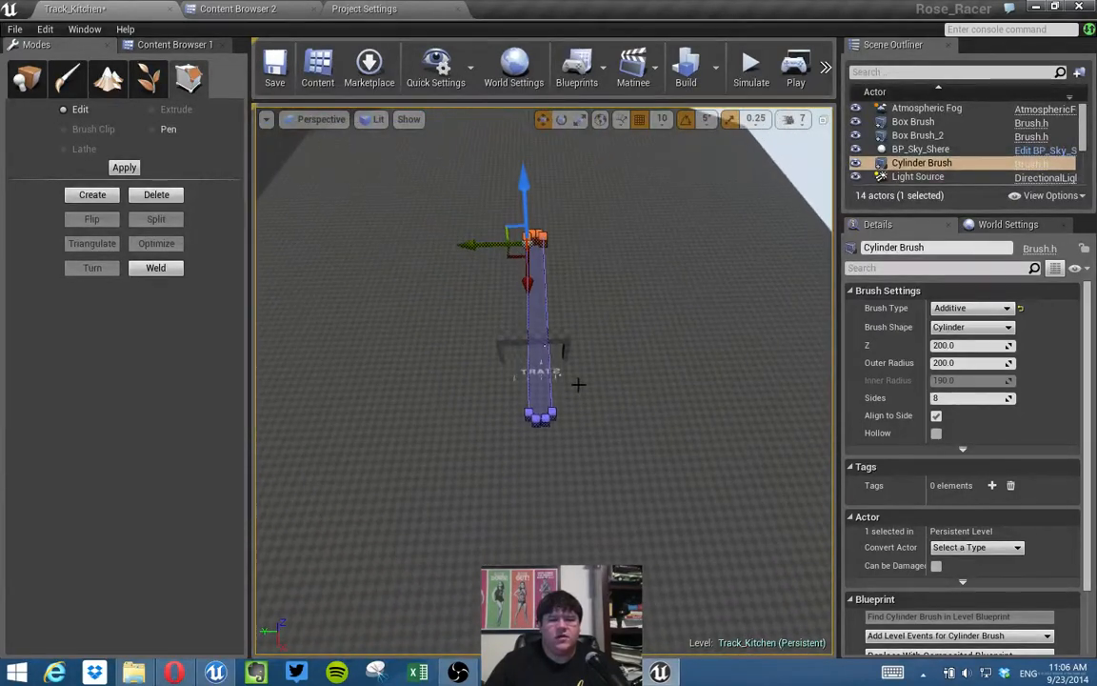
pyautogui.moveTo(519, 352); pyautogui.dragTo(536, 436)
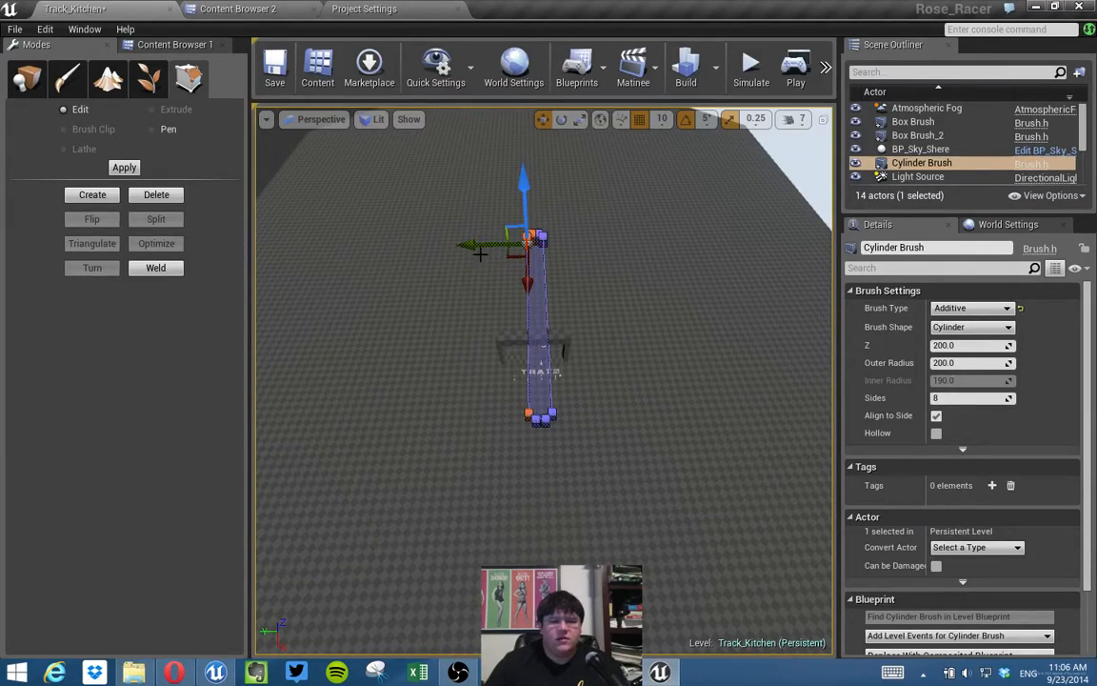
pyautogui.moveTo(477, 246)
pyautogui.mouseDown()
pyautogui.moveTo(411, 245)
pyautogui.moveTo(424, 249)
pyautogui.mouseUp()
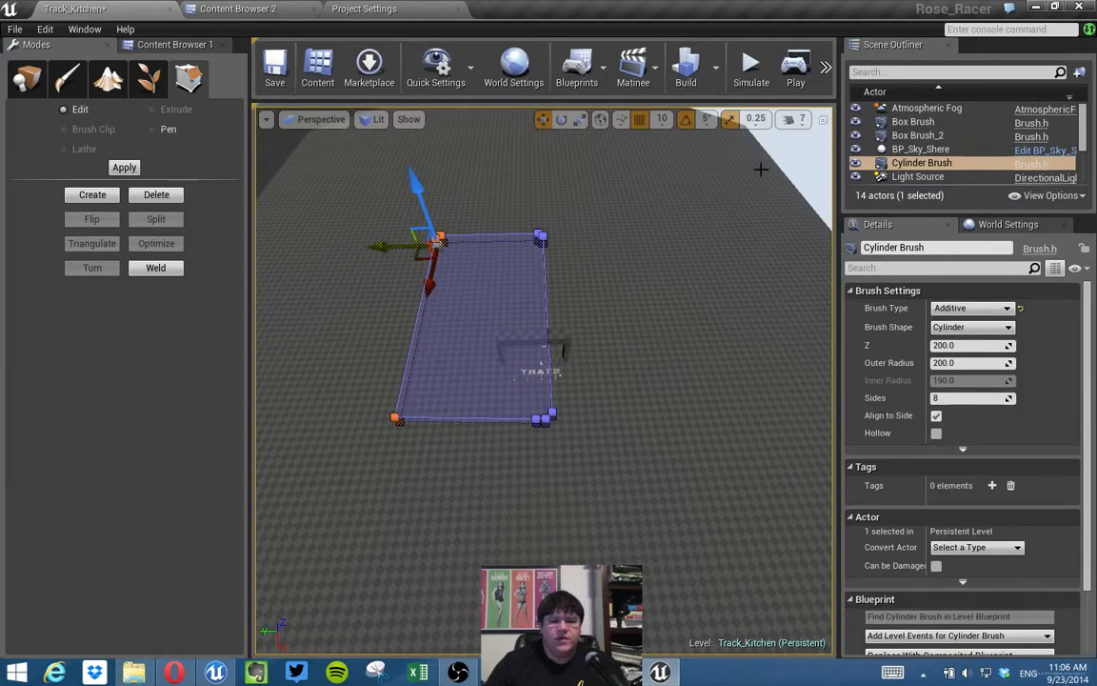
# Show all four viewports, select the vertices on the brush's negative Y side and move them outward toward the table's edge.
pyautogui.click(823, 119)
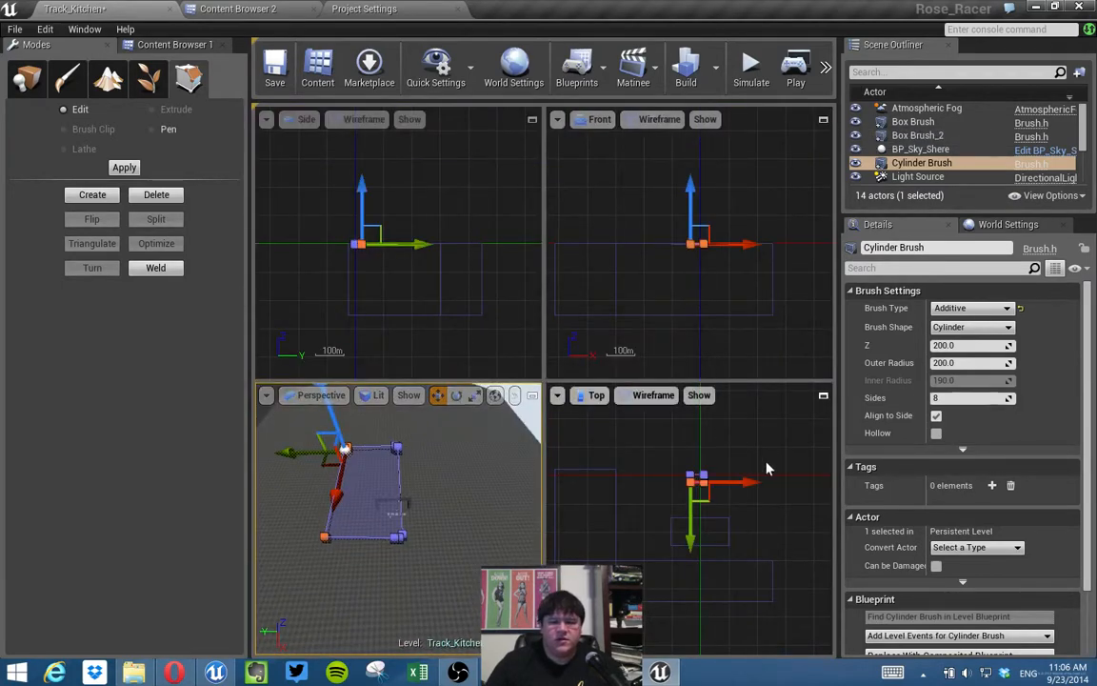
pyautogui.scroll(3, 769, 472)
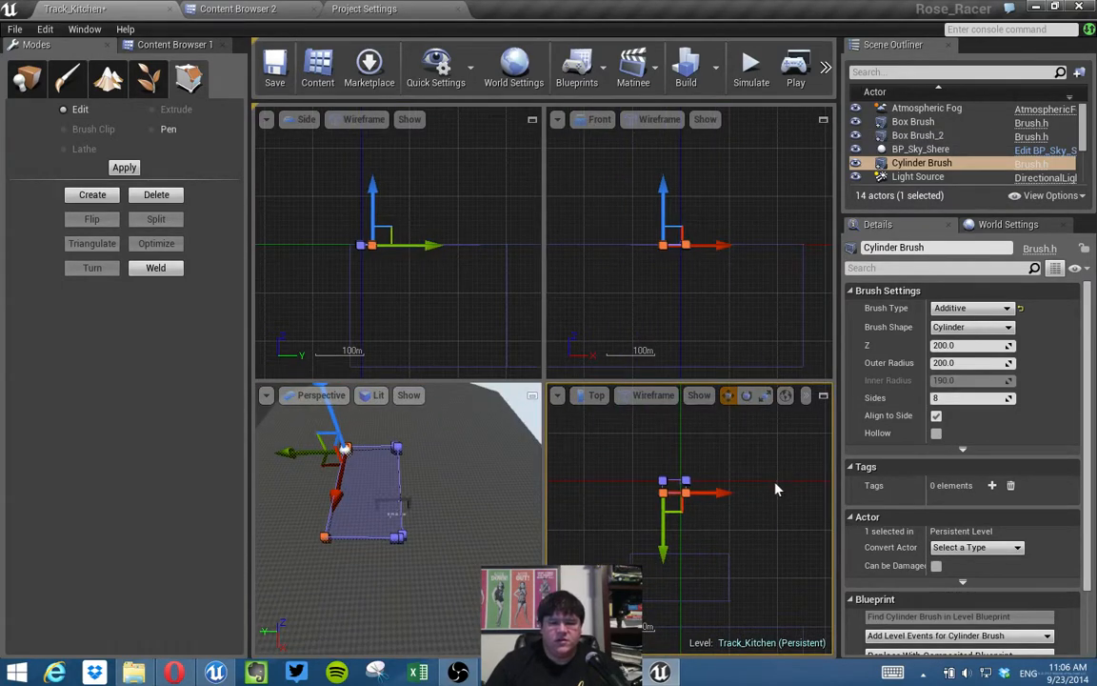
pyautogui.moveTo(638, 448)
pyautogui.mouseDown()
pyautogui.moveTo(720, 471)
pyautogui.moveTo(723, 484)
pyautogui.mouseUp()
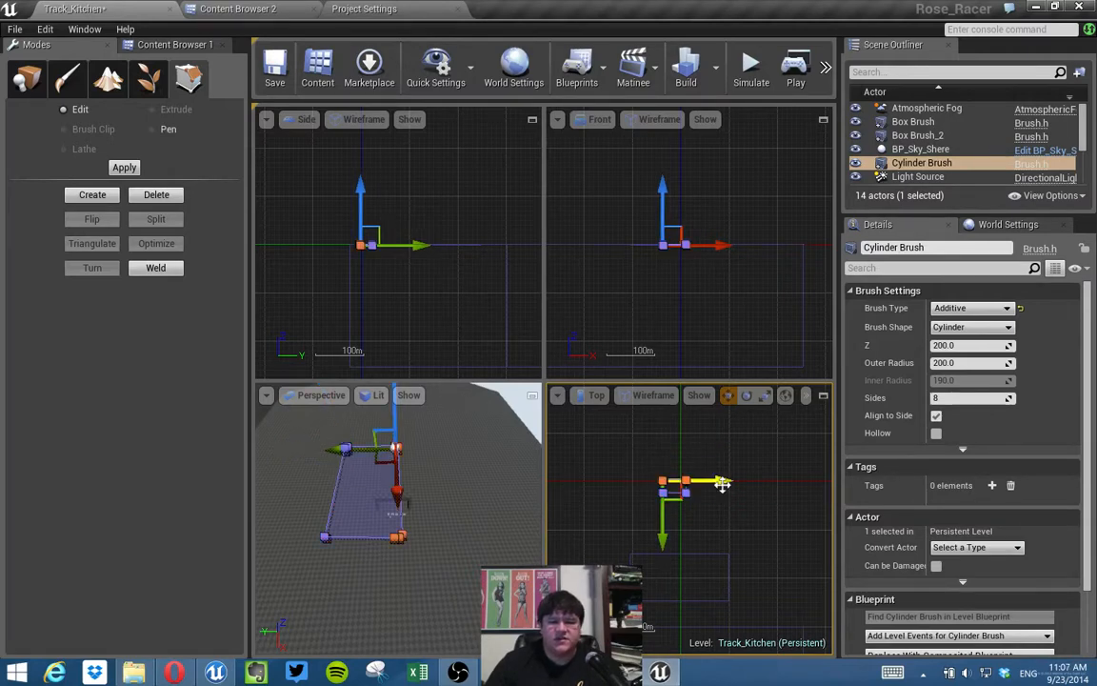
pyautogui.moveTo(416, 453); pyautogui.dragTo(457, 461, button='right')
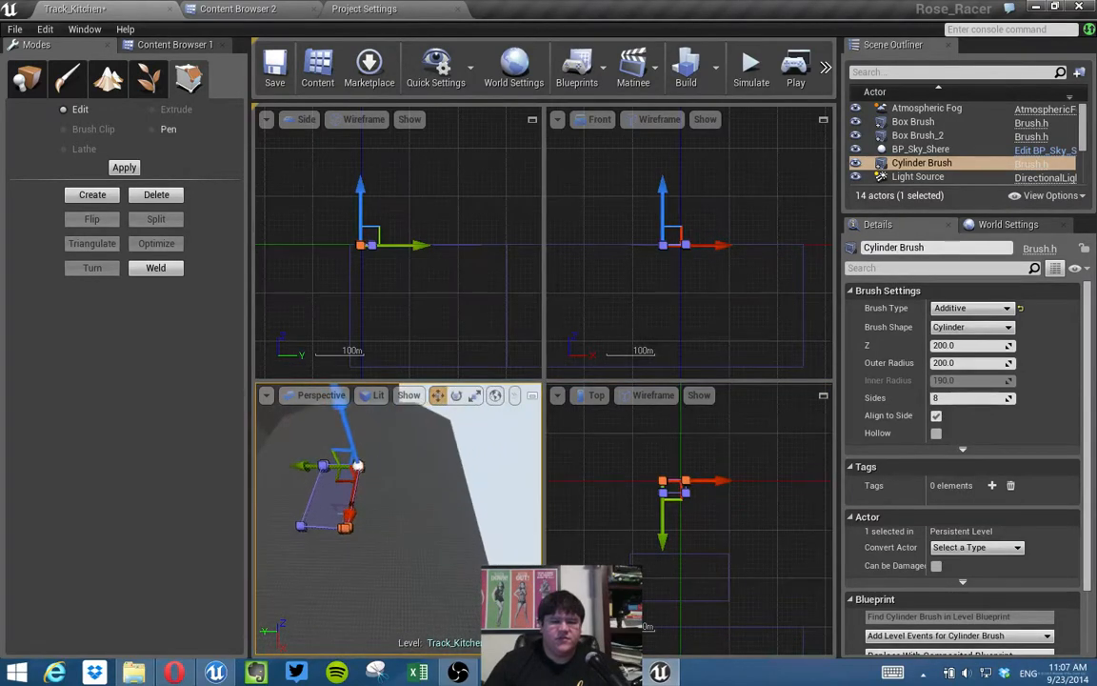
pyautogui.moveTo(304, 466); pyautogui.dragTo(404, 490)
# Reselect the vertices on the brush's positive Y side and extend them to the opposite long edge of the table.
pyautogui.moveTo(407, 497); pyautogui.dragTo(401, 497, button='right')
pyautogui.keyDown('ctrl'); pyautogui.keyDown('alt'); pyautogui.moveTo(398, 539); pyautogui.dragTo(398, 533); pyautogui.keyUp('alt'); pyautogui.keyUp('ctrl')
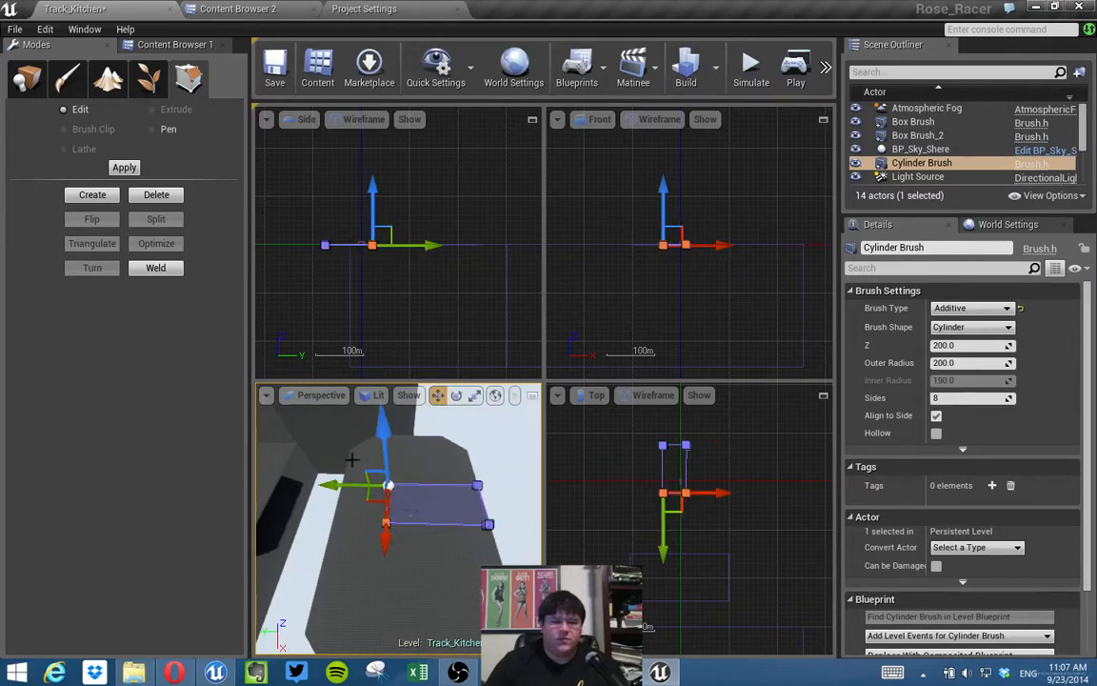
pyautogui.moveTo(334, 480); pyautogui.dragTo(283, 488)
# Select the vertices at the brush's positive X end and pull them outward toward that end of the table.
pyautogui.moveTo(352, 502)
pyautogui.mouseDown(button='right')
pyautogui.moveTo(419, 507)
pyautogui.moveTo(428, 500)
pyautogui.moveTo(365, 505)
pyautogui.moveTo(434, 496)
pyautogui.moveTo(505, 527)
pyautogui.mouseUp(button='right')
pyautogui.keyDown('ctrl'); pyautogui.keyDown('alt'); pyautogui.moveTo(387, 525); pyautogui.dragTo(309, 496); pyautogui.keyUp('alt'); pyautogui.keyUp('ctrl')
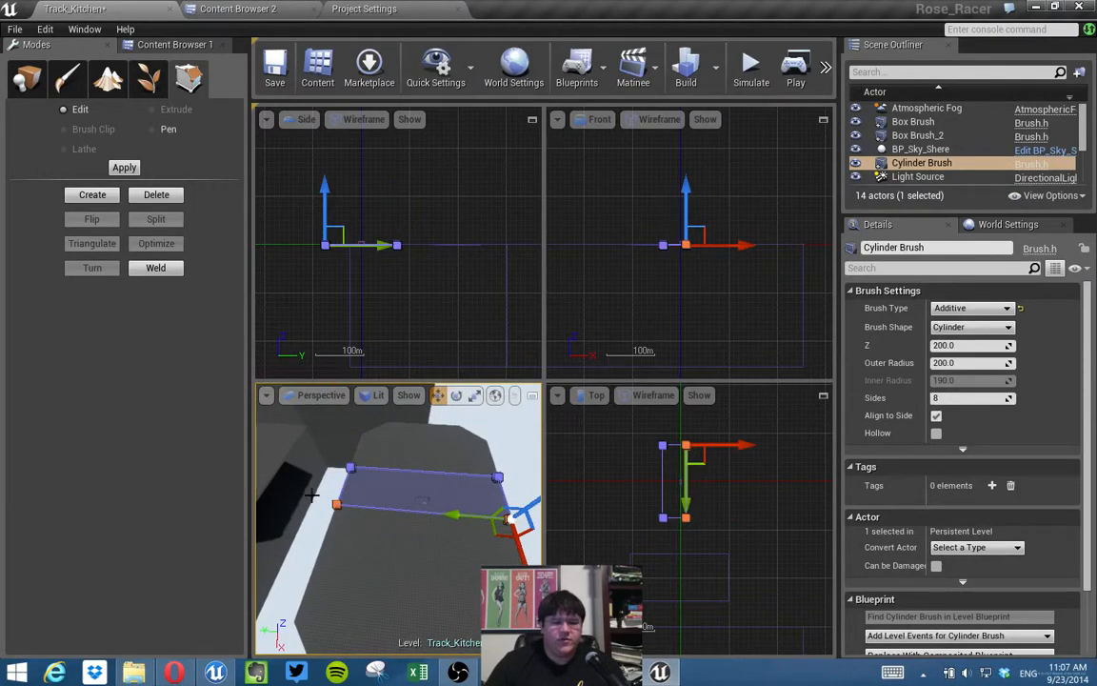
pyautogui.moveTo(430, 528); pyautogui.dragTo(430, 528, button='right')
pyautogui.moveTo(501, 500); pyautogui.dragTo(522, 513)
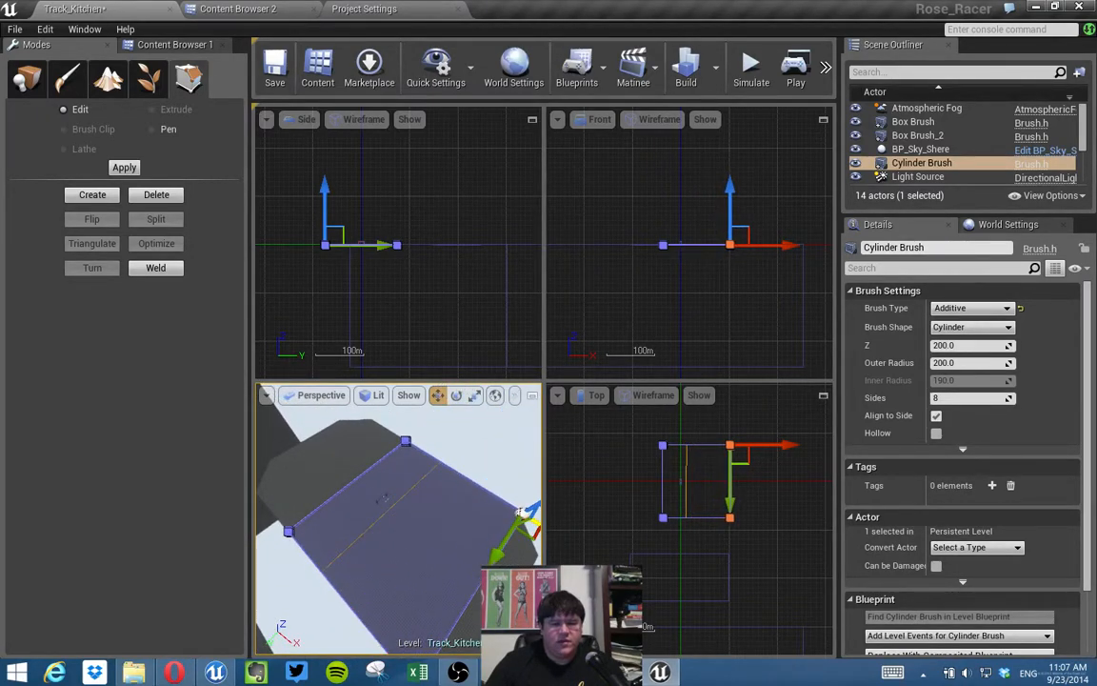
# Select the vertices at the brush's negative X end, move them toward the table's other end and fine-tune their position.
pyautogui.moveTo(383, 496); pyautogui.dragTo(383, 496, button='right')
pyautogui.moveTo(469, 531); pyautogui.dragTo(468, 531, button='right')
pyautogui.moveTo(397, 498); pyautogui.dragTo(398, 498, button='right')
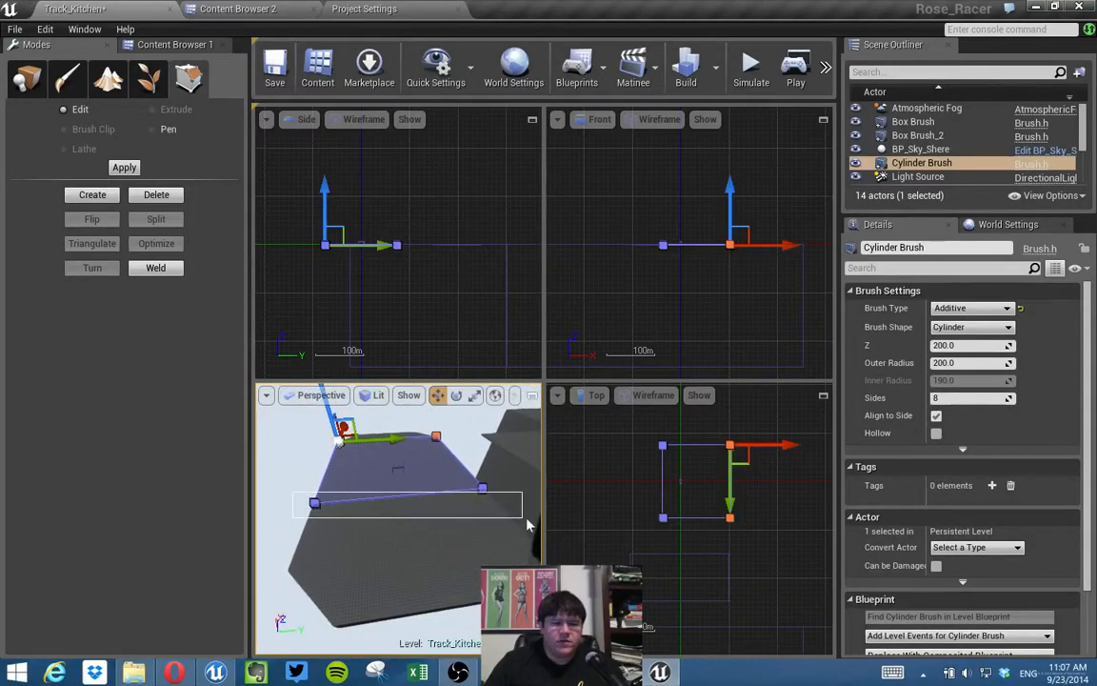
pyautogui.keyDown('ctrl'); pyautogui.keyDown('alt'); pyautogui.moveTo(522, 522); pyautogui.dragTo(512, 517); pyautogui.keyUp('alt'); pyautogui.keyUp('ctrl')
pyautogui.moveTo(404, 507); pyautogui.dragTo(404, 507, button='right')
pyautogui.moveTo(376, 440); pyautogui.dragTo(431, 456)
pyautogui.moveTo(408, 449); pyautogui.dragTo(379, 427, button='right')
pyautogui.scroll(6, 381, 447)
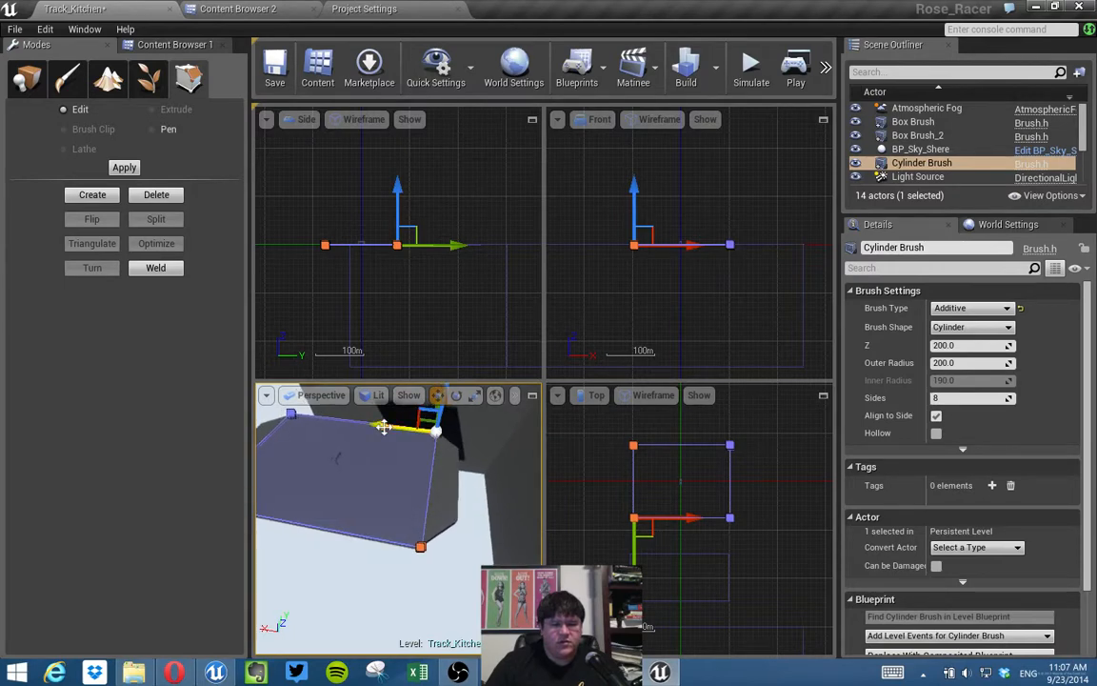
pyautogui.moveTo(386, 425); pyautogui.dragTo(382, 425)
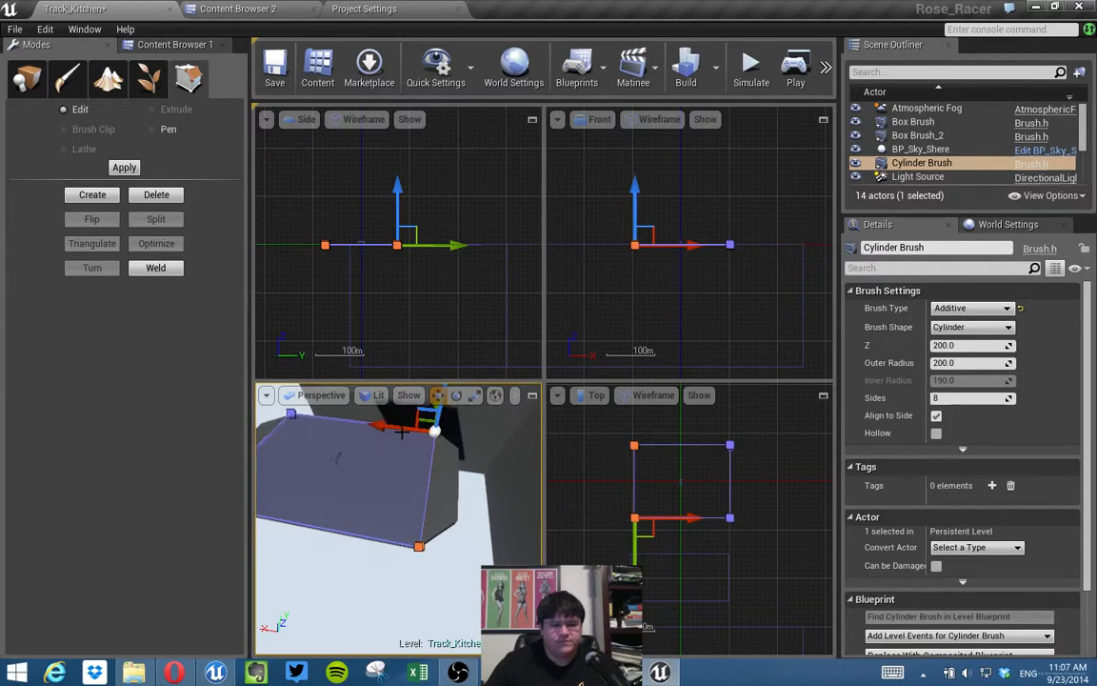
# Select the brush's edge at its negative X end in the top view and split the brush across its middle.
pyautogui.moveTo(430, 501)
pyautogui.mouseDown(button='right')
pyautogui.moveTo(376, 476)
pyautogui.moveTo(379, 486)
pyautogui.moveTo(479, 505)
pyautogui.moveTo(473, 477)
pyautogui.mouseUp(button='right')
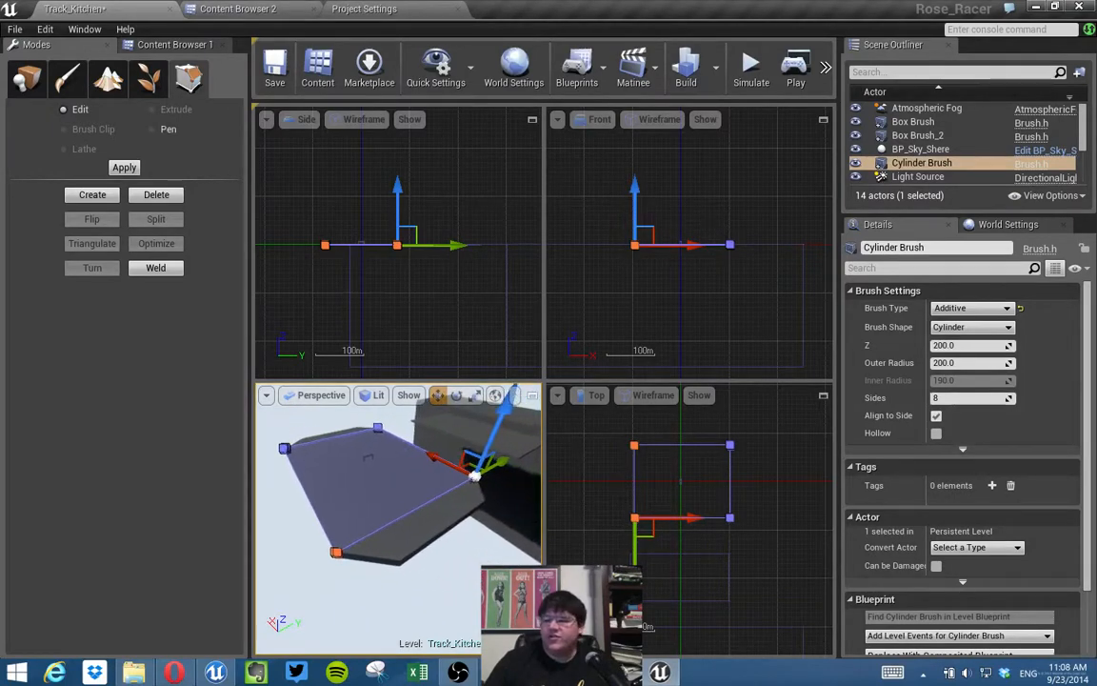
pyautogui.moveTo(481, 519)
pyautogui.mouseDown(button='right')
pyautogui.moveTo(442, 520)
pyautogui.moveTo(417, 495)
pyautogui.mouseUp(button='right')
pyautogui.click(475, 519)
pyautogui.click(403, 489)
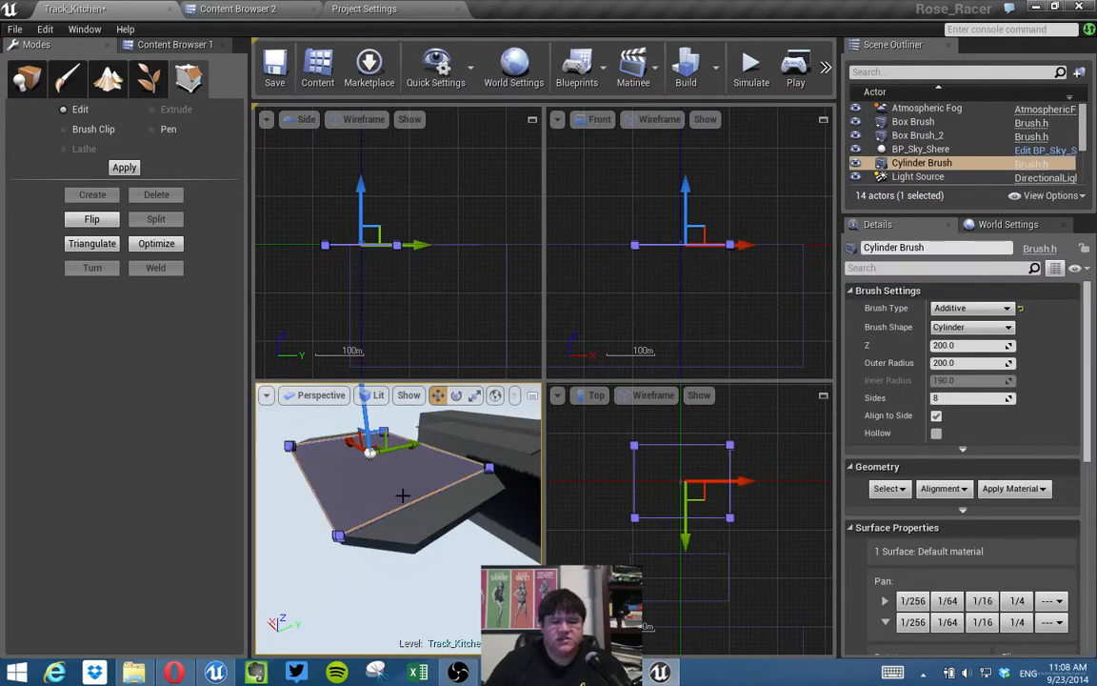
pyautogui.scroll(3, 421, 502)
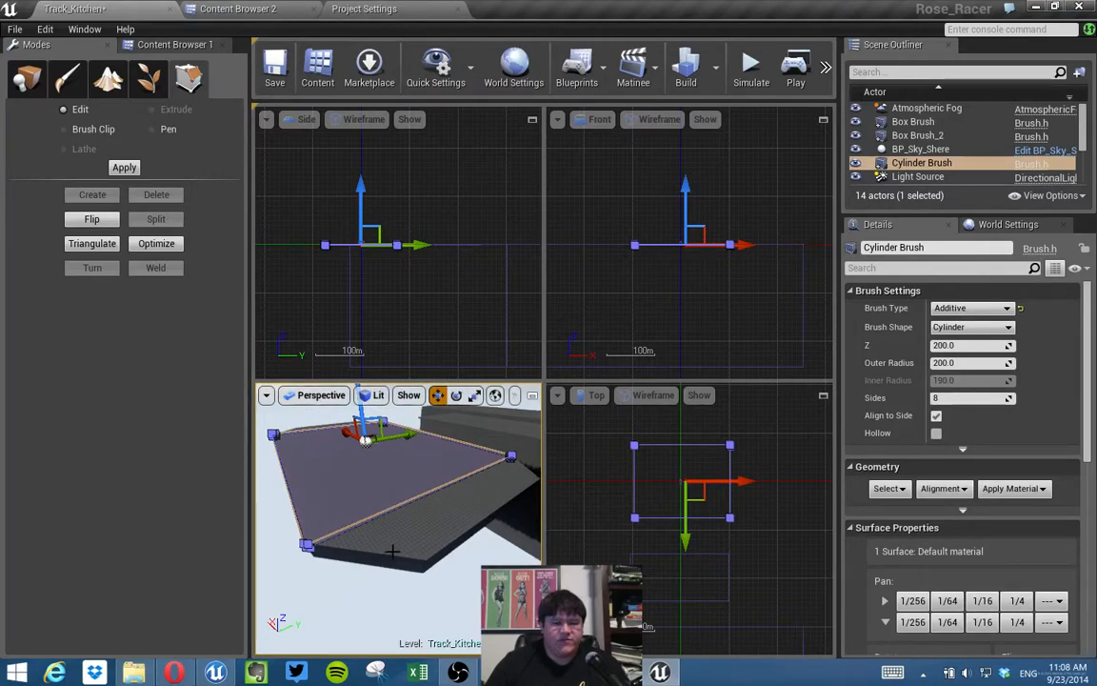
pyautogui.click(636, 483)
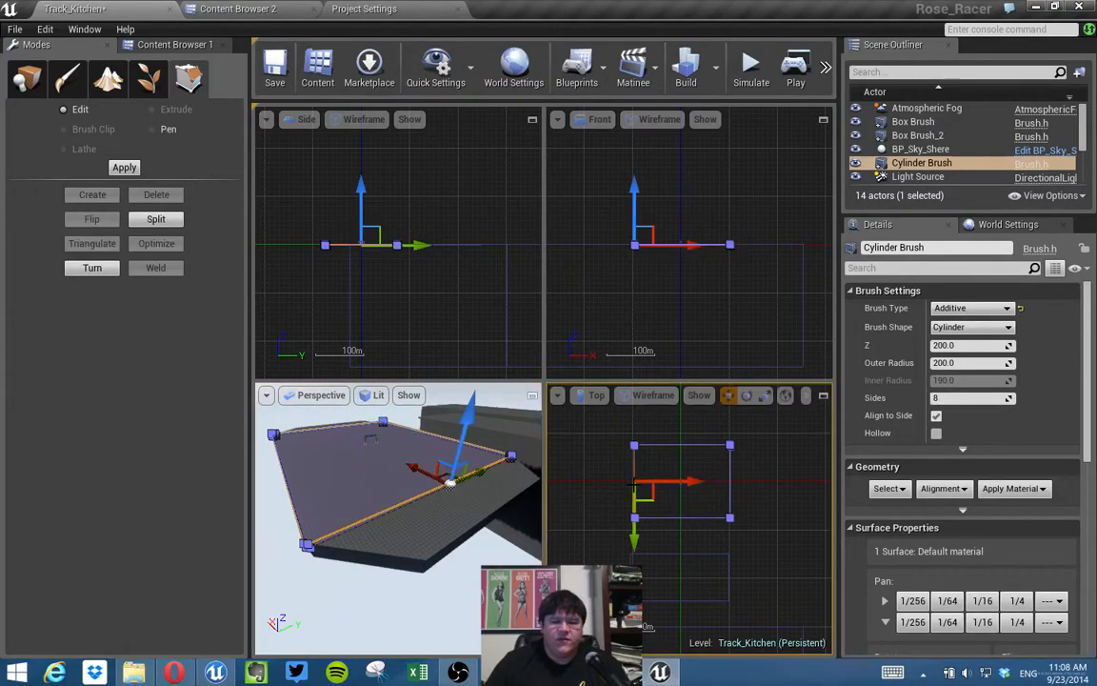
pyautogui.click(156, 219)
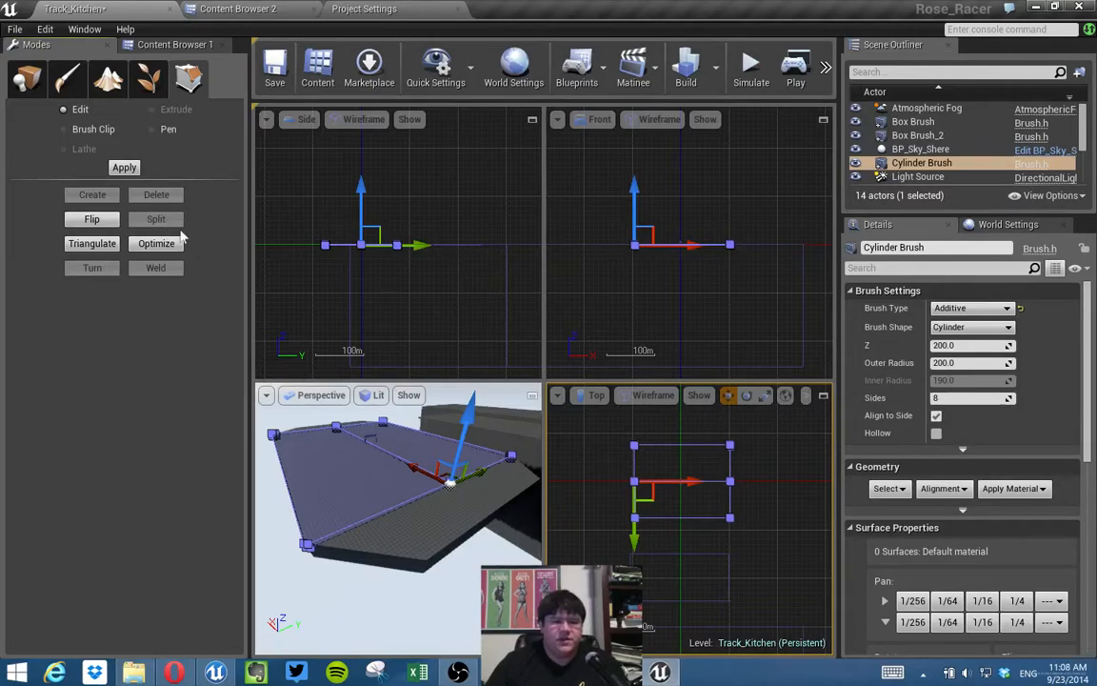
# Deselect the cylinder brush, select the table's top surface and examine the end of the table in the perspective view.
pyautogui.click(441, 499)
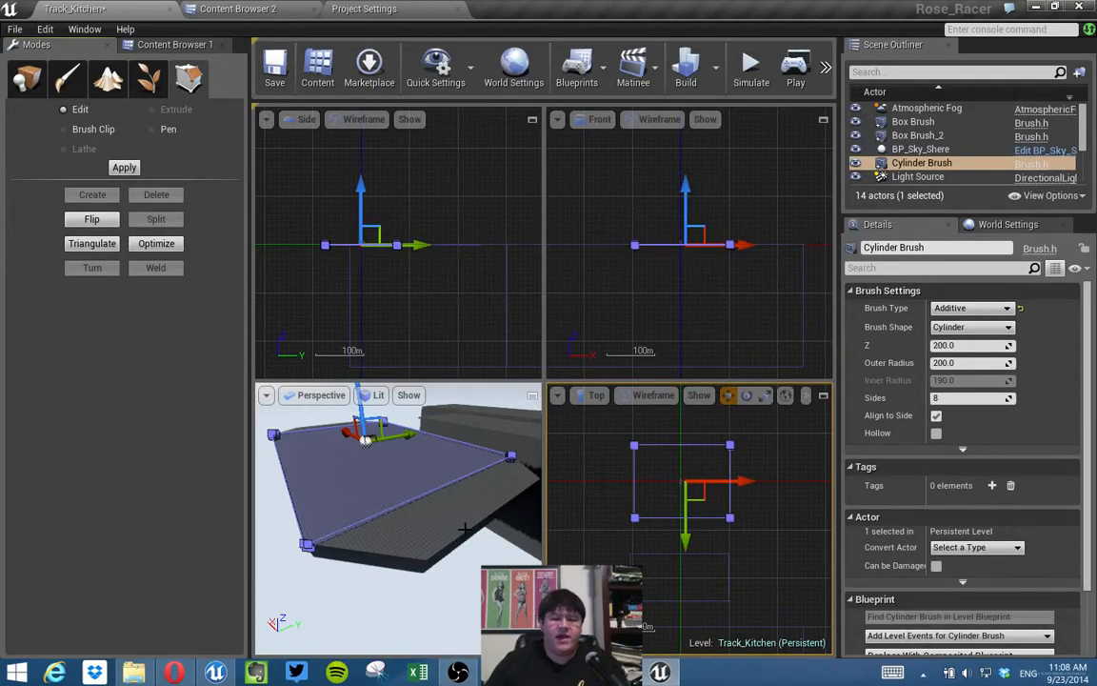
pyautogui.click(463, 529)
pyautogui.moveTo(655, 463)
pyautogui.mouseDown(button='right')
pyautogui.moveTo(712, 510)
pyautogui.moveTo(622, 481)
pyautogui.mouseUp(button='right')
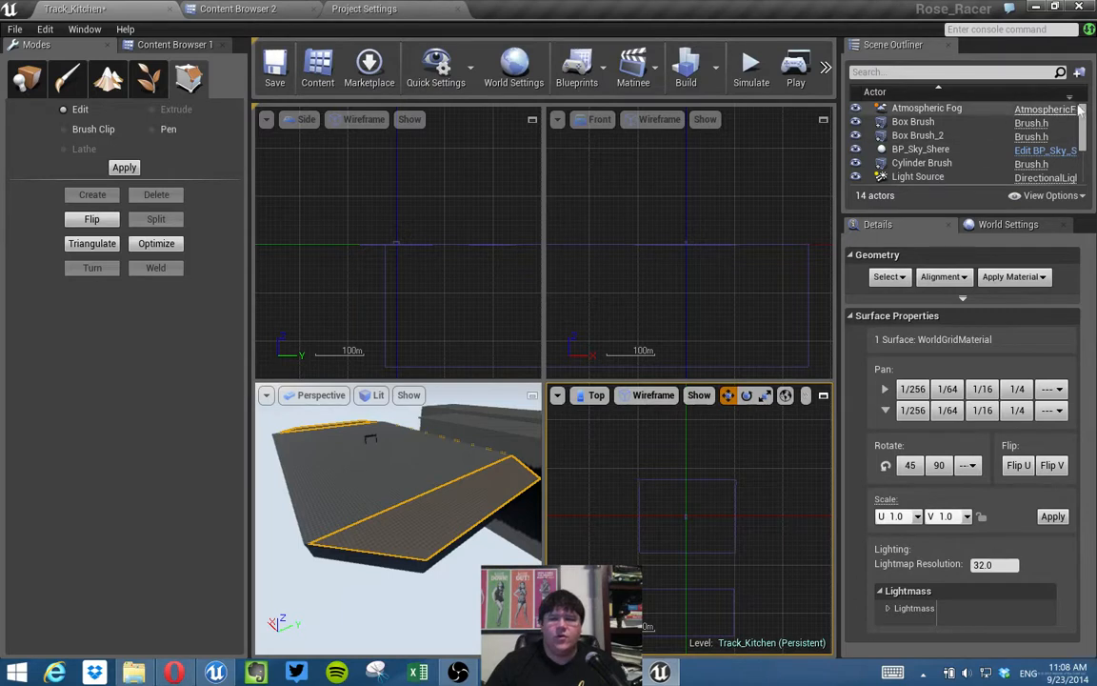
pyautogui.scroll(-5, 1086, 166)
pyautogui.scroll(5, 1086, 167)
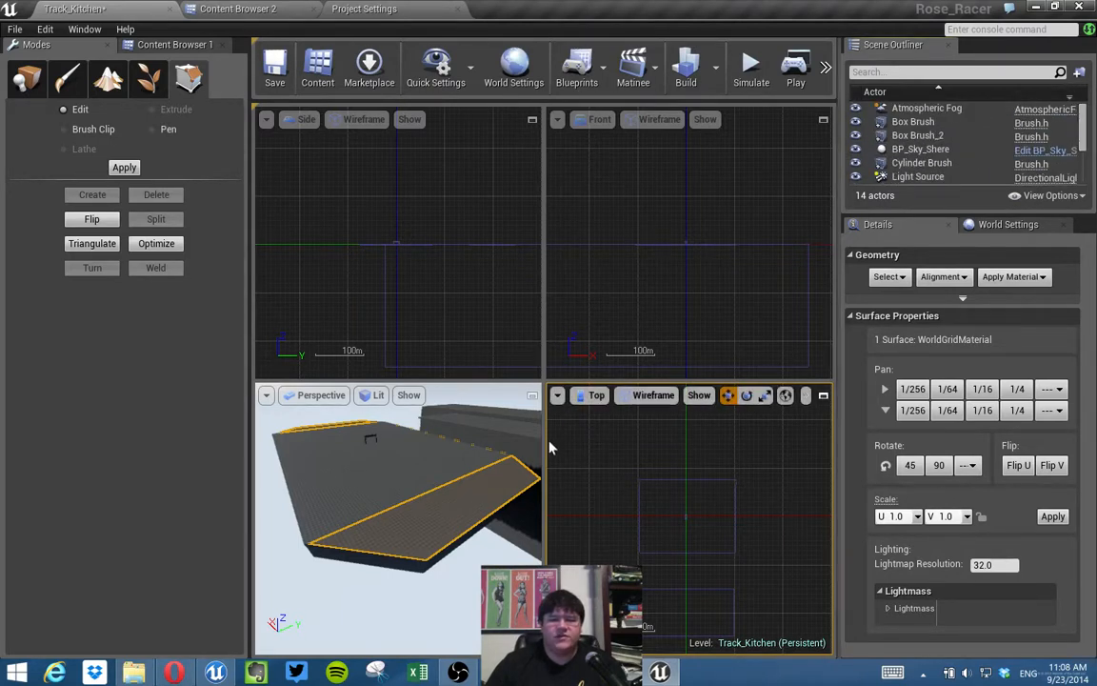
pyautogui.click(474, 525)
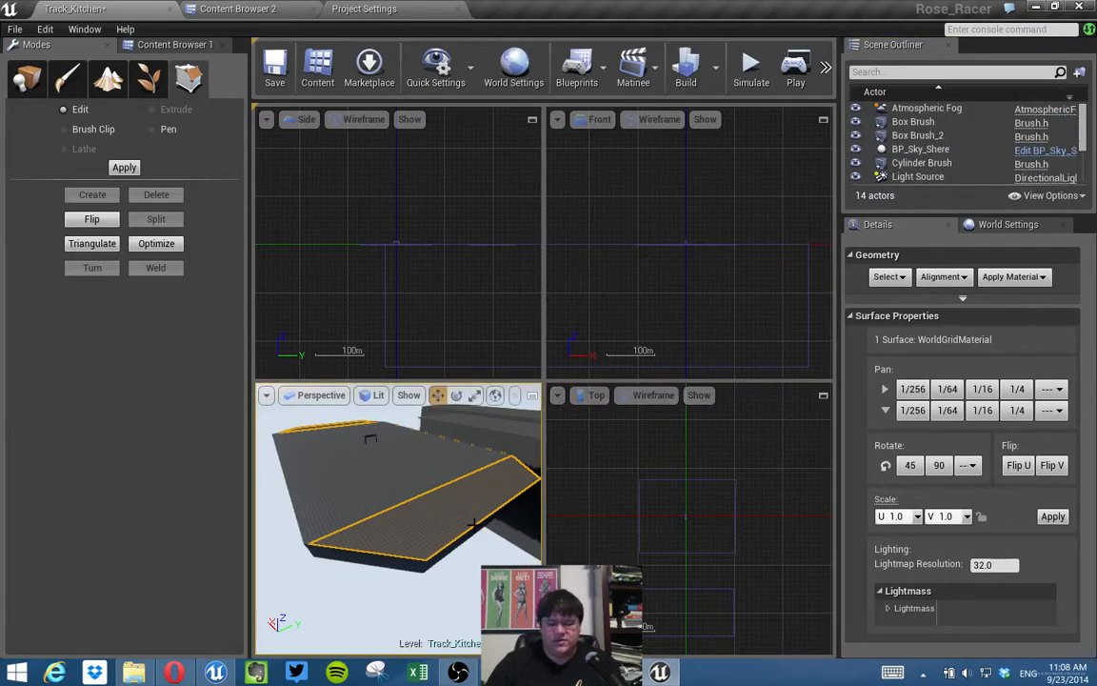
pyautogui.moveTo(473, 525); pyautogui.dragTo(491, 535, button='right')
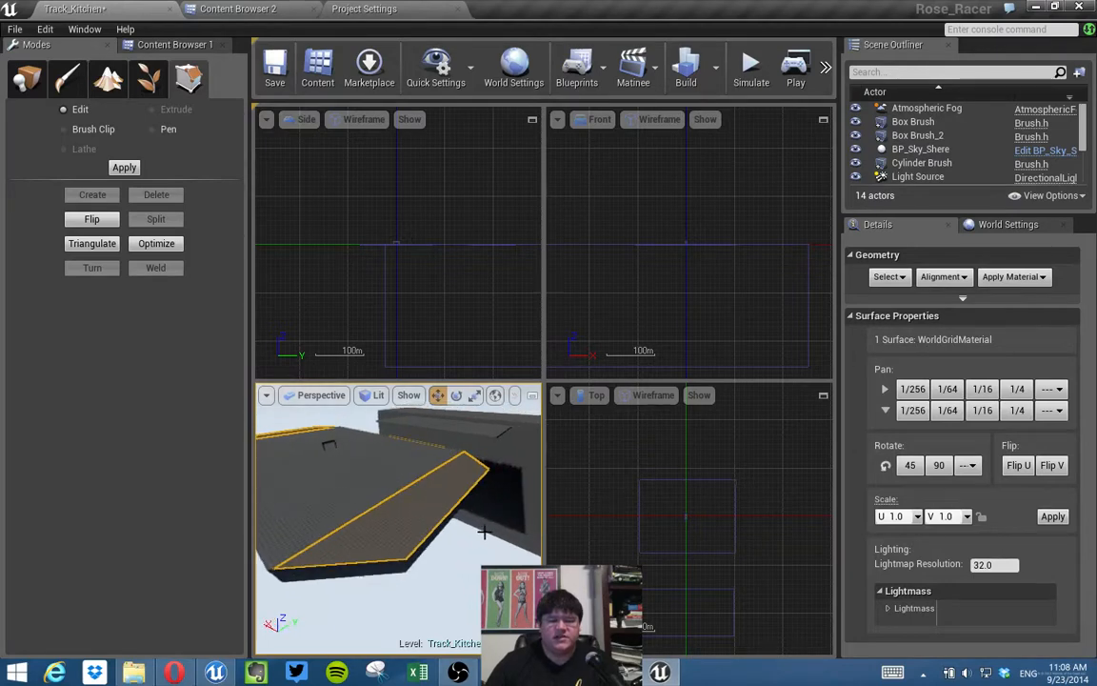
pyautogui.click(494, 516)
pyautogui.click(413, 547)
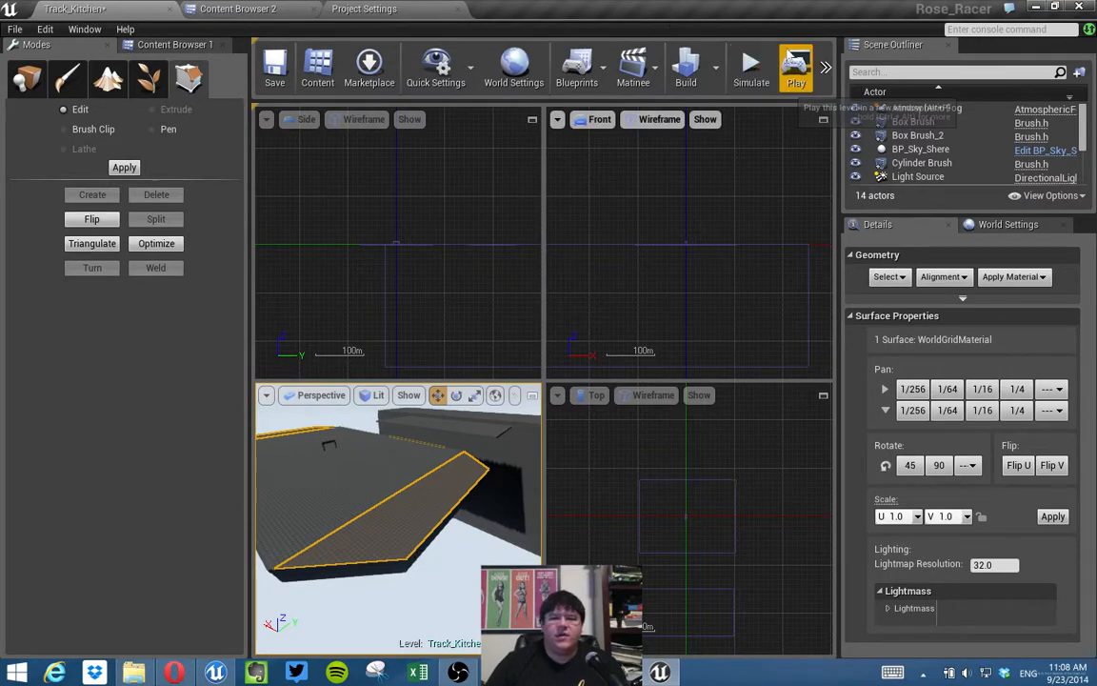
# Play the level in a standalone preview, test-drive the car around the table top and along its edges, and end the preview.
pyautogui.click(797, 69)
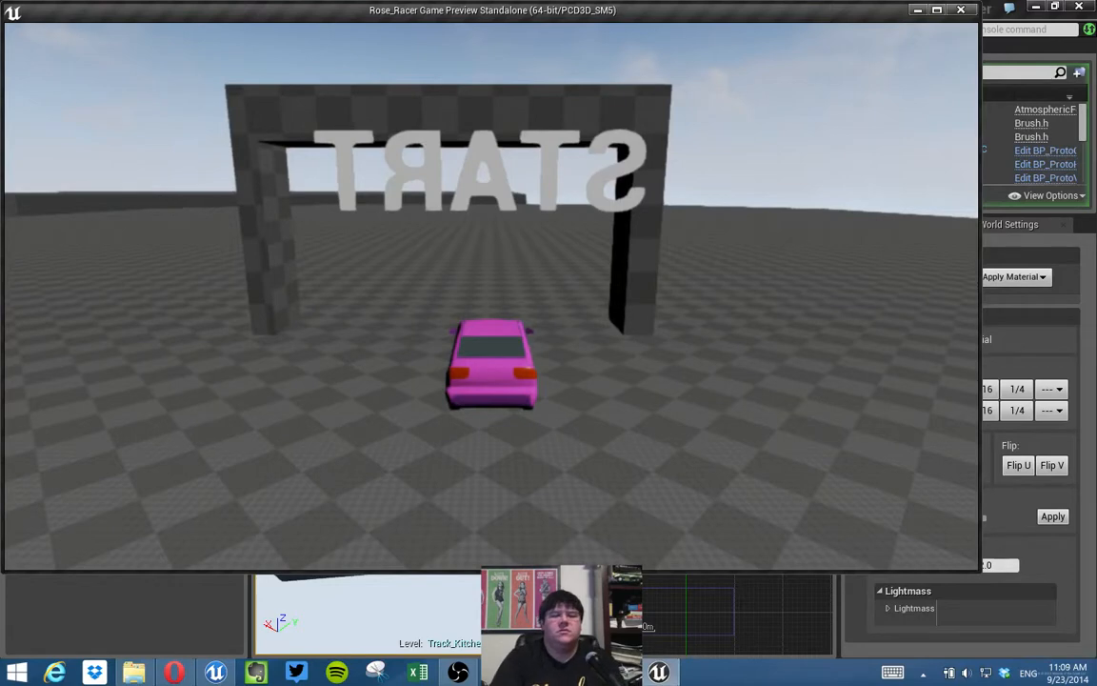
pyautogui.press('w')
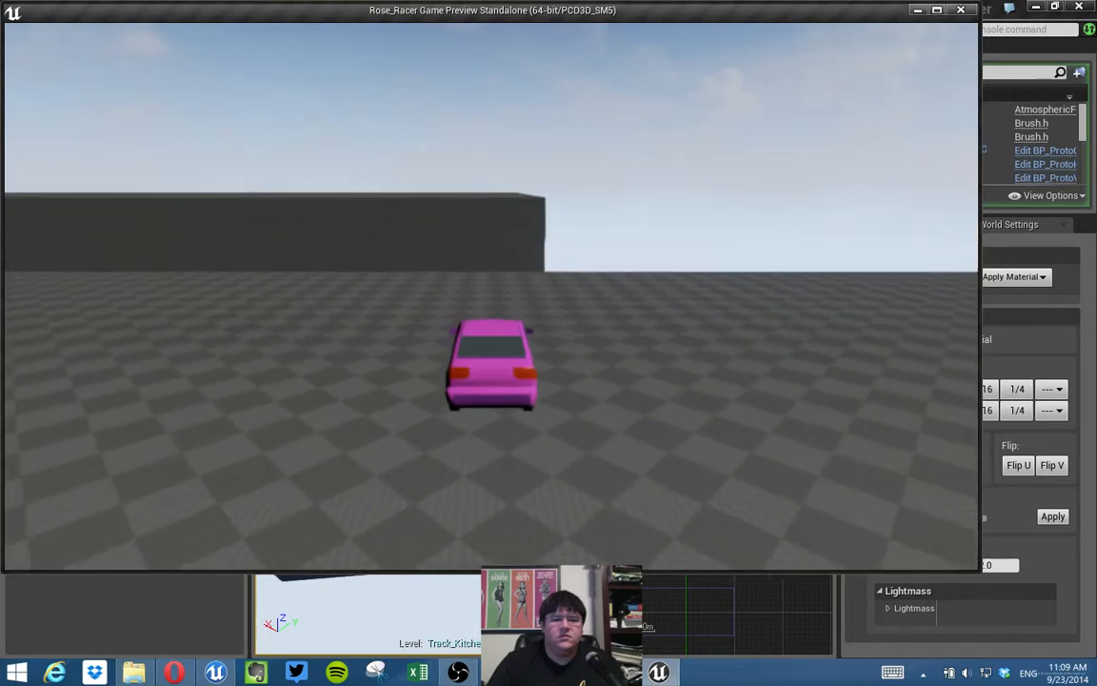
pyautogui.press('a')
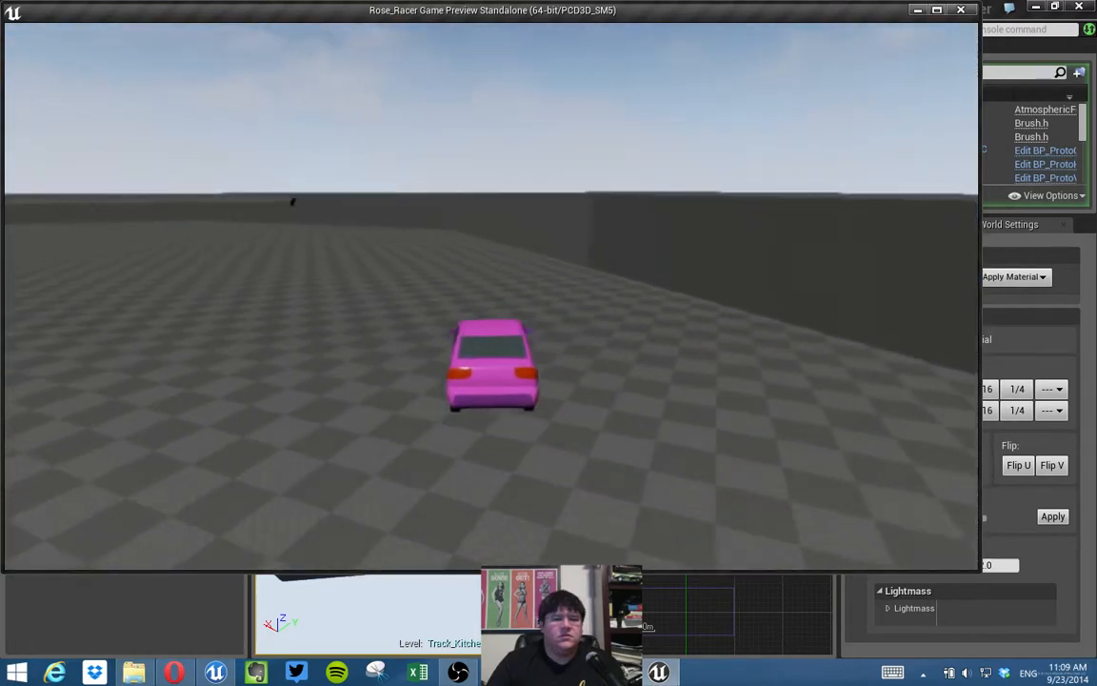
pyautogui.press('a')
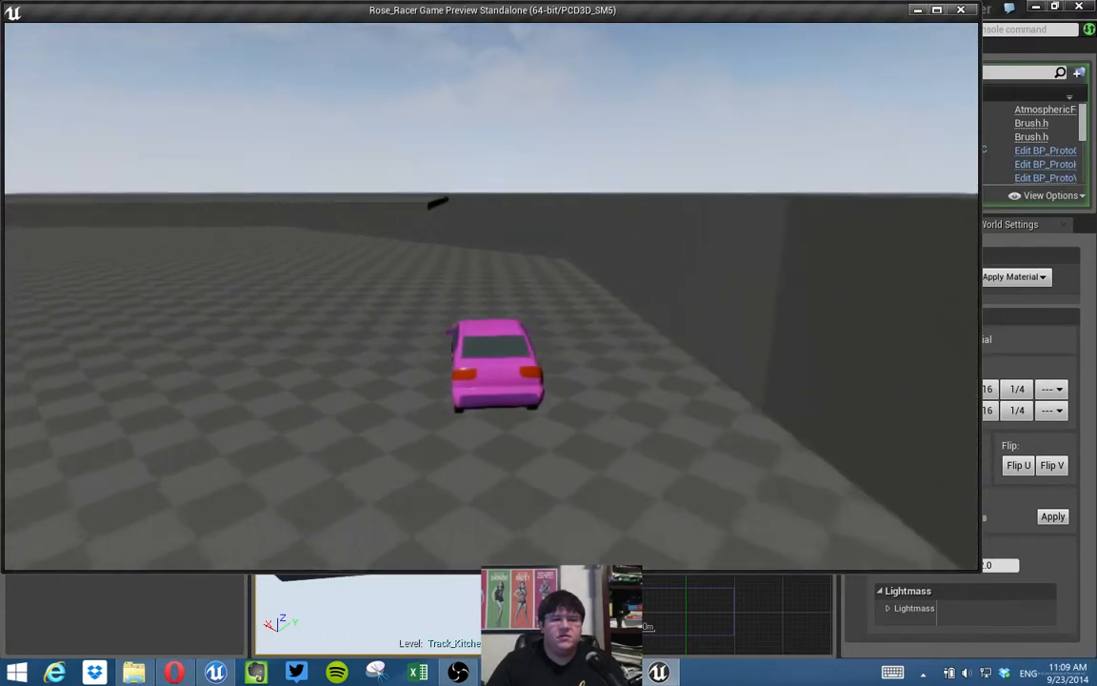
pyautogui.press('d')
pyautogui.press('a')
pyautogui.press('a')
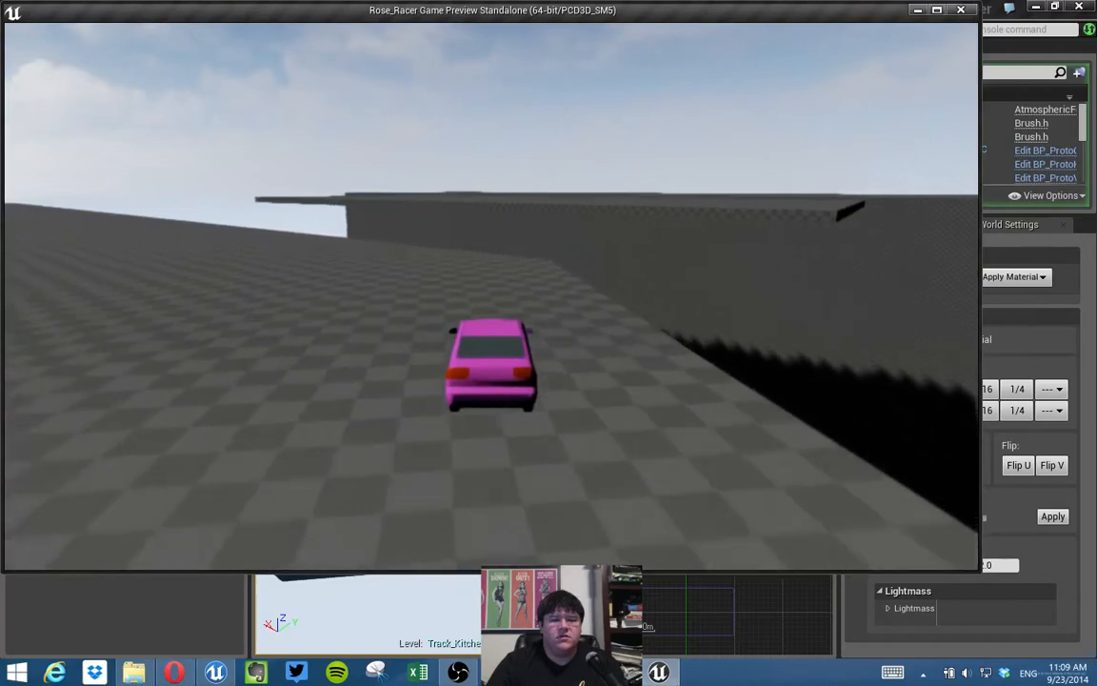
pyautogui.press('a')
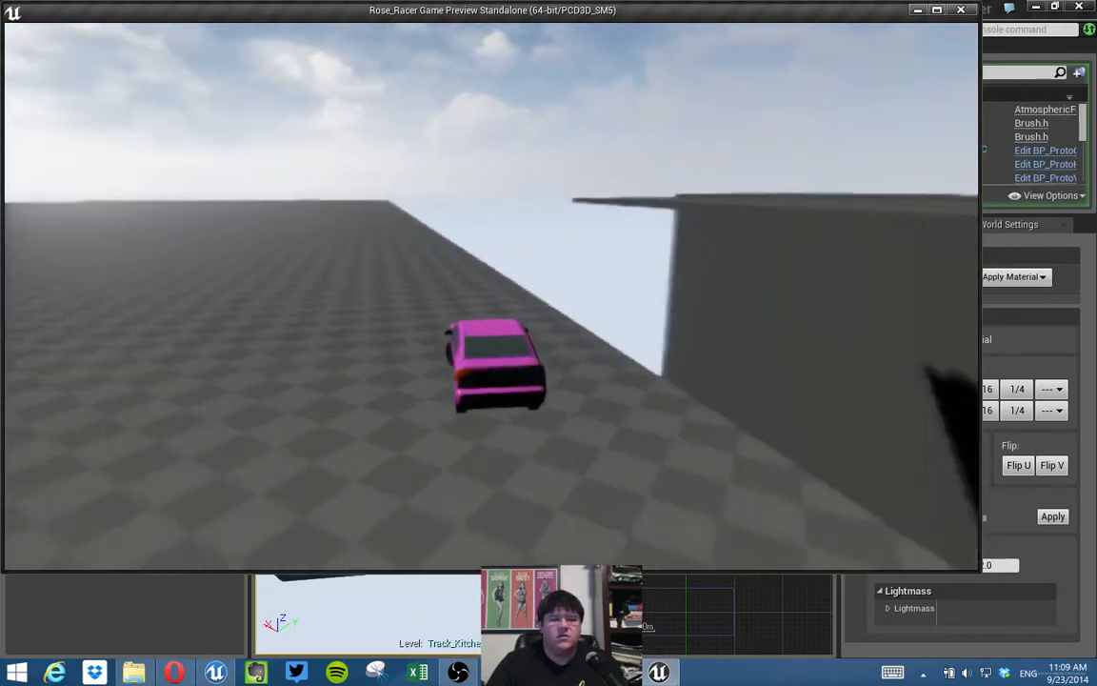
pyautogui.press('a')
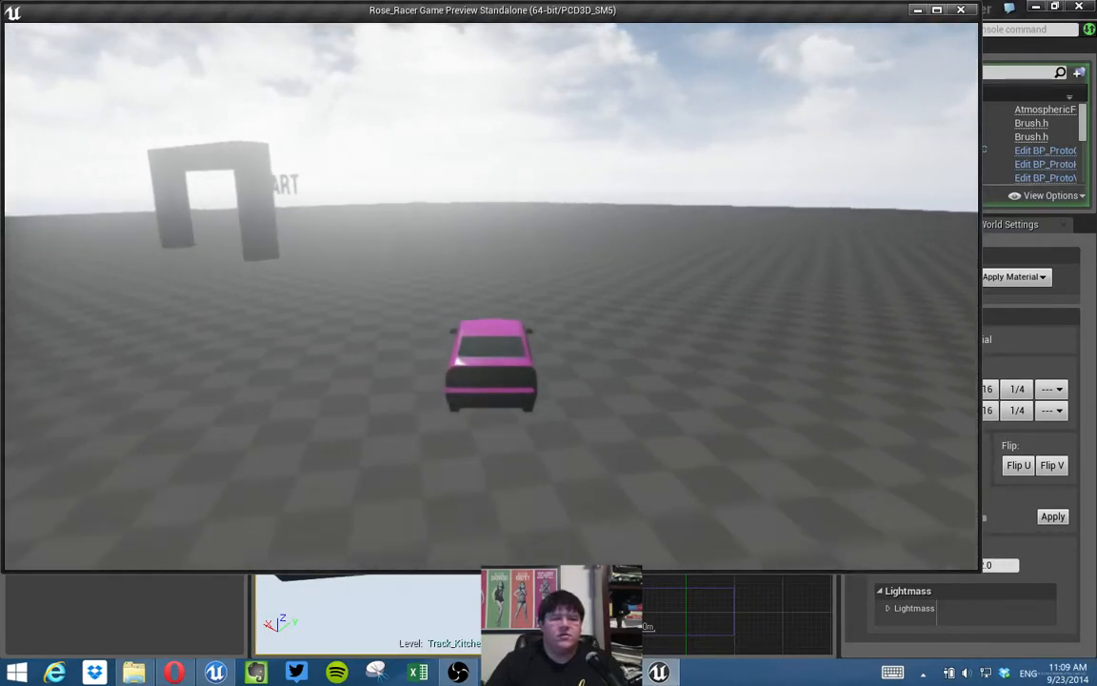
pyautogui.press('a')
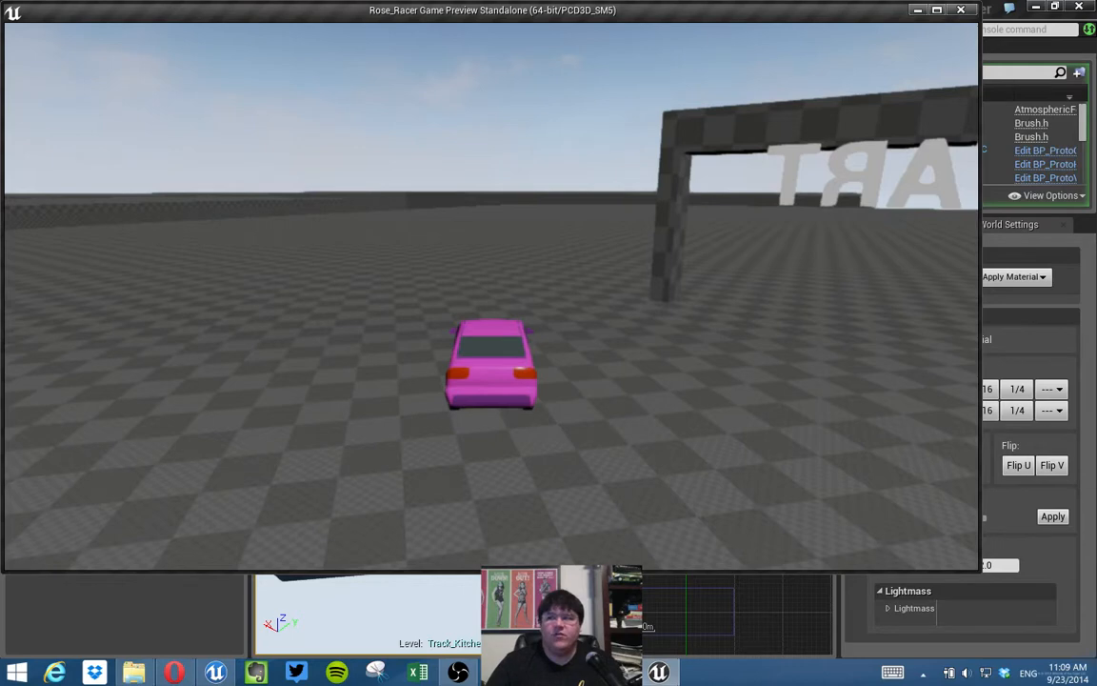
pyautogui.press('w')
pyautogui.press('a')
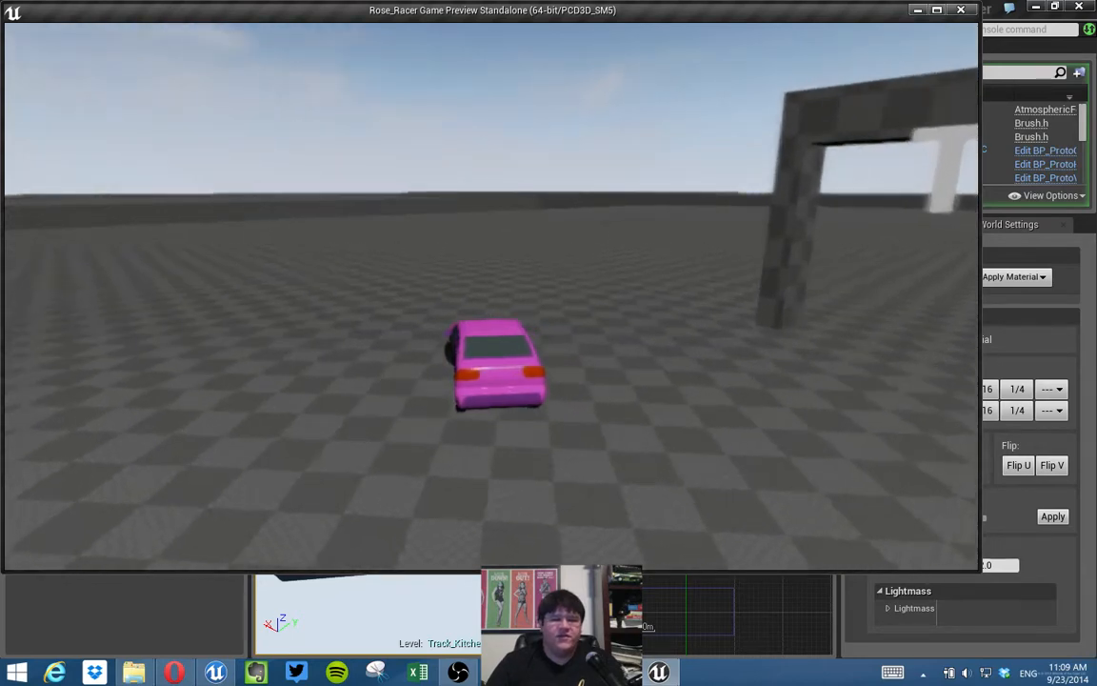
pyautogui.press('w')
pyautogui.press('a')
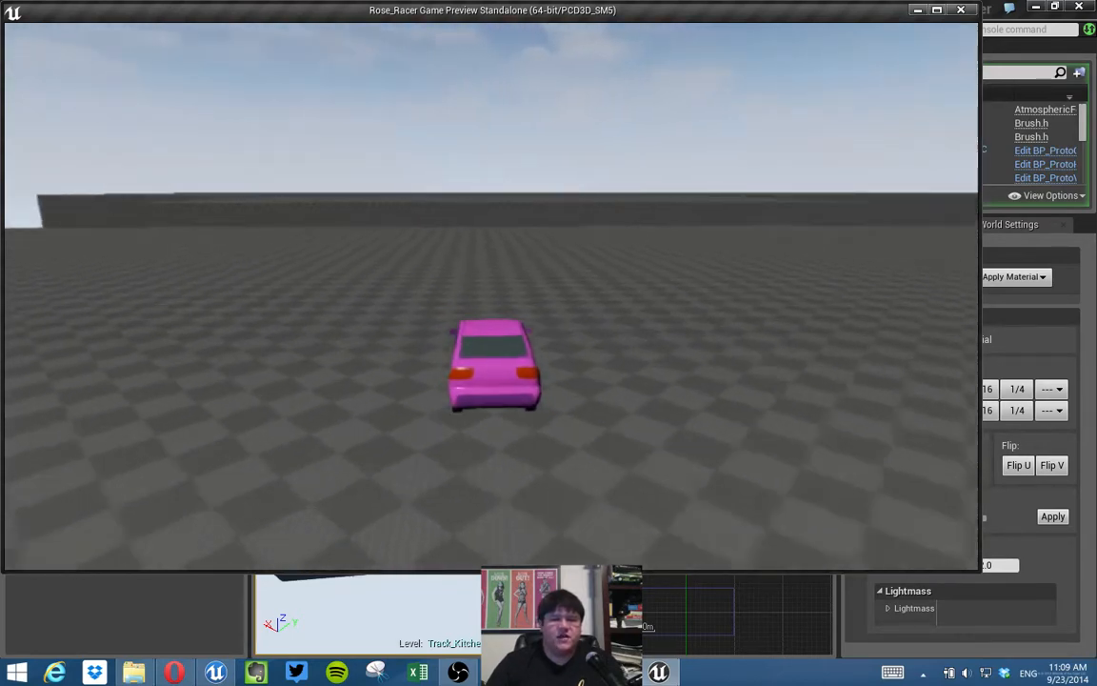
pyautogui.press('w')
pyautogui.press('d')
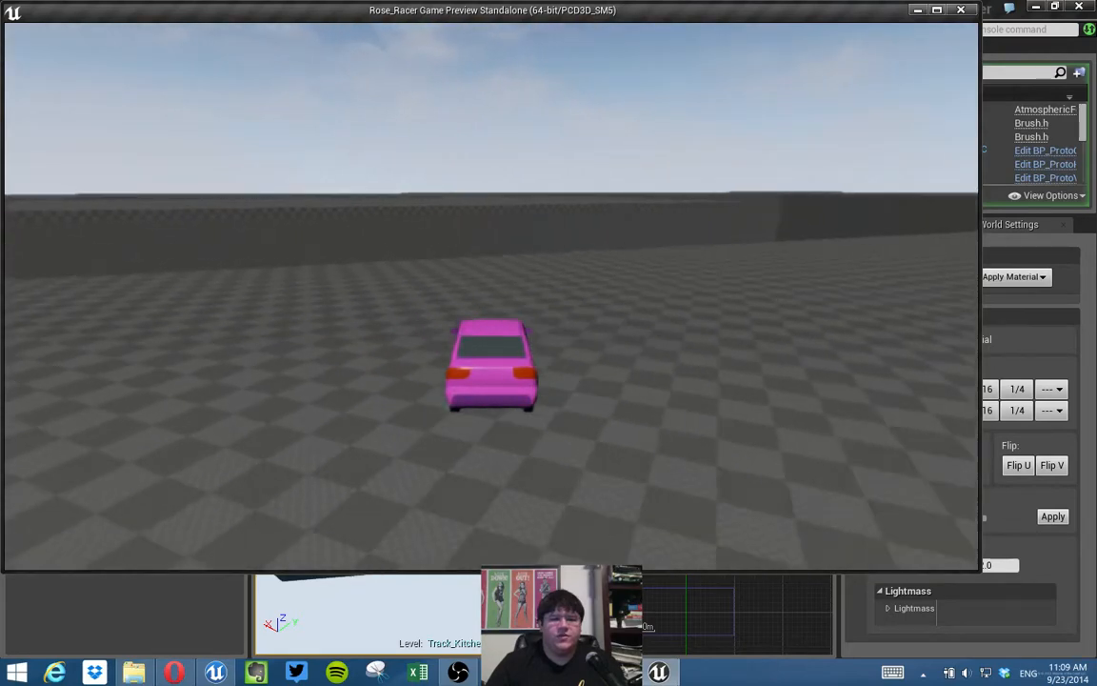
pyautogui.press('w')
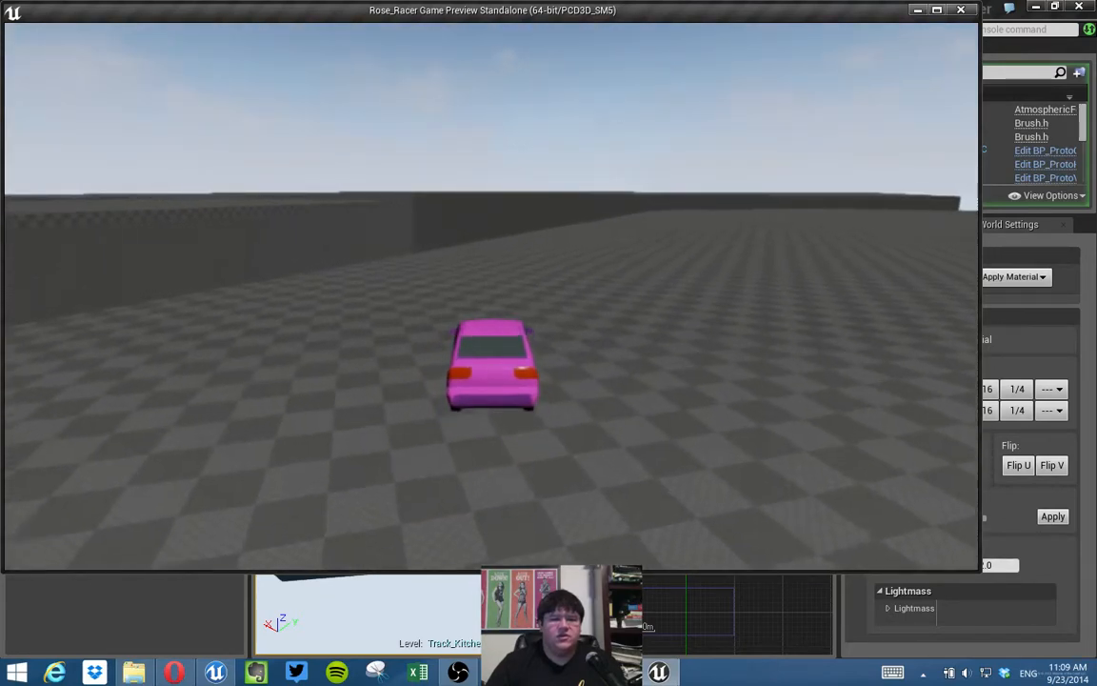
pyautogui.press('w')
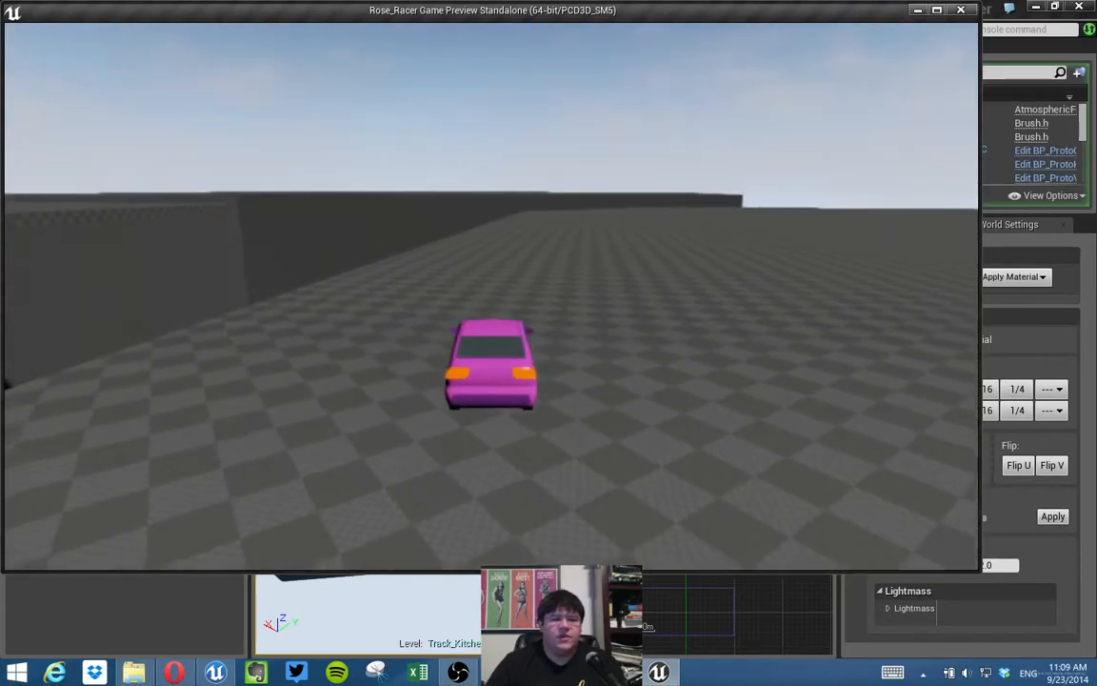
pyautogui.press('w')
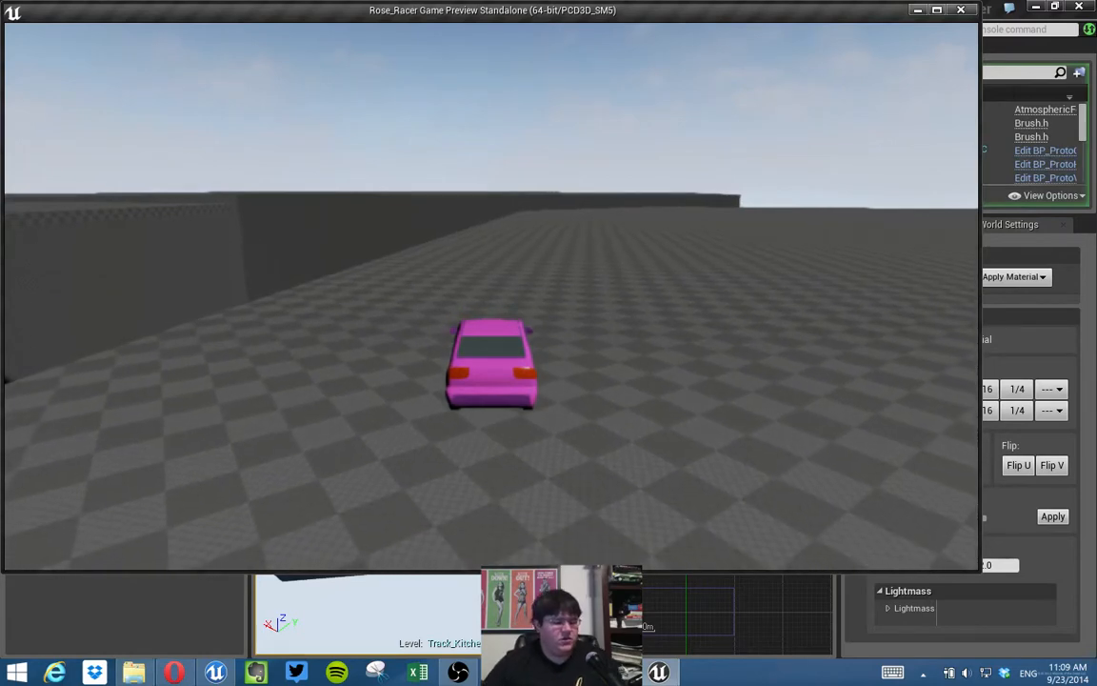
pyautogui.press('Escape')
# Select the table's top surface and extend the selection to all surfaces of the matching brush.
pyautogui.moveTo(486, 537); pyautogui.dragTo(460, 519, button='right')
pyautogui.click(424, 502)
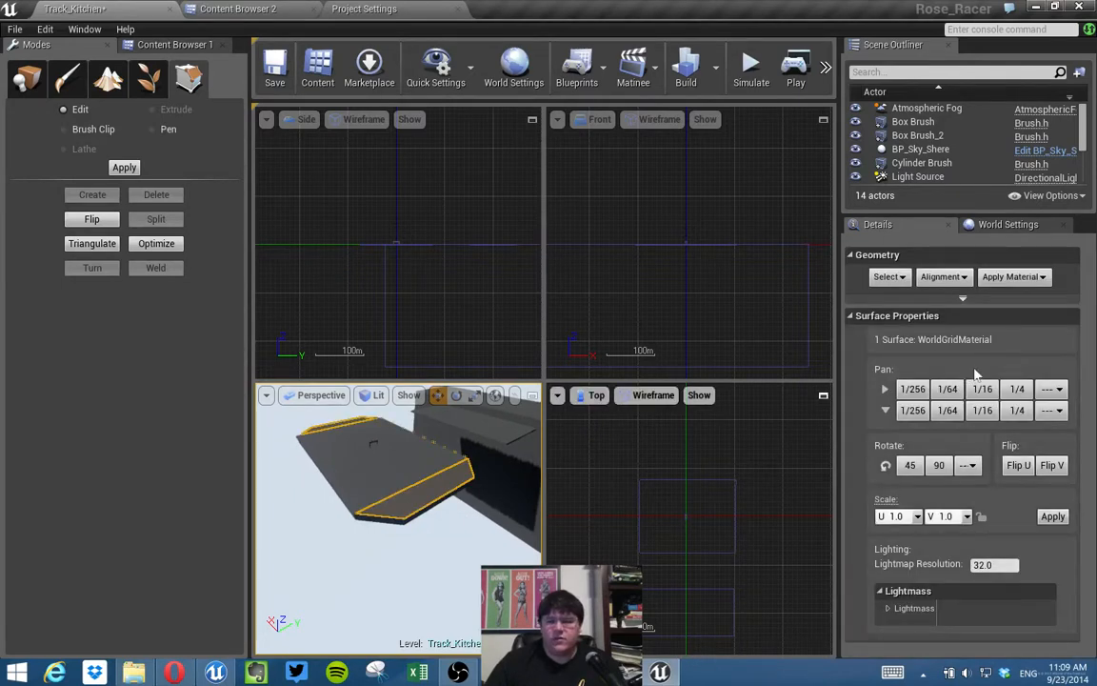
pyautogui.click(896, 277)
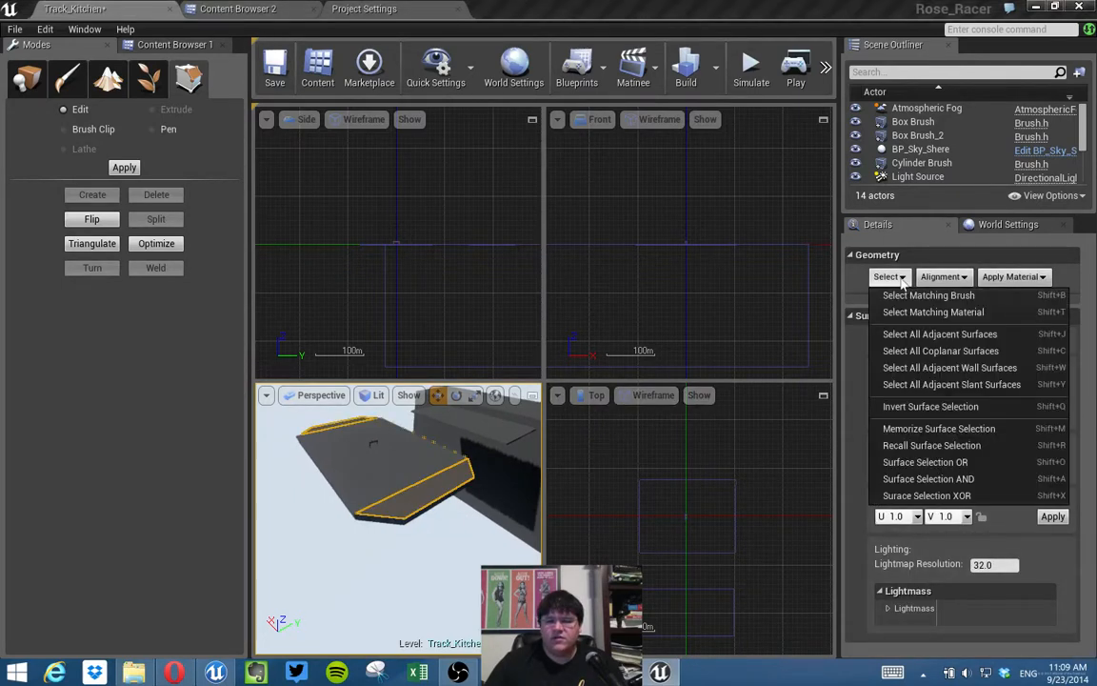
pyautogui.click(929, 295)
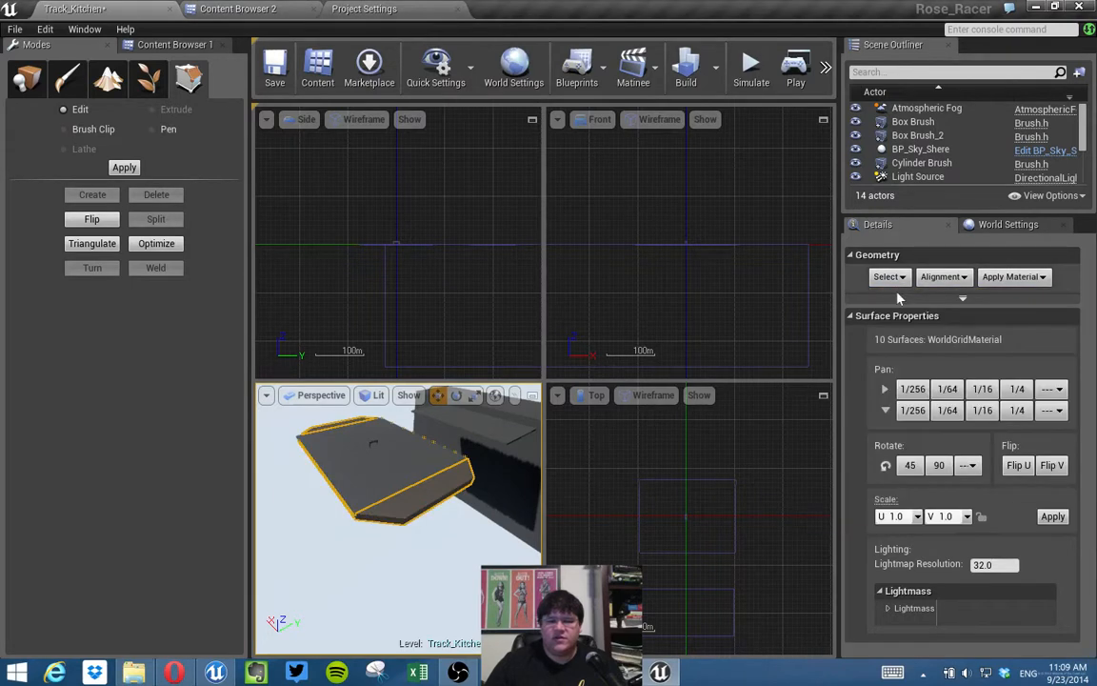
# Try to duplicate the table brush from its selected surfaces, reselect its top surface and undo that surface selection.
pyautogui.moveTo(387, 499); pyautogui.dragTo(405, 495, button='right')
pyautogui.rightClick(405, 495)
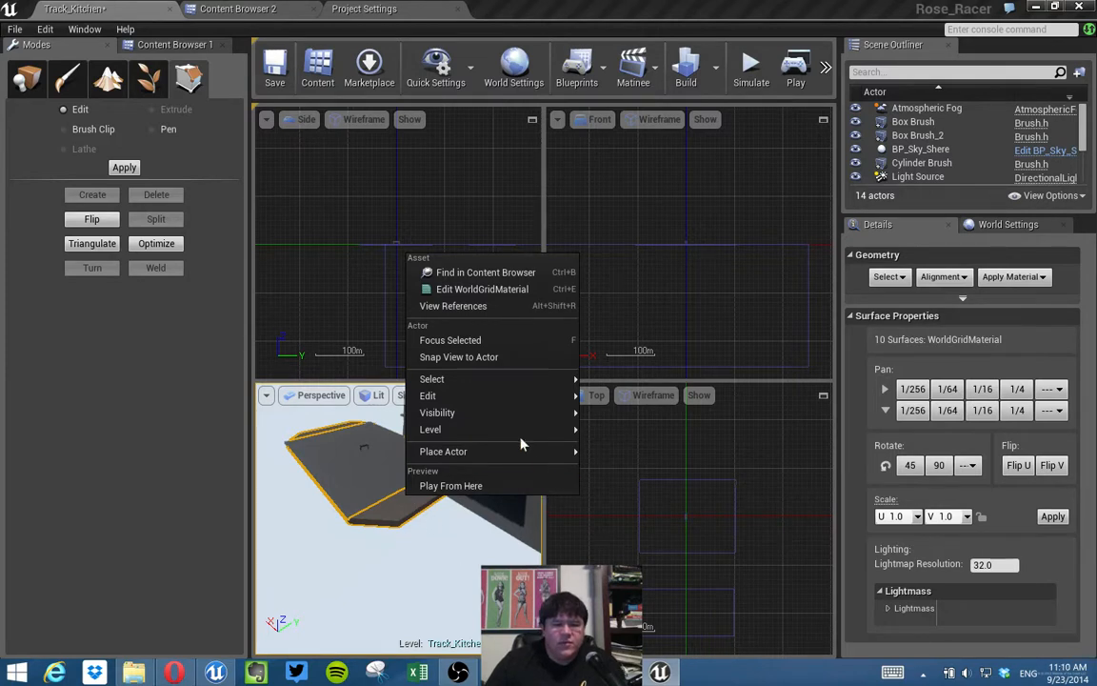
pyautogui.moveTo(485, 400)
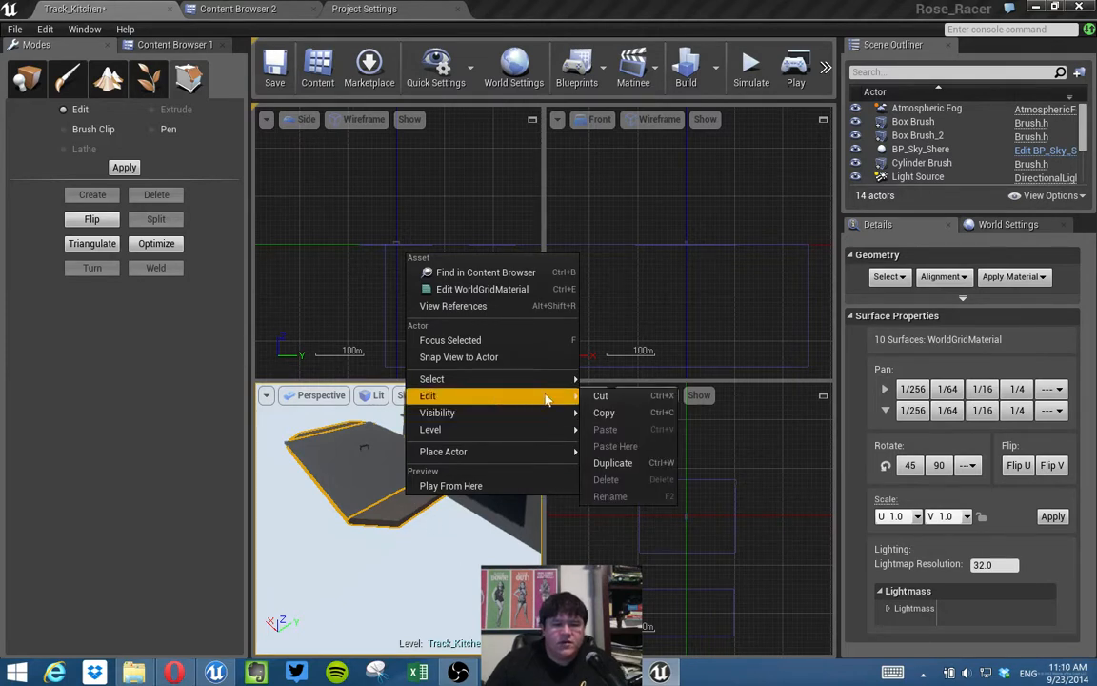
pyautogui.click(613, 463)
pyautogui.click(432, 494)
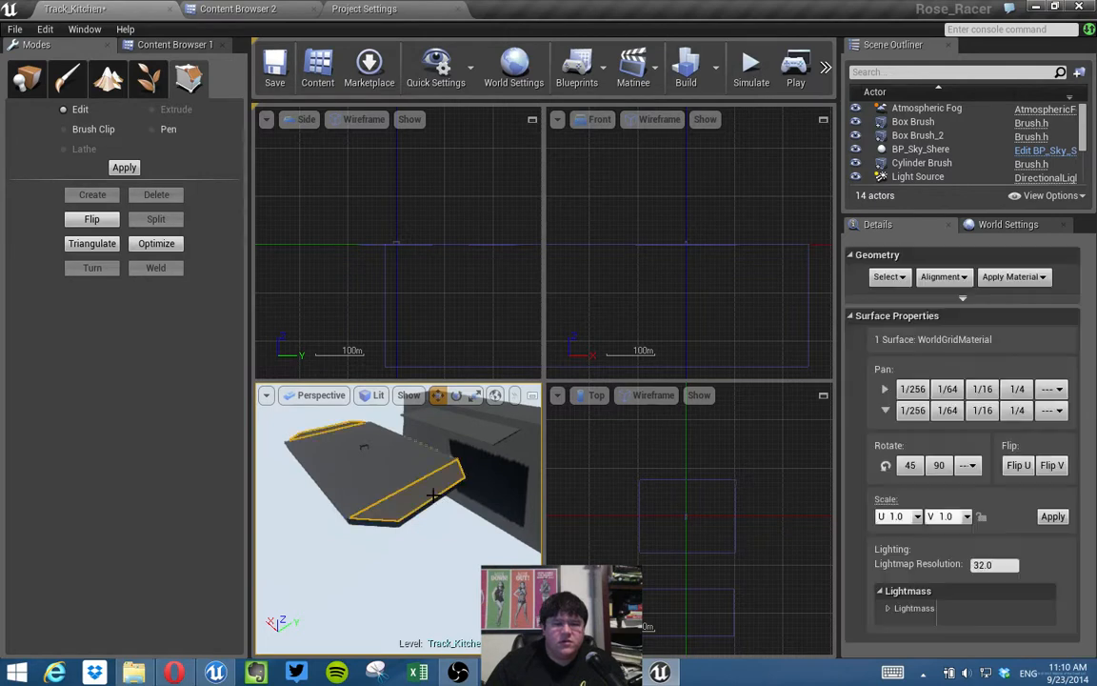
pyautogui.hotkey('ctrl', 'z')
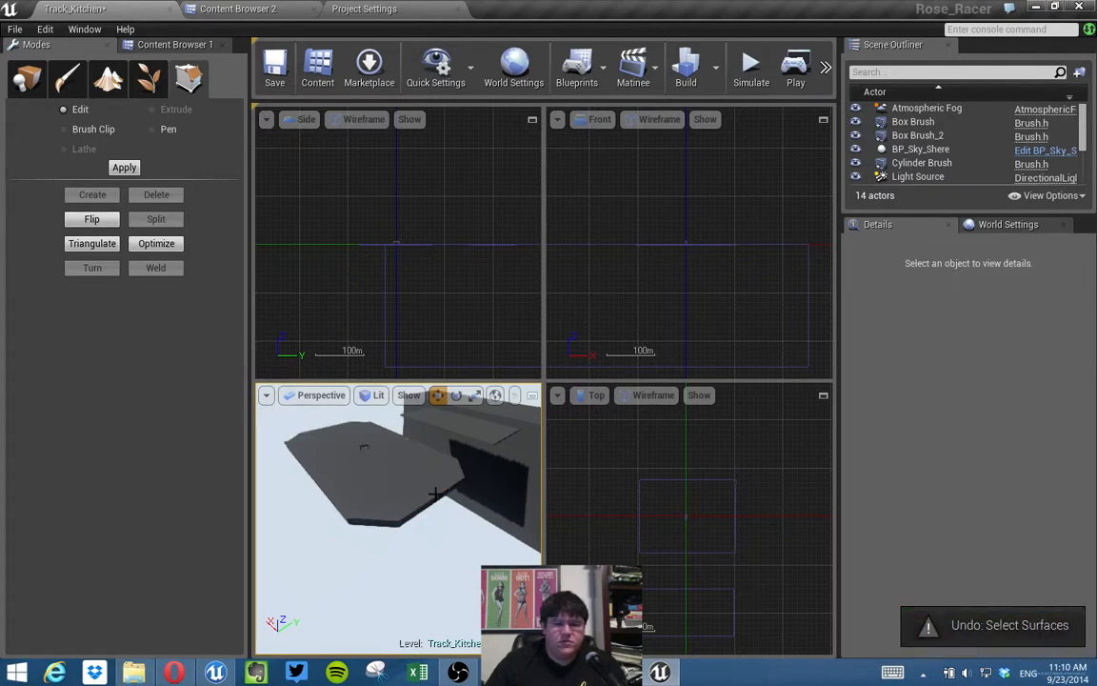
# Select the table's top surface, locate its material in the content browser and return to the Track_Kitchen level.
pyautogui.click(433, 494)
pyautogui.rightClick(433, 495)
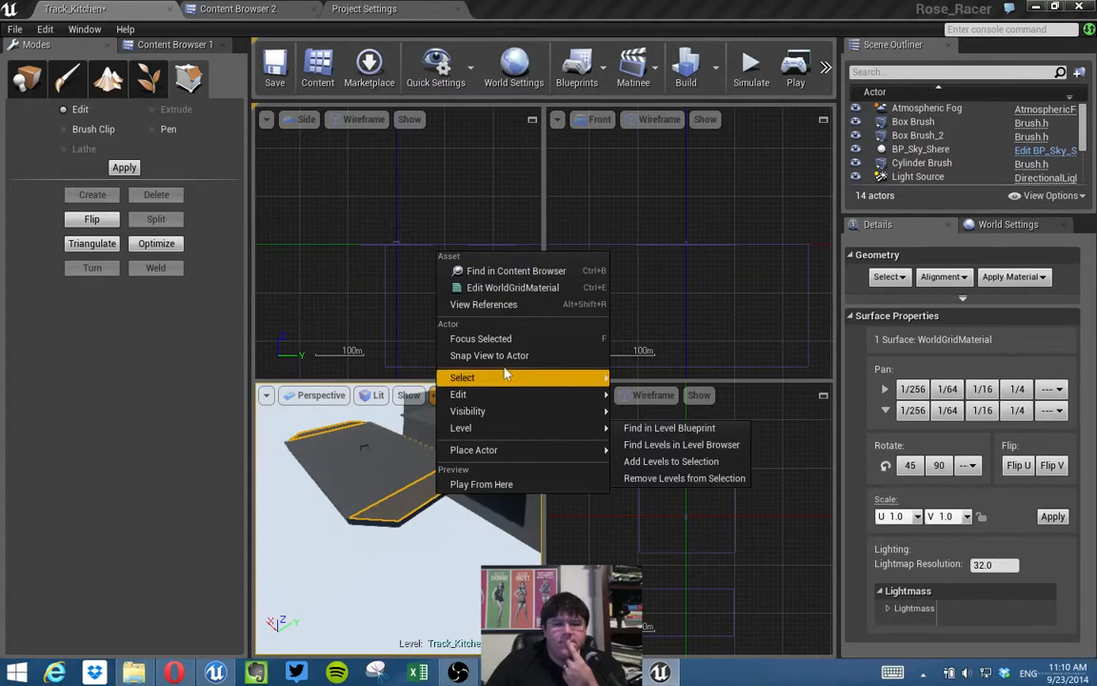
pyautogui.click(512, 273)
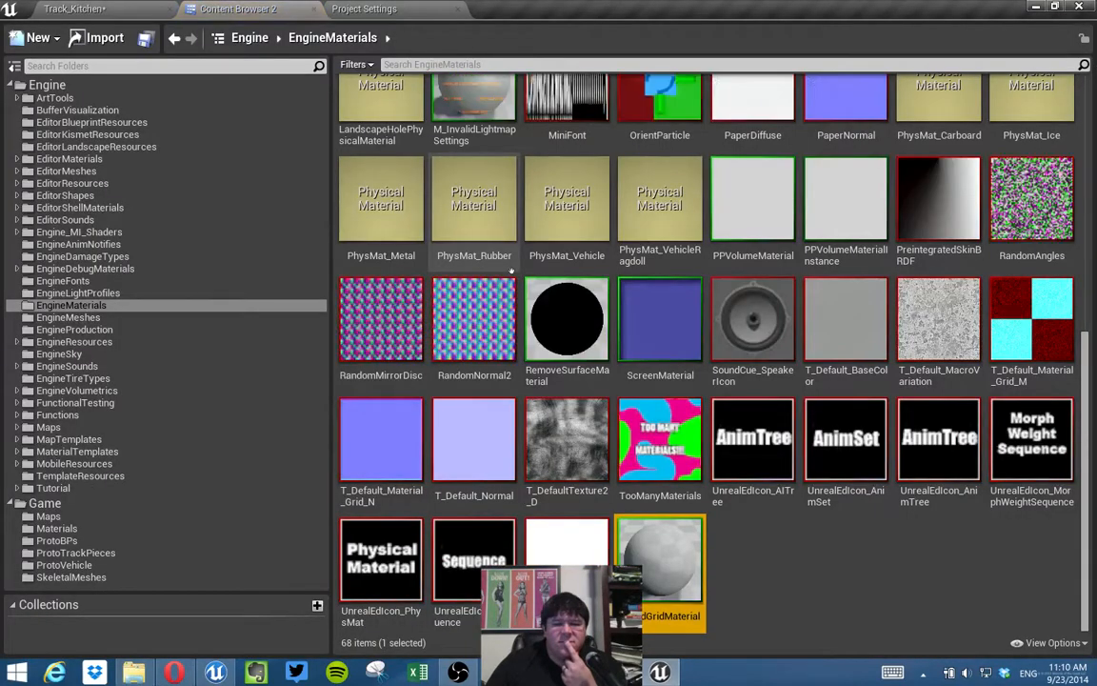
pyautogui.click(66, 9)
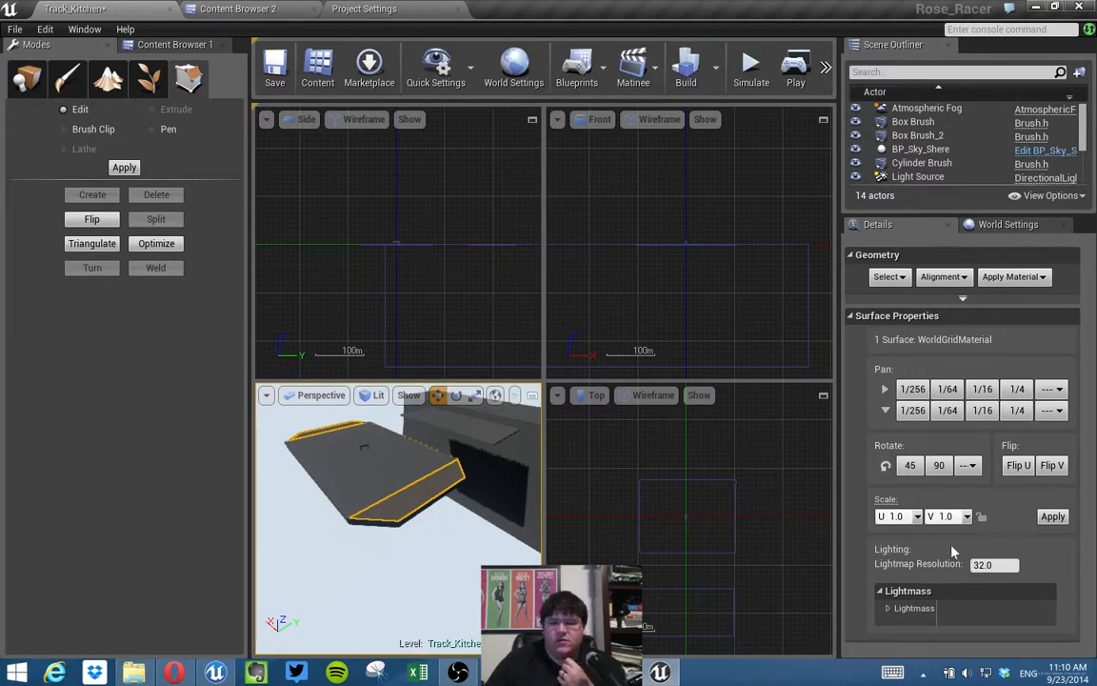
# Reselect the table's top surface, inspect the table from its end, and filter the Scene Outliner by "brush".
pyautogui.press('Escape')
pyautogui.click(413, 501)
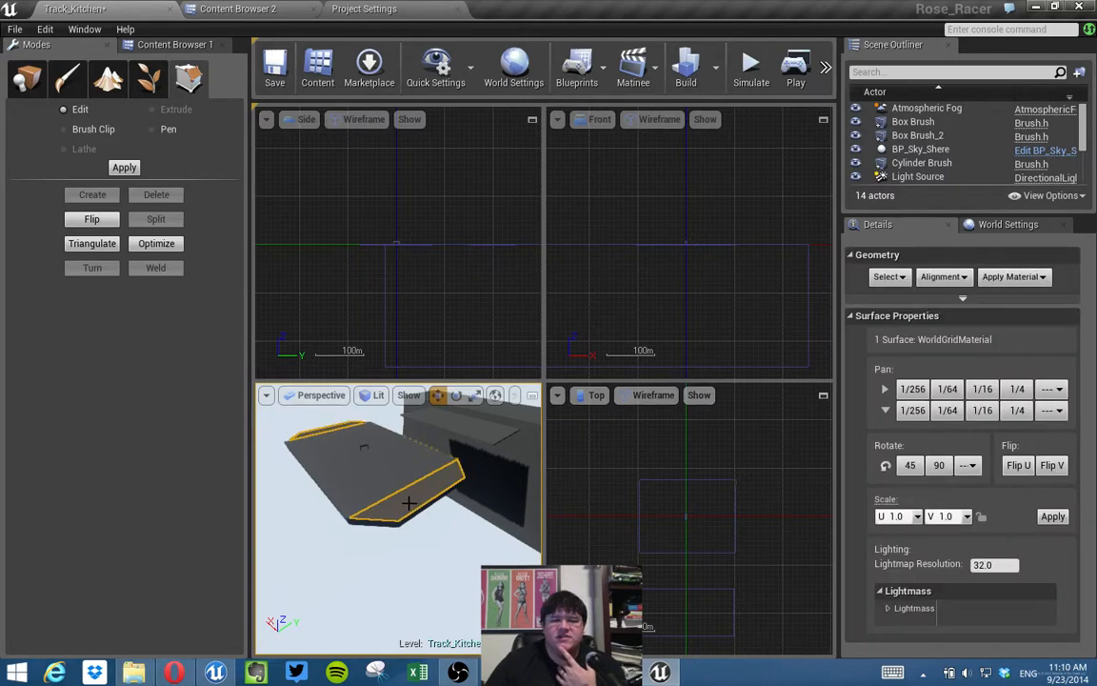
pyautogui.moveTo(413, 501)
pyautogui.mouseDown(button='right')
pyautogui.moveTo(394, 501)
pyautogui.moveTo(410, 476)
pyautogui.moveTo(405, 515)
pyautogui.moveTo(386, 481)
pyautogui.moveTo(464, 489)
pyautogui.mouseUp(button='right')
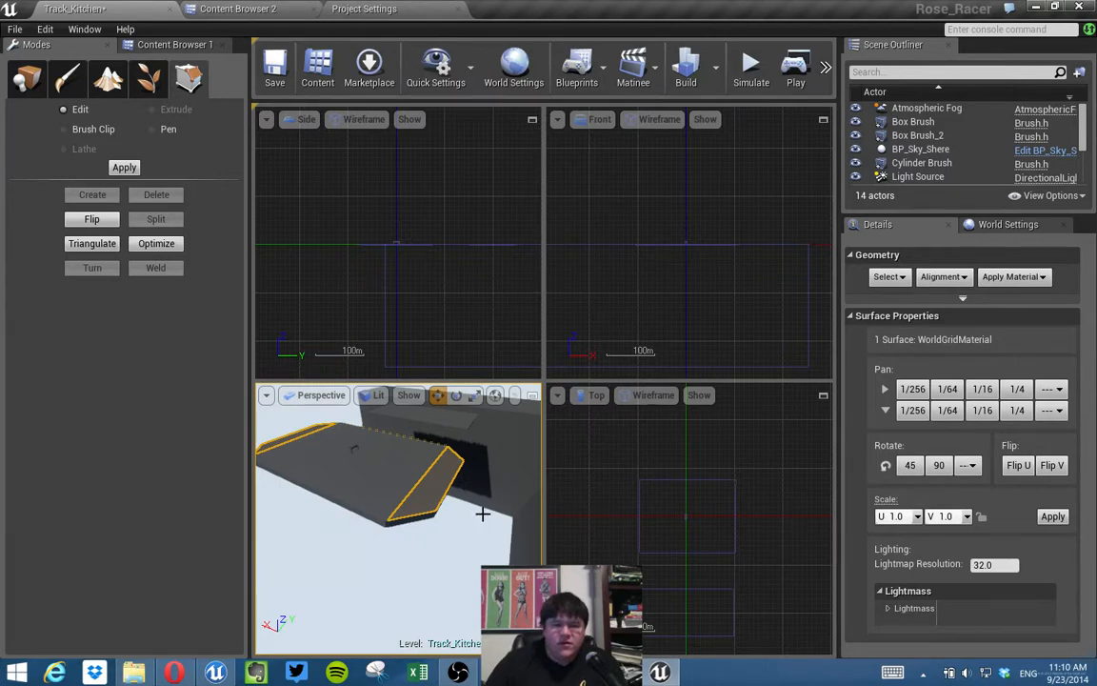
pyautogui.moveTo(474, 505); pyautogui.dragTo(470, 503, button='right')
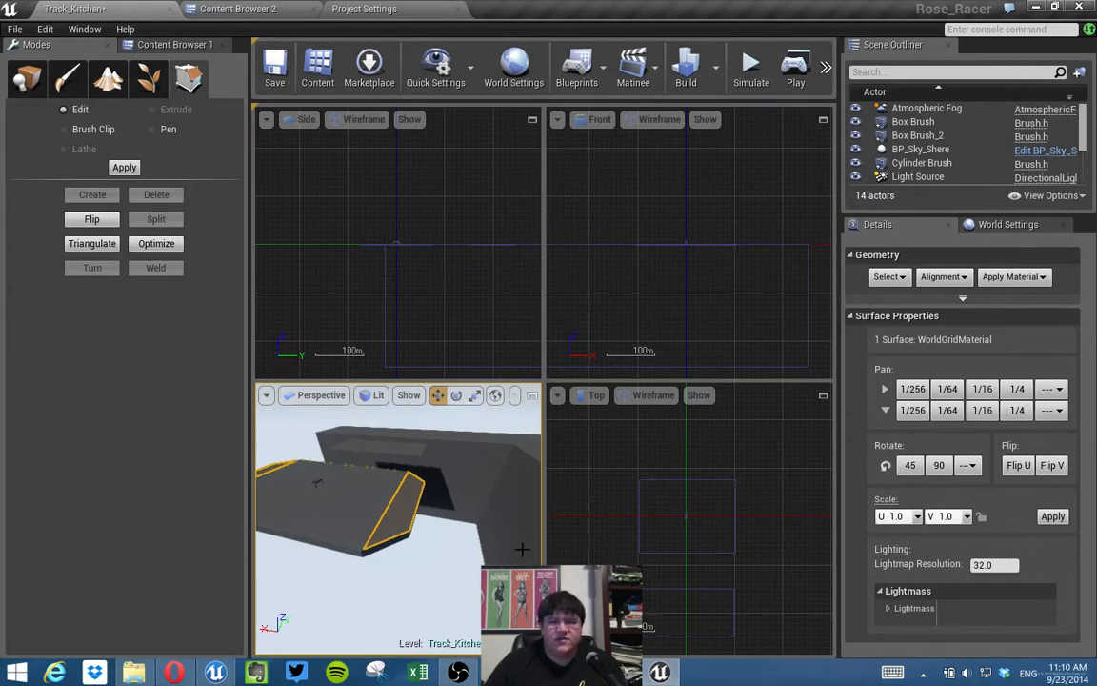
pyautogui.click(857, 72)
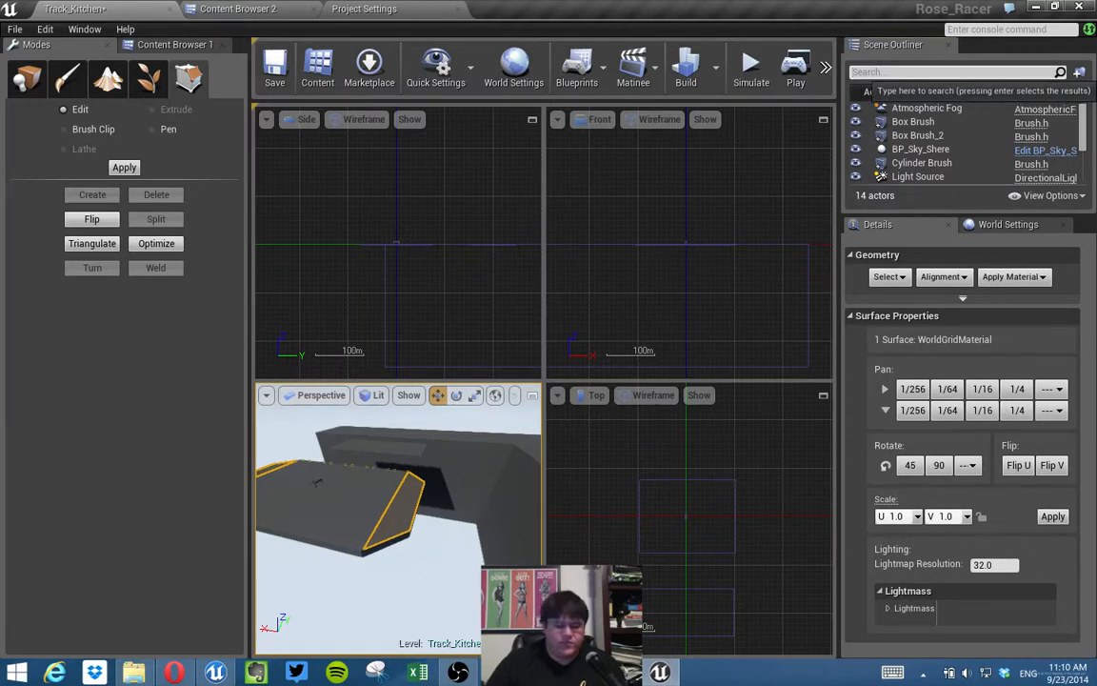
pyautogui.write('brush')
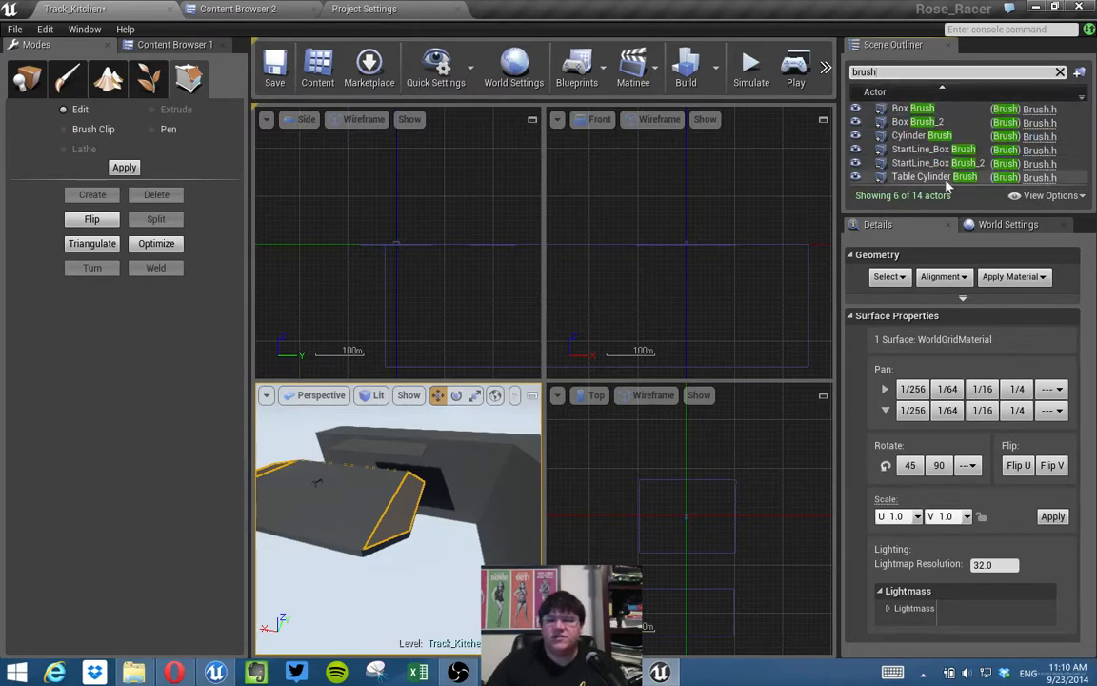
# Select the brushes listed in the Scene Outliner to identify the Table Cylinder Brush, and clear the selection.
pyautogui.click(913, 108)
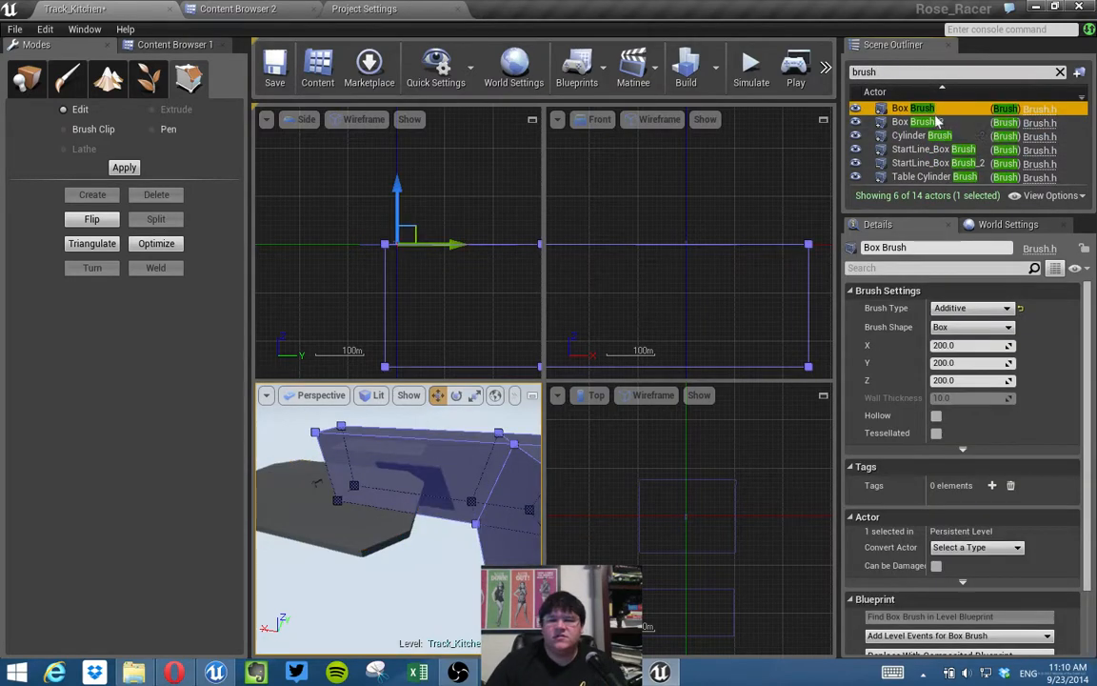
pyautogui.keyDown('shift'); pyautogui.click(934, 176); pyautogui.keyUp('shift')
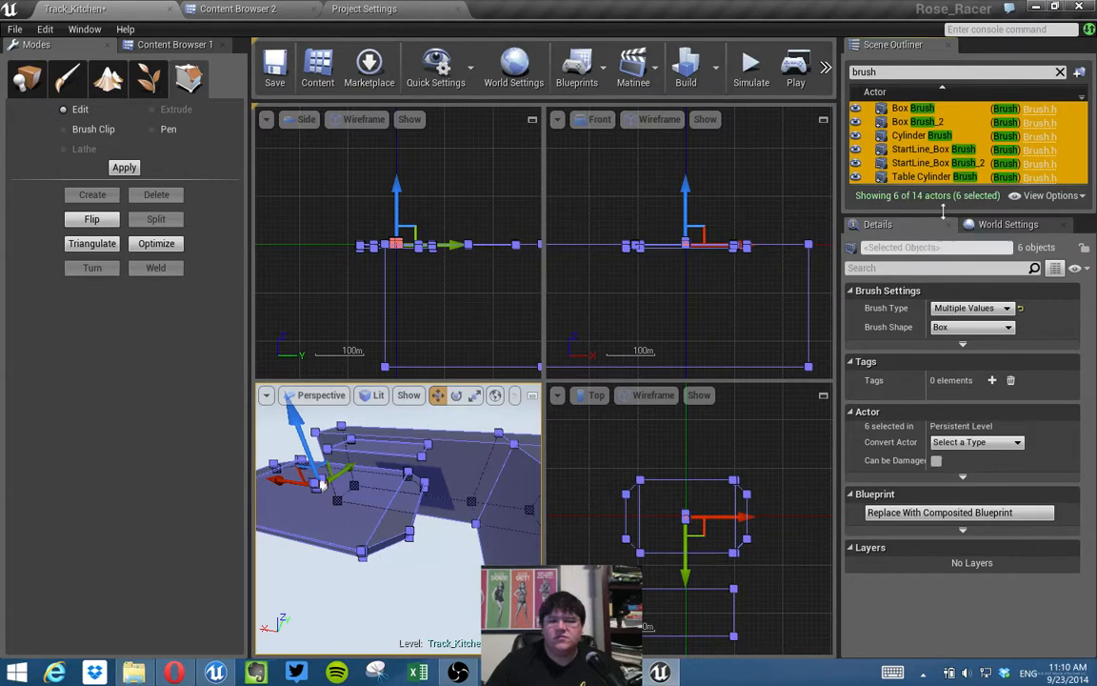
pyautogui.click(924, 149)
pyautogui.click(946, 177)
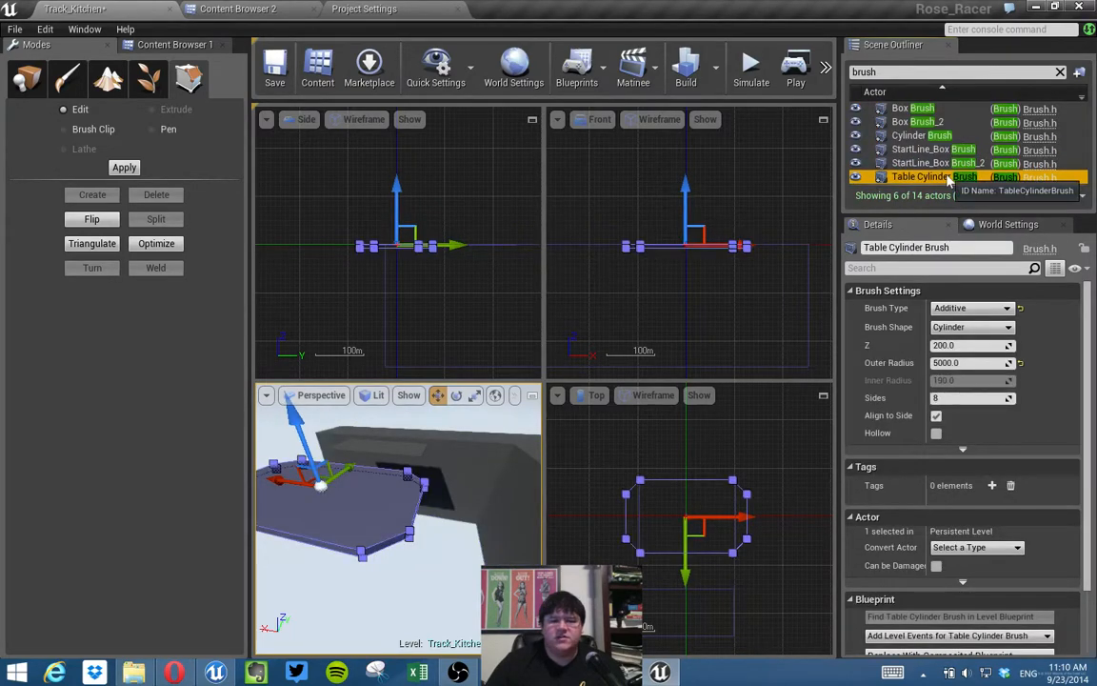
pyautogui.click(943, 163)
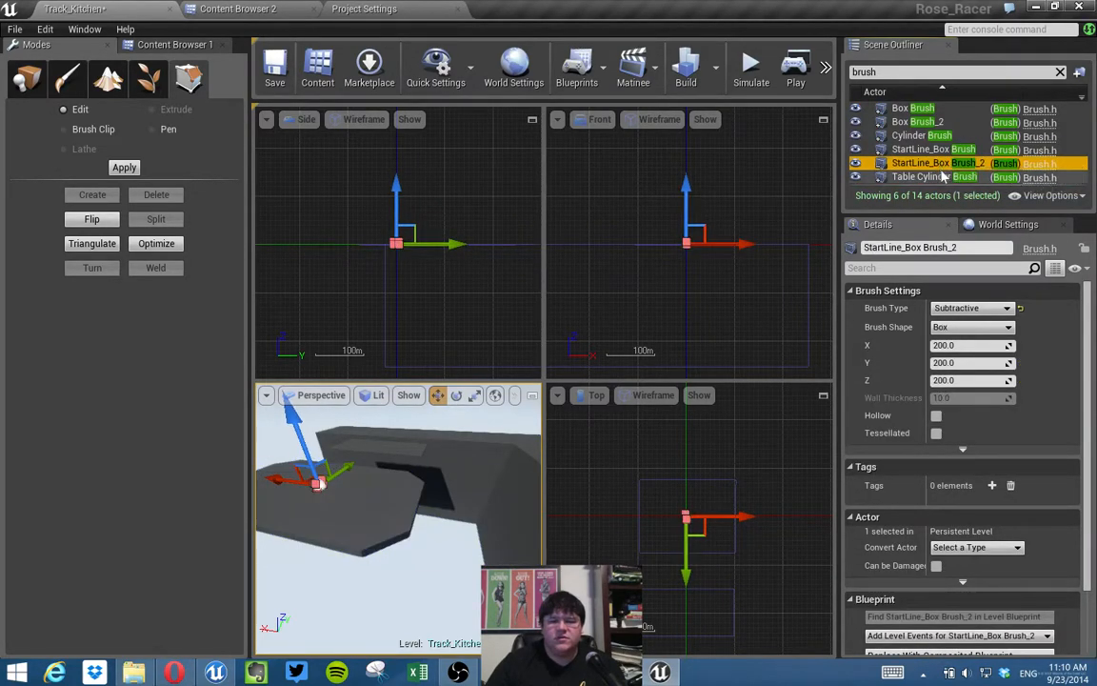
pyautogui.click(944, 177)
pyautogui.keyDown('ctrl'); pyautogui.click(943, 177); pyautogui.keyUp('ctrl')
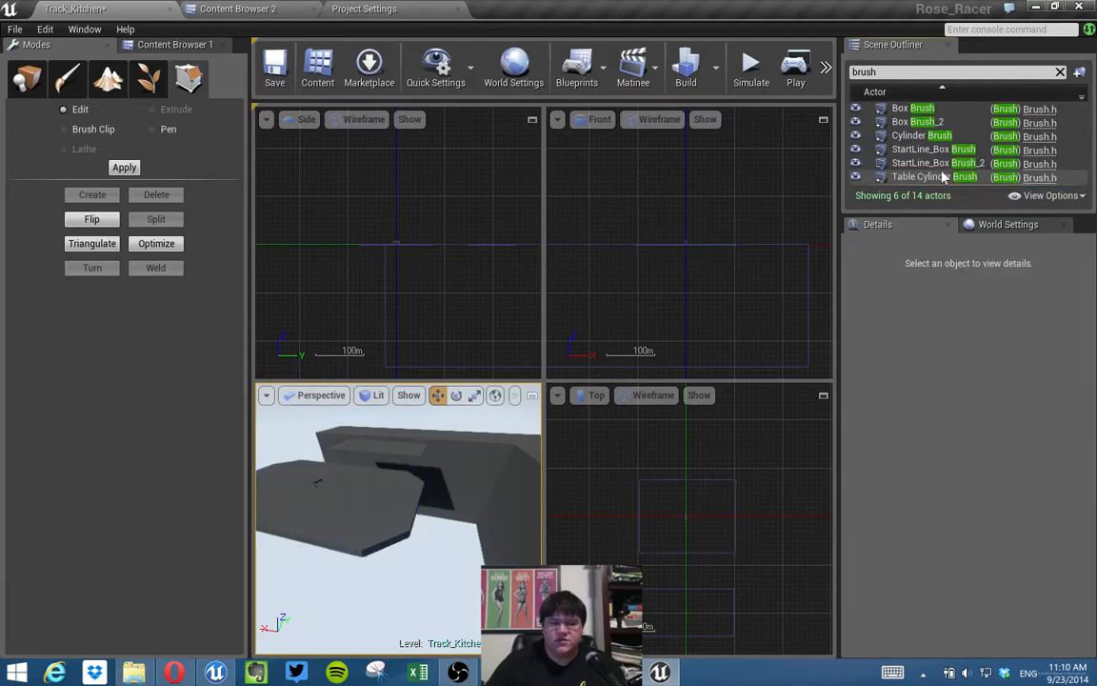
# Select the Cylinder Brush that forms the table's rectangular centre through its top surface.
pyautogui.moveTo(523, 495); pyautogui.dragTo(500, 494, button='right')
pyautogui.moveTo(325, 481); pyautogui.dragTo(382, 486, button='right')
pyautogui.click(445, 501)
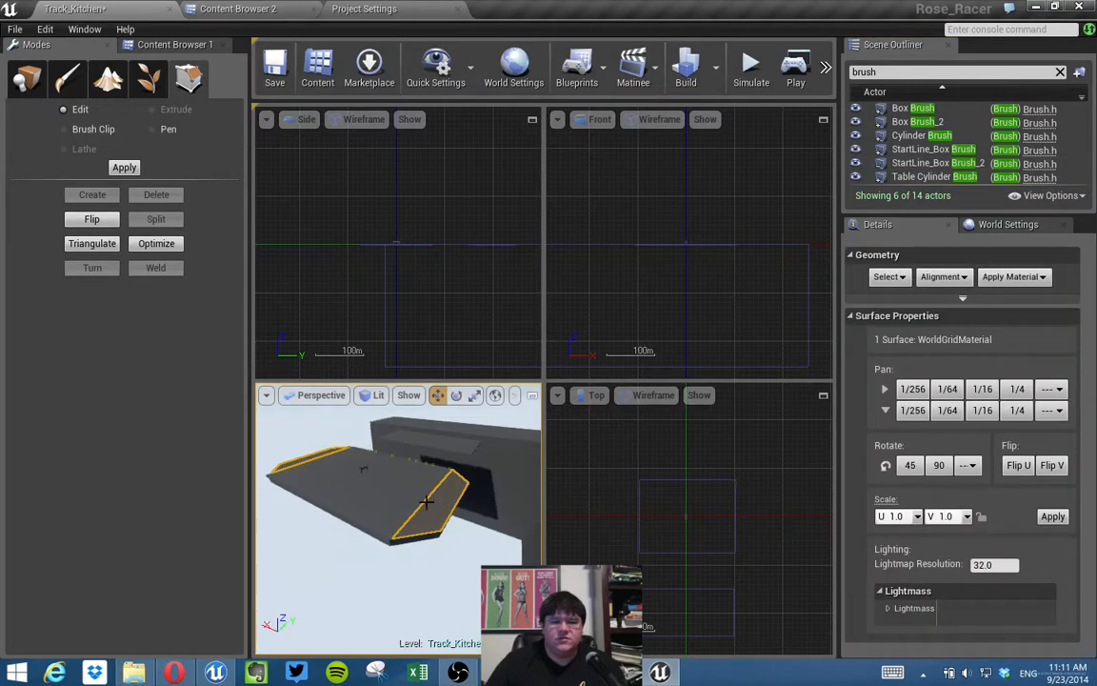
pyautogui.keyDown('ctrl'); pyautogui.keyDown('shift'); pyautogui.click(399, 499); pyautogui.keyUp('shift'); pyautogui.keyUp('ctrl')
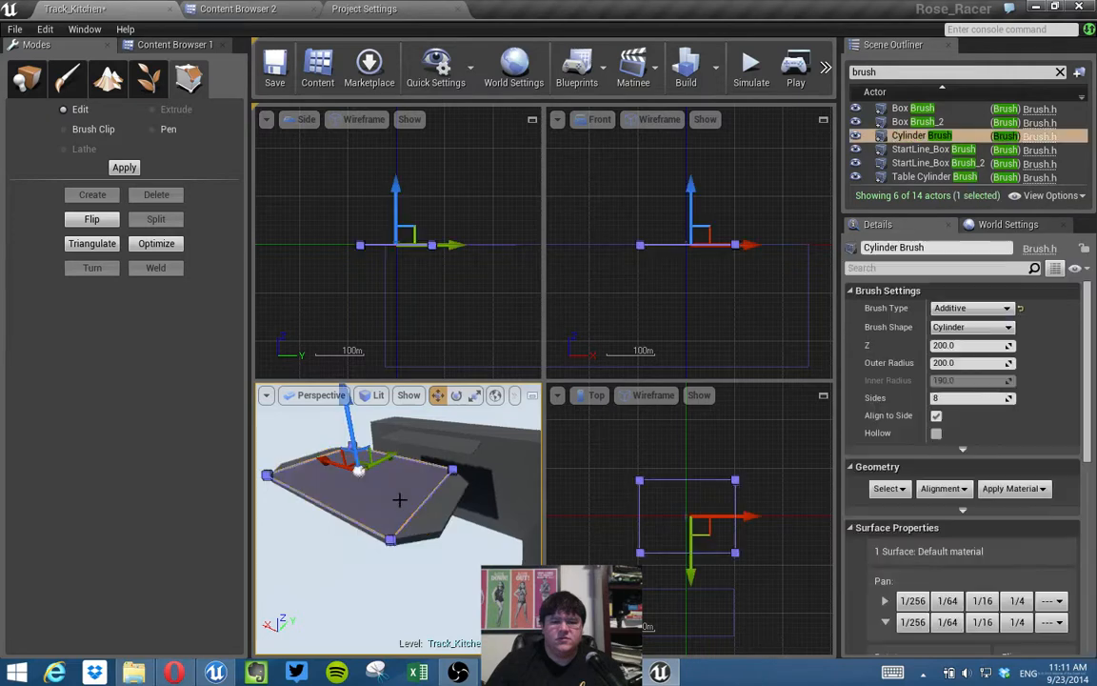
# Stop the full level build and build only the geometry of the current level.
pyautogui.click(689, 71)
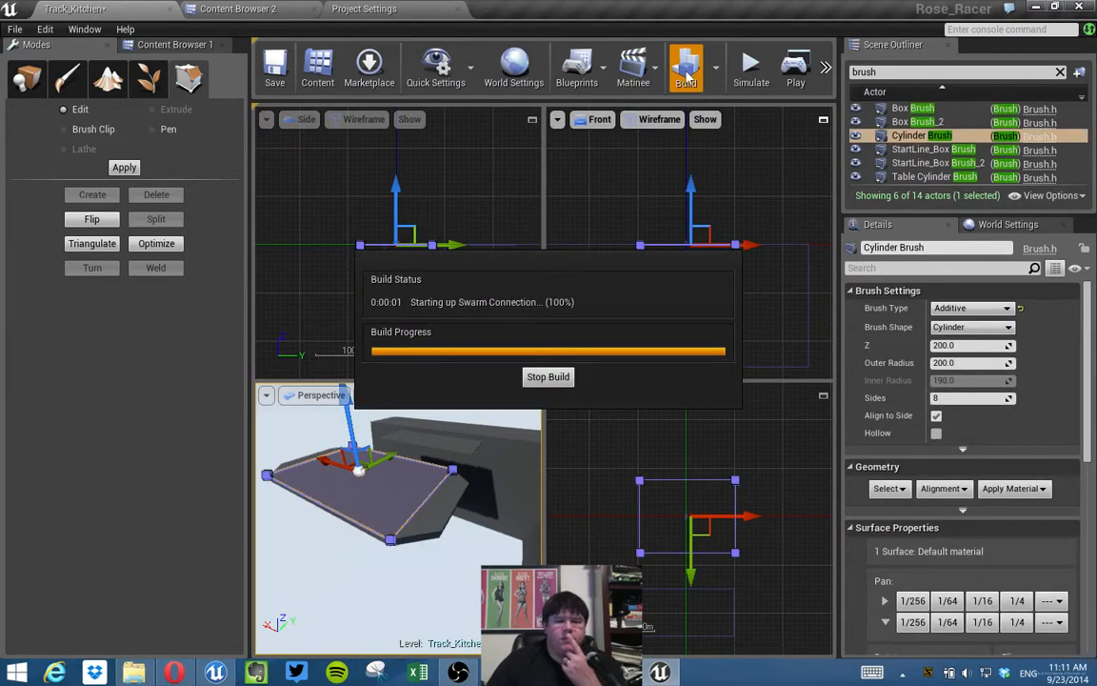
pyautogui.click(551, 377)
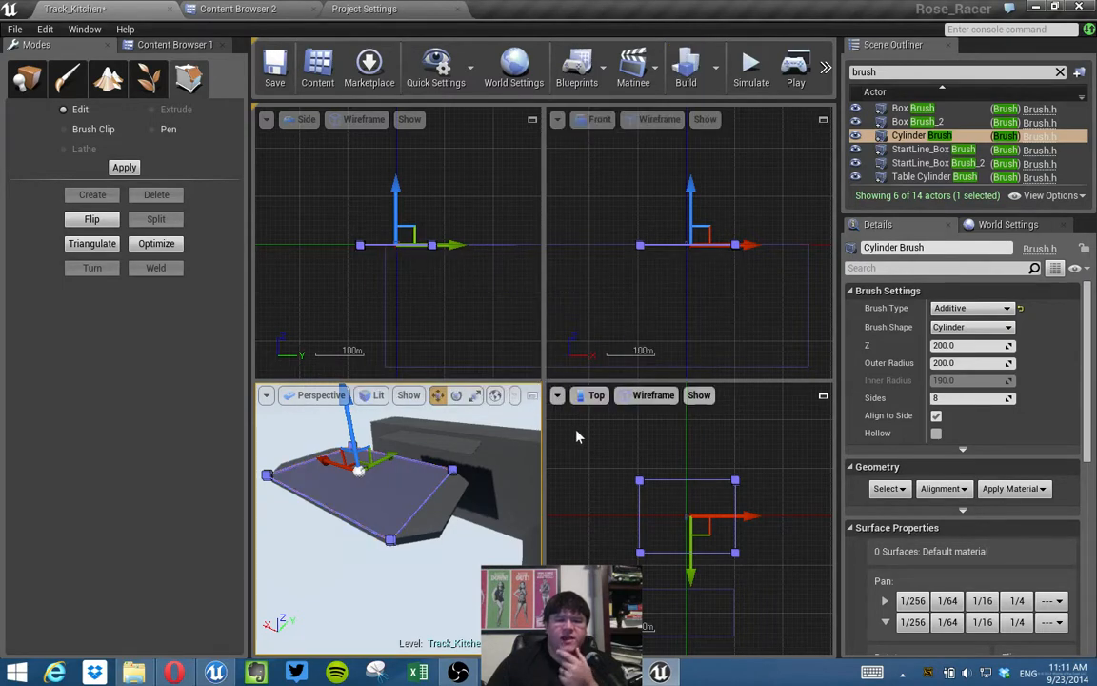
pyautogui.click(716, 64)
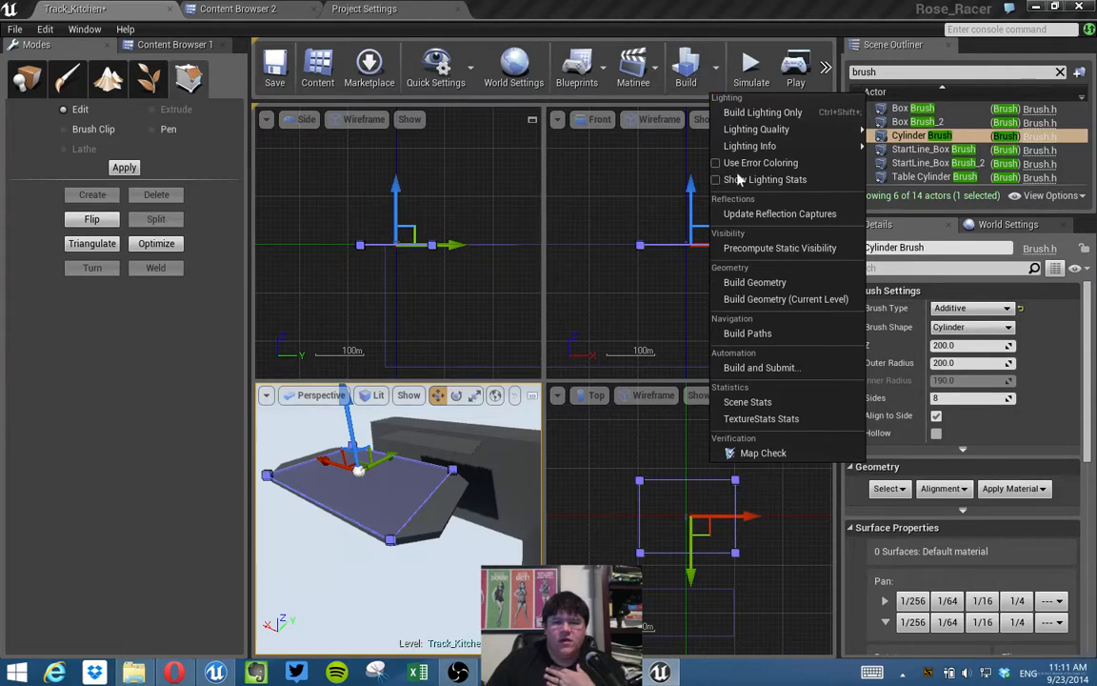
pyautogui.click(751, 299)
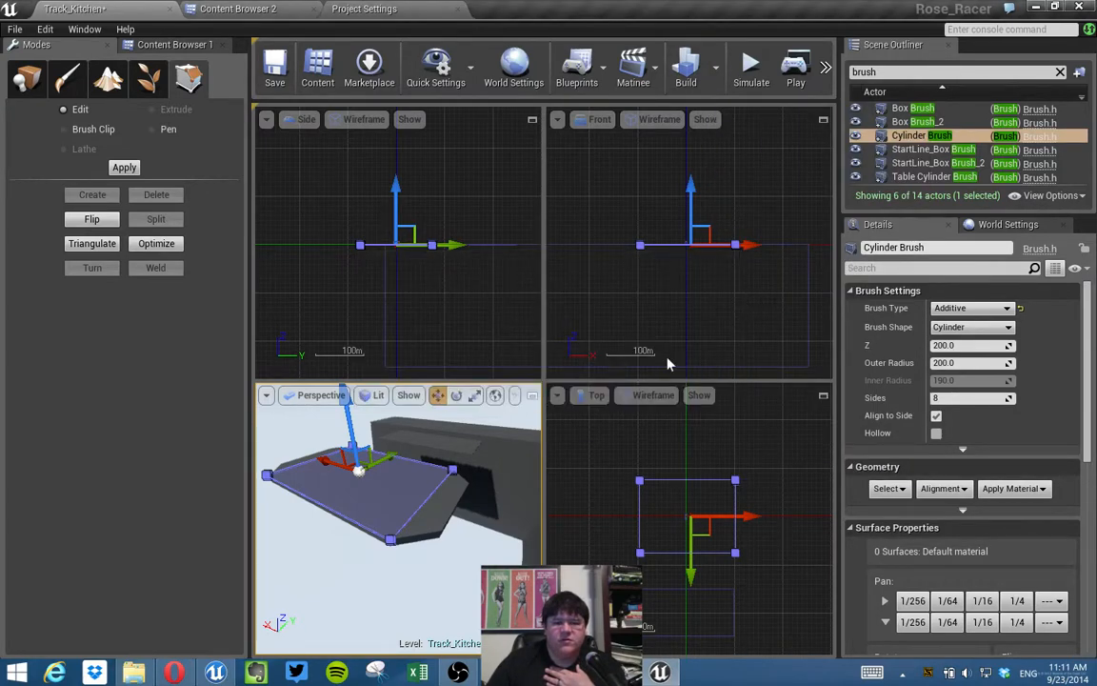
# Check the table's angled end surfaces and delete the Table Cylinder Brush.
pyautogui.moveTo(518, 525); pyautogui.dragTo(537, 525, button='right')
pyautogui.click(408, 522)
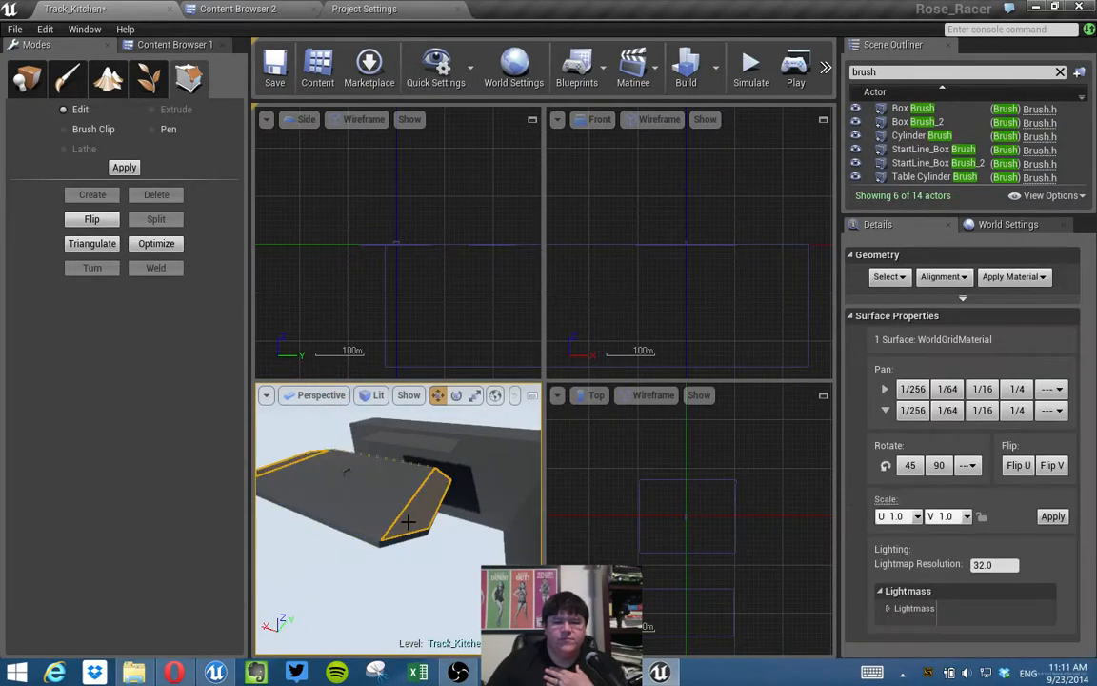
pyautogui.click(916, 177)
pyautogui.rightClick(917, 177)
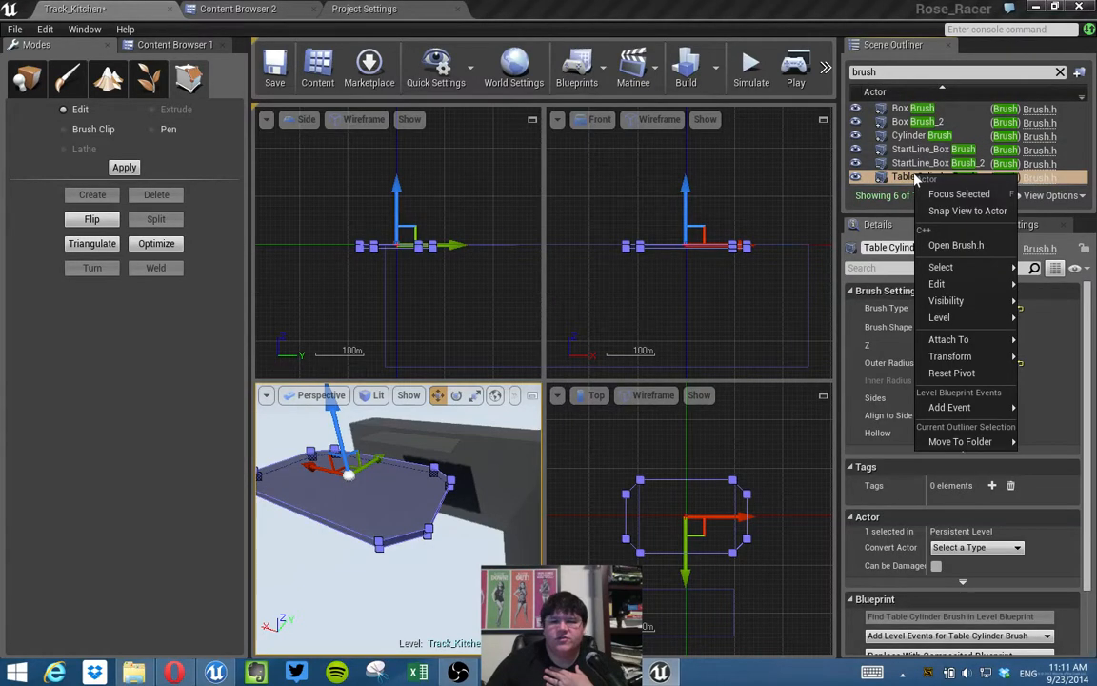
pyautogui.moveTo(946, 283)
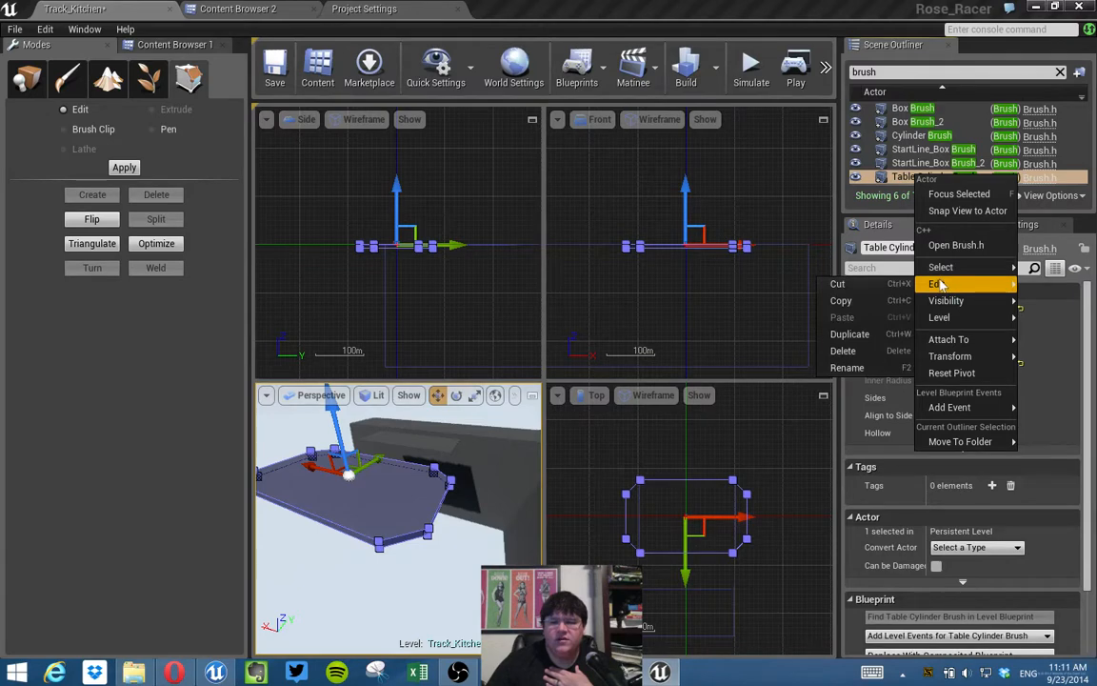
pyautogui.click(853, 351)
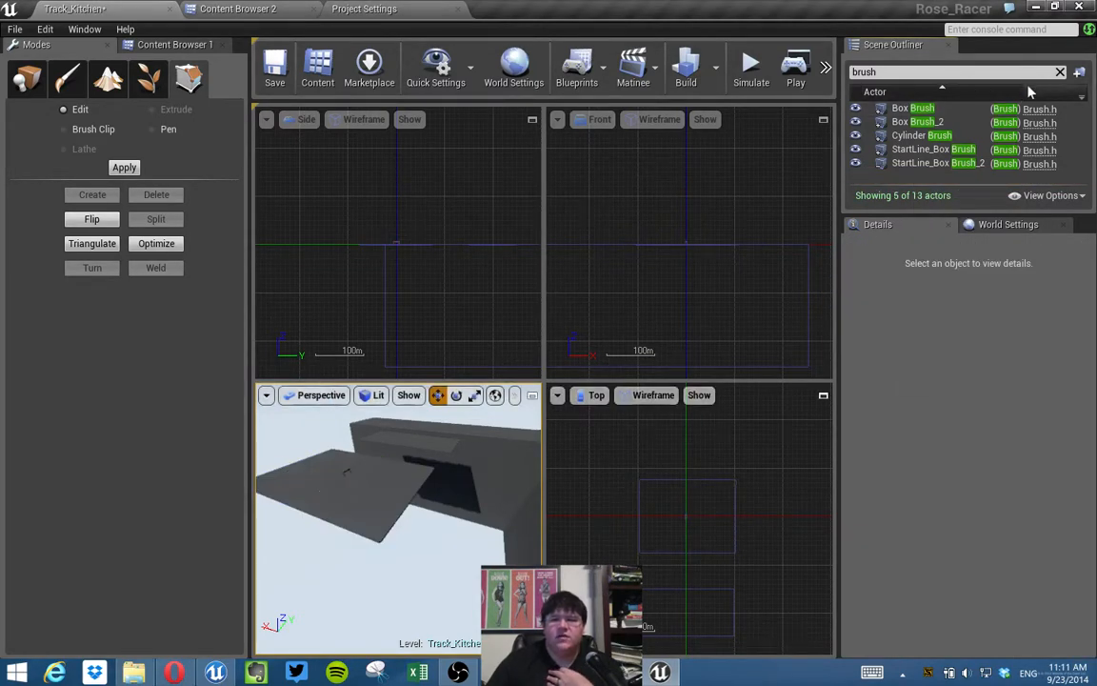
# Clear the Scene Outliner filter and select the remaining rectangular Cylinder Brush of the table.
pyautogui.click(1060, 73)
pyautogui.press('w')
pyautogui.moveTo(489, 406)
pyautogui.mouseDown(button='right')
pyautogui.moveTo(415, 416)
pyautogui.moveTo(448, 437)
pyautogui.moveTo(424, 448)
pyautogui.moveTo(463, 428)
pyautogui.moveTo(437, 410)
pyautogui.mouseUp(button='right')
pyautogui.click(454, 442)
pyautogui.moveTo(483, 455)
pyautogui.mouseDown(button='right')
pyautogui.moveTo(400, 500)
pyautogui.moveTo(476, 505)
pyautogui.moveTo(483, 455)
pyautogui.mouseUp(button='right')
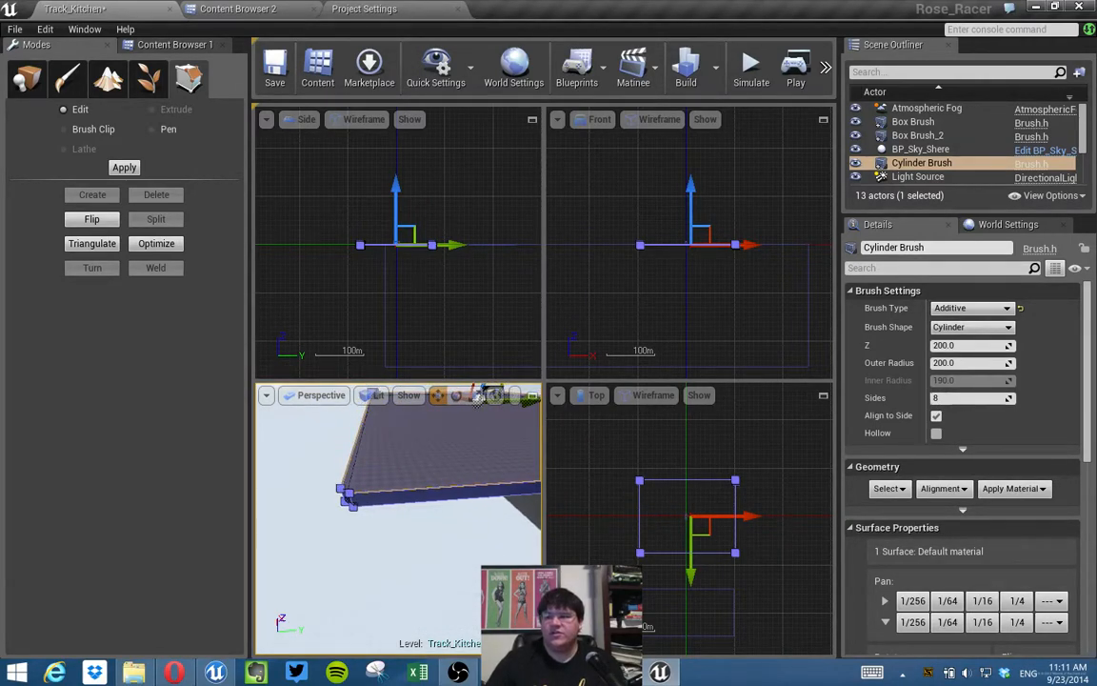
# Extrude the negative-X end face of the table's Cylinder Brush outward along X.
pyautogui.click(466, 494)
pyautogui.moveTo(467, 493); pyautogui.dragTo(409, 453, button='right')
pyautogui.moveTo(409, 453); pyautogui.dragTo(421, 459)
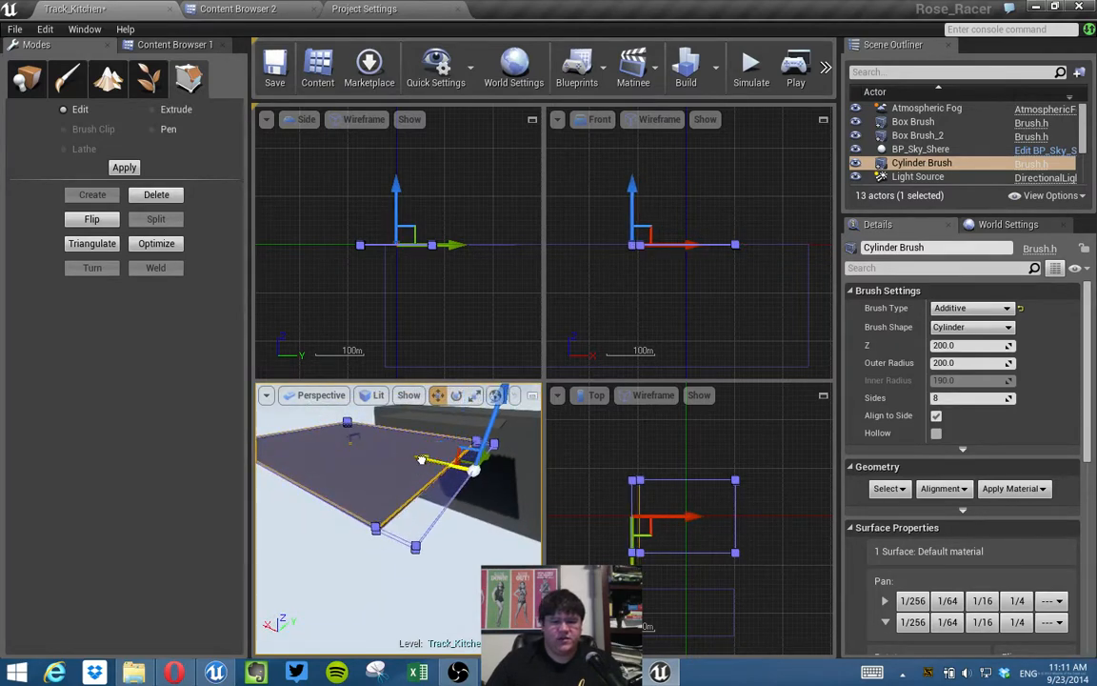
pyautogui.moveTo(425, 460); pyautogui.dragTo(324, 454, button='right')
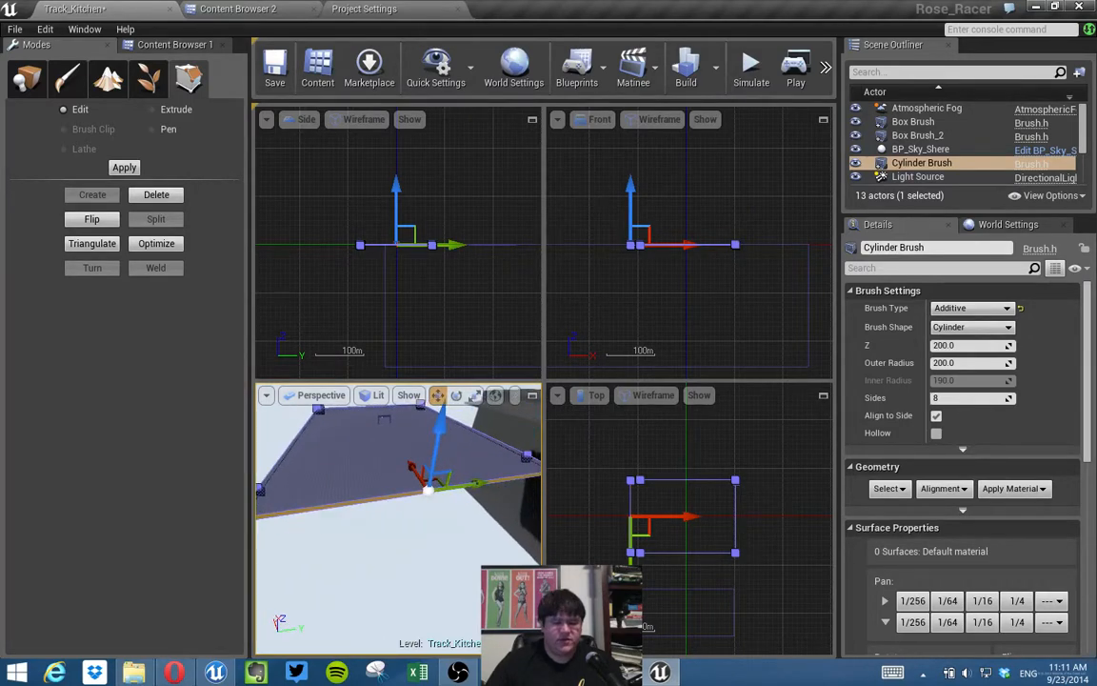
# Try to scale the extruded end face of the table uniformly.
pyautogui.click(427, 490)
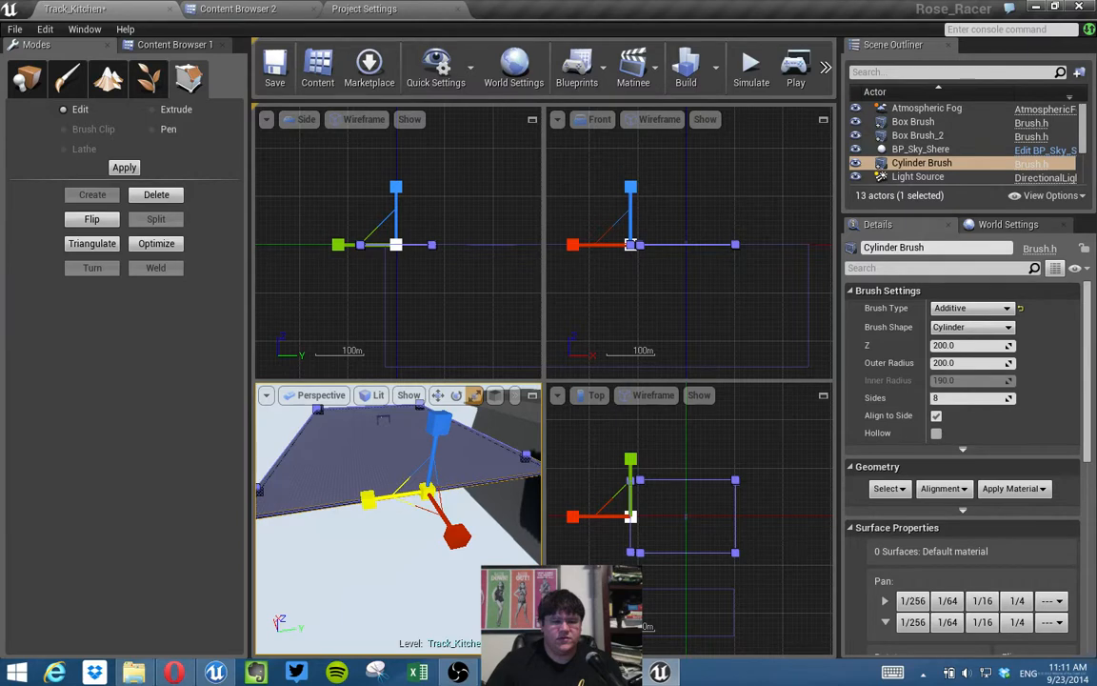
pyautogui.moveTo(427, 491)
pyautogui.mouseDown()
pyautogui.moveTo(391, 507)
pyautogui.moveTo(423, 502)
pyautogui.mouseUp()
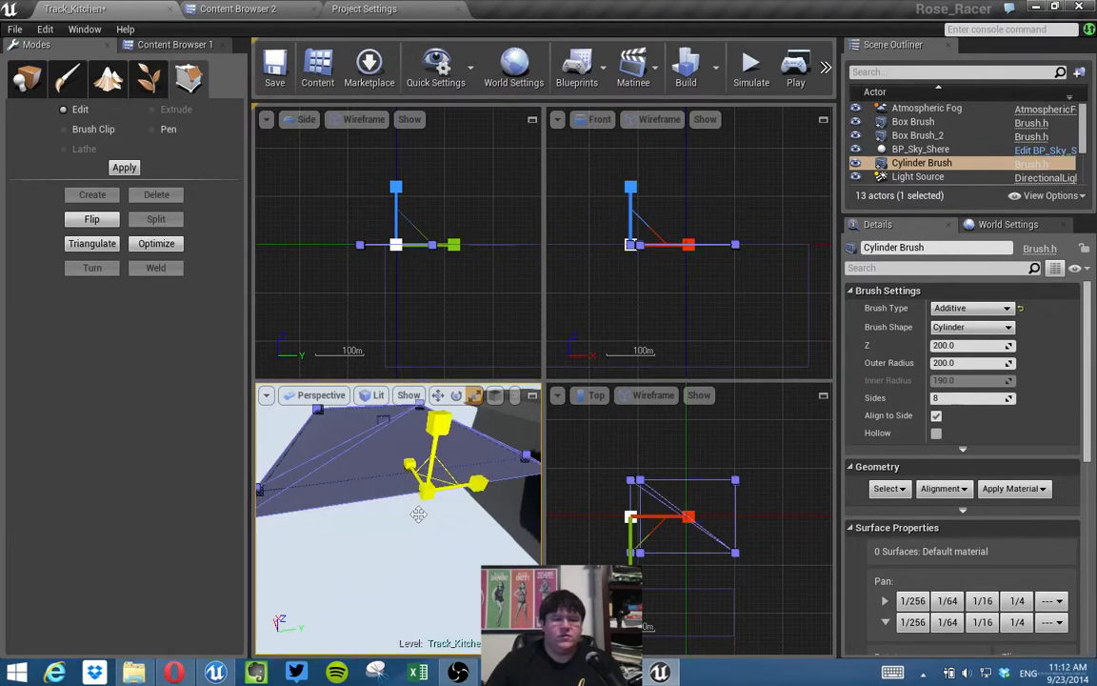
pyautogui.press('Escape')
# Move the extruded end's corner vertices farthest from the counter inward along Y to angle that corner.
pyautogui.moveTo(431, 517); pyautogui.dragTo(402, 493, button='right')
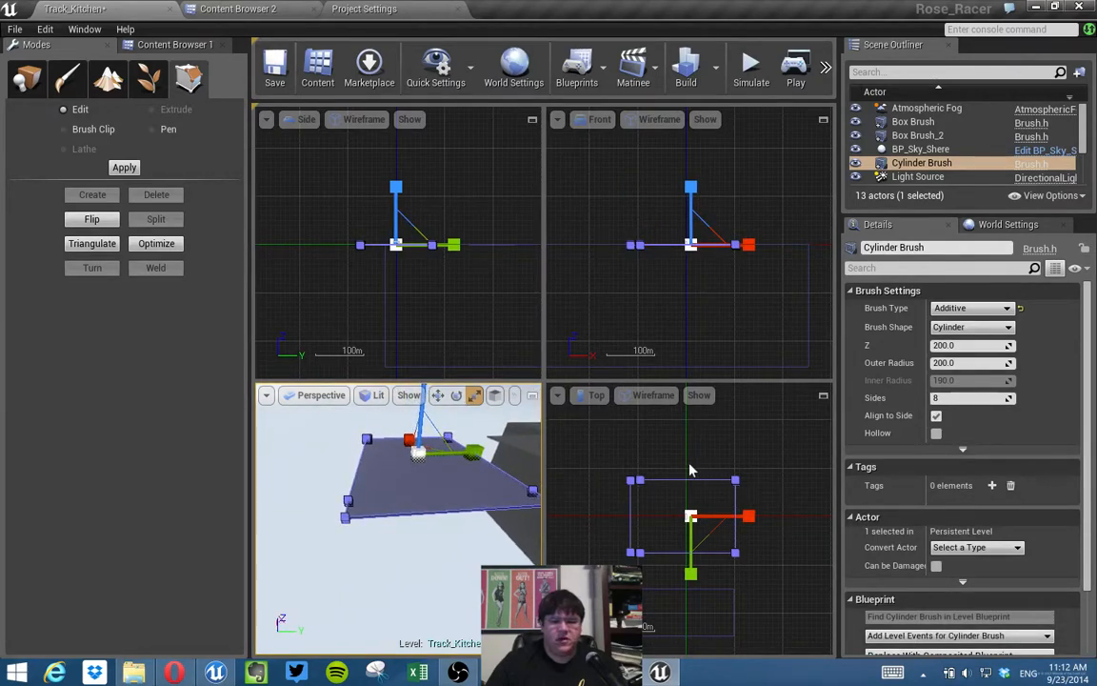
pyautogui.click(629, 480)
pyautogui.moveTo(630, 480); pyautogui.dragTo(631, 539)
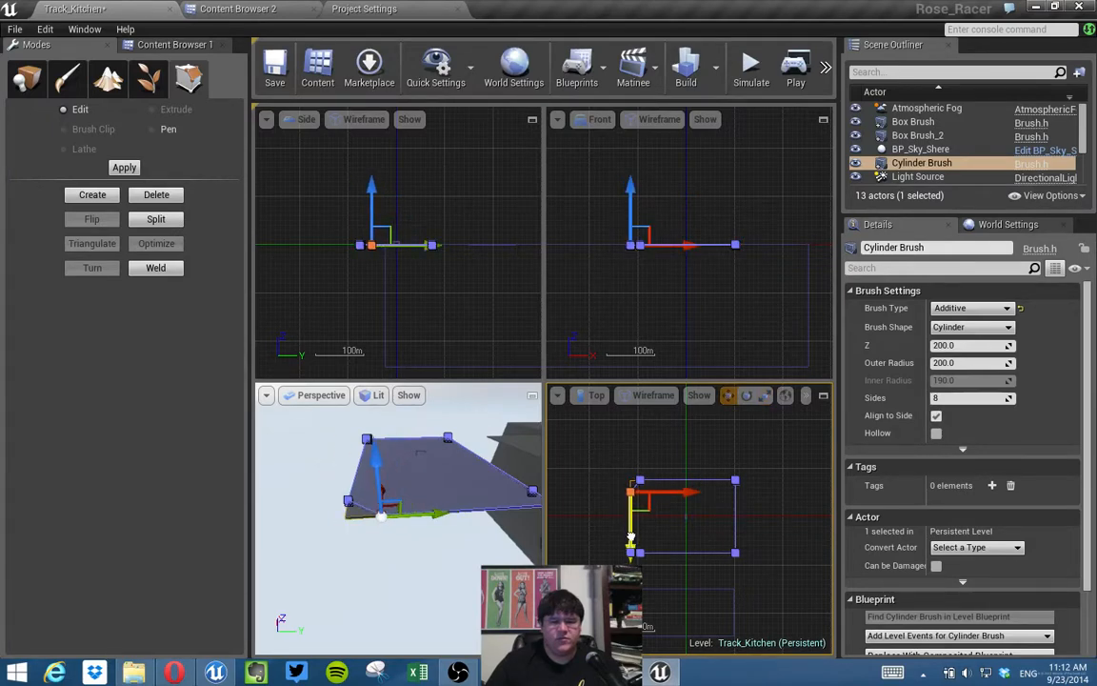
# Move the same end's corner vertices nearest the counter inward along Y to match the other angled corner.
pyautogui.scroll(2, 631, 537)
pyautogui.moveTo(678, 527)
pyautogui.mouseDown(button='right')
pyautogui.moveTo(701, 517)
pyautogui.moveTo(696, 500)
pyautogui.mouseUp(button='right')
pyautogui.scroll(3, 700, 517)
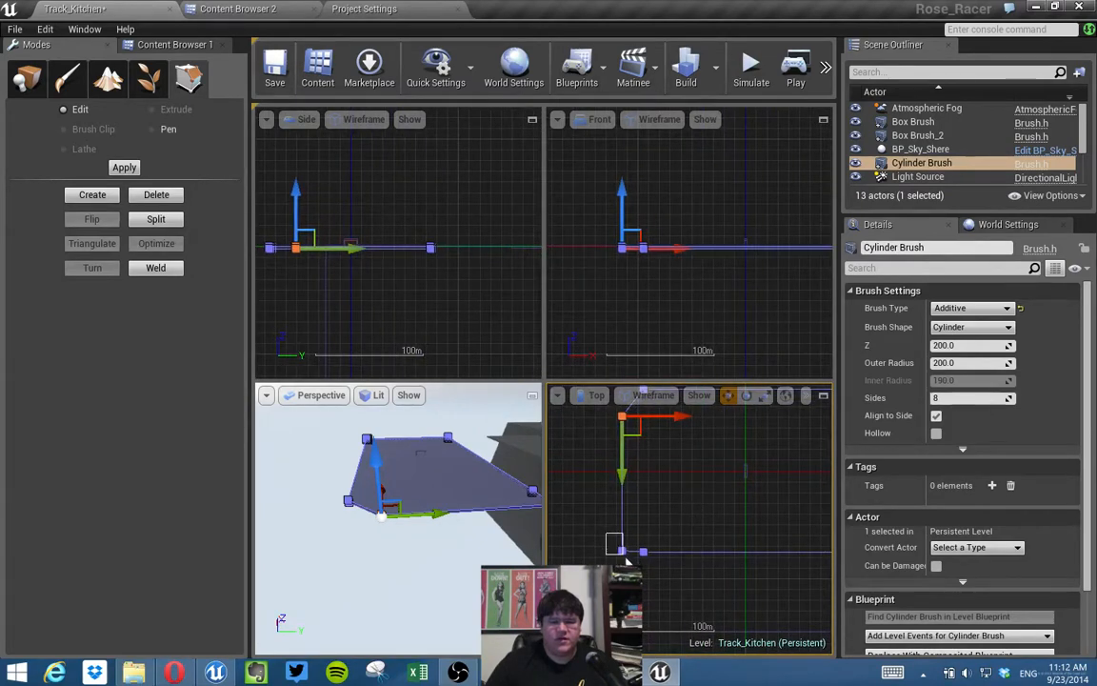
pyautogui.click(624, 554)
pyautogui.moveTo(624, 552); pyautogui.dragTo(627, 551)
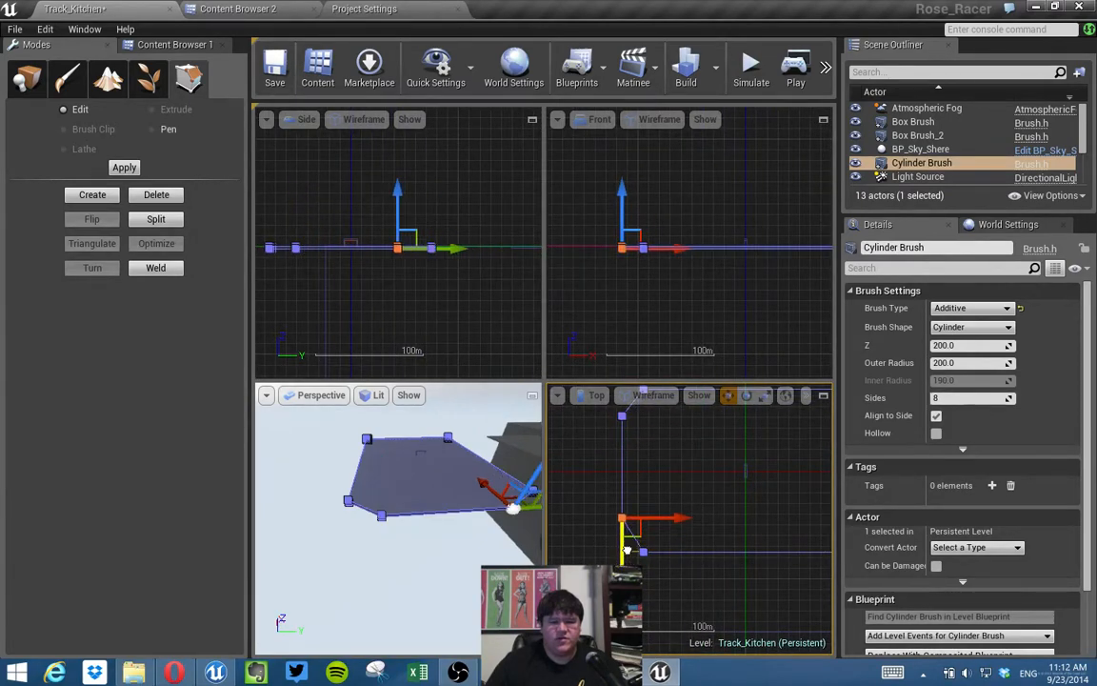
pyautogui.moveTo(627, 551); pyautogui.dragTo(684, 525, button='right')
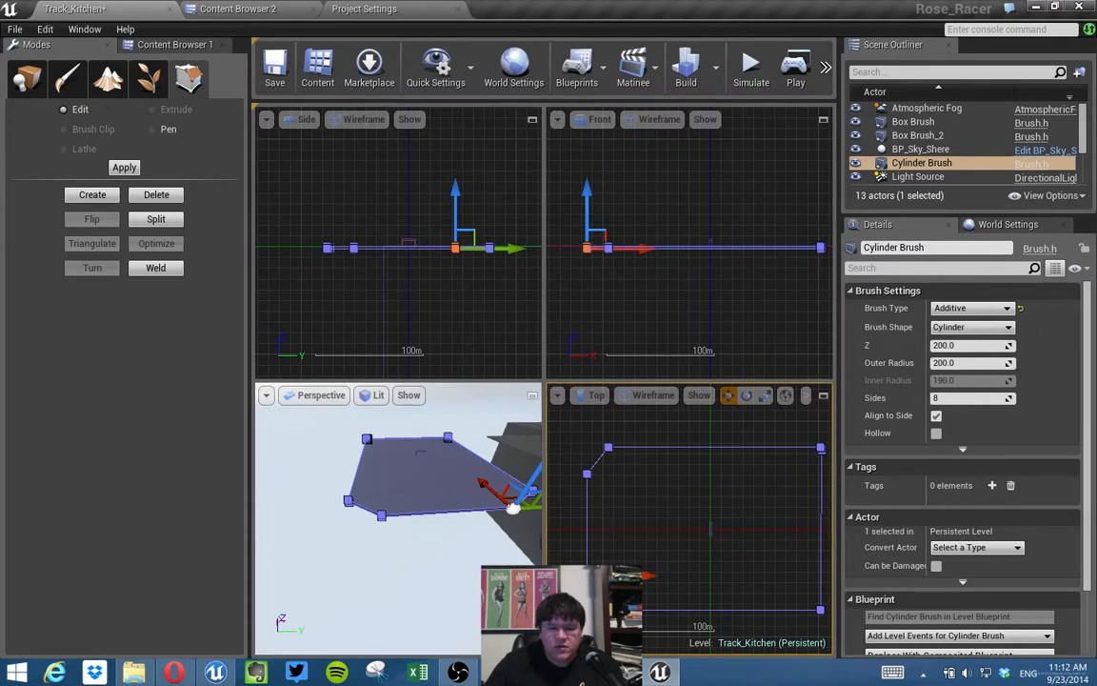
pyautogui.moveTo(512, 508); pyautogui.dragTo(527, 506)
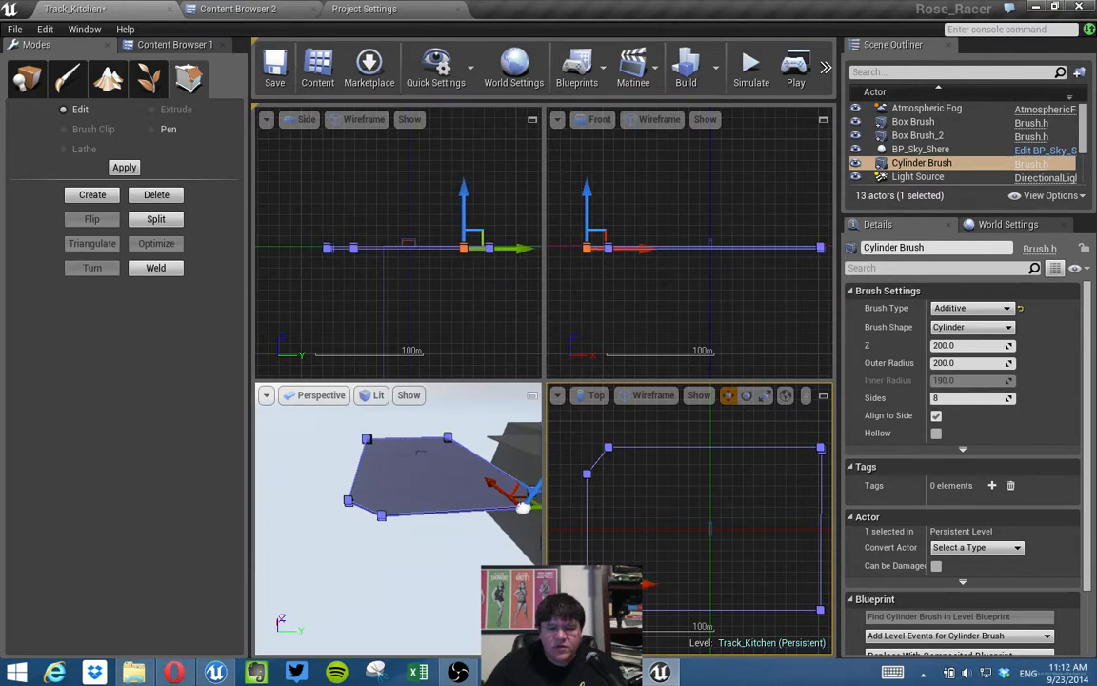
# At the table's positive-X end, move the outer corner vertices nearest the counter inward along Y.
pyautogui.moveTo(723, 532); pyautogui.dragTo(619, 527, button='right')
pyautogui.moveTo(413, 463)
pyautogui.mouseDown(button='right')
pyautogui.moveTo(501, 486)
pyautogui.moveTo(529, 481)
pyautogui.moveTo(505, 465)
pyautogui.moveTo(533, 459)
pyautogui.moveTo(514, 467)
pyautogui.moveTo(505, 438)
pyautogui.moveTo(515, 429)
pyautogui.moveTo(481, 443)
pyautogui.moveTo(443, 424)
pyautogui.moveTo(419, 438)
pyautogui.moveTo(400, 477)
pyautogui.moveTo(434, 462)
pyautogui.moveTo(383, 459)
pyautogui.mouseUp(button='right')
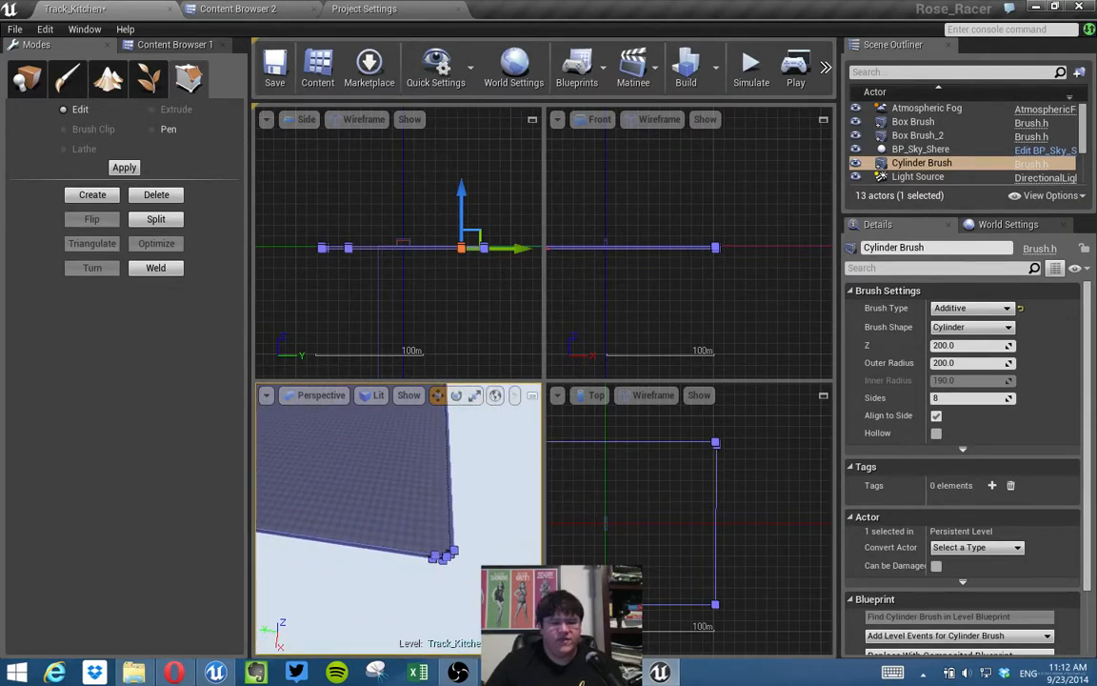
pyautogui.click(433, 560)
pyautogui.keyDown('ctrl'); pyautogui.click(431, 562); pyautogui.keyUp('ctrl')
pyautogui.moveTo(404, 581)
pyautogui.mouseDown(button='right')
pyautogui.moveTo(428, 599)
pyautogui.moveTo(397, 571)
pyautogui.mouseUp(button='right')
pyautogui.moveTo(392, 534); pyautogui.dragTo(281, 550)
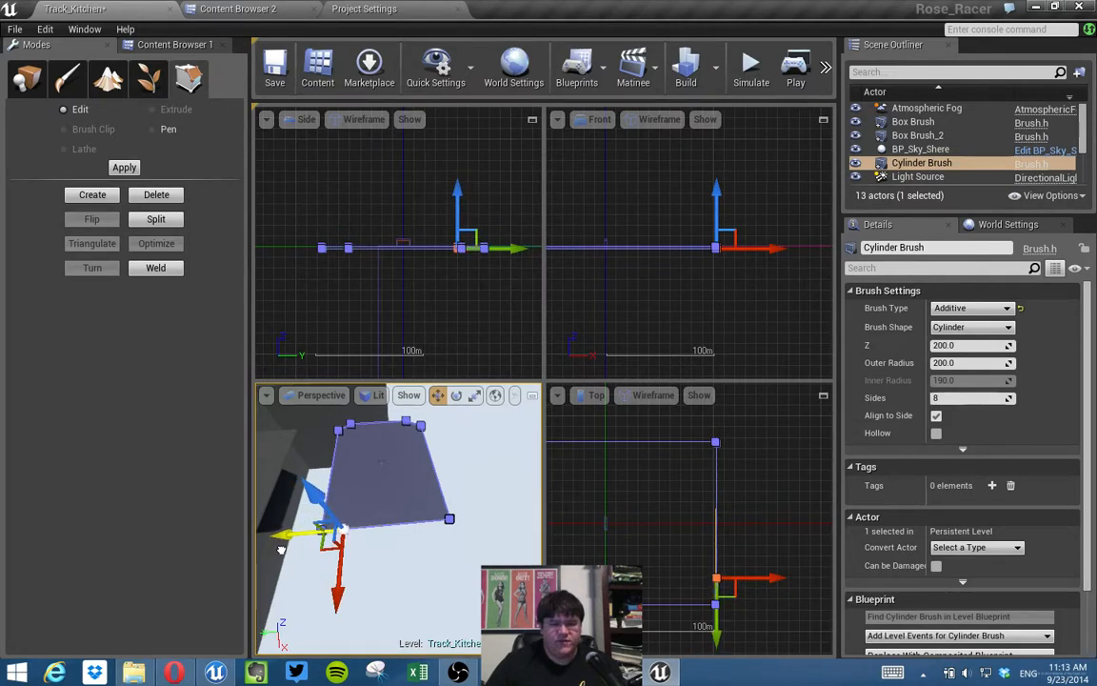
# Move the positive-X end's outer corner vertices farthest from the counter inward along Y, fine-tuning them in a maximized top view.
pyautogui.moveTo(365, 532); pyautogui.dragTo(404, 534, button='right')
pyautogui.scroll(3, 436, 539)
pyautogui.scroll(-5, 436, 540)
pyautogui.click(419, 527)
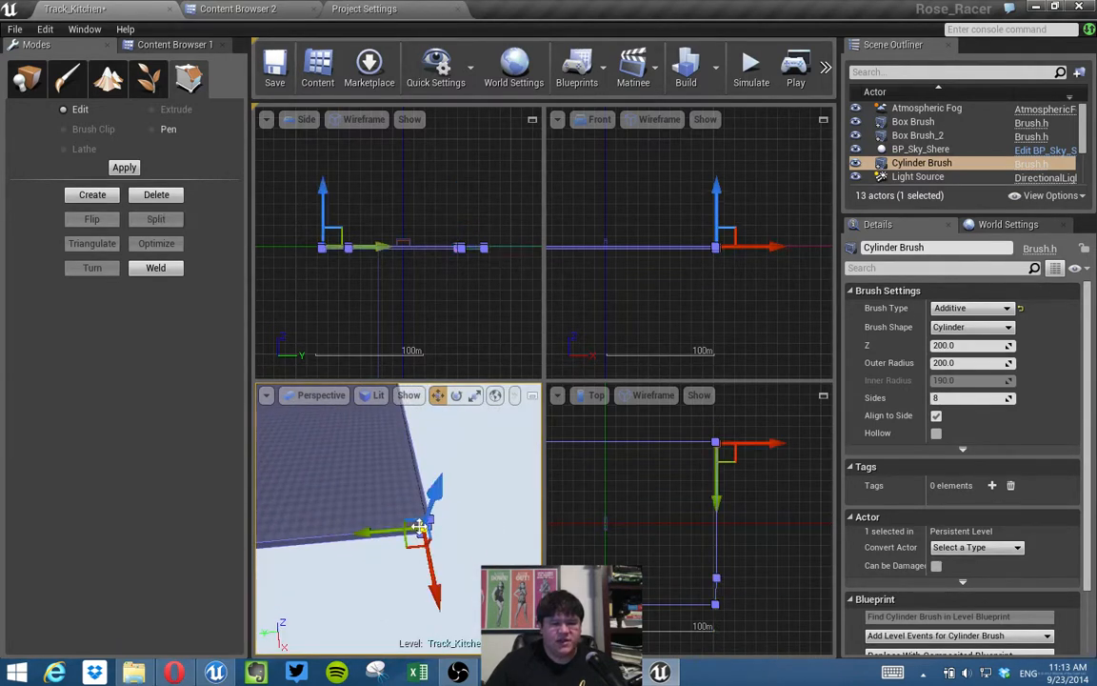
pyautogui.keyDown('ctrl'); pyautogui.click(421, 538); pyautogui.keyUp('ctrl')
pyautogui.scroll(-5, 384, 539)
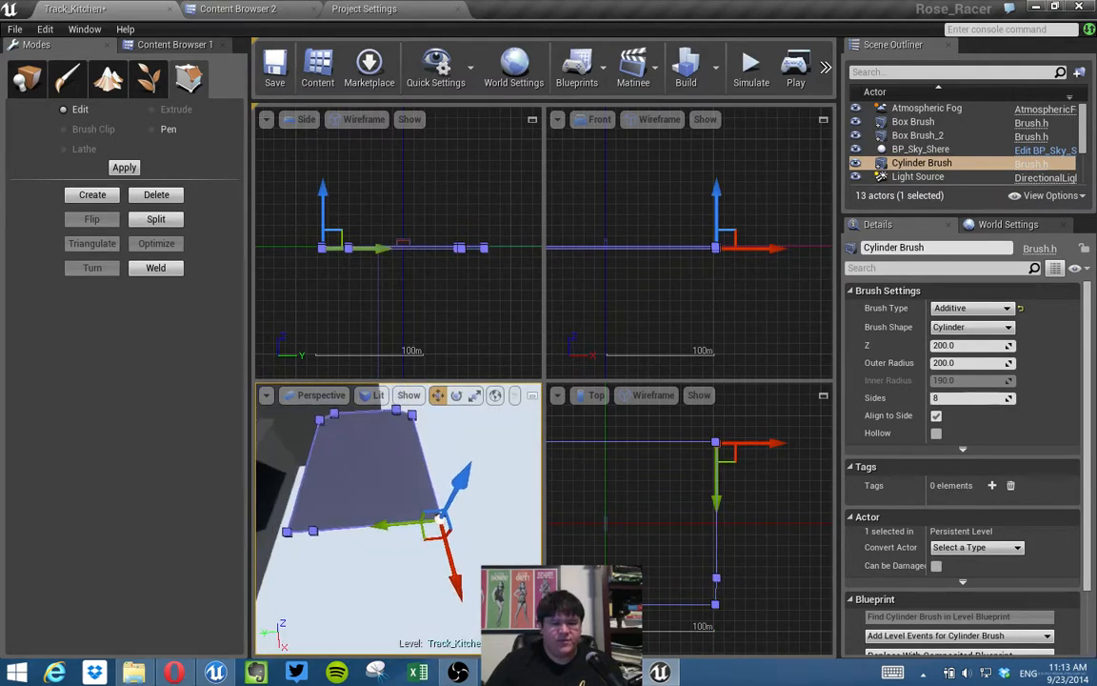
pyautogui.moveTo(382, 527); pyautogui.dragTo(355, 528)
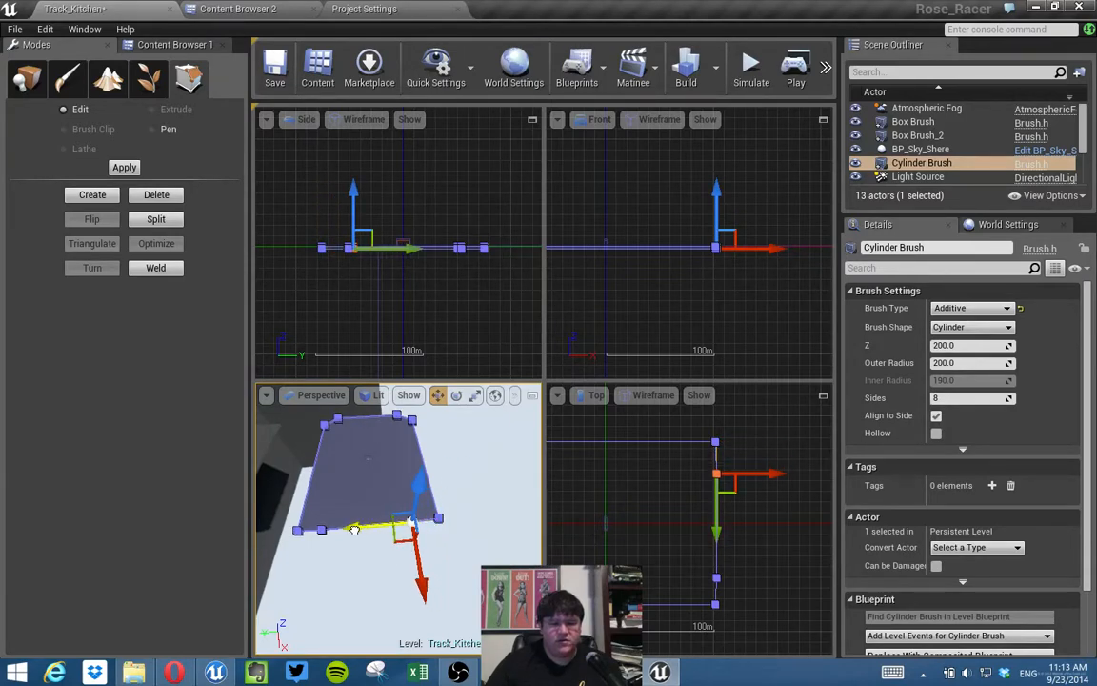
pyautogui.click(823, 396)
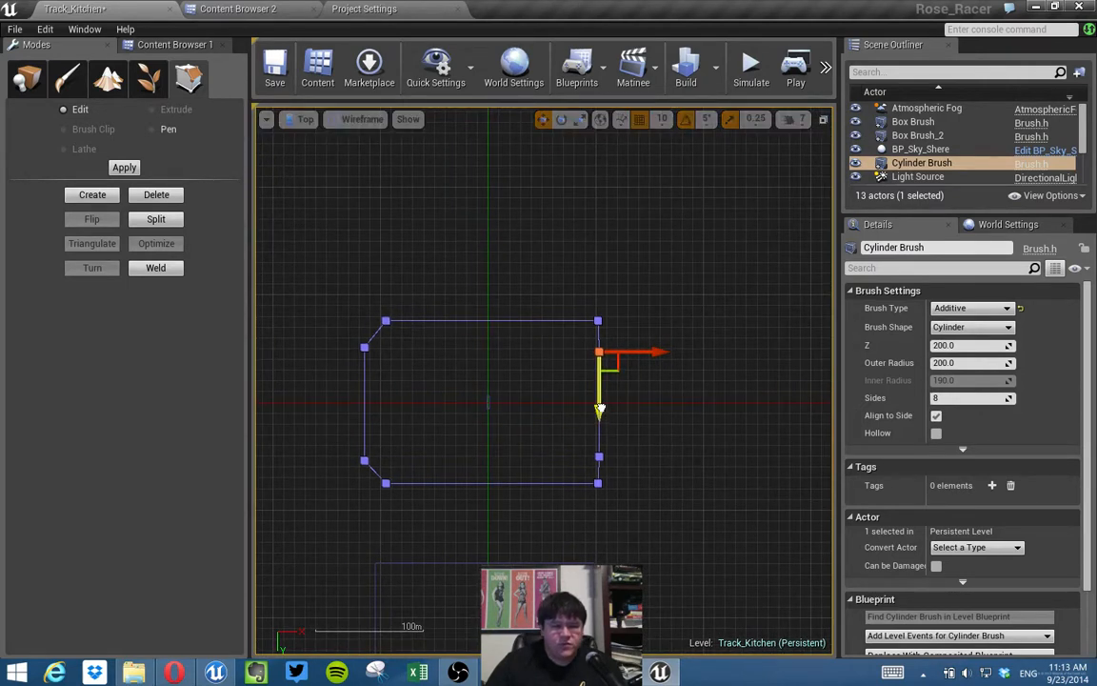
pyautogui.moveTo(601, 408); pyautogui.dragTo(600, 406)
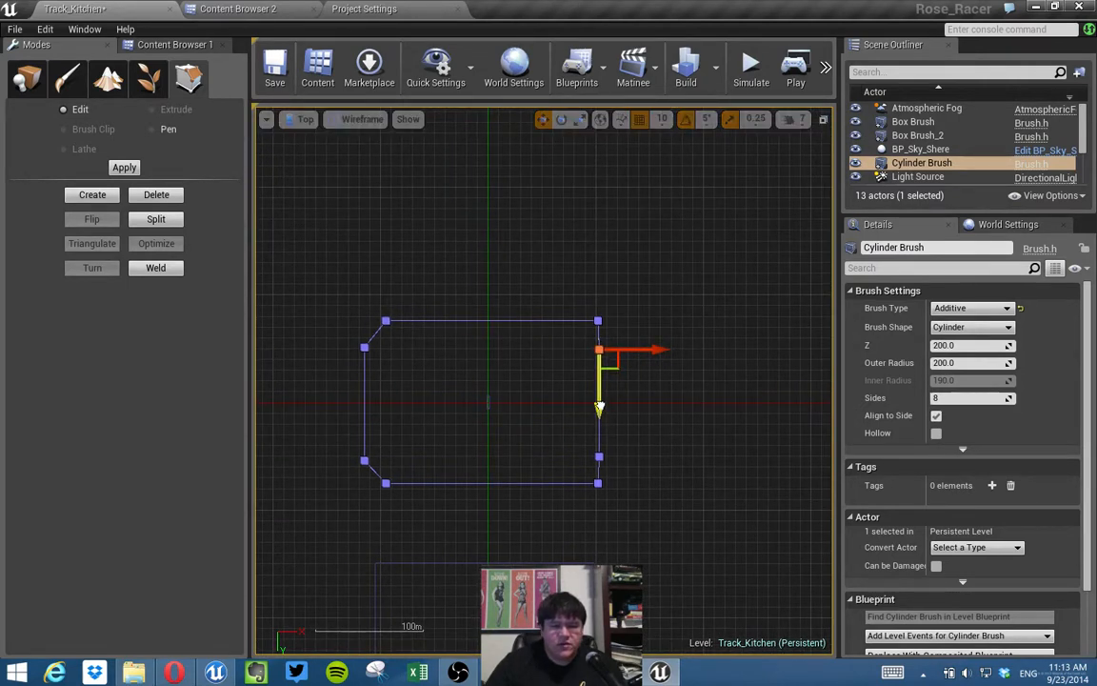
# Select both inset vertex groups at the positive-X end and move them outward along X to form angled corners.
pyautogui.click(599, 456)
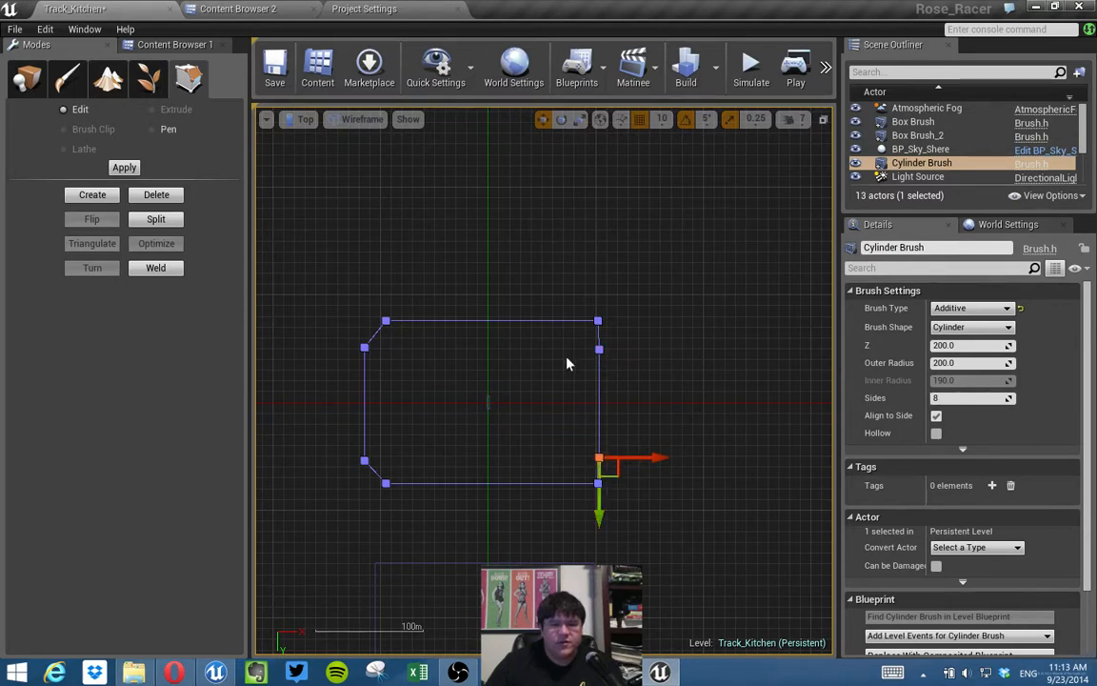
pyautogui.moveTo(601, 407); pyautogui.dragTo(643, 456)
pyautogui.moveTo(666, 352)
pyautogui.mouseDown()
pyautogui.moveTo(688, 351)
pyautogui.moveTo(675, 350)
pyautogui.mouseUp()
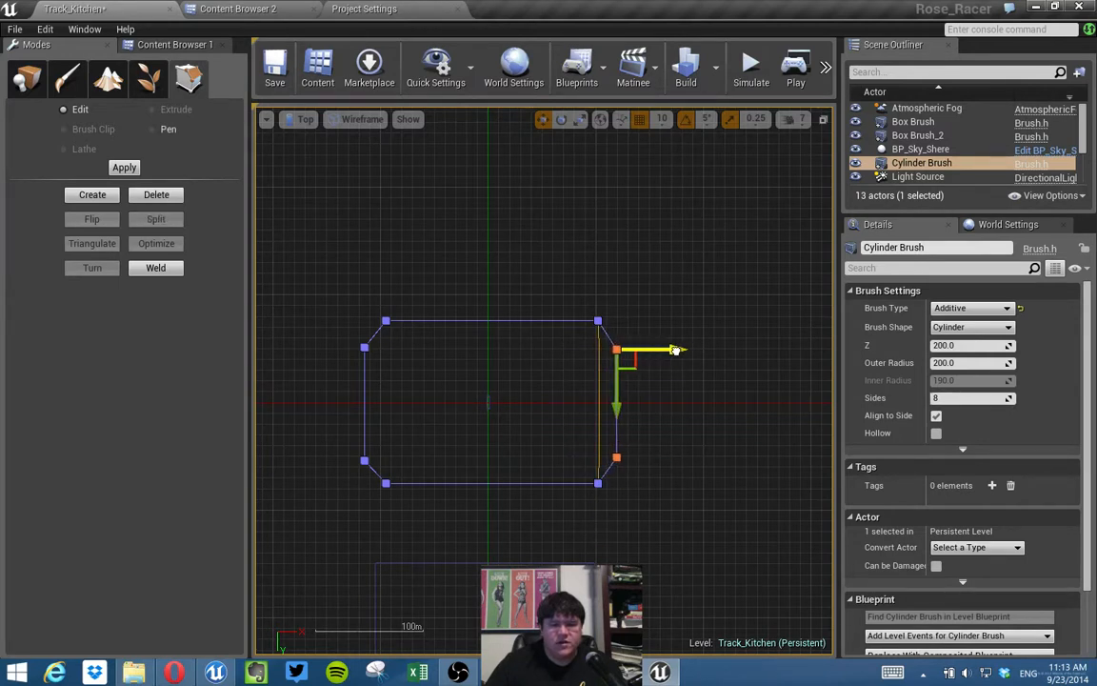
# Deselect the table brush, save the Track_Kitchen level and return to placement mode.
pyautogui.click(665, 443)
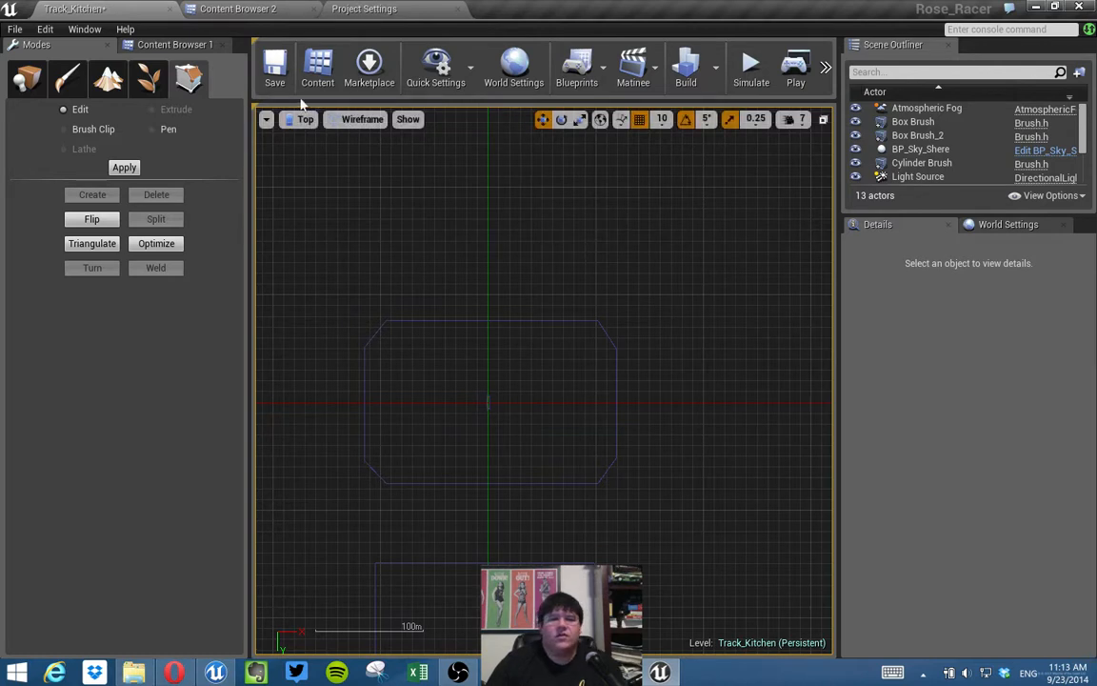
pyautogui.click(274, 68)
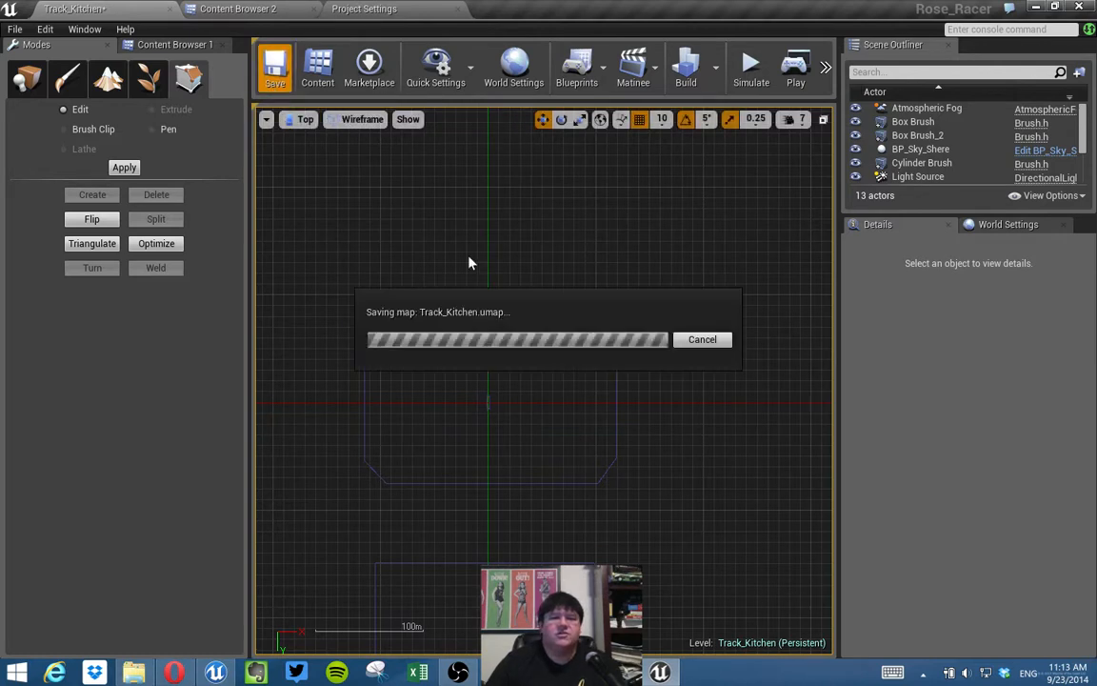
pyautogui.click(26, 86)
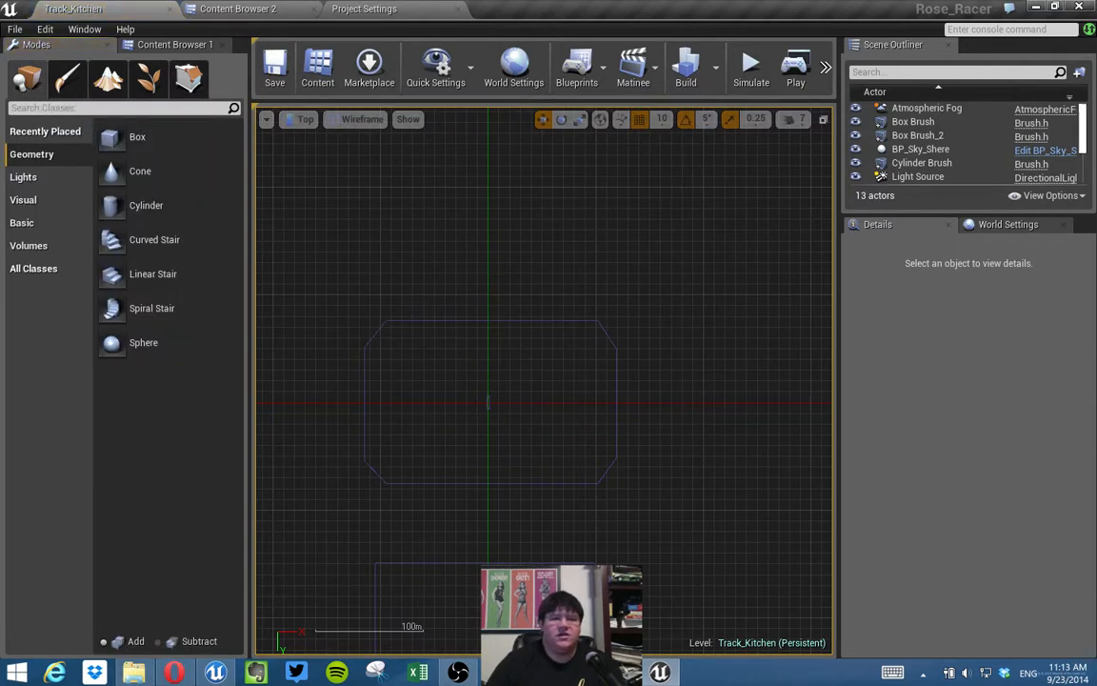
# Lengthen the table by moving all four corner vertex groups at its negative-X end outward along X.
pyautogui.moveTo(717, 417); pyautogui.dragTo(806, 217, button='right')
pyautogui.scroll(-6, 711, 391)
pyautogui.moveTo(711, 391); pyautogui.dragTo(641, 448, button='right')
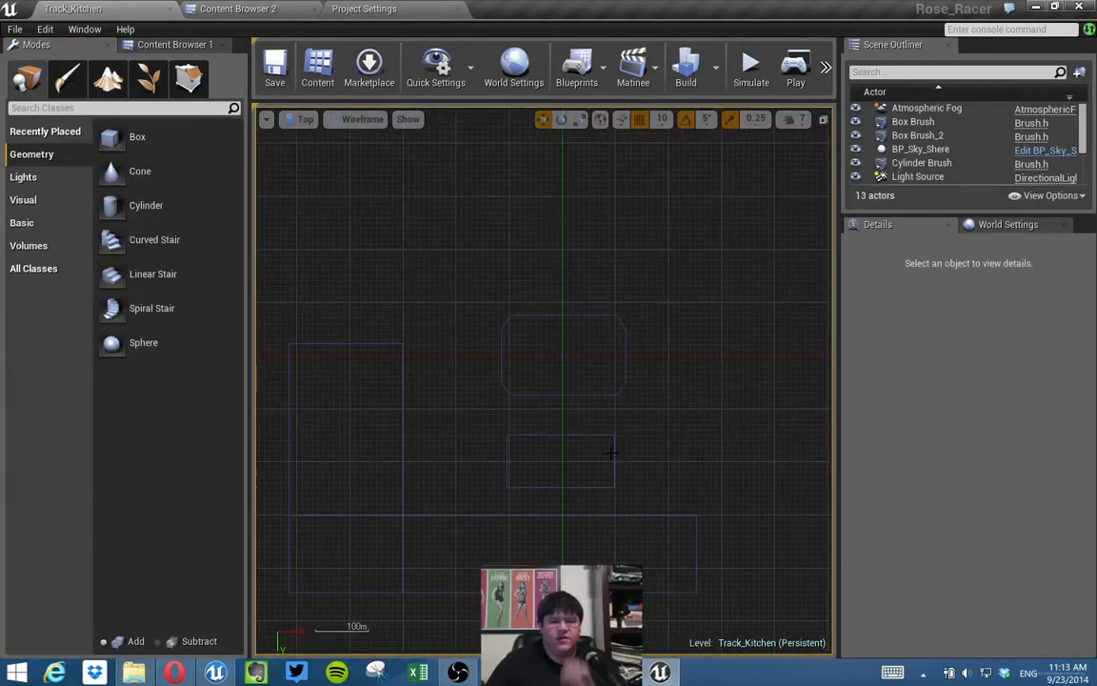
pyautogui.click(509, 315)
pyautogui.moveTo(476, 306); pyautogui.dragTo(534, 411)
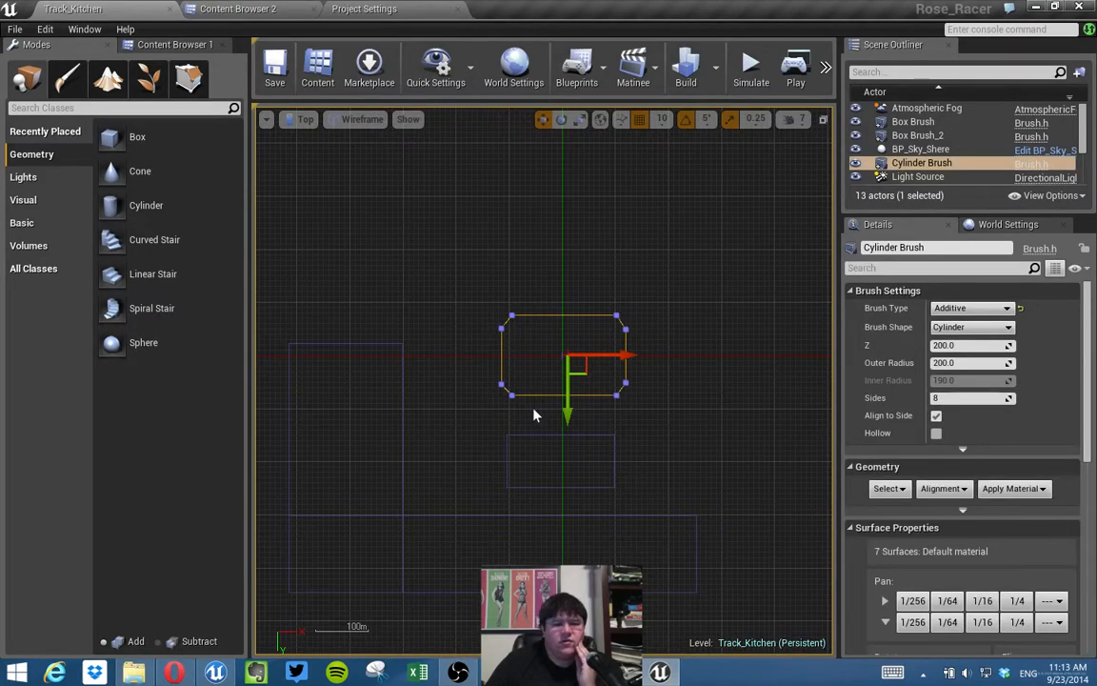
pyautogui.click(188, 78)
pyautogui.moveTo(548, 363)
pyautogui.mouseDown()
pyautogui.moveTo(557, 406)
pyautogui.moveTo(557, 394)
pyautogui.moveTo(544, 402)
pyautogui.moveTo(561, 413)
pyautogui.mouseUp()
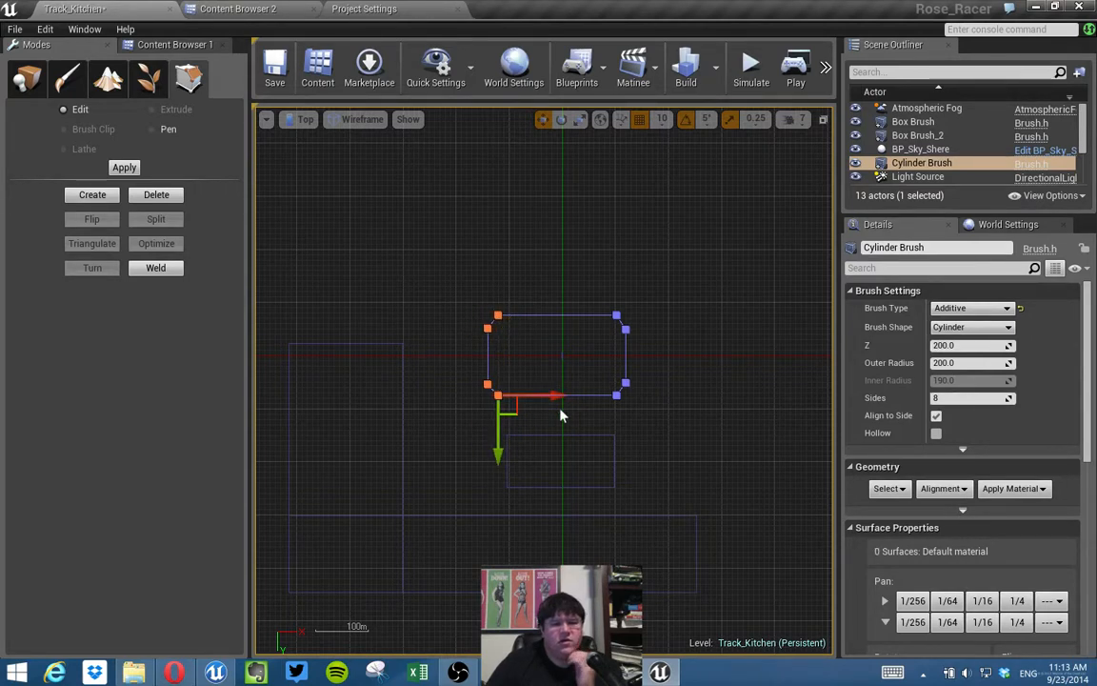
pyautogui.click(602, 315)
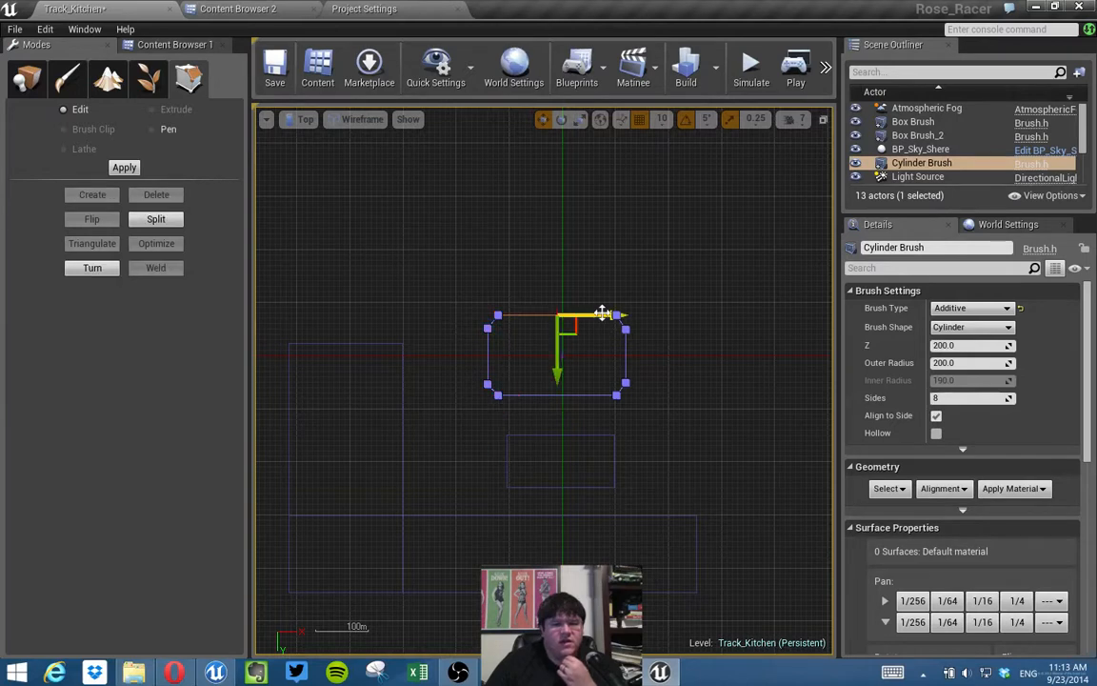
# Move the whole table brush slightly toward negative X and Box Brush_2 slightly toward positive X.
pyautogui.click(27, 78)
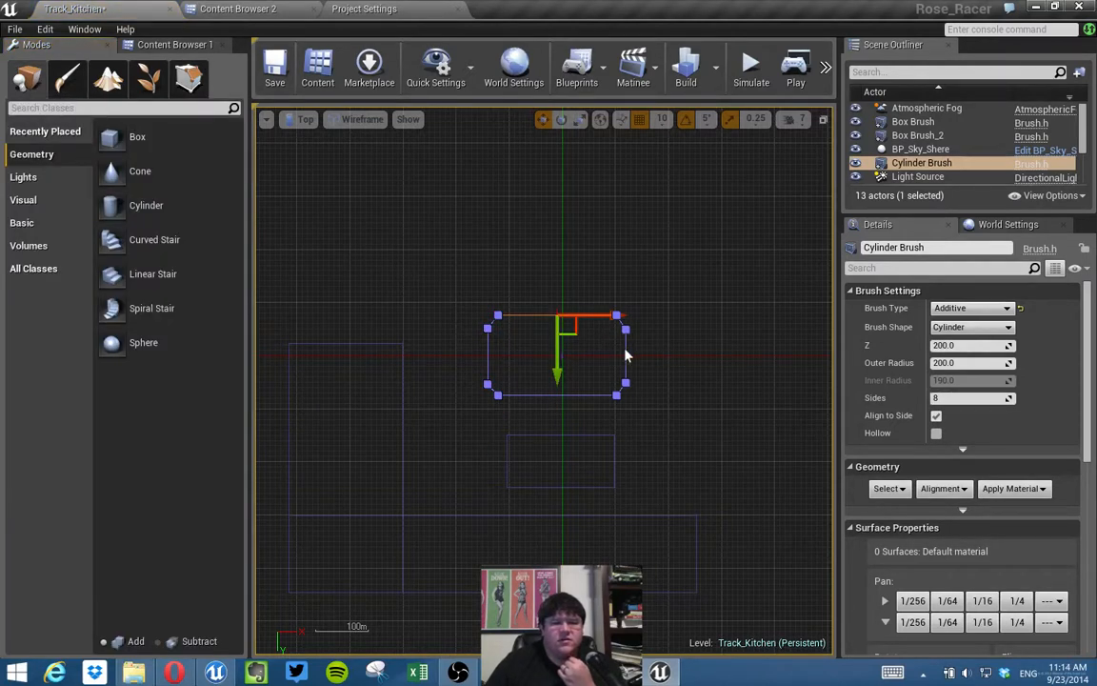
pyautogui.click(623, 354)
pyautogui.moveTo(623, 358); pyautogui.dragTo(615, 358)
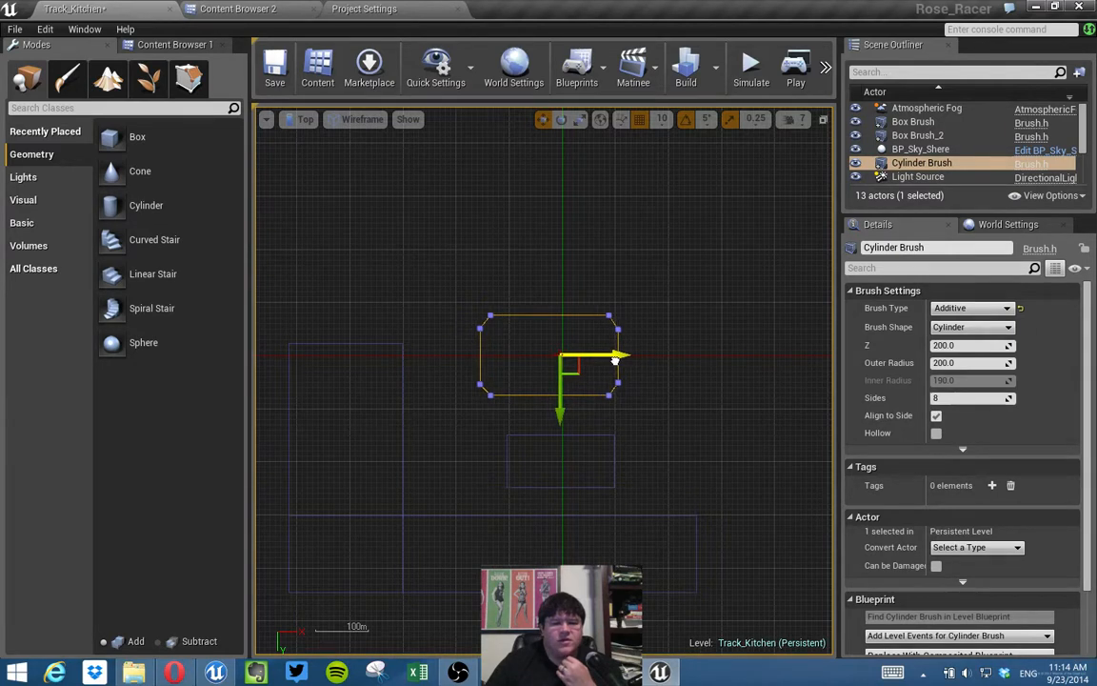
pyautogui.click(576, 436)
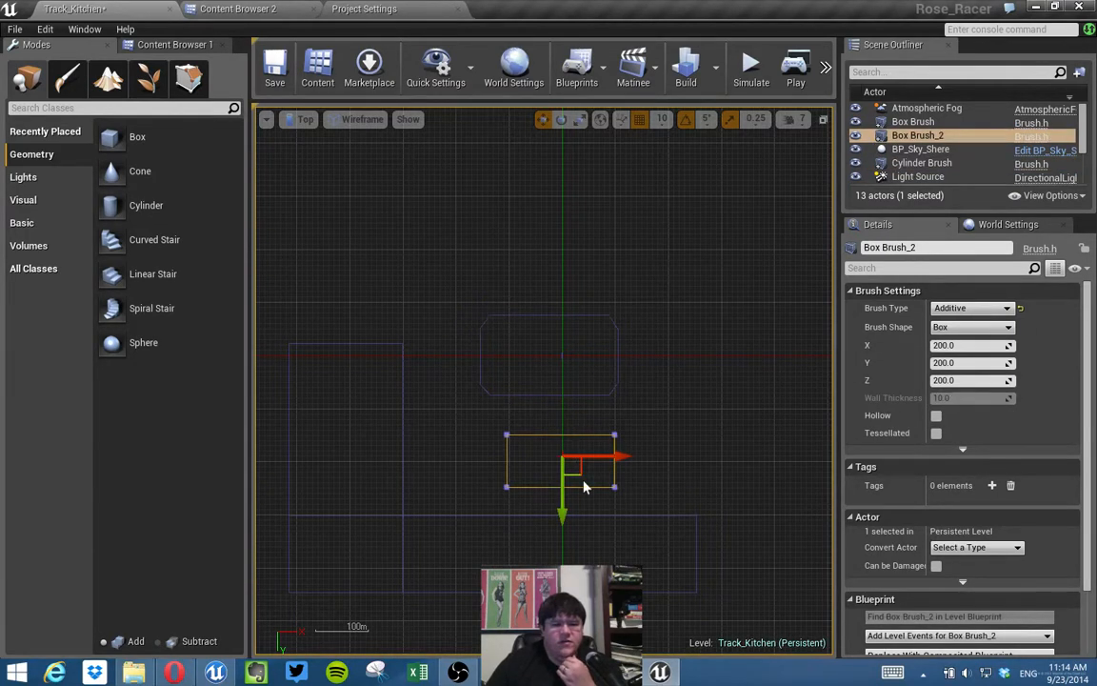
pyautogui.moveTo(622, 459); pyautogui.dragTo(629, 462)
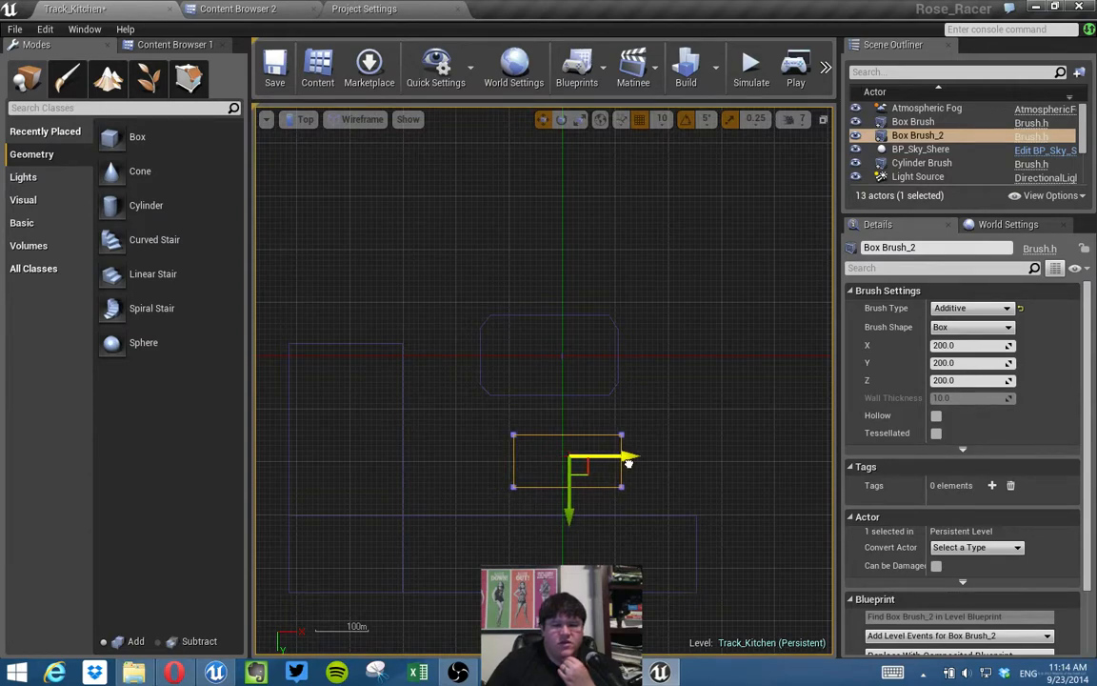
# Widen the L-shaped counter's long arm by moving its outer row of vertices, farthest from the table, outward along positive Y.
pyautogui.moveTo(655, 473)
pyautogui.mouseDown(button='right')
pyautogui.moveTo(688, 400)
pyautogui.moveTo(690, 413)
pyautogui.mouseUp(button='right')
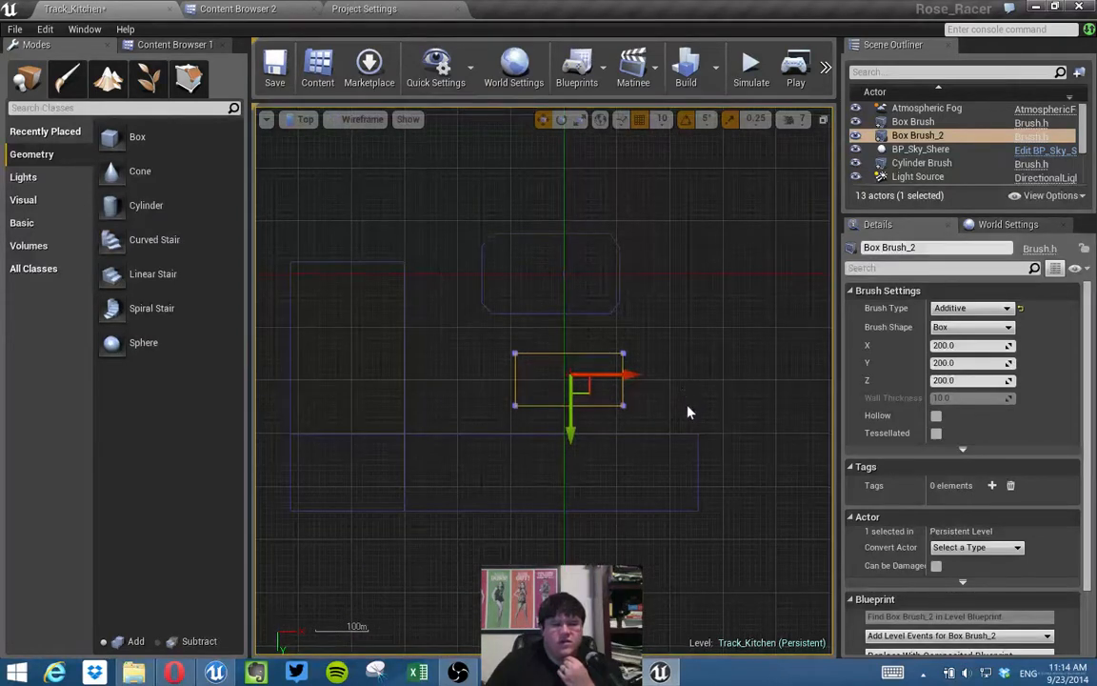
pyautogui.click(696, 515)
pyautogui.click(188, 78)
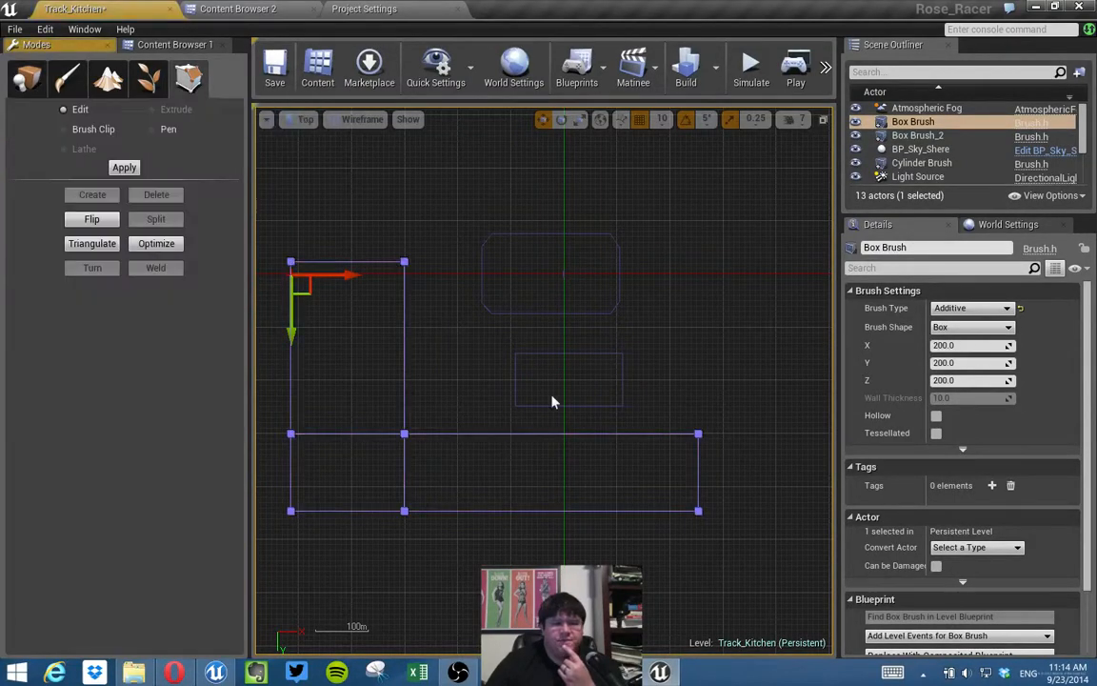
pyautogui.moveTo(740, 535)
pyautogui.mouseDown()
pyautogui.moveTo(318, 507)
pyautogui.moveTo(279, 489)
pyautogui.mouseUp()
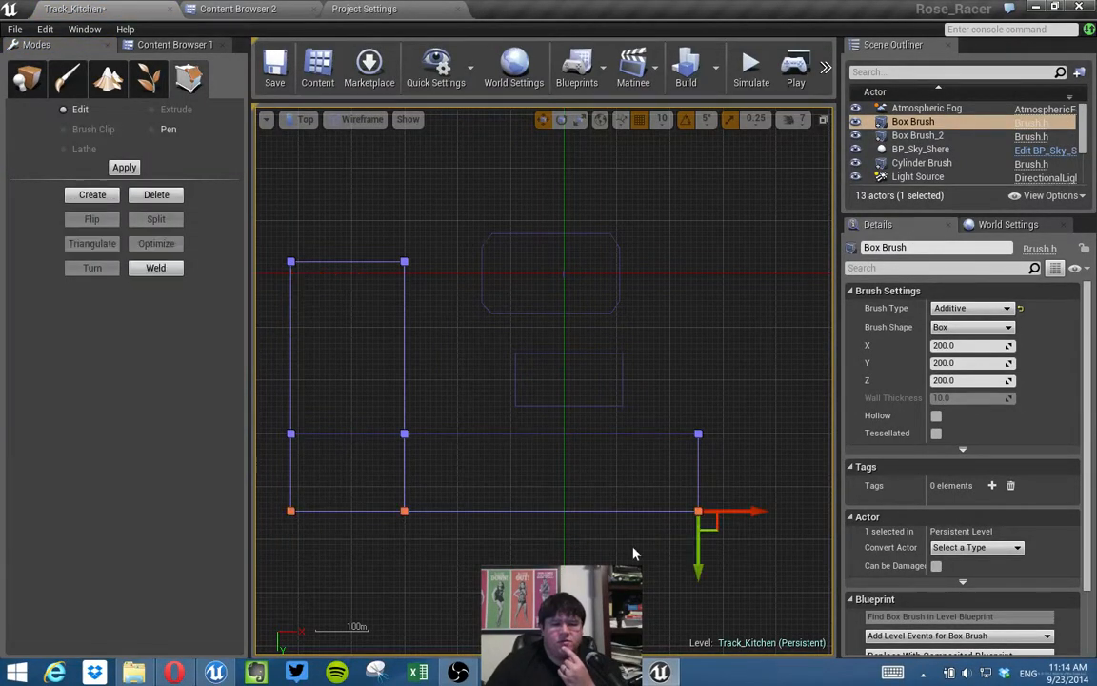
pyautogui.moveTo(692, 562); pyautogui.dragTo(698, 579)
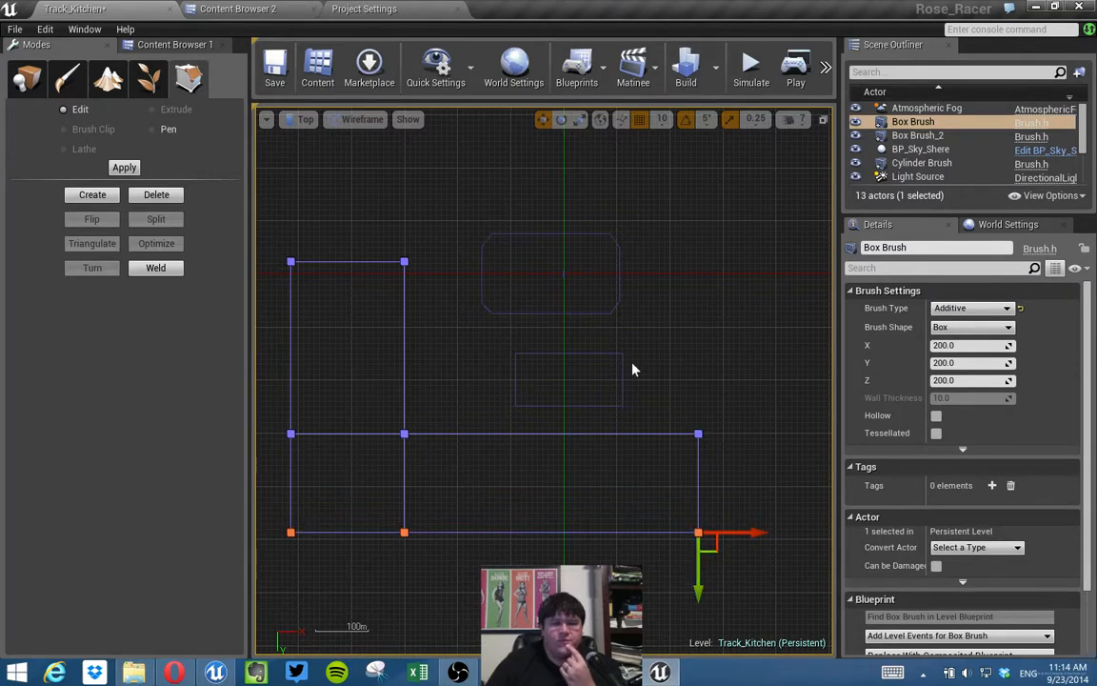
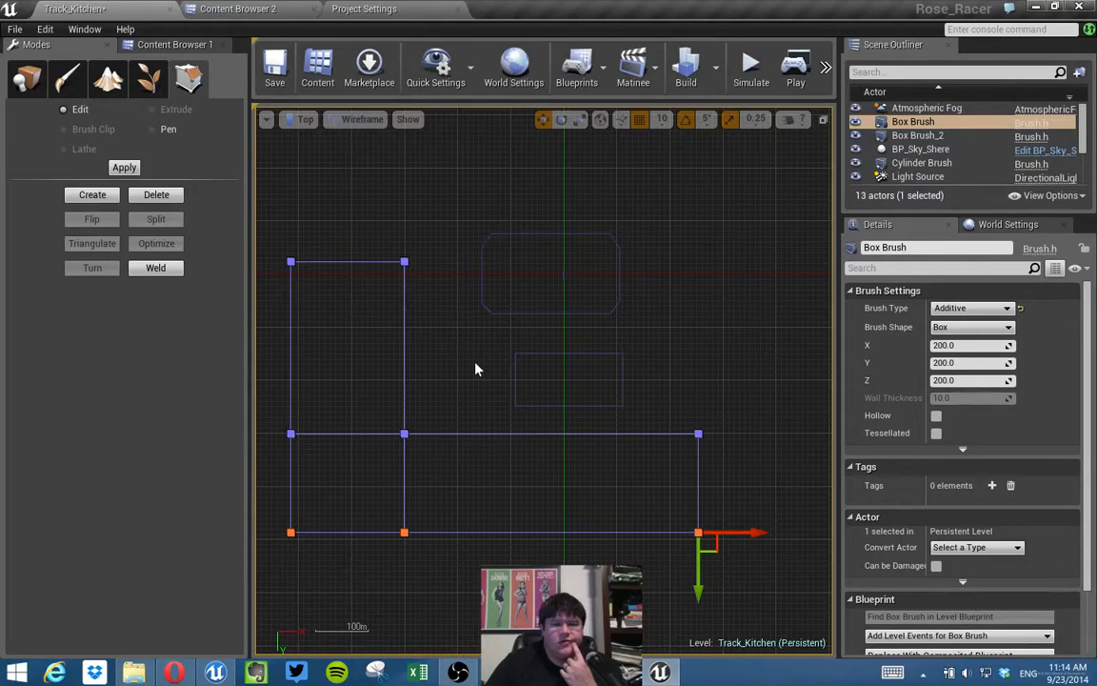
# Shorten the counter's long arm by moving its positive-X end vertices inward, and shift the whole counter slightly toward positive X.
pyautogui.moveTo(672, 420); pyautogui.dragTo(746, 517)
pyautogui.moveTo(757, 434); pyautogui.dragTo(721, 435)
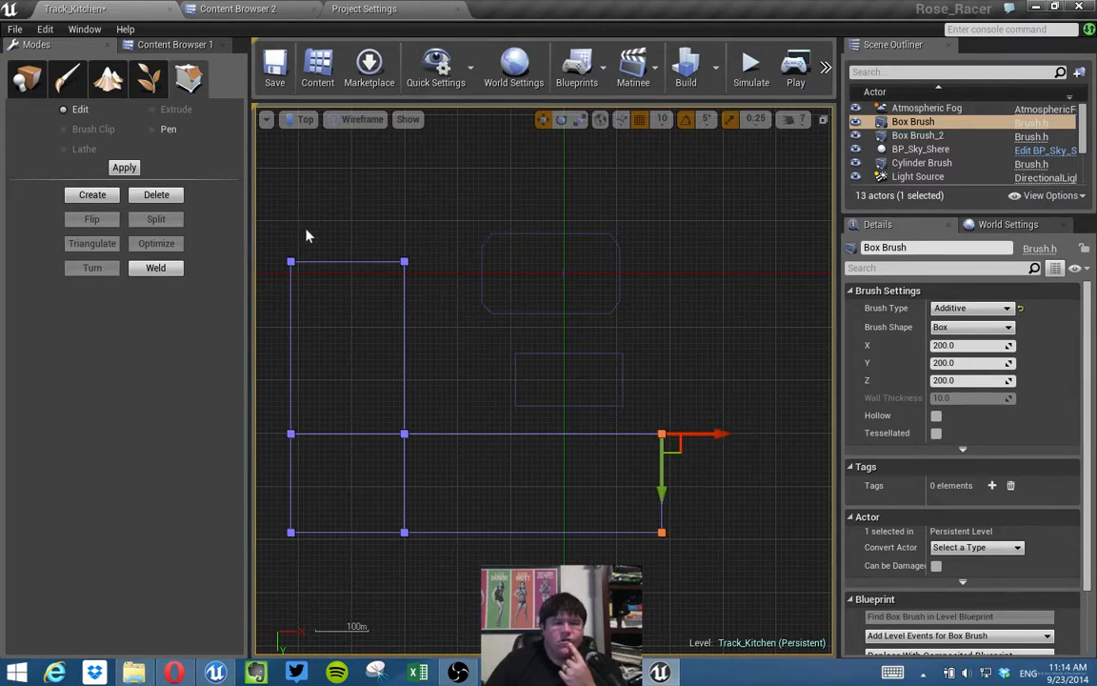
pyautogui.click(343, 263)
pyautogui.click(330, 235)
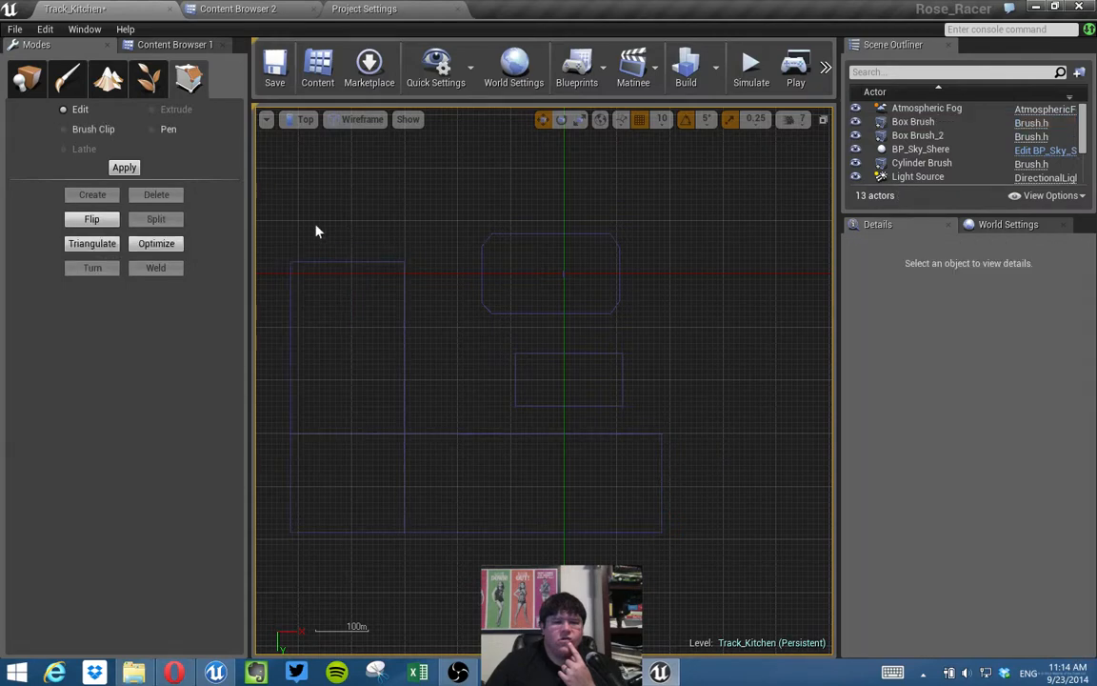
pyautogui.click(291, 338)
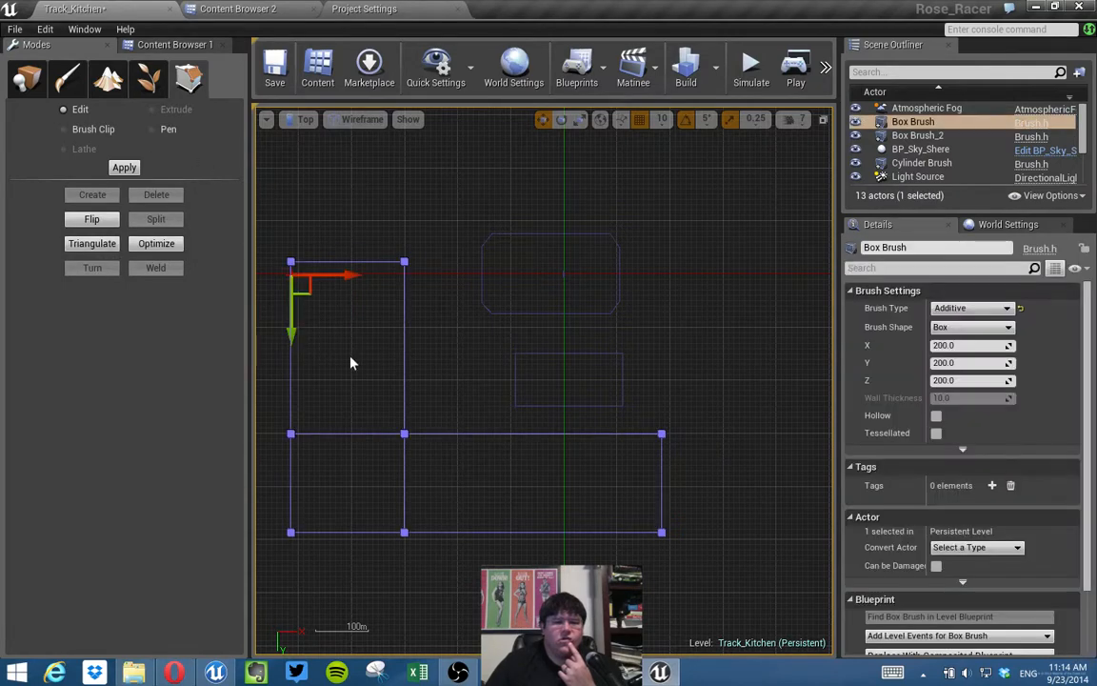
pyautogui.moveTo(351, 274); pyautogui.dragTo(366, 275)
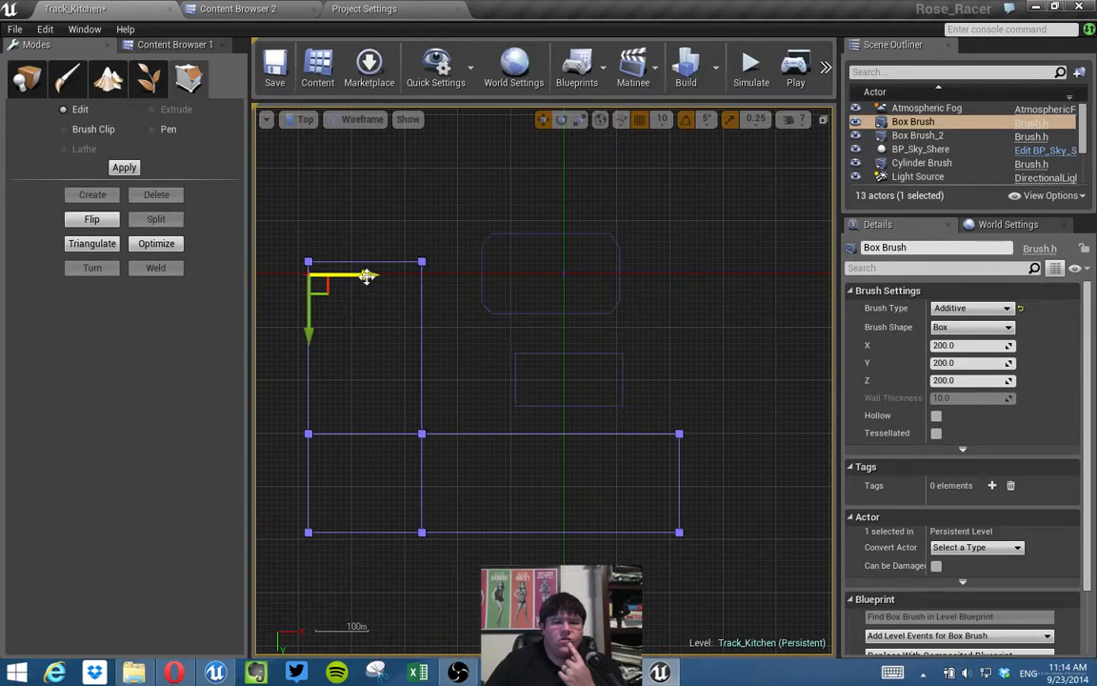
# Move the counter's long-arm vertices farther from the table along positive Y, and its short-leg vertices outward toward negative X.
pyautogui.moveTo(740, 562)
pyautogui.mouseDown()
pyautogui.moveTo(295, 500)
pyautogui.moveTo(270, 424)
pyautogui.mouseUp()
pyautogui.moveTo(422, 465); pyautogui.dragTo(425, 500)
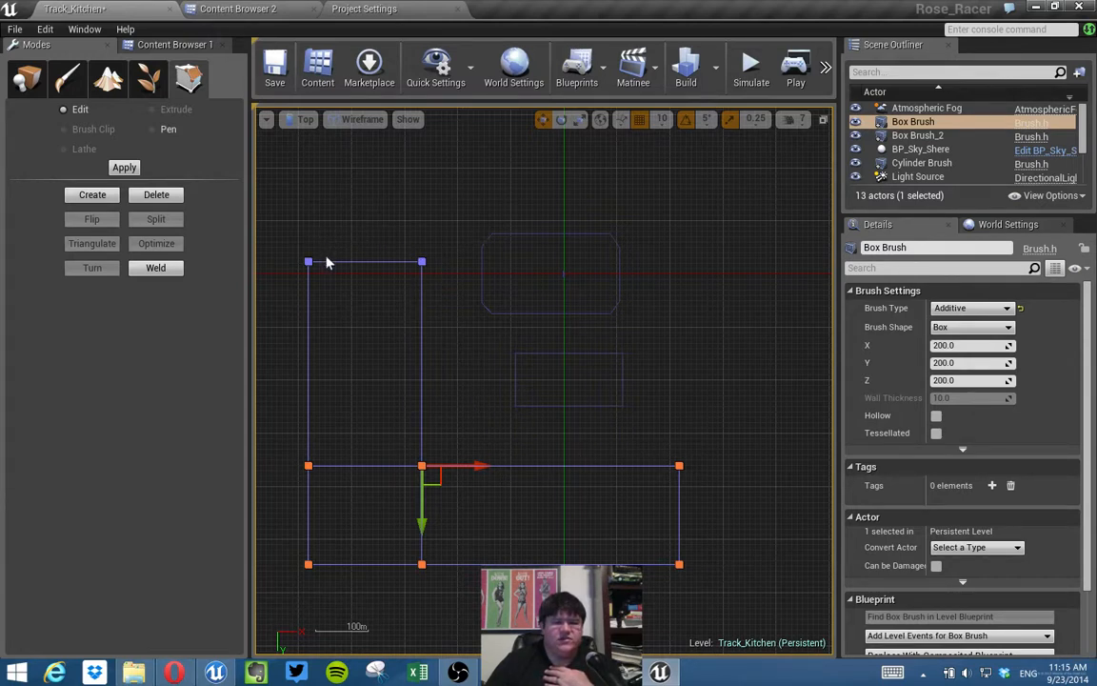
pyautogui.moveTo(319, 330)
pyautogui.mouseDown()
pyautogui.moveTo(409, 514)
pyautogui.moveTo(455, 577)
pyautogui.mouseUp()
pyautogui.moveTo(473, 264); pyautogui.dragTo(455, 268)
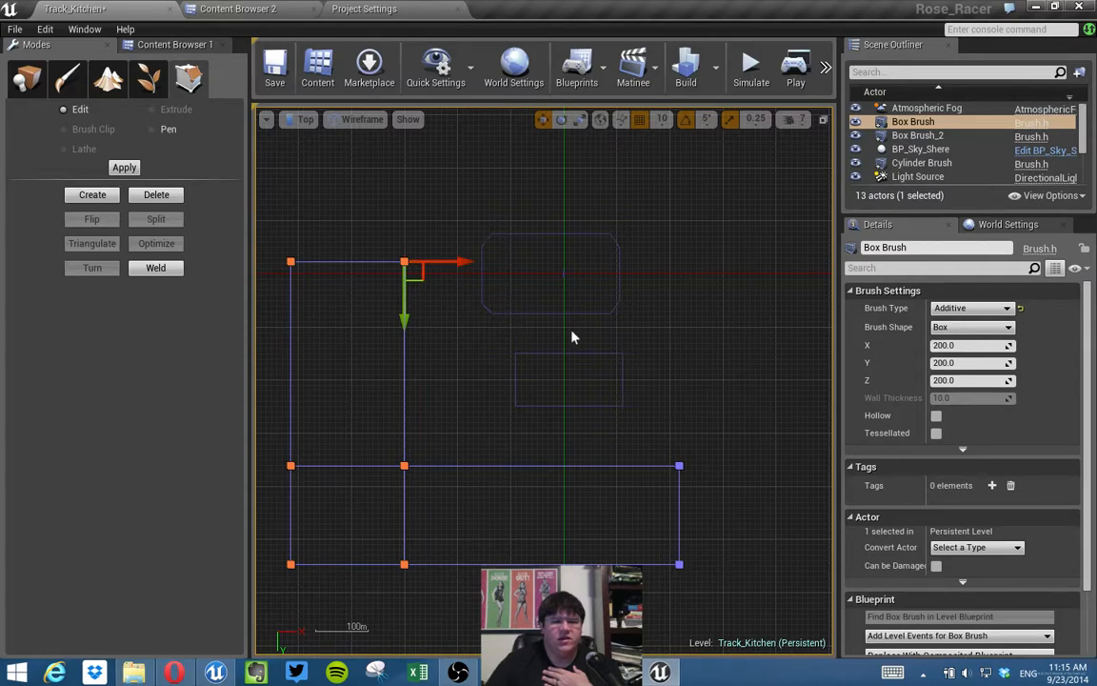
# Enlarge Box Brush_2 toward negative X and toward the table, and shift the whole brush slightly closer to the counter and toward negative X.
pyautogui.moveTo(615, 356); pyautogui.dragTo(616, 359, button='right')
pyautogui.click(592, 356)
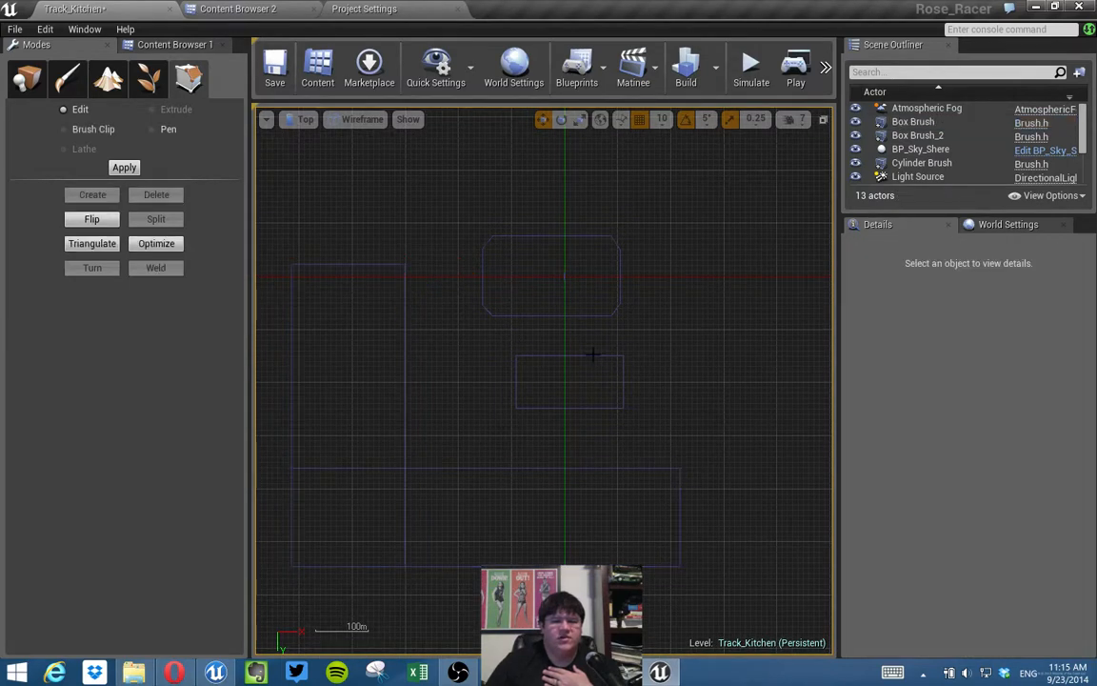
pyautogui.moveTo(548, 439); pyautogui.dragTo(556, 411)
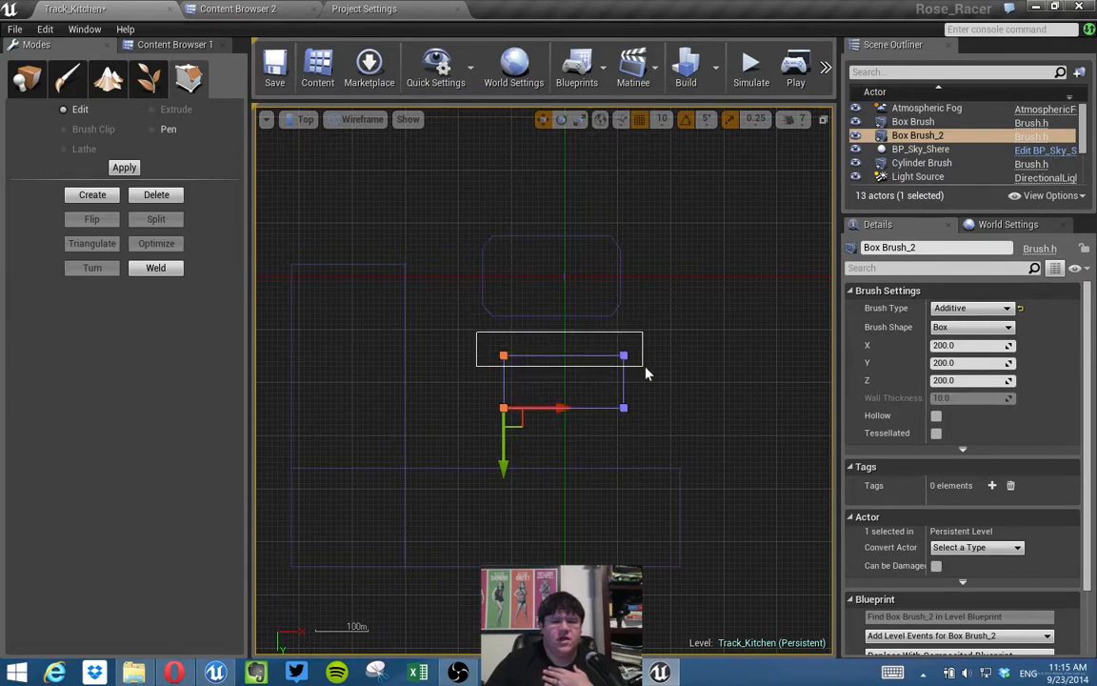
pyautogui.moveTo(645, 373); pyautogui.dragTo(643, 372)
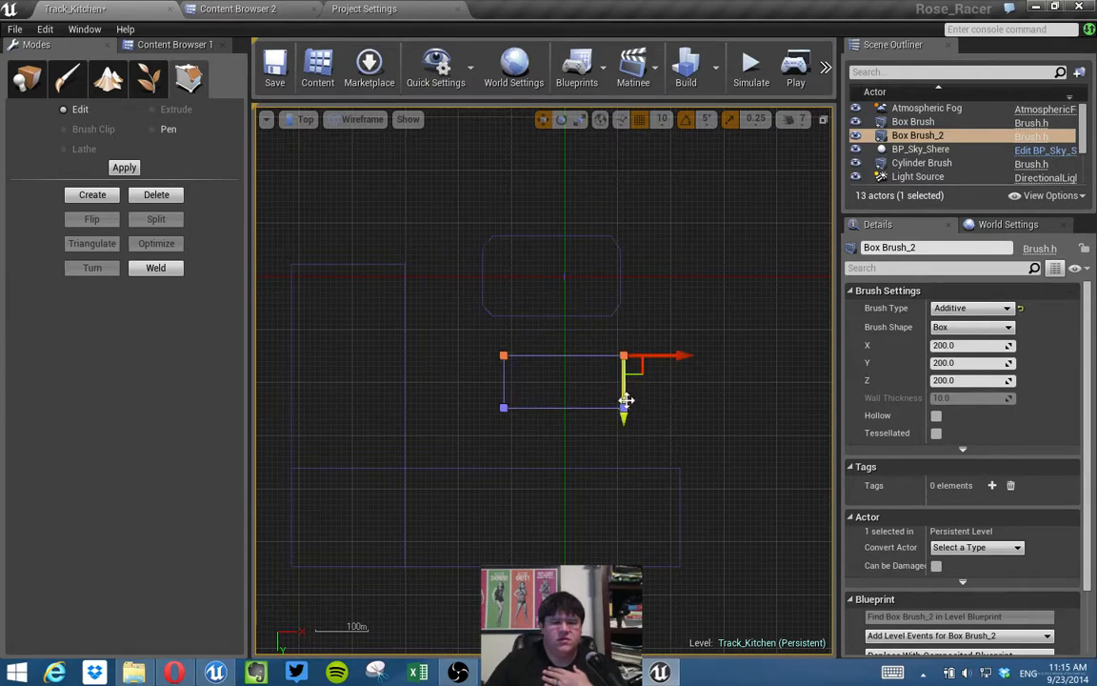
pyautogui.moveTo(624, 421); pyautogui.dragTo(625, 409)
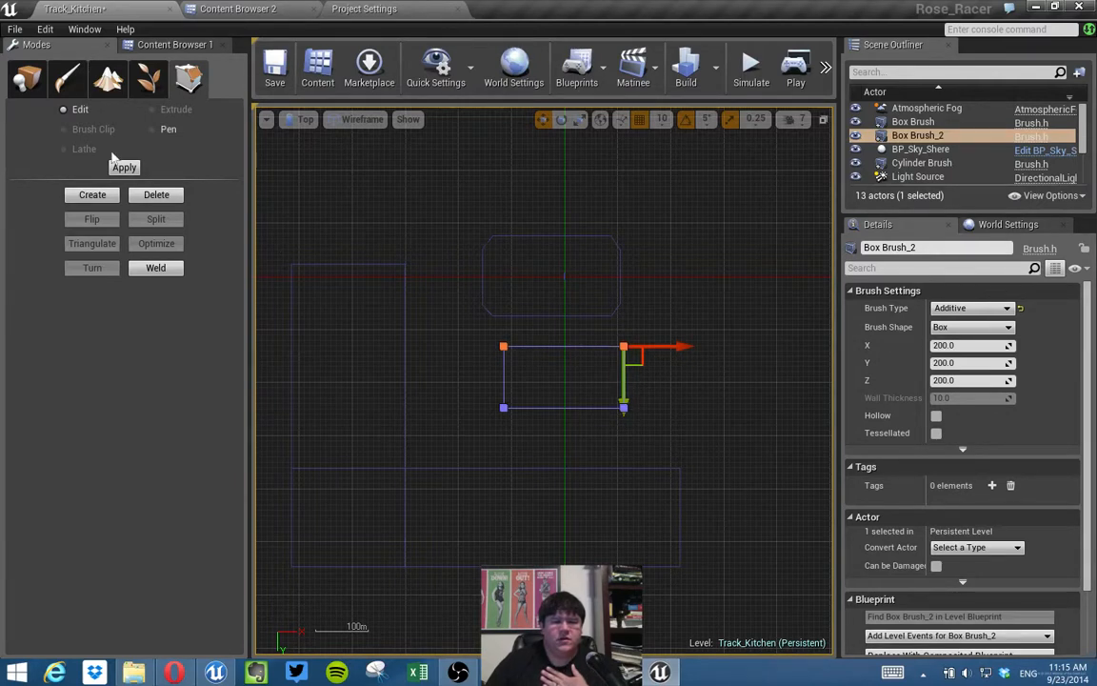
pyautogui.click(13, 82)
pyautogui.moveTo(642, 360); pyautogui.dragTo(632, 374)
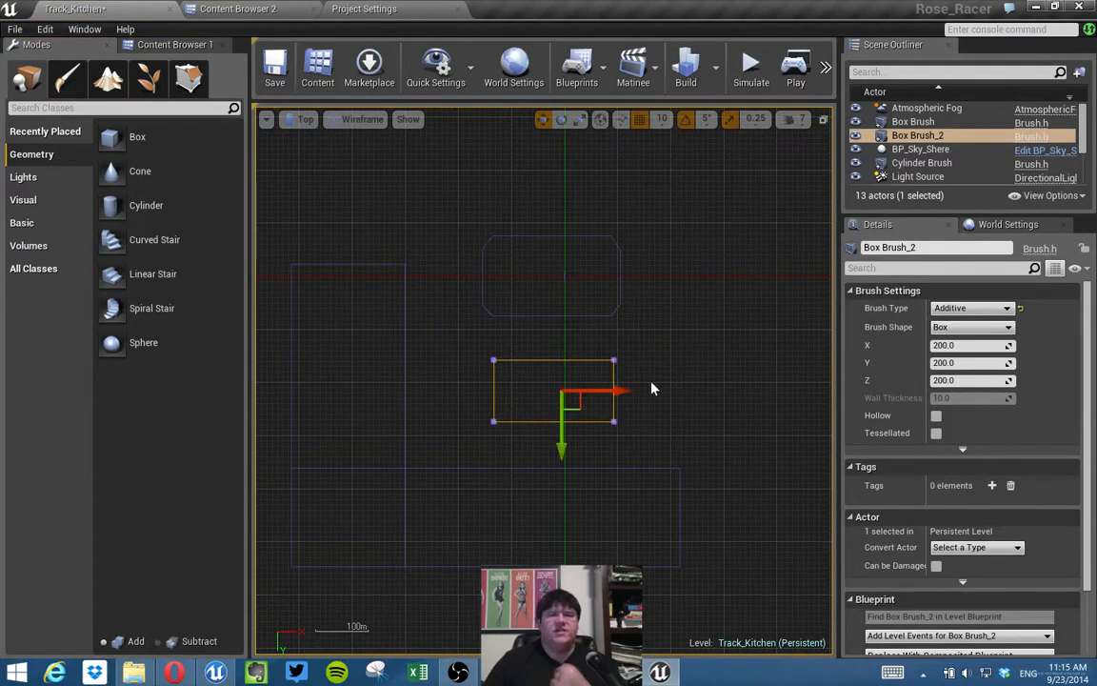
# Close the Project Settings and save the Track_Kitchen level again.
pyautogui.click(239, 10)
pyautogui.click(138, 13)
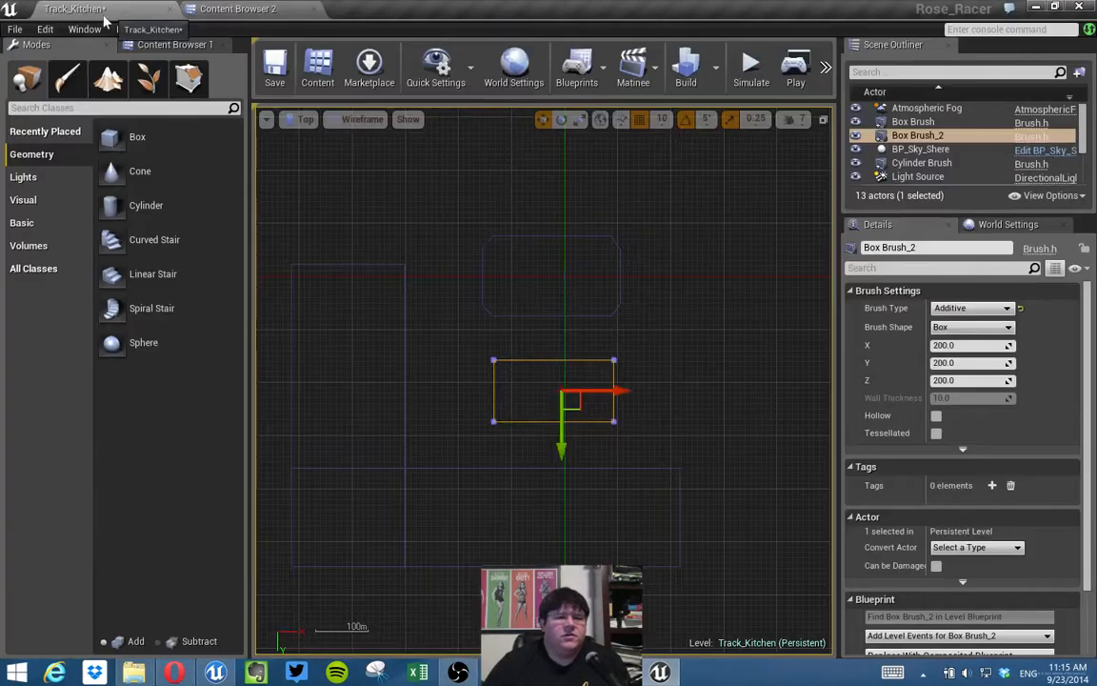
pyautogui.click(274, 76)
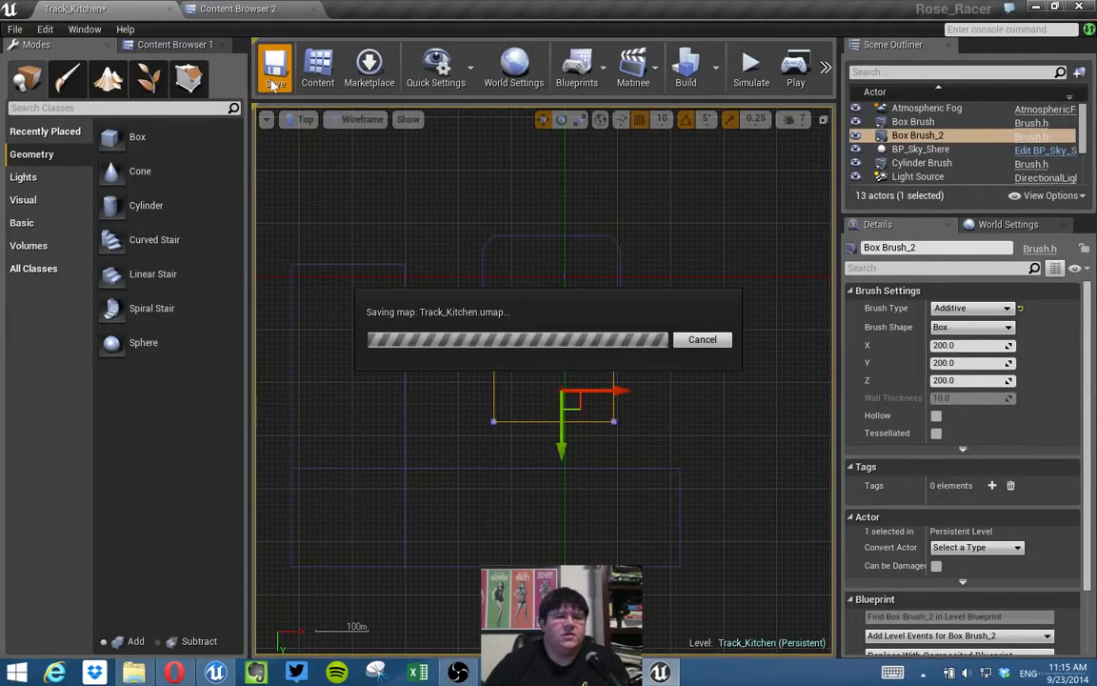
# In the perspective view, turn the START text to a Z rotation of 0 and move it to X 5, Y 320, Z 360 under the arch.
pyautogui.click(172, 44)
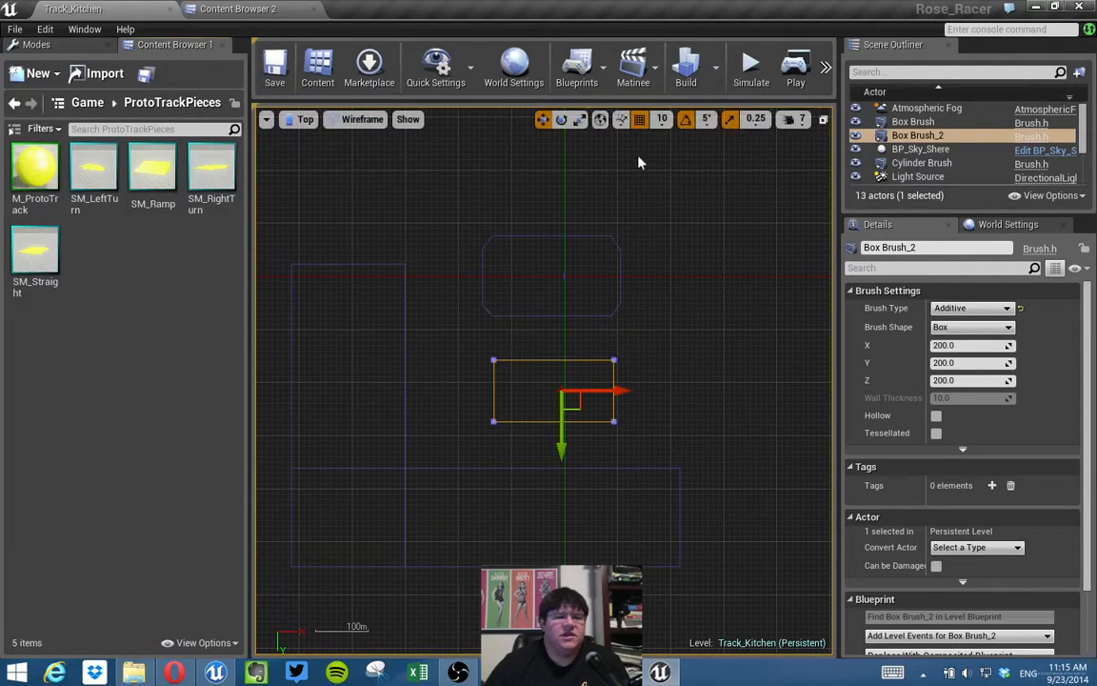
pyautogui.click(823, 119)
pyautogui.click(515, 396)
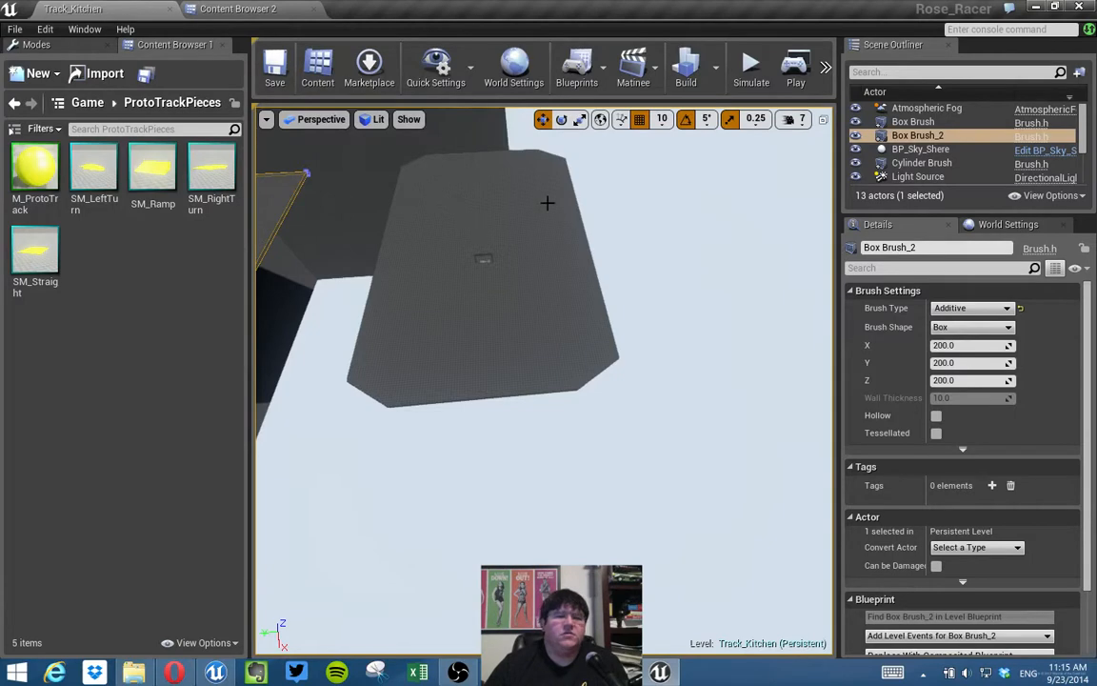
pyautogui.moveTo(664, 190); pyautogui.dragTo(560, 257, button='right')
pyautogui.click(532, 257)
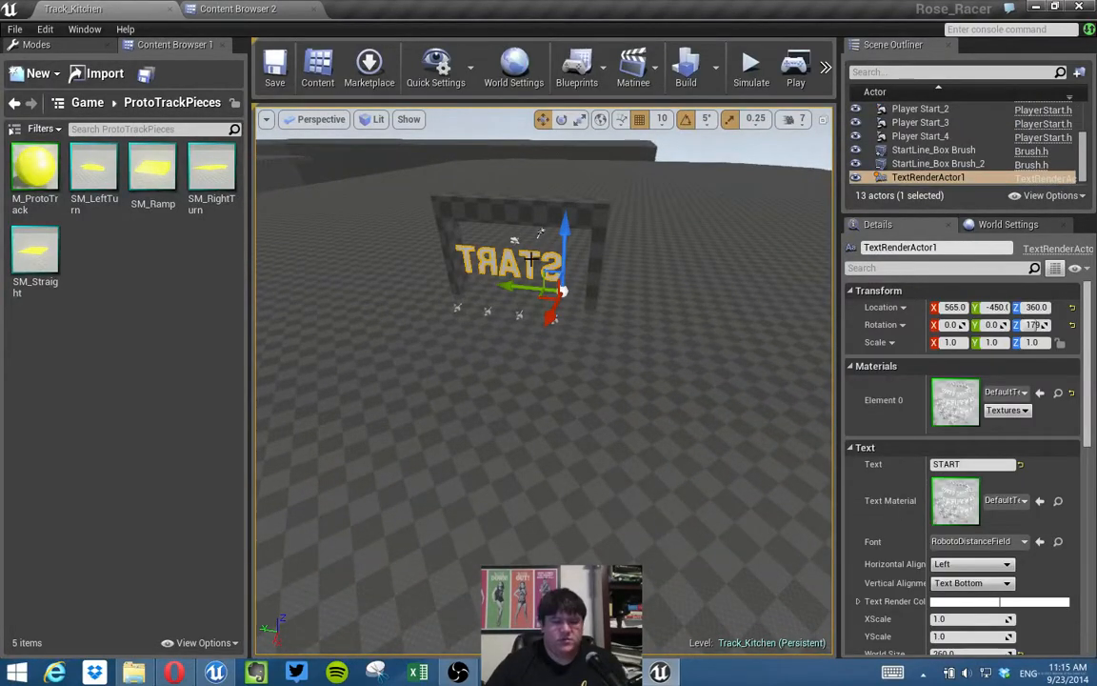
pyautogui.press('f')
pyautogui.press('e')
pyautogui.moveTo(595, 460); pyautogui.dragTo(455, 300)
pyautogui.press('w')
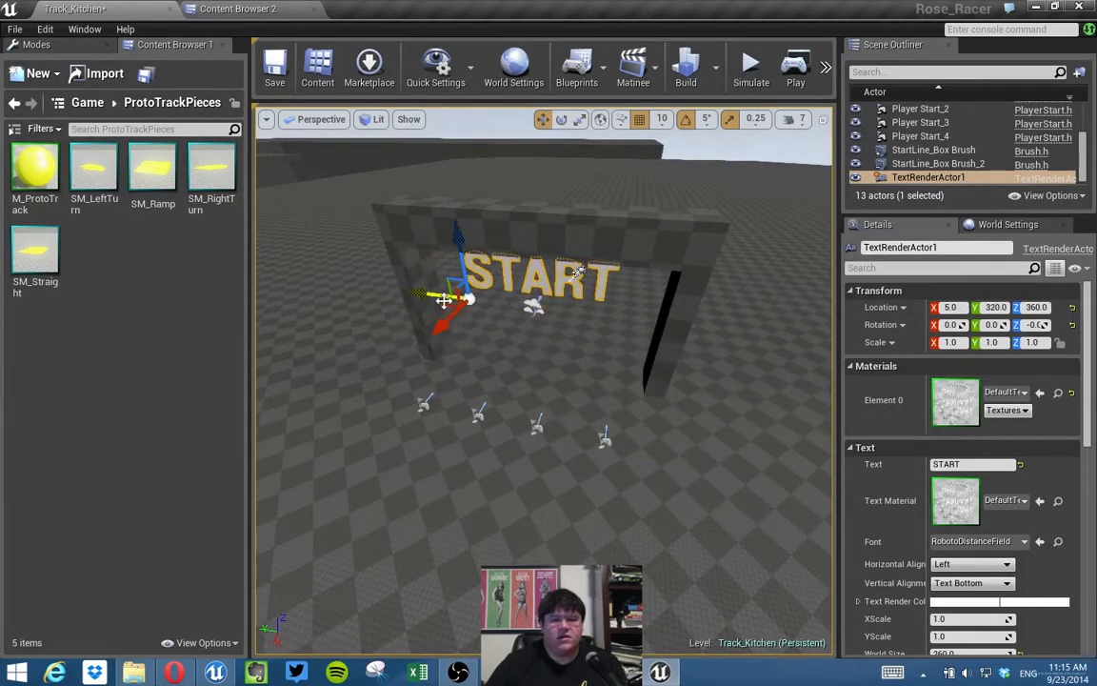
# Playtest the level by driving the car under the START arch, and end the preview.
pyautogui.click(795, 67)
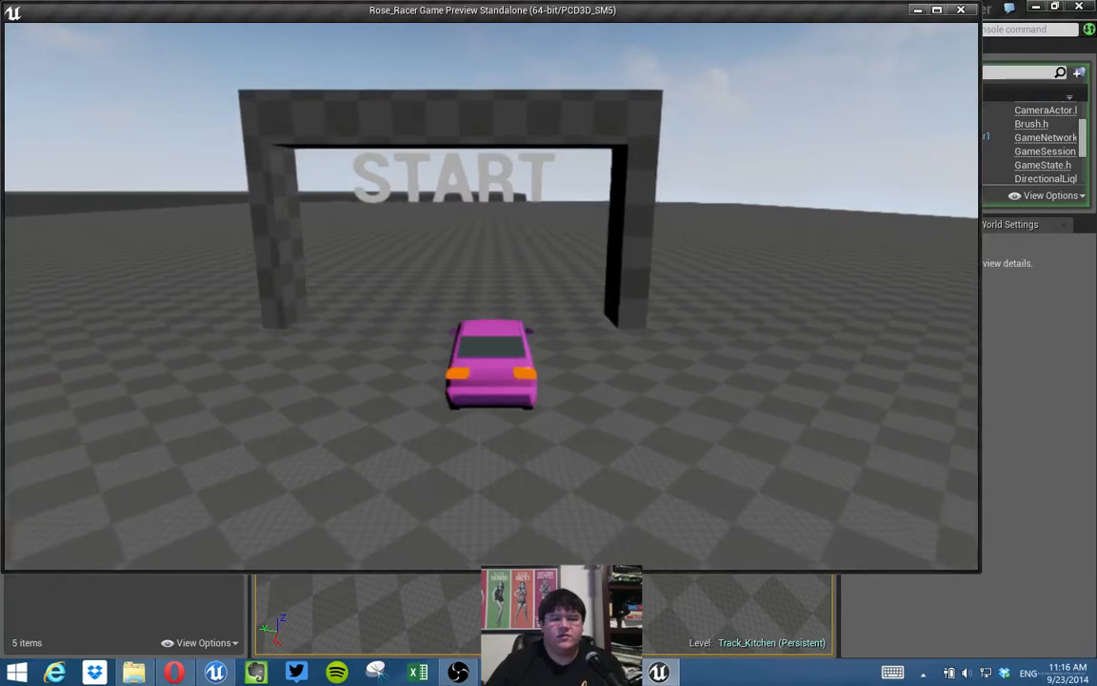
pyautogui.press('w')
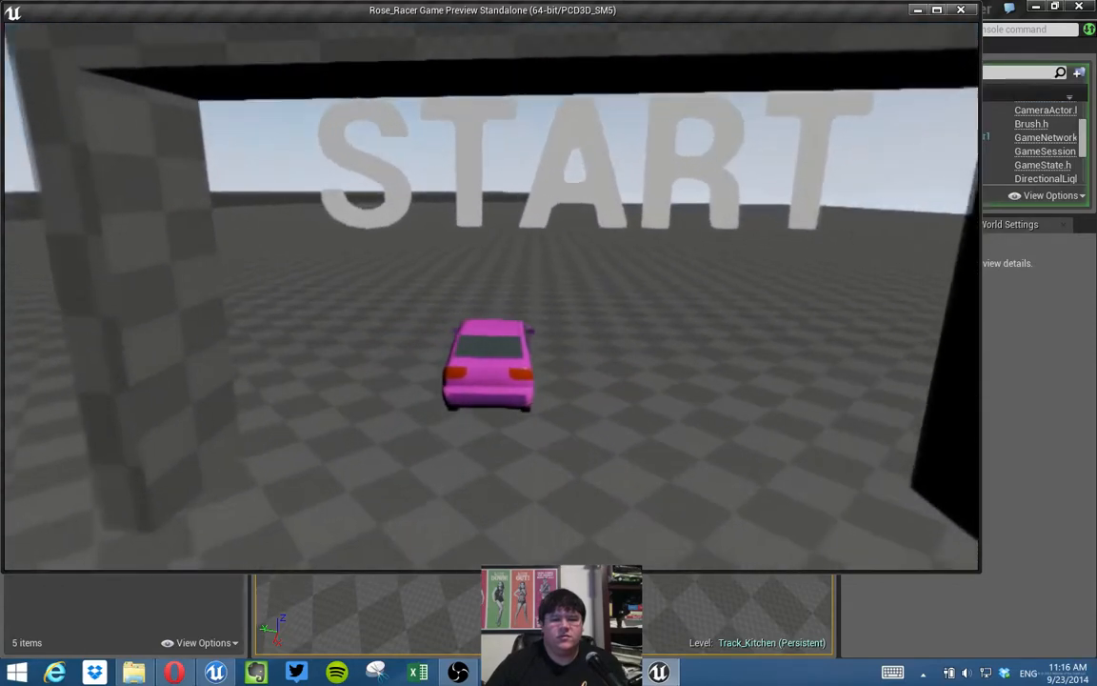
pyautogui.press('Escape')
# Place an SM_Straight track piece on the table edge facing the counter at Y 2870, Z 20, rotated to Z -90.
pyautogui.press('s')
pyautogui.moveTo(591, 329); pyautogui.dragTo(476, 345, button='right')
pyautogui.press('w')
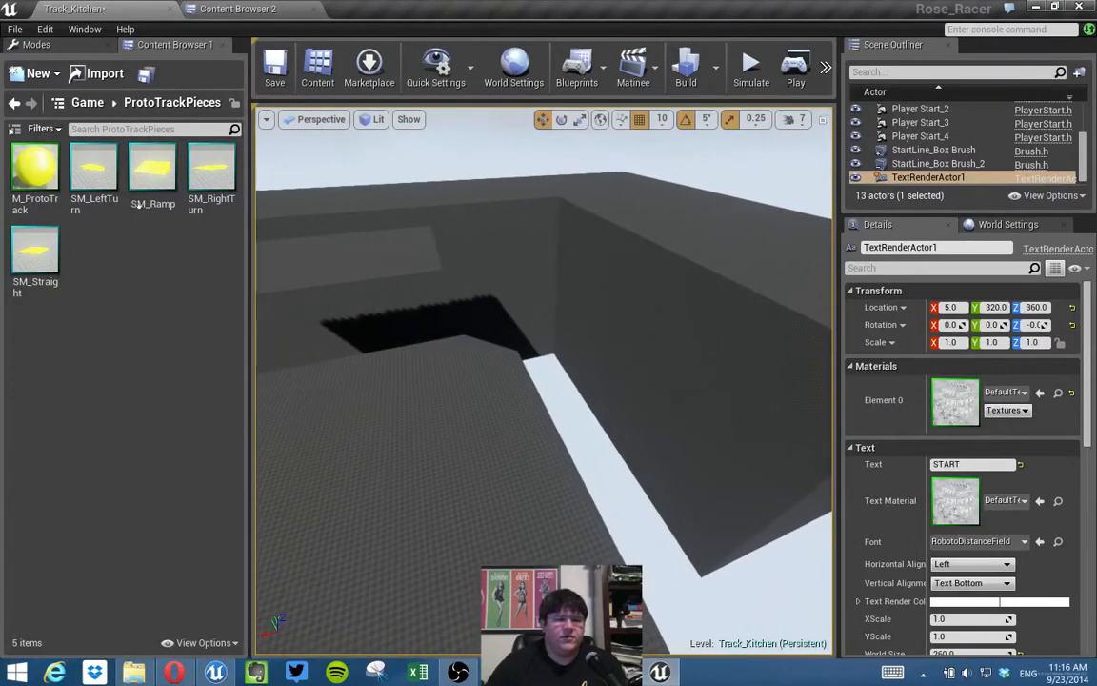
pyautogui.moveTo(35, 252); pyautogui.dragTo(502, 396)
pyautogui.moveTo(574, 396); pyautogui.dragTo(544, 412, button='right')
pyautogui.press('e')
pyautogui.moveTo(430, 440); pyautogui.dragTo(487, 445)
pyautogui.press('w')
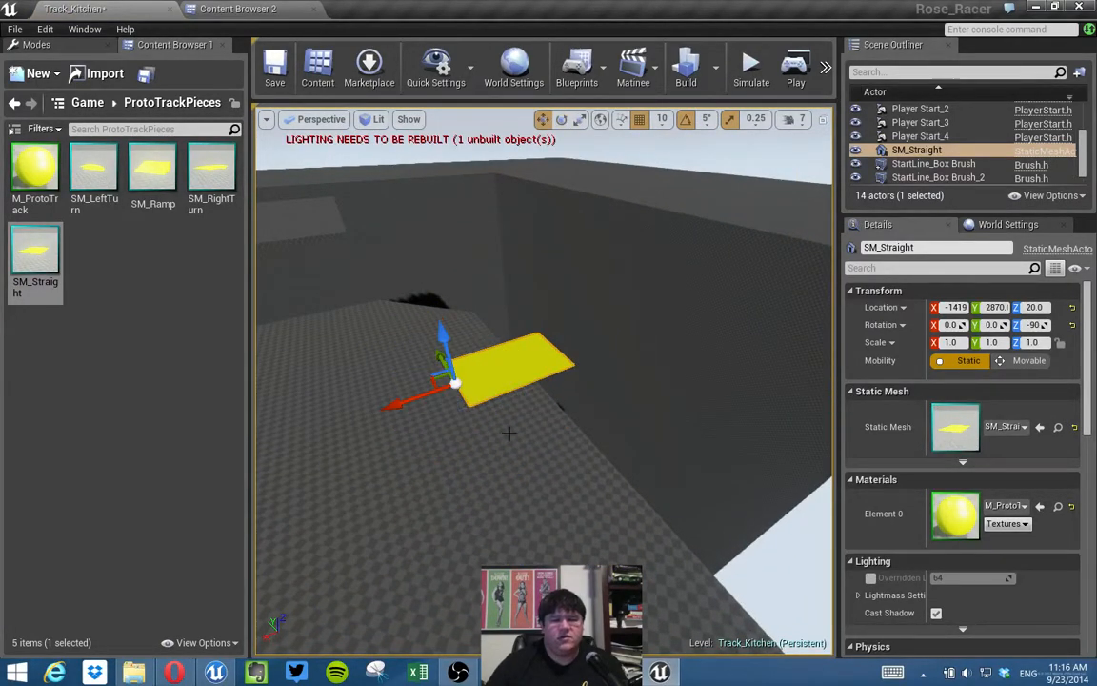
# Set the position grid snap to 100 and duplicate the straight piece end to end three times along negative X.
pyautogui.moveTo(463, 404); pyautogui.dragTo(419, 410, button='right')
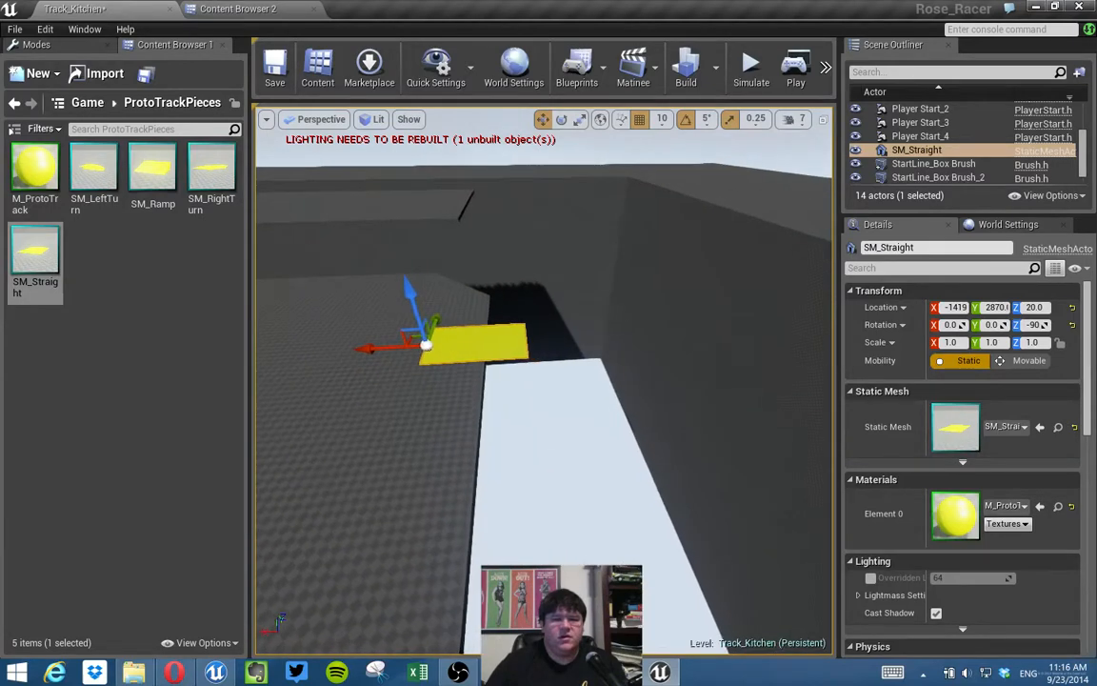
pyautogui.click(662, 119)
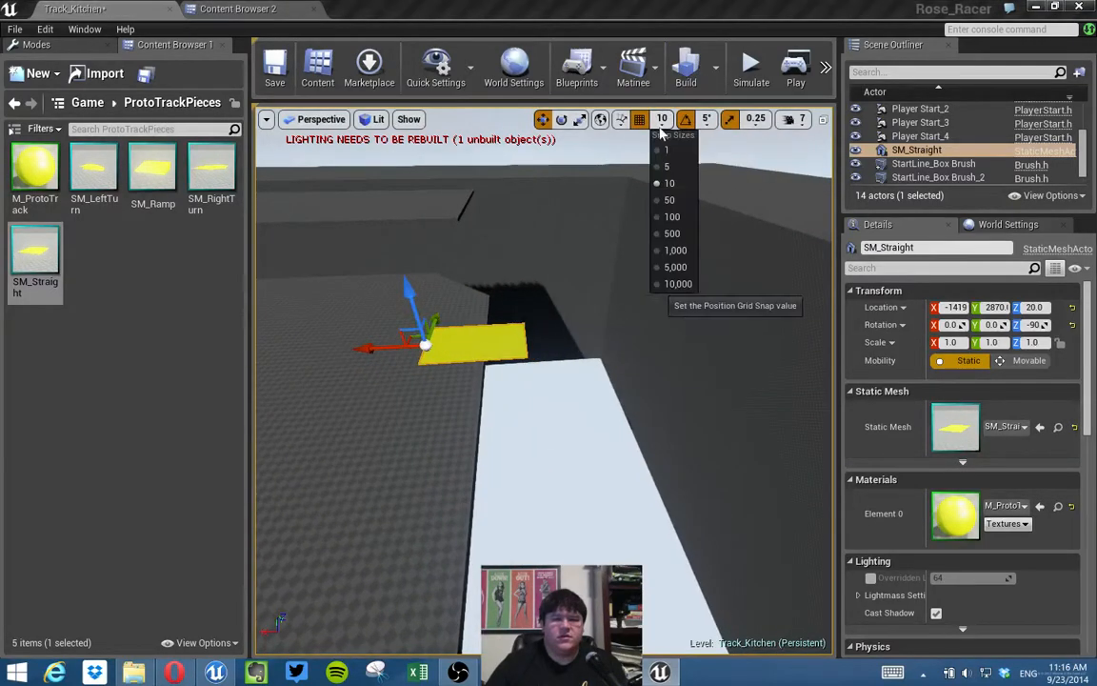
pyautogui.click(683, 219)
pyautogui.keyDown('alt'); pyautogui.moveTo(345, 341); pyautogui.dragTo(475, 355); pyautogui.keyUp('alt')
pyautogui.press('d')
pyautogui.moveTo(568, 347); pyautogui.dragTo(573, 344, button='right')
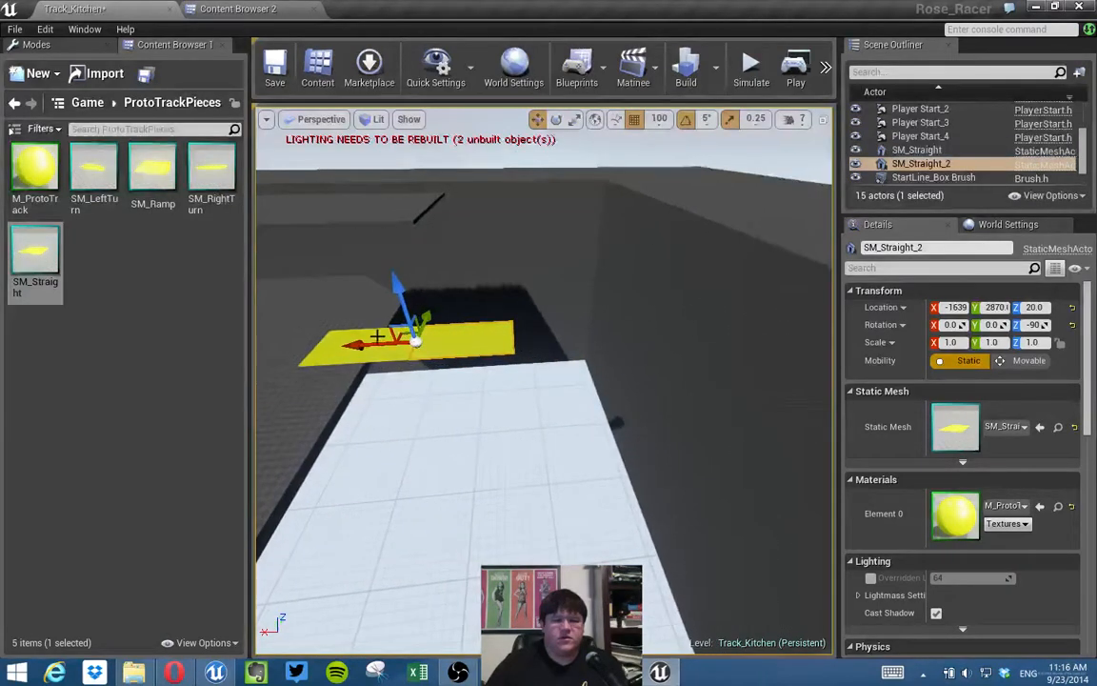
pyautogui.keyDown('alt'); pyautogui.moveTo(370, 345); pyautogui.dragTo(561, 344); pyautogui.keyUp('alt')
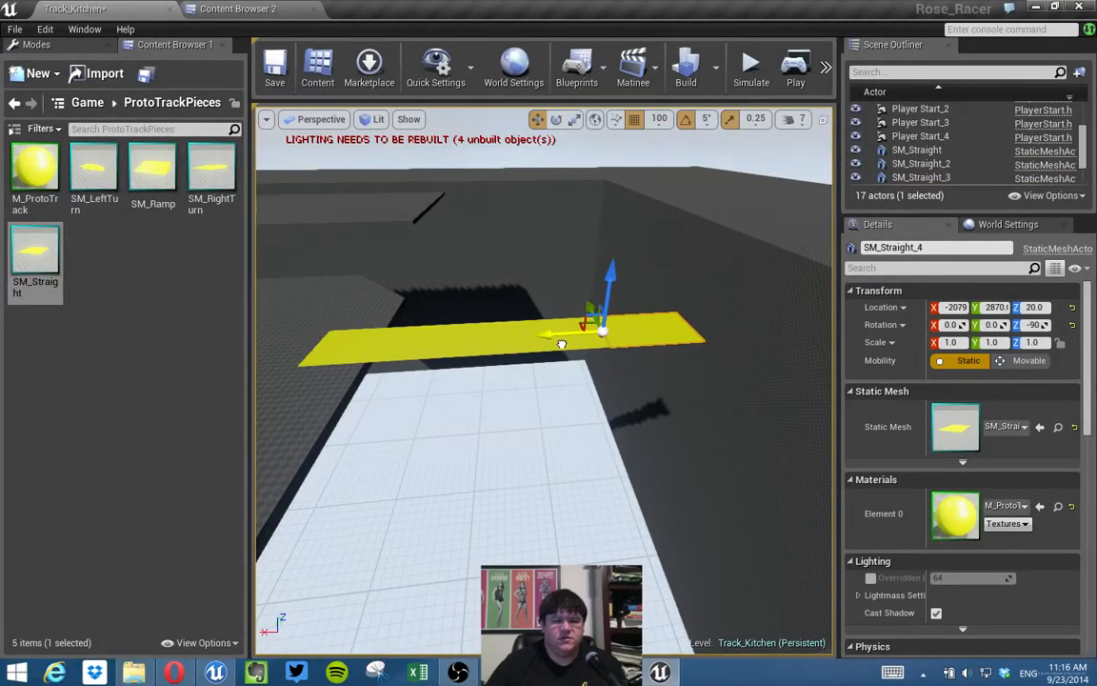
# Add two more end-to-end copies of the straight piece along negative X across the gap, and save the level.
pyautogui.press('s')
pyautogui.moveTo(561, 344); pyautogui.dragTo(670, 331, button='right')
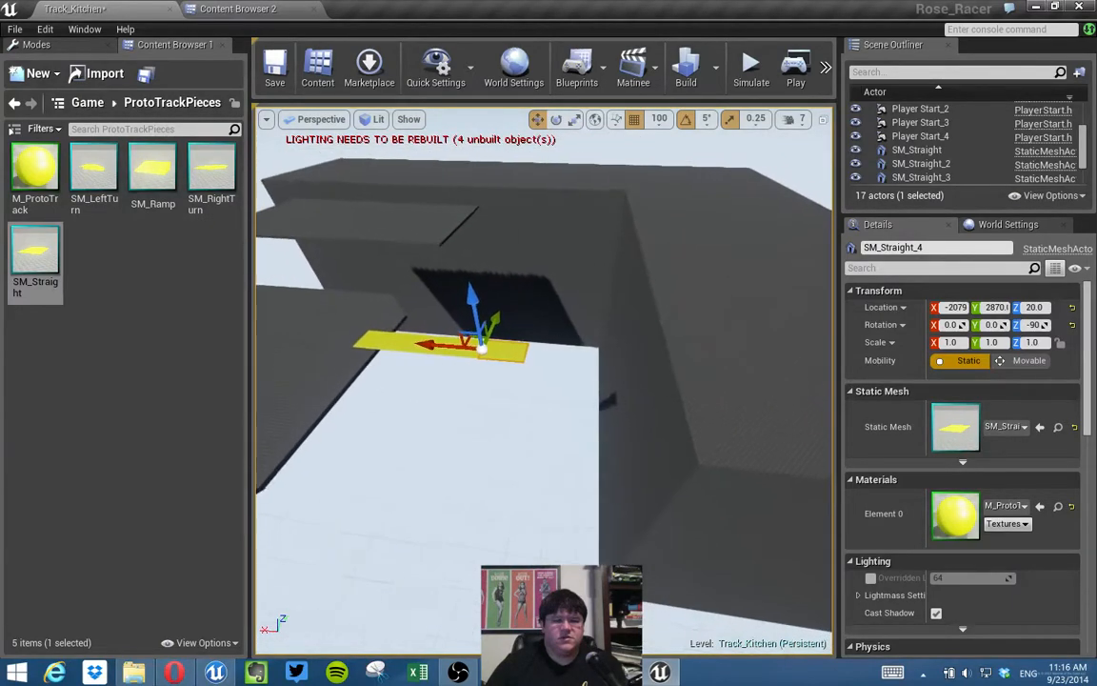
pyautogui.moveTo(481, 343); pyautogui.dragTo(470, 341, button='right')
pyautogui.press('d')
pyautogui.keyDown('alt'); pyautogui.moveTo(417, 344); pyautogui.dragTo(454, 352); pyautogui.keyUp('alt')
pyautogui.moveTo(481, 343)
pyautogui.mouseDown(button='right')
pyautogui.moveTo(477, 350)
pyautogui.moveTo(481, 343)
pyautogui.mouseUp(button='right')
pyautogui.press('w')
pyautogui.moveTo(481, 313); pyautogui.dragTo(619, 323)
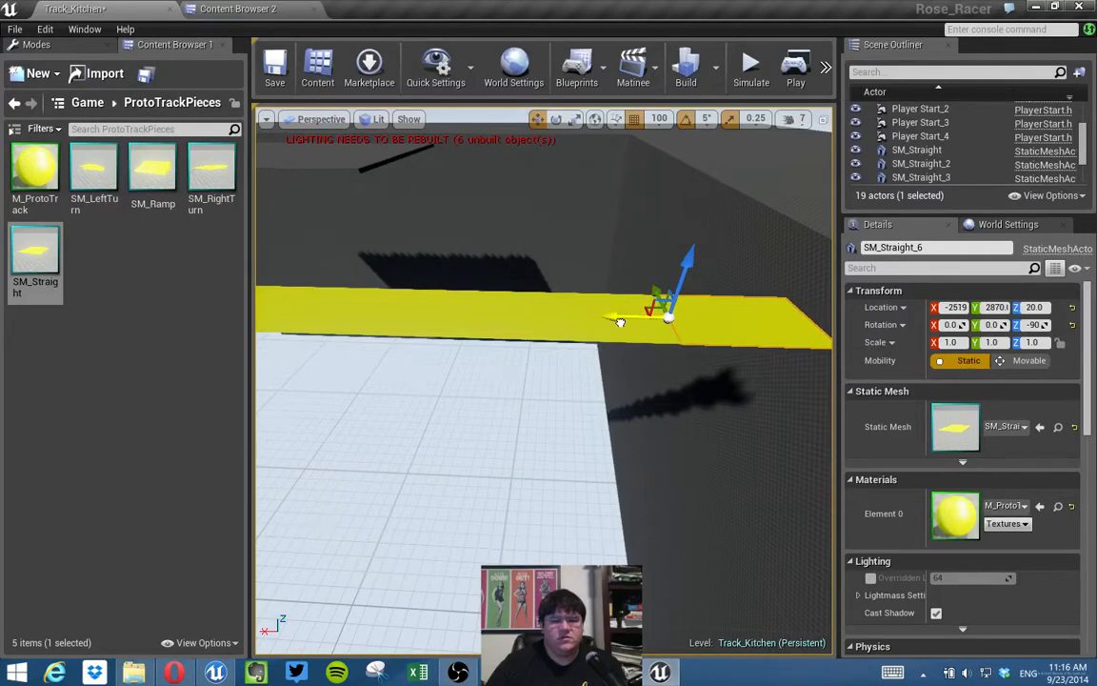
pyautogui.click(272, 65)
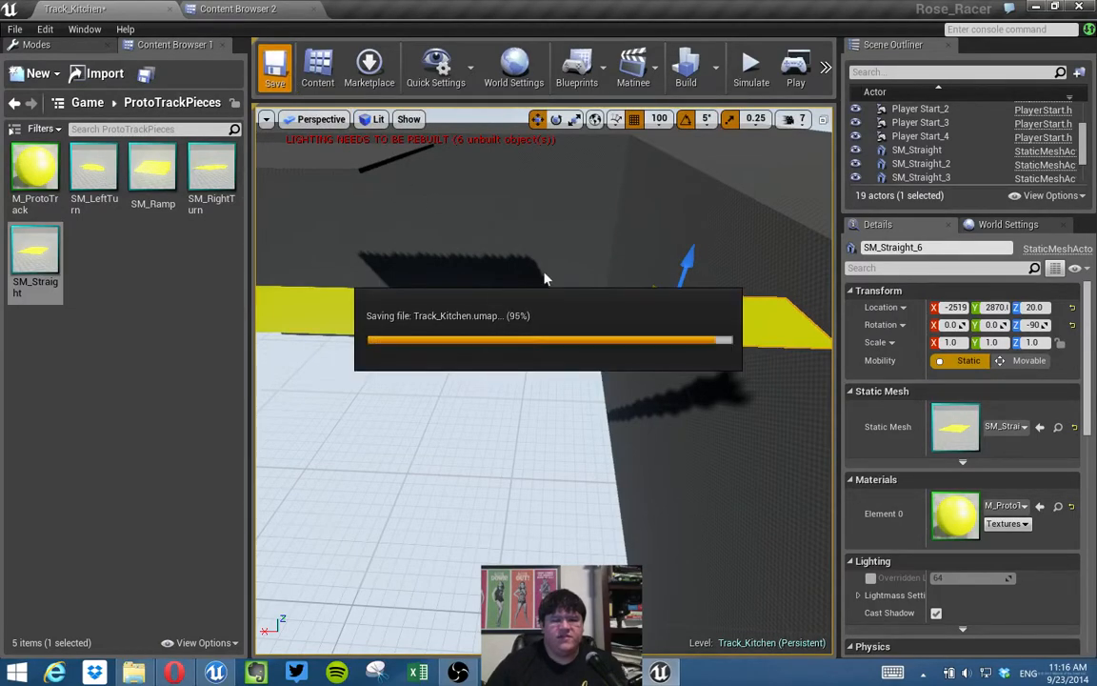
# Extend the straight track by two more duplicates along negative X so it reaches over the counter.
pyautogui.press('s')
pyautogui.moveTo(569, 274); pyautogui.dragTo(714, 274, button='right')
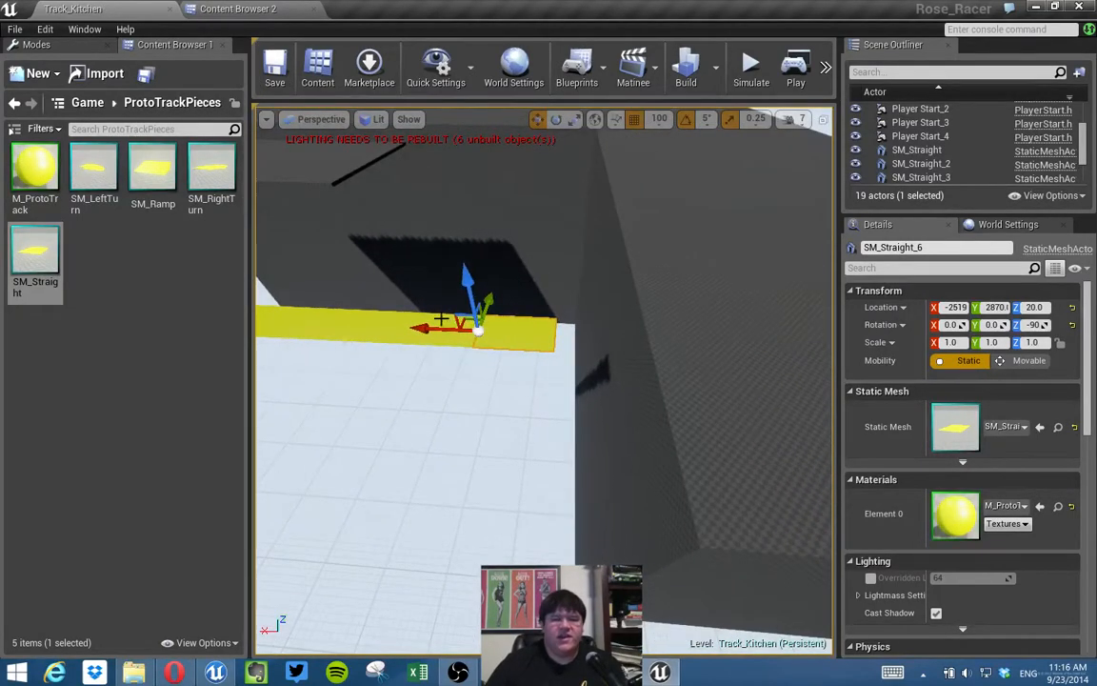
pyautogui.keyDown('alt'); pyautogui.moveTo(431, 328); pyautogui.dragTo(515, 334); pyautogui.keyUp('alt')
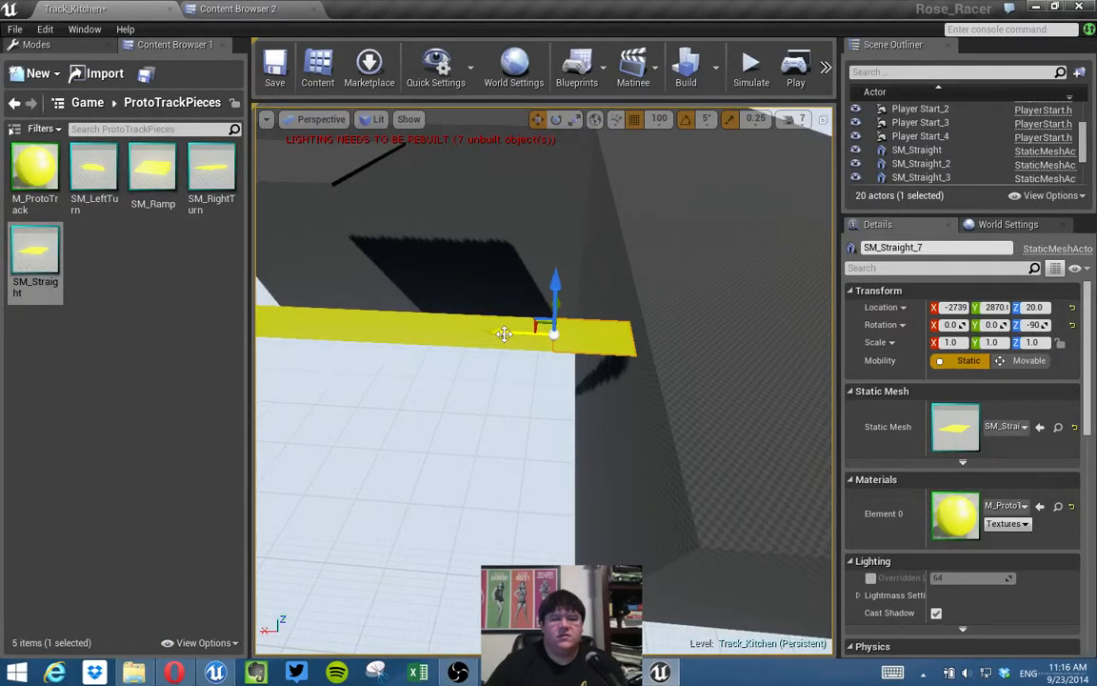
pyautogui.keyDown('alt'); pyautogui.moveTo(504, 333); pyautogui.dragTo(582, 344); pyautogui.keyUp('alt')
pyautogui.moveTo(630, 365); pyautogui.dragTo(632, 363, button='right')
# In geometry editing, select the top faces of the counter's Box Brush and lower them slightly along Z.
pyautogui.click(550, 332)
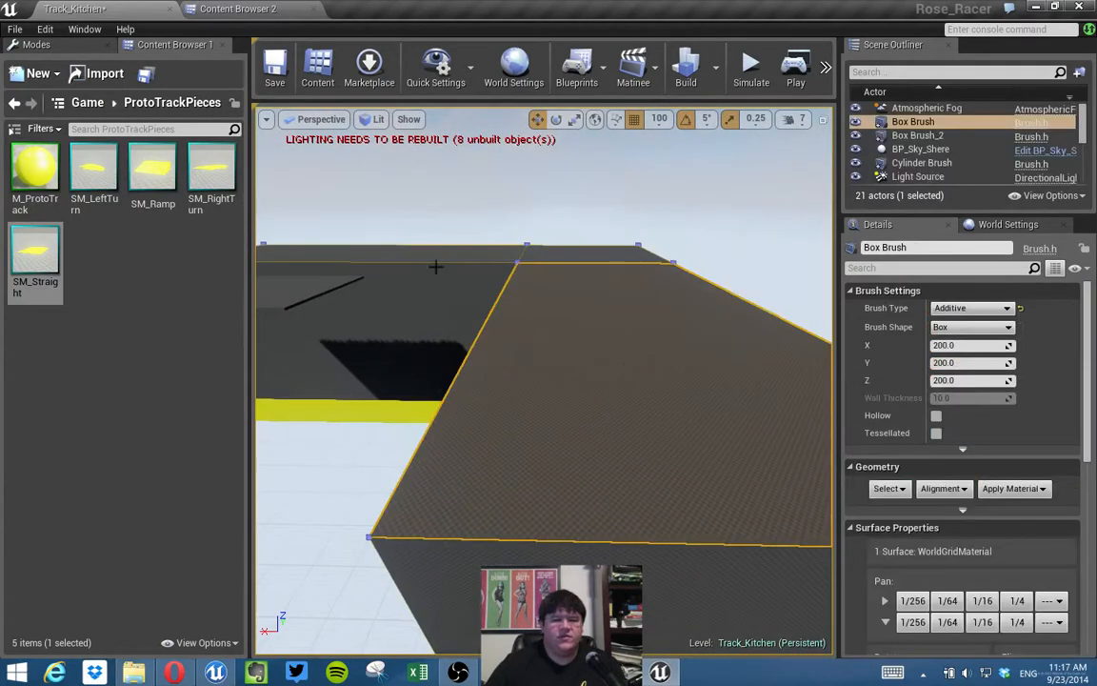
pyautogui.click(44, 46)
pyautogui.click(191, 80)
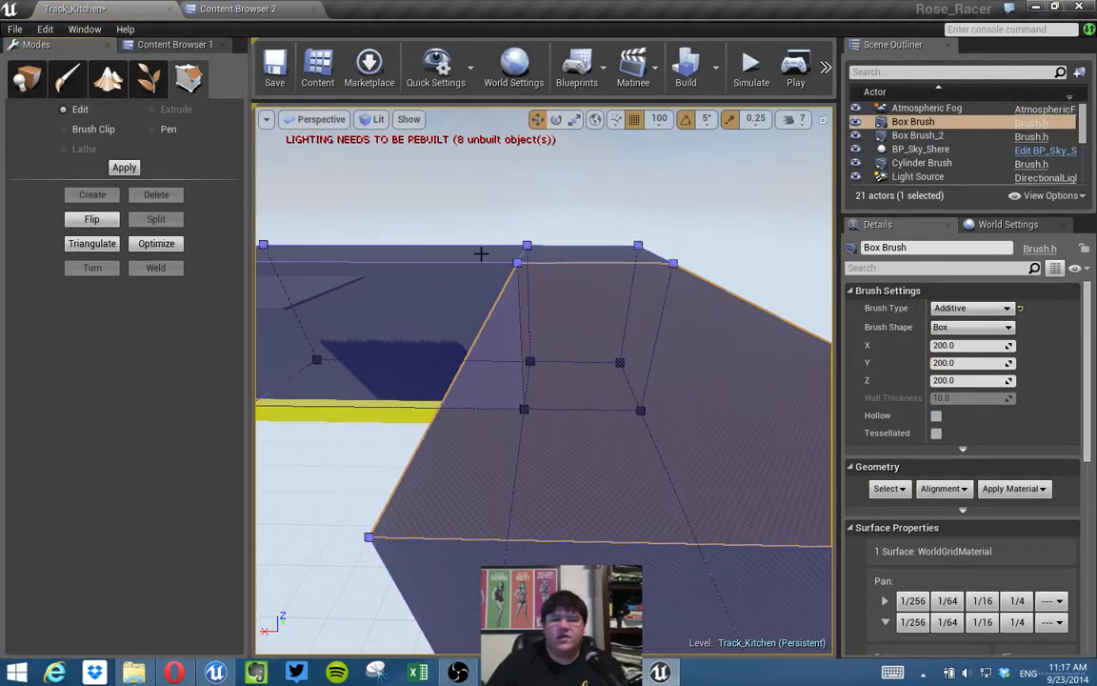
pyautogui.click(598, 312)
pyautogui.keyDown('ctrl'); pyautogui.click(555, 250); pyautogui.keyUp('ctrl')
pyautogui.keyDown('ctrl'); pyautogui.click(499, 255); pyautogui.keyUp('ctrl')
pyautogui.moveTo(563, 267)
pyautogui.mouseDown(button='right')
pyautogui.moveTo(476, 267)
pyautogui.moveTo(476, 238)
pyautogui.moveTo(496, 208)
pyautogui.mouseUp(button='right')
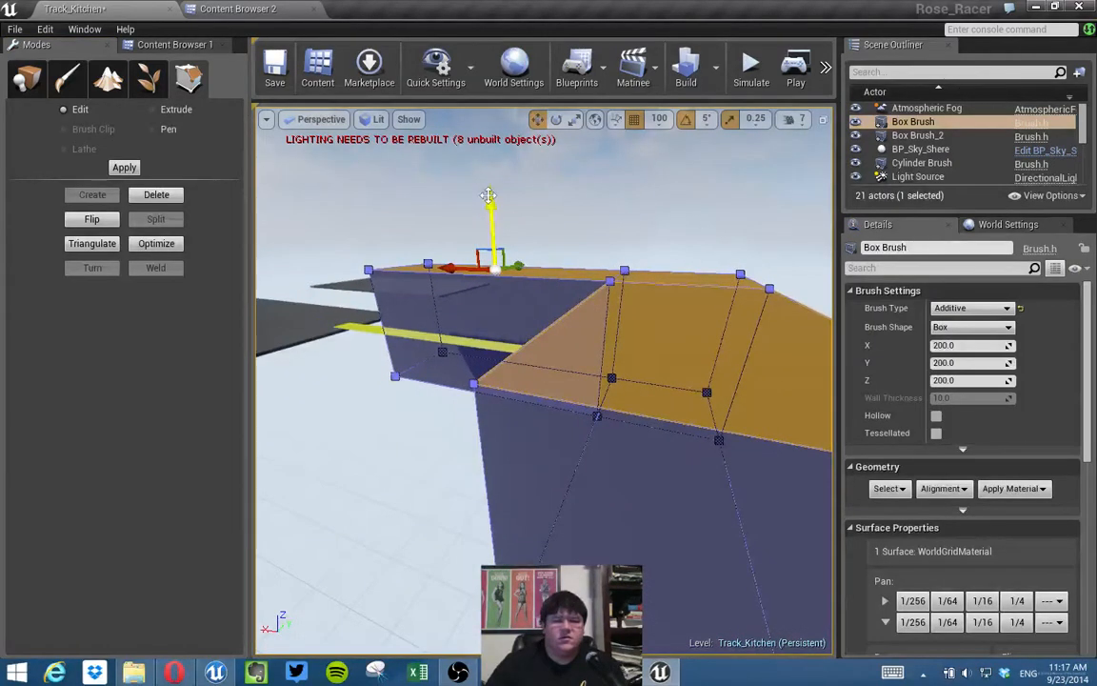
pyautogui.moveTo(489, 199); pyautogui.dragTo(499, 202)
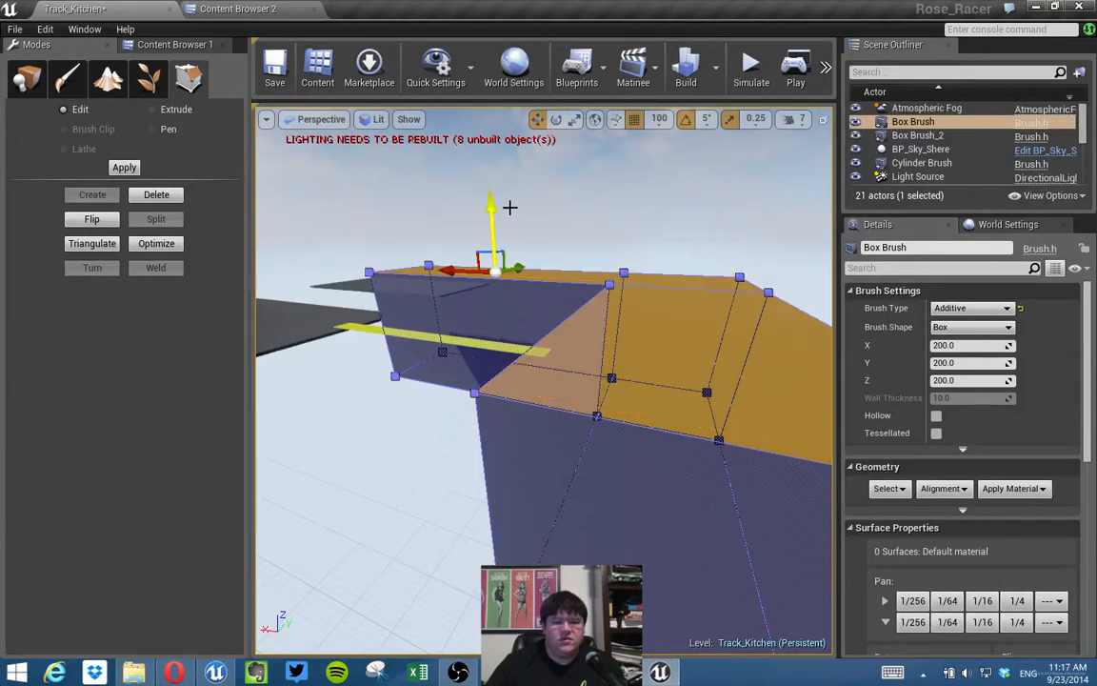
# Switch to the four-view layout and compare the top heights of Box Brush and Box Brush_2 in the Front view.
pyautogui.click(823, 119)
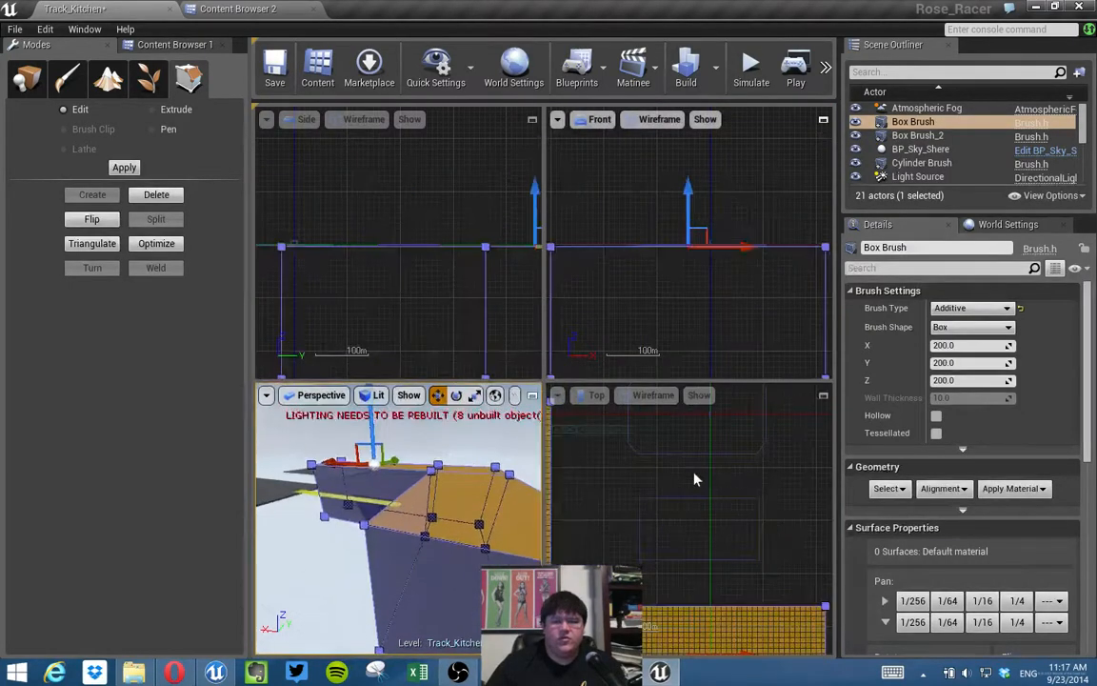
pyautogui.scroll(-3, 686, 498)
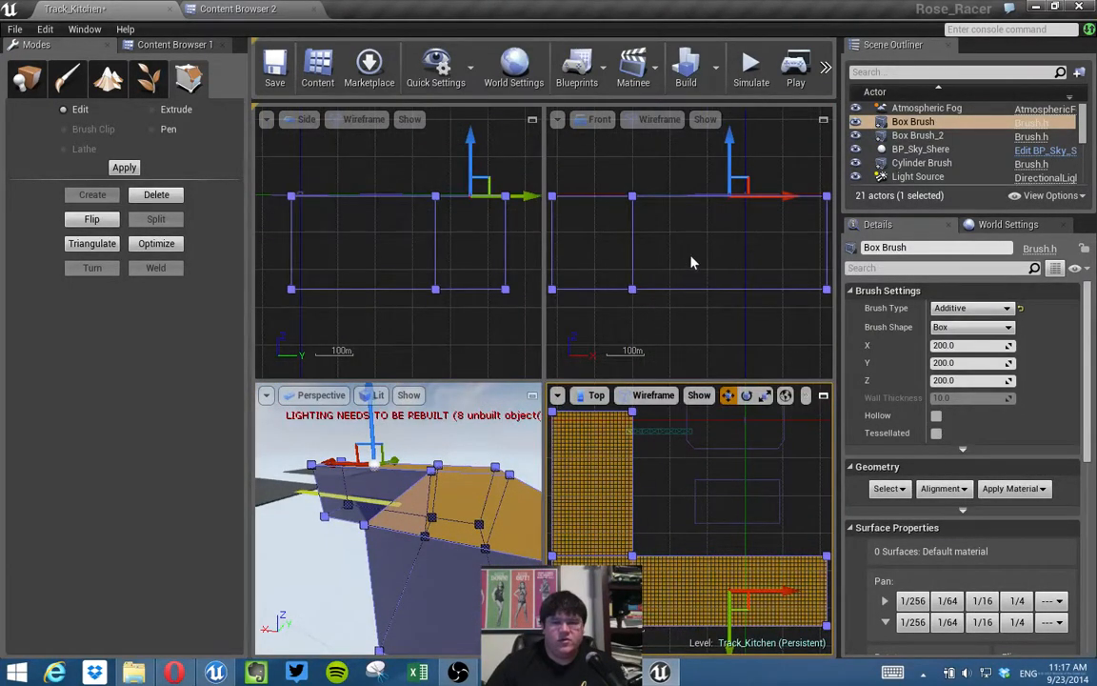
pyautogui.moveTo(705, 245); pyautogui.dragTo(690, 335, button='right')
pyautogui.scroll(8, 646, 268)
pyautogui.scroll(3, 688, 319)
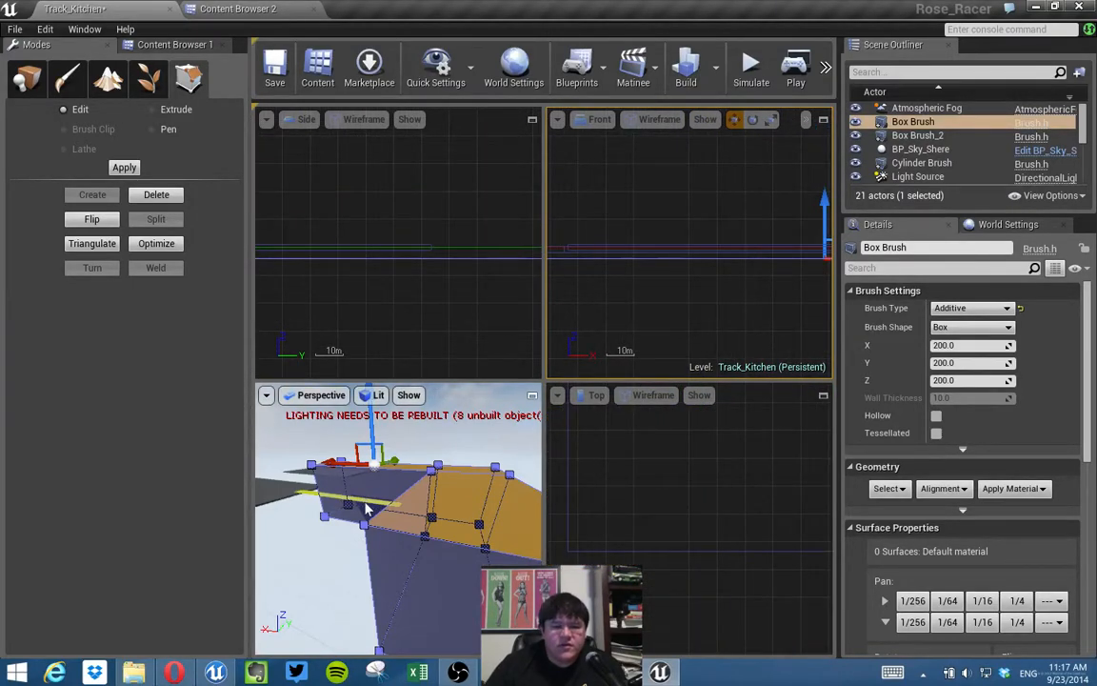
pyautogui.click(582, 245)
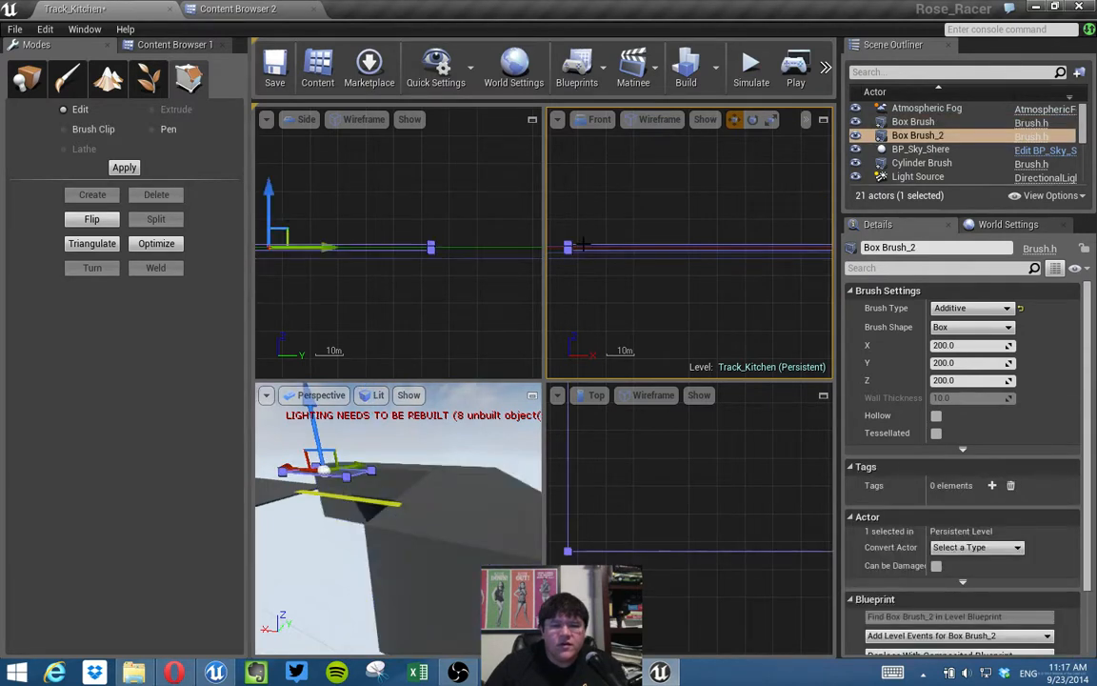
pyautogui.click(384, 503)
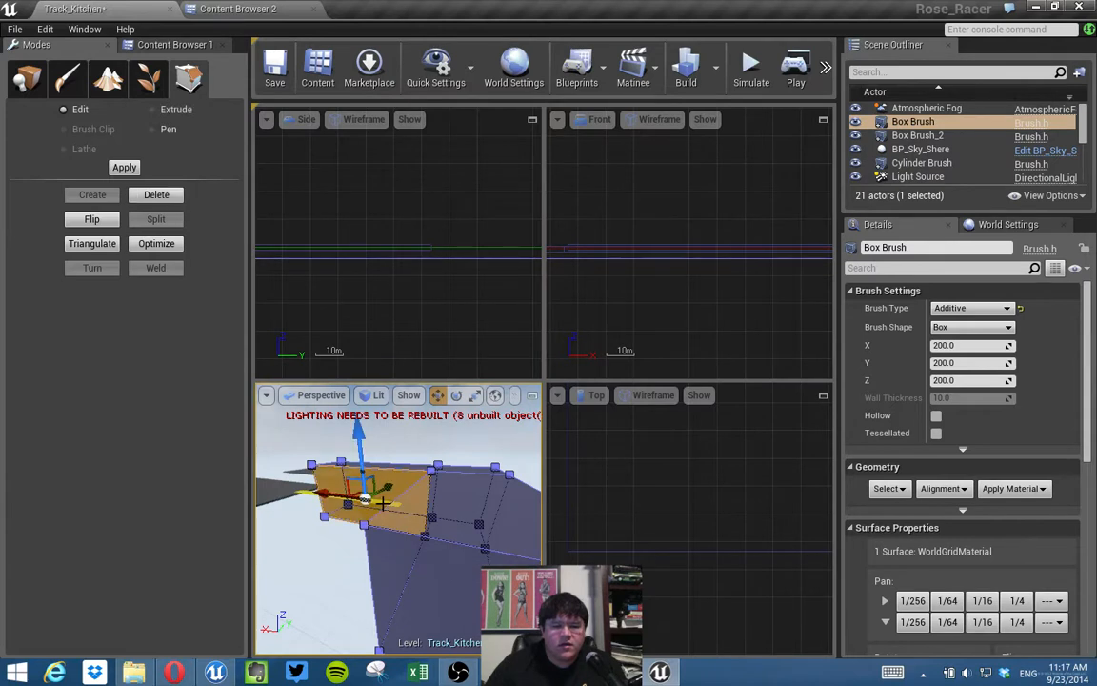
pyautogui.moveTo(456, 460); pyautogui.dragTo(476, 476, button='right')
pyautogui.click(457, 460)
# Return to placement mode, select SM_Straight_7 above the counter and examine its height up close in the Front view.
pyautogui.click(20, 68)
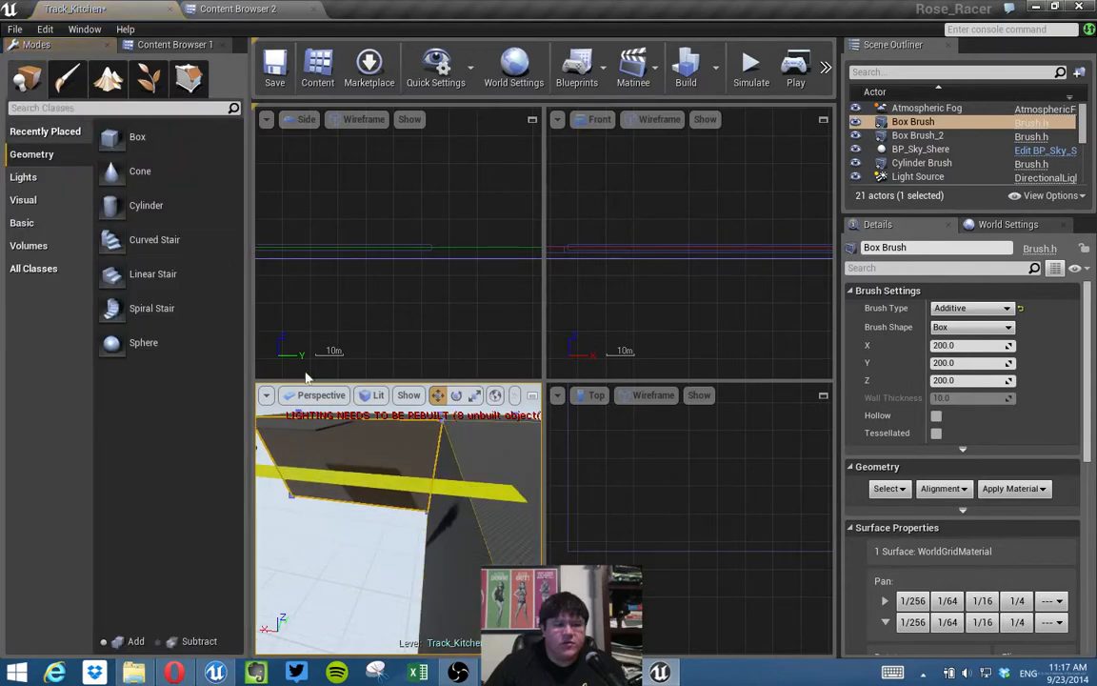
pyautogui.click(432, 491)
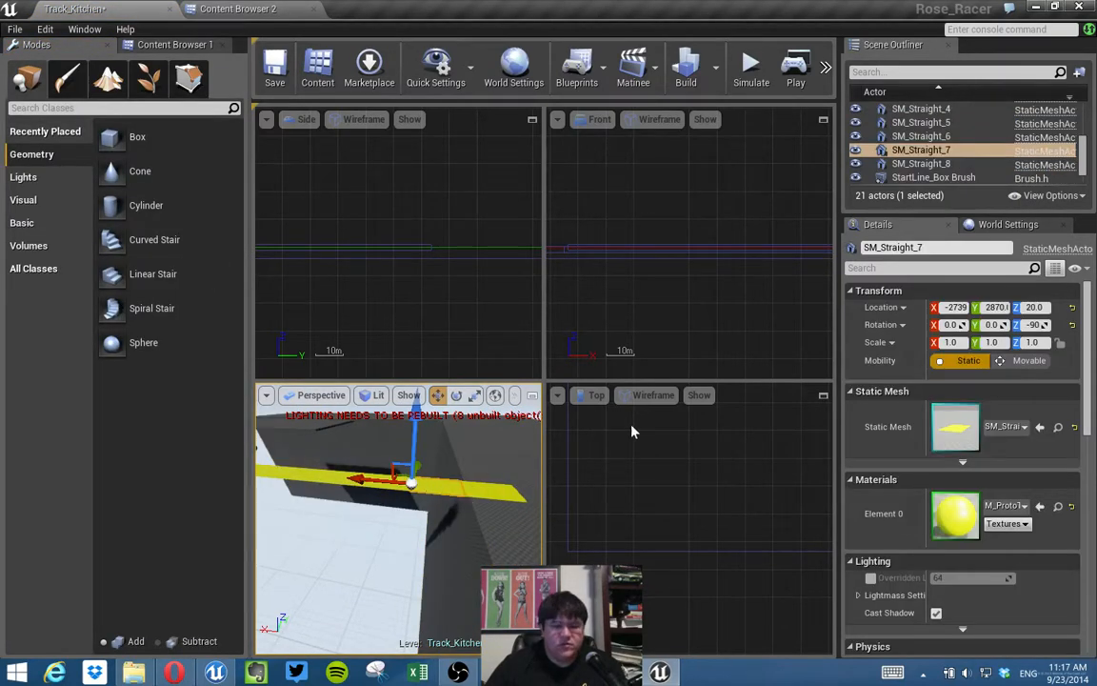
pyautogui.click(596, 443)
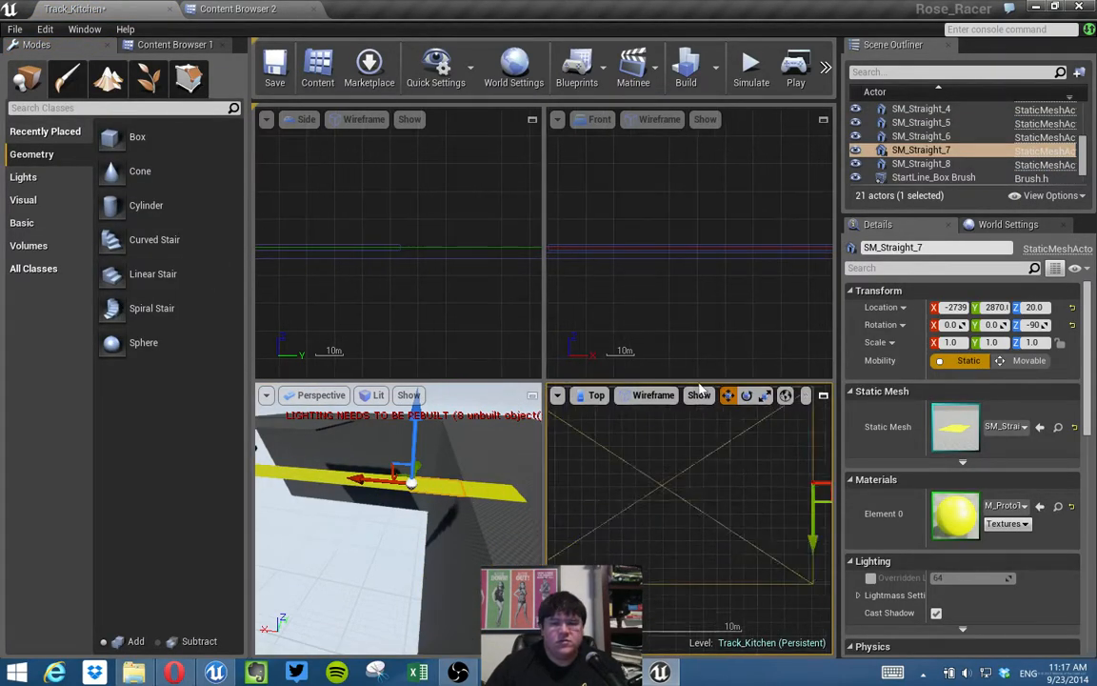
pyautogui.press('f')
pyautogui.scroll(-8, 673, 335)
pyautogui.scroll(3, 634, 333)
pyautogui.moveTo(601, 326); pyautogui.dragTo(654, 367, button='right')
pyautogui.scroll(7, 667, 329)
pyautogui.scroll(2, 672, 314)
pyautogui.moveTo(727, 277); pyautogui.dragTo(595, 310, button='right')
pyautogui.scroll(8, 640, 291)
pyautogui.scroll(2, 763, 297)
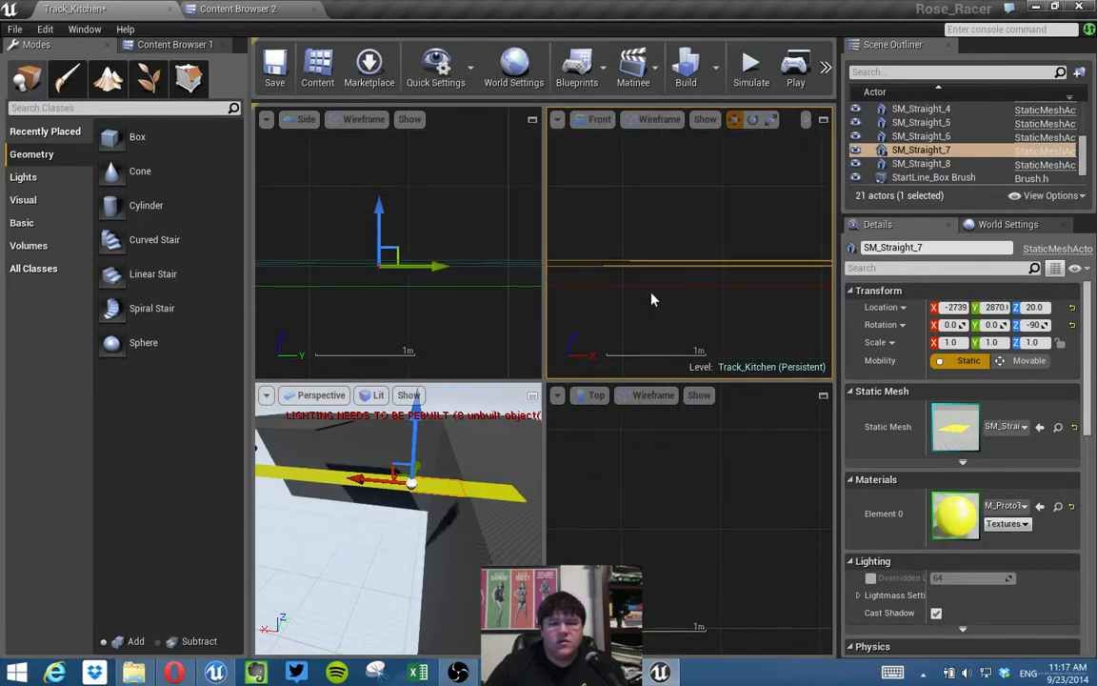
pyautogui.scroll(-1, 653, 299)
pyautogui.moveTo(726, 295); pyautogui.dragTo(727, 308, button='right')
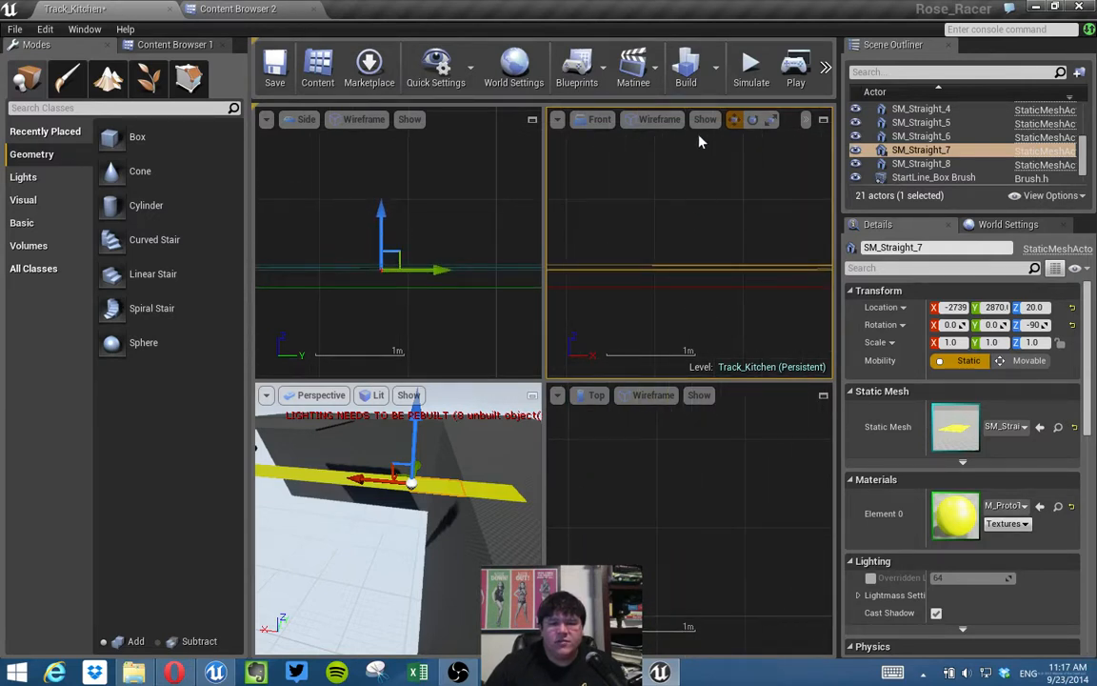
# Set the position grid snap to 5 and inspect the end of SM_Straight_7 in the enlarged Front view.
pyautogui.click(823, 119)
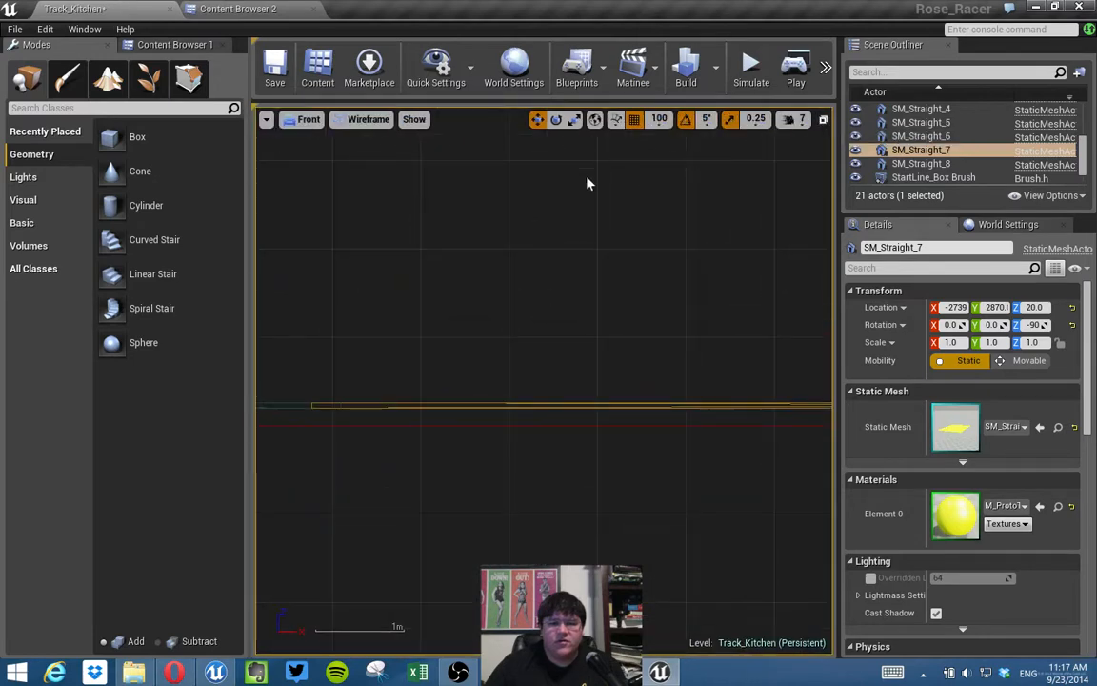
pyautogui.click(659, 119)
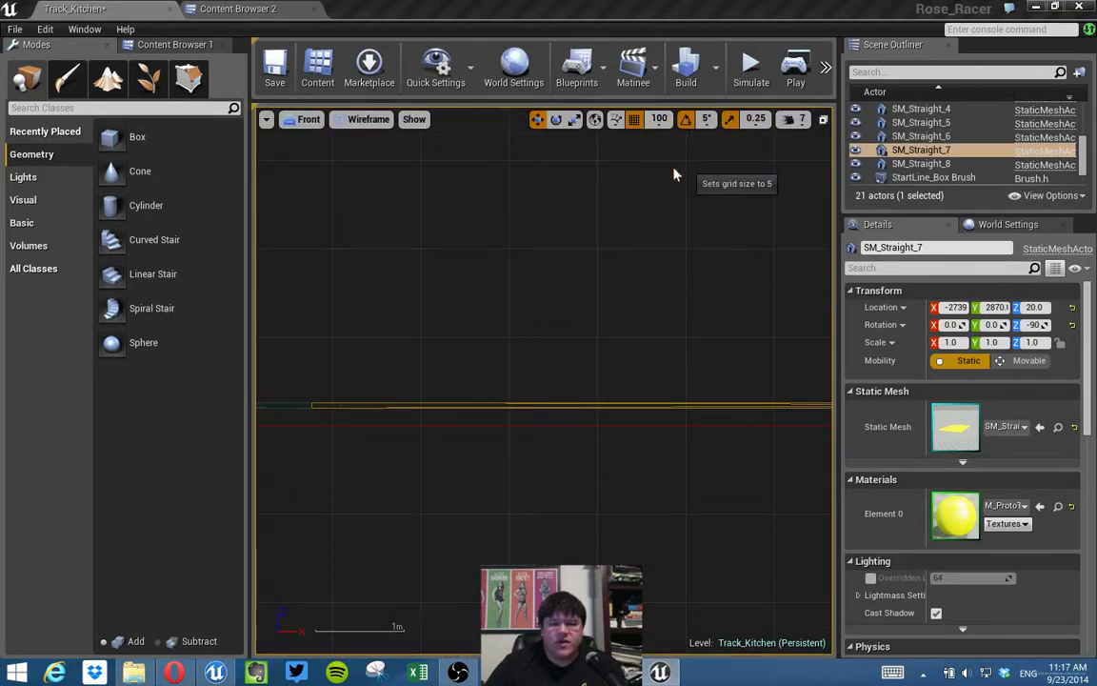
pyautogui.scroll(3, 381, 402)
pyautogui.moveTo(381, 402); pyautogui.dragTo(516, 391, button='right')
pyautogui.scroll(5, 526, 378)
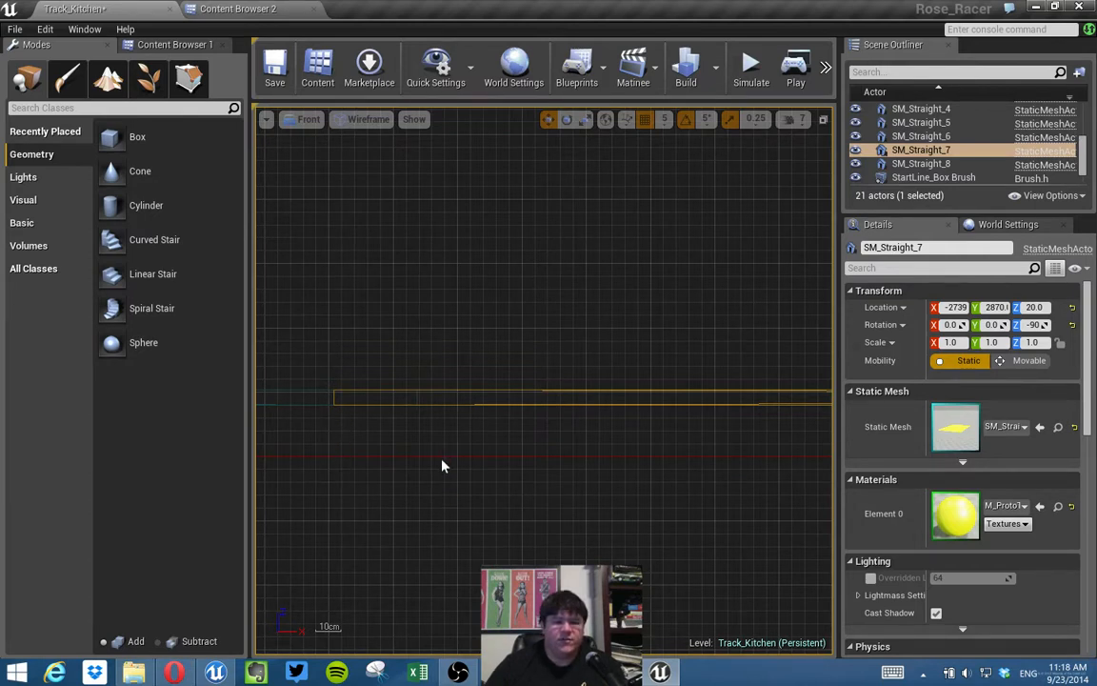
pyautogui.click(823, 119)
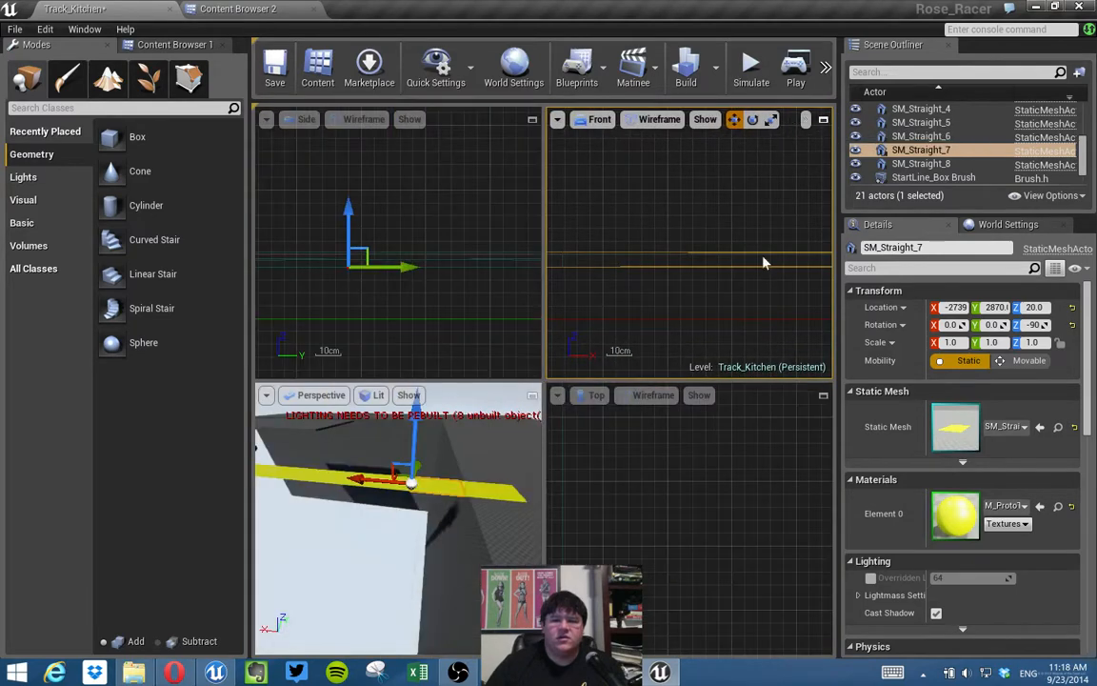
# Select the counter's Box Brush and, in geometry editing, select its top faces and frame them in the Front view.
pyautogui.click(500, 465)
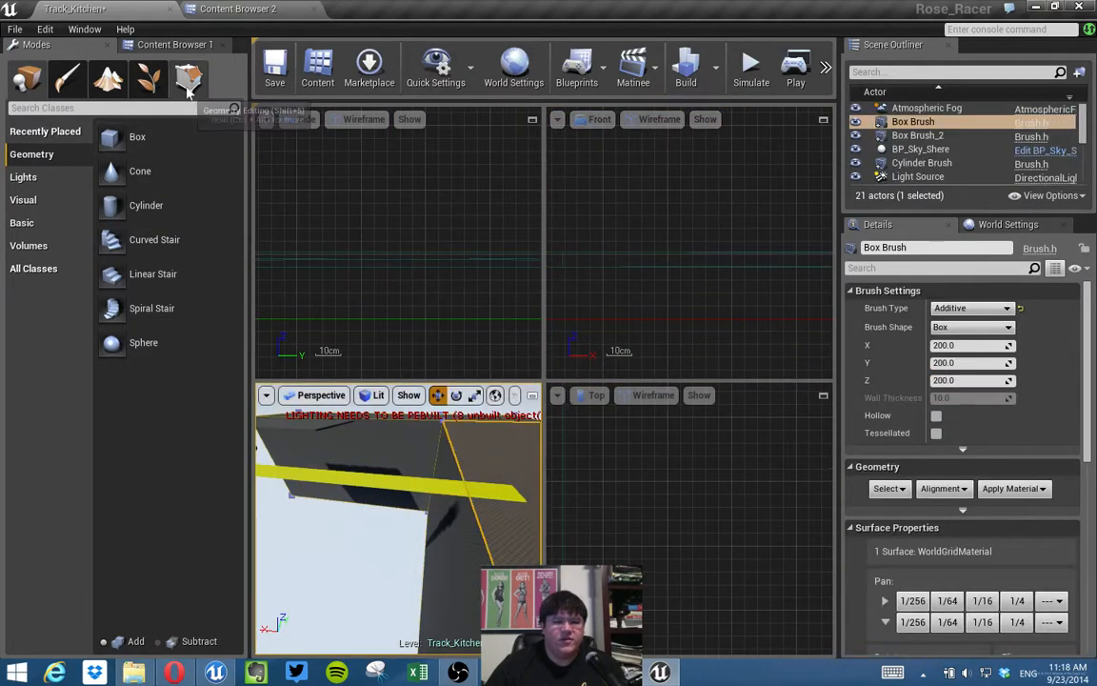
pyautogui.click(188, 78)
pyautogui.click(497, 463)
pyautogui.moveTo(468, 460); pyautogui.dragTo(457, 462, button='right')
pyautogui.click(430, 459)
pyautogui.click(345, 456)
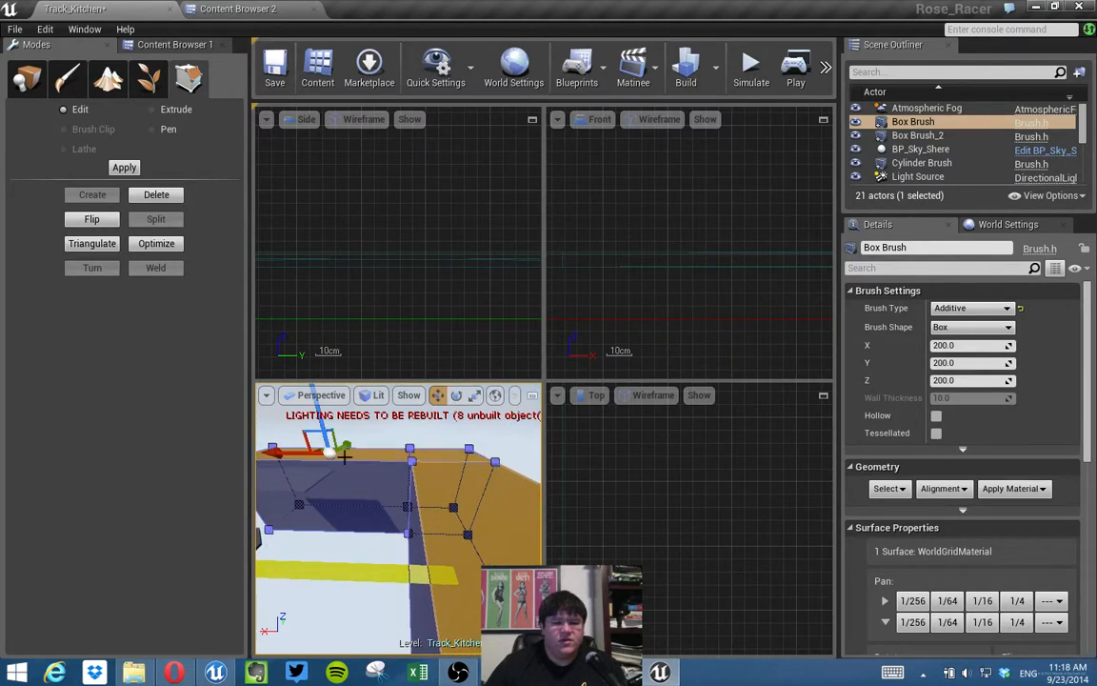
pyautogui.moveTo(648, 477); pyautogui.dragTo(637, 478, button='right')
pyautogui.press('f')
# Raise the selected top faces along Z in the Front view to meet the reference line above, and return to placement mode in the maximized Perspective view.
pyautogui.moveTo(671, 233); pyautogui.dragTo(726, 273, button='right')
pyautogui.scroll(7, 700, 238)
pyautogui.scroll(10, 682, 271)
pyautogui.scroll(15, 724, 275)
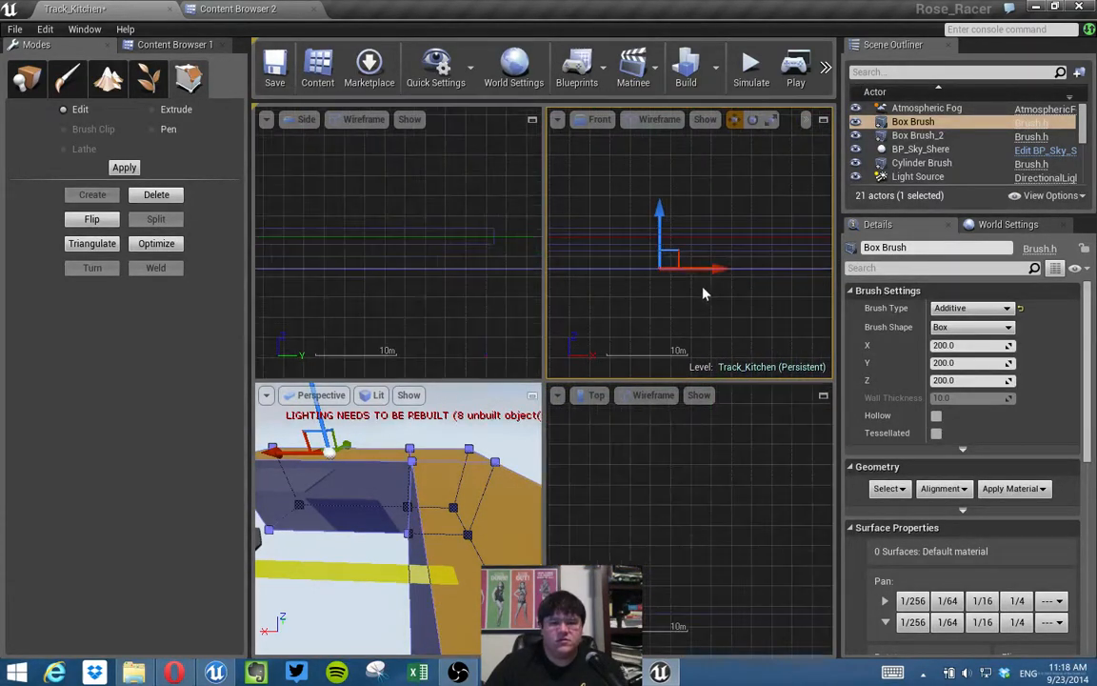
pyautogui.moveTo(652, 289); pyautogui.dragTo(763, 371, button='right')
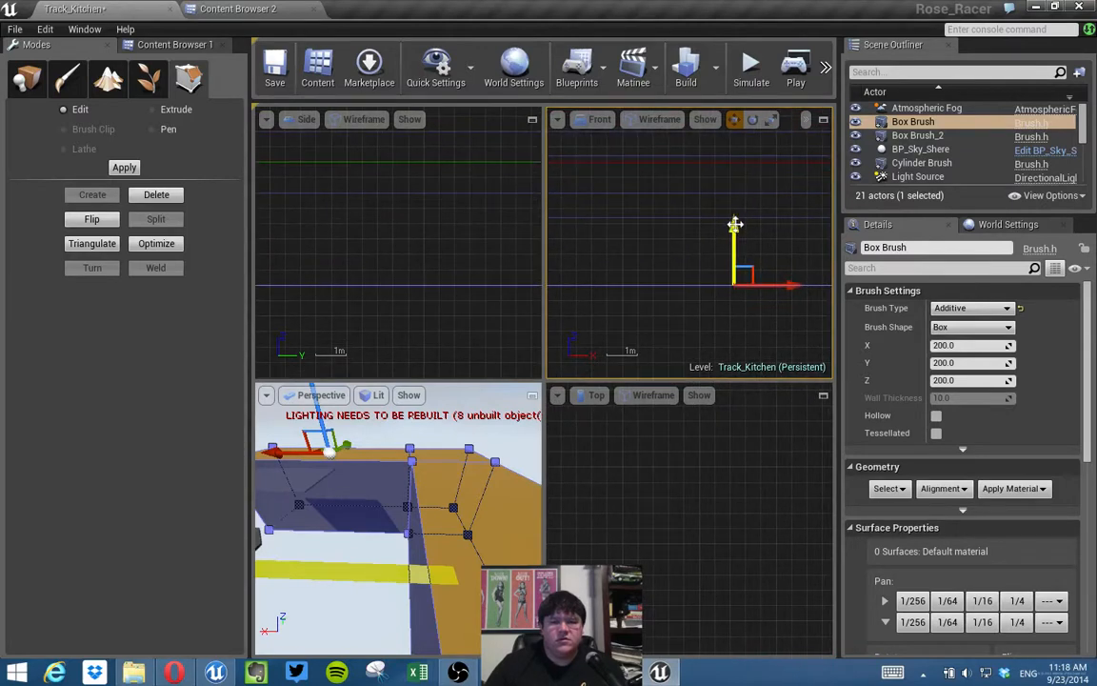
pyautogui.moveTo(734, 225); pyautogui.dragTo(734, 128, button='right')
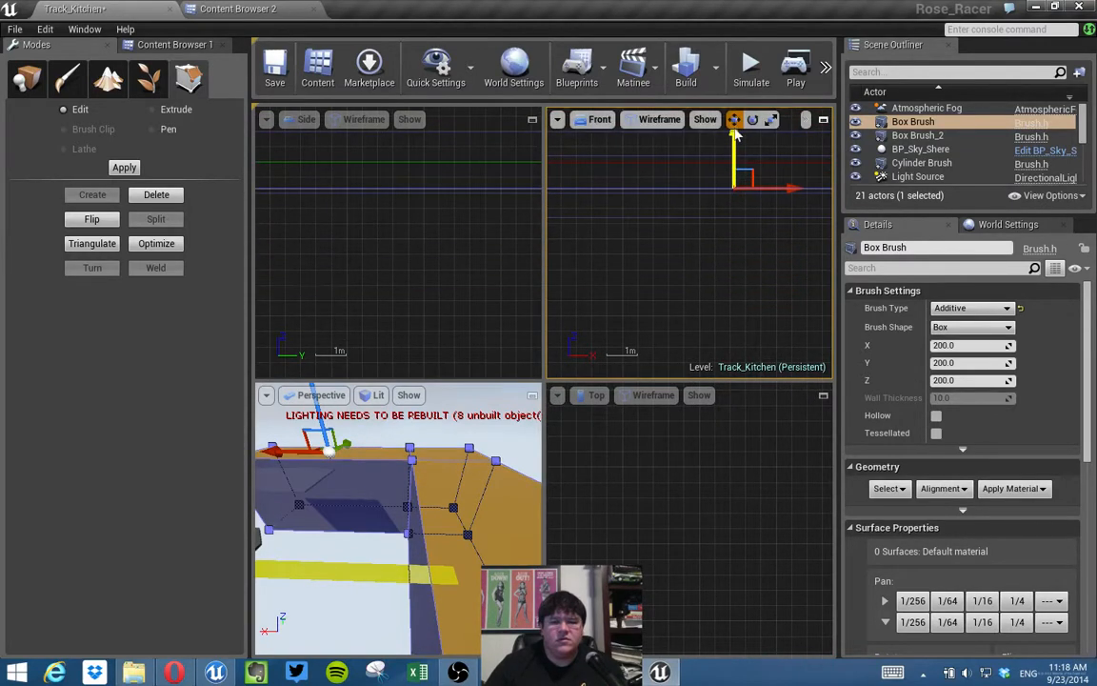
pyautogui.moveTo(721, 182); pyautogui.dragTo(718, 286, button='right')
pyautogui.moveTo(739, 237); pyautogui.dragTo(736, 208)
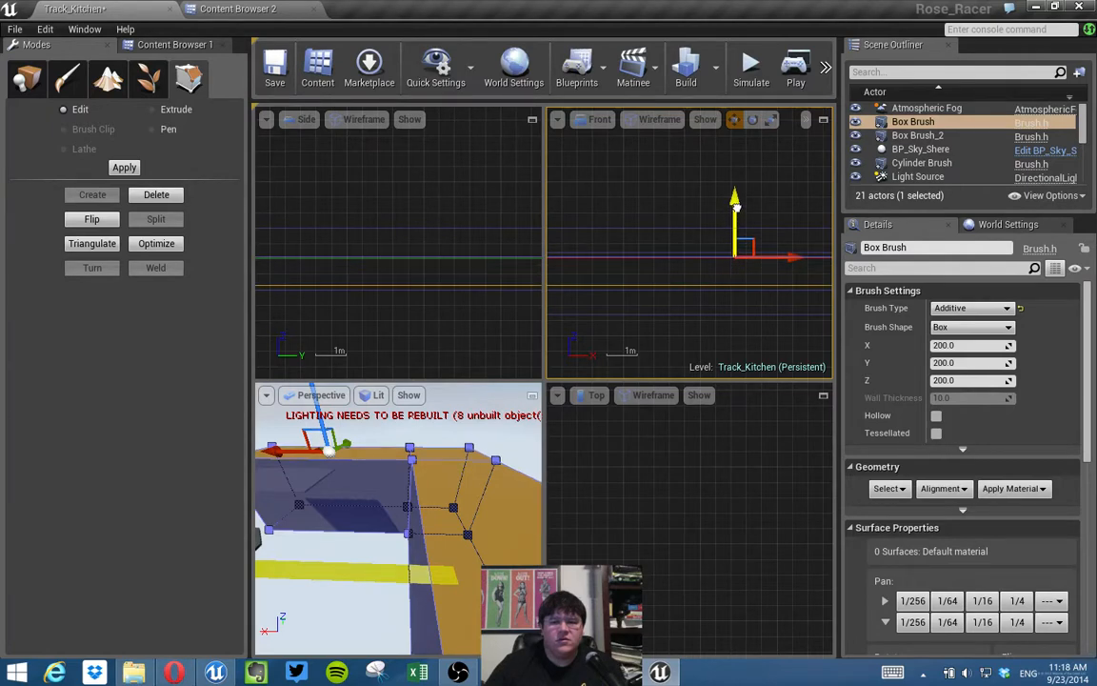
pyautogui.scroll(3, 667, 235)
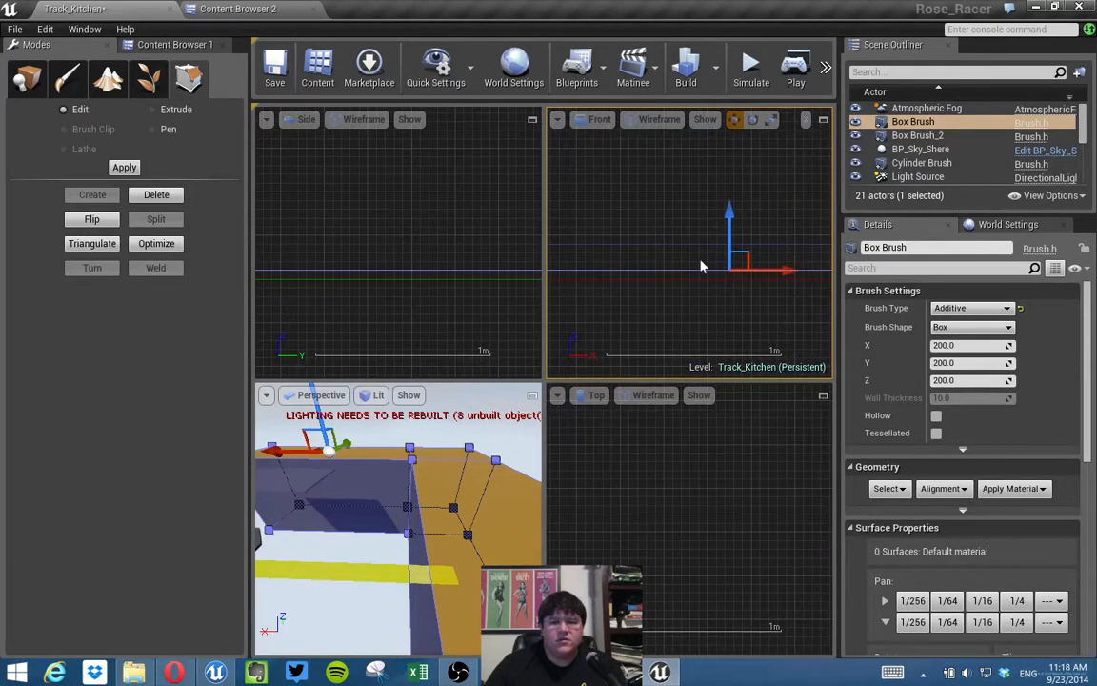
pyautogui.moveTo(735, 233); pyautogui.dragTo(735, 181)
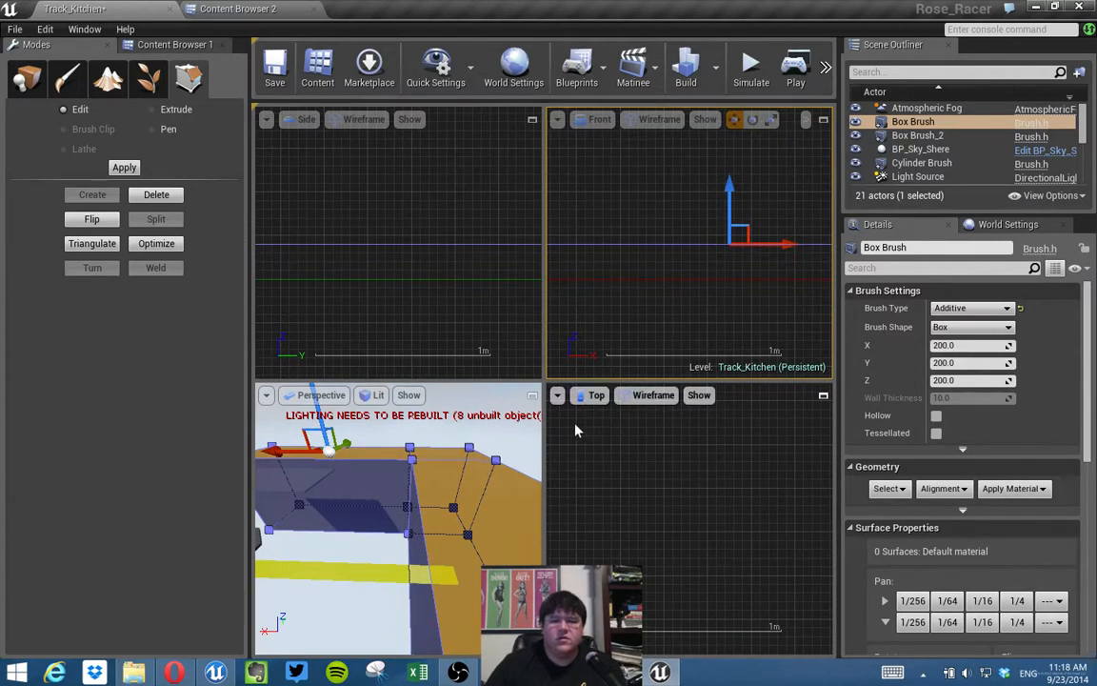
pyautogui.click(531, 394)
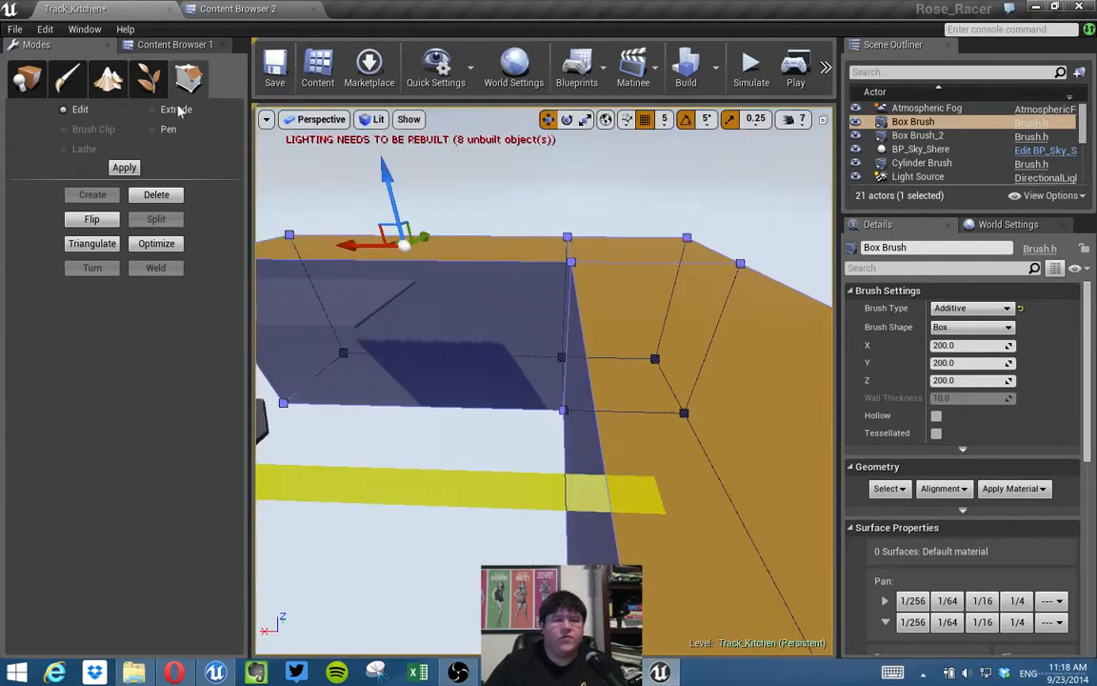
pyautogui.click(28, 81)
# Place an SM_LeftTurn piece on the counter near the track end and rotate it -90° about Z.
pyautogui.moveTo(585, 333)
pyautogui.mouseDown(button='right')
pyautogui.moveTo(558, 373)
pyautogui.moveTo(481, 362)
pyautogui.mouseUp(button='right')
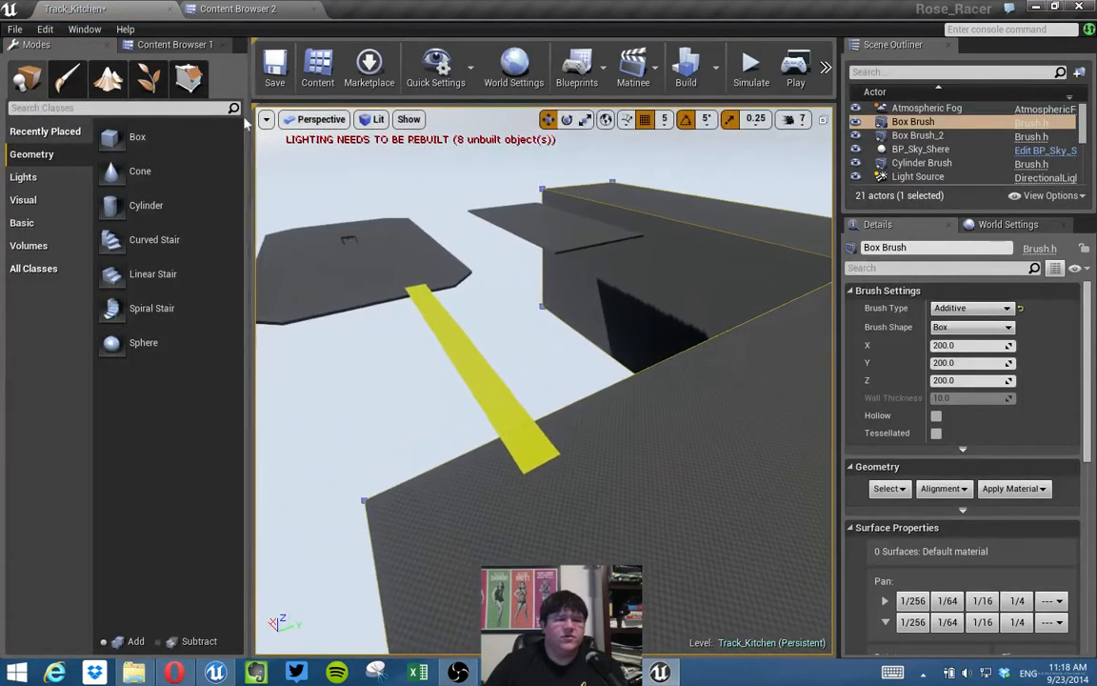
pyautogui.click(169, 45)
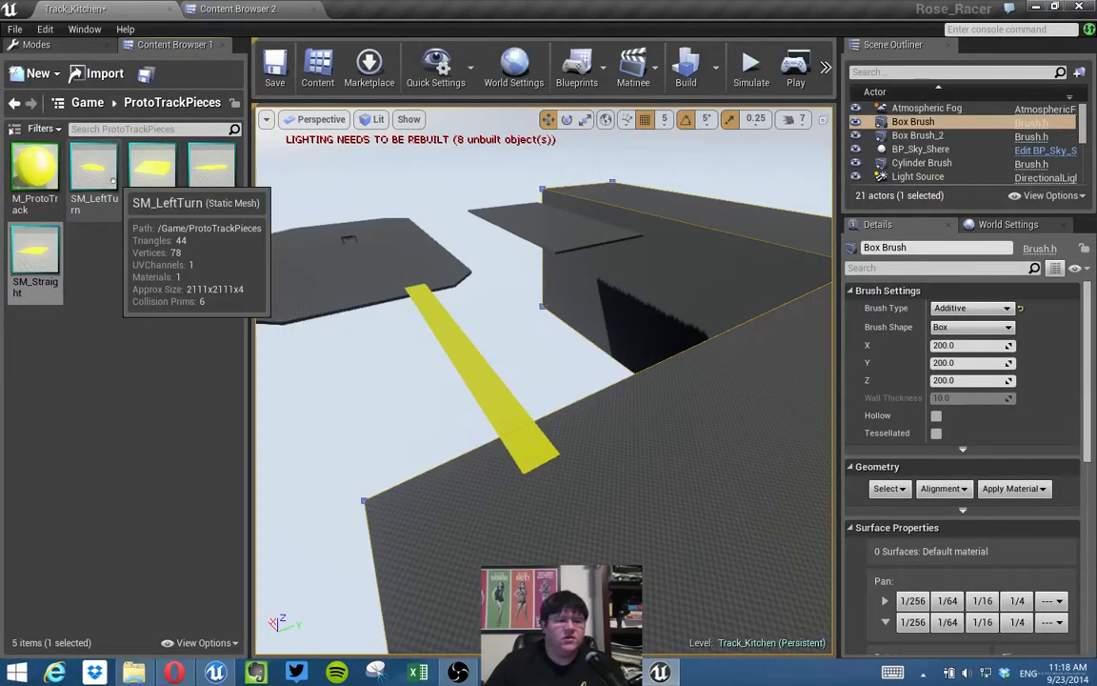
pyautogui.moveTo(92, 175); pyautogui.dragTo(582, 478)
pyautogui.press('e')
pyautogui.moveTo(575, 551); pyautogui.dragTo(615, 545)
pyautogui.moveTo(676, 515); pyautogui.dragTo(637, 432)
pyautogui.moveTo(651, 567); pyautogui.dragTo(648, 560)
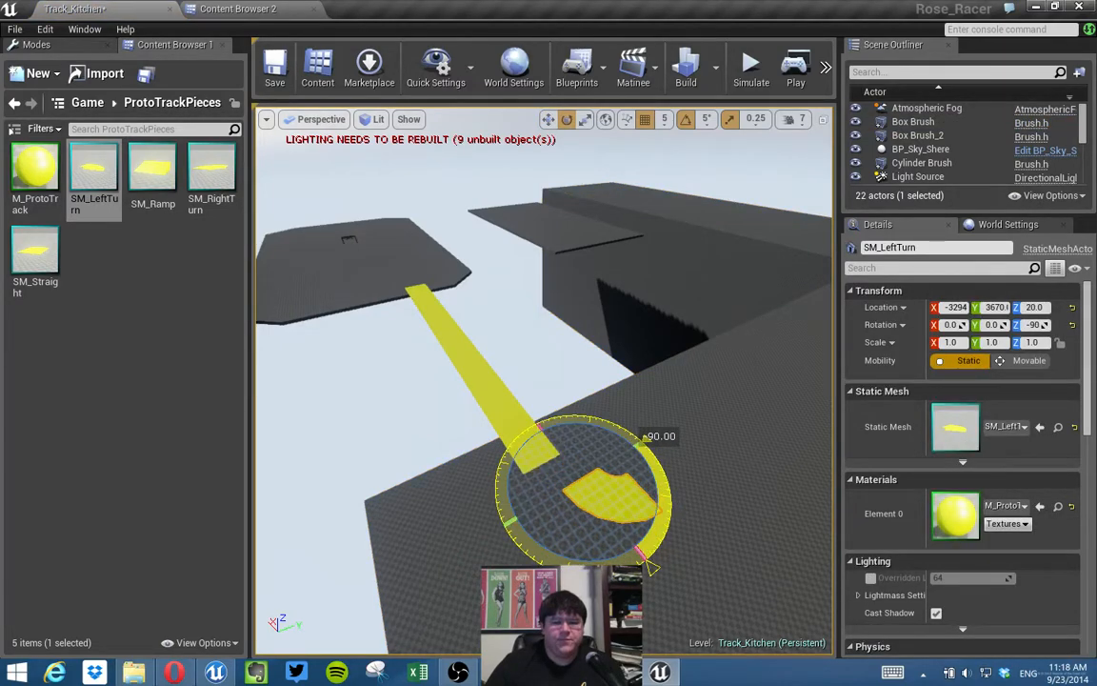
pyautogui.press('w')
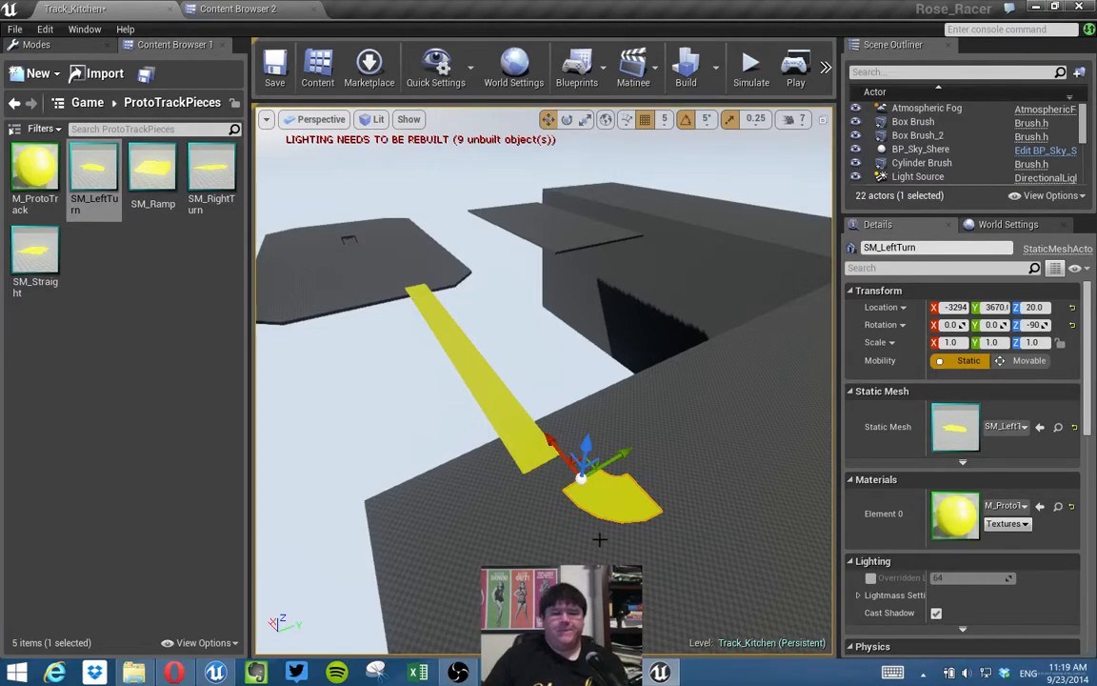
# Try moving the left turn against the straight track's end, undo its move and rotation, and delete it.
pyautogui.moveTo(624, 516); pyautogui.dragTo(809, 519, button='right')
pyautogui.moveTo(557, 425); pyautogui.dragTo(557, 501, button='right')
pyautogui.moveTo(483, 420); pyautogui.dragTo(522, 501)
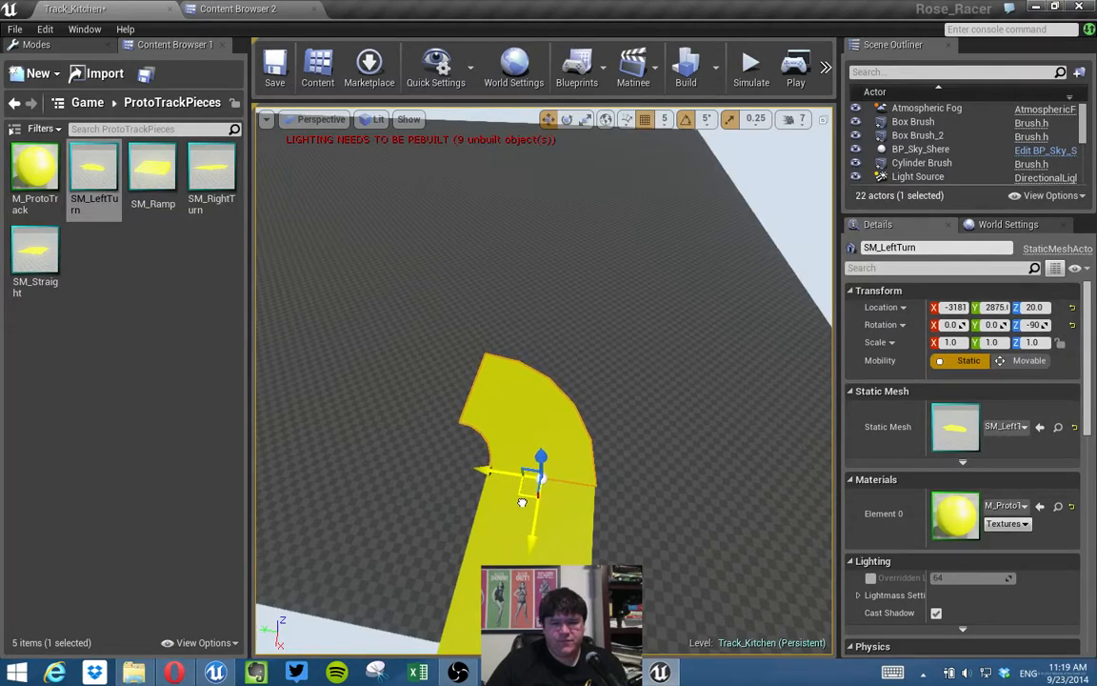
pyautogui.hotkey('ctrl', 'z')
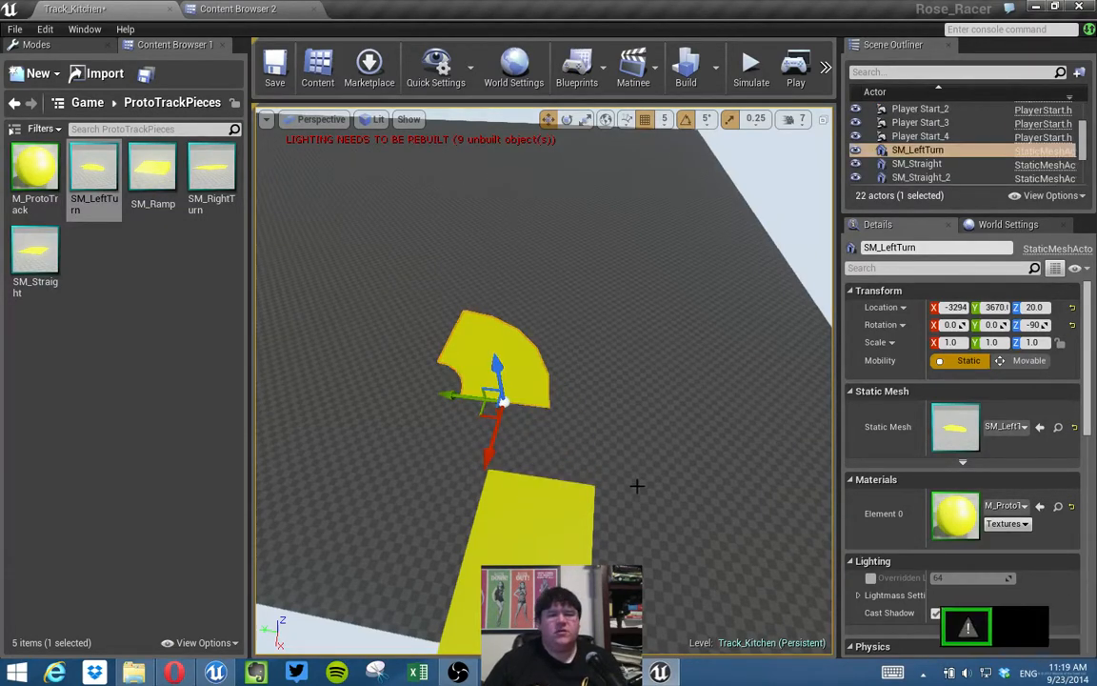
pyautogui.hotkey('ctrl', 'z')
pyautogui.press('Delete')
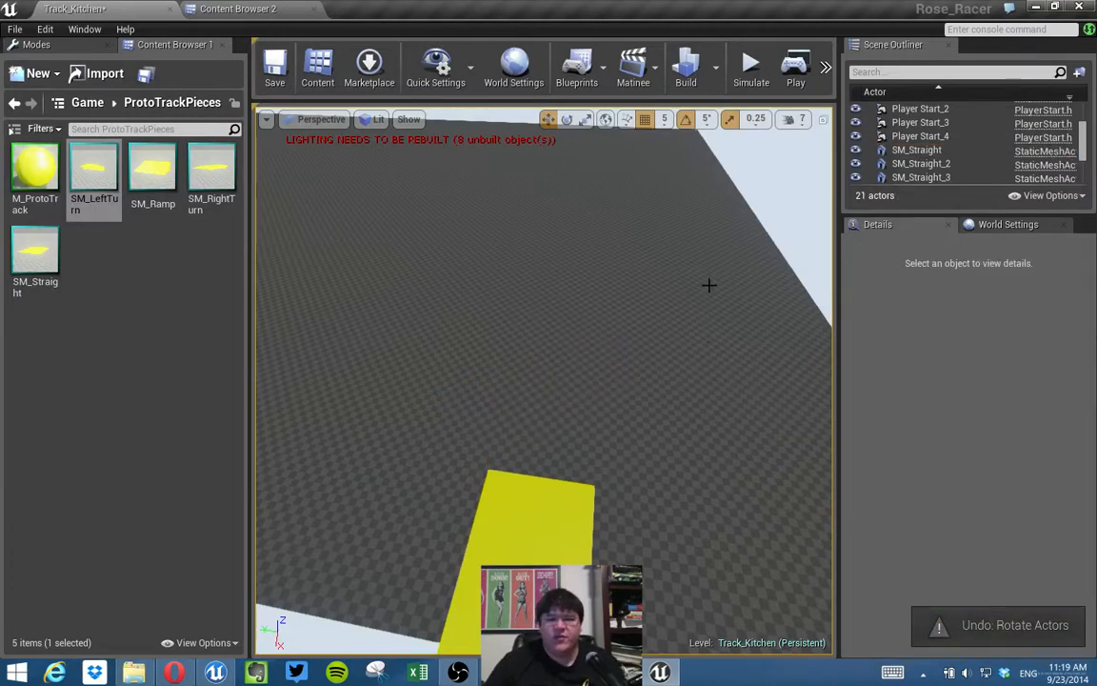
# Set the position grid snap to 100 and place a new SM_LeftTurn piece on the counter.
pyautogui.click(665, 120)
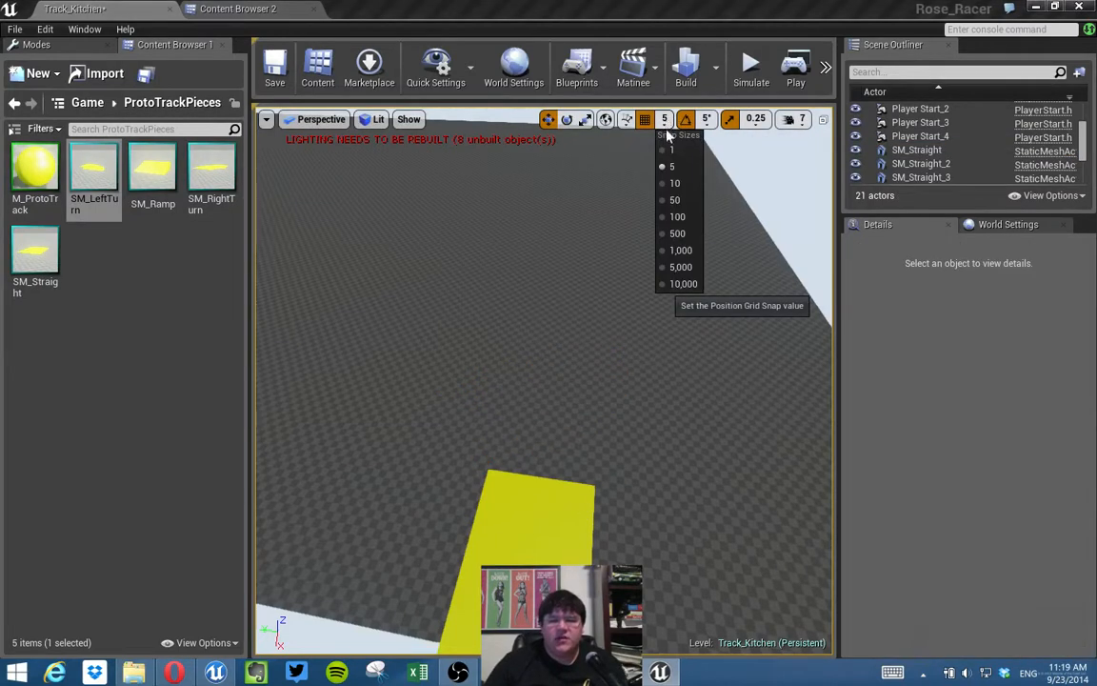
pyautogui.click(674, 216)
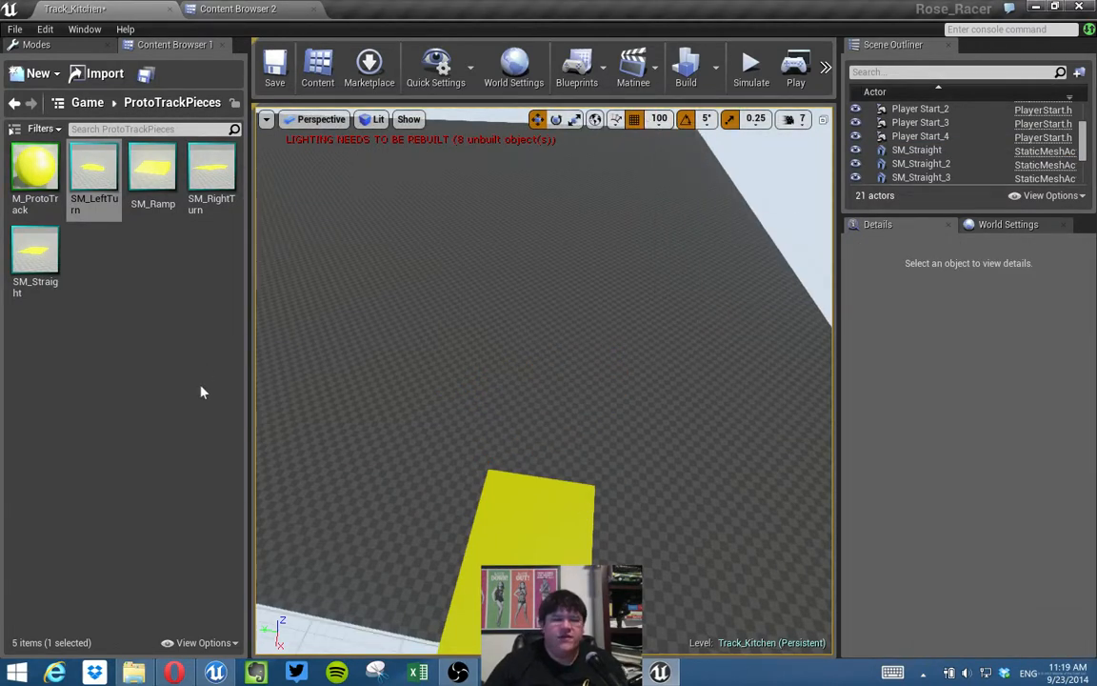
pyautogui.moveTo(109, 182); pyautogui.dragTo(544, 405)
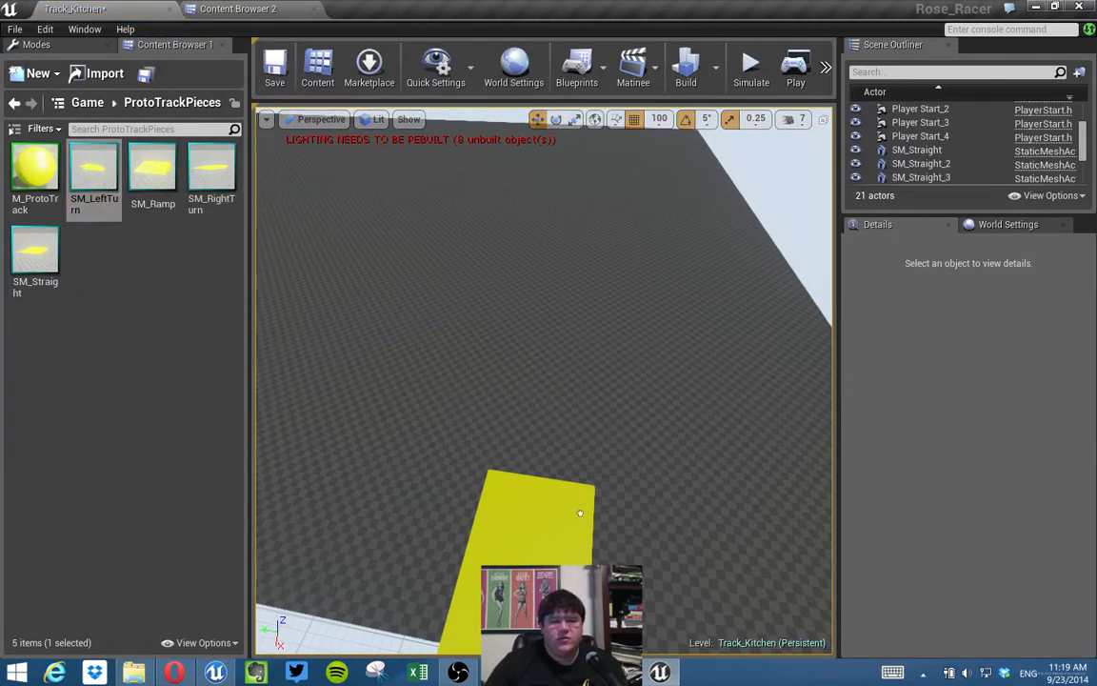
pyautogui.moveTo(621, 279); pyautogui.dragTo(621, 279)
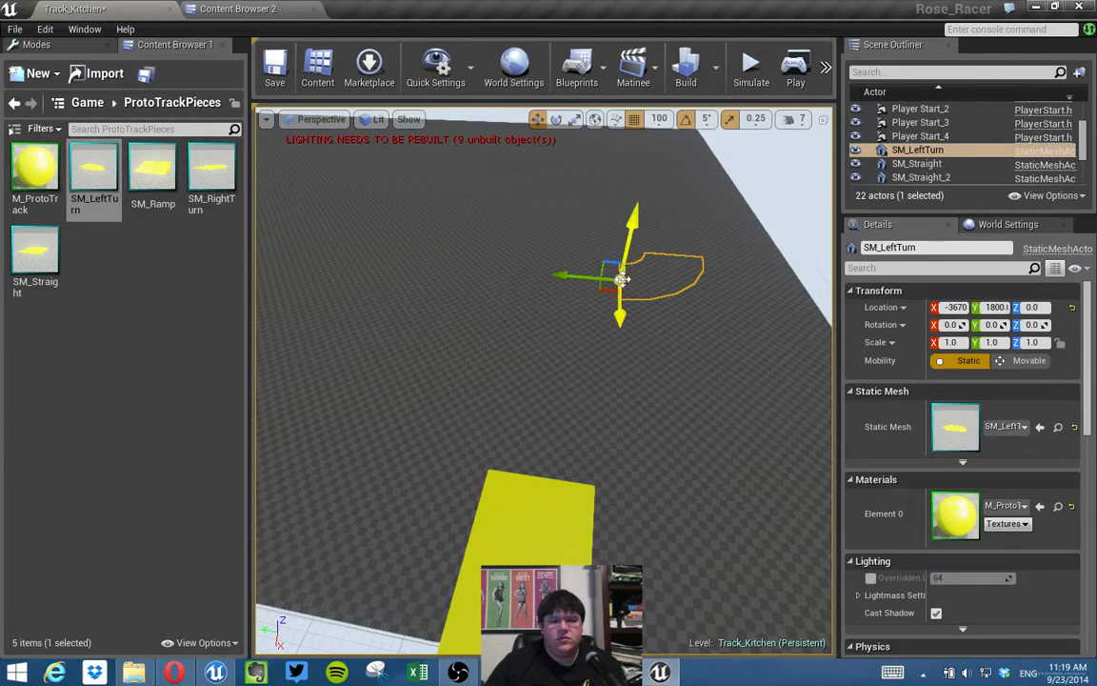
# Raise SM_LeftTurn to the track's height, rotate it -90° about Z, and move it against the end of the straight track.
pyautogui.moveTo(632, 224); pyautogui.dragTo(634, 184)
pyautogui.press('e')
pyautogui.moveTo(578, 311); pyautogui.dragTo(512, 493)
pyautogui.press('w')
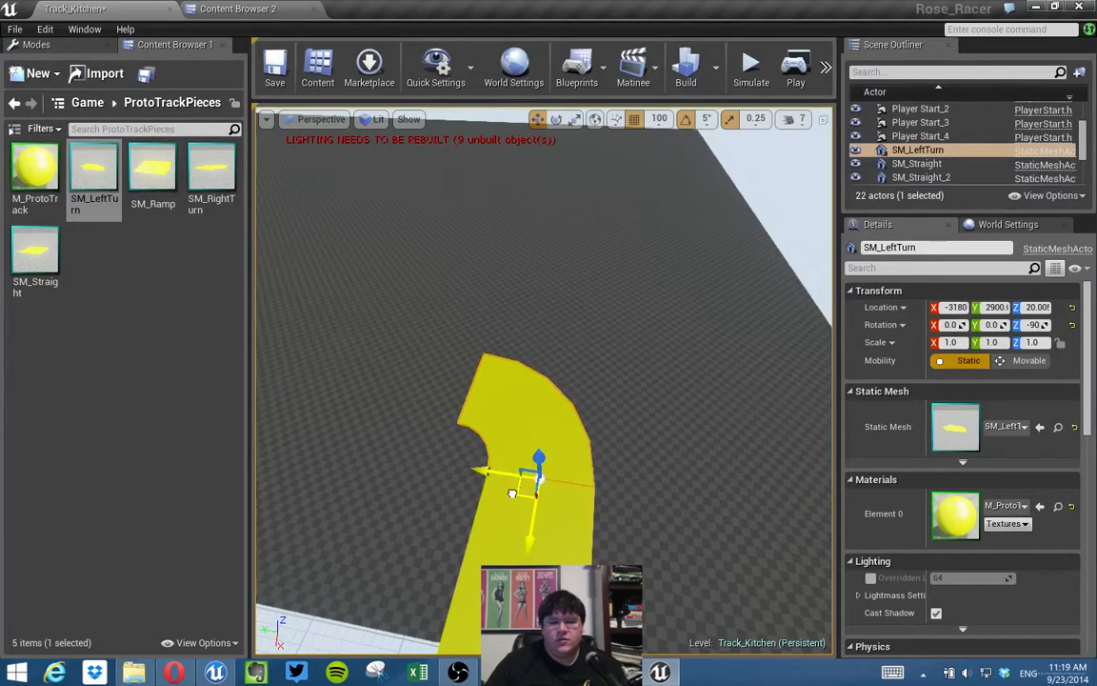
# Set the position grid snap to 5 and nudge SM_LeftTurn along Y to 2890 to align it with the straight track's edges.
pyautogui.moveTo(462, 443); pyautogui.dragTo(462, 472, button='right')
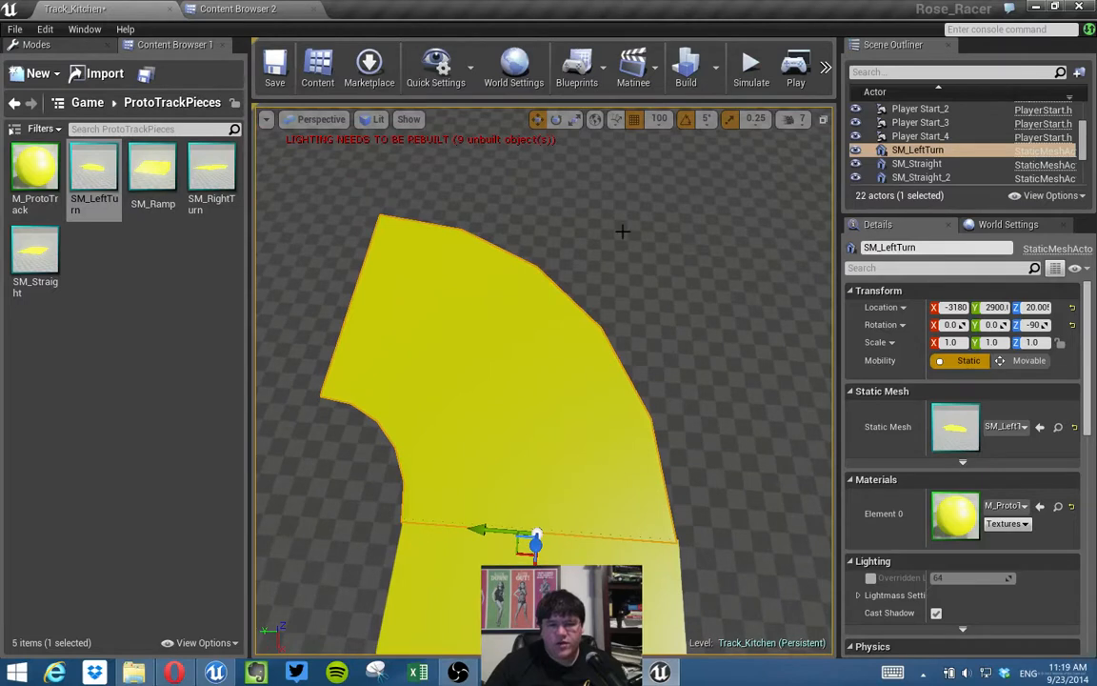
pyautogui.click(659, 120)
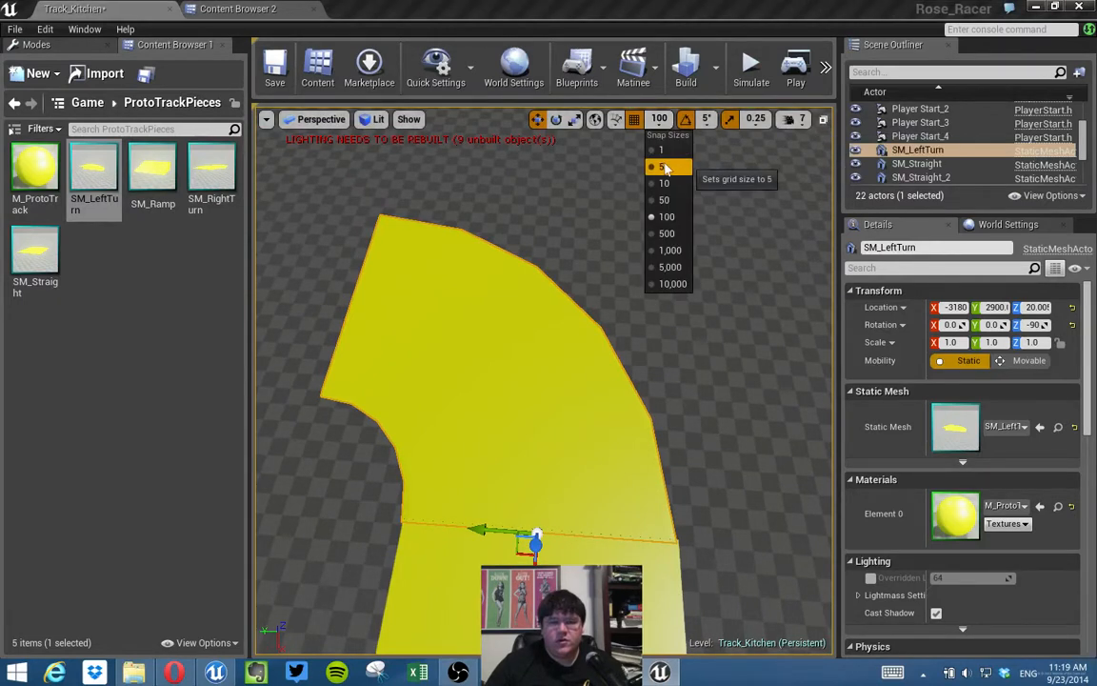
pyautogui.click(665, 169)
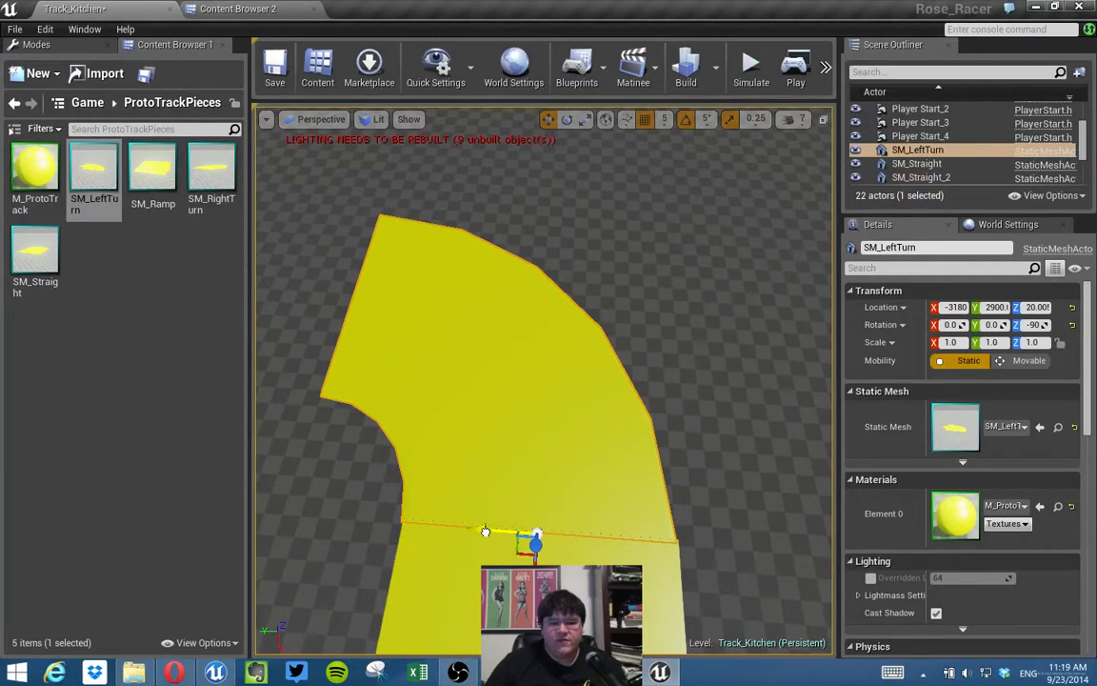
pyautogui.moveTo(485, 531); pyautogui.dragTo(487, 531)
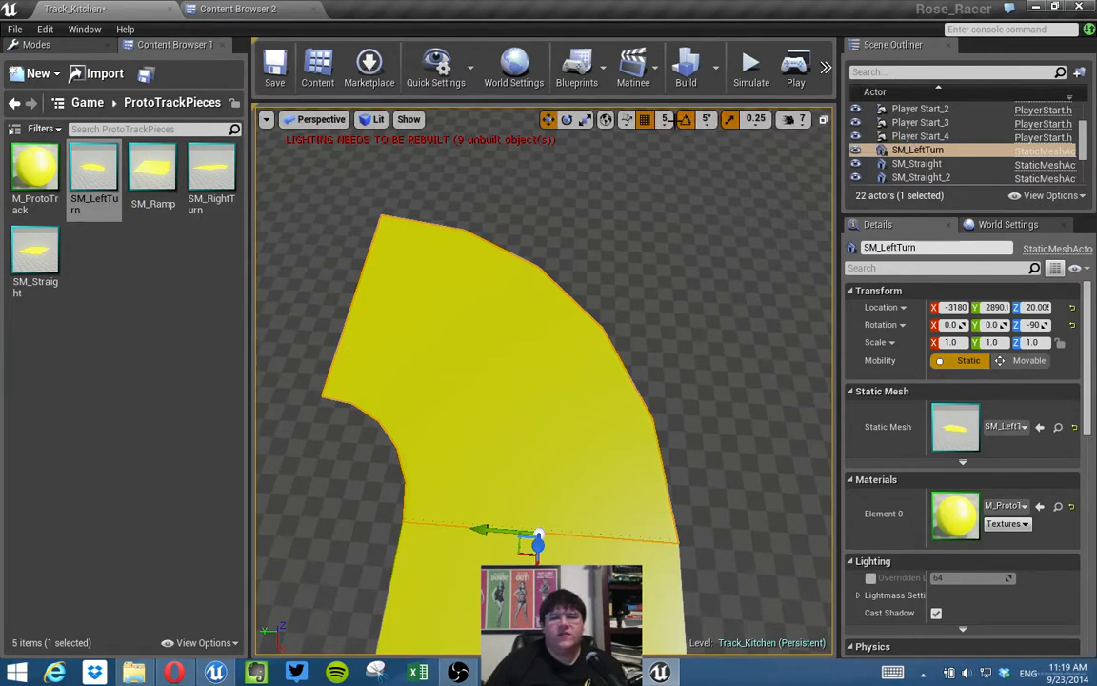
# With the position grid snap at 100, slide SM_LeftTurn away along X and duplicate the end straight piece into the gap.
pyautogui.click(664, 119)
pyautogui.click(677, 216)
pyautogui.moveTo(677, 217); pyautogui.dragTo(682, 314, button='right')
pyautogui.scroll(3, 604, 360)
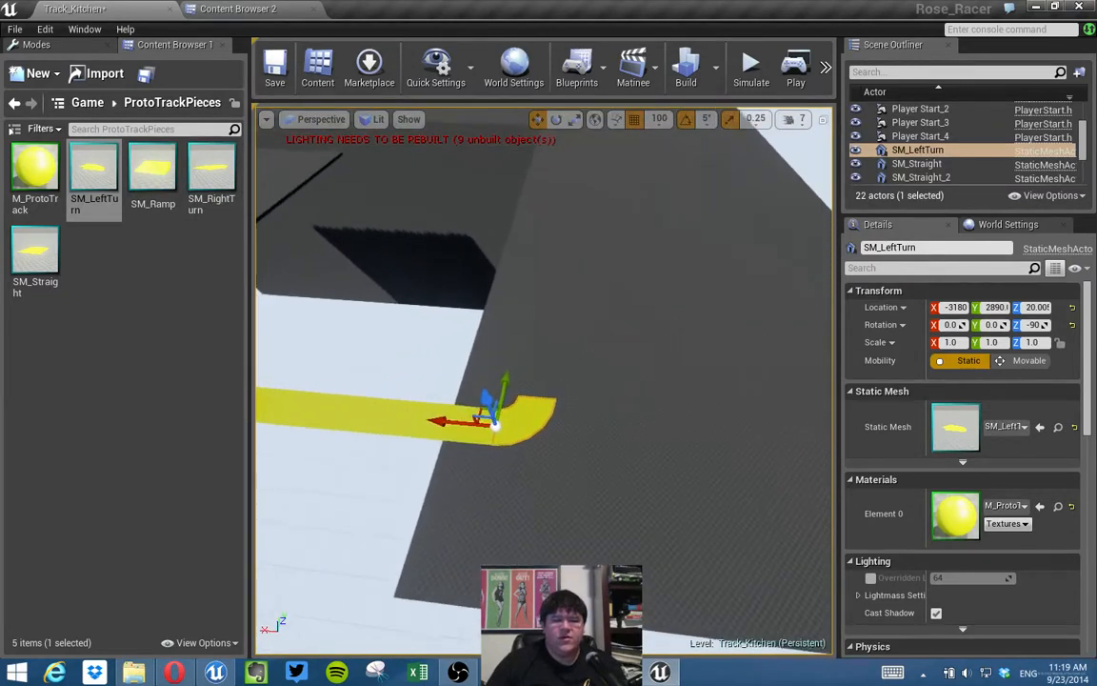
pyautogui.moveTo(457, 424); pyautogui.dragTo(505, 443)
pyautogui.click(480, 436)
pyautogui.keyDown('alt'); pyautogui.moveTo(382, 422); pyautogui.dragTo(443, 432); pyautogui.keyUp('alt')
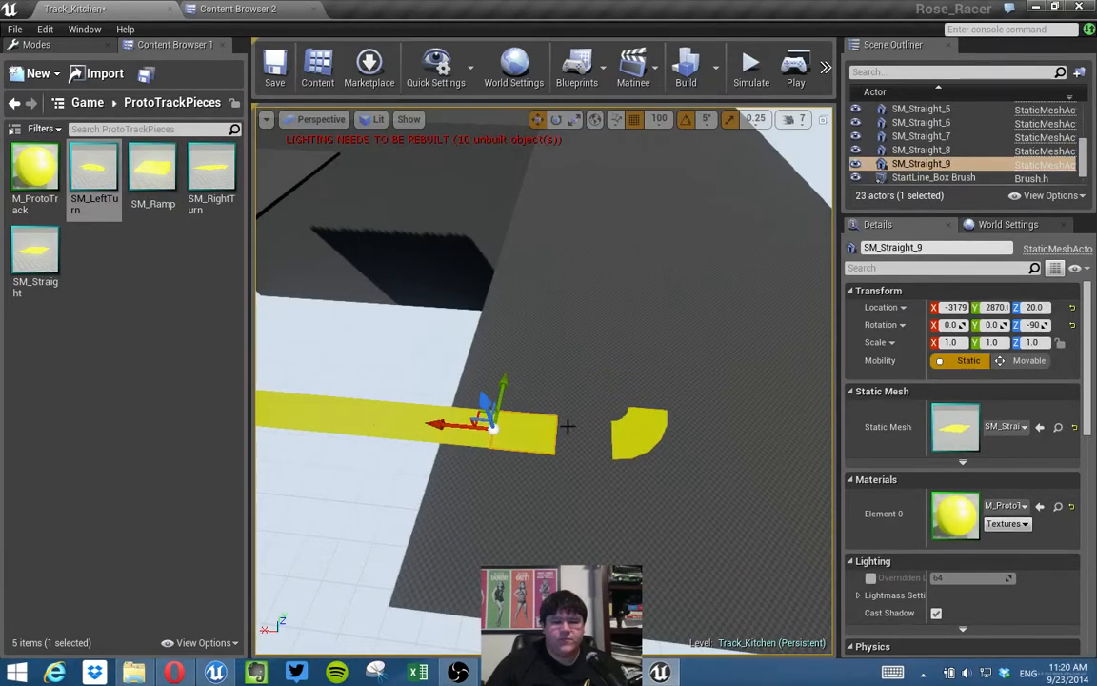
# Move SM_LeftTurn farther along X to -3790 and extend the track with another duplicate of the end straight piece.
pyautogui.click(629, 434)
pyautogui.moveTo(563, 437); pyautogui.dragTo(617, 438)
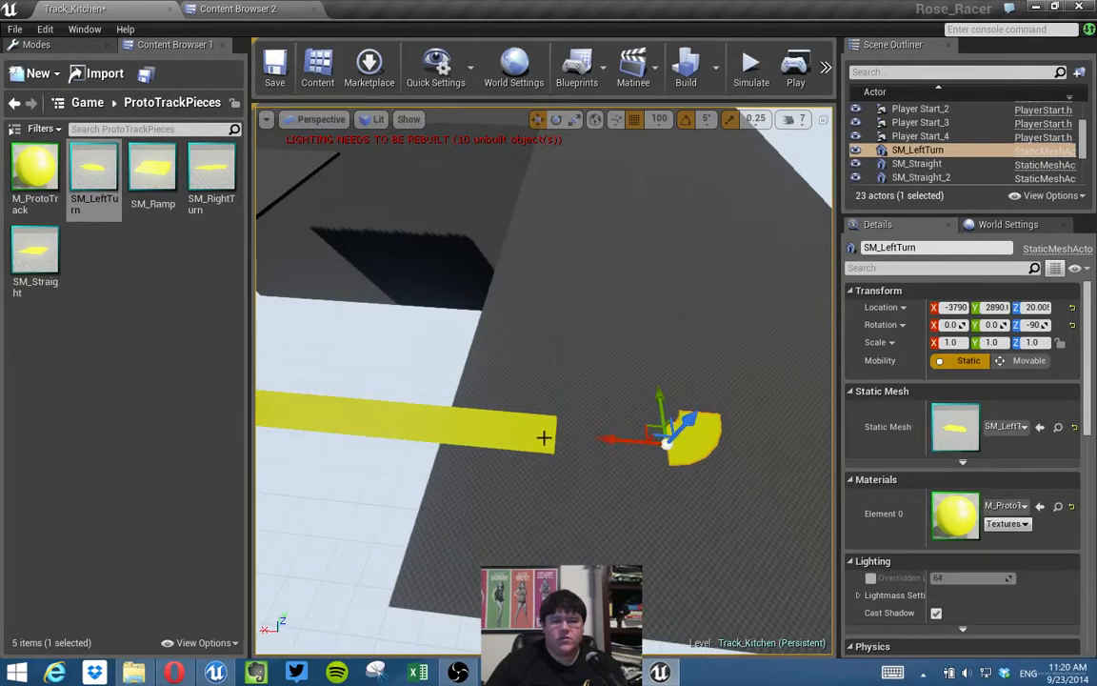
pyautogui.click(525, 435)
pyautogui.keyDown('alt'); pyautogui.moveTo(446, 425); pyautogui.dragTo(517, 437); pyautogui.keyUp('alt')
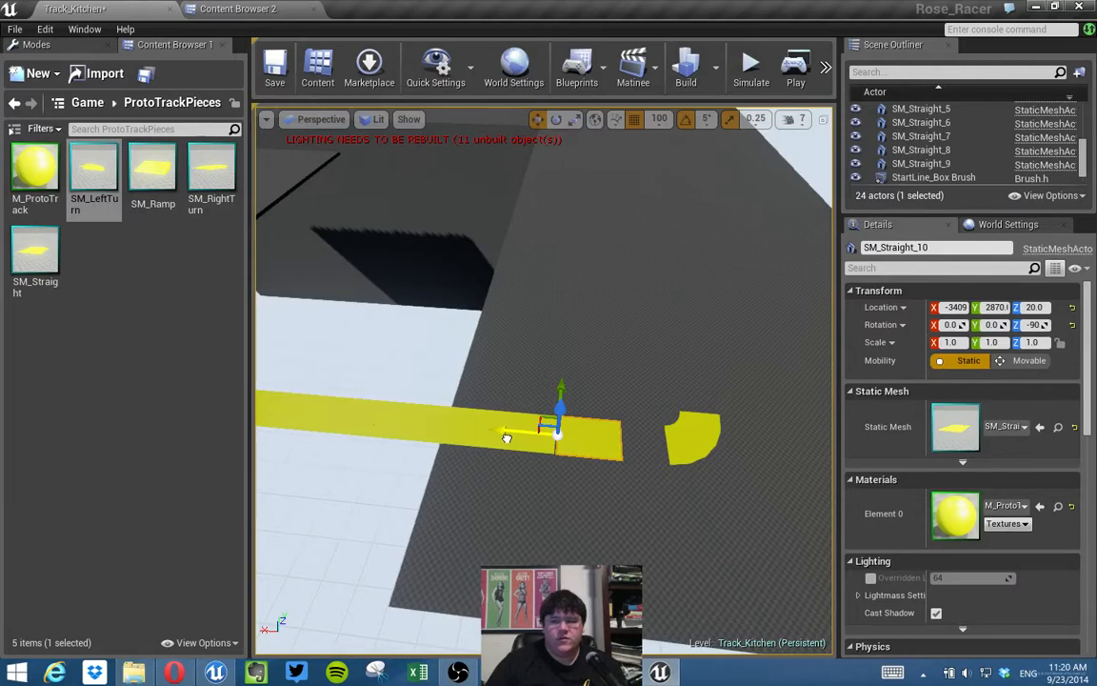
# Slide SM_LeftTurn farther out again and duplicate the last straight piece to X of about -3619.
pyautogui.click(684, 432)
pyautogui.moveTo(684, 448)
pyautogui.mouseDown(button='right')
pyautogui.moveTo(819, 444)
pyautogui.moveTo(683, 448)
pyautogui.mouseUp(button='right')
pyautogui.press('s')
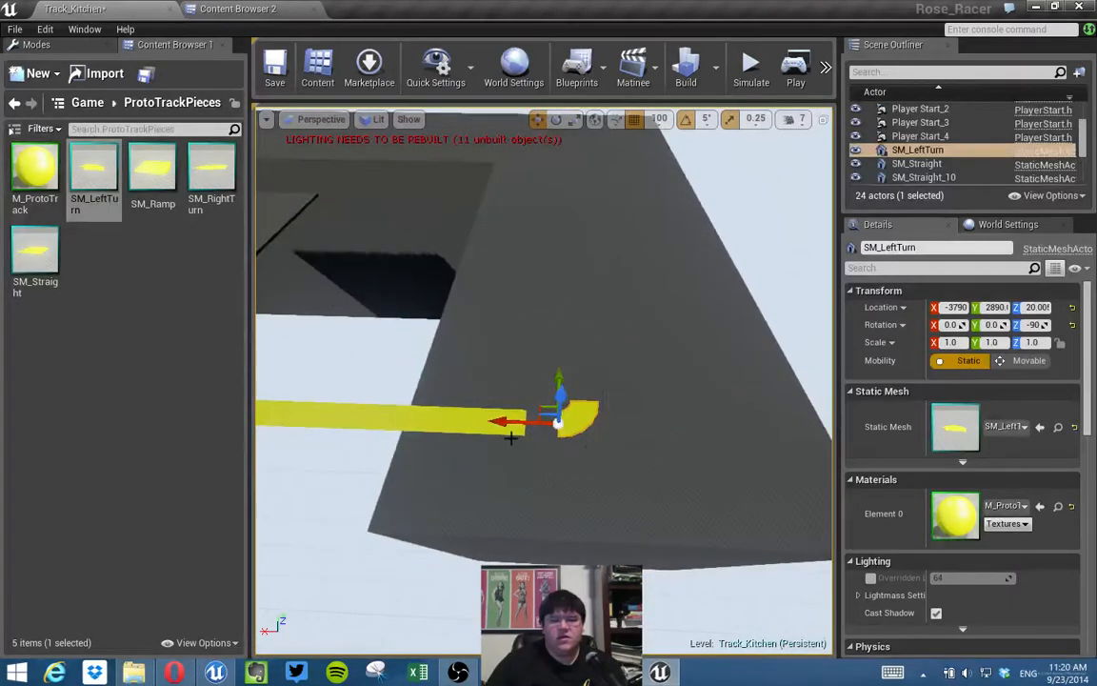
pyautogui.click(512, 430)
pyautogui.click(559, 422)
pyautogui.moveTo(525, 425); pyautogui.dragTo(615, 417)
pyautogui.click(457, 419)
pyautogui.keyDown('alt'); pyautogui.moveTo(435, 422); pyautogui.dragTo(506, 423); pyautogui.keyUp('alt')
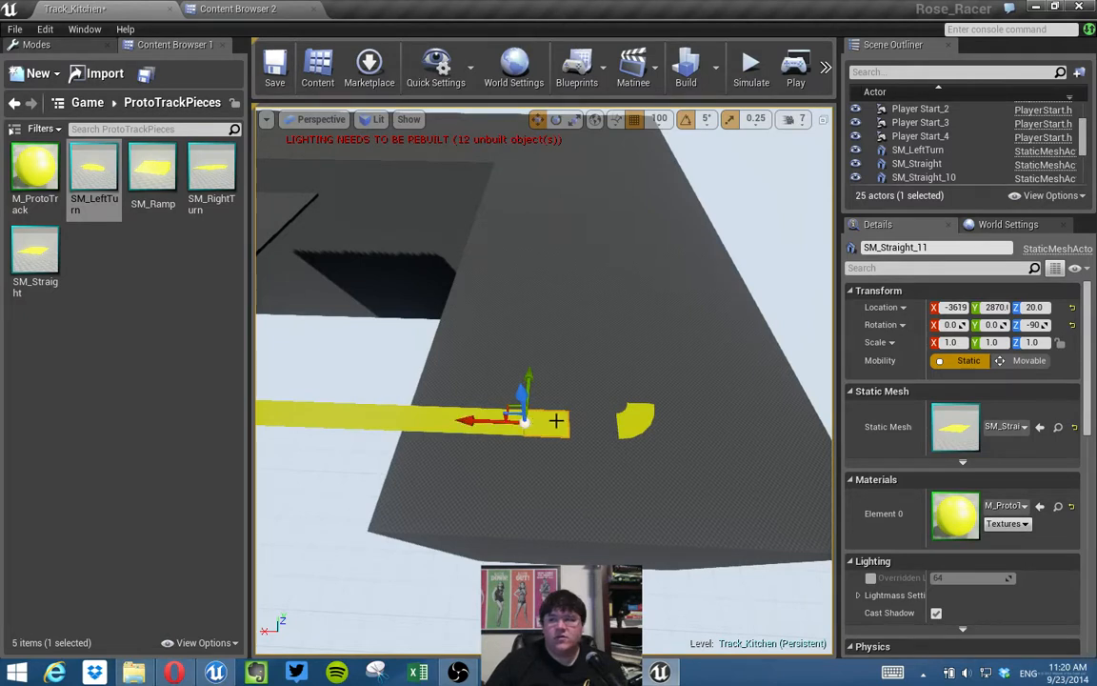
# Move SM_LeftTurn back along X to -3840 so it joins the end of the extended straight track.
pyautogui.click(634, 420)
pyautogui.press('w')
pyautogui.moveTo(634, 420); pyautogui.dragTo(665, 479, button='right')
pyautogui.moveTo(531, 388); pyautogui.dragTo(382, 398)
pyautogui.moveTo(382, 398); pyautogui.dragTo(400, 381, button='right')
pyautogui.press('s')
pyautogui.moveTo(502, 403)
pyautogui.mouseDown(button='right')
pyautogui.moveTo(457, 386)
pyautogui.moveTo(502, 403)
pyautogui.mouseUp(button='right')
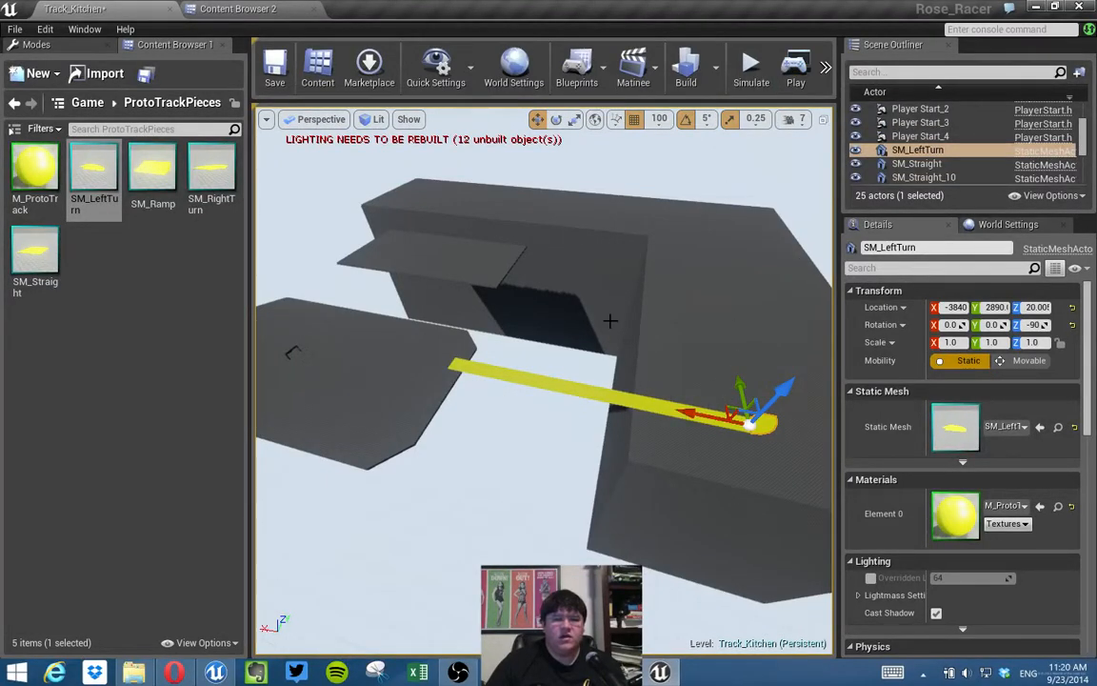
# Switch to the four-view layout and place a Lightmass Importance Volume at the edge of the table brush.
pyautogui.click(823, 119)
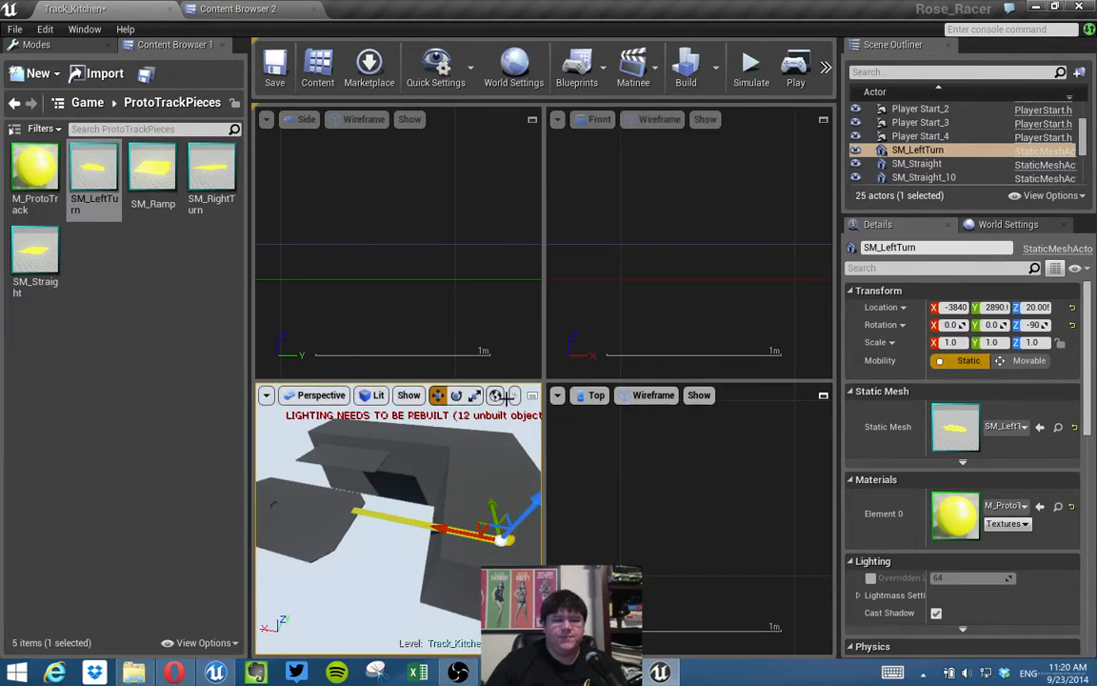
pyautogui.click(47, 46)
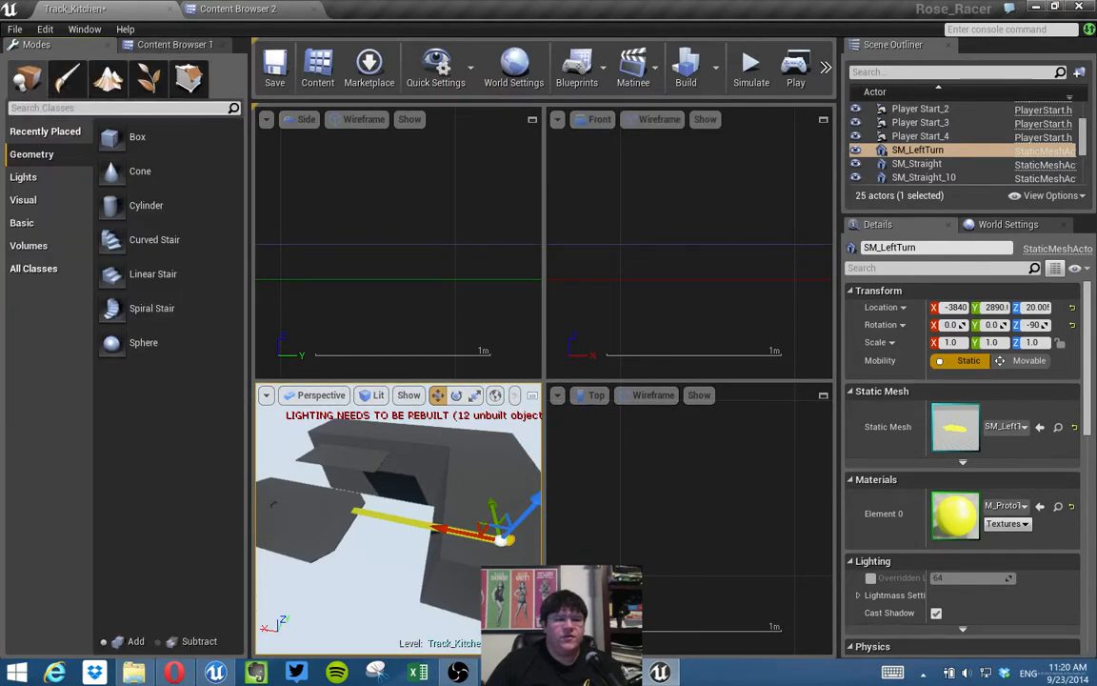
pyautogui.click(57, 244)
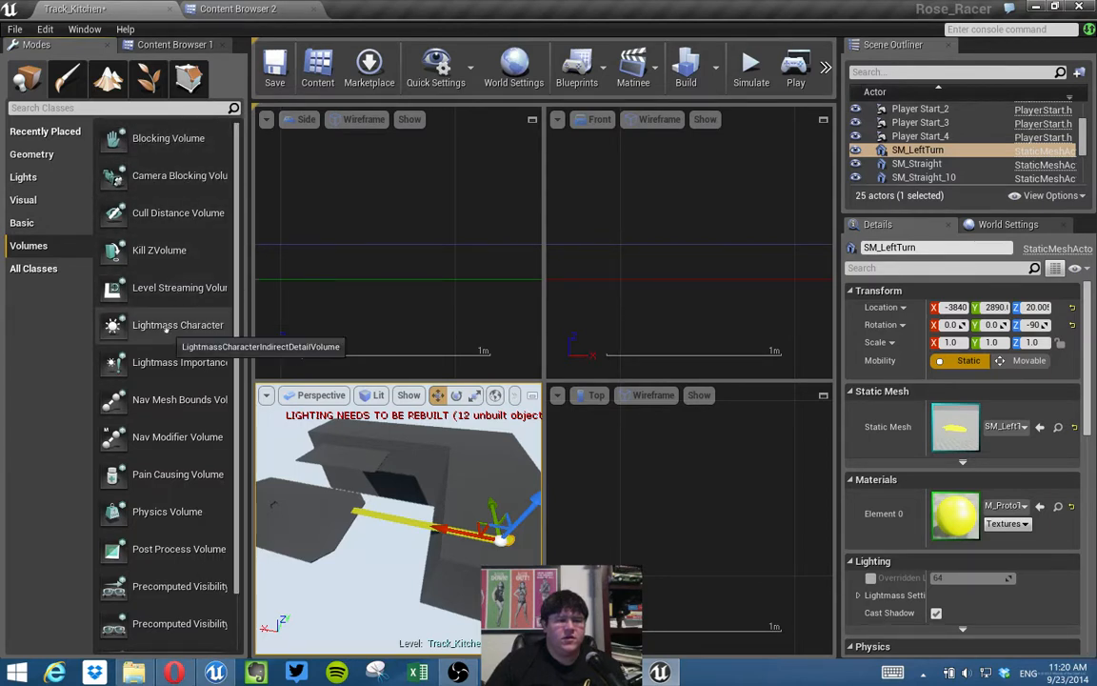
pyautogui.click(119, 367)
pyautogui.moveTo(115, 366); pyautogui.dragTo(343, 488)
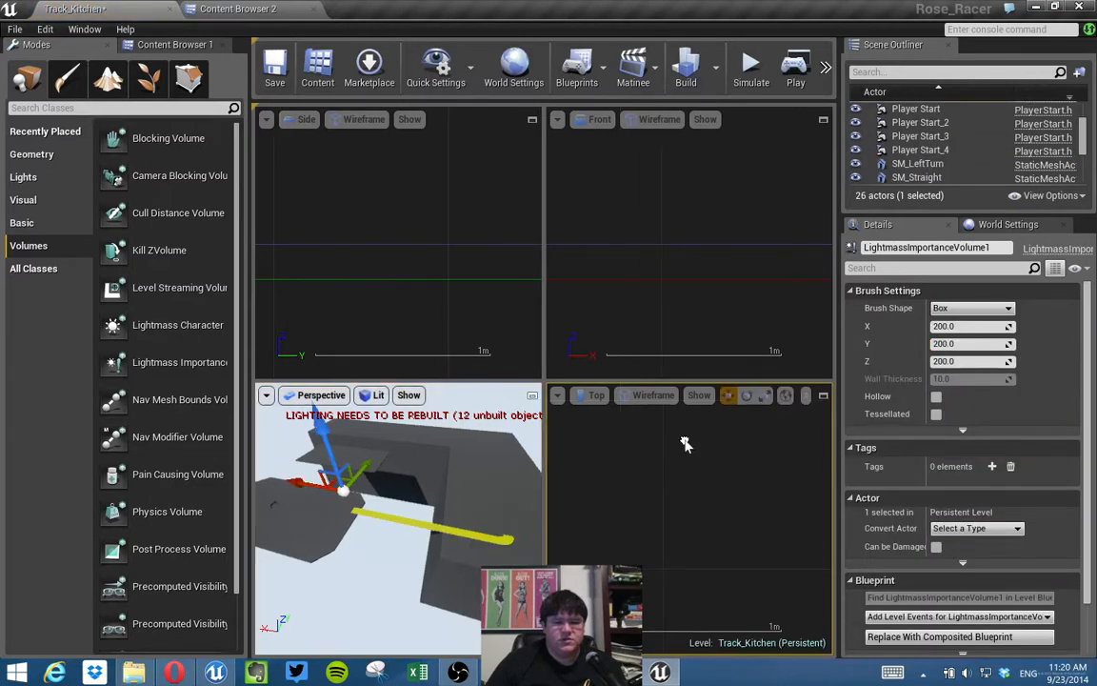
# In geometry editing, stretch the Lightmass Importance Volume along Y in both directions so it spans past all the kitchen brushes.
pyautogui.scroll(-5, 694, 455)
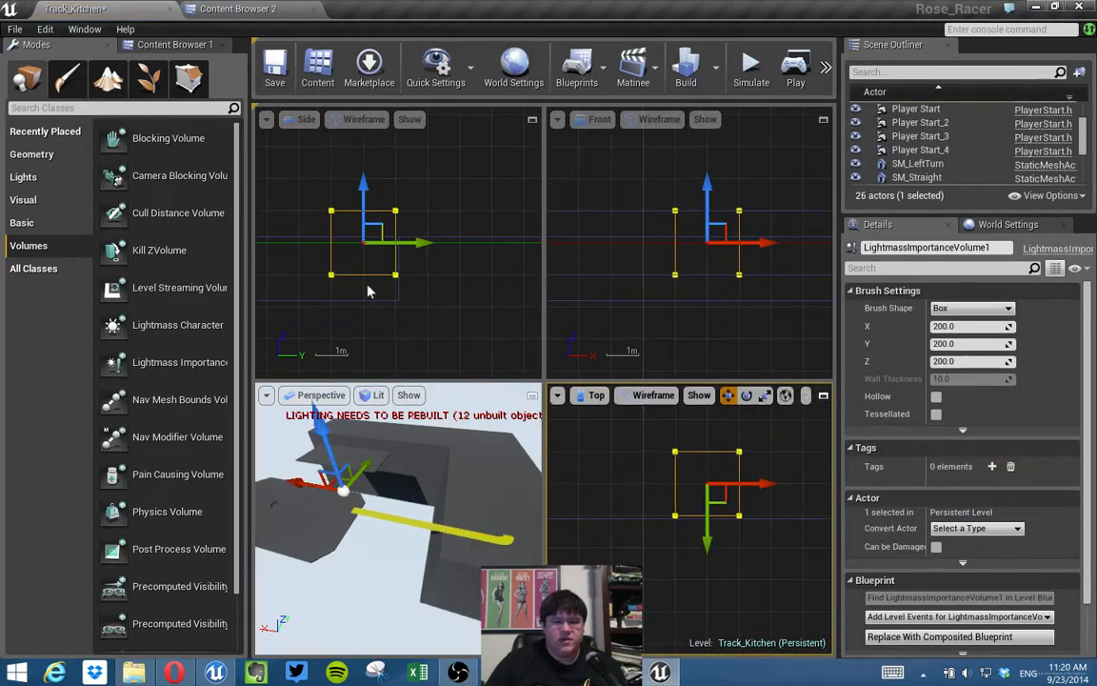
pyautogui.hotkey('shift', '5')
pyautogui.moveTo(649, 416); pyautogui.dragTo(765, 486)
pyautogui.scroll(-10, 765, 486)
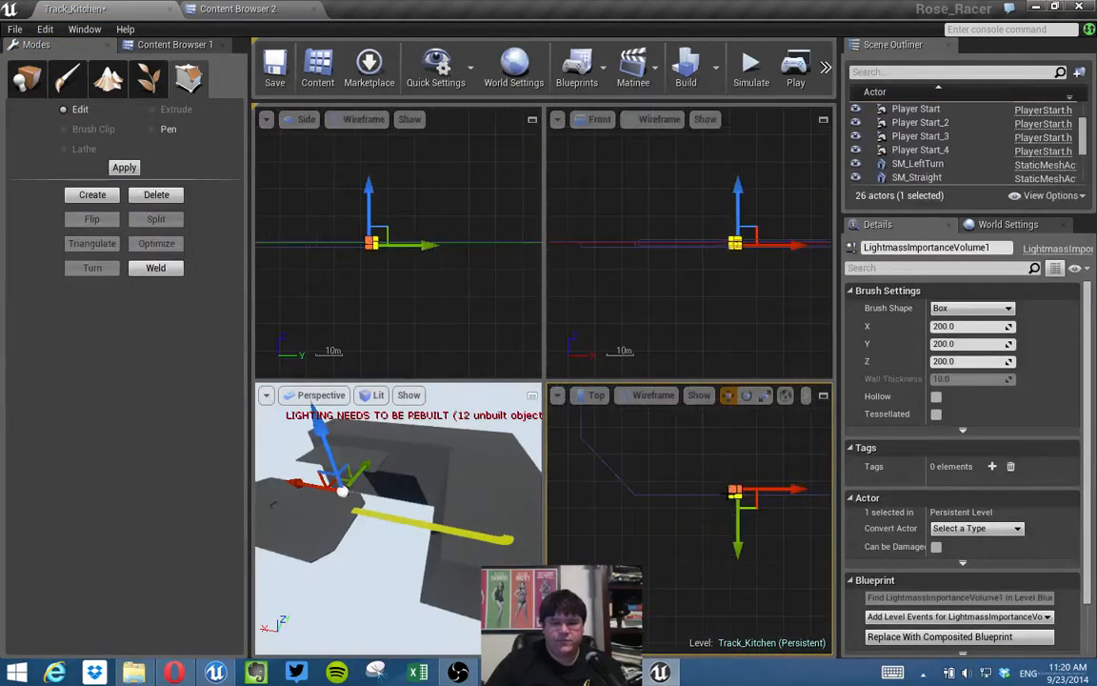
pyautogui.scroll(-8, 673, 504)
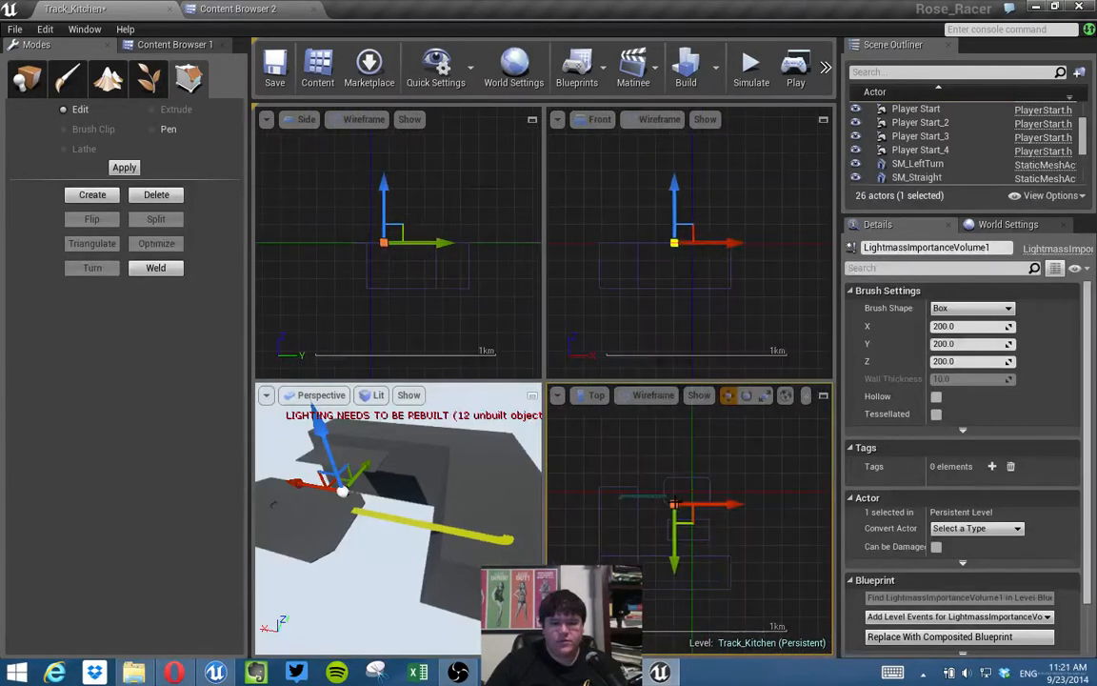
pyautogui.moveTo(673, 563); pyautogui.dragTo(648, 452)
pyautogui.scroll(8, 675, 521)
pyautogui.scroll(-8, 658, 467)
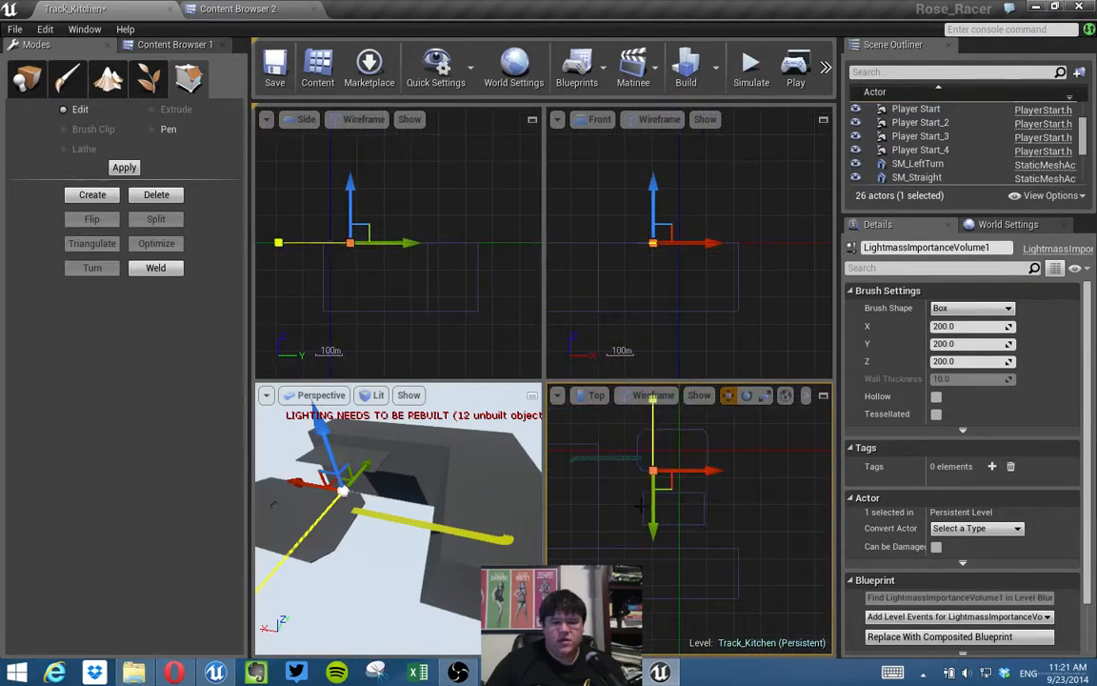
pyautogui.moveTo(673, 514); pyautogui.dragTo(672, 601)
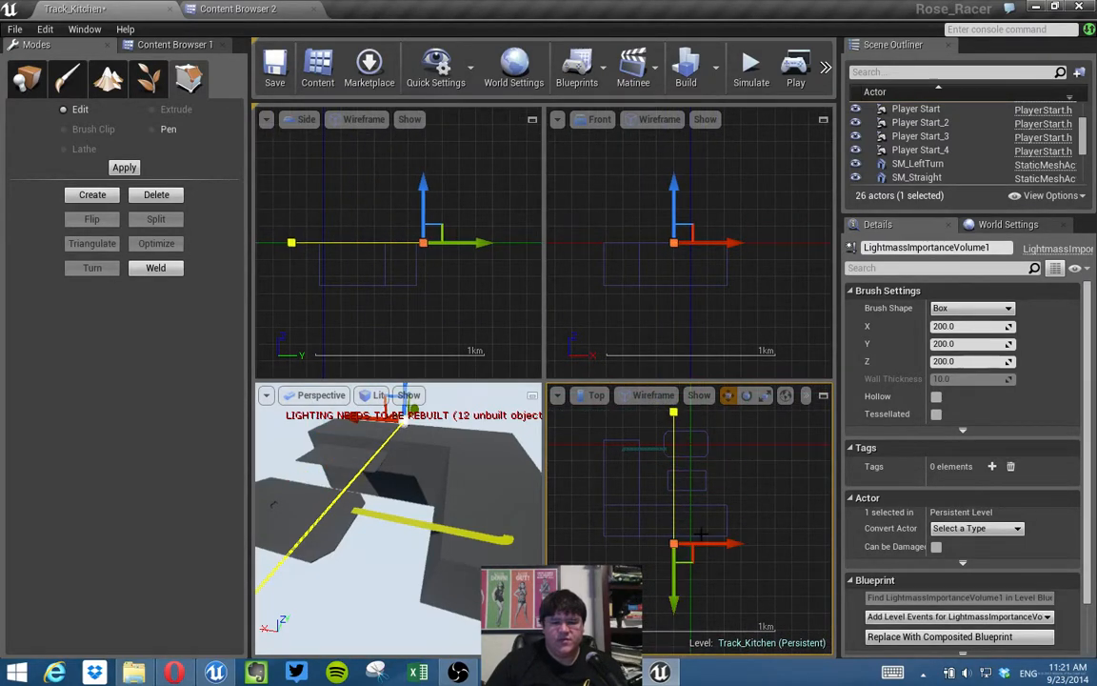
# Select the vertices on the volume's positive X side and pull them a short way out to widen the thin box.
pyautogui.scroll(10, 704, 534)
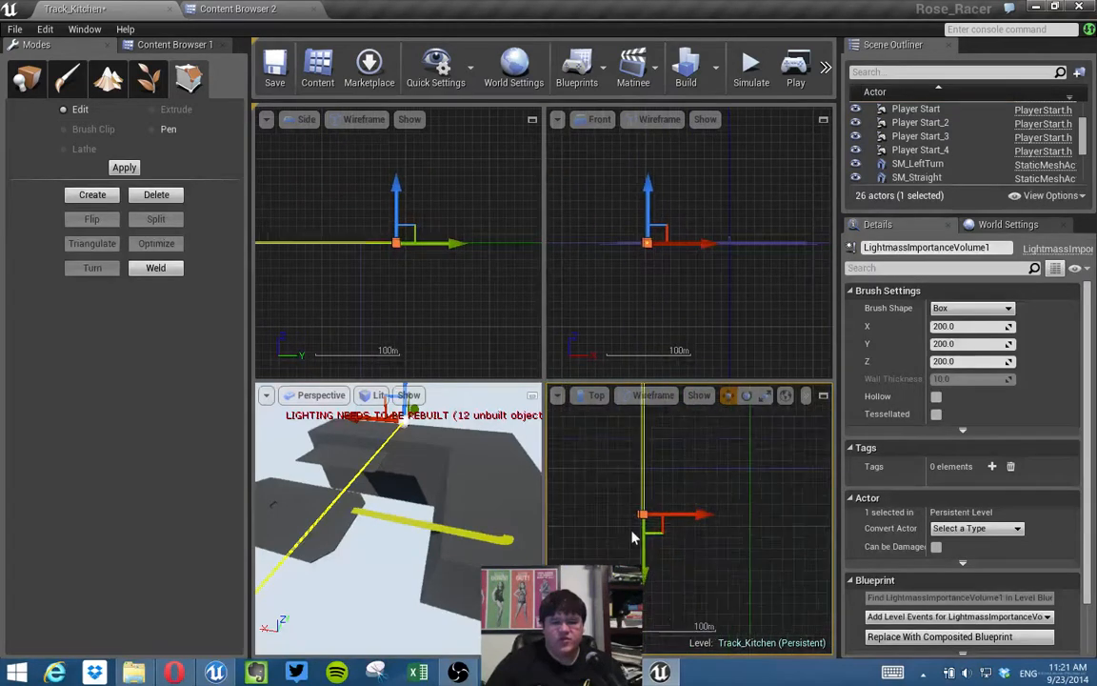
pyautogui.scroll(2, 635, 538)
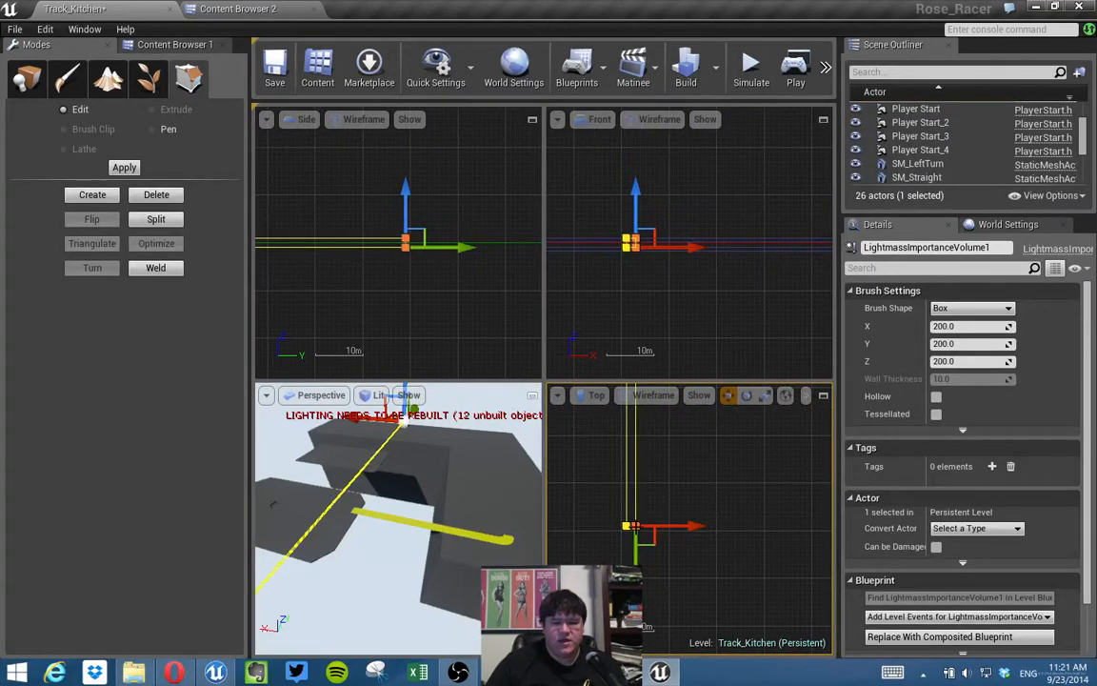
pyautogui.scroll(-5, 670, 469)
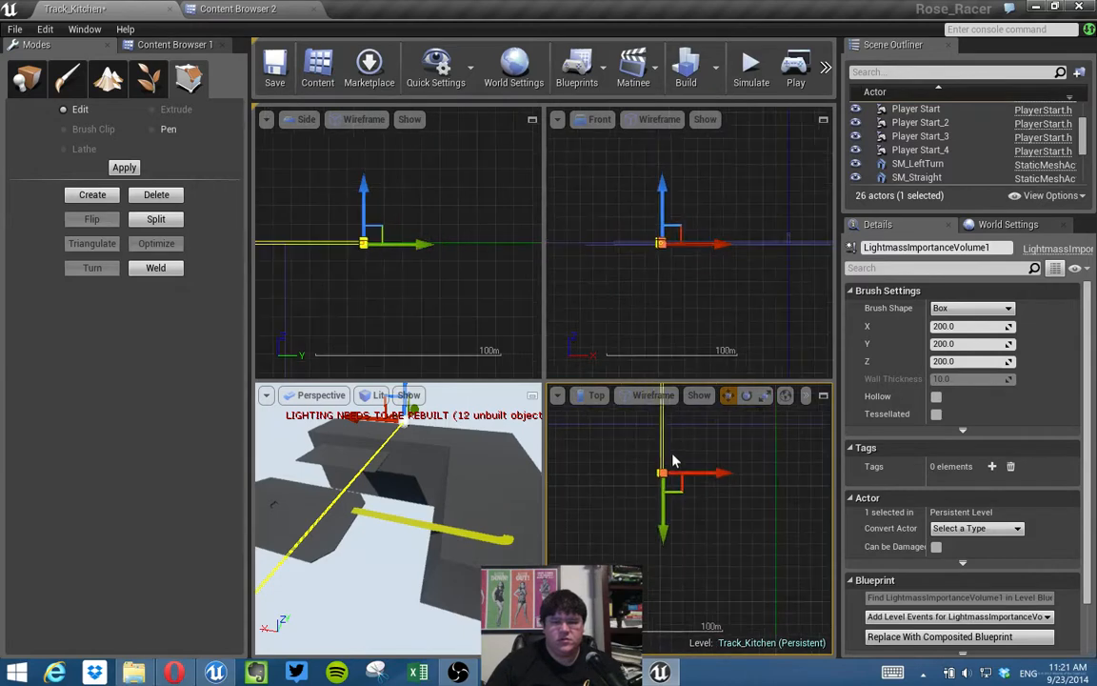
pyautogui.scroll(5, 615, 276)
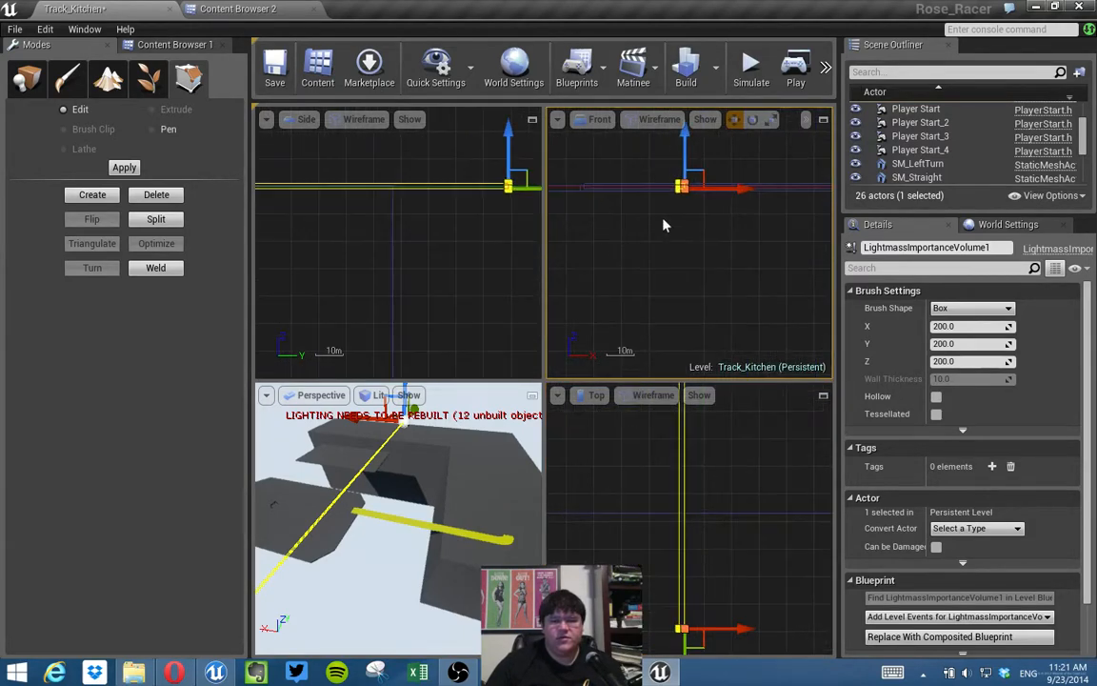
pyautogui.click(650, 319)
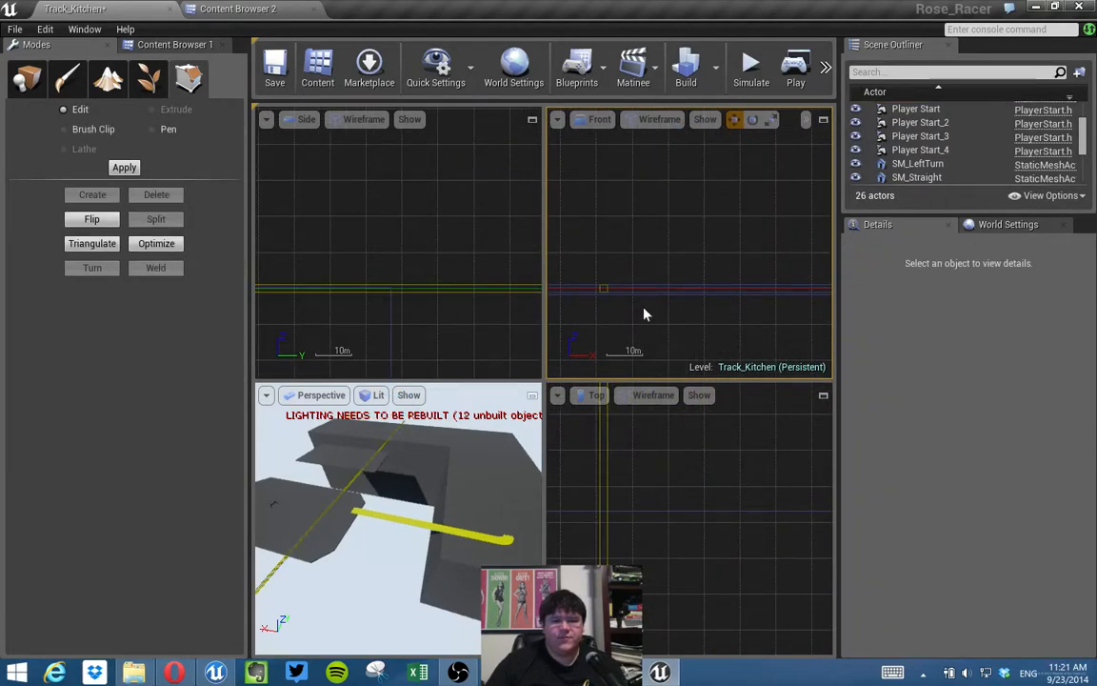
pyautogui.click(603, 289)
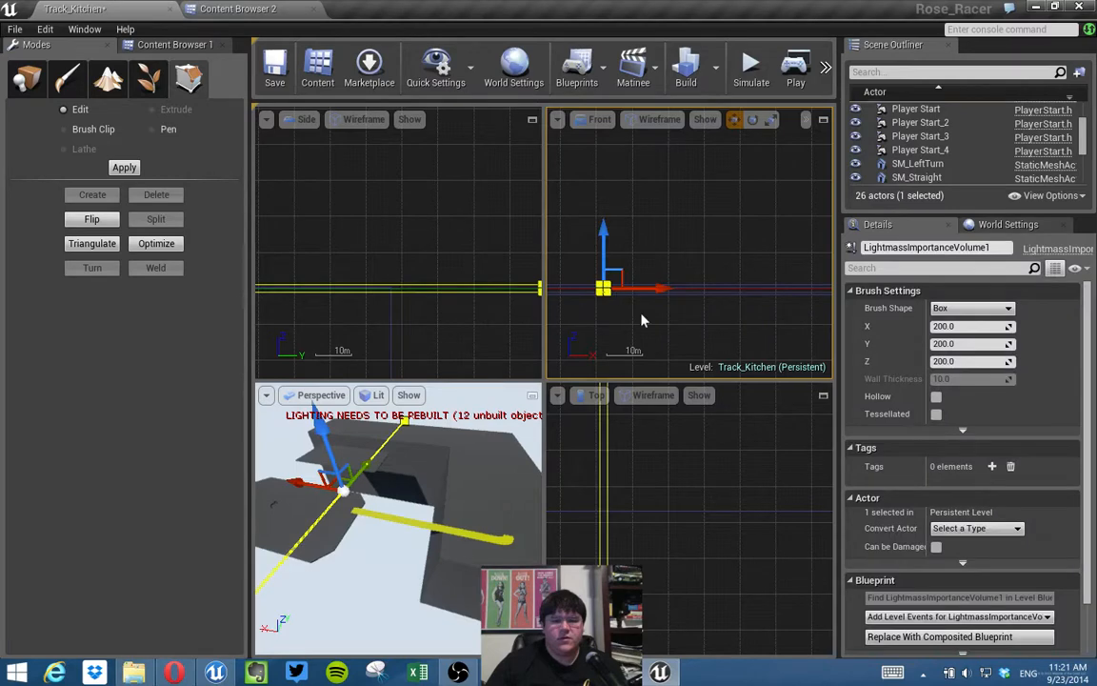
pyautogui.click(607, 250)
pyautogui.moveTo(660, 287); pyautogui.dragTo(765, 291)
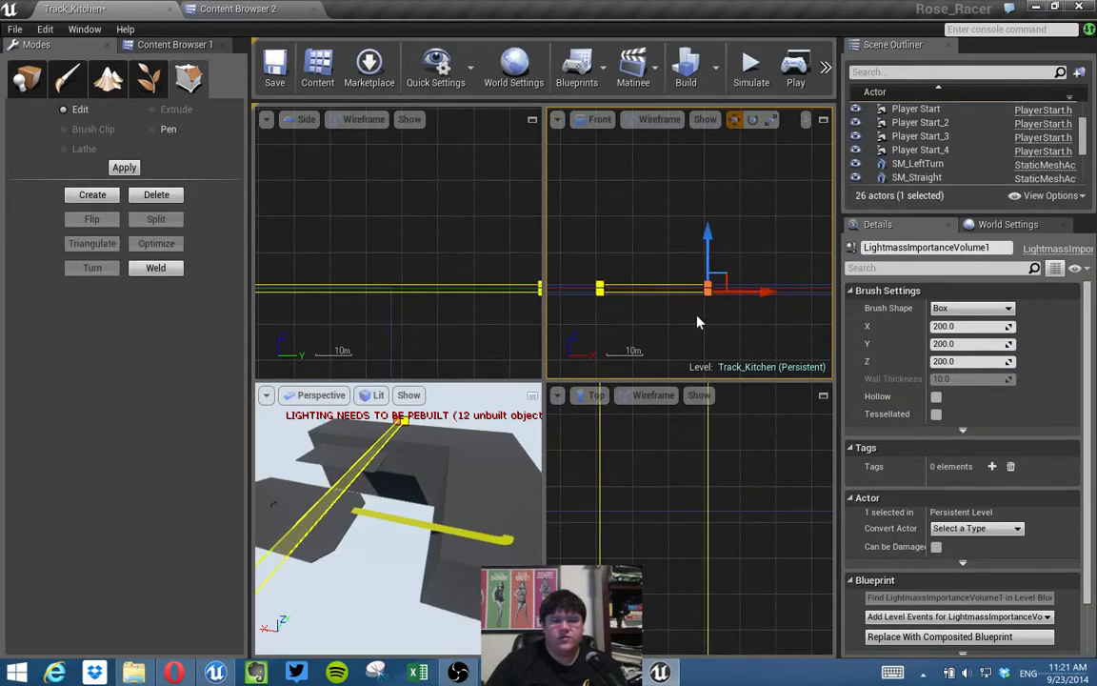
# Pull the same positive X side farther along X until it lies beyond the table, island and counter outlines.
pyautogui.scroll(-10, 679, 326)
pyautogui.scroll(-3, 656, 347)
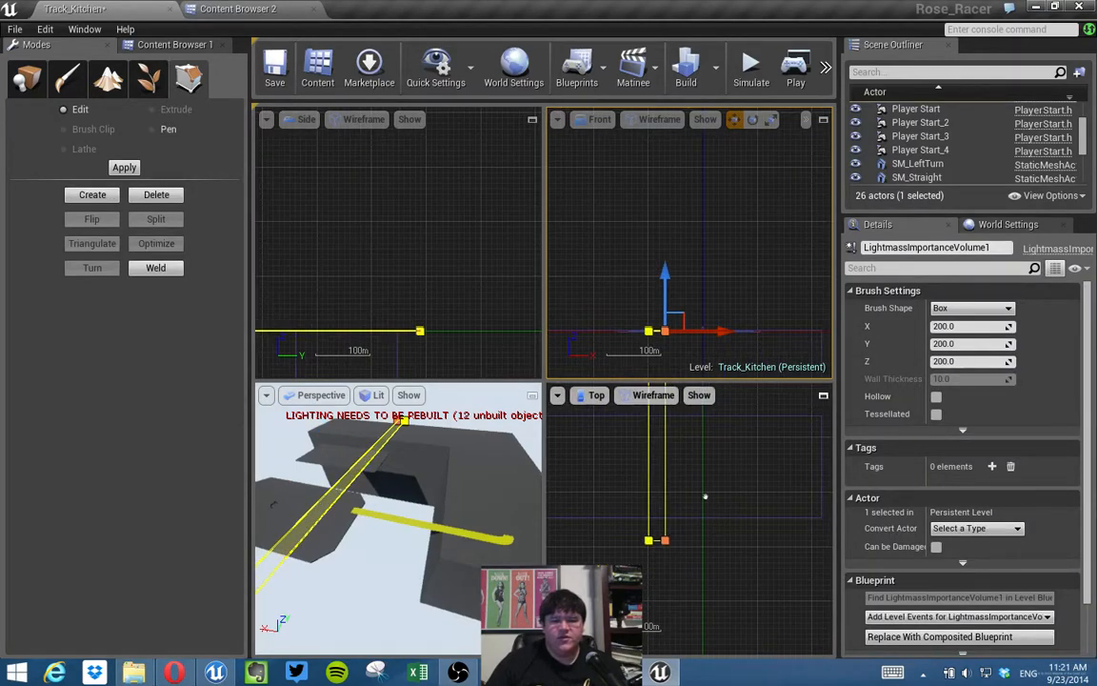
pyautogui.scroll(-6, 707, 505)
pyautogui.scroll(-5, 694, 541)
pyautogui.moveTo(716, 505); pyautogui.dragTo(645, 554, button='right')
pyautogui.moveTo(650, 448); pyautogui.dragTo(716, 449)
pyautogui.moveTo(645, 529); pyautogui.dragTo(728, 508, button='right')
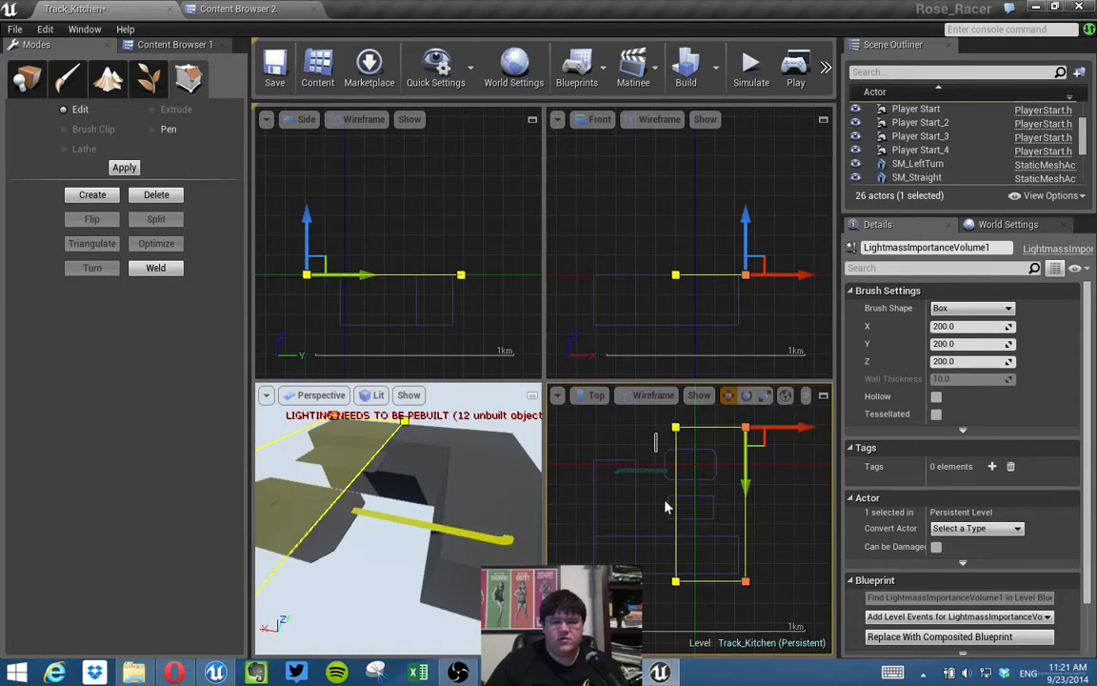
# Select the vertices on the volume's negative X side and move them along X past the counter and the track.
pyautogui.moveTo(693, 578); pyautogui.dragTo(694, 581)
pyautogui.click(670, 421)
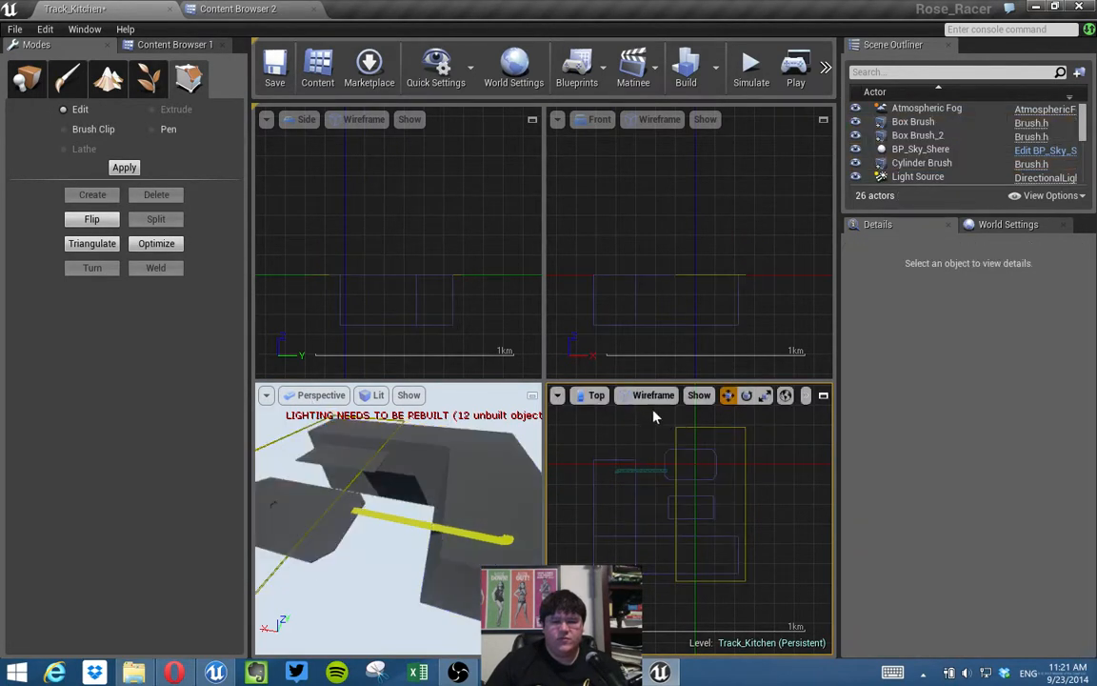
pyautogui.click(688, 431)
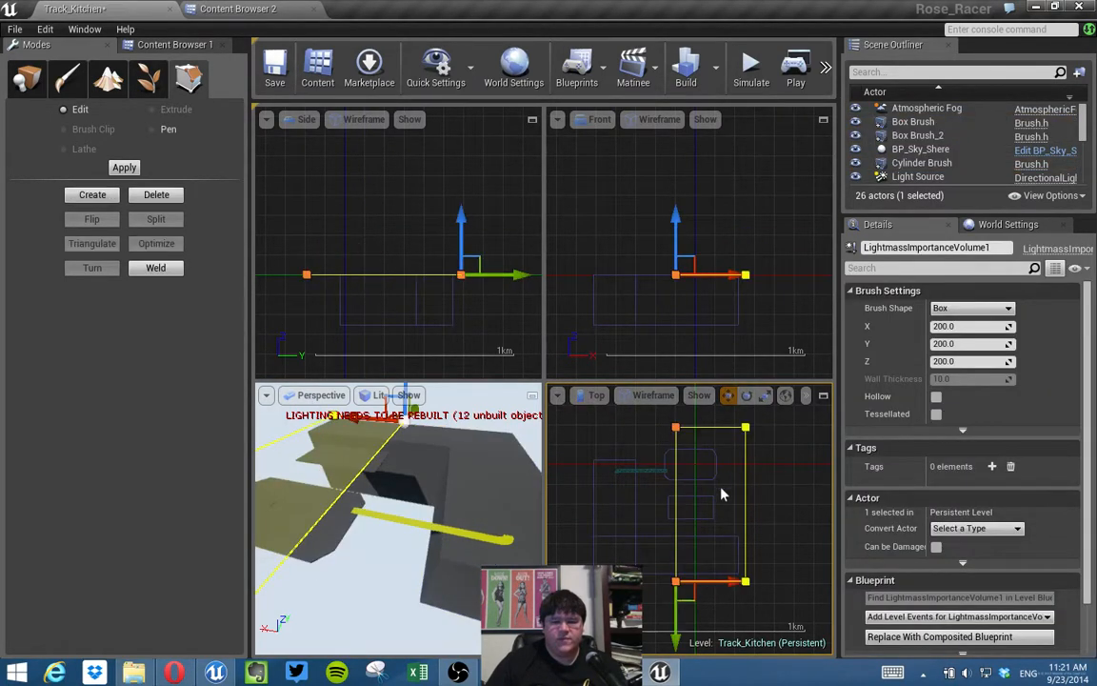
pyautogui.moveTo(729, 581); pyautogui.dragTo(646, 581)
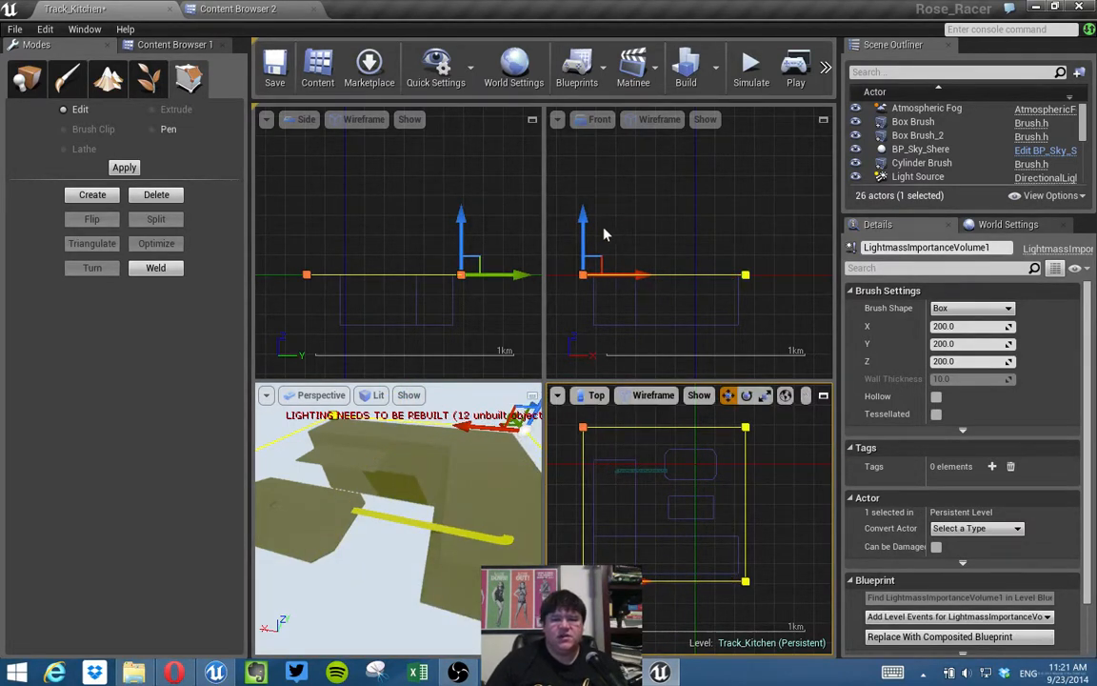
# Select all the upper vertices of the volume and raise them along Z well above the kitchen brushes.
pyautogui.scroll(5, 629, 242)
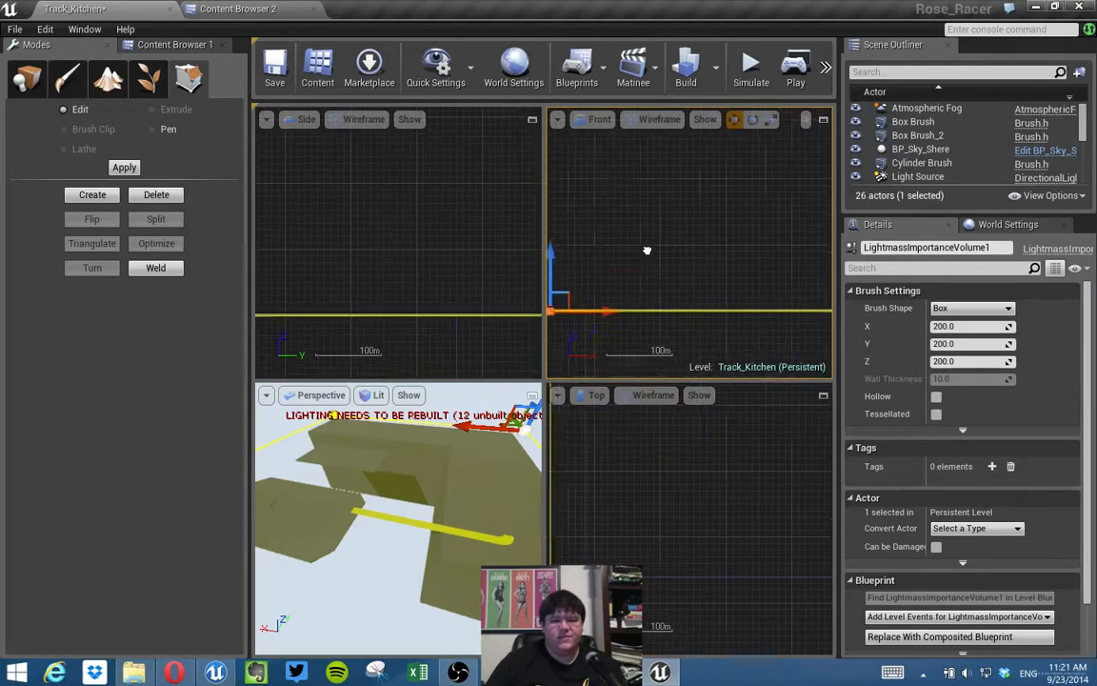
pyautogui.scroll(4, 657, 234)
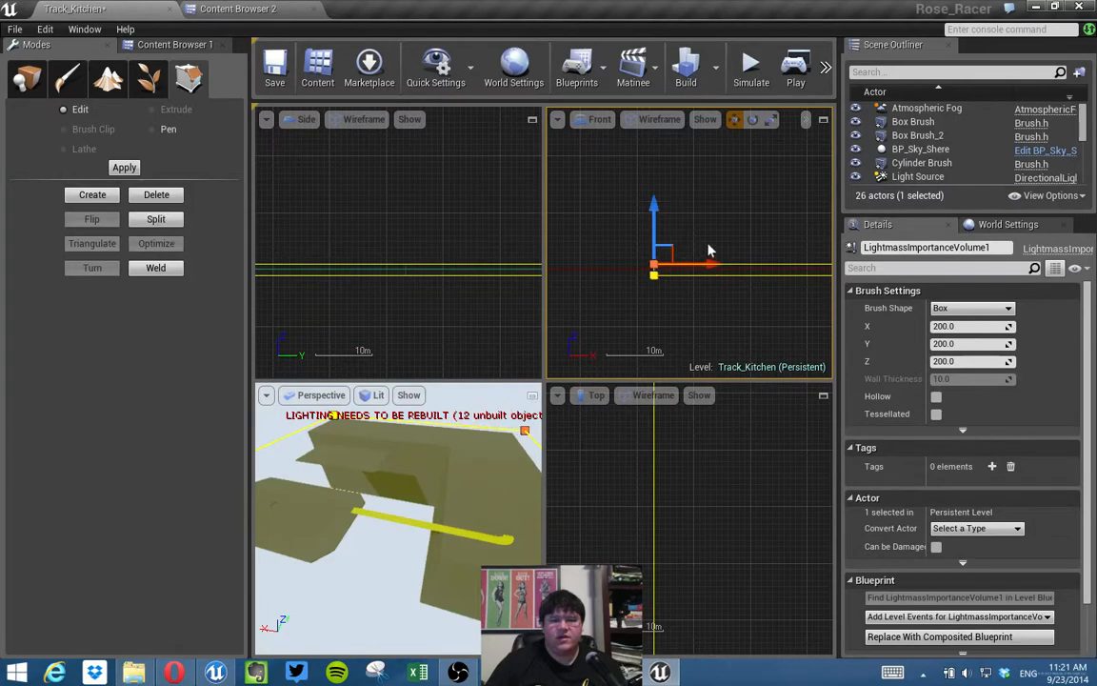
pyautogui.scroll(-4, 724, 252)
pyautogui.scroll(-5, 728, 251)
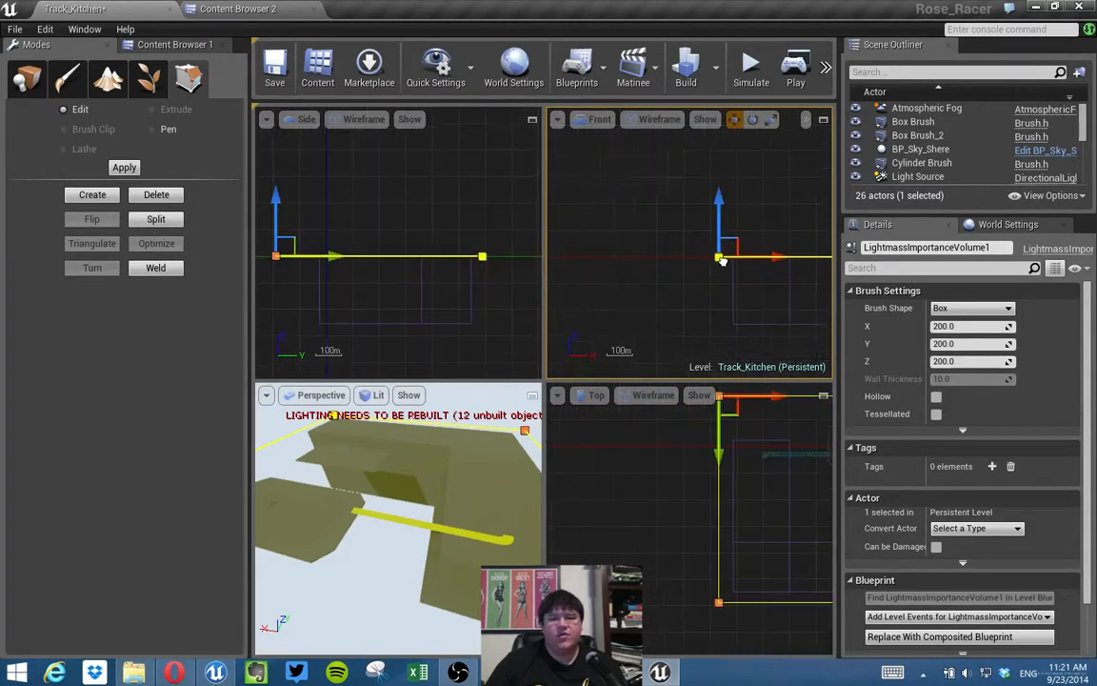
pyautogui.scroll(9, 691, 305)
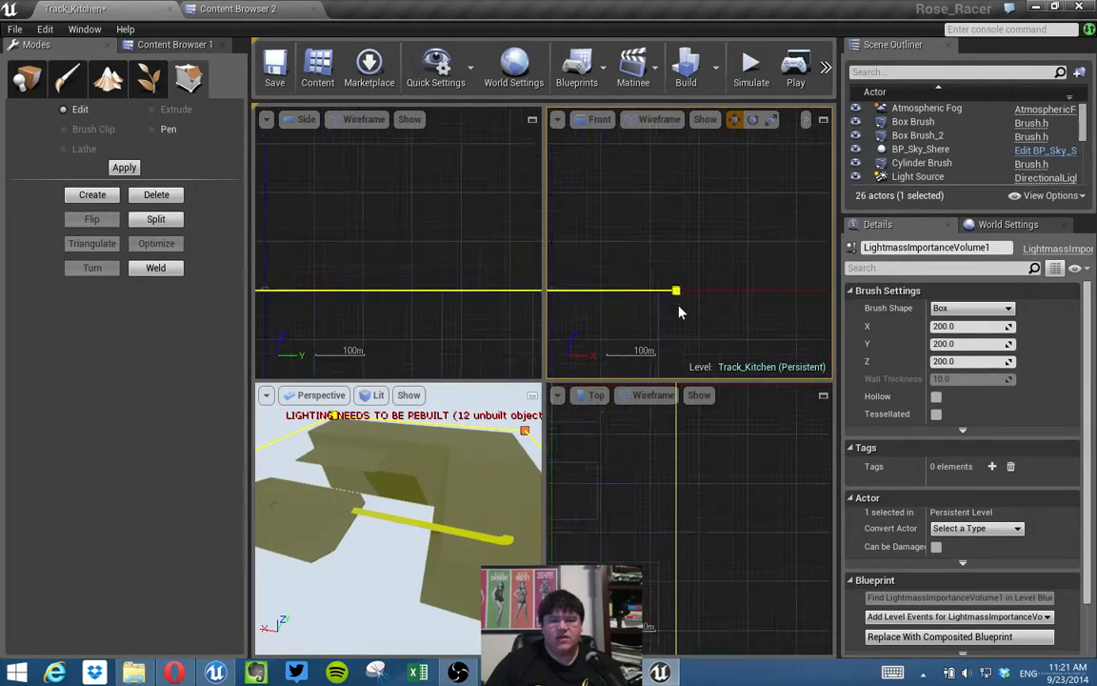
pyautogui.scroll(5, 672, 305)
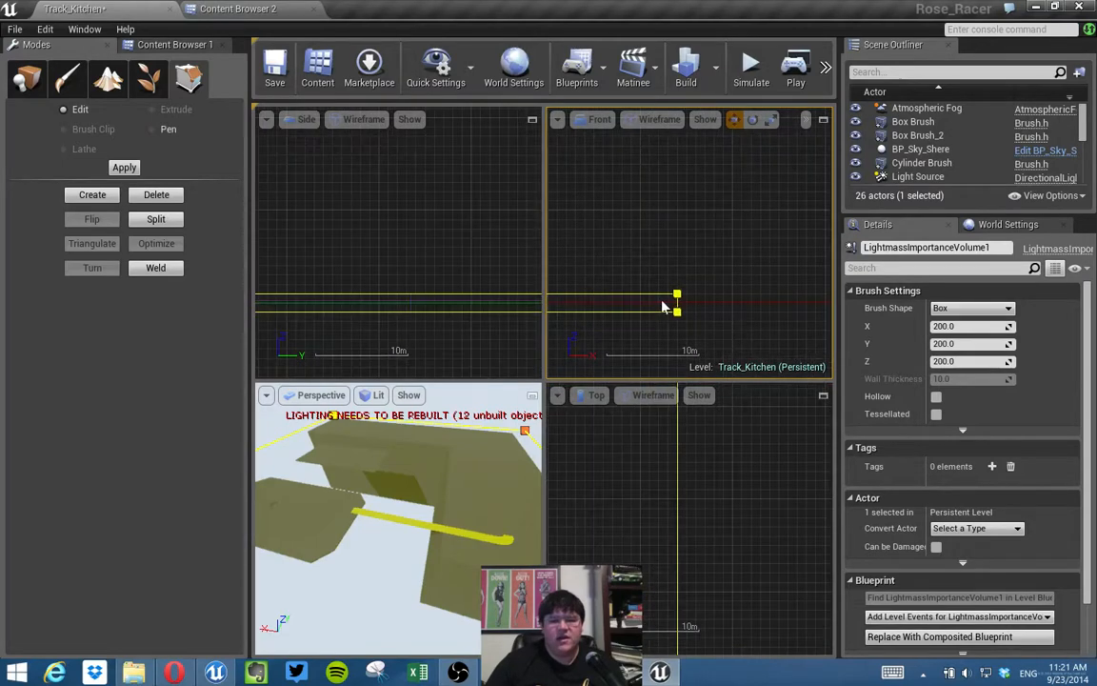
pyautogui.scroll(-5, 705, 307)
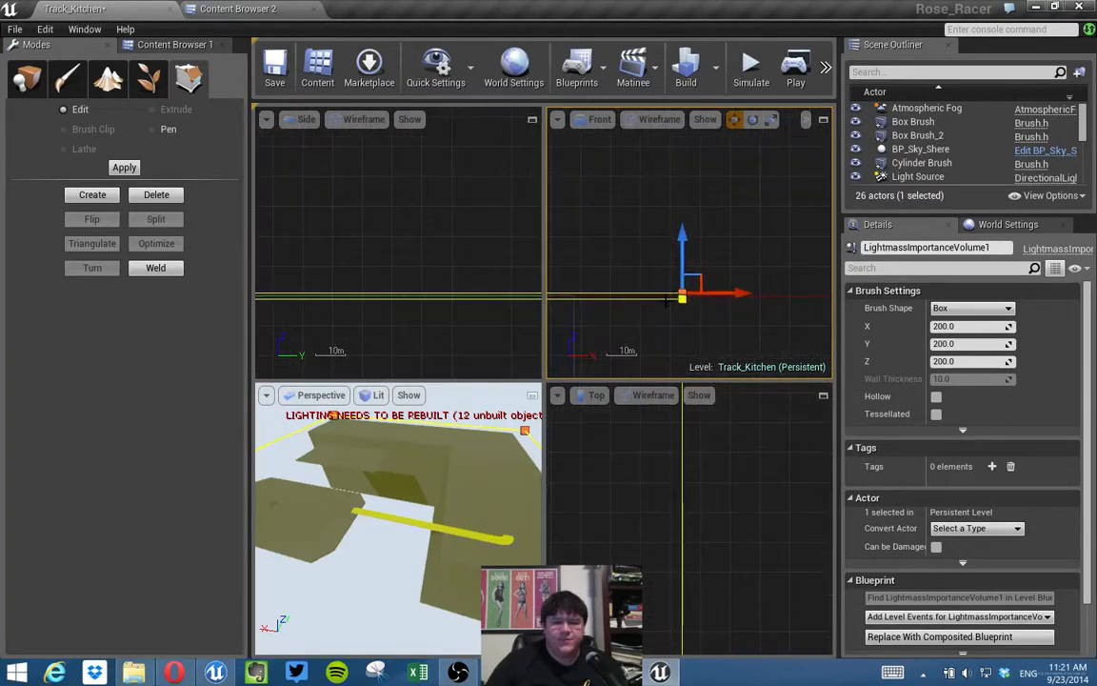
pyautogui.scroll(-5, 753, 311)
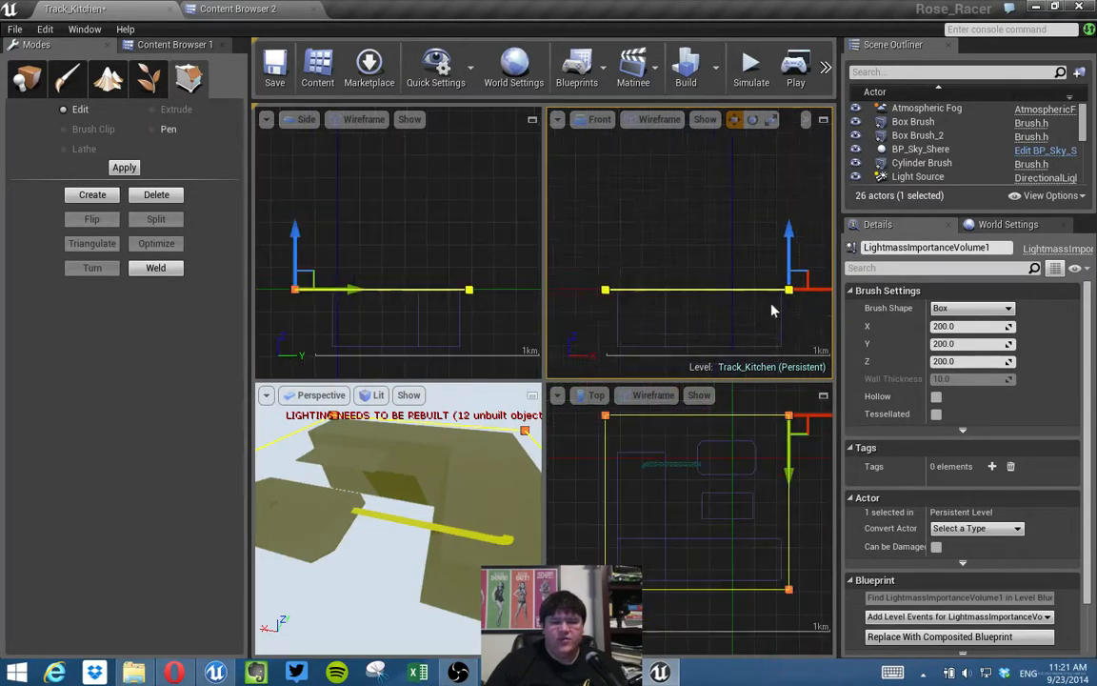
pyautogui.moveTo(786, 195); pyautogui.dragTo(784, 176)
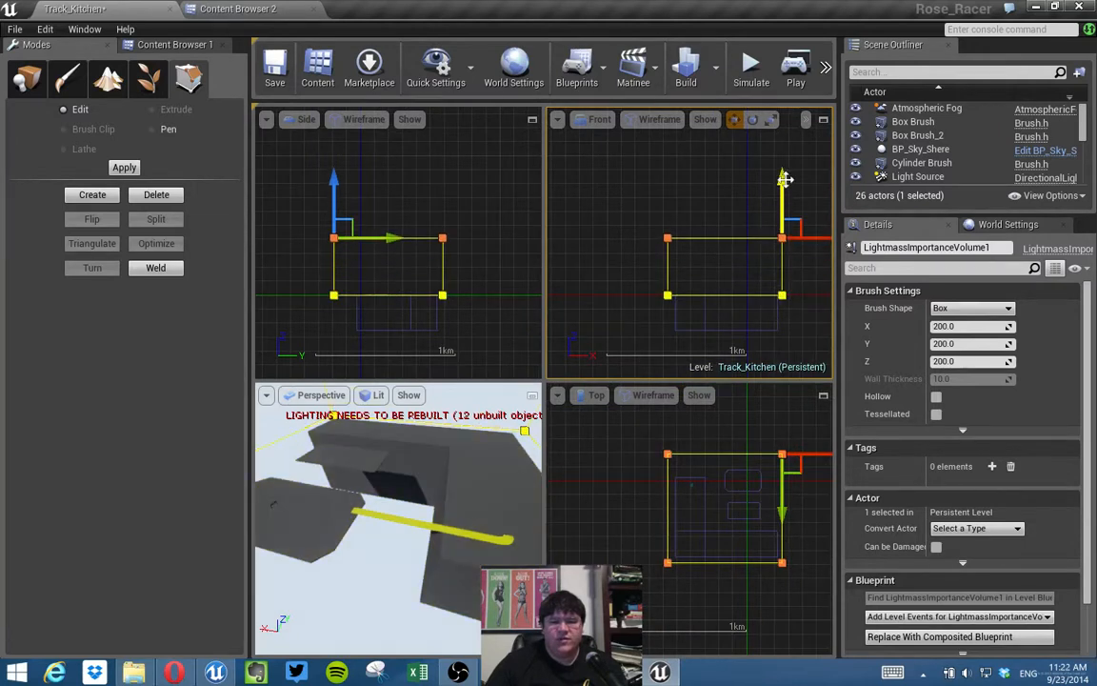
# Lower the volume's bottom vertices along Z below the kitchen brushes and save the level.
pyautogui.moveTo(643, 271); pyautogui.dragTo(807, 329)
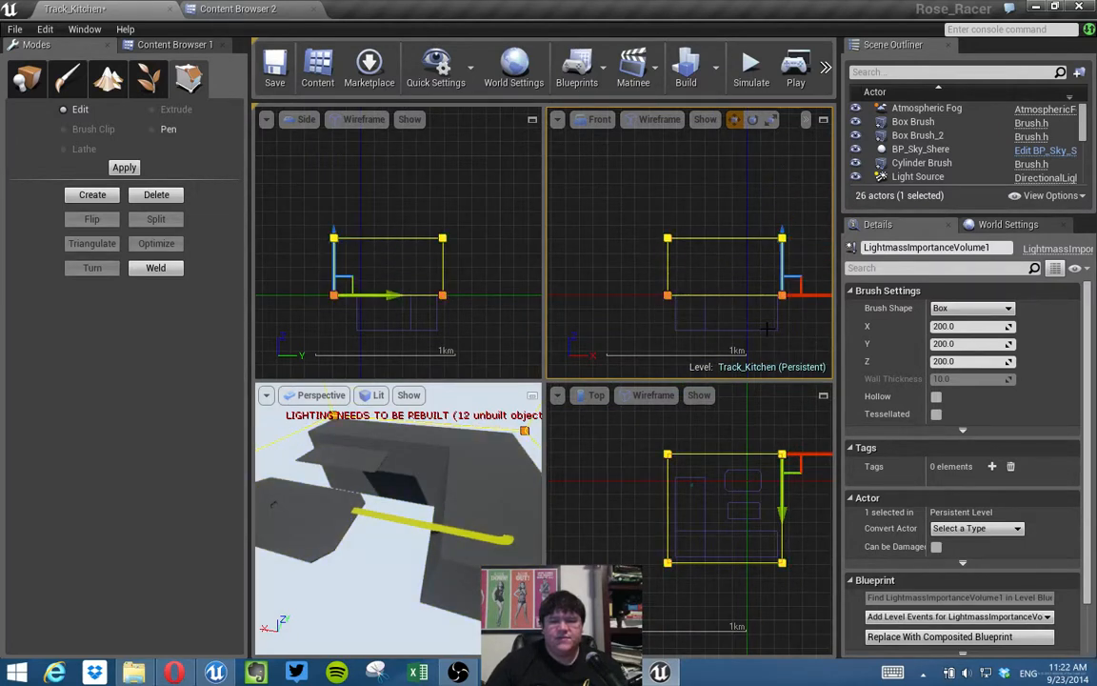
pyautogui.moveTo(784, 233); pyautogui.dragTo(781, 297)
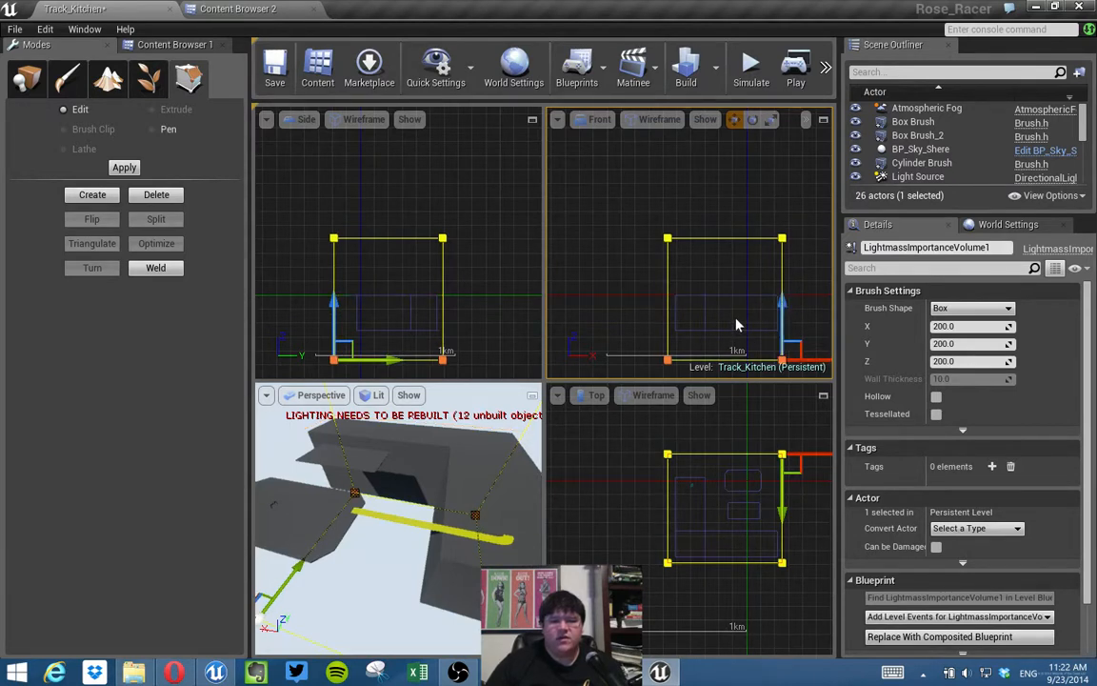
pyautogui.click(736, 216)
pyautogui.moveTo(736, 216); pyautogui.dragTo(686, 185, button='right')
pyautogui.click(273, 76)
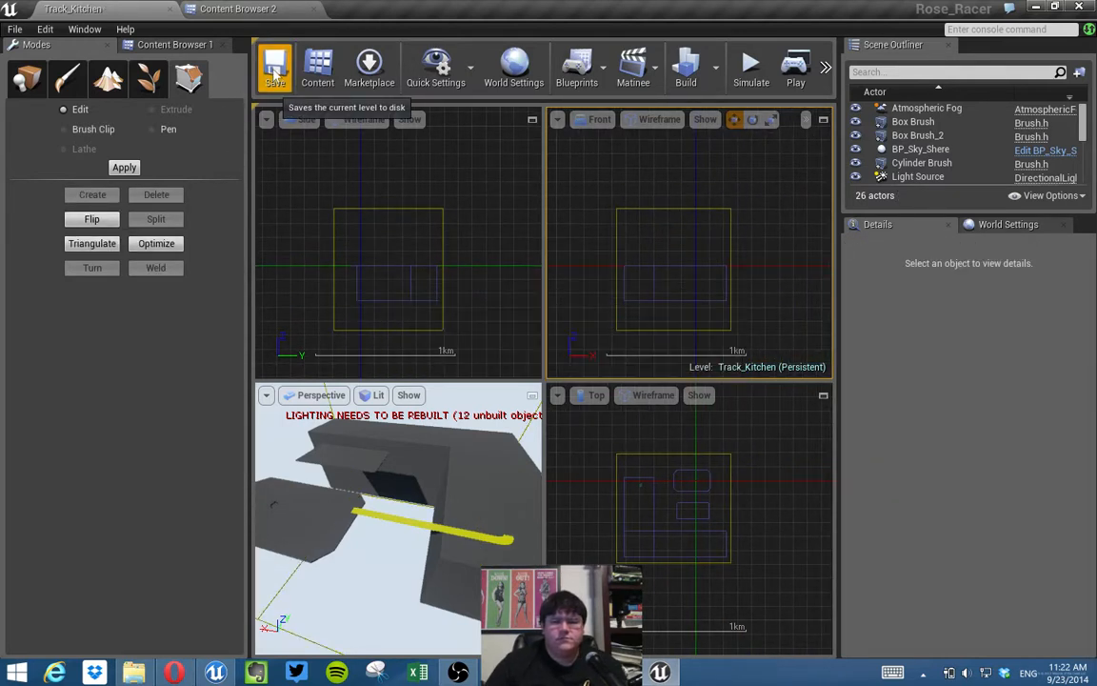
# Extend the volume's positive X and positive Y sides slightly farther out for extra margin around the brushes.
pyautogui.click(734, 245)
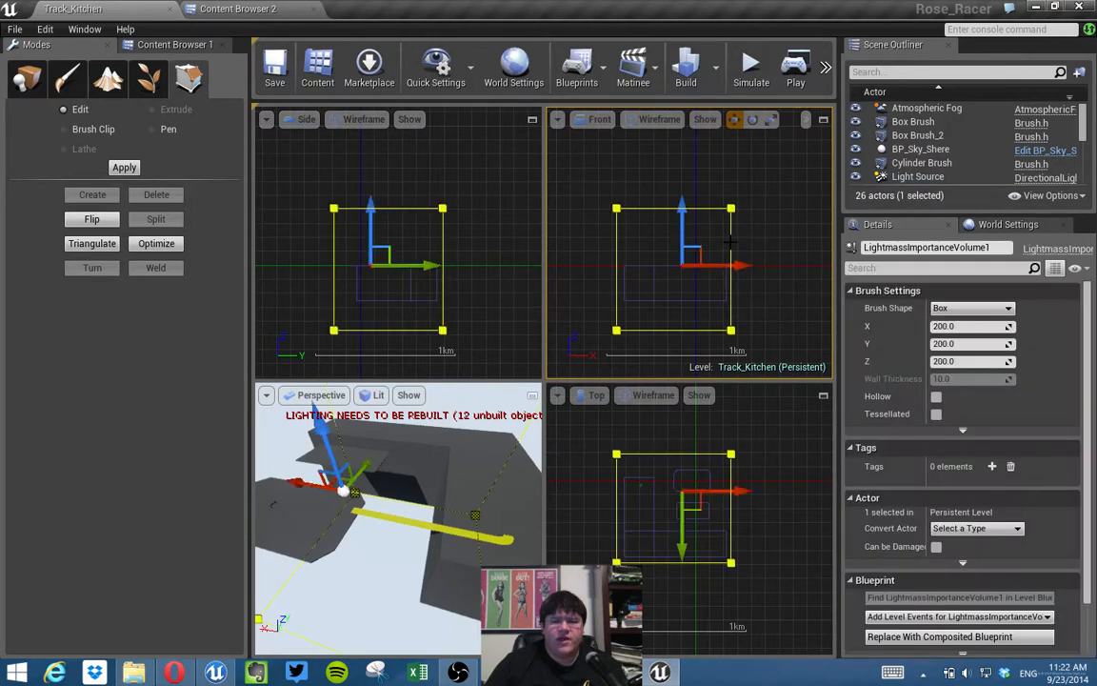
pyautogui.moveTo(772, 338); pyautogui.dragTo(721, 220)
pyautogui.moveTo(784, 330); pyautogui.dragTo(797, 331)
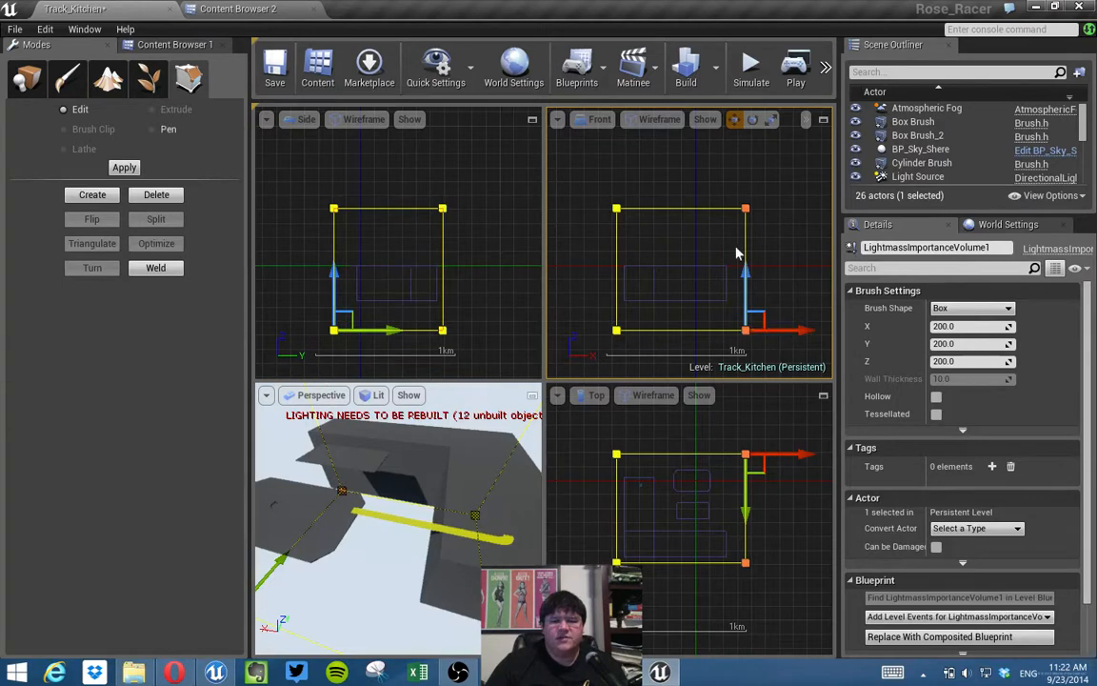
pyautogui.moveTo(488, 354)
pyautogui.mouseDown()
pyautogui.moveTo(448, 289)
pyautogui.moveTo(431, 191)
pyautogui.mouseUp()
pyautogui.moveTo(502, 330); pyautogui.dragTo(516, 331)
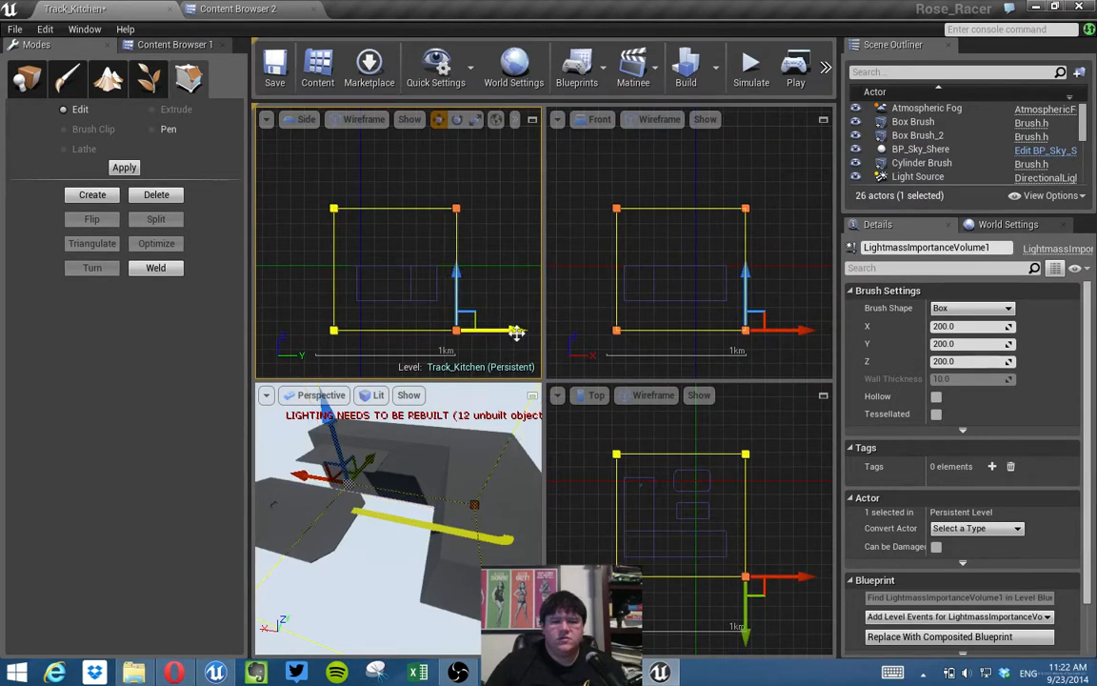
# Extend the volume's negative X side slightly farther out, deselect it and save the level.
pyautogui.moveTo(593, 462); pyautogui.dragTo(637, 591)
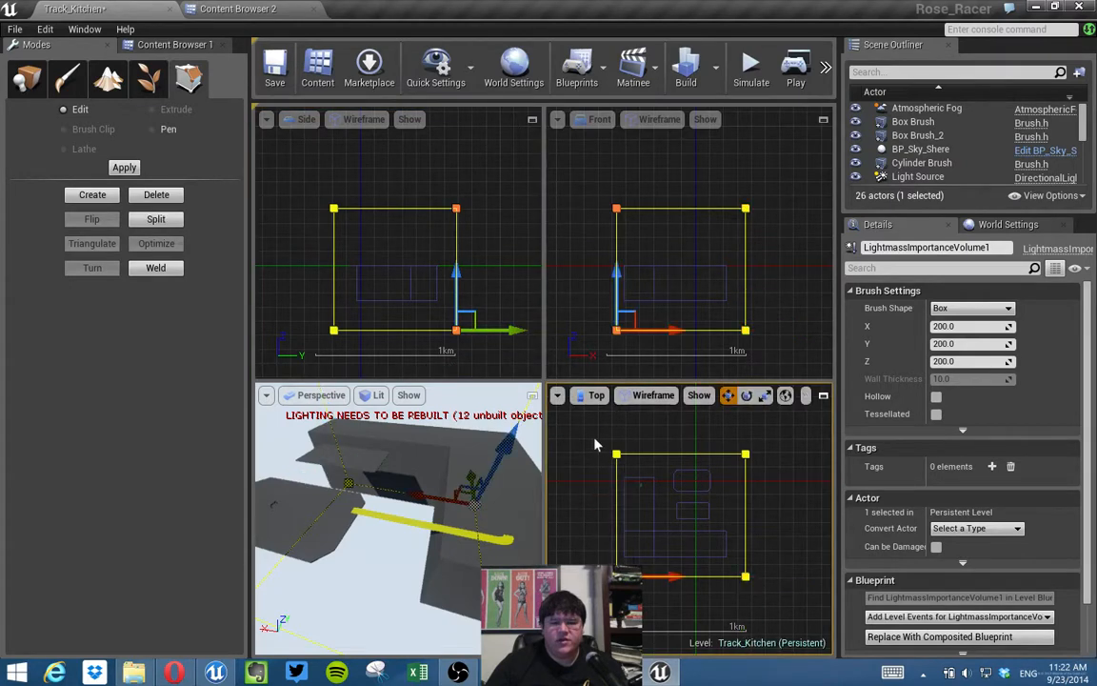
pyautogui.moveTo(587, 445)
pyautogui.mouseDown()
pyautogui.moveTo(644, 600)
pyautogui.moveTo(662, 577)
pyautogui.mouseUp()
pyautogui.click(650, 434)
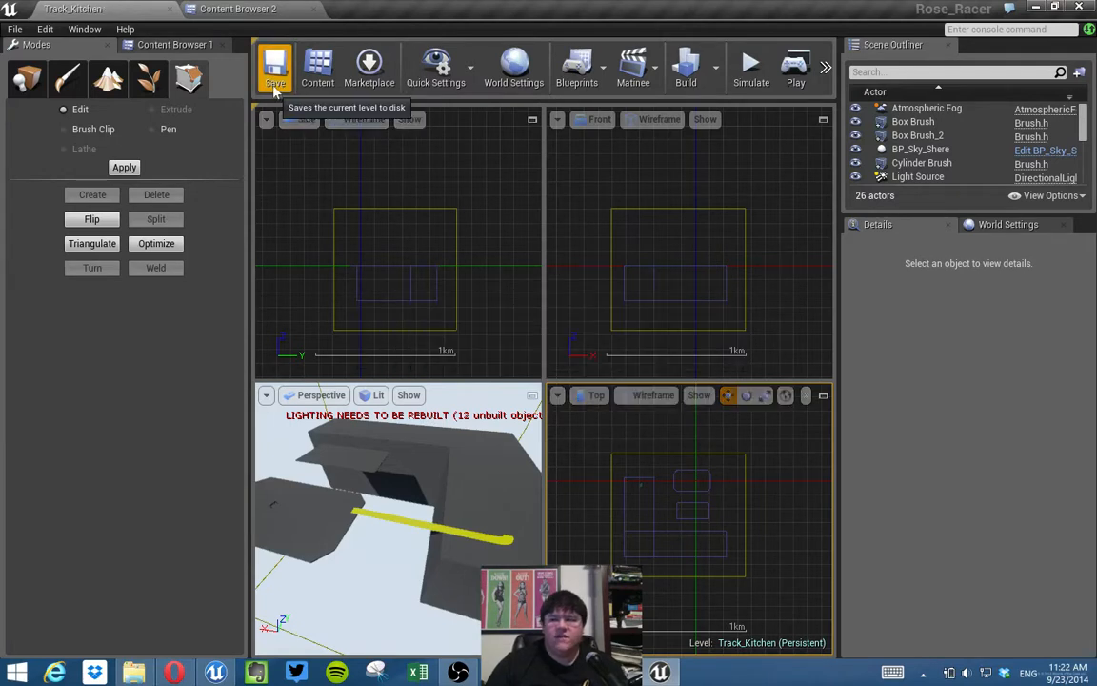
# Leave geometry editing and try to build the level's lighting.
pyautogui.click(26, 78)
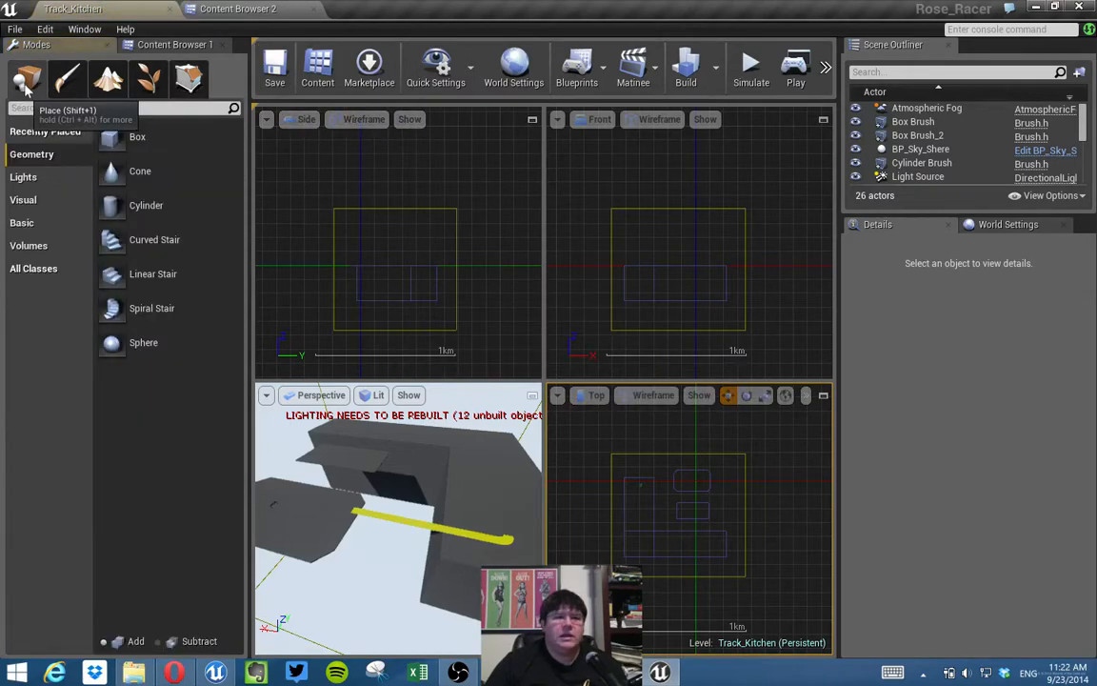
pyautogui.click(687, 72)
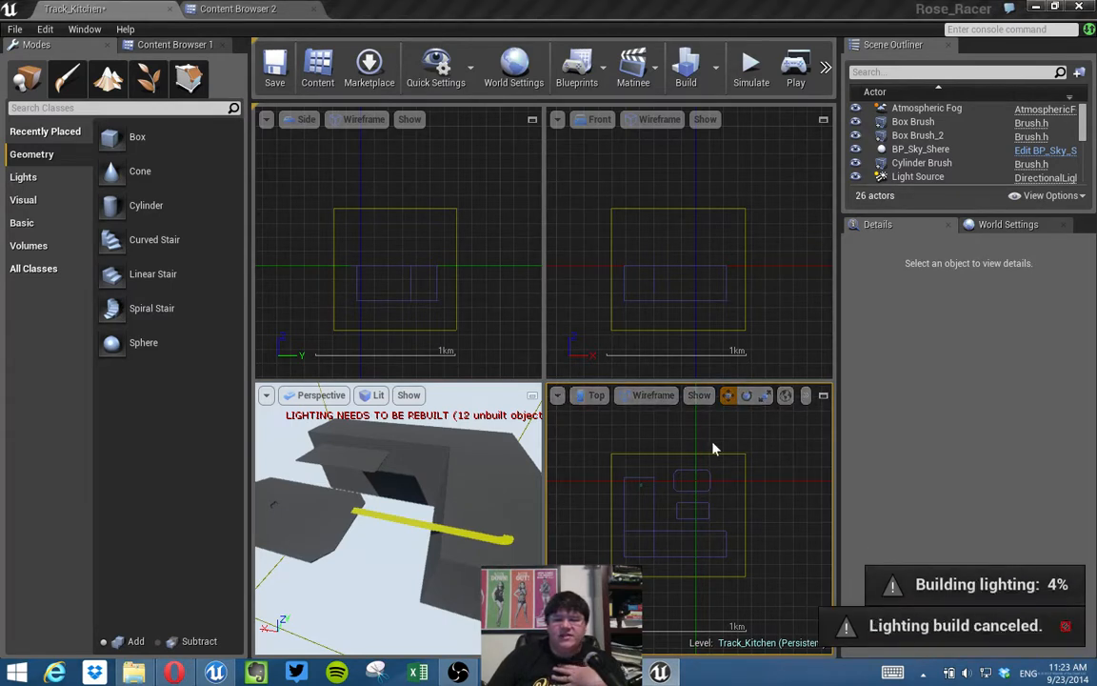
# Select the thin island brush beside the counter and stretch its bottom face down along Z toward the floor in geometry editing.
pyautogui.moveTo(491, 525); pyautogui.dragTo(502, 503, button='right')
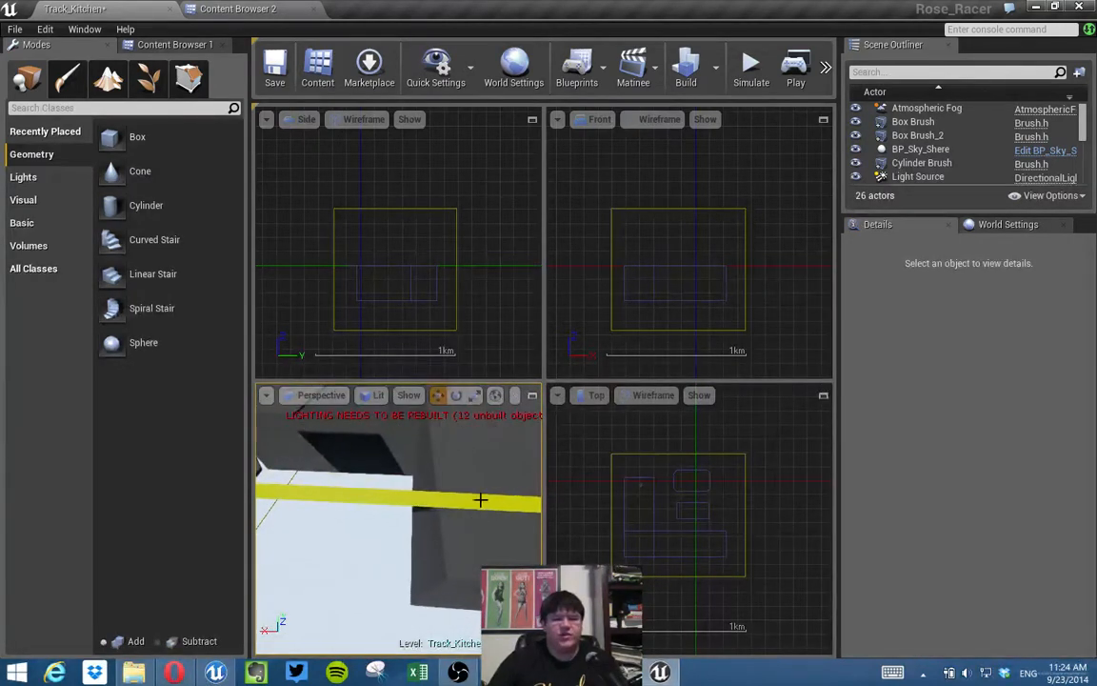
pyautogui.click(532, 395)
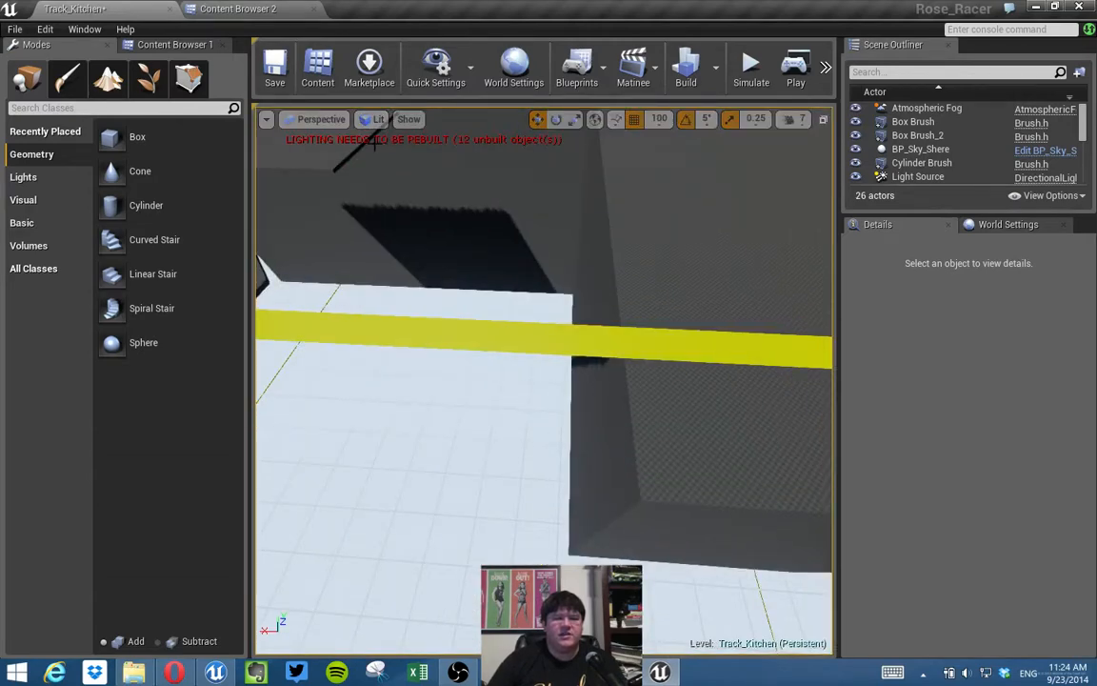
pyautogui.moveTo(434, 174)
pyautogui.mouseDown(button='right')
pyautogui.moveTo(559, 267)
pyautogui.moveTo(419, 177)
pyautogui.moveTo(420, 148)
pyautogui.moveTo(576, 282)
pyautogui.mouseUp(button='right')
pyautogui.click(567, 325)
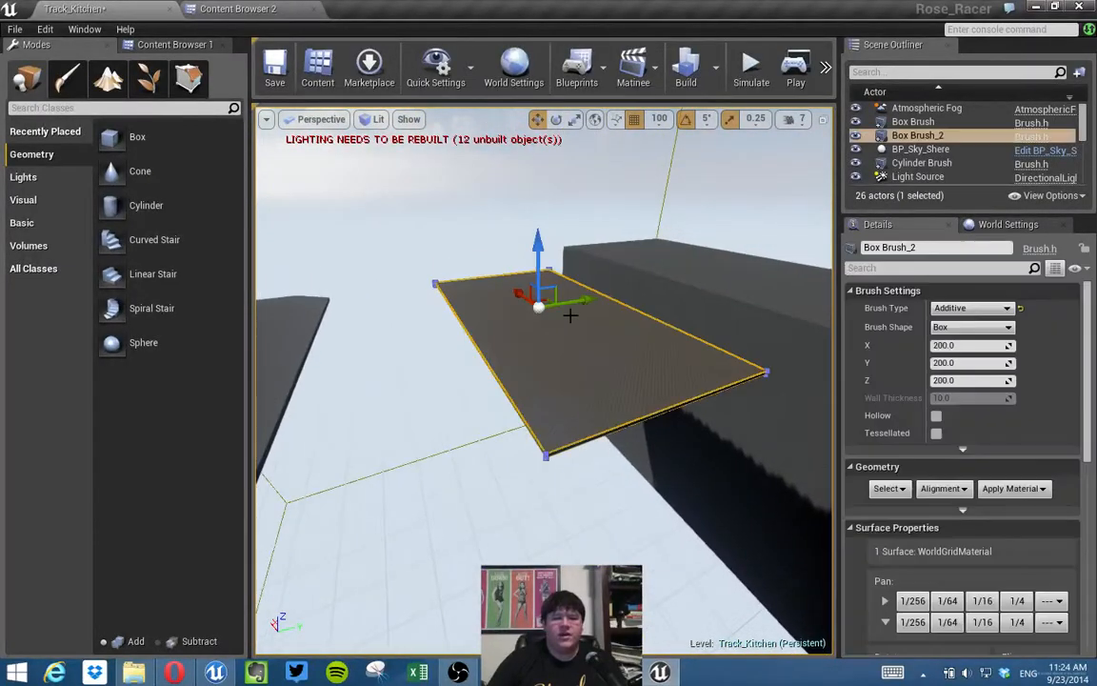
pyautogui.moveTo(594, 350); pyautogui.dragTo(292, 164, button='right')
pyautogui.click(189, 78)
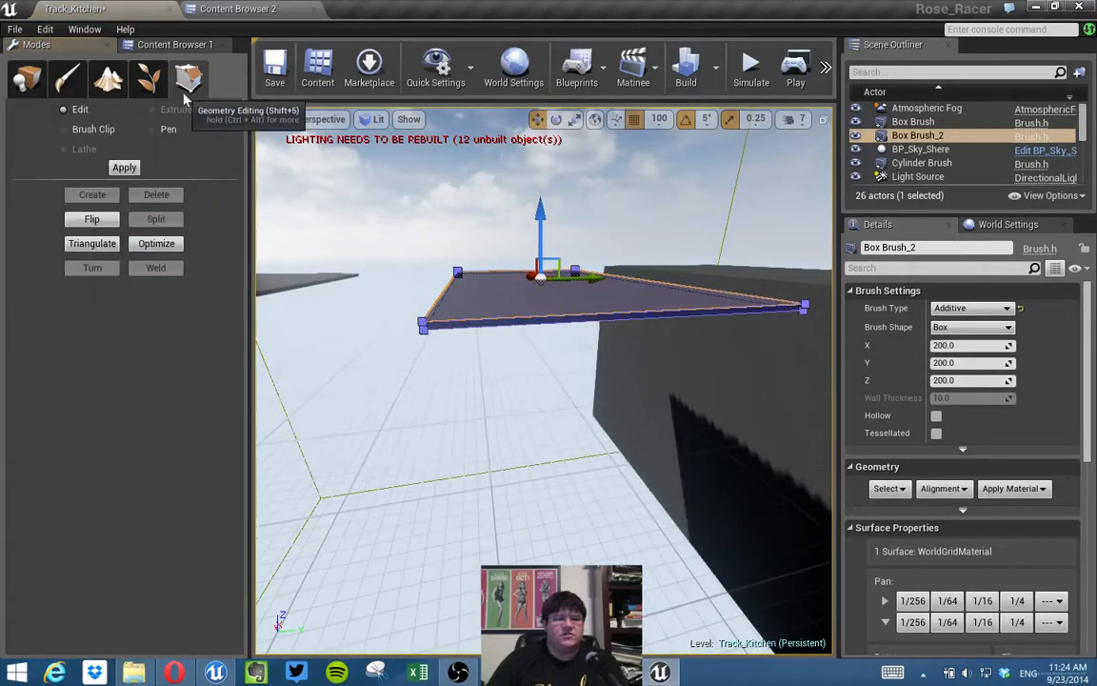
pyautogui.moveTo(376, 288); pyautogui.dragTo(509, 329, button='right')
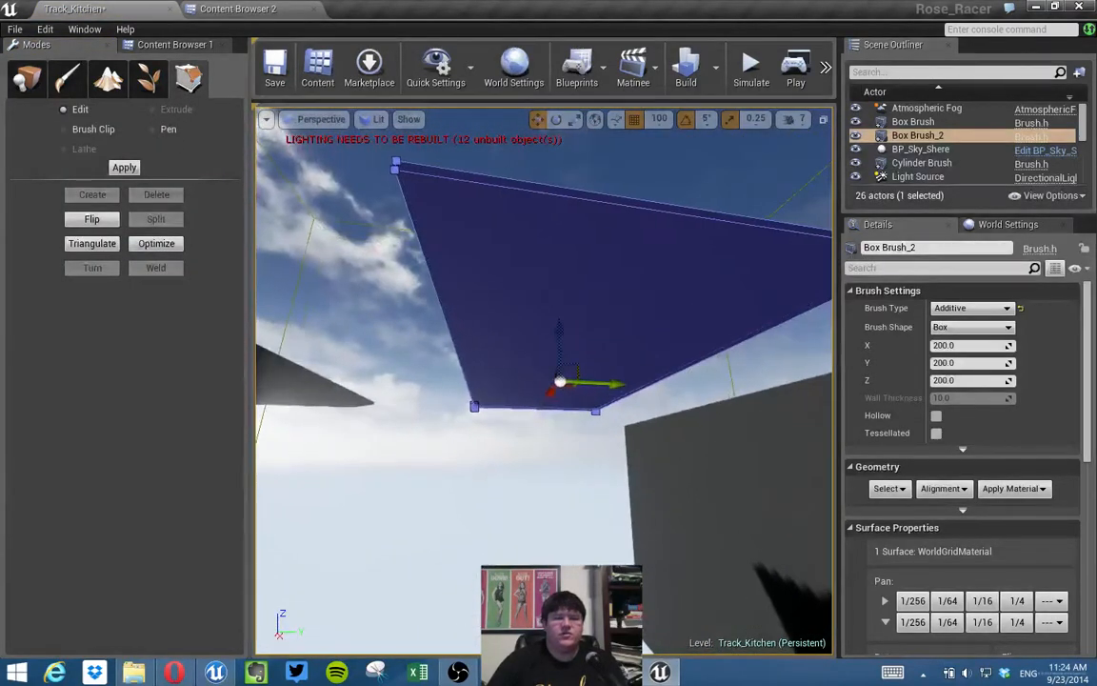
pyautogui.click(520, 286)
pyautogui.moveTo(566, 324); pyautogui.dragTo(566, 577)
pyautogui.moveTo(600, 532); pyautogui.dragTo(538, 504, button='right')
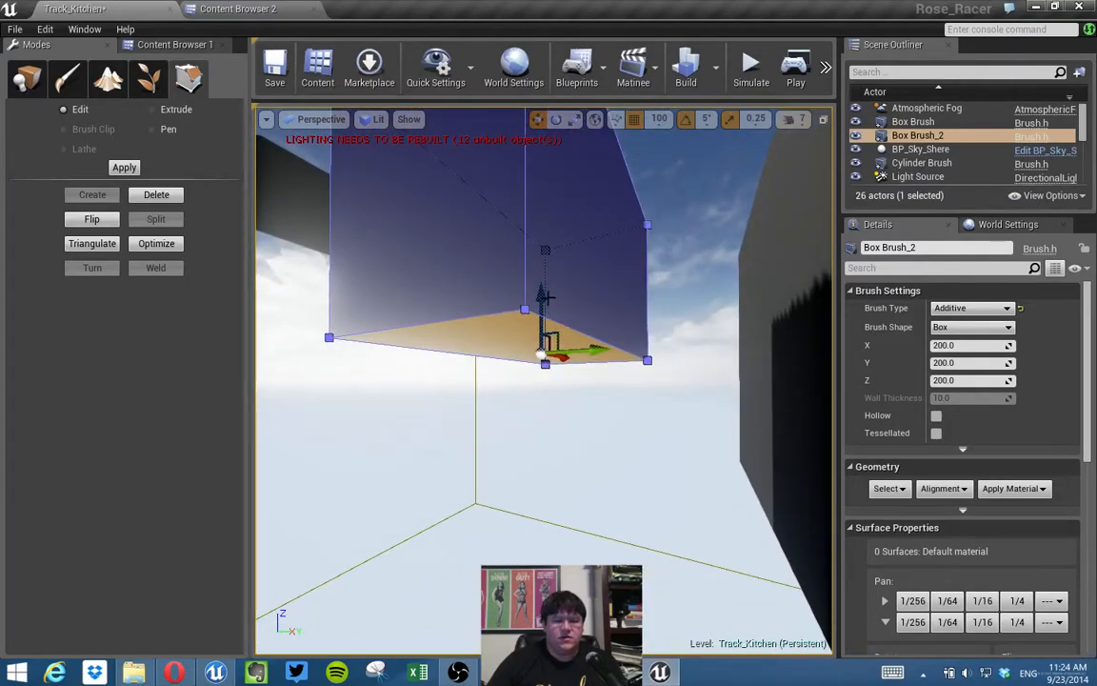
pyautogui.moveTo(536, 340); pyautogui.dragTo(531, 437)
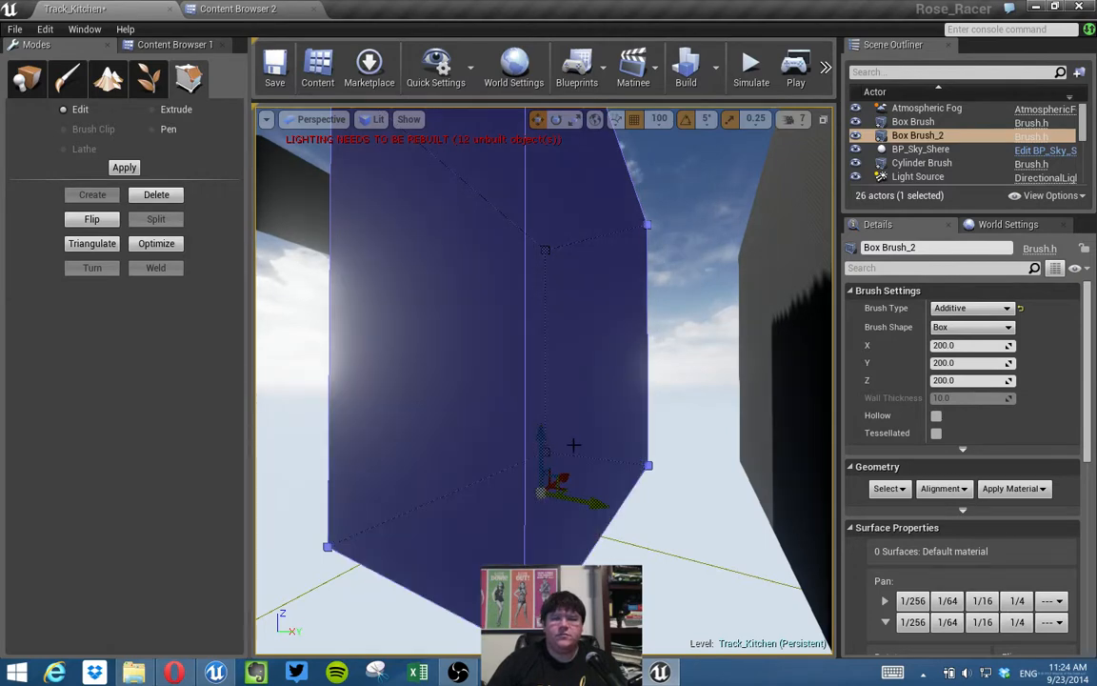
# Align the island brush's bottom face with the base of the counter brushes, save the level and leave geometry editing.
pyautogui.click(825, 119)
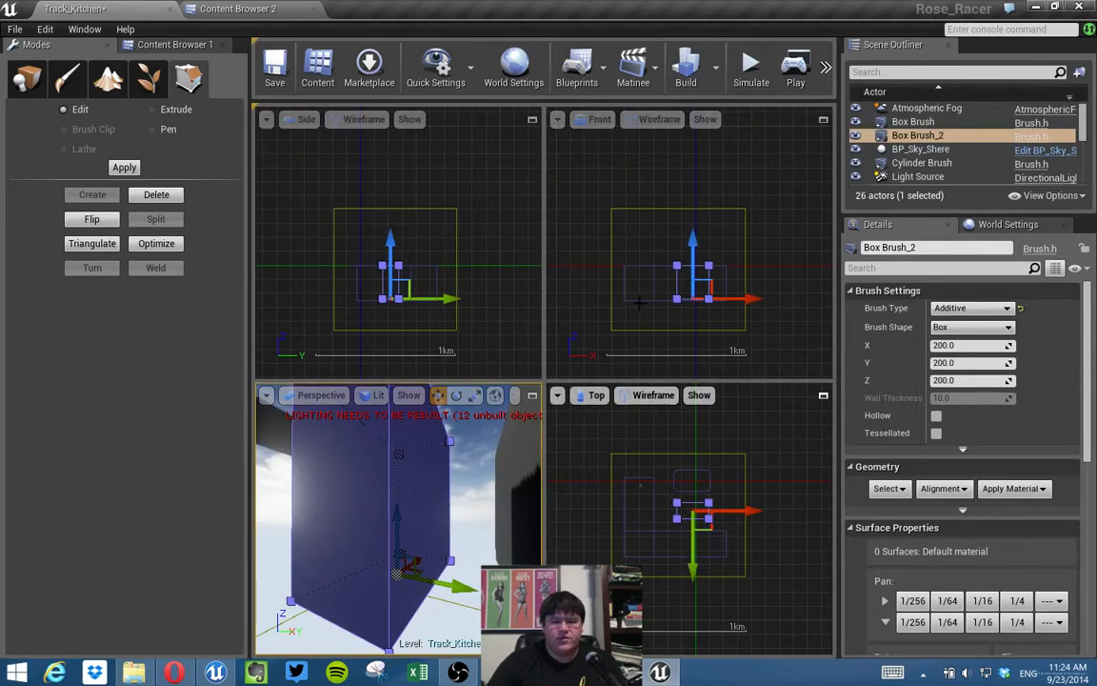
pyautogui.moveTo(672, 310); pyautogui.dragTo(666, 261, button='right')
pyautogui.scroll(14, 644, 319)
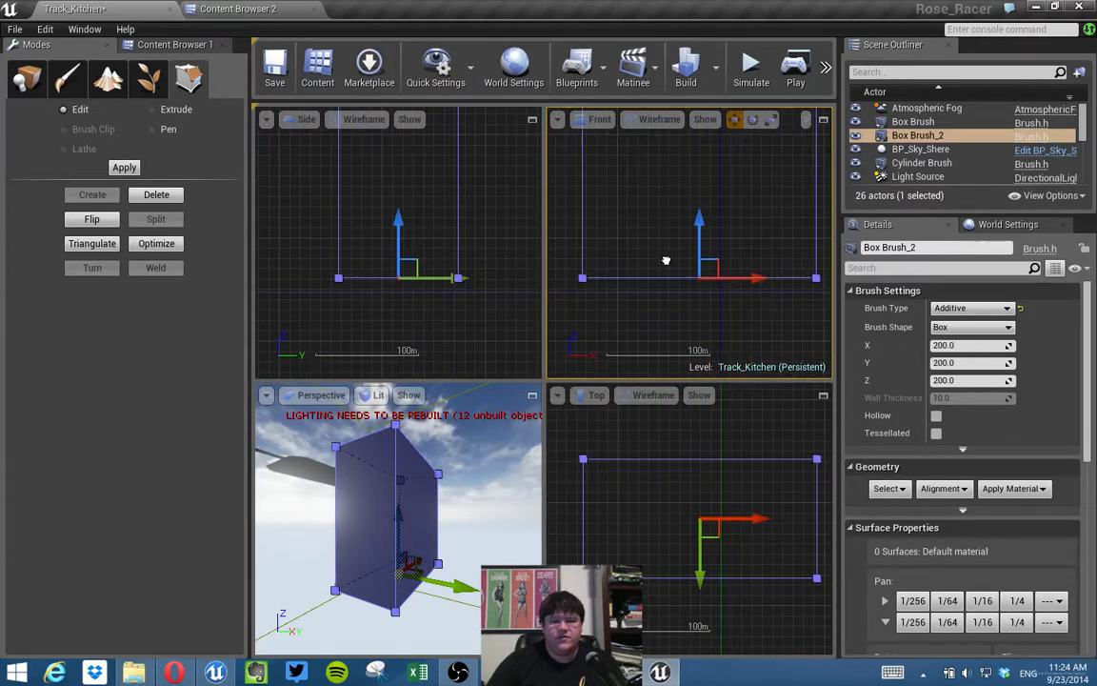
pyautogui.scroll(-3, 665, 261)
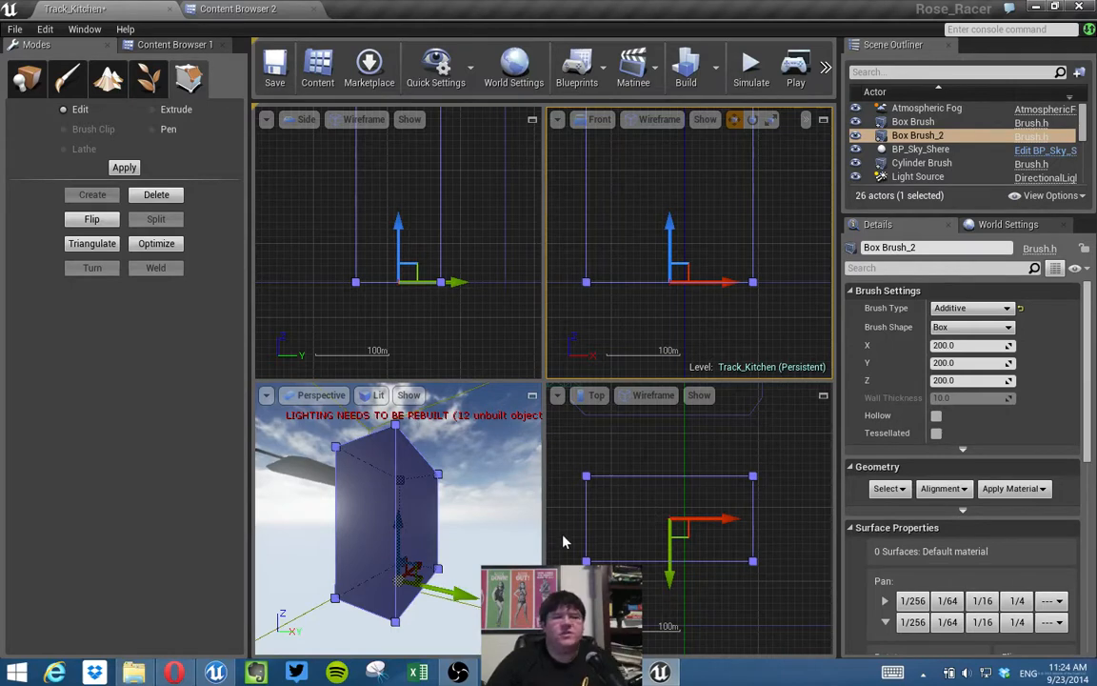
pyautogui.click(532, 396)
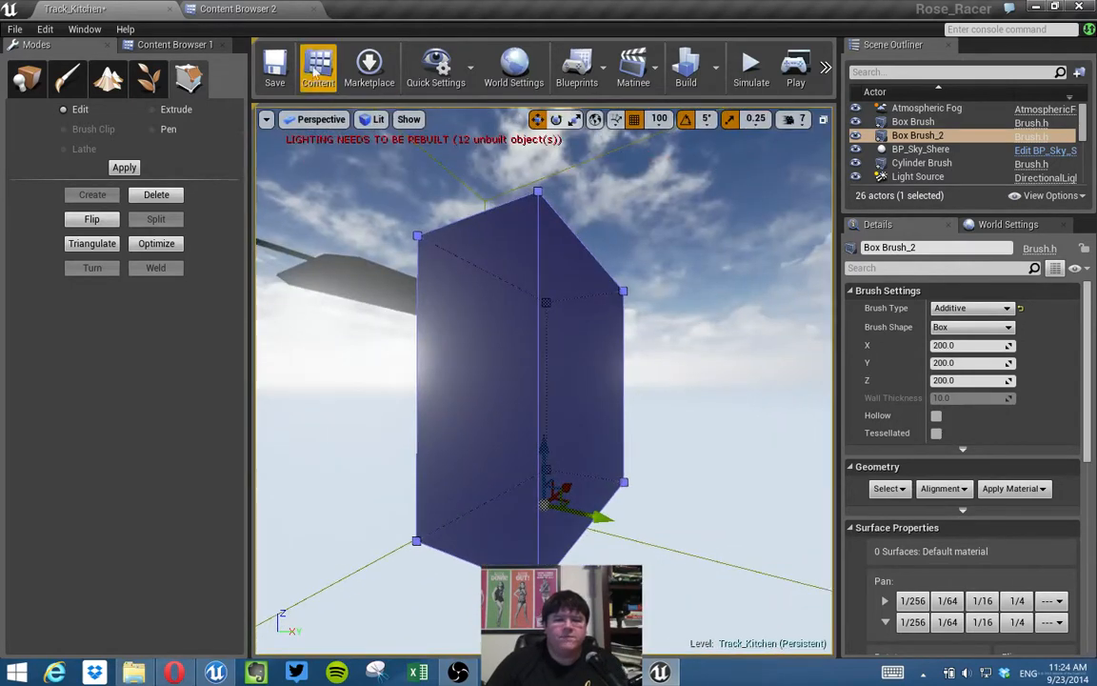
pyautogui.click(274, 71)
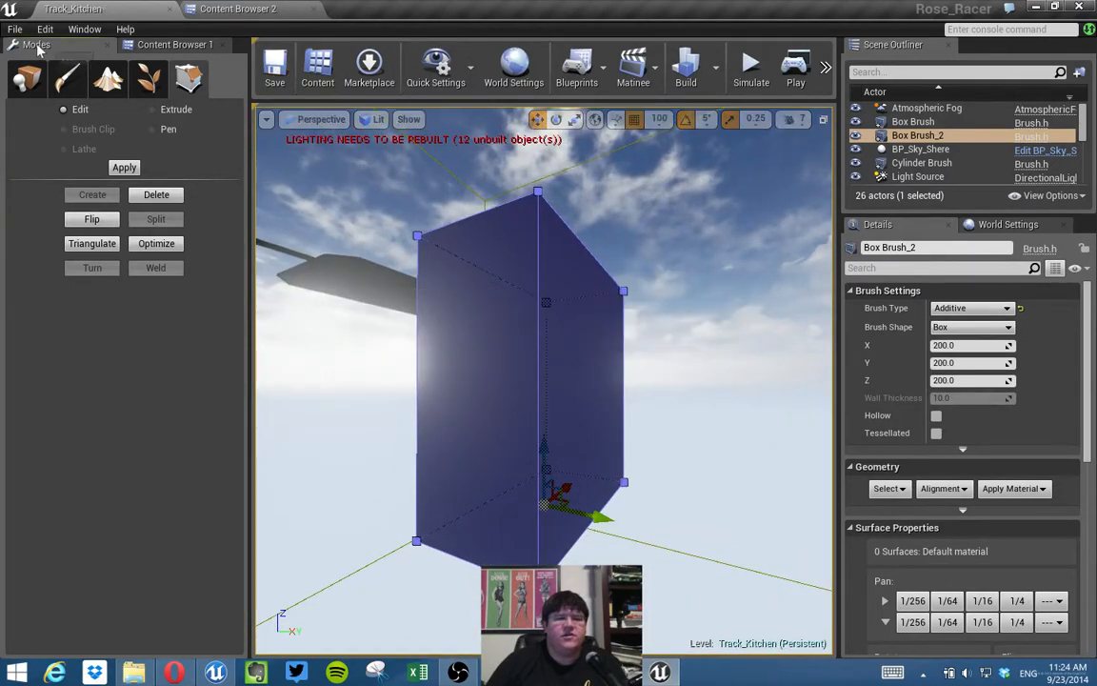
pyautogui.click(27, 78)
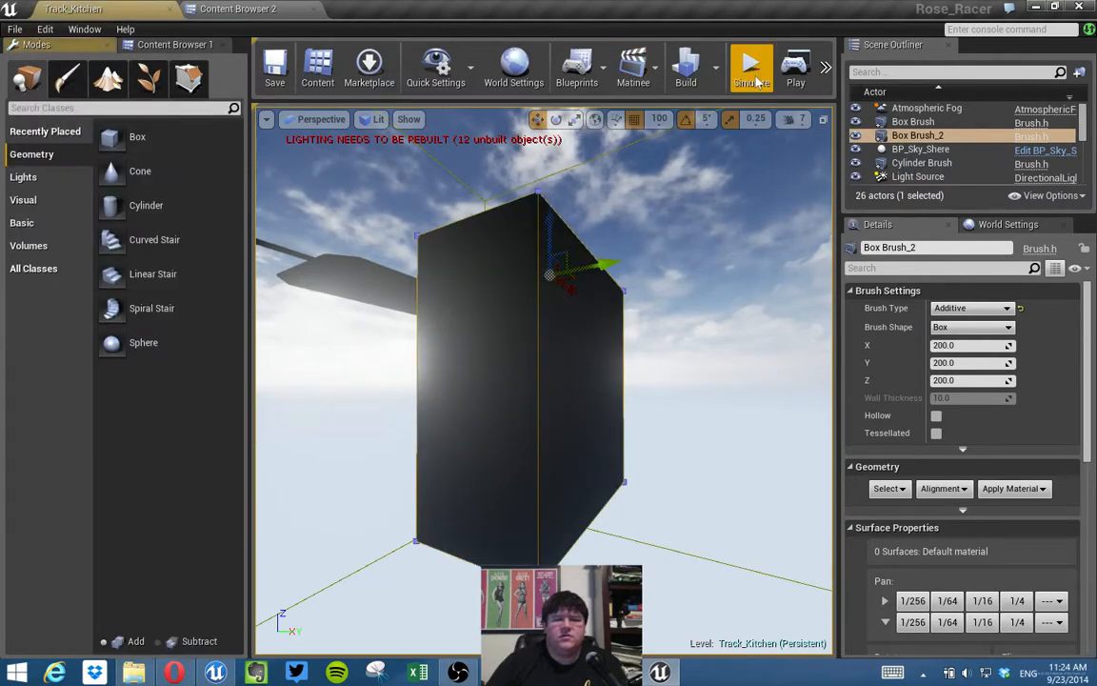
# Play-test the level, driving the car through the START gate and across the yellow track onto the counter.
pyautogui.click(795, 69)
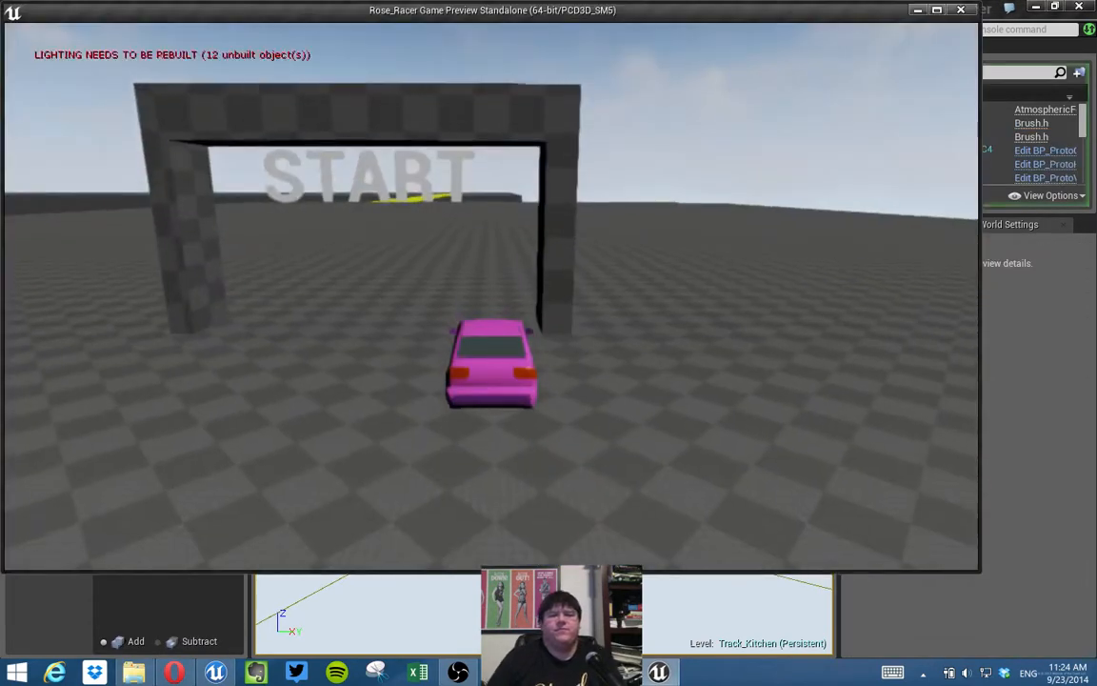
pyautogui.press('w')
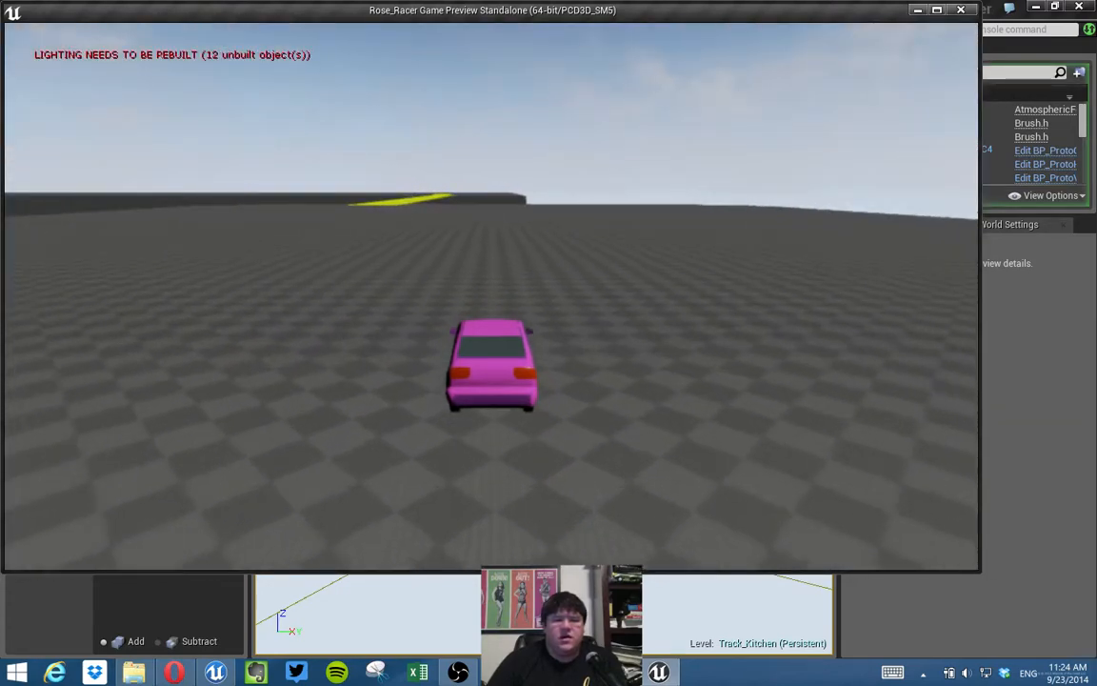
pyautogui.press('a')
pyautogui.press('d')
pyautogui.press('w')
pyautogui.press('d')
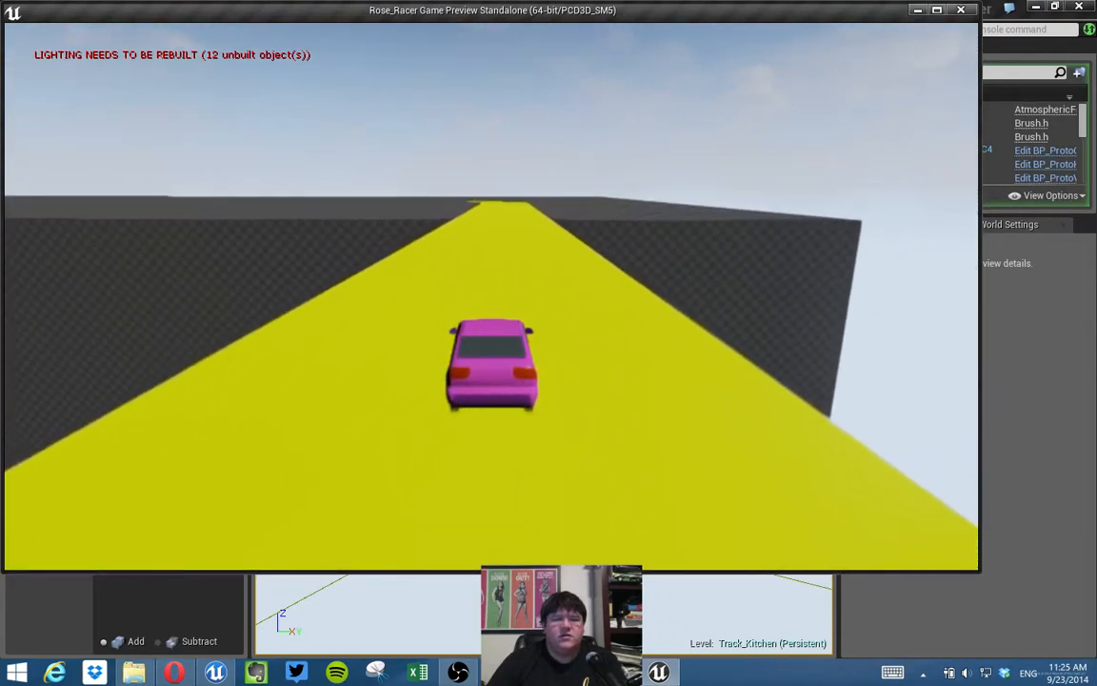
pyautogui.press('a')
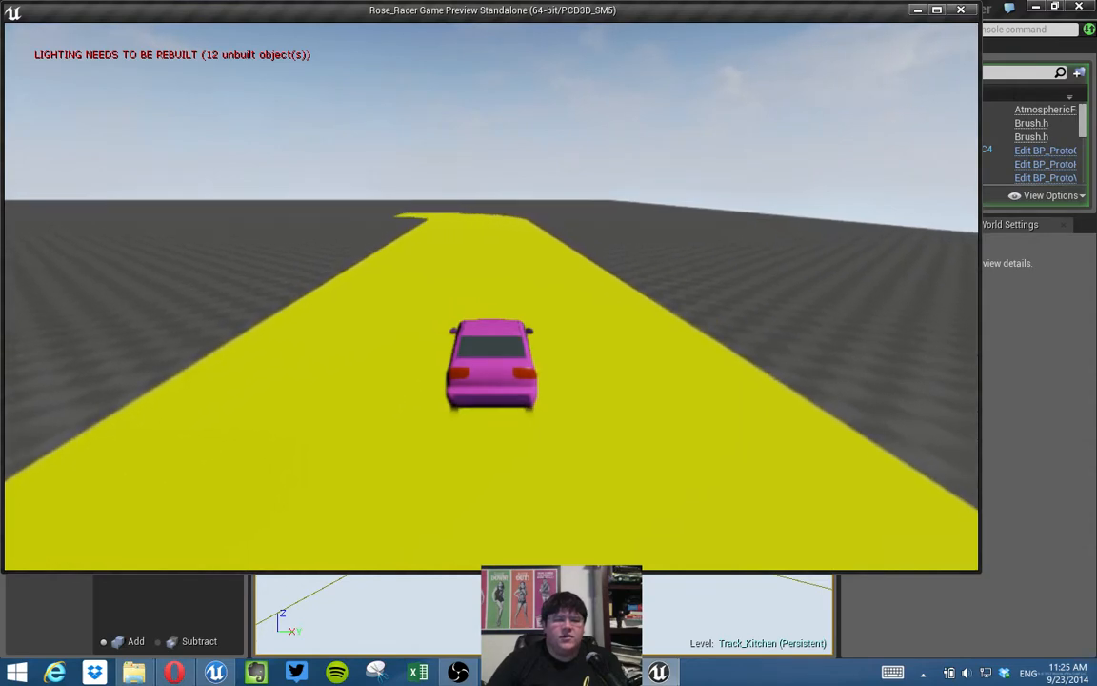
pyautogui.press('a')
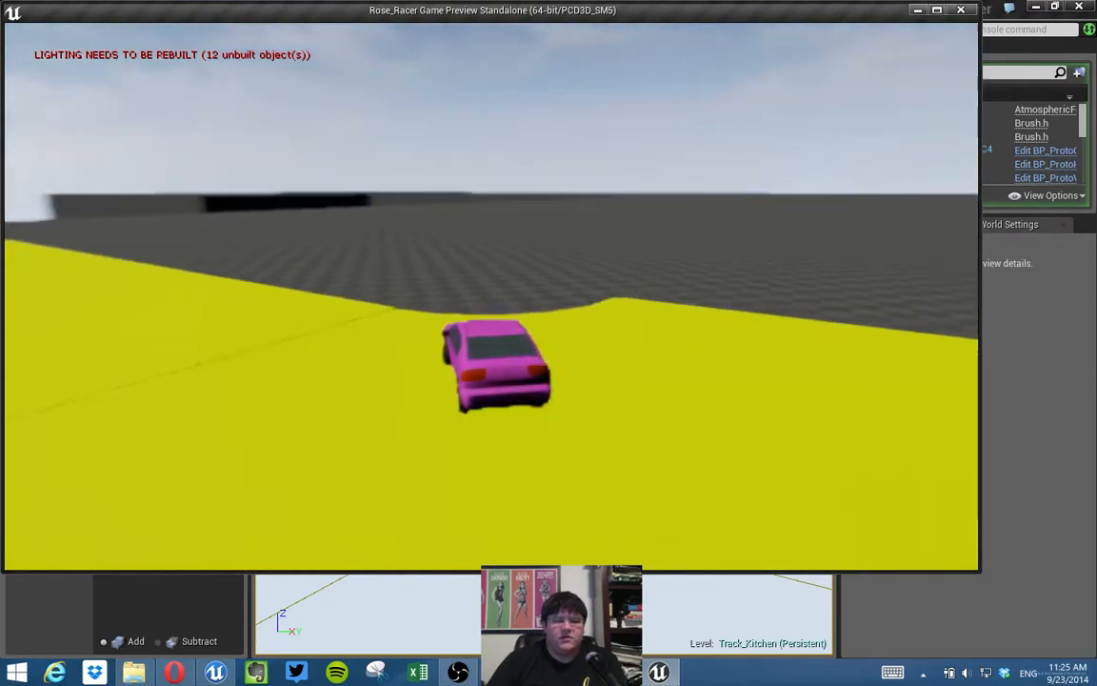
pyautogui.press('a')
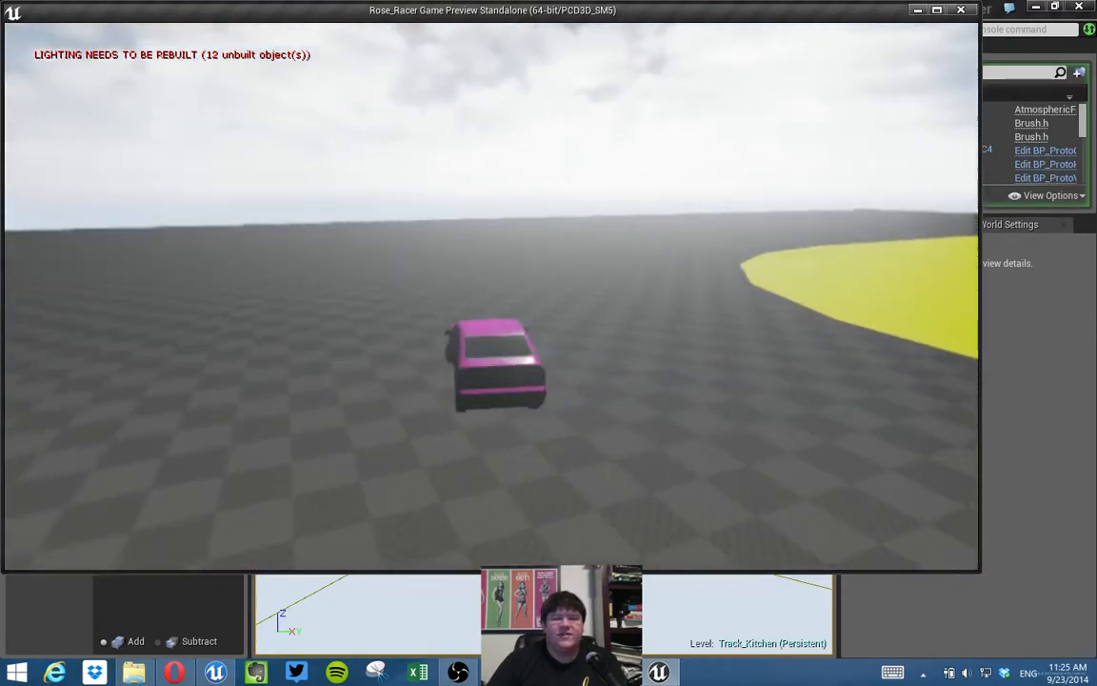
pyautogui.press('d')
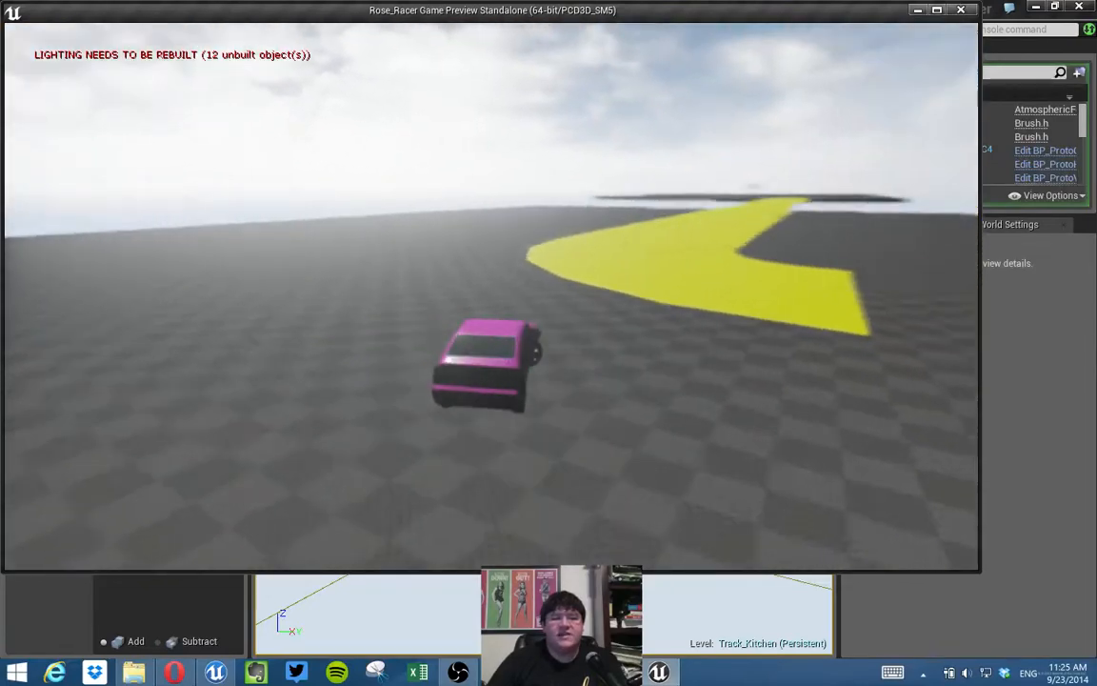
pyautogui.press('d')
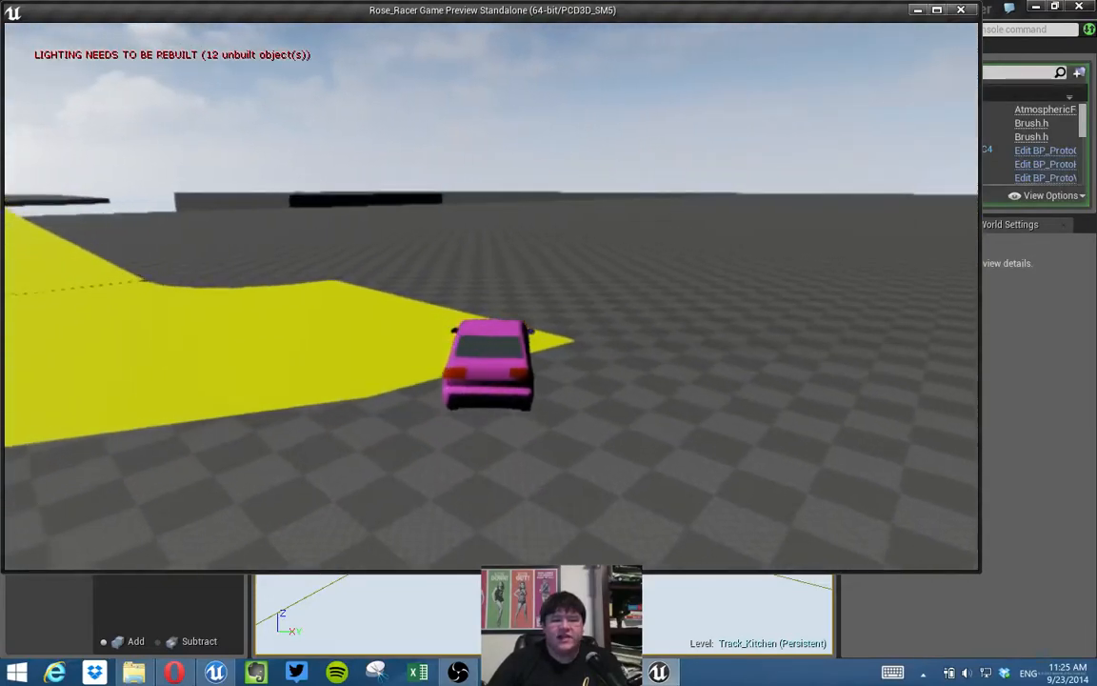
# Drive the car along the counter and around its corner to judge the scale of the kitchen brushes.
pyautogui.press('w')
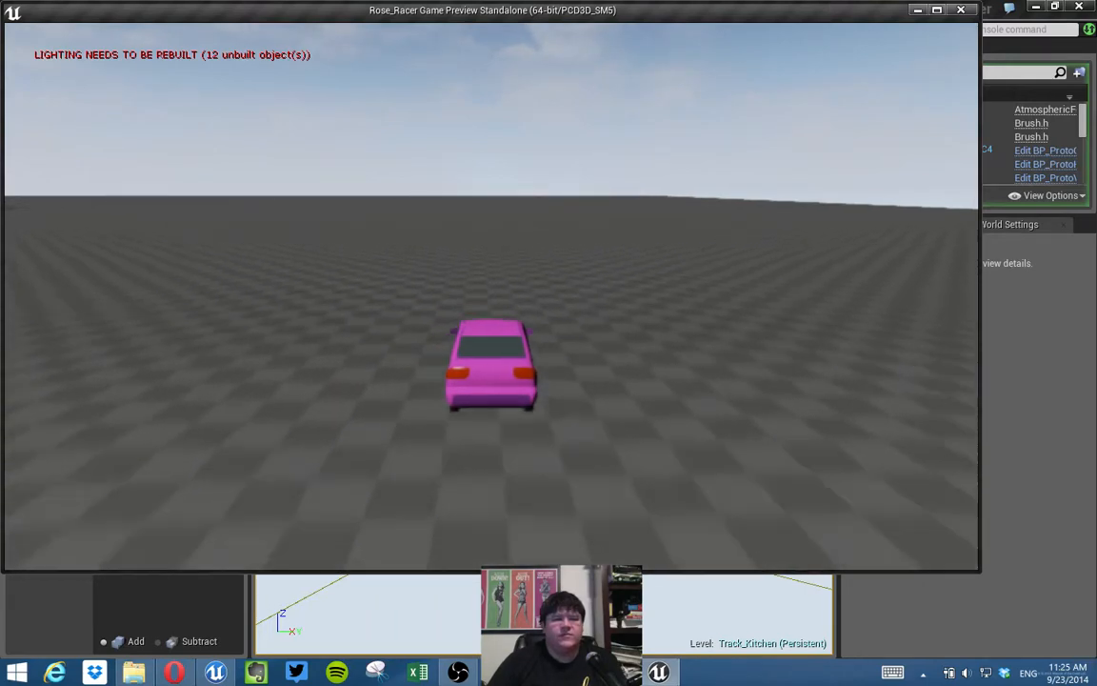
pyautogui.press('a')
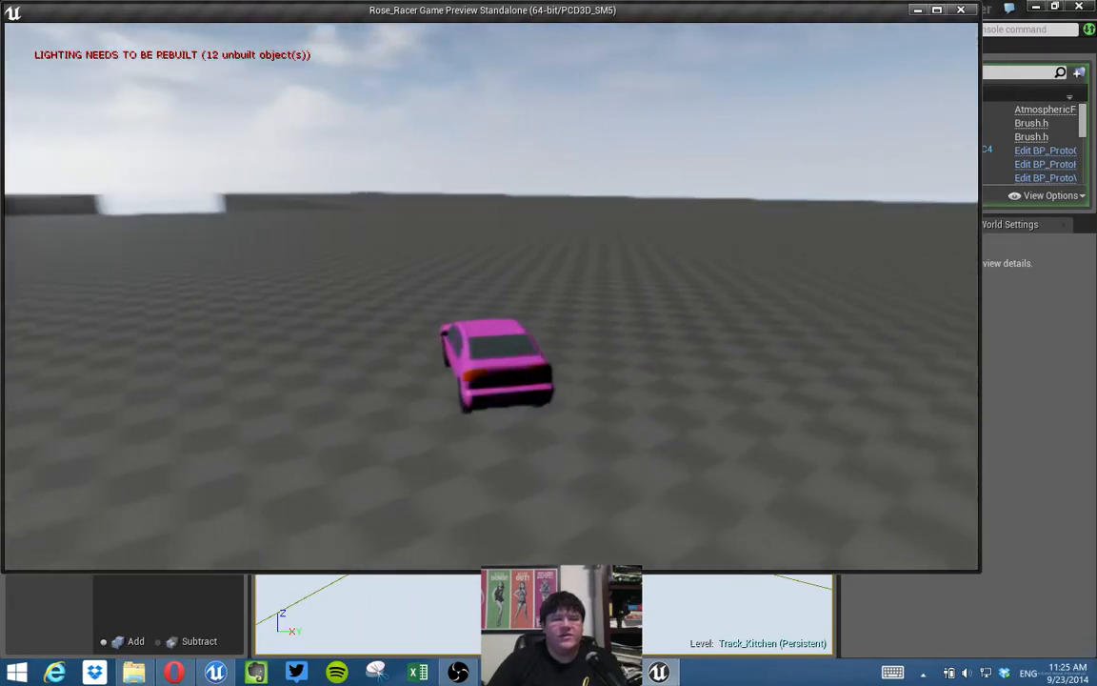
pyautogui.press('d')
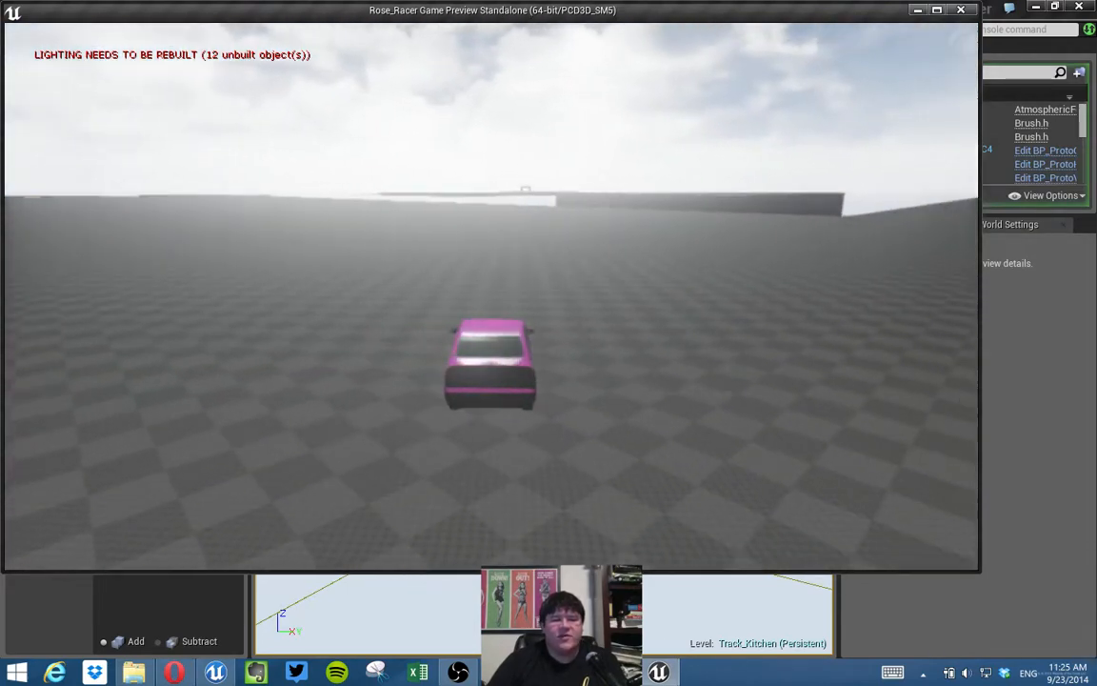
pyautogui.press('d')
pyautogui.press('a')
pyautogui.press('a')
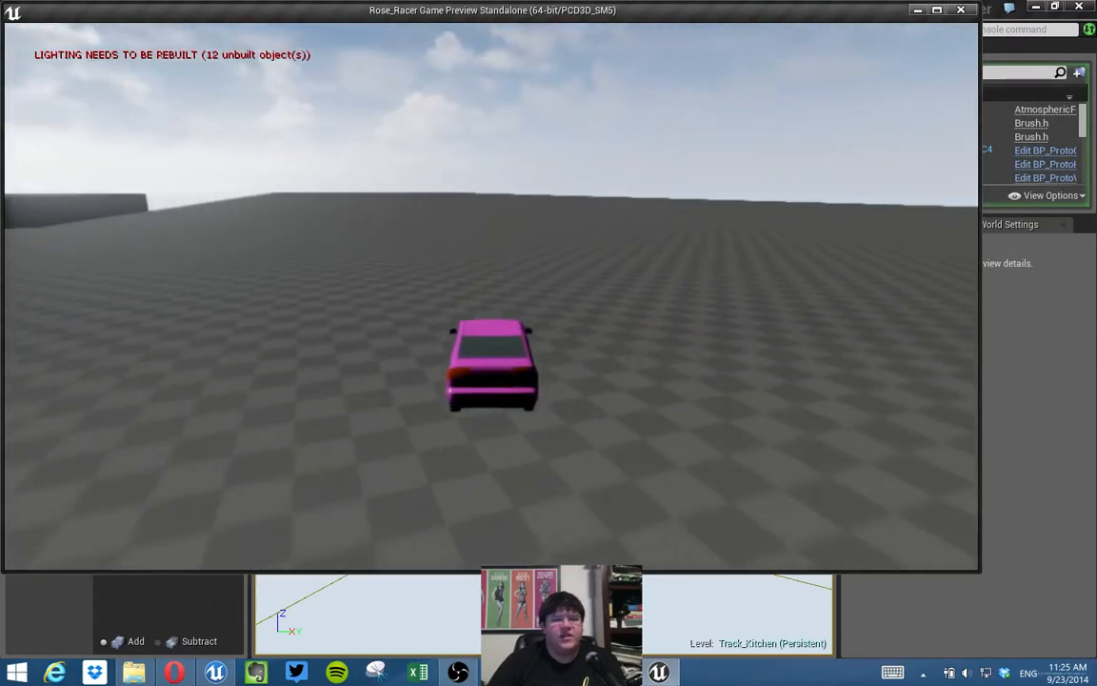
pyautogui.press('a')
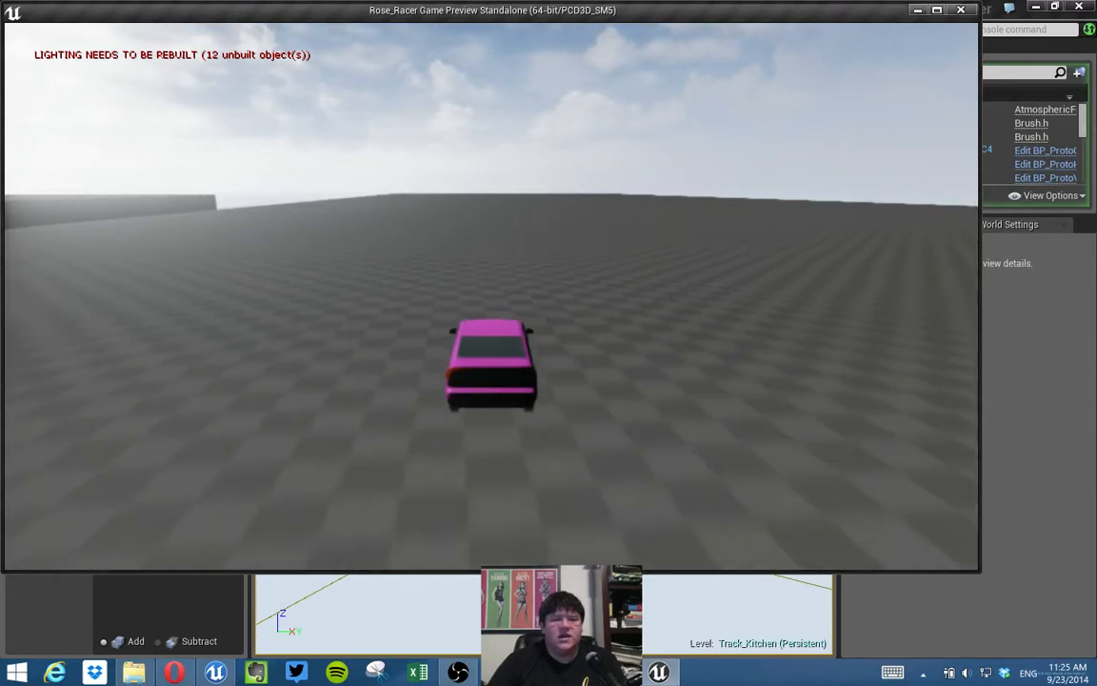
pyautogui.press('d')
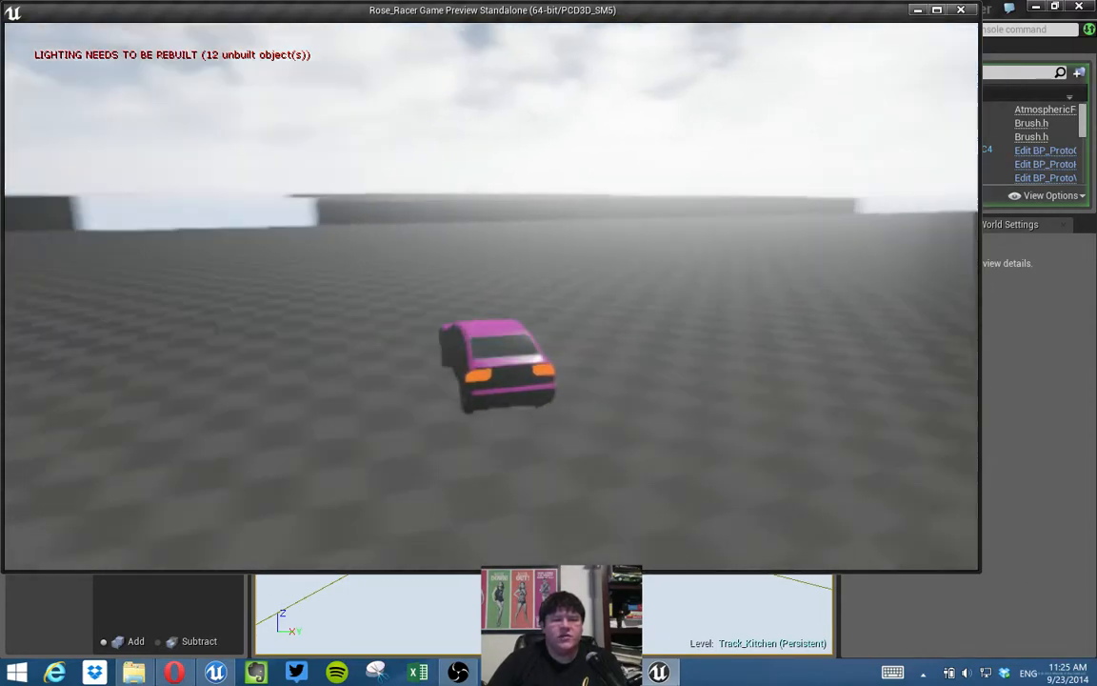
pyautogui.press('a')
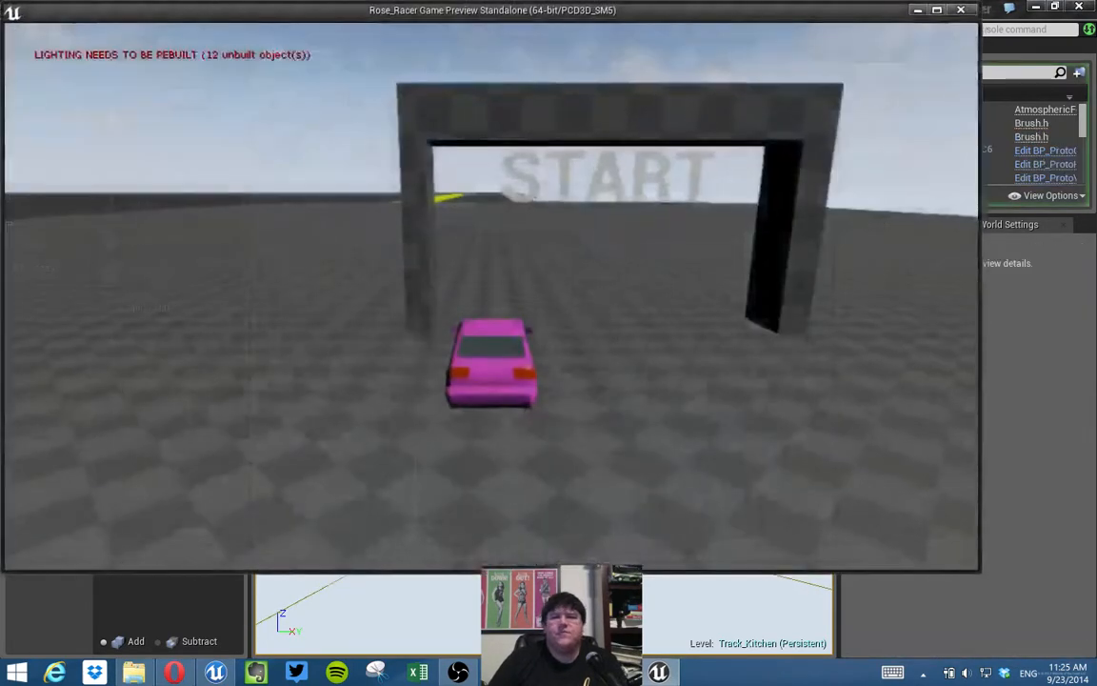
# Drive the car through the START gate and up the yellow track onto the counter.
pyautogui.press('w')
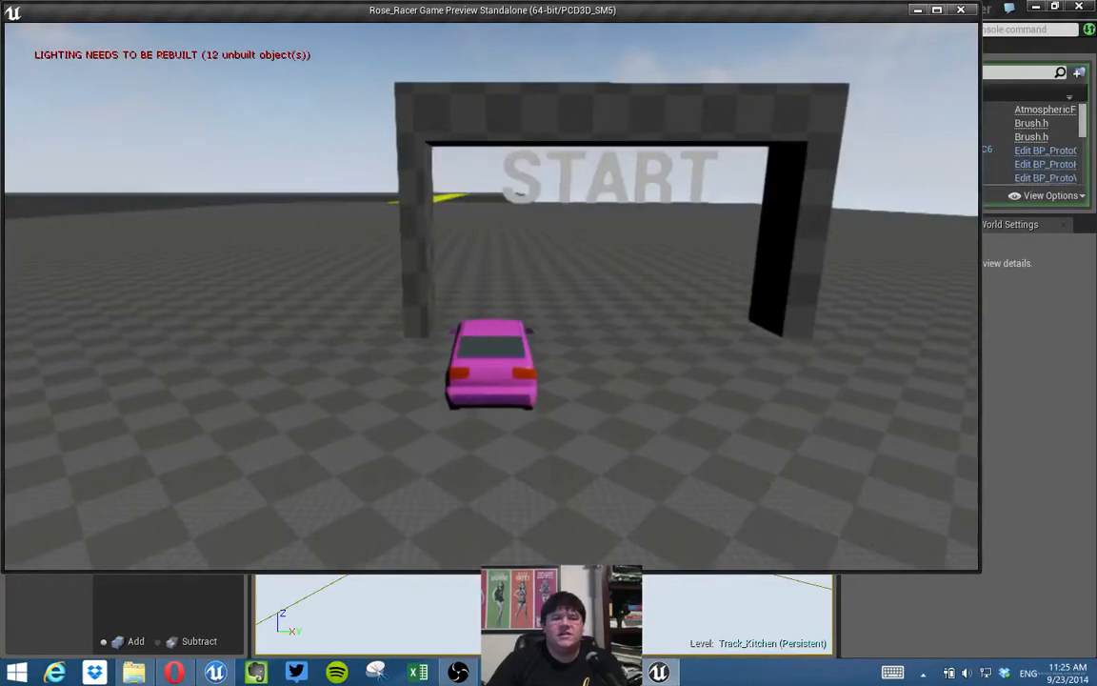
pyautogui.press('w')
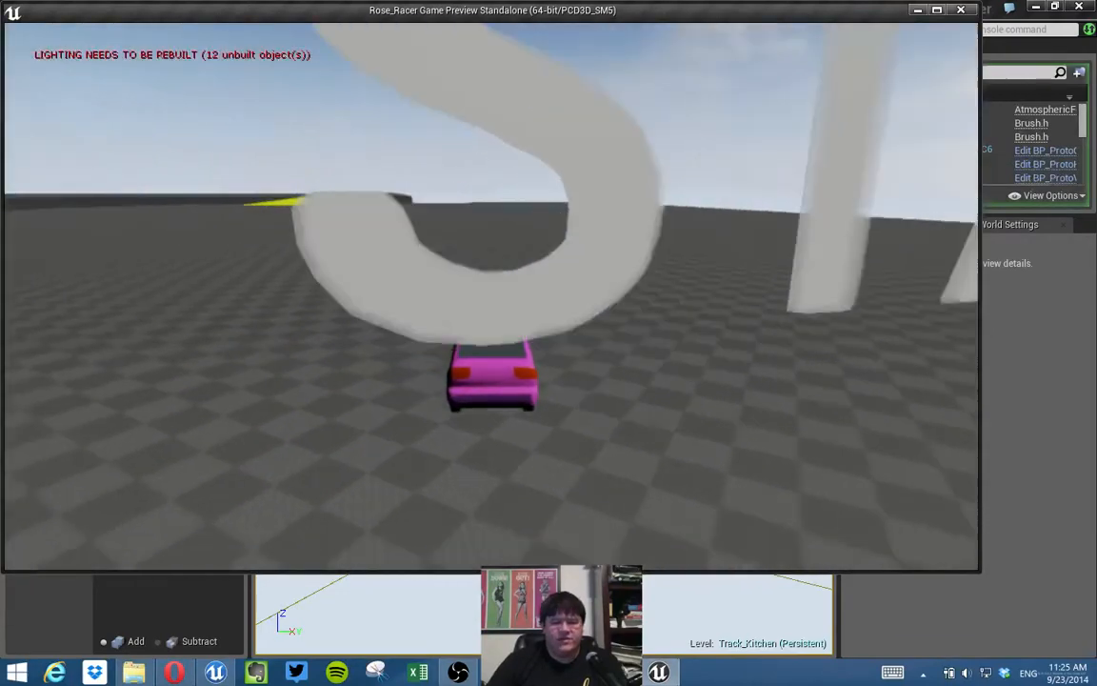
pyautogui.press('d')
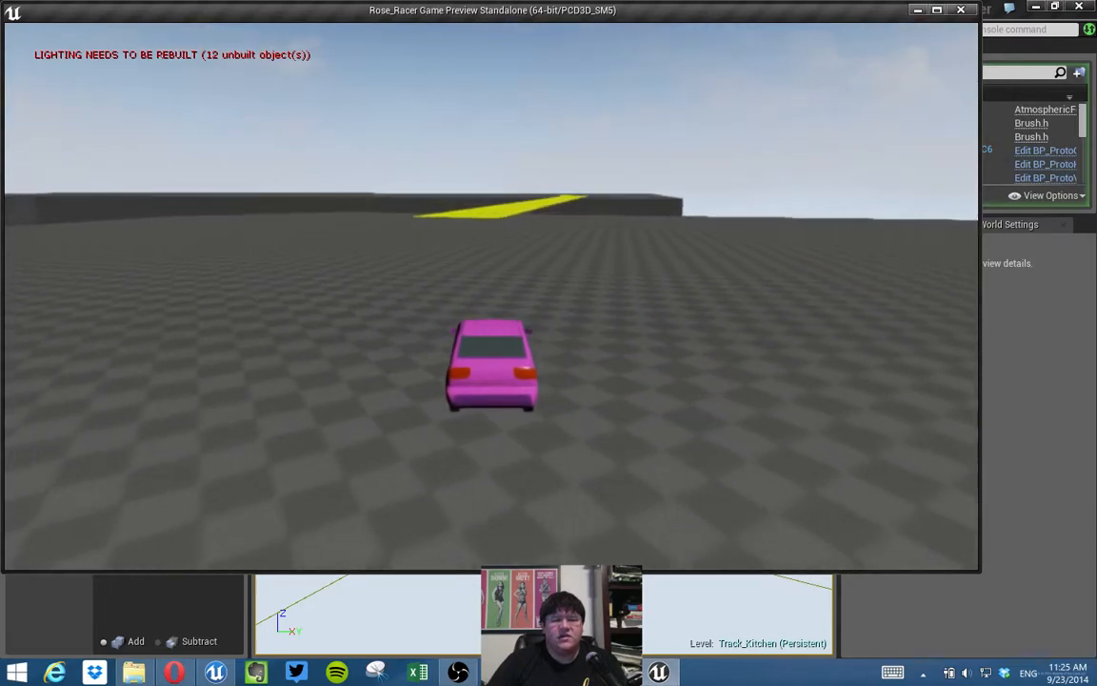
pyautogui.press('w')
pyautogui.press('d')
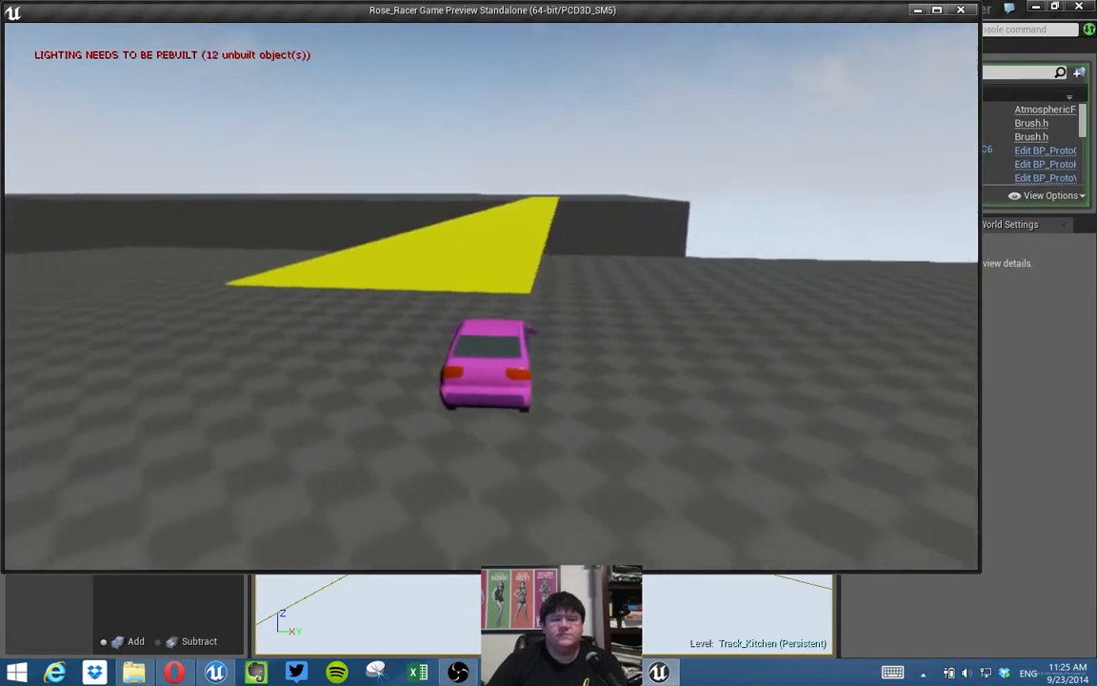
pyautogui.press('a')
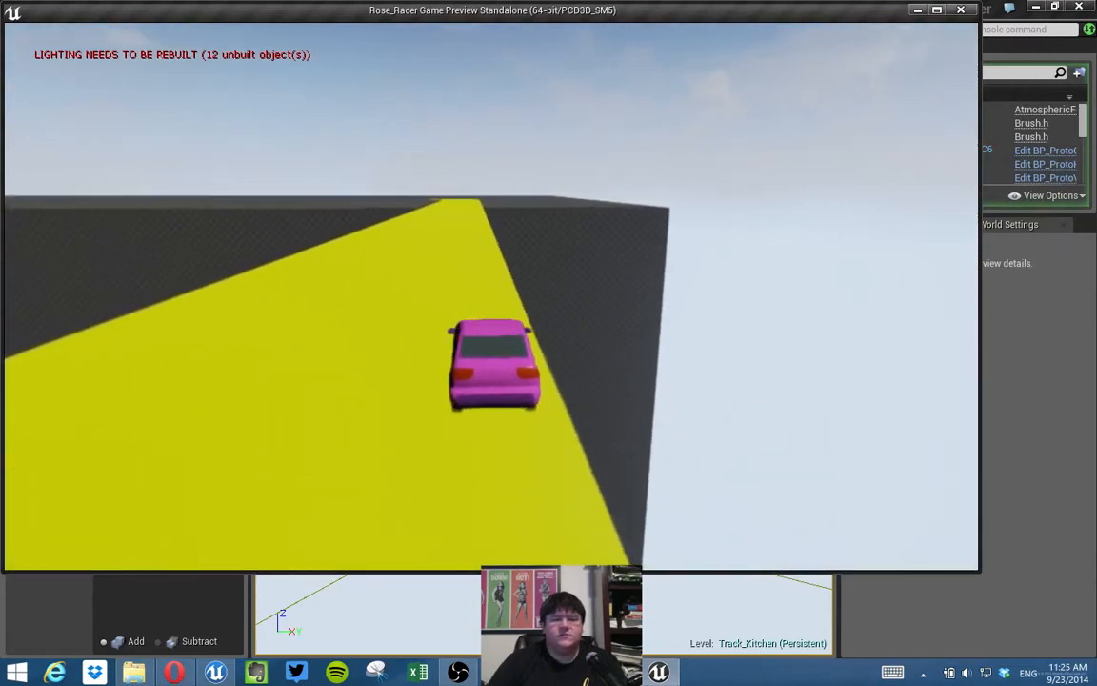
pyautogui.press('a')
pyautogui.press('d')
pyautogui.press('a')
pyautogui.press('d')
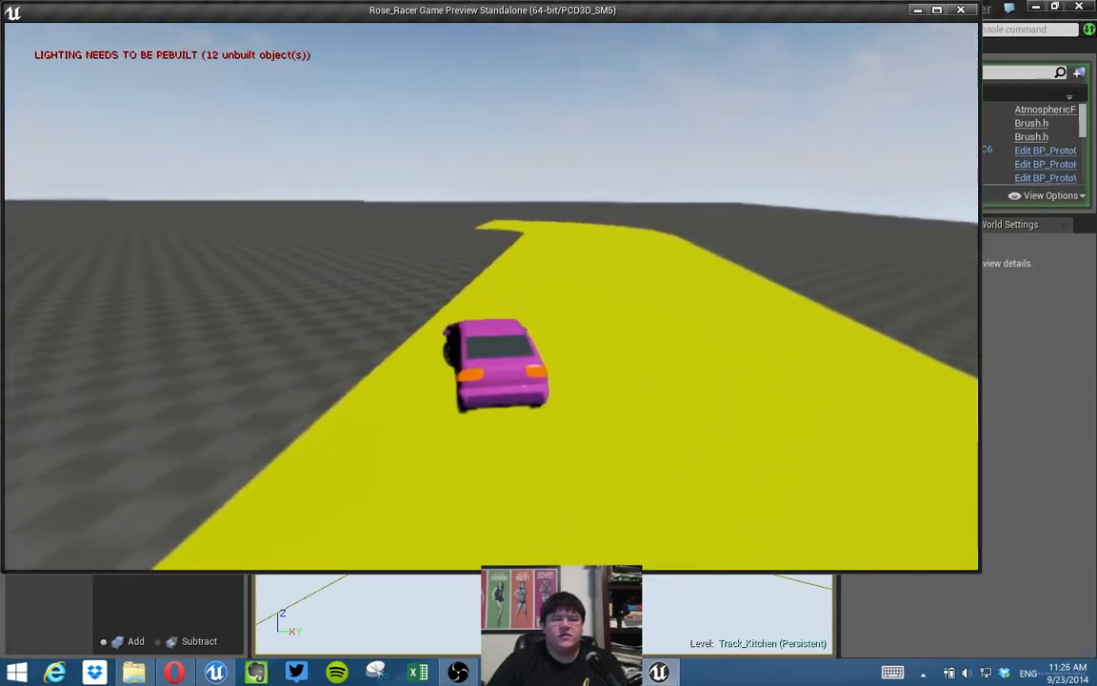
# Turn the car around on the counter and drive it back across the yellow track onto the table.
pyautogui.press('s')
pyautogui.press('d')
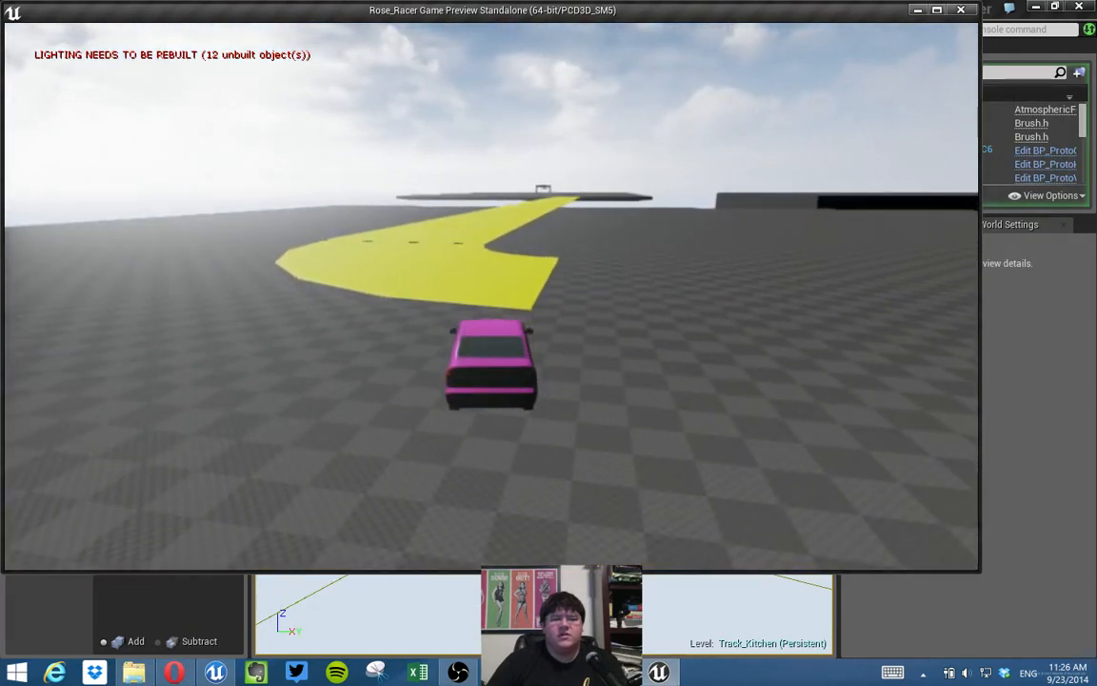
pyautogui.press('w')
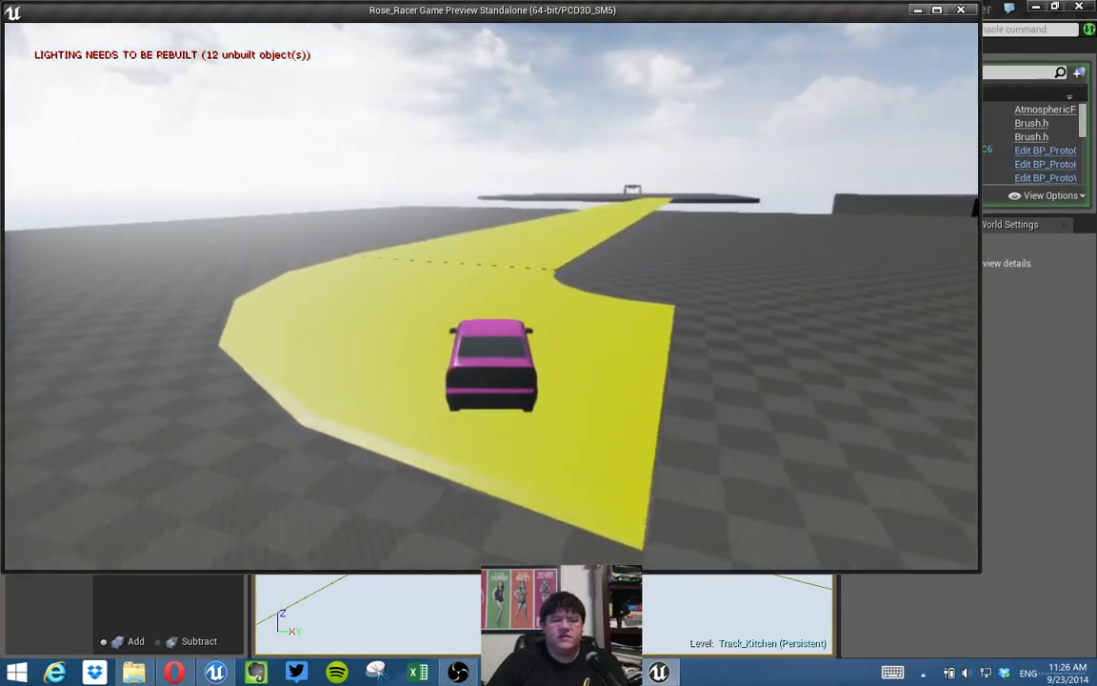
pyautogui.press('d')
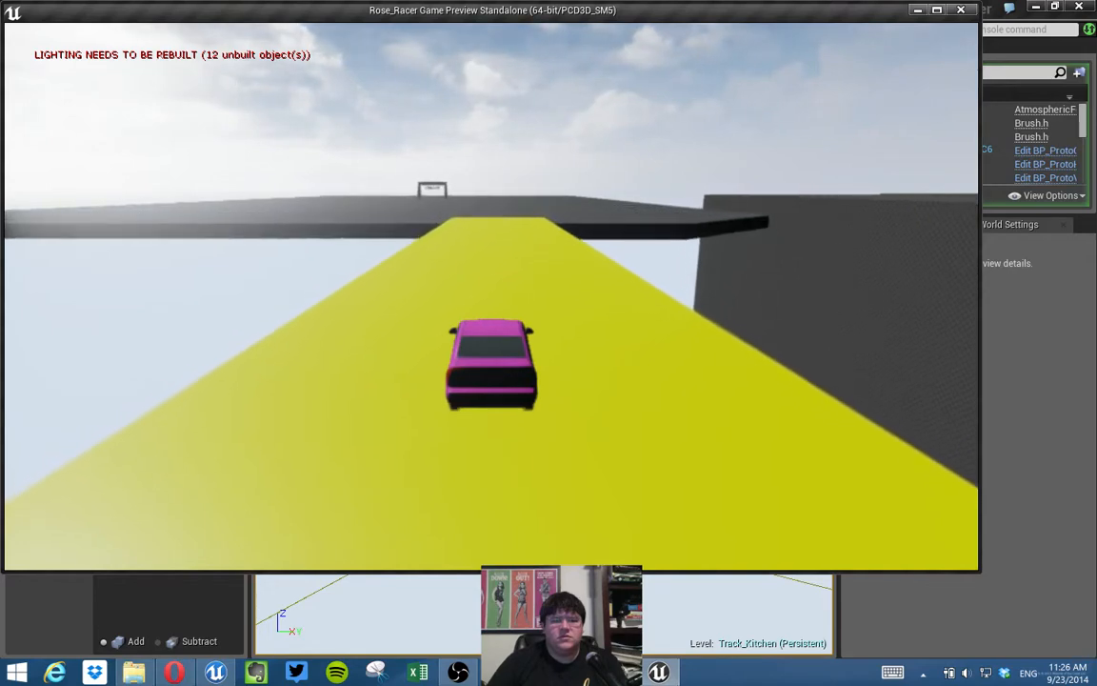
pyautogui.press('a')
pyautogui.press('d')
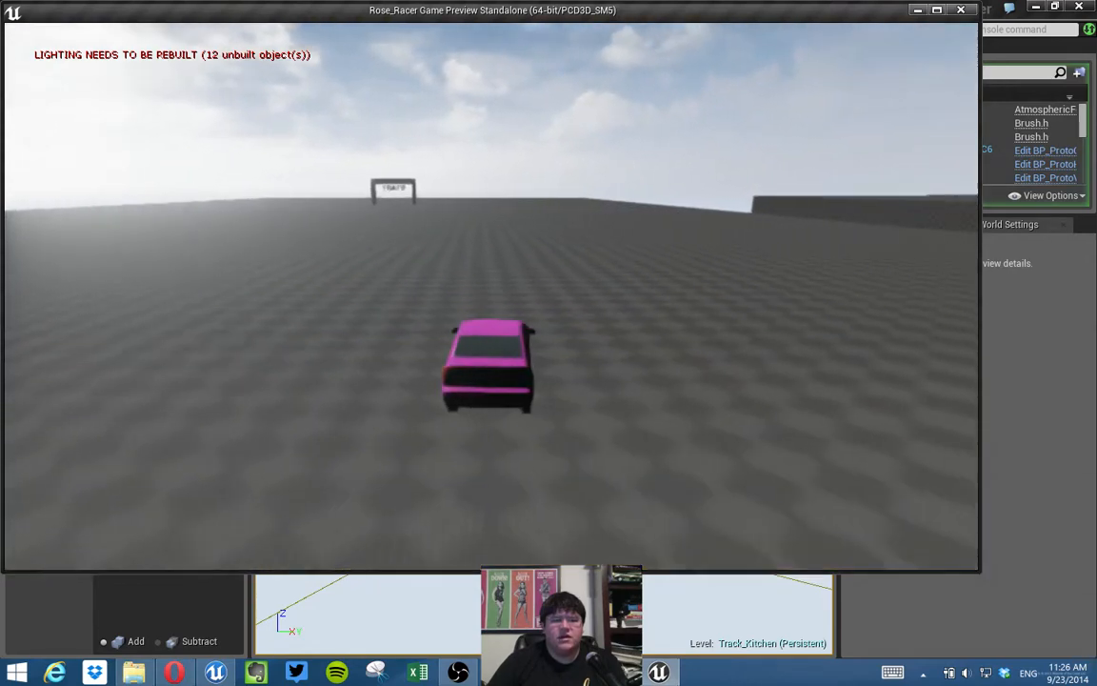
pyautogui.press('a')
pyautogui.press('d')
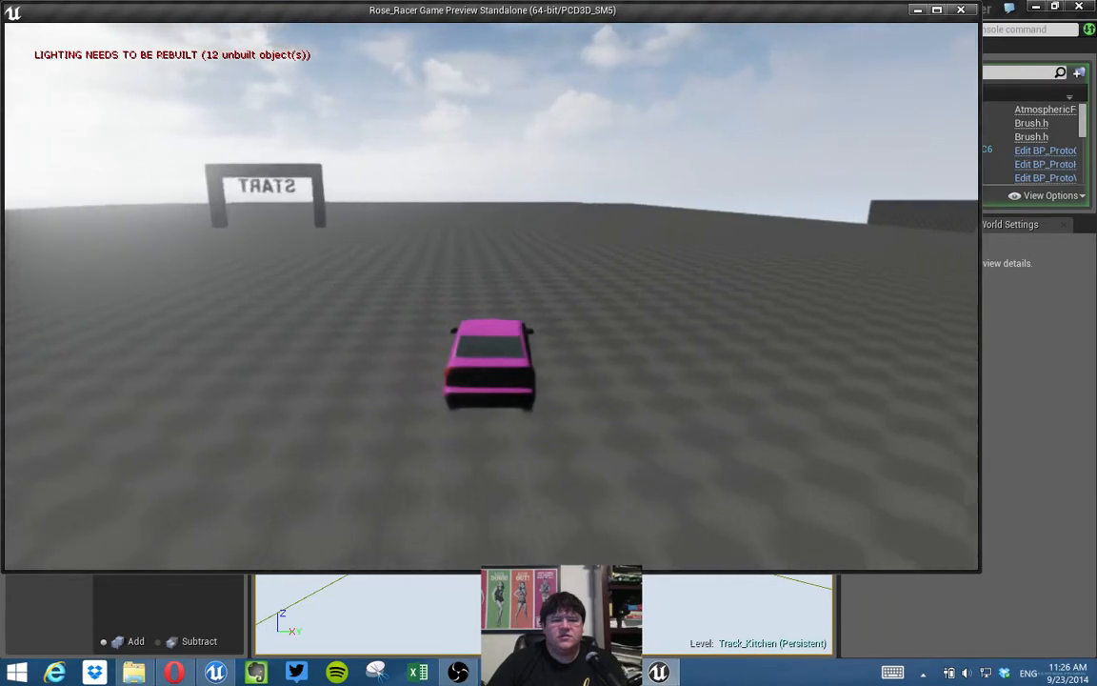
# Circle the car around the START gate to judge how the track lines up with it, and end the play-test.
pyautogui.press('a')
pyautogui.press('s')
pyautogui.press('a')
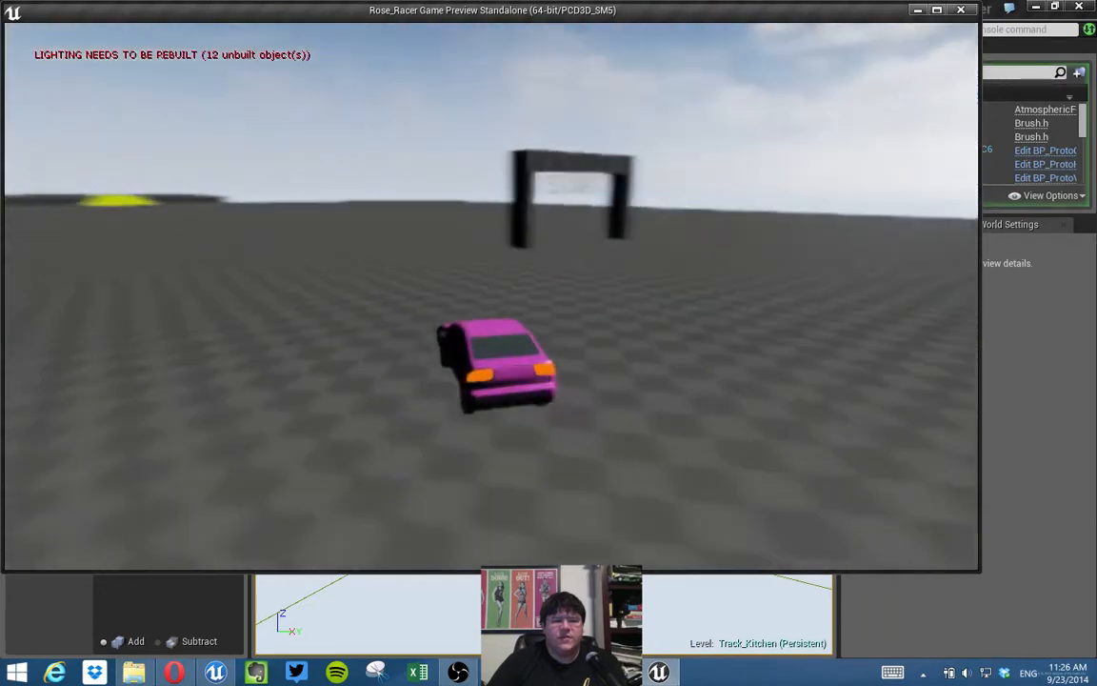
pyautogui.press('a')
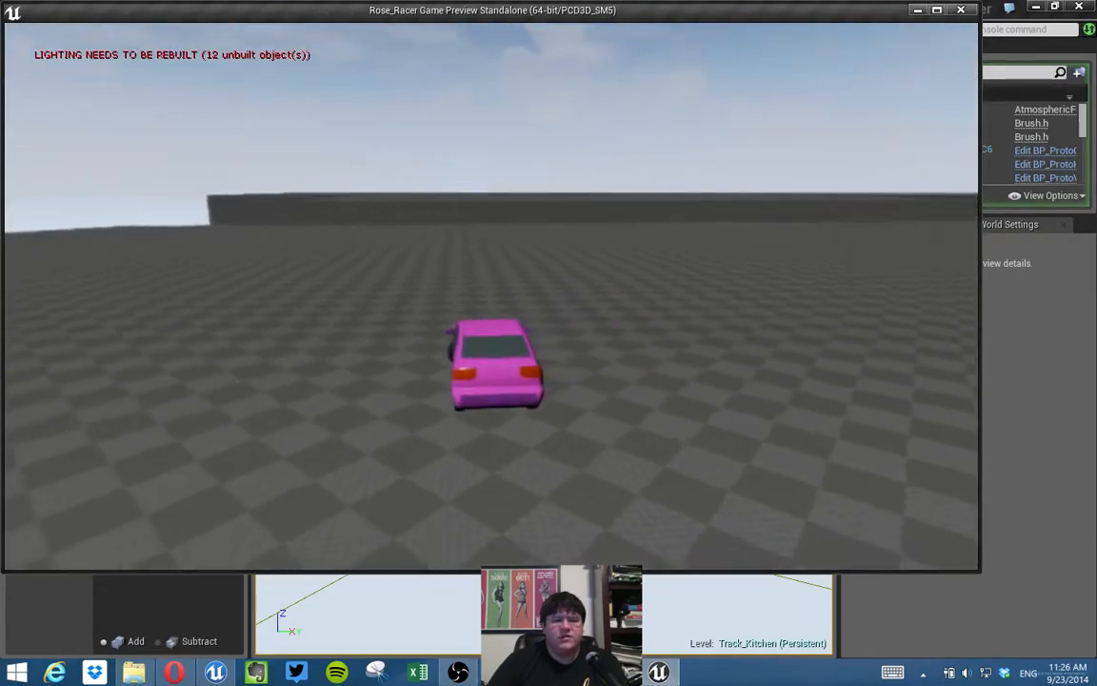
pyautogui.press('d')
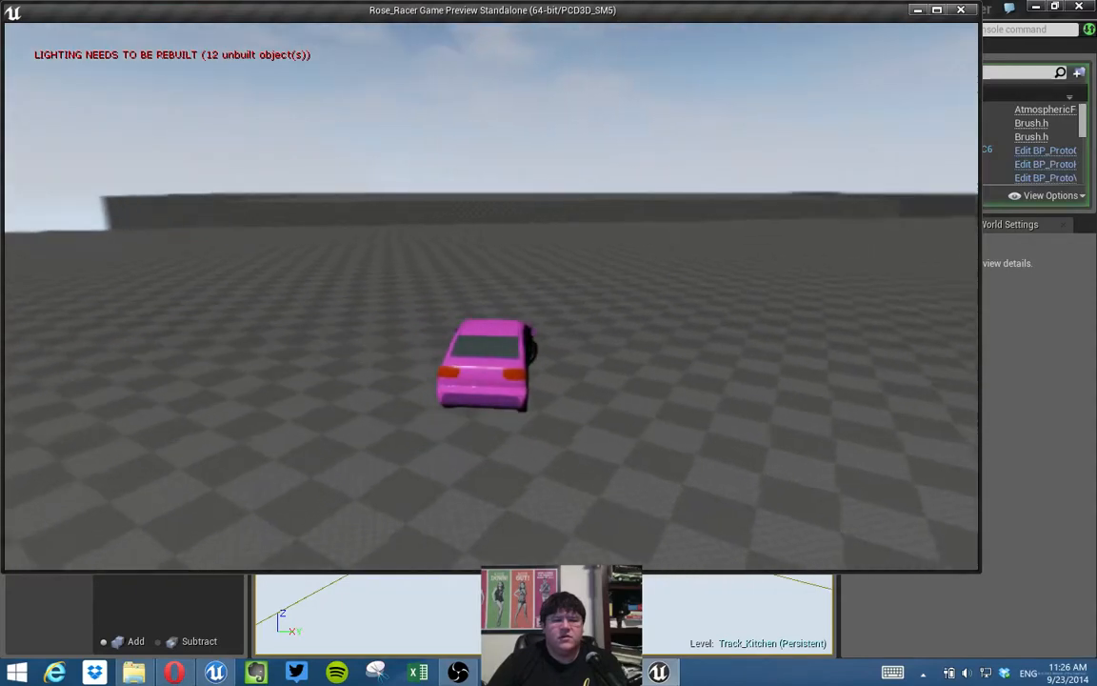
pyautogui.press('d')
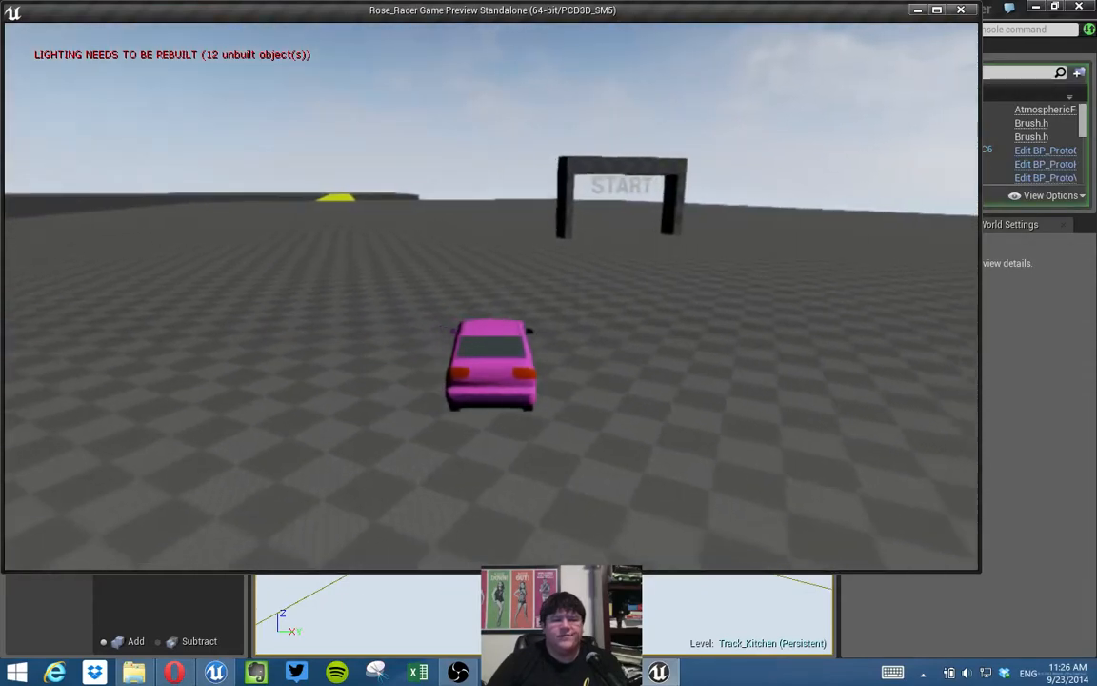
pyautogui.press('d')
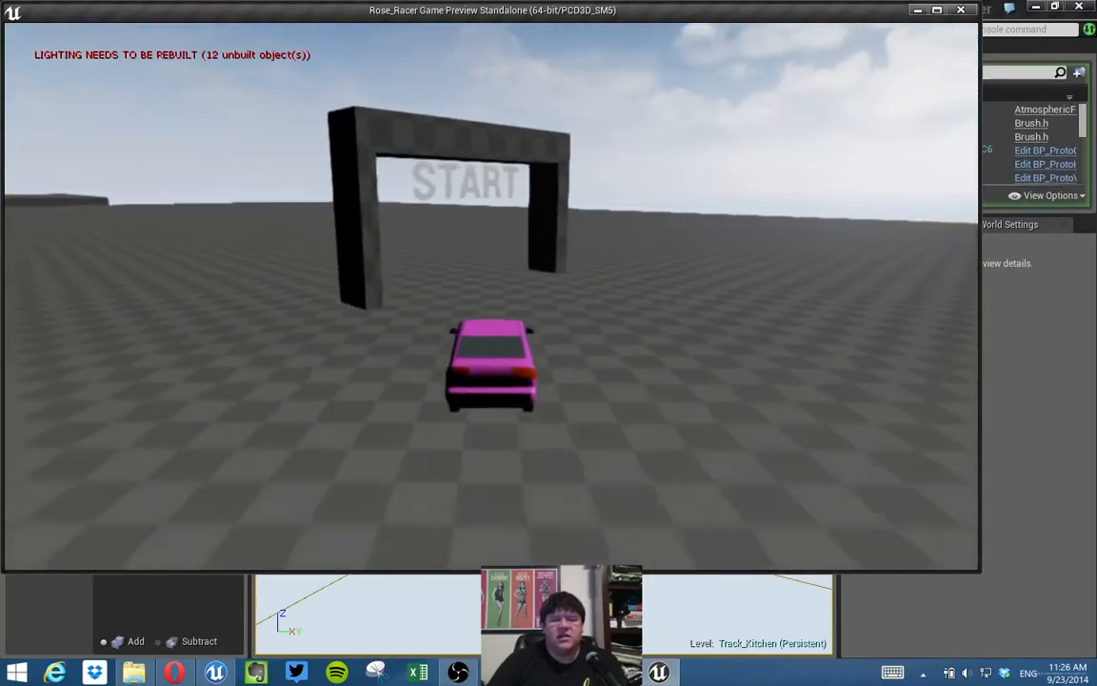
pyautogui.press('a')
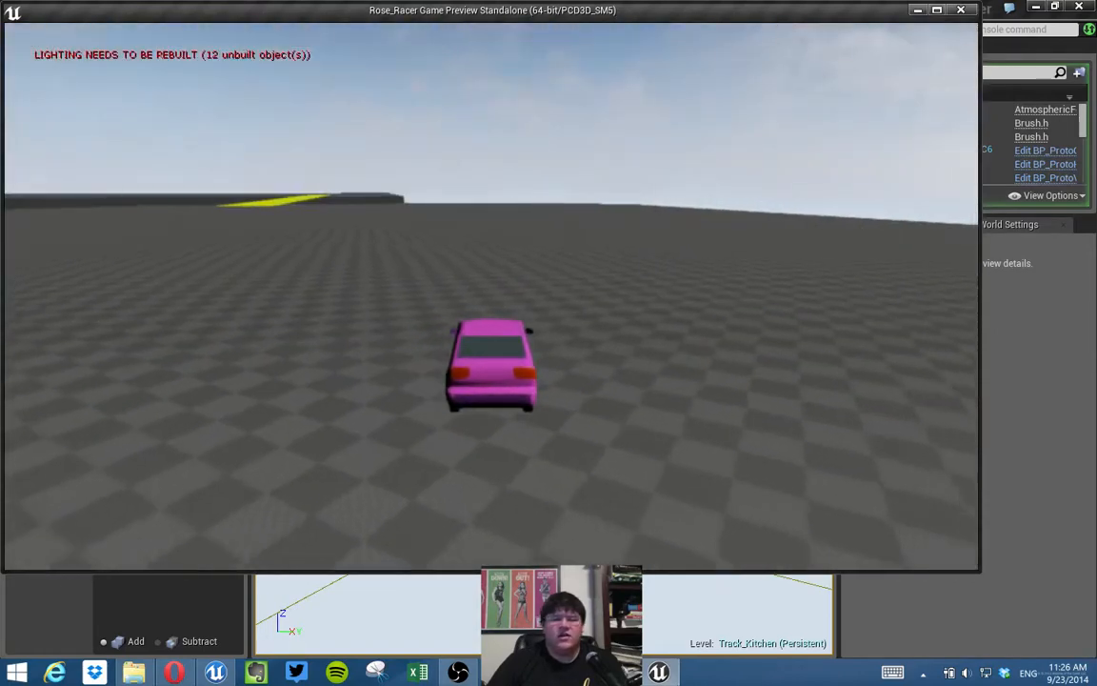
pyautogui.press('a')
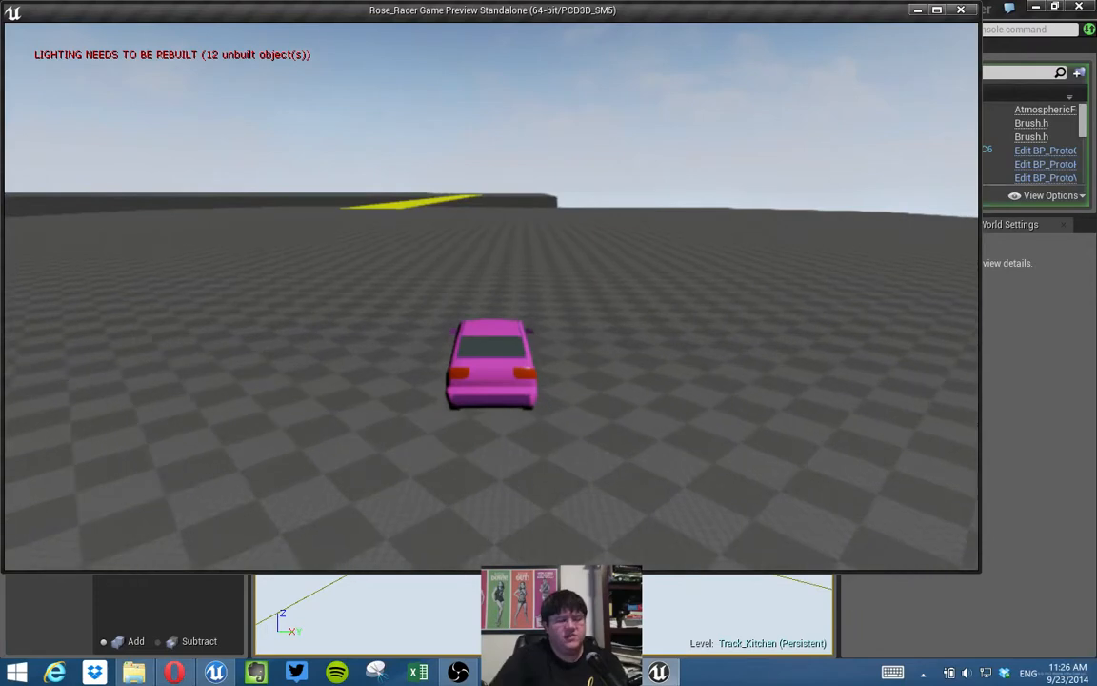
pyautogui.press('Escape')
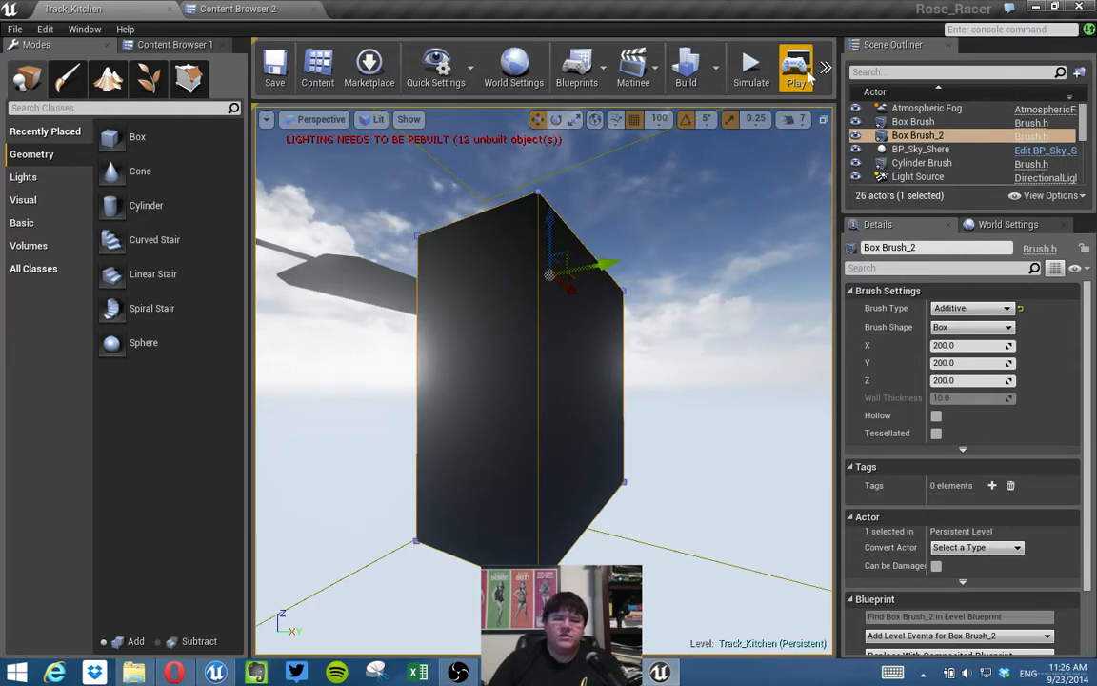
# Rotate all the yellow straight pieces and the left turn together to -100° about Z, and shift them along Y.
pyautogui.moveTo(527, 294); pyautogui.dragTo(540, 369, button='right')
pyautogui.moveTo(571, 414); pyautogui.dragTo(541, 451, button='right')
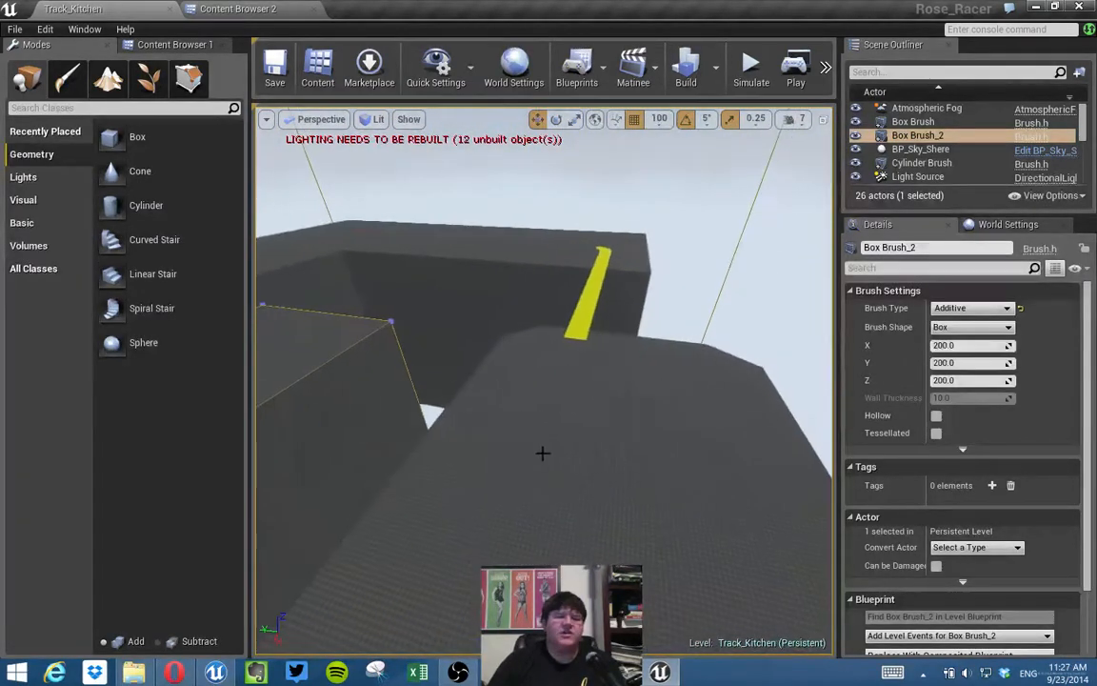
pyautogui.moveTo(563, 410)
pyautogui.mouseDown(button='right')
pyautogui.moveTo(505, 419)
pyautogui.moveTo(476, 390)
pyautogui.moveTo(381, 419)
pyautogui.moveTo(657, 374)
pyautogui.mouseUp(button='right')
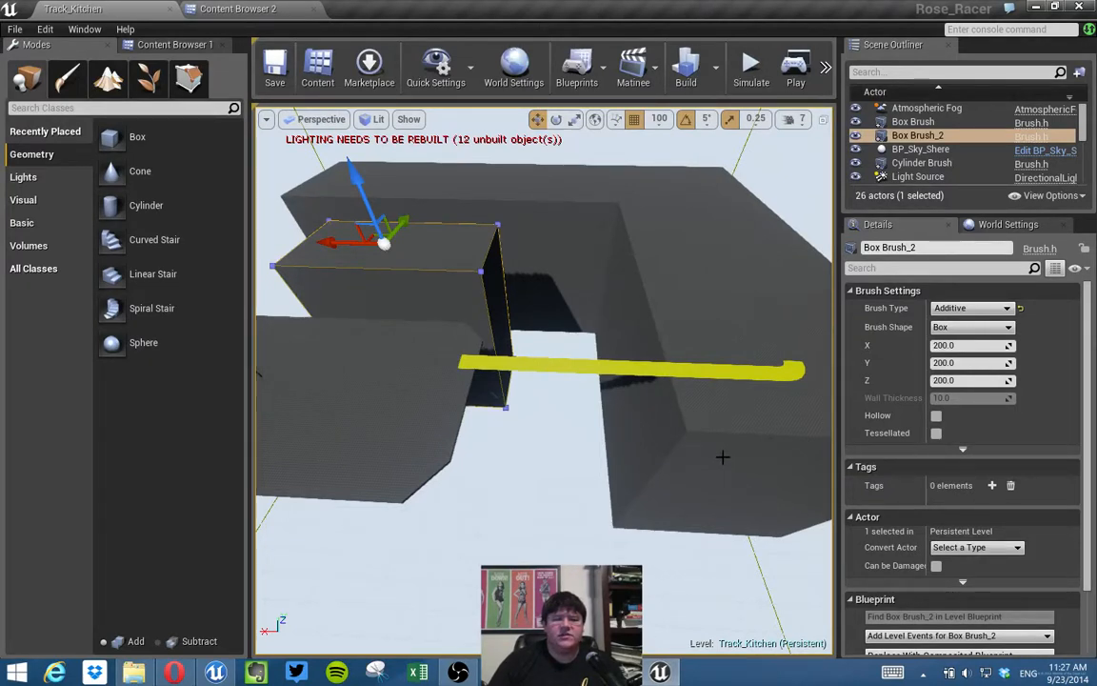
pyautogui.moveTo(675, 411); pyautogui.dragTo(614, 409, button='right')
pyautogui.click(349, 298)
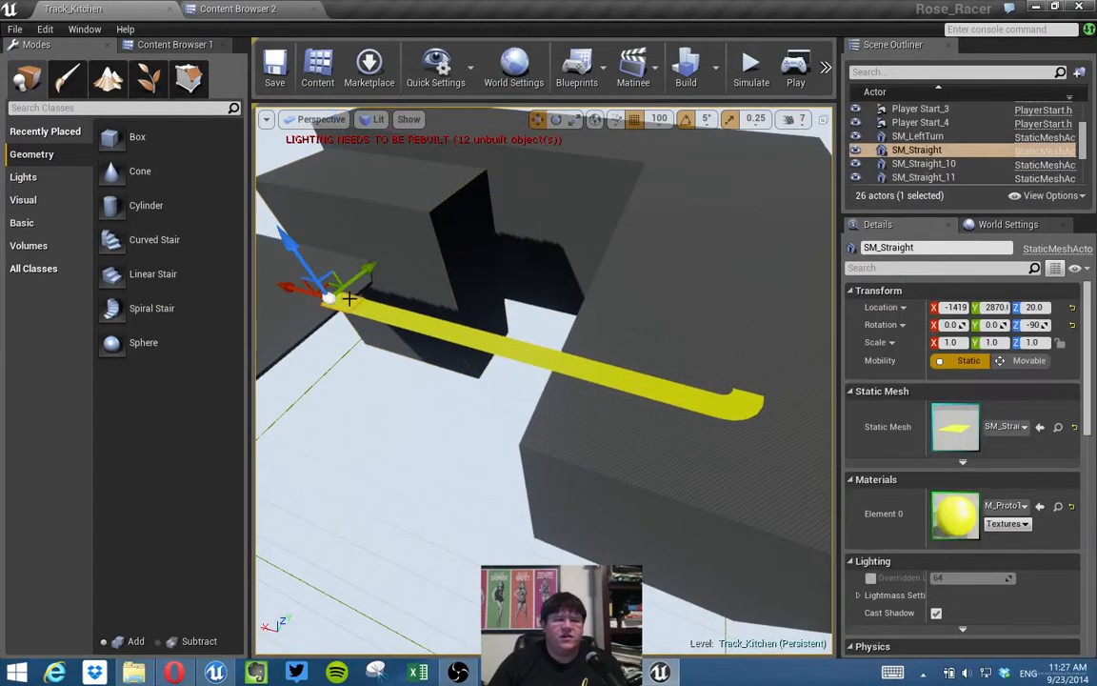
pyautogui.keyDown('ctrl'); pyautogui.click(376, 312); pyautogui.keyUp('ctrl')
pyautogui.keyDown('ctrl'); pyautogui.click(406, 322); pyautogui.keyUp('ctrl')
pyautogui.keyDown('ctrl'); pyautogui.click(440, 329); pyautogui.keyUp('ctrl')
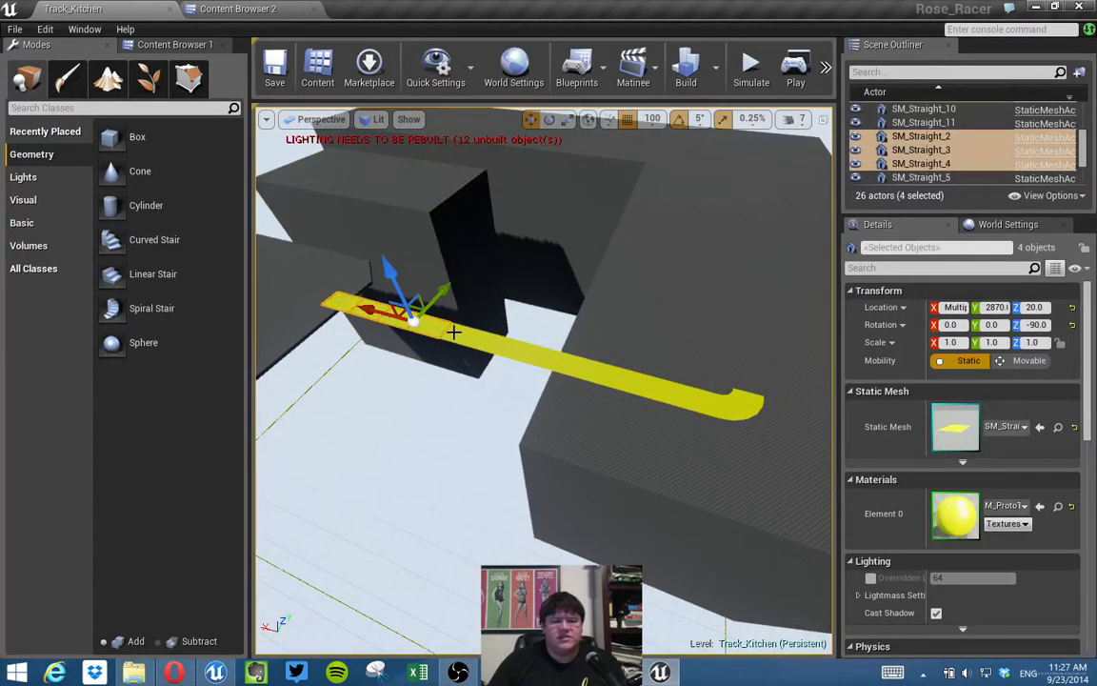
pyautogui.keyDown('ctrl'); pyautogui.click(473, 340); pyautogui.keyUp('ctrl')
pyautogui.keyDown('ctrl'); pyautogui.click(507, 348); pyautogui.keyUp('ctrl')
pyautogui.keyDown('ctrl'); pyautogui.click(539, 359); pyautogui.keyUp('ctrl')
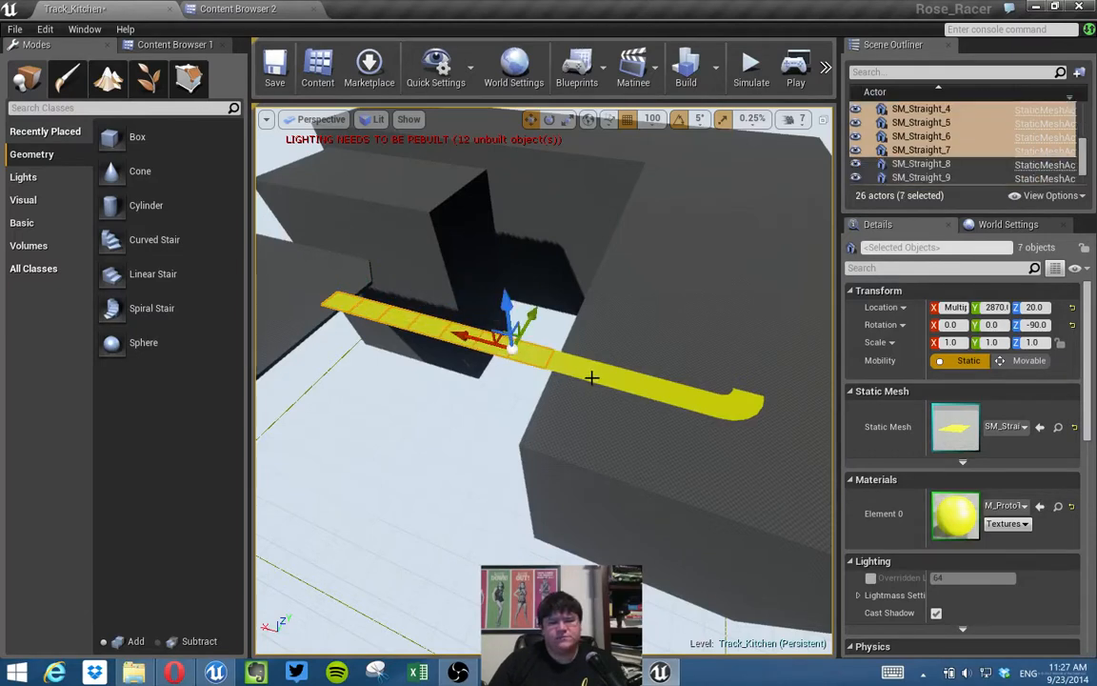
pyautogui.keyDown('ctrl'); pyautogui.click(608, 375); pyautogui.keyUp('ctrl')
pyautogui.keyDown('ctrl'); pyautogui.click(644, 384); pyautogui.keyUp('ctrl')
pyautogui.keyDown('ctrl'); pyautogui.click(676, 390); pyautogui.keyUp('ctrl')
pyautogui.keyDown('ctrl'); pyautogui.click(708, 400); pyautogui.keyUp('ctrl')
pyautogui.keyDown('ctrl'); pyautogui.click(739, 402); pyautogui.keyUp('ctrl')
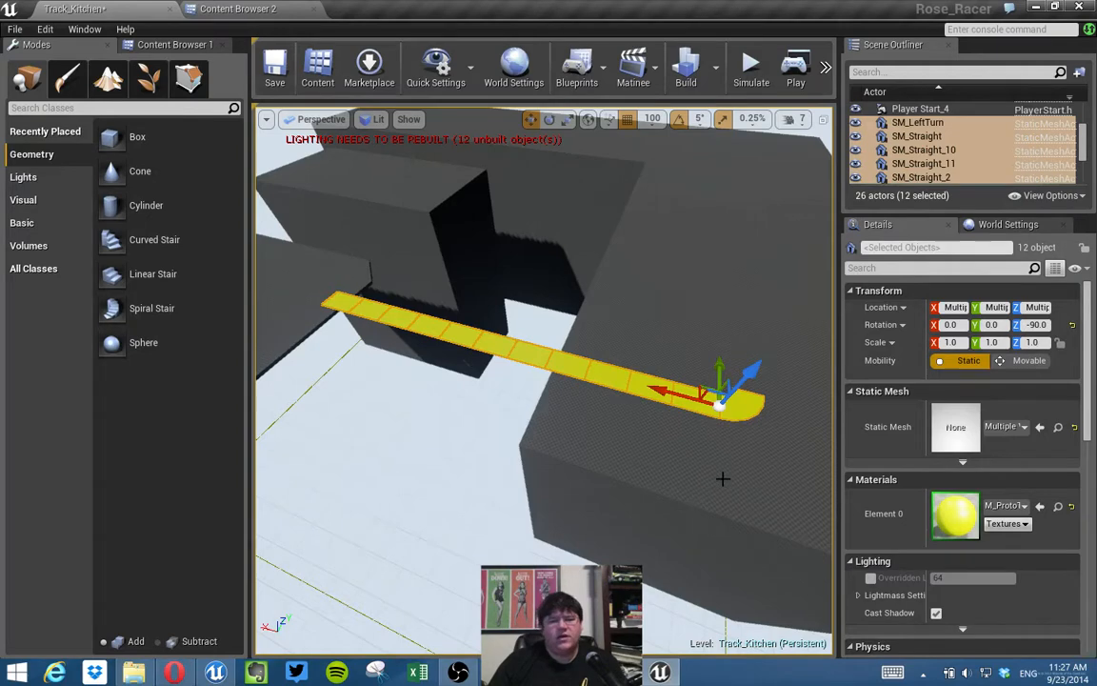
pyautogui.moveTo(723, 475)
pyautogui.mouseDown(button='right')
pyautogui.moveTo(791, 448)
pyautogui.moveTo(723, 475)
pyautogui.mouseUp(button='right')
pyautogui.press('e')
pyautogui.moveTo(672, 510)
pyautogui.mouseDown()
pyautogui.moveTo(693, 524)
pyautogui.moveTo(684, 522)
pyautogui.mouseUp()
pyautogui.press('w')
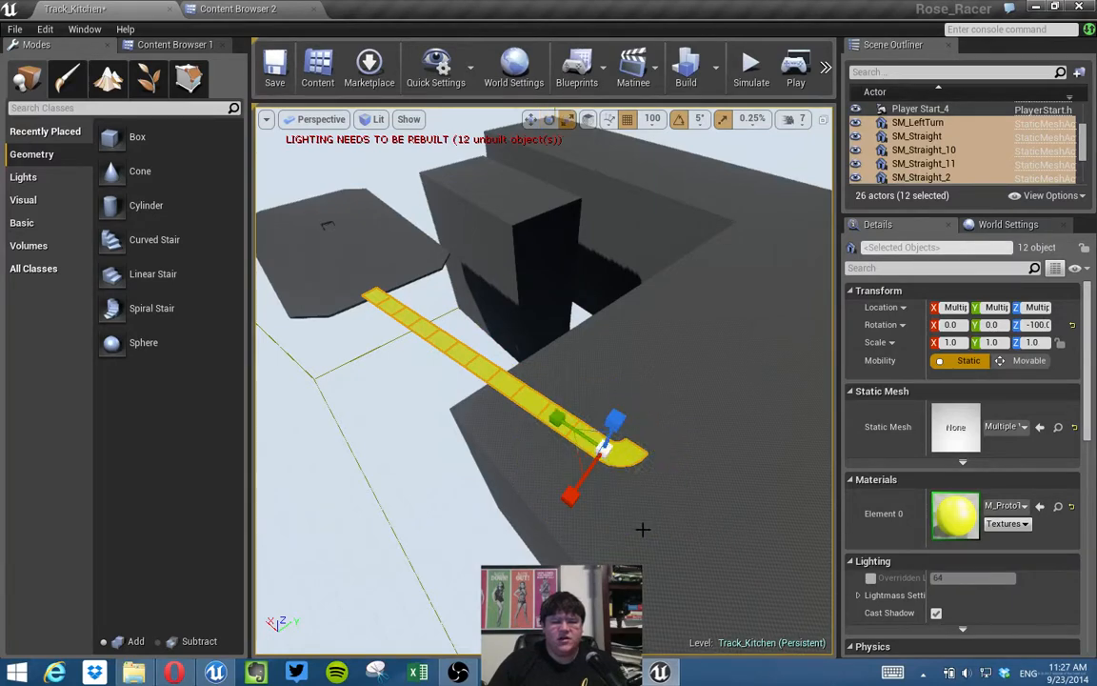
pyautogui.moveTo(615, 441); pyautogui.dragTo(555, 443, button='right')
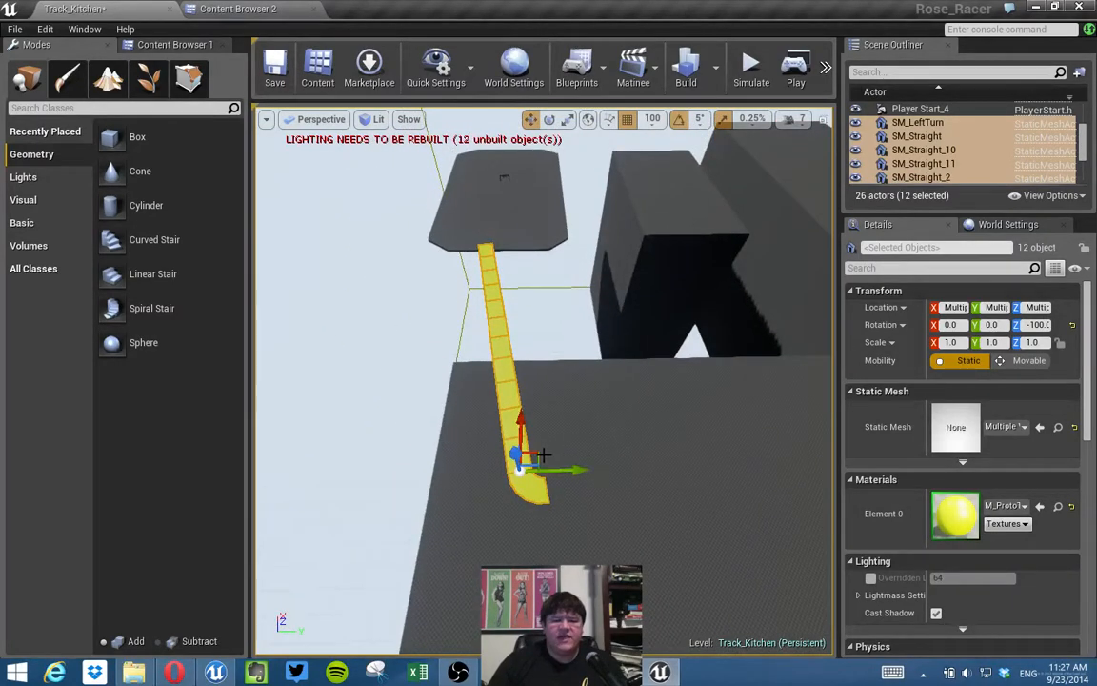
pyautogui.moveTo(536, 459); pyautogui.dragTo(565, 456)
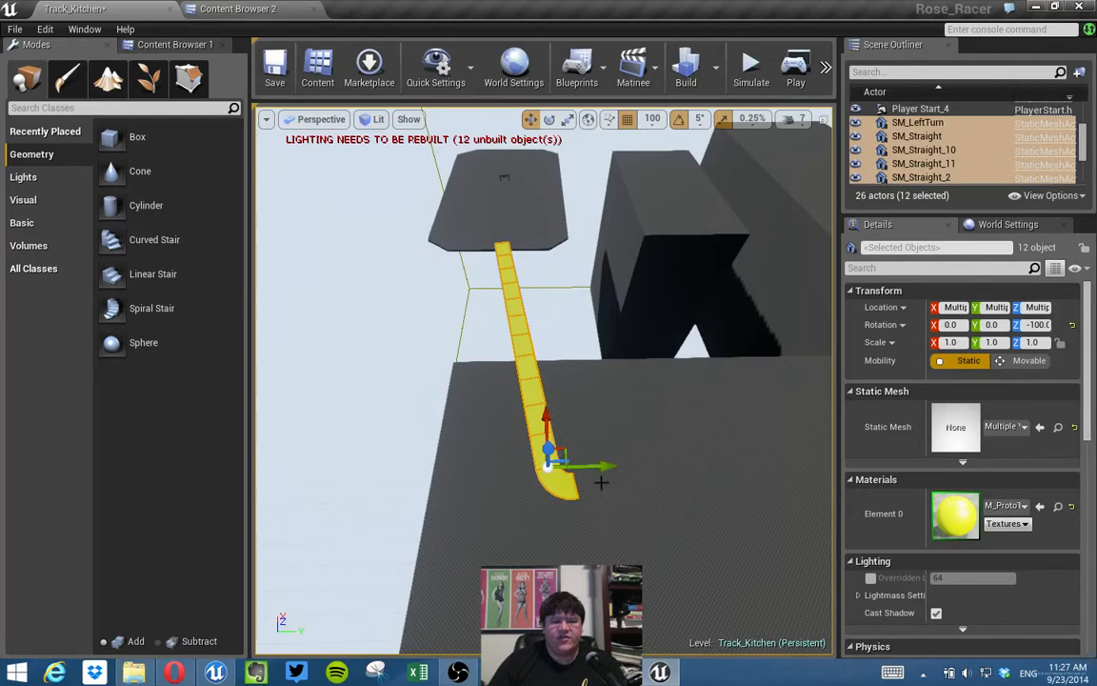
# Apply the M_ProtoTrack material to the top surface of the START gate's StartLine_Box Brush.
pyautogui.moveTo(562, 457); pyautogui.dragTo(493, 350, button='right')
pyautogui.press('w')
pyautogui.press('w')
pyautogui.moveTo(527, 391)
pyautogui.mouseDown(button='right')
pyautogui.moveTo(527, 443)
pyautogui.moveTo(527, 390)
pyautogui.mouseUp(button='right')
pyautogui.press('s')
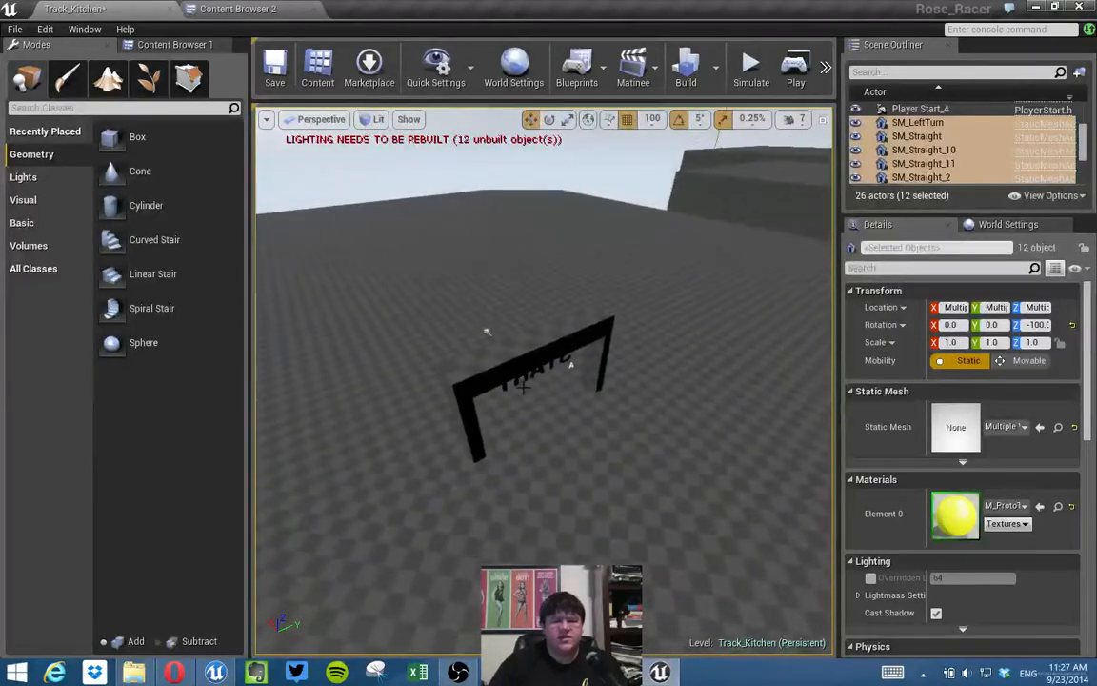
pyautogui.click(571, 364)
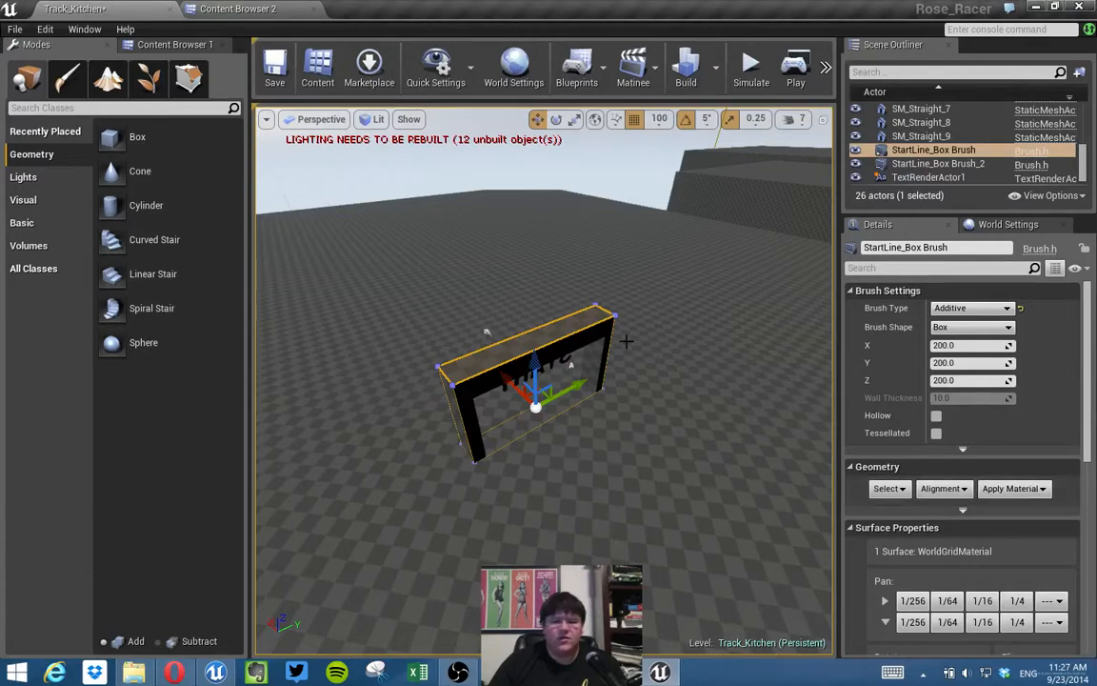
pyautogui.click(169, 43)
pyautogui.click(34, 170)
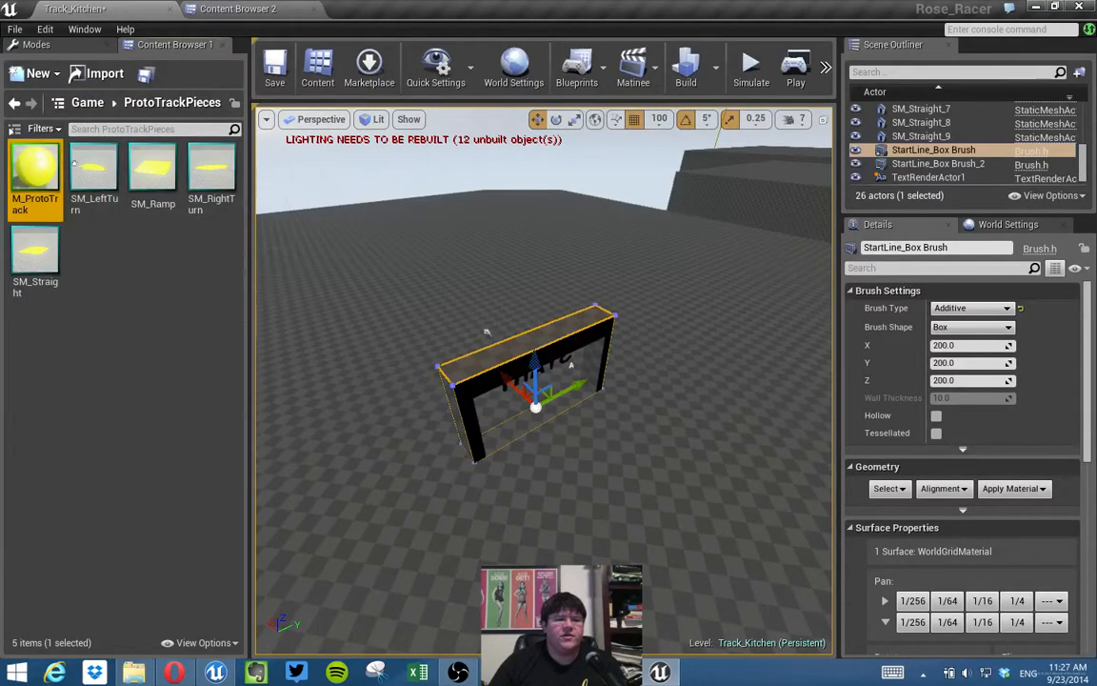
pyautogui.click(1011, 488)
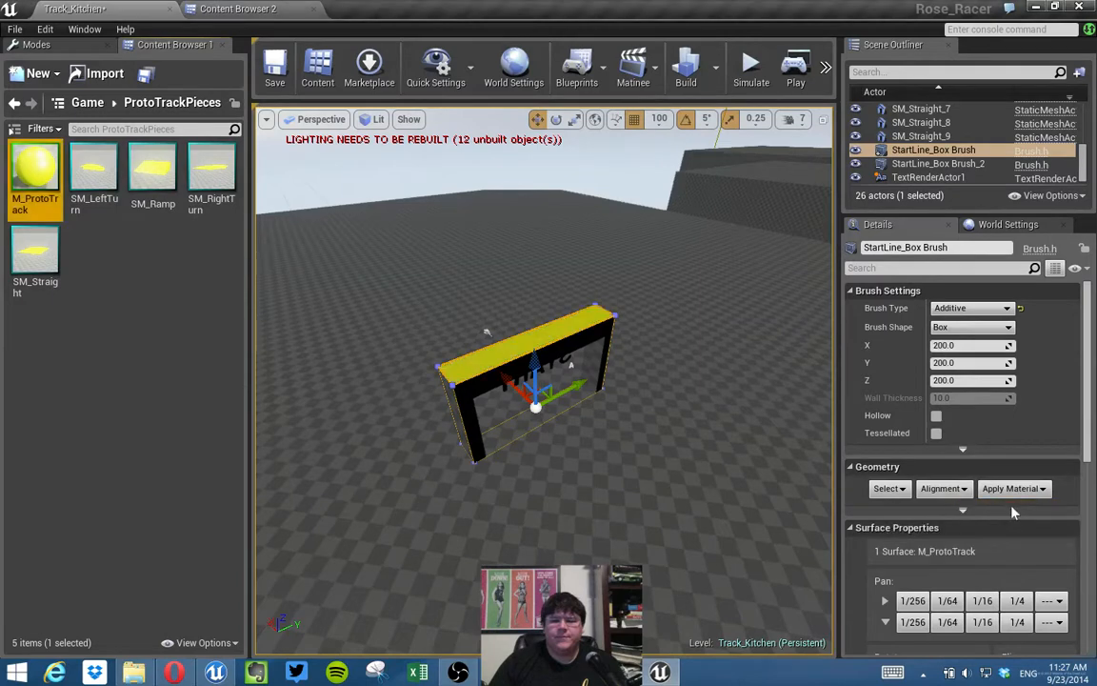
# Extend the gate's surface selection to all adjacent surfaces and apply M_ProtoTrack to them.
pyautogui.click(889, 489)
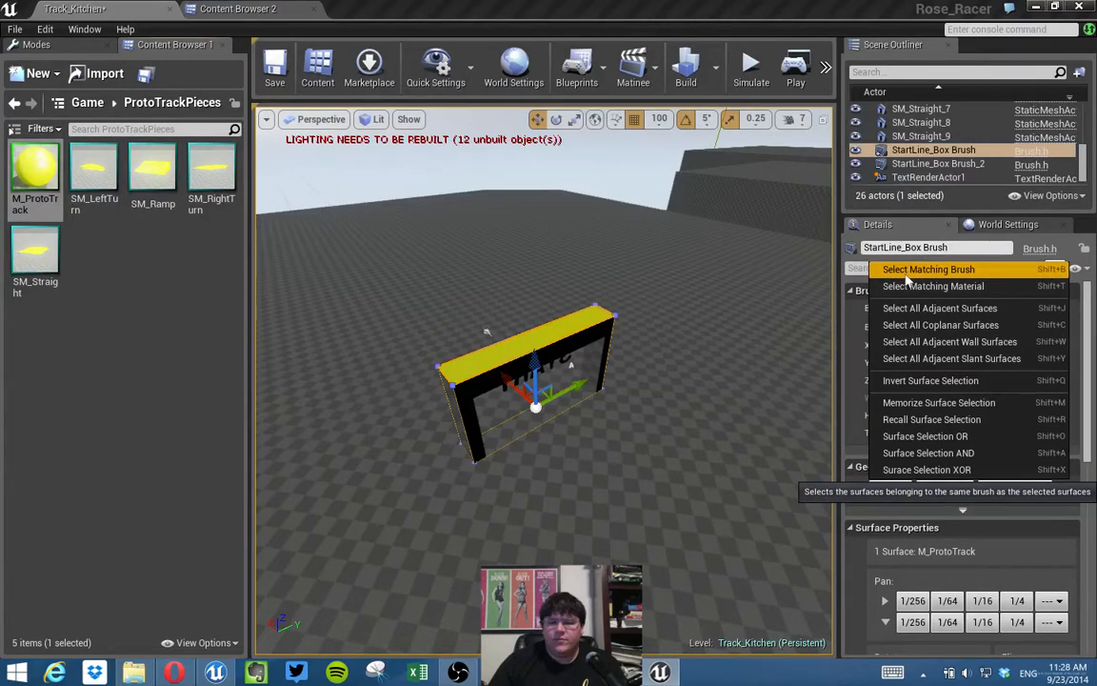
pyautogui.click(909, 308)
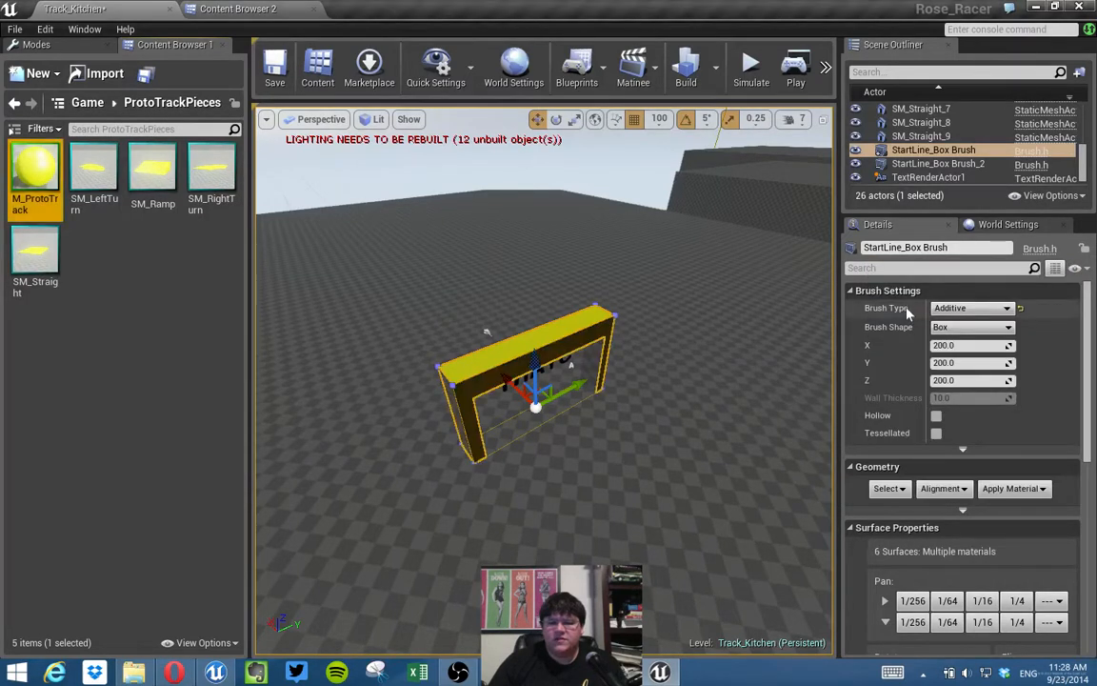
pyautogui.click(1012, 490)
pyautogui.moveTo(729, 442); pyautogui.dragTo(743, 396, button='right')
pyautogui.press('w')
pyautogui.moveTo(647, 404)
pyautogui.mouseDown(button='right')
pyautogui.moveTo(619, 416)
pyautogui.moveTo(609, 400)
pyautogui.moveTo(591, 400)
pyautogui.mouseUp(button='right')
pyautogui.press('s')
pyautogui.press('w')
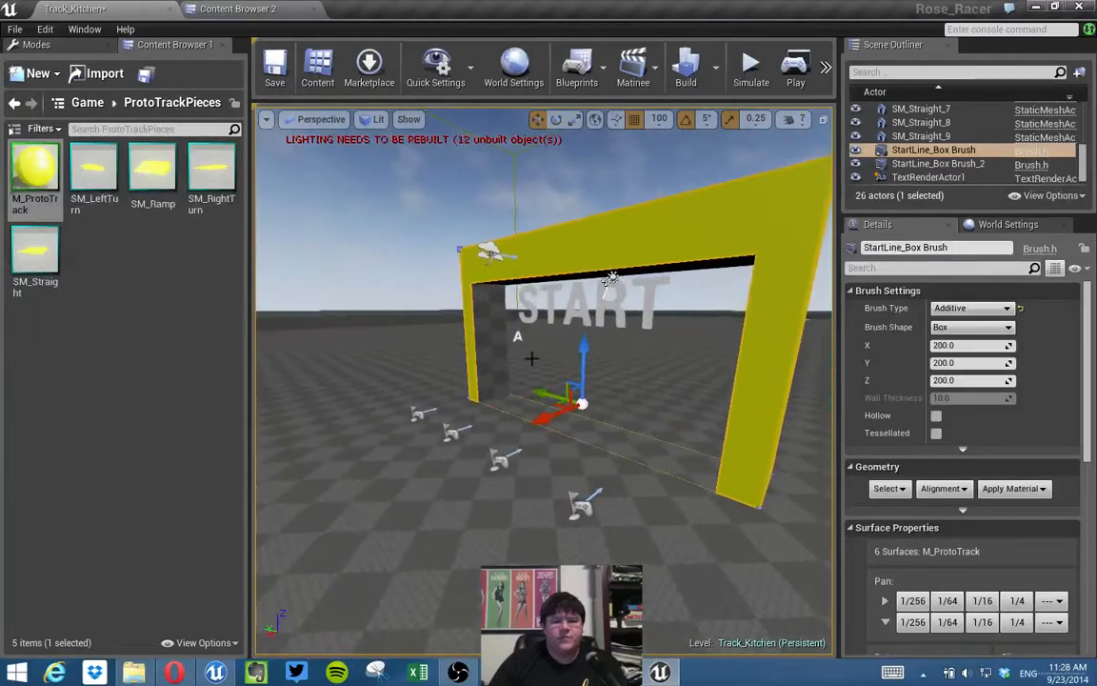
# Apply the M_ProtoTrack material to the three inner faces of the START gate's opening, and clear the selection.
pyautogui.click(490, 345)
pyautogui.keyDown('ctrl'); pyautogui.click(517, 404); pyautogui.keyUp('ctrl')
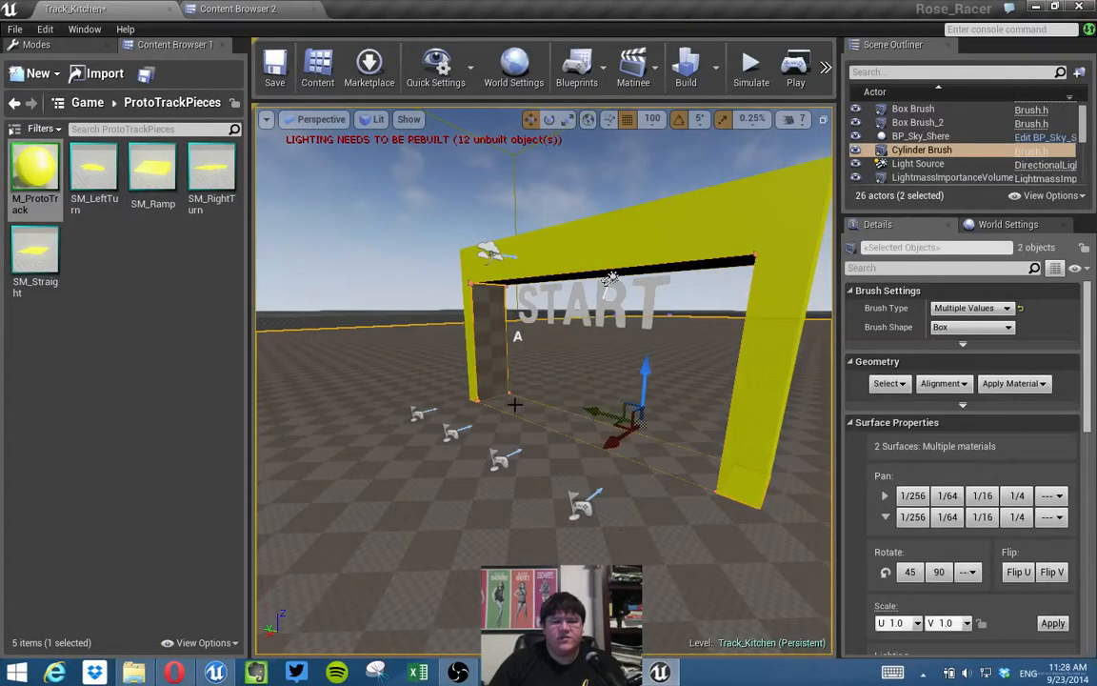
pyautogui.click(494, 381)
pyautogui.moveTo(493, 381)
pyautogui.mouseDown(button='right')
pyautogui.moveTo(512, 341)
pyautogui.moveTo(555, 369)
pyautogui.mouseUp(button='right')
pyautogui.press('q')
pyautogui.press('e')
pyautogui.press('w')
pyautogui.press('s')
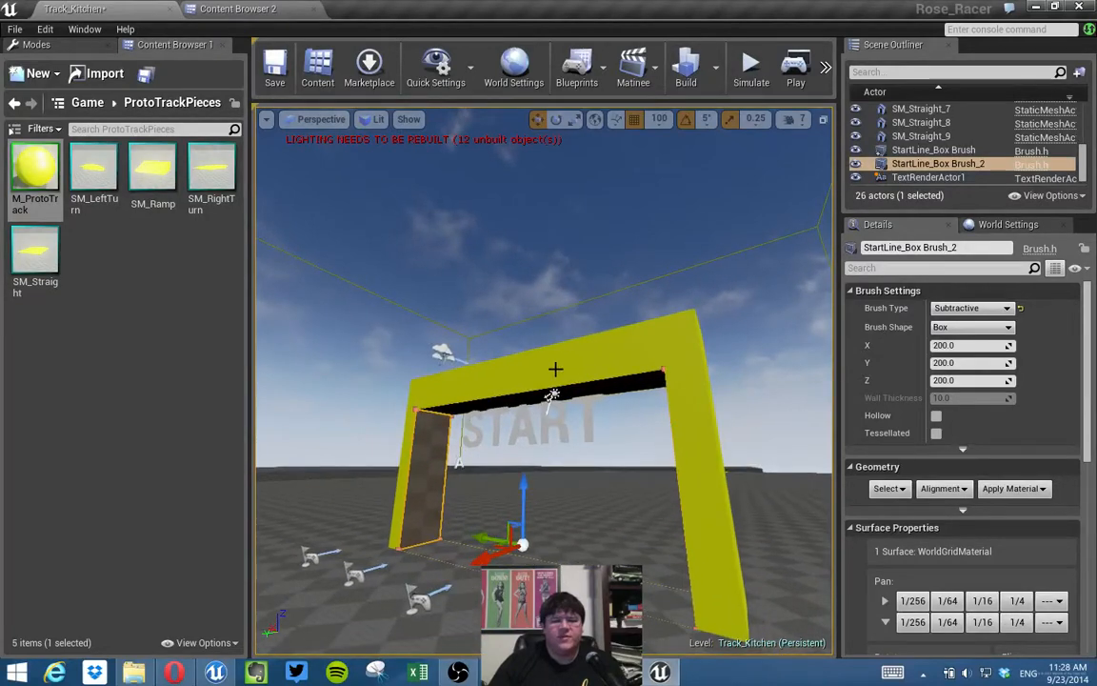
pyautogui.click(559, 382)
pyautogui.moveTo(543, 379)
pyautogui.mouseDown(button='right')
pyautogui.moveTo(439, 380)
pyautogui.moveTo(553, 379)
pyautogui.moveTo(524, 379)
pyautogui.mouseUp(button='right')
pyautogui.moveTo(604, 470); pyautogui.dragTo(603, 419)
pyautogui.click(485, 375)
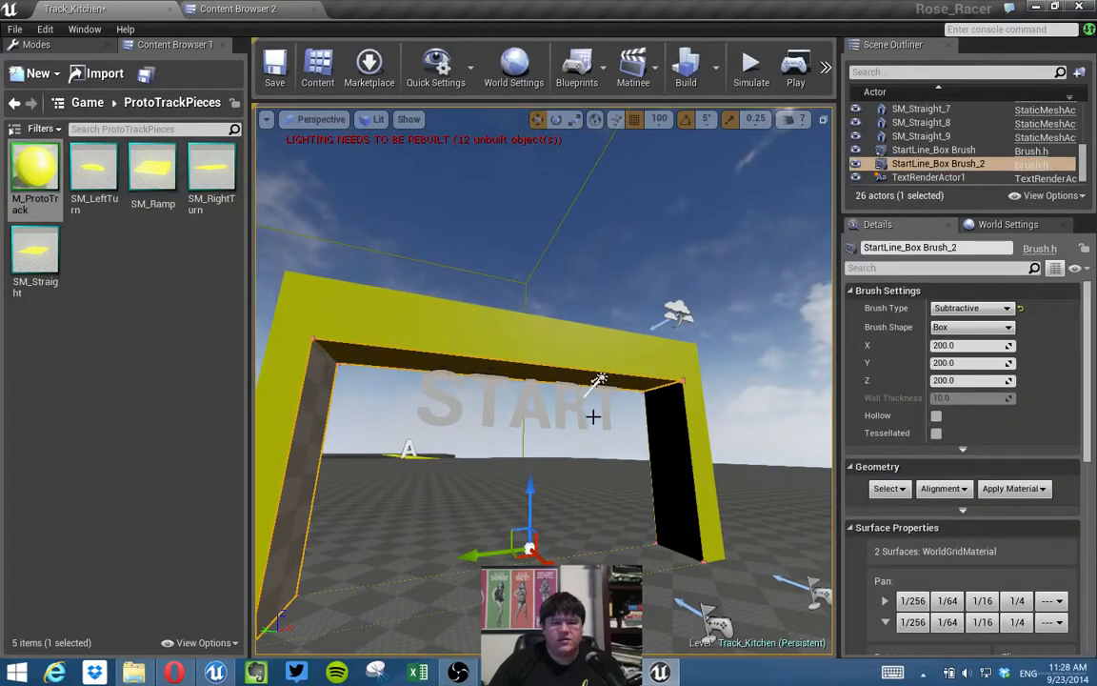
pyautogui.keyDown('ctrl'); pyautogui.click(671, 454); pyautogui.keyUp('ctrl')
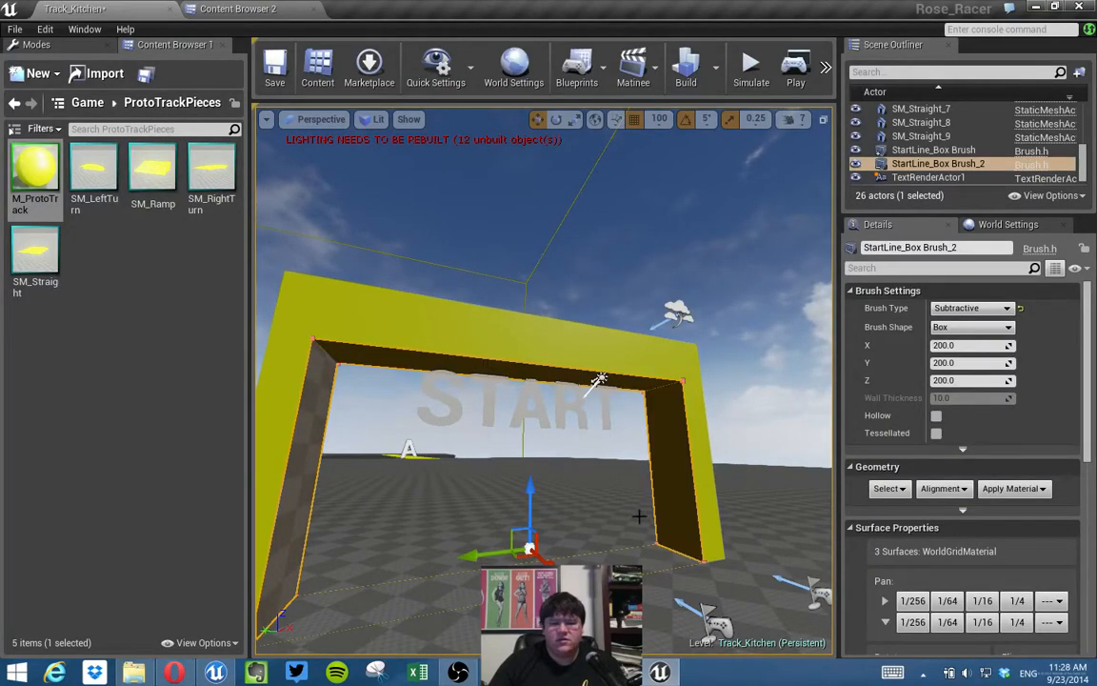
pyautogui.click(1012, 489)
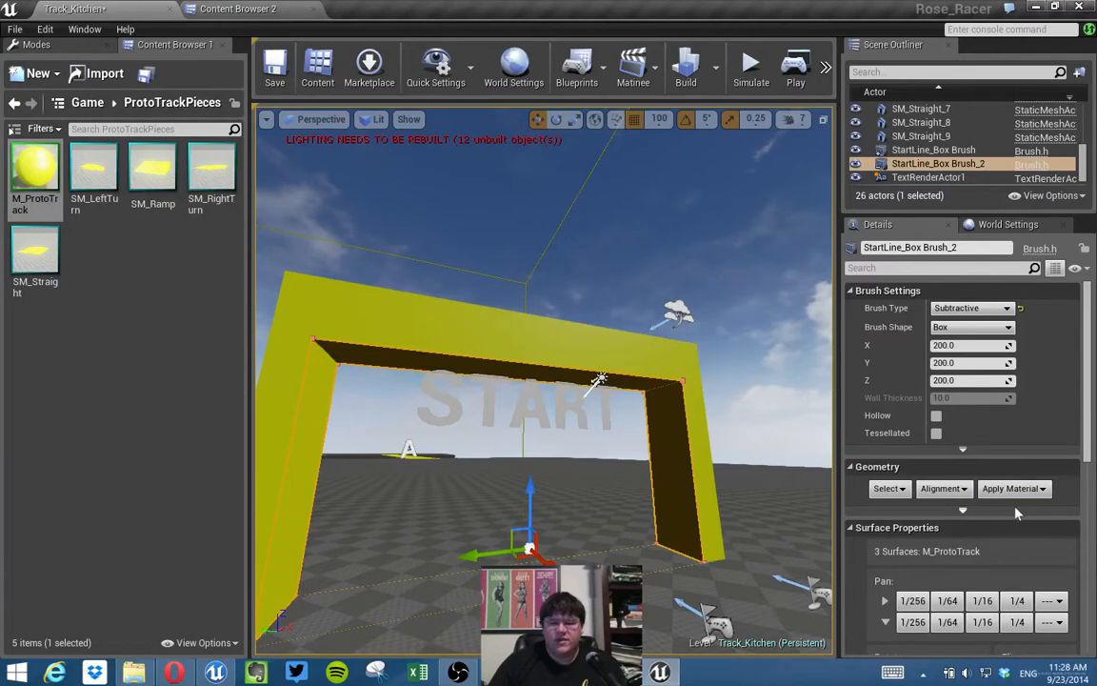
pyautogui.click(677, 442)
pyautogui.press('Escape')
# Examine from above how the yellow track runs from the START gate's table across to the counter.
pyautogui.moveTo(682, 458)
pyautogui.mouseDown(button='right')
pyautogui.moveTo(546, 517)
pyautogui.moveTo(408, 542)
pyautogui.moveTo(424, 542)
pyautogui.moveTo(338, 591)
pyautogui.moveTo(348, 581)
pyautogui.moveTo(281, 562)
pyautogui.moveTo(429, 567)
pyautogui.moveTo(629, 505)
pyautogui.moveTo(721, 463)
pyautogui.mouseUp(button='right')
pyautogui.press('d')
pyautogui.press('s')
pyautogui.press('d')
pyautogui.press('q')
pyautogui.press('e')
pyautogui.press('a')
pyautogui.press('s')
pyautogui.press('e')
pyautogui.press('w')
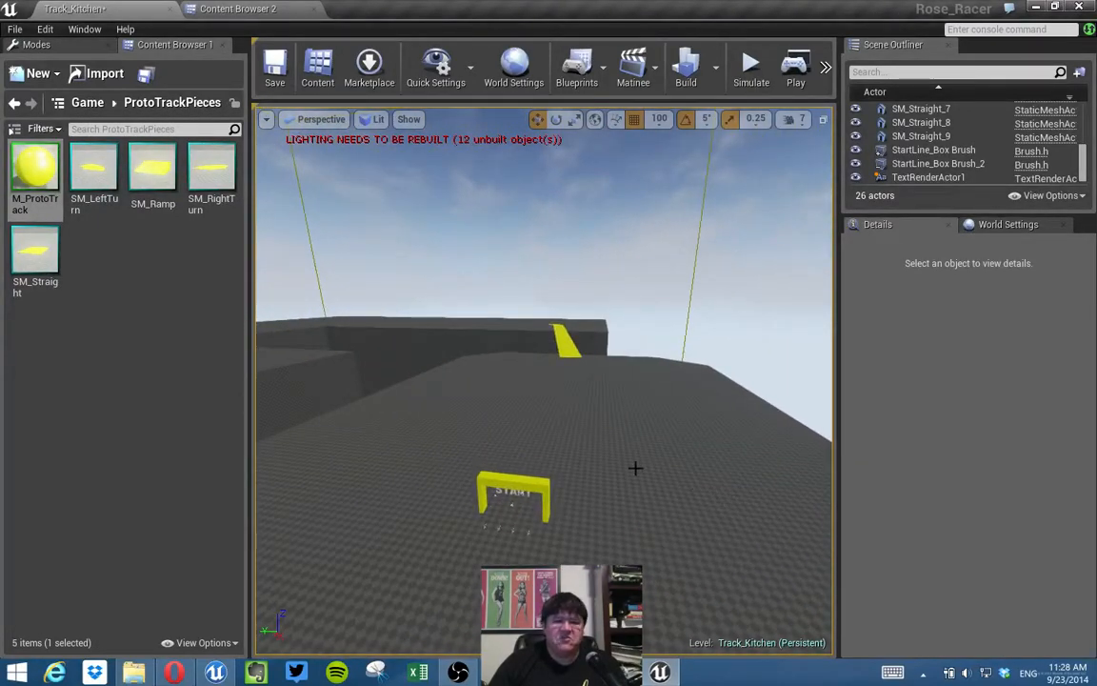
pyautogui.press('w')
pyautogui.moveTo(653, 422); pyautogui.dragTo(659, 476, button='right')
pyautogui.press('a')
pyautogui.press('s')
pyautogui.moveTo(617, 441); pyautogui.dragTo(615, 440, button='right')
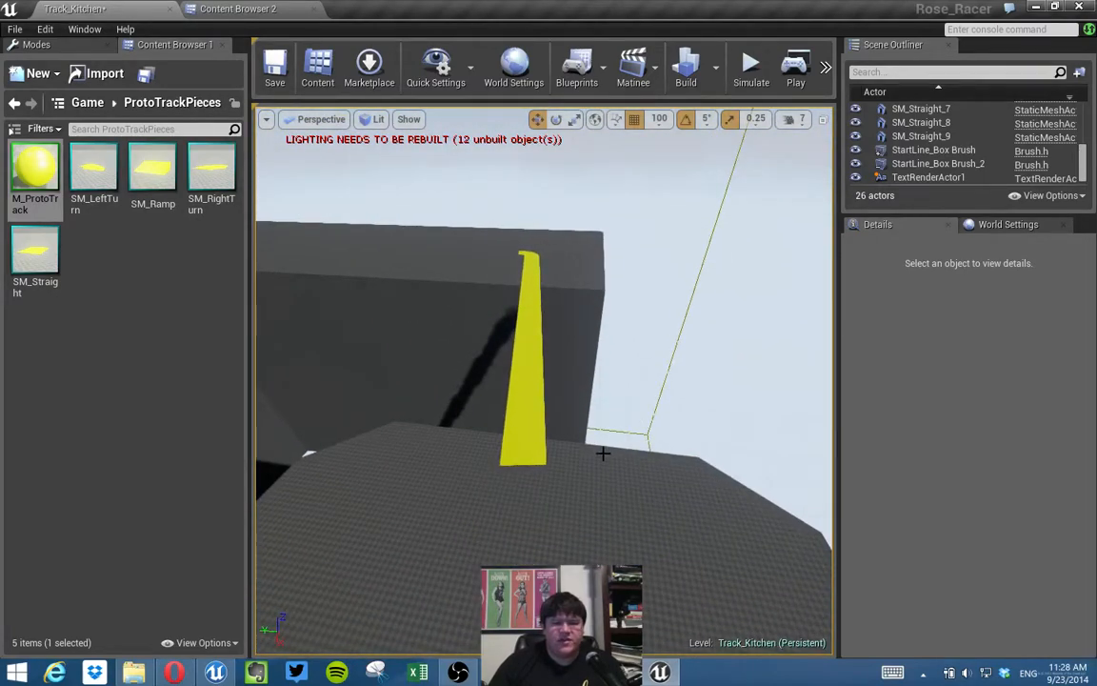
pyautogui.click(527, 254)
pyautogui.press('d')
pyautogui.moveTo(527, 254); pyautogui.dragTo(300, 219, button='right')
pyautogui.press('d')
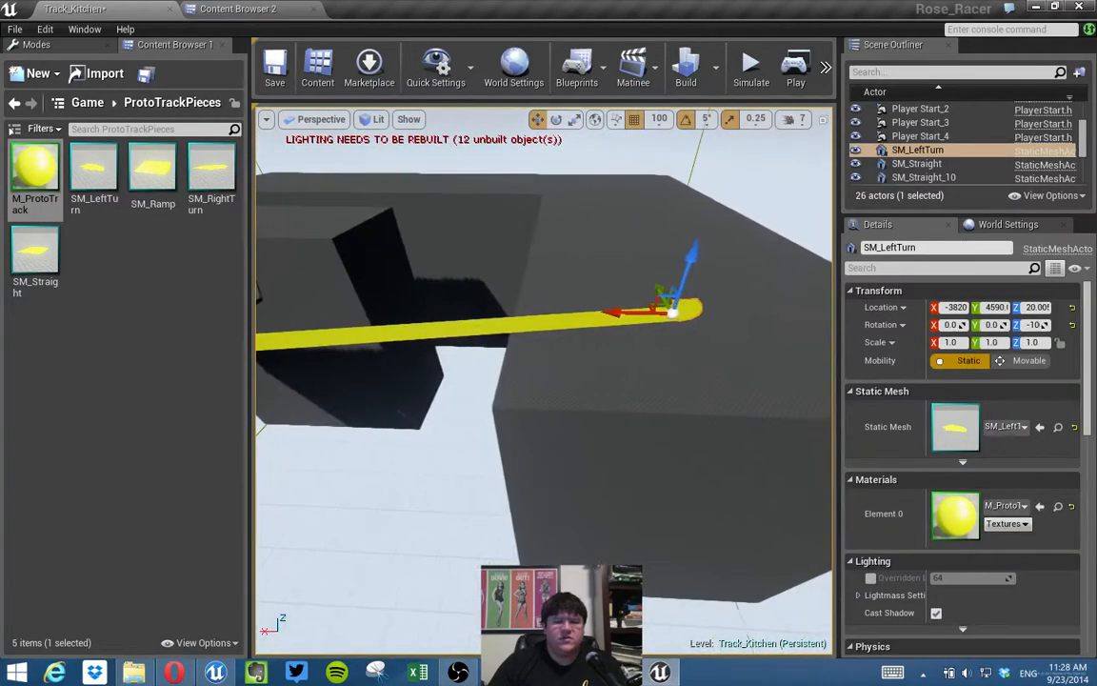
pyautogui.keyDown('ctrl'); pyautogui.click(606, 324); pyautogui.keyUp('ctrl')
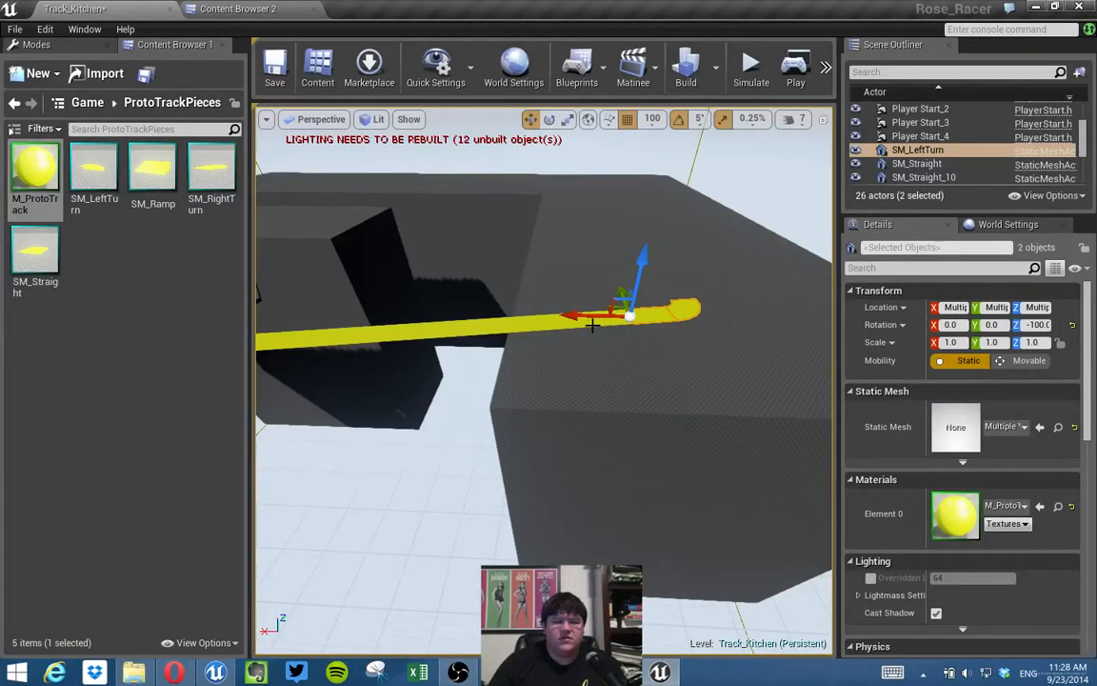
# Enlarge the Scene Outliner and create a folder named Start Line containing Player Start_4.
pyautogui.click(920, 136)
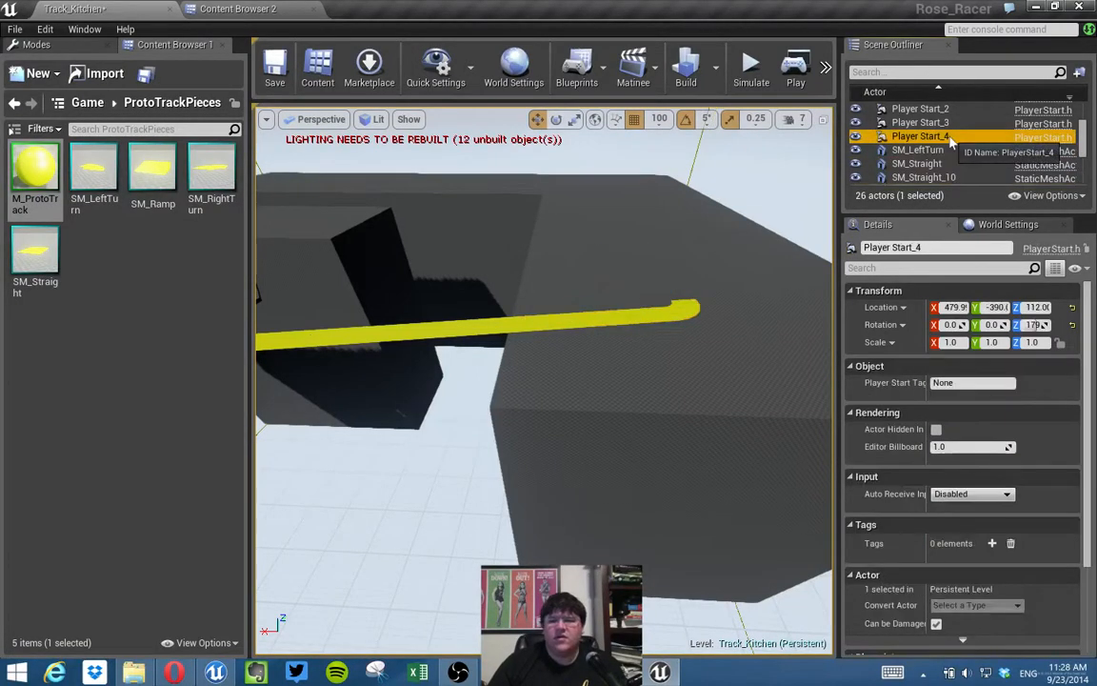
pyautogui.scroll(5, 944, 143)
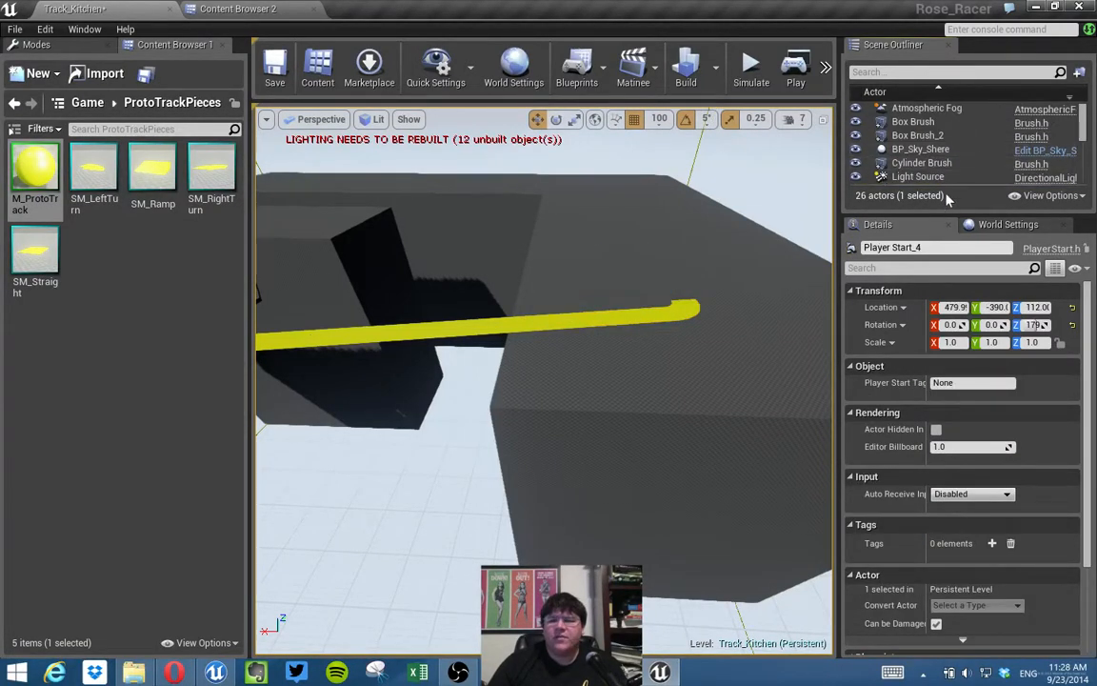
pyautogui.moveTo(950, 212); pyautogui.dragTo(1010, 410)
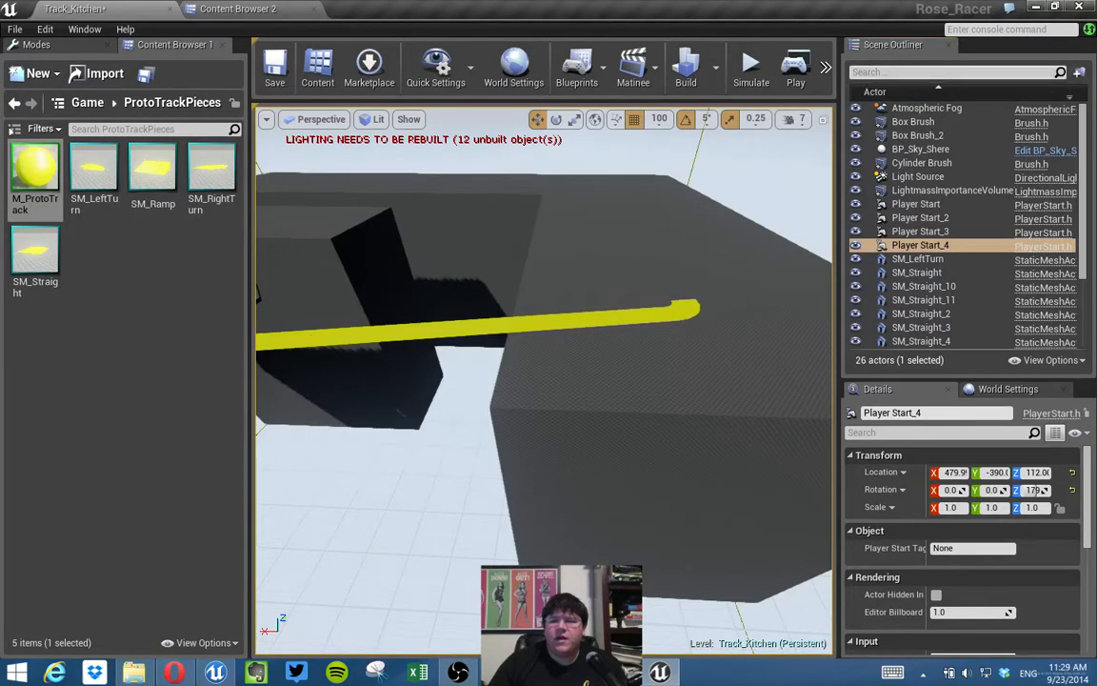
pyautogui.click(1079, 76)
pyautogui.write('Start Li')
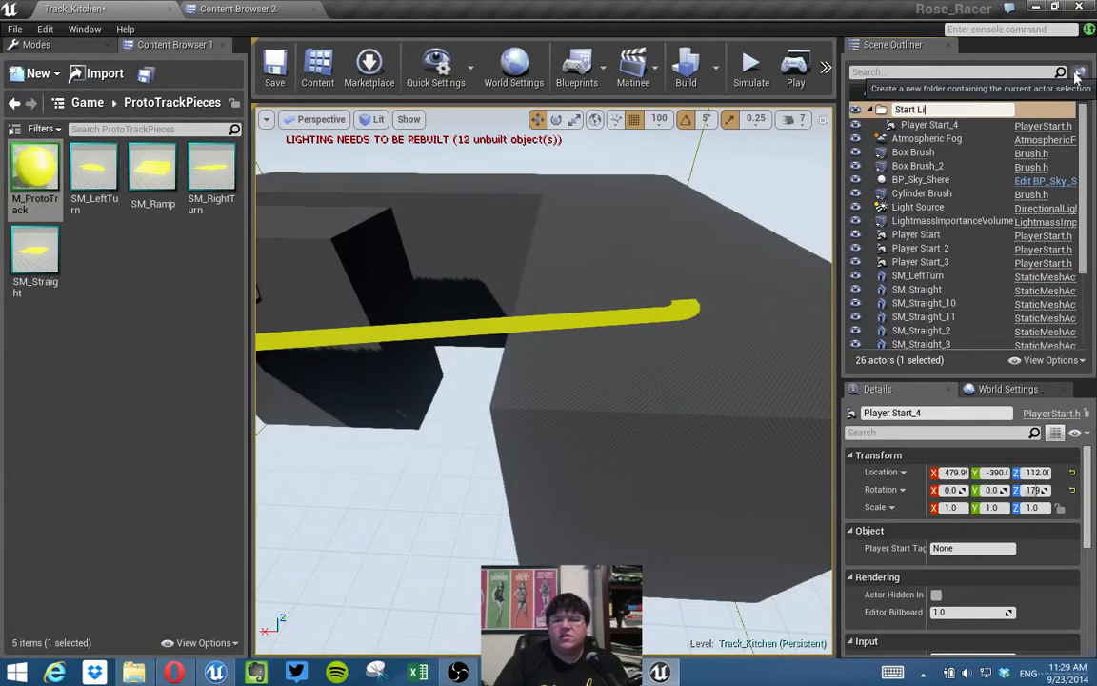
pyautogui.write('ne')
pyautogui.press('Return')
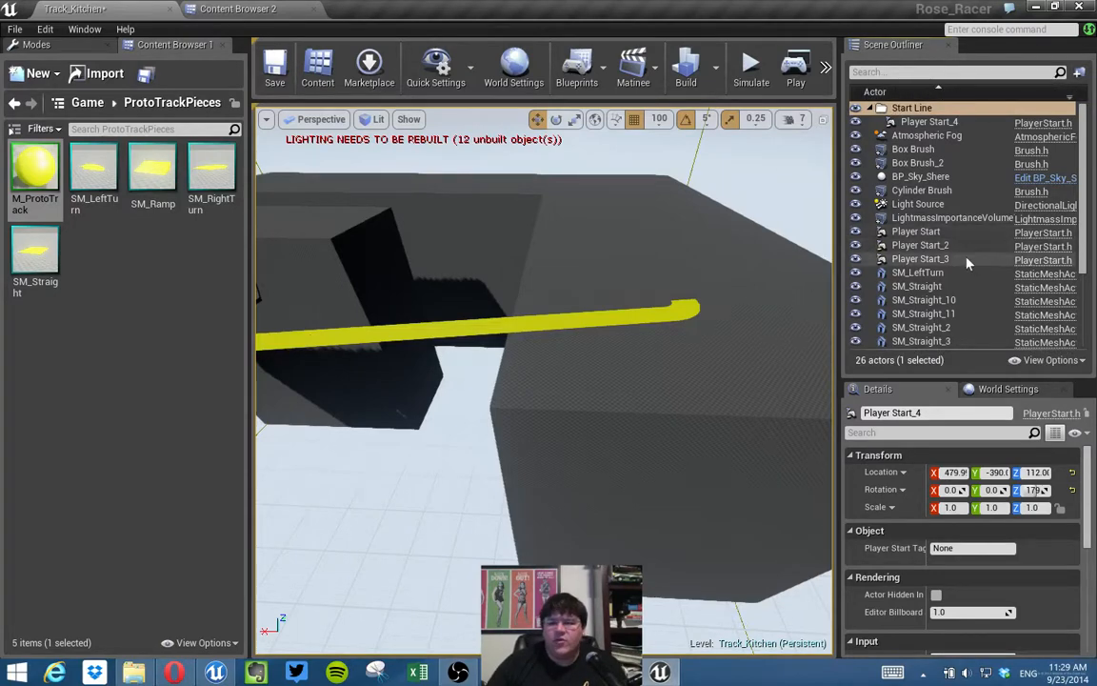
# Select the START gate's two StartLine box brushes together with the START text actor.
pyautogui.moveTo(781, 314); pyautogui.dragTo(538, 276, button='right')
pyautogui.press('w')
pyautogui.press('d')
pyautogui.moveTo(685, 282)
pyautogui.mouseDown(button='right')
pyautogui.moveTo(591, 267)
pyautogui.moveTo(685, 282)
pyautogui.mouseUp(button='right')
pyautogui.press('w')
pyautogui.press('s')
pyautogui.click(607, 253)
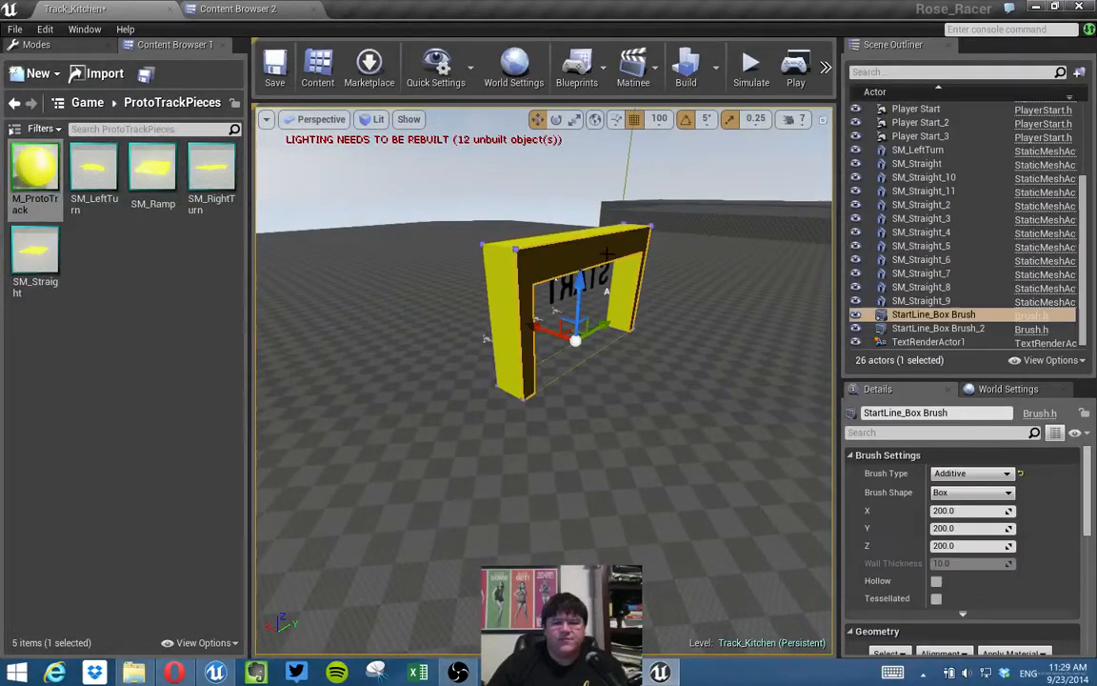
pyautogui.keyDown('ctrl'); pyautogui.click(567, 281); pyautogui.keyUp('ctrl')
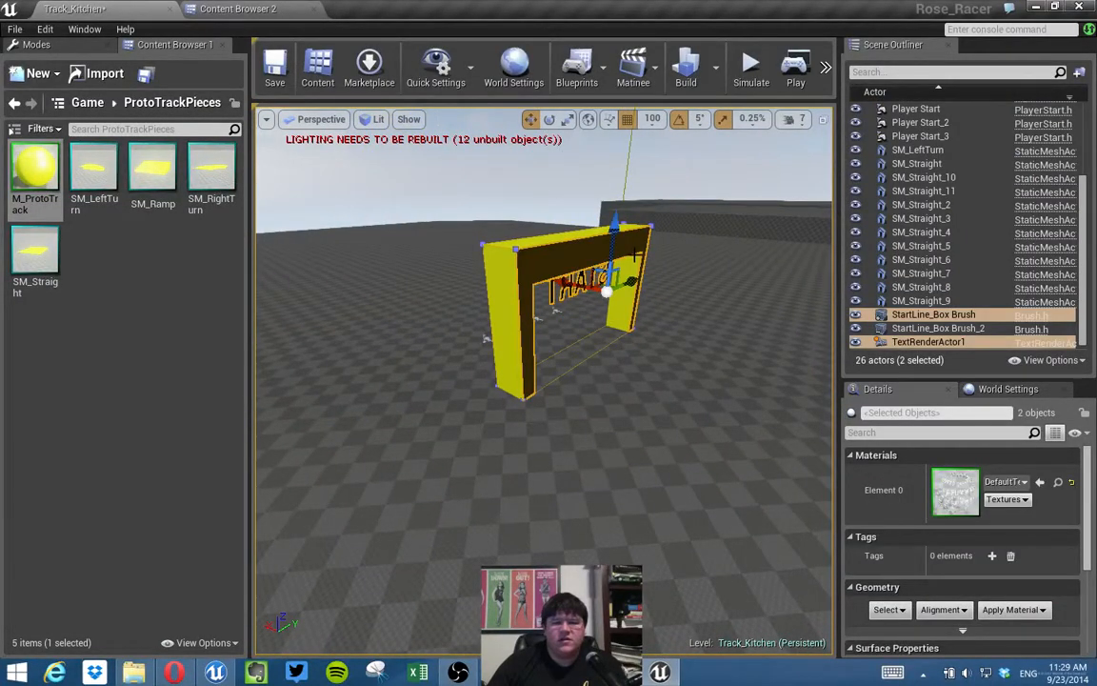
pyautogui.keyDown('ctrl'); pyautogui.click(636, 255); pyautogui.keyUp('ctrl')
pyautogui.keyDown('ctrl'); pyautogui.click(634, 260); pyautogui.keyUp('ctrl')
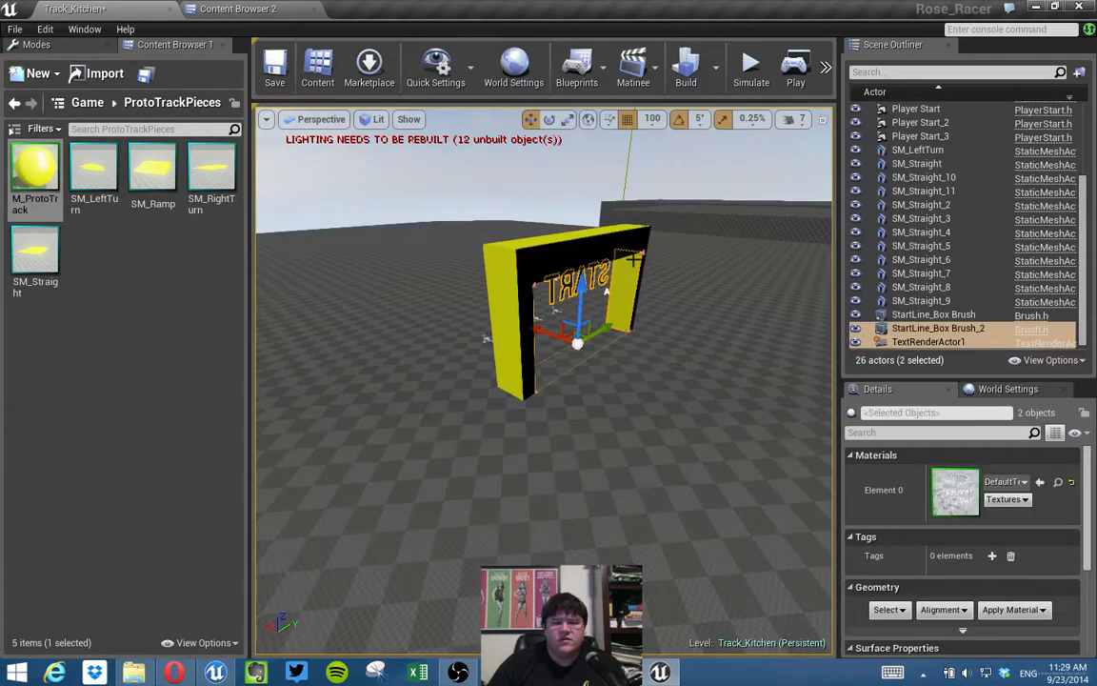
pyautogui.keyDown('ctrl'); pyautogui.click(529, 240); pyautogui.keyUp('ctrl')
# Add all four player starts in front of the gate to the selection.
pyautogui.moveTo(557, 219); pyautogui.dragTo(691, 229, button='right')
pyautogui.moveTo(497, 242)
pyautogui.mouseDown(button='right')
pyautogui.moveTo(515, 221)
pyautogui.moveTo(530, 234)
pyautogui.moveTo(496, 242)
pyautogui.mouseUp(button='right')
pyautogui.press('w')
pyautogui.keyDown('ctrl'); pyautogui.click(521, 225); pyautogui.keyUp('ctrl')
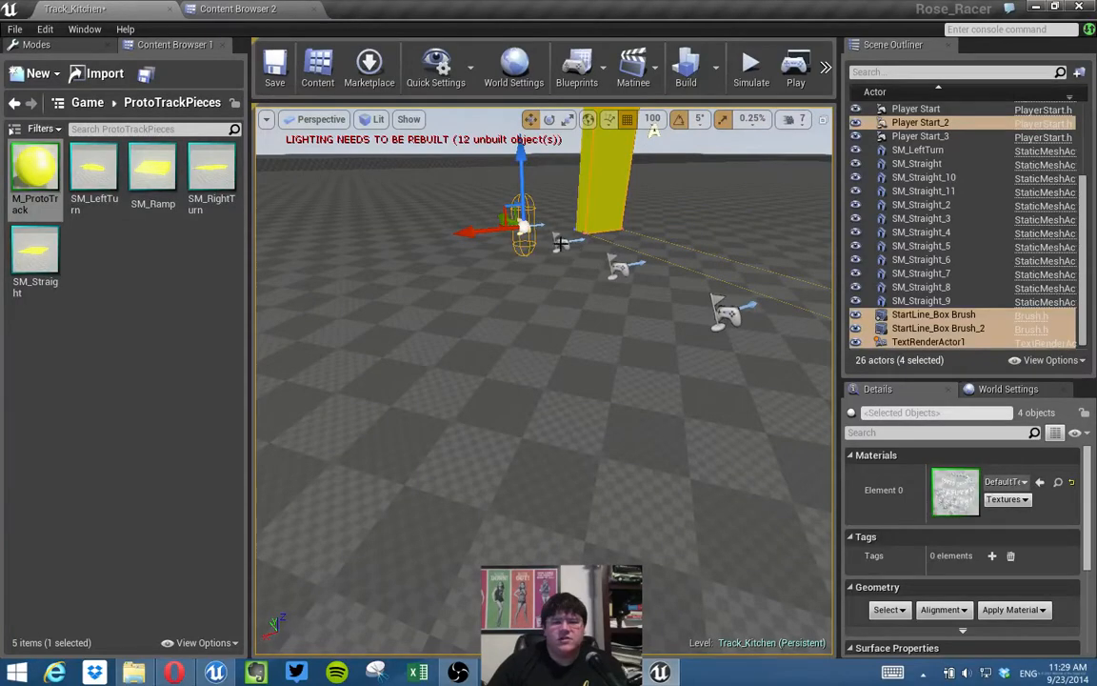
pyautogui.keyDown('ctrl'); pyautogui.click(562, 241); pyautogui.keyUp('ctrl')
pyautogui.keyDown('ctrl'); pyautogui.click(620, 268); pyautogui.keyUp('ctrl')
pyautogui.keyDown('ctrl'); pyautogui.click(726, 309); pyautogui.keyUp('ctrl')
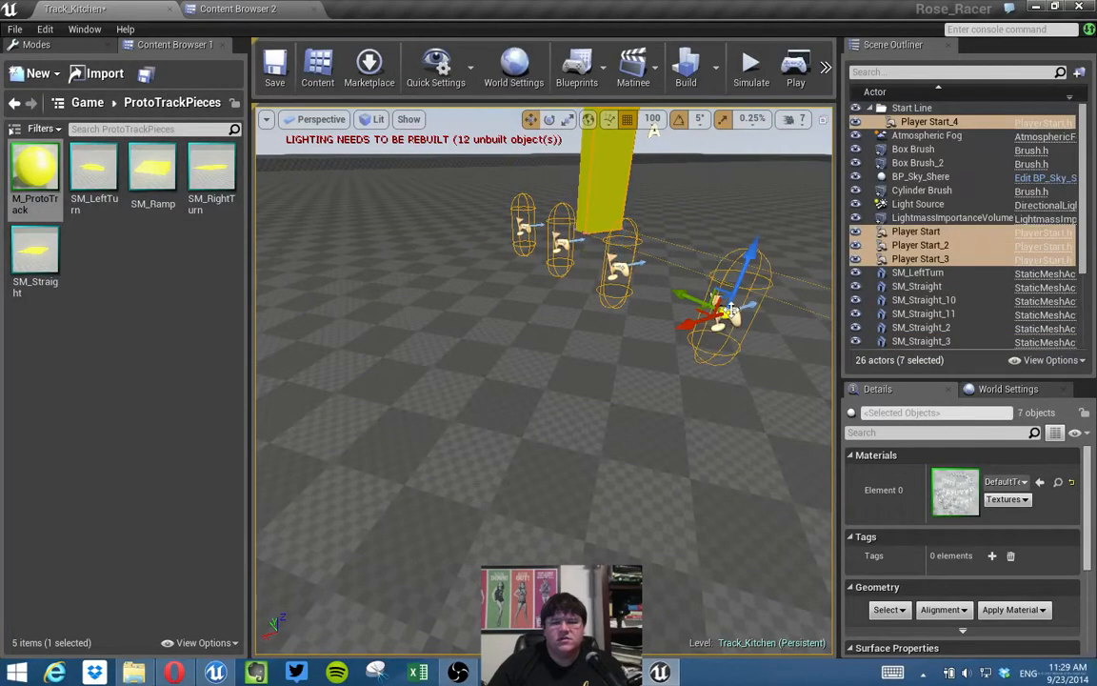
# Move the selected gate, text and player start actors to the root of the Scene Outliner.
pyautogui.rightClick(914, 259)
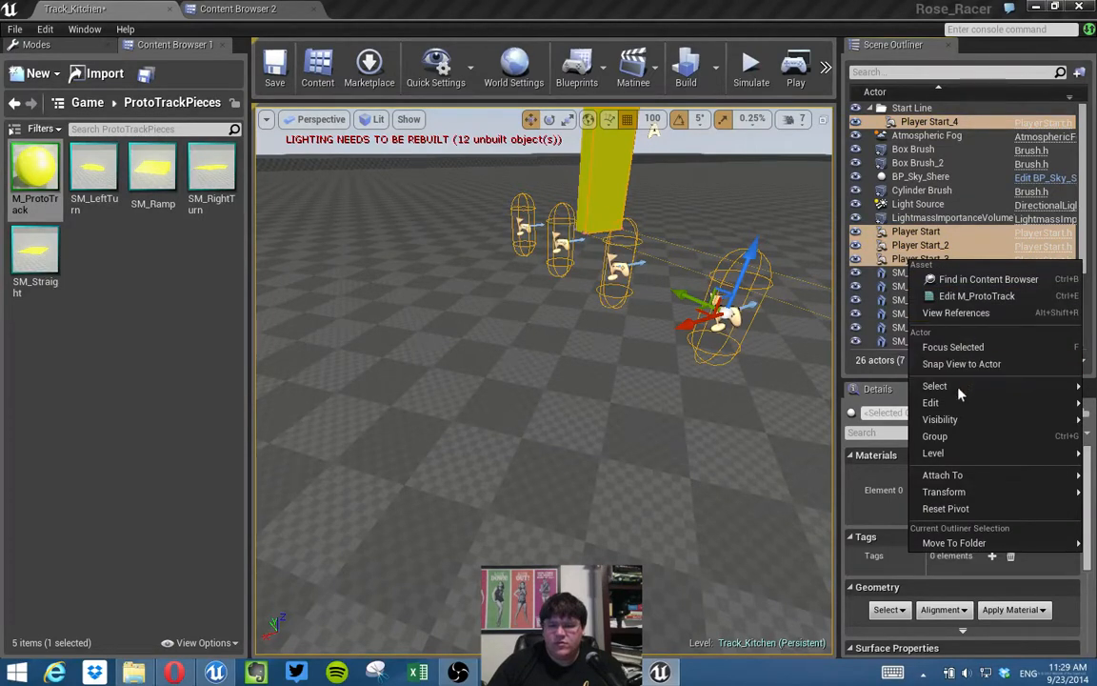
pyautogui.moveTo(948, 459)
pyautogui.moveTo(952, 543)
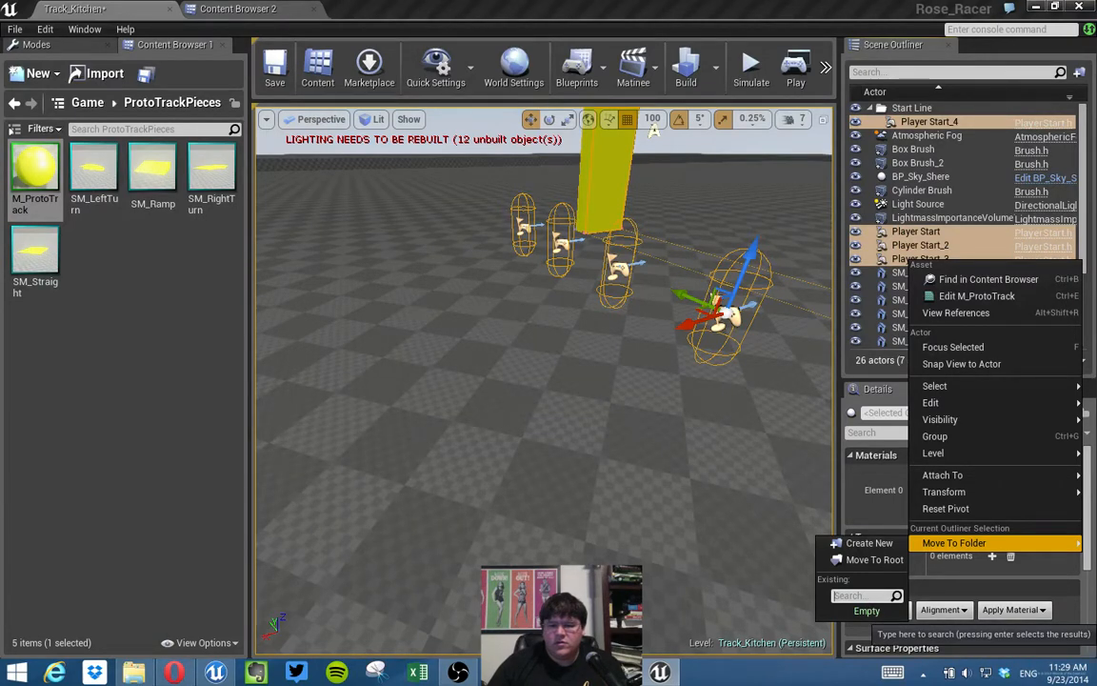
pyautogui.click(873, 559)
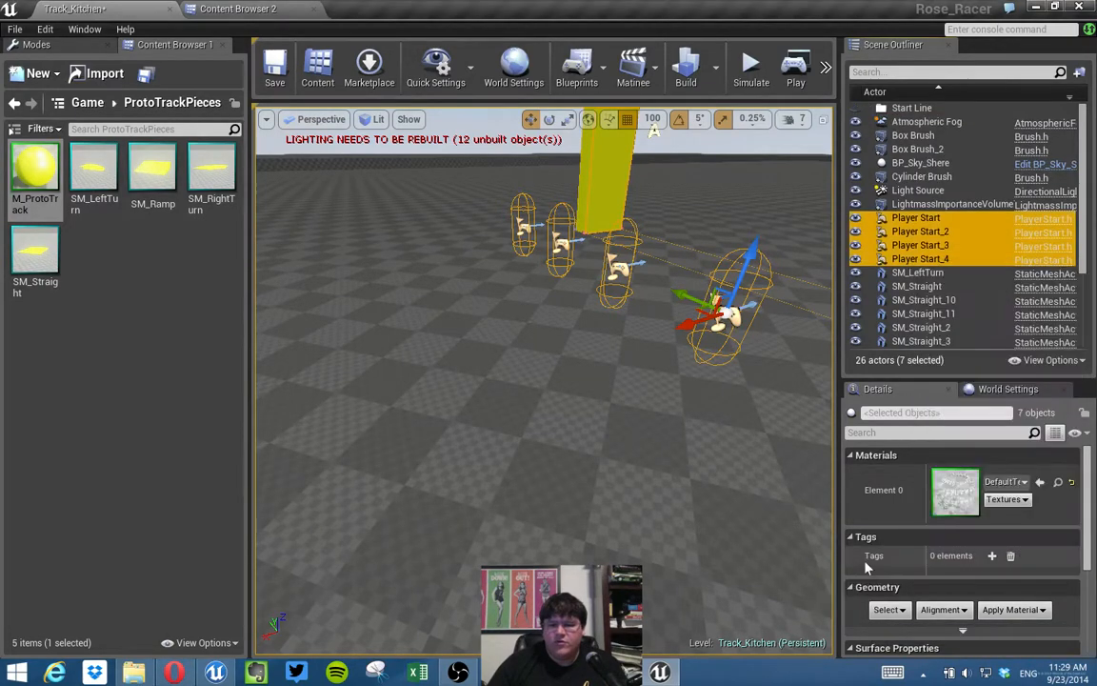
# Move the selected gate, text and player start actors into the existing Start Line folder, and collapse the folder.
pyautogui.rightClick(897, 225)
pyautogui.moveTo(920, 505)
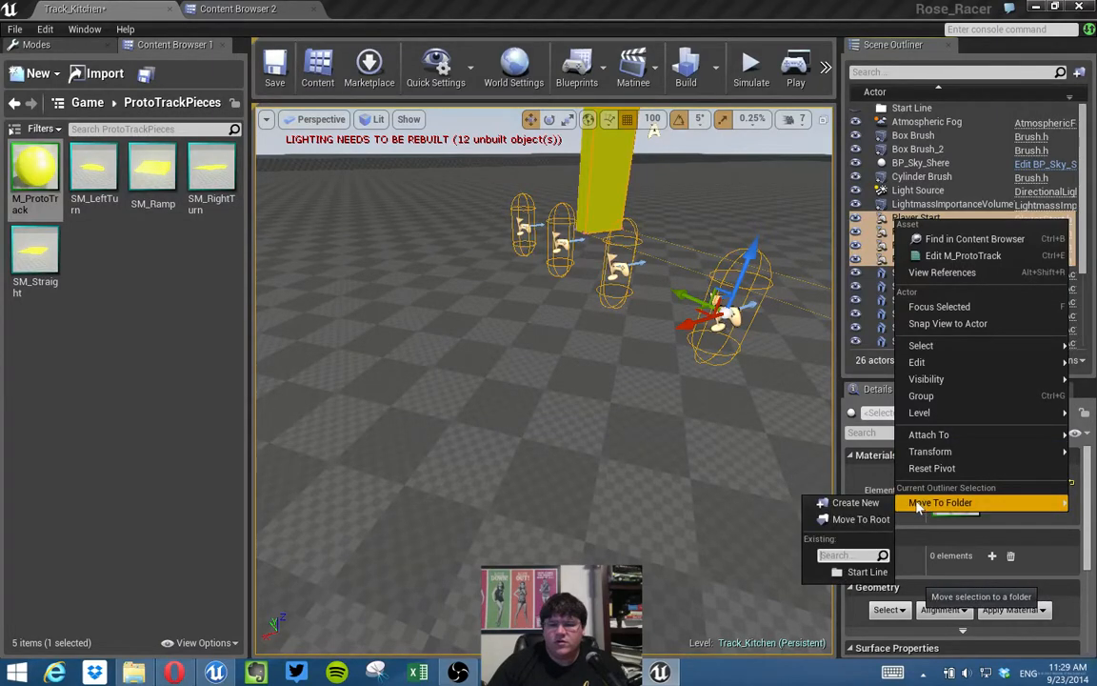
pyautogui.click(858, 571)
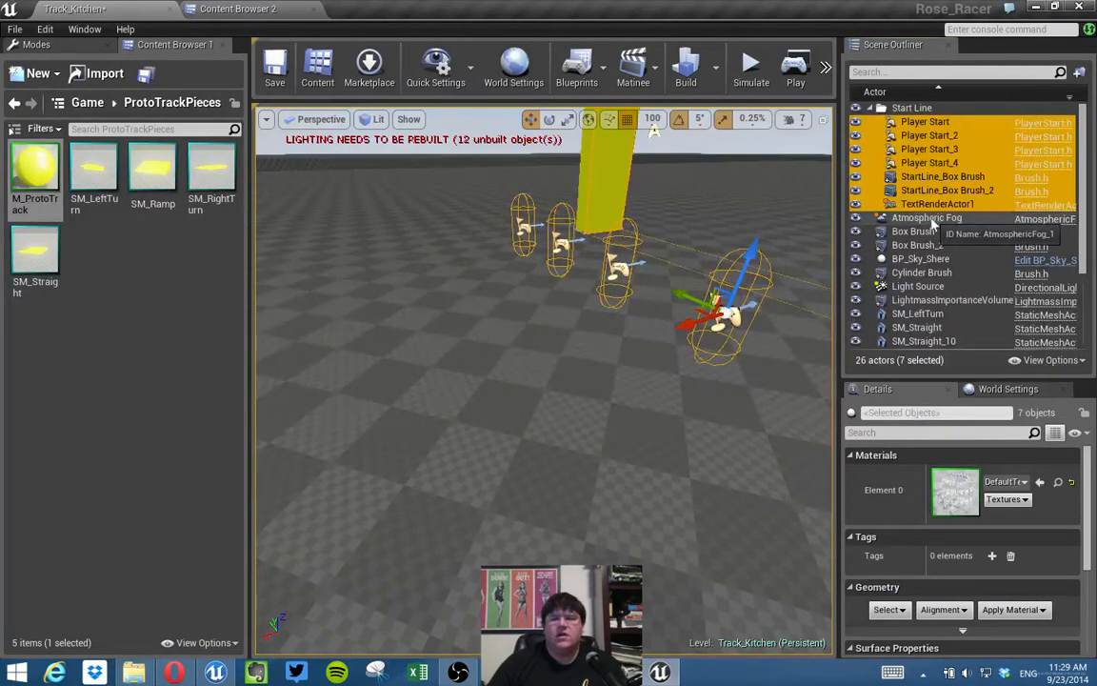
pyautogui.click(874, 108)
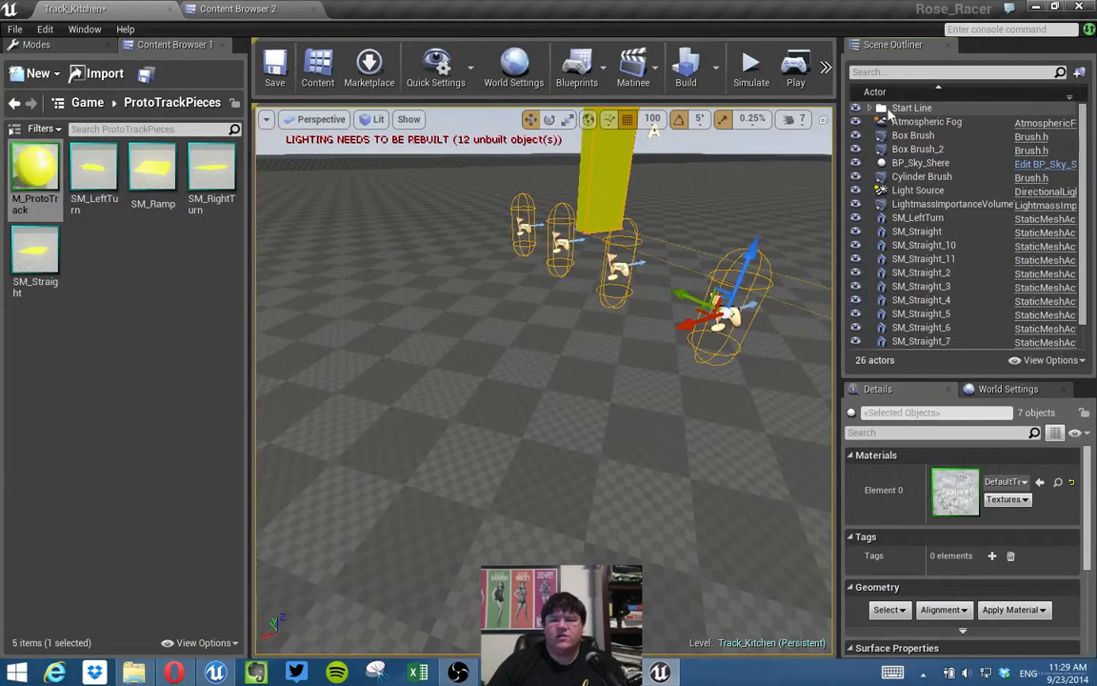
pyautogui.click(884, 113)
# Move SM_LeftTurn and all the SM_Straight pieces into a new folder named Turn 1, and collapse the folder.
pyautogui.moveTo(706, 156); pyautogui.dragTo(797, 225, button='right')
pyautogui.click(910, 218)
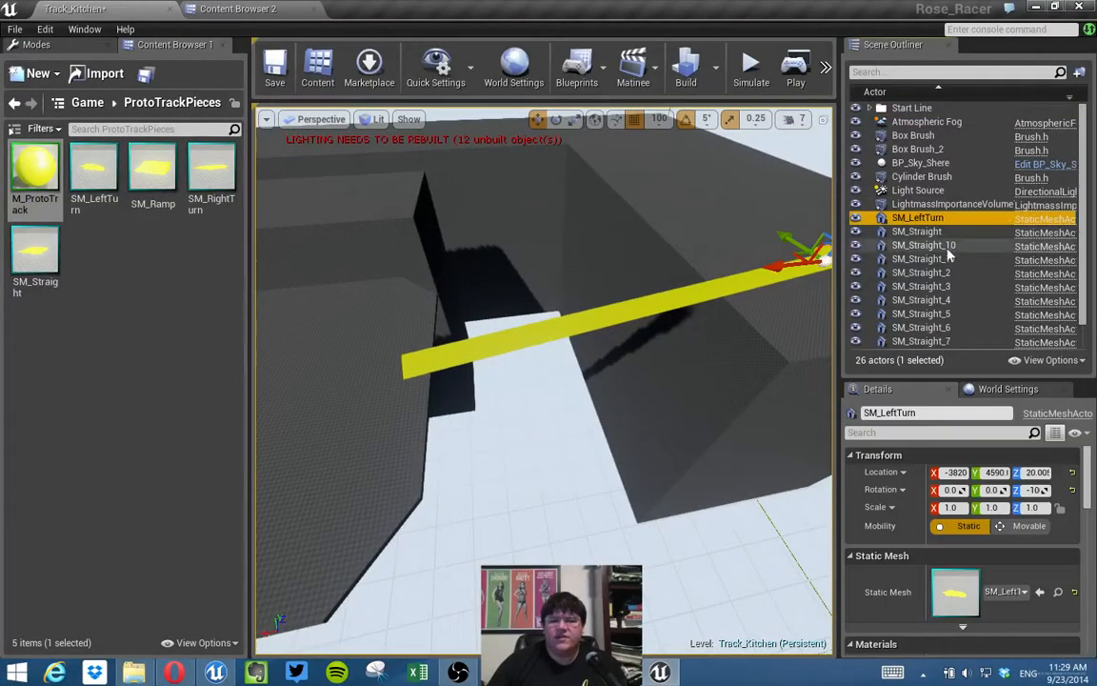
pyautogui.scroll(-1, 950, 267)
pyautogui.keyDown('shift'); pyautogui.click(944, 341); pyautogui.keyUp('shift')
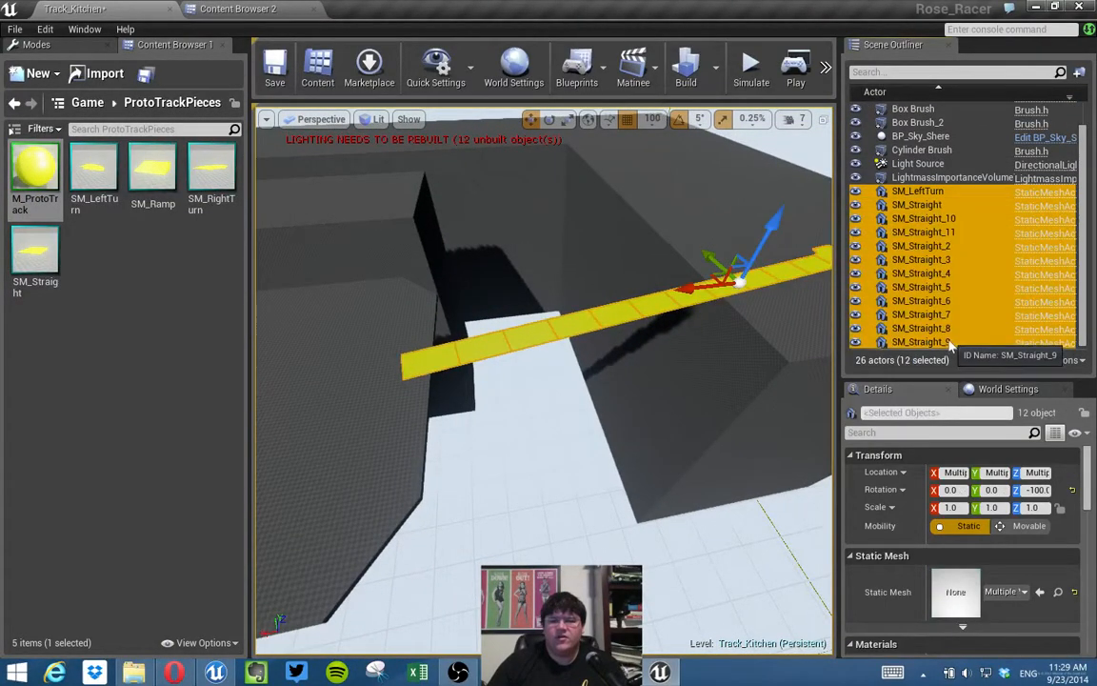
pyautogui.rightClick(922, 326)
pyautogui.moveTo(960, 624)
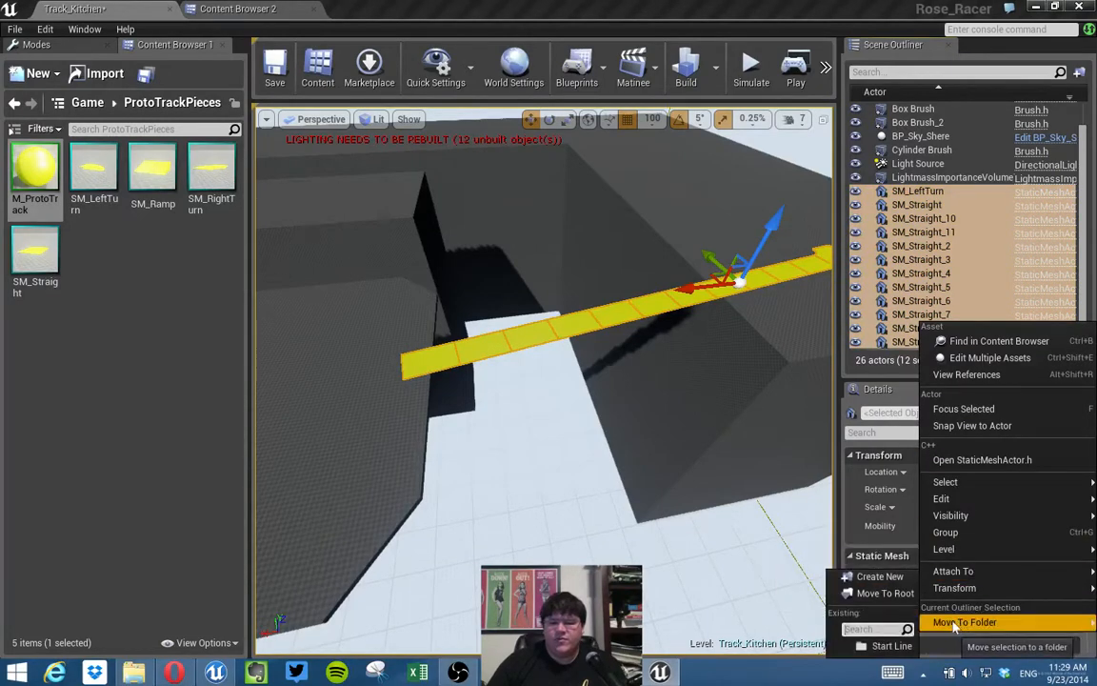
pyautogui.click(880, 576)
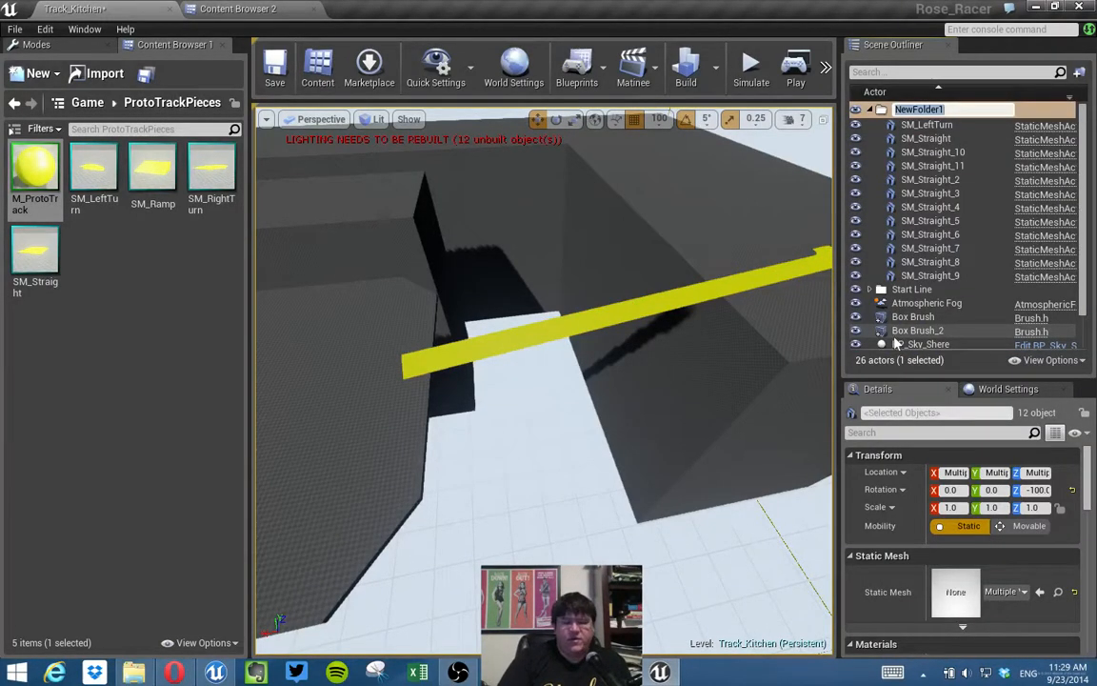
pyautogui.write('Turn 1')
pyautogui.press('Return')
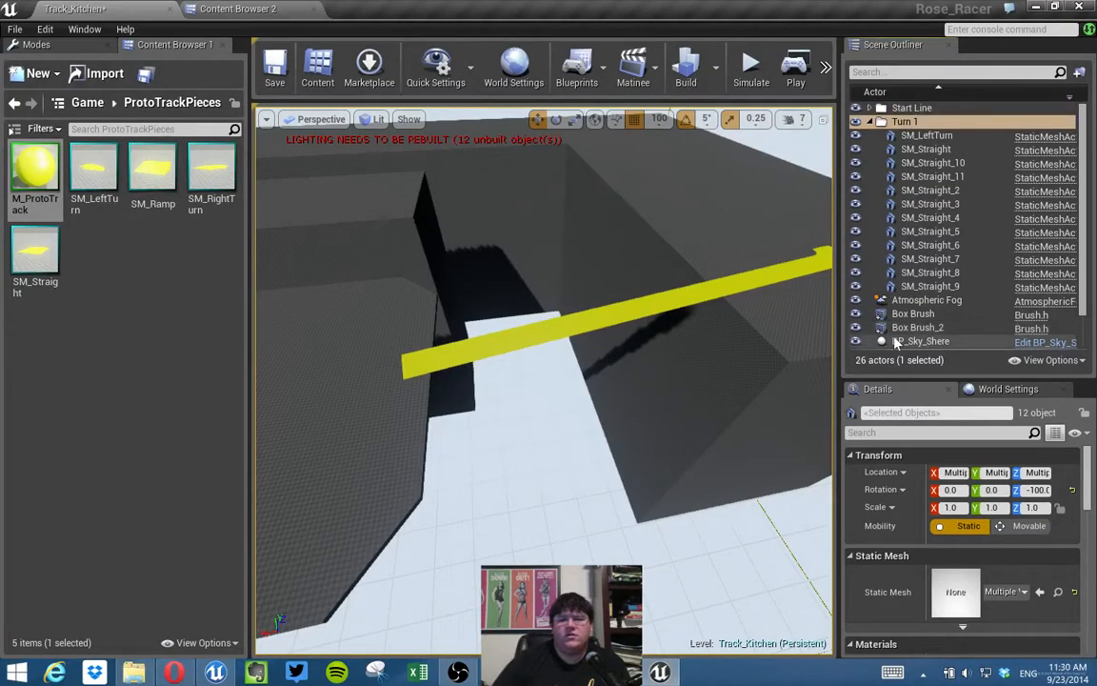
pyautogui.click(869, 123)
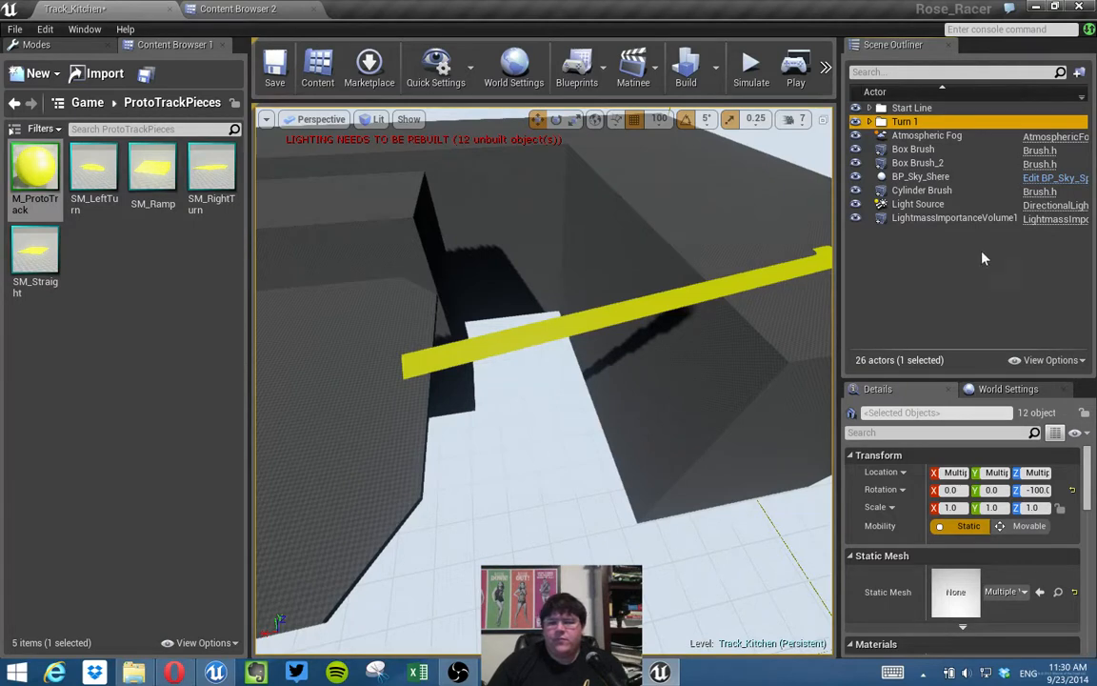
# Rename the counter's Box Brush as Cabinet Lower Box Brush.
pyautogui.moveTo(916, 163); pyautogui.dragTo(910, 161)
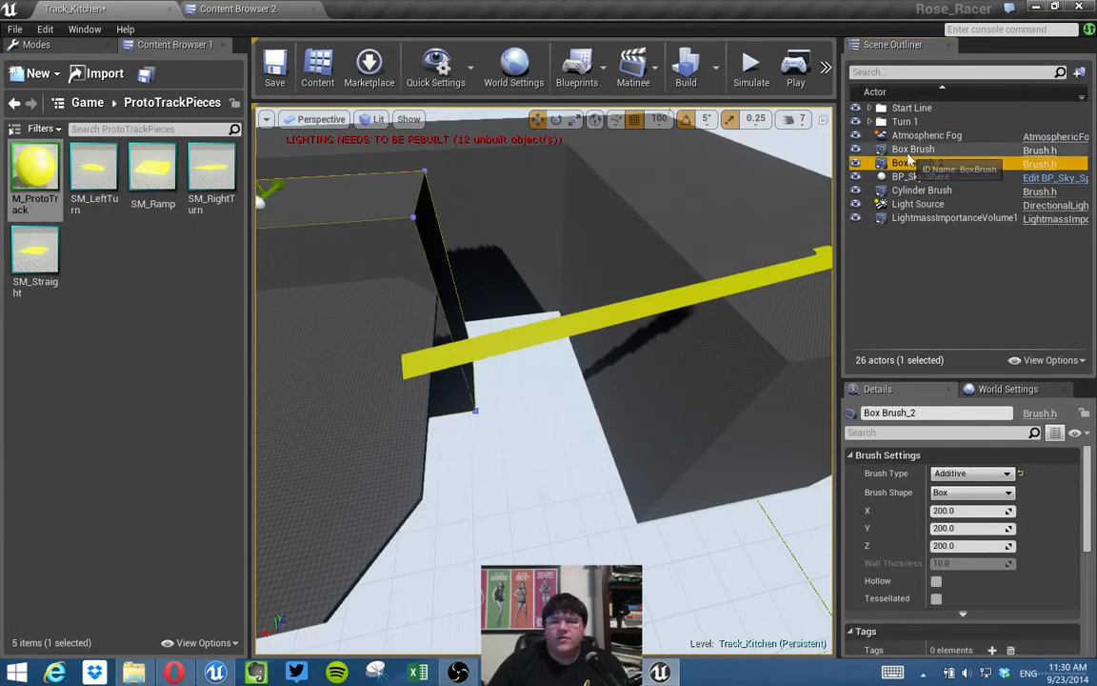
pyautogui.click(910, 150)
pyautogui.click(912, 152)
pyautogui.click(896, 150)
pyautogui.write('Cabinet Lower')
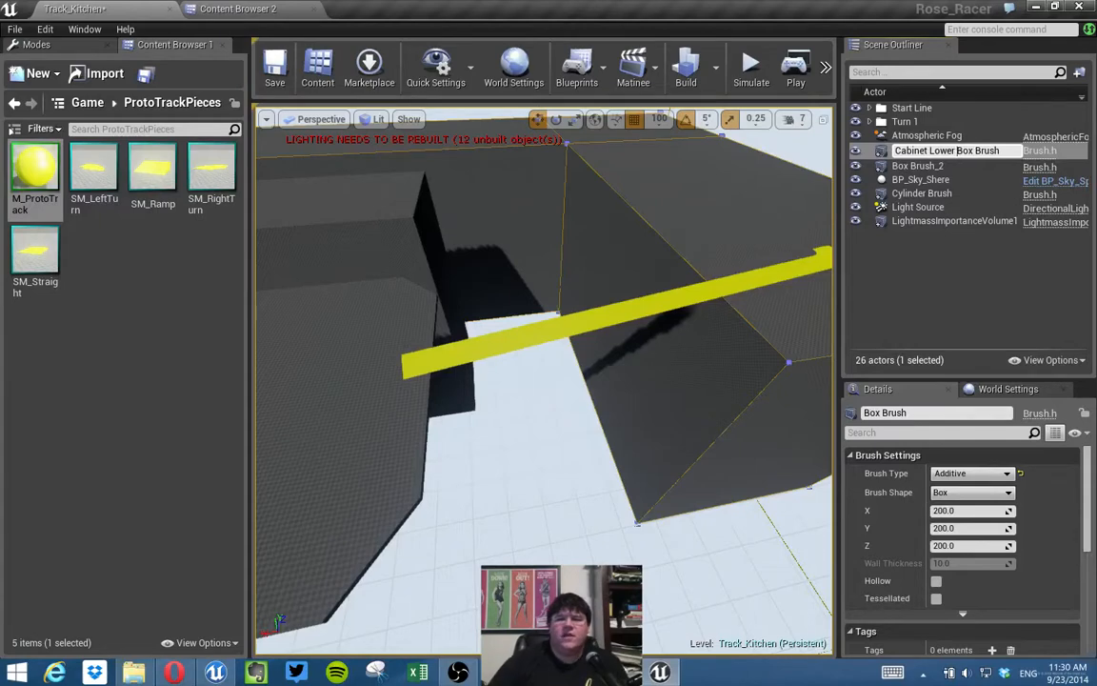
pyautogui.press('Return')
pyautogui.moveTo(759, 246); pyautogui.dragTo(759, 246, button='right')
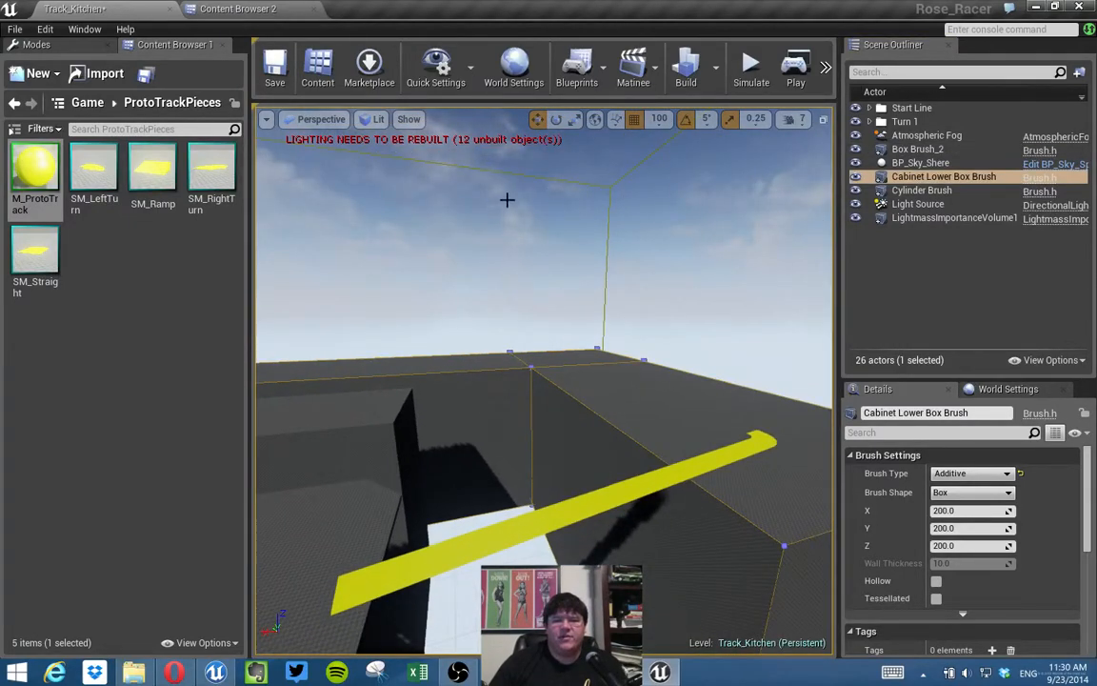
pyautogui.moveTo(578, 274); pyautogui.dragTo(579, 273, button='right')
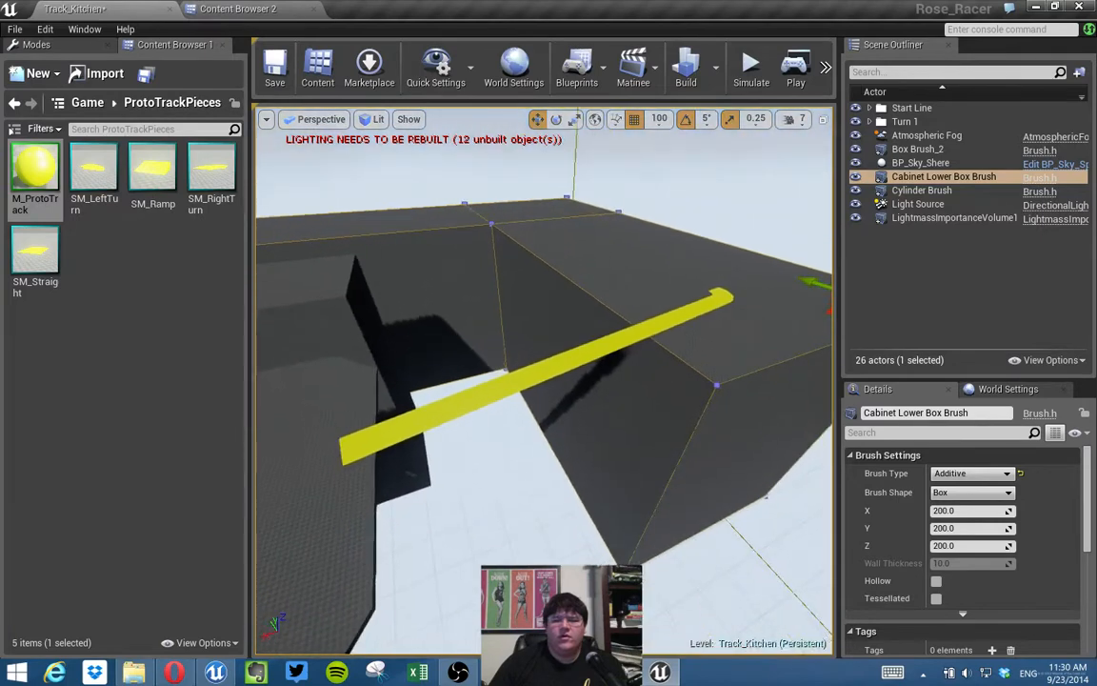
# Rename the table's Cylinder Brush as Table Cylinder Brush.
pyautogui.moveTo(631, 382); pyautogui.dragTo(627, 393, button='right')
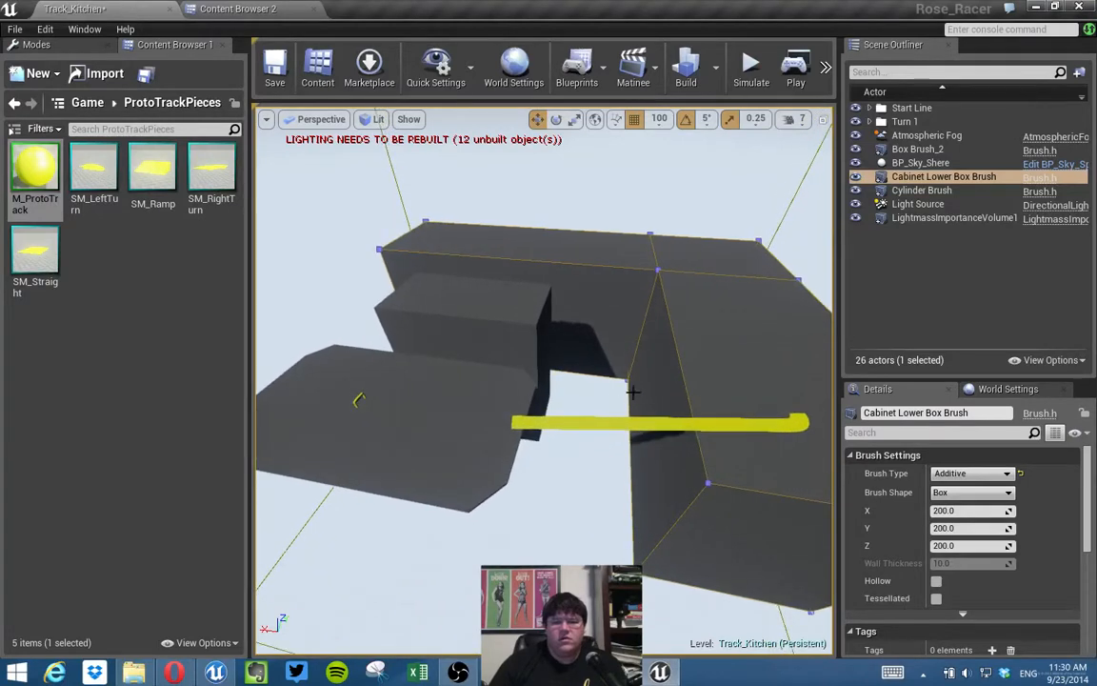
pyautogui.click(934, 193)
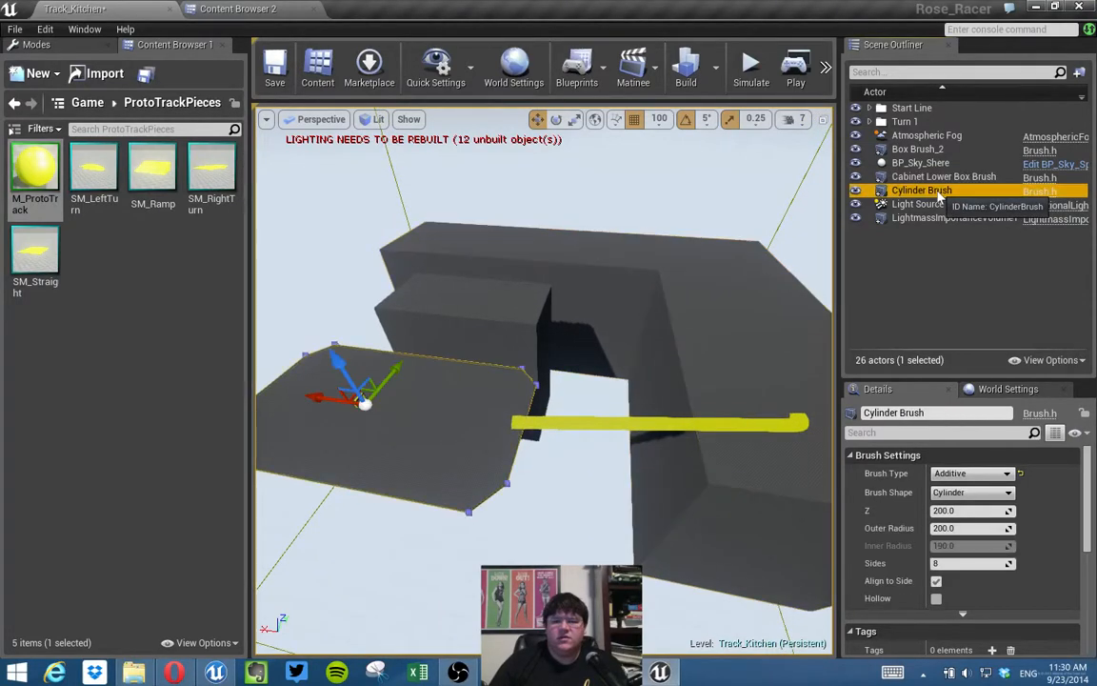
pyautogui.click(937, 194)
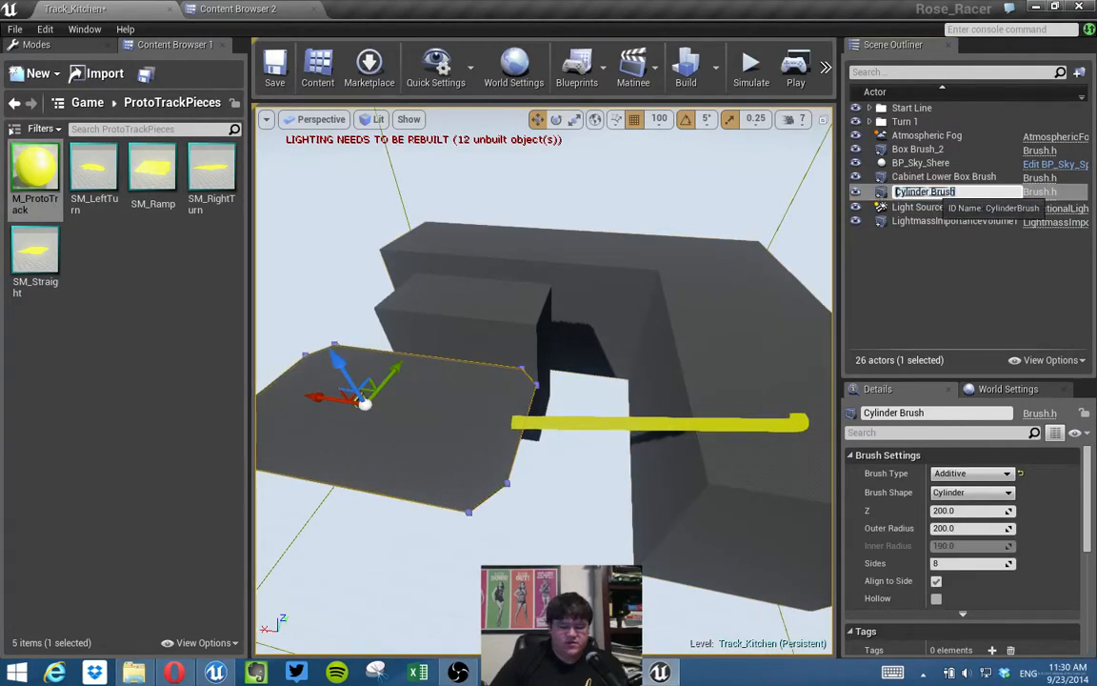
pyautogui.write('Table')
pyautogui.press('Return')
pyautogui.click(952, 266)
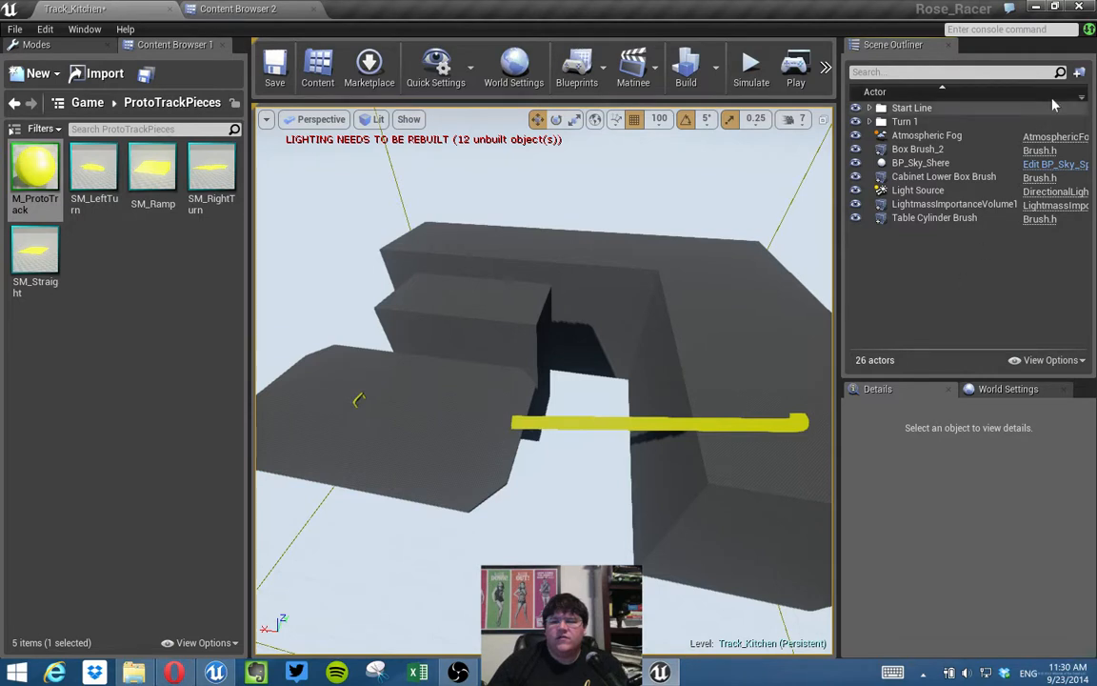
# Create a new folder named Level Stuff in the Scene Outliner.
pyautogui.click(1079, 74)
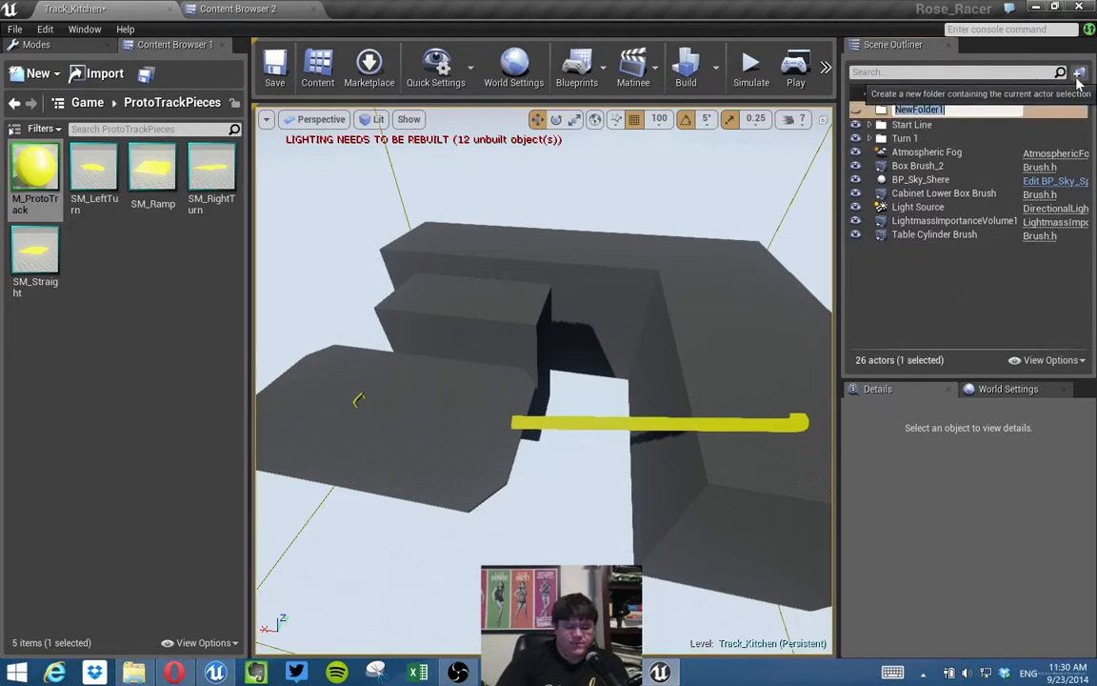
pyautogui.write('Level Stu')
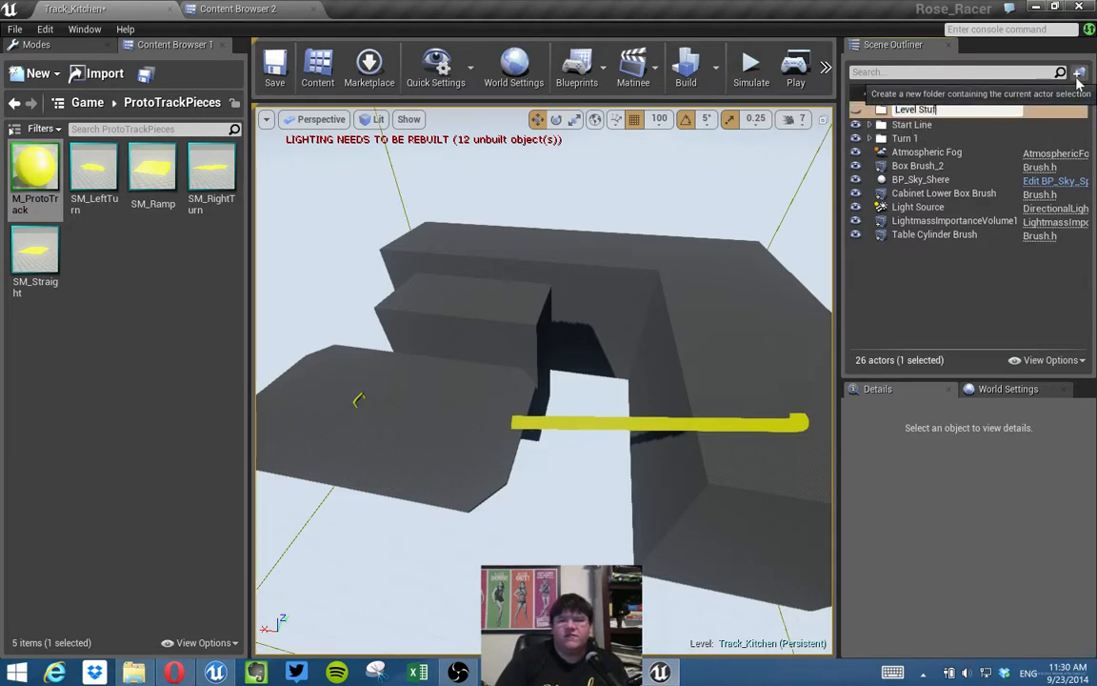
pyautogui.write('ff')
pyautogui.press('Return')
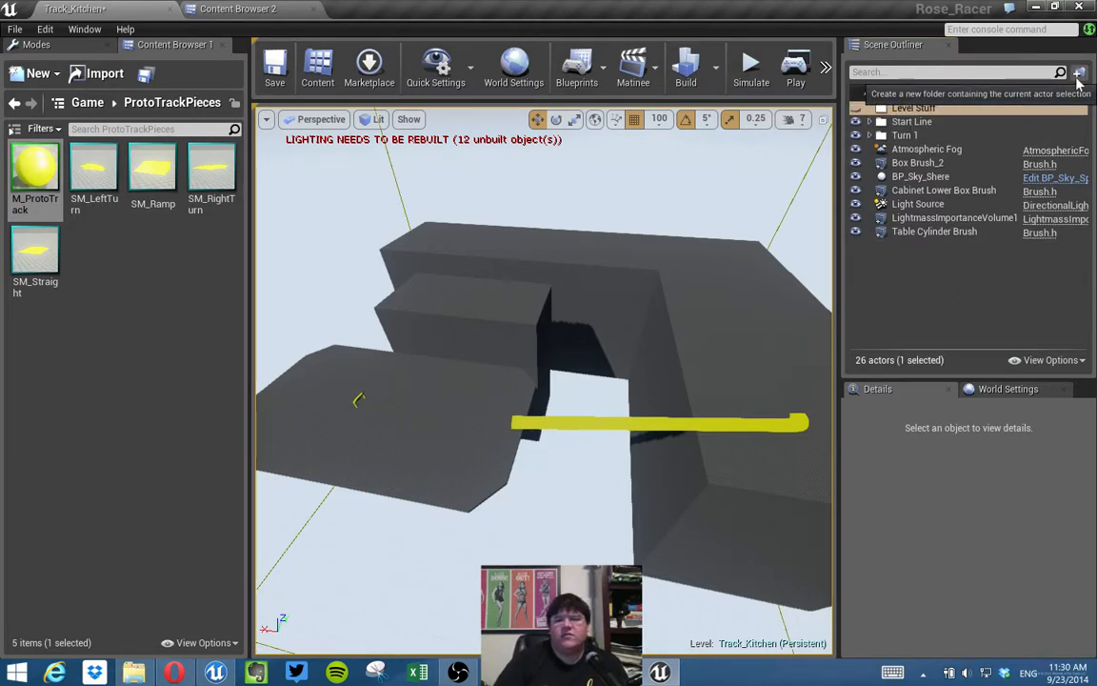
# Move Atmospheric Fog, BP_Sky_Shere, Light Source and LightmassImportanceVolume1 into the Level Stuff folder, and collapse the folder.
pyautogui.click(924, 204)
pyautogui.keyDown('ctrl'); pyautogui.click(933, 218); pyautogui.keyUp('ctrl')
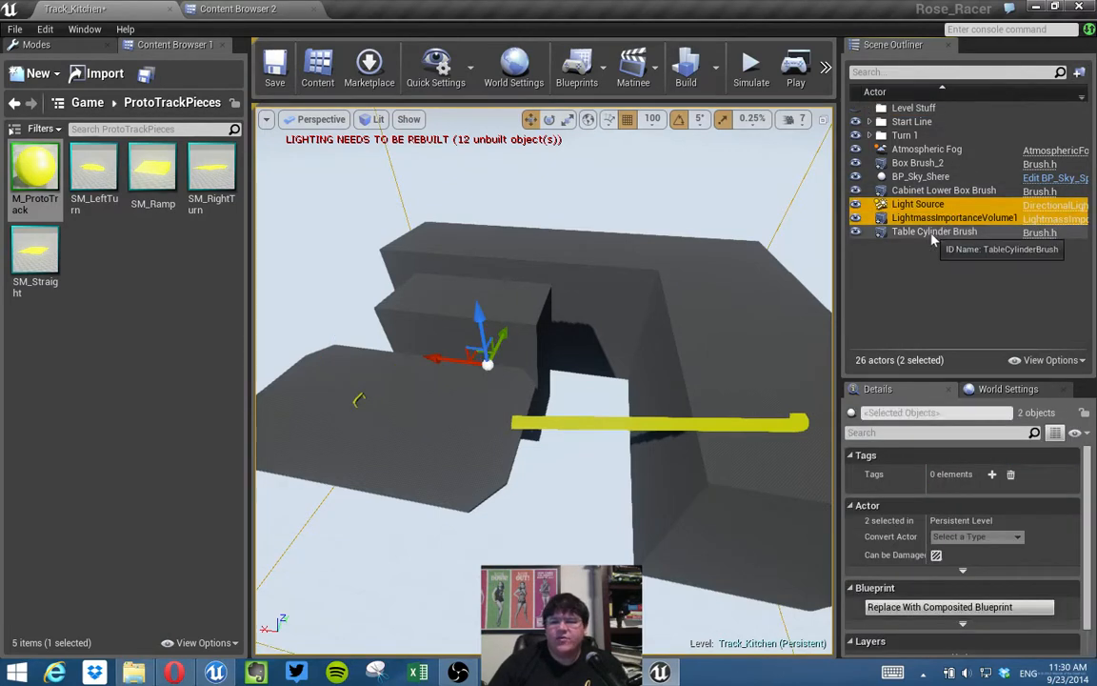
pyautogui.keyDown('ctrl'); pyautogui.click(916, 179); pyautogui.keyUp('ctrl')
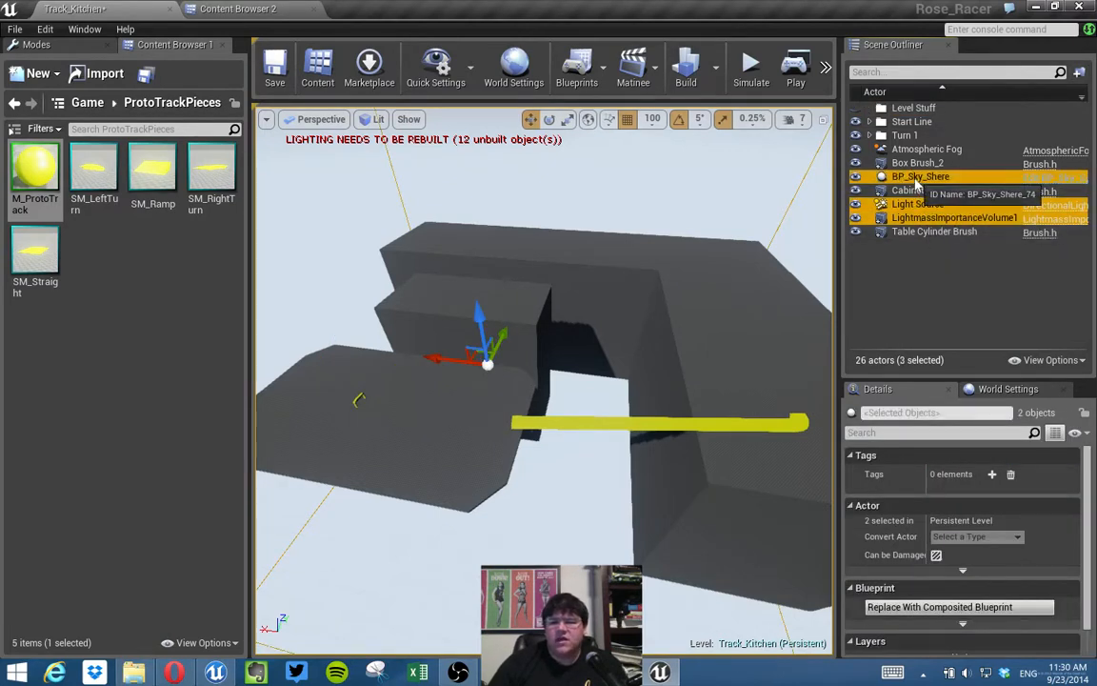
pyautogui.keyDown('ctrl'); pyautogui.click(919, 152); pyautogui.keyUp('ctrl')
pyautogui.moveTo(918, 154); pyautogui.dragTo(907, 109)
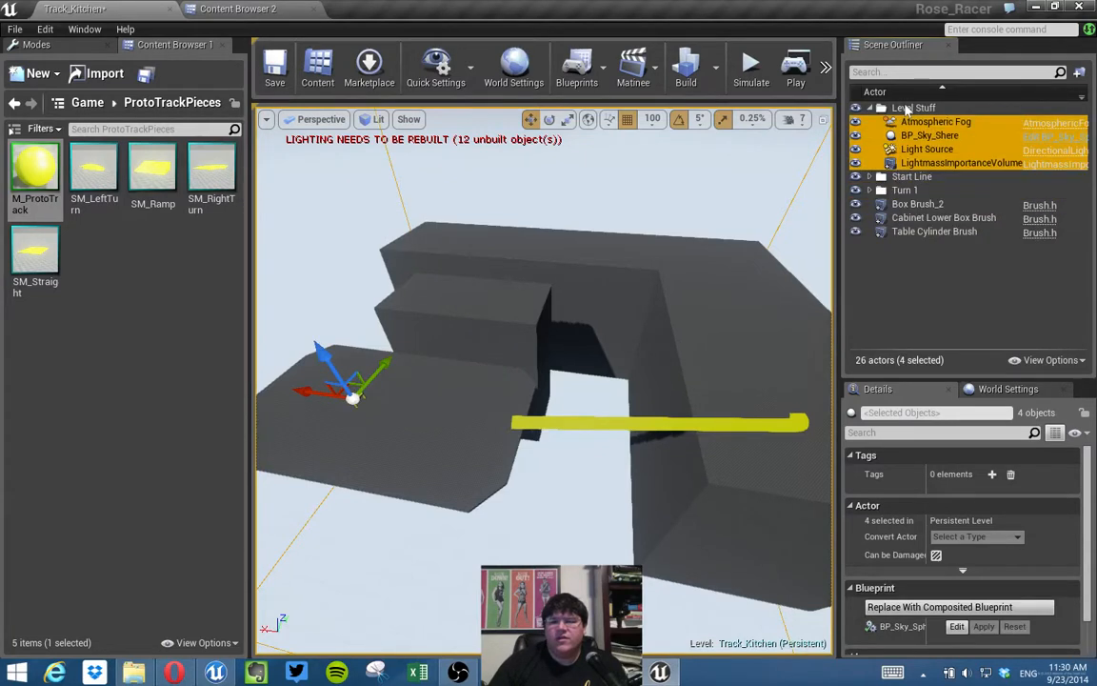
pyautogui.click(937, 274)
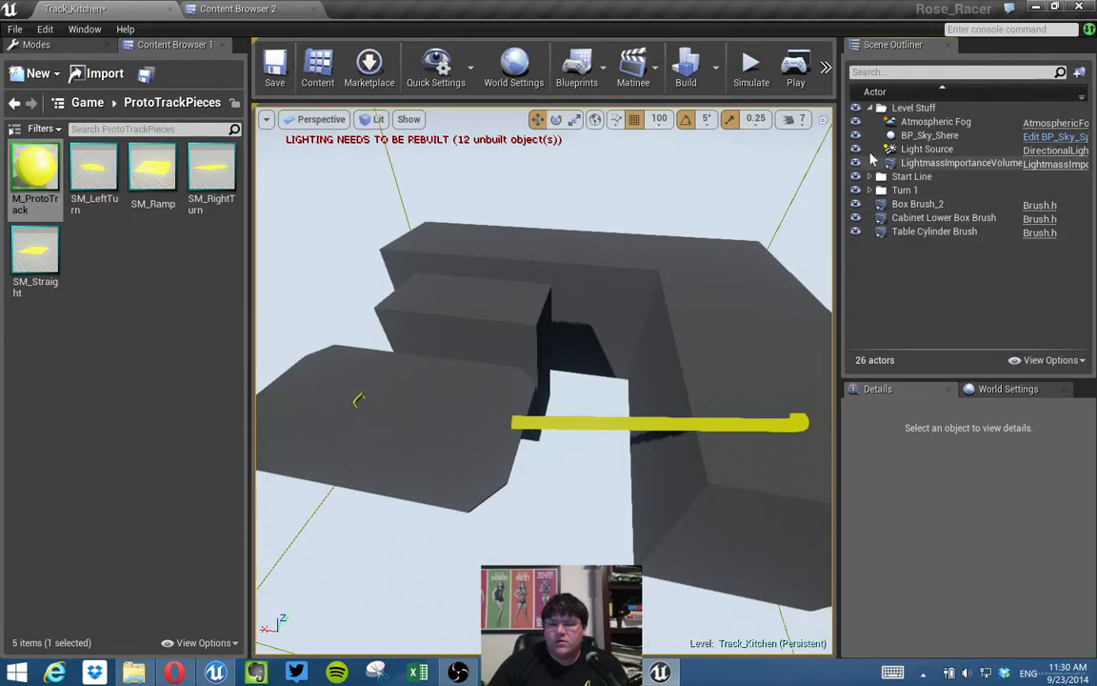
pyautogui.click(870, 108)
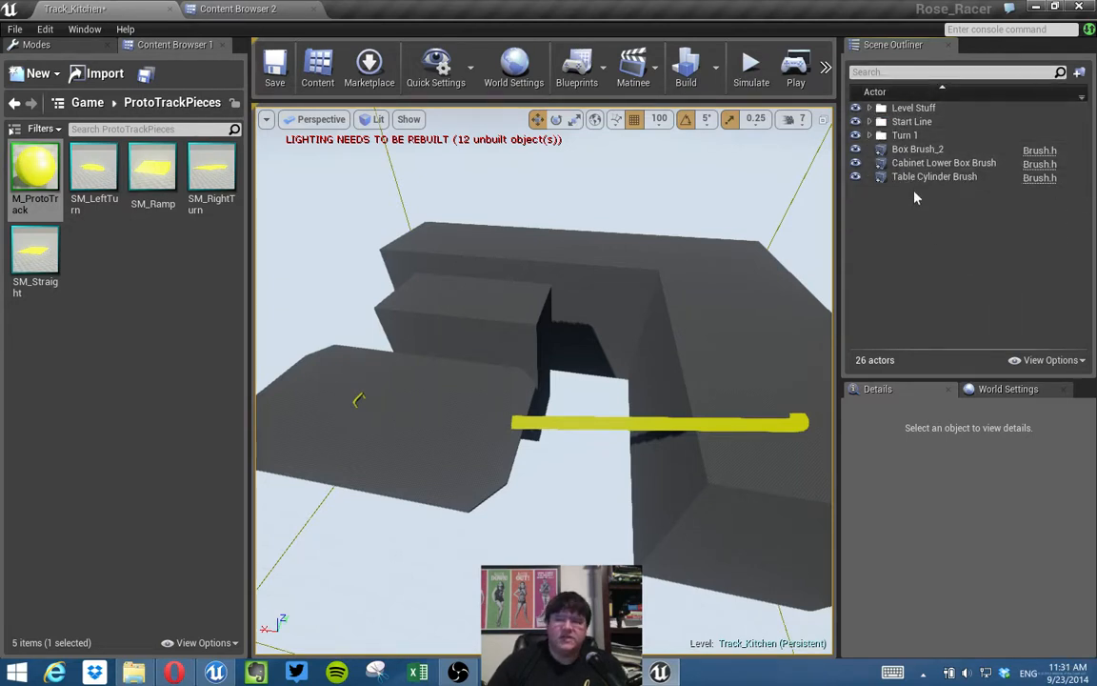
# Rename Box Brush_2 as Island Box Brush.
pyautogui.click(911, 151)
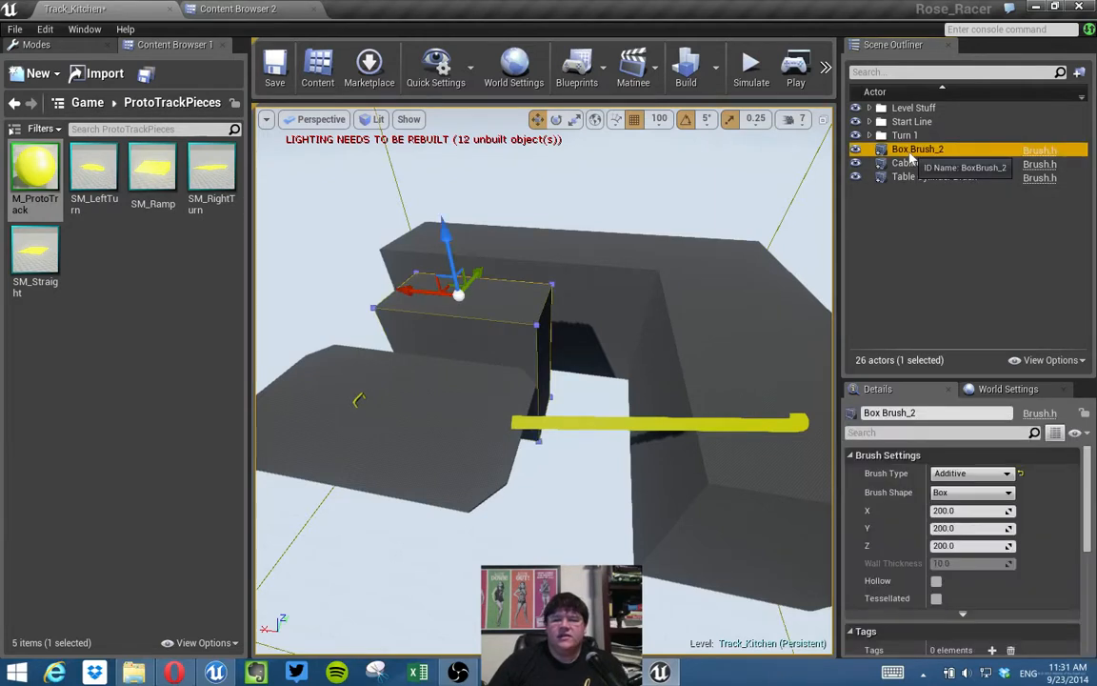
pyautogui.click(909, 152)
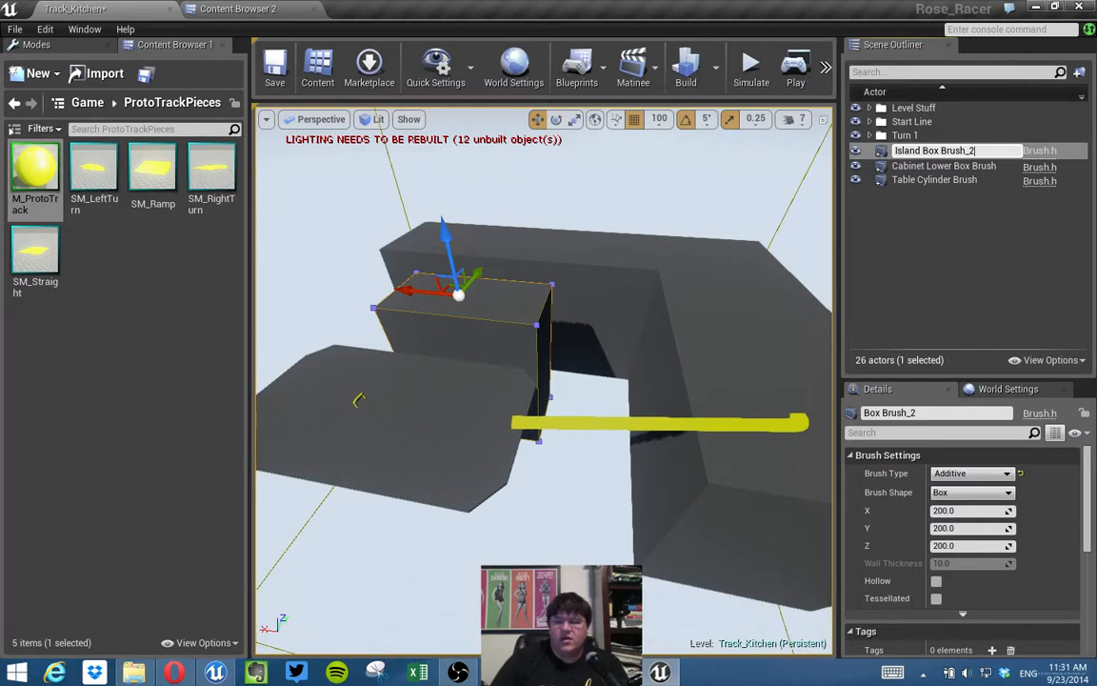
pyautogui.press('Return')
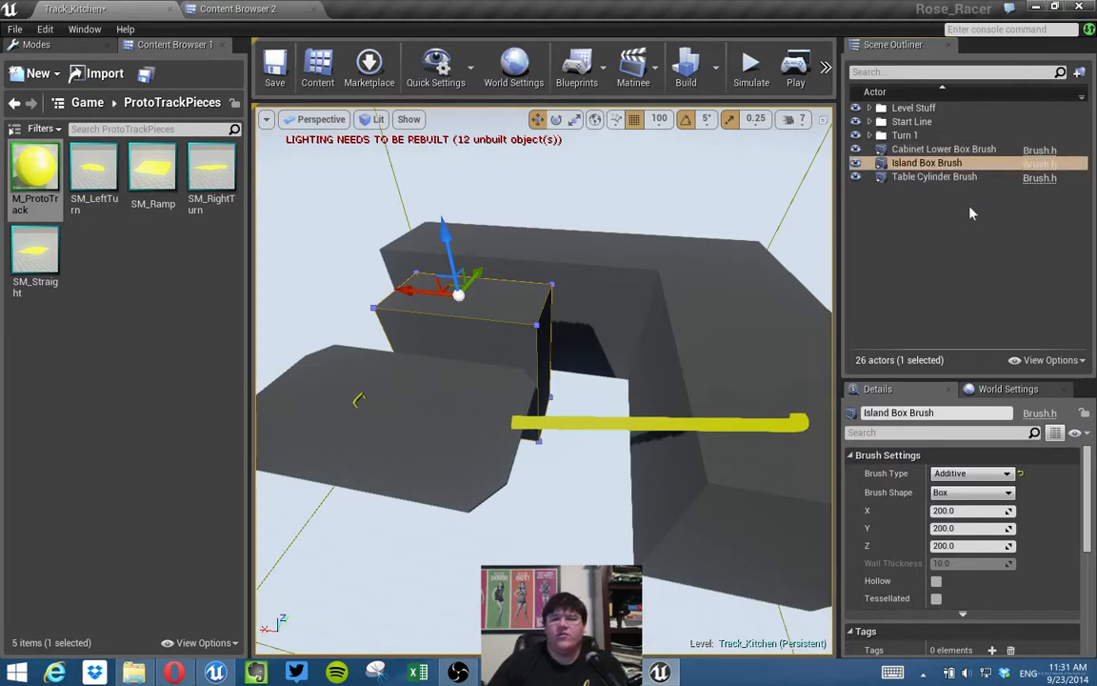
pyautogui.click(967, 235)
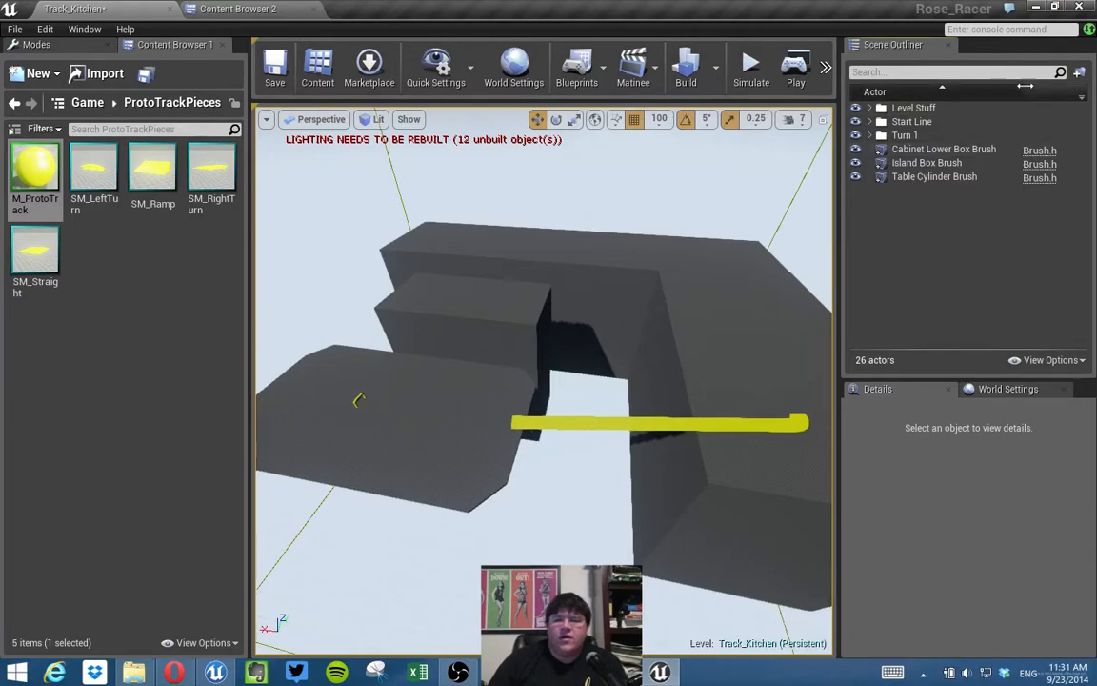
# Group the cabinet, island and table brushes in a new collapsed folder named Drivable Surfaces, and save the level.
pyautogui.click(1080, 72)
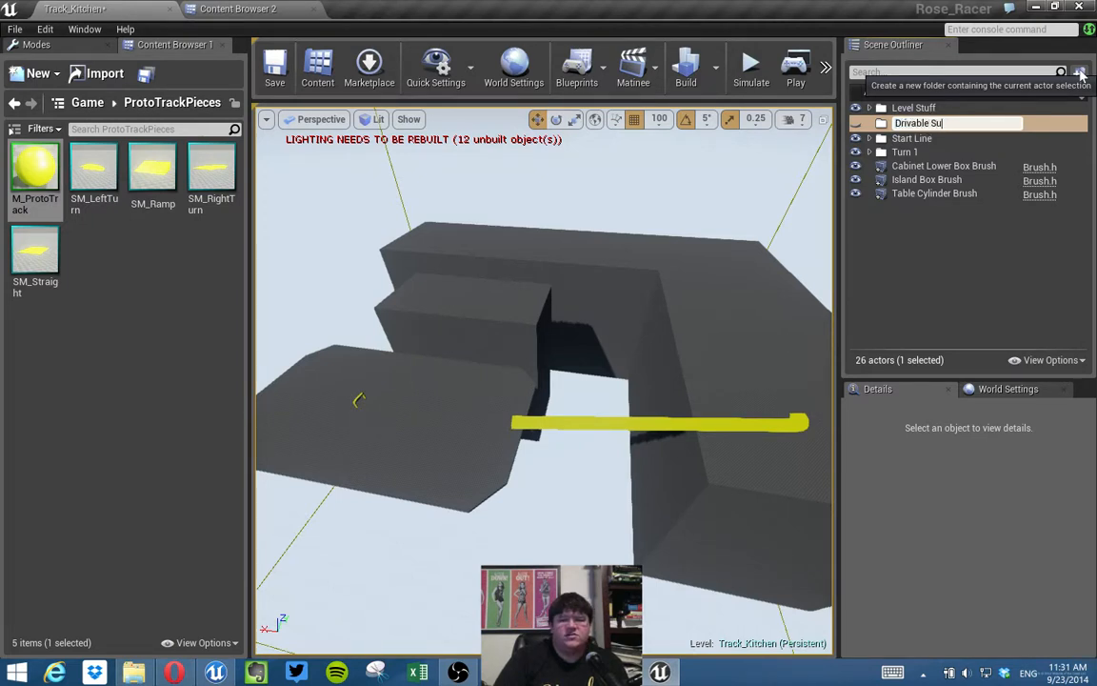
pyautogui.press('Return')
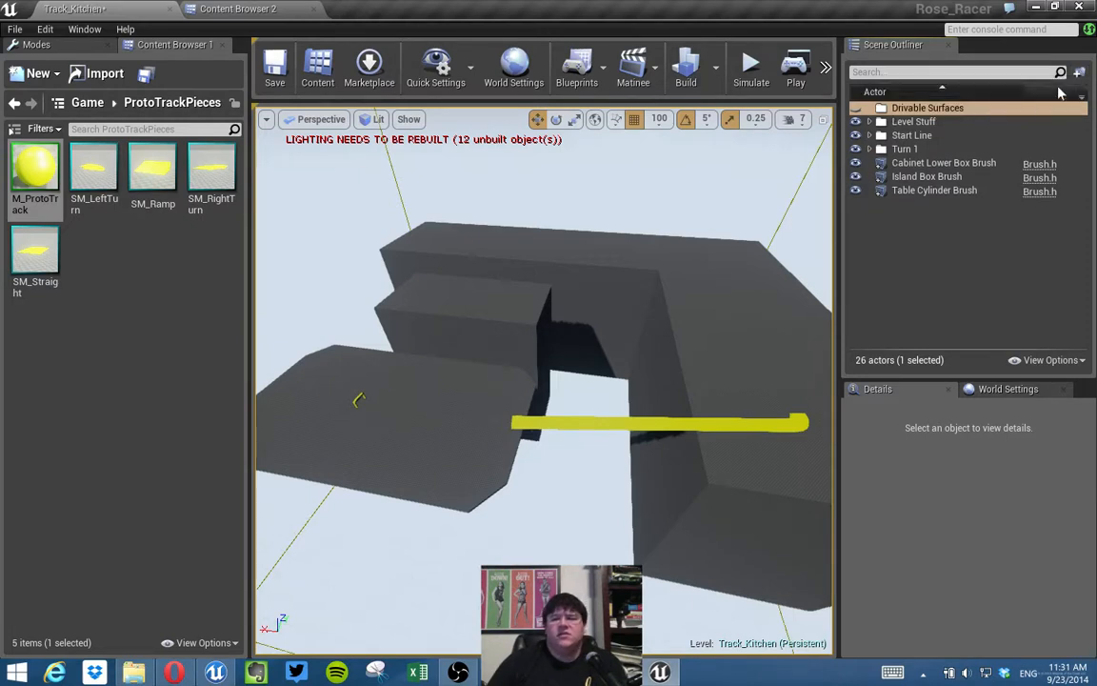
pyautogui.click(935, 164)
pyautogui.keyDown('shift'); pyautogui.click(929, 190); pyautogui.keyUp('shift')
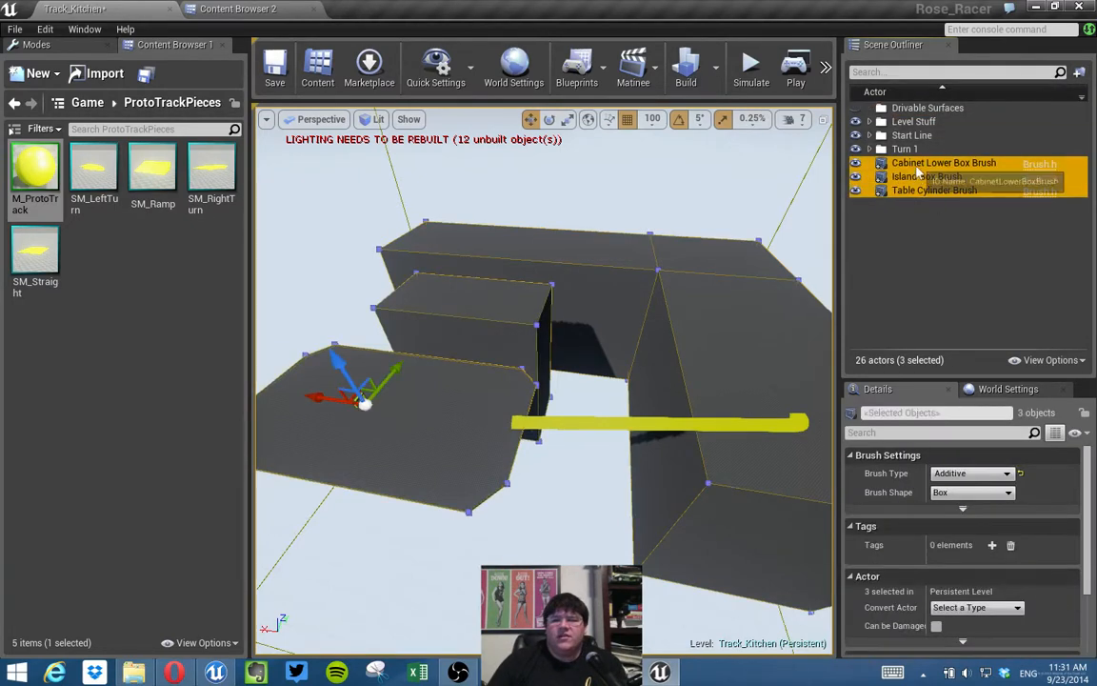
pyautogui.moveTo(917, 168); pyautogui.dragTo(909, 108)
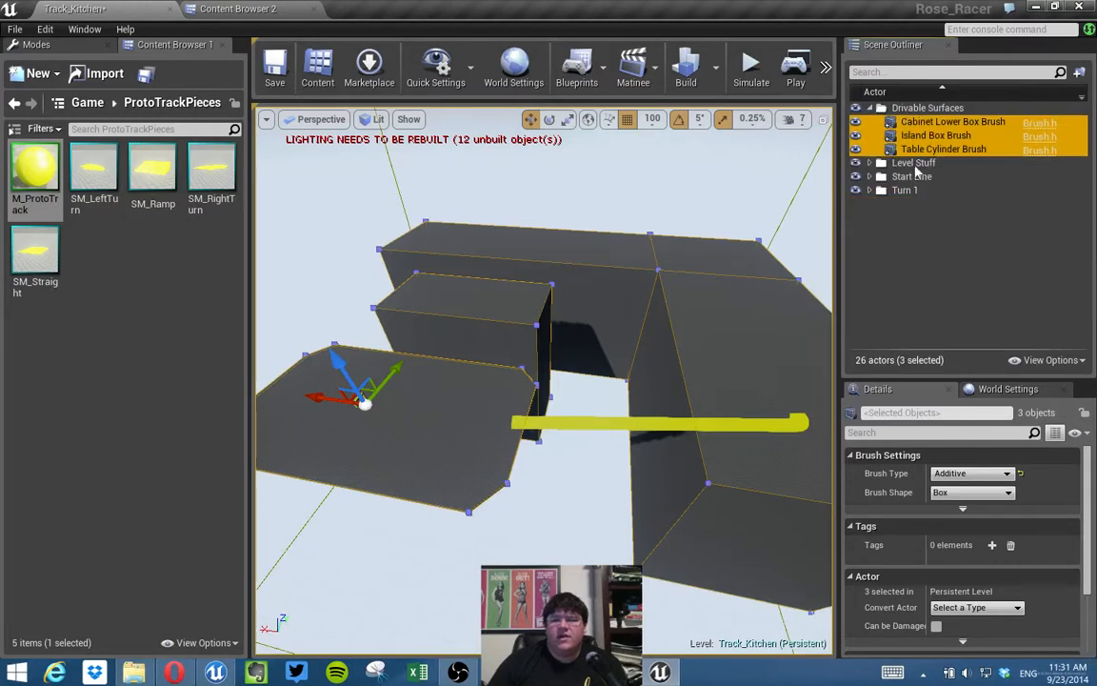
pyautogui.click(923, 226)
pyautogui.click(870, 107)
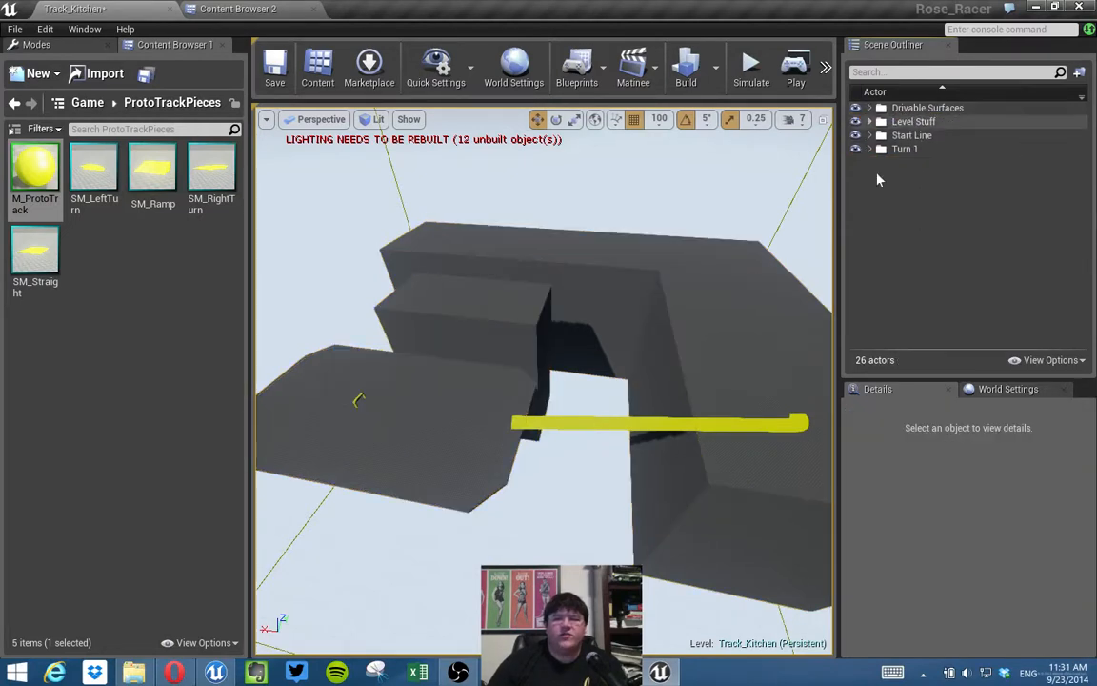
pyautogui.click(276, 76)
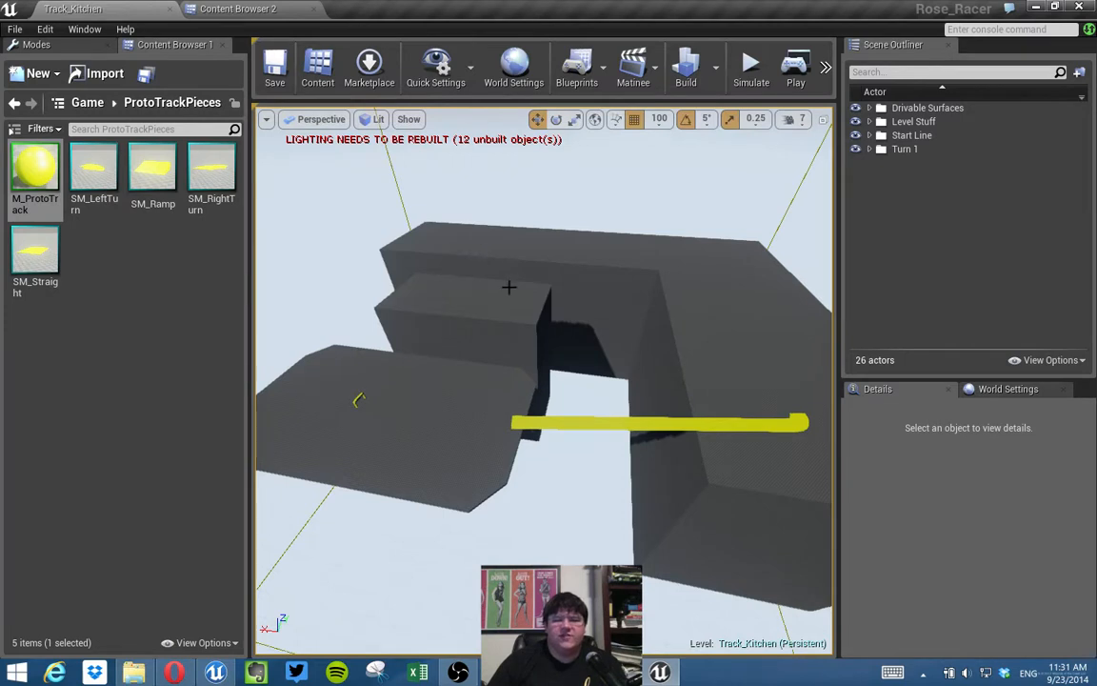
# Duplicate SM_LeftTurn and all the SM_Straight pieces of Turn 1 along the Y axis, placing the copies beside the original track.
pyautogui.click(870, 149)
pyautogui.click(924, 162)
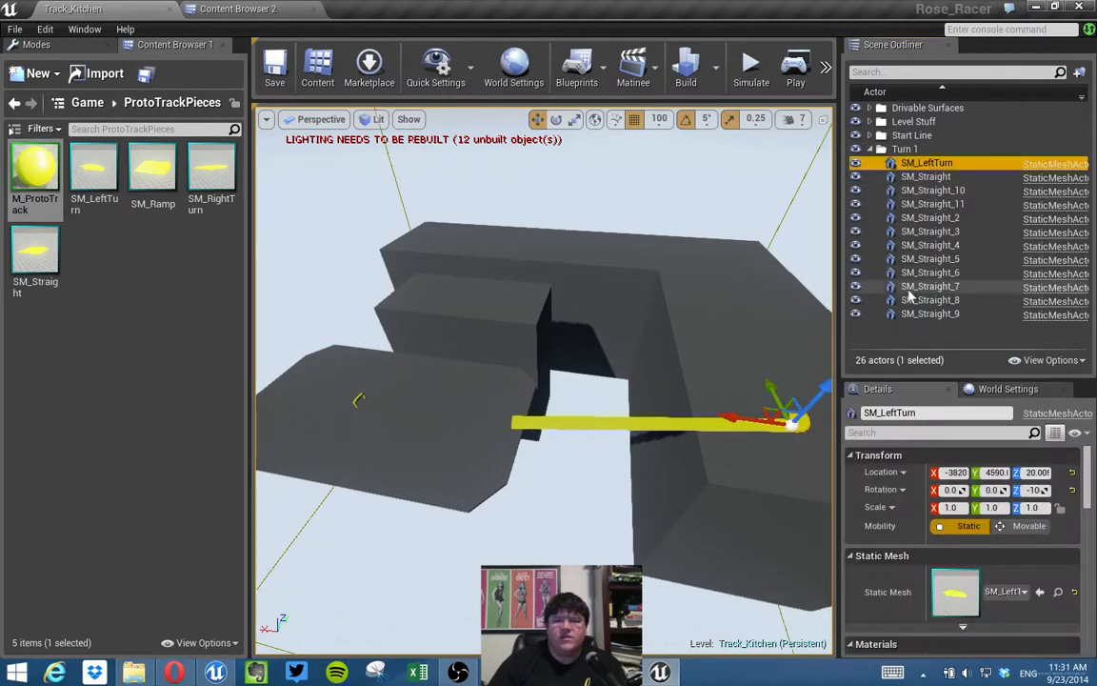
pyautogui.keyDown('shift'); pyautogui.click(906, 313); pyautogui.keyUp('shift')
pyautogui.press('f')
pyautogui.press('a')
pyautogui.moveTo(544, 381); pyautogui.dragTo(646, 343, button='right')
pyautogui.press('a')
pyautogui.press('s')
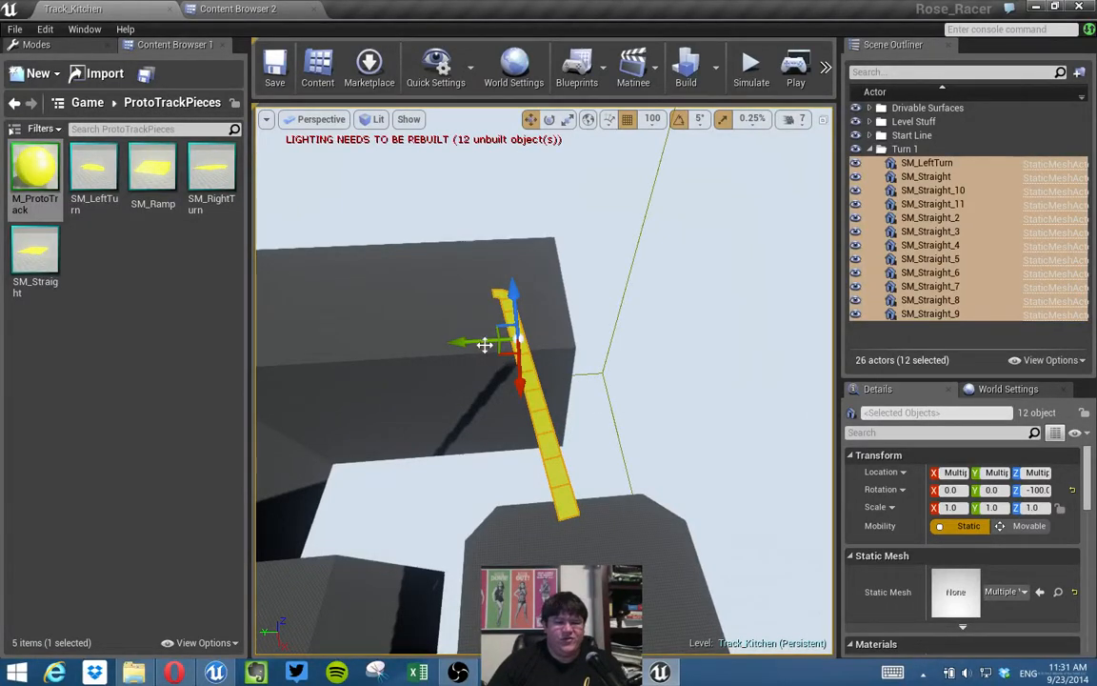
pyautogui.keyDown('alt'); pyautogui.moveTo(483, 343); pyautogui.dragTo(457, 343); pyautogui.keyUp('alt')
pyautogui.moveTo(571, 310)
pyautogui.mouseDown(button='right')
pyautogui.moveTo(543, 319)
pyautogui.moveTo(574, 319)
pyautogui.moveTo(543, 347)
pyautogui.moveTo(552, 319)
pyautogui.mouseUp(button='right')
pyautogui.press('w')
pyautogui.moveTo(497, 264); pyautogui.dragTo(465, 285, button='right')
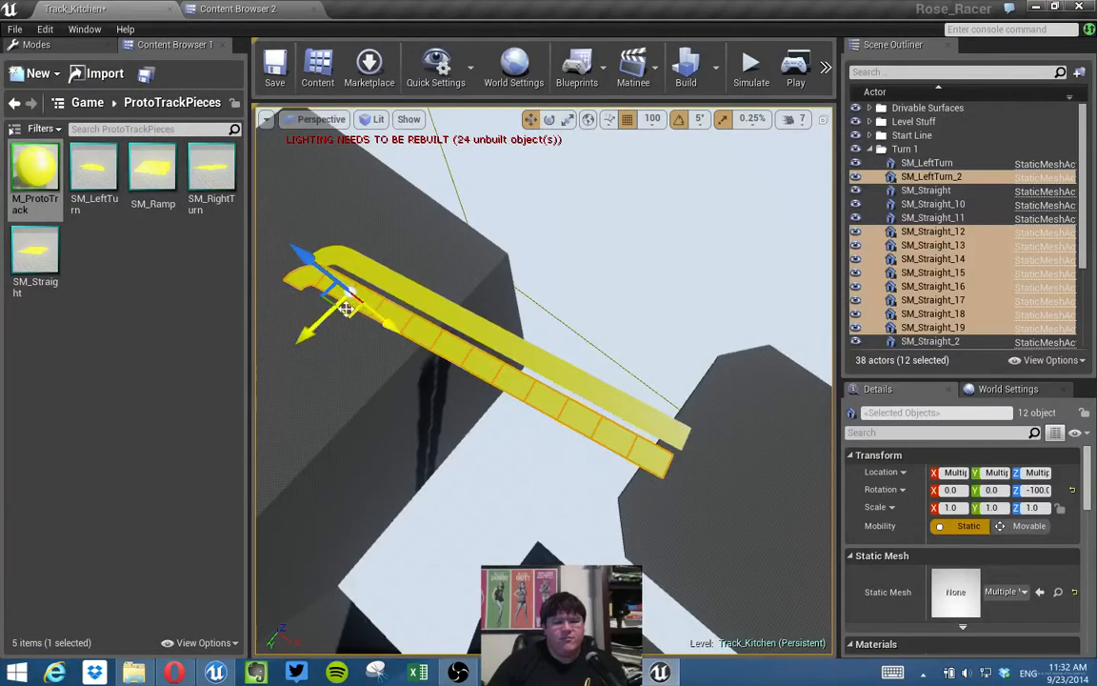
# Move the selected second lane flush against the first lane, and delete its extra left-turn piece SM_LeftTurn_2.
pyautogui.moveTo(348, 309); pyautogui.dragTo(359, 310)
pyautogui.moveTo(410, 264); pyautogui.dragTo(305, 281, button='right')
pyautogui.press('w')
pyautogui.moveTo(436, 381); pyautogui.dragTo(469, 294, button='right')
pyautogui.click(557, 319)
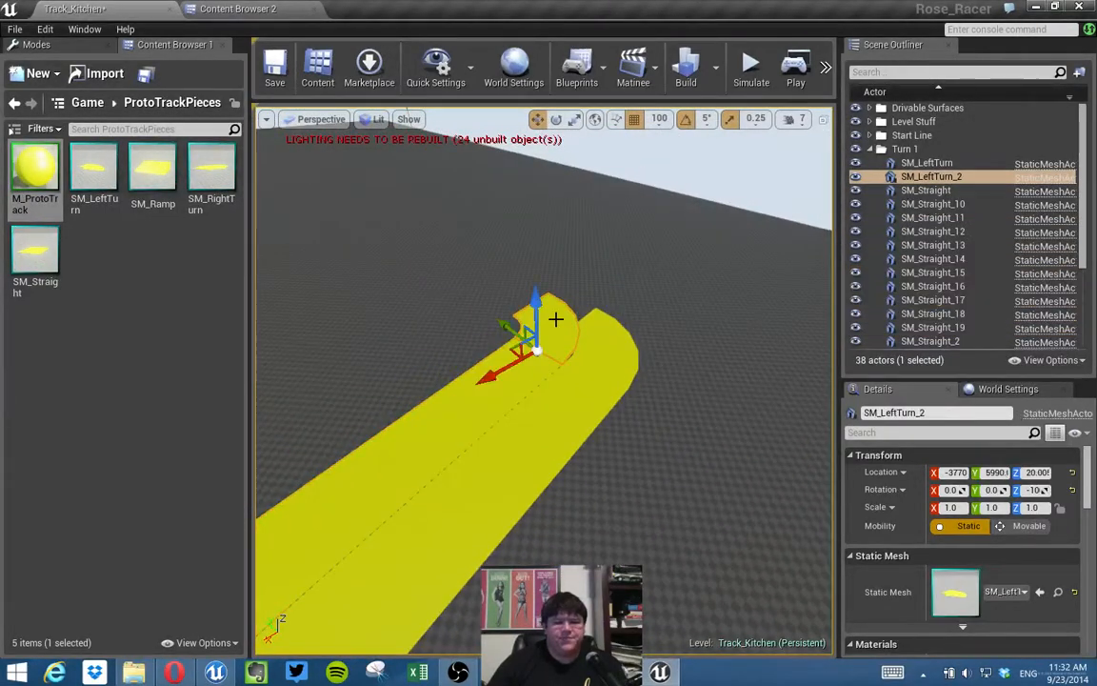
pyautogui.press('Delete')
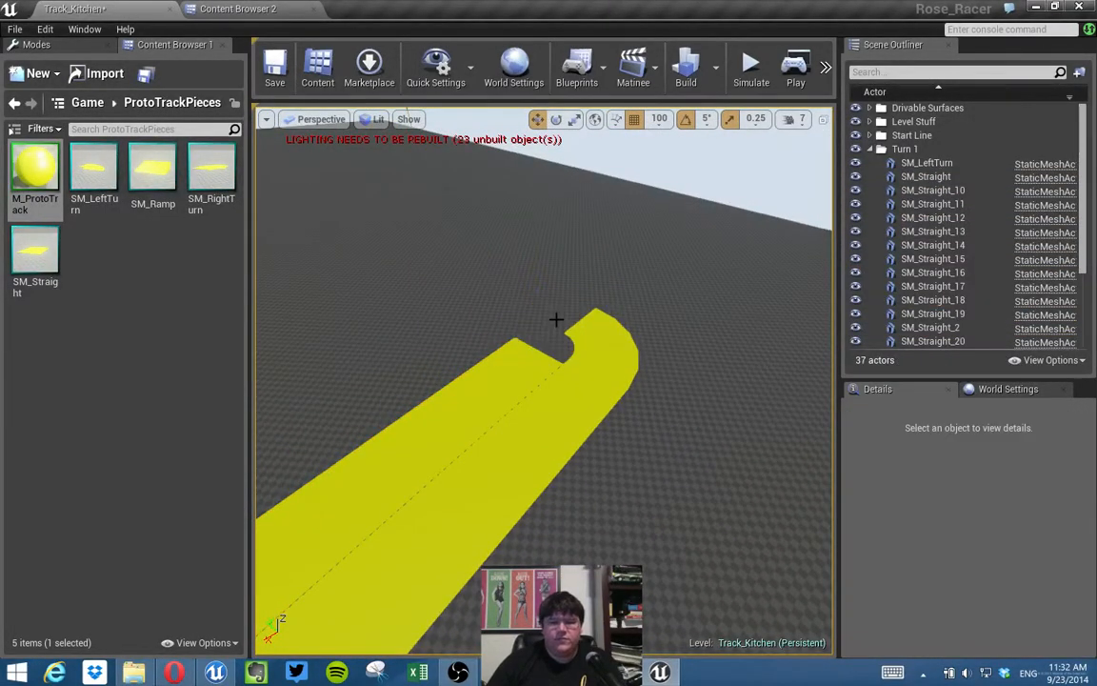
# Scale the remaining left turn to 2 in X and Y, and move it against the end of both lanes.
pyautogui.click(602, 338)
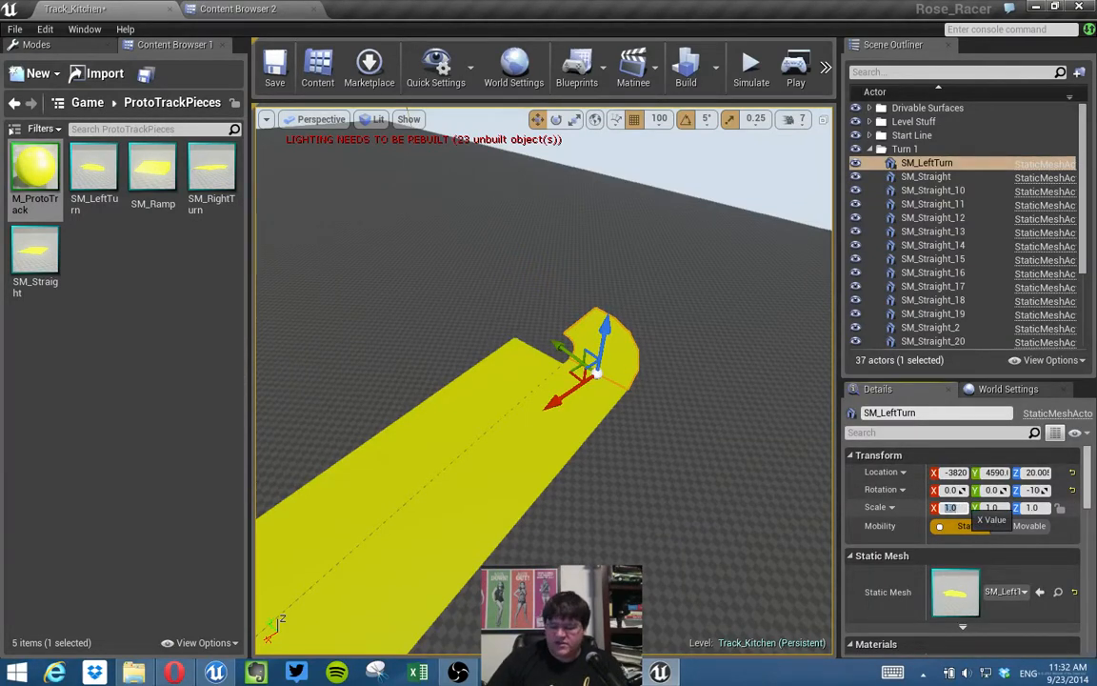
pyautogui.write('2')
pyautogui.press('Tab')
pyautogui.write('2')
pyautogui.press('Tab')
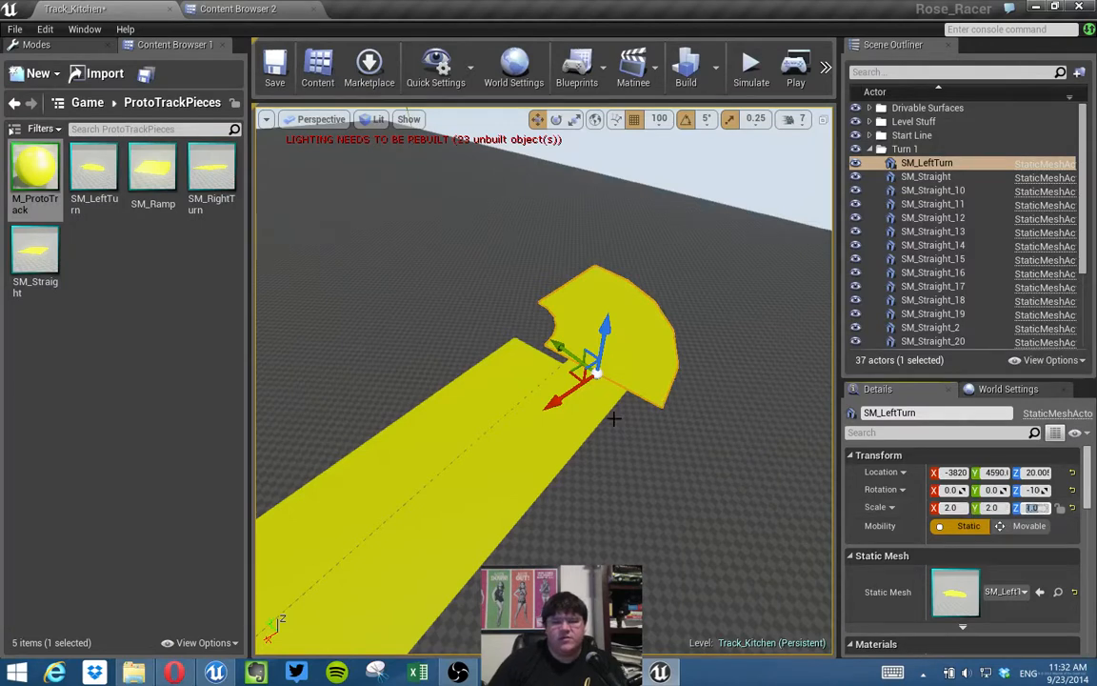
pyautogui.moveTo(572, 352); pyautogui.dragTo(540, 336)
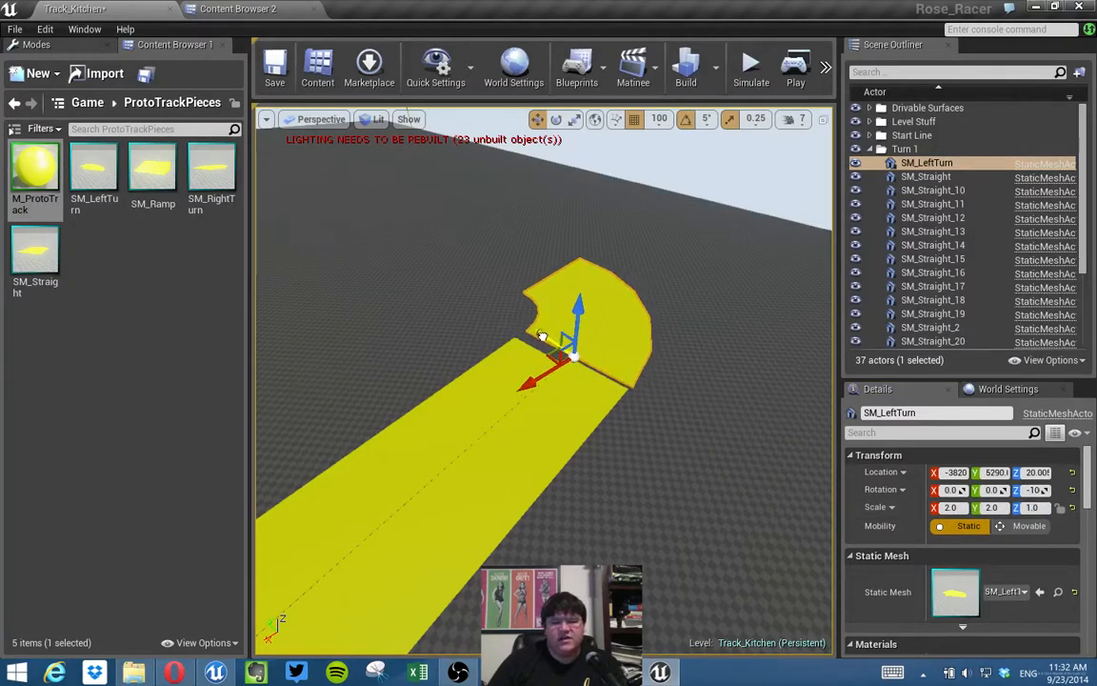
pyautogui.moveTo(531, 383); pyautogui.dragTo(530, 384)
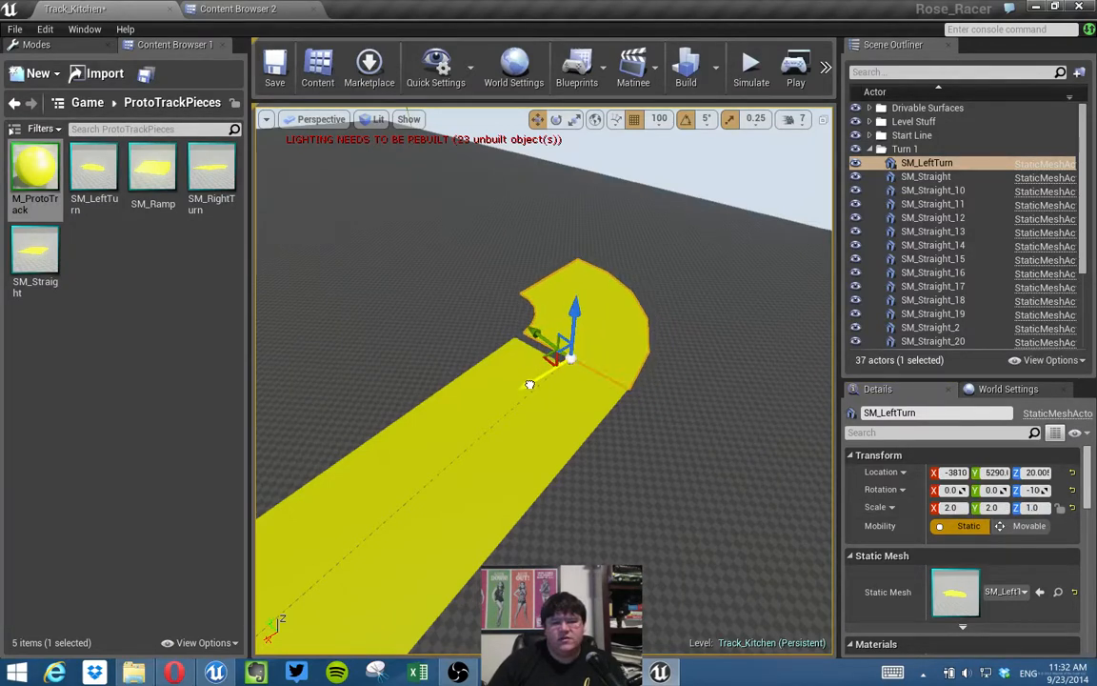
# Shift all eleven straight pieces of the second lane, SM_Straight_12 to SM_Straight_22, along the track to even its ends with the first lane.
pyautogui.scroll(-4, 479, 393)
pyautogui.moveTo(479, 392); pyautogui.dragTo(326, 461, button='right')
pyautogui.click(346, 338)
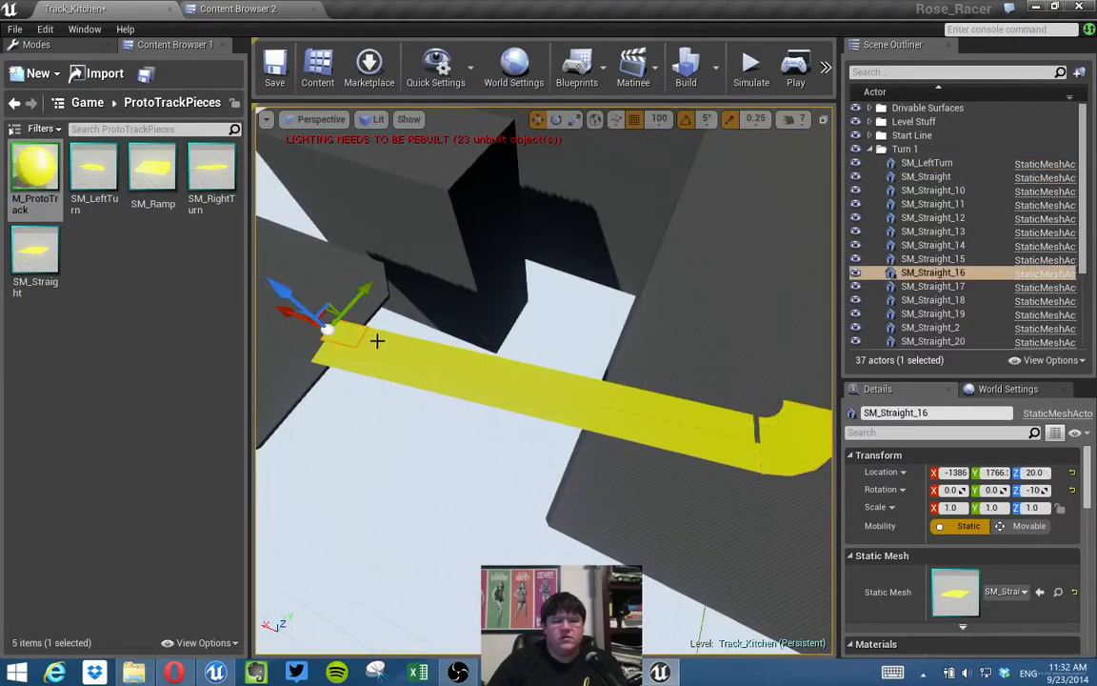
pyautogui.keyDown('ctrl'); pyautogui.click(407, 345); pyautogui.keyUp('ctrl')
pyautogui.keyDown('ctrl'); pyautogui.click(436, 350); pyautogui.keyUp('ctrl')
pyautogui.keyDown('ctrl'); pyautogui.click(488, 367); pyautogui.keyUp('ctrl')
pyautogui.keyDown('ctrl'); pyautogui.click(519, 375); pyautogui.keyUp('ctrl')
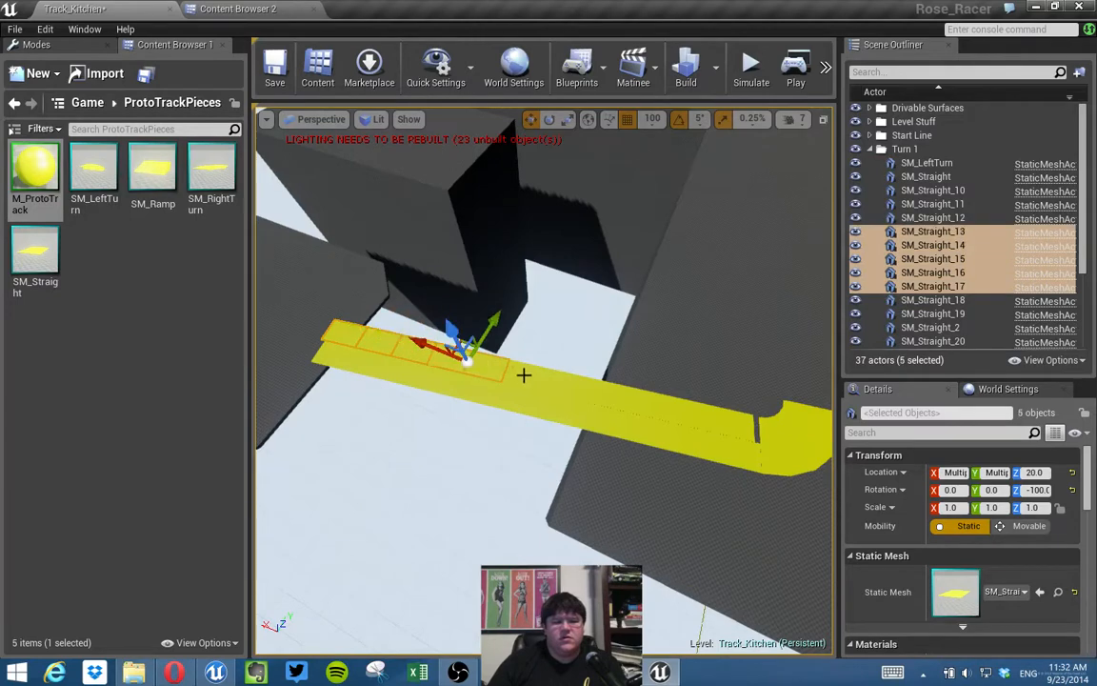
pyautogui.keyDown('ctrl'); pyautogui.click(551, 382); pyautogui.keyUp('ctrl')
pyautogui.keyDown('ctrl'); pyautogui.click(572, 388); pyautogui.keyUp('ctrl')
pyautogui.keyDown('ctrl'); pyautogui.click(612, 395); pyautogui.keyUp('ctrl')
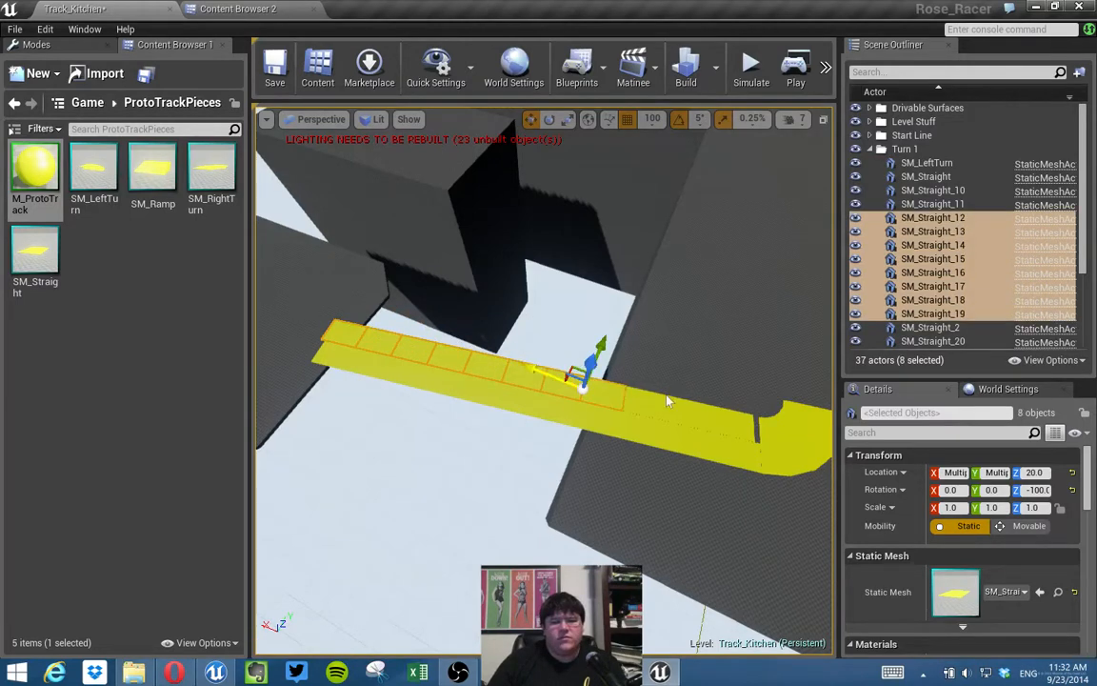
pyautogui.keyDown('ctrl'); pyautogui.click(659, 400); pyautogui.keyUp('ctrl')
pyautogui.keyDown('ctrl'); pyautogui.click(710, 415); pyautogui.keyUp('ctrl')
pyautogui.keyDown('ctrl'); pyautogui.click(739, 424); pyautogui.keyUp('ctrl')
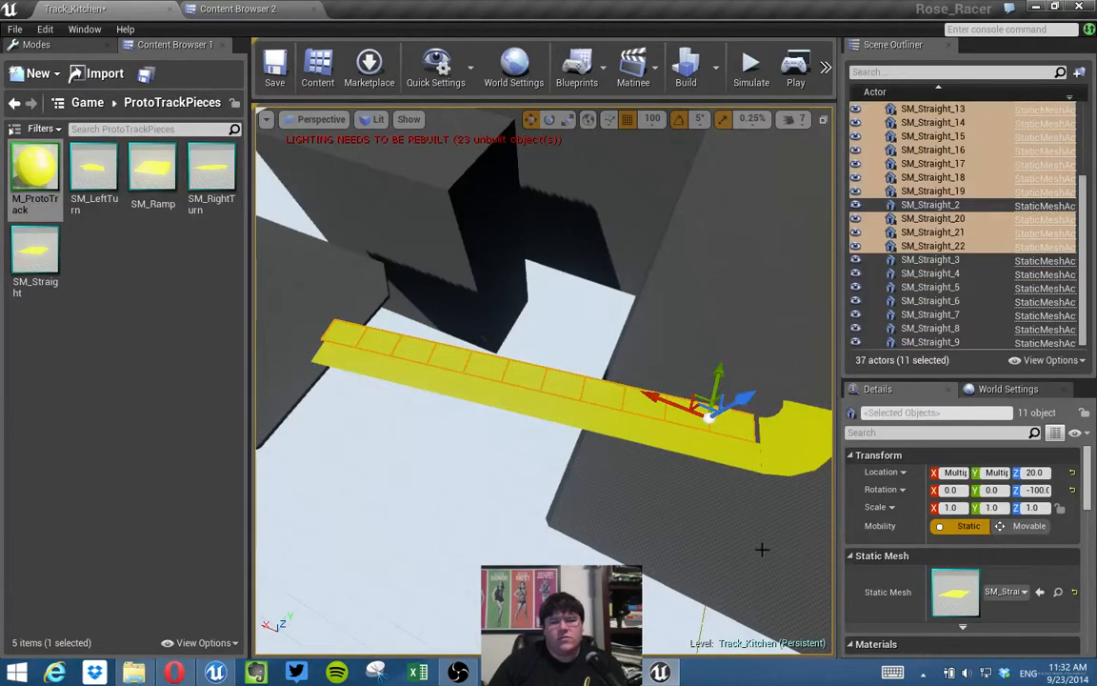
pyautogui.moveTo(648, 397); pyautogui.dragTo(653, 397)
# Nudge the enlarged left turn along X to about -3800 so it meets the straight lanes.
pyautogui.moveTo(680, 445)
pyautogui.mouseDown(button='right')
pyautogui.moveTo(800, 419)
pyautogui.moveTo(667, 410)
pyautogui.moveTo(657, 376)
pyautogui.moveTo(678, 451)
pyautogui.mouseUp(button='right')
pyautogui.click(551, 461)
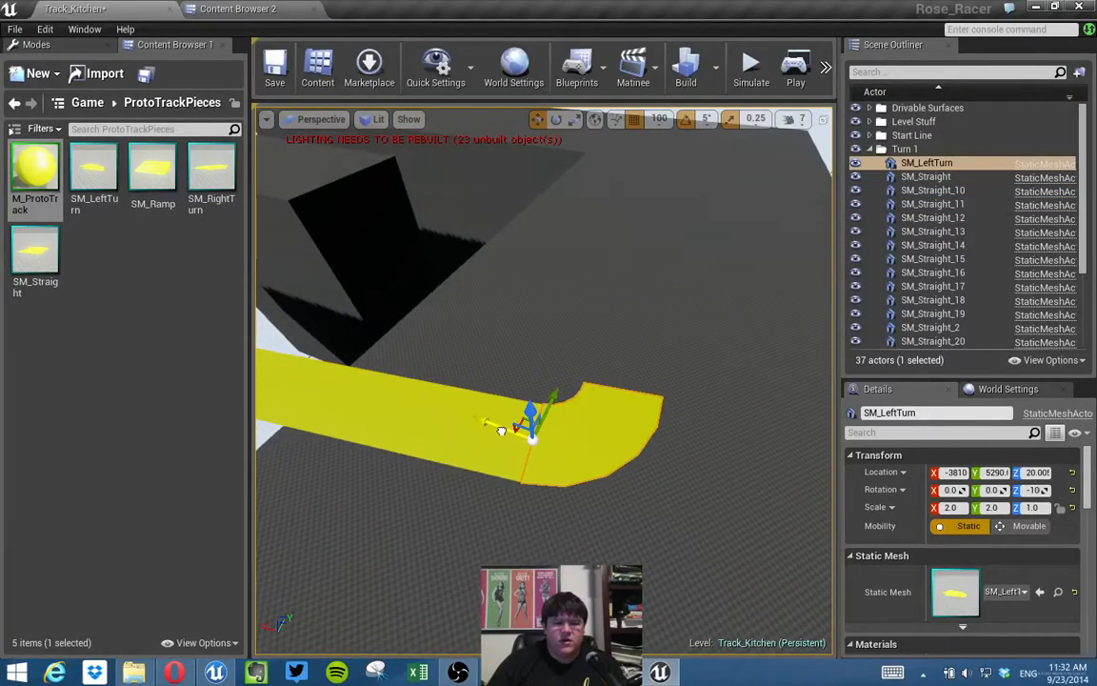
pyautogui.moveTo(502, 431); pyautogui.dragTo(498, 431)
pyautogui.moveTo(573, 459); pyautogui.dragTo(551, 478, button='right')
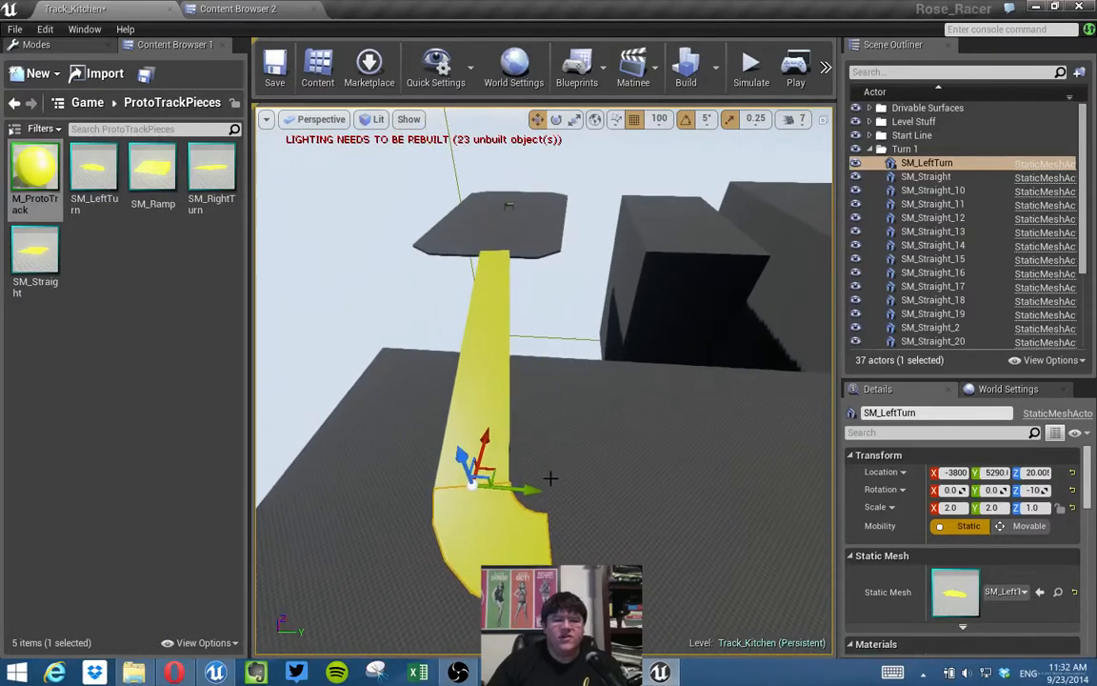
# Delete the eleven straight pieces of the second lane, SM_Straight_12 to SM_Straight_22.
pyautogui.click(487, 465)
pyautogui.press('d')
pyautogui.moveTo(527, 419); pyautogui.dragTo(272, 441, button='right')
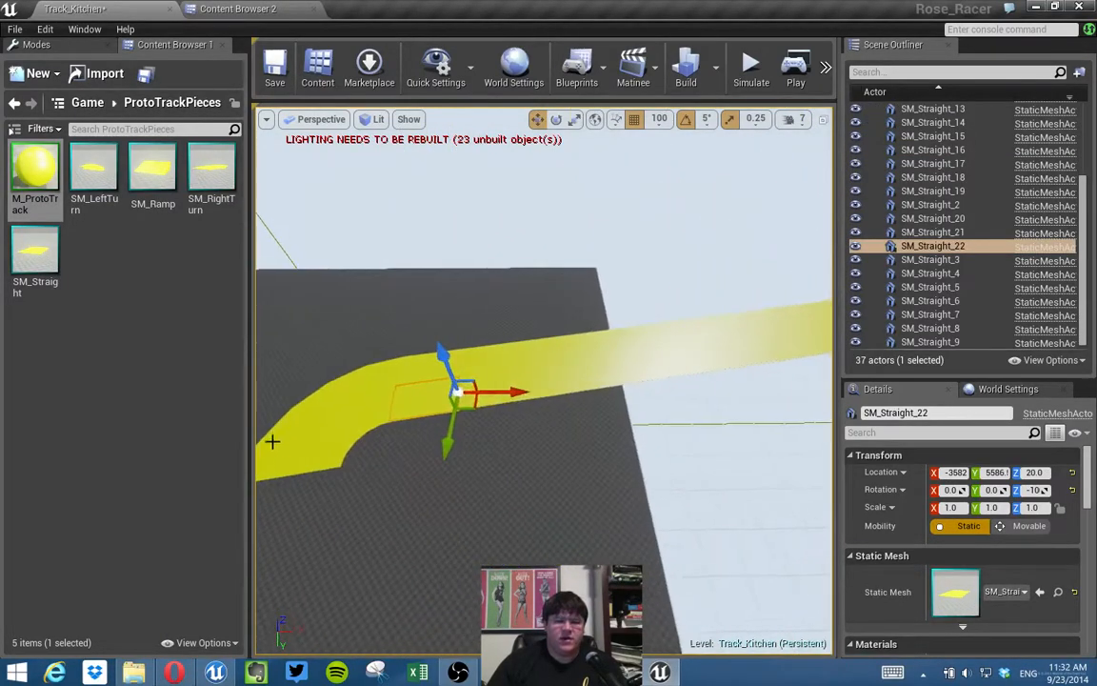
pyautogui.keyDown('ctrl'); pyautogui.click(504, 398); pyautogui.keyUp('ctrl')
pyautogui.press('d')
pyautogui.moveTo(699, 347); pyautogui.dragTo(703, 305, button='right')
pyautogui.keyDown('ctrl'); pyautogui.click(649, 299); pyautogui.keyUp('ctrl')
pyautogui.keyDown('ctrl'); pyautogui.click(605, 308); pyautogui.keyUp('ctrl')
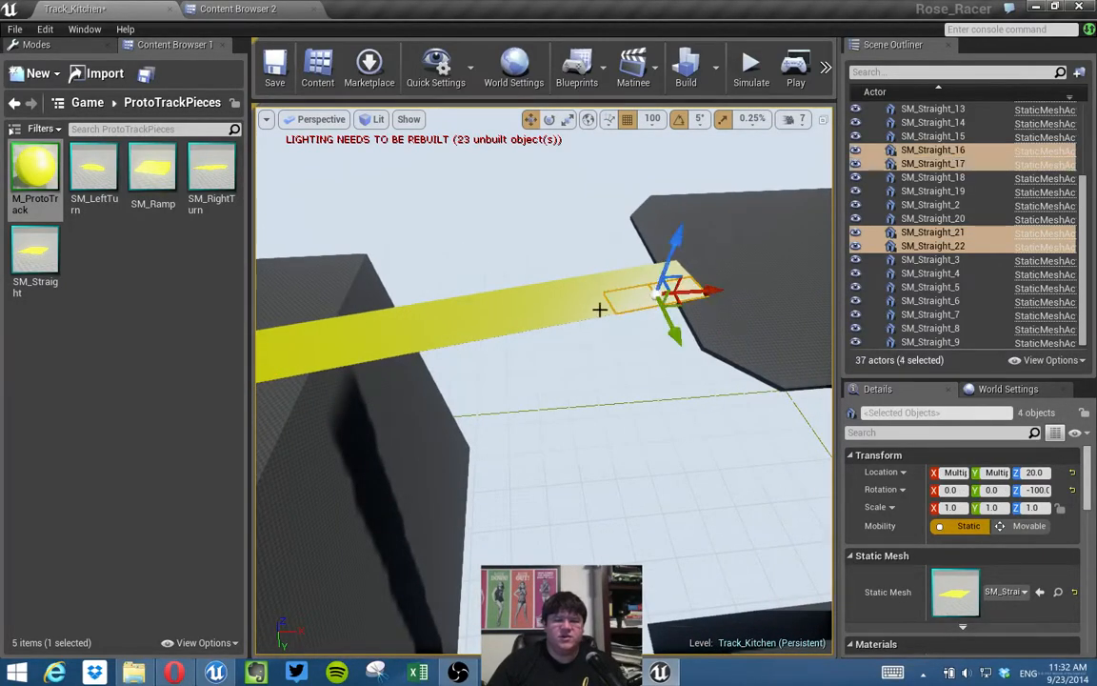
pyautogui.keyDown('ctrl'); pyautogui.click(548, 313); pyautogui.keyUp('ctrl')
pyautogui.keyDown('ctrl'); pyautogui.click(499, 330); pyautogui.keyUp('ctrl')
pyautogui.keyDown('ctrl'); pyautogui.click(490, 333); pyautogui.keyUp('ctrl')
pyautogui.moveTo(490, 336); pyautogui.dragTo(510, 323, button='right')
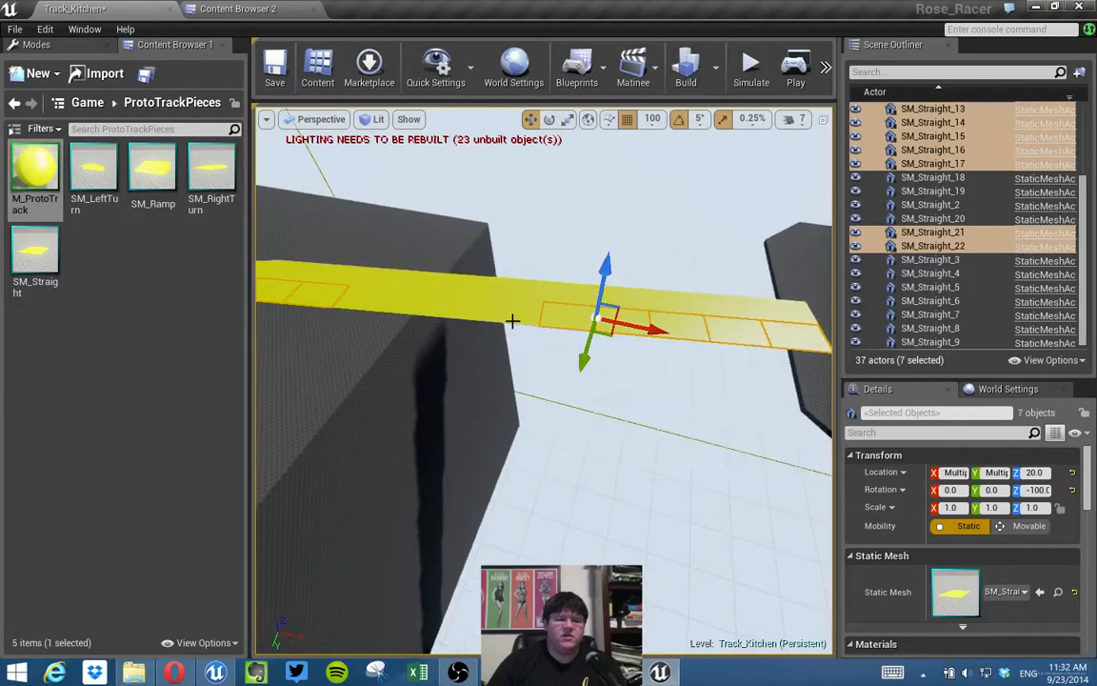
pyautogui.keyDown('ctrl'); pyautogui.click(496, 313); pyautogui.keyUp('ctrl')
pyautogui.keyDown('ctrl'); pyautogui.click(467, 310); pyautogui.keyUp('ctrl')
pyautogui.keyDown('ctrl'); pyautogui.click(416, 308); pyautogui.keyUp('ctrl')
pyautogui.keyDown('ctrl'); pyautogui.click(360, 301); pyautogui.keyUp('ctrl')
pyautogui.moveTo(360, 301); pyautogui.dragTo(314, 291, button='right')
pyautogui.press('s')
pyautogui.press('w')
pyautogui.moveTo(477, 305); pyautogui.dragTo(471, 310, button='right')
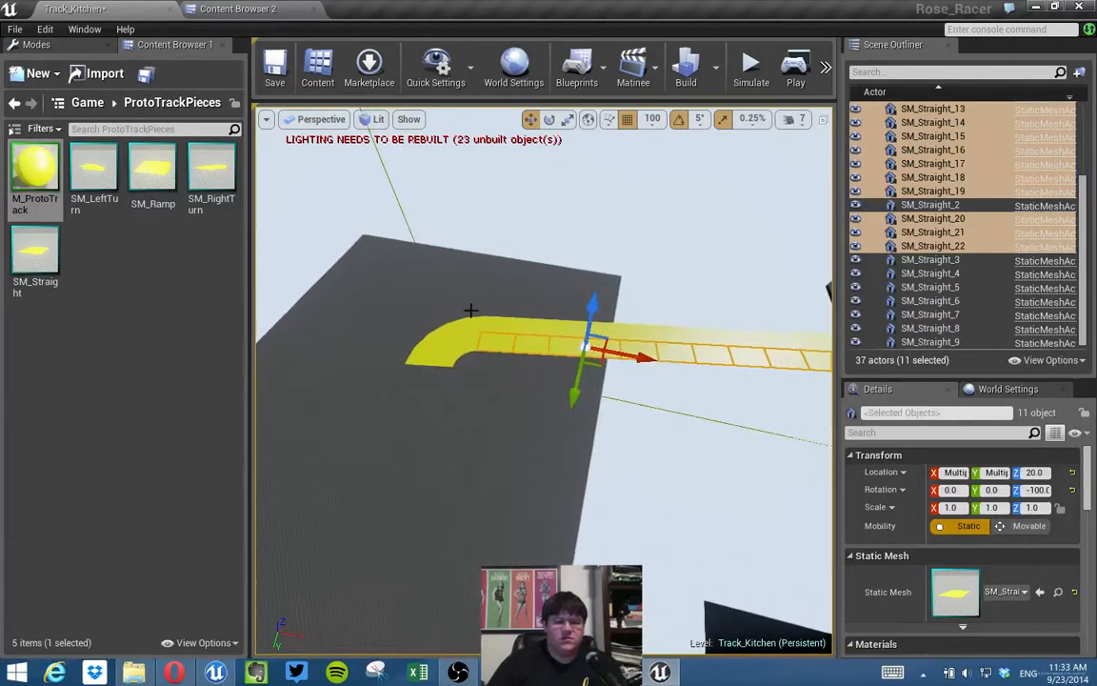
pyautogui.press('Delete')
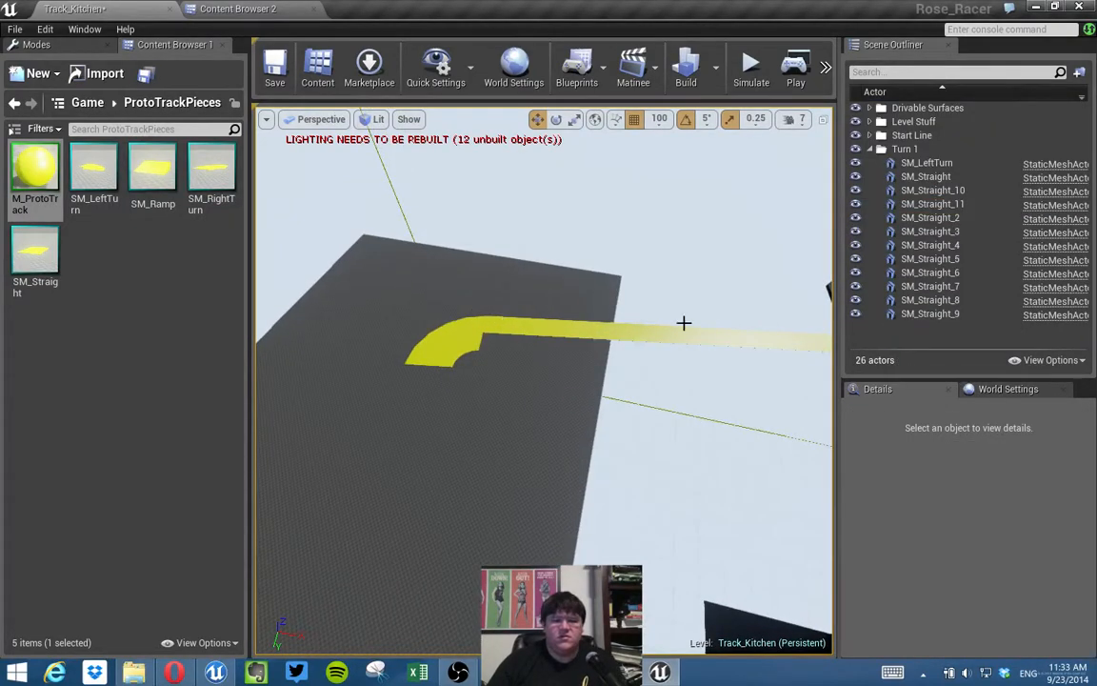
# Scale all eleven remaining straight pieces to 2 in X and Y, and undo the Y scaling.
pyautogui.click(920, 163)
pyautogui.click(912, 177)
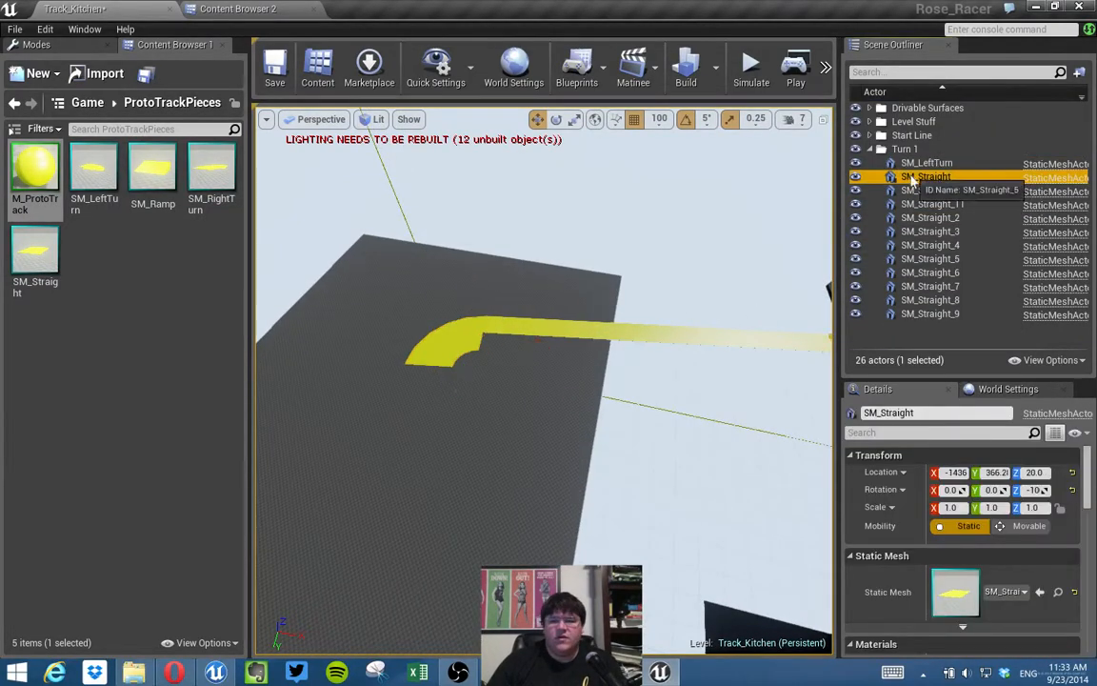
pyautogui.keyDown('shift'); pyautogui.click(929, 314); pyautogui.keyUp('shift')
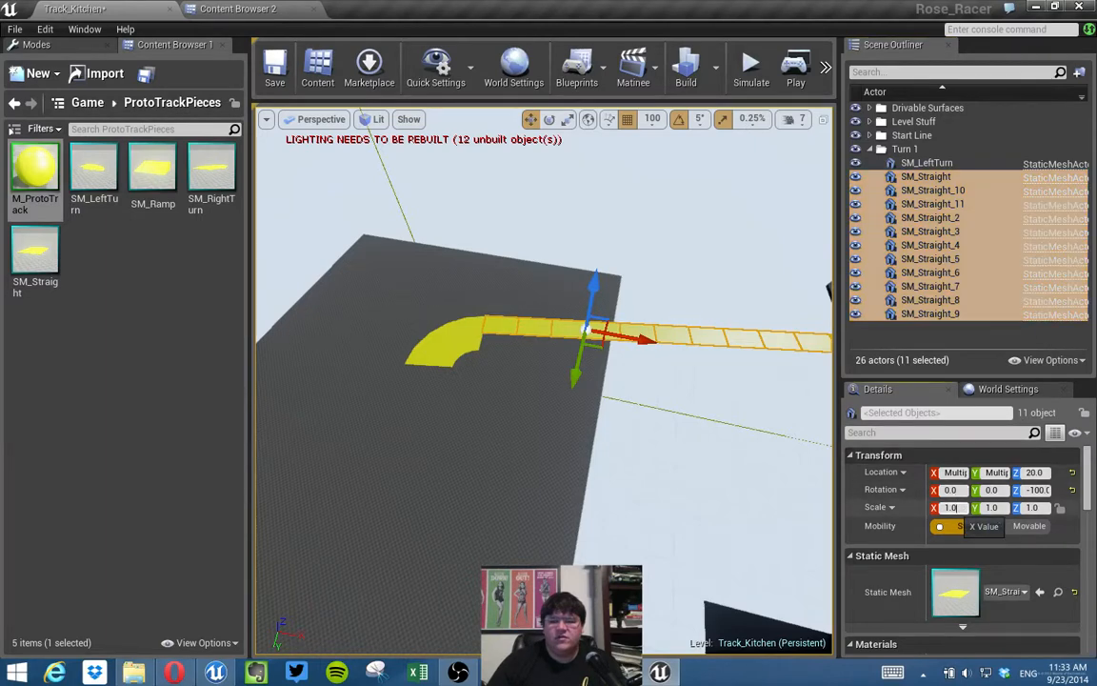
pyautogui.write('2')
pyautogui.press('Tab')
pyautogui.write('2')
pyautogui.press('Tab')
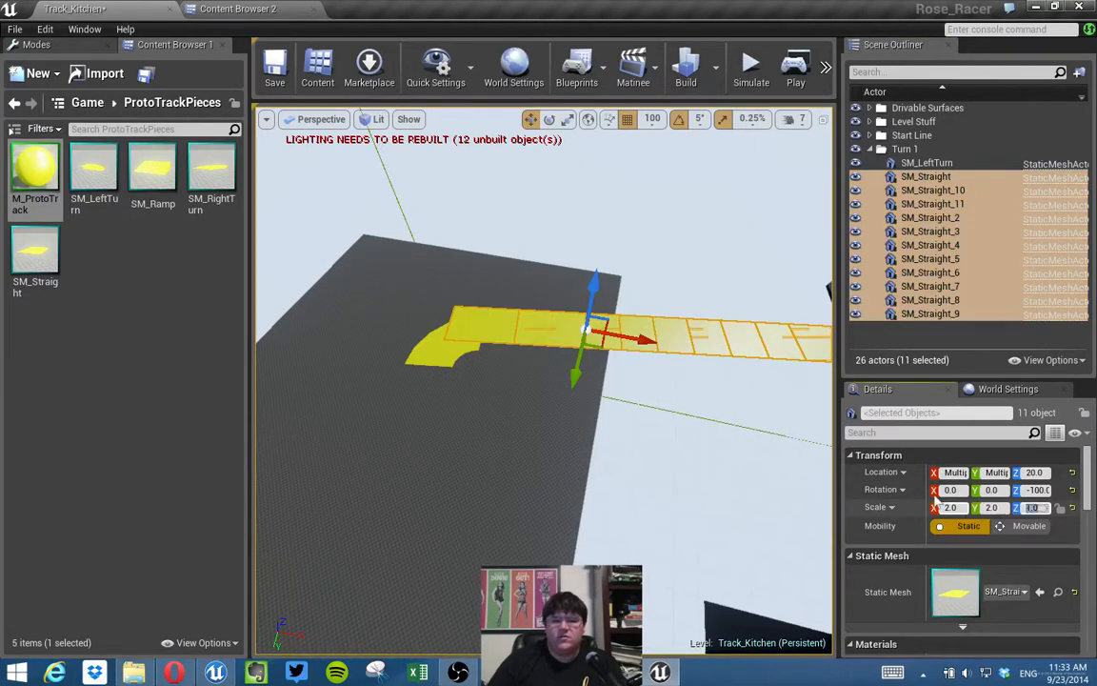
pyautogui.moveTo(678, 483); pyautogui.dragTo(663, 456, button='right')
pyautogui.hotkey('ctrl', 'z')
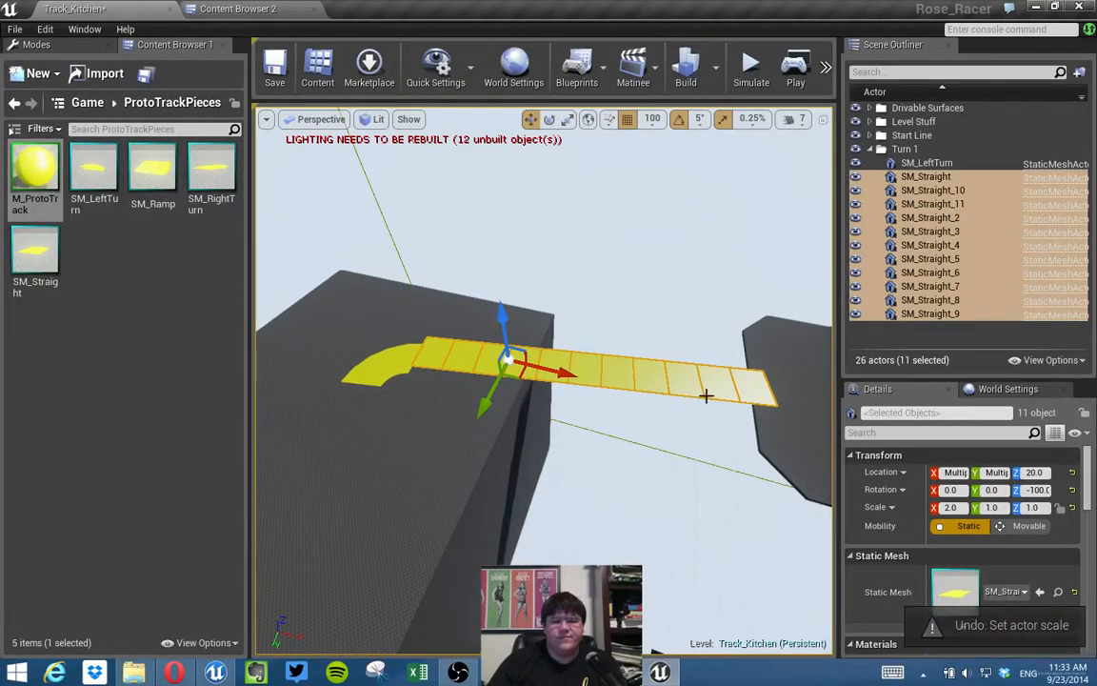
# Move the left turn along Y to about 4590 so it lines up with the widened straight.
pyautogui.moveTo(735, 377); pyautogui.dragTo(734, 374, button='right')
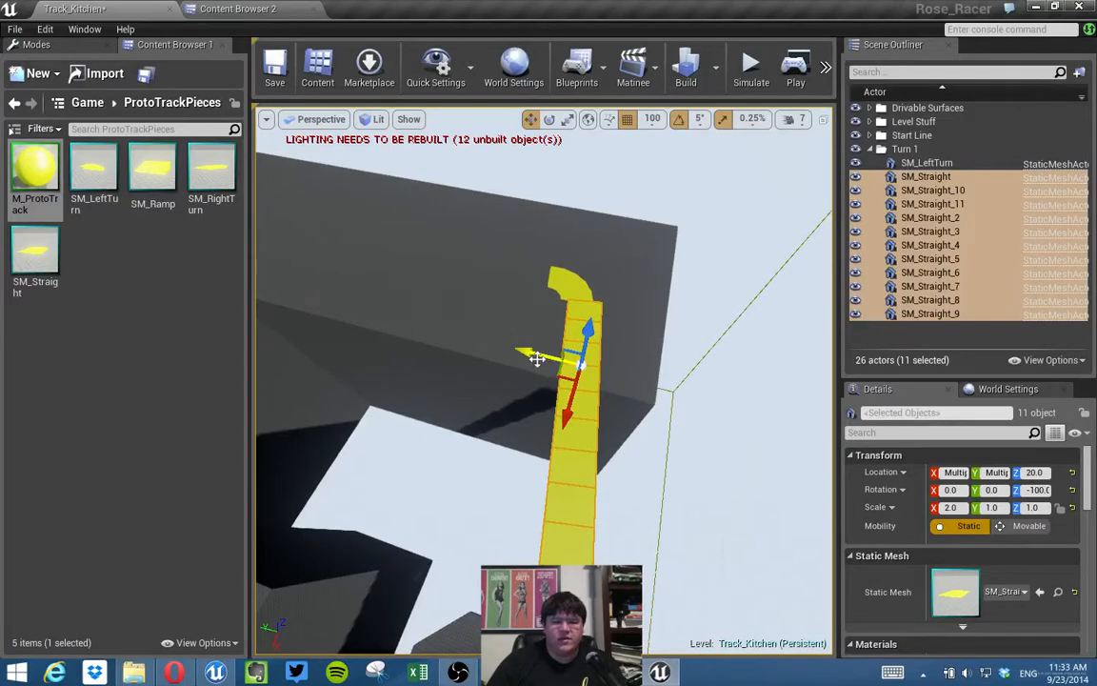
pyautogui.click(575, 280)
pyautogui.moveTo(652, 357)
pyautogui.mouseDown(button='right')
pyautogui.moveTo(646, 391)
pyautogui.moveTo(644, 379)
pyautogui.mouseUp(button='right')
pyautogui.moveTo(538, 245); pyautogui.dragTo(542, 247)
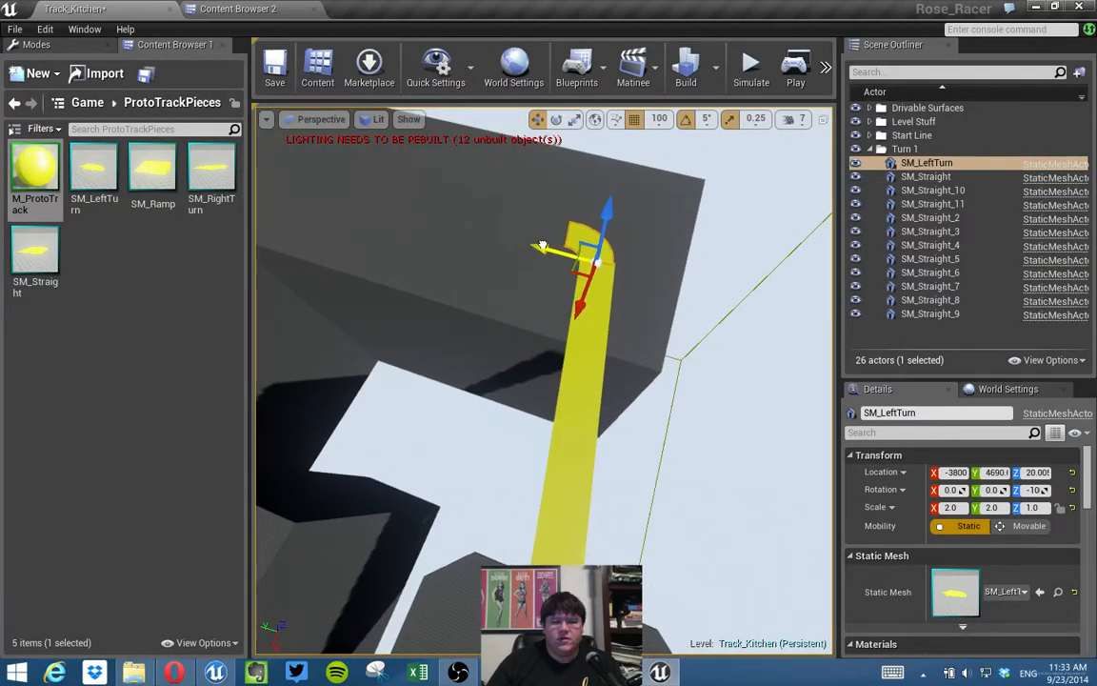
pyautogui.moveTo(628, 248); pyautogui.dragTo(657, 345, button='right')
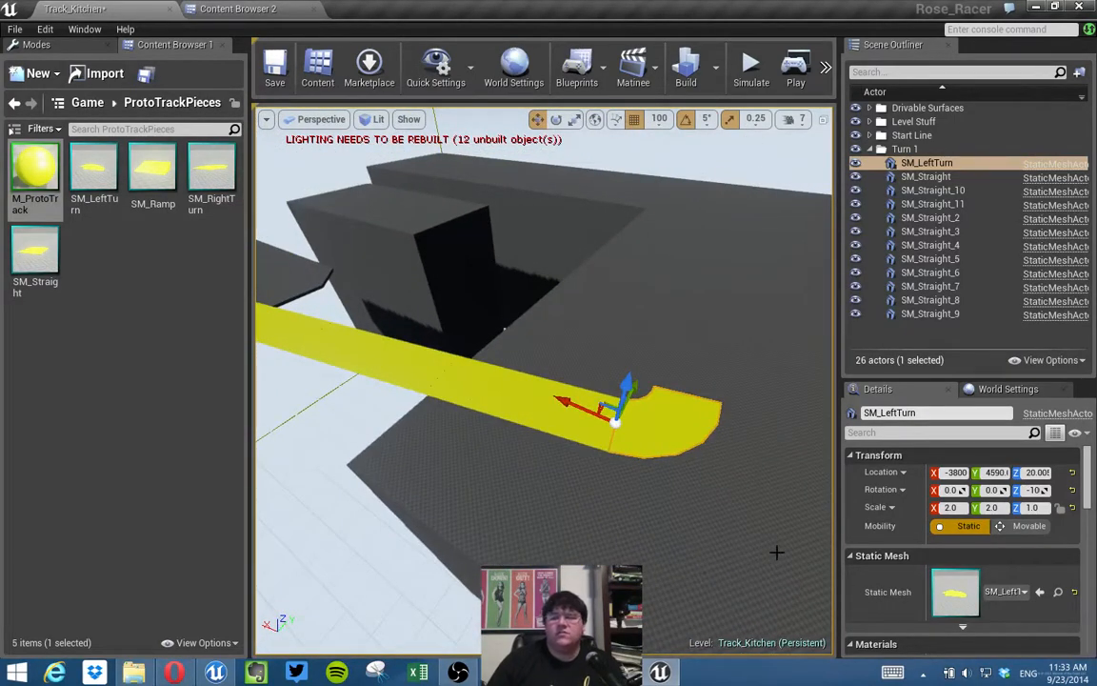
pyautogui.moveTo(768, 523)
pyautogui.mouseDown(button='right')
pyautogui.moveTo(667, 523)
pyautogui.moveTo(644, 539)
pyautogui.moveTo(635, 519)
pyautogui.moveTo(751, 520)
pyautogui.mouseUp(button='right')
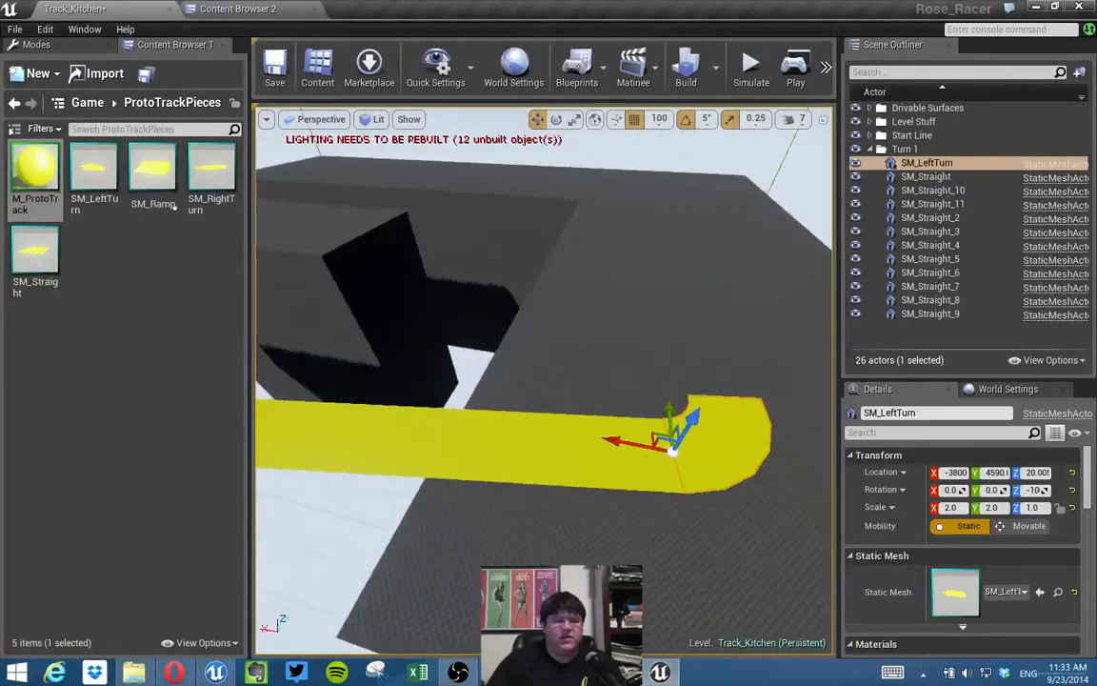
# Place an SM_Ramp piece over the straight track and drop it onto the surface.
pyautogui.moveTo(381, 286); pyautogui.dragTo(457, 296, button='right')
pyautogui.moveTo(153, 169); pyautogui.dragTo(499, 399)
pyautogui.moveTo(498, 399)
pyautogui.mouseDown(button='right')
pyautogui.moveTo(400, 315)
pyautogui.moveTo(498, 405)
pyautogui.mouseUp(button='right')
pyautogui.moveTo(546, 446); pyautogui.dragTo(529, 404)
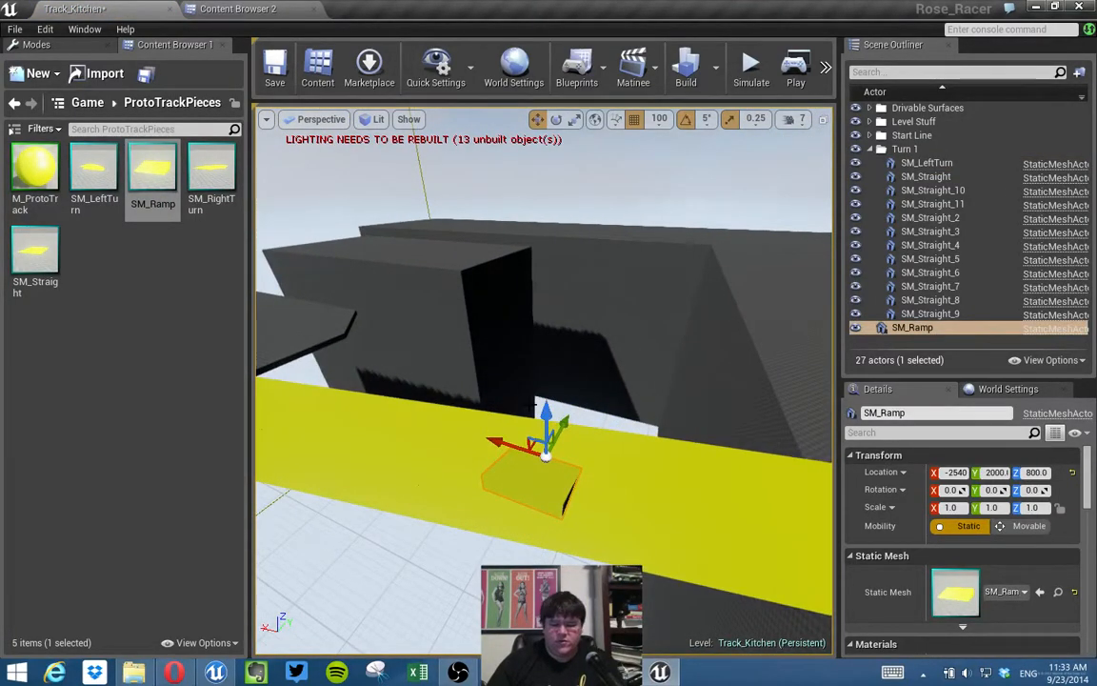
pyautogui.press('End')
# Rotate the ramp about its vertical axis to line up with the track, and move it along Y to about 1600.
pyautogui.press('e')
pyautogui.moveTo(564, 558); pyautogui.dragTo(580, 429)
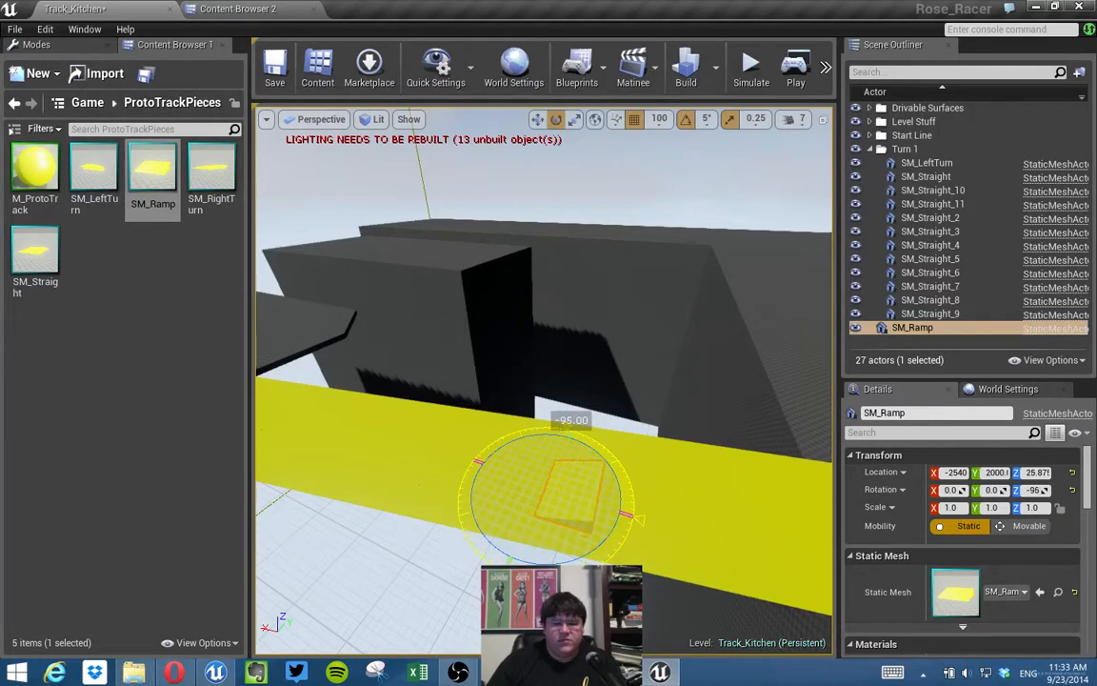
pyautogui.moveTo(564, 560); pyautogui.dragTo(565, 561)
pyautogui.press('w')
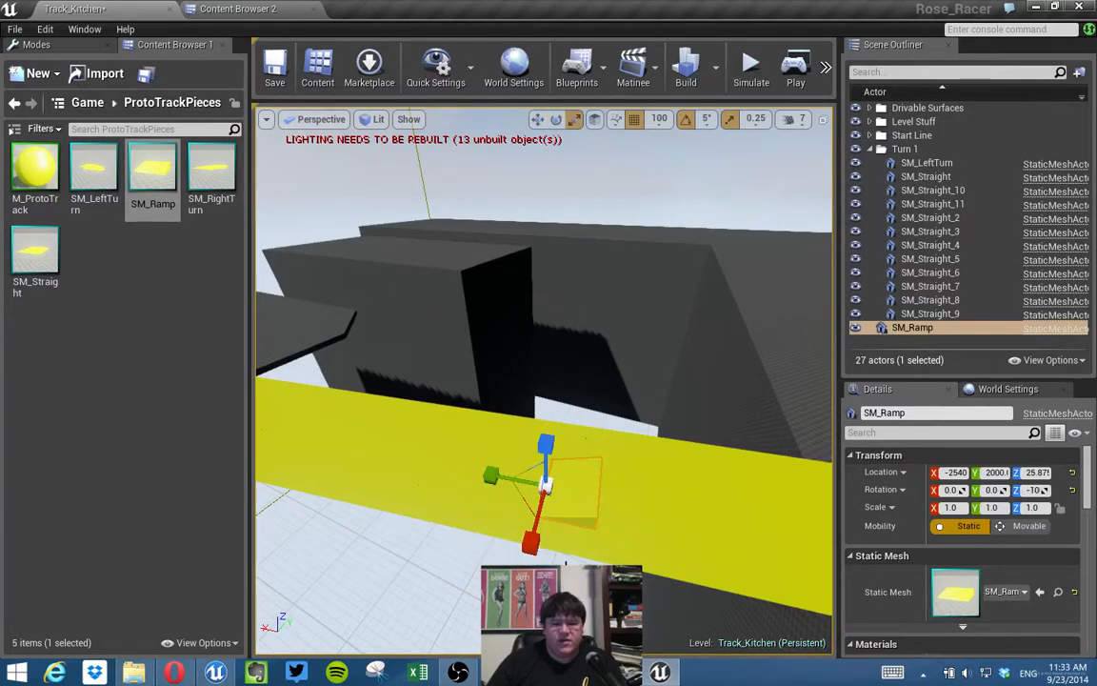
pyautogui.moveTo(569, 450); pyautogui.dragTo(555, 463)
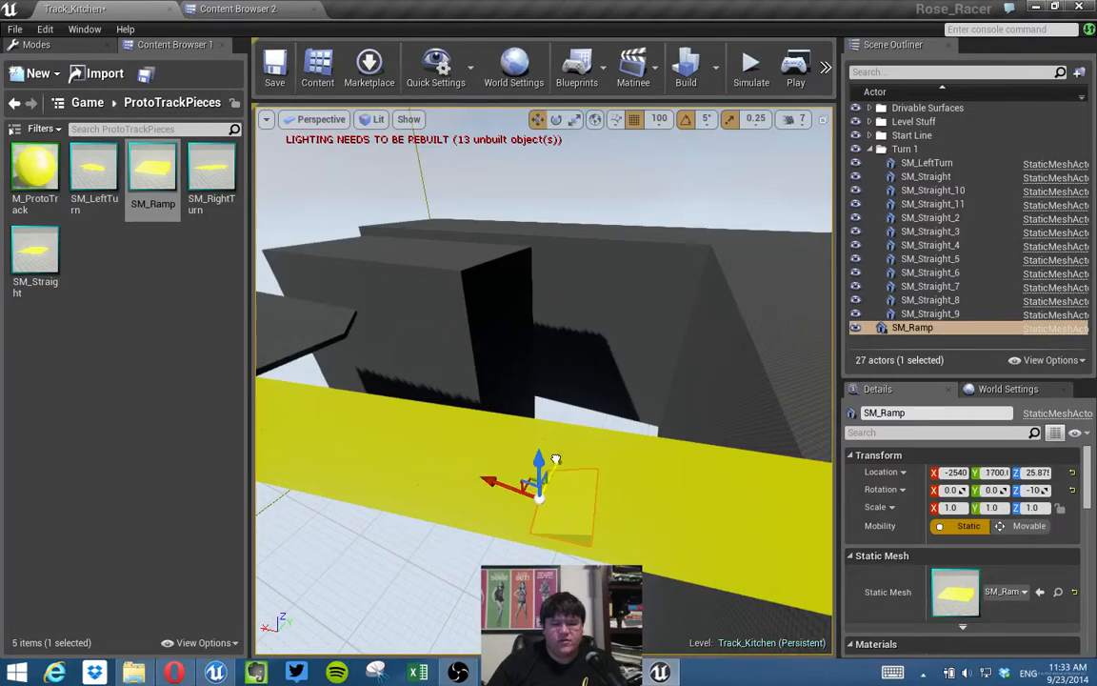
# Play-test the level by driving the car through the start gate toward the track, and end the preview.
pyautogui.moveTo(609, 519); pyautogui.dragTo(753, 581, button='right')
pyautogui.moveTo(661, 486); pyautogui.dragTo(661, 490, button='right')
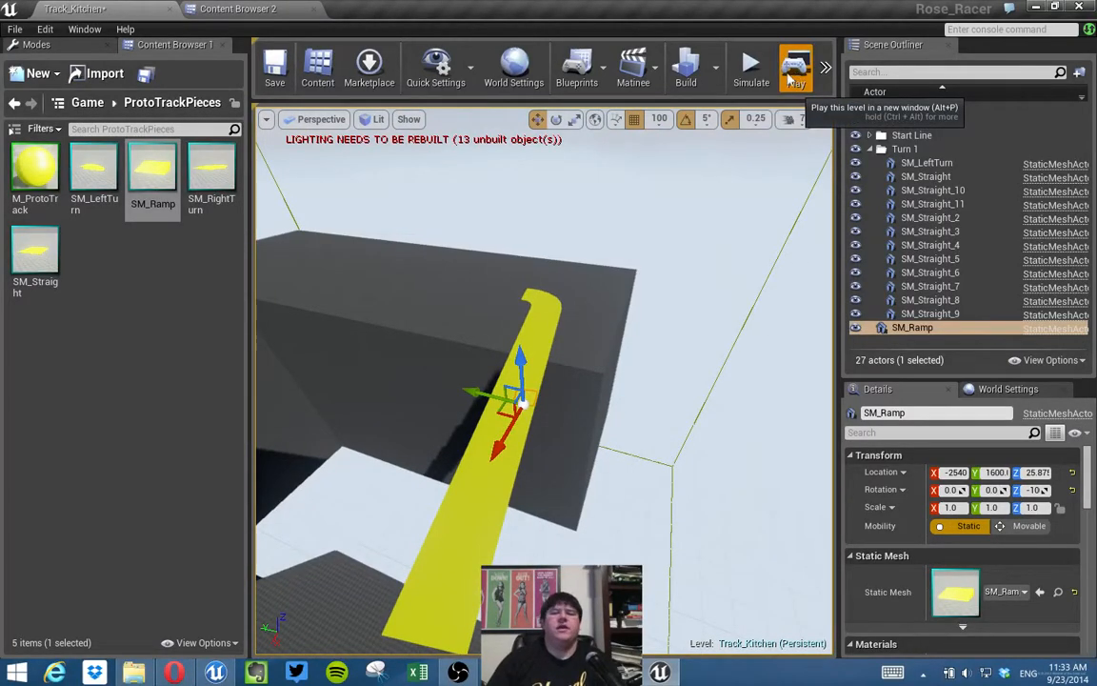
pyautogui.click(790, 82)
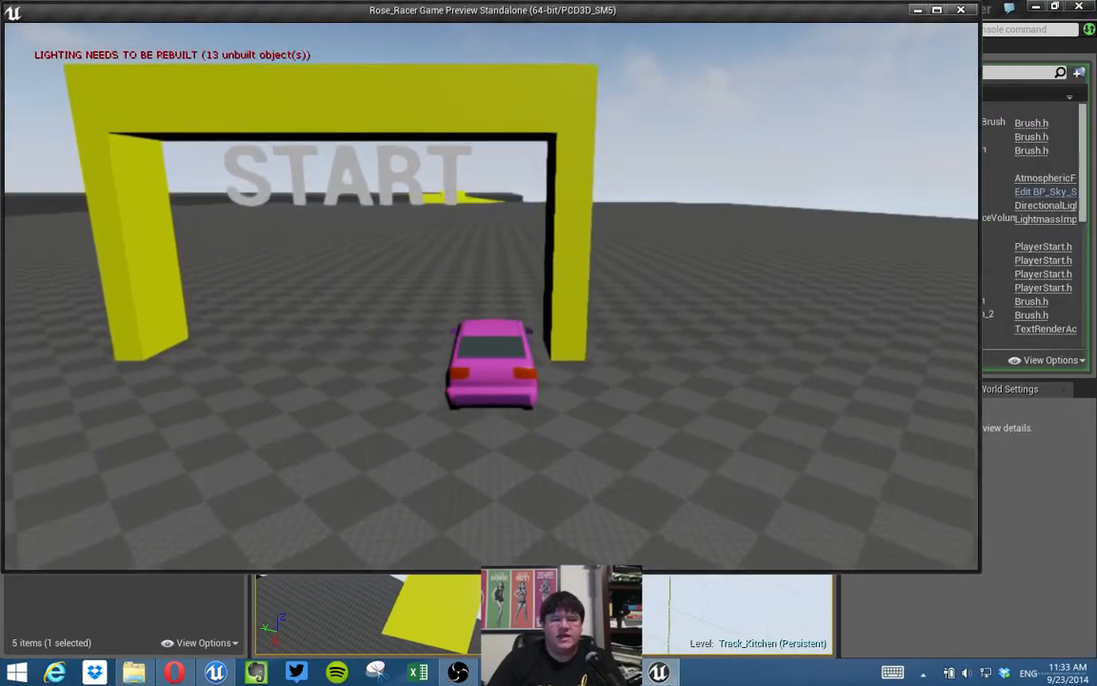
pyautogui.press('w')
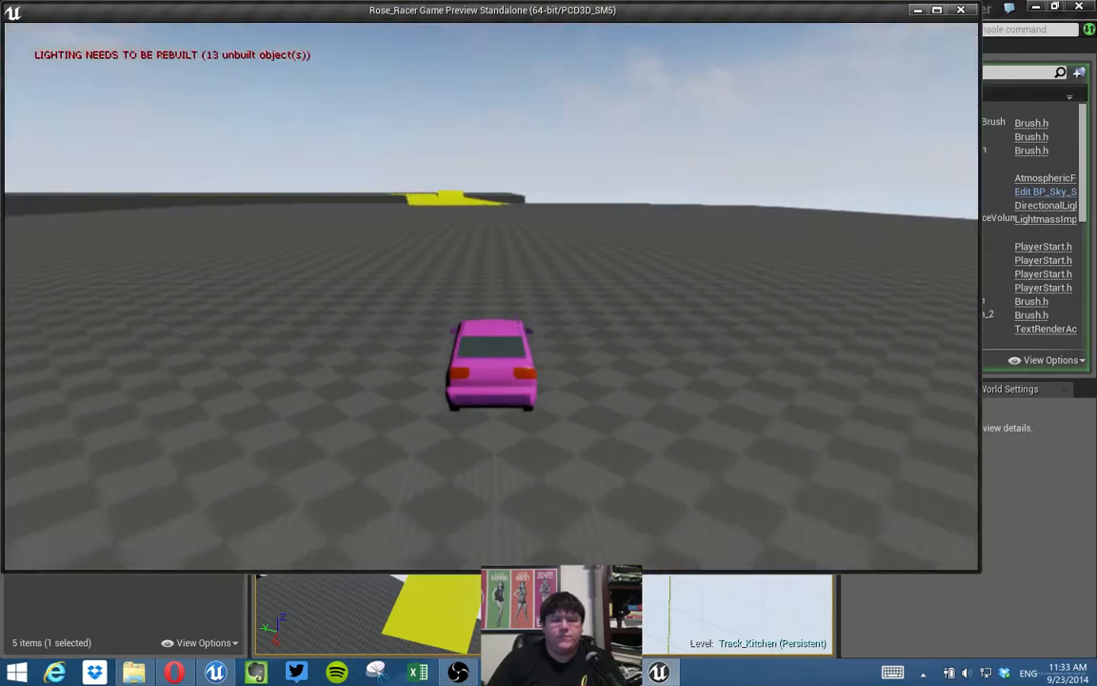
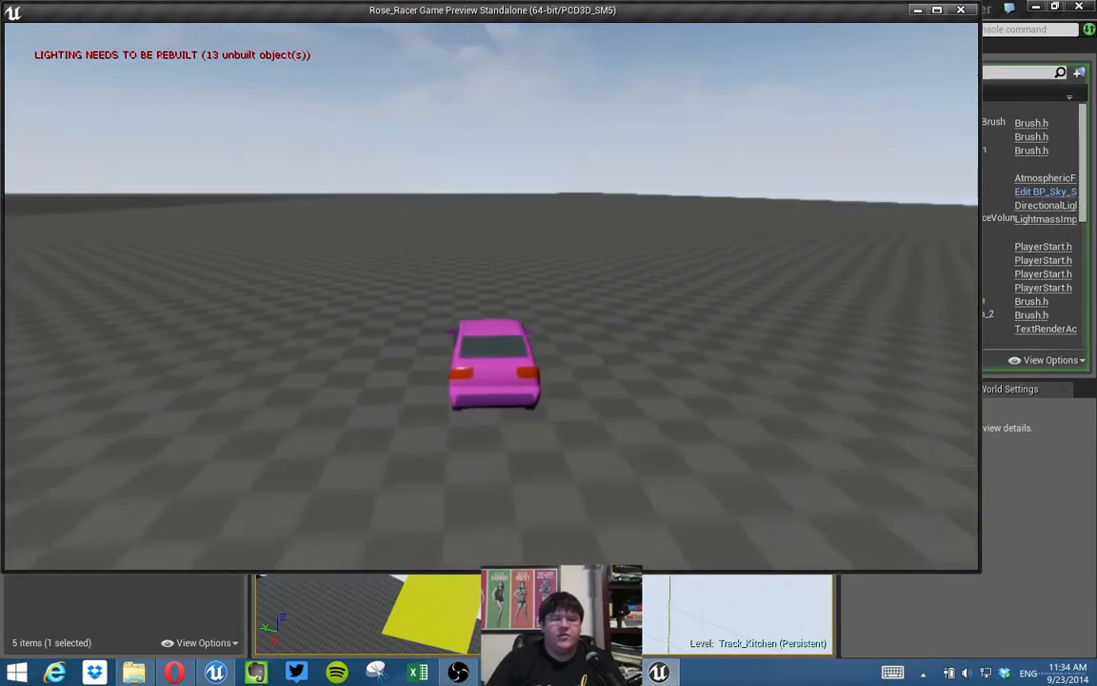
pyautogui.press('Escape')
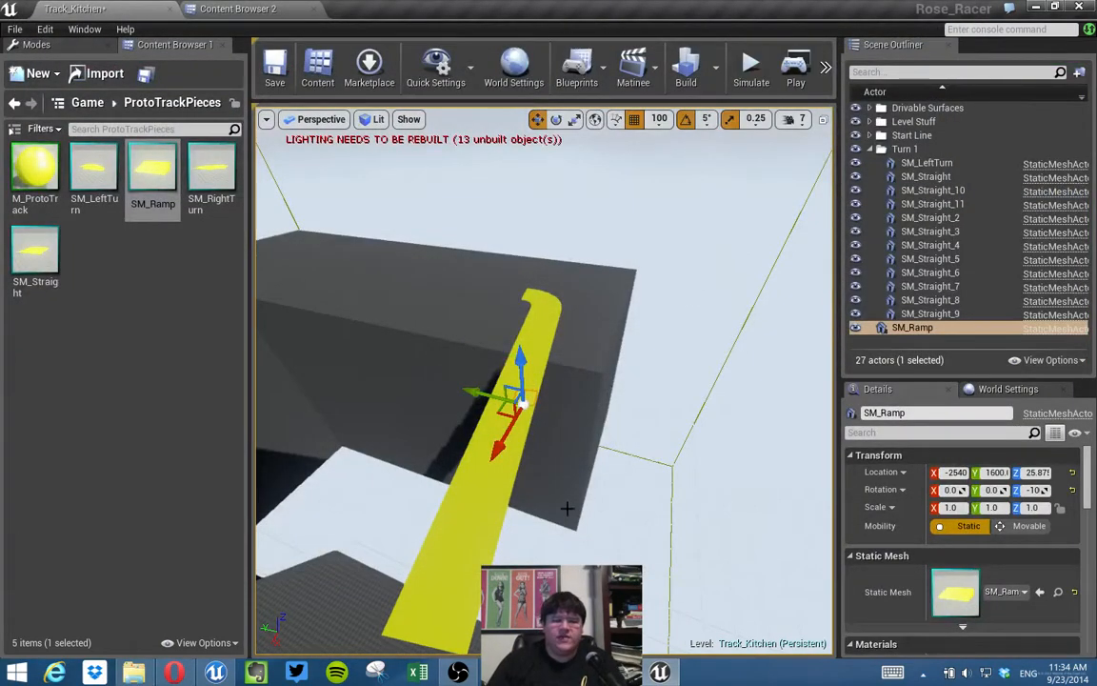
# Select all the straight pieces in the Turn 1 folder, leaving out the left turn, and set their X scale to 1.
pyautogui.click(926, 177)
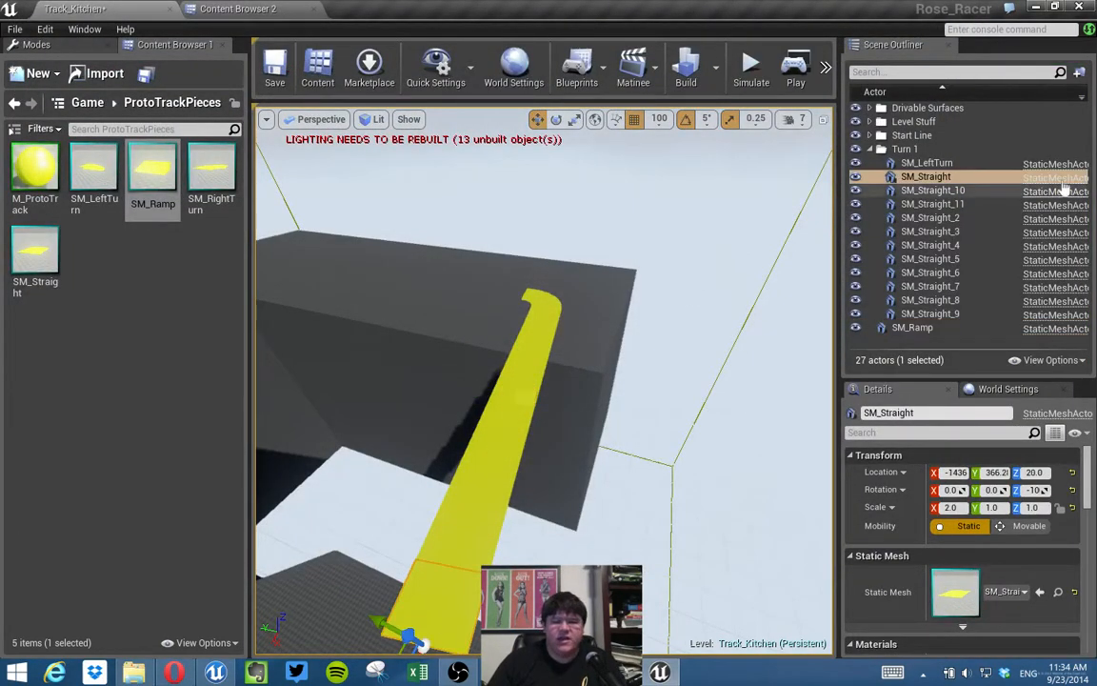
pyautogui.keyDown('shift'); pyautogui.click(876, 313); pyautogui.keyUp('shift')
pyautogui.click(933, 290)
pyautogui.click(920, 166)
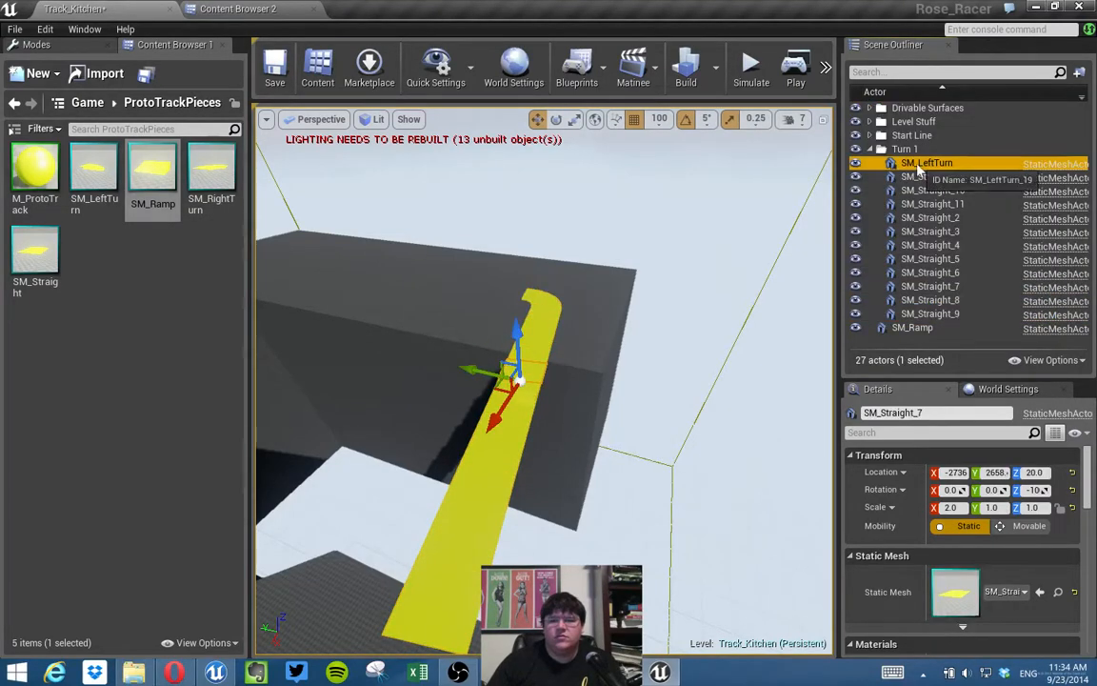
pyautogui.keyDown('shift'); pyautogui.click(928, 314); pyautogui.keyUp('shift')
pyautogui.keyDown('ctrl'); pyautogui.click(927, 164); pyautogui.keyUp('ctrl')
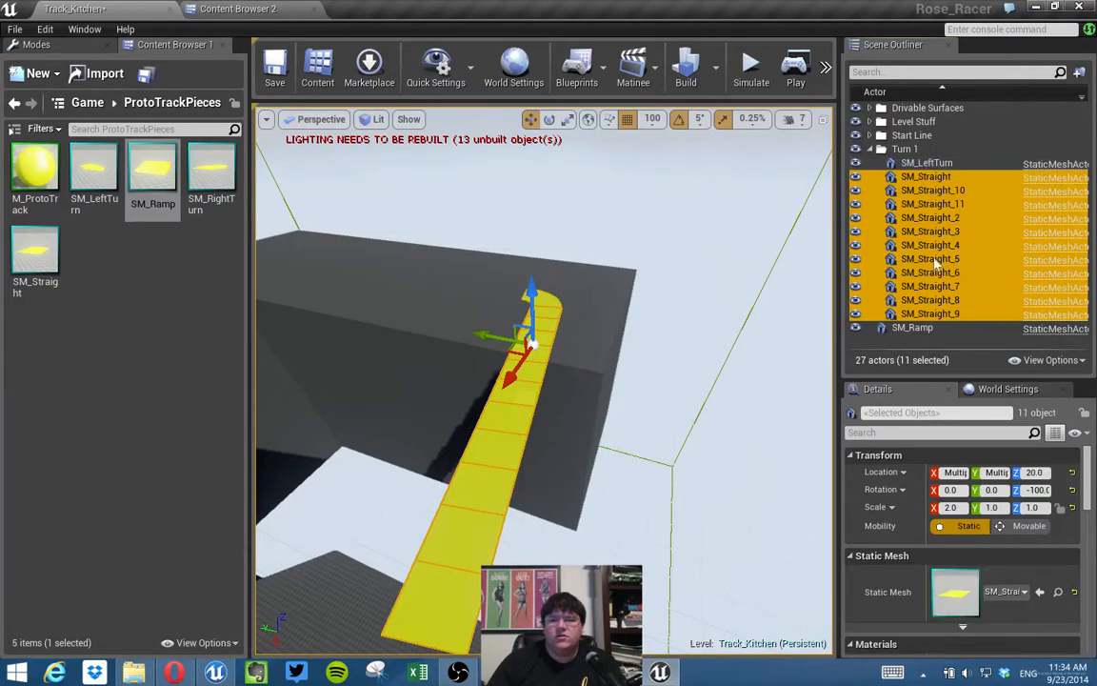
pyautogui.click(951, 507)
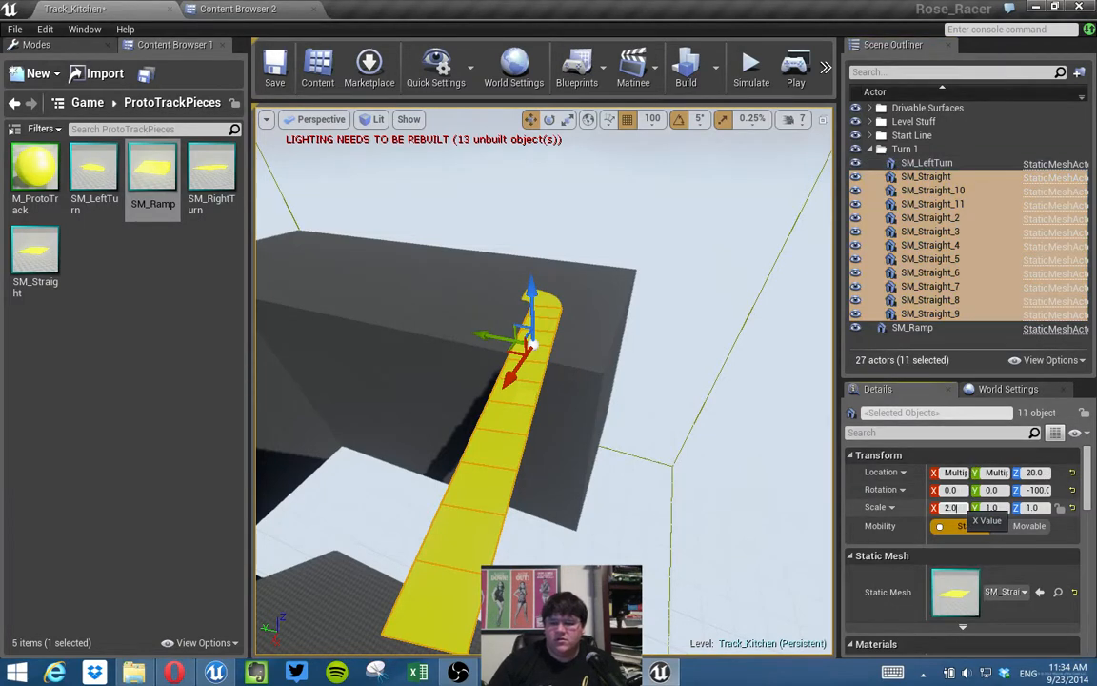
pyautogui.write('1')
pyautogui.press('Return')
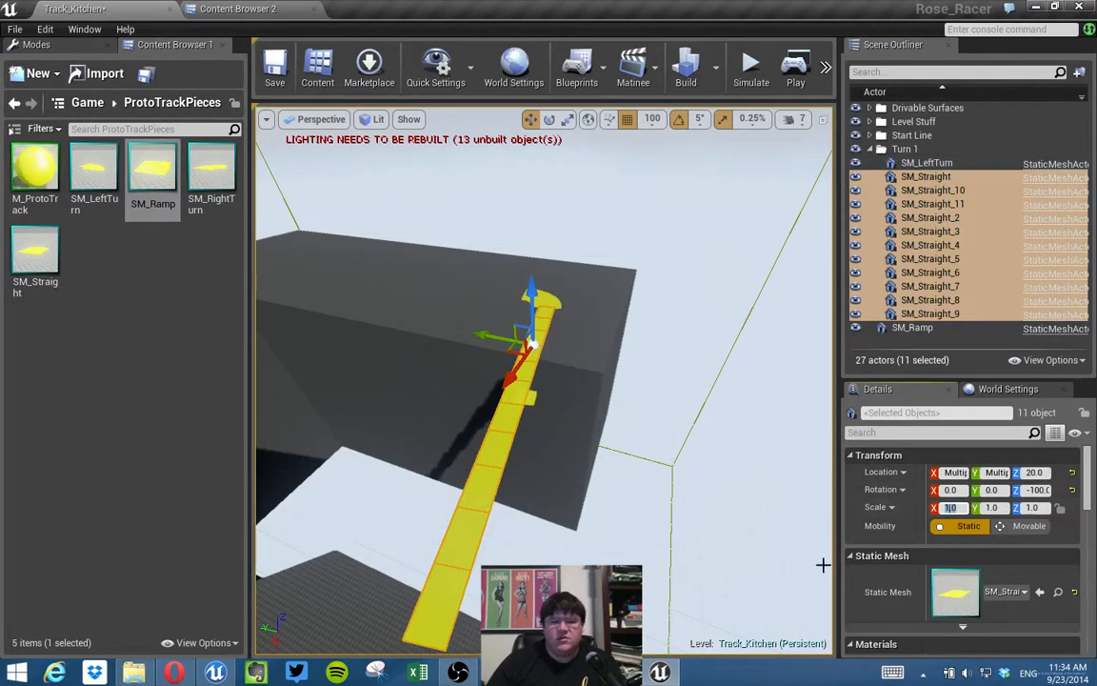
# Duplicate the selected straight pieces and move the copies directly alongside the originals to form a double-width track.
pyautogui.moveTo(485, 337); pyautogui.dragTo(489, 338)
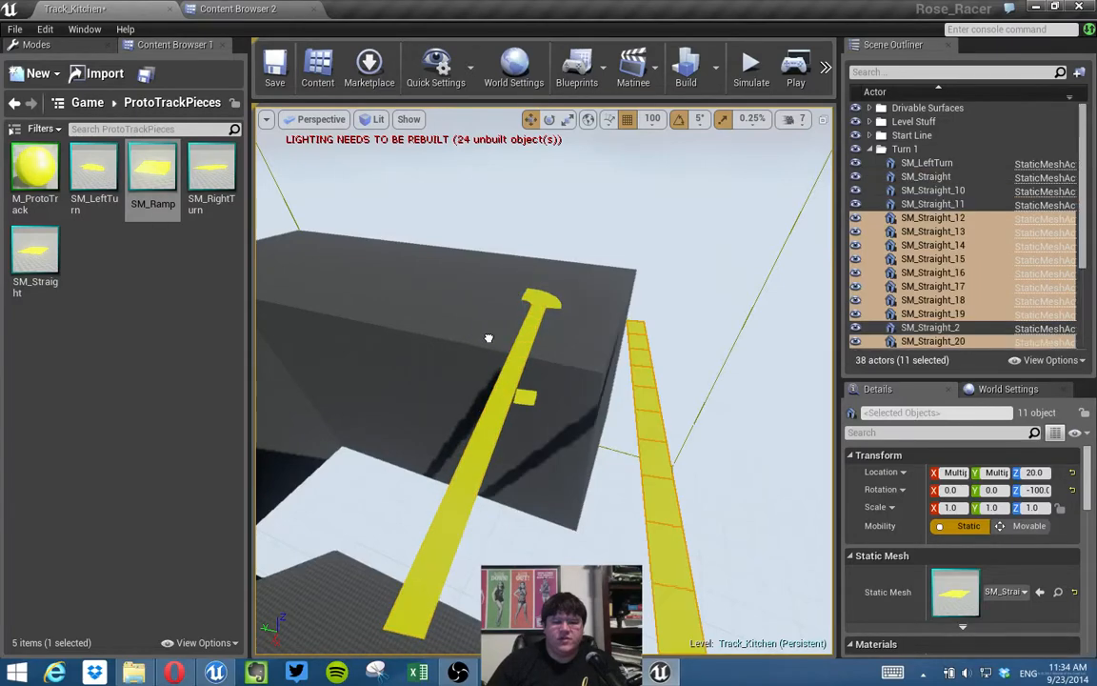
pyautogui.moveTo(622, 383); pyautogui.dragTo(645, 449, button='right')
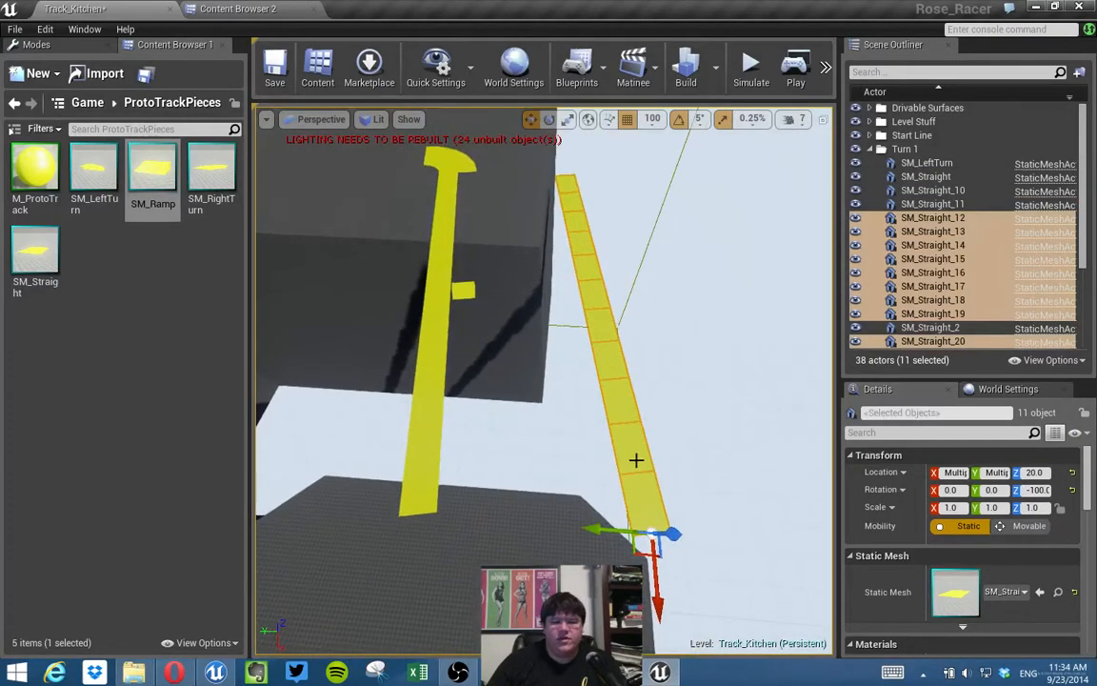
pyautogui.moveTo(601, 531); pyautogui.dragTo(398, 546)
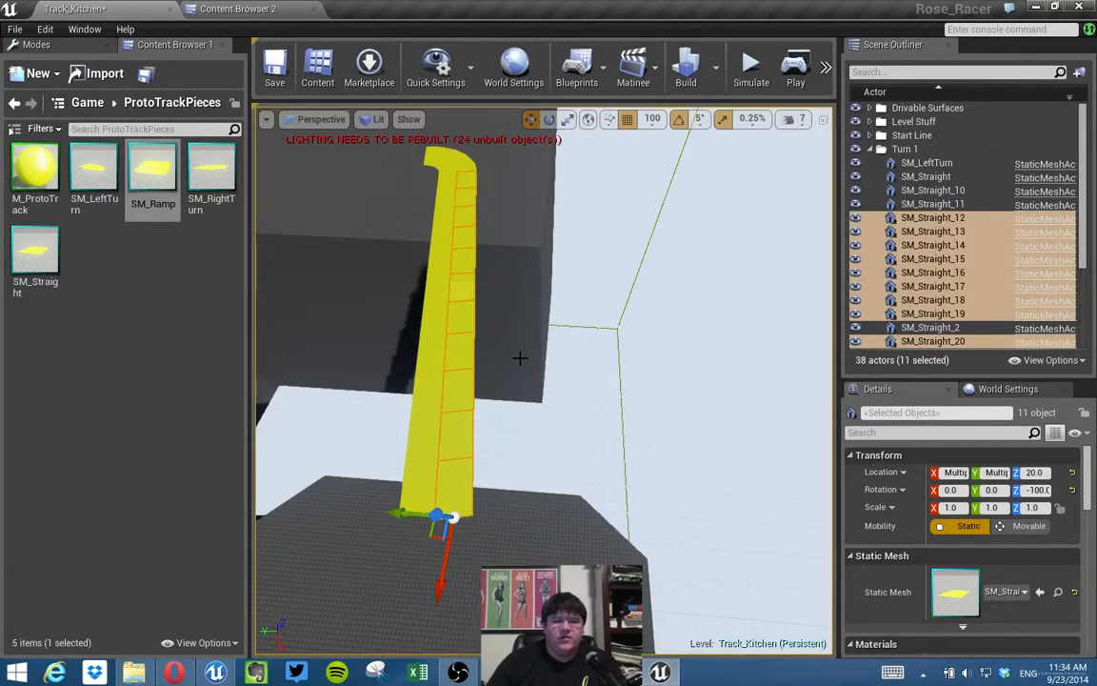
pyautogui.moveTo(542, 340); pyautogui.dragTo(569, 345, button='right')
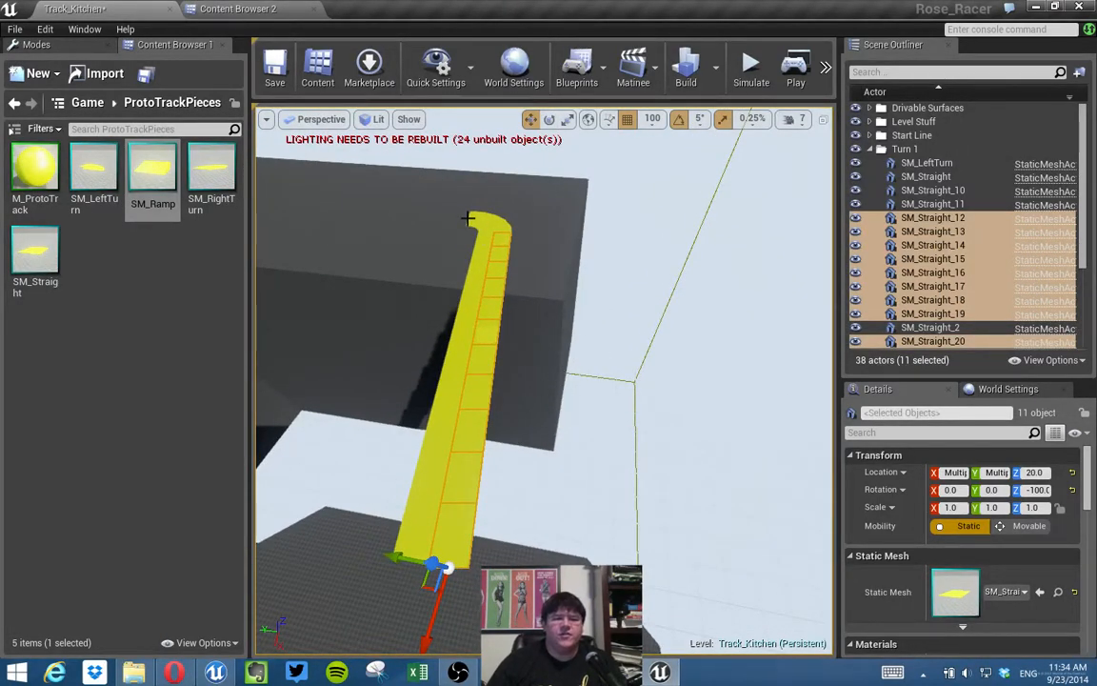
pyautogui.moveTo(571, 321); pyautogui.dragTo(561, 426)
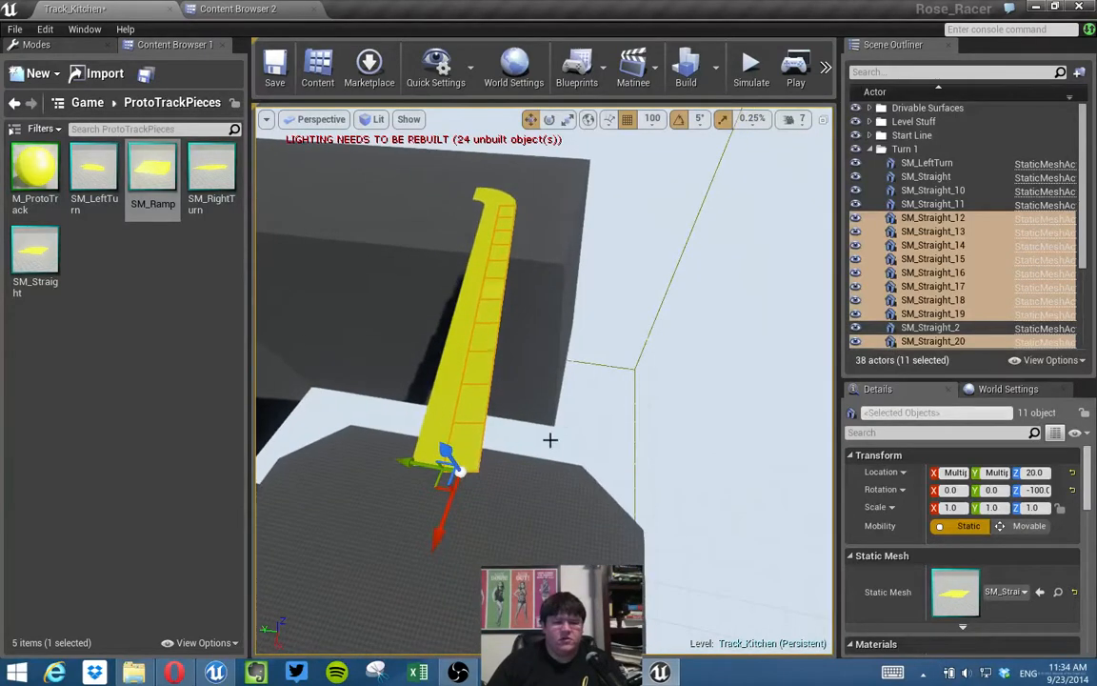
pyautogui.click(503, 564)
pyautogui.click(510, 559)
pyautogui.moveTo(544, 381); pyautogui.dragTo(405, 371, button='right')
pyautogui.hotkey('ctrl', 'z')
pyautogui.moveTo(605, 420)
pyautogui.mouseDown(button='right')
pyautogui.moveTo(562, 417)
pyautogui.moveTo(619, 416)
pyautogui.moveTo(599, 428)
pyautogui.mouseUp(button='right')
pyautogui.hotkey('ctrl', 'z')
pyautogui.hotkey('ctrl', 'z')
pyautogui.hotkey('ctrl', 'z')
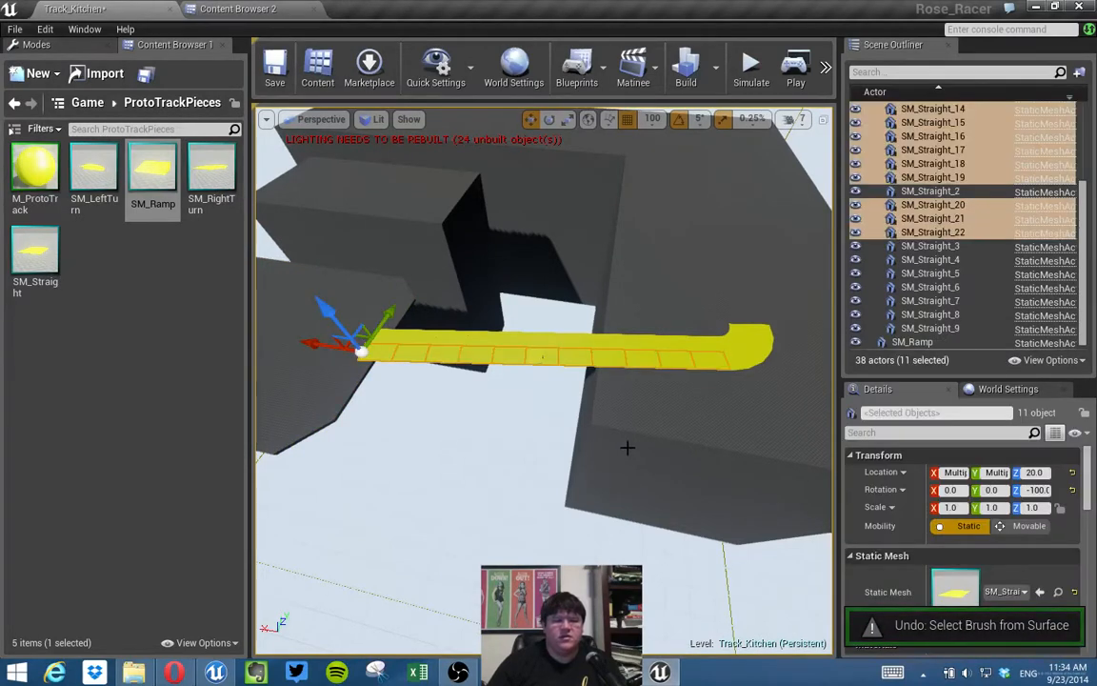
# Nudge the duplicated straights along the track in local space to line up with the originals, and restore world space.
pyautogui.click(588, 119)
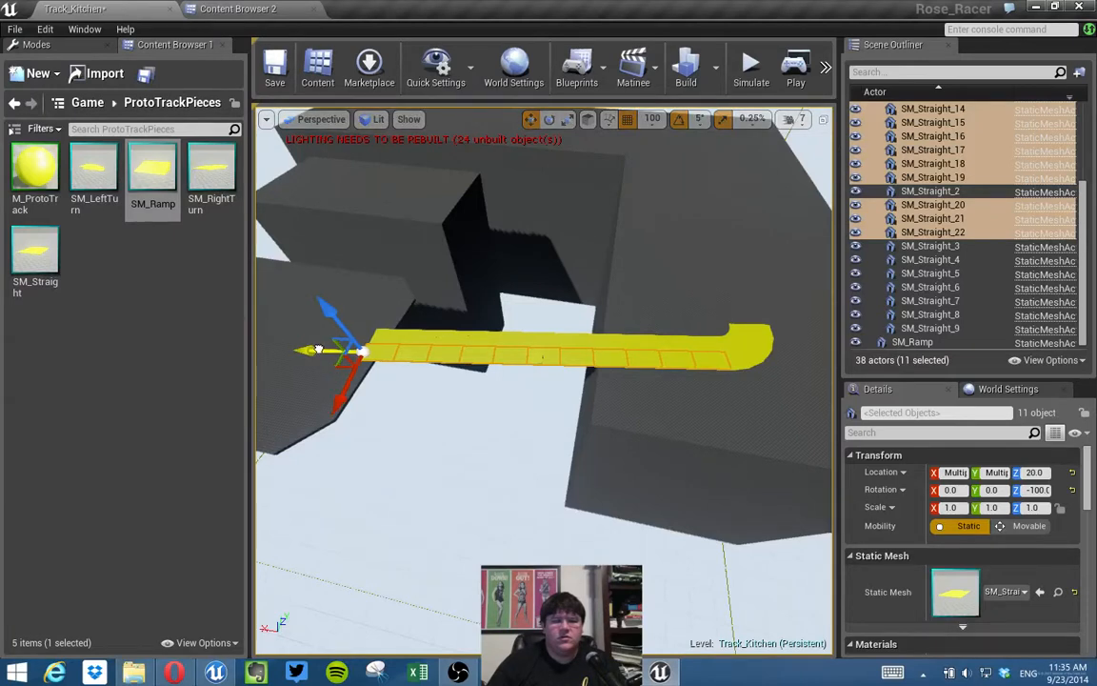
pyautogui.moveTo(322, 351); pyautogui.dragTo(320, 351)
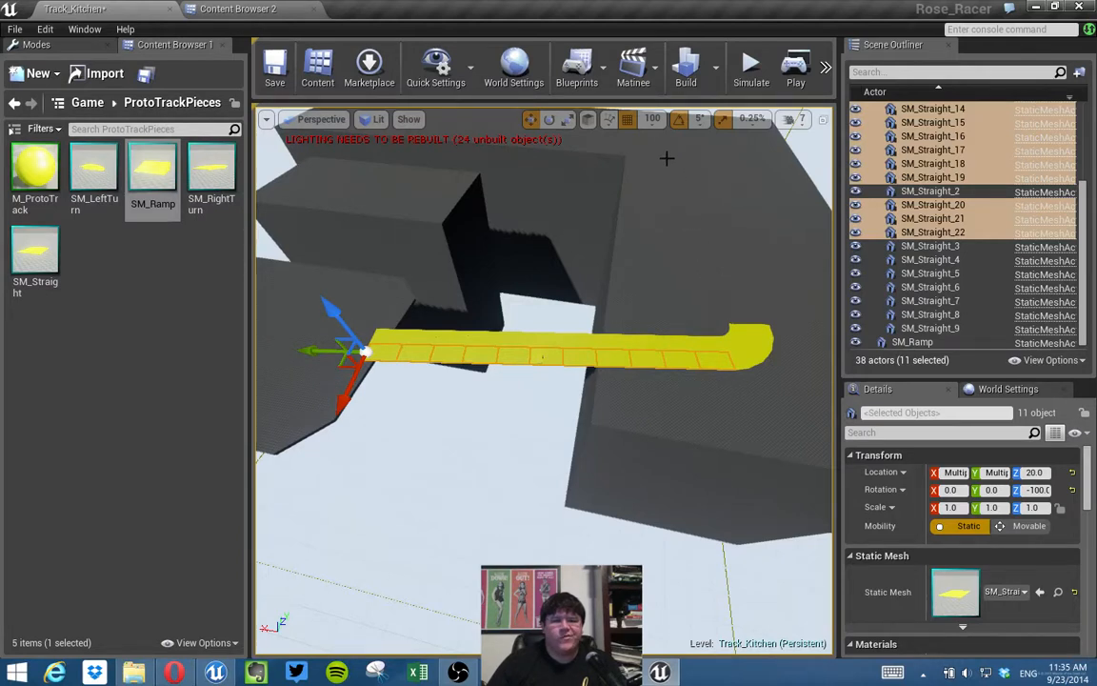
pyautogui.click(589, 119)
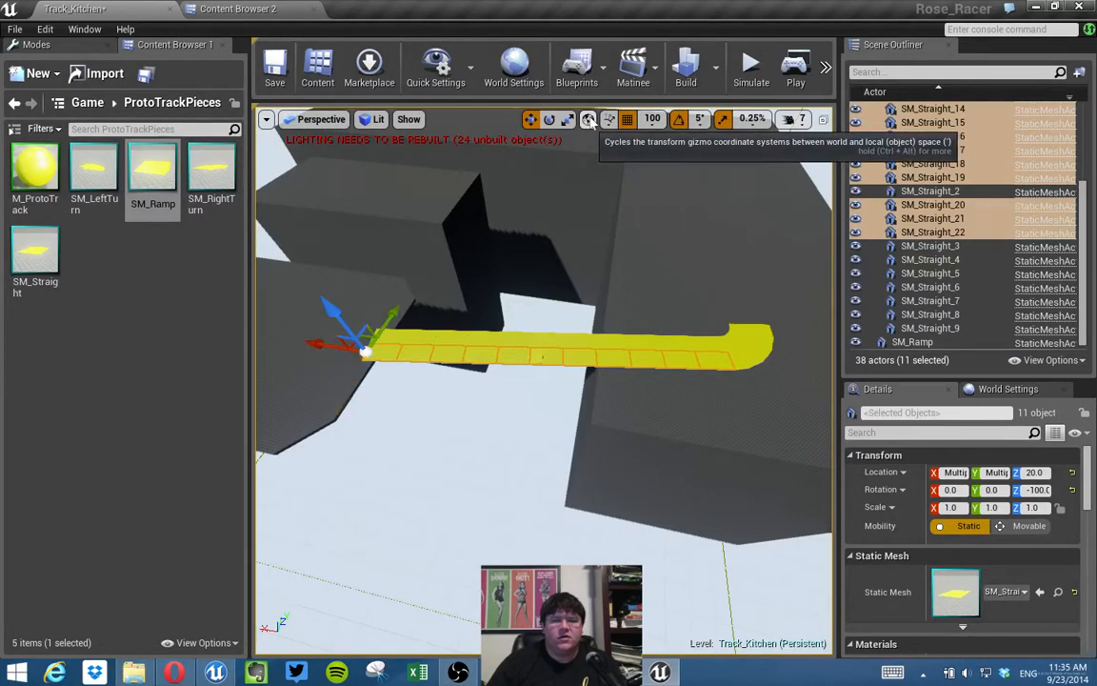
pyautogui.moveTo(541, 356); pyautogui.dragTo(541, 404, button='right')
# Create a material instance from M_ProtoTrack and name it M_ProtoTrack_Ramp.
pyautogui.rightClick(38, 188)
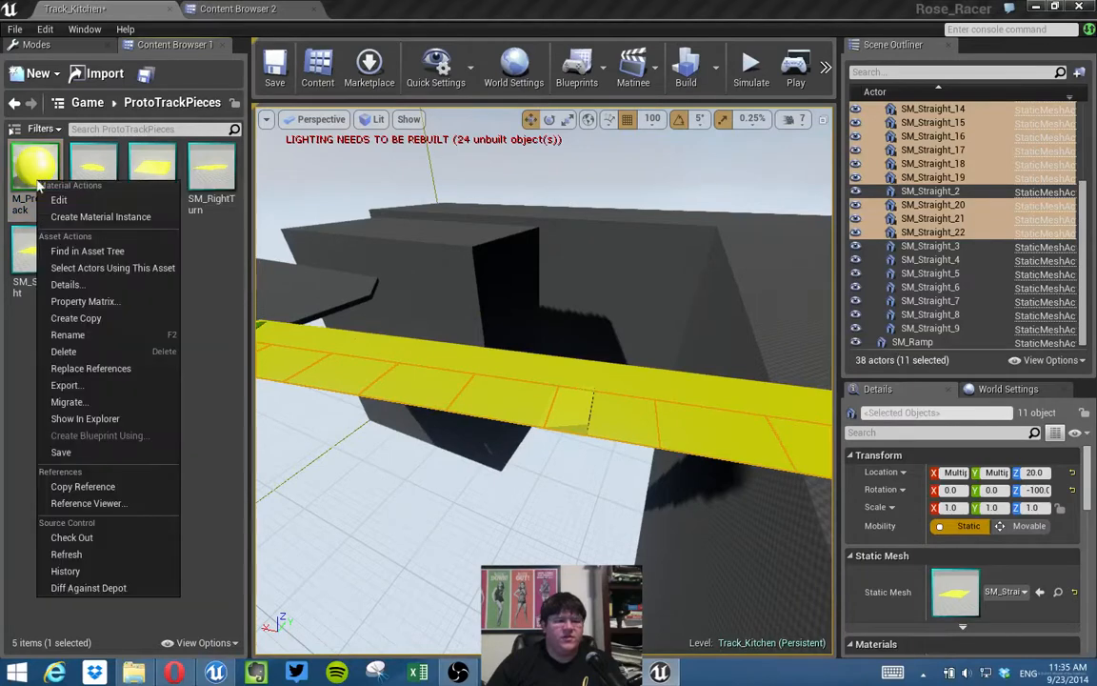
pyautogui.click(80, 219)
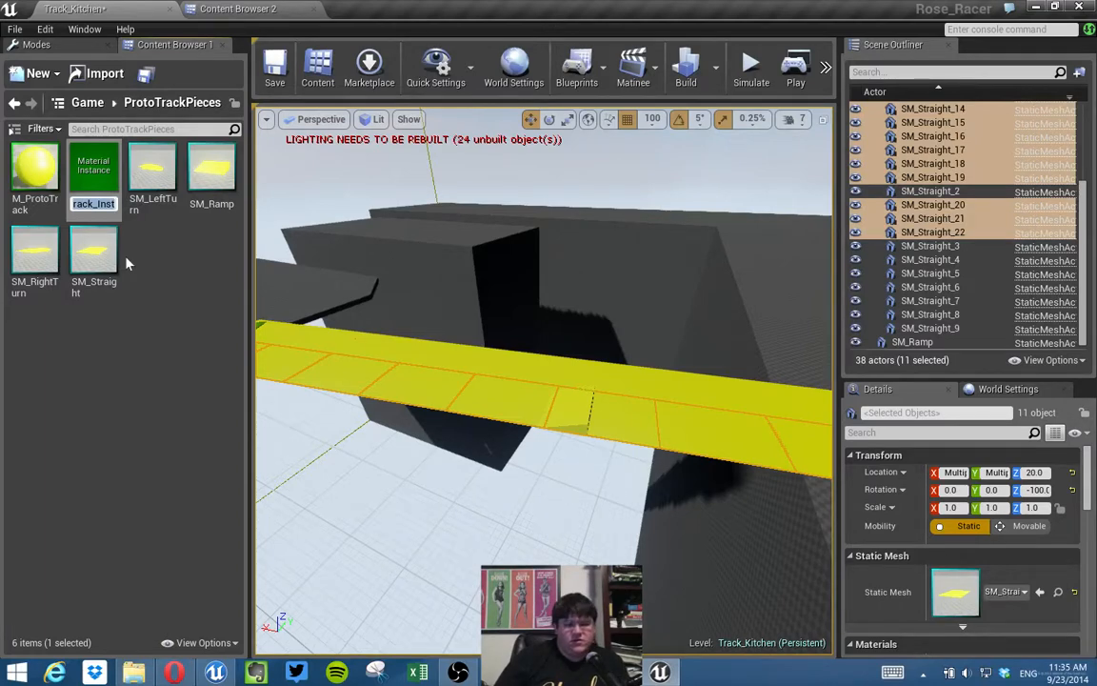
pyautogui.press('Home')
pyautogui.press('End')
pyautogui.press('BackSpace')
pyautogui.press('BackSpace')
pyautogui.press('BackSpace')
pyautogui.press('BackSpace')
pyautogui.write('Ramp')
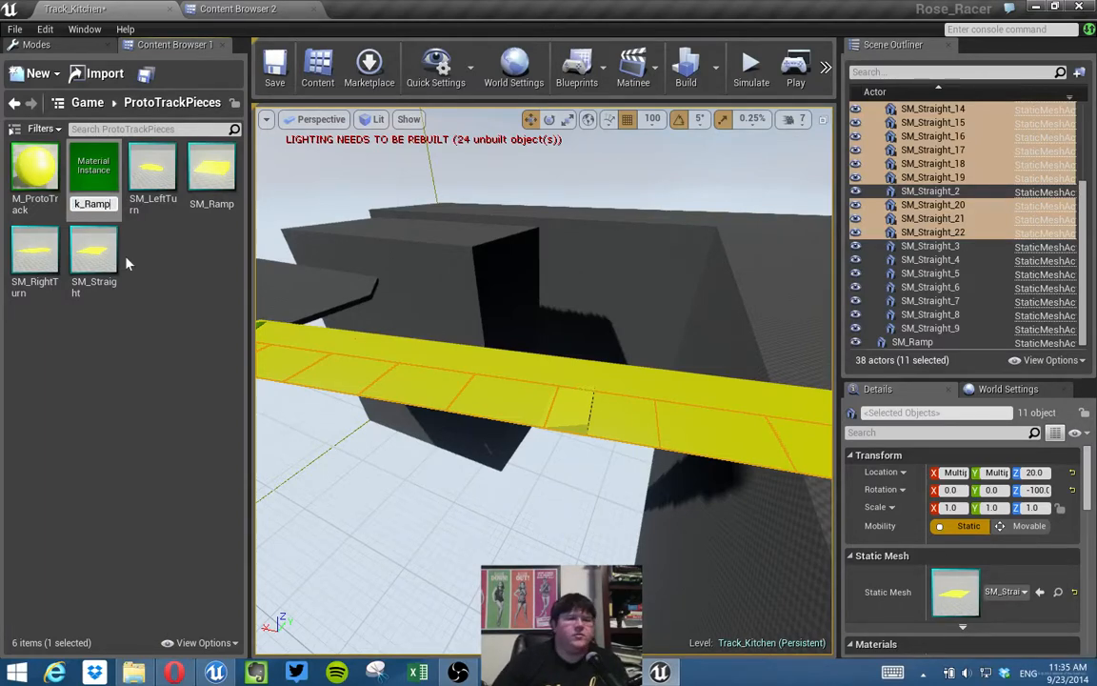
pyautogui.press('Return')
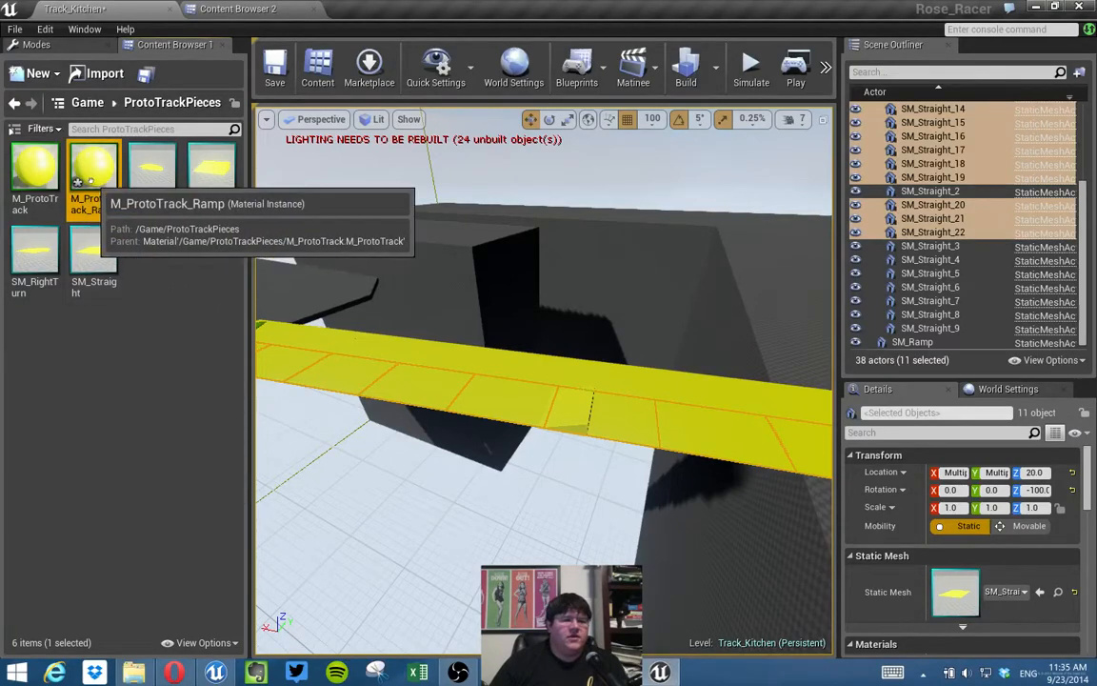
# Open the M_ProtoTrack_Ramp instance and try enabling its base property override, switching it back off.
pyautogui.doubleClick(93, 172)
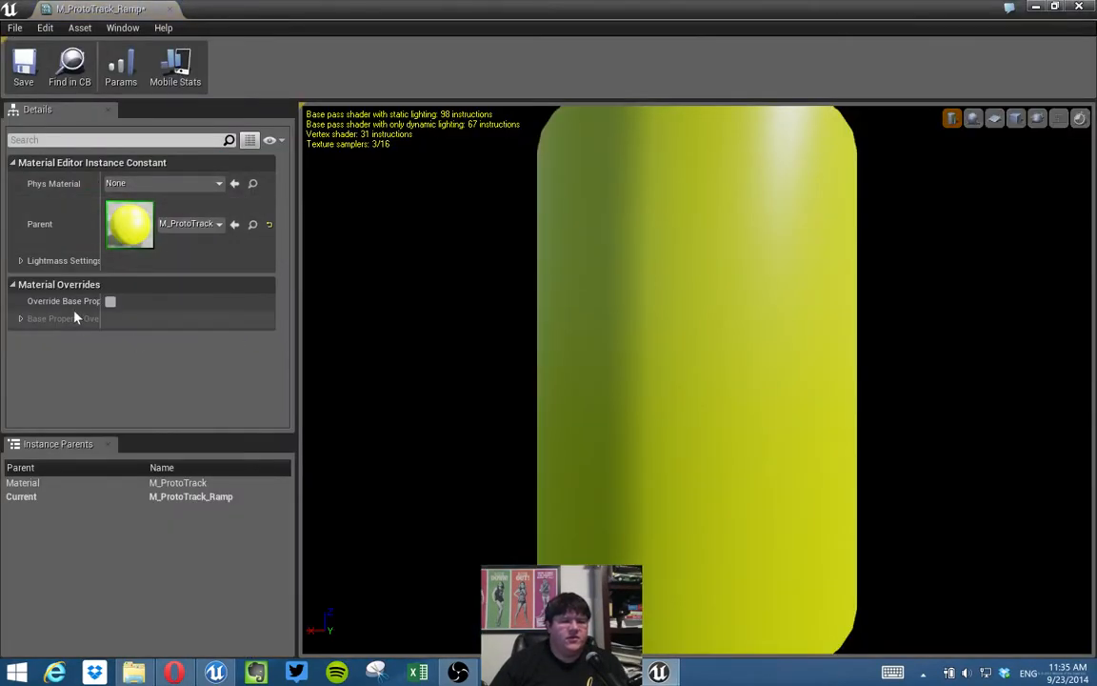
pyautogui.click(22, 319)
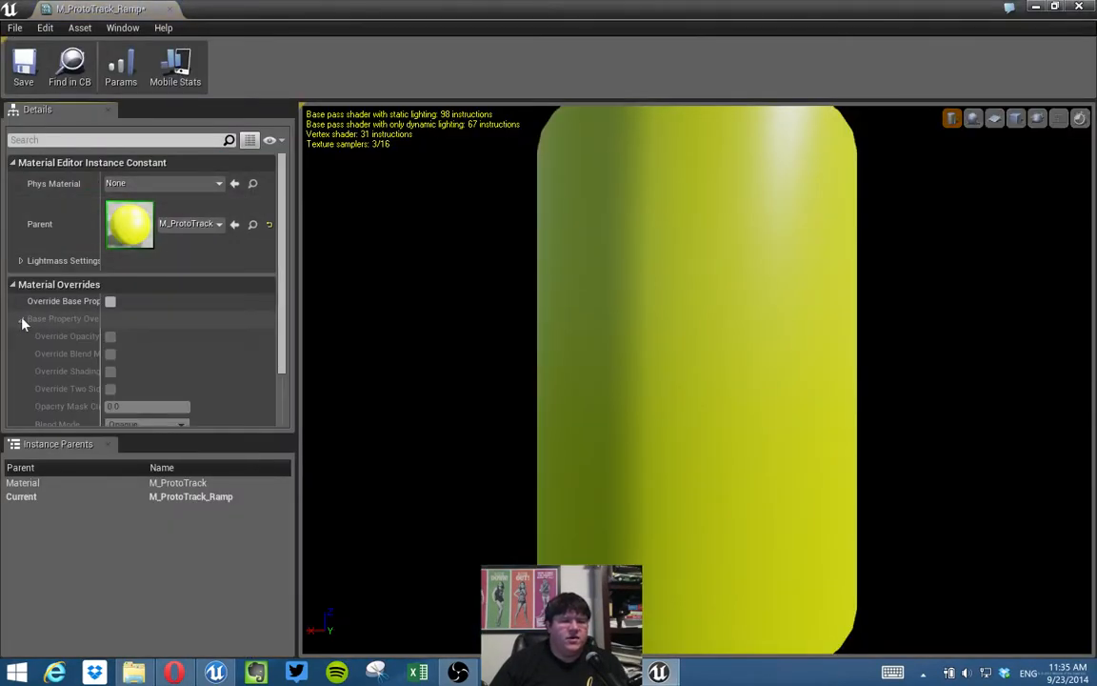
pyautogui.click(109, 302)
pyautogui.scroll(-1, 125, 308)
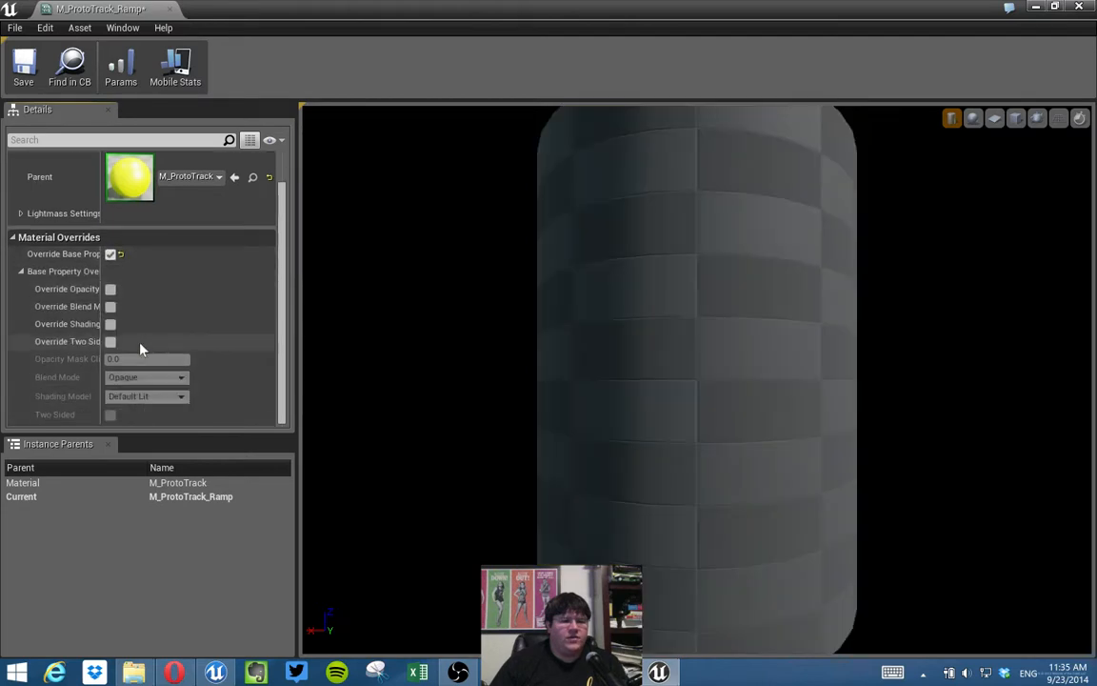
pyautogui.click(110, 254)
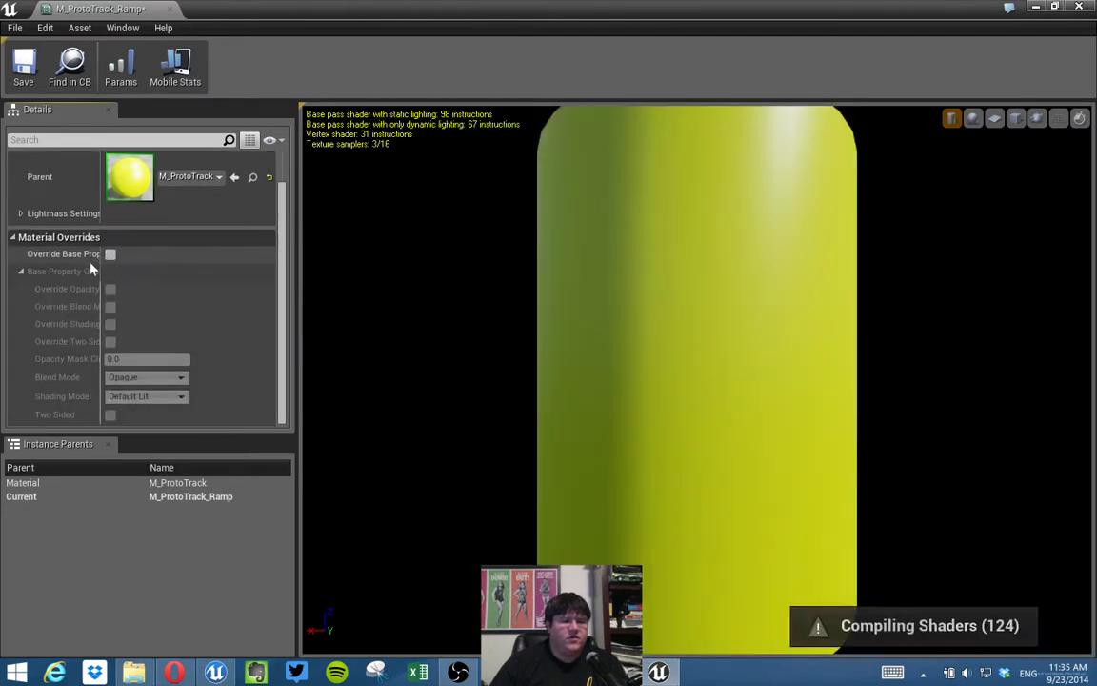
pyautogui.scroll(1, 86, 267)
pyautogui.click(21, 320)
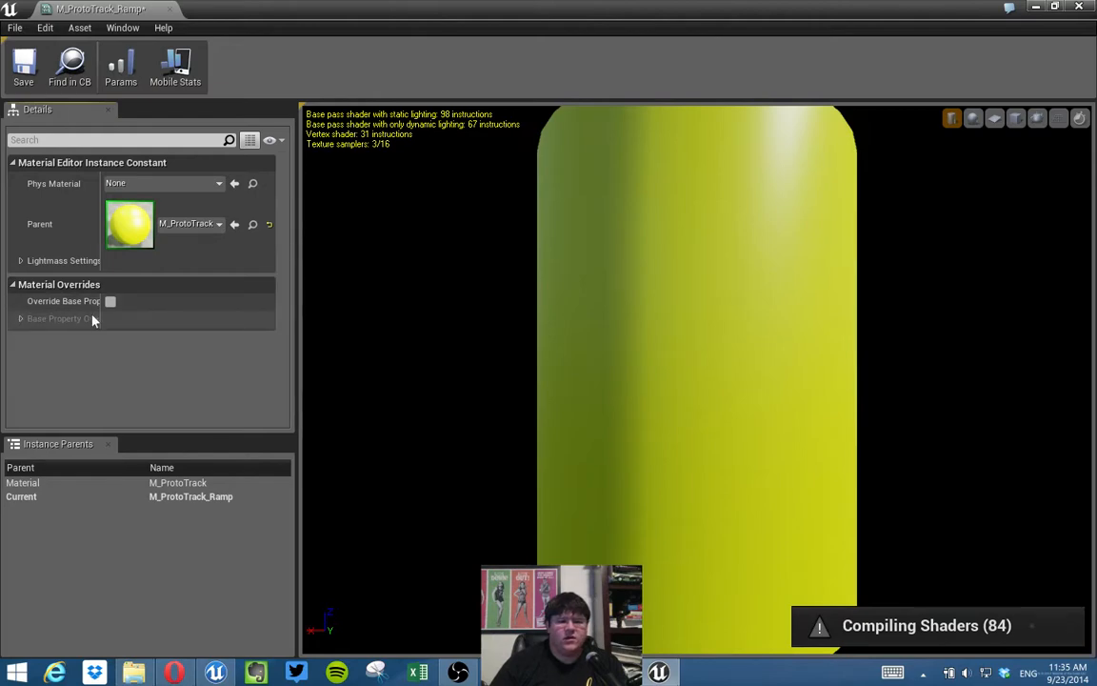
# Dock the M_ProtoTrack_Ramp editor in the main window and open the parent material M_ProtoTrack for editing.
pyautogui.moveTo(91, 12); pyautogui.dragTo(386, 10)
pyautogui.click(86, 8)
pyautogui.doubleClick(33, 162)
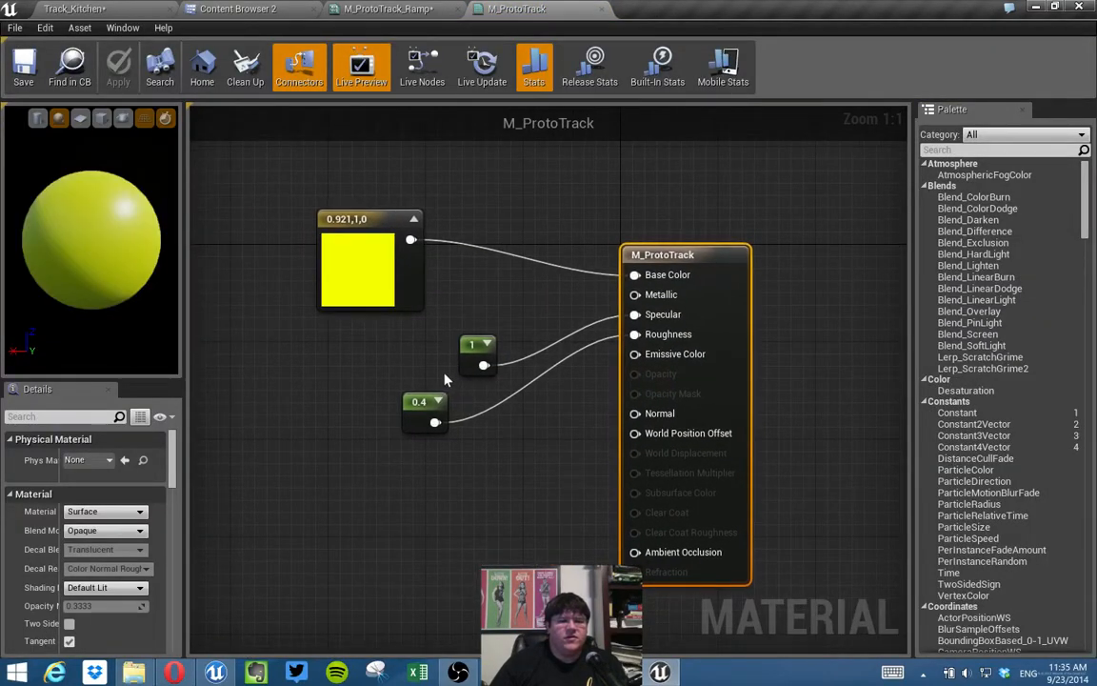
# Examine the yellow base color node of M_ProtoTrack and search the node palette for "3".
pyautogui.click(398, 219)
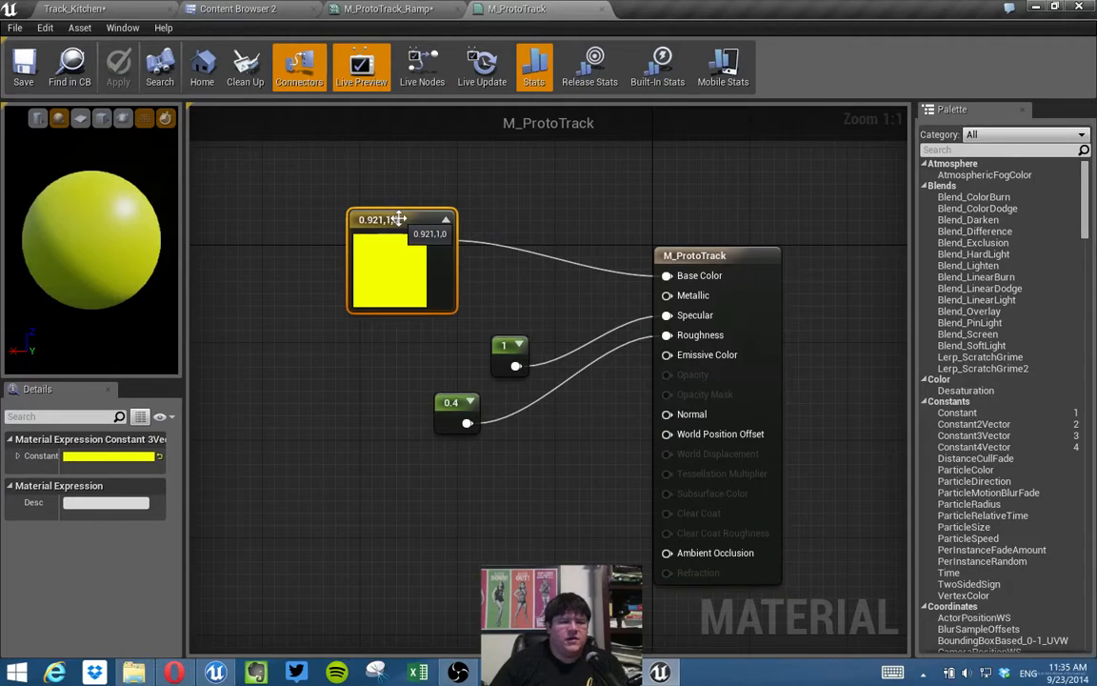
pyautogui.click(372, 360)
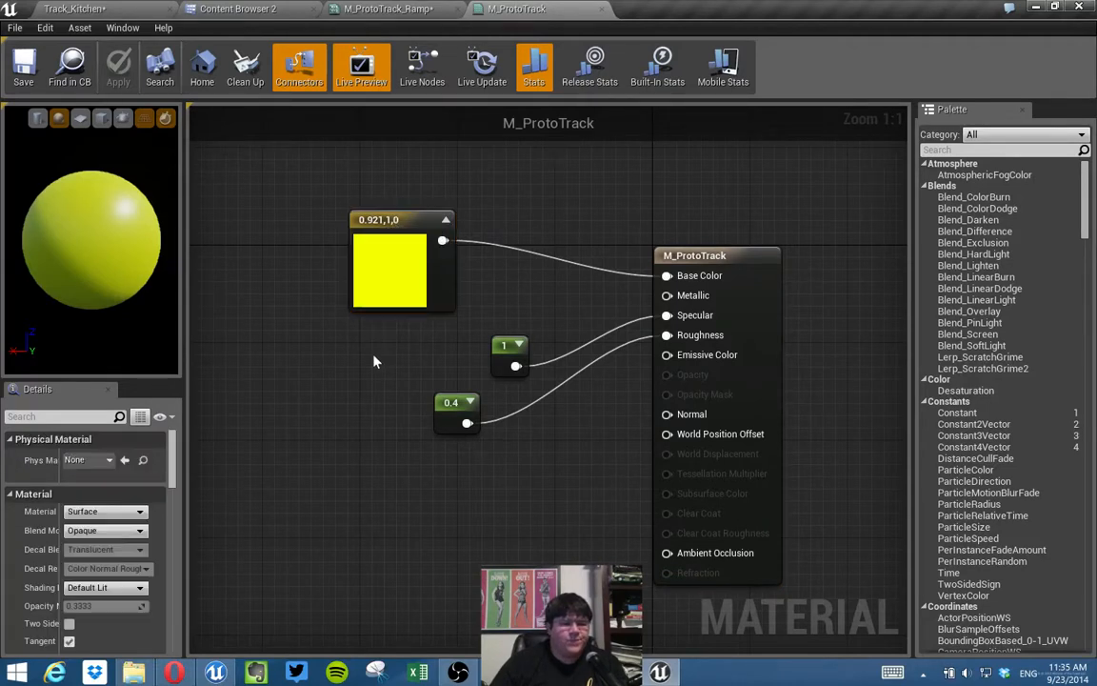
pyautogui.click(1000, 149)
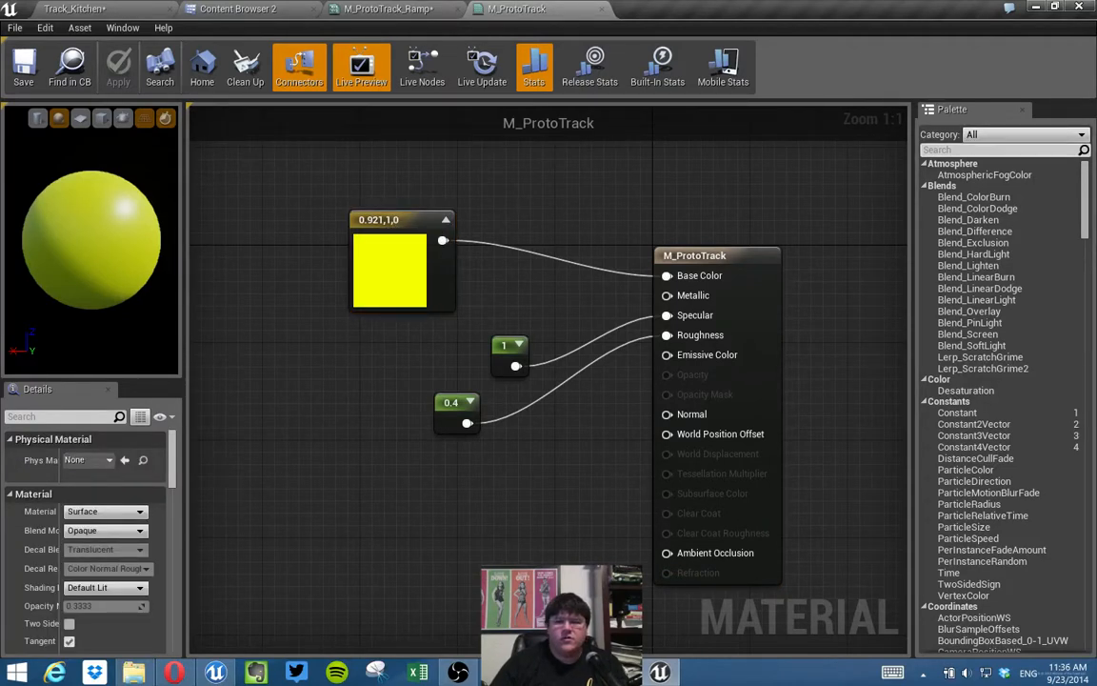
pyautogui.write('3')
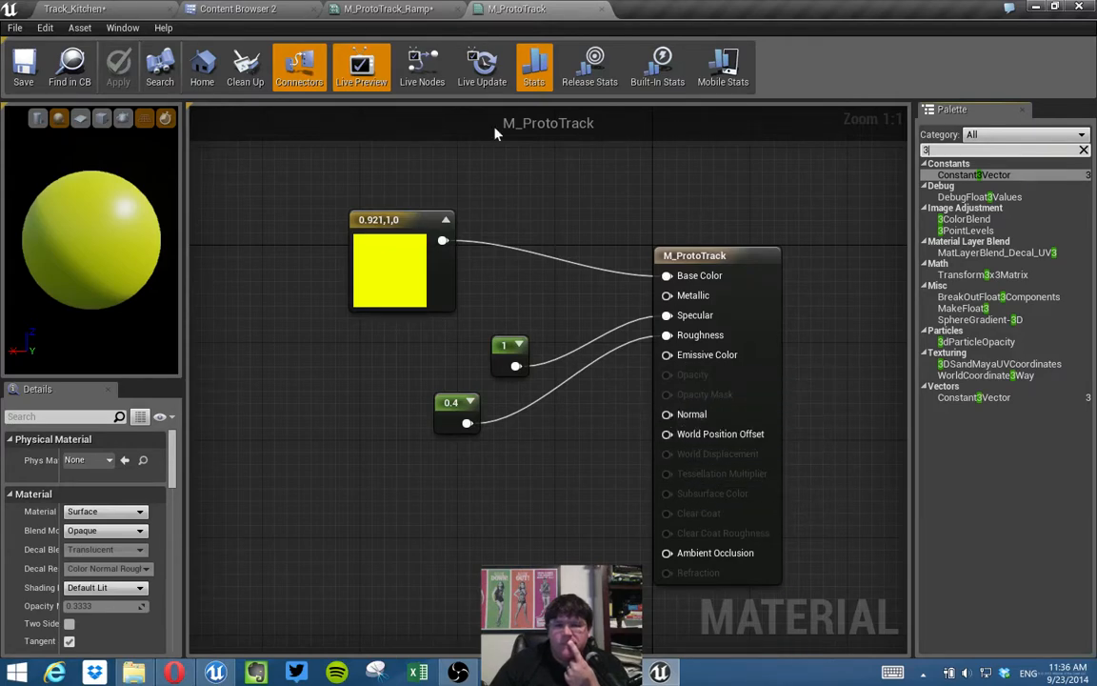
# Enable the base property override on the M_ProtoTrack_Ramp instance and review the available override options.
pyautogui.click(389, 9)
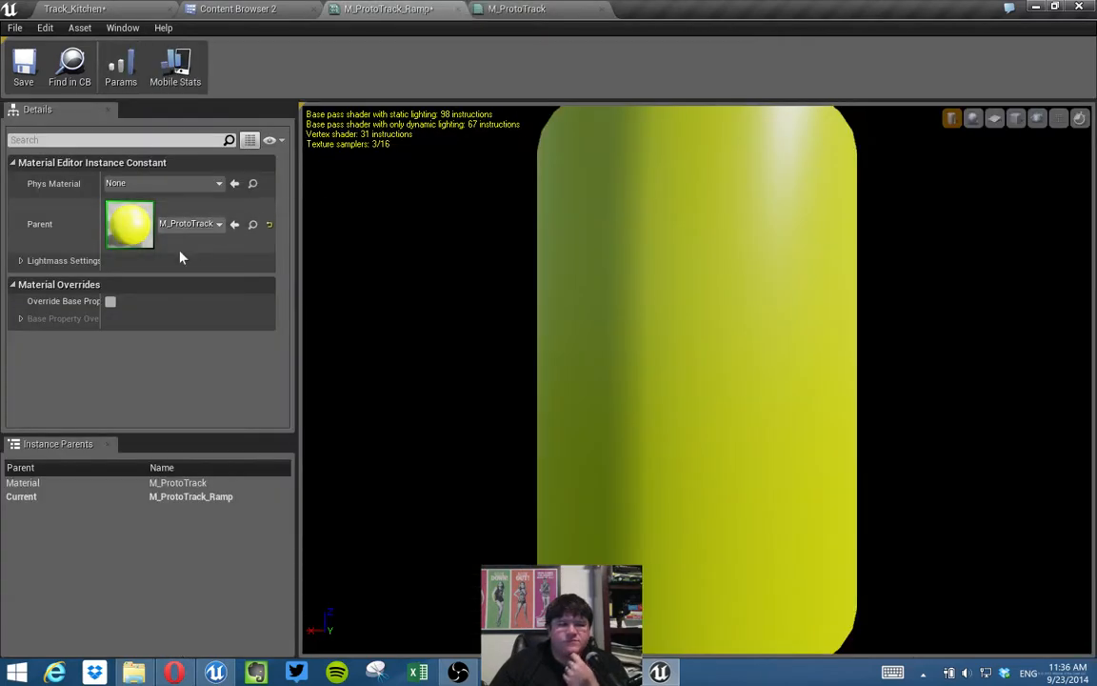
pyautogui.click(20, 260)
pyautogui.click(20, 260)
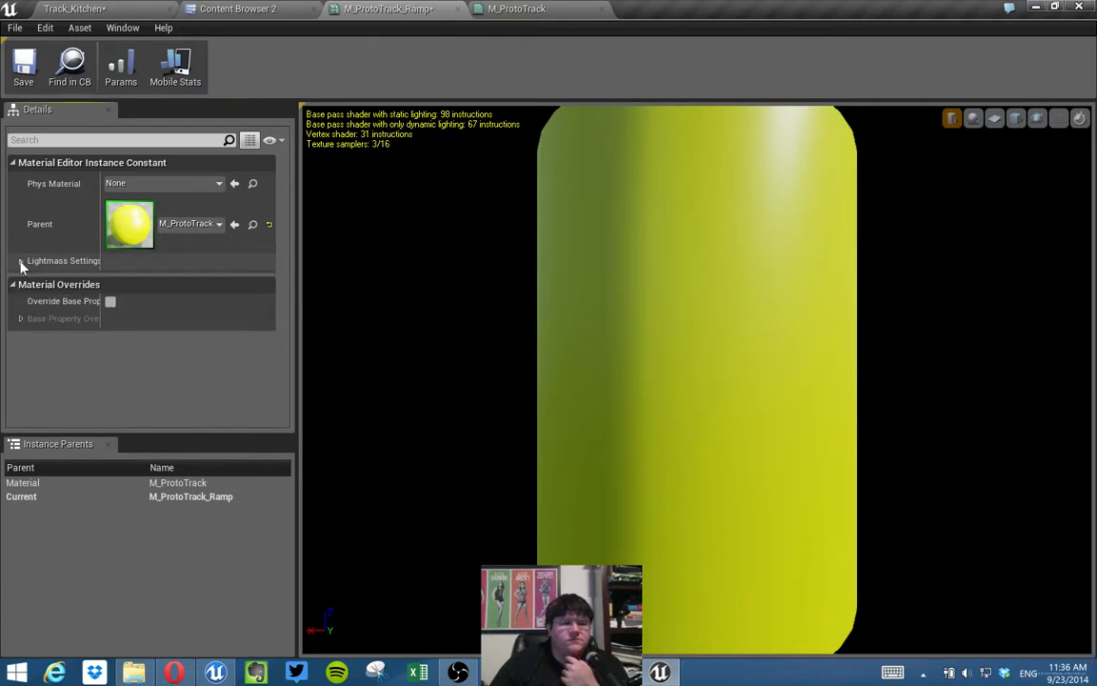
pyautogui.click(20, 320)
pyautogui.scroll(-2, 122, 314)
pyautogui.scroll(2, 124, 314)
pyautogui.click(111, 302)
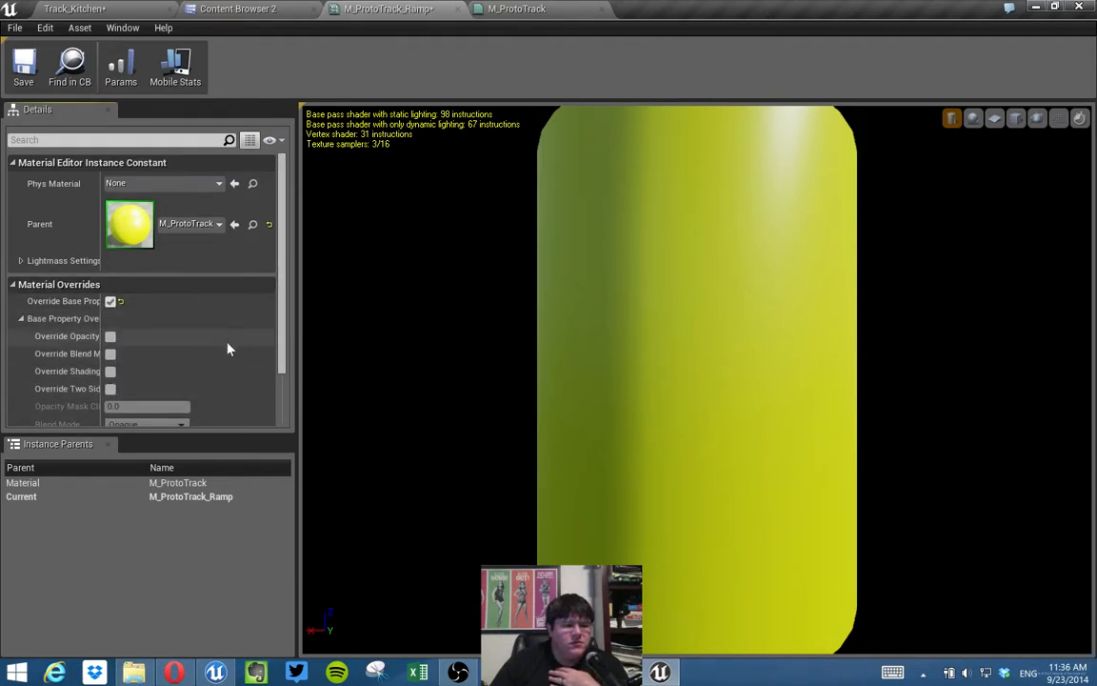
pyautogui.scroll(-2, 227, 350)
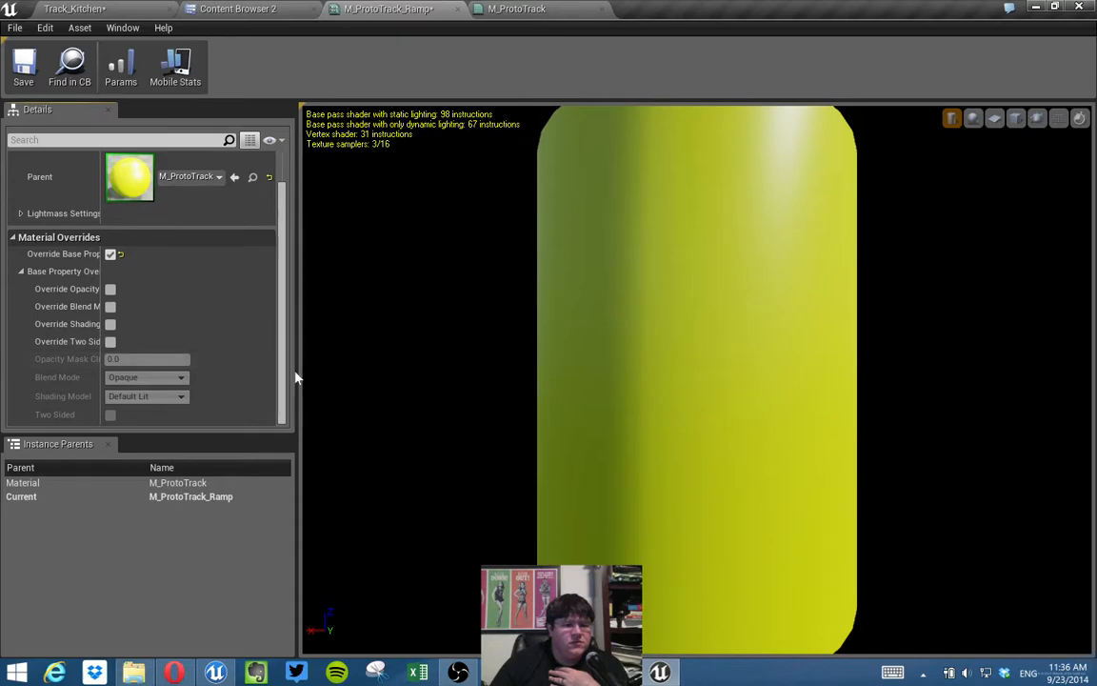
pyautogui.moveTo(294, 370); pyautogui.dragTo(310, 373)
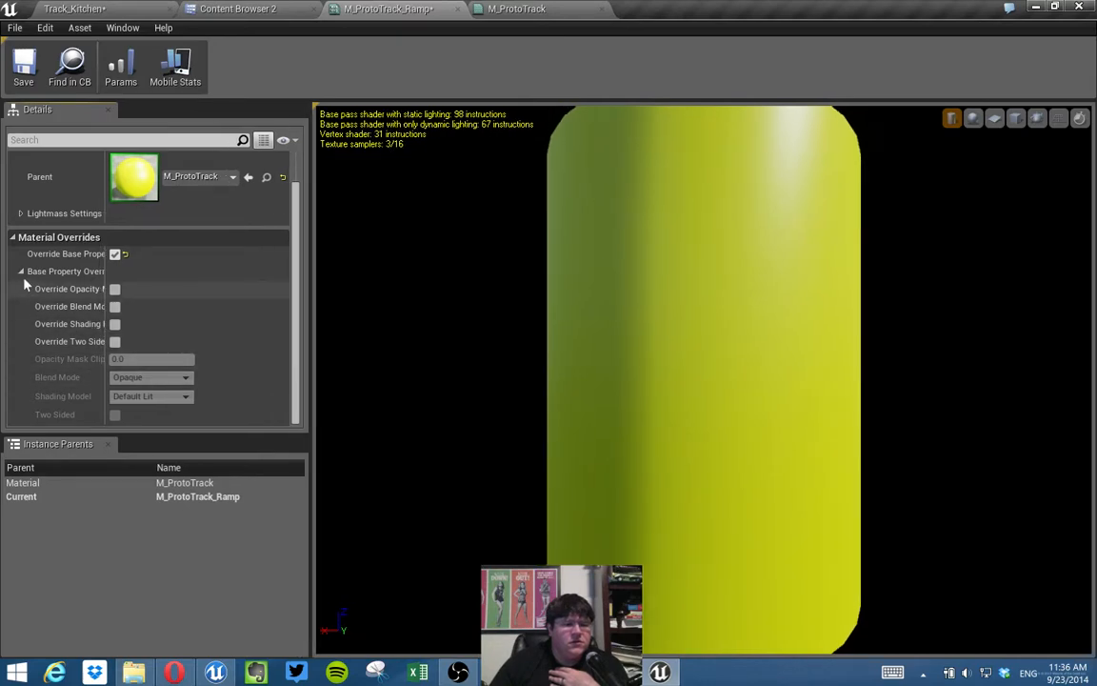
pyautogui.click(20, 271)
# Browse to the Game > Materials folder and open M_Vehicle_Sedan_Inst_Paint to examine its parameter overrides.
pyautogui.click(131, 10)
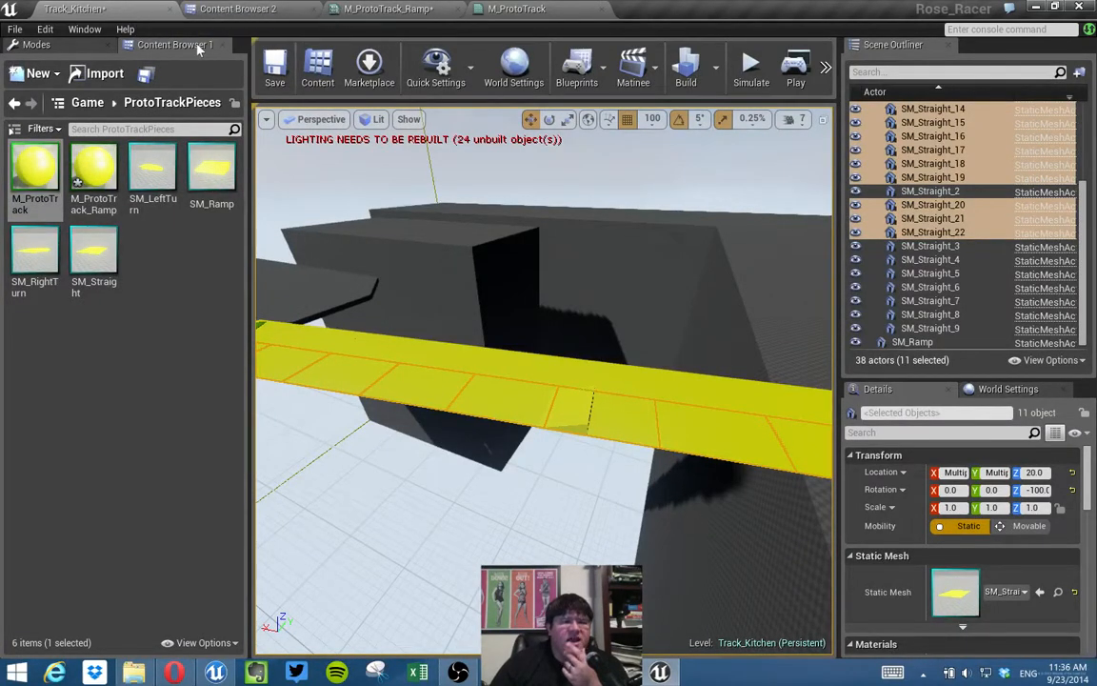
pyautogui.click(229, 10)
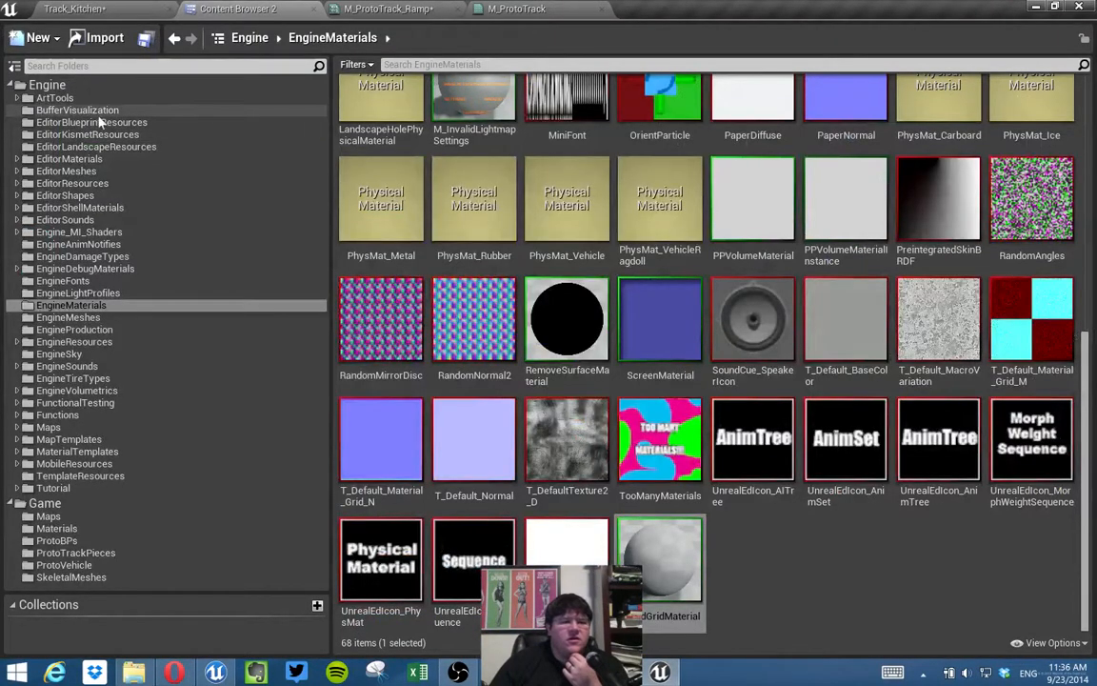
pyautogui.click(44, 86)
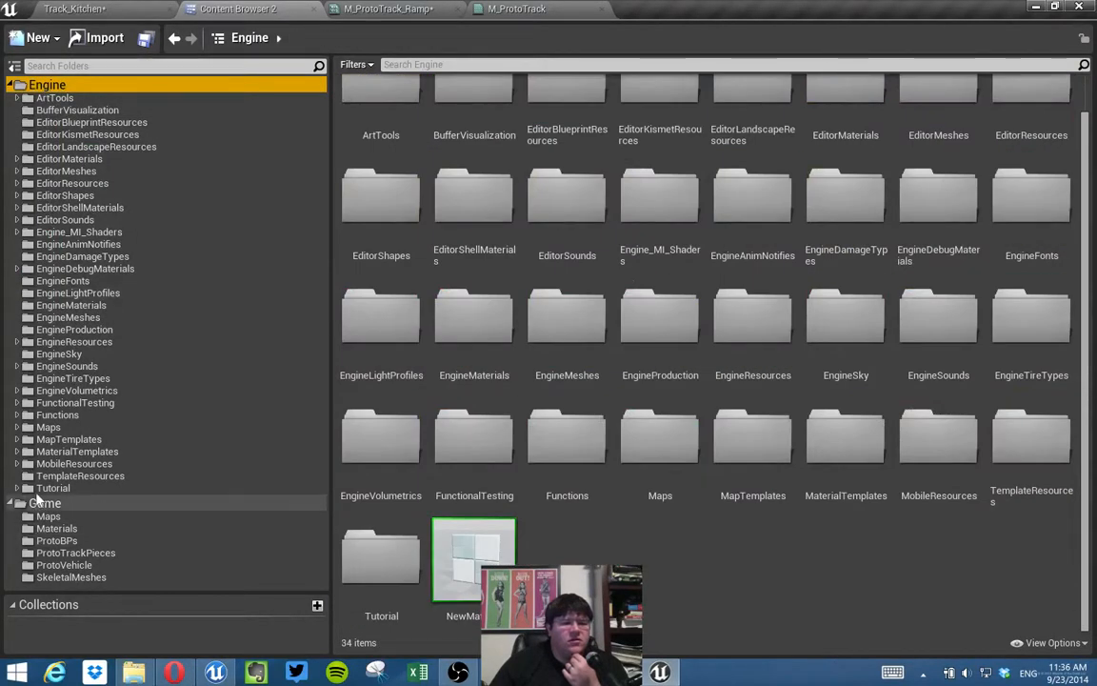
pyautogui.click(40, 505)
pyautogui.click(12, 84)
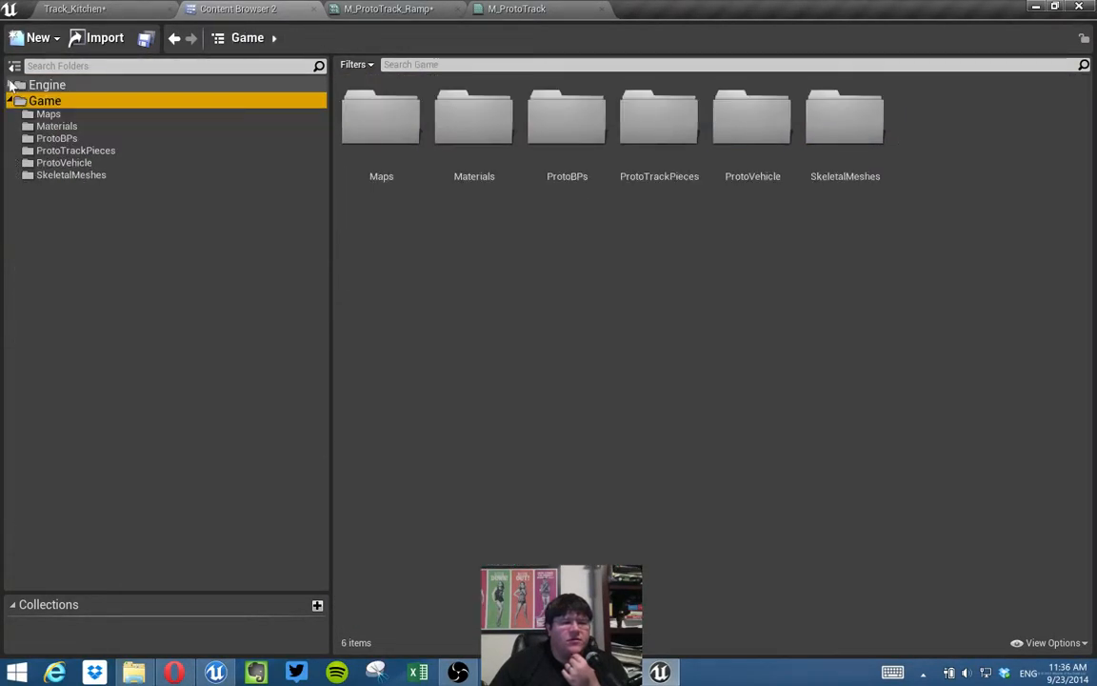
pyautogui.click(56, 126)
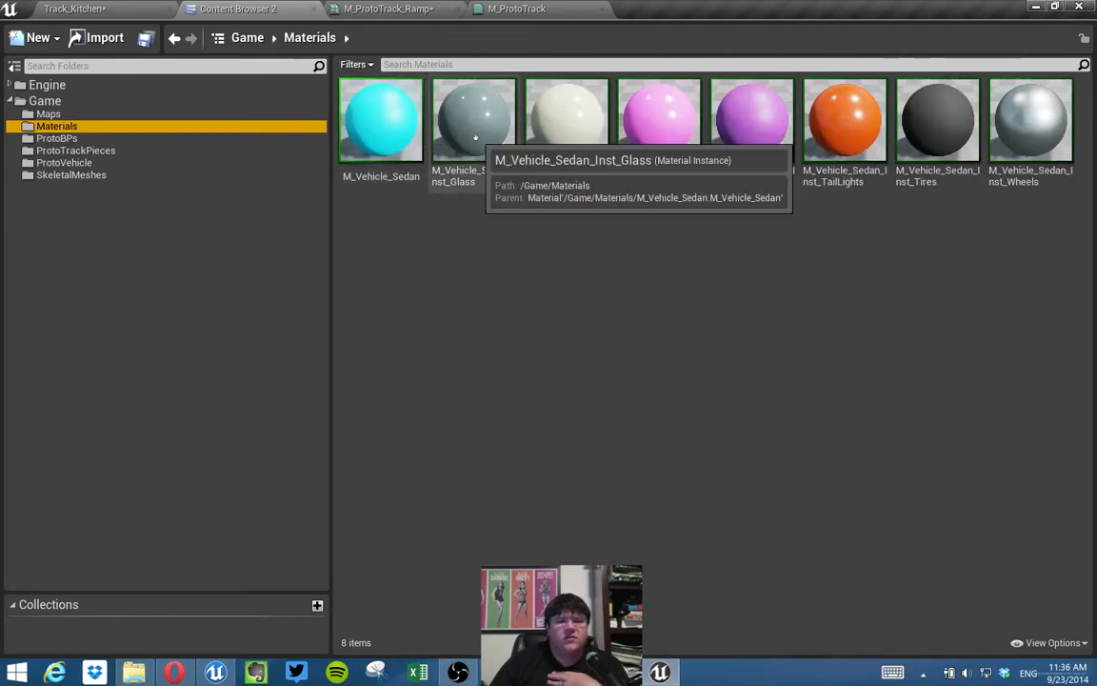
pyautogui.doubleClick(695, 136)
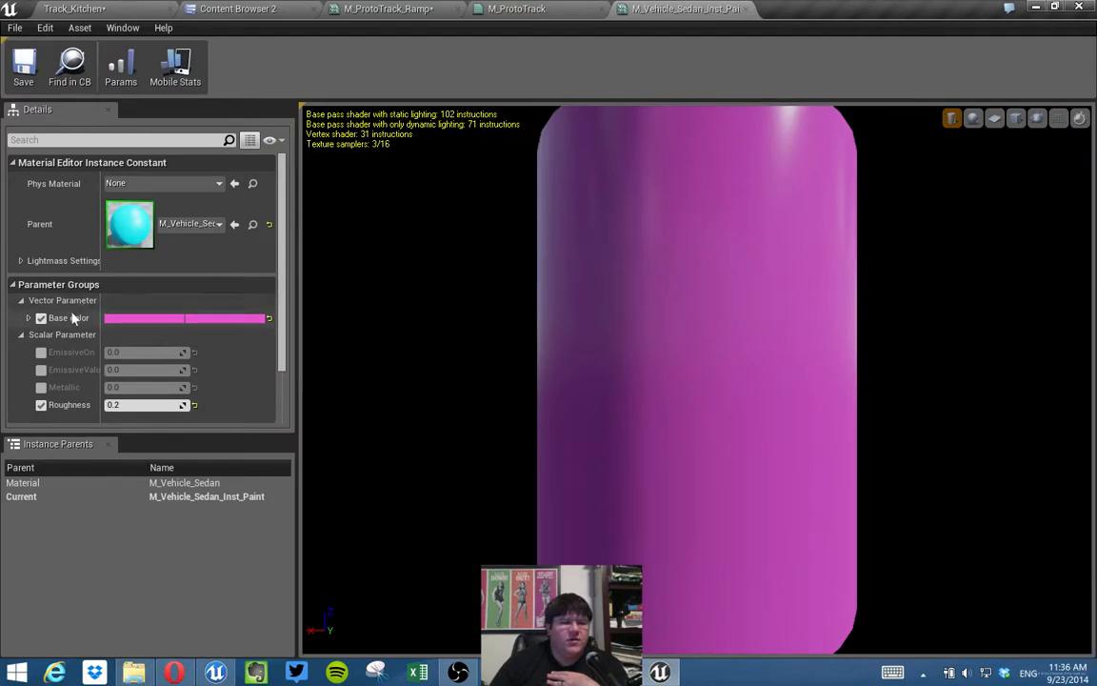
# Open the parent material M_Vehicle_Sedan, examine its Base color parameter node, and close both vehicle material editors.
pyautogui.click(267, 10)
pyautogui.doubleClick(385, 117)
pyautogui.moveTo(419, 292); pyautogui.dragTo(664, 453, button='right')
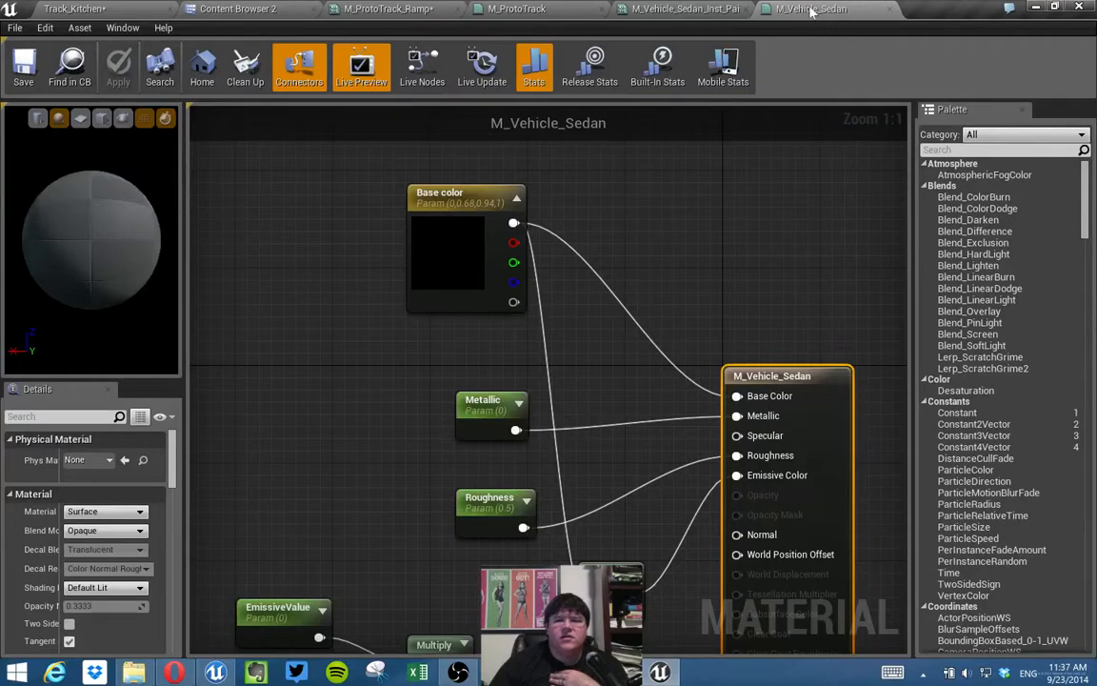
pyautogui.click(505, 193)
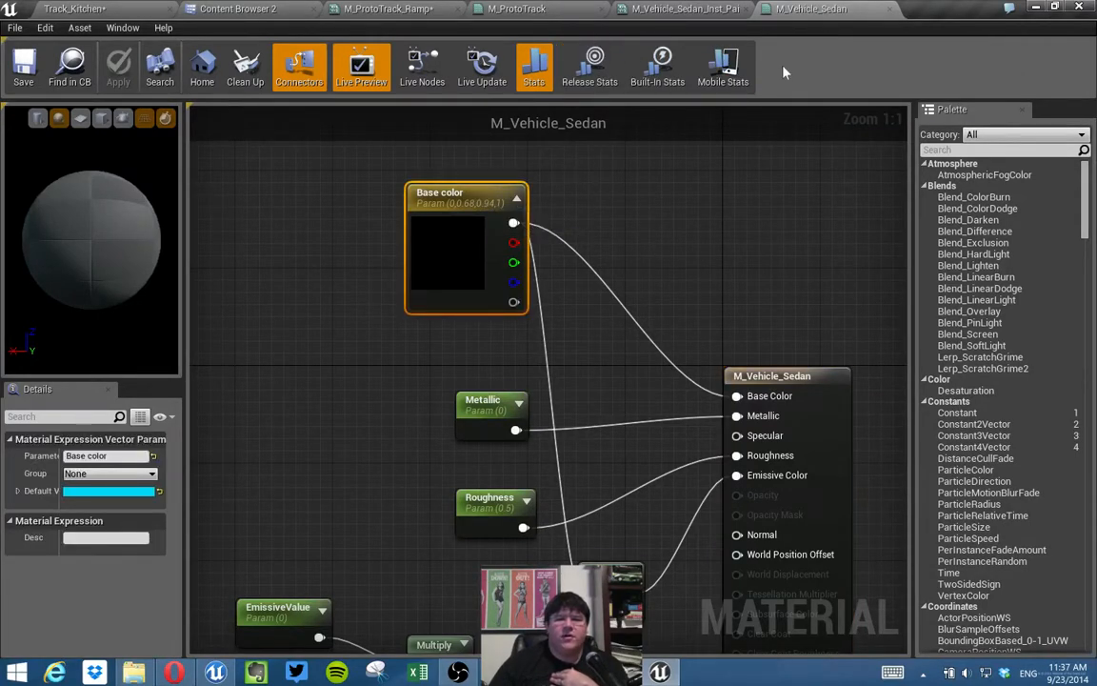
pyautogui.middleClick(806, 11)
pyautogui.middleClick(683, 12)
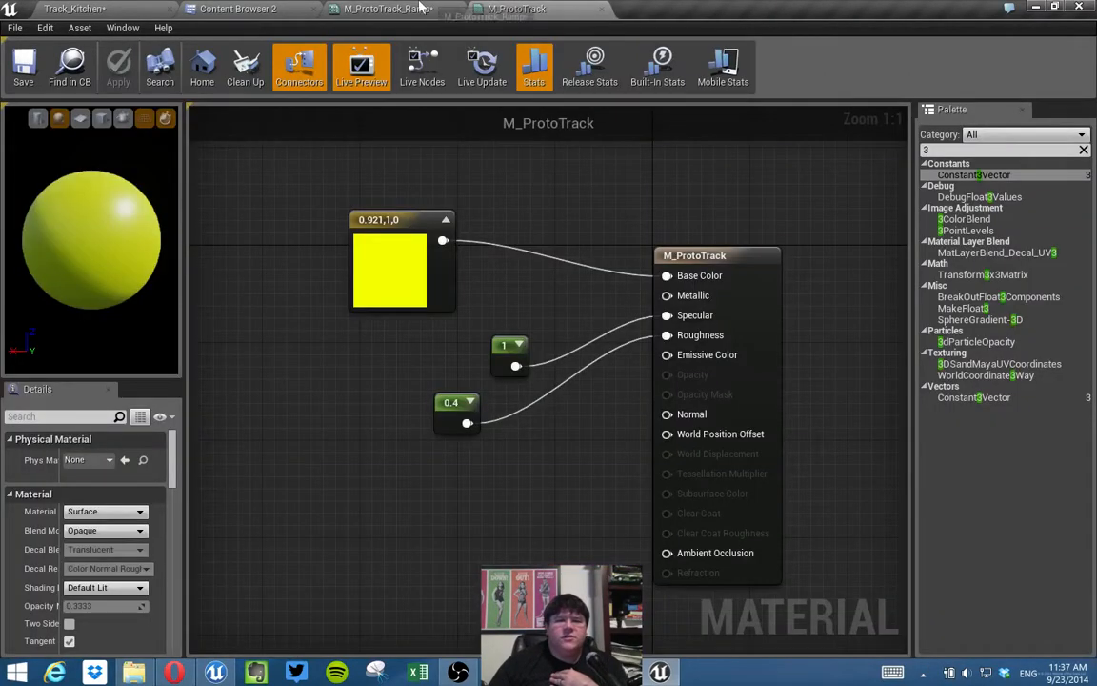
# Add a VectorParameter node to the M_ProtoTrack graph beside the yellow constant color node.
pyautogui.moveTo(322, 269); pyautogui.dragTo(391, 250, button='right')
pyautogui.rightClick(332, 307)
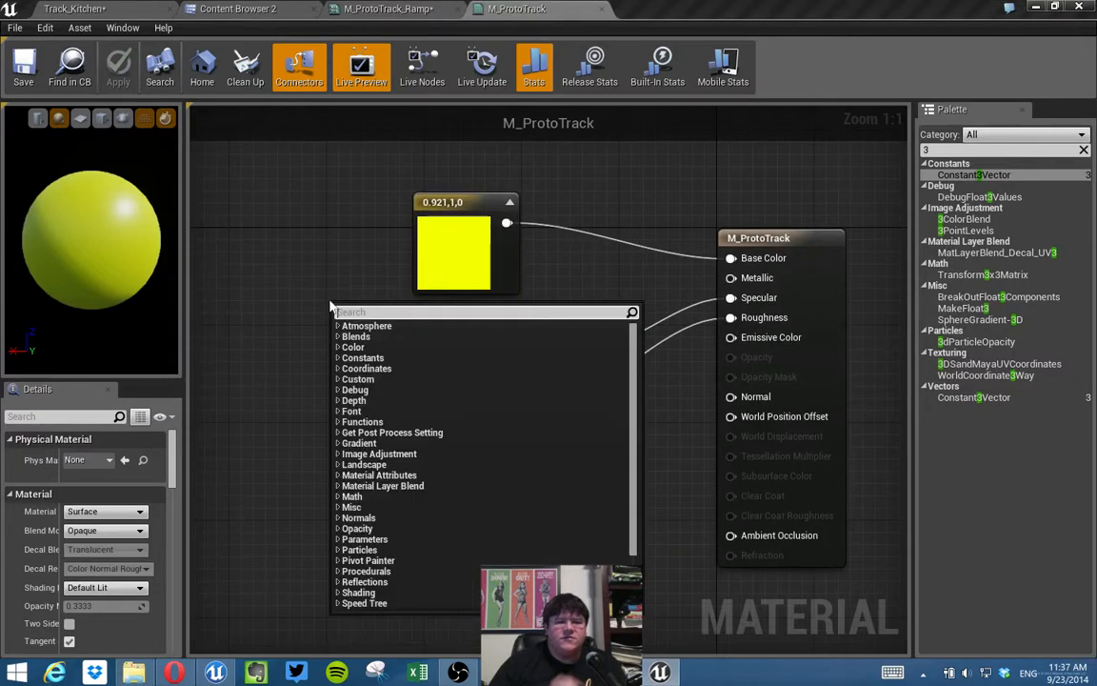
pyautogui.write('vector')
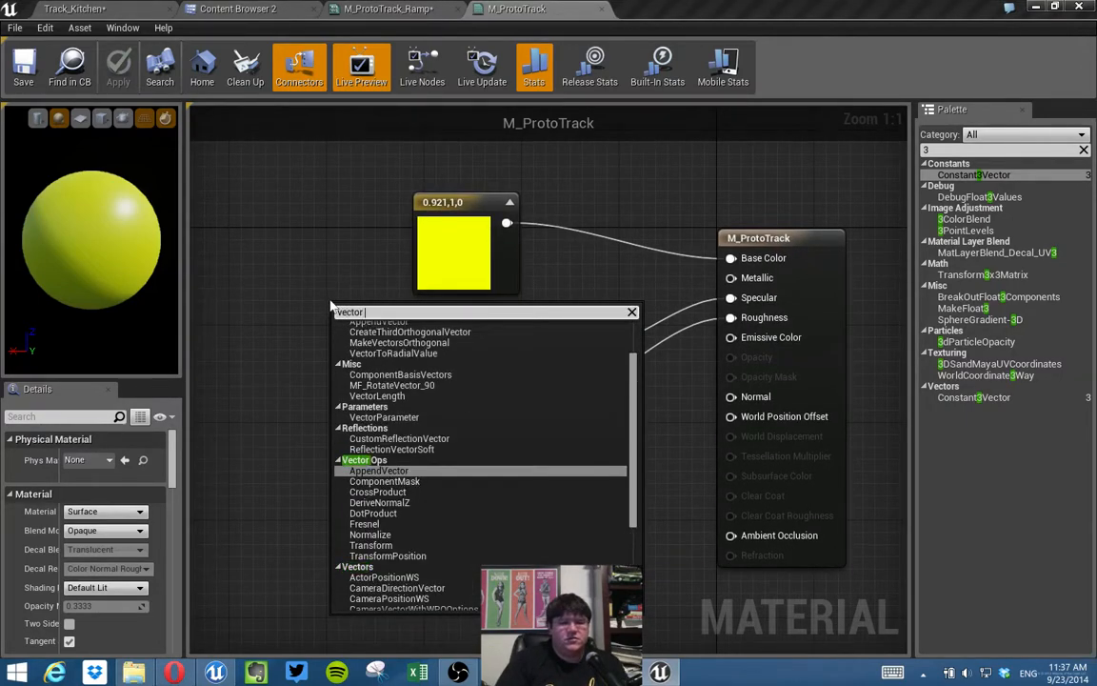
pyautogui.write(' param')
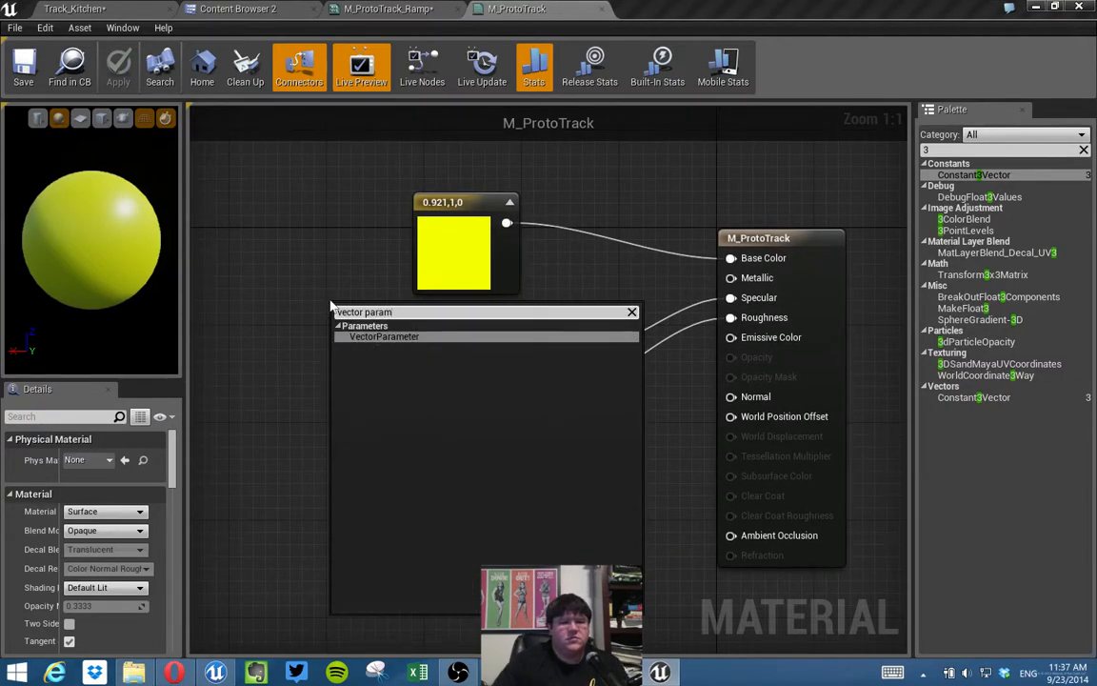
pyautogui.click(376, 336)
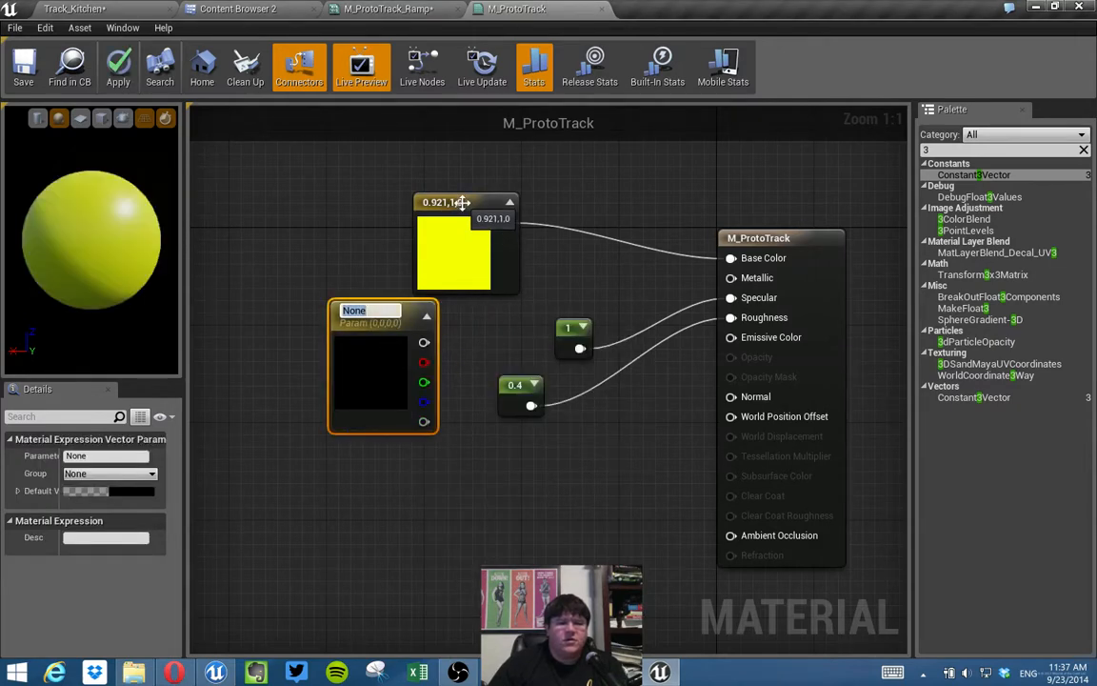
# Set the vector parameter's default value to the same yellow as the existing constant color node.
pyautogui.click(458, 229)
pyautogui.click(114, 459)
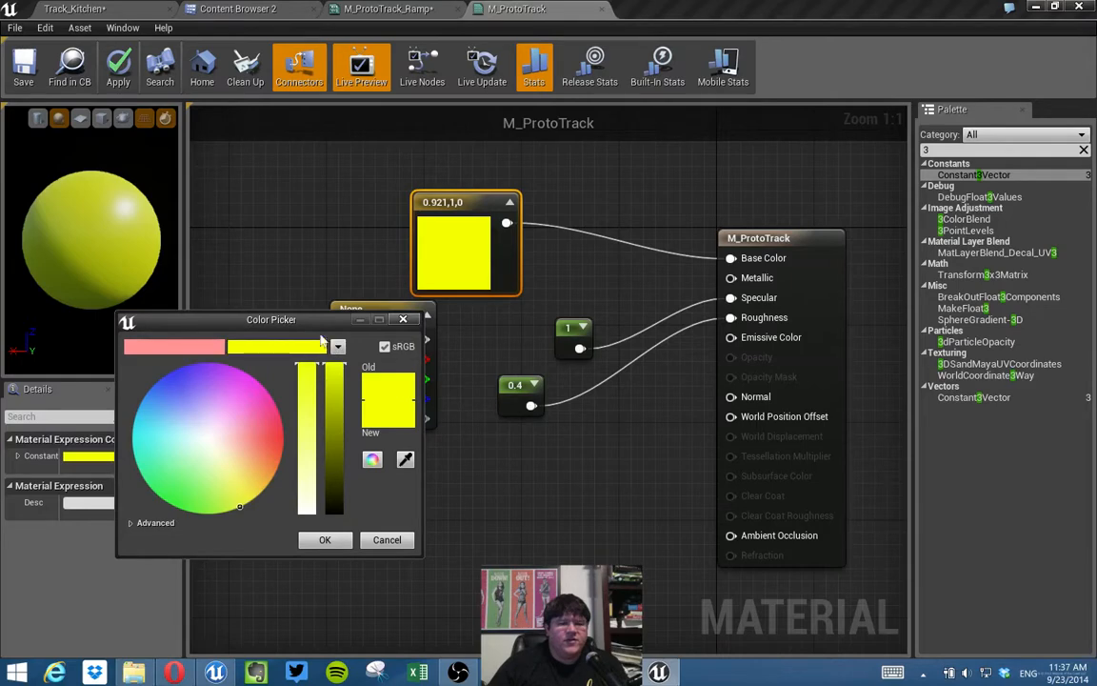
pyautogui.click(373, 308)
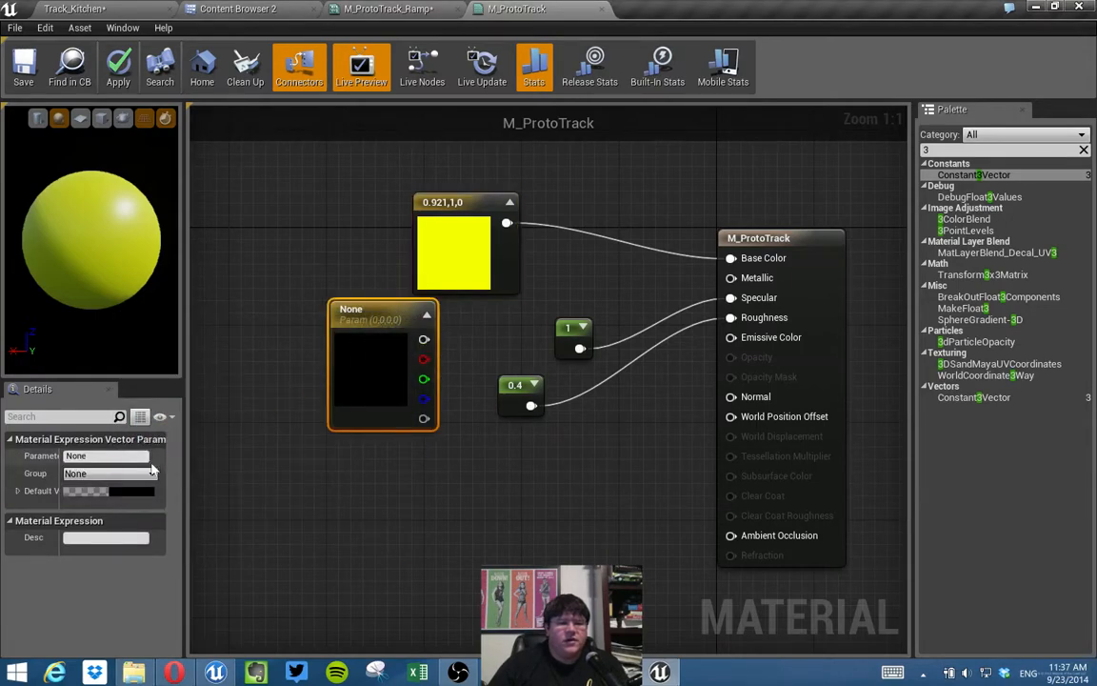
pyautogui.click(134, 491)
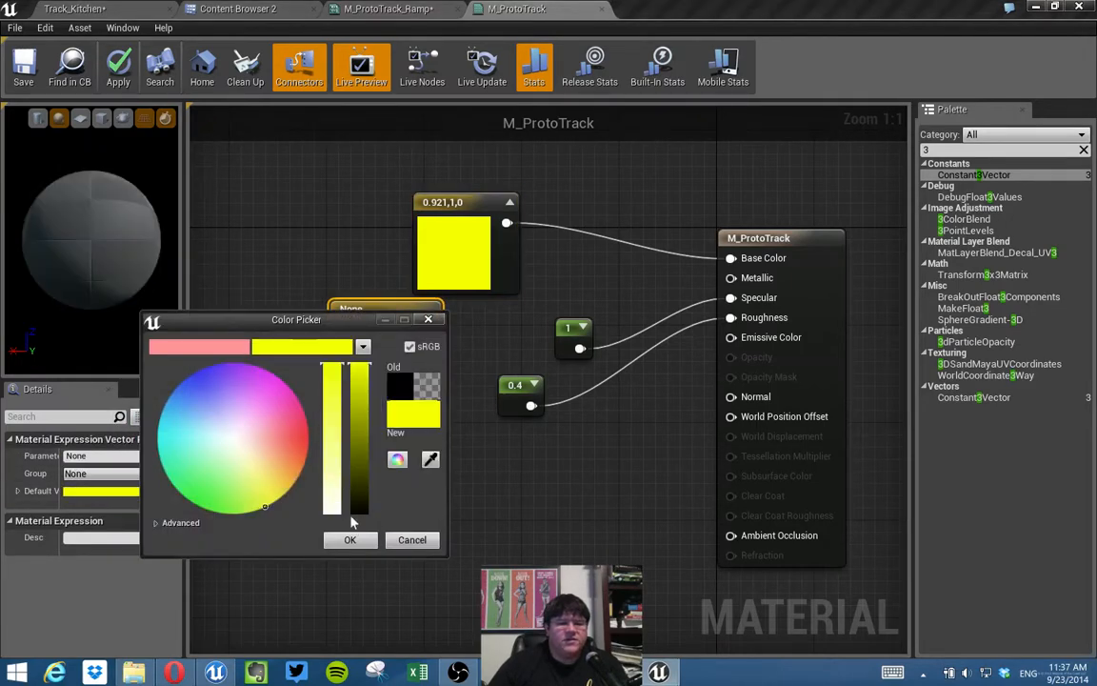
pyautogui.click(350, 539)
# Transfer the Base Color connection from the yellow constant to the vector parameter and delete the constant node.
pyautogui.keyDown('ctrl'); pyautogui.moveTo(505, 223); pyautogui.dragTo(480, 222); pyautogui.keyUp('ctrl')
pyautogui.click(461, 204)
pyautogui.press('Delete')
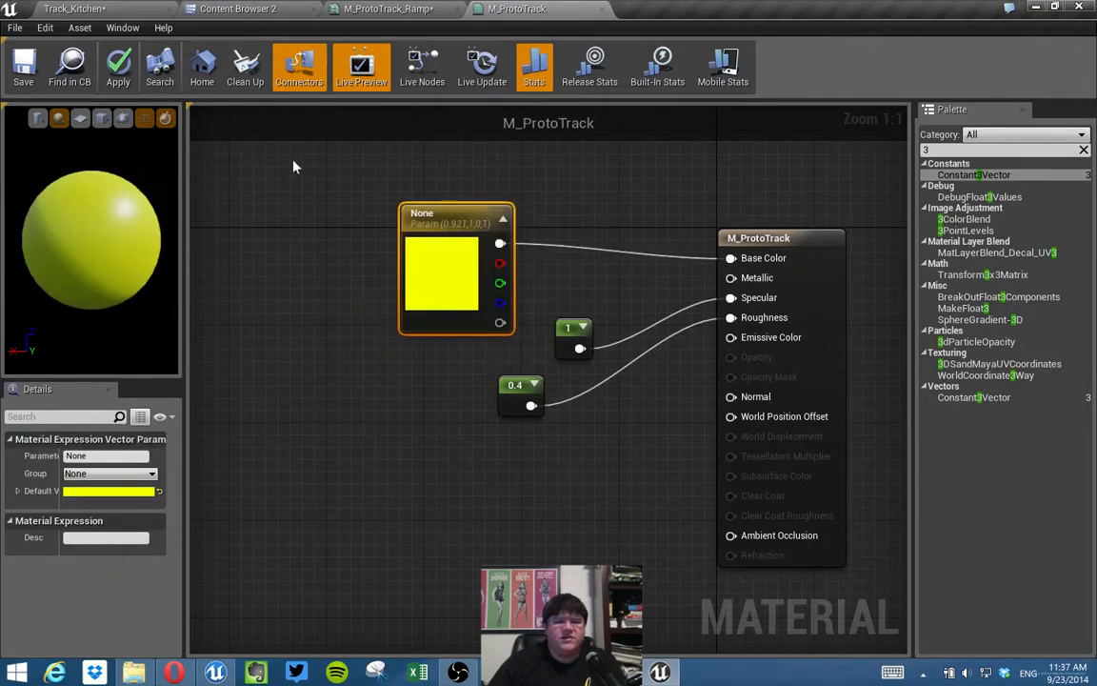
# Apply the changes to M_ProtoTrack, check the file out of source control, and save it.
pyautogui.click(118, 68)
pyautogui.click(27, 76)
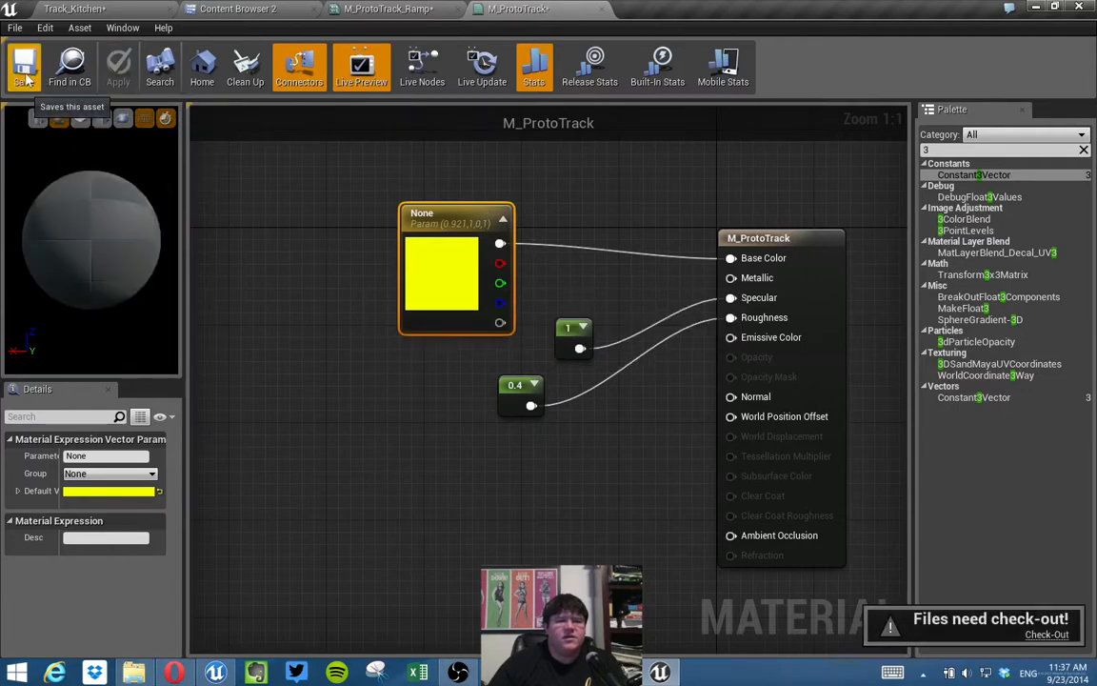
pyautogui.click(1045, 637)
pyautogui.click(569, 475)
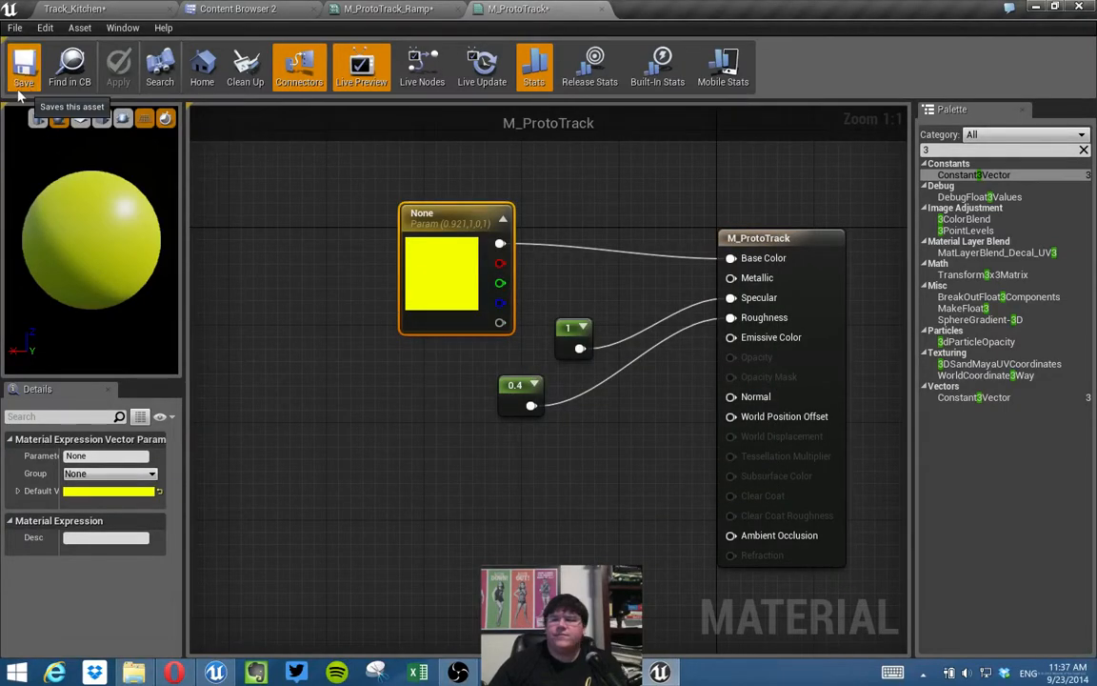
pyautogui.click(23, 76)
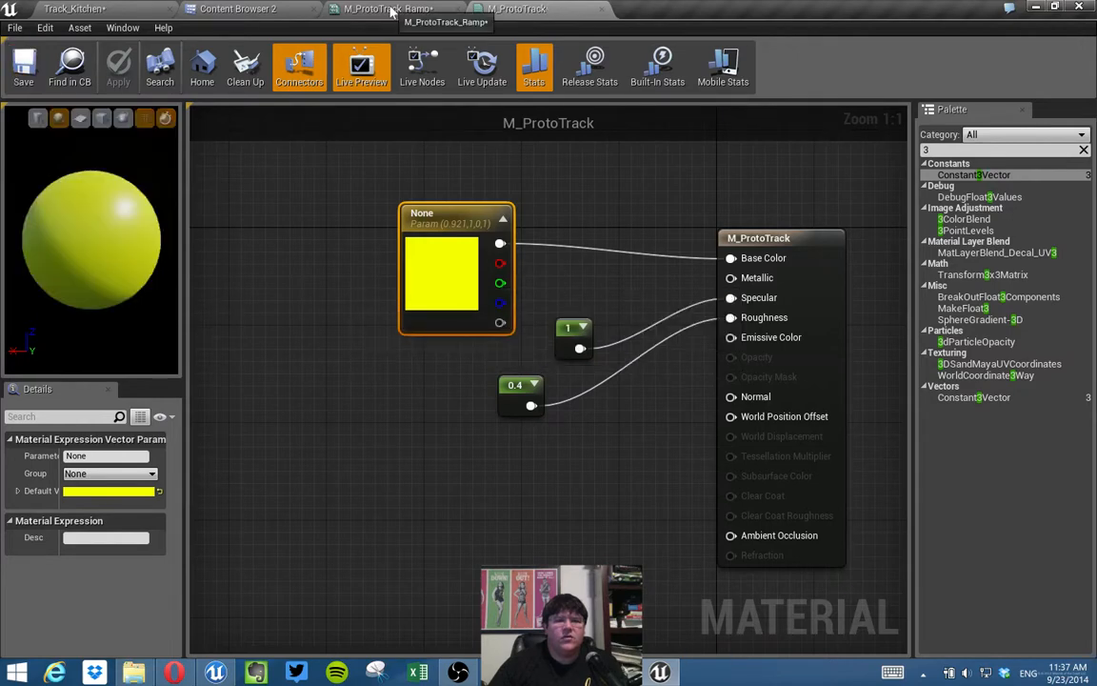
# Set the vector parameter color of the M_ProtoTrack_Ramp instance to blue and save the instance.
pyautogui.click(390, 10)
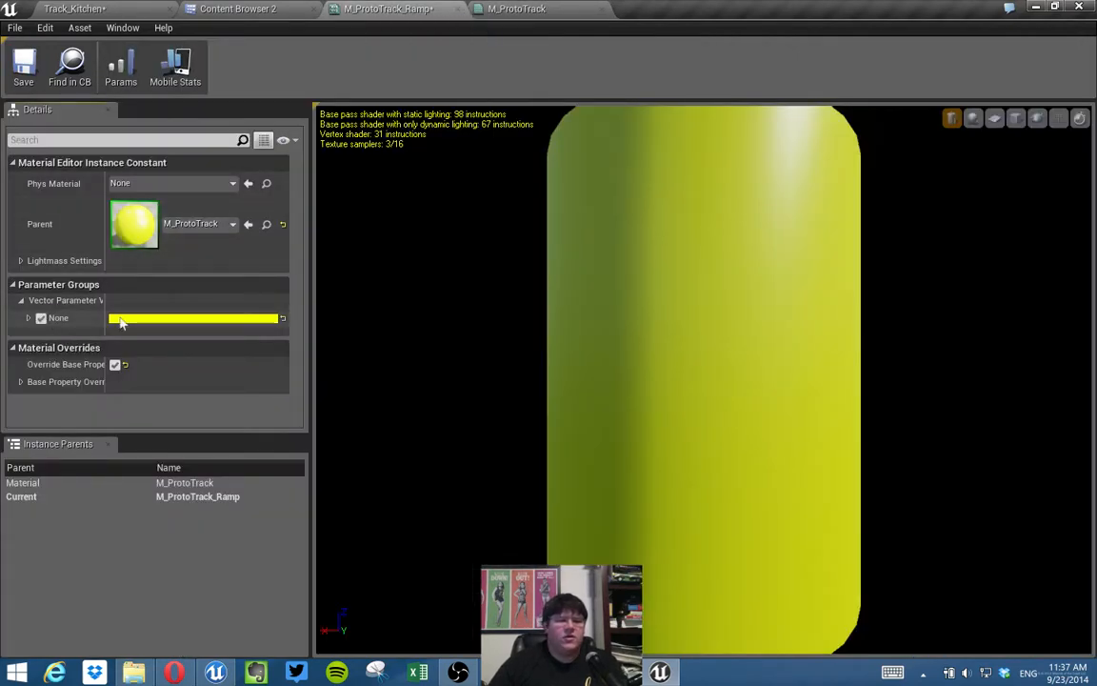
pyautogui.click(120, 319)
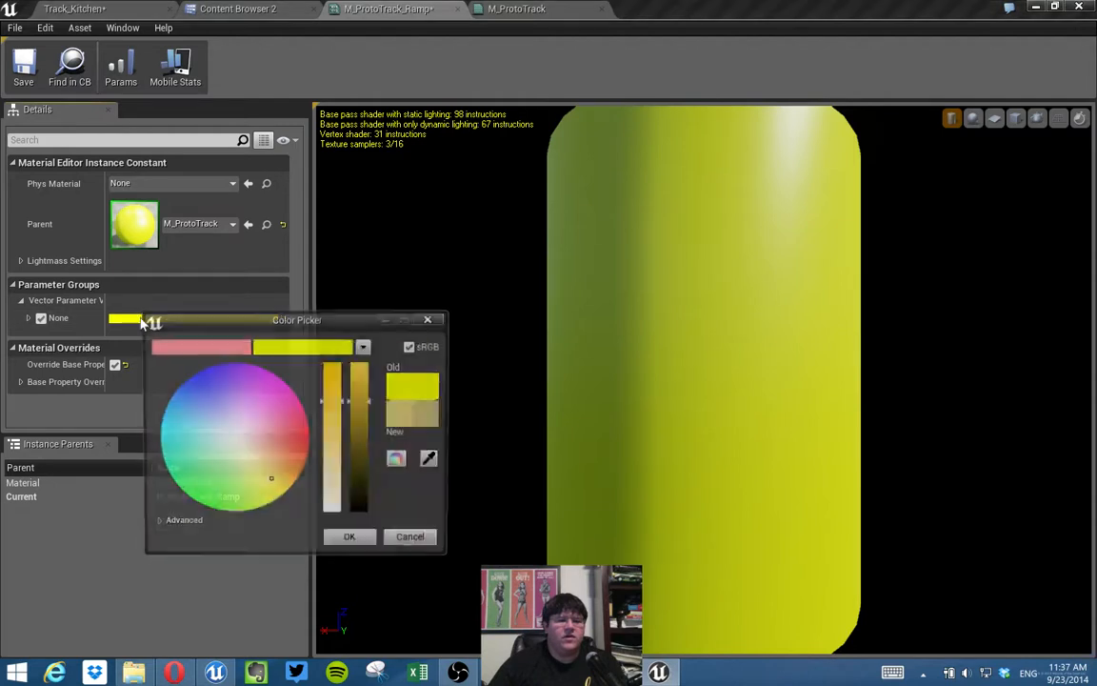
pyautogui.click(293, 413)
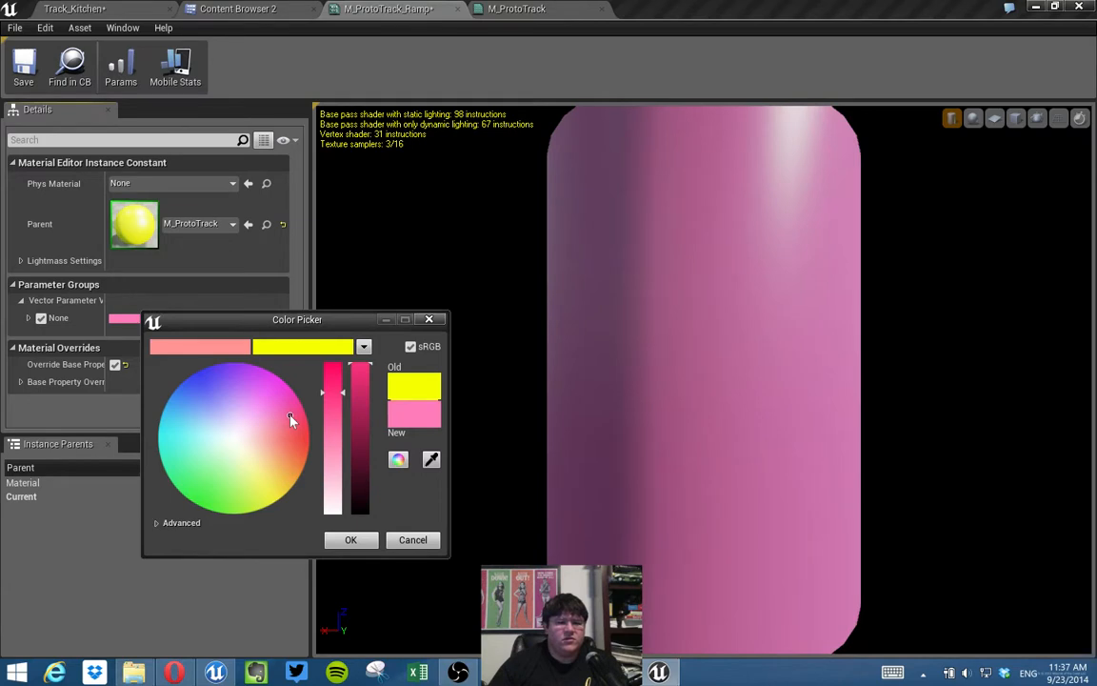
pyautogui.moveTo(295, 413); pyautogui.dragTo(321, 442)
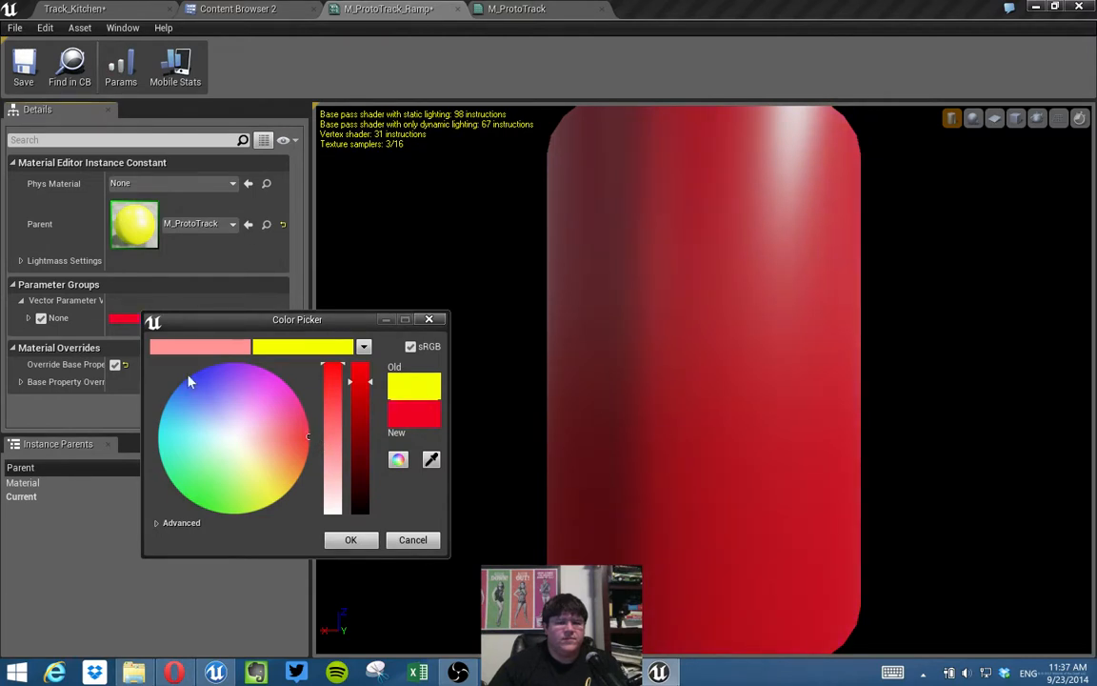
pyautogui.moveTo(196, 385); pyautogui.dragTo(188, 382)
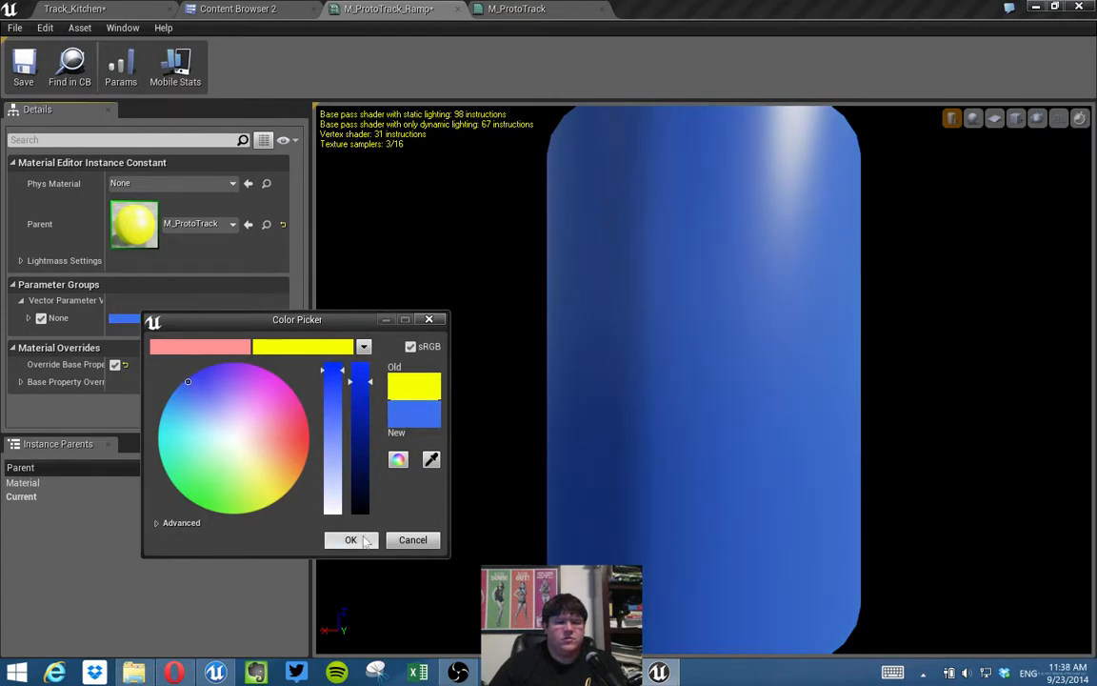
pyautogui.click(354, 540)
pyautogui.click(23, 65)
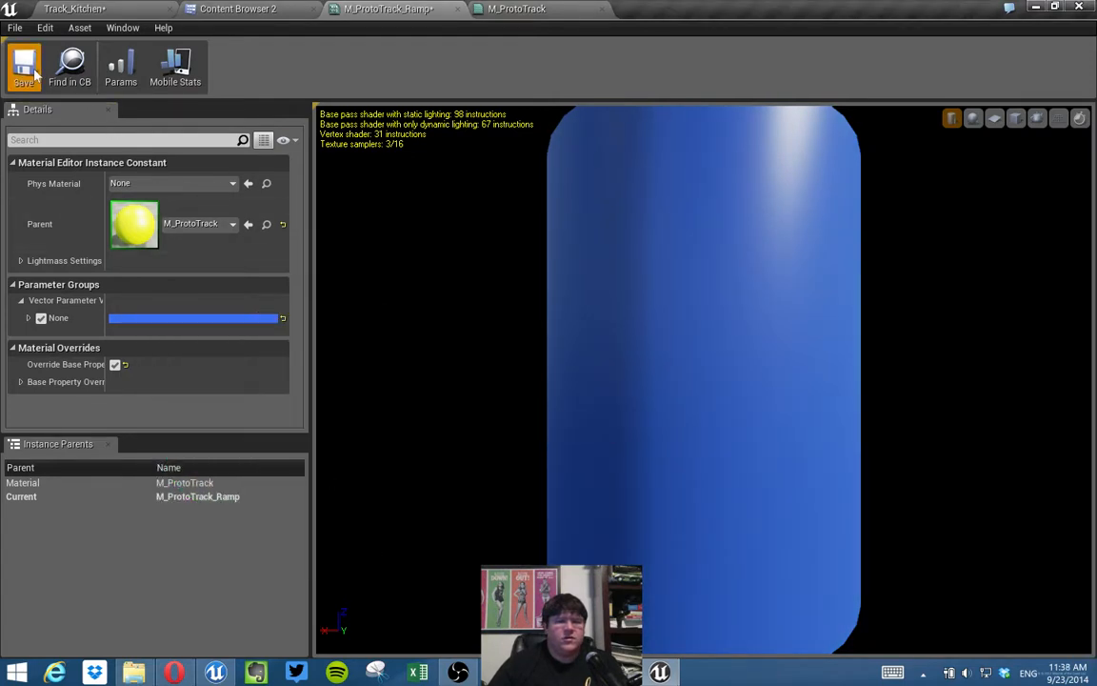
# Close both track material editors and select the ramp actor in the Track_Kitchen level.
pyautogui.middleClick(365, 9)
pyautogui.middleClick(367, 10)
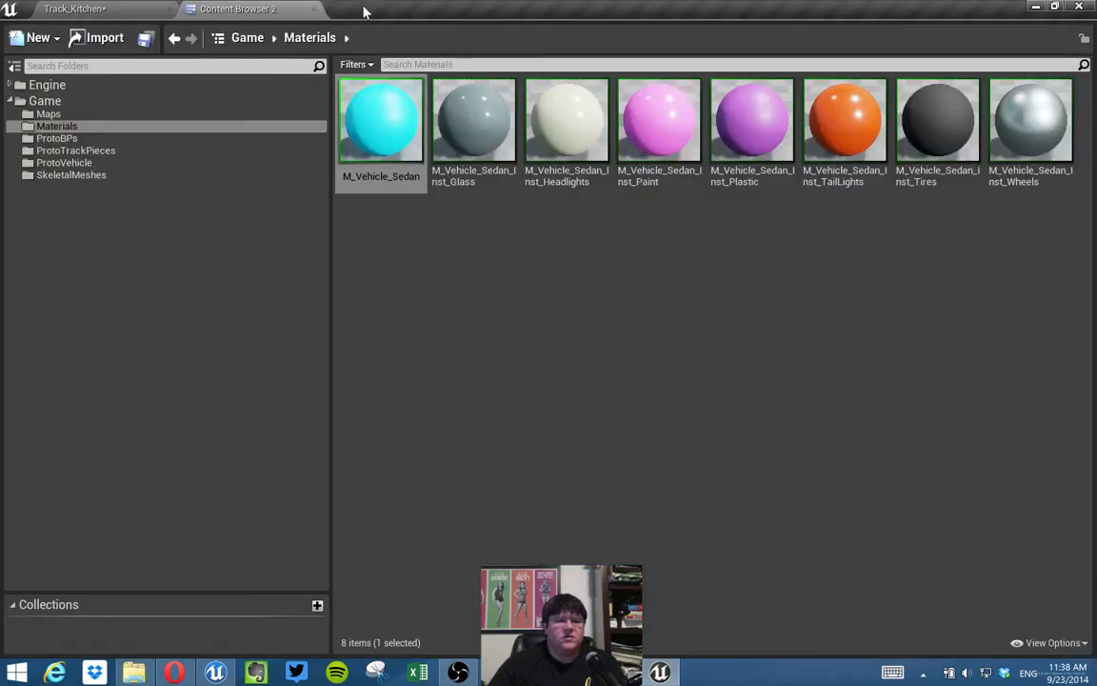
pyautogui.click(93, 12)
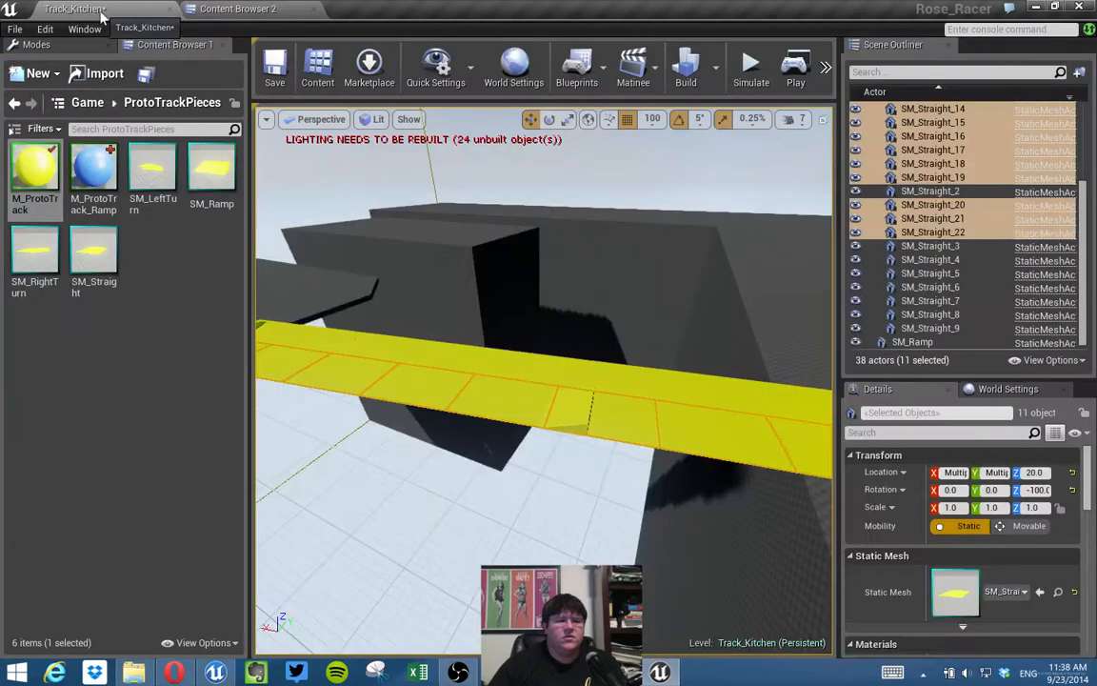
pyautogui.click(101, 170)
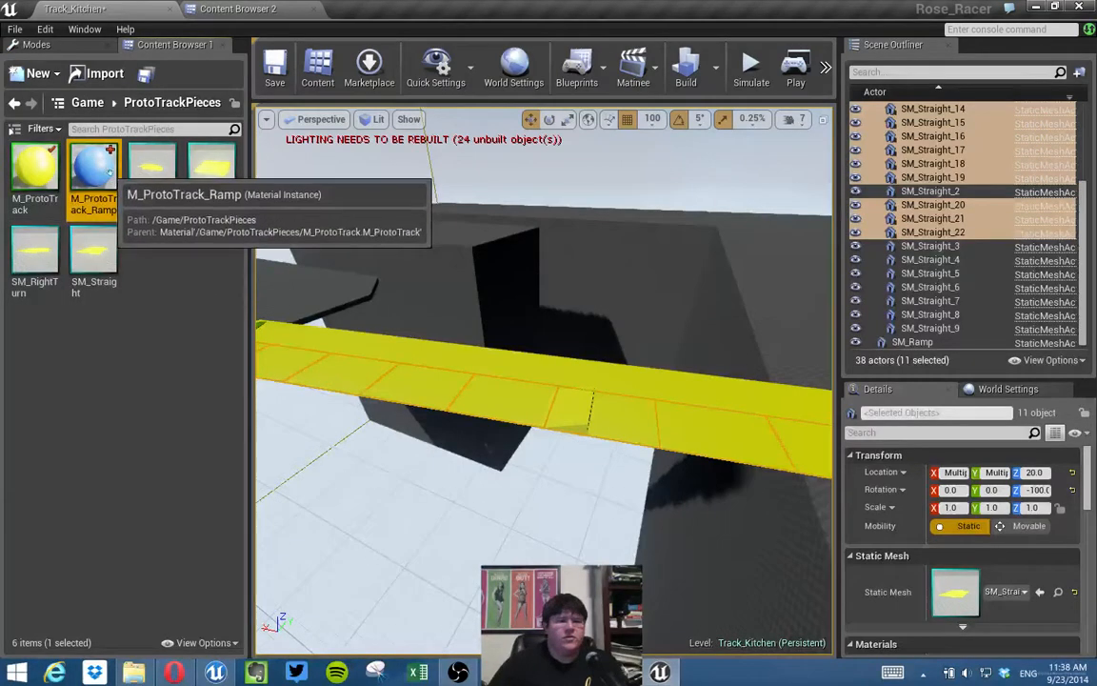
pyautogui.moveTo(553, 378); pyautogui.dragTo(583, 401, button='right')
pyautogui.click(562, 393)
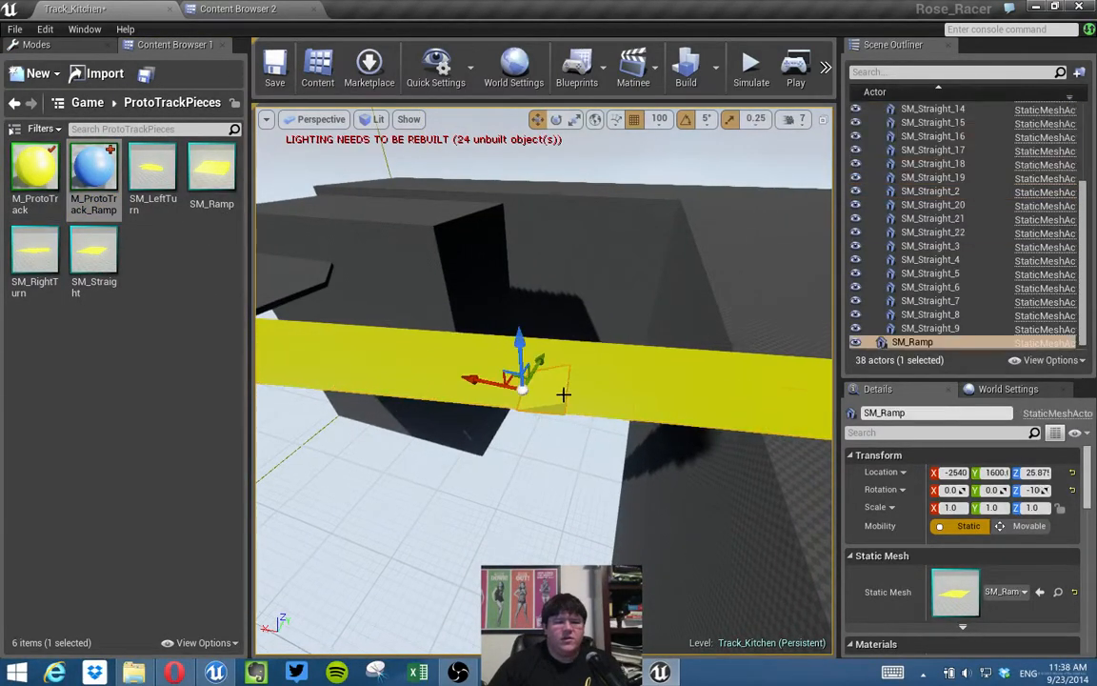
pyautogui.click(1023, 592)
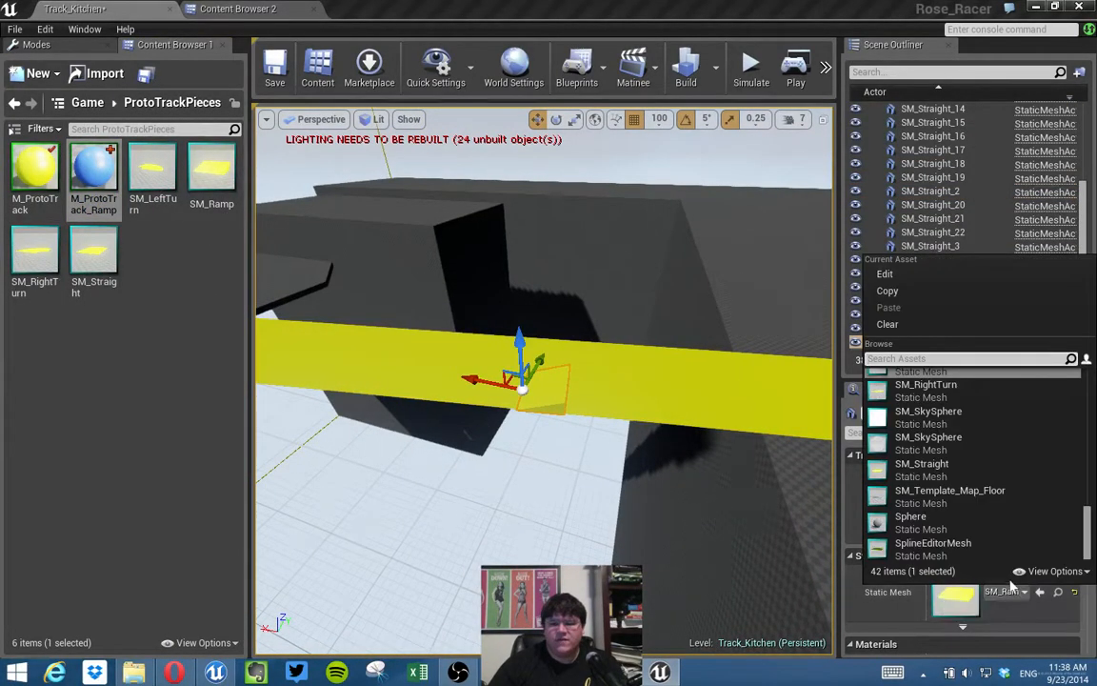
pyautogui.write('ramp')
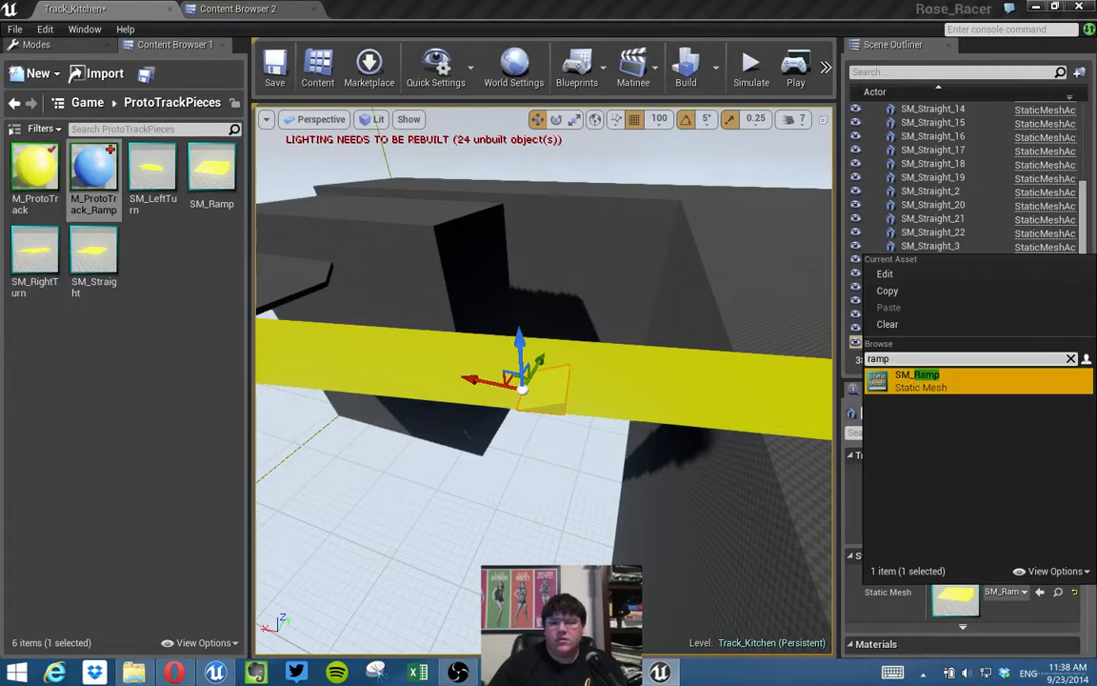
pyautogui.press('Escape')
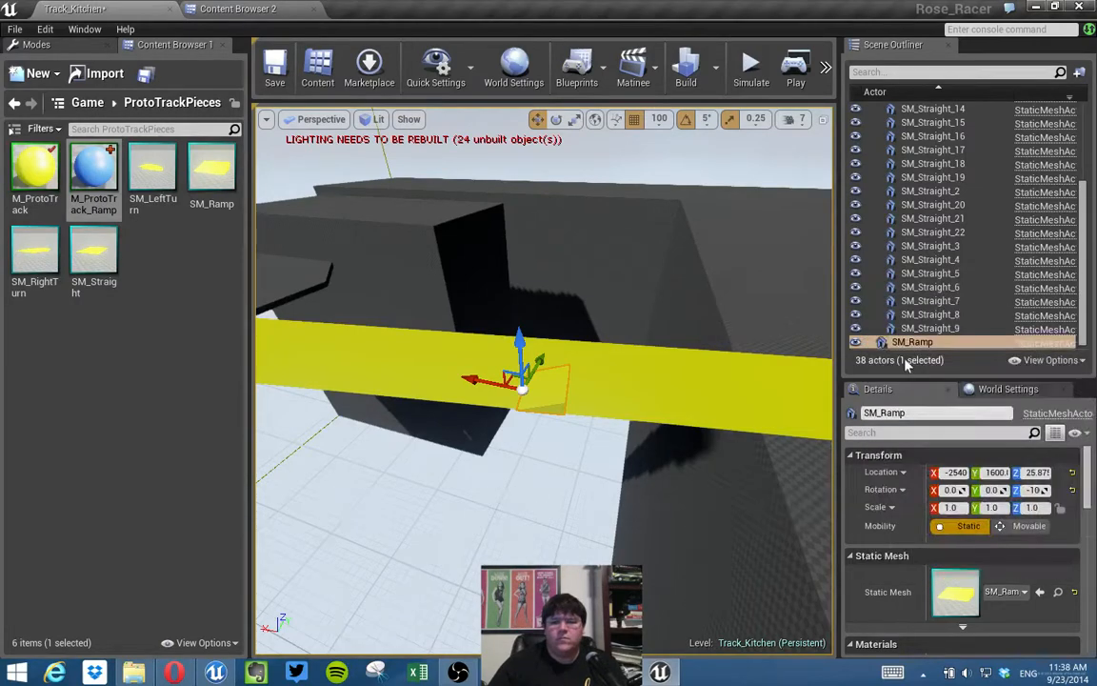
pyautogui.press('Escape')
# Assign the M_ProtoTrack_Ramp material instance to Element 0 of the SM_Ramp static mesh.
pyautogui.click(557, 395)
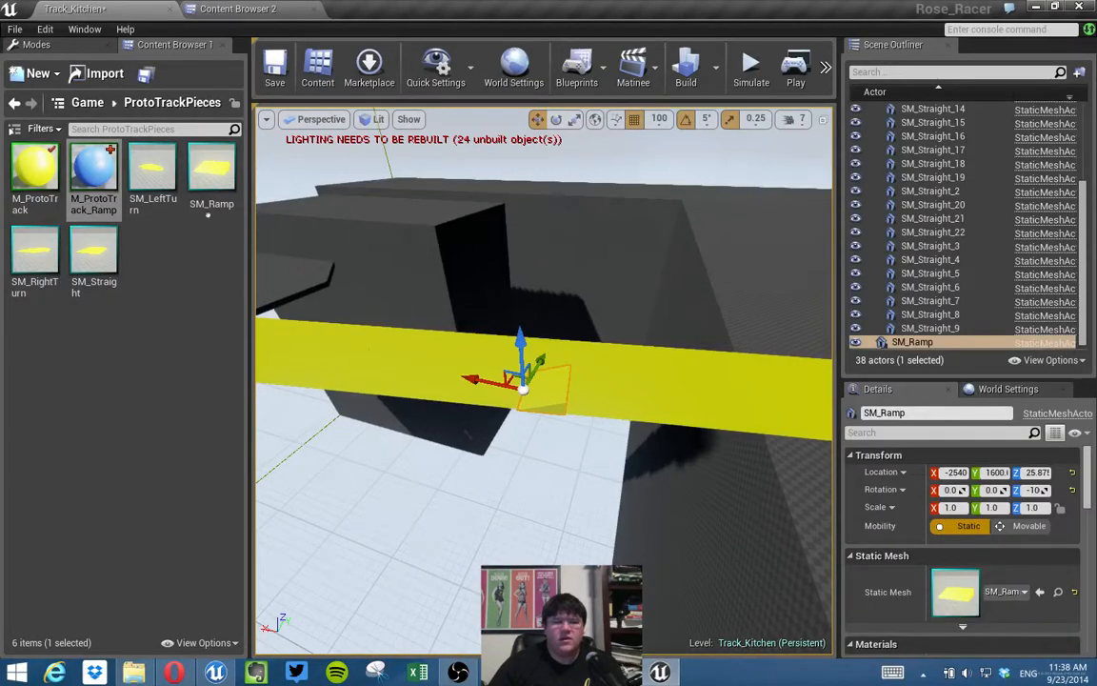
pyautogui.moveTo(93, 173); pyautogui.dragTo(946, 605)
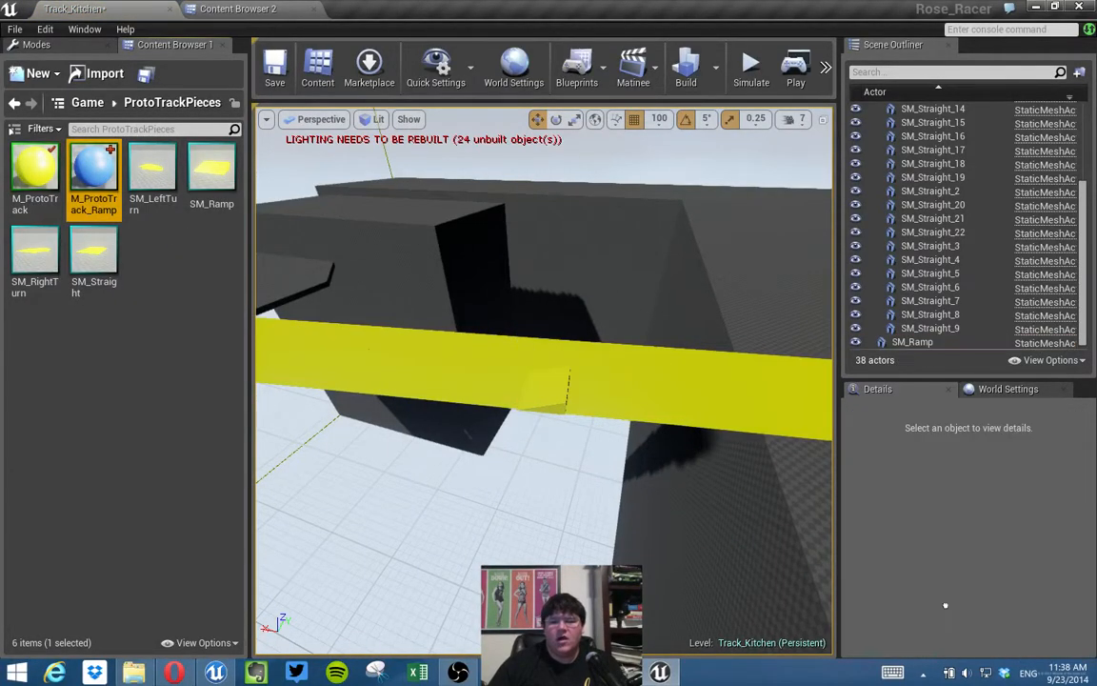
pyautogui.click(558, 386)
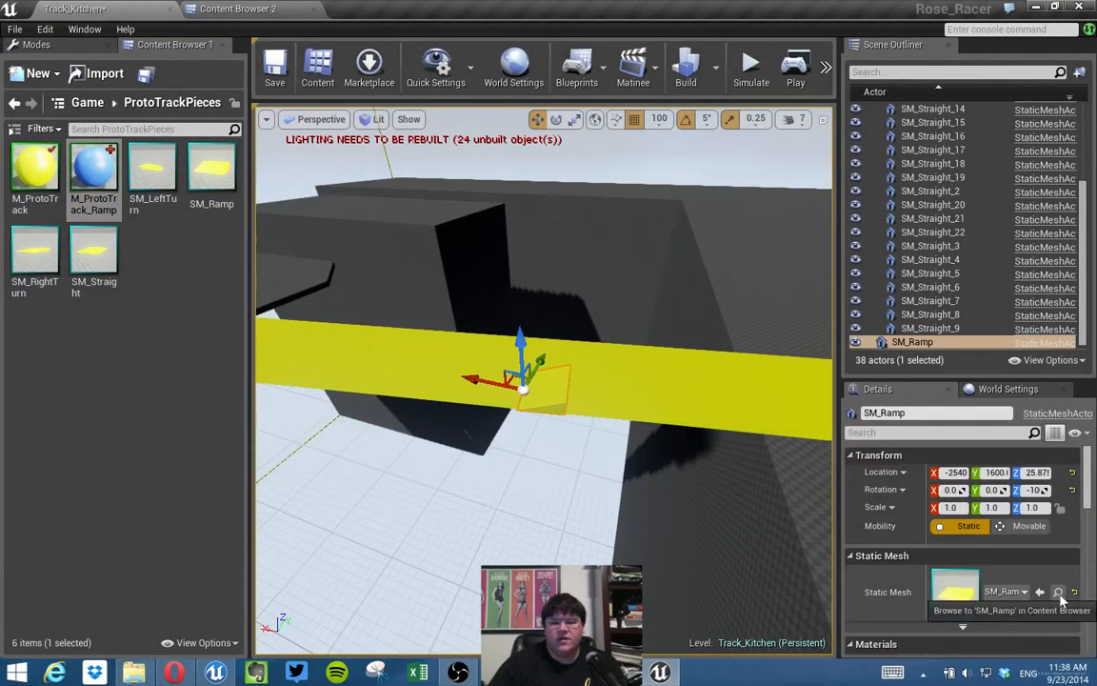
pyautogui.click(1057, 593)
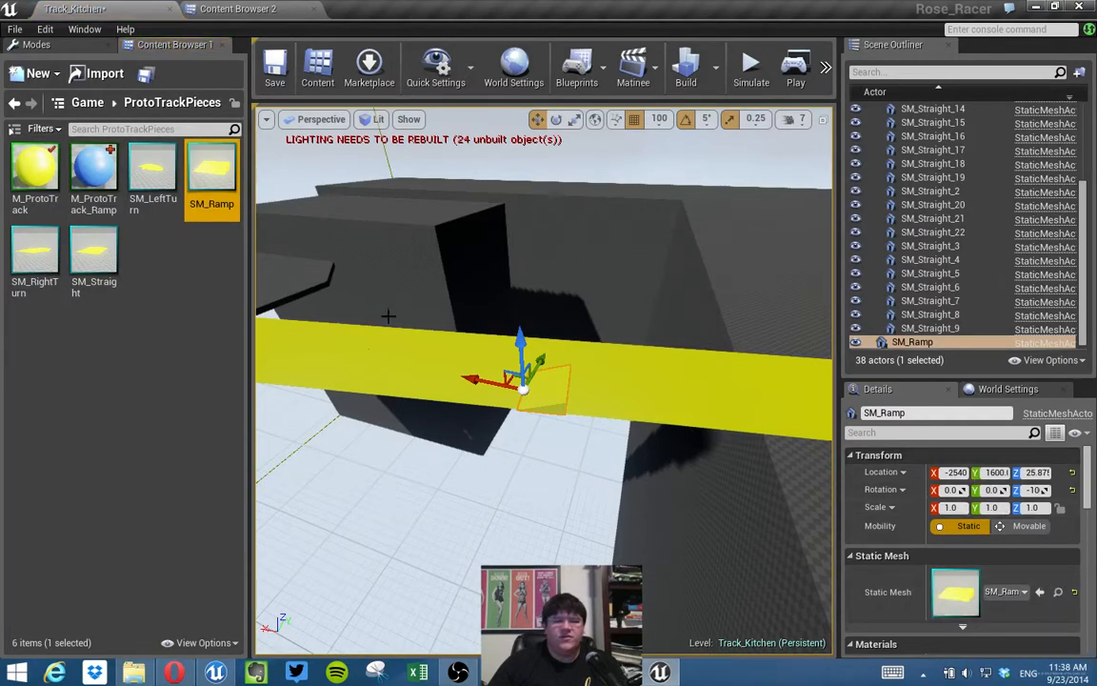
pyautogui.doubleClick(217, 174)
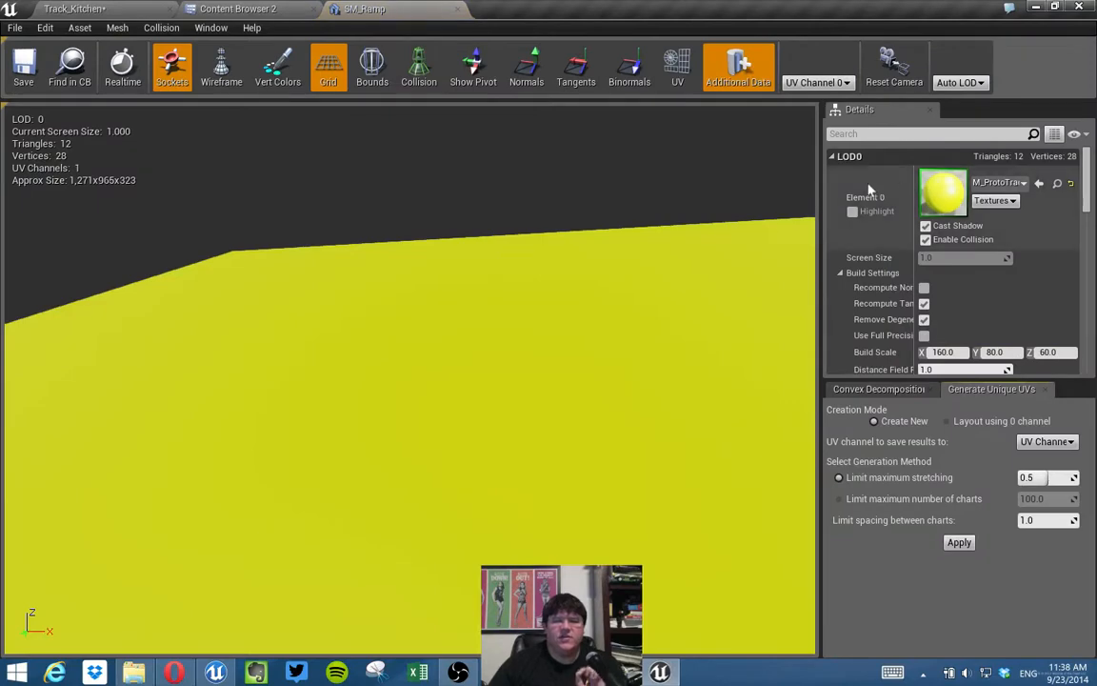
pyautogui.click(998, 182)
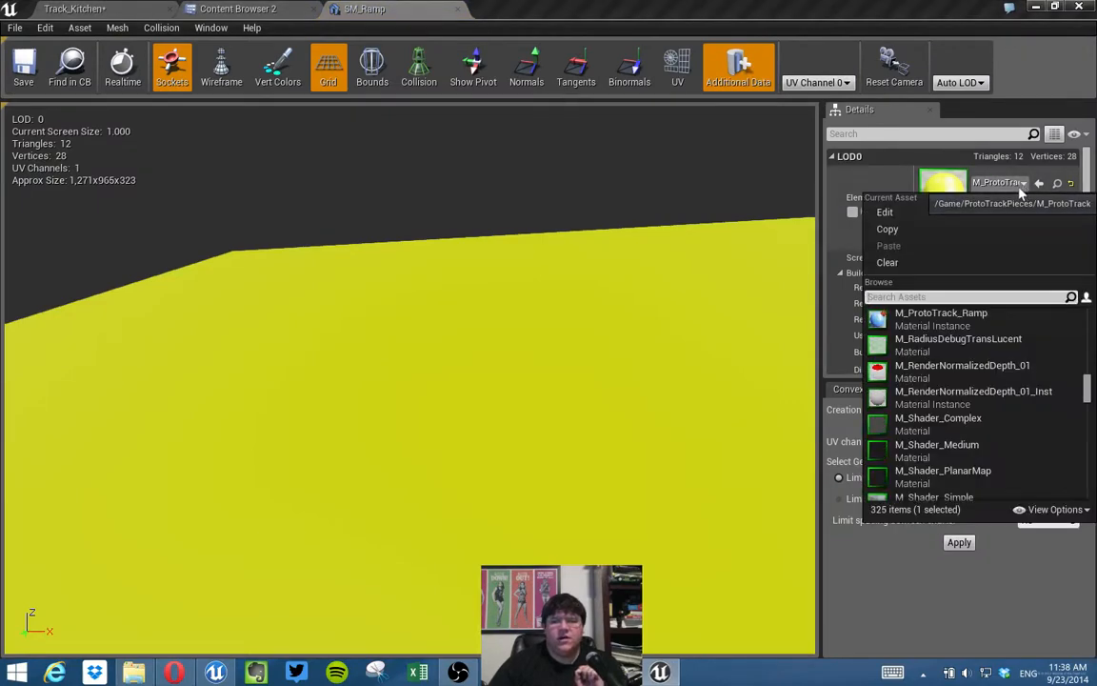
pyautogui.click(971, 324)
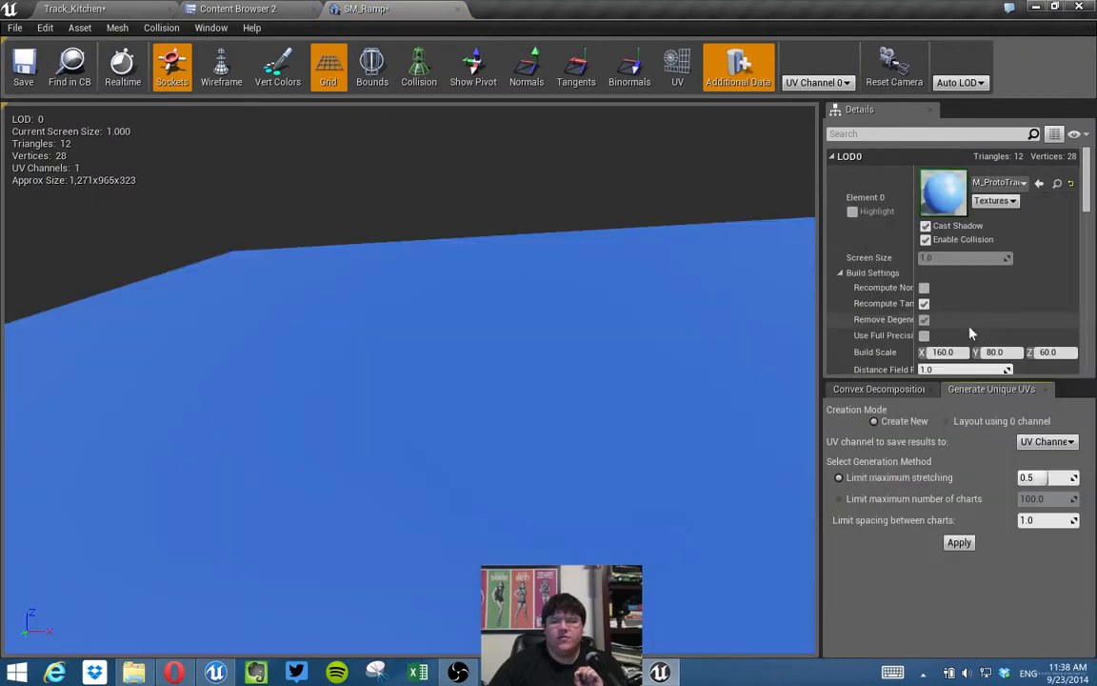
# Check out and save the SM_Ramp mesh, close its editor, and save the Track_Kitchen level.
pyautogui.click(23, 73)
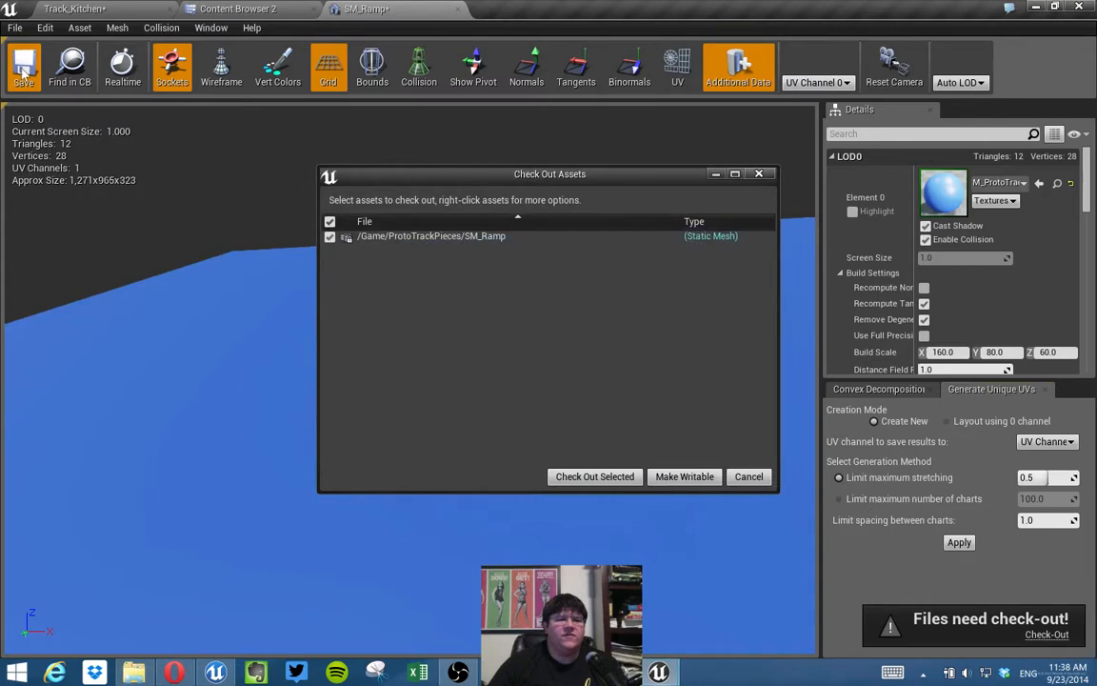
pyautogui.click(594, 476)
pyautogui.click(308, 8)
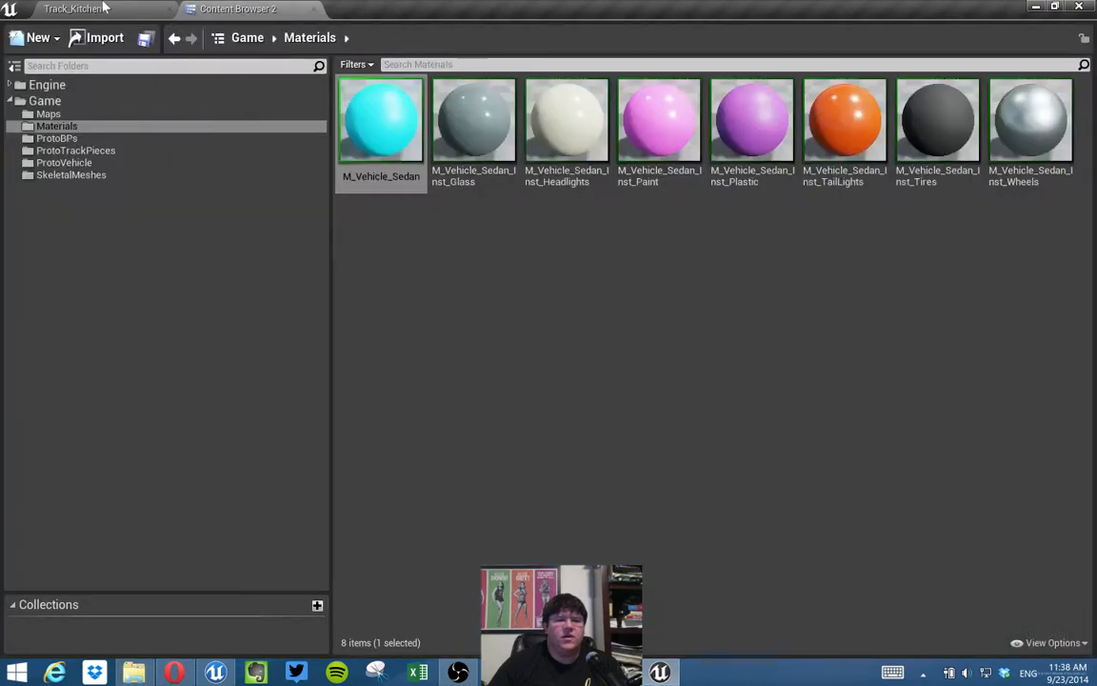
pyautogui.click(95, 9)
pyautogui.click(275, 82)
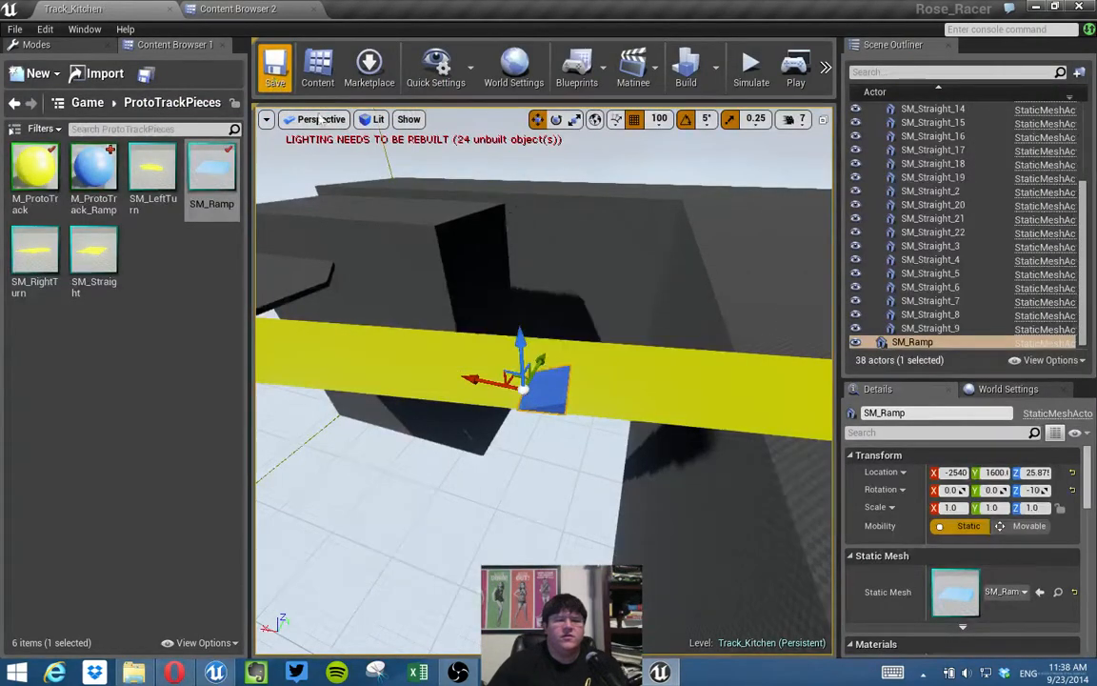
# Play-test the track by driving the car through the start gate, over the blue ramp and into the left turn, and end the preview.
pyautogui.moveTo(696, 244); pyautogui.dragTo(781, 238, button='right')
pyautogui.click(795, 69)
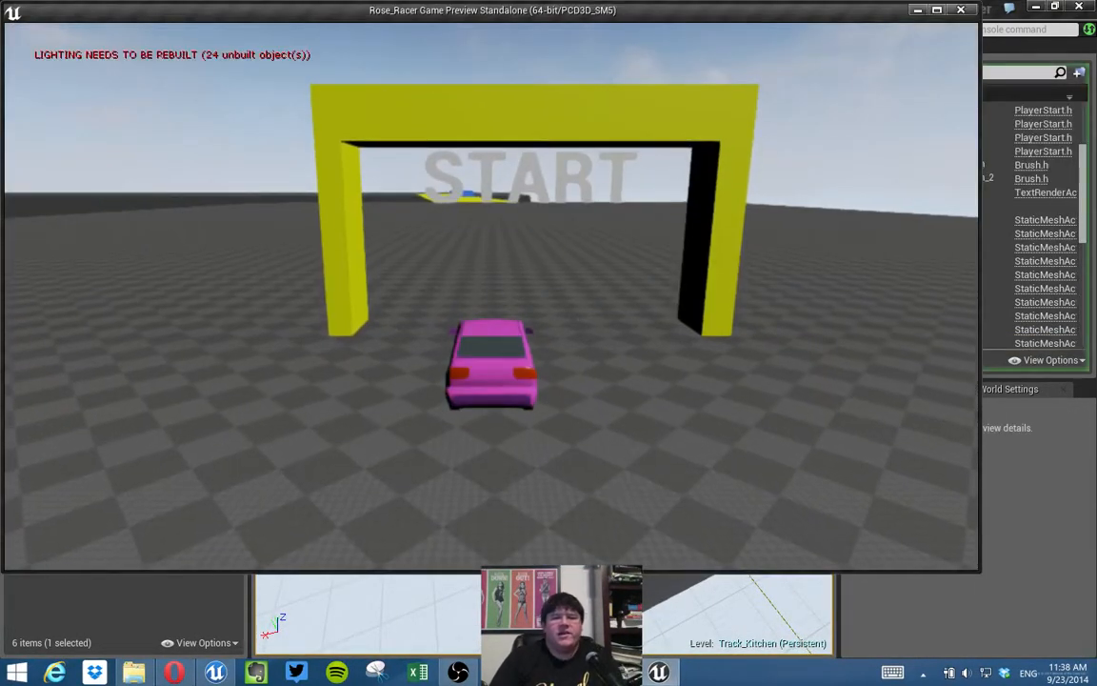
pyautogui.press('w')
pyautogui.press('w')
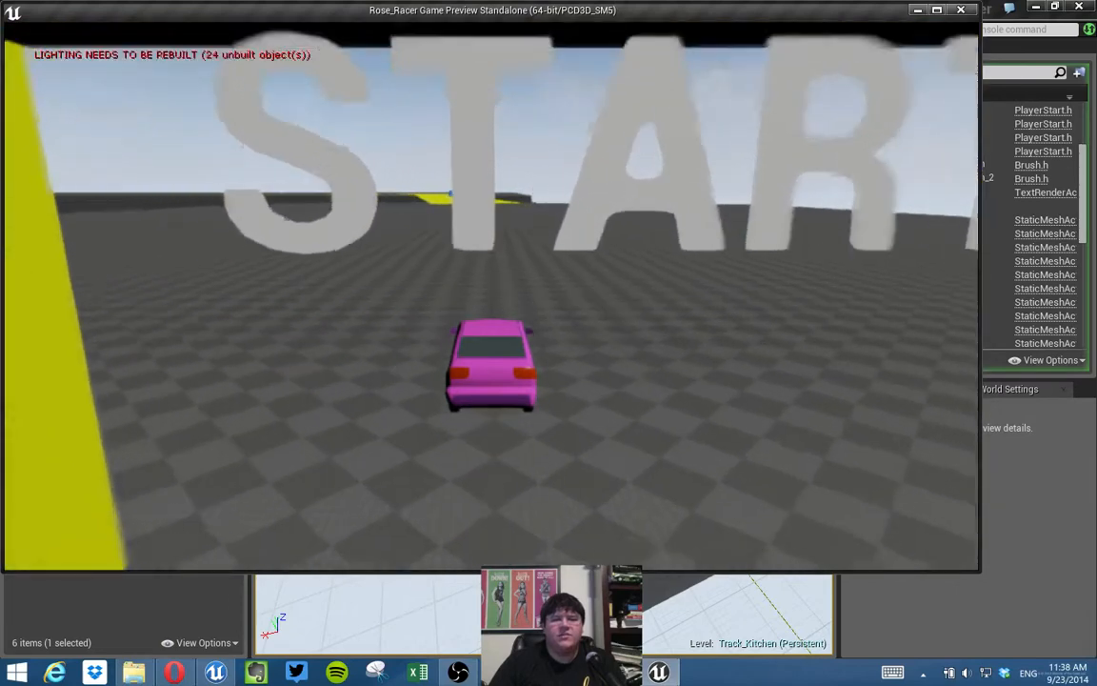
pyautogui.press('w')
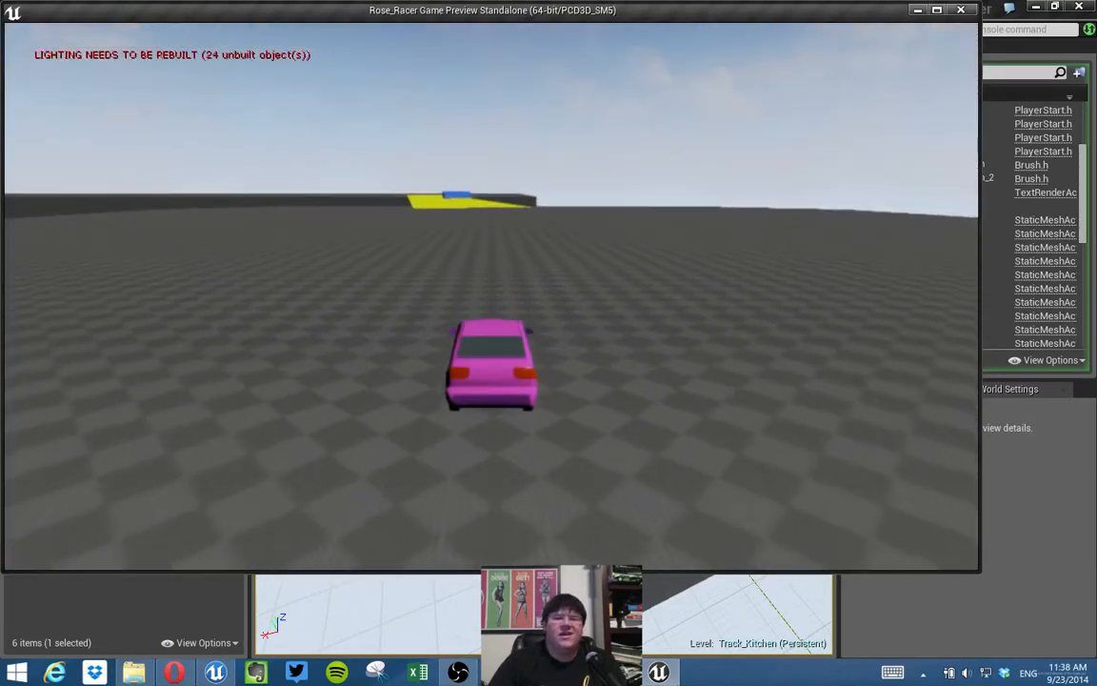
pyautogui.press('w')
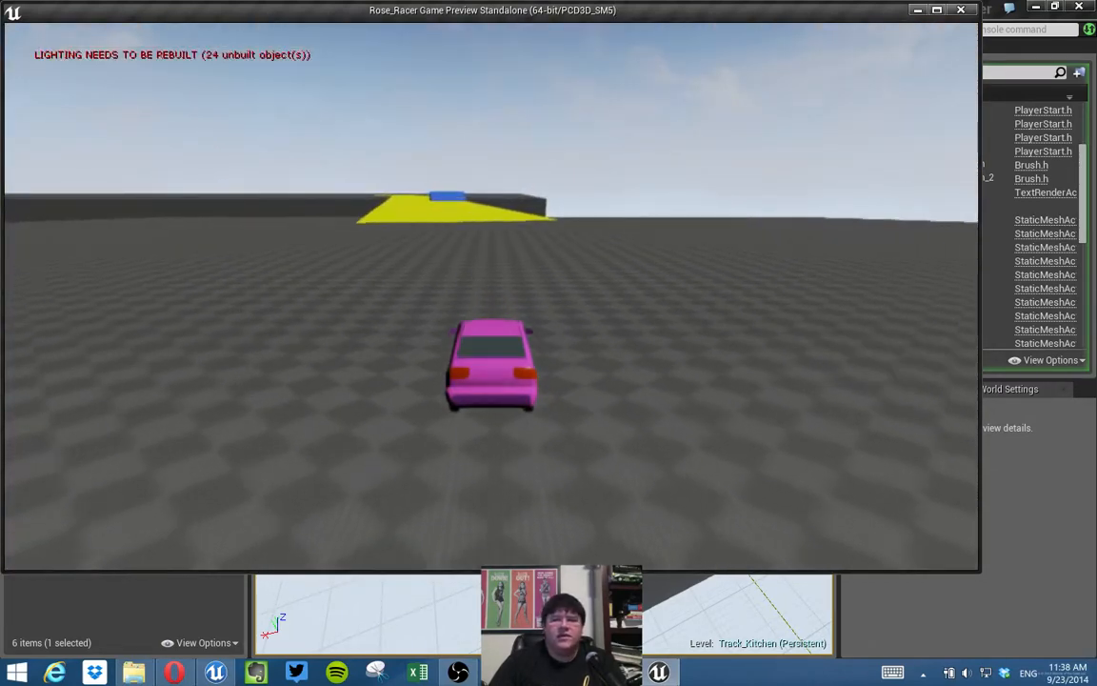
pyautogui.press('w')
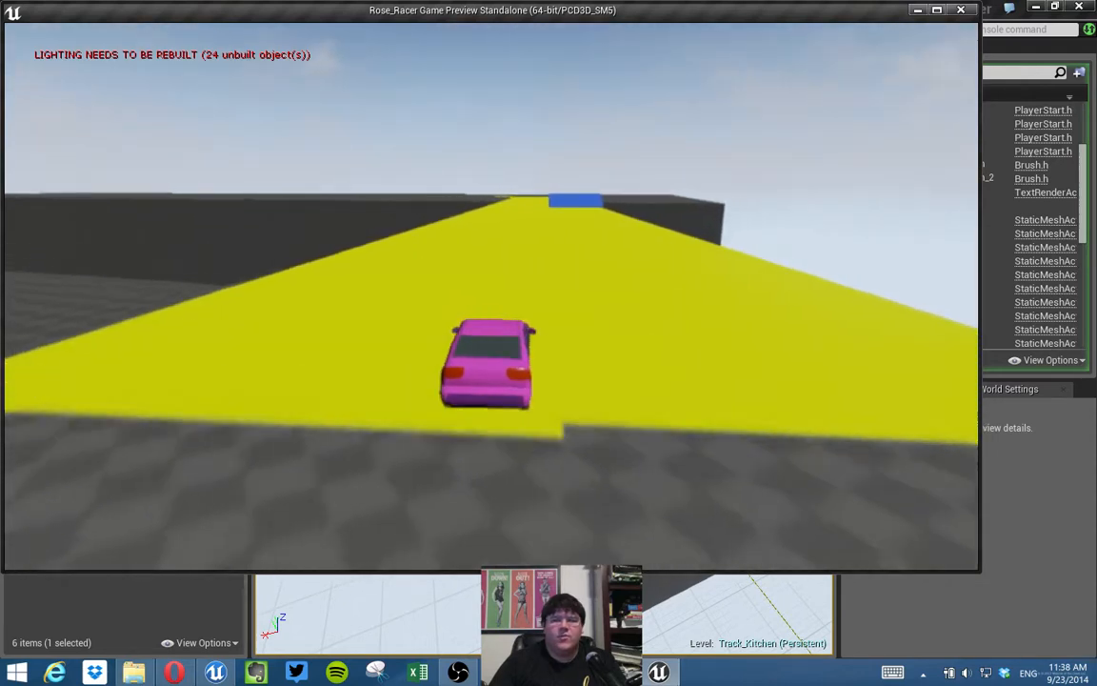
pyautogui.press('w')
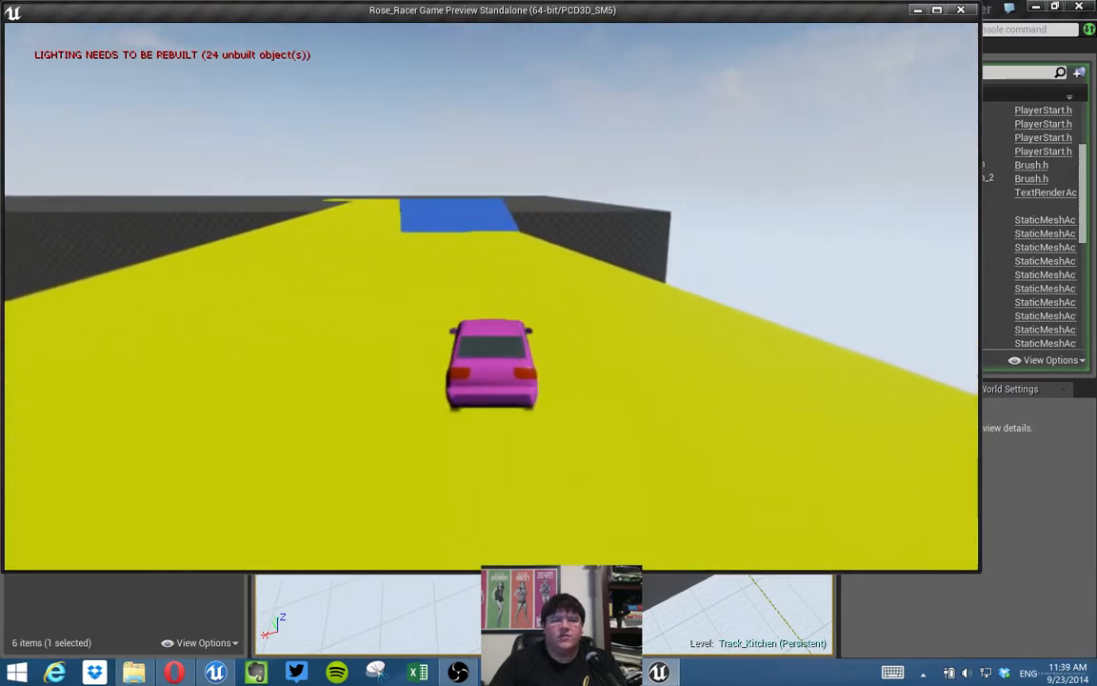
pyautogui.press('w')
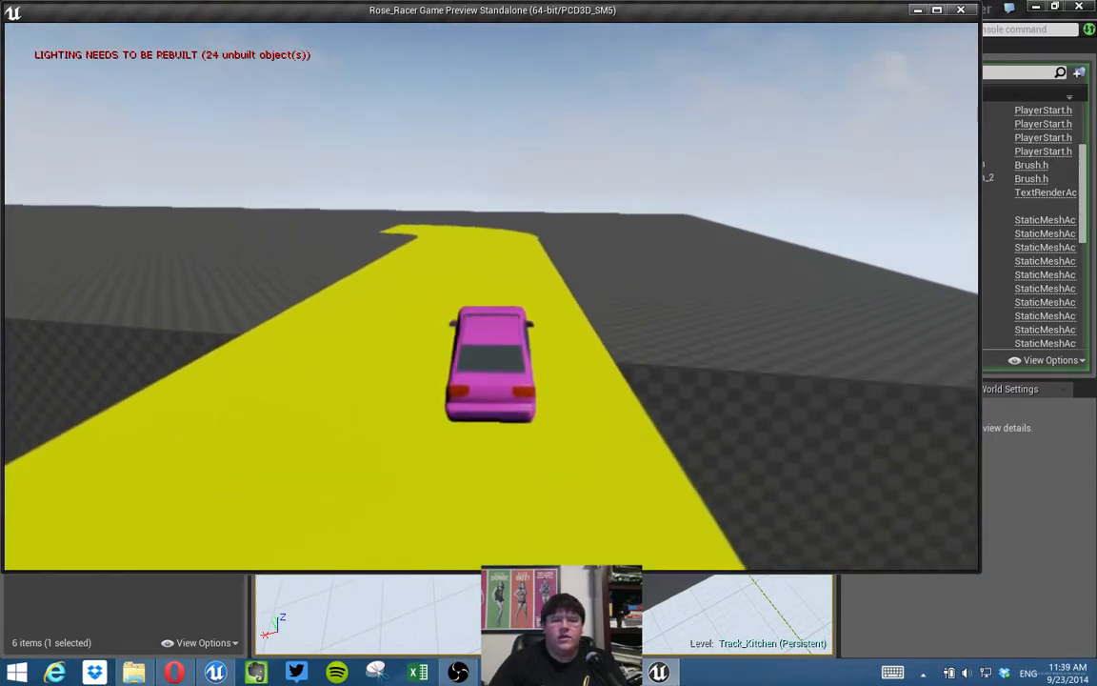
pyautogui.press('a')
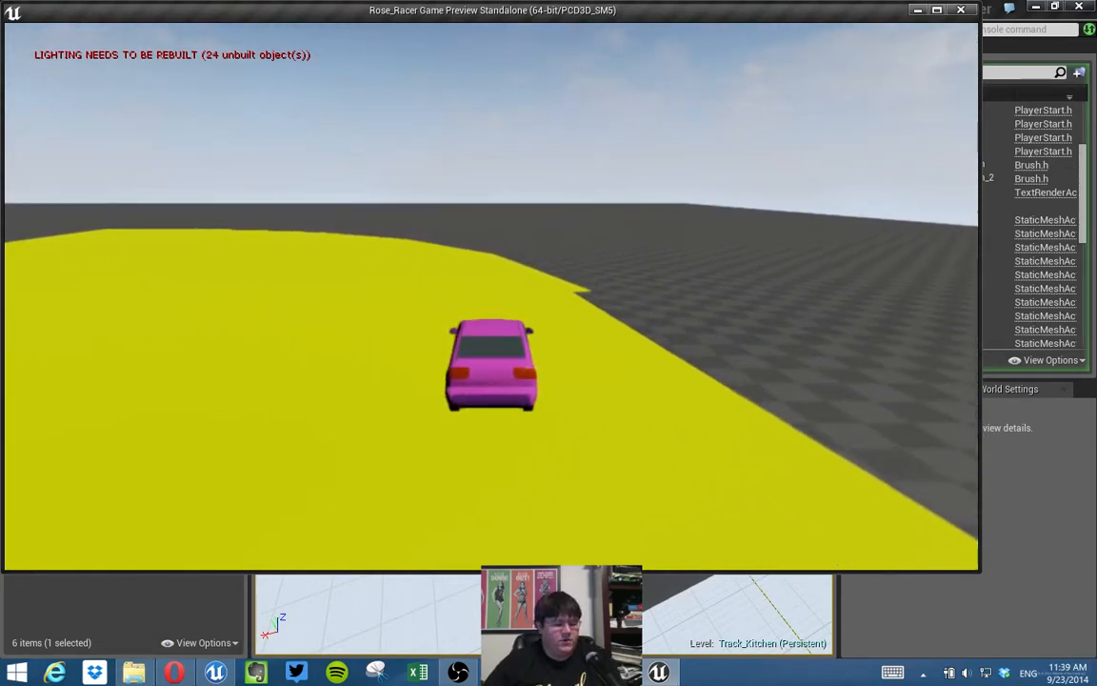
pyautogui.press('Escape')
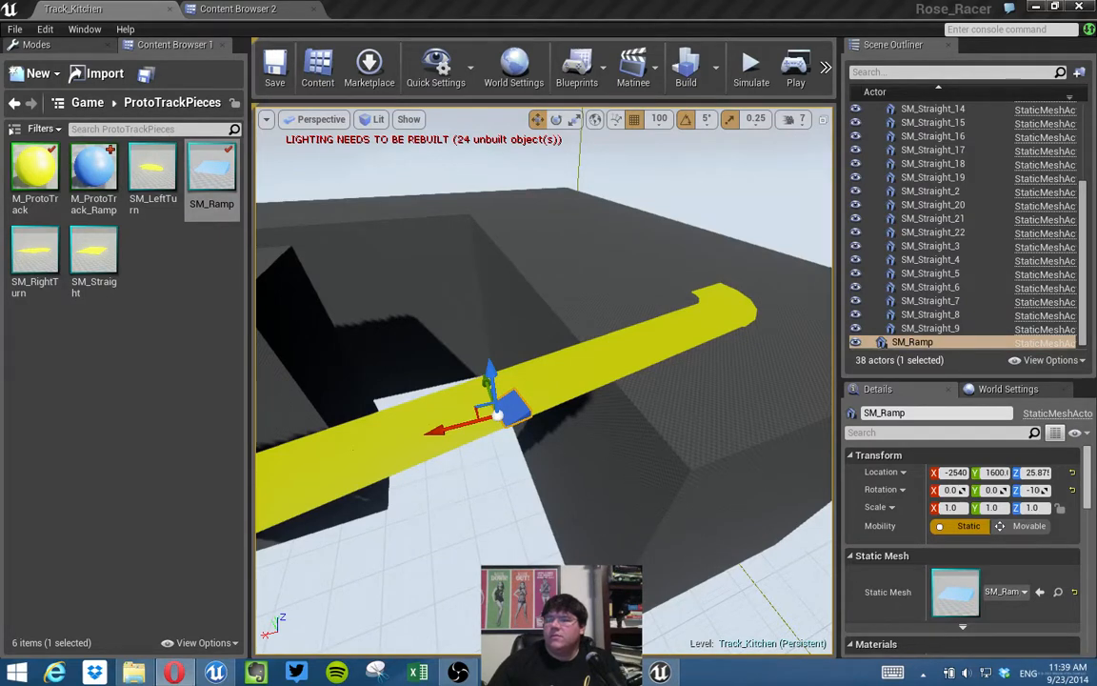
# Examine the kitchen layout around the start platform, the track strip and the counter surfaces from several viewpoints.
pyautogui.moveTo(715, 297); pyautogui.dragTo(659, 347, button='right')
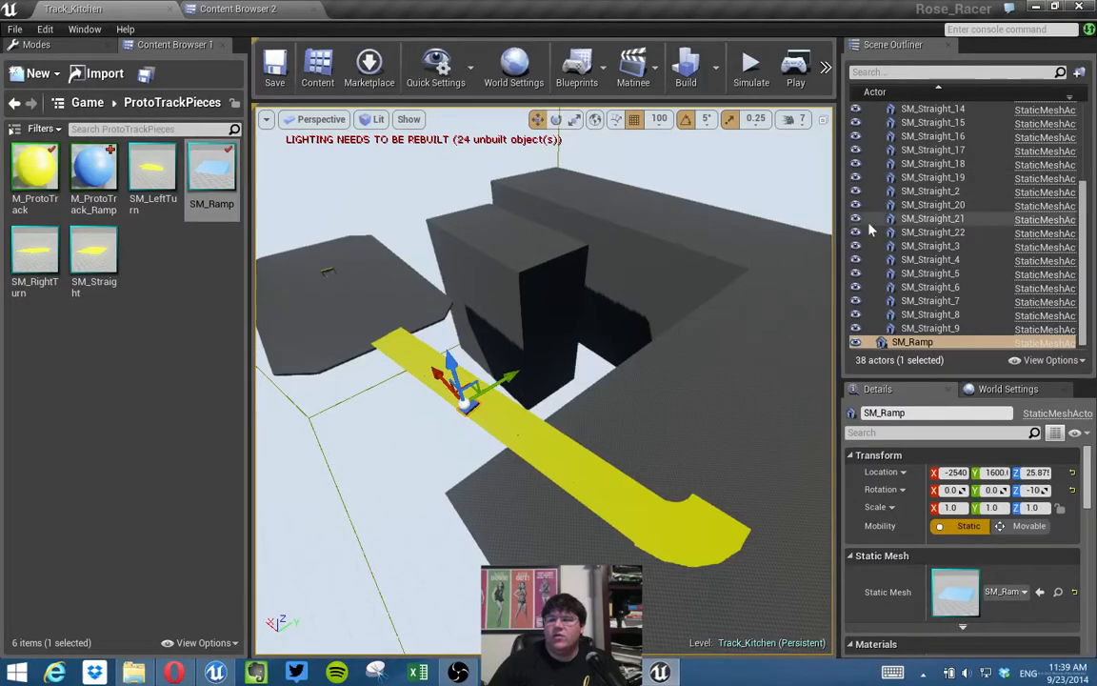
pyautogui.moveTo(659, 262); pyautogui.dragTo(655, 314, button='right')
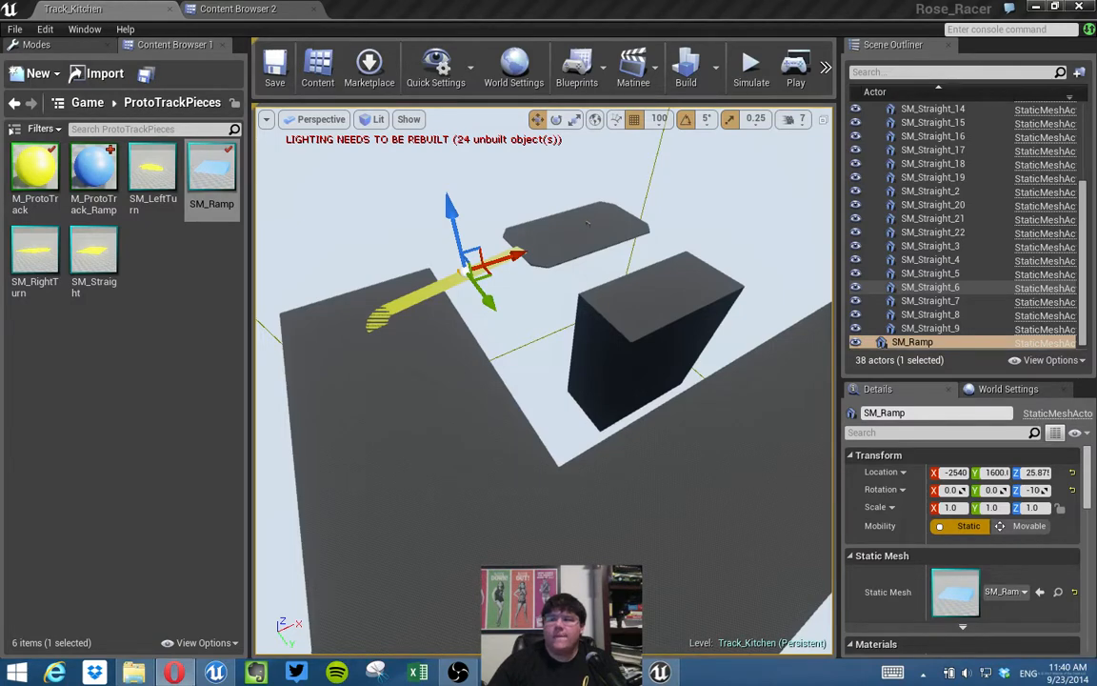
pyautogui.moveTo(480, 356)
pyautogui.mouseDown(button='right')
pyautogui.moveTo(409, 339)
pyautogui.moveTo(474, 356)
pyautogui.mouseUp(button='right')
pyautogui.press('w')
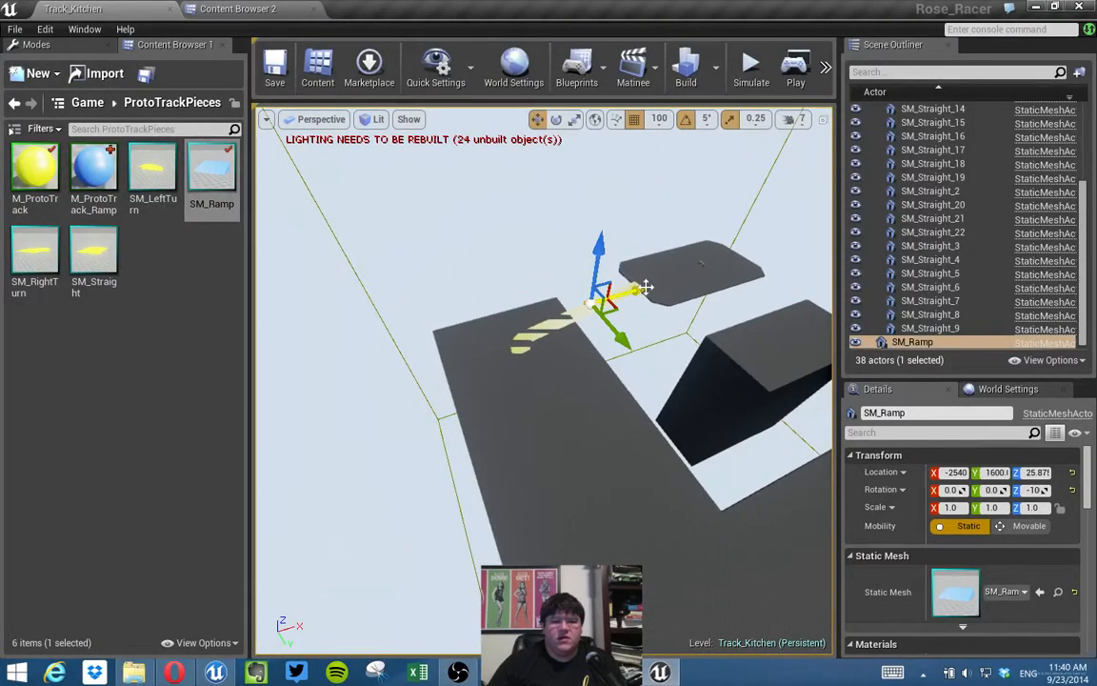
pyautogui.moveTo(558, 368); pyautogui.dragTo(561, 370, button='right')
pyautogui.press('w')
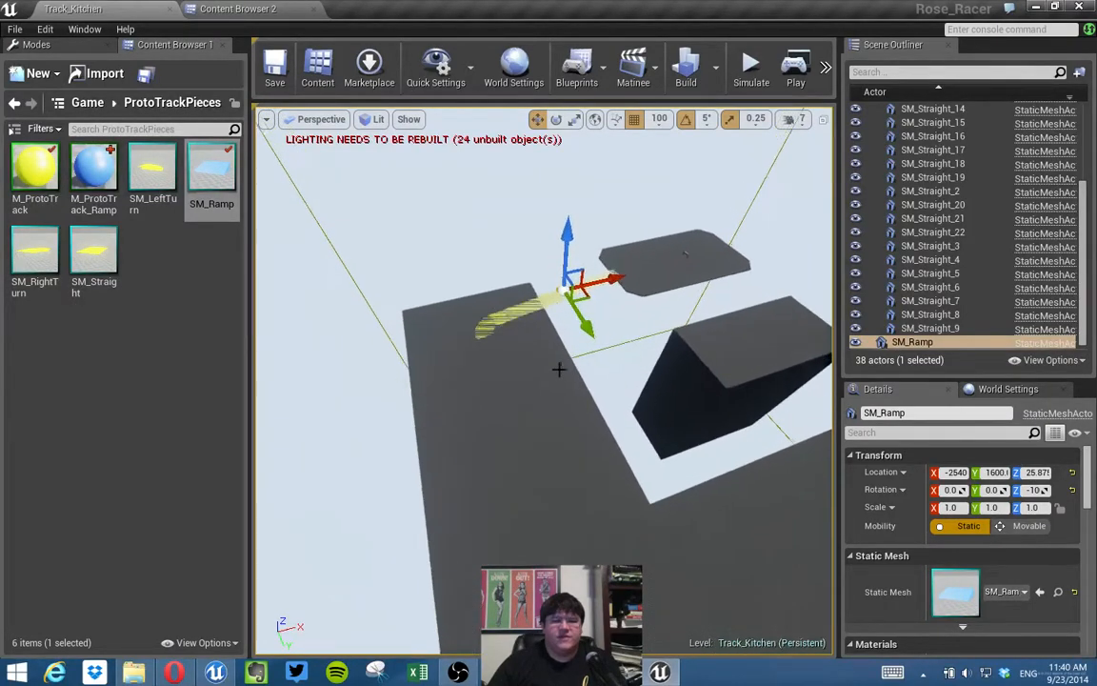
pyautogui.press('w')
pyautogui.moveTo(628, 404)
pyautogui.mouseDown(button='right')
pyautogui.moveTo(686, 404)
pyautogui.moveTo(627, 391)
pyautogui.moveTo(627, 403)
pyautogui.mouseUp(button='right')
pyautogui.press('a')
pyautogui.press('w')
# Check the engine scalability settings and inspect the yellow track from above the counter.
pyautogui.click(417, 67)
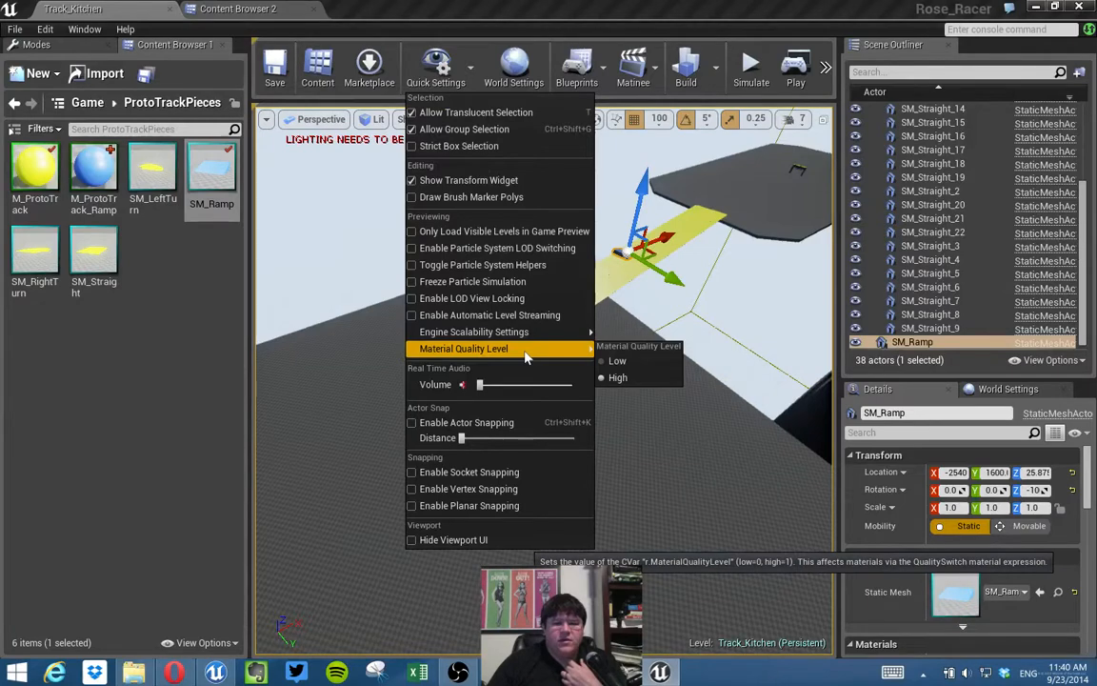
pyautogui.moveTo(560, 339)
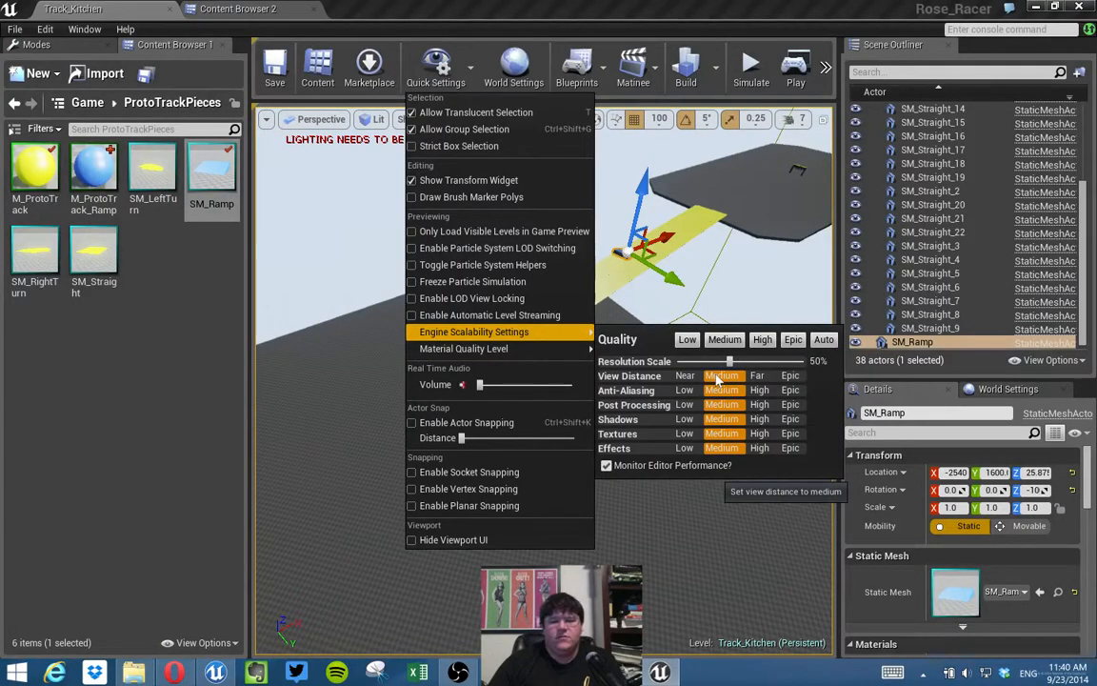
pyautogui.moveTo(336, 316); pyautogui.dragTo(505, 301, button='right')
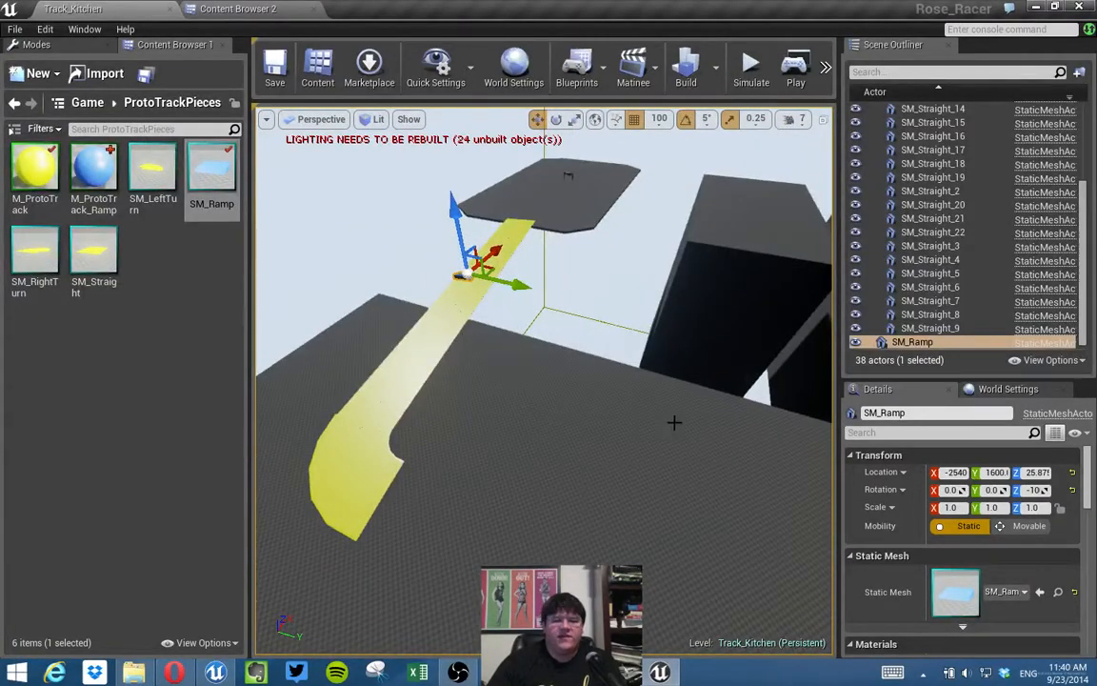
pyautogui.moveTo(662, 422); pyautogui.dragTo(706, 419, button='right')
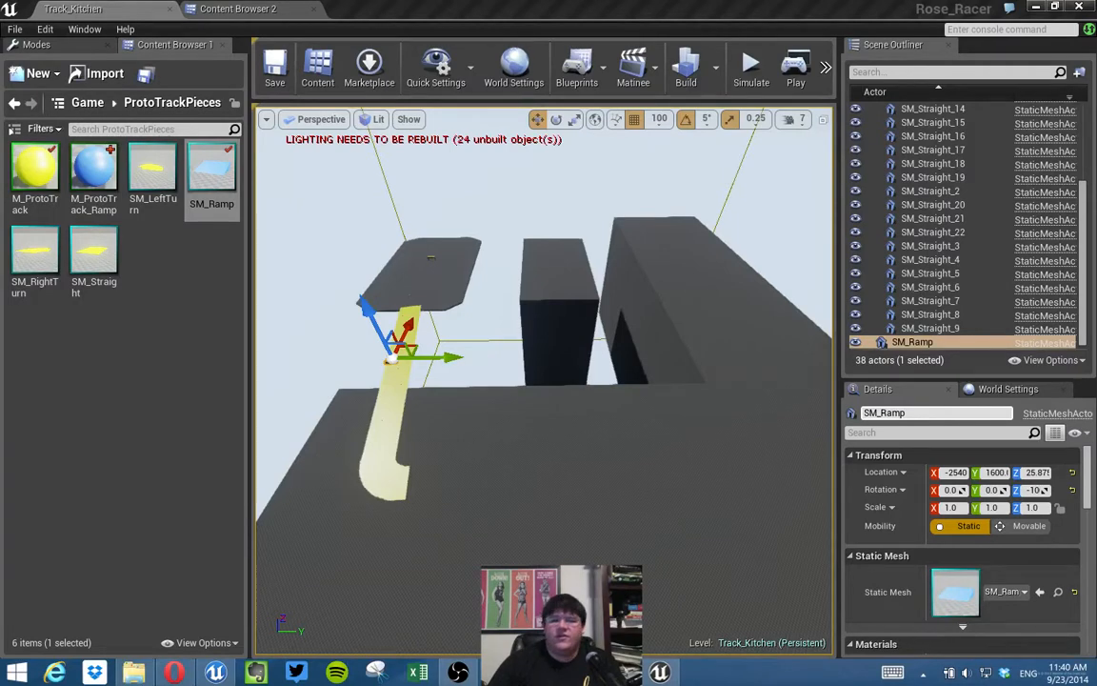
pyautogui.moveTo(805, 383); pyautogui.dragTo(625, 431, button='right')
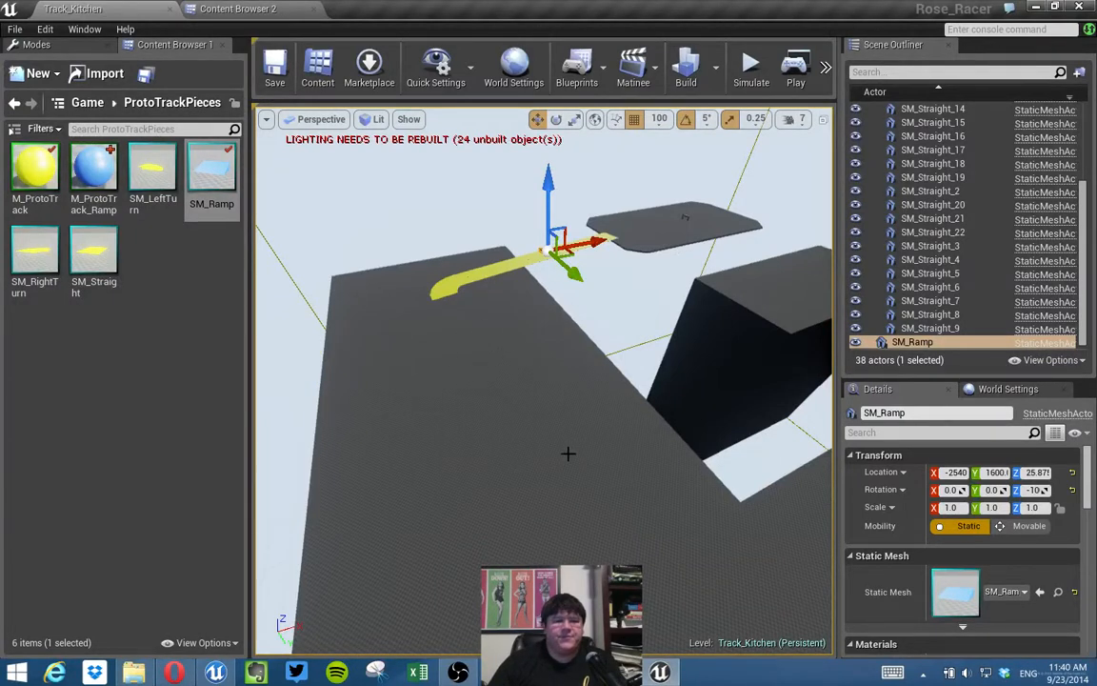
# Place a box geometry brush on the counter surface past the first turn and set its brush type to Subtractive.
pyautogui.click(87, 102)
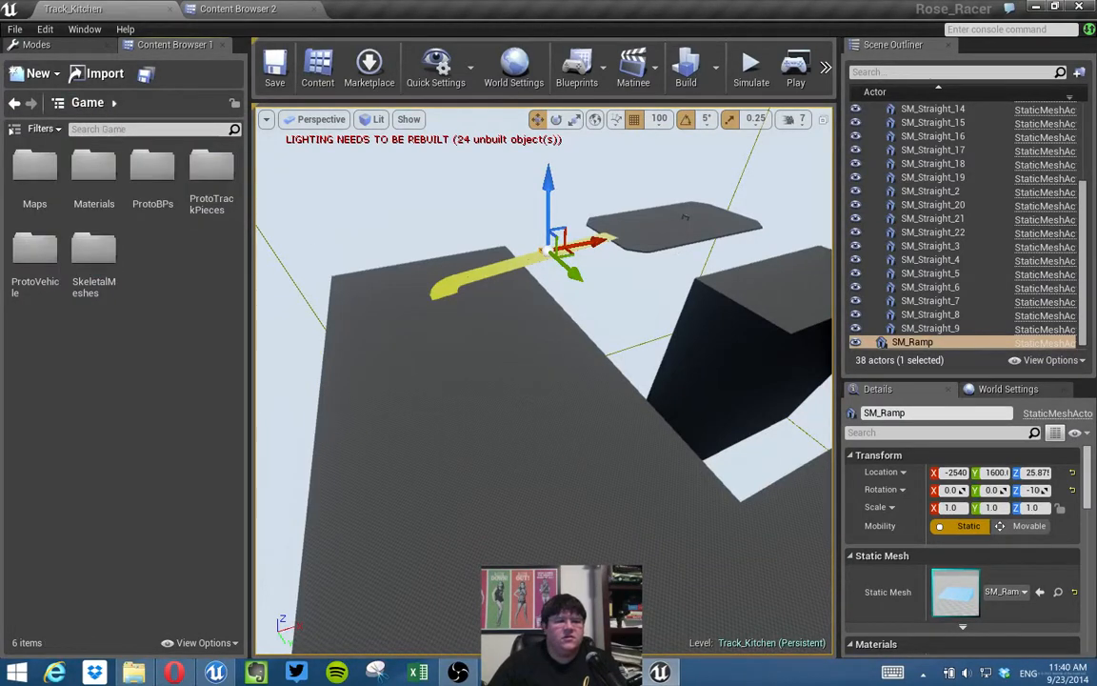
pyautogui.click(65, 44)
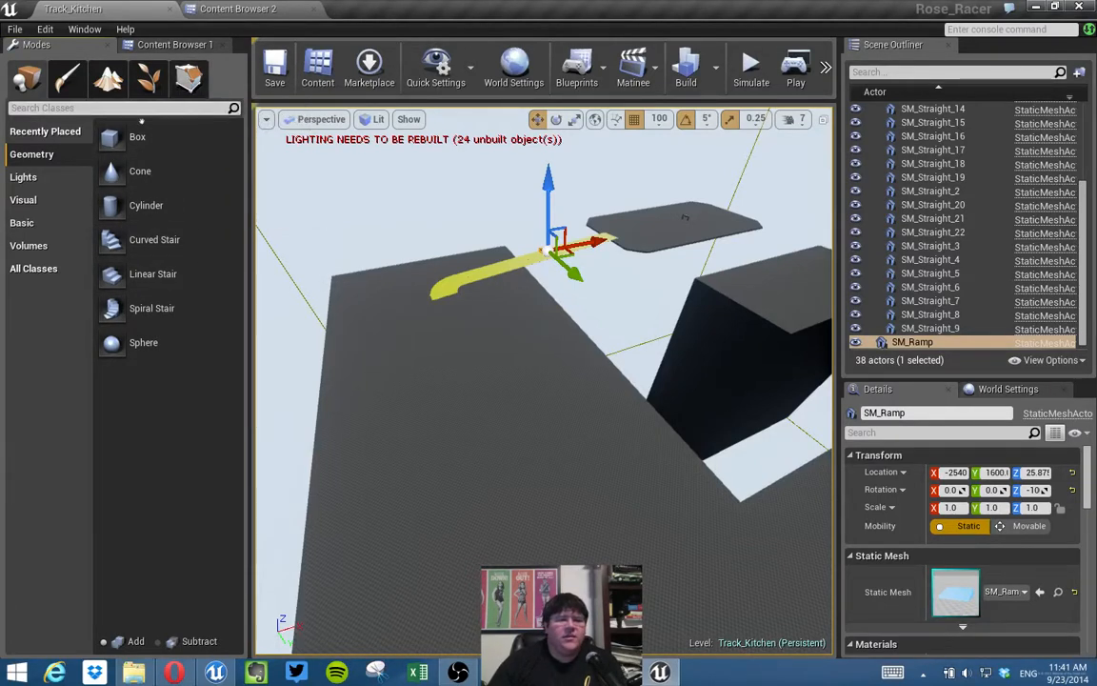
pyautogui.moveTo(131, 138); pyautogui.dragTo(464, 381)
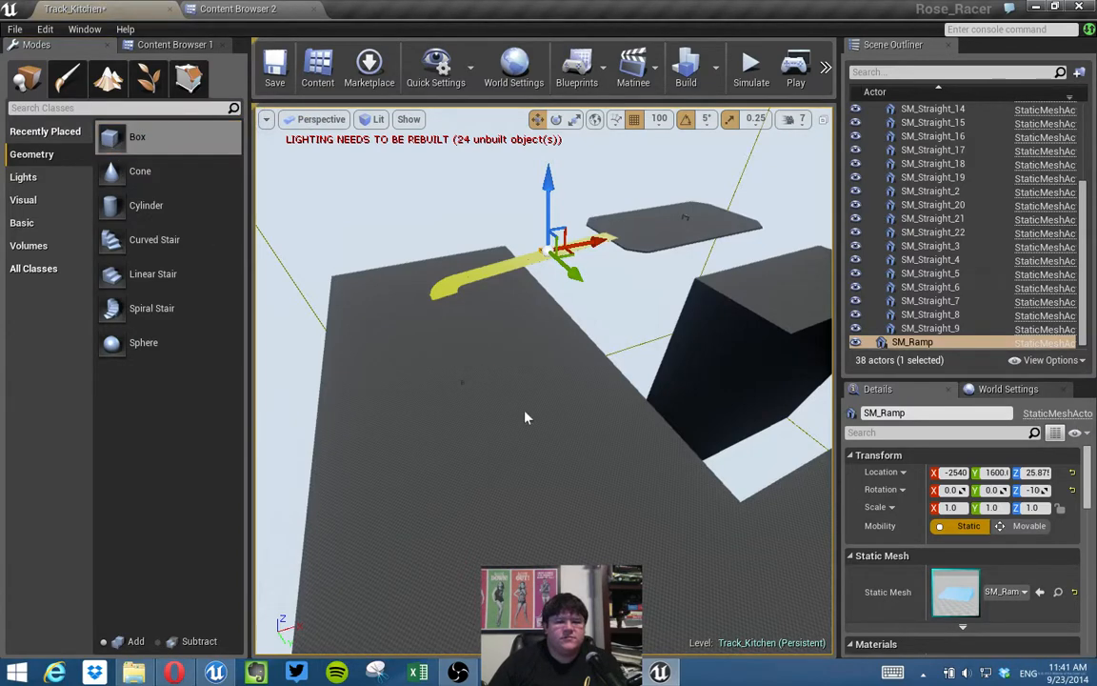
pyautogui.moveTo(603, 358)
pyautogui.mouseDown(button='right')
pyautogui.moveTo(539, 406)
pyautogui.moveTo(539, 362)
pyautogui.moveTo(595, 363)
pyautogui.mouseUp(button='right')
pyautogui.press('w')
pyautogui.press('w')
pyautogui.press('a')
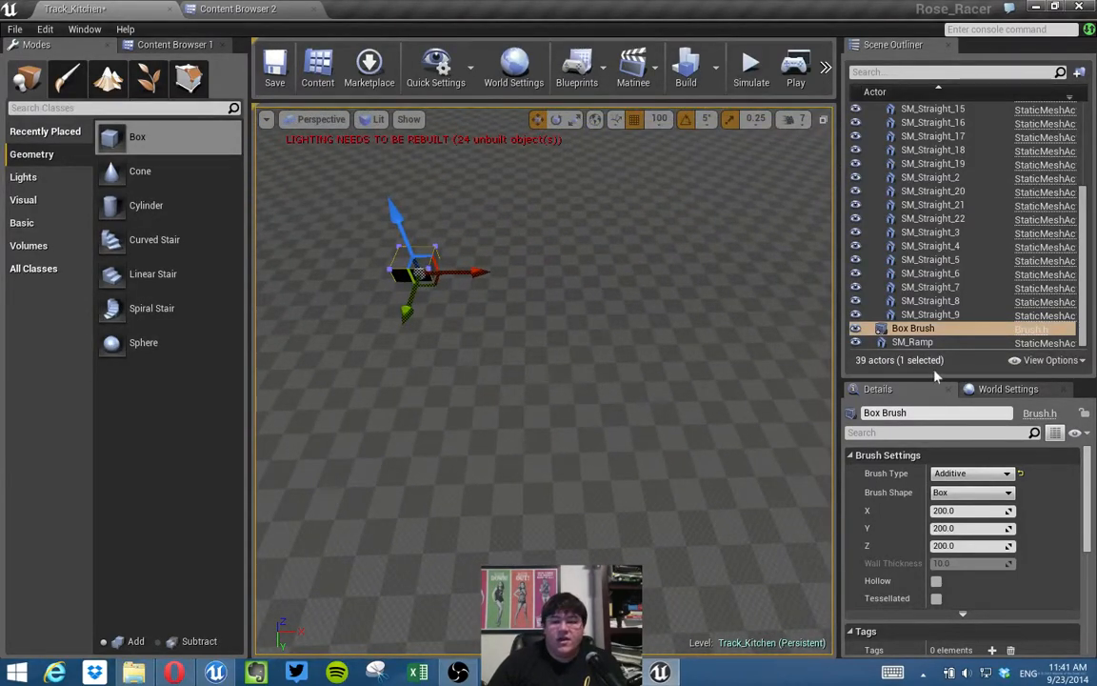
pyautogui.click(975, 476)
pyautogui.click(967, 498)
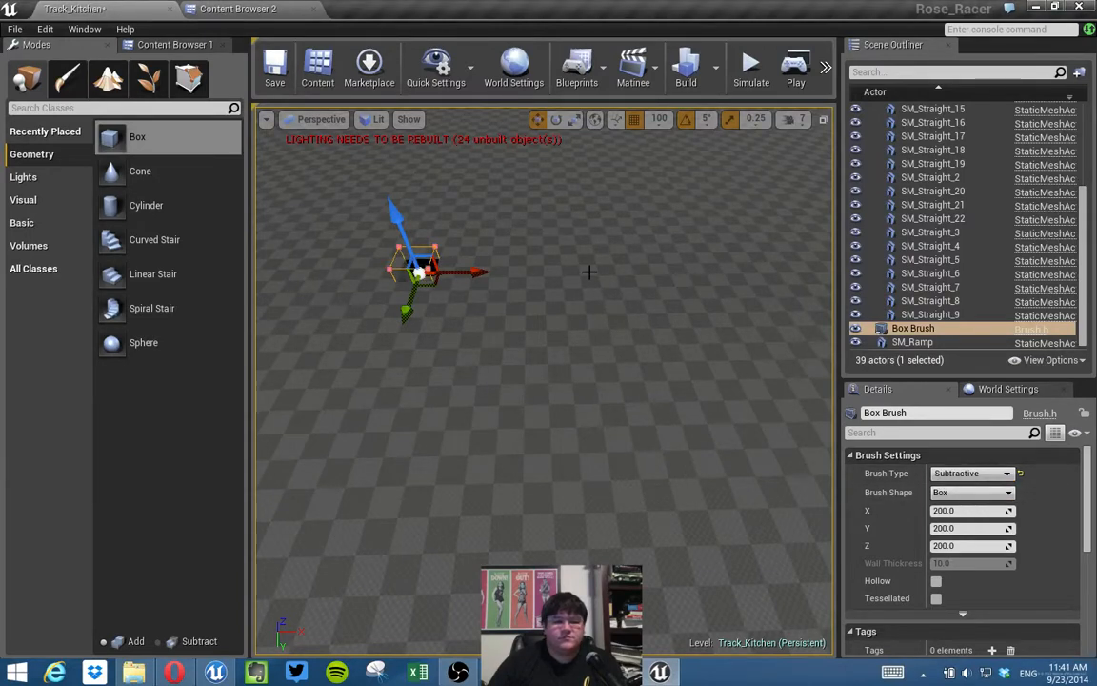
# In geometry editing, stretch one side of the subtractive box brush along the Y axis until the brush is about 20 m long.
pyautogui.click(187, 80)
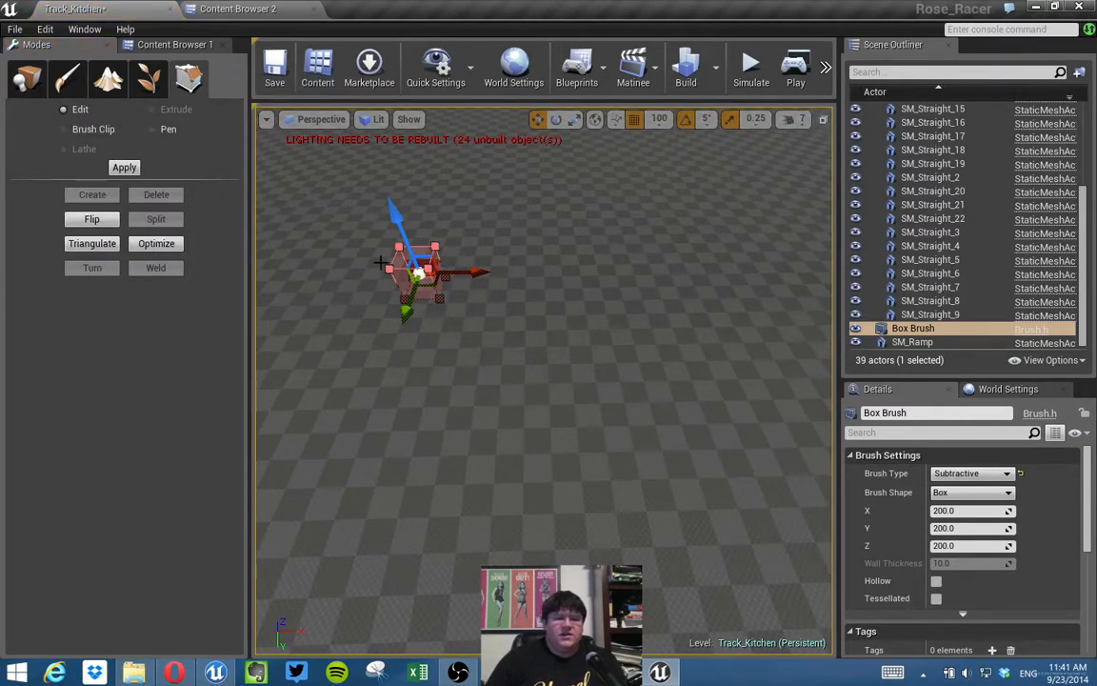
pyautogui.keyDown('ctrl'); pyautogui.keyDown('alt'); pyautogui.moveTo(372, 261); pyautogui.dragTo(438, 327); pyautogui.keyUp('alt'); pyautogui.keyUp('ctrl')
pyautogui.moveTo(513, 294); pyautogui.dragTo(514, 294, button='right')
pyautogui.press('f')
pyautogui.keyDown('alt'); pyautogui.moveTo(566, 318); pyautogui.dragTo(575, 329); pyautogui.keyUp('alt')
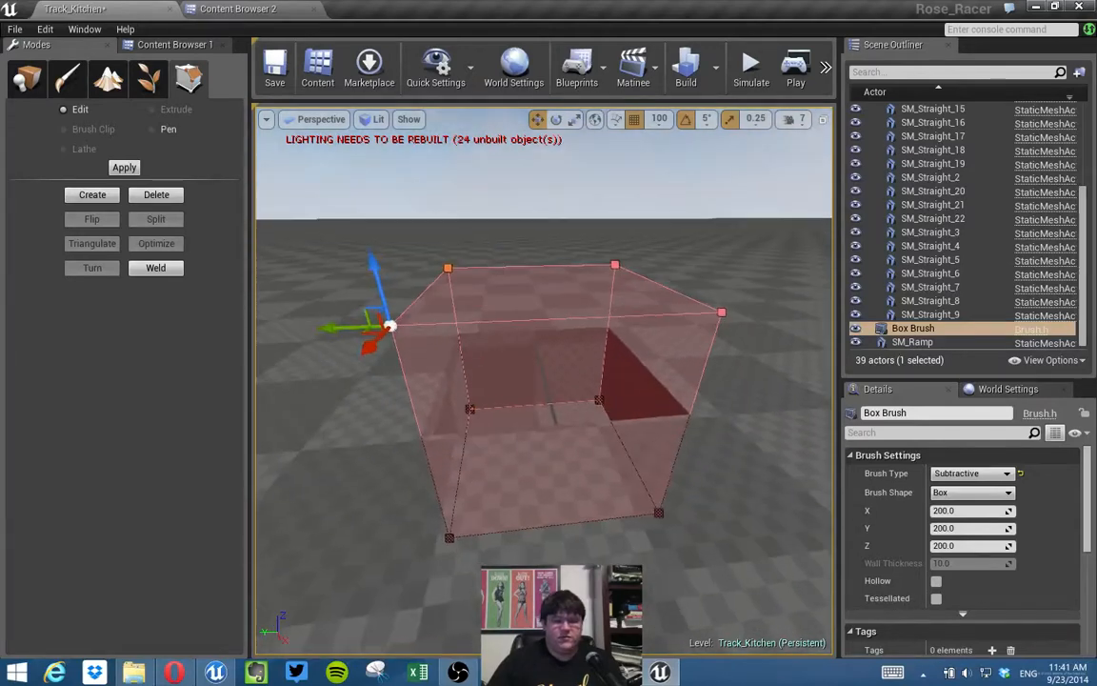
pyautogui.keyDown('ctrl'); pyautogui.keyDown('alt'); pyautogui.moveTo(386, 388); pyautogui.dragTo(484, 580); pyautogui.keyUp('alt'); pyautogui.keyUp('ctrl')
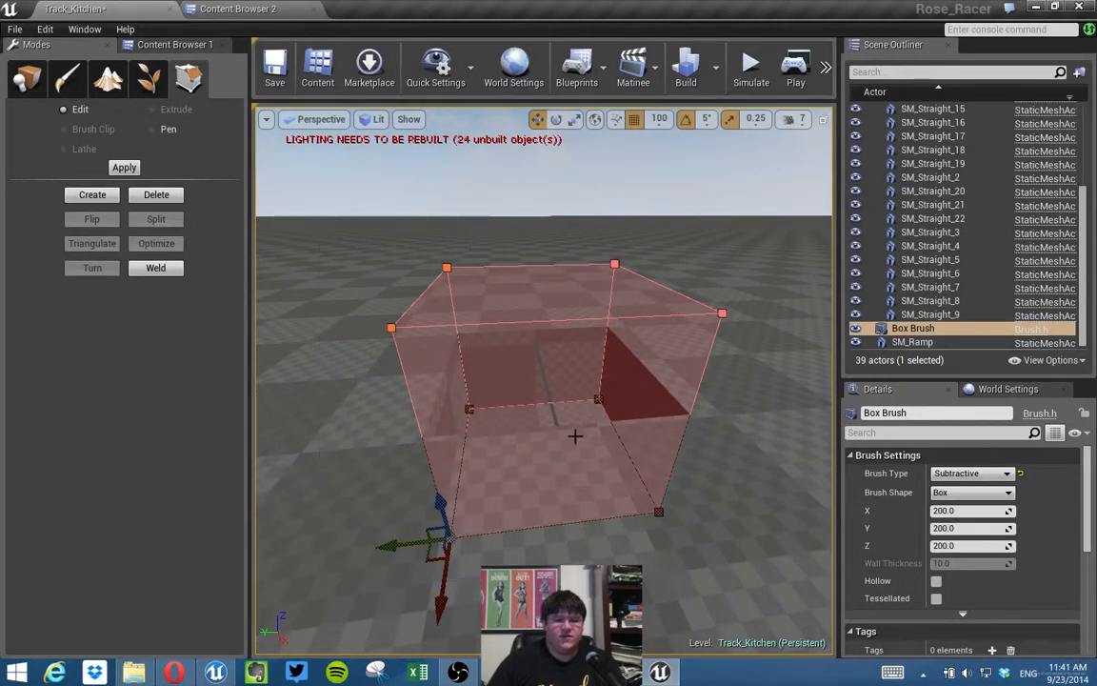
pyautogui.press('s')
pyautogui.moveTo(576, 436); pyautogui.dragTo(575, 429, button='right')
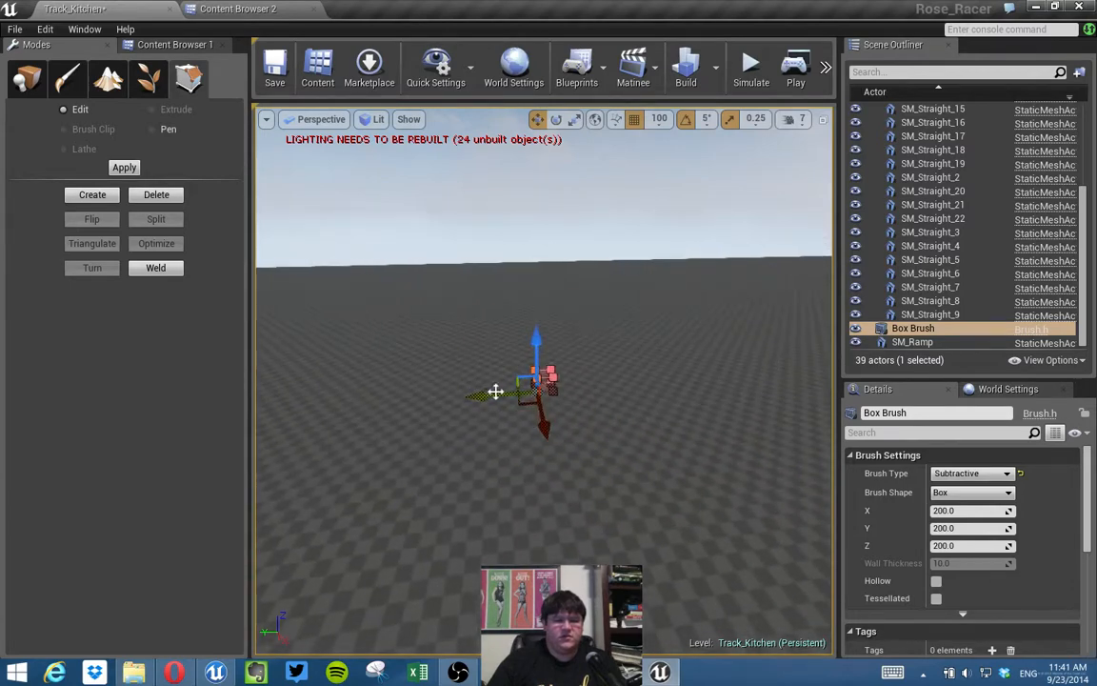
pyautogui.moveTo(485, 394); pyautogui.dragTo(326, 401)
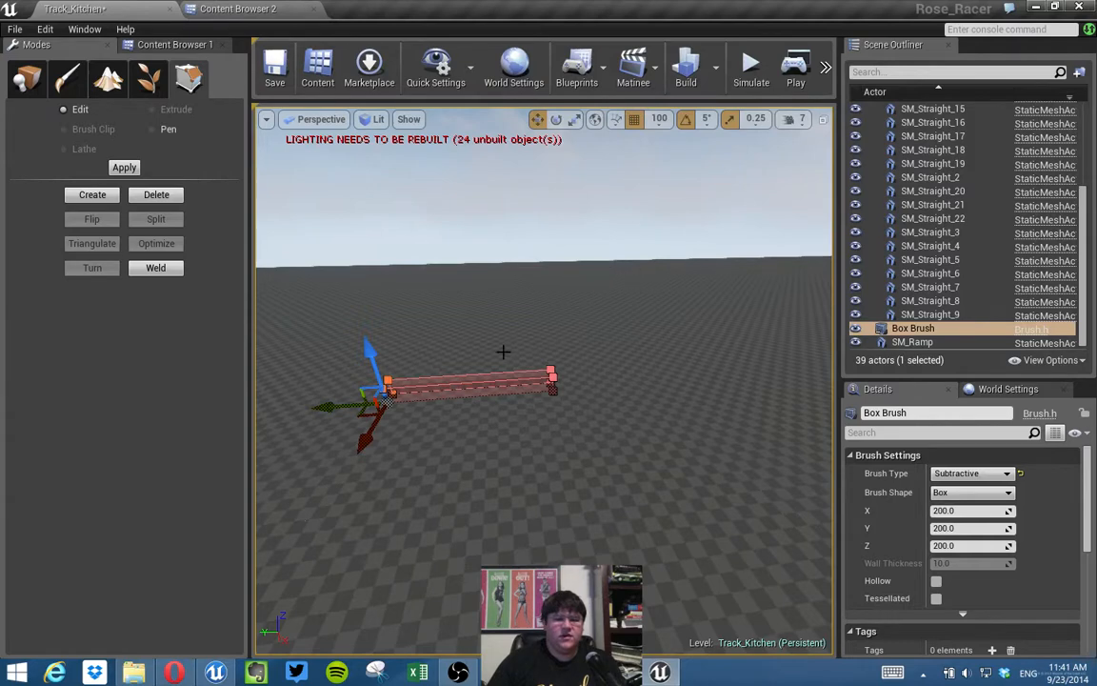
# Switch to the four-view layout and widen the subtractive brush along the X axis to about 25 m in the Top view.
pyautogui.press('d')
pyautogui.moveTo(632, 367)
pyautogui.mouseDown(button='right')
pyautogui.moveTo(495, 270)
pyautogui.moveTo(546, 280)
pyautogui.mouseUp(button='right')
pyautogui.press('a')
pyautogui.keyDown('ctrl'); pyautogui.keyDown('alt'); pyautogui.moveTo(528, 262); pyautogui.dragTo(616, 477); pyautogui.keyUp('alt'); pyautogui.keyUp('ctrl')
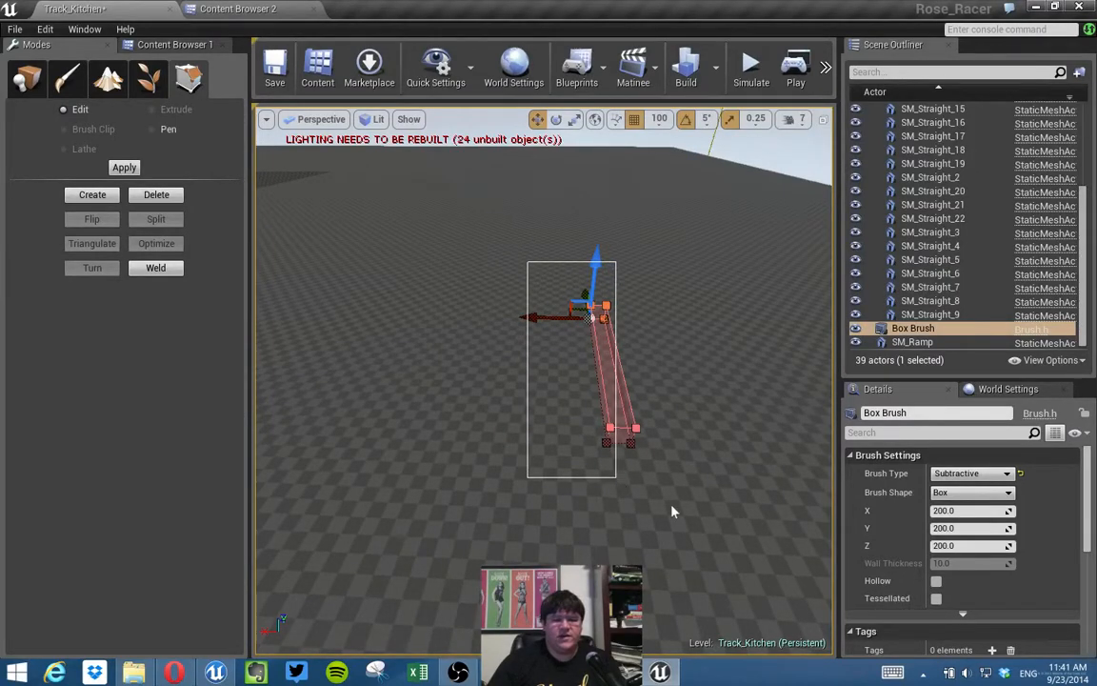
pyautogui.click(823, 119)
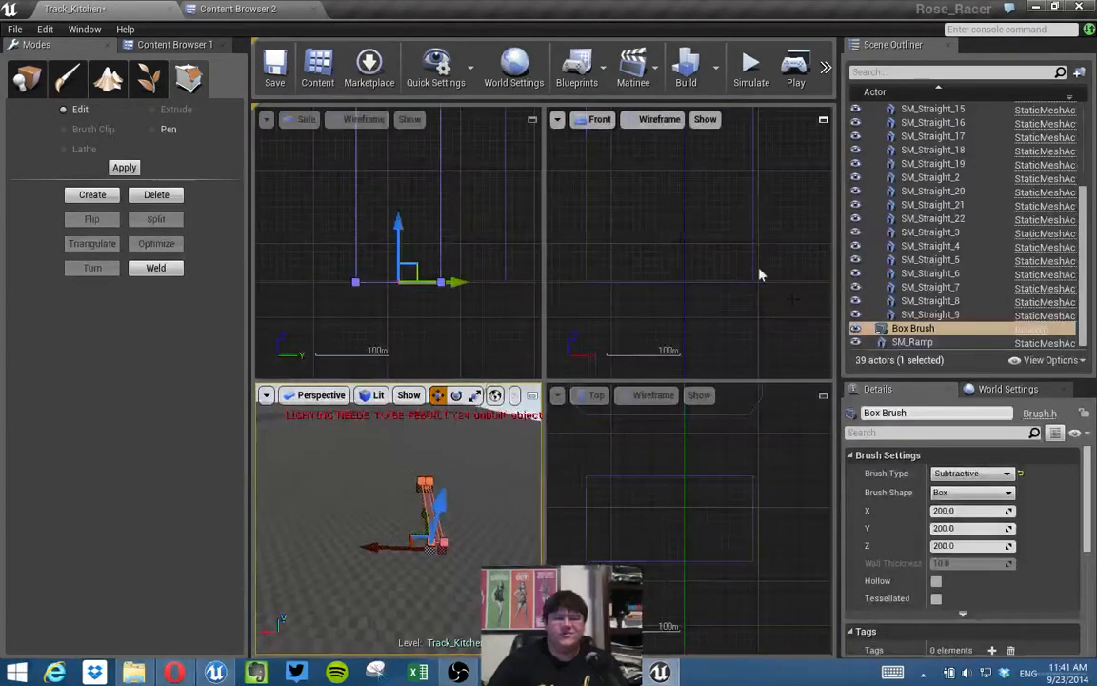
pyautogui.scroll(20, 627, 468)
pyautogui.scroll(-8, 646, 473)
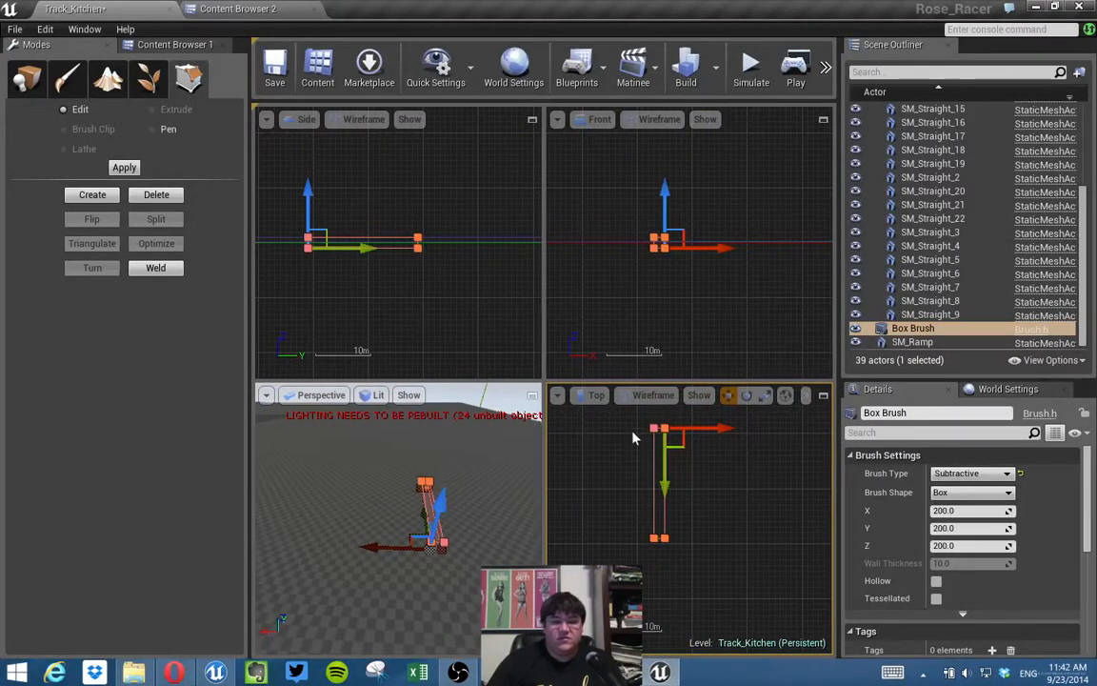
pyautogui.moveTo(644, 554)
pyautogui.mouseDown()
pyautogui.moveTo(658, 559)
pyautogui.moveTo(571, 540)
pyautogui.moveTo(595, 540)
pyautogui.mouseUp()
pyautogui.moveTo(739, 559); pyautogui.dragTo(644, 427)
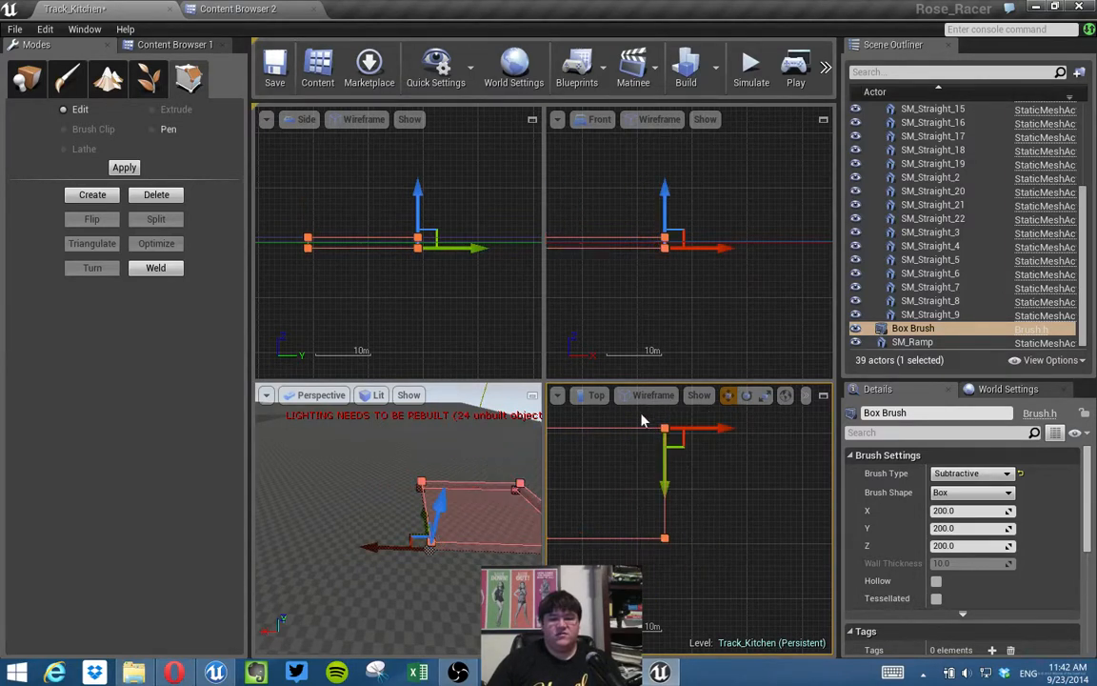
# Lower the subtractive brush's bottom vertices in the Front view so it reaches about 40 m down into the counter.
pyautogui.moveTo(710, 497); pyautogui.dragTo(728, 490, button='right')
pyautogui.moveTo(637, 274); pyautogui.dragTo(685, 307, button='right')
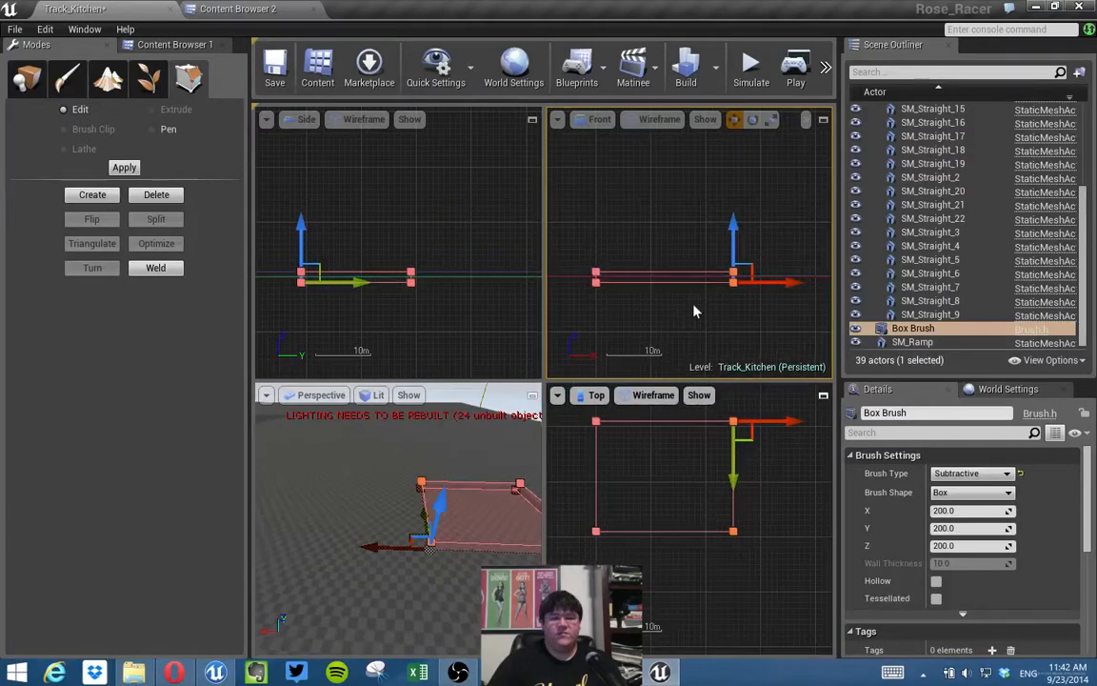
pyautogui.scroll(-3, 583, 283)
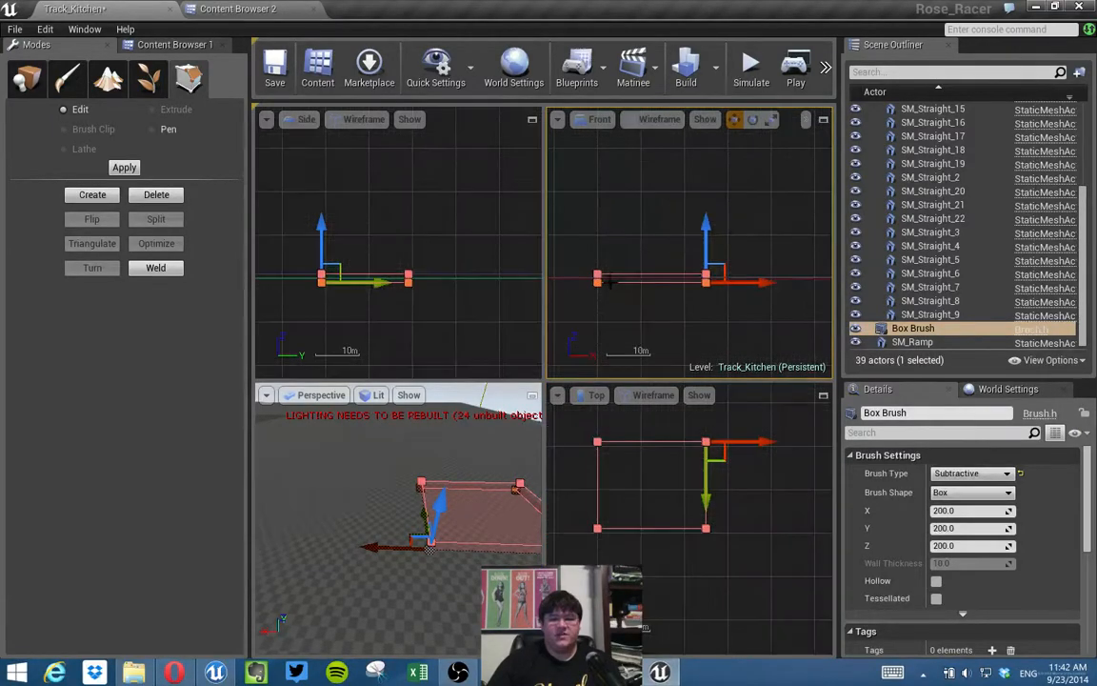
pyautogui.scroll(-2, 610, 286)
pyautogui.moveTo(631, 288); pyautogui.dragTo(671, 216, button='right')
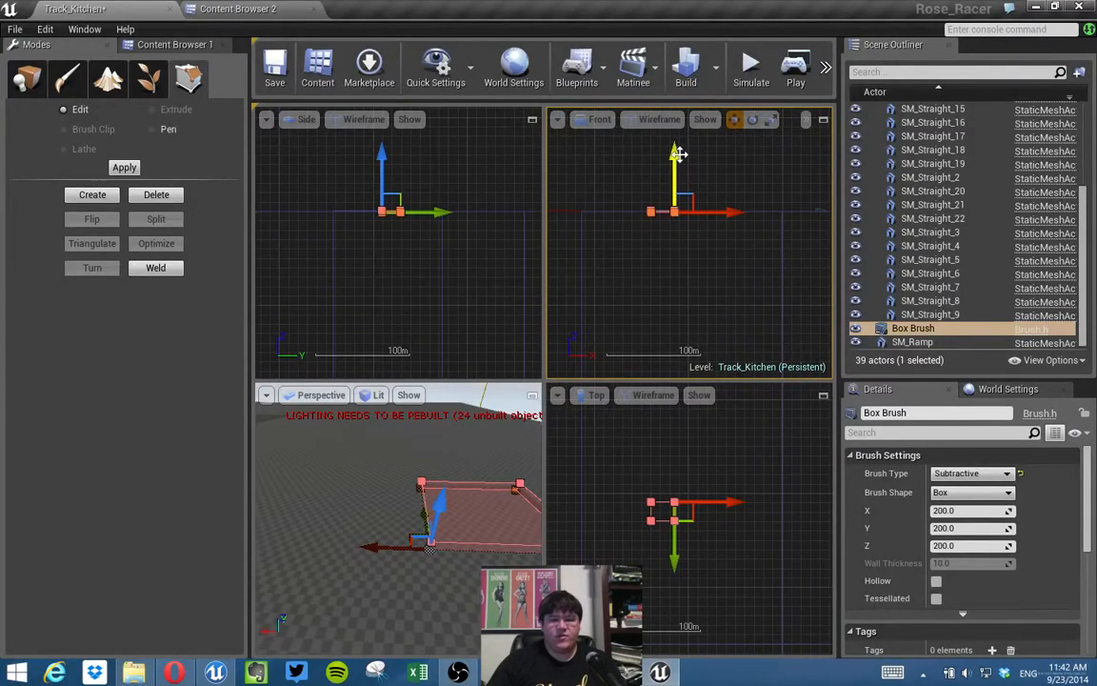
pyautogui.moveTo(675, 154); pyautogui.dragTo(674, 188)
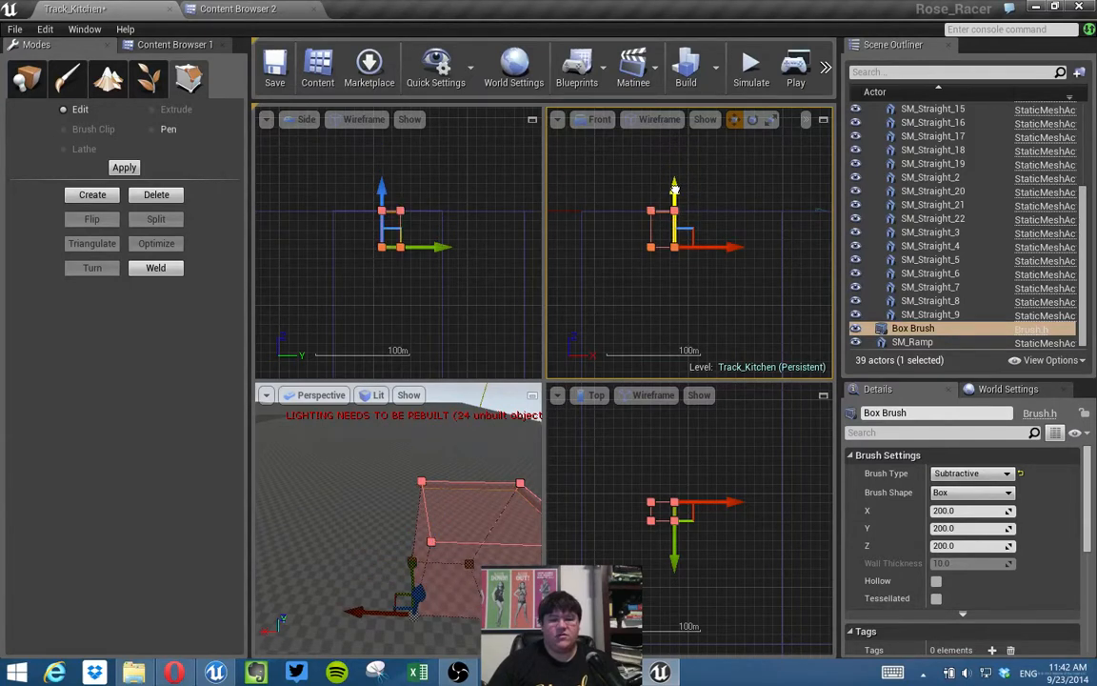
# Enlarge the Top view and lengthen the subtractive brush in both directions along the Y axis to about 90 m.
pyautogui.moveTo(683, 474); pyautogui.dragTo(689, 465, button='right')
pyautogui.click(824, 395)
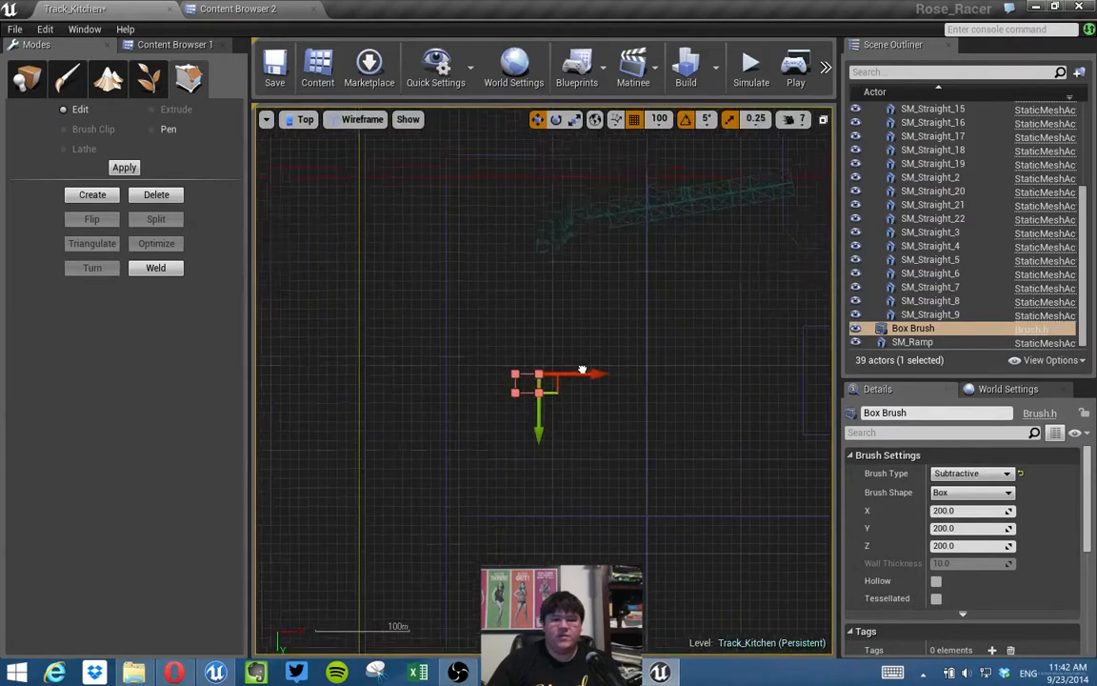
pyautogui.moveTo(541, 362); pyautogui.dragTo(592, 383)
pyautogui.moveTo(556, 436); pyautogui.dragTo(524, 402)
pyautogui.moveTo(558, 453)
pyautogui.mouseDown()
pyautogui.moveTo(557, 503)
pyautogui.moveTo(555, 488)
pyautogui.mouseUp()
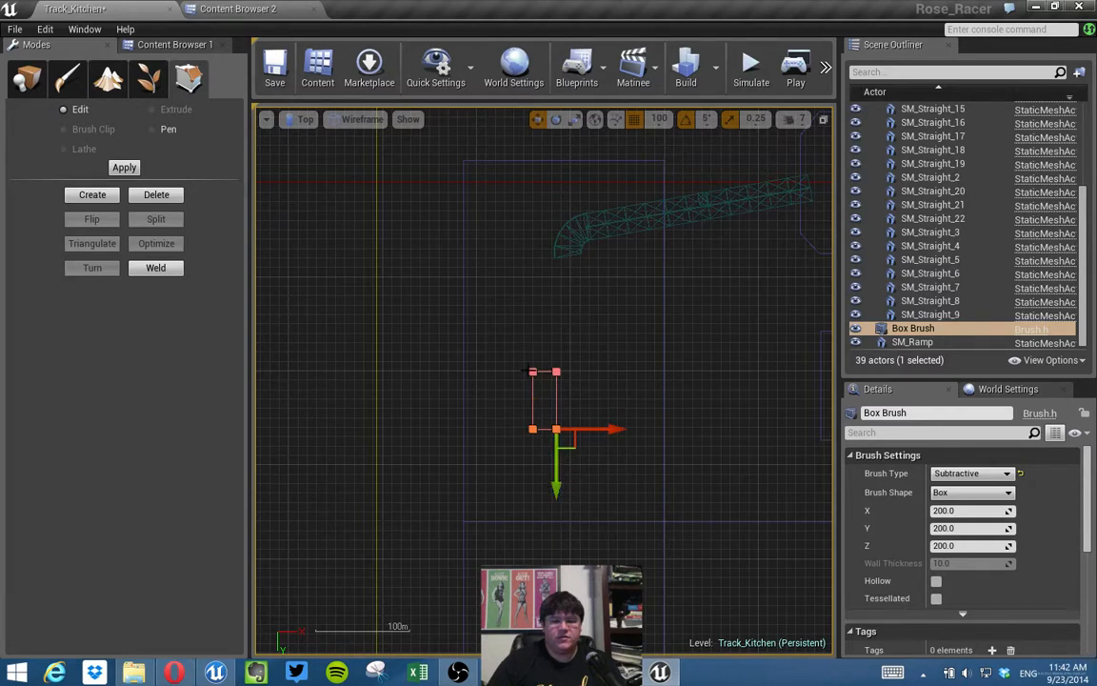
pyautogui.moveTo(513, 371); pyautogui.dragTo(544, 443)
pyautogui.moveTo(512, 335); pyautogui.dragTo(569, 383)
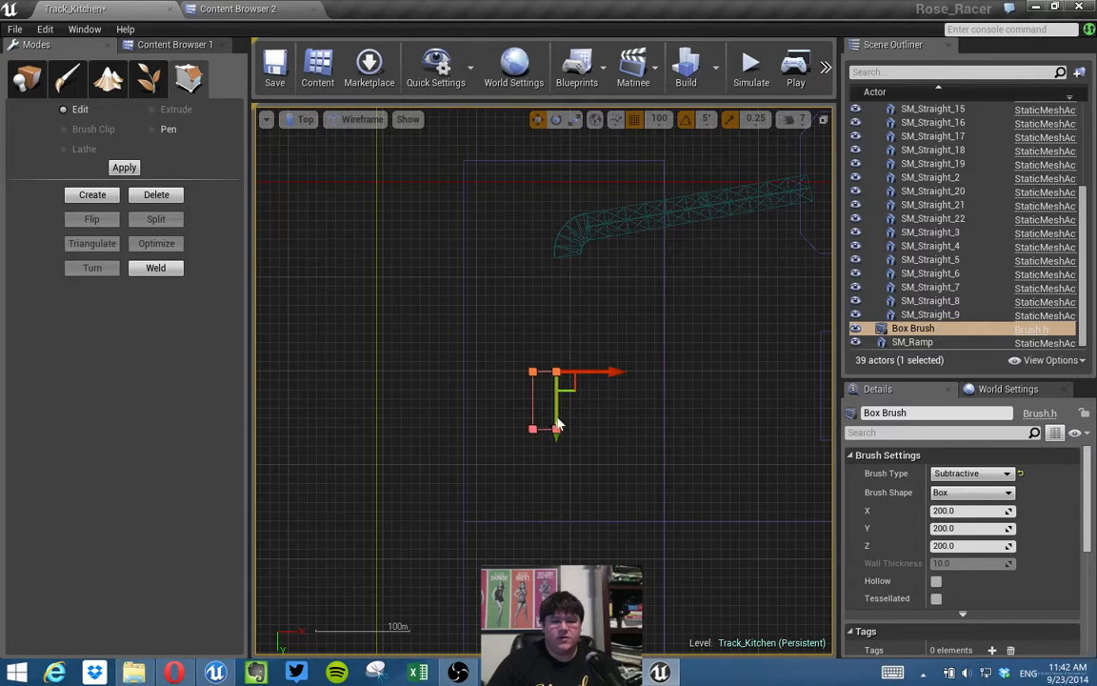
pyautogui.hotkey('ctrl', 'a')
pyautogui.moveTo(509, 318)
pyautogui.mouseDown()
pyautogui.moveTo(583, 392)
pyautogui.moveTo(558, 391)
pyautogui.moveTo(559, 405)
pyautogui.mouseUp()
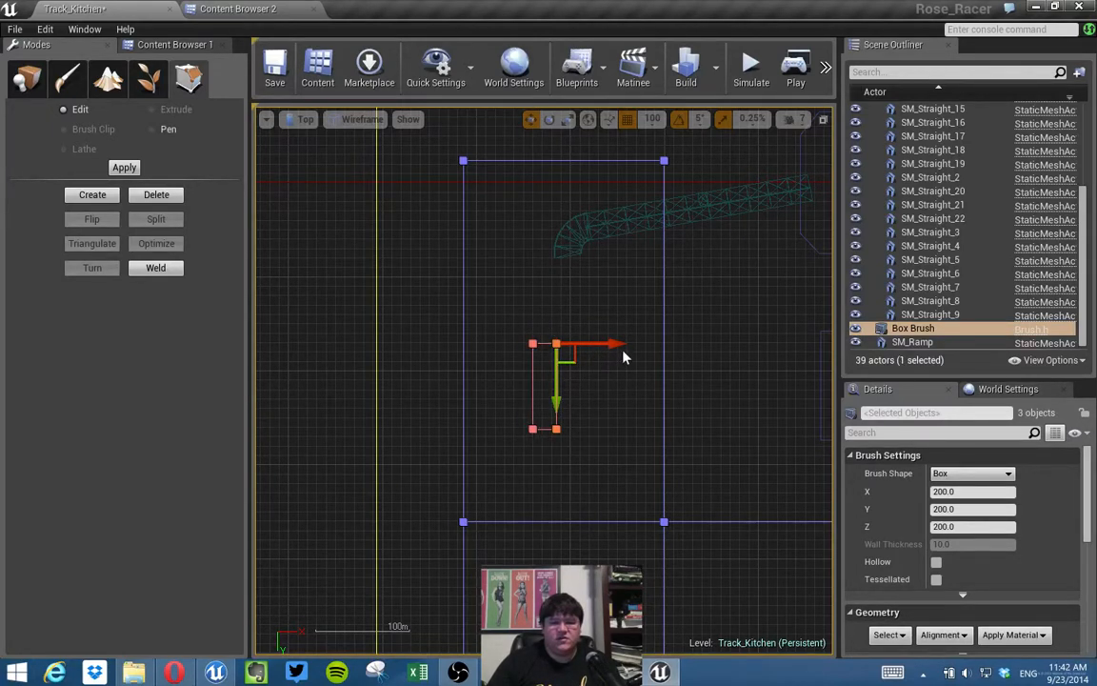
# Move the subtractive brush's side and end vertices outward to make a square about 150 m wide, nearly spanning the counter's width.
pyautogui.moveTo(622, 346)
pyautogui.mouseDown()
pyautogui.moveTo(715, 360)
pyautogui.moveTo(706, 363)
pyautogui.mouseUp()
pyautogui.moveTo(499, 328)
pyautogui.mouseDown()
pyautogui.moveTo(560, 454)
pyautogui.moveTo(583, 434)
pyautogui.moveTo(561, 440)
pyautogui.mouseUp()
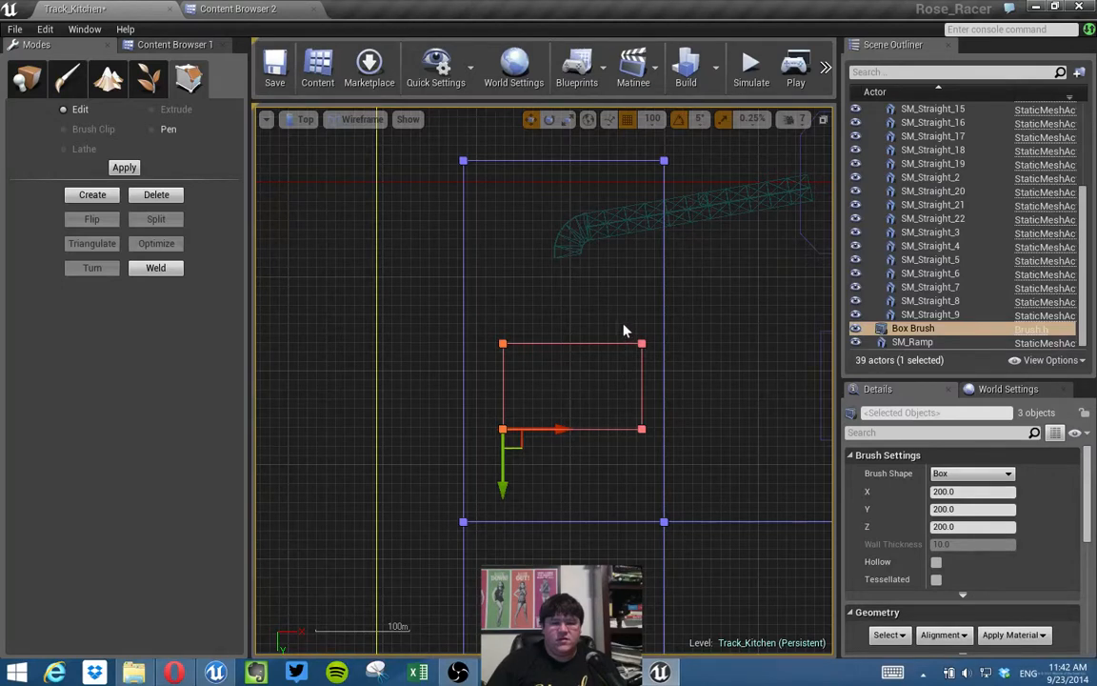
pyautogui.moveTo(488, 312)
pyautogui.mouseDown()
pyautogui.moveTo(642, 360)
pyautogui.moveTo(644, 384)
pyautogui.mouseUp()
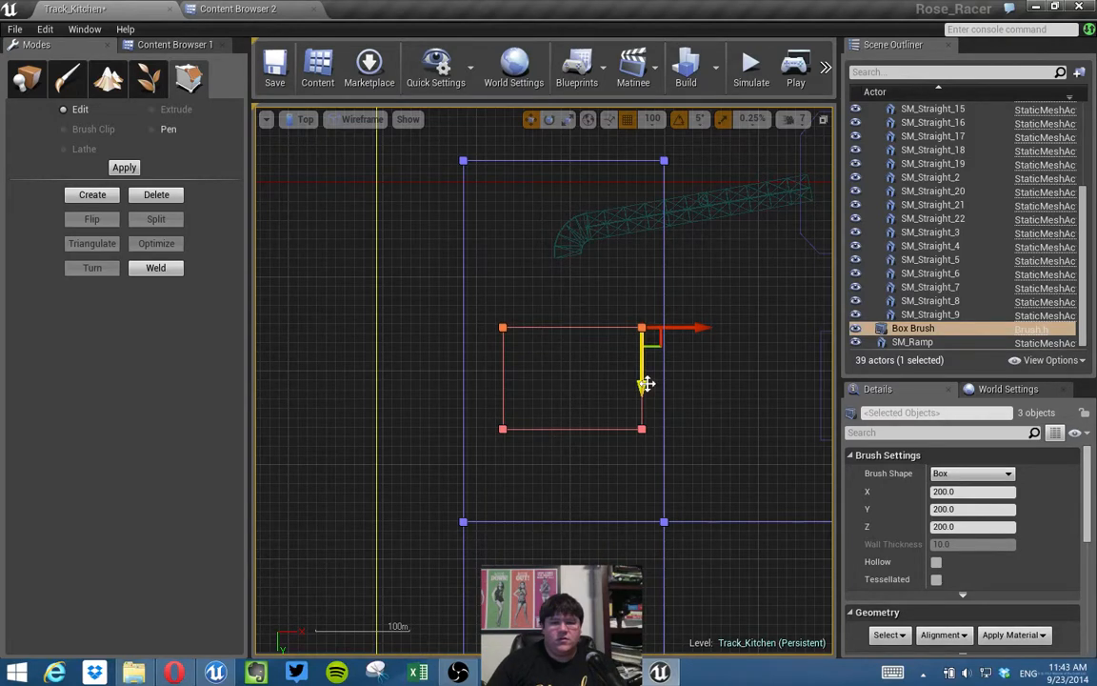
pyautogui.moveTo(739, 420); pyautogui.dragTo(653, 377, button='right')
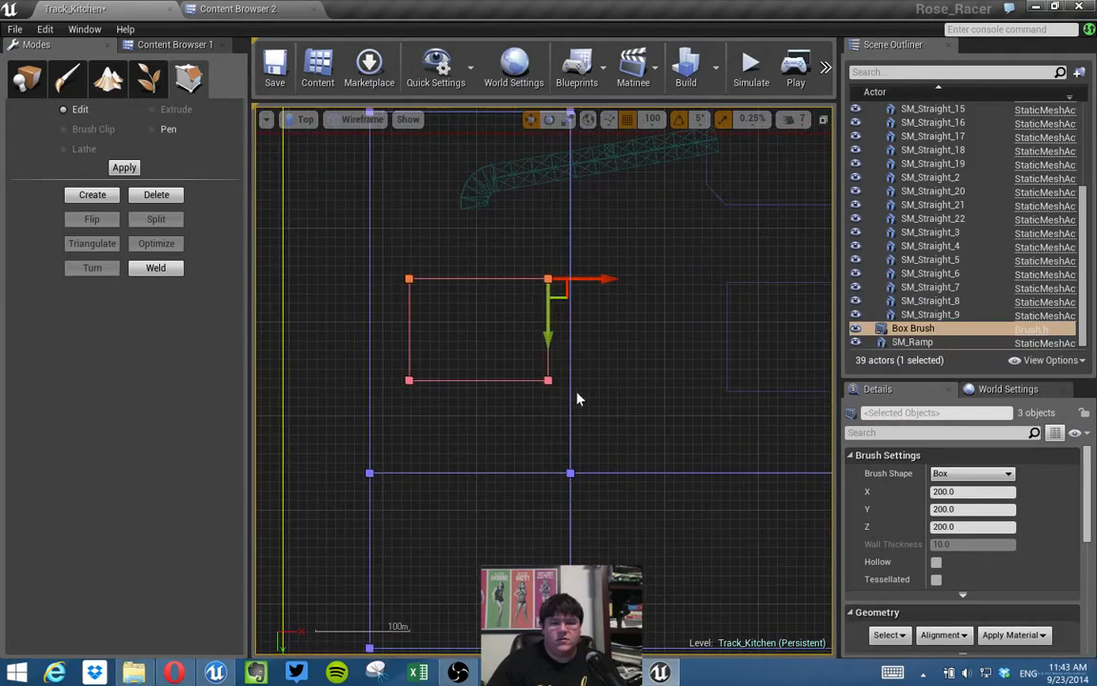
pyautogui.moveTo(505, 394); pyautogui.dragTo(386, 375)
pyautogui.moveTo(549, 425); pyautogui.dragTo(548, 464)
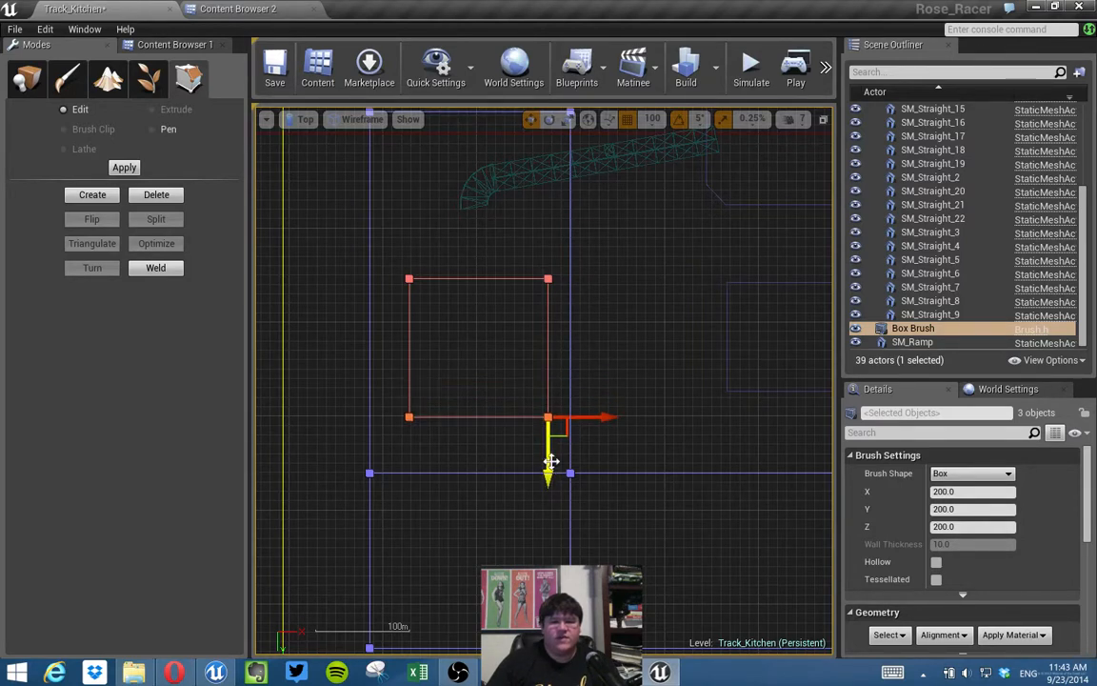
# Inspect the cut in the four-view layout and lower the subtractive brush's bottom vertices to deepen it to about 80 m.
pyautogui.click(823, 120)
pyautogui.moveTo(510, 434); pyautogui.dragTo(510, 434, button='right')
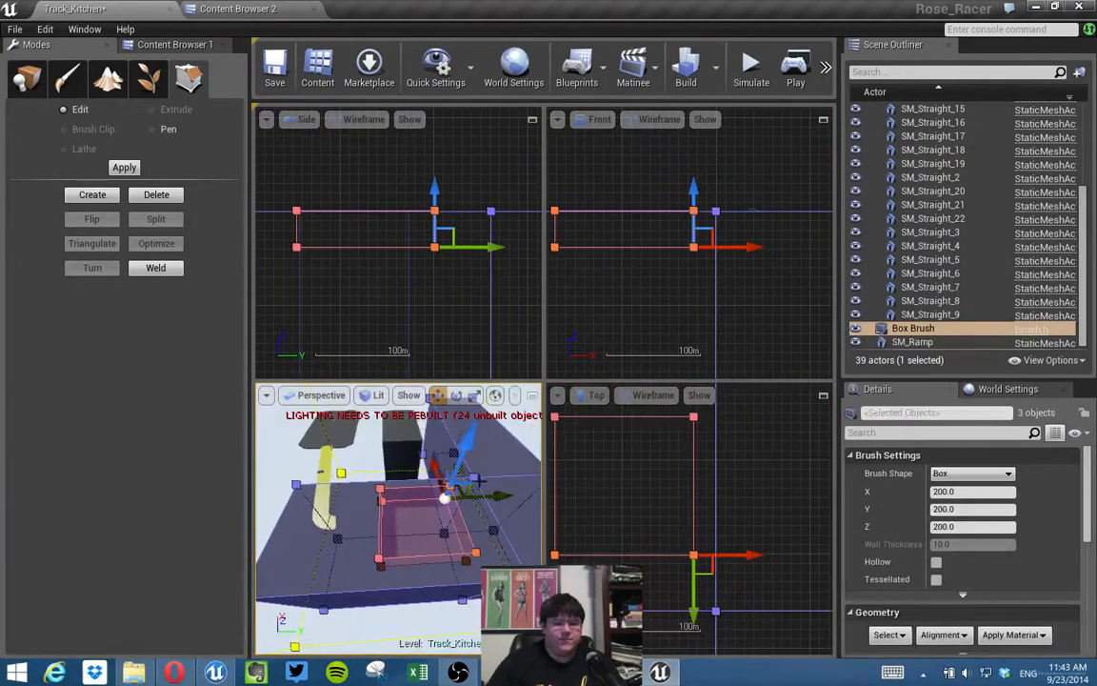
pyautogui.click(365, 454)
pyautogui.moveTo(460, 498); pyautogui.dragTo(460, 498, button='right')
pyautogui.press('w')
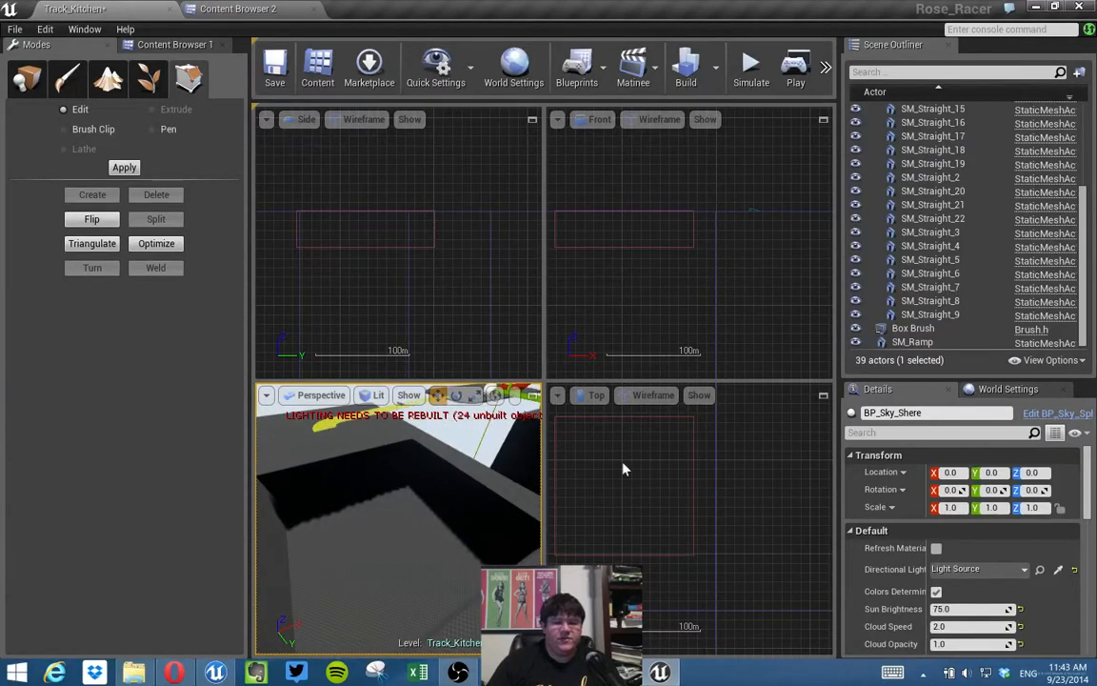
pyautogui.click(664, 247)
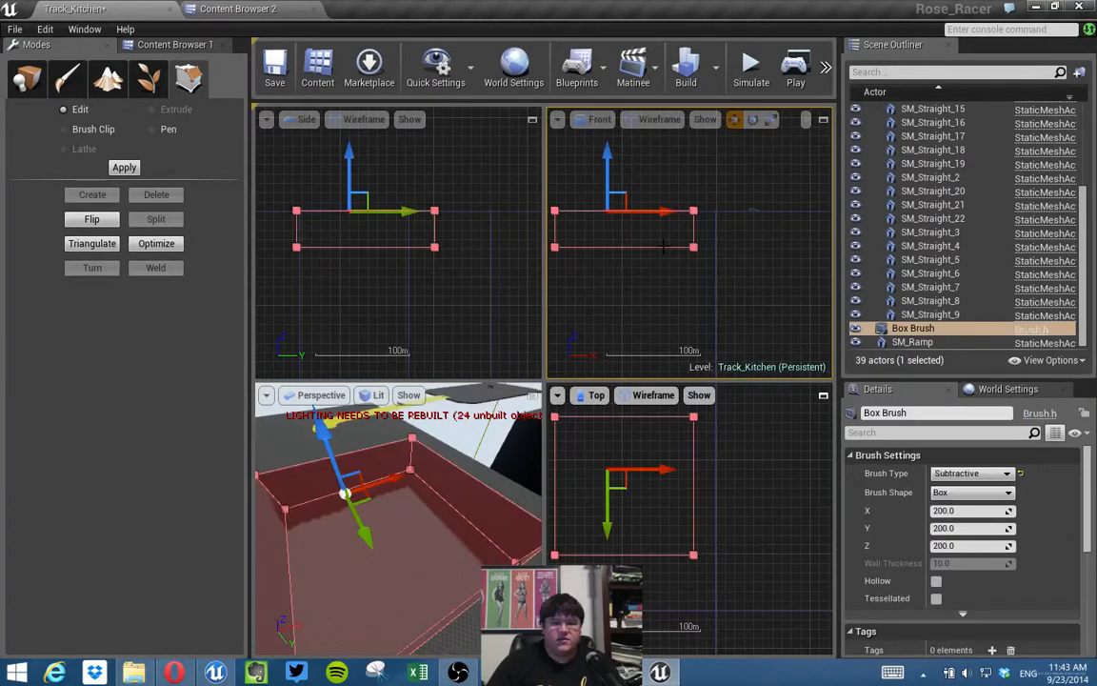
pyautogui.moveTo(651, 269)
pyautogui.mouseDown()
pyautogui.moveTo(546, 250)
pyautogui.moveTo(546, 235)
pyautogui.mouseUp()
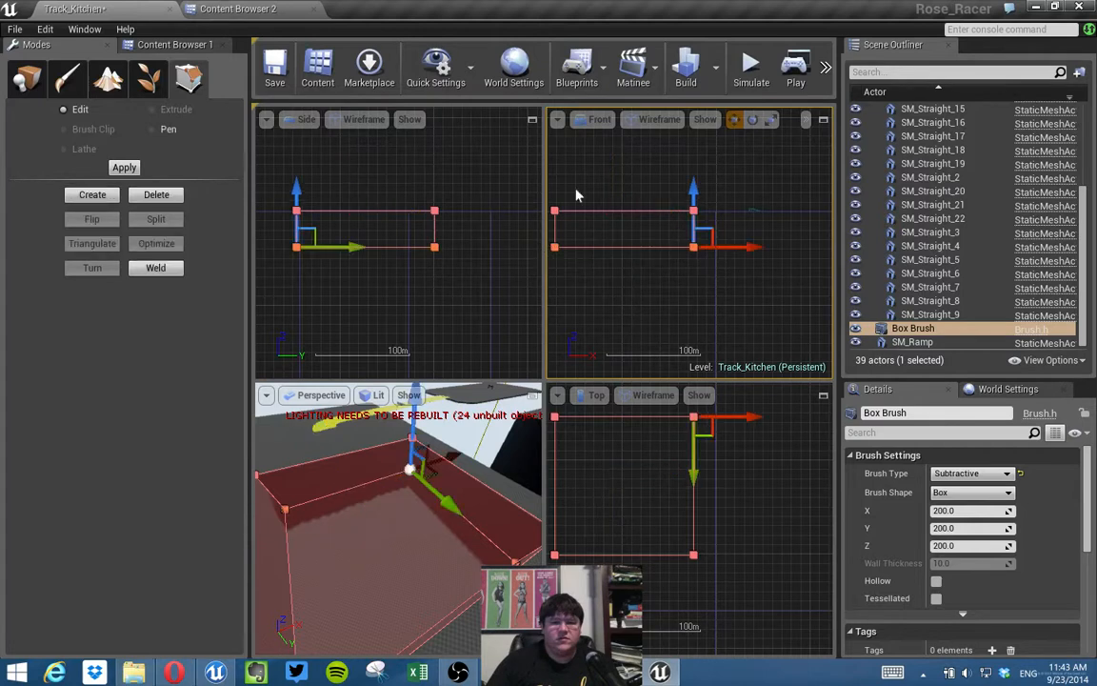
pyautogui.moveTo(697, 188); pyautogui.dragTo(692, 227)
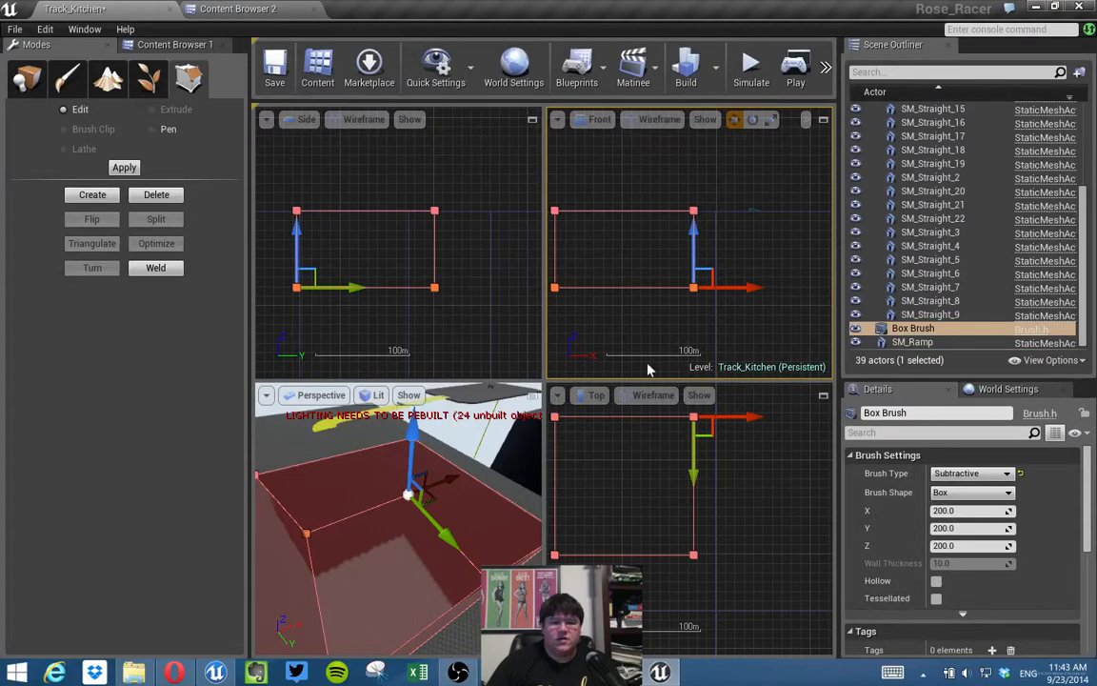
# Return to placement mode and move the whole subtractive brush about 30 m along the Y axis, away from the track.
pyautogui.scroll(-4, 648, 507)
pyautogui.moveTo(635, 495); pyautogui.dragTo(633, 503, button='right')
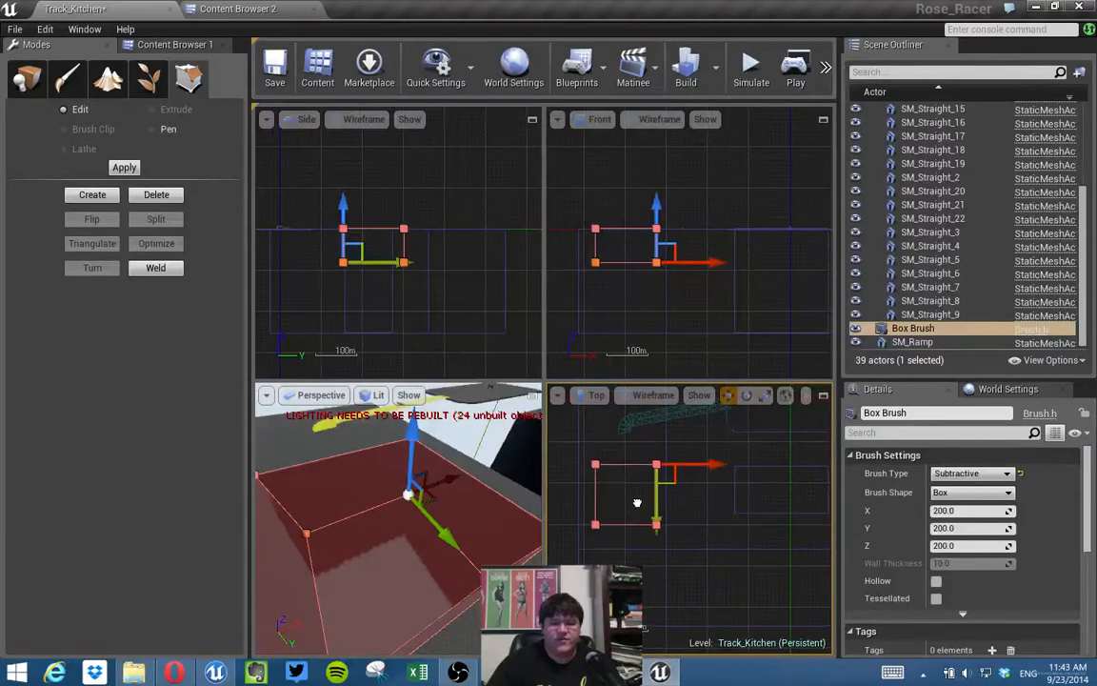
pyautogui.click(38, 82)
pyautogui.moveTo(657, 503); pyautogui.dragTo(656, 521)
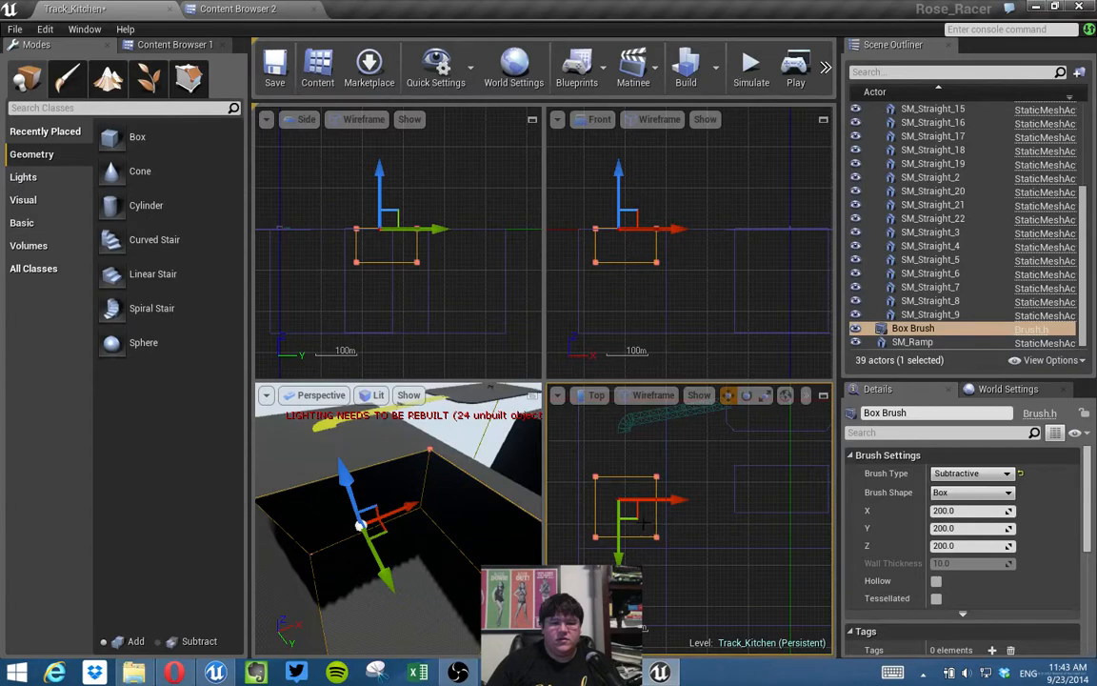
pyautogui.moveTo(398, 518); pyautogui.dragTo(387, 550, button='right')
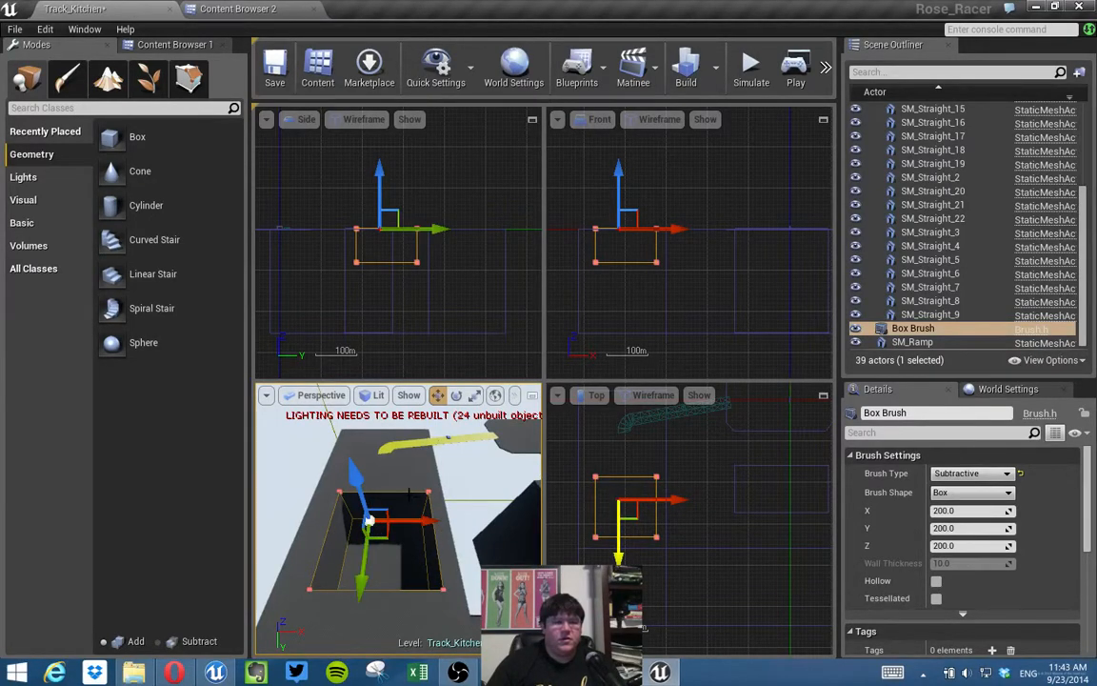
# Place an additive box brush on the counter beside the hole and stretch it along the X axis to about 10 m in geometry editing.
pyautogui.moveTo(110, 140); pyautogui.dragTo(320, 541)
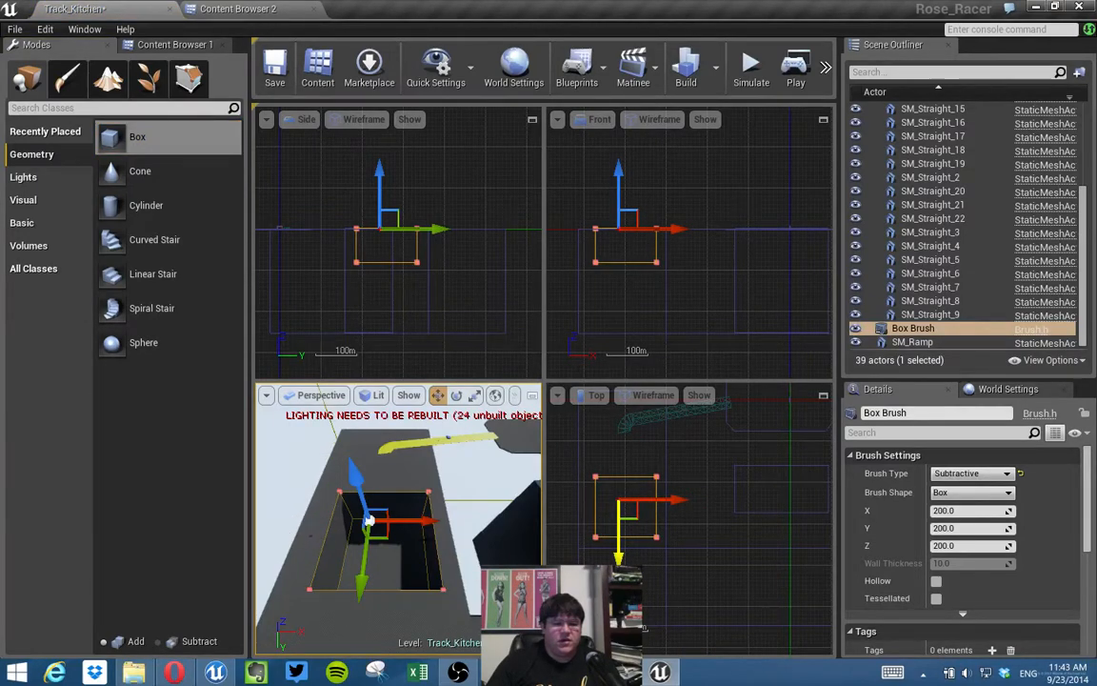
pyautogui.moveTo(626, 542)
pyautogui.mouseDown(button='right')
pyautogui.moveTo(685, 537)
pyautogui.moveTo(652, 514)
pyautogui.moveTo(681, 484)
pyautogui.mouseUp(button='right')
pyautogui.click(188, 78)
pyautogui.scroll(4, 682, 485)
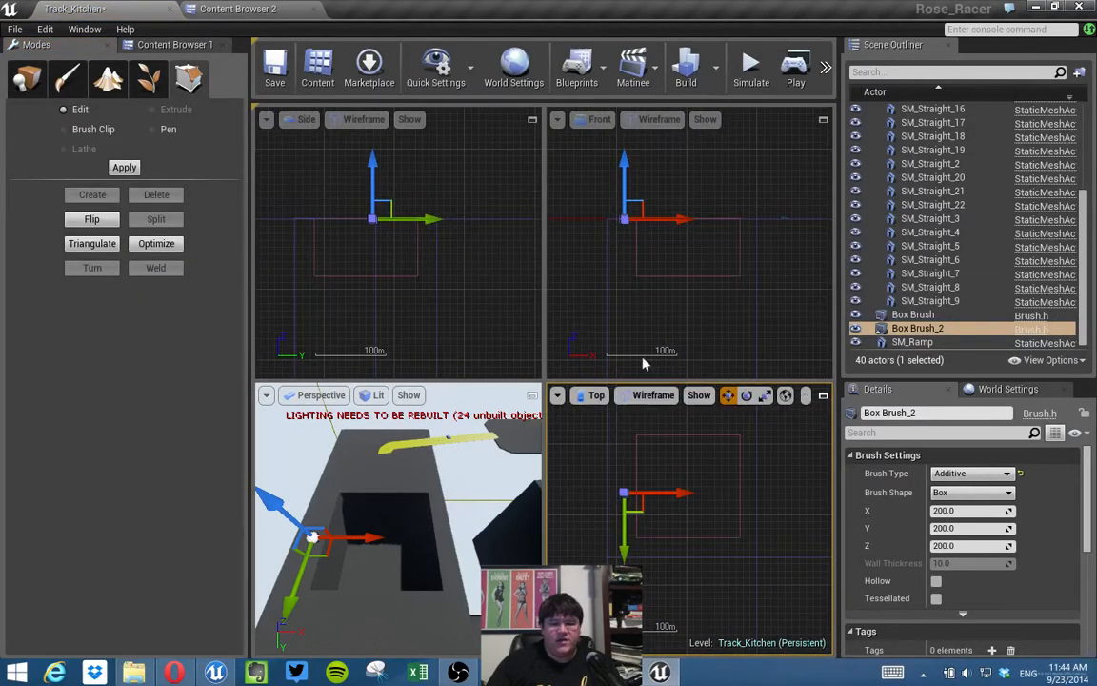
pyautogui.scroll(10, 632, 520)
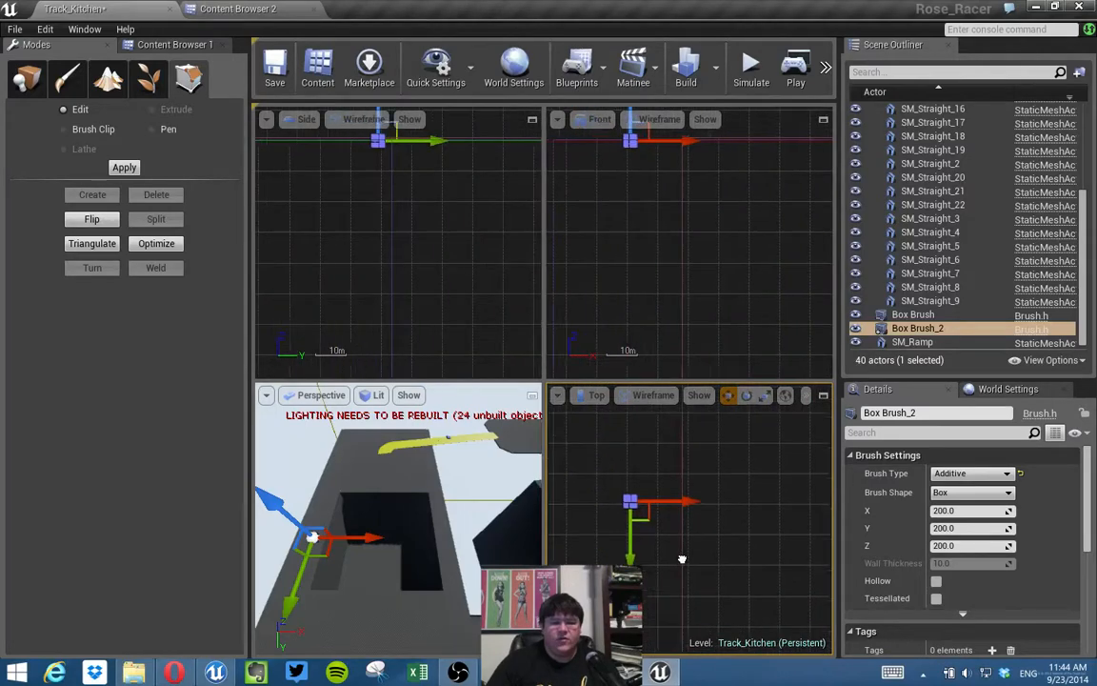
pyautogui.moveTo(731, 566); pyautogui.dragTo(659, 487)
pyautogui.moveTo(712, 530); pyautogui.dragTo(798, 531)
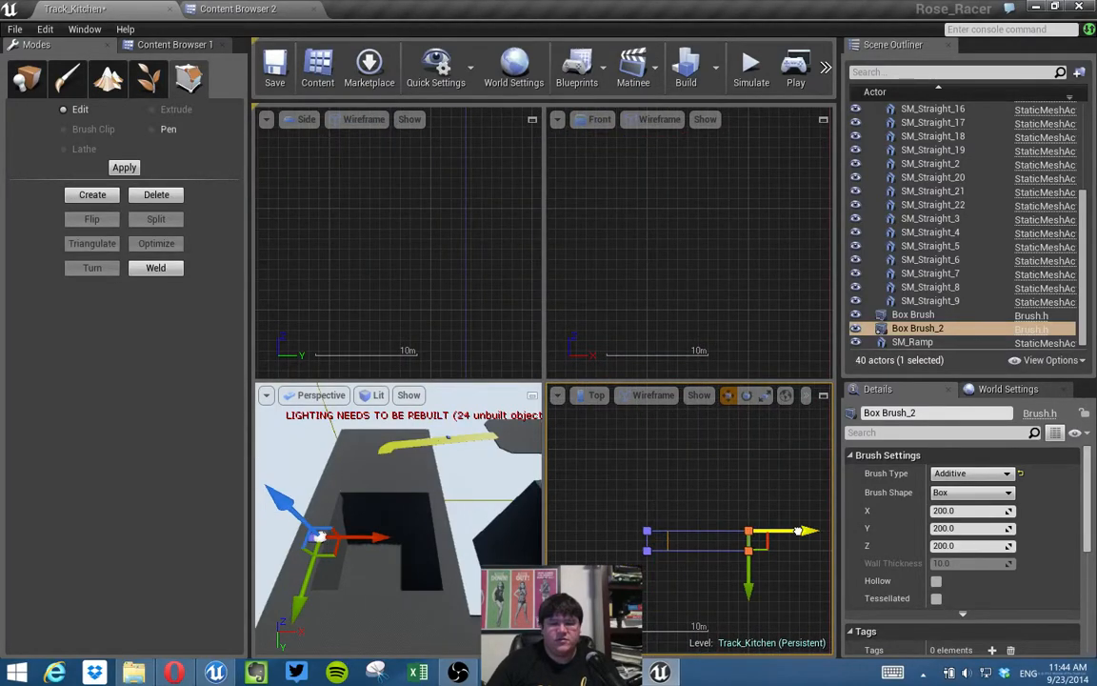
# Stretch the new additive brush along the Y axis to about 13 m by moving its end vertices in the Top view.
pyautogui.moveTo(627, 481); pyautogui.dragTo(759, 530)
pyautogui.moveTo(749, 579); pyautogui.dragTo(745, 466)
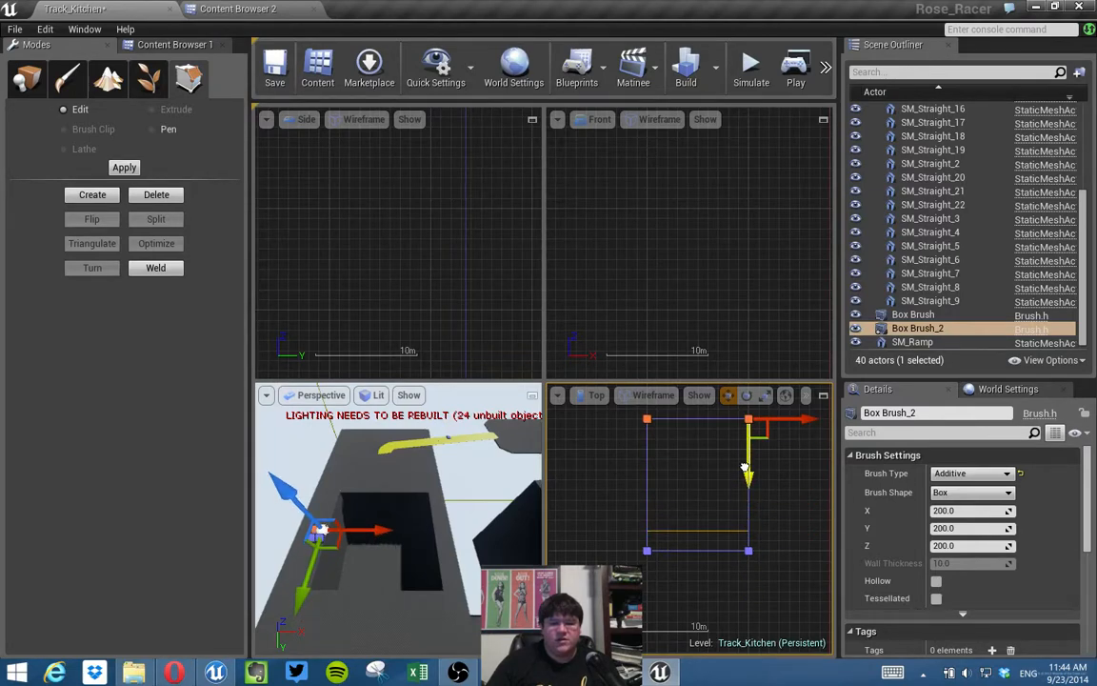
pyautogui.scroll(-6, 698, 510)
pyautogui.moveTo(691, 516); pyautogui.dragTo(675, 527, button='right')
pyautogui.scroll(-1, 674, 524)
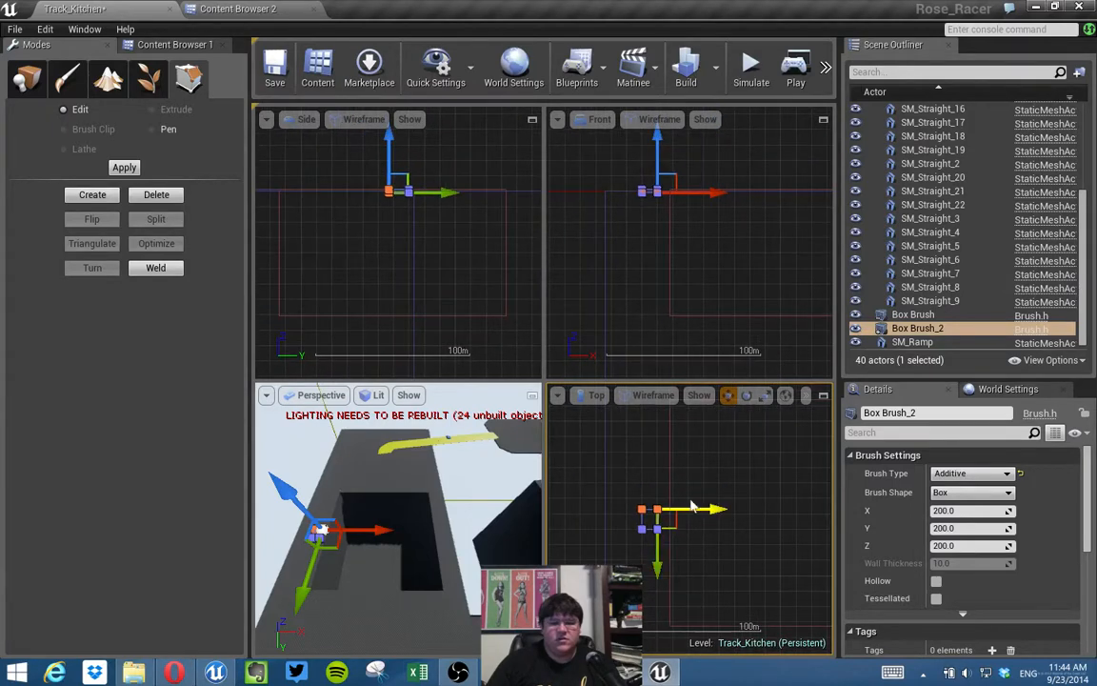
# Enlarge the Top view and stretch the additive brush along the Y axis to about 150 m, matching the hole's length.
pyautogui.click(824, 397)
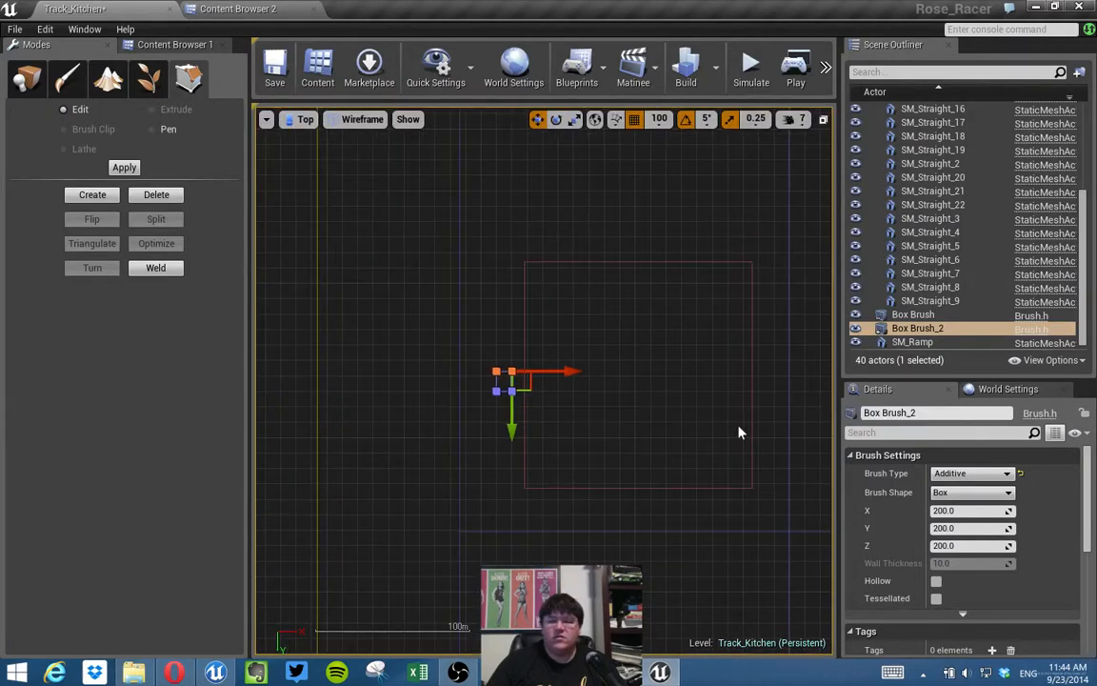
pyautogui.moveTo(512, 425); pyautogui.dragTo(512, 309)
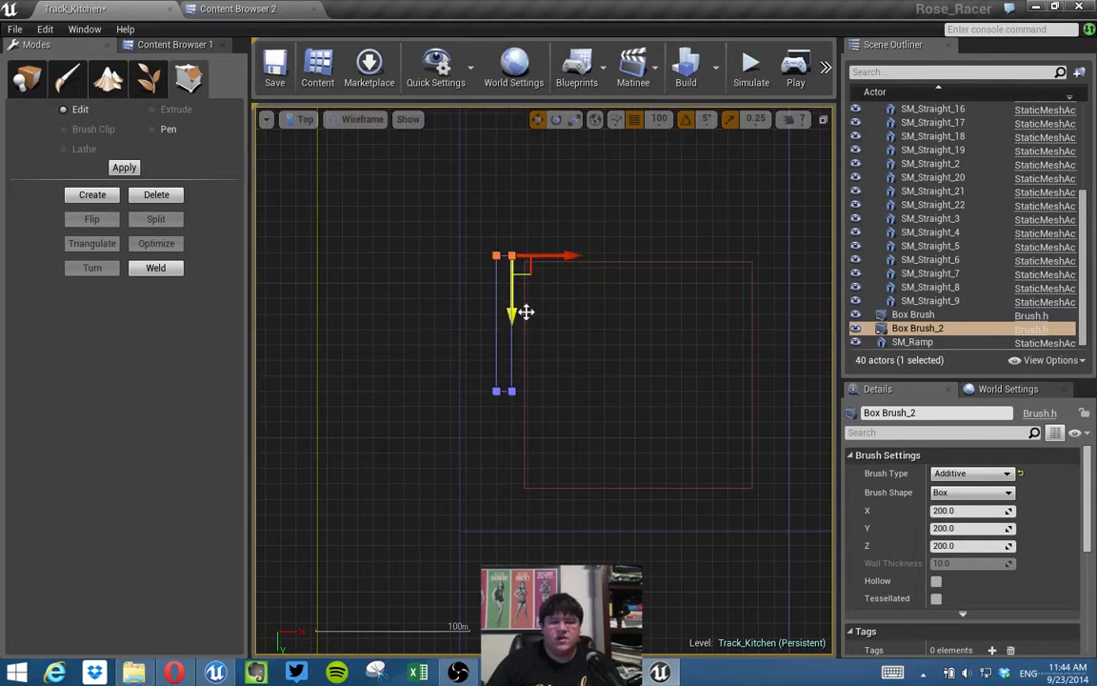
pyautogui.moveTo(550, 428); pyautogui.dragTo(460, 376)
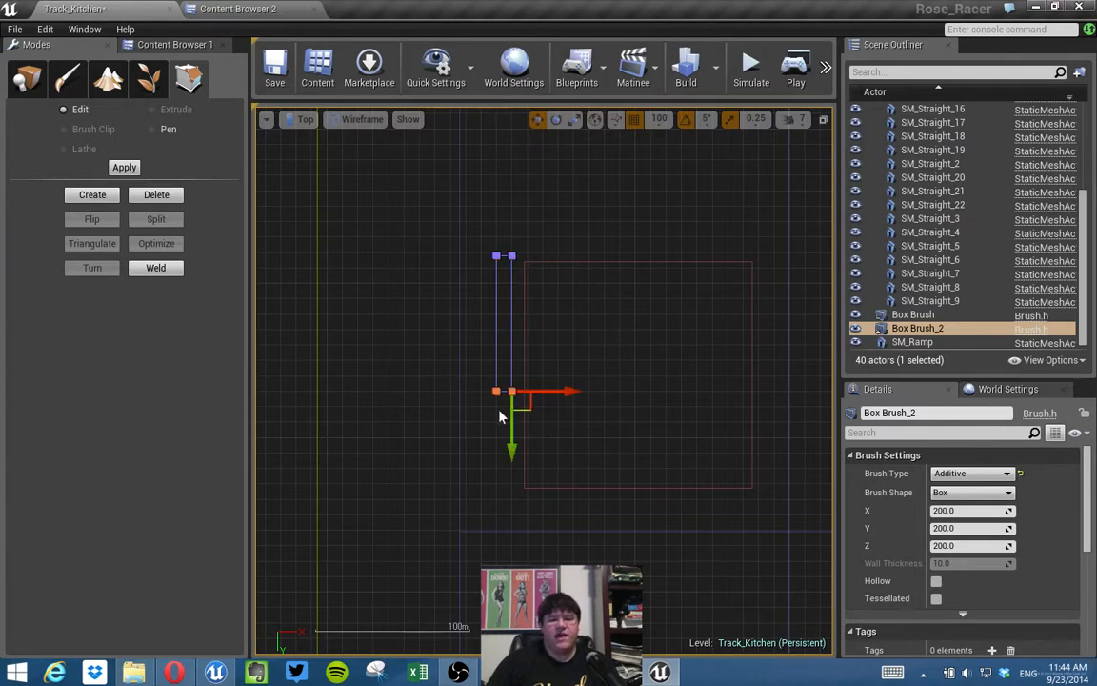
pyautogui.moveTo(511, 446); pyautogui.dragTo(511, 545)
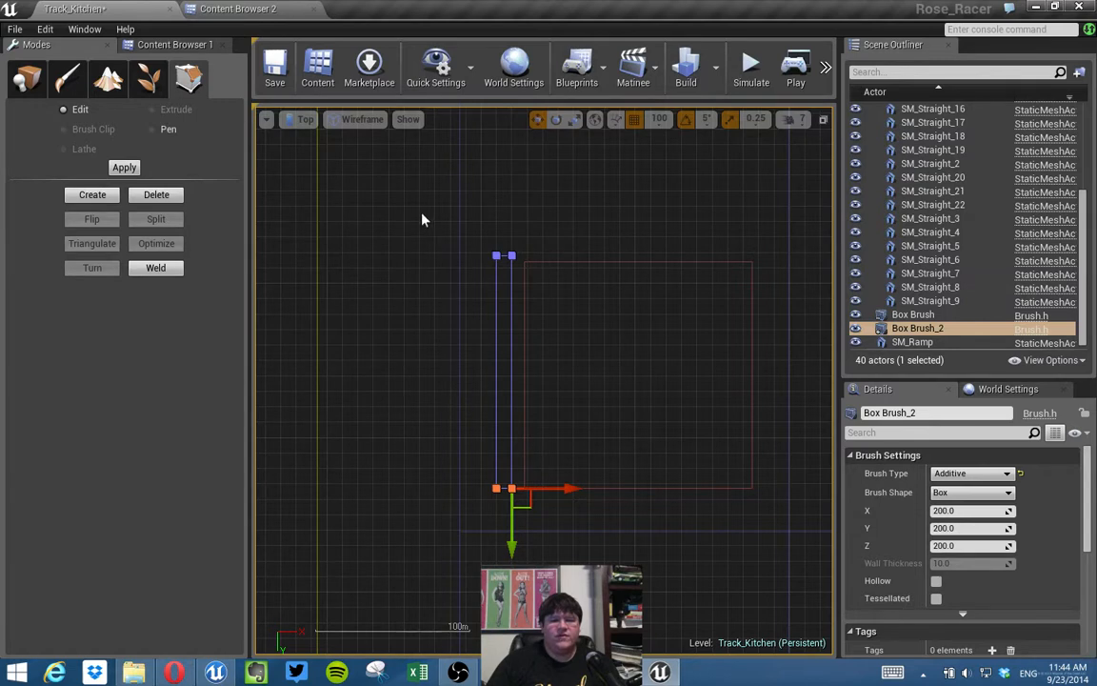
# Widen the additive brush along the X axis to about 40 m, ending just short of the hole's edge.
pyautogui.moveTo(420, 216); pyautogui.dragTo(503, 456)
pyautogui.moveTo(550, 488); pyautogui.dragTo(514, 501)
pyautogui.moveTo(494, 231); pyautogui.dragTo(544, 527)
pyautogui.moveTo(571, 256); pyautogui.dragTo(568, 255)
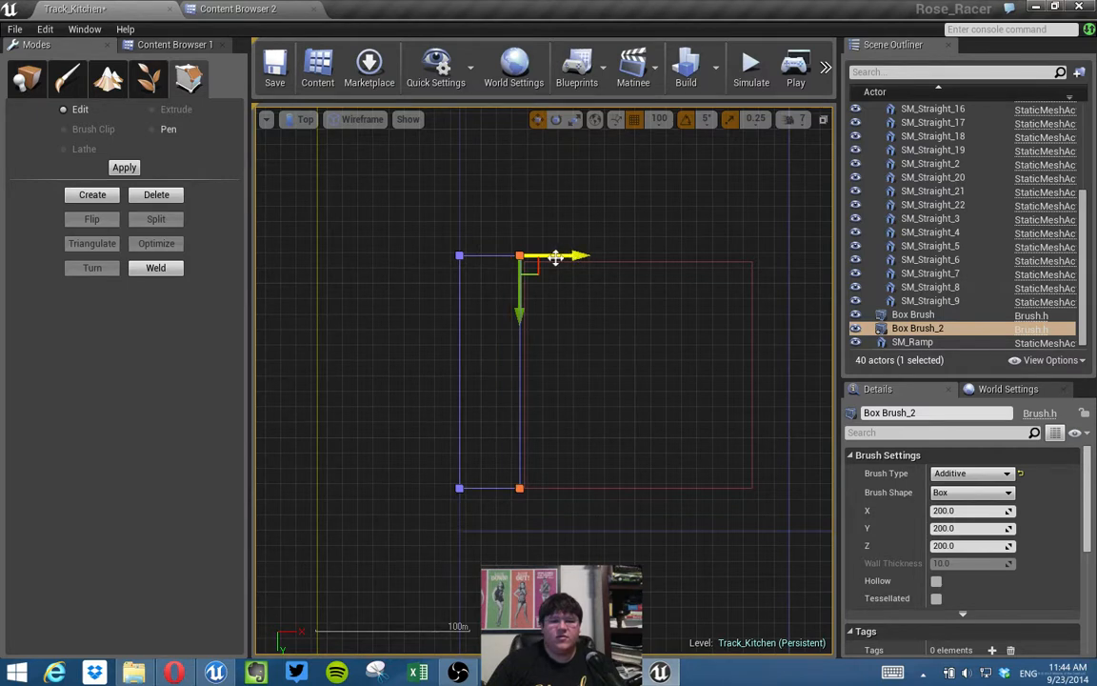
# Extend both ends of the additive brush past the hole along the Y axis to about 175 m in total.
pyautogui.moveTo(434, 215); pyautogui.dragTo(591, 295)
pyautogui.moveTo(524, 308); pyautogui.dragTo(519, 295)
pyautogui.moveTo(429, 434)
pyautogui.mouseDown()
pyautogui.moveTo(548, 520)
pyautogui.moveTo(522, 556)
pyautogui.mouseUp()
# Select the subtractive brush and move its side vertices along the X axis to widen the hole to about 160 m.
pyautogui.moveTo(656, 453)
pyautogui.mouseDown(button='right')
pyautogui.moveTo(625, 459)
pyautogui.moveTo(559, 442)
pyautogui.mouseUp(button='right')
pyautogui.click(653, 390)
pyautogui.moveTo(642, 245)
pyautogui.mouseDown()
pyautogui.moveTo(649, 443)
pyautogui.moveTo(674, 509)
pyautogui.mouseUp()
pyautogui.moveTo(711, 251); pyautogui.dragTo(733, 258)
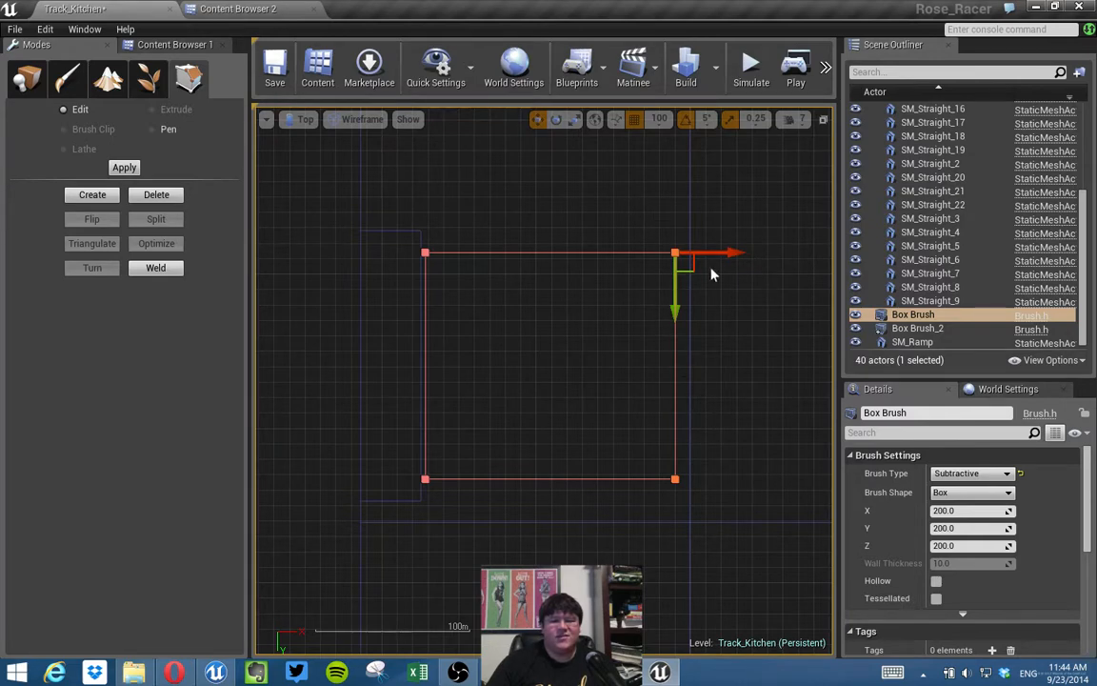
pyautogui.moveTo(719, 283); pyautogui.dragTo(669, 397, button='right')
pyautogui.moveTo(668, 404); pyautogui.dragTo(672, 370, button='right')
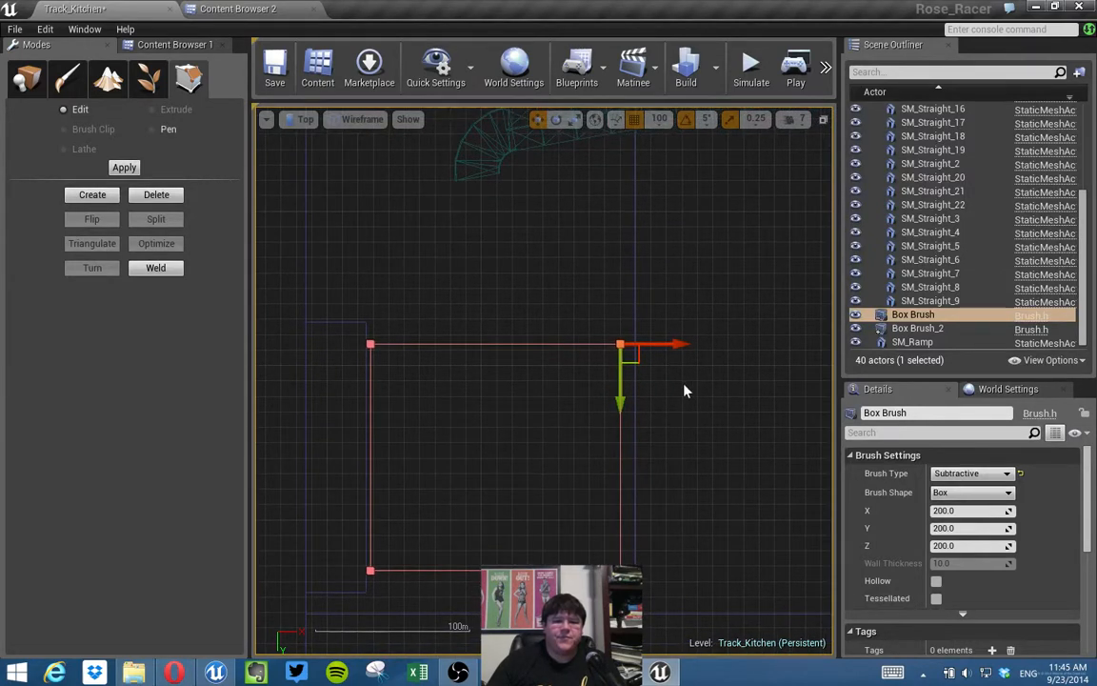
# Return to the four-view layout and select the additive brush, Box Brush_2, beside the hole in geometry editing.
pyautogui.click(823, 124)
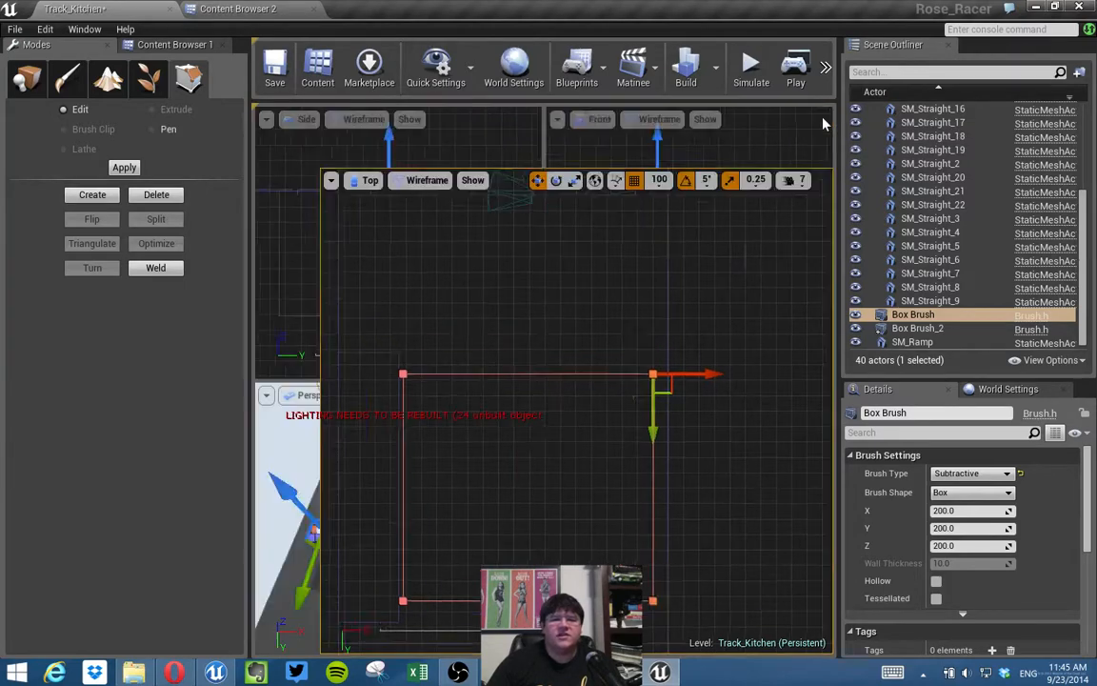
pyautogui.moveTo(444, 451)
pyautogui.mouseDown(button='right')
pyautogui.moveTo(381, 476)
pyautogui.moveTo(376, 468)
pyautogui.moveTo(441, 449)
pyautogui.mouseUp(button='right')
pyautogui.moveTo(619, 508); pyautogui.dragTo(746, 561, button='right')
pyautogui.scroll(6, 448, 286)
pyautogui.moveTo(355, 202); pyautogui.dragTo(409, 290, button='right')
pyautogui.click(406, 278)
pyautogui.moveTo(519, 342); pyautogui.dragTo(376, 324, button='right')
pyautogui.scroll(-4, 377, 324)
pyautogui.scroll(-5, 377, 324)
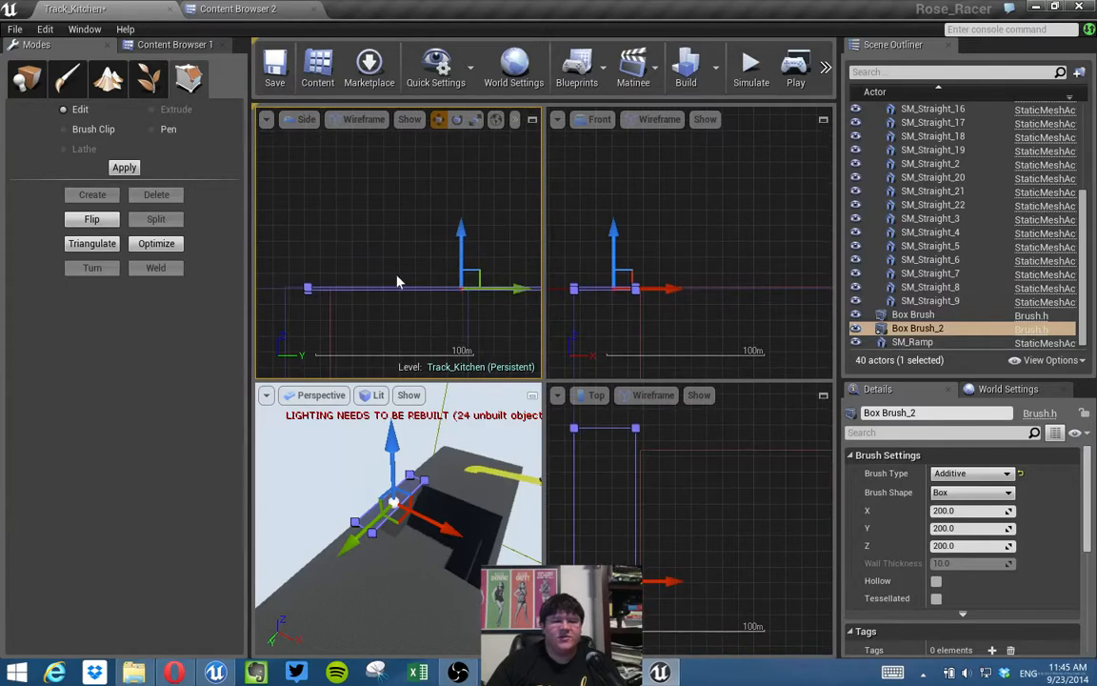
pyautogui.moveTo(421, 446); pyautogui.dragTo(421, 473, button='right')
pyautogui.moveTo(443, 325)
pyautogui.mouseDown(button='right')
pyautogui.moveTo(326, 238)
pyautogui.moveTo(372, 259)
pyautogui.moveTo(327, 246)
pyautogui.mouseUp(button='right')
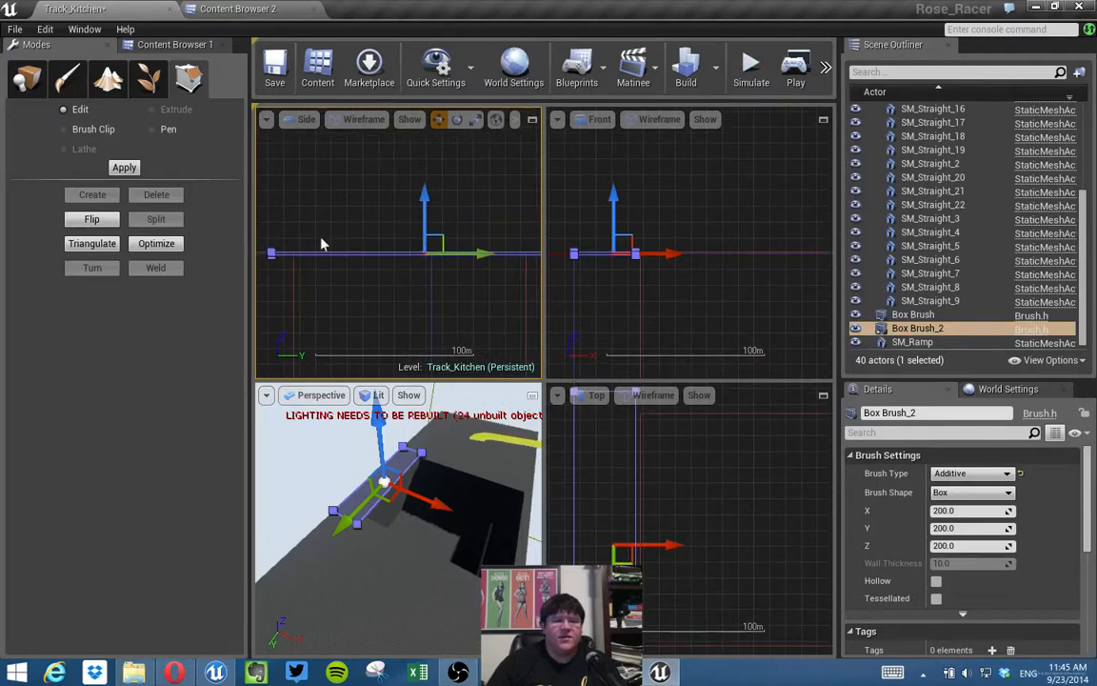
# Select the additive brush's top vertices in the Side view and raise them about 50 m along the Z axis.
pyautogui.scroll(-5, 419, 255)
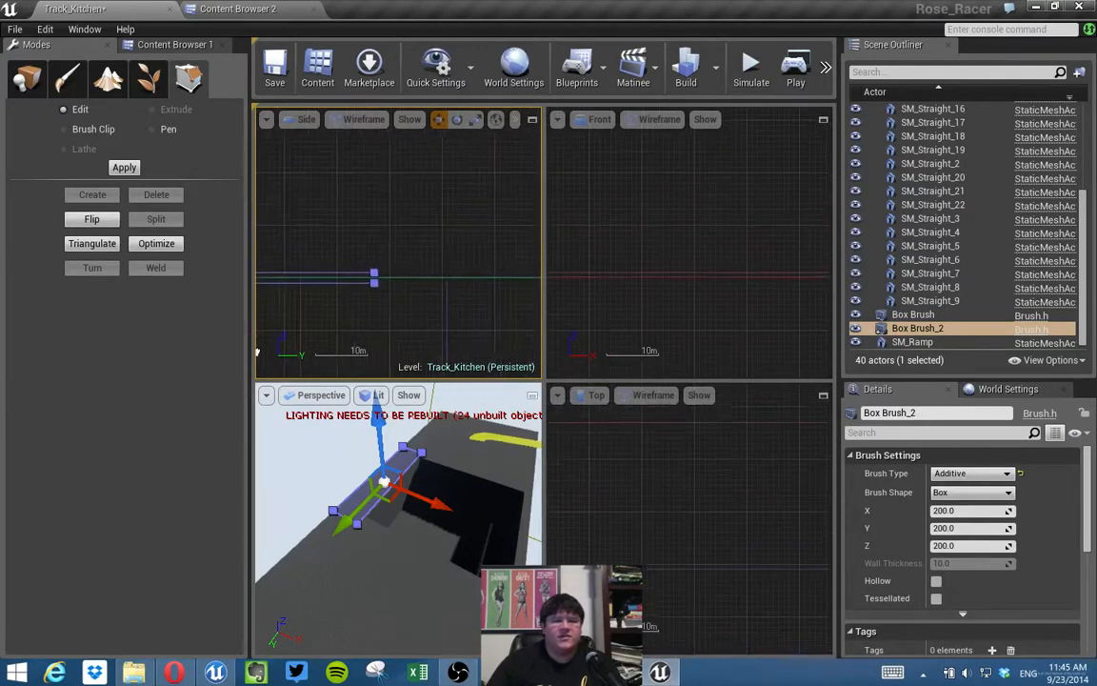
pyautogui.click(356, 281)
pyautogui.moveTo(356, 281); pyautogui.dragTo(454, 308, button='right')
pyautogui.scroll(-5, 455, 308)
pyautogui.moveTo(279, 317); pyautogui.dragTo(427, 297, button='right')
pyautogui.scroll(5, 426, 303)
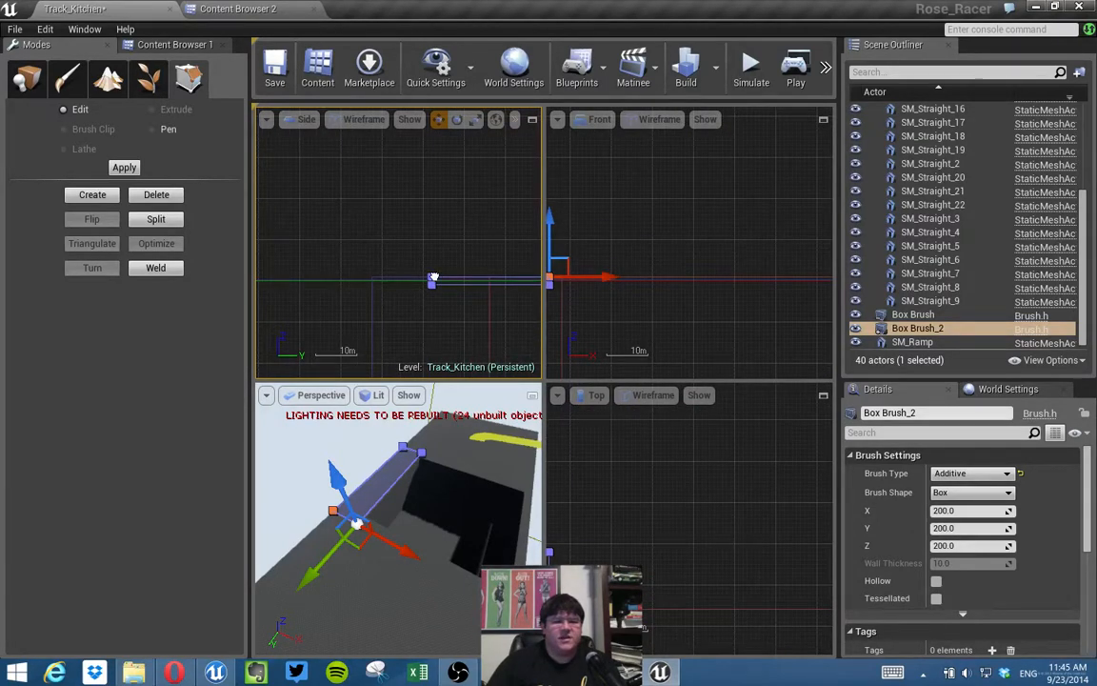
pyautogui.keyDown('ctrl'); pyautogui.click(431, 278); pyautogui.keyUp('ctrl')
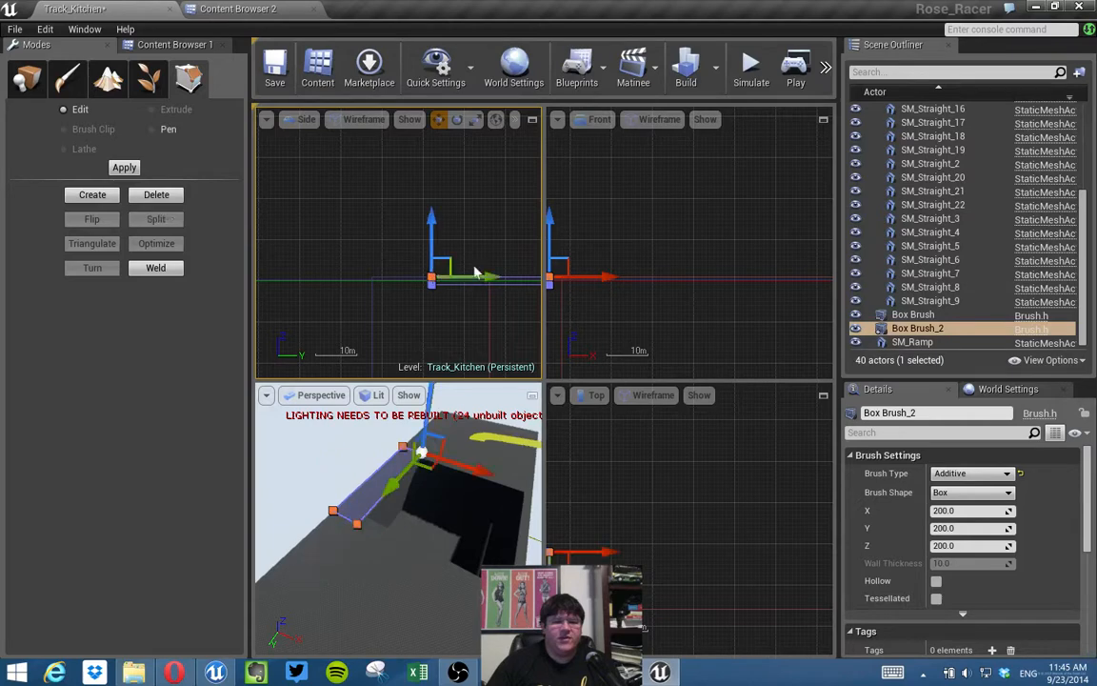
pyautogui.moveTo(486, 266); pyautogui.dragTo(421, 289, button='right')
pyautogui.scroll(-4, 410, 281)
pyautogui.moveTo(401, 229); pyautogui.dragTo(402, 183)
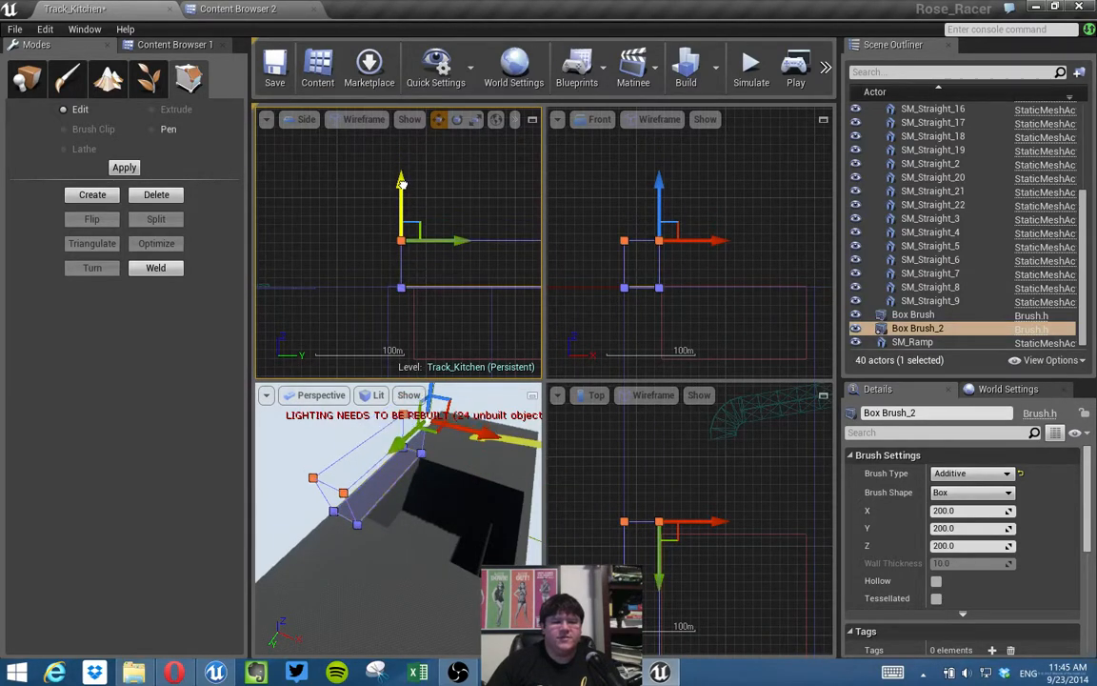
pyautogui.moveTo(448, 225)
pyautogui.mouseDown()
pyautogui.moveTo(288, 204)
pyautogui.moveTo(359, 214)
pyautogui.moveTo(373, 262)
pyautogui.moveTo(418, 268)
pyautogui.mouseUp()
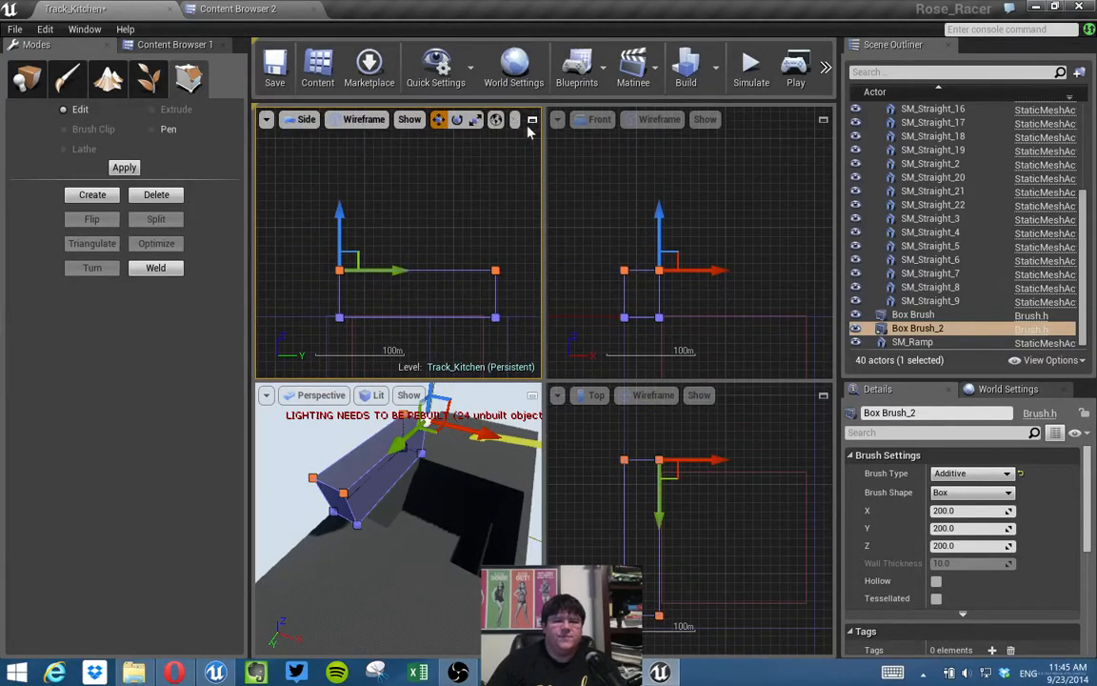
# Duplicate the additive brush above itself in placement mode and rotate the copy 90° about the Z axis.
pyautogui.click(531, 120)
pyautogui.click(823, 121)
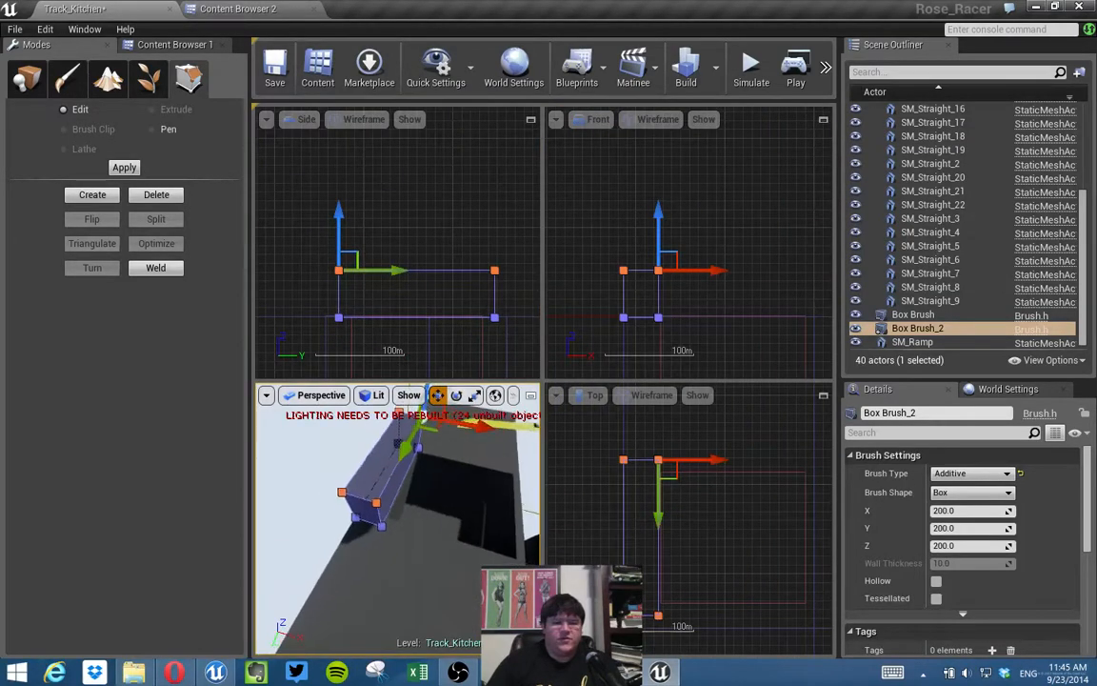
pyautogui.click(38, 84)
pyautogui.moveTo(124, 137)
pyautogui.mouseDown()
pyautogui.moveTo(355, 381)
pyautogui.moveTo(358, 400)
pyautogui.moveTo(381, 407)
pyautogui.moveTo(381, 373)
pyautogui.mouseUp()
pyautogui.press('e')
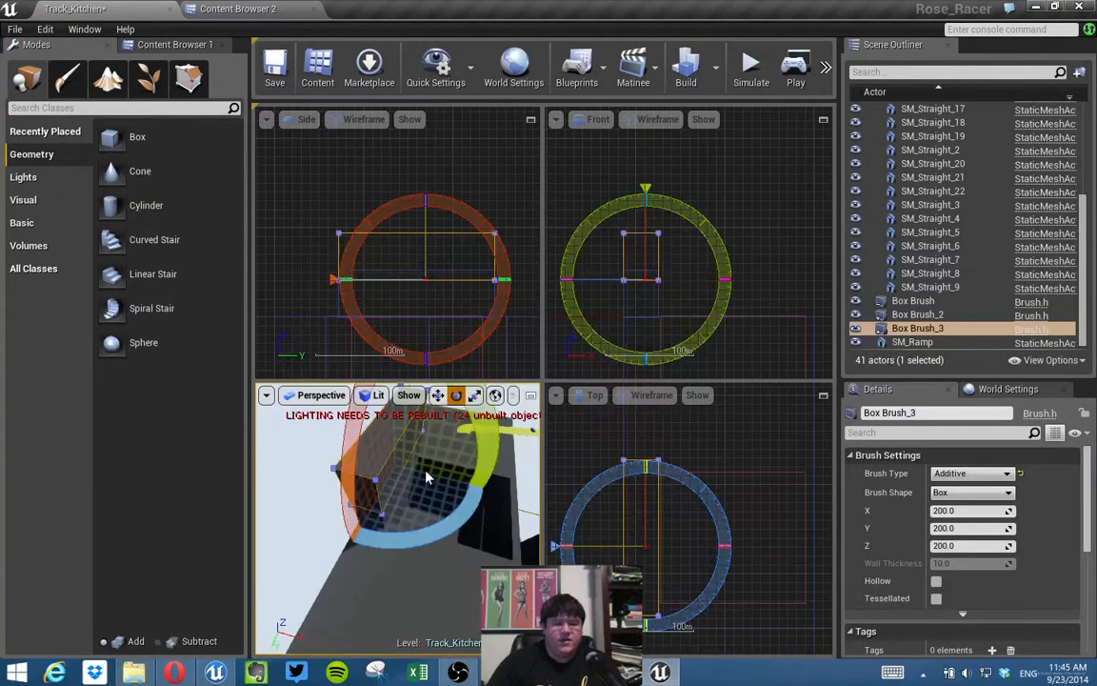
pyautogui.moveTo(429, 535); pyautogui.dragTo(298, 525)
# Switch back to the move tool and raise the rotated brush copy about 25 m along the Z axis.
pyautogui.press('space')
pyautogui.moveTo(432, 474); pyautogui.dragTo(373, 446, button='right')
pyautogui.press('space')
pyautogui.moveTo(403, 438); pyautogui.dragTo(406, 405)
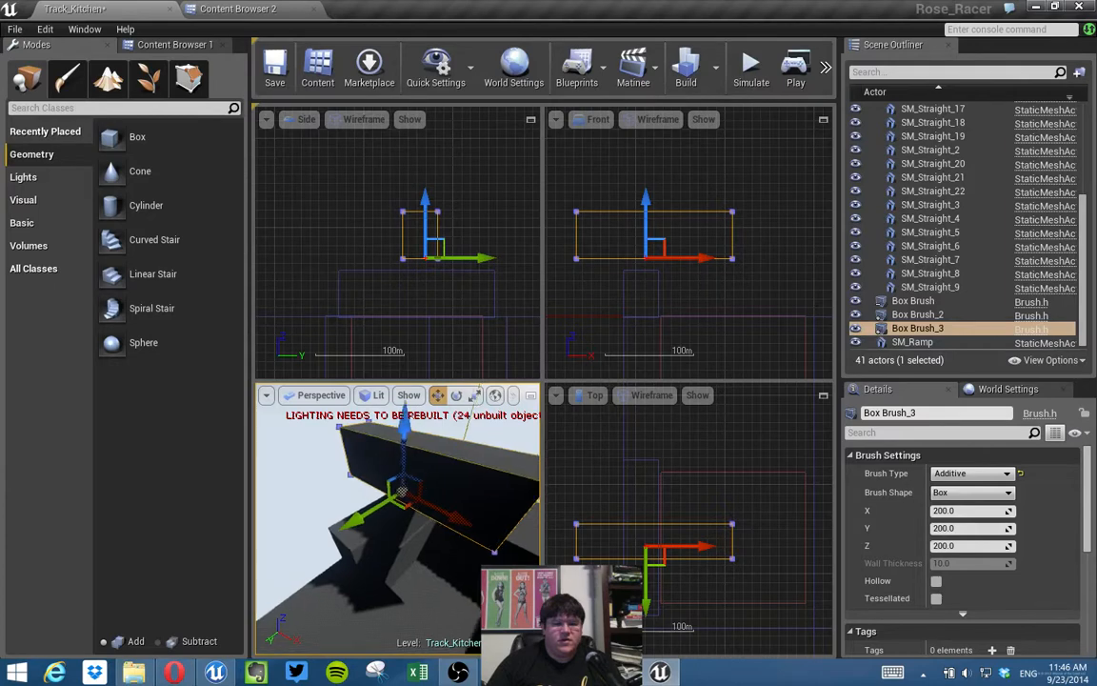
# Shorten the rotated brush copy along the X axis to about 135 m by moving its end face in geometry editing.
pyautogui.moveTo(419, 444); pyautogui.dragTo(434, 444, button='right')
pyautogui.press('s')
pyautogui.click(189, 78)
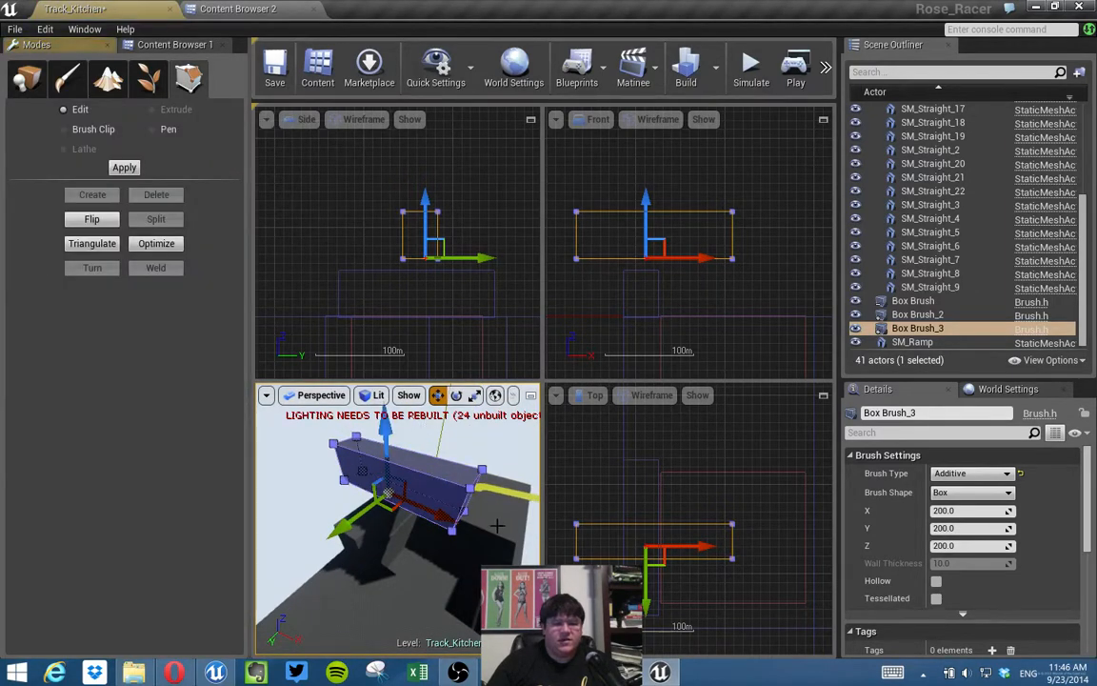
pyautogui.press('w')
pyautogui.moveTo(457, 510)
pyautogui.mouseDown(button='right')
pyautogui.moveTo(519, 486)
pyautogui.moveTo(455, 494)
pyautogui.mouseUp(button='right')
pyautogui.click(470, 500)
pyautogui.press('a')
pyautogui.press('s')
pyautogui.moveTo(489, 520); pyautogui.dragTo(451, 515)
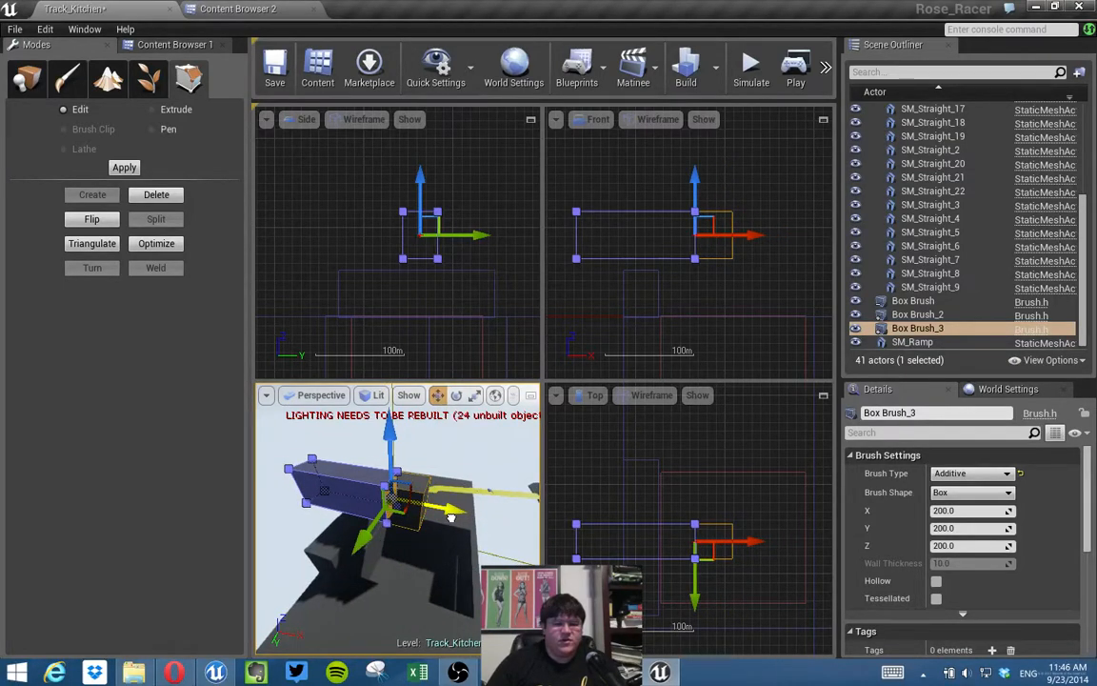
# Lower the top face of the rotated brush copy to reduce its height to about 33 m.
pyautogui.click(345, 484)
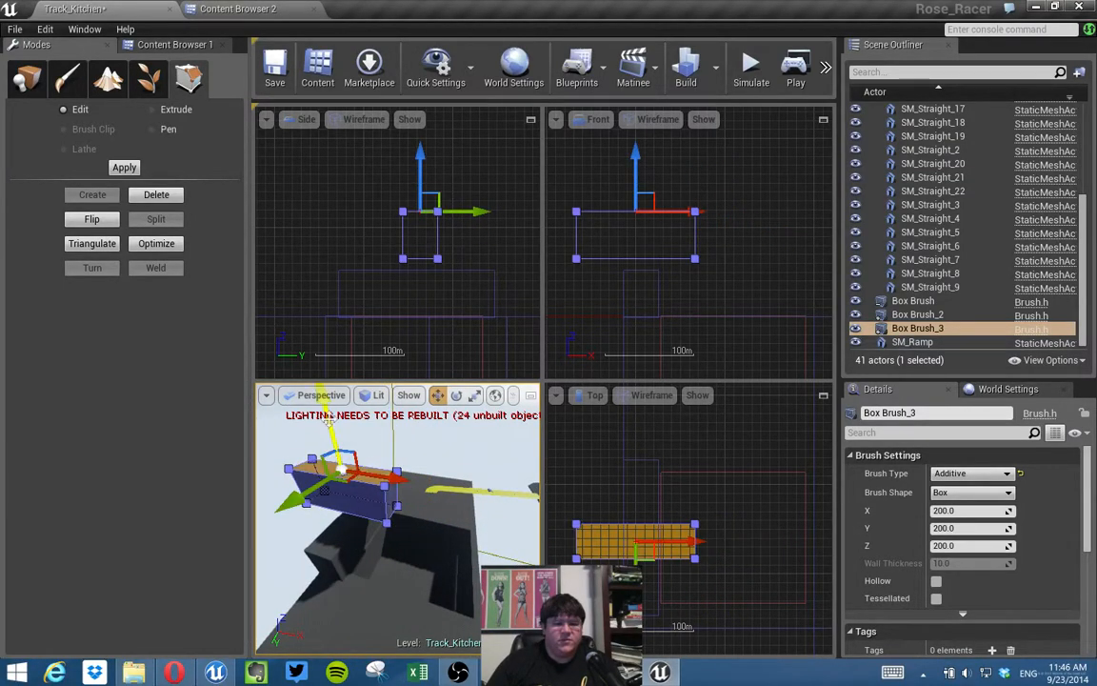
pyautogui.moveTo(321, 441); pyautogui.dragTo(322, 430)
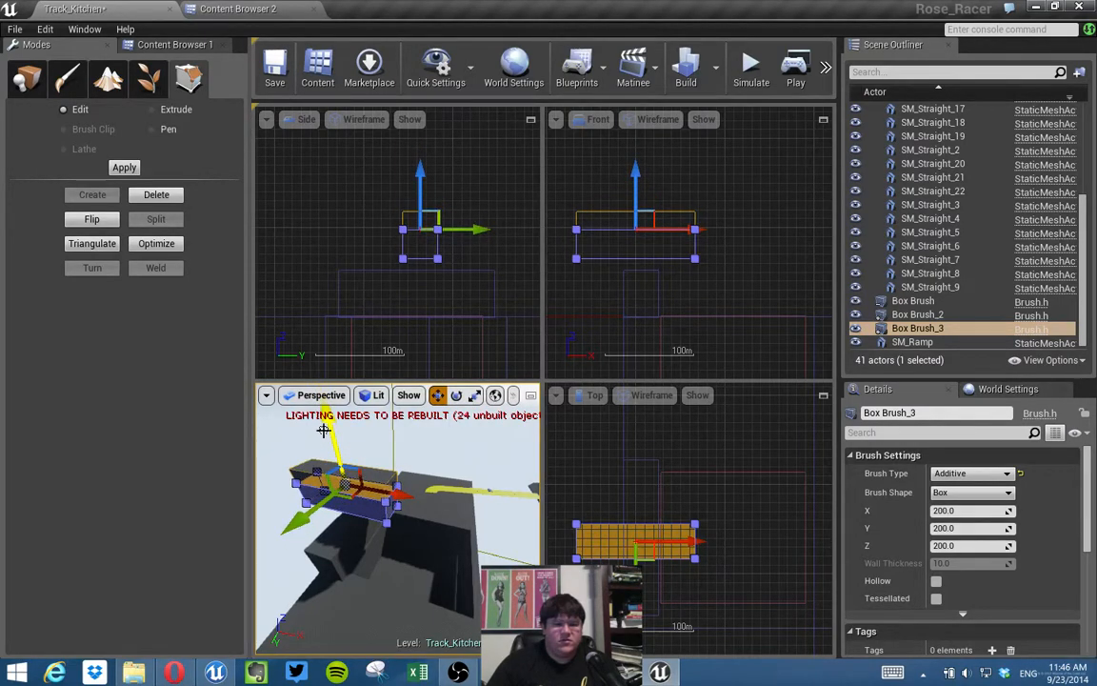
pyautogui.moveTo(324, 430)
pyautogui.mouseDown(button='right')
pyautogui.moveTo(340, 453)
pyautogui.moveTo(335, 419)
pyautogui.moveTo(350, 539)
pyautogui.moveTo(333, 529)
pyautogui.mouseUp(button='right')
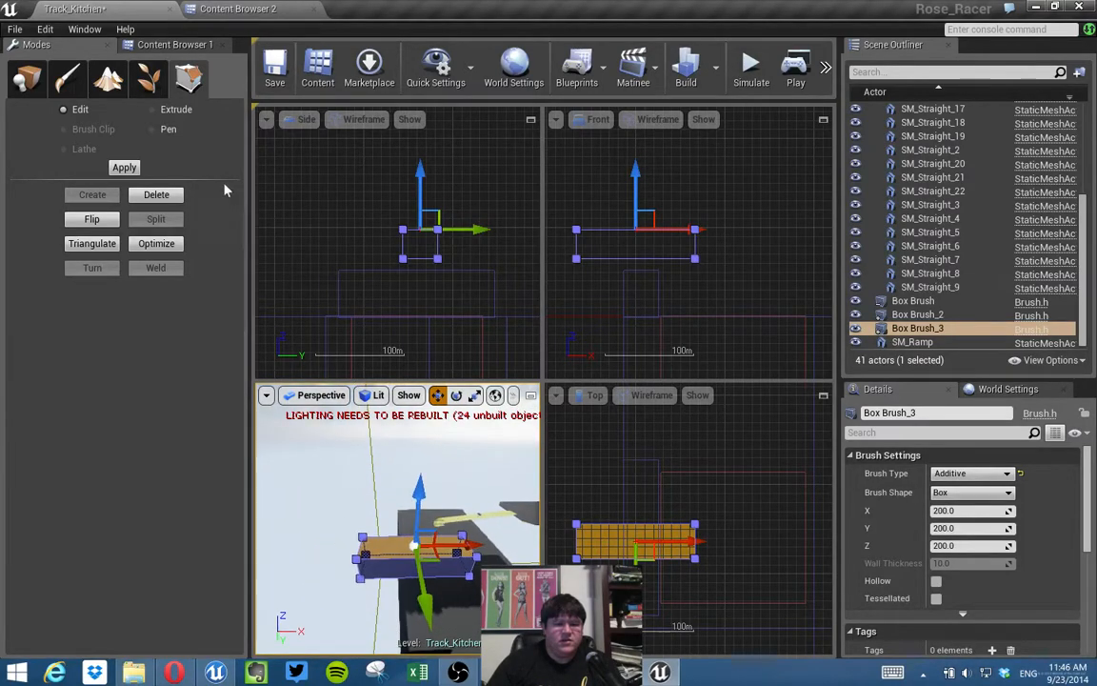
# Move the whole rotated brush in placement mode to the end of the hole and lower it to the counter.
pyautogui.click(27, 78)
pyautogui.moveTo(475, 568); pyautogui.dragTo(515, 564)
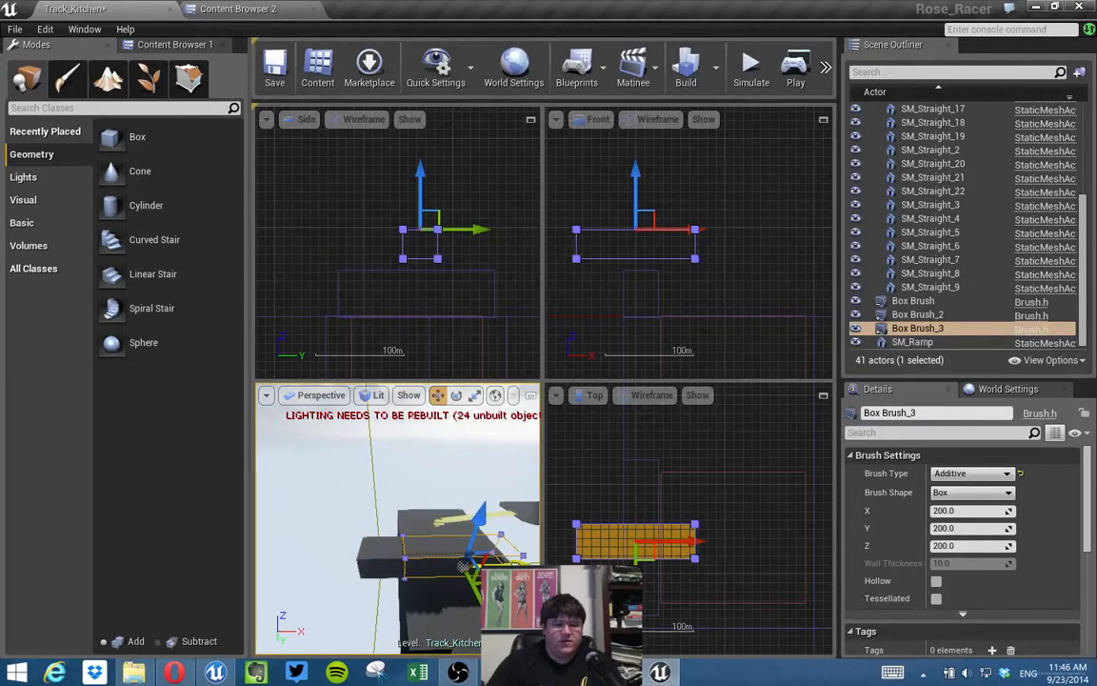
pyautogui.moveTo(485, 562)
pyautogui.keyDown('alt'); pyautogui.mouseDown()
pyautogui.moveTo(448, 548)
pyautogui.moveTo(394, 499)
pyautogui.moveTo(381, 503)
pyautogui.mouseUp(); pyautogui.keyUp('alt')
pyautogui.click(534, 396)
pyautogui.press('d')
pyautogui.moveTo(533, 397); pyautogui.dragTo(400, 396, button='right')
pyautogui.click(566, 332)
pyautogui.moveTo(518, 312); pyautogui.dragTo(526, 353)
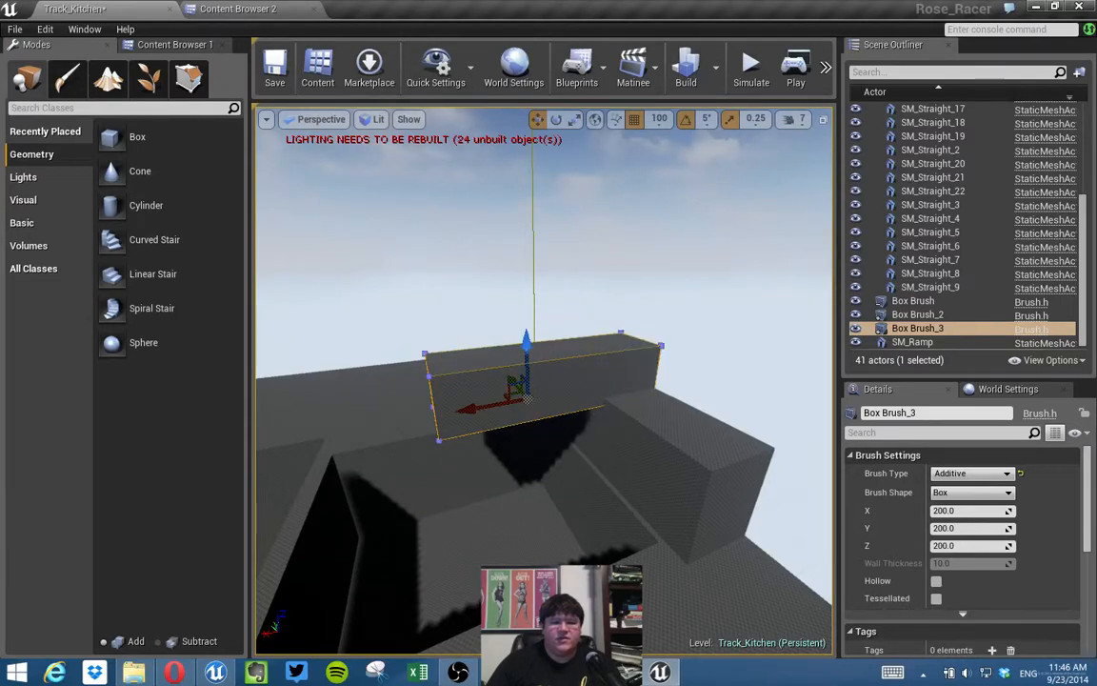
# Split the crosswise brush across its middle at the long upper edge in geometry editing.
pyautogui.hotkey('shift', '5')
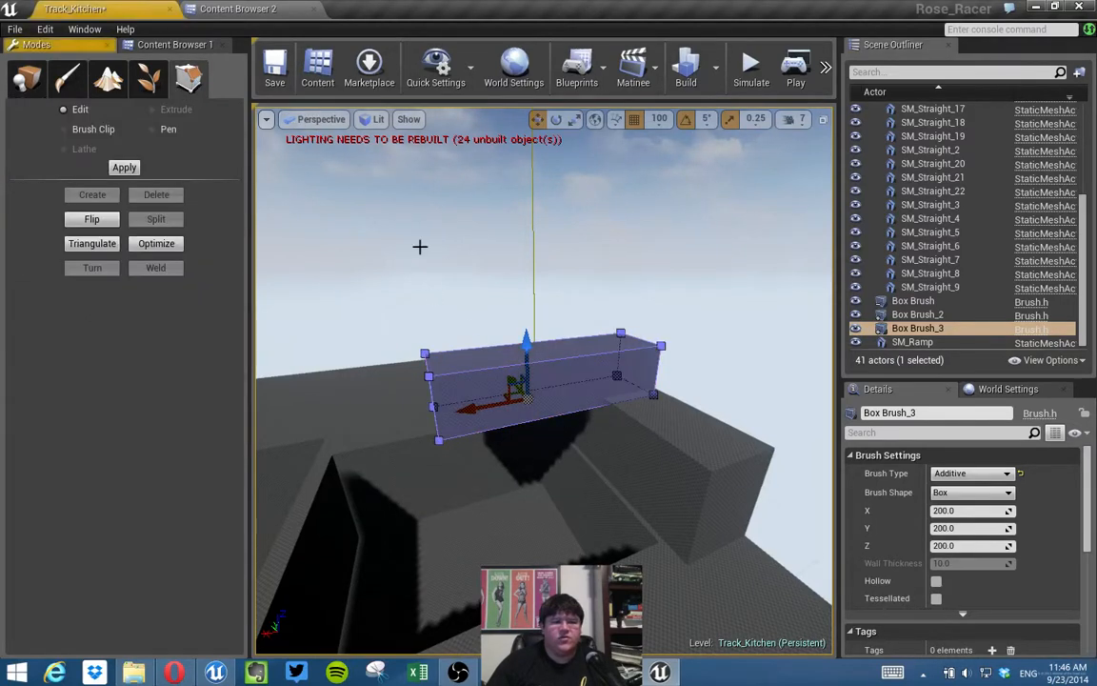
pyautogui.click(587, 356)
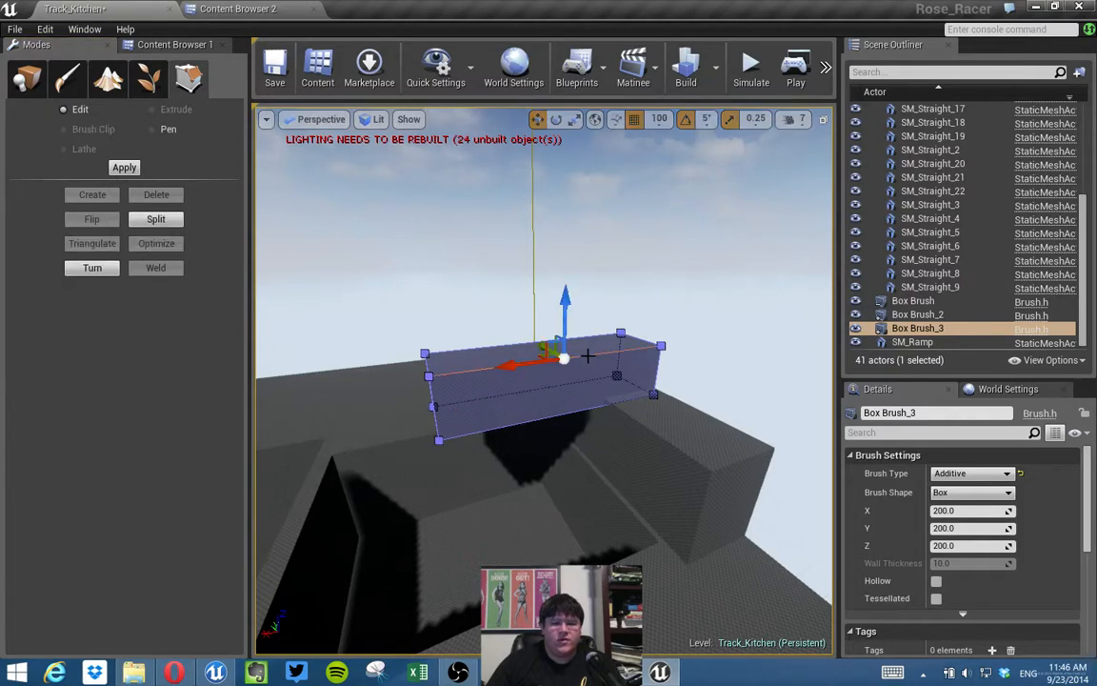
pyautogui.click(156, 219)
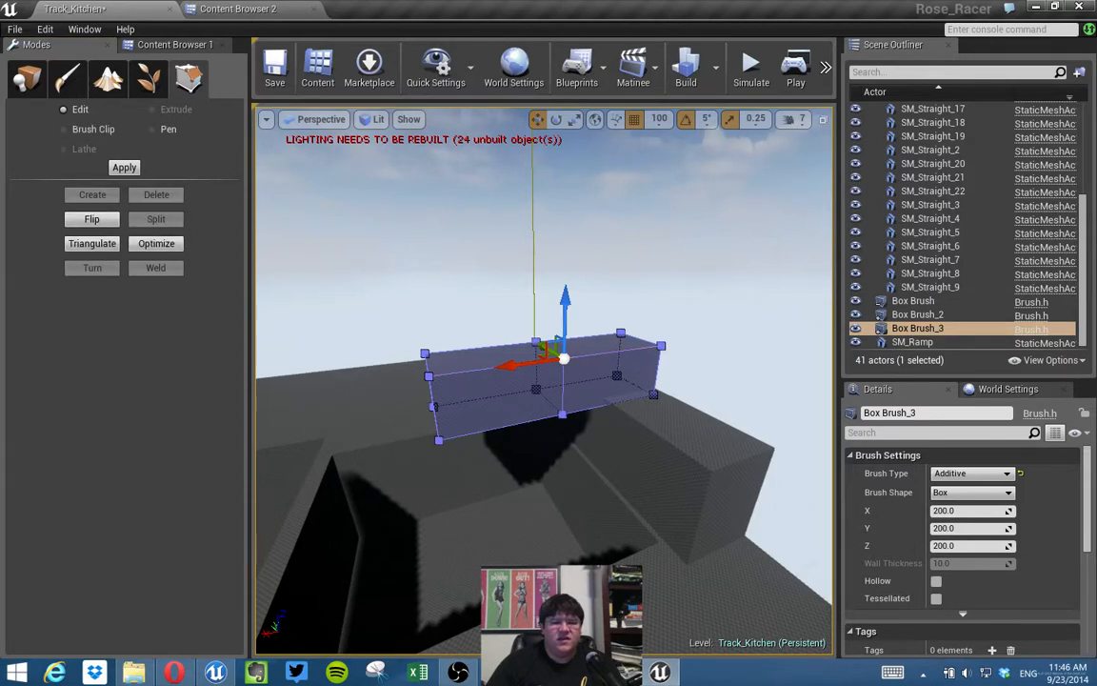
# Try to move the crosswise brush's middle vertices sideways and up at the same time.
pyautogui.moveTo(653, 390); pyautogui.dragTo(651, 389, button='right')
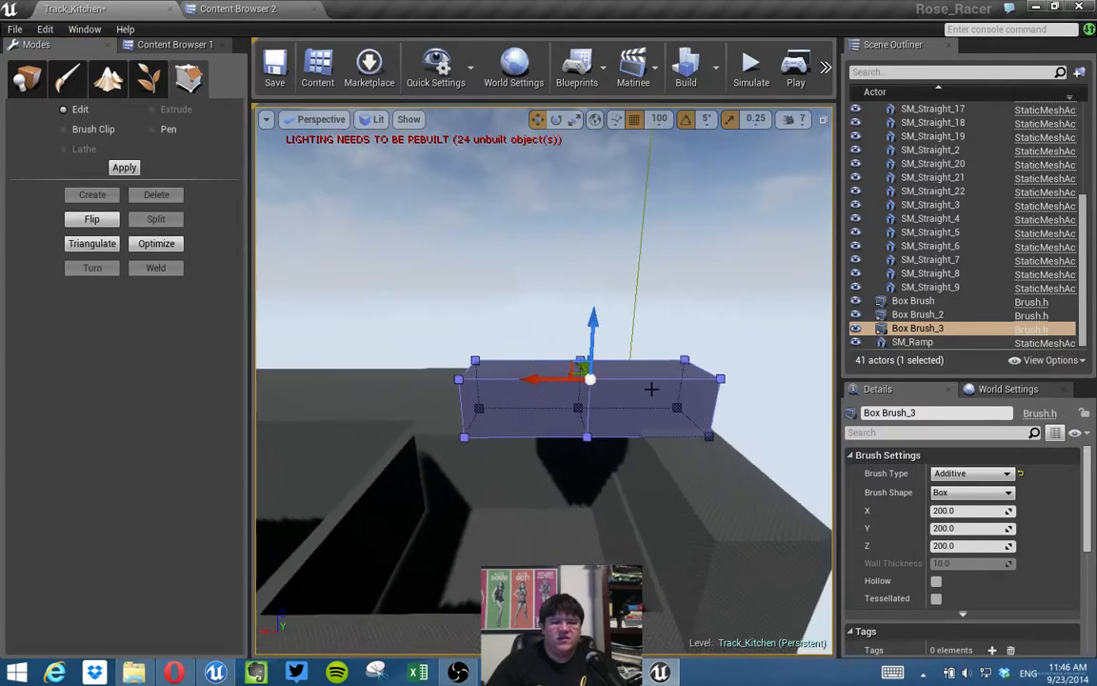
pyautogui.click(567, 398)
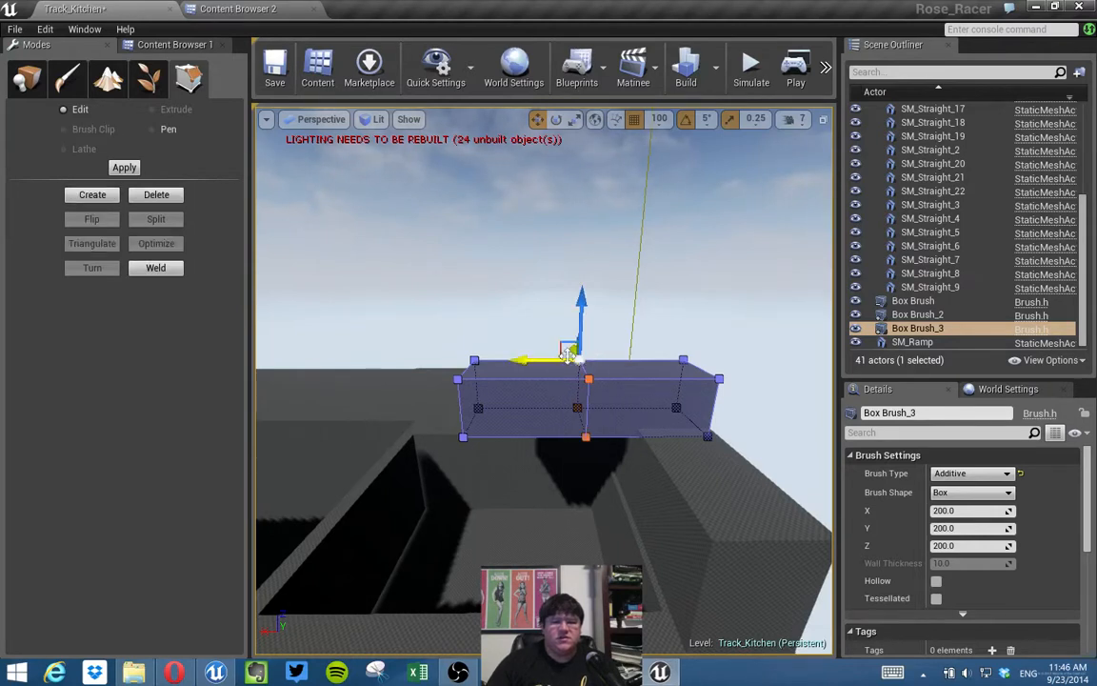
pyautogui.moveTo(561, 343)
pyautogui.mouseDown()
pyautogui.moveTo(570, 314)
pyautogui.moveTo(624, 310)
pyautogui.moveTo(615, 315)
pyautogui.mouseUp()
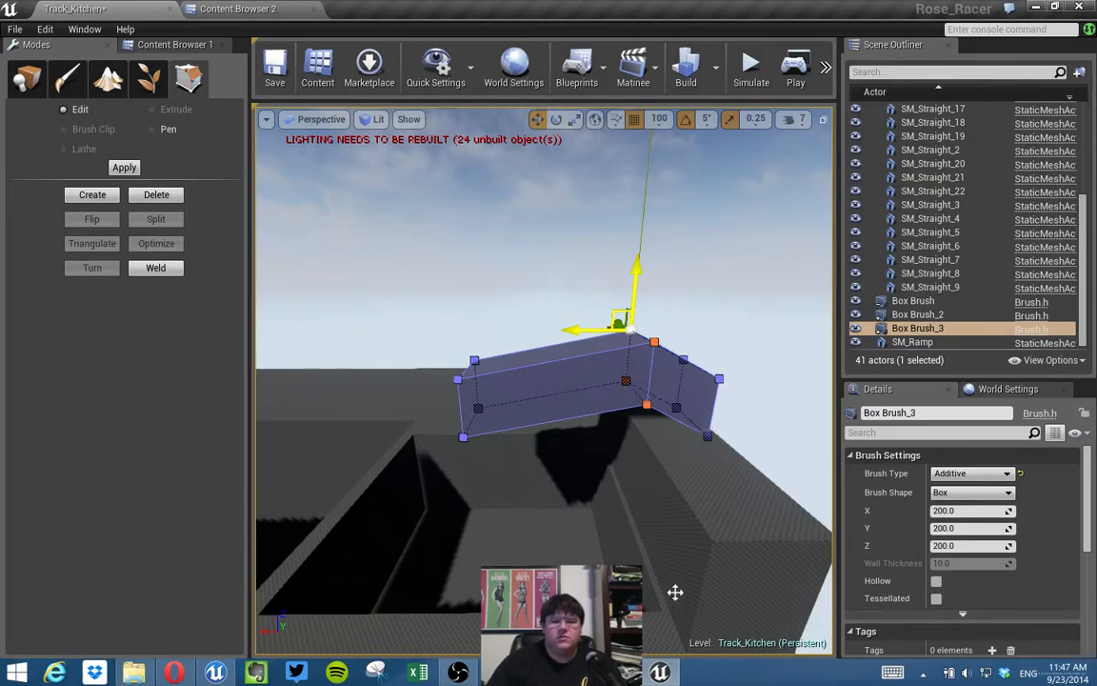
pyautogui.rightClick(705, 470)
pyautogui.press('Escape')
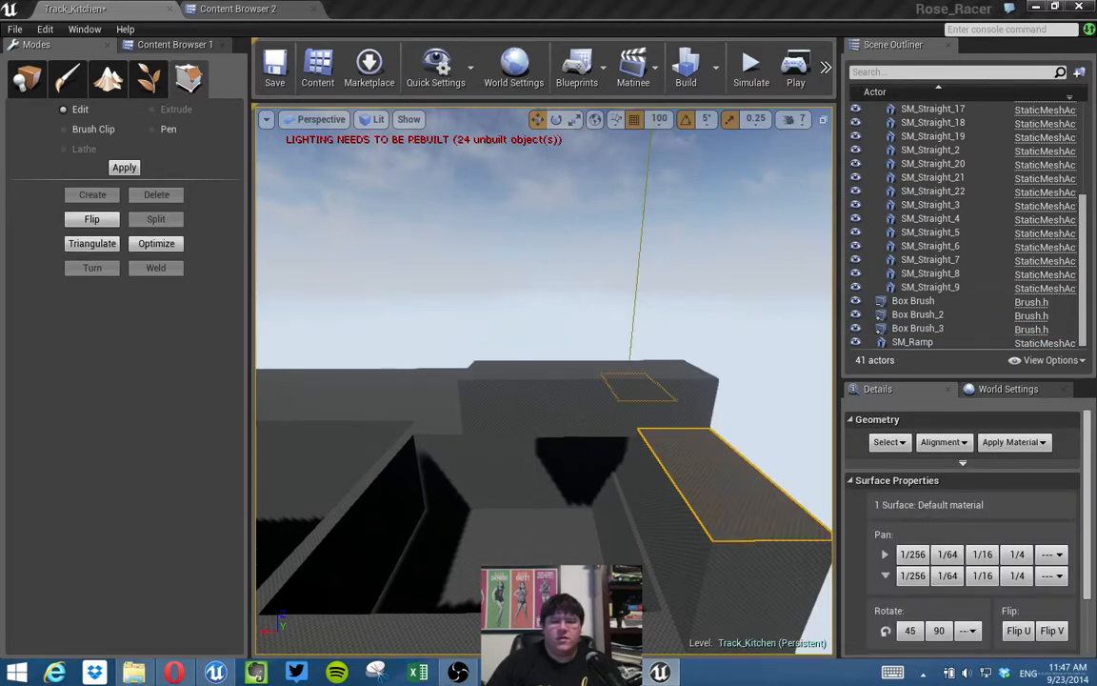
# Reselect the crosswise brush's middle vertices and move them along the X axis toward the side wall brush.
pyautogui.click(561, 411)
pyautogui.keyDown('ctrl'); pyautogui.keyDown('alt'); pyautogui.moveTo(578, 384); pyautogui.dragTo(602, 457); pyautogui.keyUp('alt'); pyautogui.keyUp('ctrl')
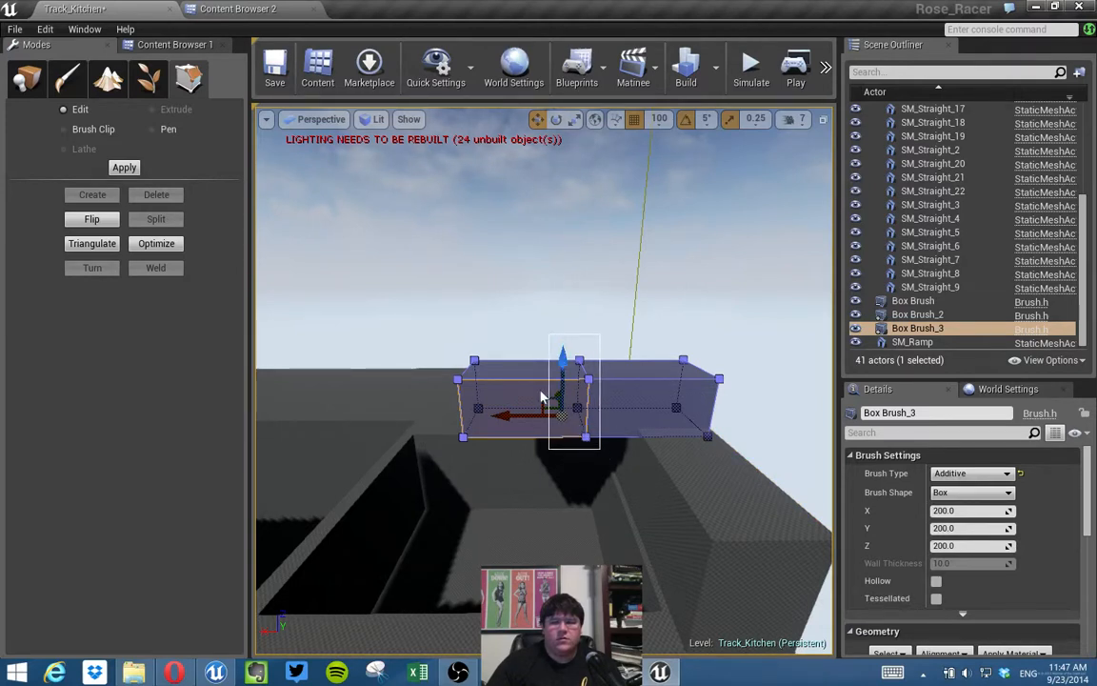
pyautogui.keyDown('ctrl'); pyautogui.keyDown('alt'); pyautogui.moveTo(539, 398); pyautogui.dragTo(561, 398); pyautogui.keyUp('alt'); pyautogui.keyUp('ctrl')
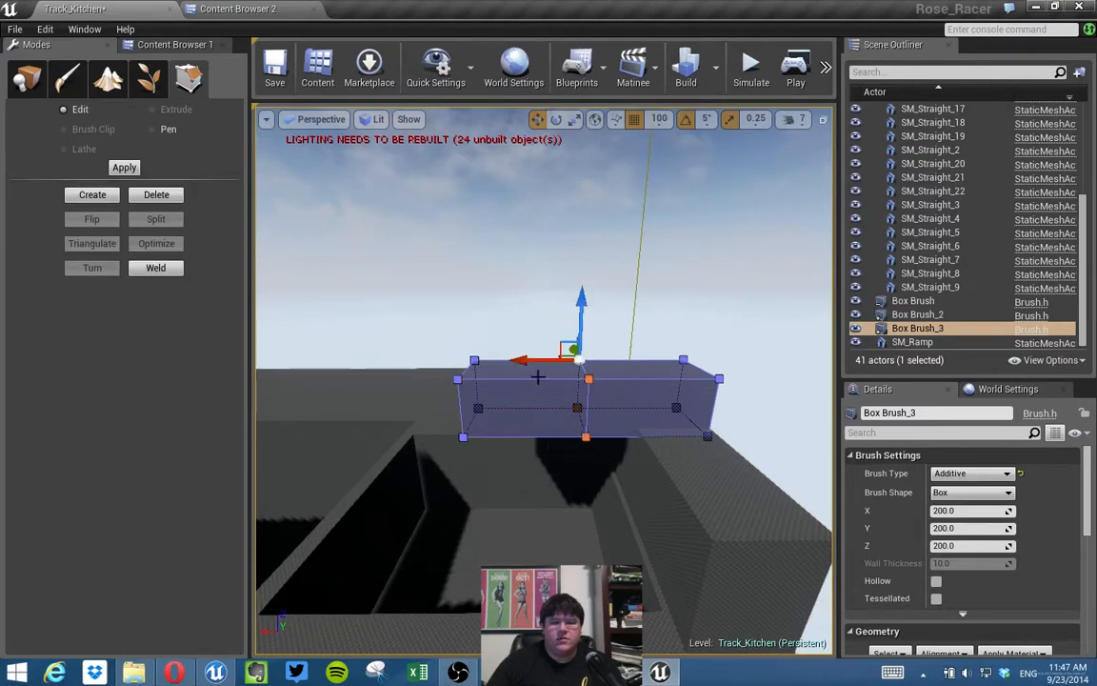
pyautogui.moveTo(526, 362); pyautogui.dragTo(580, 367)
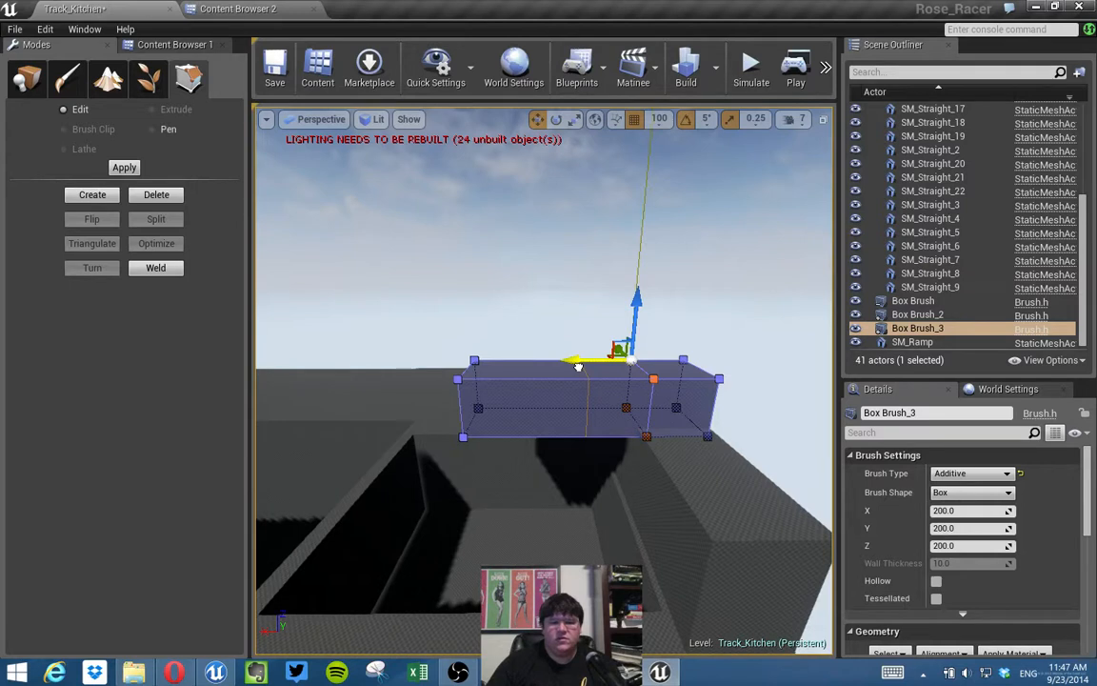
# Split the longer section of the crosswise brush across its middle at its upper edge.
pyautogui.click(578, 380)
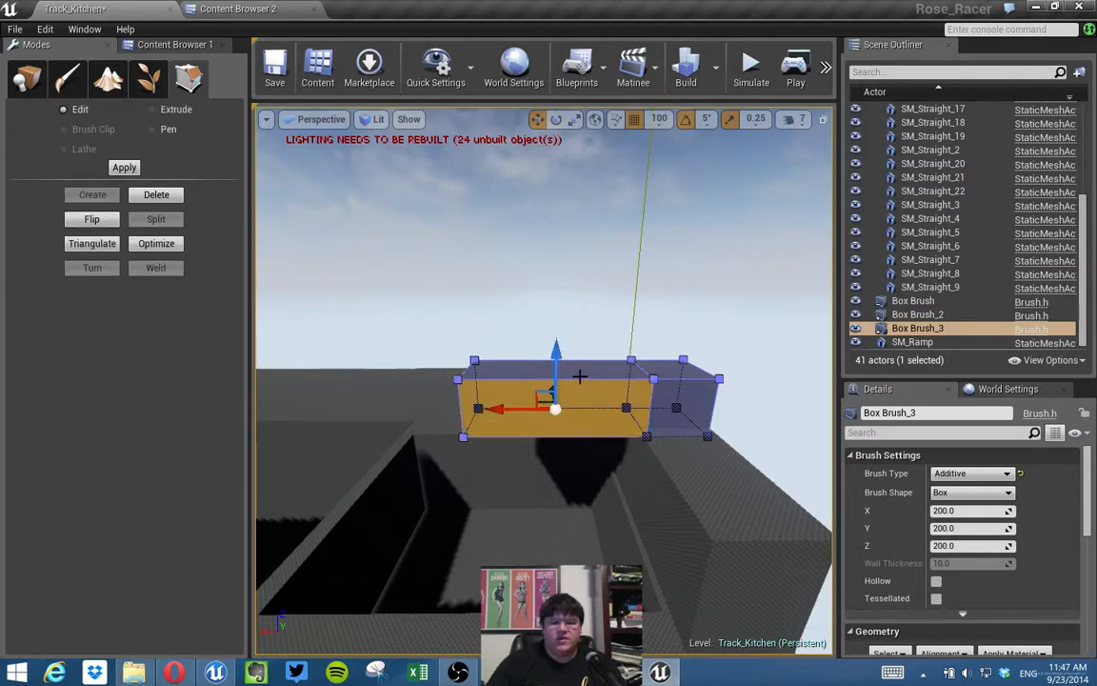
pyautogui.click(579, 376)
pyautogui.click(581, 380)
pyautogui.click(583, 378)
pyautogui.scroll(4, 584, 380)
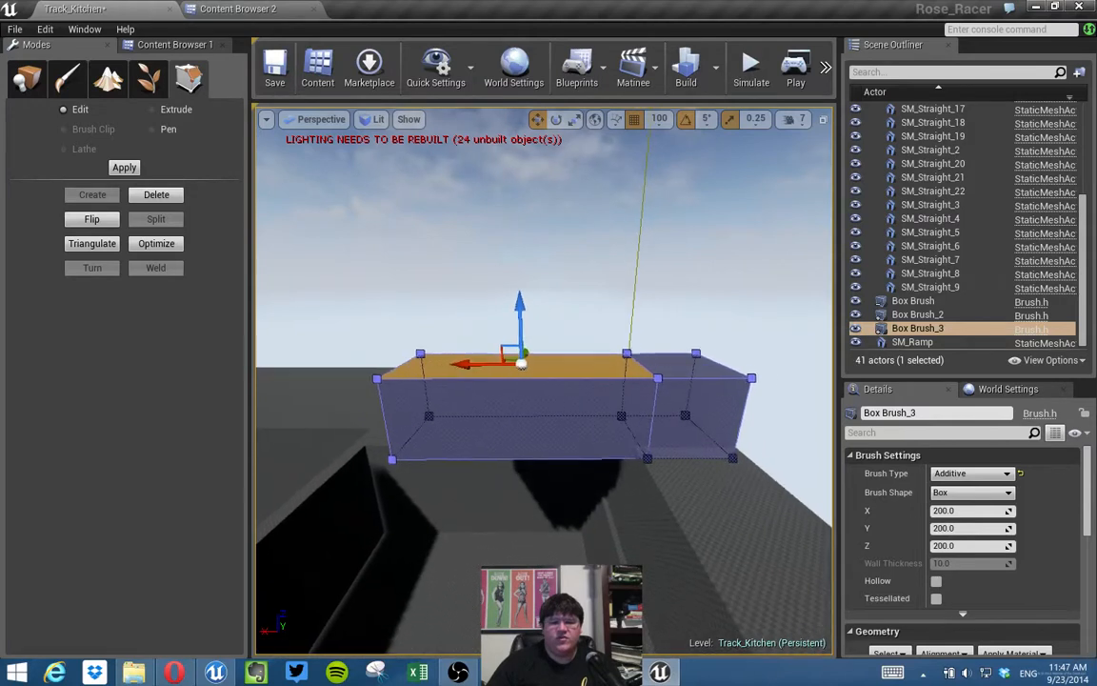
pyautogui.click(585, 377)
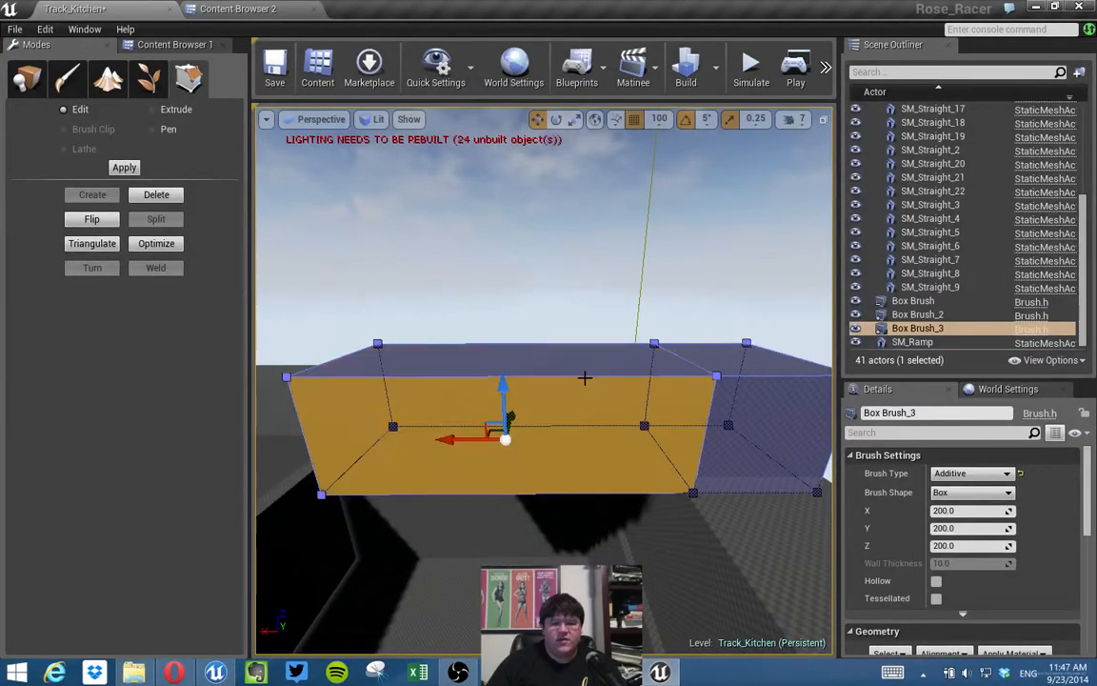
pyautogui.click(585, 377)
pyautogui.click(586, 378)
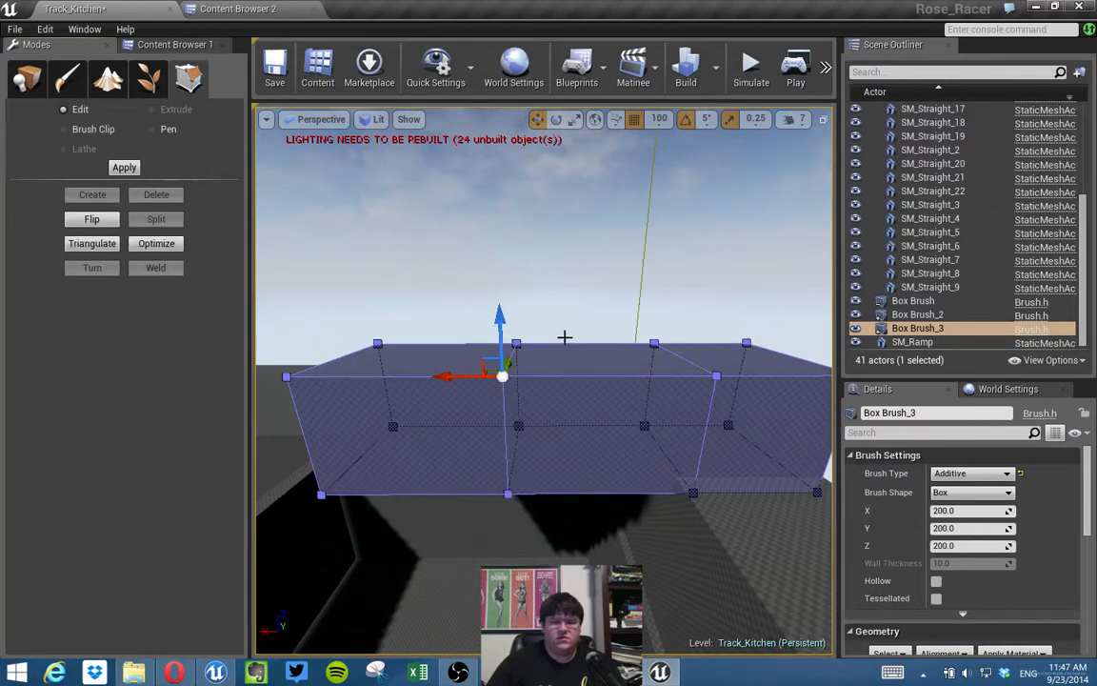
# Select the new middle vertices of the crosswise brush and move them up and sideways toward its shorter section.
pyautogui.keyDown('ctrl'); pyautogui.keyDown('alt'); pyautogui.moveTo(459, 318); pyautogui.dragTo(576, 537); pyautogui.keyUp('alt'); pyautogui.keyUp('ctrl')
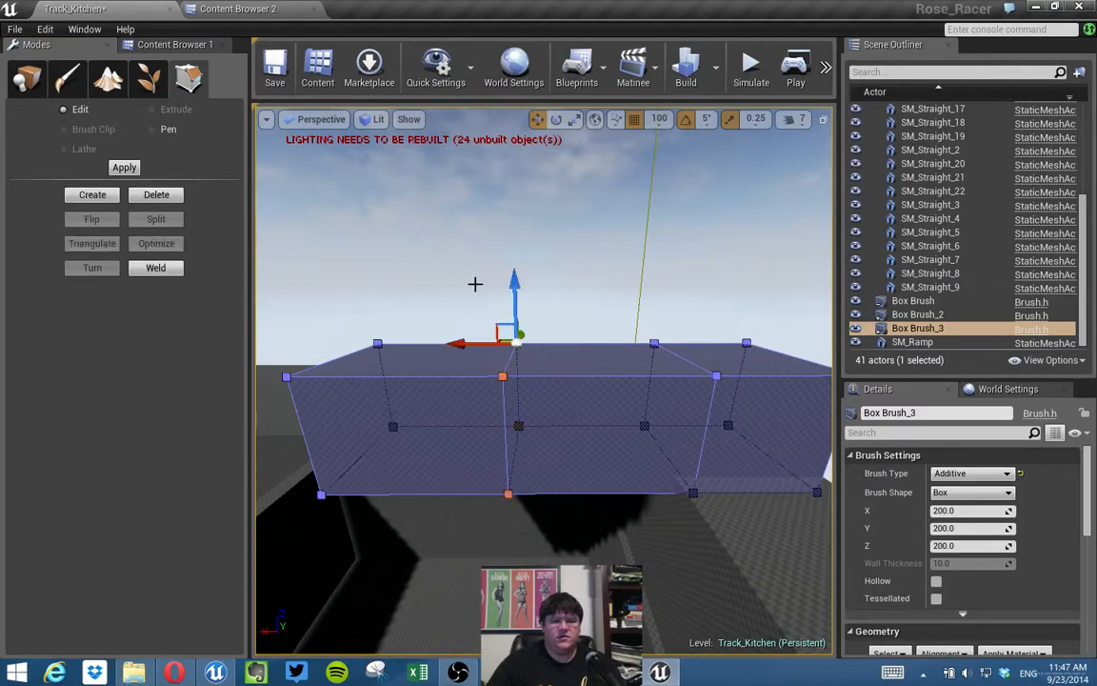
pyautogui.moveTo(502, 326)
pyautogui.mouseDown()
pyautogui.moveTo(568, 279)
pyautogui.moveTo(549, 265)
pyautogui.mouseUp()
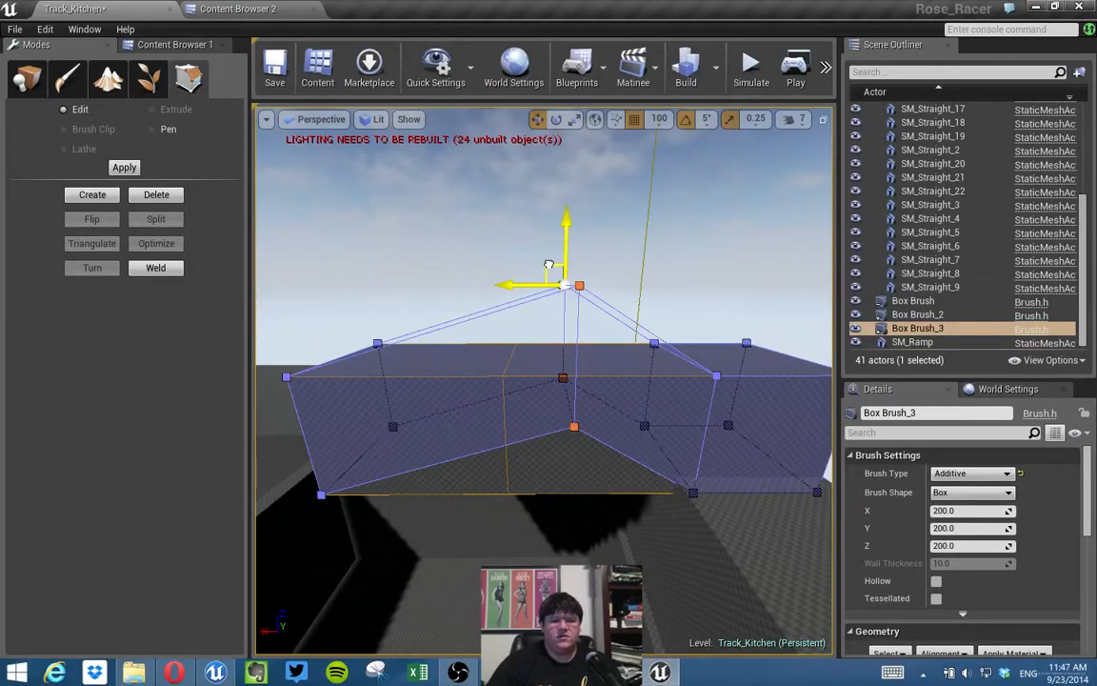
pyautogui.moveTo(548, 264); pyautogui.dragTo(545, 265)
# Select the vertices at the brush's free end, raise them and move them outward to form a spout over the recess.
pyautogui.moveTo(497, 402)
pyautogui.mouseDown(button='right')
pyautogui.moveTo(553, 402)
pyautogui.moveTo(502, 397)
pyautogui.mouseUp(button='right')
pyautogui.keyDown('ctrl'); pyautogui.keyDown('alt'); pyautogui.moveTo(475, 349); pyautogui.dragTo(566, 482); pyautogui.keyUp('alt'); pyautogui.keyUp('ctrl')
pyautogui.moveTo(498, 368)
pyautogui.mouseDown(button='right')
pyautogui.moveTo(486, 360)
pyautogui.moveTo(494, 367)
pyautogui.mouseUp(button='right')
pyautogui.moveTo(493, 370); pyautogui.dragTo(488, 328)
pyautogui.moveTo(459, 391); pyautogui.dragTo(413, 404)
pyautogui.moveTo(413, 404)
pyautogui.mouseDown(button='right')
pyautogui.moveTo(420, 429)
pyautogui.moveTo(515, 448)
pyautogui.moveTo(524, 424)
pyautogui.moveTo(458, 419)
pyautogui.moveTo(334, 477)
pyautogui.moveTo(324, 462)
pyautogui.moveTo(310, 481)
pyautogui.moveTo(286, 452)
pyautogui.moveTo(305, 429)
pyautogui.moveTo(281, 429)
pyautogui.moveTo(296, 400)
pyautogui.moveTo(286, 395)
pyautogui.mouseUp(button='right')
# Select the three spout side faces toward the yellow track and move them inward along the Y axis.
pyautogui.click(601, 409)
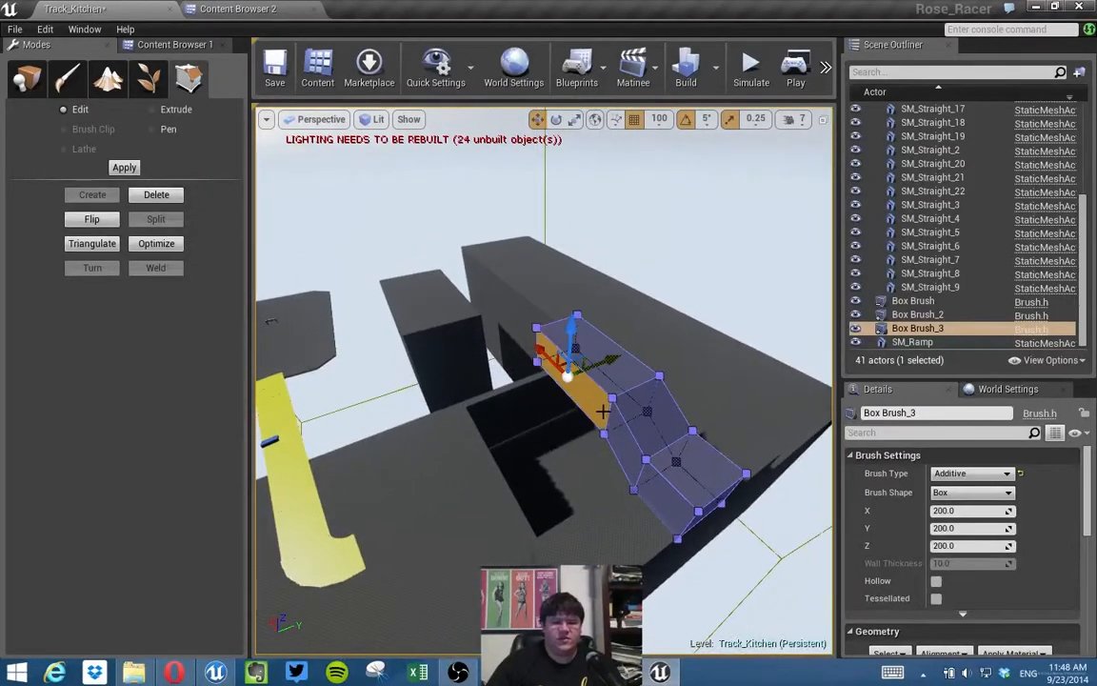
pyautogui.keyDown('ctrl'); pyautogui.click(621, 439); pyautogui.keyUp('ctrl')
pyautogui.keyDown('ctrl'); pyautogui.click(636, 489); pyautogui.keyUp('ctrl')
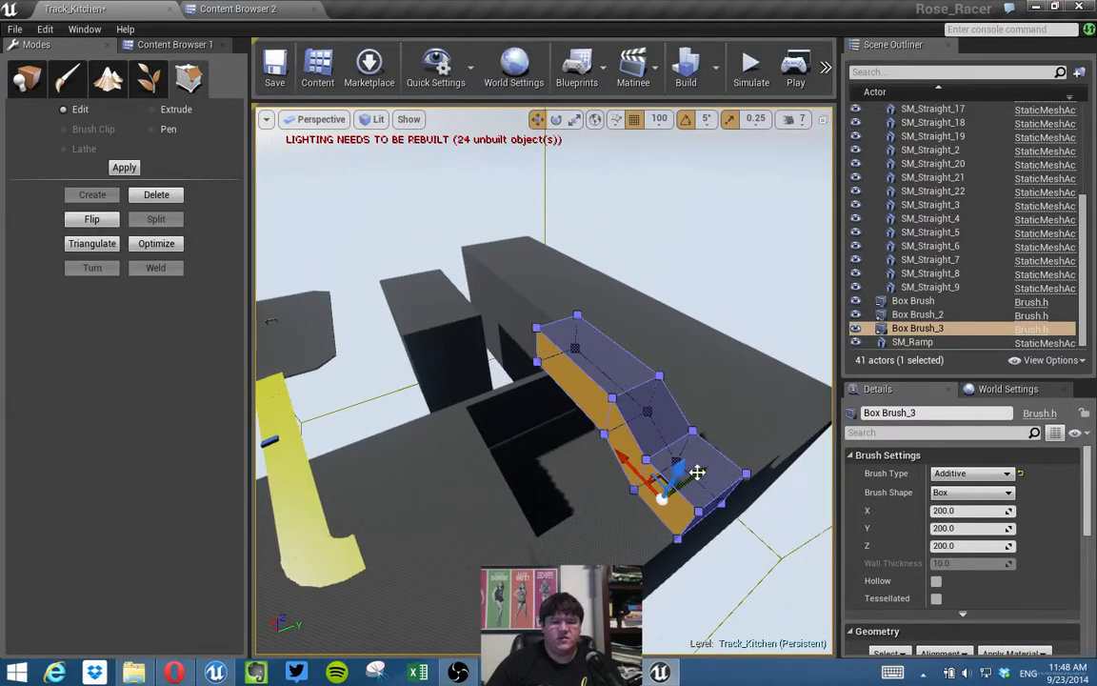
pyautogui.moveTo(699, 473); pyautogui.dragTo(708, 469)
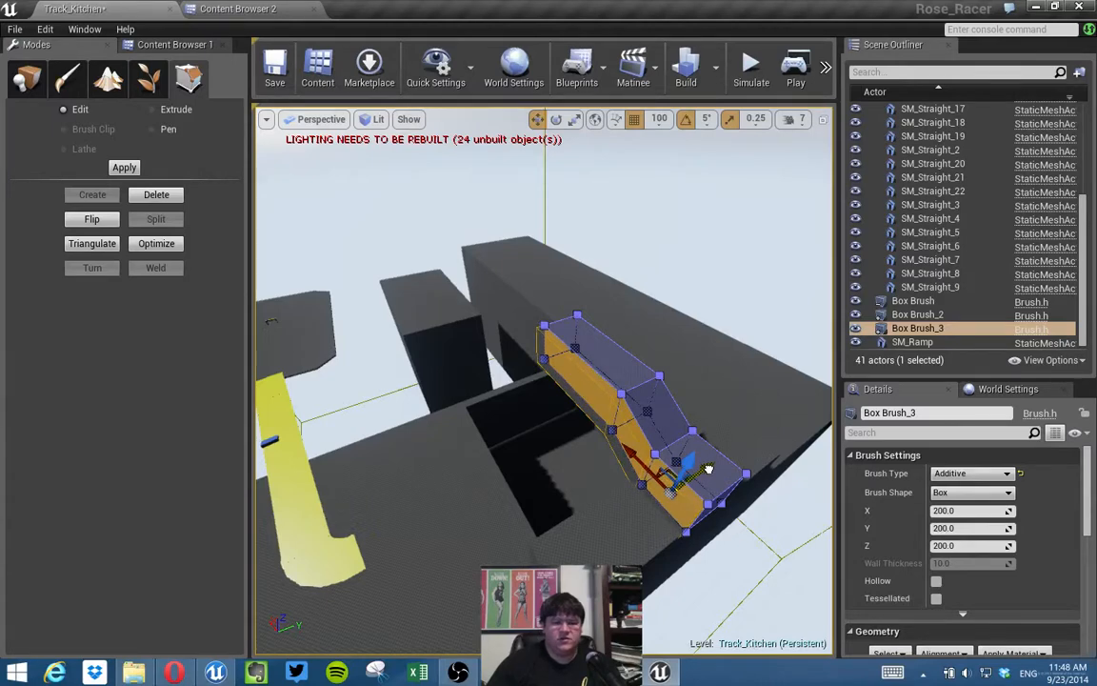
pyautogui.press('d')
# Select the three side faces on the spout's opposite side and move them inward to narrow it further.
pyautogui.moveTo(502, 344); pyautogui.dragTo(376, 345, button='right')
pyautogui.click(559, 382)
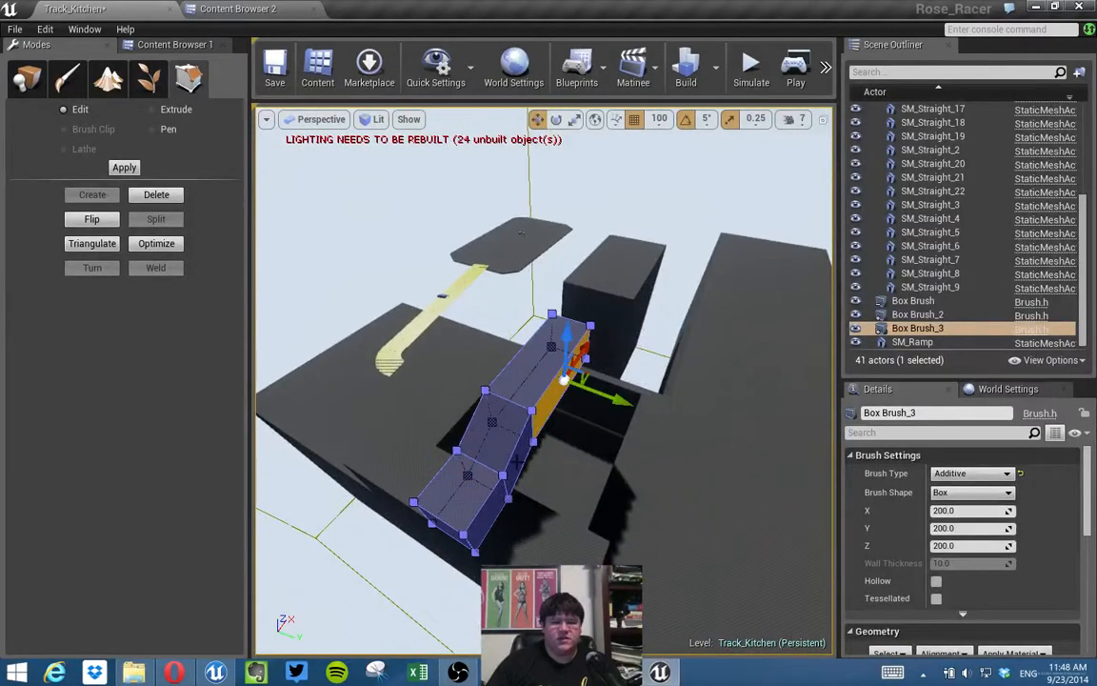
pyautogui.keyDown('ctrl'); pyautogui.click(518, 461); pyautogui.keyUp('ctrl')
pyautogui.keyDown('ctrl'); pyautogui.click(496, 510); pyautogui.keyUp('ctrl')
pyautogui.moveTo(538, 545); pyautogui.dragTo(507, 531)
# Select the spout's three top faces and lower them slightly to make it thinner.
pyautogui.click(520, 369)
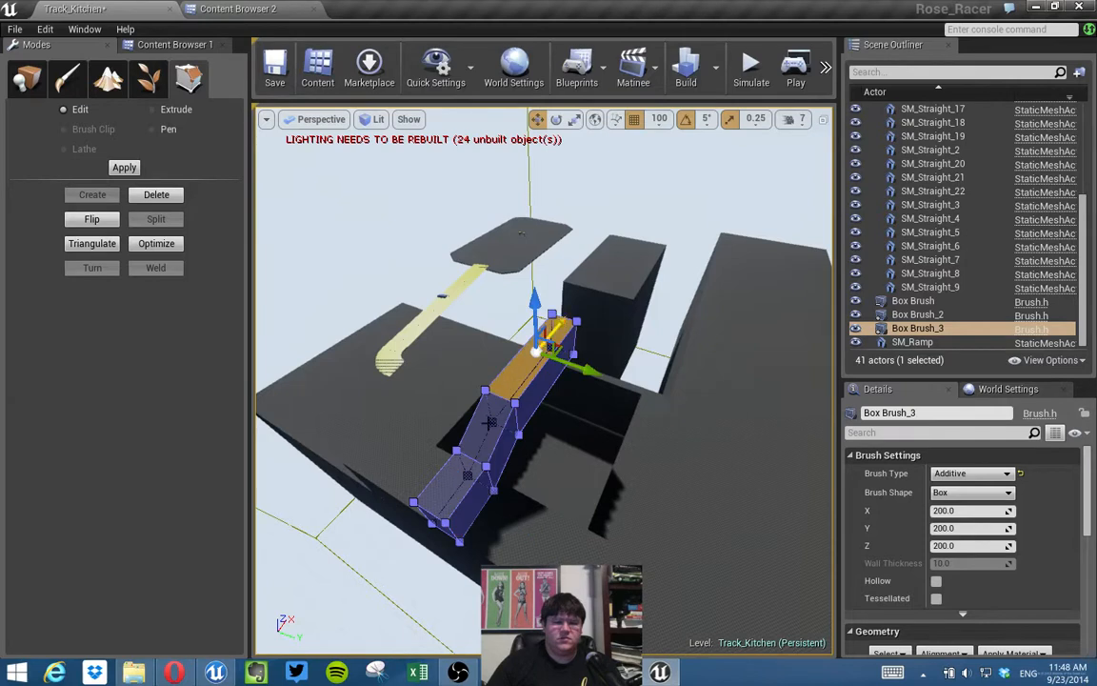
pyautogui.keyDown('ctrl'); pyautogui.click(490, 427); pyautogui.keyUp('ctrl')
pyautogui.keyDown('ctrl'); pyautogui.click(461, 481); pyautogui.keyUp('ctrl')
pyautogui.click(485, 427)
pyautogui.keyDown('ctrl'); pyautogui.click(525, 370); pyautogui.keyUp('ctrl')
pyautogui.keyDown('ctrl'); pyautogui.click(465, 477); pyautogui.keyUp('ctrl')
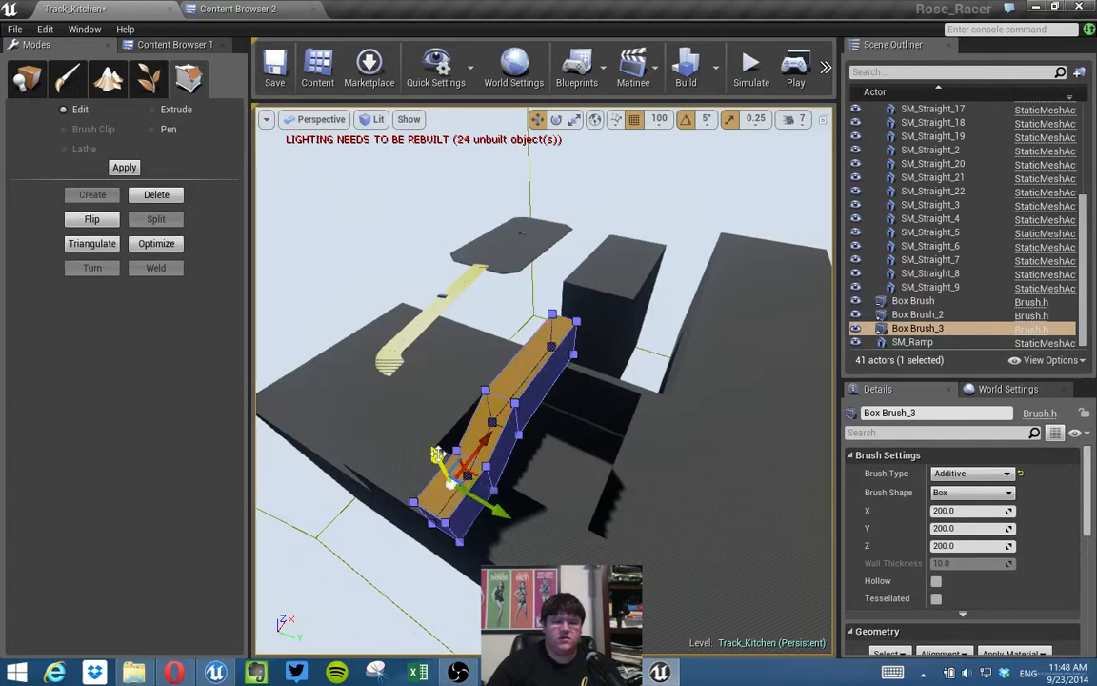
pyautogui.moveTo(437, 454); pyautogui.dragTo(440, 463)
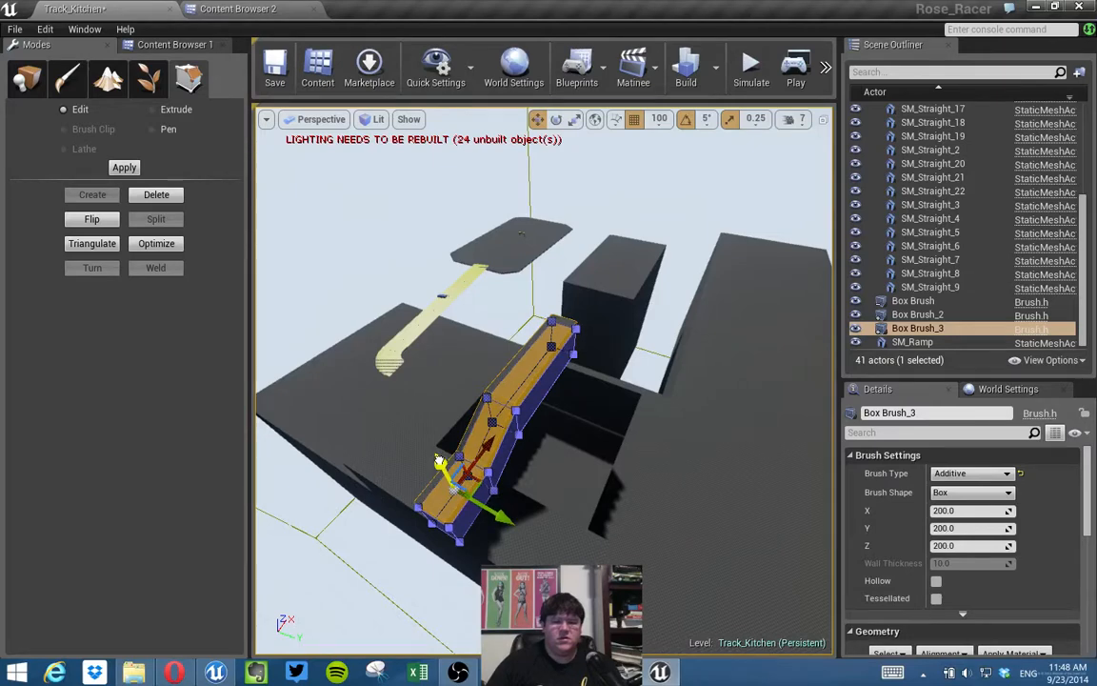
# Return to placement mode and place an additive cylinder brush on the raised block beside the spout.
pyautogui.moveTo(610, 419)
pyautogui.keyDown('alt'); pyautogui.mouseDown()
pyautogui.moveTo(593, 404)
pyautogui.moveTo(594, 367)
pyautogui.mouseUp(); pyautogui.keyUp('alt')
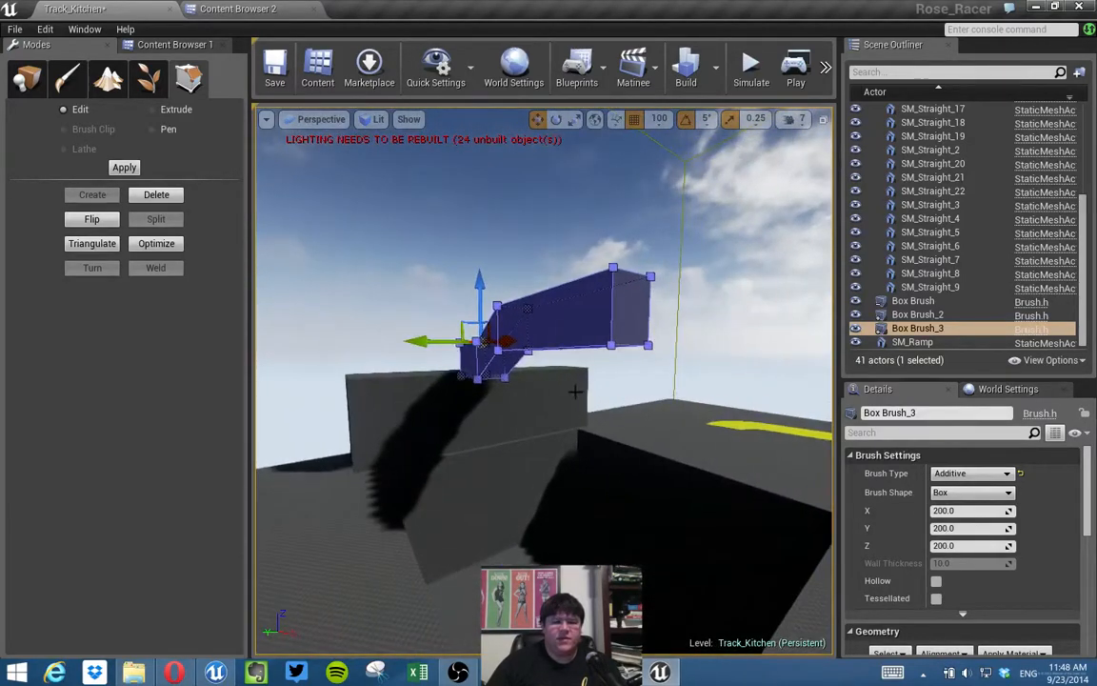
pyautogui.moveTo(566, 441)
pyautogui.keyDown('alt'); pyautogui.mouseDown()
pyautogui.moveTo(481, 500)
pyautogui.moveTo(500, 514)
pyautogui.mouseUp(); pyautogui.keyUp('alt')
pyautogui.keyDown('alt'); pyautogui.moveTo(590, 362); pyautogui.dragTo(637, 411); pyautogui.keyUp('alt')
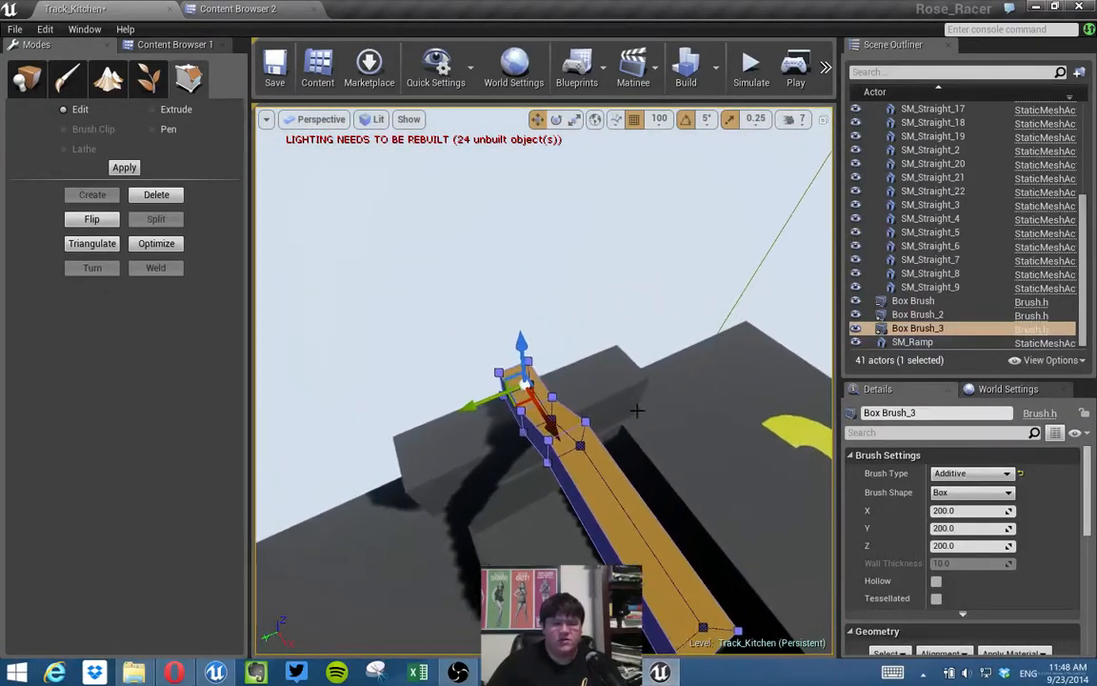
pyautogui.click(28, 80)
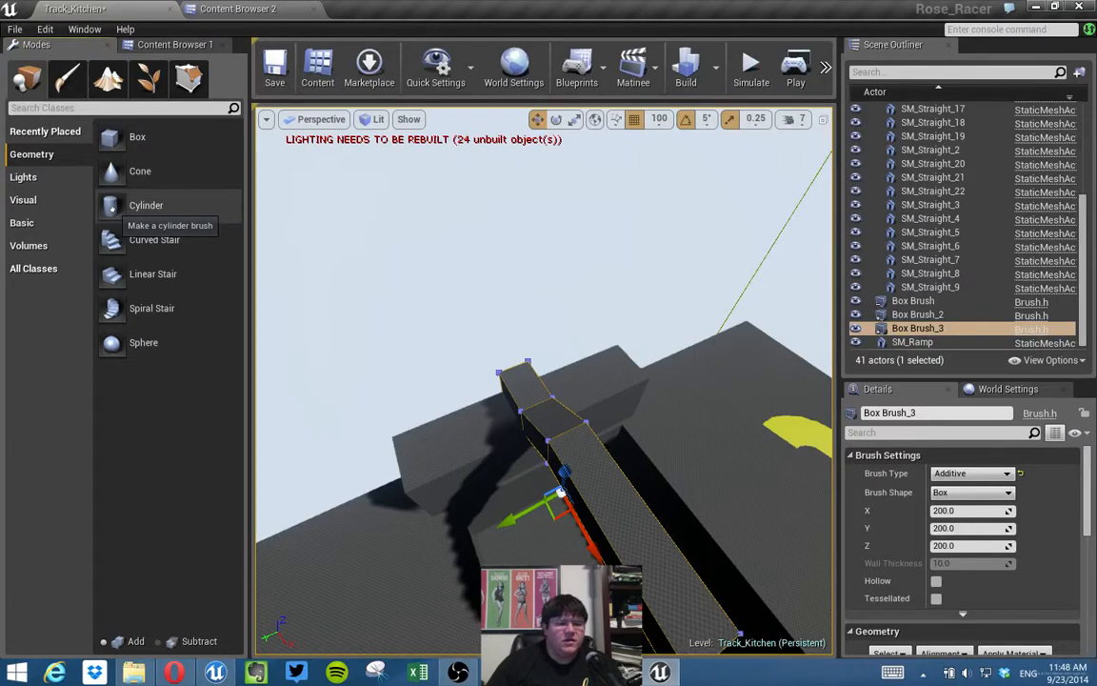
pyautogui.moveTo(111, 208); pyautogui.dragTo(440, 422)
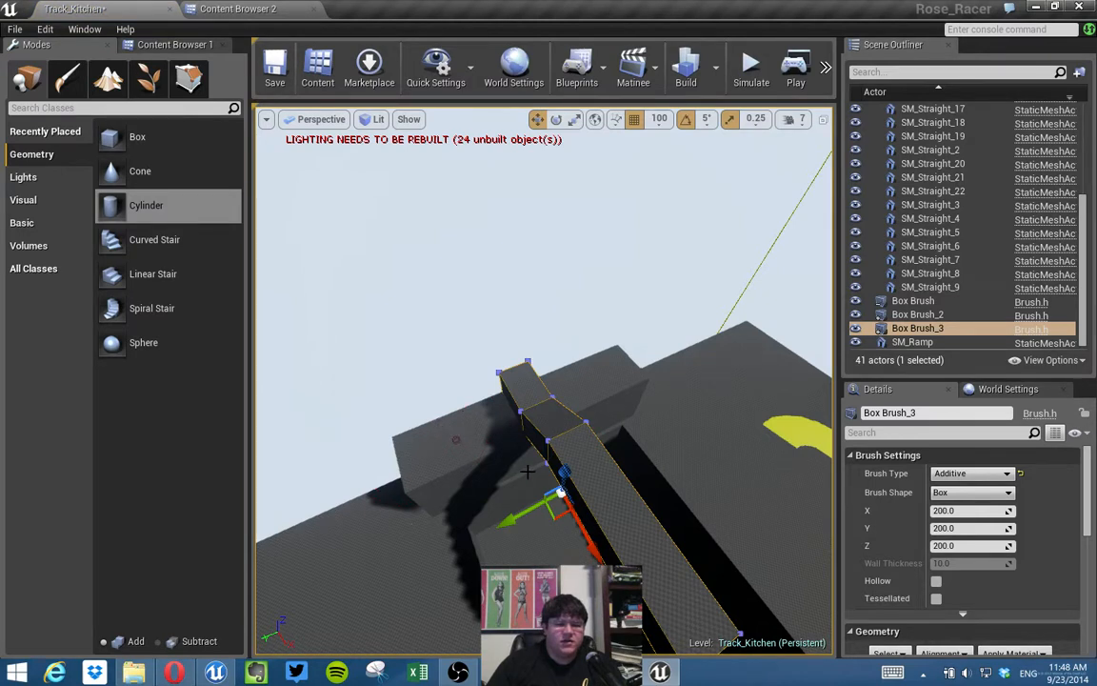
pyautogui.moveTo(493, 443); pyautogui.dragTo(489, 459)
pyautogui.moveTo(489, 458); pyautogui.dragTo(462, 433, button='right')
# Scale the cylinder brush up uniformly and raise it slightly.
pyautogui.press('space')
pyautogui.press('space')
pyautogui.moveTo(476, 460)
pyautogui.mouseDown()
pyautogui.moveTo(496, 443)
pyautogui.moveTo(484, 453)
pyautogui.mouseUp()
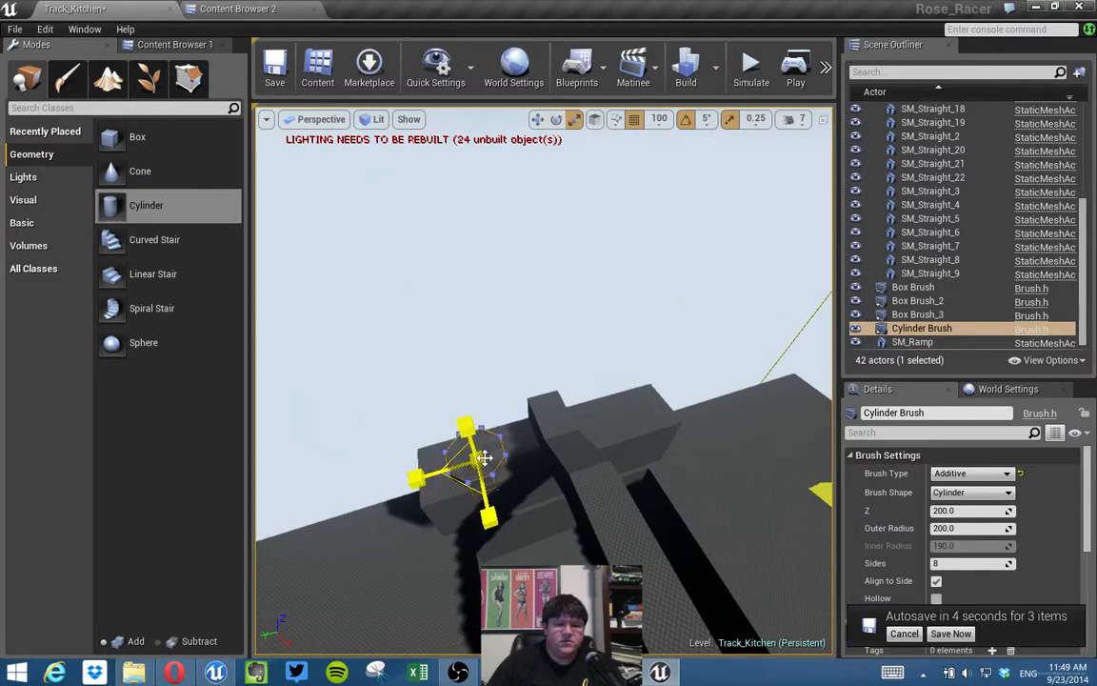
pyautogui.press('space')
pyautogui.moveTo(466, 427); pyautogui.dragTo(465, 421)
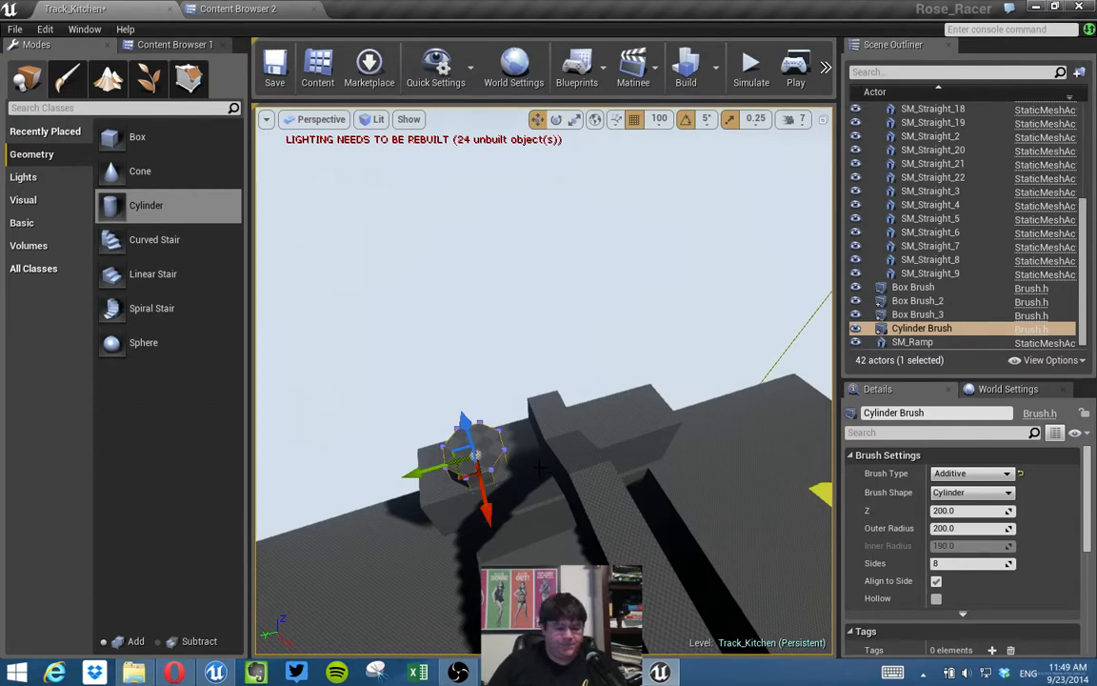
# Select the cylinder's top face in geometry editing and raise it to make the cylinder taller.
pyautogui.moveTo(530, 470)
pyautogui.mouseDown(button='right')
pyautogui.moveTo(523, 438)
pyautogui.moveTo(476, 440)
pyautogui.moveTo(482, 470)
pyautogui.mouseUp(button='right')
pyautogui.press('f')
pyautogui.moveTo(545, 471)
pyautogui.keyDown('alt'); pyautogui.mouseDown()
pyautogui.moveTo(724, 386)
pyautogui.moveTo(772, 391)
pyautogui.moveTo(666, 419)
pyautogui.moveTo(581, 389)
pyautogui.mouseUp(); pyautogui.keyUp('alt')
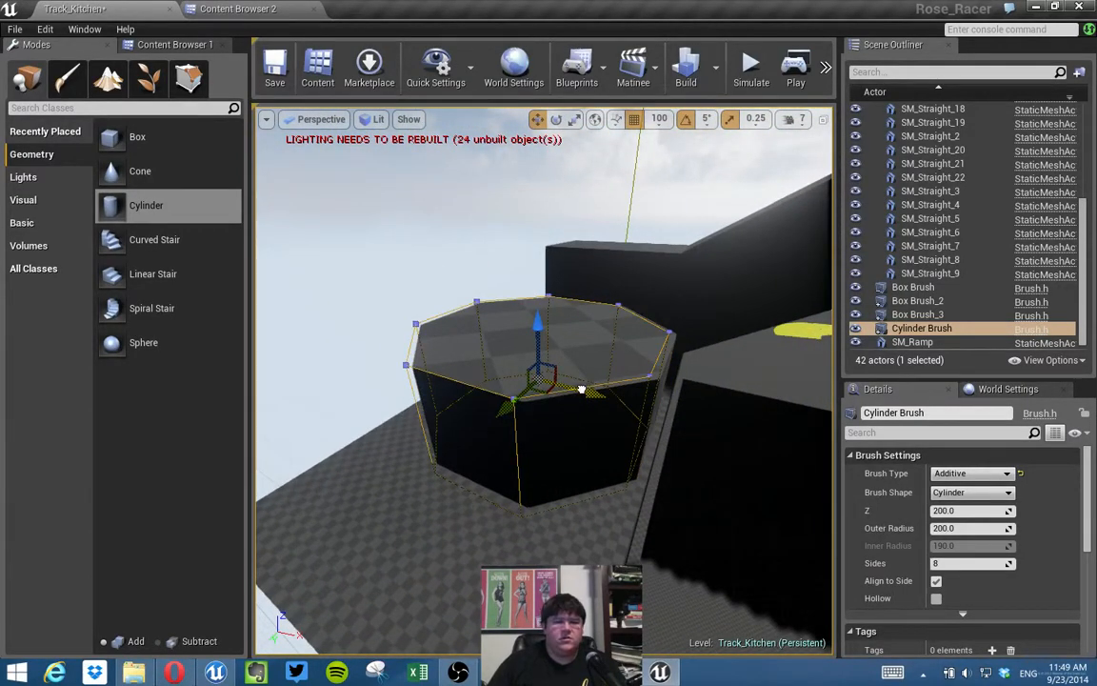
pyautogui.click(188, 78)
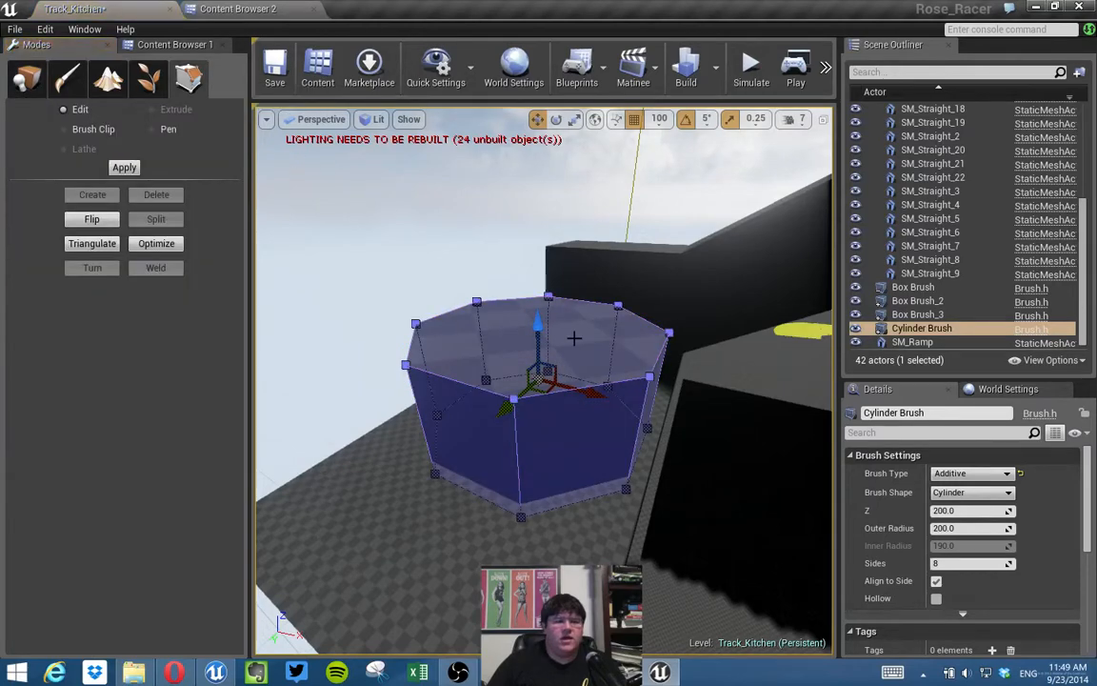
pyautogui.click(610, 345)
pyautogui.moveTo(527, 260); pyautogui.dragTo(528, 118)
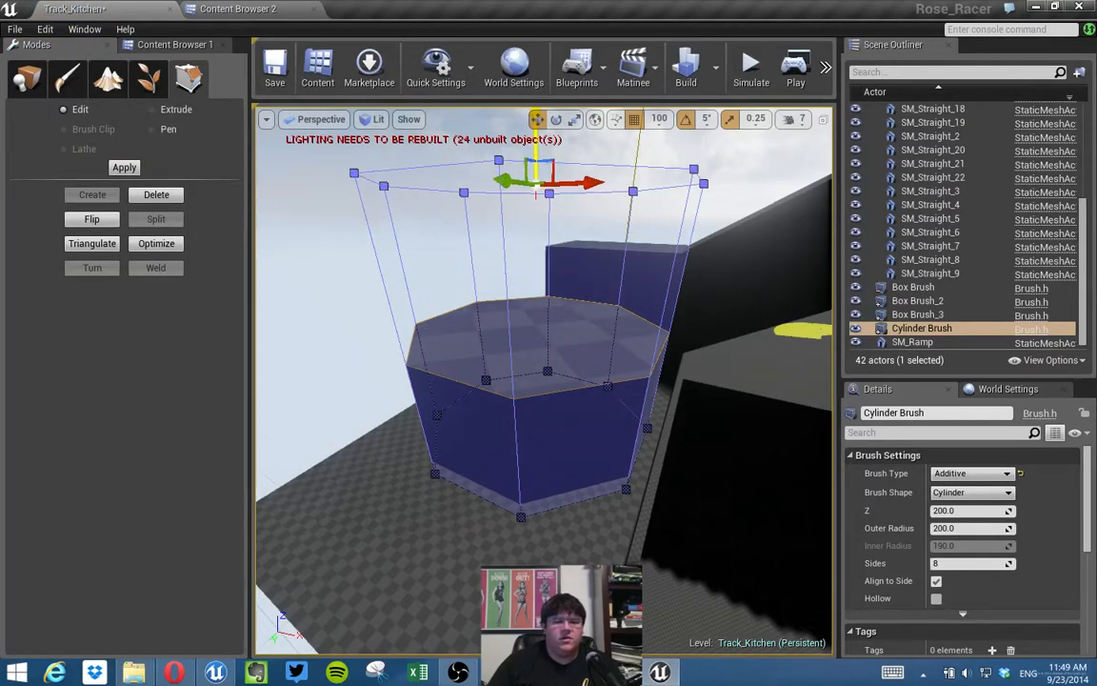
pyautogui.moveTo(523, 211)
pyautogui.mouseDown(button='right')
pyautogui.moveTo(526, 200)
pyautogui.moveTo(486, 214)
pyautogui.moveTo(447, 210)
pyautogui.mouseUp(button='right')
pyautogui.moveTo(519, 244); pyautogui.dragTo(519, 216, button='right')
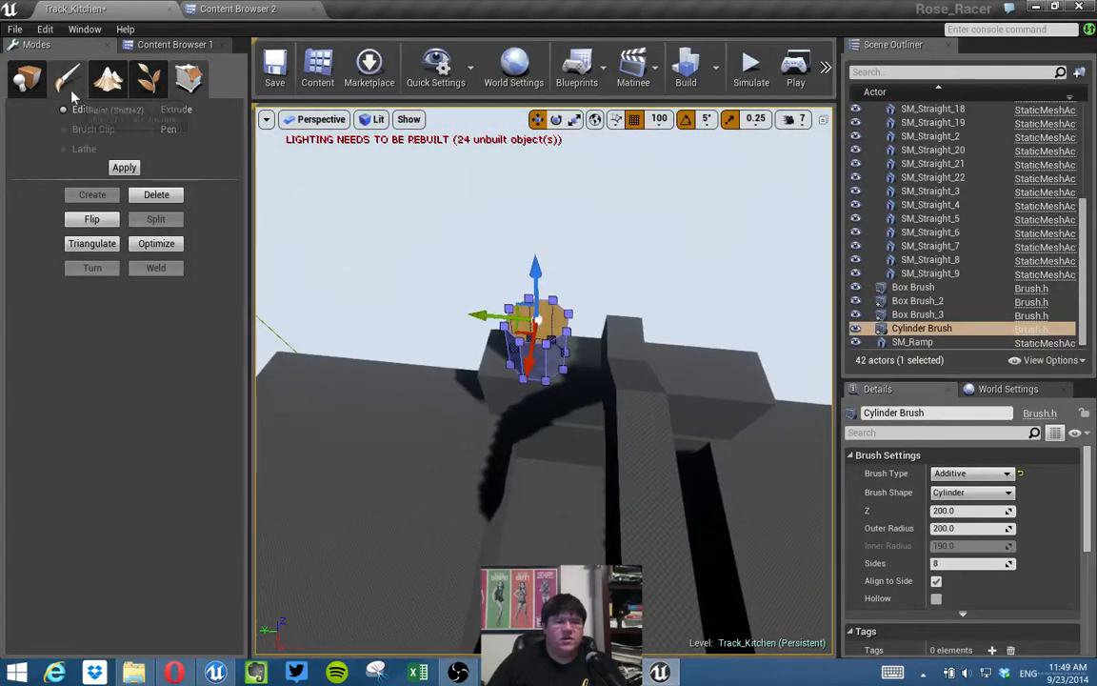
# Duplicate the cylinder brush in placement mode and move the copy to the other side of the spout.
pyautogui.click(30, 80)
pyautogui.keyDown('alt'); pyautogui.moveTo(490, 344); pyautogui.dragTo(586, 354); pyautogui.keyUp('alt')
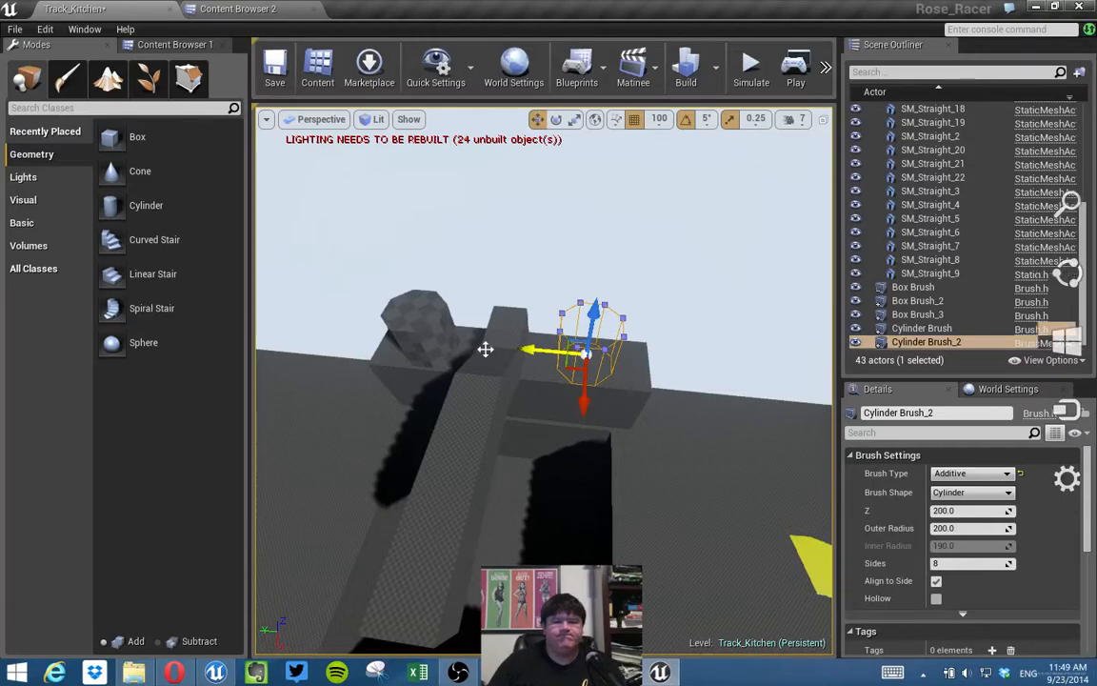
pyautogui.moveTo(647, 396)
pyautogui.mouseDown(button='right')
pyautogui.moveTo(644, 429)
pyautogui.moveTo(480, 424)
pyautogui.mouseUp(button='right')
# Widen the subtractive recess brush in geometry editing by moving its side face farthest from the yellow track outward.
pyautogui.click(473, 424)
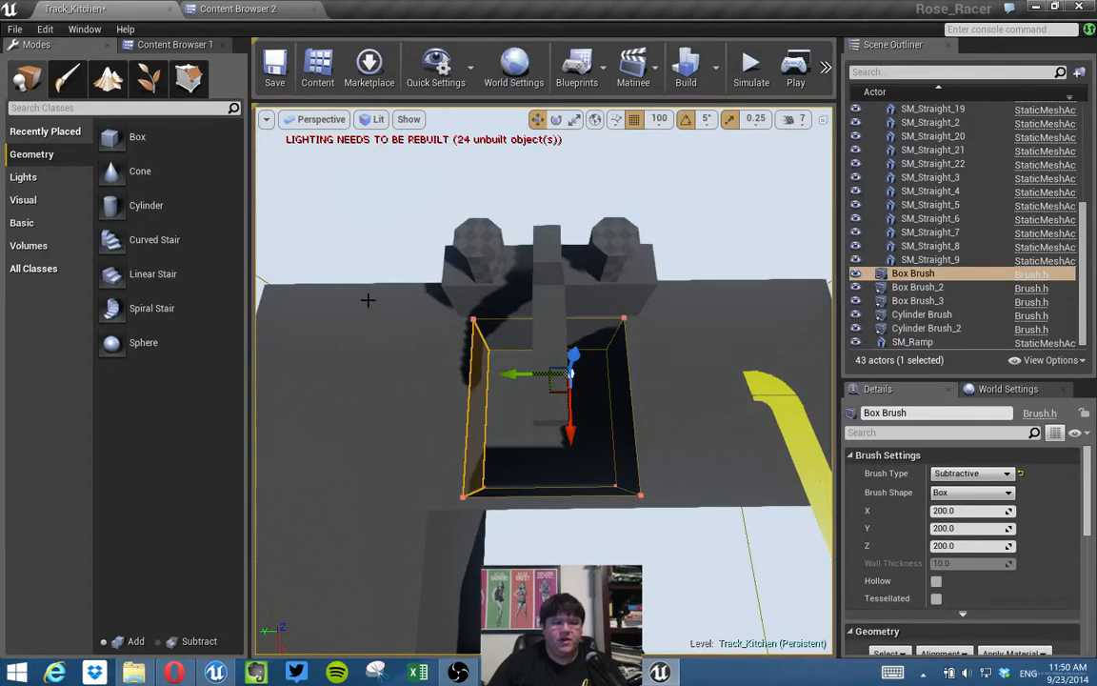
pyautogui.hotkey('shift', '5')
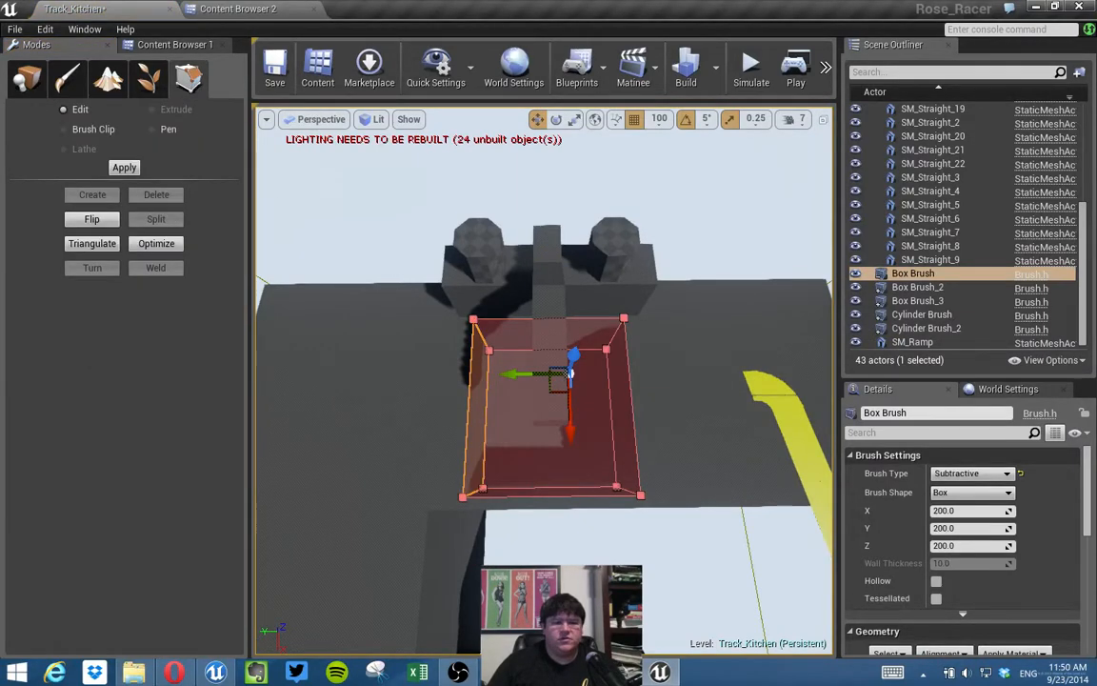
pyautogui.click(477, 386)
pyautogui.moveTo(462, 397)
pyautogui.mouseDown(button='right')
pyautogui.moveTo(581, 390)
pyautogui.moveTo(610, 400)
pyautogui.mouseUp(button='right')
pyautogui.click(438, 512)
pyautogui.moveTo(466, 506); pyautogui.dragTo(467, 334, button='right')
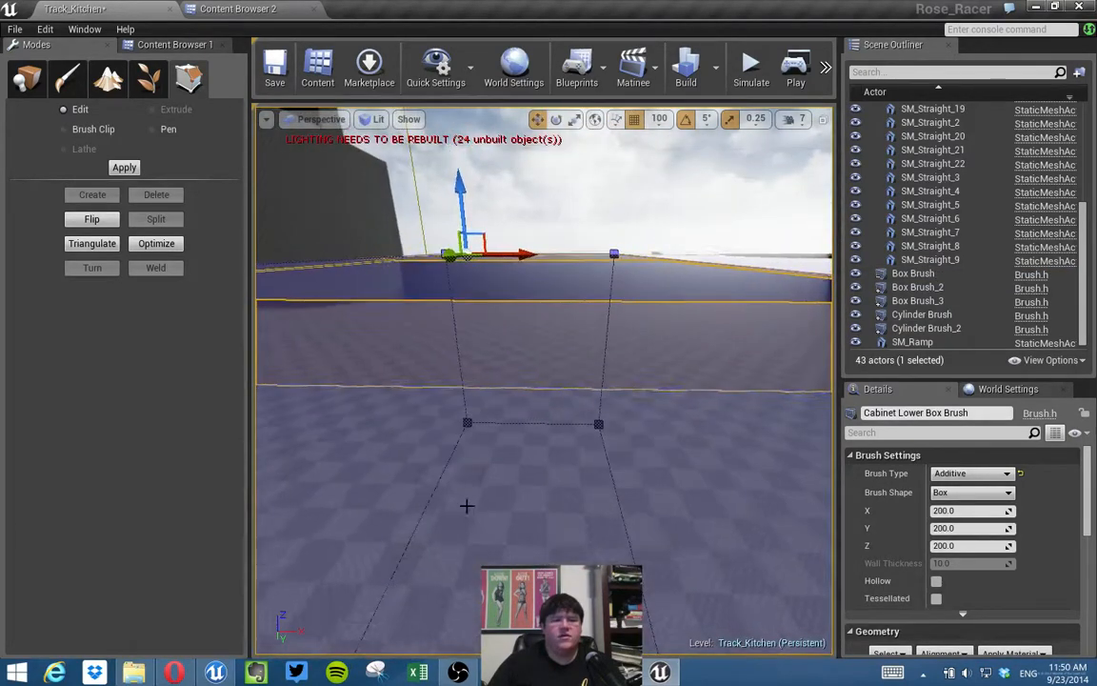
pyautogui.scroll(2, 467, 506)
pyautogui.click(488, 376)
pyautogui.click(532, 373)
pyautogui.moveTo(532, 373)
pyautogui.mouseDown(button='right')
pyautogui.moveTo(419, 419)
pyautogui.moveTo(372, 429)
pyautogui.moveTo(367, 415)
pyautogui.mouseUp(button='right')
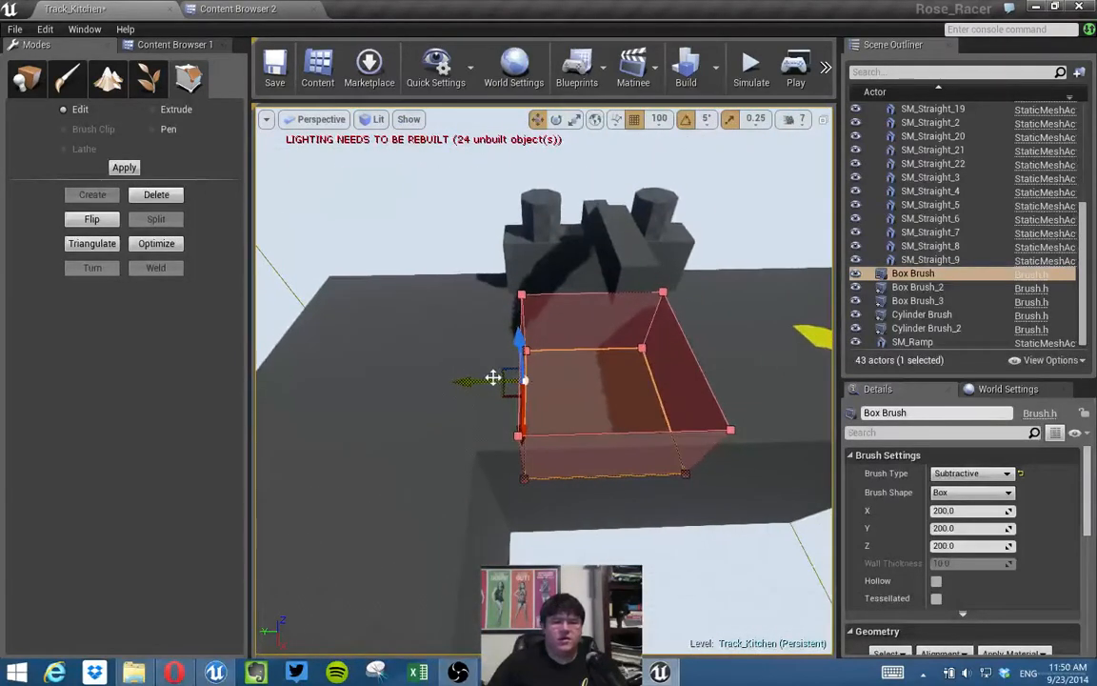
pyautogui.moveTo(471, 382); pyautogui.dragTo(440, 387)
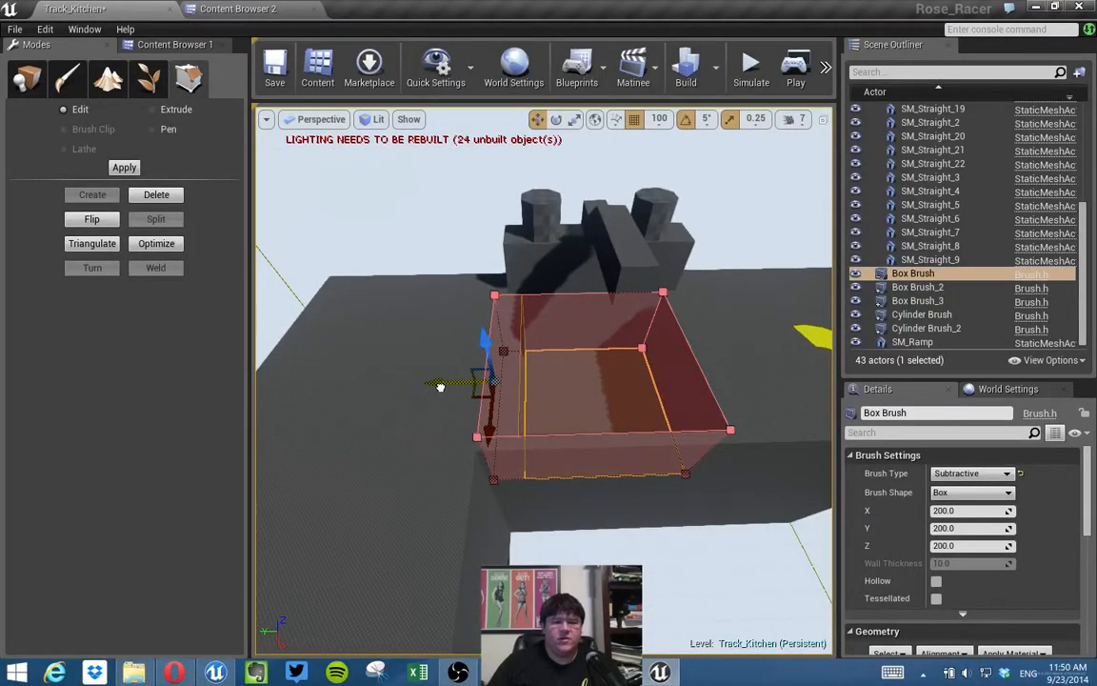
pyautogui.click(473, 478)
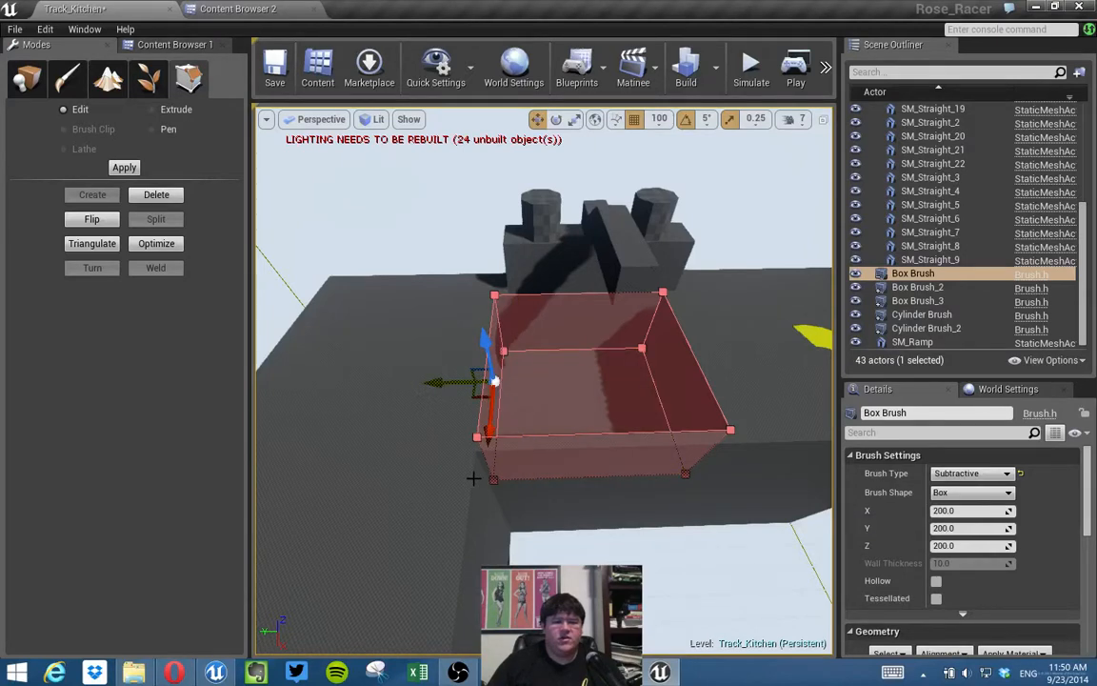
pyautogui.moveTo(435, 381); pyautogui.dragTo(443, 382)
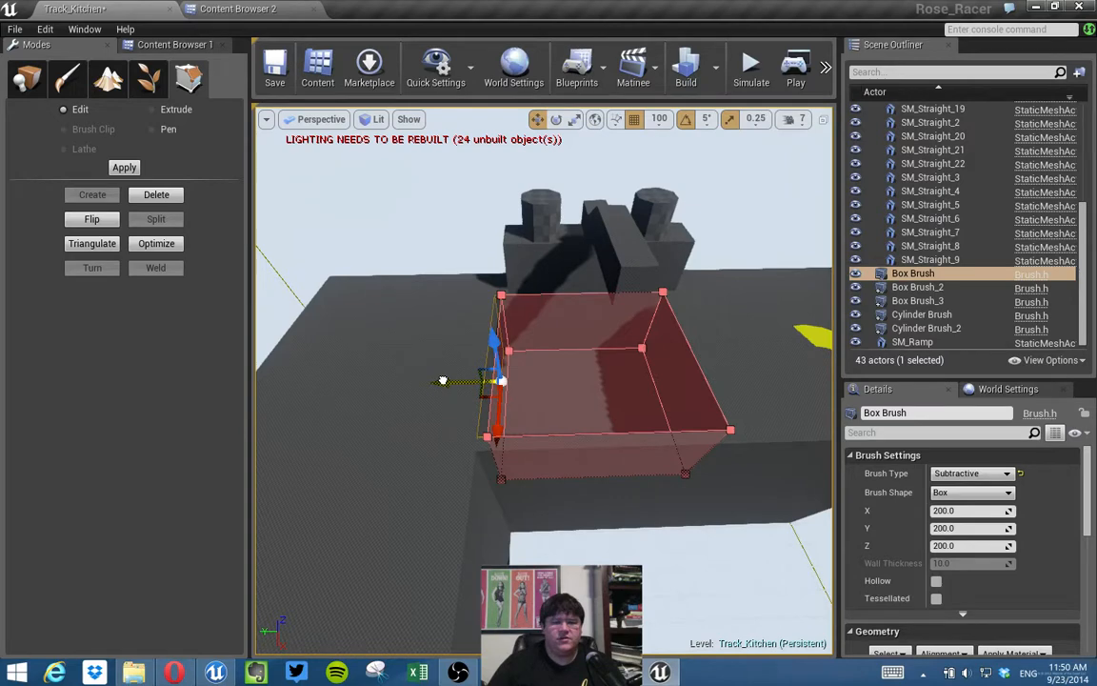
# Move the recess brush's side face nearest the yellow track slightly outward.
pyautogui.moveTo(613, 365)
pyautogui.mouseDown(button='right')
pyautogui.moveTo(724, 415)
pyautogui.moveTo(614, 367)
pyautogui.moveTo(603, 351)
pyautogui.mouseUp(button='right')
pyautogui.click(605, 350)
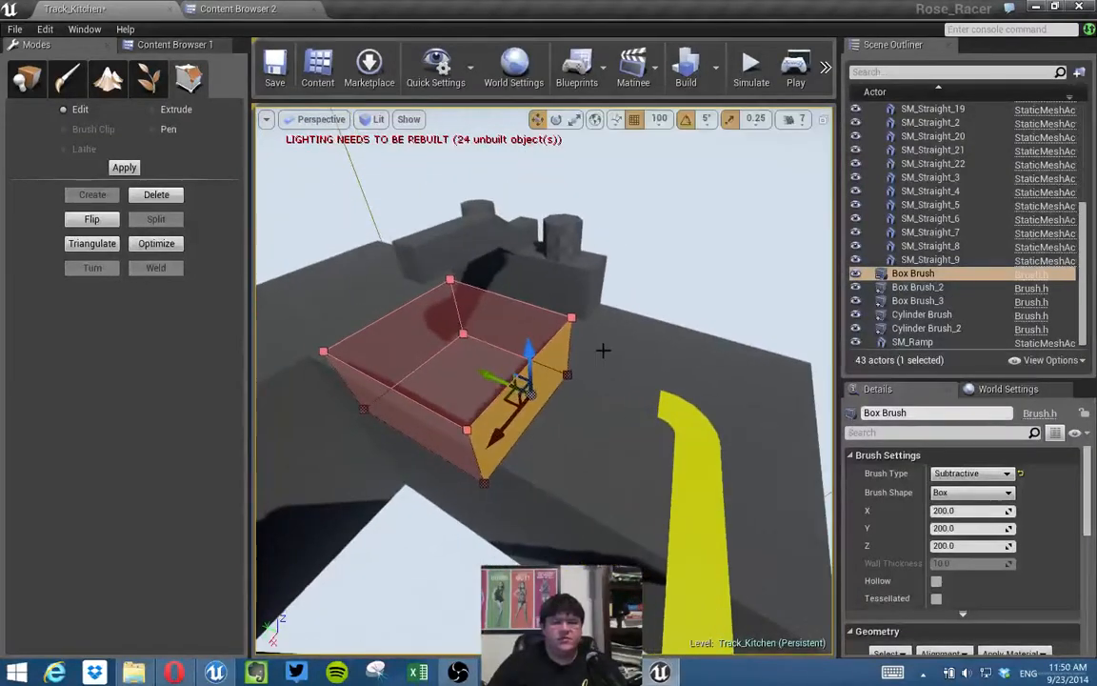
pyautogui.moveTo(493, 379); pyautogui.dragTo(502, 384)
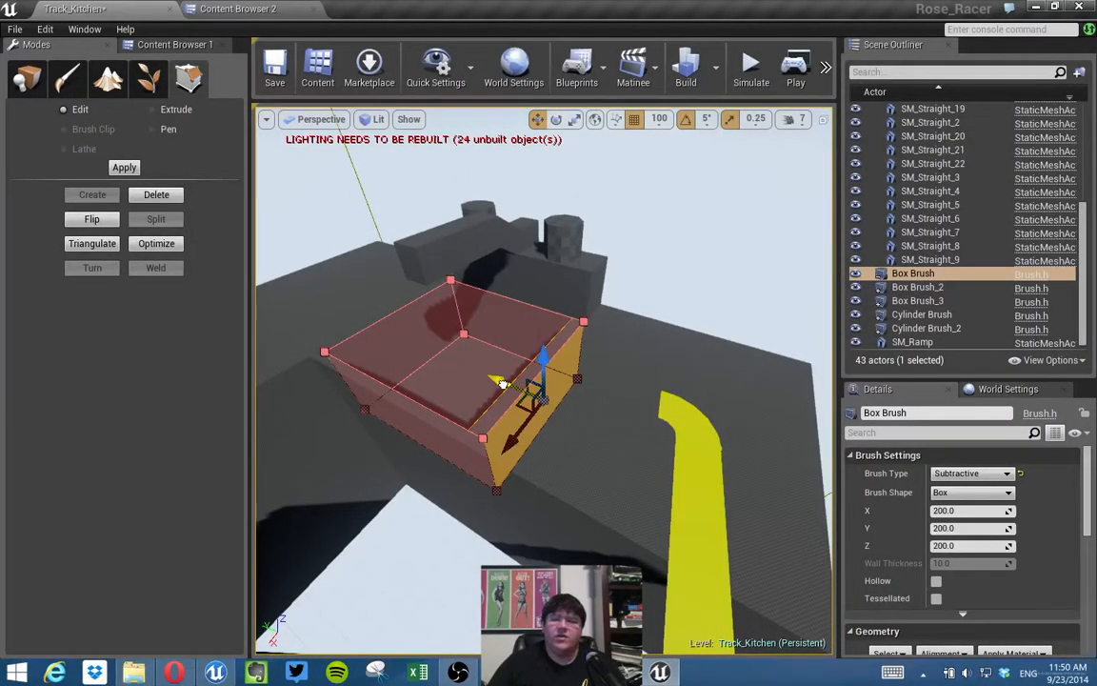
# Return from geometry editing to placement mode and examine the faucet brushes, sink recess and nearby track from several angles.
pyautogui.moveTo(516, 263); pyautogui.dragTo(516, 299, button='right')
pyautogui.click(574, 258)
pyautogui.moveTo(574, 257)
pyautogui.mouseDown(button='right')
pyautogui.moveTo(575, 295)
pyautogui.moveTo(585, 296)
pyautogui.mouseUp(button='right')
pyautogui.click(587, 248)
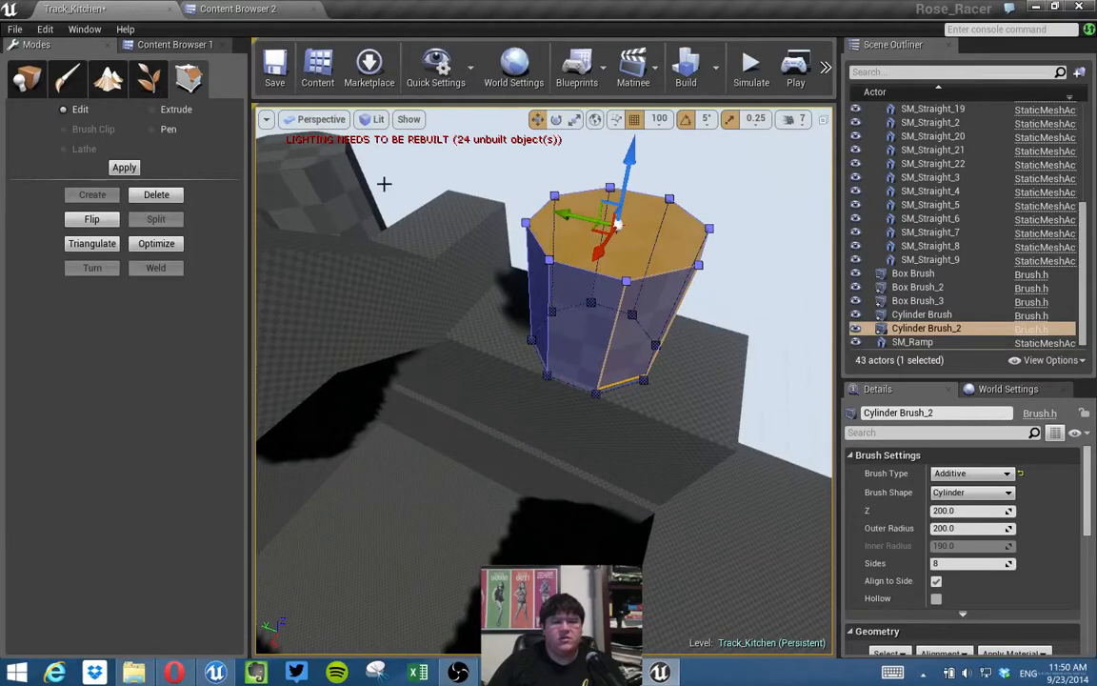
pyautogui.click(27, 78)
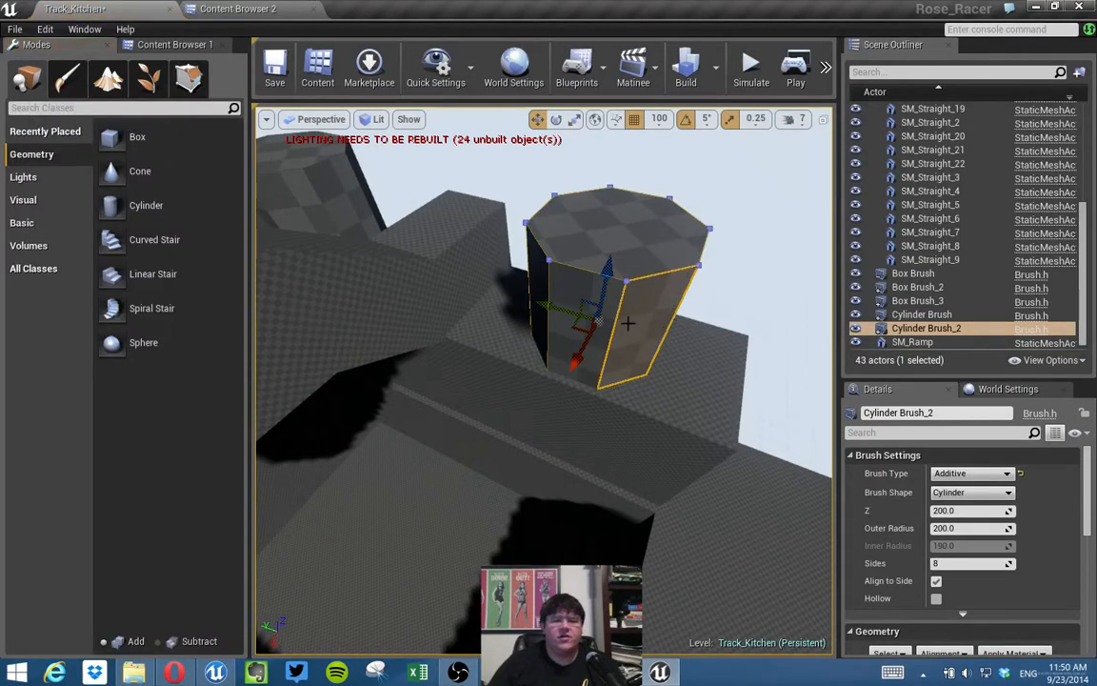
pyautogui.click(720, 275)
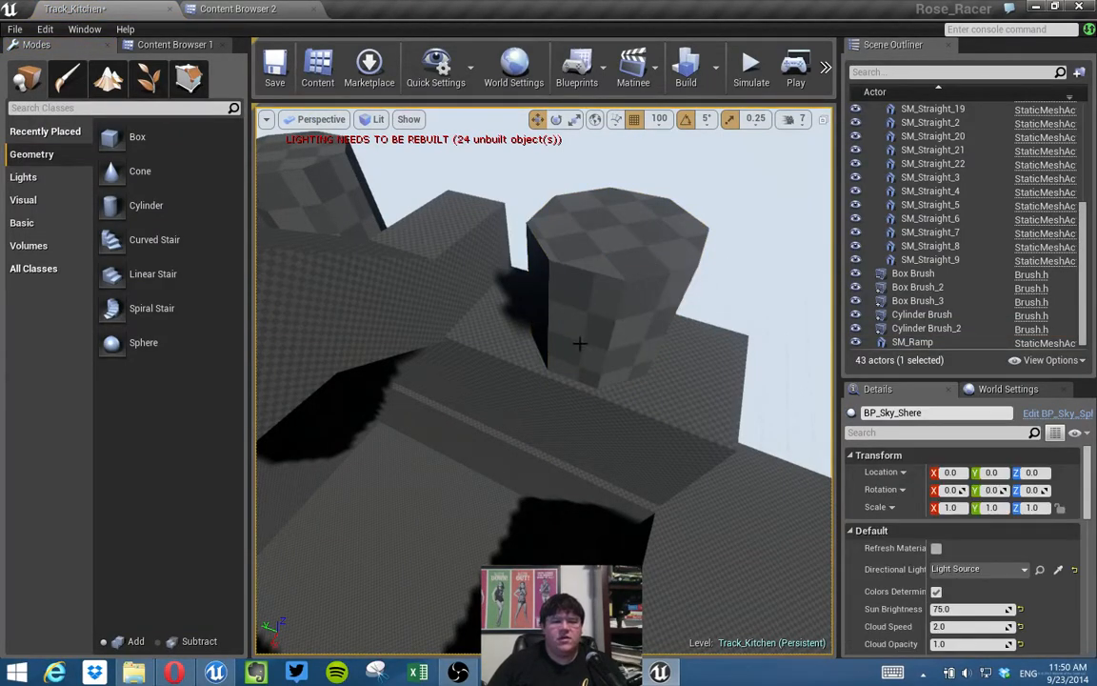
pyautogui.scroll(-5, 577, 343)
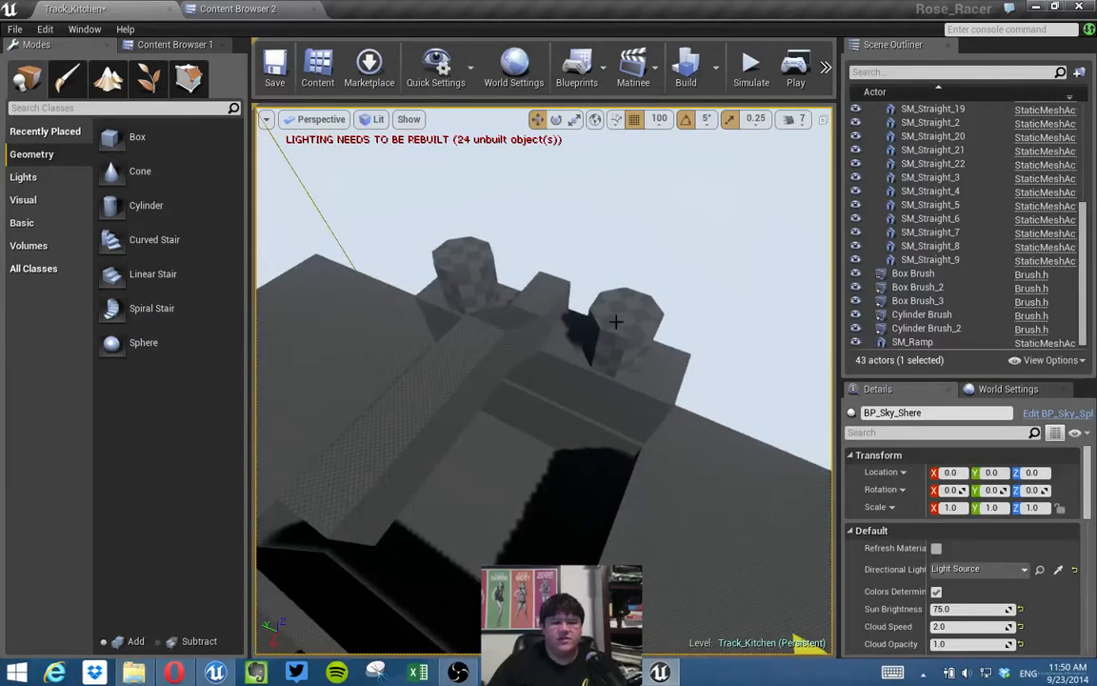
pyautogui.click(429, 393)
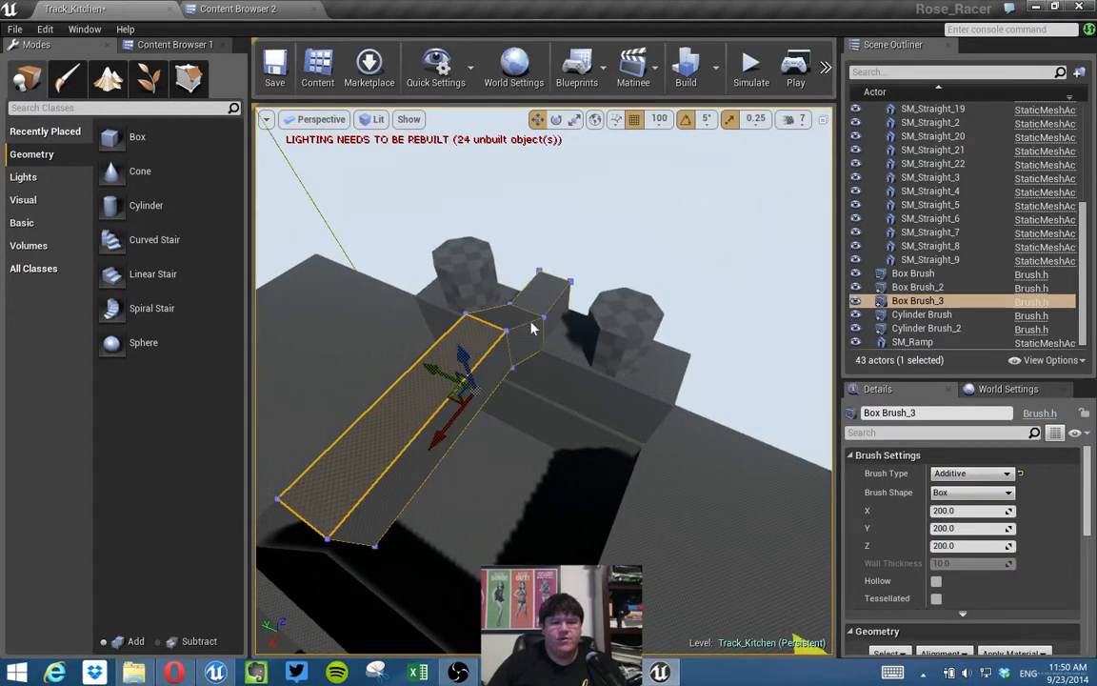
pyautogui.moveTo(574, 385)
pyautogui.mouseDown(button='right')
pyautogui.moveTo(667, 343)
pyautogui.moveTo(572, 277)
pyautogui.moveTo(496, 248)
pyautogui.moveTo(515, 309)
pyautogui.moveTo(510, 247)
pyautogui.moveTo(481, 307)
pyautogui.moveTo(491, 267)
pyautogui.moveTo(631, 385)
pyautogui.mouseUp(button='right')
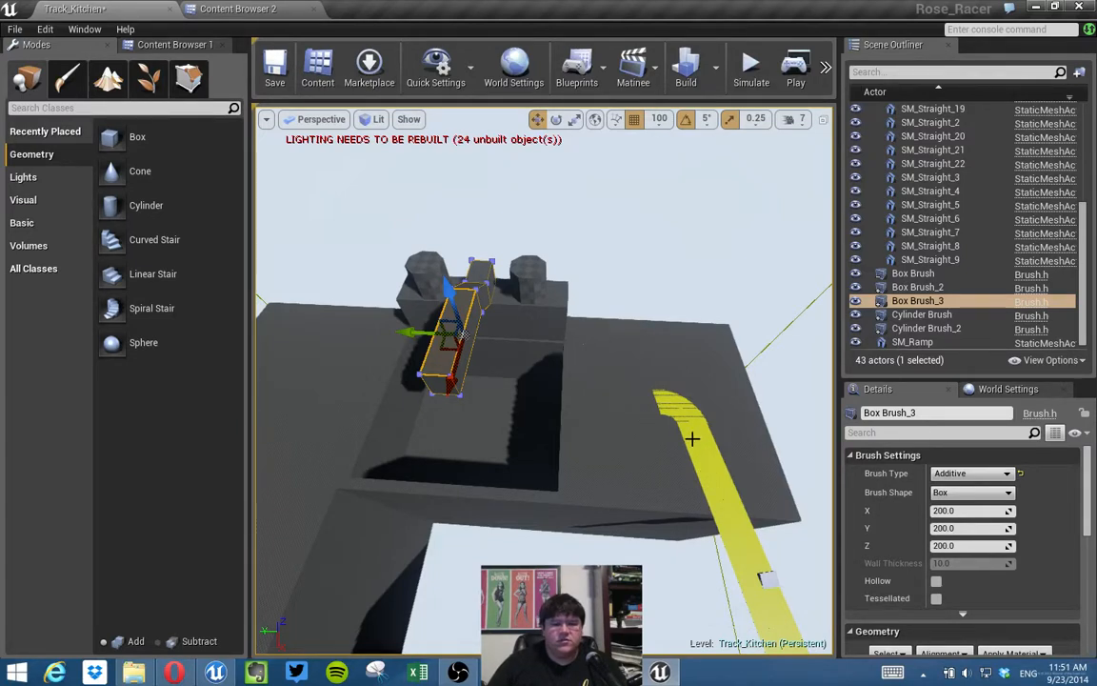
pyautogui.moveTo(692, 438)
pyautogui.mouseDown(button='right')
pyautogui.moveTo(609, 495)
pyautogui.moveTo(543, 495)
pyautogui.moveTo(688, 441)
pyautogui.mouseUp(button='right')
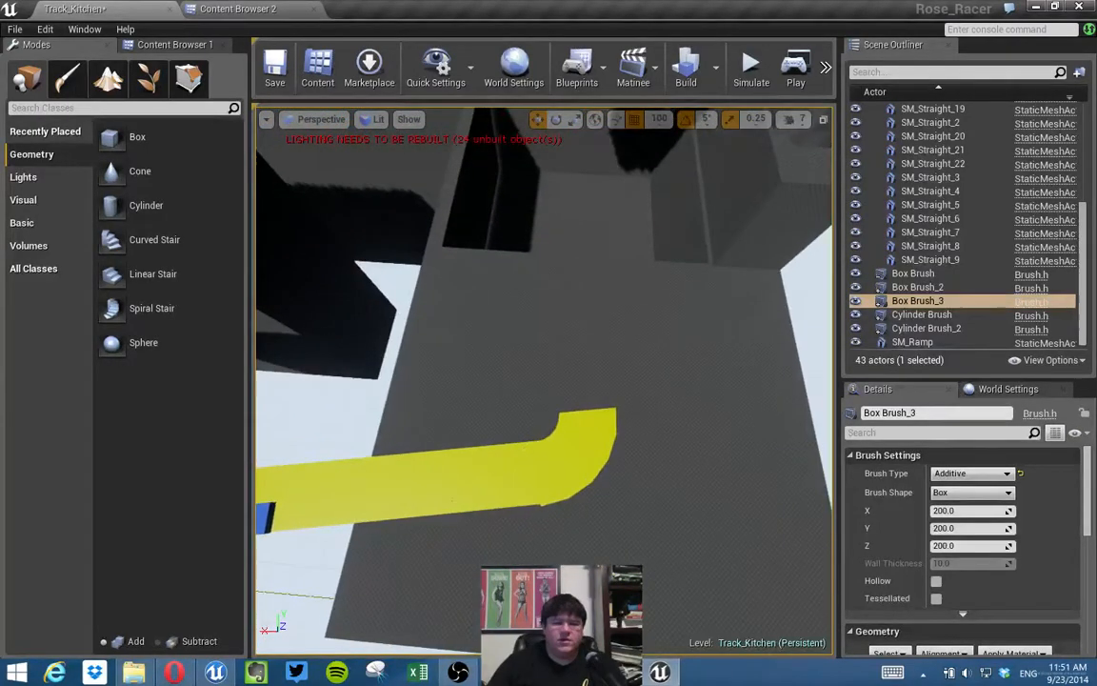
# Bring up the project's asset folders and collapse the Turn 1 folder in the scene outliner.
pyautogui.click(489, 465)
pyautogui.keyDown('ctrl'); pyautogui.click(475, 493); pyautogui.keyUp('ctrl')
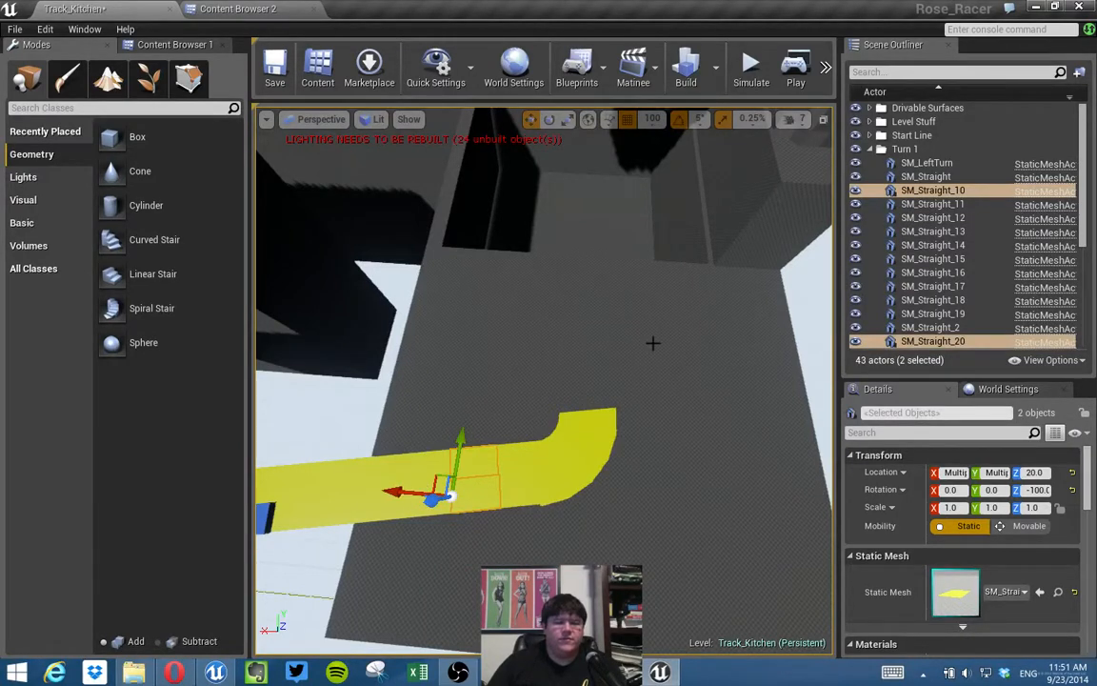
pyautogui.click(153, 44)
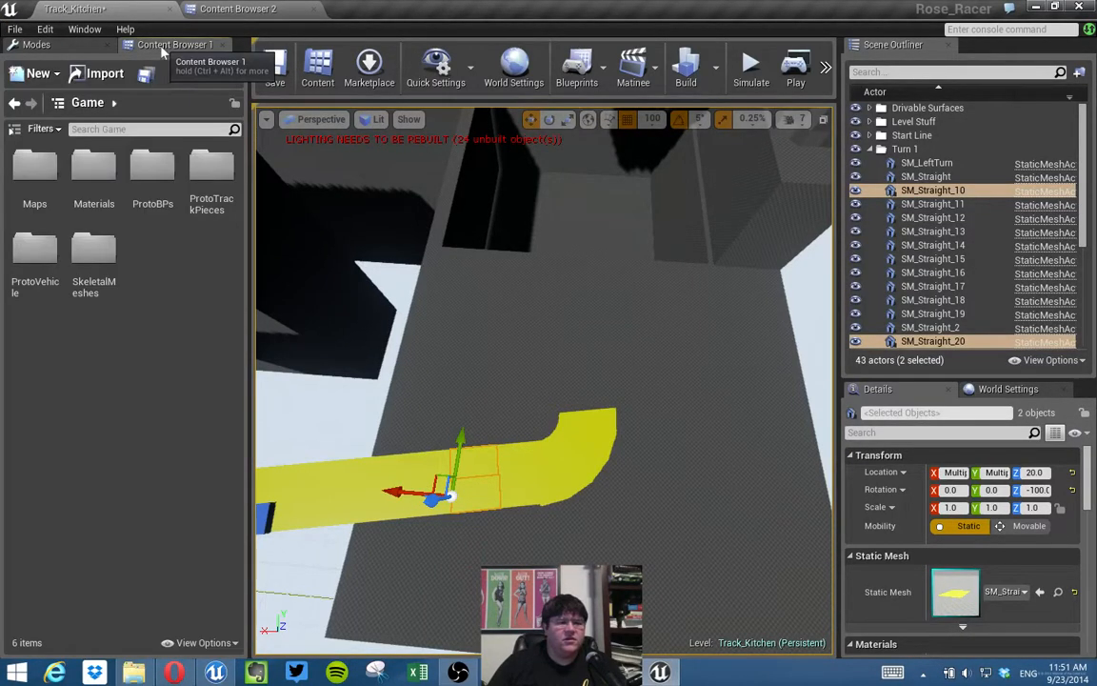
pyautogui.click(869, 149)
# Rename the subtractive recess brush to "Sink Subtract_Box Brush" and move SM_Ramp into the Turn 1 folder.
pyautogui.doubleClick(913, 163)
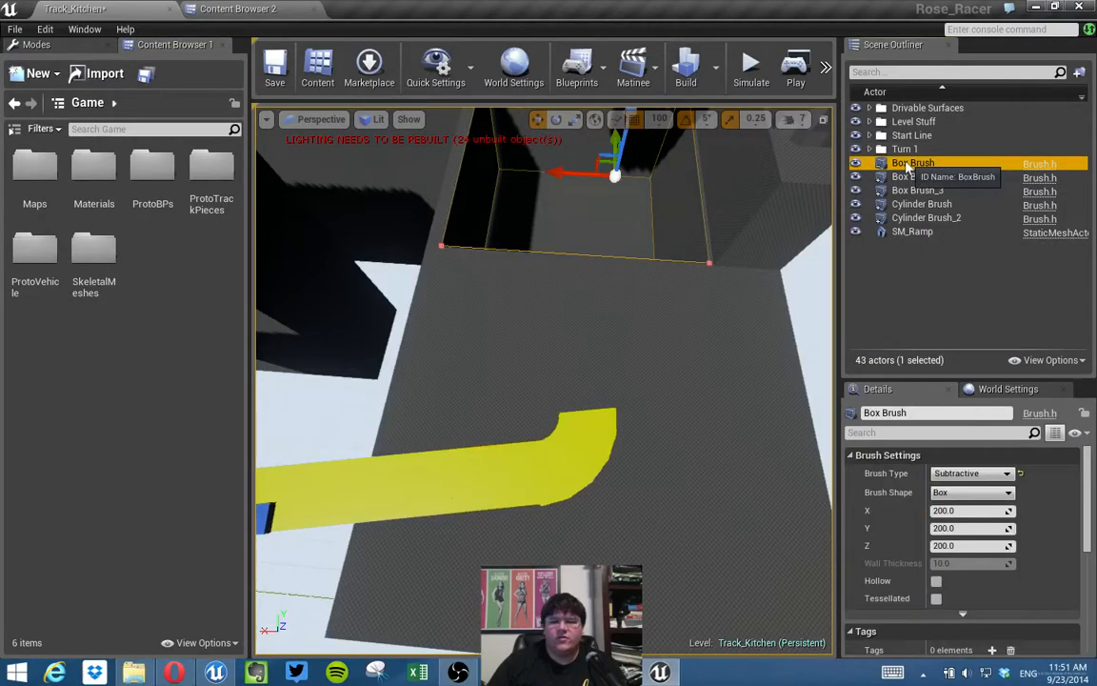
pyautogui.doubleClick(913, 163)
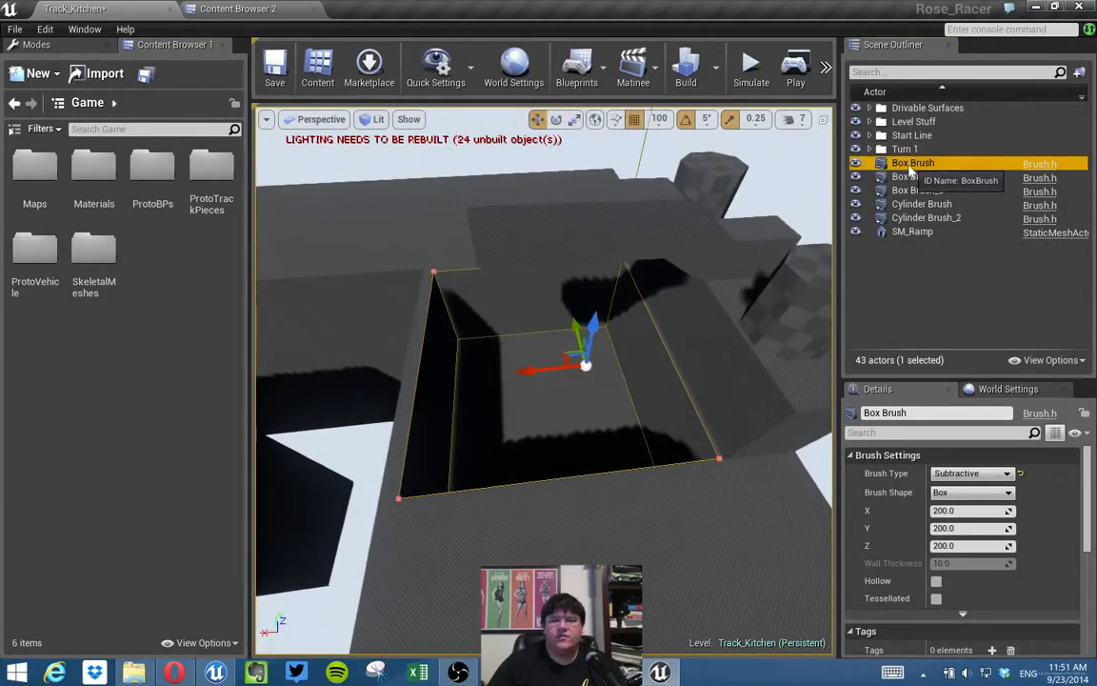
pyautogui.click(911, 164)
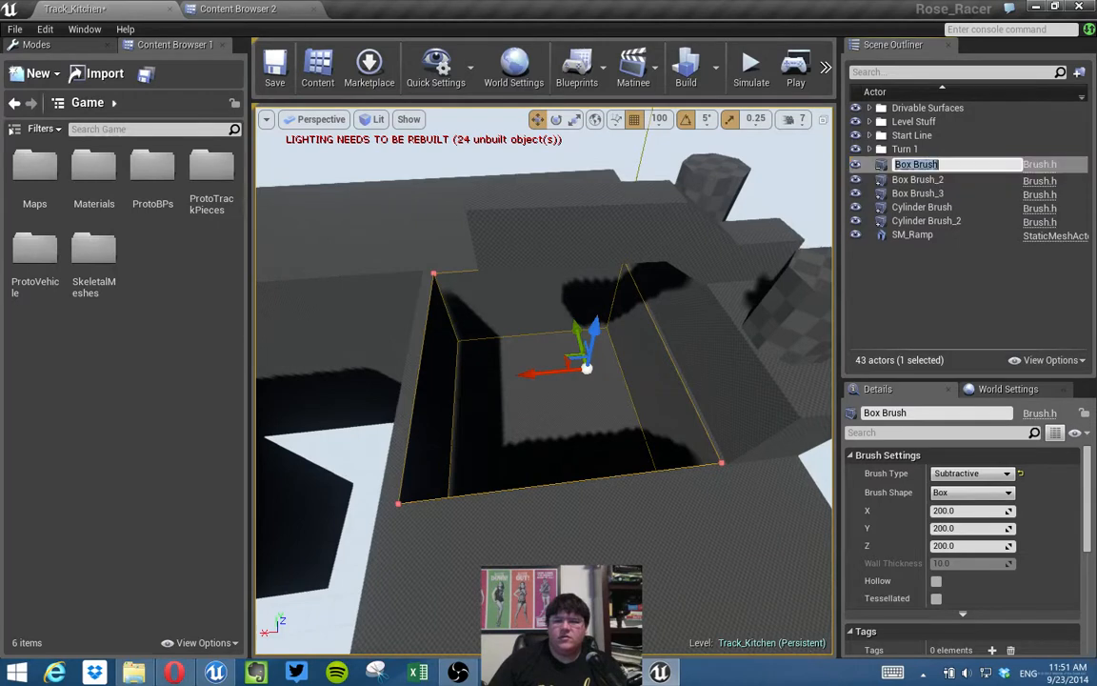
pyautogui.write('Sink Subtract')
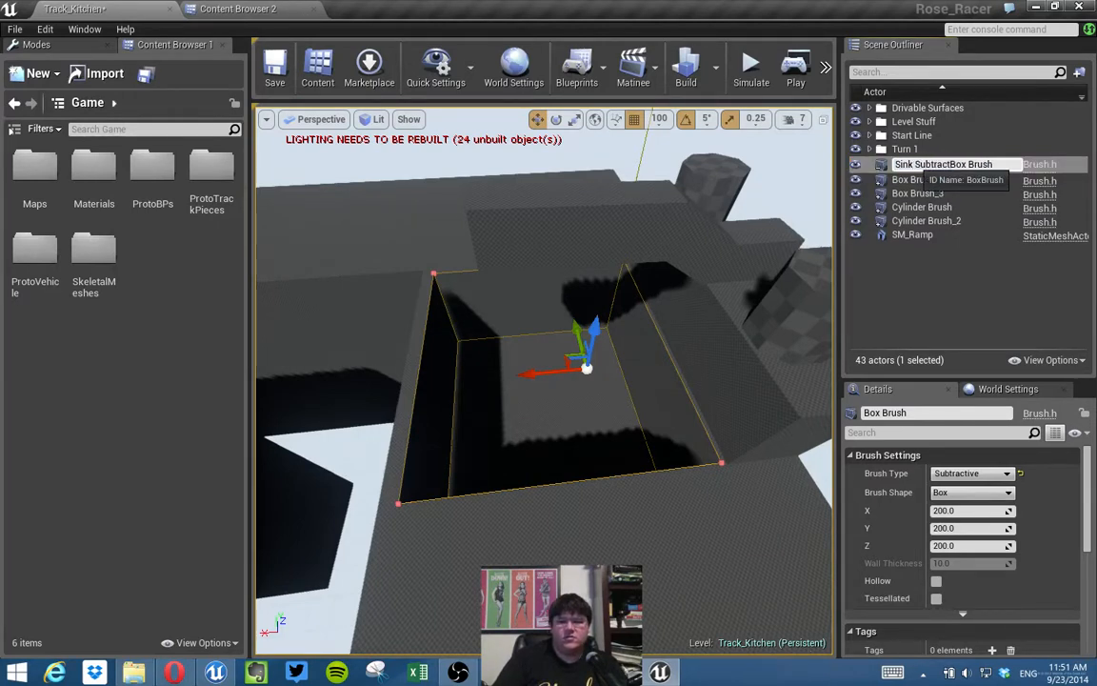
pyautogui.write('_')
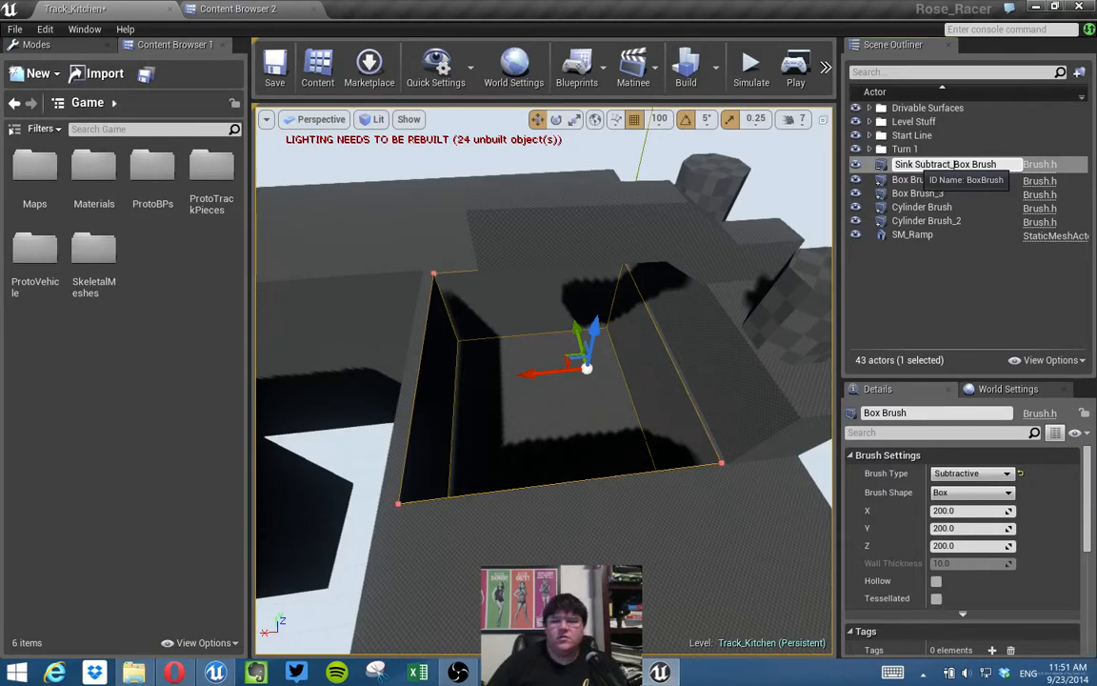
pyautogui.press('Return')
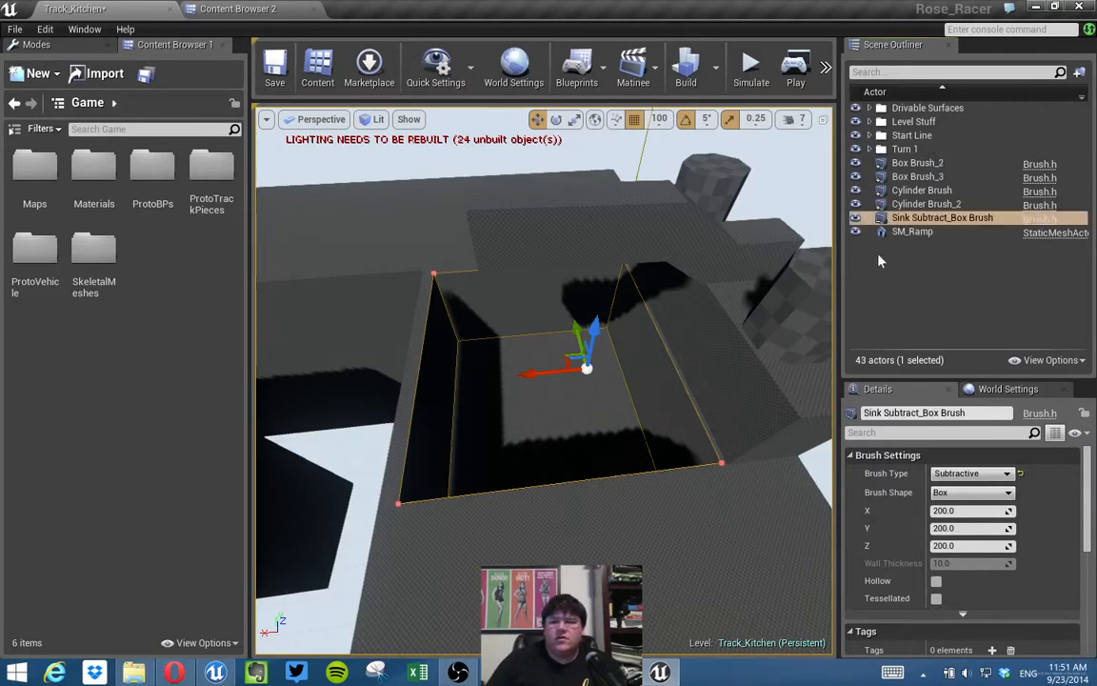
pyautogui.moveTo(913, 233); pyautogui.dragTo(906, 150)
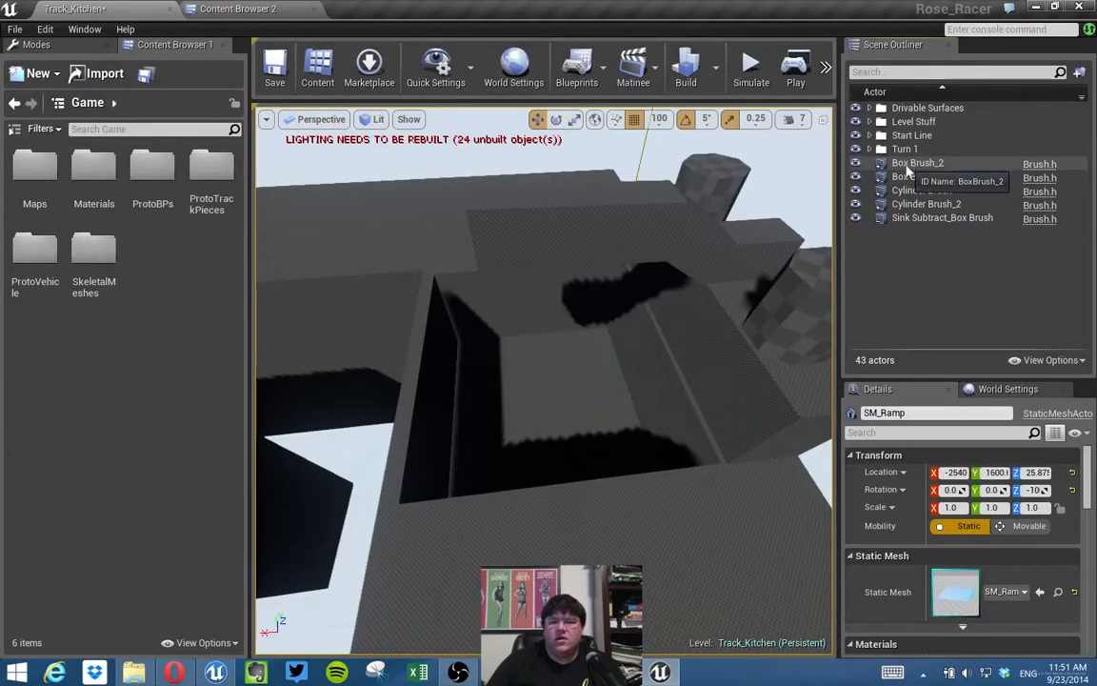
pyautogui.click(908, 163)
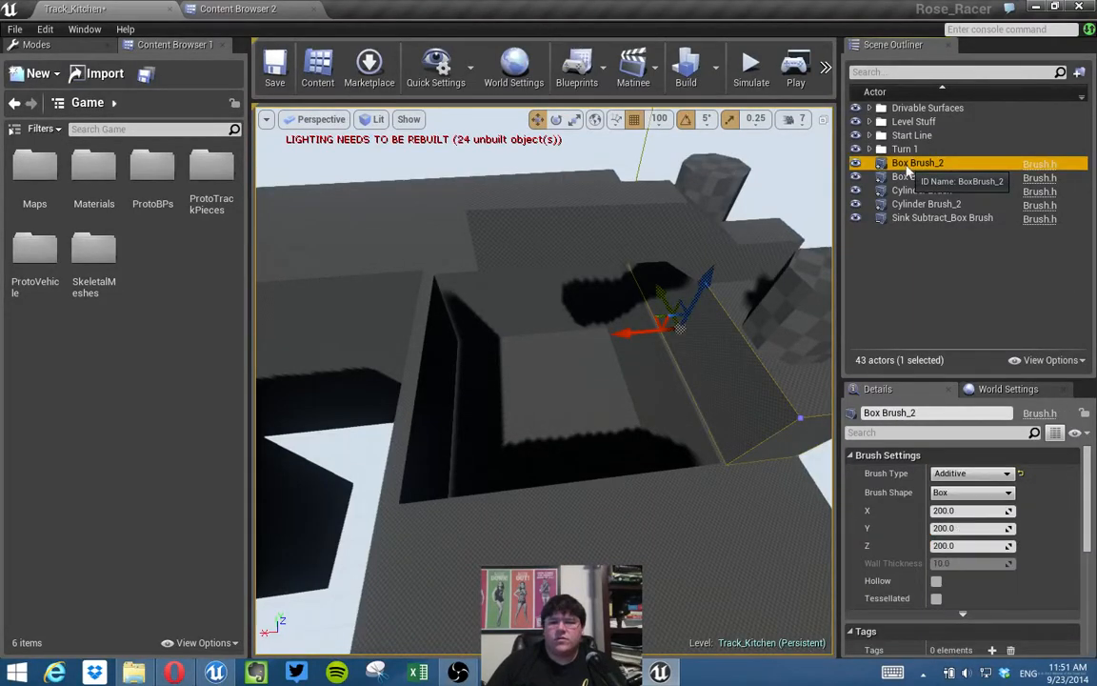
pyautogui.doubleClick(909, 166)
pyautogui.click(910, 164)
pyautogui.write('Fu')
pyautogui.press('BackSpace')
pyautogui.write('aucet')
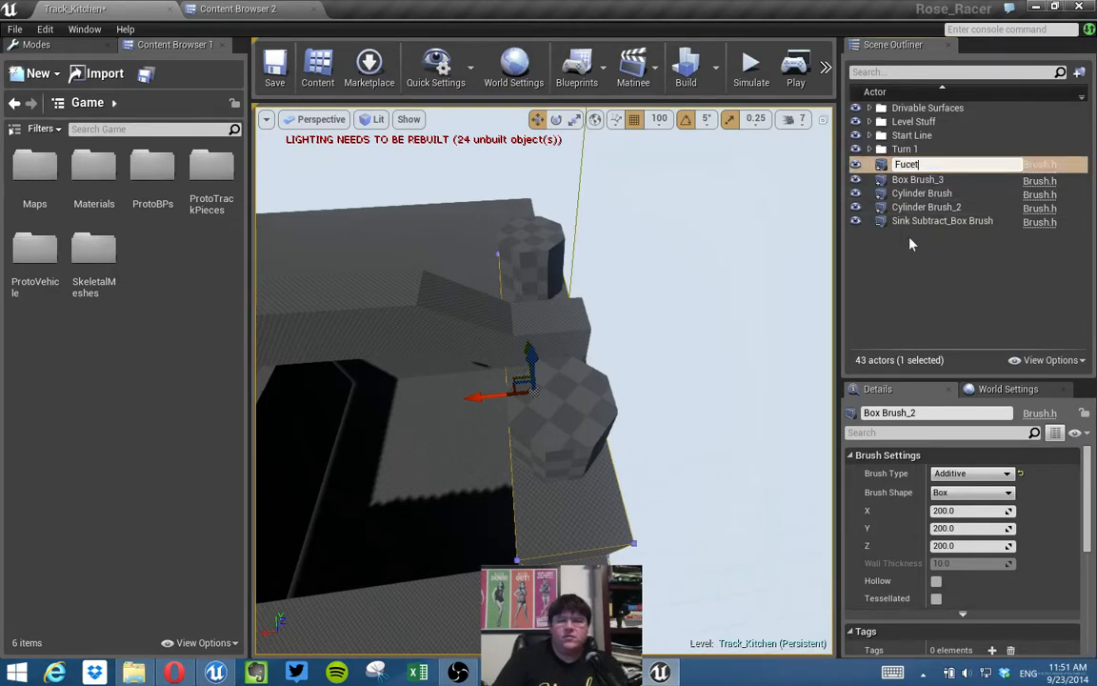
pyautogui.press('BackSpace')
pyautogui.press('BackSpace')
pyautogui.press('BackSpace')
pyautogui.click(910, 245)
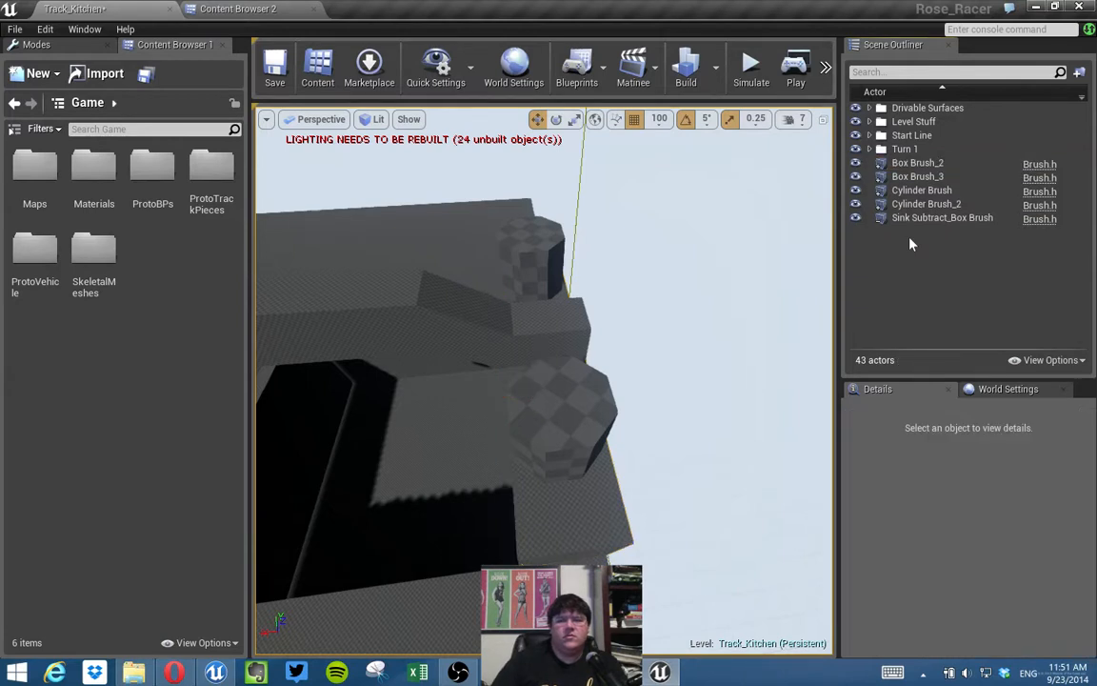
# Rename the faucet's base brush, Box Brush_2, to "Faucet bottom_Box Brush".
pyautogui.click(930, 164)
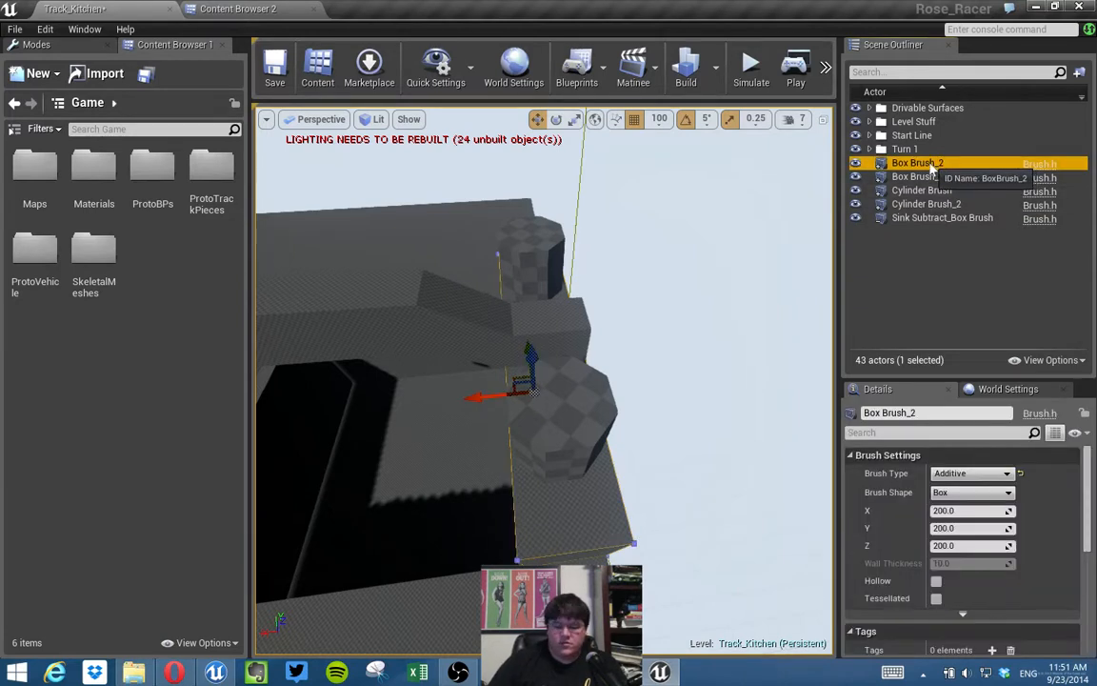
pyautogui.click(931, 166)
pyautogui.press('Home')
pyautogui.write('Faucet bottom')
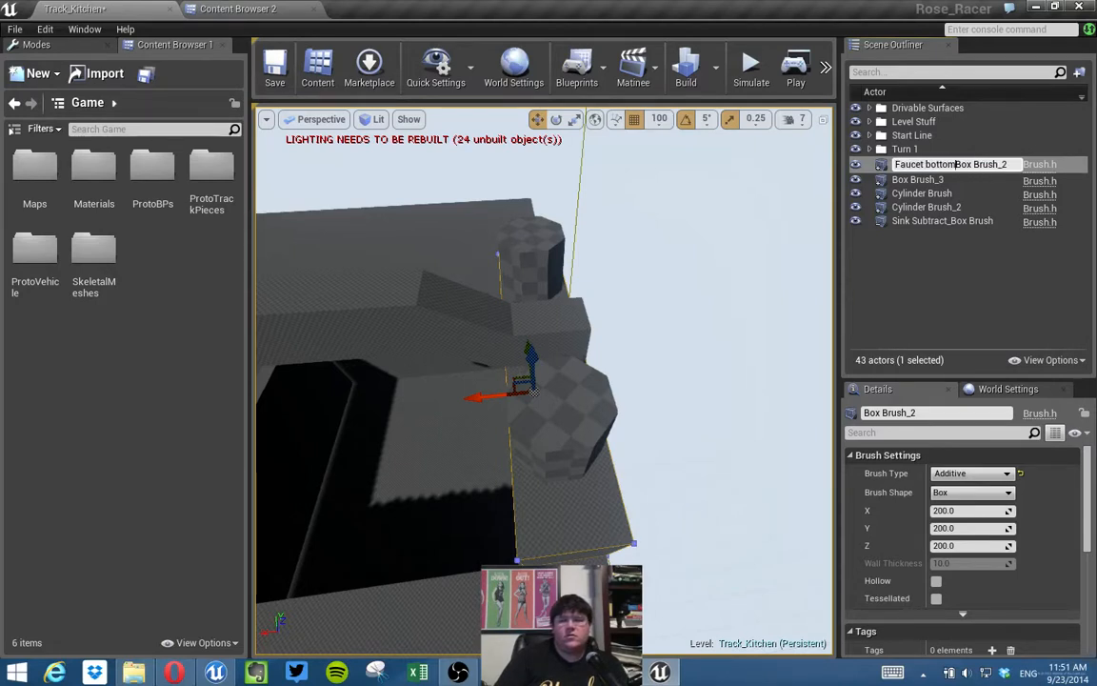
pyautogui.write('_')
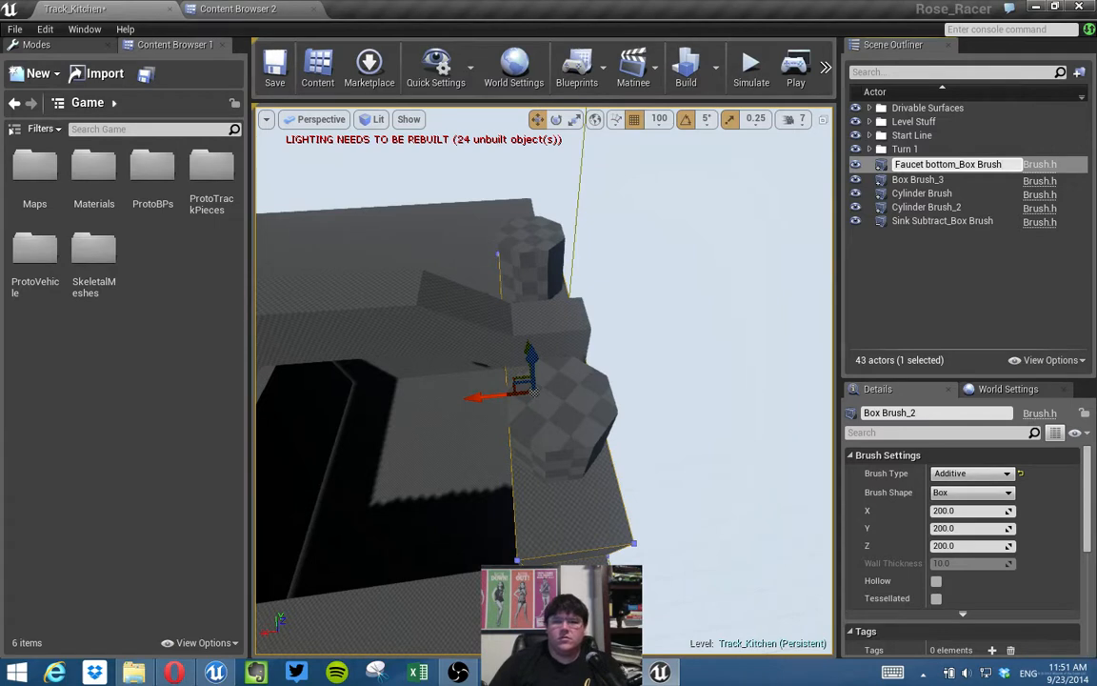
pyautogui.press('Return')
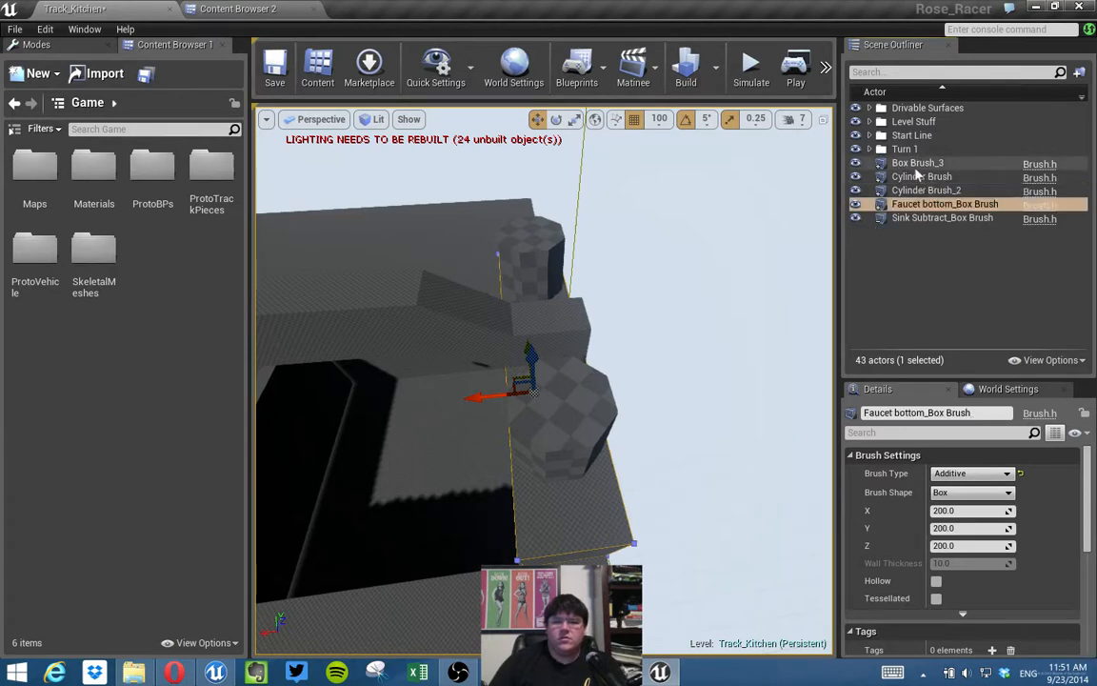
# Rename the spout brush, Box Brush_3, to "Faucet spiket_Box Brush".
pyautogui.click(914, 164)
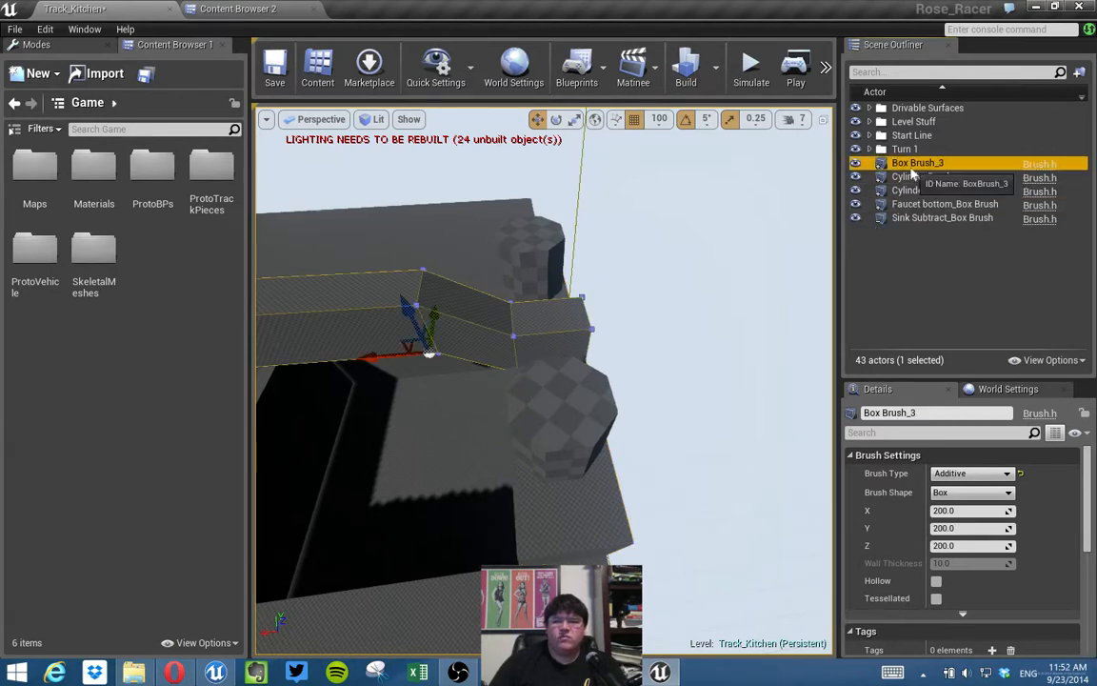
pyautogui.click(912, 165)
pyautogui.press('Home')
pyautogui.write('Faucet spi')
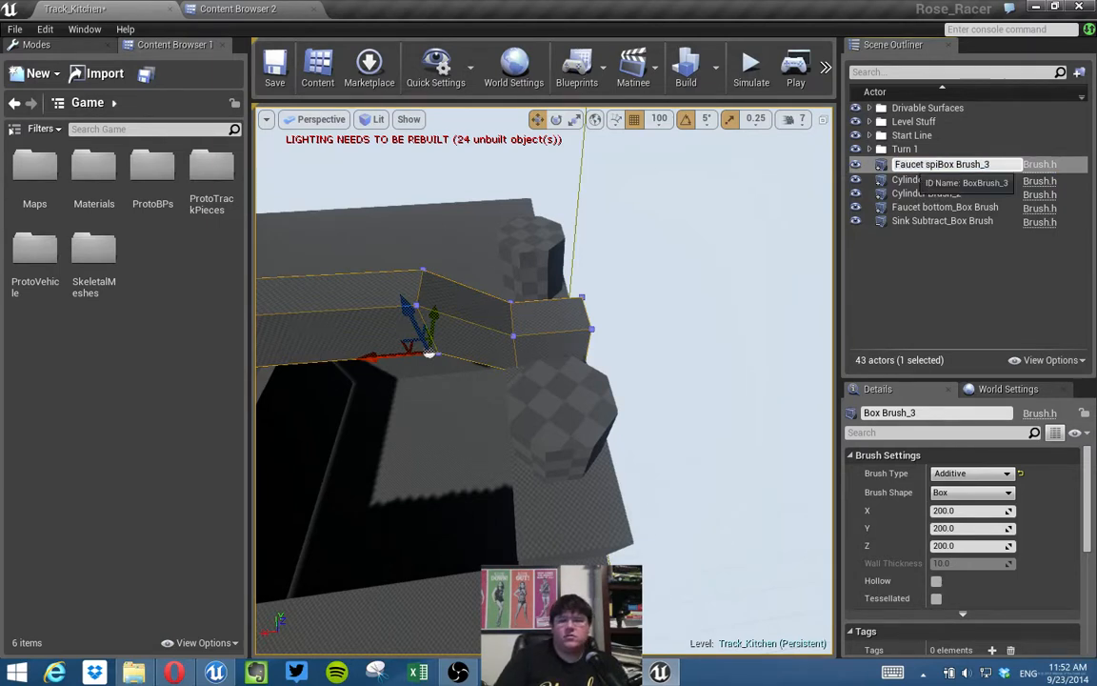
pyautogui.write('ket')
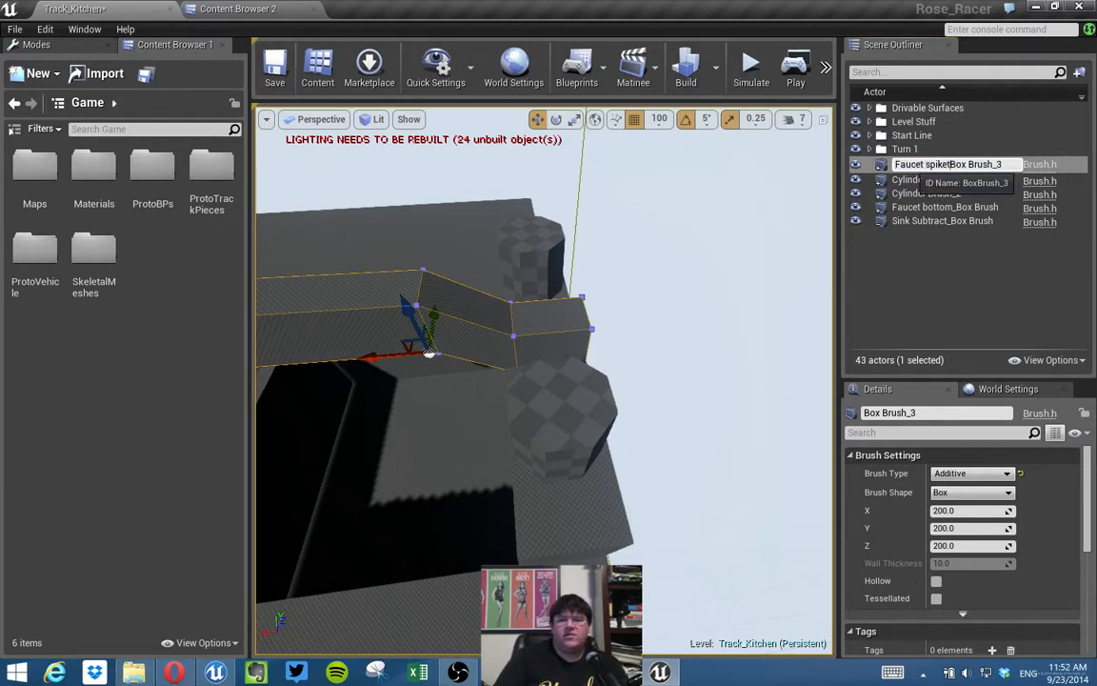
pyautogui.write('_')
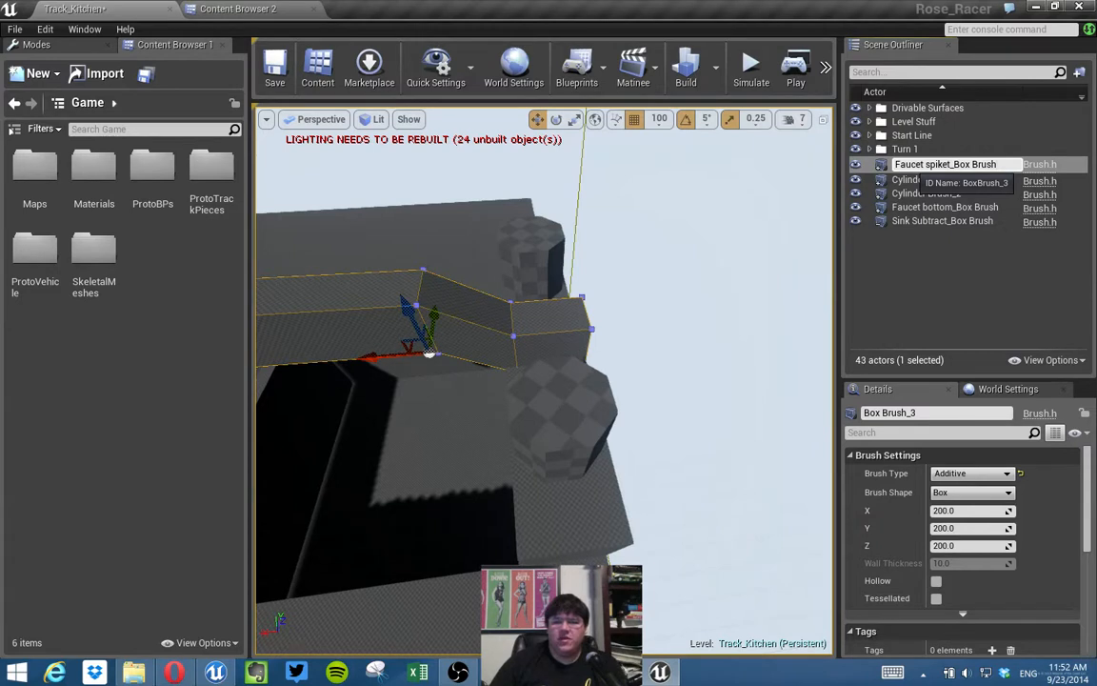
pyautogui.press('Return')
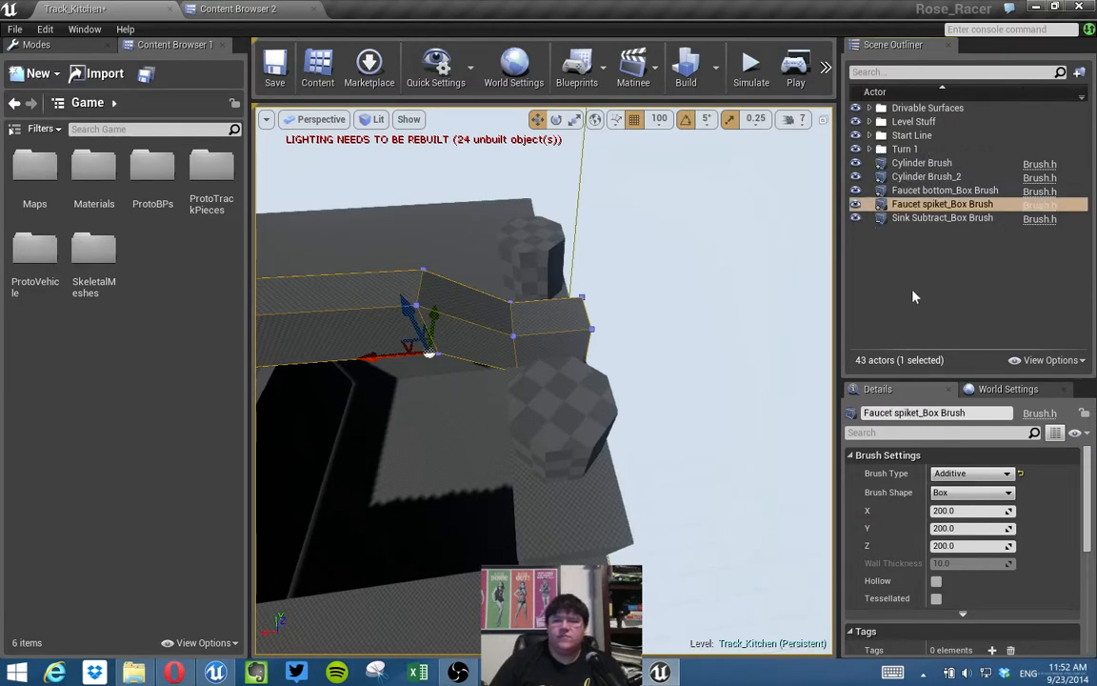
# Rename the first handle, Cylinder Brush, to "Hot Faucet Handle_Cylinder Brush".
pyautogui.click(910, 178)
pyautogui.click(906, 164)
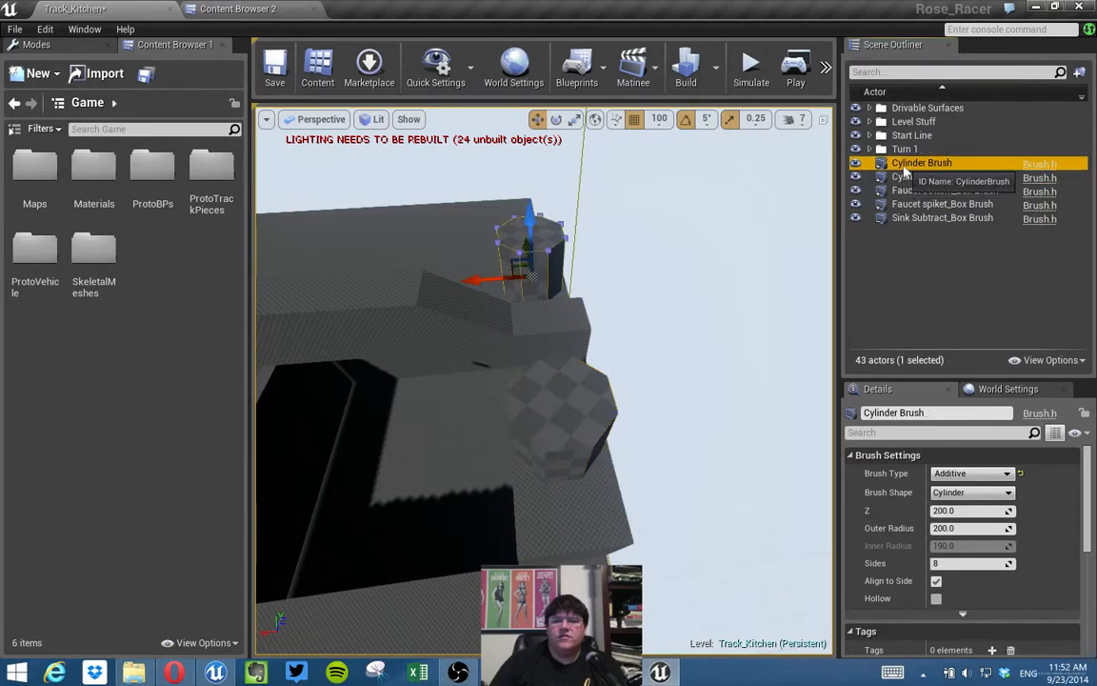
pyautogui.press('F2')
pyautogui.press('Home')
pyautogui.write('Hot')
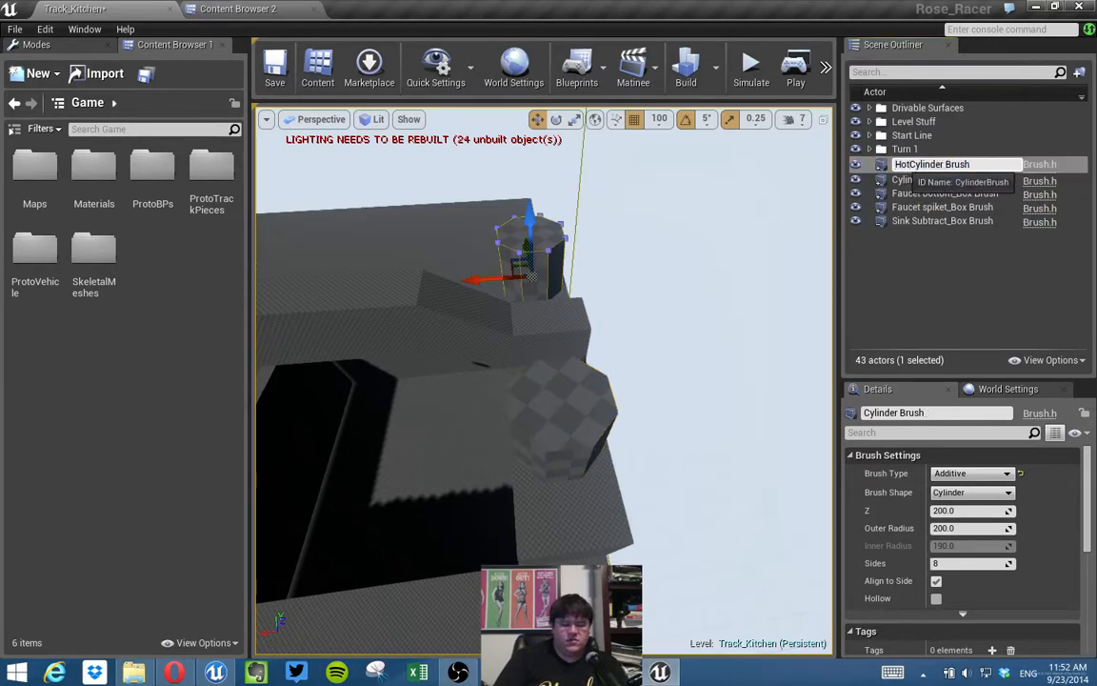
pyautogui.write(' Fu')
pyautogui.write('ucet Handle')
pyautogui.write('_')
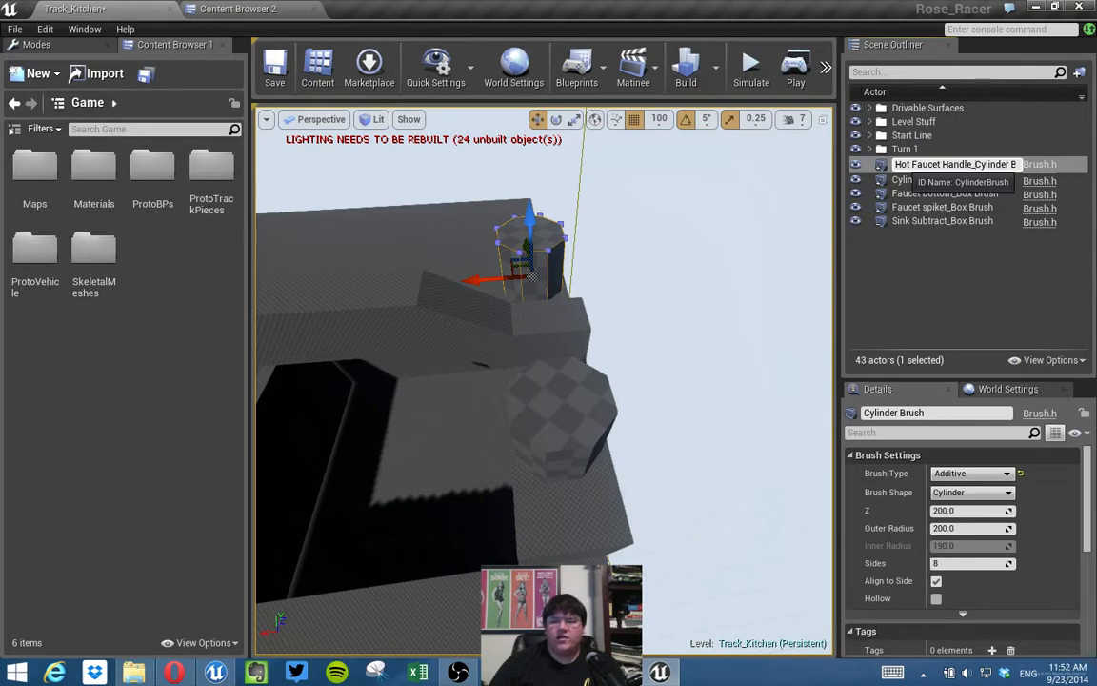
pyautogui.press('Return')
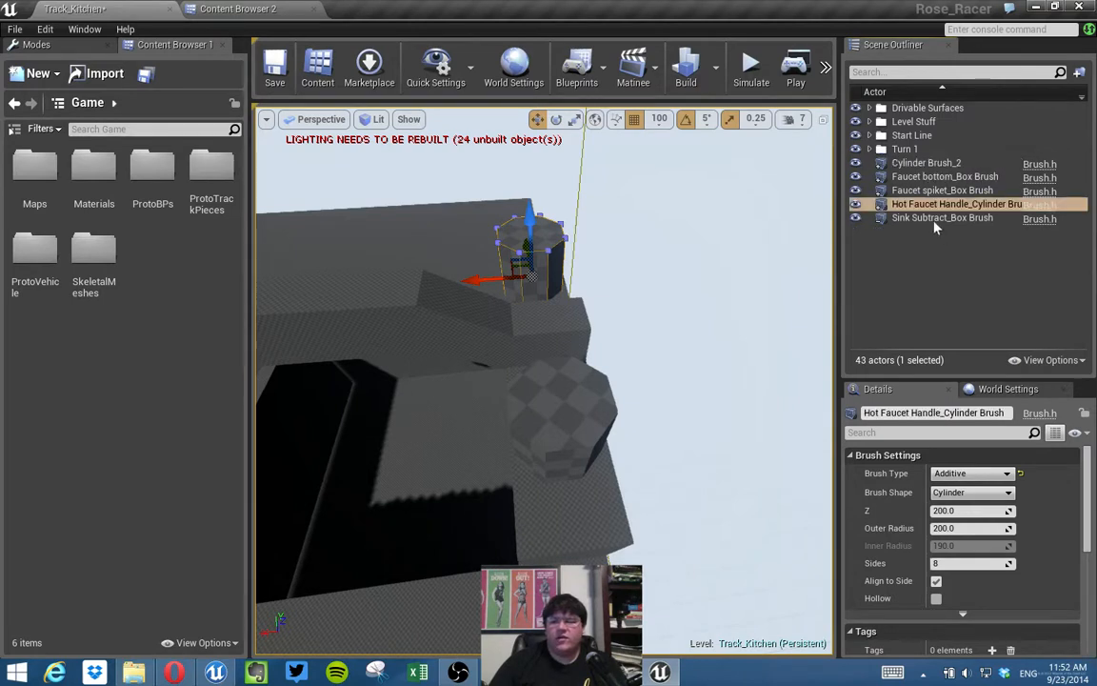
# Rename the second handle, Cylinder Brush_2, to "Cold Faucet Handle_Cylinder Brush".
pyautogui.click(913, 164)
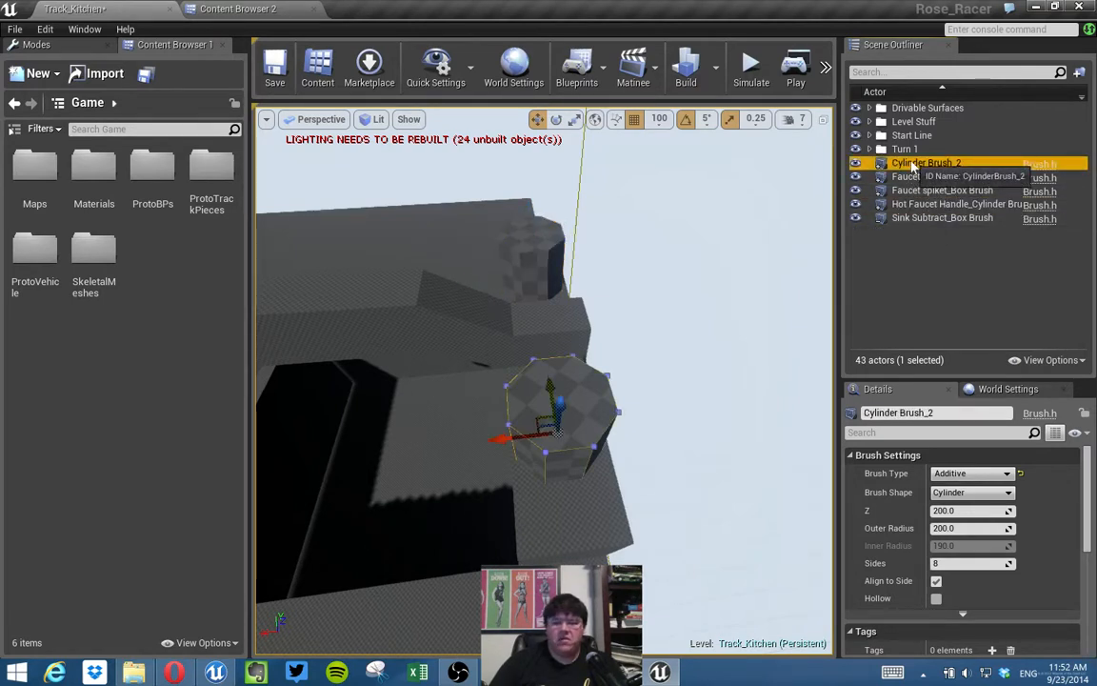
pyautogui.click(912, 164)
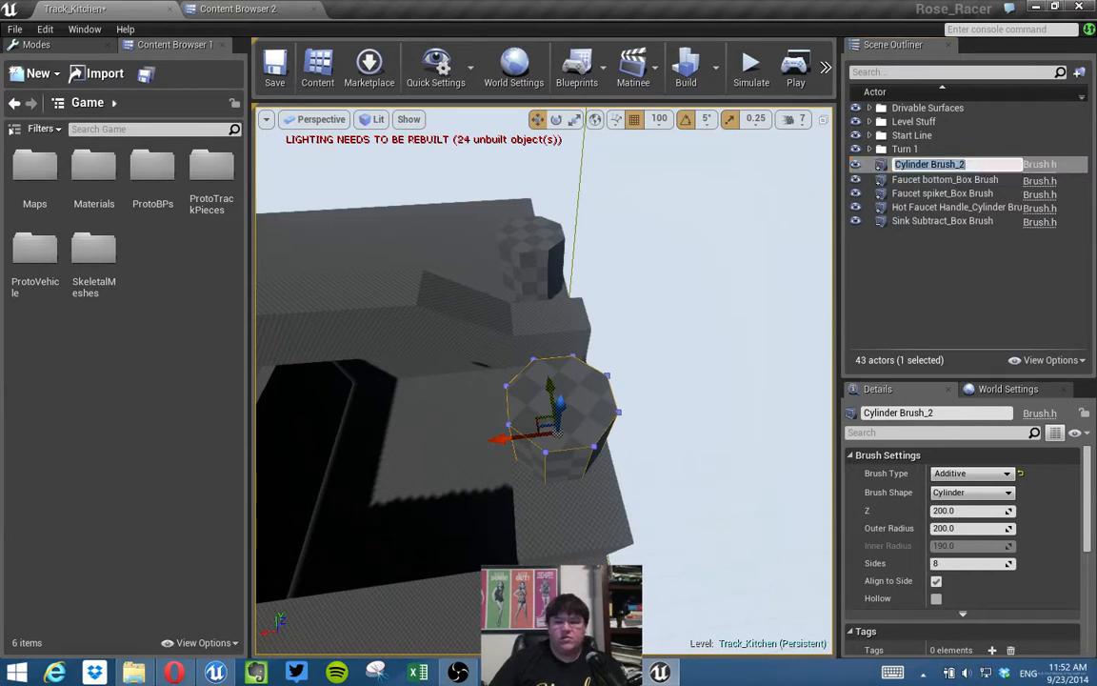
pyautogui.press('Home')
pyautogui.write('Cold')
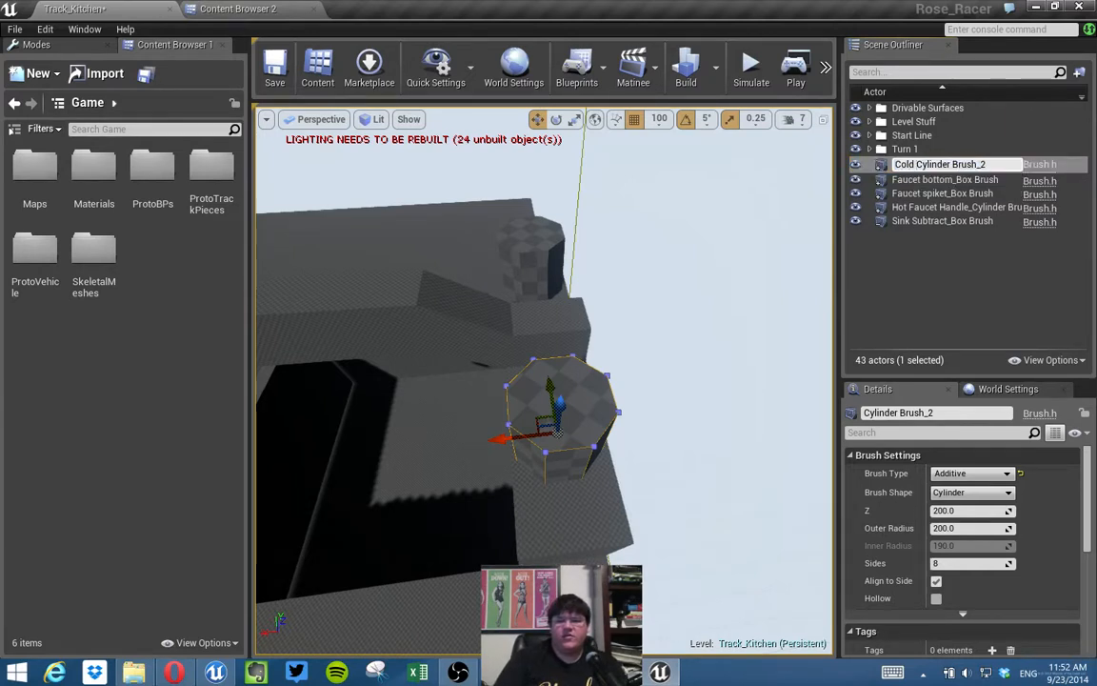
pyautogui.write(' Fauce')
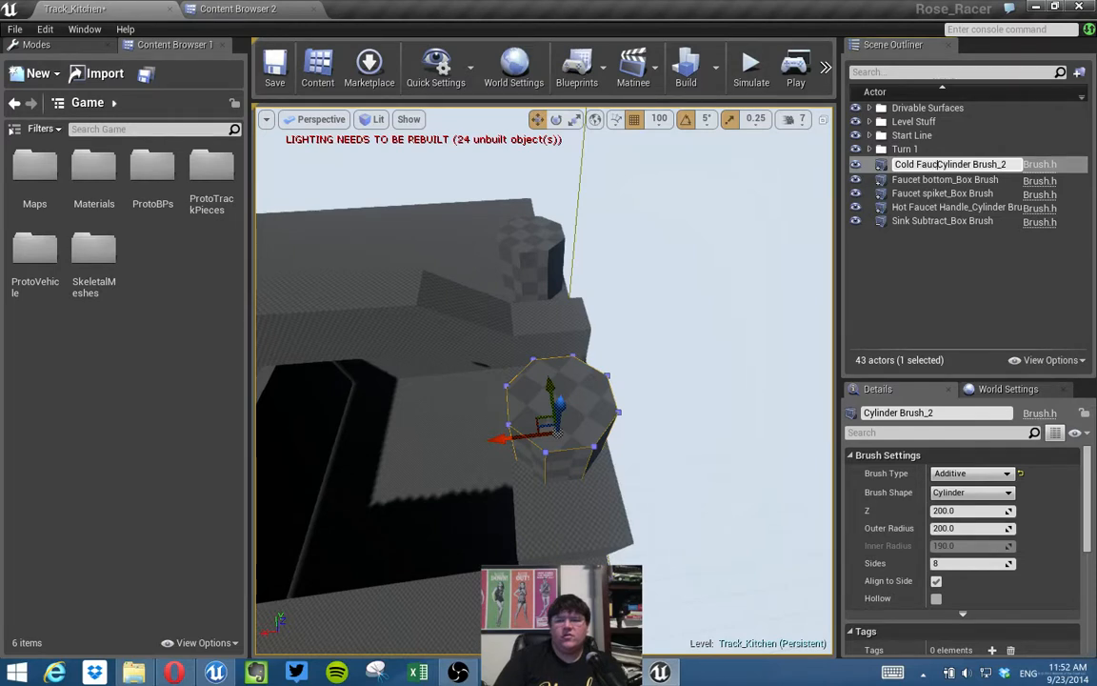
pyautogui.write('t Handle_')
pyautogui.press('End')
pyautogui.press('BackSpace')
pyautogui.press('BackSpace')
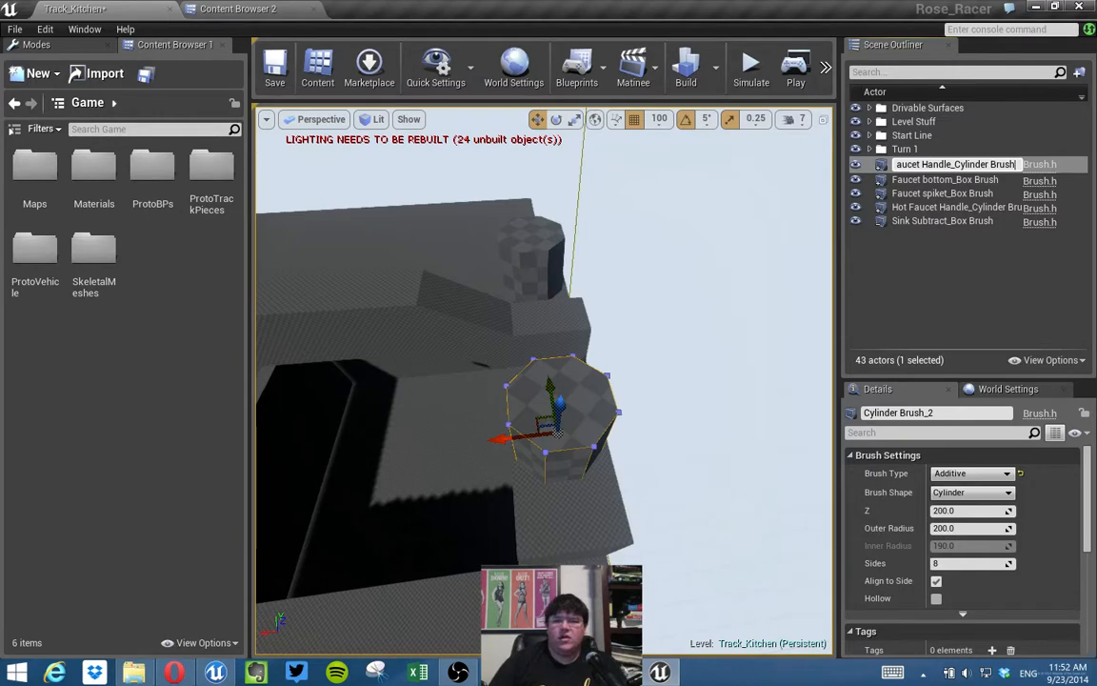
pyautogui.press('Return')
# Group the four faucet brushes and the sink subtract brush into a new outliner folder named "Faucet" and collapse it.
pyautogui.click(913, 167)
pyautogui.keyDown('shift'); pyautogui.click(913, 207); pyautogui.keyUp('shift')
pyautogui.click(914, 238)
pyautogui.click(912, 163)
pyautogui.keyDown('shift'); pyautogui.click(914, 217); pyautogui.keyUp('shift')
pyautogui.click(1081, 78)
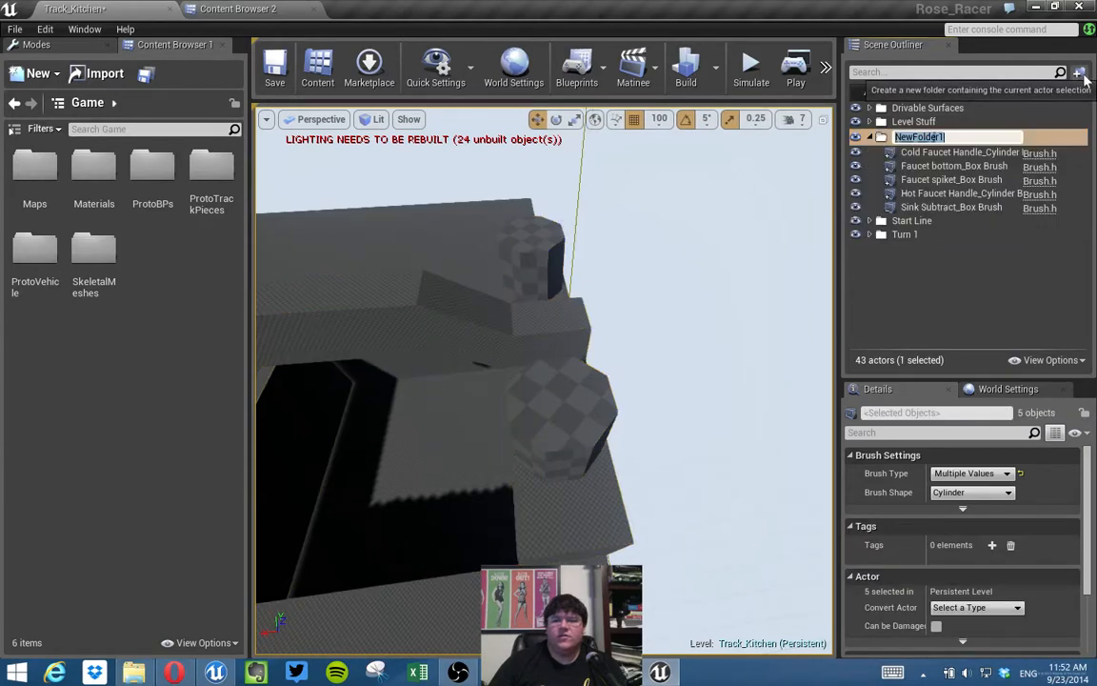
pyautogui.write('Faucet')
pyautogui.press('Return')
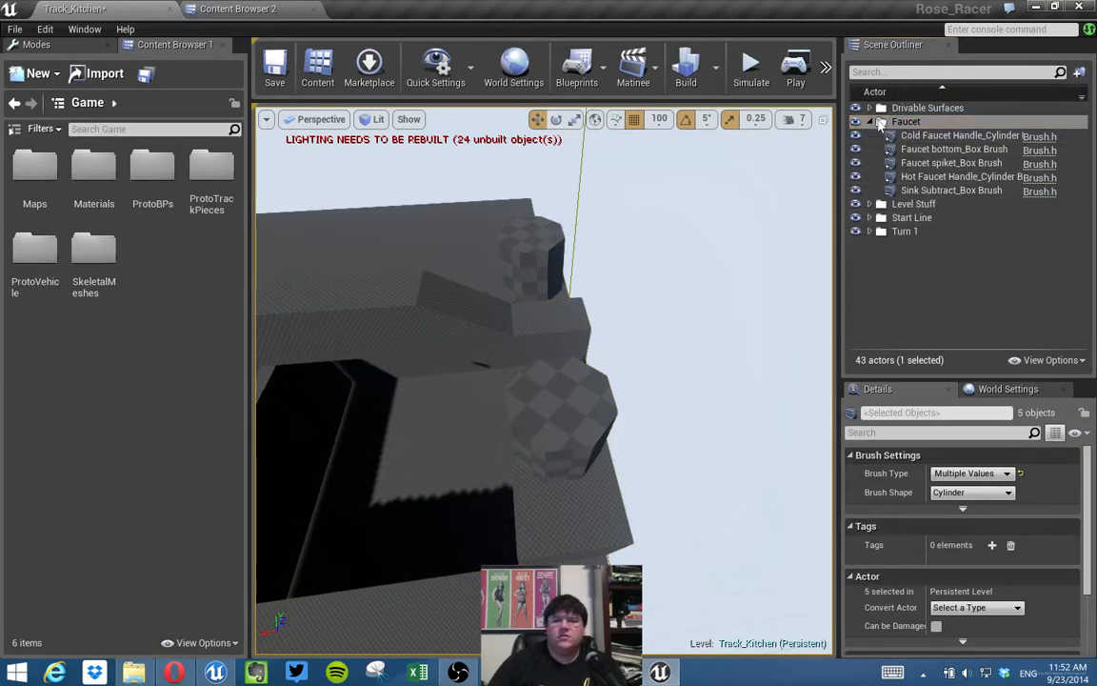
pyautogui.click(869, 121)
# Place an SM_Straight piece from ProtoTrackPieces on the counter beside the sink recess and drop it onto the surface.
pyautogui.press('s')
pyautogui.moveTo(569, 385)
pyautogui.mouseDown(button='right')
pyautogui.moveTo(696, 385)
pyautogui.moveTo(568, 384)
pyautogui.mouseUp(button='right')
pyautogui.press('w')
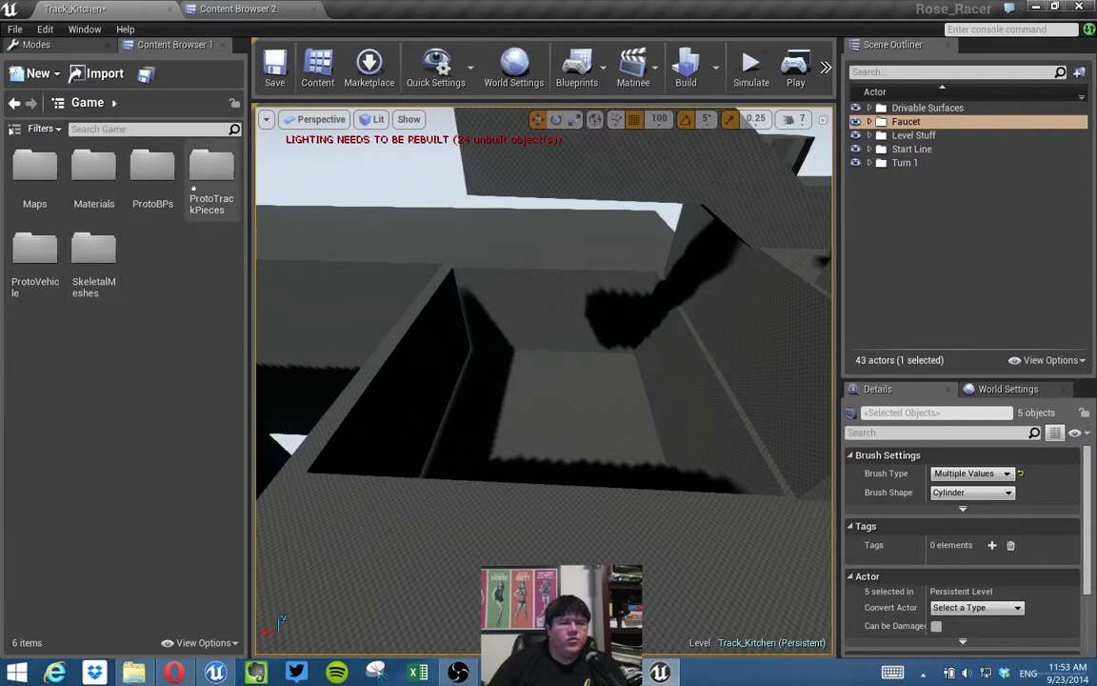
pyautogui.doubleClick(211, 170)
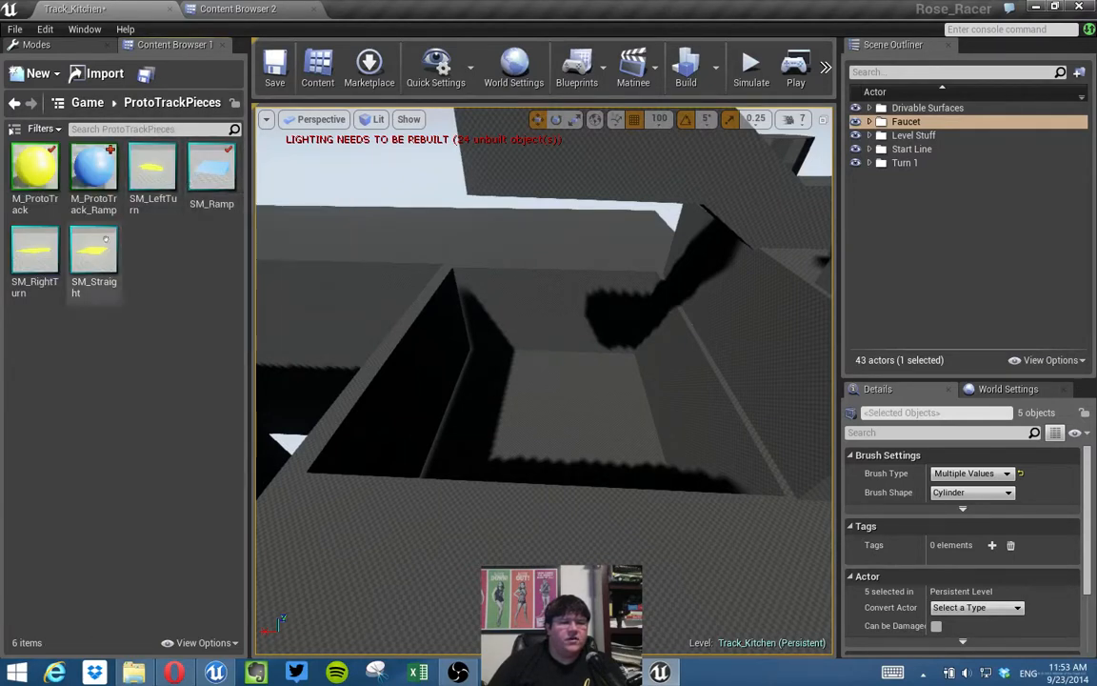
pyautogui.moveTo(94, 270); pyautogui.dragTo(506, 487)
pyautogui.press('End')
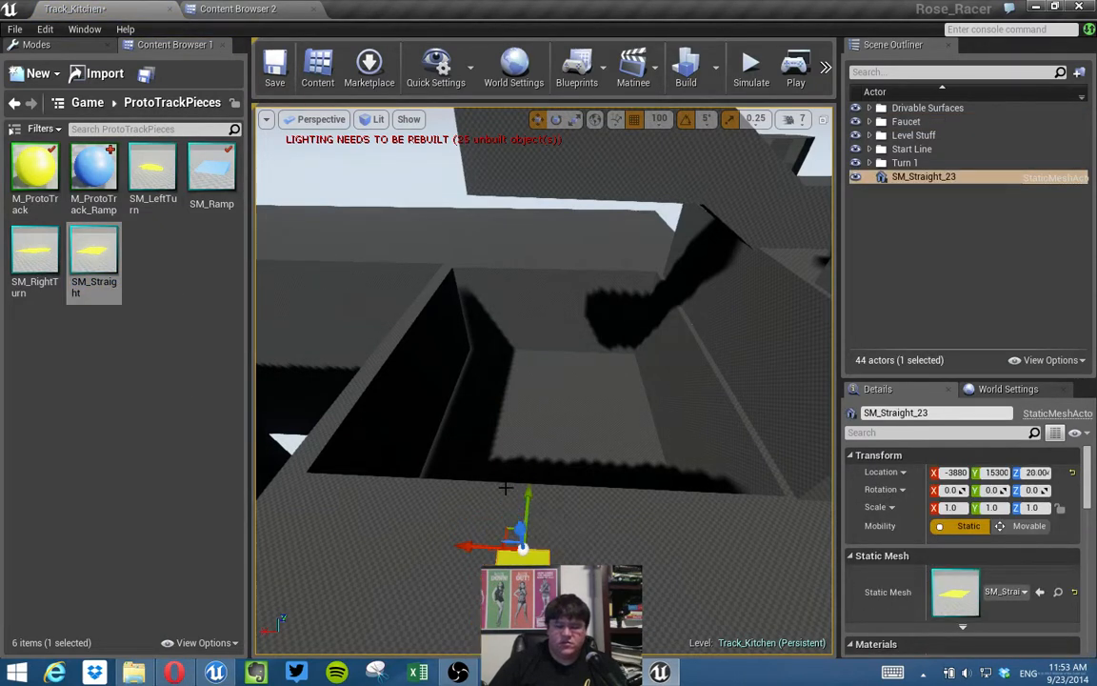
pyautogui.moveTo(506, 488); pyautogui.dragTo(527, 515, button='right')
pyautogui.scroll(-4, 552, 490)
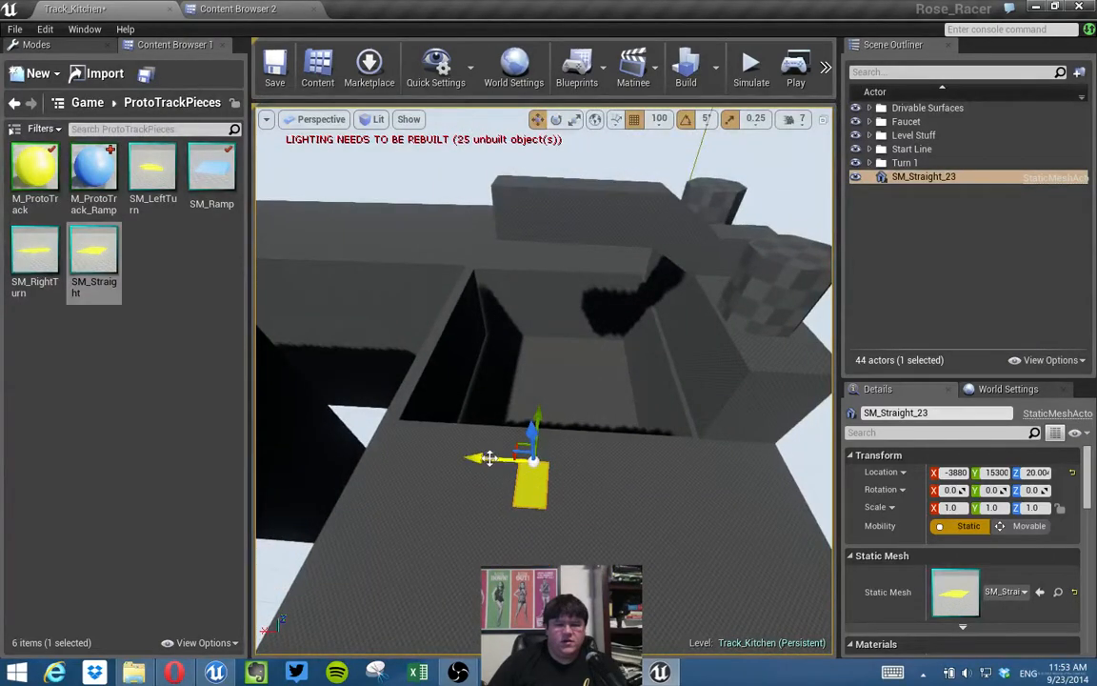
# Duplicate the new straight track piece along X to lie beside the first one.
pyautogui.keyDown('alt'); pyautogui.moveTo(490, 457); pyautogui.dragTo(520, 458); pyautogui.keyUp('alt')
pyautogui.press('w')
pyautogui.moveTo(591, 488); pyautogui.dragTo(575, 548, button='right')
pyautogui.press('s')
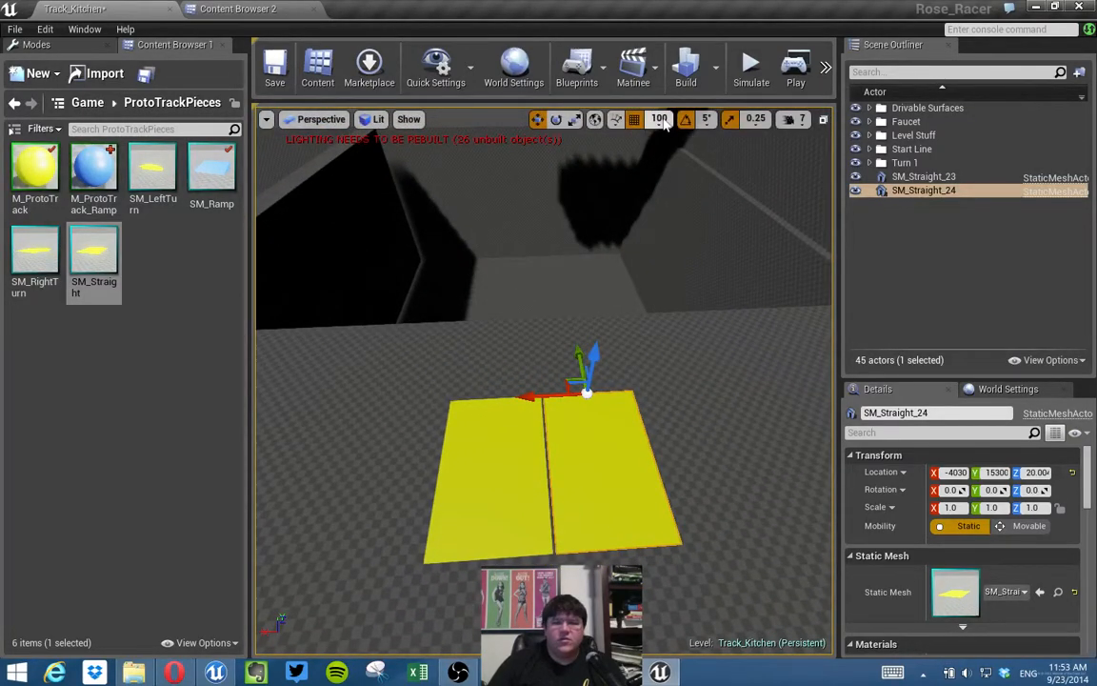
# With a grid snap of 10, close the gap between the two straight pieces, and set the snap back to 100.
pyautogui.click(660, 119)
pyautogui.click(665, 180)
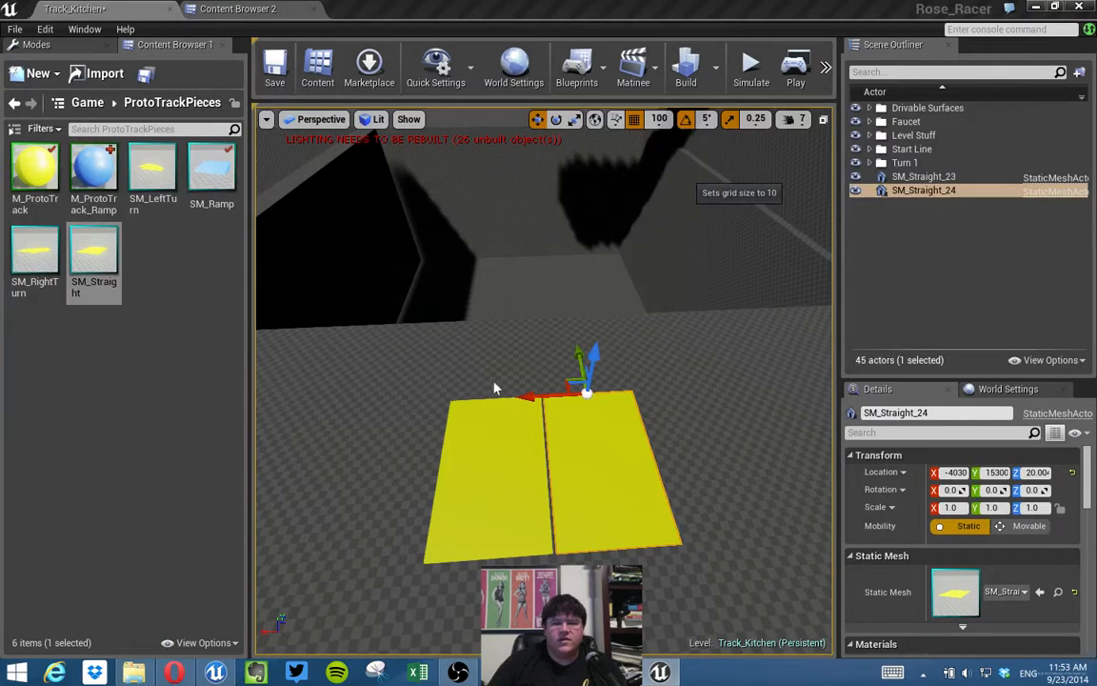
pyautogui.moveTo(530, 394); pyautogui.dragTo(528, 395)
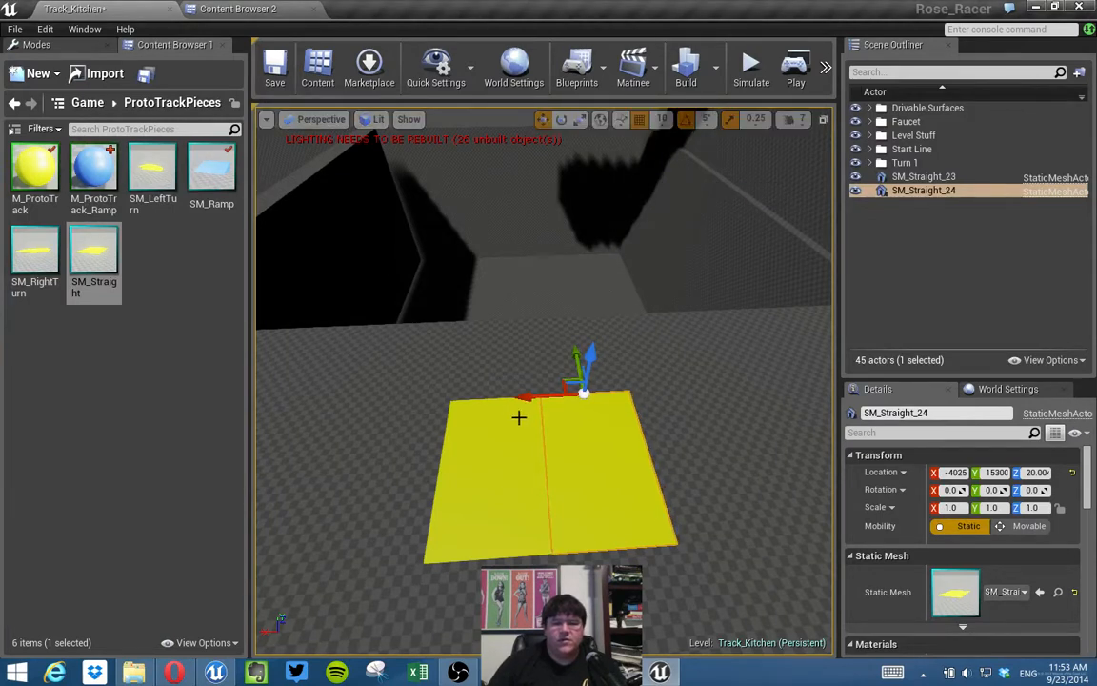
pyautogui.click(664, 120)
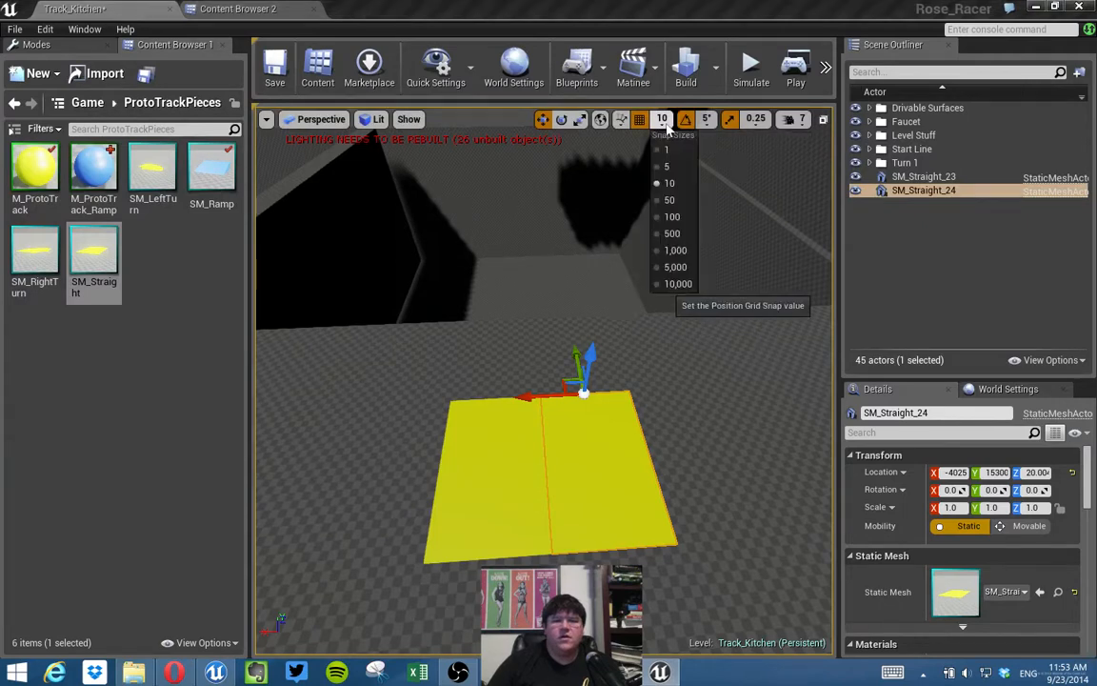
pyautogui.click(671, 218)
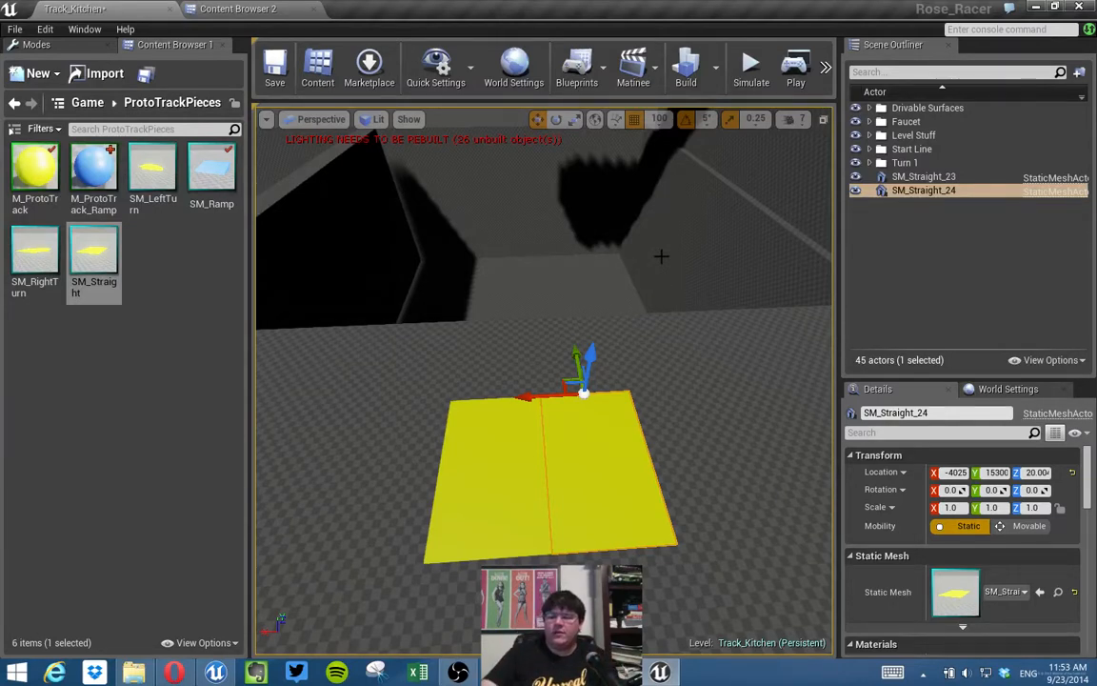
# Select both faucet handles and the spout brush and scale them down together.
pyautogui.moveTo(593, 283); pyautogui.dragTo(597, 304, button='right')
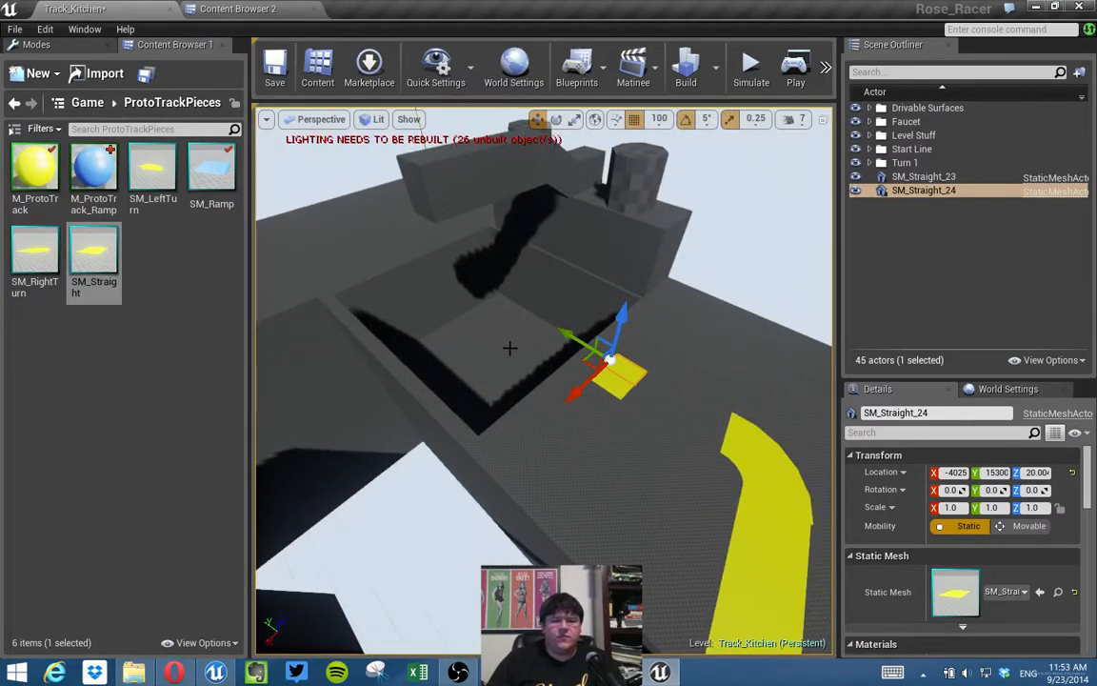
pyautogui.moveTo(646, 338); pyautogui.dragTo(624, 351, button='right')
pyautogui.scroll(2, 597, 356)
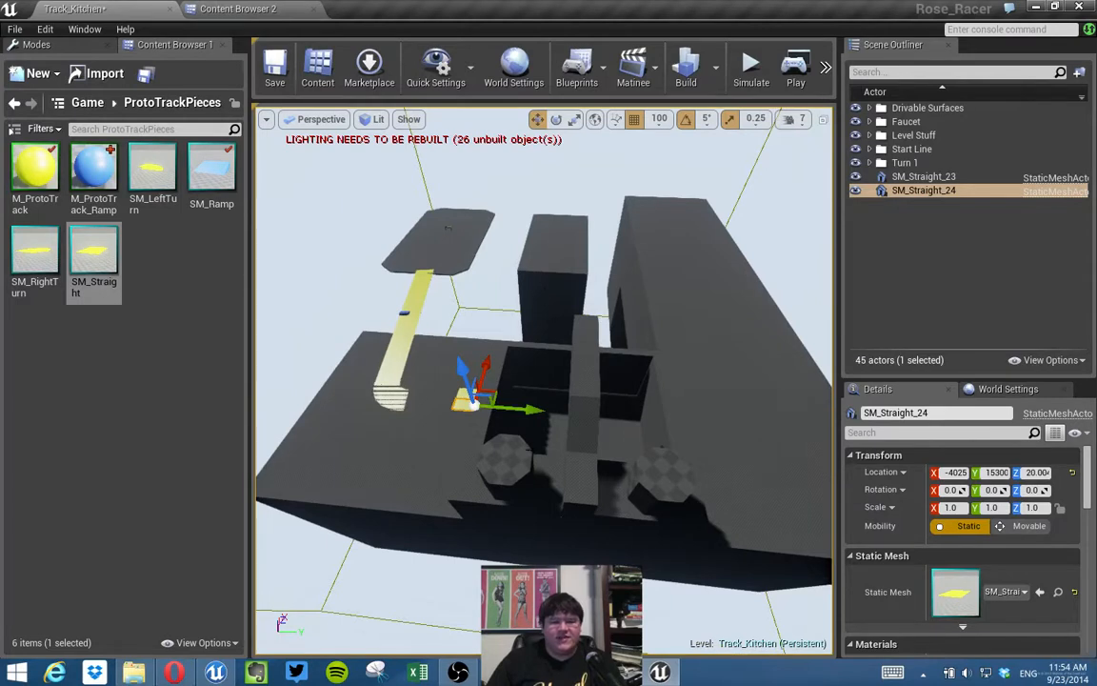
pyautogui.click(525, 459)
pyautogui.keyDown('ctrl'); pyautogui.click(652, 465); pyautogui.keyUp('ctrl')
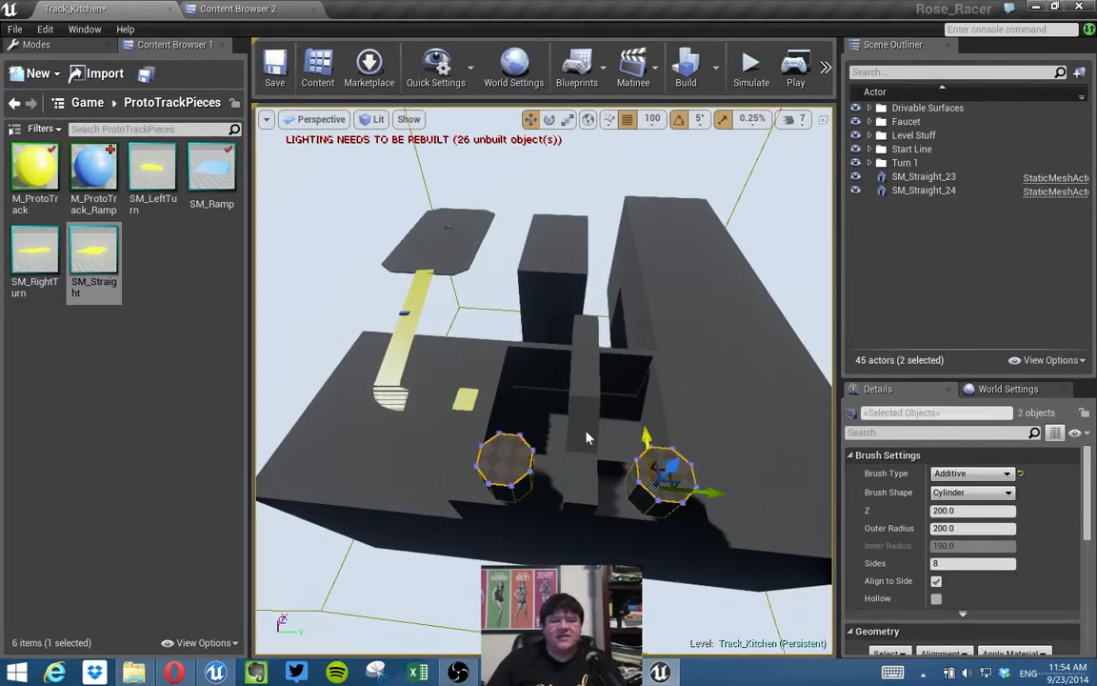
pyautogui.keyDown('ctrl'); pyautogui.click(585, 431); pyautogui.keyUp('ctrl')
pyautogui.press('e')
pyautogui.press('r')
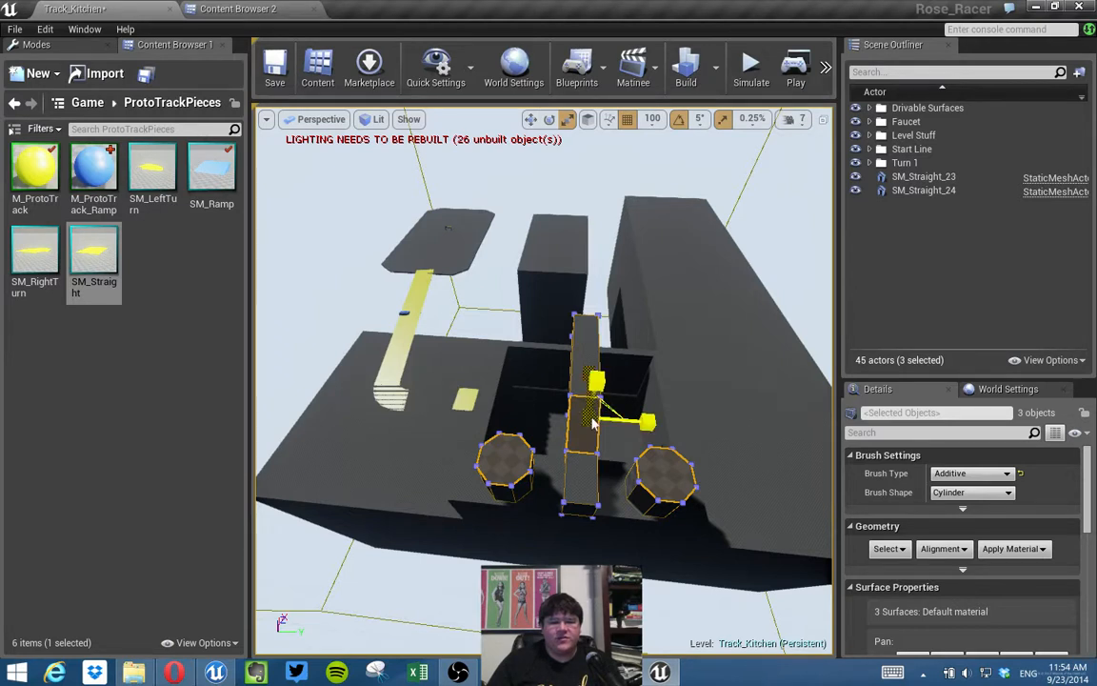
pyautogui.moveTo(610, 412); pyautogui.dragTo(539, 467)
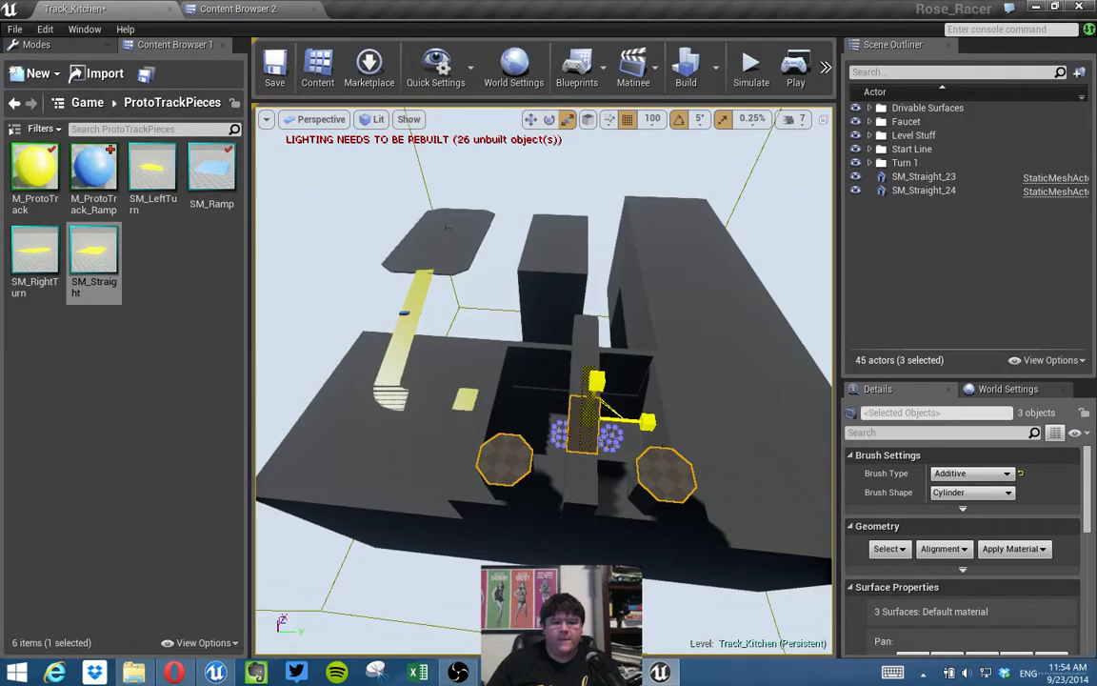
pyautogui.moveTo(539, 467); pyautogui.dragTo(653, 443)
# Move the shrunken faucet back onto the counter edge behind the sink and adjust it sideways.
pyautogui.press('w')
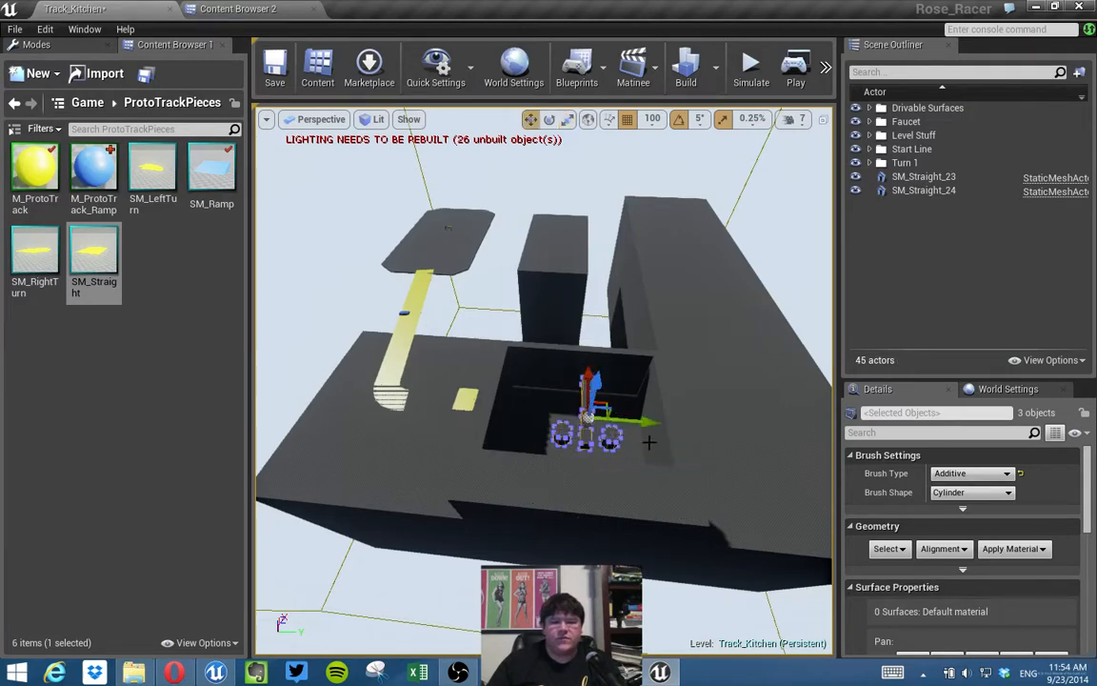
pyautogui.press('f')
pyautogui.moveTo(616, 446)
pyautogui.mouseDown(button='right')
pyautogui.moveTo(743, 467)
pyautogui.moveTo(800, 420)
pyautogui.moveTo(800, 458)
pyautogui.mouseUp(button='right')
pyautogui.moveTo(800, 457)
pyautogui.keyDown('alt'); pyautogui.mouseDown()
pyautogui.moveTo(591, 448)
pyautogui.moveTo(667, 453)
pyautogui.moveTo(800, 485)
pyautogui.mouseUp(); pyautogui.keyUp('alt')
pyautogui.moveTo(602, 436)
pyautogui.keyDown('alt'); pyautogui.mouseDown()
pyautogui.moveTo(681, 437)
pyautogui.moveTo(585, 462)
pyautogui.moveTo(603, 436)
pyautogui.mouseUp(); pyautogui.keyUp('alt')
pyautogui.moveTo(479, 345); pyautogui.dragTo(534, 357)
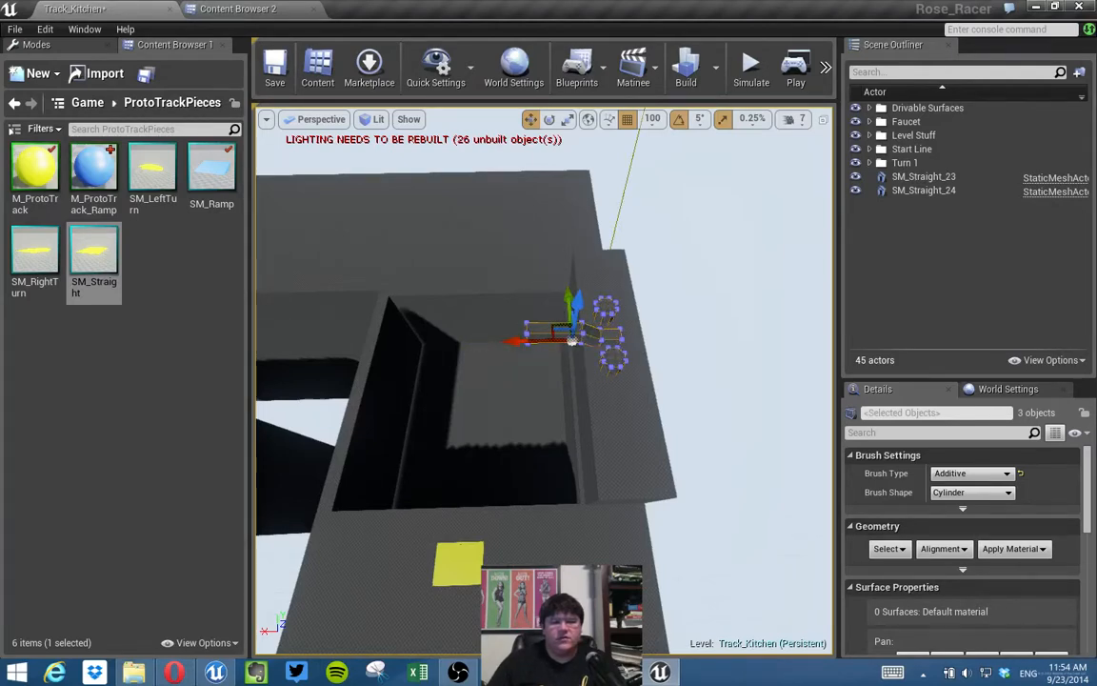
pyautogui.press('f')
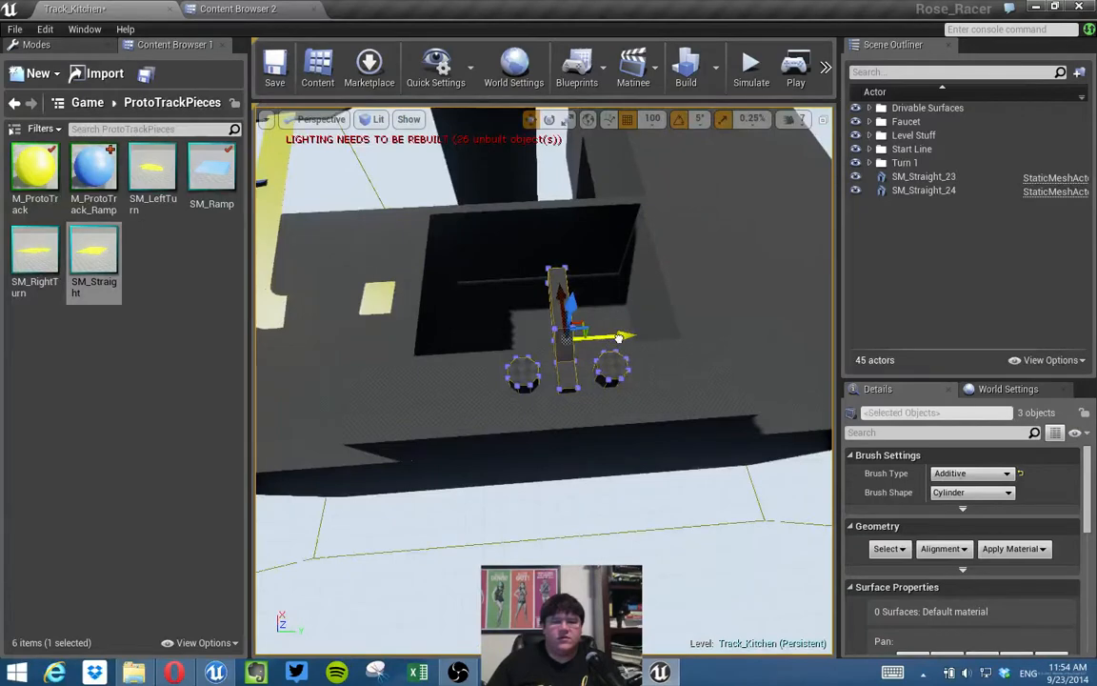
pyautogui.moveTo(618, 338); pyautogui.dragTo(613, 339)
pyautogui.moveTo(607, 353)
pyautogui.mouseDown(button='right')
pyautogui.moveTo(800, 354)
pyautogui.moveTo(791, 319)
pyautogui.moveTo(696, 276)
pyautogui.moveTo(576, 262)
pyautogui.mouseUp(button='right')
pyautogui.moveTo(536, 367); pyautogui.dragTo(535, 368, button='right')
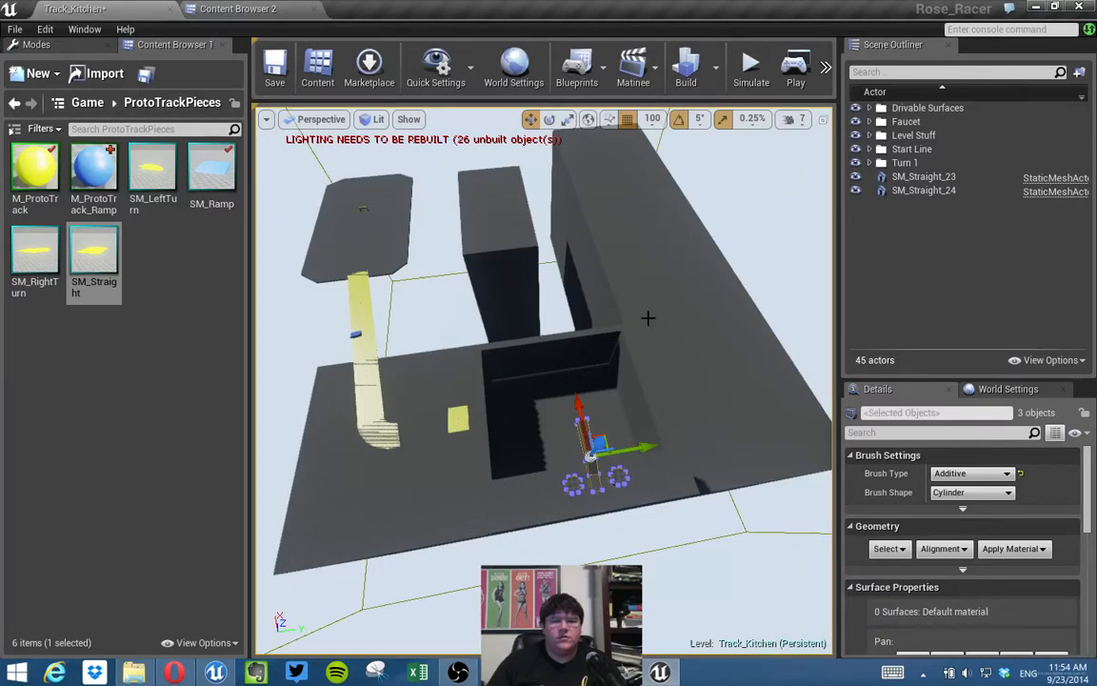
# Examine the faucet's size and placement against the sink, counter and island from several viewpoints.
pyautogui.click(476, 225)
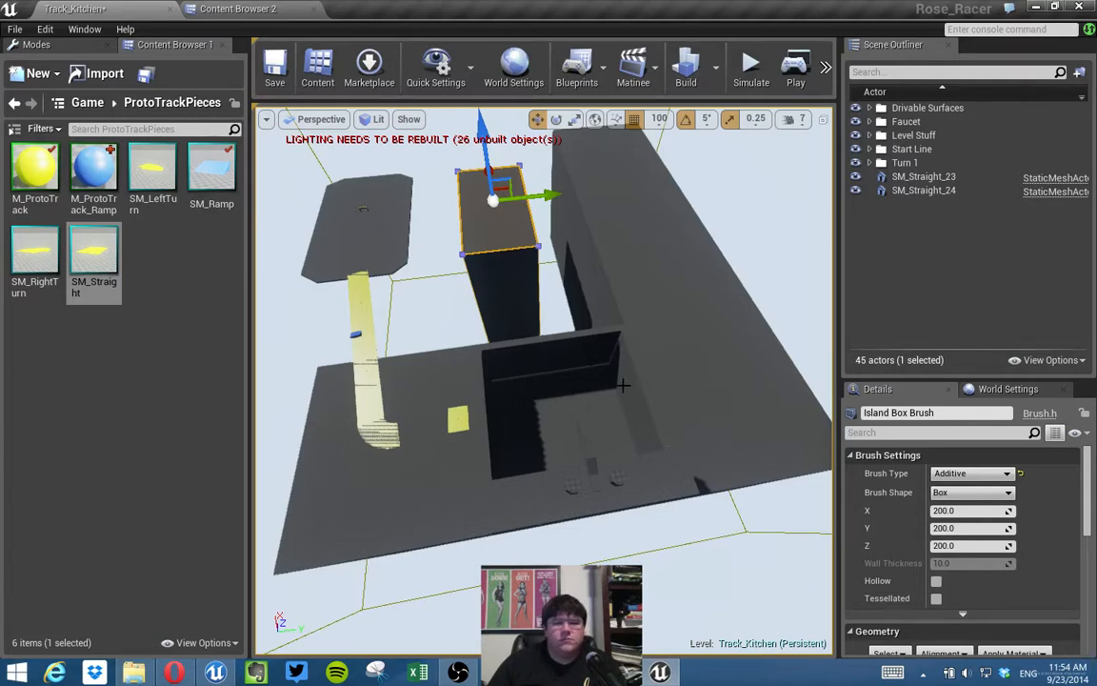
pyautogui.moveTo(624, 385); pyautogui.dragTo(581, 429, button='right')
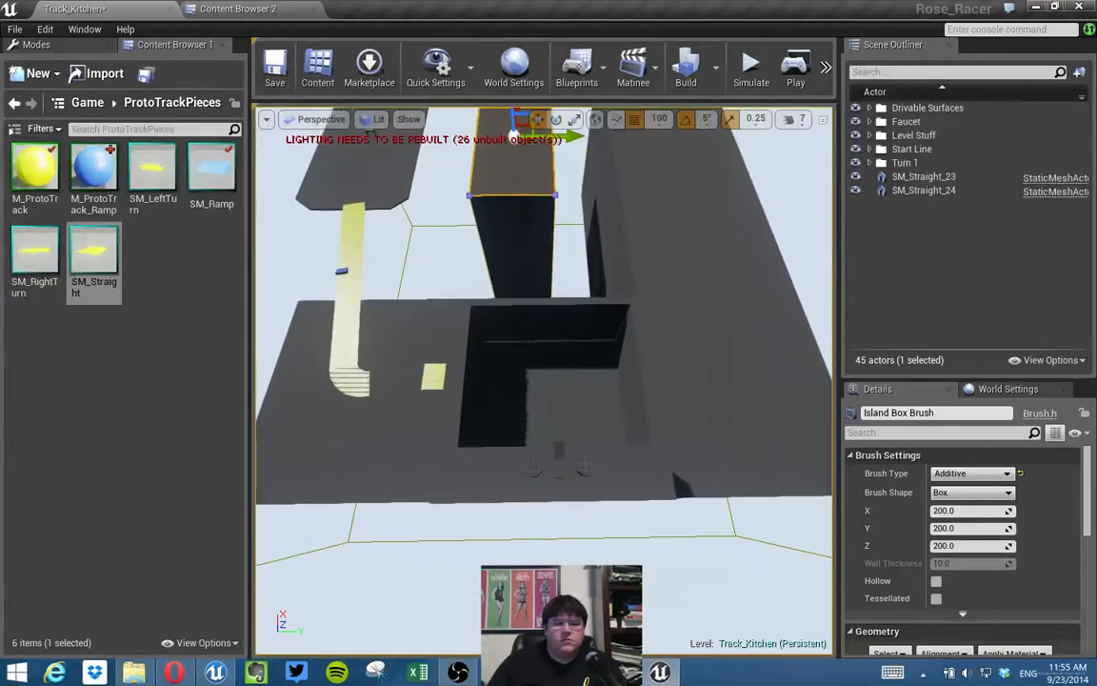
pyautogui.press('s')
pyautogui.press('d')
pyautogui.press('a')
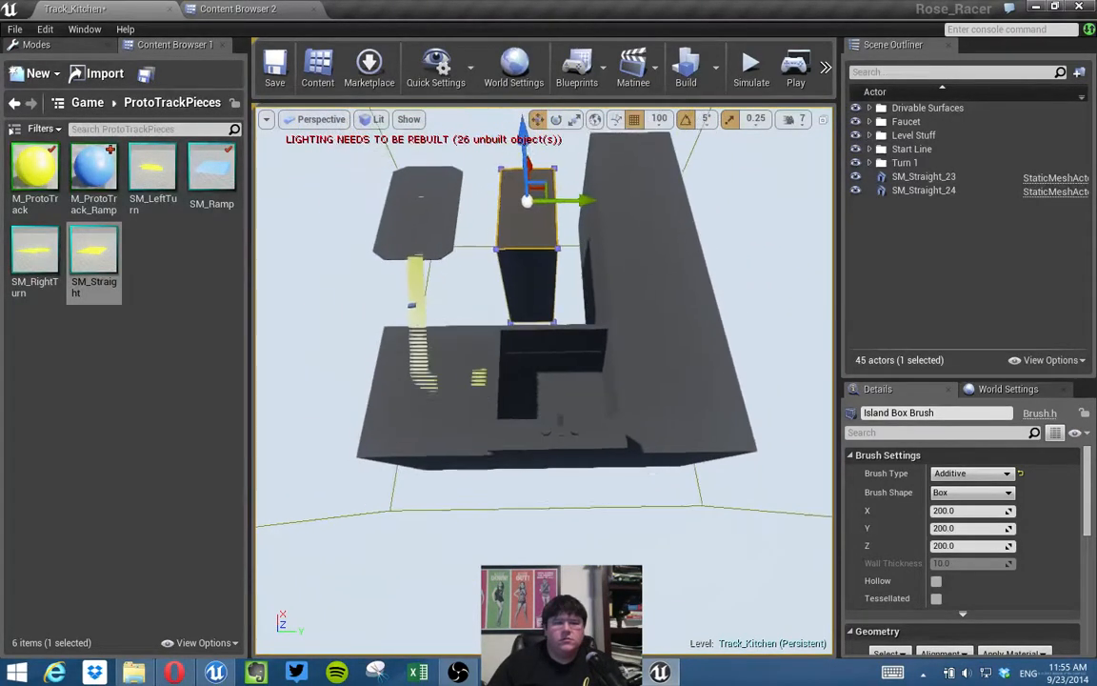
pyautogui.press('w')
pyautogui.press('s')
pyautogui.moveTo(572, 392)
pyautogui.mouseDown(button='right')
pyautogui.moveTo(648, 391)
pyautogui.moveTo(648, 377)
pyautogui.moveTo(572, 392)
pyautogui.mouseUp(button='right')
pyautogui.press('w')
pyautogui.press('s')
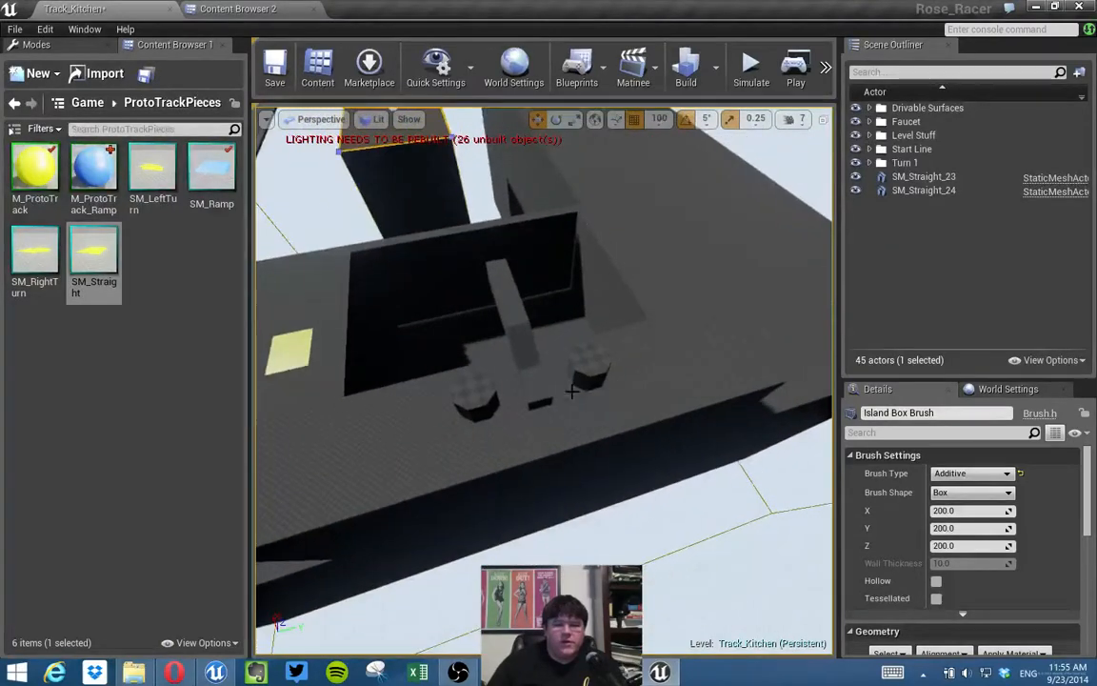
# Select both faucet handles and the spout brush and scale them up together.
pyautogui.click(476, 395)
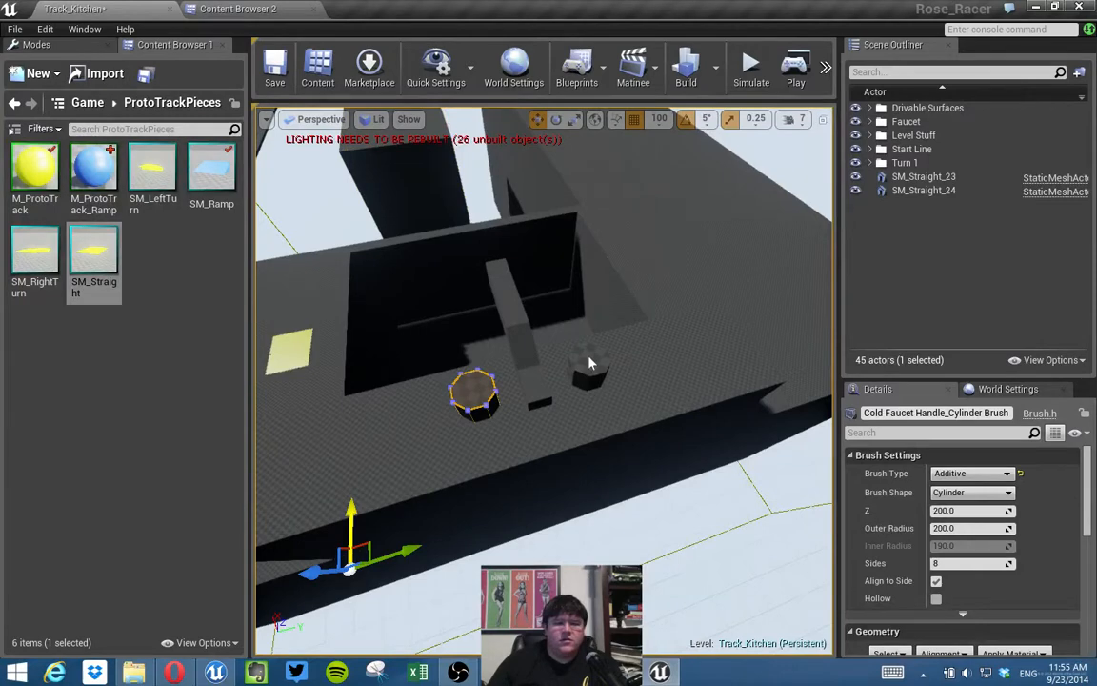
pyautogui.keyDown('ctrl'); pyautogui.click(591, 363); pyautogui.keyUp('ctrl')
pyautogui.keyDown('ctrl'); pyautogui.click(519, 338); pyautogui.keyUp('ctrl')
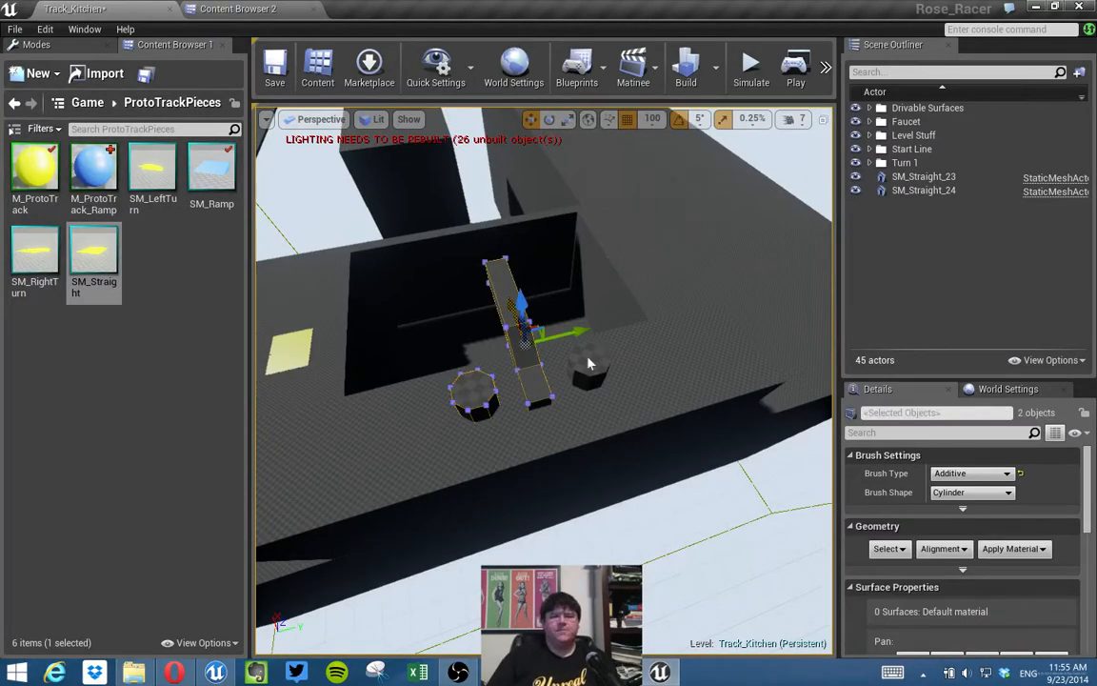
pyautogui.moveTo(670, 357); pyautogui.dragTo(572, 267, button='right')
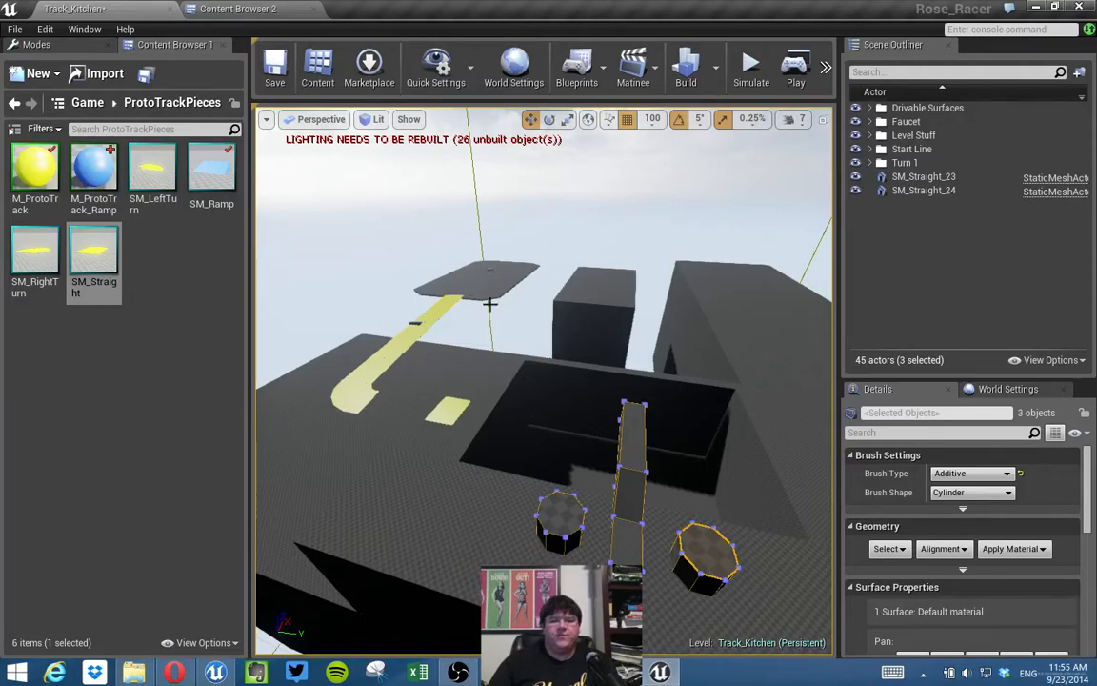
pyautogui.moveTo(552, 351); pyautogui.dragTo(611, 401, button='right')
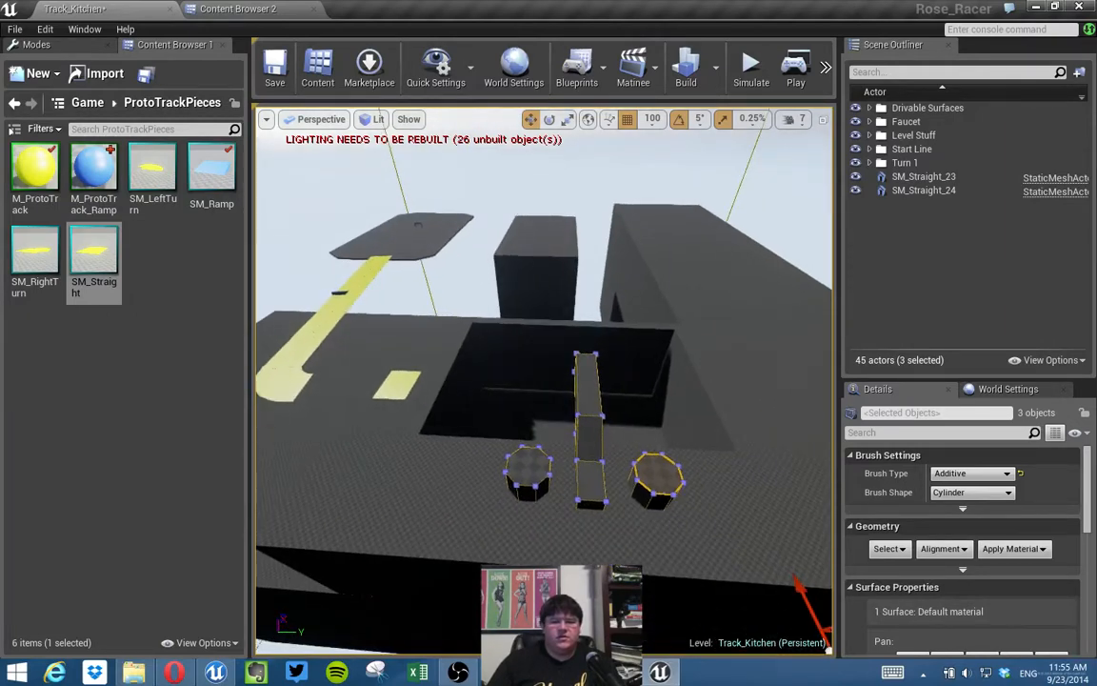
pyautogui.press('e')
pyautogui.press('r')
pyautogui.moveTo(501, 404); pyautogui.dragTo(549, 447, button='right')
pyautogui.click(489, 434)
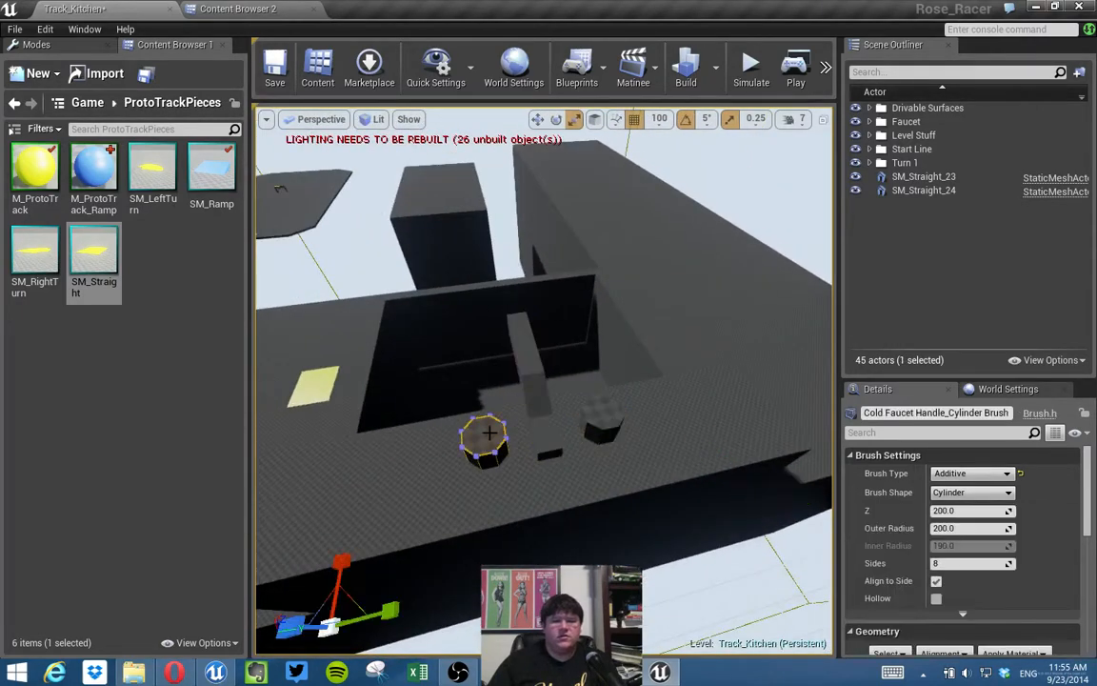
pyautogui.keyDown('ctrl'); pyautogui.click(522, 369); pyautogui.keyUp('ctrl')
pyautogui.keyDown('ctrl'); pyautogui.click(601, 415); pyautogui.keyUp('ctrl')
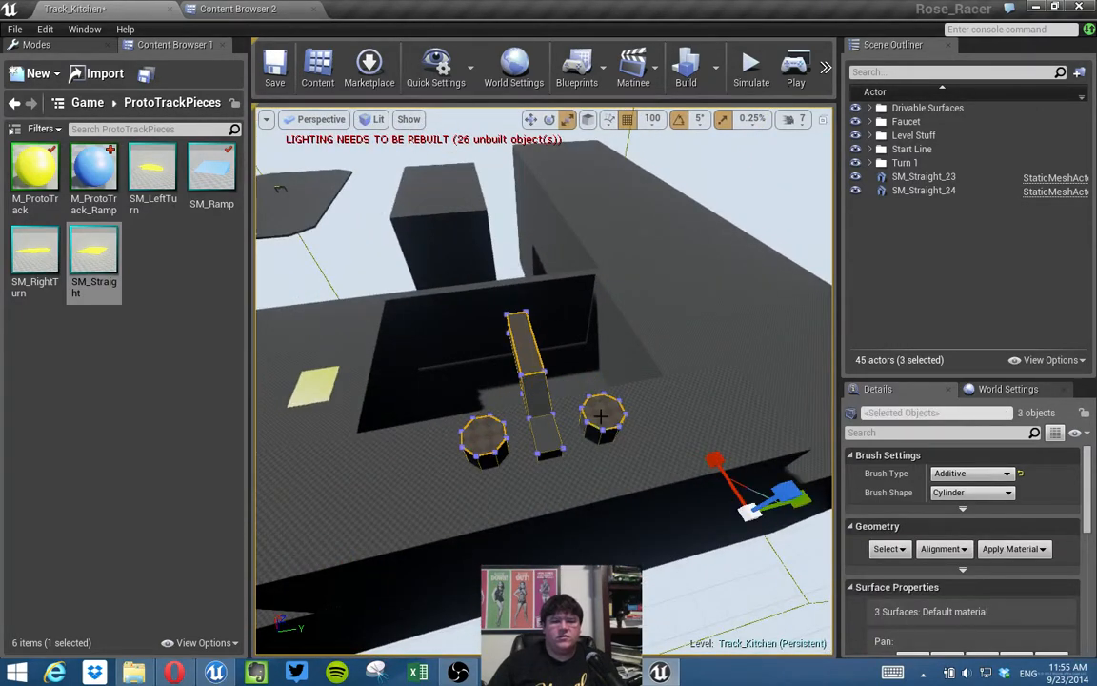
pyautogui.moveTo(625, 455); pyautogui.dragTo(672, 448, button='right')
pyautogui.moveTo(653, 406); pyautogui.dragTo(688, 388)
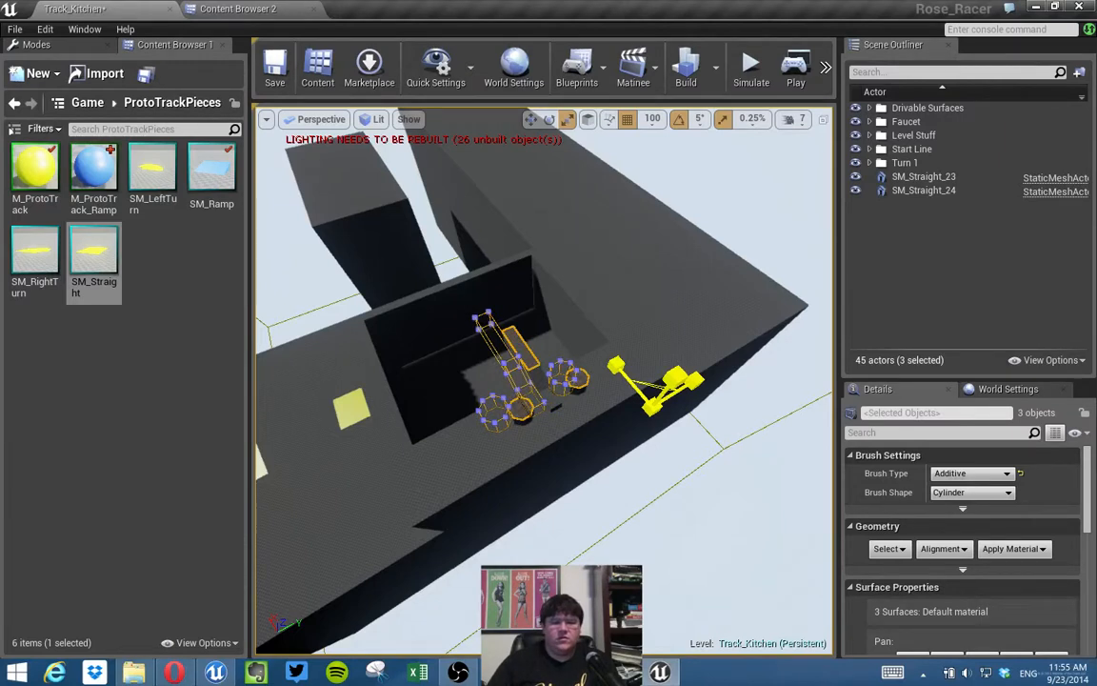
pyautogui.moveTo(654, 410); pyautogui.dragTo(713, 379)
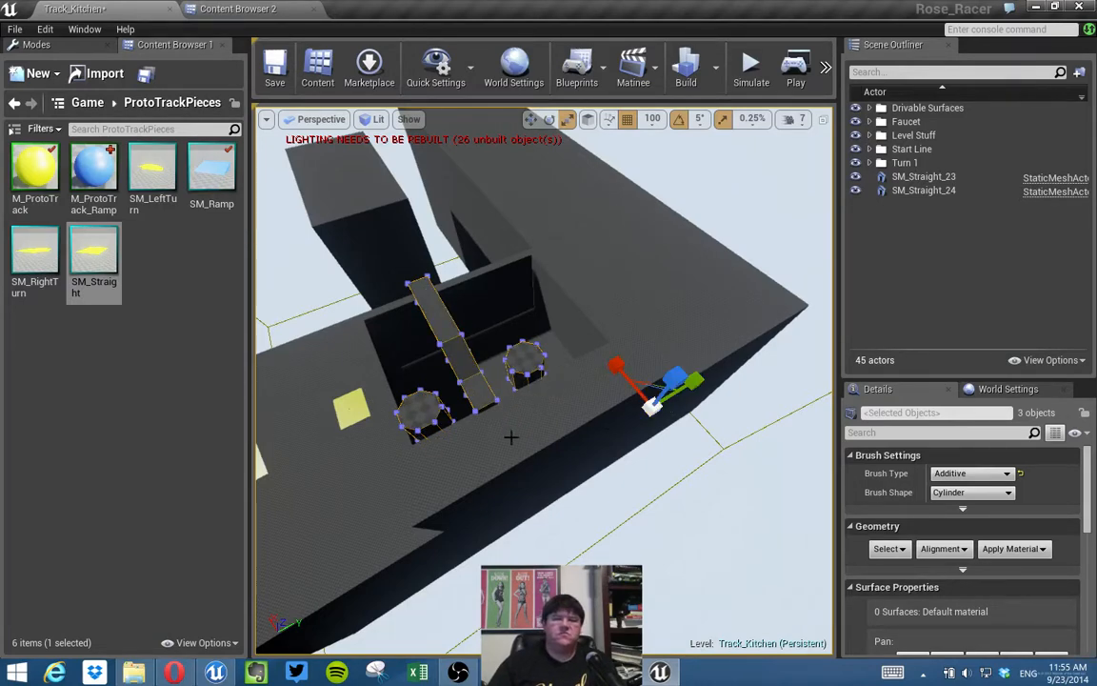
# Raise the enlarged faucet, move it back onto the counter edge behind the sink, and settle it at countertop height.
pyautogui.moveTo(586, 427)
pyautogui.keyDown('alt'); pyautogui.mouseDown()
pyautogui.moveTo(673, 416)
pyautogui.moveTo(539, 408)
pyautogui.moveTo(501, 379)
pyautogui.mouseUp(); pyautogui.keyUp('alt')
pyautogui.press('w')
pyautogui.moveTo(664, 313); pyautogui.dragTo(673, 273)
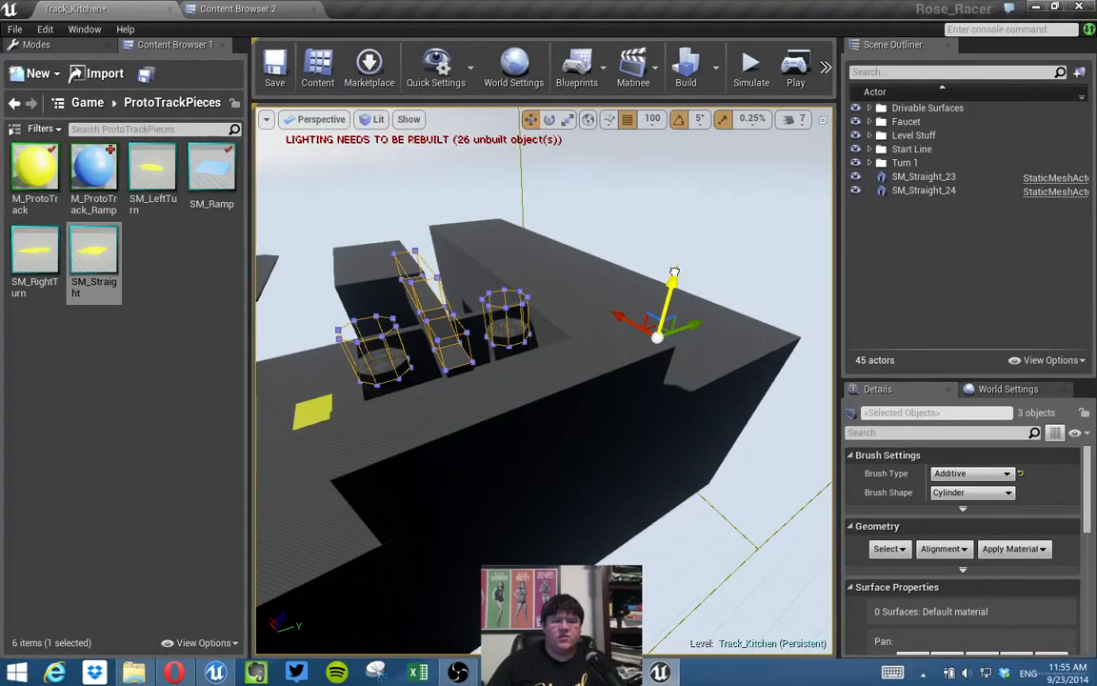
pyautogui.moveTo(658, 304)
pyautogui.keyDown('alt'); pyautogui.mouseDown()
pyautogui.moveTo(581, 348)
pyautogui.moveTo(504, 354)
pyautogui.moveTo(429, 343)
pyautogui.moveTo(448, 485)
pyautogui.mouseUp(); pyautogui.keyUp('alt')
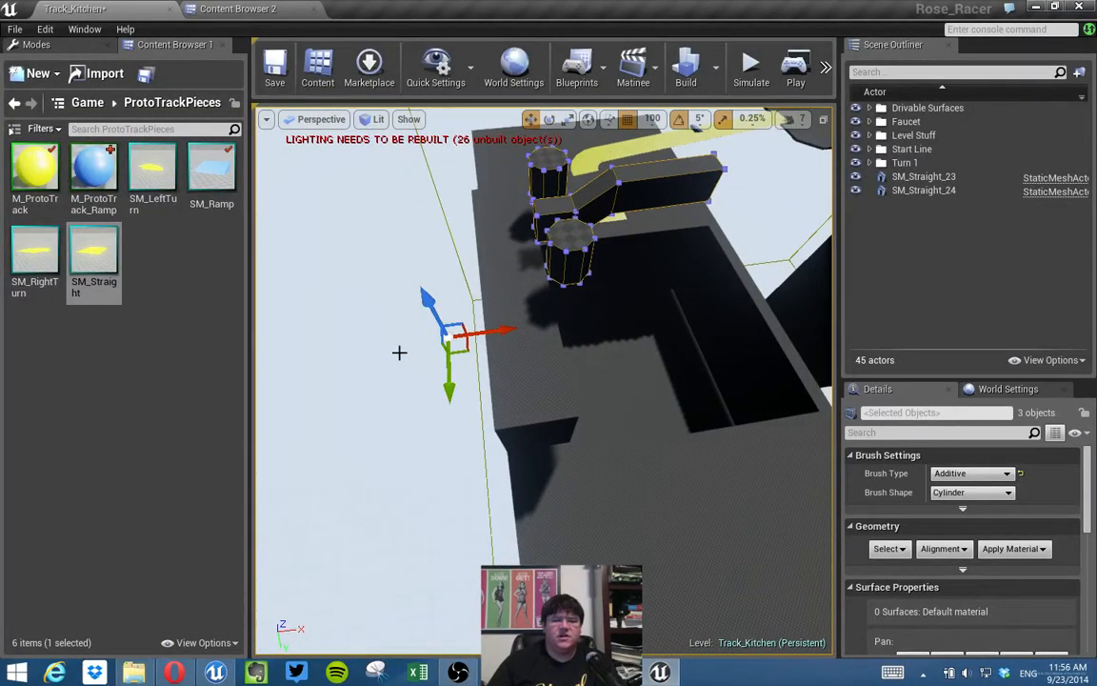
pyautogui.moveTo(467, 353); pyautogui.dragTo(388, 445)
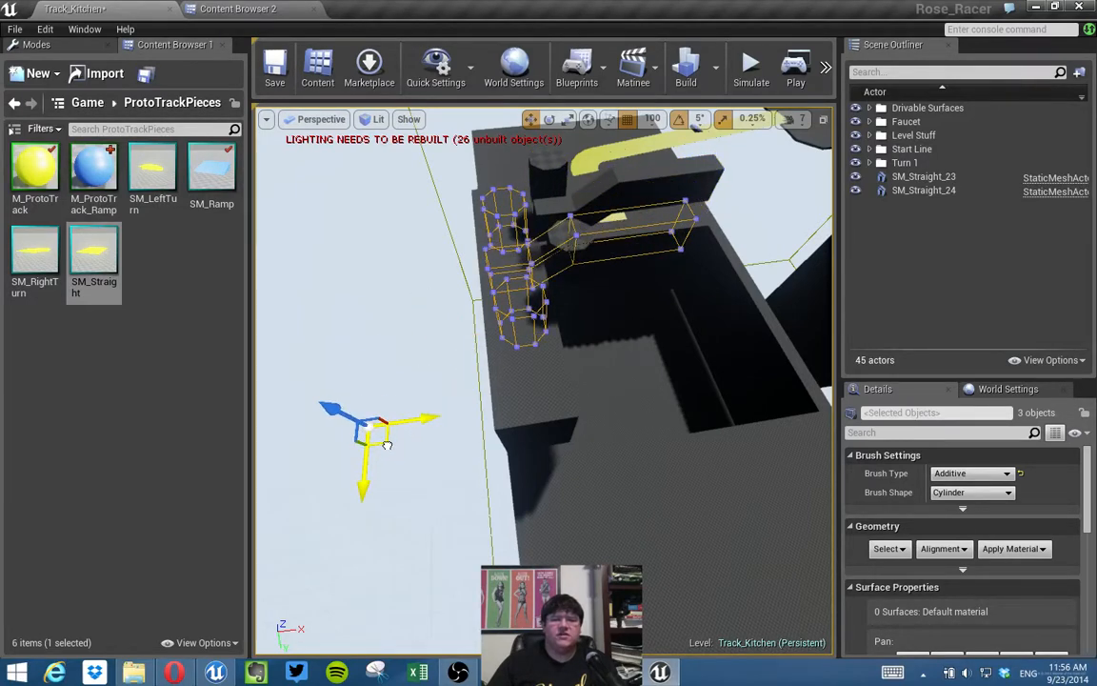
pyautogui.moveTo(387, 444)
pyautogui.mouseDown()
pyautogui.moveTo(495, 372)
pyautogui.moveTo(600, 333)
pyautogui.moveTo(699, 240)
pyautogui.mouseUp()
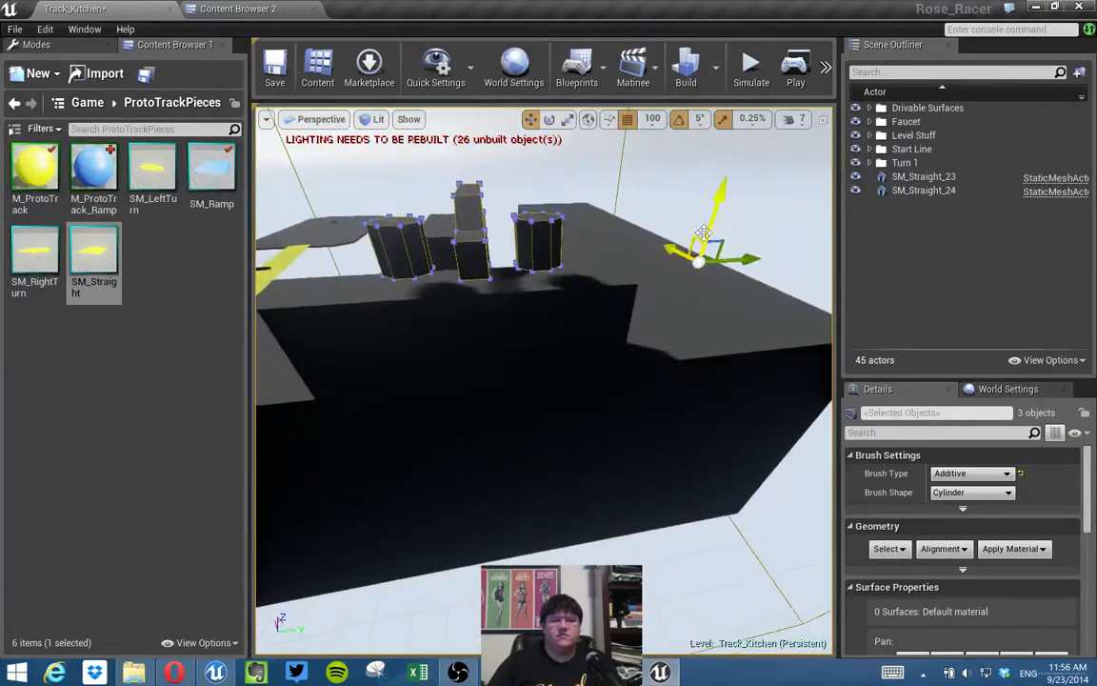
pyautogui.moveTo(721, 197); pyautogui.dragTo(716, 217)
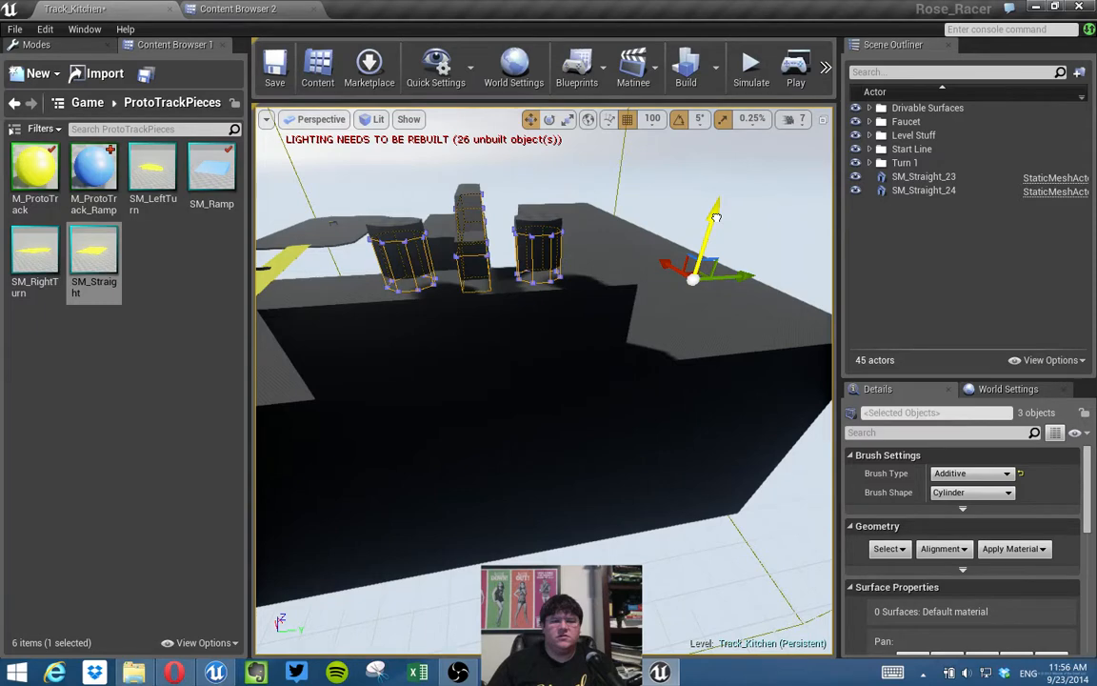
pyautogui.moveTo(717, 217); pyautogui.dragTo(717, 218)
pyautogui.moveTo(716, 218)
pyautogui.mouseDown(button='right')
pyautogui.moveTo(681, 305)
pyautogui.moveTo(705, 391)
pyautogui.moveTo(695, 353)
pyautogui.moveTo(609, 266)
pyautogui.moveTo(667, 305)
pyautogui.moveTo(671, 333)
pyautogui.moveTo(624, 348)
pyautogui.moveTo(416, 138)
pyautogui.moveTo(440, 69)
pyautogui.mouseUp(button='right')
pyautogui.moveTo(583, 242); pyautogui.dragTo(553, 281, button='right')
pyautogui.click(552, 282)
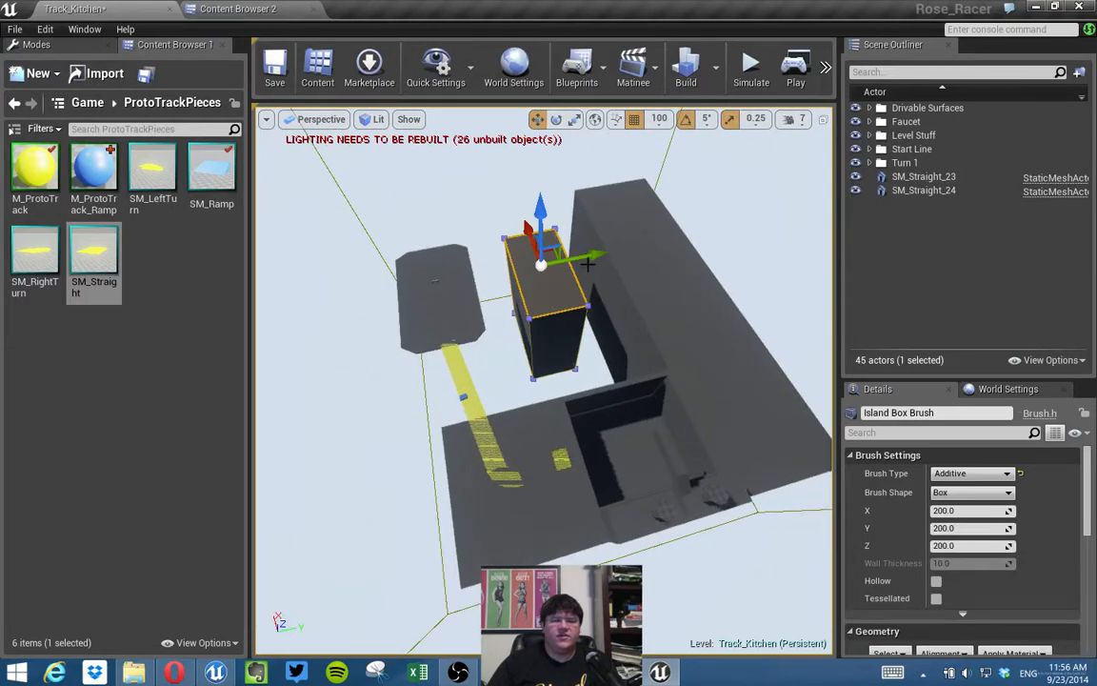
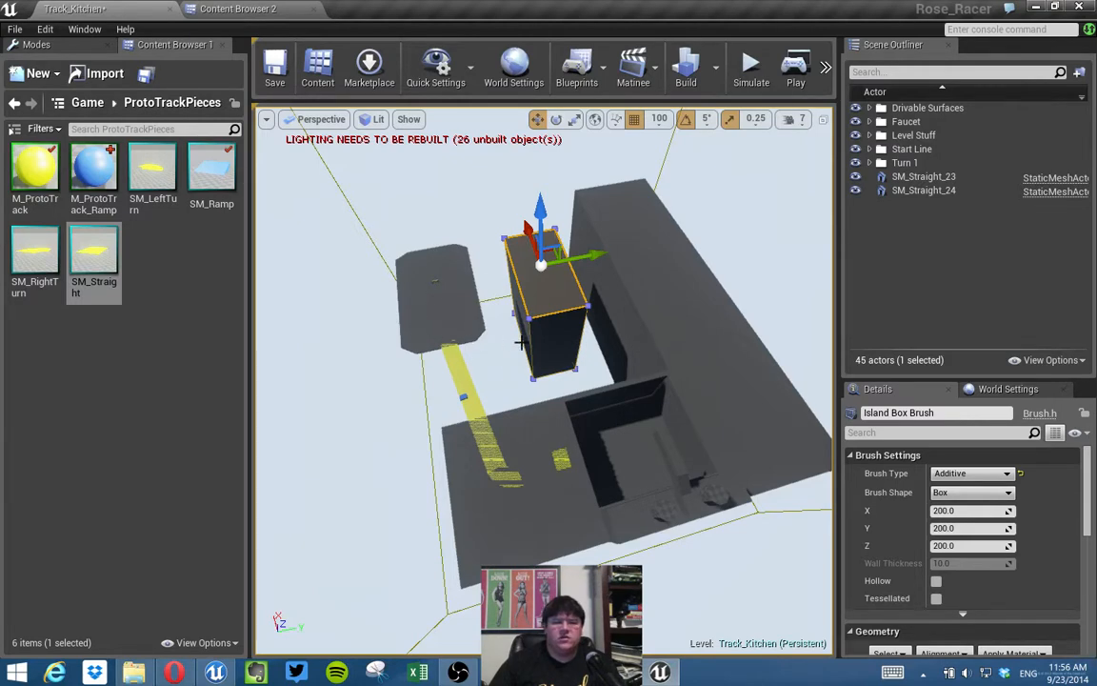
# Select both straight track pieces beside the sink and slide them along Y to the sink's edge at Y 16700.
pyautogui.moveTo(543, 381)
pyautogui.mouseDown(button='right')
pyautogui.moveTo(705, 419)
pyautogui.moveTo(724, 410)
pyautogui.moveTo(514, 419)
pyautogui.moveTo(558, 405)
pyautogui.moveTo(558, 390)
pyautogui.mouseUp(button='right')
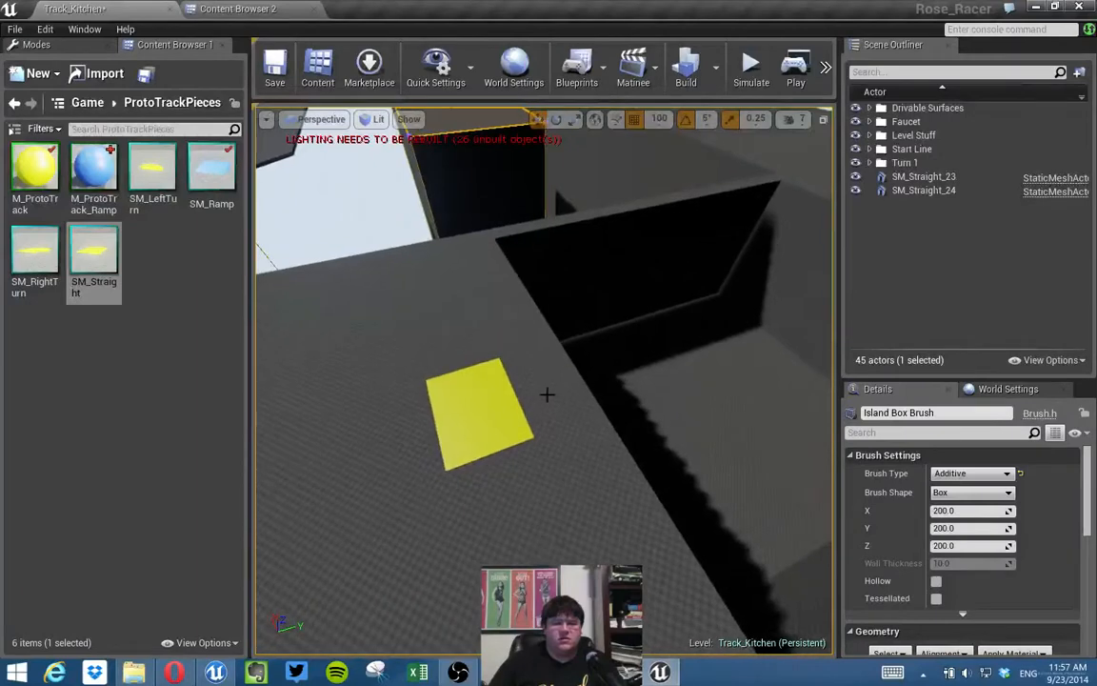
pyautogui.click(480, 379)
pyautogui.keyDown('ctrl'); pyautogui.click(478, 423); pyautogui.keyUp('ctrl')
pyautogui.moveTo(478, 423); pyautogui.dragTo(434, 410, button='right')
pyautogui.moveTo(564, 399); pyautogui.dragTo(615, 403)
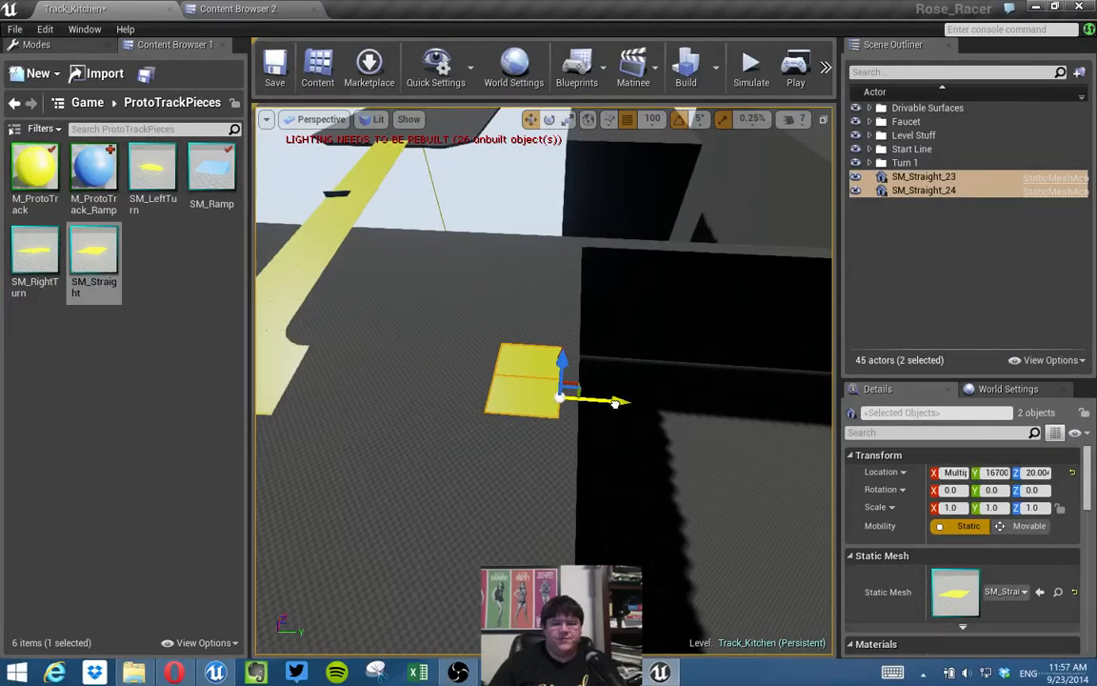
pyautogui.moveTo(616, 403); pyautogui.dragTo(526, 400, button='right')
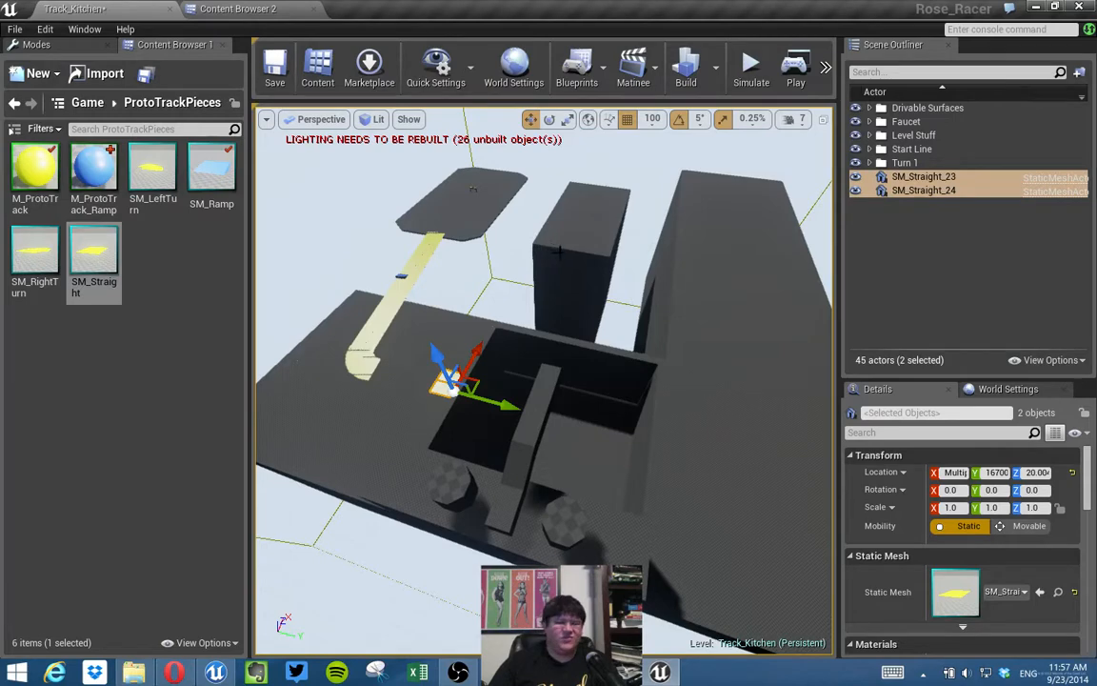
# Duplicate the pair of straight pieces five times along Y out over the sink, placing the last pair at Y 27700.
pyautogui.moveTo(472, 189); pyautogui.dragTo(629, 358, button='right')
pyautogui.keyDown('alt'); pyautogui.moveTo(527, 362); pyautogui.dragTo(686, 356); pyautogui.keyUp('alt')
pyautogui.press('d')
pyautogui.moveTo(685, 357); pyautogui.dragTo(665, 350, button='right')
pyautogui.keyDown('alt'); pyautogui.moveTo(536, 352); pyautogui.dragTo(691, 362); pyautogui.keyUp('alt')
pyautogui.moveTo(674, 365); pyautogui.dragTo(751, 366, button='middle')
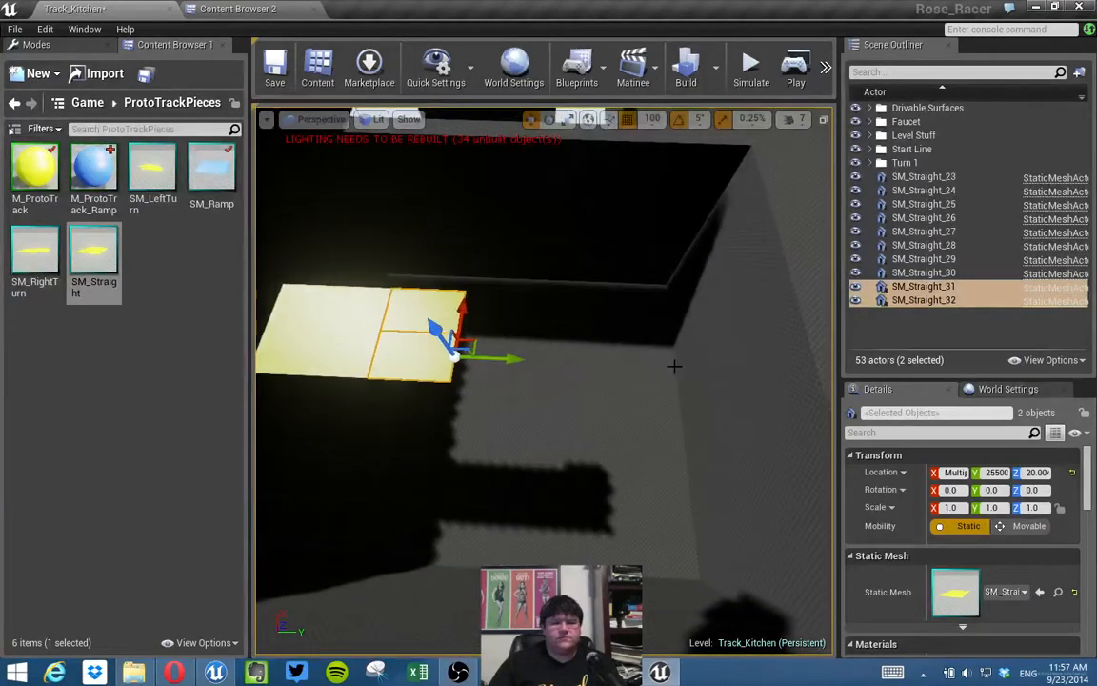
pyautogui.keyDown('alt'); pyautogui.moveTo(519, 358); pyautogui.dragTo(447, 291); pyautogui.keyUp('alt')
pyautogui.moveTo(631, 346); pyautogui.dragTo(618, 323, button='right')
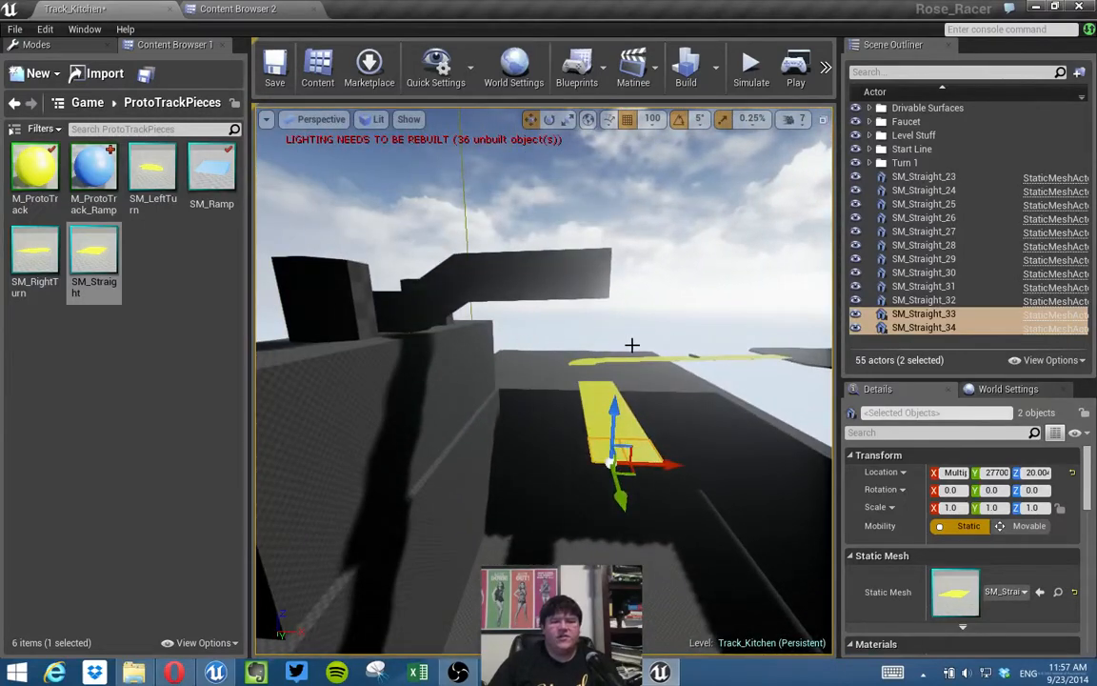
# In geometry editing, pull the end face of the faucet spout outward until it spans the full width of the yellow track strip.
pyautogui.moveTo(679, 425); pyautogui.dragTo(667, 548, button='right')
pyautogui.click(576, 322)
pyautogui.moveTo(576, 323); pyautogui.dragTo(486, 277, button='right')
pyautogui.click(38, 44)
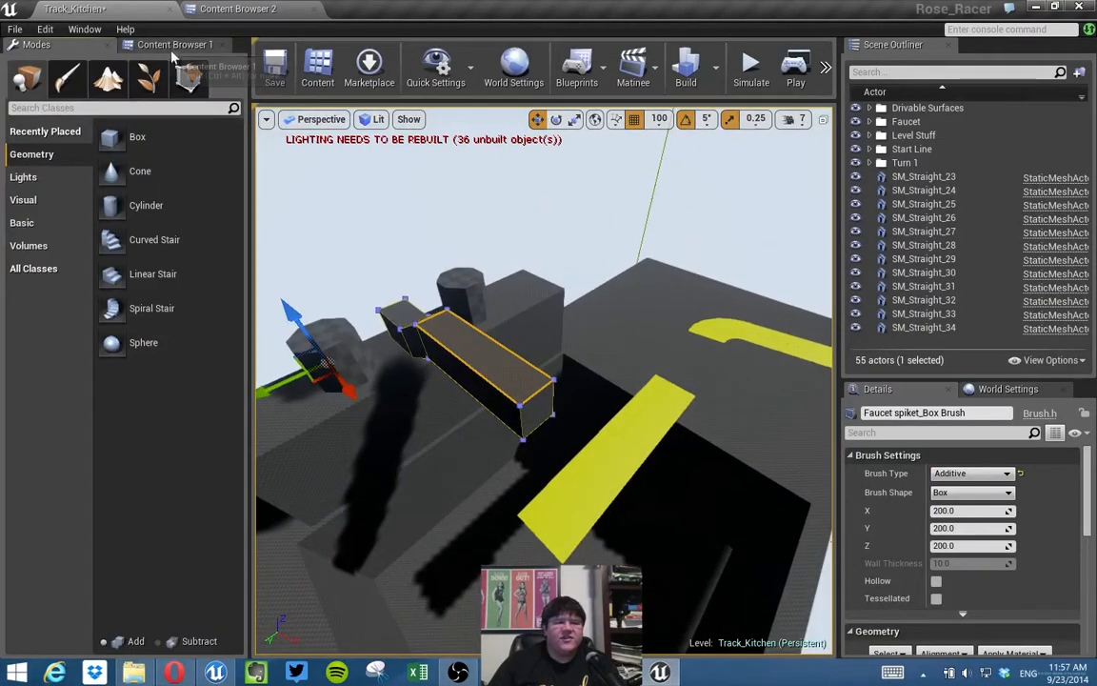
pyautogui.click(189, 78)
pyautogui.click(544, 408)
pyautogui.moveTo(608, 446); pyautogui.dragTo(678, 446, button='right')
pyautogui.moveTo(549, 398); pyautogui.dragTo(572, 398, button='right')
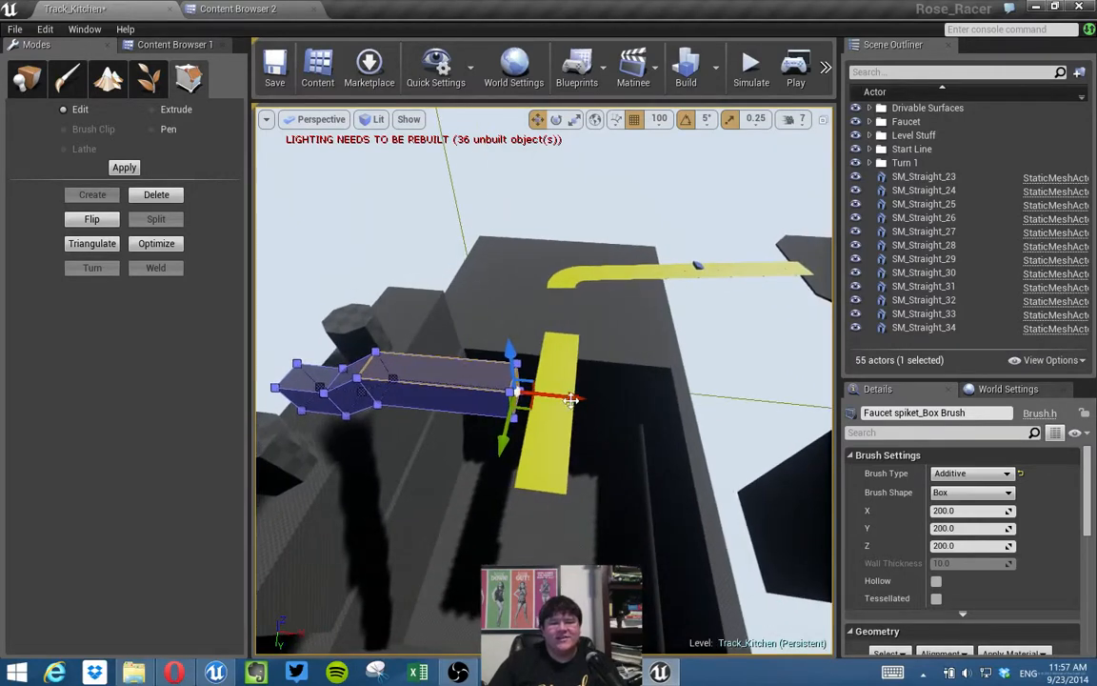
pyautogui.moveTo(572, 395); pyautogui.dragTo(631, 403)
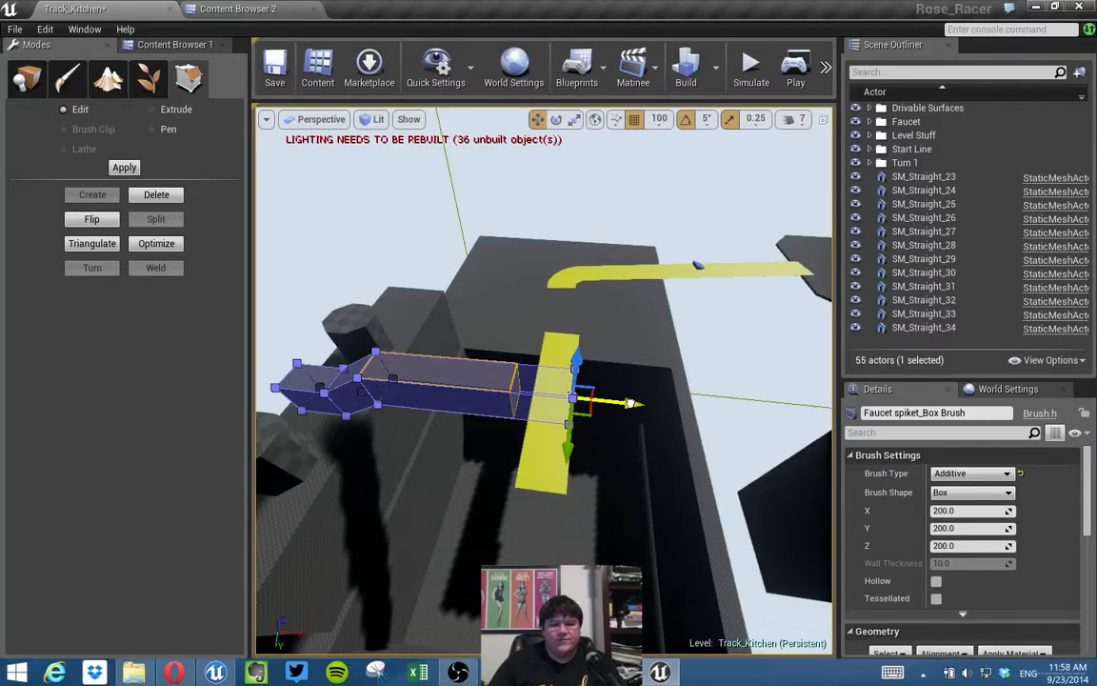
pyautogui.moveTo(631, 403); pyautogui.dragTo(630, 403)
pyautogui.moveTo(629, 403); pyautogui.dragTo(630, 481, button='right')
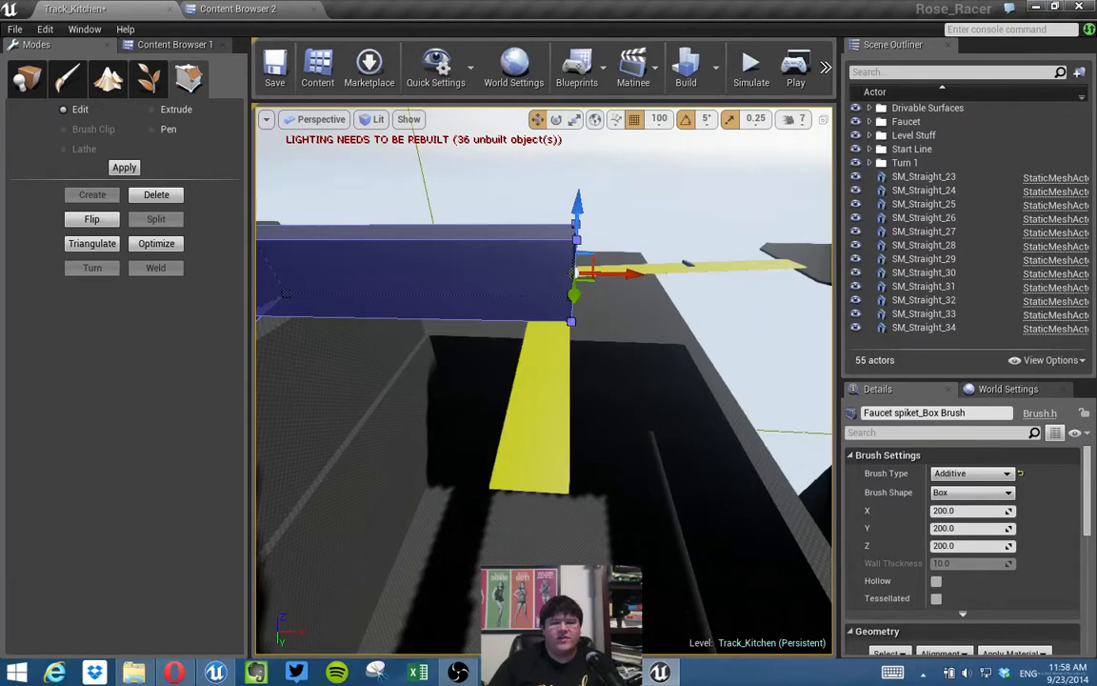
pyautogui.press('f')
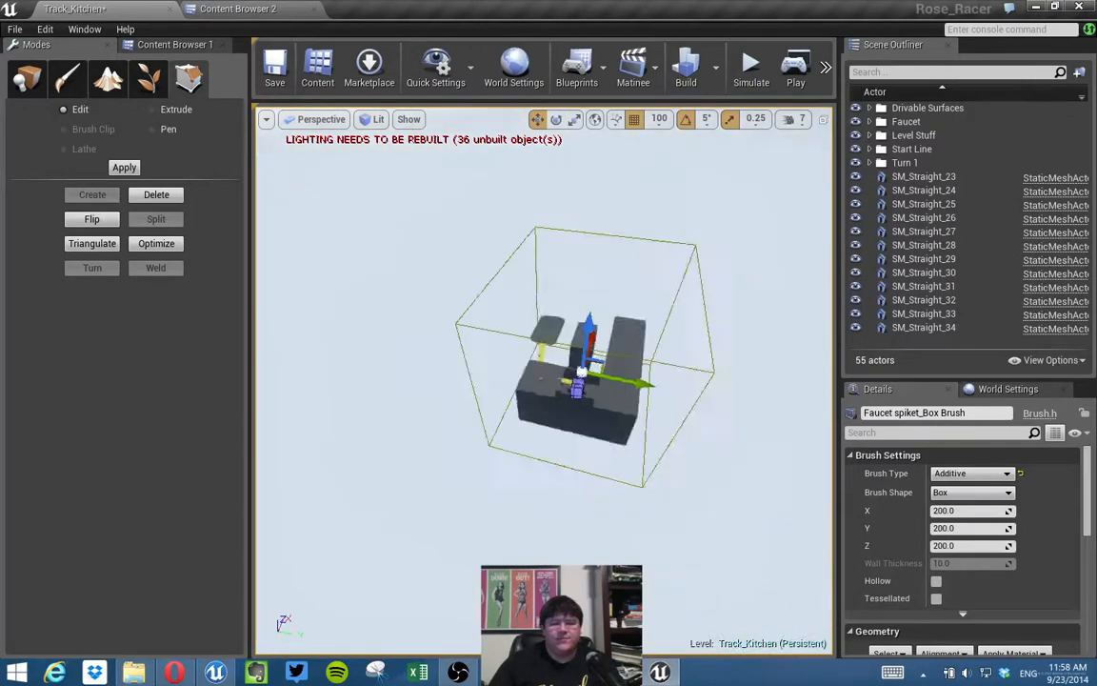
pyautogui.press('f')
# Select the two end pieces of the track strip and duplicate them twice along Y, placing the last pair at Y 32100.
pyautogui.keyDown('alt'); pyautogui.moveTo(647, 395); pyautogui.dragTo(476, 367); pyautogui.keyUp('alt')
pyautogui.moveTo(628, 402)
pyautogui.mouseDown(button='right')
pyautogui.moveTo(628, 352)
pyautogui.moveTo(628, 403)
pyautogui.mouseUp(button='right')
pyautogui.moveTo(541, 368); pyautogui.dragTo(368, 381, button='right')
pyautogui.click(536, 400)
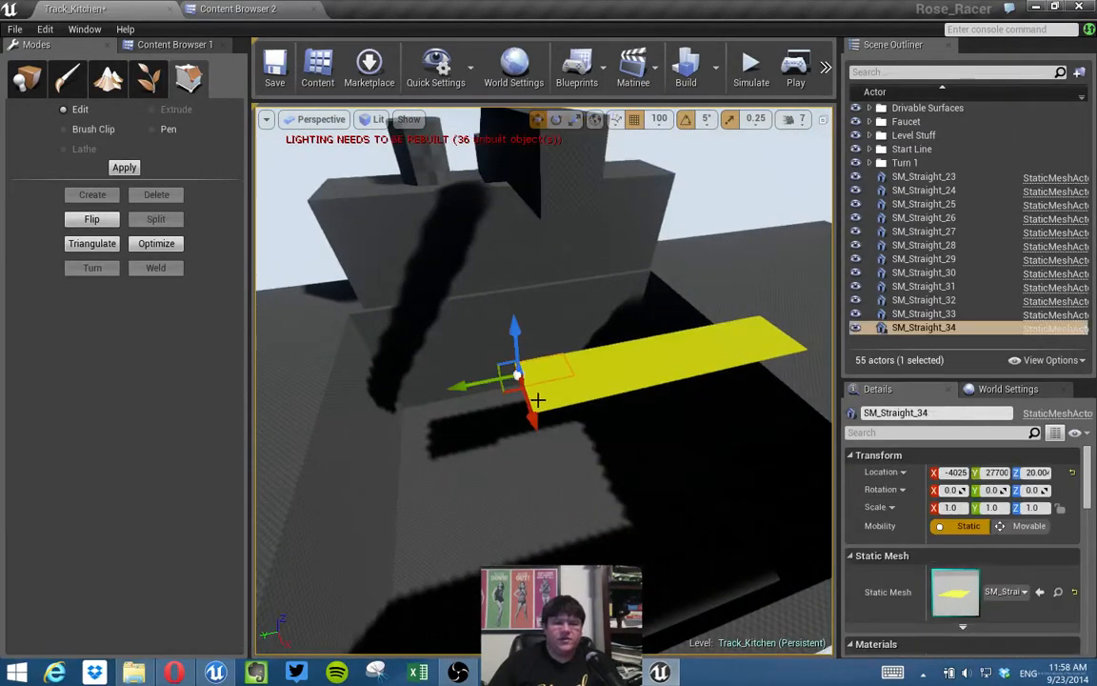
pyautogui.keyDown('ctrl'); pyautogui.click(552, 399); pyautogui.keyUp('ctrl')
pyautogui.moveTo(552, 399); pyautogui.dragTo(576, 371, button='right')
pyautogui.keyDown('alt'); pyautogui.moveTo(527, 372); pyautogui.dragTo(477, 376); pyautogui.keyUp('alt')
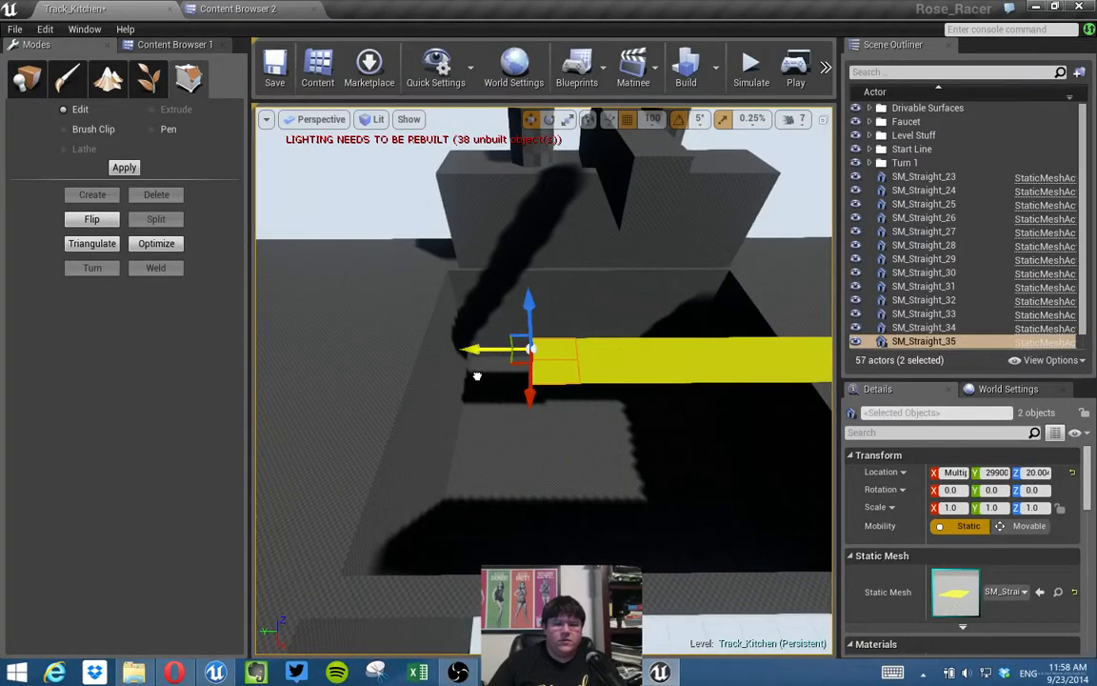
pyautogui.press('w')
pyautogui.moveTo(484, 348)
pyautogui.mouseDown(button='right')
pyautogui.moveTo(471, 360)
pyautogui.moveTo(489, 358)
pyautogui.moveTo(484, 349)
pyautogui.mouseUp(button='right')
pyautogui.press('s')
pyautogui.keyDown('alt'); pyautogui.moveTo(478, 338); pyautogui.dragTo(416, 341); pyautogui.keyUp('alt')
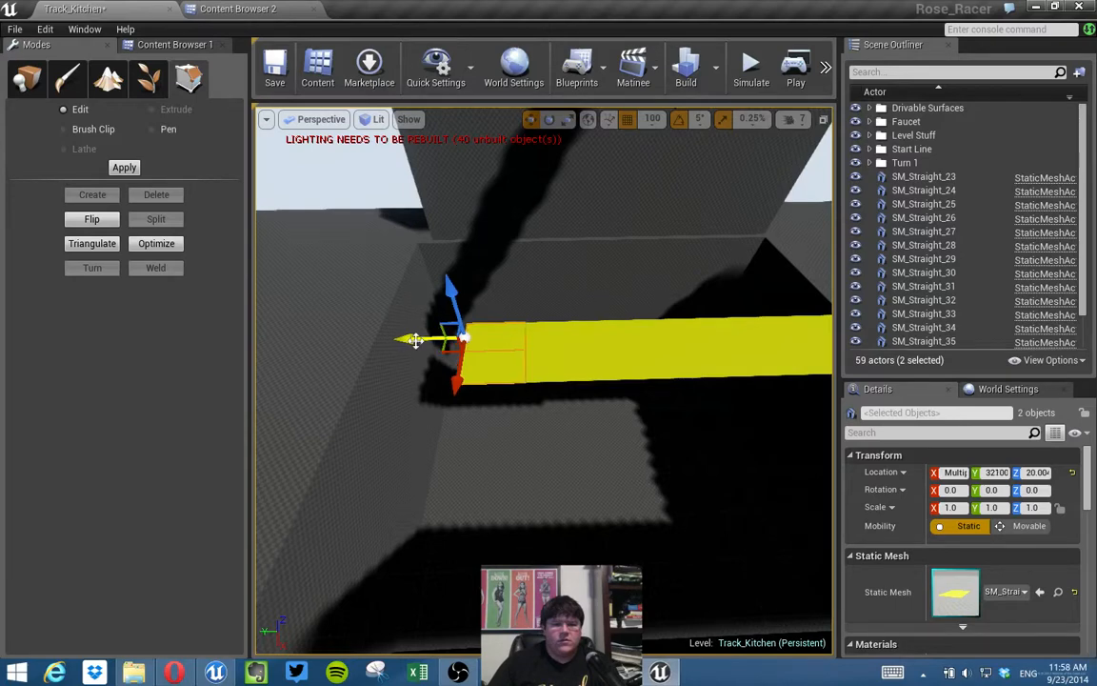
# Duplicate the end pair three more times along Y past the sink's far edge, placing the last pair at Y 38700.
pyautogui.press('s')
pyautogui.moveTo(616, 401); pyautogui.dragTo(647, 401, button='right')
pyautogui.press('a')
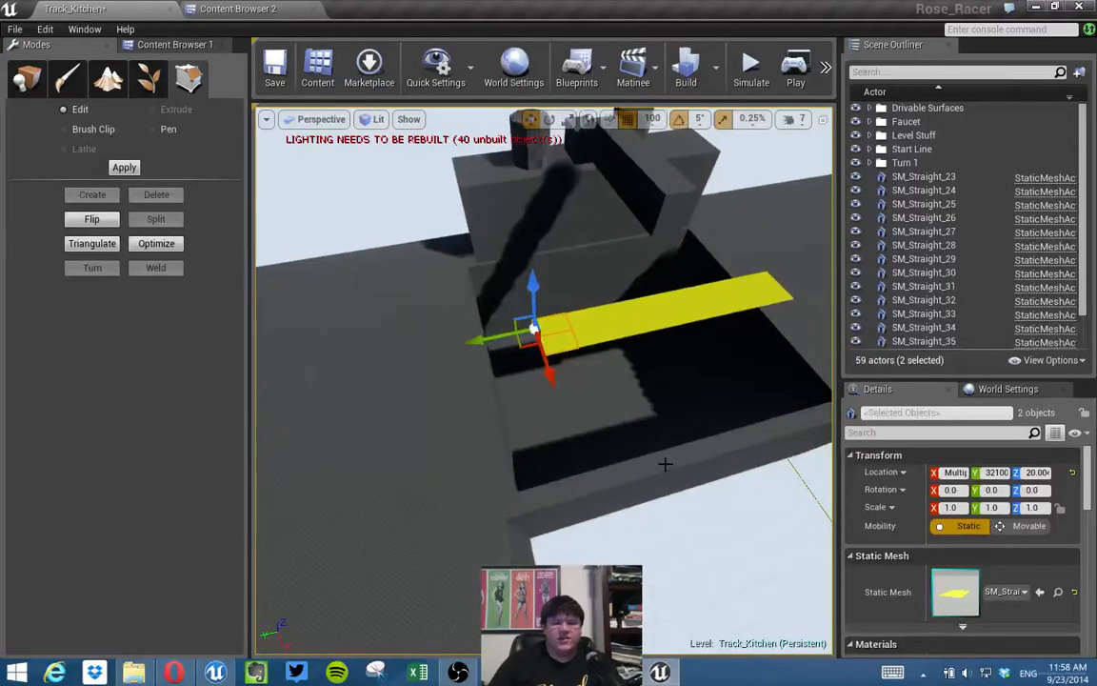
pyautogui.moveTo(494, 331); pyautogui.dragTo(462, 330, button='right')
pyautogui.press('w')
pyautogui.keyDown('alt'); pyautogui.moveTo(498, 313); pyautogui.dragTo(359, 324); pyautogui.keyUp('alt')
pyautogui.moveTo(535, 318); pyautogui.dragTo(565, 355, button='right')
pyautogui.press('s')
# Select the actors SM_Straight_23 through SM_Straight_44 and group them in a new folder named Sink Bridge.
pyautogui.scroll(2, 565, 355)
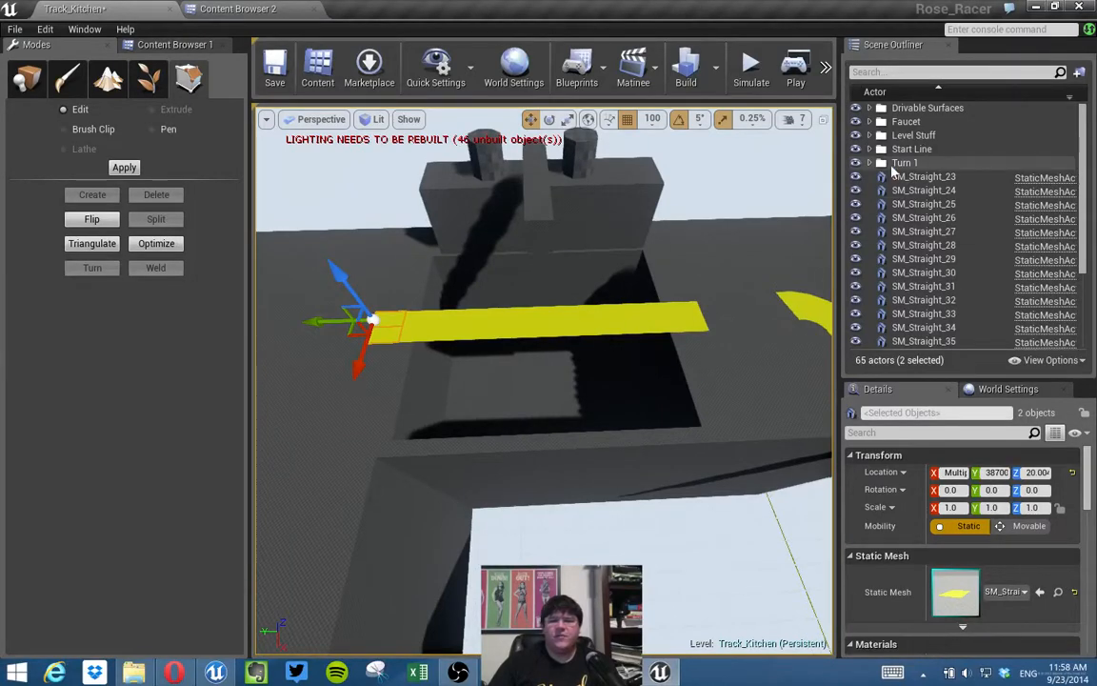
pyautogui.click(923, 176)
pyautogui.scroll(-3, 913, 279)
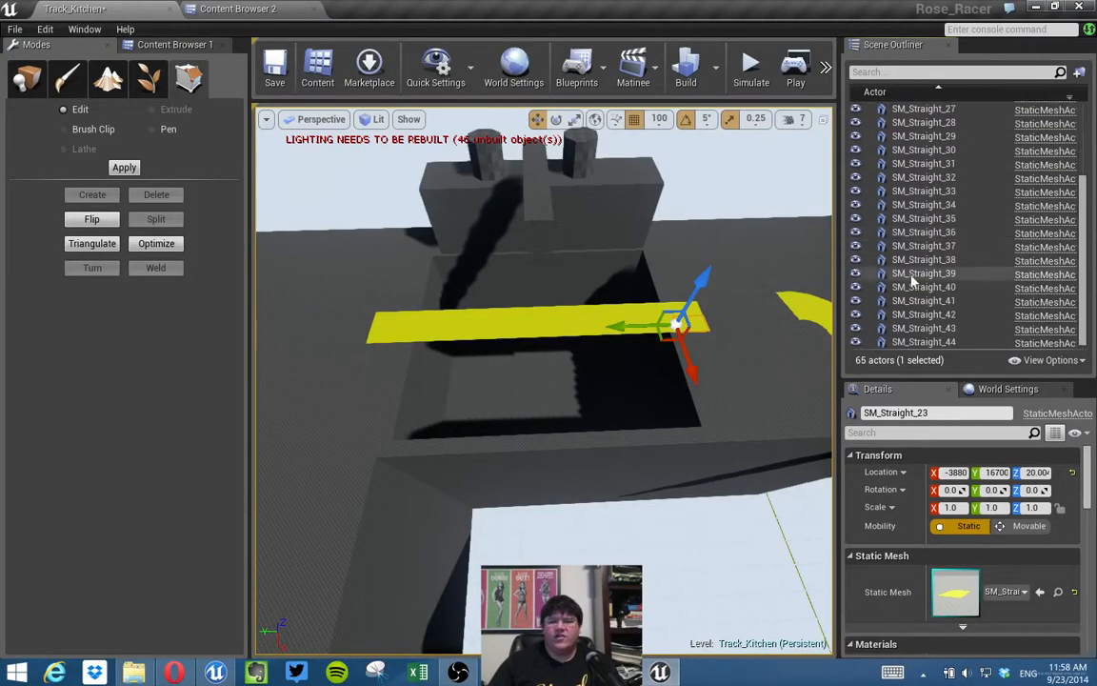
pyautogui.keyDown('shift'); pyautogui.click(926, 341); pyautogui.keyUp('shift')
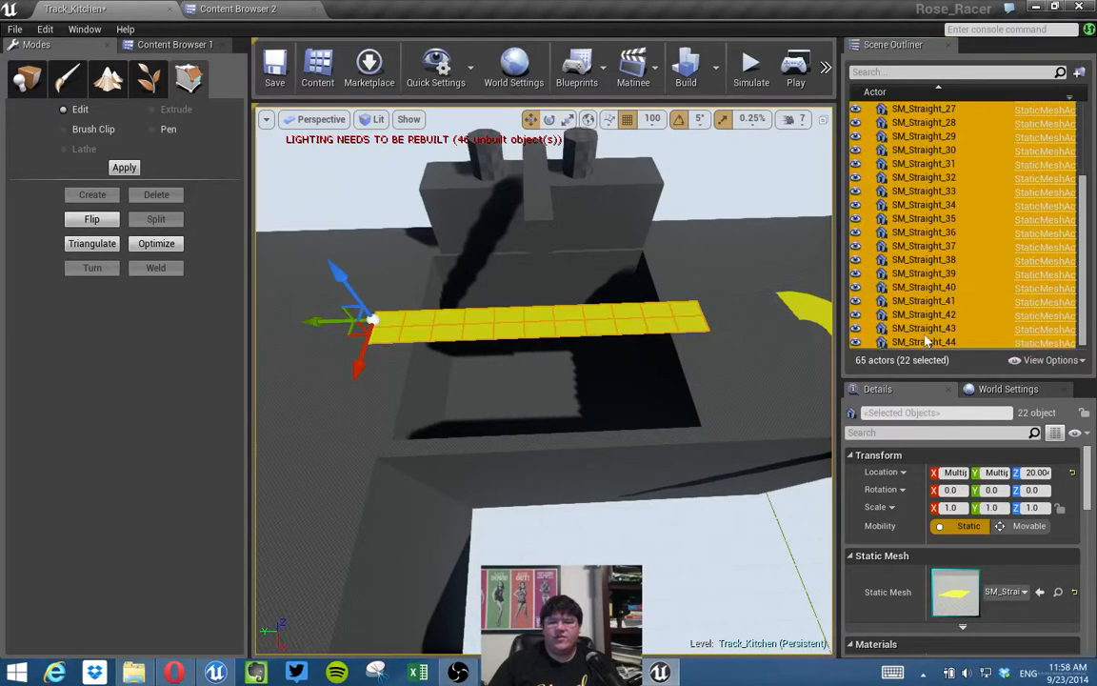
pyautogui.click(1080, 74)
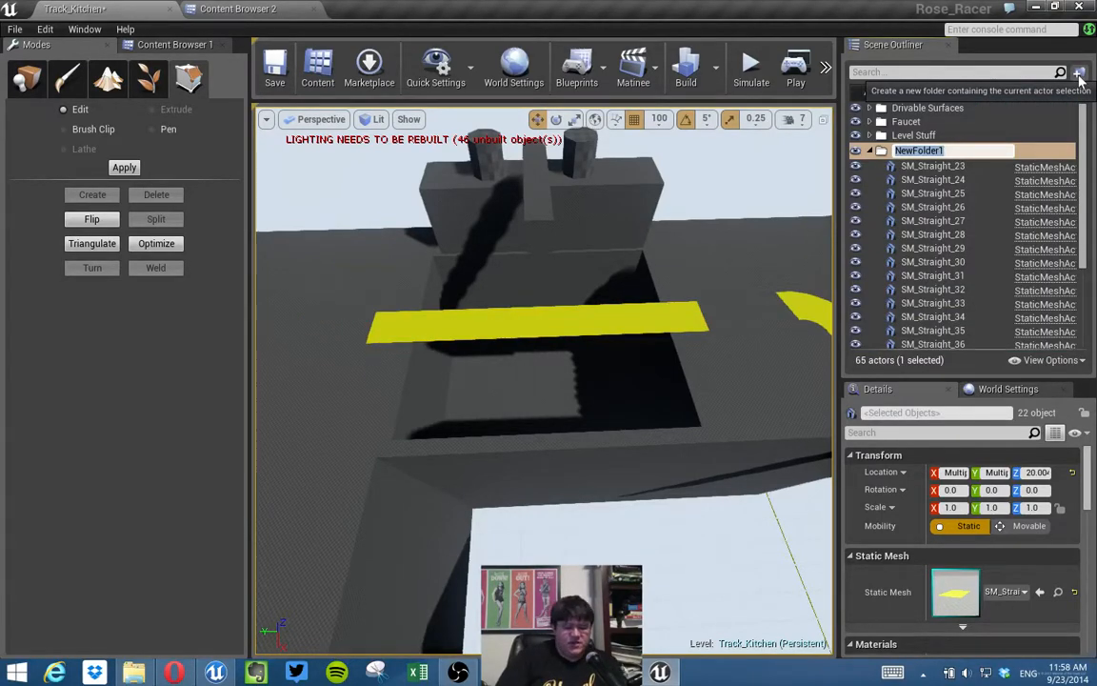
pyautogui.write('Sink')
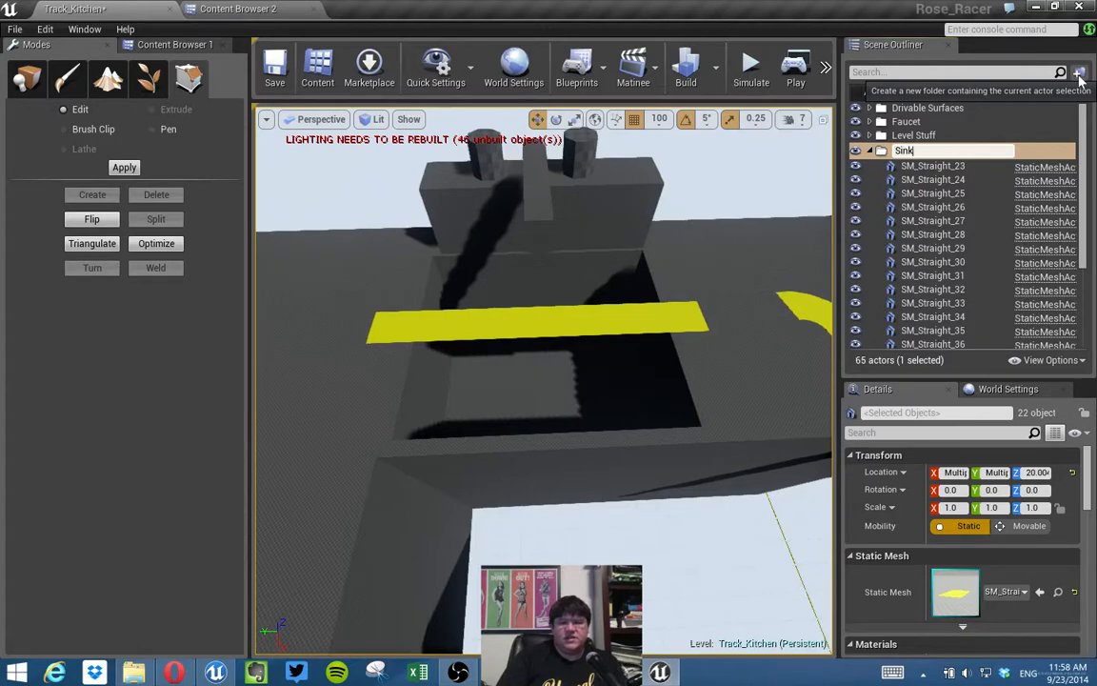
pyautogui.write(' Bridge')
pyautogui.press('Return')
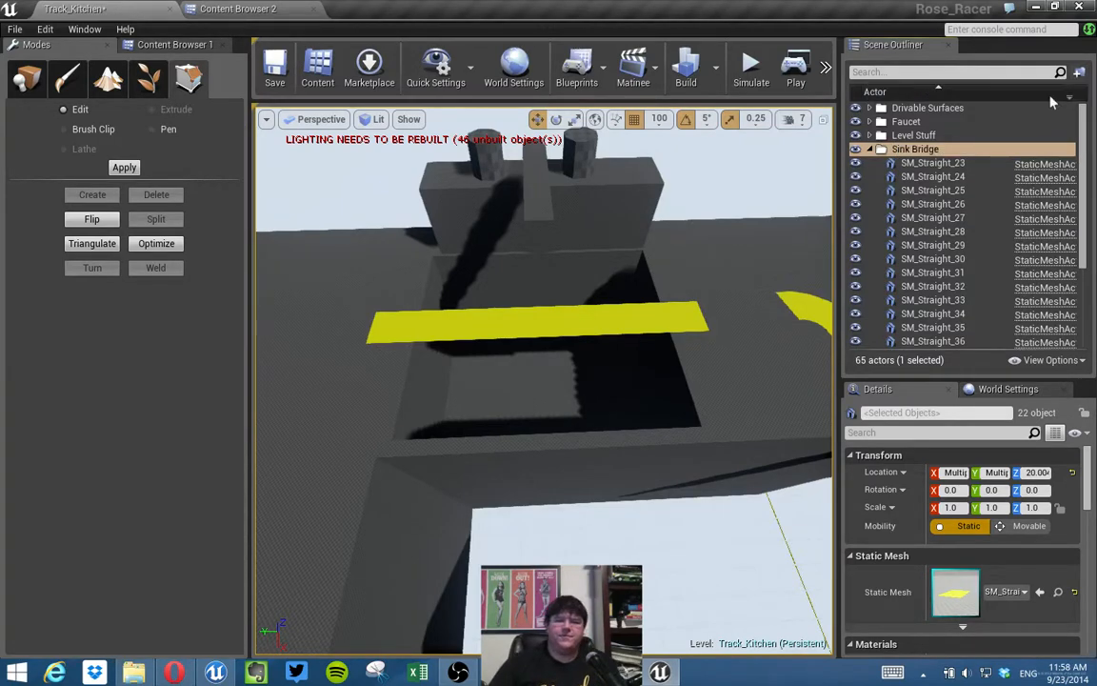
# Examine the gap between the first turn and the sink bridge, along with the table and counters, from several angles.
pyautogui.moveTo(677, 229); pyautogui.dragTo(421, 211, button='right')
pyautogui.press('s')
pyautogui.moveTo(602, 439); pyautogui.dragTo(497, 458, button='right')
pyautogui.press('w')
pyautogui.moveTo(593, 306)
pyautogui.mouseDown(button='right')
pyautogui.moveTo(574, 316)
pyautogui.moveTo(612, 296)
pyautogui.moveTo(592, 305)
pyautogui.mouseUp(button='right')
pyautogui.moveTo(475, 311); pyautogui.dragTo(628, 364, button='right')
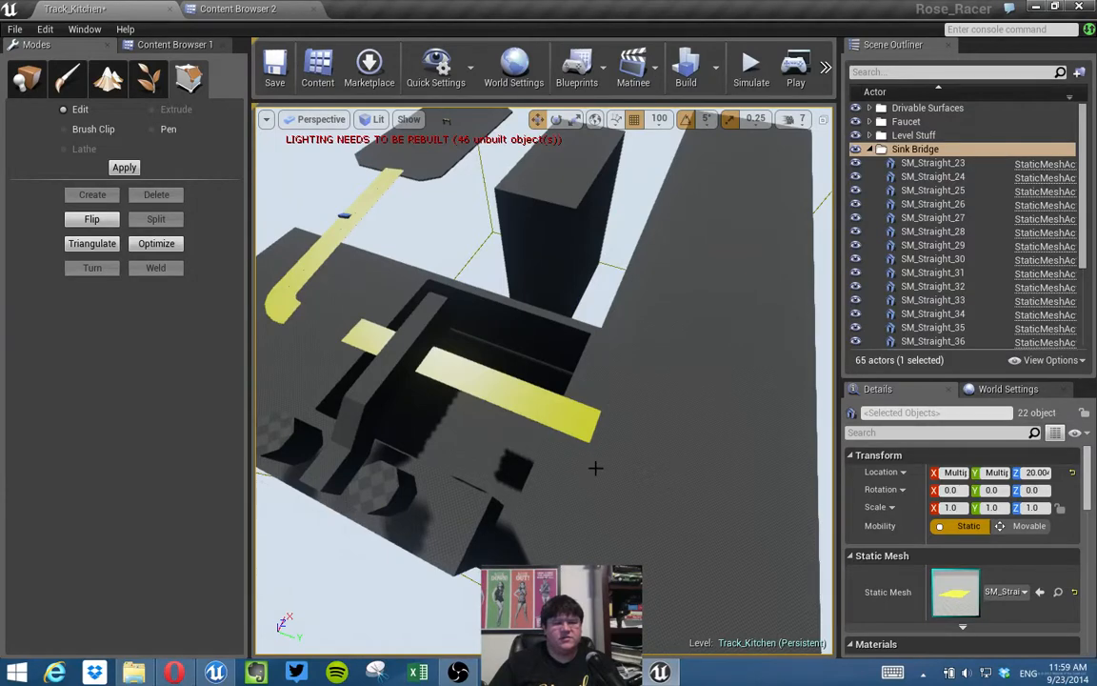
pyautogui.press('s')
pyautogui.moveTo(541, 379); pyautogui.dragTo(553, 336, button='right')
pyautogui.press('w')
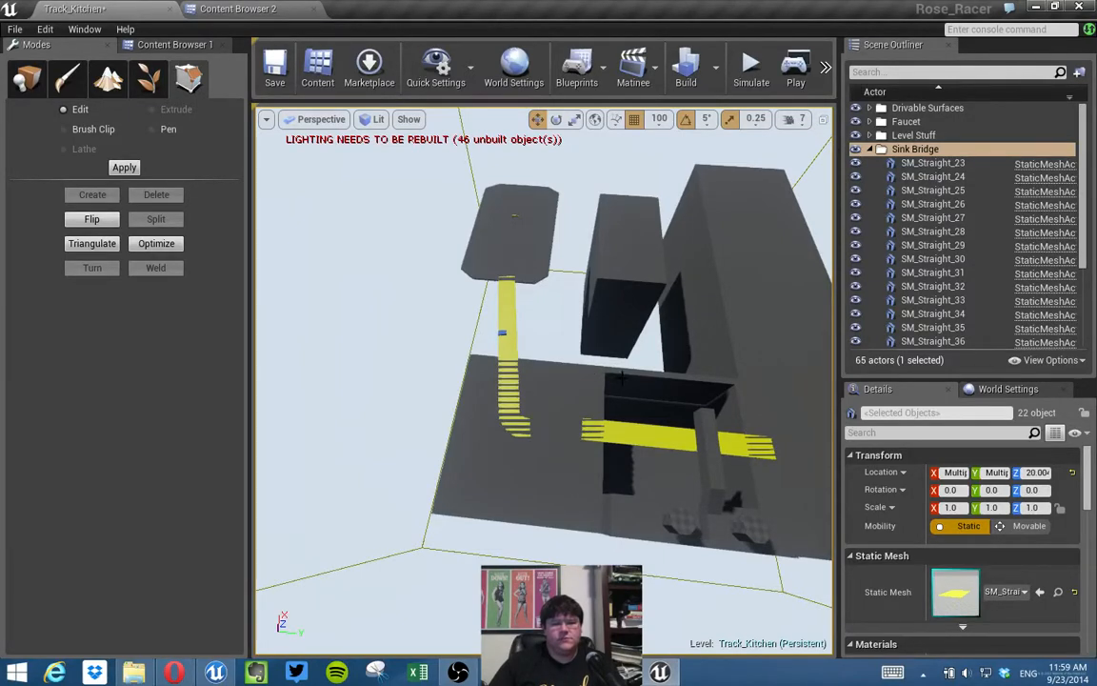
pyautogui.moveTo(582, 353); pyautogui.dragTo(524, 287)
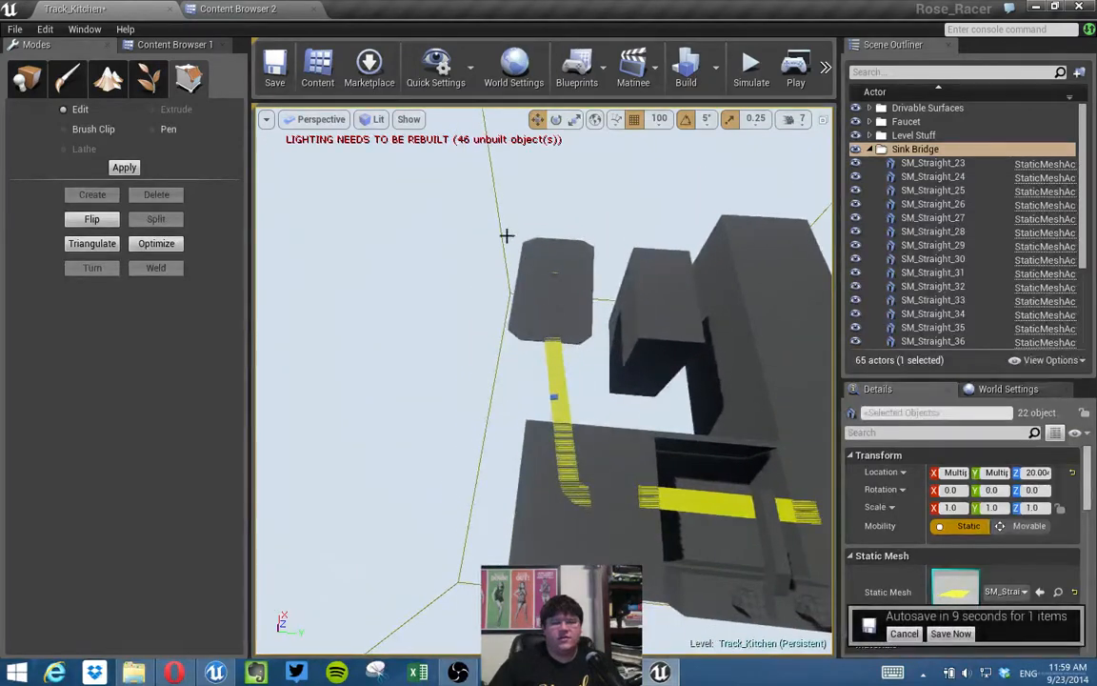
pyautogui.moveTo(466, 176); pyautogui.dragTo(465, 177)
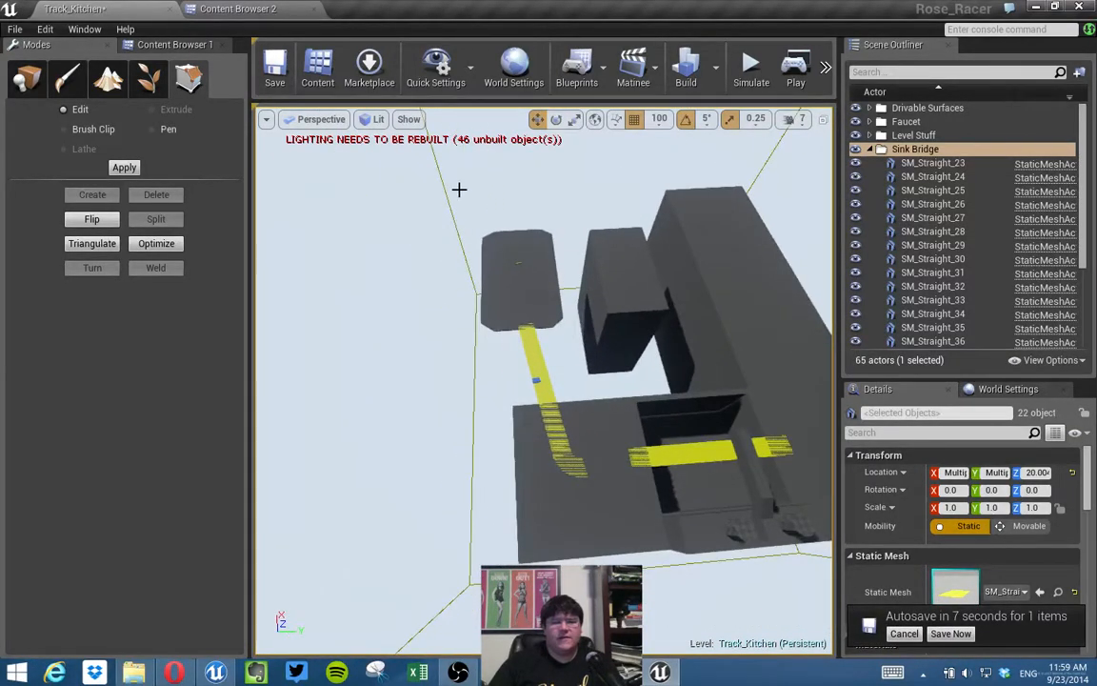
# Collapse the Sink Bridge folder, expand Start Line and select its actors from Player Start through TextRenderActor1.
pyautogui.click(871, 150)
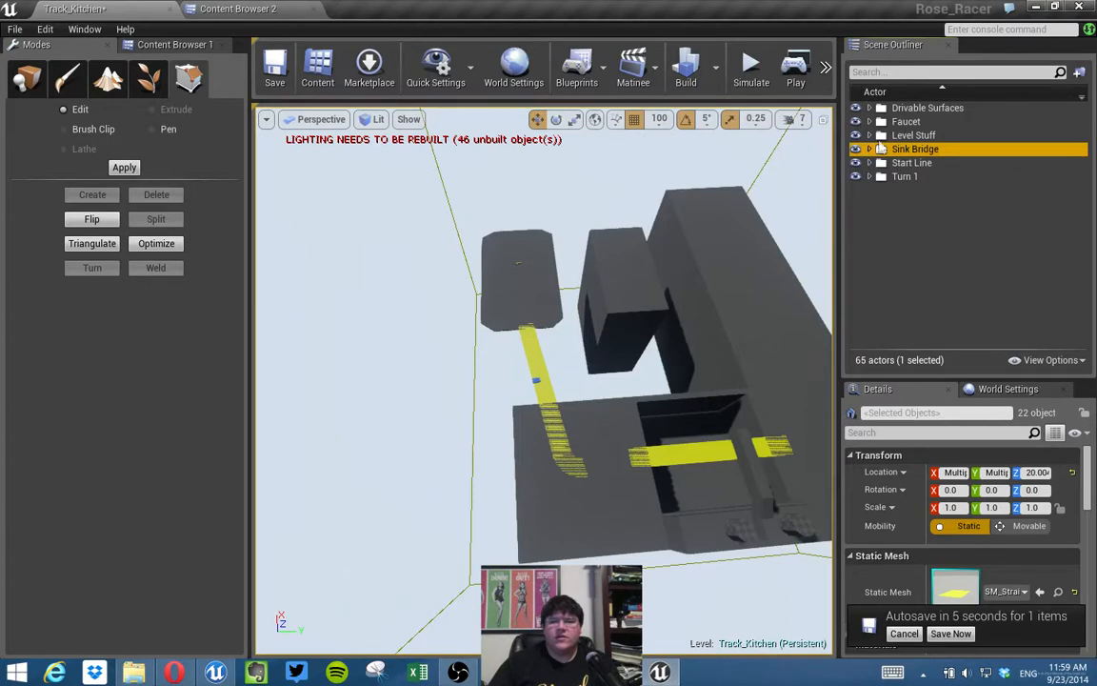
pyautogui.click(885, 109)
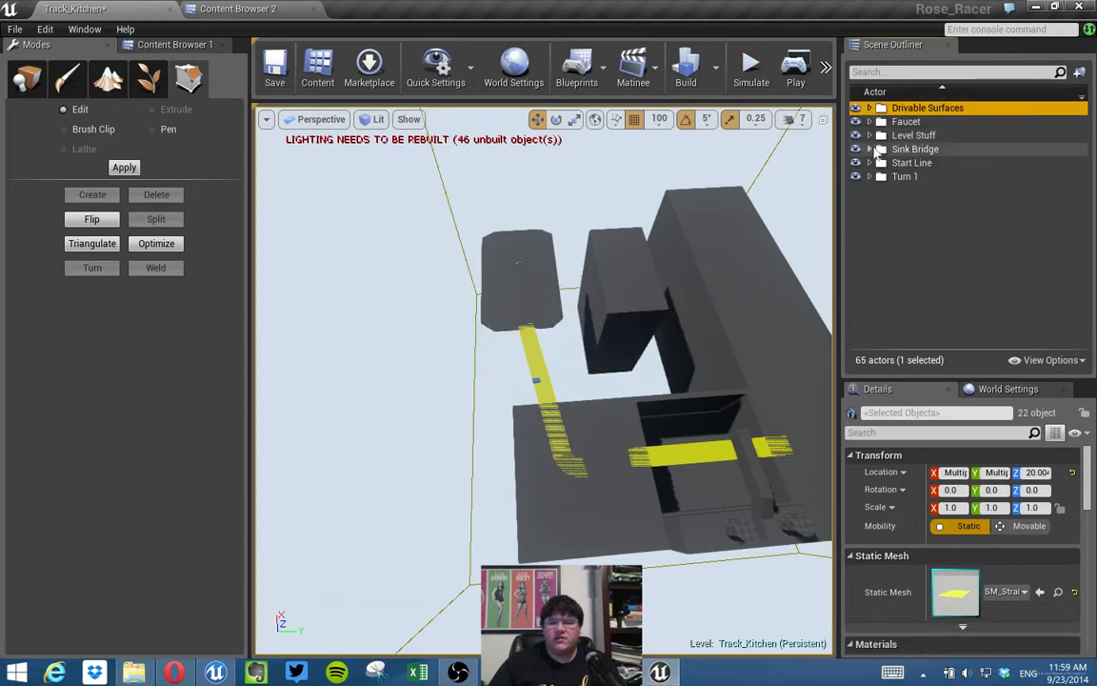
pyautogui.doubleClick(879, 164)
pyautogui.click(919, 177)
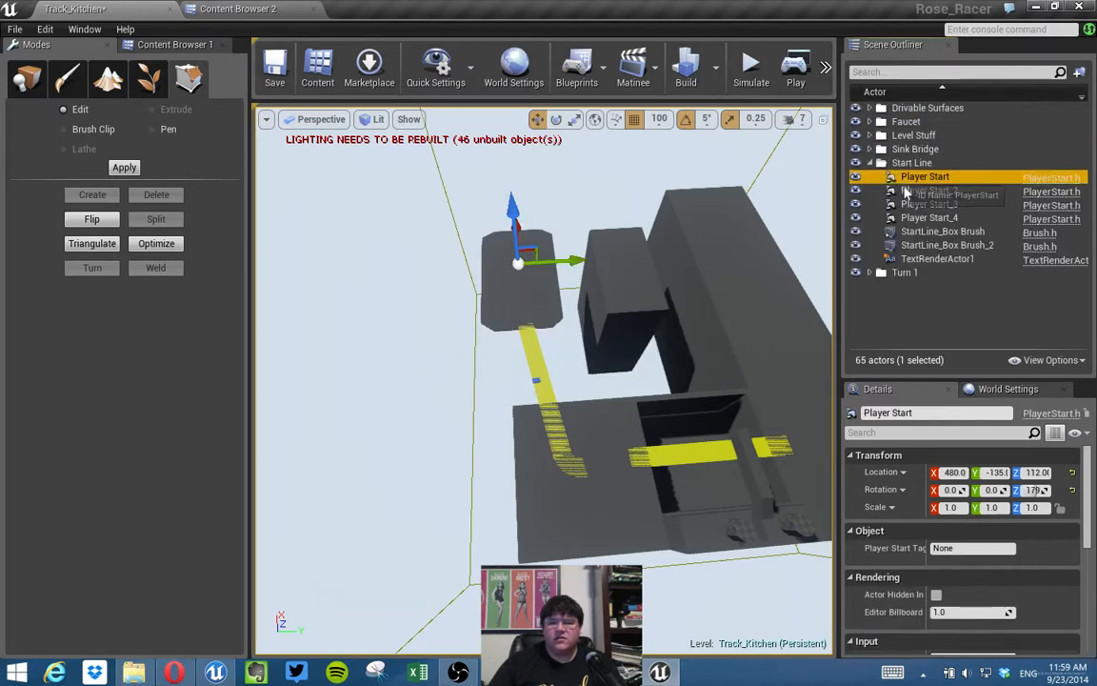
pyautogui.keyDown('shift'); pyautogui.click(910, 259); pyautogui.keyUp('shift')
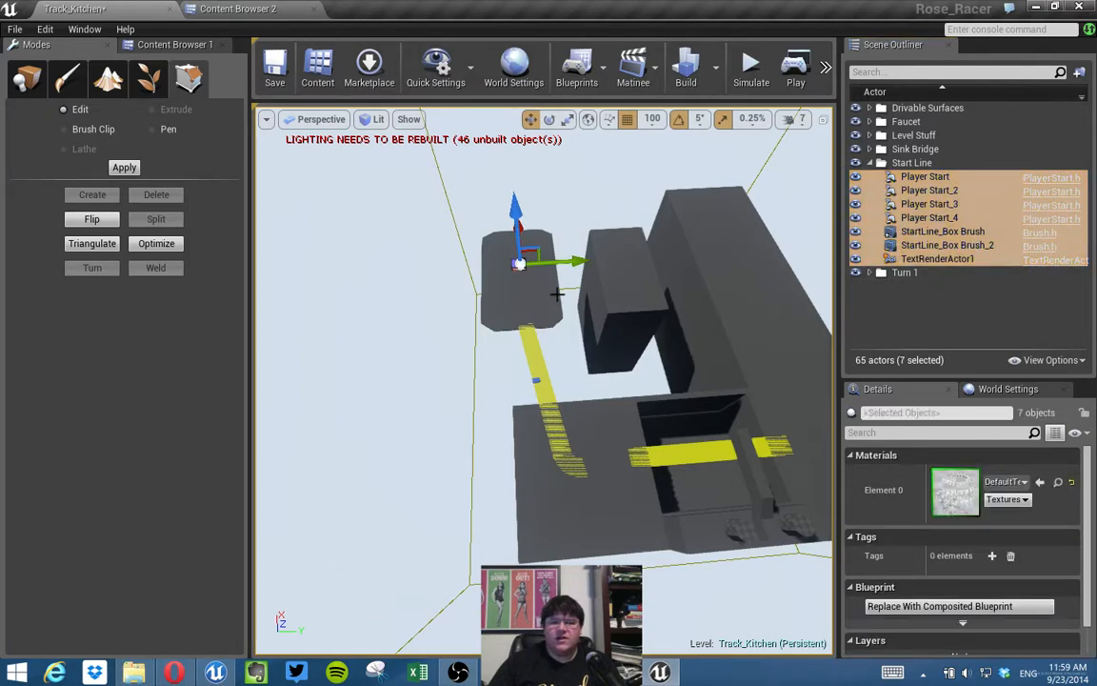
pyautogui.press('w')
pyautogui.moveTo(558, 297); pyautogui.dragTo(584, 279, button='right')
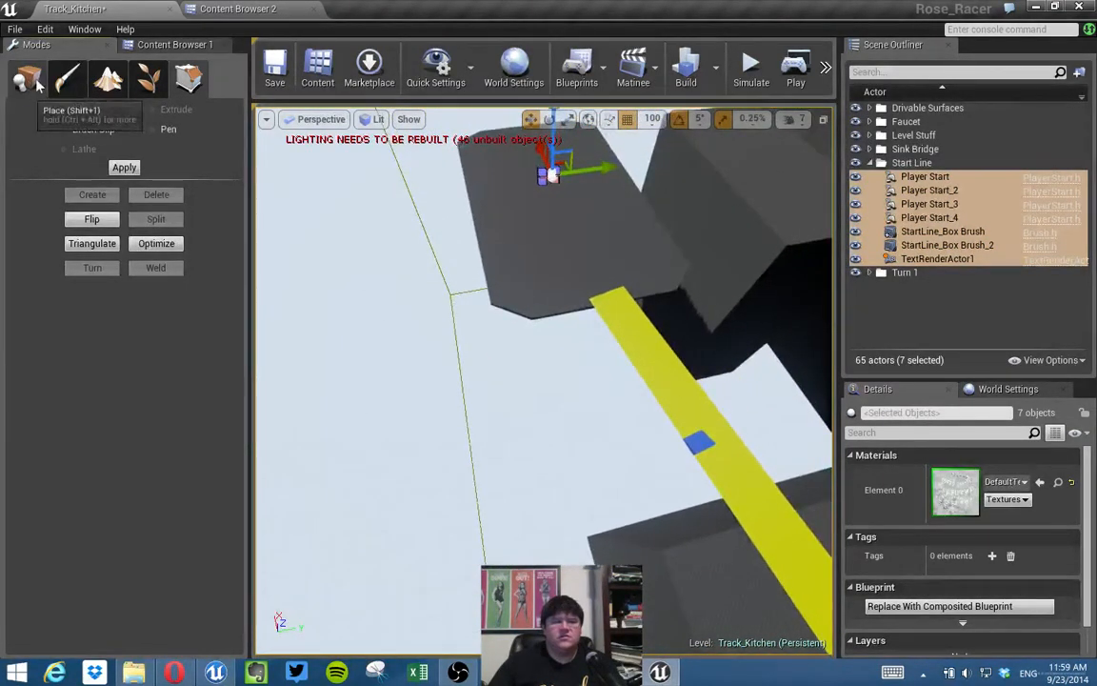
# Switch to Place mode, select the table brush and add all seven Start Line actors to the selection.
pyautogui.click(27, 78)
pyautogui.click(496, 236)
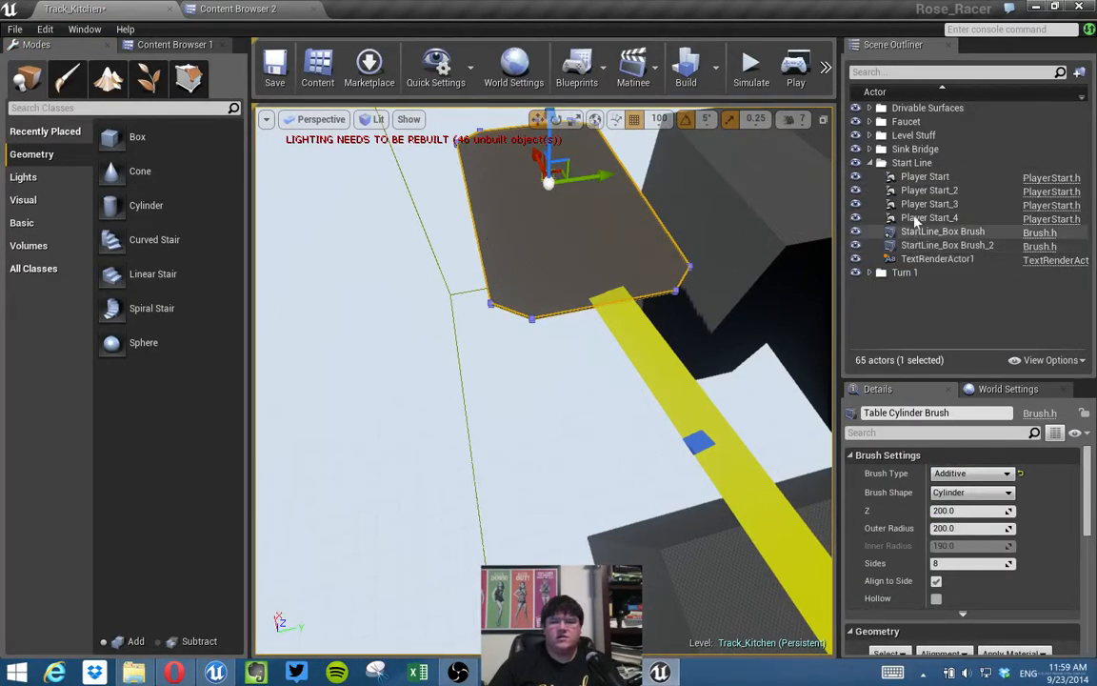
pyautogui.keyDown('ctrl'); pyautogui.click(924, 177); pyautogui.keyUp('ctrl')
pyautogui.keyDown('ctrl'); pyautogui.click(920, 190); pyautogui.keyUp('ctrl')
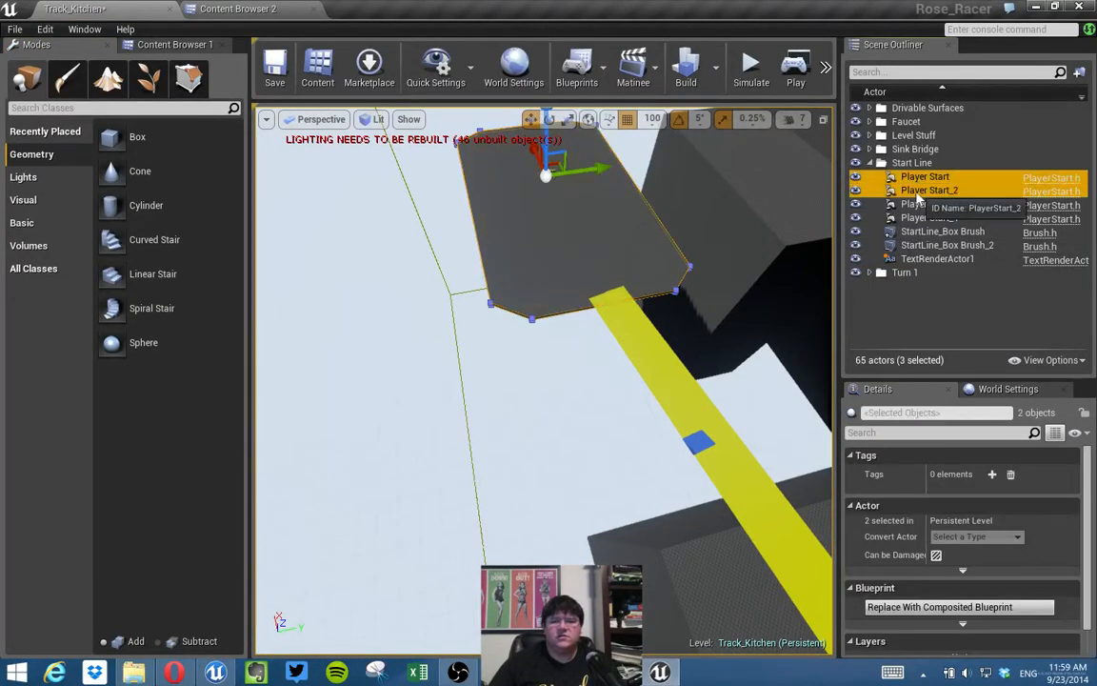
pyautogui.keyDown('ctrl'); pyautogui.click(920, 204); pyautogui.keyUp('ctrl')
pyautogui.keyDown('ctrl'); pyautogui.click(919, 218); pyautogui.keyUp('ctrl')
pyautogui.keyDown('ctrl'); pyautogui.click(920, 232); pyautogui.keyUp('ctrl')
pyautogui.keyDown('ctrl'); pyautogui.click(917, 245); pyautogui.keyUp('ctrl')
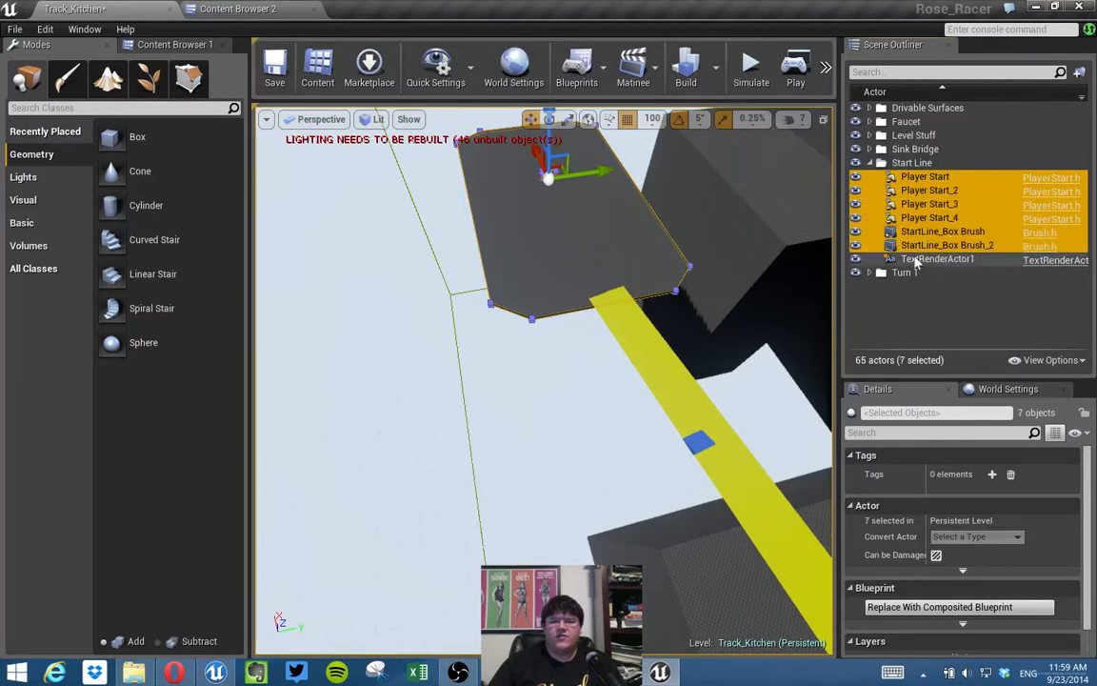
pyautogui.keyDown('ctrl'); pyautogui.click(917, 259); pyautogui.keyUp('ctrl')
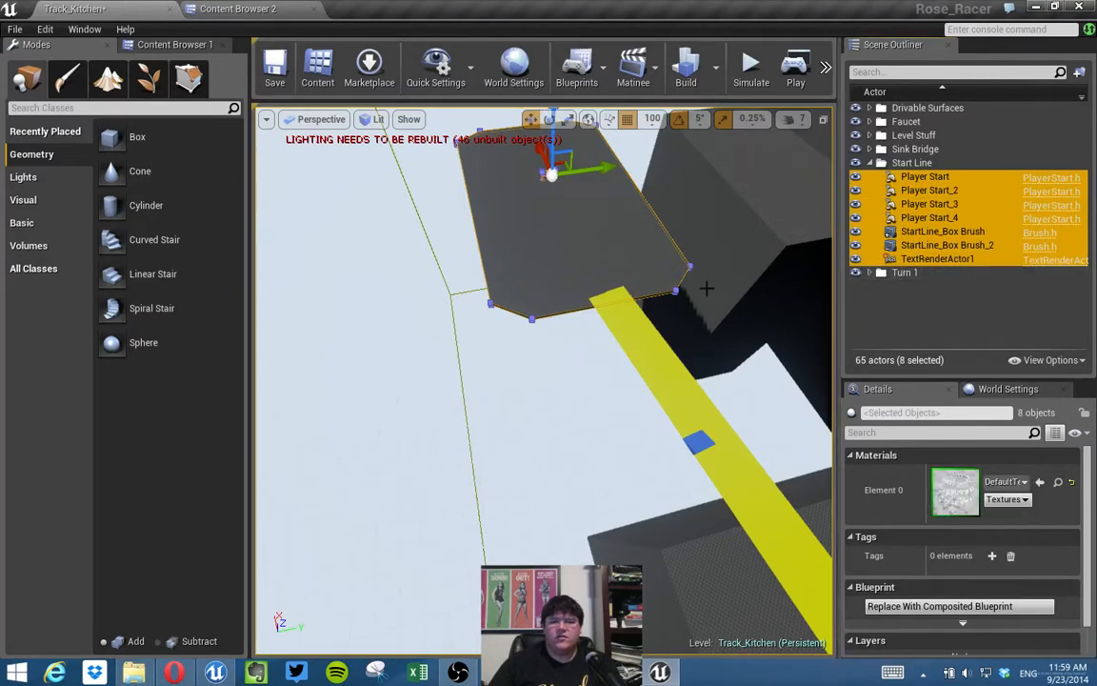
# Expand the Turn 1 folder and add its ramp, left turn and straight track pieces to the selection.
pyautogui.click(869, 273)
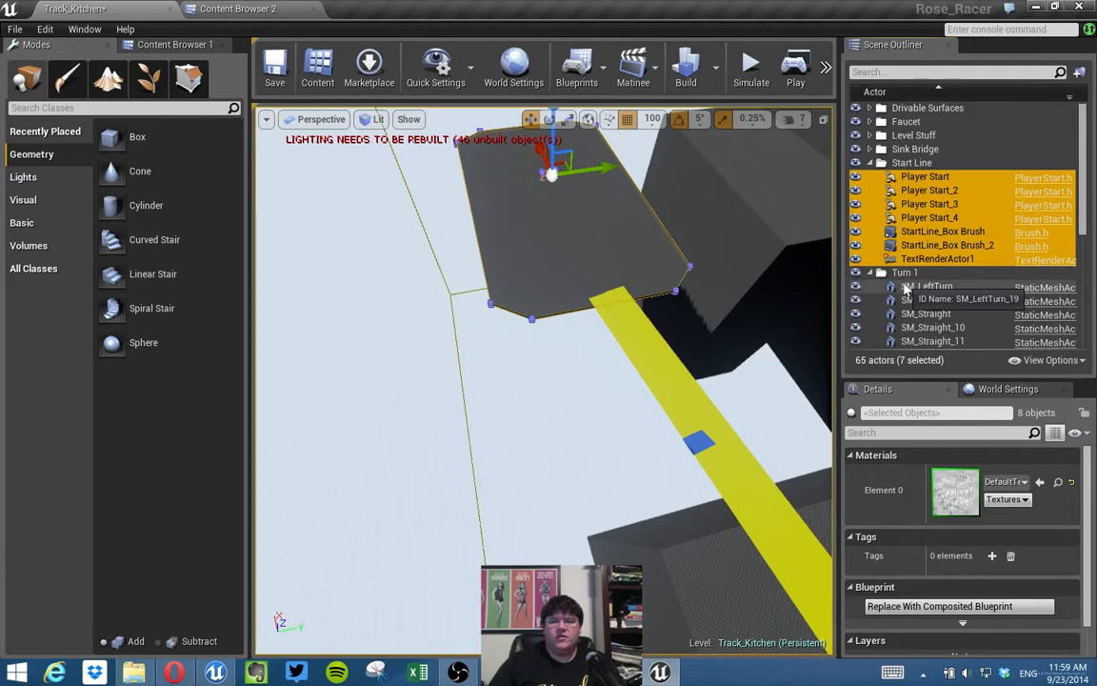
pyautogui.scroll(-6, 915, 295)
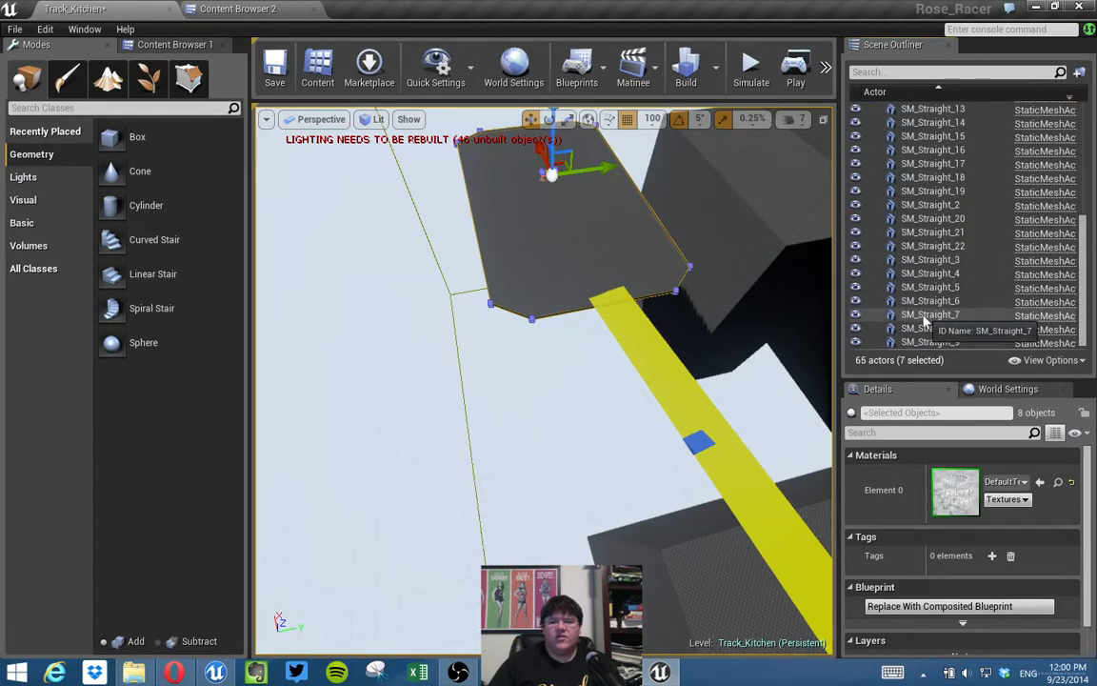
pyautogui.keyDown('shift'); pyautogui.click(938, 320); pyautogui.keyUp('shift')
pyautogui.scroll(2, 938, 311)
pyautogui.scroll(4, 939, 310)
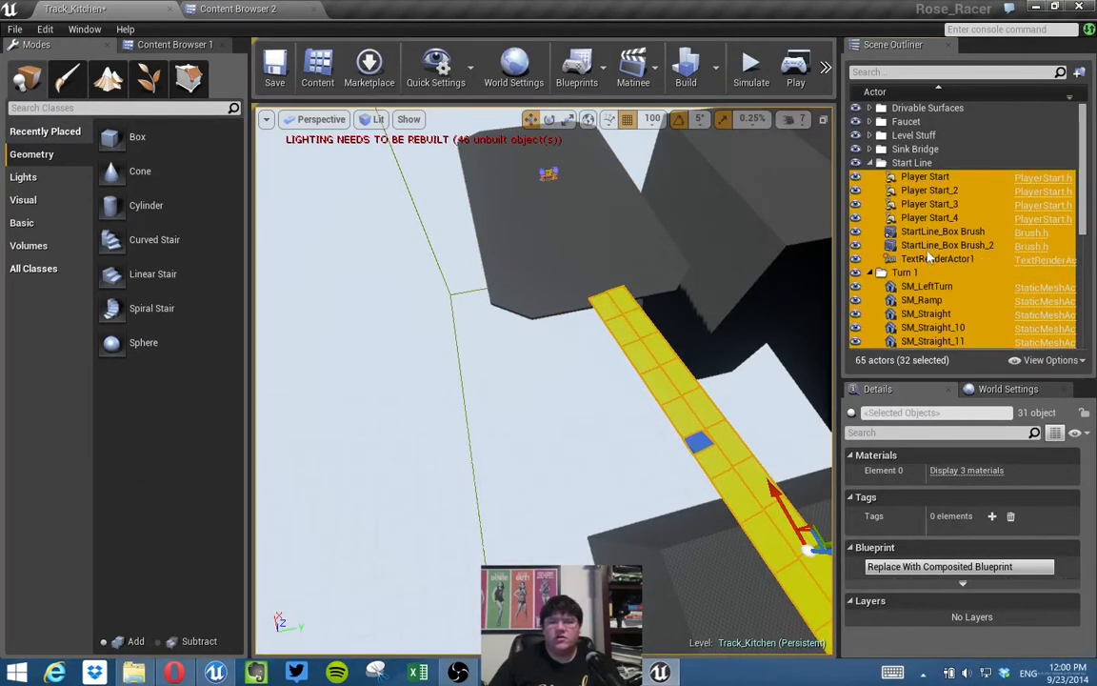
# Restore the multi-selection after the folder mis-selection and add the Table Cylinder Brush from Drivable Surfaces to it.
pyautogui.click(869, 110)
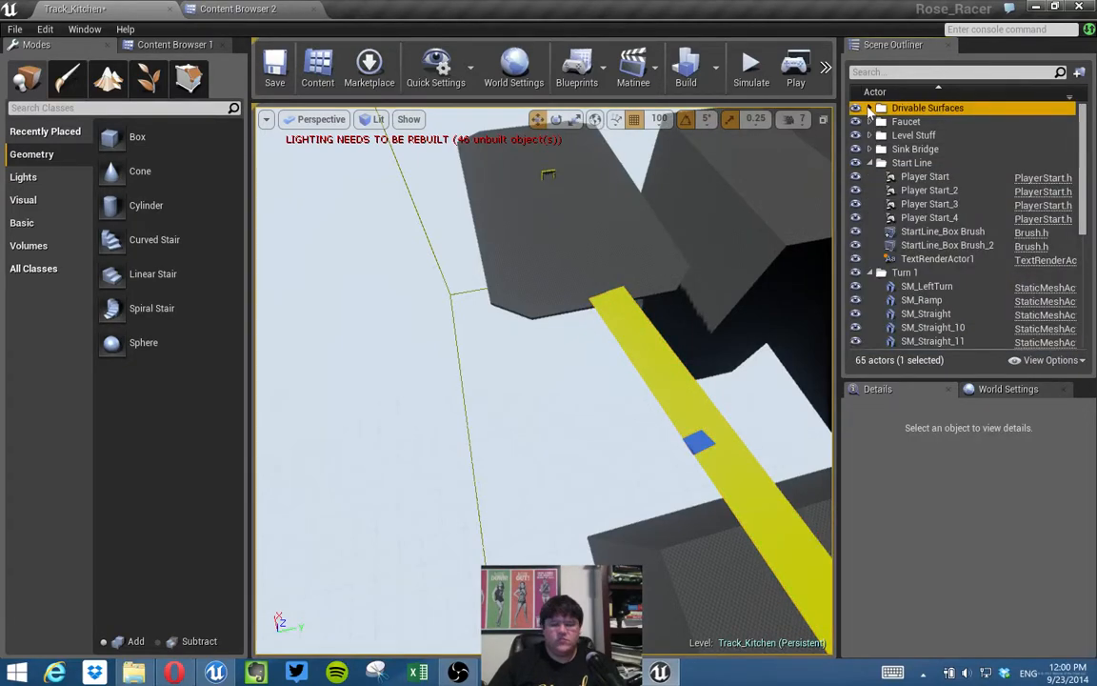
pyautogui.hotkey('ctrl', 'z')
pyautogui.click(869, 108)
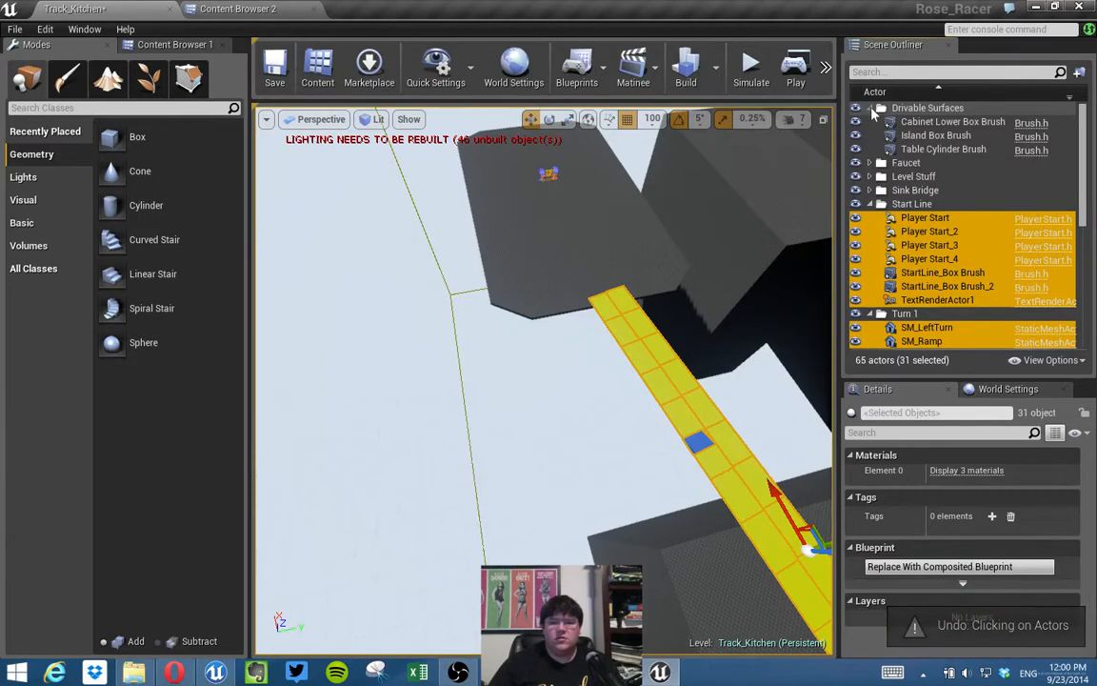
pyautogui.keyDown('ctrl'); pyautogui.click(926, 150); pyautogui.keyUp('ctrl')
pyautogui.press('f')
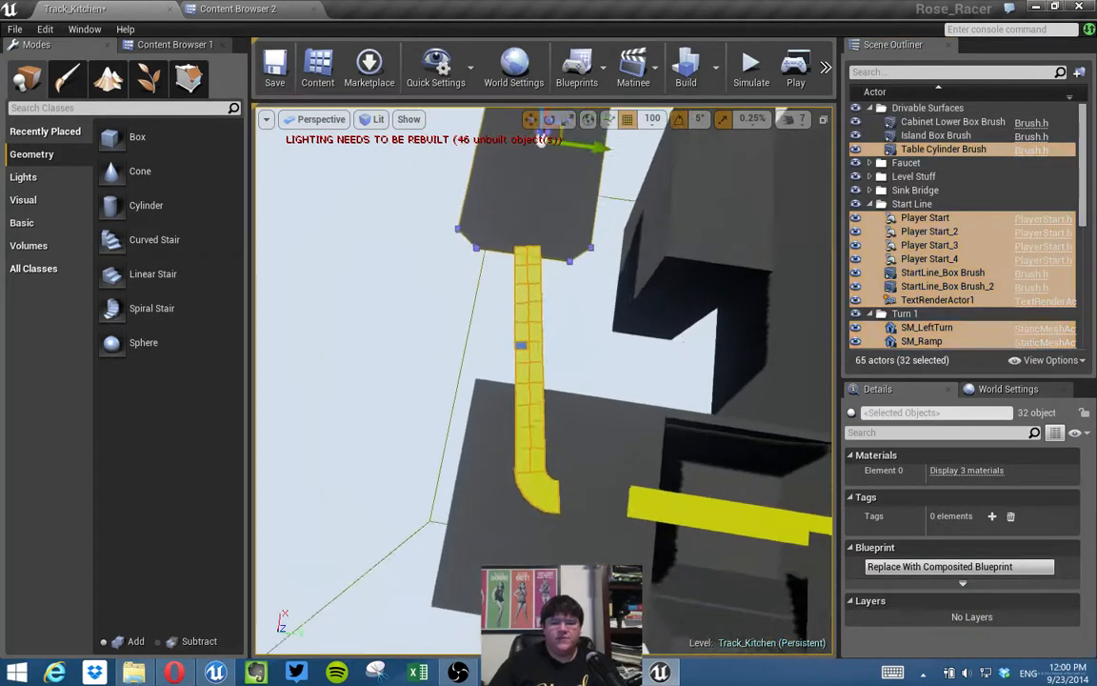
# Move the selected table, start line and Turn 1 track slightly along X and along negative Y, past the counter's end.
pyautogui.moveTo(589, 233); pyautogui.dragTo(541, 238)
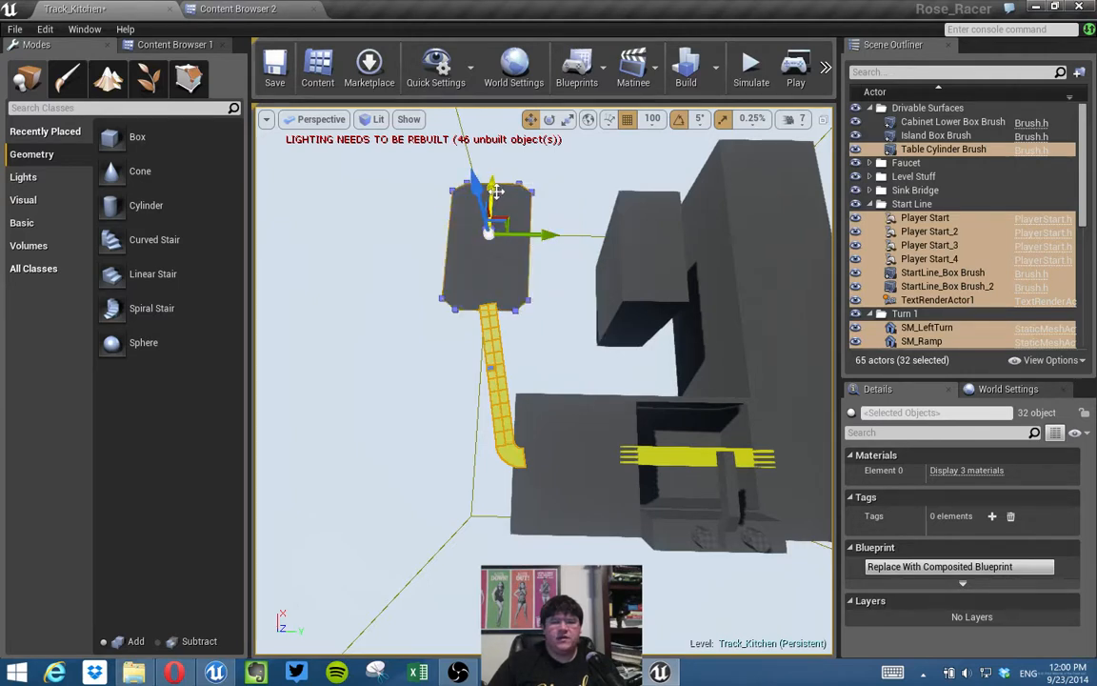
pyautogui.moveTo(491, 187); pyautogui.dragTo(489, 187)
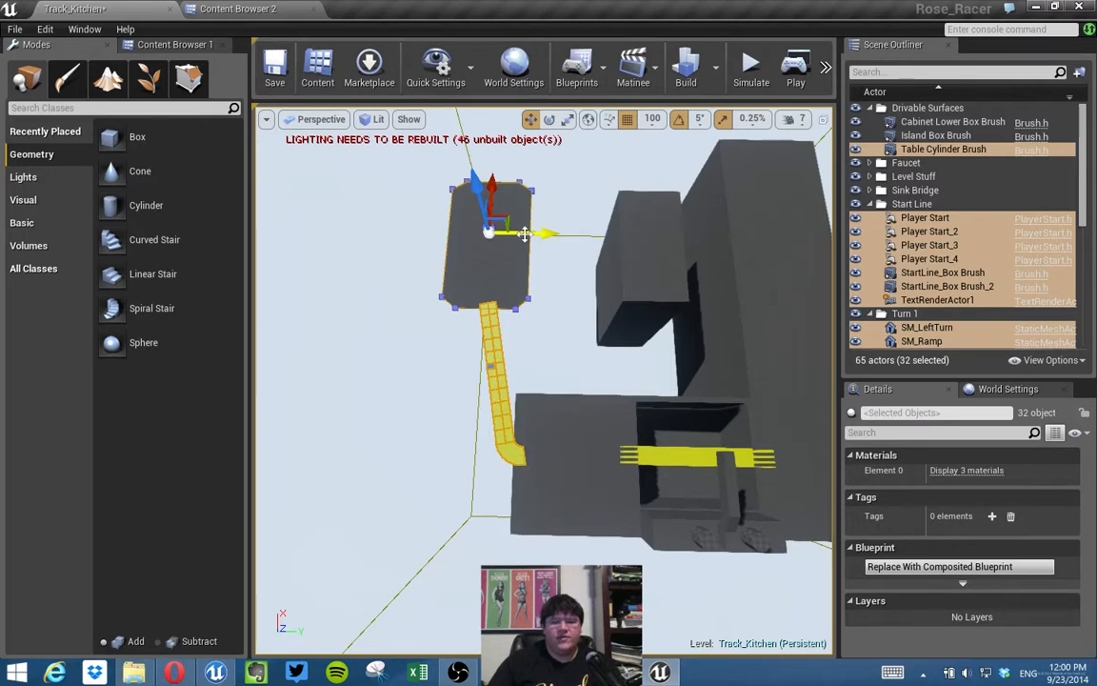
pyautogui.moveTo(540, 233); pyautogui.dragTo(518, 238)
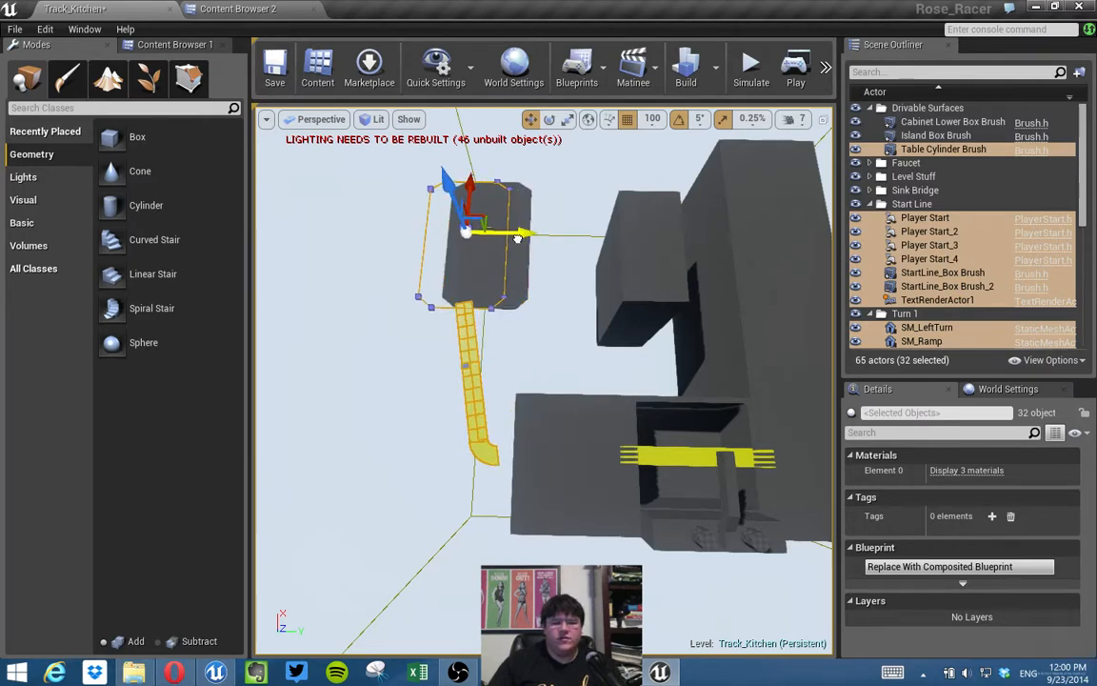
pyautogui.moveTo(523, 235); pyautogui.dragTo(529, 235)
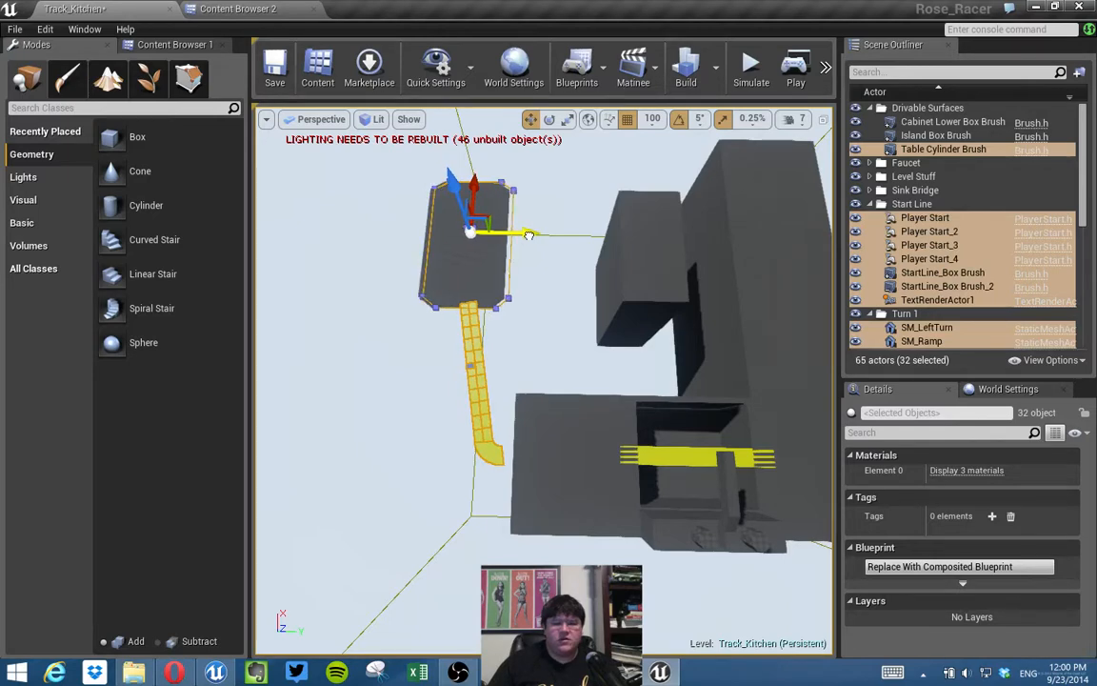
# In geometry editing, pull the Cabinet Lower Box Brush's end face outward along negative Y until the counter lies beneath the left turn.
pyautogui.moveTo(610, 300)
pyautogui.mouseDown(button='right')
pyautogui.moveTo(667, 247)
pyautogui.moveTo(690, 262)
pyautogui.moveTo(695, 296)
pyautogui.moveTo(762, 347)
pyautogui.moveTo(573, 304)
pyautogui.mouseUp(button='right')
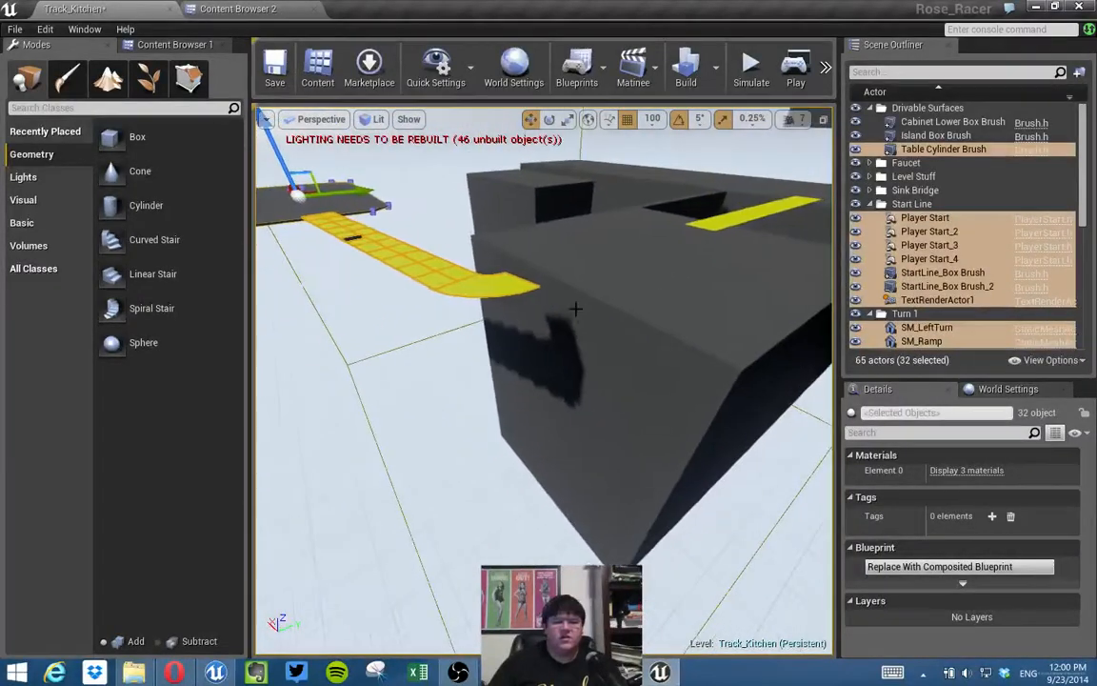
pyautogui.click(579, 315)
pyautogui.click(188, 78)
pyautogui.click(541, 351)
pyautogui.moveTo(541, 350)
pyautogui.mouseDown(button='right')
pyautogui.moveTo(514, 400)
pyautogui.moveTo(631, 351)
pyautogui.moveTo(596, 343)
pyautogui.moveTo(686, 350)
pyautogui.mouseUp(button='right')
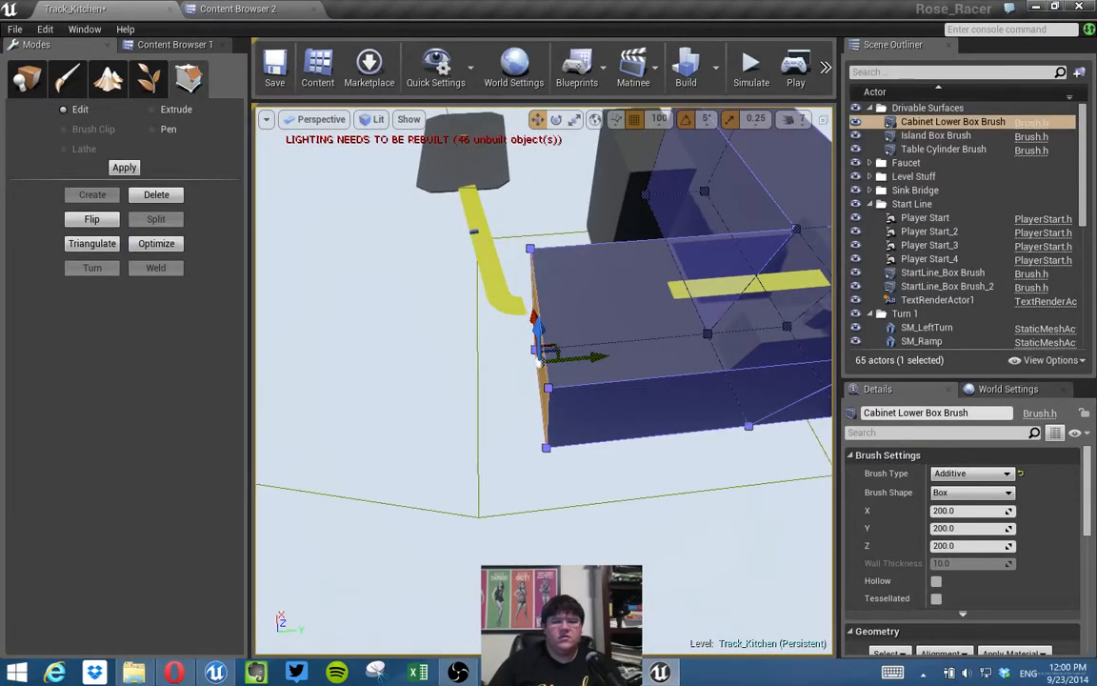
pyautogui.moveTo(540, 362); pyautogui.dragTo(564, 359, button='right')
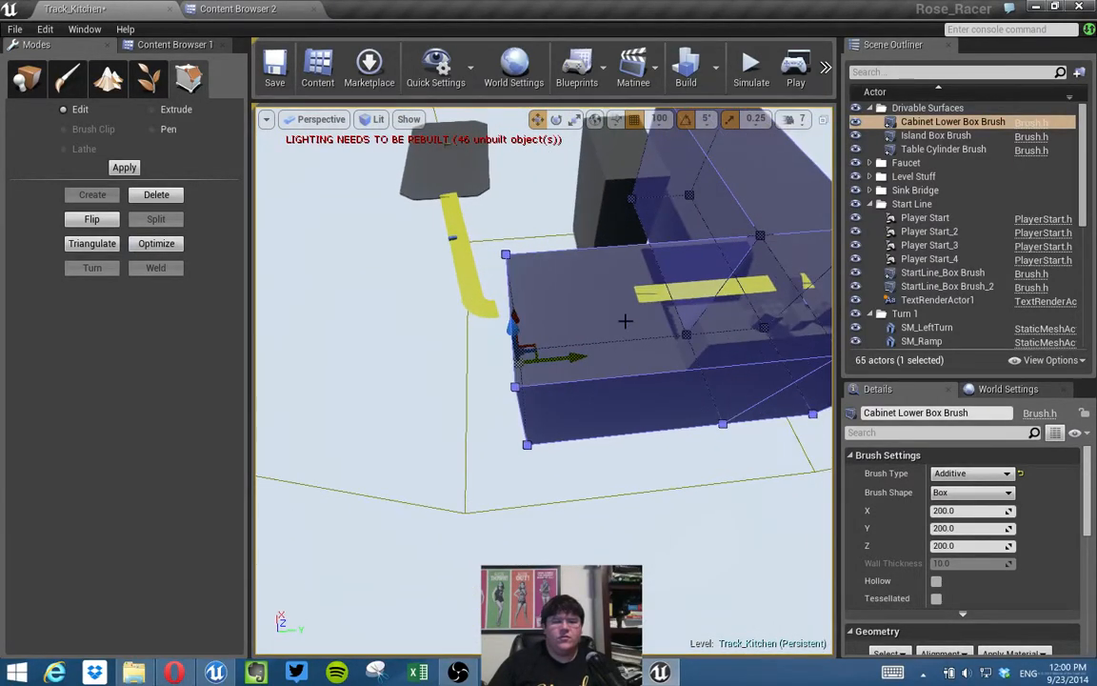
pyautogui.moveTo(575, 357)
pyautogui.mouseDown()
pyautogui.moveTo(528, 365)
pyautogui.moveTo(514, 345)
pyautogui.mouseUp()
pyautogui.moveTo(514, 332); pyautogui.dragTo(647, 338, button='right')
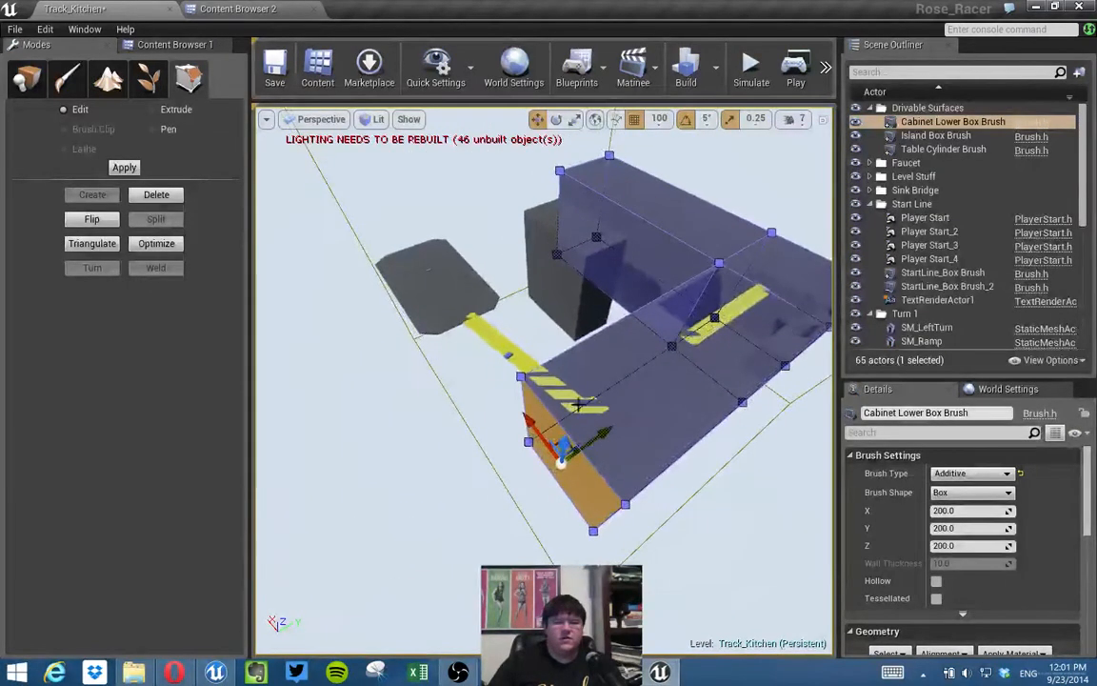
pyautogui.moveTo(604, 434); pyautogui.dragTo(600, 438)
pyautogui.moveTo(600, 438)
pyautogui.mouseDown(button='right')
pyautogui.moveTo(629, 453)
pyautogui.moveTo(600, 440)
pyautogui.mouseUp(button='right')
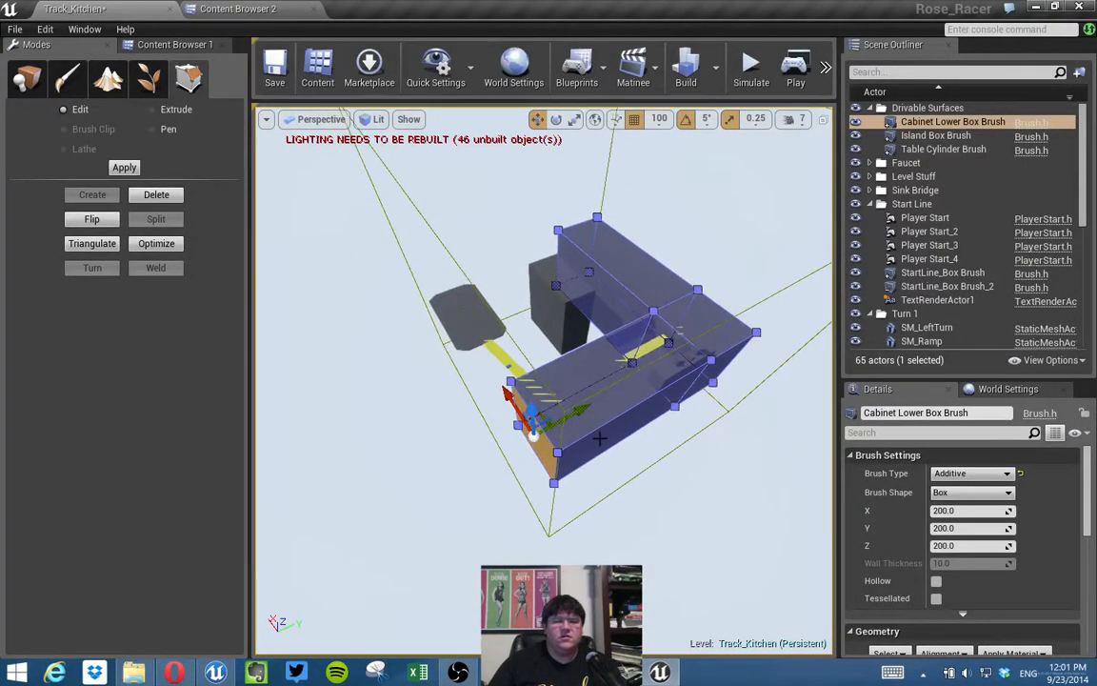
# Pull the side face of LightmassImportanceVolume1 nearest the table outward along negative Y.
pyautogui.click(515, 341)
pyautogui.click(507, 344)
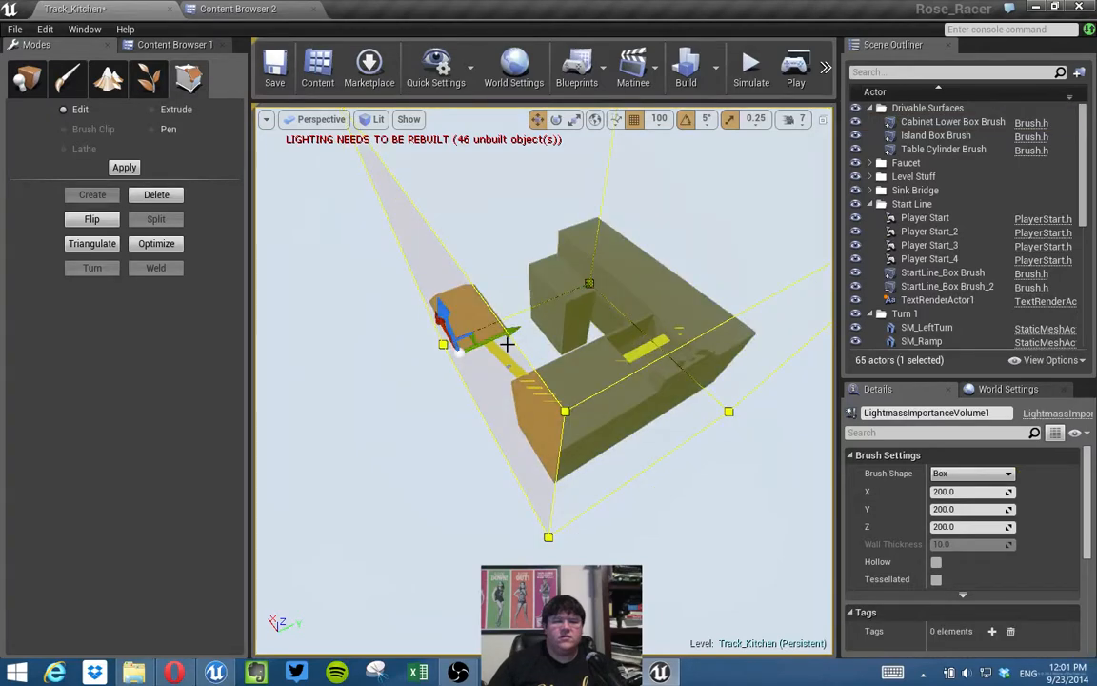
pyautogui.moveTo(510, 331); pyautogui.dragTo(485, 333)
# Select the SM_LeftTurn track piece on the counter and switch the transform gizmo to local space.
pyautogui.moveTo(551, 319)
pyautogui.mouseDown(button='right')
pyautogui.moveTo(638, 310)
pyautogui.moveTo(619, 282)
pyautogui.moveTo(466, 301)
pyautogui.moveTo(491, 333)
pyautogui.moveTo(548, 303)
pyautogui.moveTo(595, 311)
pyautogui.moveTo(671, 245)
pyautogui.moveTo(682, 250)
pyautogui.mouseUp(button='right')
pyautogui.press('w')
pyautogui.press('d')
pyautogui.press('a')
pyautogui.press('w')
pyautogui.press('d')
pyautogui.press('s')
pyautogui.press('w')
pyautogui.press('a')
pyautogui.press('w')
pyautogui.moveTo(473, 321); pyautogui.dragTo(473, 321, button='right')
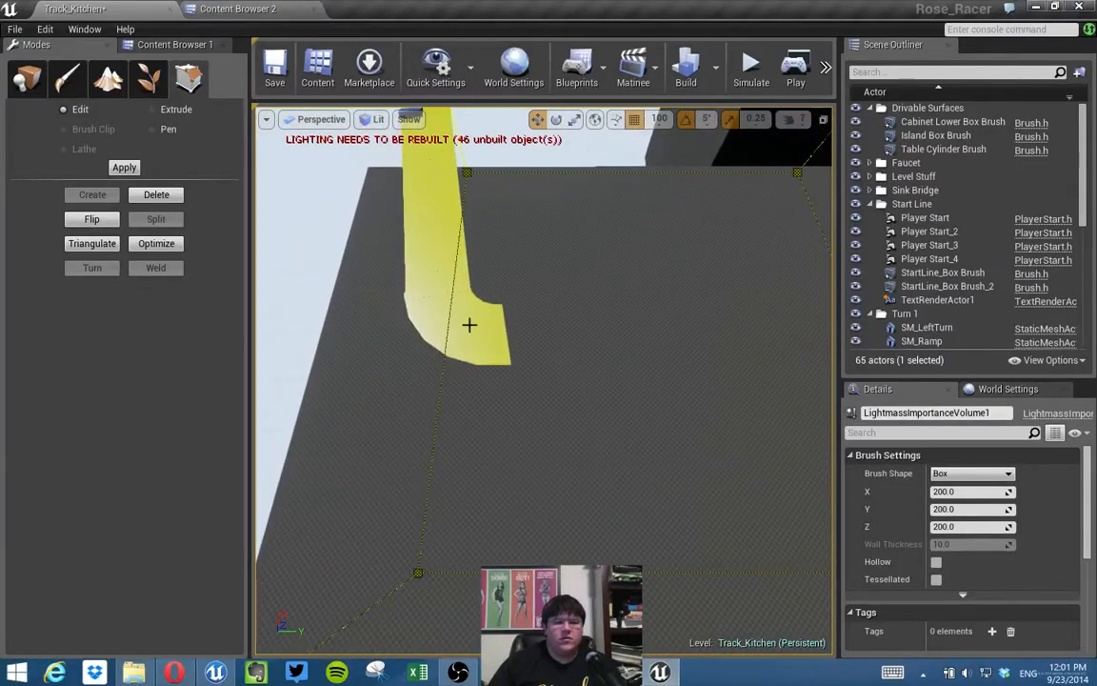
pyautogui.click(469, 326)
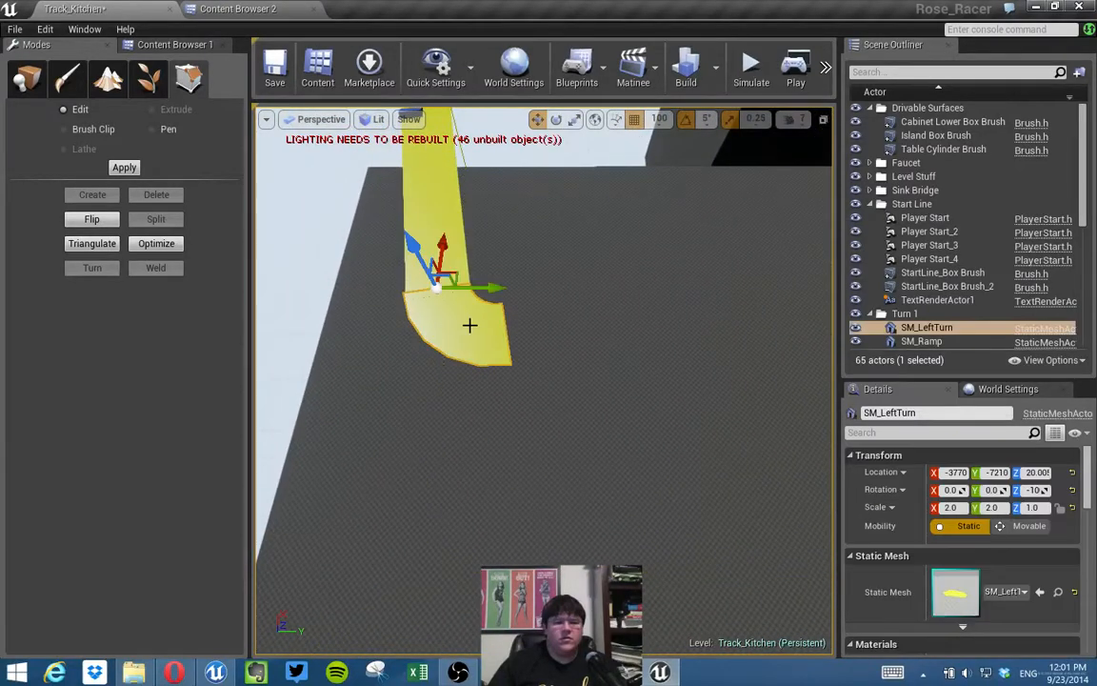
pyautogui.click(595, 119)
pyautogui.press('Right')
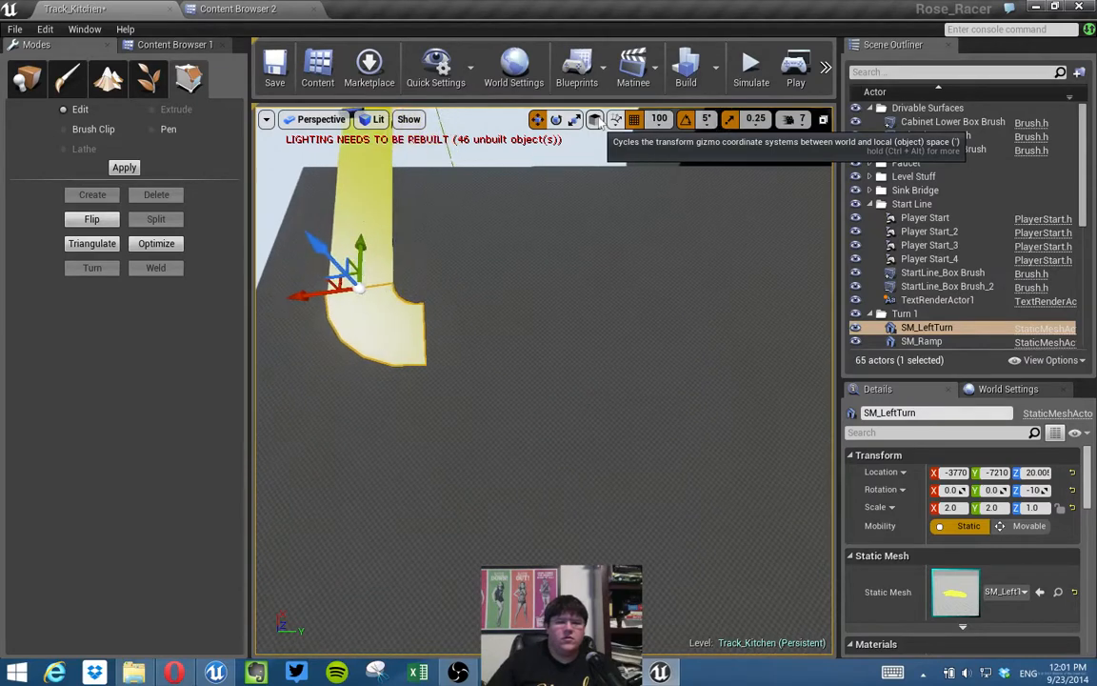
# Add an SM_LeftTurn piece on the counter near the end of the sink bridge track and drop it onto the surface.
pyautogui.press('Left')
pyautogui.moveTo(355, 298); pyautogui.dragTo(357, 297)
pyautogui.moveTo(543, 381); pyautogui.dragTo(724, 395, button='right')
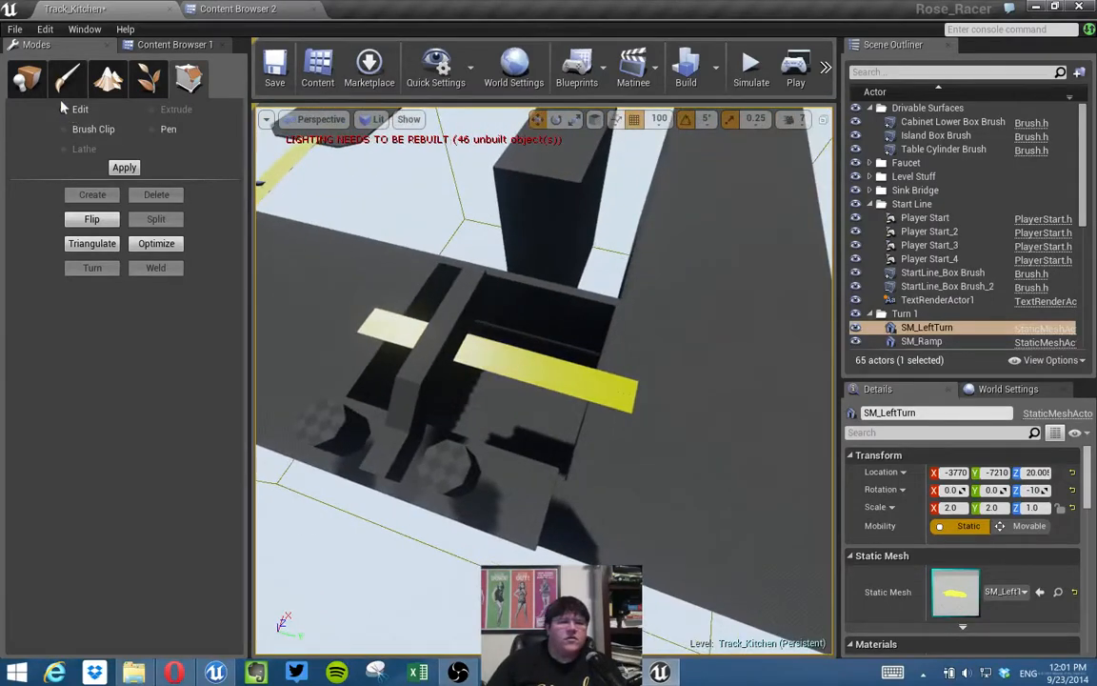
pyautogui.click(27, 79)
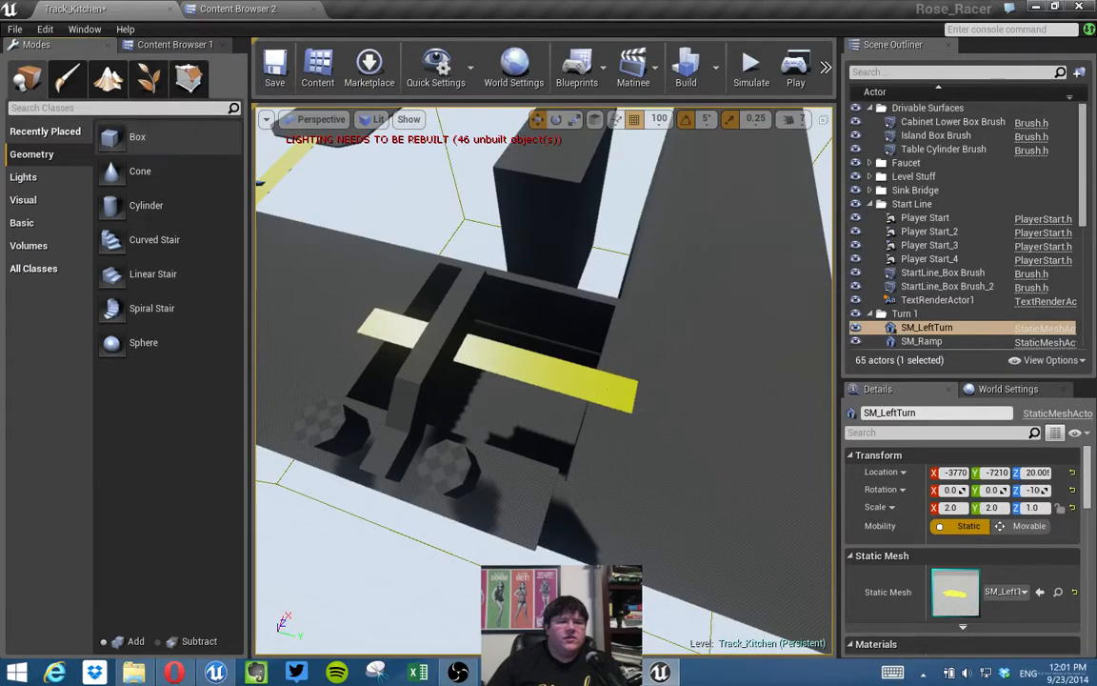
pyautogui.click(150, 46)
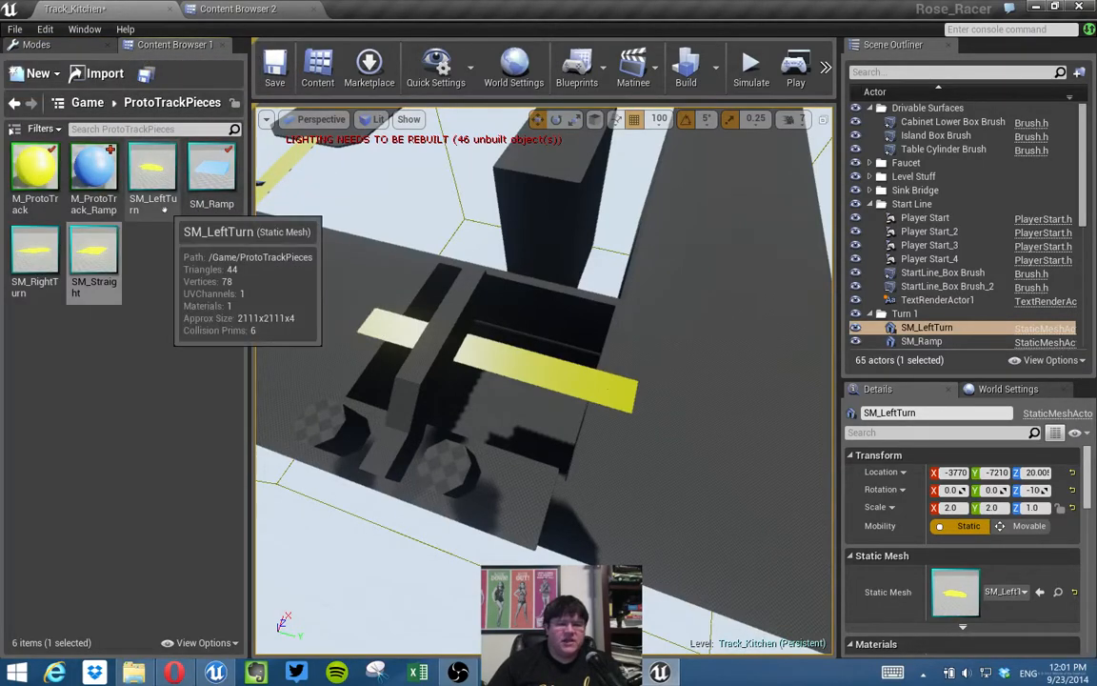
pyautogui.moveTo(152, 173); pyautogui.dragTo(659, 421)
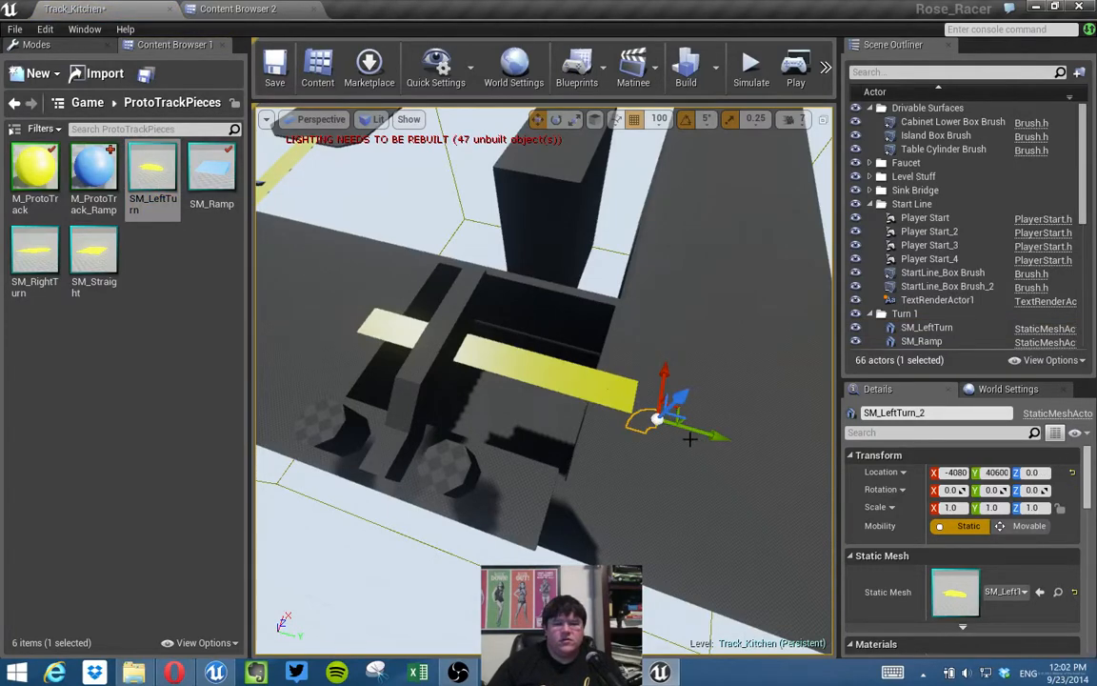
pyautogui.press('f')
pyautogui.moveTo(540, 424); pyautogui.dragTo(539, 406)
pyautogui.press('End')
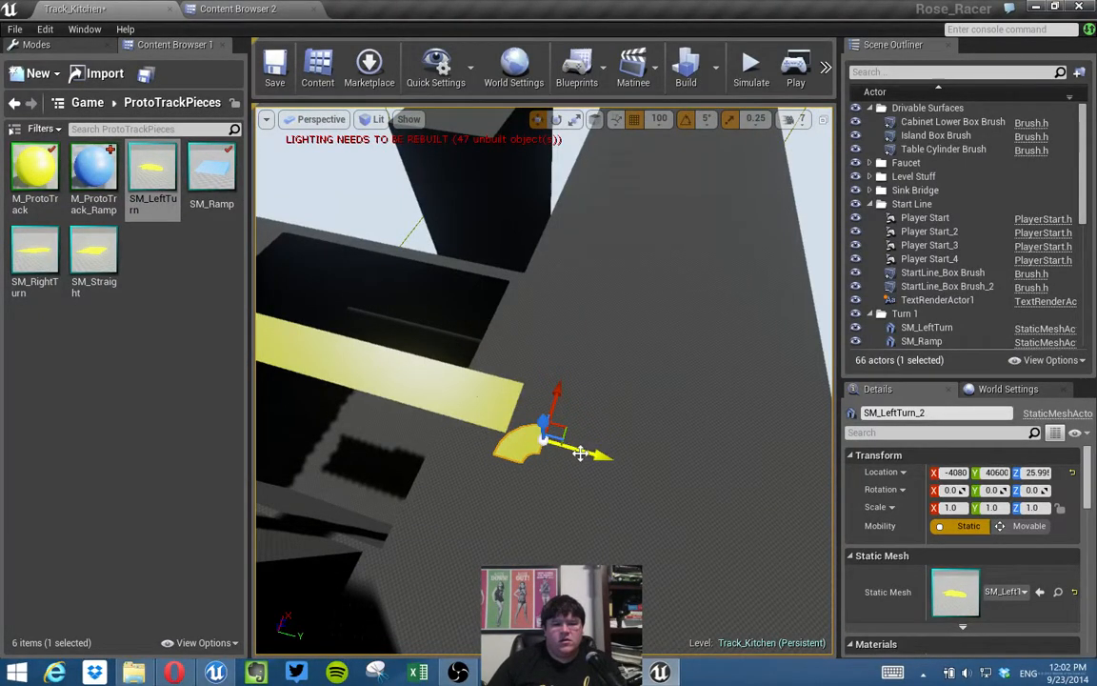
# Rotate the new left turn piece by -180 degrees about its vertical axis.
pyautogui.press('e')
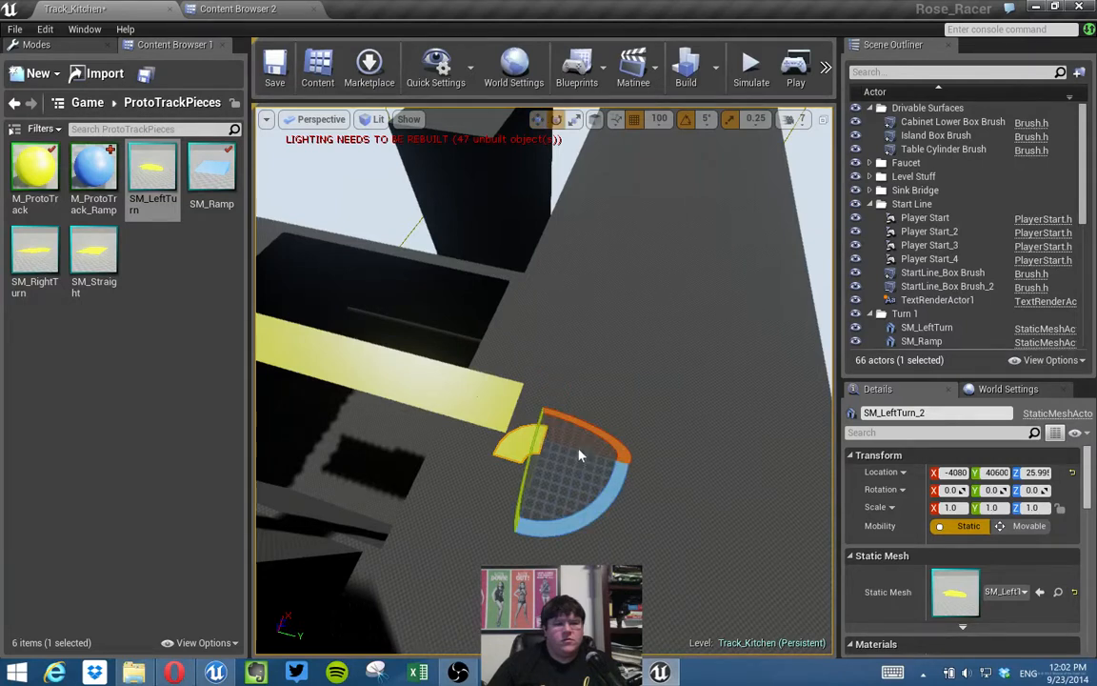
pyautogui.moveTo(598, 509); pyautogui.dragTo(519, 529)
pyautogui.moveTo(462, 432); pyautogui.dragTo(566, 366)
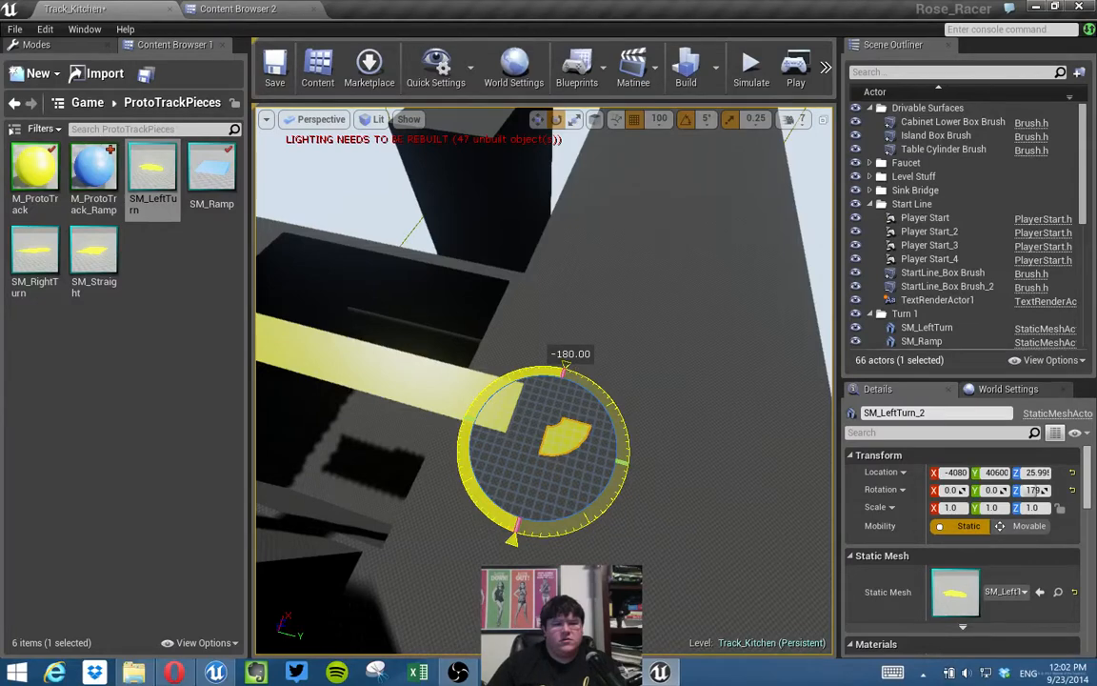
pyautogui.moveTo(566, 365); pyautogui.dragTo(574, 515)
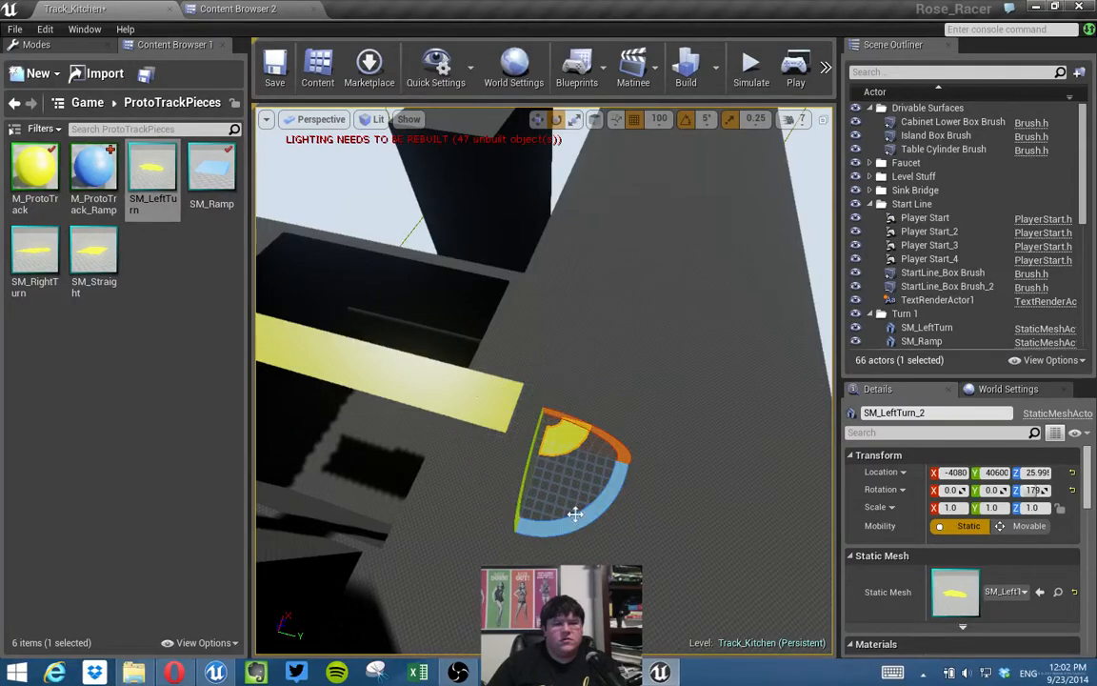
# Move the left turn to the end of the bridge track and set its X and Y scale to 2.
pyautogui.press('w')
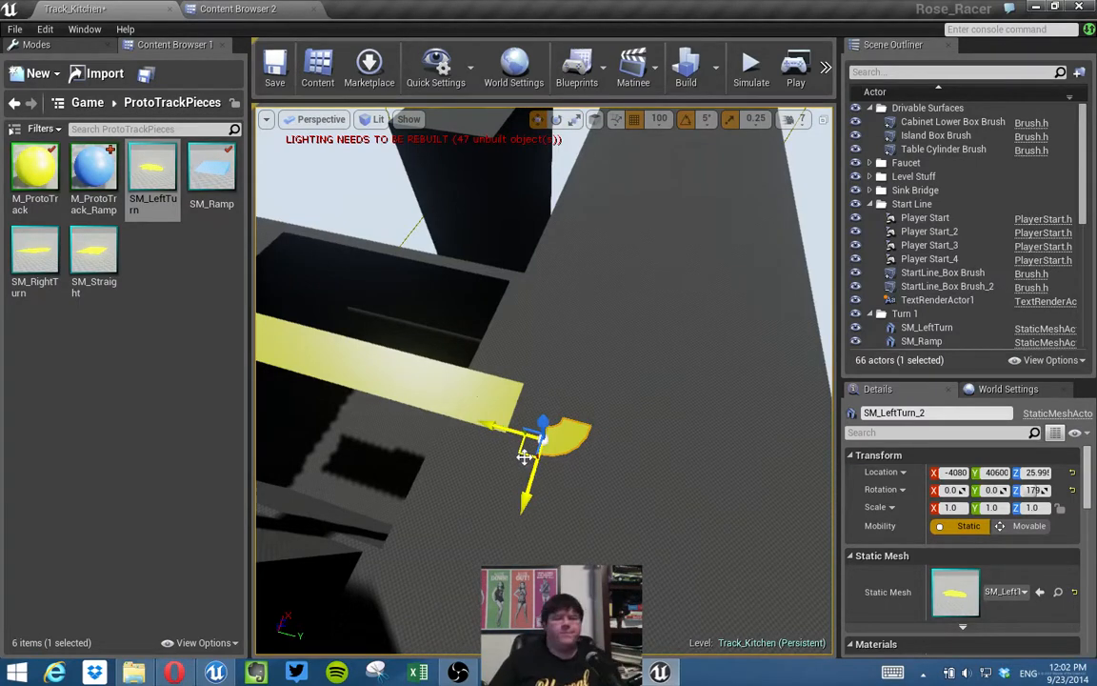
pyautogui.moveTo(525, 456); pyautogui.dragTo(498, 424)
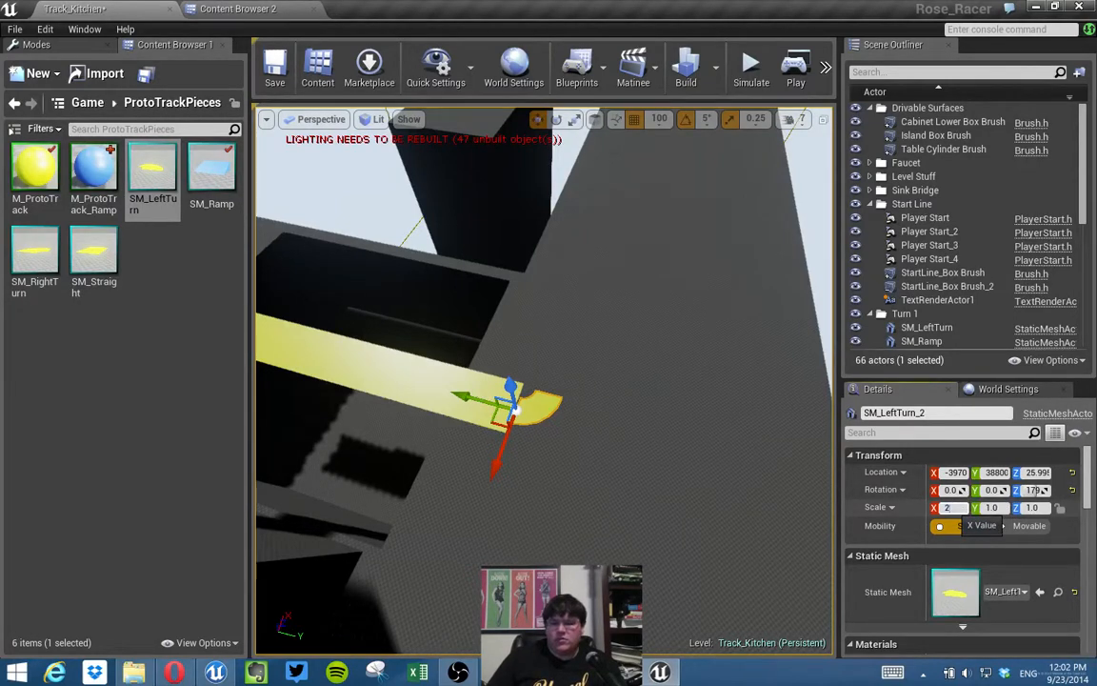
pyautogui.press('Tab')
pyautogui.write('2')
pyautogui.press('Tab')
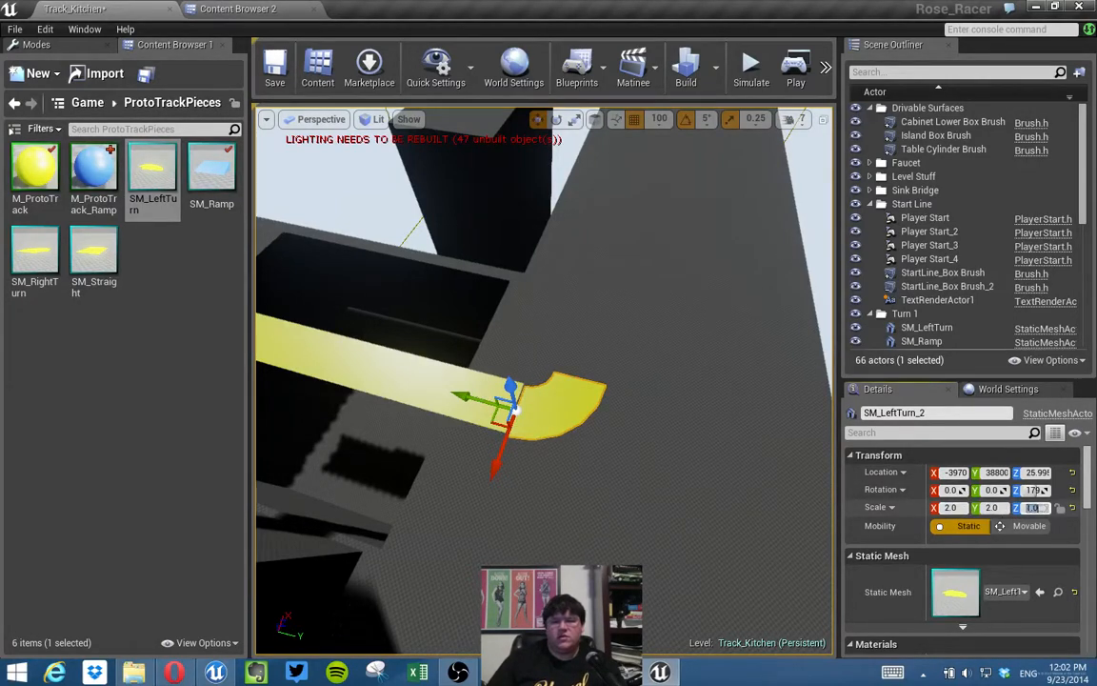
# Align the scaled left turn with the straight track's edges and close the gap at the joint.
pyautogui.moveTo(657, 316); pyautogui.dragTo(572, 291, button='right')
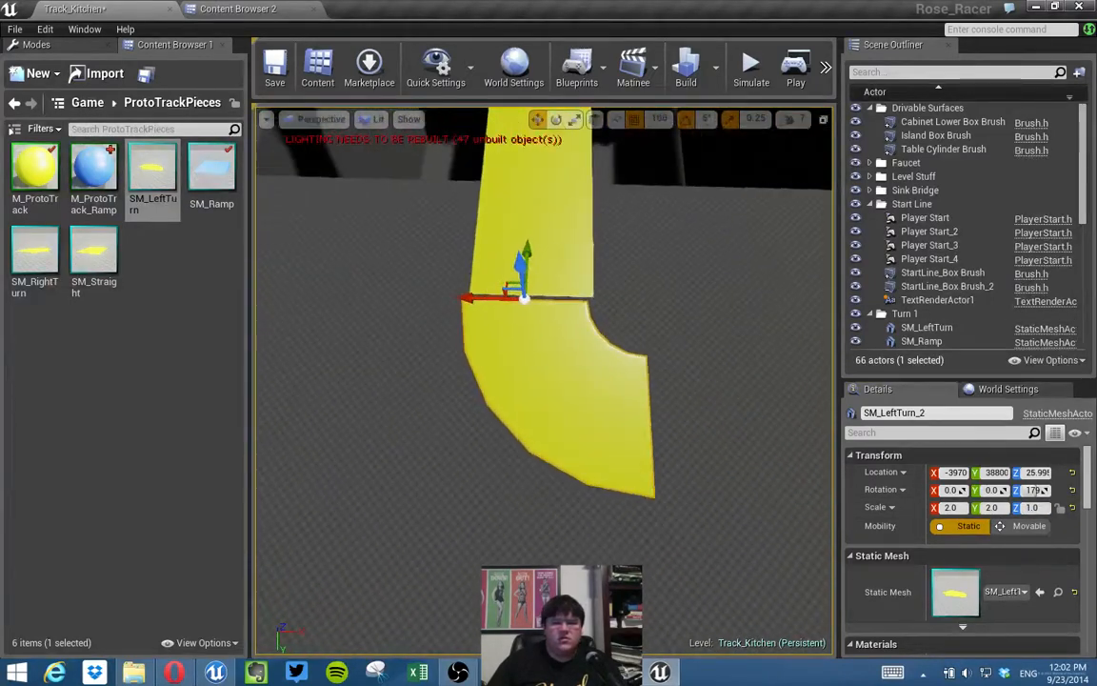
pyautogui.moveTo(470, 301); pyautogui.dragTo(478, 301)
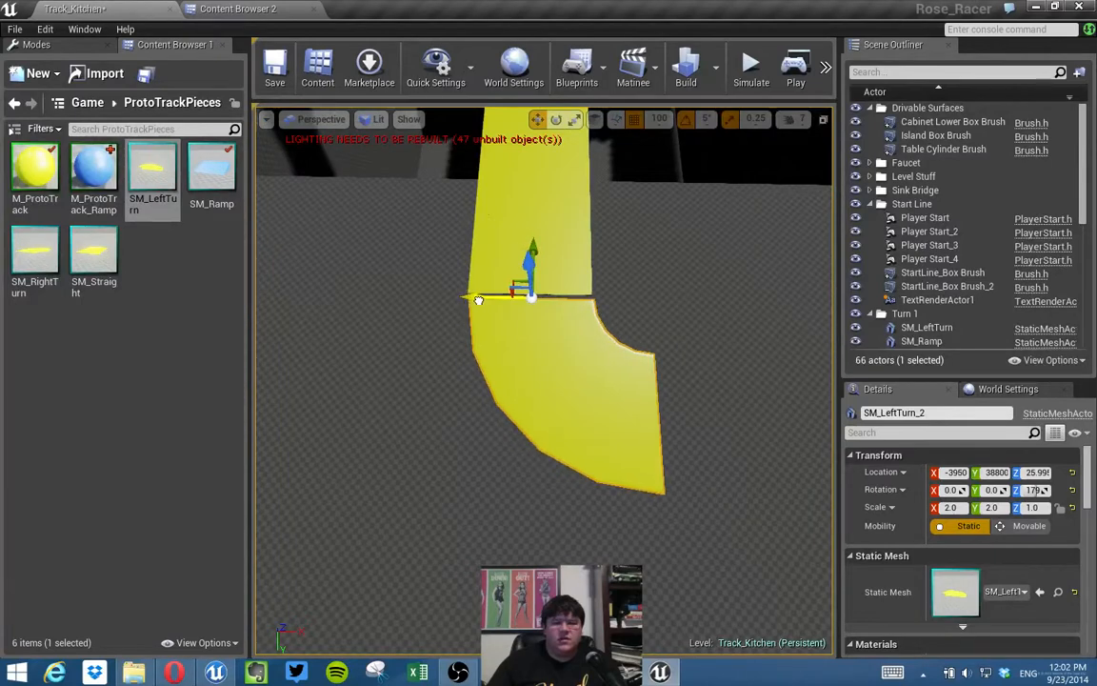
pyautogui.moveTo(532, 252); pyautogui.dragTo(533, 247)
pyautogui.moveTo(621, 244); pyautogui.dragTo(776, 238, button='right')
pyautogui.moveTo(541, 323)
pyautogui.mouseDown(button='right')
pyautogui.moveTo(572, 391)
pyautogui.moveTo(541, 323)
pyautogui.mouseUp(button='right')
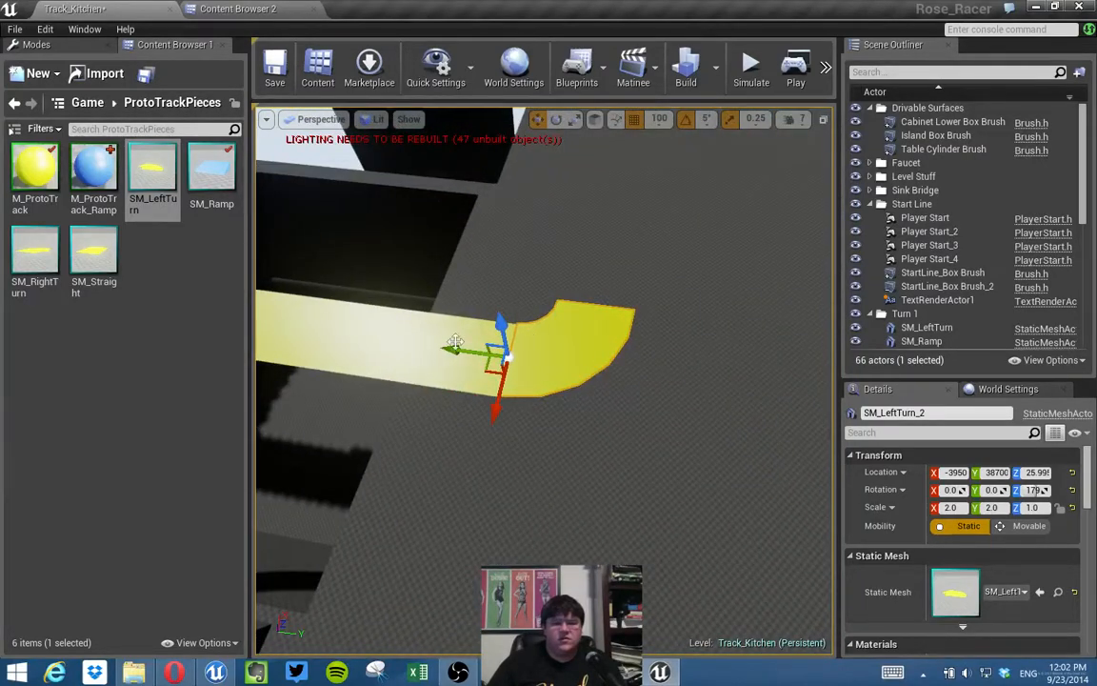
# Move the left turn away from the track and duplicate the last two straight pieces to extend the track's end.
pyautogui.moveTo(443, 346); pyautogui.dragTo(641, 374)
pyautogui.click(485, 358)
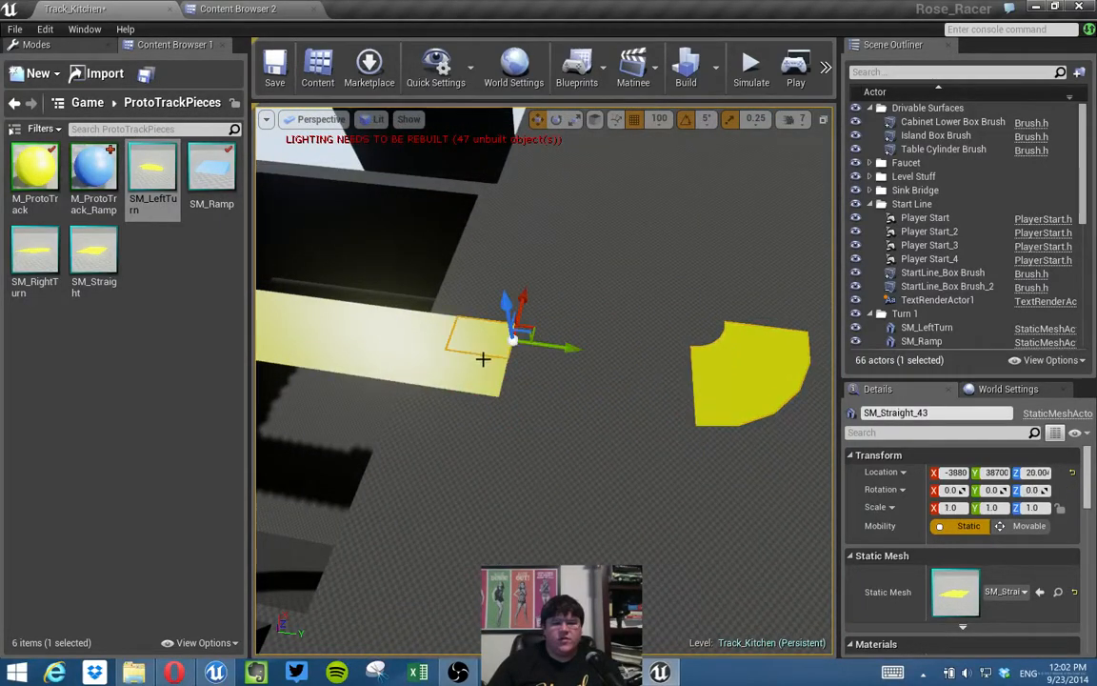
pyautogui.keyDown('ctrl'); pyautogui.click(481, 372); pyautogui.keyUp('ctrl')
pyautogui.keyDown('alt'); pyautogui.moveTo(544, 385); pyautogui.dragTo(629, 395); pyautogui.keyUp('alt')
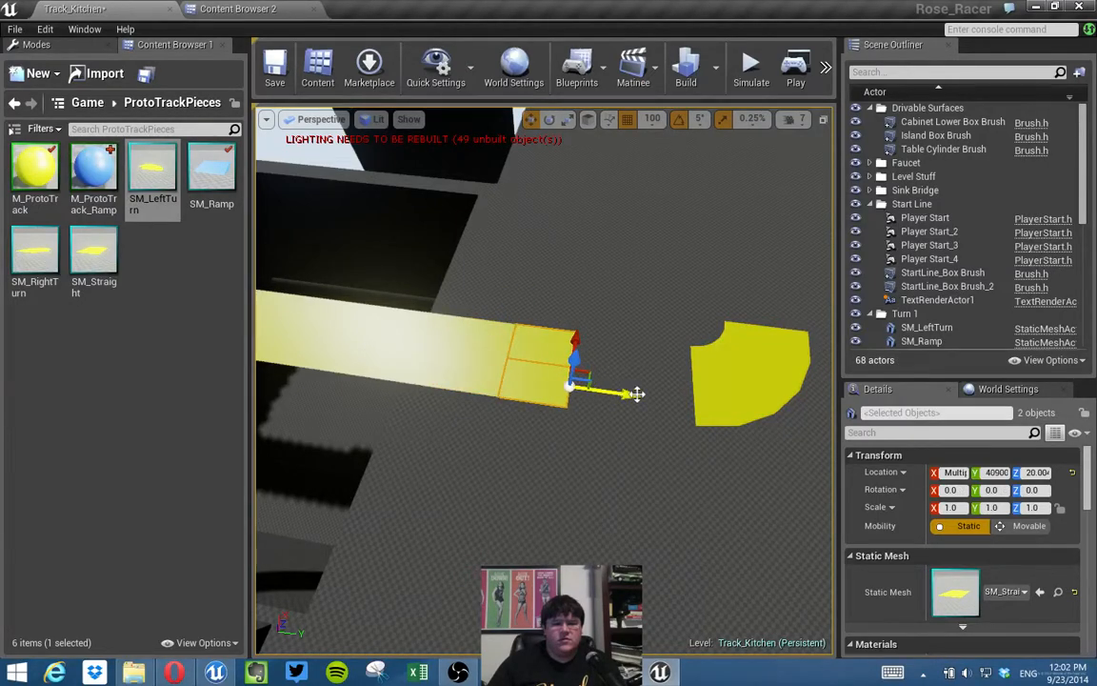
# Move the left turn back against the end of the extended straight track and align it sideways.
pyautogui.click(730, 386)
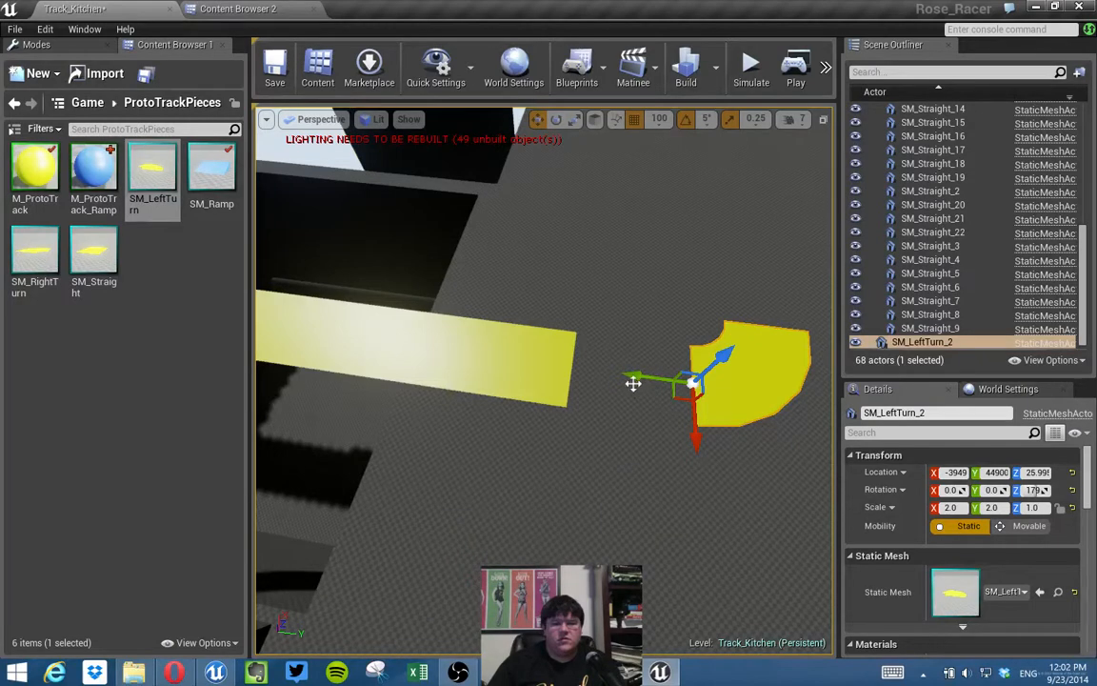
pyautogui.moveTo(638, 377); pyautogui.dragTo(519, 361)
pyautogui.press('f')
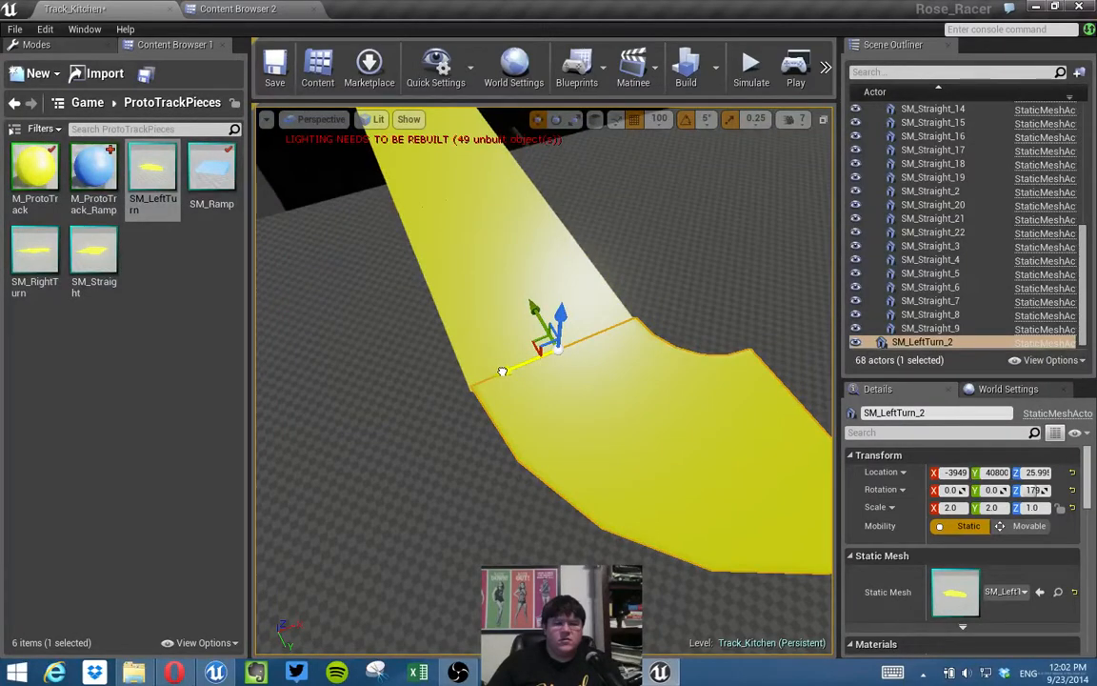
pyautogui.moveTo(498, 374); pyautogui.dragTo(505, 372)
# Set the position grid snap to 50 and nudge the left turn sideways to match the straight track's edges.
pyautogui.click(665, 130)
pyautogui.click(660, 119)
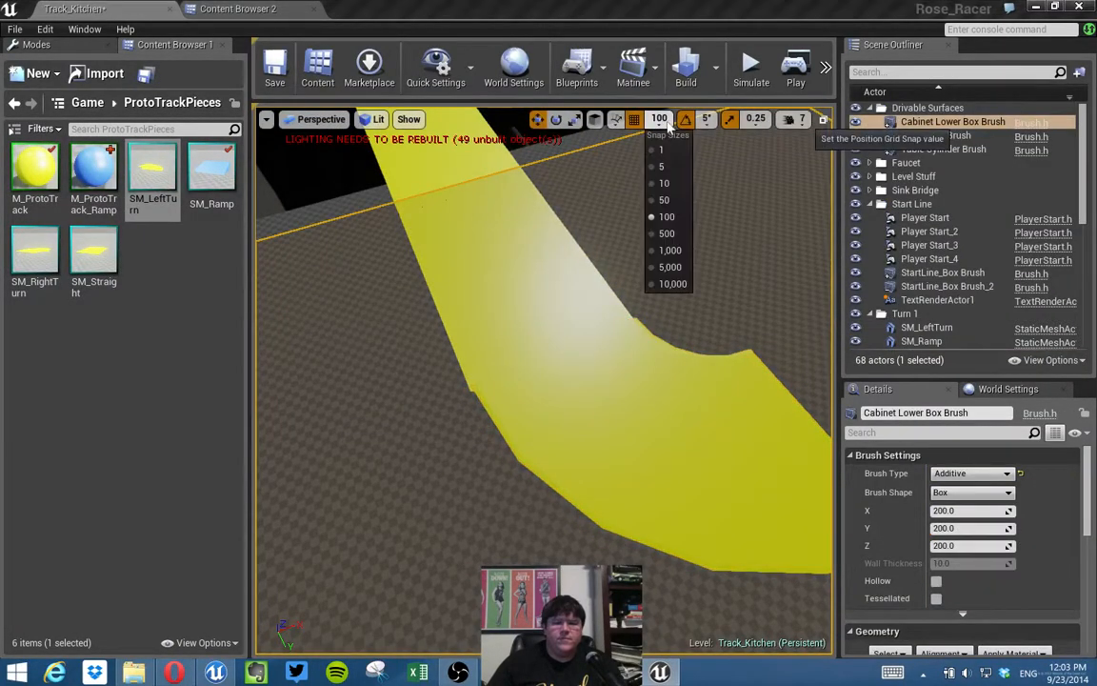
pyautogui.click(680, 201)
pyautogui.click(550, 384)
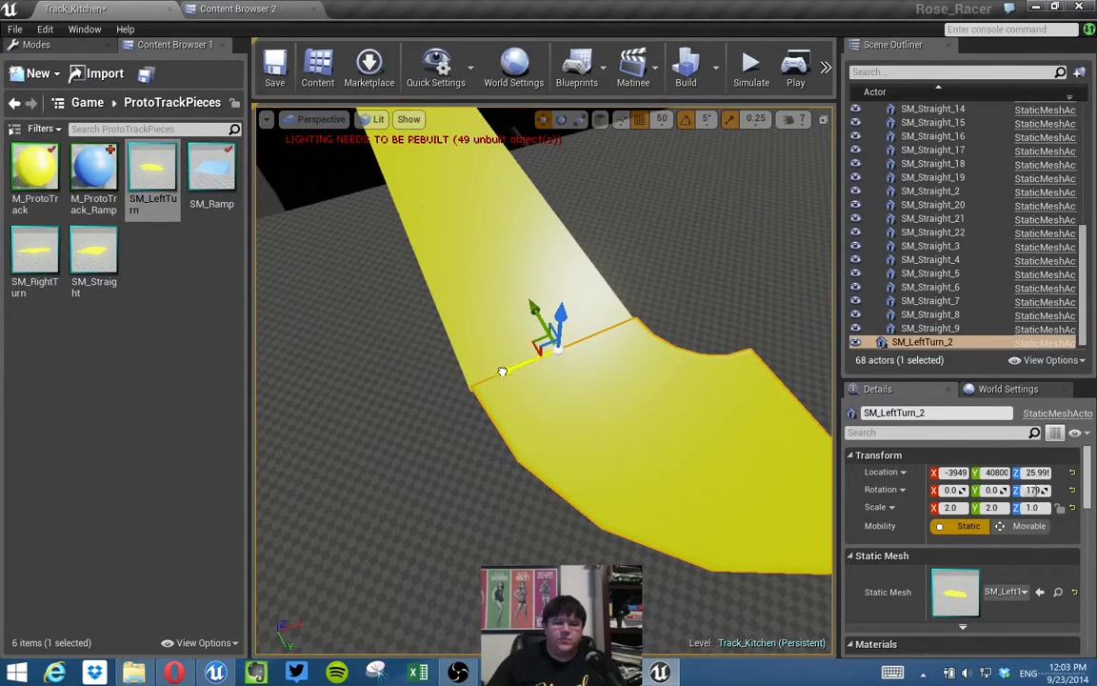
pyautogui.moveTo(501, 372); pyautogui.dragTo(498, 373)
# Survey the kitchen level from several angles, examining the track pieces, the island, the table and the sink counter.
pyautogui.press('s')
pyautogui.moveTo(498, 372); pyautogui.dragTo(381, 353, button='right')
pyautogui.press('a')
pyautogui.press('s')
pyautogui.press('d')
pyautogui.moveTo(820, 320); pyautogui.dragTo(739, 319, button='right')
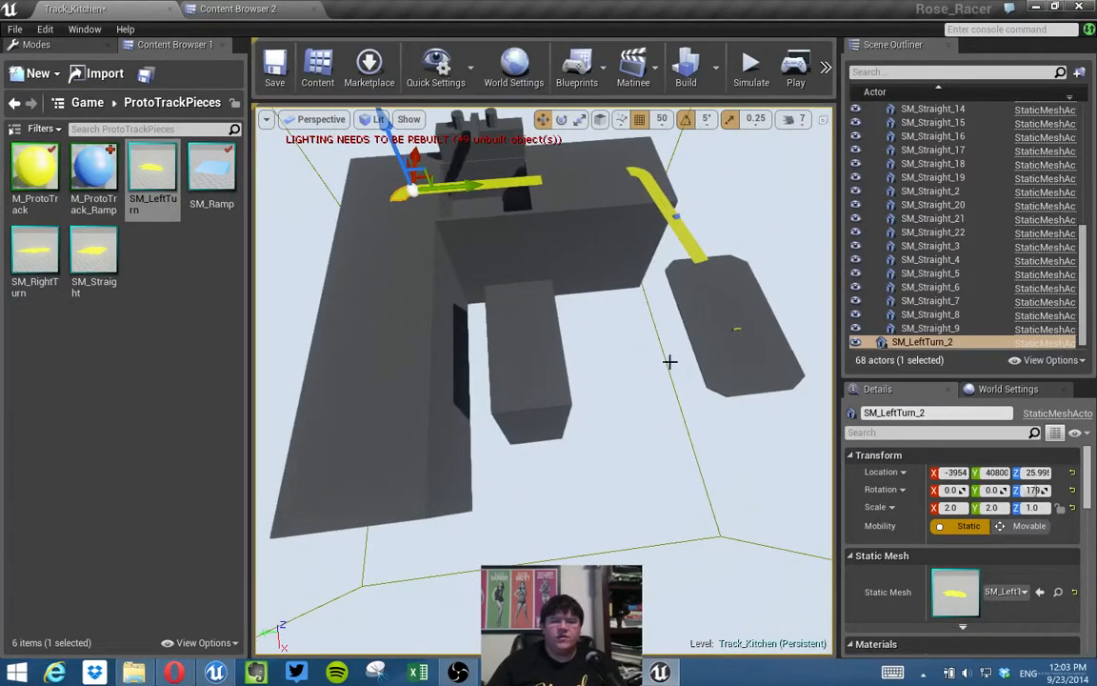
pyautogui.click(527, 323)
pyautogui.moveTo(469, 350); pyautogui.dragTo(520, 352)
pyautogui.moveTo(572, 339); pyautogui.dragTo(484, 341, button='right')
pyautogui.press('w')
pyautogui.press('d')
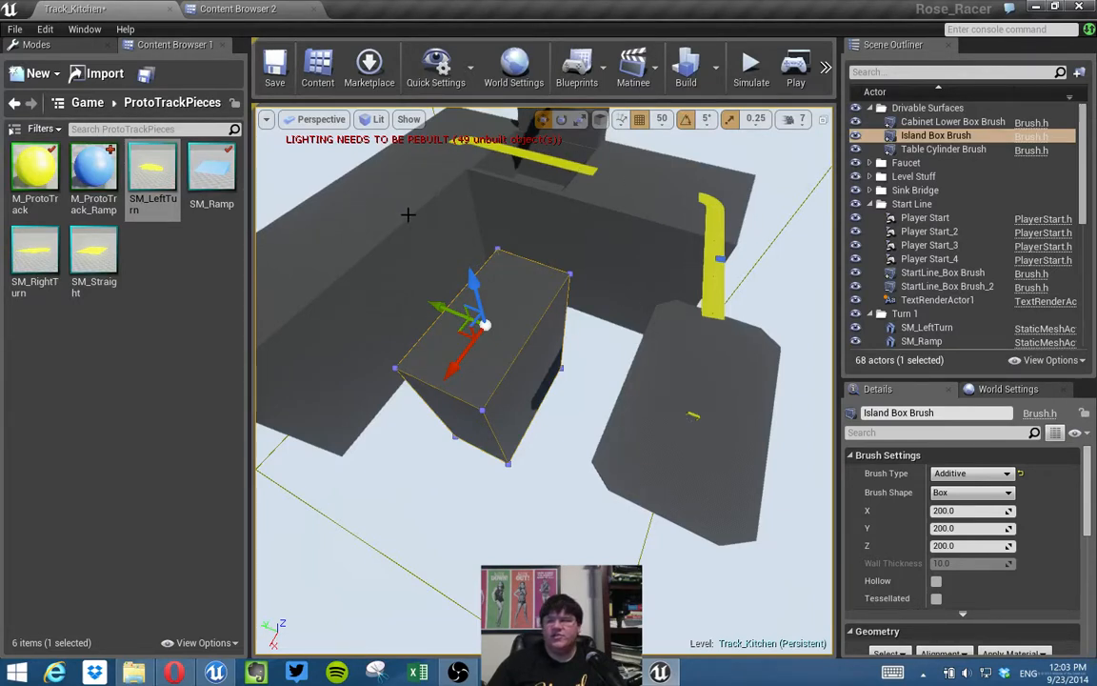
pyautogui.click(515, 333)
pyautogui.moveTo(515, 334)
pyautogui.mouseDown(button='right')
pyautogui.moveTo(476, 347)
pyautogui.moveTo(362, 334)
pyautogui.moveTo(457, 348)
pyautogui.moveTo(415, 410)
pyautogui.moveTo(381, 429)
pyautogui.moveTo(381, 462)
pyautogui.moveTo(448, 429)
pyautogui.moveTo(547, 414)
pyautogui.moveTo(566, 270)
pyautogui.mouseUp(button='right')
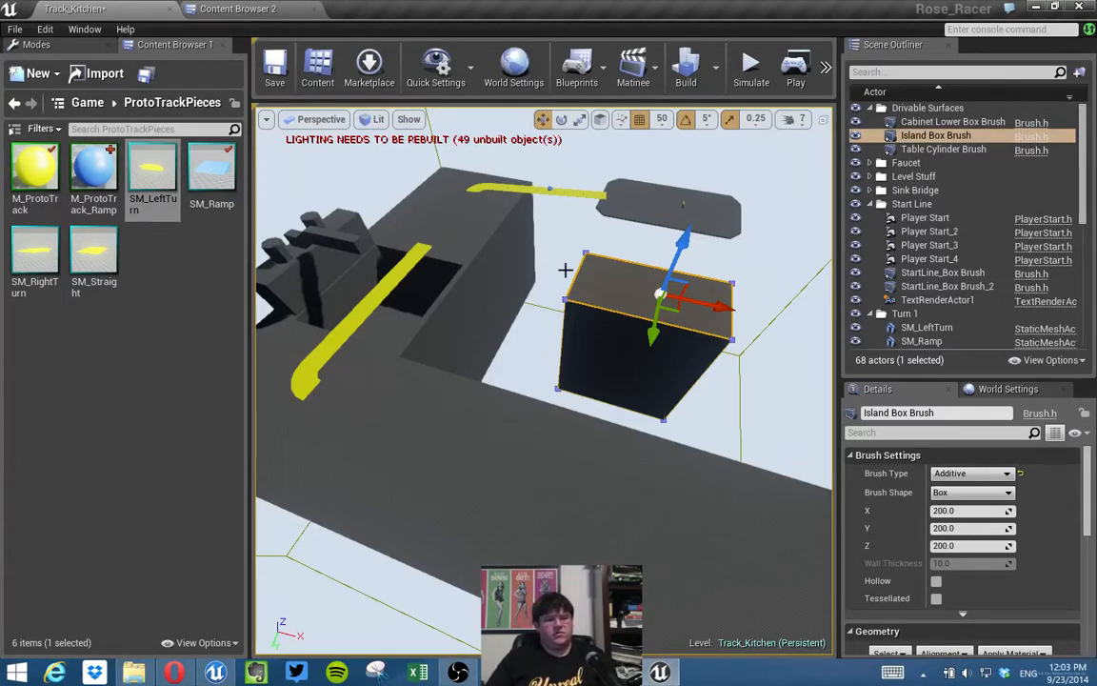
pyautogui.moveTo(608, 439)
pyautogui.mouseDown(button='right')
pyautogui.moveTo(447, 419)
pyautogui.moveTo(486, 424)
pyautogui.moveTo(428, 386)
pyautogui.moveTo(440, 376)
pyautogui.moveTo(673, 440)
pyautogui.mouseUp(button='right')
pyautogui.moveTo(739, 389); pyautogui.dragTo(764, 381, button='right')
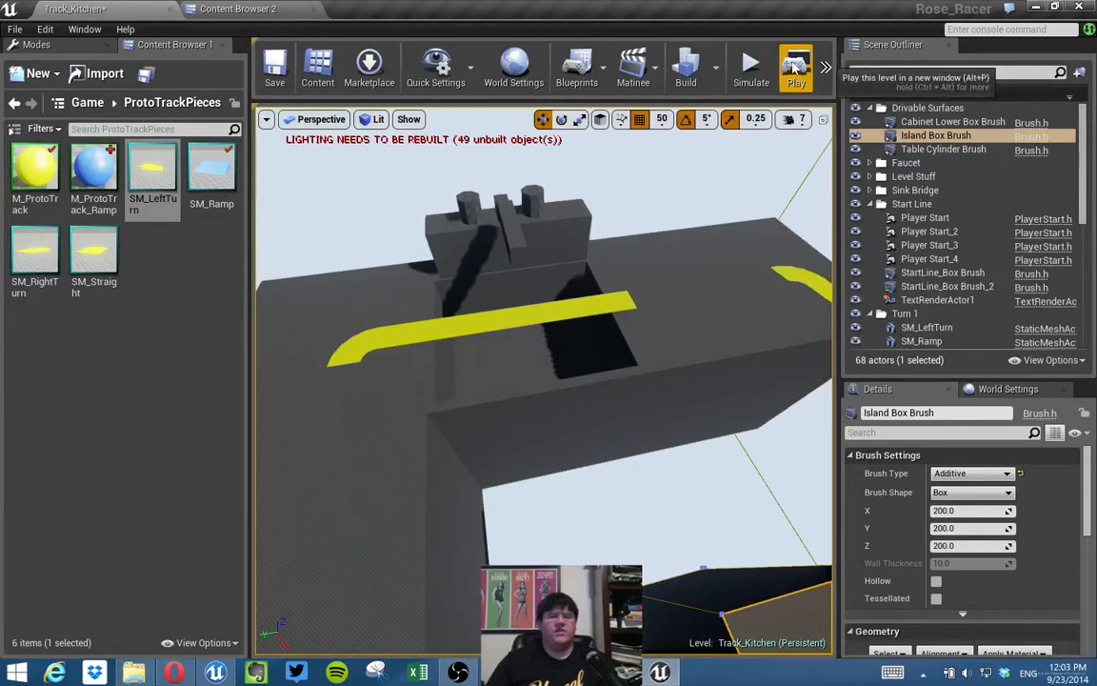
# Play the level in a new window, drive the car along the track through both left turns, and end the test.
pyautogui.click(793, 67)
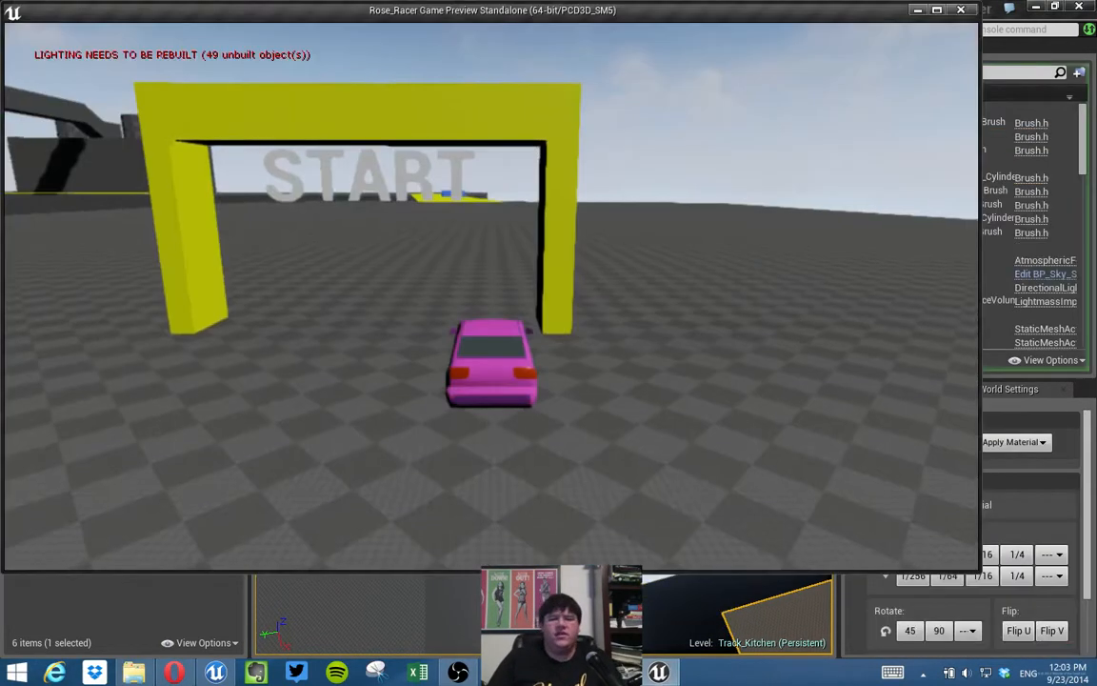
pyautogui.press('w')
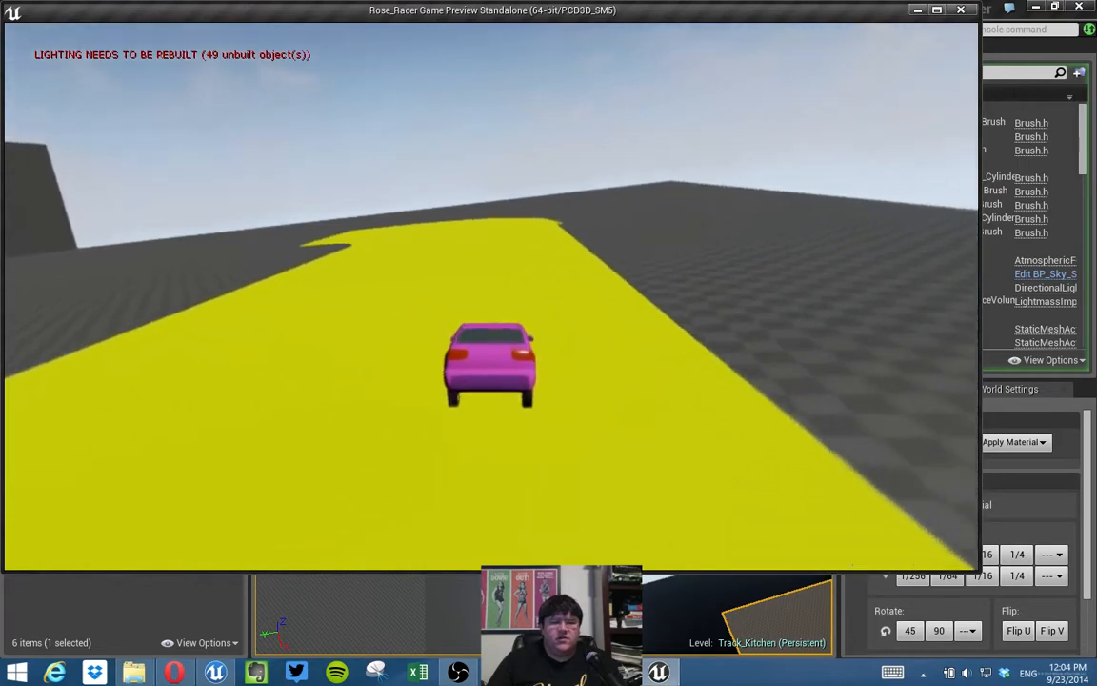
pyautogui.press('a')
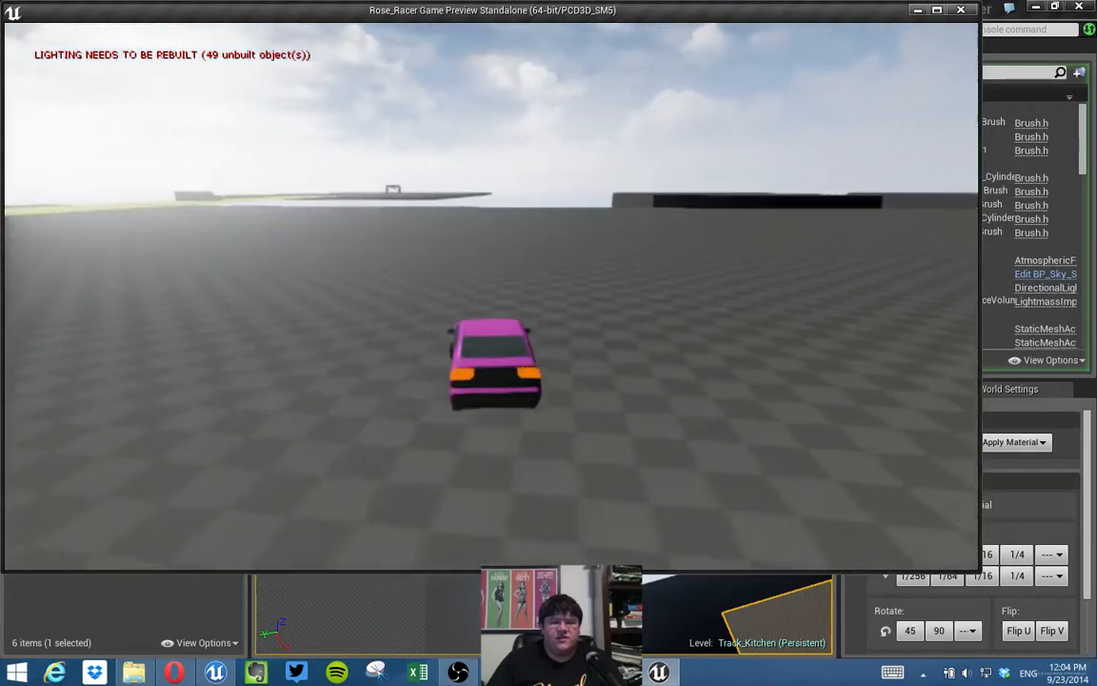
pyautogui.press('d')
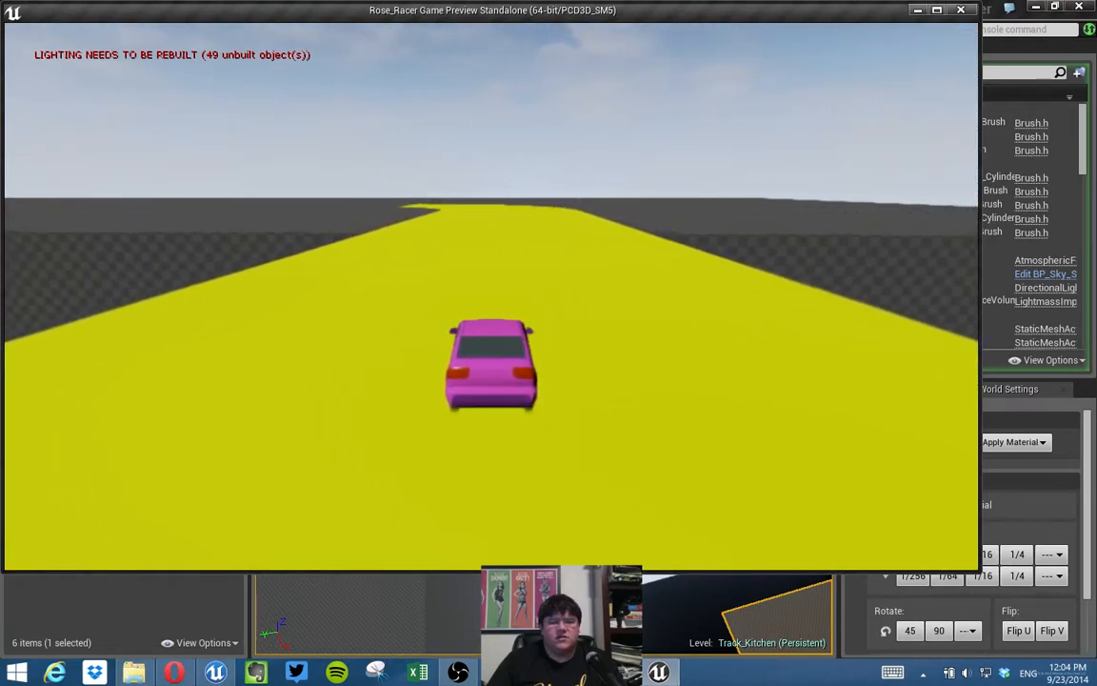
pyautogui.press('a')
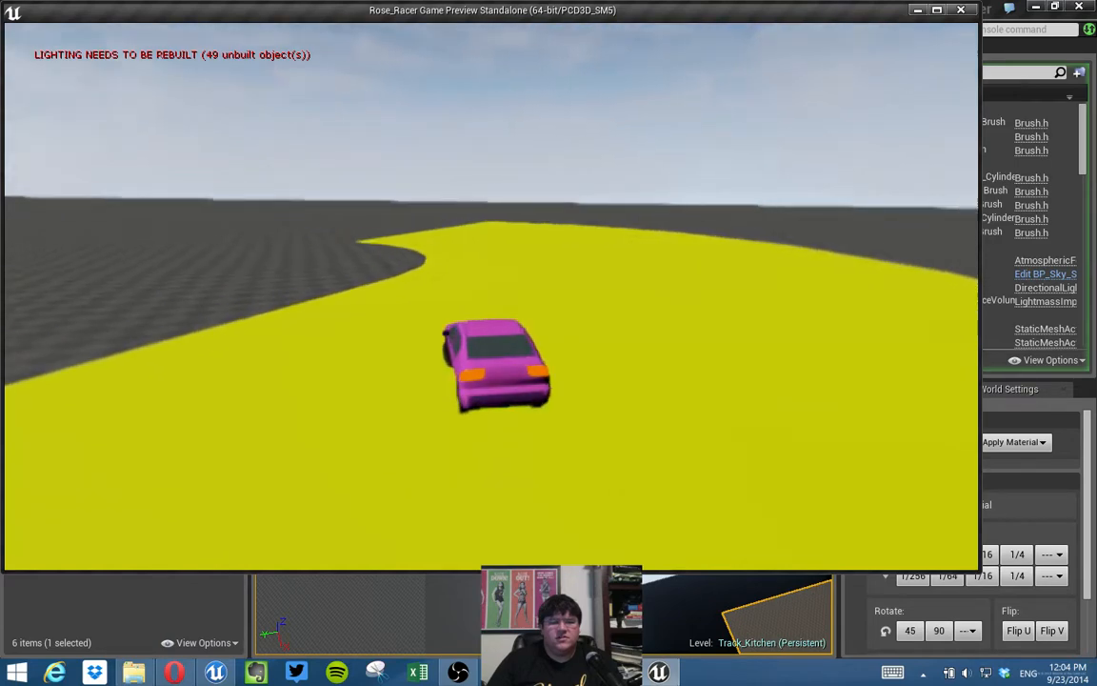
pyautogui.press('a')
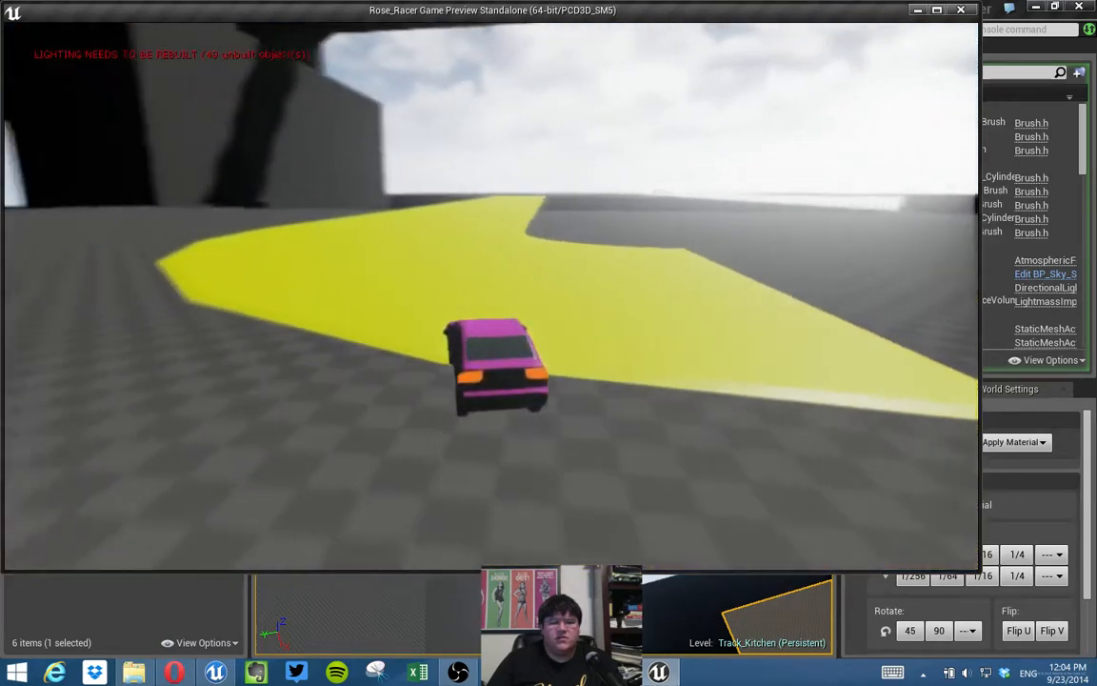
pyautogui.press('s')
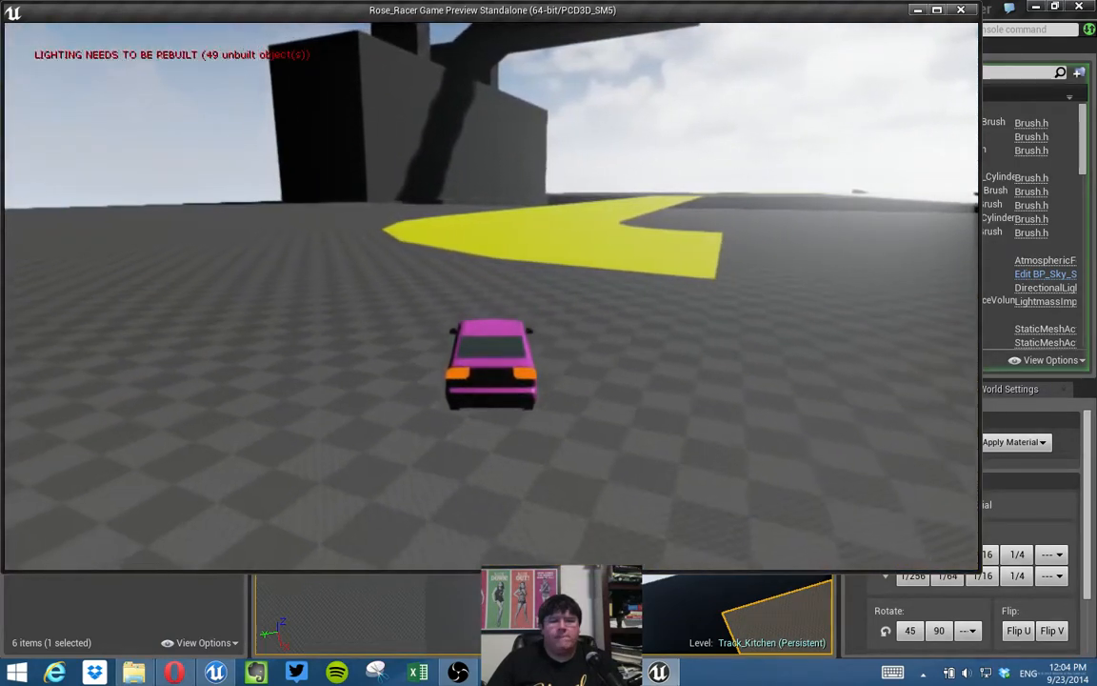
pyautogui.press('Escape')
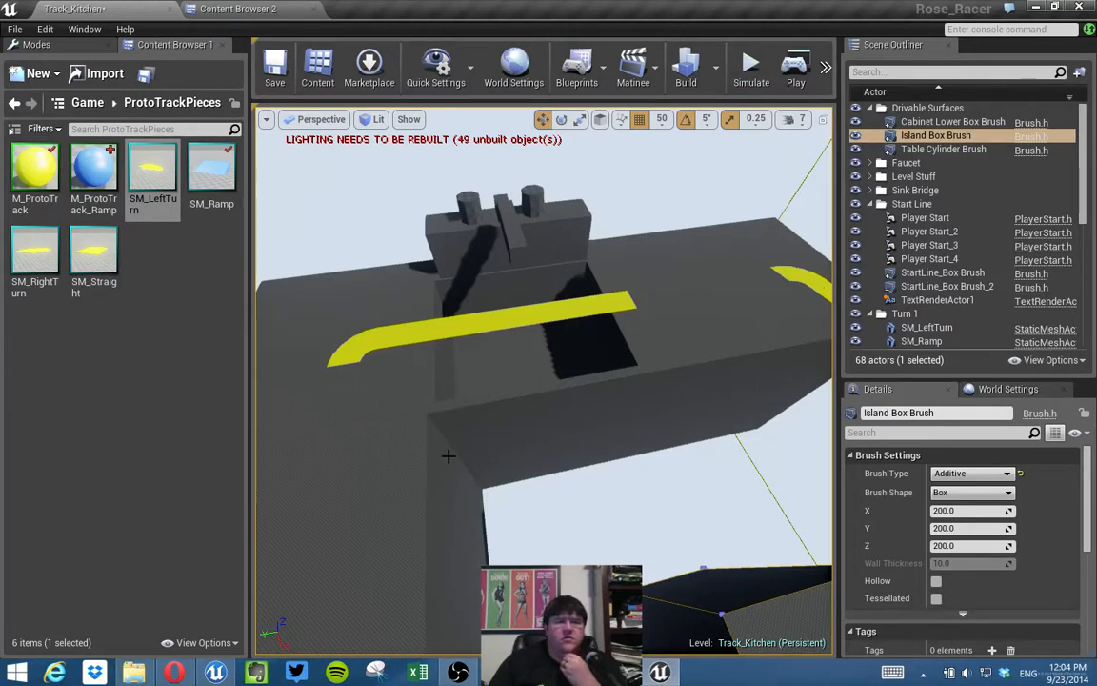
# Save the Track_Kitchen level.
pyautogui.moveTo(554, 451); pyautogui.dragTo(659, 434)
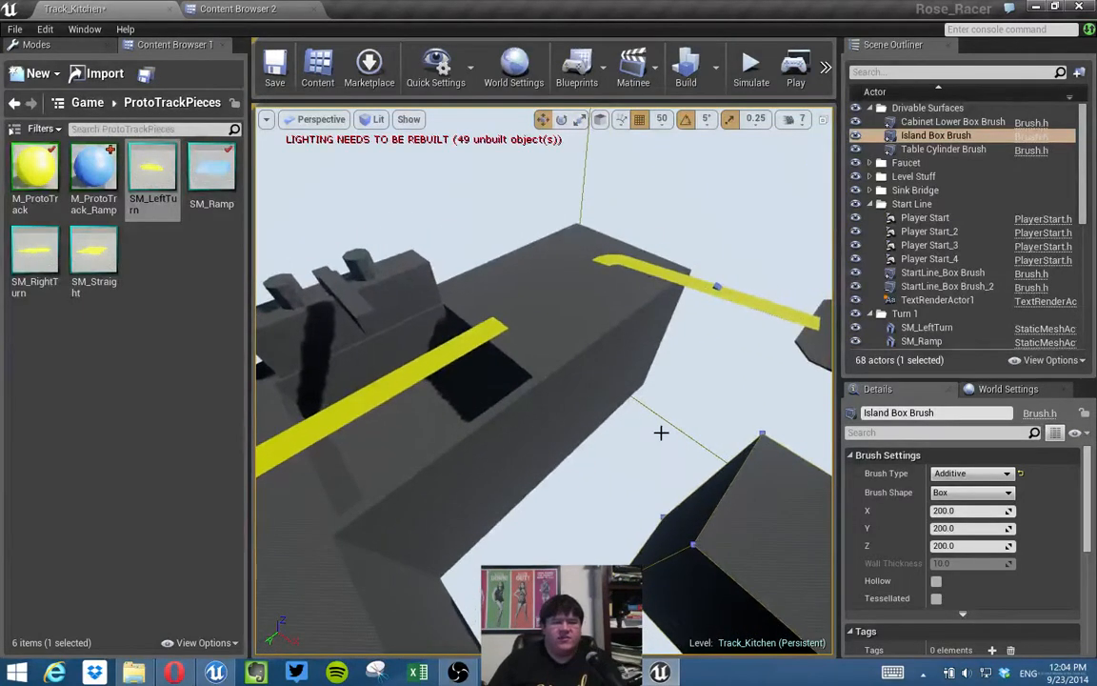
pyautogui.moveTo(664, 431)
pyautogui.mouseDown(button='right')
pyautogui.moveTo(701, 436)
pyautogui.moveTo(664, 433)
pyautogui.mouseUp(button='right')
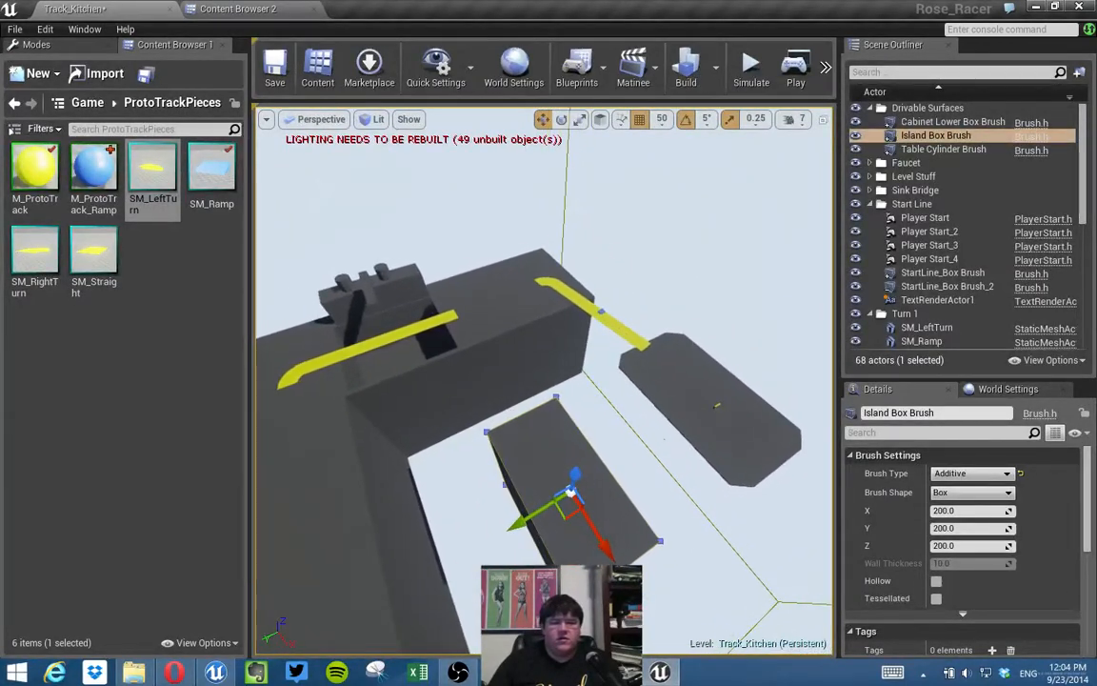
pyautogui.click(274, 69)
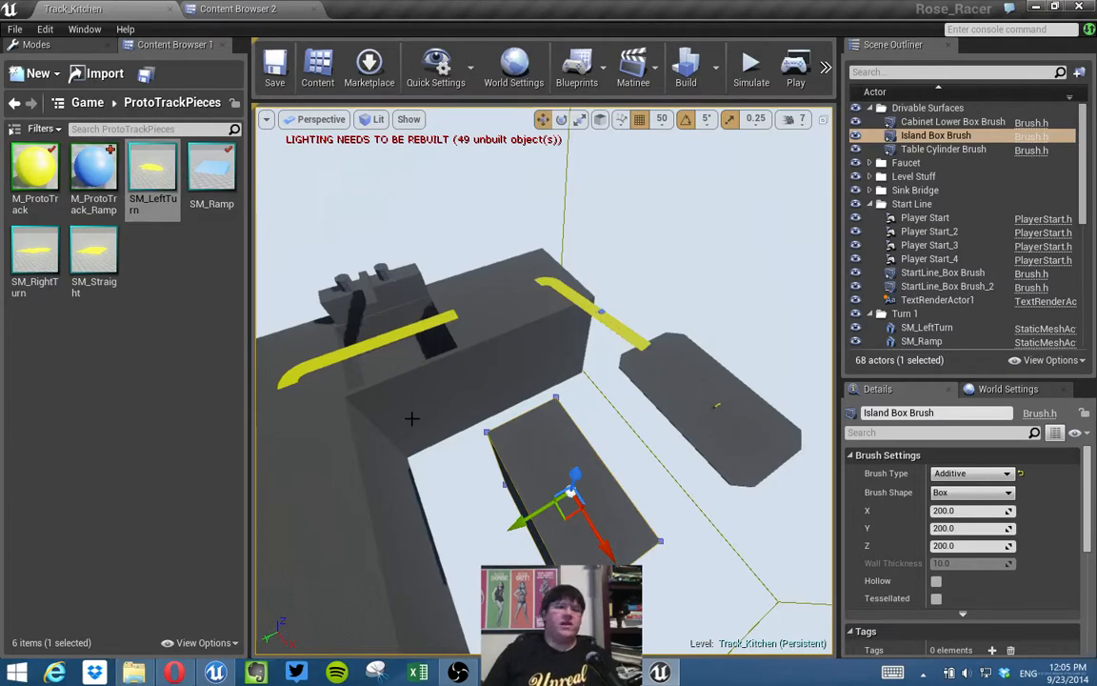
# Browse the ProtoVehicle and SkeletalMeshes folders in the second content browser and open the Sedan_SkelMesh asset.
pyautogui.moveTo(601, 385); pyautogui.dragTo(551, 391, button='right')
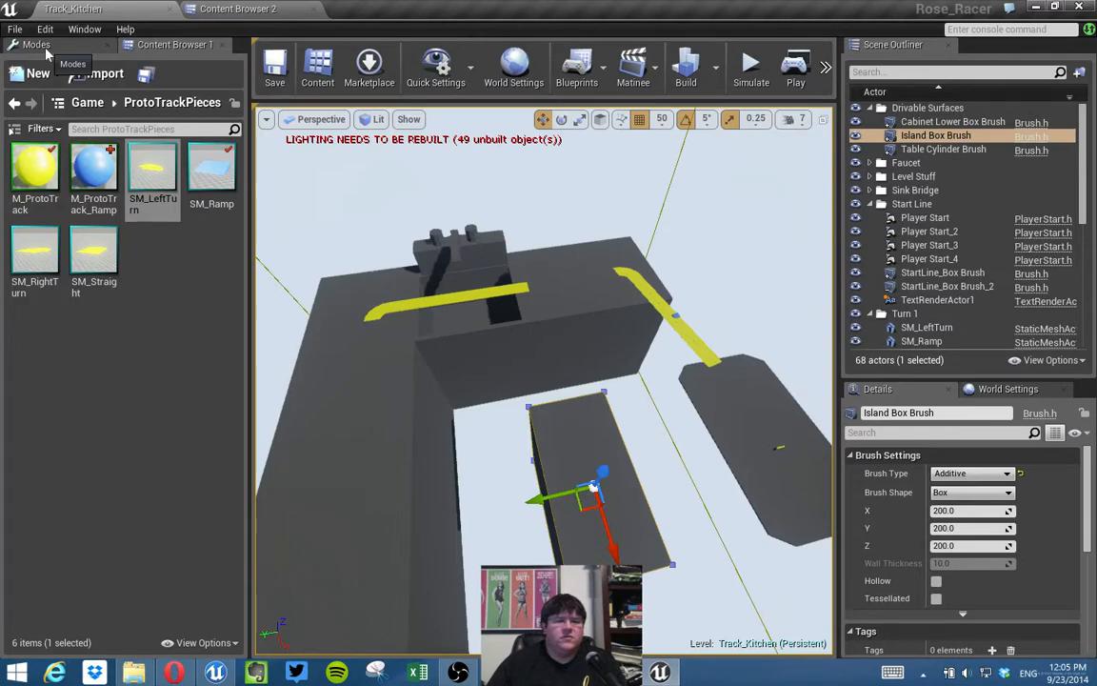
pyautogui.click(213, 11)
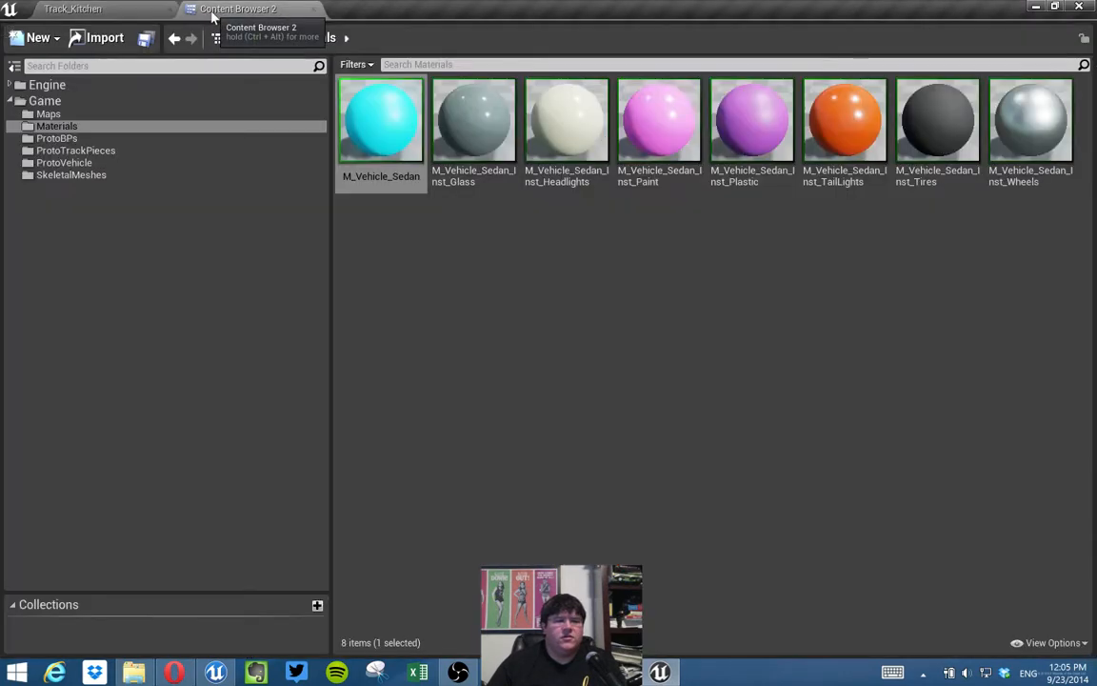
pyautogui.click(46, 163)
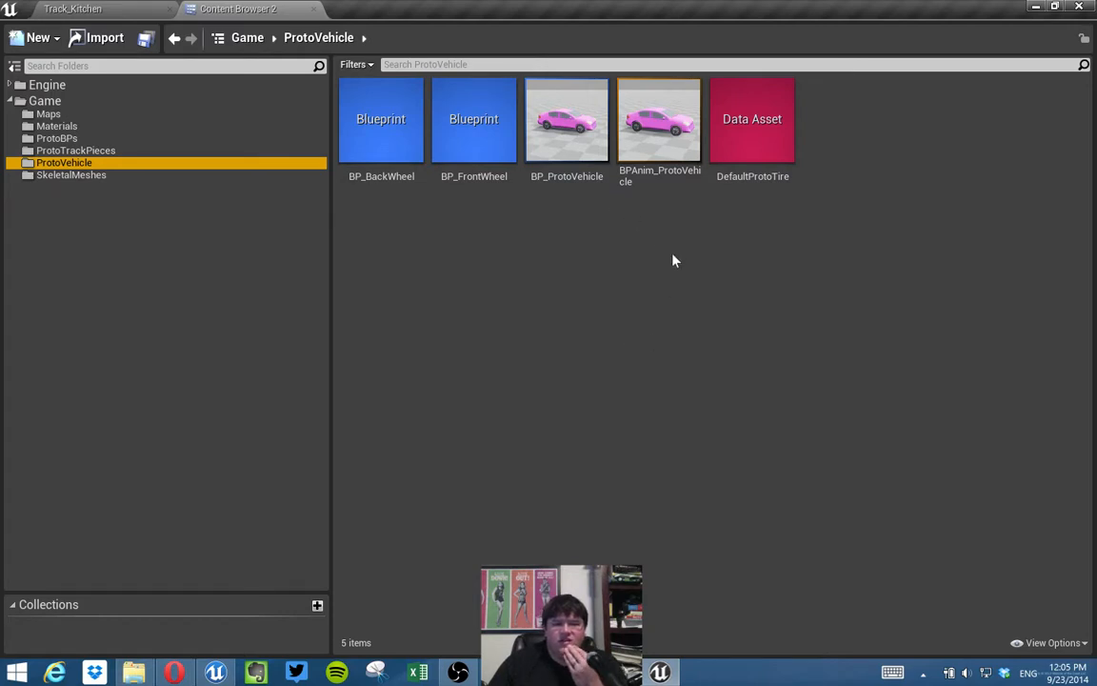
pyautogui.click(102, 176)
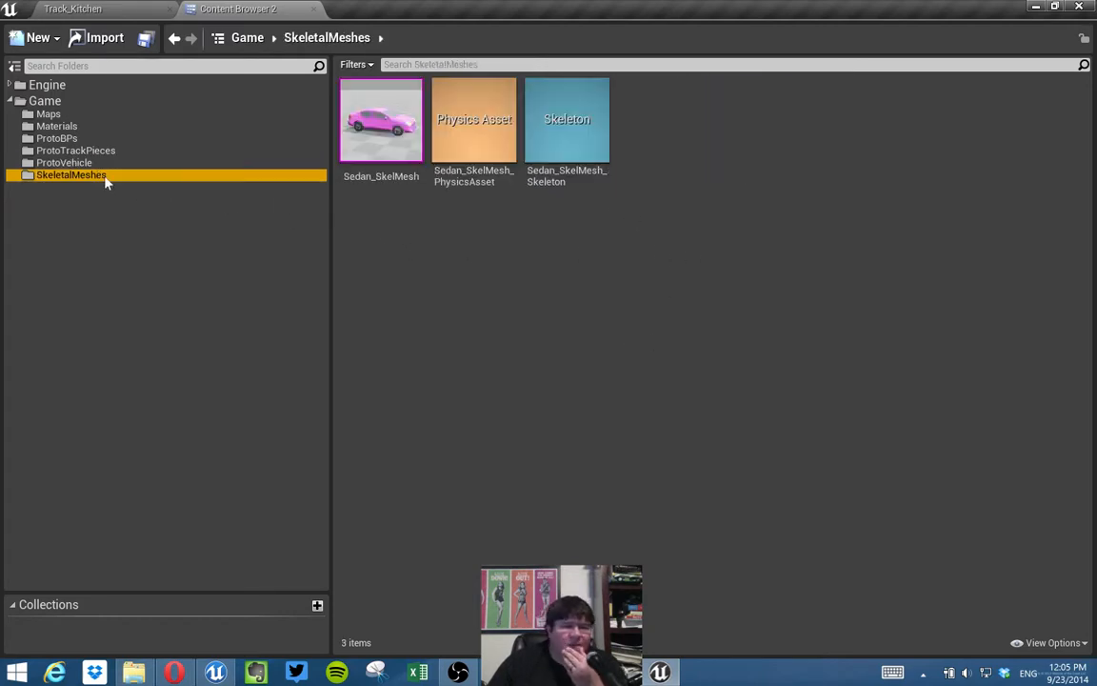
pyautogui.click(386, 155)
pyautogui.doubleClick(385, 159)
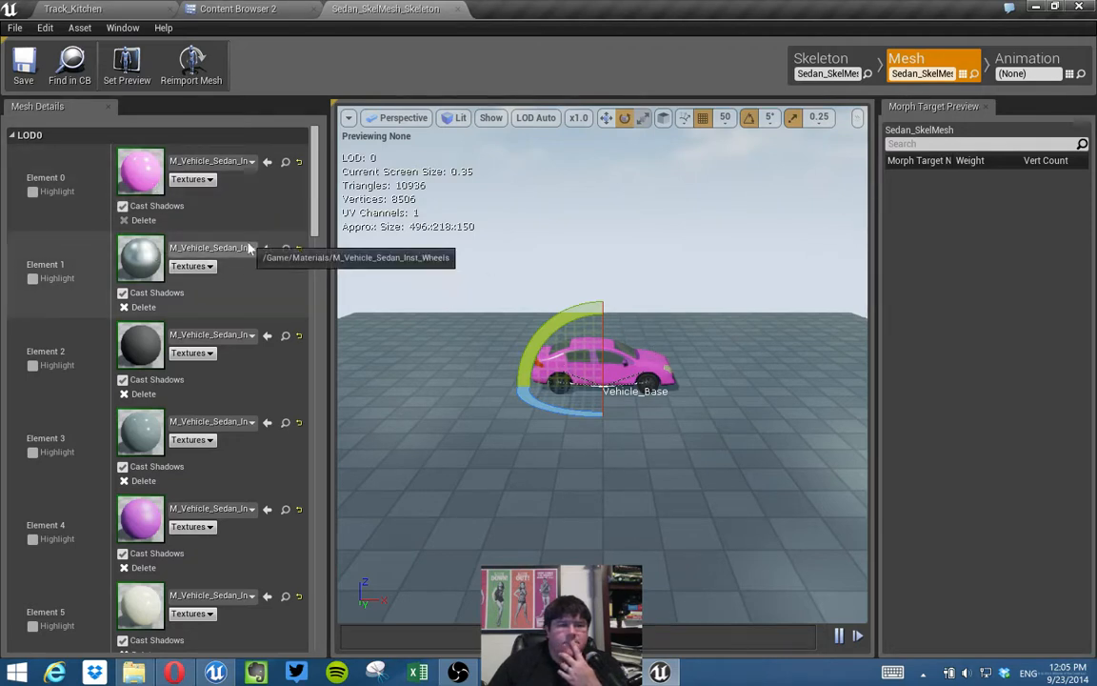
# Look through the sedan mesh's material elements and remaining mesh details, and collapse the LOD0 section.
pyautogui.moveTo(315, 204); pyautogui.dragTo(315, 477)
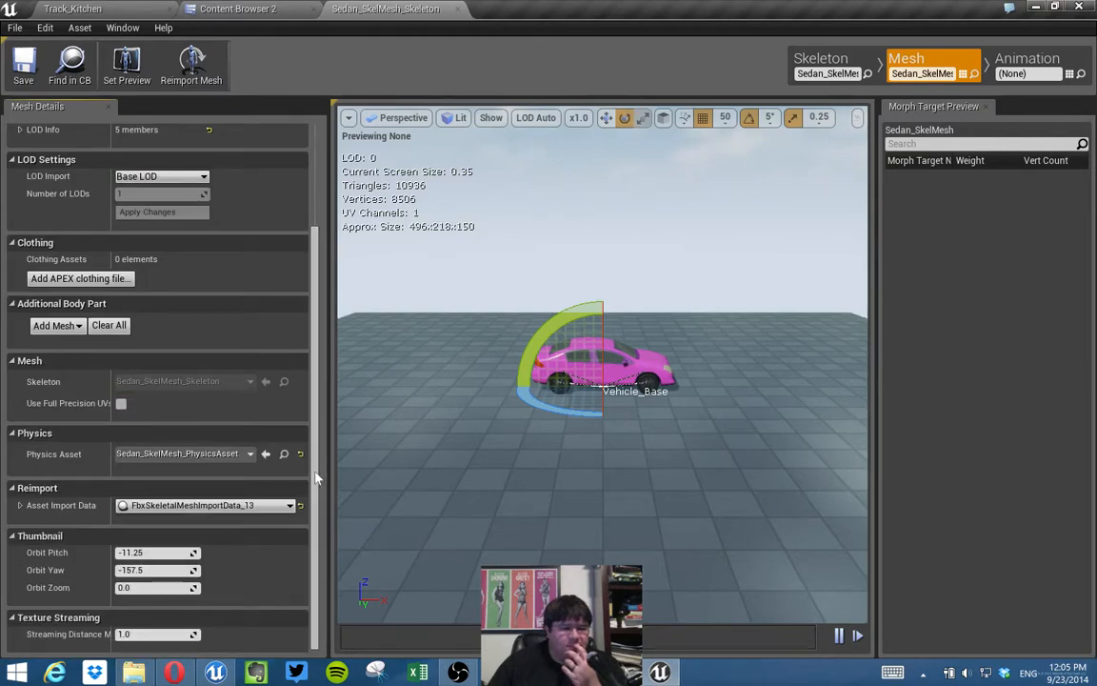
pyautogui.scroll(1, 317, 471)
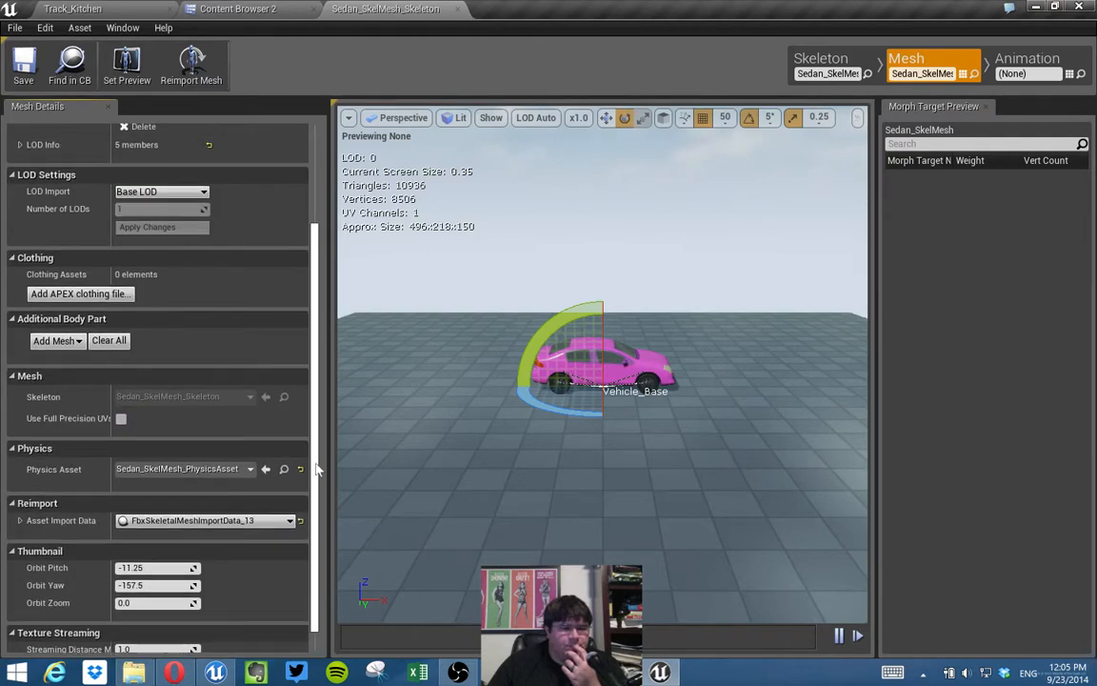
pyautogui.scroll(-1, 318, 473)
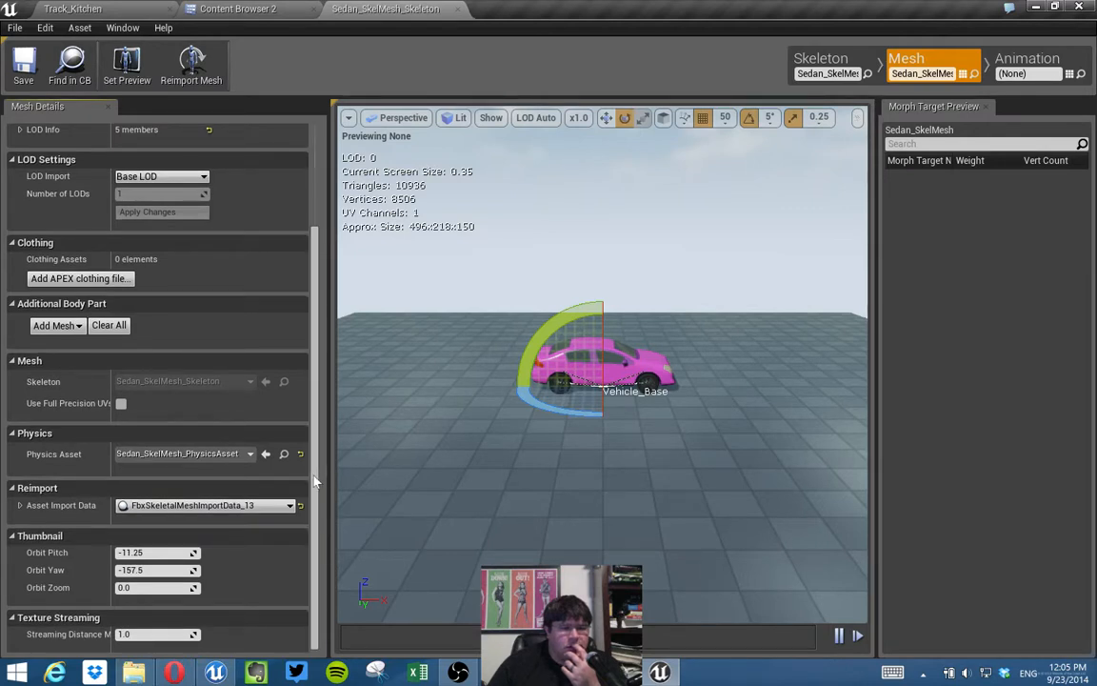
pyautogui.moveTo(314, 481); pyautogui.dragTo(310, 327)
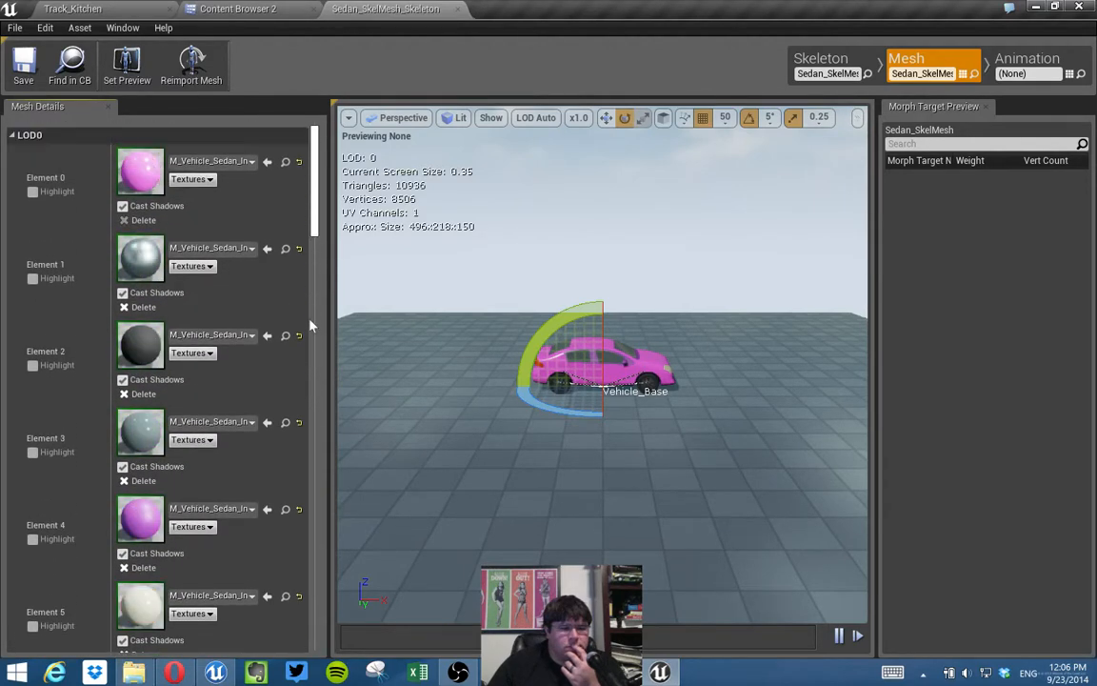
pyautogui.click(55, 138)
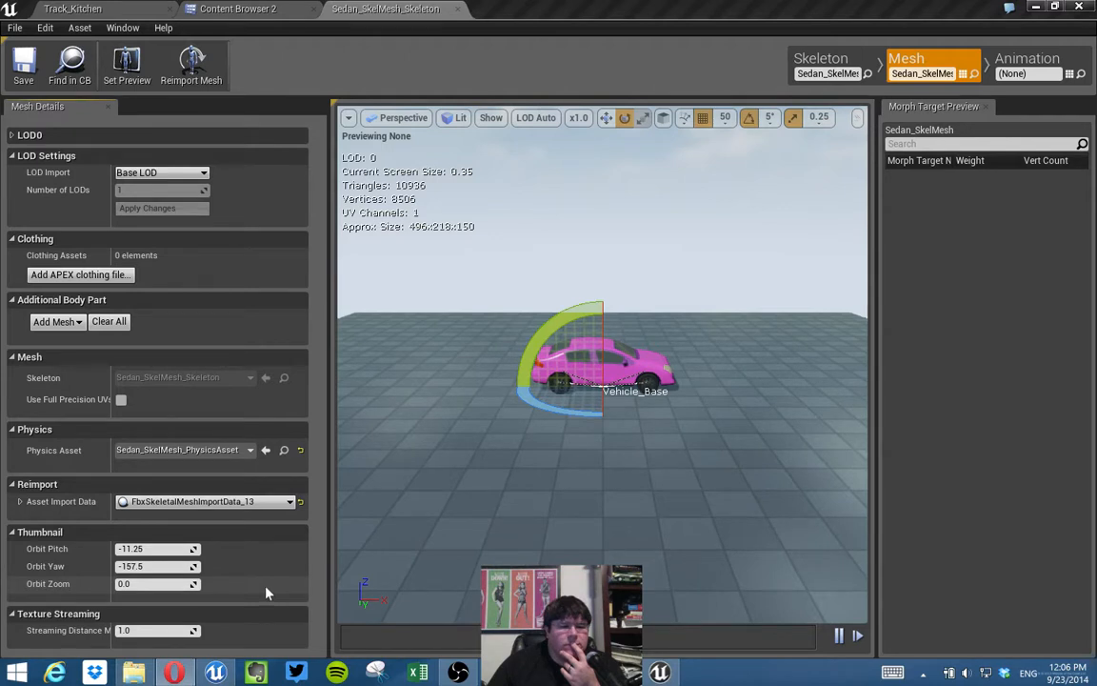
# Expand the sedan mesh's asset import data and examine its import settings, widening the names column to read them.
pyautogui.click(21, 505)
pyautogui.scroll(-1, 24, 507)
pyautogui.click(27, 506)
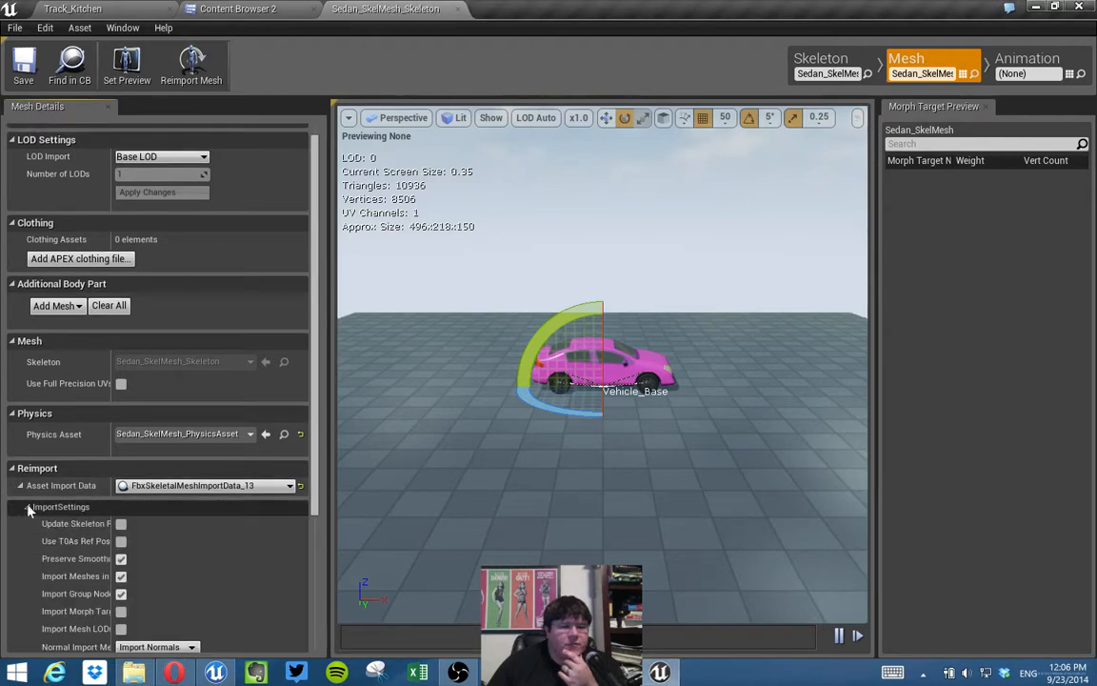
pyautogui.scroll(-3, 29, 514)
pyautogui.scroll(-2, 29, 512)
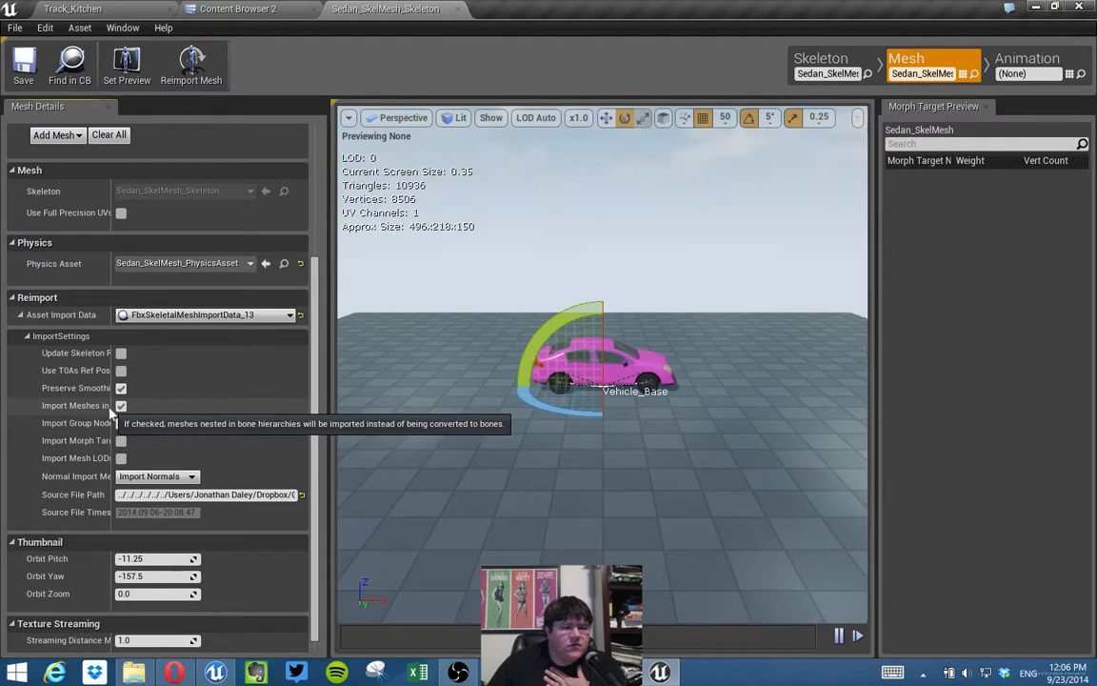
pyautogui.moveTo(110, 406); pyautogui.dragTo(136, 415)
pyautogui.scroll(-1, 261, 408)
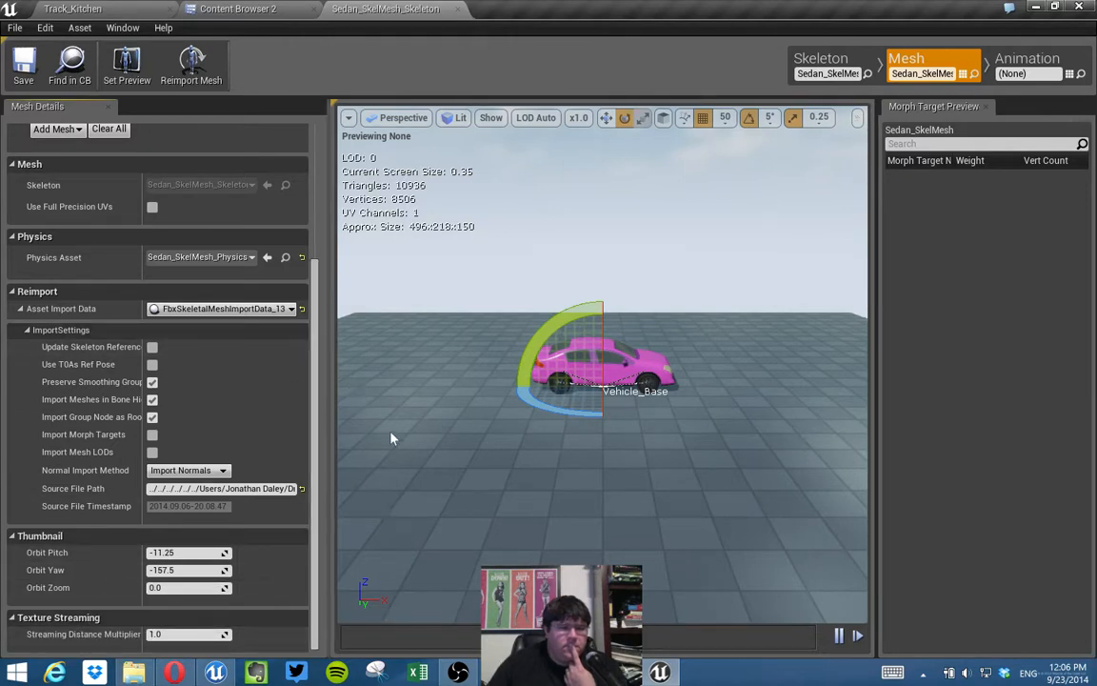
pyautogui.scroll(5, 314, 401)
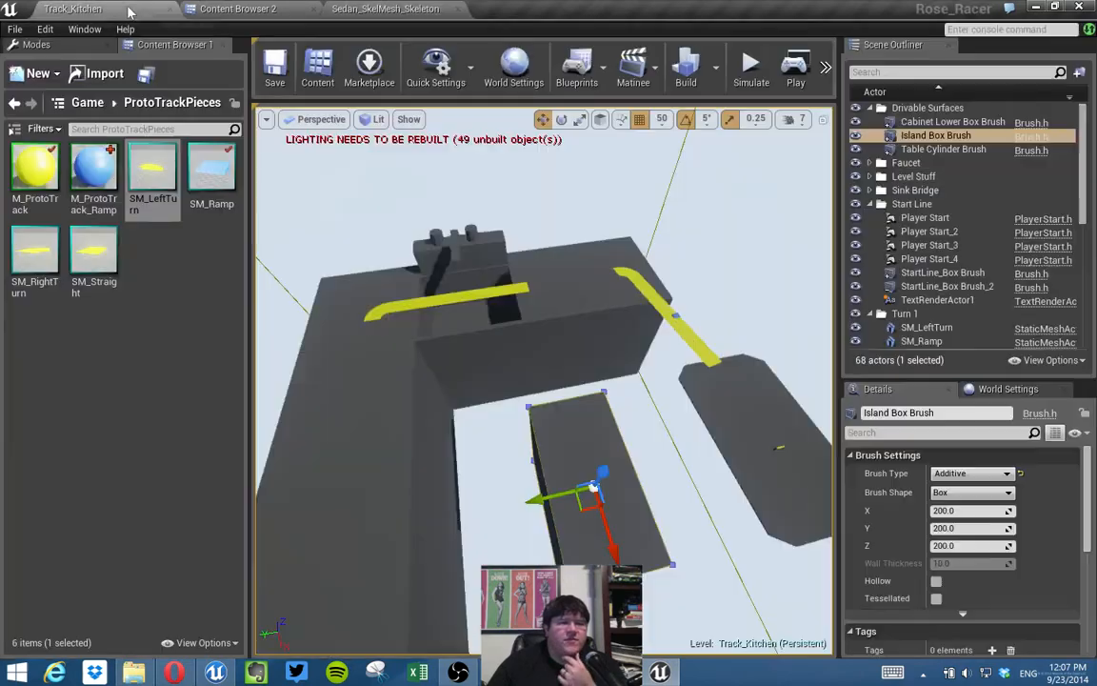
# Return to the Track_Kitchen level and collapse the Drivable Surfaces, Start Line and Turn 1 folders in the scene outliner.
pyautogui.click(122, 8)
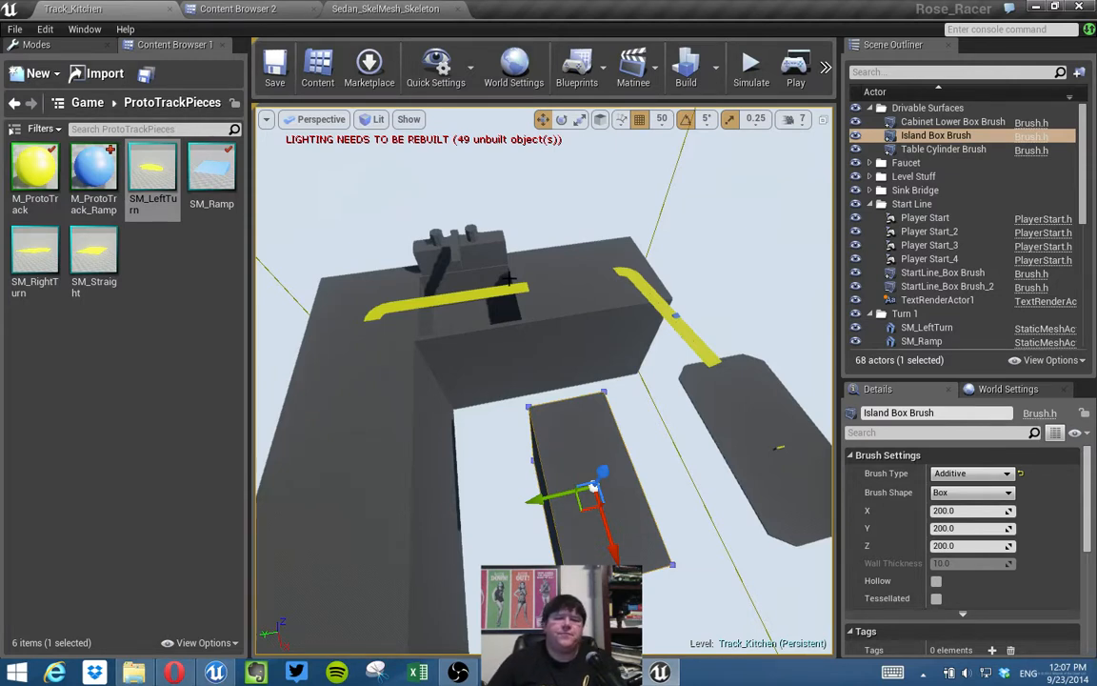
pyautogui.moveTo(728, 425); pyautogui.dragTo(682, 486)
pyautogui.moveTo(682, 486); pyautogui.dragTo(703, 446, button='right')
pyautogui.press('a')
pyautogui.press('s')
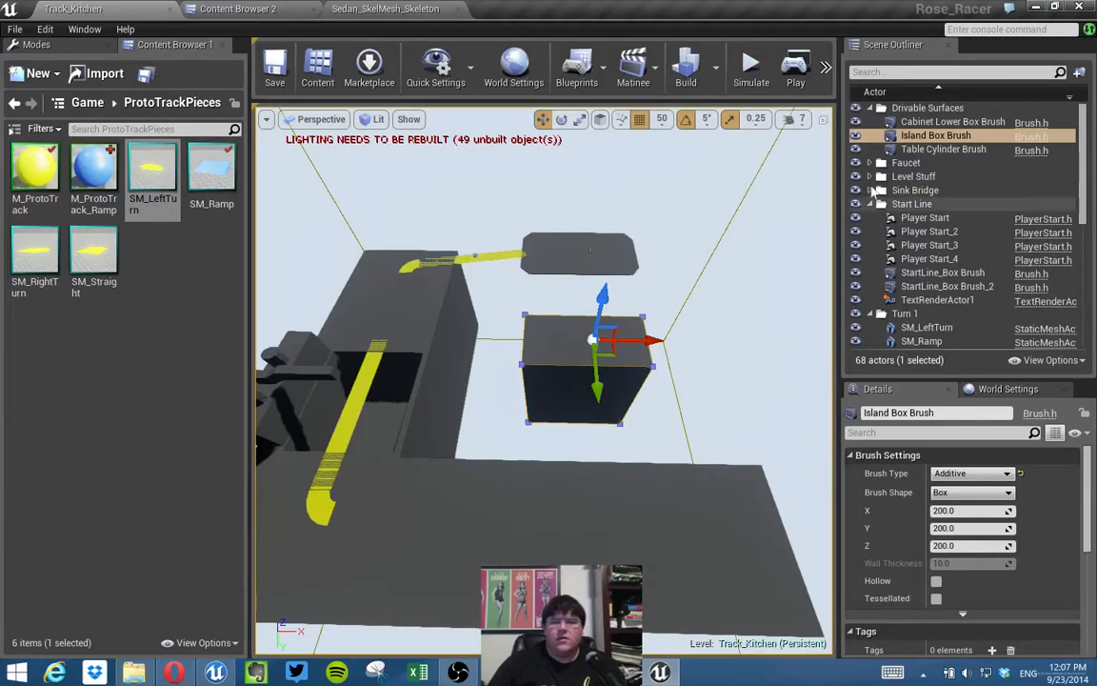
pyautogui.click(870, 109)
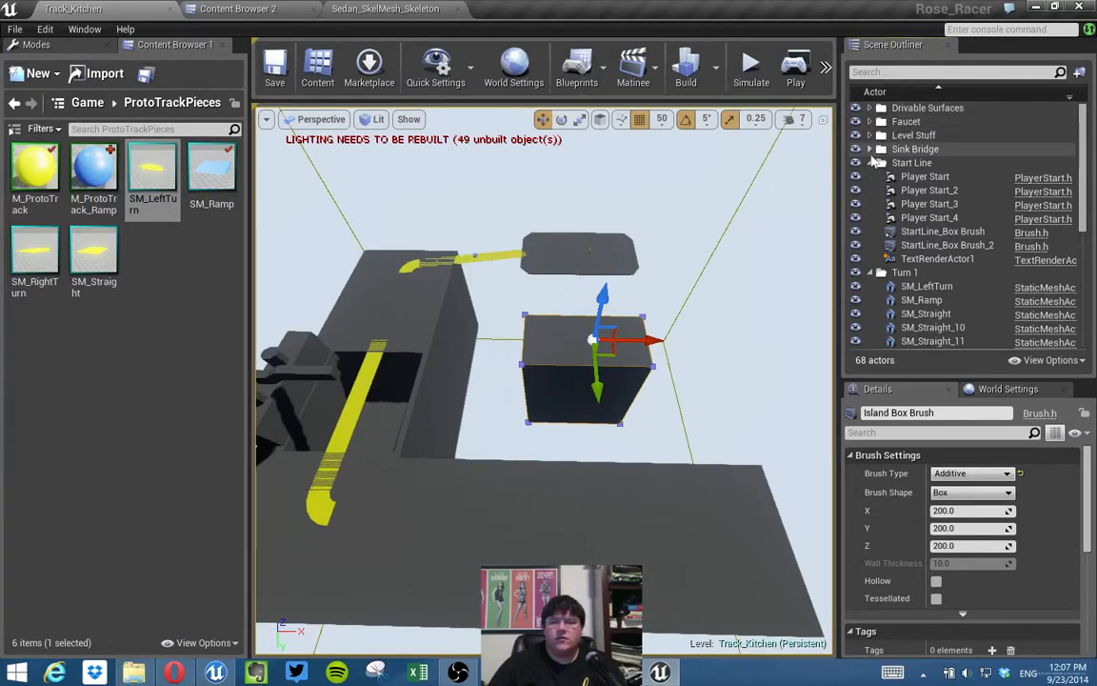
pyautogui.click(870, 163)
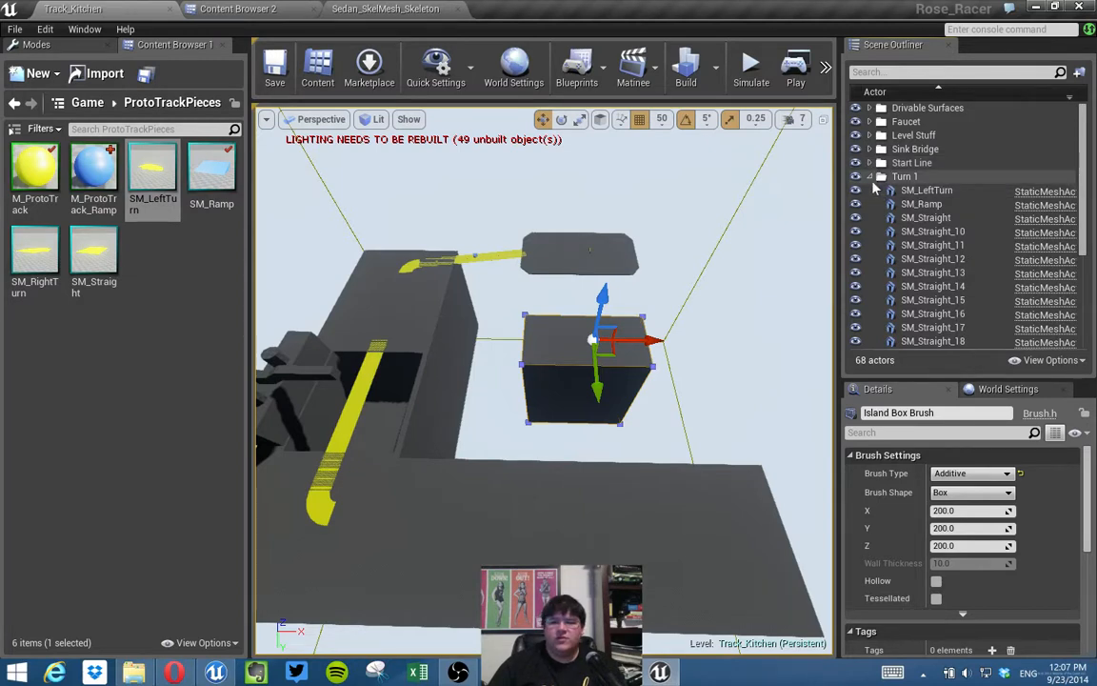
pyautogui.click(870, 177)
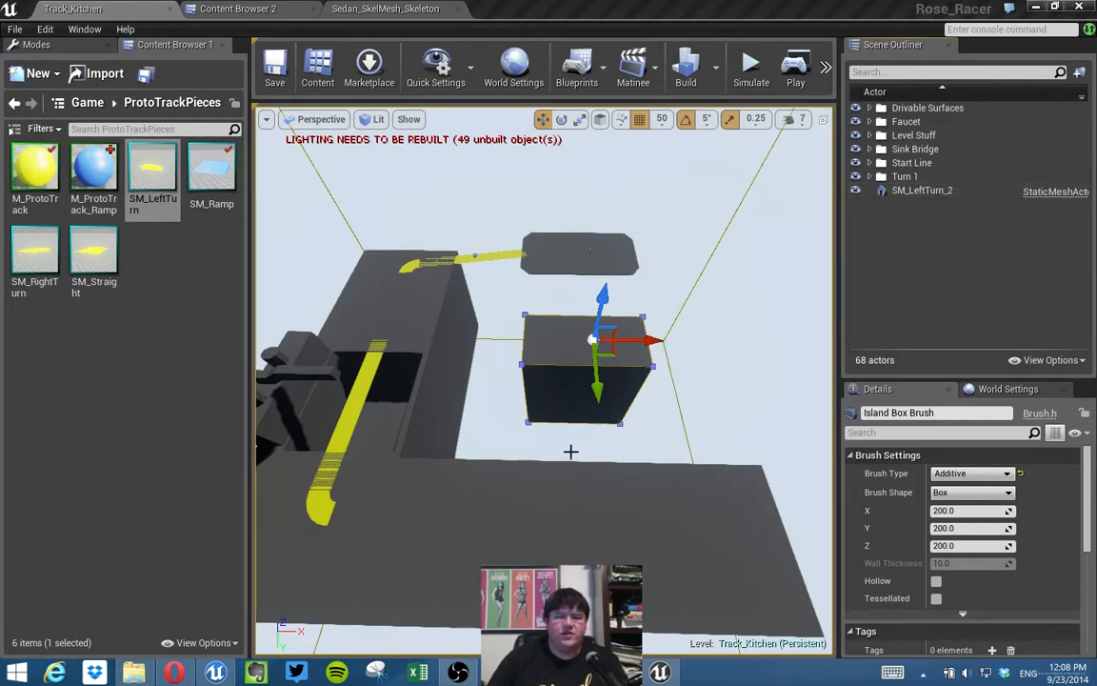
pyautogui.moveTo(564, 454); pyautogui.dragTo(539, 438, button='middle')
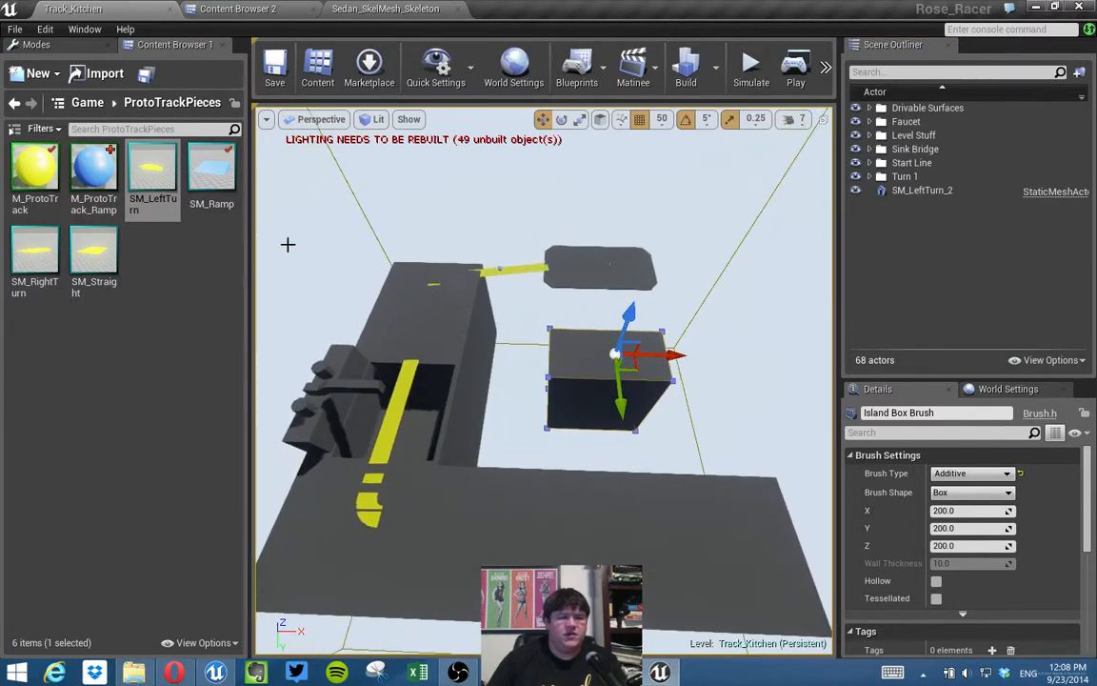
pyautogui.moveTo(43, 267); pyautogui.dragTo(463, 508)
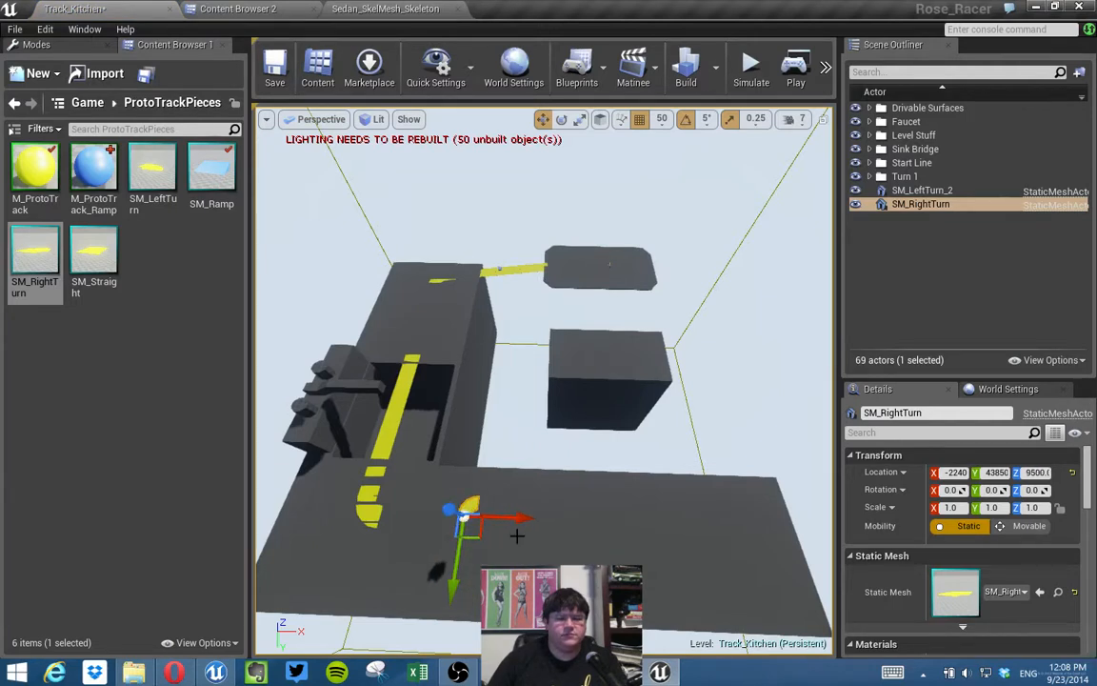
pyautogui.press('Delete')
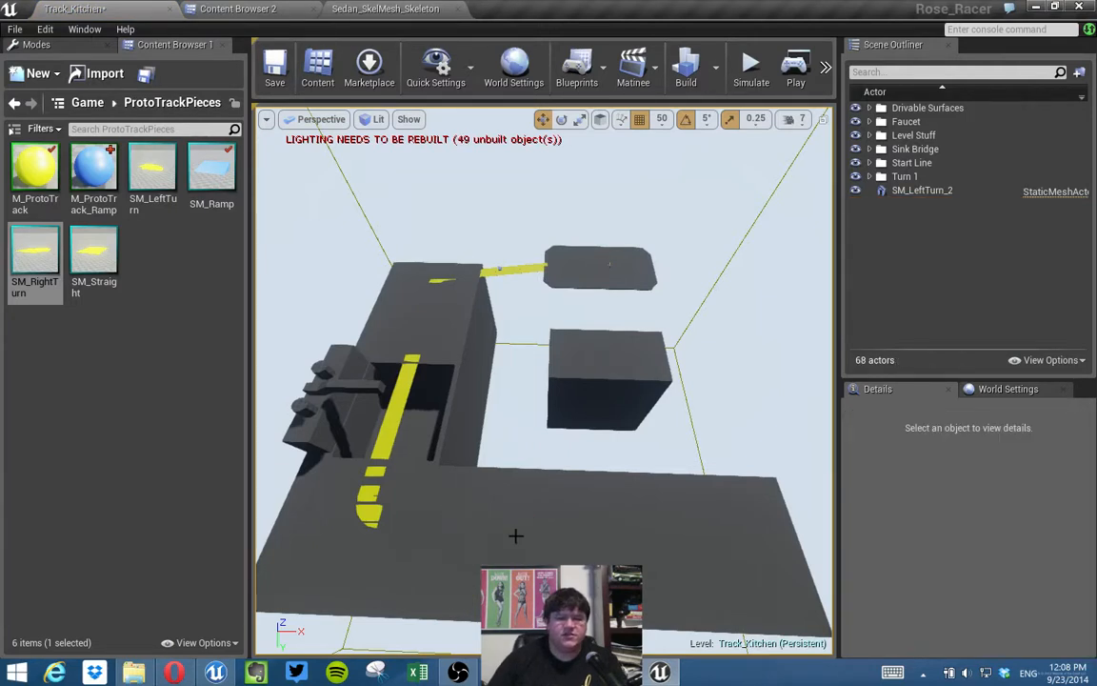
# Place another SM_LeftTurn piece on the long counter past the sink track and set its X and Y scale to 2.
pyautogui.moveTo(152, 172); pyautogui.dragTo(512, 519)
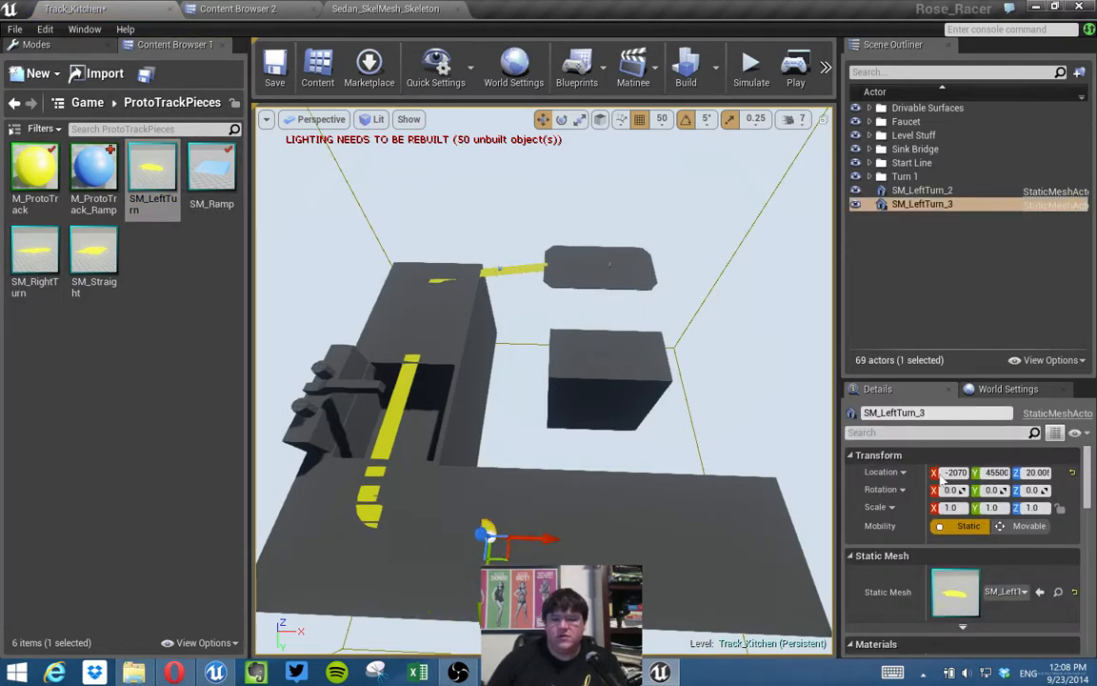
pyautogui.write('2')
pyautogui.press('Tab')
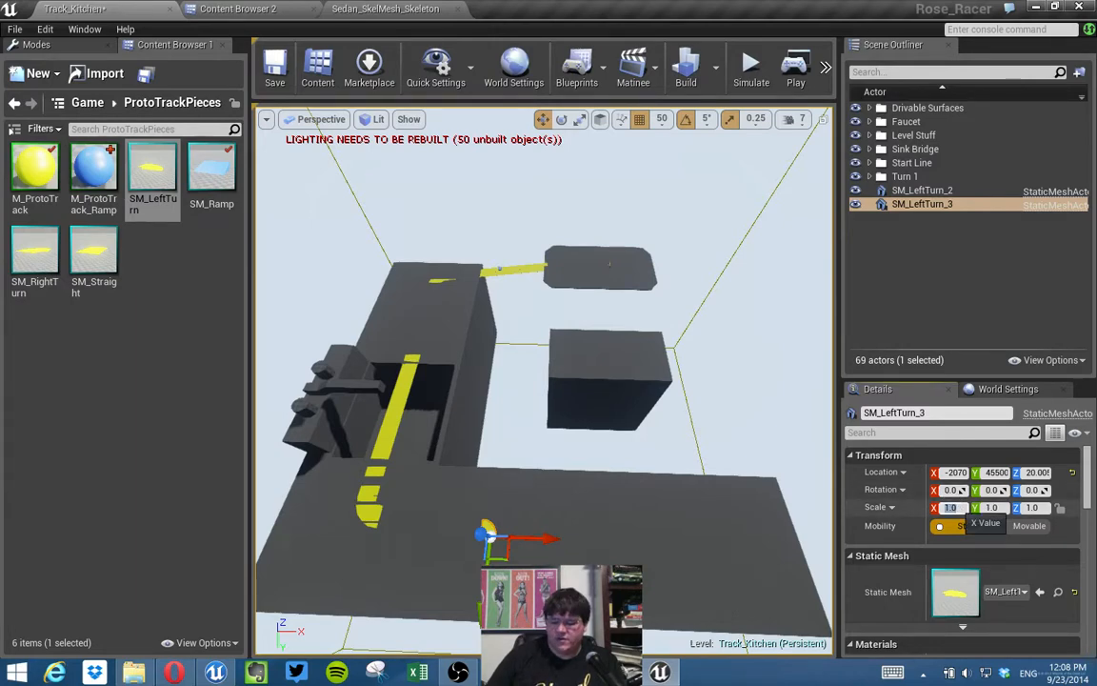
pyautogui.write('2')
pyautogui.press('Tab')
# Rotate the new left turn 90 degrees about the vertical axis.
pyautogui.moveTo(755, 523); pyautogui.dragTo(708, 522, button='right')
pyautogui.press('e')
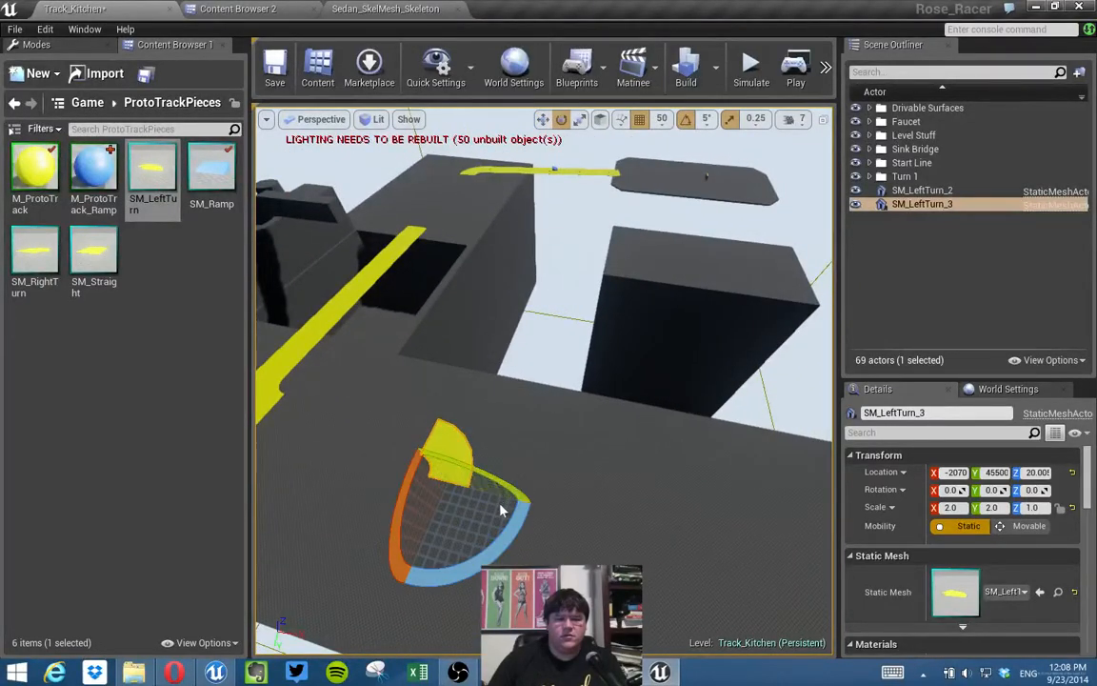
pyautogui.moveTo(502, 505); pyautogui.dragTo(438, 511)
pyautogui.press('w')
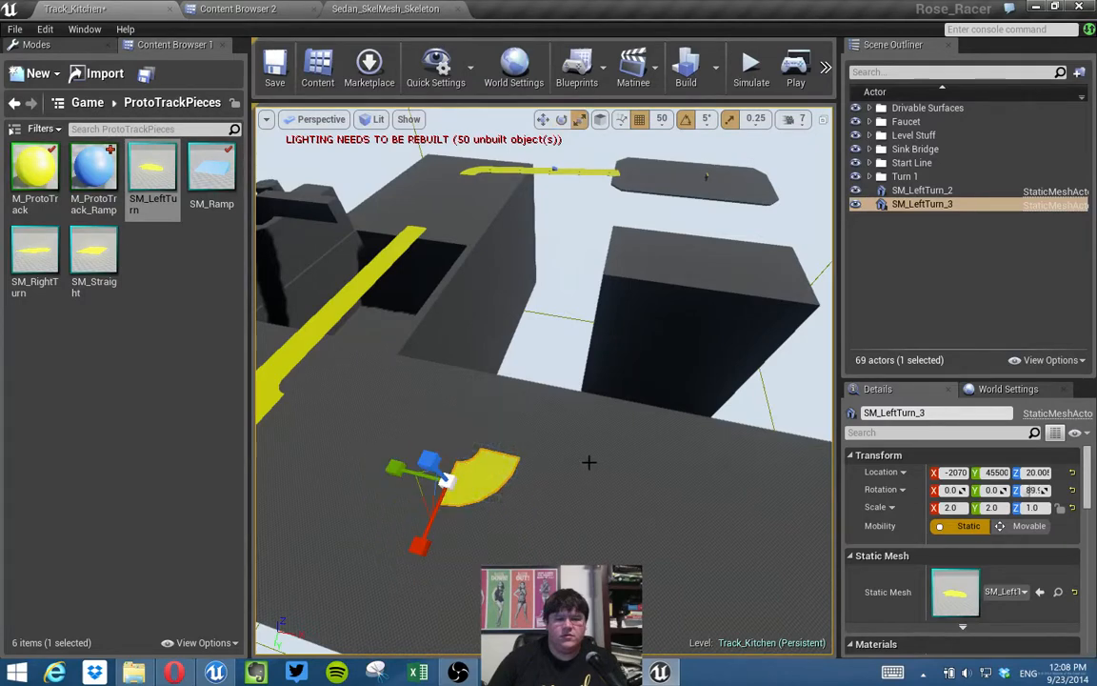
# Move the rotated left turn farther along the long counter, away from the sink track's end turn.
pyautogui.moveTo(530, 470); pyautogui.dragTo(539, 507, button='right')
pyautogui.moveTo(539, 443)
pyautogui.mouseDown(button='right')
pyautogui.moveTo(495, 429)
pyautogui.moveTo(539, 443)
pyautogui.mouseUp(button='right')
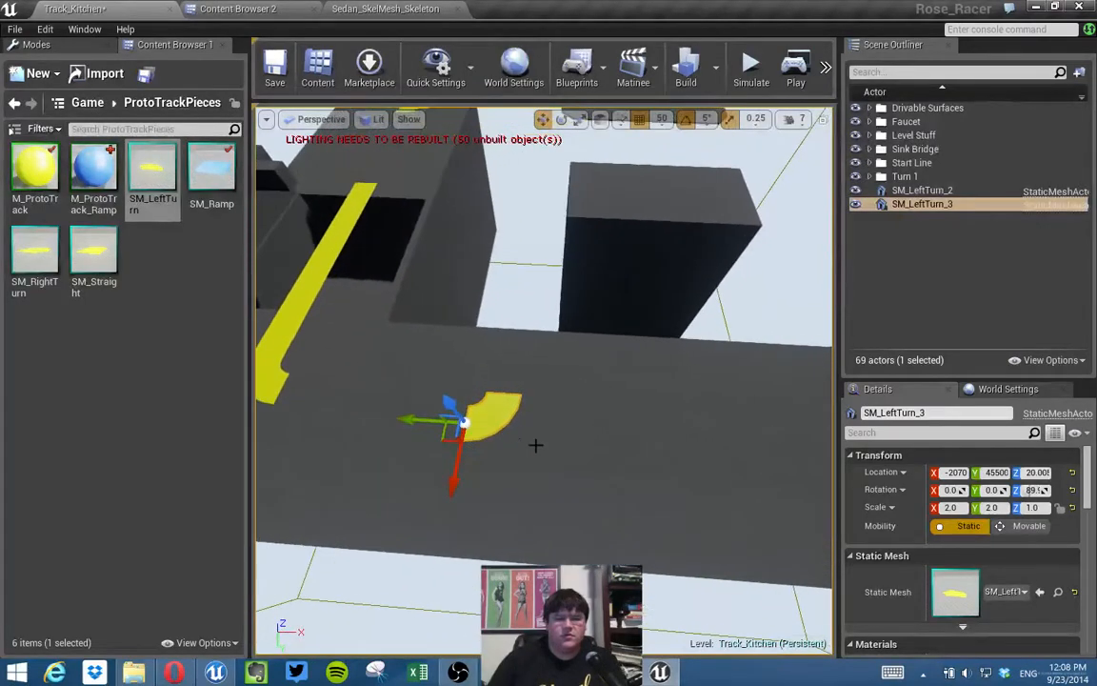
pyautogui.moveTo(423, 421); pyautogui.dragTo(526, 423)
pyautogui.moveTo(569, 487); pyautogui.dragTo(569, 463)
pyautogui.moveTo(569, 463); pyautogui.dragTo(580, 428, button='right')
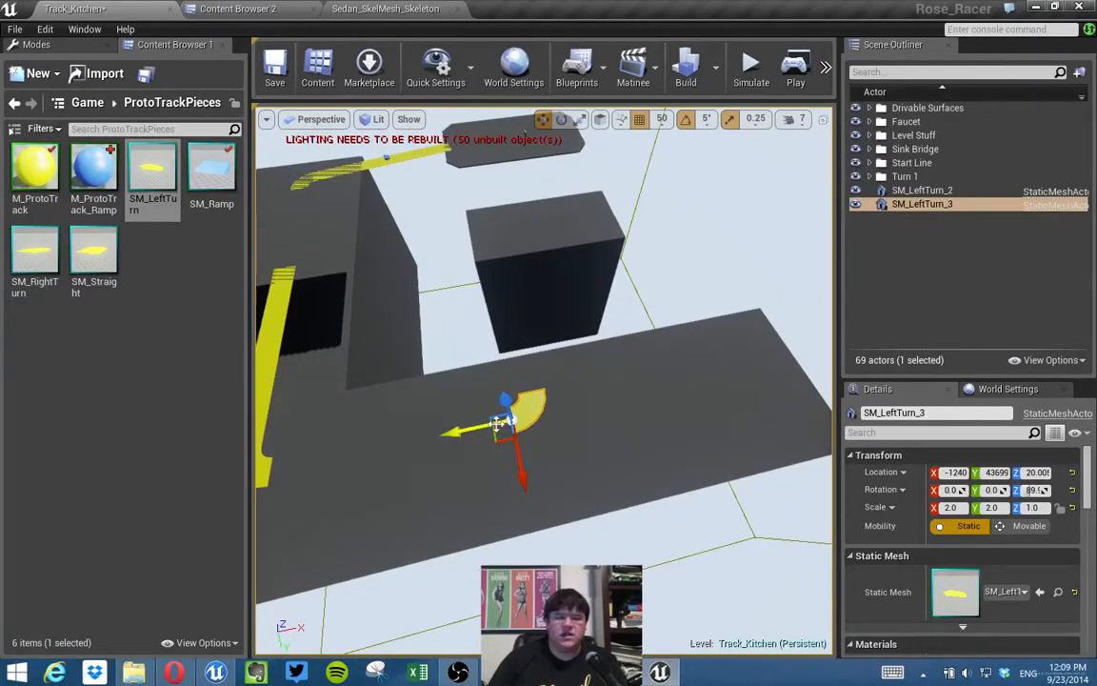
pyautogui.moveTo(474, 427); pyautogui.dragTo(485, 424)
pyautogui.moveTo(503, 361); pyautogui.dragTo(362, 330, button='right')
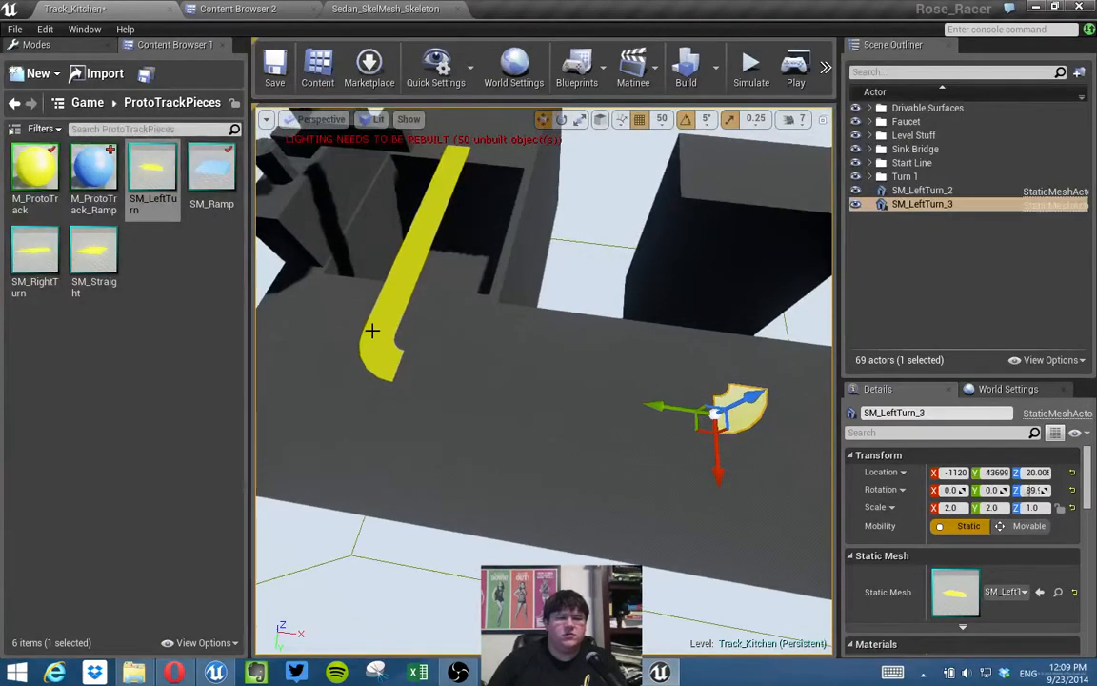
# Duplicate the two straight pieces just before the sink track's end turn and slide the copies sideways toward the new left turn.
pyautogui.click(376, 325)
pyautogui.keyDown('ctrl'); pyautogui.click(389, 321); pyautogui.keyUp('ctrl')
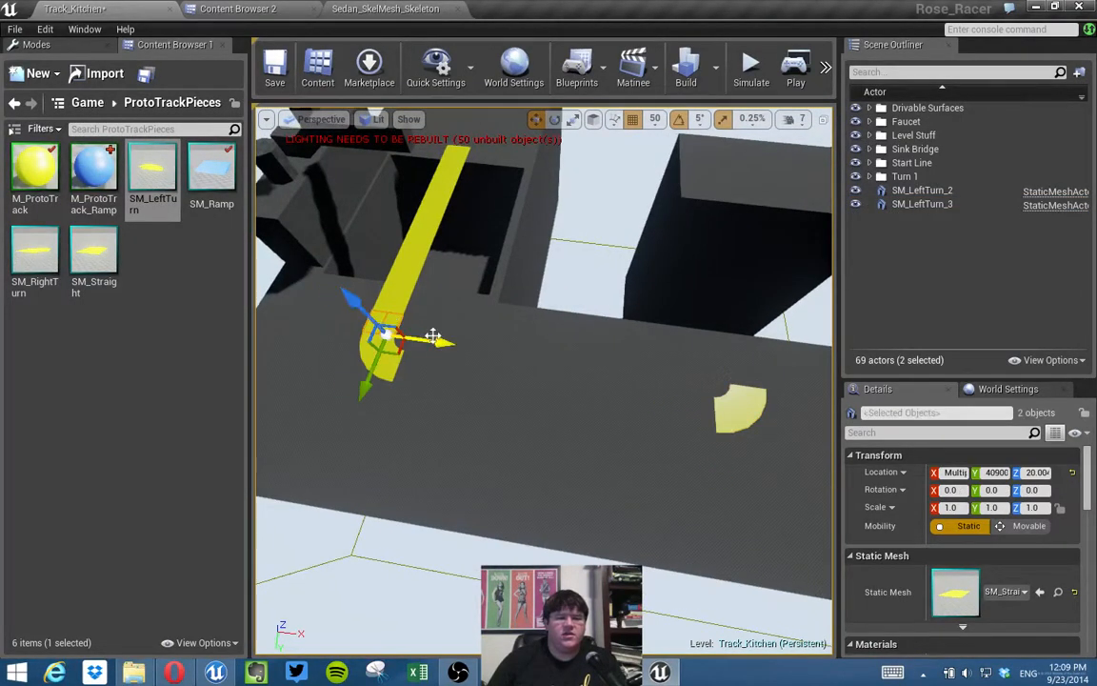
pyautogui.keyDown('alt'); pyautogui.moveTo(385, 334); pyautogui.dragTo(662, 351); pyautogui.keyUp('alt')
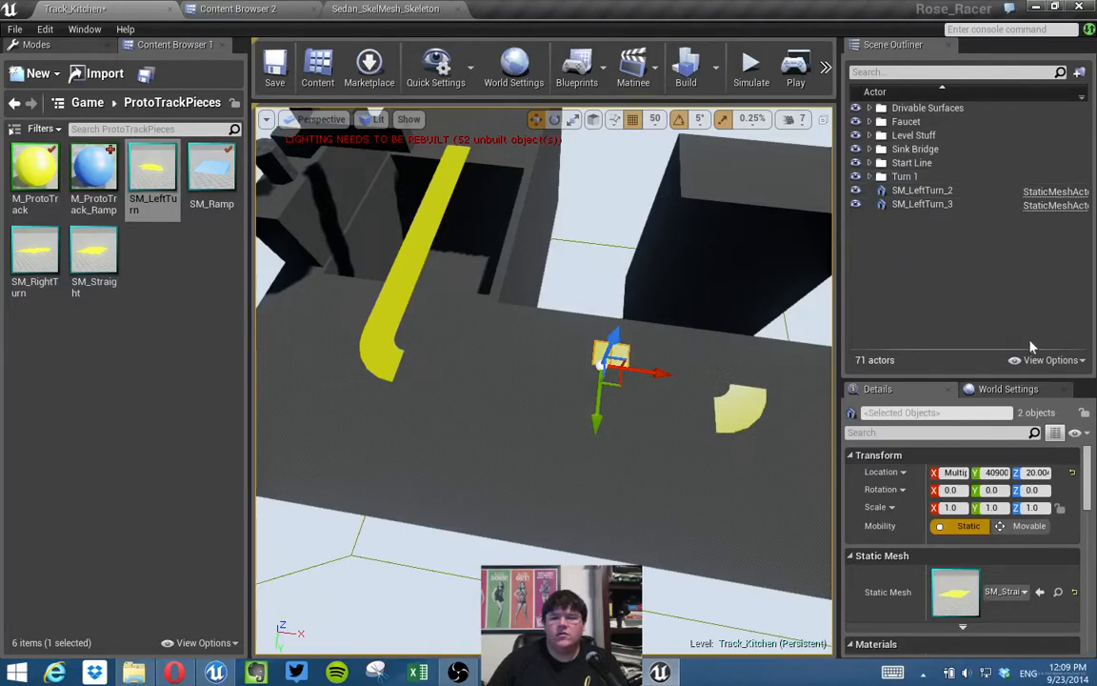
# Filter the scene outliner to show only selected actors and expand the Sink Bridge folder.
pyautogui.click(1051, 360)
pyautogui.click(1016, 391)
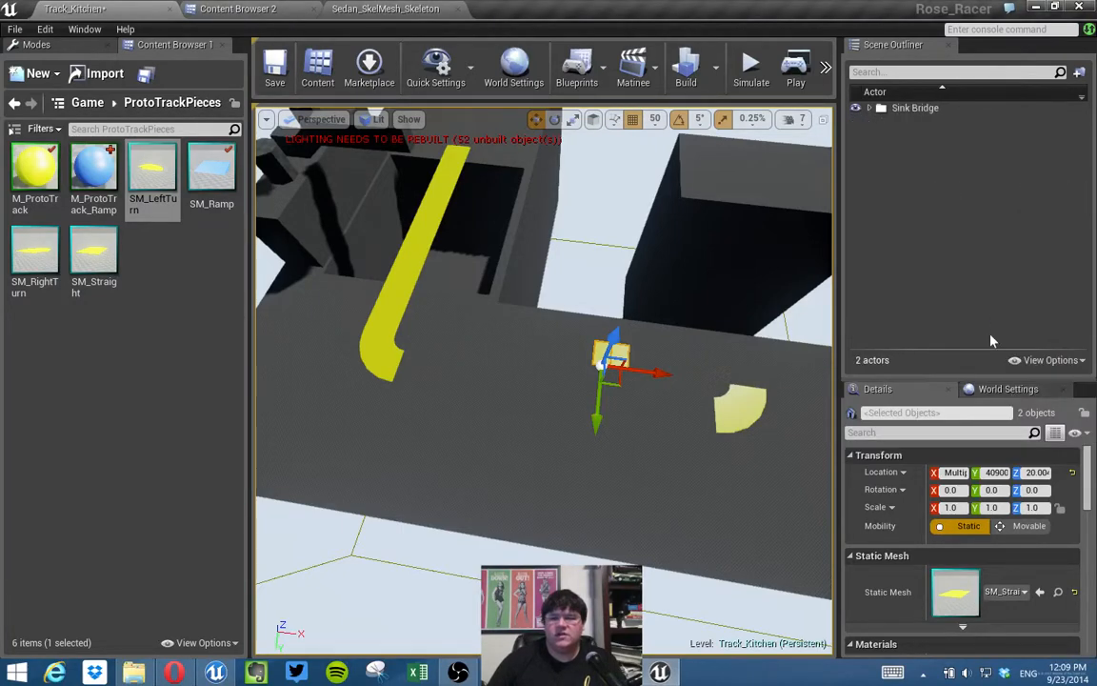
pyautogui.click(869, 108)
# Move the two duplicated straight pieces, SM_Straight_47 and SM_Straight_48, out of the Sink Bridge folder to the outliner root.
pyautogui.click(920, 122)
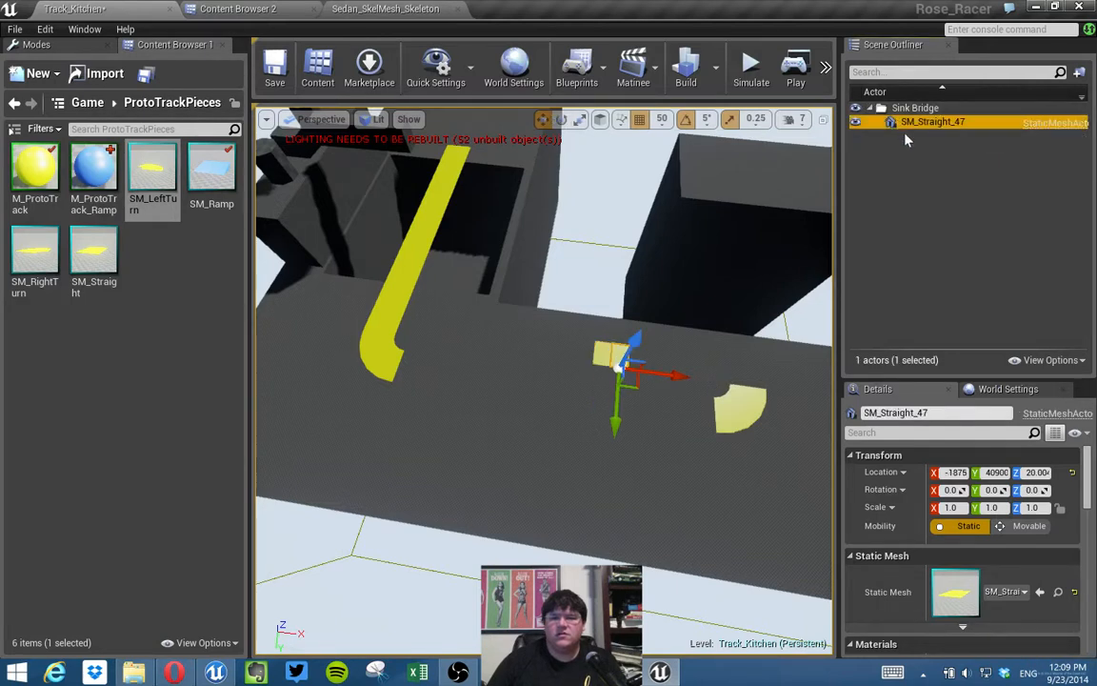
pyautogui.click(605, 357)
pyautogui.keyDown('ctrl'); pyautogui.click(624, 351); pyautogui.keyUp('ctrl')
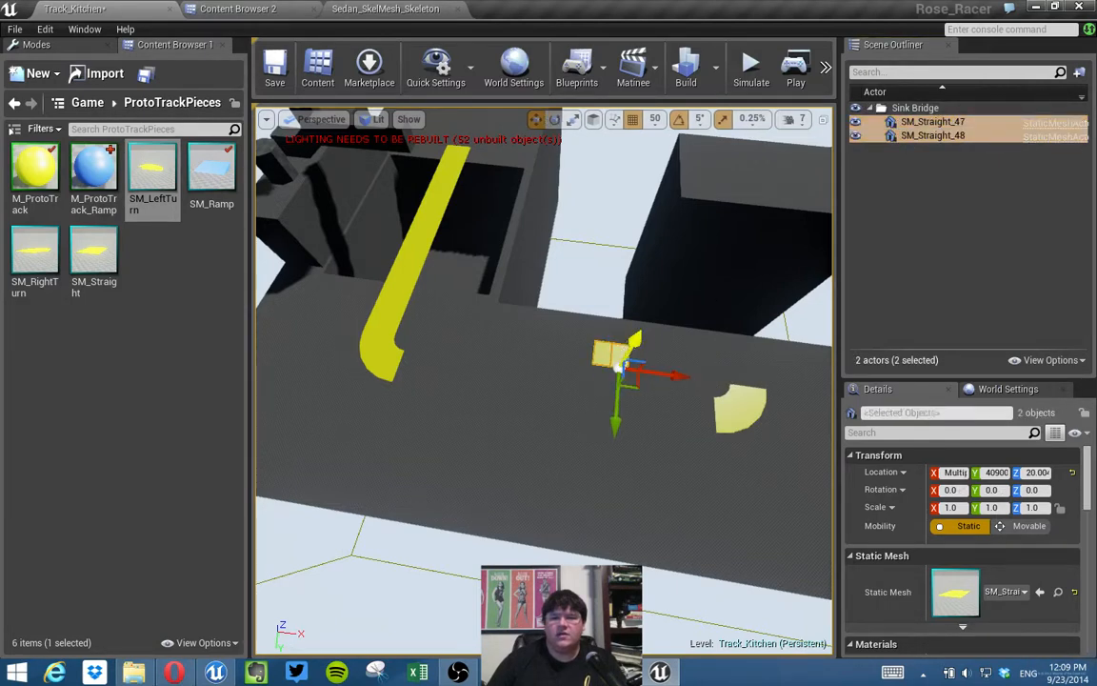
pyautogui.rightClick(917, 140)
pyautogui.moveTo(922, 434)
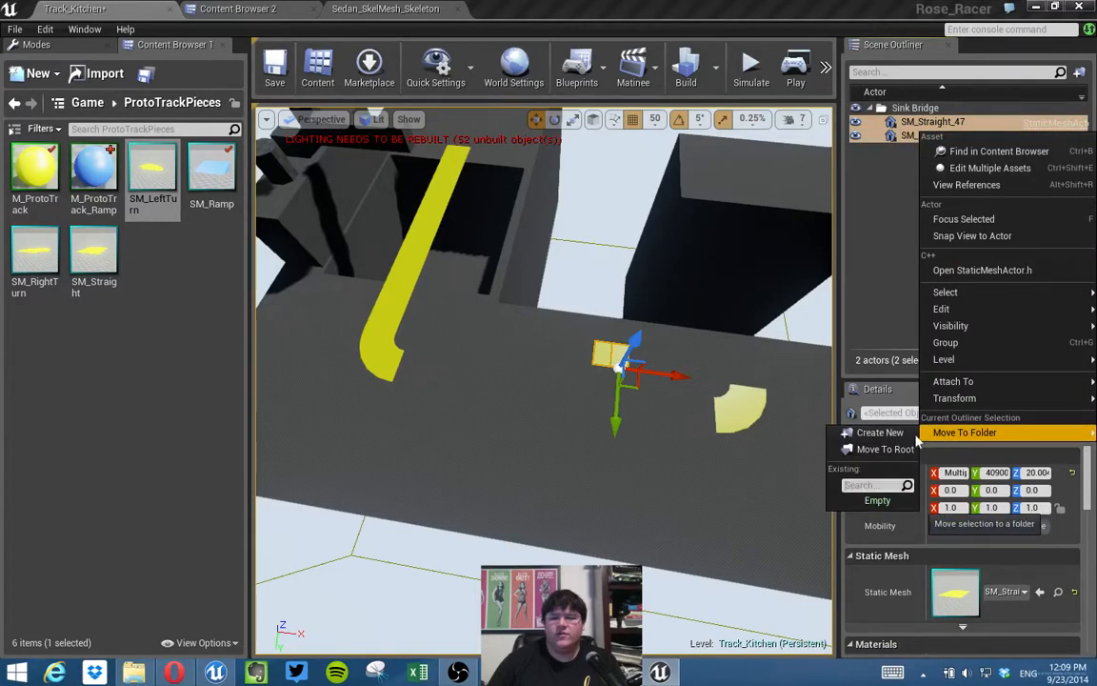
pyautogui.click(881, 448)
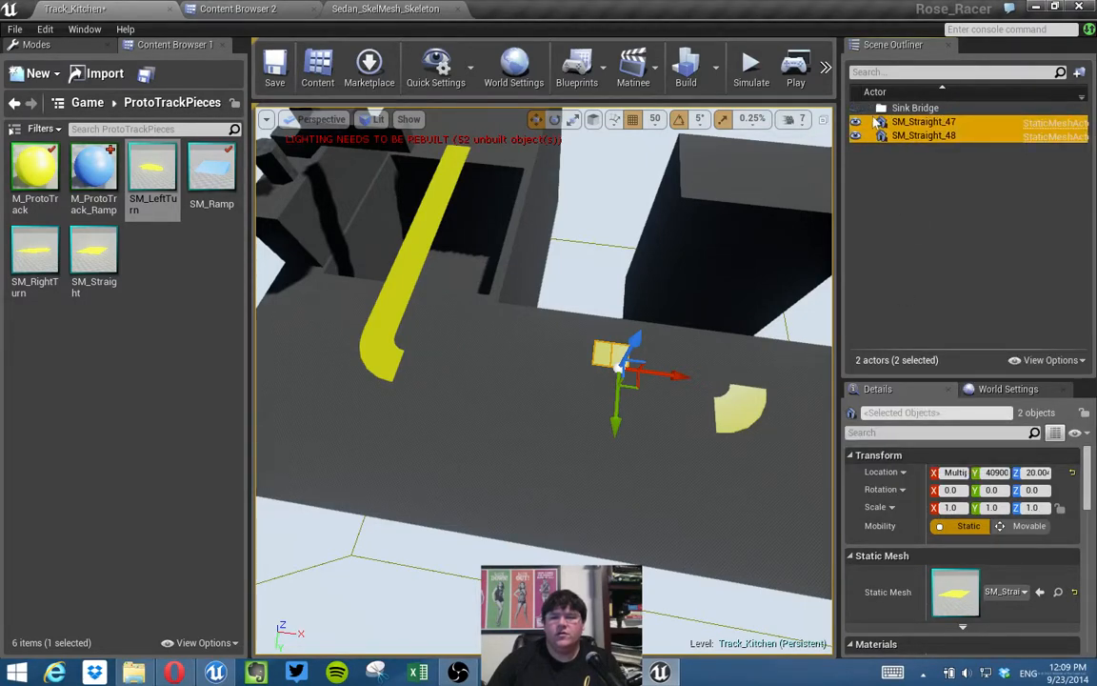
# Turn off the selected-only filter in the scene outliner so that all actors are listed.
pyautogui.moveTo(674, 389); pyautogui.dragTo(738, 389, button='right')
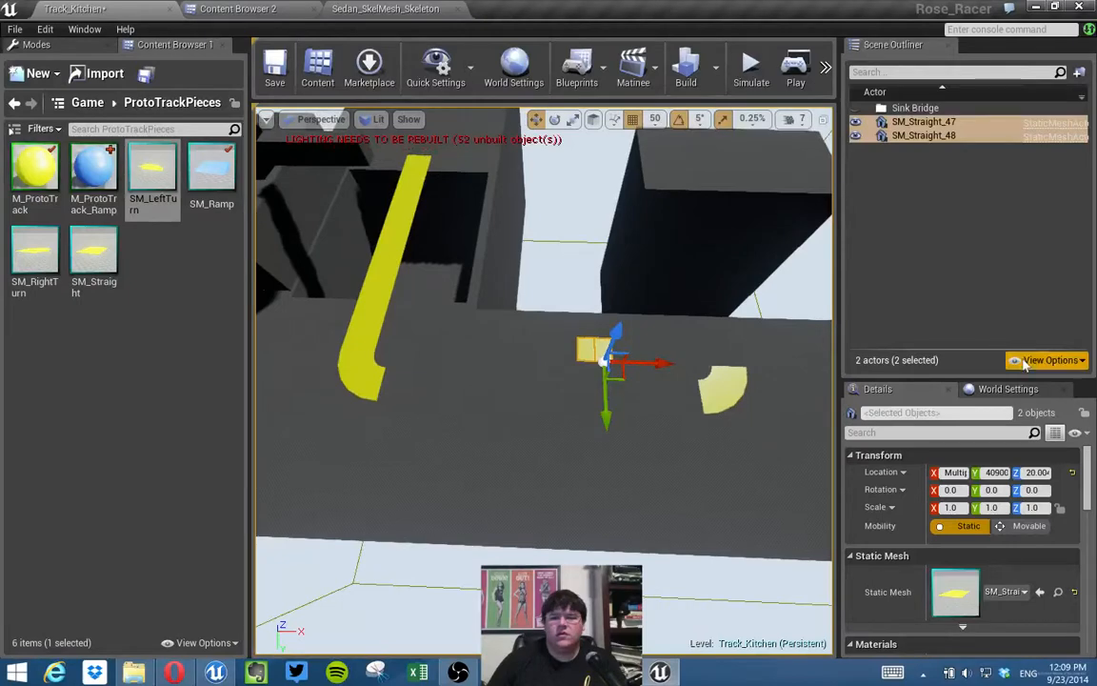
pyautogui.click(1019, 360)
pyautogui.click(1022, 390)
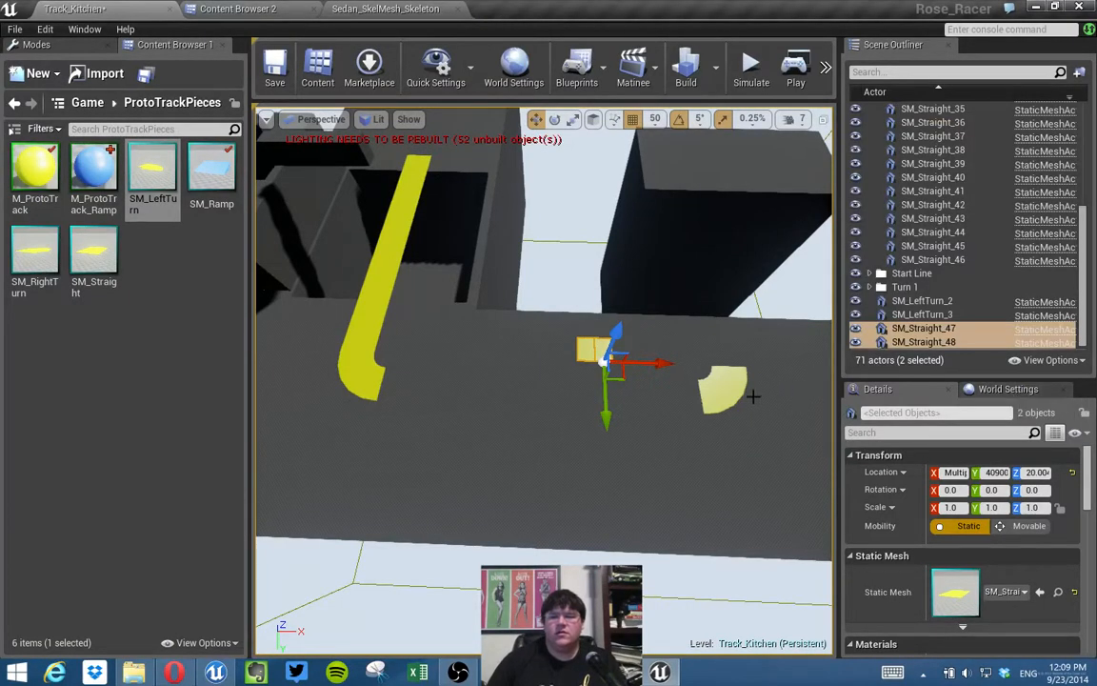
# Slide the two straight pieces along X to line up with the open end of the new left turn.
pyautogui.press('w')
pyautogui.moveTo(724, 358); pyautogui.dragTo(791, 369, button='right')
pyautogui.moveTo(536, 336); pyautogui.dragTo(737, 341)
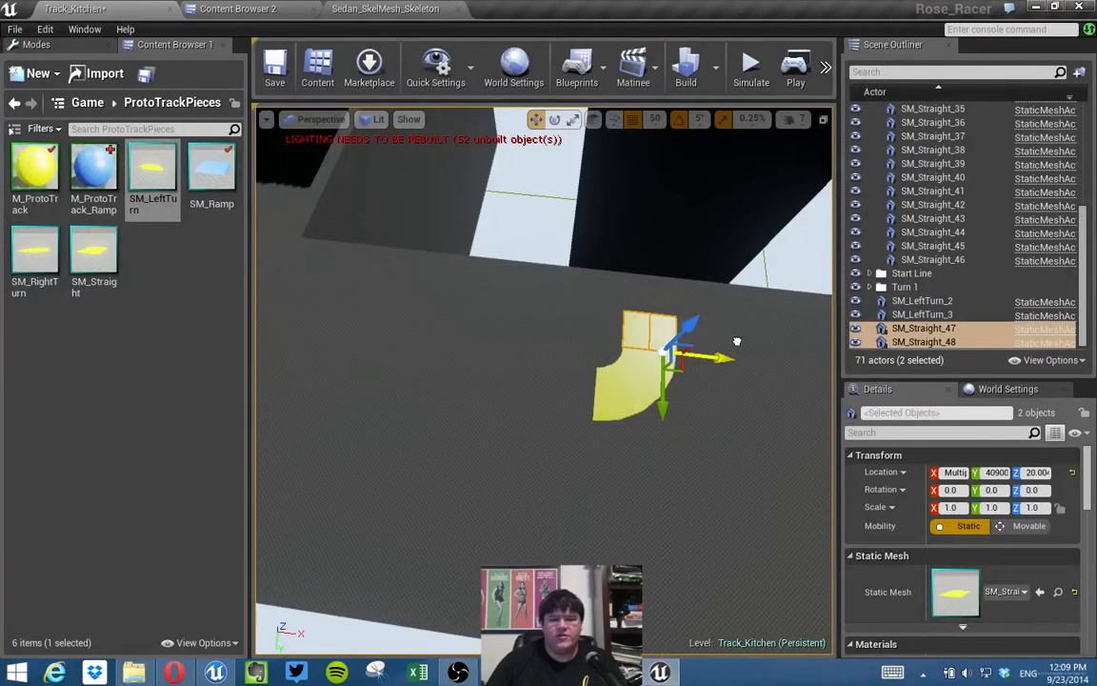
# Examine the joint between the straight pair and the left turn, and their position relative to the sink track and neighbouring block.
pyautogui.press('d')
pyautogui.moveTo(736, 341); pyautogui.dragTo(481, 352, button='right')
pyautogui.press('w')
pyautogui.press('s')
pyautogui.press('s')
pyautogui.moveTo(705, 348); pyautogui.dragTo(662, 345, button='right')
pyautogui.press('w')
pyautogui.press('d')
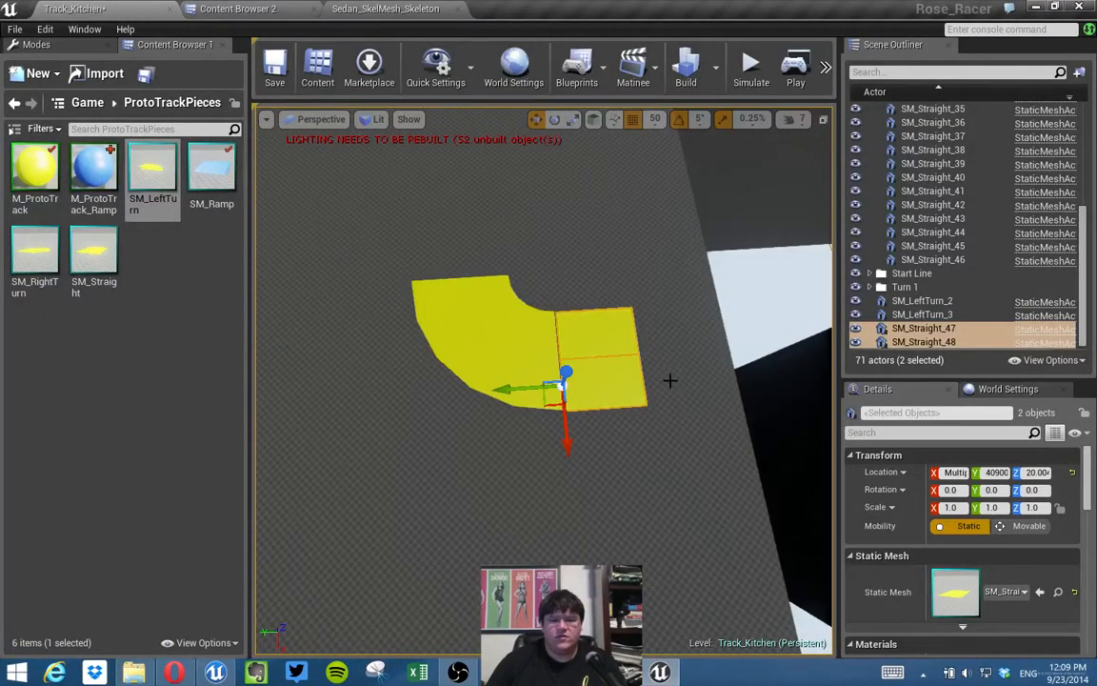
pyautogui.press('a')
pyautogui.press('s')
pyautogui.moveTo(596, 362); pyautogui.dragTo(783, 336, button='right')
pyautogui.press('s')
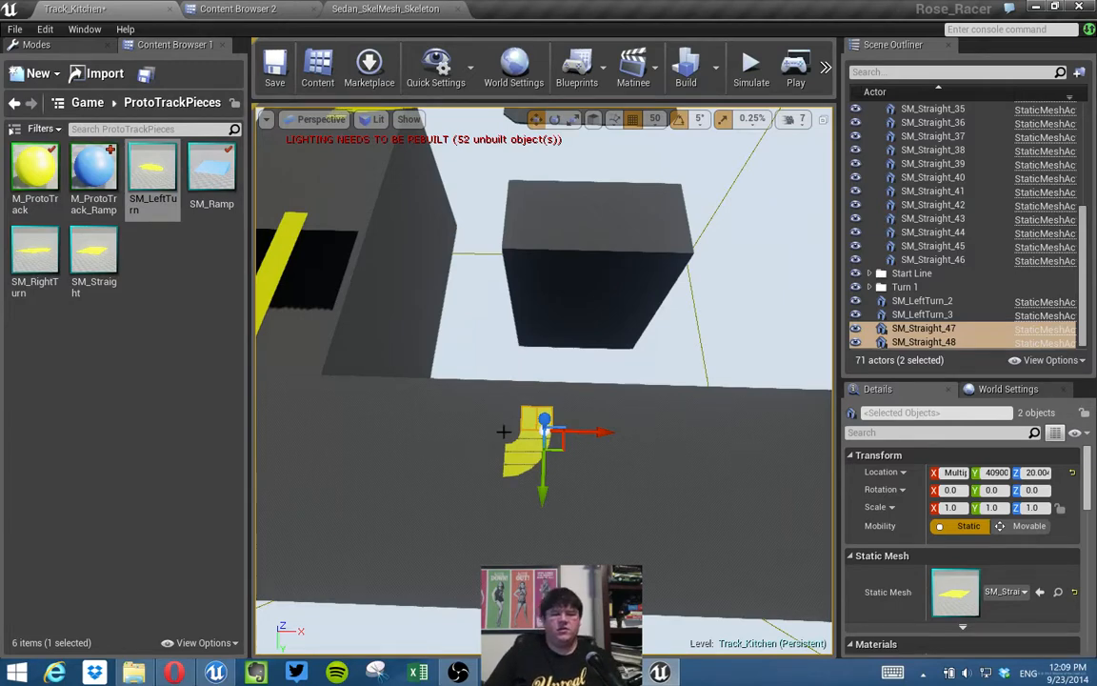
pyautogui.moveTo(587, 423); pyautogui.dragTo(457, 380, button='right')
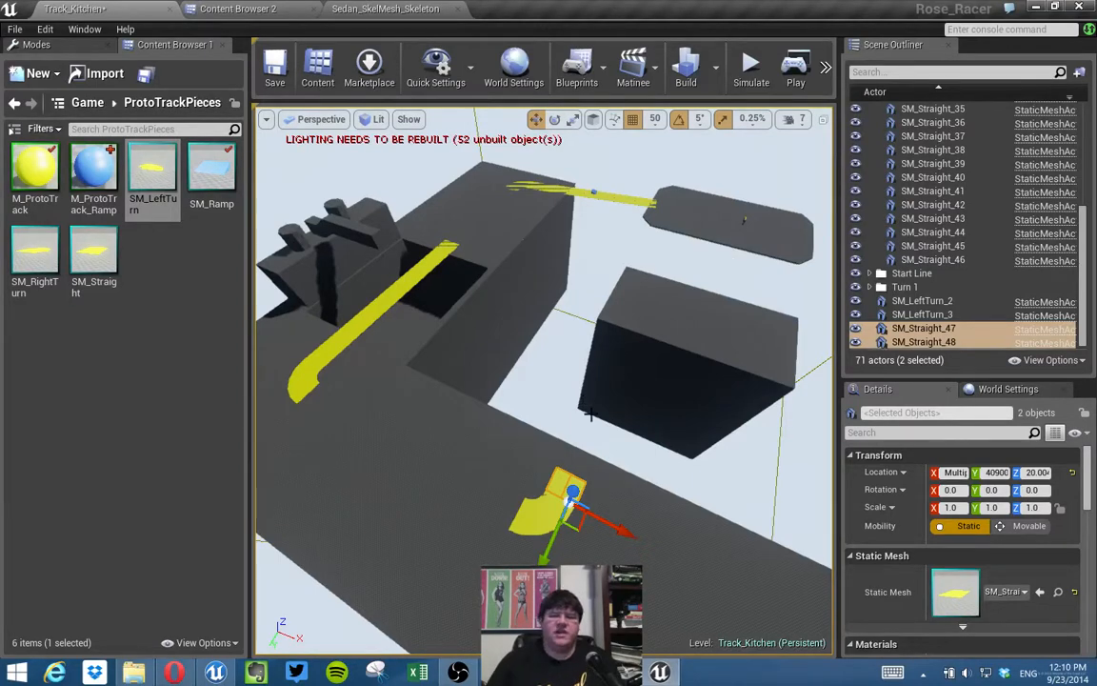
# Duplicate the straight pair toward the counter's edge and butt both pairs end to end against the left turn, the first at Y 41000.
pyautogui.moveTo(688, 497); pyautogui.dragTo(488, 482, button='right')
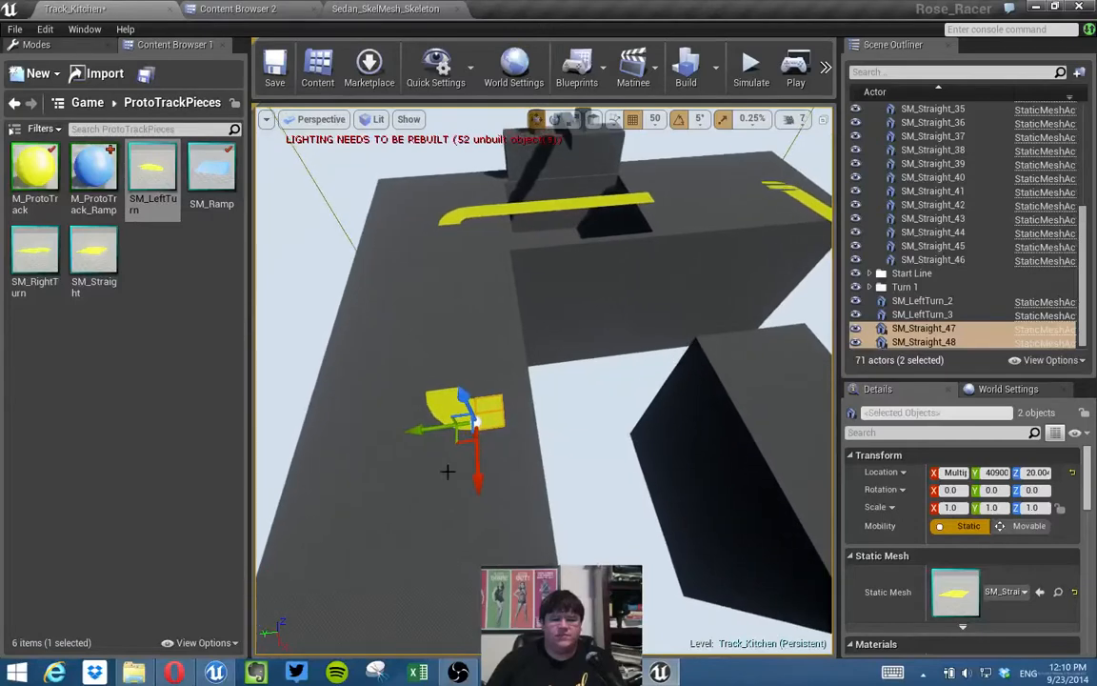
pyautogui.keyDown('alt'); pyautogui.moveTo(419, 430); pyautogui.dragTo(460, 429); pyautogui.keyUp('alt')
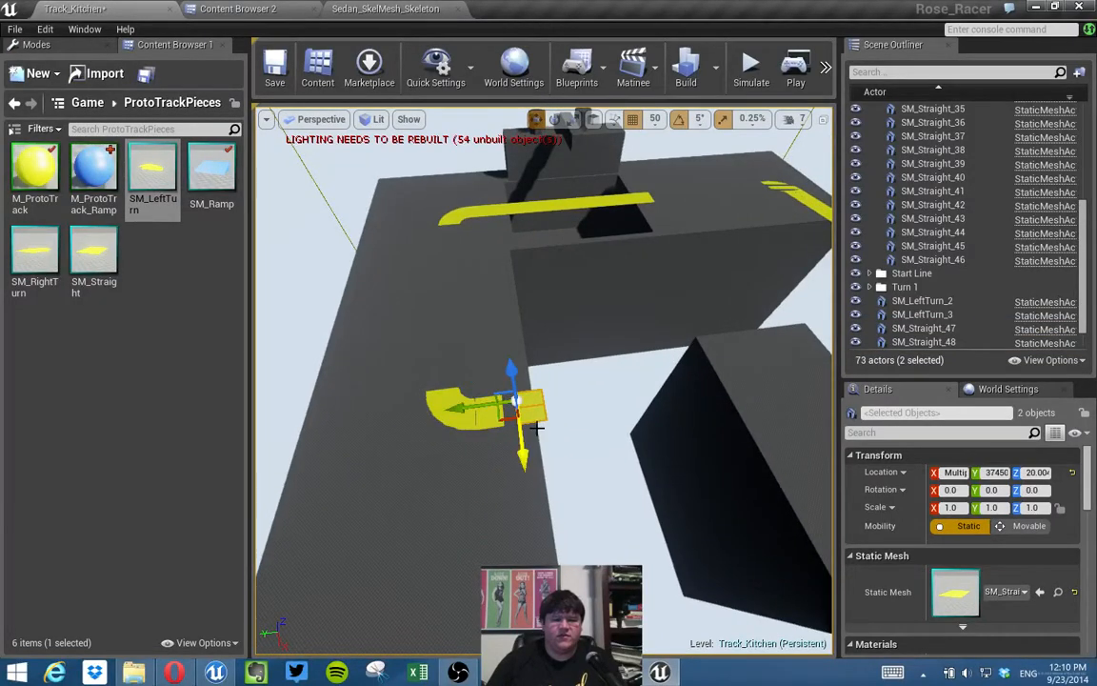
pyautogui.press('f')
pyautogui.moveTo(581, 404); pyautogui.dragTo(486, 409)
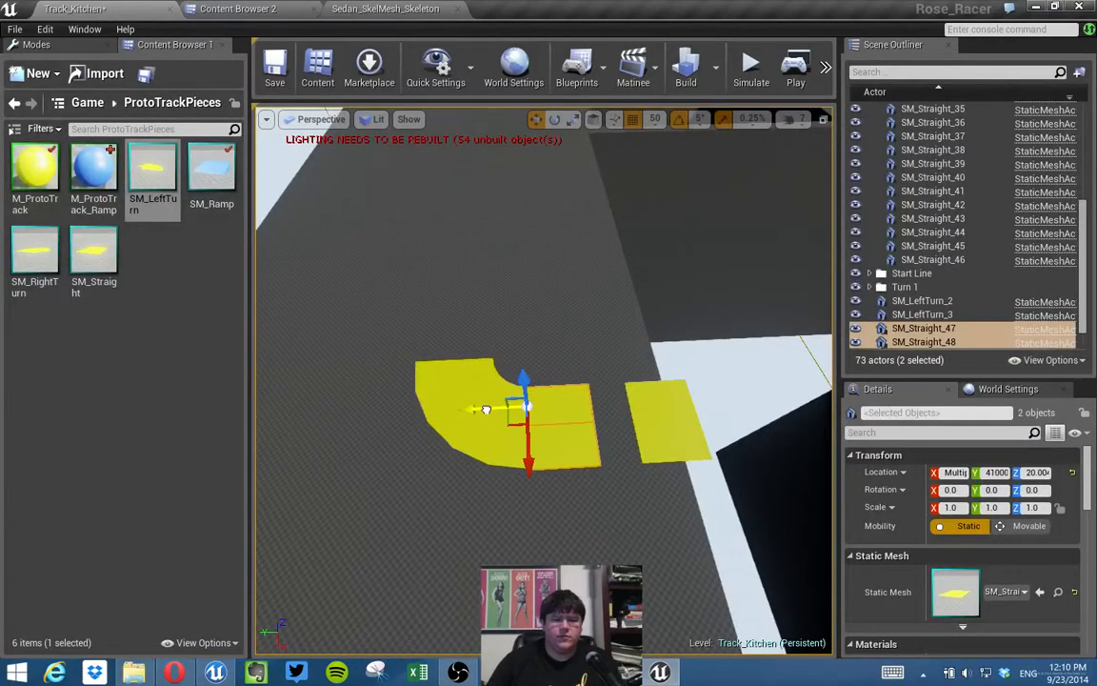
pyautogui.click(635, 406)
pyautogui.keyDown('ctrl'); pyautogui.click(659, 441); pyautogui.keyUp('ctrl')
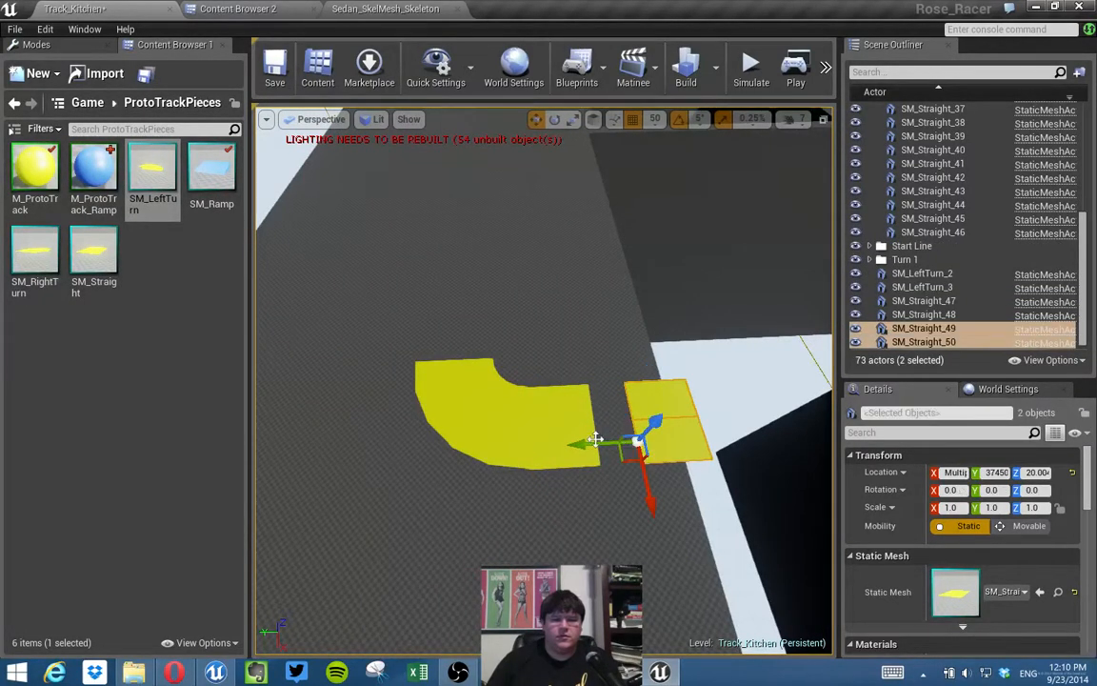
pyautogui.moveTo(592, 444); pyautogui.dragTo(554, 459)
# Duplicate the end straight pair three more times past the counter's edge, butting each copy against the previous pair, the last at Y 32100.
pyautogui.moveTo(553, 458); pyautogui.dragTo(536, 441, button='right')
pyautogui.keyDown('alt'); pyautogui.moveTo(485, 422); pyautogui.dragTo(533, 426); pyautogui.keyUp('alt')
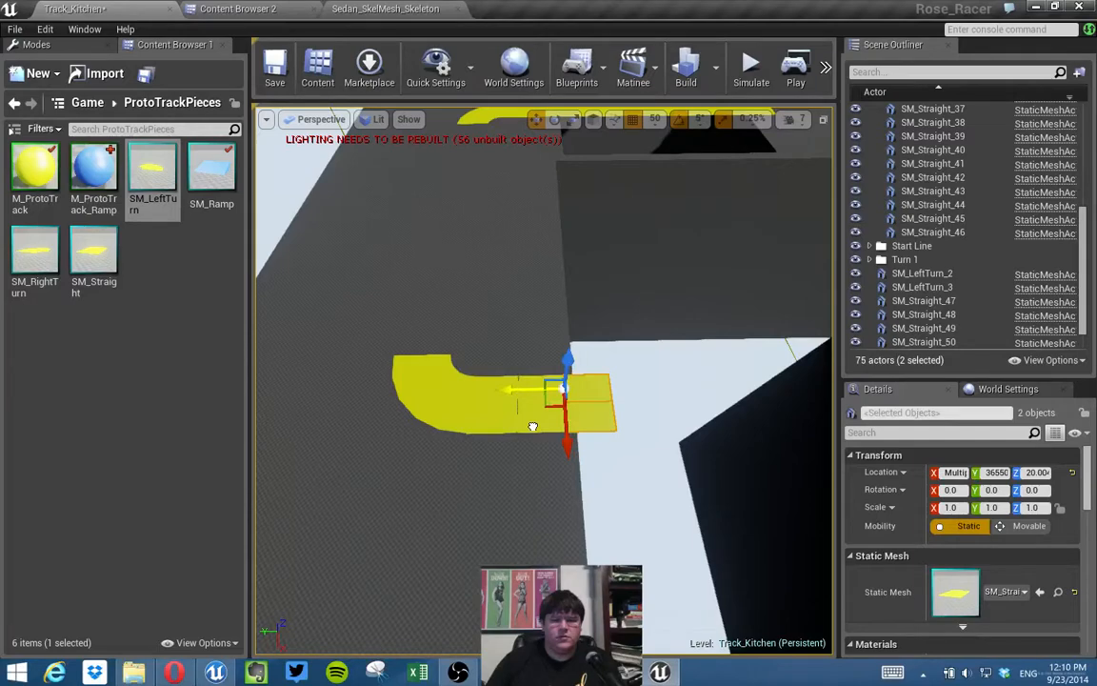
pyautogui.moveTo(524, 431); pyautogui.dragTo(419, 391, button='right')
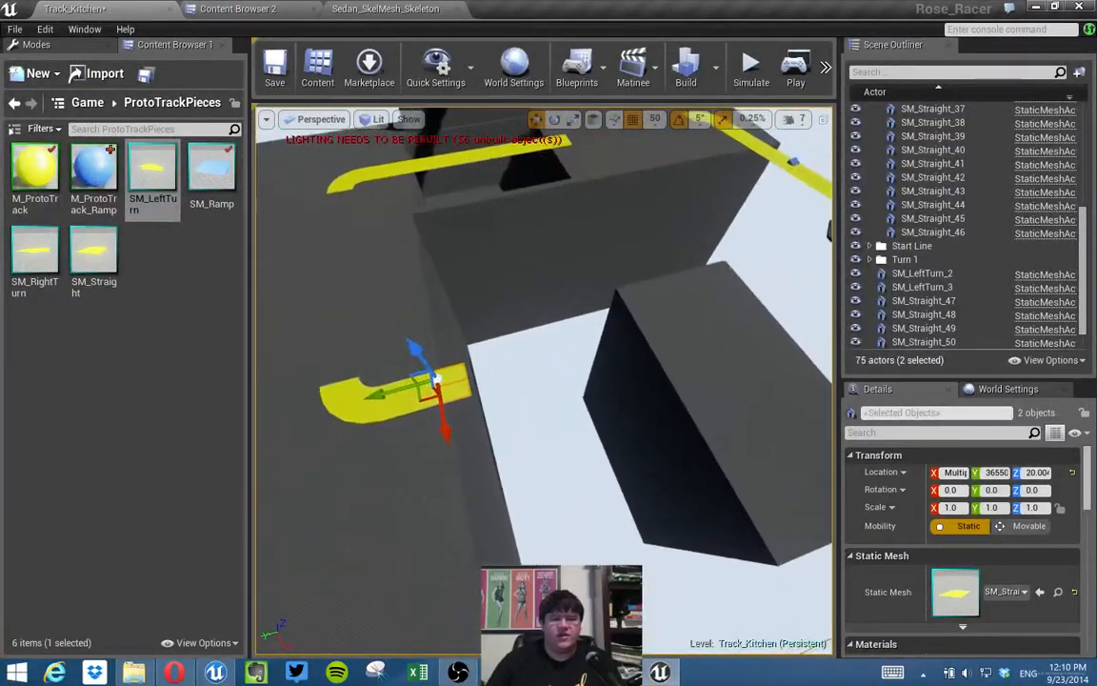
pyautogui.keyDown('alt'); pyautogui.moveTo(406, 384); pyautogui.dragTo(427, 400); pyautogui.keyUp('alt')
pyautogui.moveTo(481, 404); pyautogui.dragTo(443, 448, button='right')
pyautogui.moveTo(462, 367); pyautogui.dragTo(459, 367, button='right')
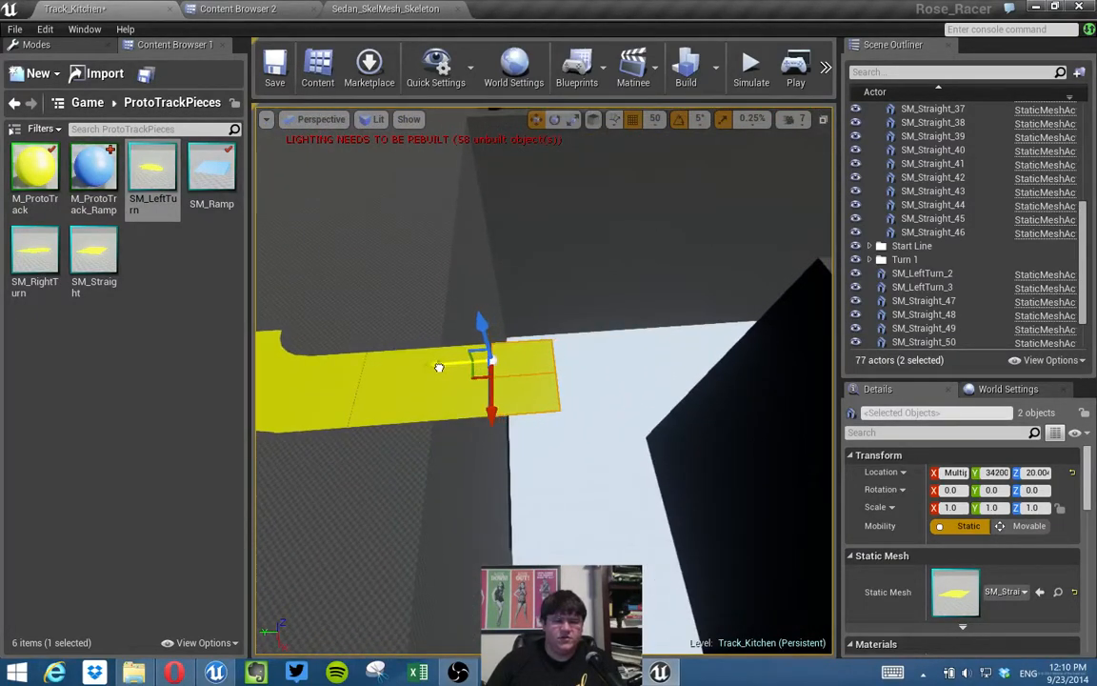
pyautogui.moveTo(492, 420); pyautogui.dragTo(634, 398, button='right')
pyautogui.moveTo(533, 366); pyautogui.dragTo(421, 361, button='right')
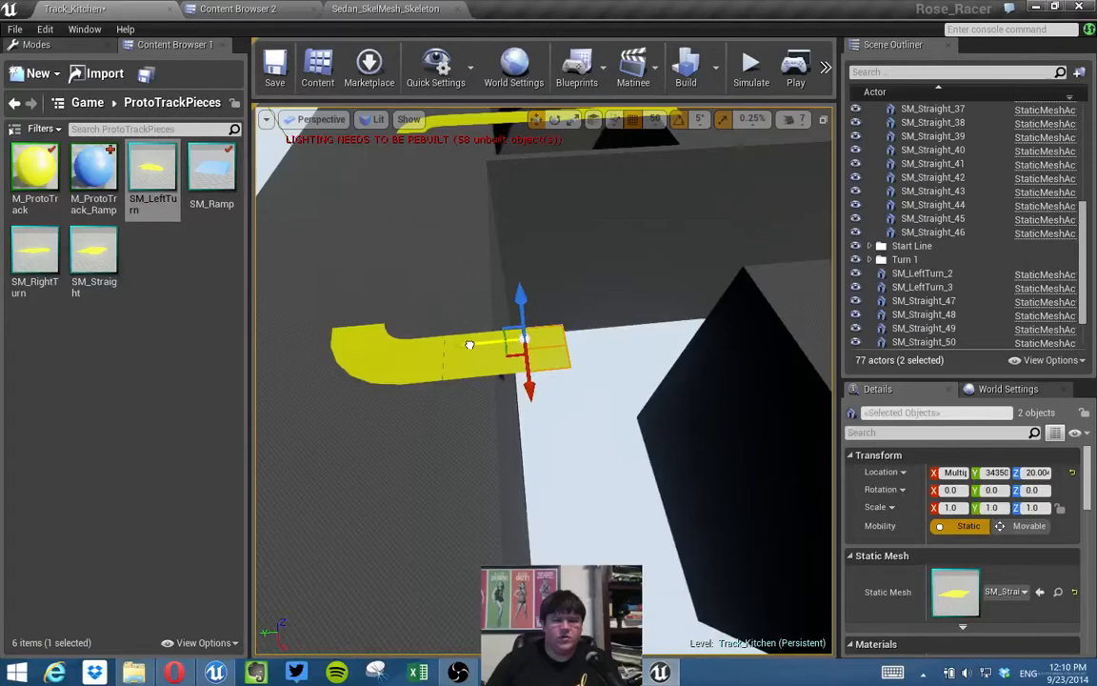
pyautogui.keyDown('alt'); pyautogui.keyDown('shift'); pyautogui.moveTo(481, 342); pyautogui.dragTo(540, 362); pyautogui.keyUp('shift'); pyautogui.keyUp('alt')
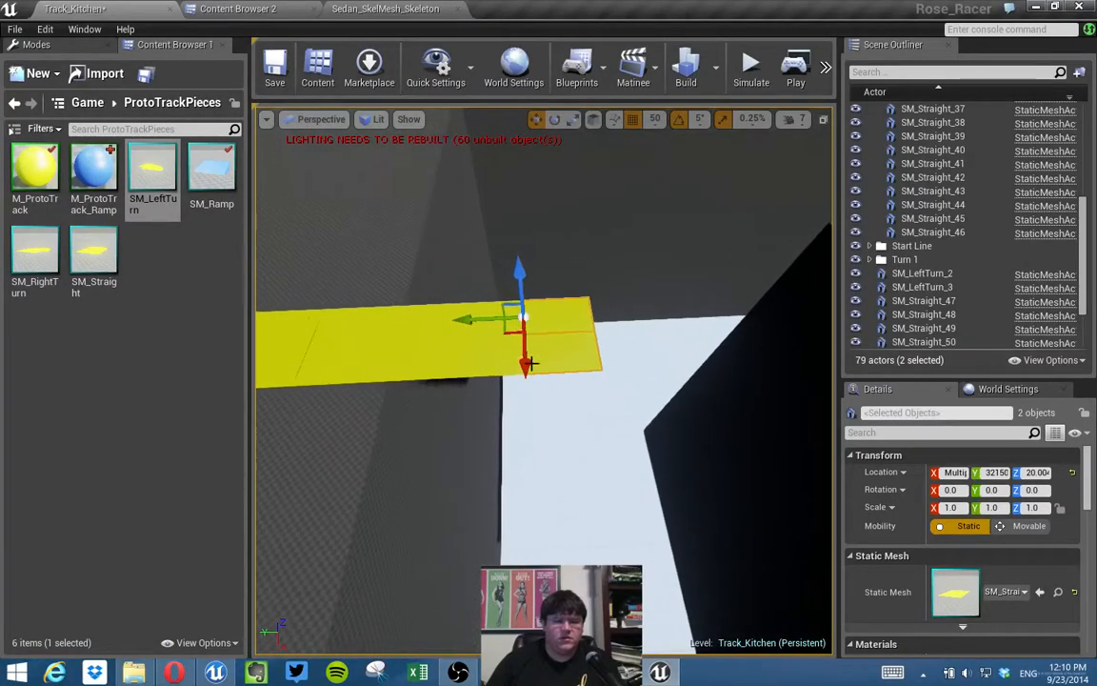
pyautogui.keyDown('shift'); pyautogui.moveTo(474, 324); pyautogui.dragTo(570, 427); pyautogui.keyUp('shift')
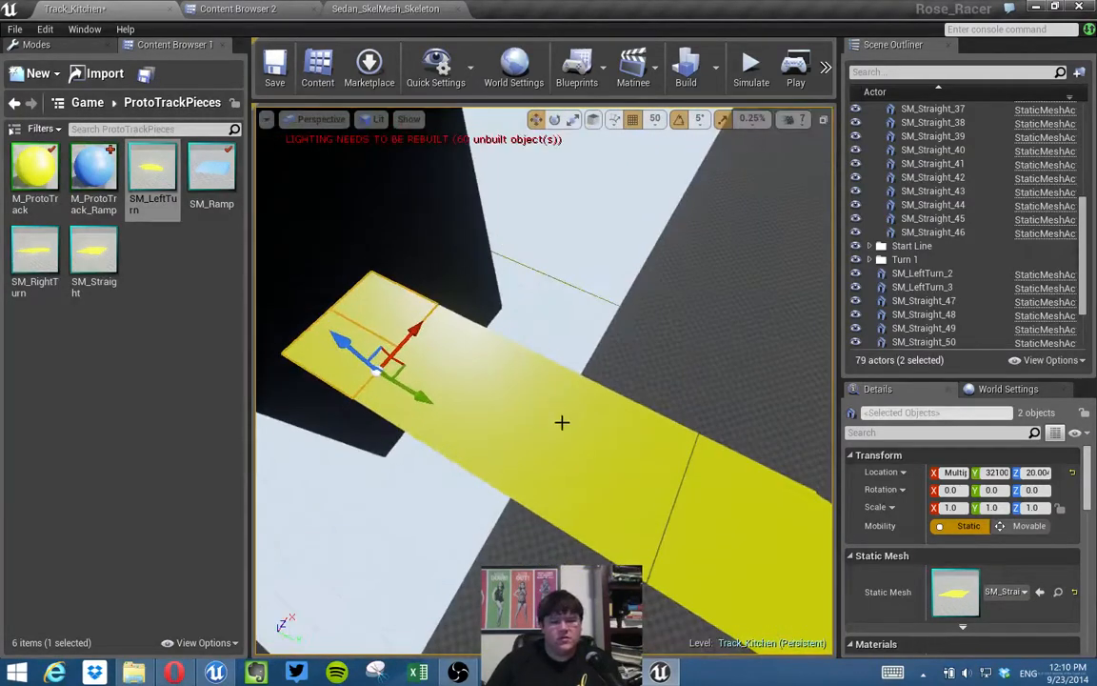
# Select the eight outer straight pieces together and nudge them along Y against the first pair at the turn.
pyautogui.keyDown('ctrl'); pyautogui.click(458, 343); pyautogui.keyUp('ctrl')
pyautogui.keyDown('ctrl'); pyautogui.click(392, 406); pyautogui.keyUp('ctrl')
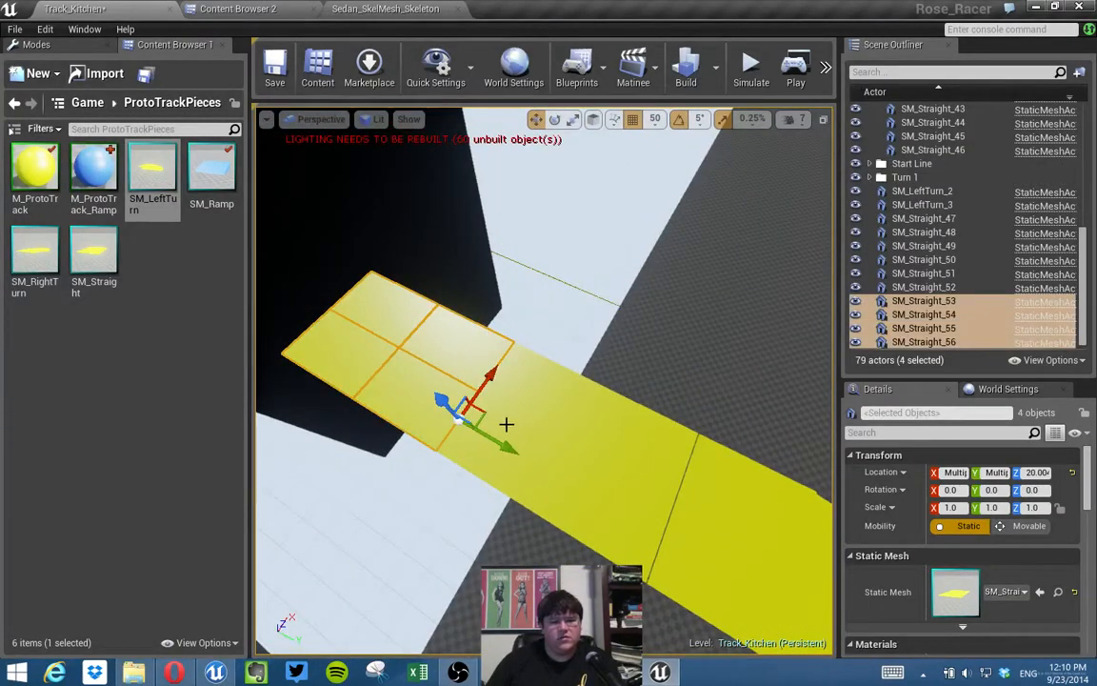
pyautogui.keyDown('ctrl'); pyautogui.click(488, 454); pyautogui.keyUp('ctrl')
pyautogui.keyDown('ctrl'); pyautogui.click(629, 436); pyautogui.keyUp('ctrl')
pyautogui.keyDown('ctrl'); pyautogui.click(592, 518); pyautogui.keyUp('ctrl')
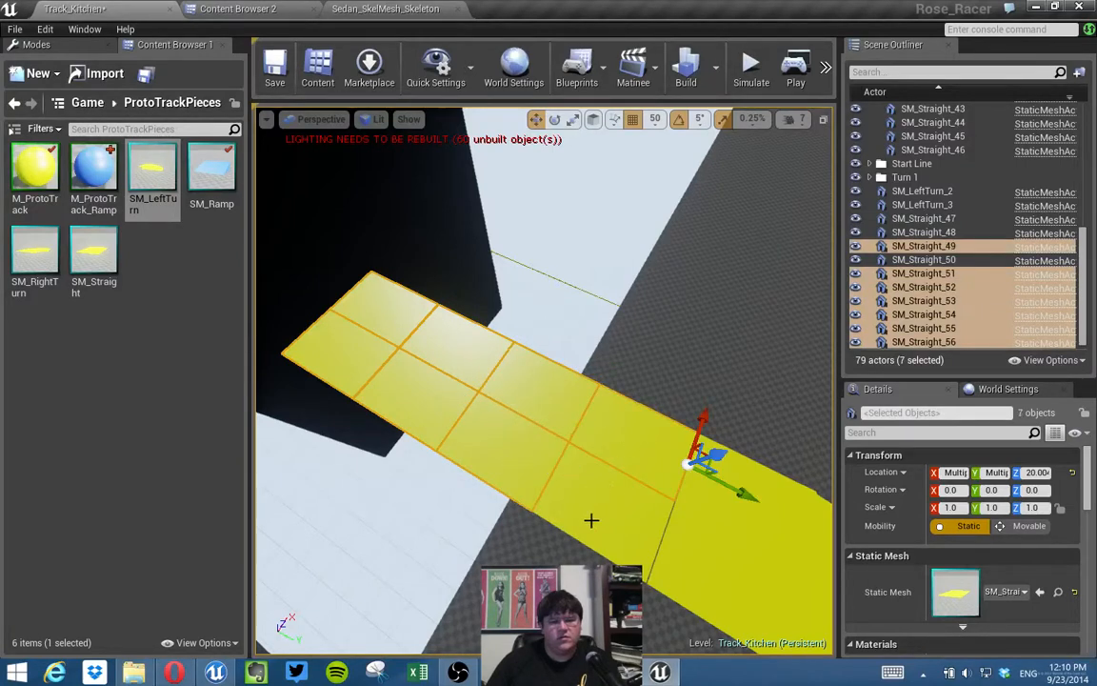
pyautogui.keyDown('ctrl'); pyautogui.click(635, 514); pyautogui.keyUp('ctrl')
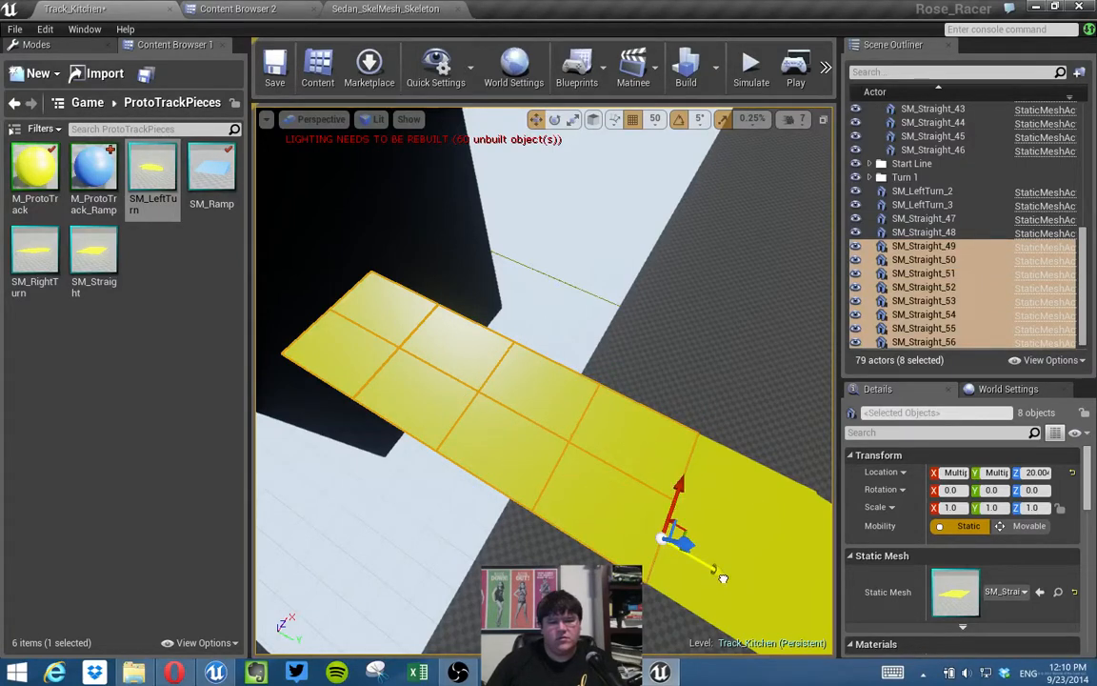
pyautogui.moveTo(723, 578); pyautogui.dragTo(724, 580)
# Place an SM_Ramp piece on the outer end of the straight track and undo a trial lift of it to Z 1550.
pyautogui.moveTo(731, 559); pyautogui.dragTo(380, 245, button='right')
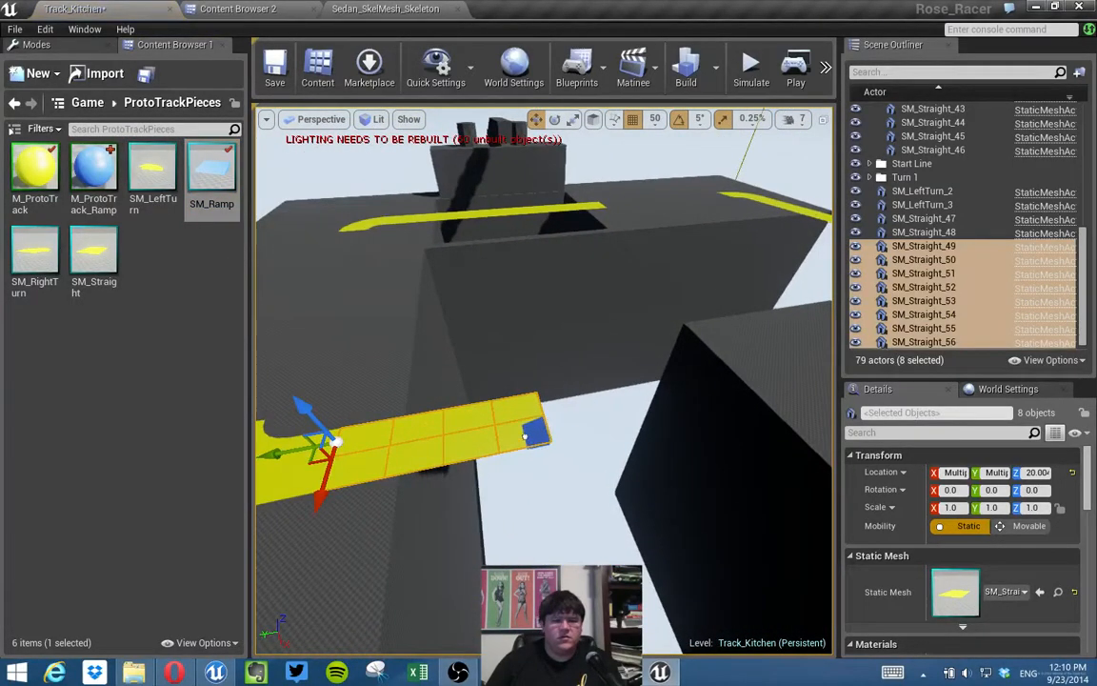
pyautogui.moveTo(525, 438); pyautogui.dragTo(515, 372)
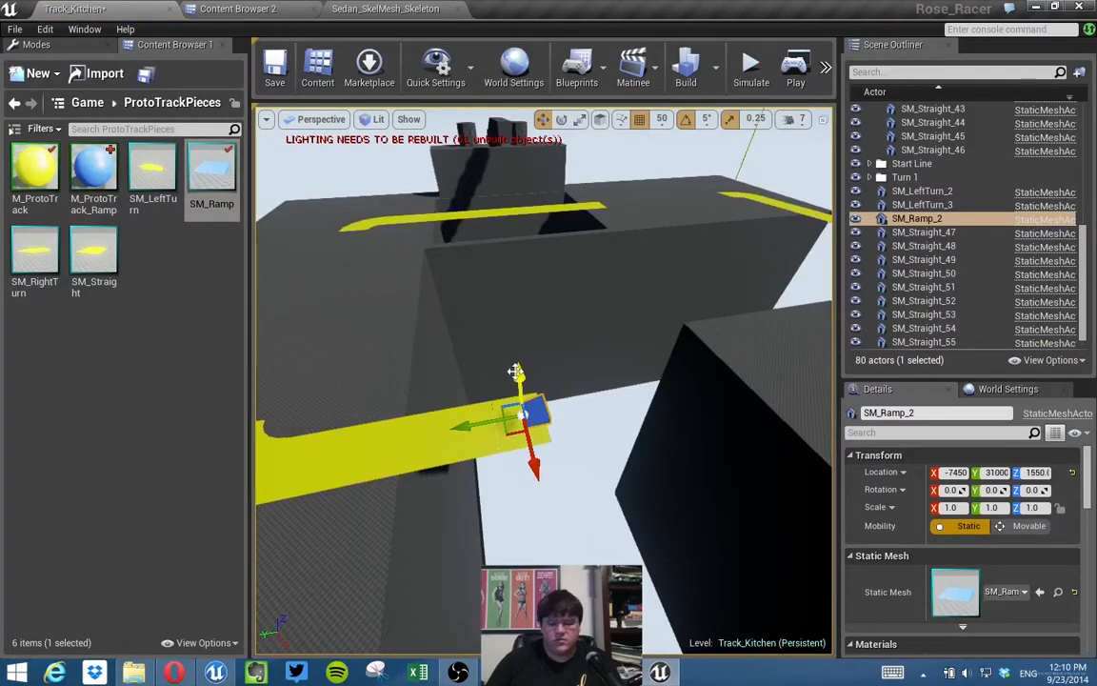
pyautogui.hotkey('ctrl', 'z')
# Select the outermost pair of straight pieces and nudge it along Y toward the adjoining pair.
pyautogui.moveTo(514, 372); pyautogui.dragTo(499, 399, button='right')
pyautogui.press('w')
pyautogui.click(508, 389)
pyautogui.keyDown('ctrl'); pyautogui.click(474, 468); pyautogui.keyUp('ctrl')
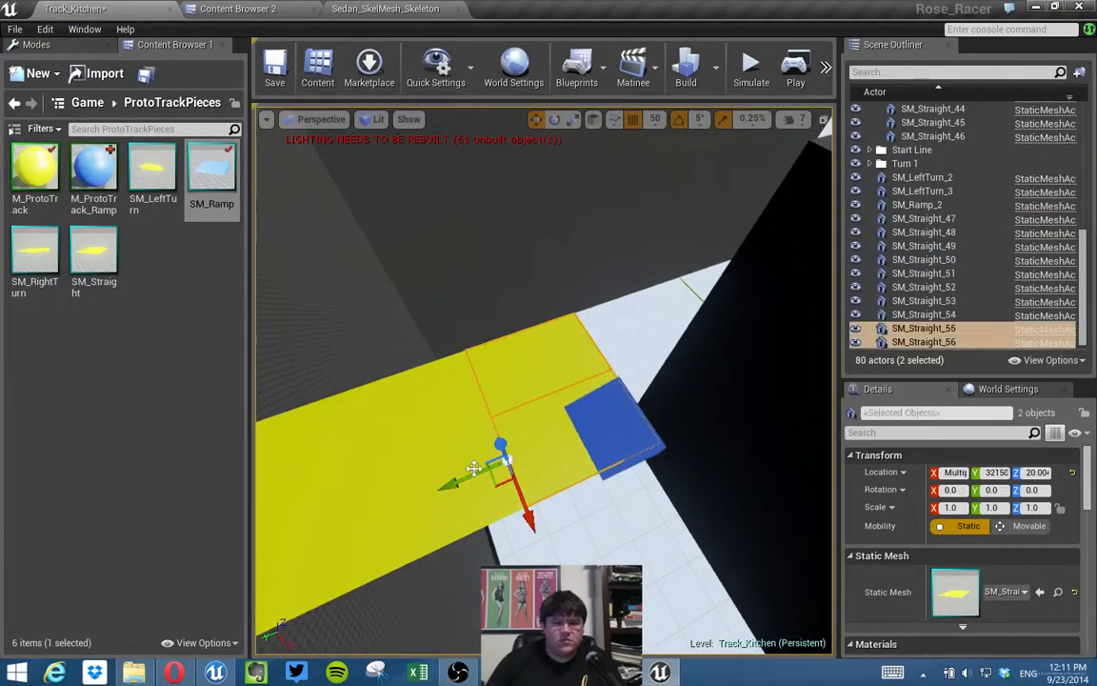
pyautogui.moveTo(471, 474); pyautogui.dragTo(467, 476)
# Try covering the track's end with two ramps side by side, and delete the duplicate ramp.
pyautogui.click(606, 430)
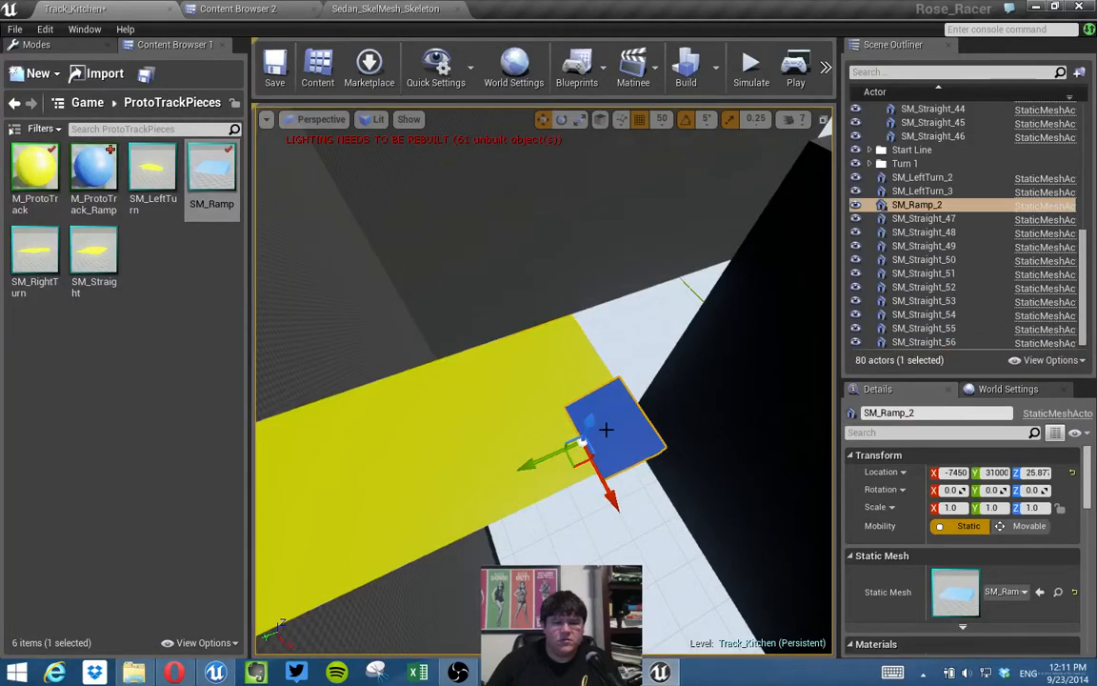
pyautogui.moveTo(614, 503); pyautogui.dragTo(567, 425)
pyautogui.moveTo(534, 374); pyautogui.dragTo(679, 355, button='right')
pyautogui.scroll(5, 600, 416)
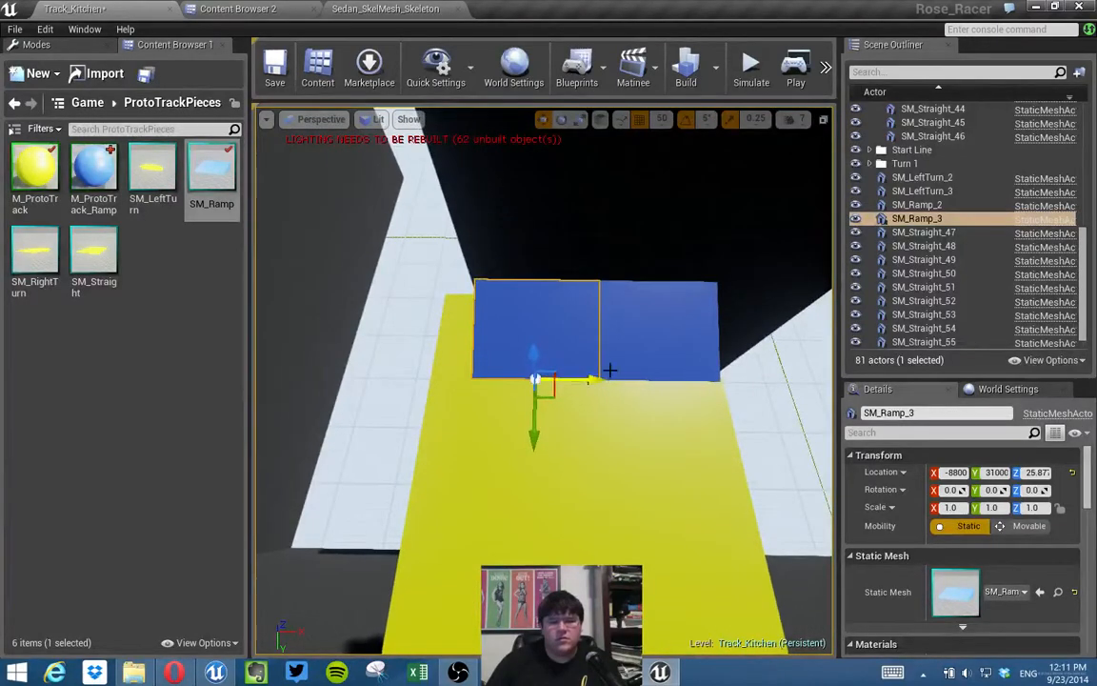
pyautogui.moveTo(588, 381); pyautogui.dragTo(549, 385)
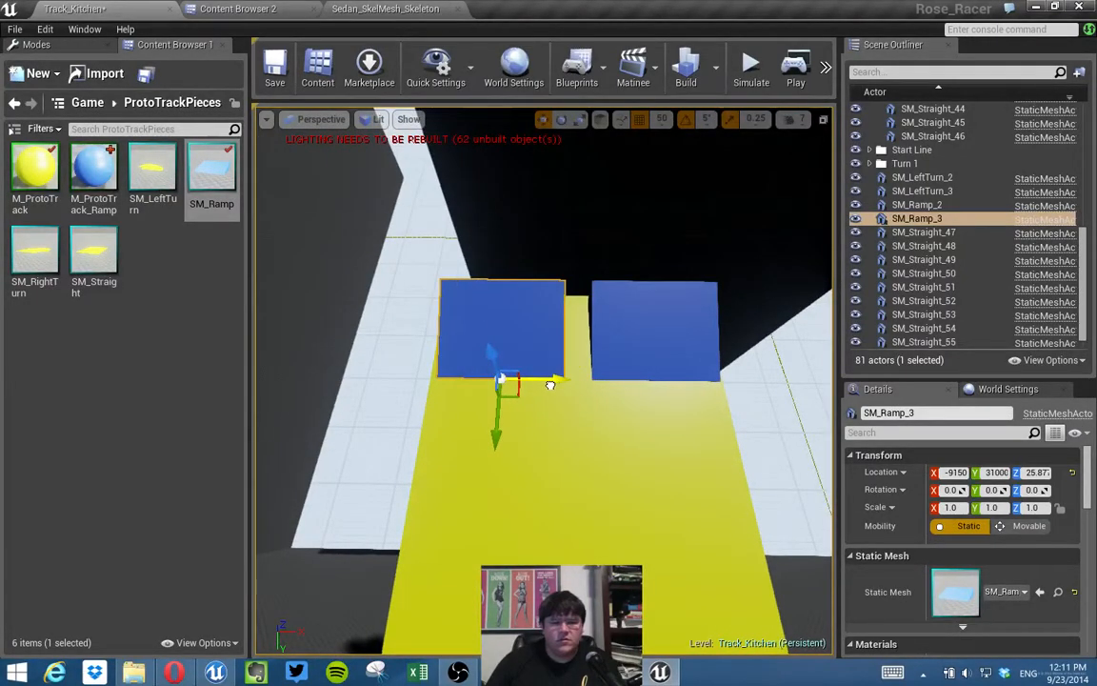
pyautogui.press('Delete')
# Try widening the remaining ramp along X with scales of 2, 3 and 2.5.
pyautogui.click(622, 323)
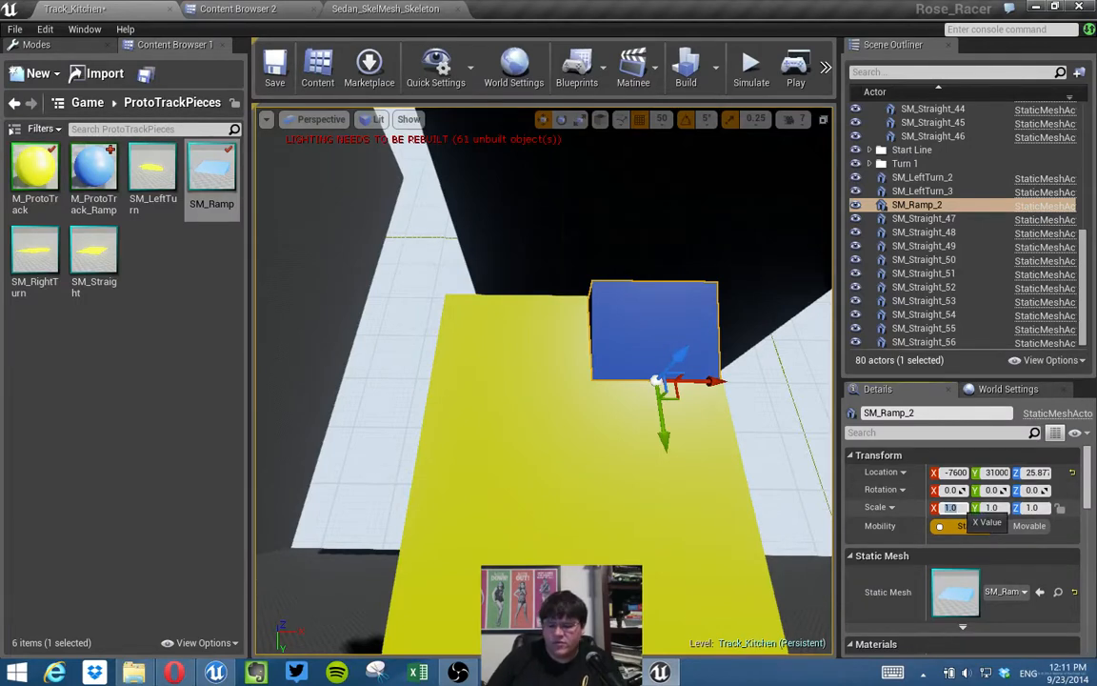
pyautogui.write('2')
pyautogui.press('Return')
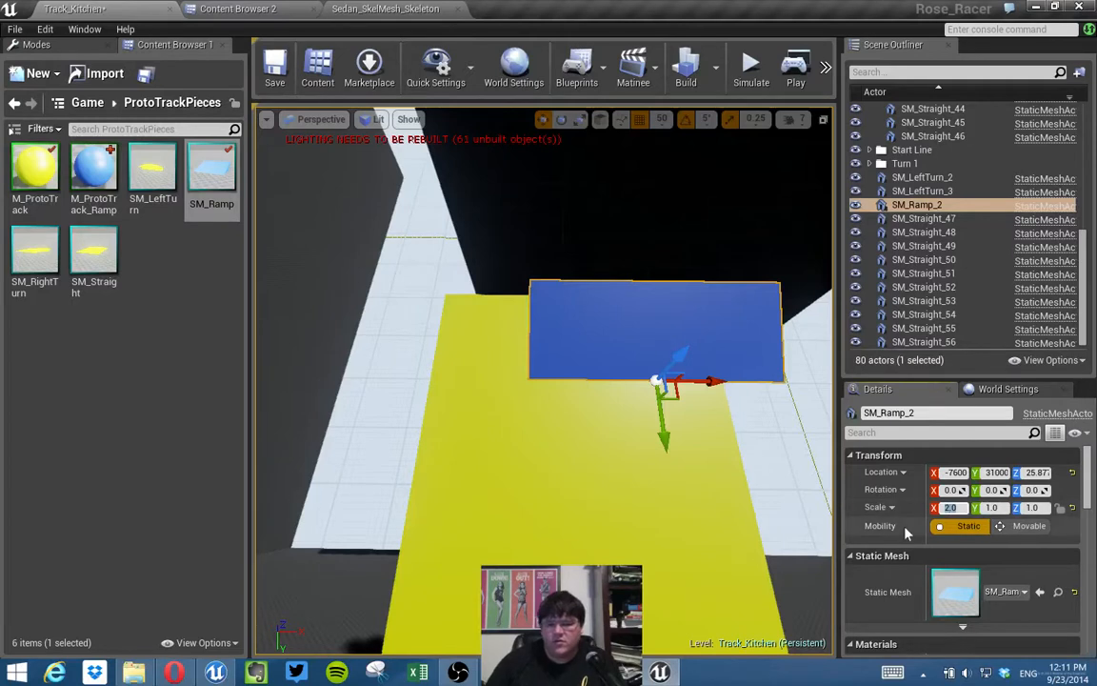
pyautogui.write('3')
pyautogui.press('Return')
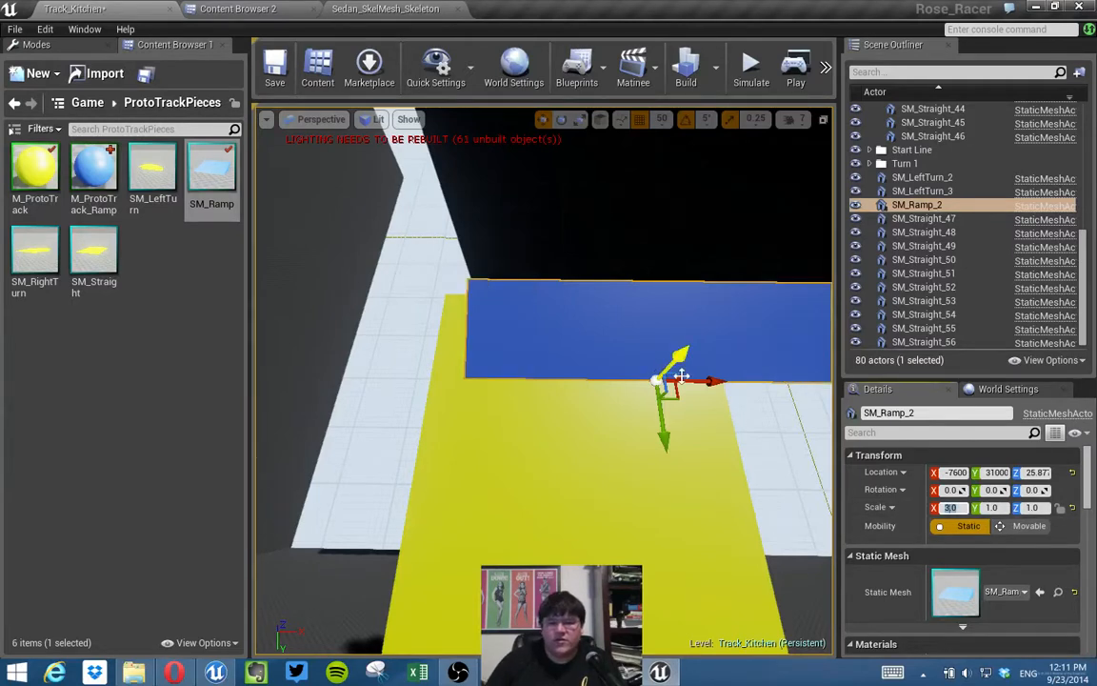
pyautogui.write('2.5')
pyautogui.press('Return')
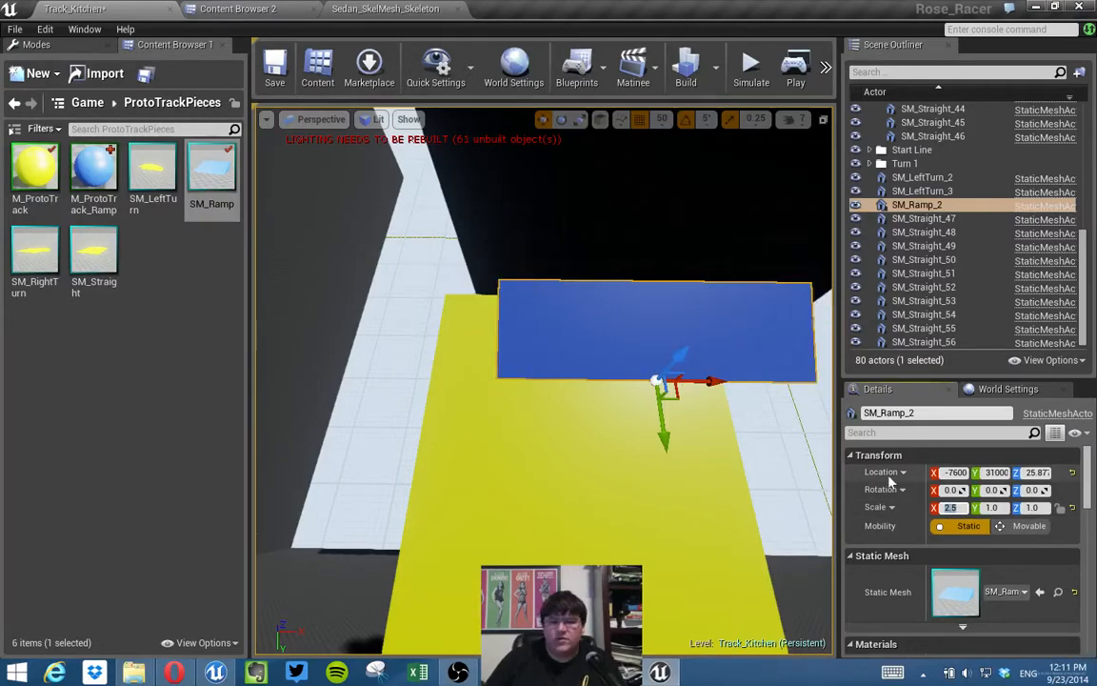
# Slide the ramp to X -8350 to centre it on the track's end and set its X scale to 2.2.
pyautogui.moveTo(709, 389); pyautogui.dragTo(637, 386)
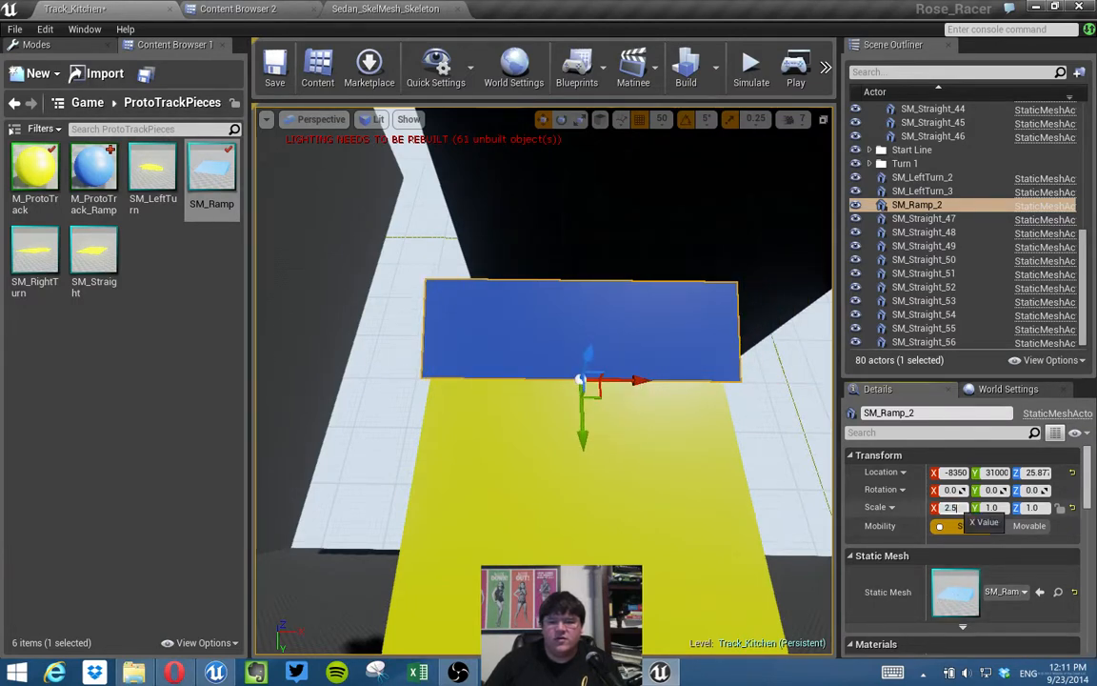
pyautogui.click(952, 508)
pyautogui.write('2.2')
pyautogui.press('Return')
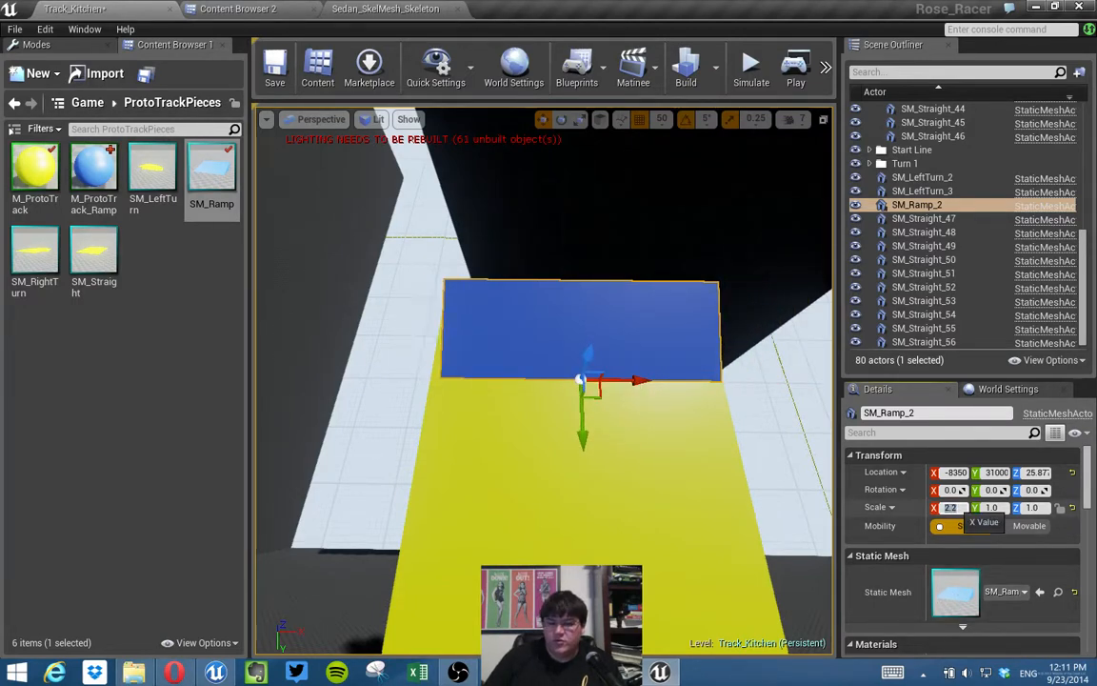
# Set the ramp's X scale to 2.3 and shift it to X -8400 to cover the track's end.
pyautogui.write('2.3')
pyautogui.press('Return')
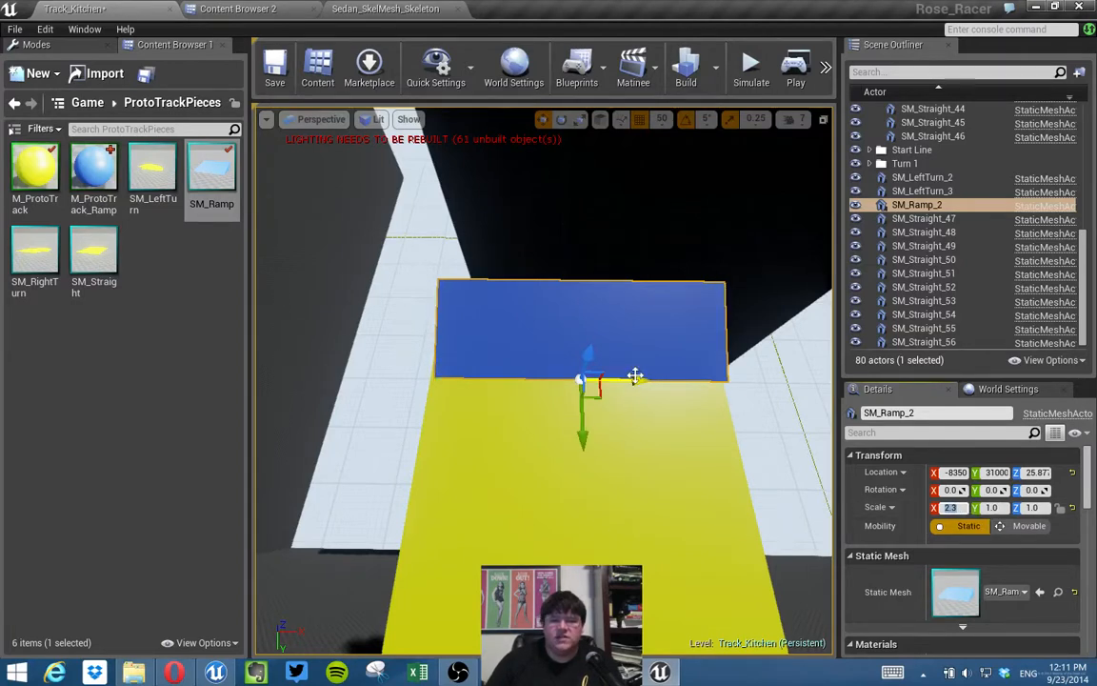
pyautogui.moveTo(640, 383); pyautogui.dragTo(634, 381)
pyautogui.moveTo(690, 382)
pyautogui.mouseDown(button='right')
pyautogui.moveTo(571, 353)
pyautogui.moveTo(562, 320)
pyautogui.moveTo(533, 300)
pyautogui.moveTo(619, 352)
pyautogui.moveTo(695, 367)
pyautogui.moveTo(714, 357)
pyautogui.moveTo(698, 386)
pyautogui.mouseUp(button='right')
pyautogui.moveTo(615, 281); pyautogui.dragTo(601, 291, button='right')
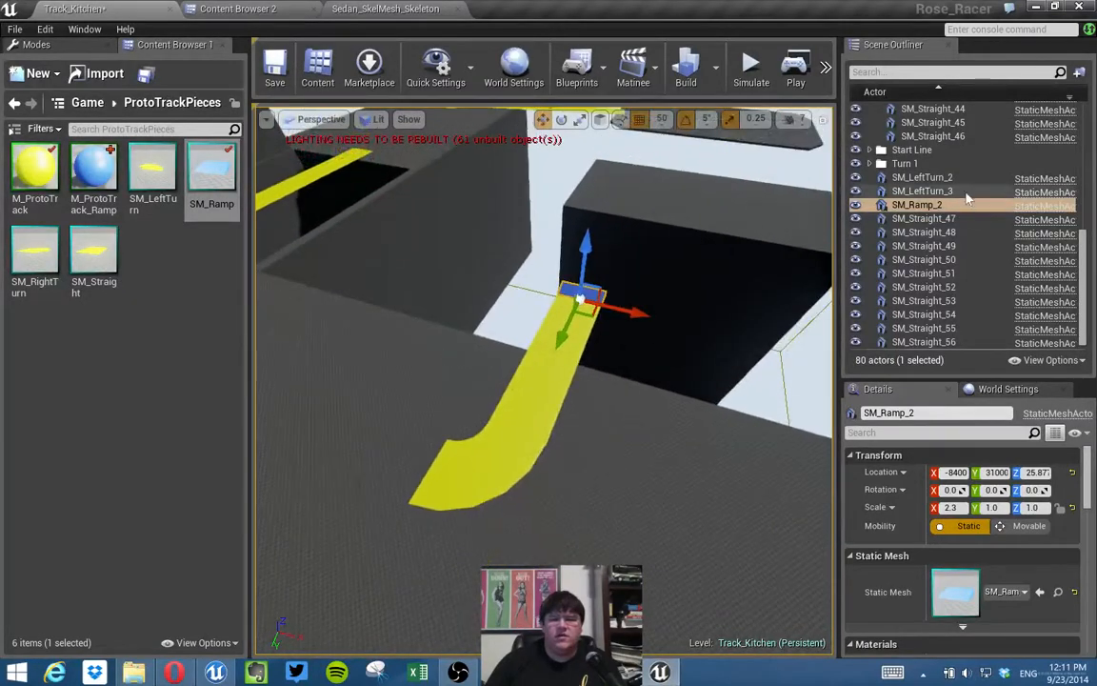
# Group the loose turns, ramp and straights, SM_LeftTurn_2 through SM_Straight_56, in a new folder named Island Jump.
pyautogui.click(924, 178)
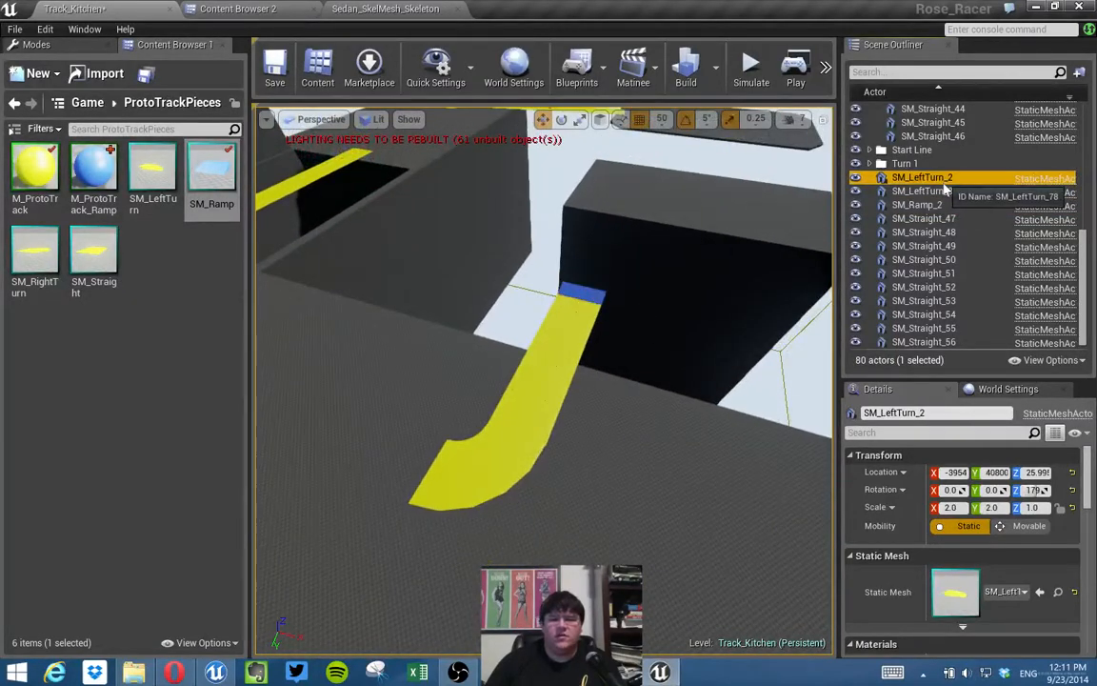
pyautogui.keyDown('shift'); pyautogui.click(937, 344); pyautogui.keyUp('shift')
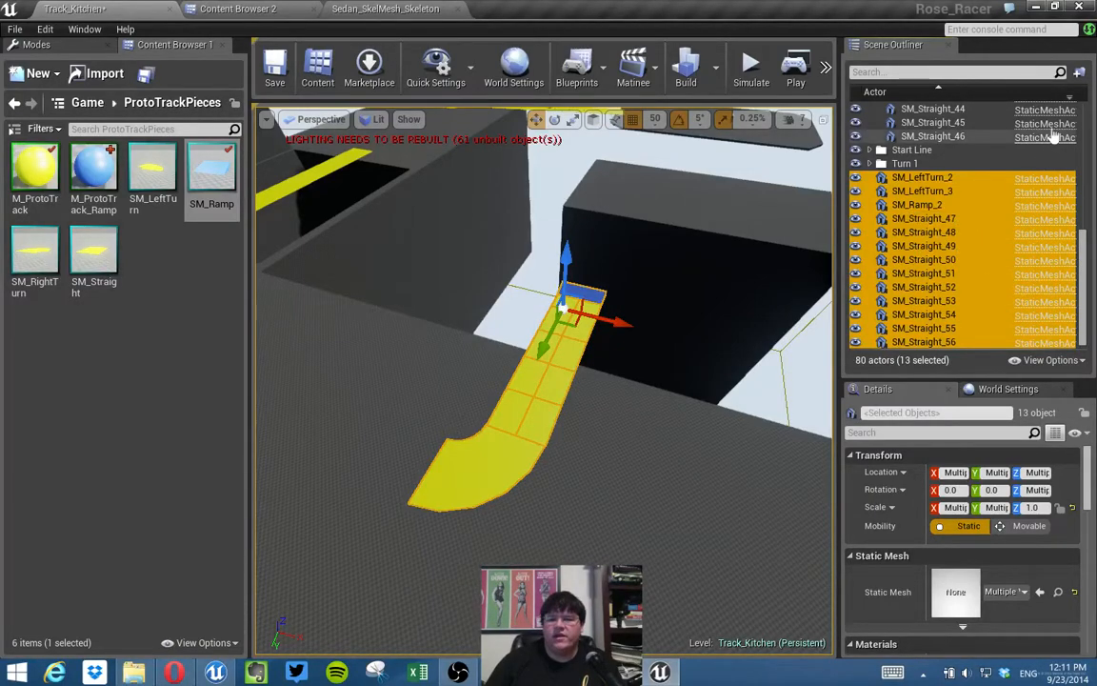
pyautogui.click(1079, 73)
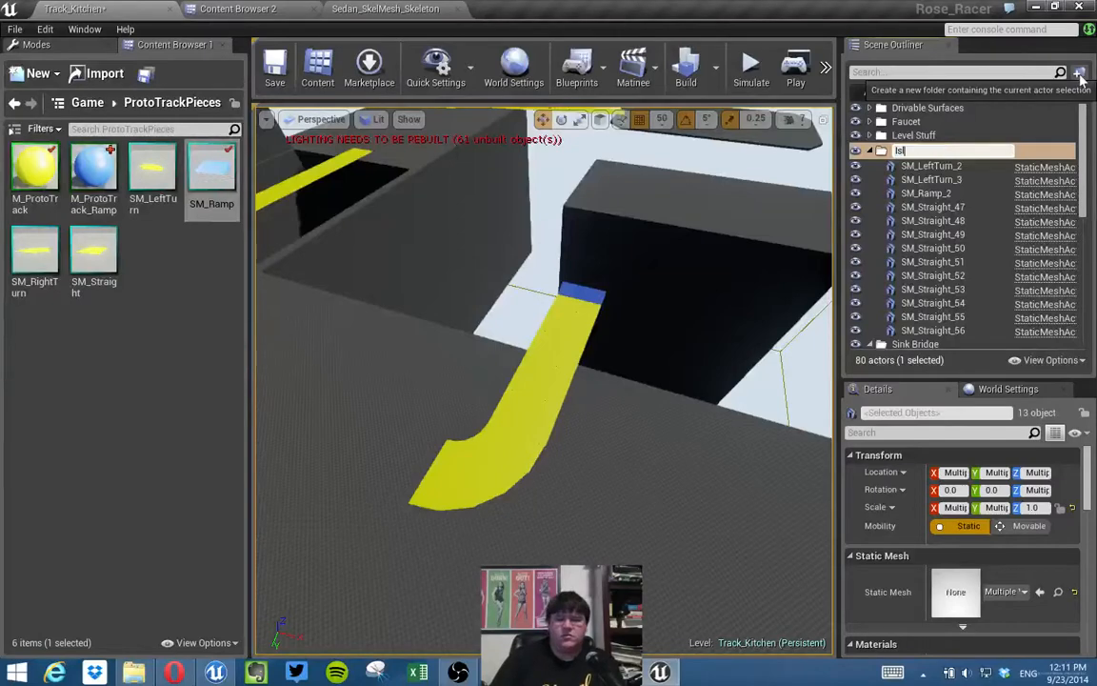
pyautogui.press('Return')
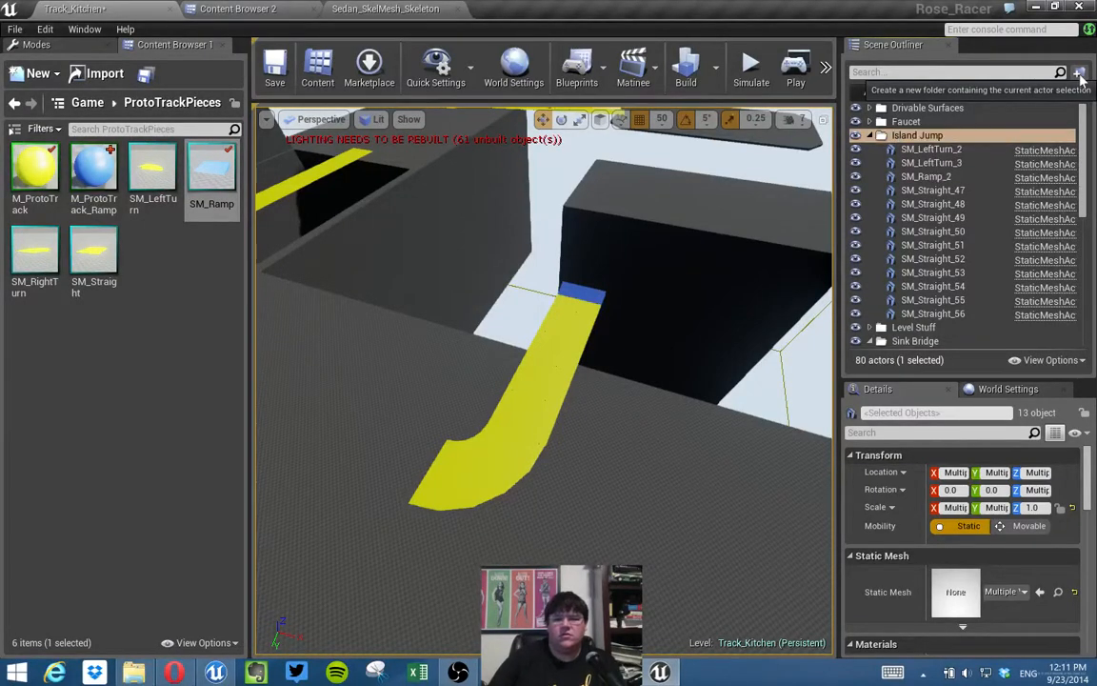
# Try rotating all the Island Jump pieces together, and undo the rotation.
pyautogui.click(963, 148)
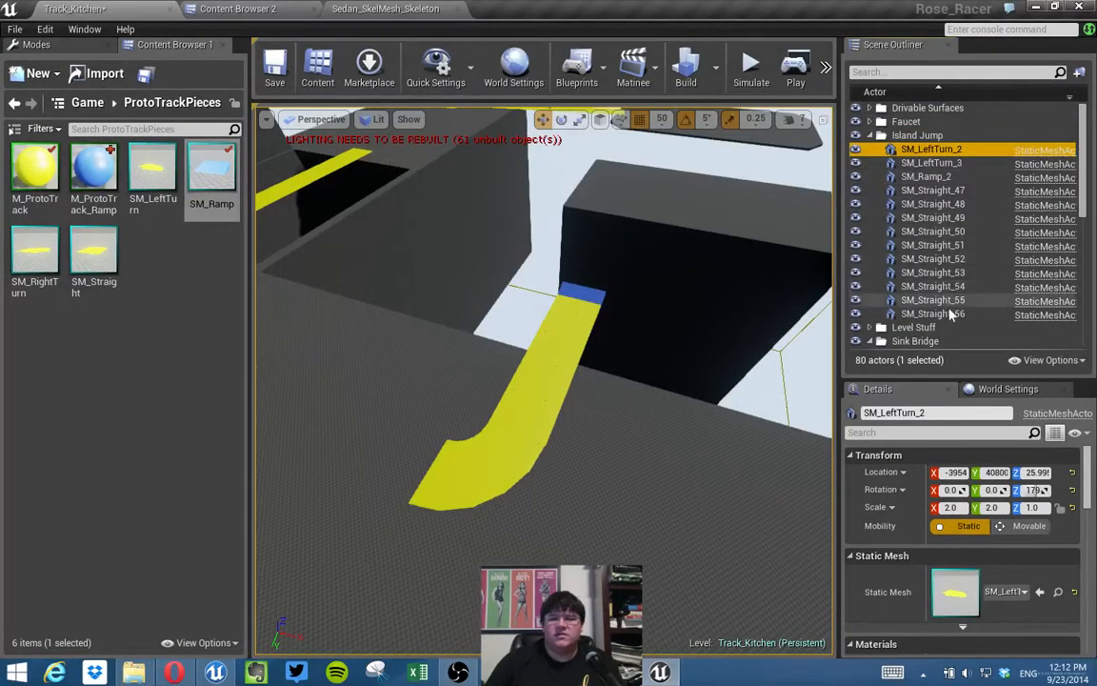
pyautogui.keyDown('shift'); pyautogui.click(891, 313); pyautogui.keyUp('shift')
pyautogui.press('f')
pyautogui.moveTo(543, 459); pyautogui.dragTo(627, 458, button='right')
pyautogui.press('e')
pyautogui.moveTo(575, 375)
pyautogui.mouseDown()
pyautogui.moveTo(648, 374)
pyautogui.moveTo(576, 376)
pyautogui.mouseUp()
pyautogui.hotkey('ctrl', 'z')
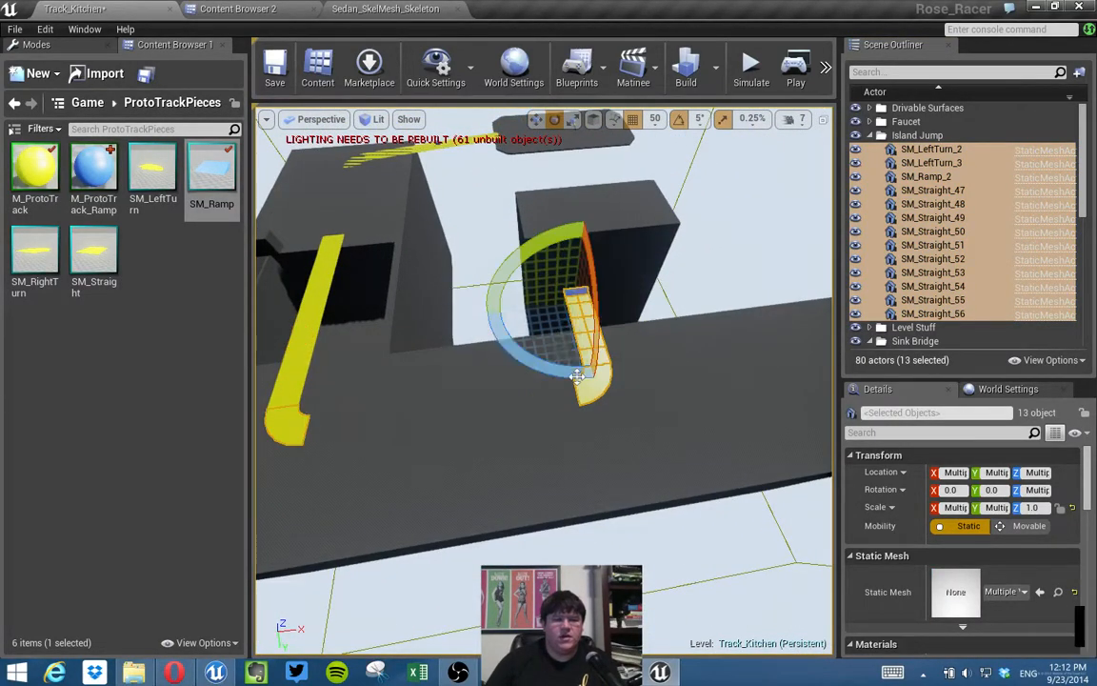
# Identify the left turn at the neighbouring track's end and move it out of the Island Jump folder.
pyautogui.click(310, 443)
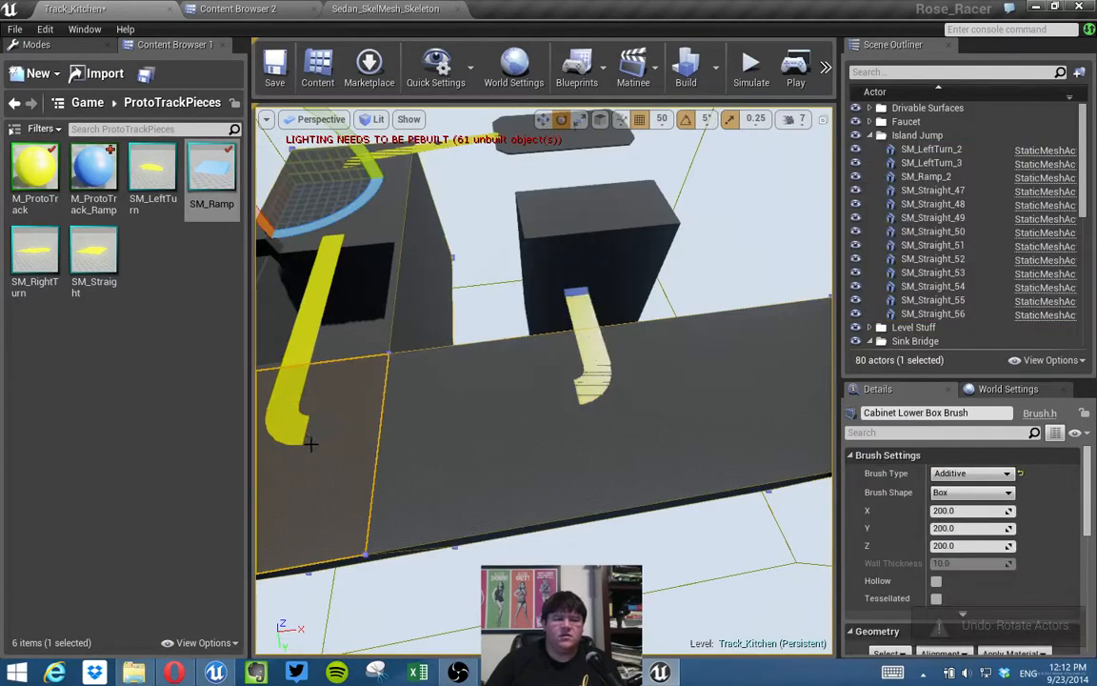
pyautogui.click(290, 434)
pyautogui.press('w')
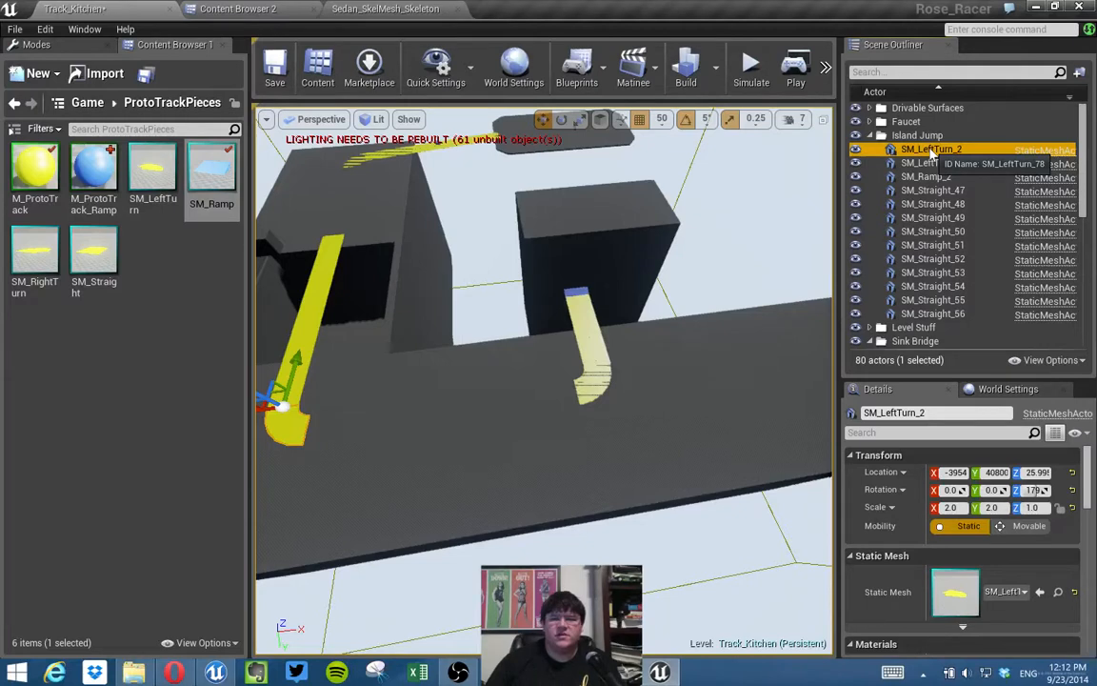
pyautogui.moveTo(934, 155); pyautogui.dragTo(917, 327)
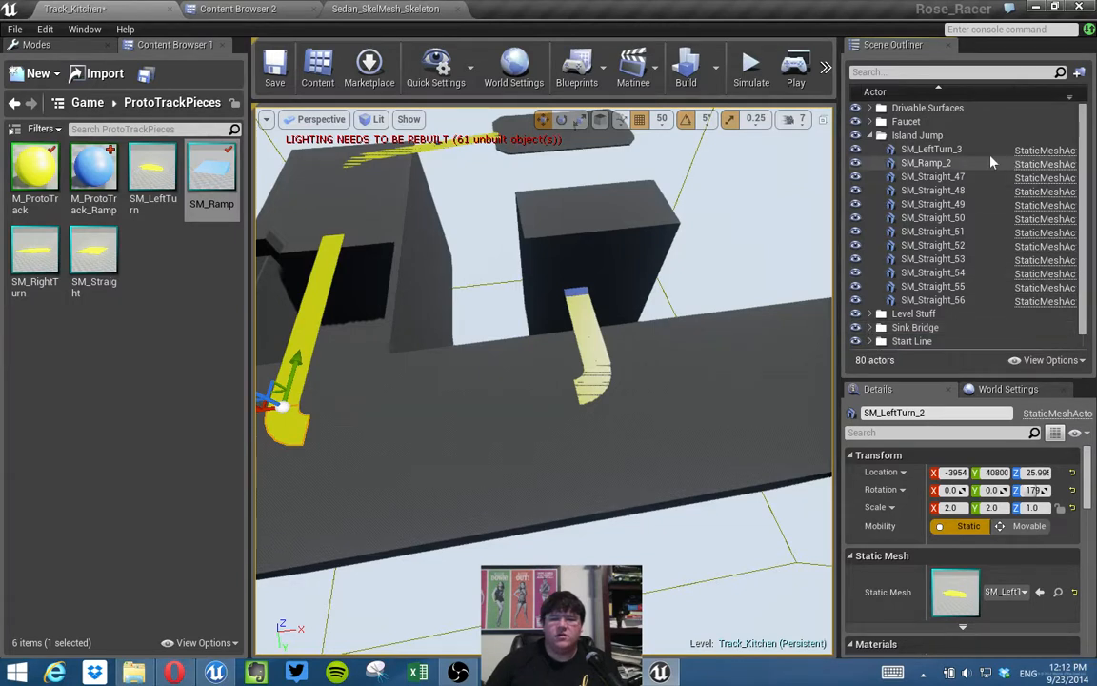
# Rotate the remaining Island Jump pieces together by -15° about Z and nudge the group sideways.
pyautogui.click(946, 149)
pyautogui.keyDown('shift'); pyautogui.click(936, 299); pyautogui.keyUp('shift')
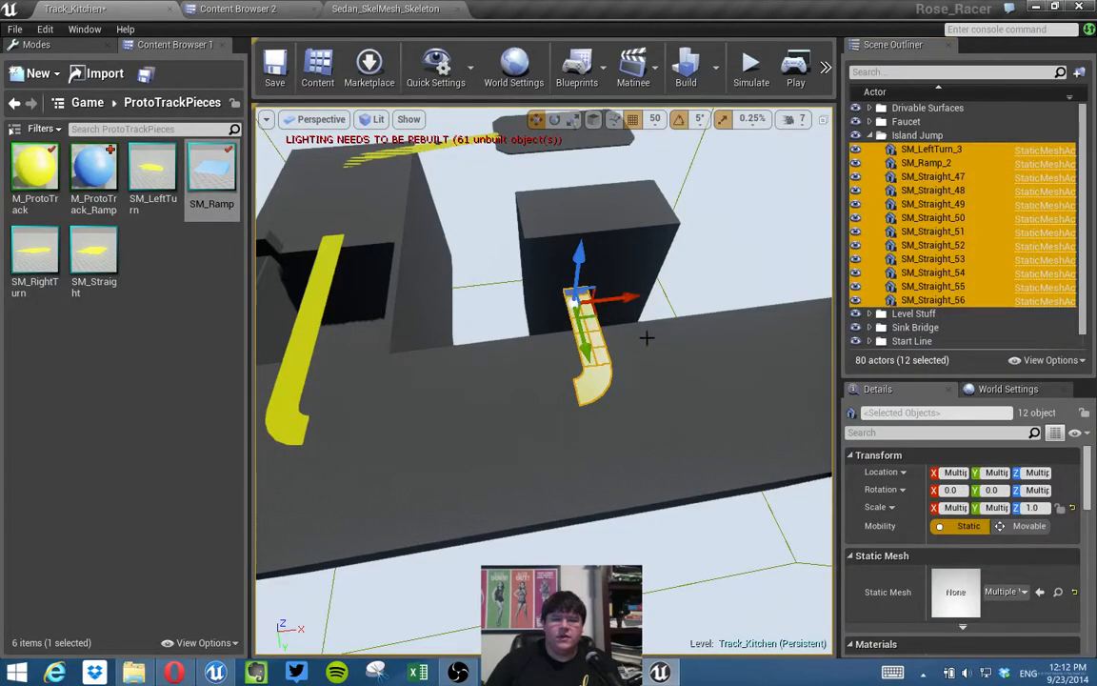
pyautogui.press('e')
pyautogui.moveTo(631, 343); pyautogui.dragTo(609, 366)
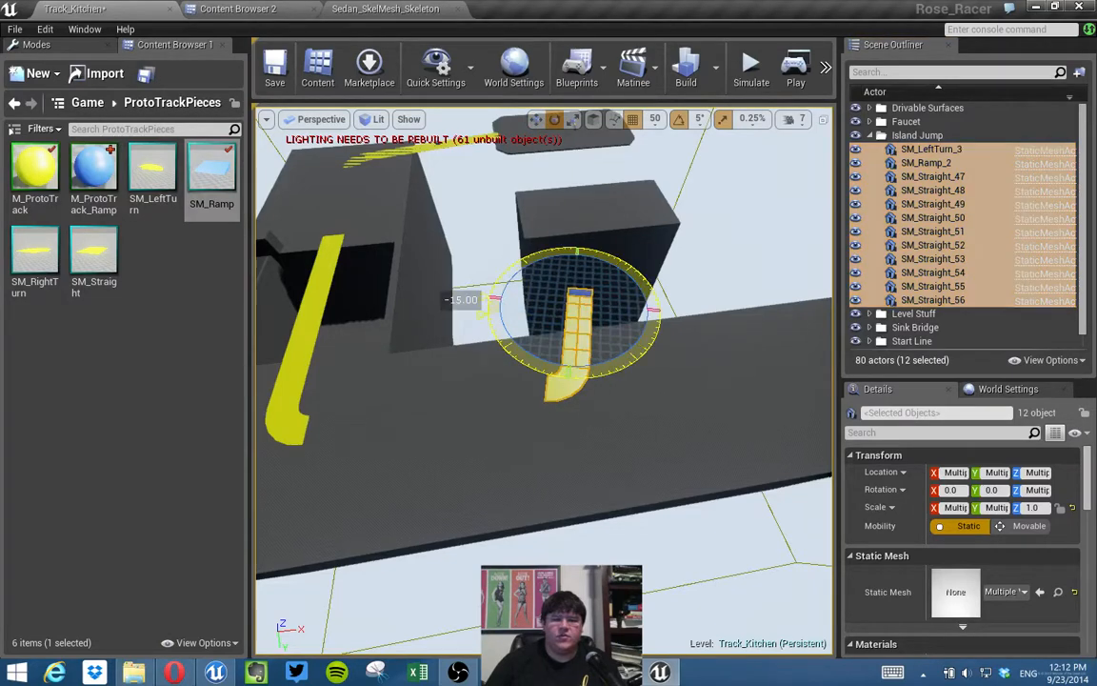
pyautogui.moveTo(484, 313)
pyautogui.mouseDown()
pyautogui.moveTo(505, 278)
pyautogui.moveTo(483, 314)
pyautogui.mouseUp()
pyautogui.press('r')
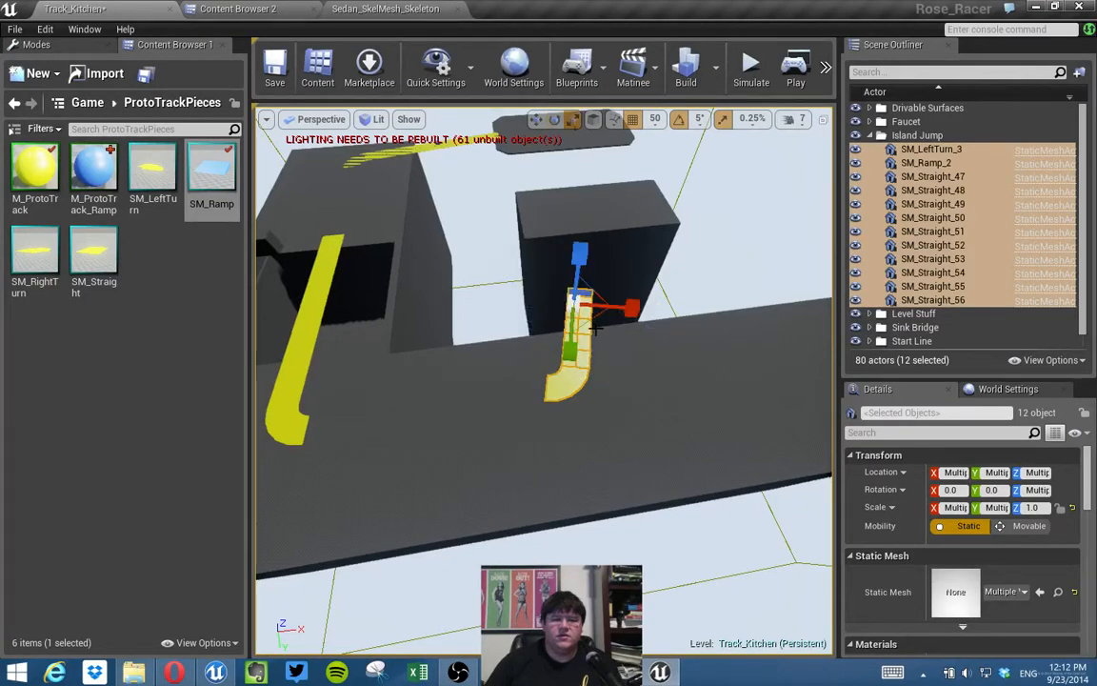
pyautogui.press('w')
pyautogui.moveTo(592, 317)
pyautogui.mouseDown()
pyautogui.moveTo(571, 343)
pyautogui.moveTo(569, 311)
pyautogui.moveTo(571, 320)
pyautogui.mouseUp()
# Pull the Island Jump left turn away from the straights to open a gap for more track.
pyautogui.moveTo(574, 319); pyautogui.dragTo(588, 340, button='right')
pyautogui.press('w')
pyautogui.click(588, 343)
pyautogui.moveTo(556, 385); pyautogui.dragTo(544, 446)
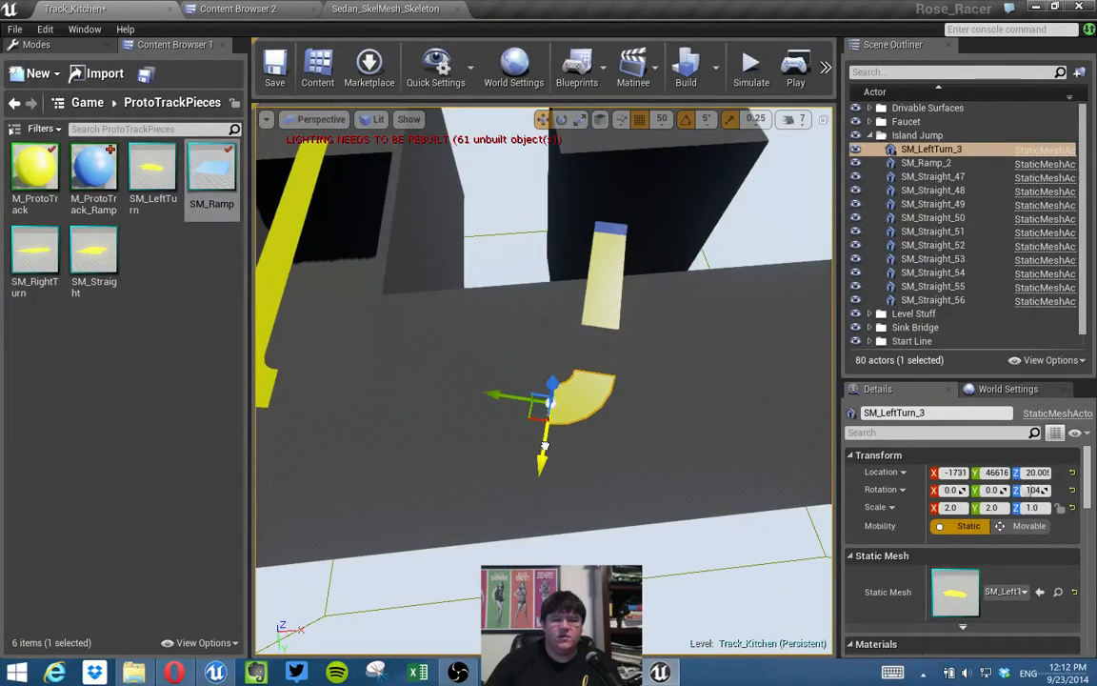
# Duplicate the pair of straights nearest the left turn and slide the copies along Y to extend the track.
pyautogui.click(612, 317)
pyautogui.keyDown('ctrl'); pyautogui.click(609, 342); pyautogui.keyUp('ctrl')
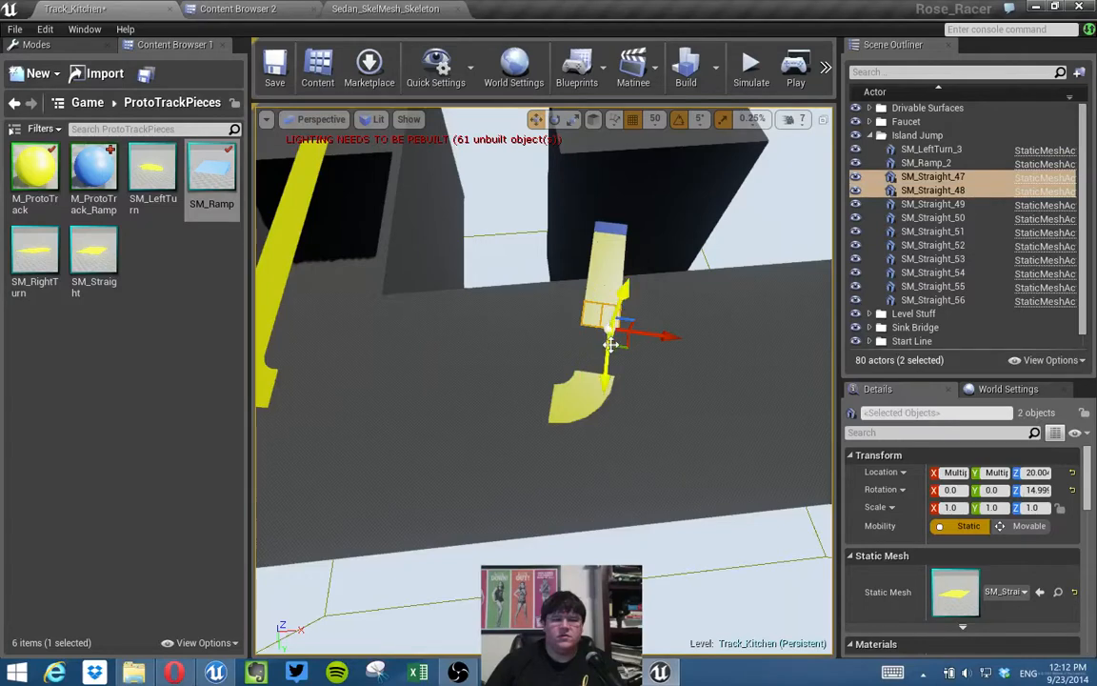
pyautogui.keyDown('alt'); pyautogui.moveTo(607, 367); pyautogui.dragTo(604, 389); pyautogui.keyUp('alt')
pyautogui.moveTo(604, 389); pyautogui.dragTo(581, 327, button='right')
pyautogui.moveTo(465, 295); pyautogui.dragTo(449, 297)
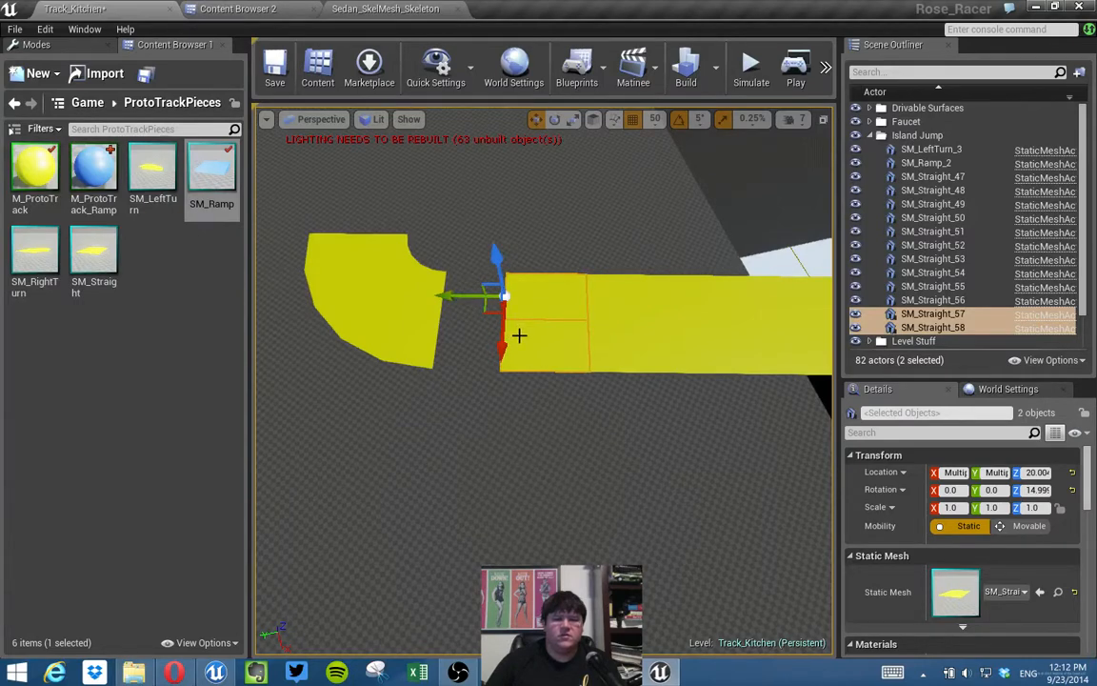
# Slide the left turn back along the track until it meets the newly added straights.
pyautogui.scroll(-3, 519, 335)
pyautogui.scroll(-3, 548, 345)
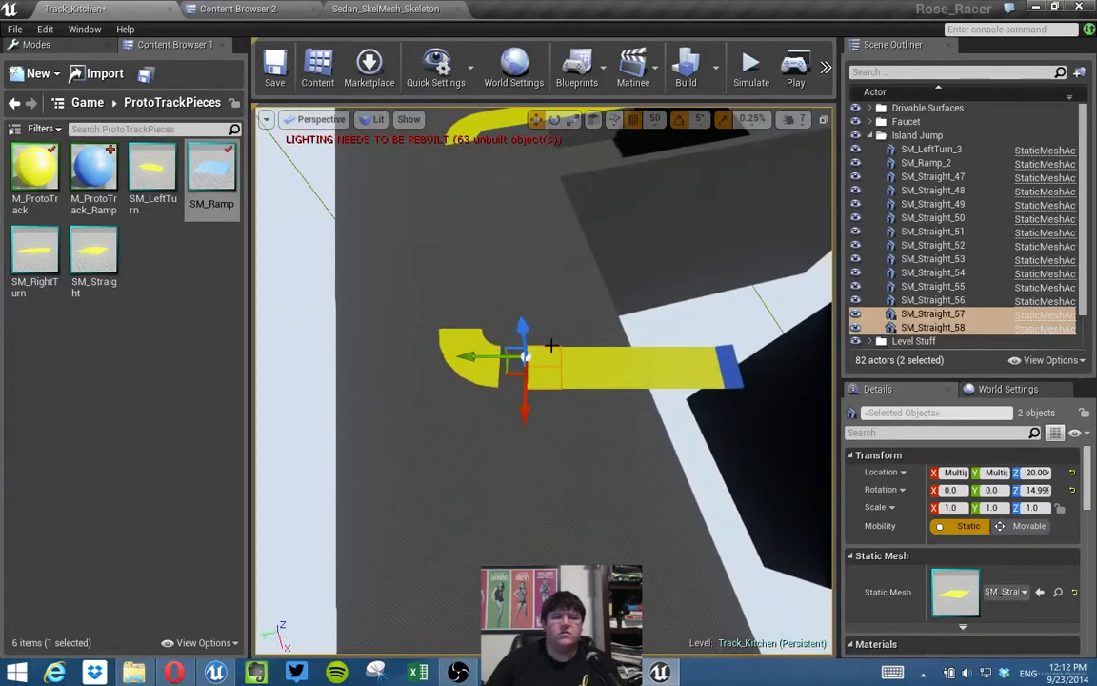
pyautogui.click(468, 362)
pyautogui.moveTo(469, 362); pyautogui.dragTo(458, 293, button='right')
pyautogui.scroll(4, 460, 323)
pyautogui.scroll(-1, 460, 323)
pyautogui.moveTo(472, 245); pyautogui.dragTo(519, 247)
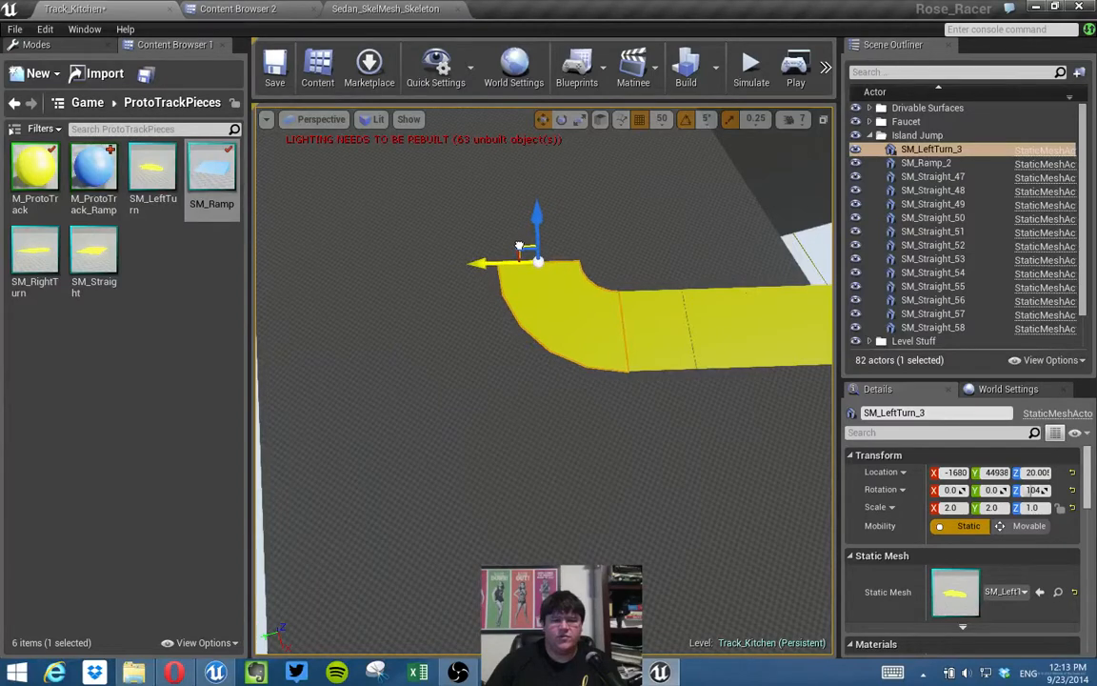
# Check the newest pair of straights and fine-tune the left turn's position against them.
pyautogui.click(644, 300)
pyautogui.keyDown('ctrl'); pyautogui.click(653, 354); pyautogui.keyUp('ctrl')
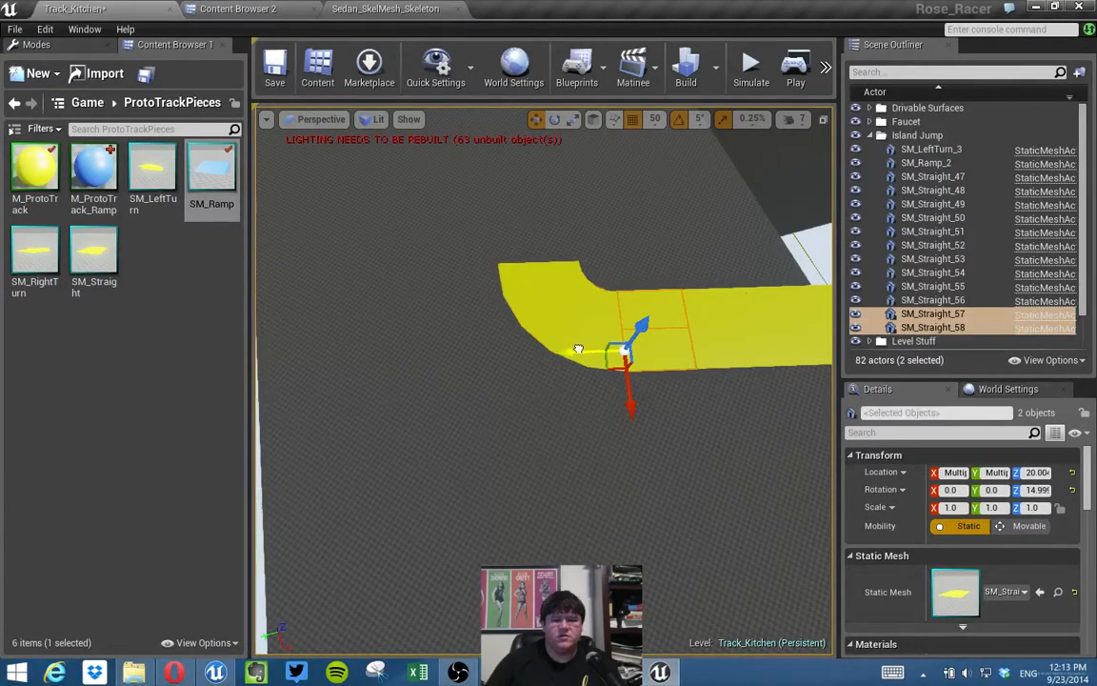
pyautogui.click(566, 310)
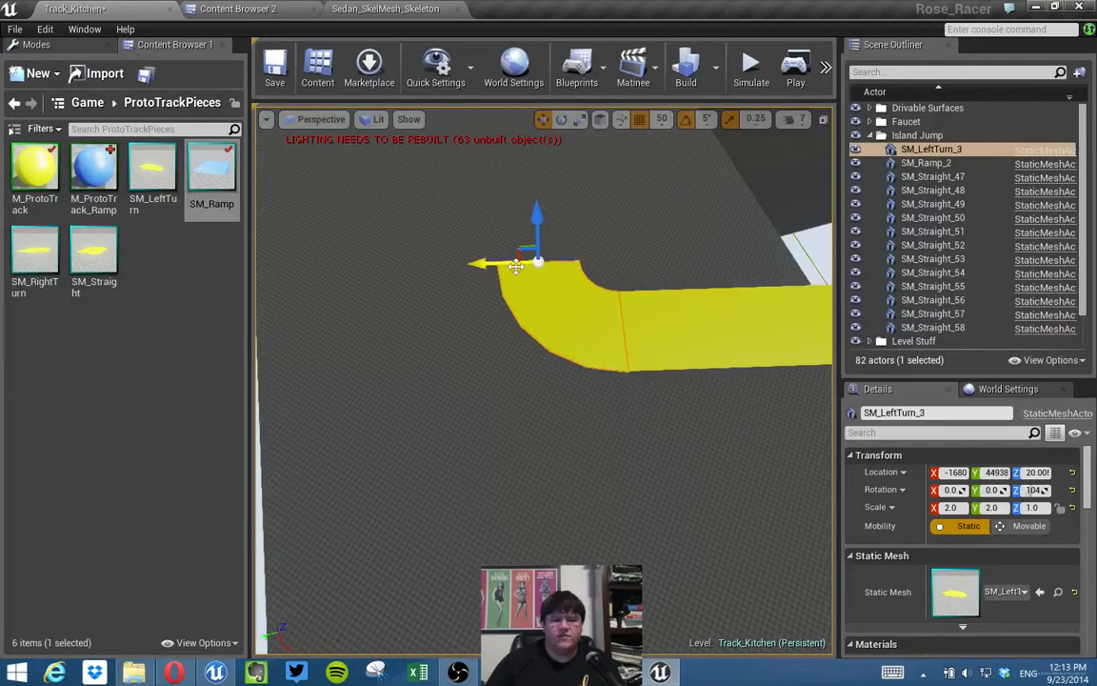
pyautogui.moveTo(494, 265); pyautogui.dragTo(498, 265)
# Select the ramp and the six straights behind it, and duplicate them across the gap onto the island.
pyautogui.moveTo(672, 327); pyautogui.dragTo(717, 254, button='right')
pyautogui.press('s')
pyautogui.press('d')
pyautogui.moveTo(593, 378); pyautogui.dragTo(552, 370, button='right')
pyautogui.press('s')
pyautogui.press('a')
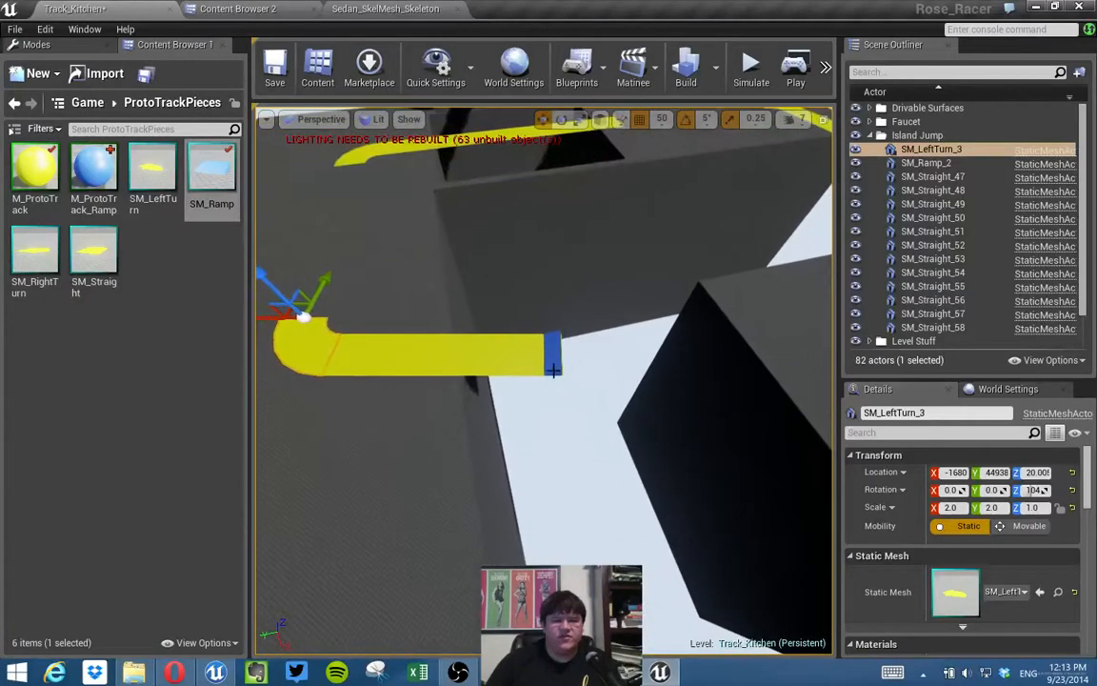
pyautogui.click(480, 344)
pyautogui.keyDown('ctrl'); pyautogui.click(519, 343); pyautogui.keyUp('ctrl')
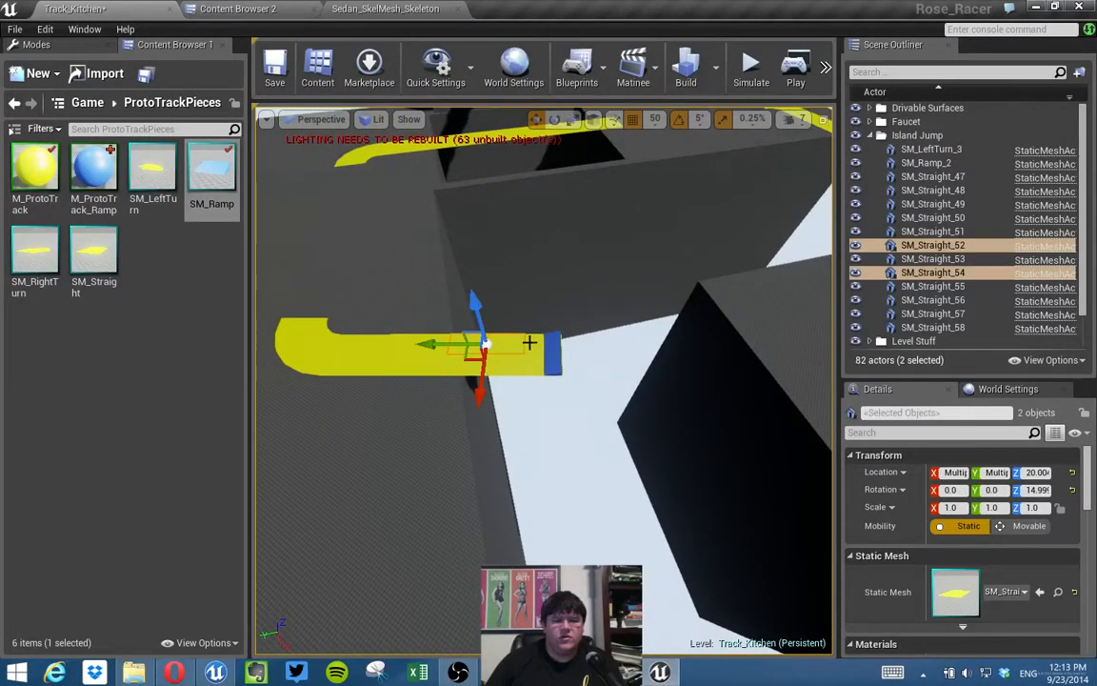
pyautogui.keyDown('ctrl'); pyautogui.click(530, 343); pyautogui.keyUp('ctrl')
pyautogui.keyDown('ctrl'); pyautogui.click(497, 367); pyautogui.keyUp('ctrl')
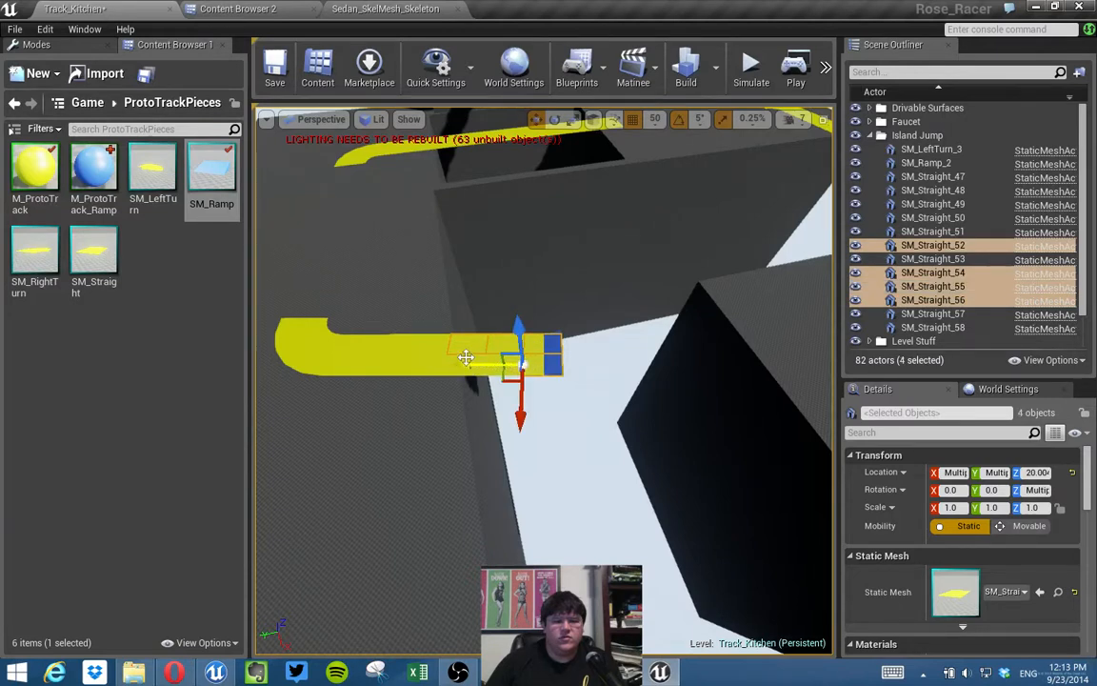
pyautogui.keyDown('ctrl'); pyautogui.click(471, 358); pyautogui.keyUp('ctrl')
pyautogui.keyDown('ctrl'); pyautogui.click(498, 362); pyautogui.keyUp('ctrl')
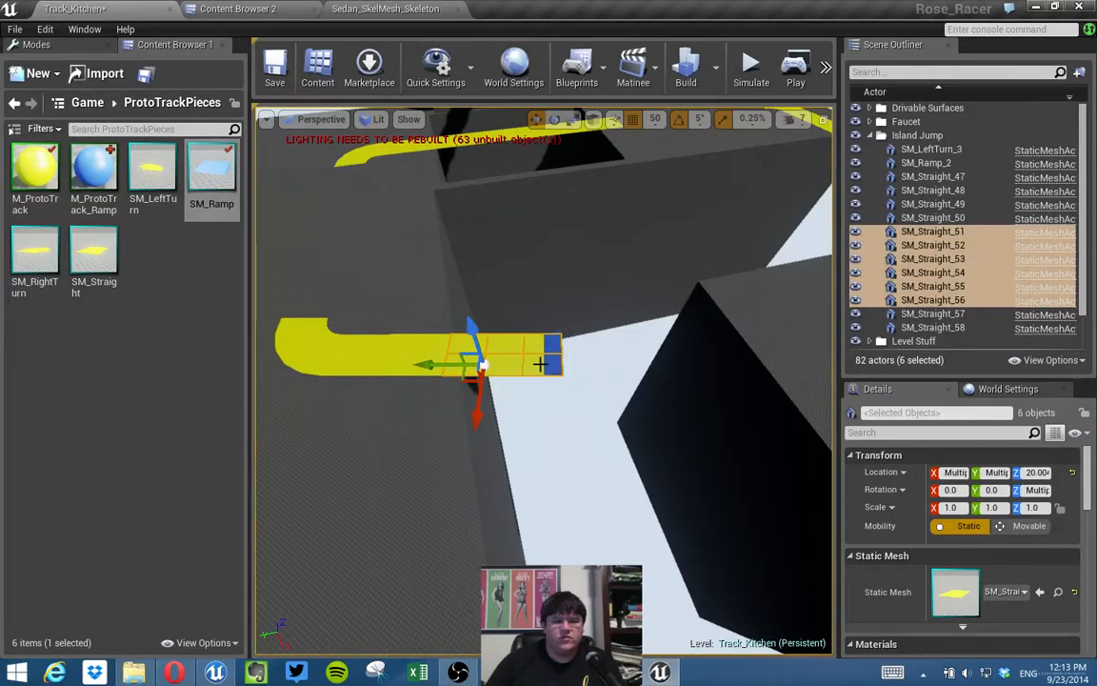
pyautogui.keyDown('ctrl'); pyautogui.click(553, 348); pyautogui.keyUp('ctrl')
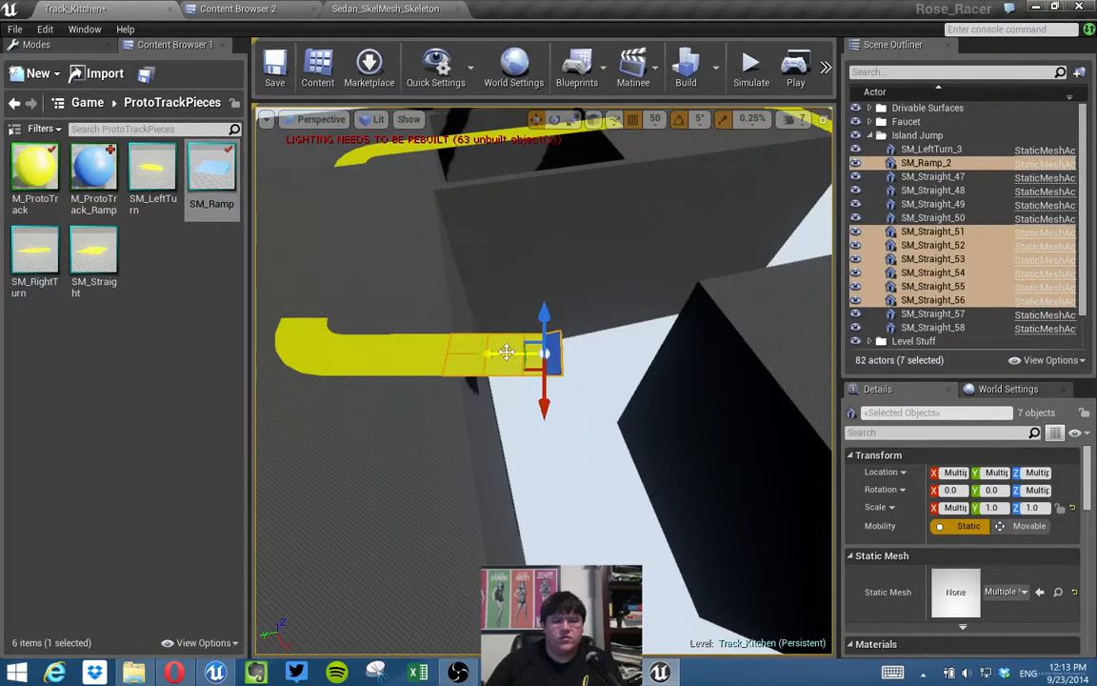
pyautogui.keyDown('alt'); pyautogui.moveTo(507, 356); pyautogui.dragTo(649, 359); pyautogui.keyUp('alt')
# Rotate the duplicated ramp section 180° about Z so its ramp faces the jump gap.
pyautogui.press('e')
pyautogui.moveTo(676, 410); pyautogui.dragTo(499, 411)
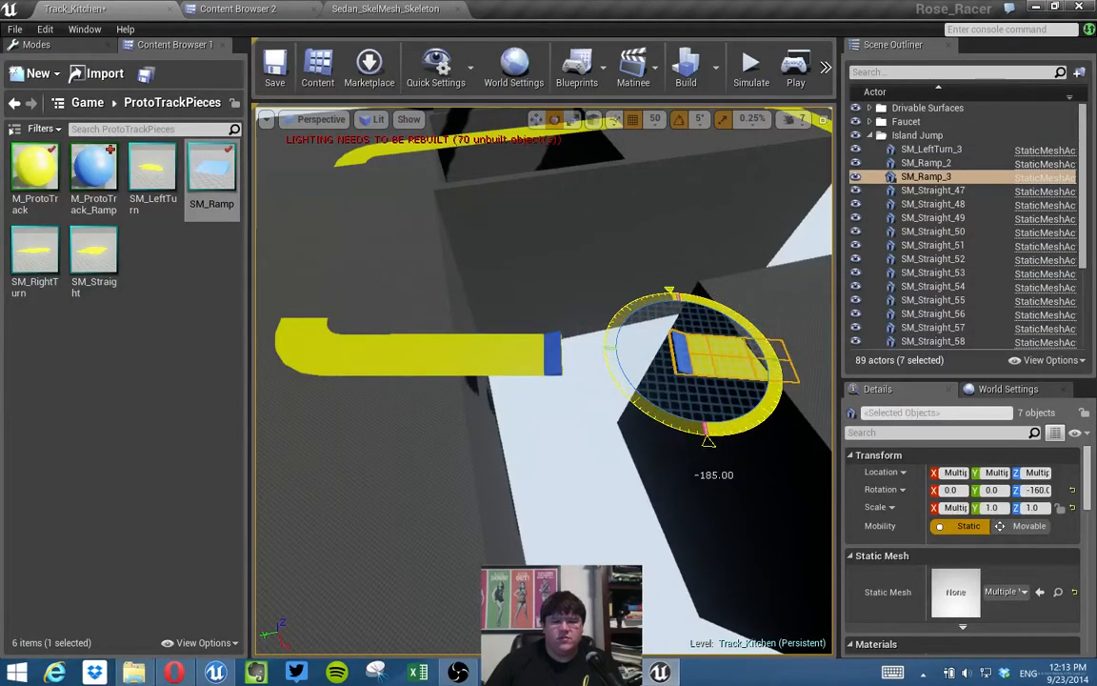
pyautogui.press('w')
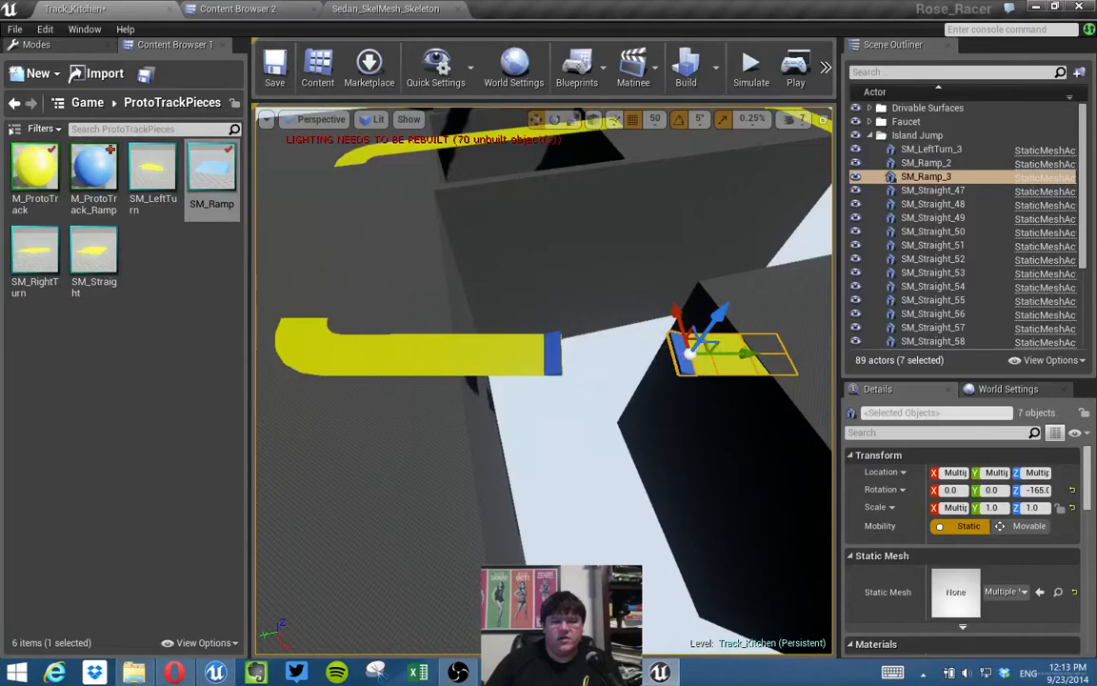
# Lower the island box brush slightly along Z so the duplicated straights clear its top surface.
pyautogui.moveTo(542, 381); pyautogui.dragTo(772, 324, button='right')
pyautogui.click(702, 396)
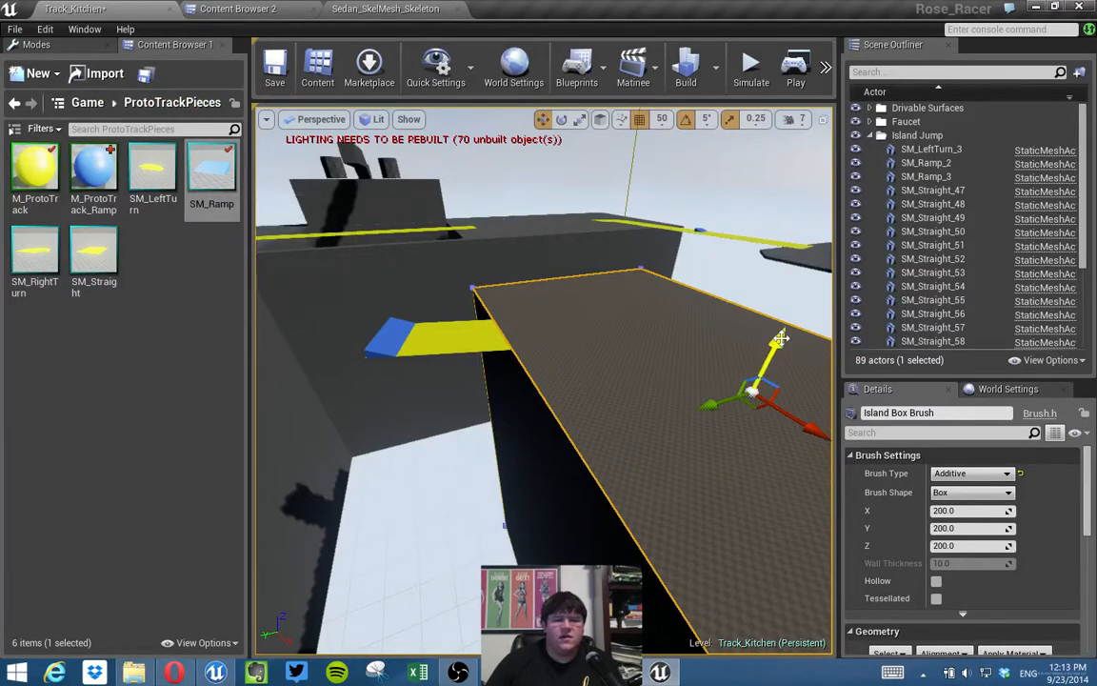
pyautogui.moveTo(781, 338); pyautogui.dragTo(783, 343)
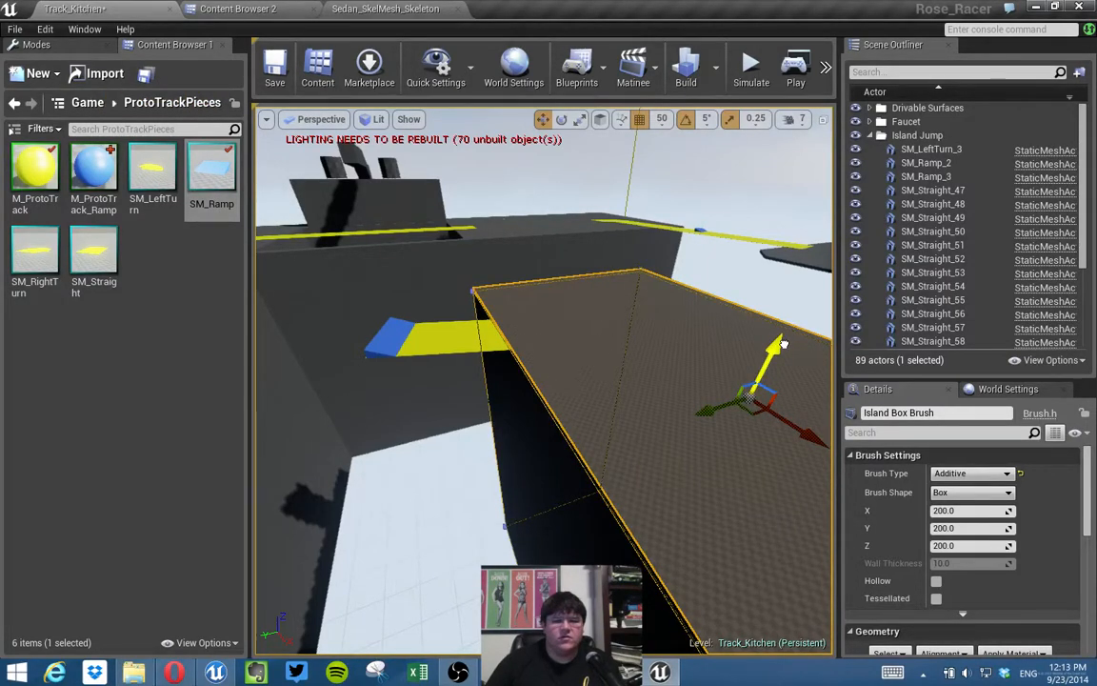
pyautogui.moveTo(784, 343); pyautogui.dragTo(782, 346)
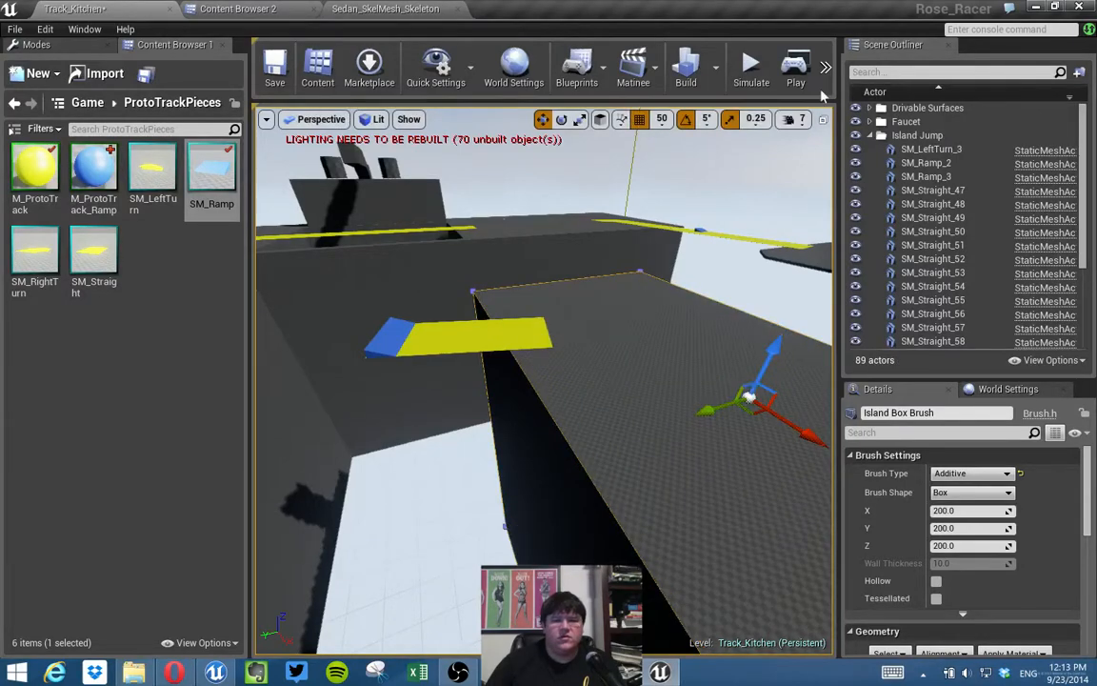
# Frame the island box brush in the orthographic views and raise it in small increments in the front view.
pyautogui.click(824, 121)
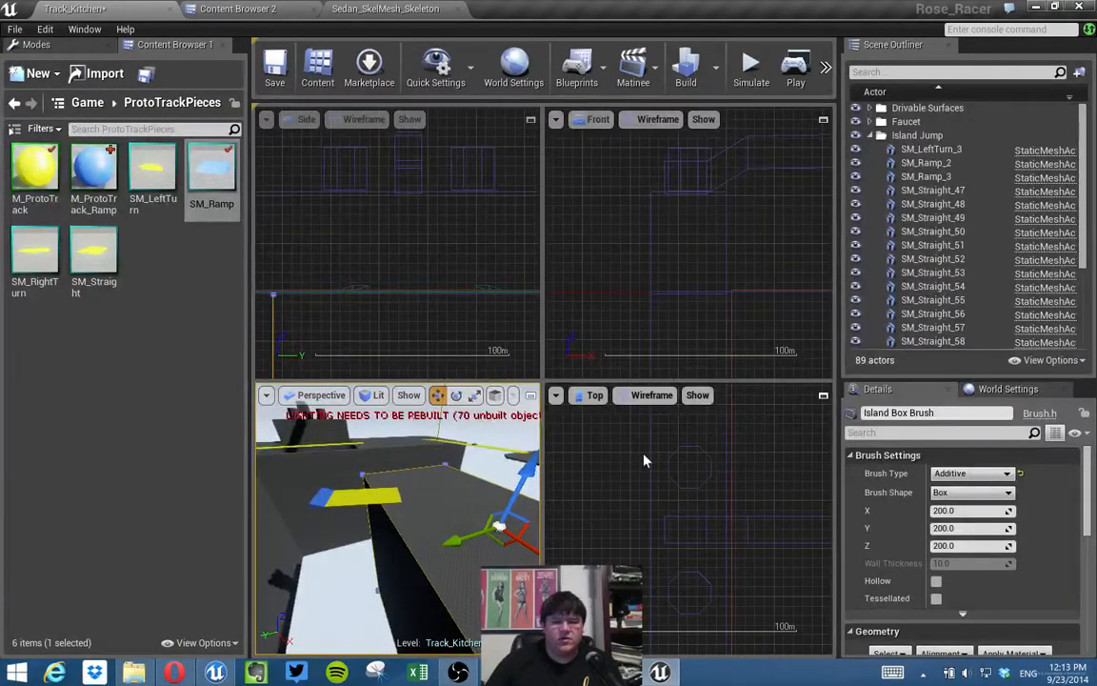
pyautogui.press('f')
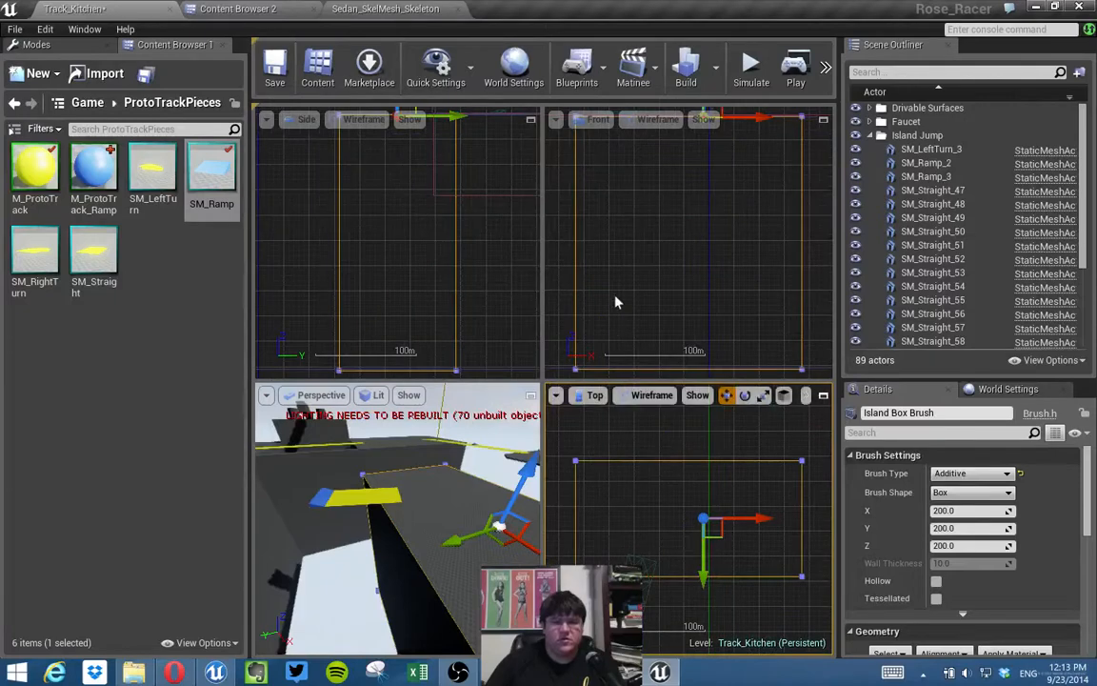
pyautogui.moveTo(637, 349); pyautogui.dragTo(644, 366, button='right')
pyautogui.scroll(14, 610, 203)
pyautogui.moveTo(609, 206); pyautogui.dragTo(756, 350, button='right')
pyautogui.scroll(2, 715, 263)
pyautogui.scroll(8, 725, 305)
pyautogui.press('Up')
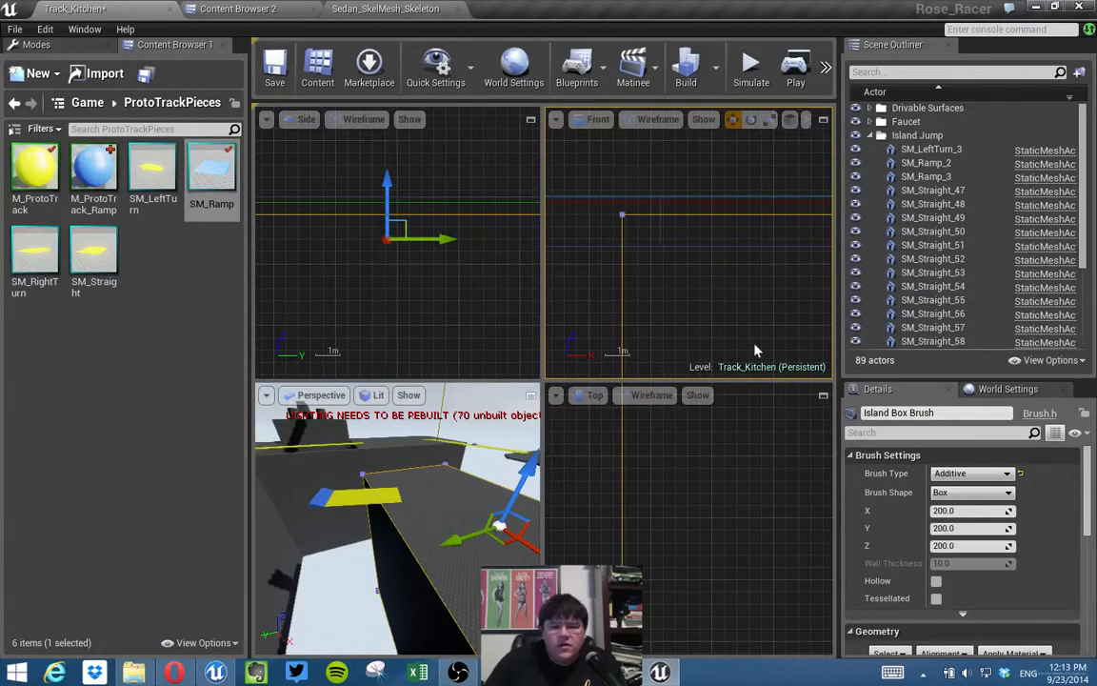
pyautogui.press('Up')
pyautogui.press('Up')
pyautogui.press('Up')
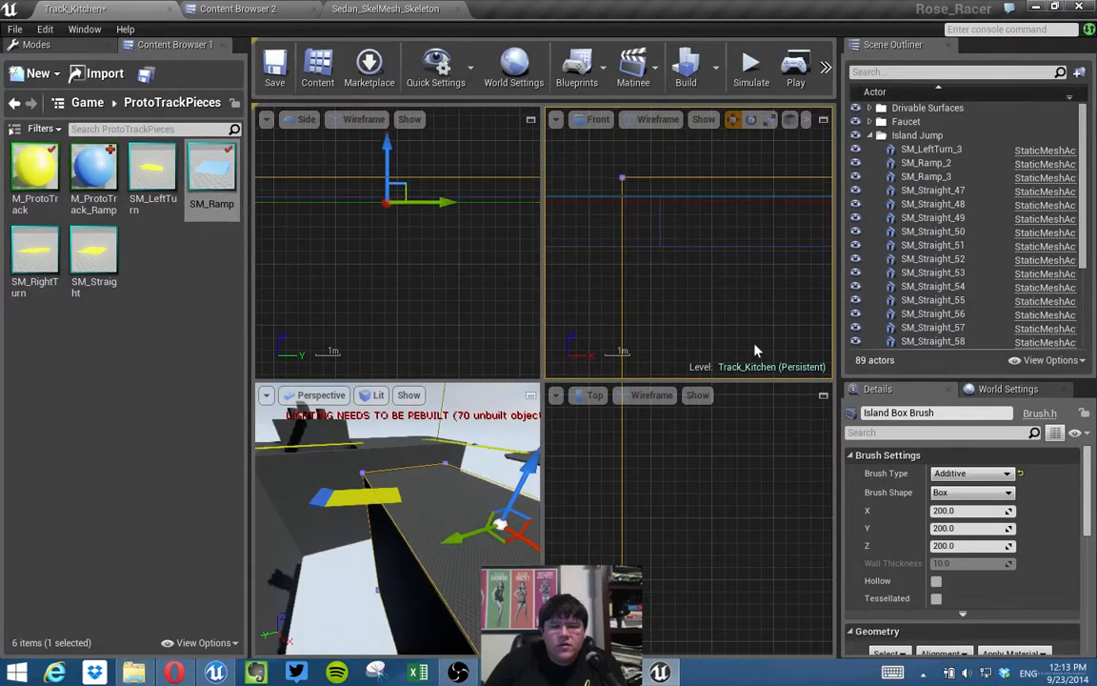
# Try raising the island box brush further in the front view, and undo the last raises.
pyautogui.press('Up')
pyautogui.press('Up')
pyautogui.press('Up')
pyautogui.press('Up')
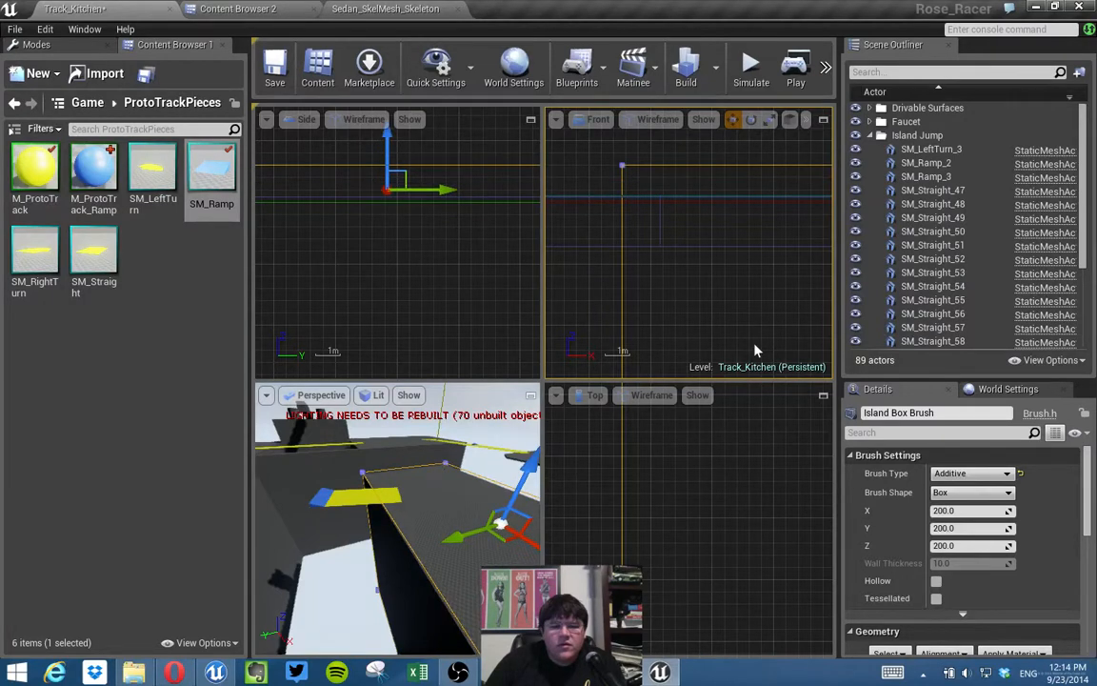
pyautogui.press('Up')
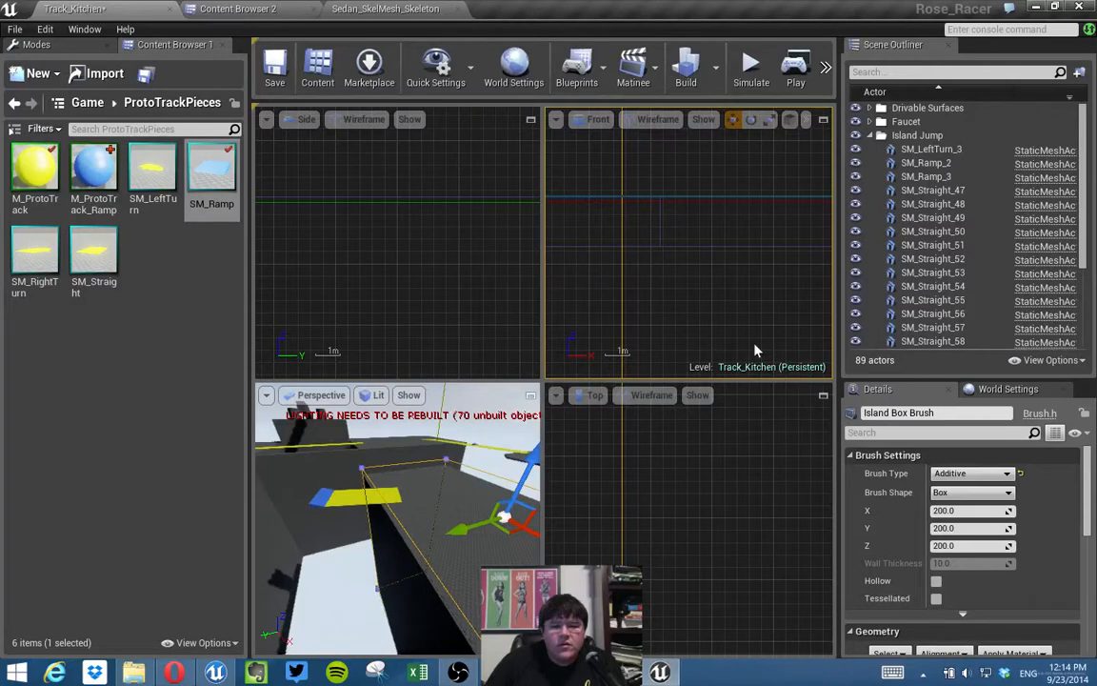
pyautogui.hotkey('ctrl', 'z')
pyautogui.hotkey('ctrl', 'z')
# Raise the island box brush in small increments in the front view so its top comes closer to the track pieces.
pyautogui.press('Up')
pyautogui.press('Up')
pyautogui.press('Up')
pyautogui.press('Up')
pyautogui.press('Up')
pyautogui.press('Up')
pyautogui.press('Up')
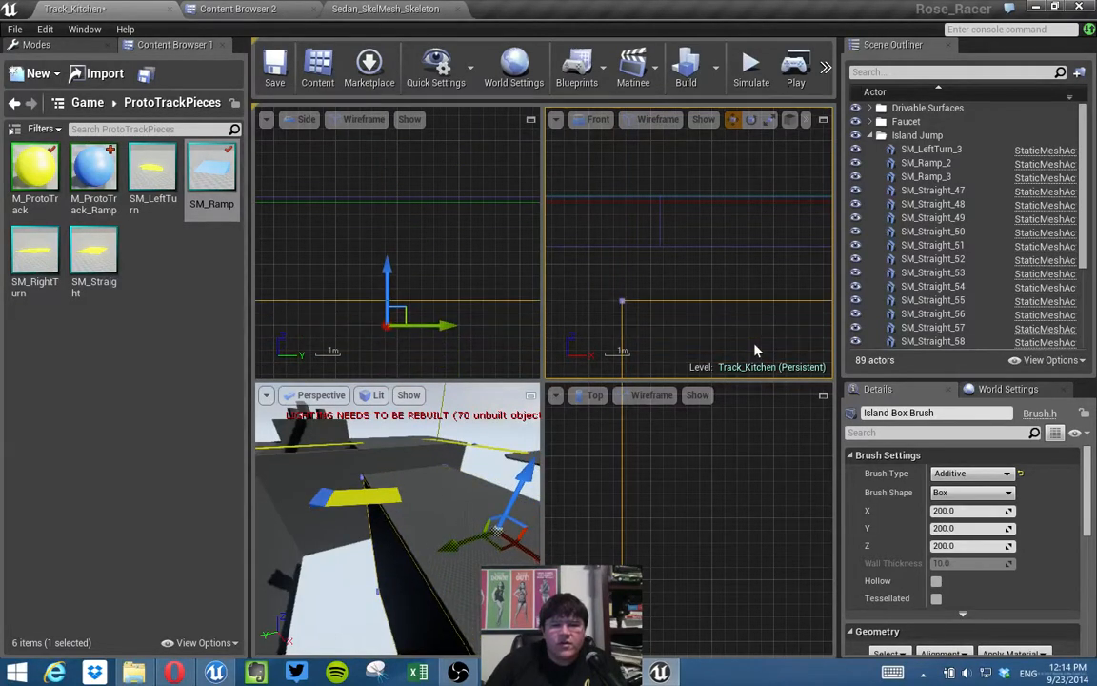
pyautogui.press('Up')
pyautogui.press('Up')
pyautogui.moveTo(476, 443)
pyautogui.mouseDown(button='right')
pyautogui.moveTo(493, 458)
pyautogui.moveTo(453, 438)
pyautogui.mouseUp(button='right')
pyautogui.press('w')
pyautogui.press('q')
pyautogui.moveTo(717, 265); pyautogui.dragTo(725, 291, button='right')
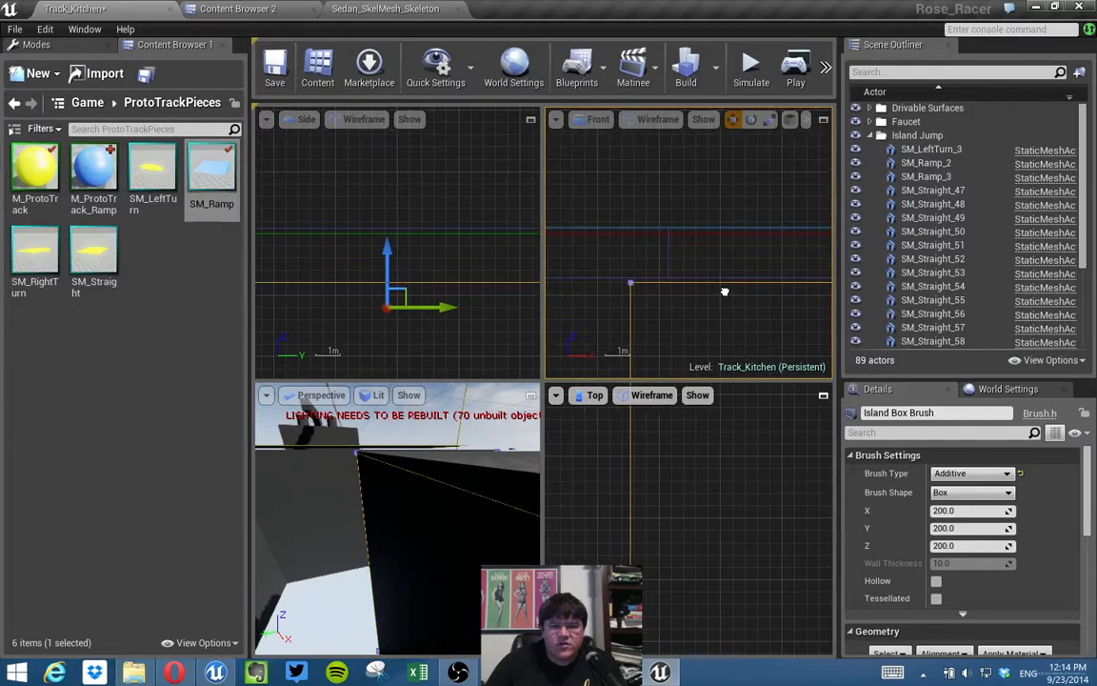
# Frame one of the island straights, SM_Straight_60, in an enlarged front view and set the position grid snap to 5.
pyautogui.click(402, 446)
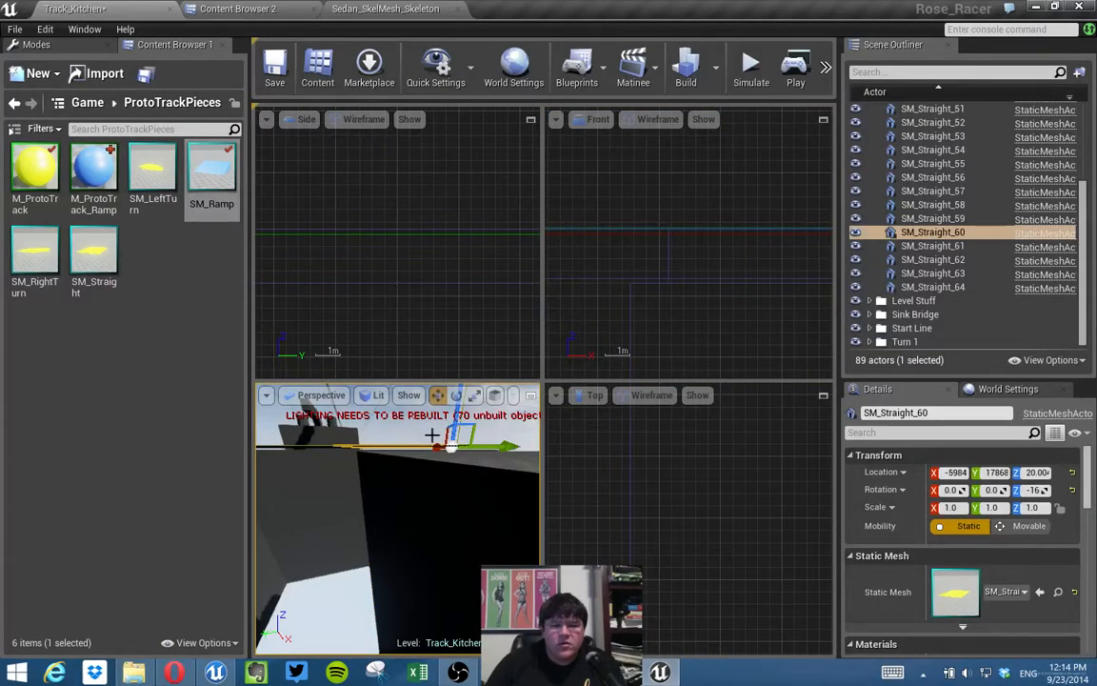
pyautogui.moveTo(673, 271); pyautogui.dragTo(675, 287, button='right')
pyautogui.press('f')
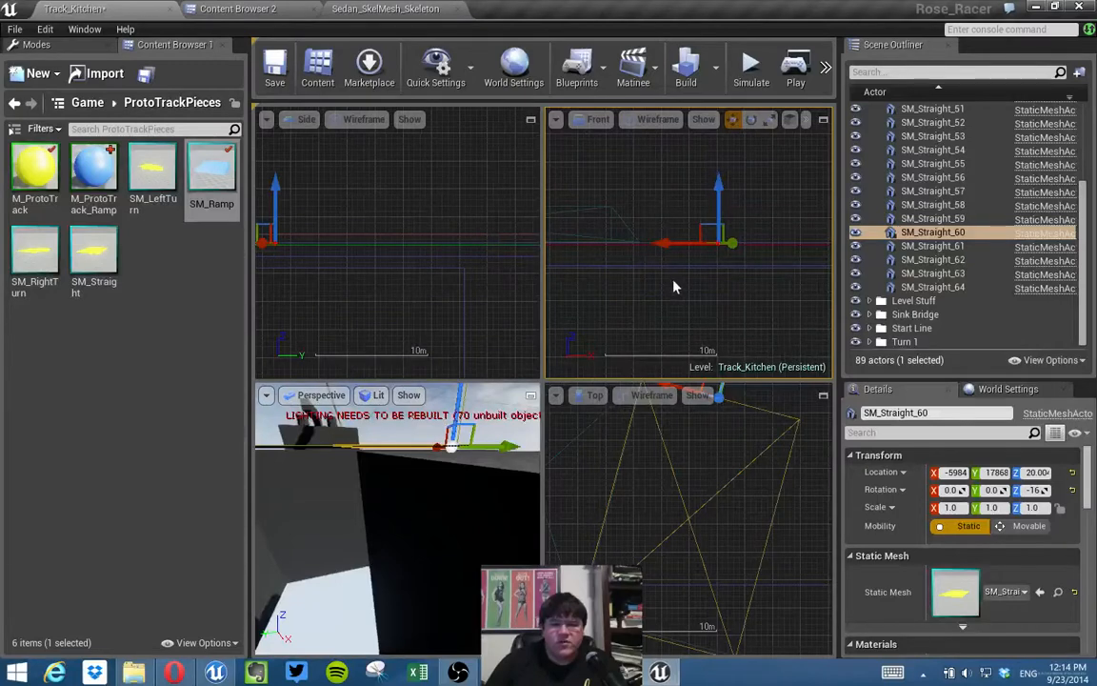
pyautogui.scroll(4, 703, 255)
pyautogui.scroll(3, 667, 257)
pyautogui.scroll(8, 624, 274)
pyautogui.moveTo(767, 304); pyautogui.dragTo(547, 241, button='right')
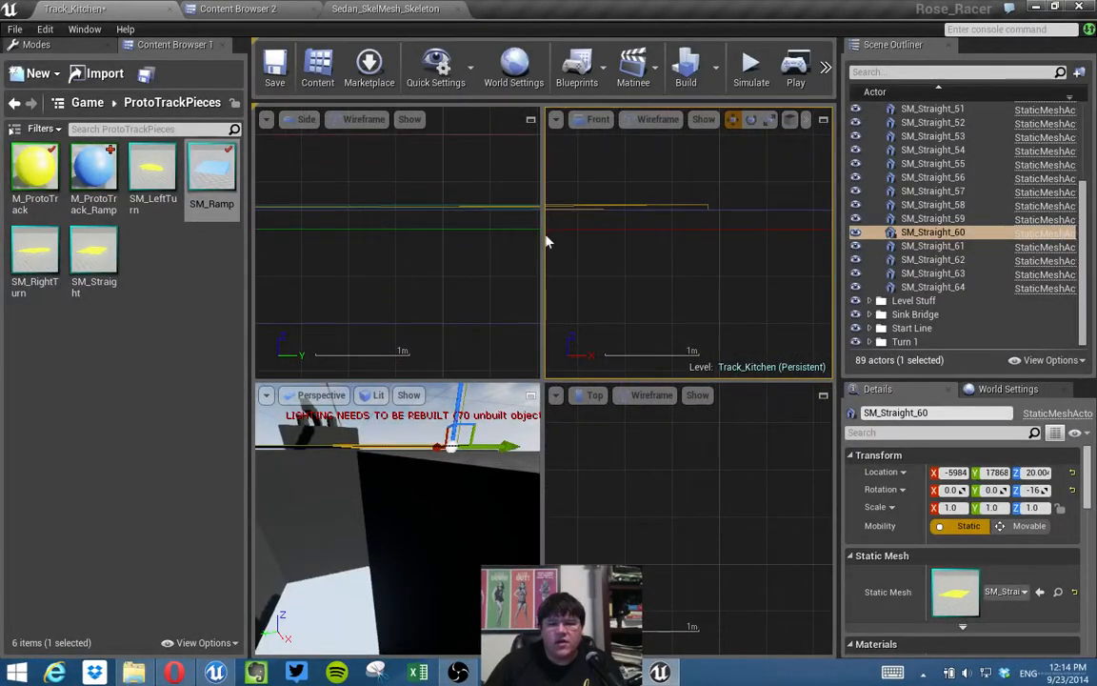
pyautogui.click(823, 119)
pyautogui.click(662, 120)
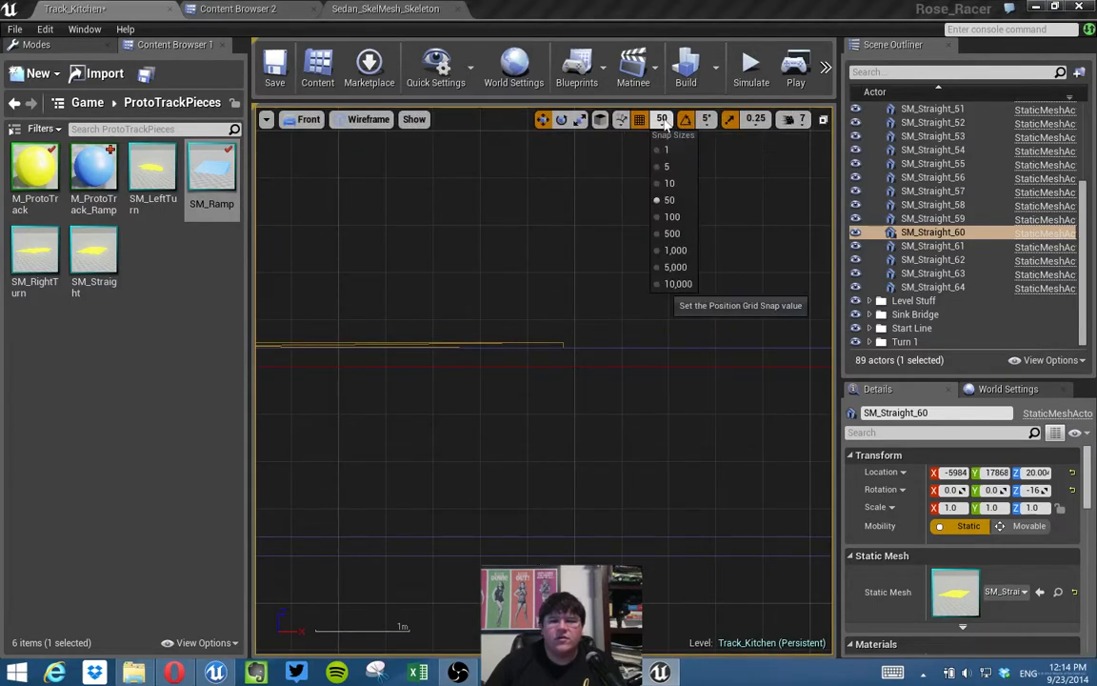
pyautogui.click(671, 166)
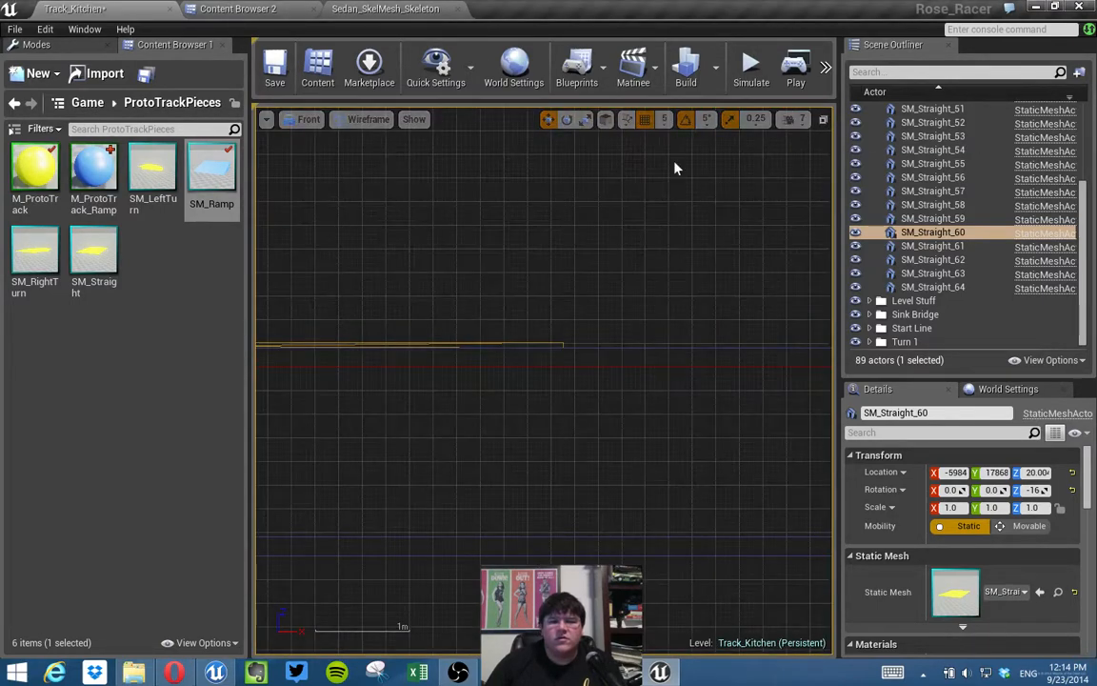
# Raise the island box brush with the finer grid snap so its top sits just beneath the track straights.
pyautogui.click(592, 556)
pyautogui.click(823, 119)
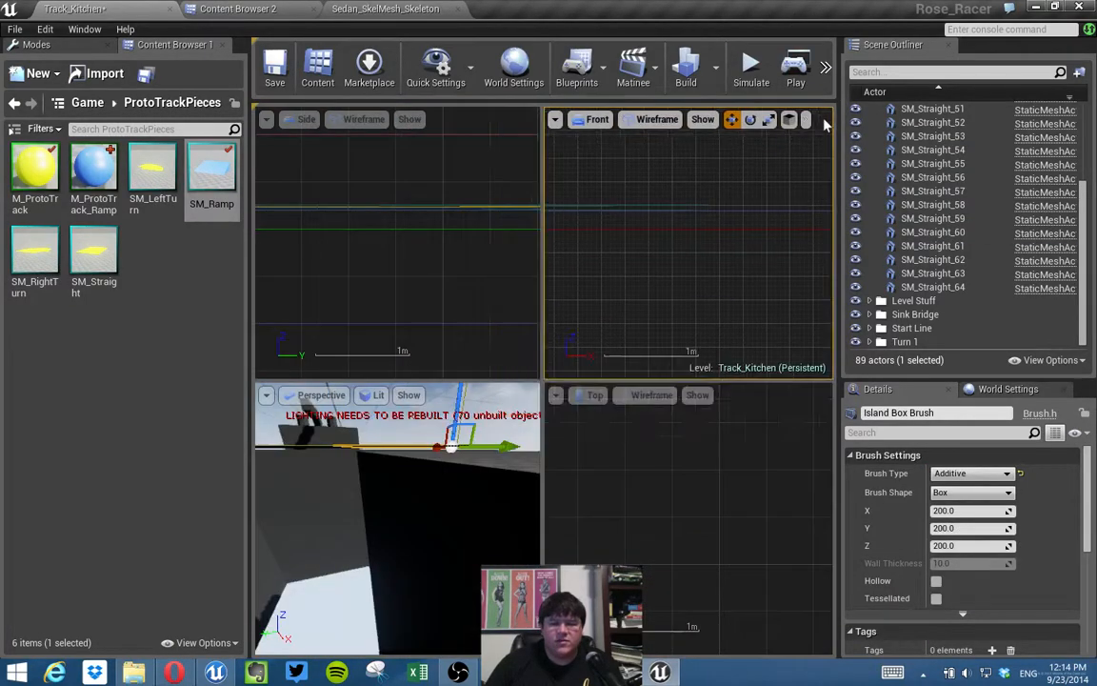
pyautogui.moveTo(447, 491); pyautogui.dragTo(448, 572, button='right')
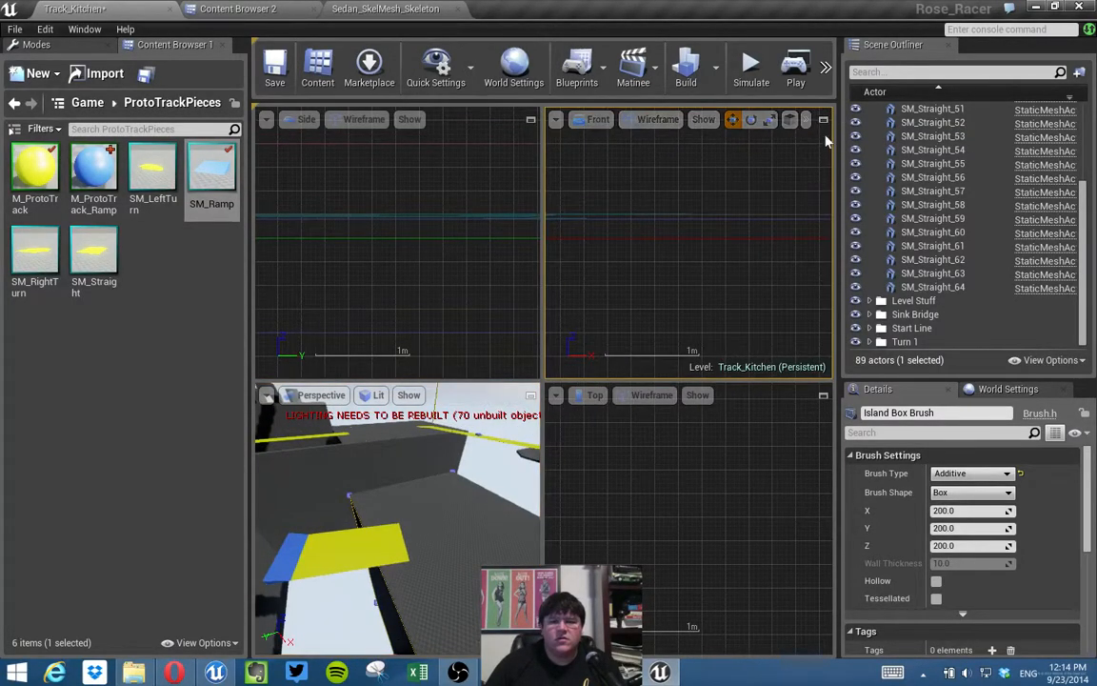
pyautogui.click(823, 119)
pyautogui.moveTo(703, 291)
pyautogui.keyDown('ctrl'); pyautogui.mouseDown()
pyautogui.moveTo(688, 126)
pyautogui.moveTo(682, 291)
pyautogui.mouseUp(); pyautogui.keyUp('ctrl')
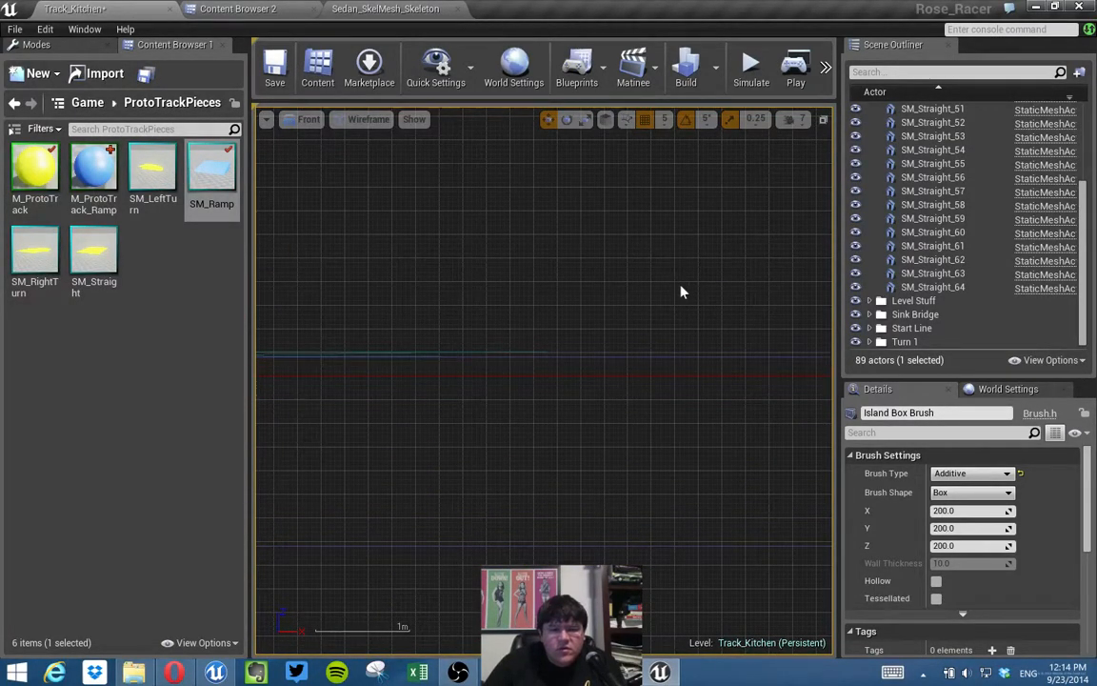
pyautogui.scroll(-5, 654, 363)
pyautogui.moveTo(654, 363); pyautogui.dragTo(507, 387, button='right')
pyautogui.scroll(10, 506, 386)
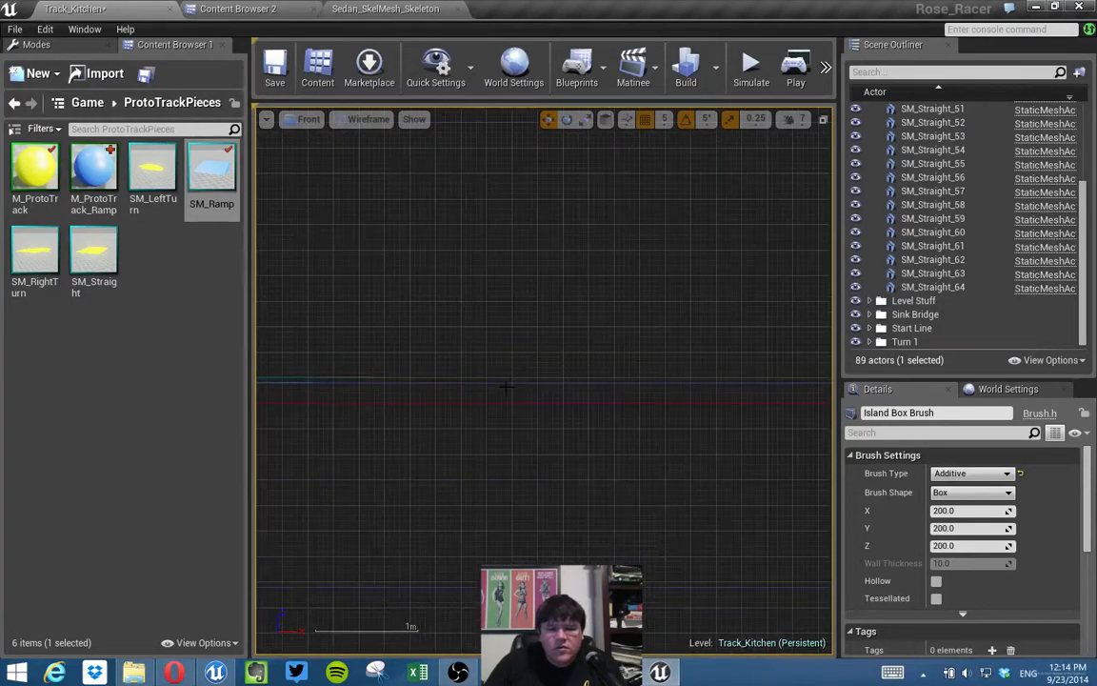
pyautogui.click(818, 118)
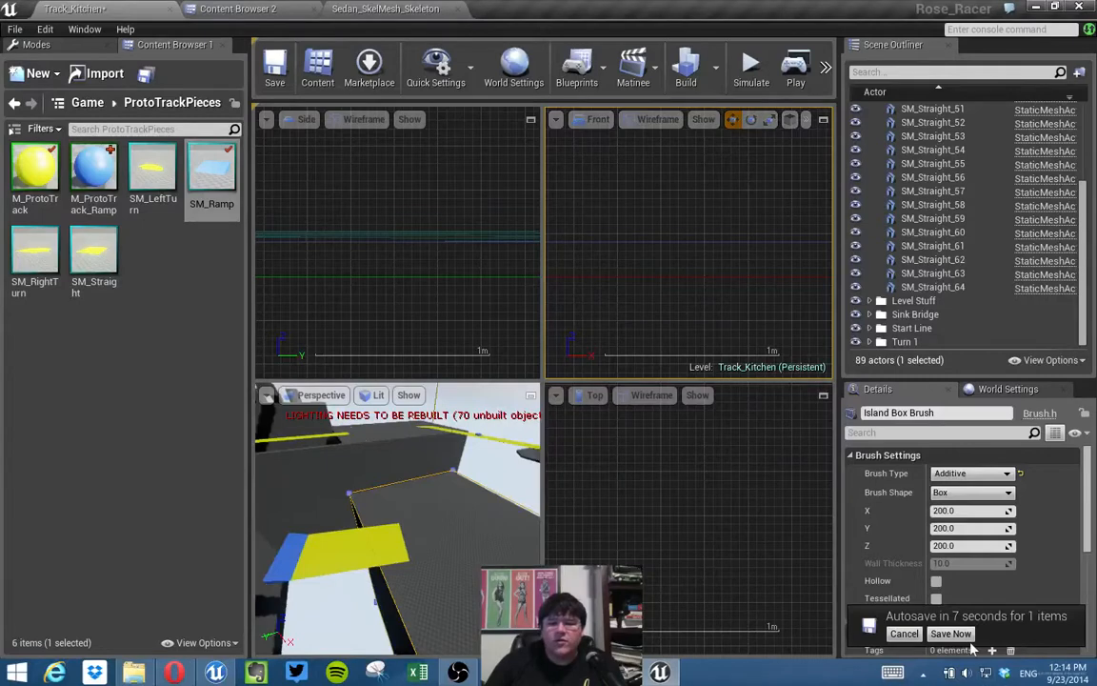
# Try a left-turn track piece on the island scaled to 2.0 in X and Y, and delete it.
pyautogui.moveTo(514, 543)
pyautogui.mouseDown(button='right')
pyautogui.moveTo(457, 553)
pyautogui.moveTo(462, 581)
pyautogui.moveTo(505, 586)
pyautogui.moveTo(466, 581)
pyautogui.moveTo(443, 557)
pyautogui.moveTo(459, 557)
pyautogui.mouseUp(button='right')
pyautogui.moveTo(457, 449)
pyautogui.mouseDown(button='right')
pyautogui.moveTo(458, 476)
pyautogui.moveTo(457, 449)
pyautogui.mouseUp(button='right')
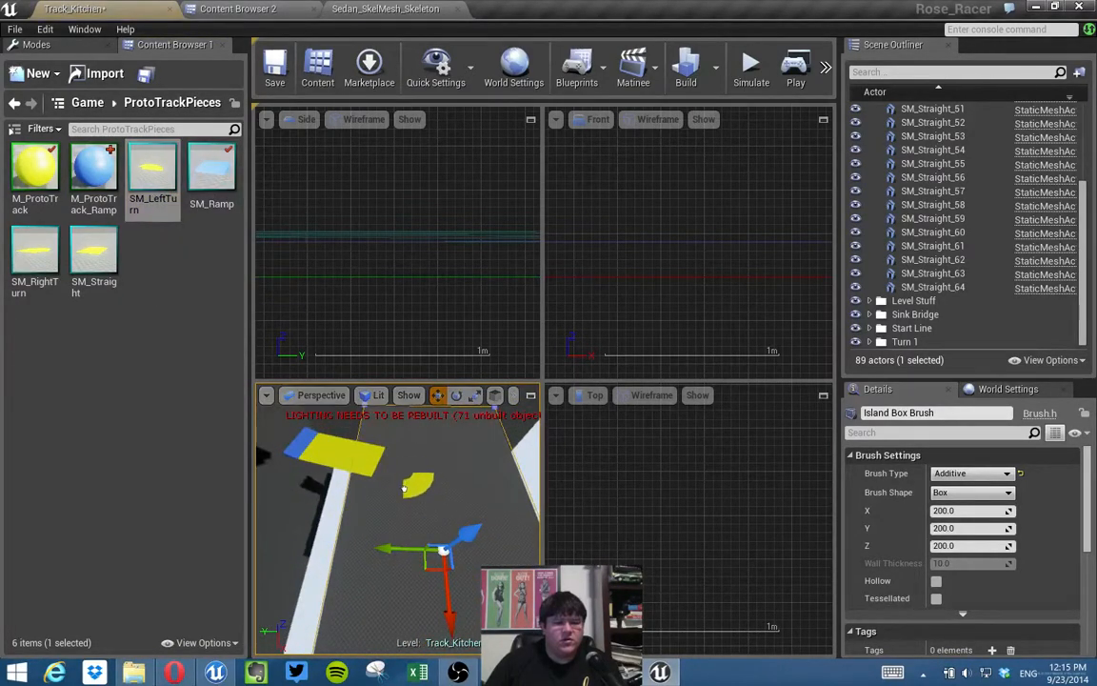
pyautogui.moveTo(403, 488); pyautogui.dragTo(404, 489)
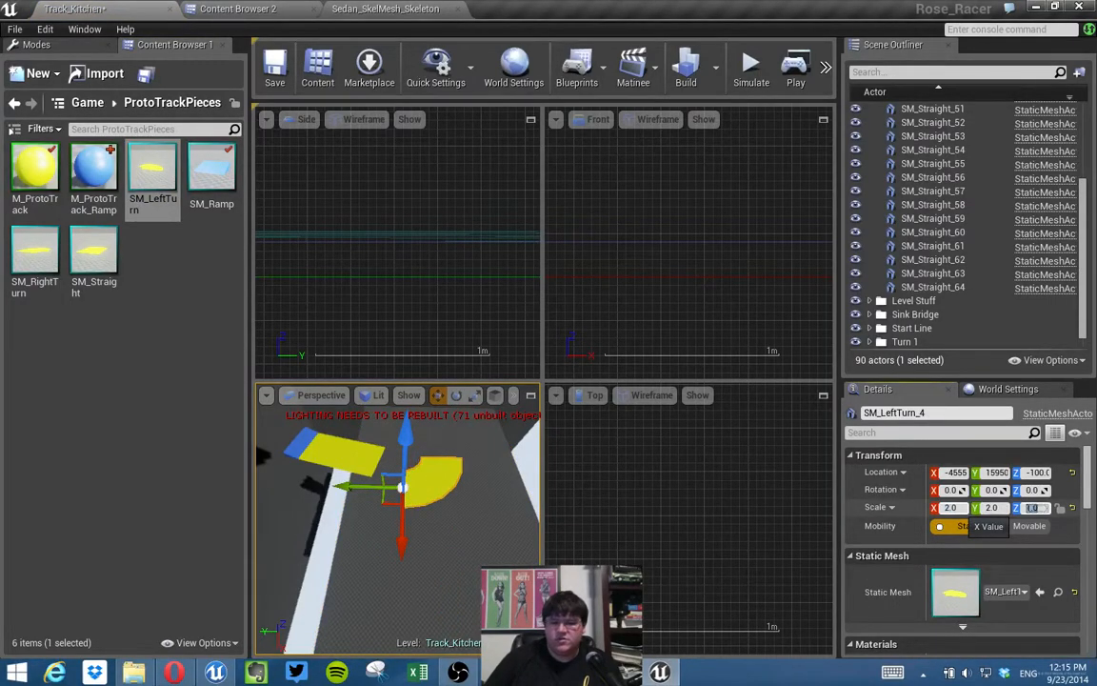
pyautogui.moveTo(428, 516); pyautogui.dragTo(475, 517, button='right')
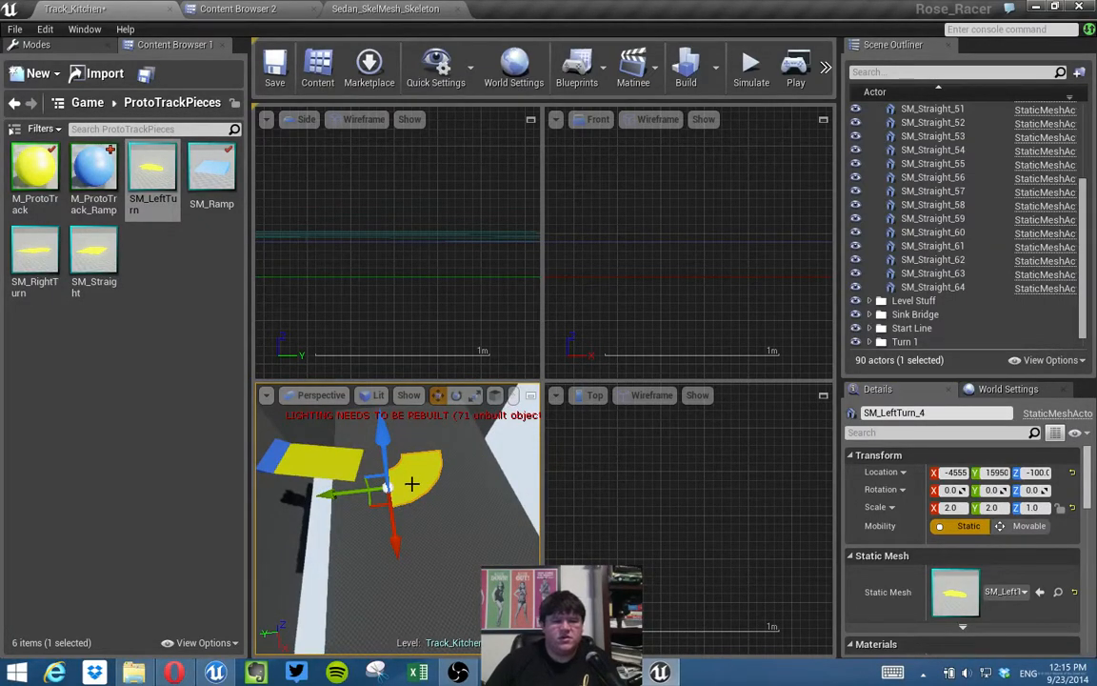
pyautogui.moveTo(412, 484); pyautogui.dragTo(391, 484, button='right')
pyautogui.press('Delete')
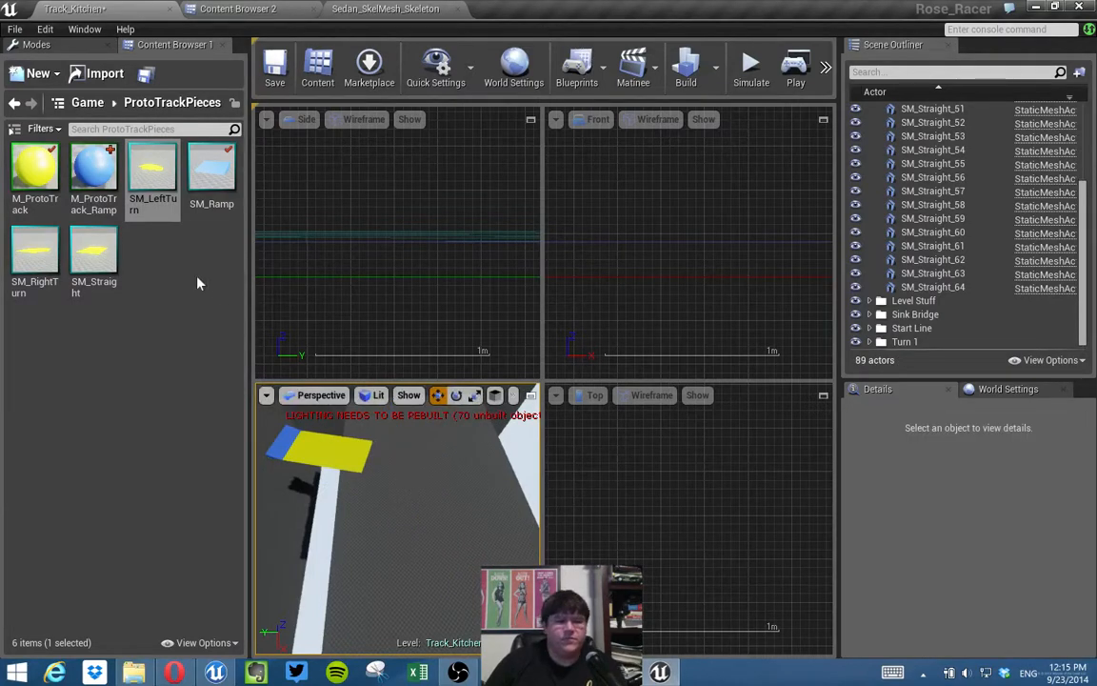
# Place the right-turn track piece on the island and scale it to 2.0 in X and Y.
pyautogui.click(35, 229)
pyautogui.moveTo(425, 484); pyautogui.dragTo(419, 482)
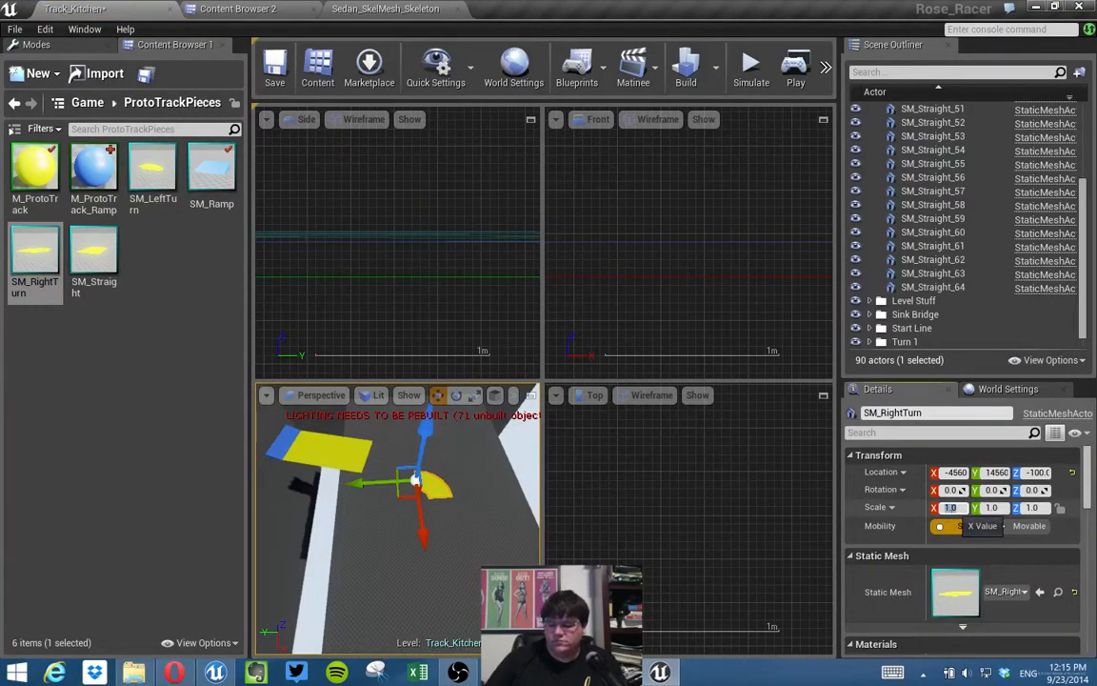
pyautogui.moveTo(448, 486)
pyautogui.mouseDown(button='right')
pyautogui.moveTo(505, 486)
pyautogui.moveTo(509, 509)
pyautogui.moveTo(445, 477)
pyautogui.mouseUp(button='right')
# Rotate the right-turn piece about 15° around Z and move it against the end of the island straights.
pyautogui.press('e')
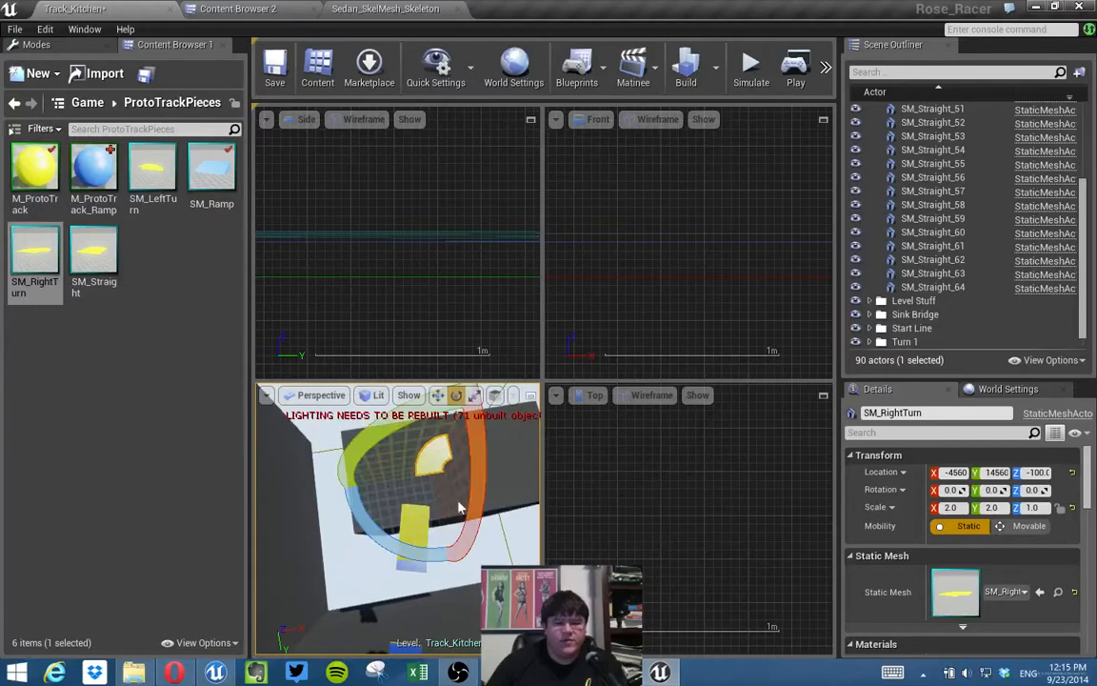
pyautogui.moveTo(436, 546); pyautogui.dragTo(419, 548)
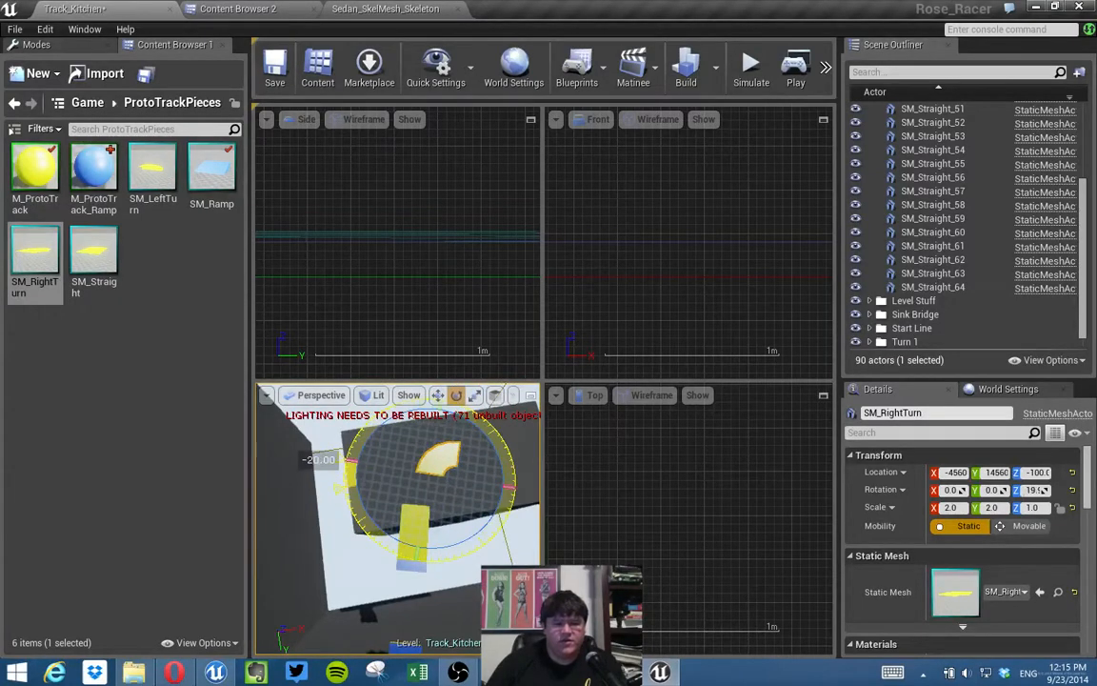
pyautogui.press('r')
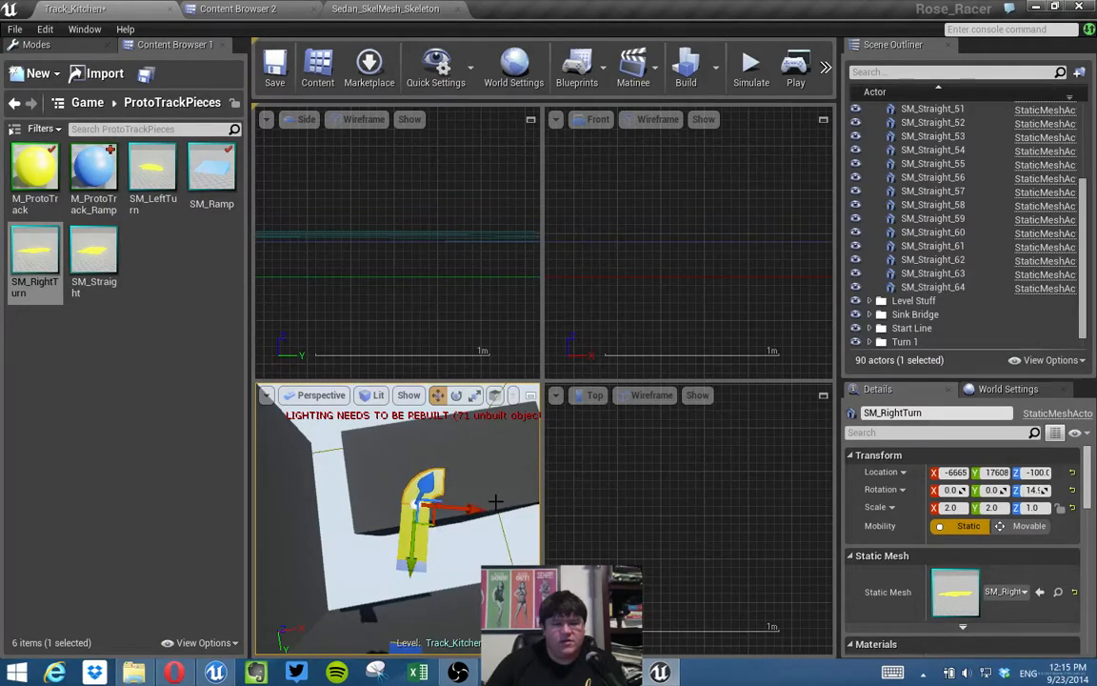
pyautogui.moveTo(495, 501); pyautogui.dragTo(368, 507, button='right')
pyautogui.click(411, 500)
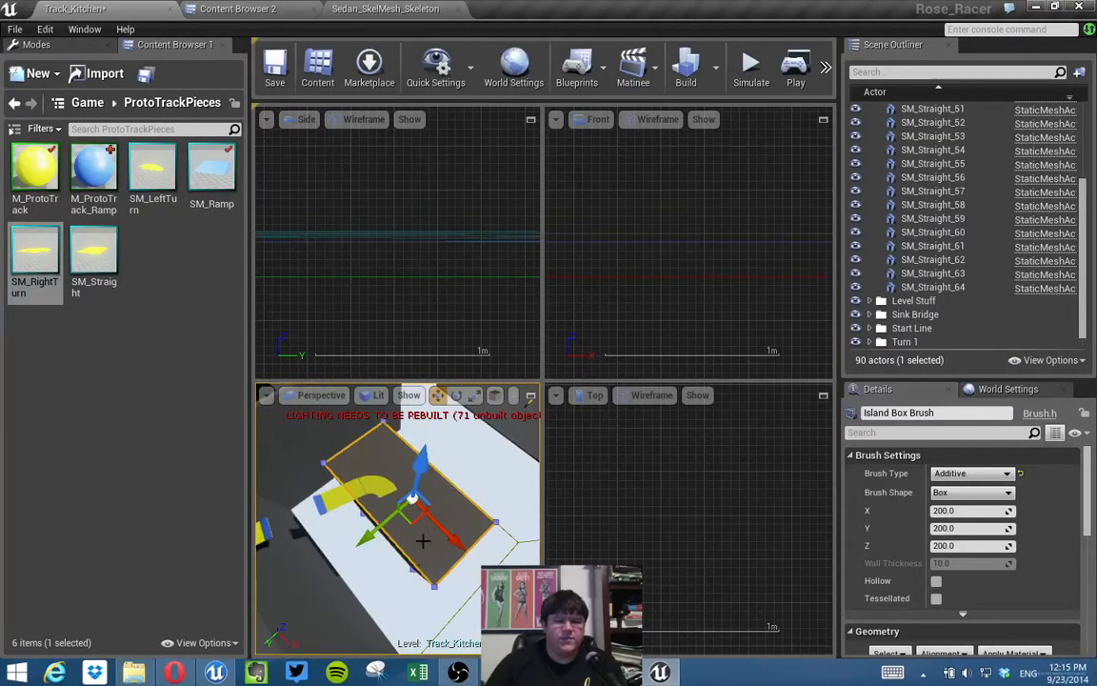
# Save the level and test-drive the car from the start line over the ramp jump onto the island.
pyautogui.click(276, 69)
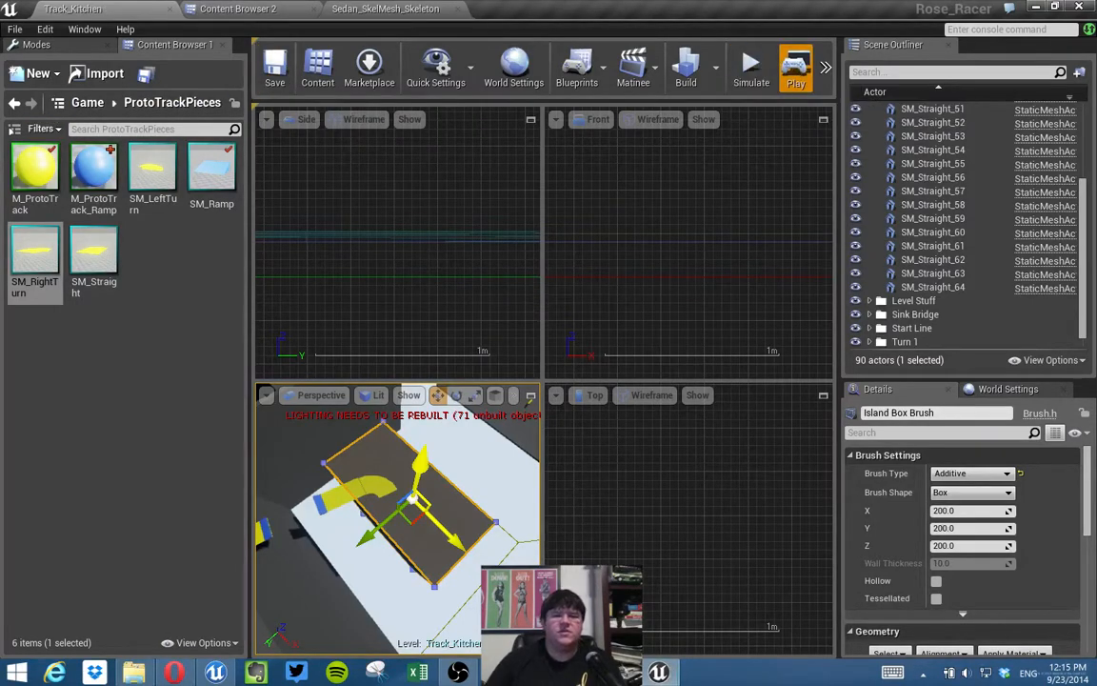
pyautogui.press('w')
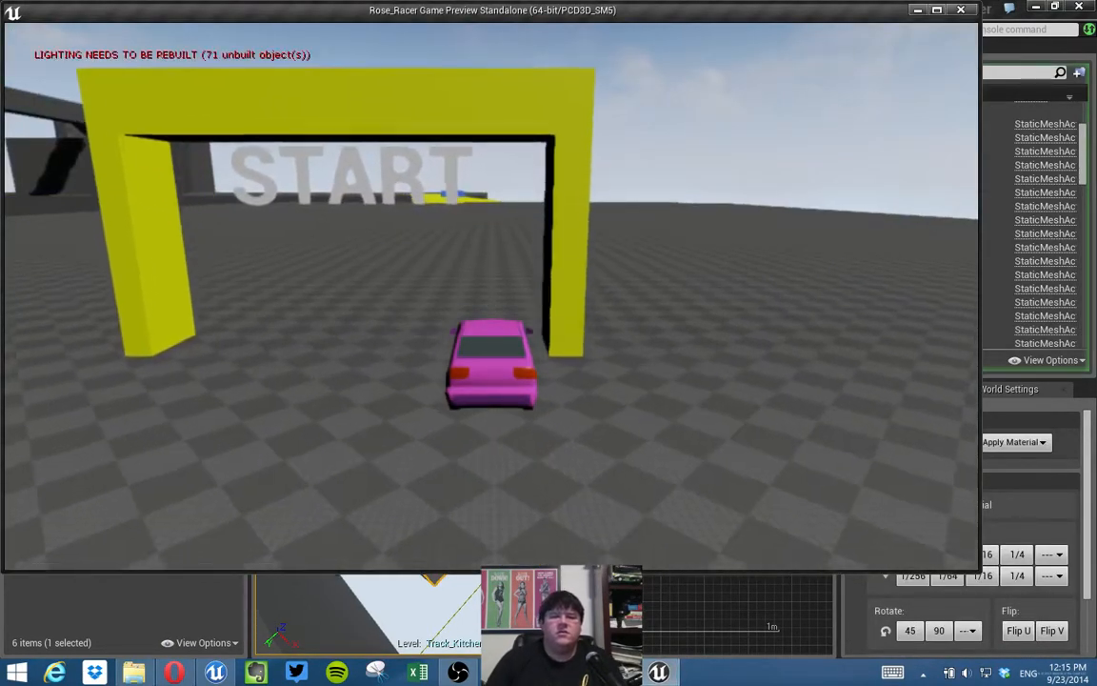
pyautogui.press('w')
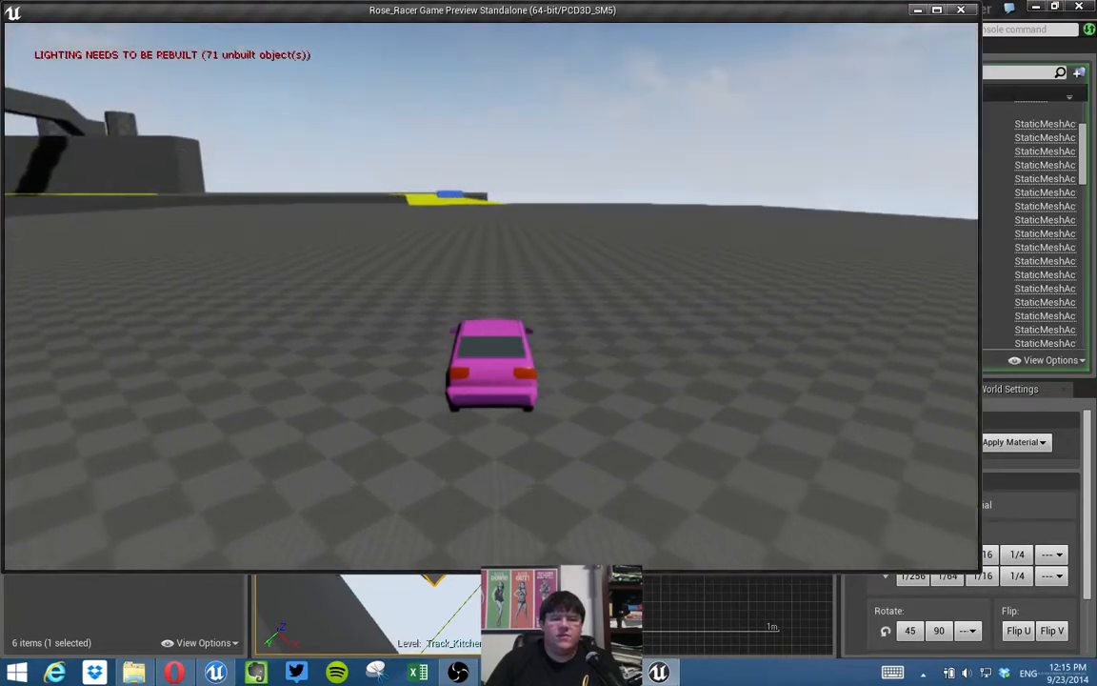
pyautogui.press('w')
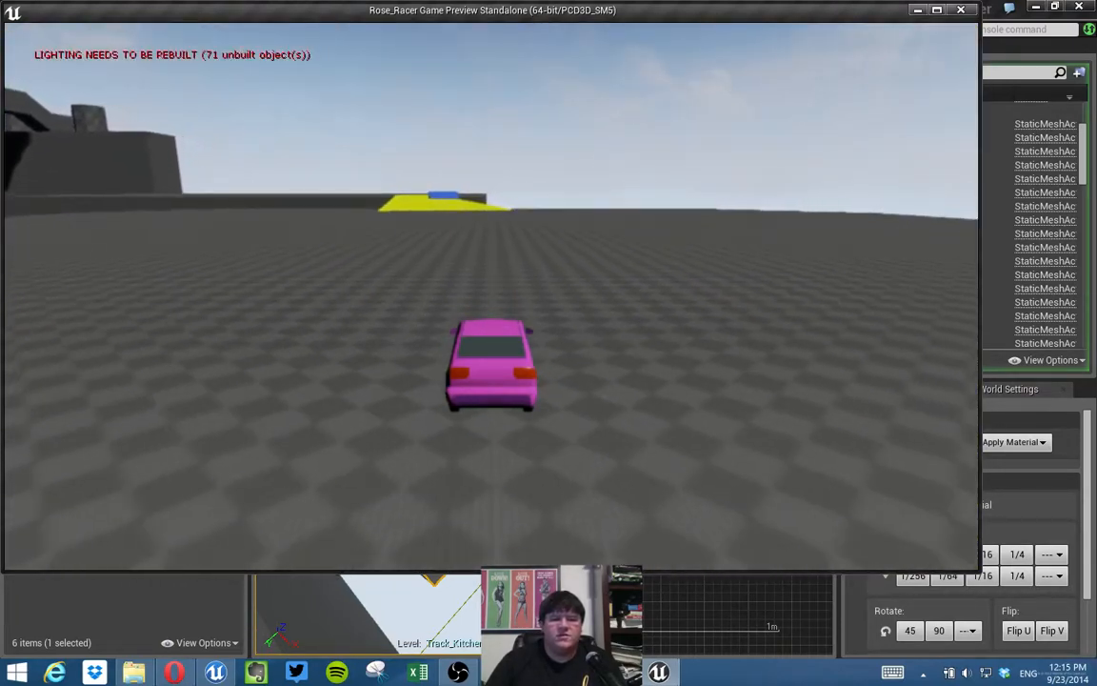
pyautogui.press('w')
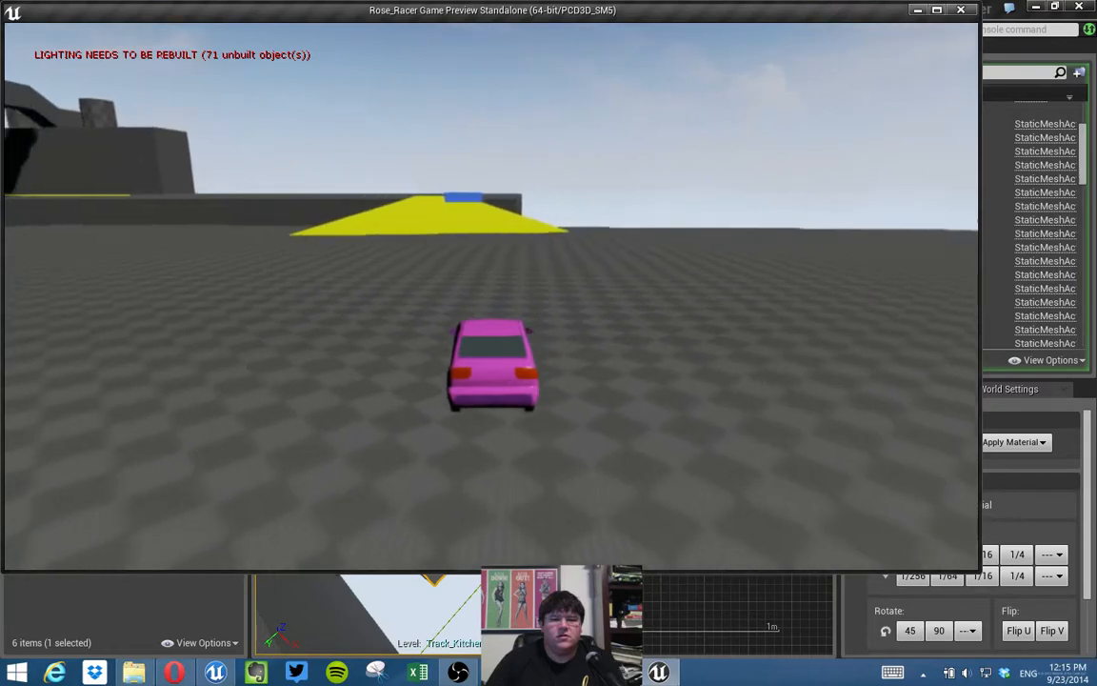
pyautogui.press('w')
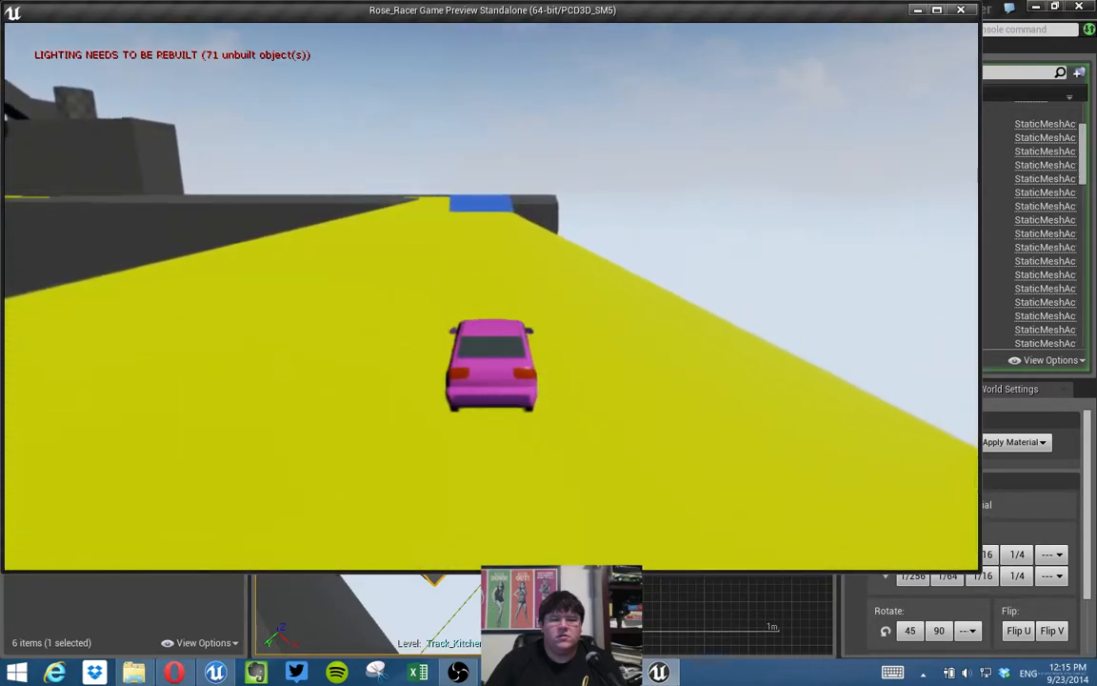
pyautogui.press('w')
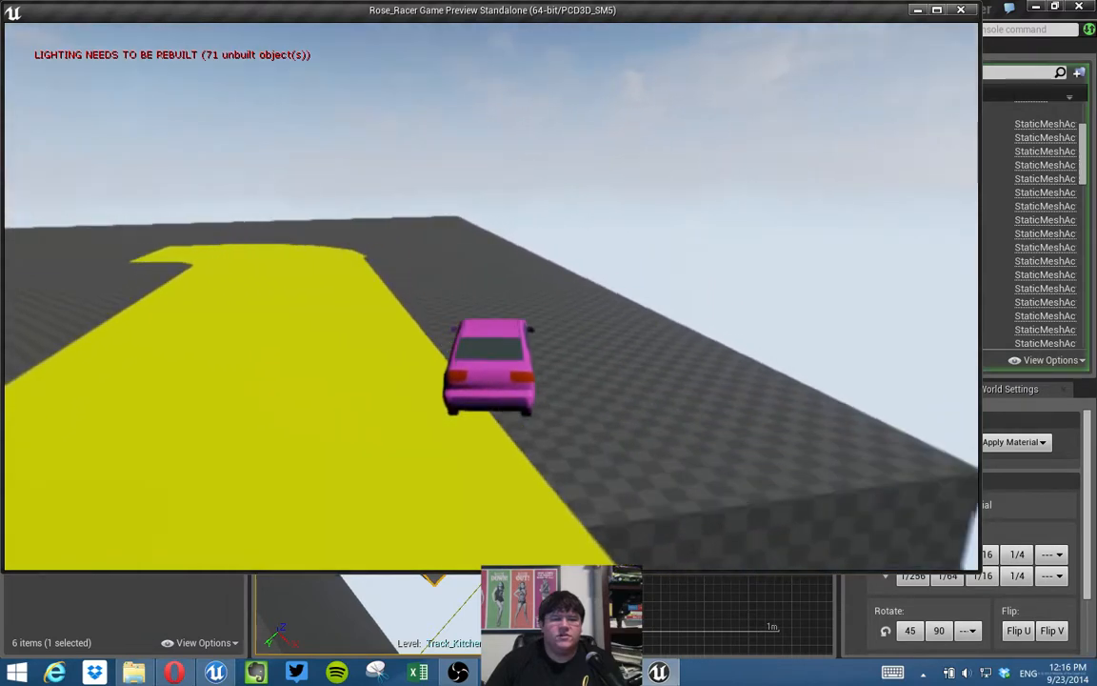
# Steer the test car through the left-hand bends of the track along the counter.
pyautogui.press('a')
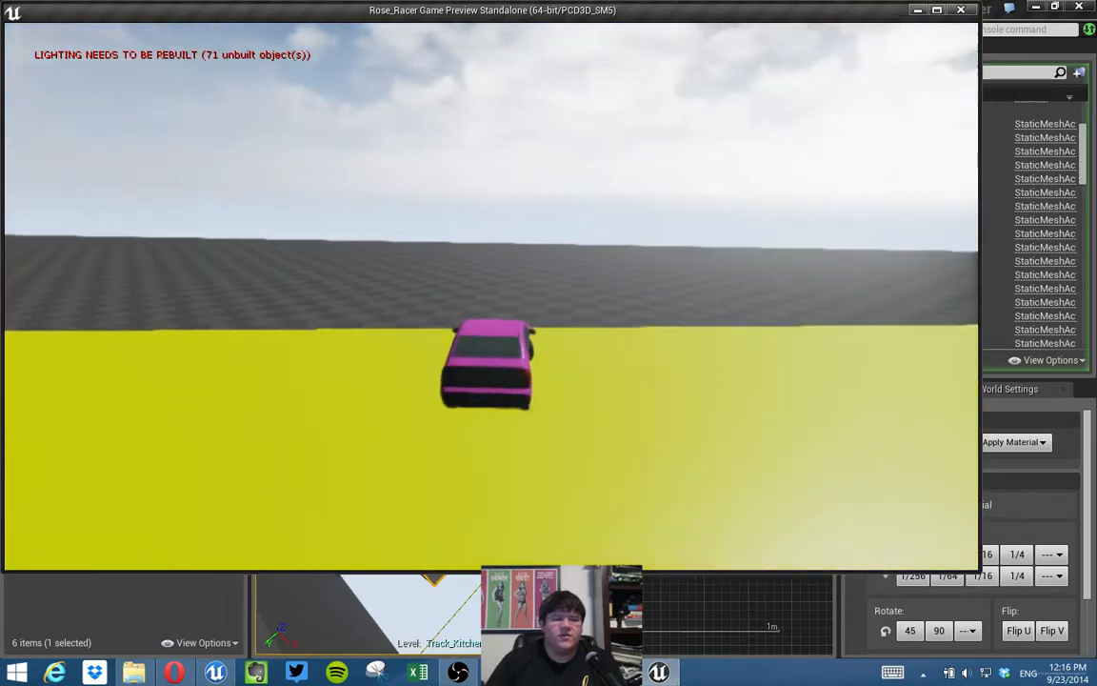
pyautogui.press('a')
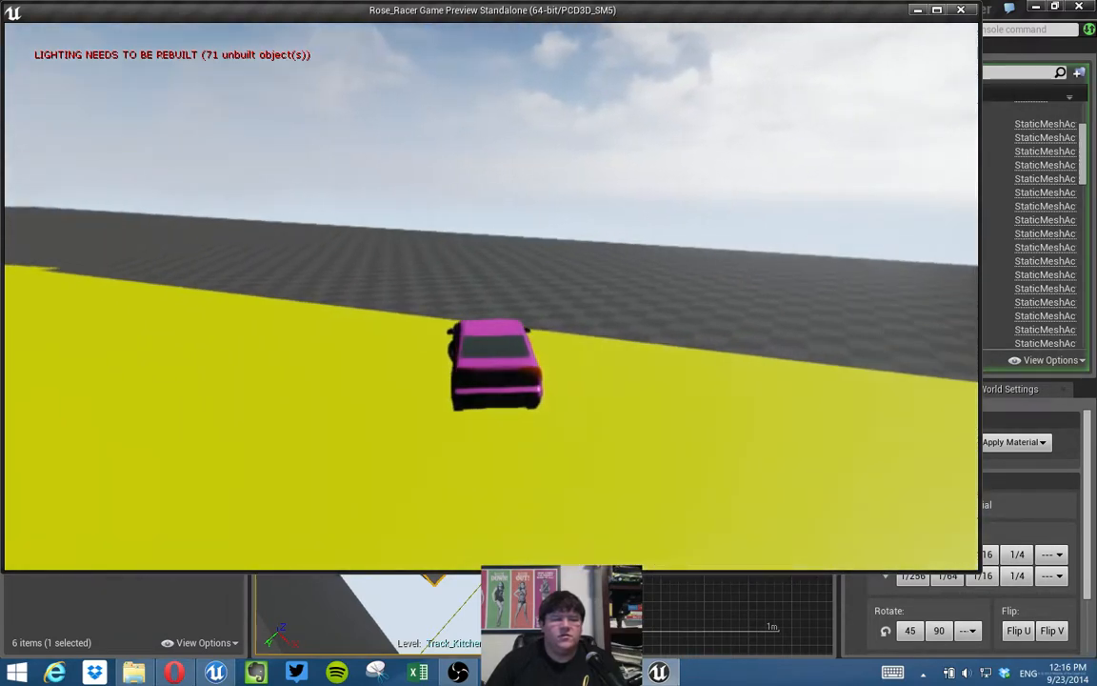
pyautogui.press('a')
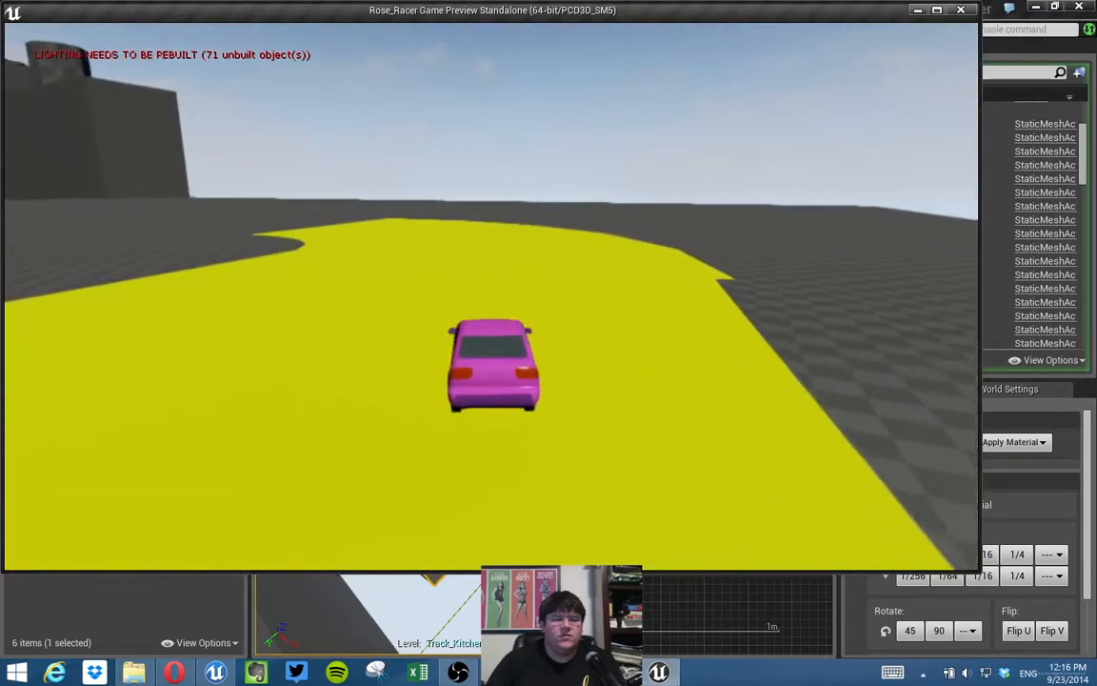
pyautogui.press('a')
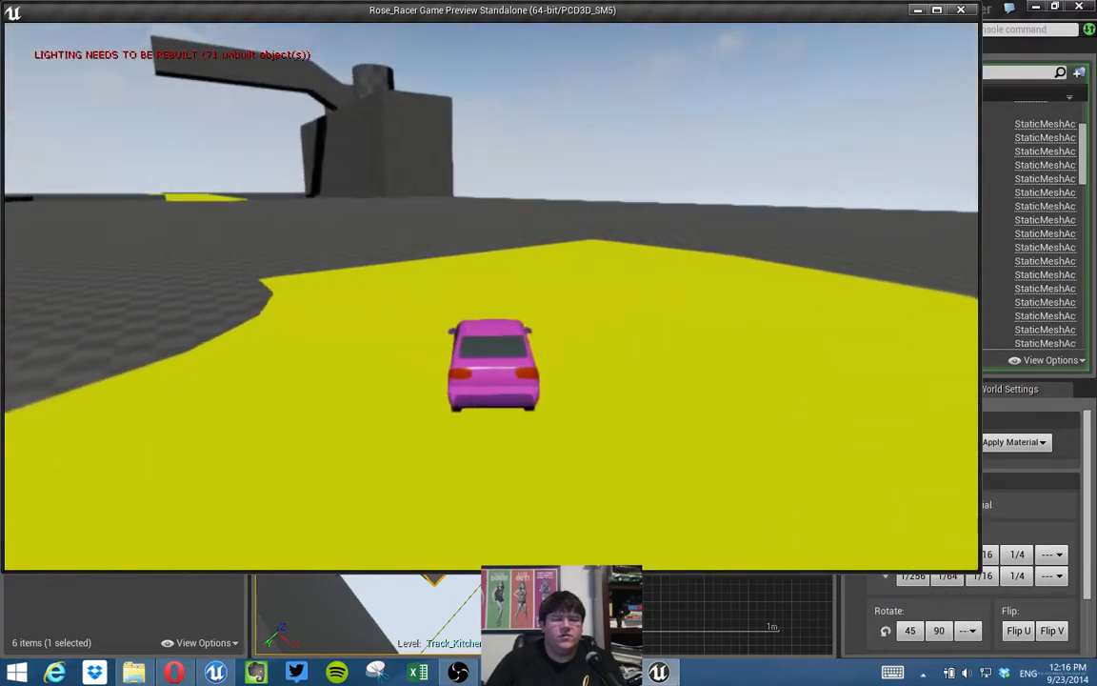
pyautogui.press('a')
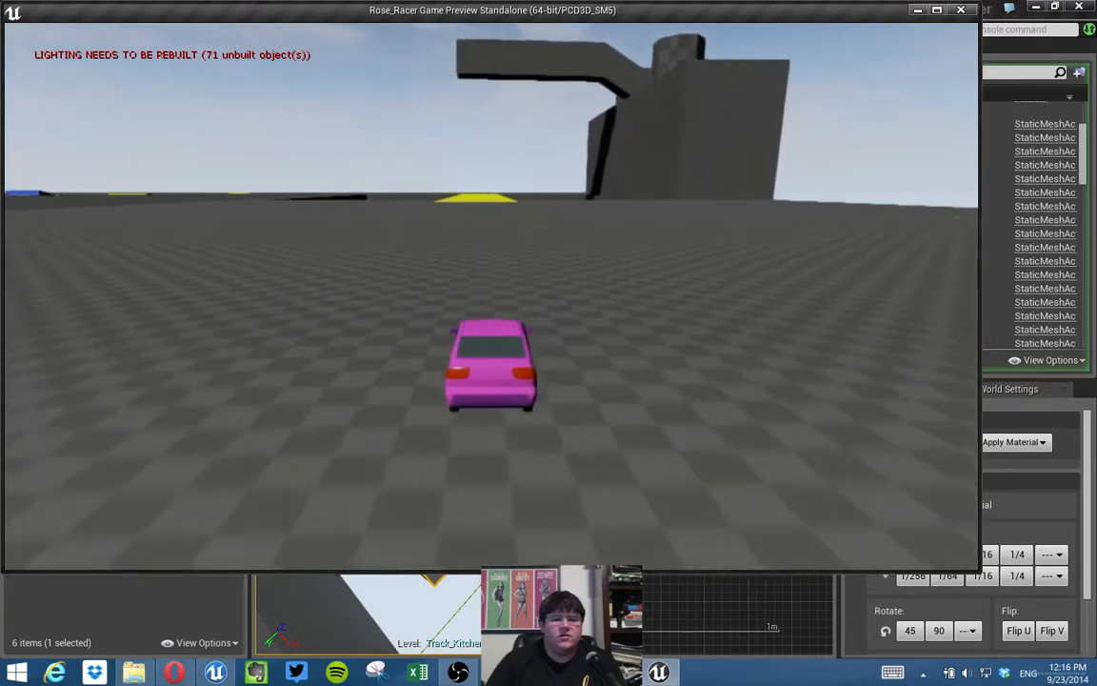
# Drive the car across the untracked floor and over the straights of the sink bridge beside the faucet.
pyautogui.press('w')
pyautogui.press('a')
pyautogui.press('d')
pyautogui.press('w')
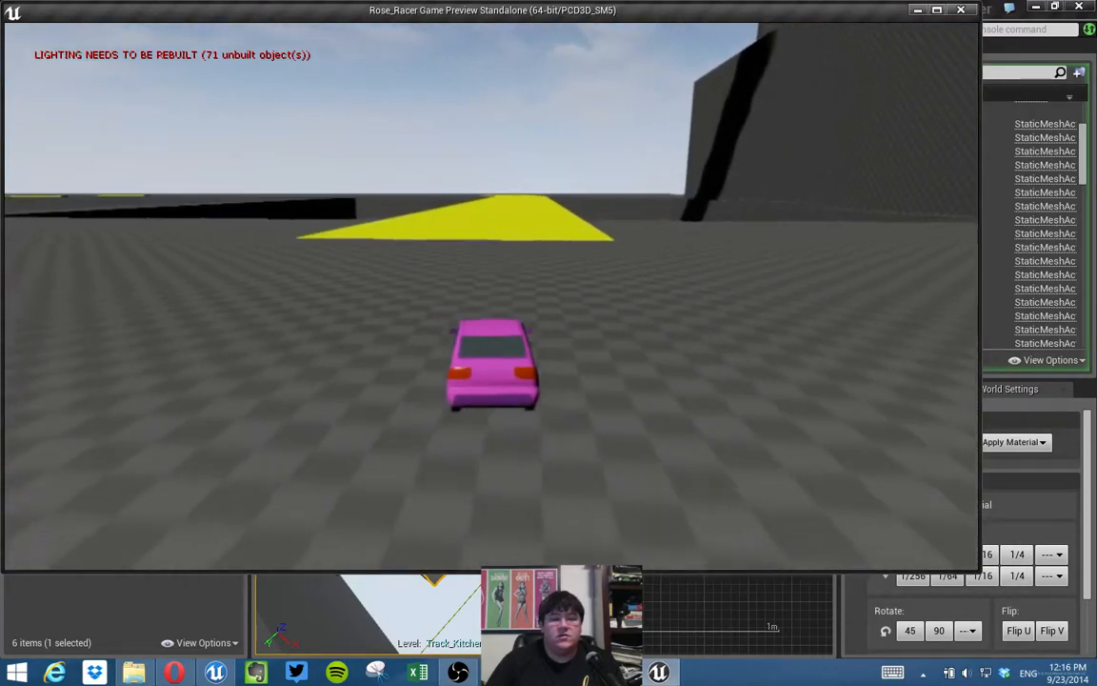
pyautogui.press('w')
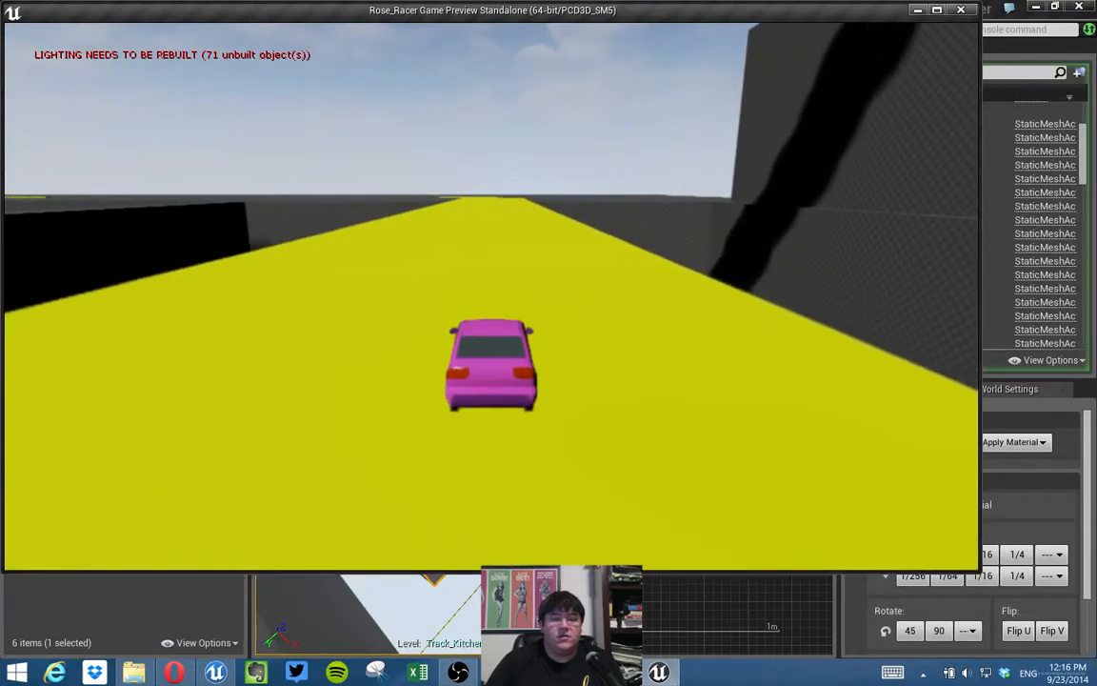
pyautogui.press('w')
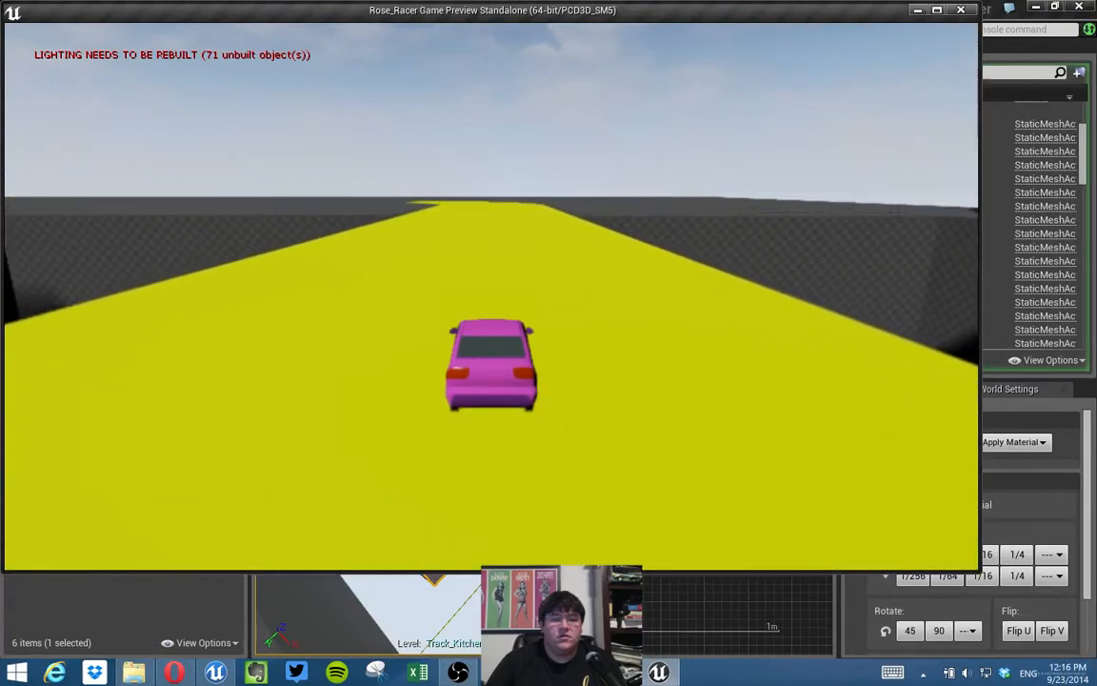
# Turn the car left onto the island approach, attempt the ramp jump, and end the play test.
pyautogui.press('a')
pyautogui.press('a')
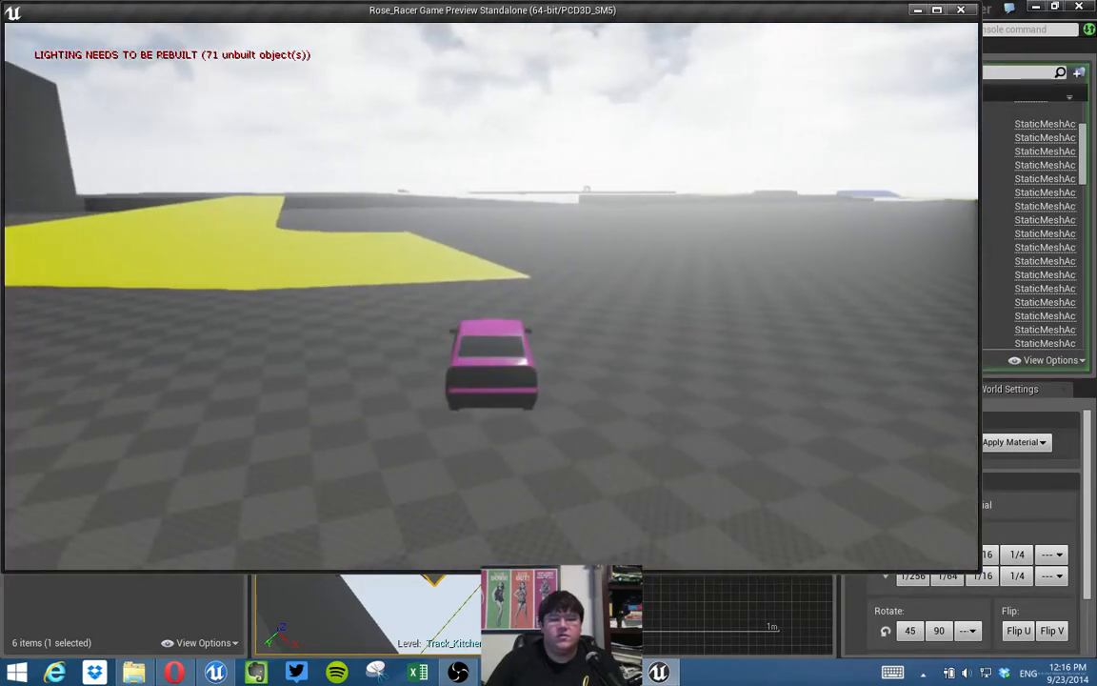
pyautogui.press('d')
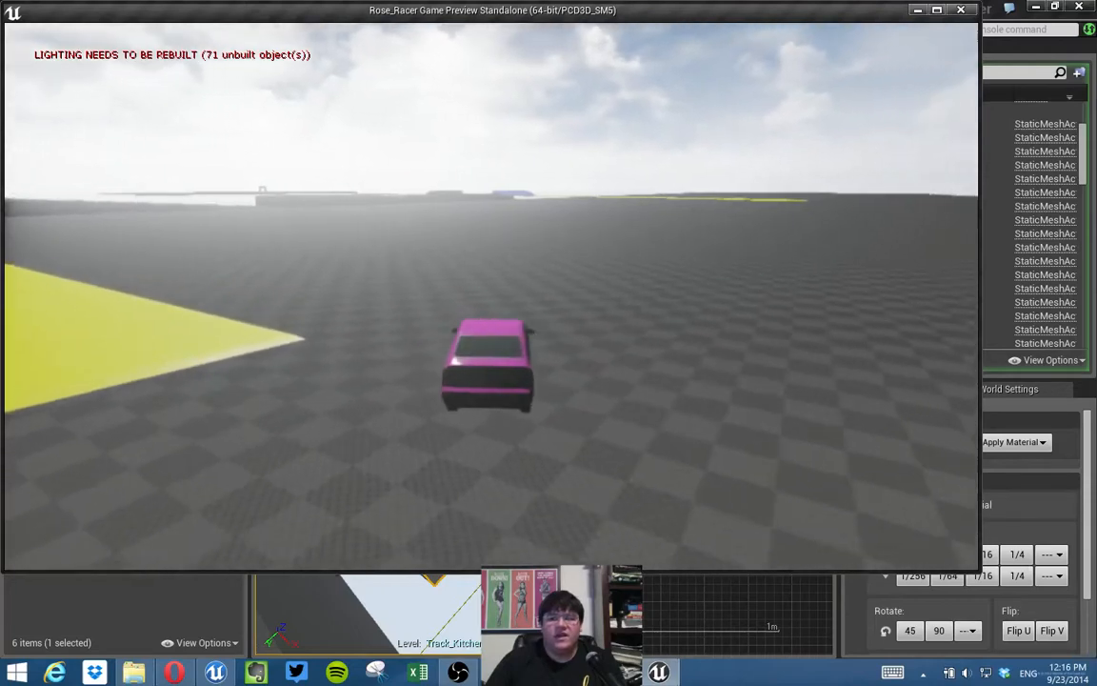
pyautogui.press('d')
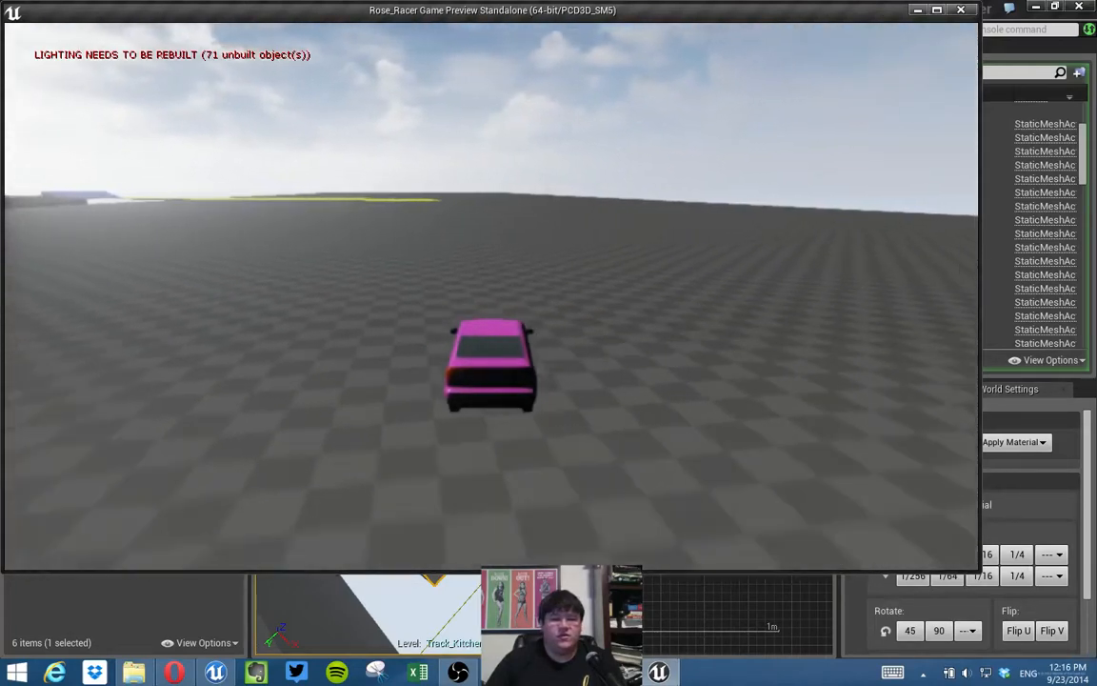
pyautogui.press('d')
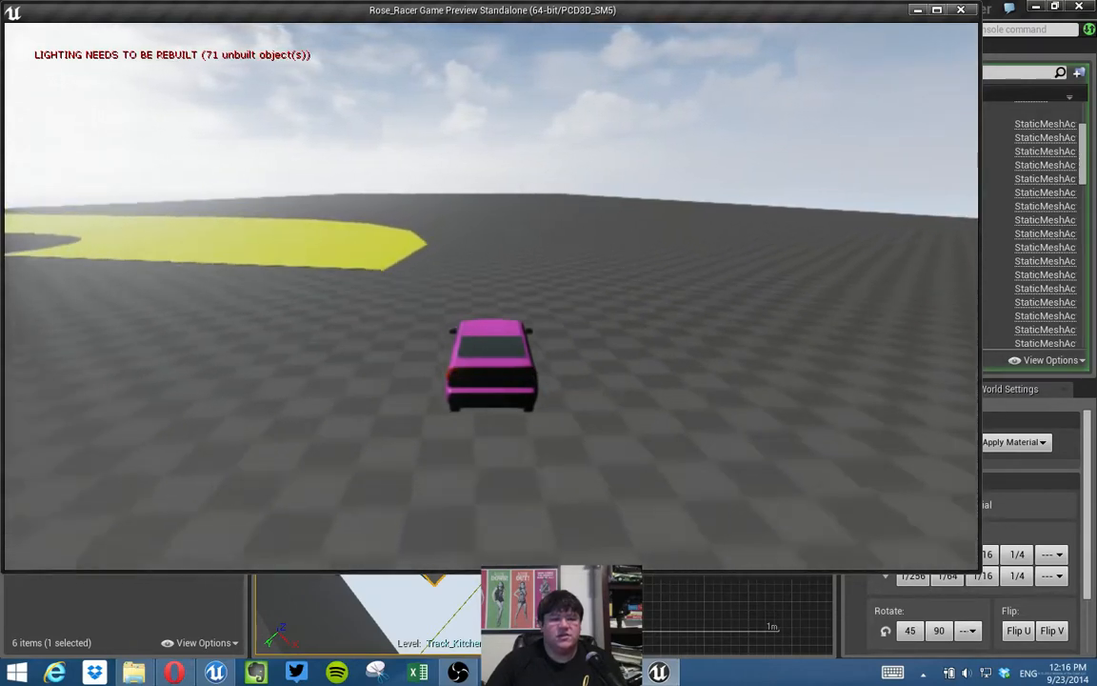
pyautogui.press('a')
pyautogui.press('a')
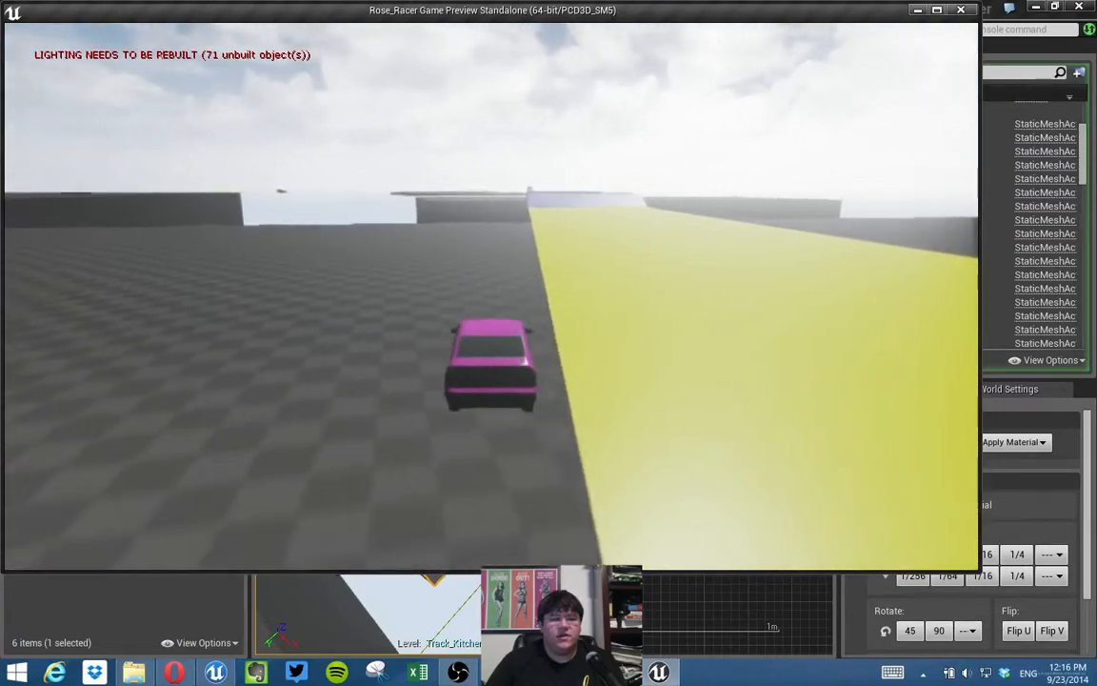
pyautogui.press('d')
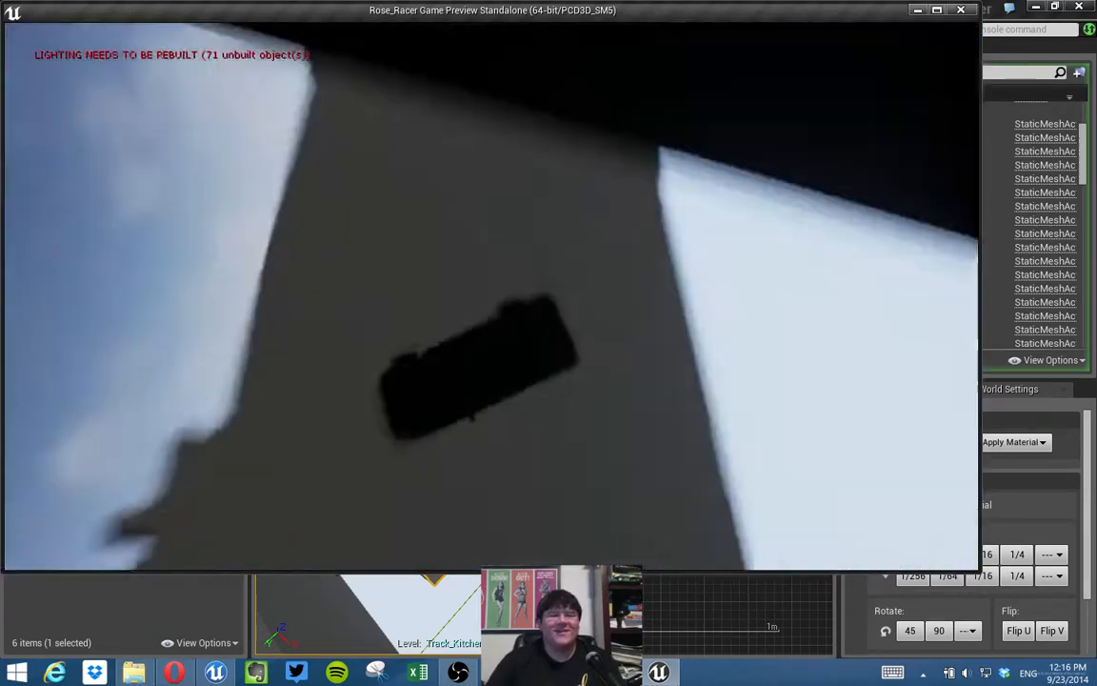
pyautogui.press('Escape')
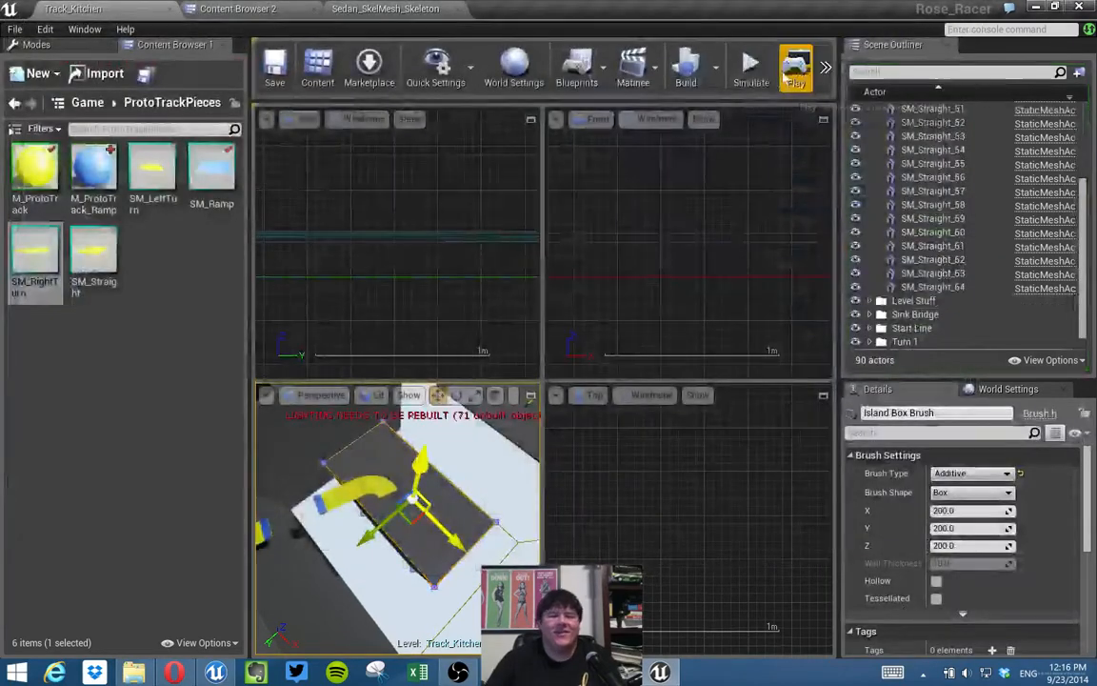
# Delete the landing ramp piece at the island end of the jump.
pyautogui.moveTo(398, 519); pyautogui.dragTo(391, 477, button='right')
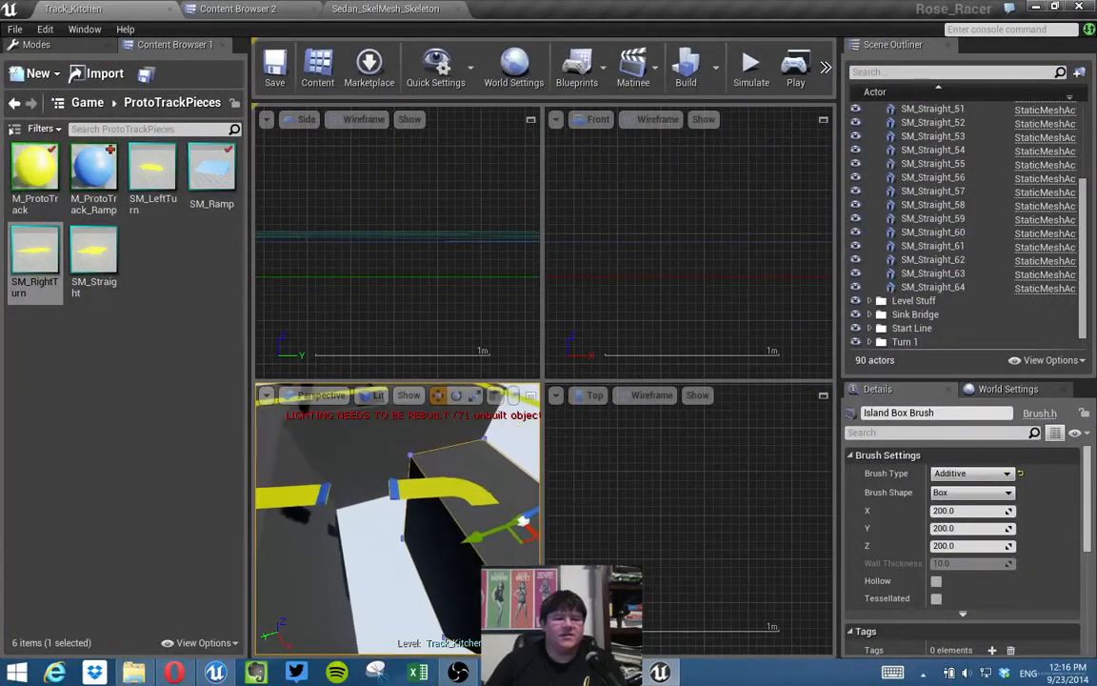
pyautogui.rightClick(499, 525)
pyautogui.click(441, 470)
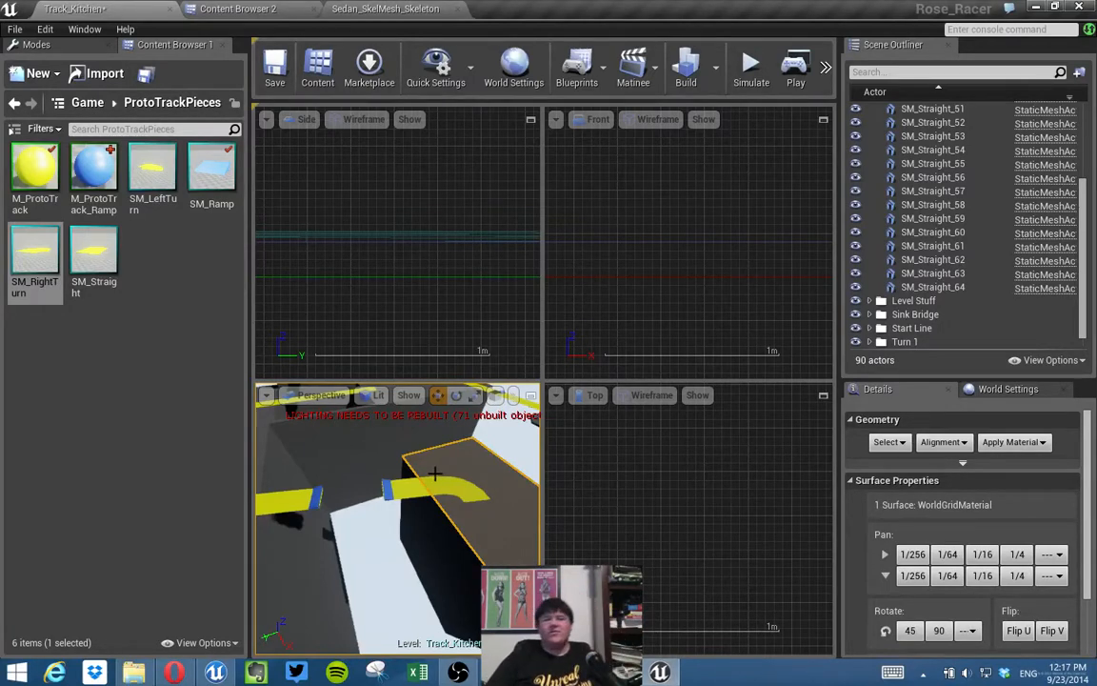
pyautogui.moveTo(431, 480)
pyautogui.mouseDown(button='right')
pyautogui.moveTo(476, 552)
pyautogui.moveTo(447, 490)
pyautogui.moveTo(419, 481)
pyautogui.moveTo(448, 481)
pyautogui.mouseUp(button='right')
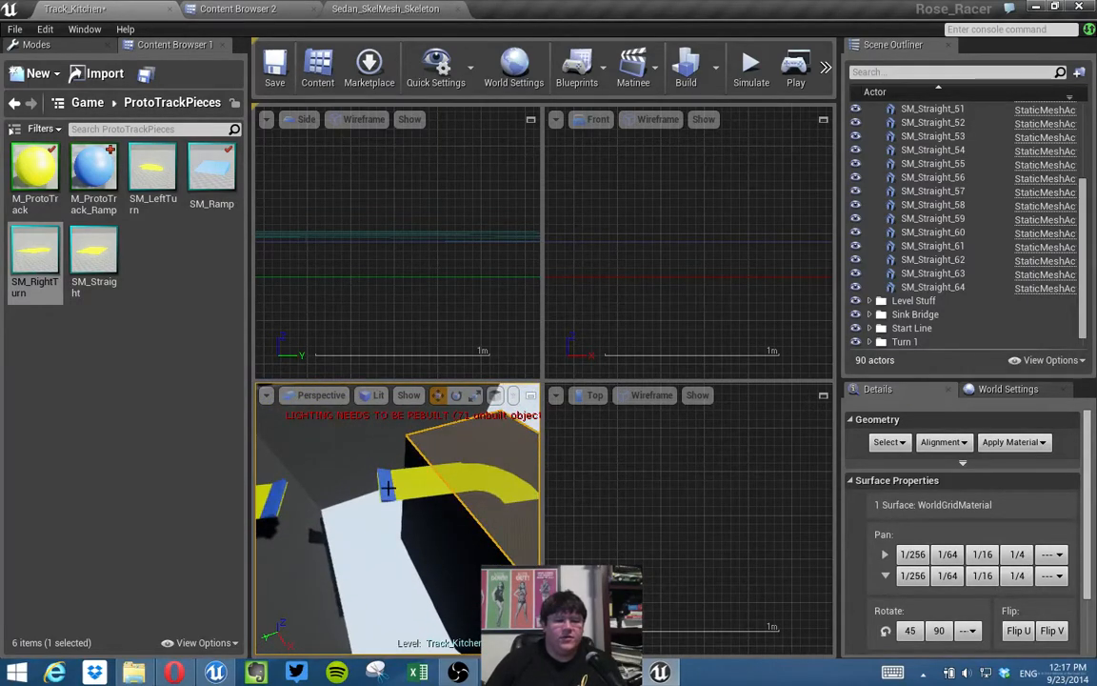
pyautogui.click(387, 488)
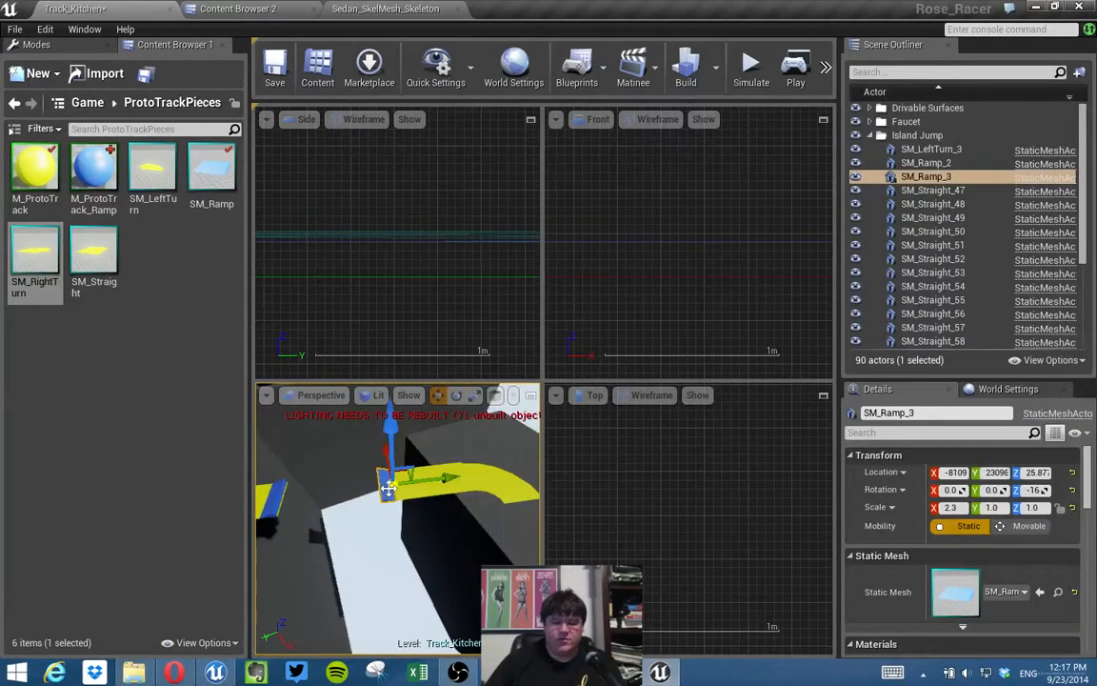
pyautogui.press('Delete')
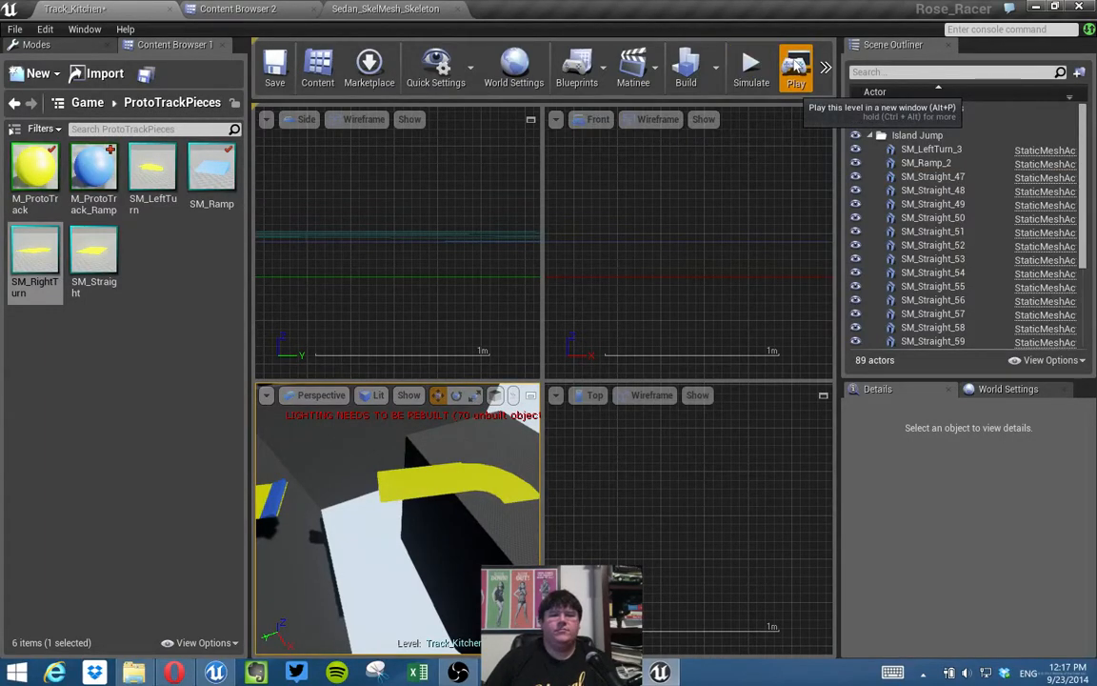
# Play-test the level again, driving from the start line around the track and over the ramp jump onto the island.
pyautogui.click(796, 64)
pyautogui.press('w')
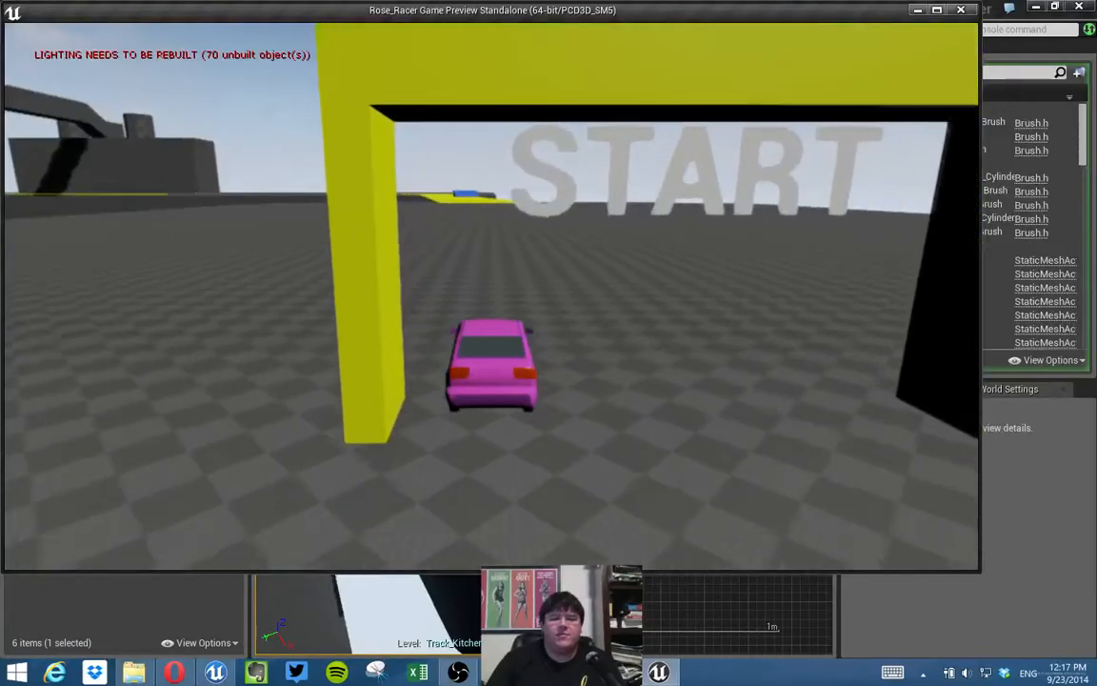
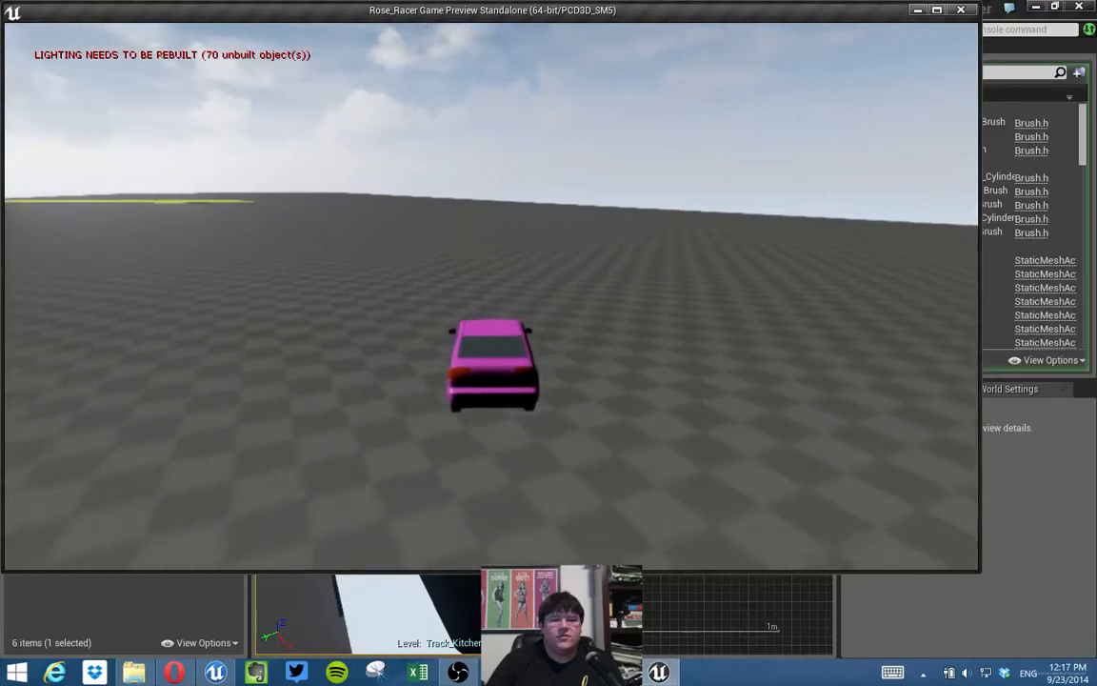
pyautogui.press('a')
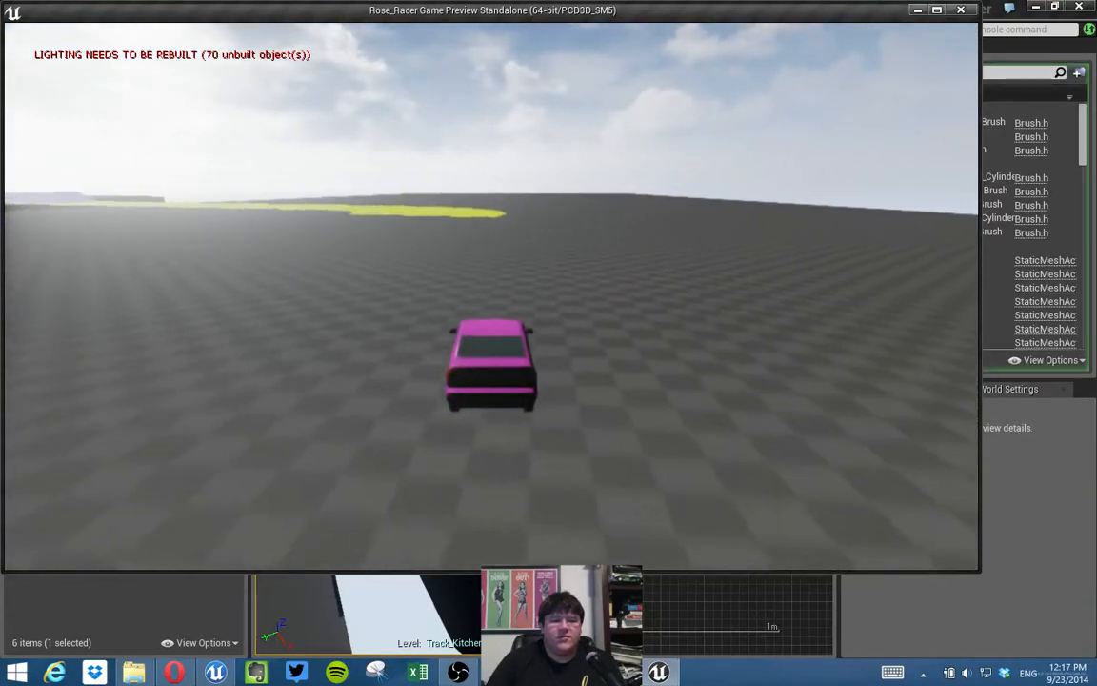
pyautogui.press('a')
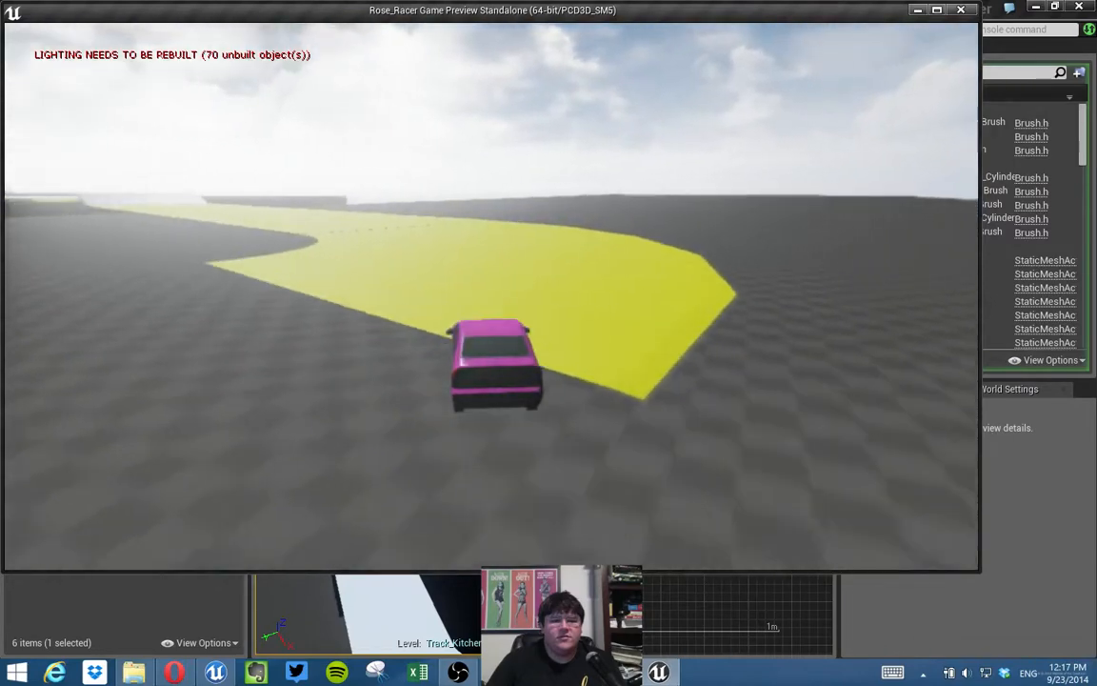
pyautogui.press('a')
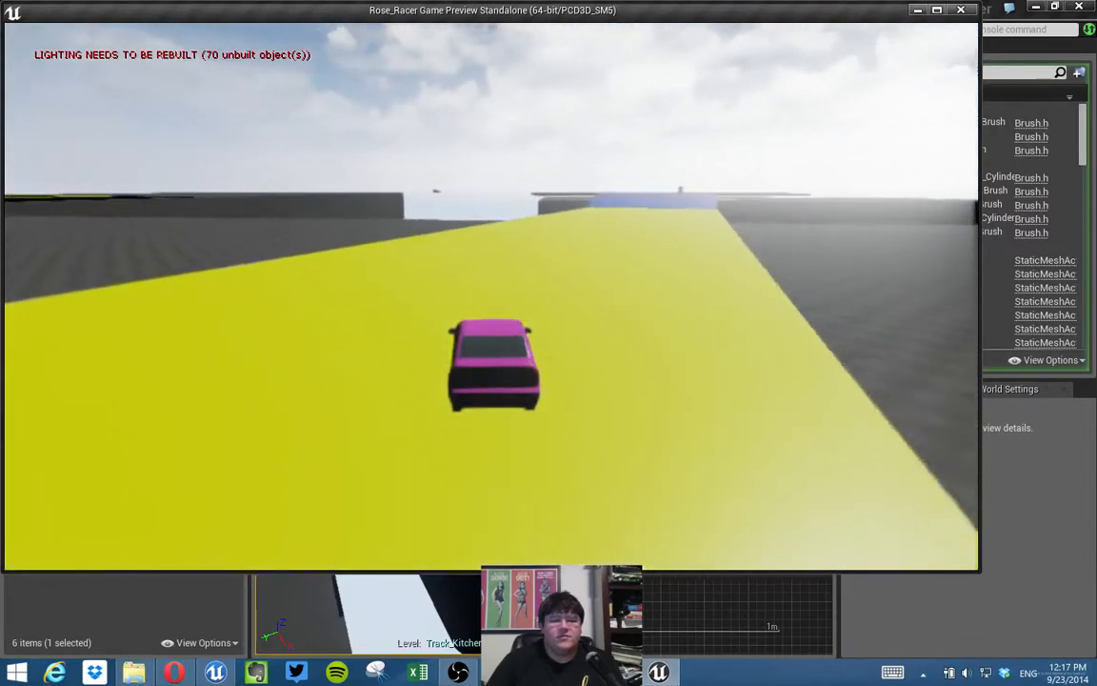
pyautogui.press('a')
pyautogui.press('d')
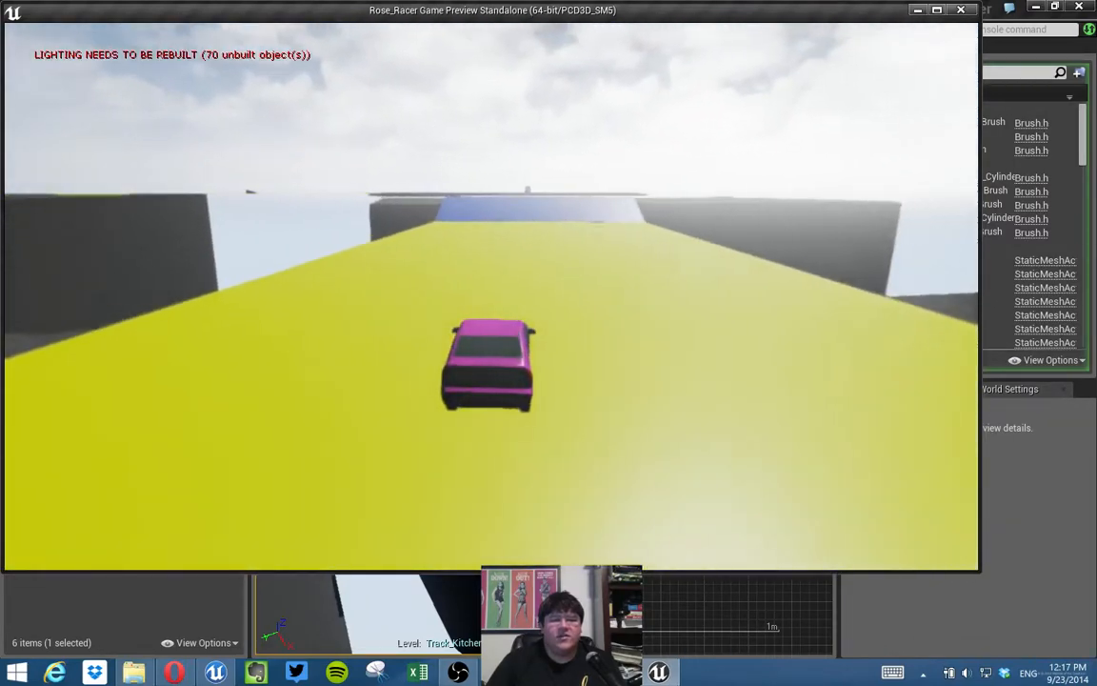
pyautogui.press('w')
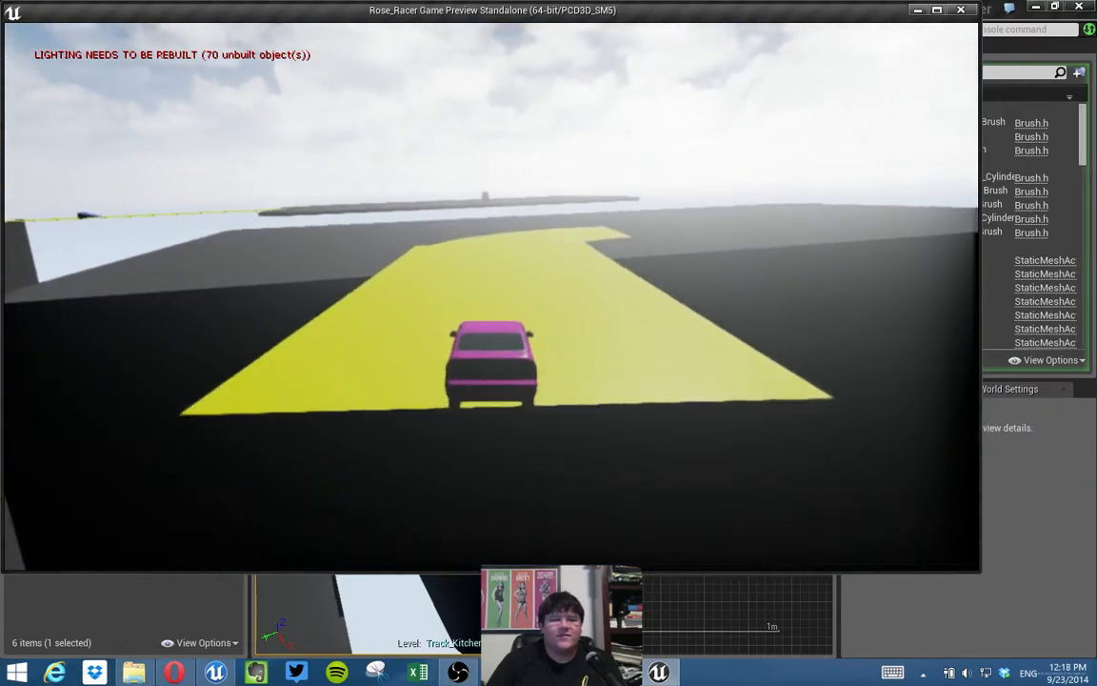
# Drive the car through the island's right turn and circle back onto the turn piece.
pyautogui.press('d')
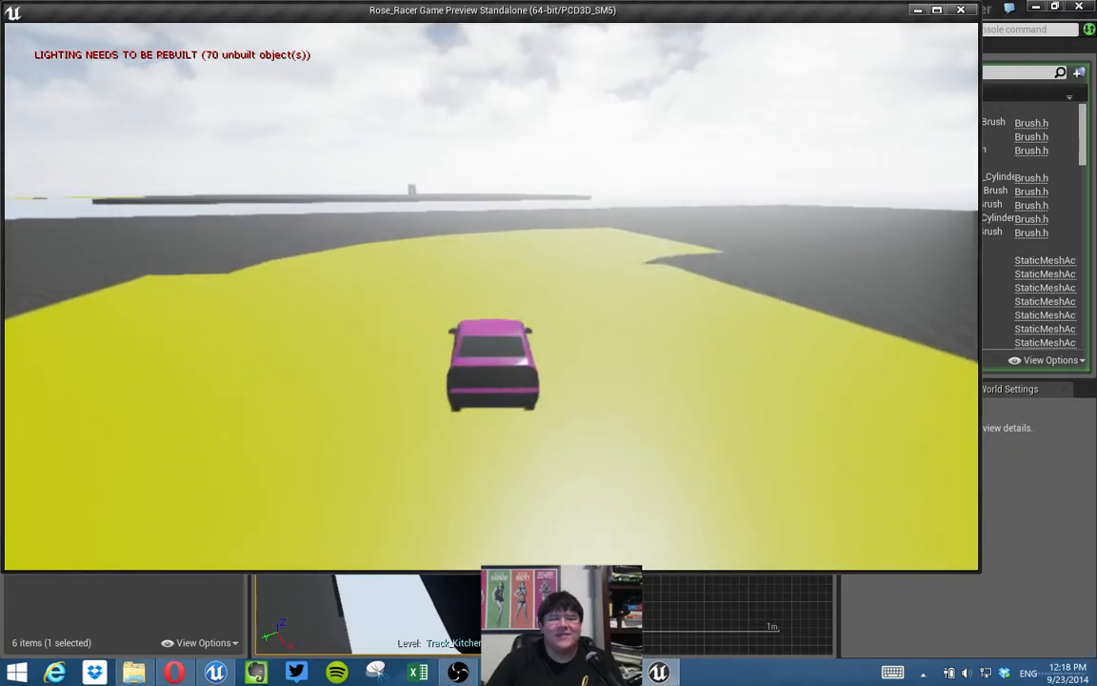
pyautogui.press('d')
pyautogui.press('d')
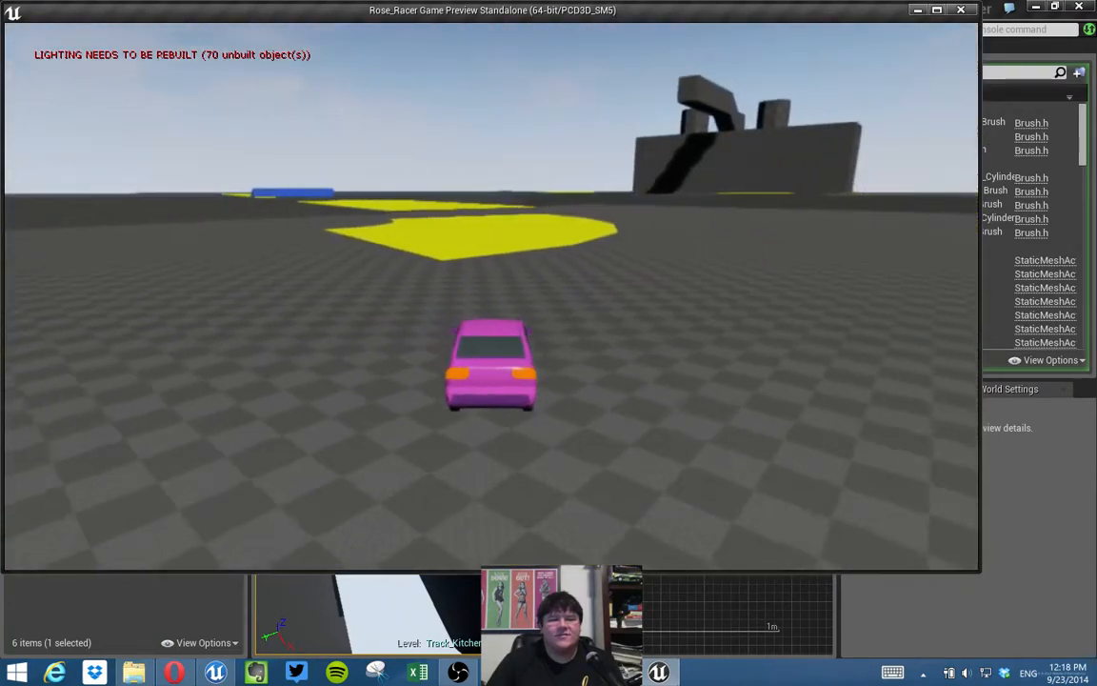
pyautogui.press('w')
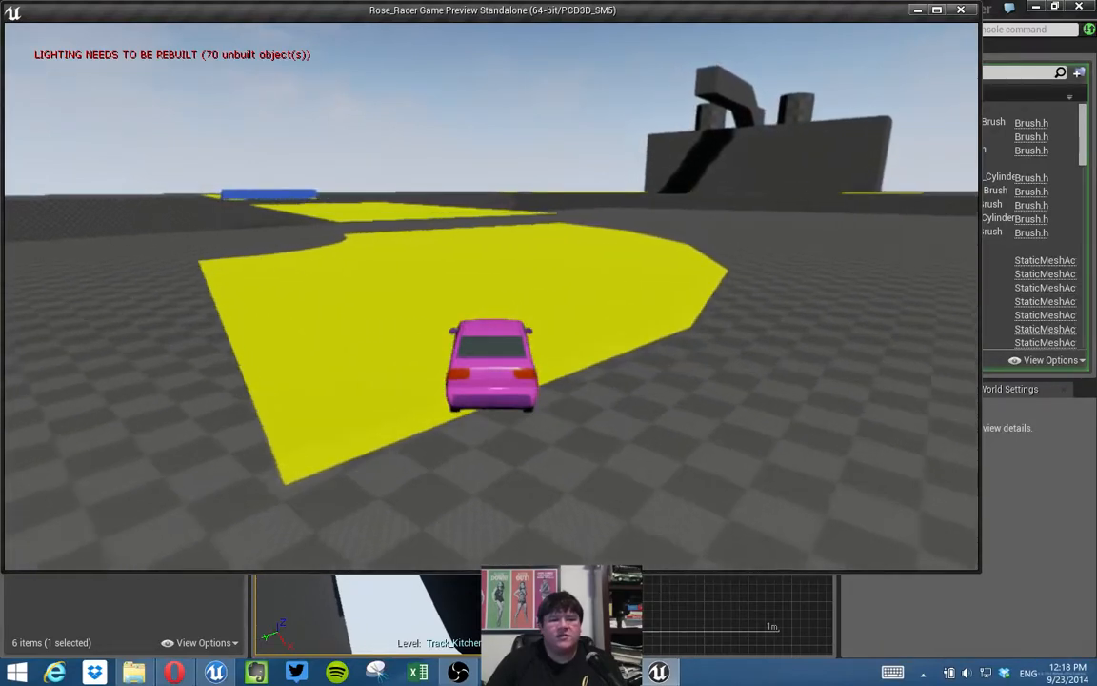
pyautogui.press('a')
pyautogui.press('a')
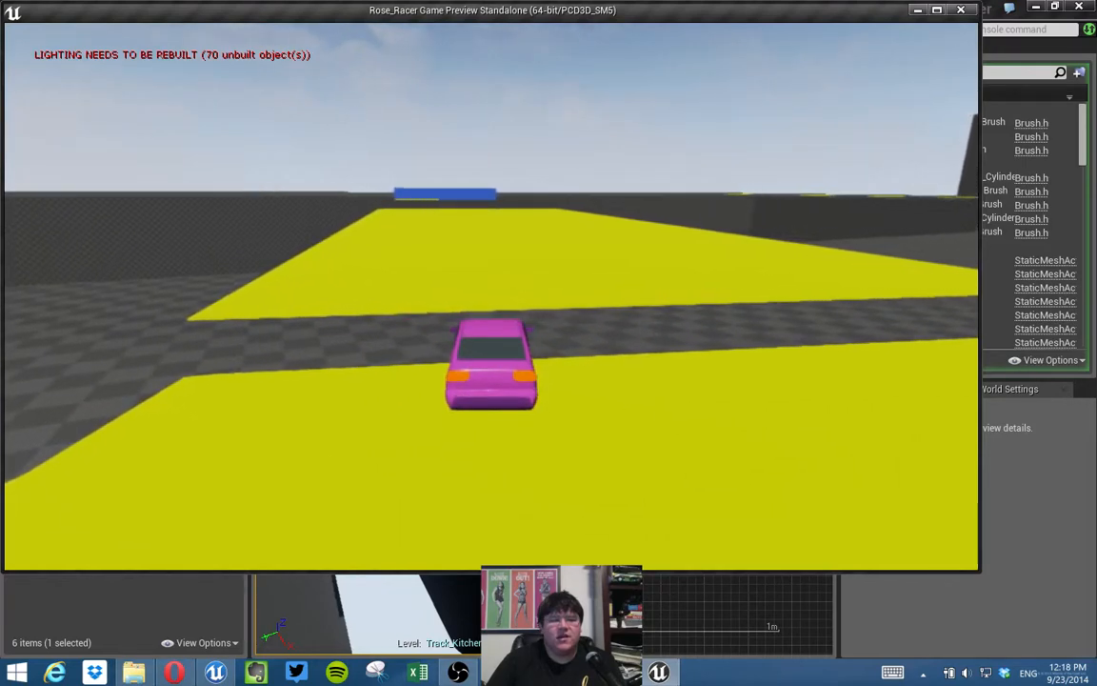
# Test the island's right turn a second time and end the play test.
pyautogui.press('d')
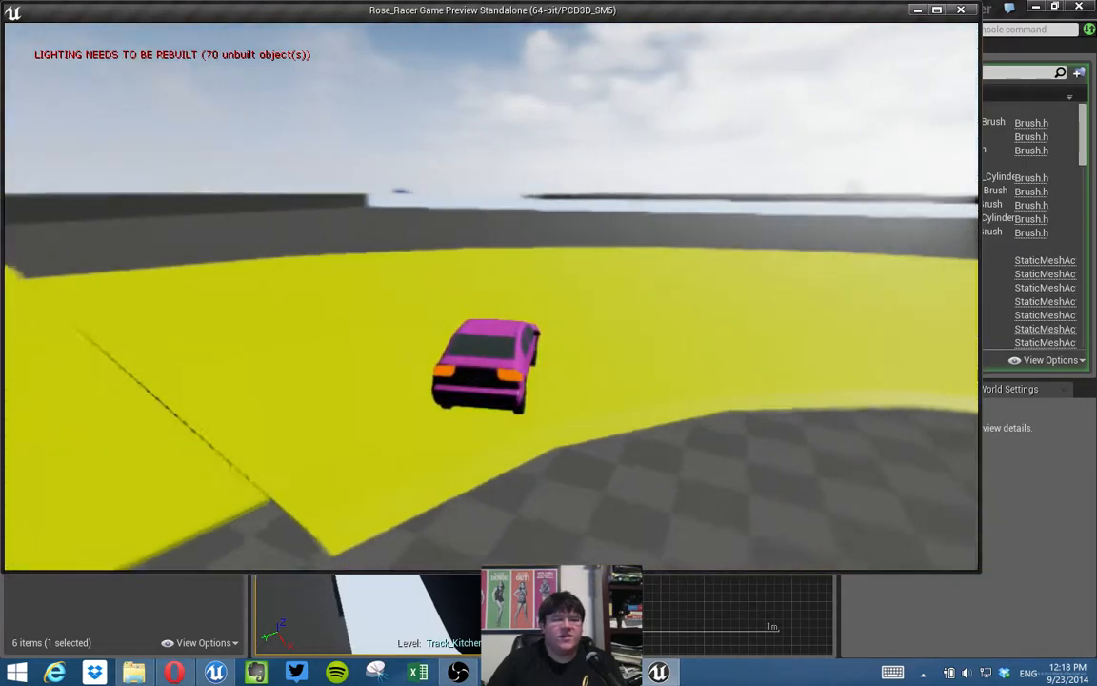
pyautogui.press('w')
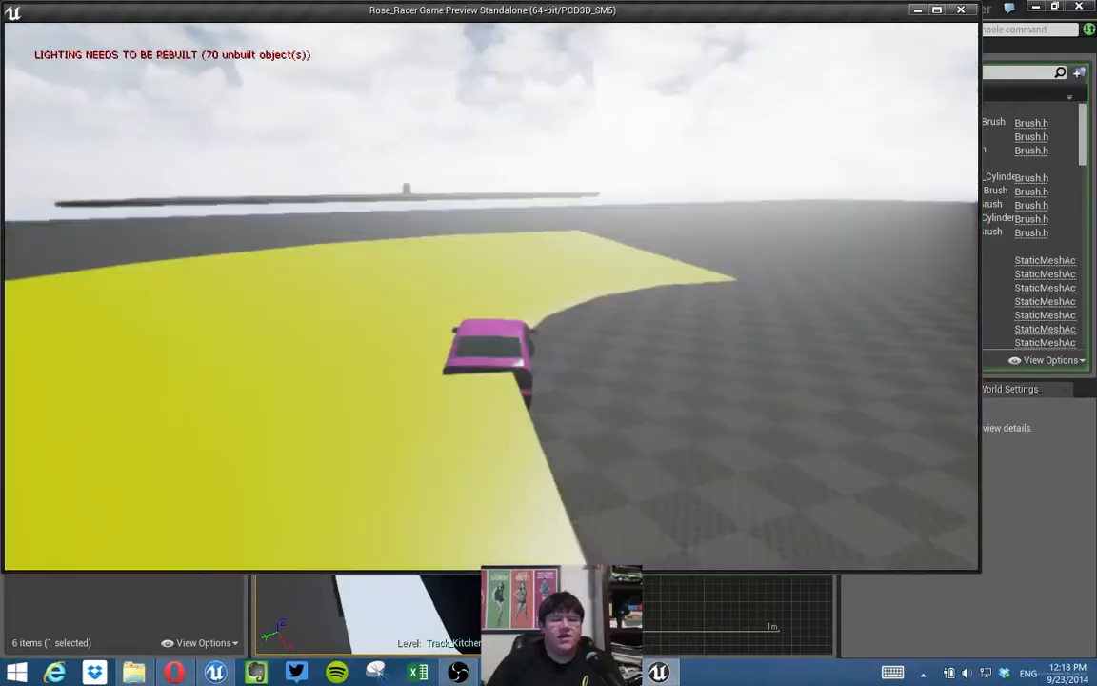
pyautogui.press('d')
pyautogui.press('w')
pyautogui.press('d')
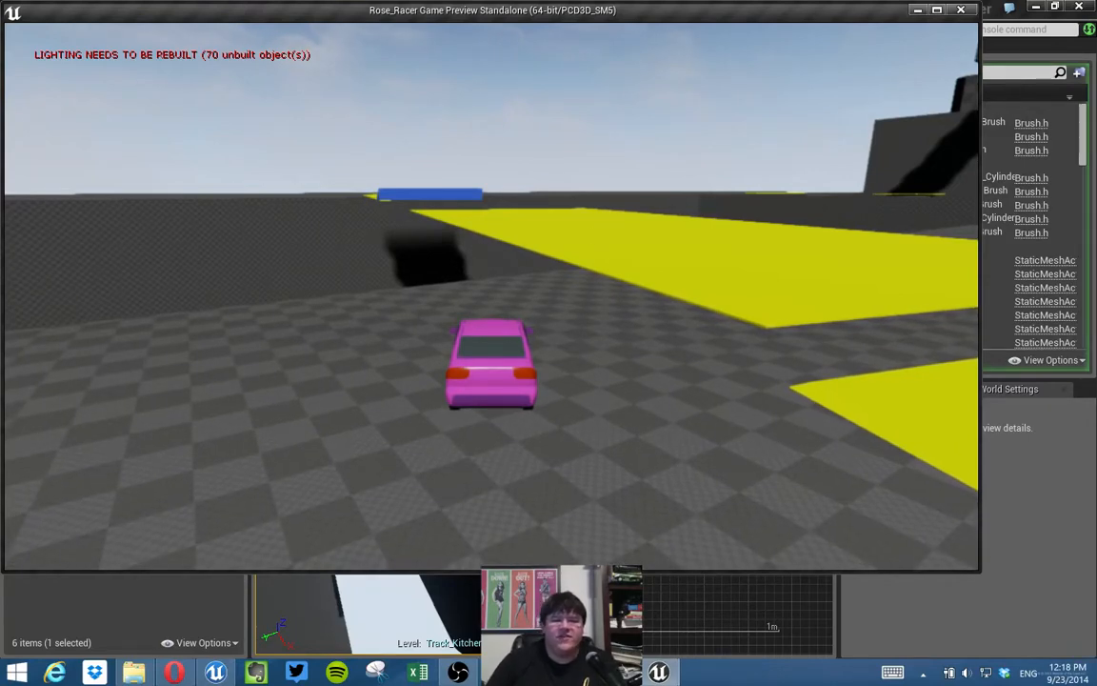
pyautogui.press('Escape')
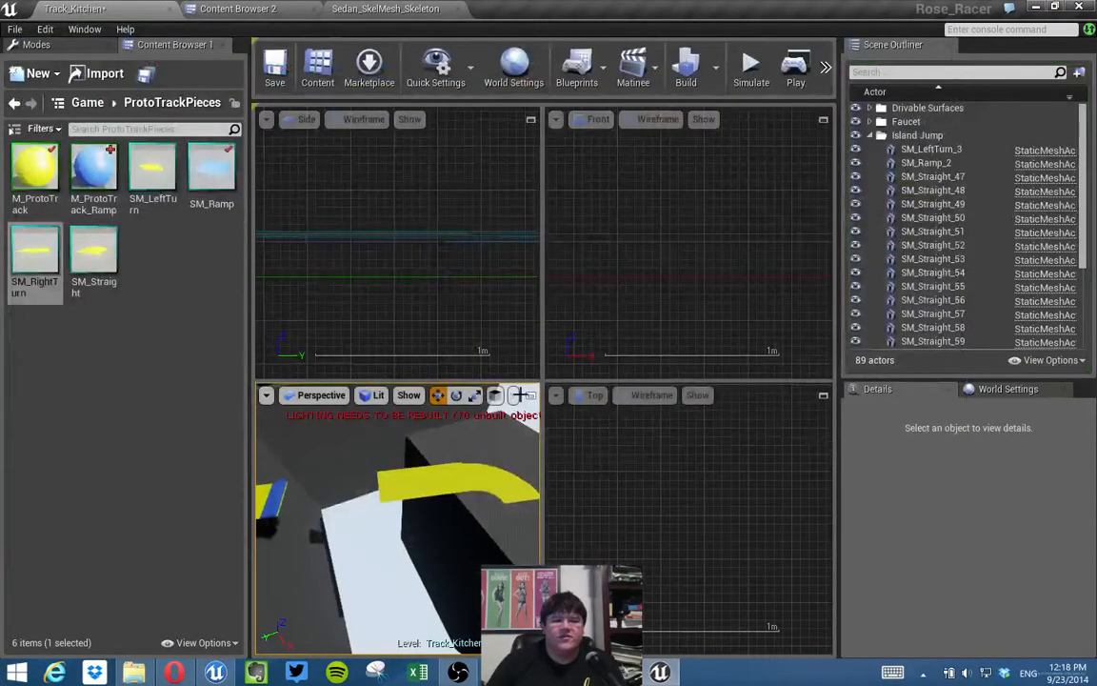
# Enlarge the perspective view, select the six straight landing pieces on the island and lower them to a Z location of about -100.
pyautogui.click(531, 395)
pyautogui.moveTo(532, 394)
pyautogui.mouseDown(button='right')
pyautogui.moveTo(531, 276)
pyautogui.moveTo(534, 408)
pyautogui.mouseUp(button='right')
pyautogui.click(462, 345)
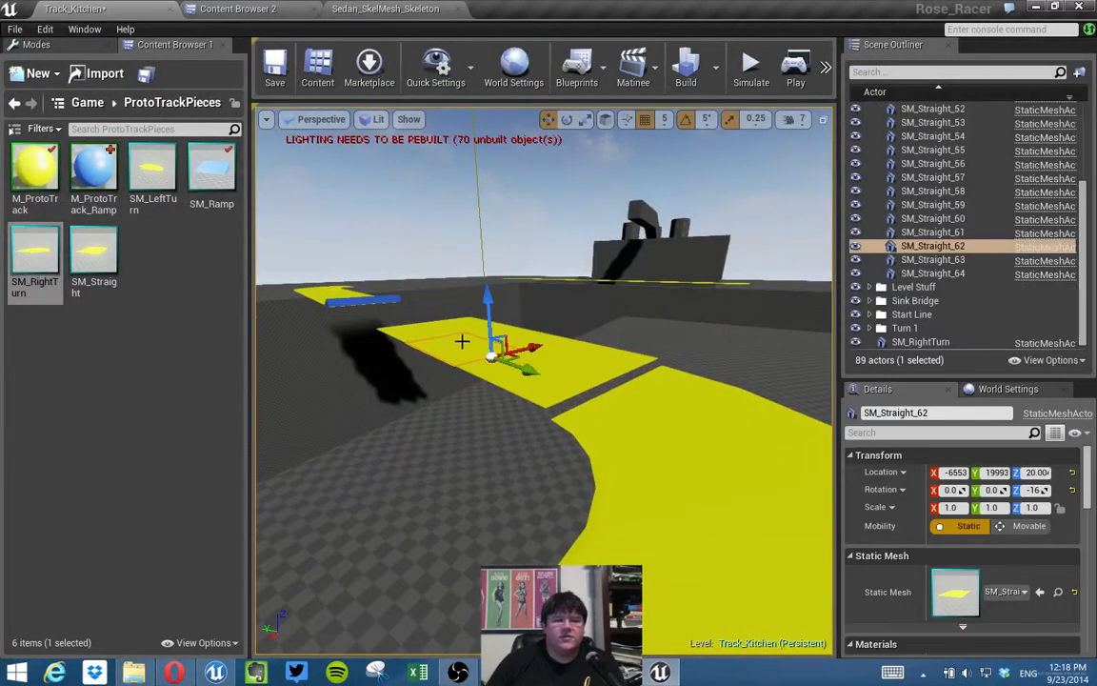
pyautogui.keyDown('ctrl'); pyautogui.click(446, 327); pyautogui.keyUp('ctrl')
pyautogui.keyDown('ctrl'); pyautogui.click(487, 331); pyautogui.keyUp('ctrl')
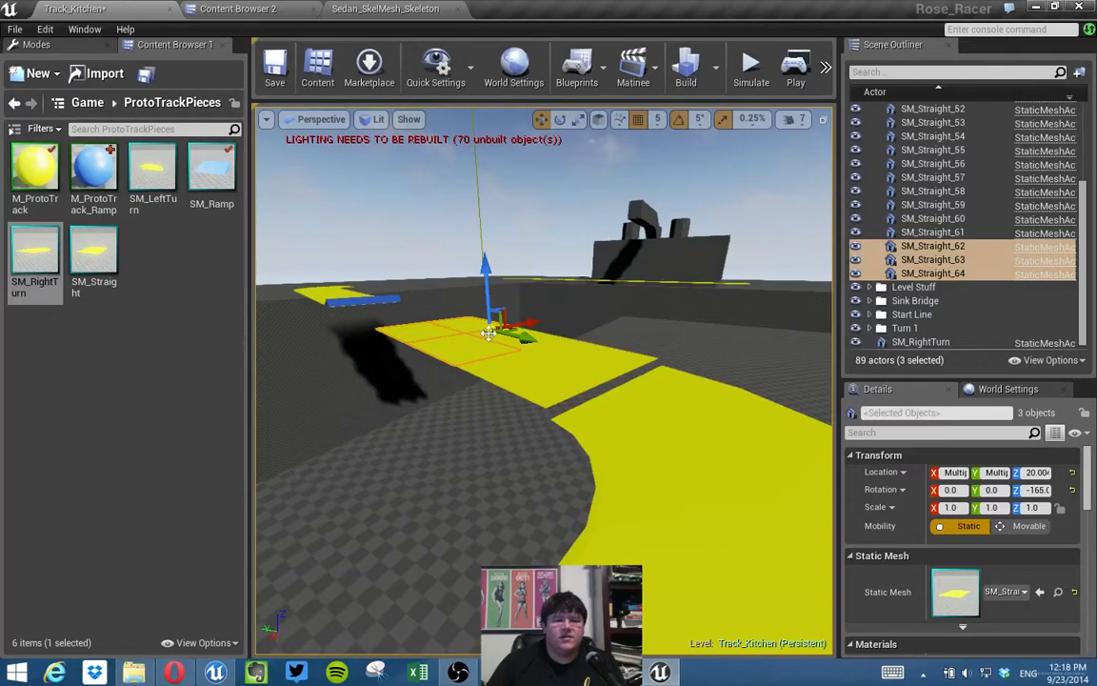
pyautogui.keyDown('ctrl'); pyautogui.click(529, 363); pyautogui.keyUp('ctrl')
pyautogui.keyDown('ctrl'); pyautogui.click(536, 377); pyautogui.keyUp('ctrl')
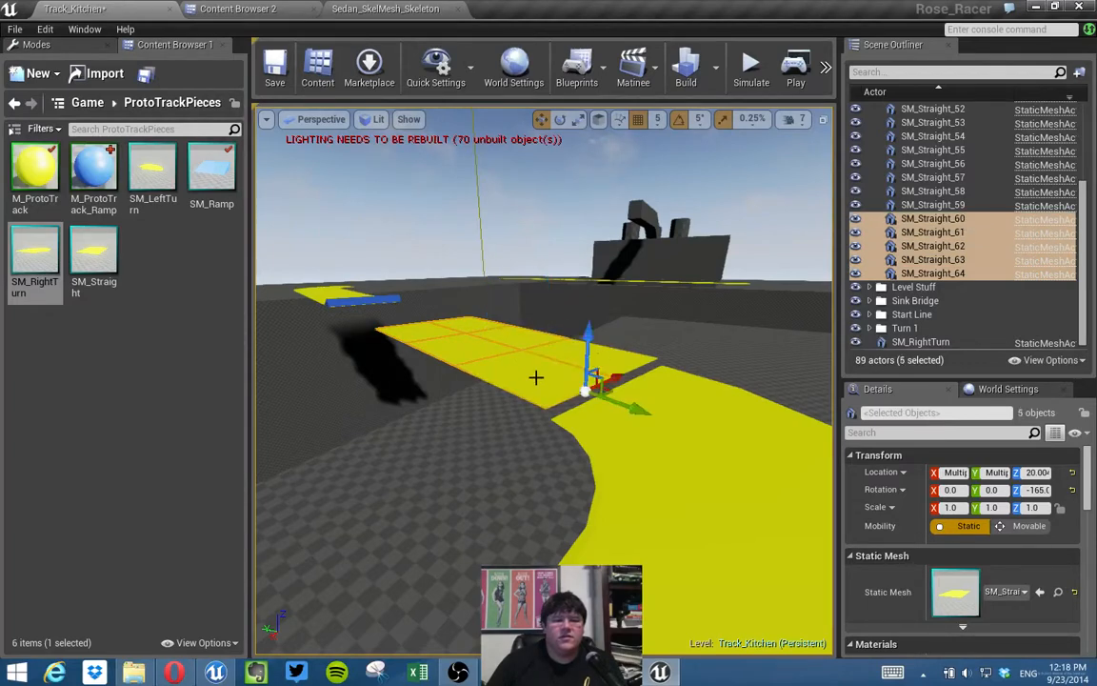
pyautogui.keyDown('ctrl'); pyautogui.click(624, 362); pyautogui.keyUp('ctrl')
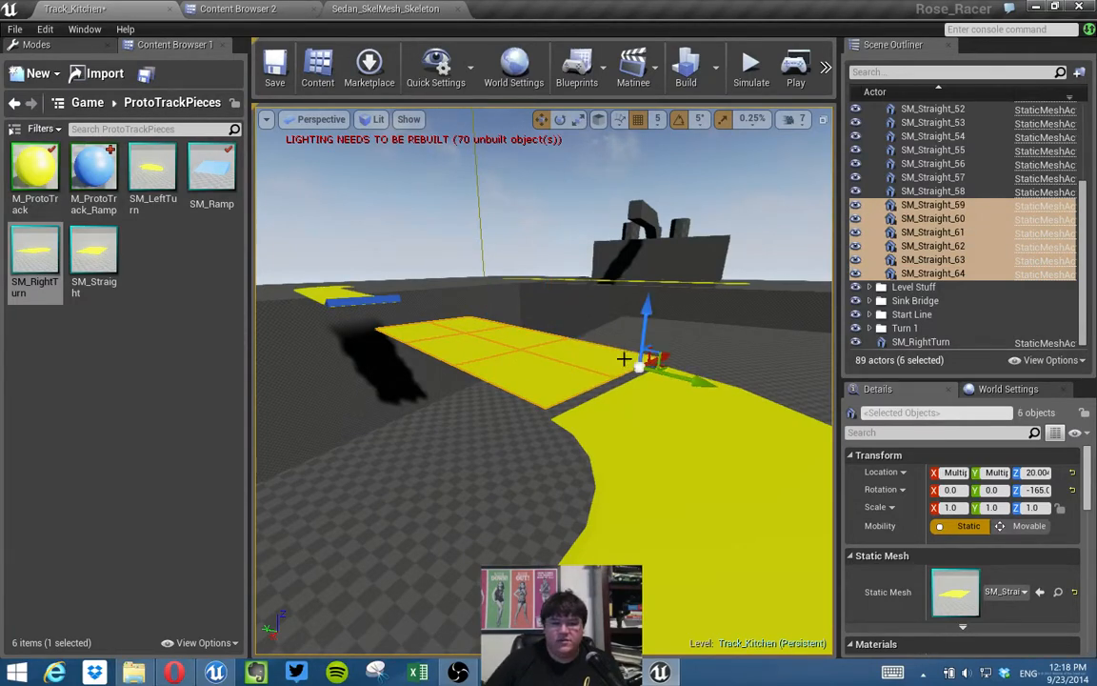
pyautogui.moveTo(629, 358); pyautogui.dragTo(600, 294, button='right')
pyautogui.moveTo(536, 228); pyautogui.dragTo(534, 245)
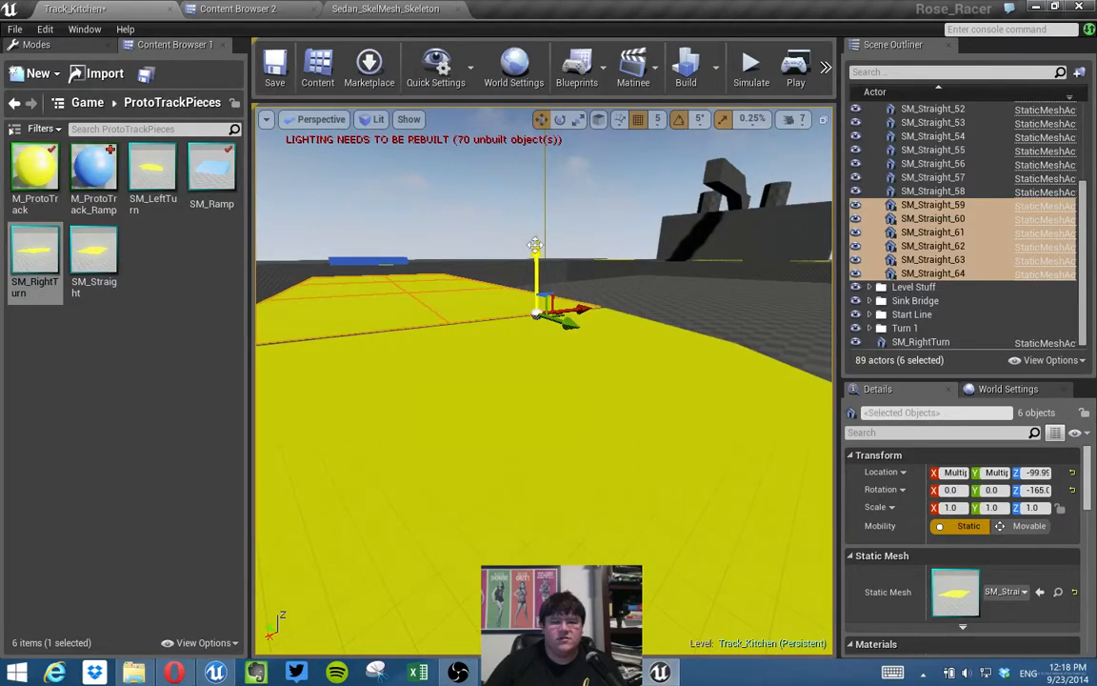
# Match the six landing straights to the right turn's height with Z location -100 and slide them flush against the turn.
pyautogui.moveTo(539, 348); pyautogui.dragTo(666, 410, button='right')
pyautogui.click(693, 282)
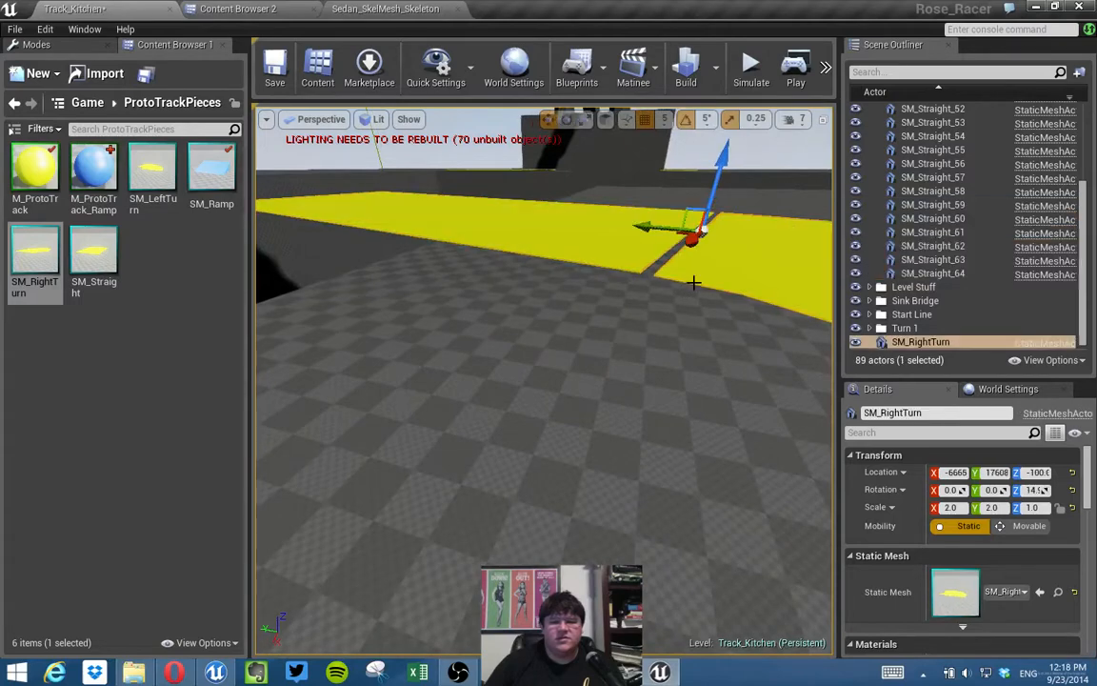
pyautogui.moveTo(618, 299); pyautogui.dragTo(618, 299, button='right')
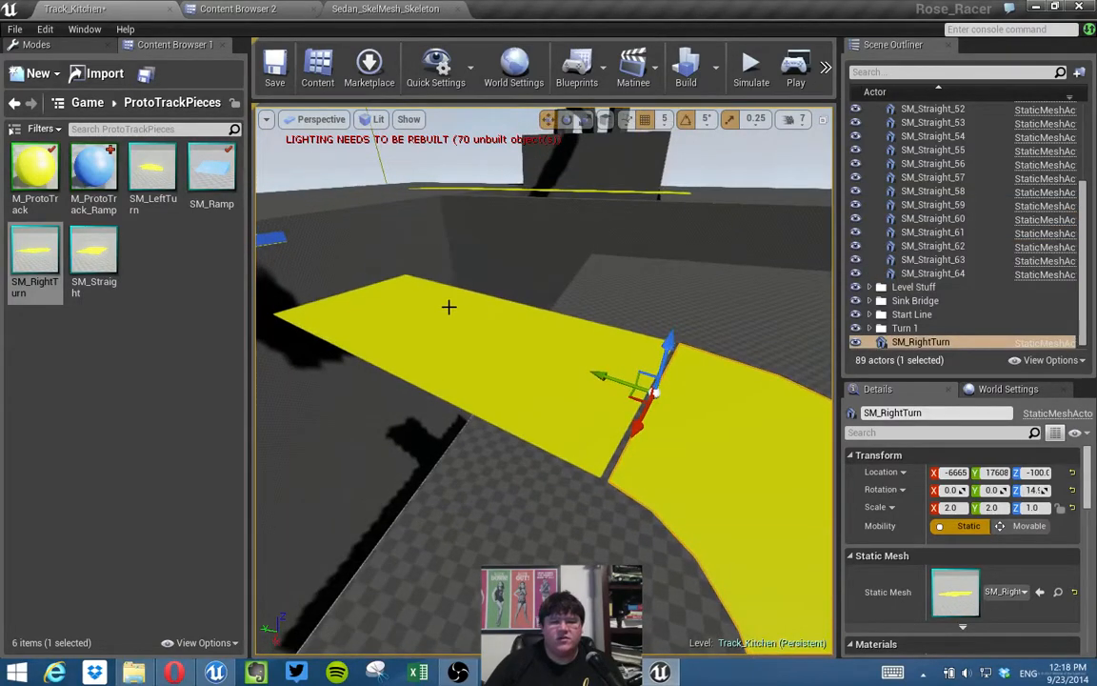
pyautogui.click(419, 298)
pyautogui.keyDown('ctrl'); pyautogui.click(371, 322); pyautogui.keyUp('ctrl')
pyautogui.keyDown('ctrl'); pyautogui.click(416, 345); pyautogui.keyUp('ctrl')
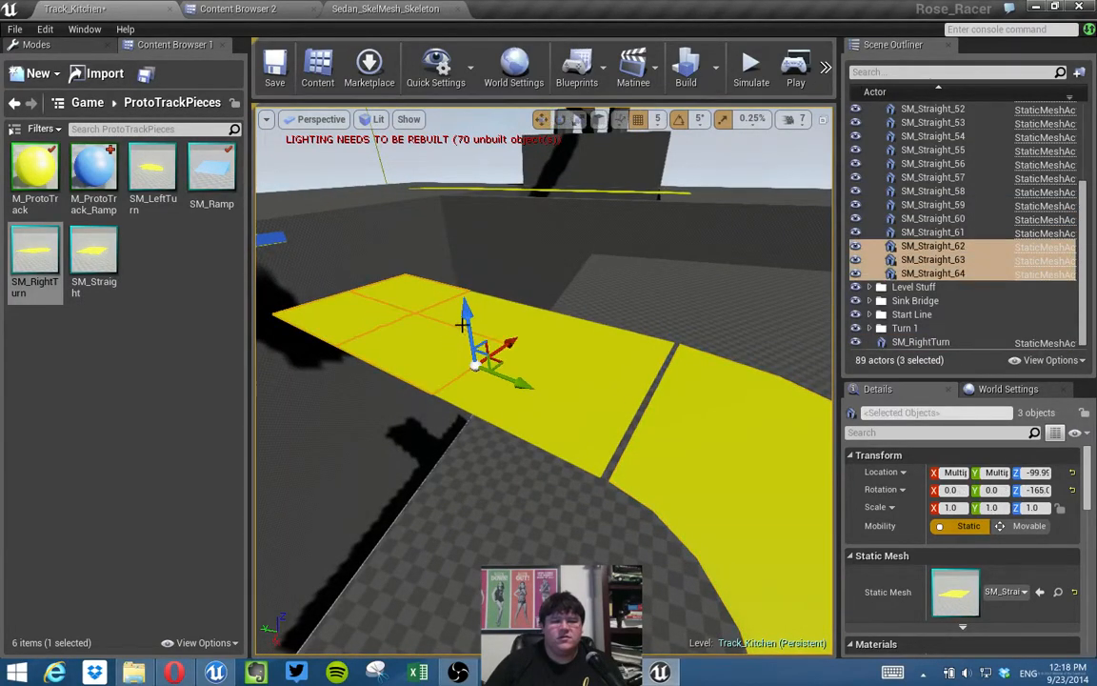
pyautogui.keyDown('ctrl'); pyautogui.click(573, 342); pyautogui.keyUp('ctrl')
pyautogui.keyDown('ctrl'); pyautogui.click(621, 385); pyautogui.keyUp('ctrl')
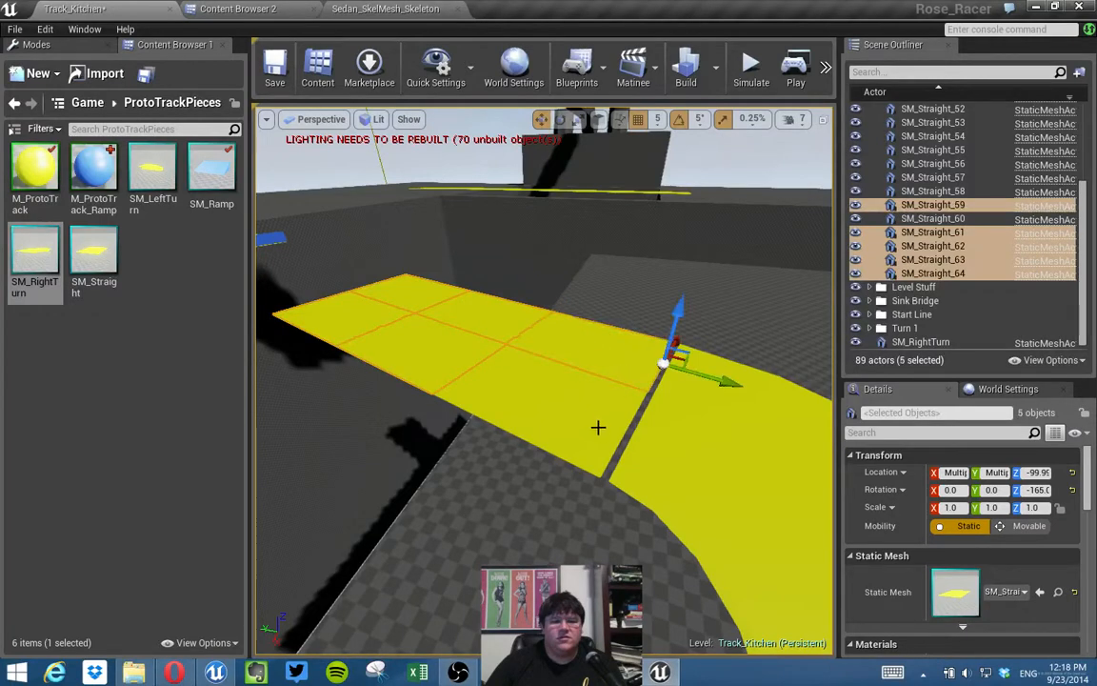
pyautogui.keyDown('ctrl'); pyautogui.click(597, 428); pyautogui.keyUp('ctrl')
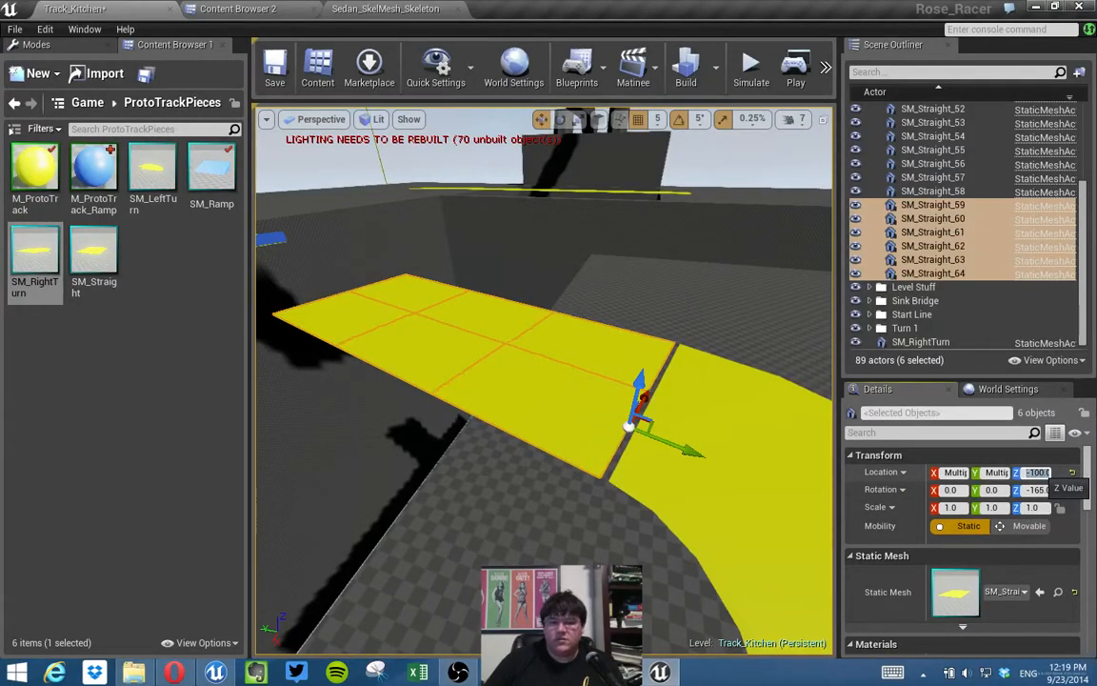
pyautogui.moveTo(697, 454); pyautogui.dragTo(701, 455)
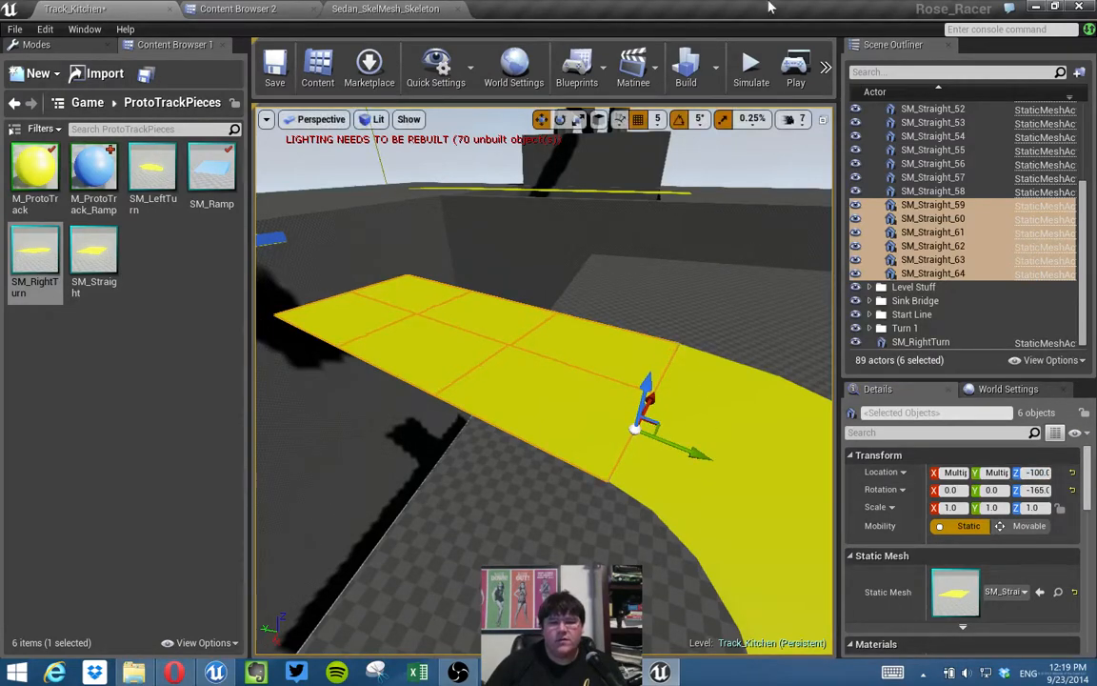
# Set the position snap grid size to 100.
pyautogui.click(657, 119)
pyautogui.click(675, 224)
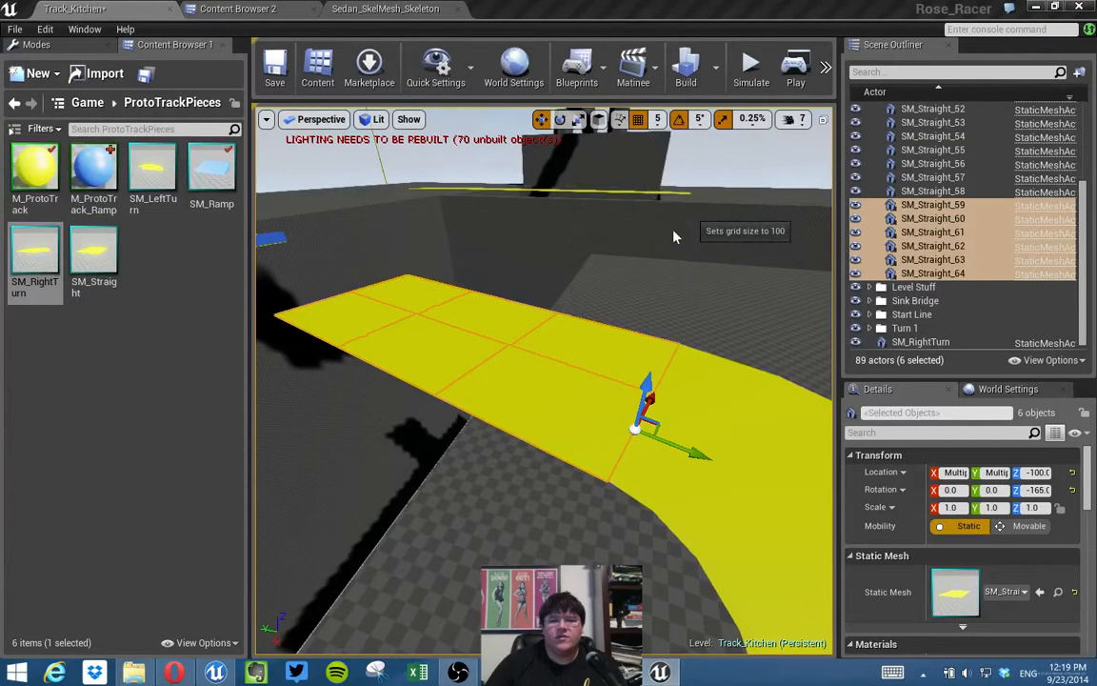
pyautogui.moveTo(655, 311); pyautogui.dragTo(719, 386, button='right')
# Check which pieces the Island Jump folder holds, move the island's right turn into that folder and collapse it.
pyautogui.scroll(5, 907, 230)
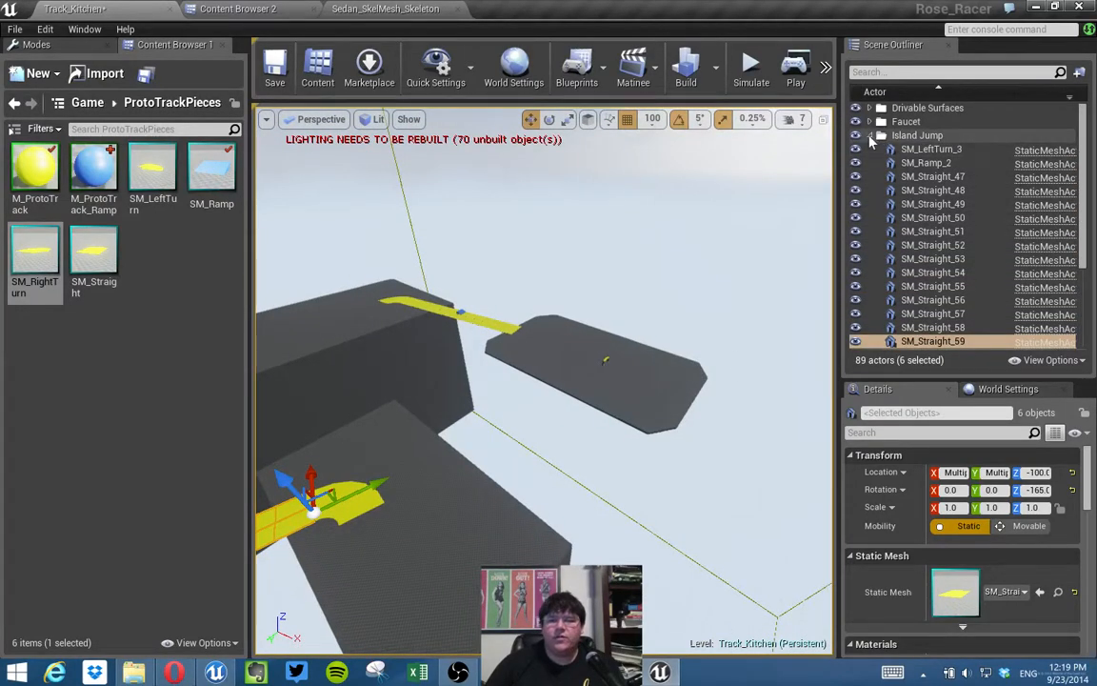
pyautogui.doubleClick(929, 149)
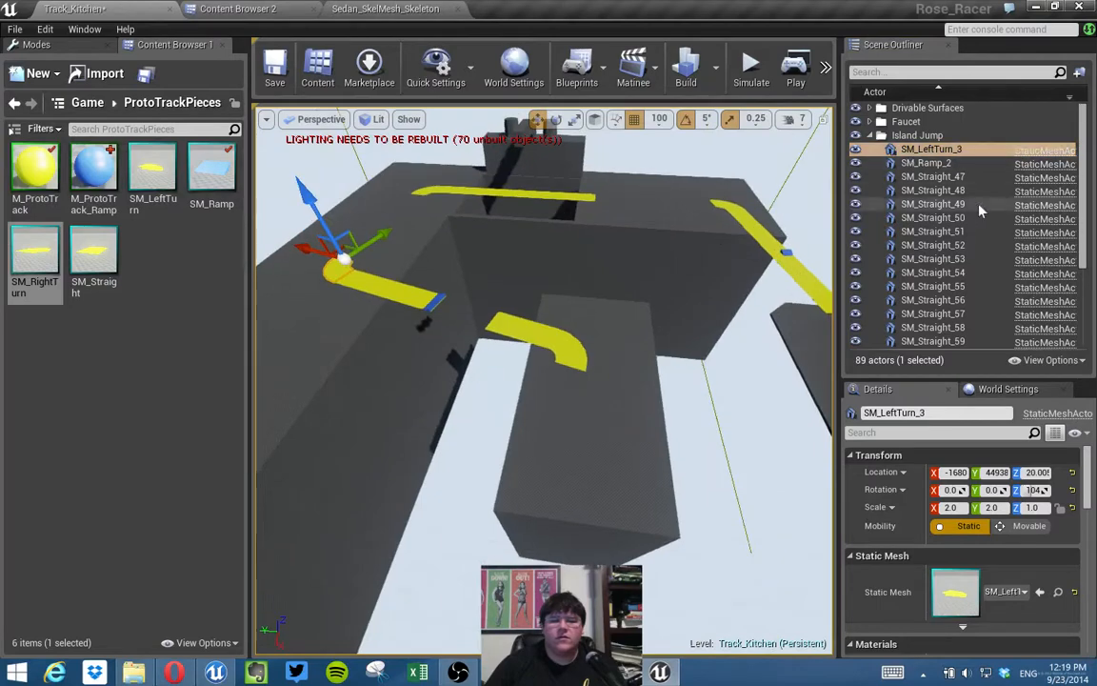
pyautogui.scroll(-3, 967, 238)
pyautogui.keyDown('shift'); pyautogui.click(959, 312); pyautogui.keyUp('shift')
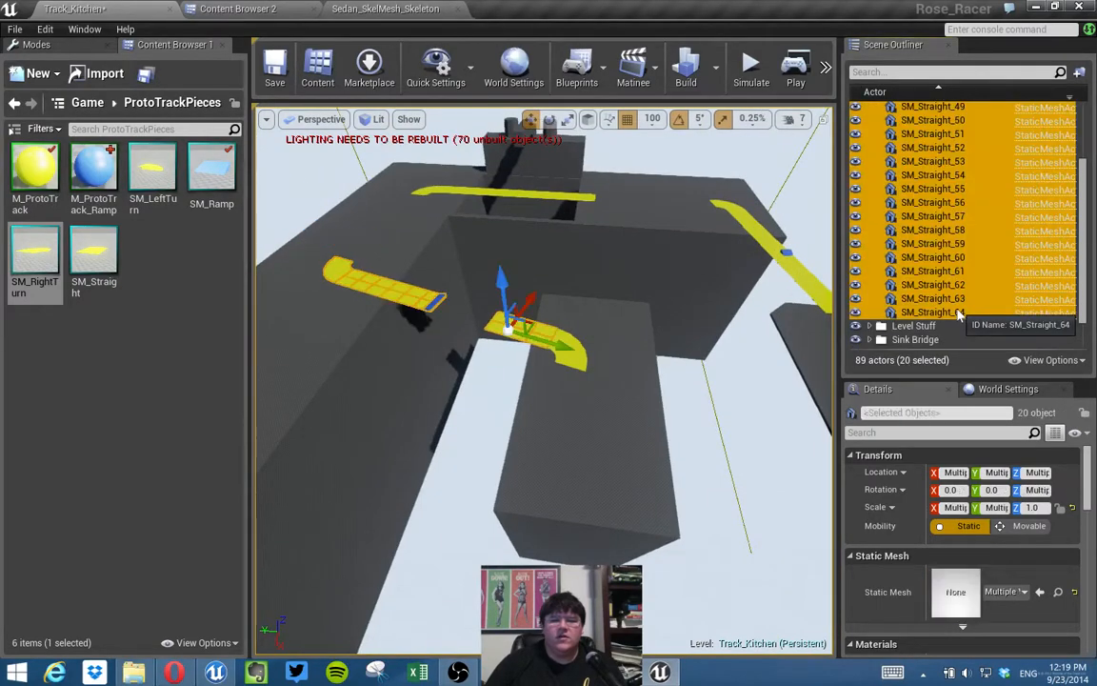
pyautogui.press('w')
pyautogui.moveTo(603, 318); pyautogui.dragTo(596, 338, button='right')
pyautogui.click(604, 318)
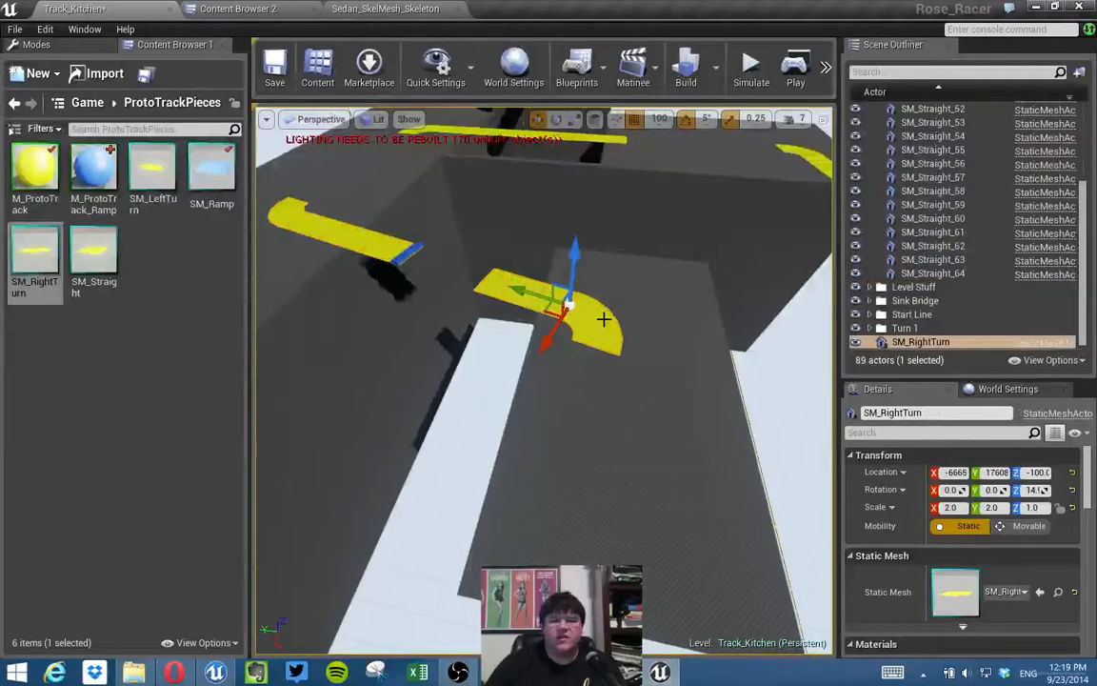
pyautogui.rightClick(971, 341)
pyautogui.moveTo(1001, 332)
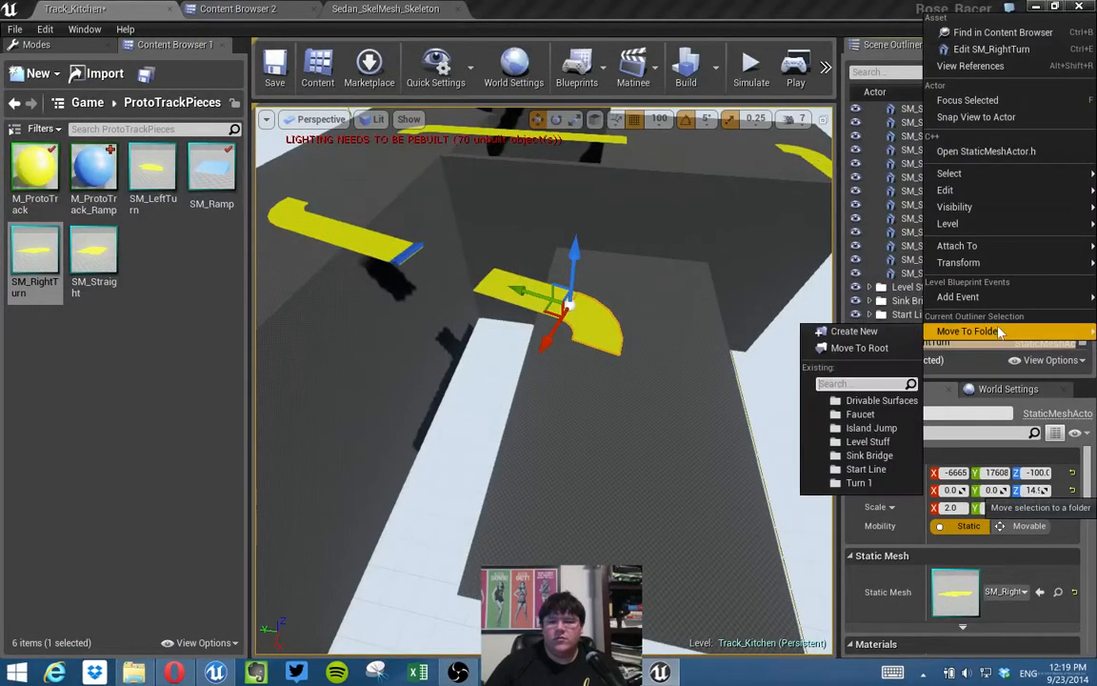
pyautogui.click(872, 428)
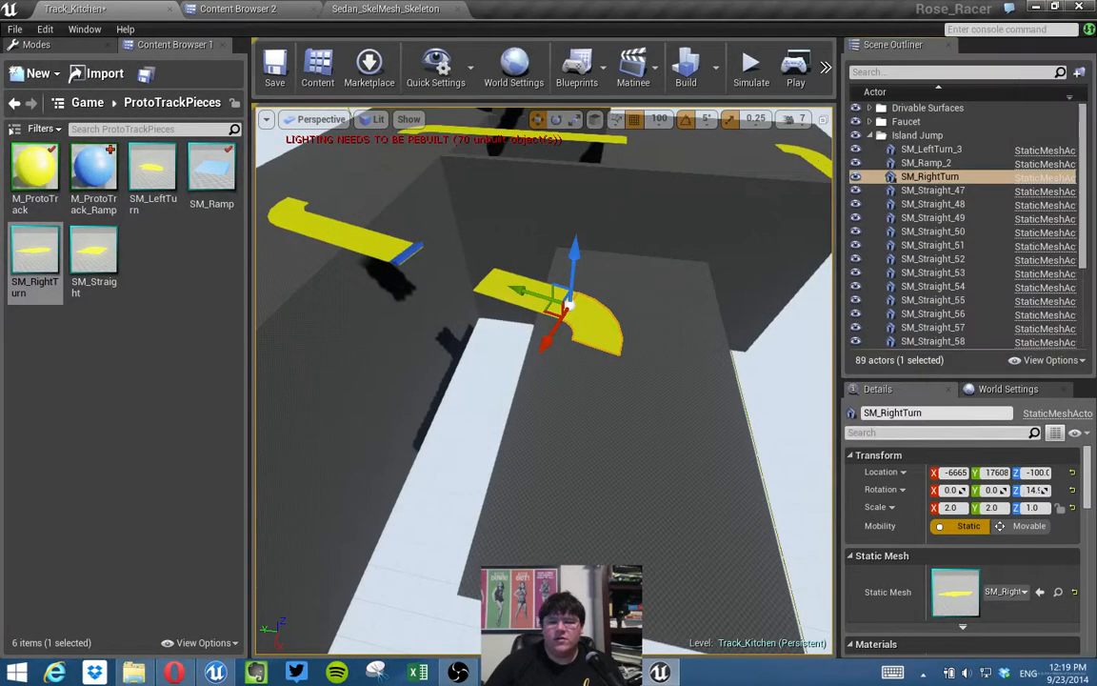
pyautogui.click(870, 136)
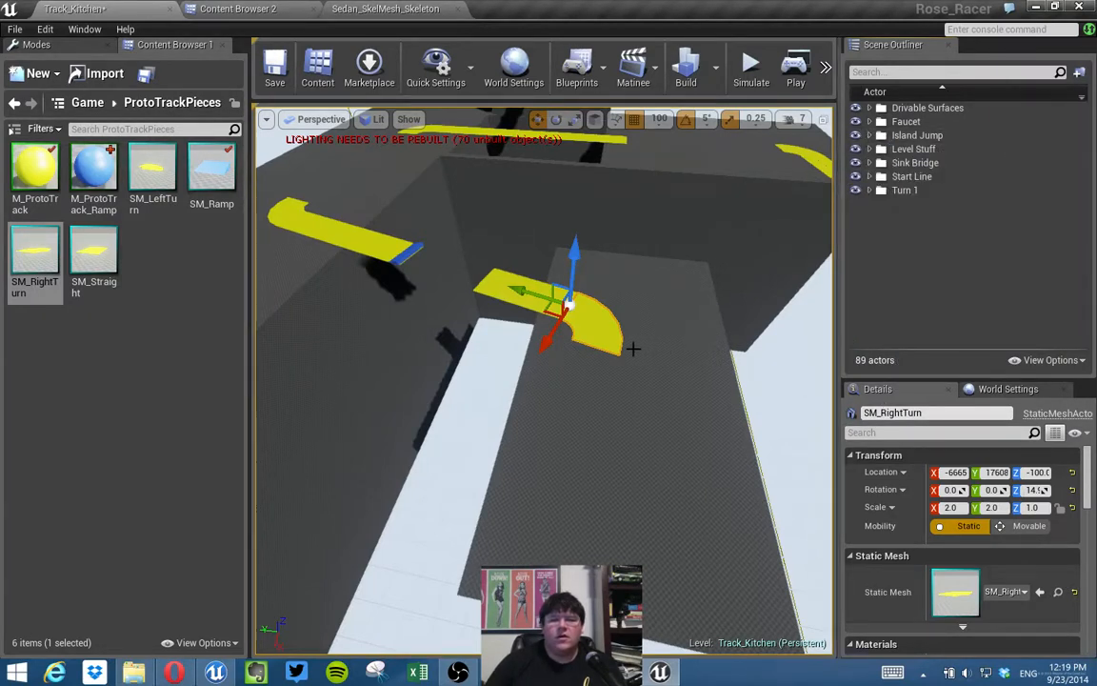
# Select the Light Source and Atmospheric Fog from the Level Stuff folder and move them together near the start line.
pyautogui.moveTo(543, 381); pyautogui.dragTo(668, 320, button='right')
pyautogui.press('s')
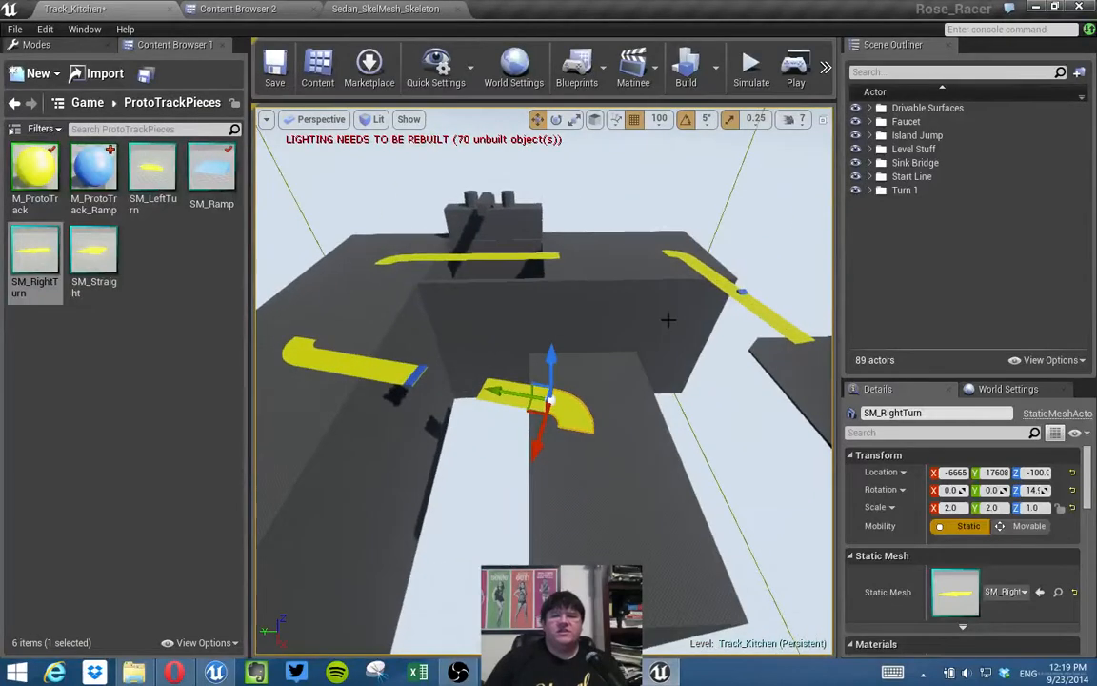
pyautogui.click(870, 149)
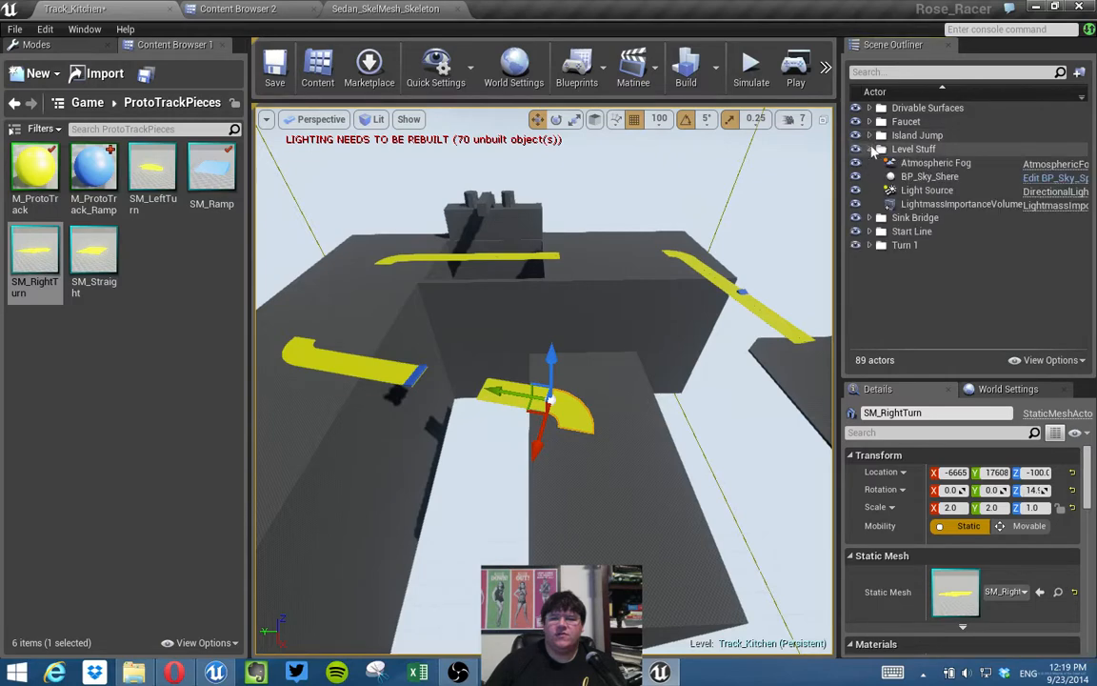
pyautogui.click(924, 191)
pyautogui.press('f')
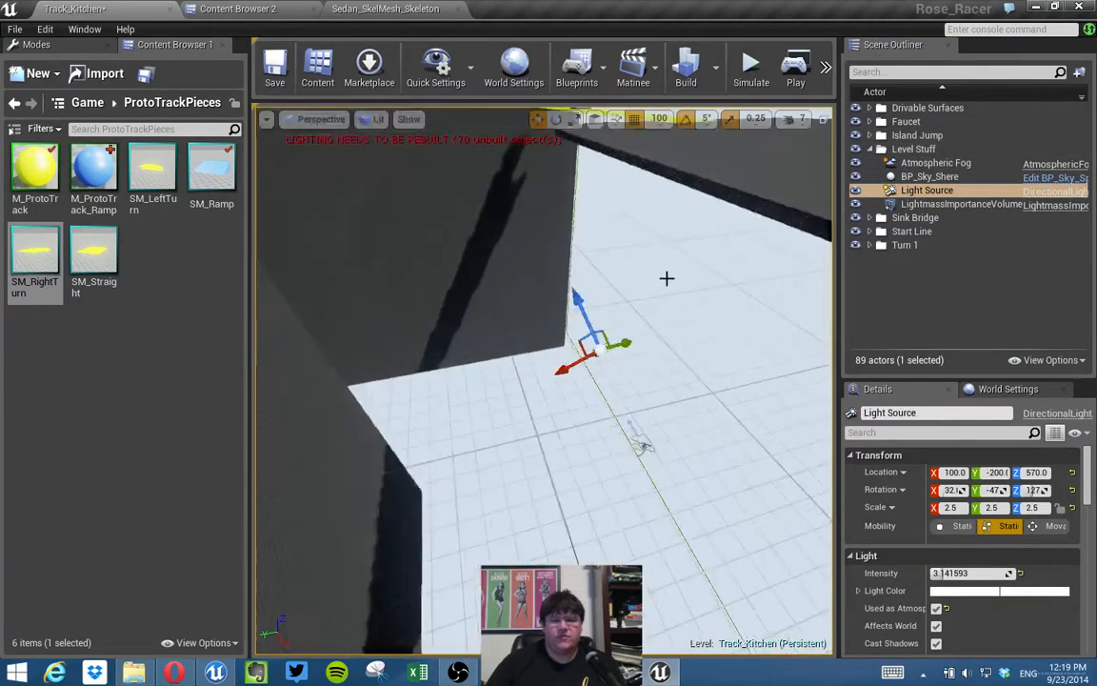
pyautogui.moveTo(661, 290); pyautogui.dragTo(586, 417, button='right')
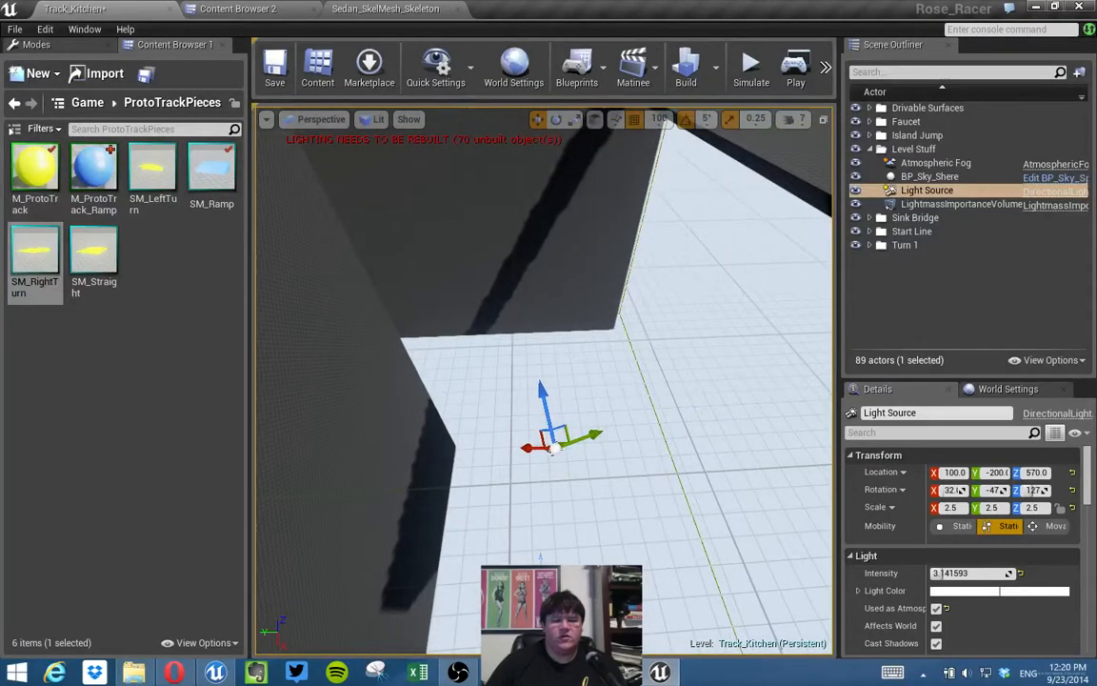
pyautogui.keyDown('ctrl'); pyautogui.click(540, 570); pyautogui.keyUp('ctrl')
pyautogui.moveTo(540, 570); pyautogui.dragTo(467, 425, button='right')
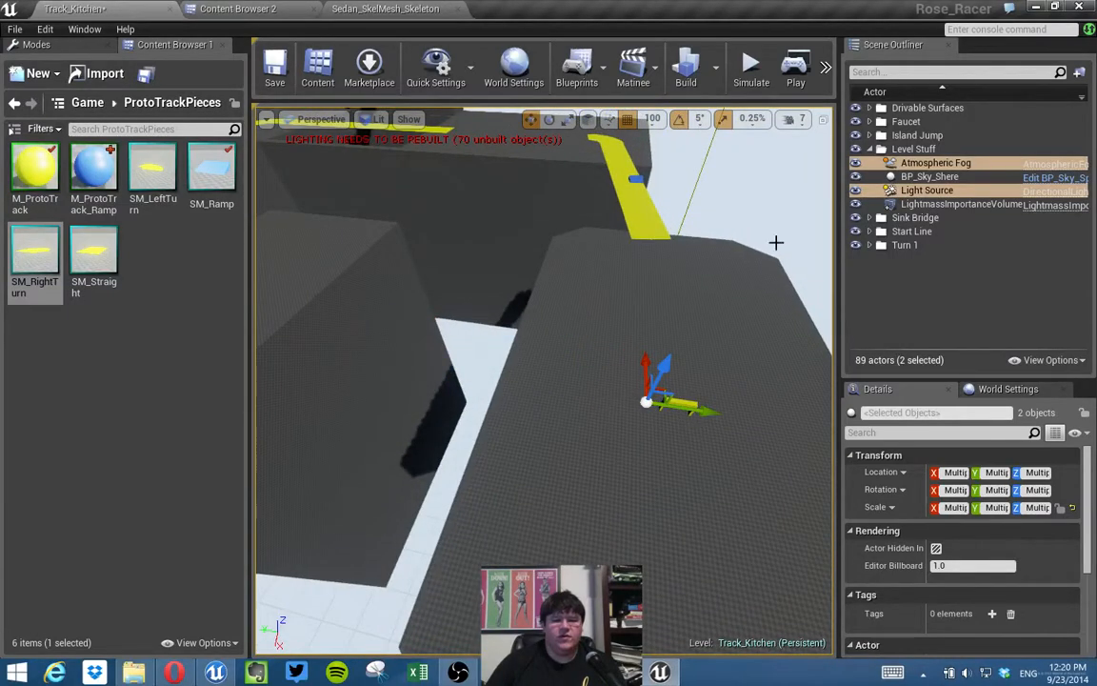
# Select only the Light Source and rotate it by 20 degrees.
pyautogui.click(914, 190)
pyautogui.moveTo(676, 264); pyautogui.dragTo(605, 276, button='right')
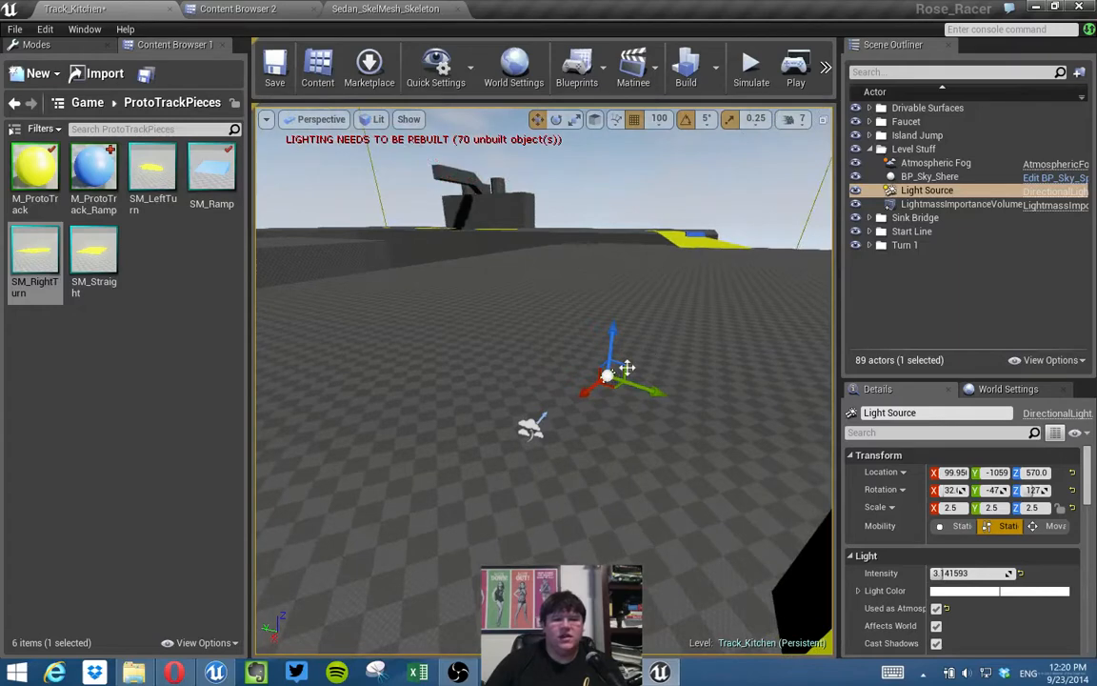
pyautogui.moveTo(644, 399); pyautogui.dragTo(578, 376, button='right')
pyautogui.press('e')
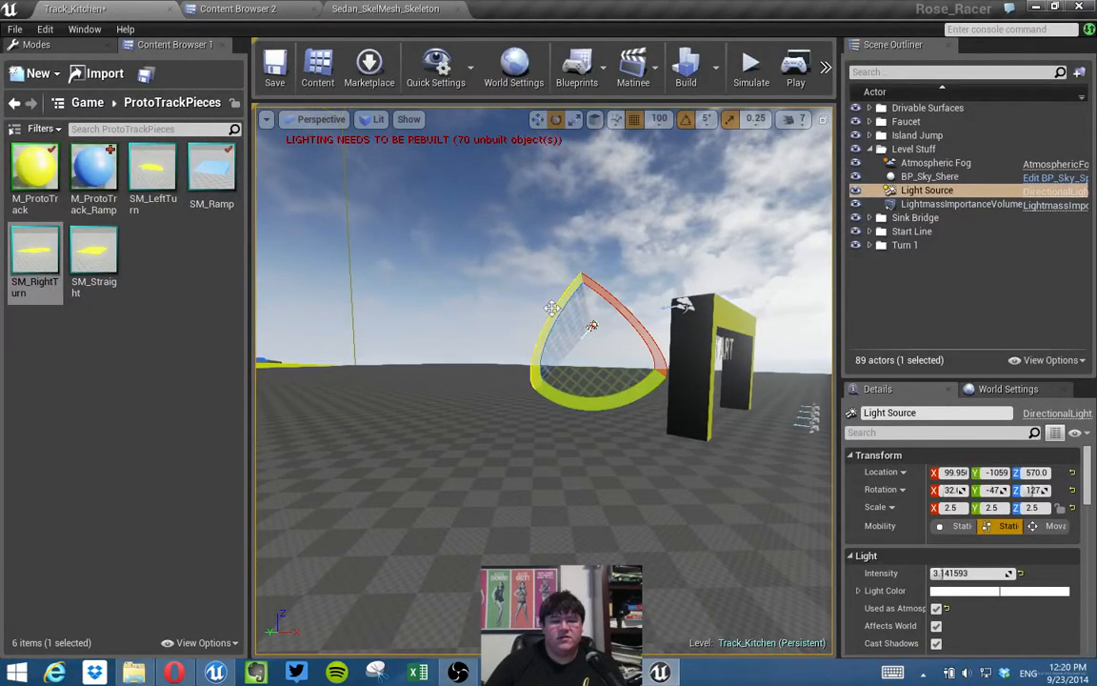
pyautogui.moveTo(553, 308); pyautogui.dragTo(591, 326)
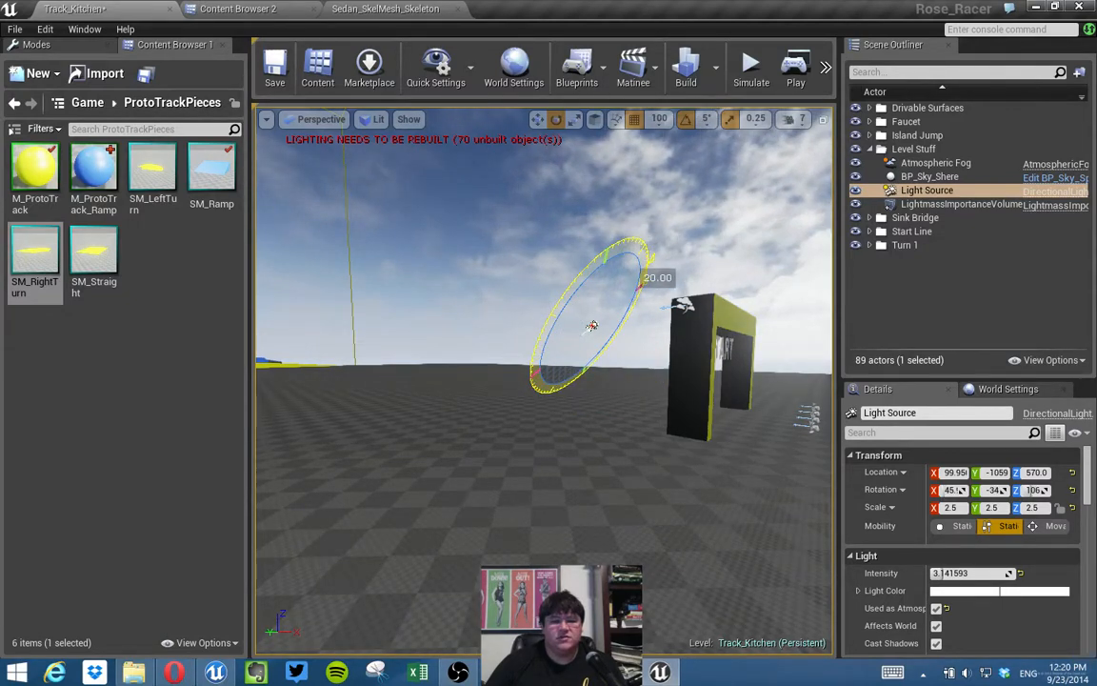
pyautogui.moveTo(591, 326)
pyautogui.mouseDown()
pyautogui.moveTo(553, 309)
pyautogui.moveTo(592, 326)
pyautogui.mouseUp()
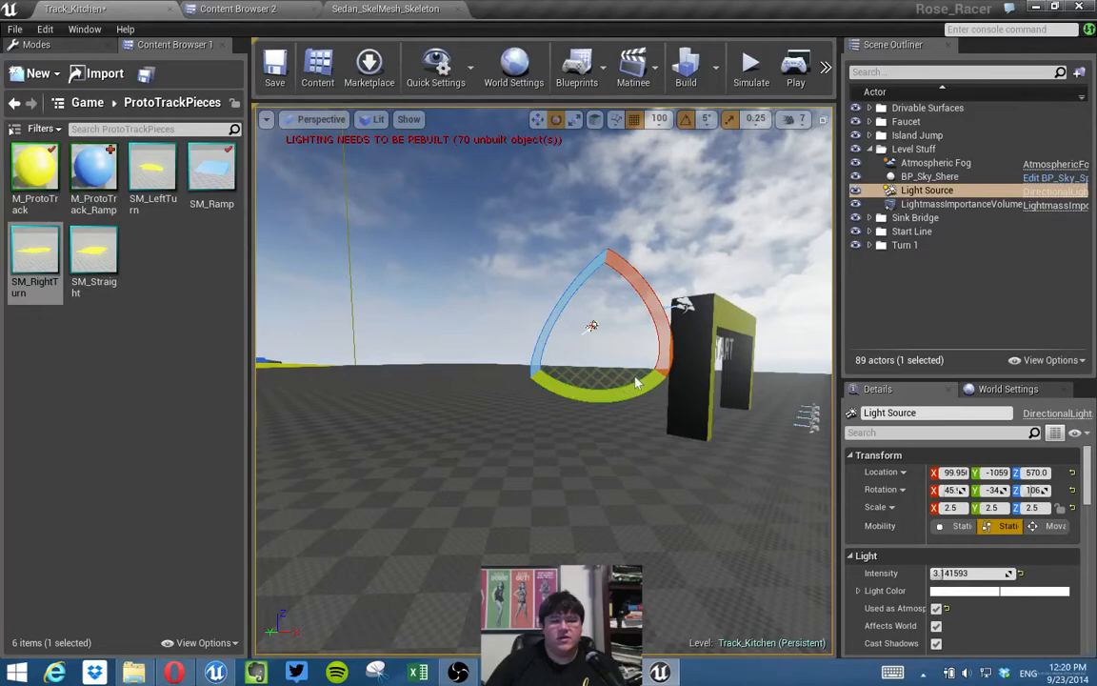
# Refresh the material of the sky sphere BP_Sky_Shere and look over the track under the new sky.
pyautogui.click(929, 176)
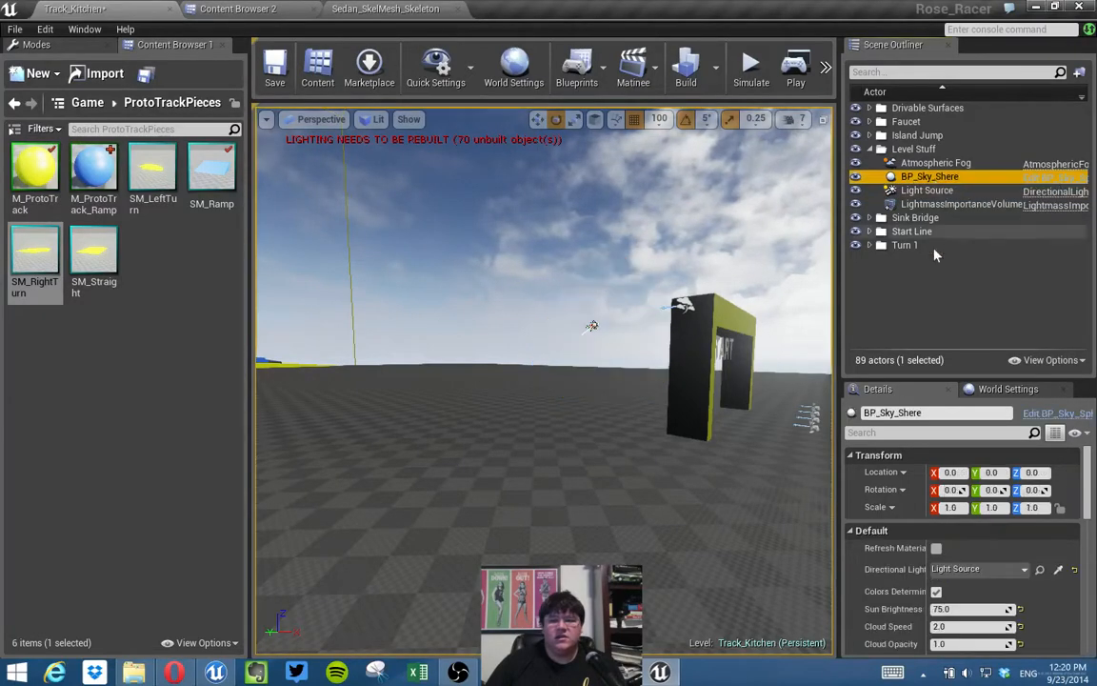
pyautogui.click(936, 548)
pyautogui.moveTo(667, 429); pyautogui.dragTo(791, 391, button='right')
pyautogui.moveTo(543, 391); pyautogui.dragTo(810, 419, button='right')
pyautogui.moveTo(638, 406); pyautogui.dragTo(762, 408, button='right')
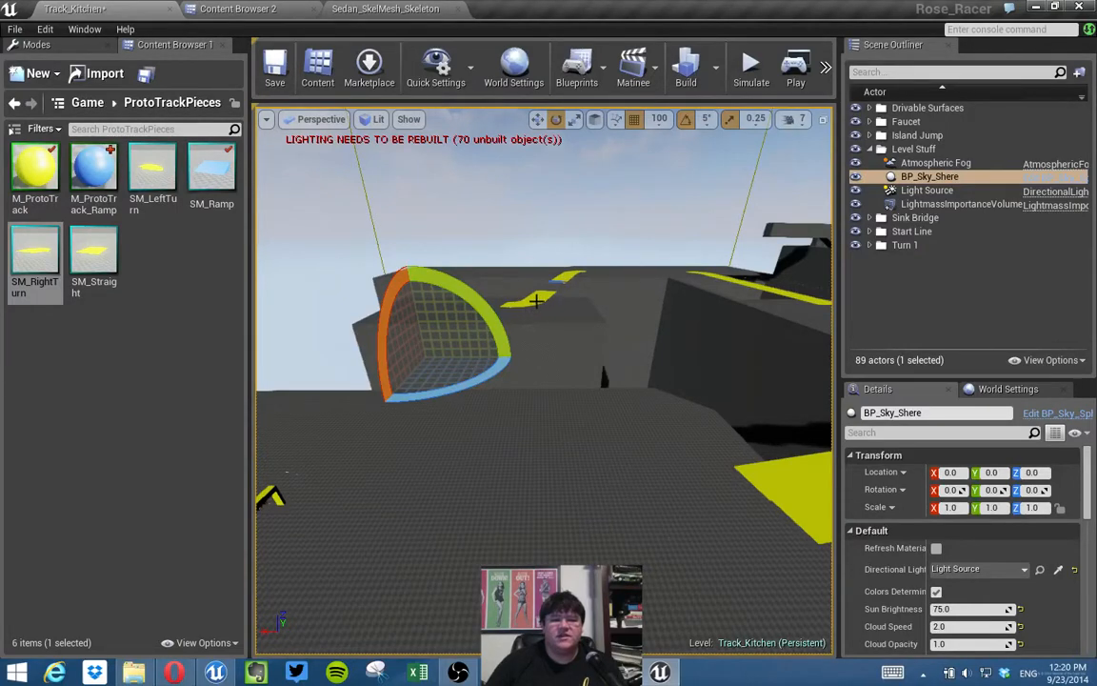
# Select the Light Source, switch the gizmo to world space and rotate the light about the vertical axis.
pyautogui.moveTo(560, 362)
pyautogui.mouseDown(button='right')
pyautogui.moveTo(505, 367)
pyautogui.moveTo(495, 400)
pyautogui.moveTo(505, 429)
pyautogui.moveTo(560, 361)
pyautogui.mouseUp(button='right')
pyautogui.click(511, 437)
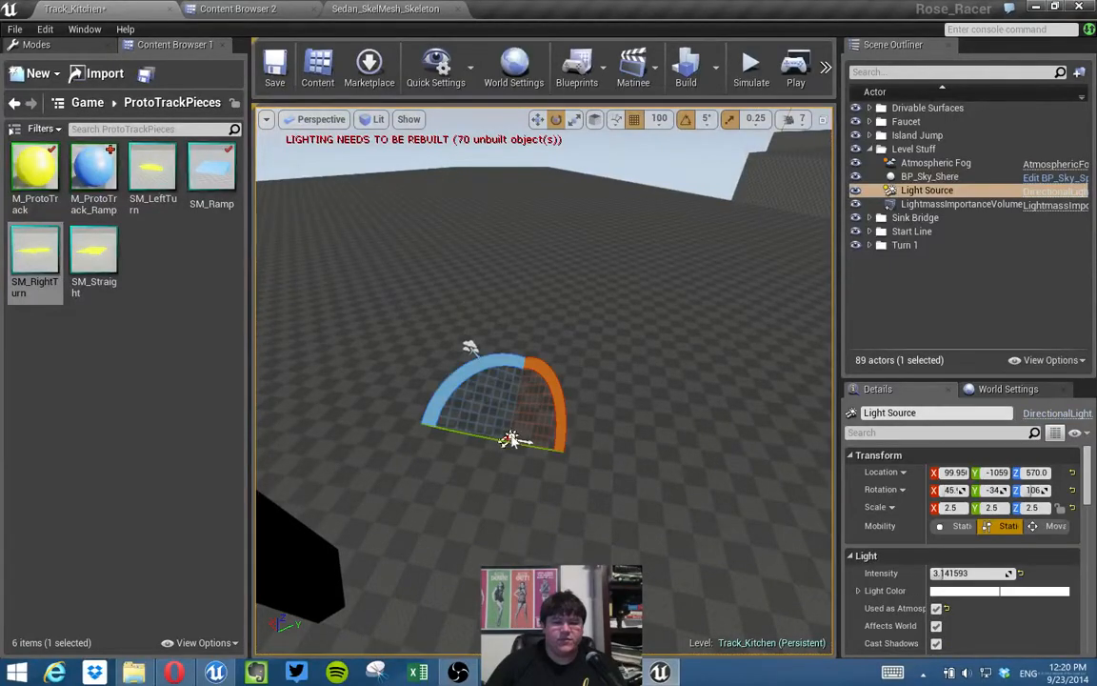
pyautogui.click(594, 119)
pyautogui.moveTo(540, 532)
pyautogui.mouseDown()
pyautogui.moveTo(489, 507)
pyautogui.moveTo(490, 516)
pyautogui.moveTo(564, 516)
pyautogui.moveTo(538, 512)
pyautogui.mouseUp()
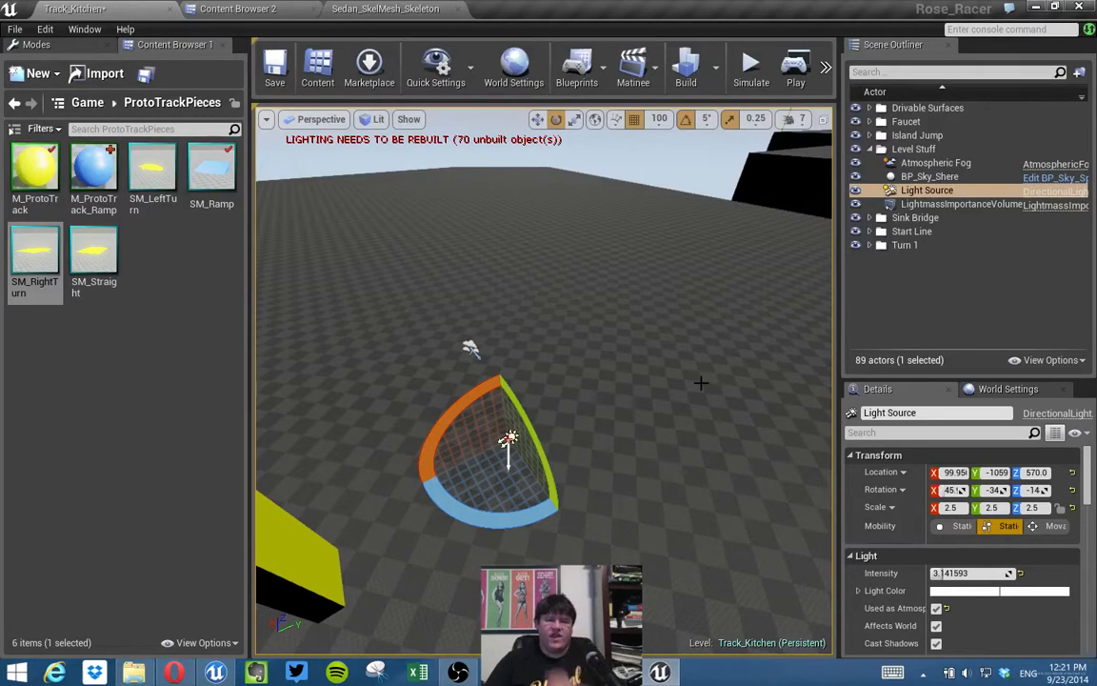
# Adjust the Light Source's rotation about the vertical axis a little further while viewing the shadows across the track, and review its properties.
pyautogui.moveTo(658, 279); pyautogui.dragTo(557, 335, button='right')
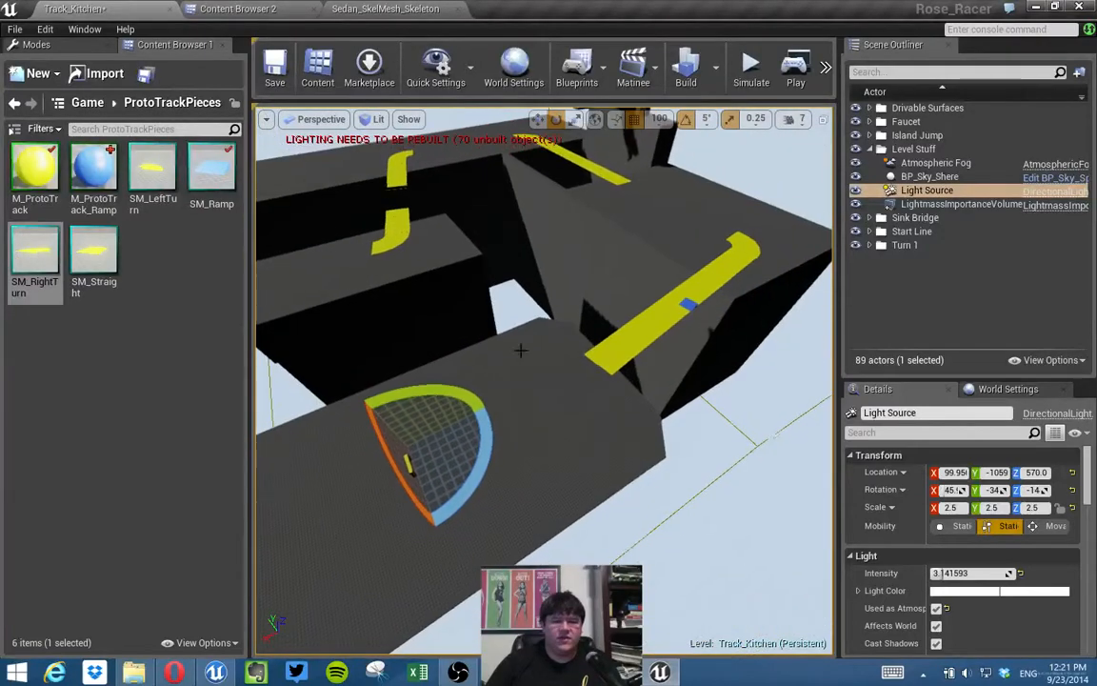
pyautogui.moveTo(470, 488); pyautogui.dragTo(489, 402)
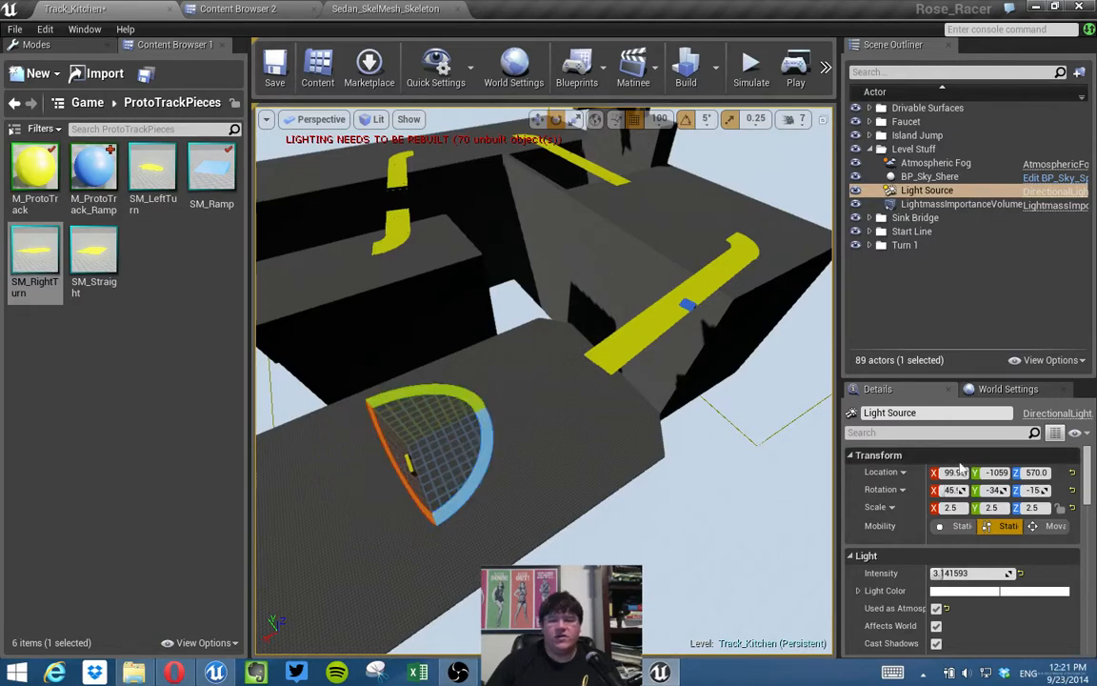
pyautogui.scroll(-3, 957, 566)
pyautogui.scroll(3, 957, 565)
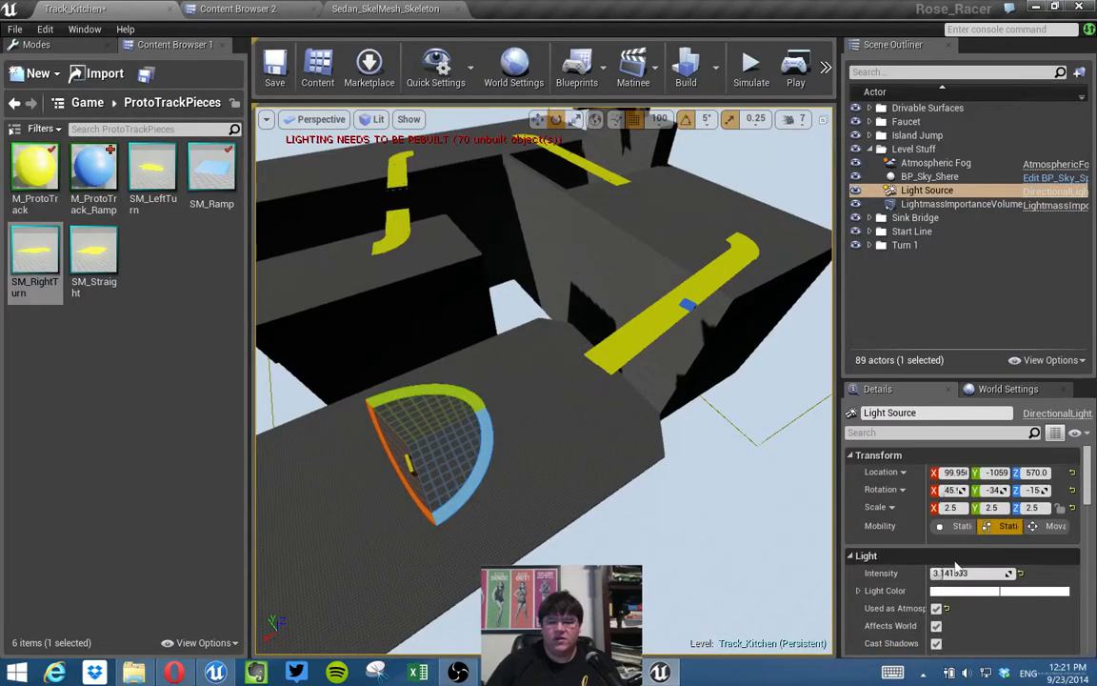
# Refresh the material of BP_Sky_Shere to match the rotated light, and inspect the sky above the track.
pyautogui.click(920, 177)
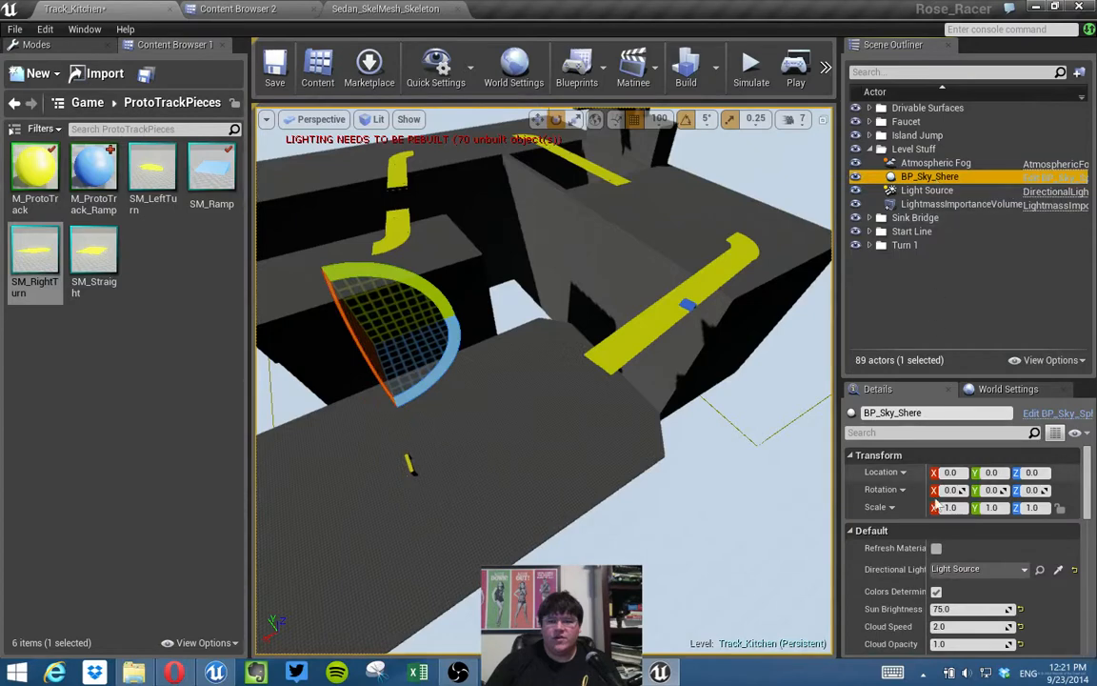
pyautogui.click(936, 551)
pyautogui.moveTo(543, 381); pyautogui.dragTo(533, 266, button='right')
pyautogui.moveTo(669, 323); pyautogui.dragTo(693, 274, button='right')
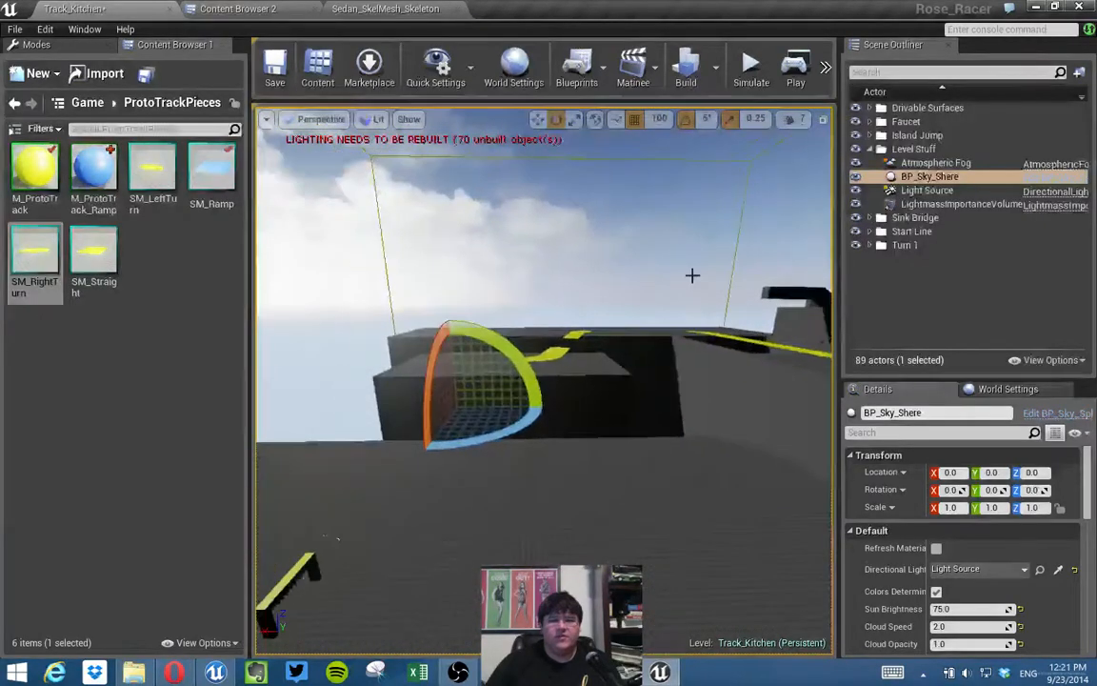
# Launch the game preview and drive the car through the START gate, along the yellow straight and up to the first left turn.
pyautogui.click(790, 71)
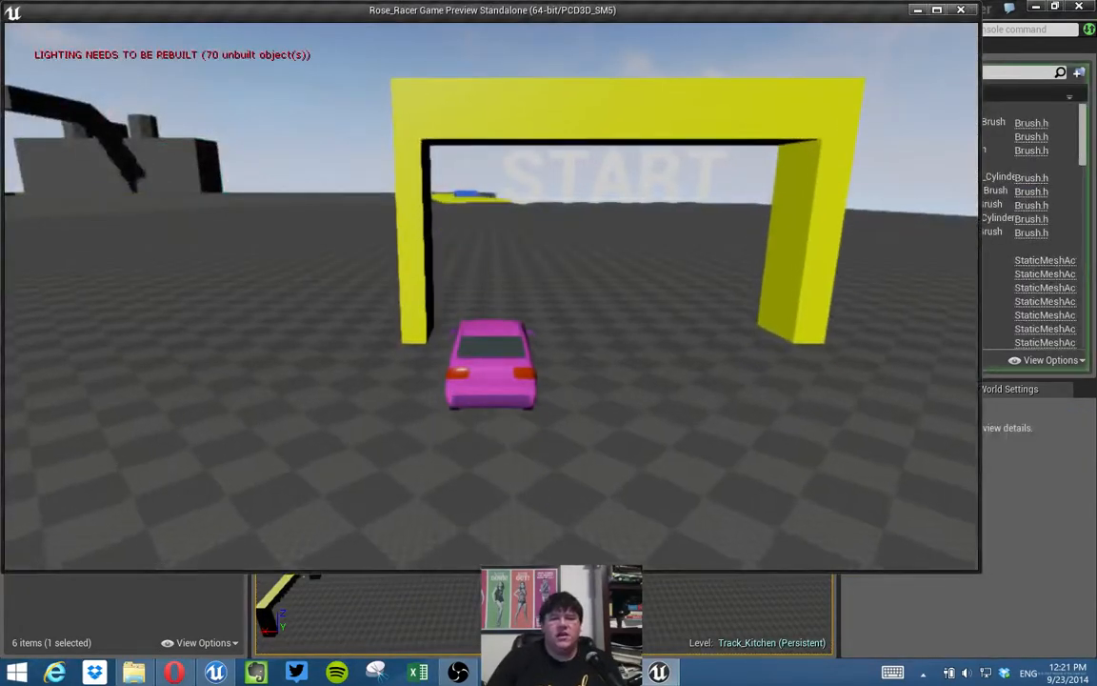
pyautogui.press('w')
pyautogui.press('w')
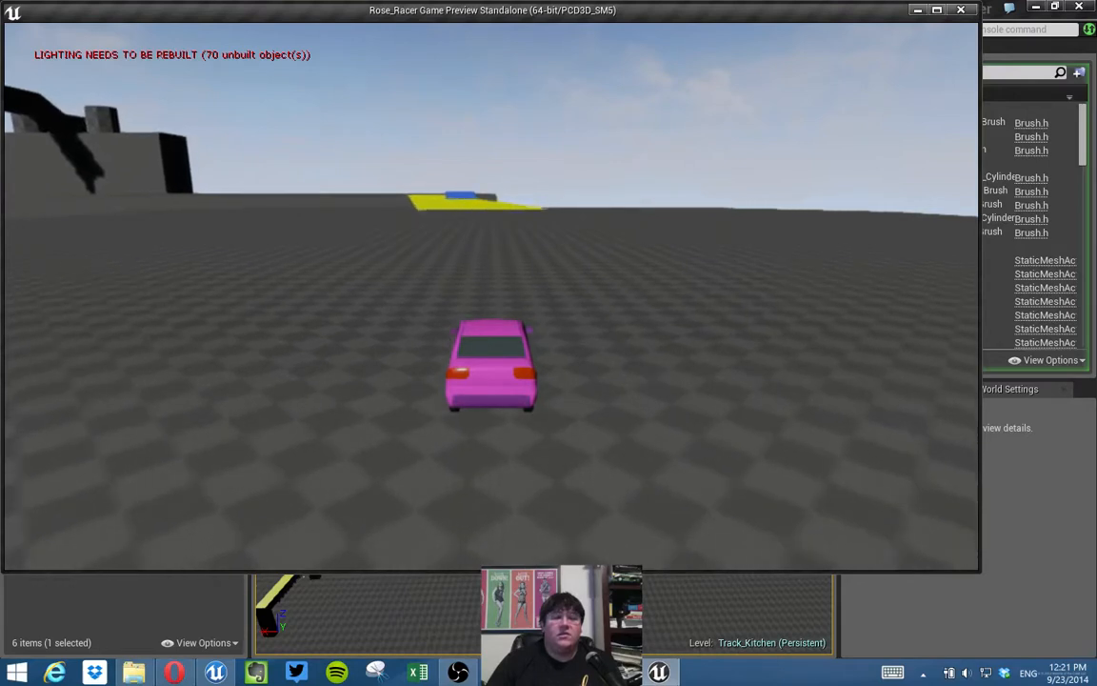
pyautogui.press('w')
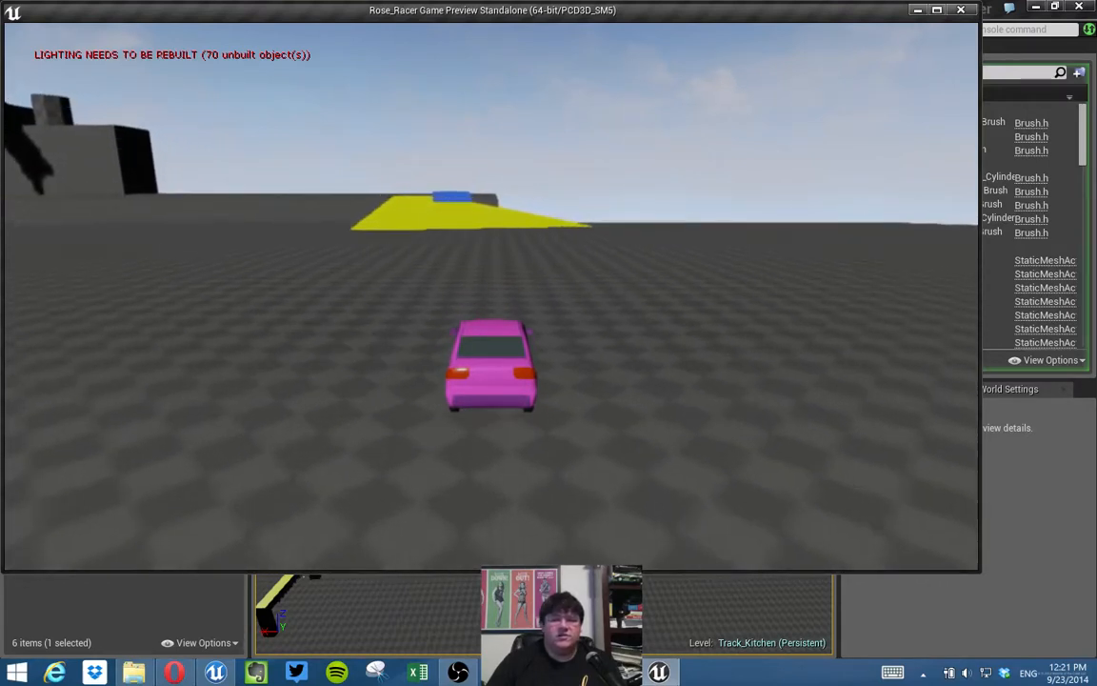
pyautogui.press('w')
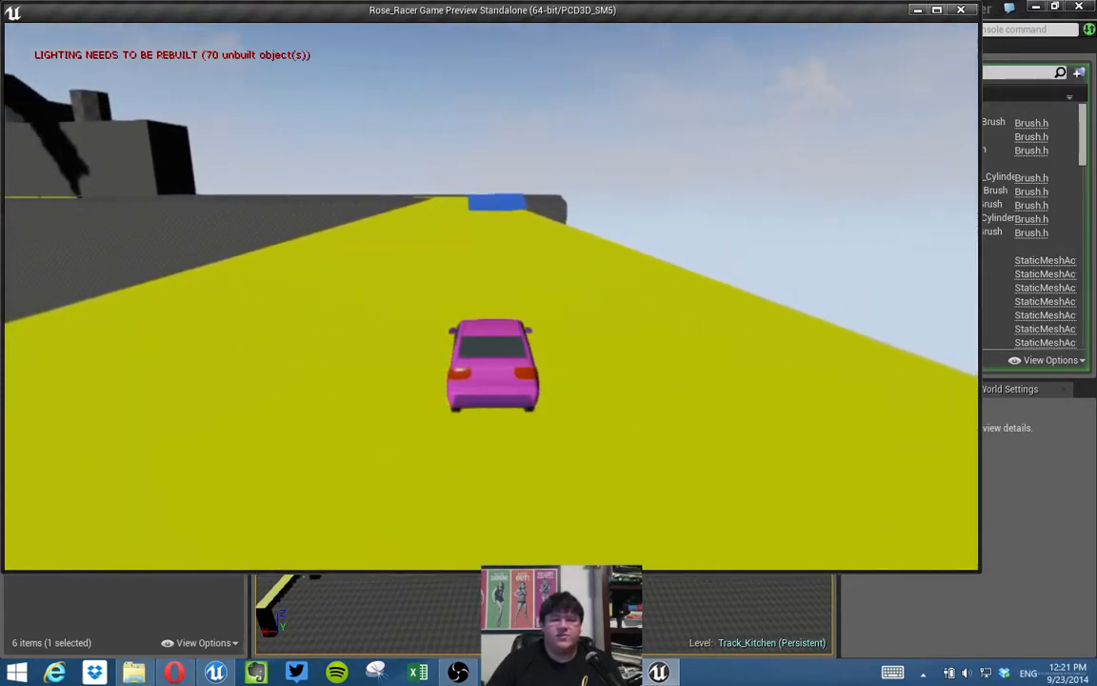
pyautogui.press('w')
pyautogui.press('w')
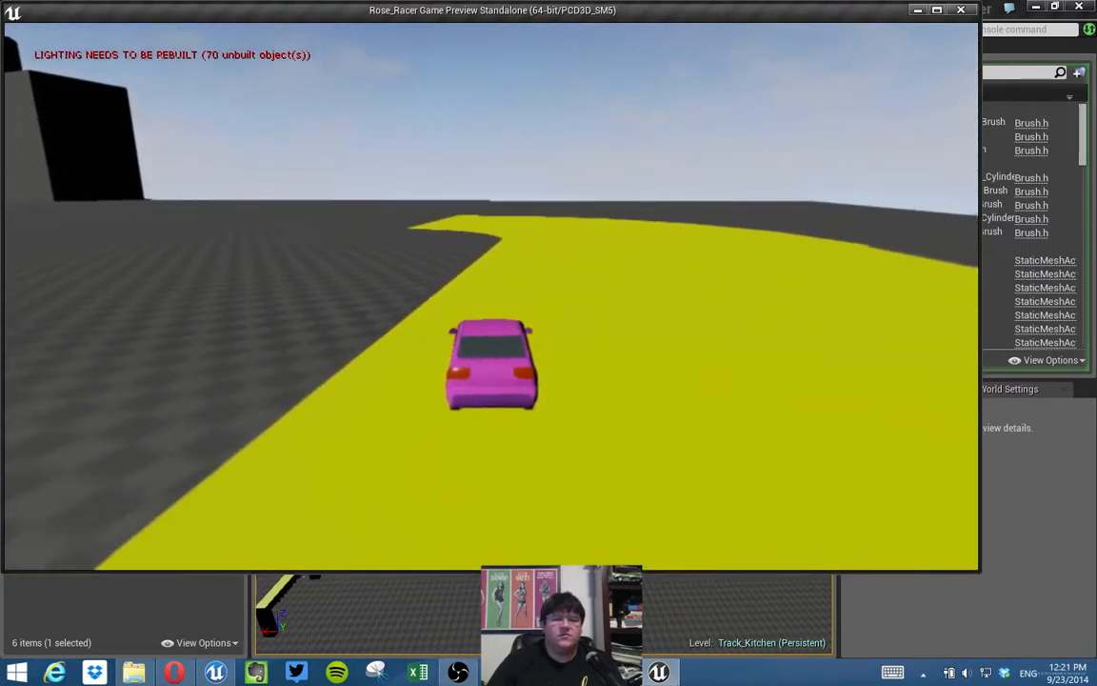
# Steer left out of the first turn and drive across the checkered floor onto the yellow sink bridge beside the faucet.
pyautogui.press('a')
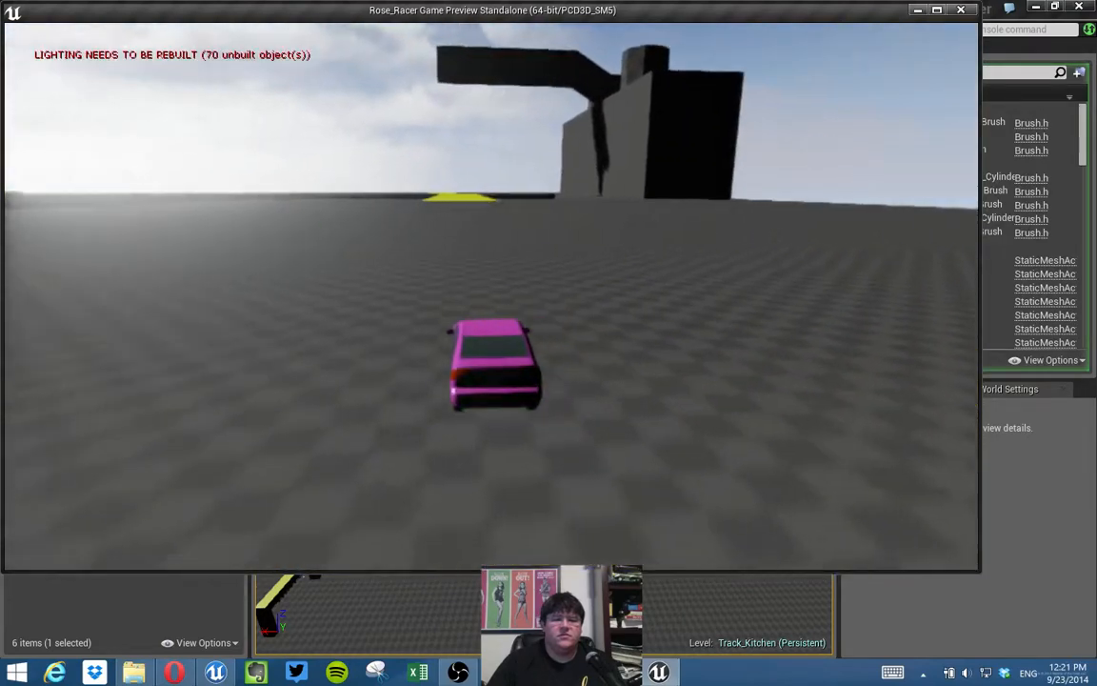
pyautogui.press('a')
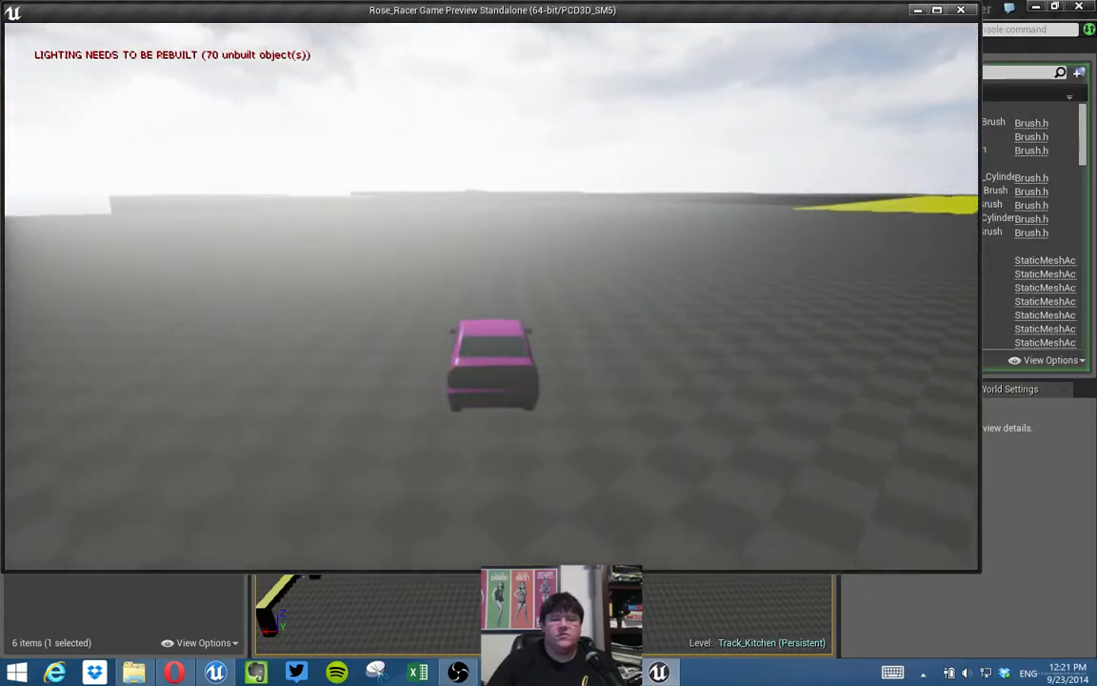
pyautogui.press('a')
pyautogui.press('d')
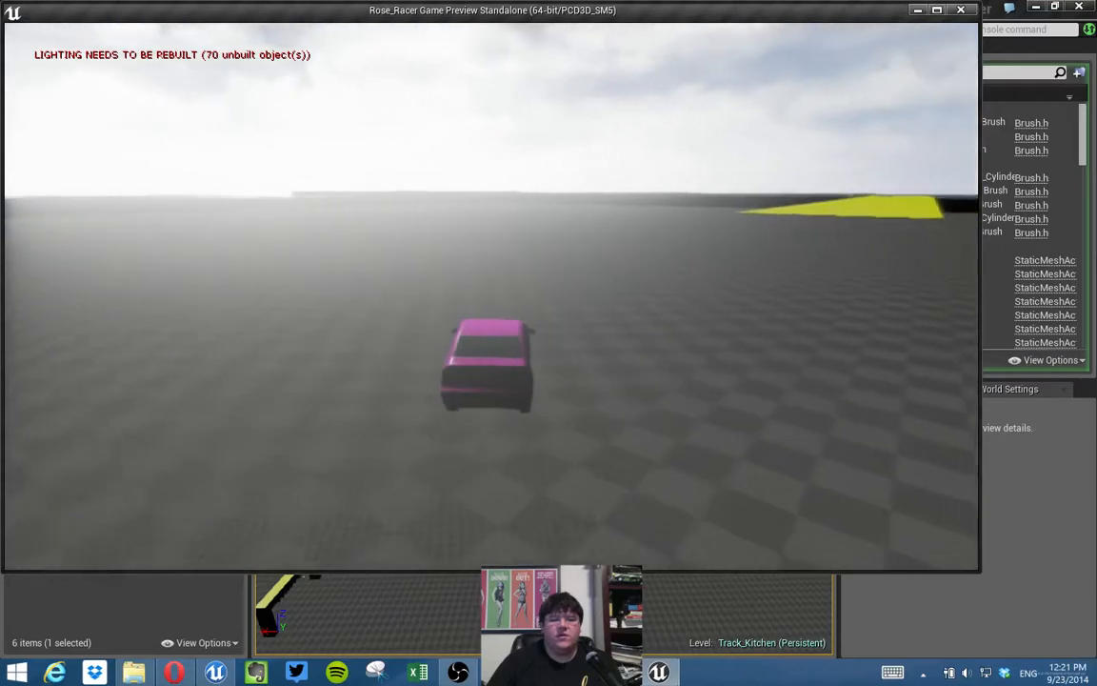
pyautogui.press('d')
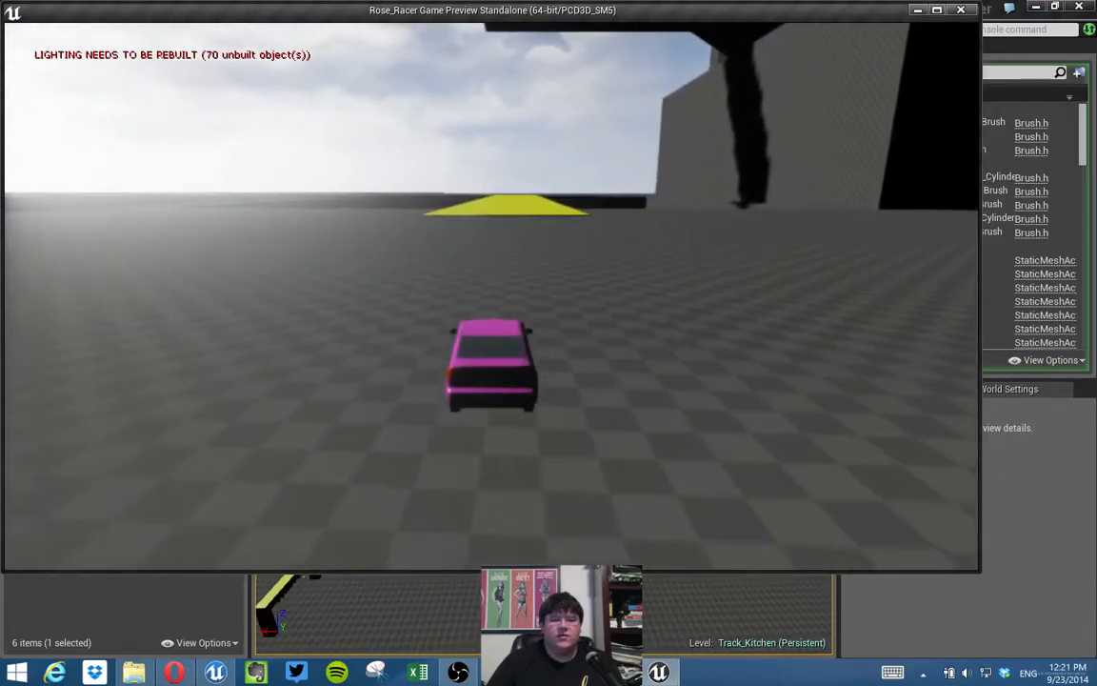
pyautogui.press('w')
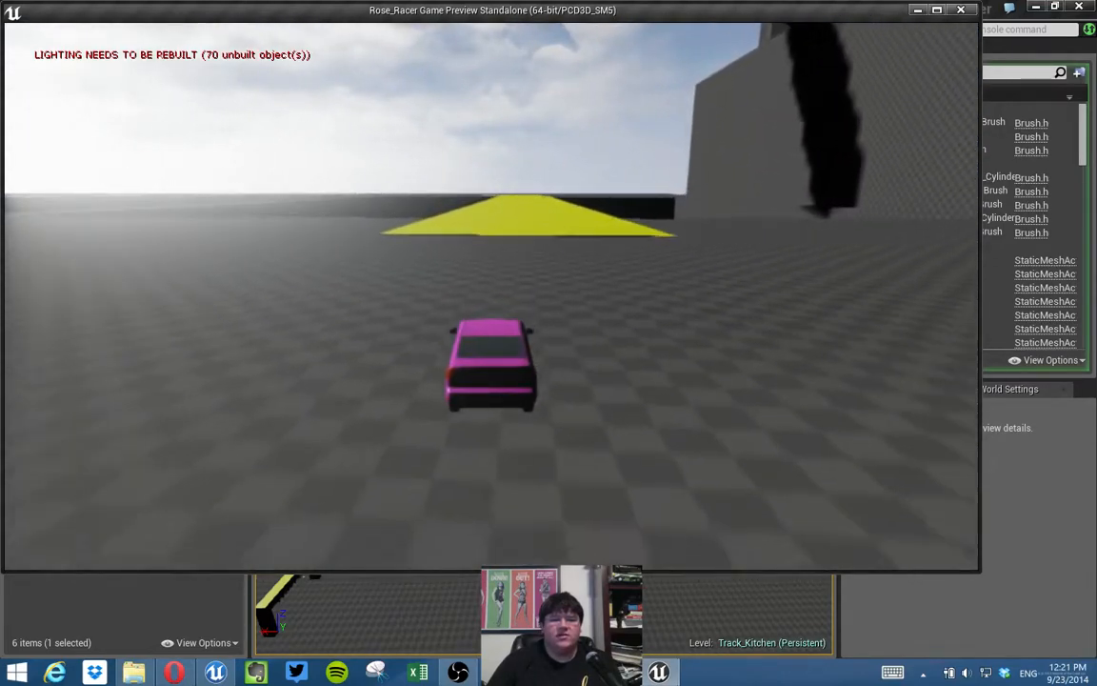
pyautogui.press('w')
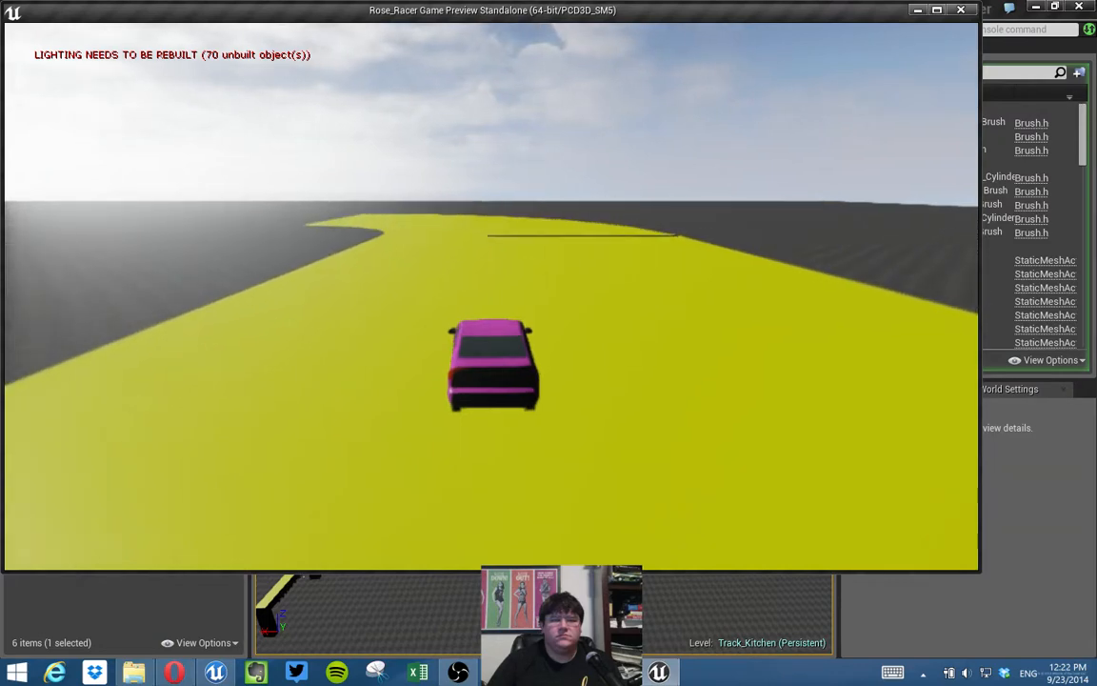
# Take the left turn after the sink bridge and drive across the floor to the yellow straight before the island jump.
pyautogui.press('w')
pyautogui.press('a')
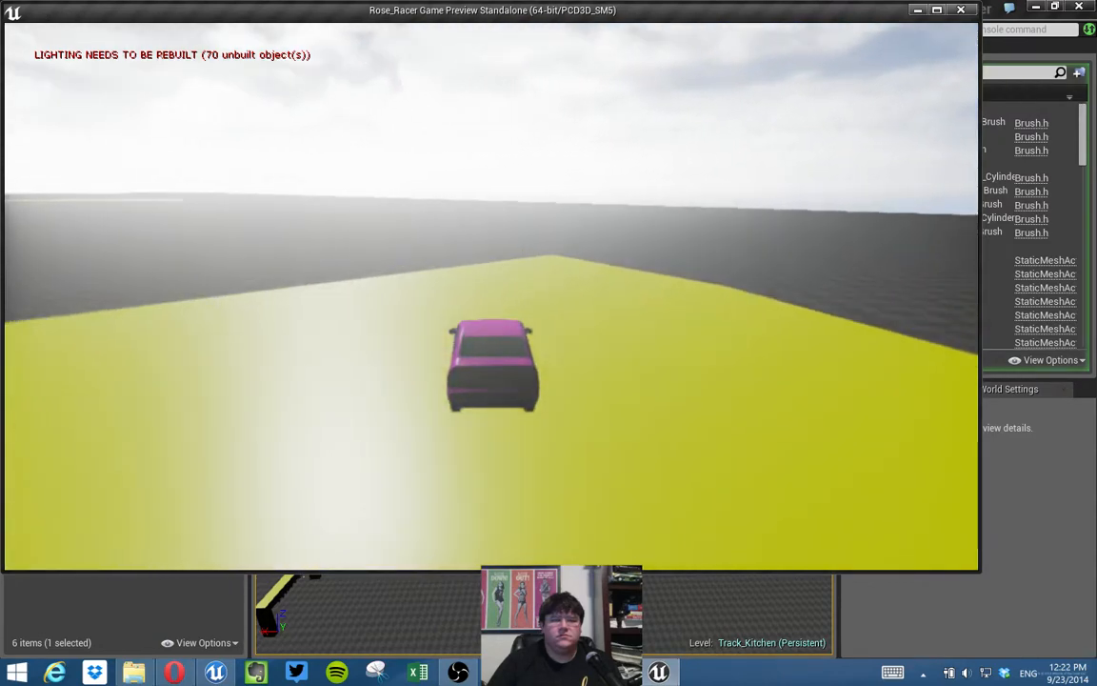
pyautogui.press('w')
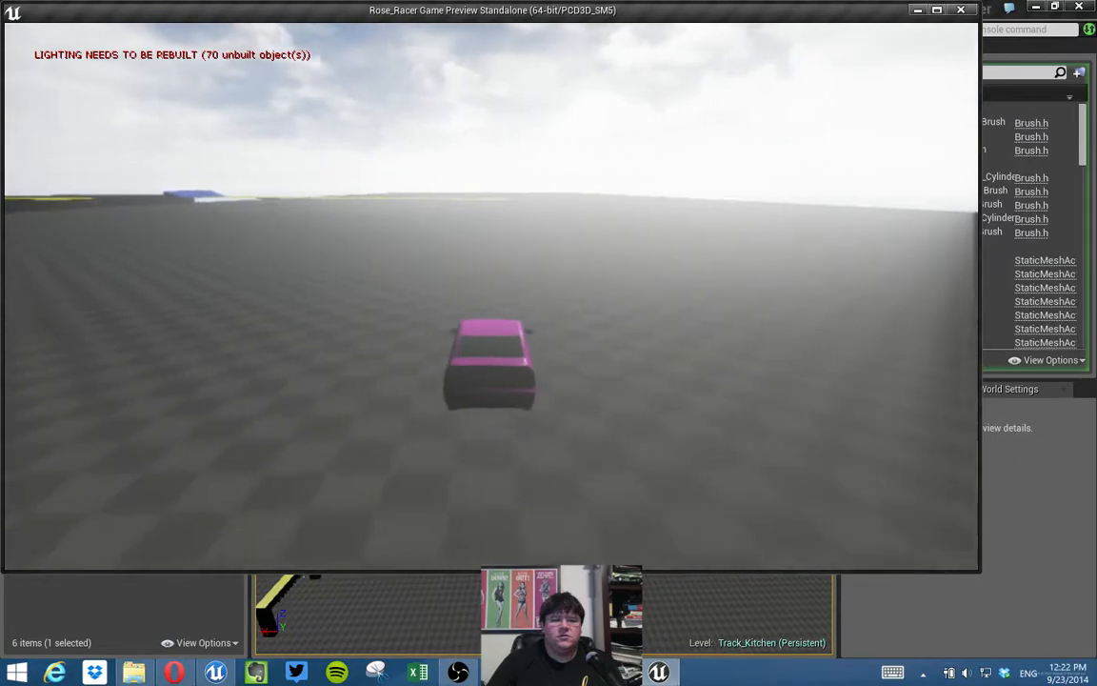
pyautogui.press('w')
pyautogui.press('d')
pyautogui.press('w')
pyautogui.press('d')
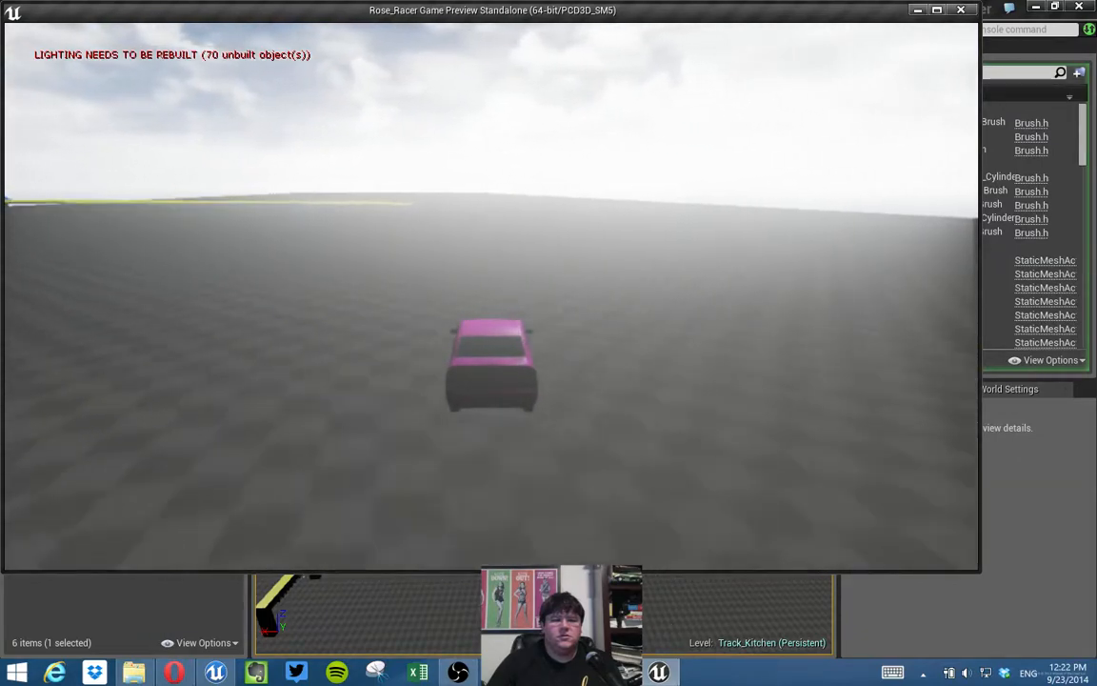
pyautogui.press('w')
pyautogui.press('a')
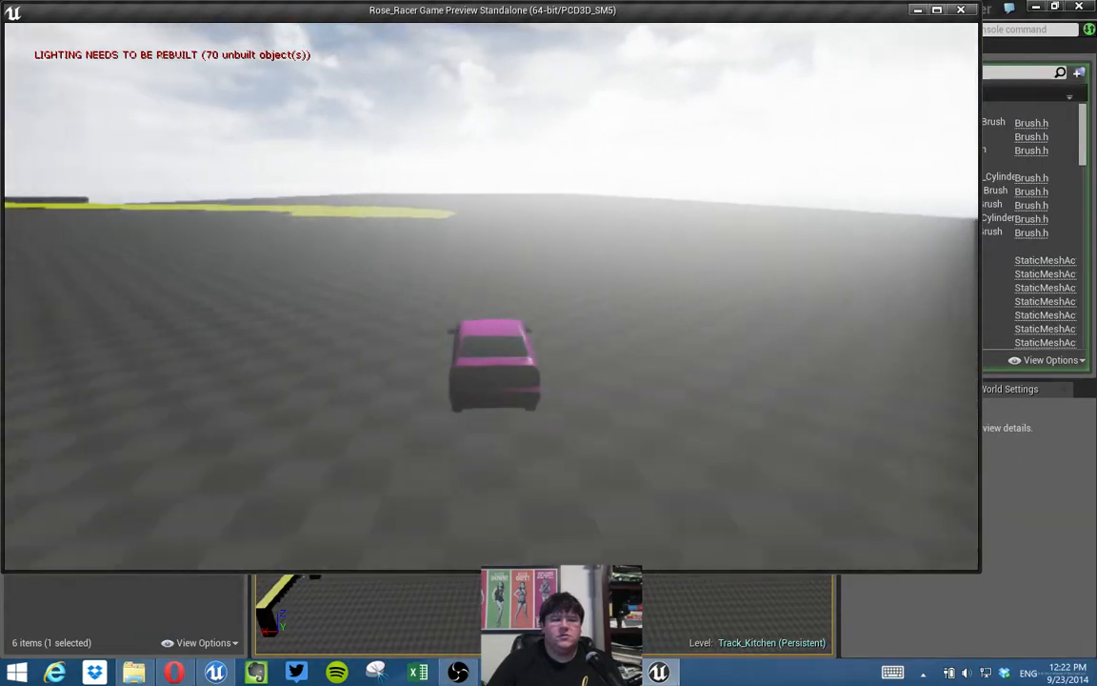
pyautogui.press('w')
pyautogui.press('a')
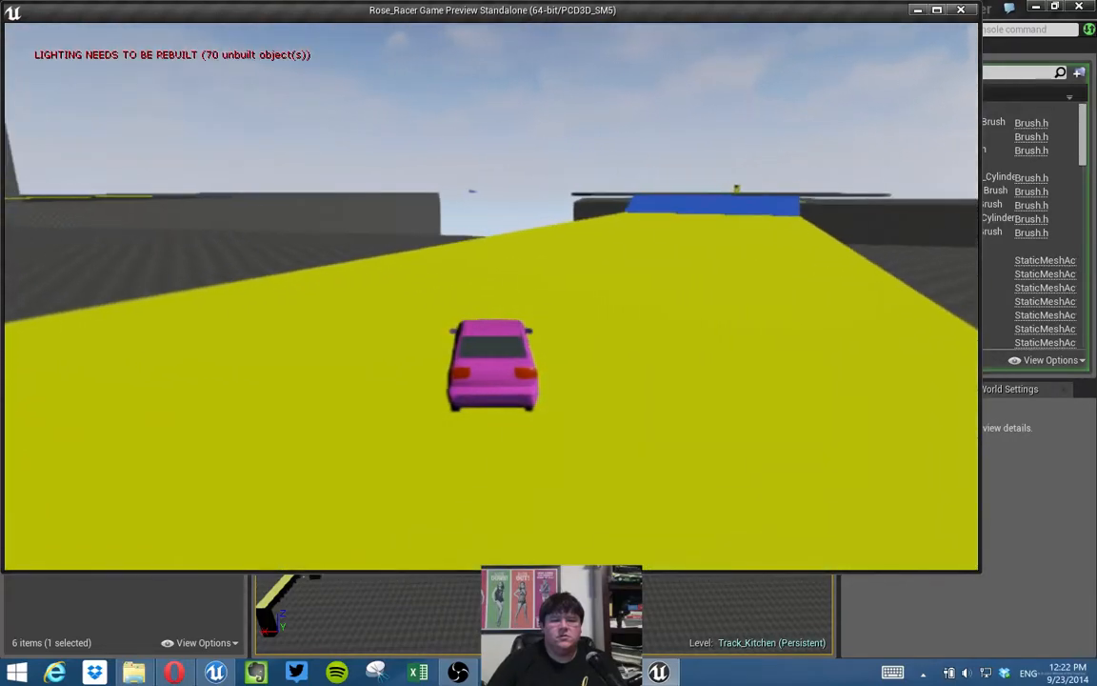
# Steer the car over the blue ramp to test the island jump, and end the game preview.
pyautogui.press('w')
pyautogui.press('d')
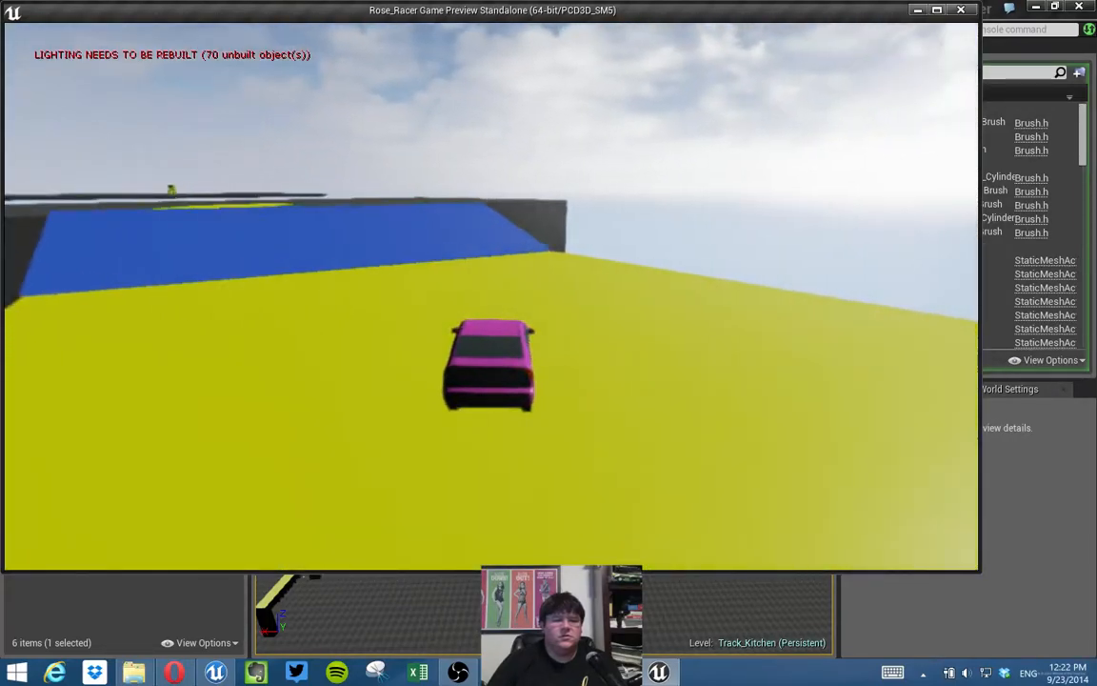
pyautogui.press('a')
pyautogui.press('w')
pyautogui.press('a')
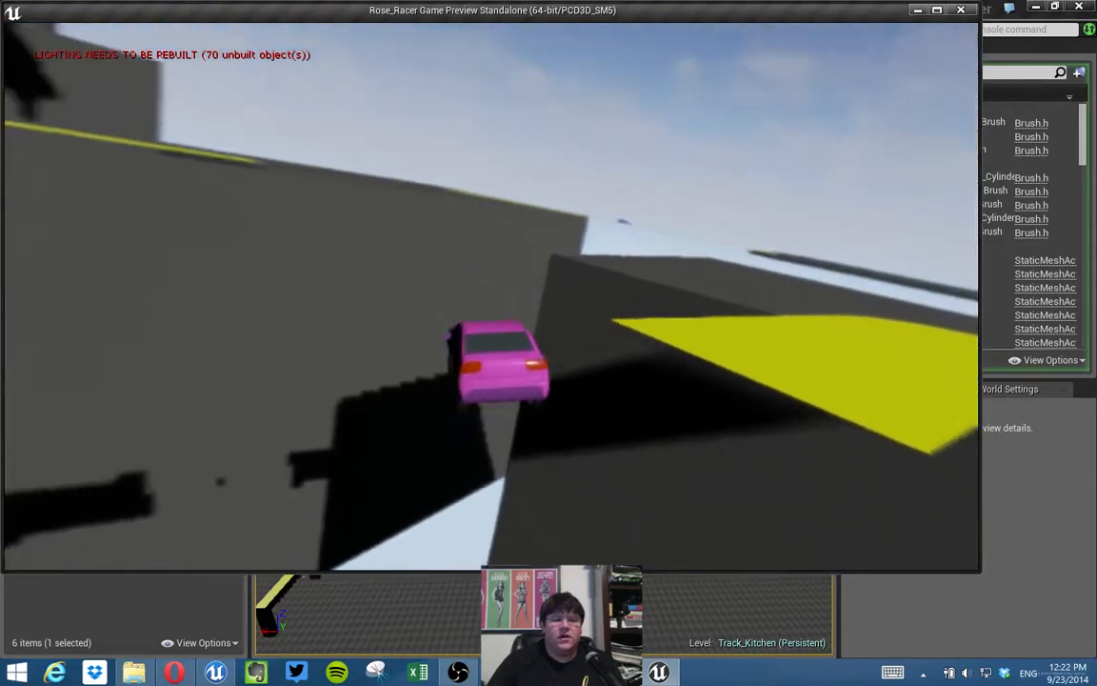
pyautogui.press('w')
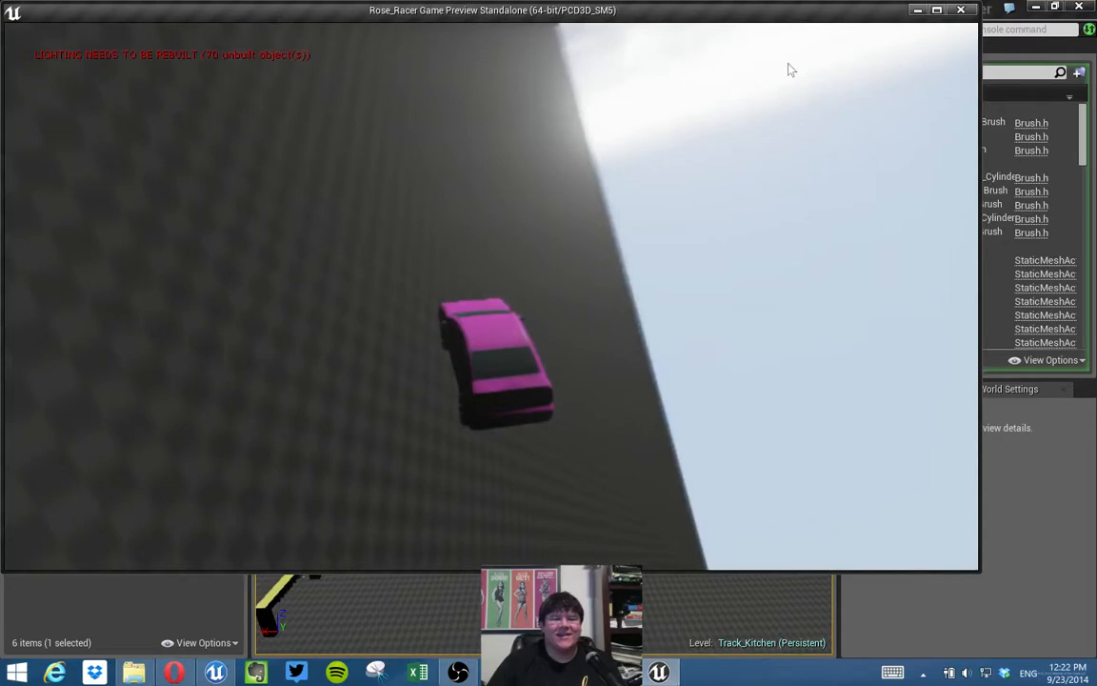
pyautogui.press('Escape')
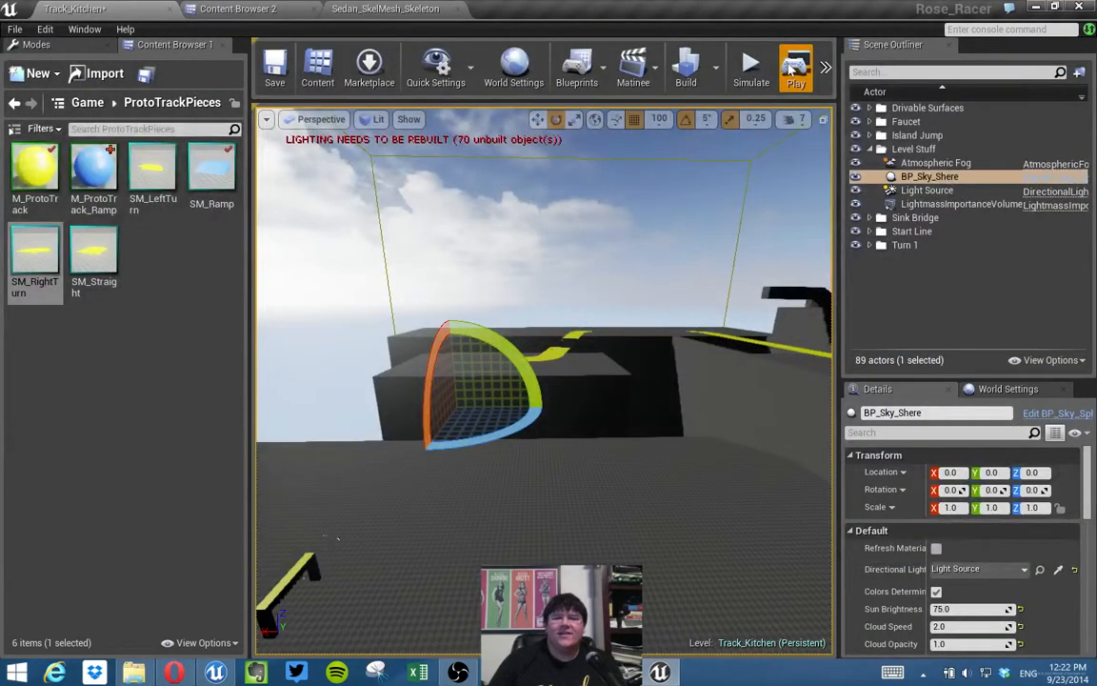
# Start a second game preview, drive through the first left turn and line the car up with the sink bridge.
pyautogui.click(792, 68)
pyautogui.press('w')
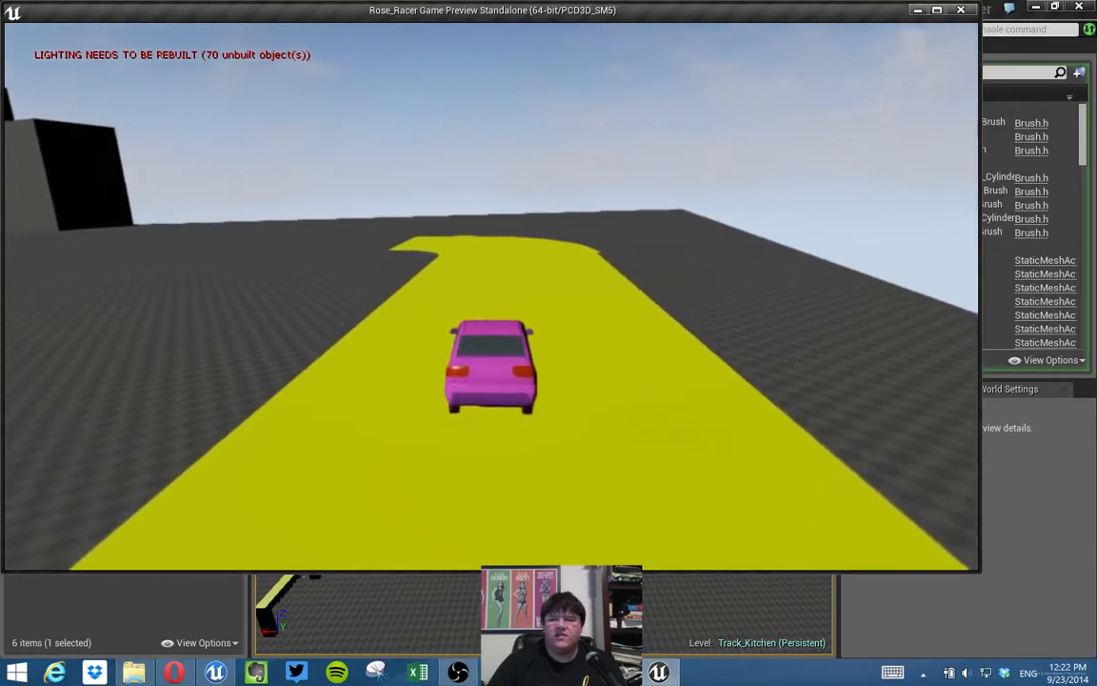
pyautogui.press('a')
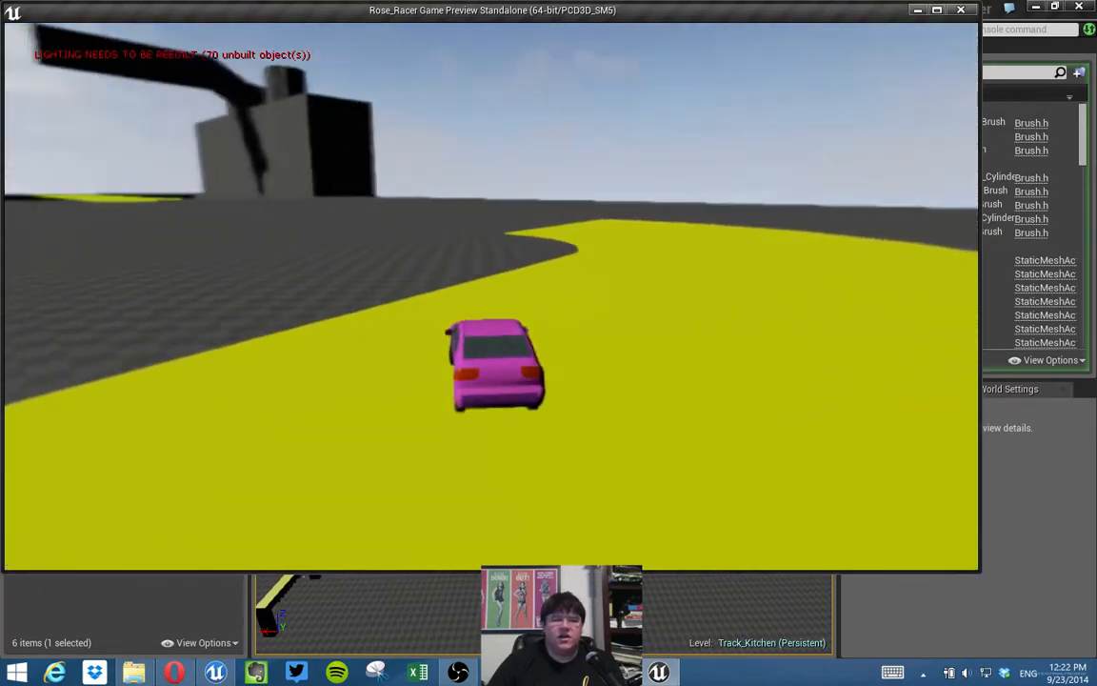
pyautogui.press('a')
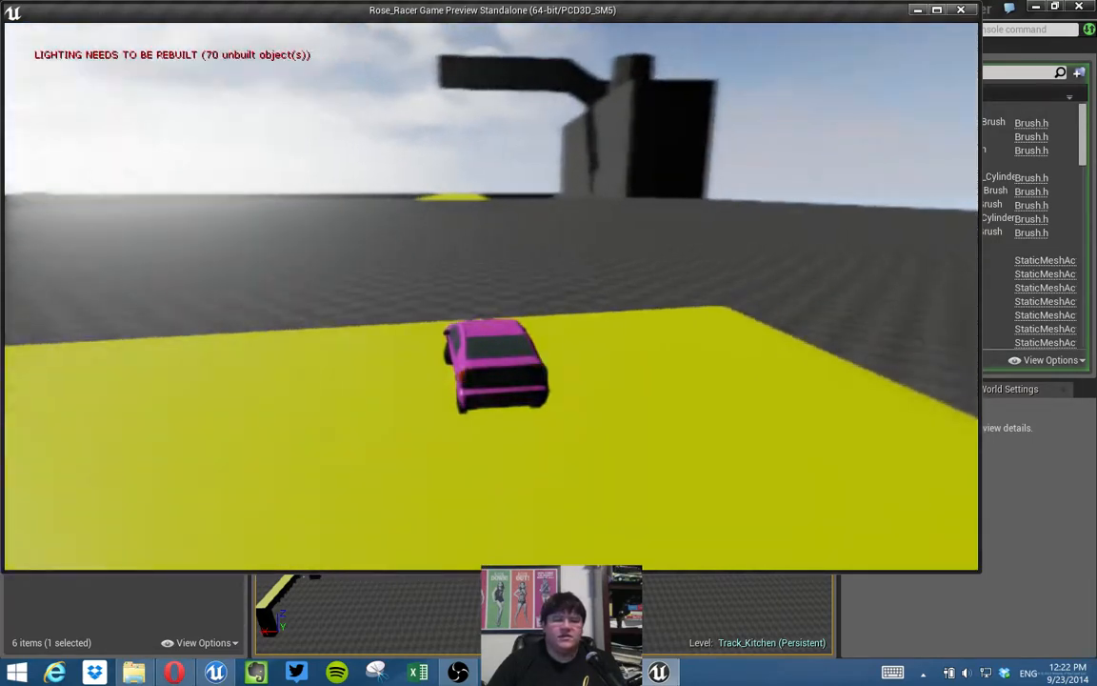
pyautogui.press('d')
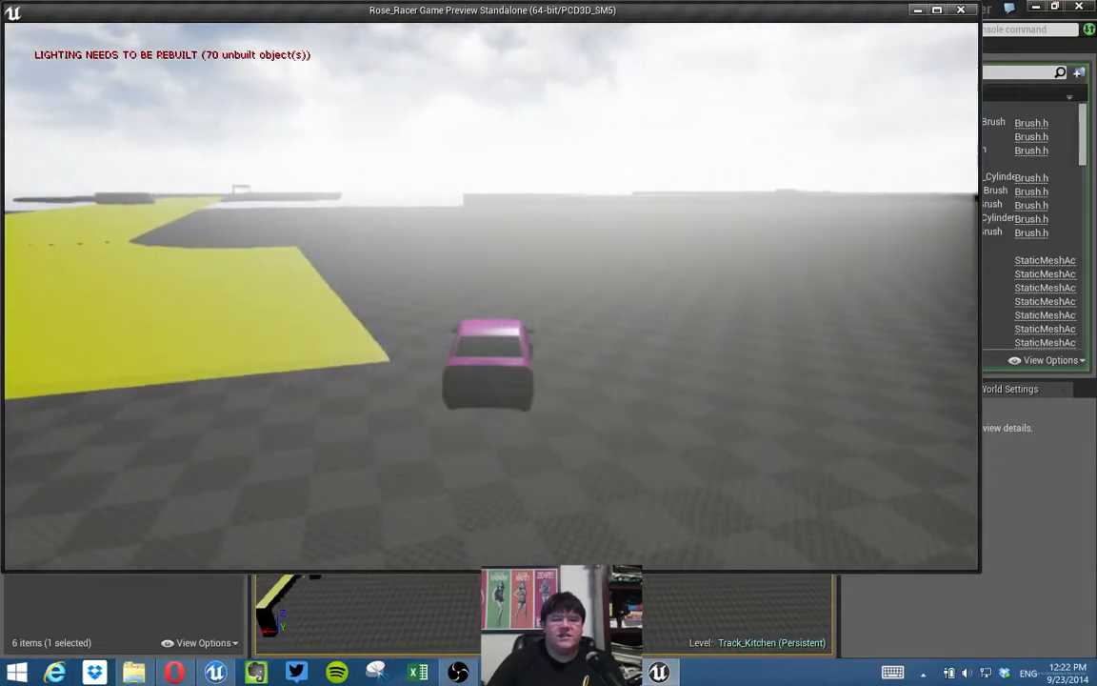
pyautogui.press('d')
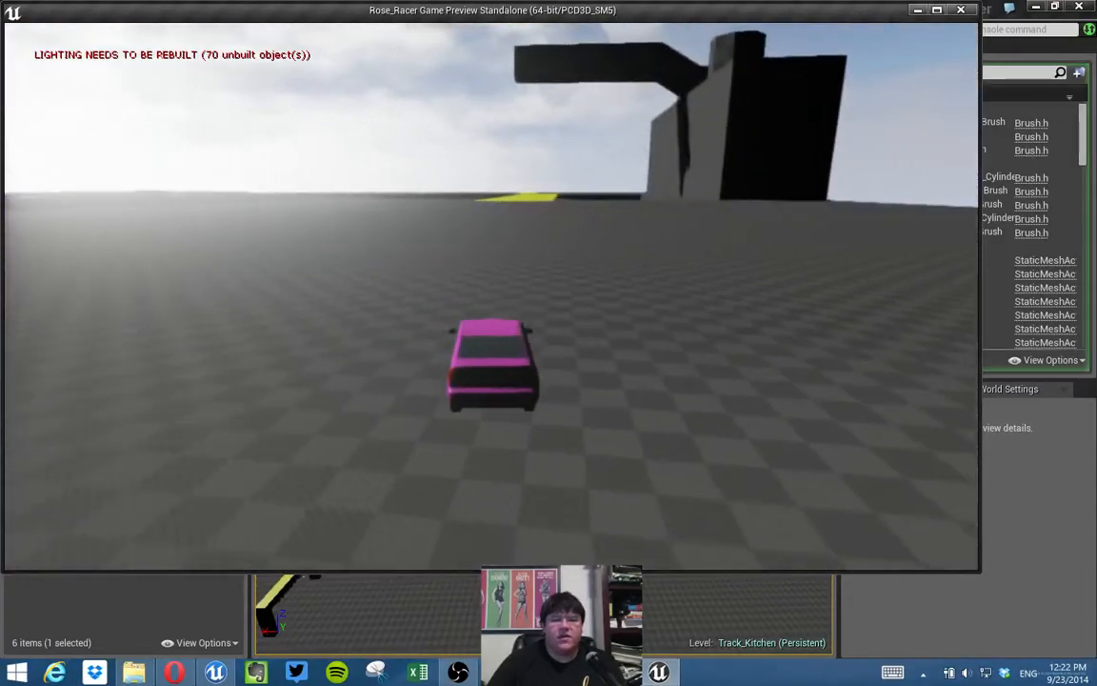
# Drive straight past the faucet and across the yellow sink bridge in the second test run.
pyautogui.press('w')
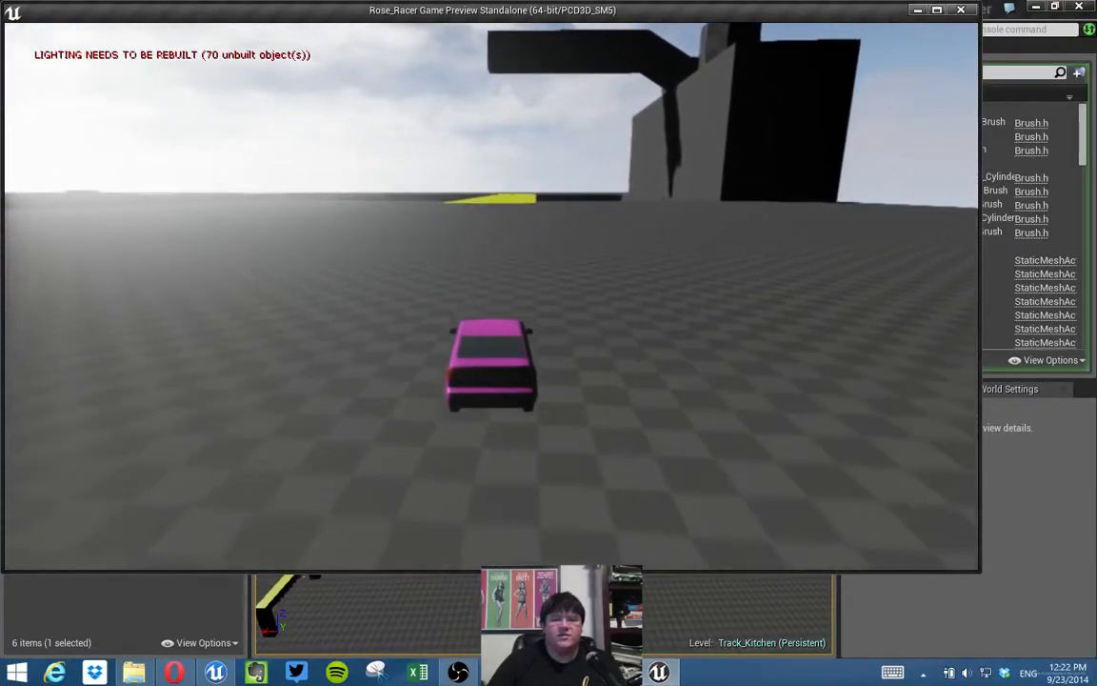
pyautogui.press('w')
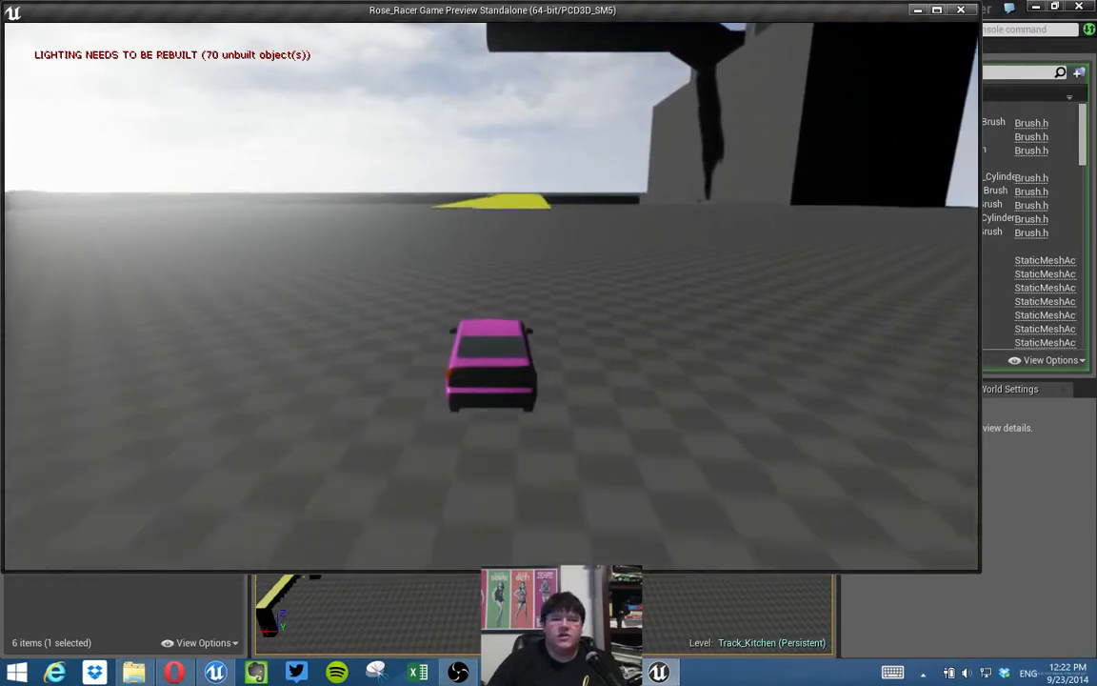
pyautogui.press('w')
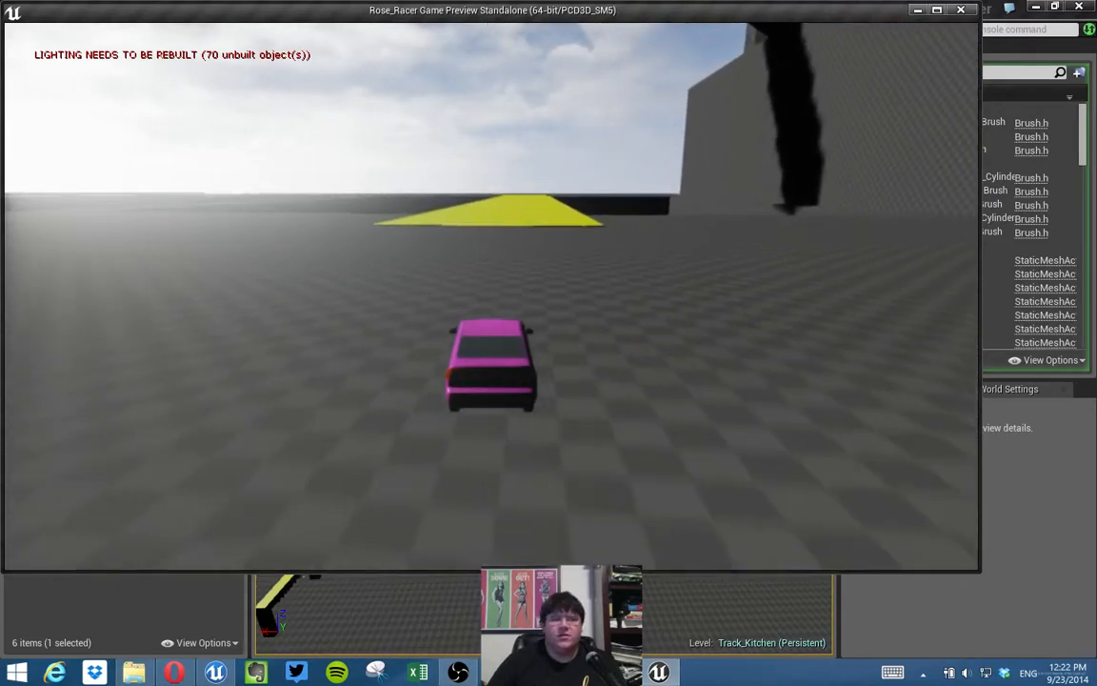
pyautogui.press('w')
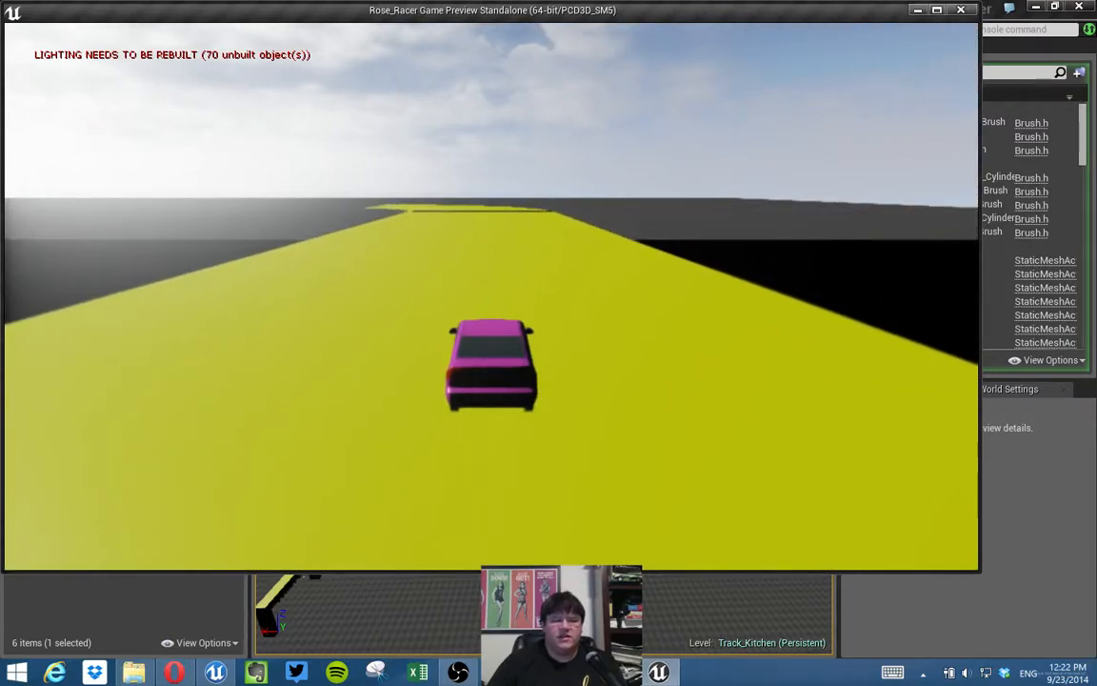
# Follow the left turn beyond the sink bridge and cross the checkered floor to the blue ramp's approach straight in the second test run.
pyautogui.press('s')
pyautogui.press('a')
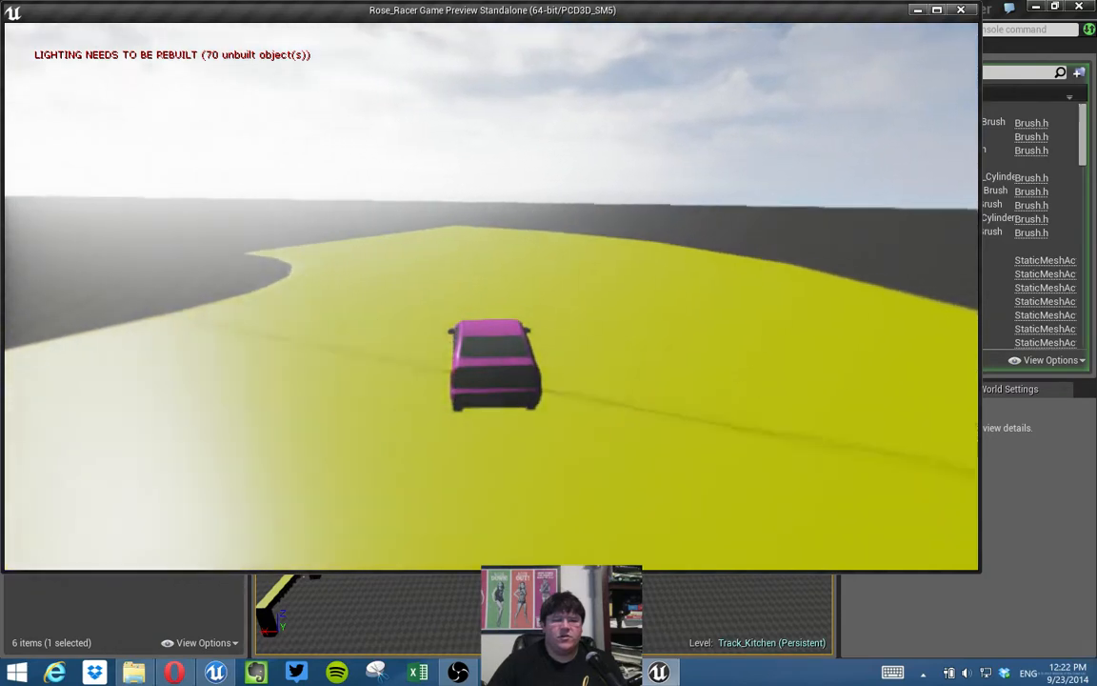
pyautogui.press('d')
pyautogui.press('d')
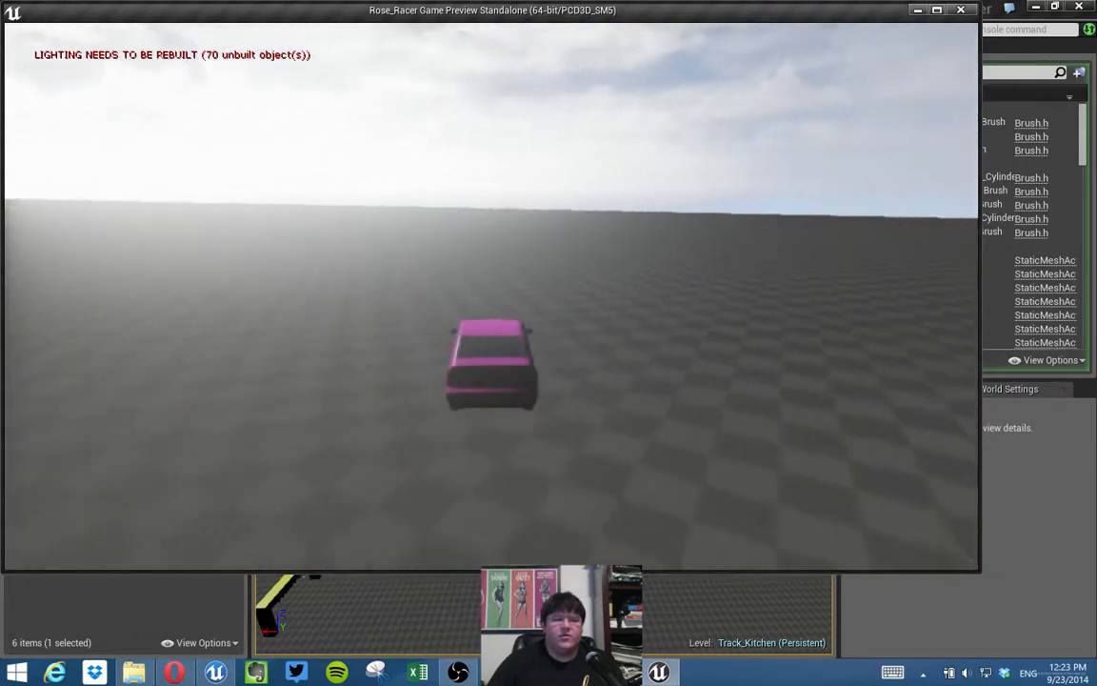
pyautogui.press('a')
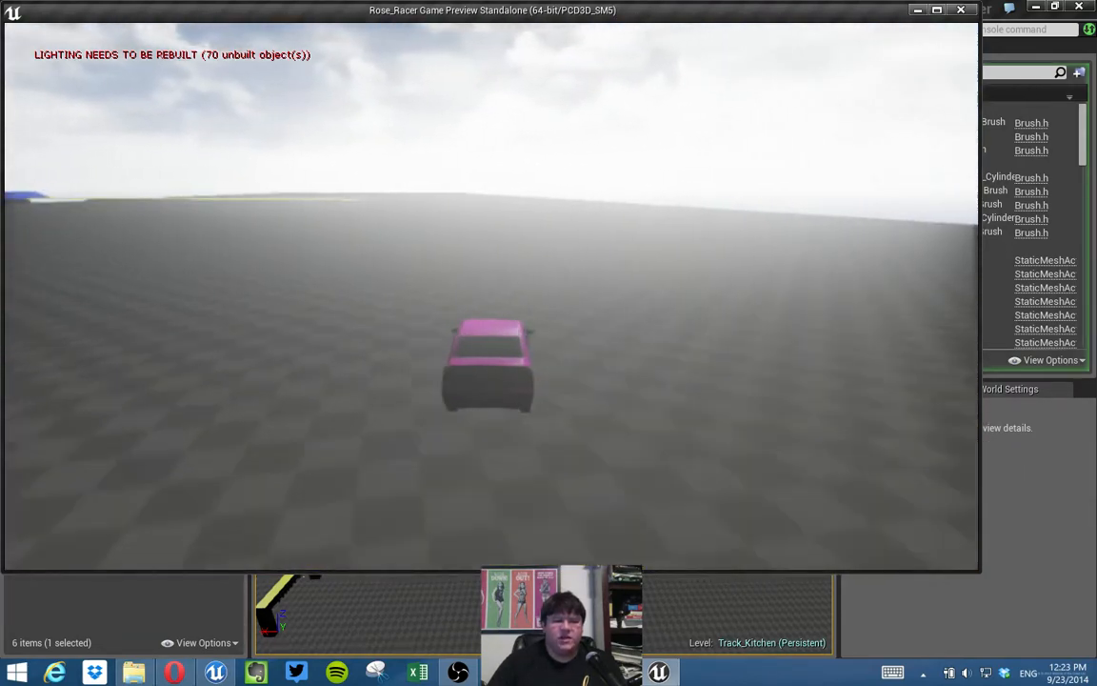
pyautogui.press('a')
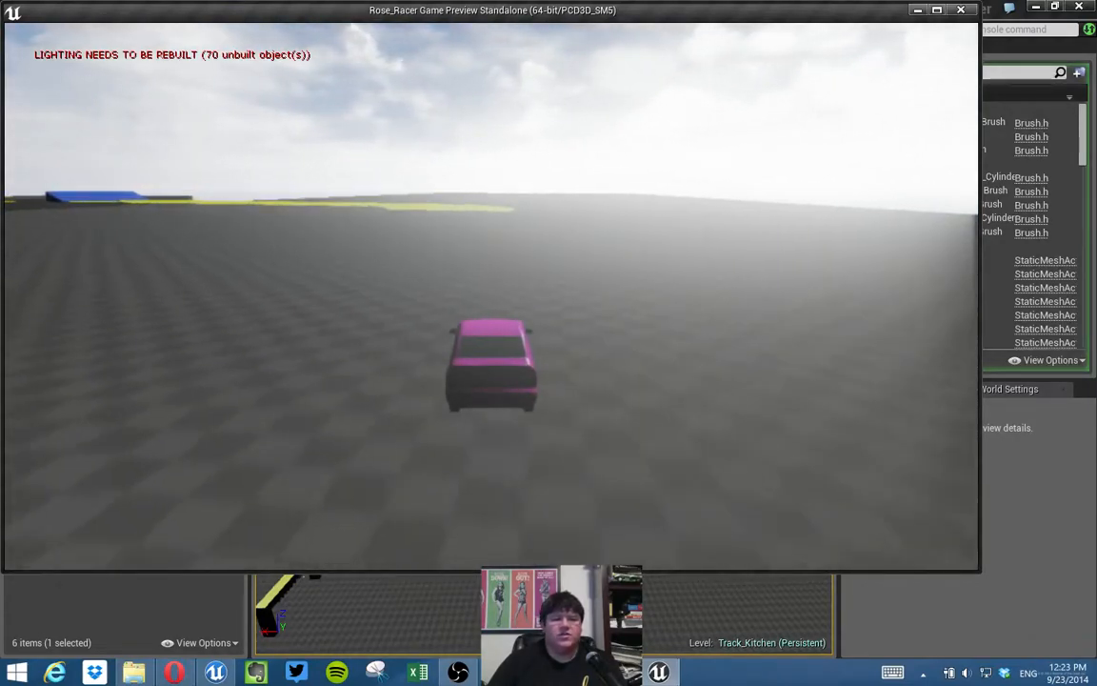
pyautogui.press('a')
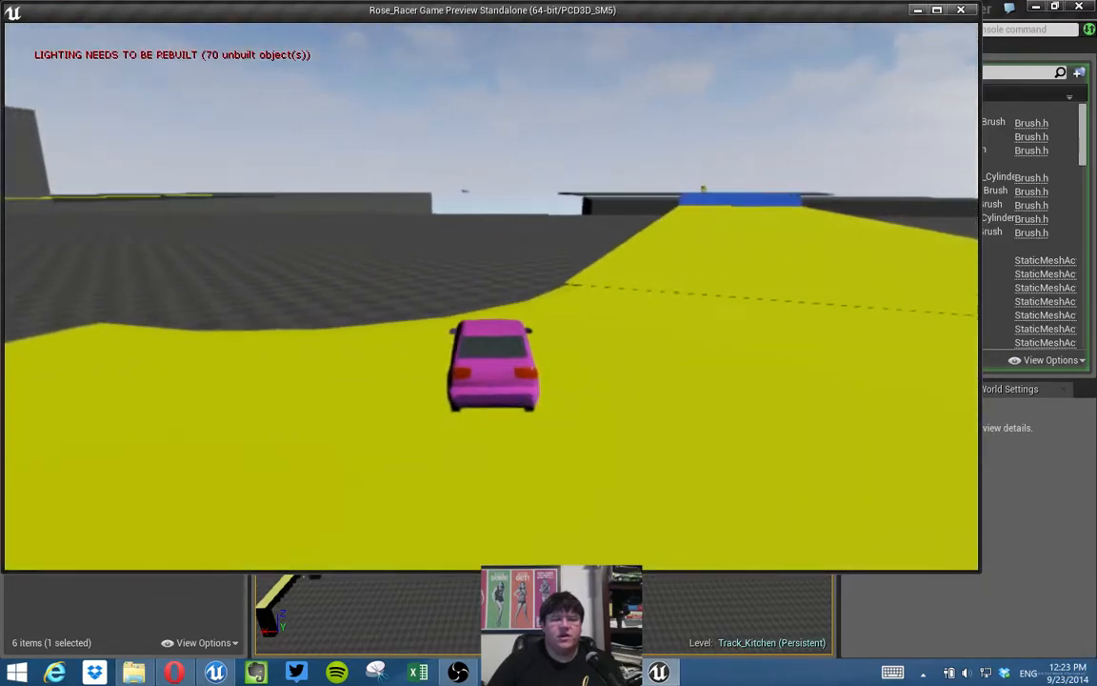
# Line up with the blue ramp, drive the car off it toward the island, and end the second game preview.
pyautogui.press('d')
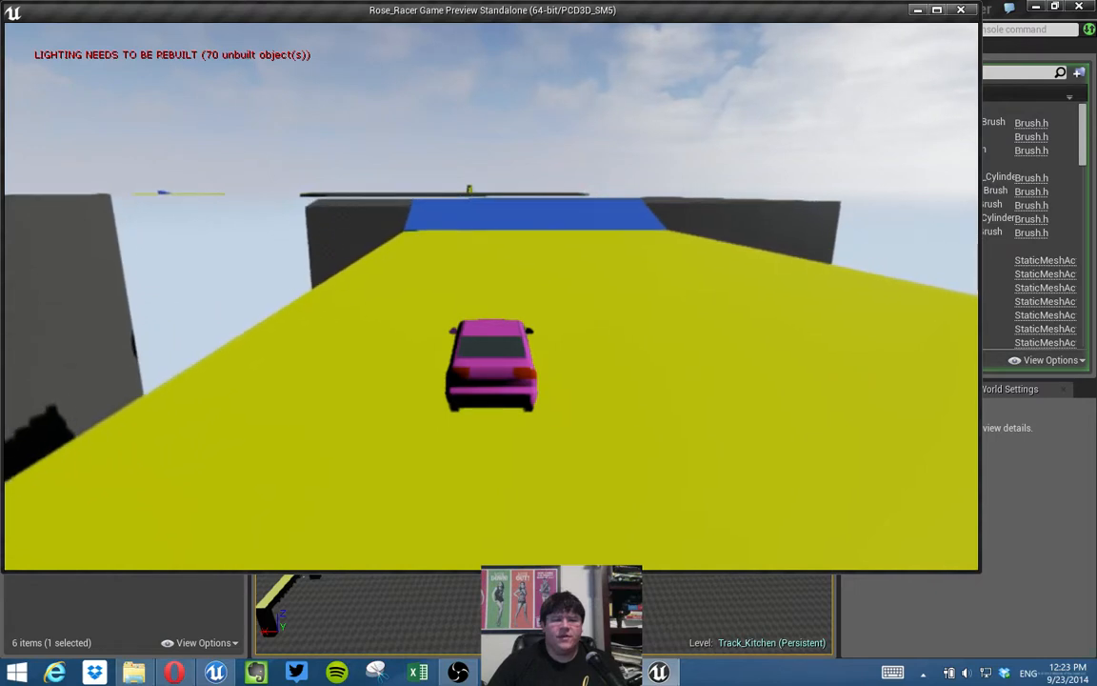
pyautogui.press('w')
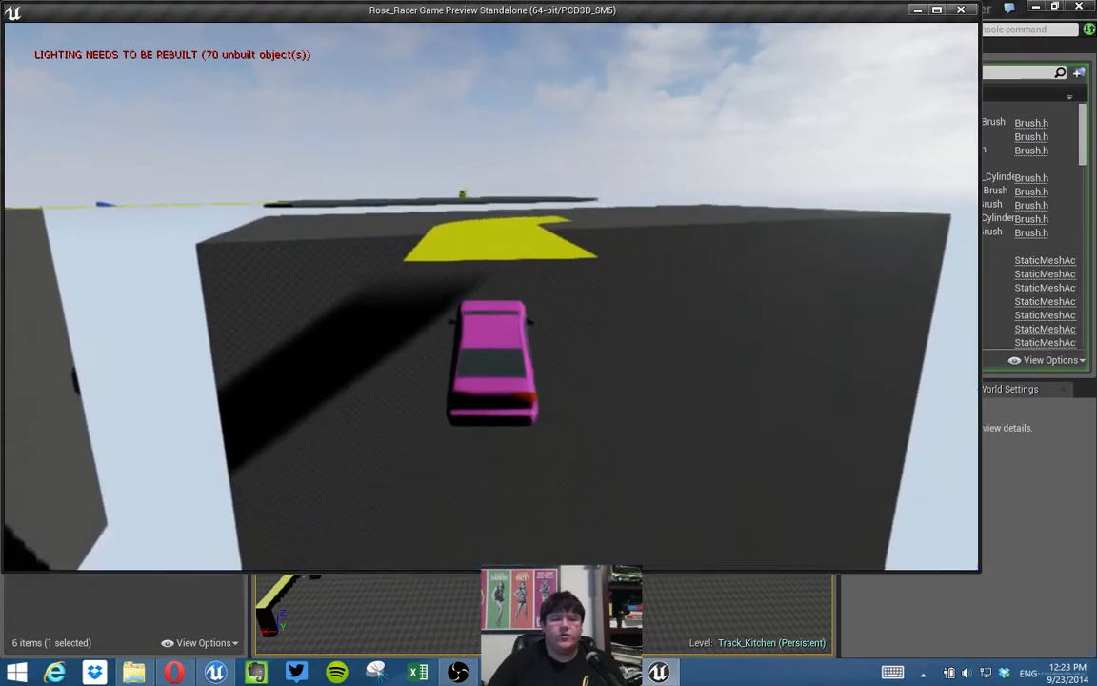
pyautogui.press('w')
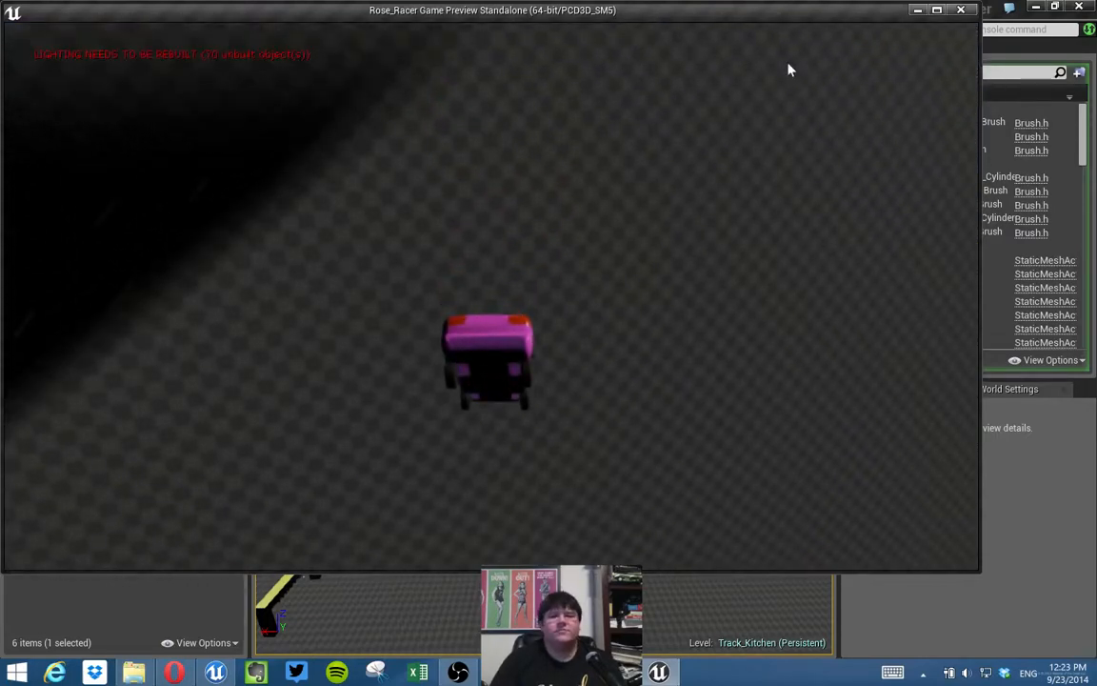
pyautogui.press('Escape')
# Lengthen the island's yellow landing straight toward the blue ramp with duplicated SM_Straight pieces.
pyautogui.press('w')
pyautogui.moveTo(658, 235)
pyautogui.mouseDown(button='right')
pyautogui.moveTo(659, 286)
pyautogui.moveTo(648, 286)
pyautogui.moveTo(710, 281)
pyautogui.moveTo(696, 253)
pyautogui.moveTo(653, 240)
pyautogui.mouseUp(button='right')
pyautogui.press('w')
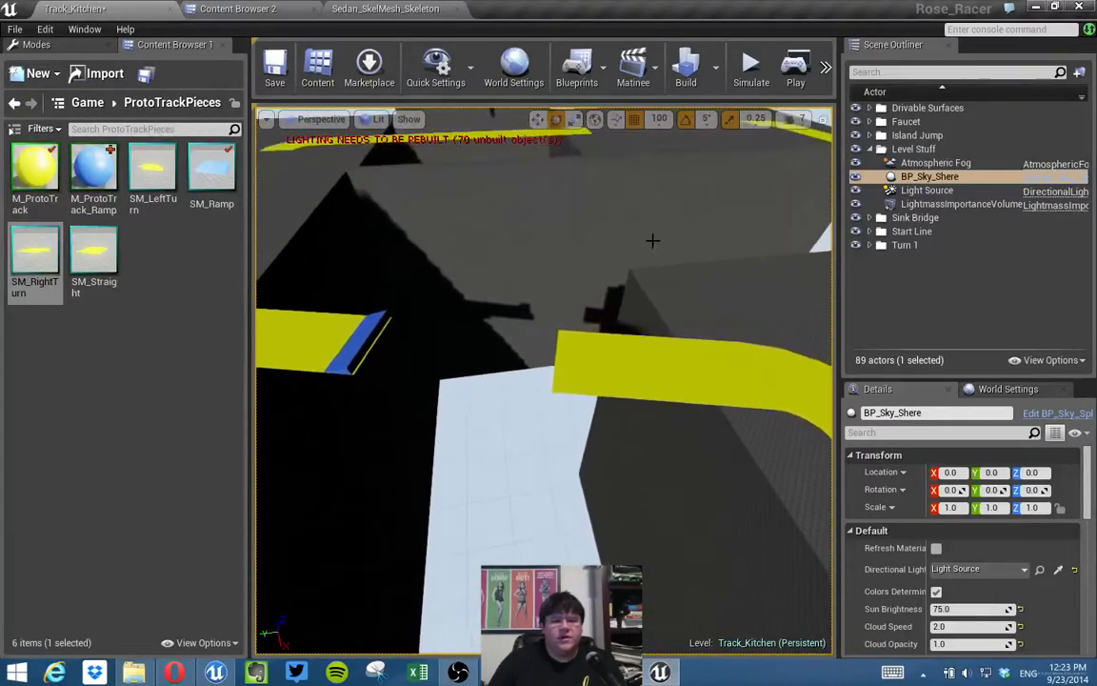
pyautogui.click(577, 380)
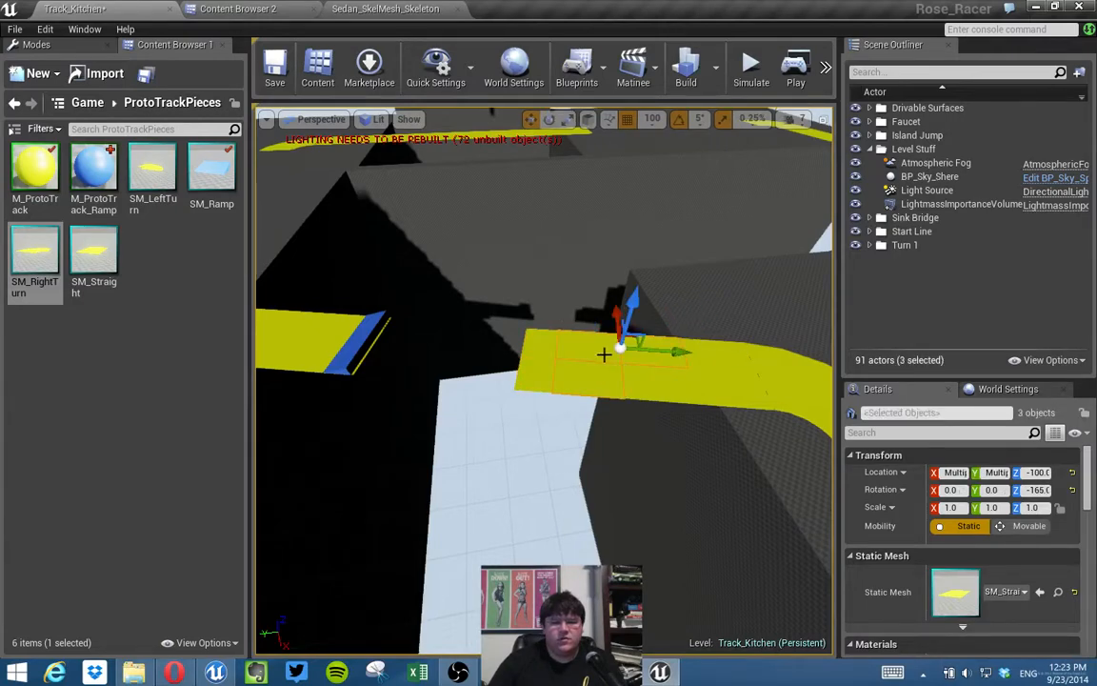
# Reposition the island's landing straight and right turn together along the Y axis, and save the level.
pyautogui.moveTo(693, 371); pyautogui.dragTo(655, 367, button='right')
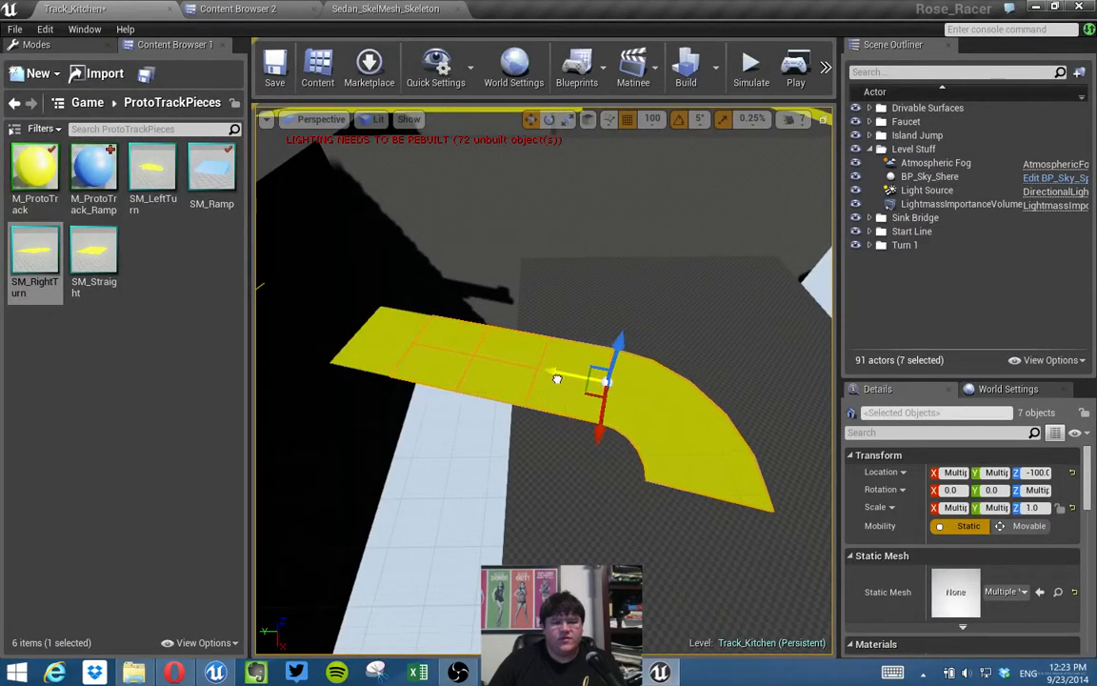
pyautogui.moveTo(578, 380); pyautogui.dragTo(582, 370, button='right')
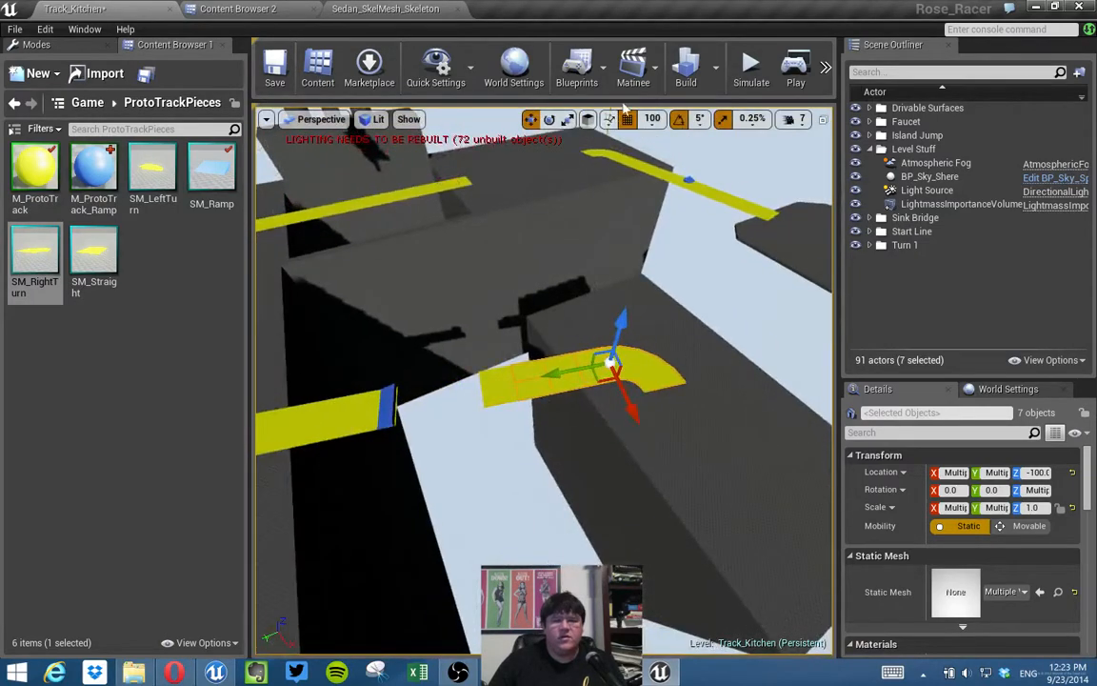
pyautogui.click(278, 82)
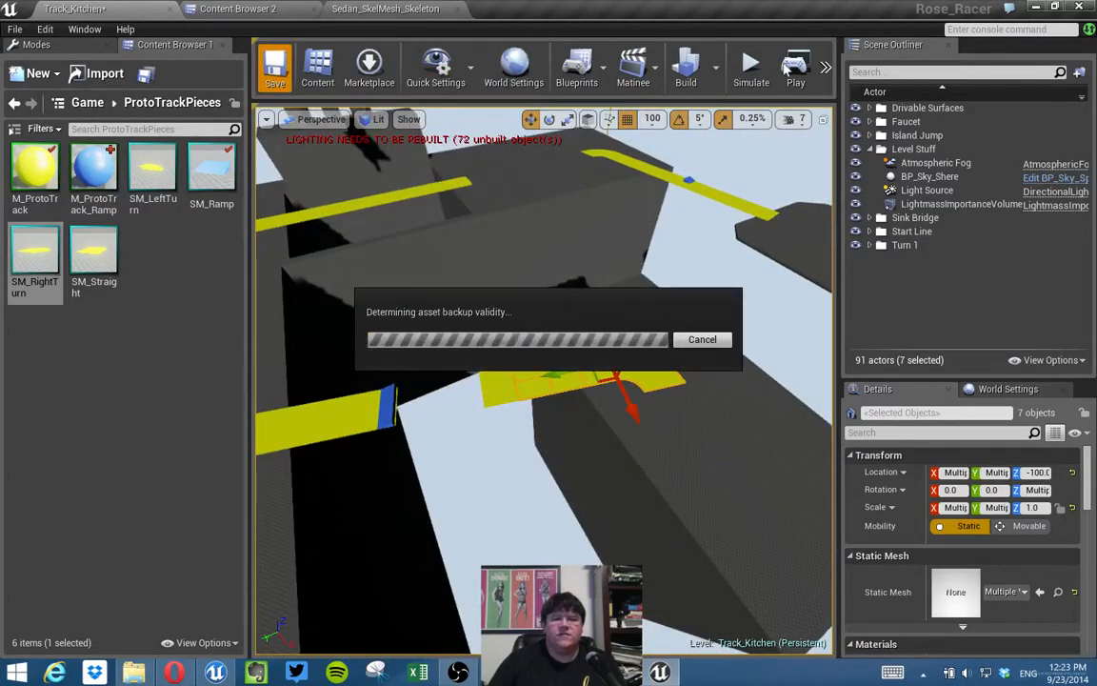
# Start a third game preview, drive from the start line through the first left turn and line up with the sink bridge.
pyautogui.click(795, 72)
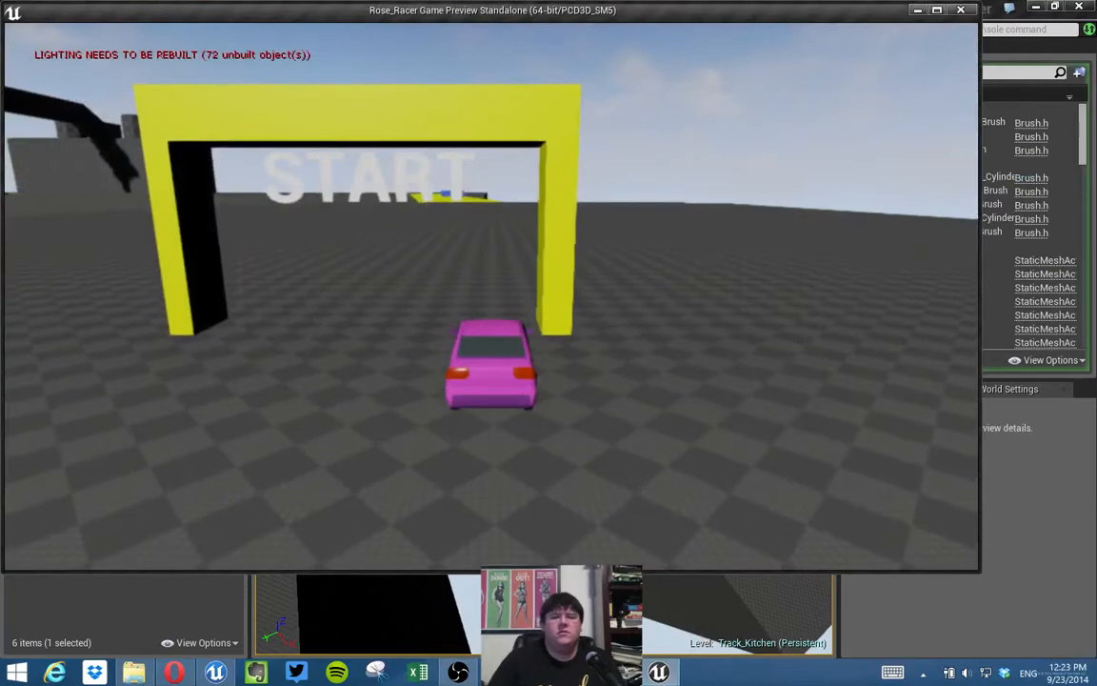
pyautogui.press('w')
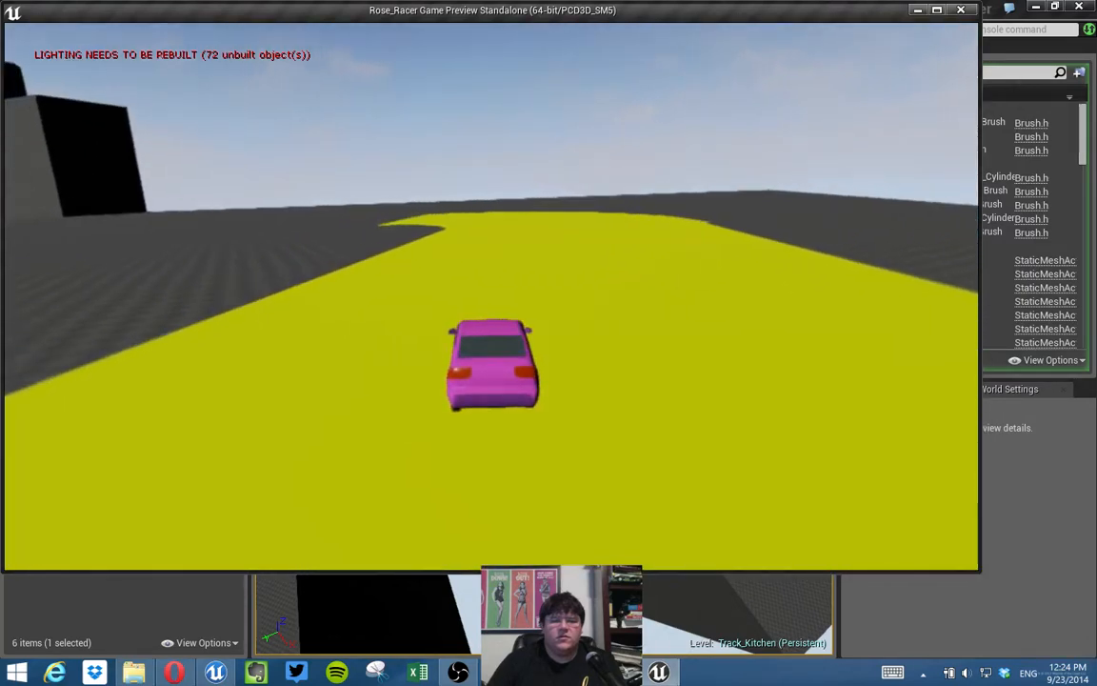
pyautogui.press('a')
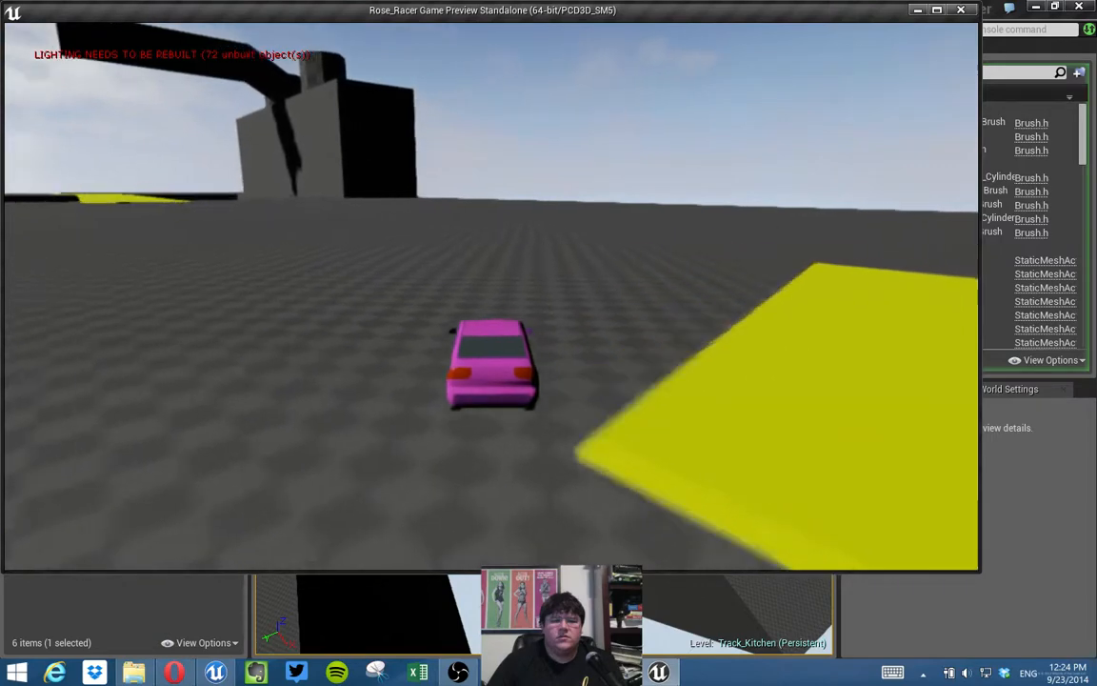
pyautogui.press('a')
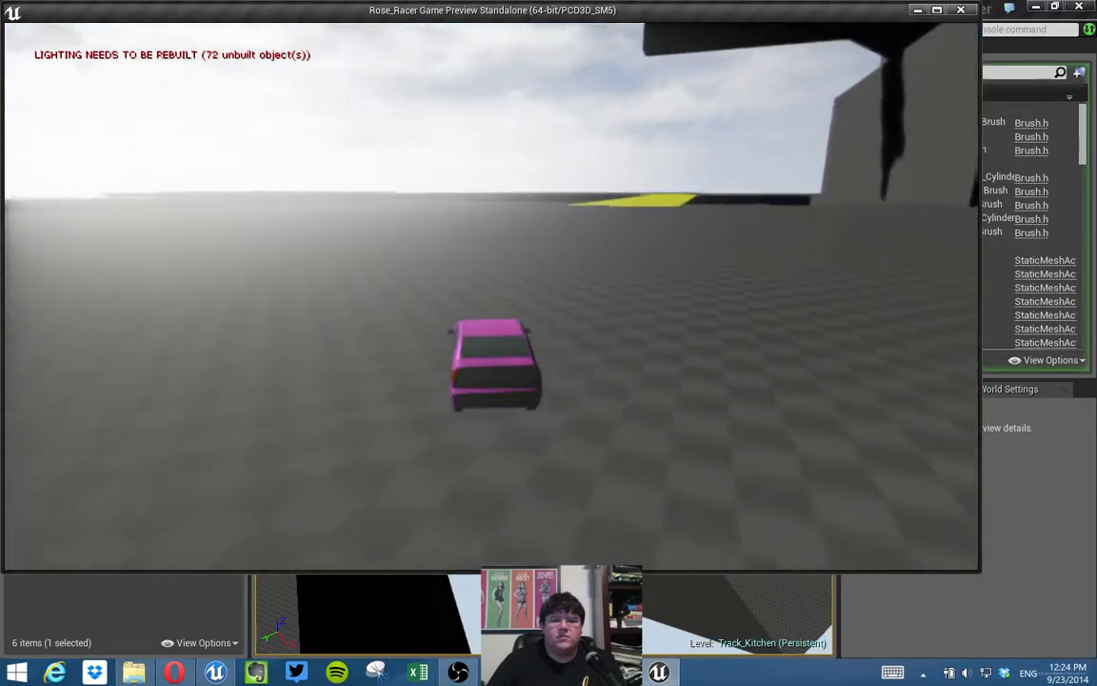
pyautogui.press('a')
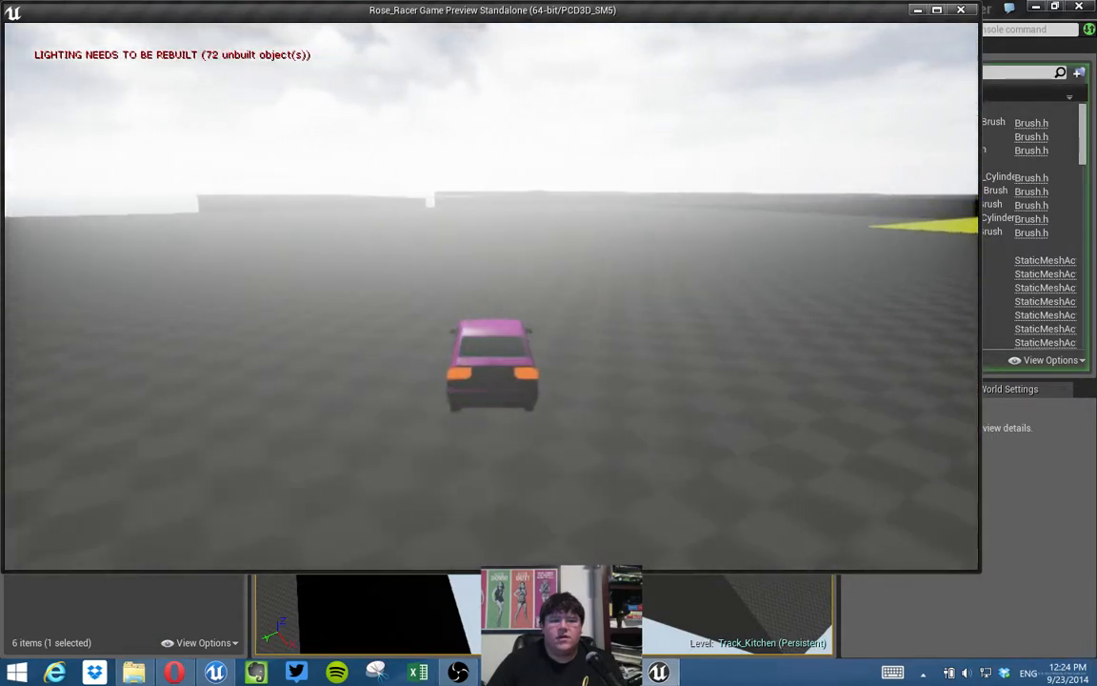
pyautogui.press('d')
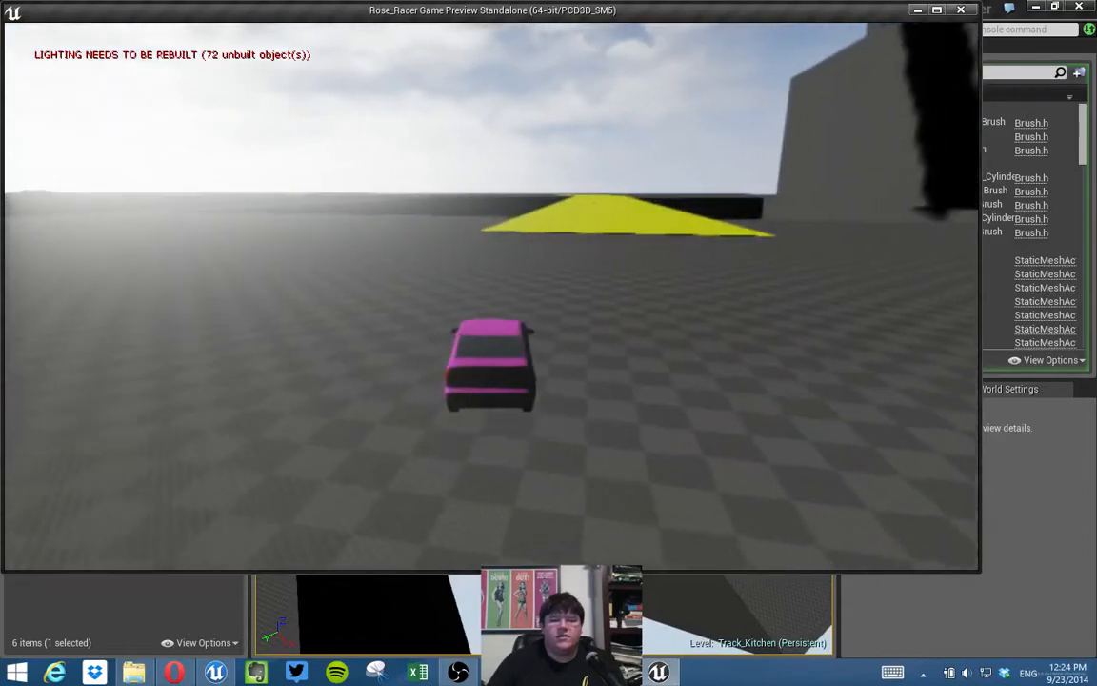
pyautogui.press('w')
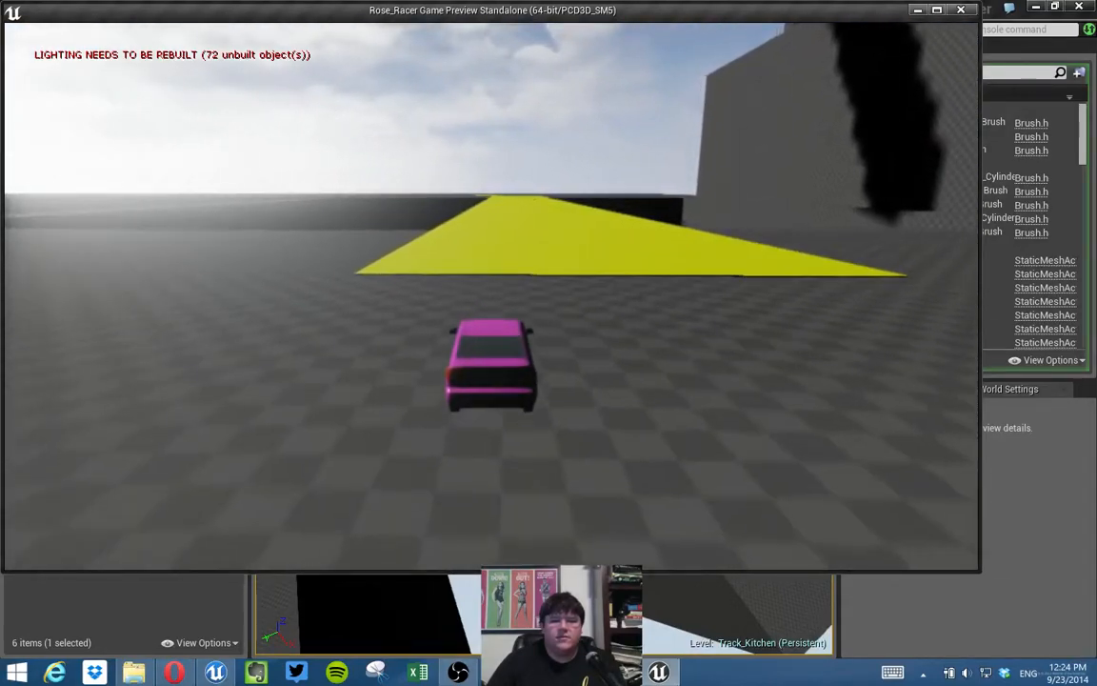
# Cross the sink bridge and drive through the following left turns toward the blue island ramp in the third test run.
pyautogui.press('w')
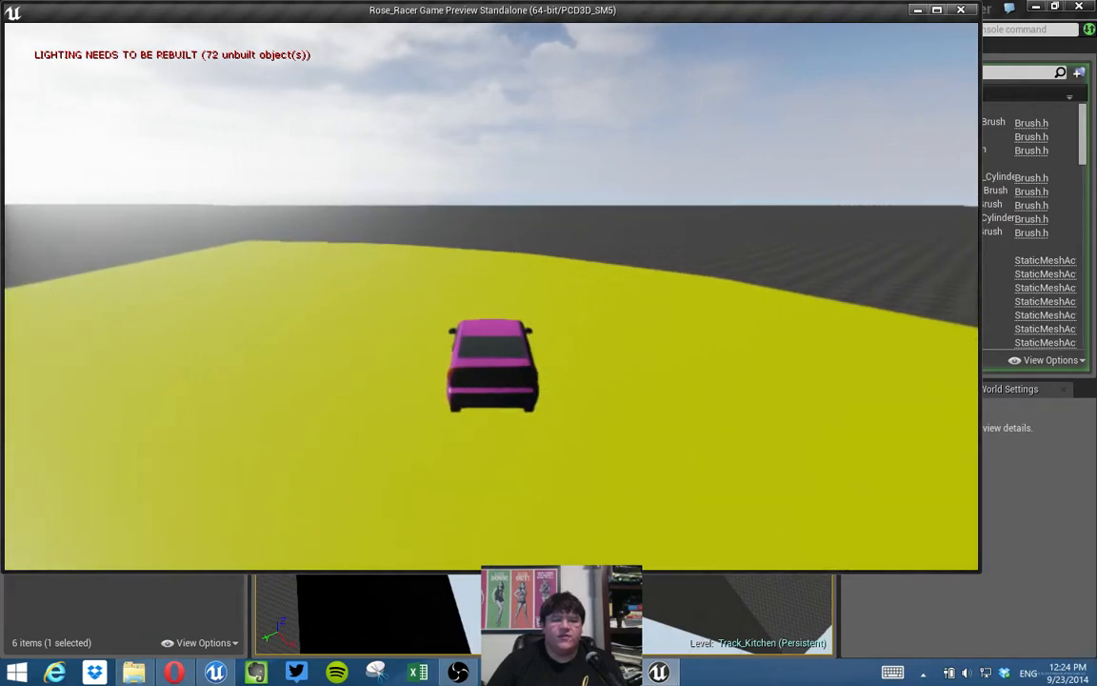
pyautogui.press('a')
pyautogui.press('a')
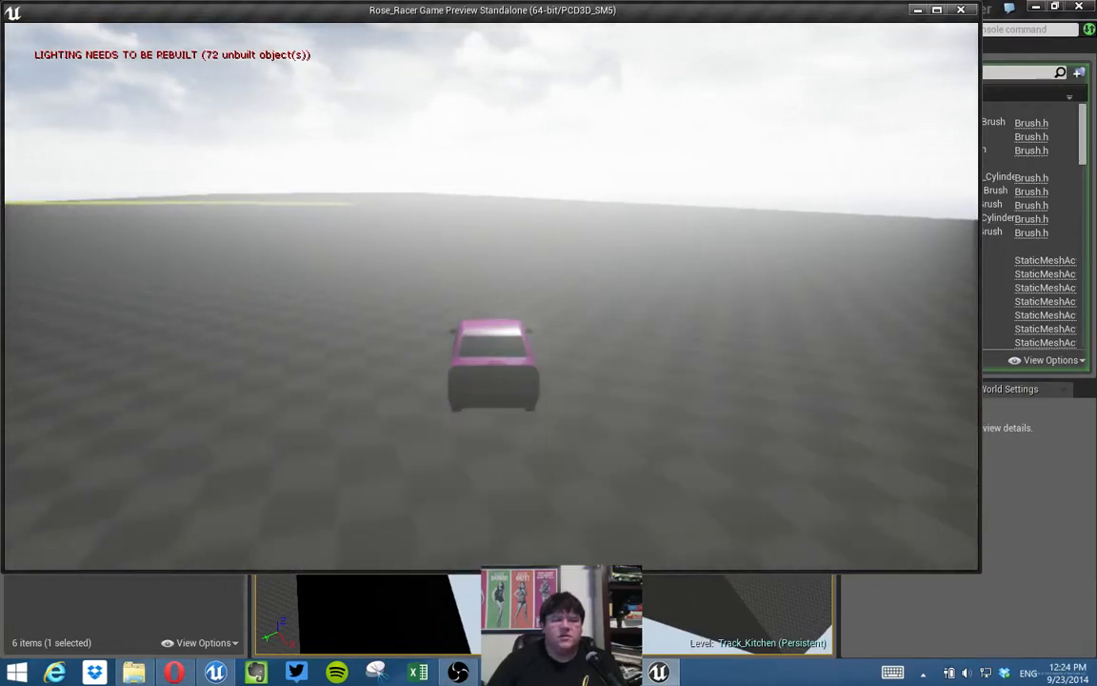
pyautogui.press('a')
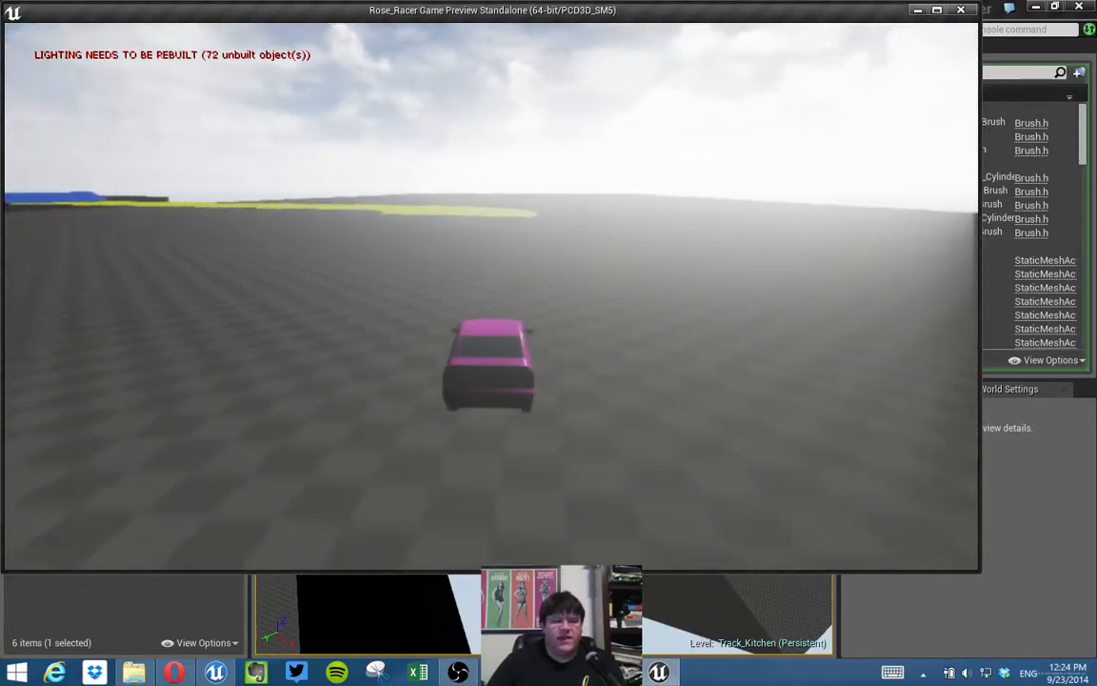
pyautogui.press('d')
pyautogui.press('a')
pyautogui.press('s')
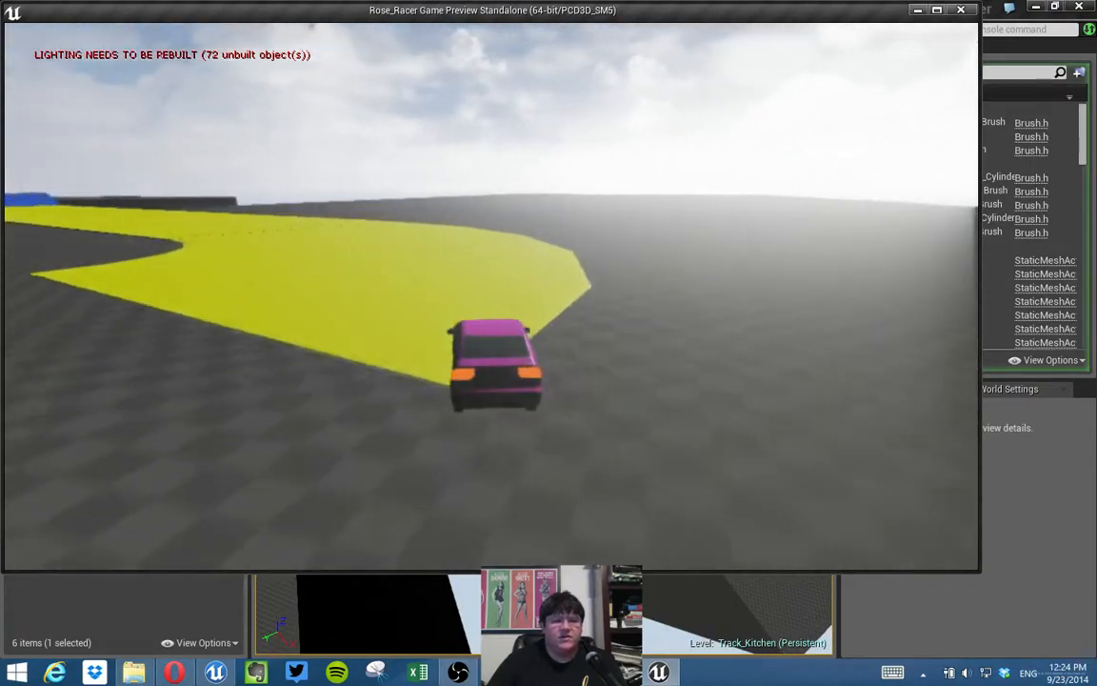
pyautogui.press('a')
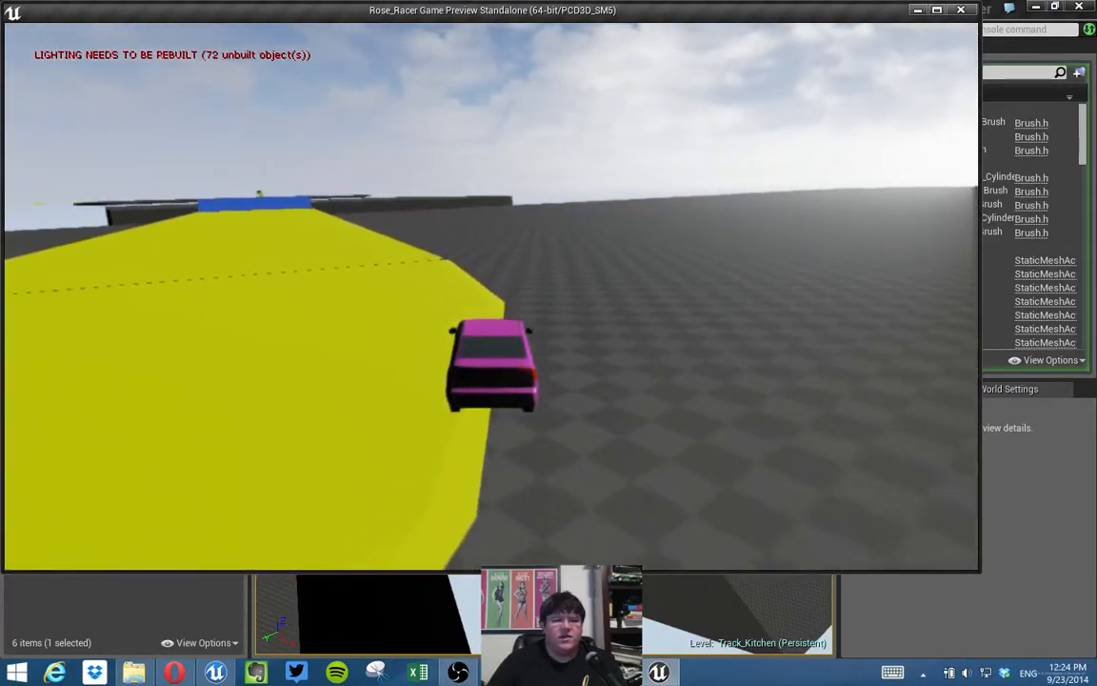
# Jump onto the extended landing straight, drive around the right turn and across the island, and end the game preview.
pyautogui.press('a')
pyautogui.press('d')
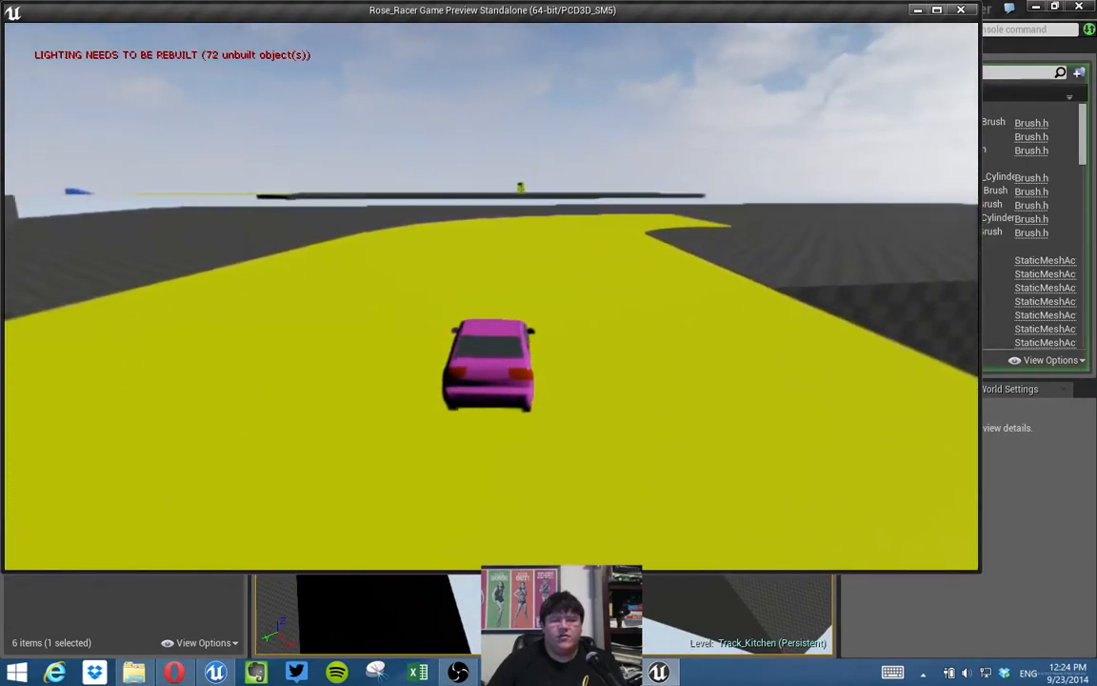
pyautogui.press('d')
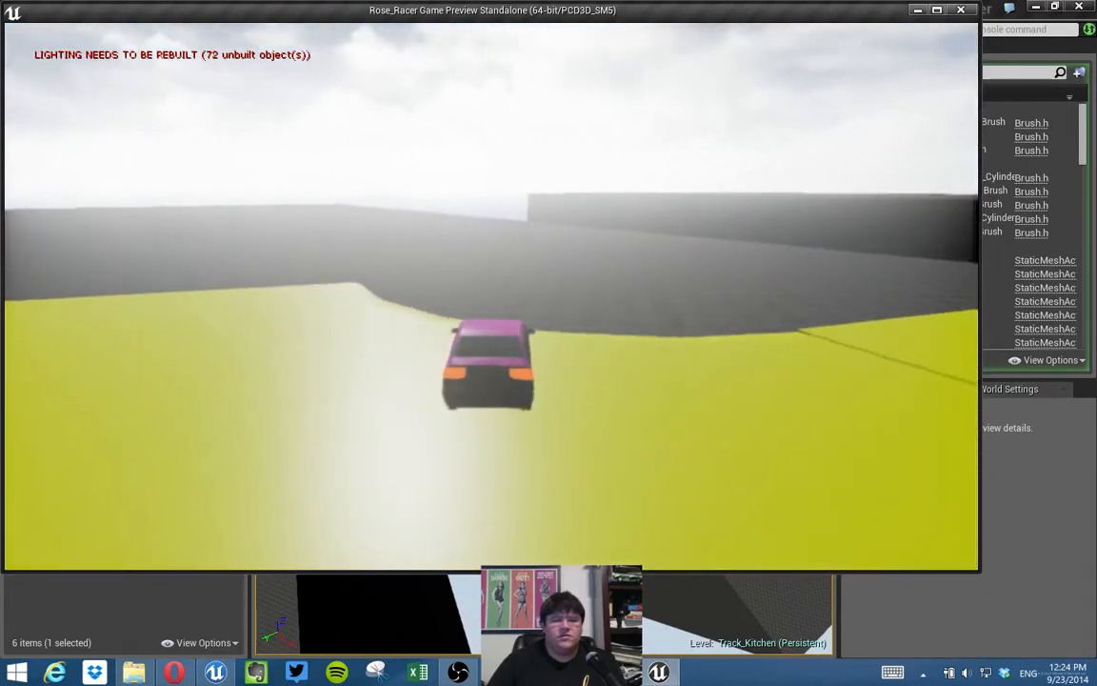
pyautogui.press('a')
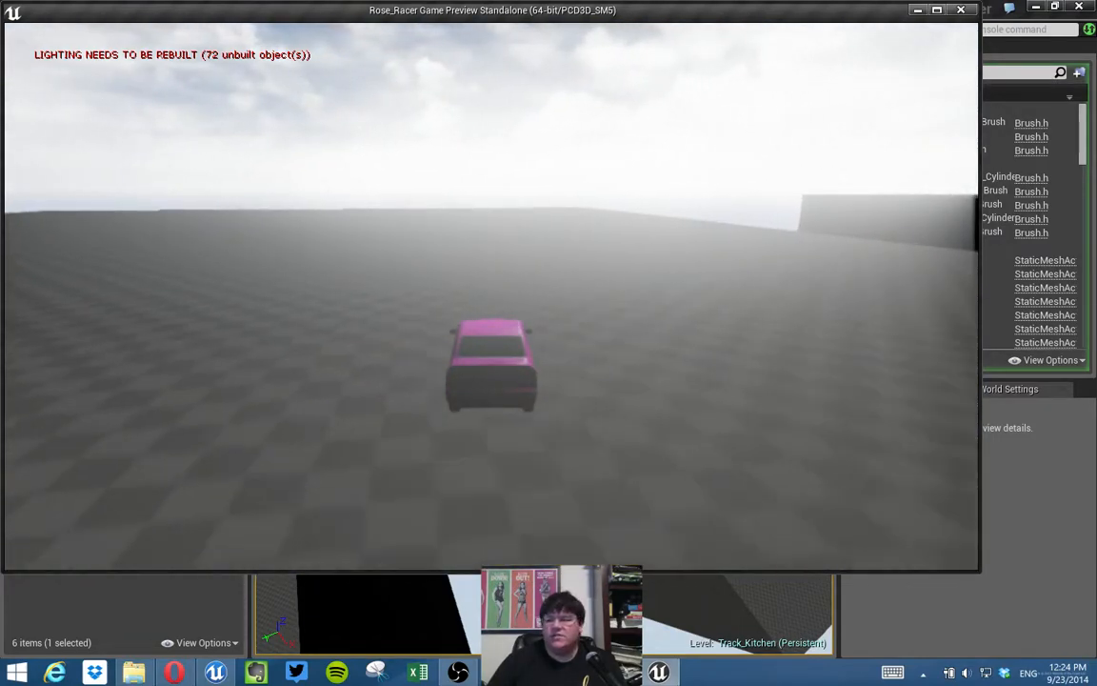
pyautogui.press('s')
pyautogui.press('w')
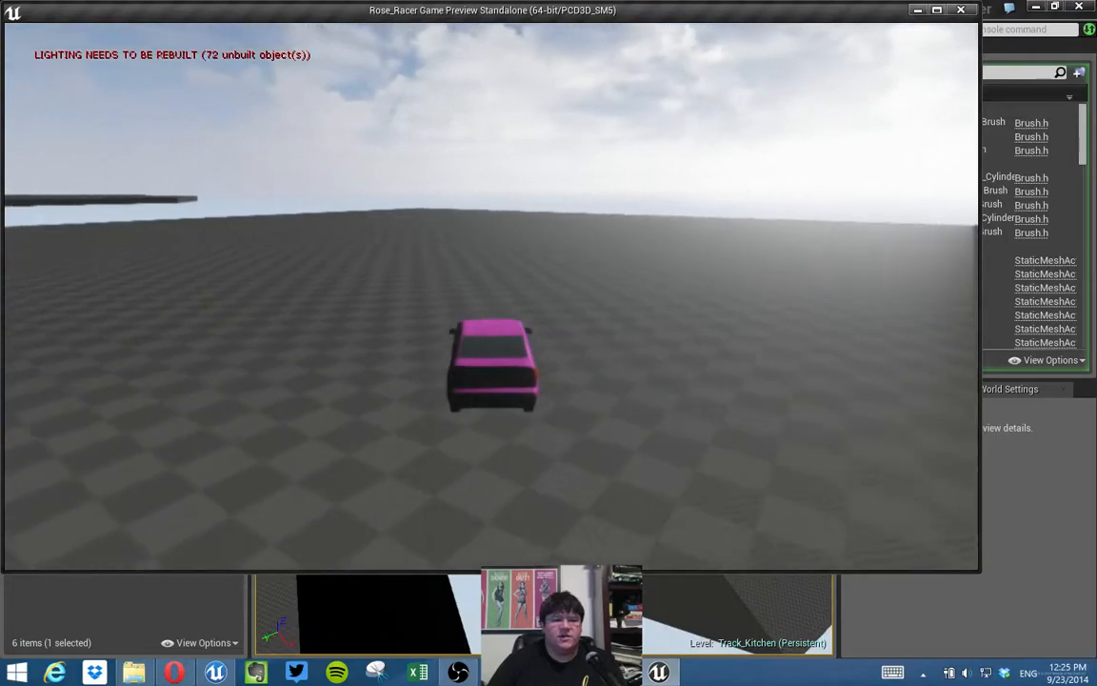
pyautogui.press('a')
pyautogui.press('Escape')
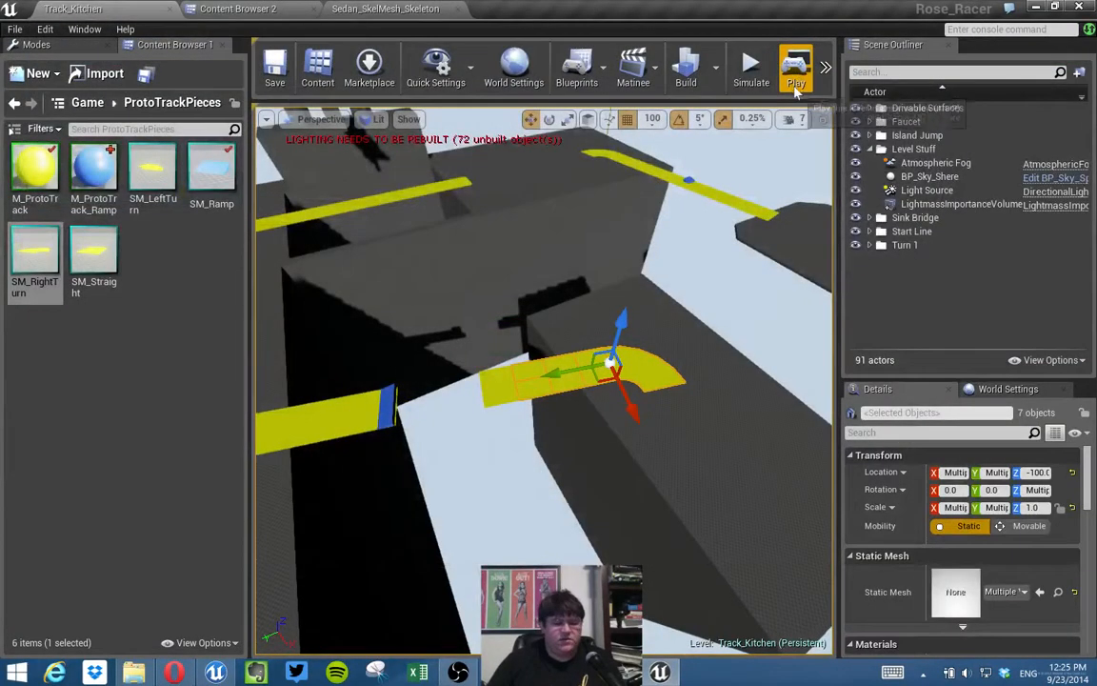
# Switch the Island Box Brush to geometry editing and extend its end face farther outward.
pyautogui.click(884, 109)
pyautogui.moveTo(543, 334)
pyautogui.mouseDown(button='right')
pyautogui.moveTo(686, 390)
pyautogui.moveTo(724, 314)
pyautogui.moveTo(457, 362)
pyautogui.moveTo(419, 324)
pyautogui.mouseUp(button='right')
pyautogui.click(509, 389)
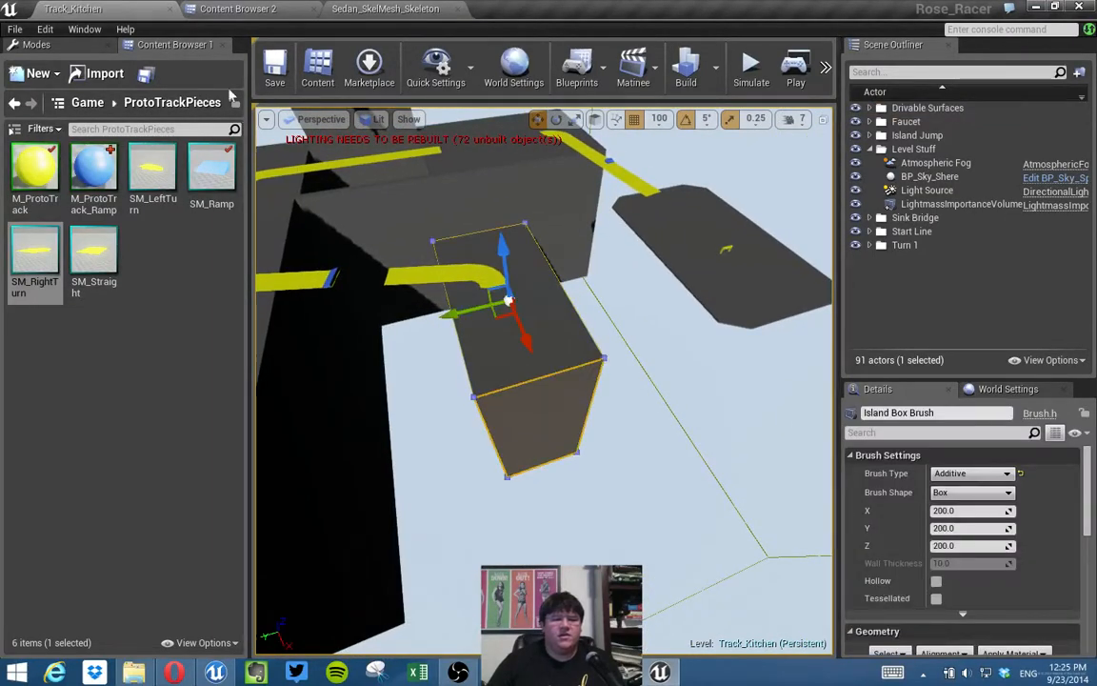
pyautogui.click(36, 45)
pyautogui.click(188, 79)
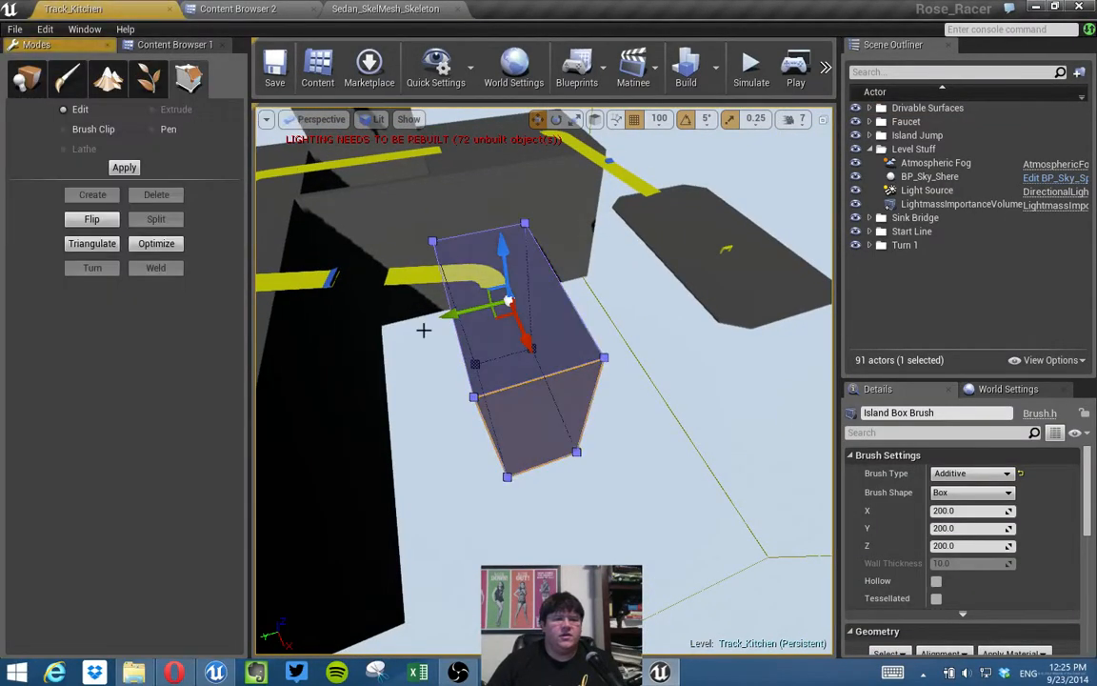
pyautogui.click(541, 439)
pyautogui.moveTo(564, 492); pyautogui.dragTo(582, 525)
pyautogui.moveTo(582, 477)
pyautogui.mouseDown(button='right')
pyautogui.moveTo(662, 440)
pyautogui.moveTo(690, 410)
pyautogui.moveTo(691, 376)
pyautogui.moveTo(686, 367)
pyautogui.moveTo(693, 400)
pyautogui.moveTo(694, 386)
pyautogui.moveTo(562, 391)
pyautogui.moveTo(548, 374)
pyautogui.mouseUp(button='right')
# Lower the Island Box Brush's top face to just beneath the yellow landing track.
pyautogui.click(552, 362)
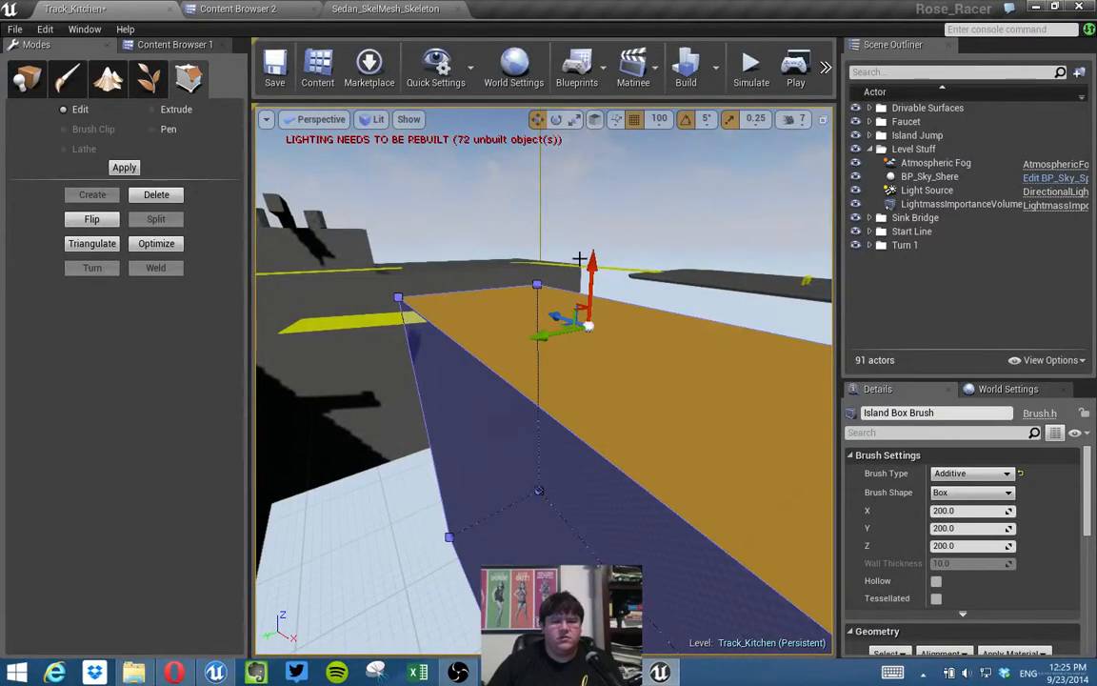
pyautogui.moveTo(591, 260); pyautogui.dragTo(592, 263)
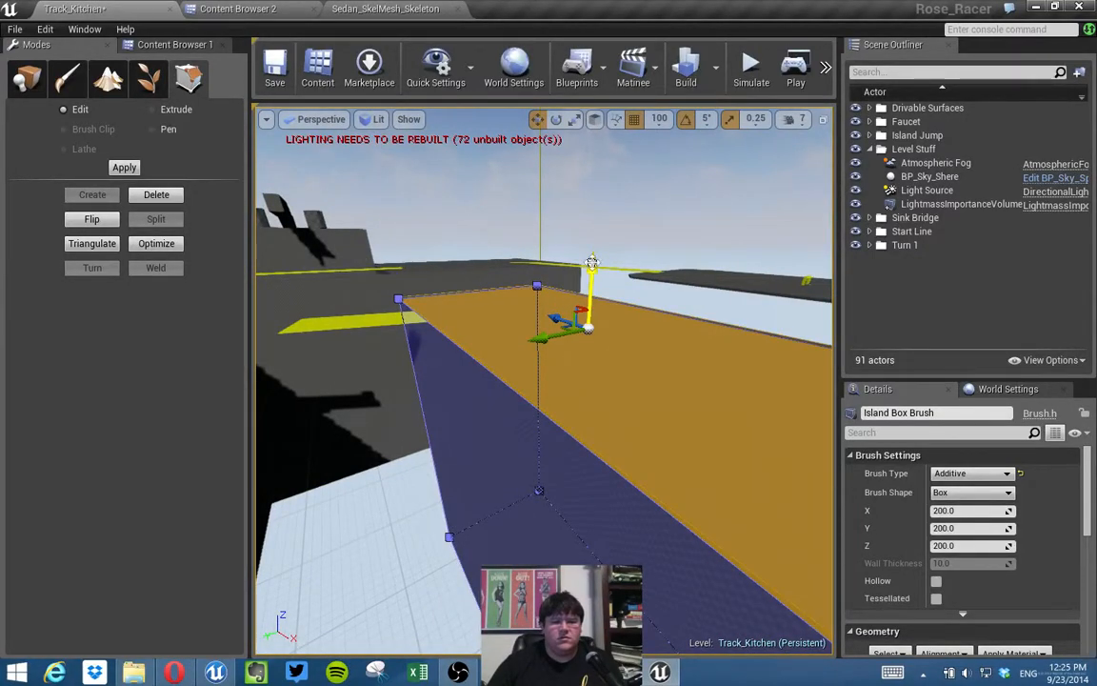
pyautogui.moveTo(592, 268); pyautogui.dragTo(598, 279)
pyautogui.moveTo(598, 279)
pyautogui.mouseDown(button='right')
pyautogui.moveTo(543, 314)
pyautogui.moveTo(547, 286)
pyautogui.mouseUp(button='right')
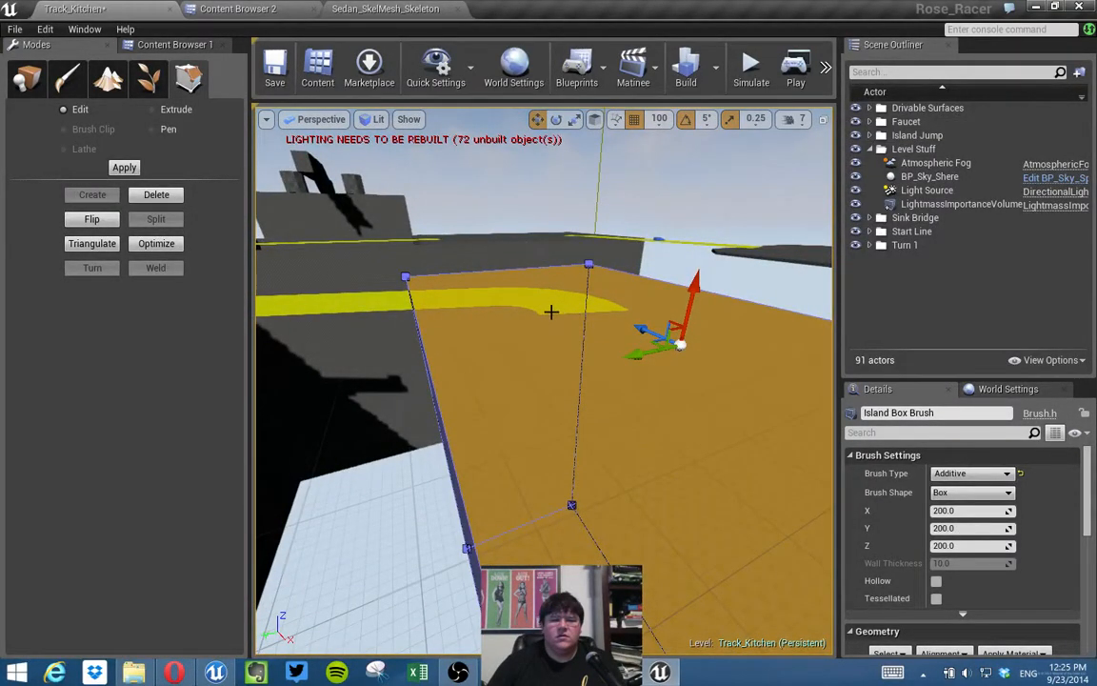
# Leave geometry editing, select the yellow right-turn track piece, and frame its edge in the front view to examine its height.
pyautogui.click(28, 81)
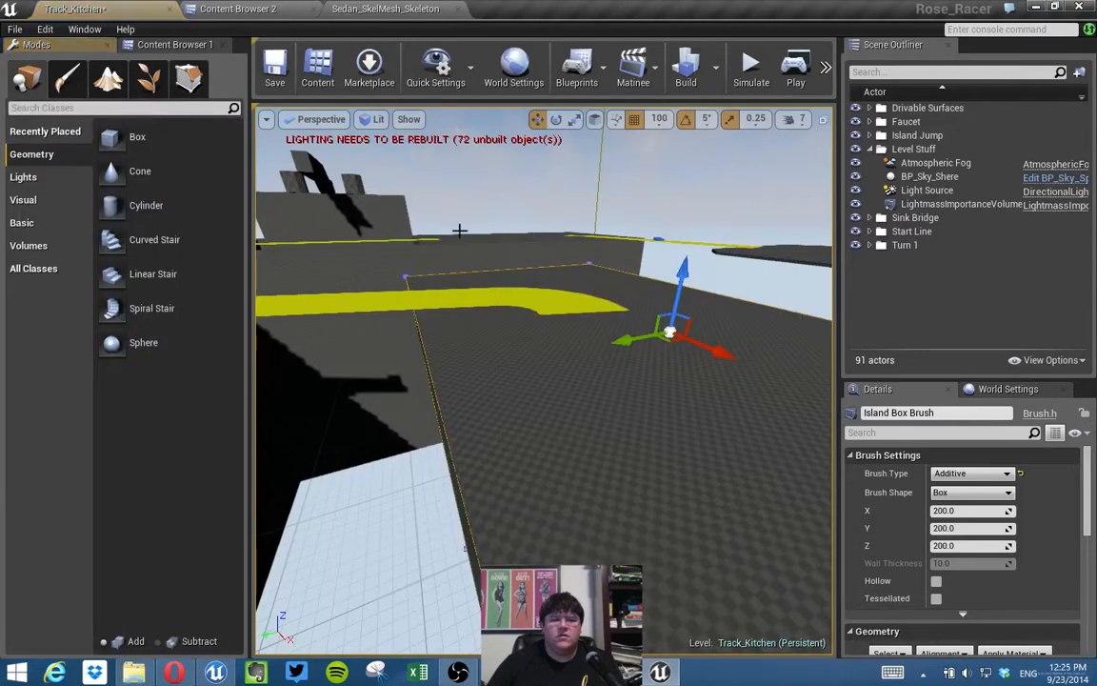
pyautogui.click(561, 310)
pyautogui.click(823, 119)
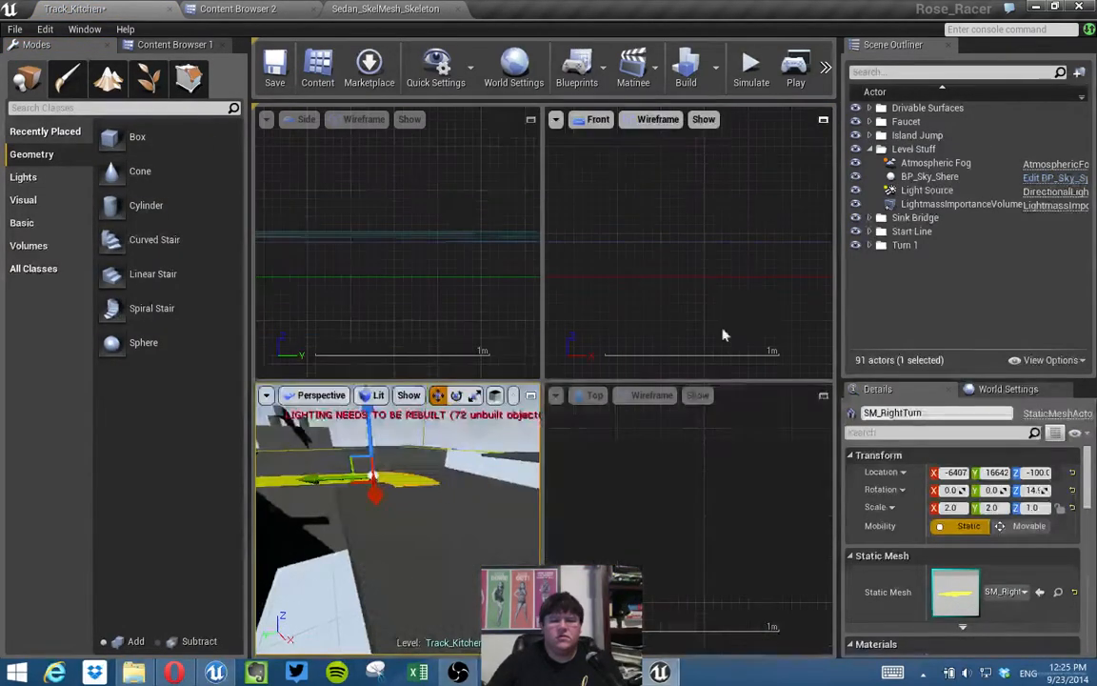
pyautogui.press('f')
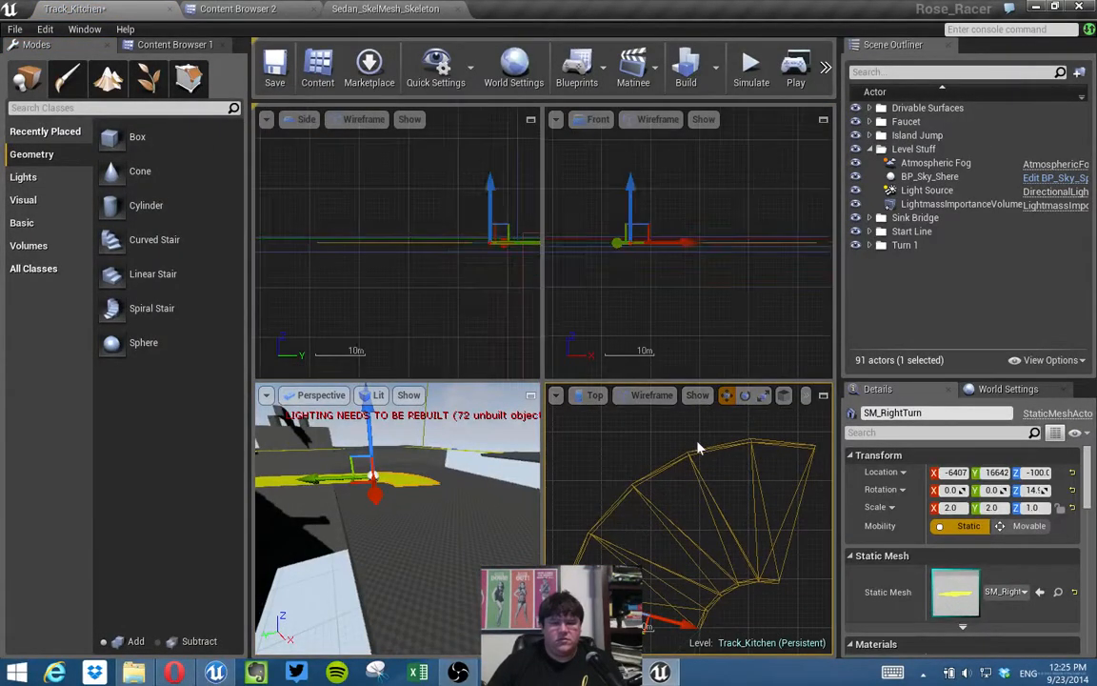
pyautogui.moveTo(756, 251); pyautogui.dragTo(635, 289, button='right')
pyautogui.scroll(9, 725, 271)
pyautogui.scroll(7, 679, 288)
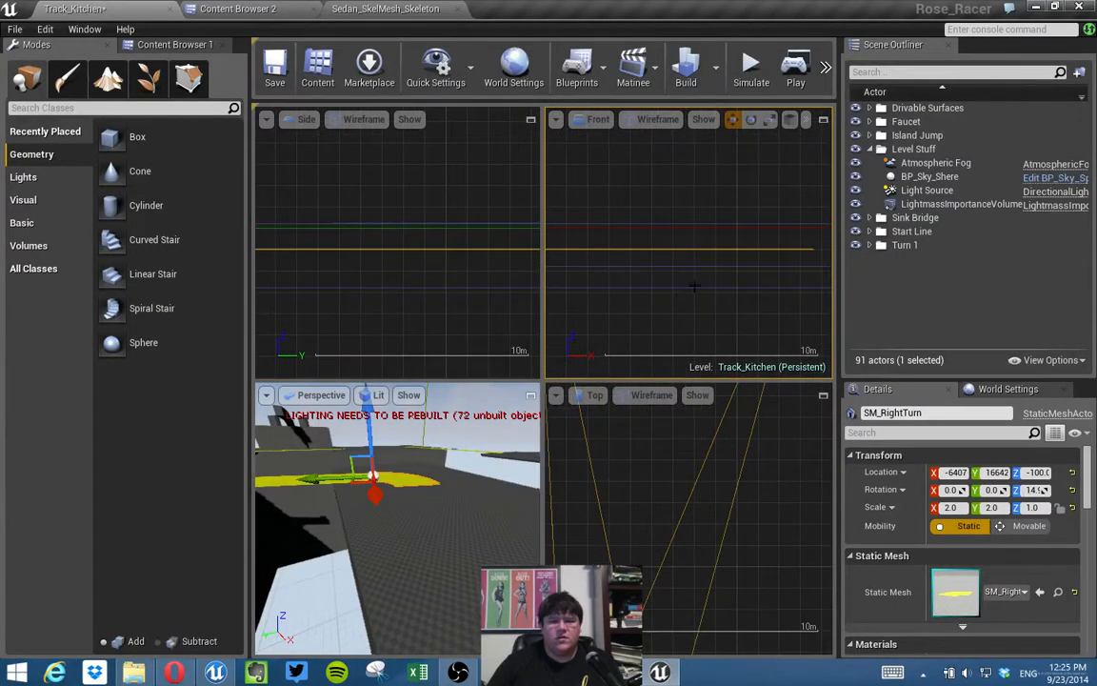
pyautogui.moveTo(710, 282); pyautogui.dragTo(650, 257, button='right')
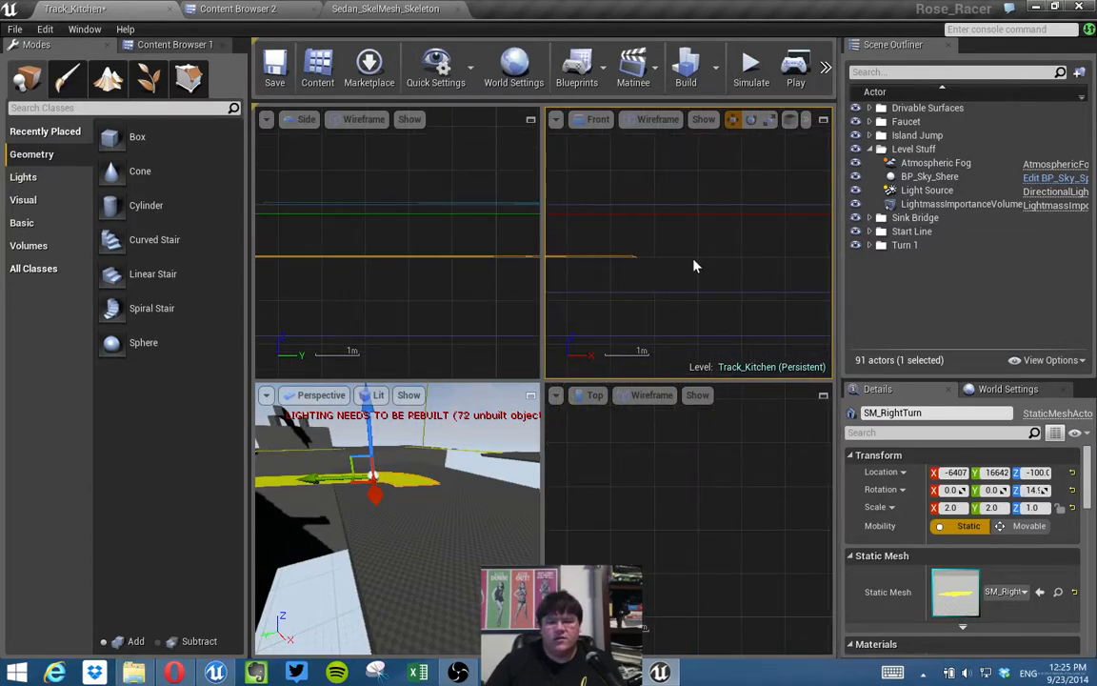
# Return the Island Box Brush to geometry editing, select its top face, and frame it in the orthographic views.
pyautogui.click(471, 515)
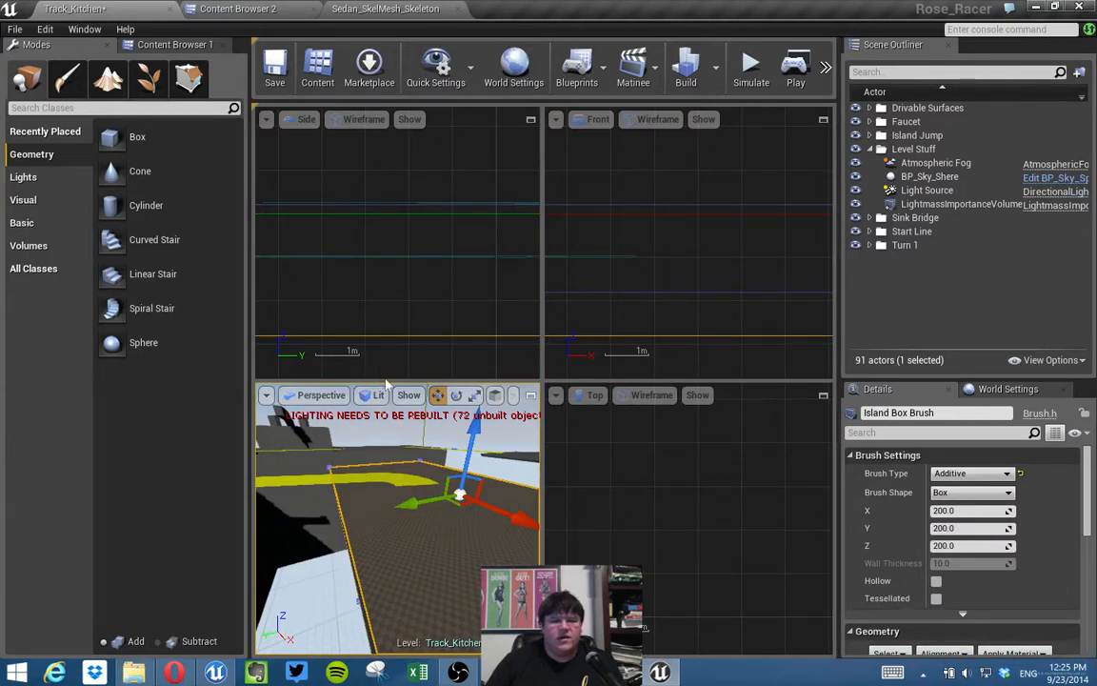
pyautogui.click(187, 79)
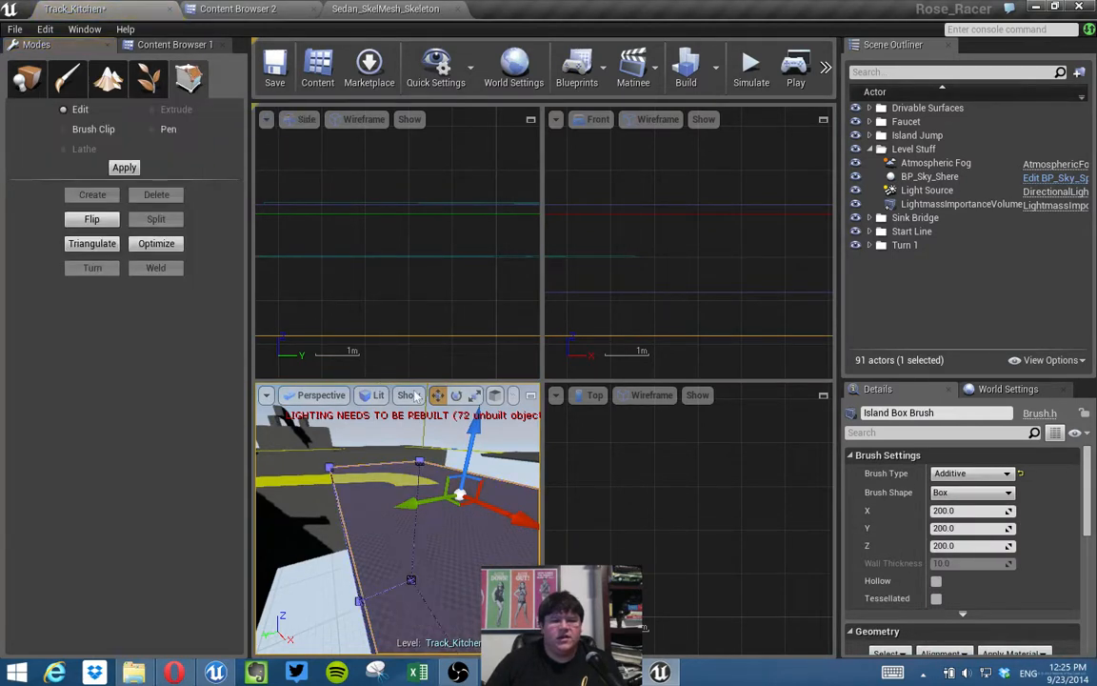
pyautogui.click(472, 586)
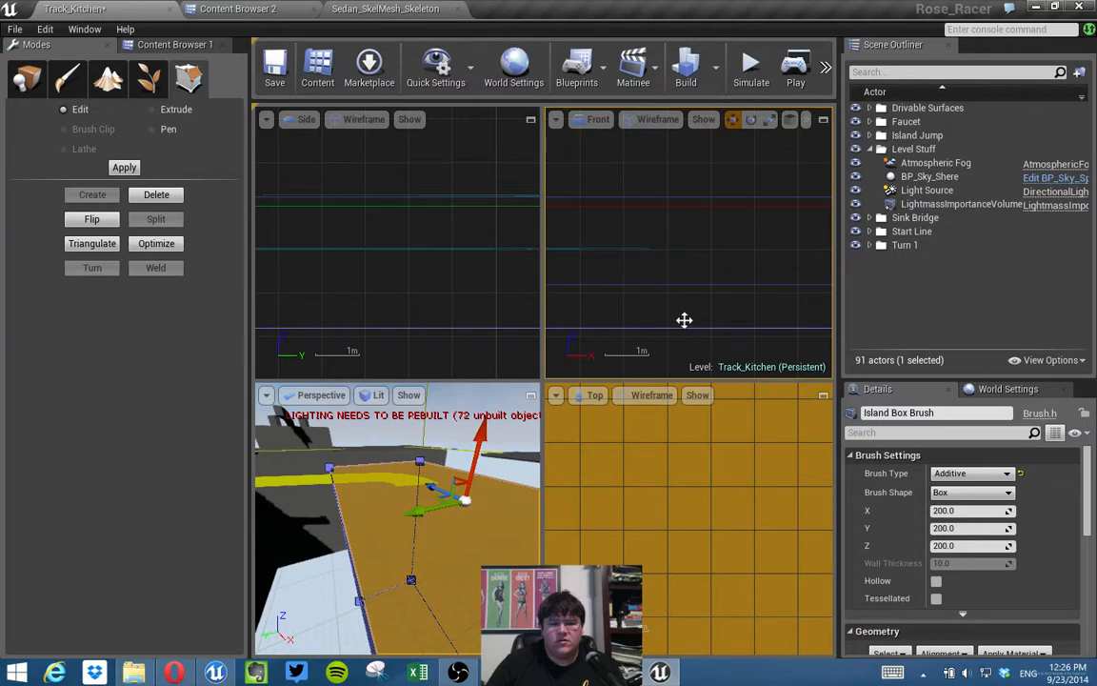
pyautogui.moveTo(519, 410); pyautogui.dragTo(525, 415, button='right')
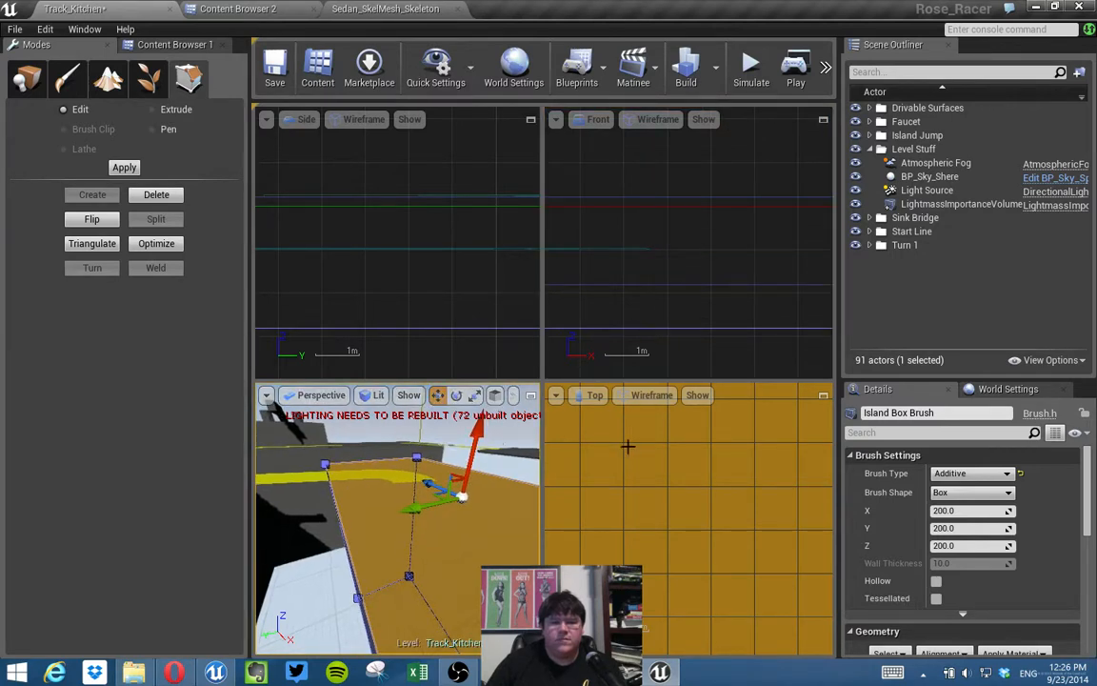
pyautogui.moveTo(486, 306); pyautogui.dragTo(492, 305, button='right')
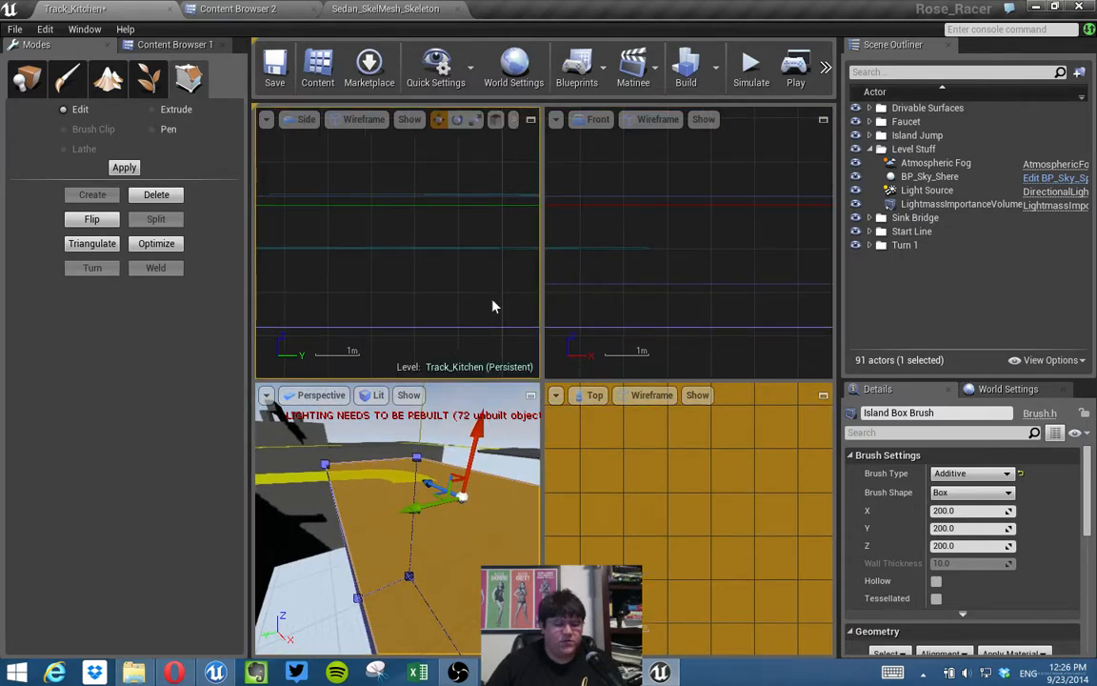
pyautogui.press('f')
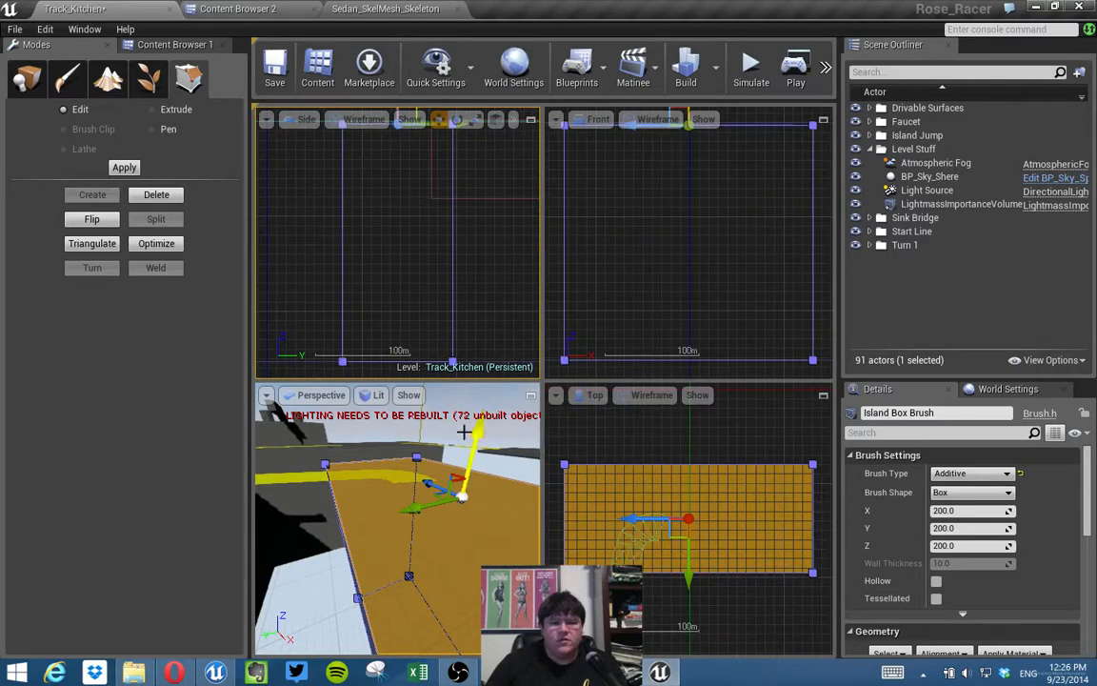
pyautogui.moveTo(606, 441); pyautogui.dragTo(619, 525, button='right')
pyautogui.moveTo(629, 191); pyautogui.dragTo(629, 311, button='right')
pyautogui.scroll(6, 649, 301)
pyautogui.moveTo(632, 232); pyautogui.dragTo(658, 316, button='right')
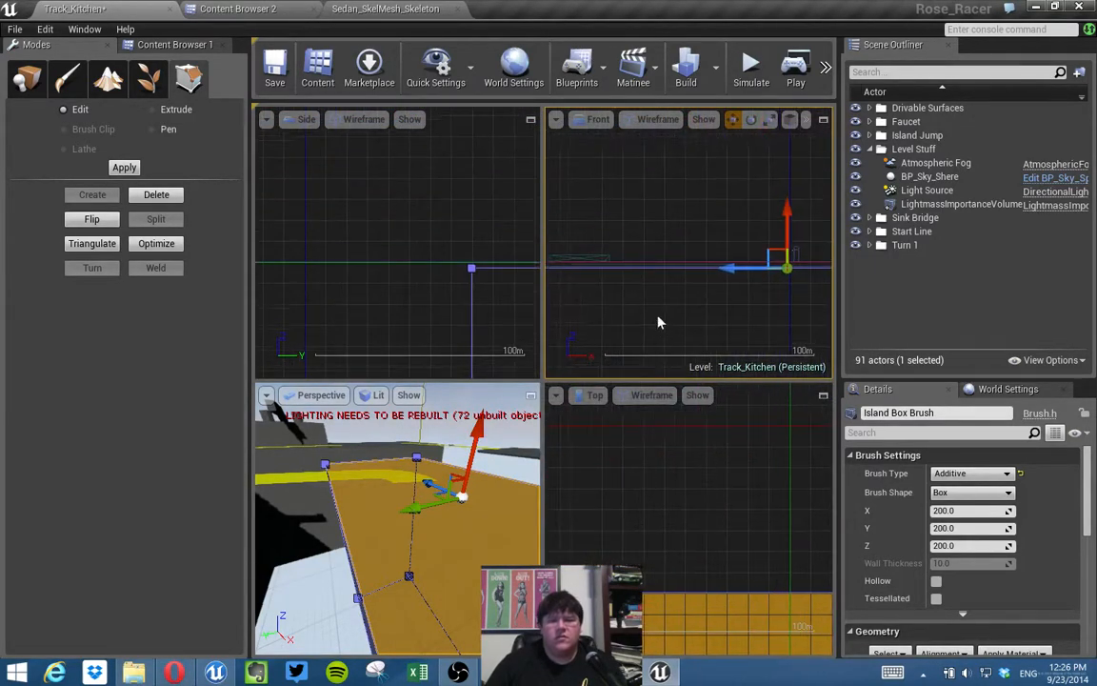
# Raise the Island Box Brush's top face in the front view and bring it back down near the world origin line.
pyautogui.moveTo(658, 316)
pyautogui.keyDown('ctrl'); pyautogui.mouseDown()
pyautogui.moveTo(682, 339)
pyautogui.moveTo(628, 307)
pyautogui.mouseUp(); pyautogui.keyUp('ctrl')
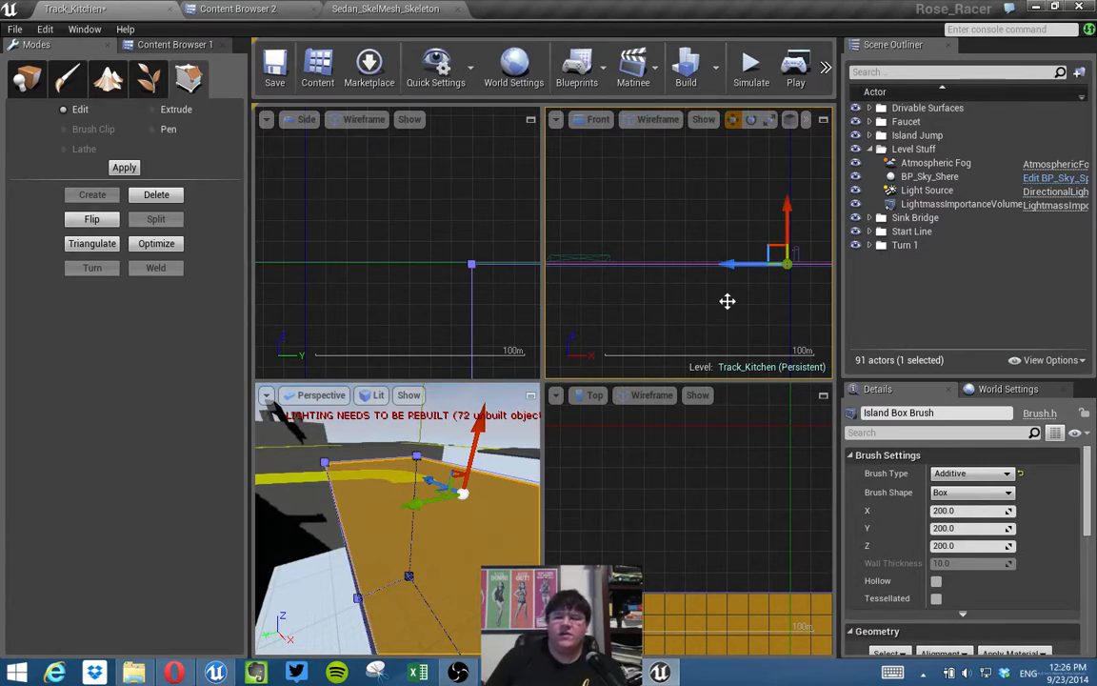
pyautogui.moveTo(727, 301)
pyautogui.keyDown('ctrl'); pyautogui.mouseDown()
pyautogui.moveTo(688, 362)
pyautogui.moveTo(671, 362)
pyautogui.mouseUp(); pyautogui.keyUp('ctrl')
pyautogui.moveTo(457, 514)
pyautogui.mouseDown(button='right')
pyautogui.moveTo(468, 512)
pyautogui.moveTo(449, 524)
pyautogui.mouseUp(button='right')
pyautogui.scroll(5, 600, 320)
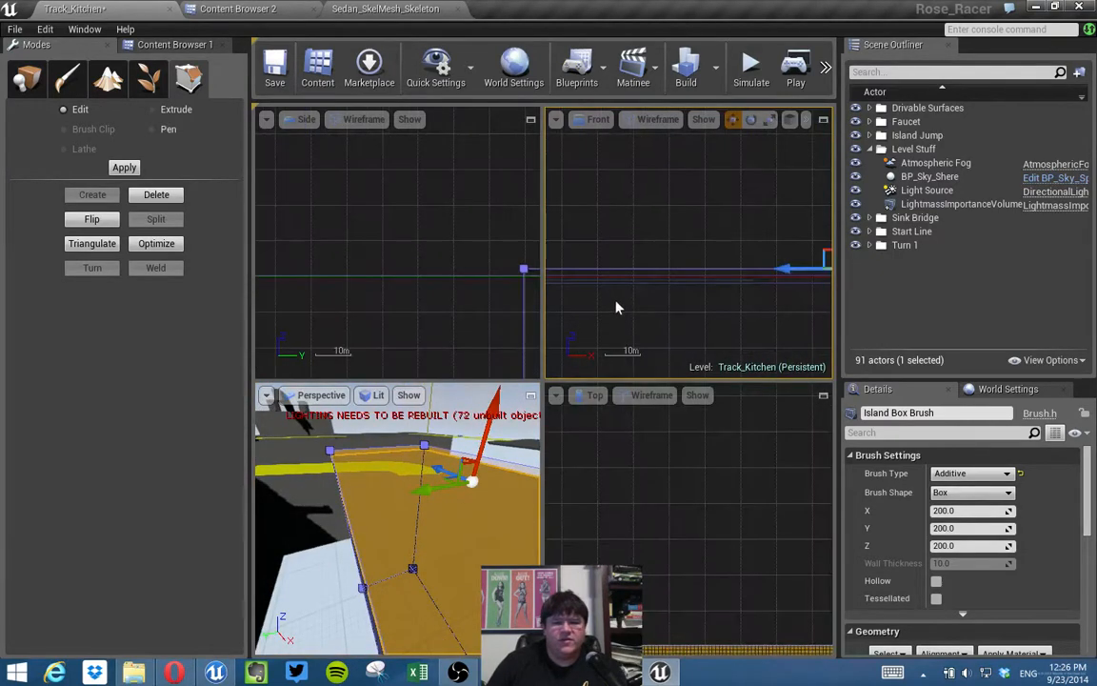
pyautogui.moveTo(723, 335); pyautogui.dragTo(624, 310, button='right')
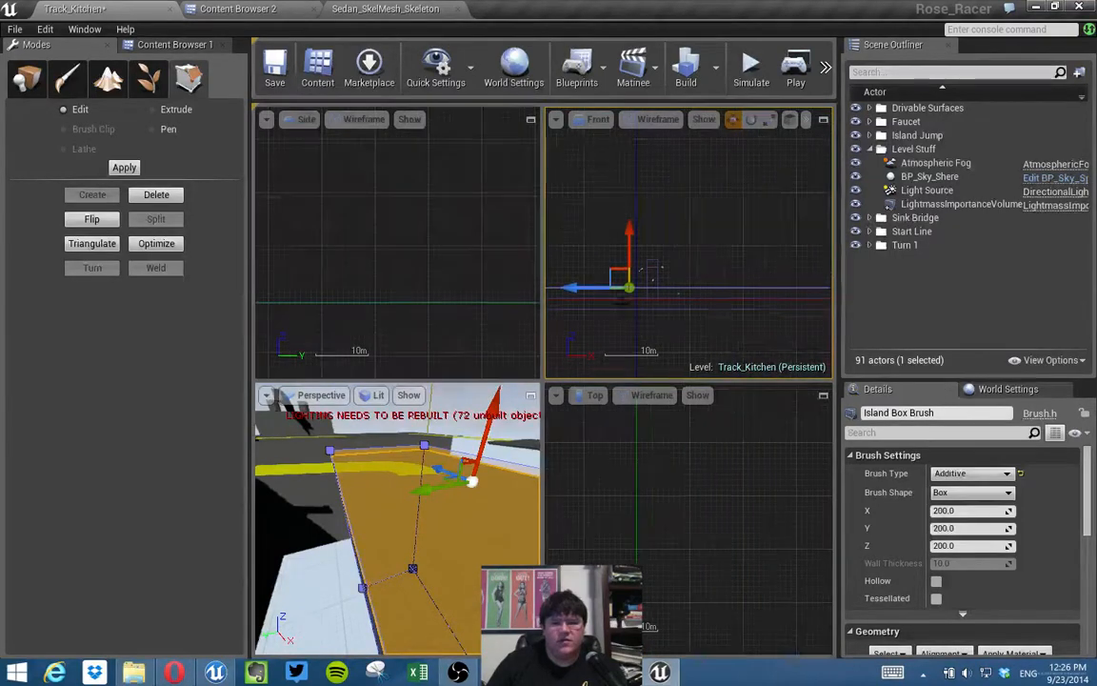
pyautogui.scroll(7, 624, 310)
pyautogui.moveTo(627, 302)
pyautogui.keyDown('ctrl'); pyautogui.mouseDown()
pyautogui.moveTo(627, 285)
pyautogui.moveTo(627, 332)
pyautogui.mouseUp(); pyautogui.keyUp('ctrl')
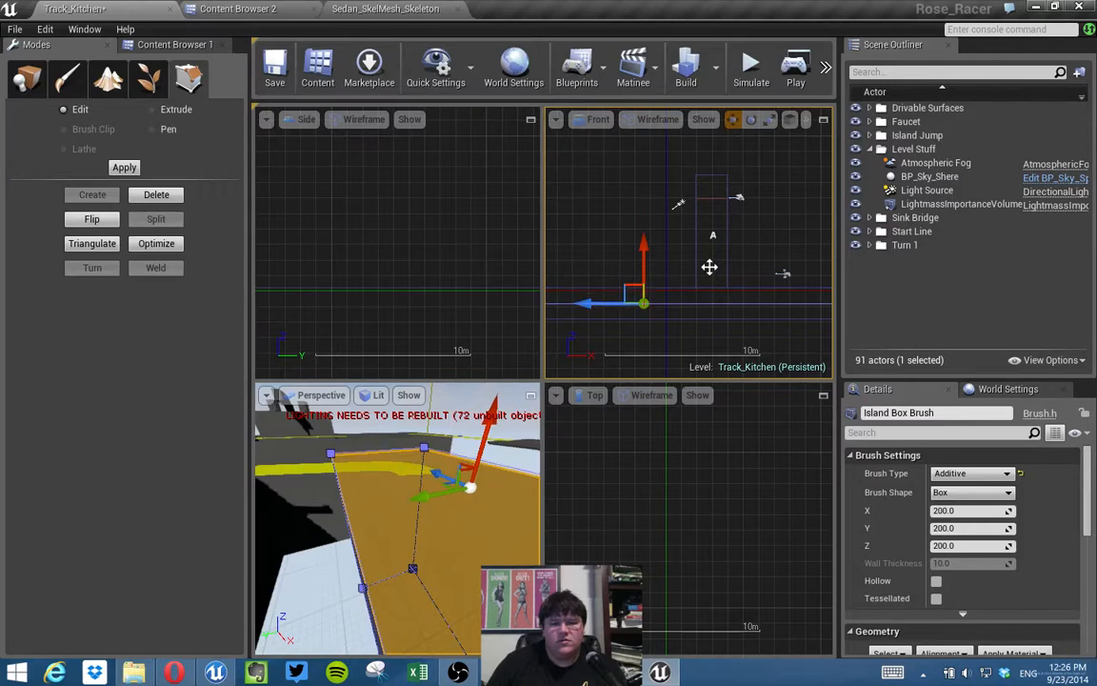
# Lower the Island Box Brush's top face by about 1 m in the front view.
pyautogui.scroll(3, 690, 282)
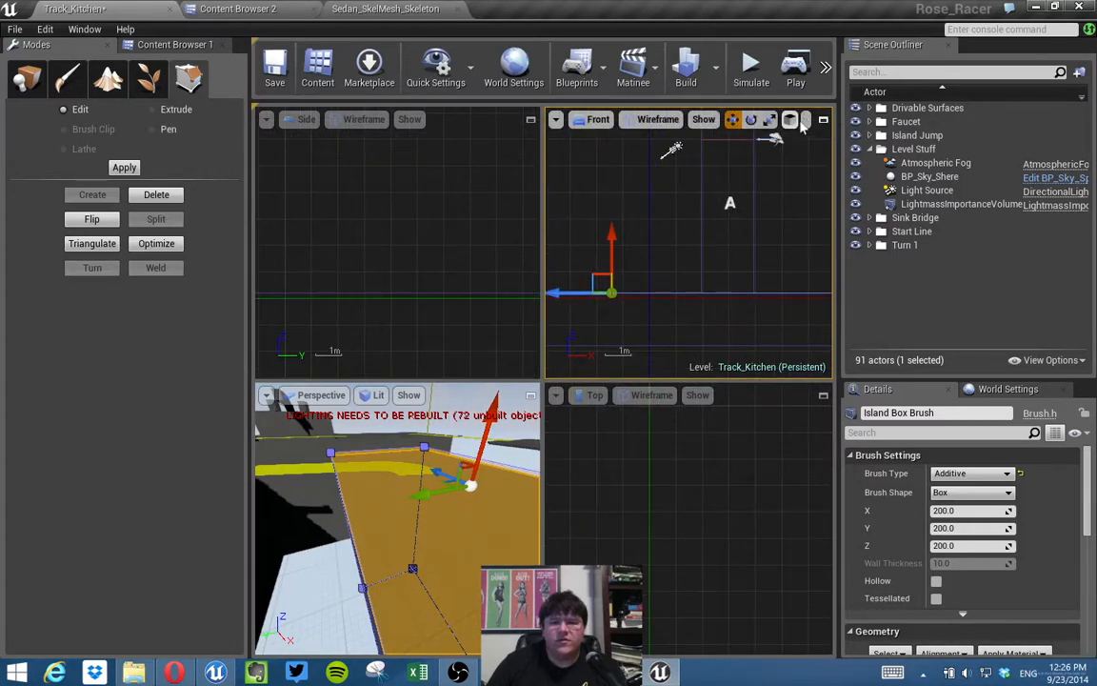
pyautogui.scroll(3, 382, 472)
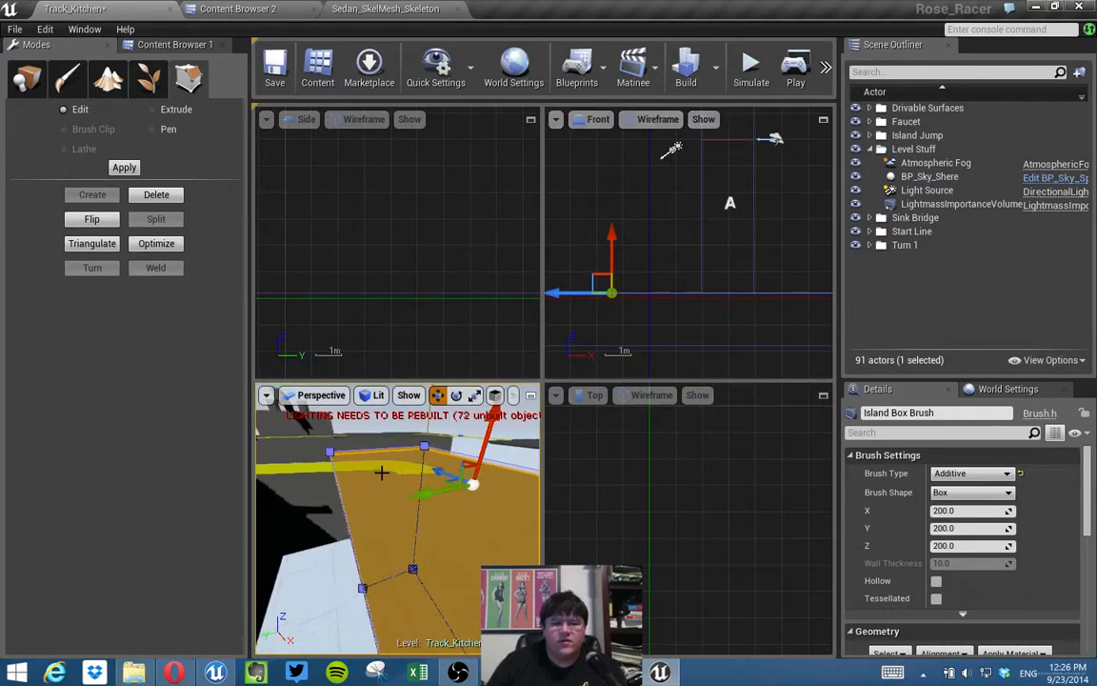
pyautogui.scroll(2, 446, 473)
pyautogui.moveTo(446, 473); pyautogui.dragTo(442, 429, button='right')
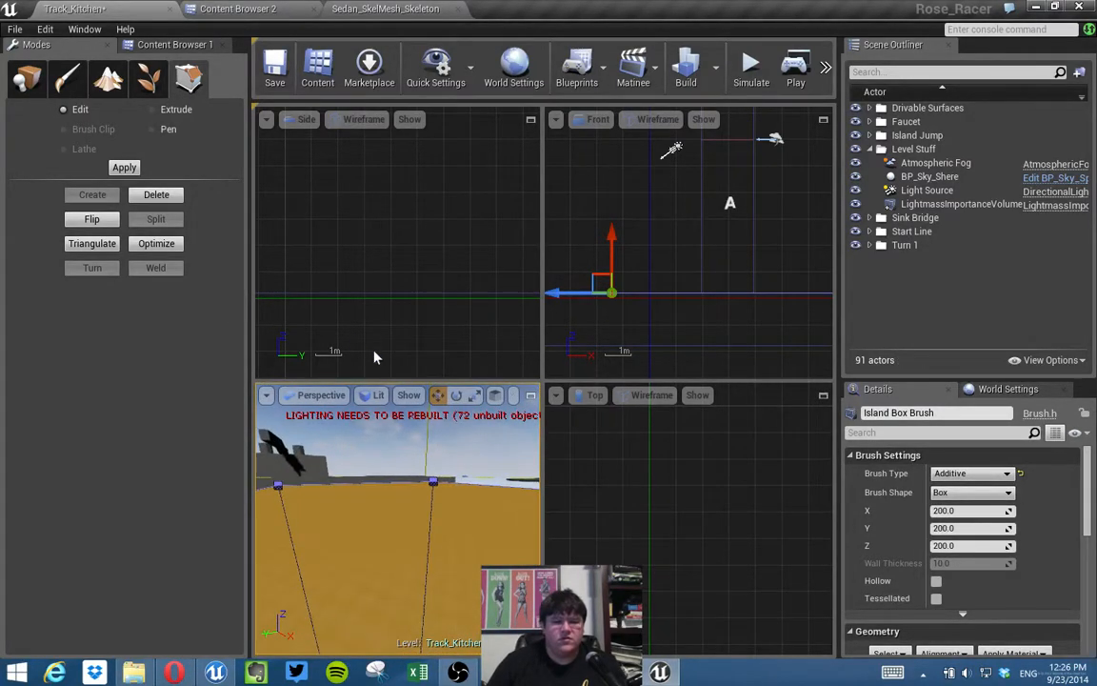
pyautogui.moveTo(448, 470); pyautogui.dragTo(386, 477, button='right')
pyautogui.moveTo(483, 450); pyautogui.dragTo(481, 450, button='right')
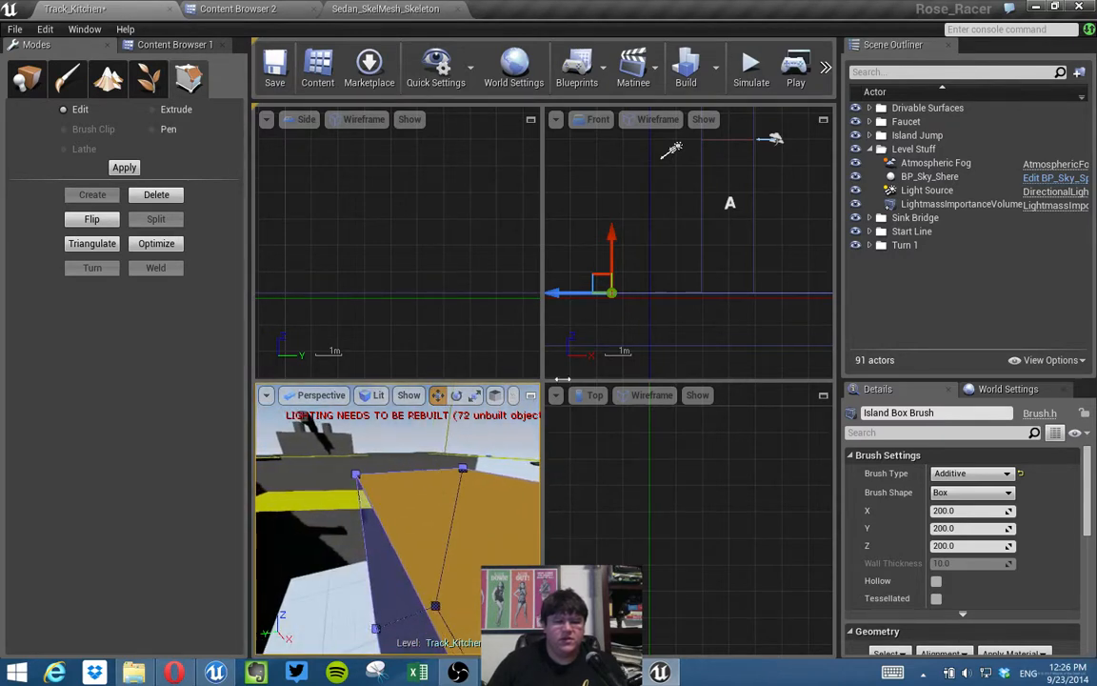
pyautogui.moveTo(631, 237); pyautogui.dragTo(638, 240, button='right')
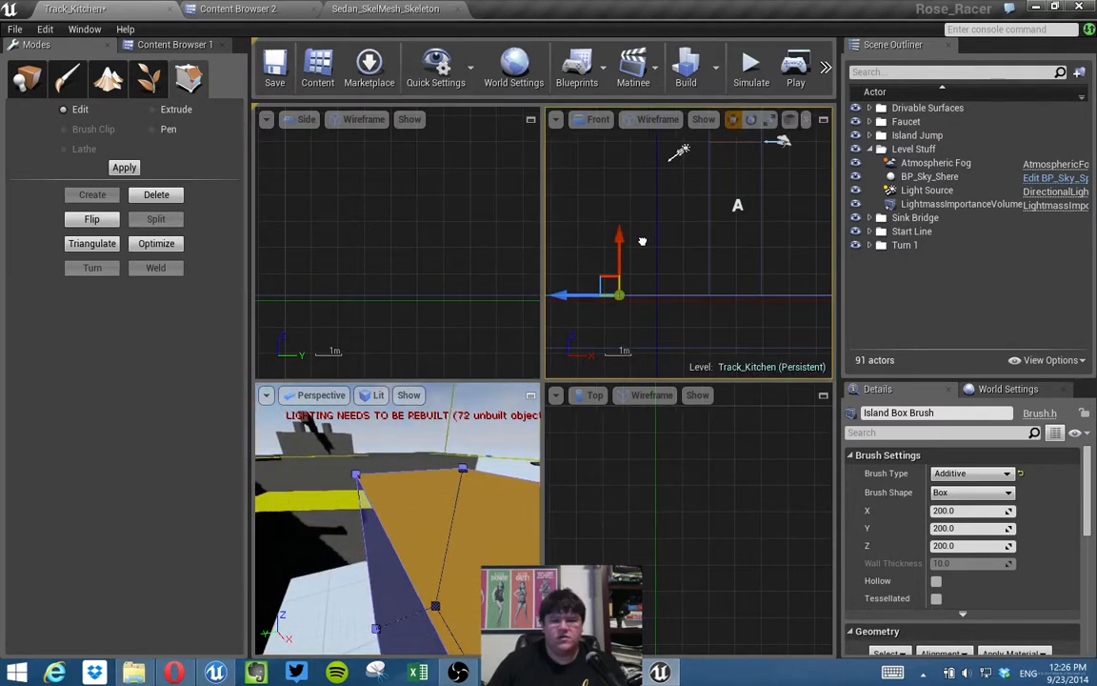
pyautogui.moveTo(621, 240); pyautogui.dragTo(621, 266)
pyautogui.moveTo(466, 458)
pyautogui.mouseDown(button='right')
pyautogui.moveTo(474, 462)
pyautogui.moveTo(457, 473)
pyautogui.mouseUp(button='right')
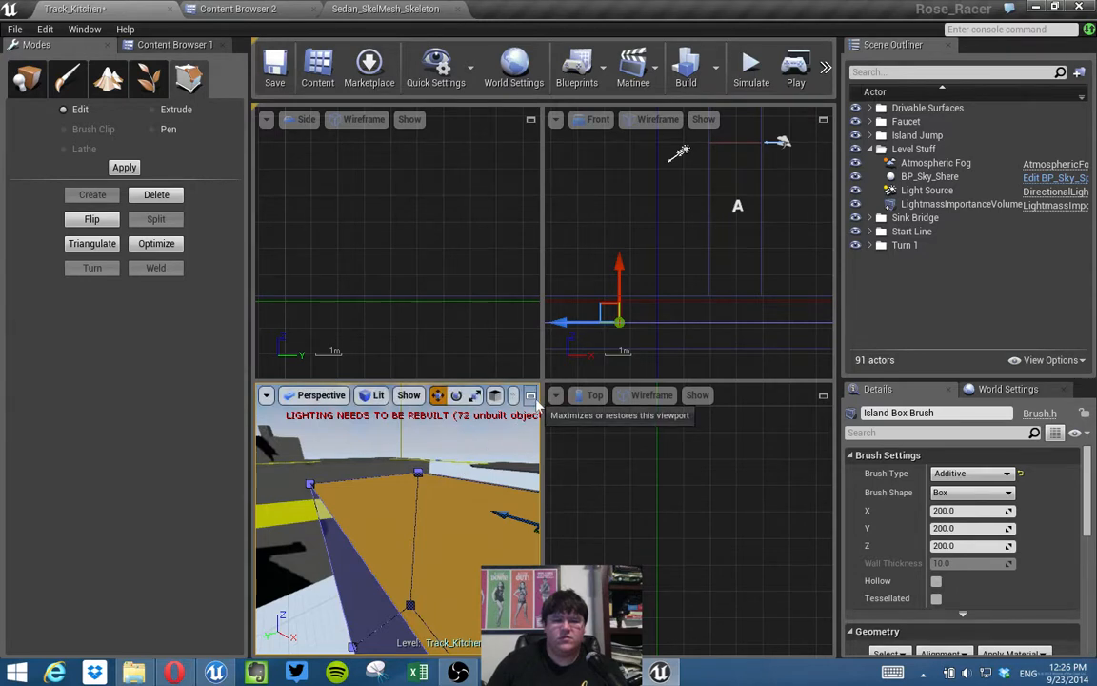
# Set the position grid snap to 5 and lower the brush's reselected top face slightly in the enlarged perspective view.
pyautogui.click(445, 521)
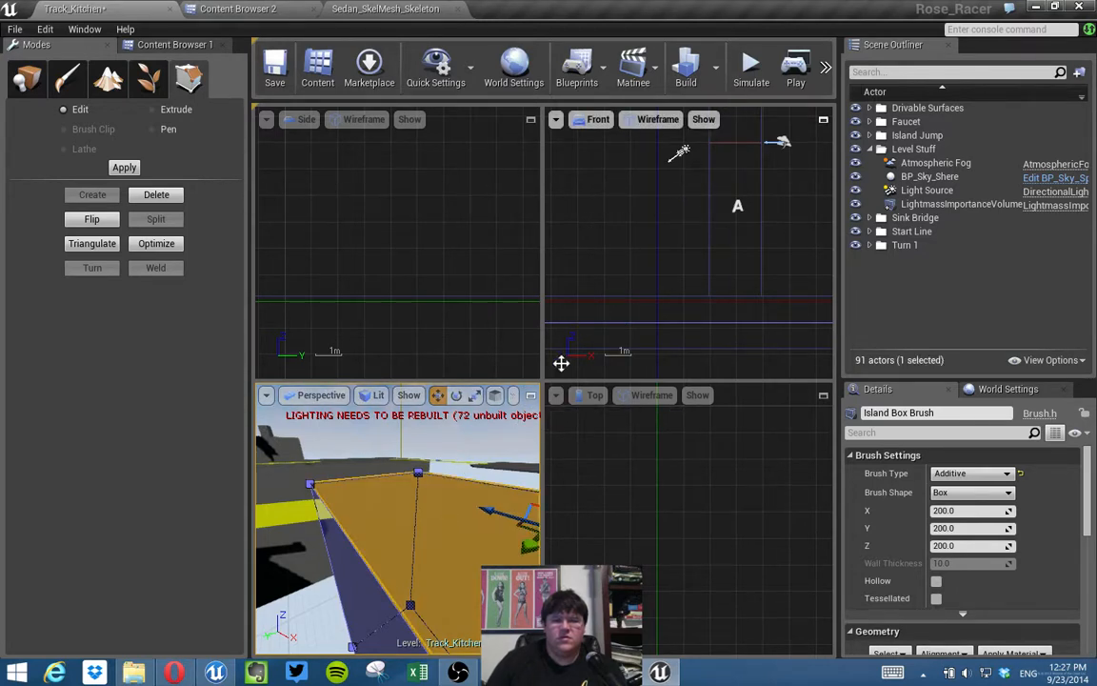
pyautogui.moveTo(510, 471); pyautogui.dragTo(545, 482, button='right')
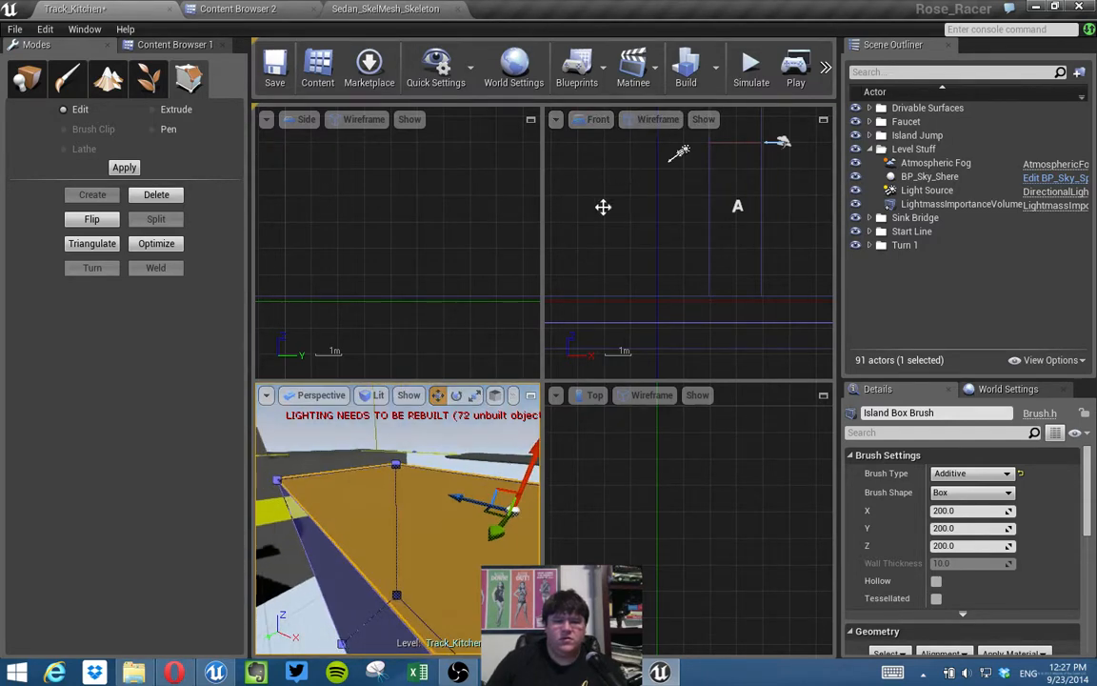
pyautogui.click(531, 395)
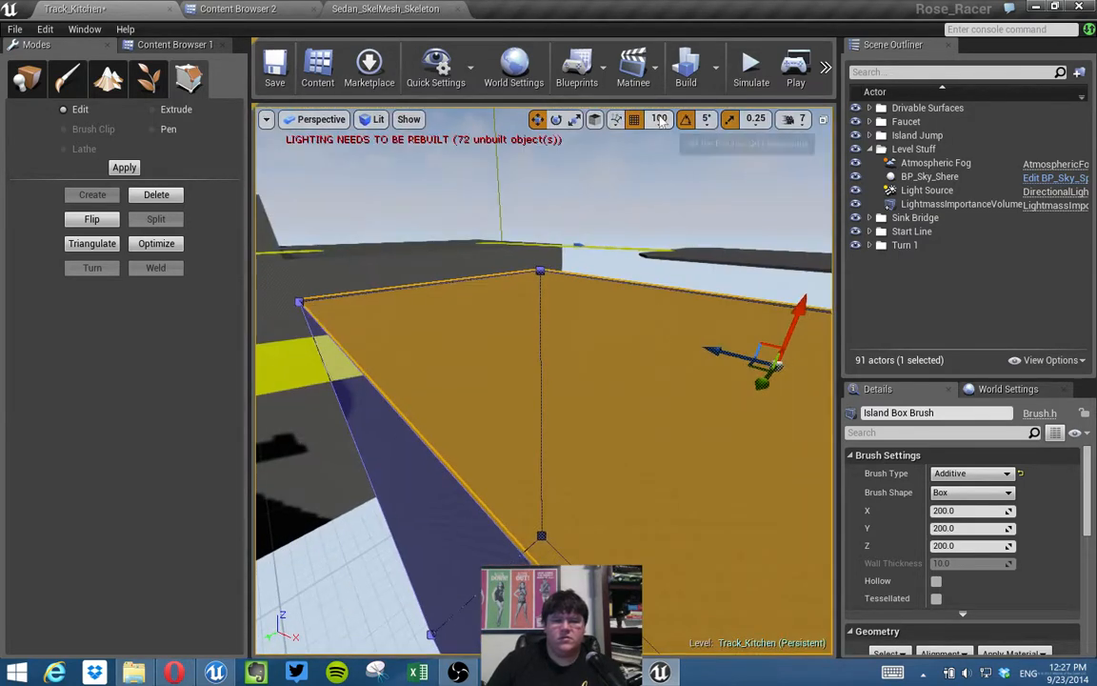
pyautogui.click(661, 121)
pyautogui.click(667, 172)
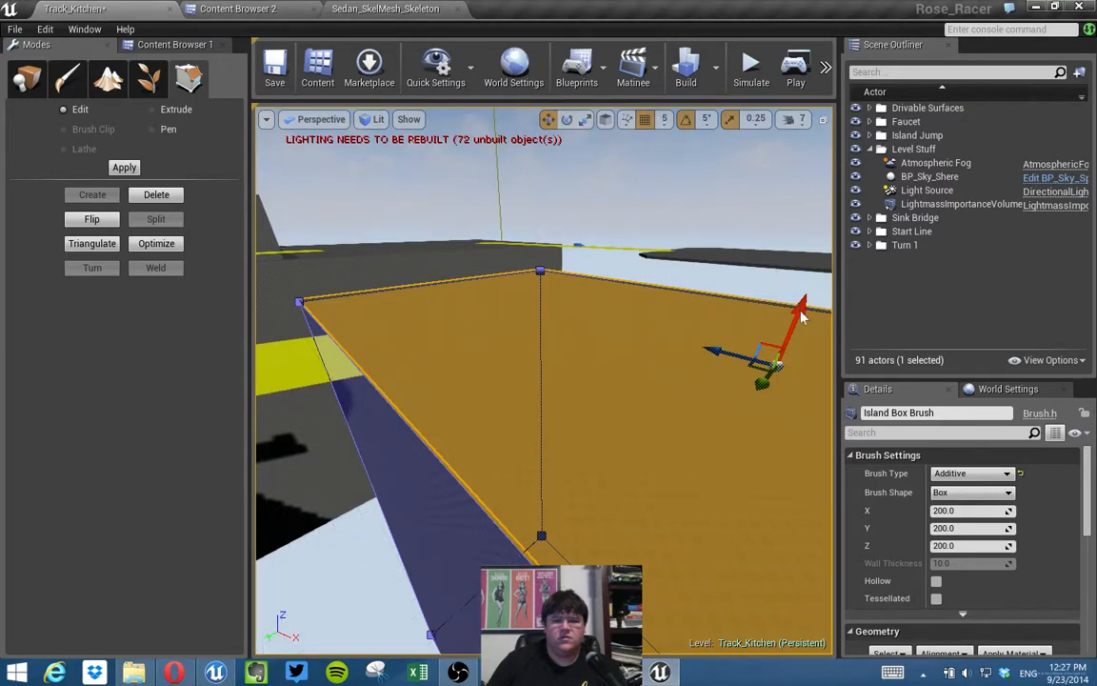
pyautogui.moveTo(711, 390); pyautogui.dragTo(779, 379, button='right')
pyautogui.moveTo(667, 299); pyautogui.dragTo(661, 313)
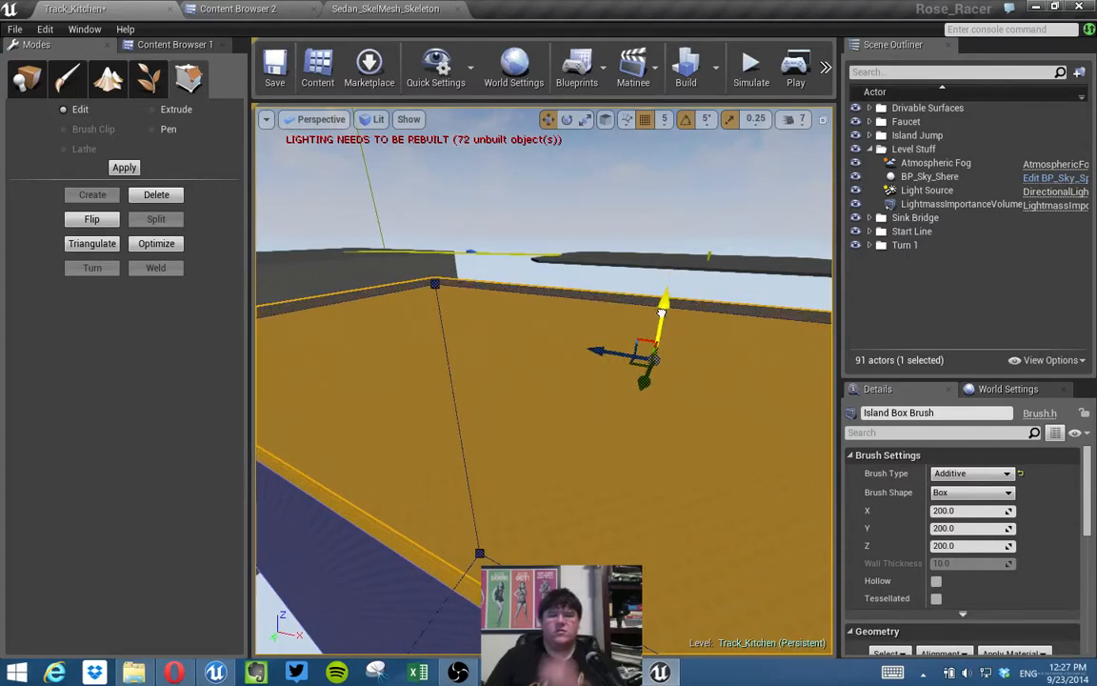
pyautogui.rightClick(661, 312)
pyautogui.click(563, 432)
pyautogui.moveTo(563, 432); pyautogui.dragTo(386, 373, button='right')
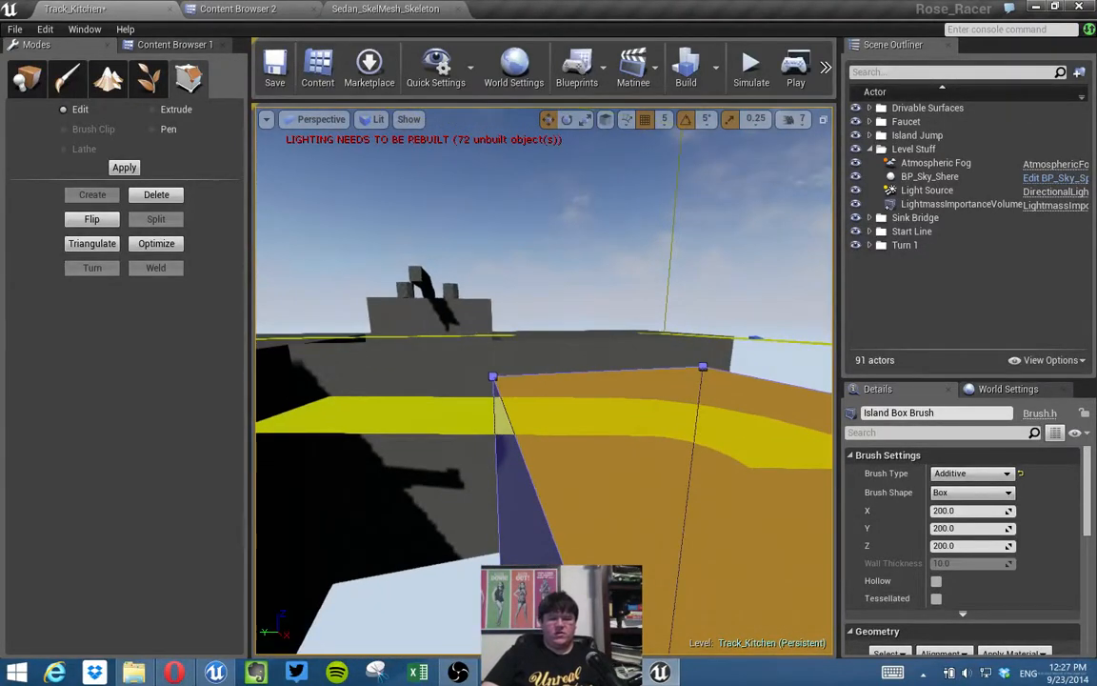
pyautogui.moveTo(348, 375)
pyautogui.mouseDown(button='right')
pyautogui.moveTo(381, 370)
pyautogui.moveTo(362, 390)
pyautogui.moveTo(362, 380)
pyautogui.mouseUp(button='right')
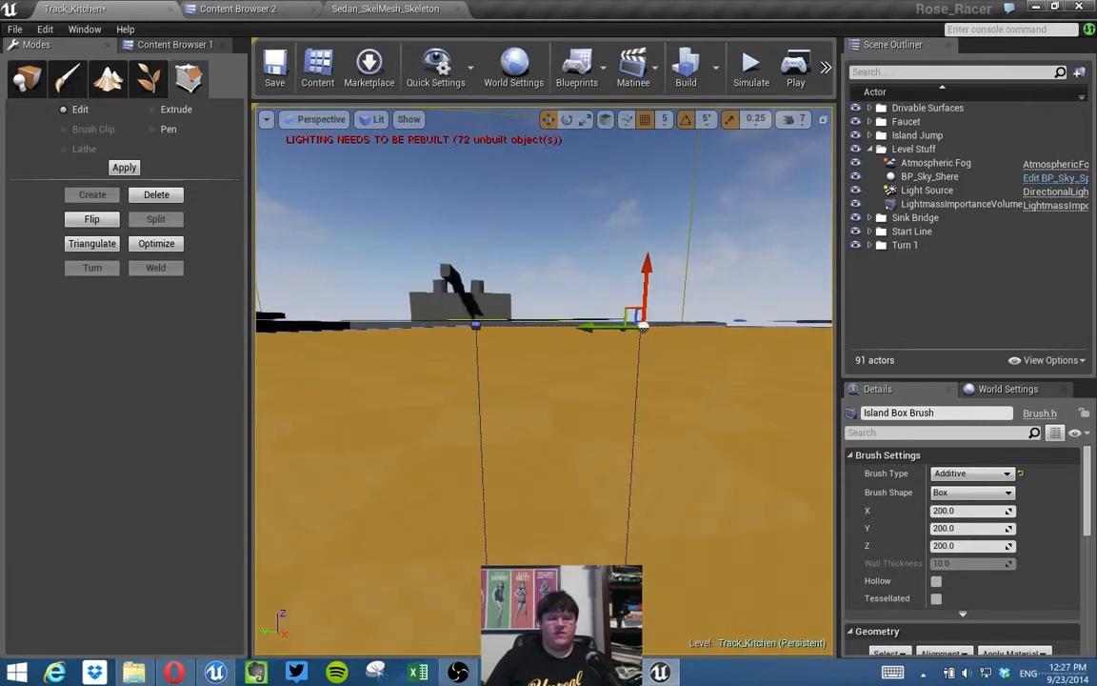
pyautogui.moveTo(660, 209); pyautogui.dragTo(573, 343, button='right')
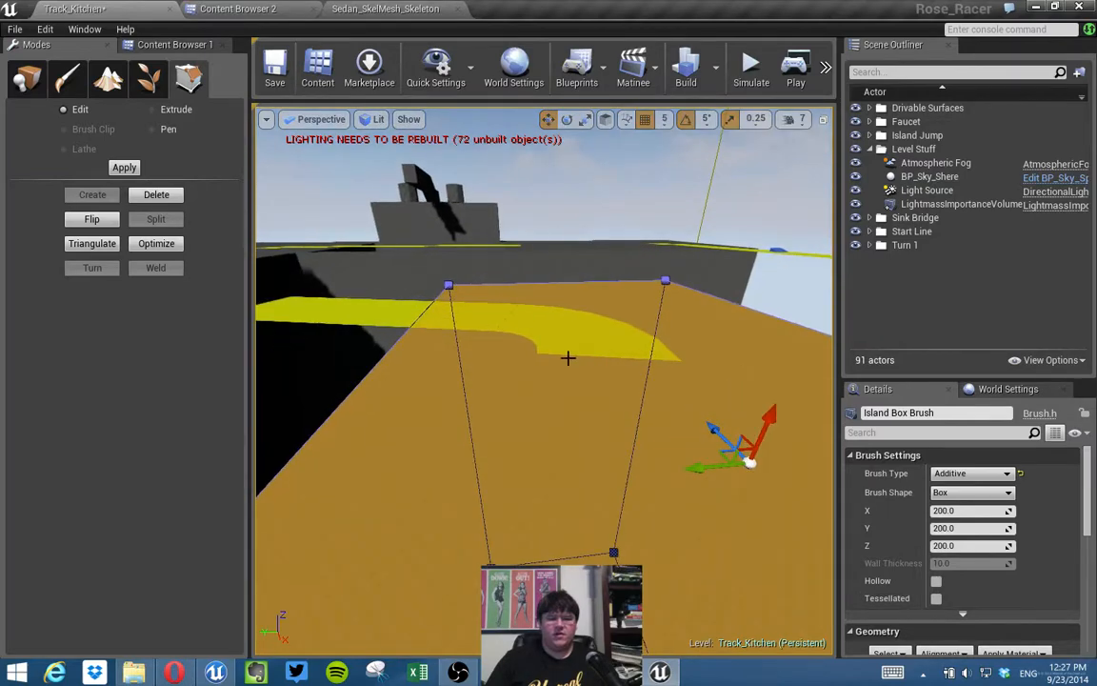
# Select the right-turn track piece beside the island and frame its underside closely in the front orthographic view.
pyautogui.click(571, 350)
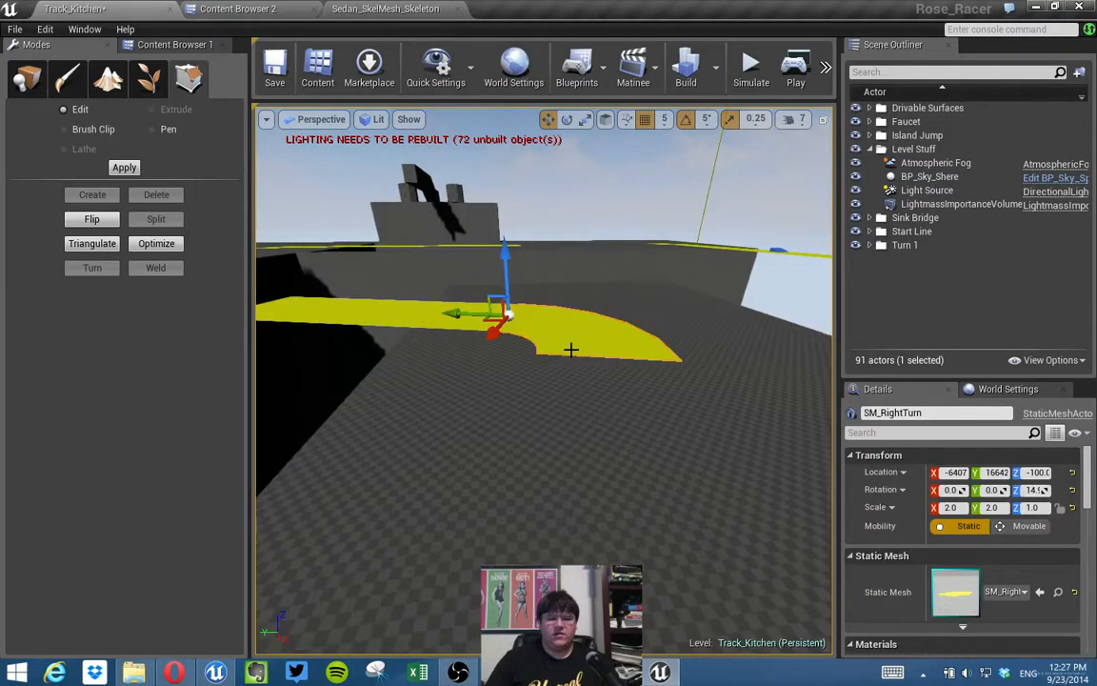
pyautogui.click(823, 119)
pyautogui.press('f')
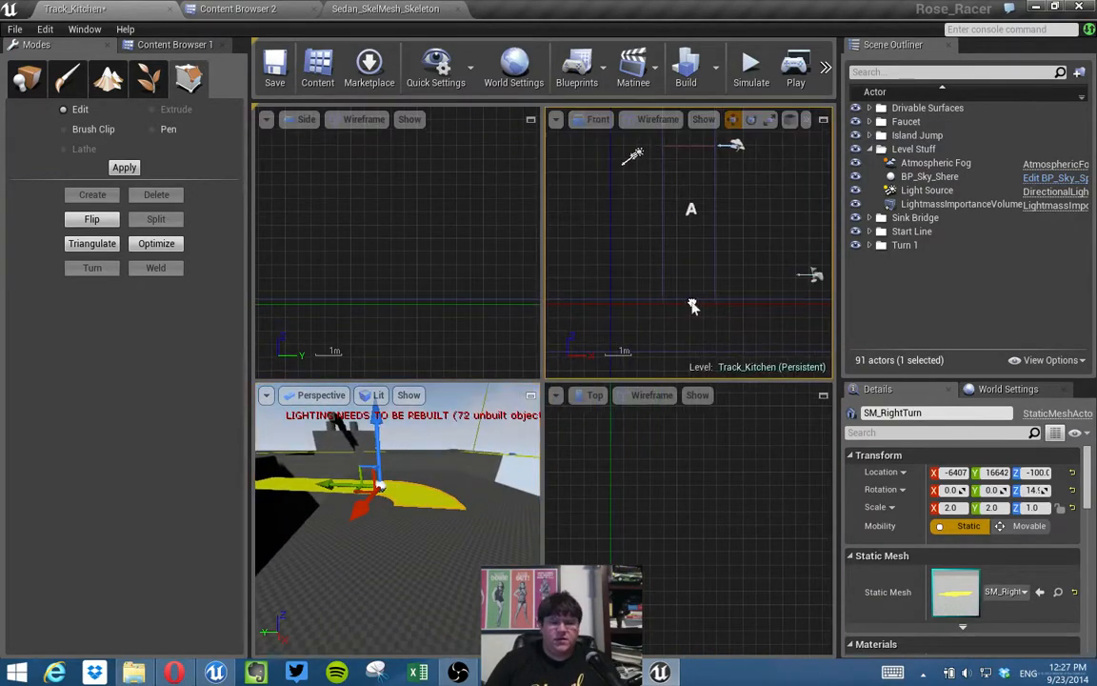
pyautogui.scroll(6, 692, 303)
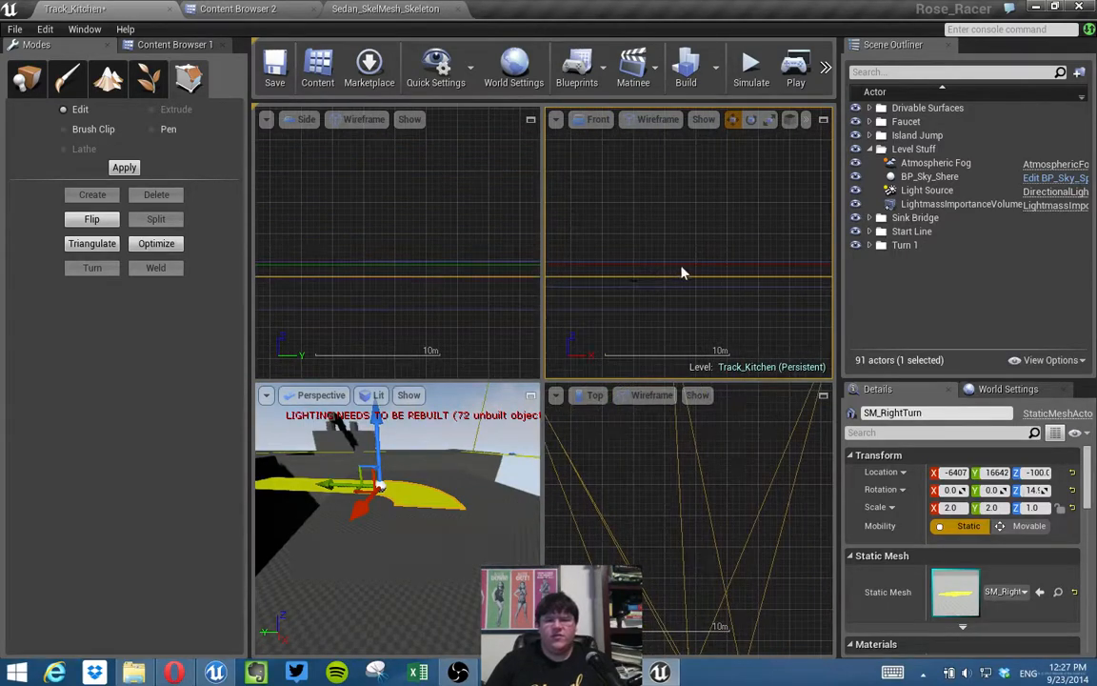
pyautogui.moveTo(756, 308); pyautogui.dragTo(624, 333, button='right')
pyautogui.moveTo(745, 311); pyautogui.dragTo(677, 315, button='right')
pyautogui.scroll(4, 719, 287)
pyautogui.moveTo(785, 344); pyautogui.dragTo(677, 329, button='right')
# Select the Island Box Brush's top face, raise it slightly to the track's level in the front view, and enlarge the perspective view.
pyautogui.click(459, 542)
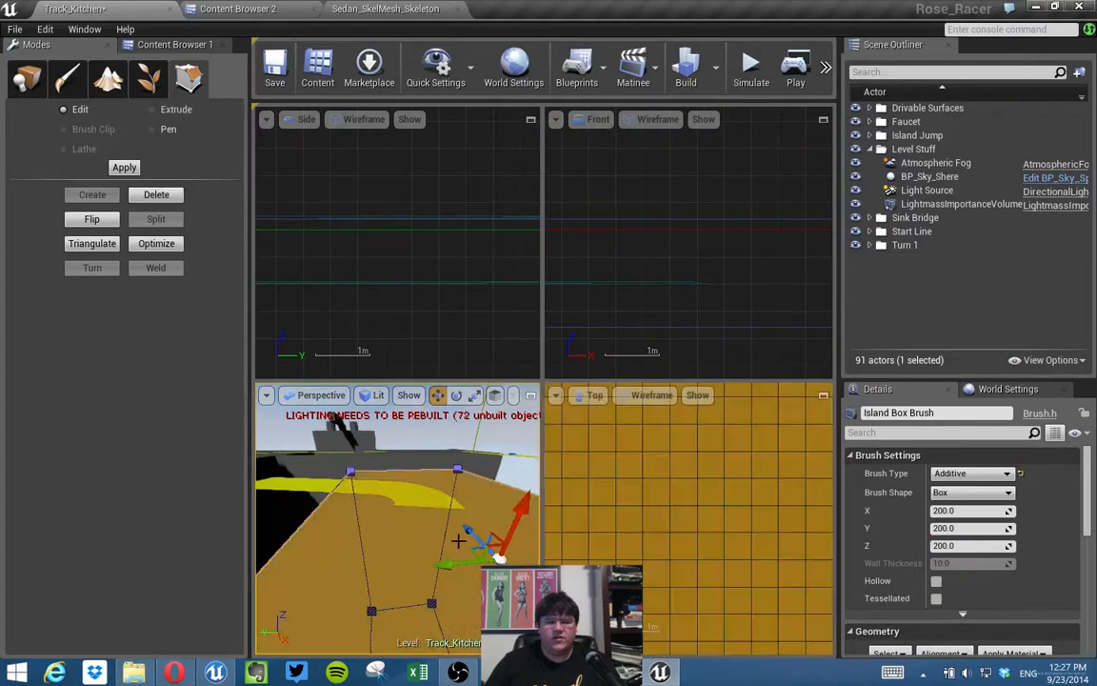
pyautogui.moveTo(710, 274); pyautogui.dragTo(665, 255, button='right')
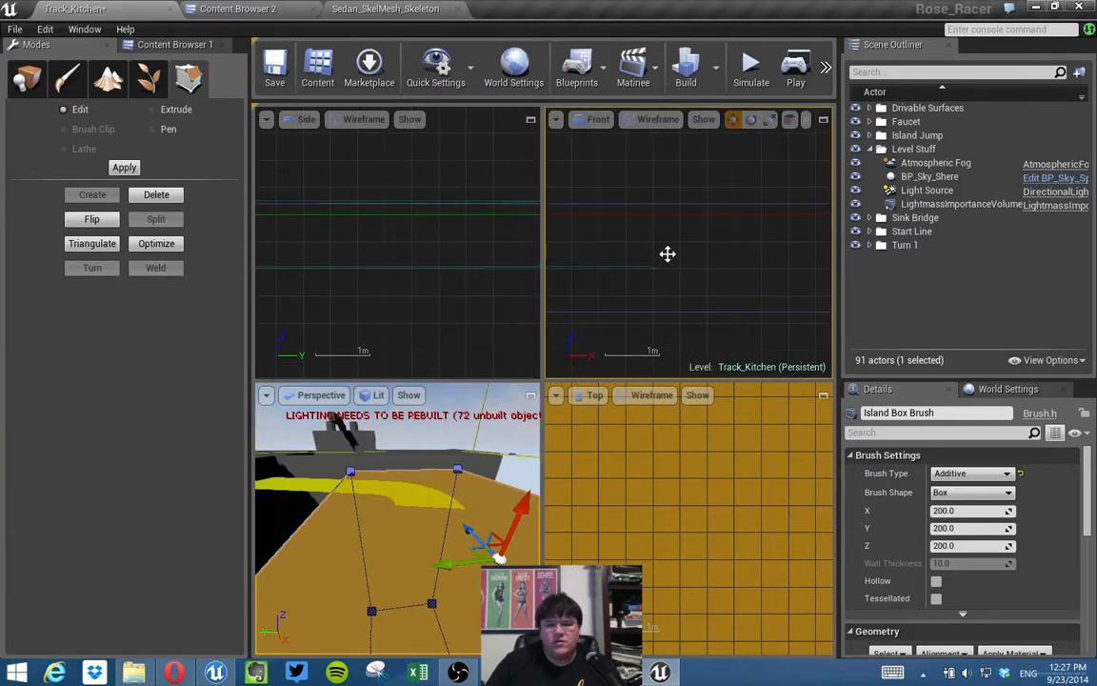
pyautogui.scroll(-5, 667, 254)
pyautogui.scroll(5, 665, 255)
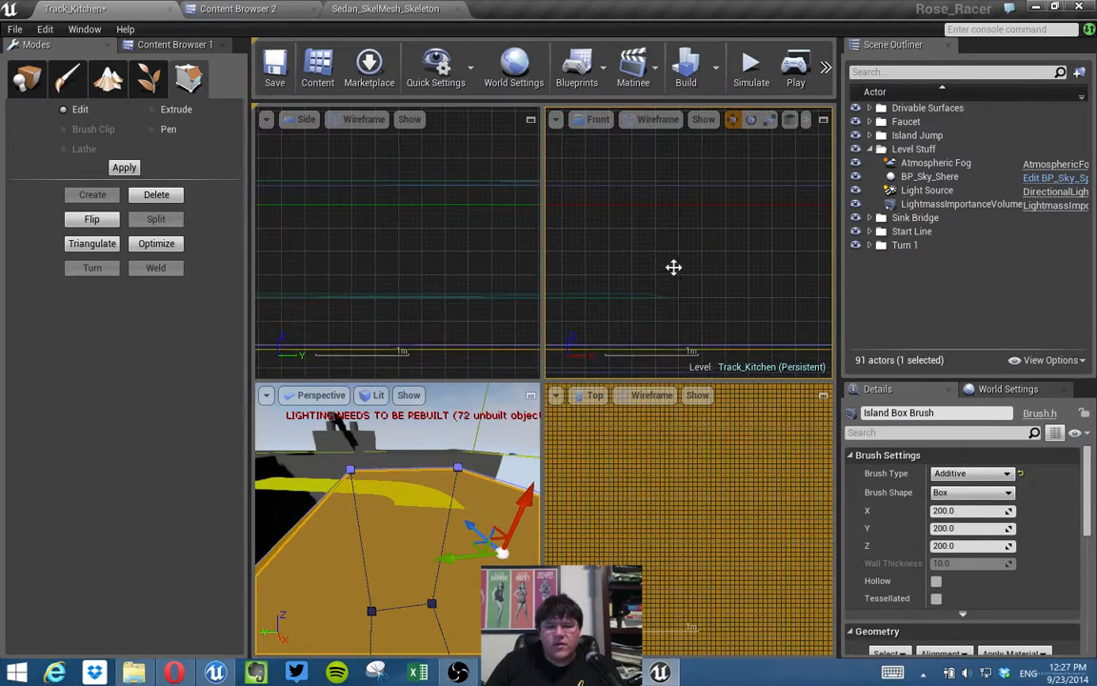
pyautogui.scroll(3, 695, 315)
pyautogui.scroll(3, 694, 322)
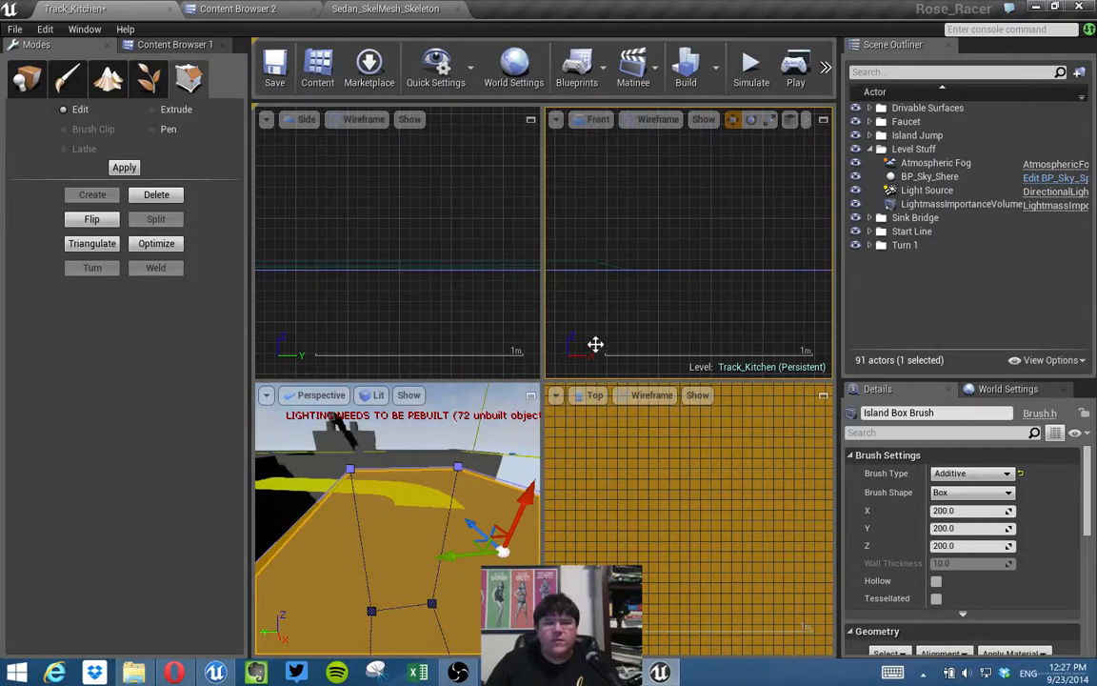
pyautogui.click(532, 396)
pyautogui.moveTo(552, 382)
pyautogui.mouseDown(button='right')
pyautogui.moveTo(538, 385)
pyautogui.moveTo(562, 400)
pyautogui.moveTo(548, 400)
pyautogui.mouseUp(button='right')
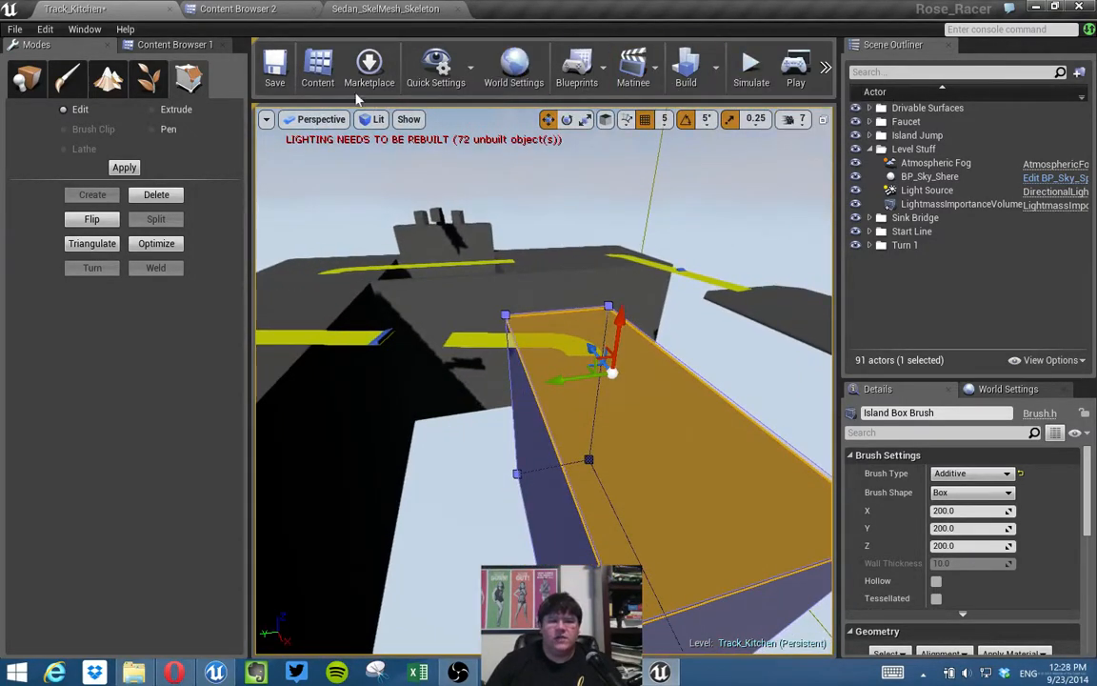
# Save the Track_Kitchen level, rebuild its geometry, and dismiss the Map Check message log.
pyautogui.click(274, 67)
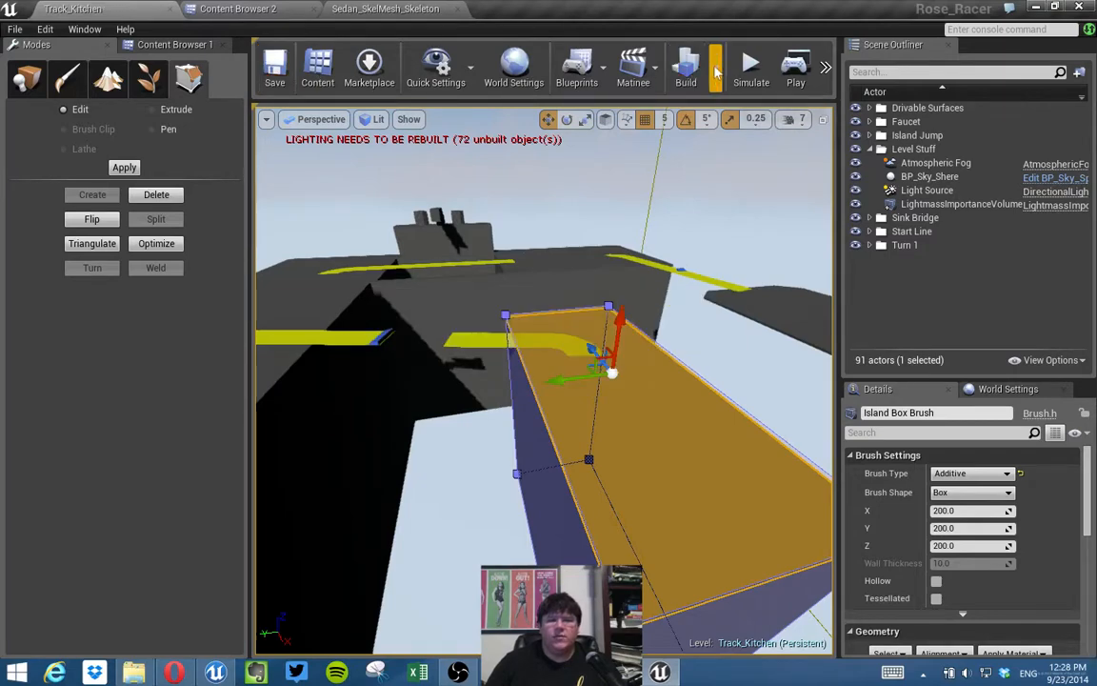
pyautogui.click(716, 69)
pyautogui.click(751, 297)
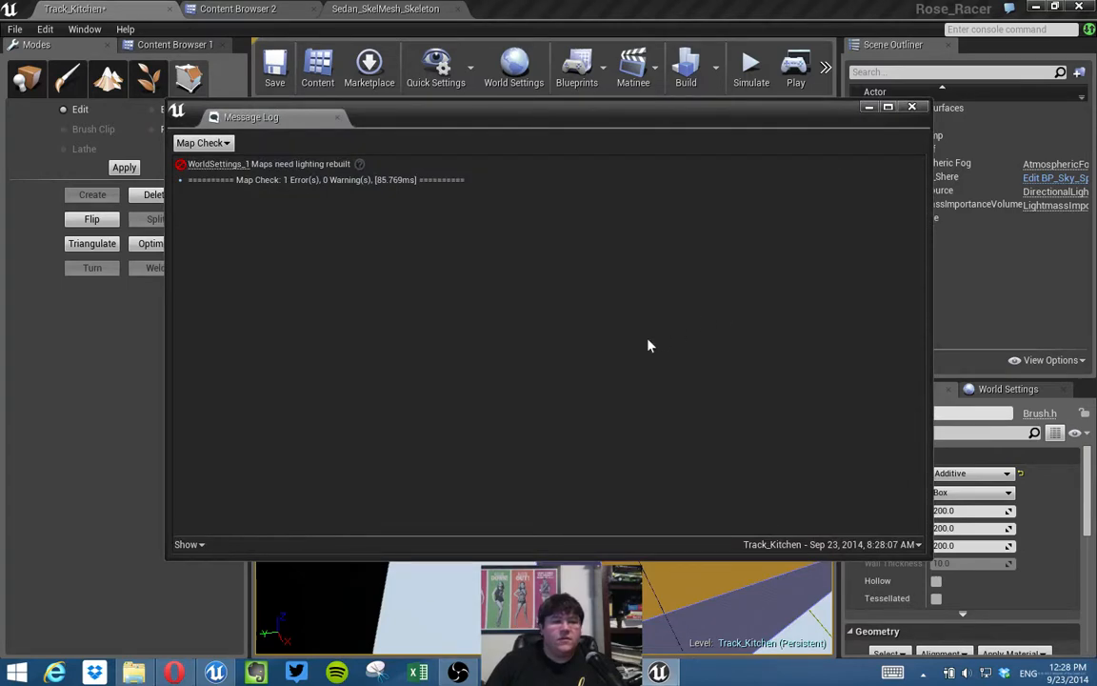
pyautogui.click(287, 164)
pyautogui.click(912, 107)
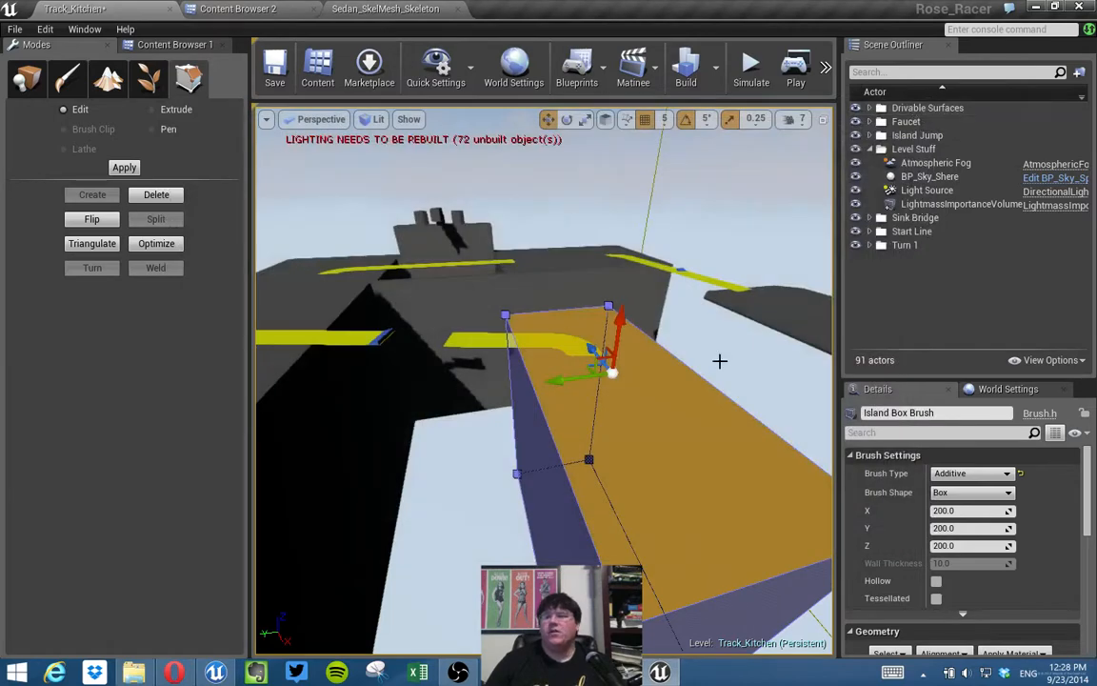
# Pull the Table Cylinder Brush's bottom face downward to thicken the table slab.
pyautogui.moveTo(625, 446)
pyautogui.mouseDown(button='right')
pyautogui.moveTo(753, 394)
pyautogui.moveTo(614, 420)
pyautogui.moveTo(652, 420)
pyautogui.moveTo(622, 447)
pyautogui.mouseUp(button='right')
pyautogui.press('s')
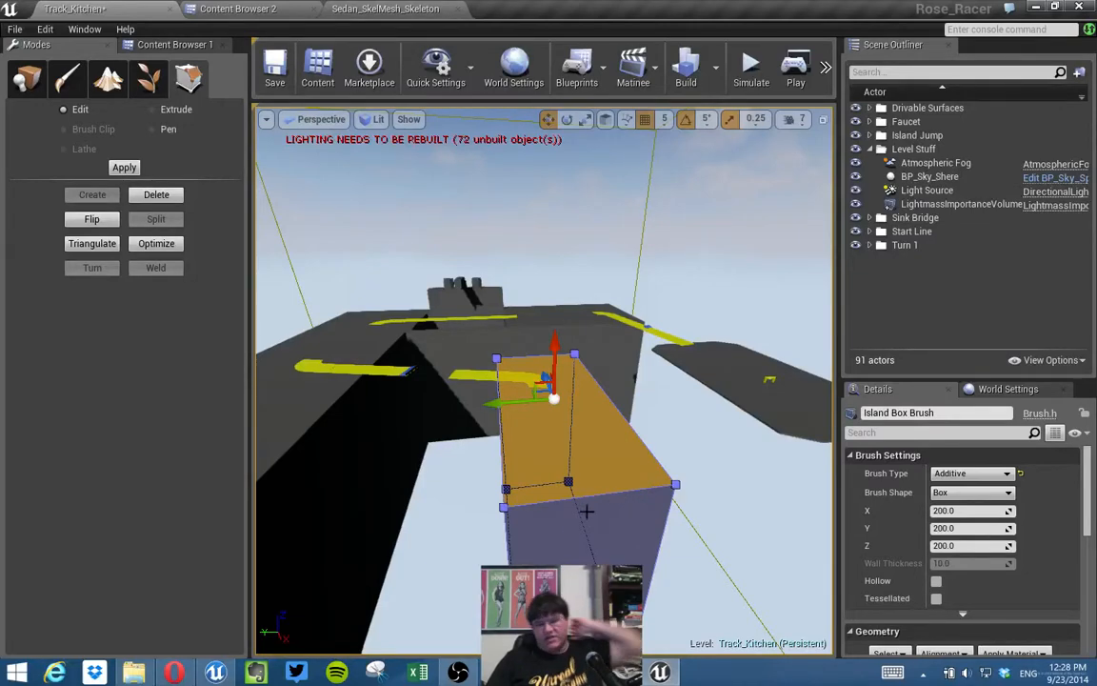
pyautogui.moveTo(543, 381)
pyautogui.mouseDown(button='right')
pyautogui.moveTo(657, 391)
pyautogui.moveTo(743, 381)
pyautogui.mouseUp(button='right')
pyautogui.moveTo(610, 471)
pyautogui.mouseDown(button='right')
pyautogui.moveTo(581, 457)
pyautogui.moveTo(624, 458)
pyautogui.moveTo(610, 471)
pyautogui.mouseUp(button='right')
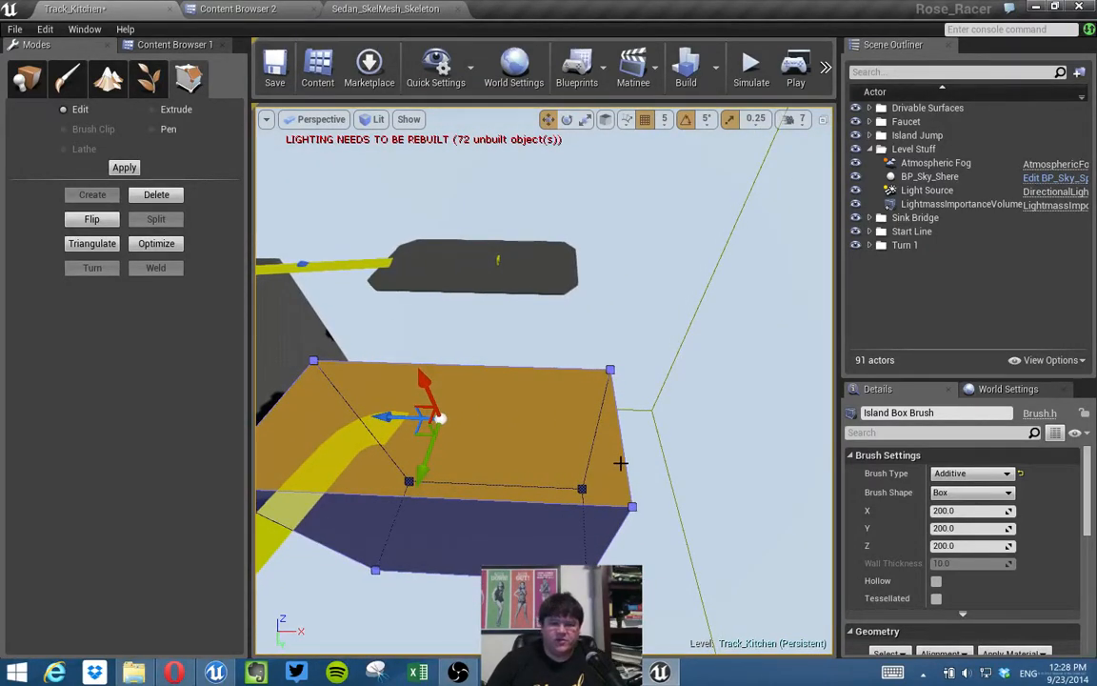
pyautogui.moveTo(632, 539)
pyautogui.mouseDown(button='right')
pyautogui.moveTo(533, 495)
pyautogui.moveTo(514, 515)
pyautogui.moveTo(501, 505)
pyautogui.moveTo(505, 410)
pyautogui.mouseUp(button='right')
pyautogui.click(506, 284)
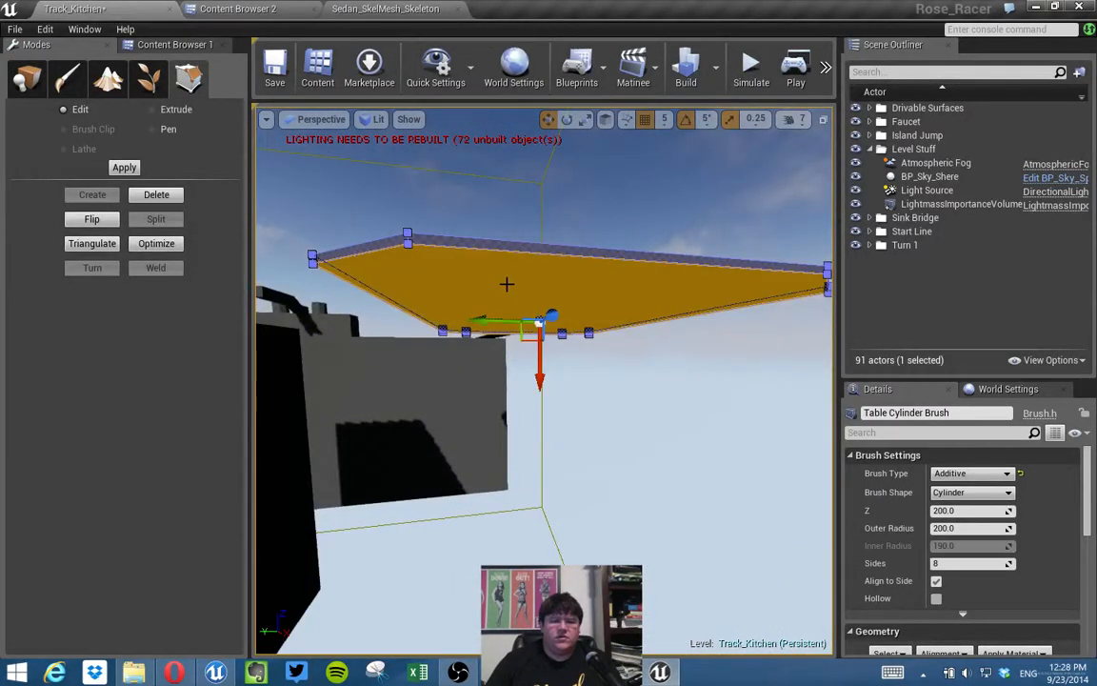
pyautogui.moveTo(540, 357); pyautogui.dragTo(540, 371)
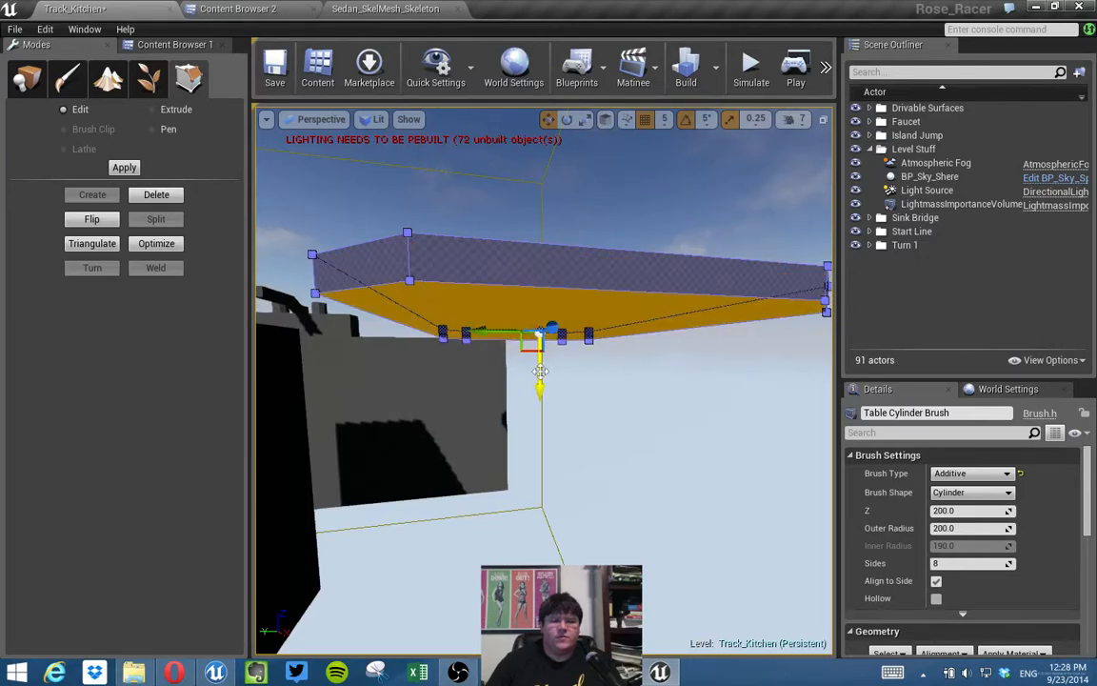
# Select the table brush's end faces, switch the transform gizmo to world space, and move the faces outward along X.
pyautogui.click(379, 262)
pyautogui.keyDown('ctrl'); pyautogui.click(464, 266); pyautogui.keyUp('ctrl')
pyautogui.press('d')
pyautogui.moveTo(571, 293); pyautogui.dragTo(510, 291, button='right')
pyautogui.moveTo(648, 281)
pyautogui.mouseDown(button='right')
pyautogui.moveTo(640, 362)
pyautogui.moveTo(618, 334)
pyautogui.mouseUp(button='right')
pyautogui.press('s')
pyautogui.click(606, 119)
pyautogui.moveTo(621, 435); pyautogui.dragTo(597, 453)
pyautogui.moveTo(559, 407)
pyautogui.mouseDown(button='right')
pyautogui.moveTo(581, 419)
pyautogui.moveTo(678, 415)
pyautogui.moveTo(549, 389)
pyautogui.mouseUp(button='right')
pyautogui.press('w')
pyautogui.press('a')
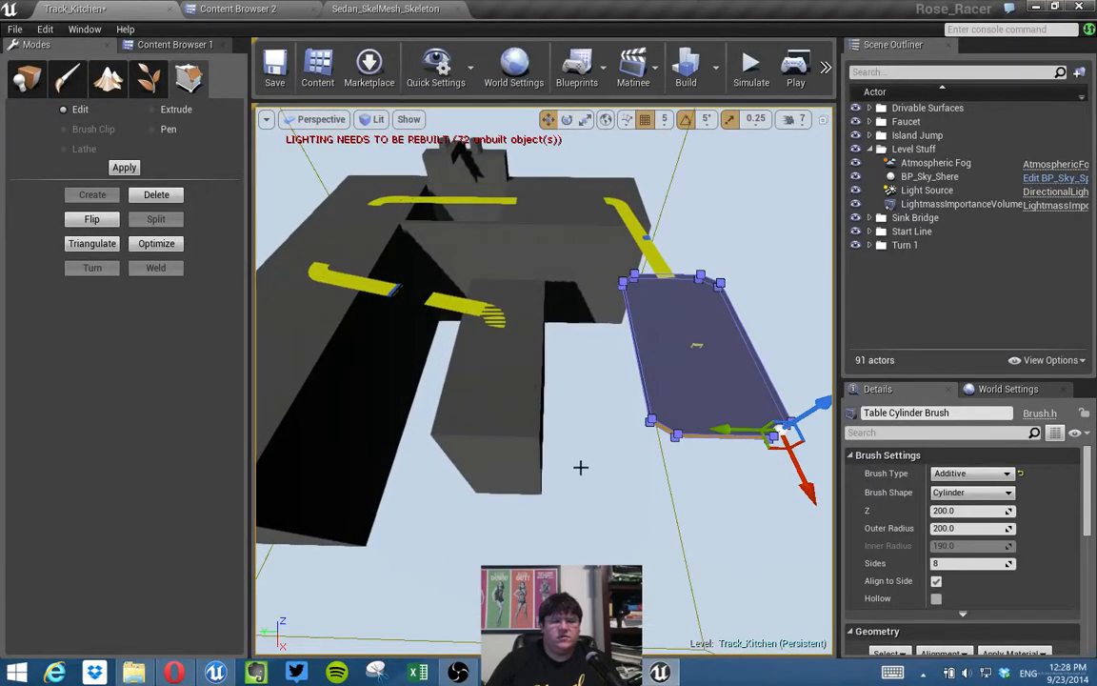
# Leave geometry editing, clear the brush selection, and show the ProtoTrackPieces assets.
pyautogui.click(28, 80)
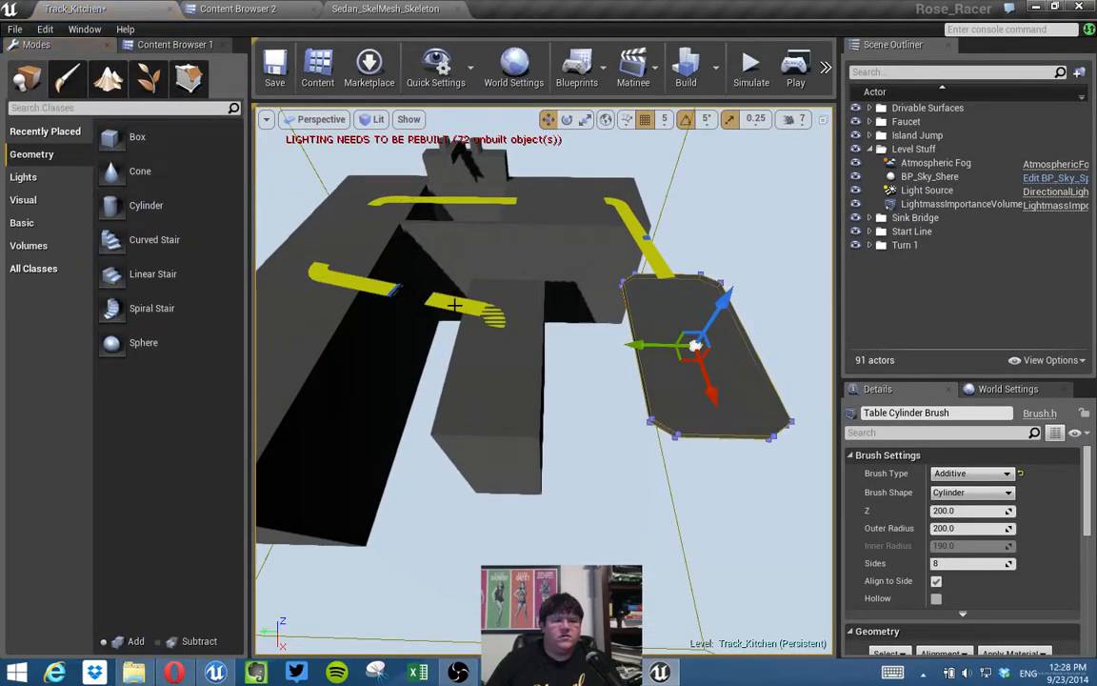
pyautogui.moveTo(558, 355); pyautogui.dragTo(557, 356, button='right')
pyautogui.click(532, 385)
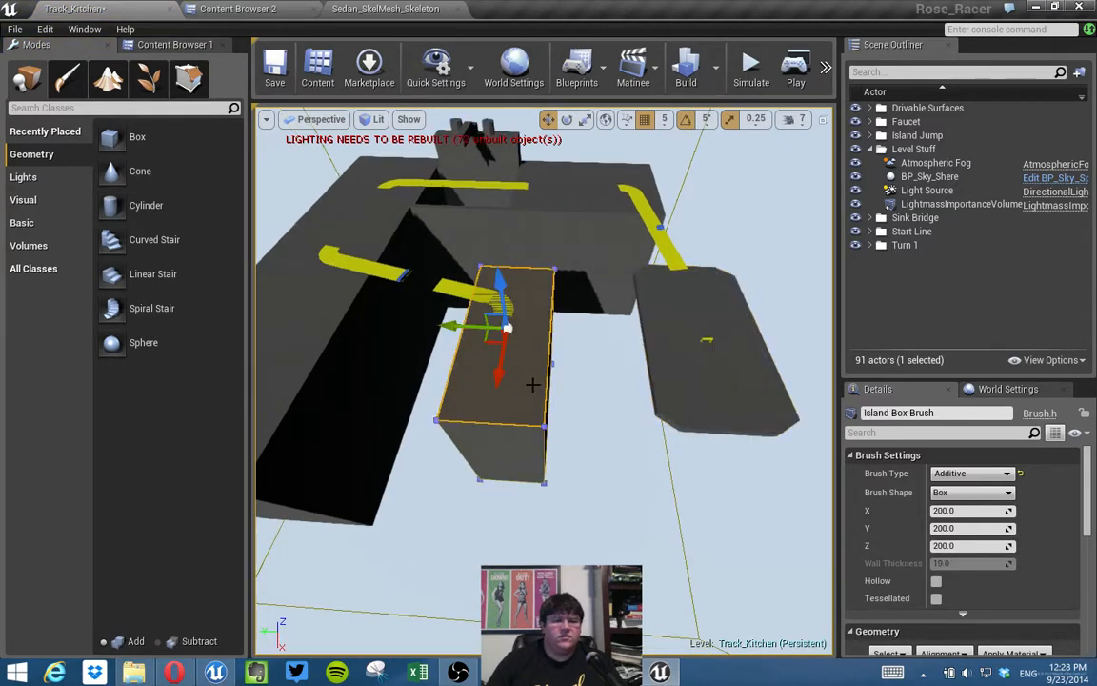
pyautogui.press('Escape')
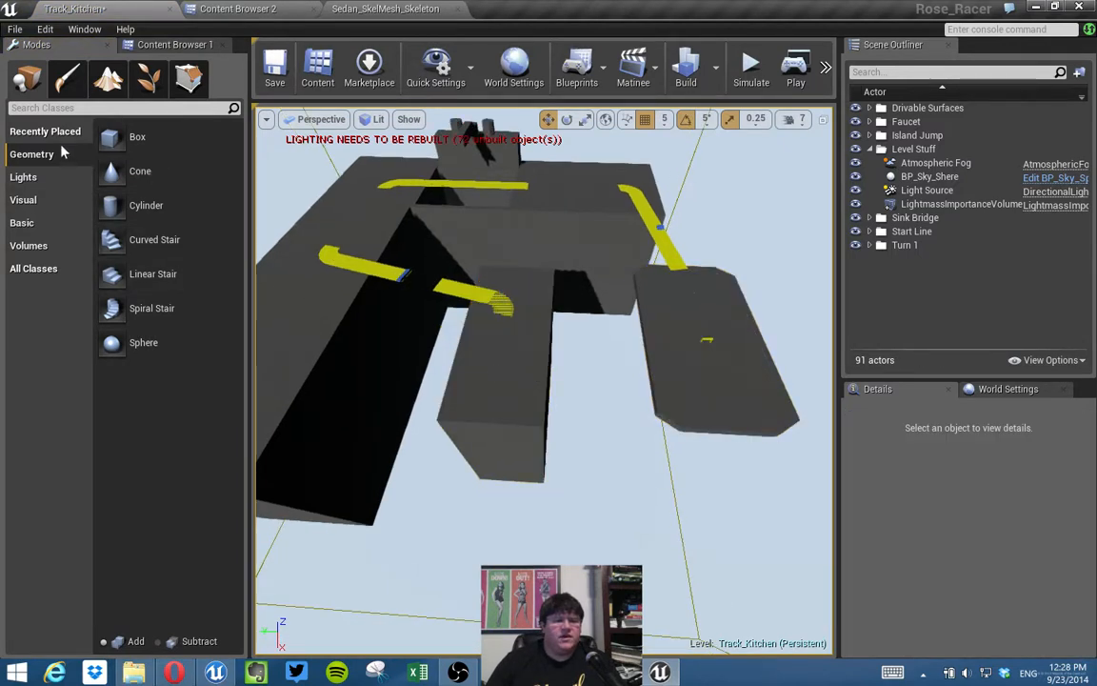
pyautogui.click(174, 45)
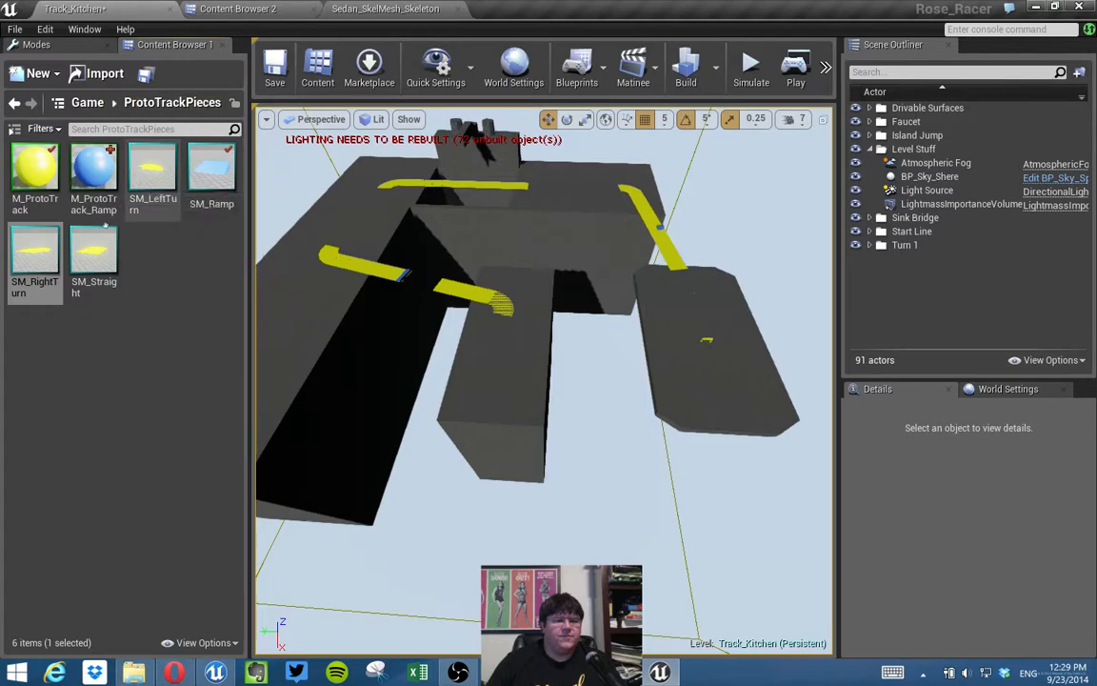
# Place an SM_LeftTurn piece at the island's far end and rotate it to about 90 degrees around Z.
pyautogui.moveTo(331, 285); pyautogui.dragTo(720, 342, button='right')
pyautogui.moveTo(409, 399); pyautogui.dragTo(624, 391, button='right')
pyautogui.moveTo(152, 171); pyautogui.dragTo(561, 440)
pyautogui.press('e')
pyautogui.moveTo(521, 514); pyautogui.dragTo(475, 426)
pyautogui.press('w')
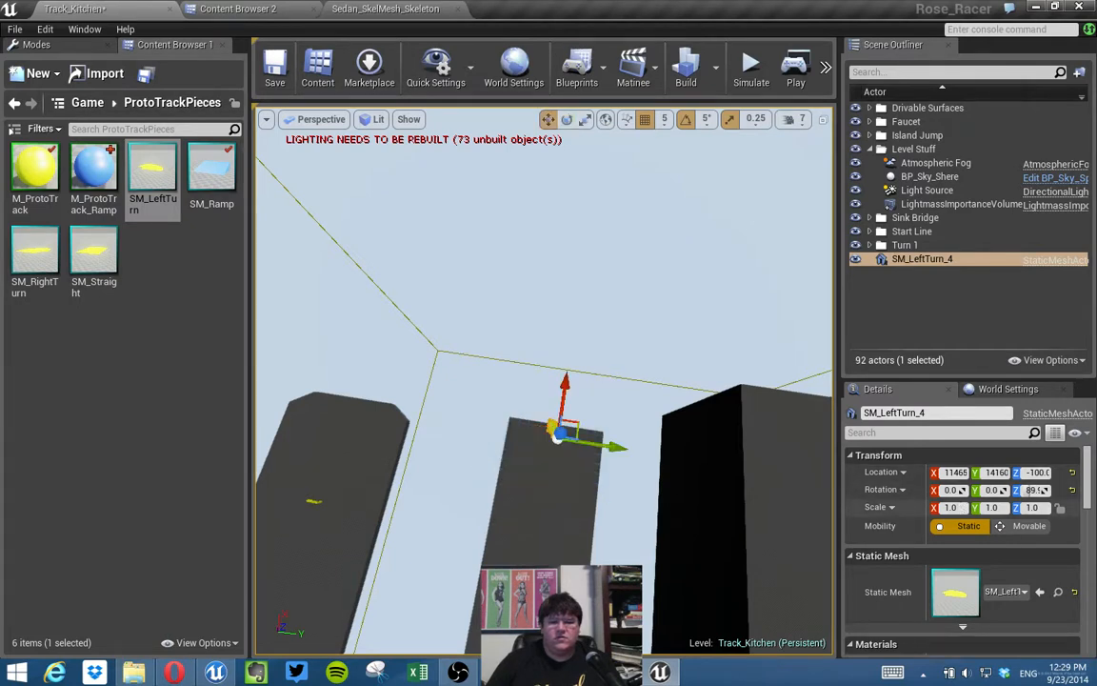
# Set the left turn's X and Y scale to 2.0 and move it past the island's end to about X 14825.
pyautogui.press('Tab')
pyautogui.write('2')
pyautogui.press('Tab')
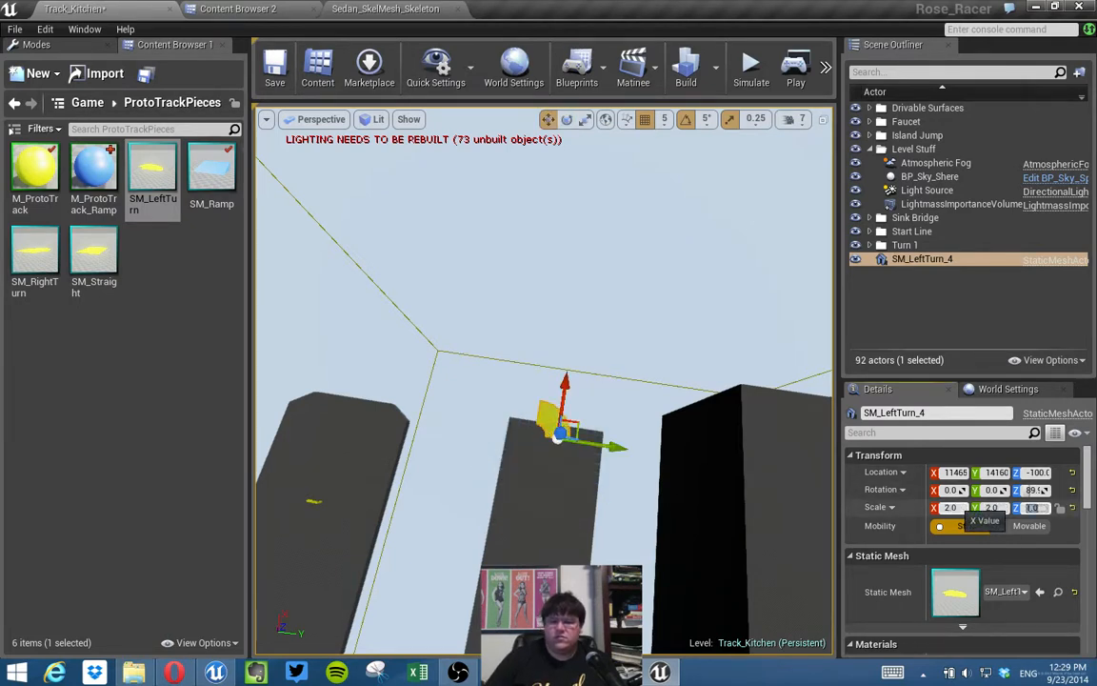
pyautogui.keyDown('alt'); pyautogui.moveTo(614, 469); pyautogui.dragTo(635, 441); pyautogui.keyUp('alt')
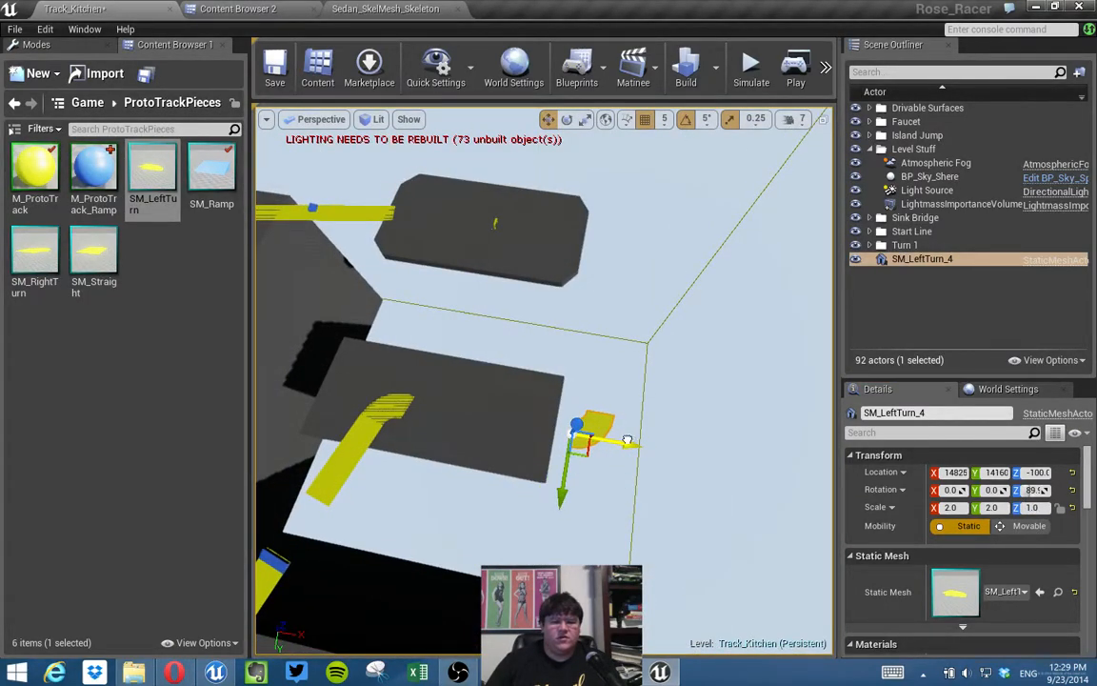
# Place an SM_Straight piece near the island's end edge and rotate it to about 90 degrees around Z.
pyautogui.moveTo(436, 387); pyautogui.dragTo(437, 386, button='right')
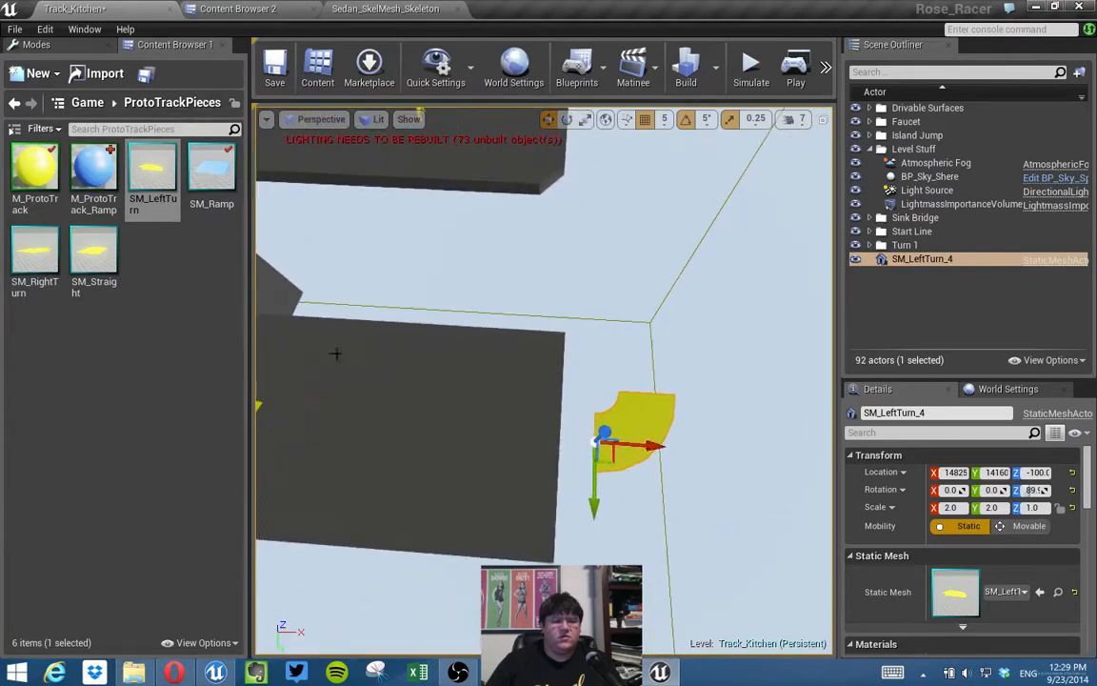
pyautogui.moveTo(94, 253); pyautogui.dragTo(517, 428)
pyautogui.press('e')
pyautogui.moveTo(575, 485); pyautogui.dragTo(603, 473)
pyautogui.press('w')
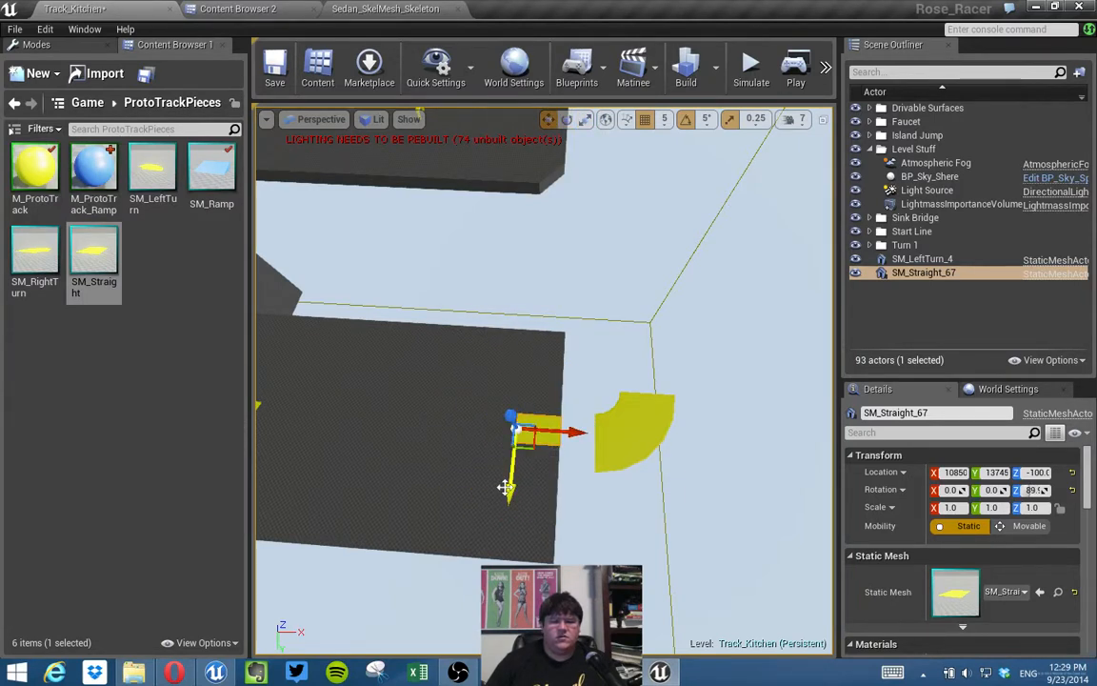
# Duplicate the straight piece along Y and slide the copy flush against the original at about Y 15195.
pyautogui.keyDown('alt'); pyautogui.moveTo(513, 487); pyautogui.dragTo(505, 530); pyautogui.keyUp('alt')
pyautogui.press('w')
pyautogui.moveTo(505, 530); pyautogui.dragTo(490, 562, button='right')
pyautogui.press('w')
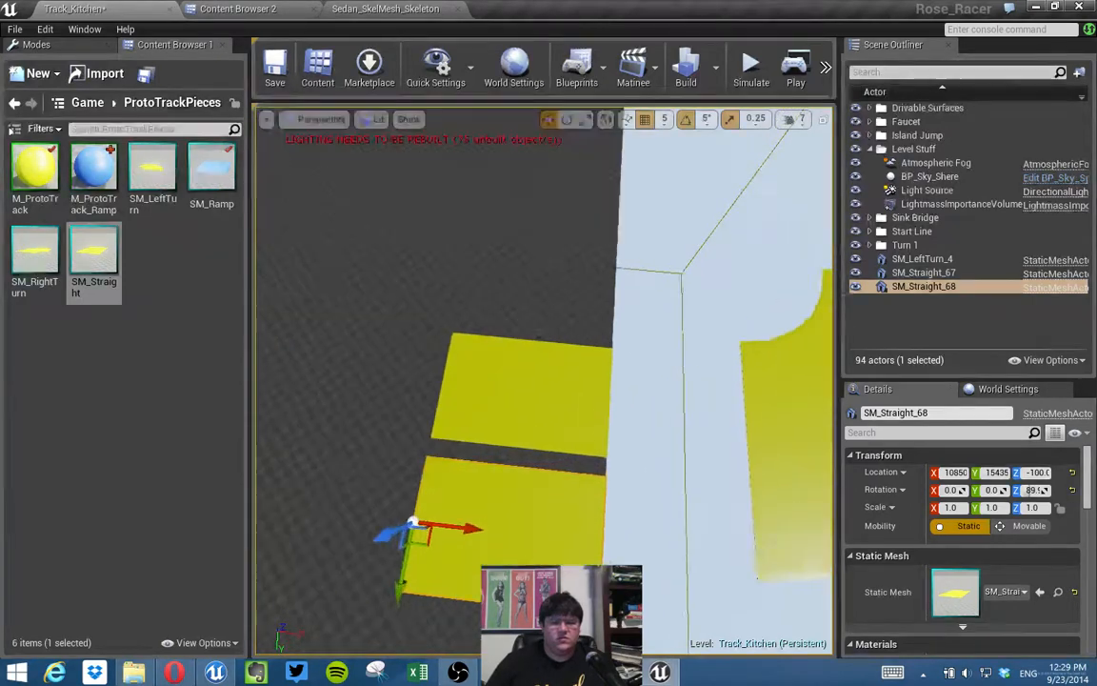
pyautogui.moveTo(541, 506); pyautogui.dragTo(541, 507, button='right')
pyautogui.press('s')
pyautogui.moveTo(450, 513); pyautogui.dragTo(454, 499)
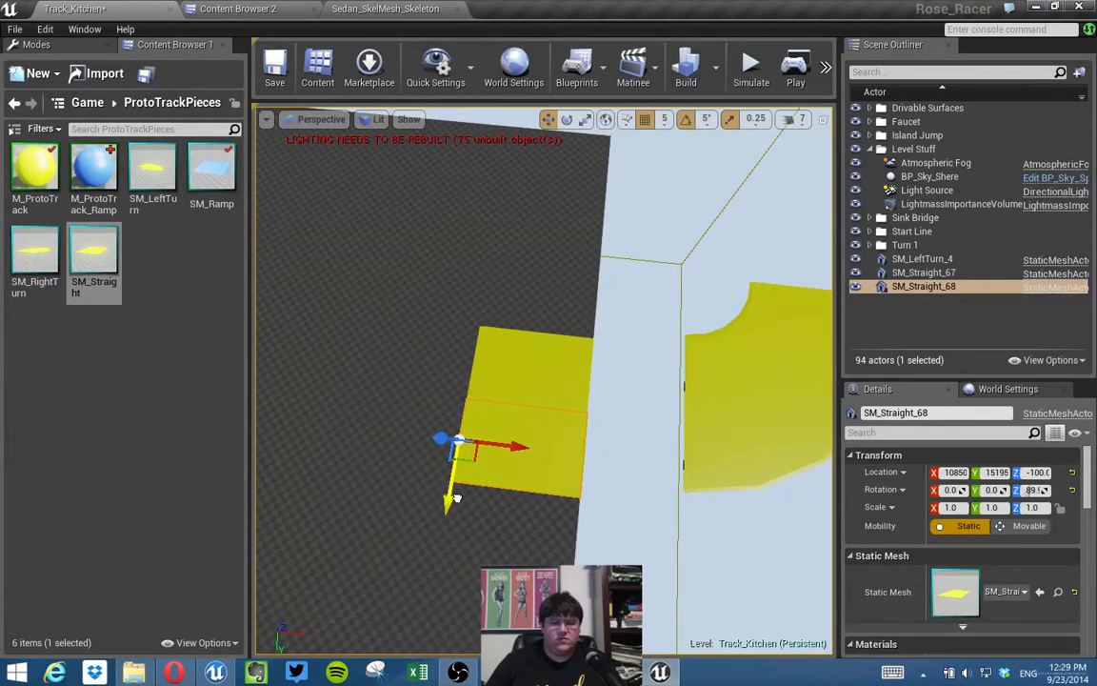
# Set the position grid snap to 100 and duplicate both straight pieces together outward along X.
pyautogui.click(664, 119)
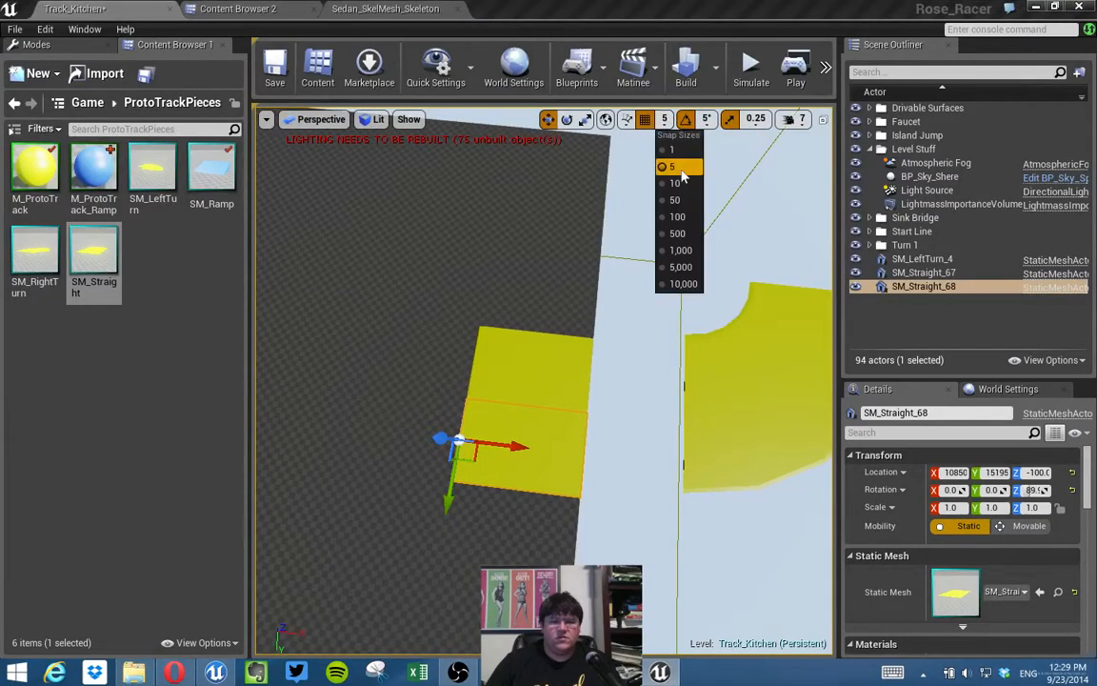
pyautogui.click(678, 217)
pyautogui.moveTo(673, 423); pyautogui.dragTo(664, 424, button='right')
pyautogui.press('s')
pyautogui.click(455, 374)
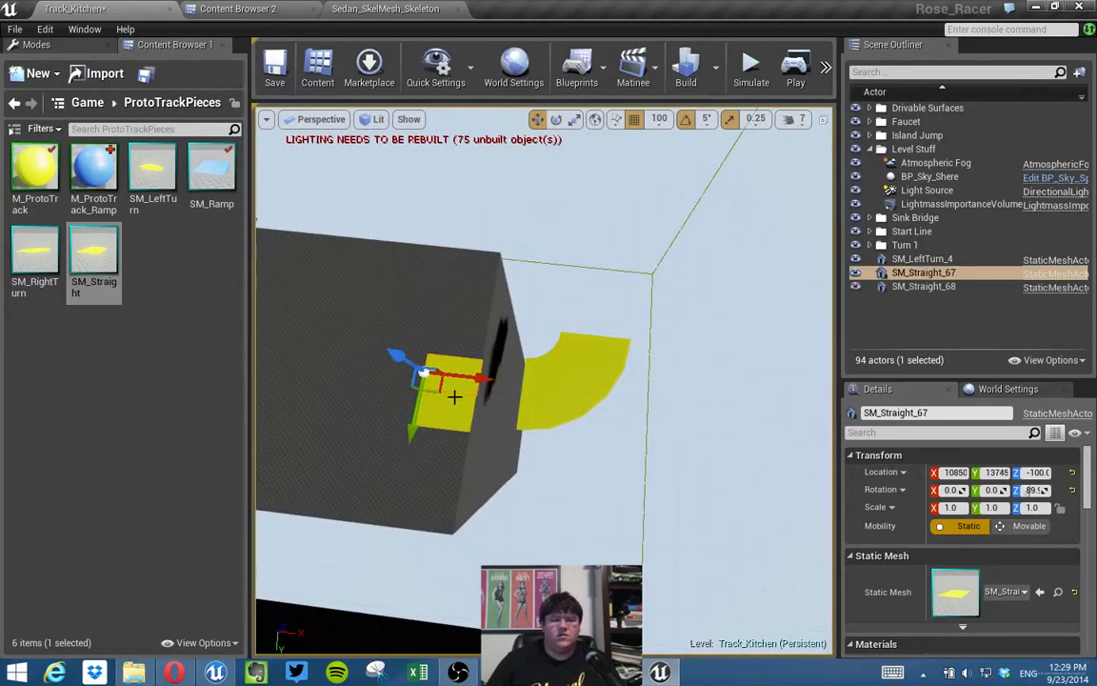
pyautogui.keyDown('ctrl'); pyautogui.click(454, 405); pyautogui.keyUp('ctrl')
pyautogui.keyDown('alt'); pyautogui.moveTo(477, 419); pyautogui.dragTo(584, 437); pyautogui.keyUp('alt')
# Move the left turn farther out past the island's end and duplicate the outer straight pair along X to 15150.
pyautogui.click(592, 371)
pyautogui.moveTo(522, 465); pyautogui.dragTo(574, 392)
pyautogui.click(560, 421)
pyautogui.keyDown('ctrl'); pyautogui.click(566, 427); pyautogui.keyUp('ctrl')
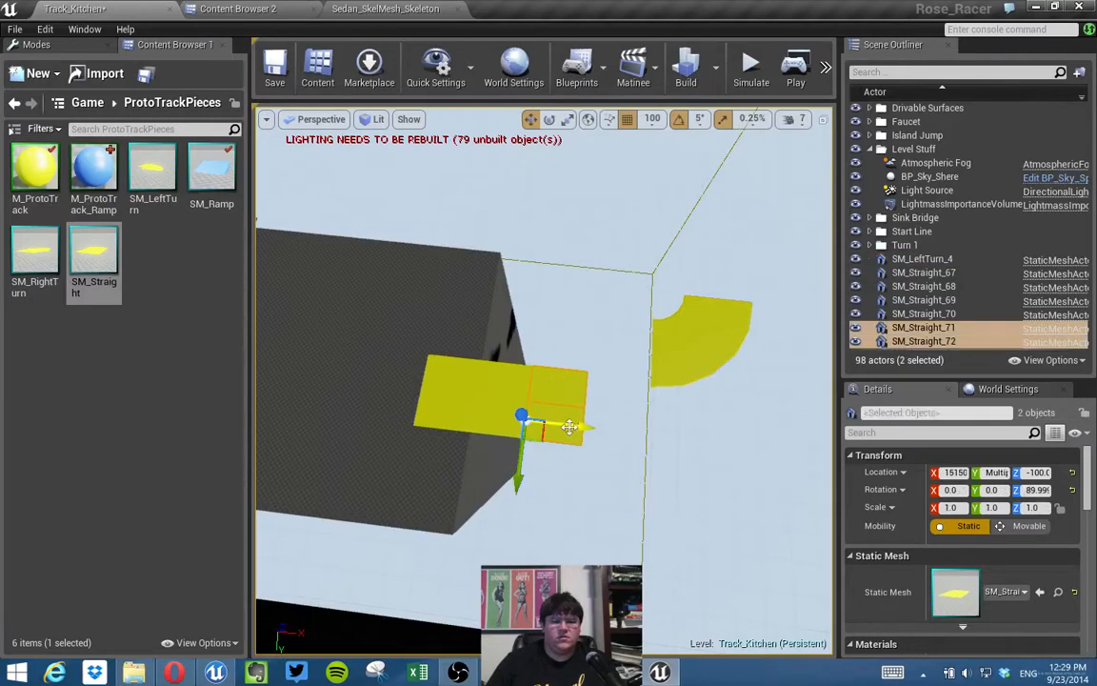